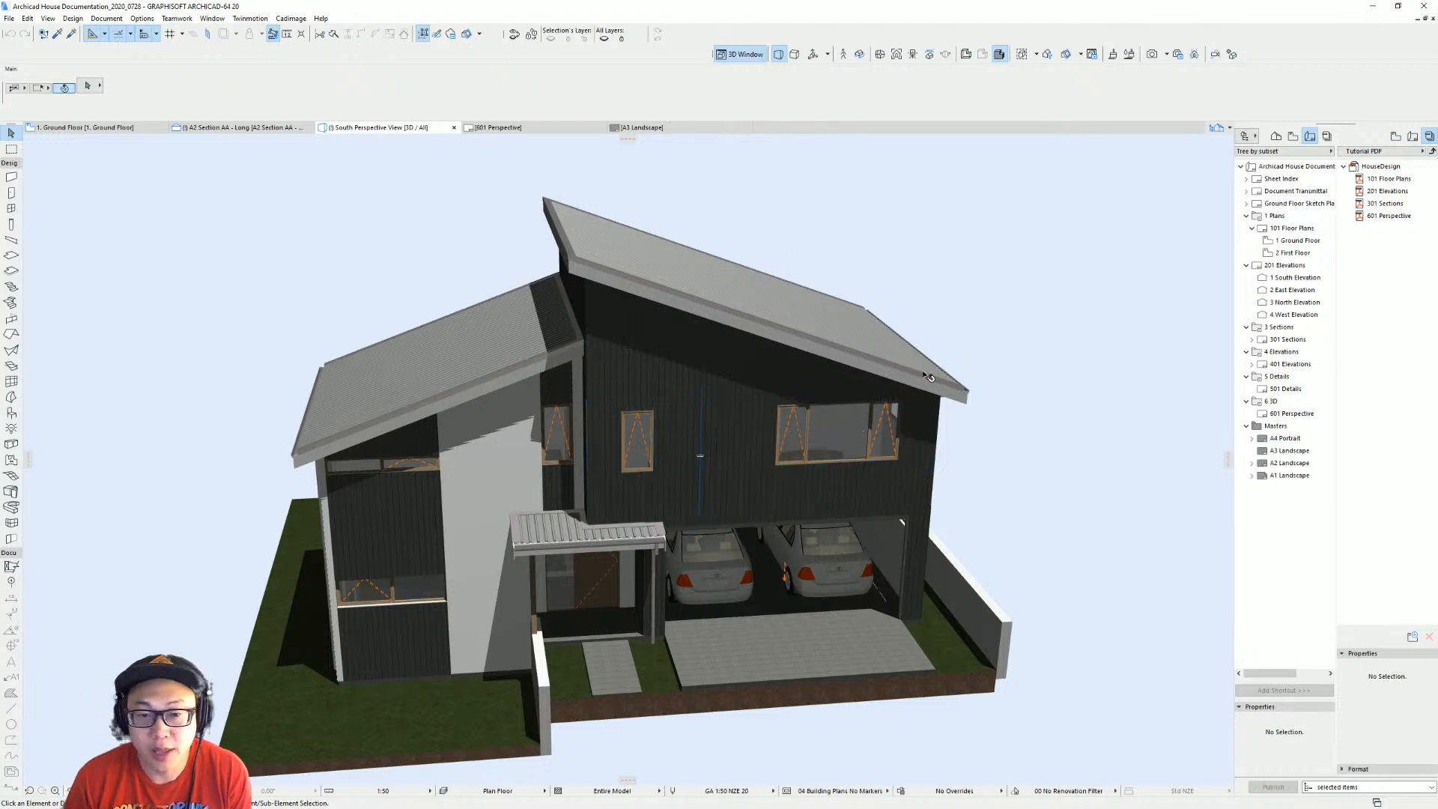
# Open the 1. Ground Floor plan from the view map after viewing the 3D model.
pyautogui.keyDown('shift'); pyautogui.moveTo(929, 377); pyautogui.dragTo(697, 466, button='middle'); pyautogui.keyUp('shift')
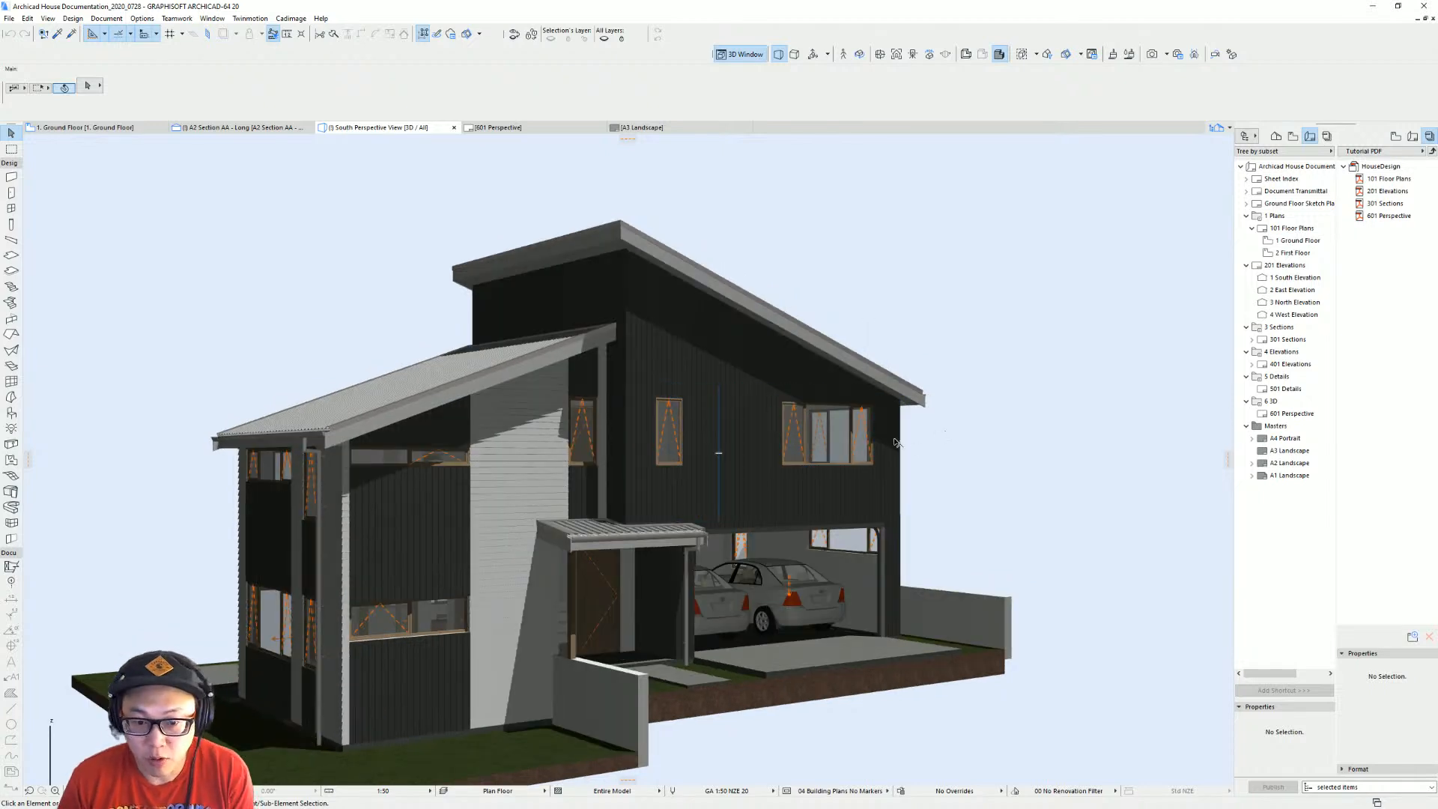
pyautogui.click(1294, 137)
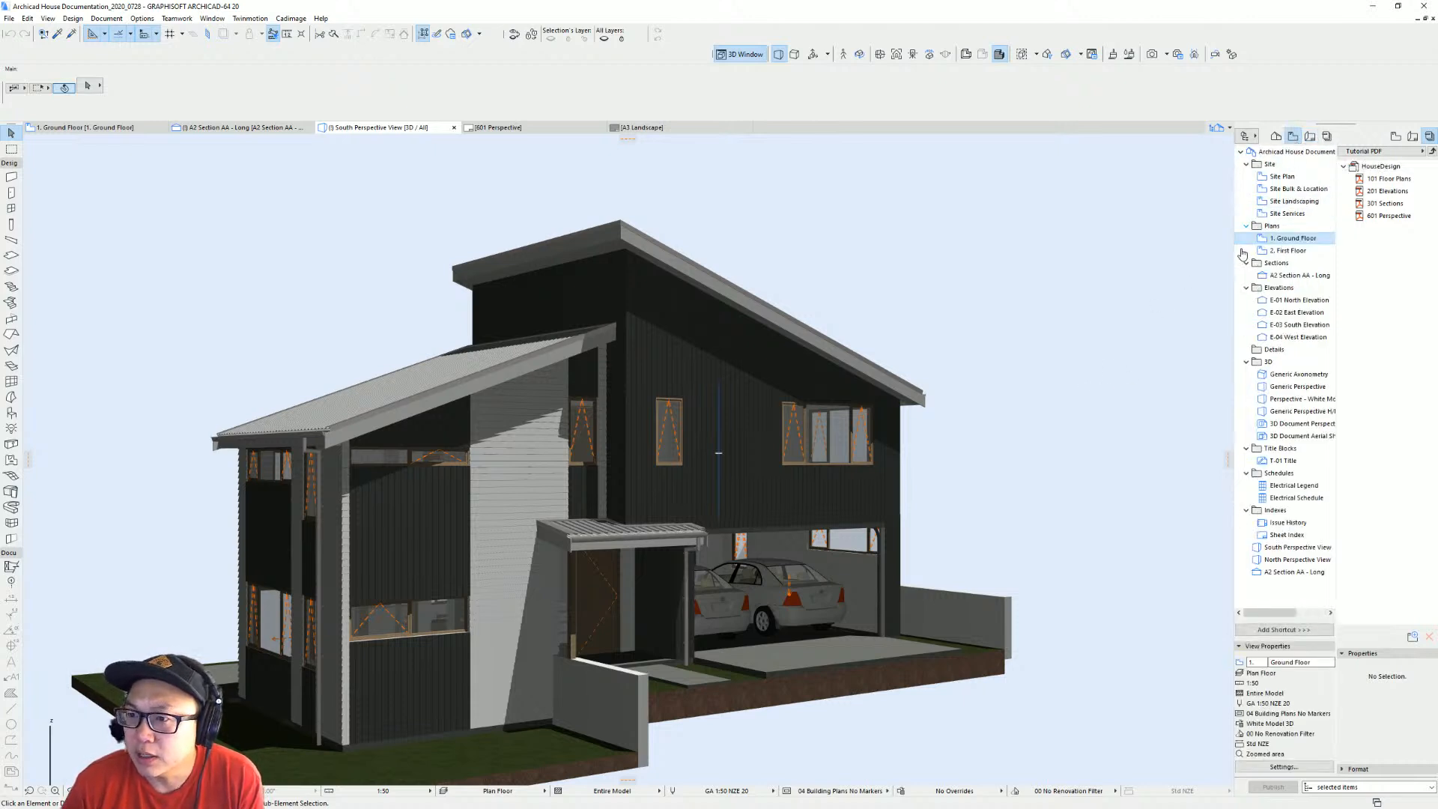
pyautogui.click(1298, 240)
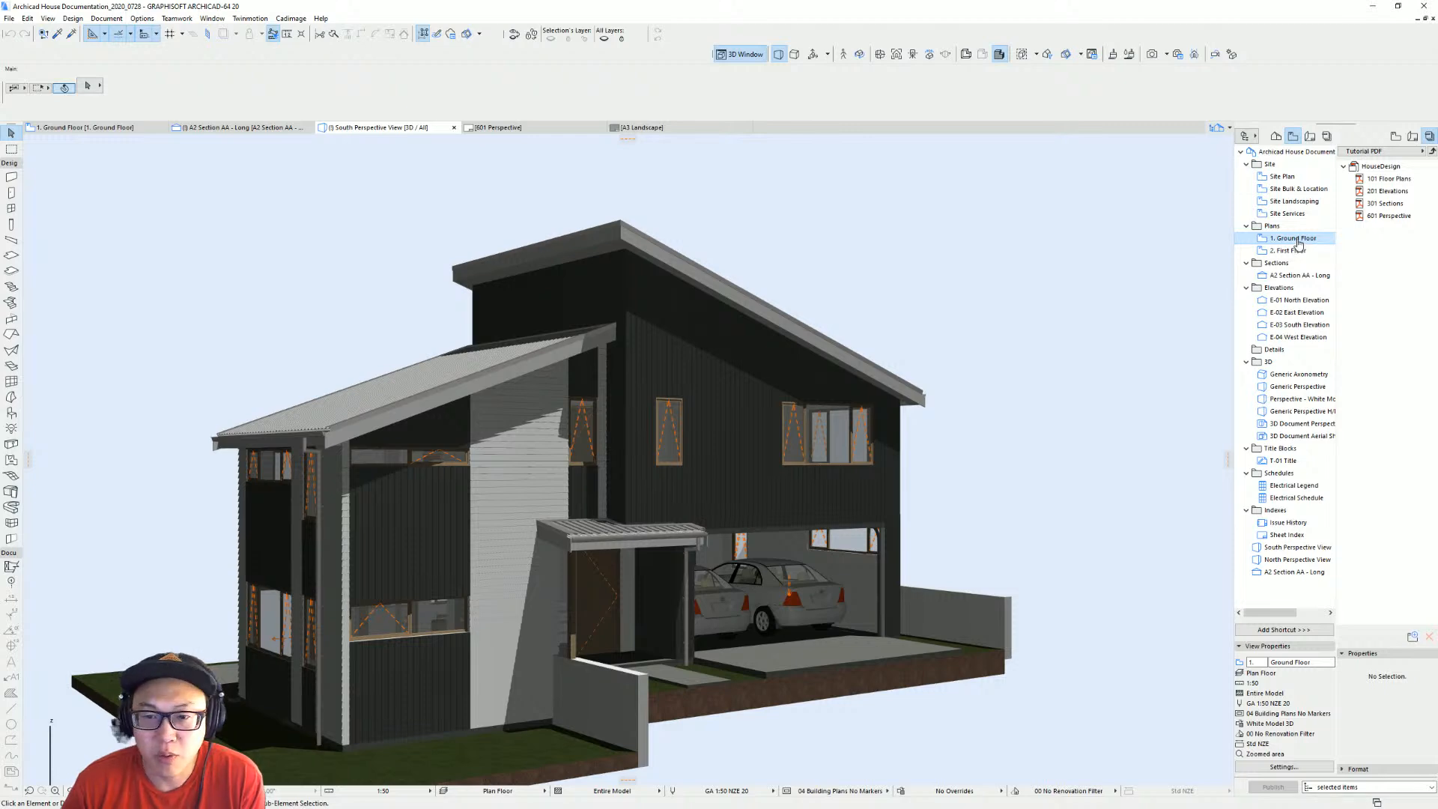
pyautogui.doubleClick(1300, 240)
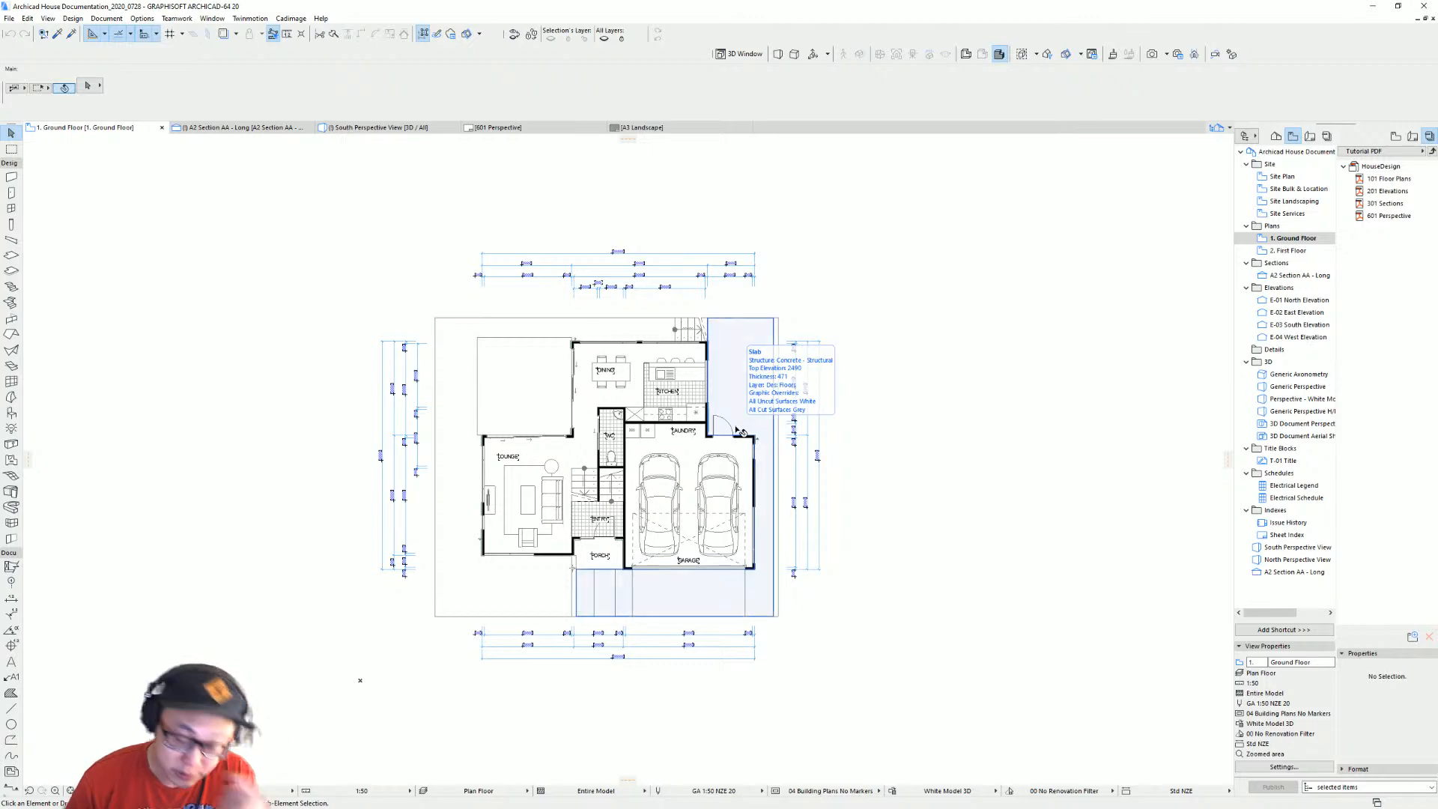
pyautogui.scroll(3, 719, 474)
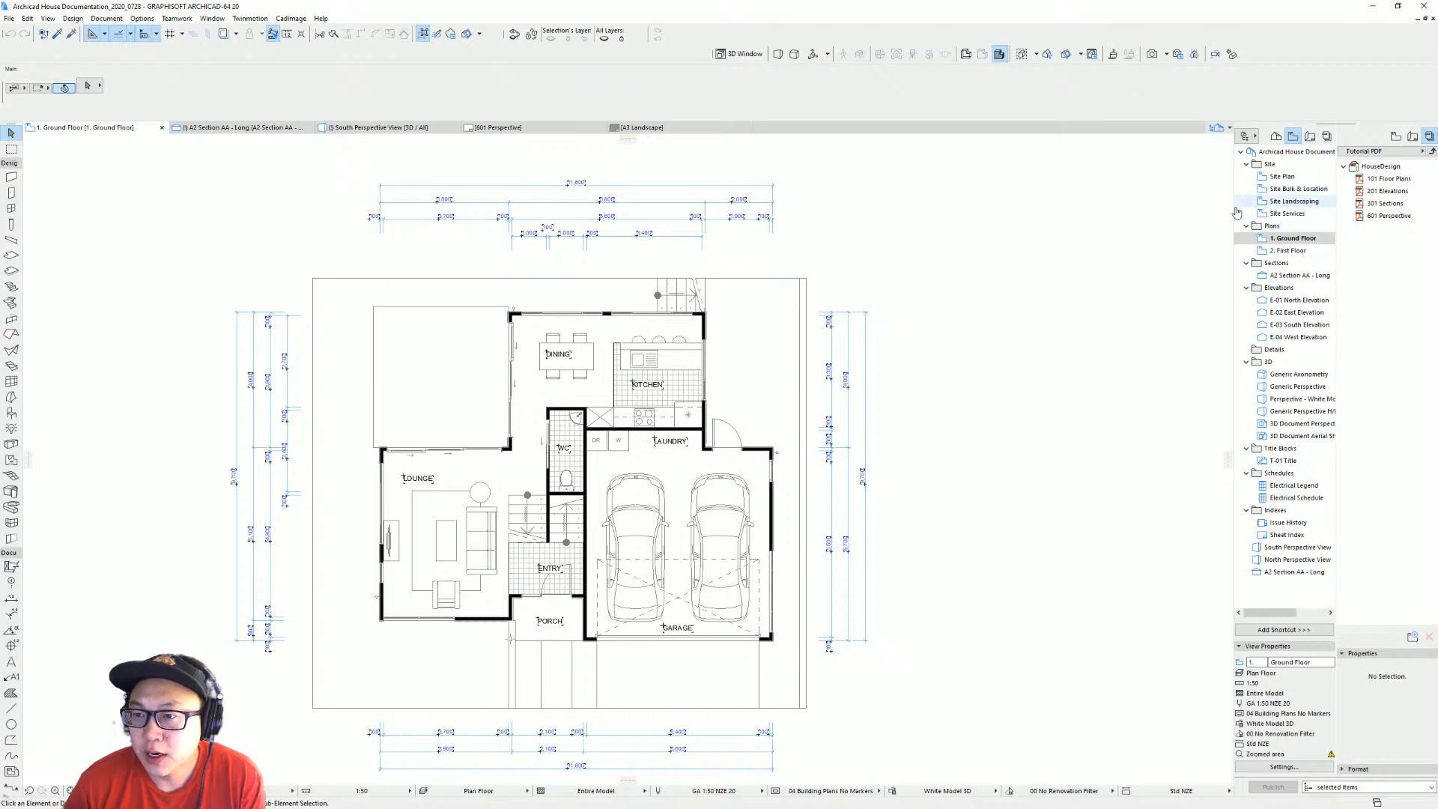
# Show the layout book beside the view map and collapse the 101 Floor Plans and 201 Elevations layouts.
pyautogui.moveTo(1231, 212); pyautogui.dragTo(1150, 212)
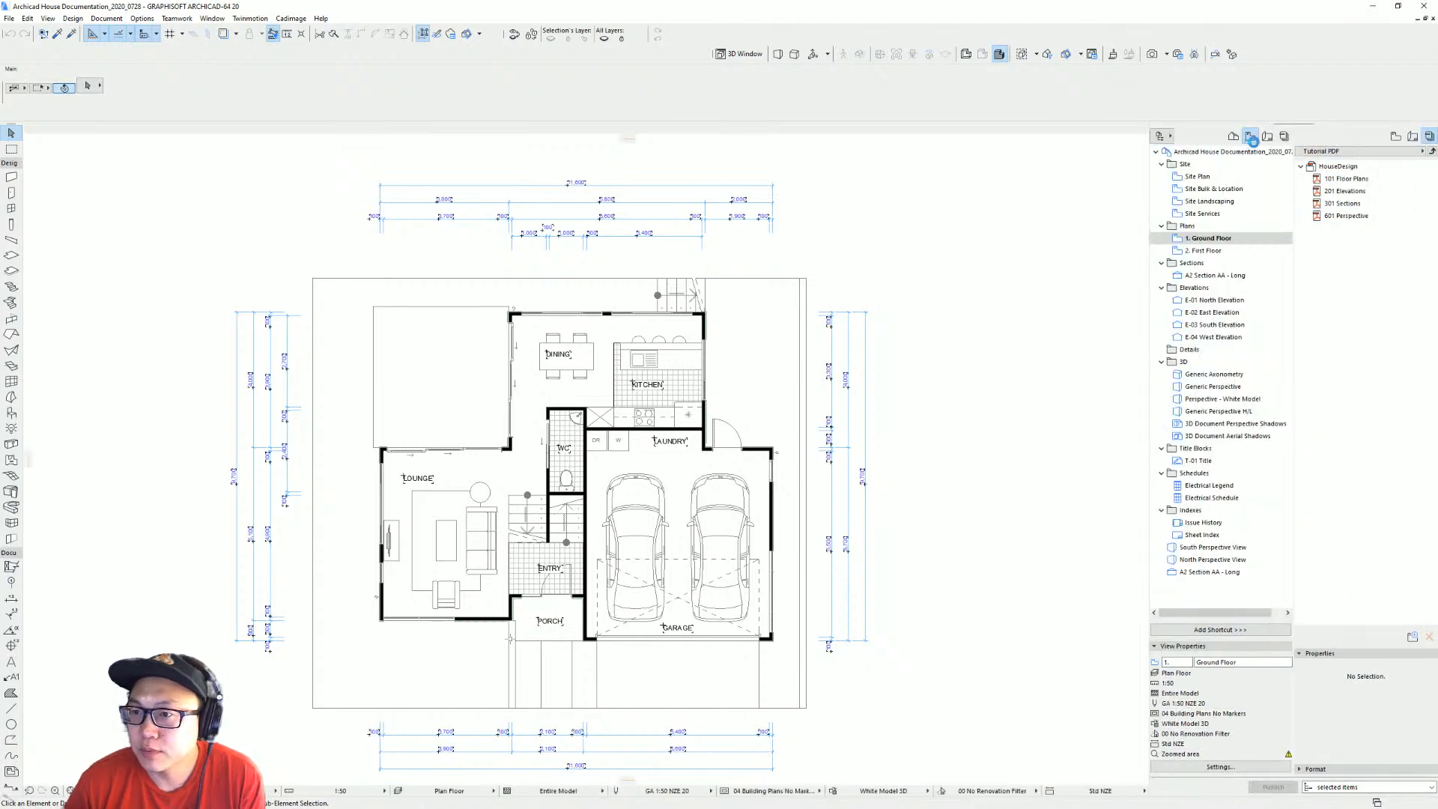
pyautogui.click(1413, 137)
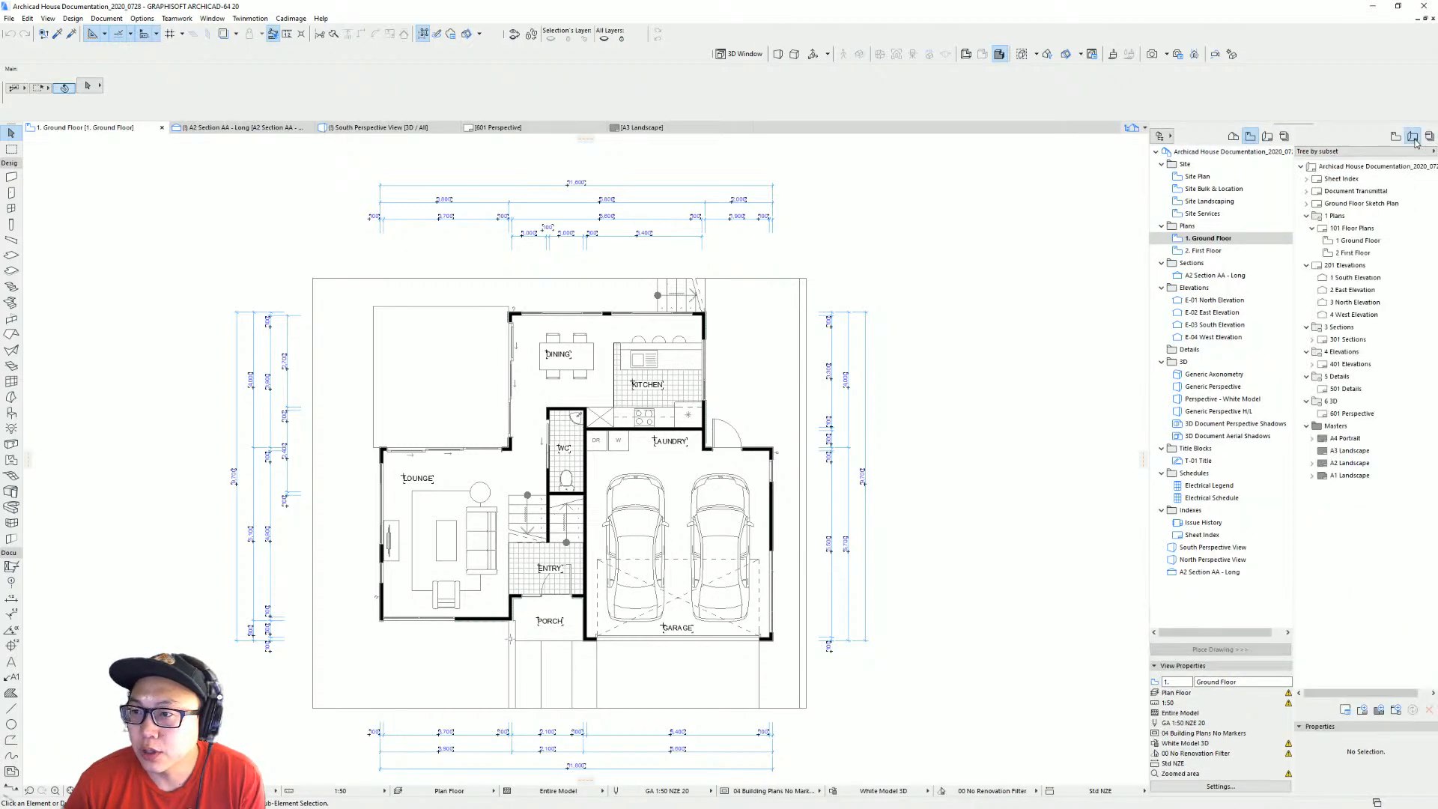
pyautogui.moveTo(1294, 196); pyautogui.dragTo(1252, 199)
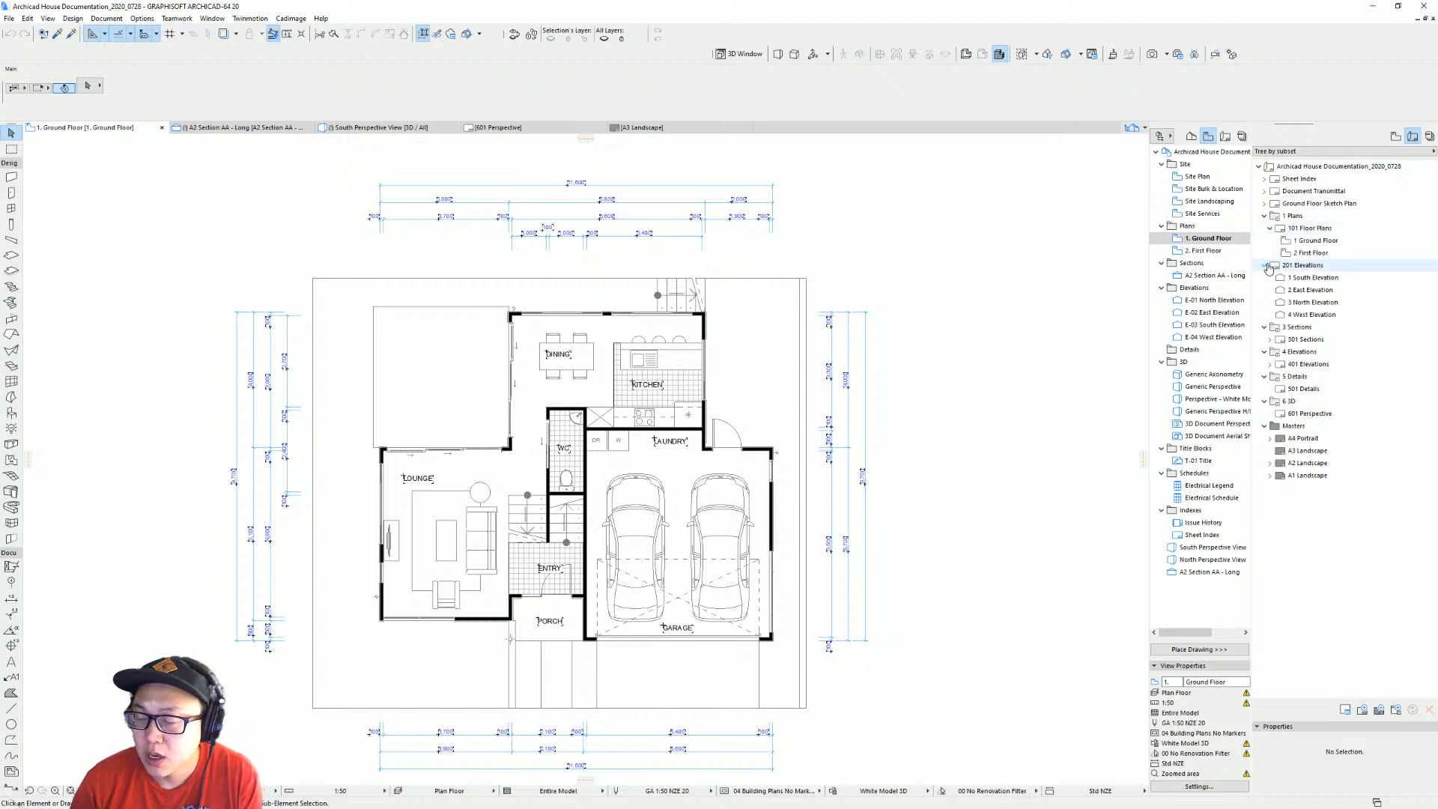
pyautogui.click(1266, 266)
pyautogui.click(1270, 228)
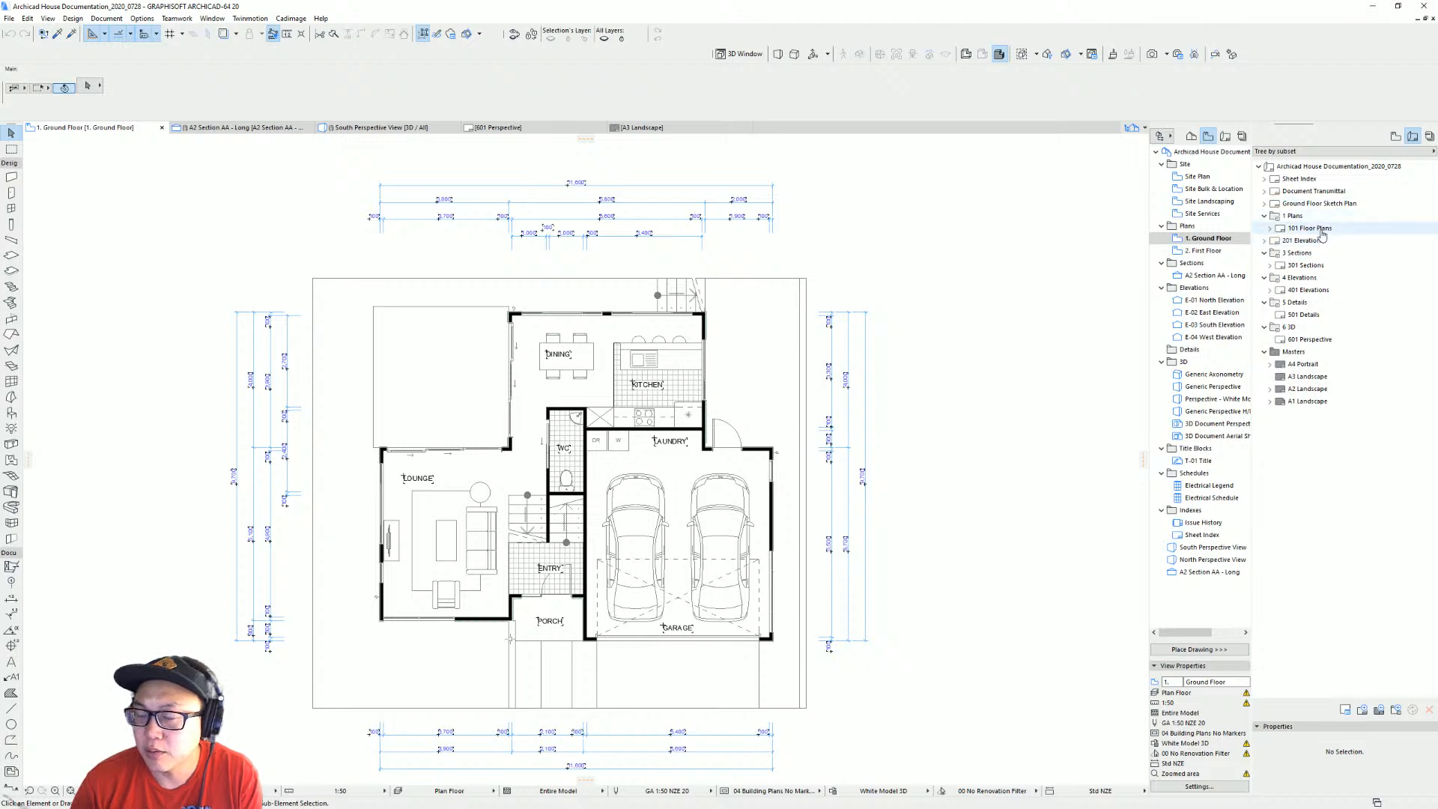
# Delete the 401 Elevations layout and move the 201 Elevations layout into the 4 Elevations subset.
pyautogui.click(1307, 290)
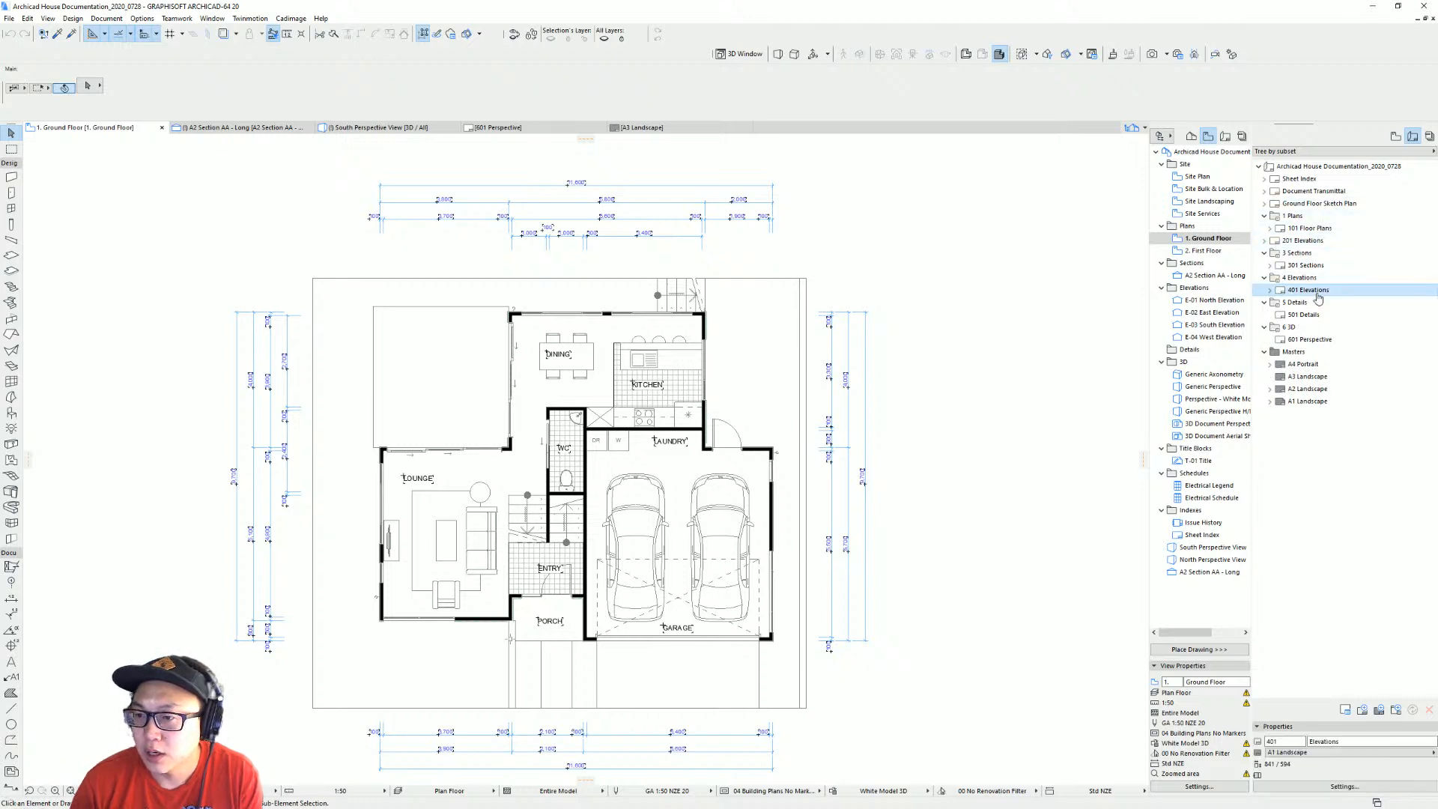
pyautogui.click(1271, 291)
pyautogui.doubleClick(1318, 291)
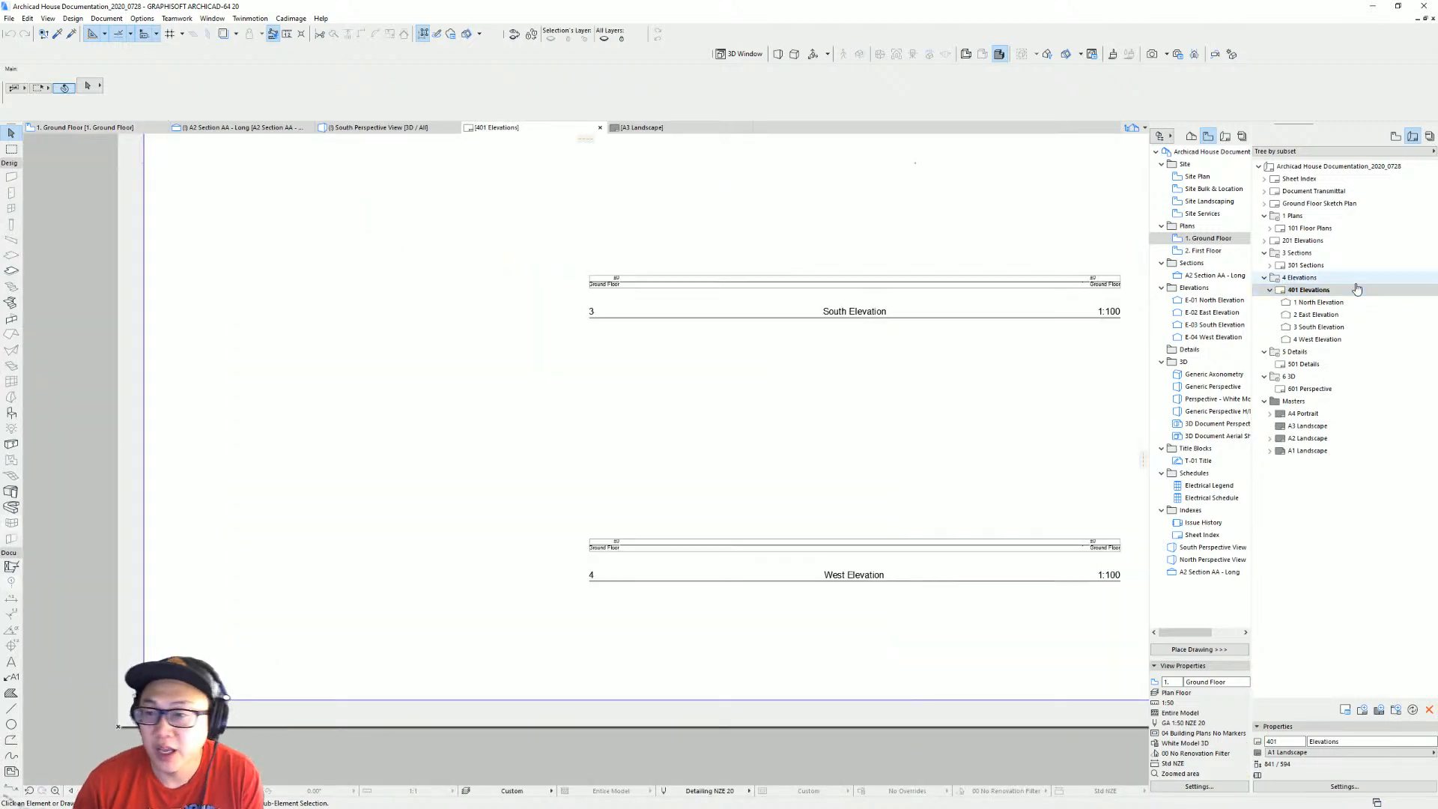
pyautogui.scroll(-3, 779, 403)
pyautogui.moveTo(819, 401); pyautogui.dragTo(546, 483, button='middle')
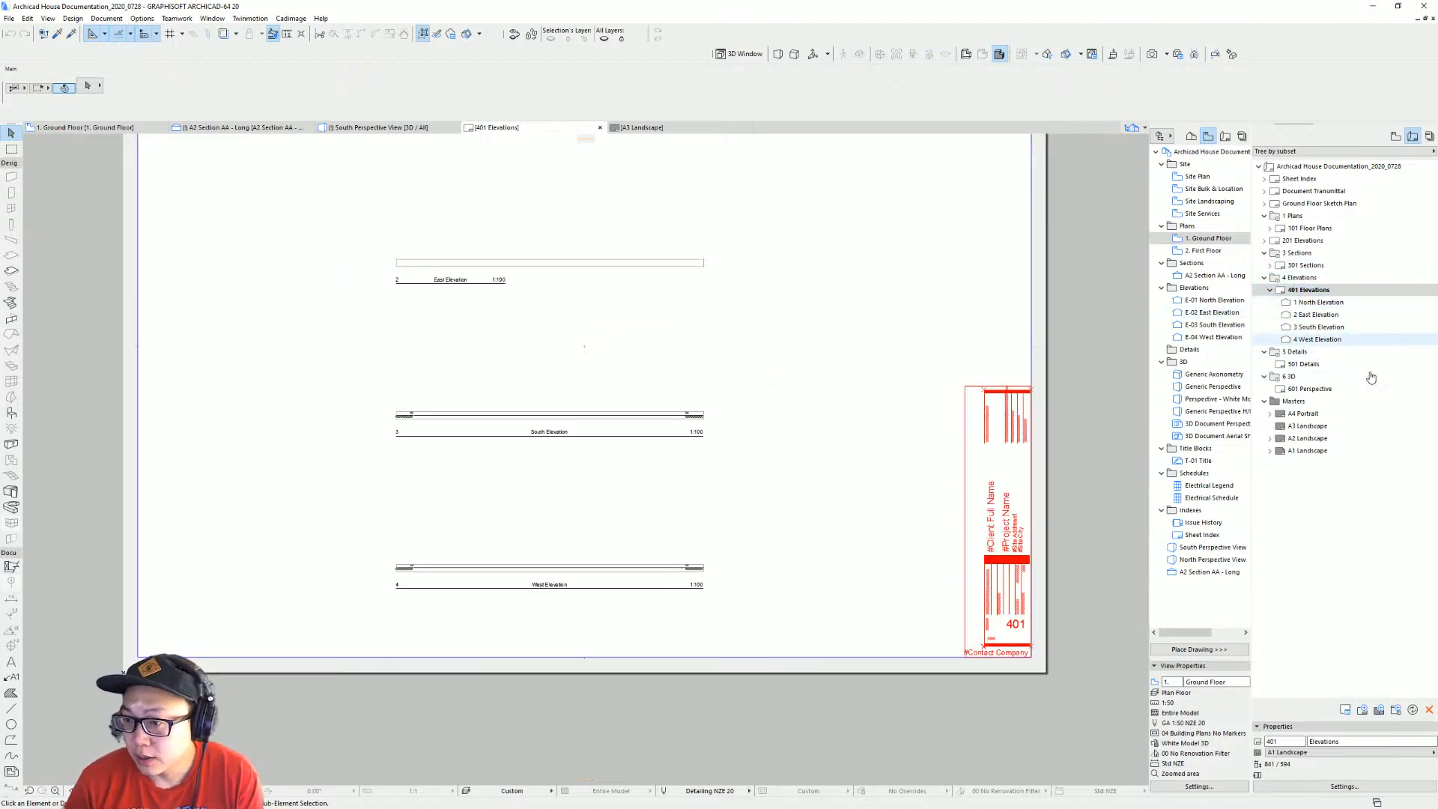
pyautogui.click(1430, 709)
pyautogui.click(817, 283)
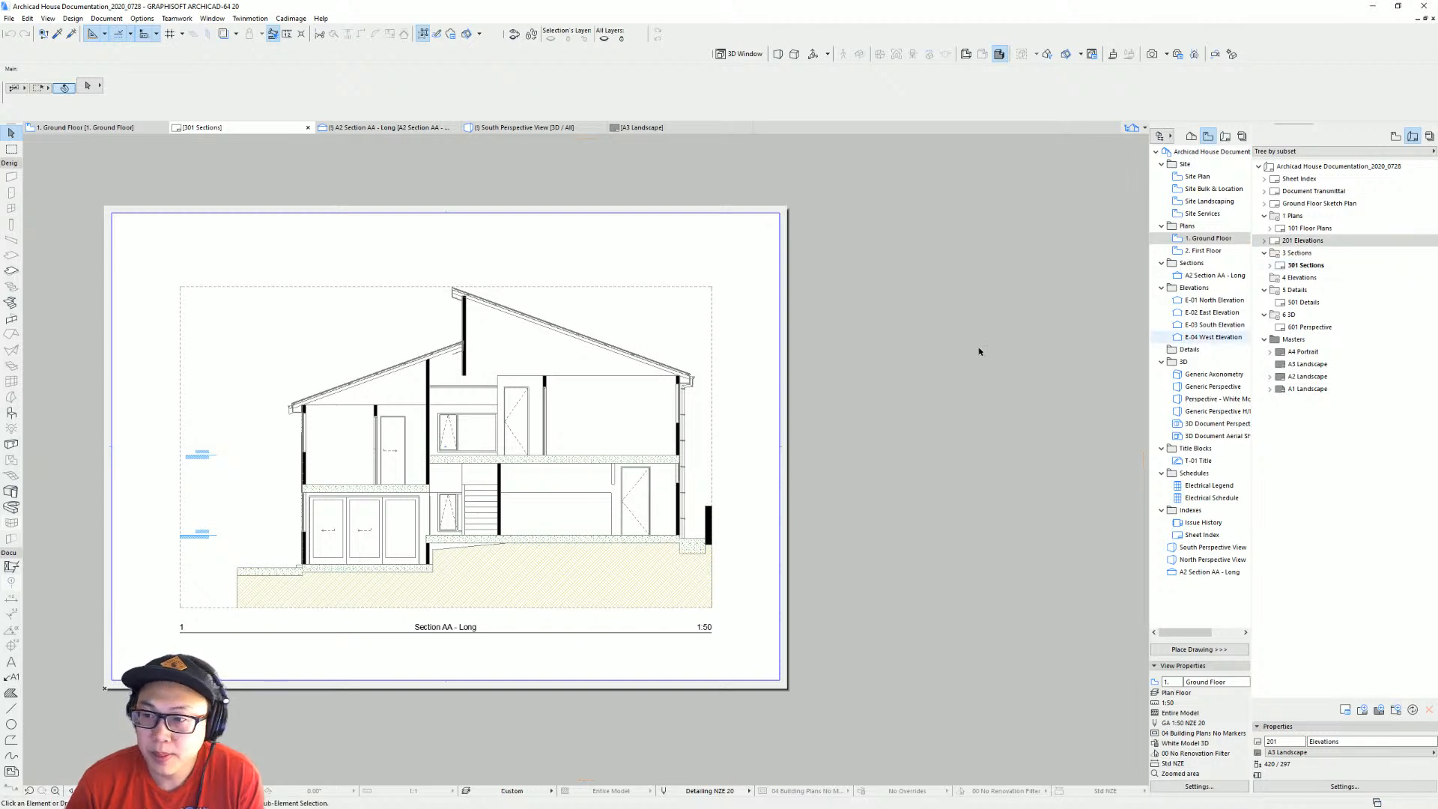
pyautogui.click(1301, 242)
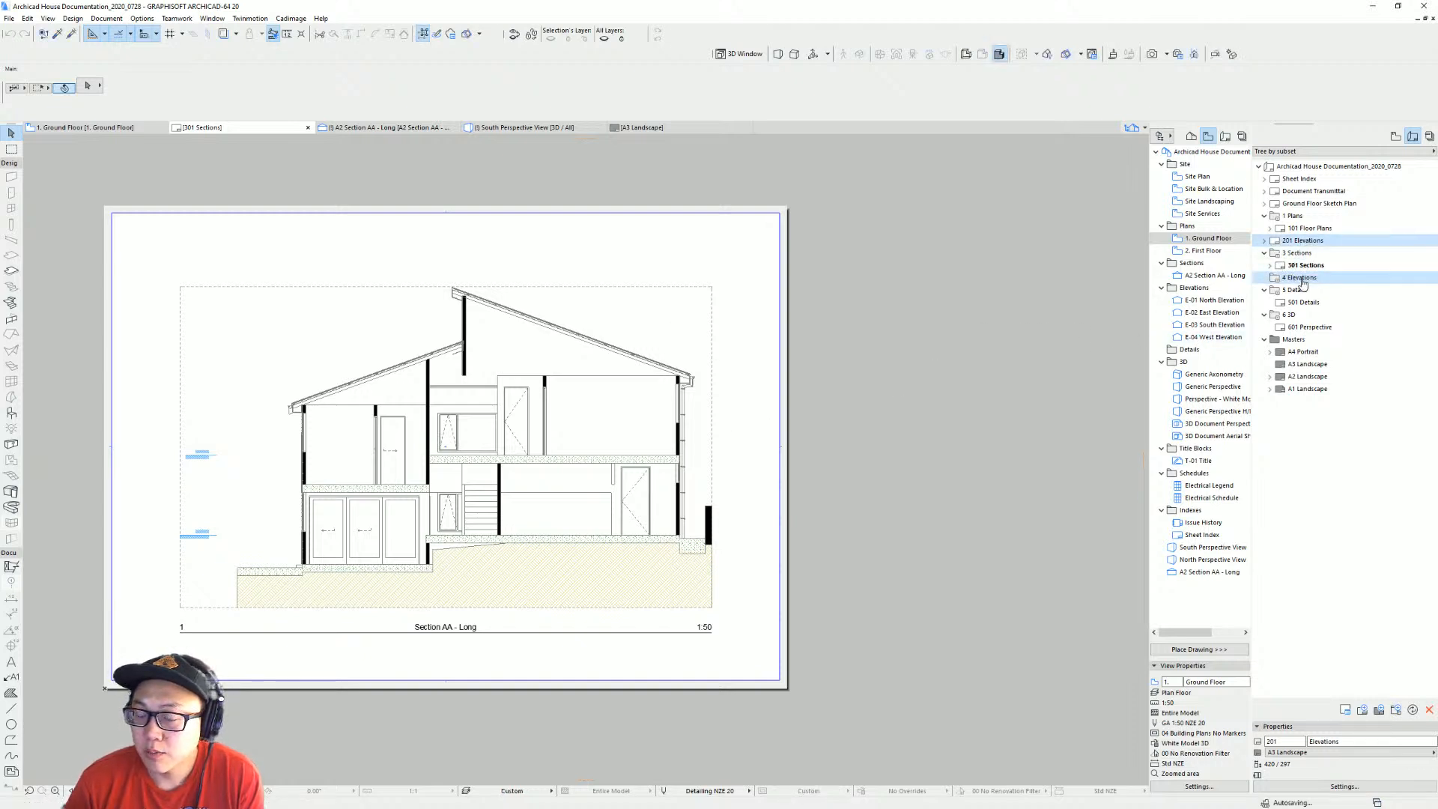
pyautogui.press('Delete')
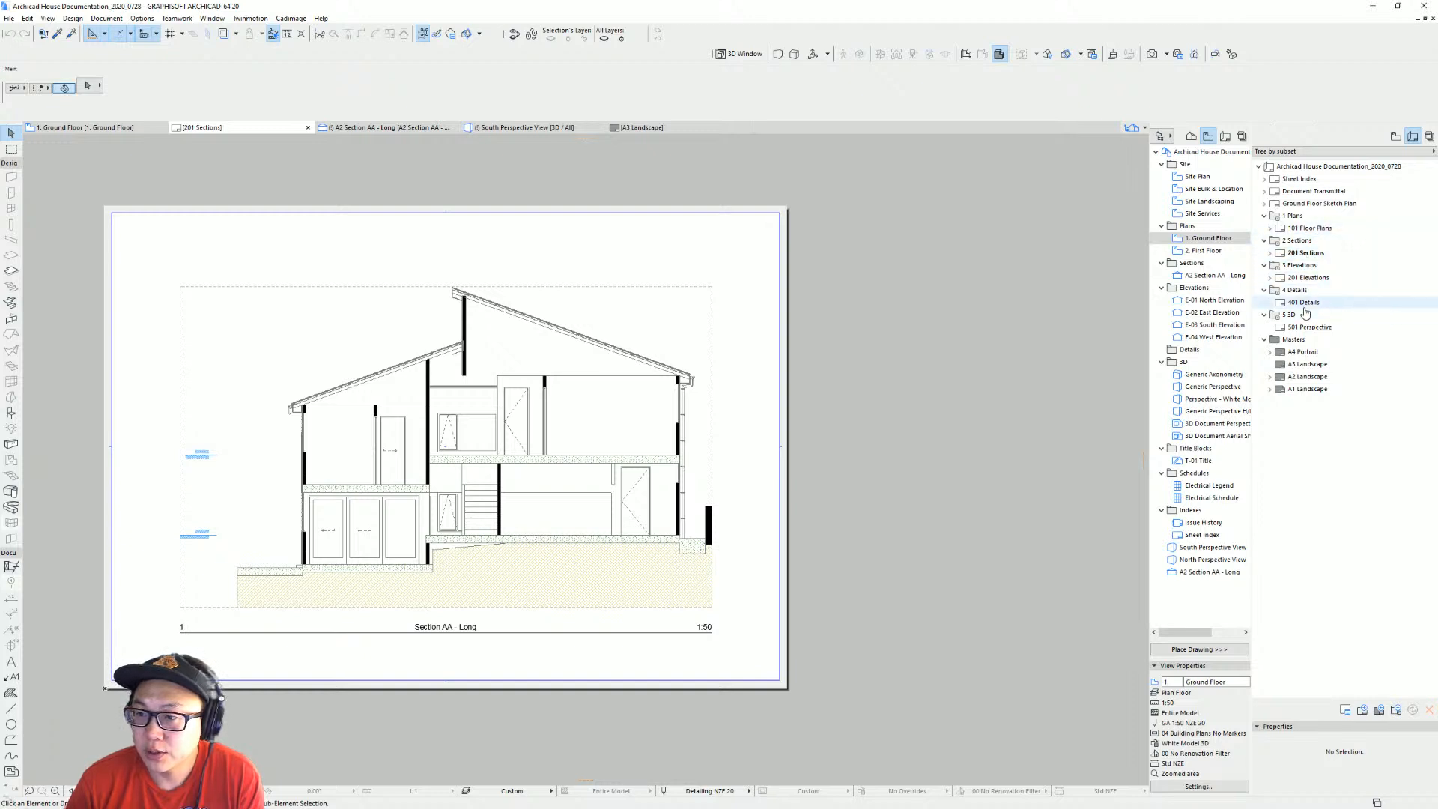
# Open the 101 Floor Plans layout and view its ground and first floor drawings.
pyautogui.click(1341, 229)
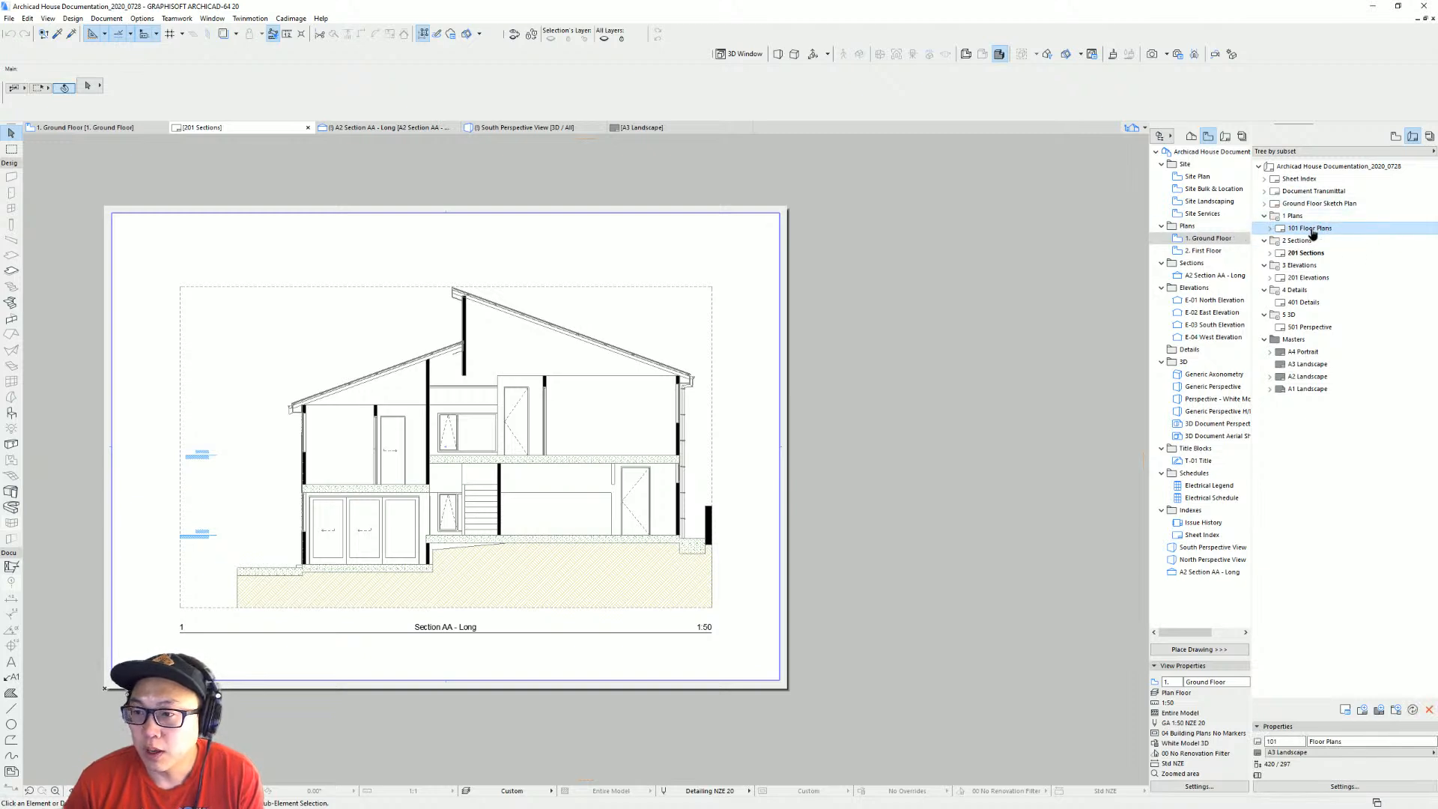
pyautogui.doubleClick(1326, 229)
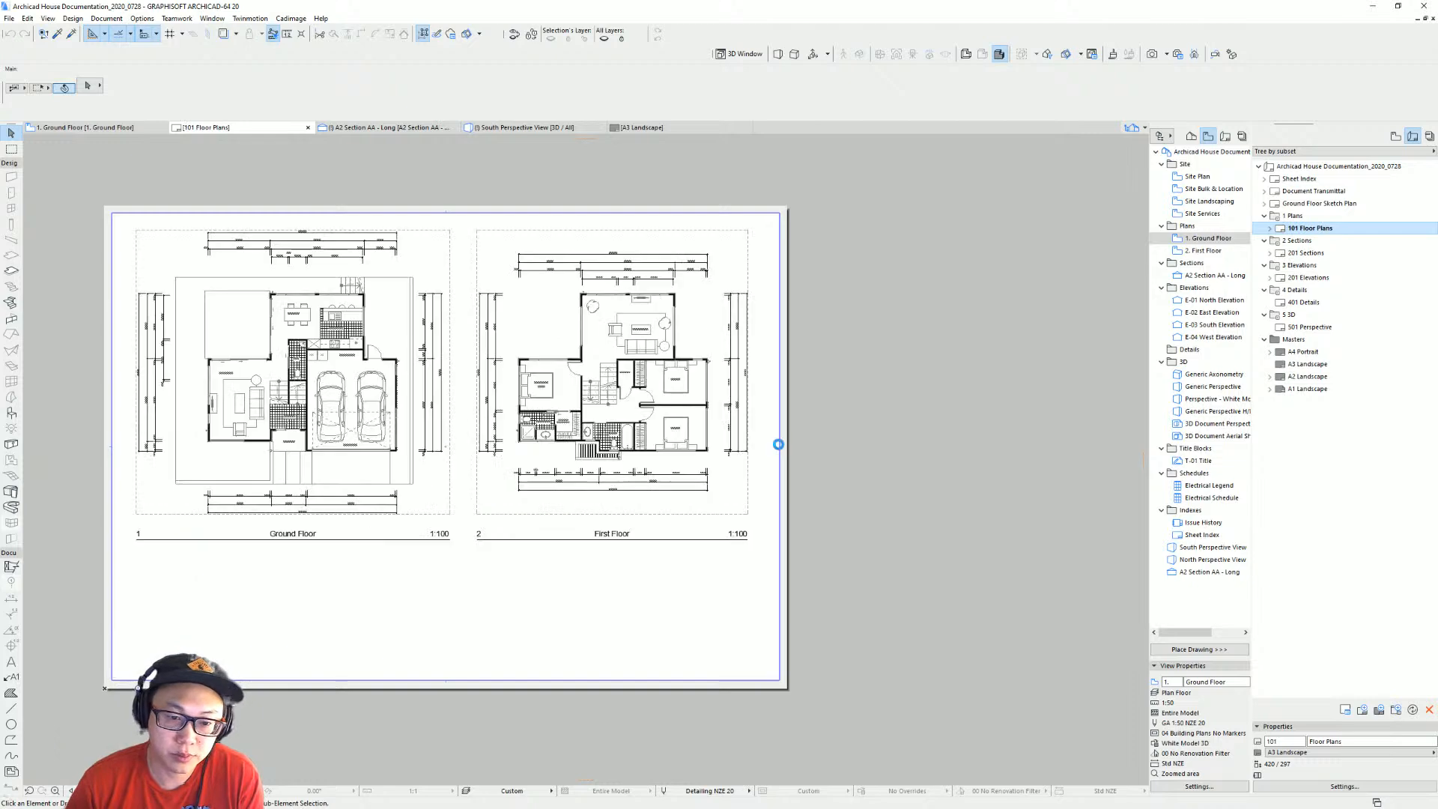
pyautogui.moveTo(711, 428); pyautogui.dragTo(841, 432, button='middle')
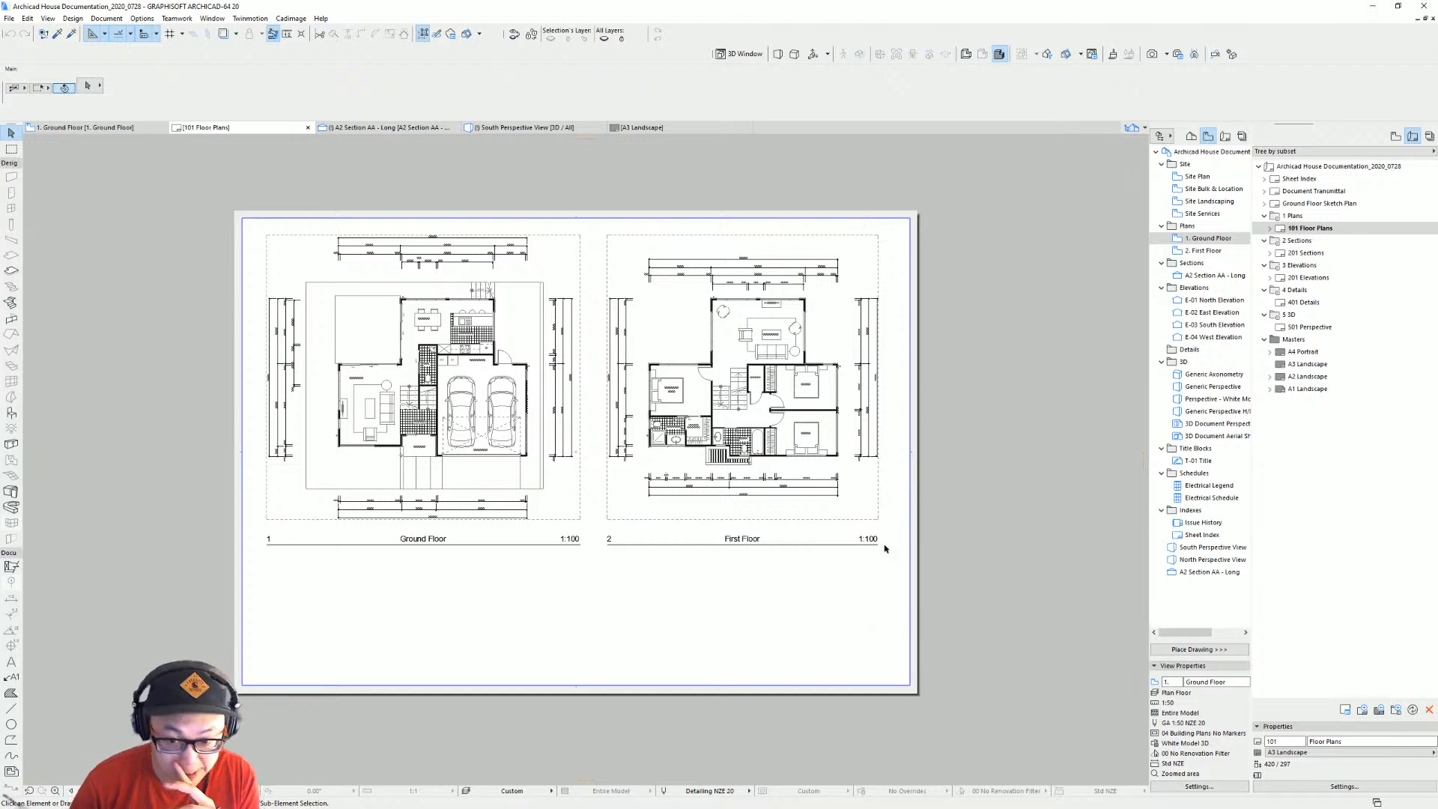
pyautogui.moveTo(931, 564)
pyautogui.mouseDown(button='middle')
pyautogui.moveTo(913, 560)
pyautogui.moveTo(939, 560)
pyautogui.mouseUp(button='middle')
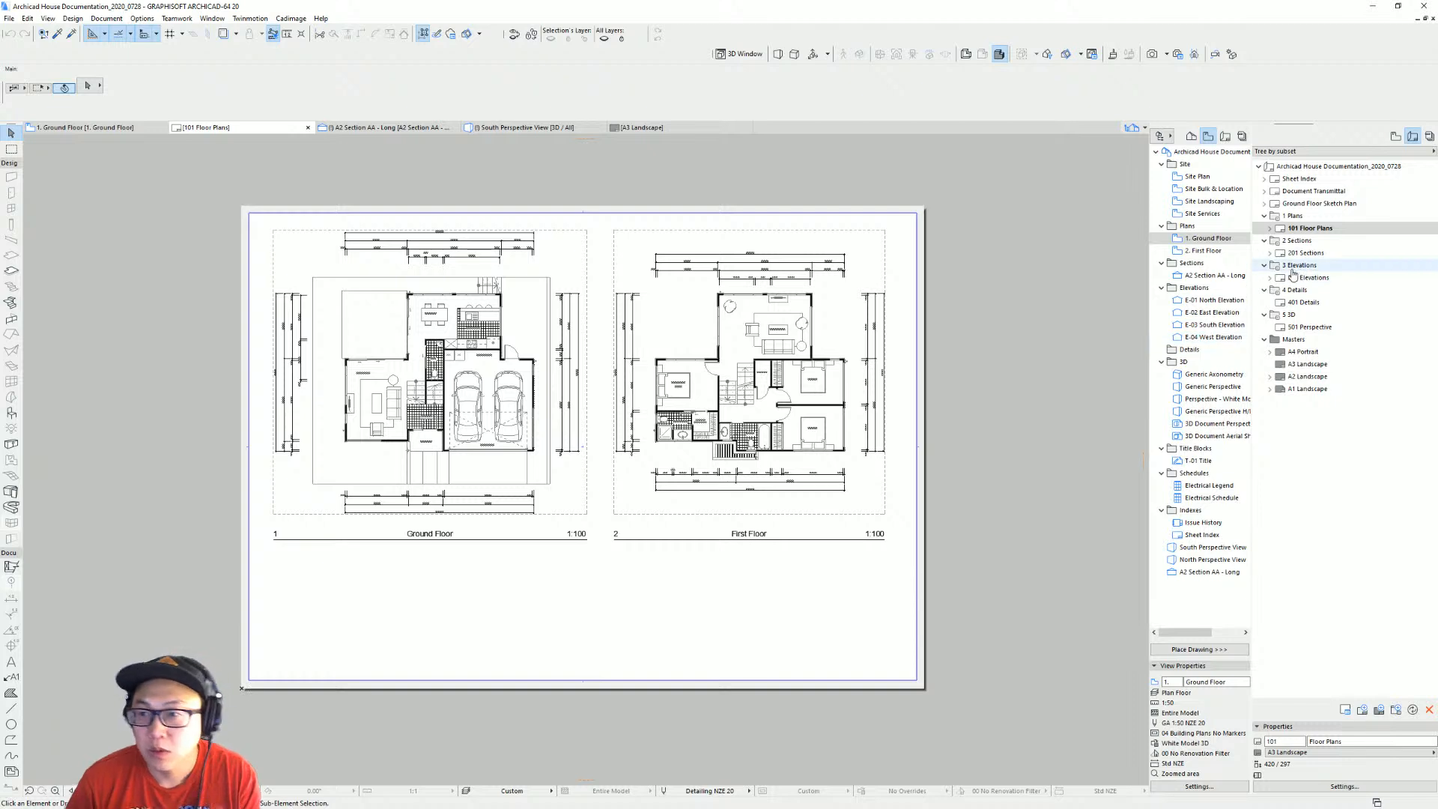
# Create a layout named Existing Site Plan in the 1 Plans subset with the A1 Landscape master.
pyautogui.click(1312, 228)
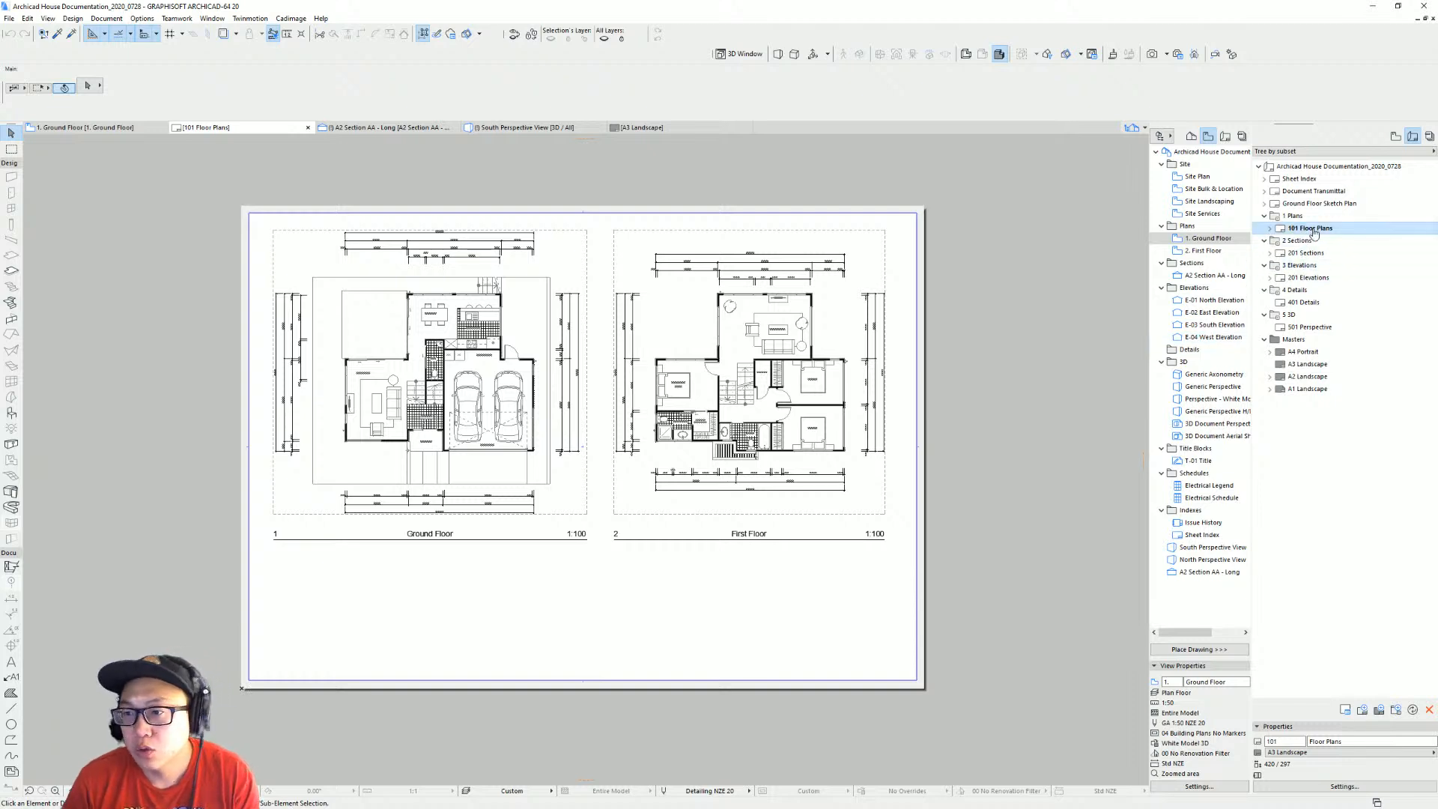
pyautogui.click(1362, 710)
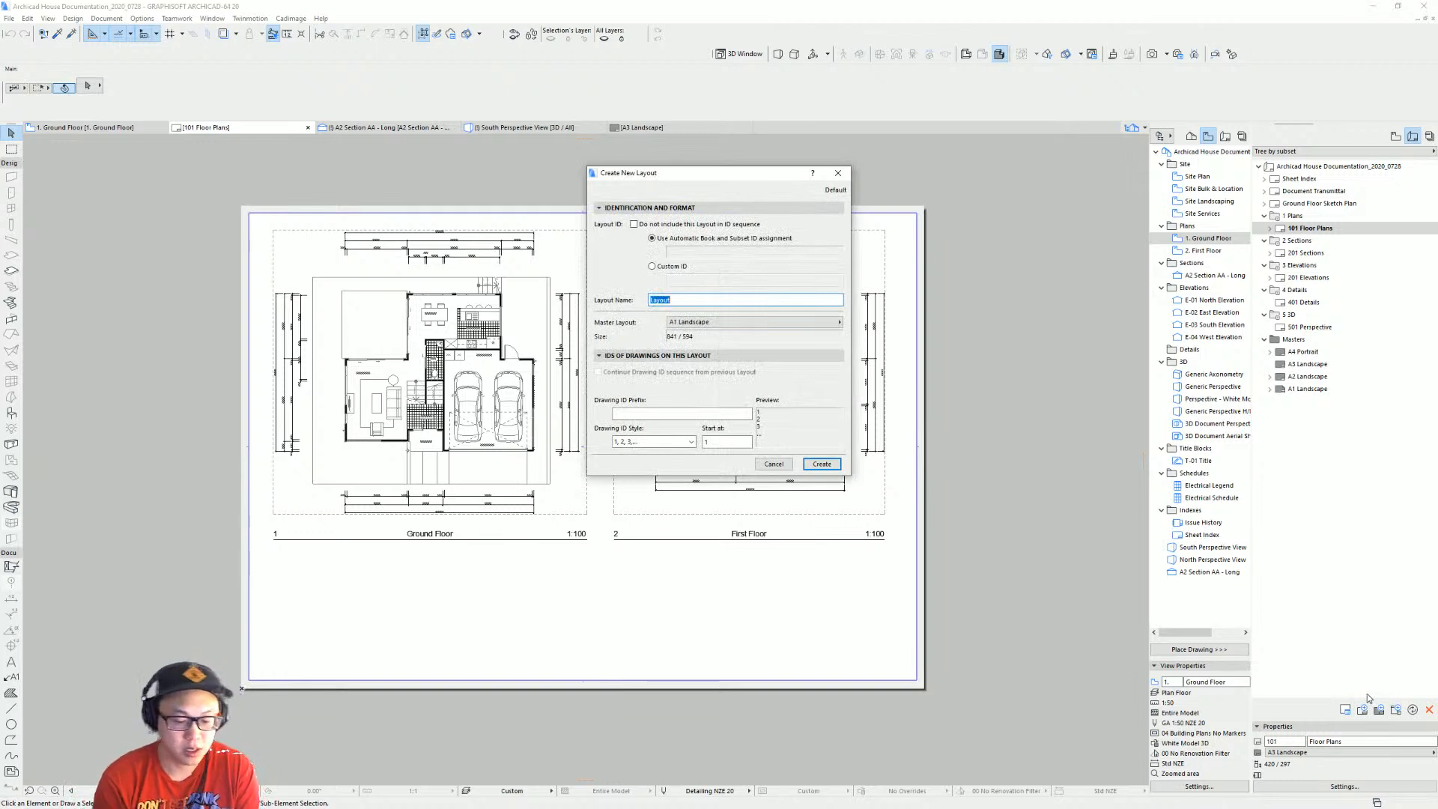
pyautogui.write('Exist')
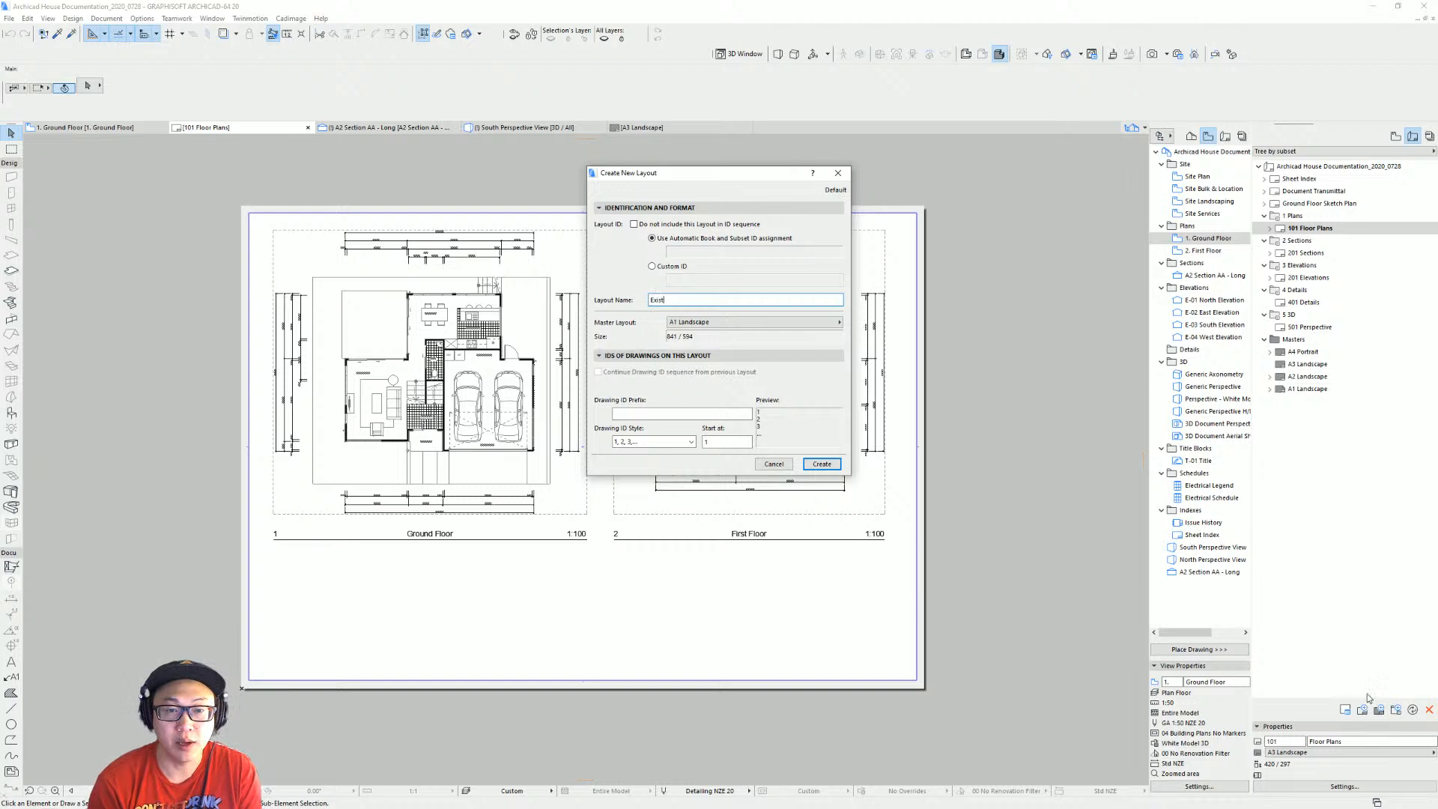
pyautogui.write('ing Site Plan')
pyautogui.press('Return')
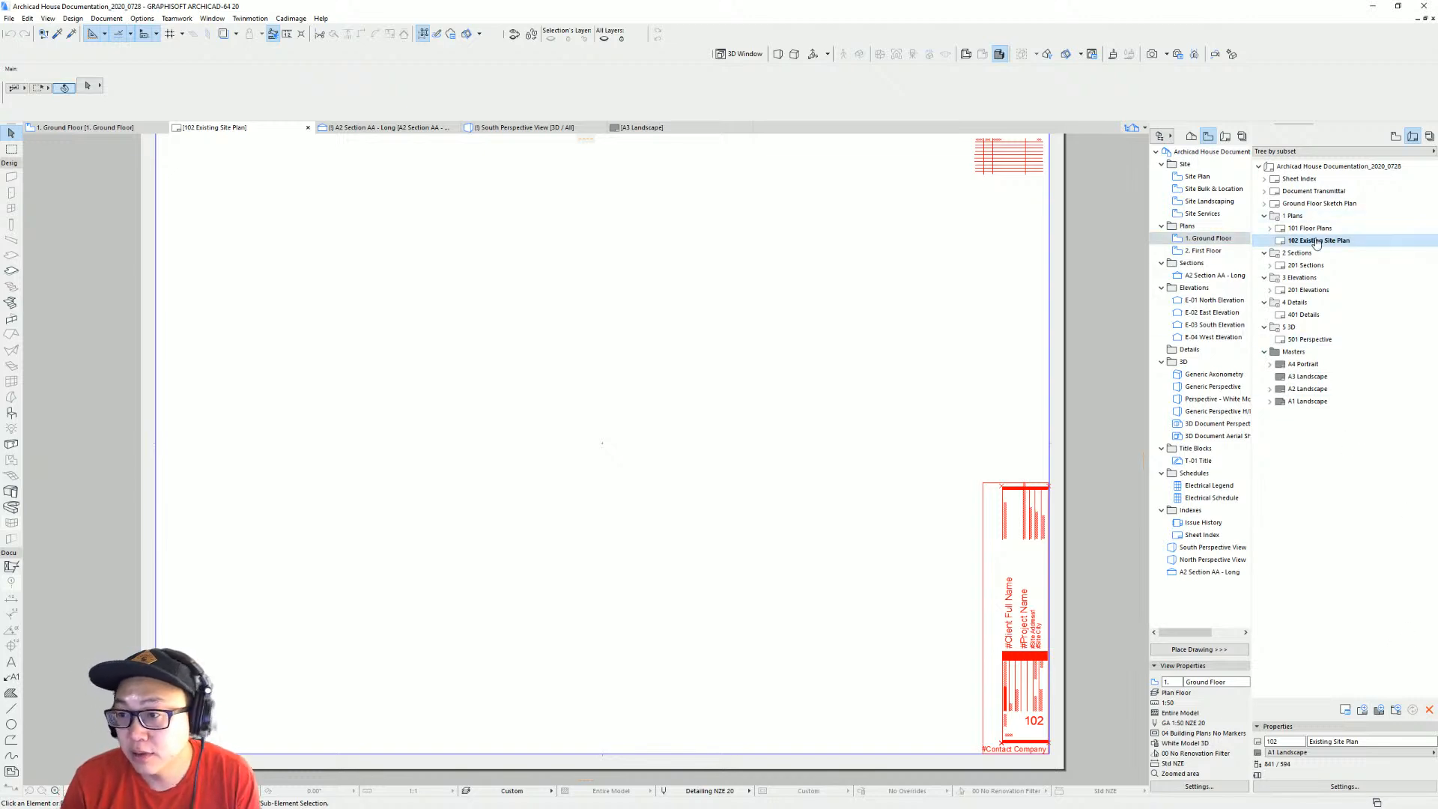
# Create a layout named Proposed Site Plan in the 1 Plans subset with the A1 Landscape master.
pyautogui.click(1363, 712)
pyautogui.write('P')
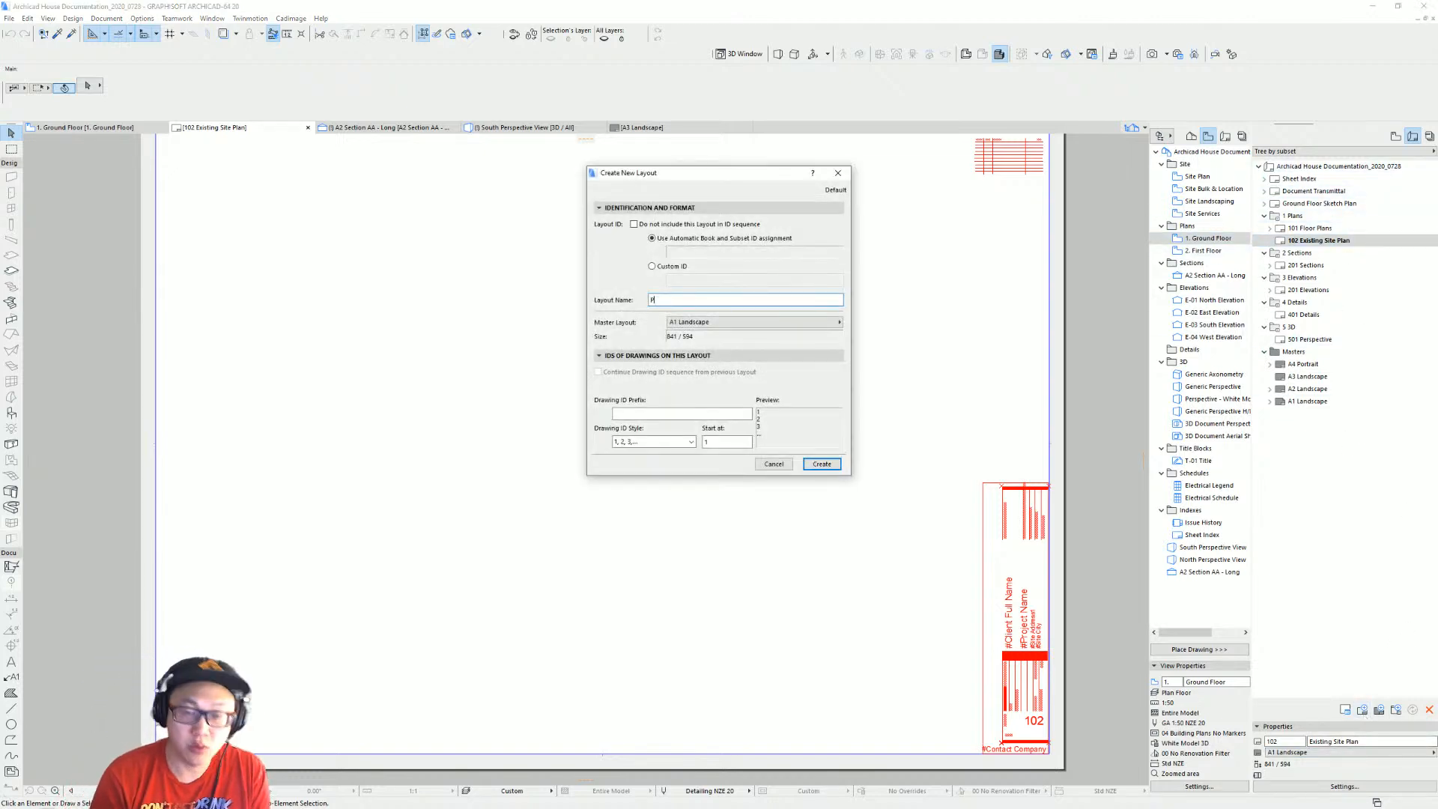
pyautogui.write('roposed Site po')
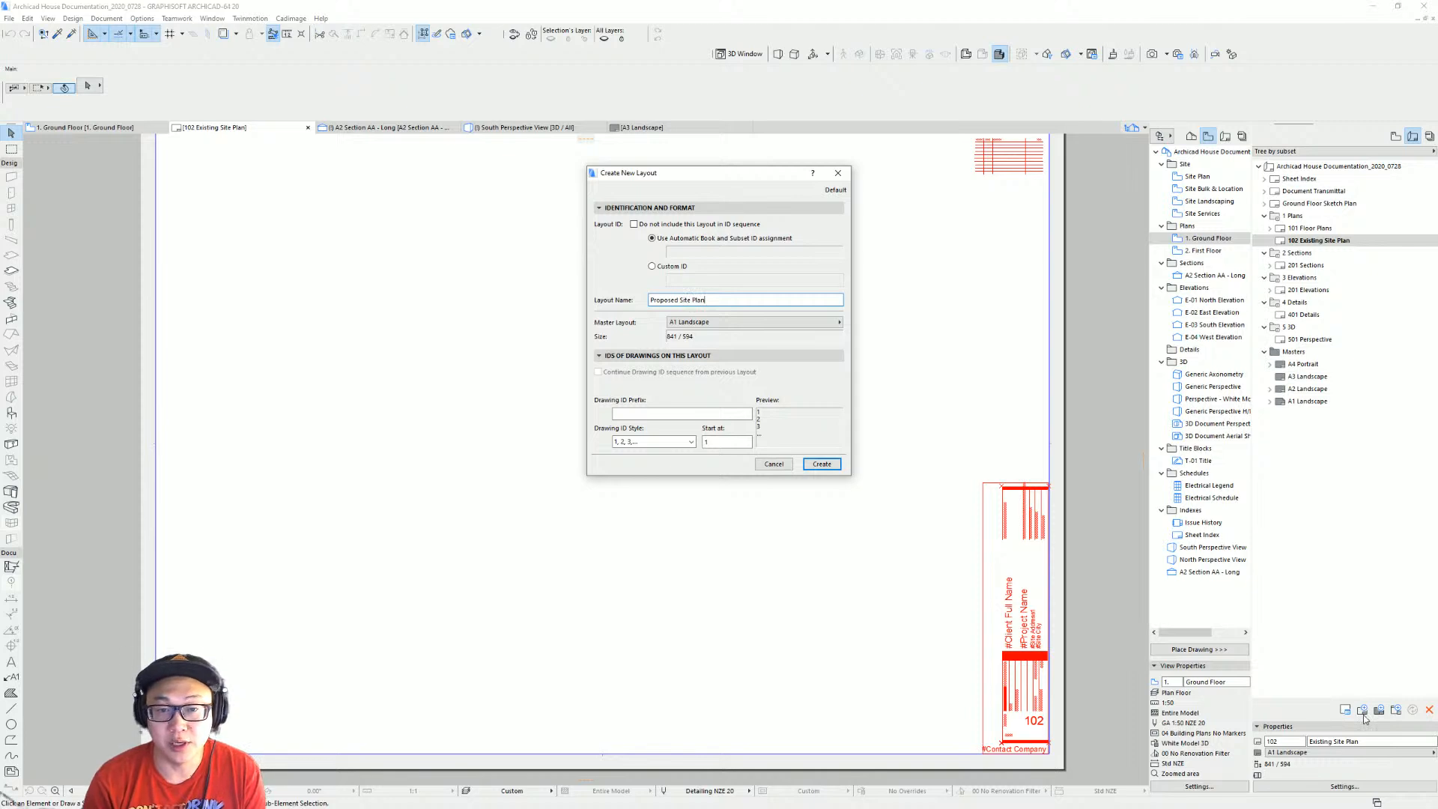
pyautogui.write('an')
pyautogui.press('Return')
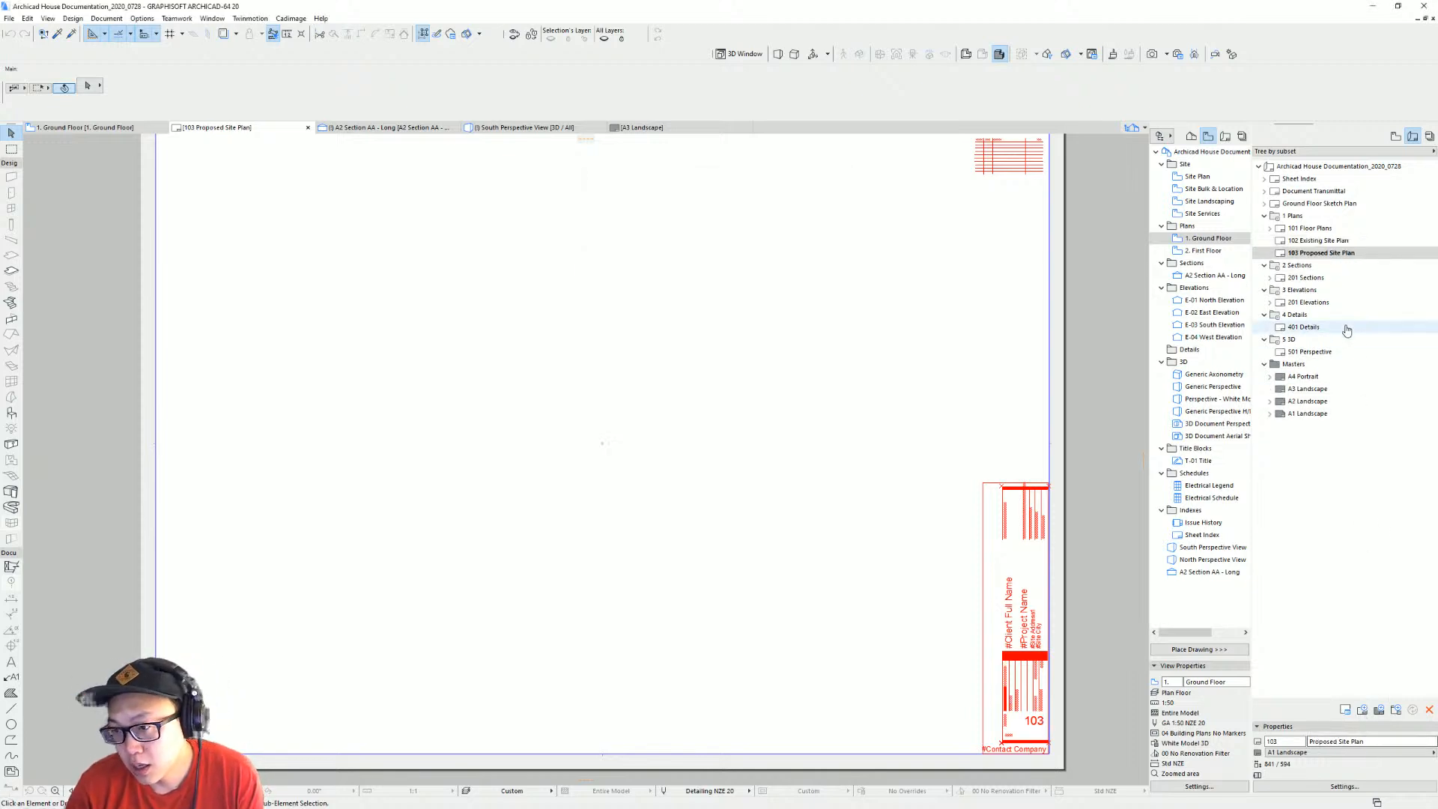
# Reorder the 1 Plans subset so Floor Plans follows both site plan layouts, and rename it Proposed Floor Plans.
pyautogui.moveTo(1339, 241)
pyautogui.mouseDown()
pyautogui.moveTo(1341, 228)
pyautogui.moveTo(1351, 240)
pyautogui.mouseUp()
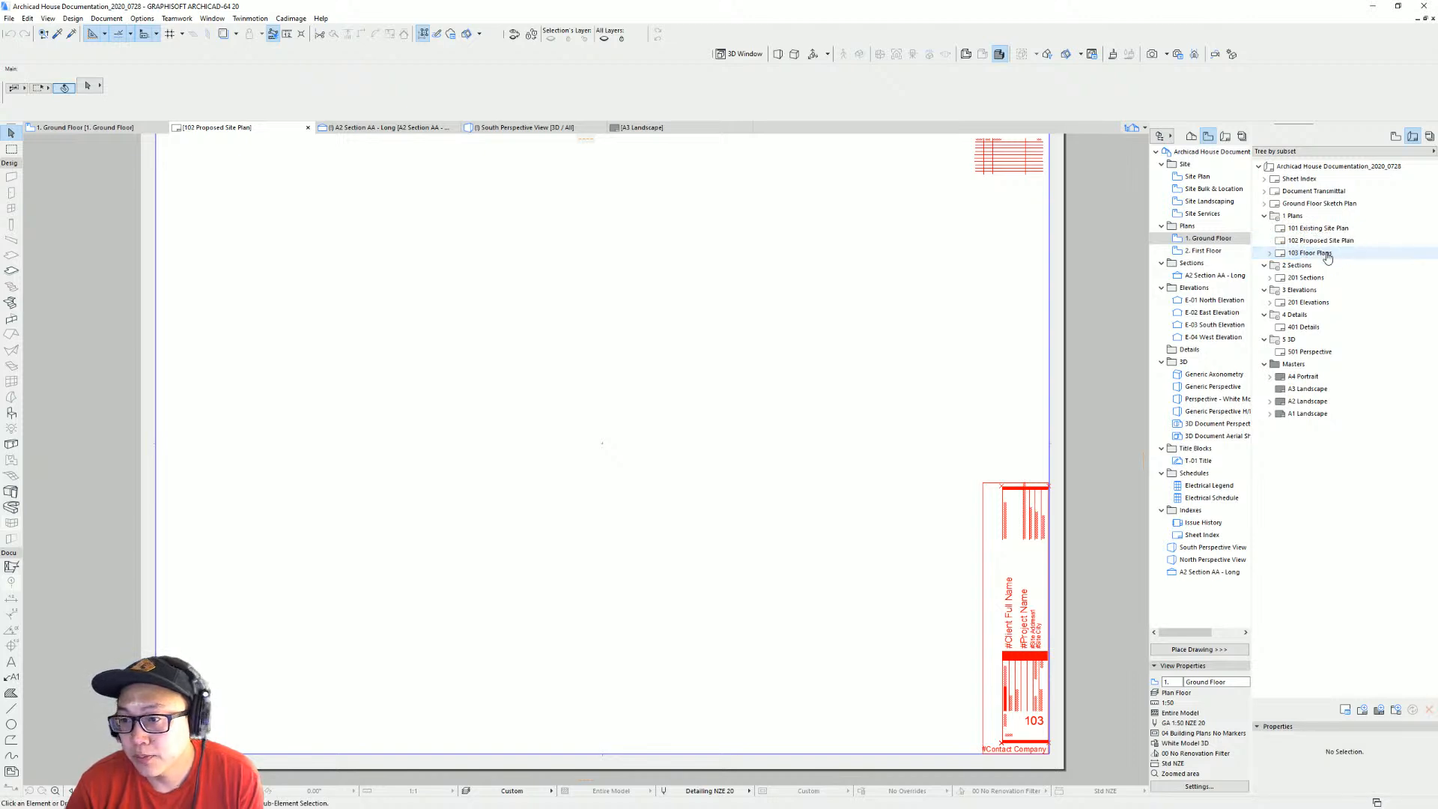
pyautogui.click(1326, 255)
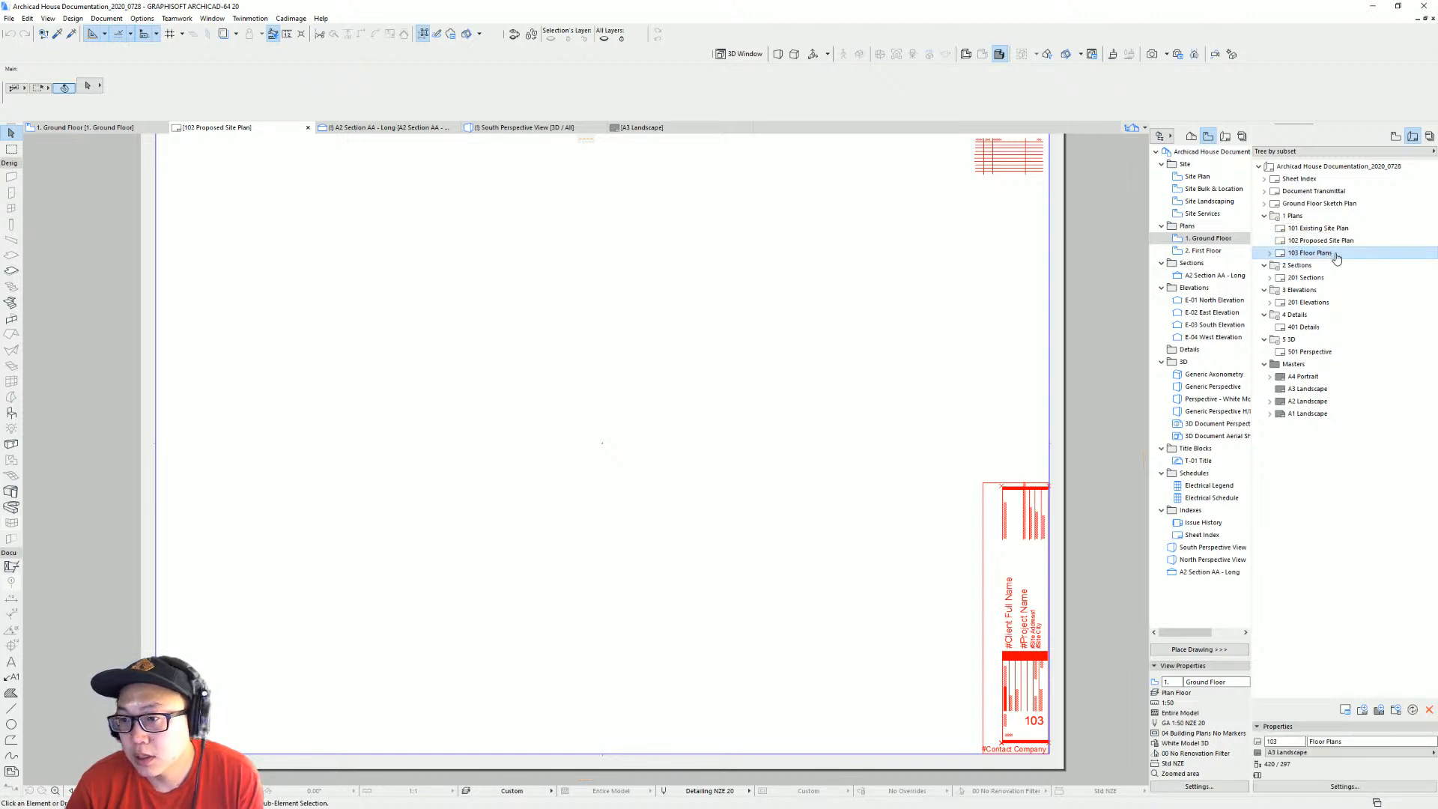
pyautogui.click(1310, 742)
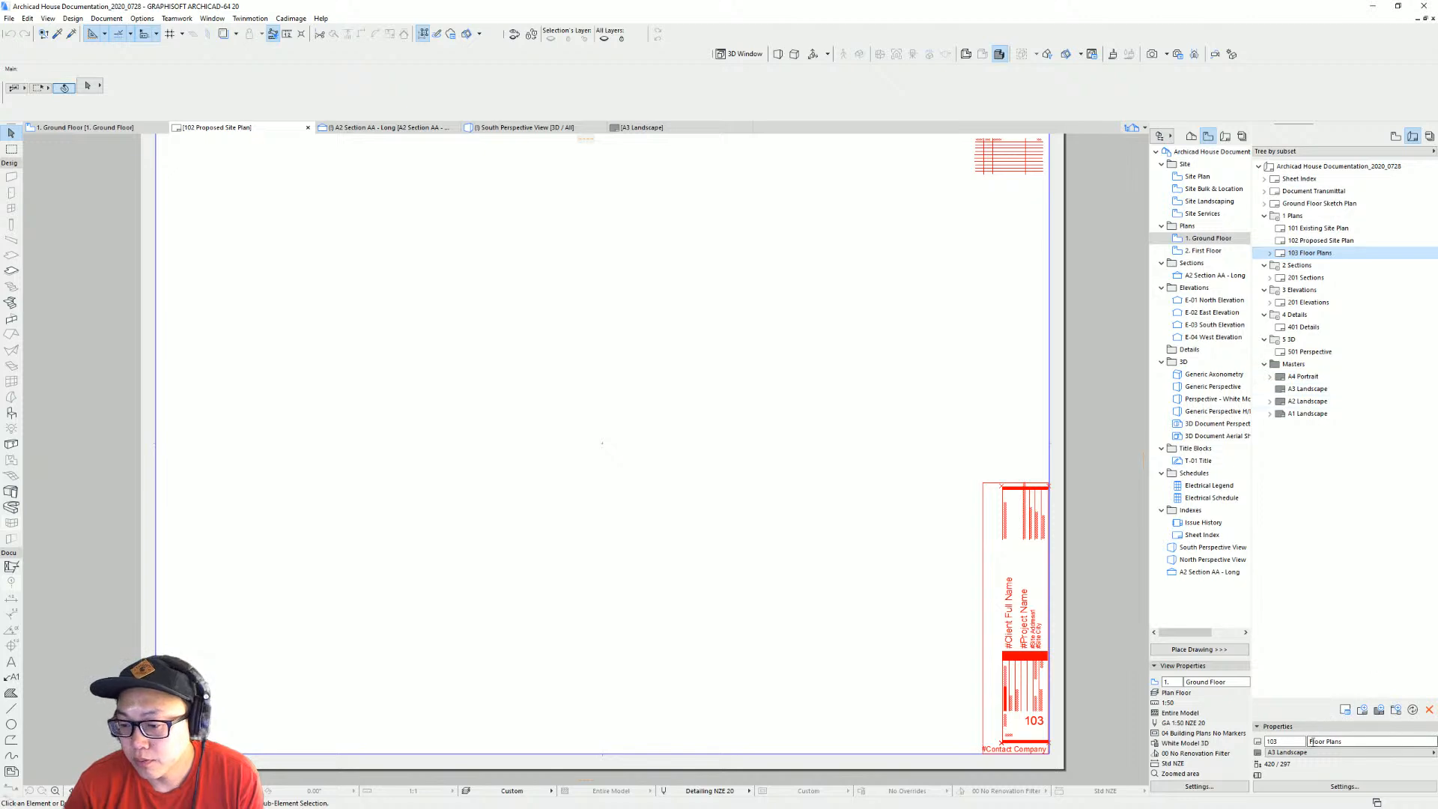
pyautogui.write('RProp')
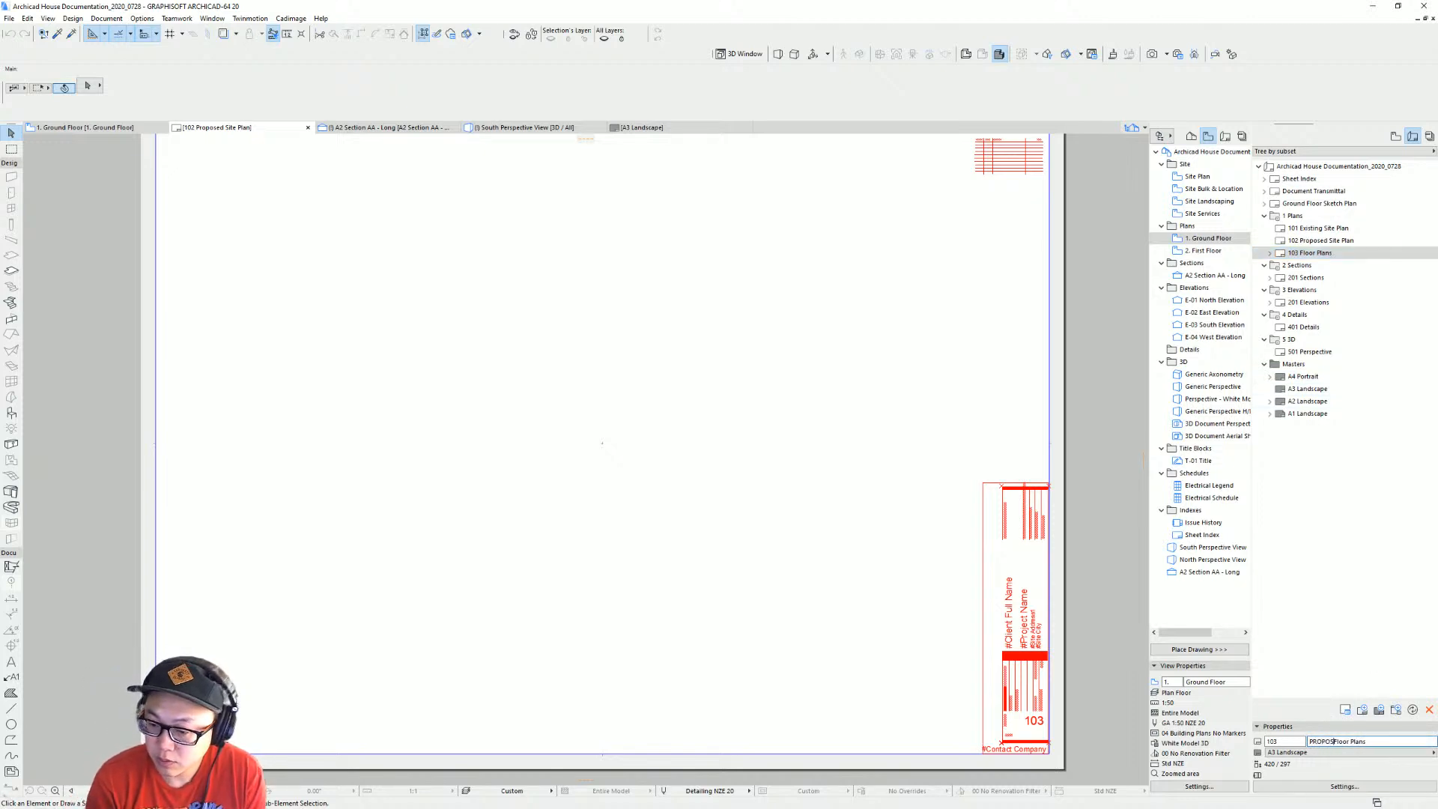
pyautogui.write('osed')
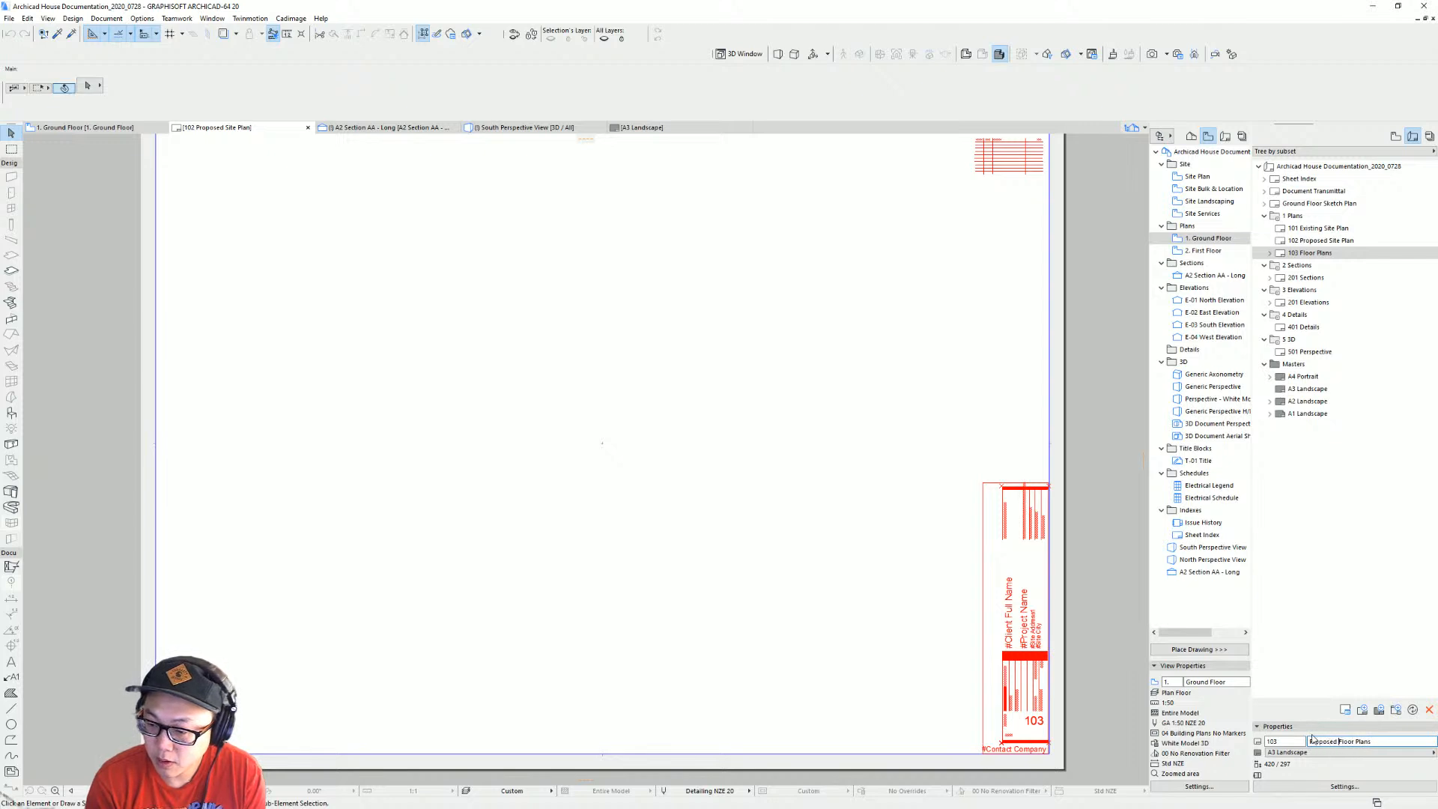
pyautogui.press('Return')
# Open the 103 Proposed Floor Plans layout and view its two floor plan drawings.
pyautogui.click(1320, 254)
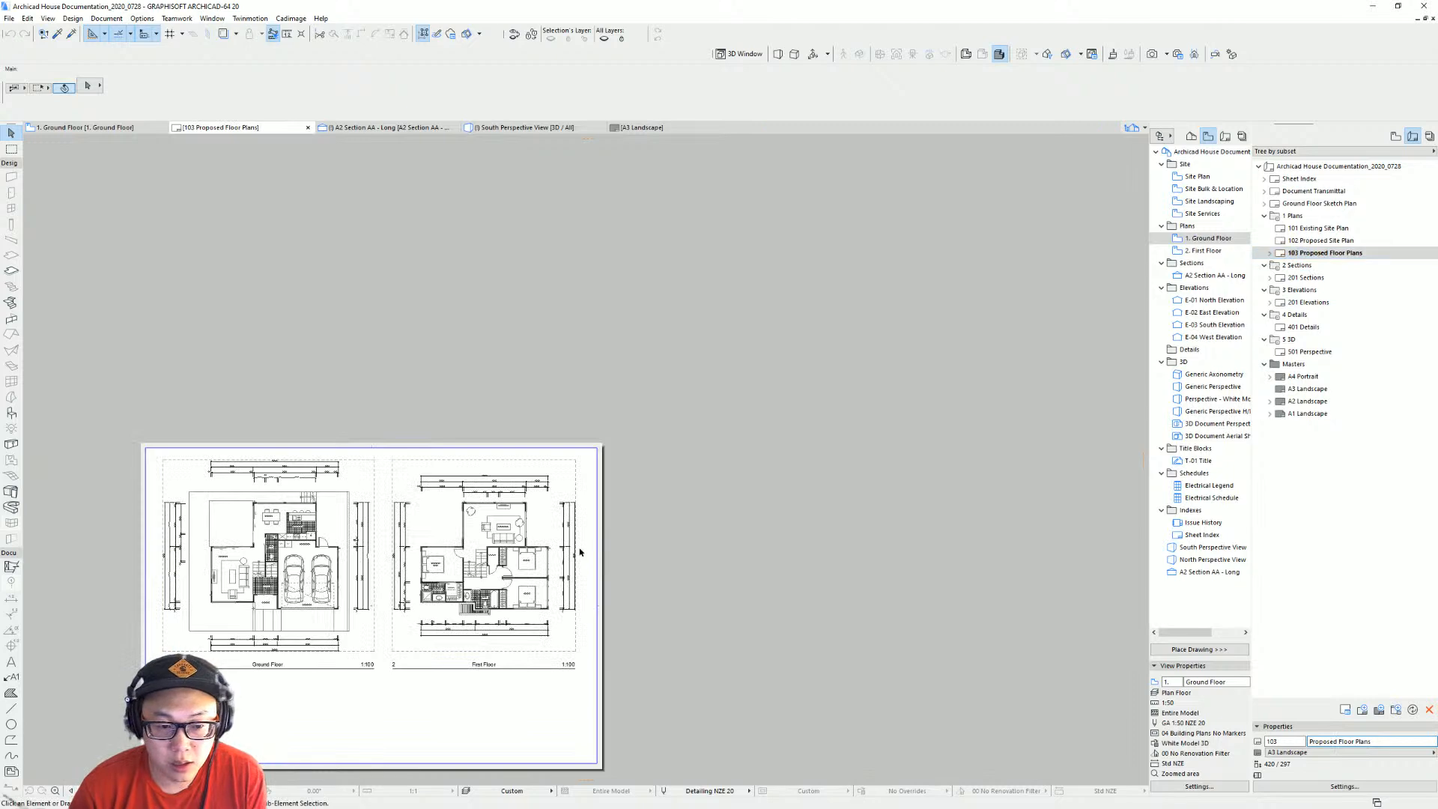
pyautogui.moveTo(607, 549); pyautogui.dragTo(765, 498, button='middle')
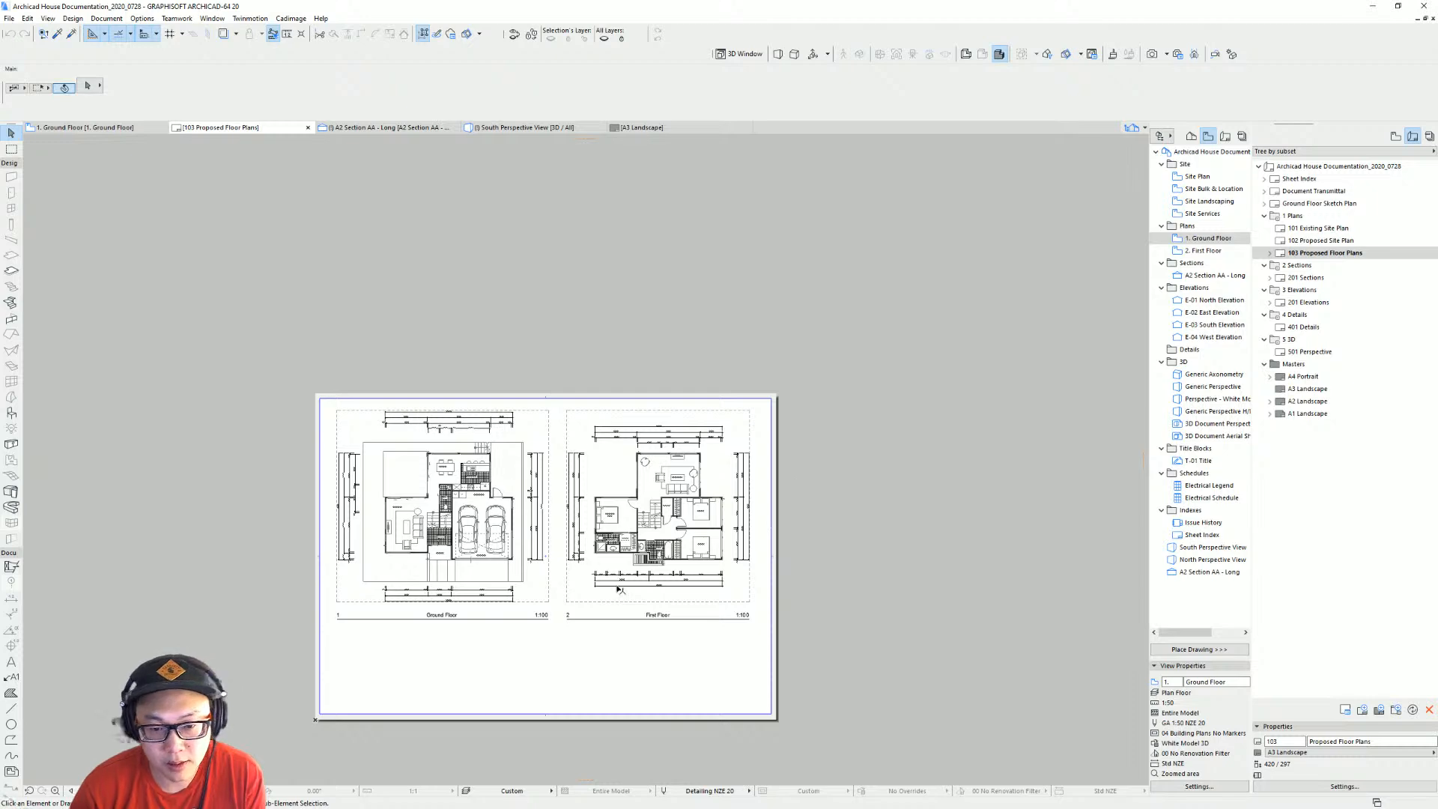
pyautogui.scroll(3, 539, 554)
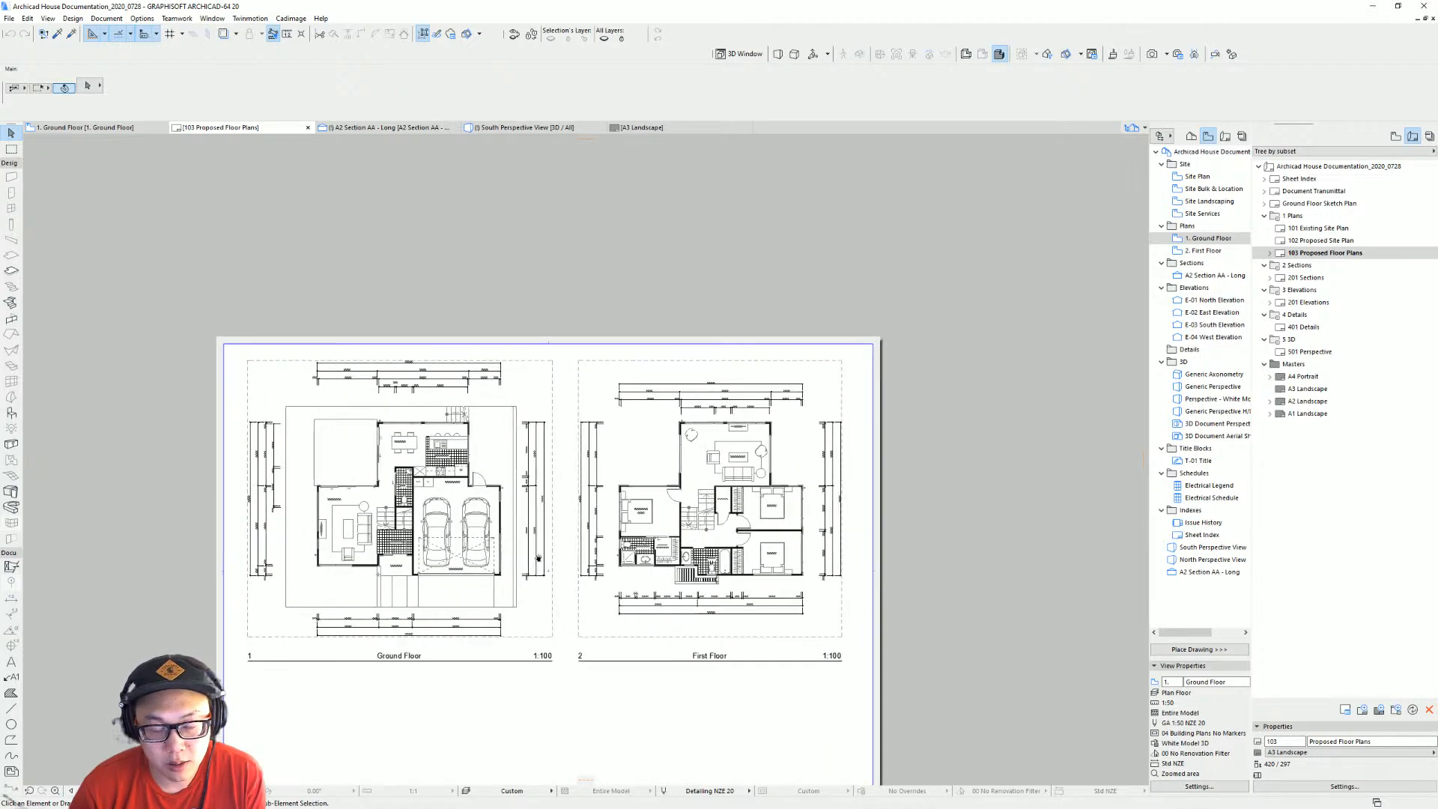
pyautogui.moveTo(539, 558); pyautogui.dragTo(556, 549, button='middle')
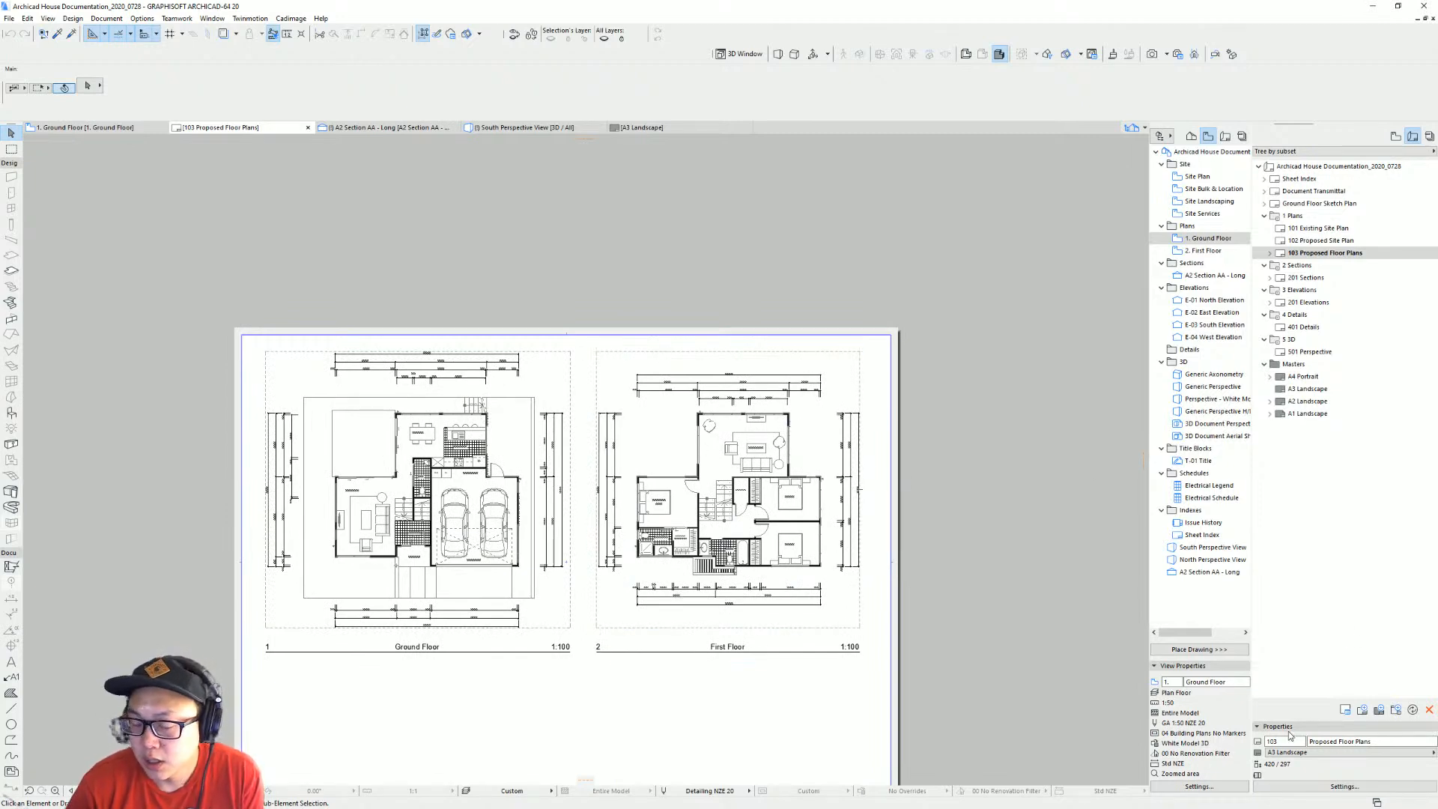
# Create a layout named Floor Plans Dimension in the 1 Plans subset with the A1 Landscape master.
pyautogui.click(1364, 711)
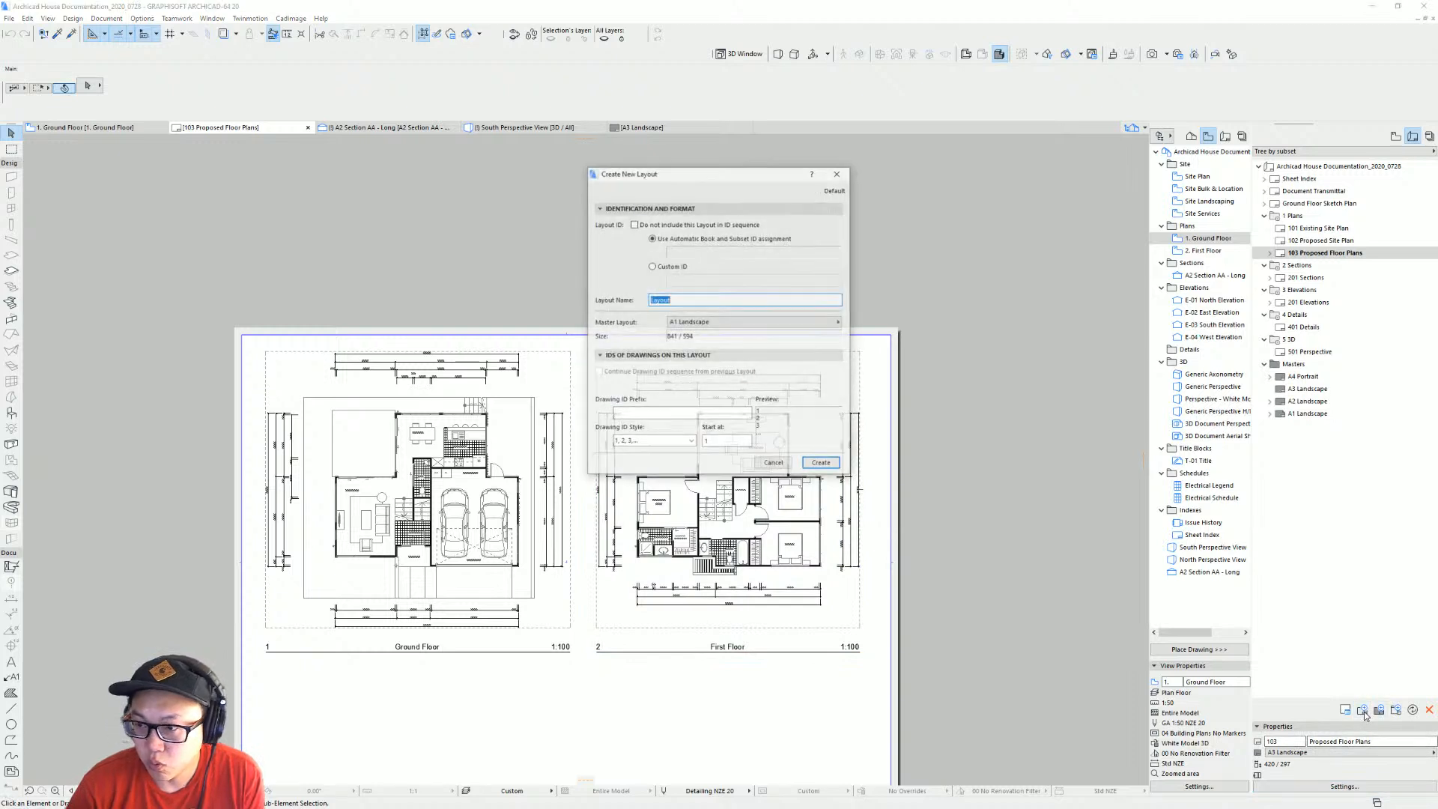
pyautogui.write('Plans Dimension')
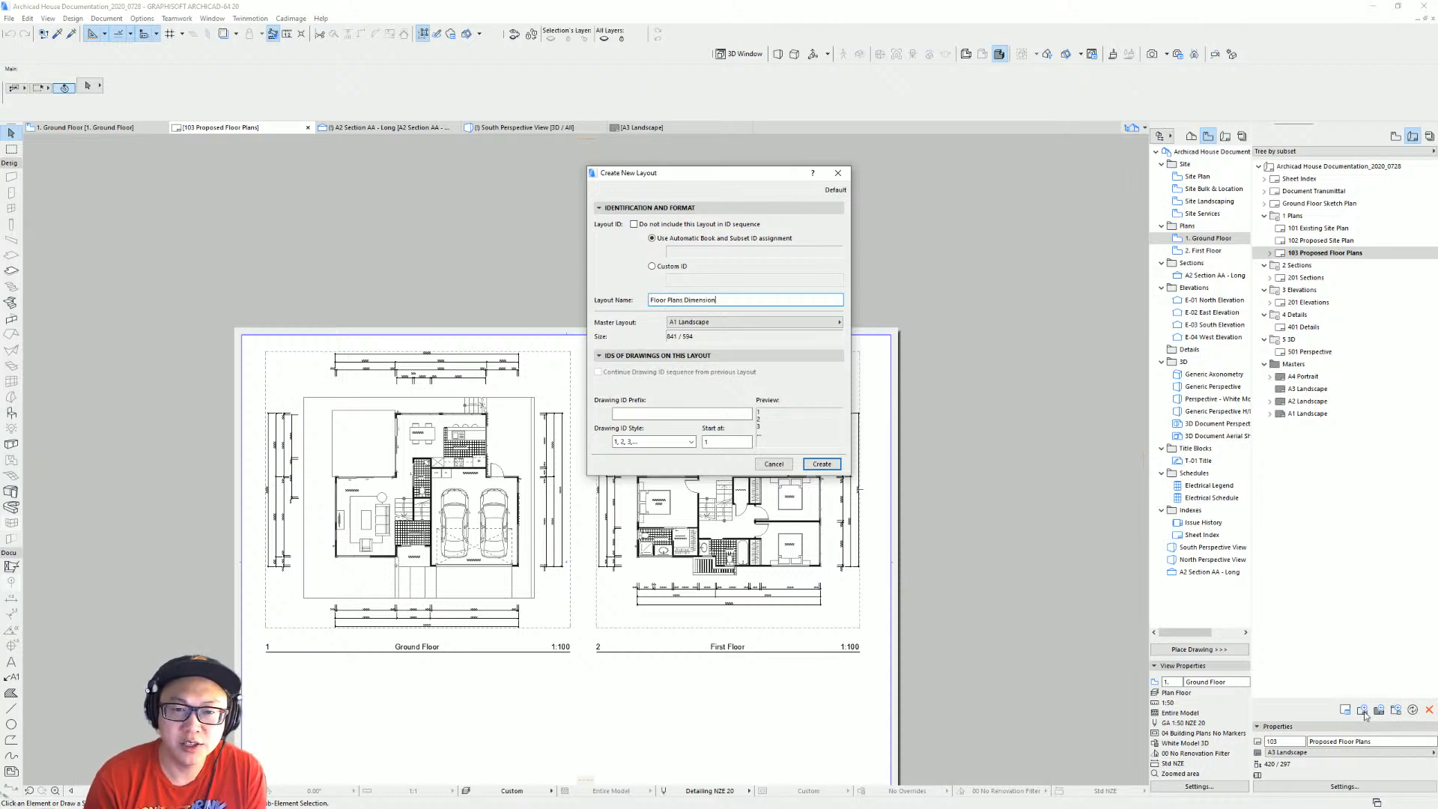
pyautogui.press('Return')
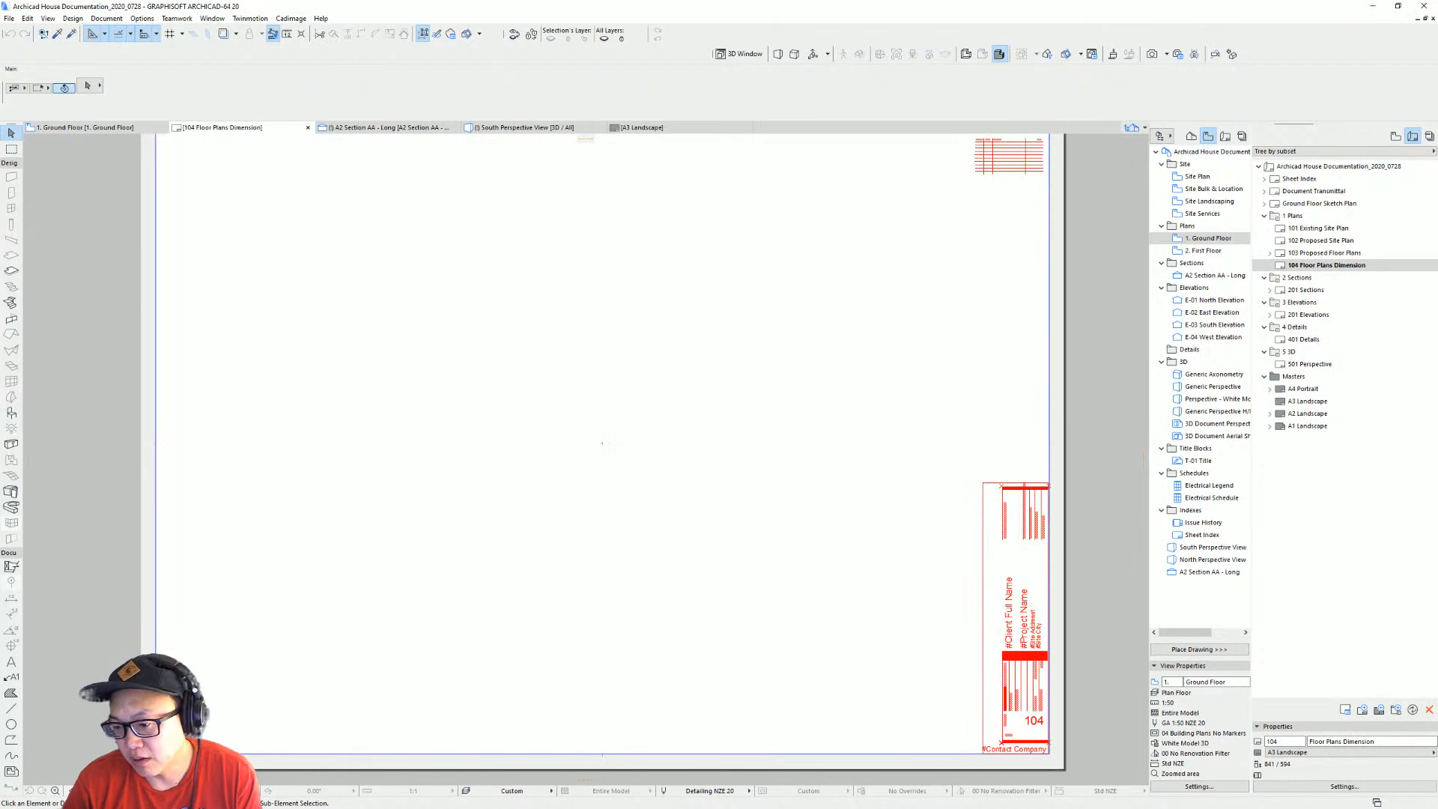
# Create a layout named Foundation Plan after 104 Floor Plans Dimension with the A1 Landscape master.
pyautogui.click(1363, 254)
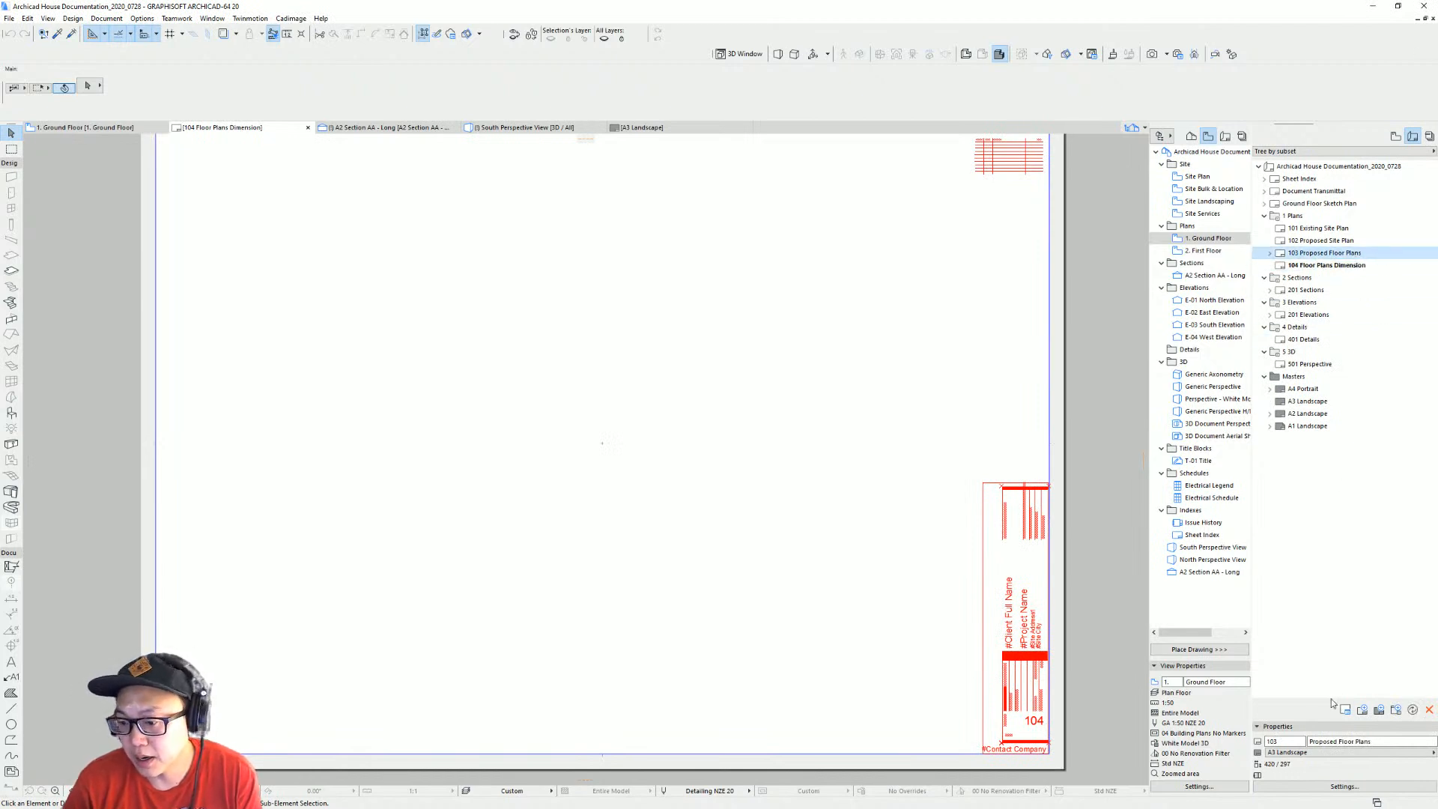
pyautogui.moveTo(919, 407); pyautogui.dragTo(838, 407, button='middle')
pyautogui.click(1414, 265)
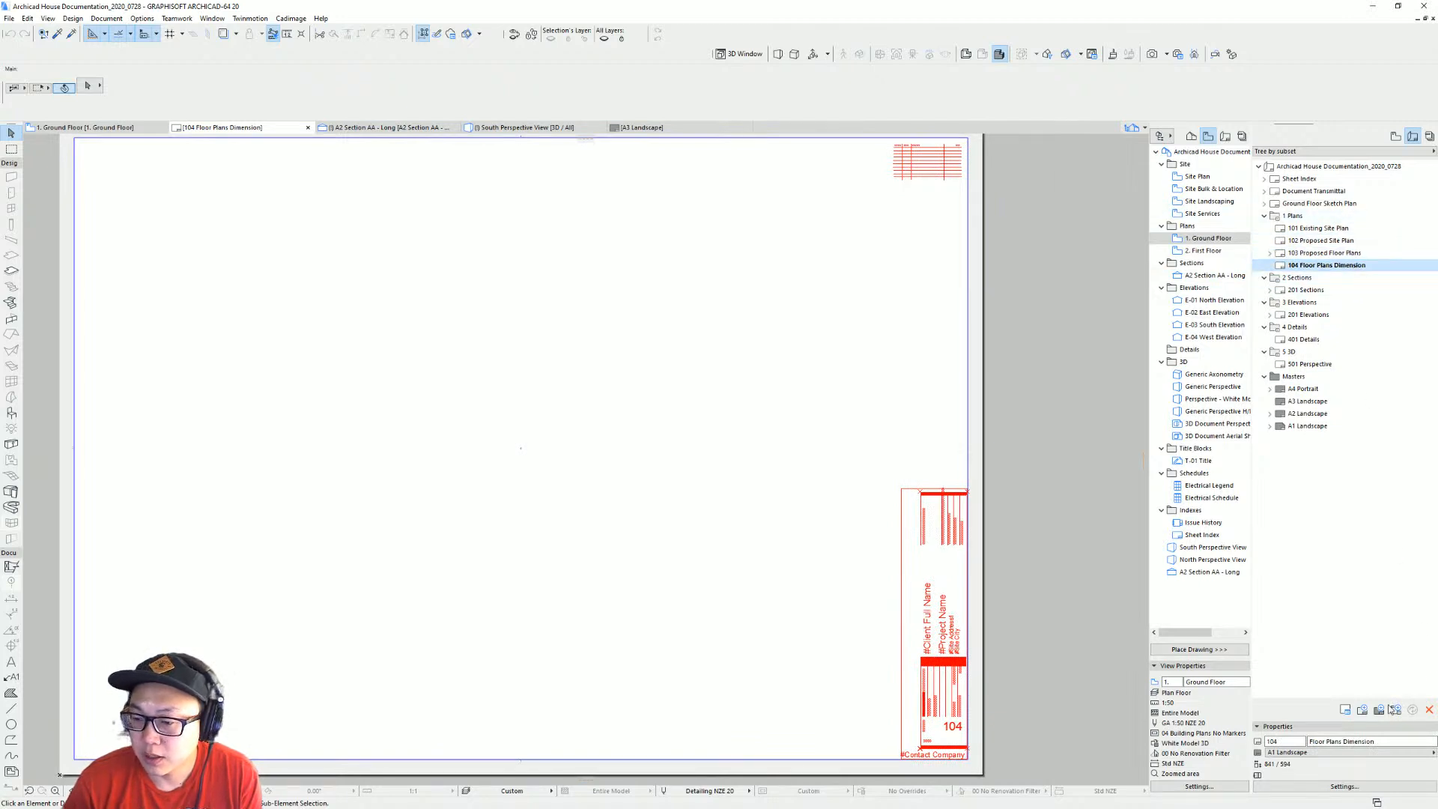
pyautogui.click(1363, 710)
pyautogui.write('F')
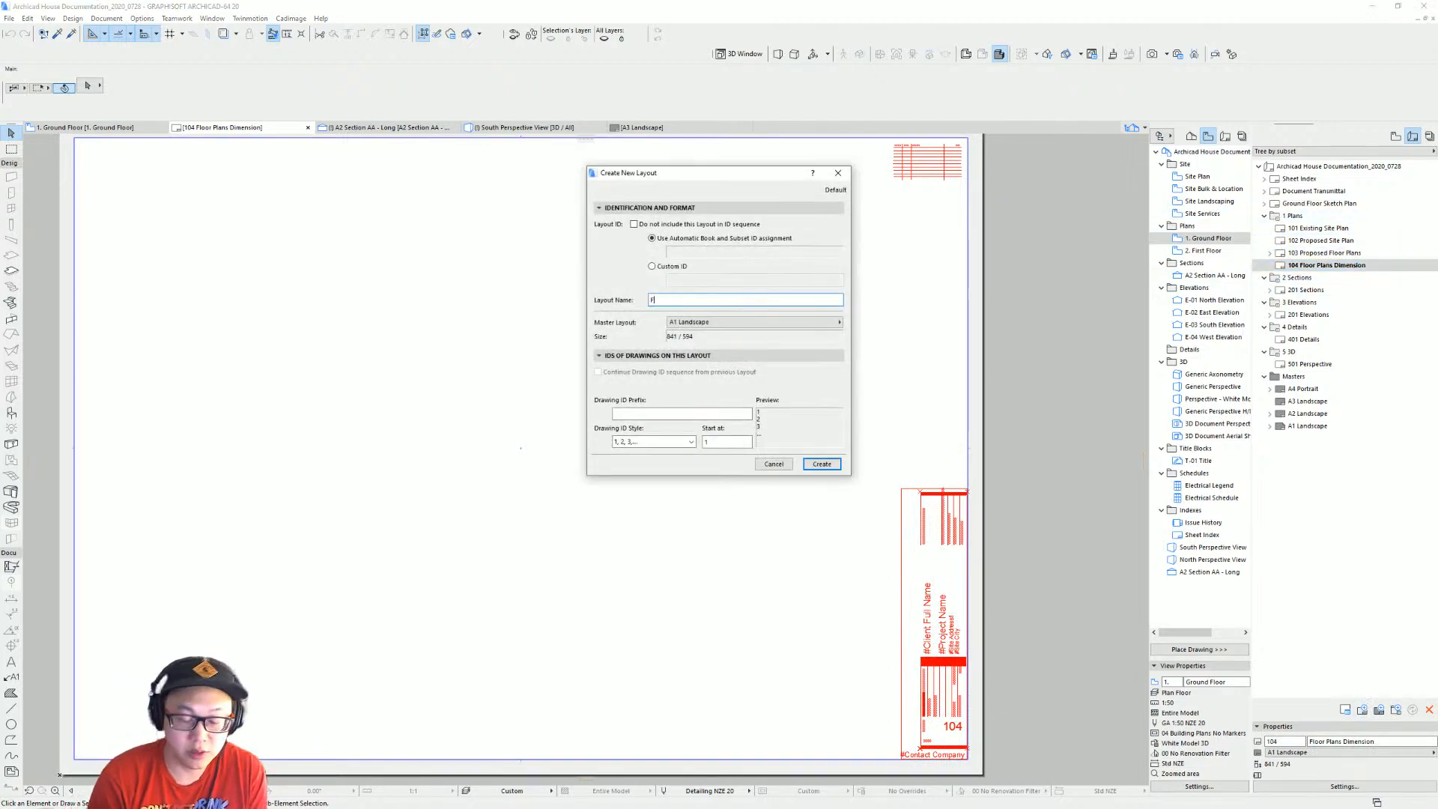
pyautogui.write('oundation Plan')
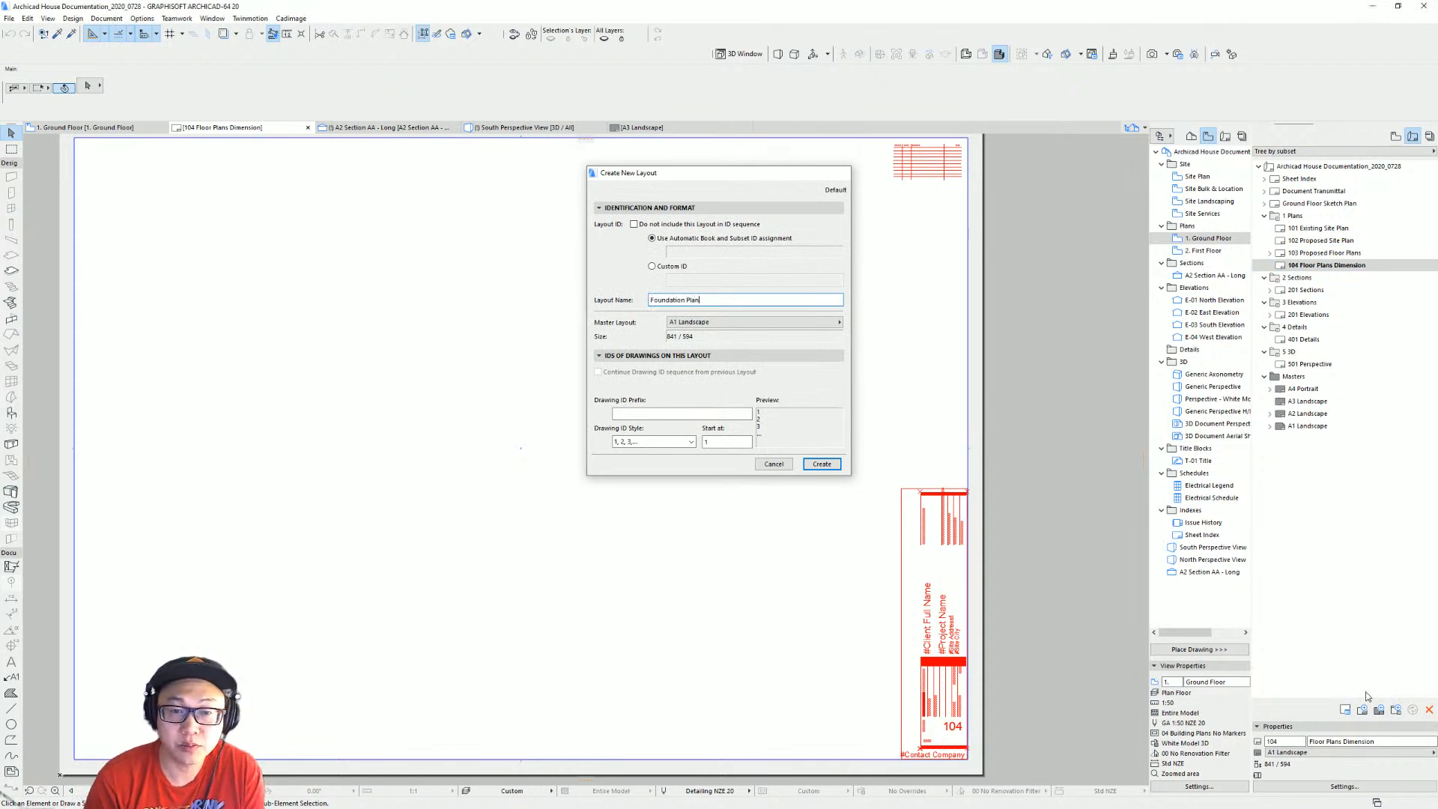
pyautogui.press('Return')
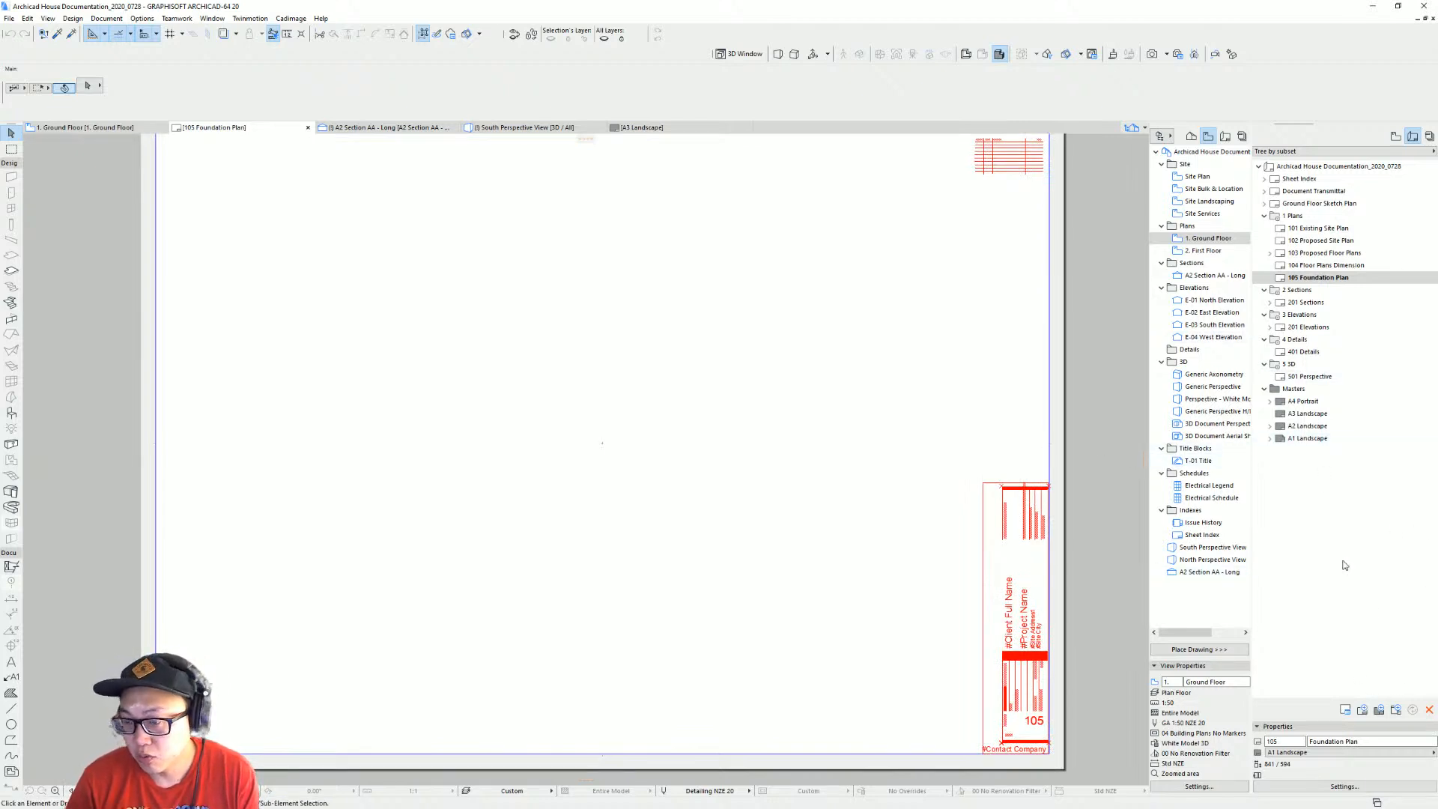
# Create two more layouts in the 1 Plans subset, named Plumbing/Drainage Plan and Electrical Plan, with the A1 Landscape master.
pyautogui.click(1363, 710)
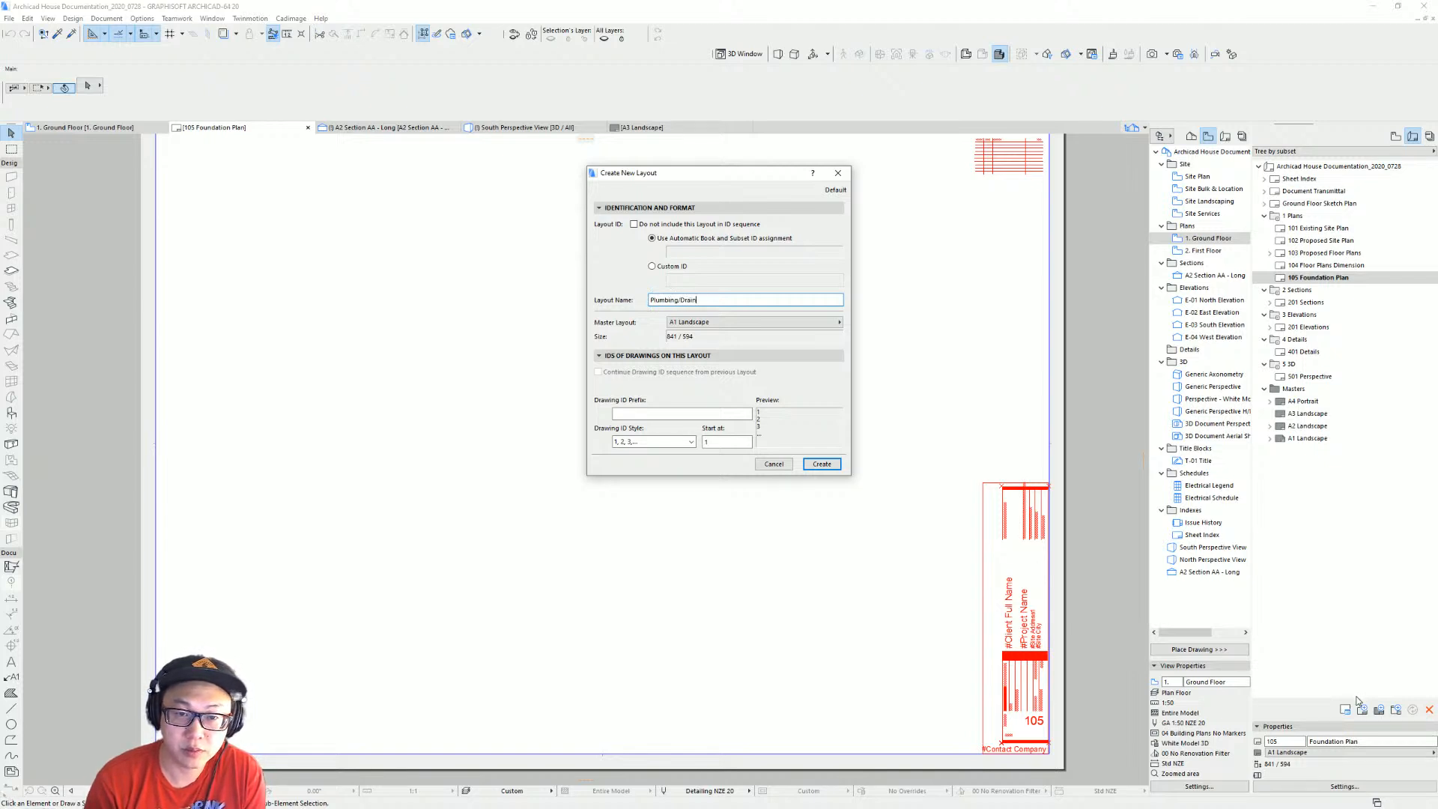
pyautogui.press('Return')
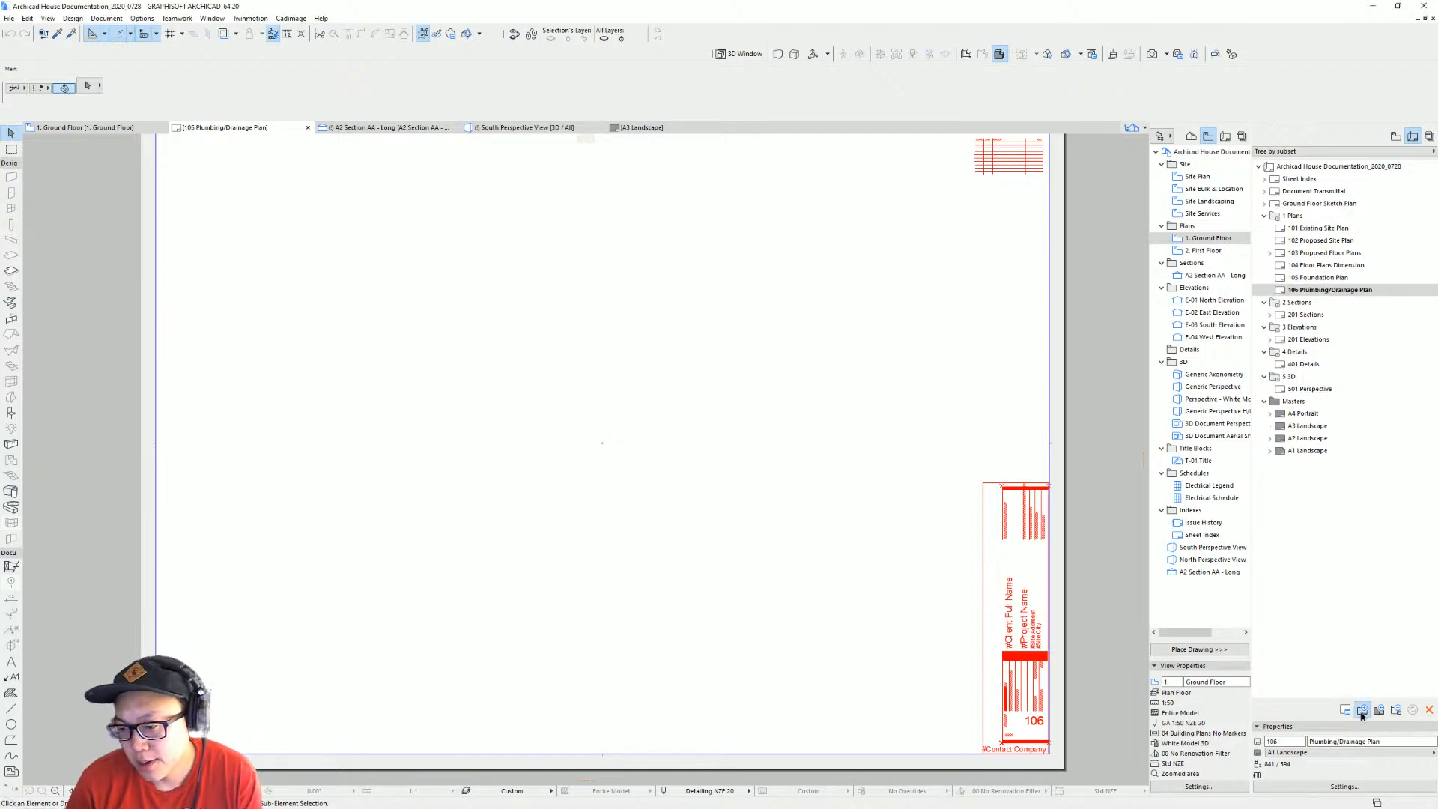
pyautogui.click(1362, 712)
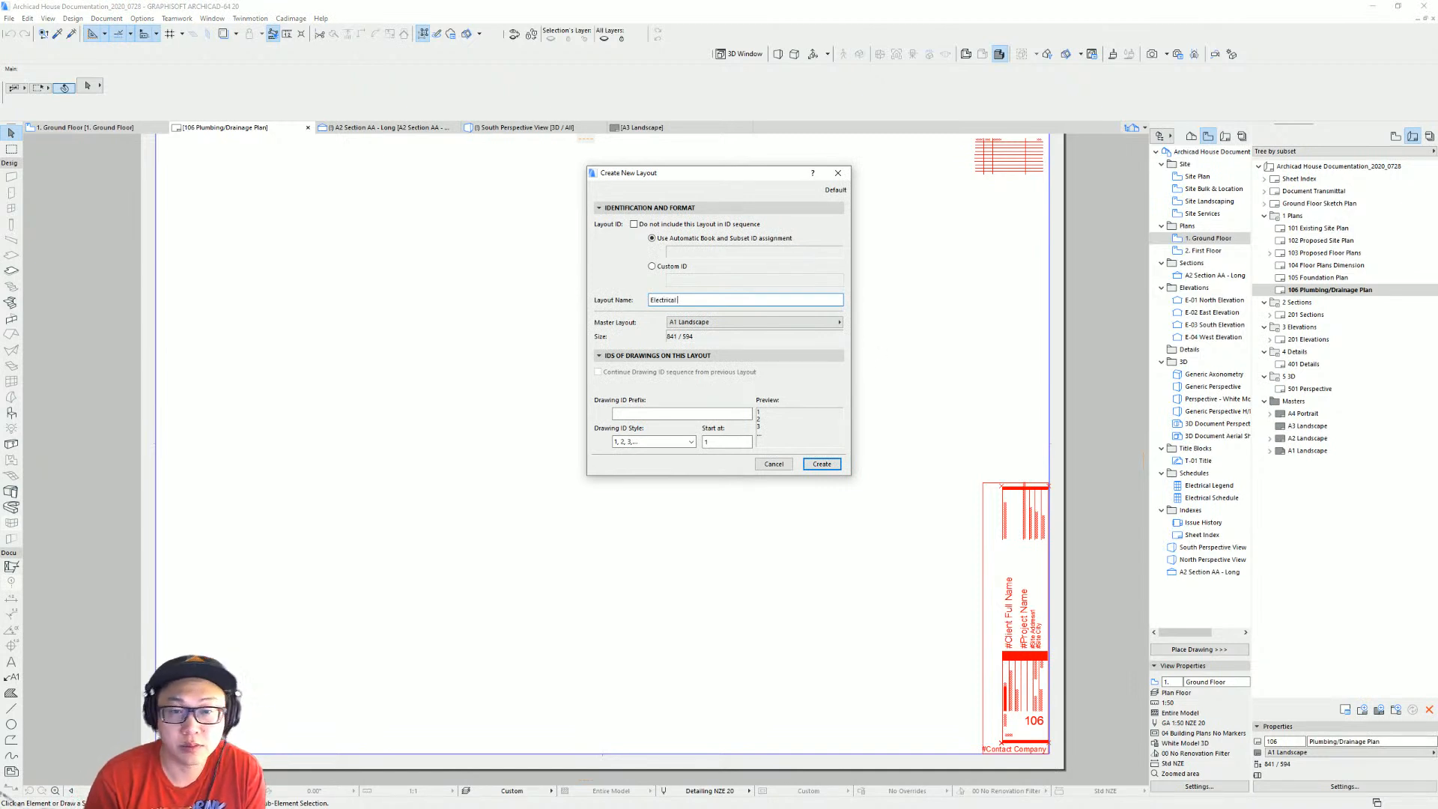
pyautogui.press('Return')
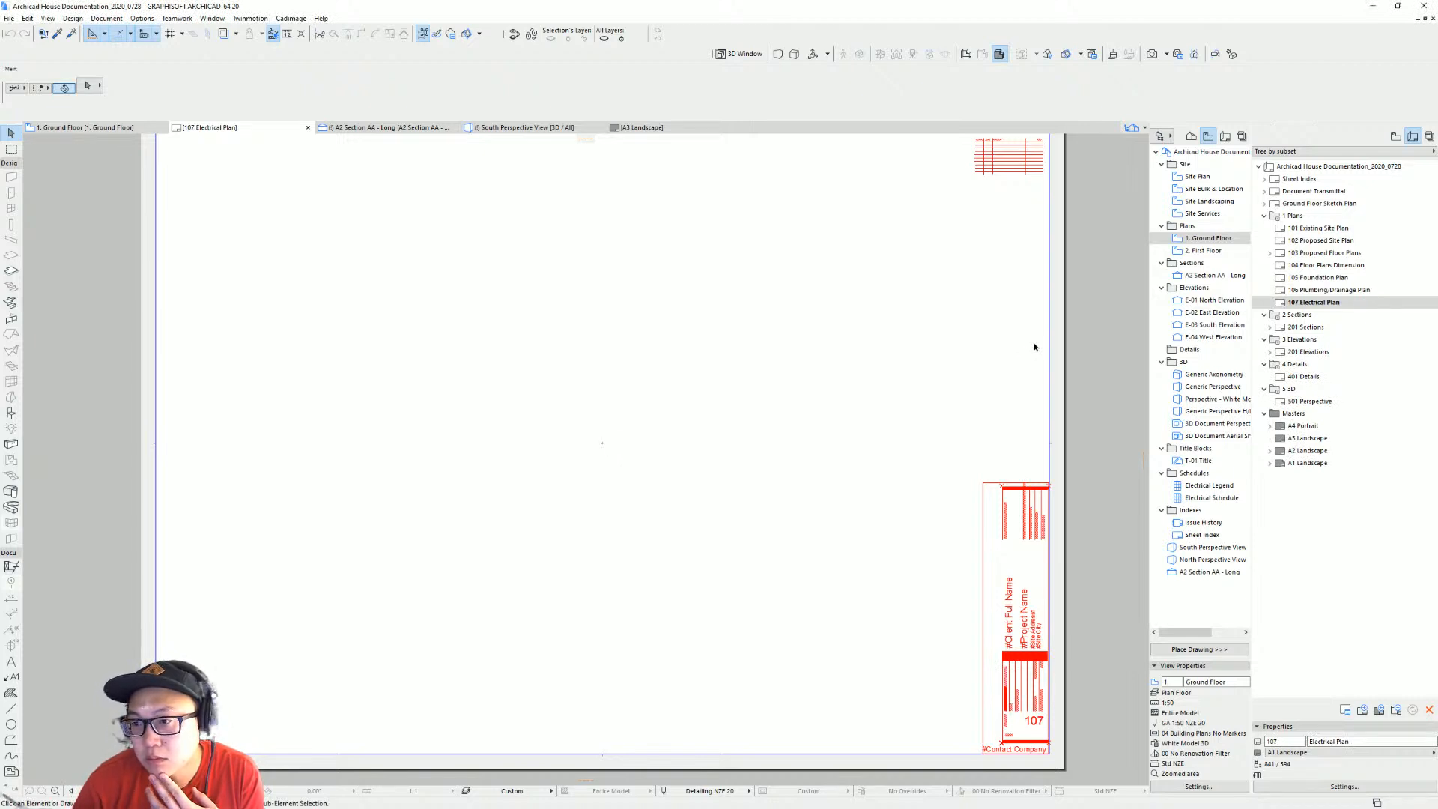
# Create a layout named Bracing Plan in the 1 Plans subset with the A1 Landscape master.
pyautogui.click(1362, 711)
pyautogui.write('V')
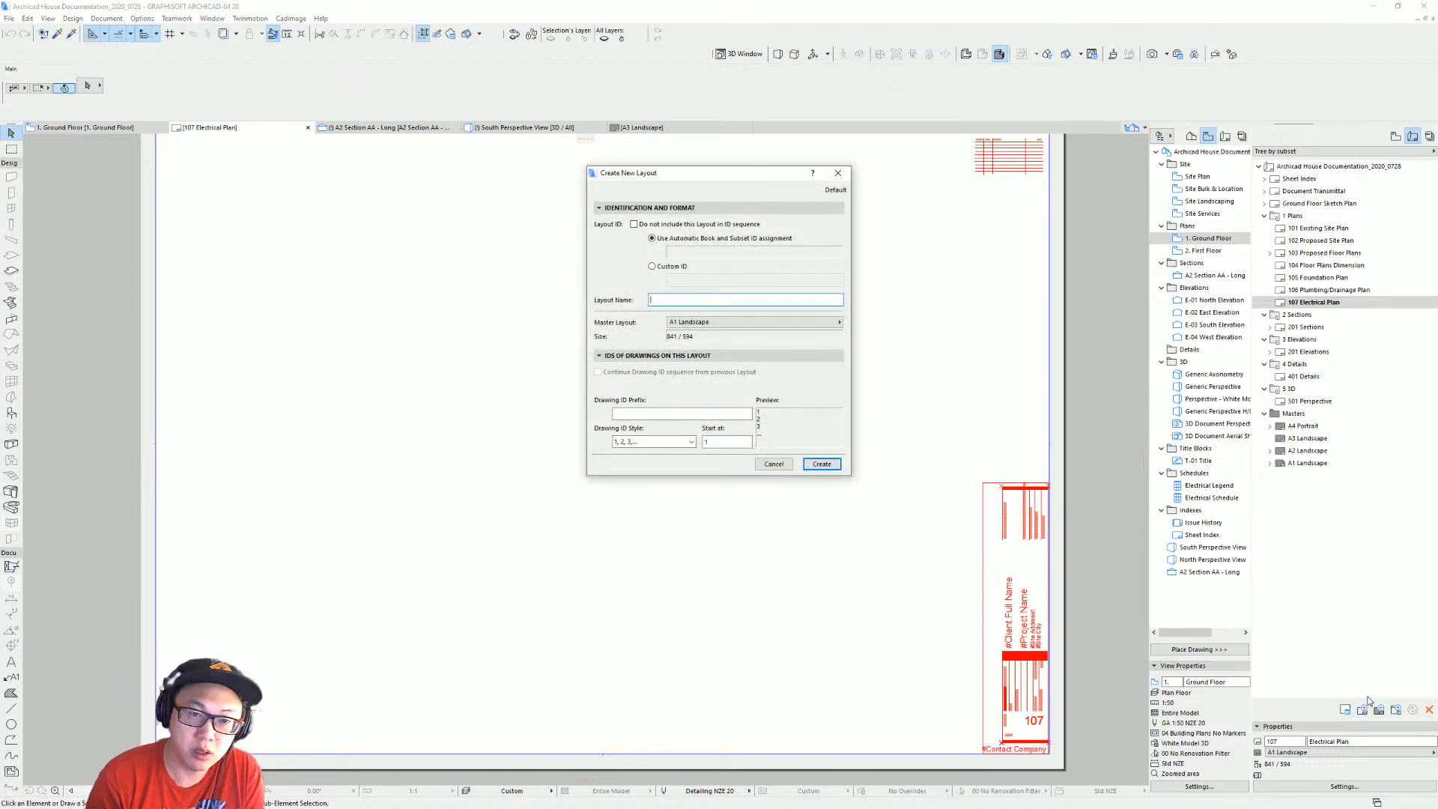
pyautogui.write('racing Plan')
pyautogui.press('Return')
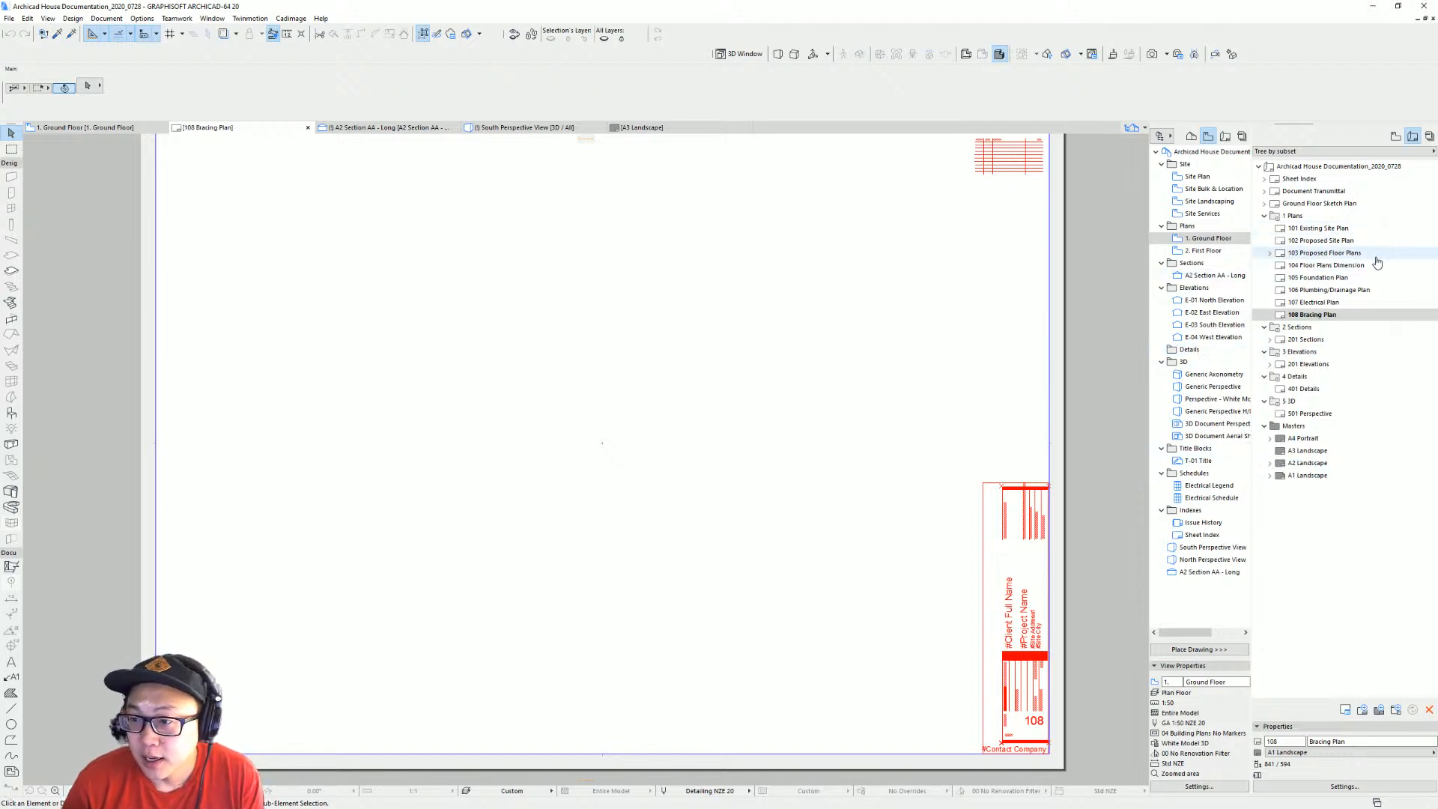
# View the 201 Sections layout, and return to the Ground Floor plan view.
pyautogui.doubleClick(1347, 341)
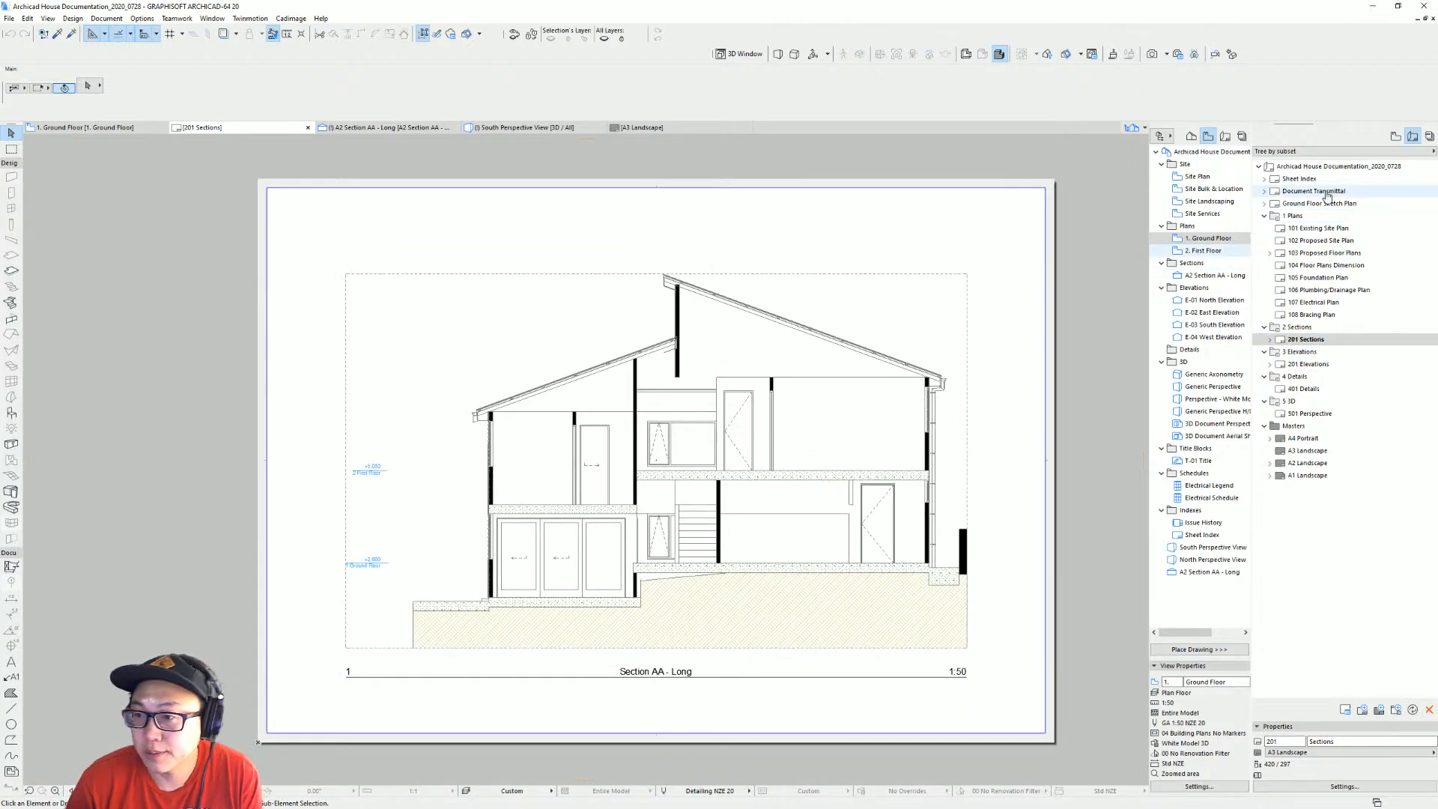
pyautogui.doubleClick(1212, 240)
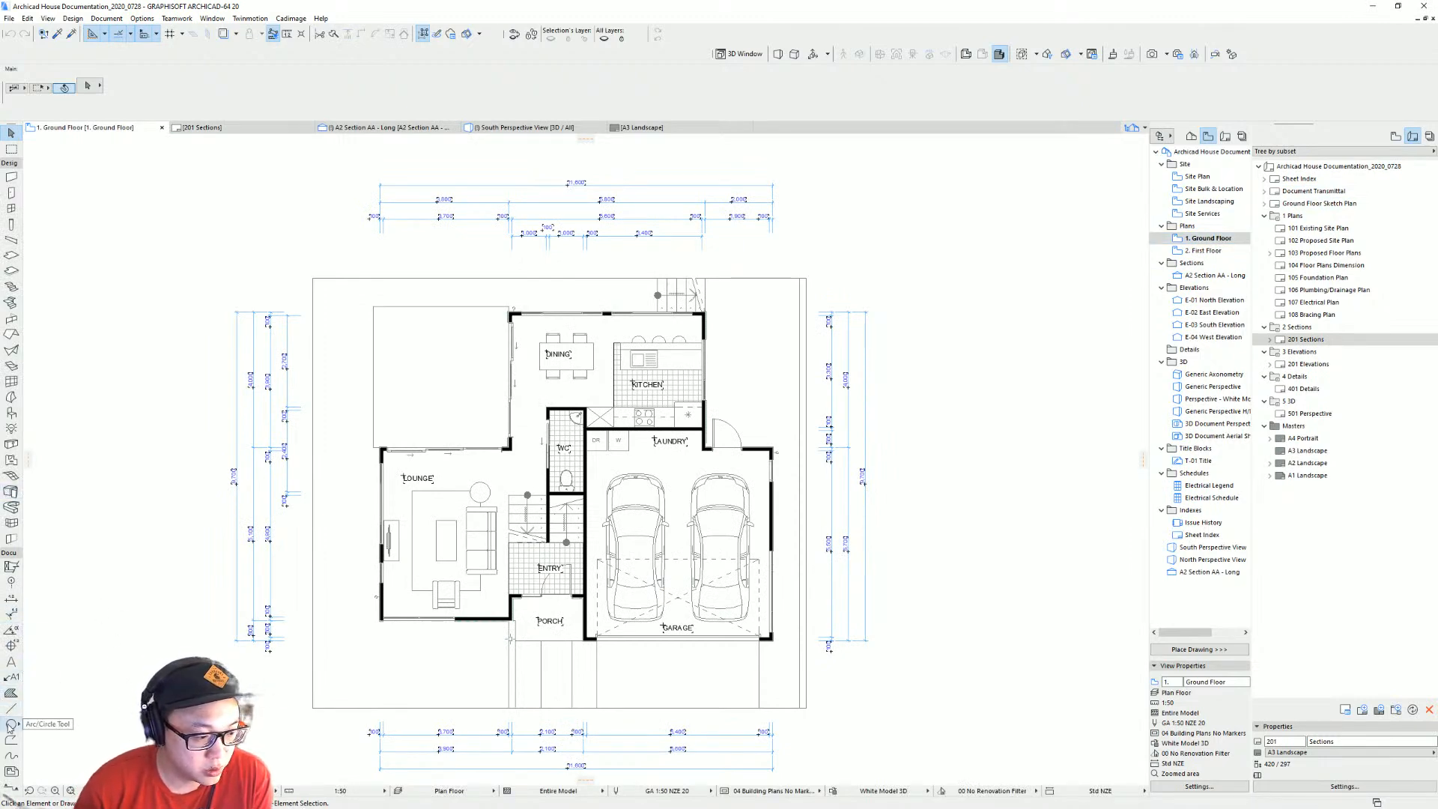
# Unhide the section markers' layer on the Ground Floor plan by starting a section line, and cancel the new line.
pyautogui.scroll(-2, 16, 743)
pyautogui.click(11, 757)
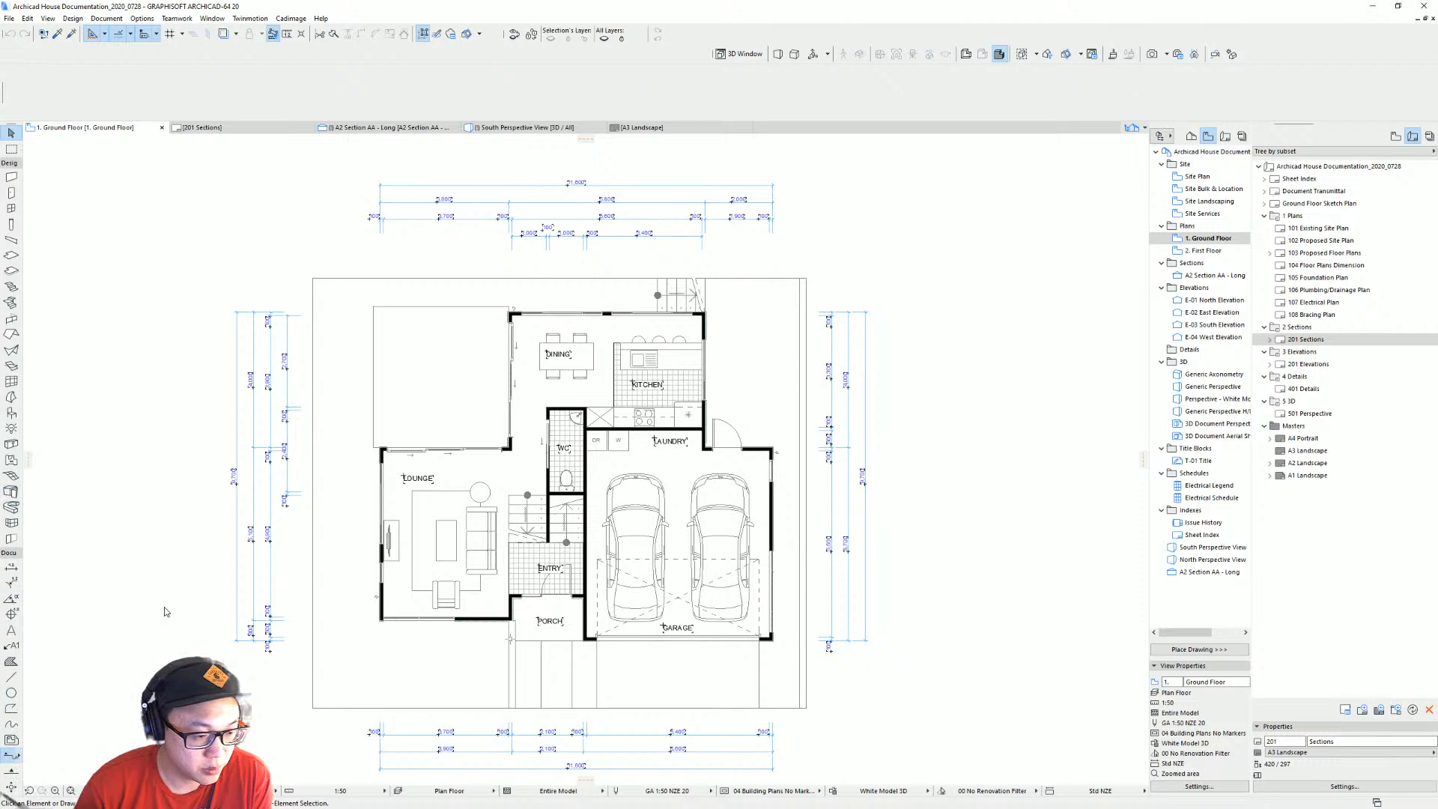
pyautogui.click(527, 392)
pyautogui.click(685, 294)
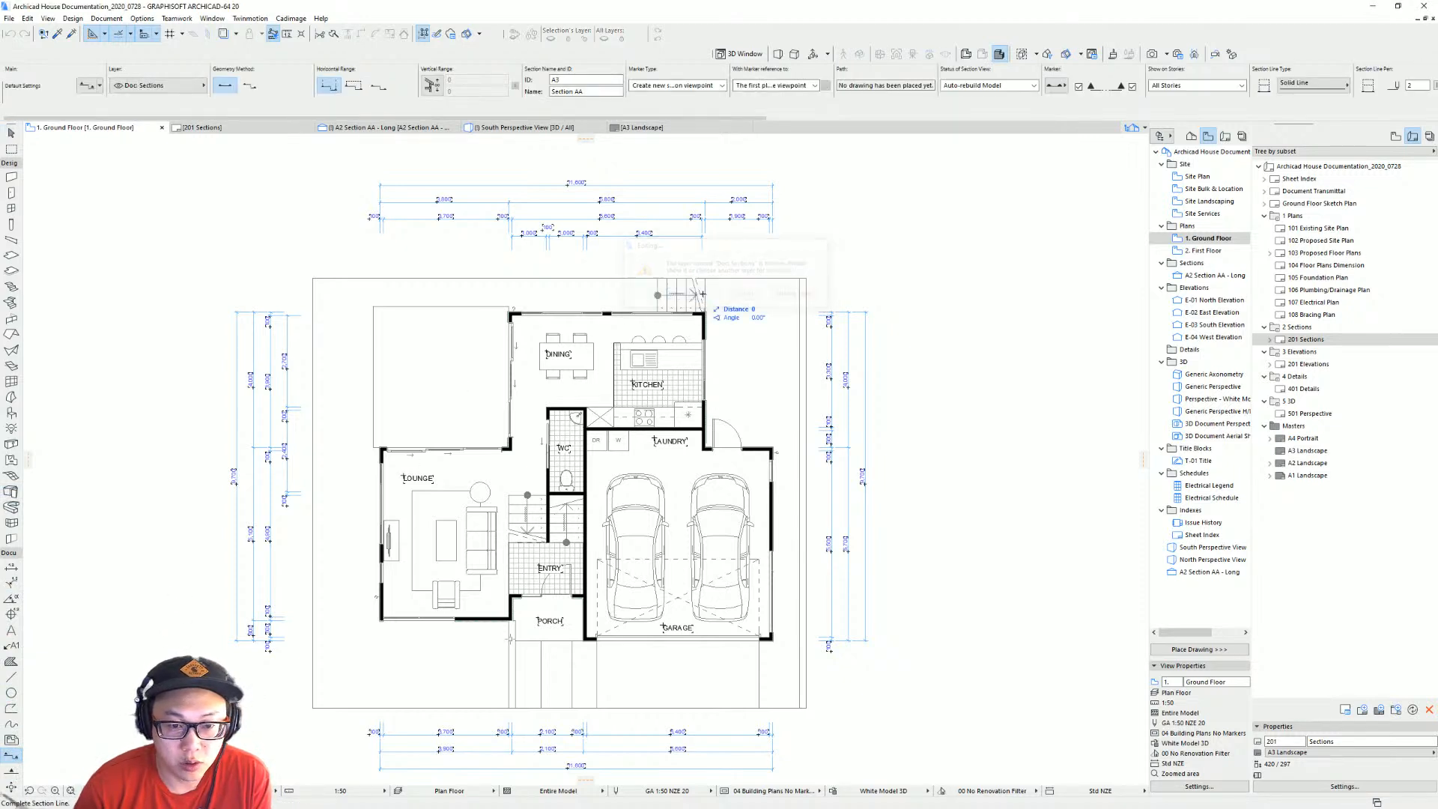
pyautogui.press('Escape')
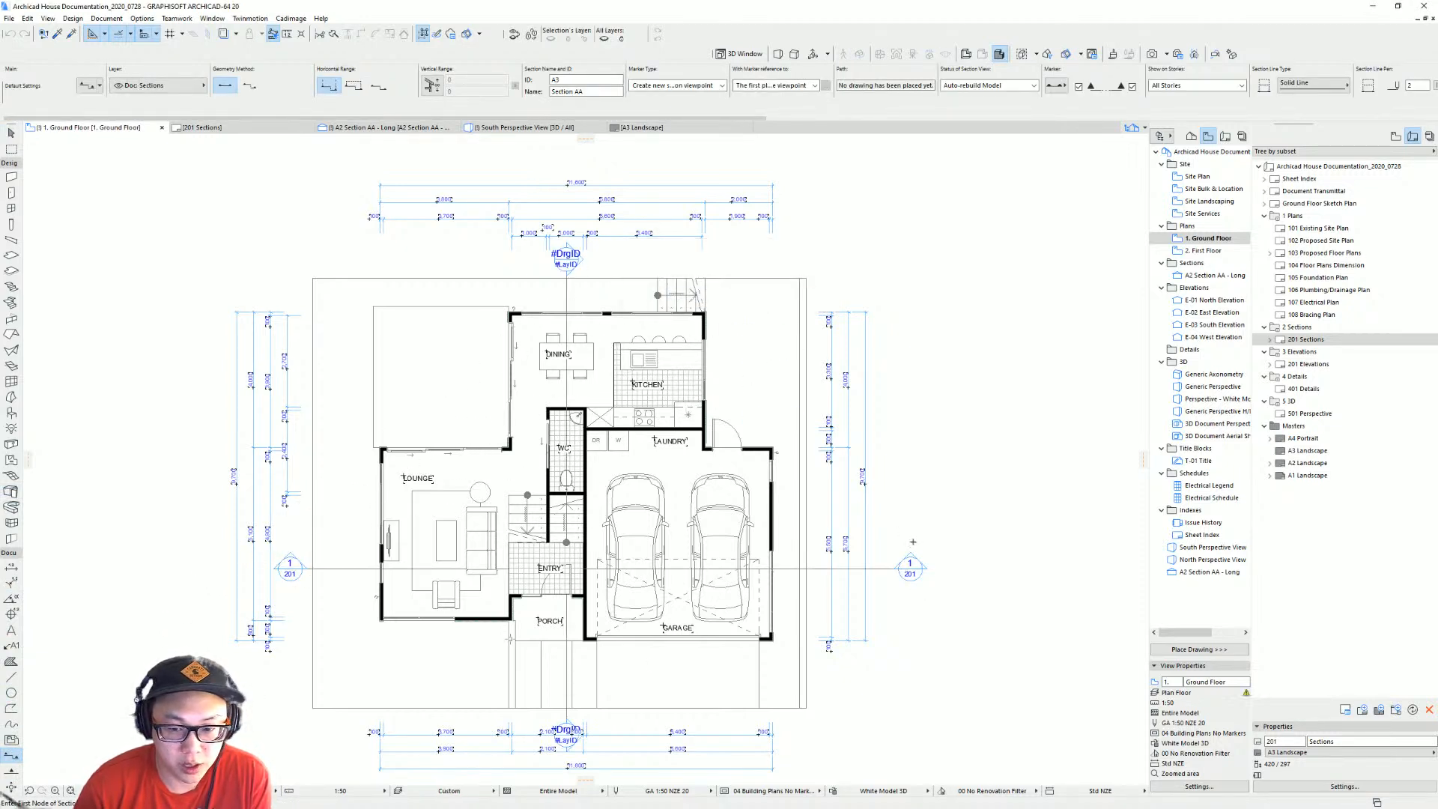
pyautogui.press('Escape')
# Inspect the Section AA - Long line on the Ground Floor plan and list the drawings placed on the 201 Sections layout.
pyautogui.click(908, 569)
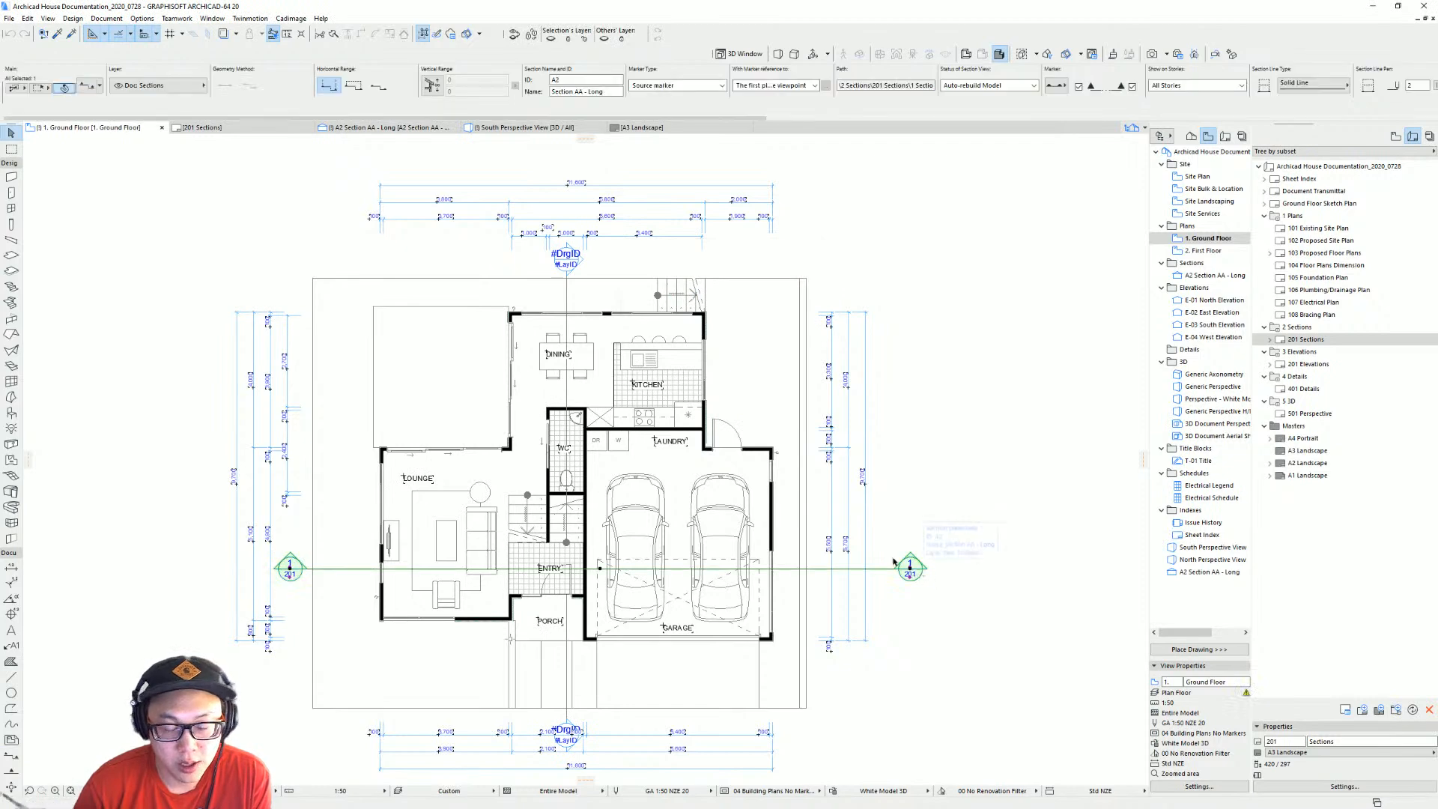
pyautogui.moveTo(736, 449); pyautogui.dragTo(720, 467, button='middle')
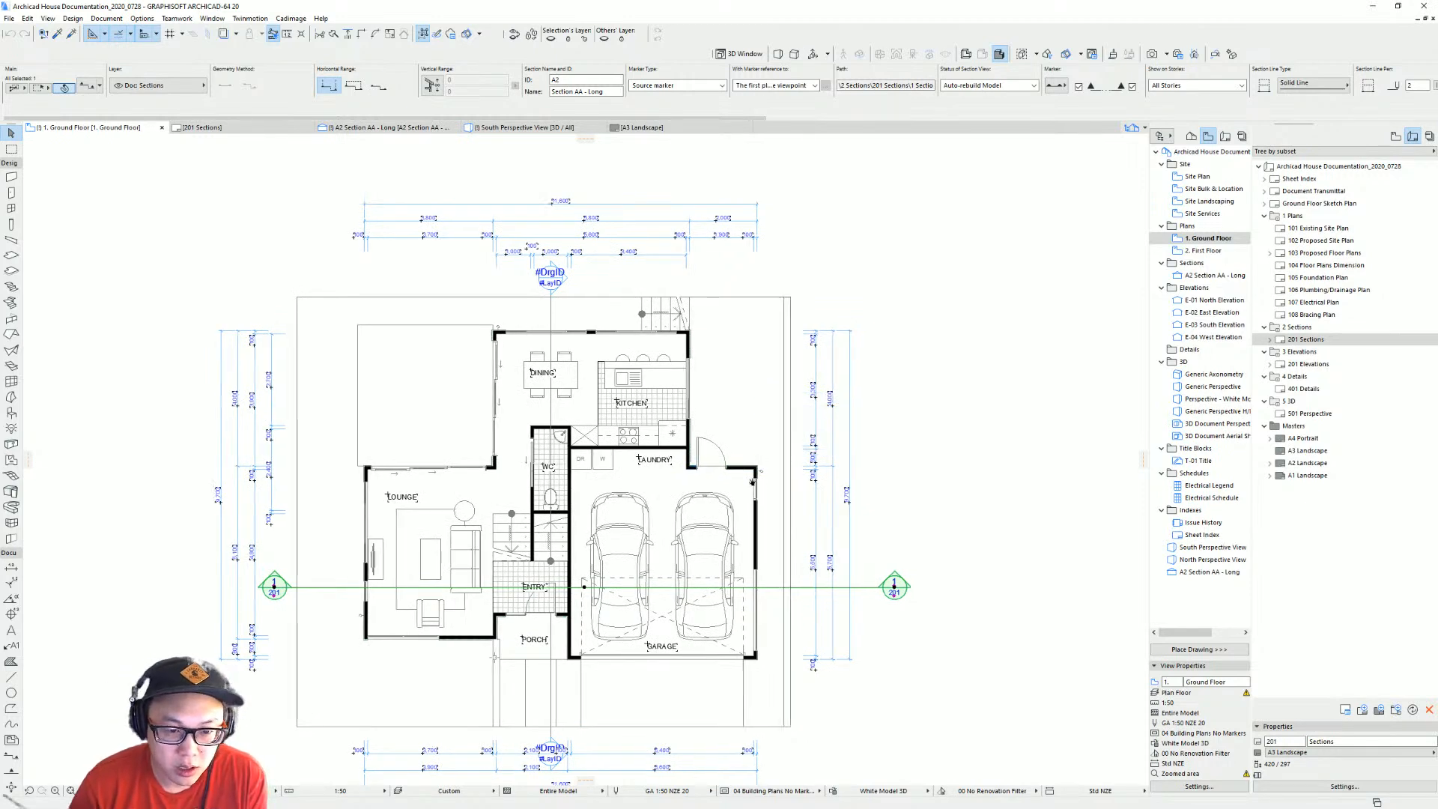
pyautogui.moveTo(758, 472); pyautogui.dragTo(787, 483, button='middle')
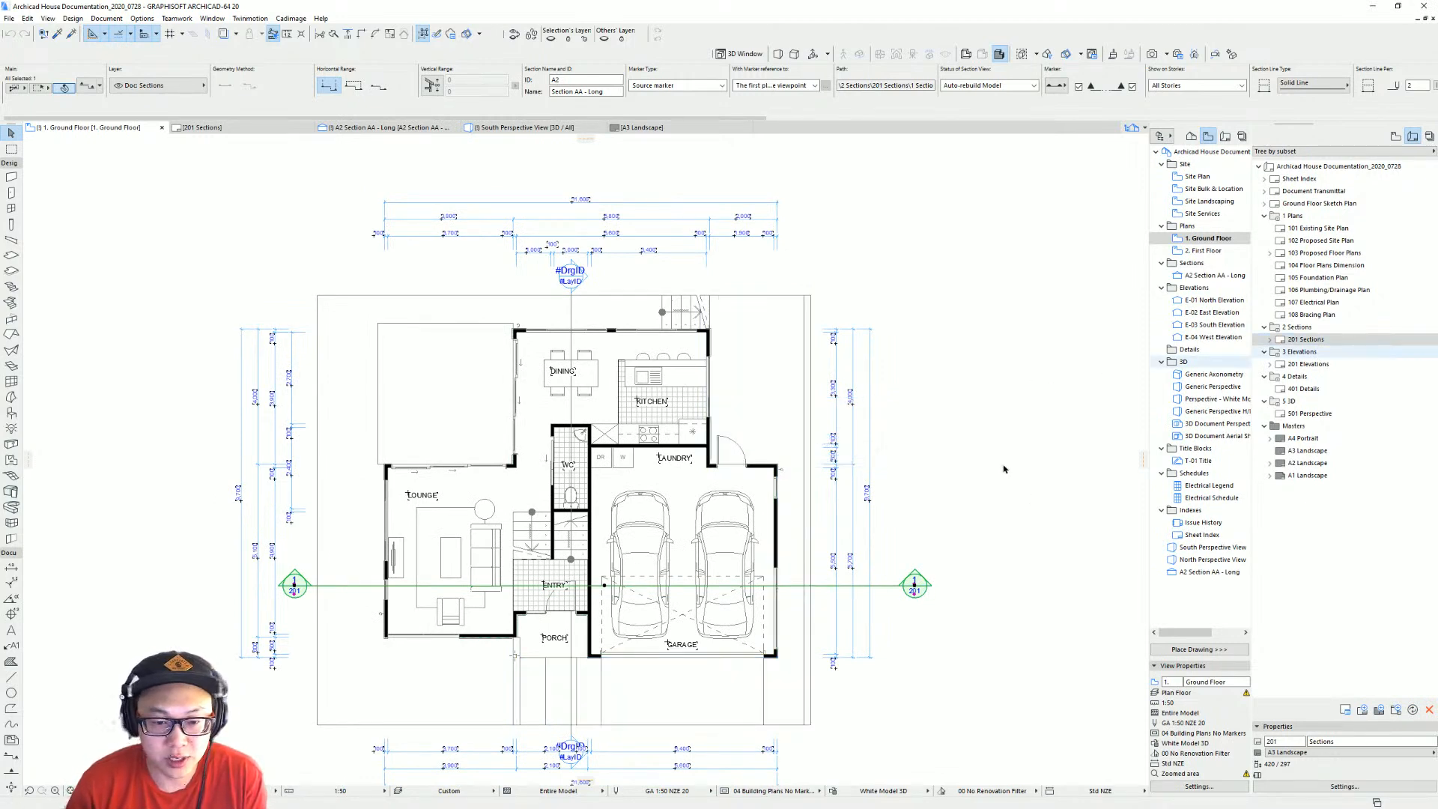
pyautogui.moveTo(1012, 464); pyautogui.dragTo(966, 454, button='middle')
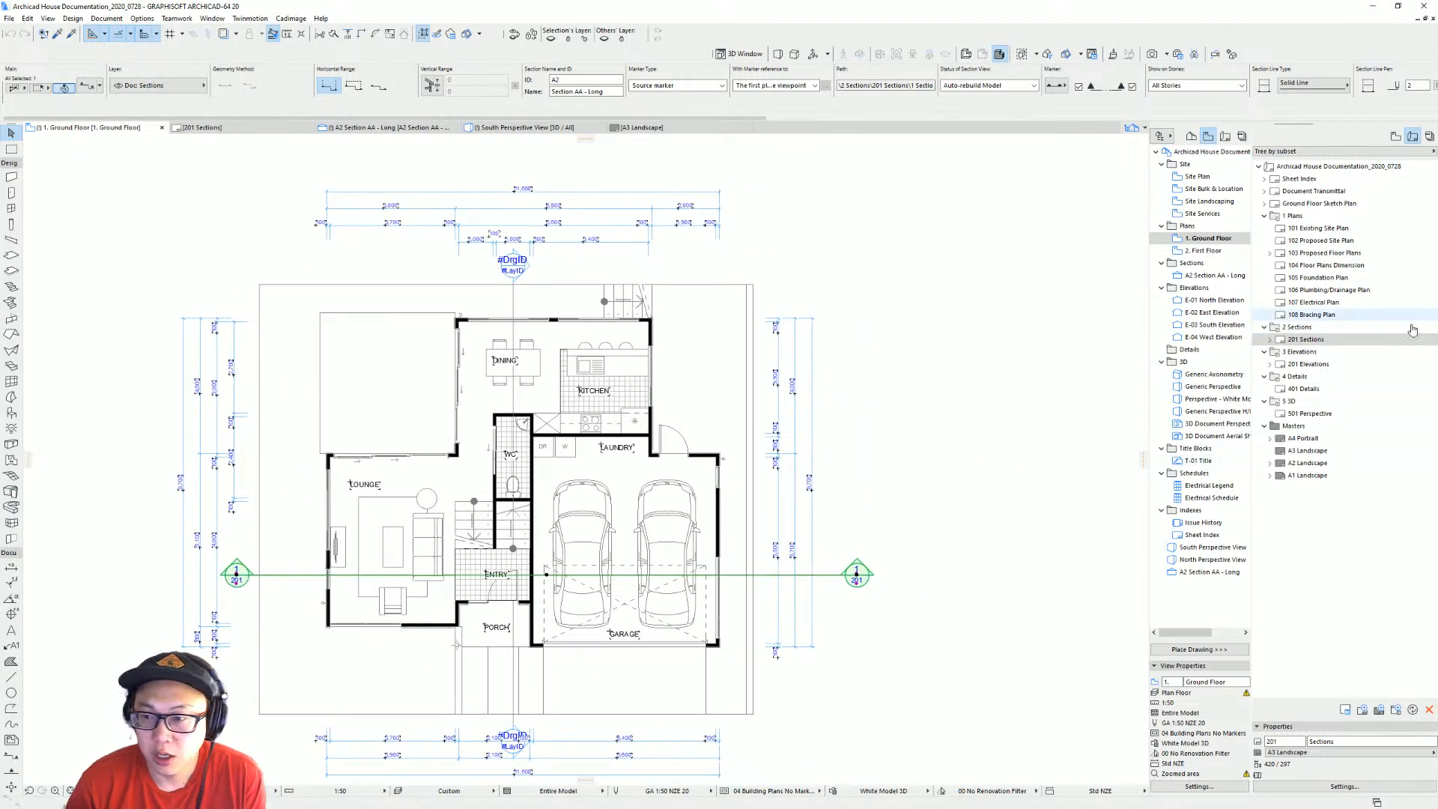
pyautogui.click(1271, 339)
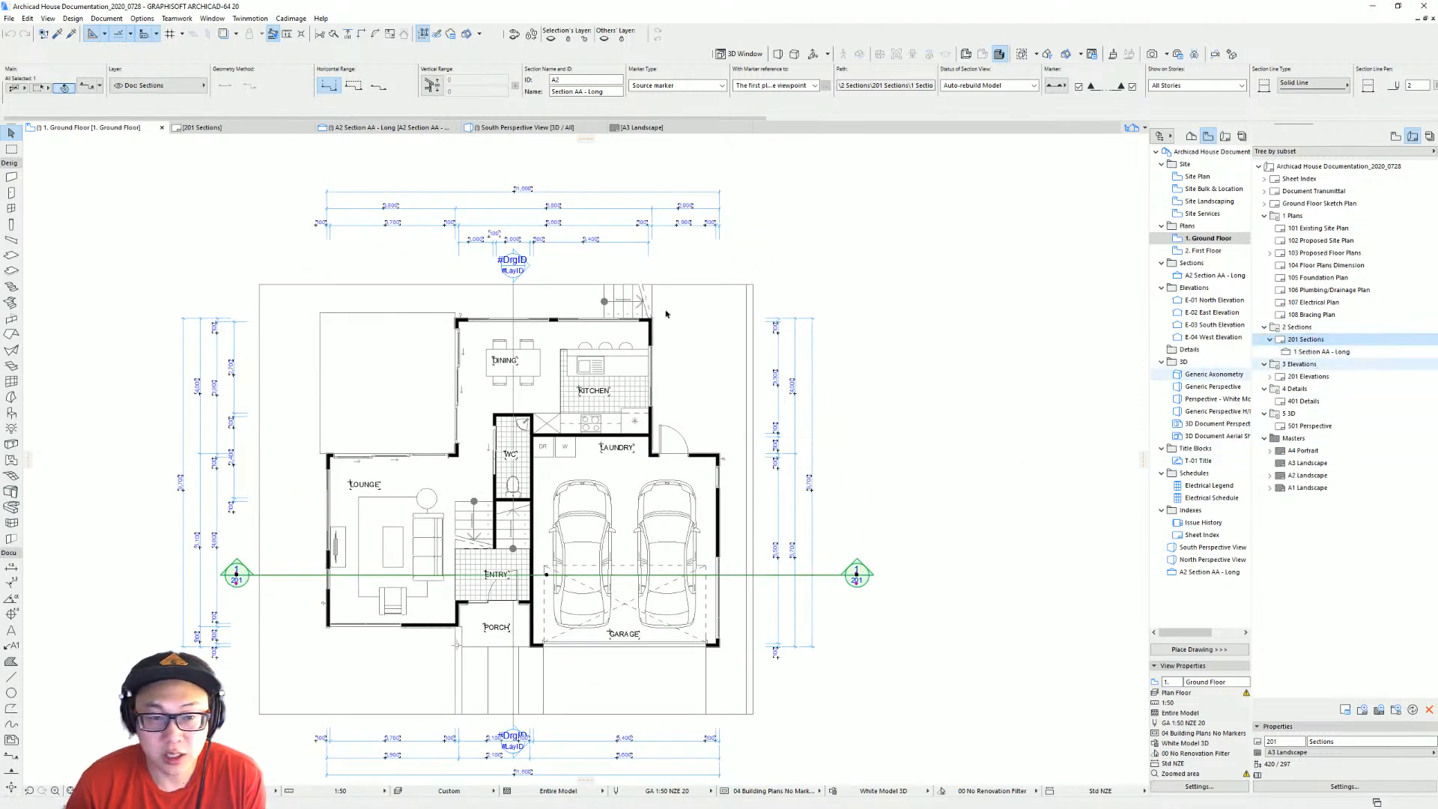
# Select the vertical section line through the dining area and porch, and show a widened Project Map beside the View Map.
pyautogui.click(522, 267)
pyautogui.click(509, 265)
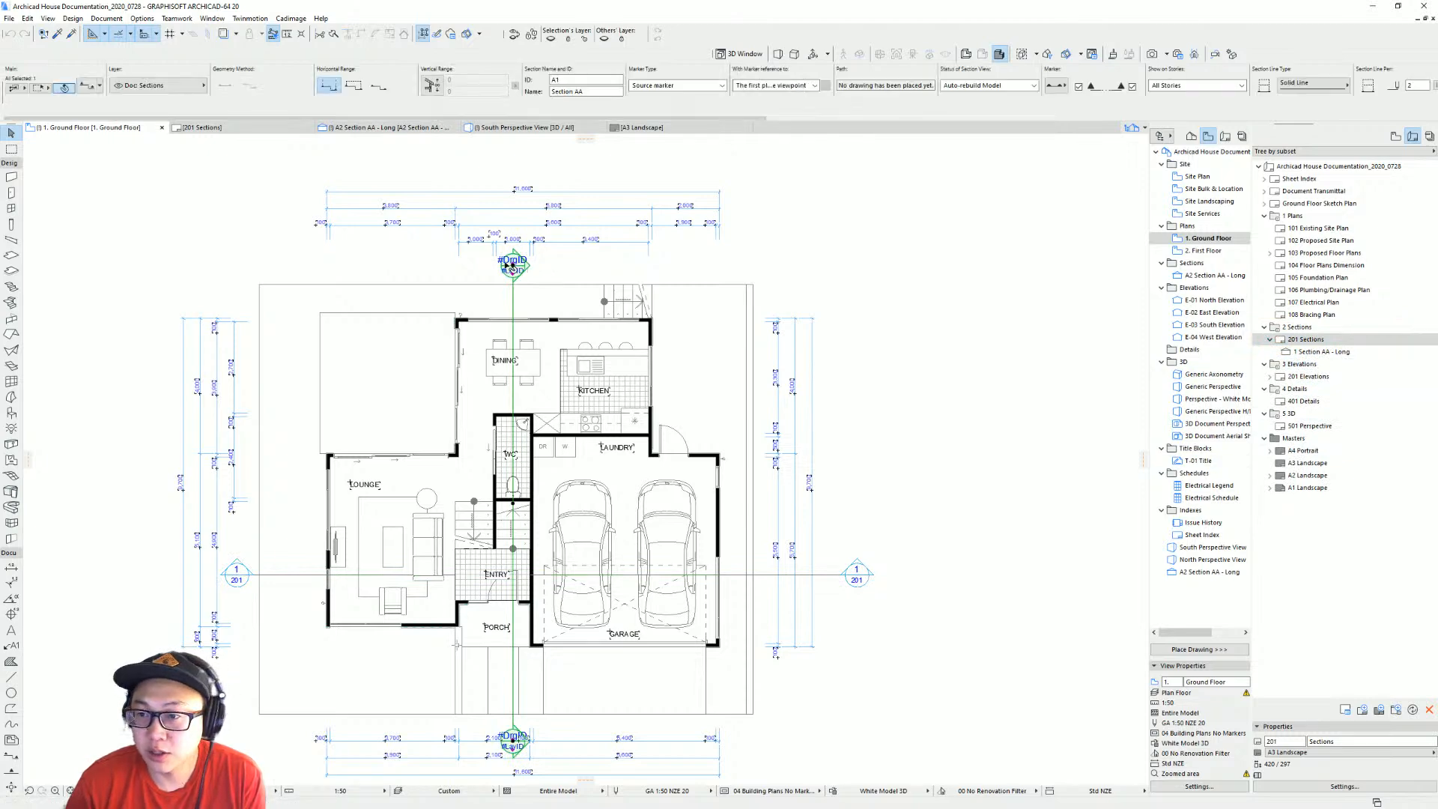
pyautogui.click(1191, 136)
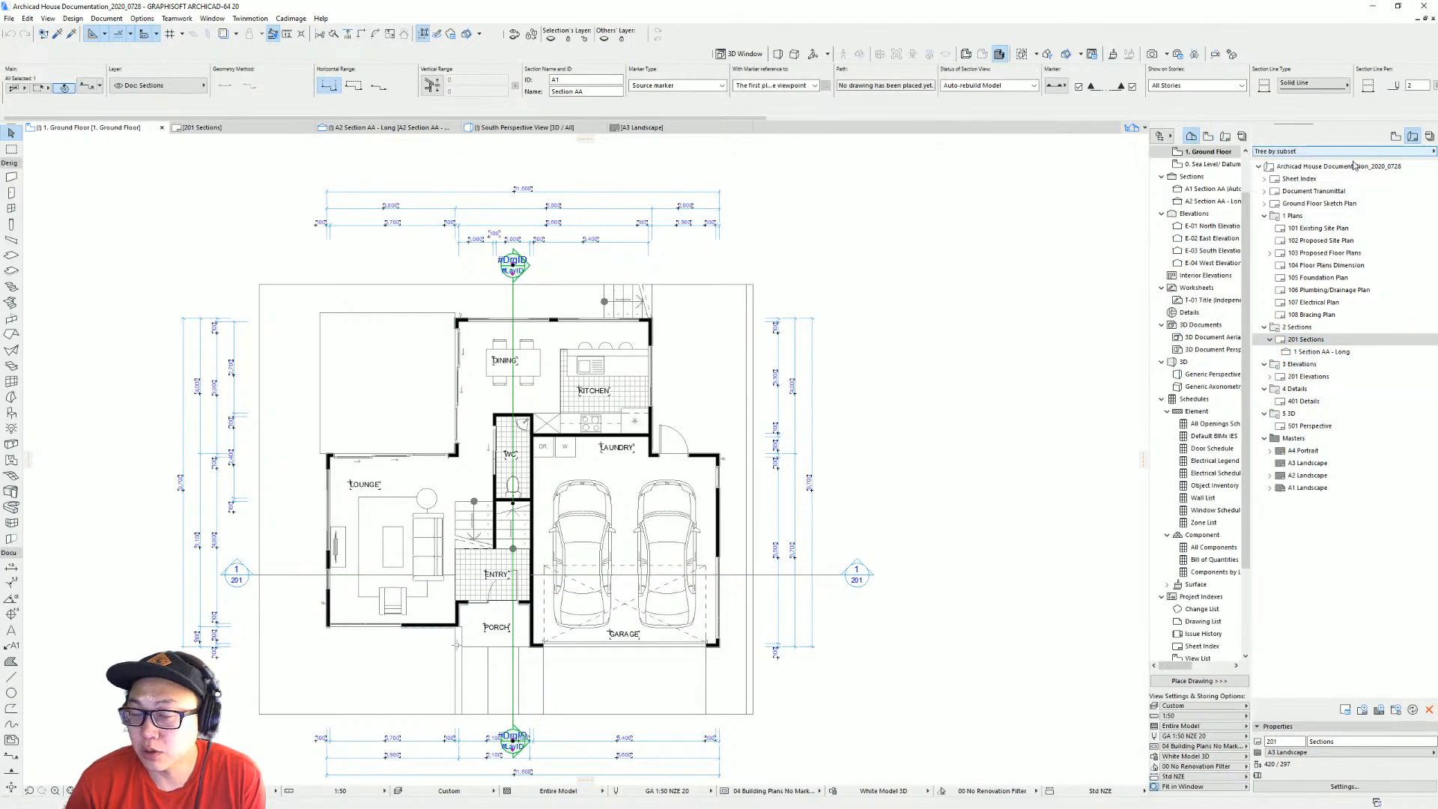
pyautogui.moveTo(1147, 227); pyautogui.dragTo(1079, 224)
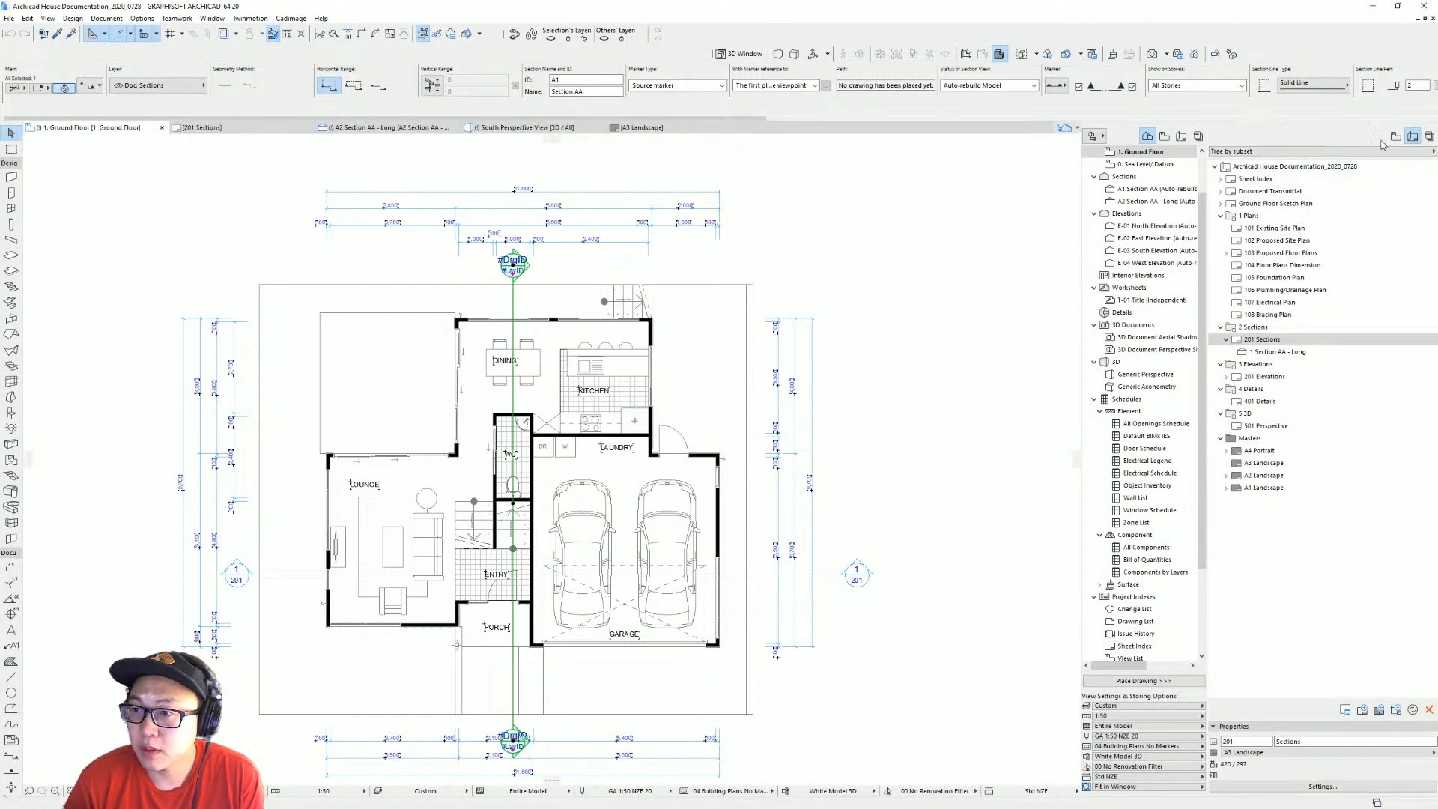
pyautogui.click(1396, 136)
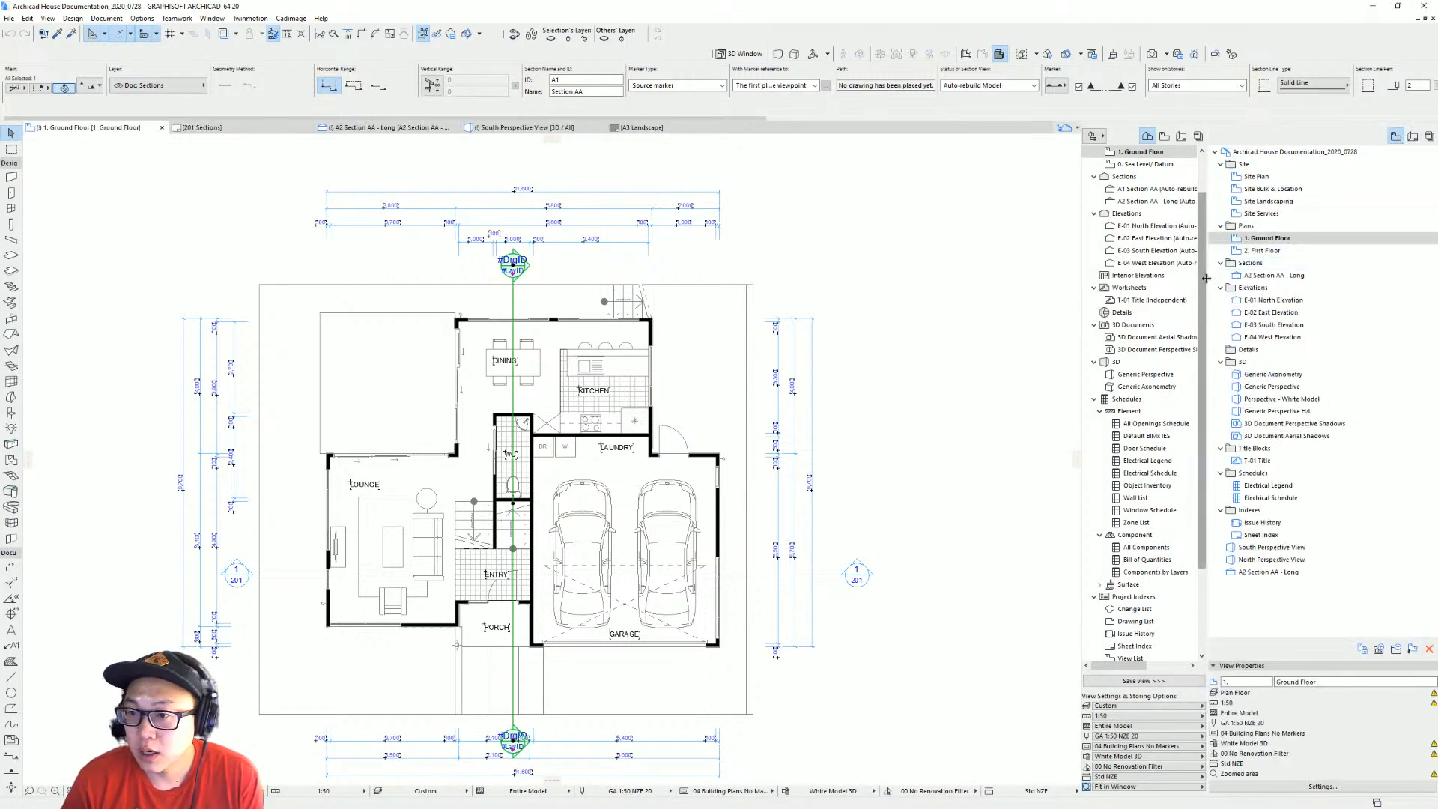
pyautogui.moveTo(1207, 283); pyautogui.dragTo(1259, 287)
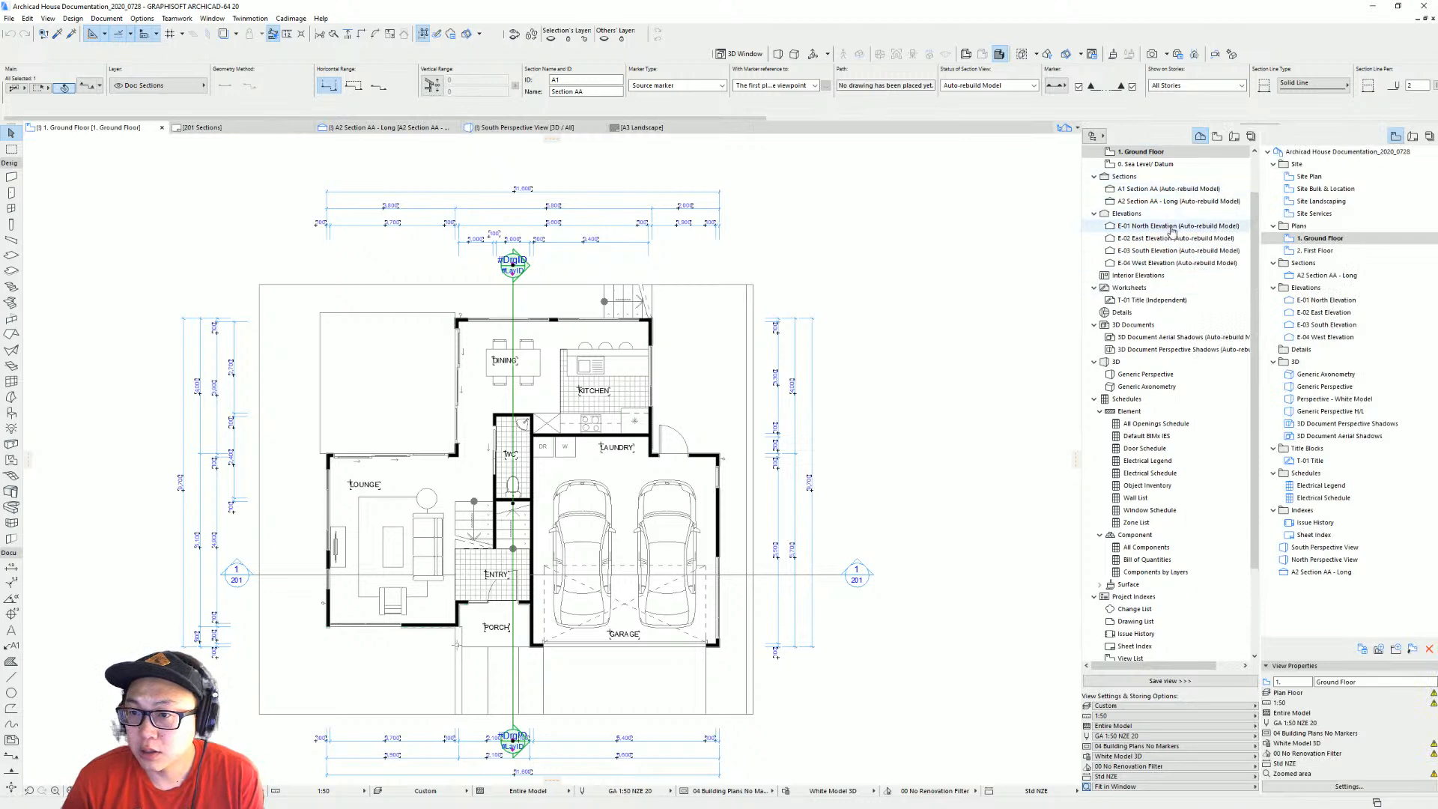
pyautogui.click(1180, 191)
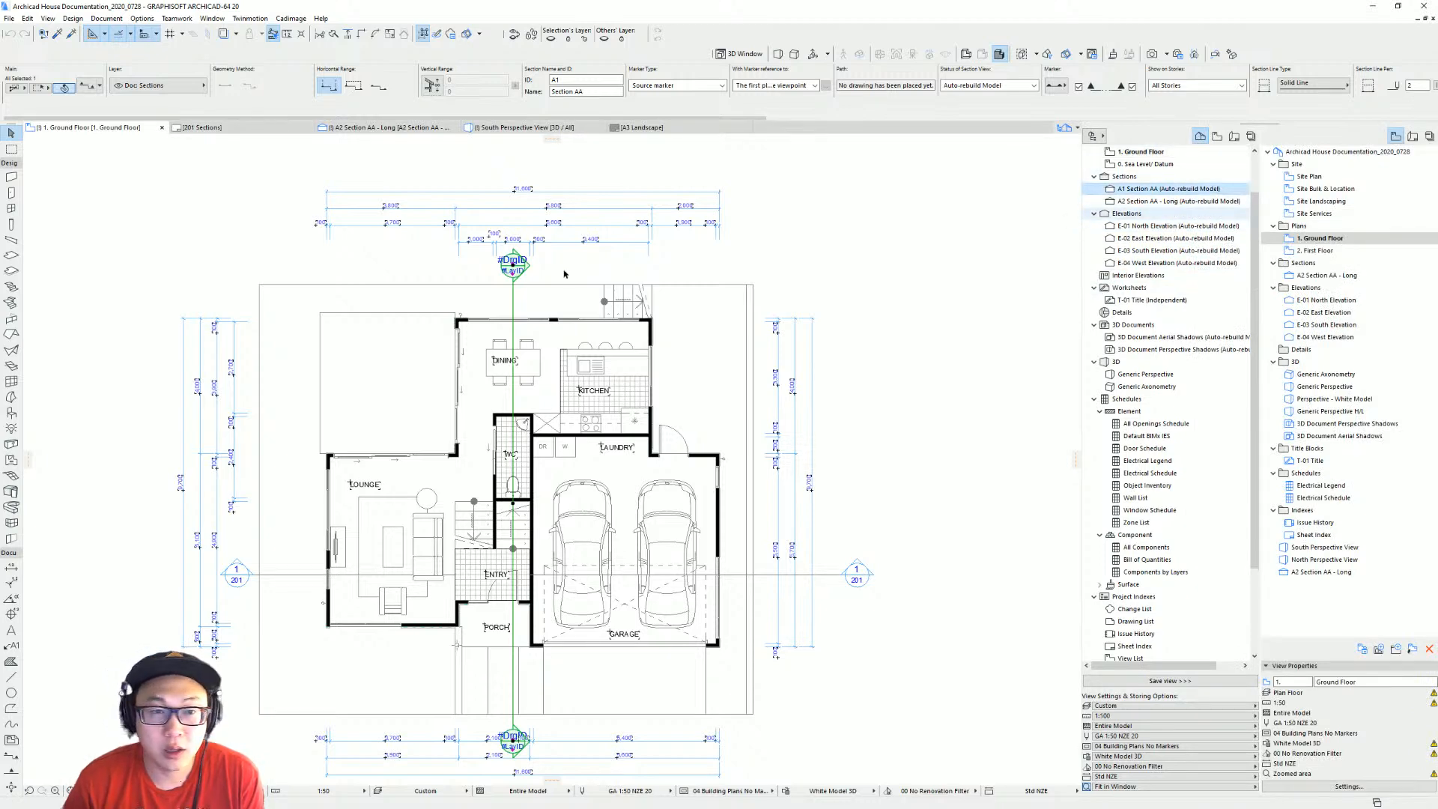
# Rename the selected section as Section BB - Cross.
pyautogui.click(602, 93)
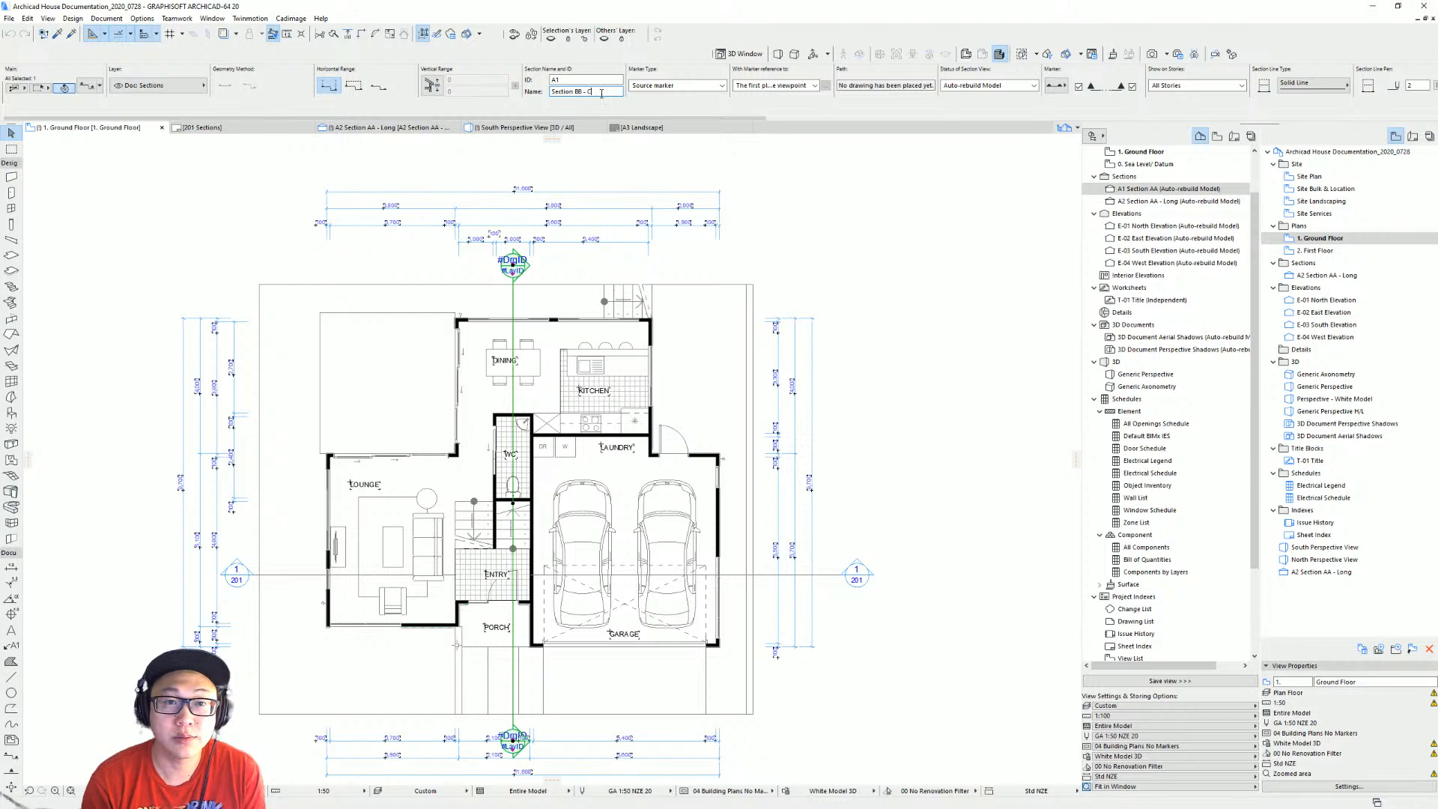
pyautogui.write('BB - Cross')
pyautogui.press('Return')
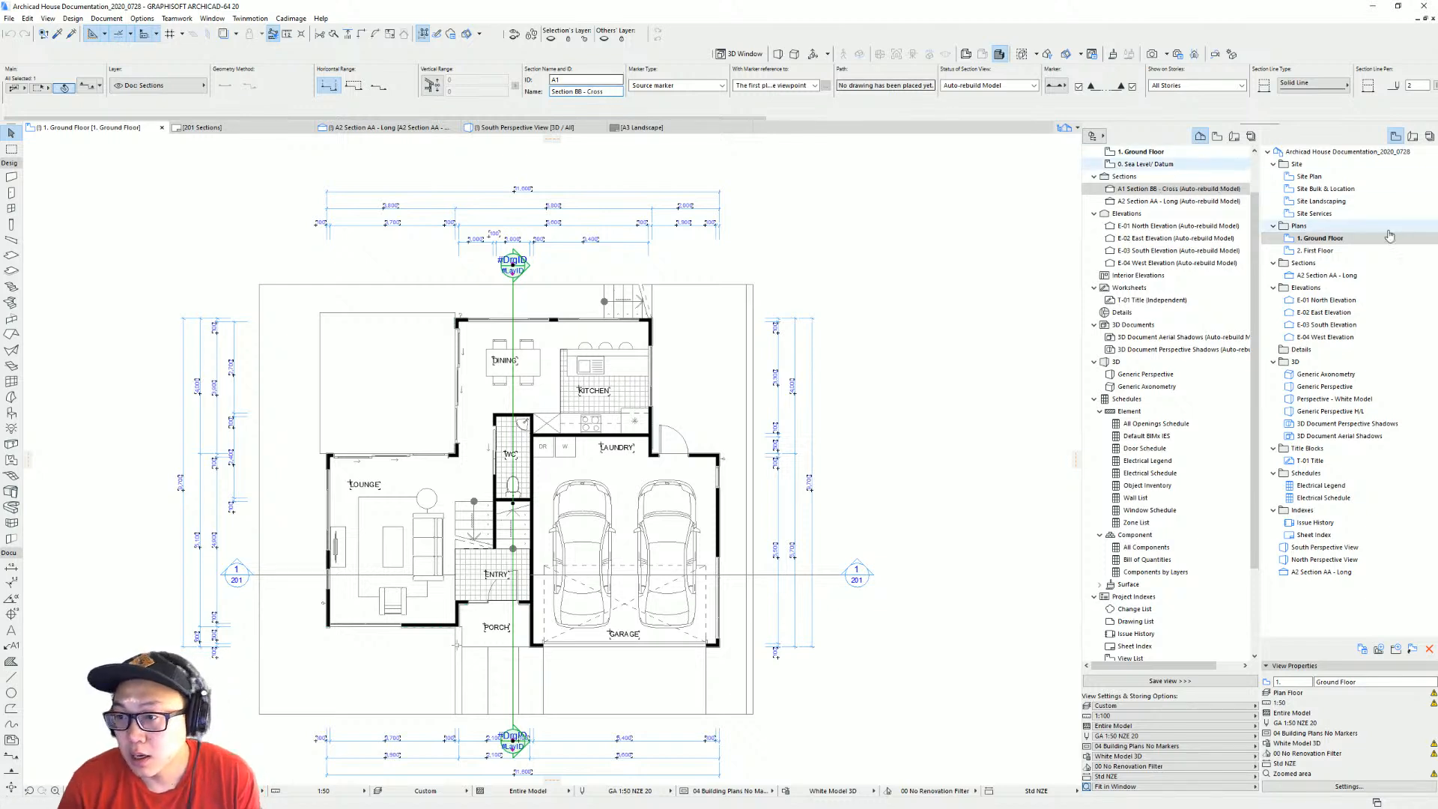
# Choose the View Map's Sections folder as the destination and set the Section BB - Cross view's layer combination to Sections.
pyautogui.click(1353, 262)
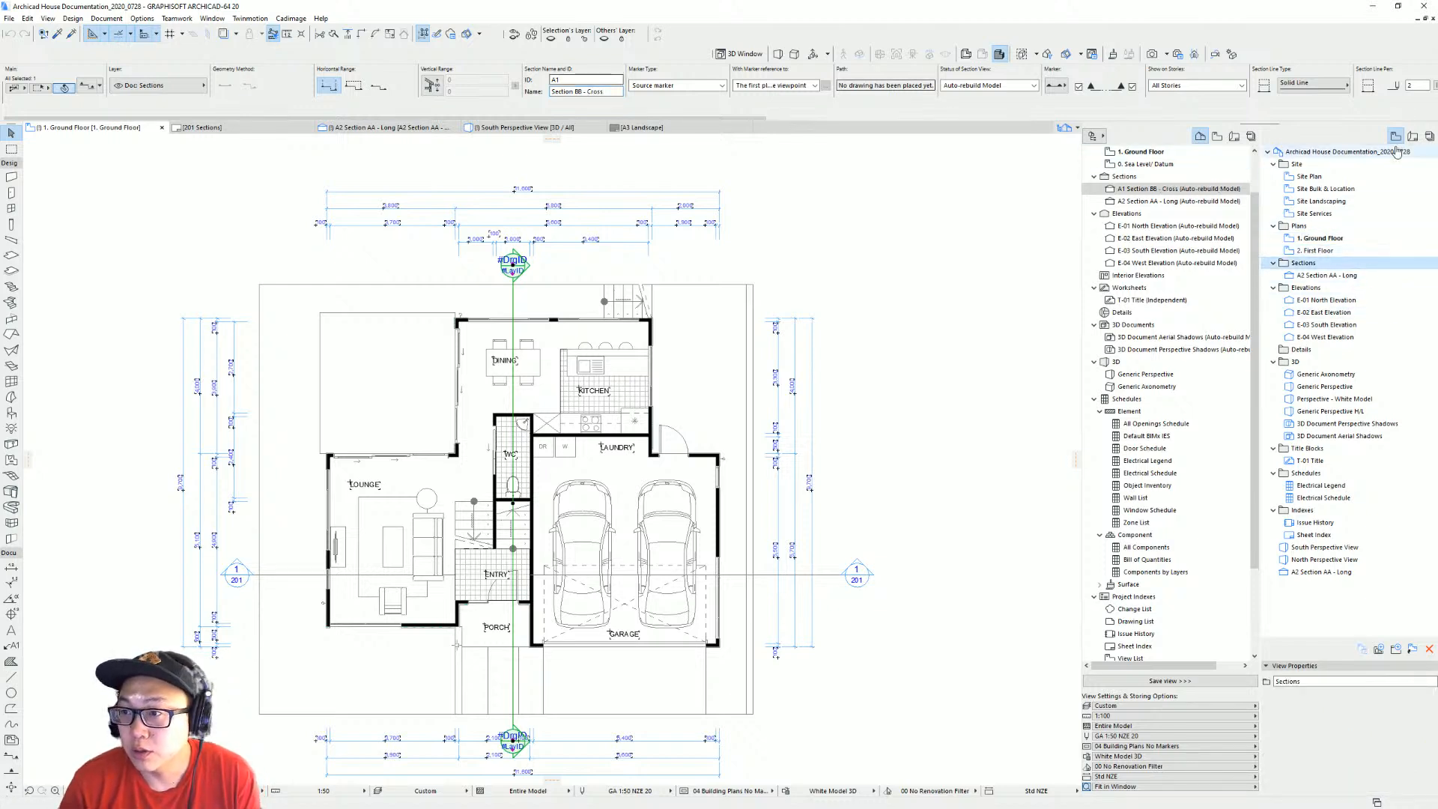
pyautogui.click(1150, 707)
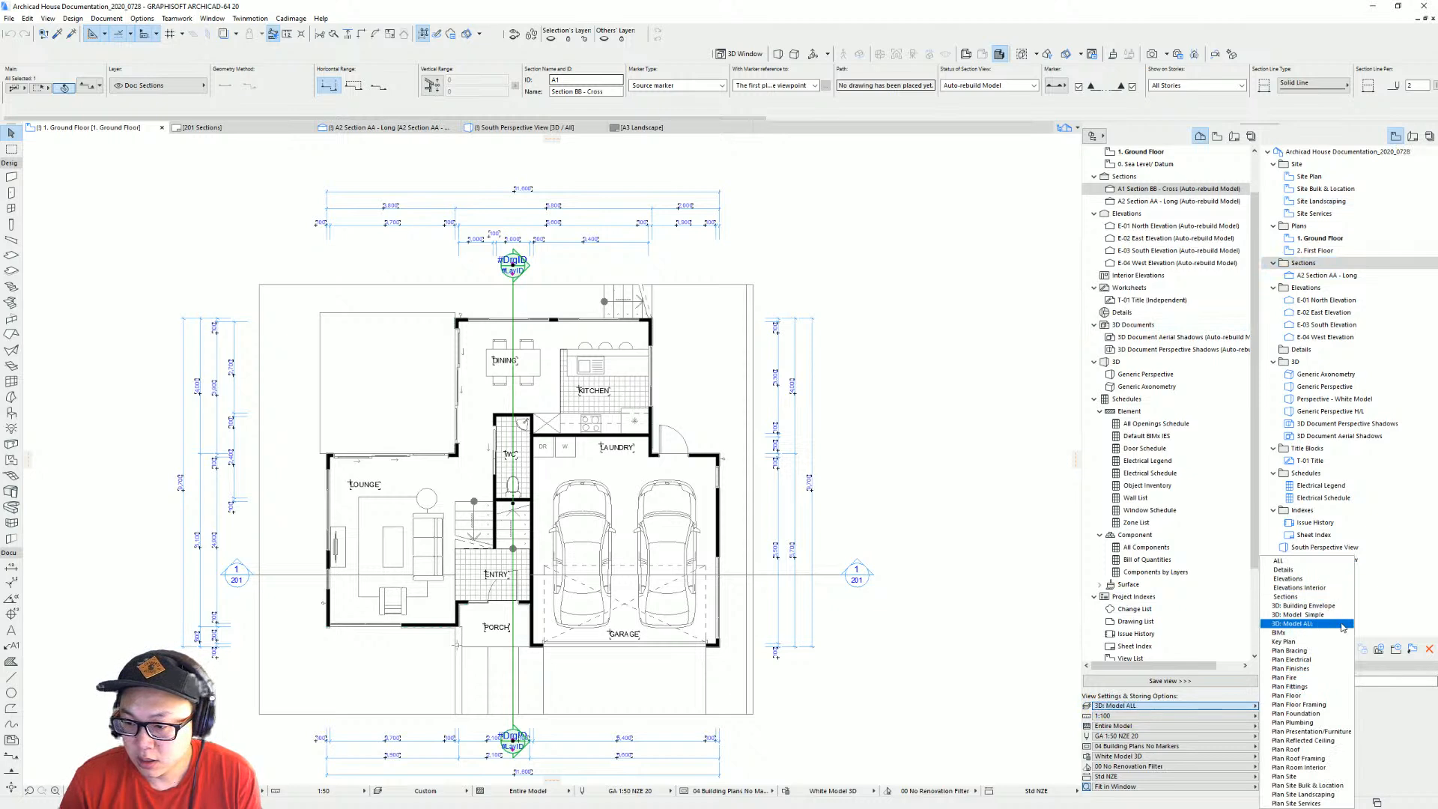
pyautogui.click(1311, 599)
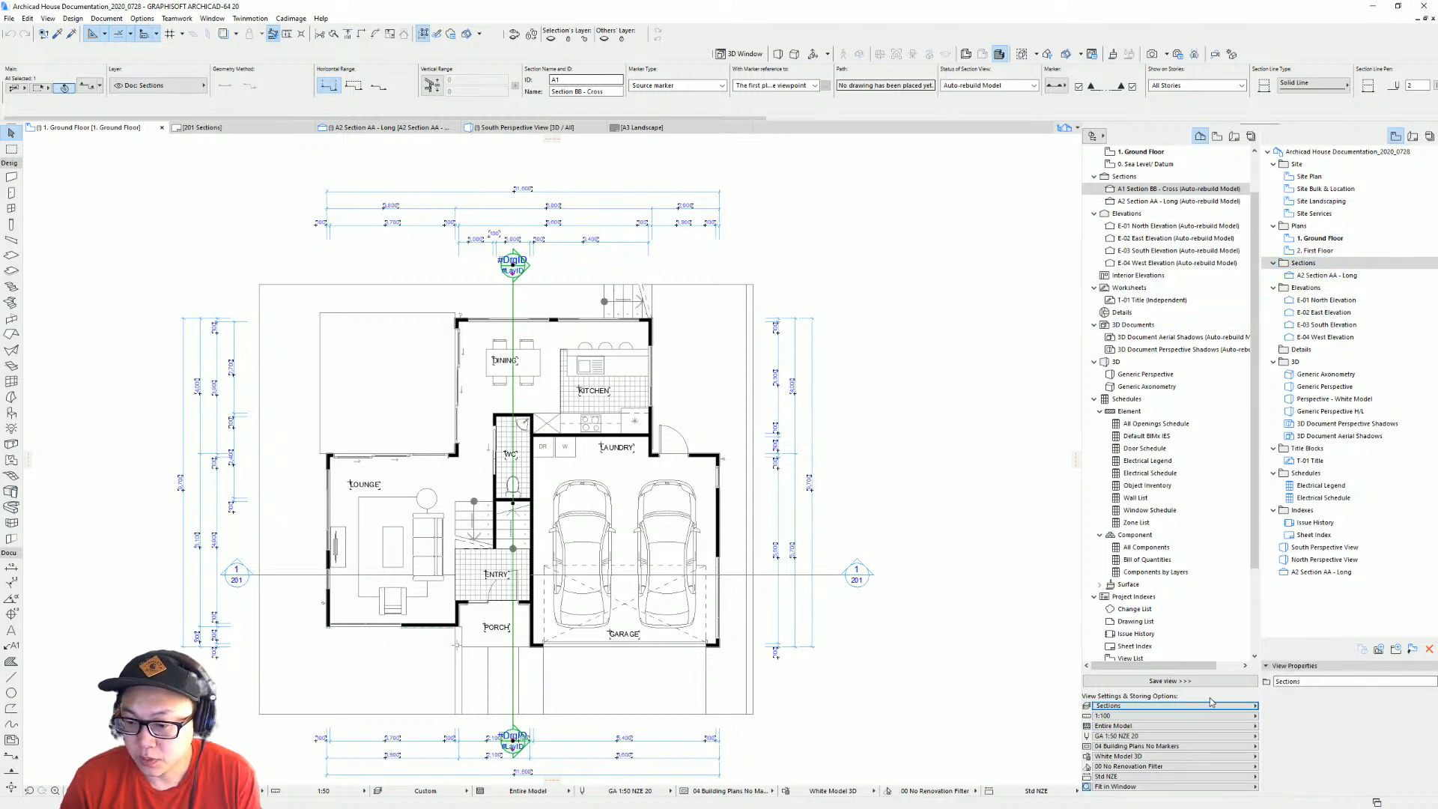
# Set the Section BB - Cross view's scale to 1:50 and save the view in the View Map's Sections folder.
pyautogui.click(1133, 717)
pyautogui.click(1279, 749)
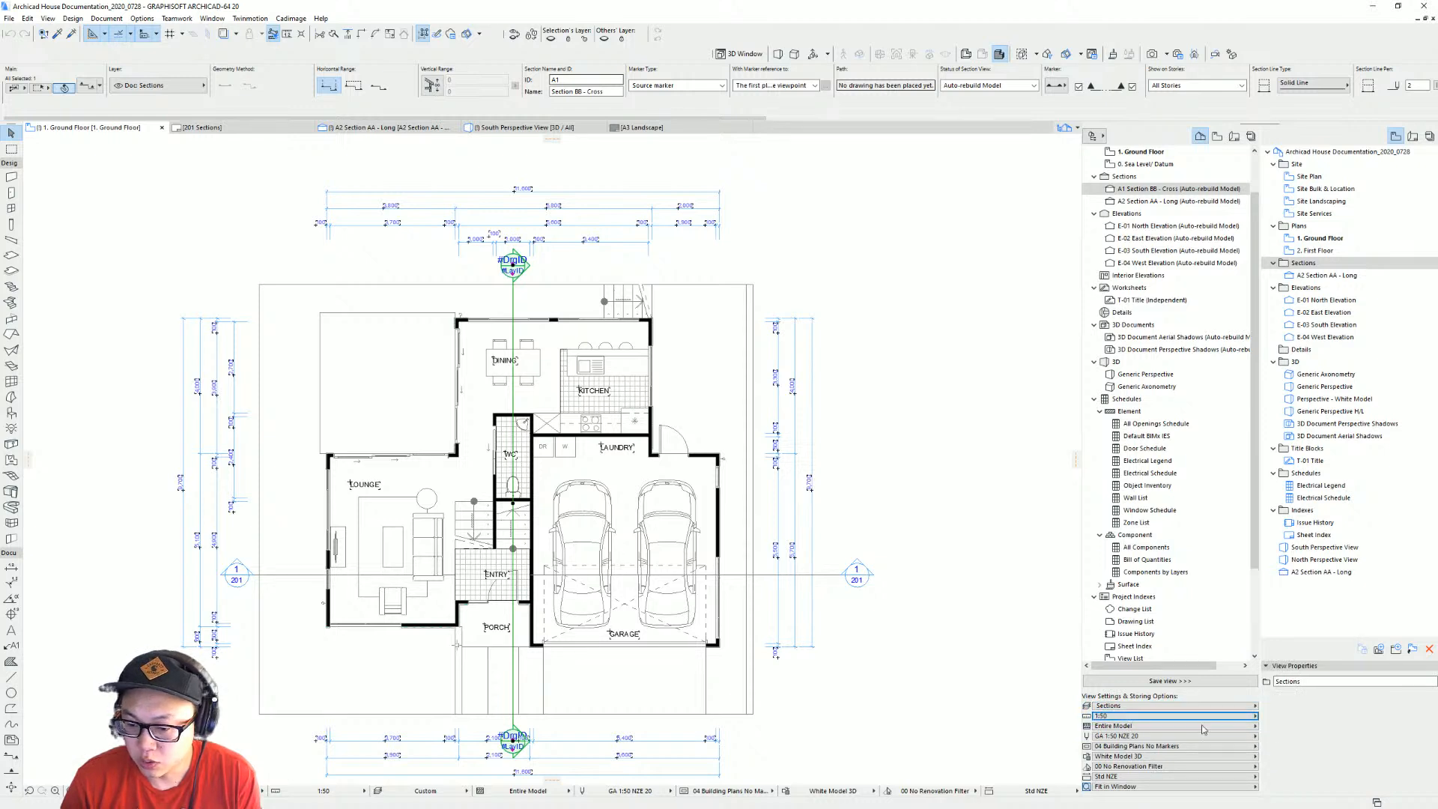
pyautogui.click(1165, 681)
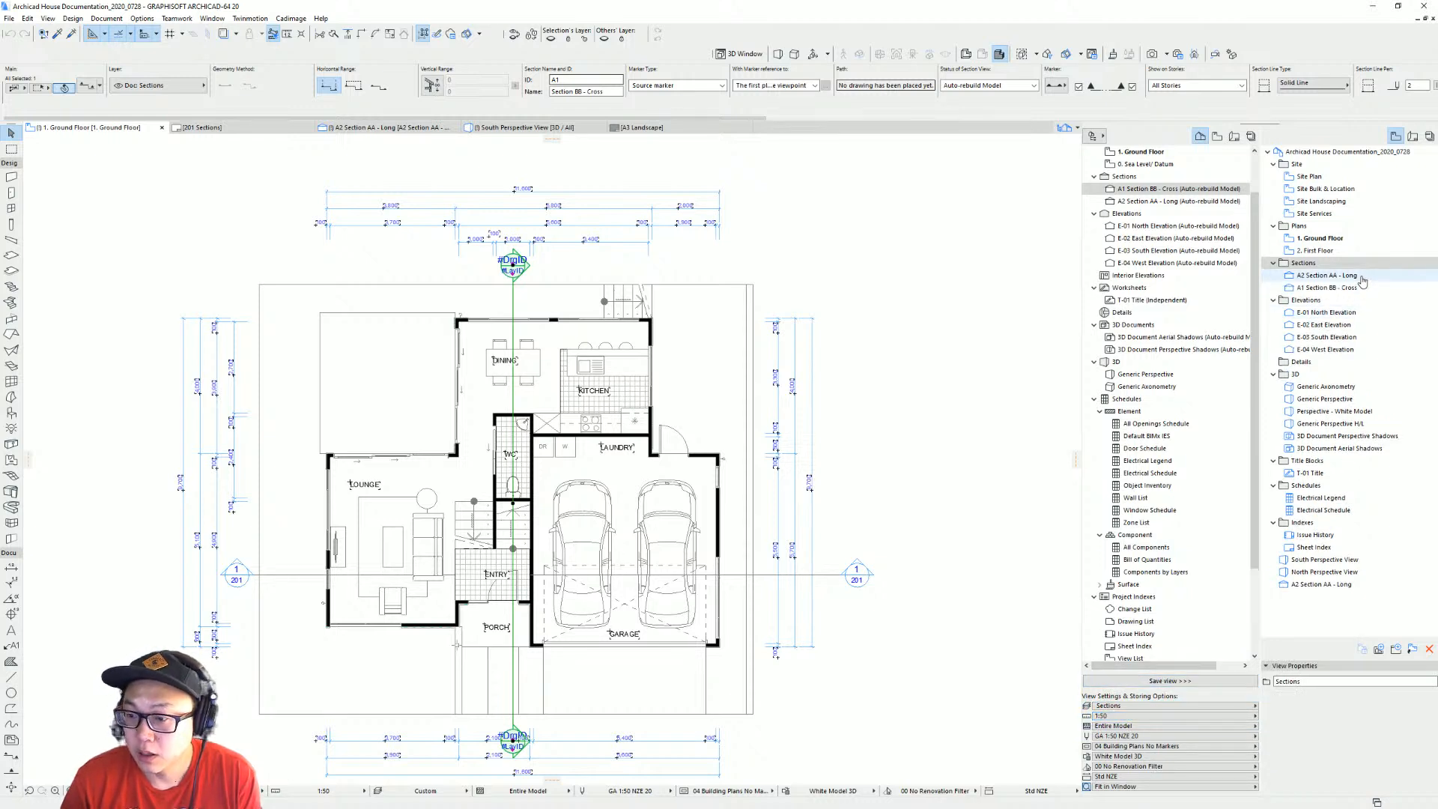
# Review the view settings of the saved Section AA - Long view.
pyautogui.click(1359, 291)
pyautogui.click(1362, 280)
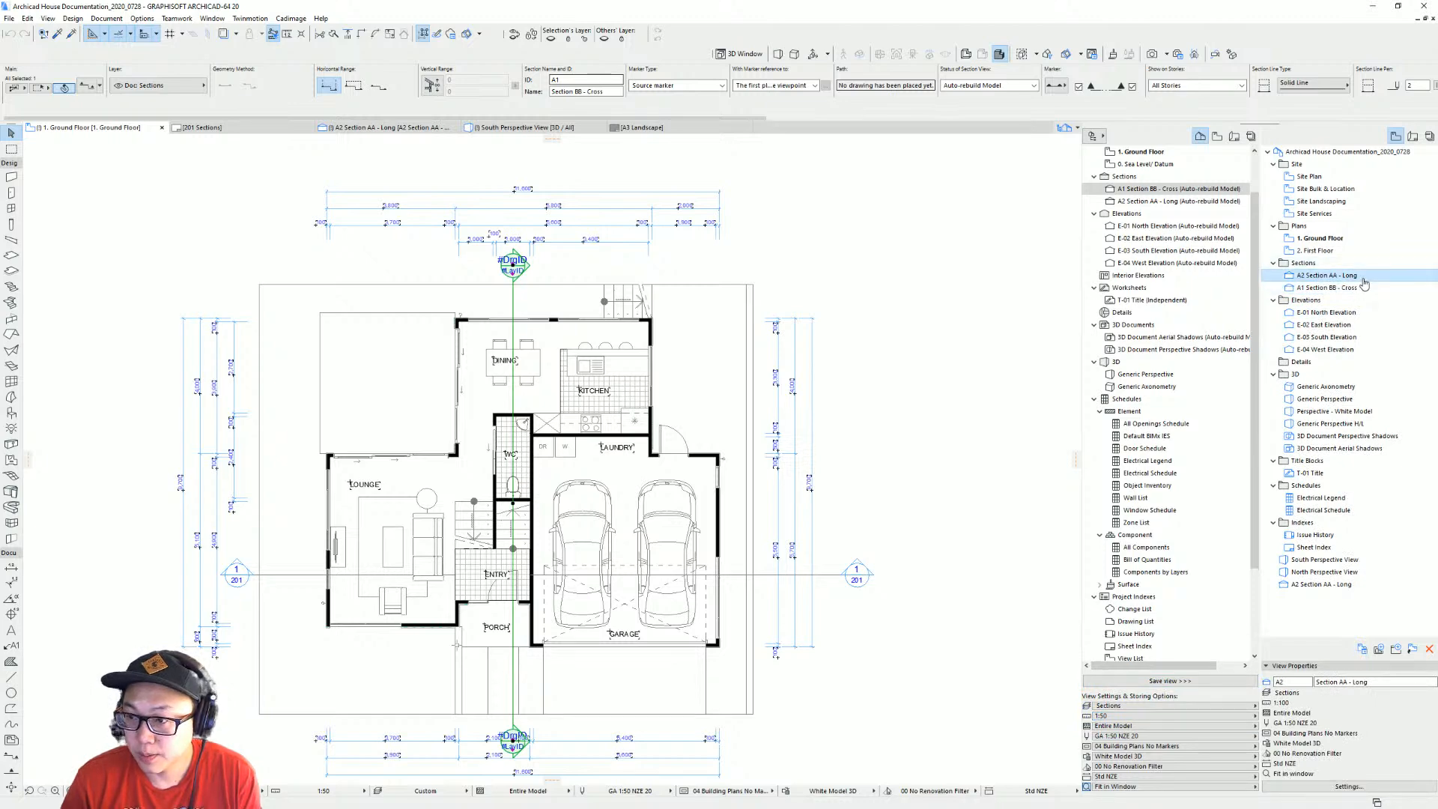
pyautogui.click(1300, 789)
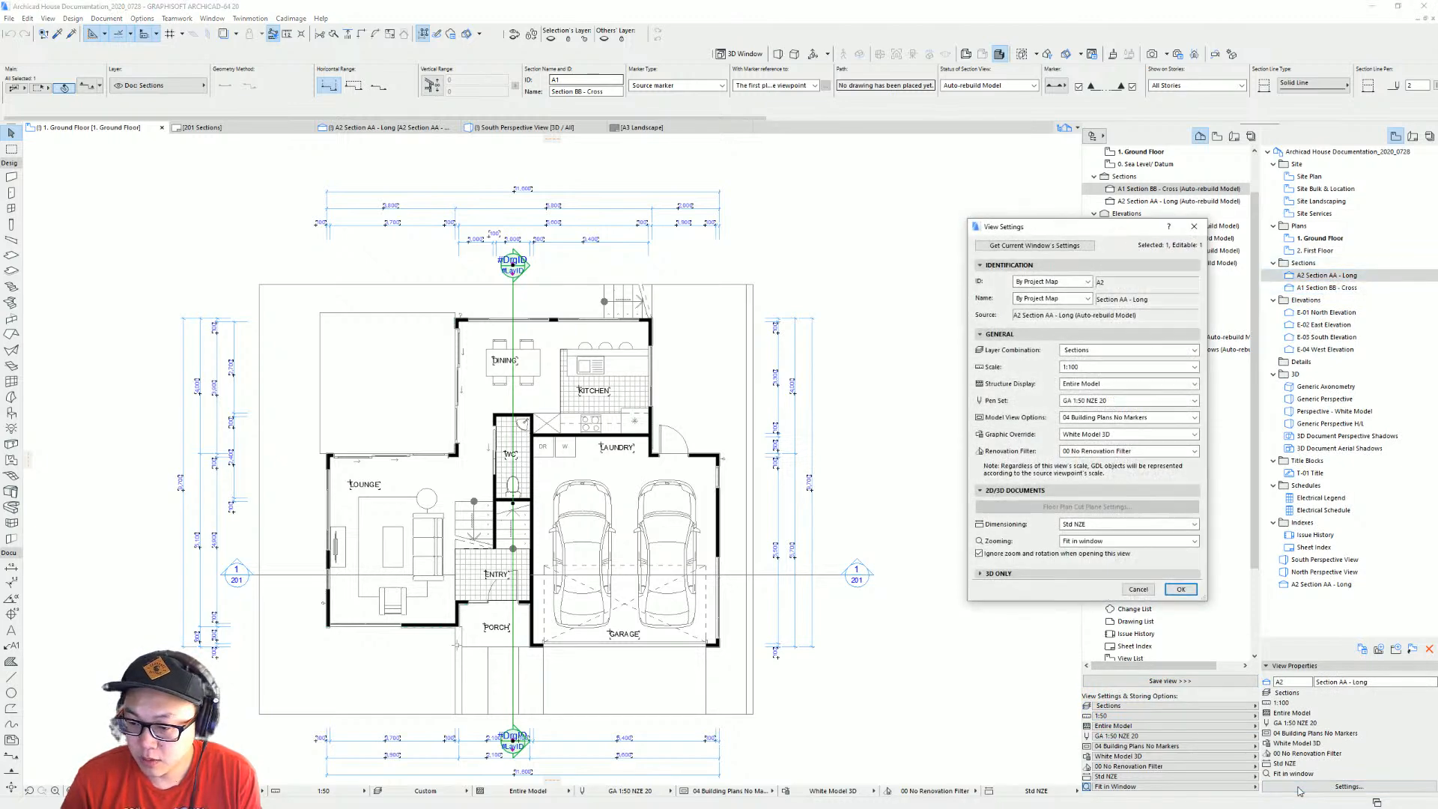
pyautogui.press('Escape')
# Set the saved Section BB - Cross view's scale to 1:100 in its view settings.
pyautogui.click(1315, 288)
pyautogui.click(1310, 788)
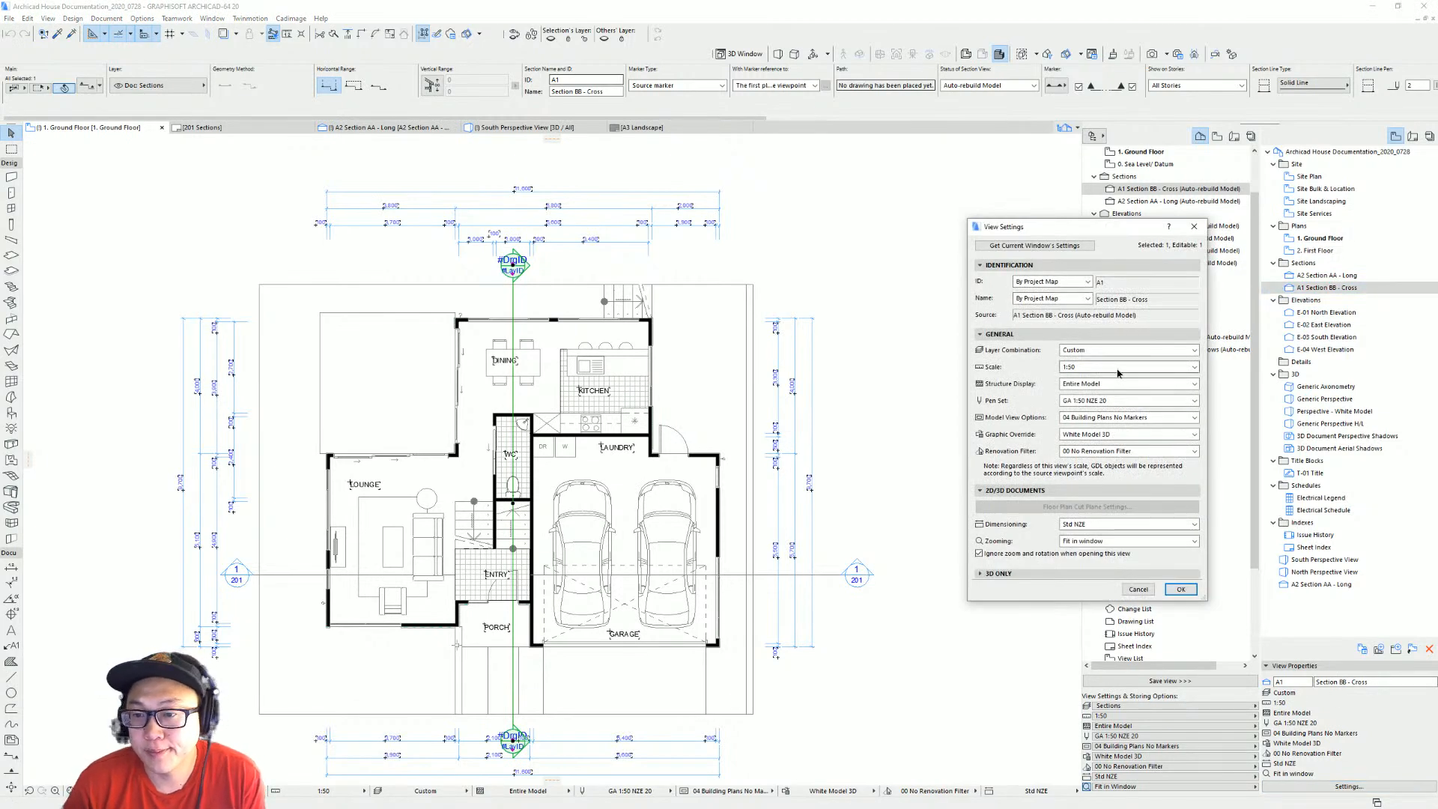
pyautogui.click(1109, 367)
pyautogui.click(1081, 442)
pyautogui.click(1165, 591)
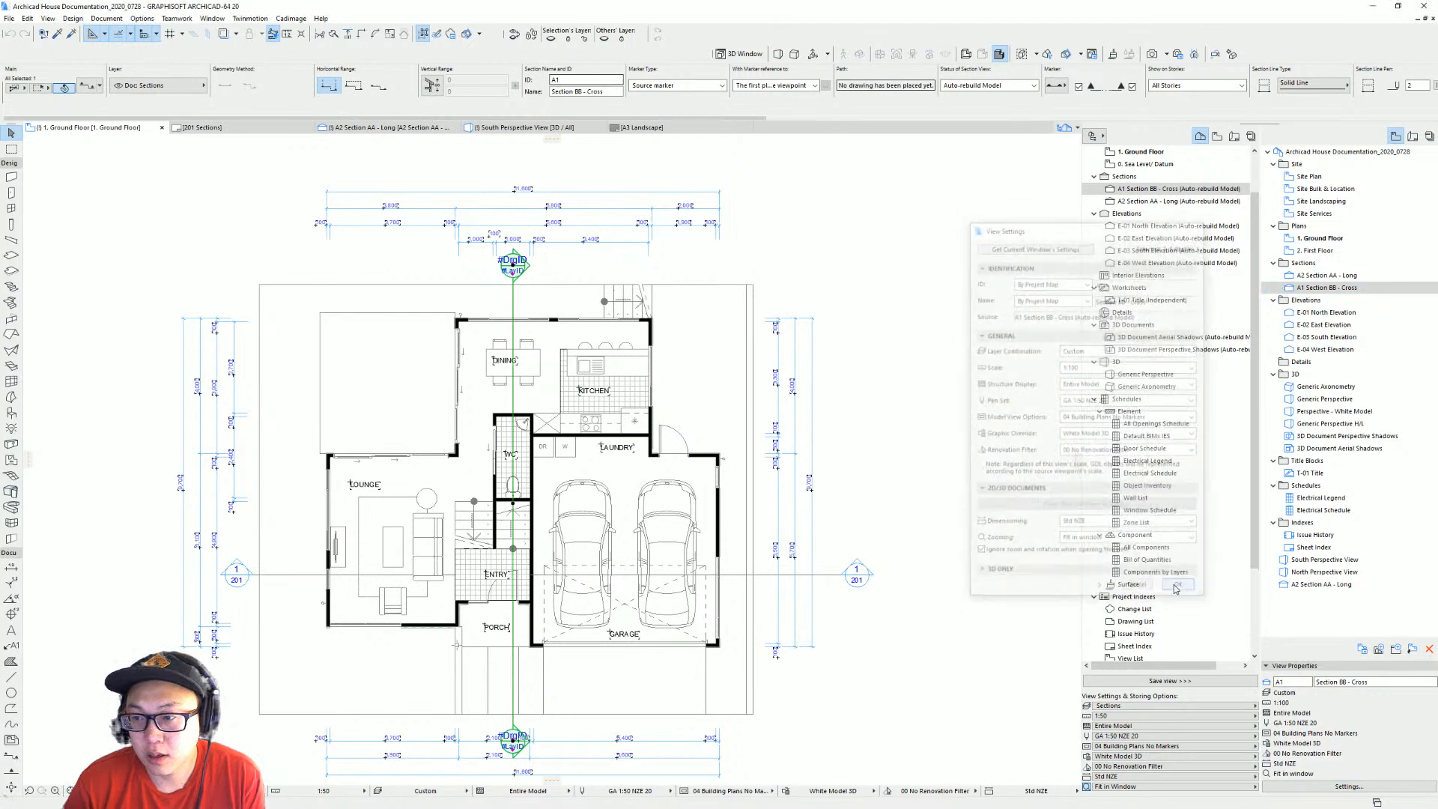
# Show the View Map beside the Layout Book and place the Section BB - Cross view in the 2 Sections subset as a new layout.
pyautogui.click(1217, 136)
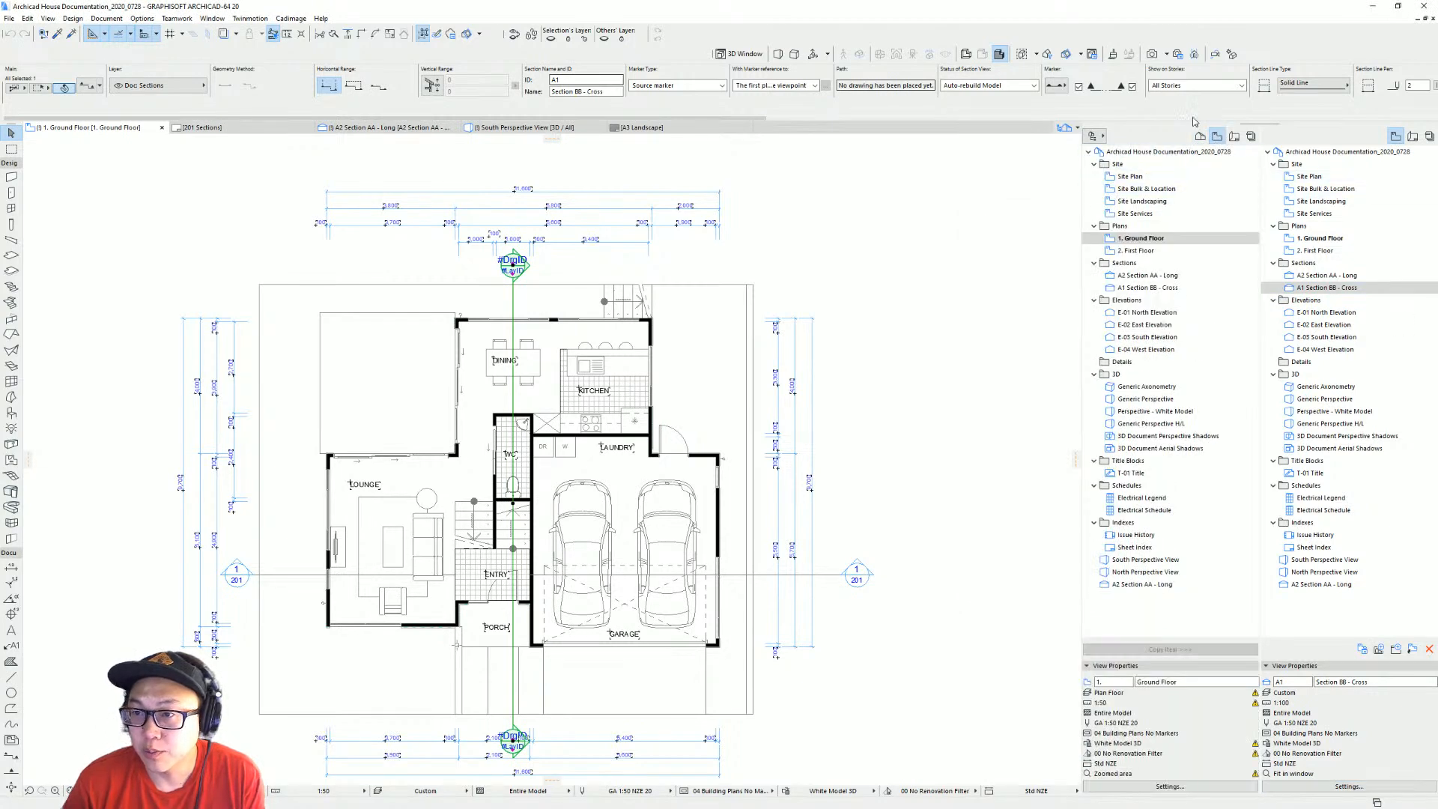
pyautogui.click(1413, 136)
pyautogui.click(1349, 341)
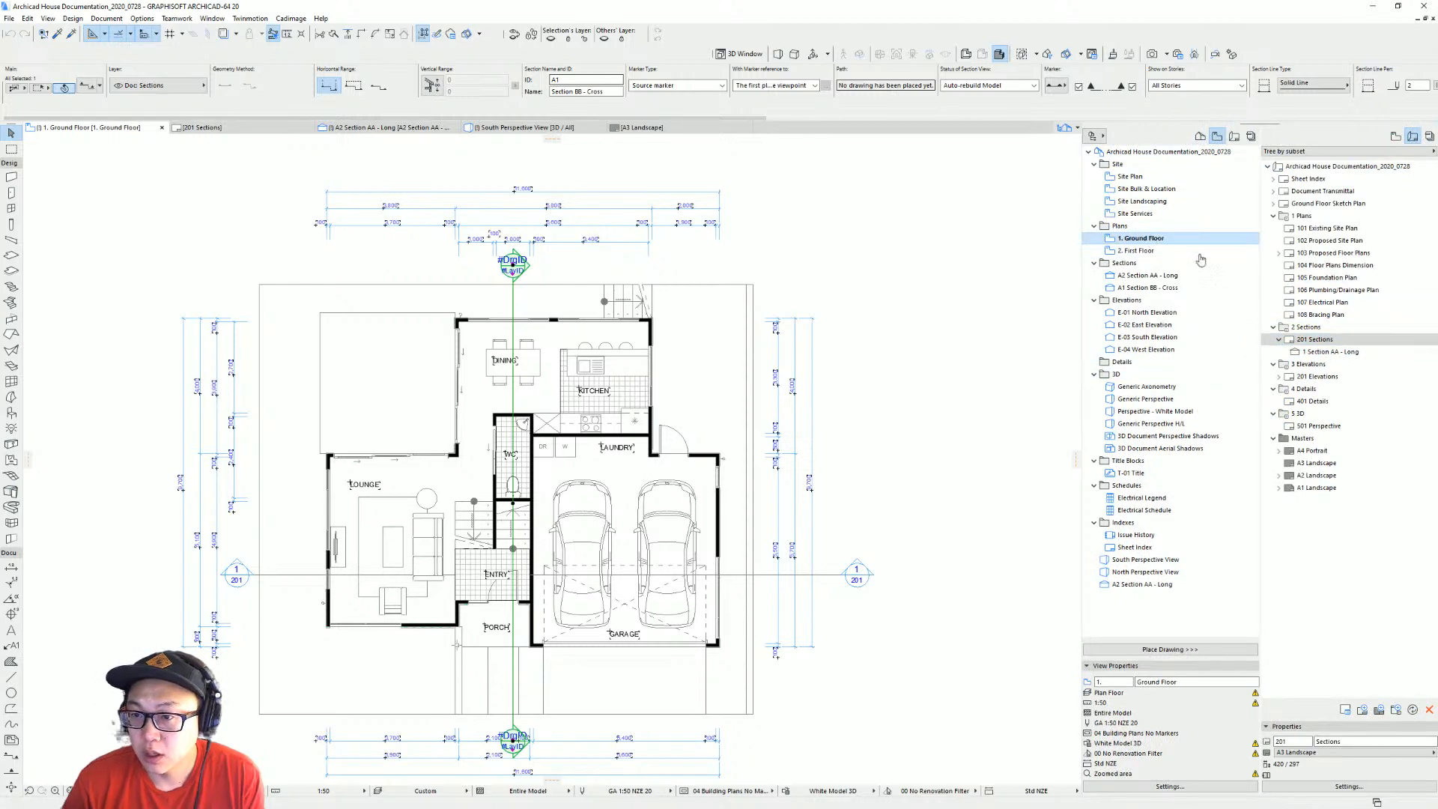
pyautogui.click(1174, 290)
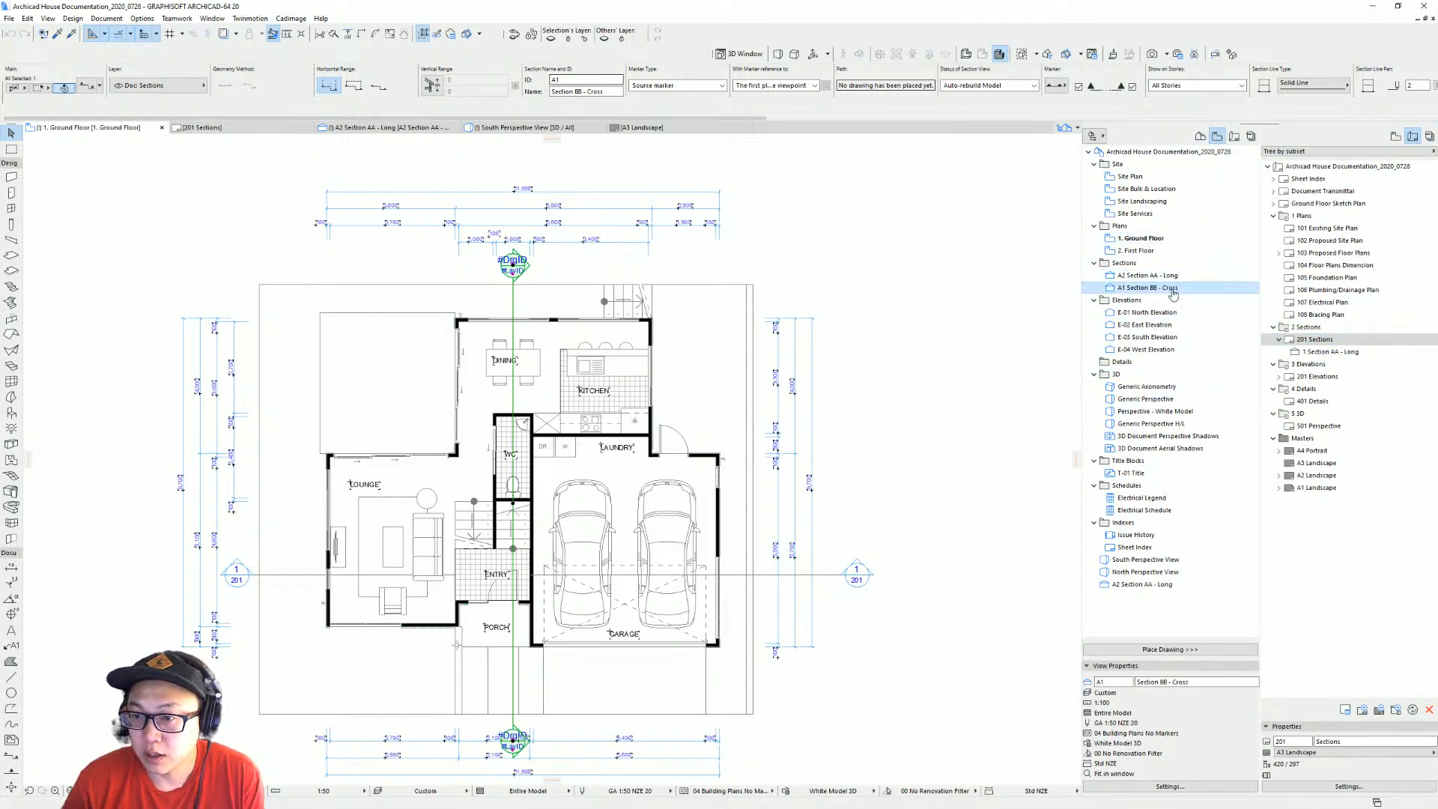
pyautogui.click(1297, 329)
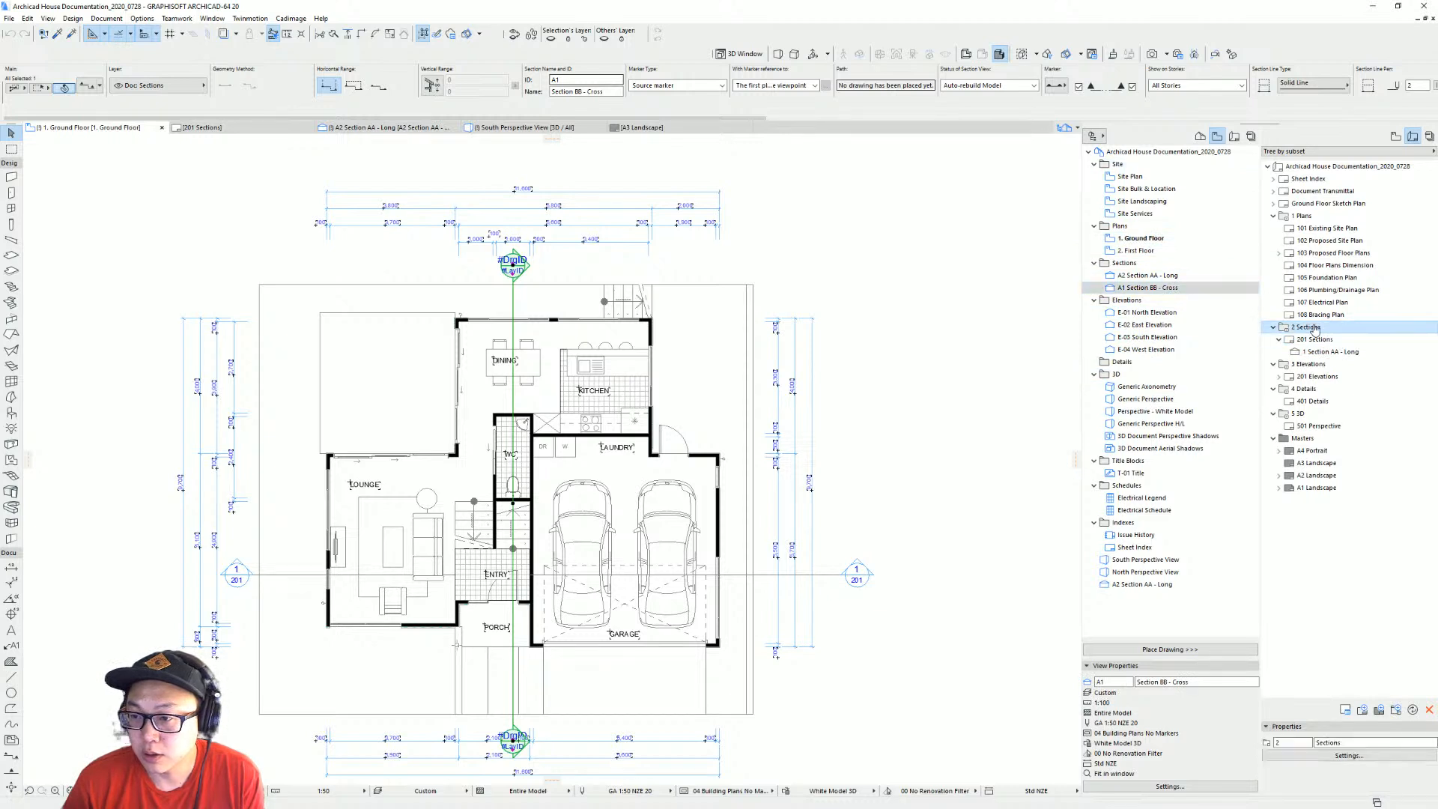
pyautogui.click(1171, 650)
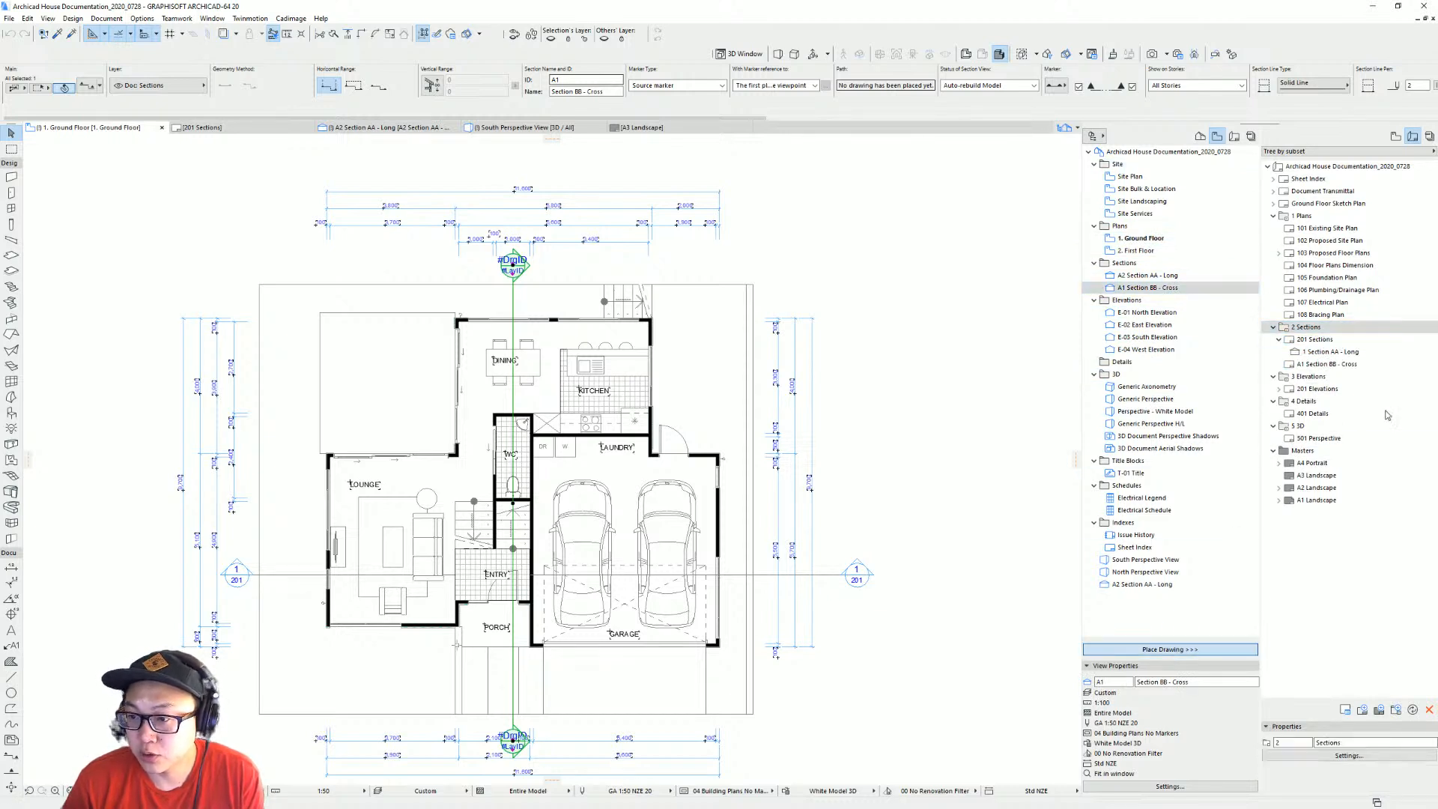
# Open the new 202 A1 Section BB - Cross layout and change its master layout to A3 Landscape.
pyautogui.click(1347, 367)
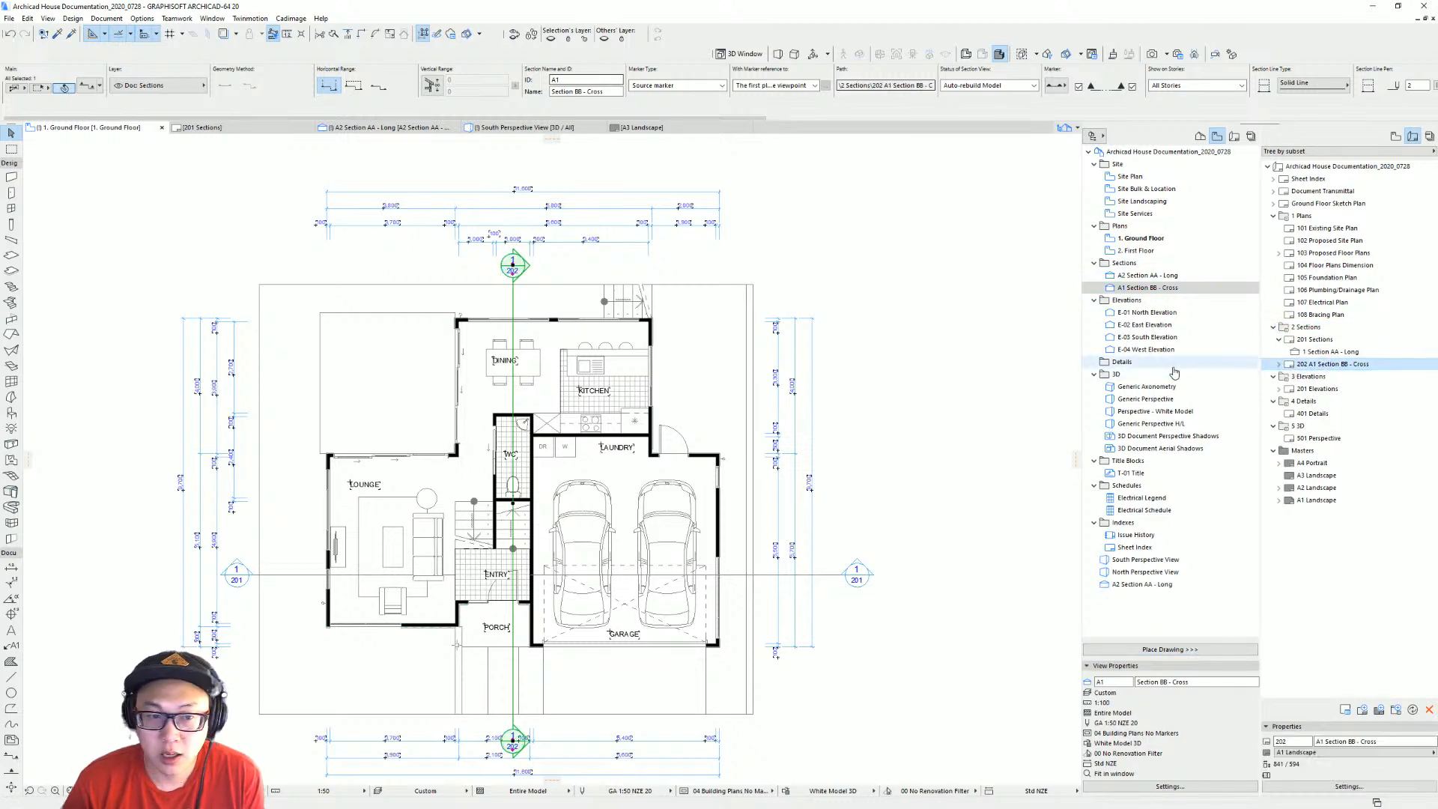
pyautogui.doubleClick(1347, 366)
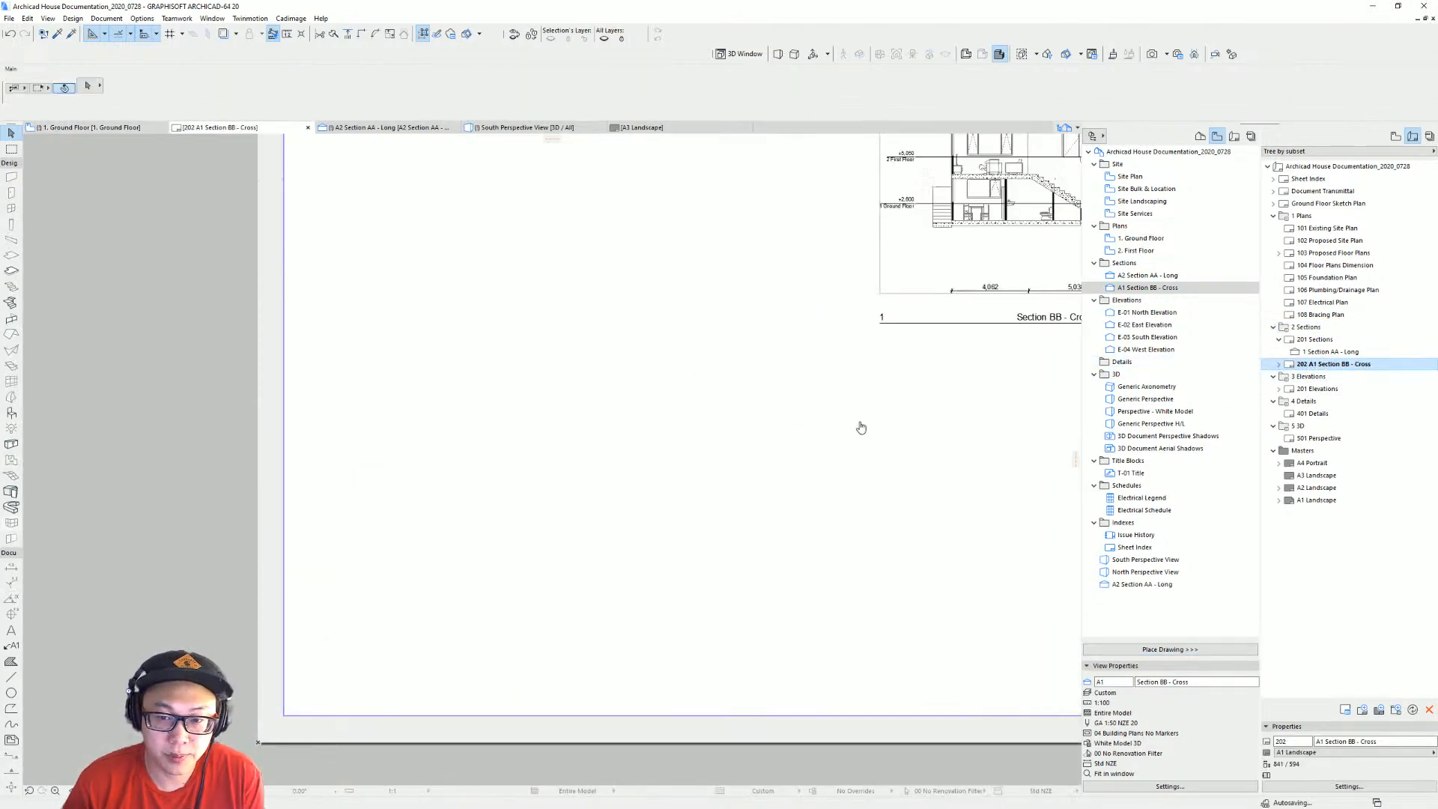
pyautogui.scroll(-2, 868, 407)
pyautogui.moveTo(867, 408); pyautogui.dragTo(358, 477, button='middle')
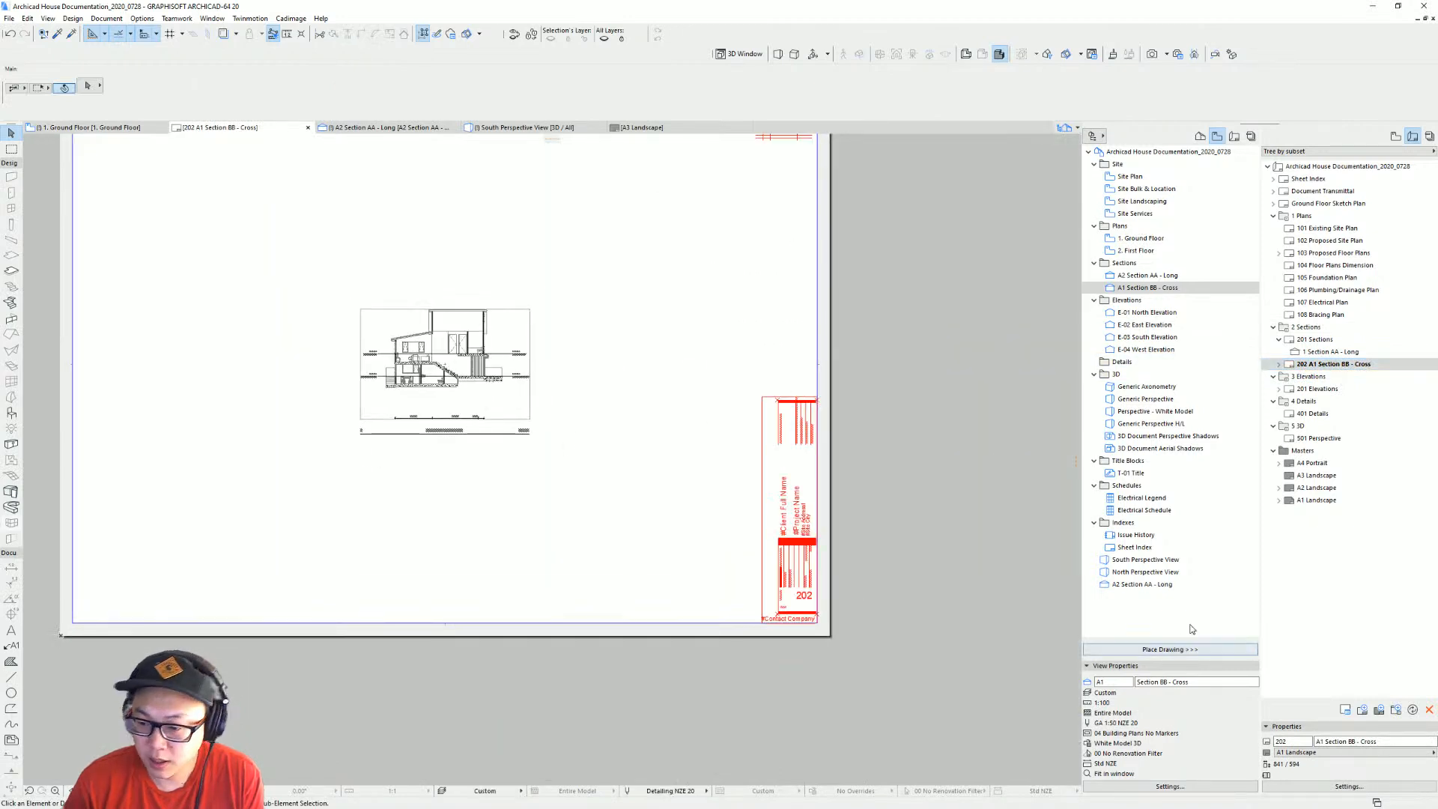
pyautogui.click(1304, 754)
pyautogui.click(1259, 764)
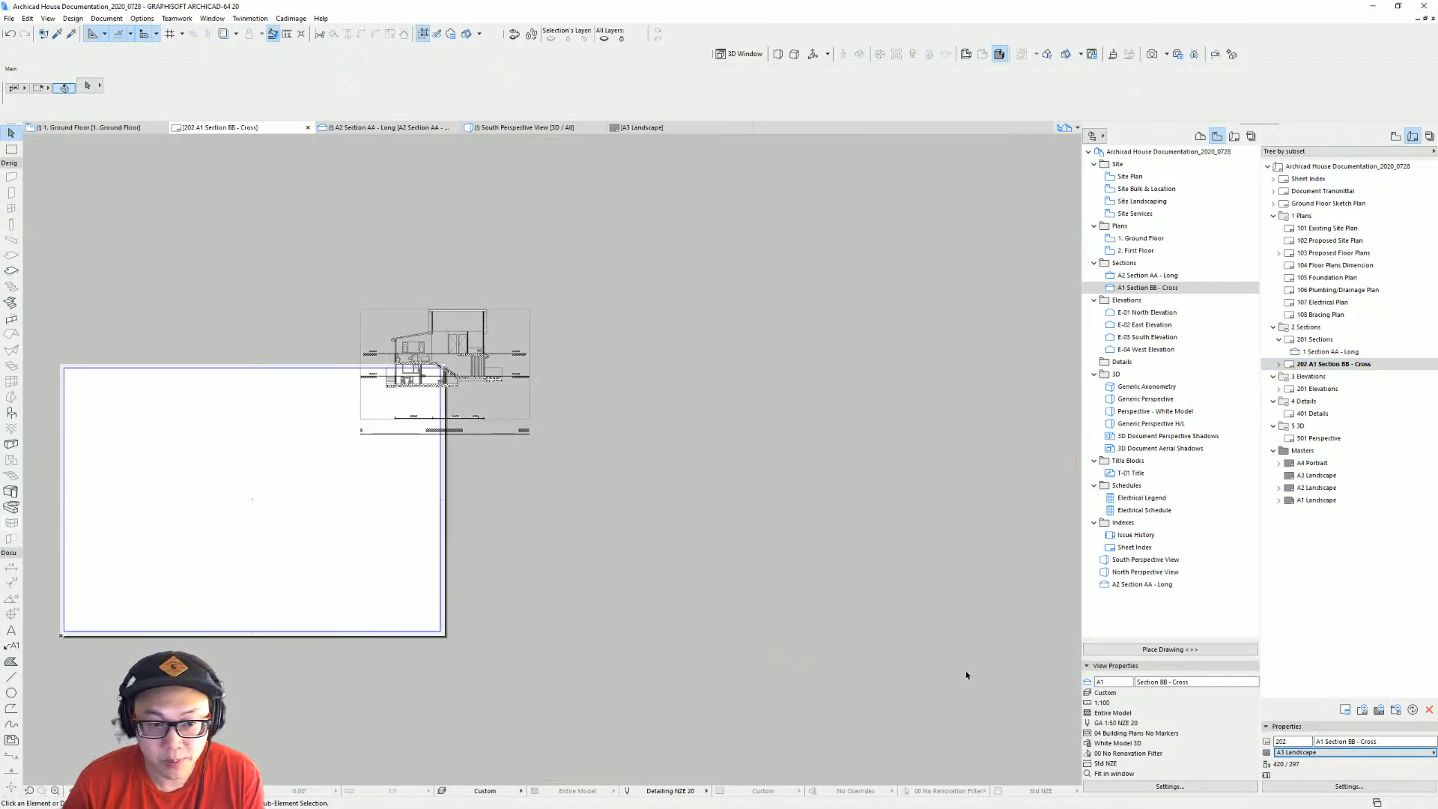
# Set the A3 Landscape master as the default master layout.
pyautogui.scroll(3, 450, 499)
pyautogui.moveTo(452, 485); pyautogui.dragTo(1031, 477, button='middle')
pyautogui.scroll(-2, 921, 423)
pyautogui.moveTo(921, 423); pyautogui.dragTo(715, 438, button='middle')
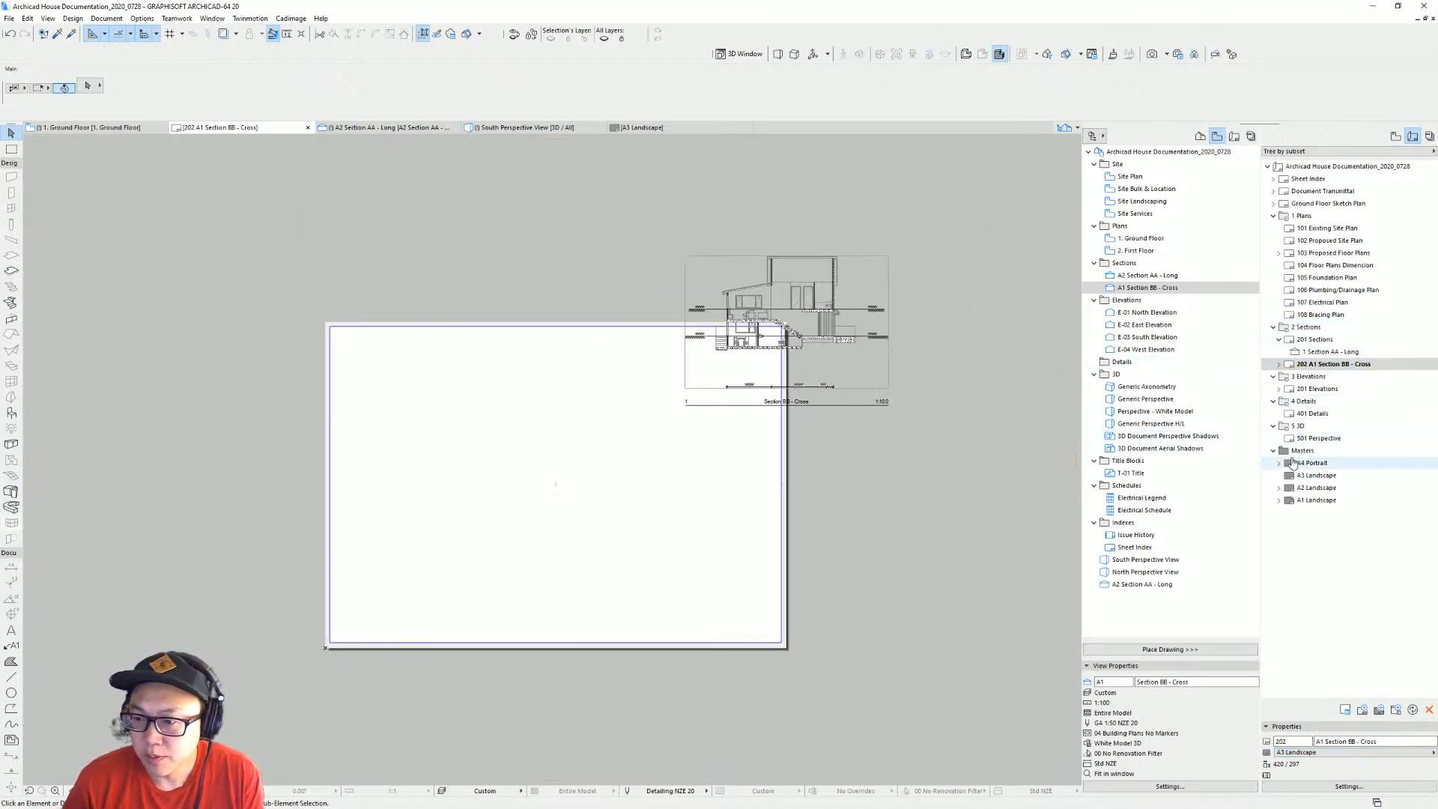
pyautogui.click(1320, 476)
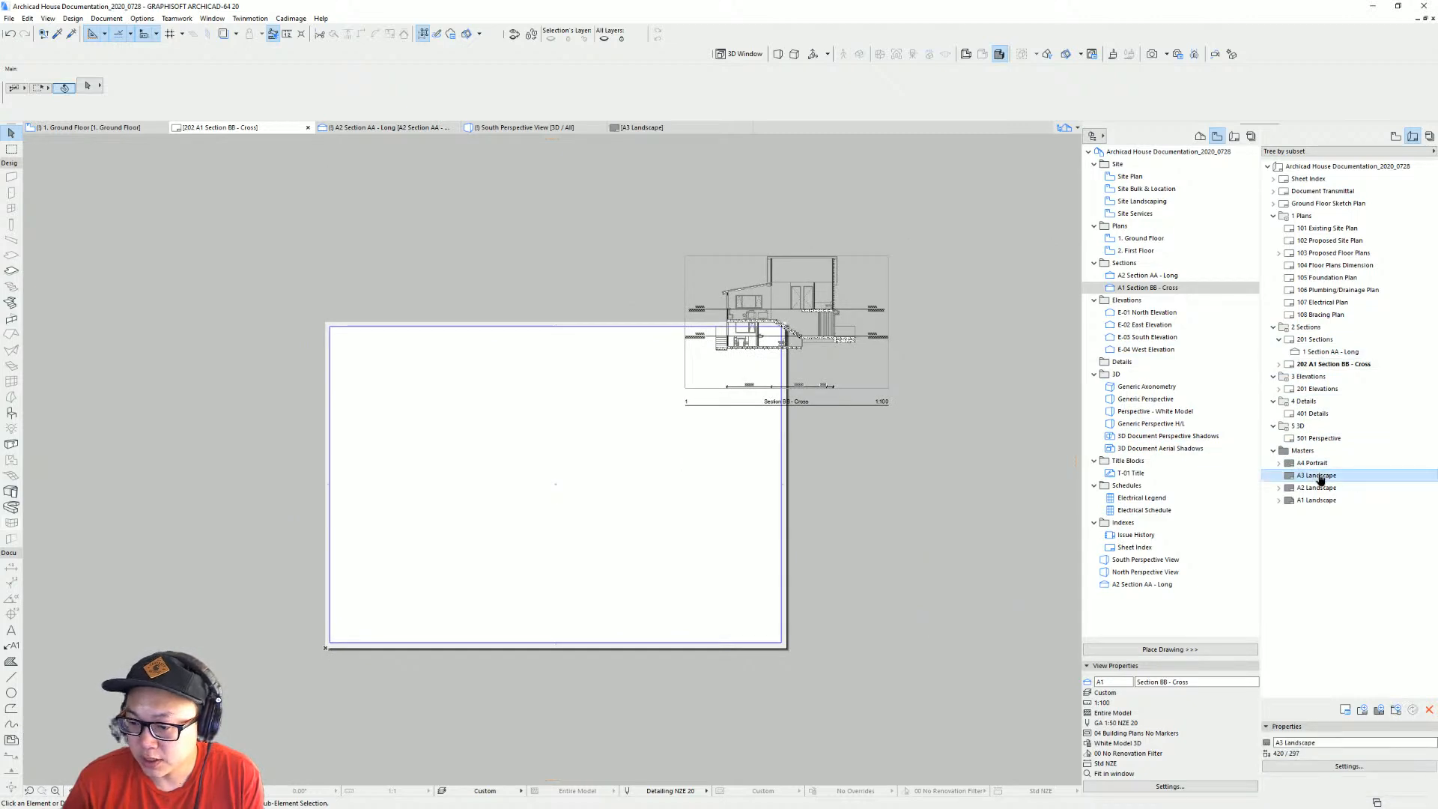
pyautogui.rightClick(1320, 478)
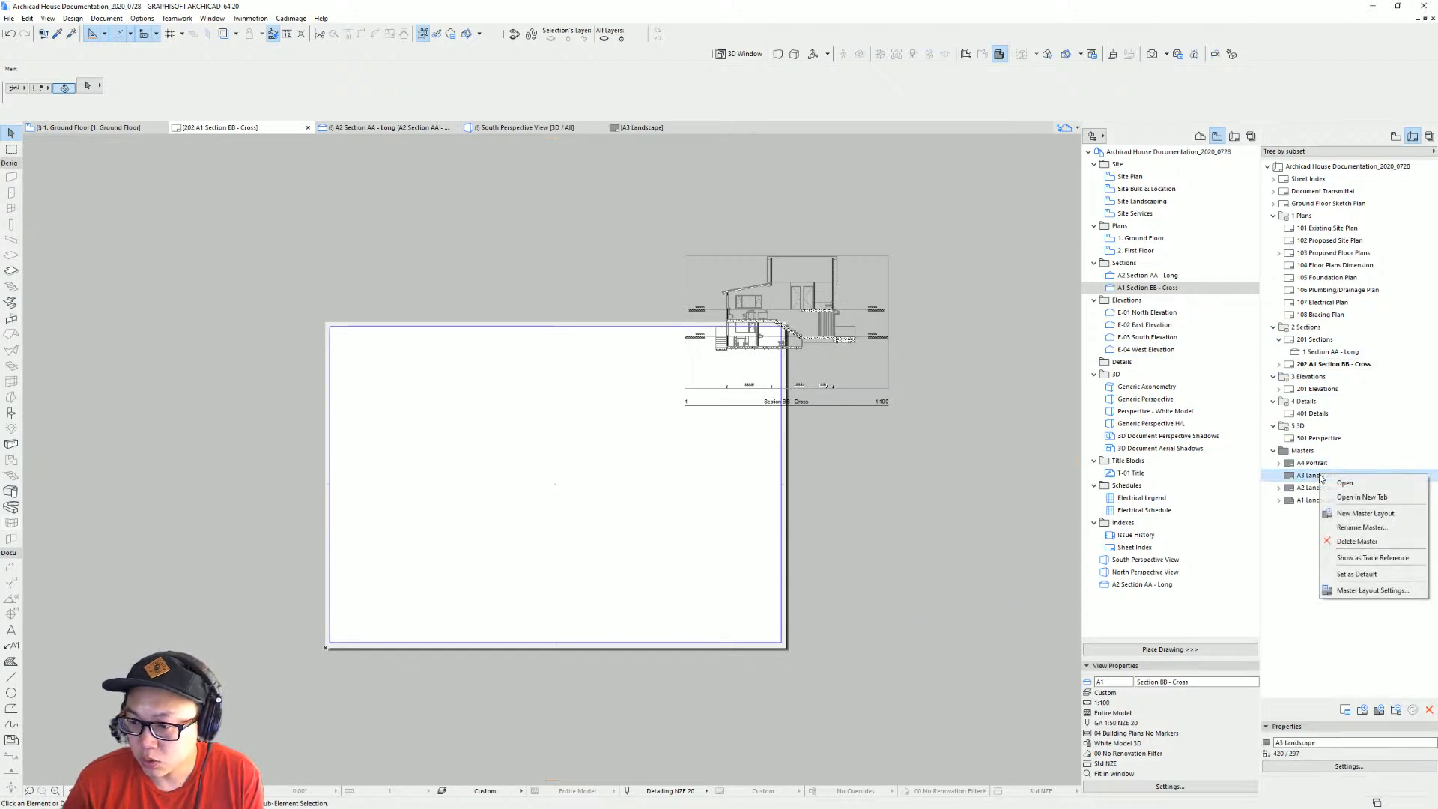
pyautogui.click(1395, 574)
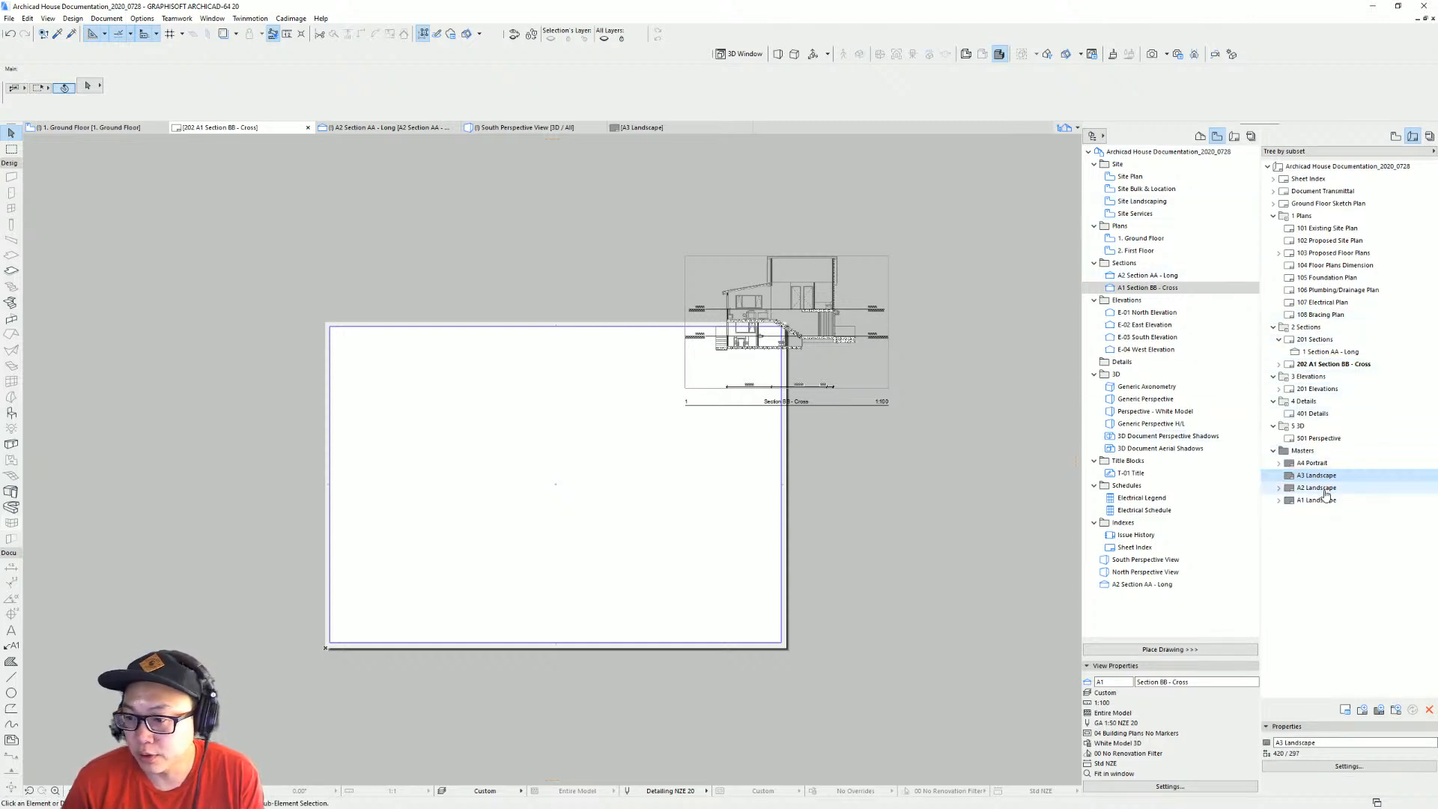
# Move the Section BB - Cross drawing by its centre point onto the centre of the A3 sheet.
pyautogui.moveTo(545, 285); pyautogui.dragTo(624, 263, button='middle')
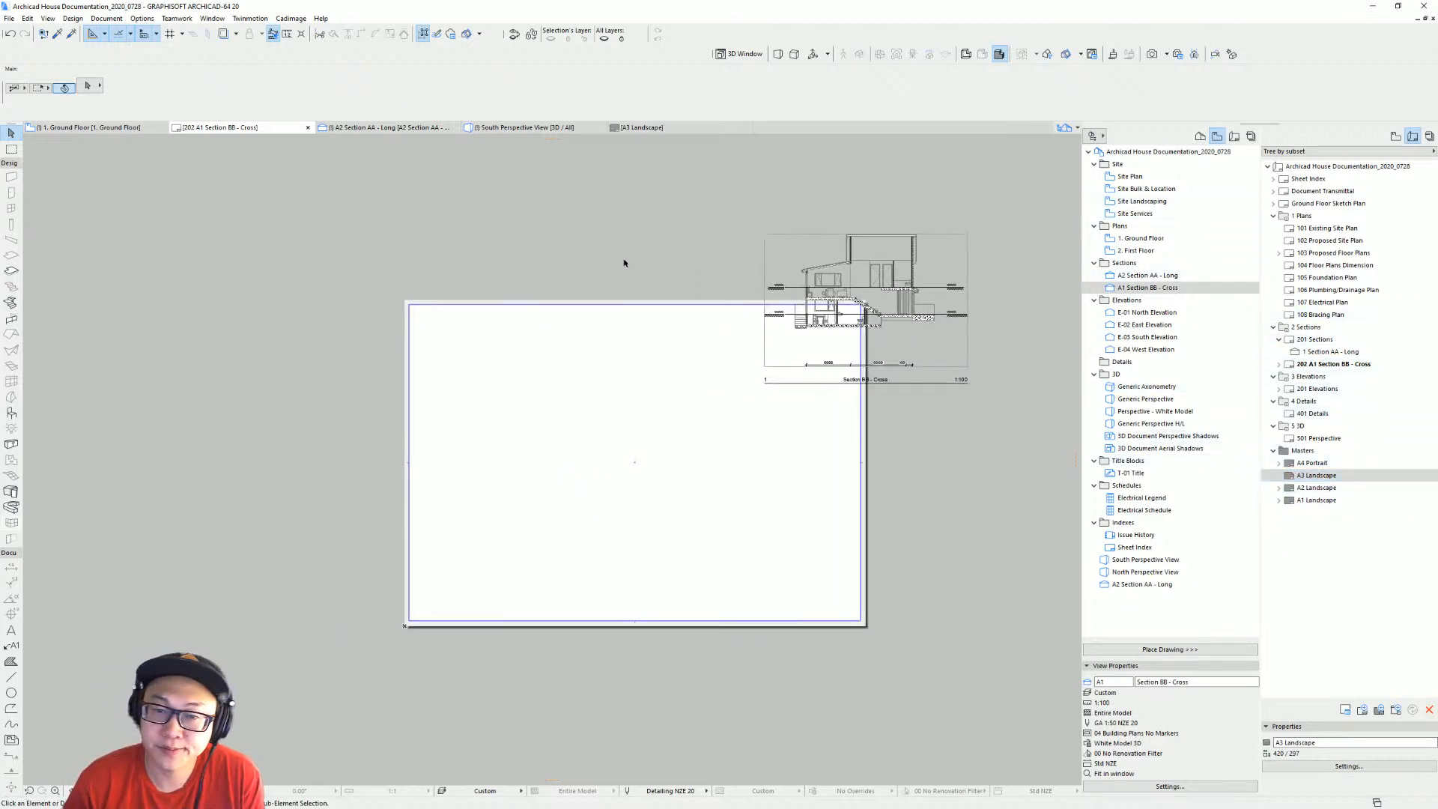
pyautogui.click(927, 294)
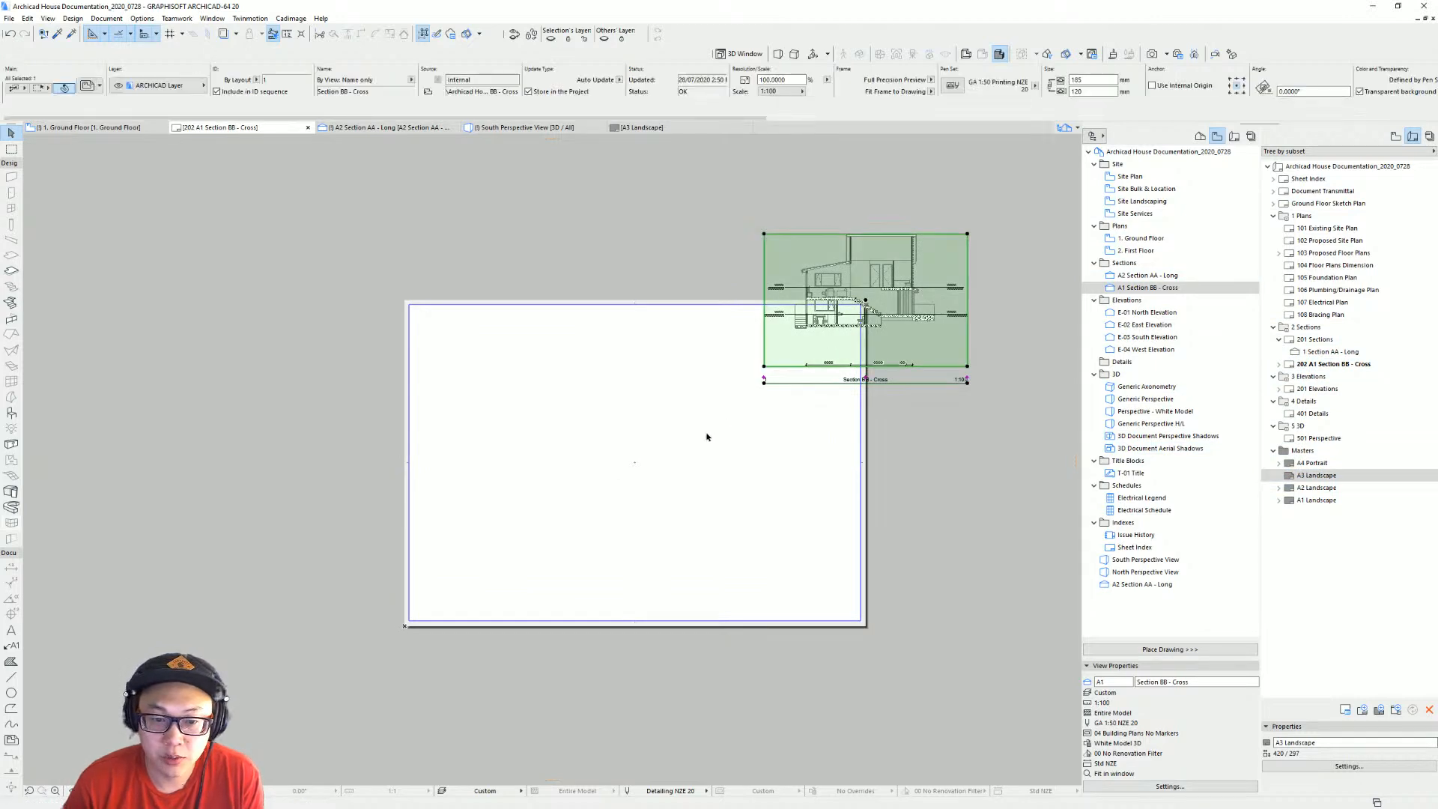
pyautogui.moveTo(865, 300); pyautogui.dragTo(635, 462)
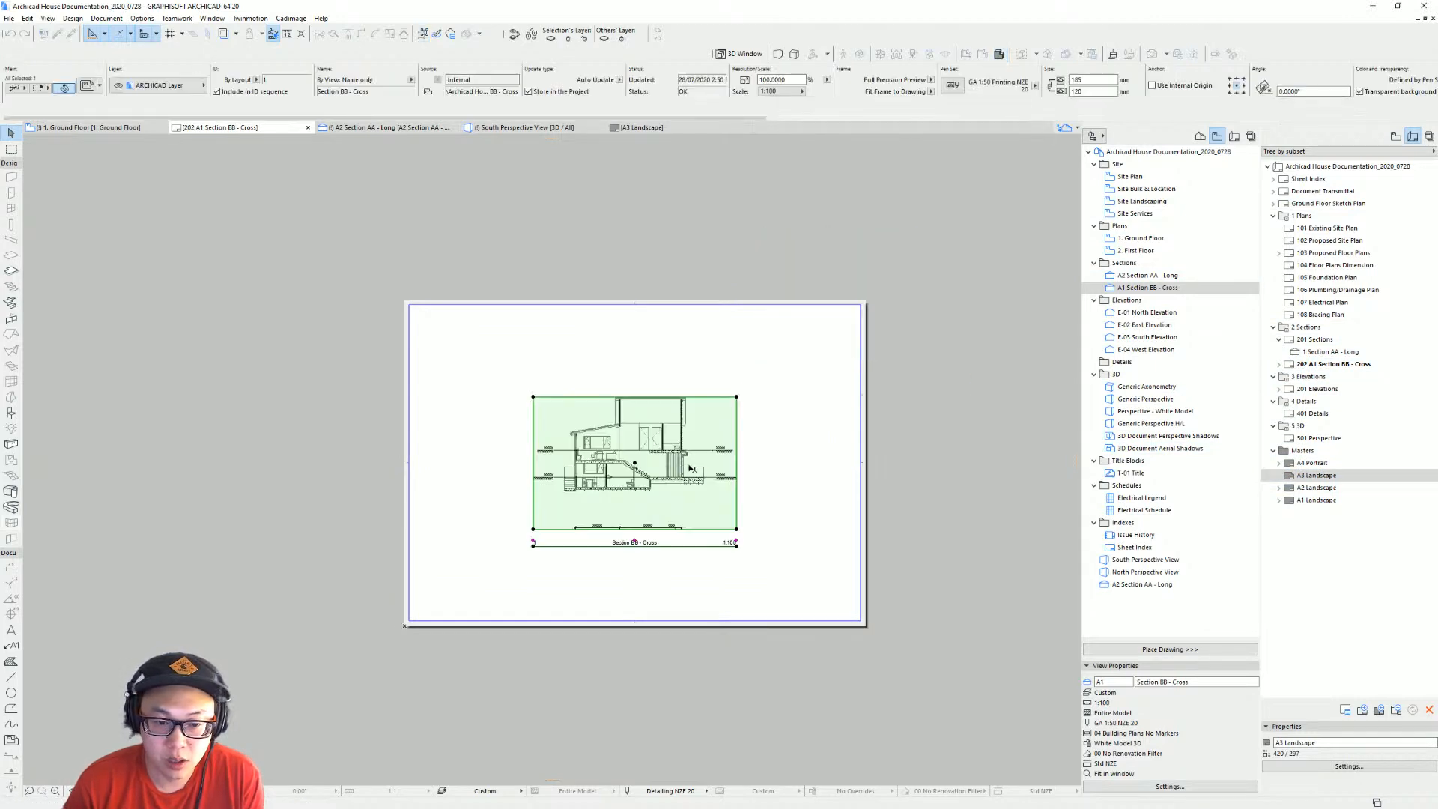
pyautogui.scroll(3, 714, 410)
pyautogui.moveTo(695, 444); pyautogui.dragTo(724, 317, button='middle')
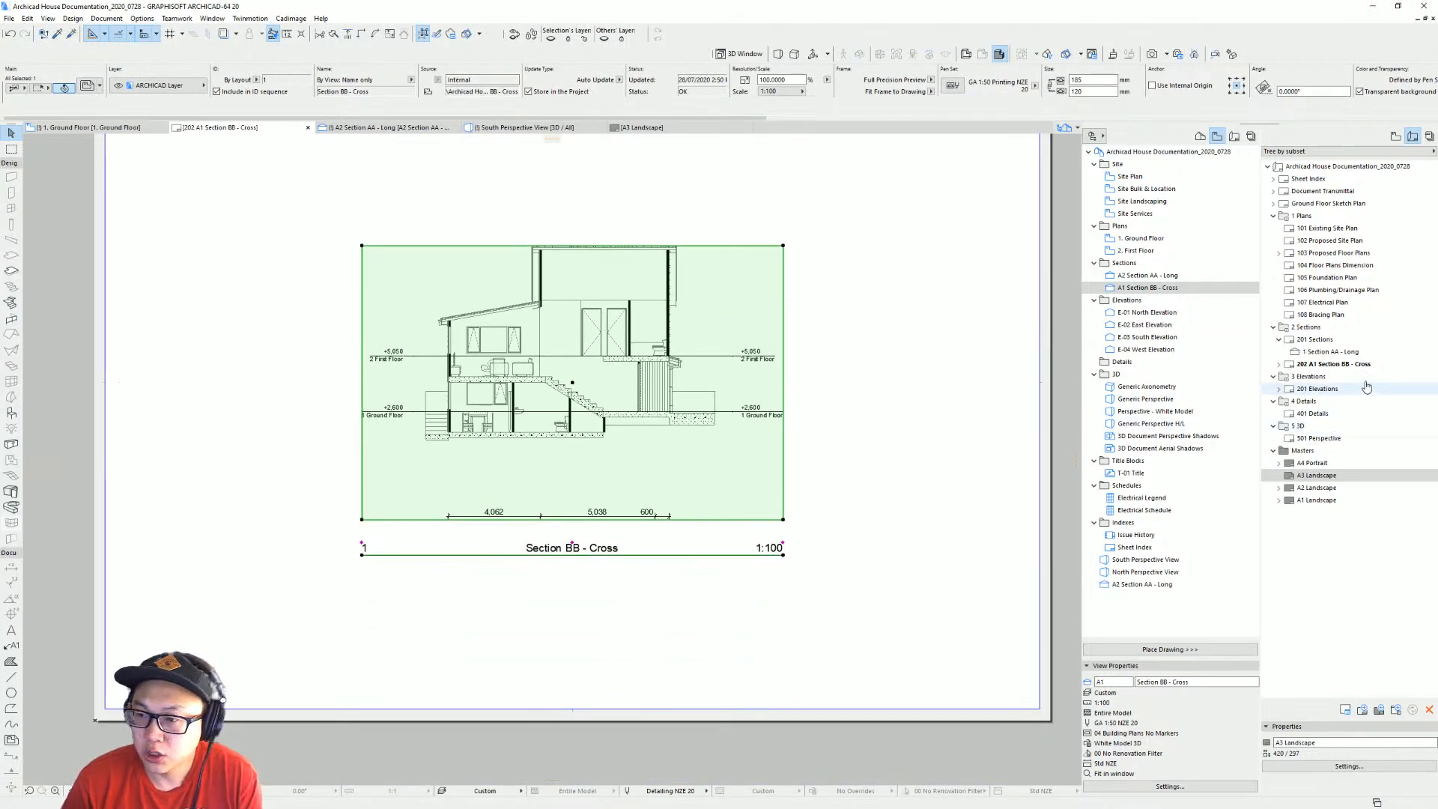
# Open the 201 Sections layout and check the Section AA - Long view's properties.
pyautogui.click(1333, 352)
pyautogui.doubleClick(1316, 340)
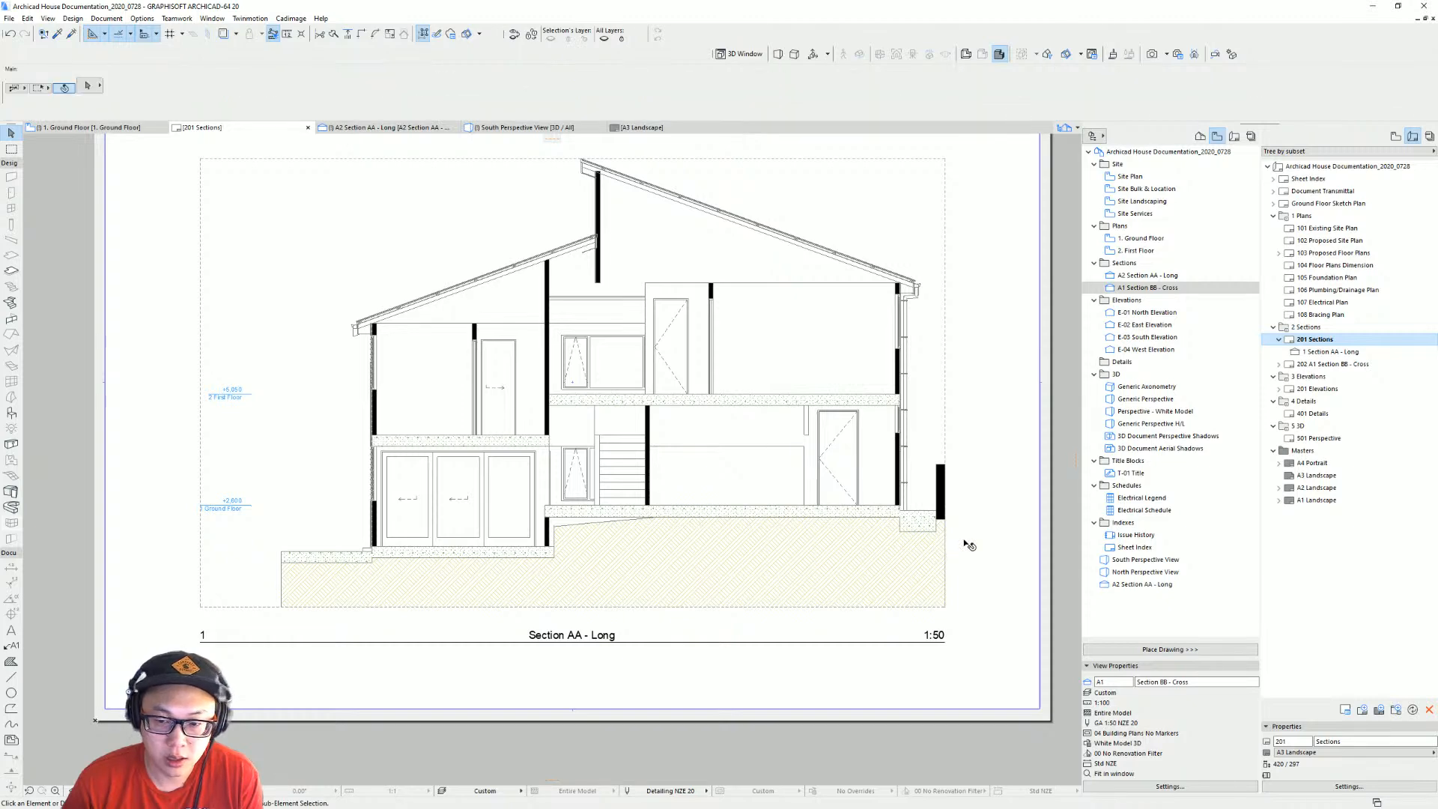
pyautogui.click(1170, 277)
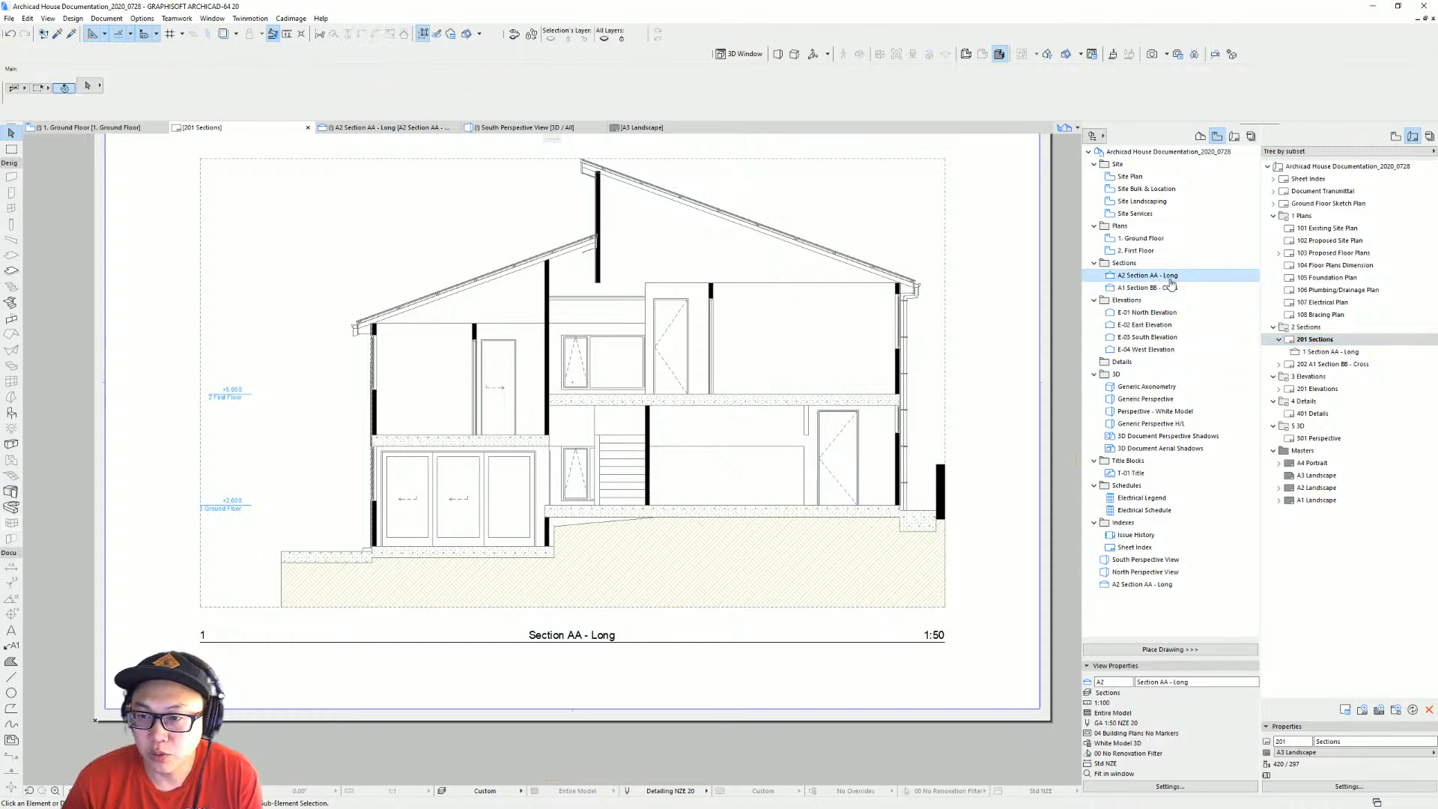
# Set the scale of both the Section BB - Cross and Section AA - Long views to 1:50 together.
pyautogui.click(1171, 289)
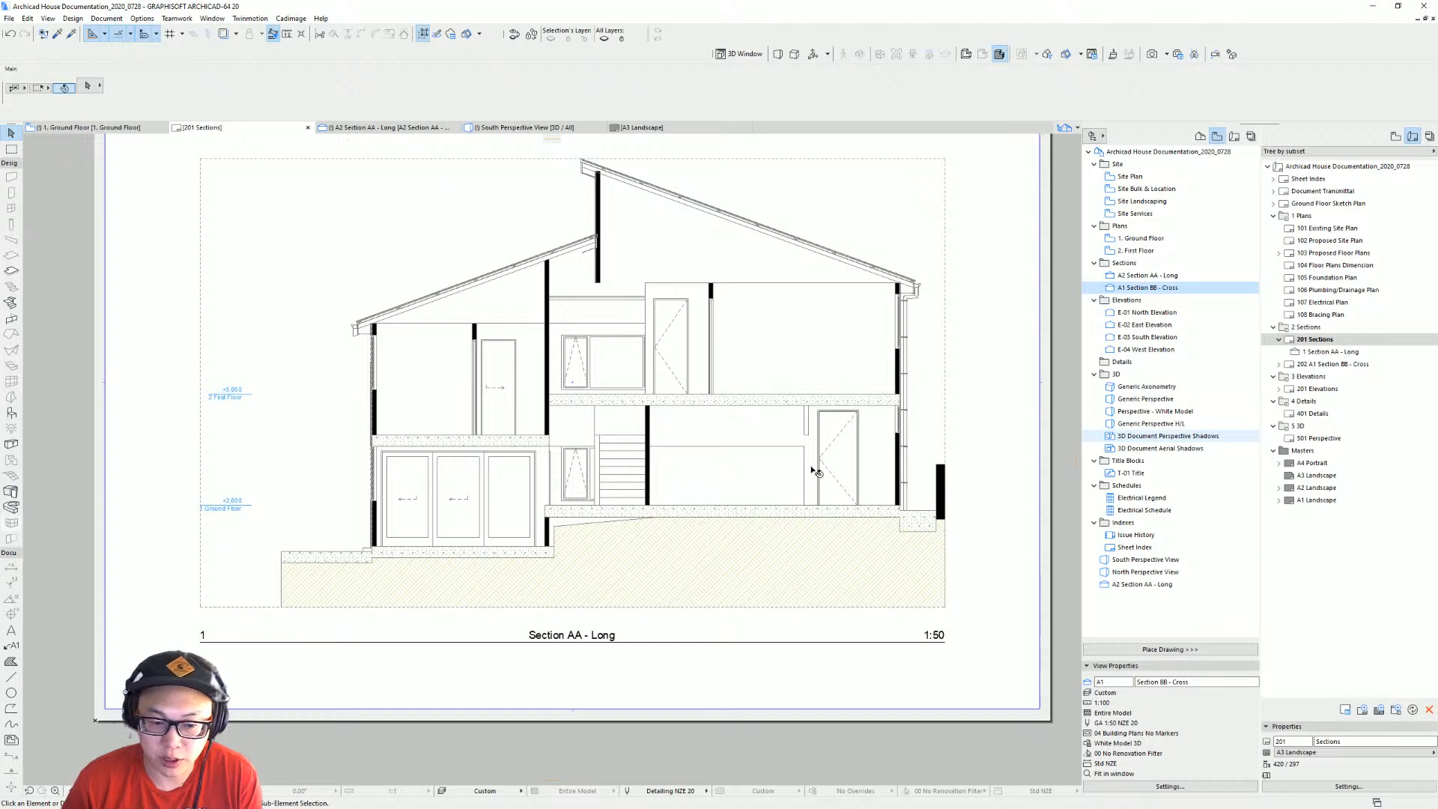
pyautogui.scroll(-5, 704, 483)
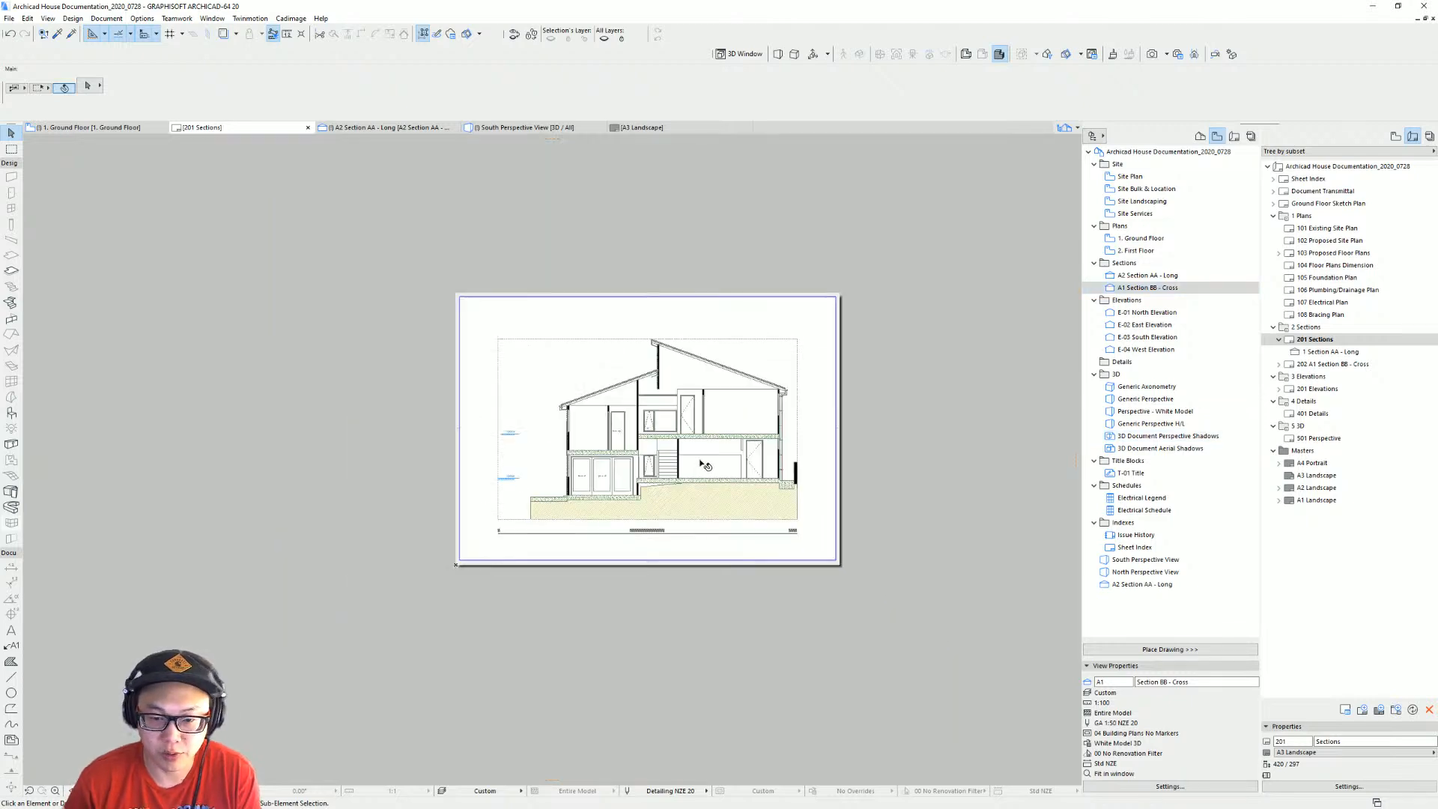
pyautogui.keyDown('ctrl'); pyautogui.click(1166, 276); pyautogui.keyUp('ctrl')
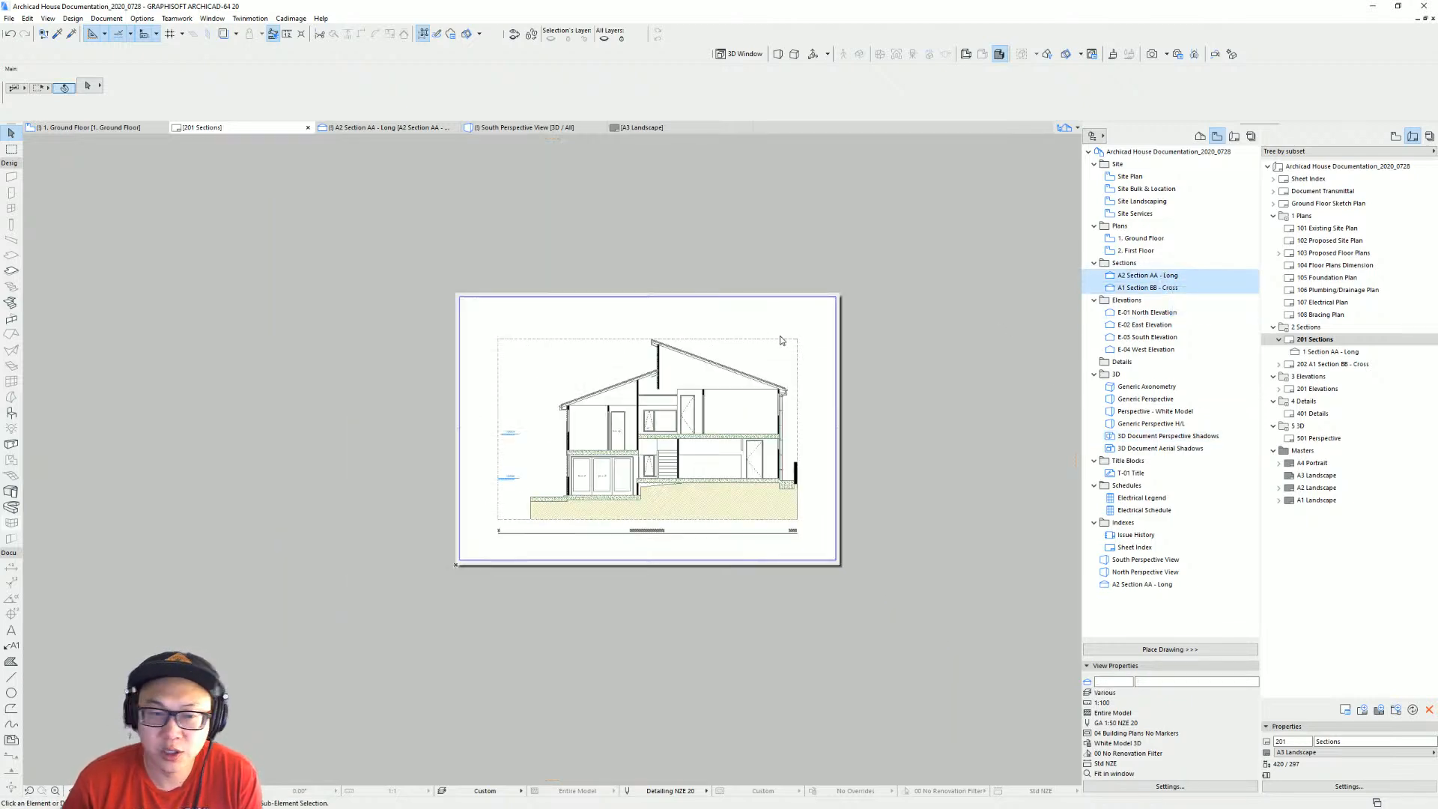
pyautogui.hotkey('ctrl', 't')
pyautogui.click(1096, 367)
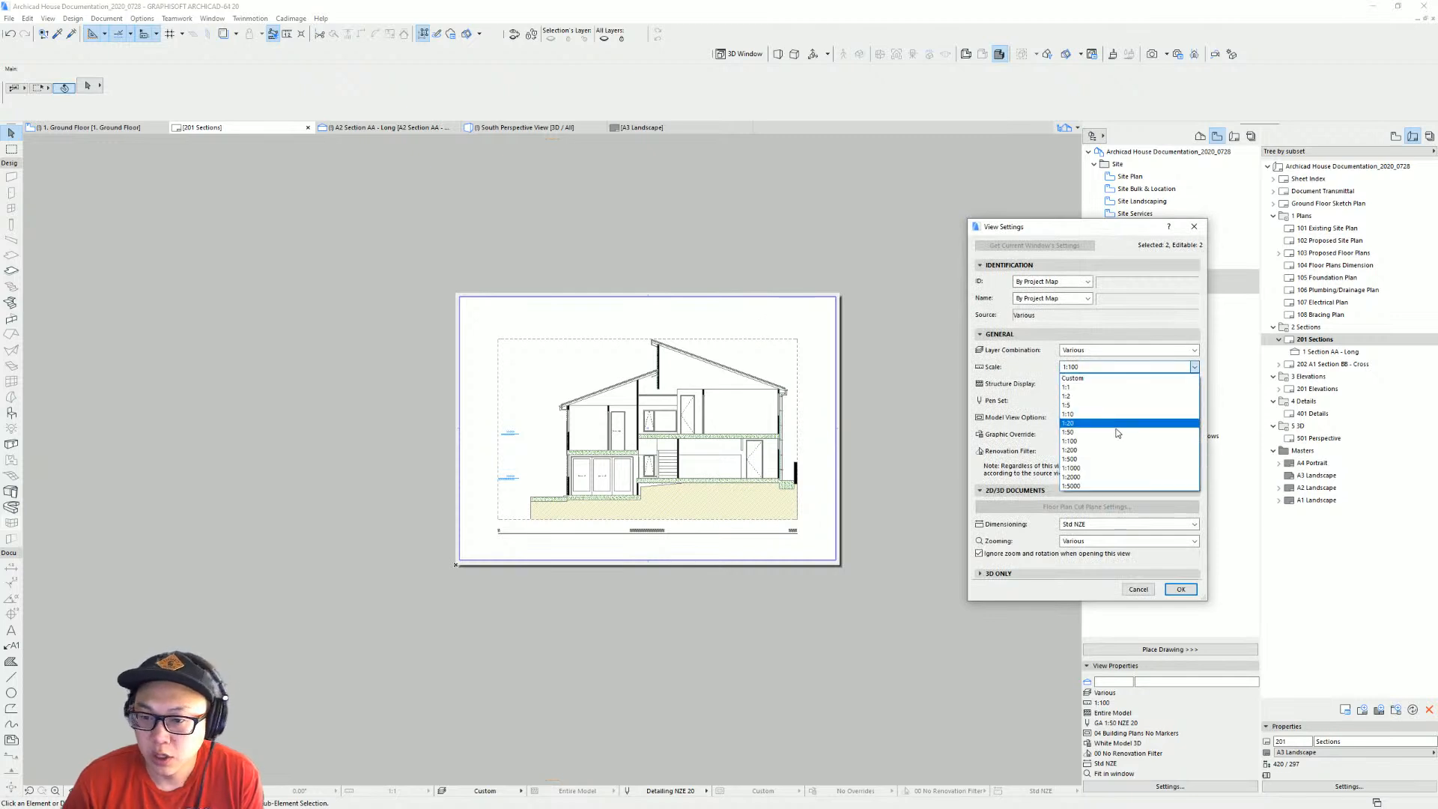
pyautogui.click(1118, 432)
pyautogui.click(1182, 589)
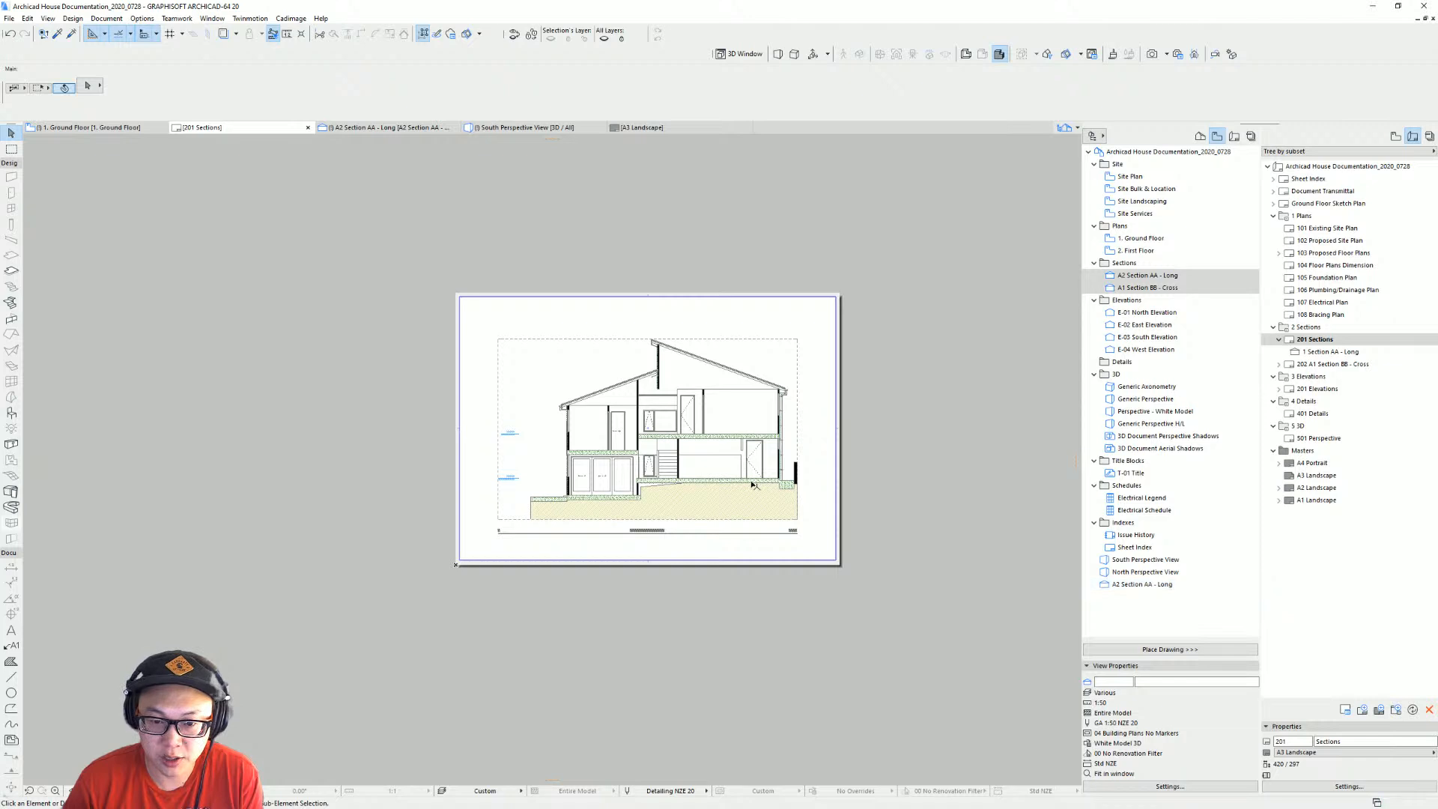
# Check the Section AA - Long drawing on the 201 Sections layout and the Section BB - Cross drawing on layout 202.
pyautogui.scroll(3, 756, 479)
pyautogui.click(782, 483)
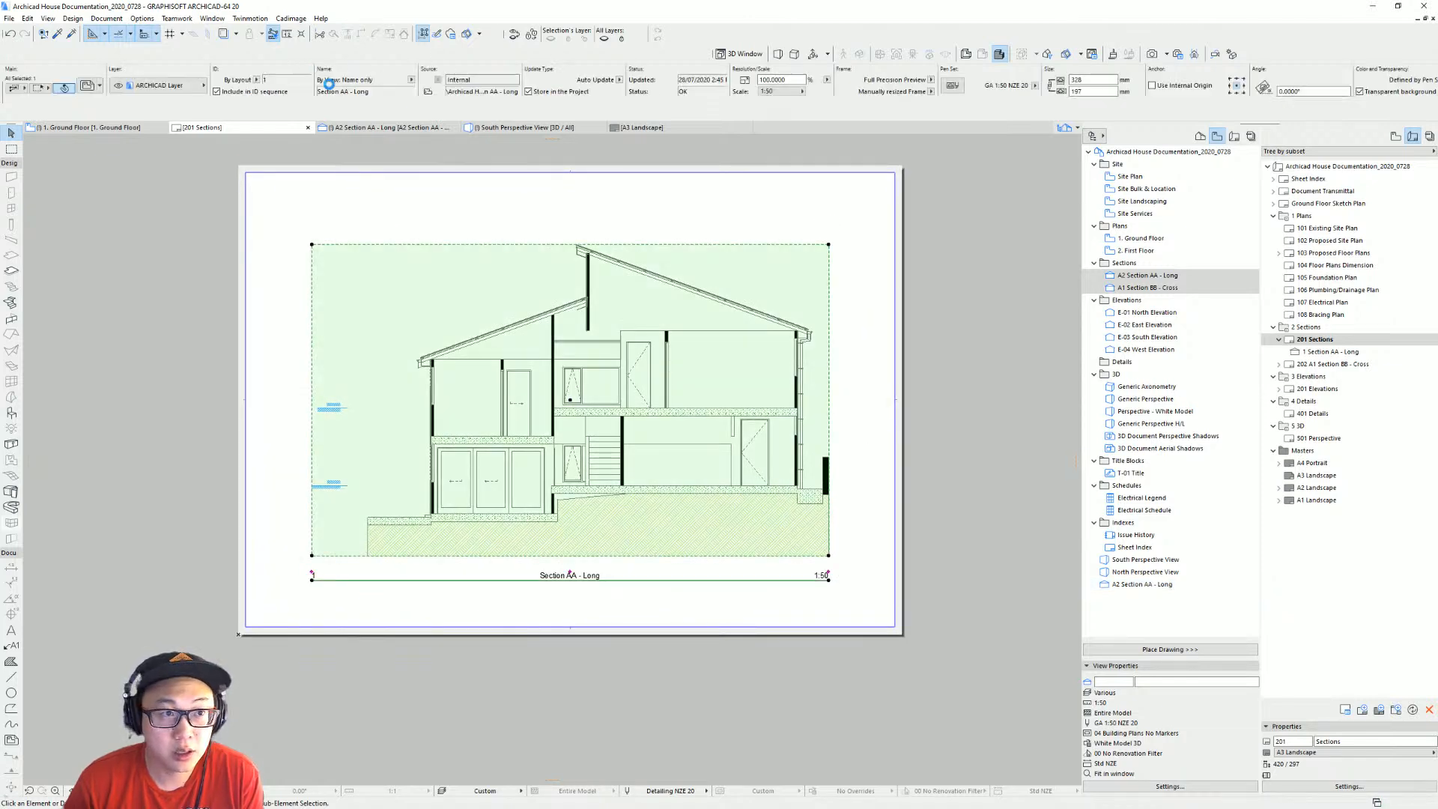
pyautogui.click(592, 235)
pyautogui.click(600, 313)
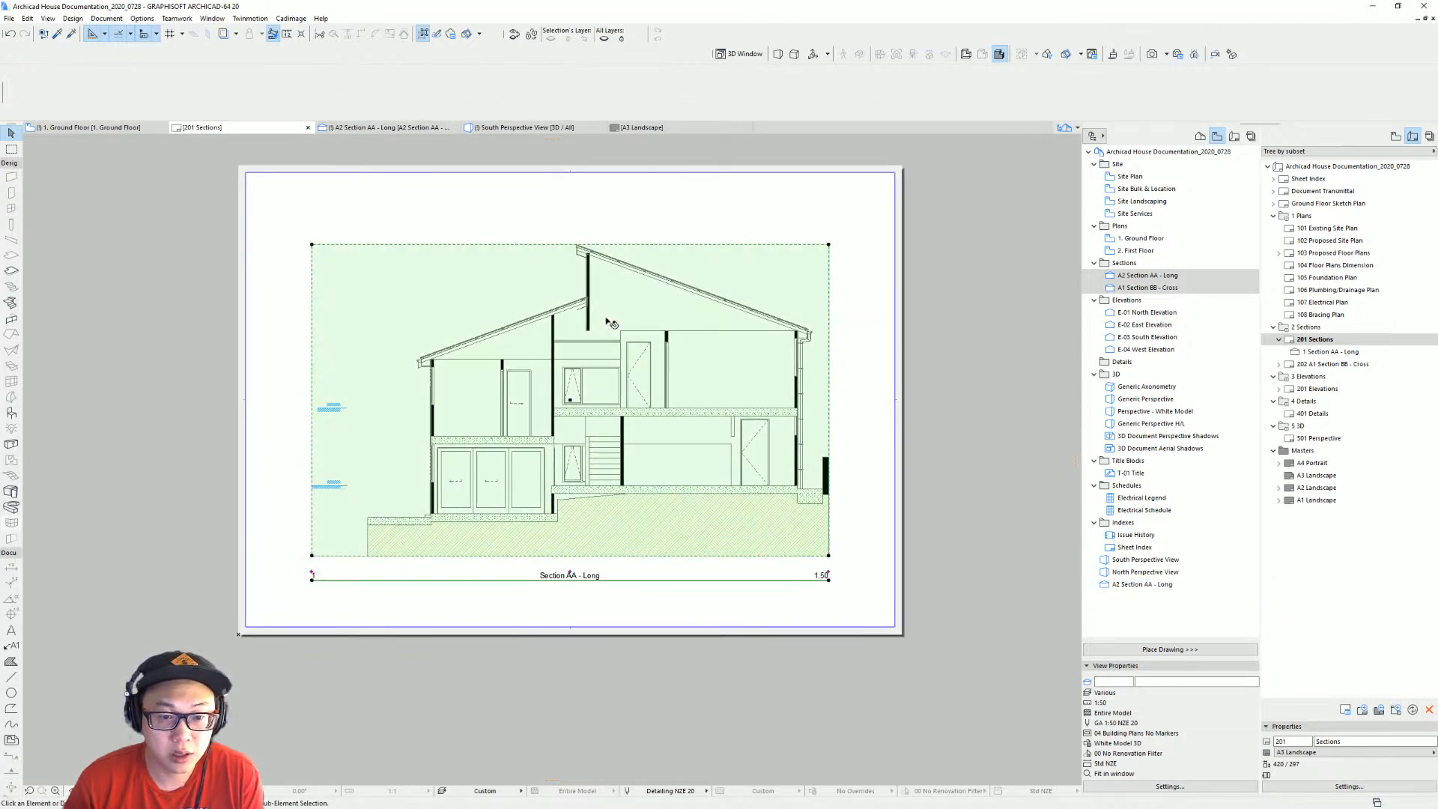
pyautogui.doubleClick(782, 375)
pyautogui.press('Escape')
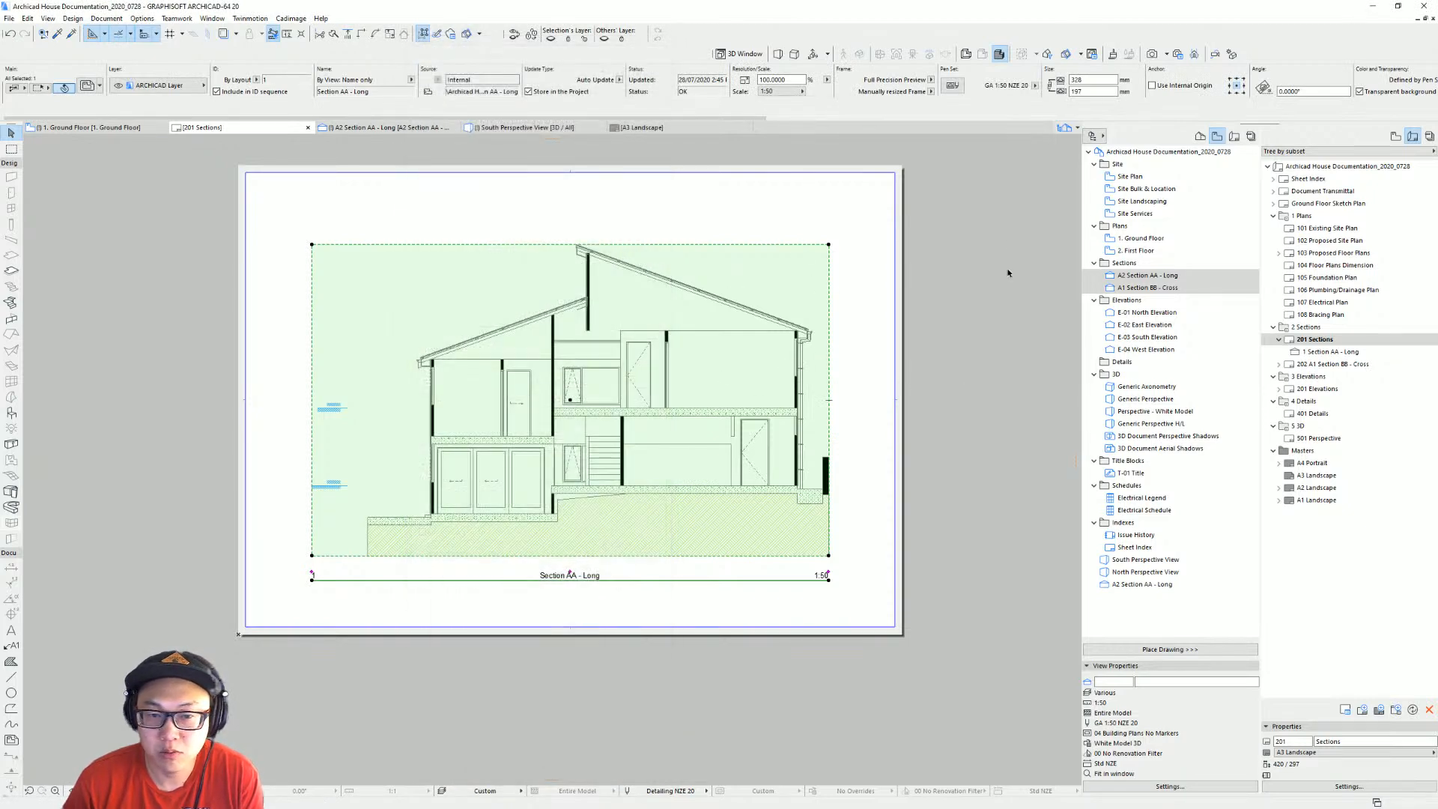
pyautogui.doubleClick(1349, 364)
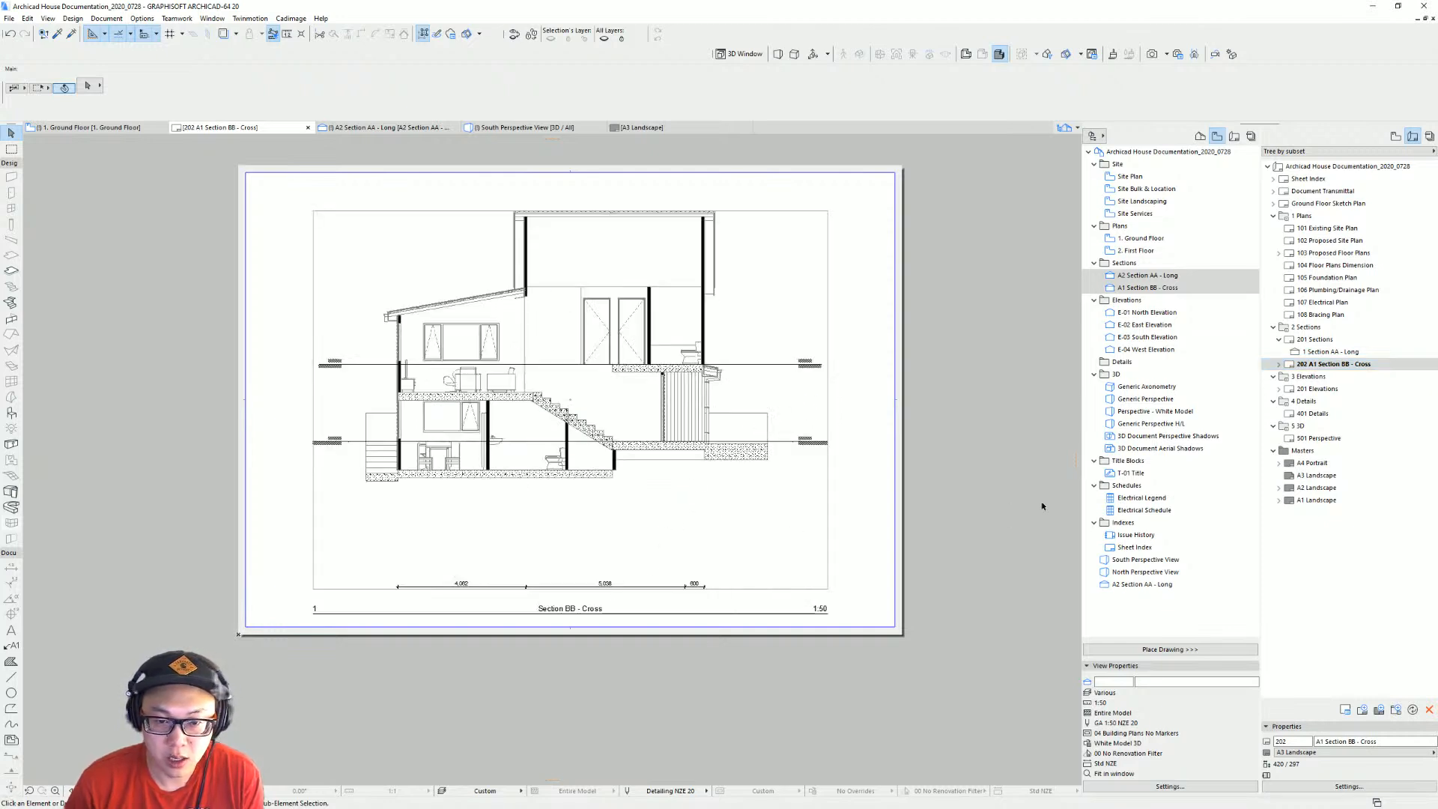
pyautogui.moveTo(577, 450); pyautogui.dragTo(571, 480, button='middle')
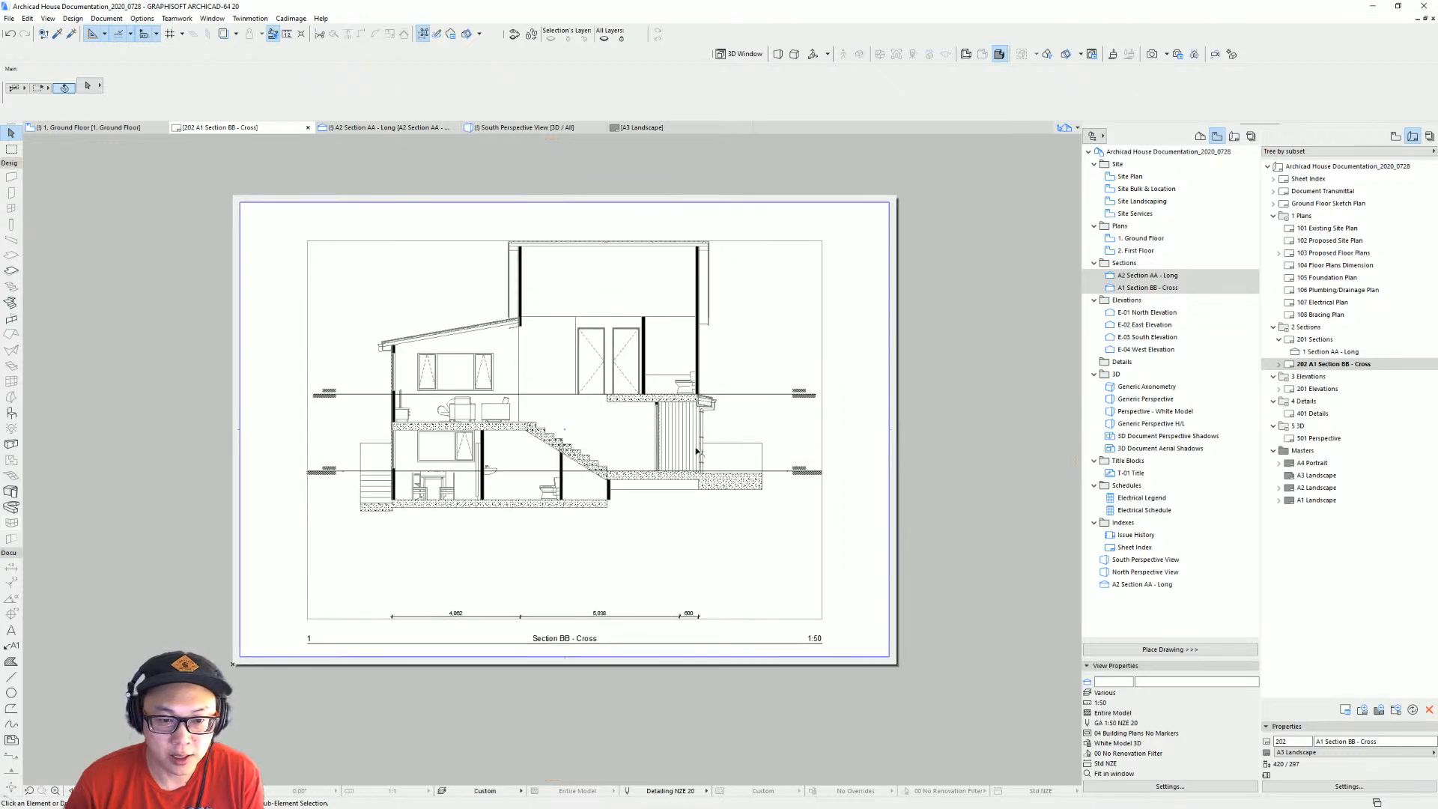
# Set the pen set of the Section BB - Cross drawing on the layout to GA 1:50 NZE 20.
pyautogui.click(732, 488)
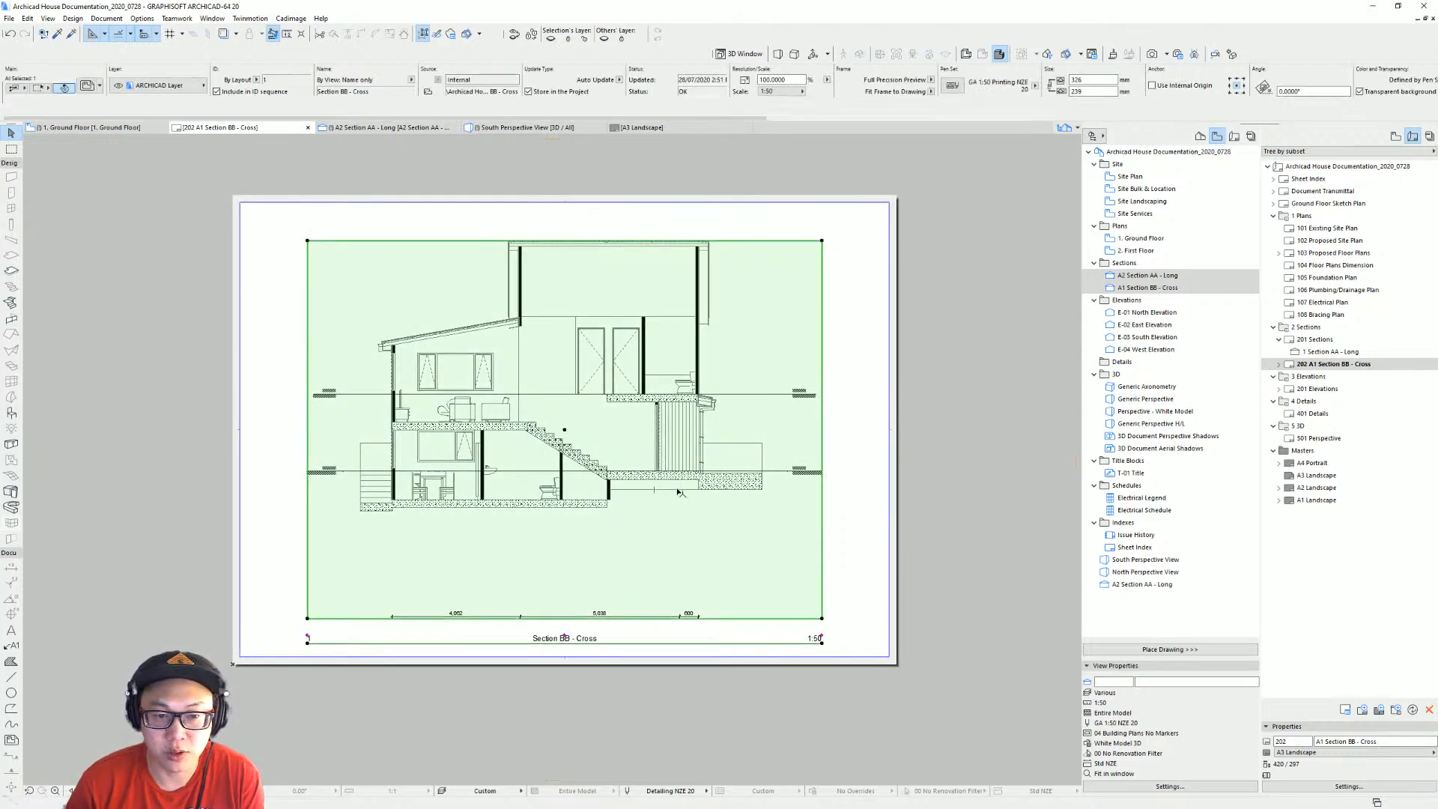
pyautogui.doubleClick(679, 492)
pyautogui.click(484, 384)
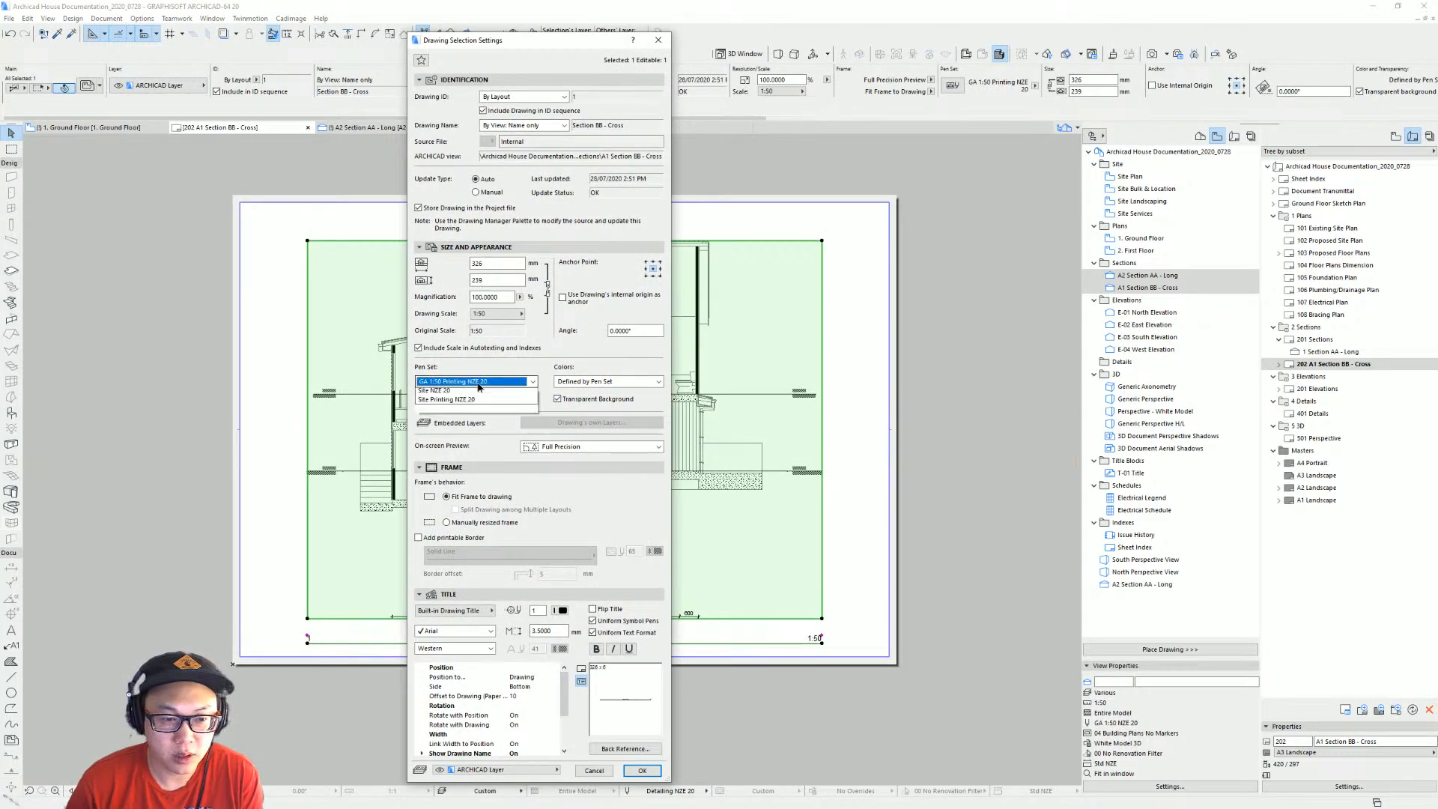
pyautogui.click(482, 446)
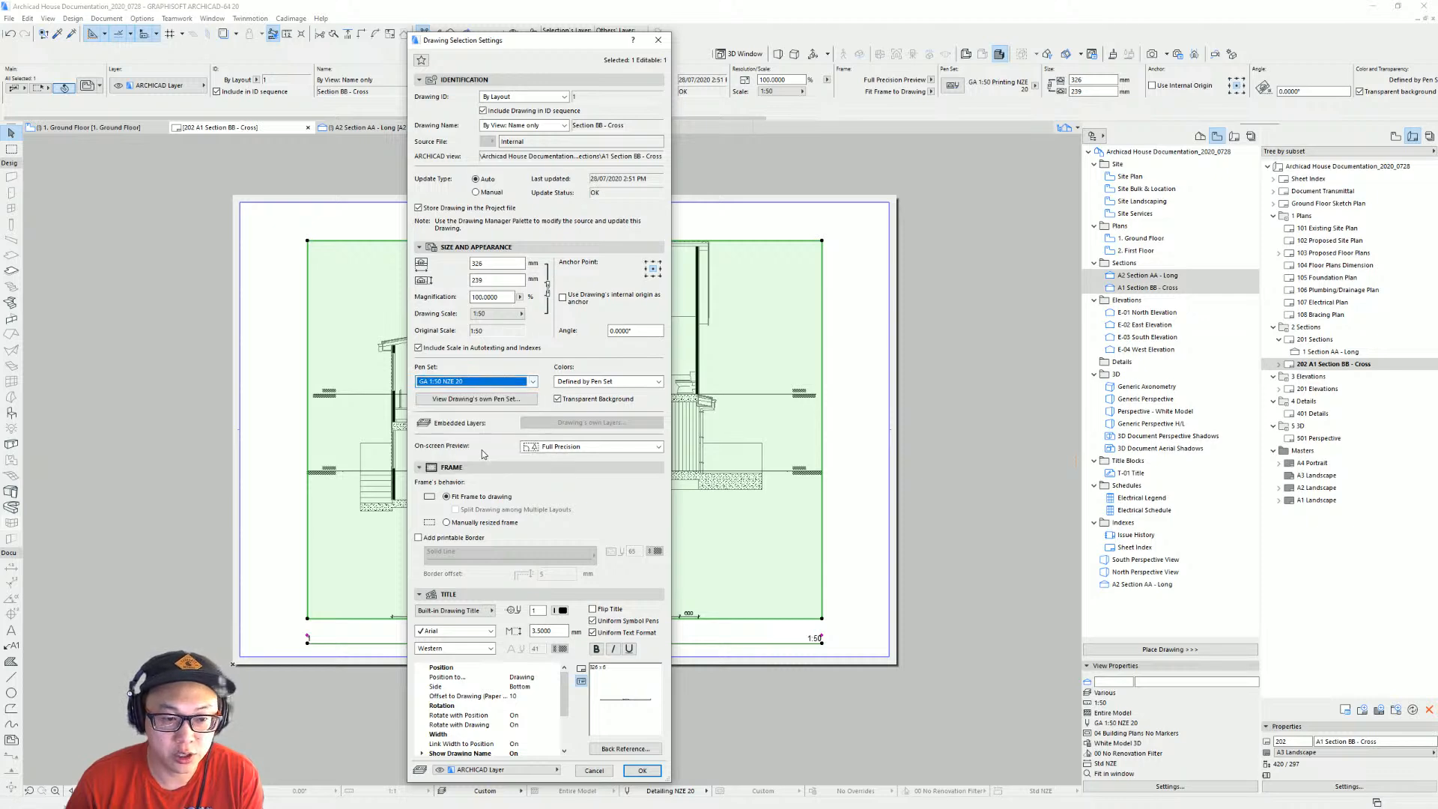
pyautogui.press('Return')
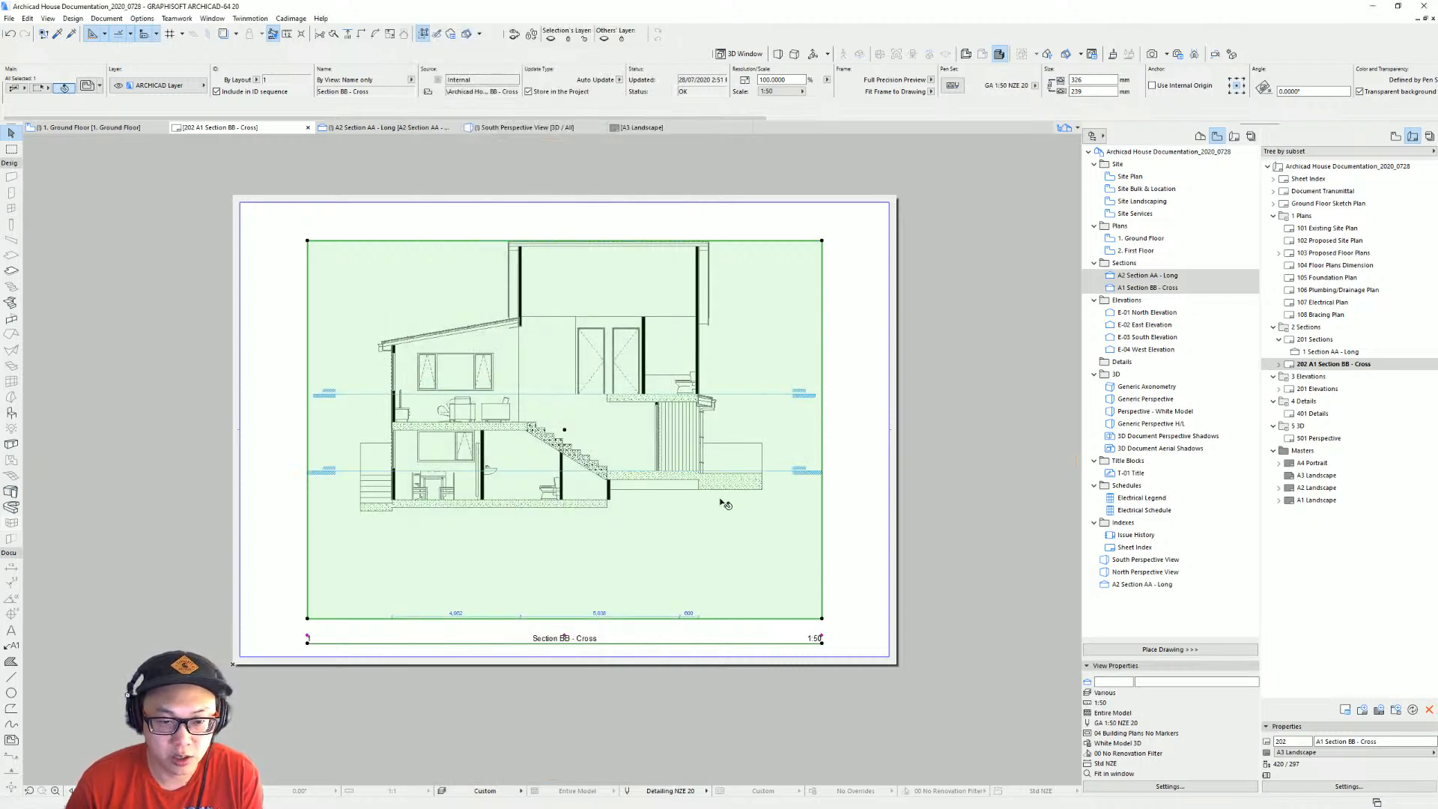
pyautogui.press('Escape')
pyautogui.scroll(2, 621, 431)
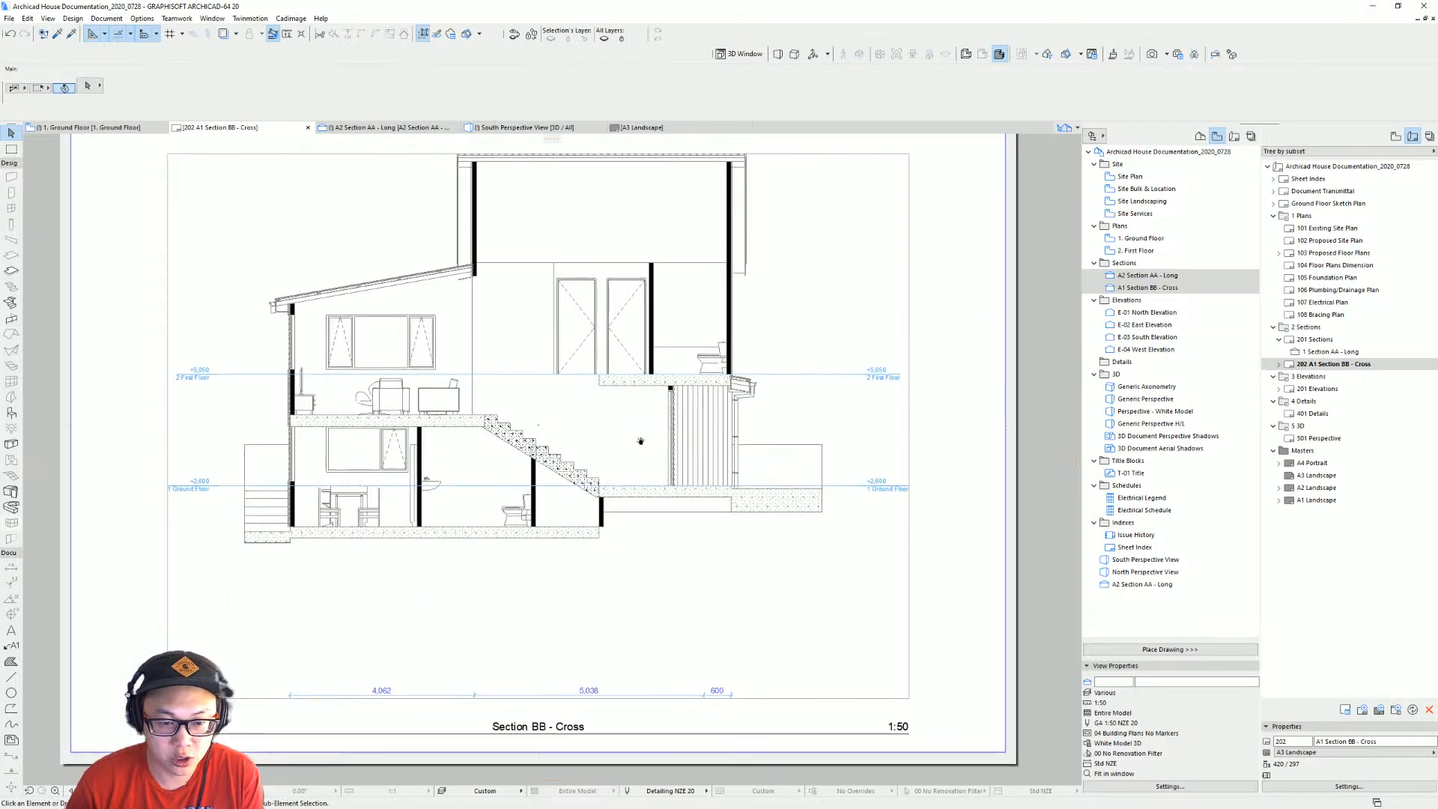
# Open the drawing's source view, toggle the Des: Site Mesh Existing layer's visibility in the Sections layer combination, and apply that combination.
pyautogui.click(780, 701)
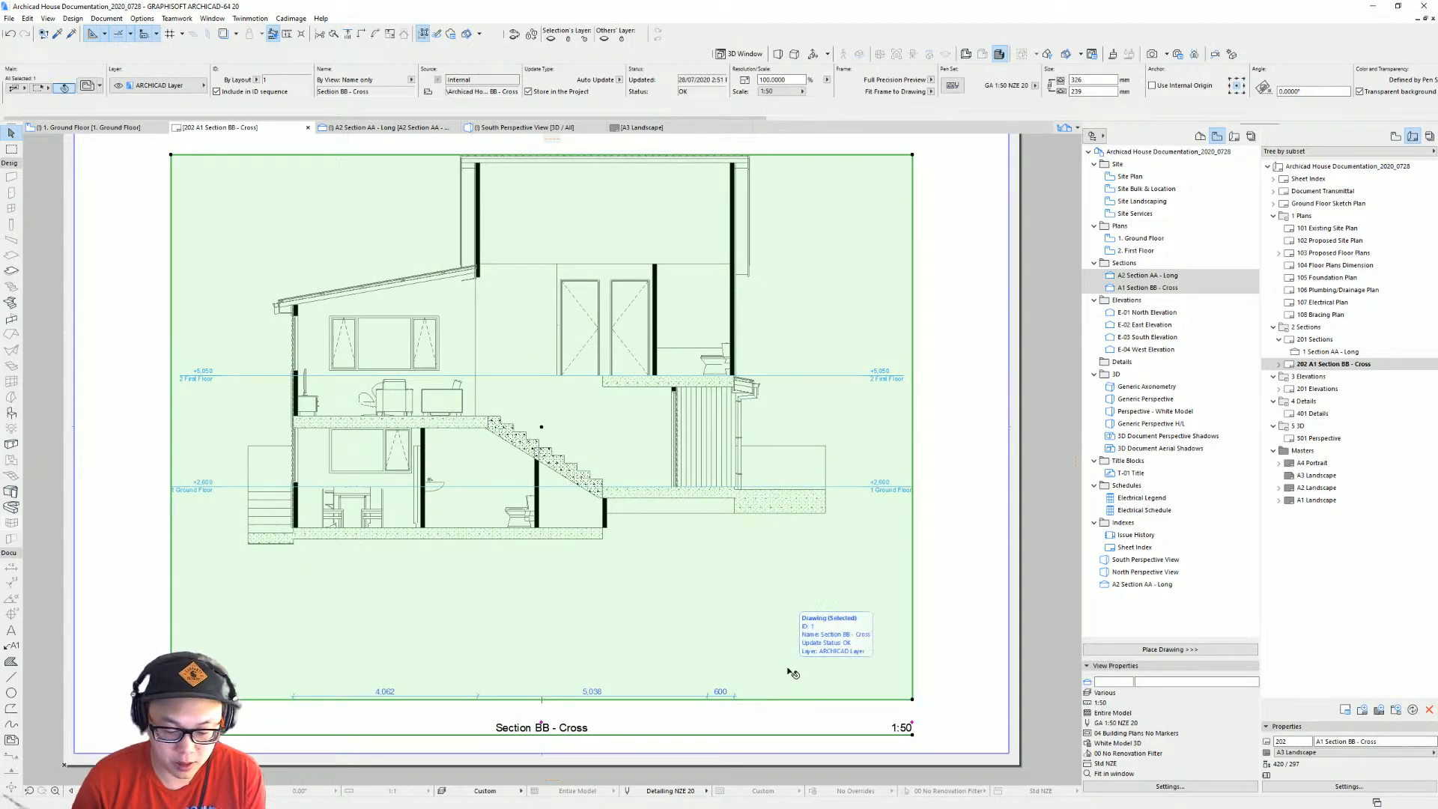
pyautogui.rightClick(702, 521)
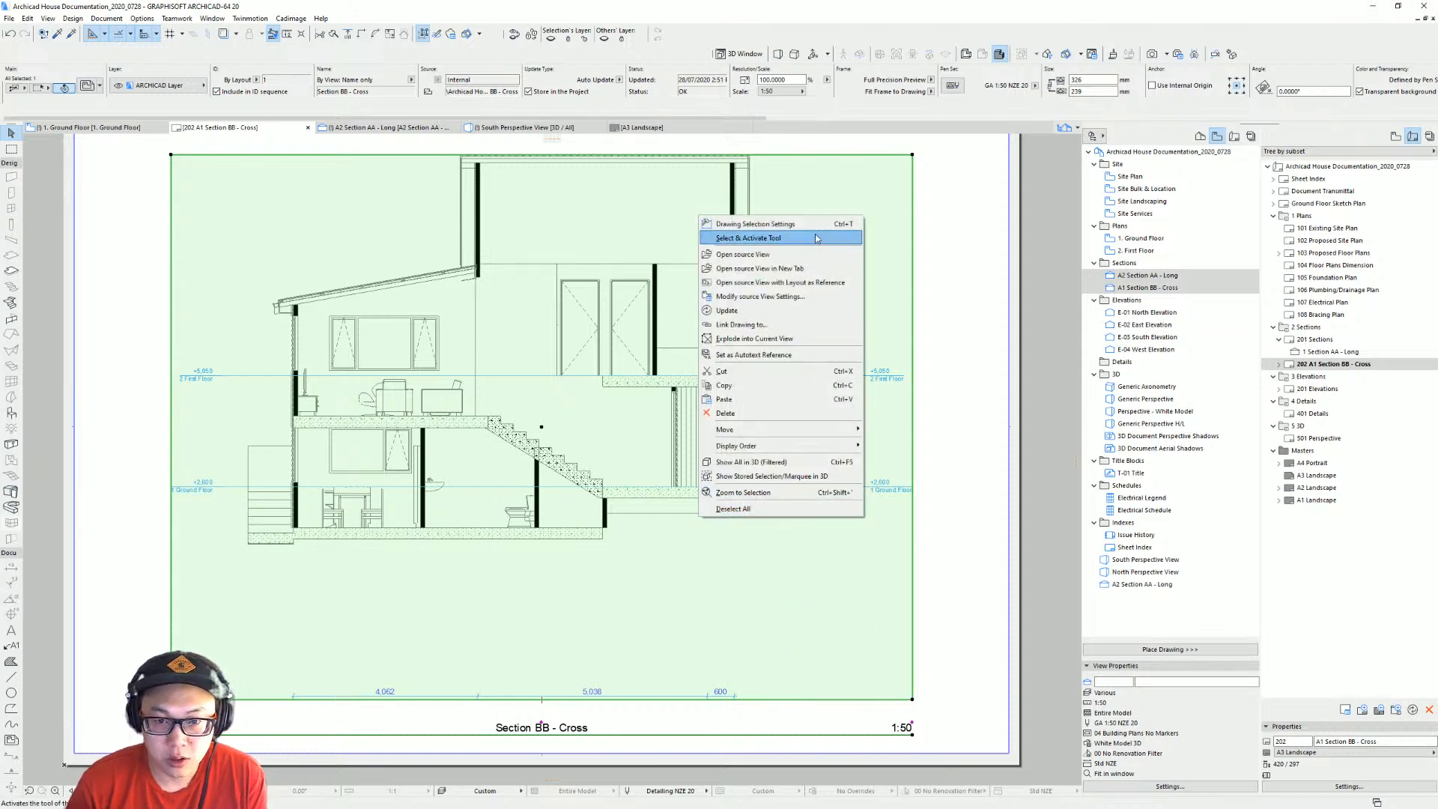
pyautogui.click(749, 254)
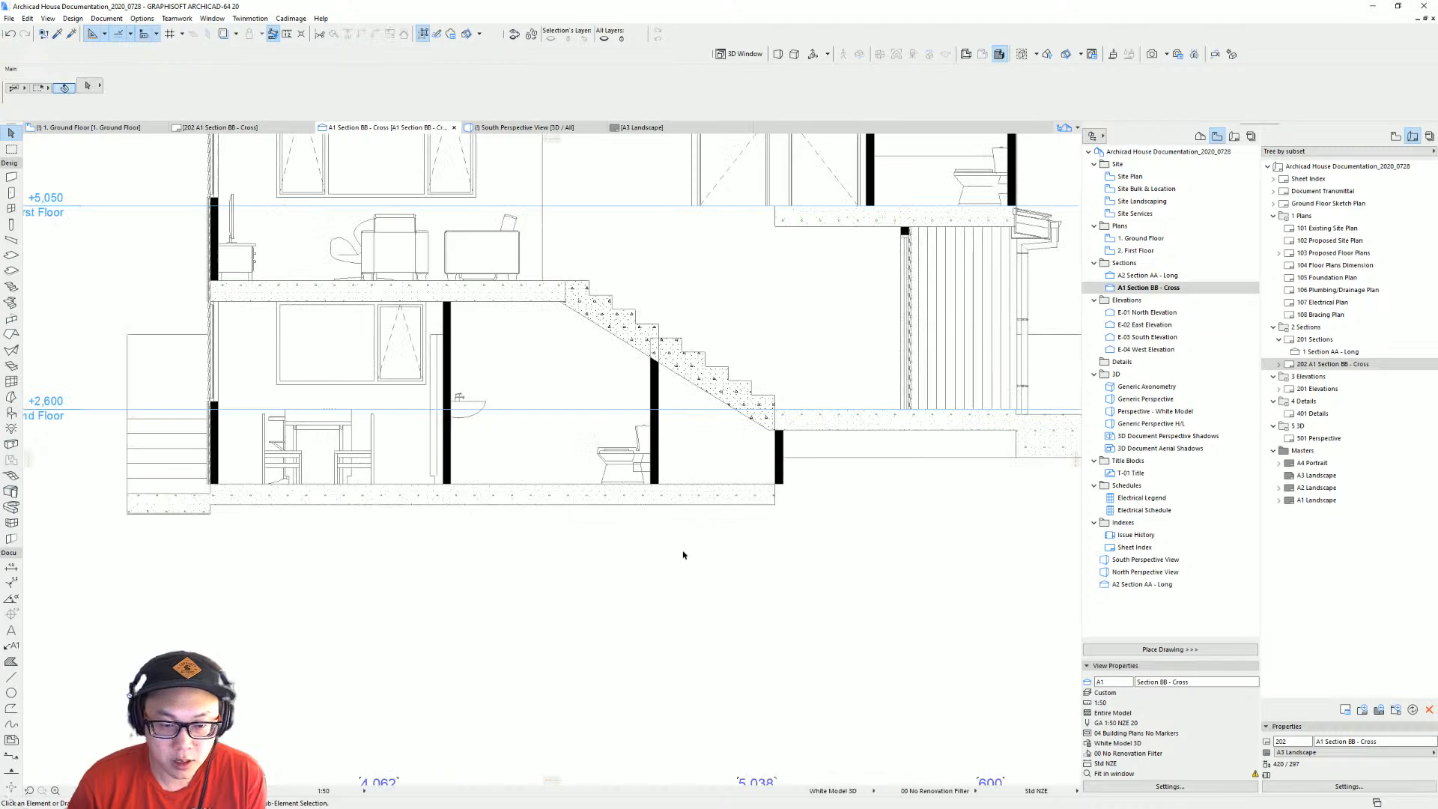
pyautogui.scroll(-4, 680, 552)
pyautogui.hotkey('ctrl', 'l')
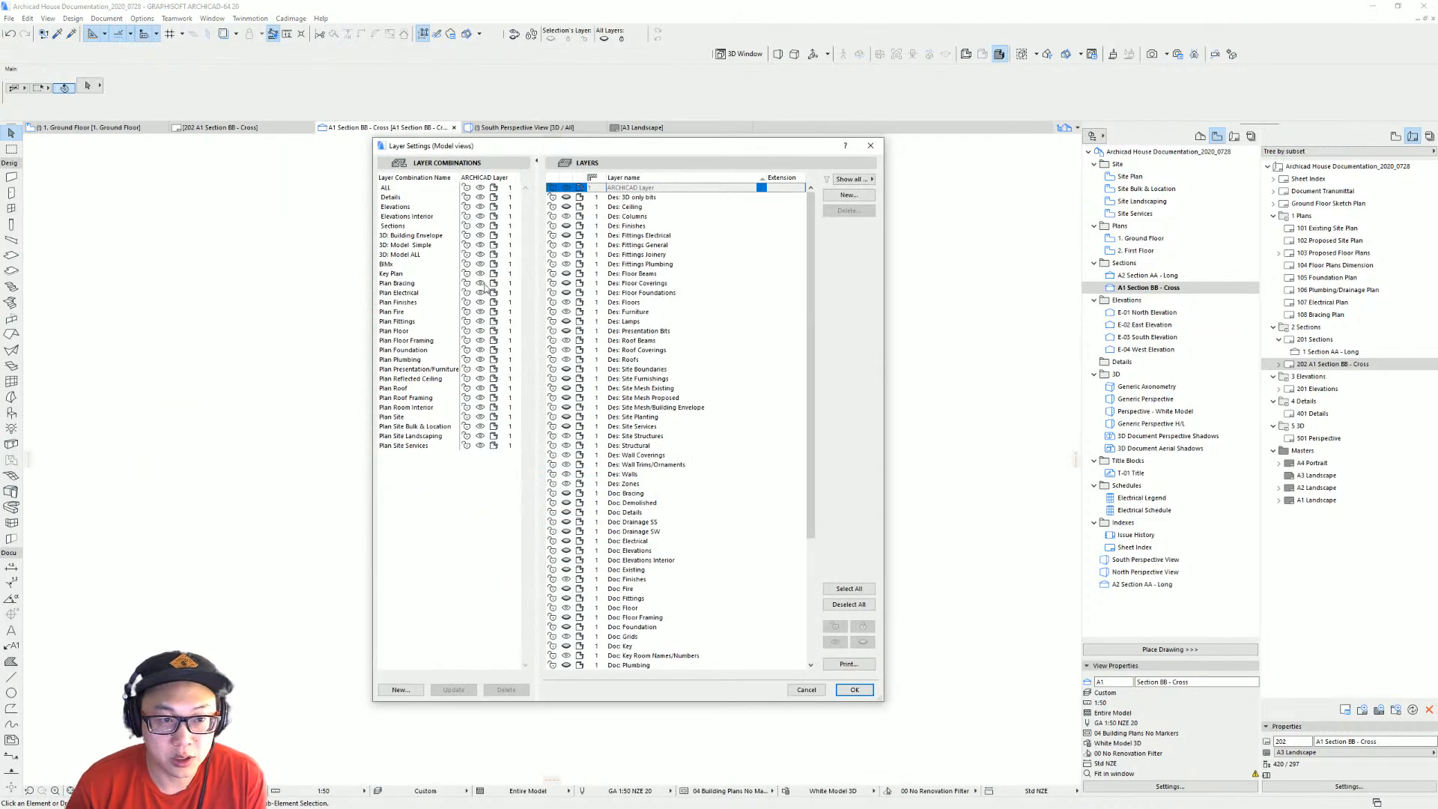
pyautogui.click(415, 226)
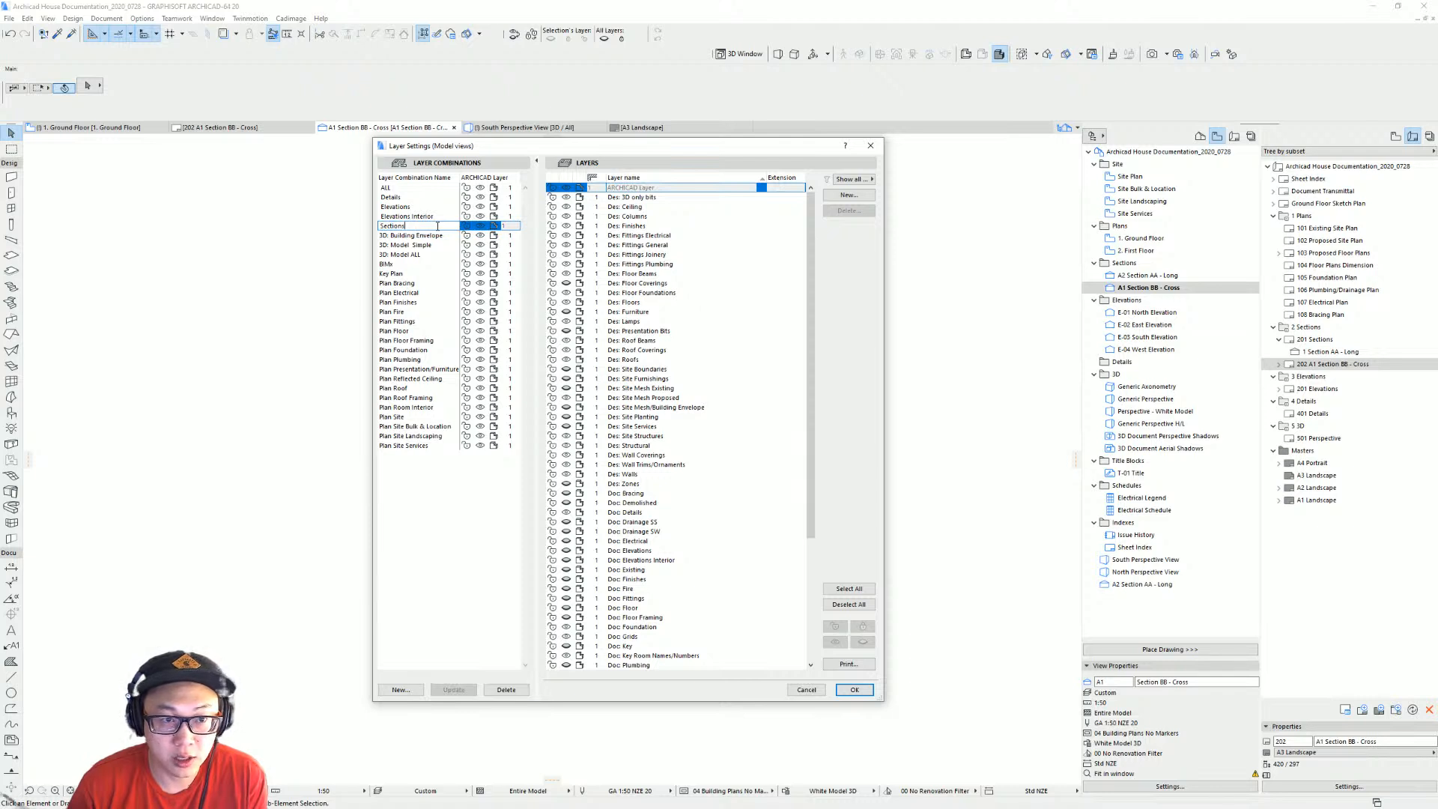
pyautogui.click(566, 389)
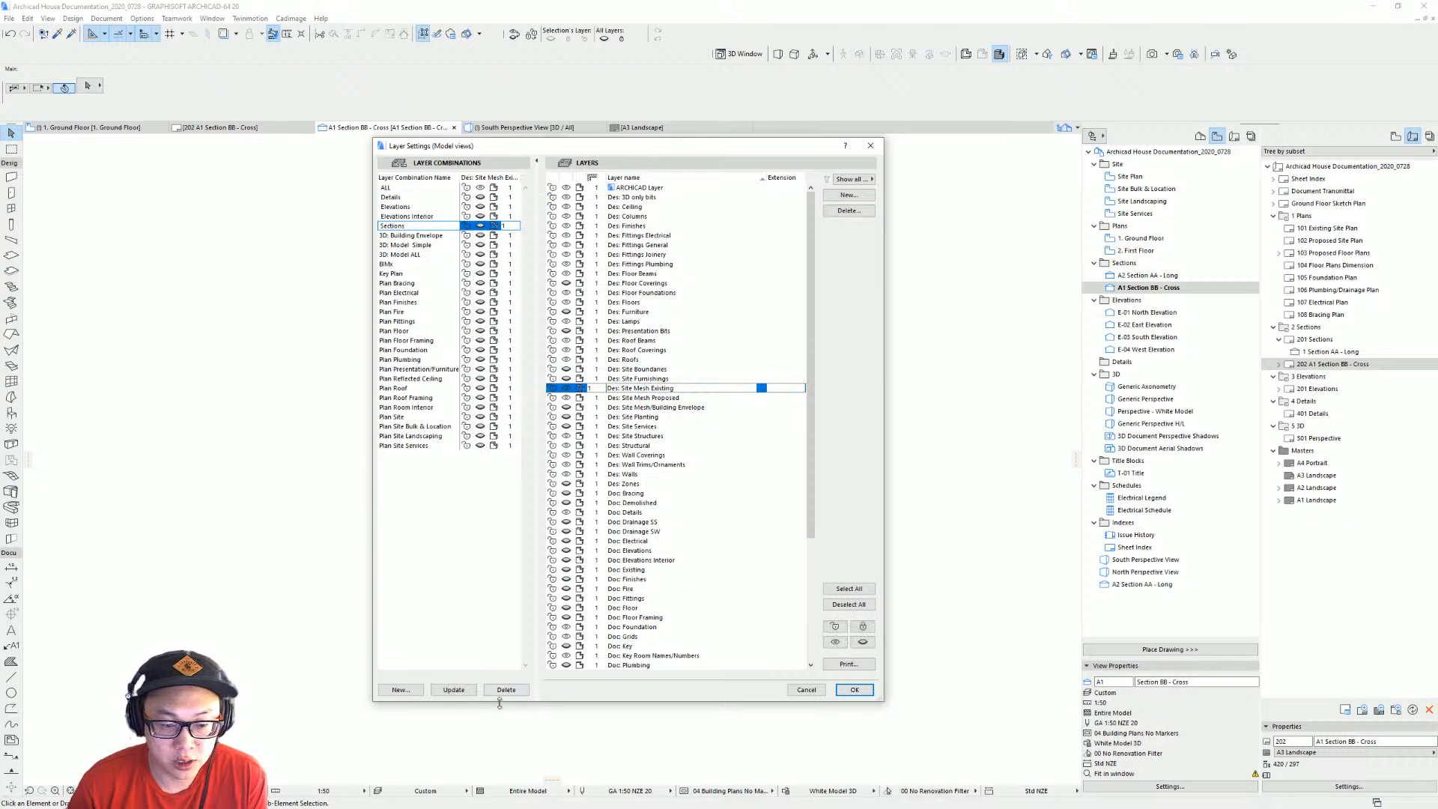
pyautogui.click(854, 690)
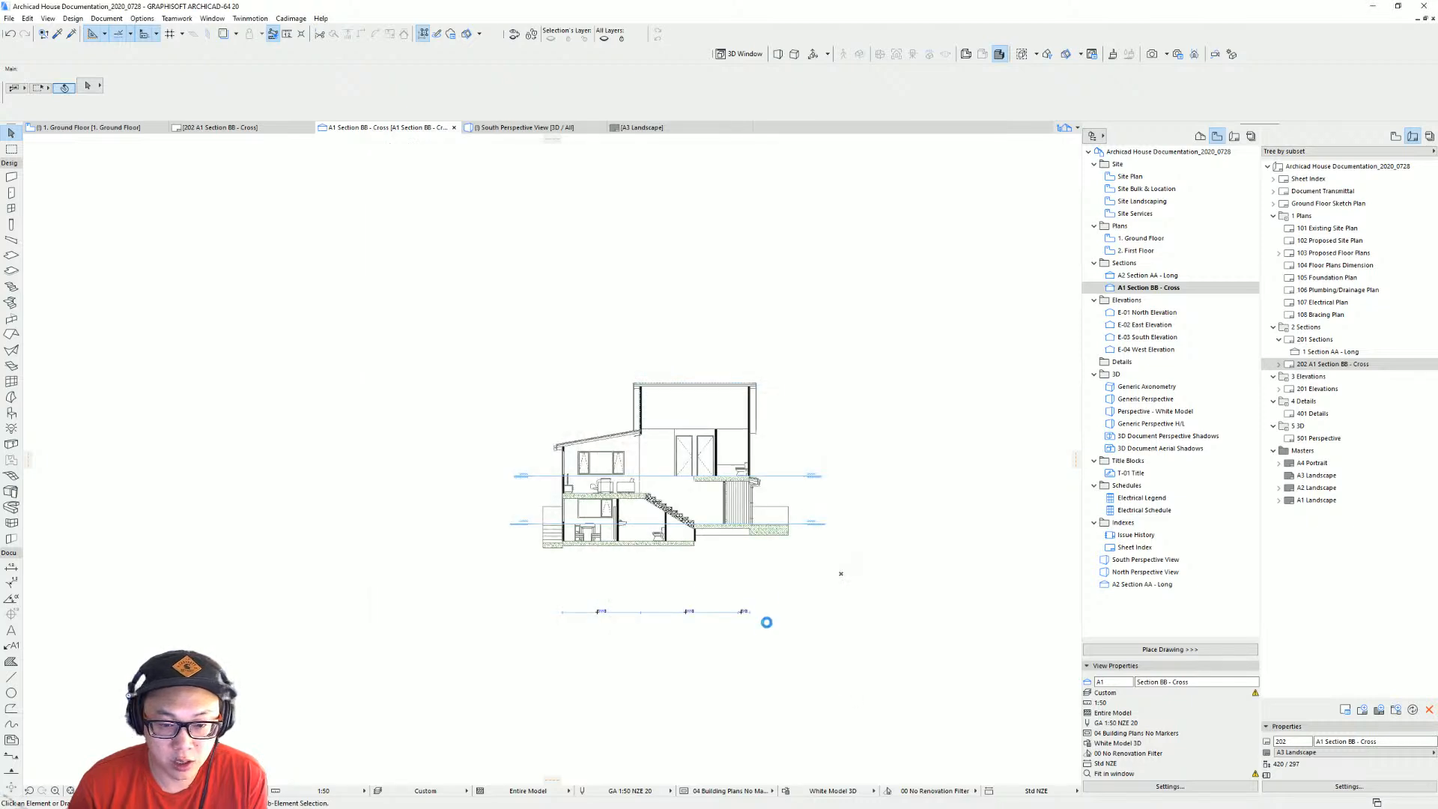
# Select the four grid lines in Section BB - Cross and set their upper marker height to 15000 above Project Zero.
pyautogui.scroll(-3, 832, 435)
pyautogui.moveTo(831, 435); pyautogui.dragTo(652, 455, button='middle')
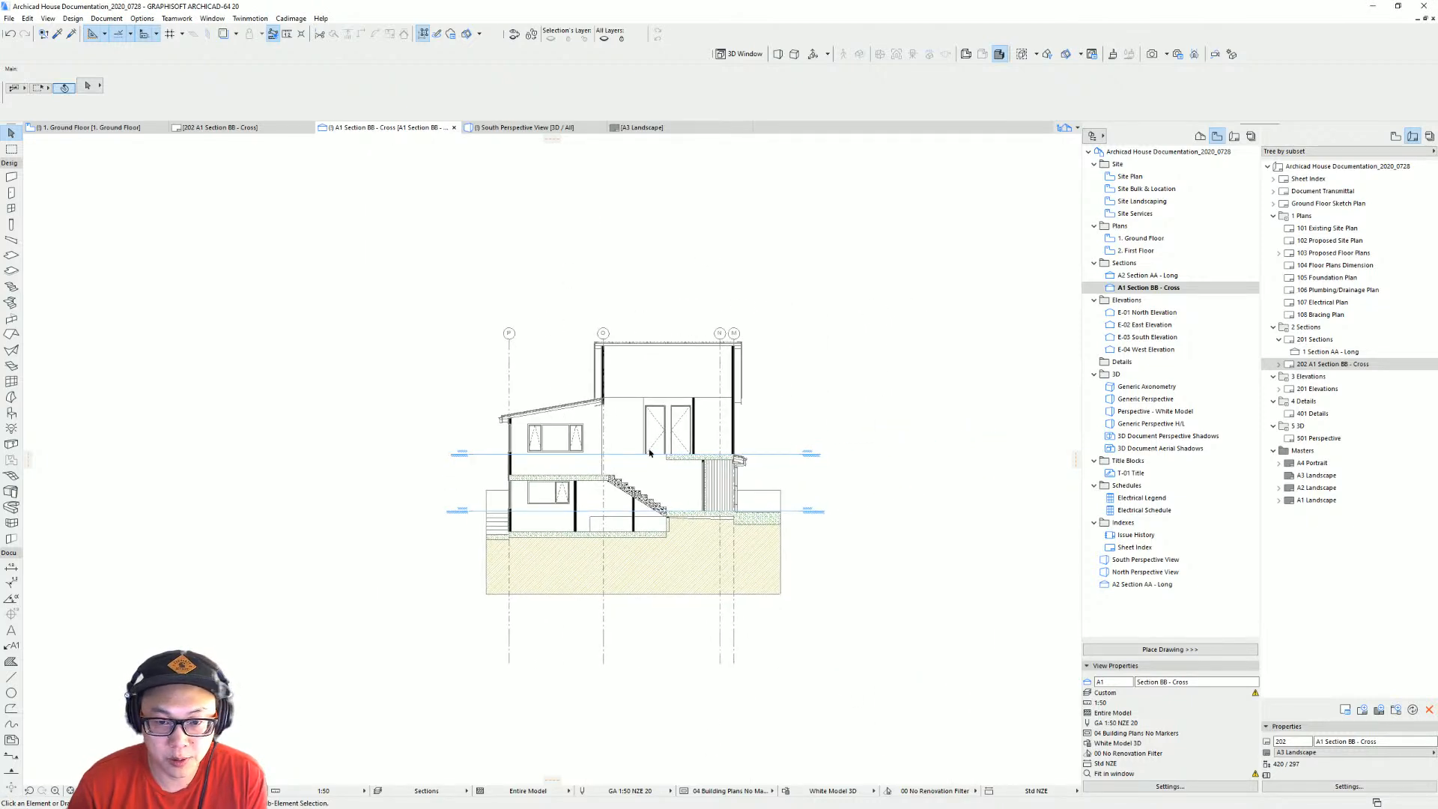
pyautogui.scroll(2, 706, 377)
pyautogui.moveTo(705, 379); pyautogui.dragTo(681, 291, button='middle')
pyautogui.moveTo(772, 726)
pyautogui.mouseDown()
pyautogui.moveTo(607, 695)
pyautogui.moveTo(375, 681)
pyautogui.mouseUp()
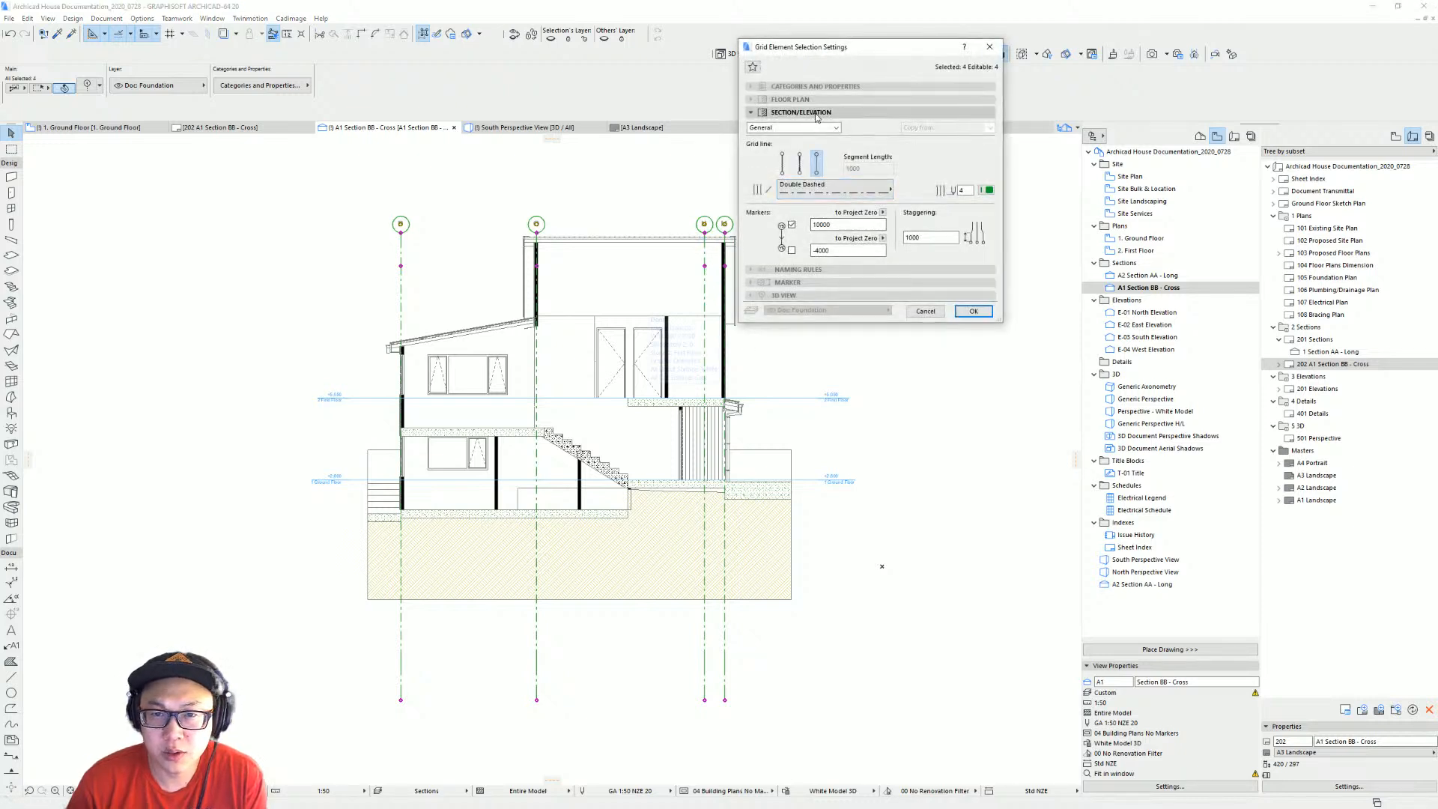
pyautogui.moveTo(837, 224); pyautogui.dragTo(763, 226)
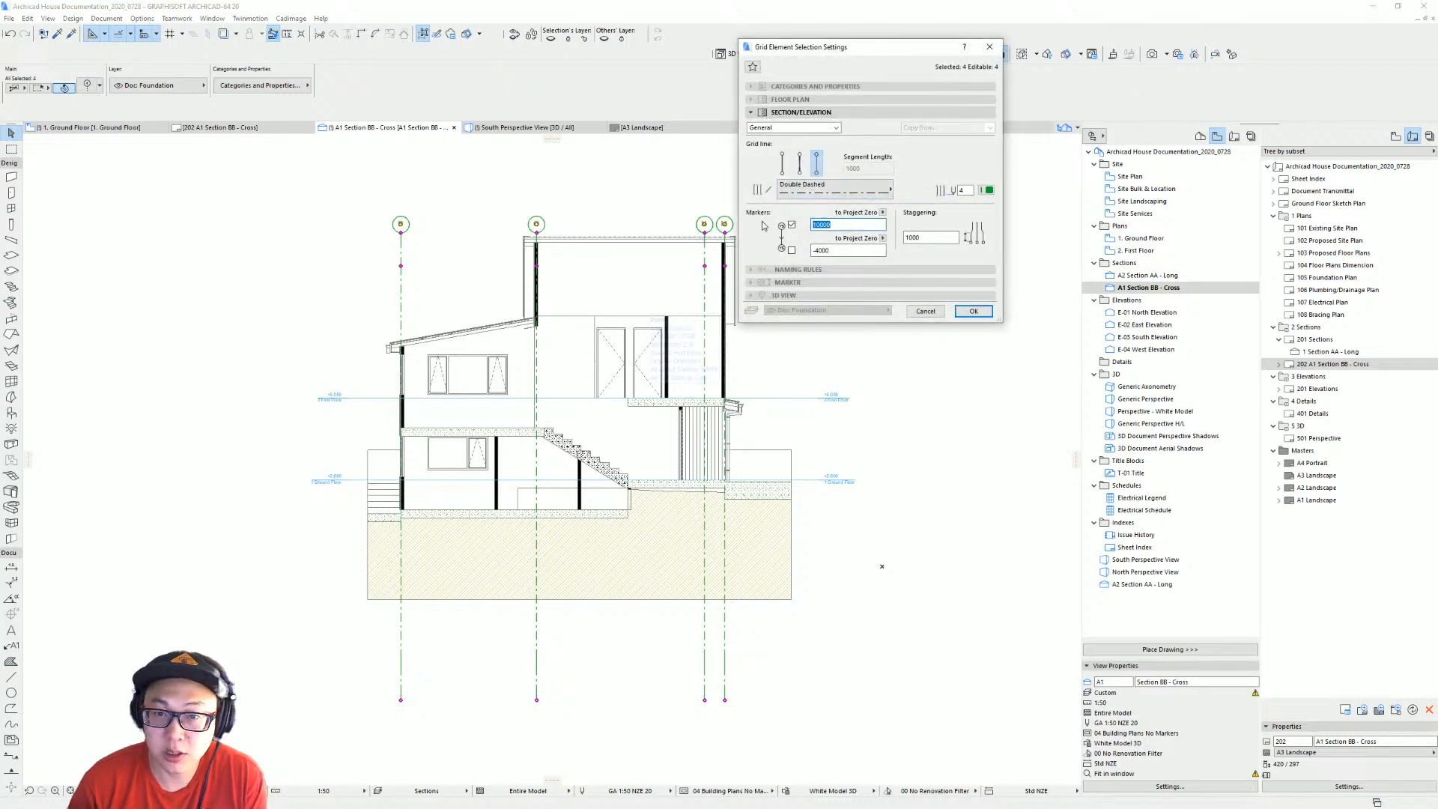
pyautogui.write('15000')
pyautogui.press('Return')
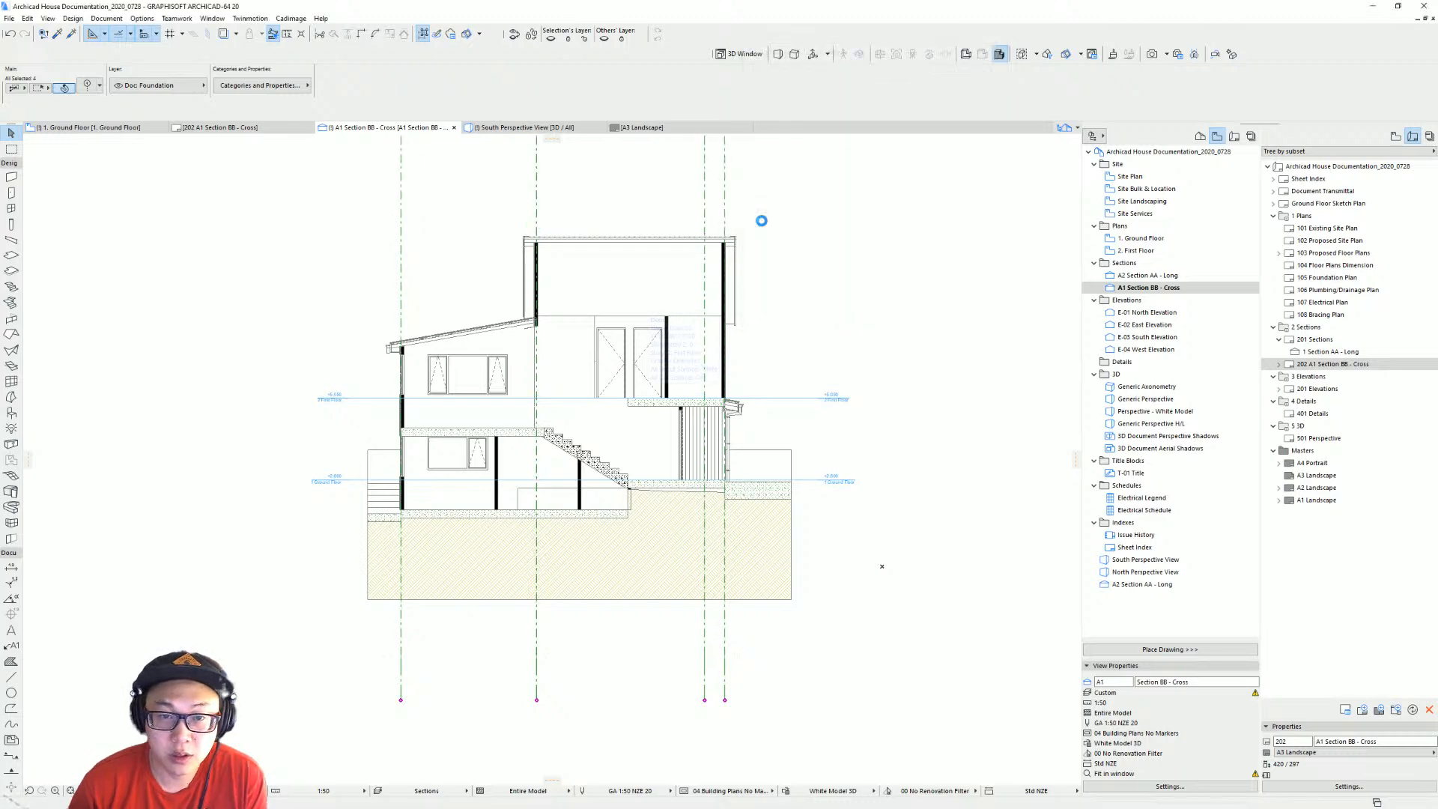
# Set the selected grid lines' upper marker height to 12000 above Project Zero.
pyautogui.scroll(-2, 678, 424)
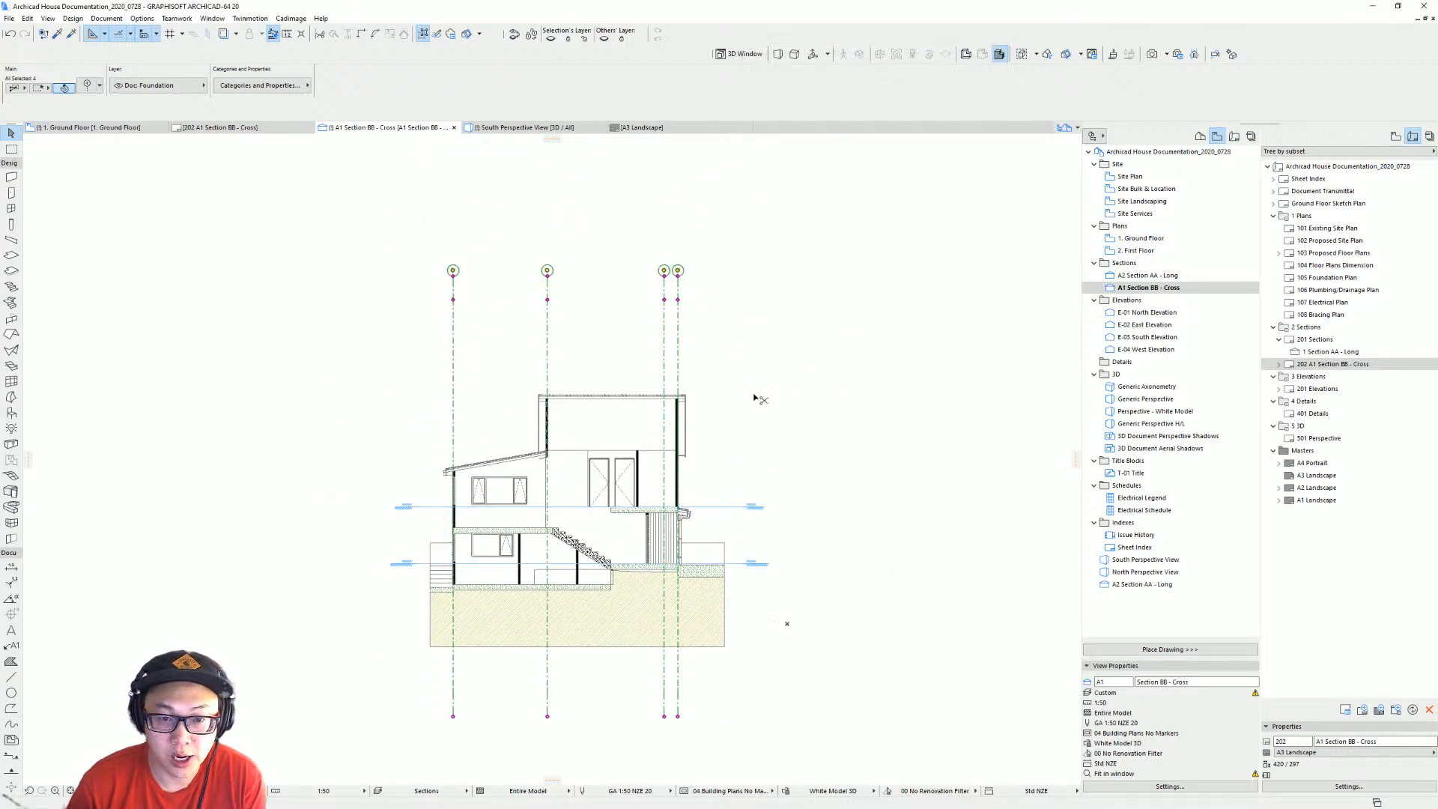
pyautogui.hotkey('ctrl', 't')
pyautogui.write('12')
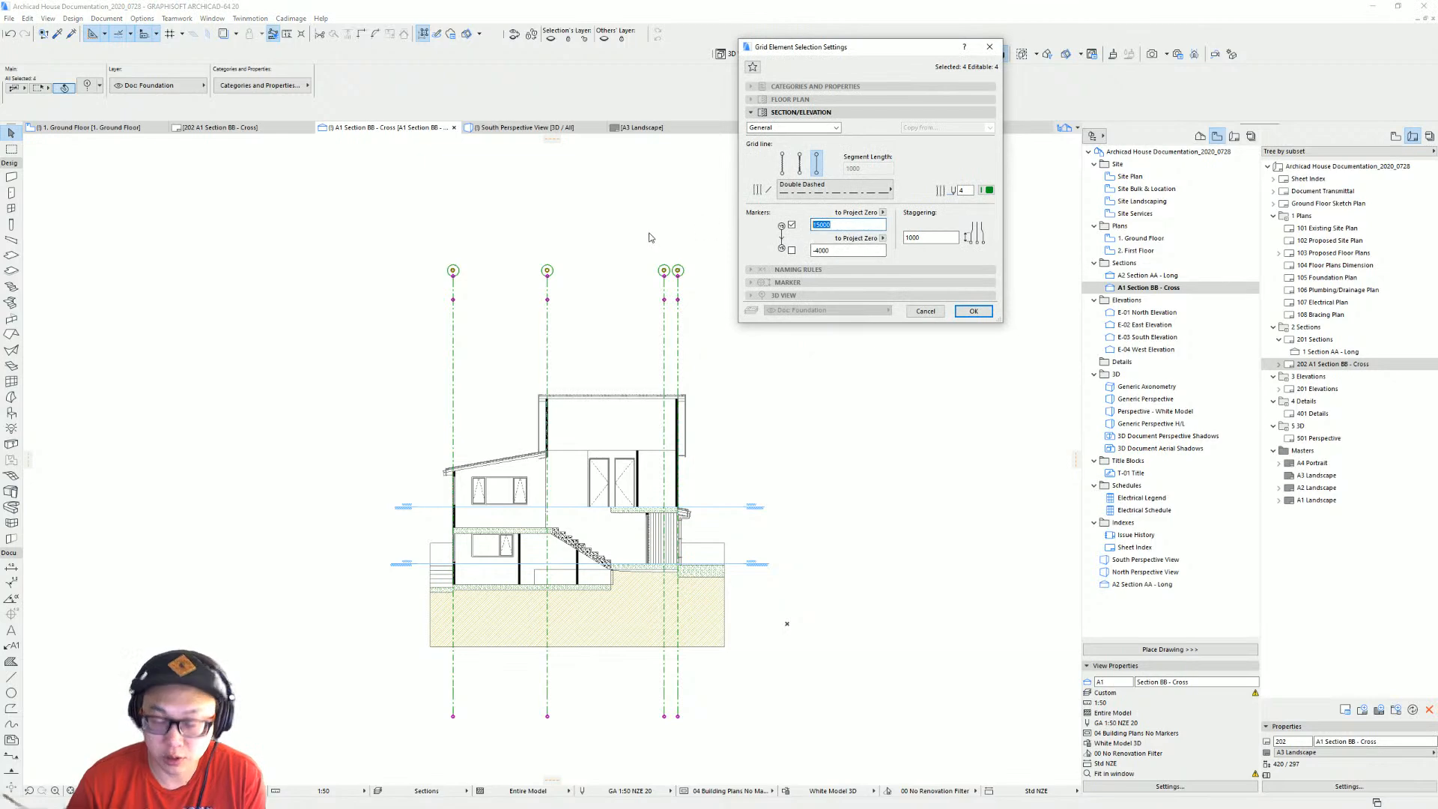
pyautogui.write('000')
pyautogui.press('Return')
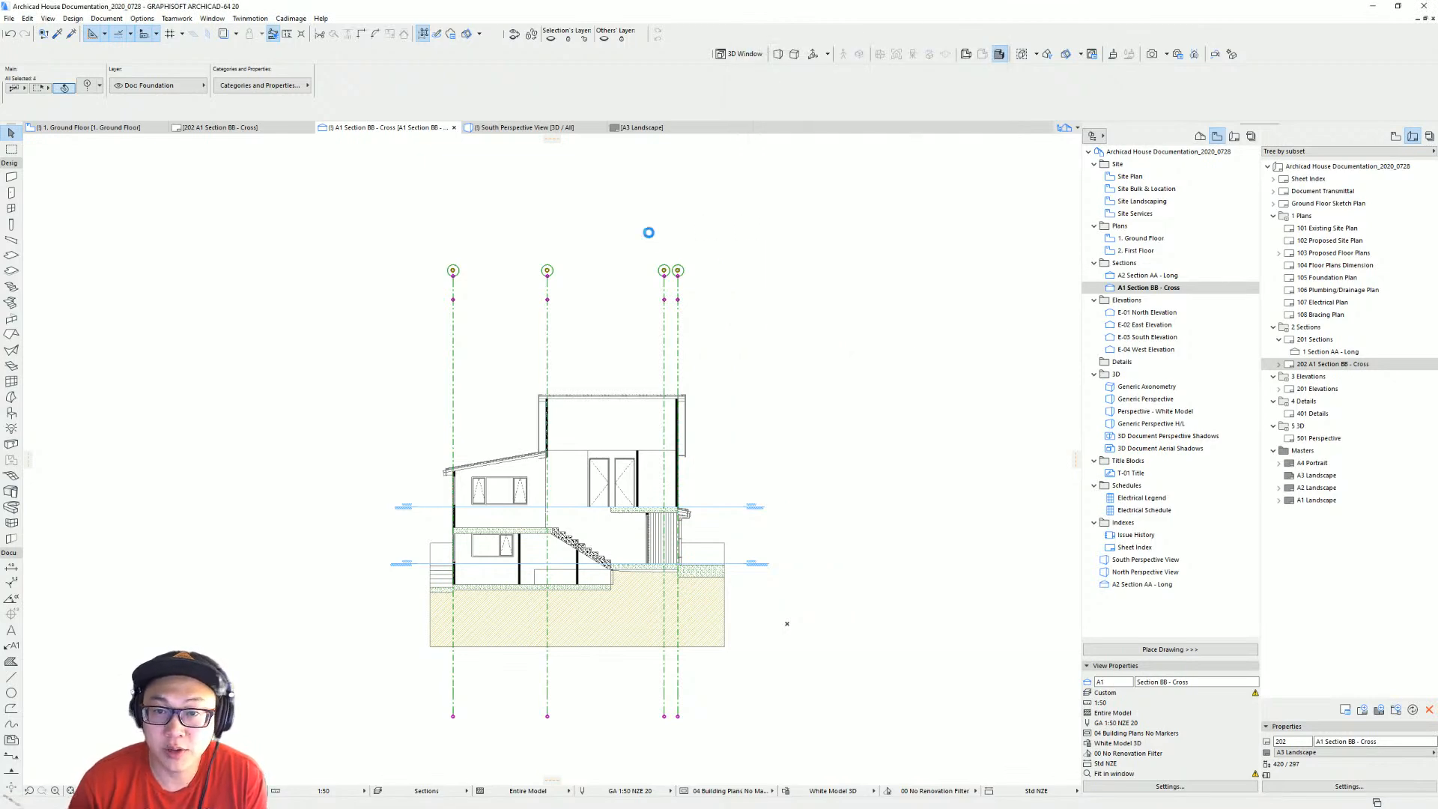
pyautogui.scroll(2, 626, 475)
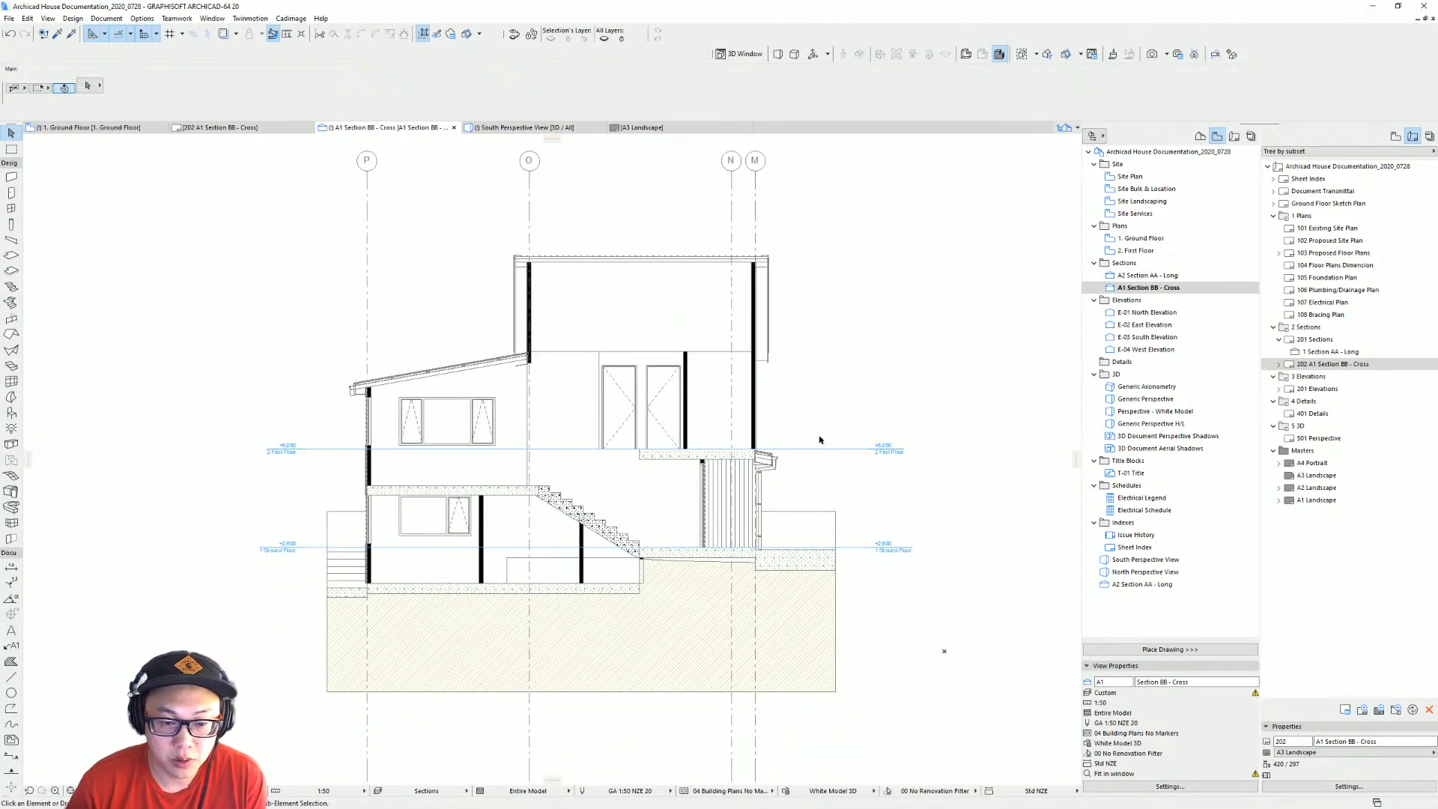
# Return to the 202 A1 Section BB - Cross layout and update its placed drawing.
pyautogui.click(1357, 364)
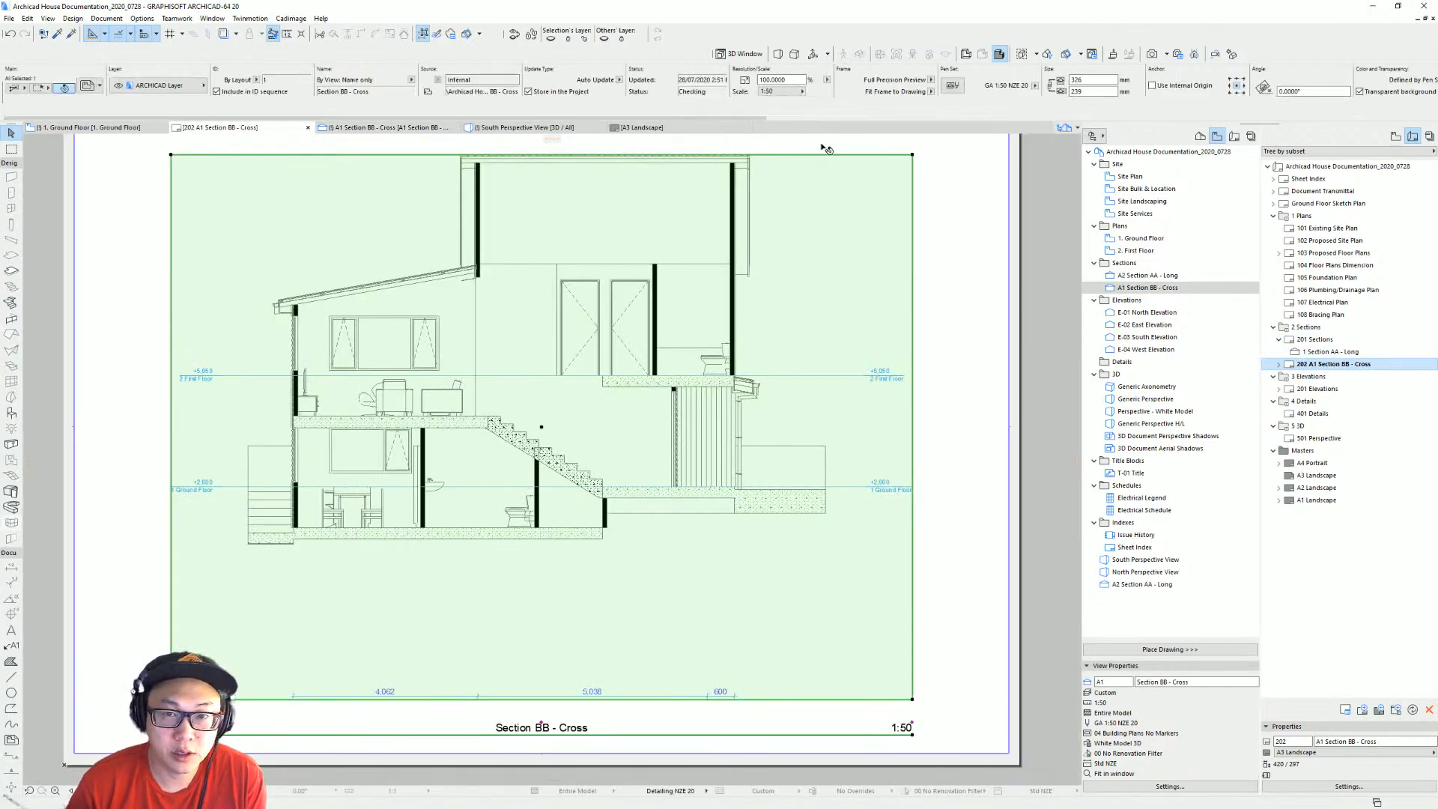
pyautogui.scroll(-5, 837, 285)
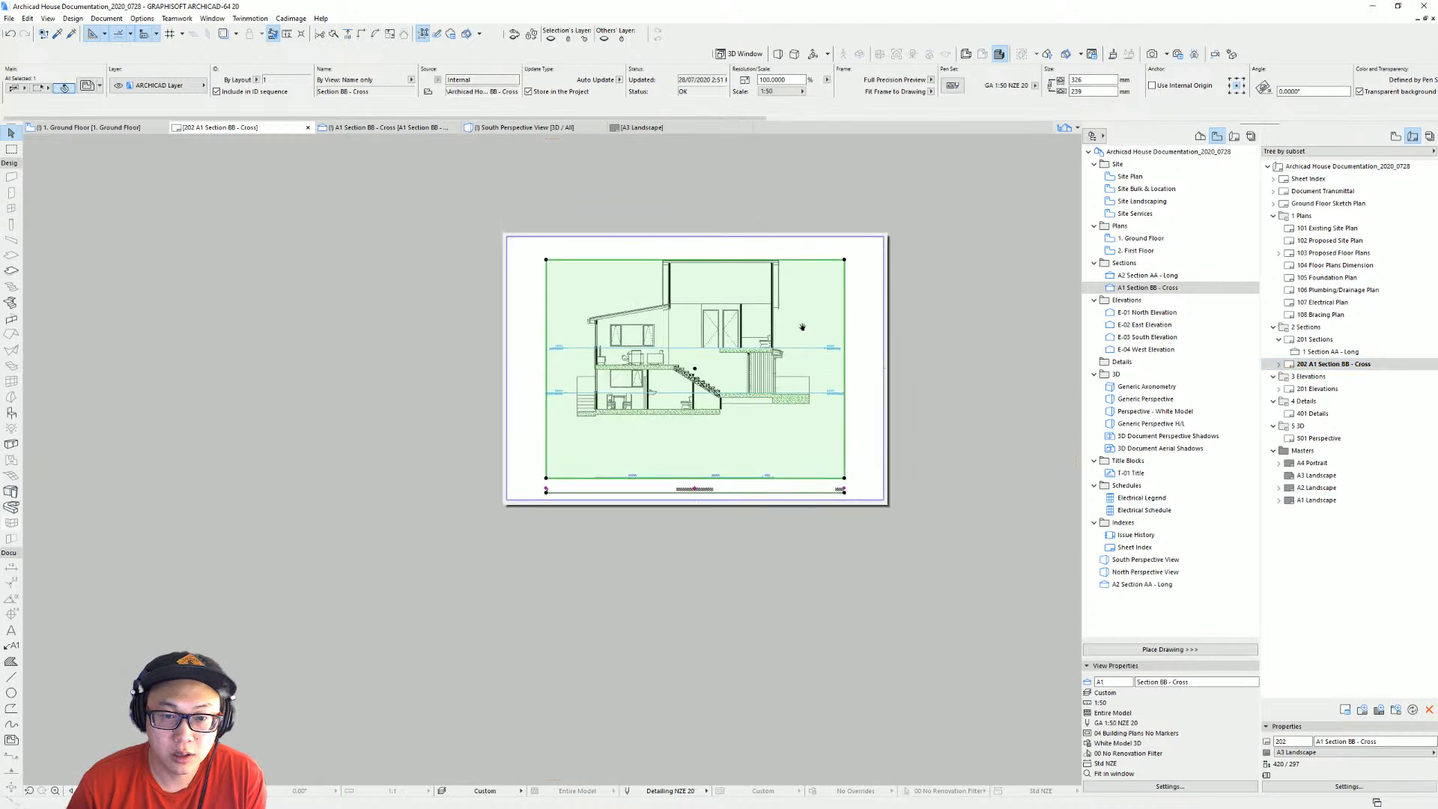
pyautogui.rightClick(784, 333)
pyautogui.click(834, 442)
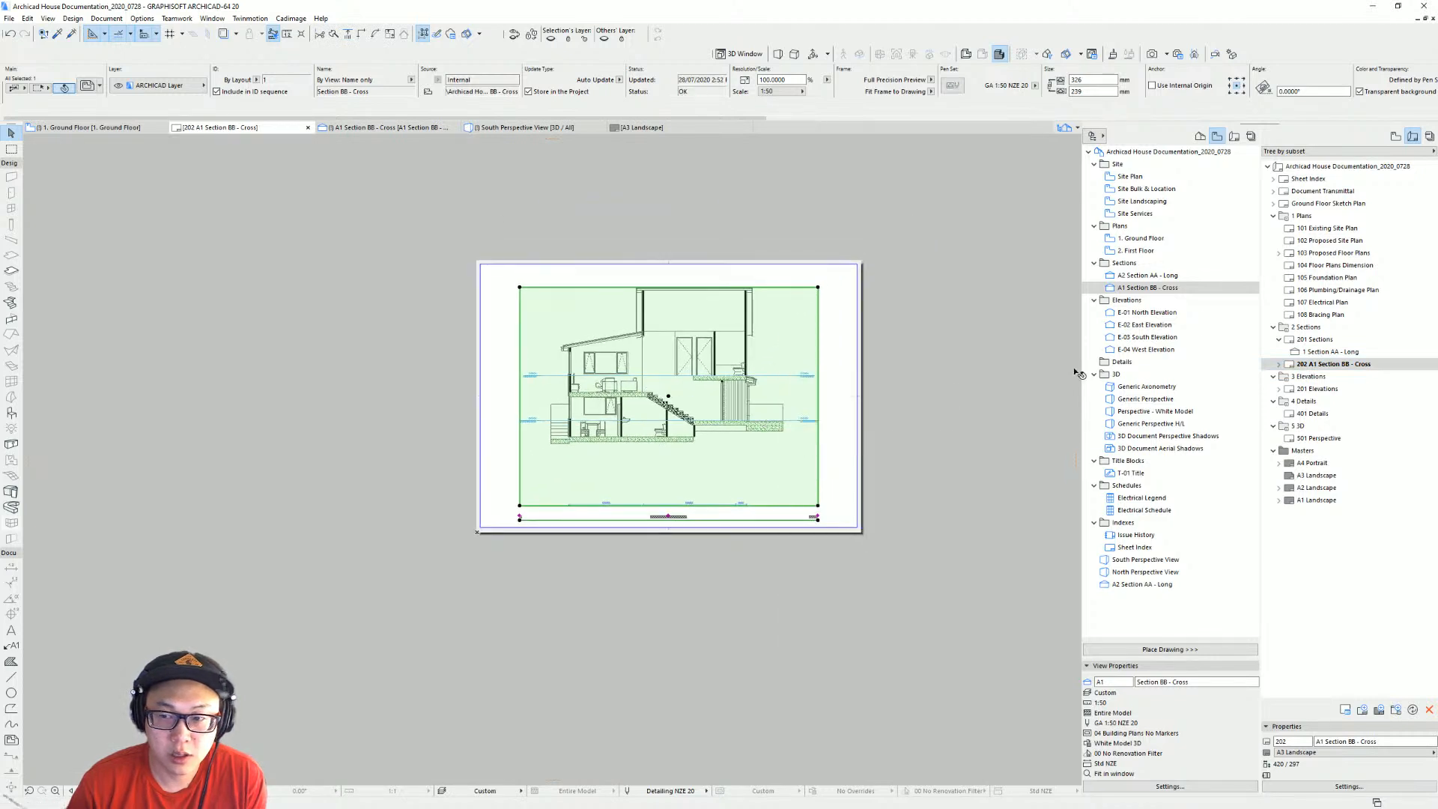
# Reopen the Section BB - Cross view and check the Sections layer combination in the layer settings.
pyautogui.doubleClick(1169, 288)
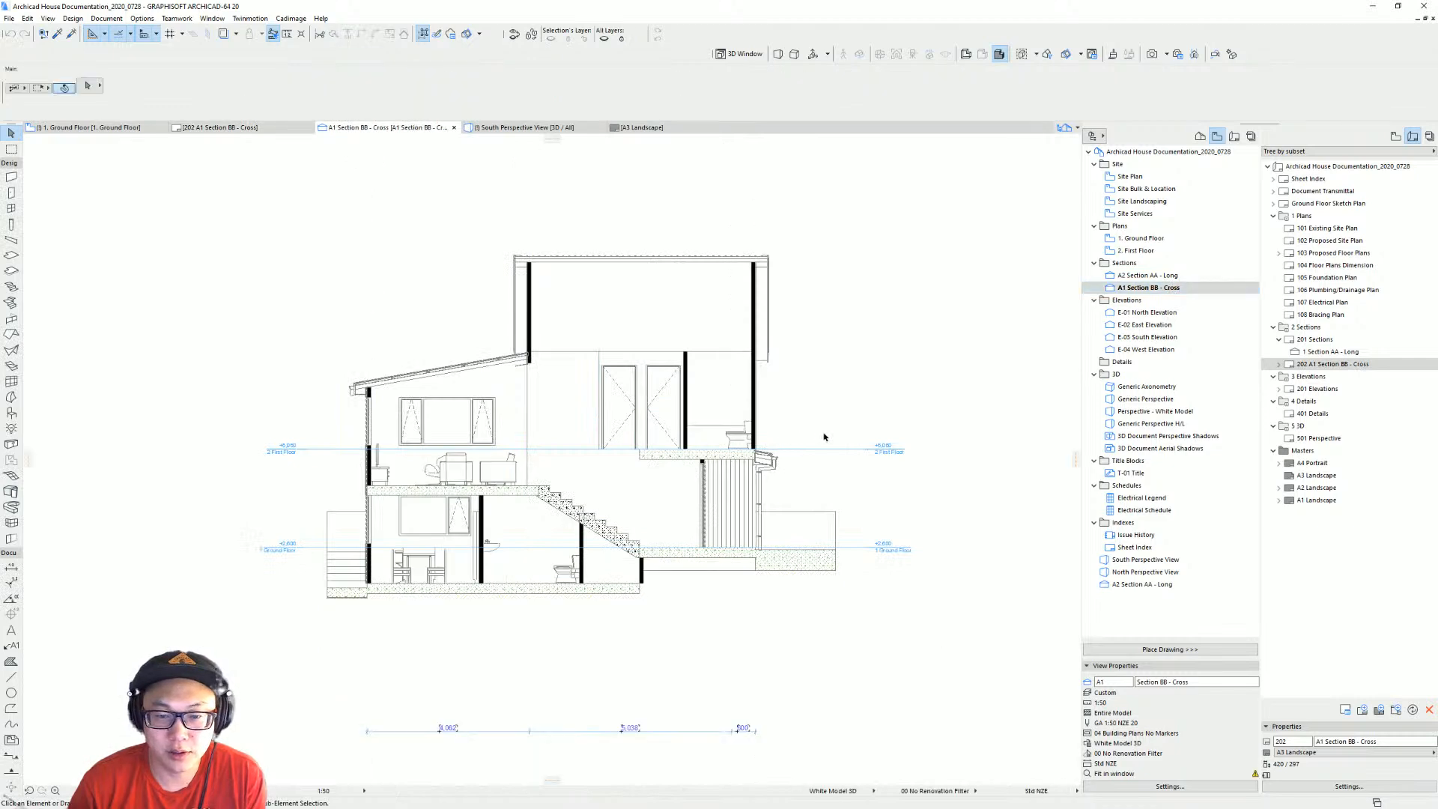
pyautogui.hotkey('ctrl', 'l')
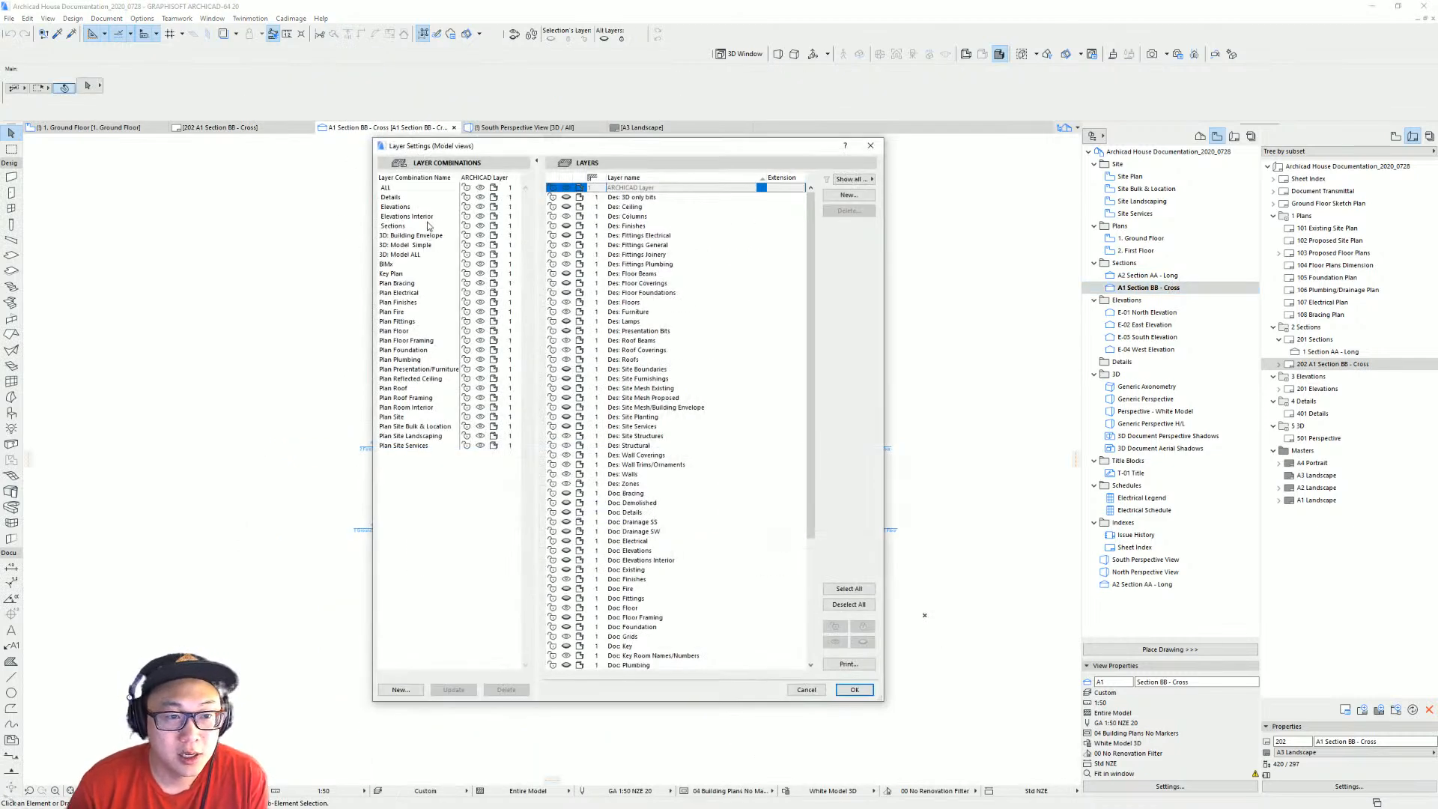
pyautogui.click(429, 226)
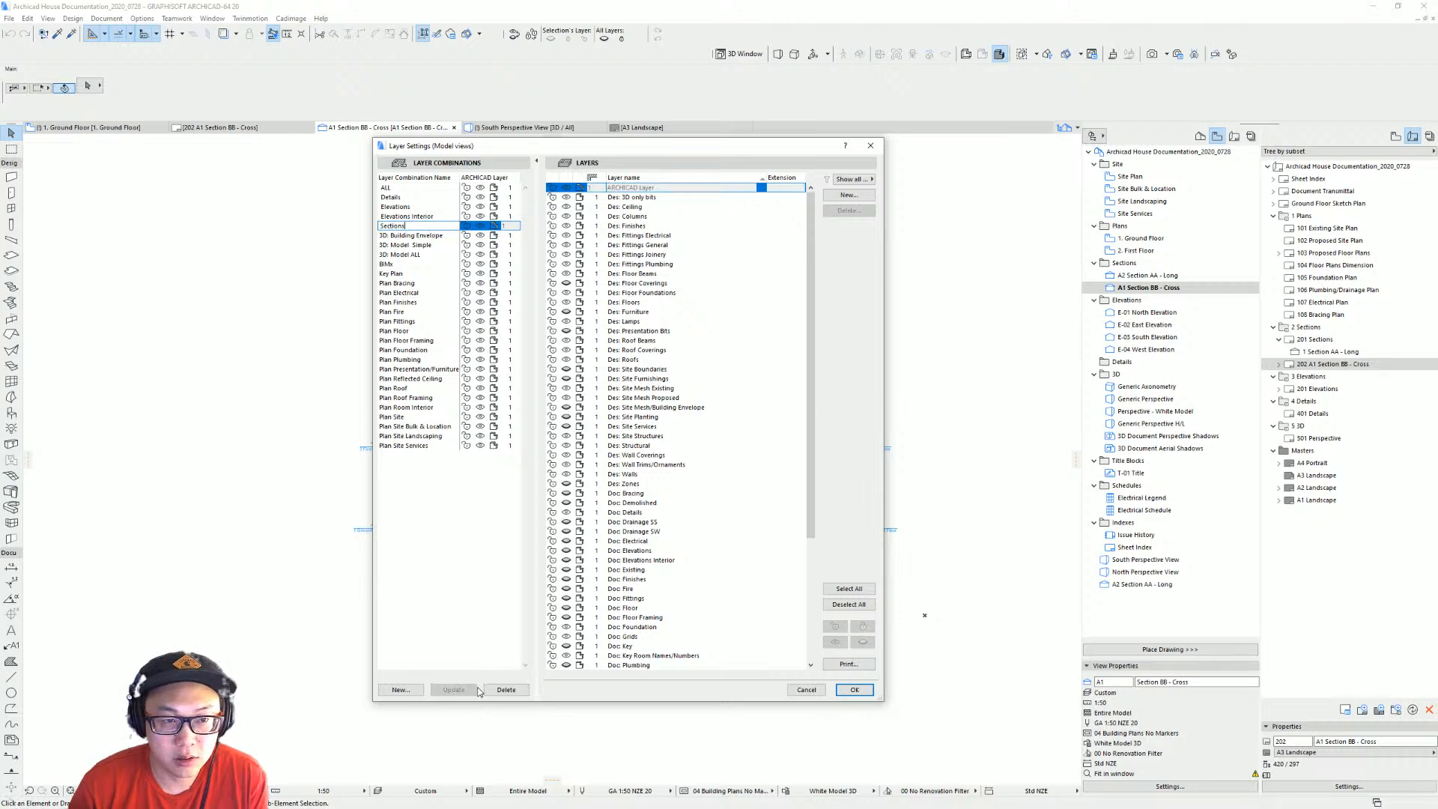
pyautogui.press('Return')
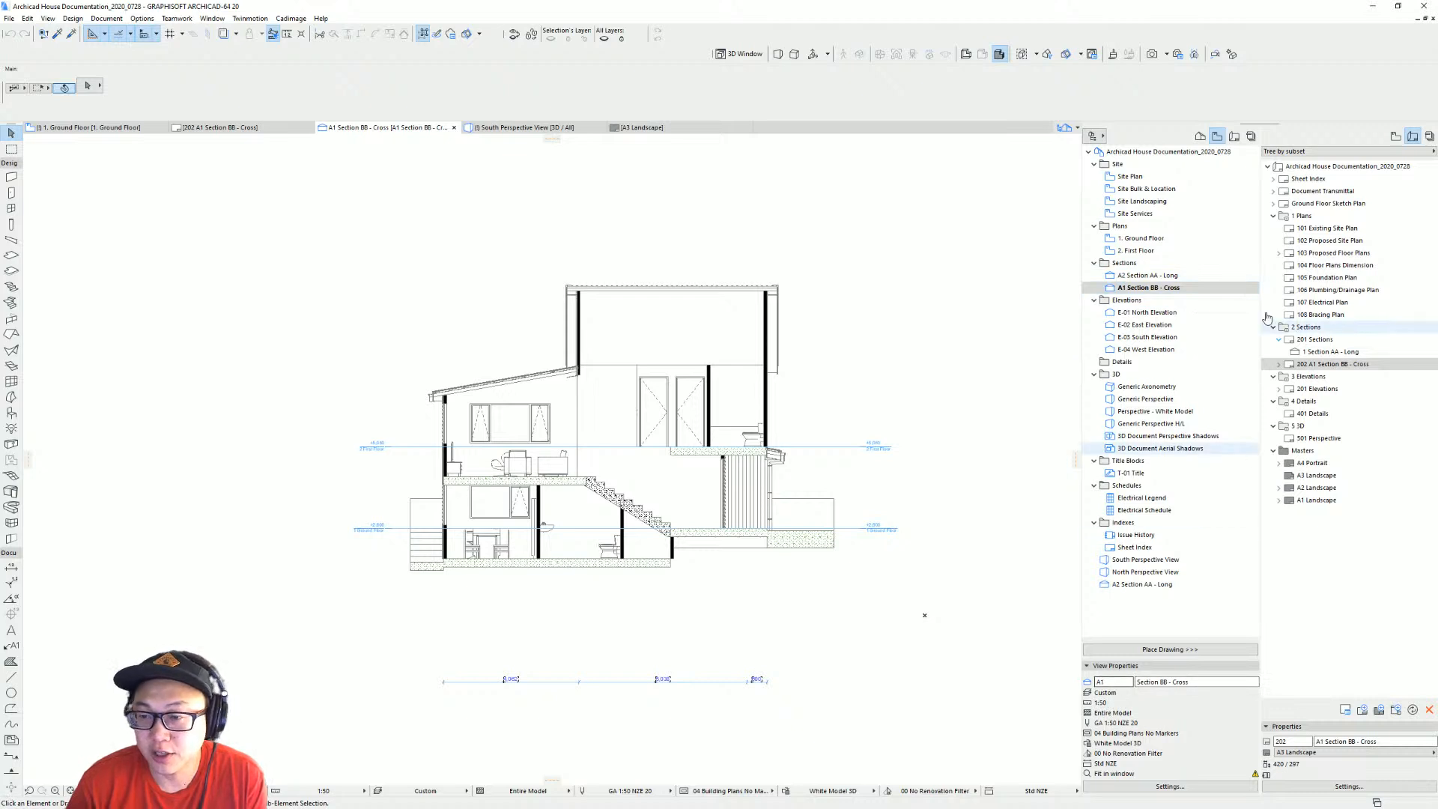
# Set the layer combination of both the Section AA - Long and Section BB - Cross views to Sections.
pyautogui.keyDown('ctrl'); pyautogui.click(1147, 275); pyautogui.keyUp('ctrl')
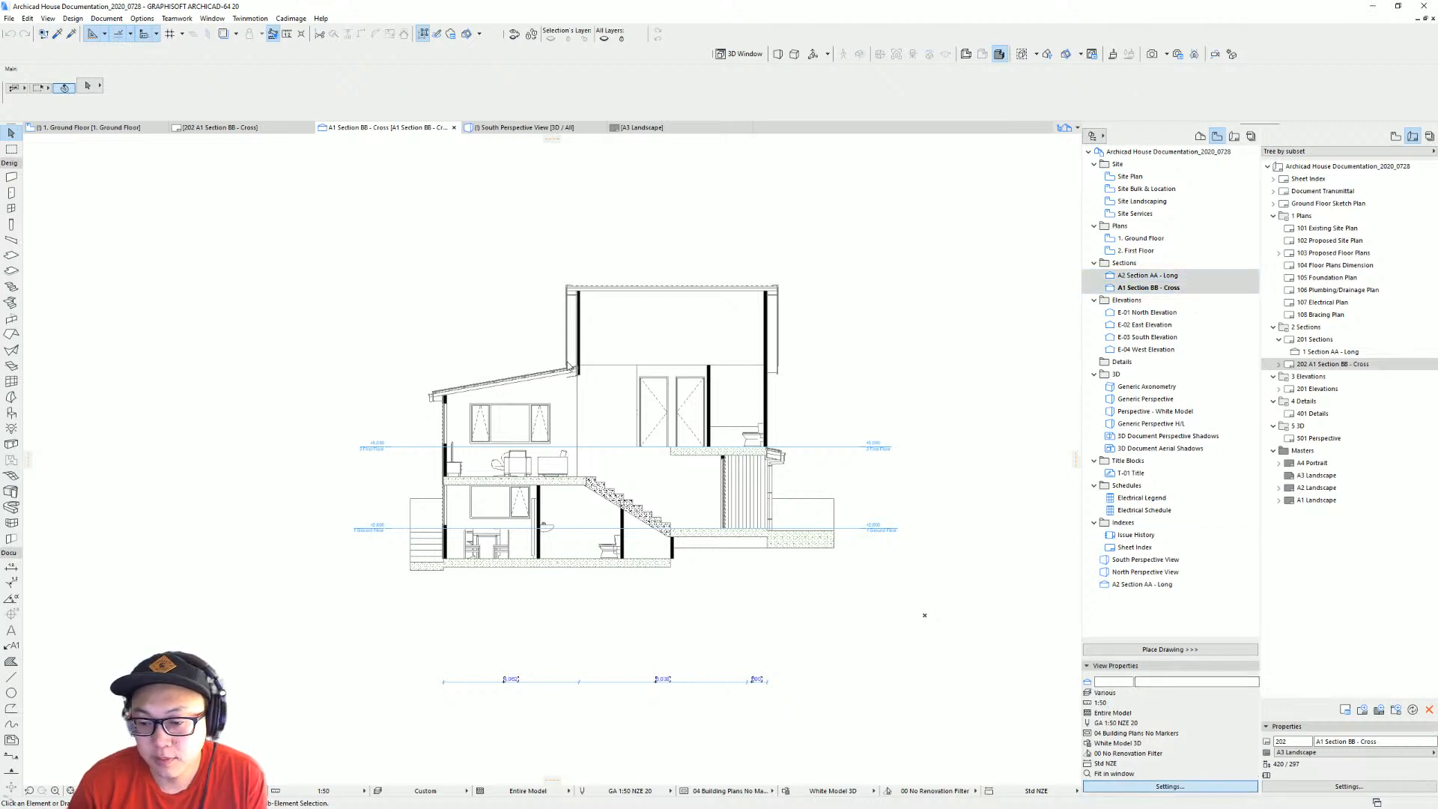
pyautogui.click(1170, 787)
pyautogui.click(1115, 350)
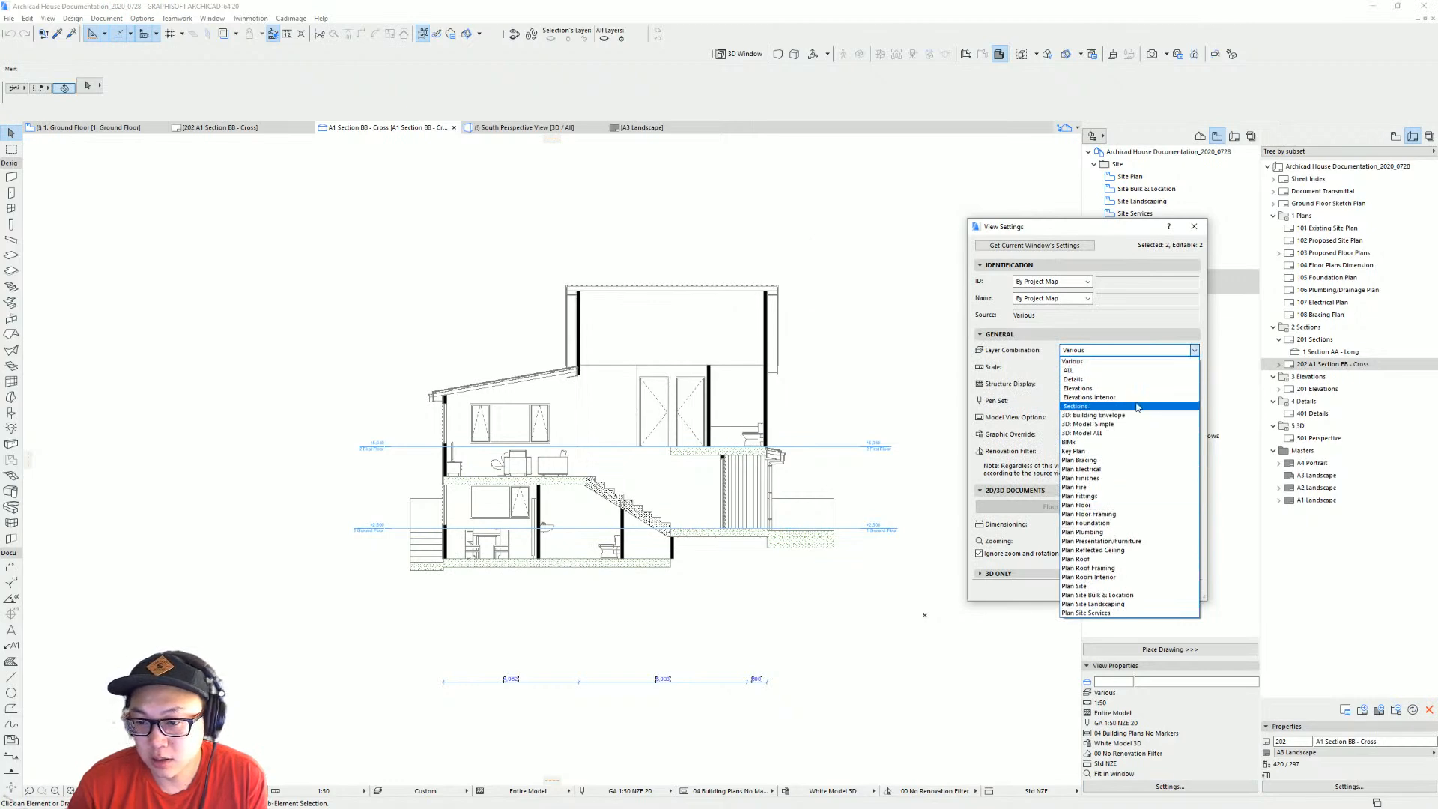
pyautogui.click(1137, 406)
pyautogui.click(1181, 588)
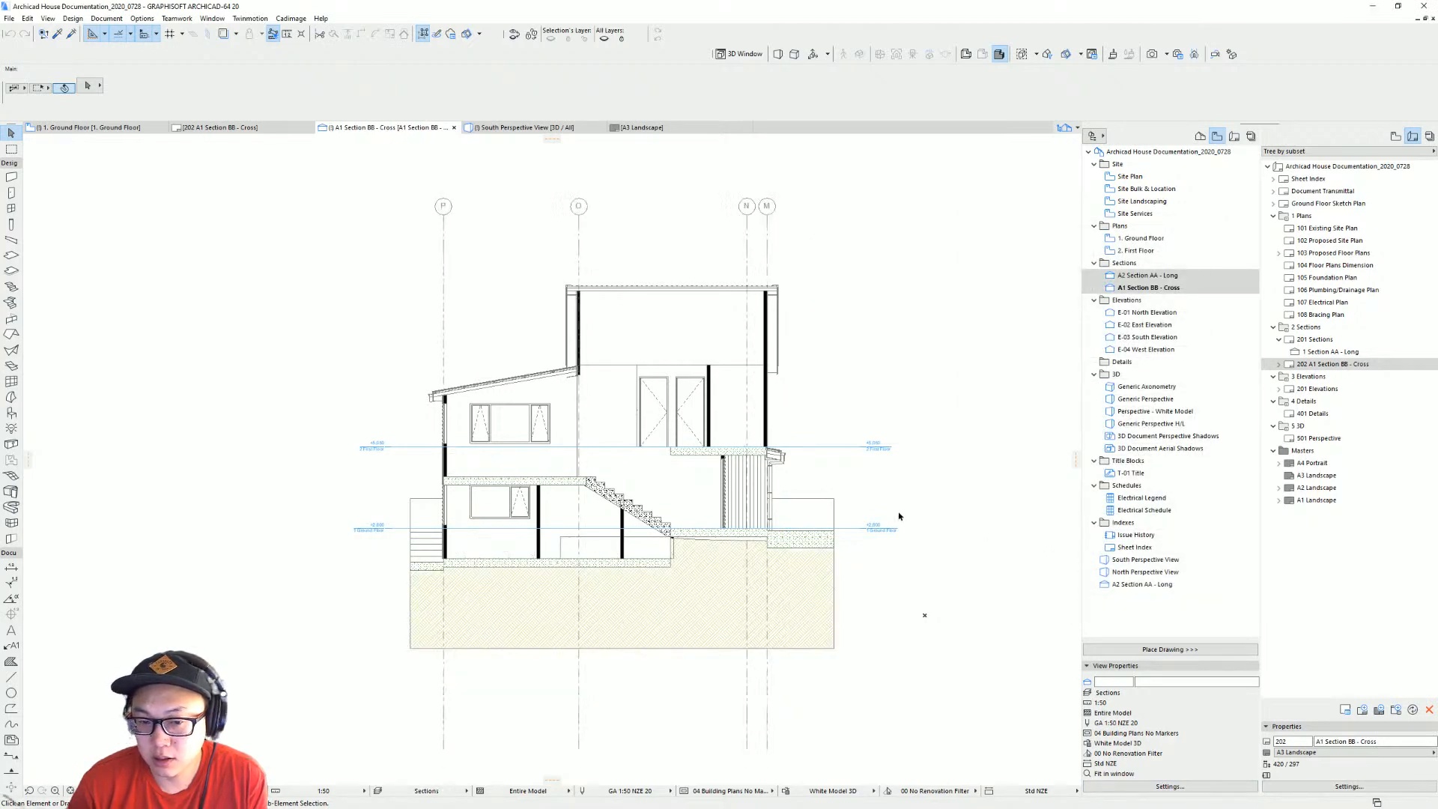
pyautogui.scroll(2, 777, 427)
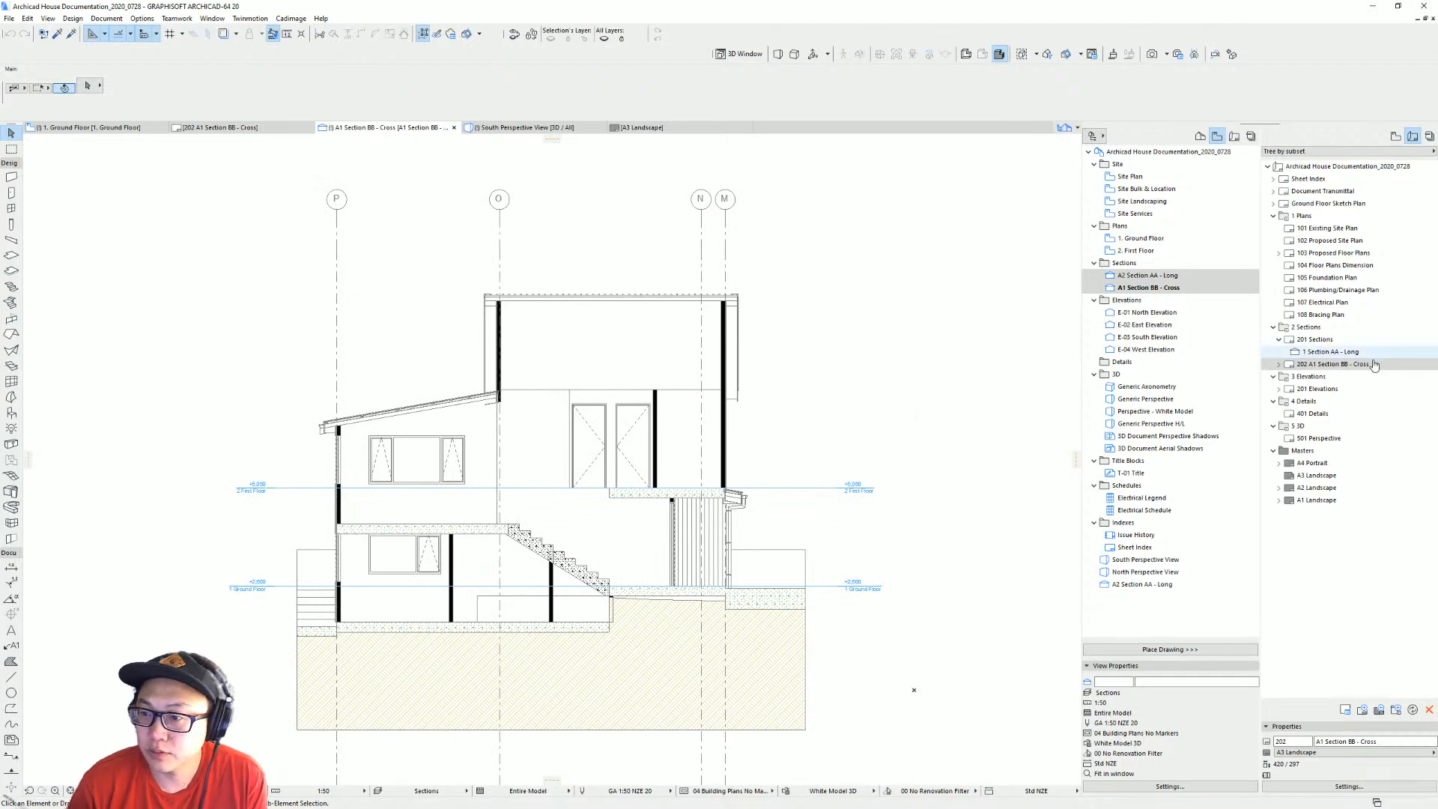
# On layout 202, crop the Section BB - Cross drawing by raising its frame's lower edge to a height of about 235 mm.
pyautogui.doubleClick(1334, 364)
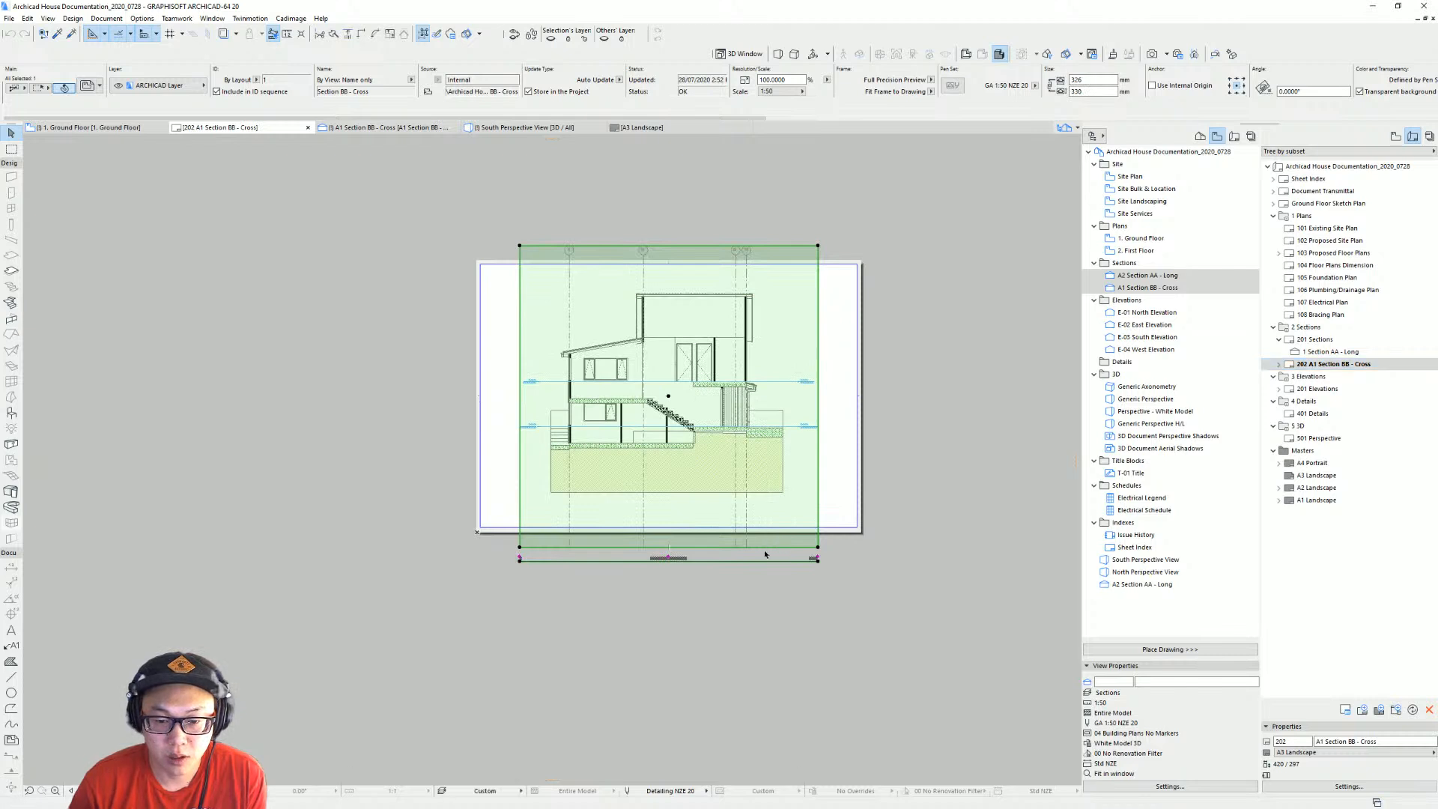
pyautogui.click(769, 552)
pyautogui.click(775, 548)
pyautogui.click(775, 551)
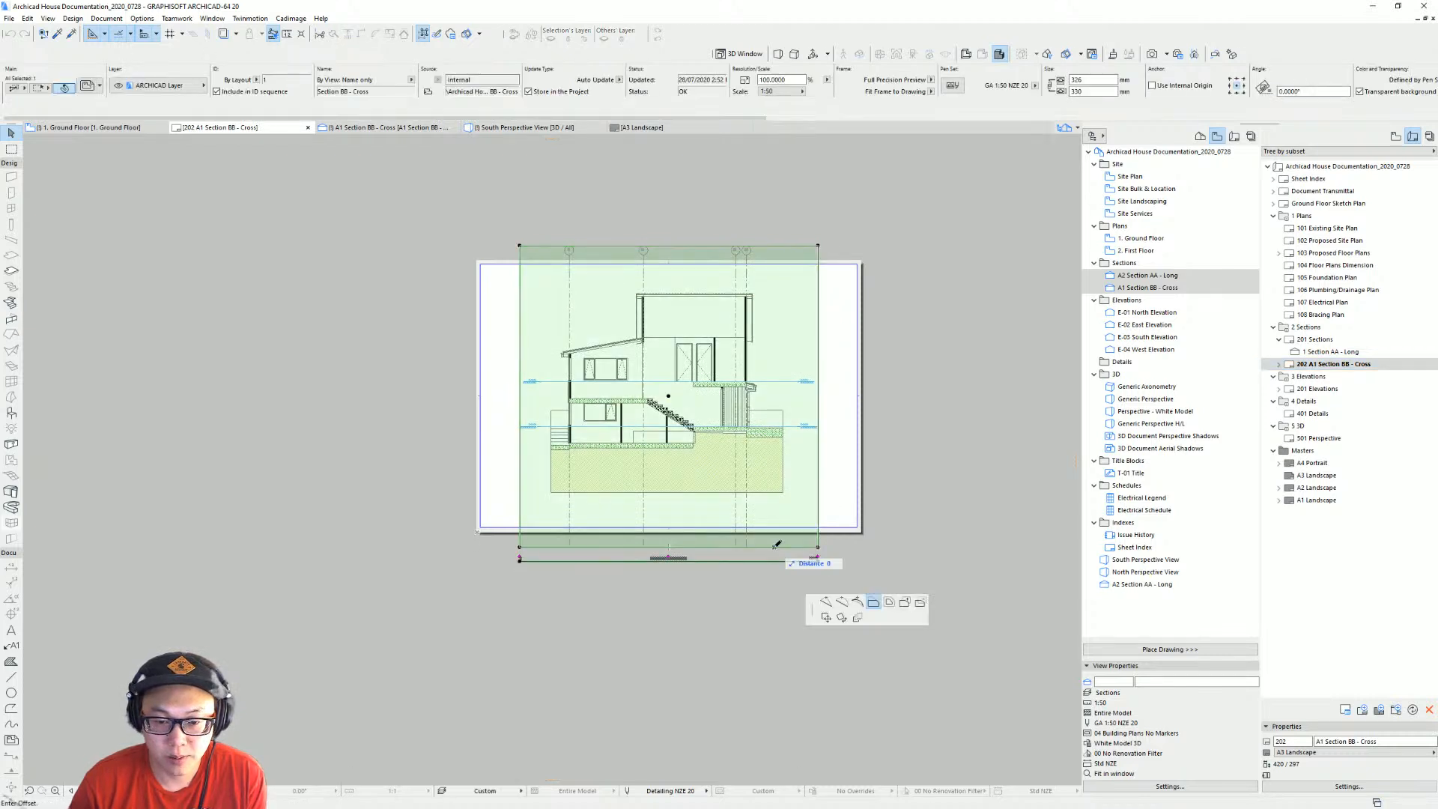
pyautogui.click(778, 460)
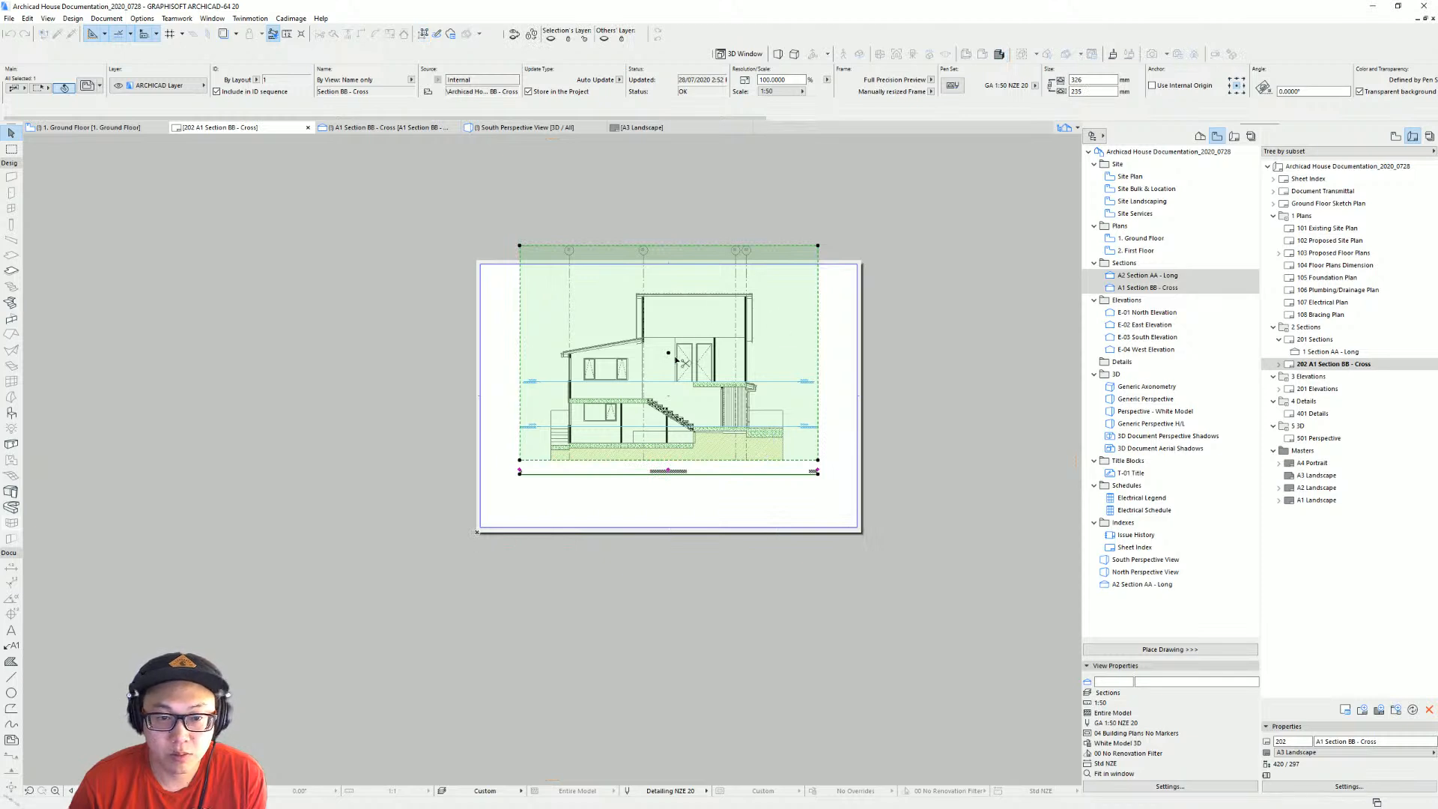
# Move the Section BB - Cross drawing down on layout 202 so it sits within the sheet margins.
pyautogui.moveTo(673, 356); pyautogui.dragTo(673, 390)
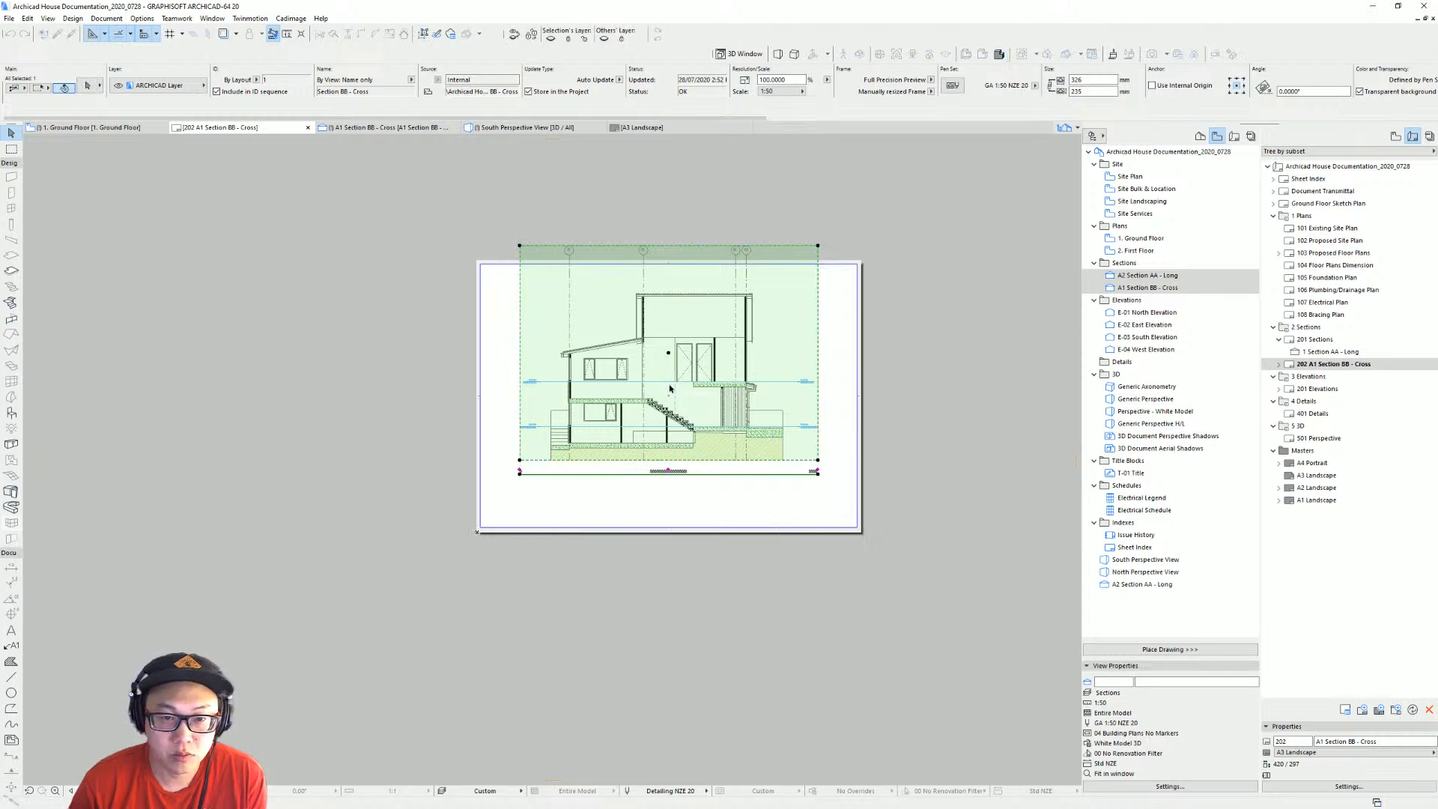
pyautogui.press('Escape')
pyautogui.scroll(1, 757, 396)
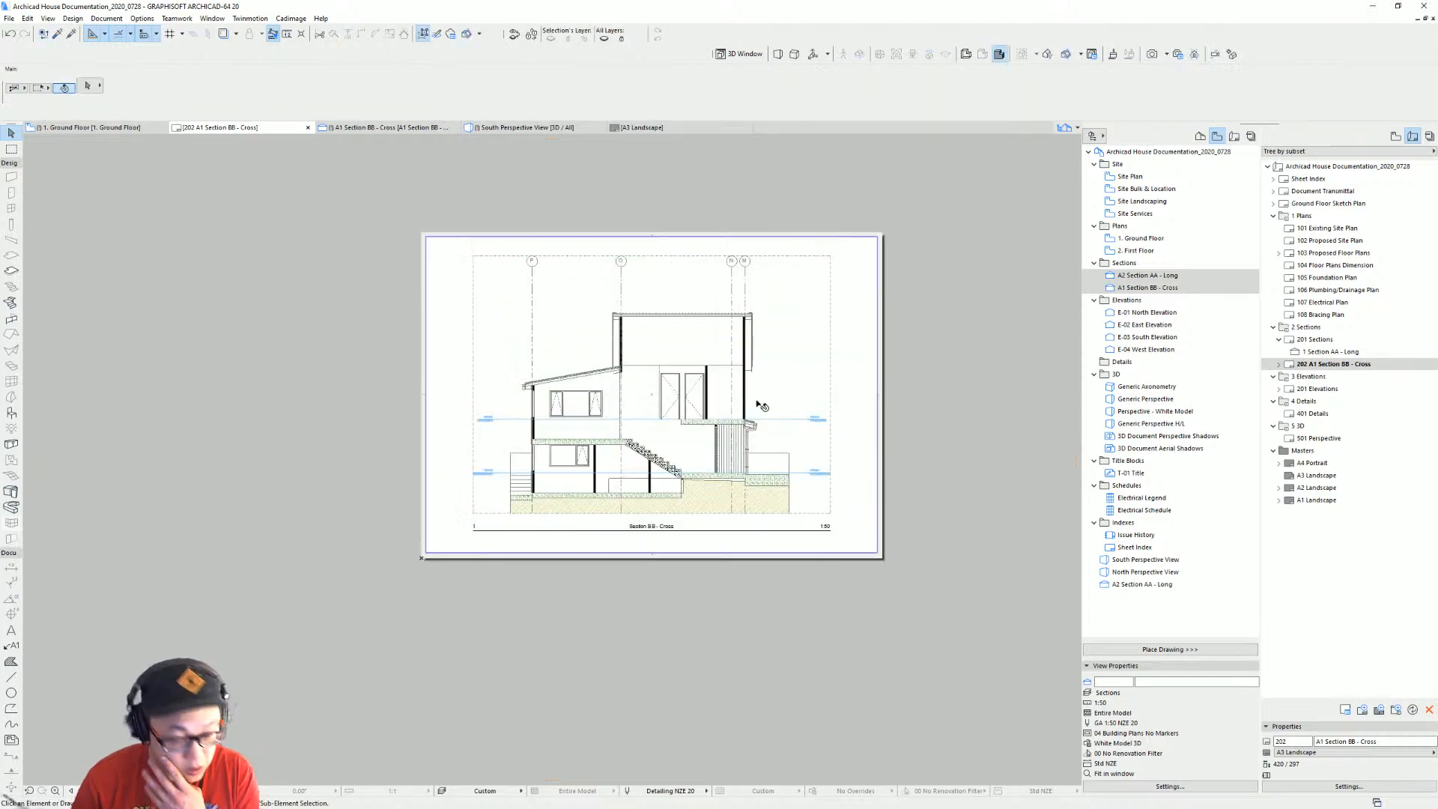
pyautogui.scroll(2, 780, 407)
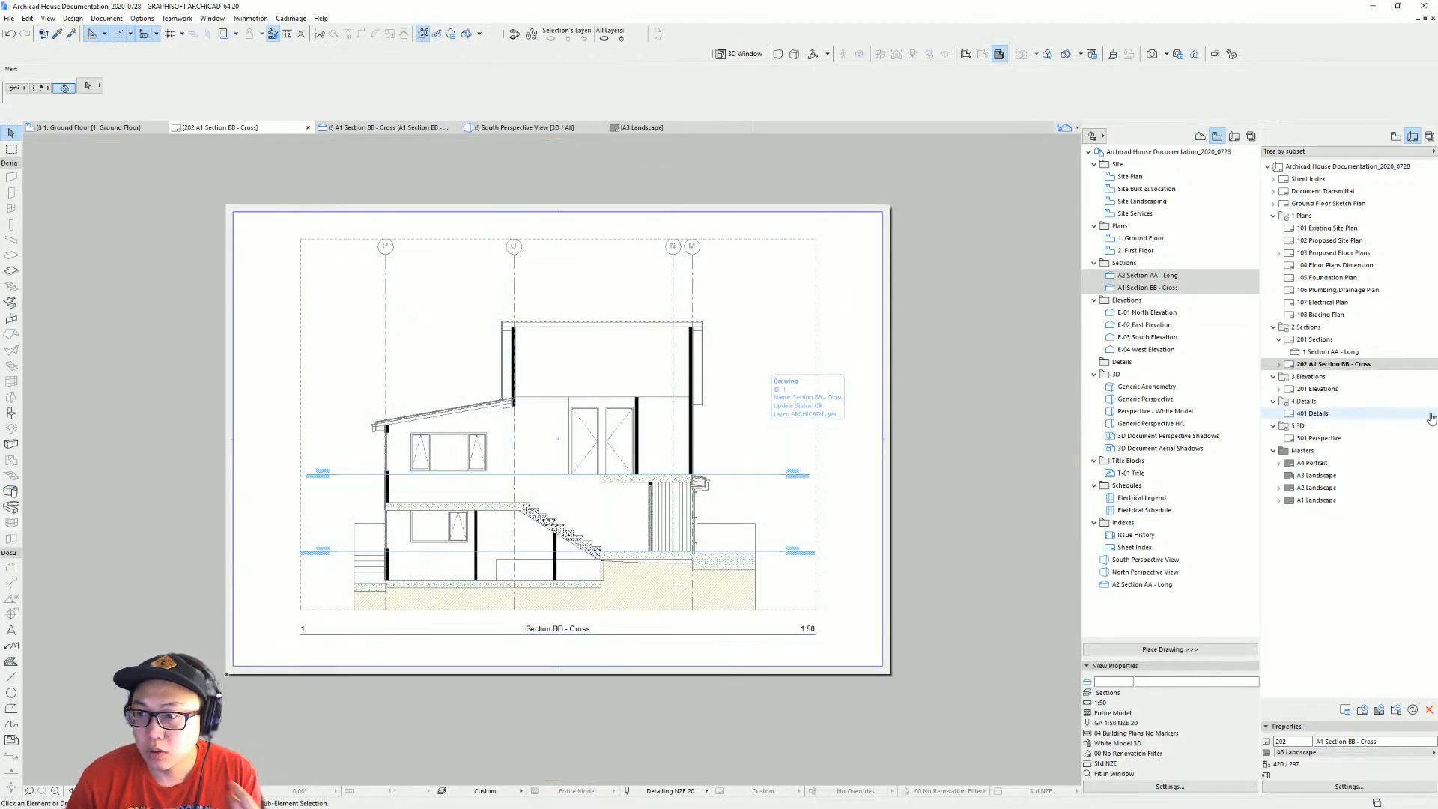
# Rename layout 201 in the Sections subset as Section AA - Long.
pyautogui.click(1279, 340)
pyautogui.click(1341, 340)
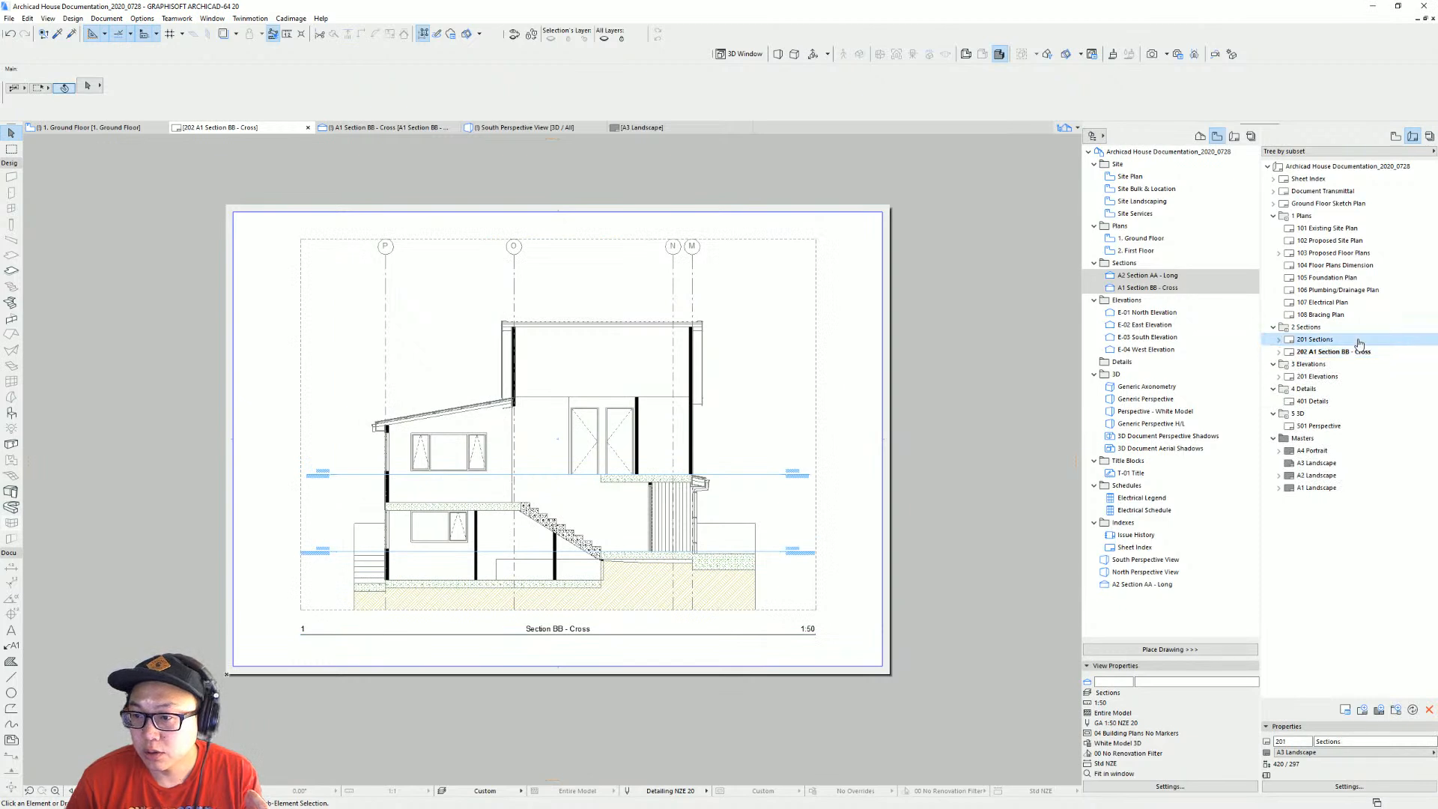
pyautogui.doubleClick(1329, 742)
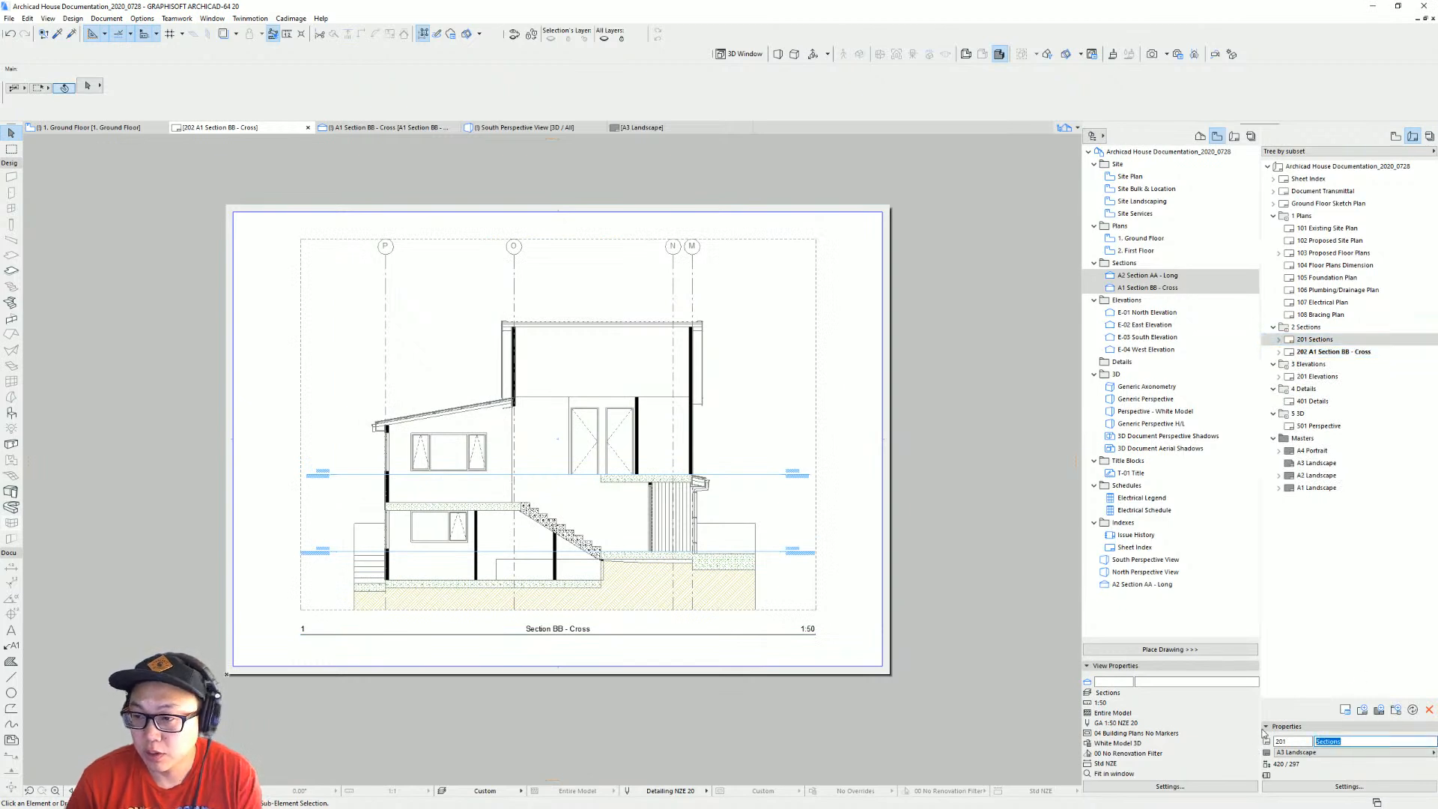
pyautogui.write('Sec')
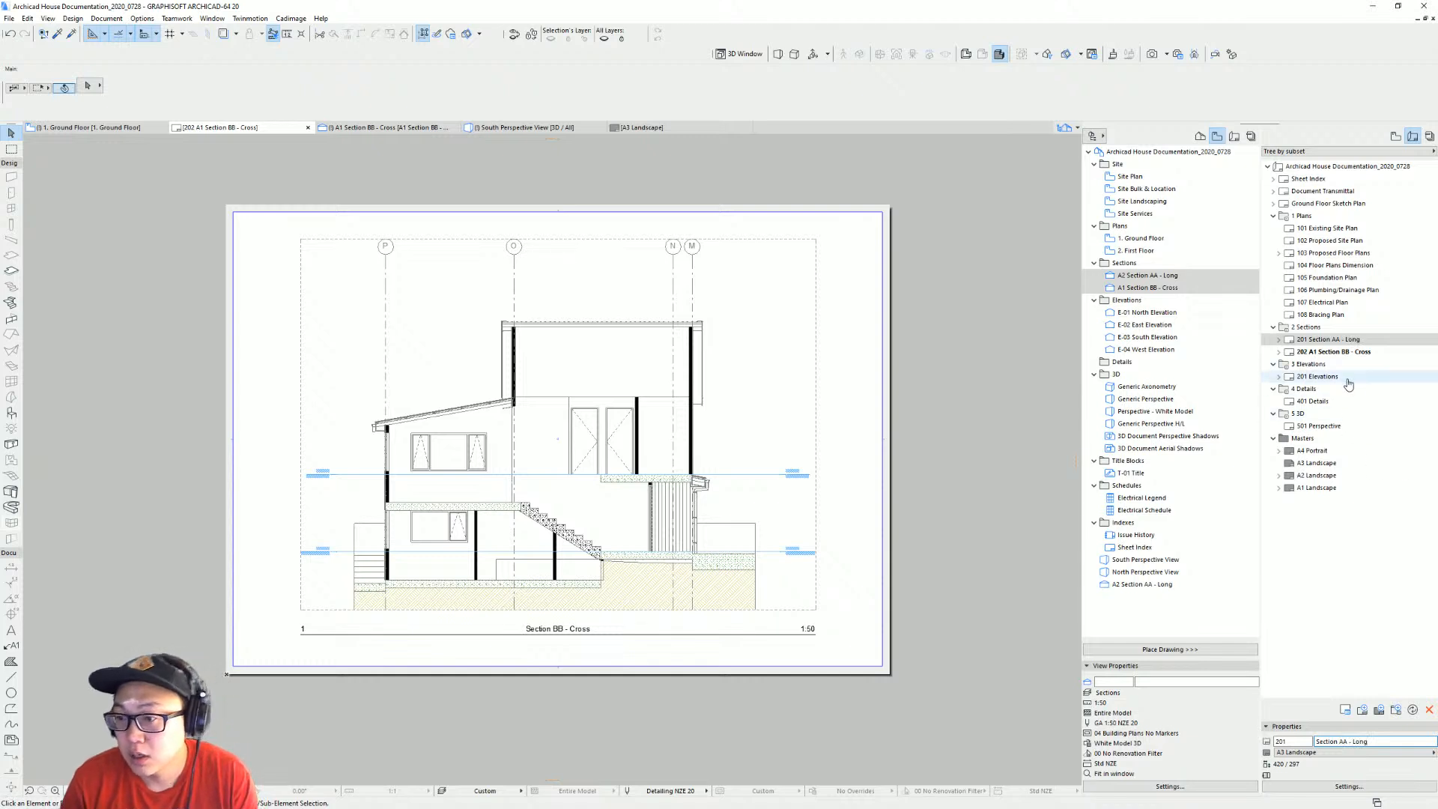
# Remove the A1 prefix from layout 202's name so it reads Section BB - Cross.
pyautogui.click(1335, 352)
pyautogui.moveTo(1327, 742); pyautogui.dragTo(1228, 744)
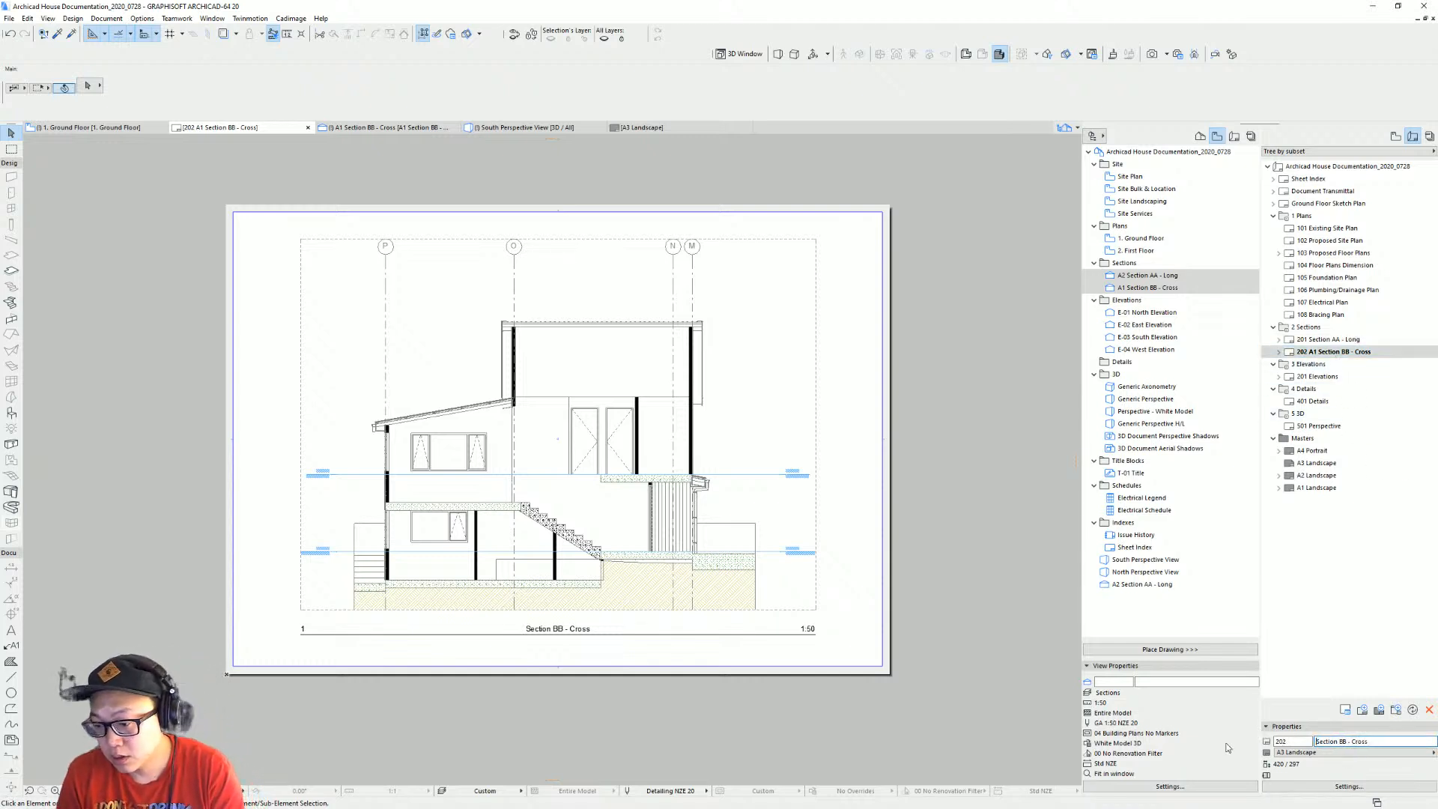
pyautogui.press('BackSpace')
pyautogui.press('Return')
# Open the 201 Elevations layout and examine the arrangement and scale of its South and East Elevation drawings.
pyautogui.click(1319, 376)
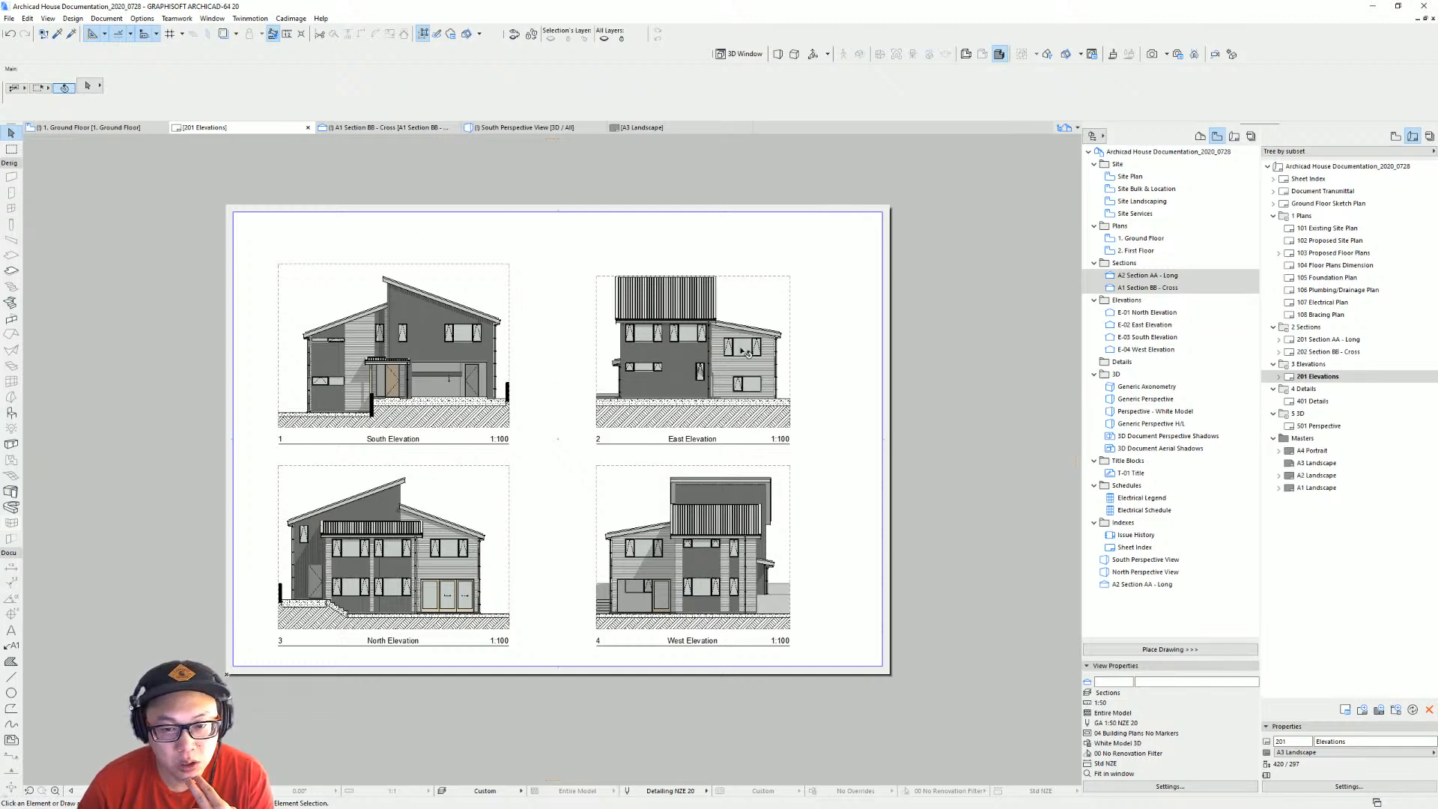
pyautogui.moveTo(742, 349); pyautogui.dragTo(693, 364, button='middle')
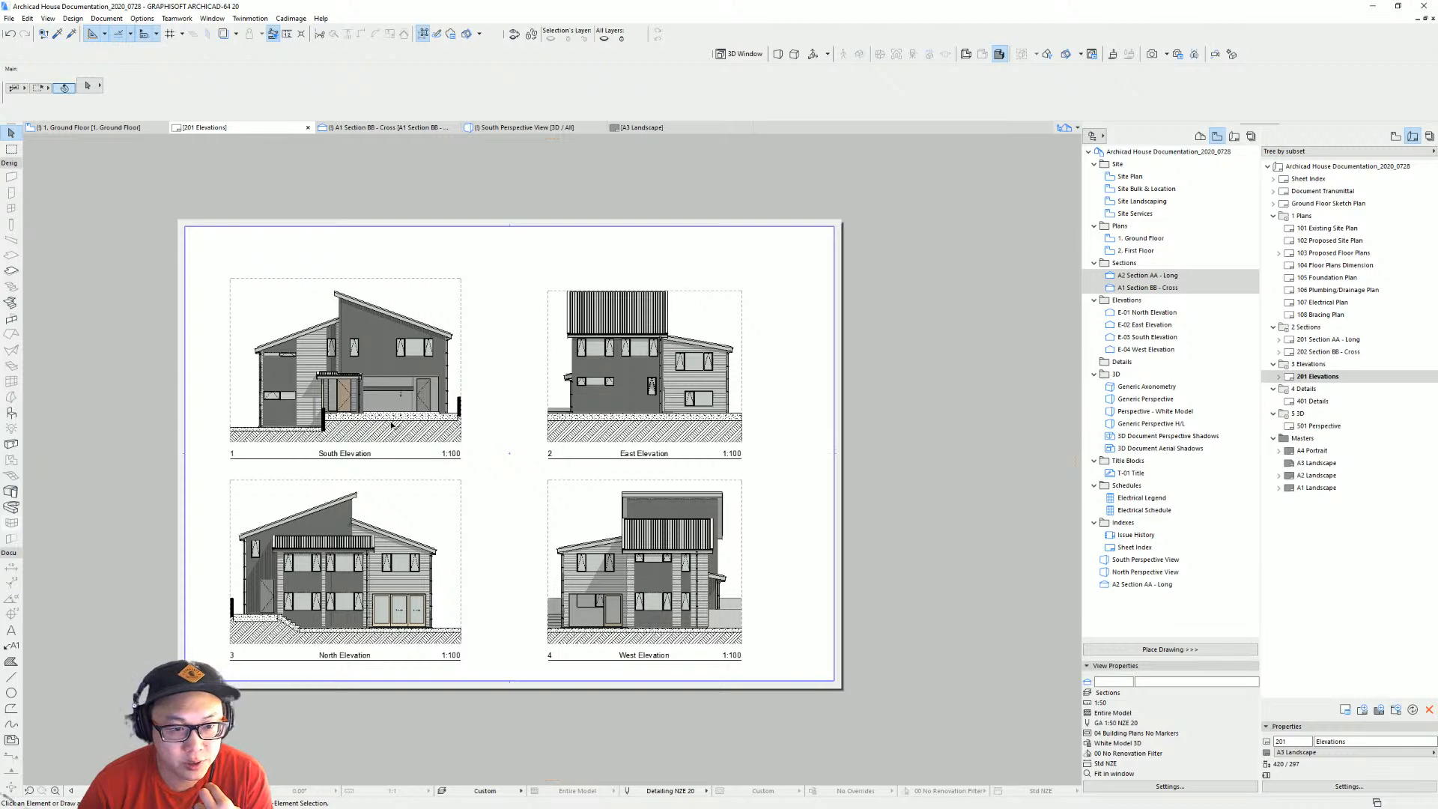
pyautogui.moveTo(635, 415); pyautogui.dragTo(674, 426, button='middle')
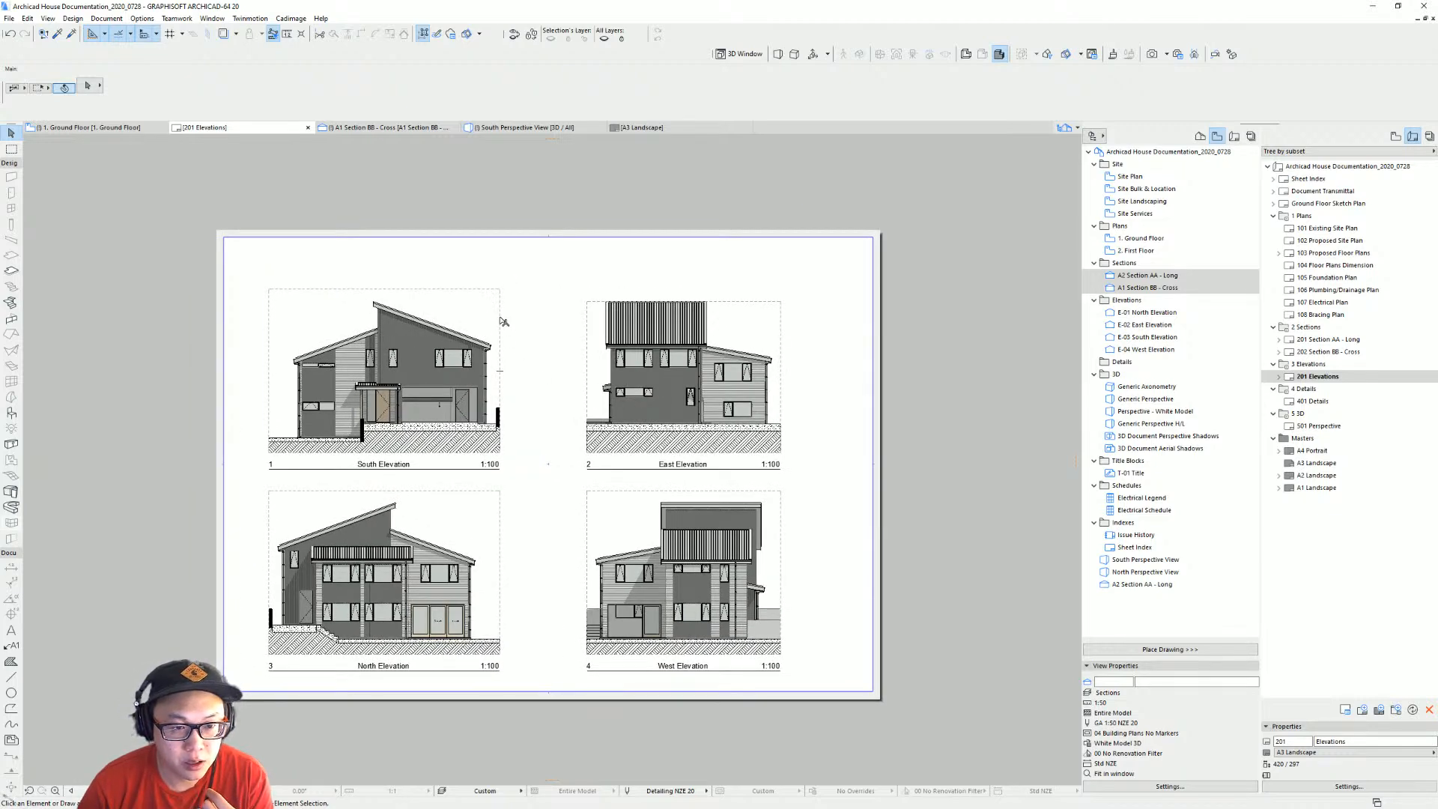
pyautogui.click(502, 322)
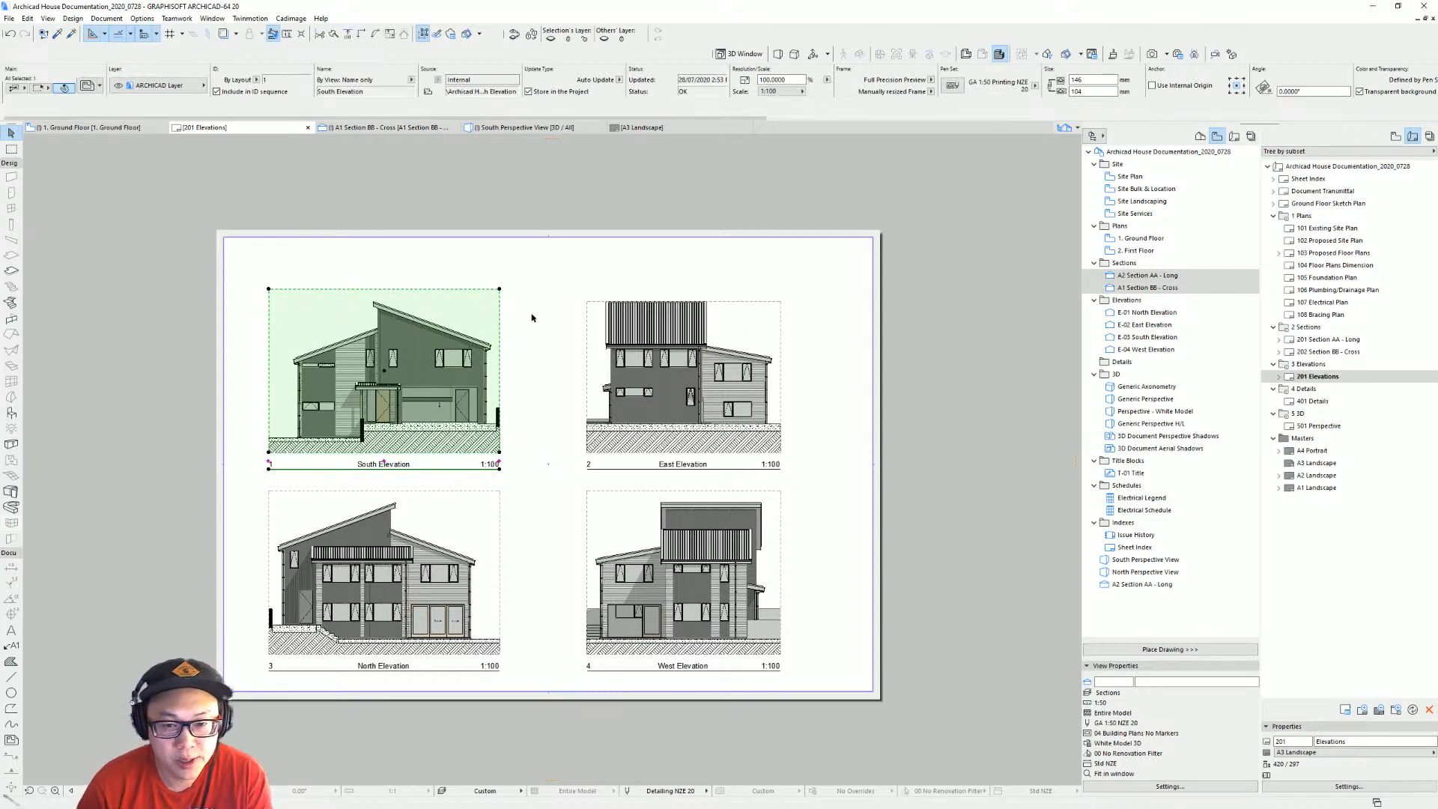
pyautogui.click(772, 312)
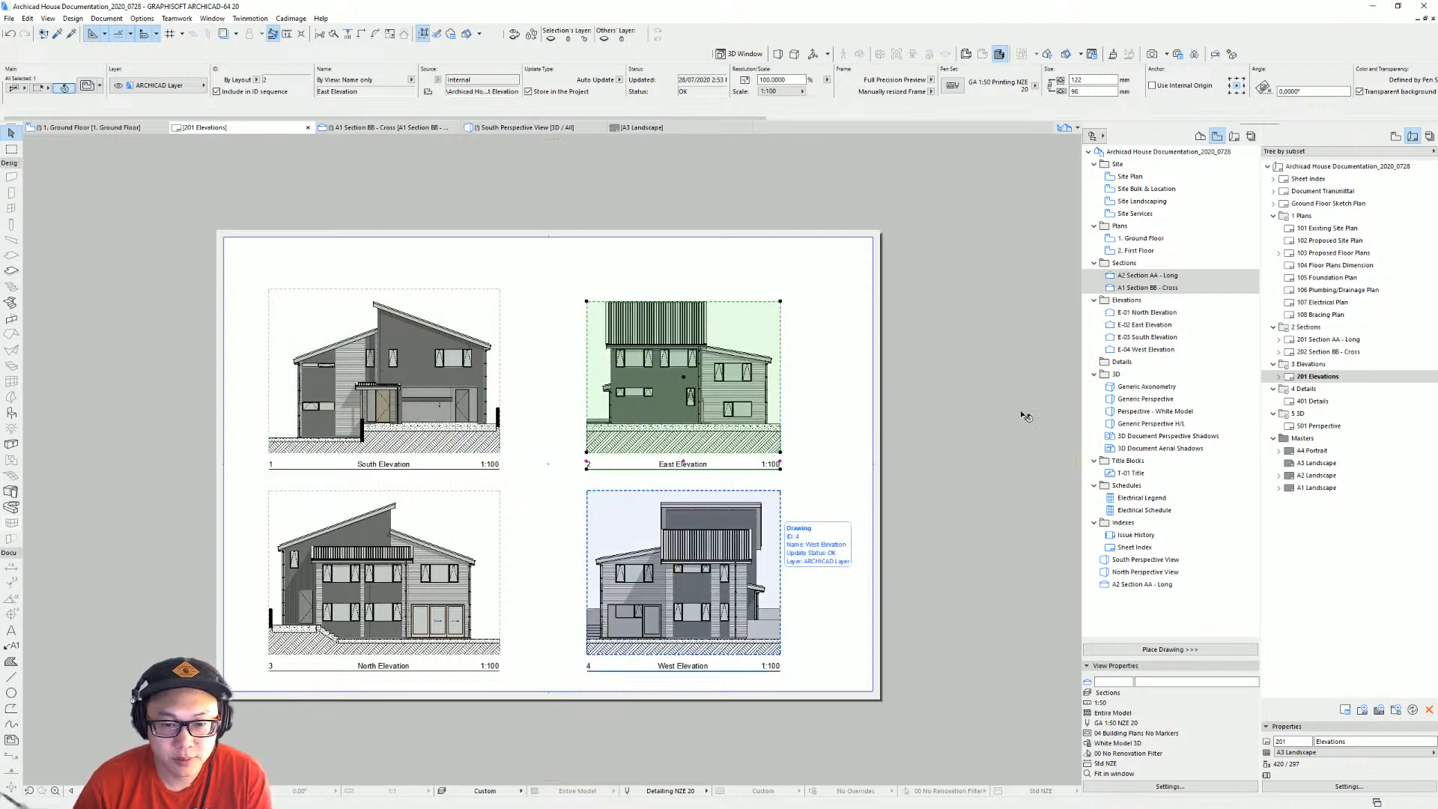
pyautogui.click(1341, 377)
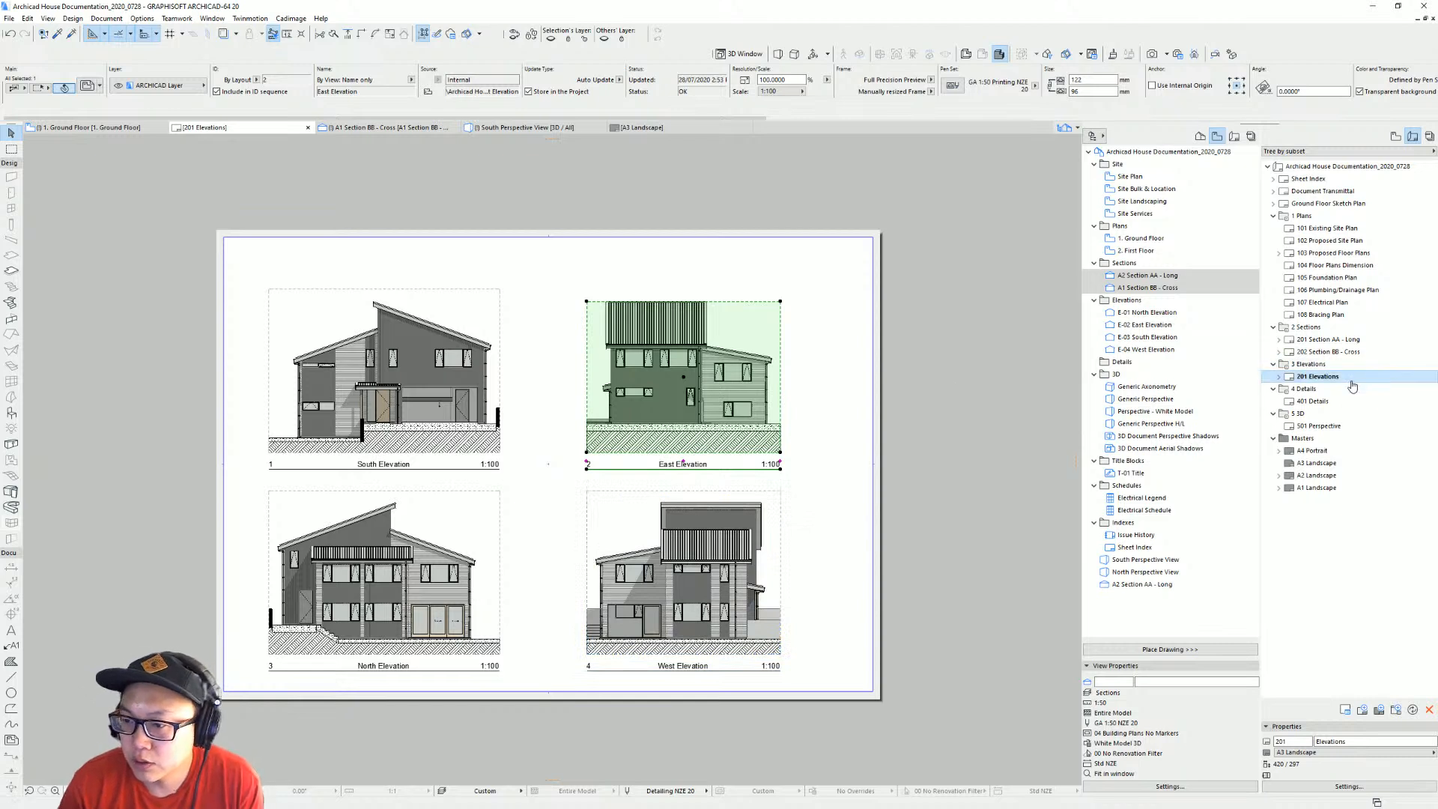
pyautogui.press('Escape')
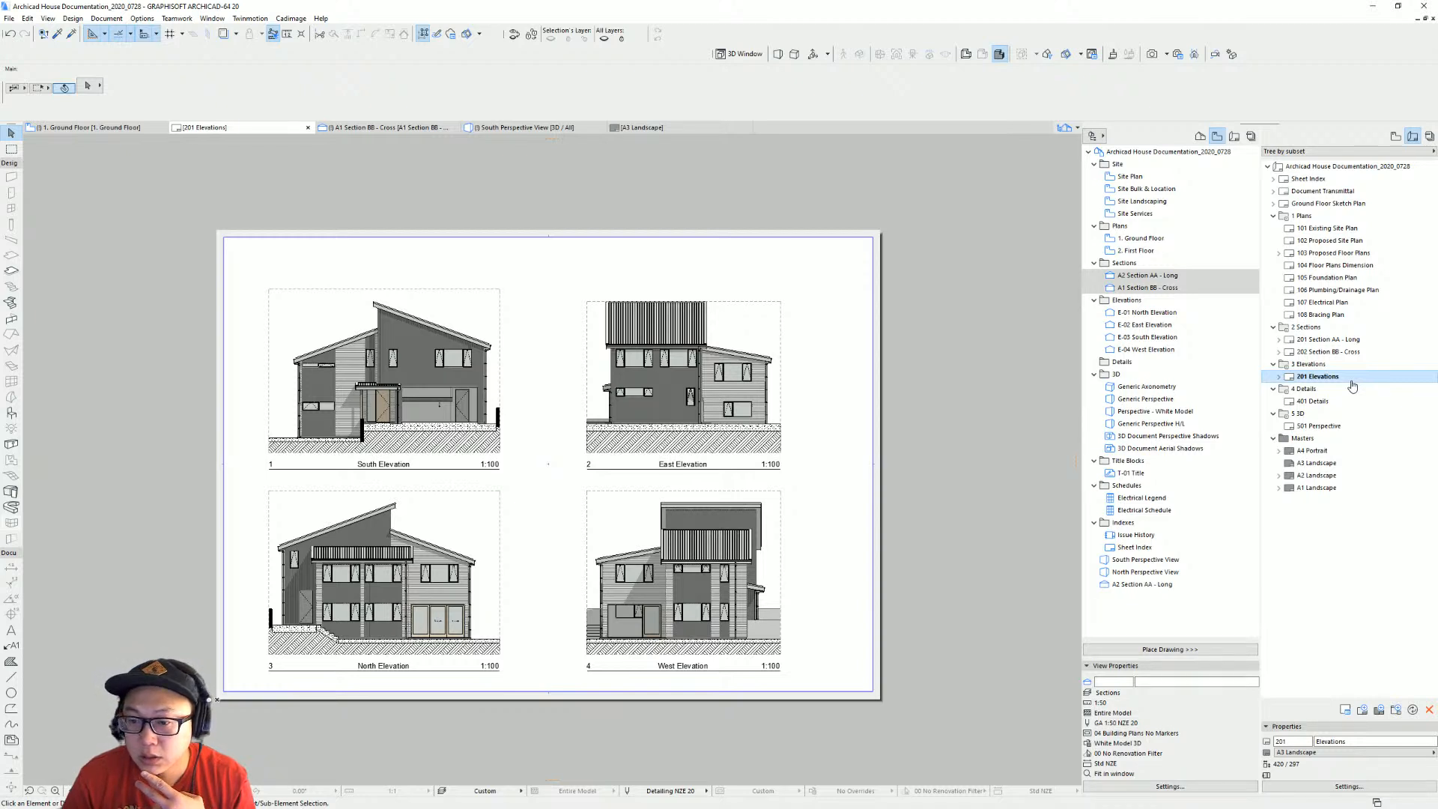
pyautogui.click(1159, 363)
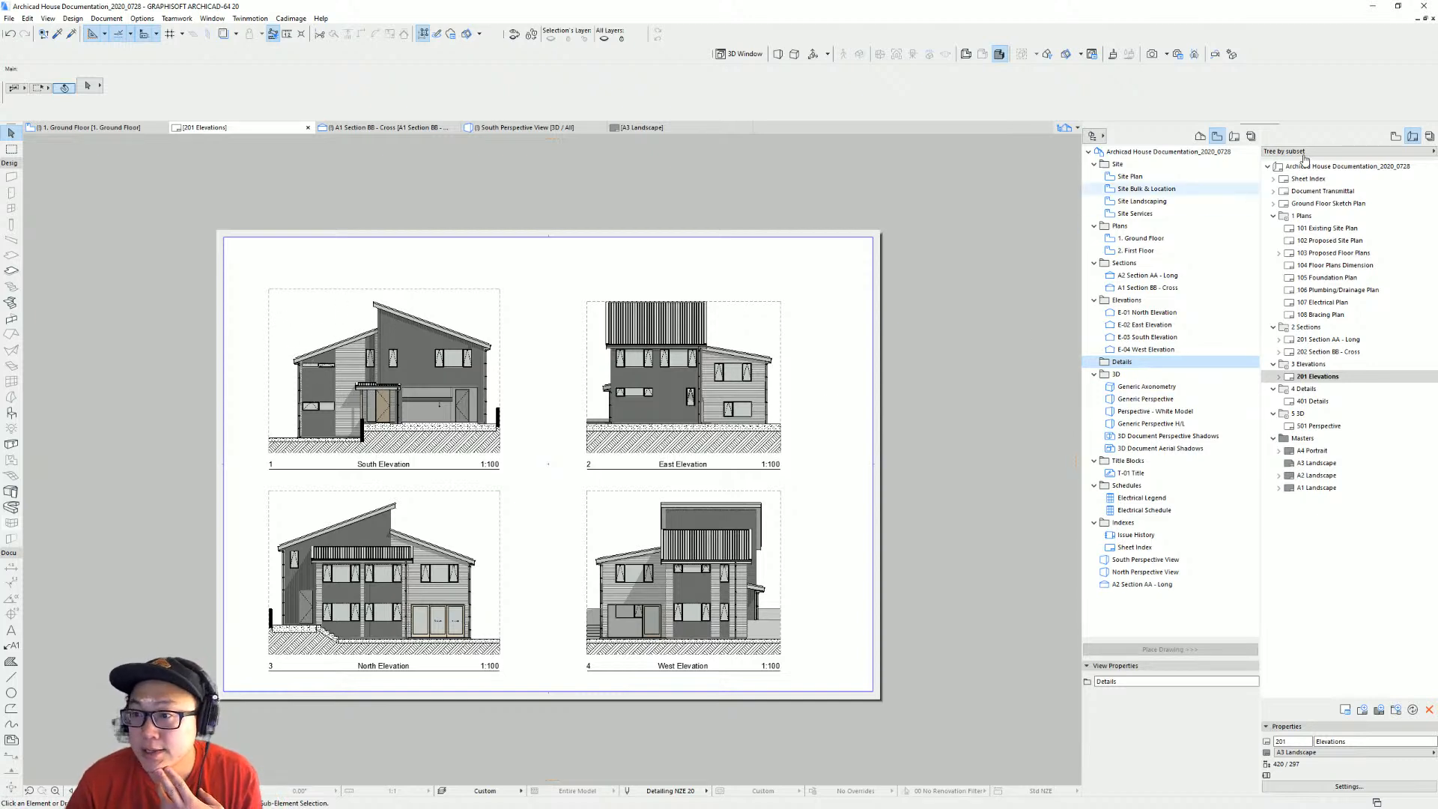
# Open the source view of the Ground Floor drawing on layout 103 Proposed Floor Plans, and show the project map beside the view map.
pyautogui.doubleClick(1370, 254)
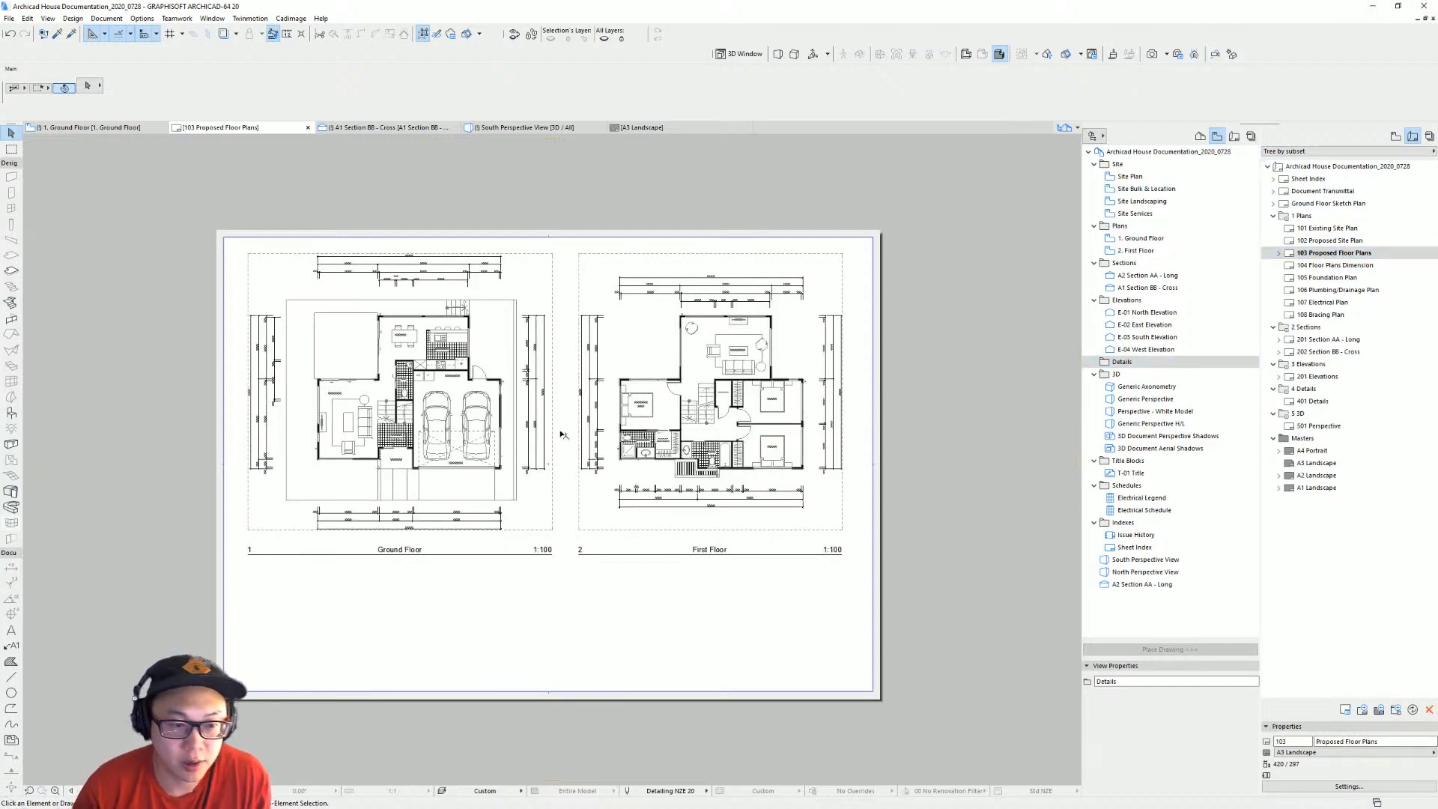
pyautogui.click(514, 454)
pyautogui.rightClick(515, 454)
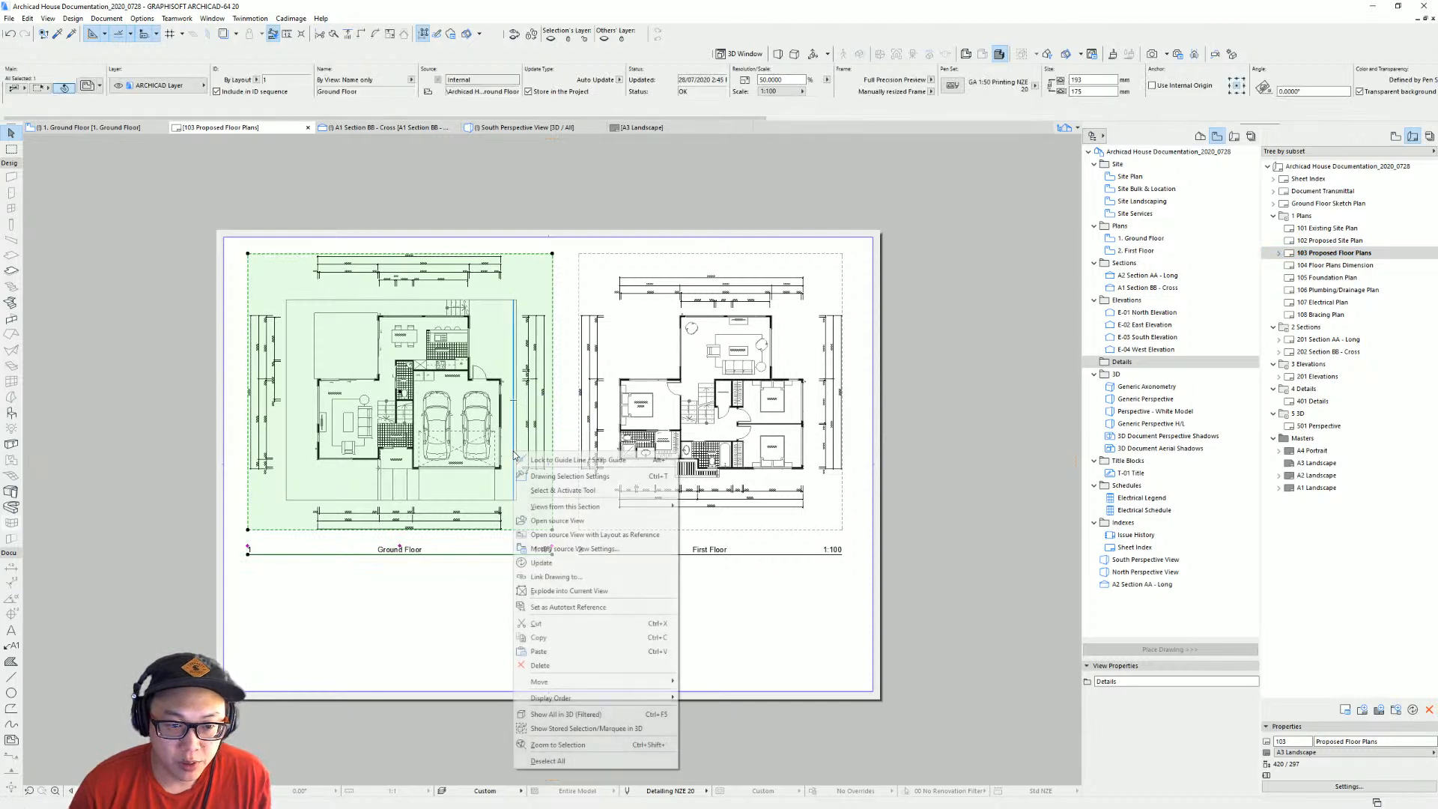
pyautogui.click(577, 522)
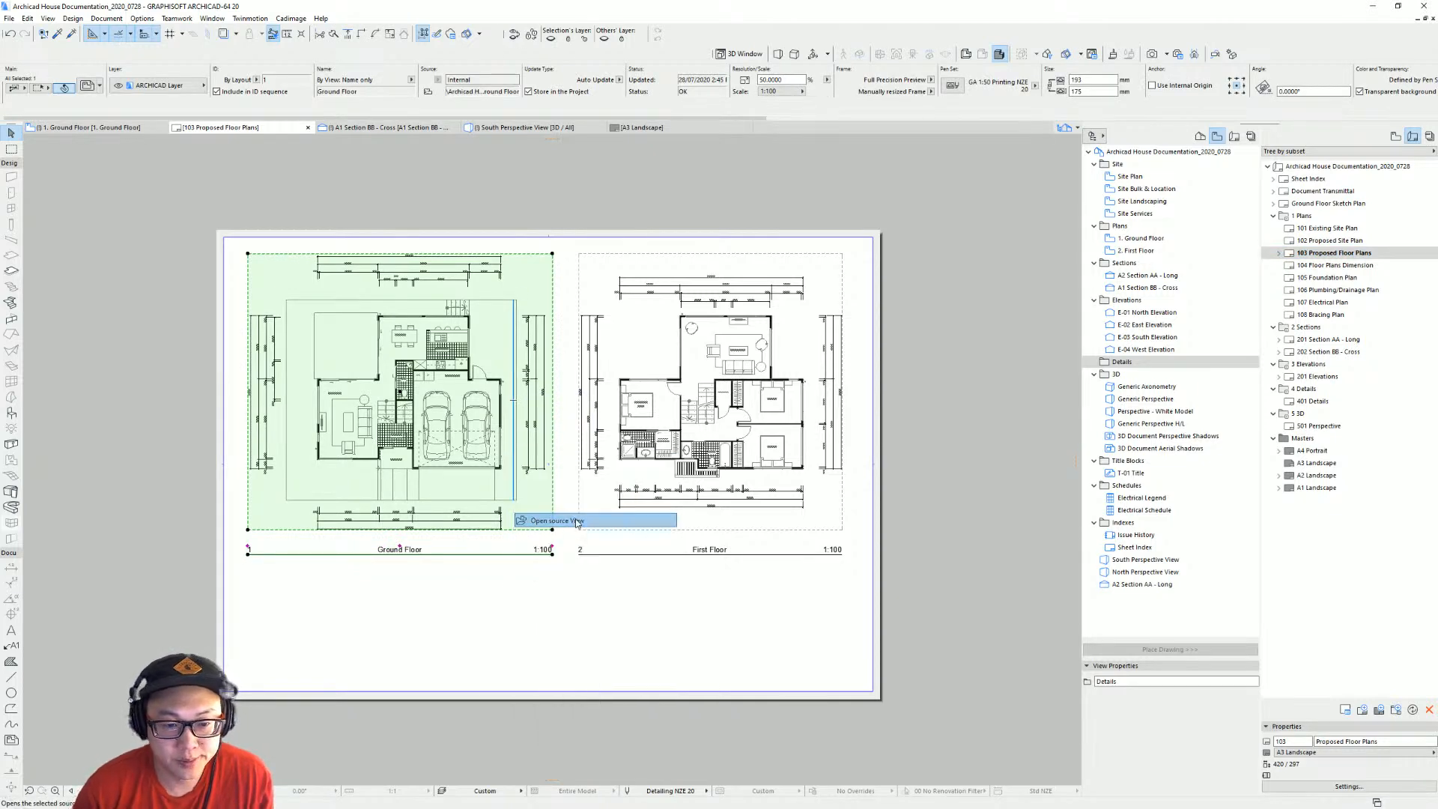
pyautogui.click(1200, 137)
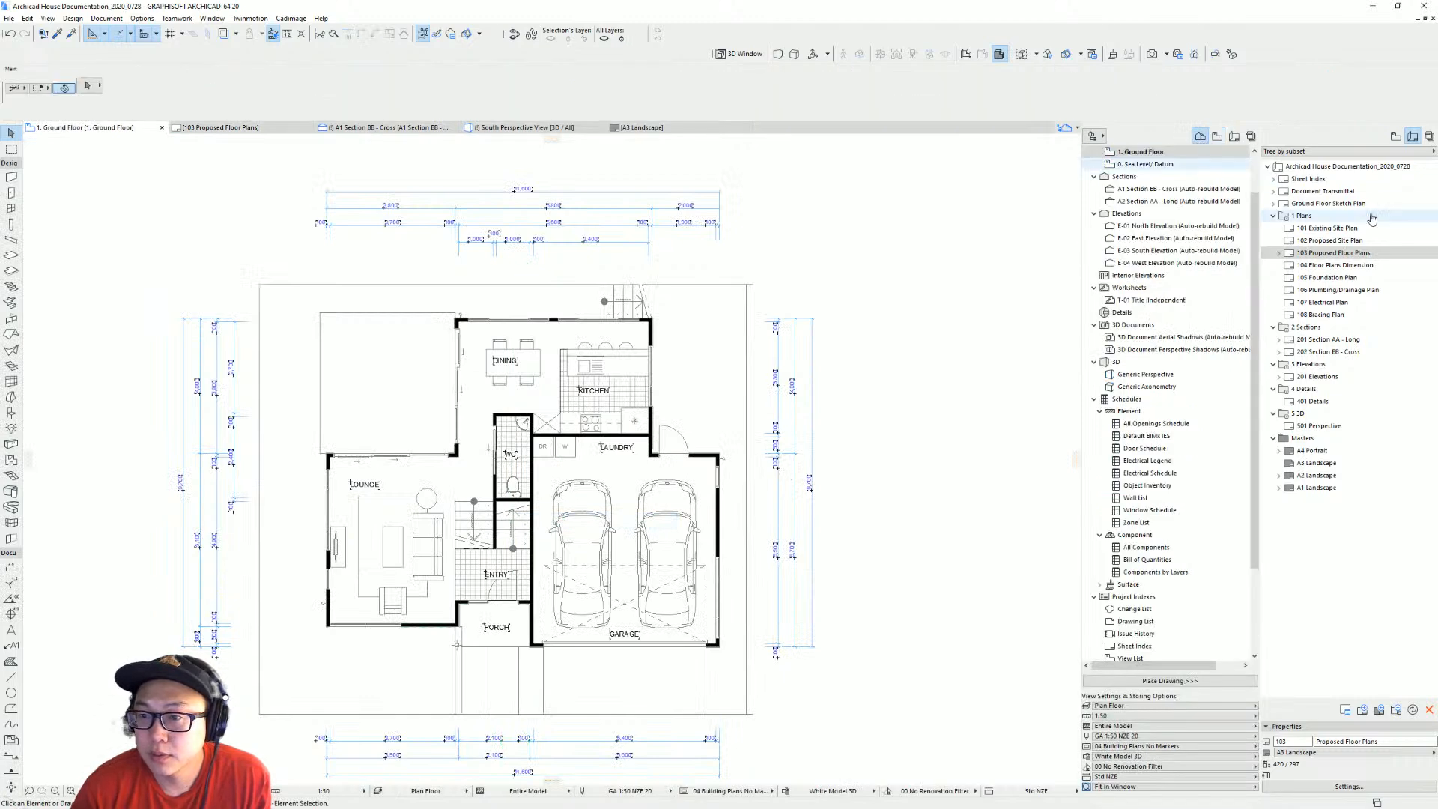
pyautogui.click(1395, 137)
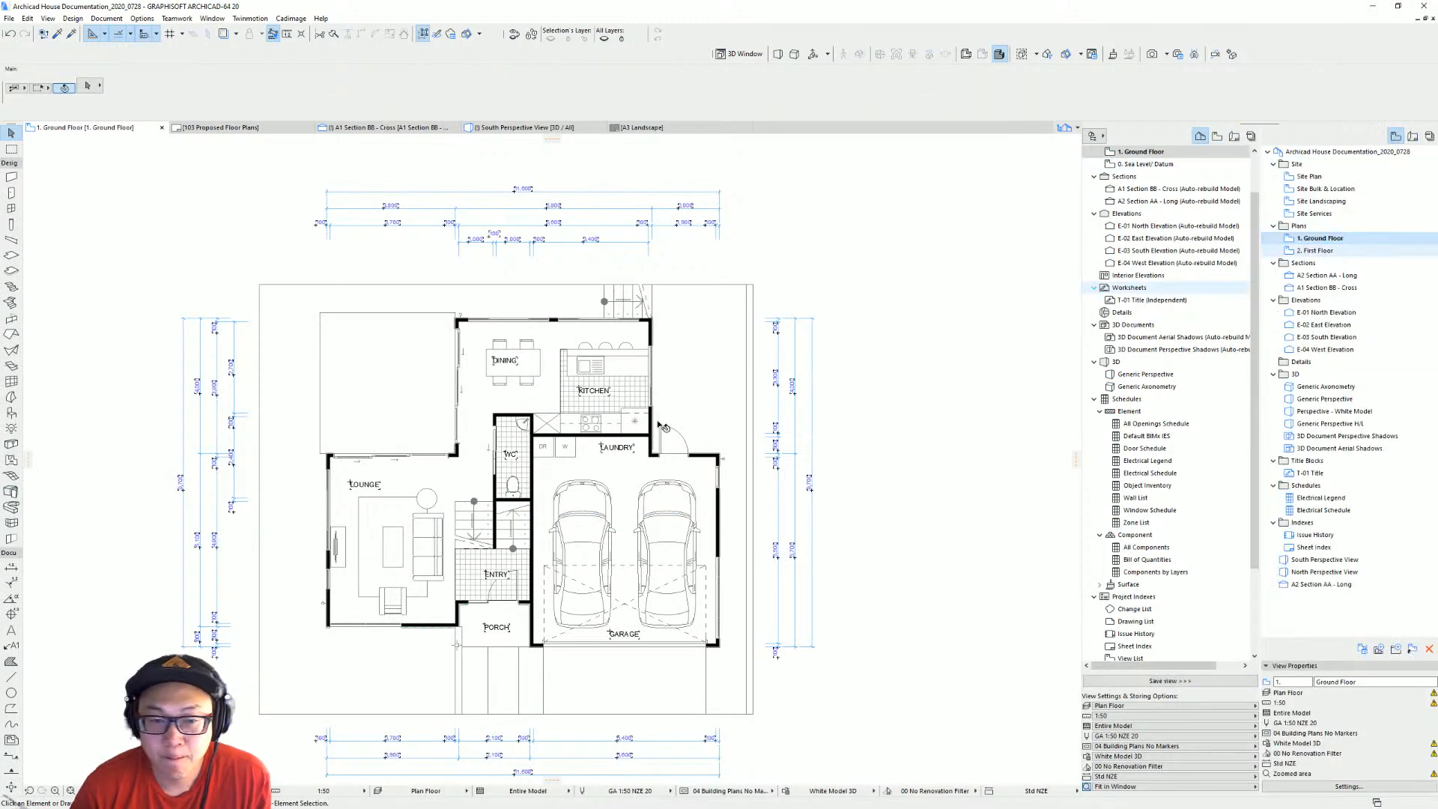
# Hide the layer of the dimension chains around the ground floor plan, and restore the layer visibility.
pyautogui.scroll(-5, 665, 427)
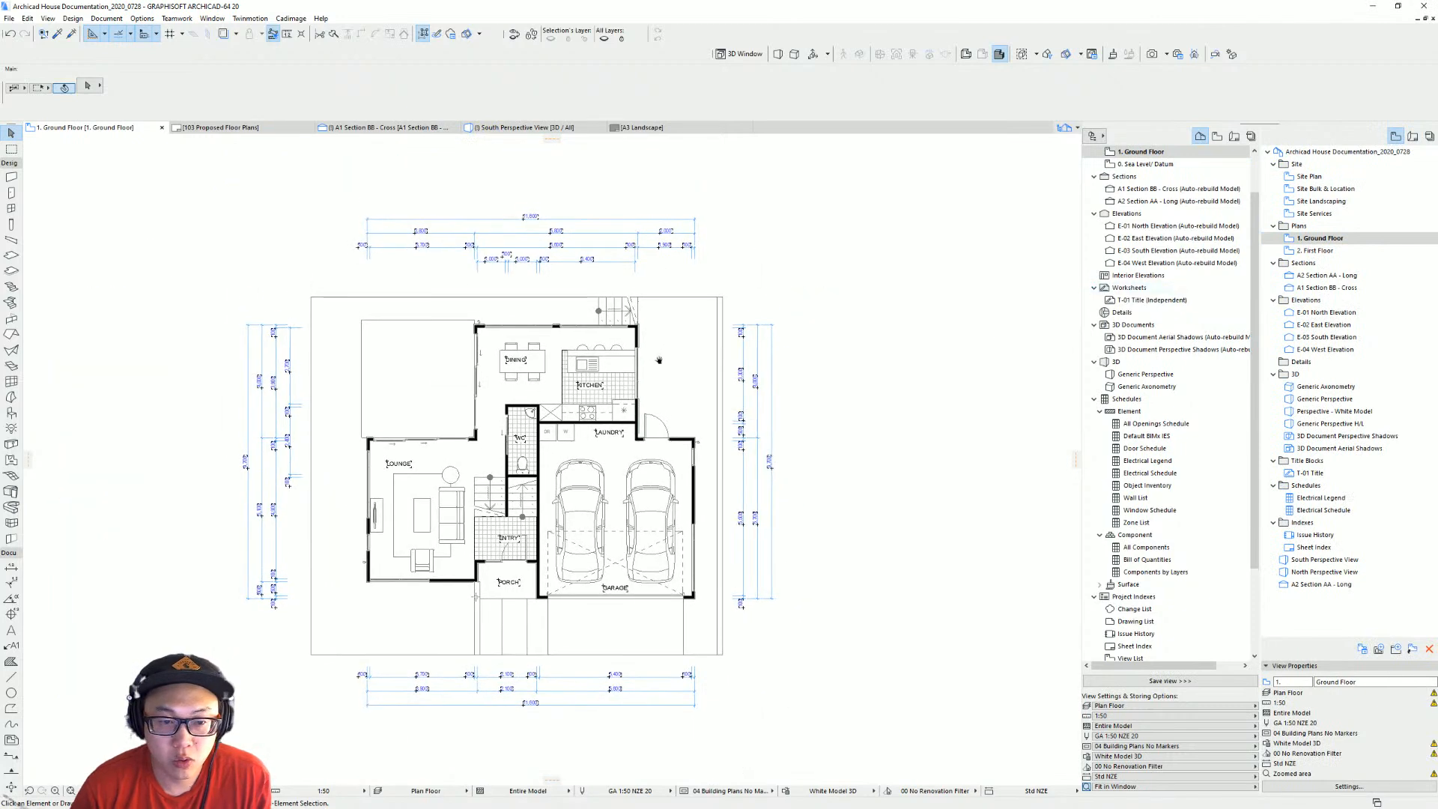
pyautogui.moveTo(648, 382); pyautogui.dragTo(615, 376, button='middle')
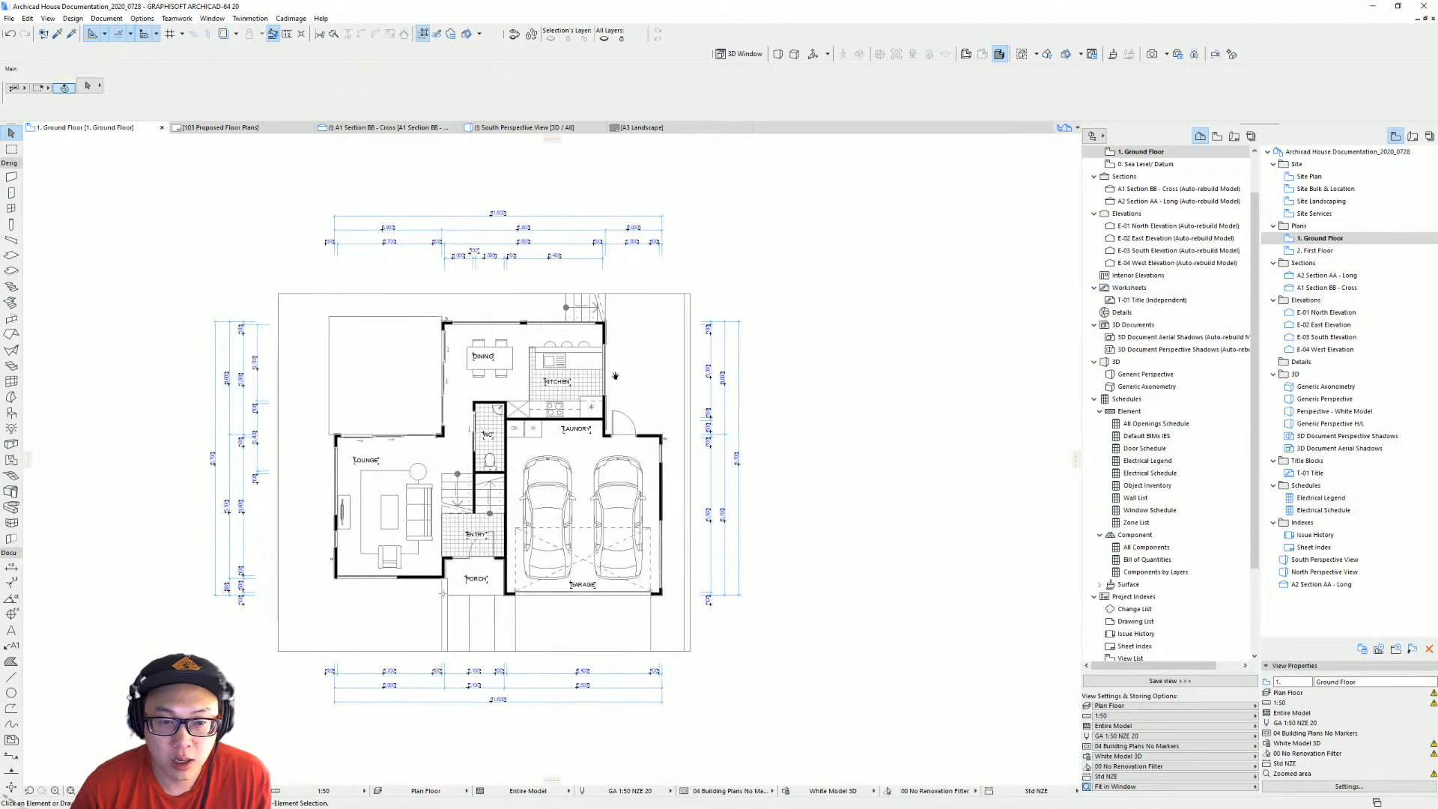
pyautogui.click(712, 342)
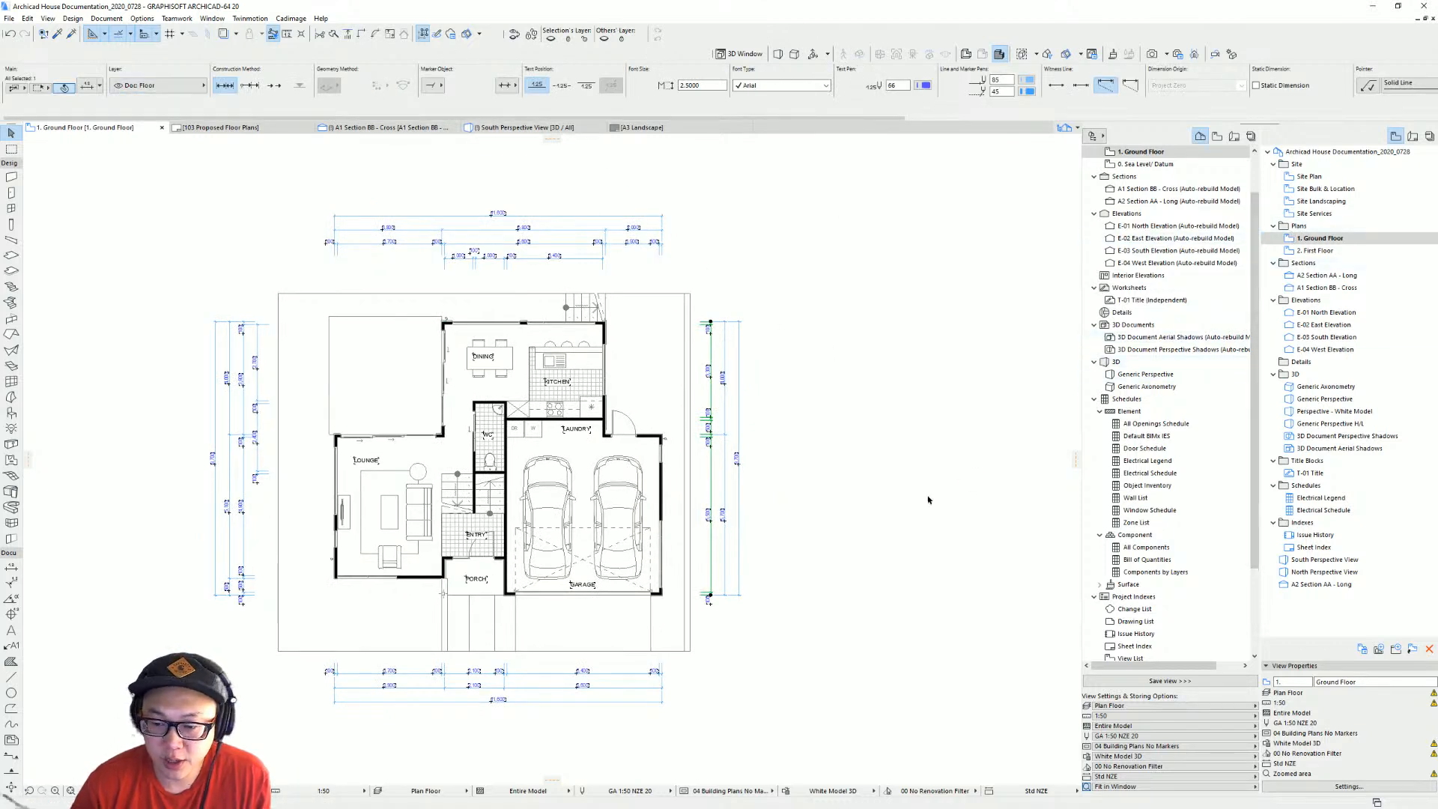
pyautogui.click(515, 33)
pyautogui.scroll(4, 512, 463)
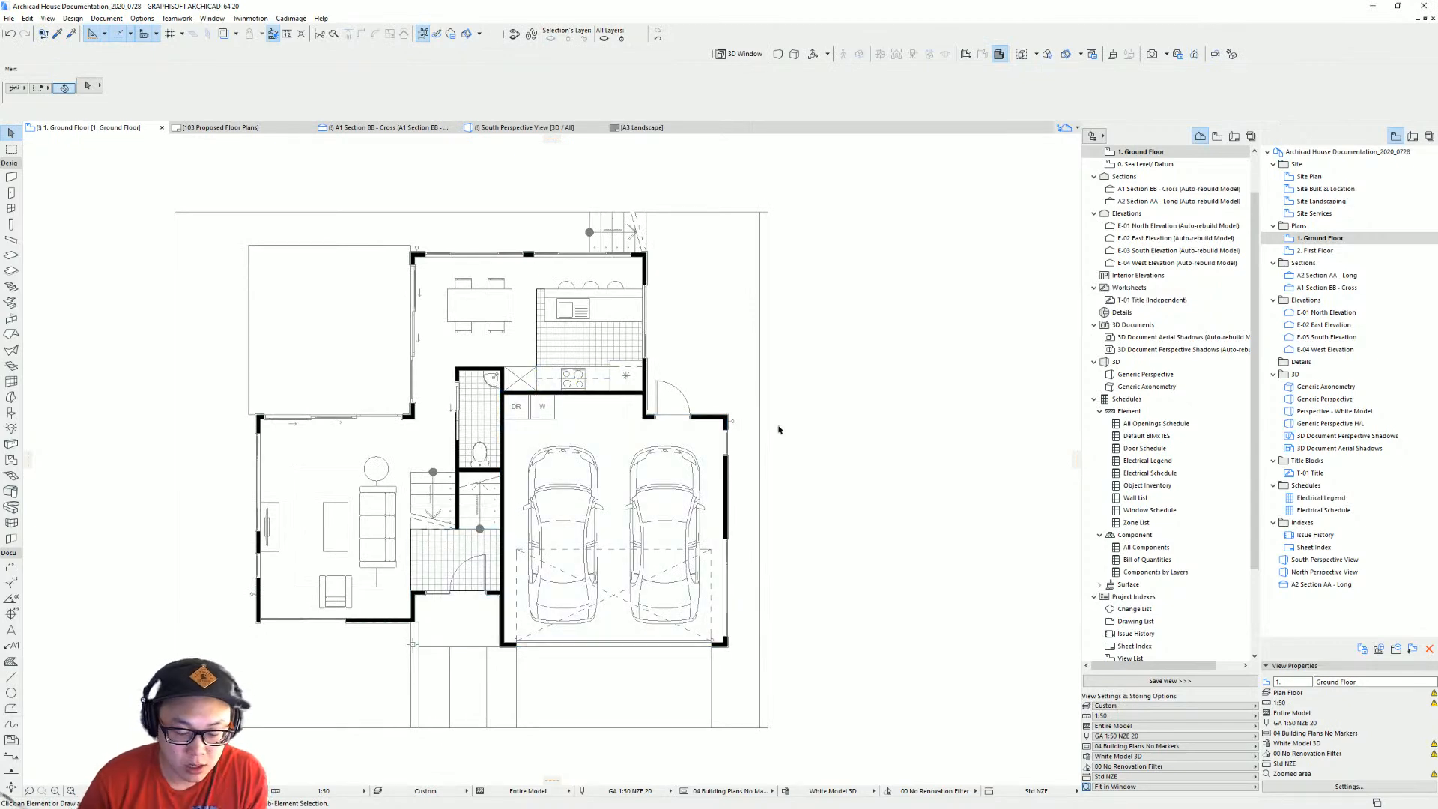
pyautogui.hotkey('ctrl', 'l')
pyautogui.press('Escape')
pyautogui.click(657, 39)
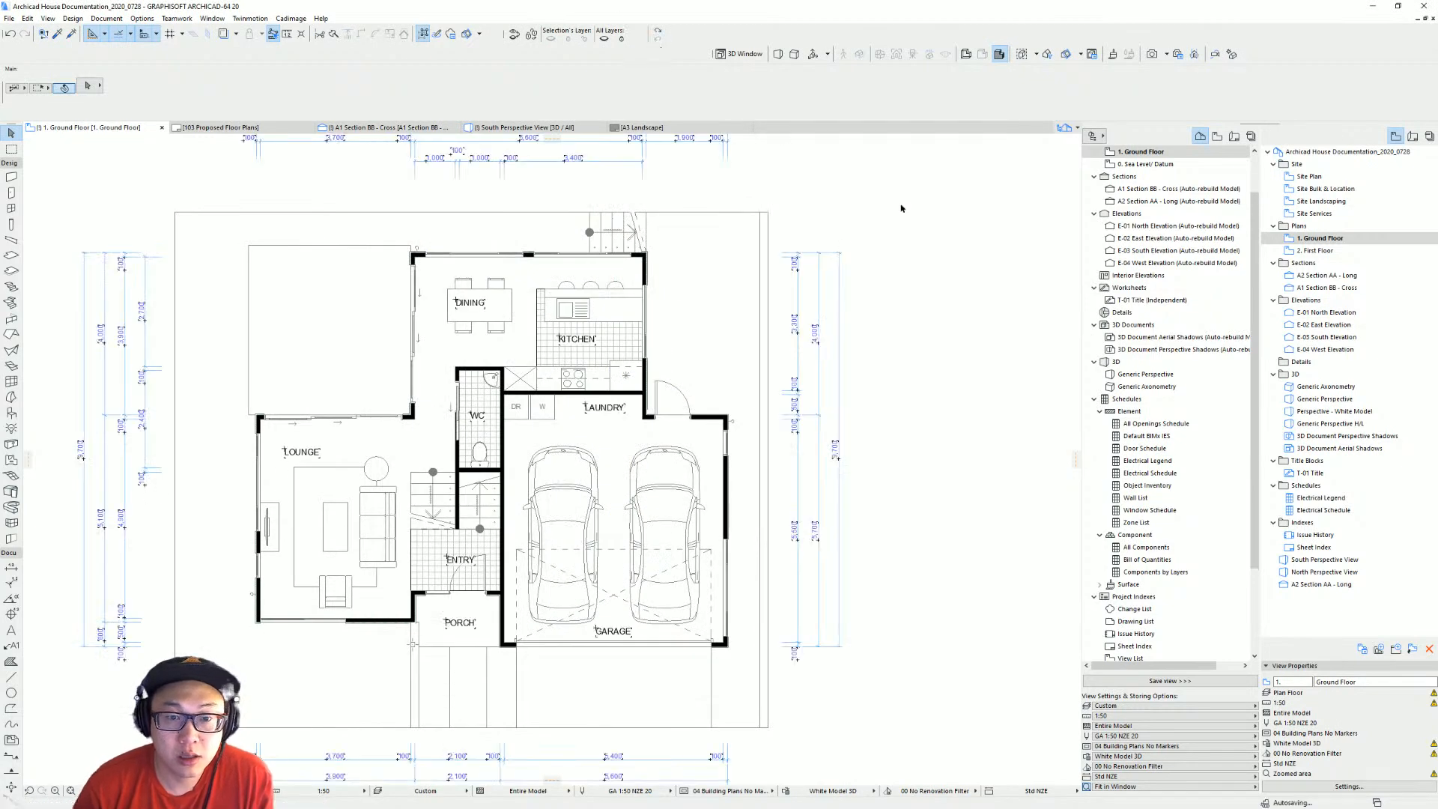
# Apply the Plan Presentation/Furniture layer combination to the ground floor plan through the layer settings.
pyautogui.scroll(-2, 704, 336)
pyautogui.moveTo(704, 335); pyautogui.dragTo(687, 368, button='middle')
pyautogui.hotkey('ctrl', 'l')
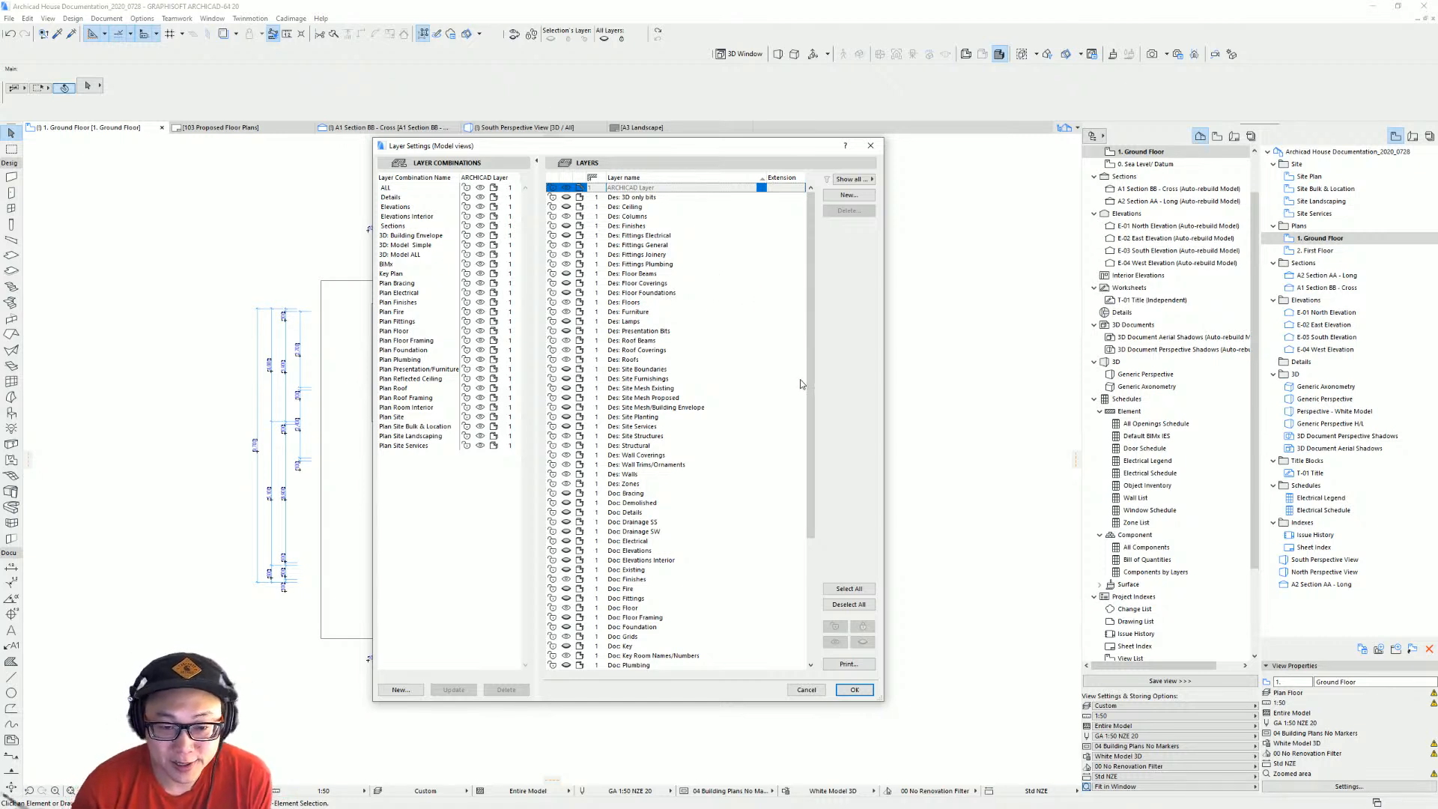
pyautogui.moveTo(726, 150); pyautogui.dragTo(788, 186)
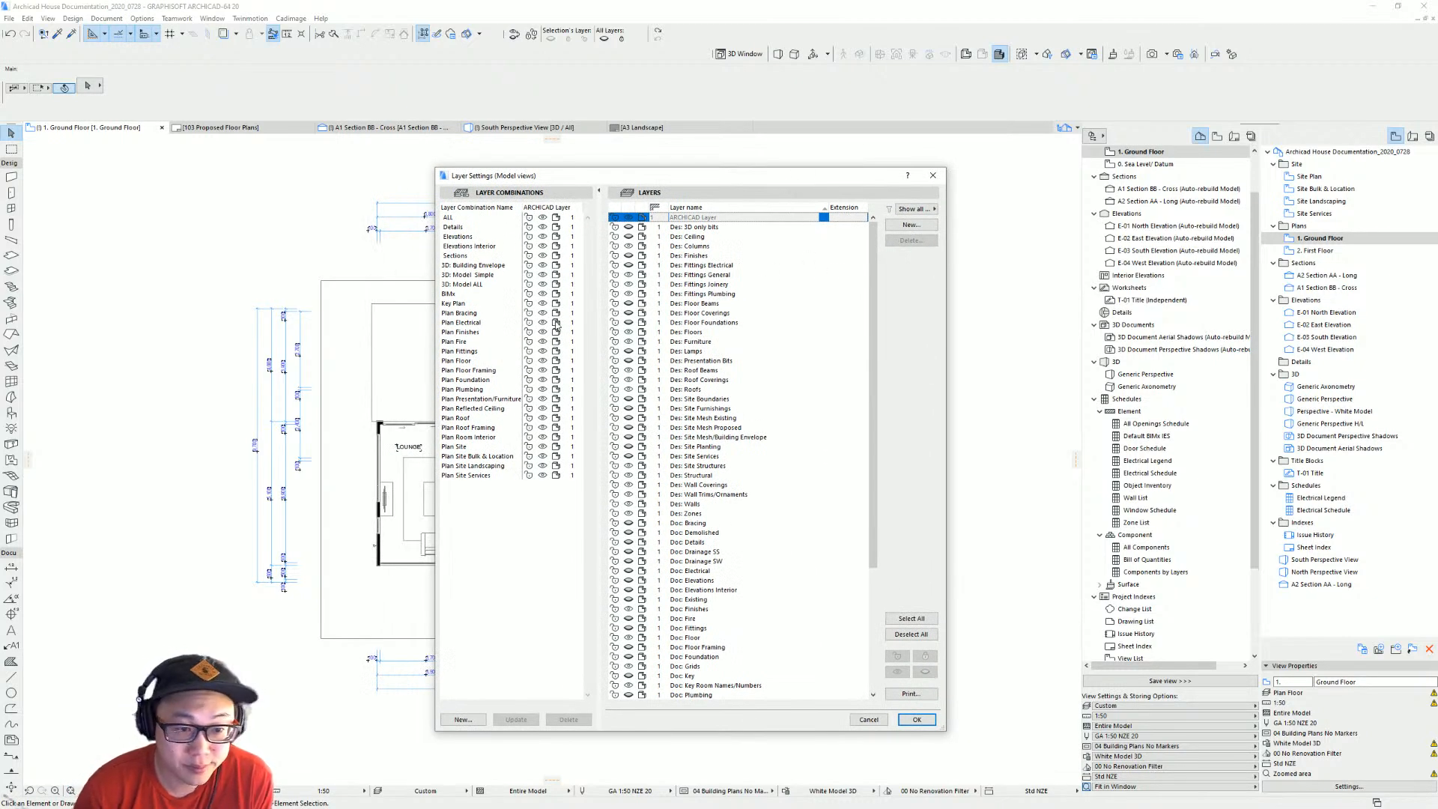
pyautogui.click(485, 361)
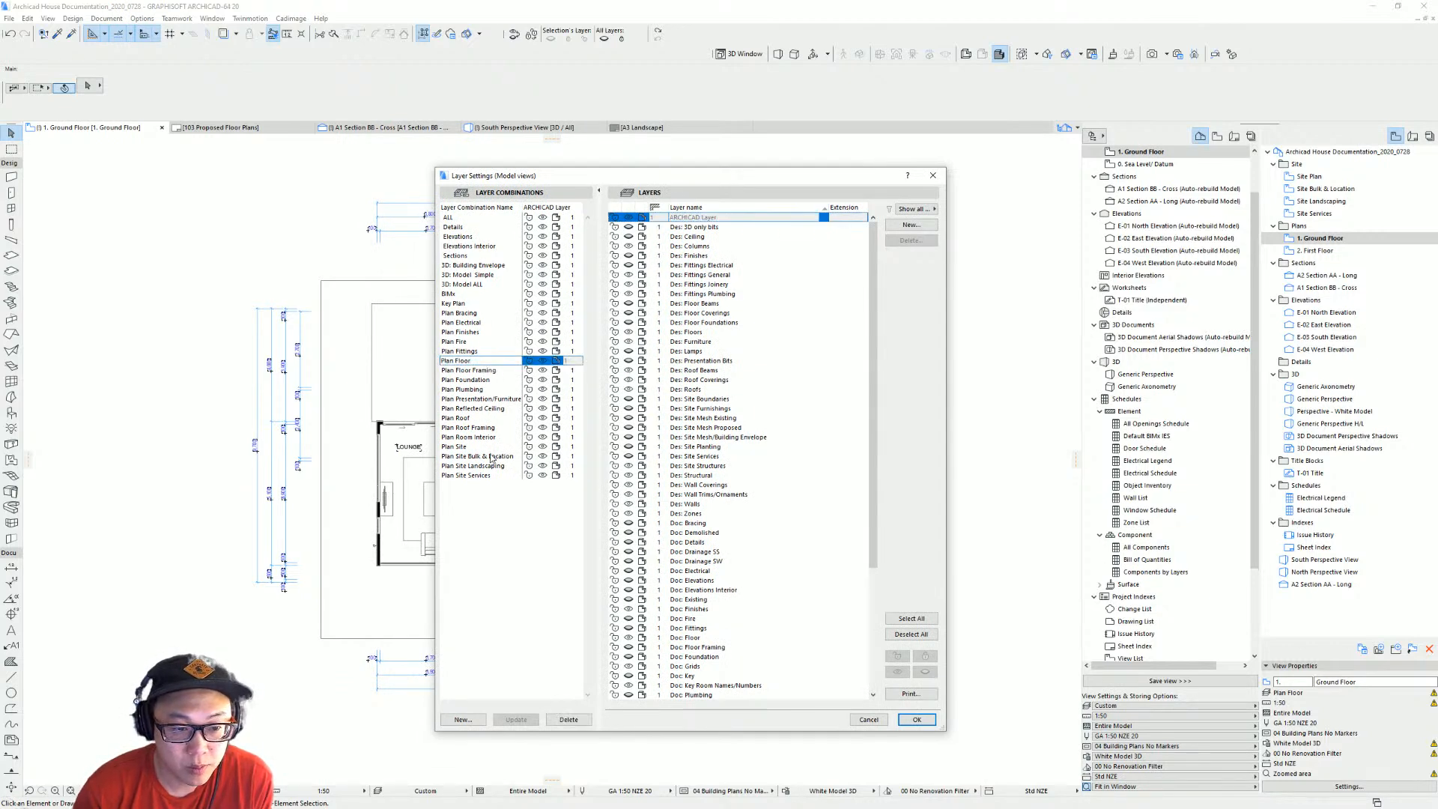
pyautogui.click(500, 399)
pyautogui.click(907, 718)
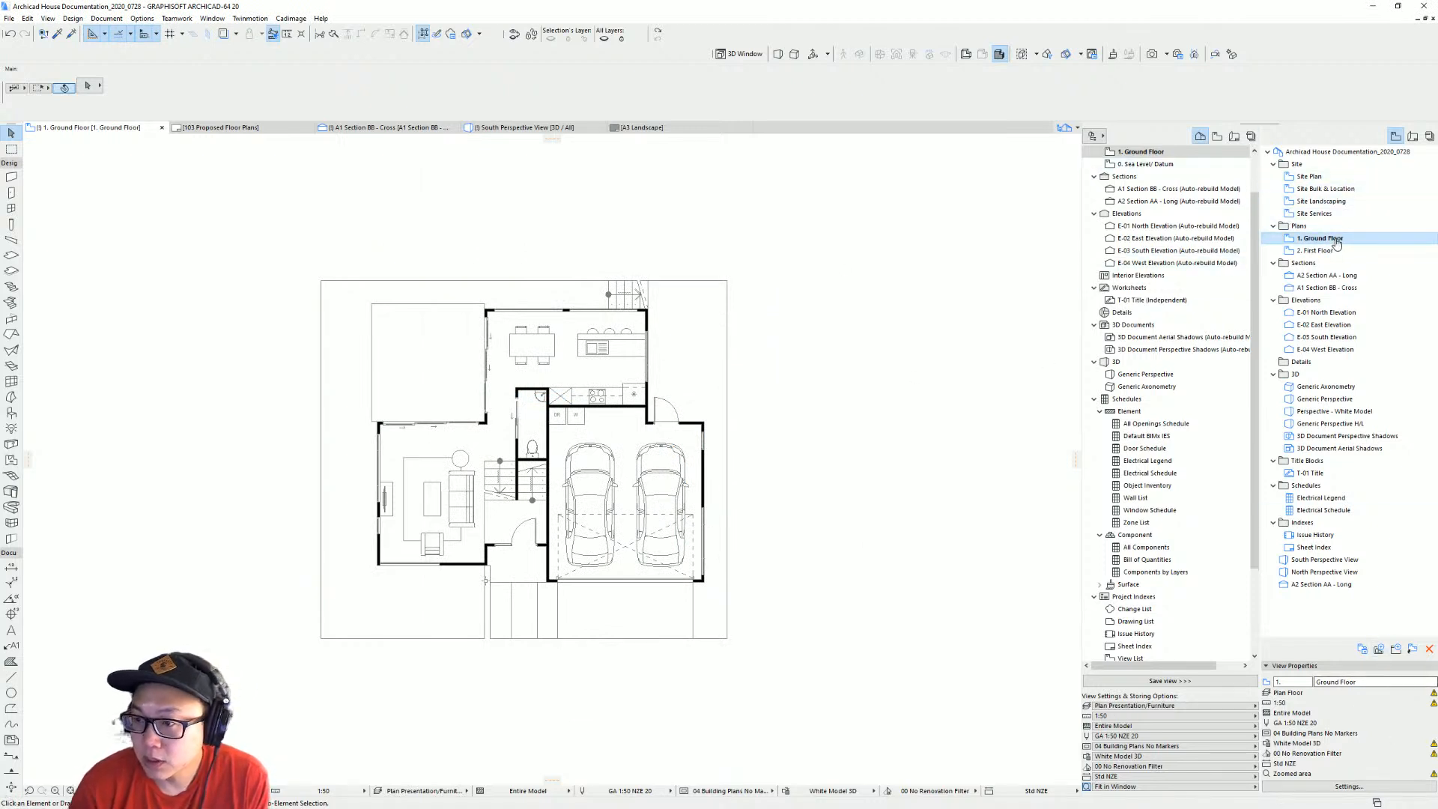
# Duplicate the 1. Ground Floor and 2. First Floor views within the Plans folder of the view map.
pyautogui.keyDown('shift'); pyautogui.click(1316, 251); pyautogui.keyUp('shift')
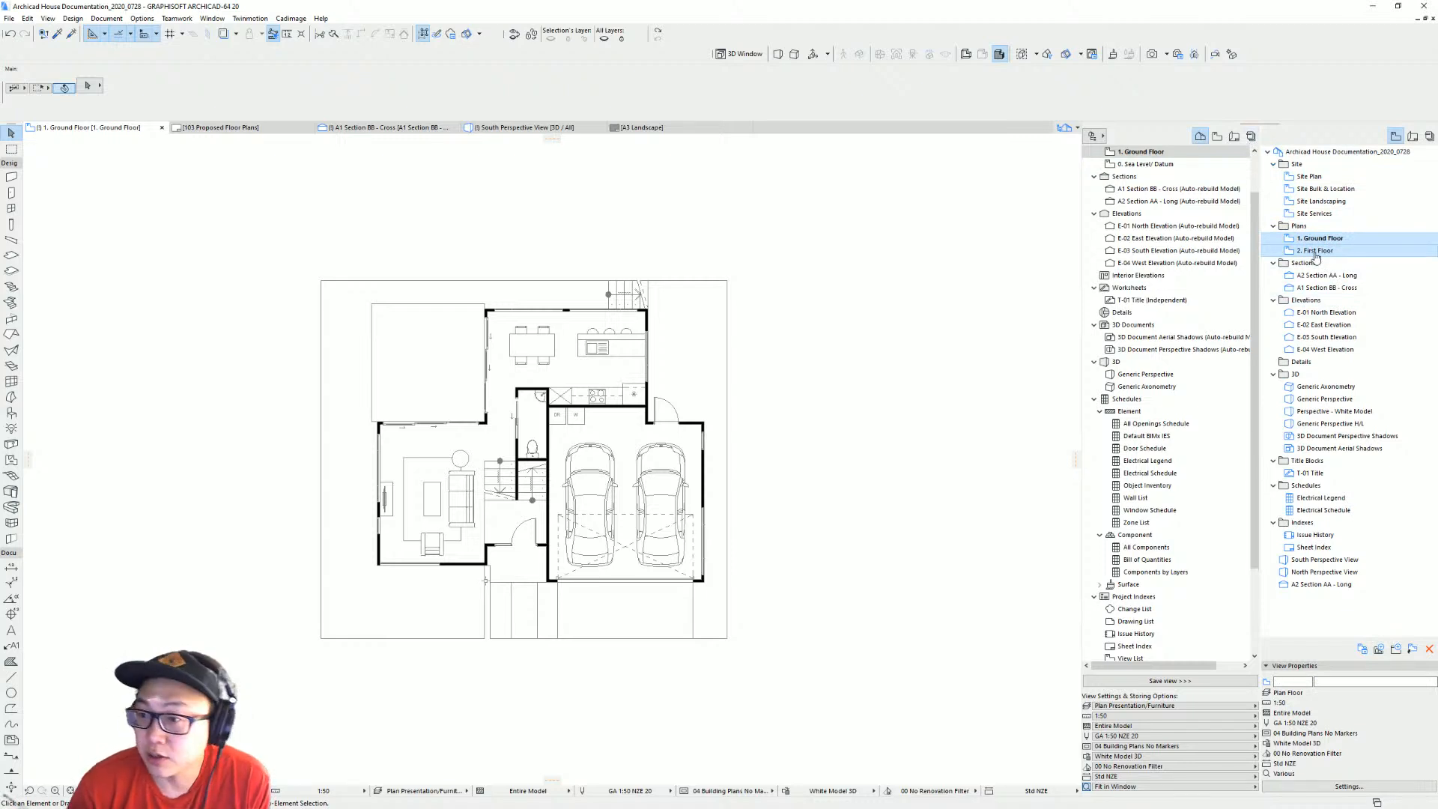
pyautogui.moveTo(1316, 255); pyautogui.dragTo(1334, 260)
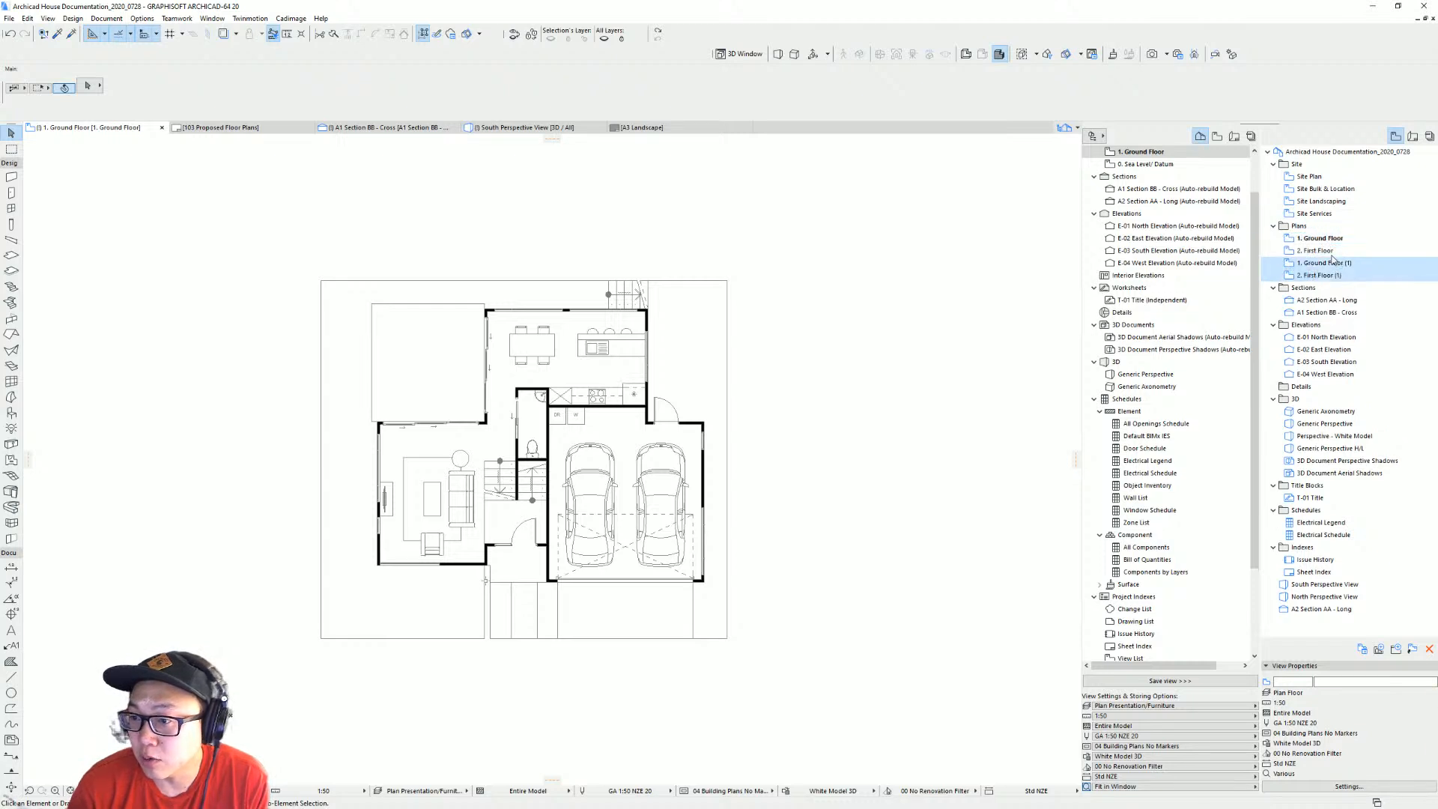
pyautogui.click(1358, 239)
# Rename the two duplicated plan views as Ground Floor Presentation and First Floor Presentation.
pyautogui.click(1334, 263)
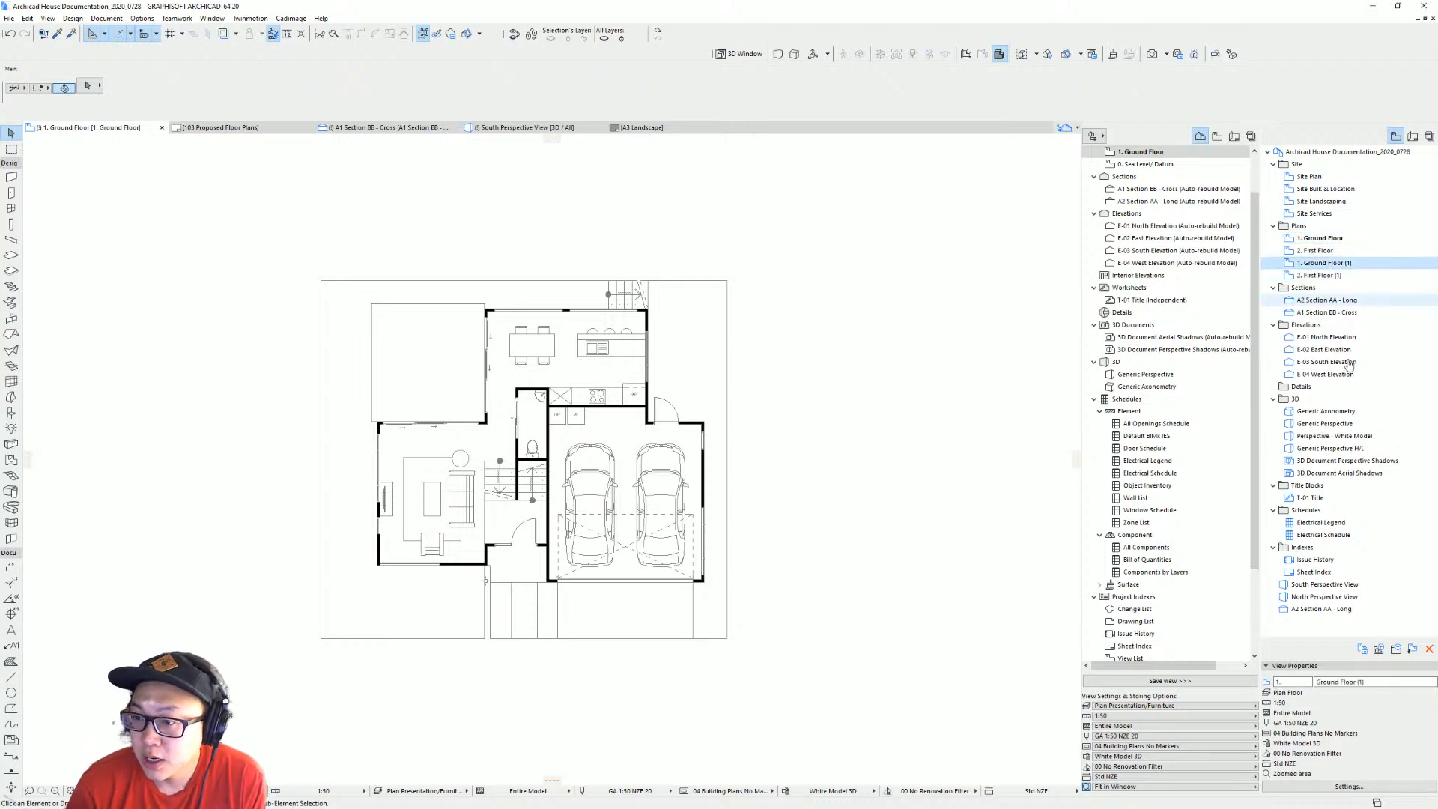
pyautogui.click(1377, 681)
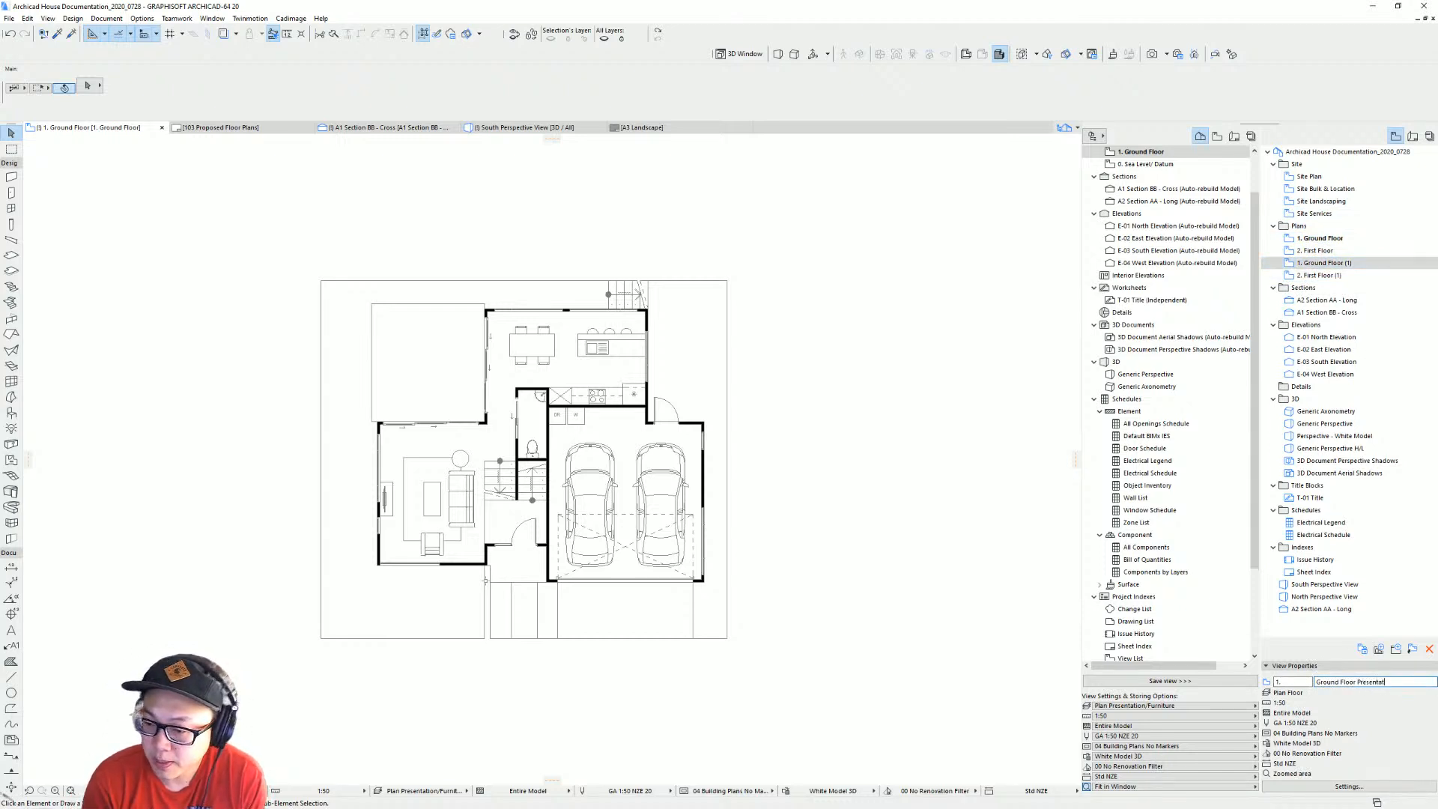
pyautogui.click(1322, 275)
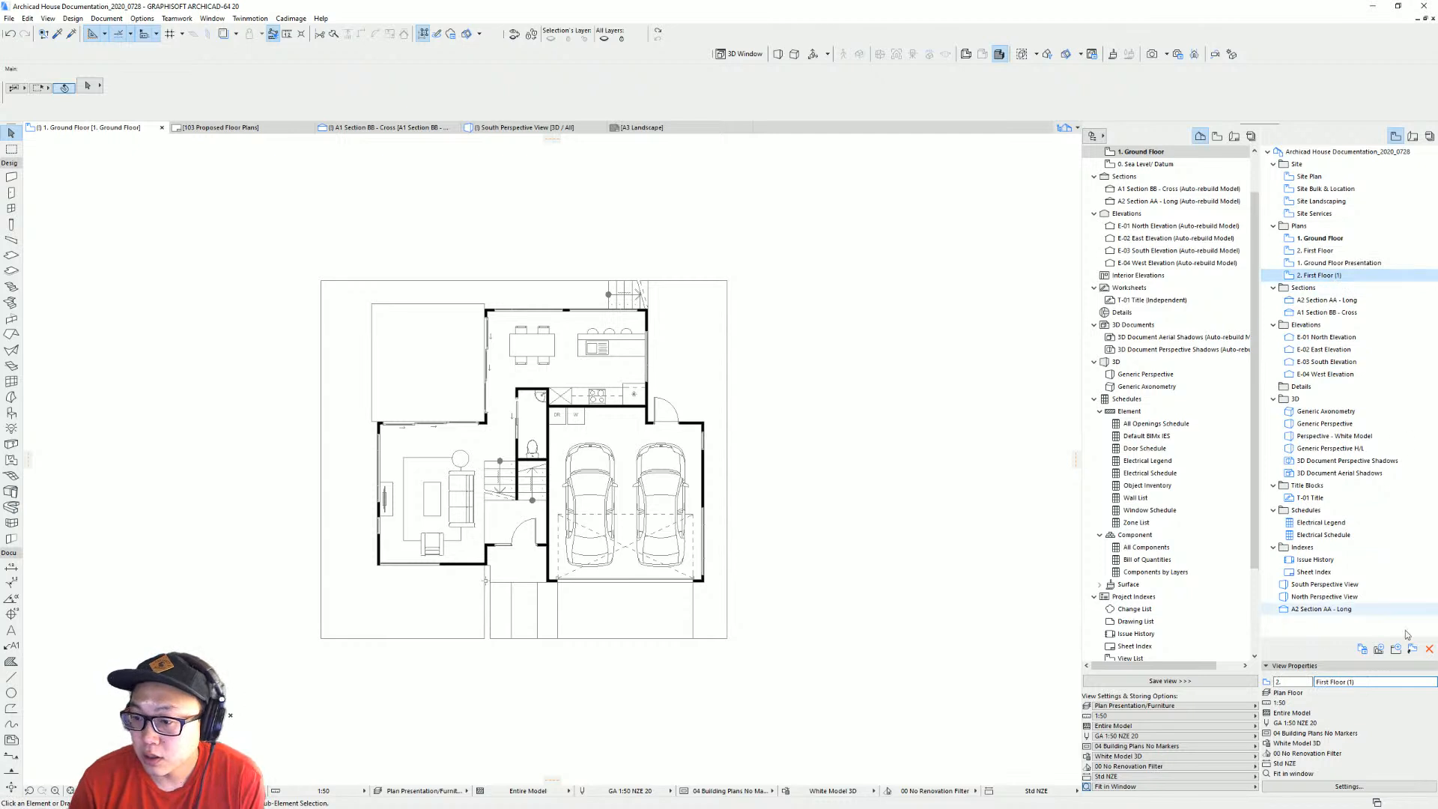
pyautogui.click(1375, 682)
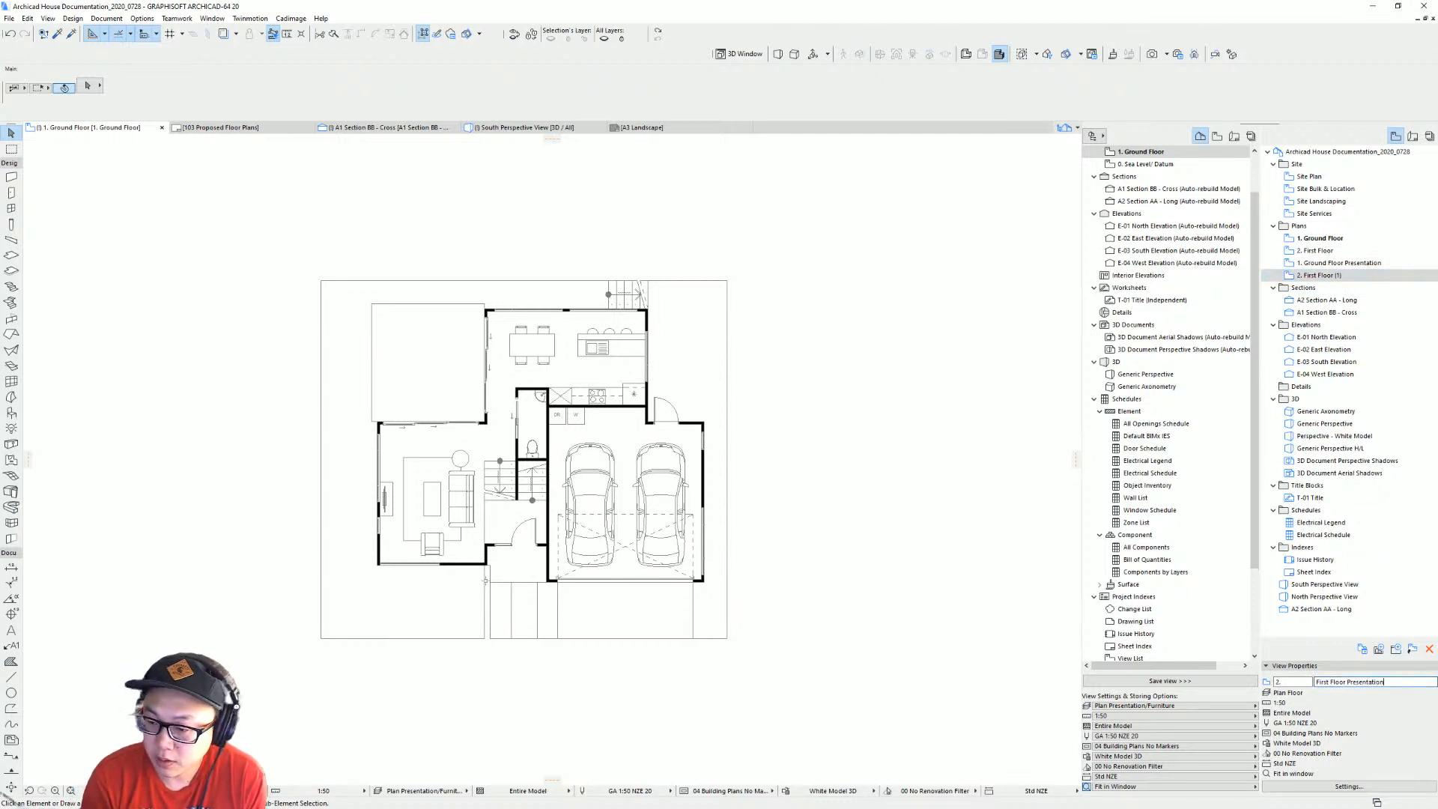
# Assign the Plan Presentation/Furniture layer combination to the Ground Floor Presentation and First Floor Presentation views together.
pyautogui.click(1349, 263)
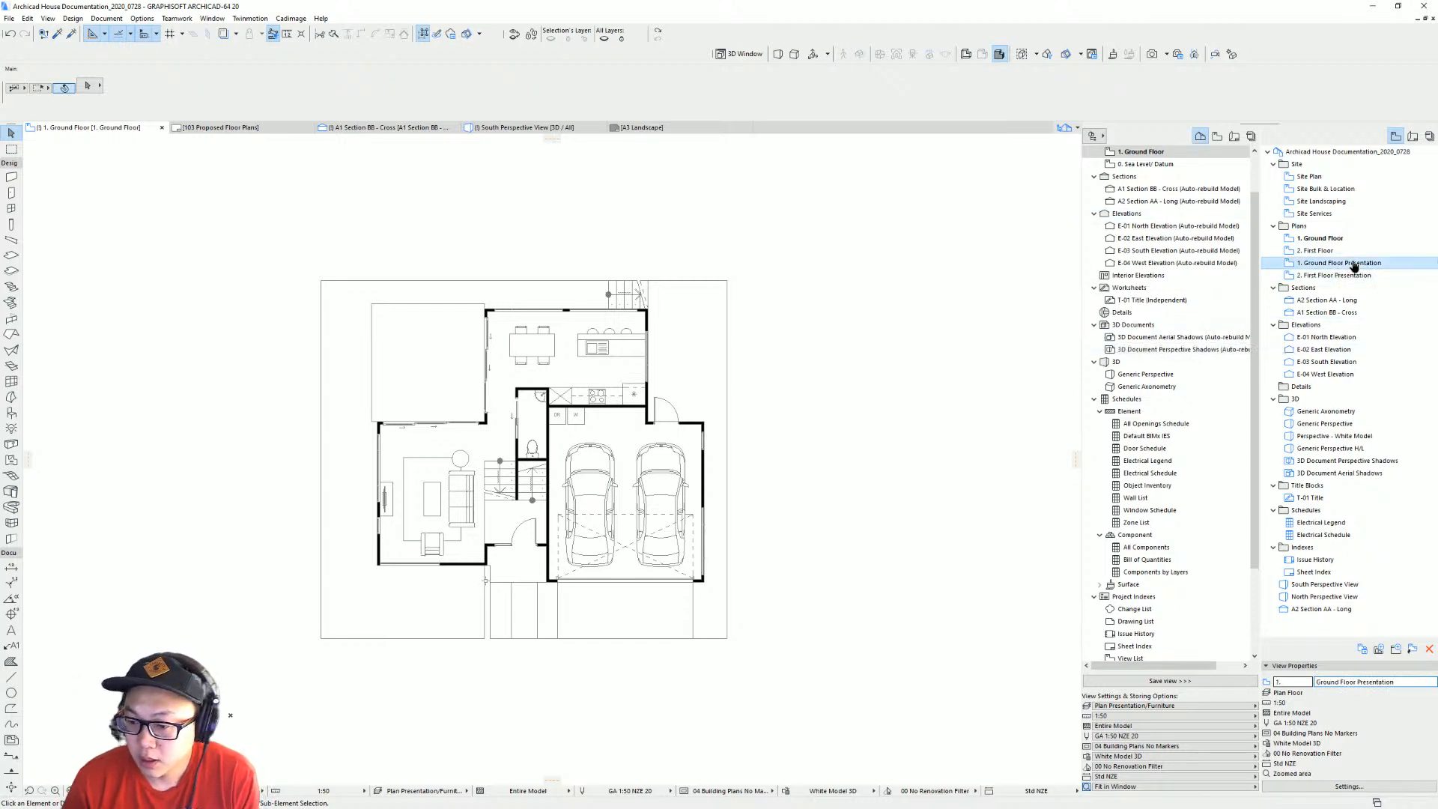
pyautogui.keyDown('shift'); pyautogui.click(1355, 273); pyautogui.keyUp('shift')
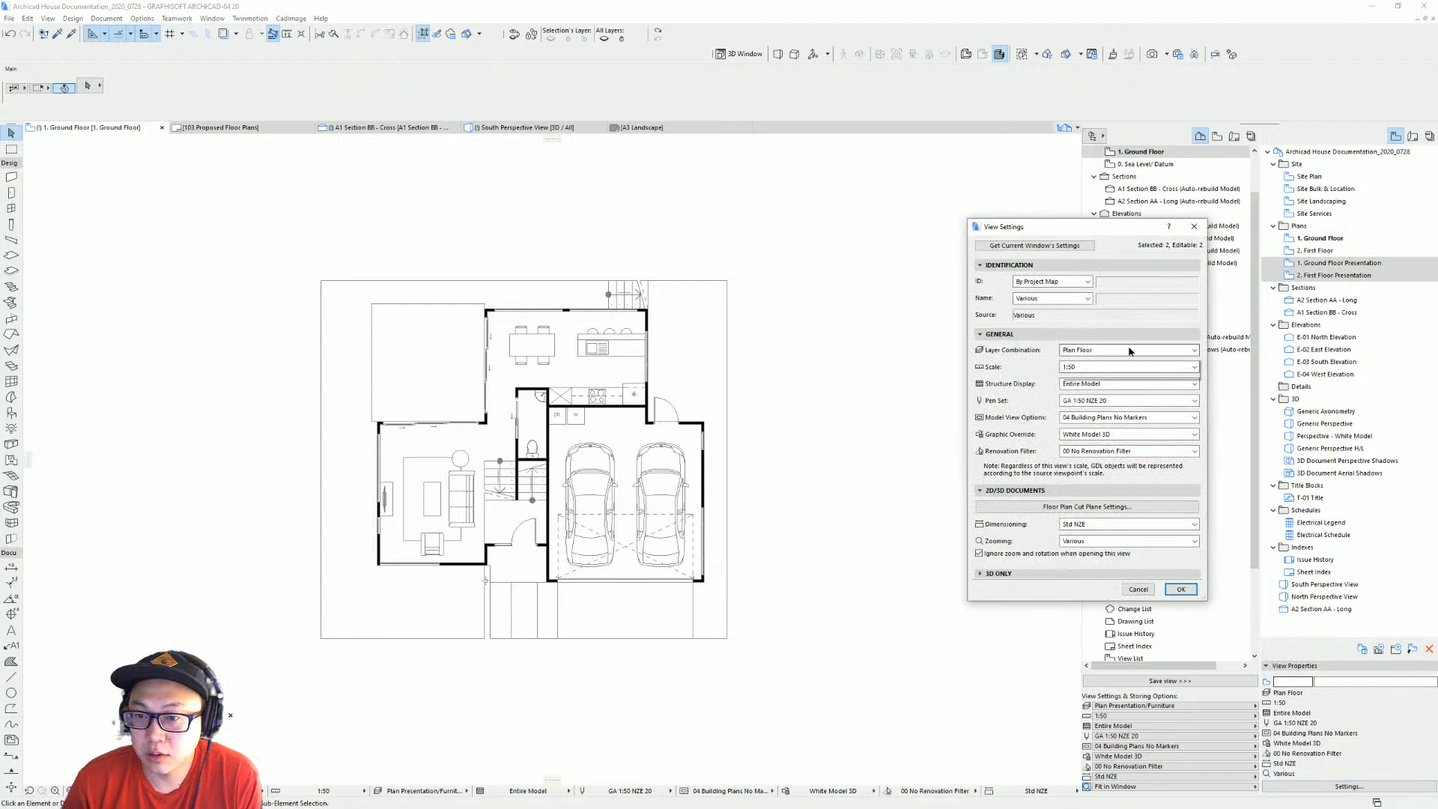
pyautogui.click(1130, 350)
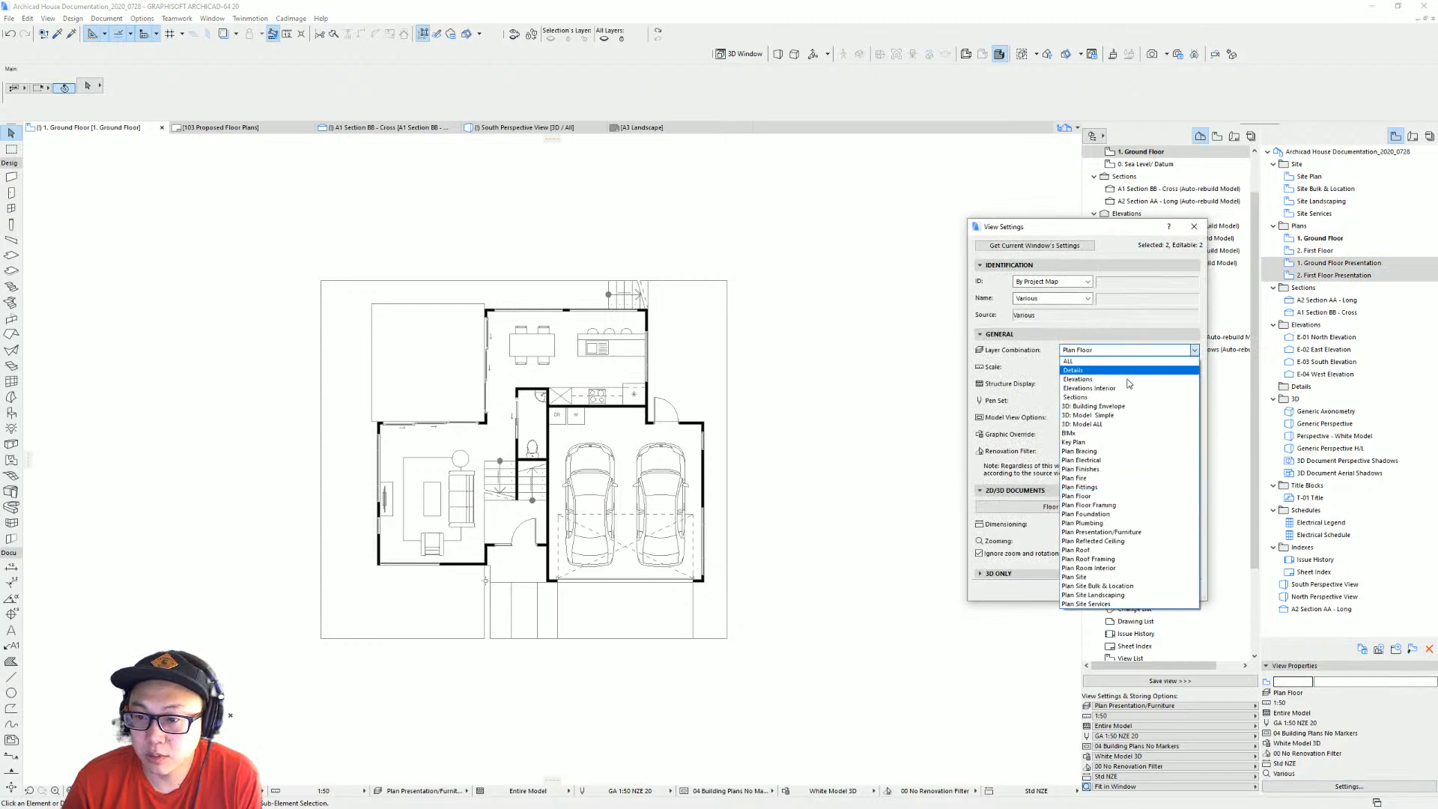
pyautogui.click(1130, 532)
pyautogui.click(1182, 589)
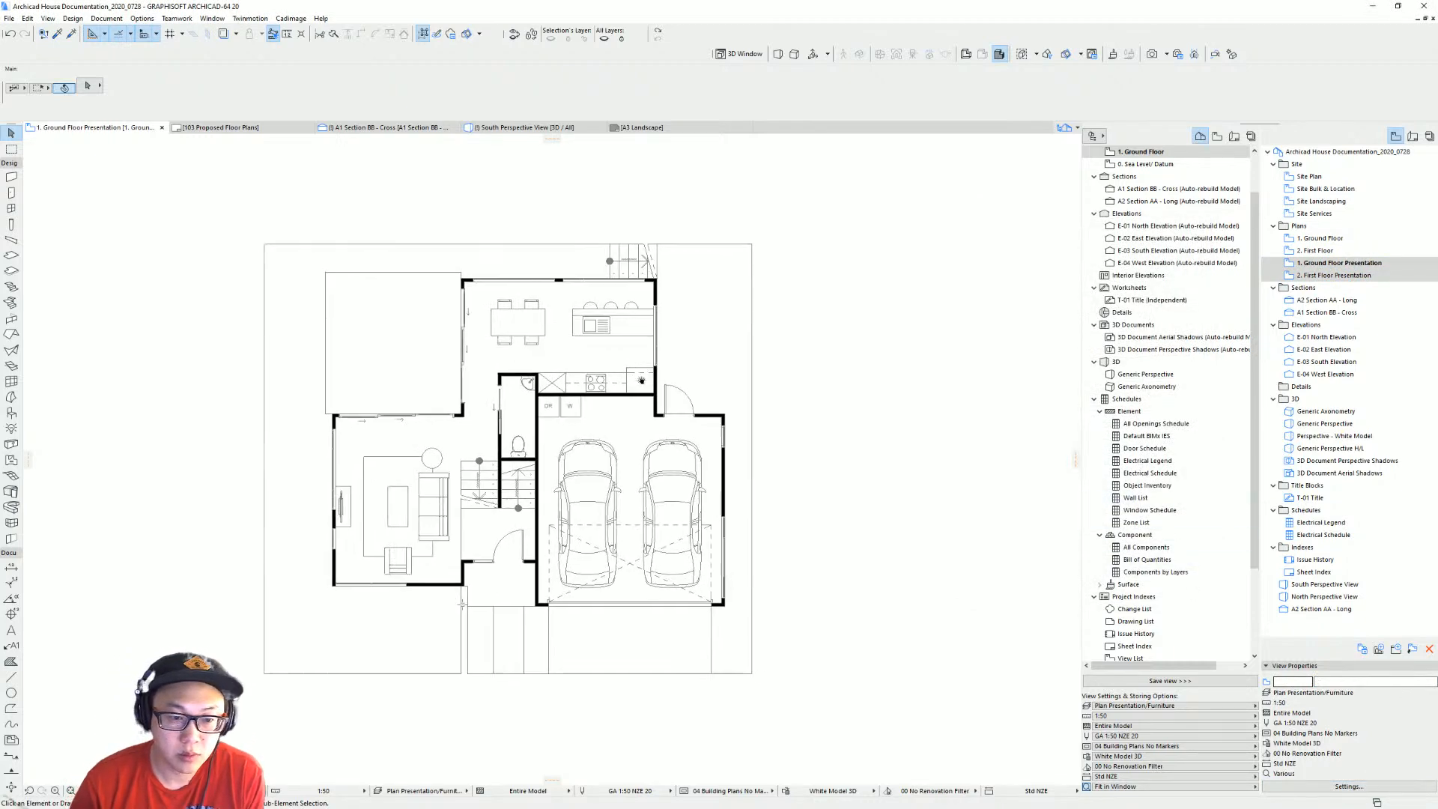
# Examine the Ground Floor Presentation view and the 1. Ground Floor view to compare their dimensions, room names and finishes.
pyautogui.scroll(2, 630, 292)
pyautogui.moveTo(630, 291); pyautogui.dragTo(685, 248, button='middle')
pyautogui.scroll(-1, 705, 251)
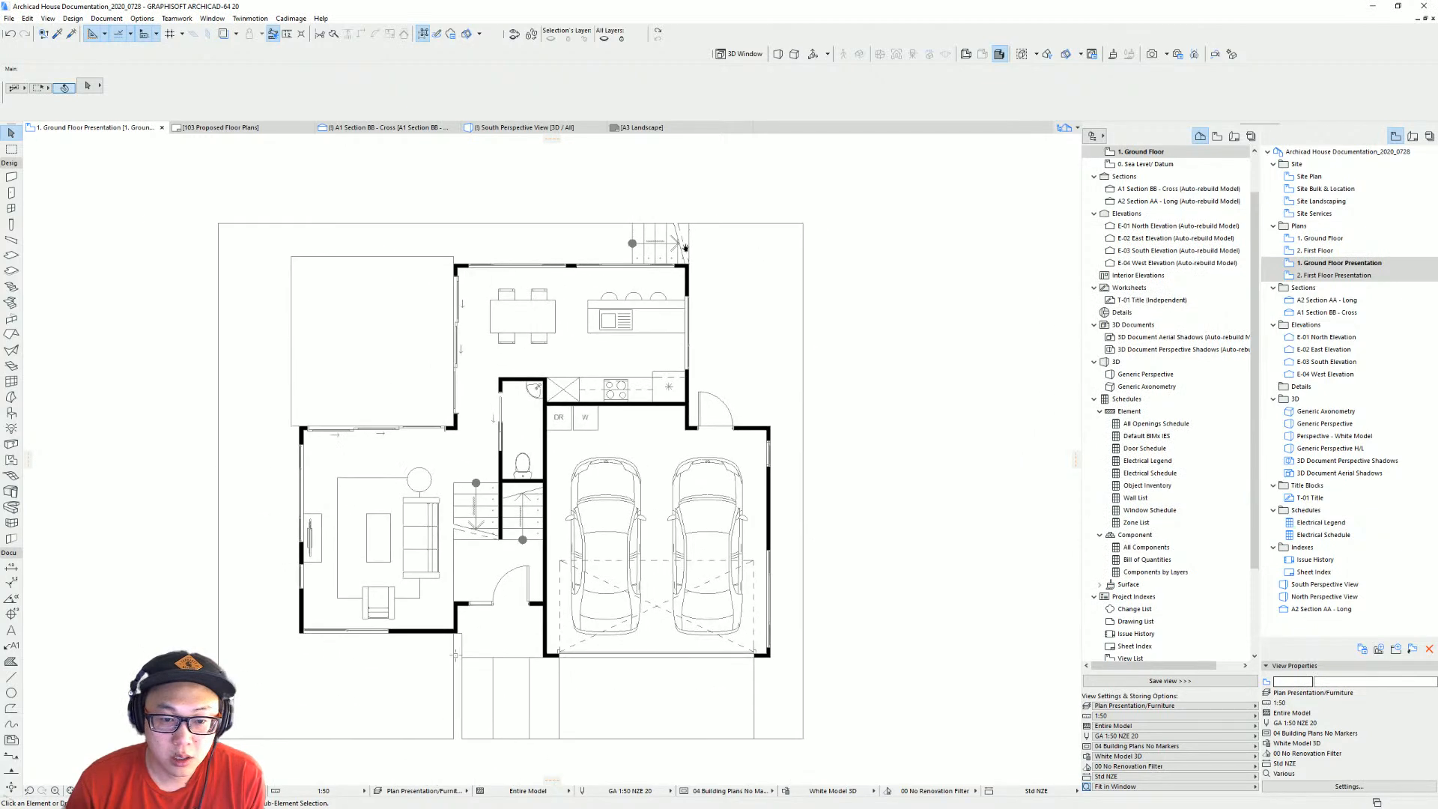
pyautogui.doubleClick(1347, 239)
pyautogui.scroll(-2, 921, 402)
pyautogui.moveTo(963, 460); pyautogui.dragTo(932, 462, button='middle')
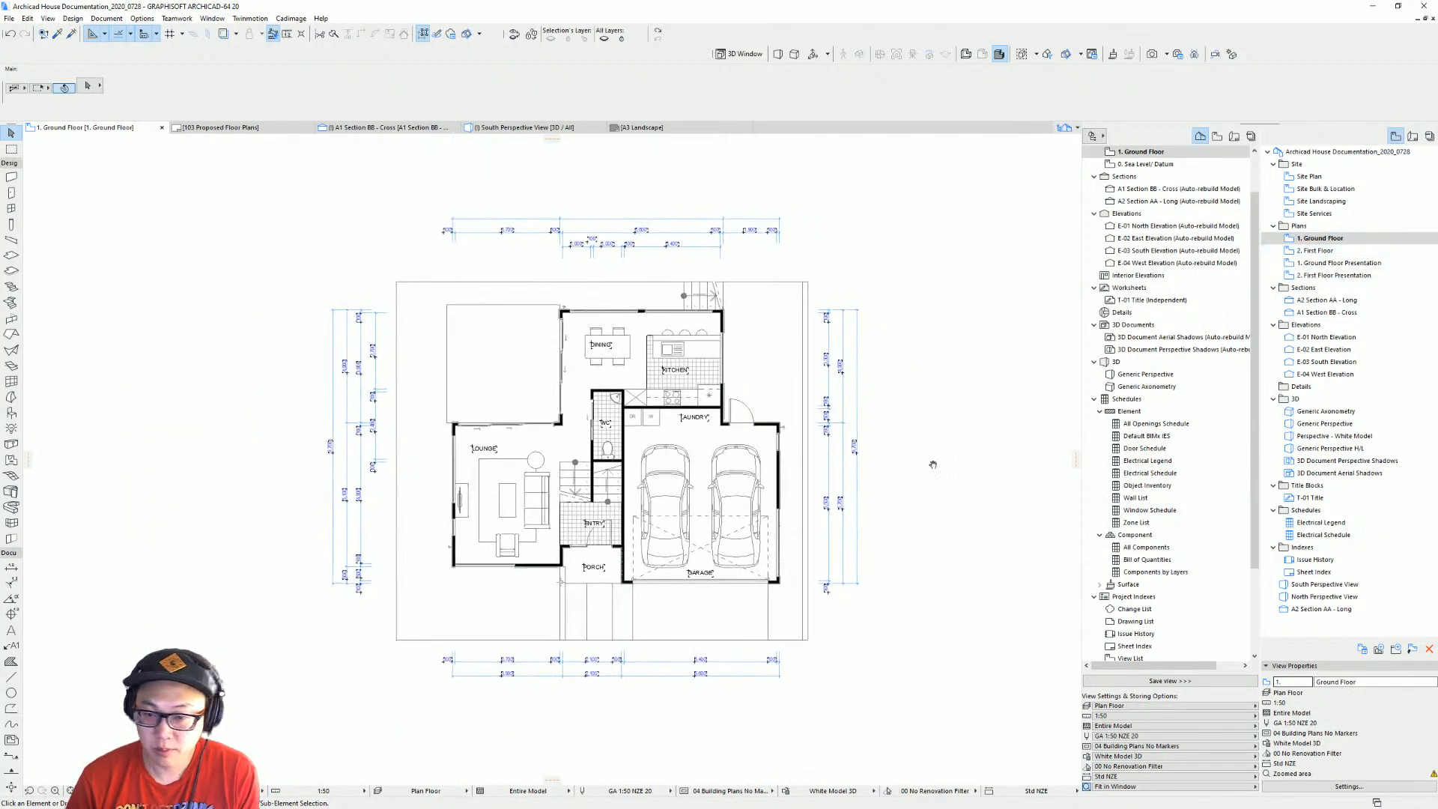
pyautogui.scroll(2, 760, 461)
pyautogui.moveTo(758, 463); pyautogui.dragTo(719, 480, button='middle')
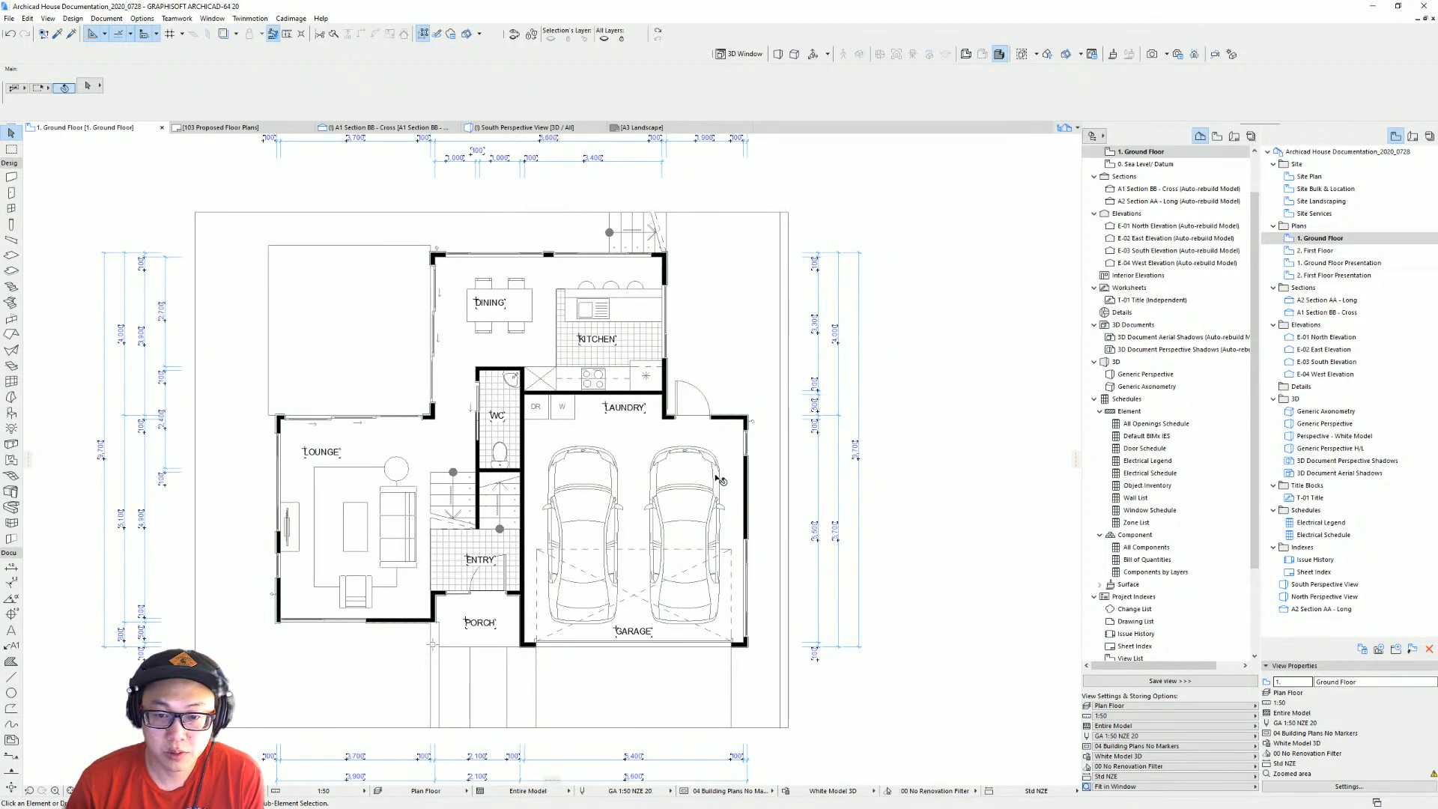
pyautogui.scroll(-1, 736, 490)
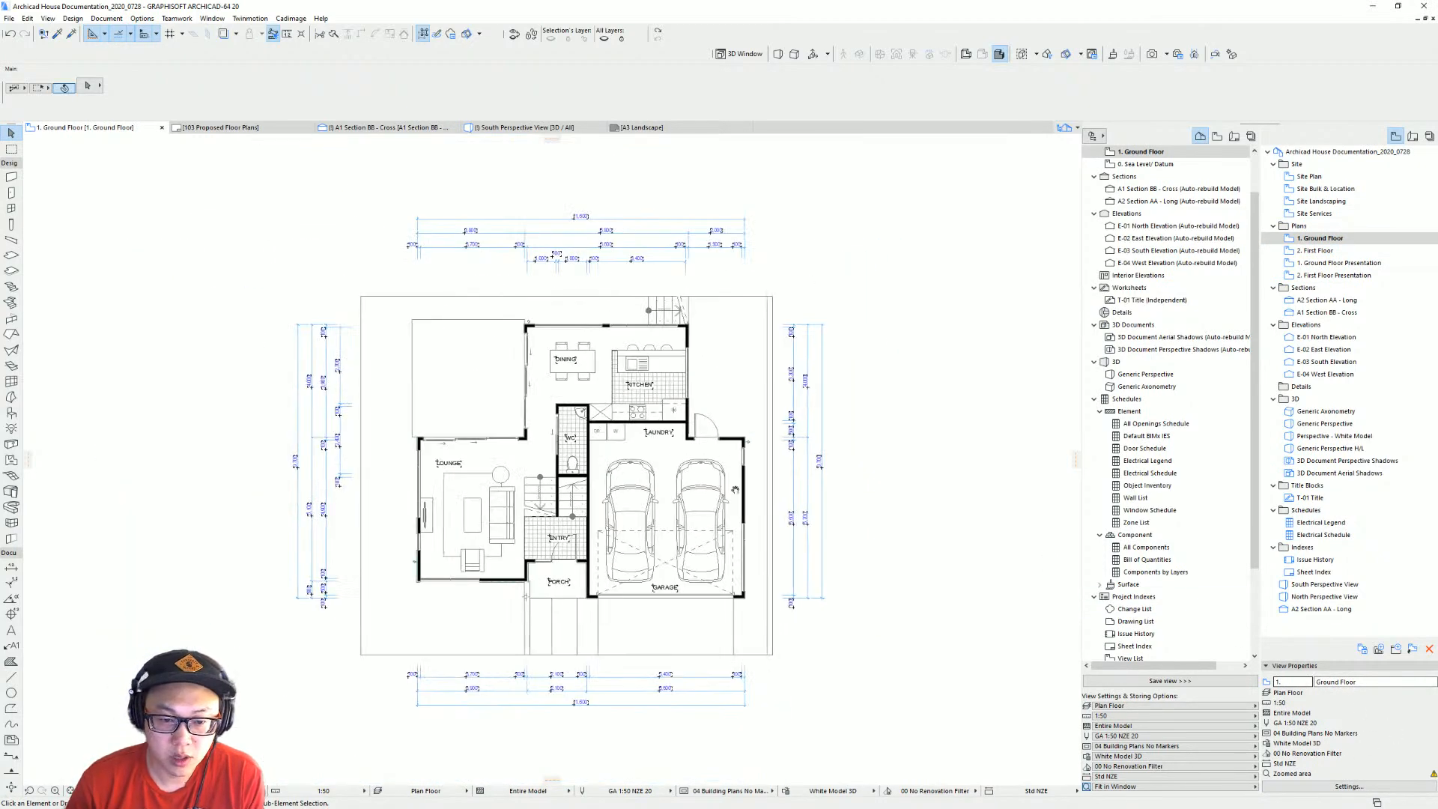
# Create a new layer named Doc: Dimension in the layer settings.
pyautogui.hotkey('ctrl', 'l')
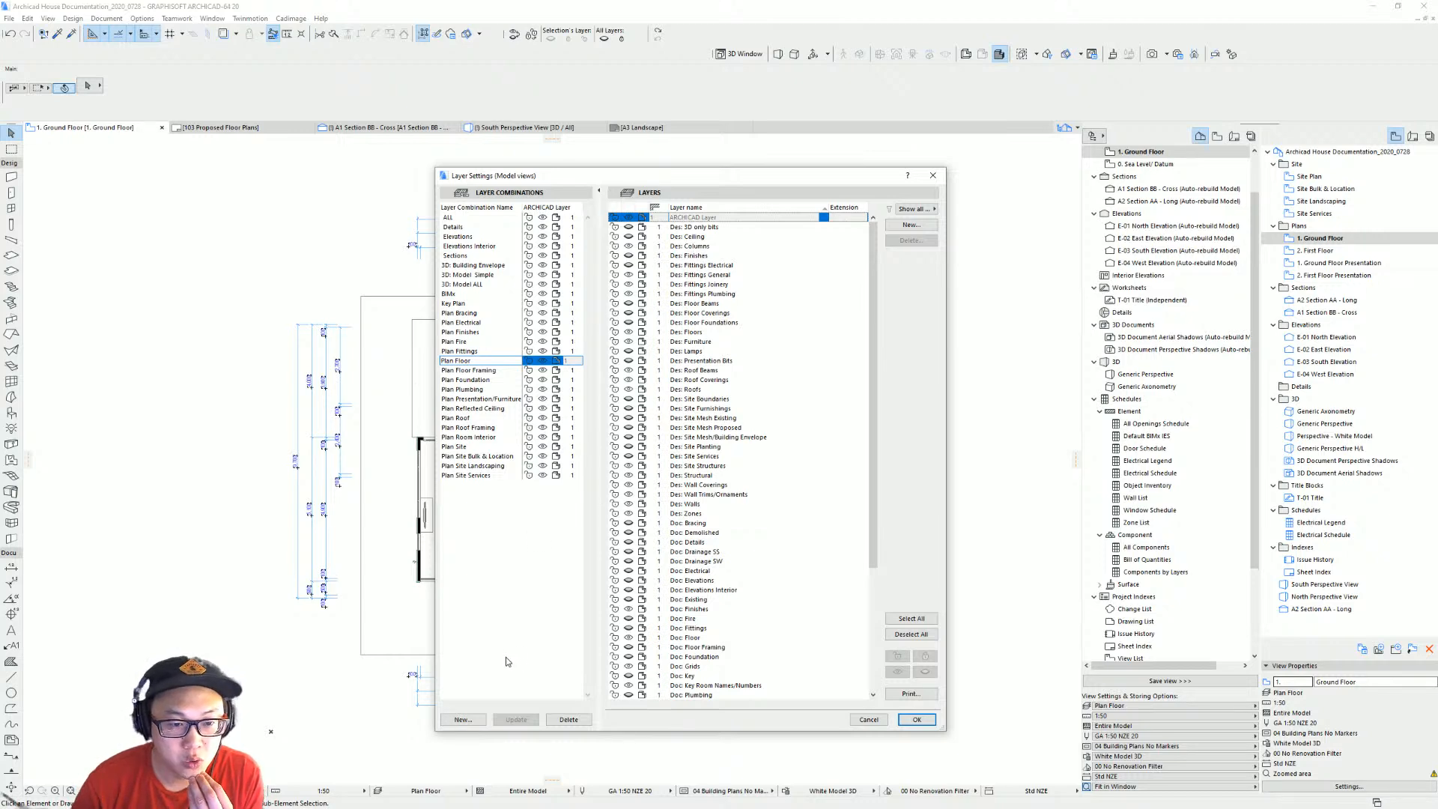
pyautogui.press('Return')
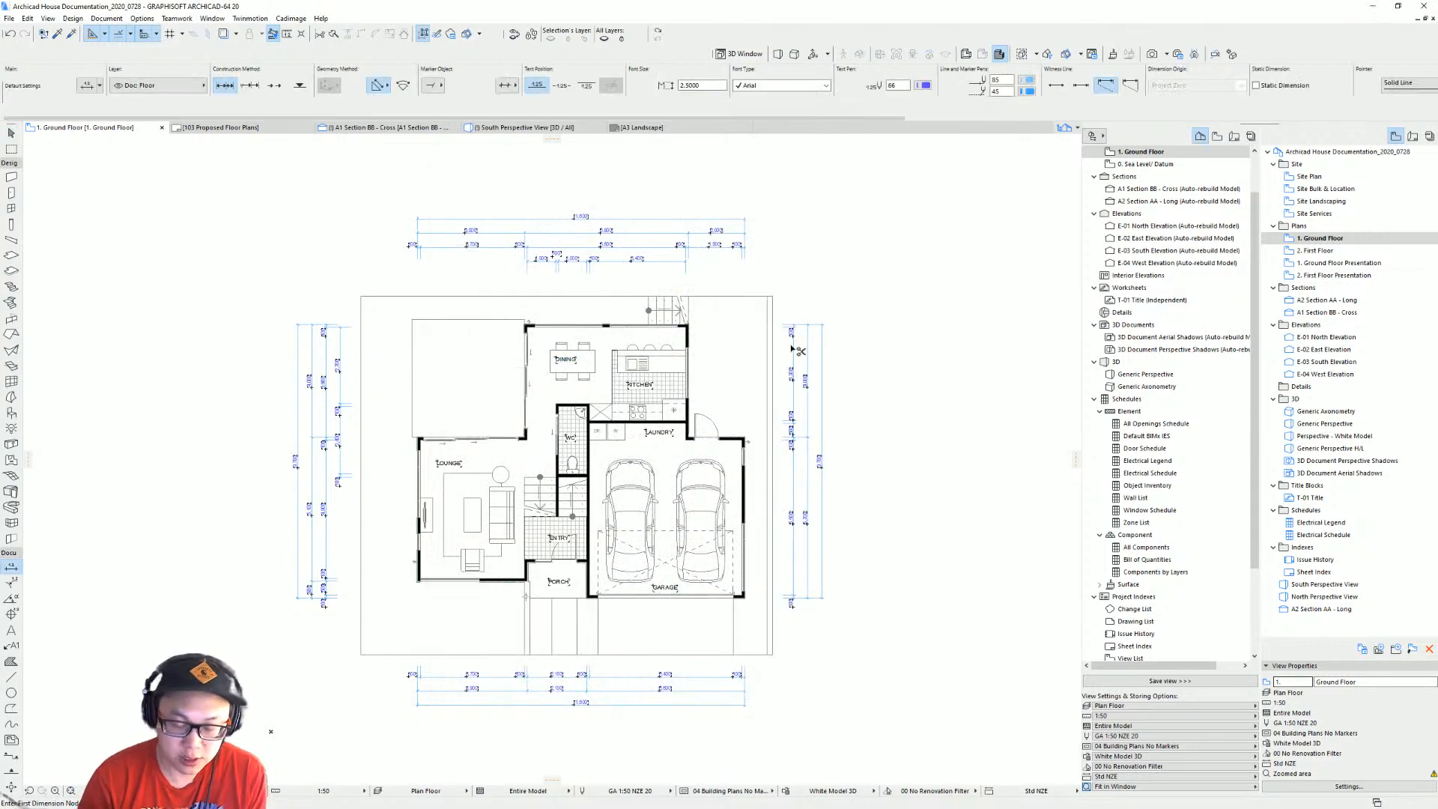
pyautogui.hotkey('ctrl', 'l')
pyautogui.click(912, 225)
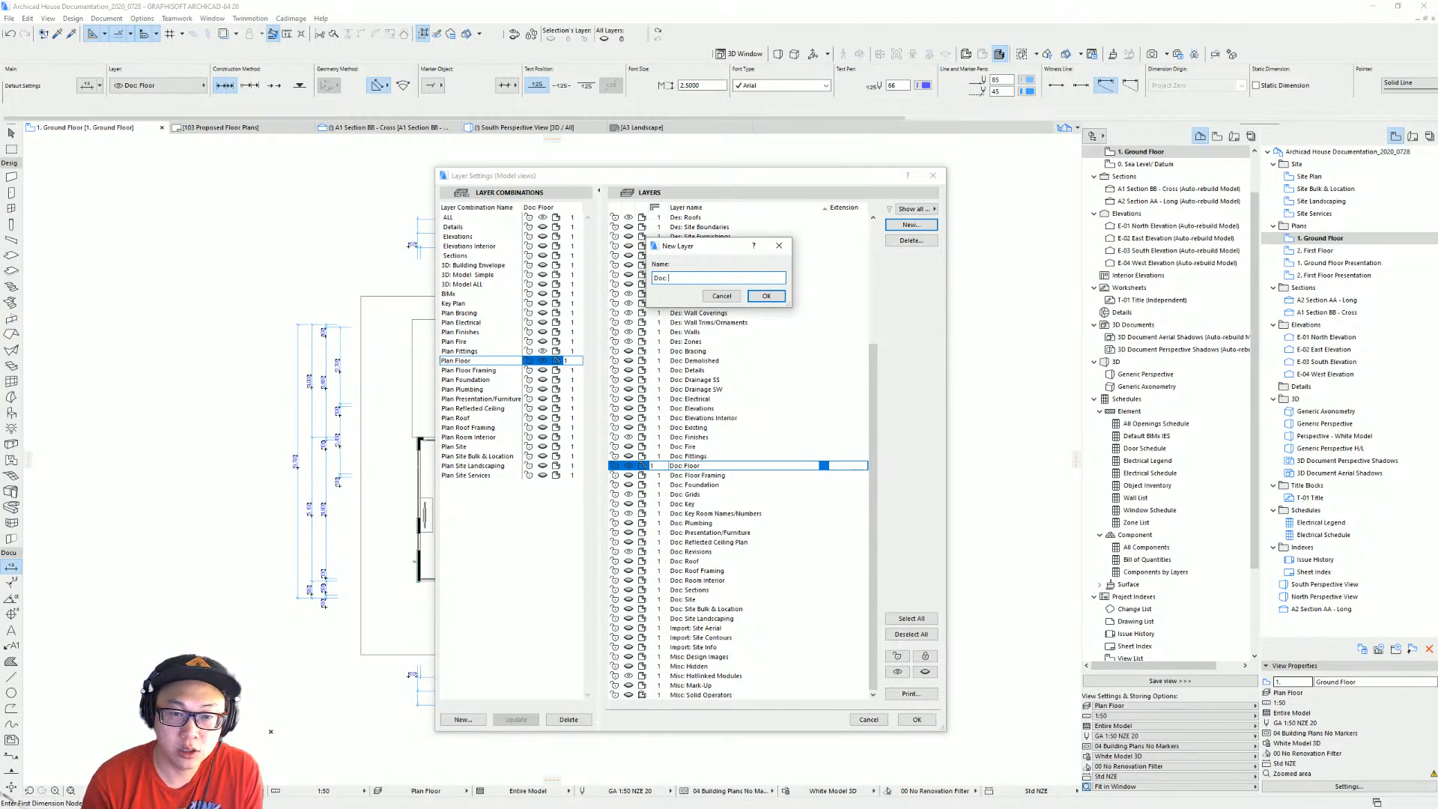
pyautogui.press('Return')
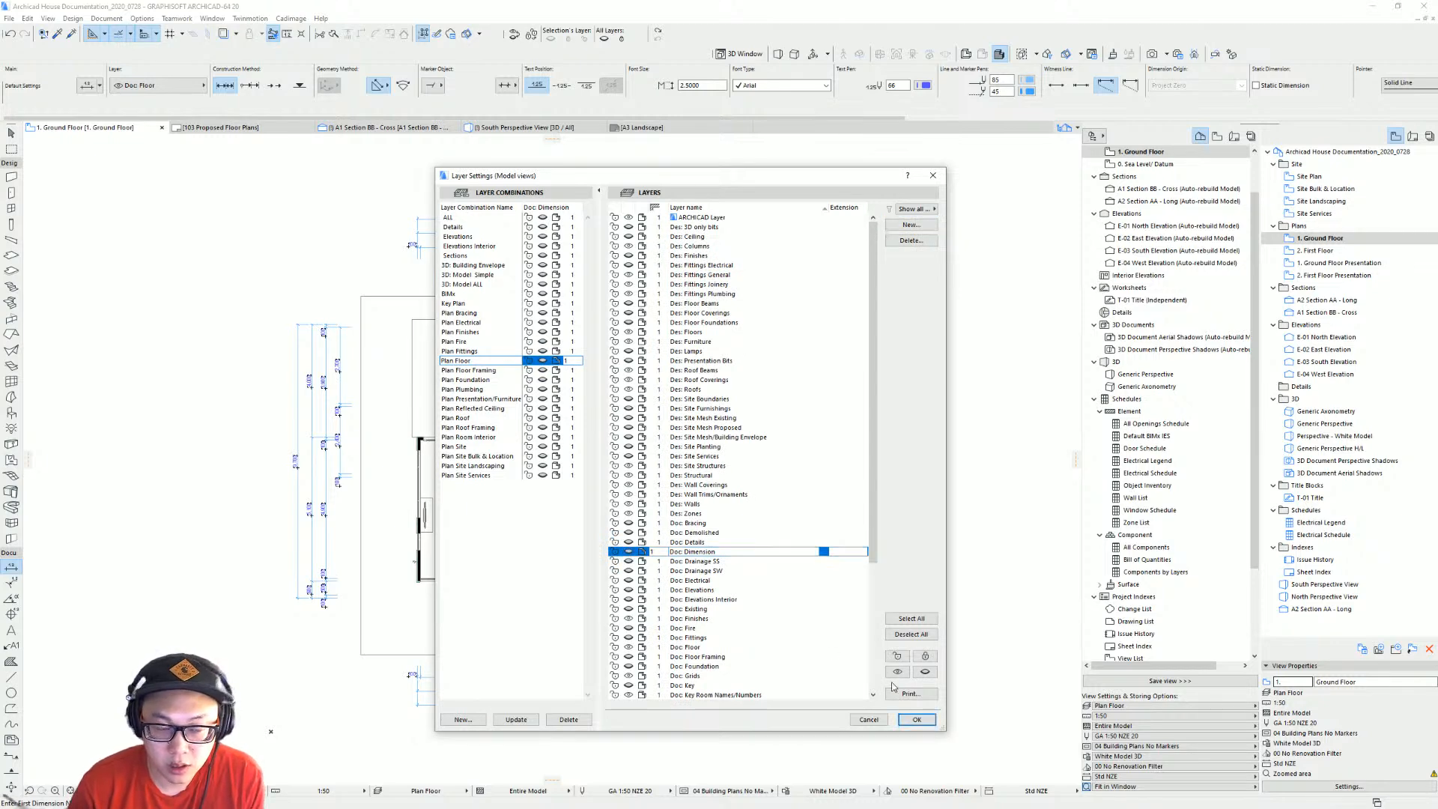
pyautogui.click(916, 719)
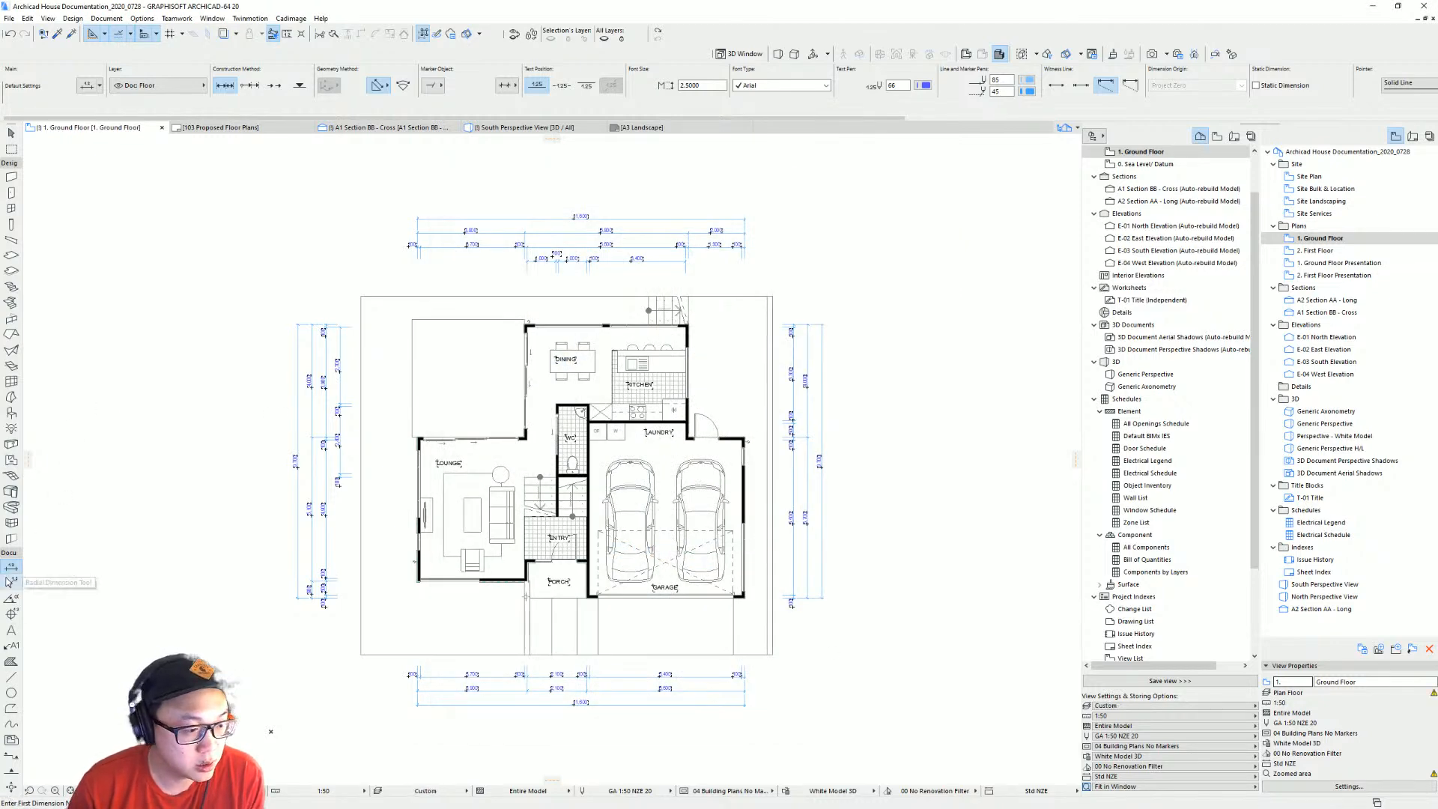
# Move all ground floor dimensions to the Doc: Dimension layer, and reopen the 1. Ground Floor view.
pyautogui.hotkey('ctrl', 'a')
pyautogui.click(183, 83)
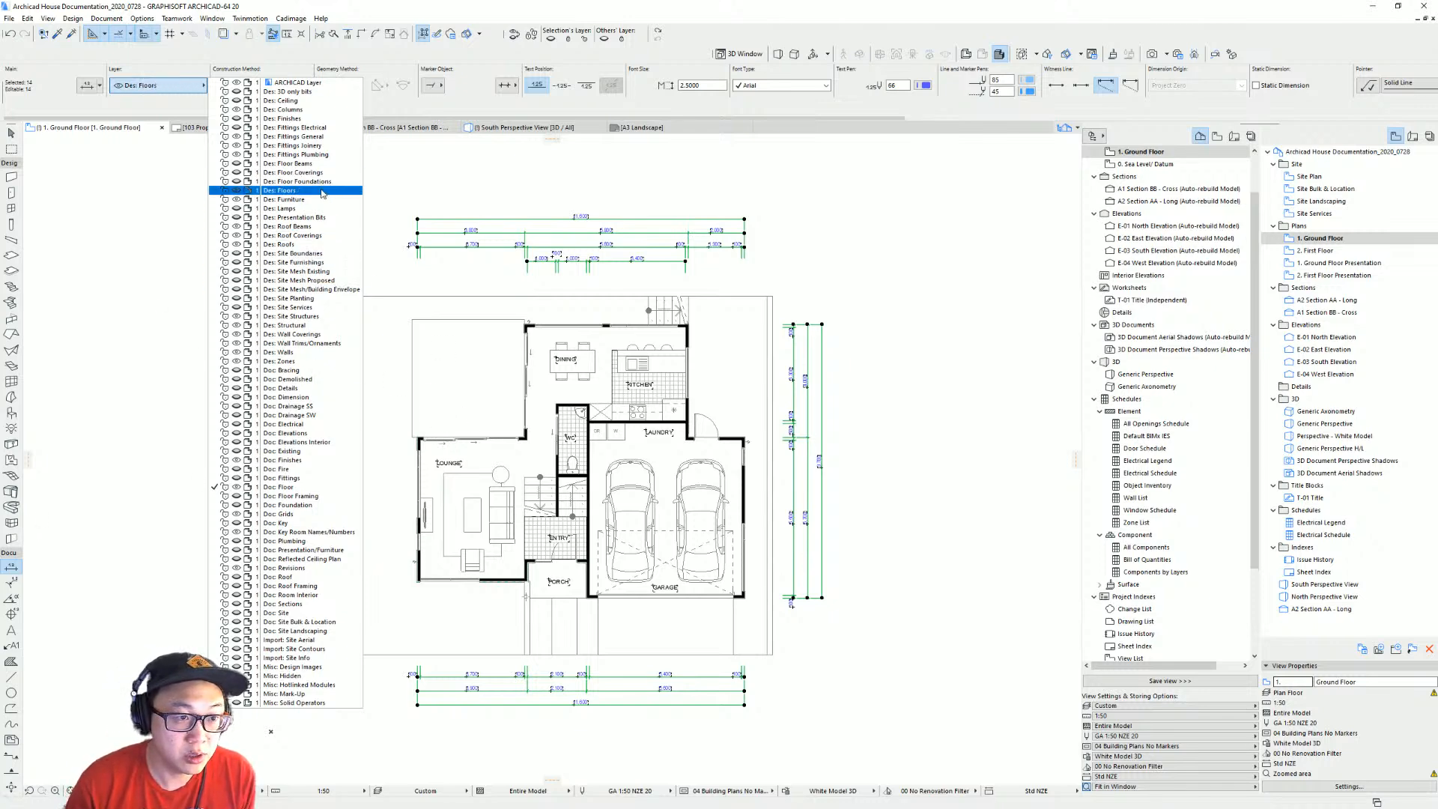
pyautogui.click(323, 398)
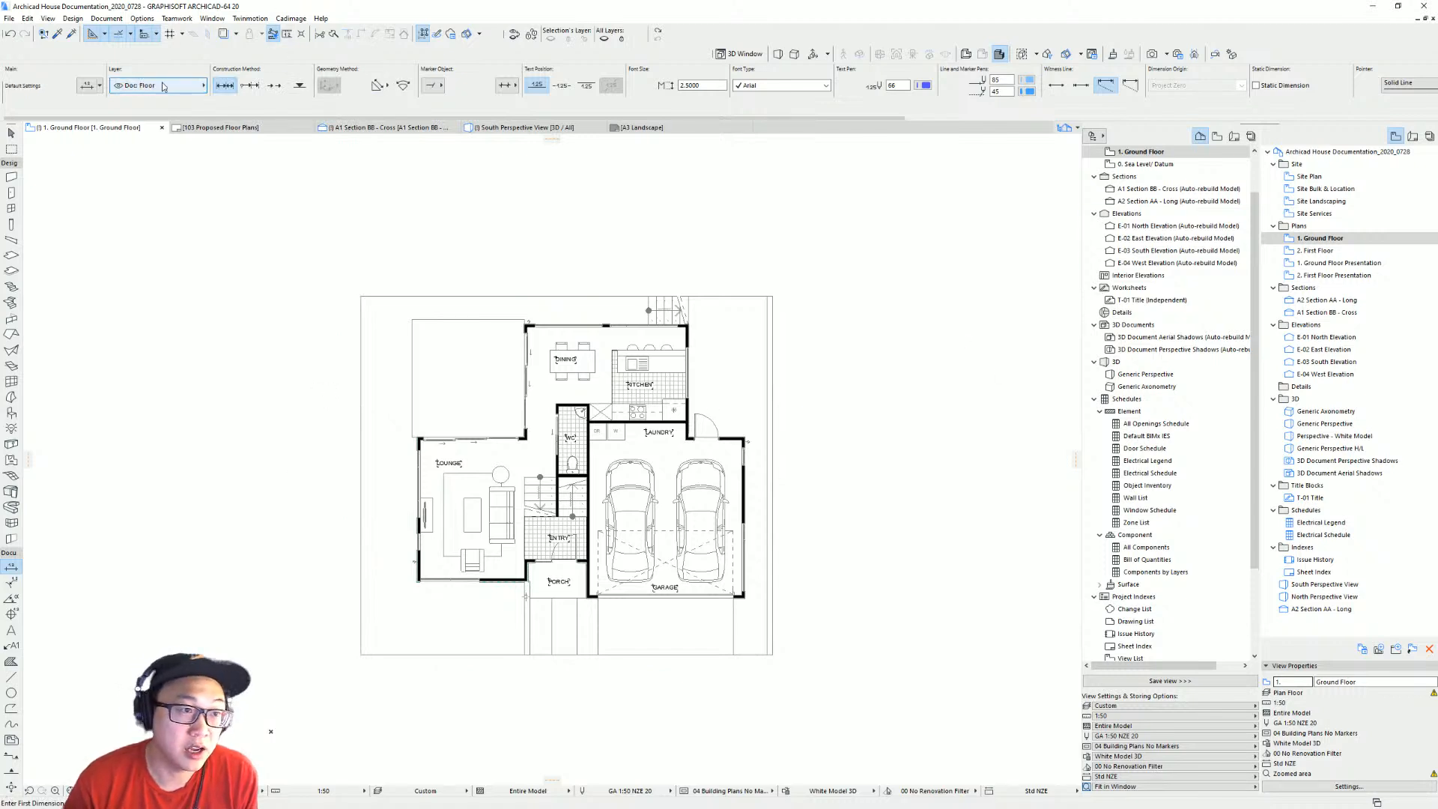
pyautogui.press('Escape')
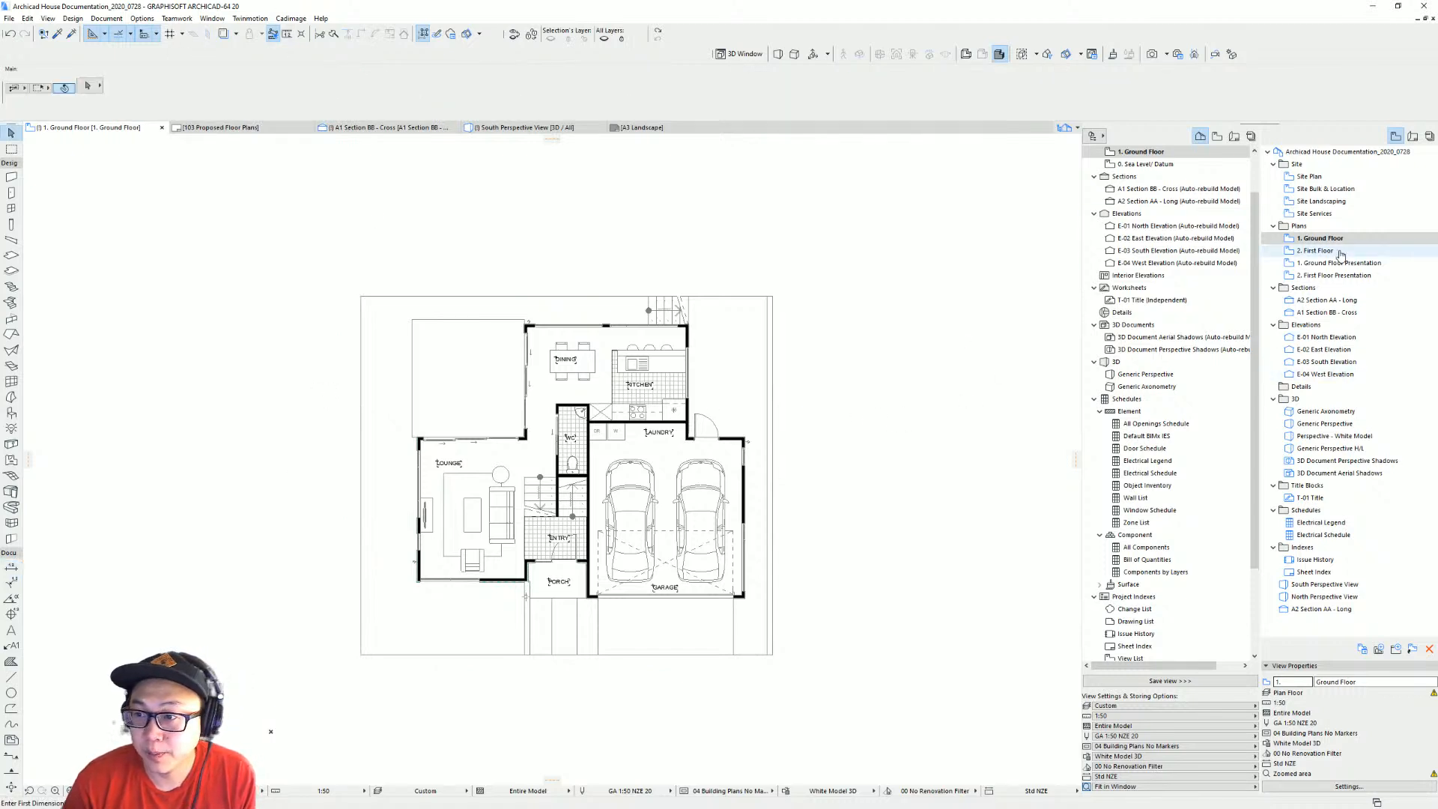
pyautogui.doubleClick(1345, 241)
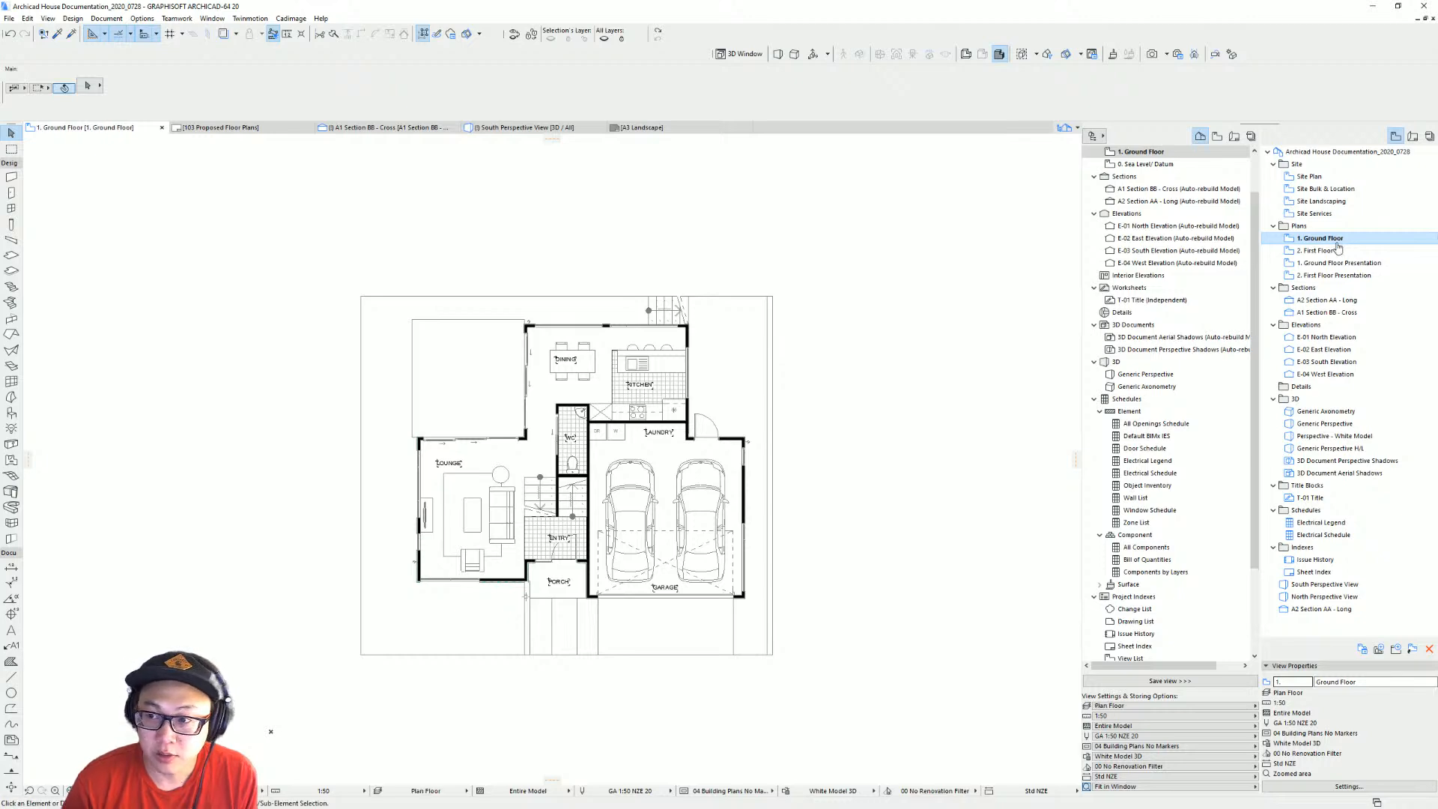
# Open the 2. First Floor view and move all its dimensions to the Doc: Dimension layer.
pyautogui.doubleClick(1335, 251)
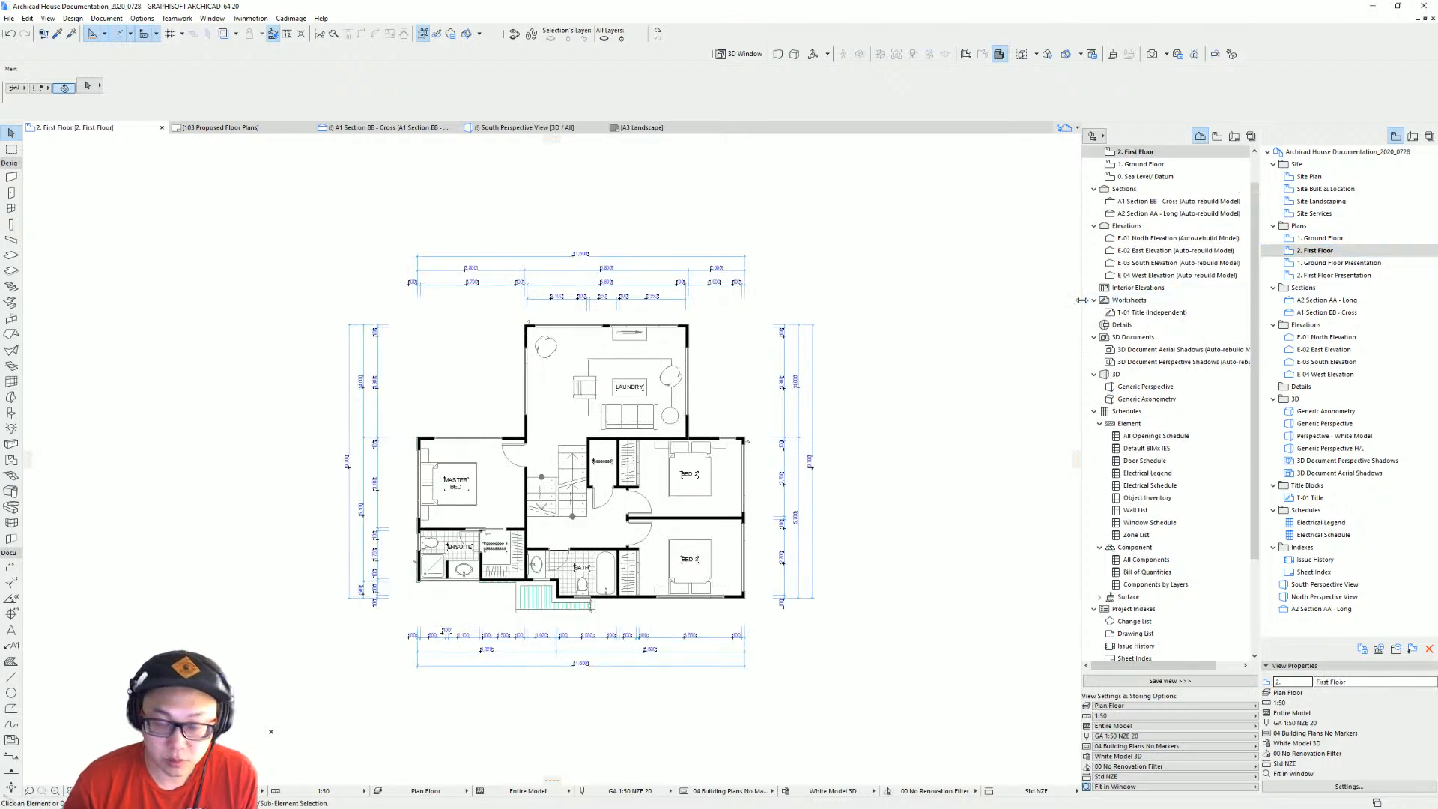
pyautogui.hotkey('ctrl', 'l')
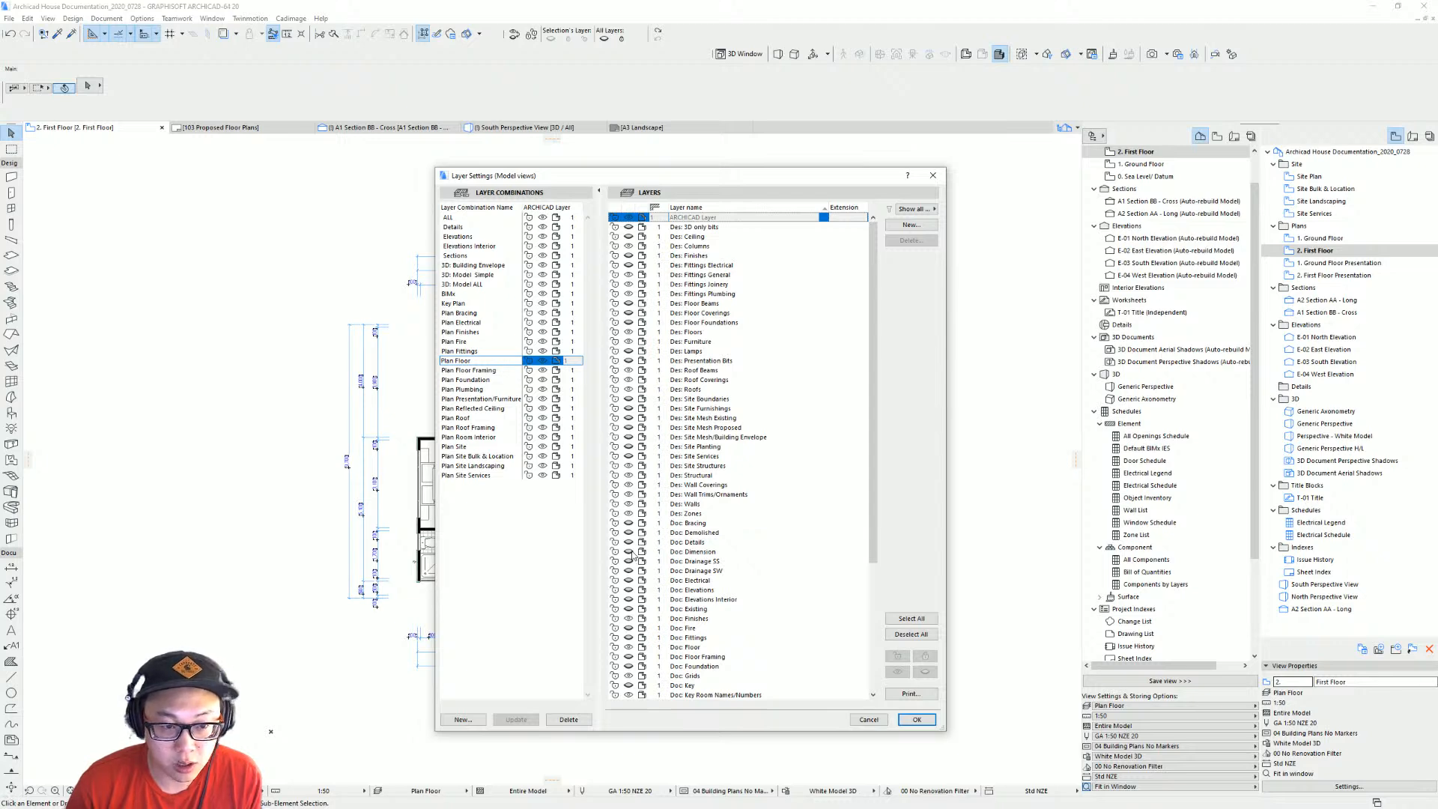
pyautogui.press('Return')
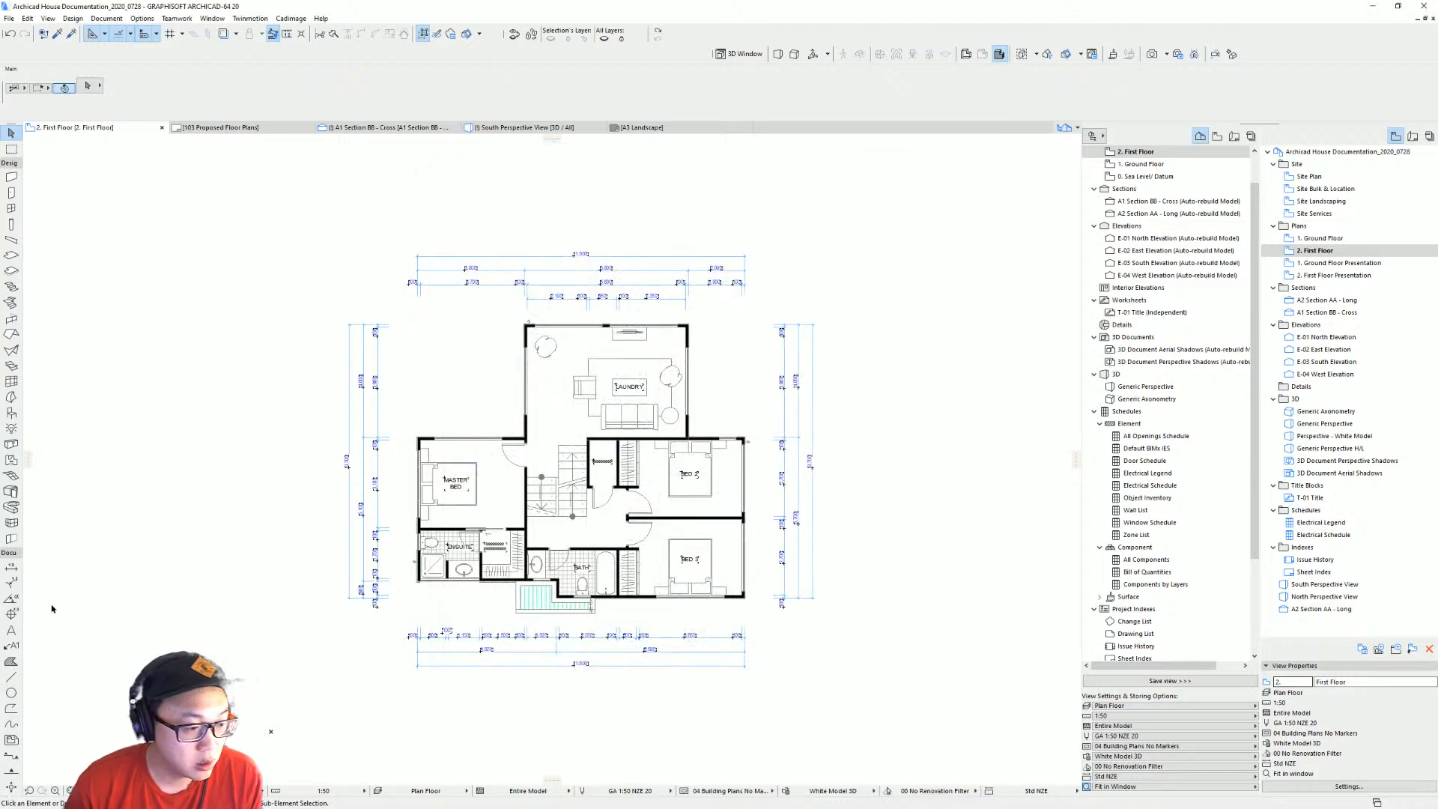
pyautogui.click(11, 567)
pyautogui.hotkey('ctrl', 'a')
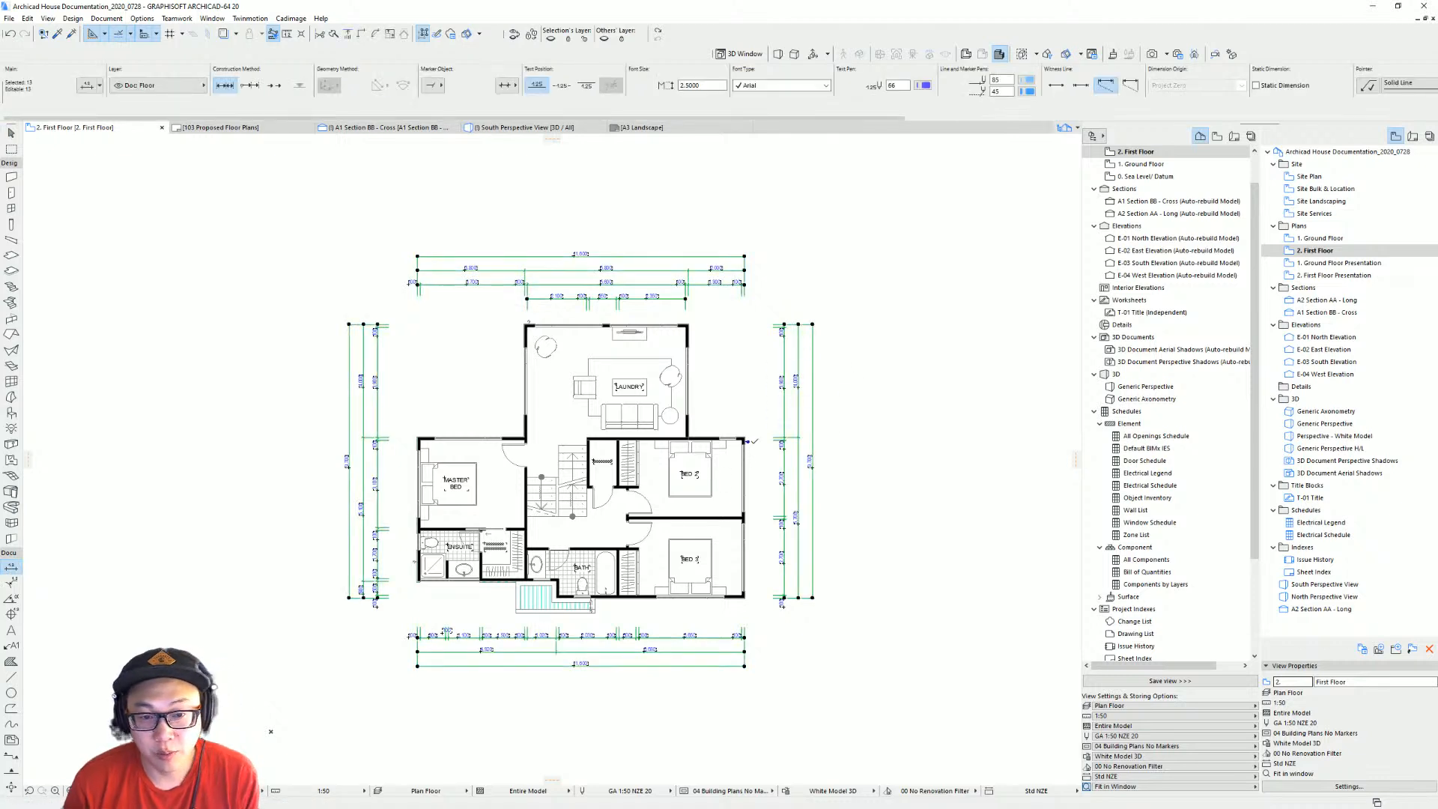
pyautogui.click(159, 85)
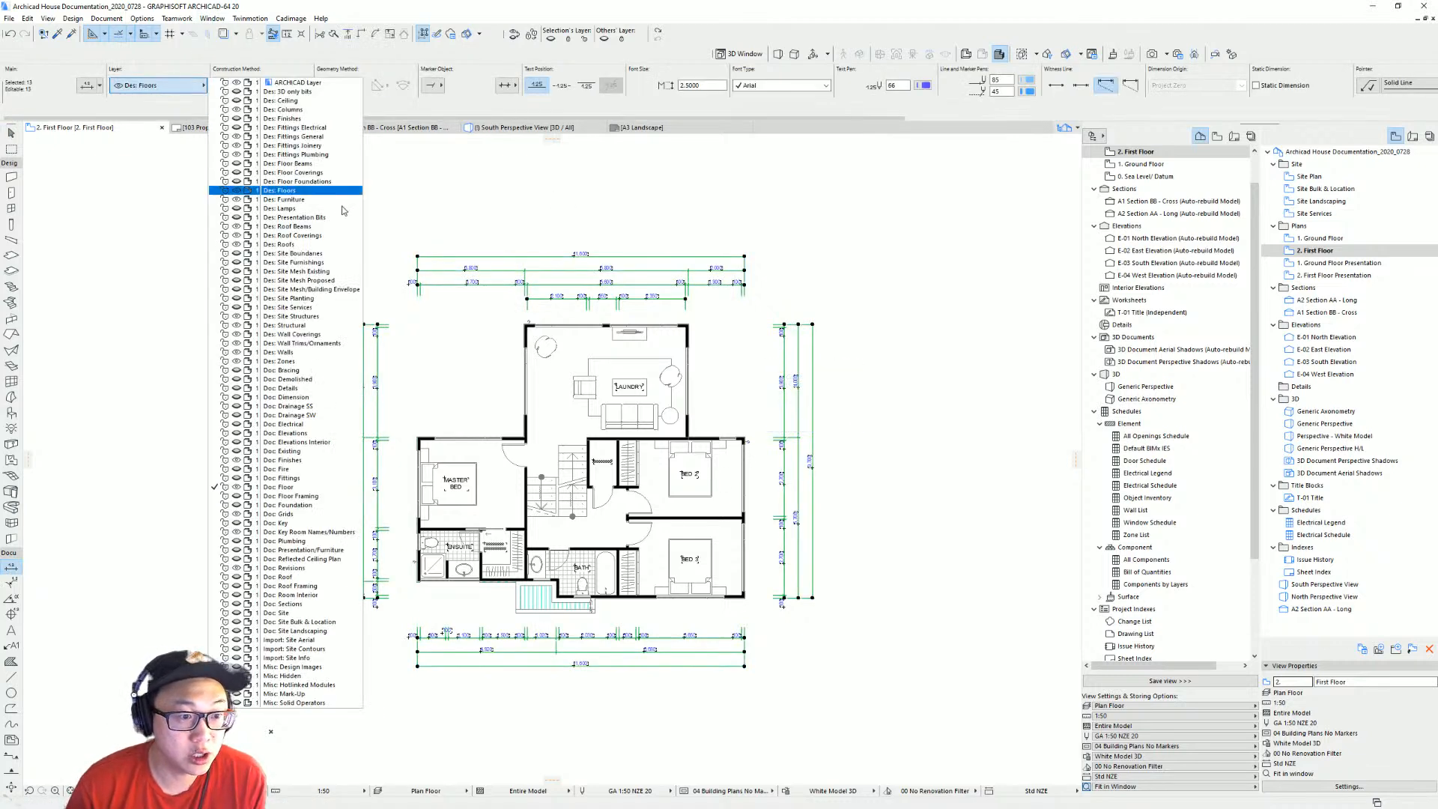
pyautogui.click(328, 401)
pyautogui.scroll(2, 782, 421)
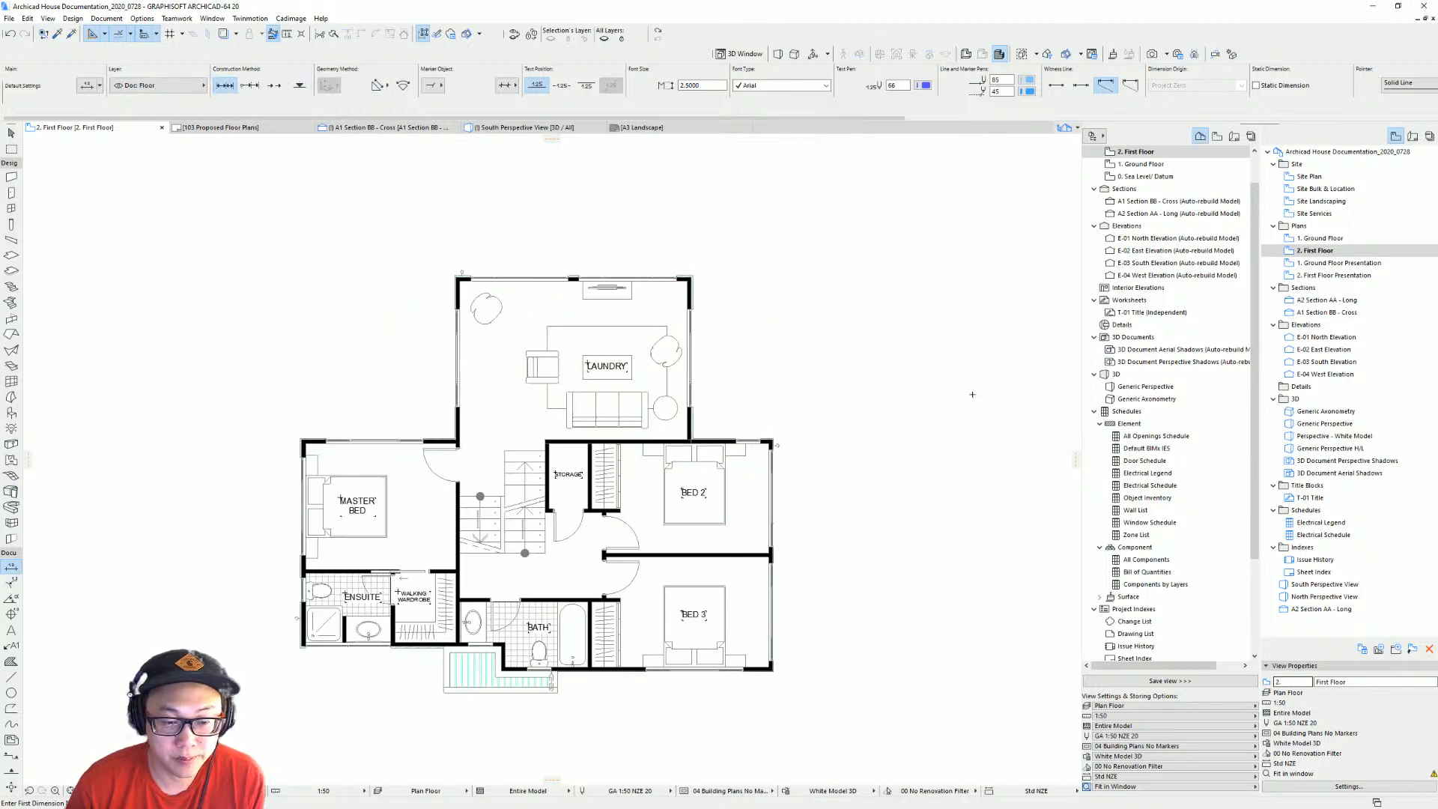
pyautogui.press('Escape')
# Review the 1. Ground Floor, 2. First Floor and Ground Floor Presentation views to compare which annotations each one shows.
pyautogui.doubleClick(1327, 239)
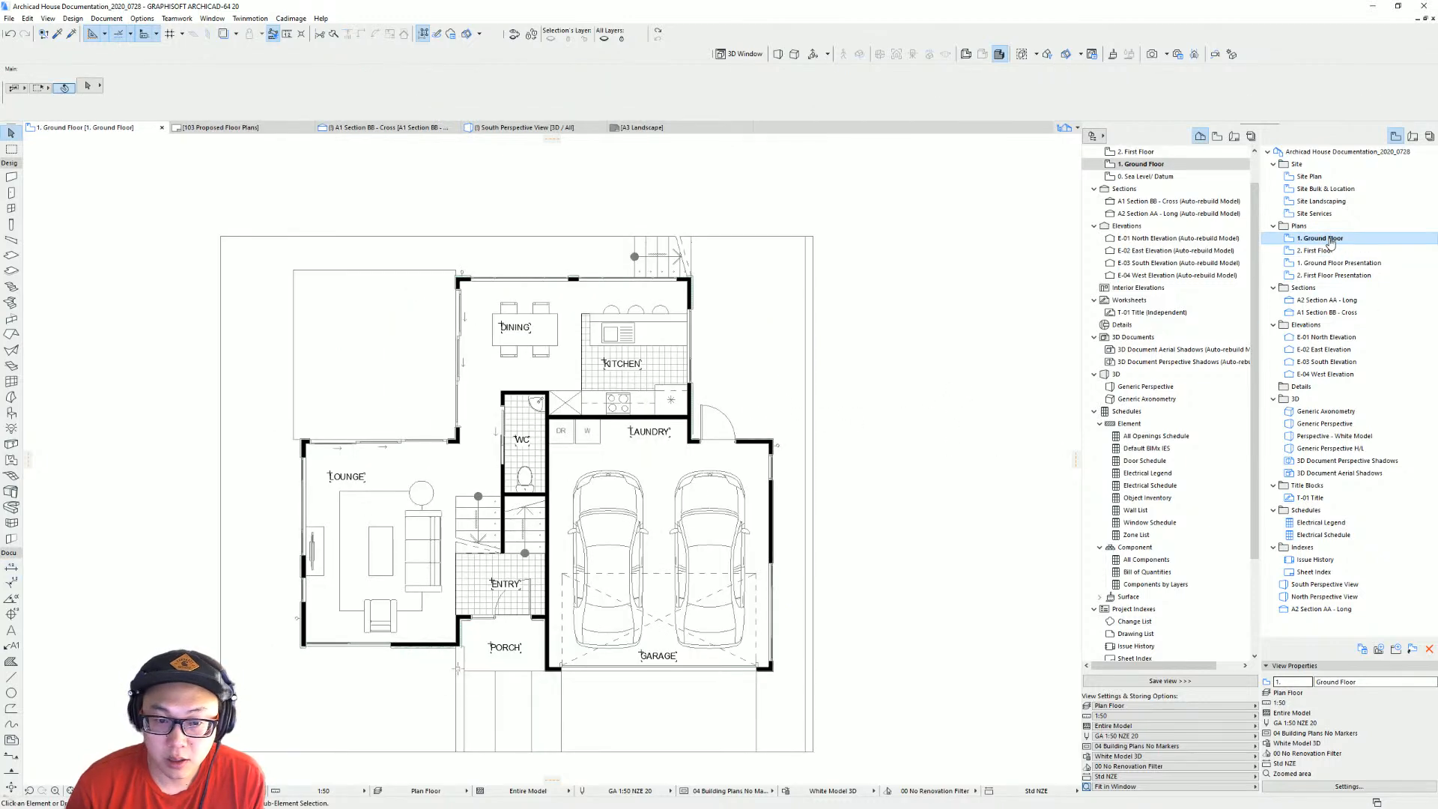
pyautogui.doubleClick(1330, 250)
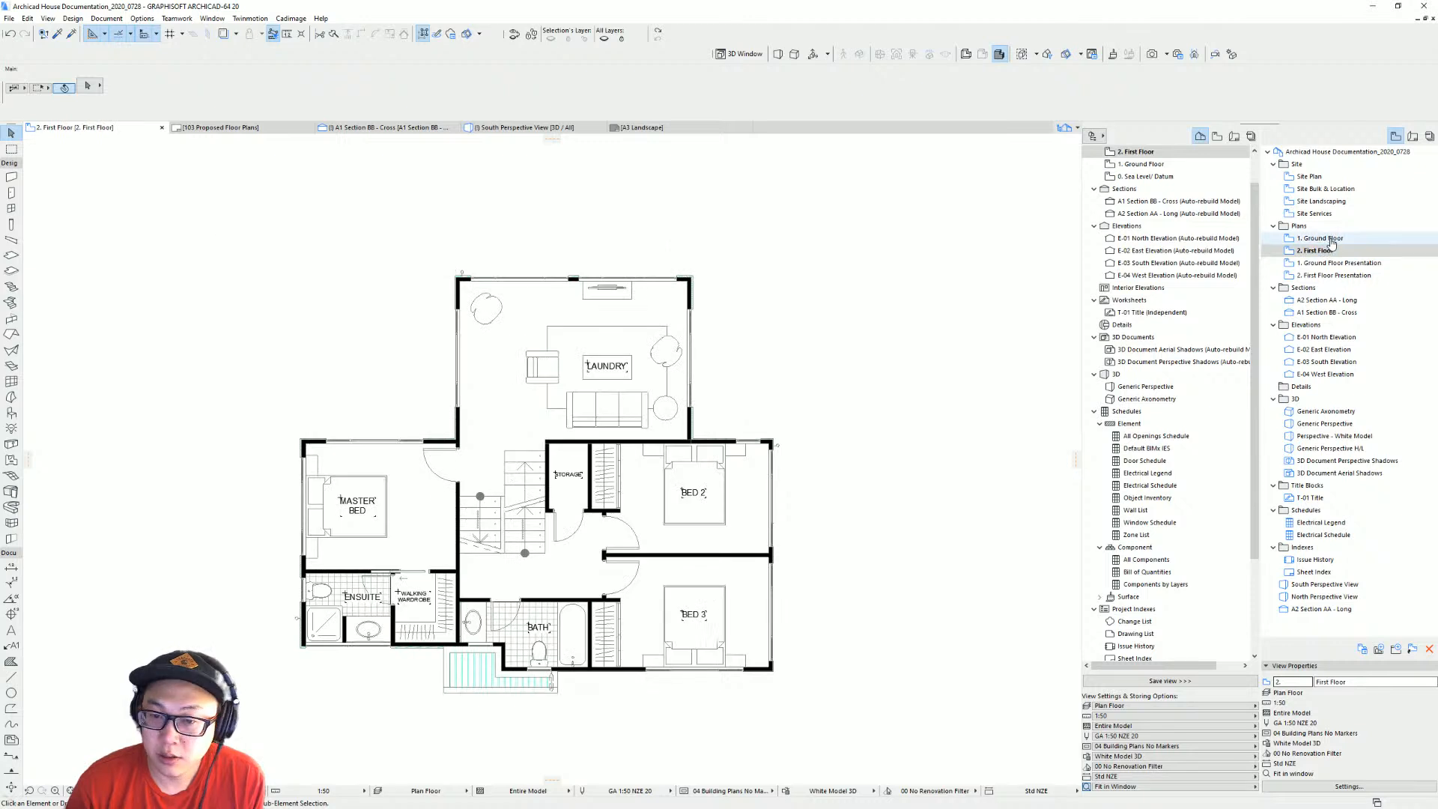
pyautogui.doubleClick(1349, 263)
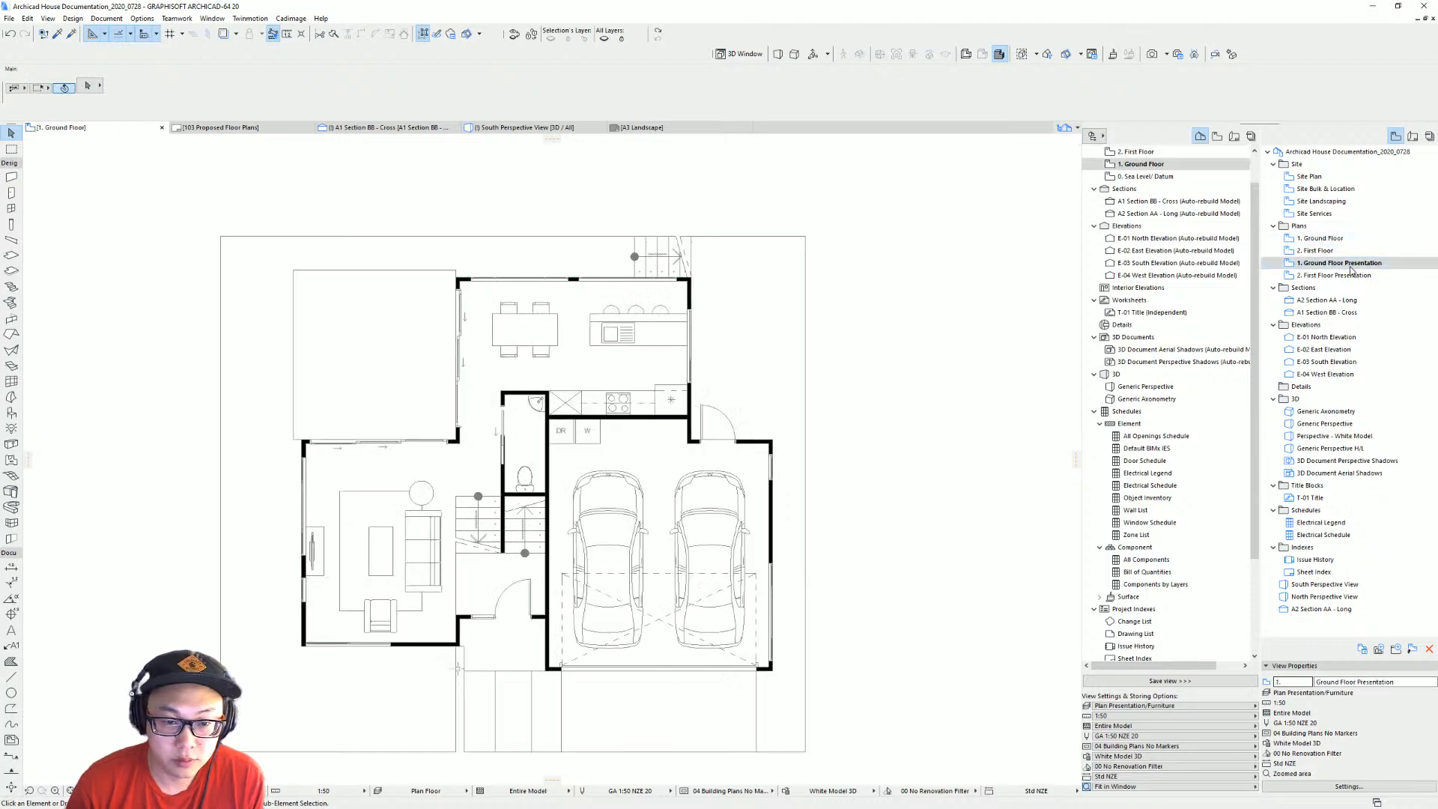
pyautogui.doubleClick(1351, 240)
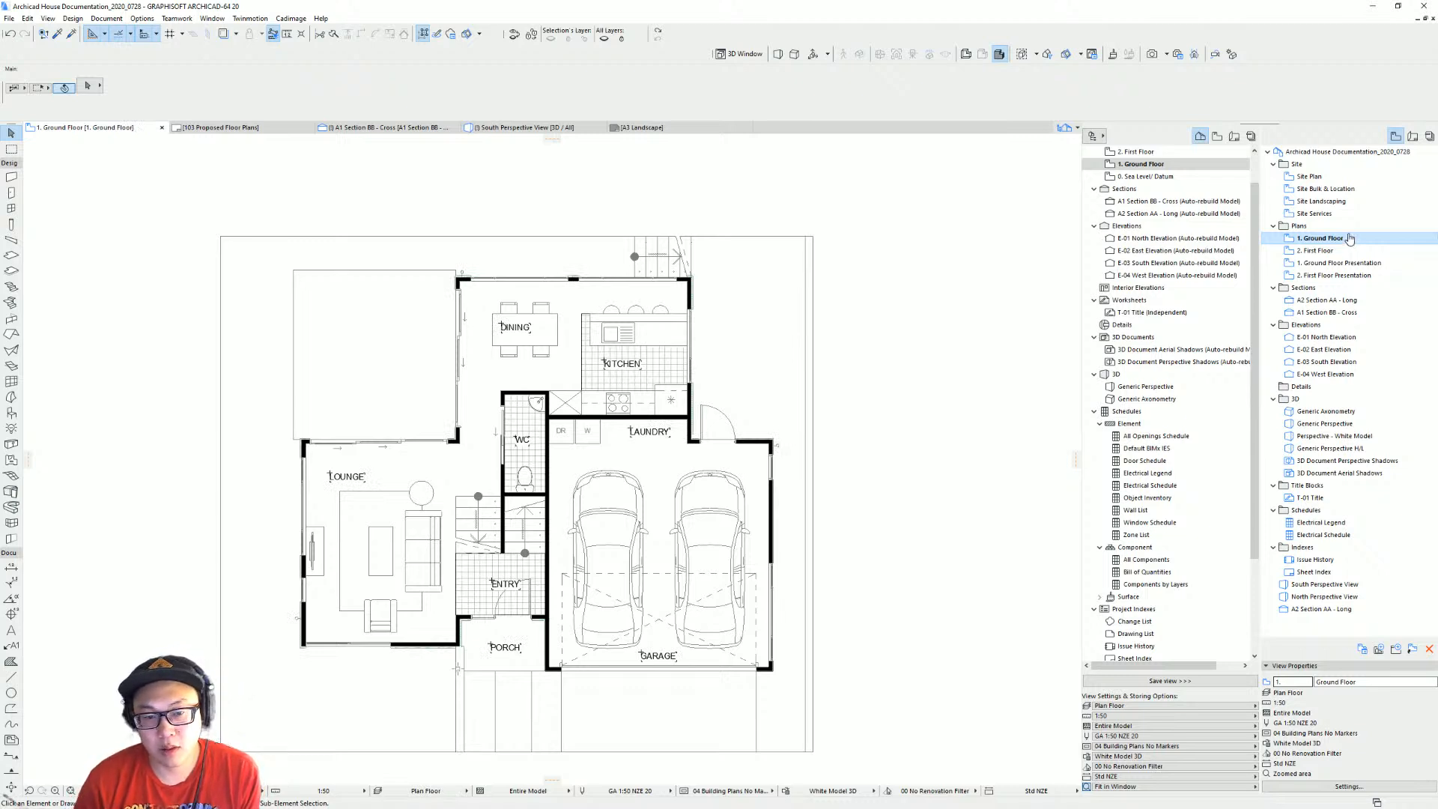
pyautogui.click(1316, 263)
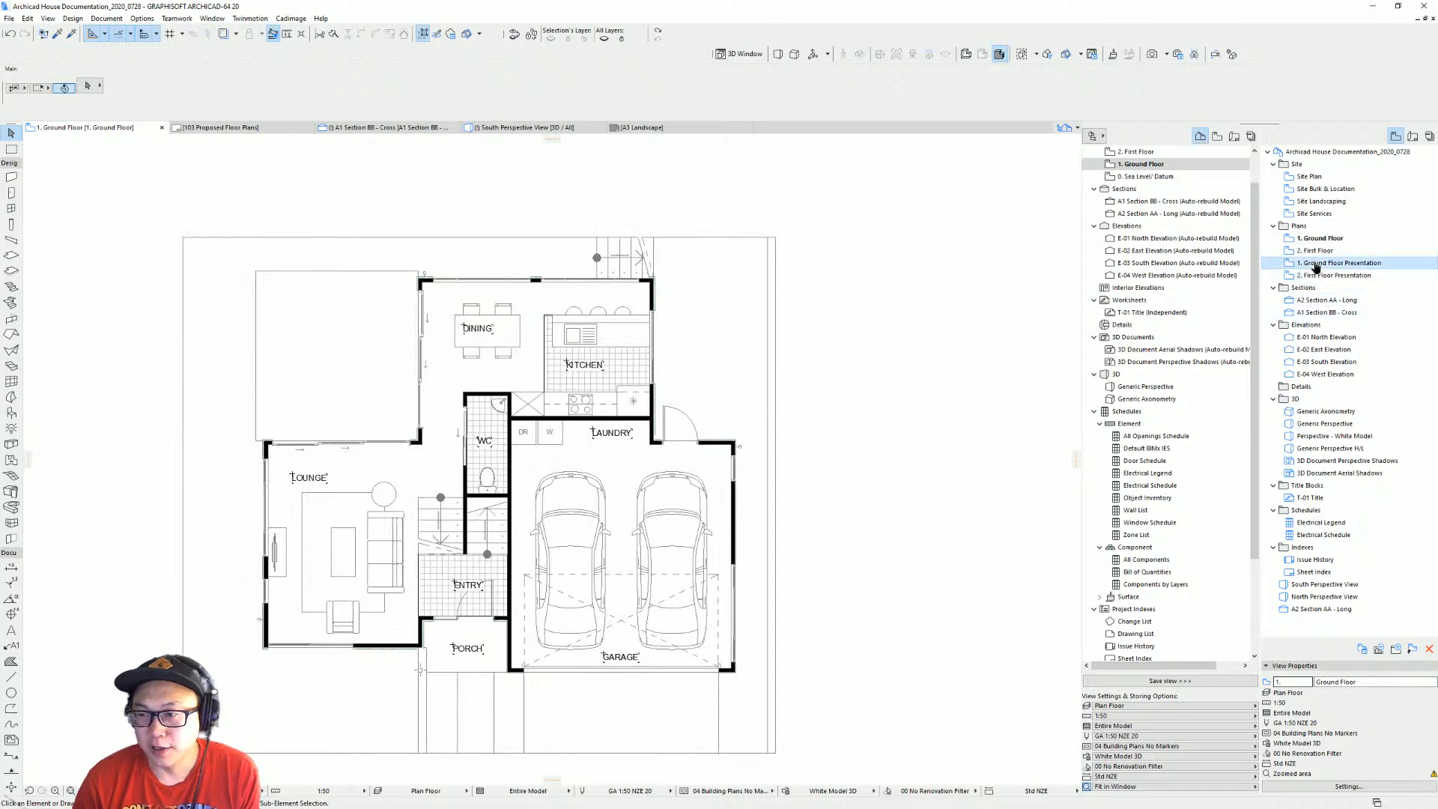
pyautogui.doubleClick(1316, 264)
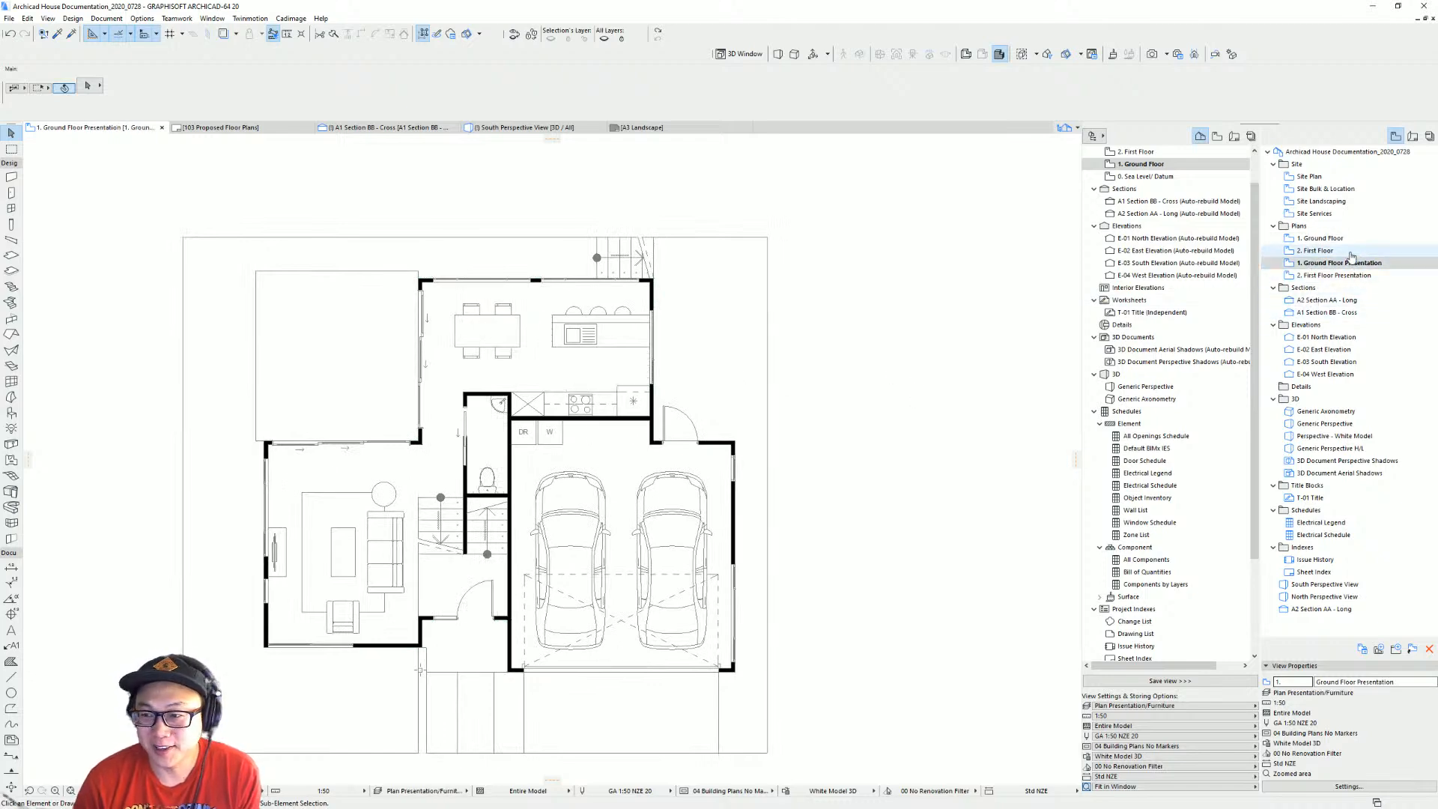
# Show the Doc: Floor layer in the Plan Presentation/Furniture layer combination and update the combination.
pyautogui.hotkey('ctrl', 'l')
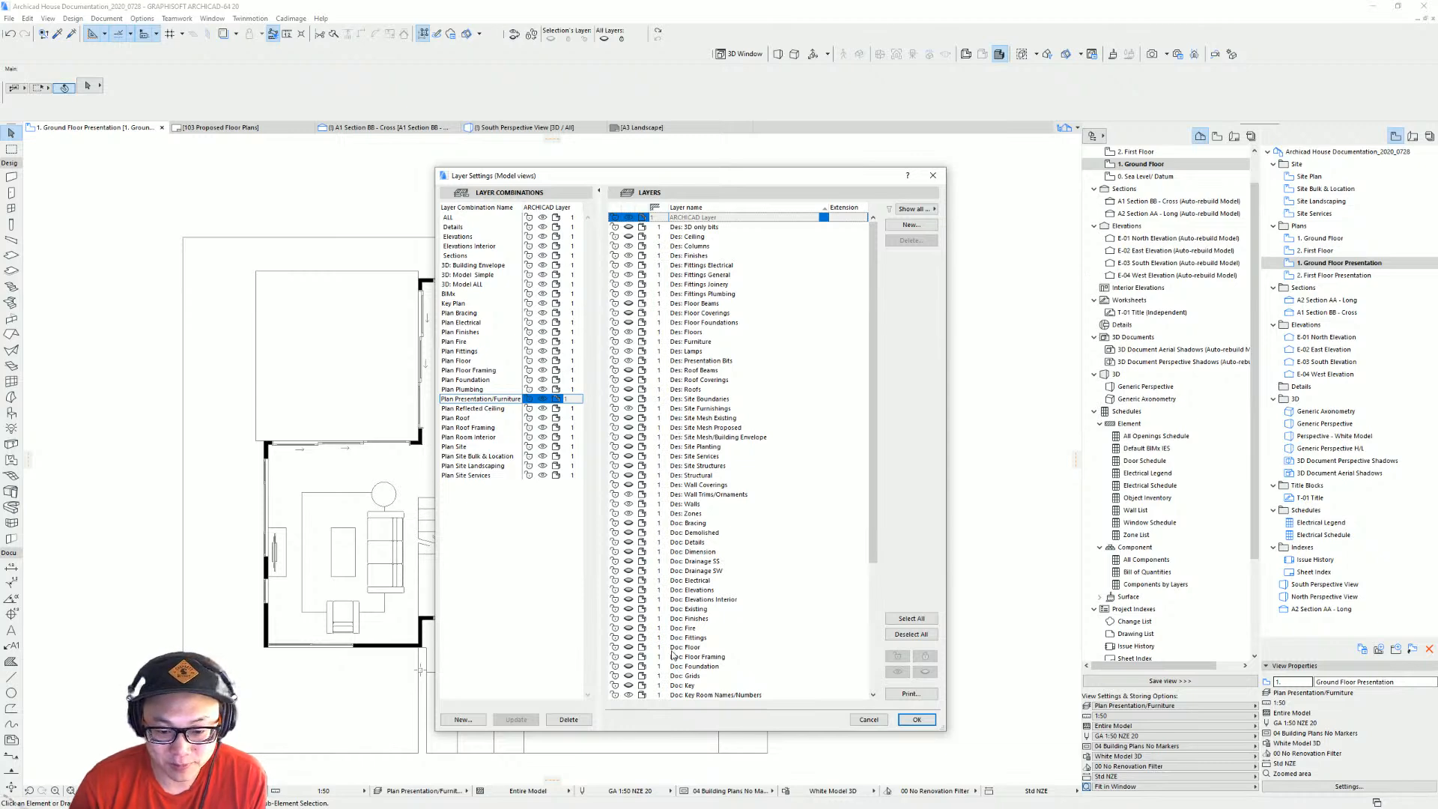
pyautogui.scroll(-1, 672, 657)
pyautogui.click(641, 619)
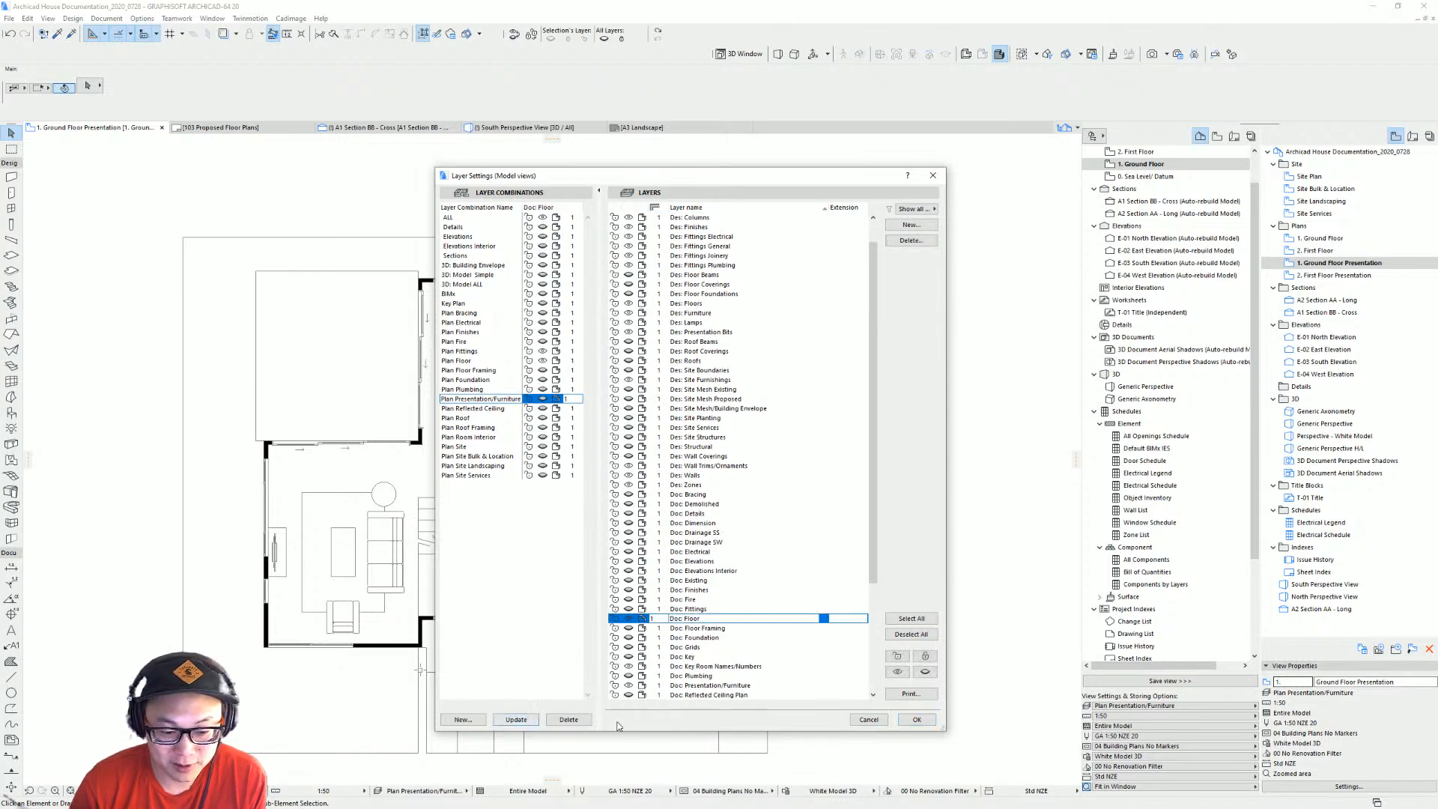
pyautogui.click(917, 720)
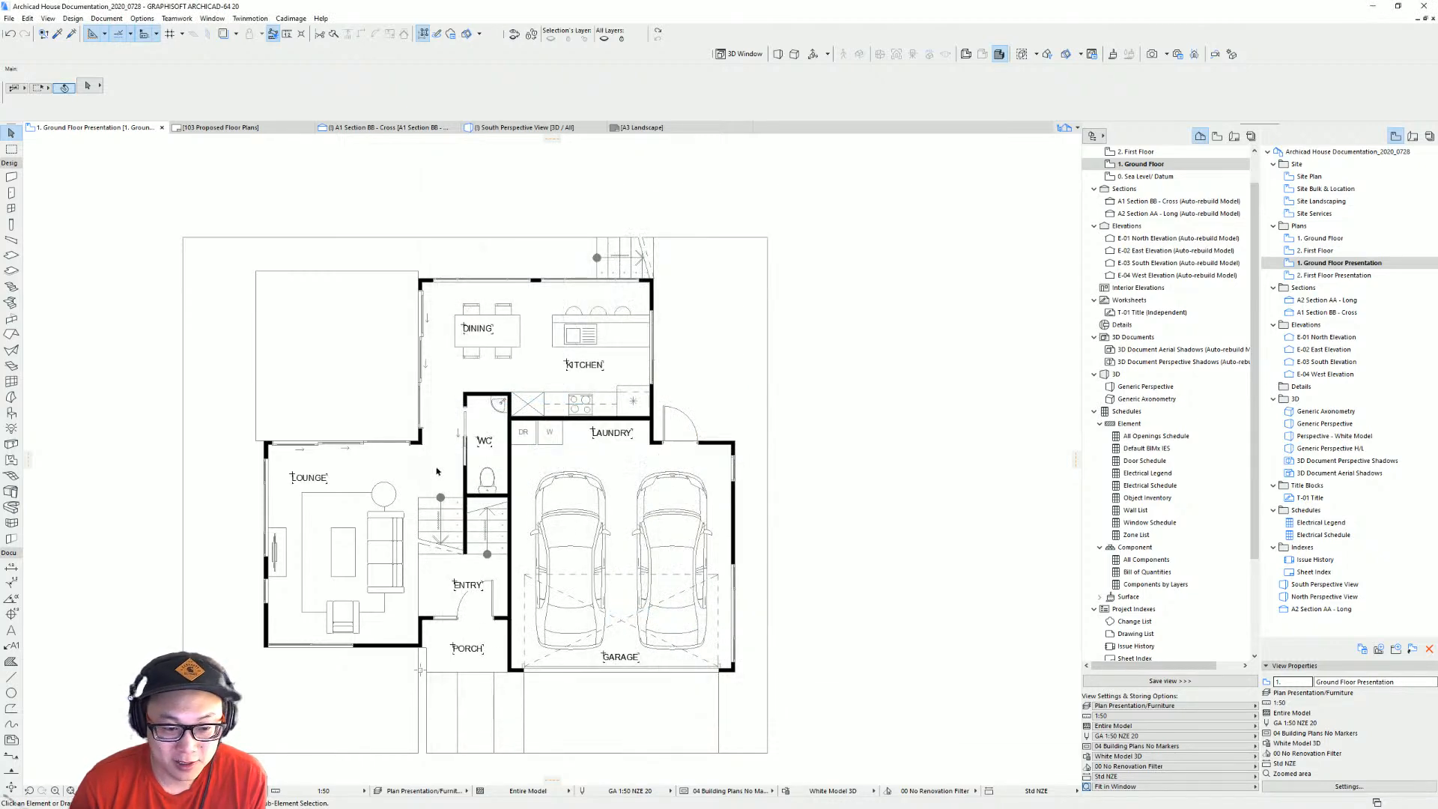
# Alternate between the 1. Ground Floor and Ground Floor Presentation views to compare their room names and floor finishes.
pyautogui.doubleClick(1323, 238)
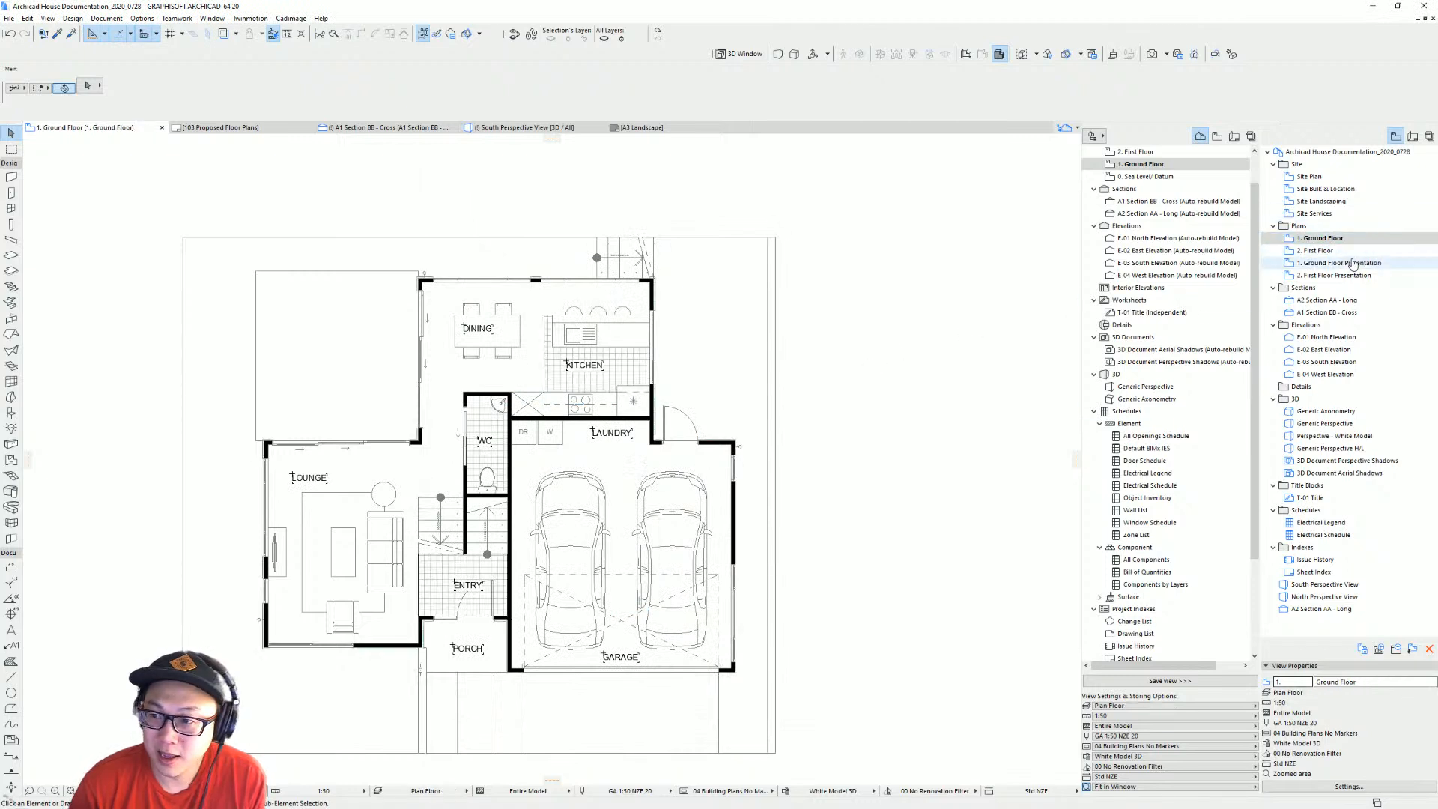
pyautogui.doubleClick(1353, 264)
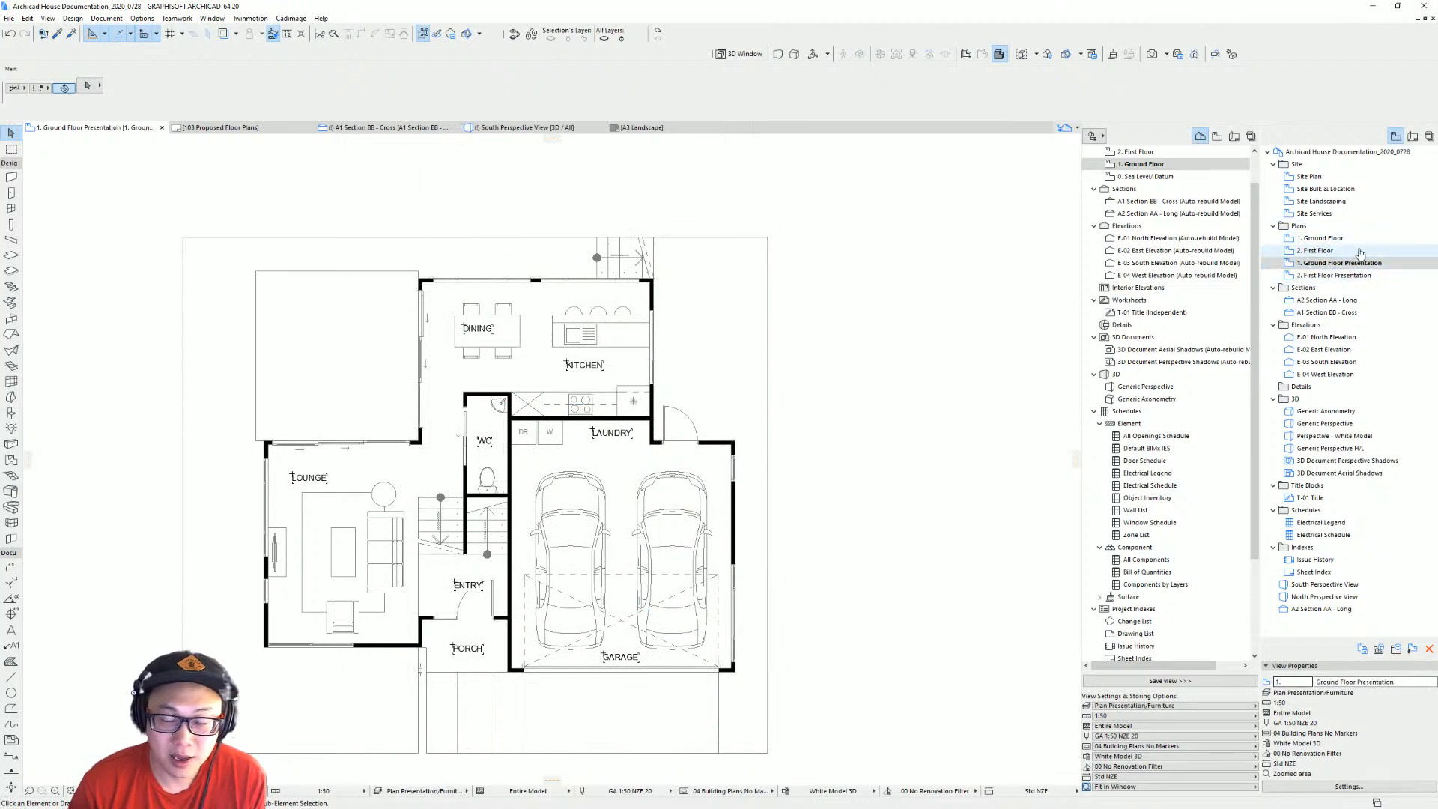
pyautogui.doubleClick(1360, 238)
pyautogui.click(1337, 263)
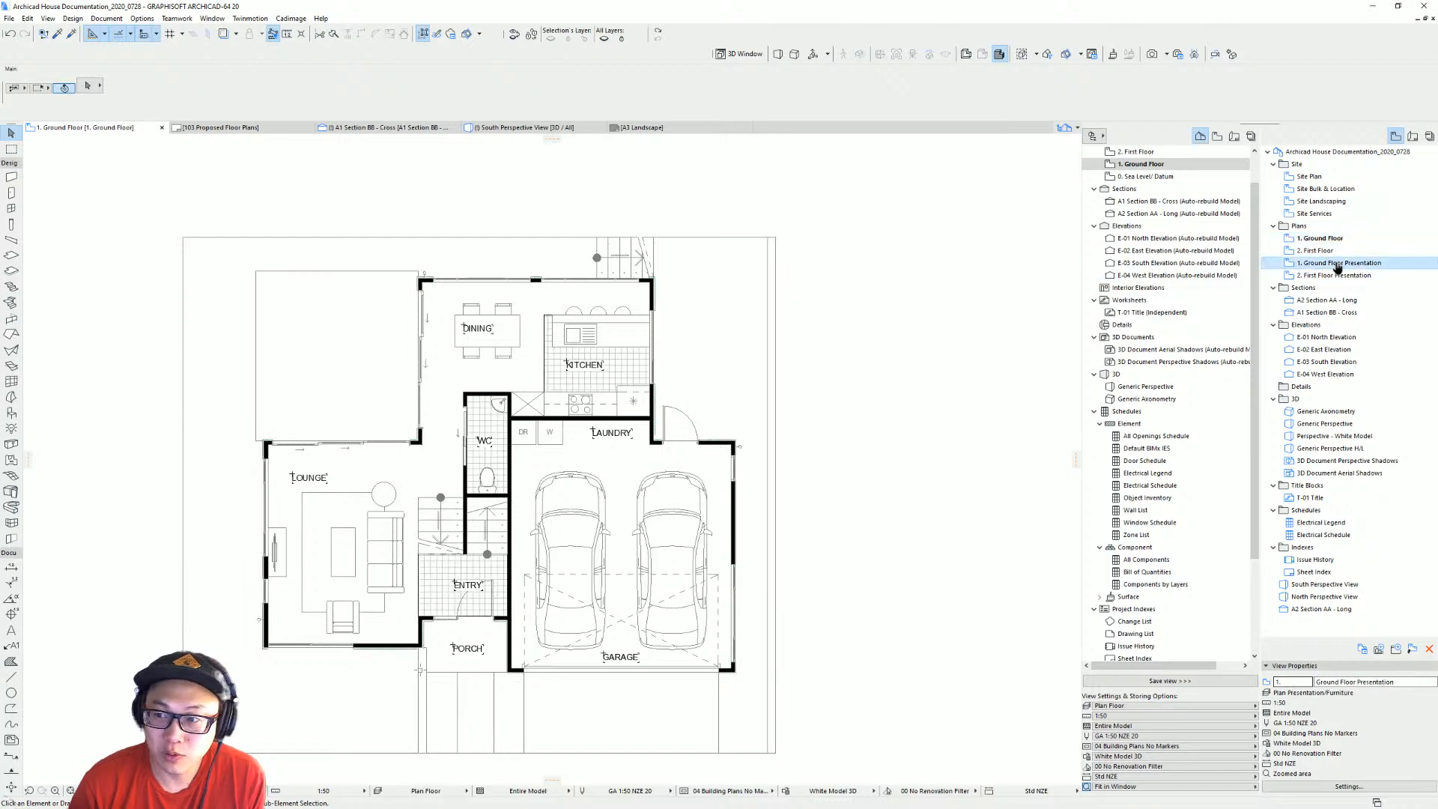
# Open the Ground Floor Presentation view and check the layer settings of its Plan Presentation/Furniture layer combination.
pyautogui.doubleClick(1337, 264)
pyautogui.hotkey('ctrl', 'l')
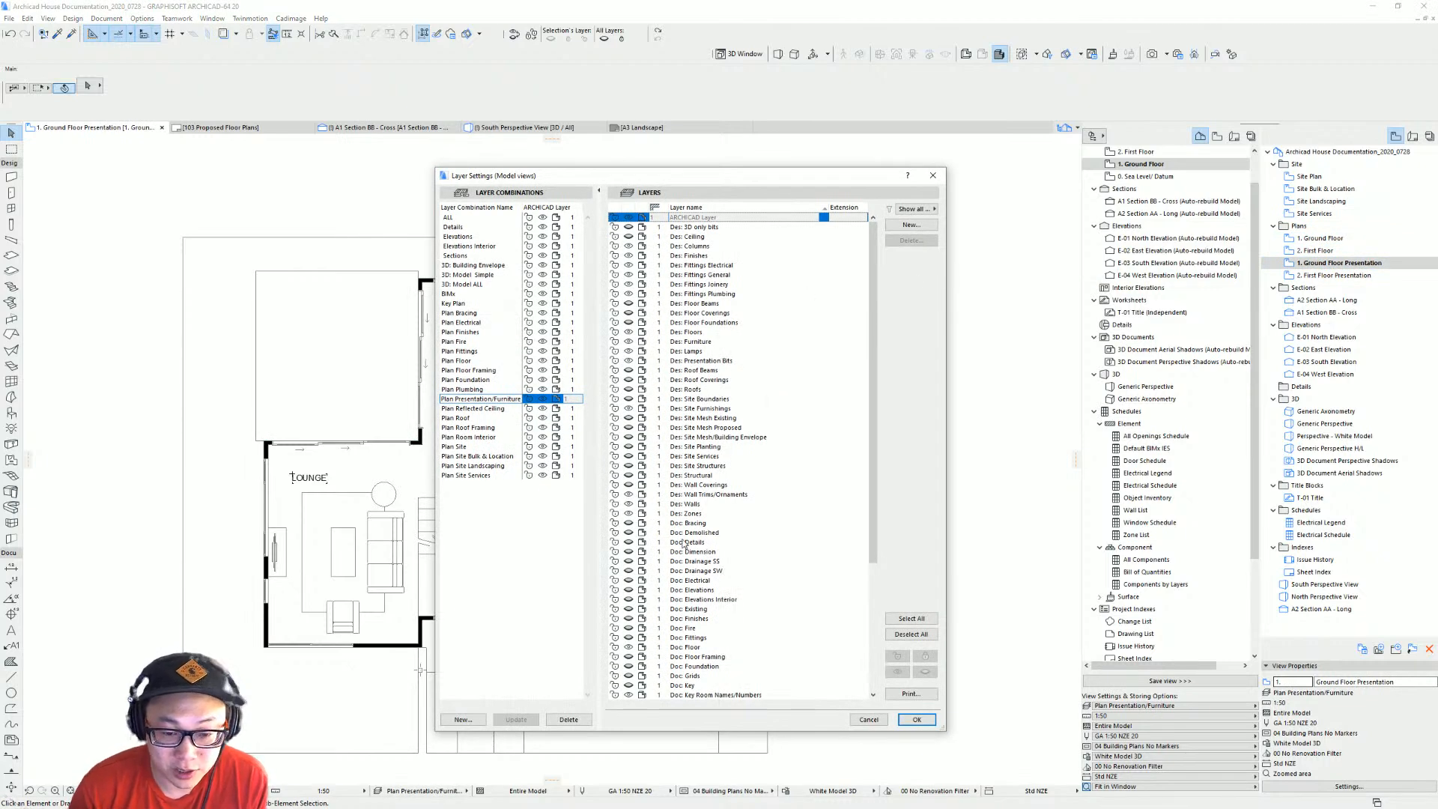
pyautogui.click(629, 621)
pyautogui.click(916, 720)
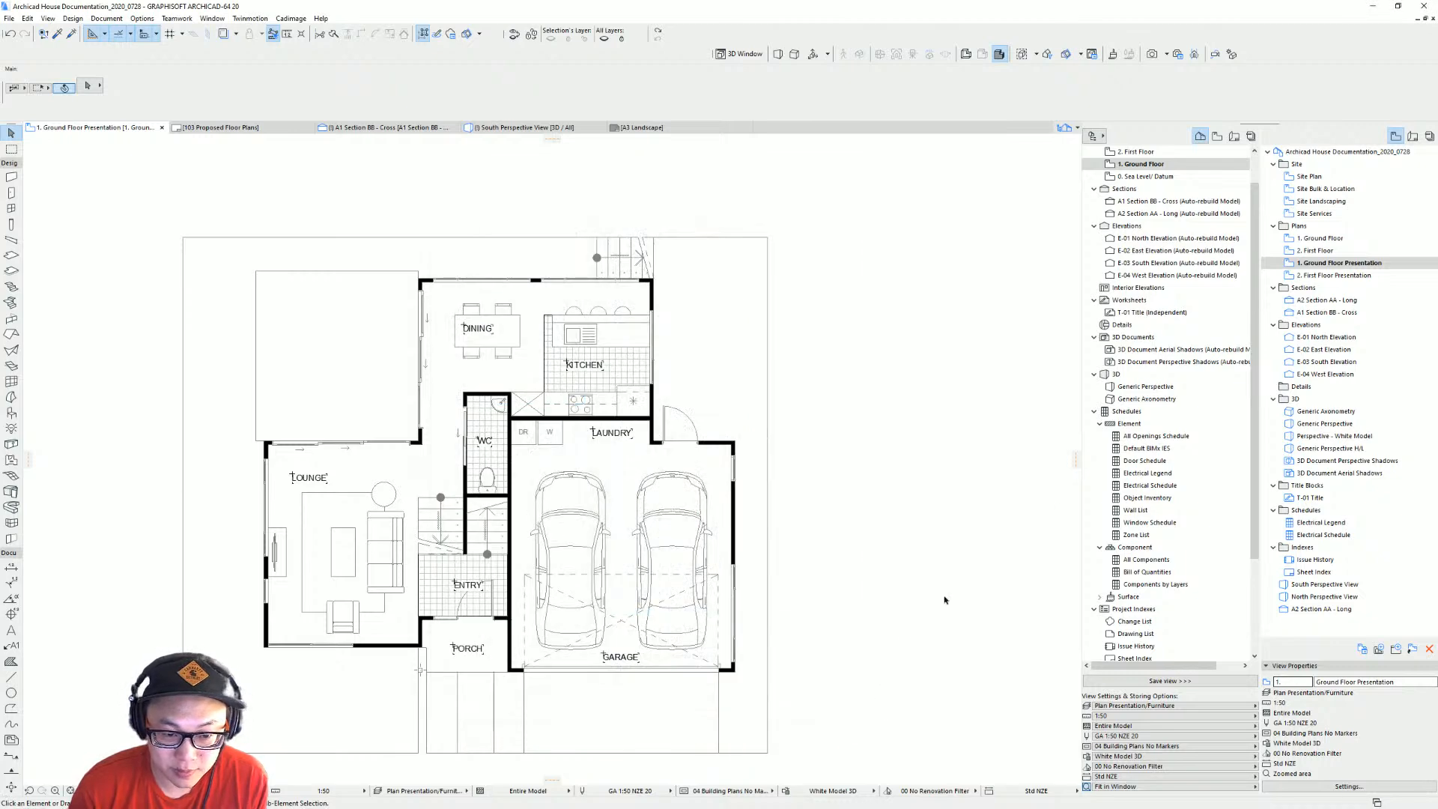
# Rename the 1. Ground Floor view as Ground Floor Dimension and the 2. First Floor view as First Floor Dimension.
pyautogui.doubleClick(1374, 239)
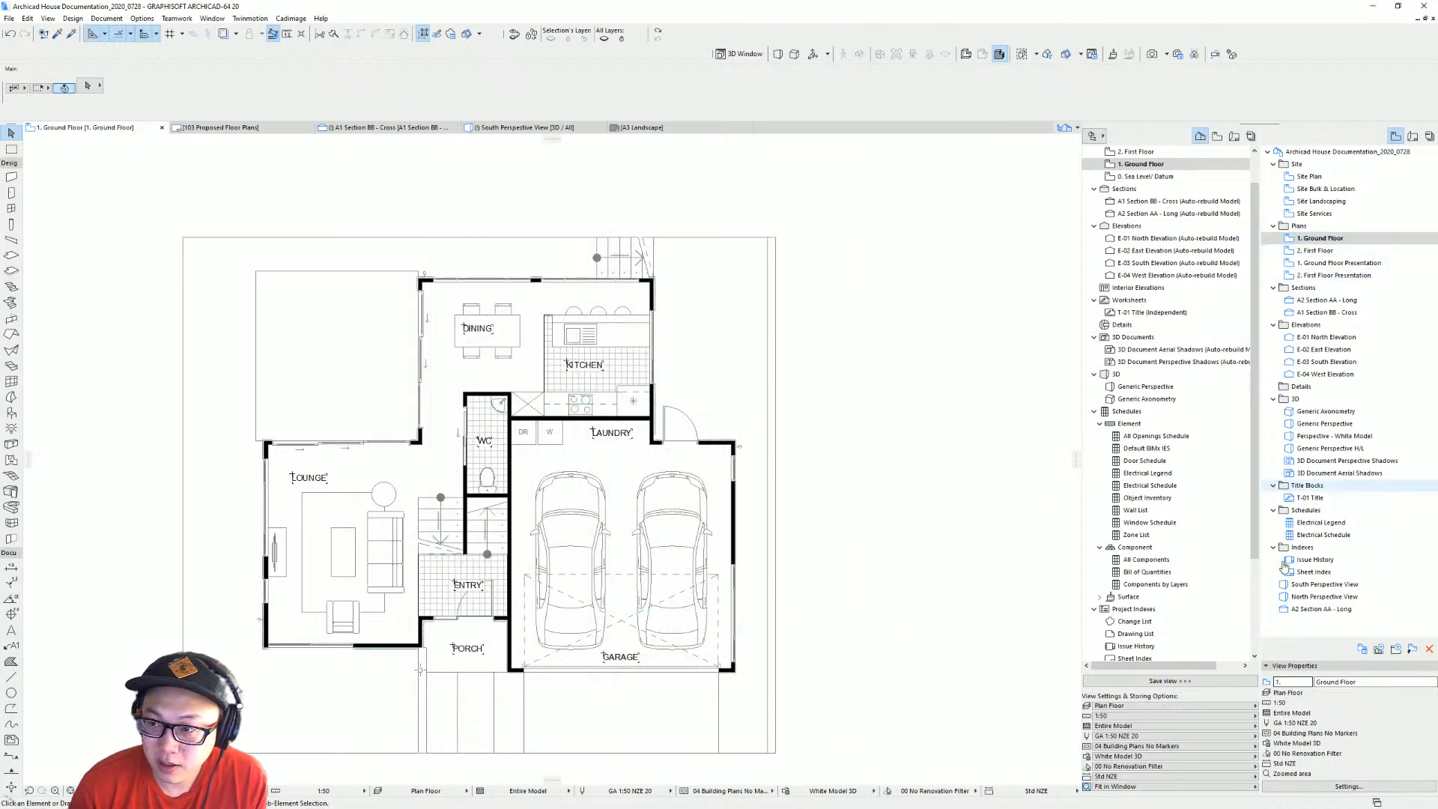
pyautogui.click(1383, 682)
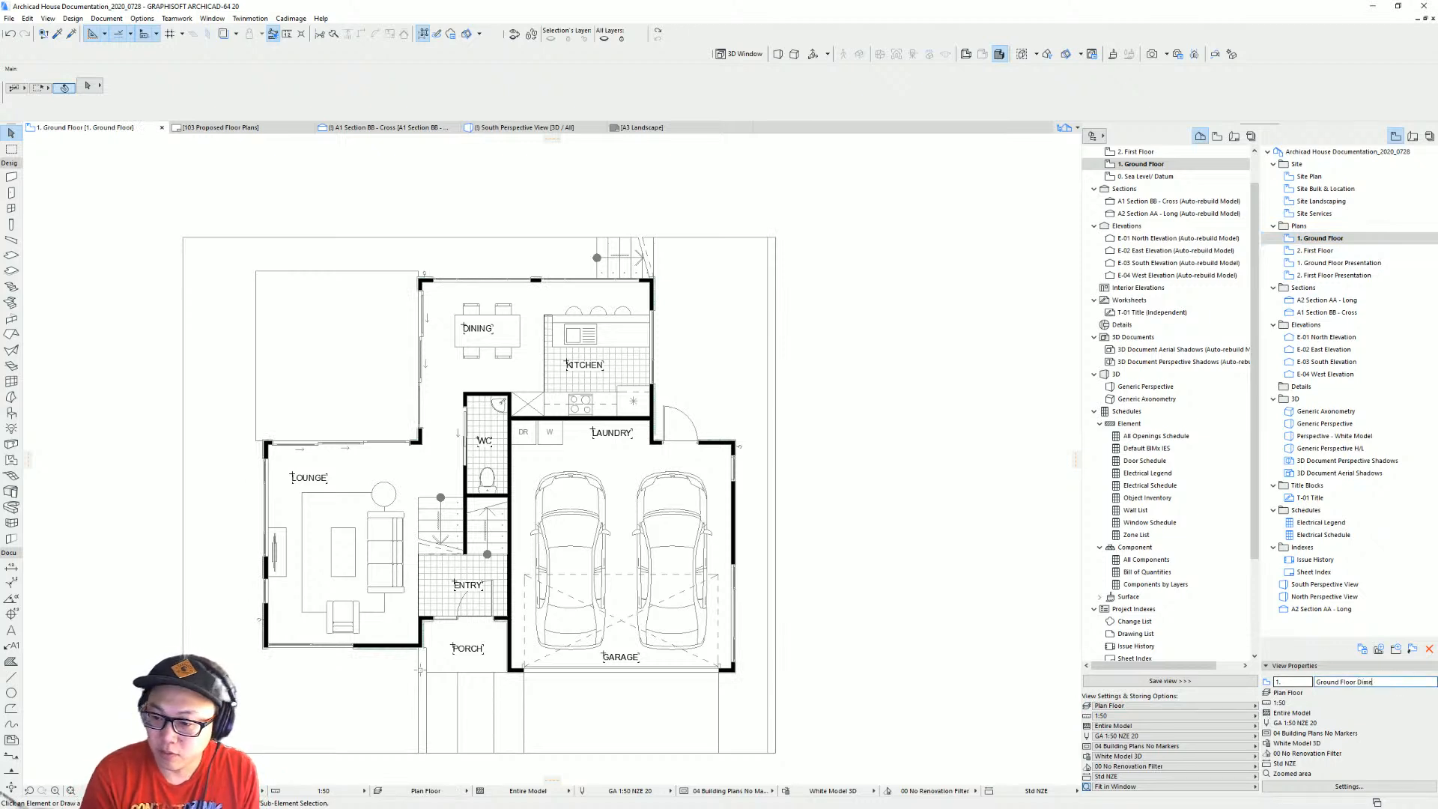
pyautogui.press('Return')
pyautogui.press('Down')
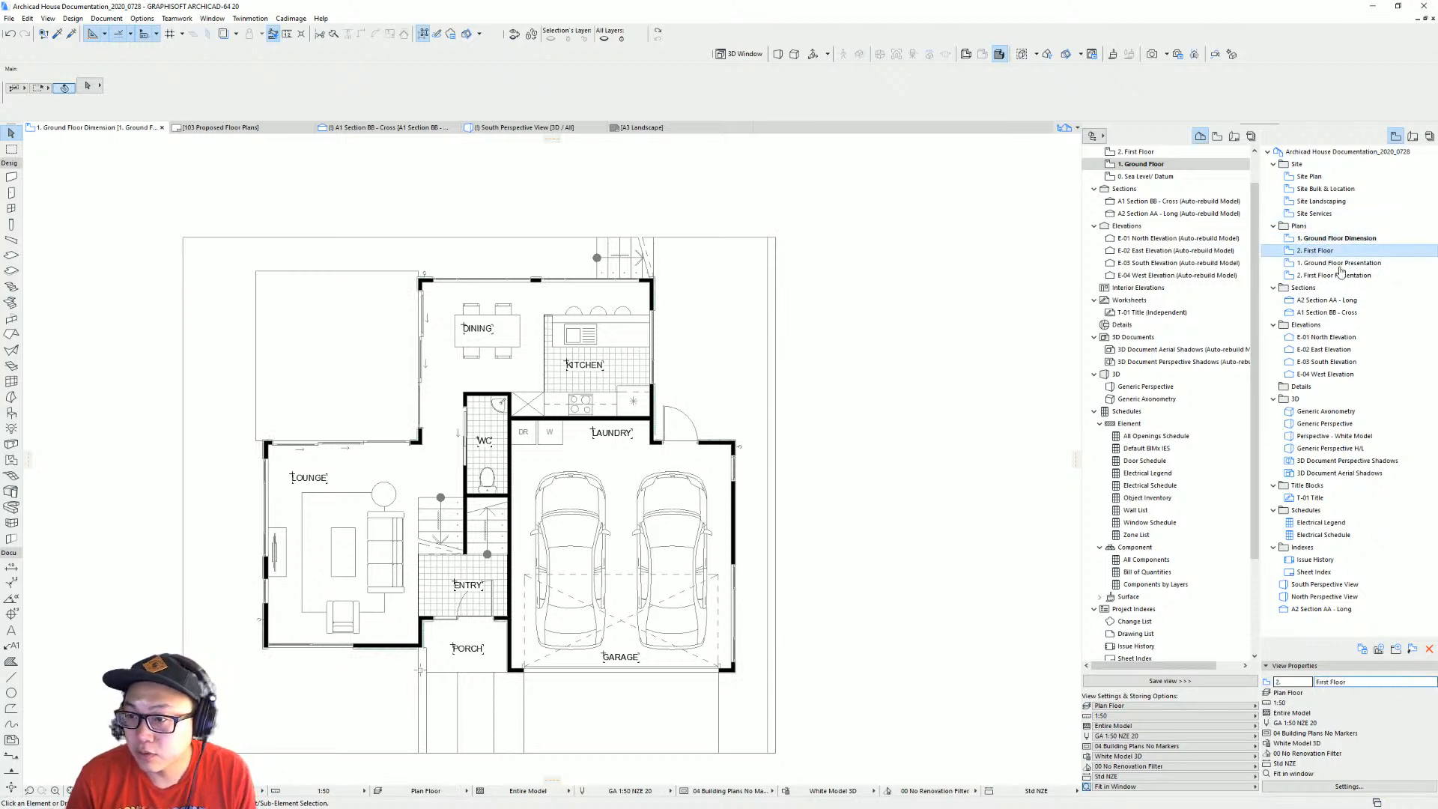
pyautogui.click(1365, 683)
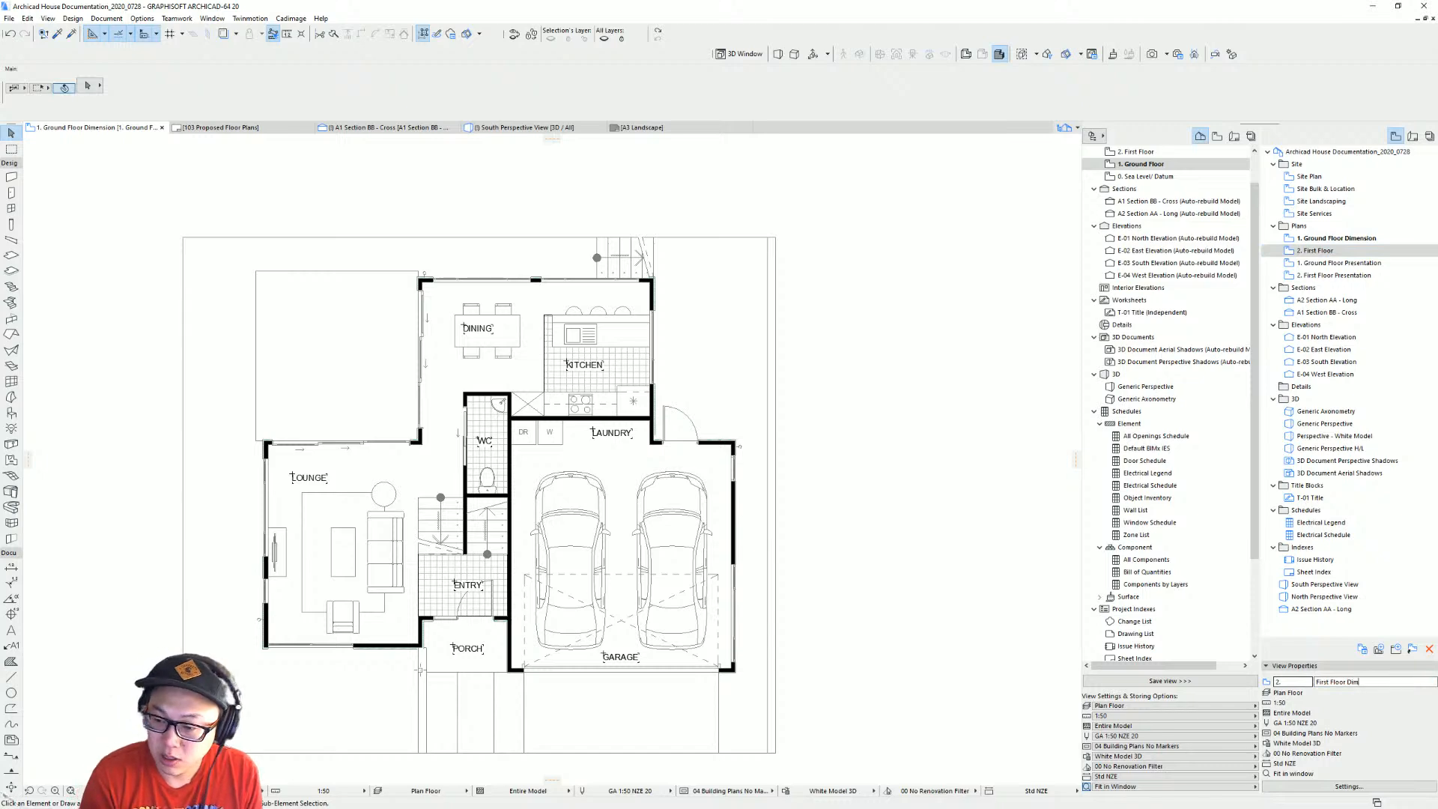
# Check which layer the garage car is on and create a Plan Floor Dimension layer combination based on Plan Floor.
pyautogui.moveTo(706, 462); pyautogui.dragTo(799, 470, button='middle')
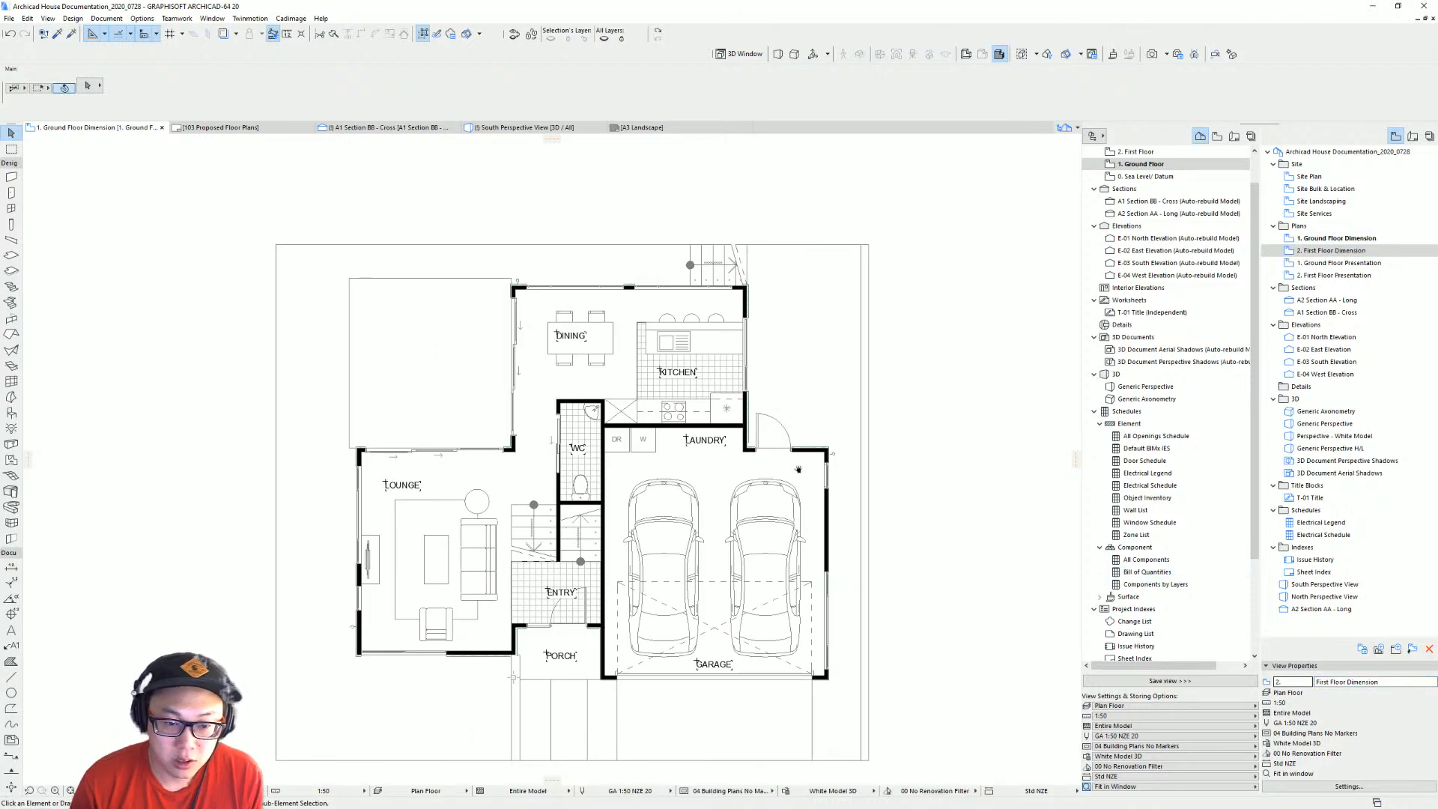
pyautogui.click(664, 482)
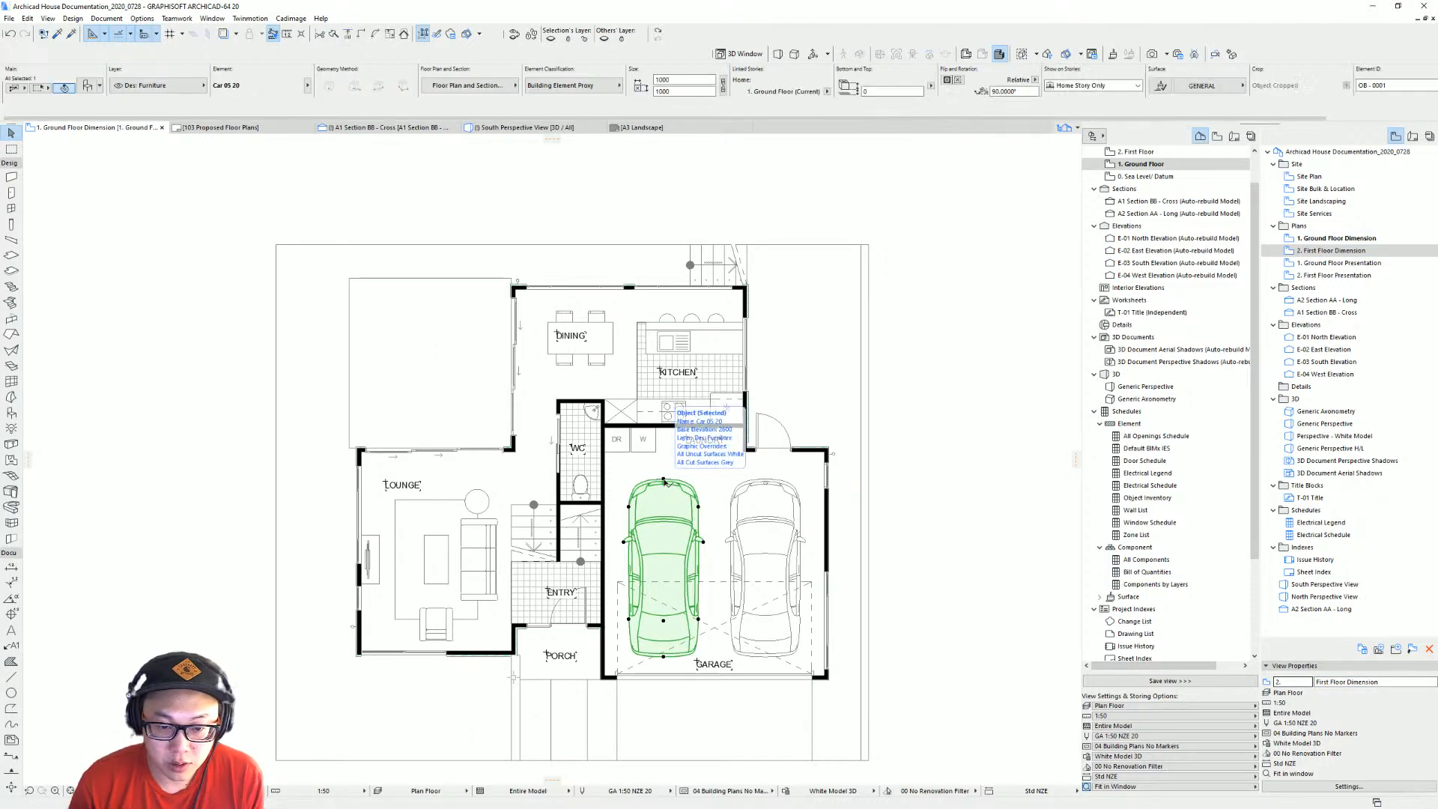
pyautogui.hotkey('ctrl', 'l')
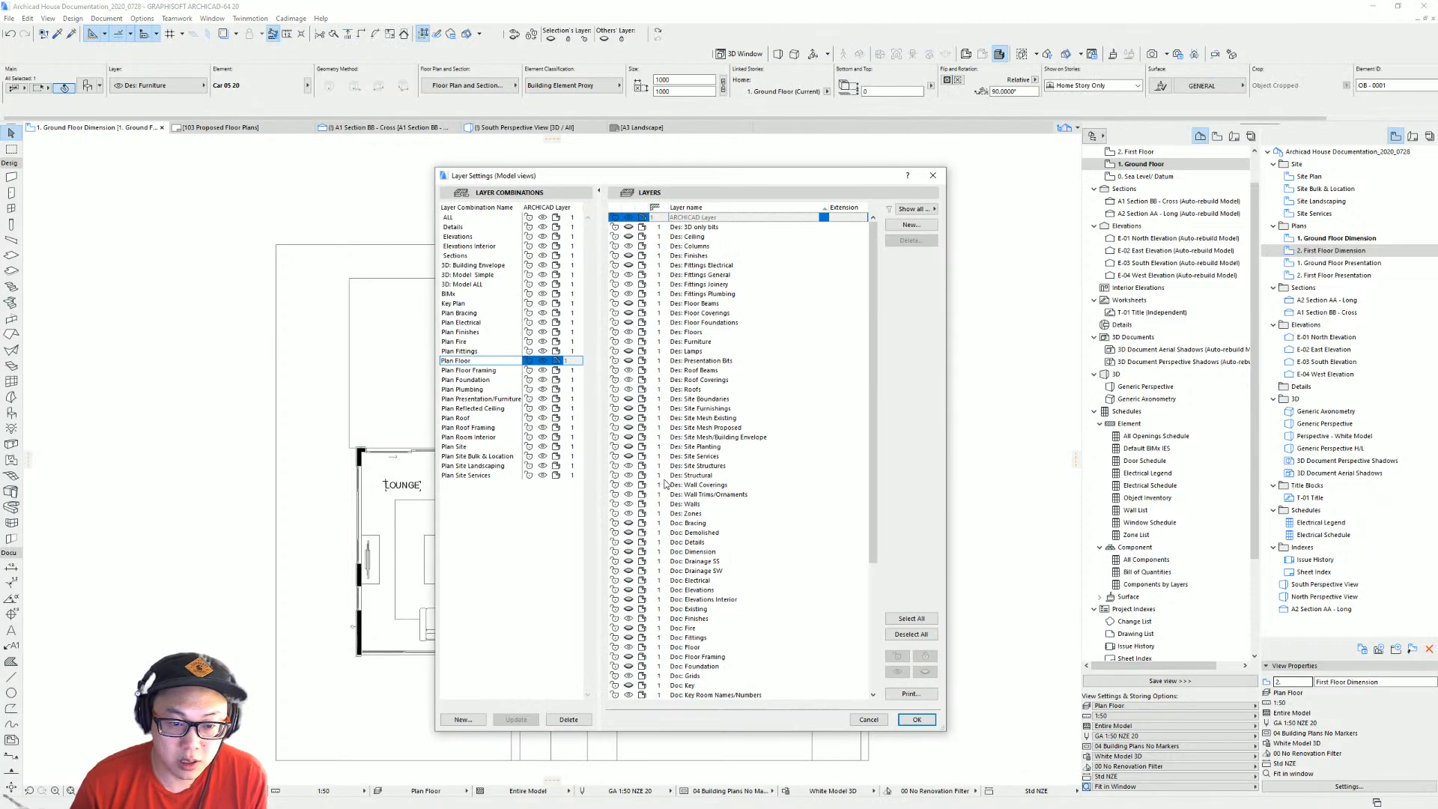
pyautogui.click(462, 720)
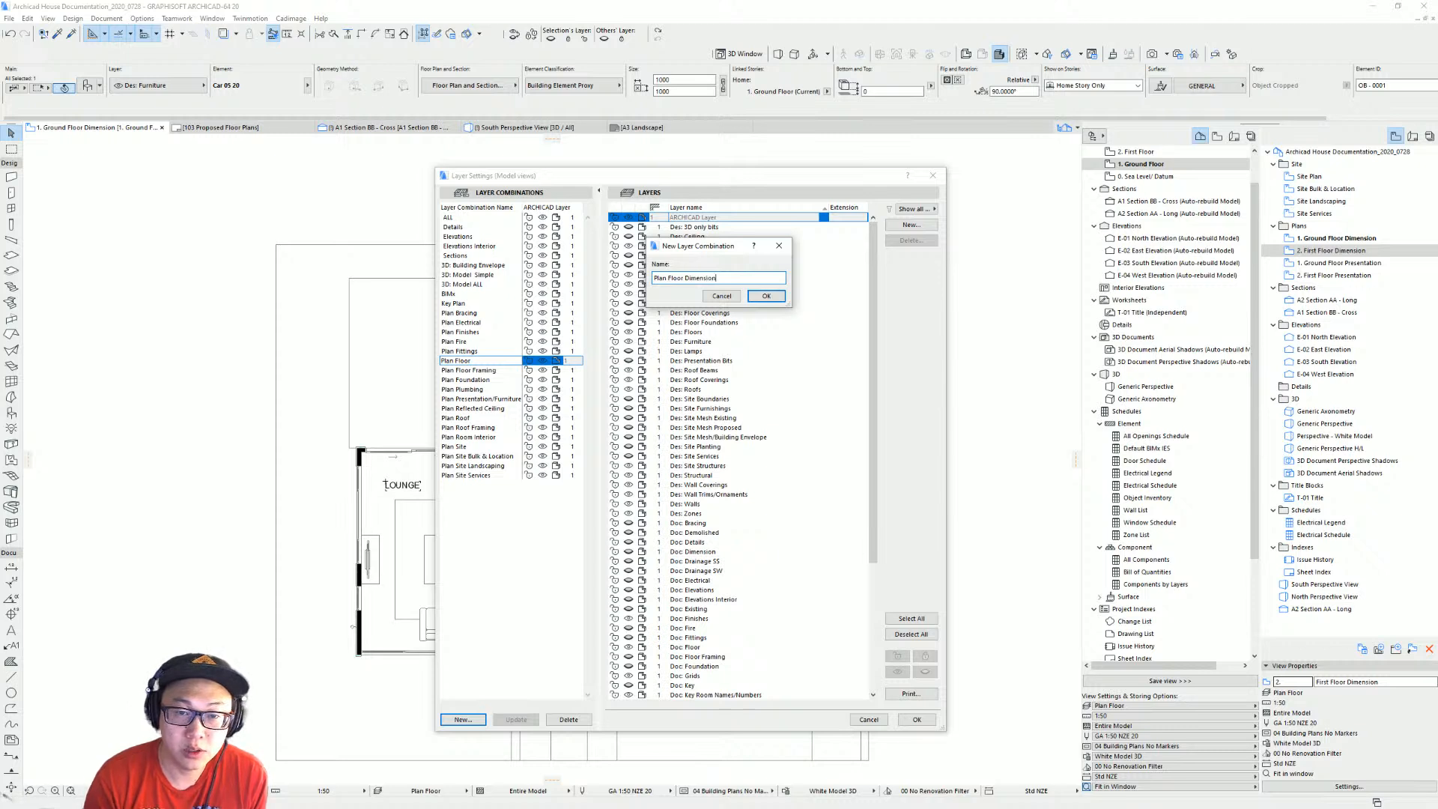
pyautogui.press('Return')
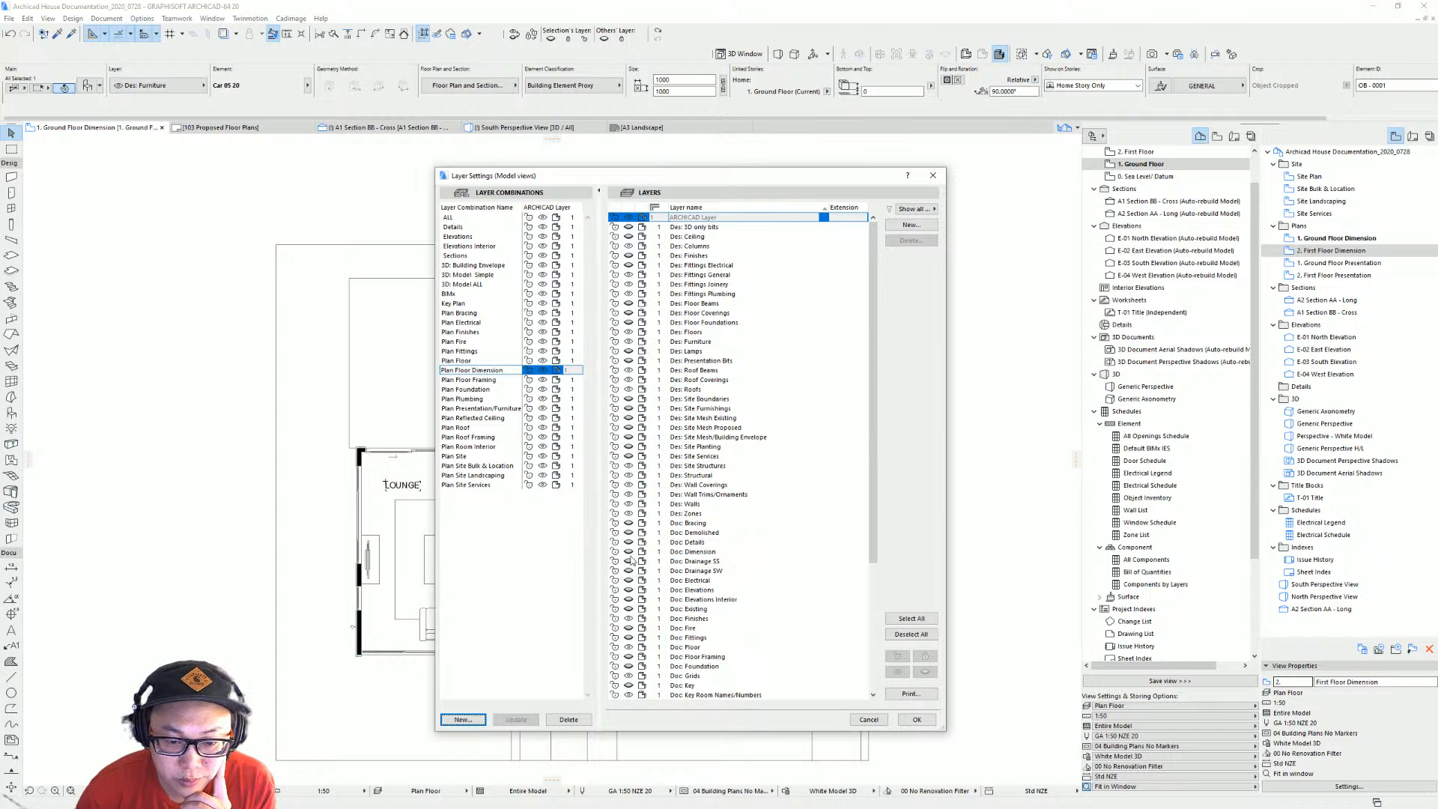
# Hide the Des: Furniture layer and show the Doc: Dimension layer, and inspect the ground floor plan without updating the combination.
pyautogui.click(630, 344)
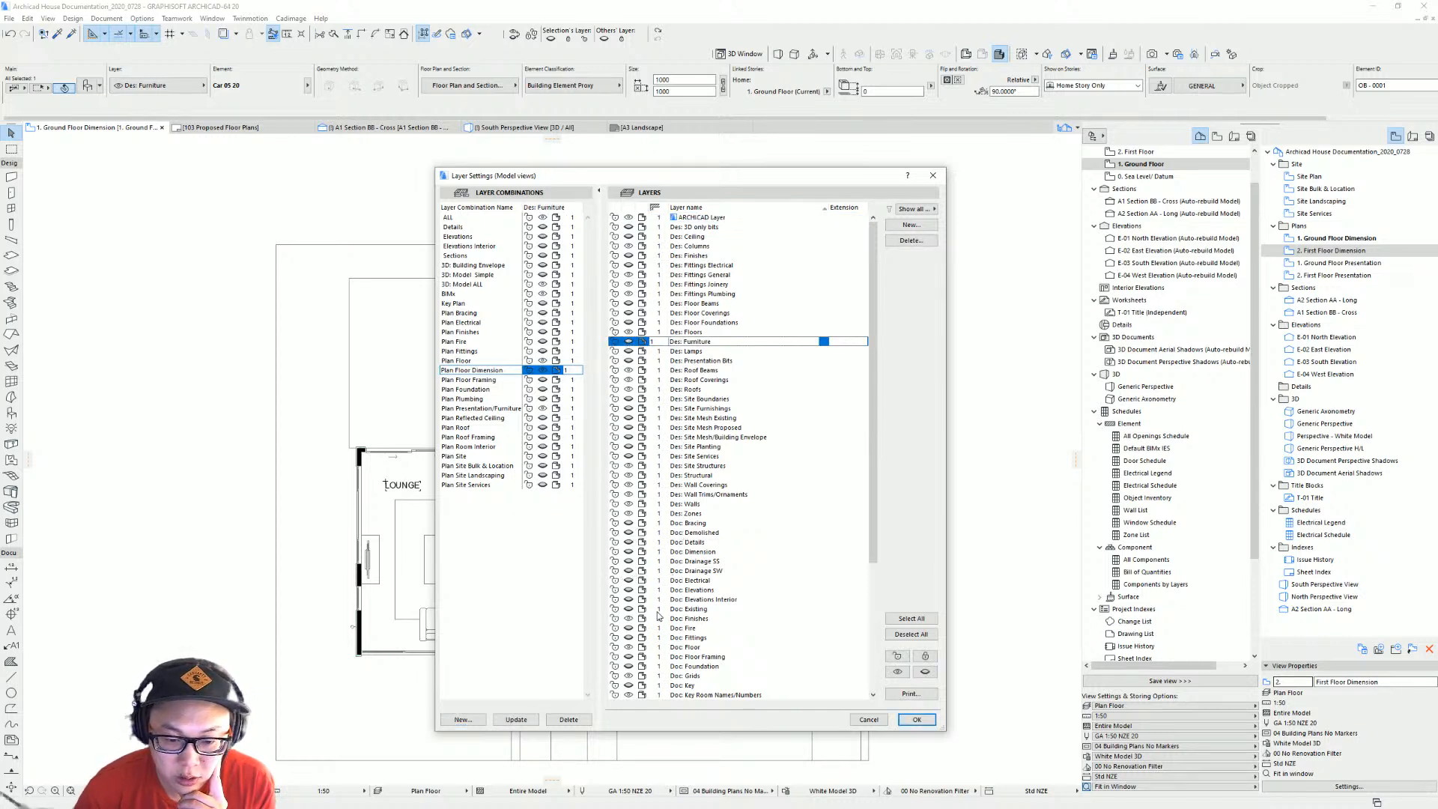
pyautogui.click(628, 552)
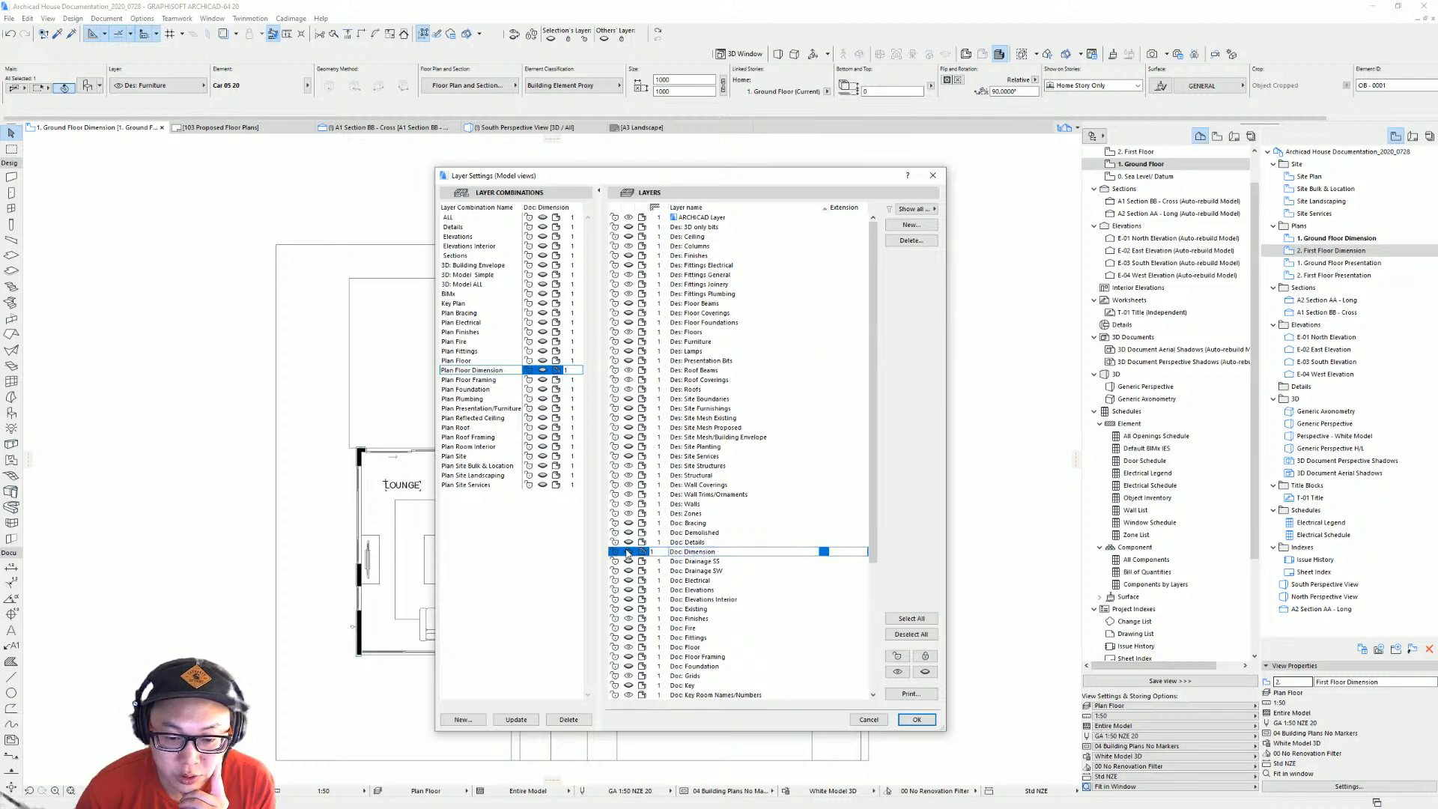
pyautogui.click(916, 719)
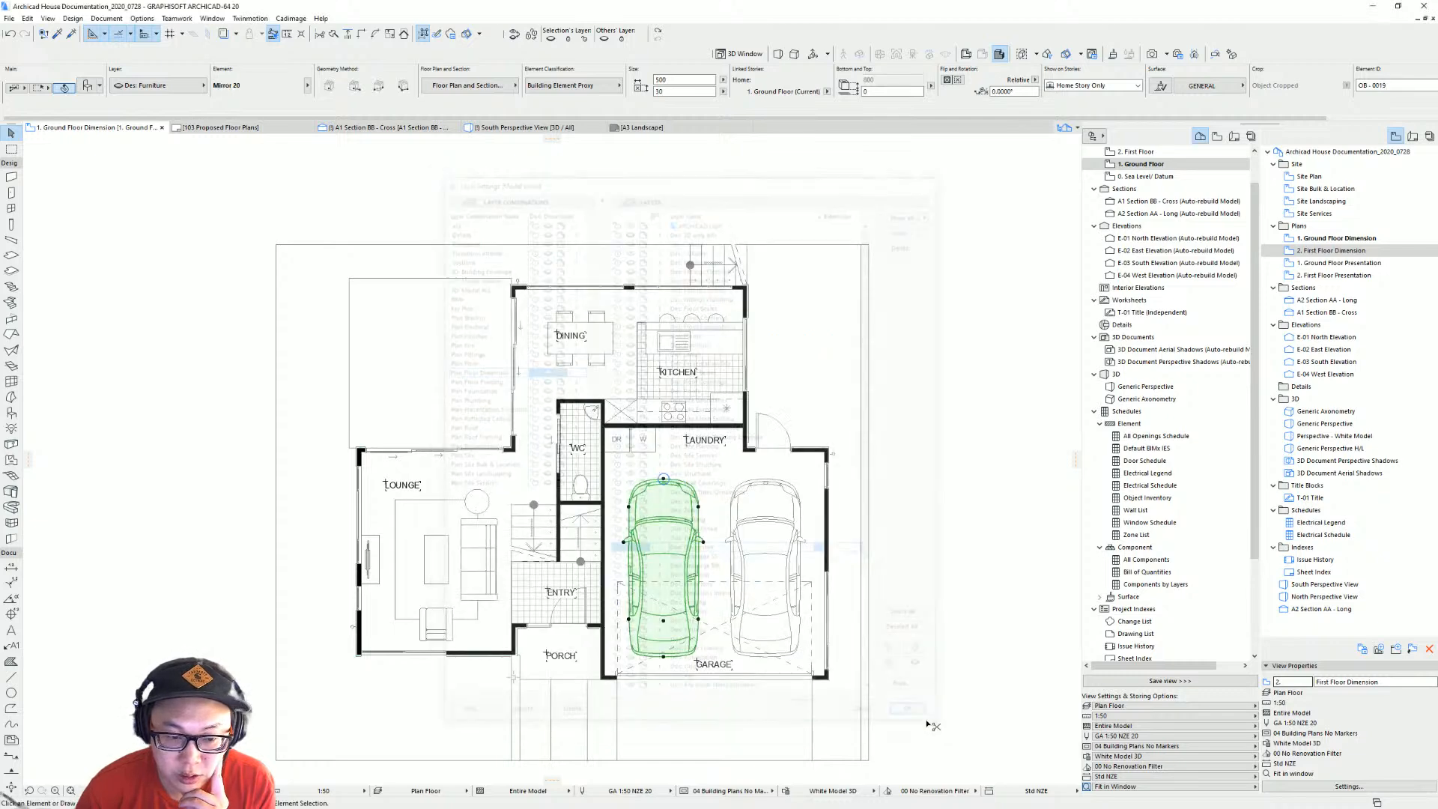
pyautogui.scroll(-3, 748, 547)
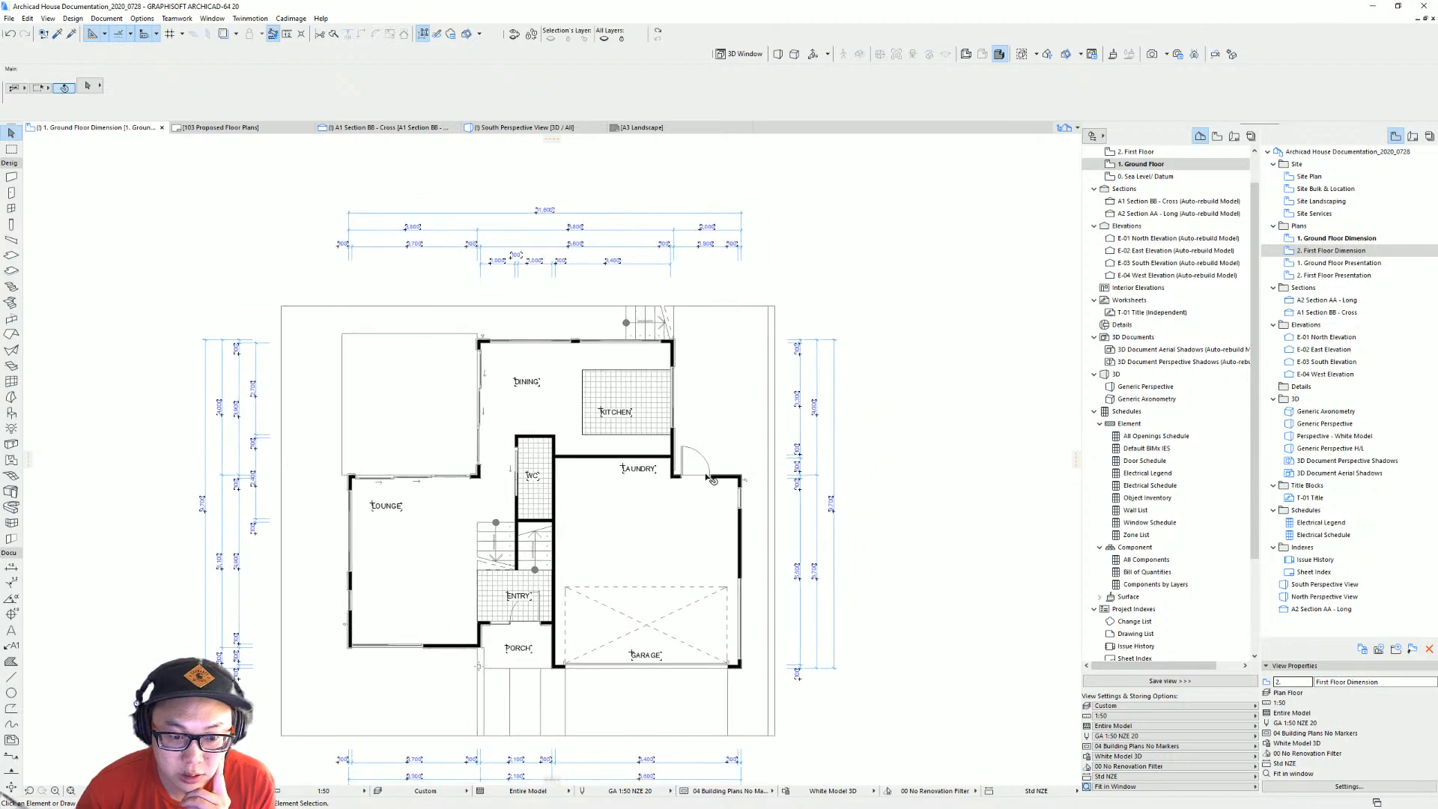
pyautogui.scroll(1, 705, 479)
pyautogui.scroll(3, 605, 476)
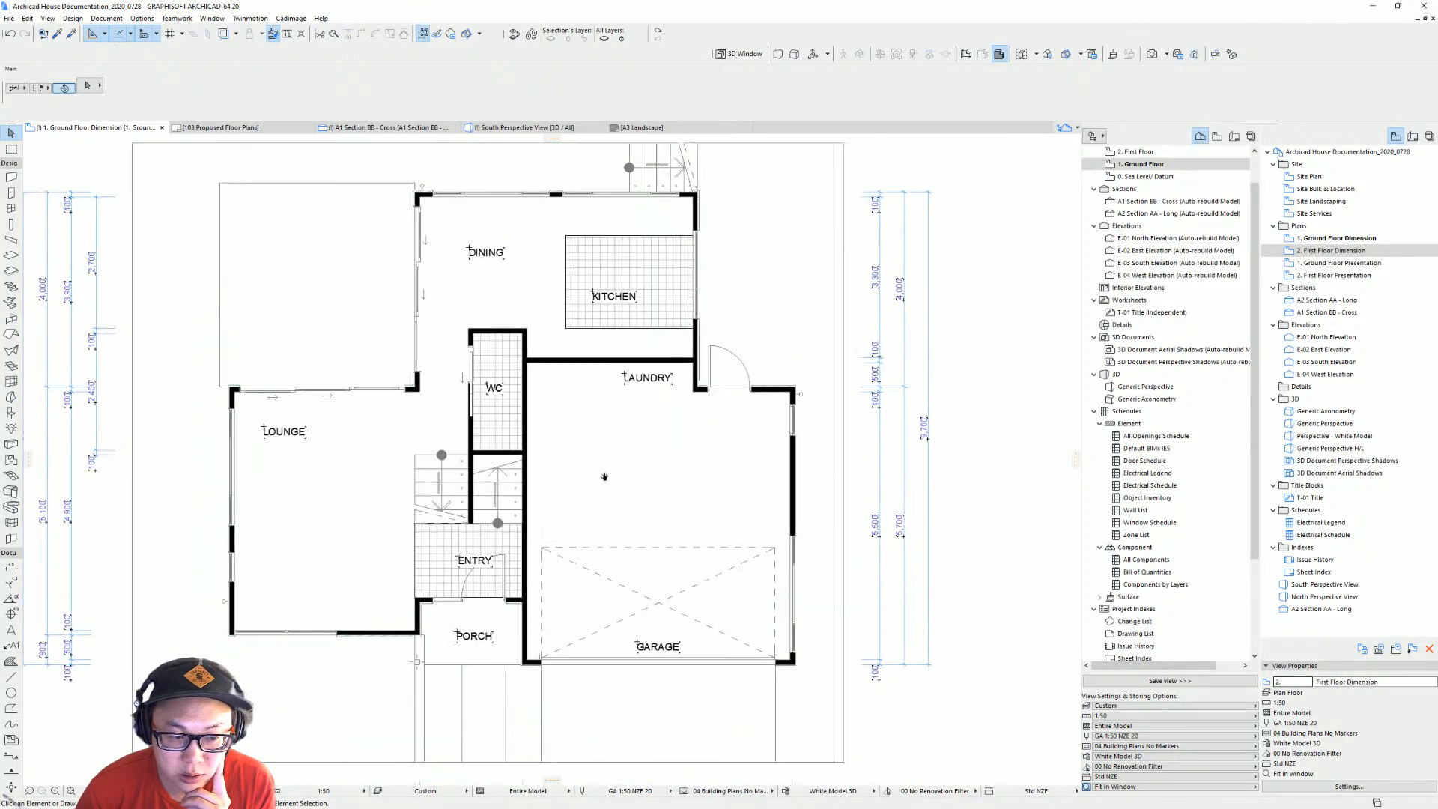
pyautogui.scroll(-1, 742, 382)
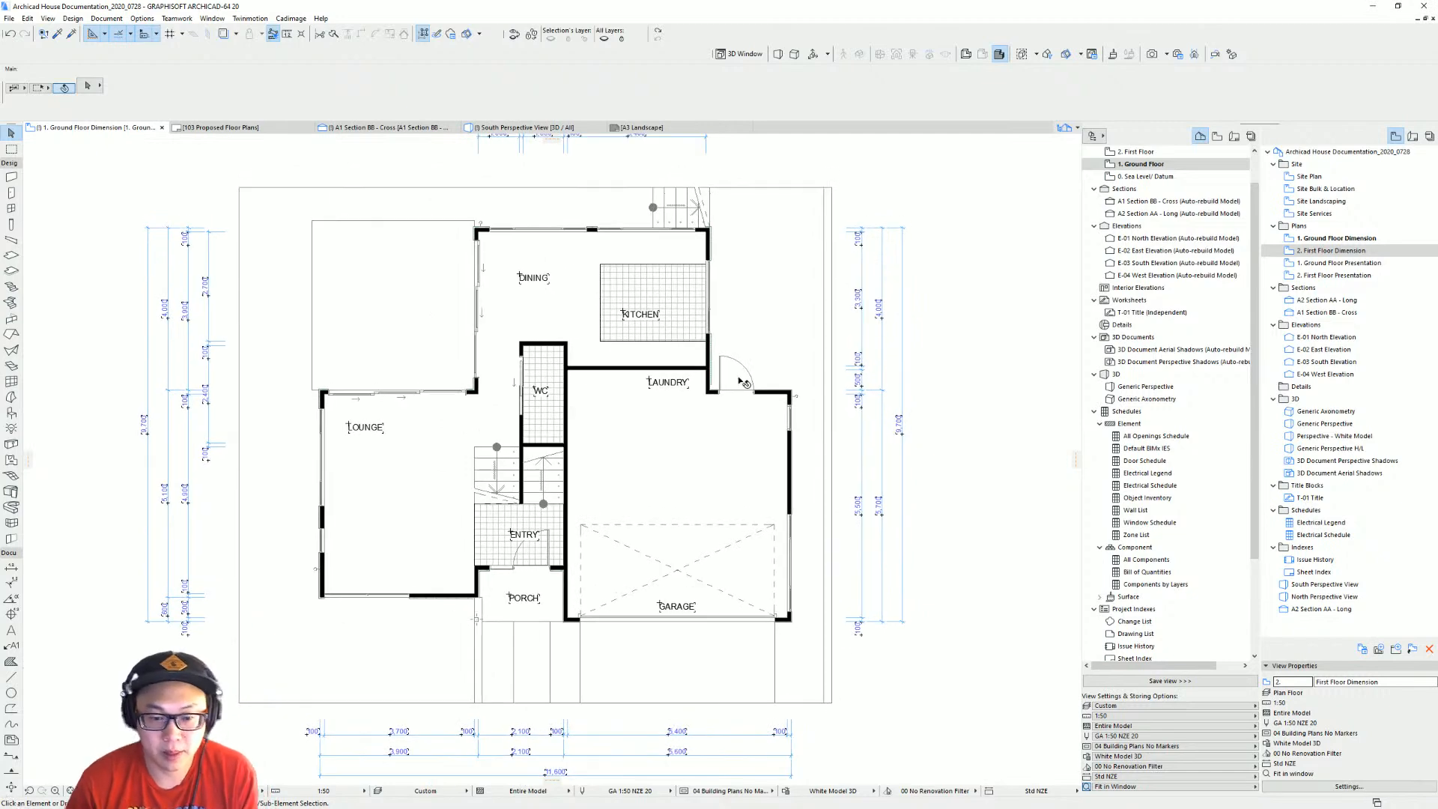
pyautogui.scroll(-2, 800, 508)
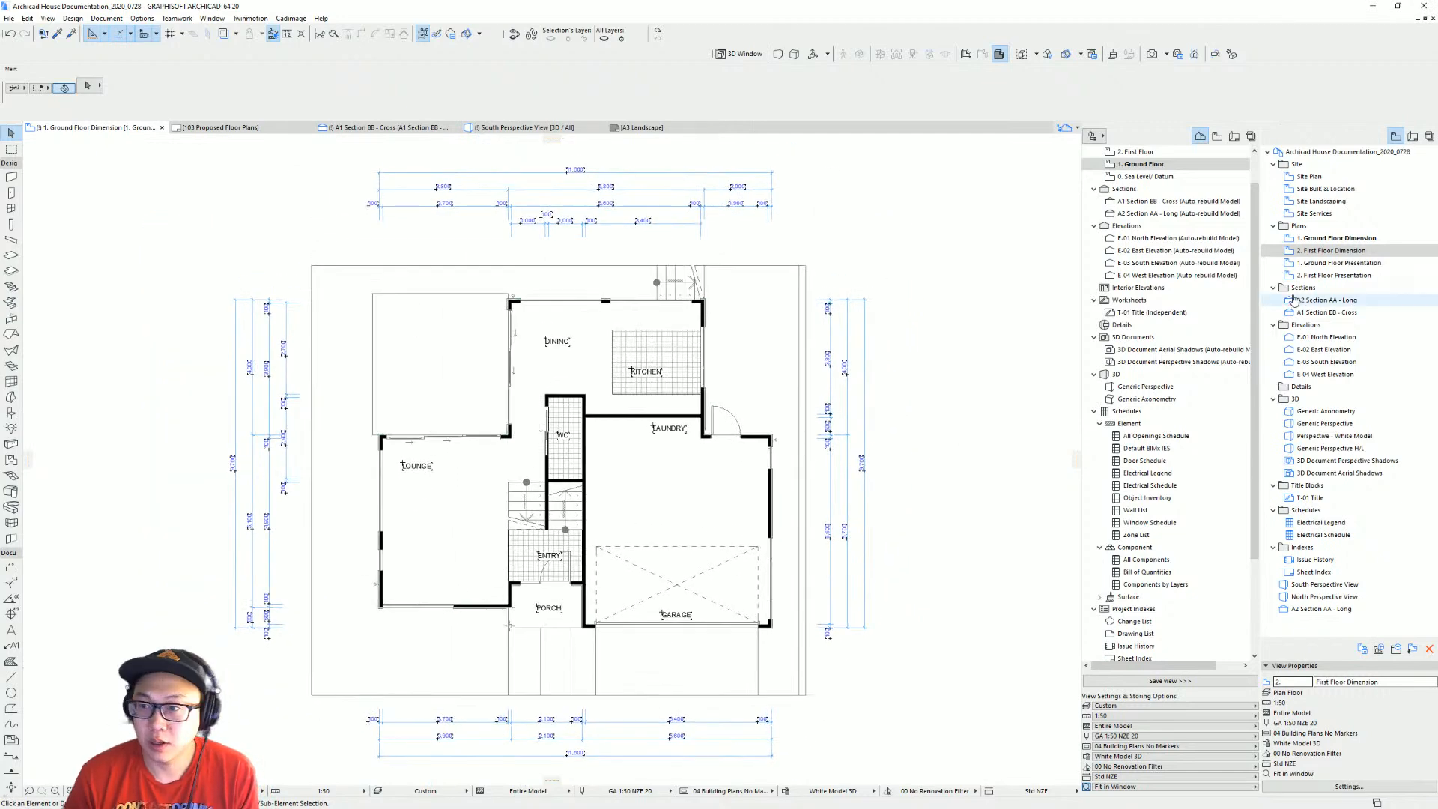
# Hide Des: Furniture and show Doc: Dimension in the Plan Floor Dimension layer combination and update the combination.
pyautogui.hotkey('ctrl', 'l')
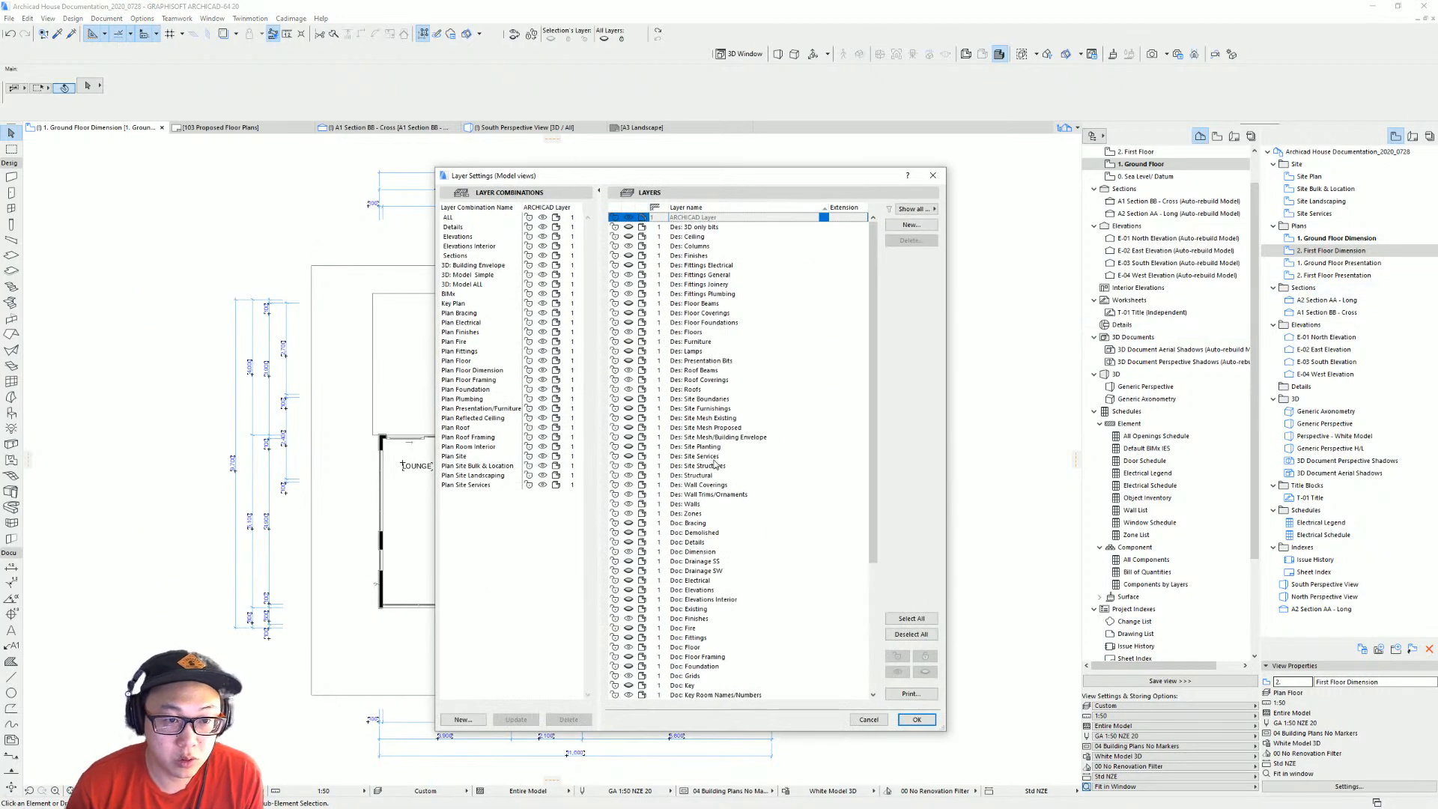
pyautogui.click(496, 370)
pyautogui.click(497, 370)
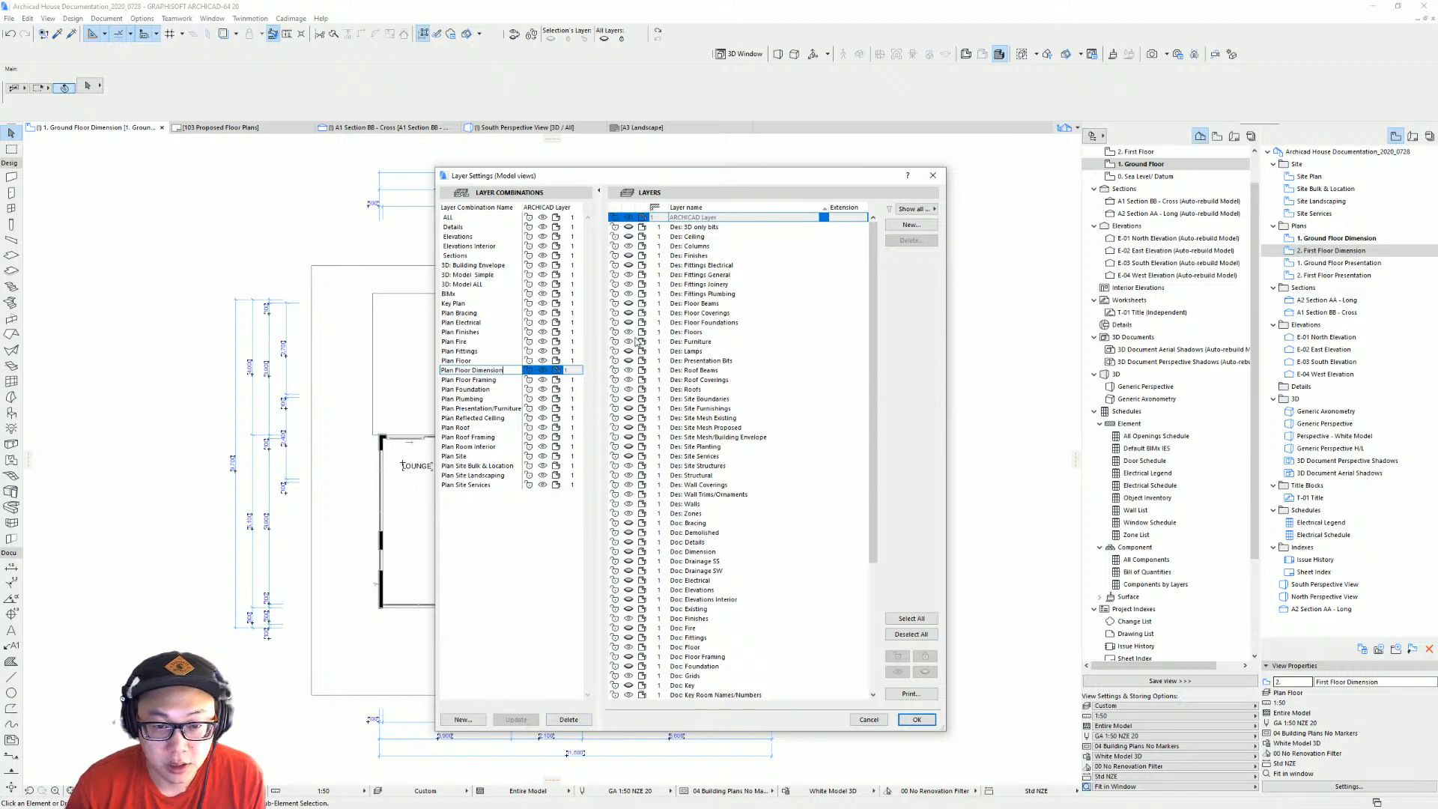
pyautogui.click(633, 342)
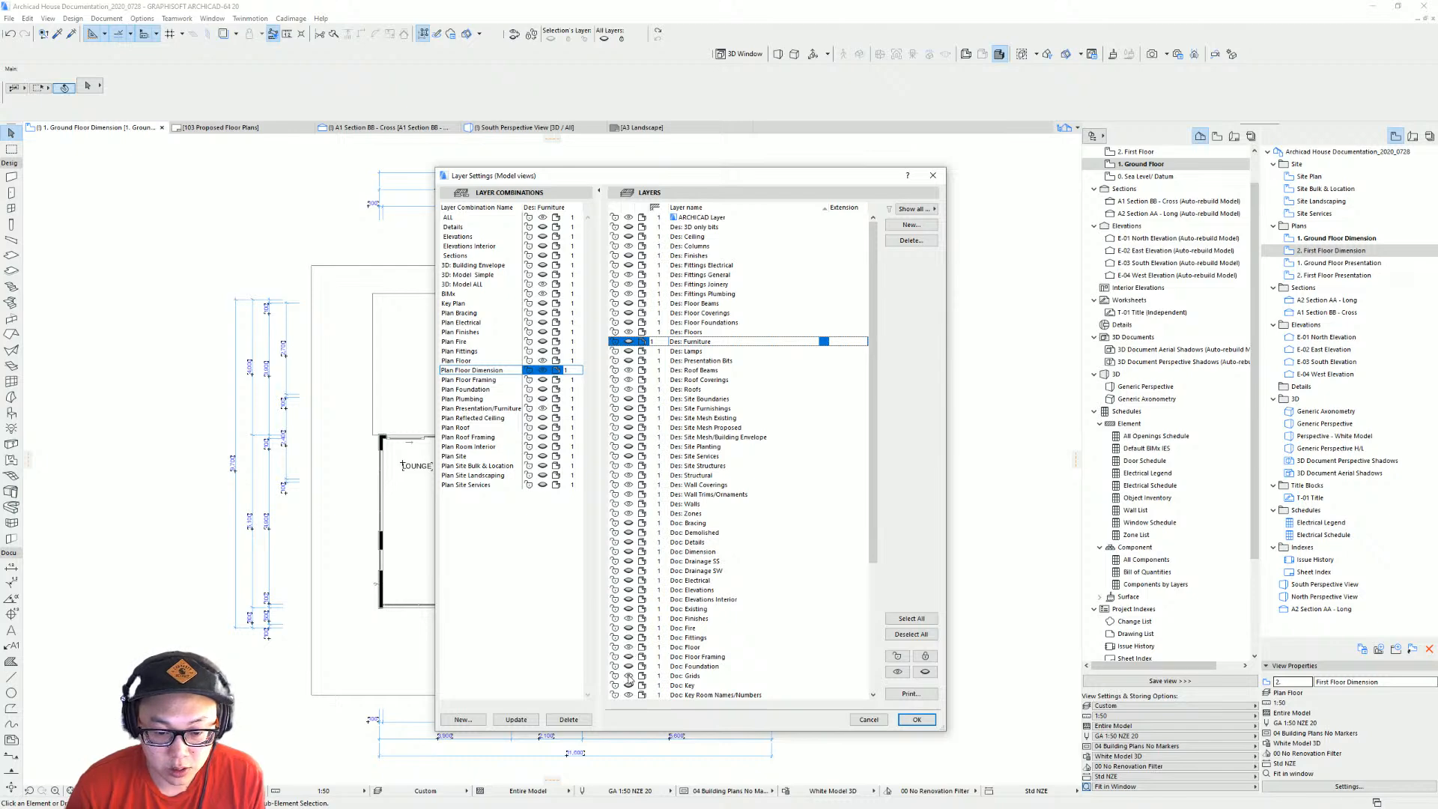
pyautogui.click(629, 552)
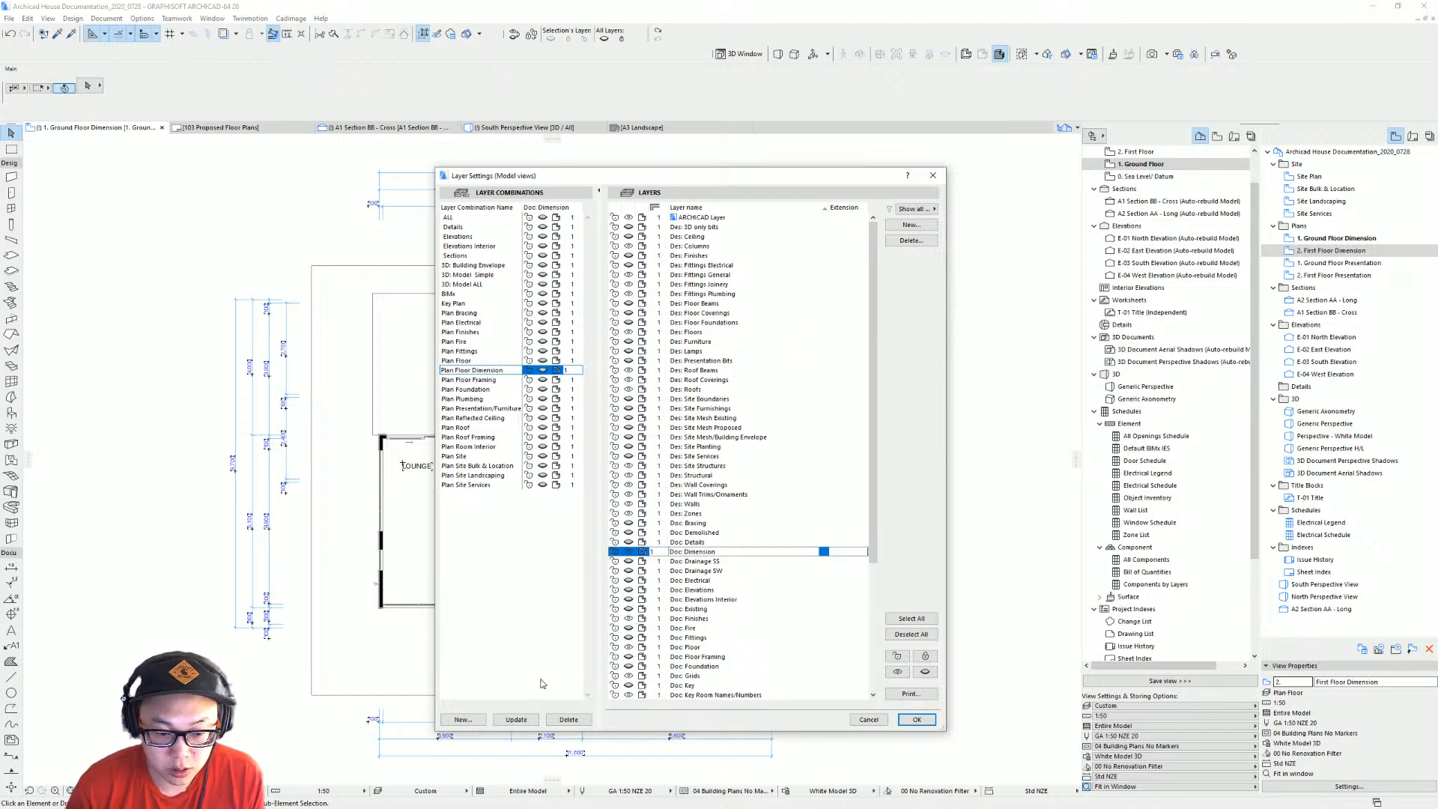
pyautogui.click(515, 720)
pyautogui.click(917, 720)
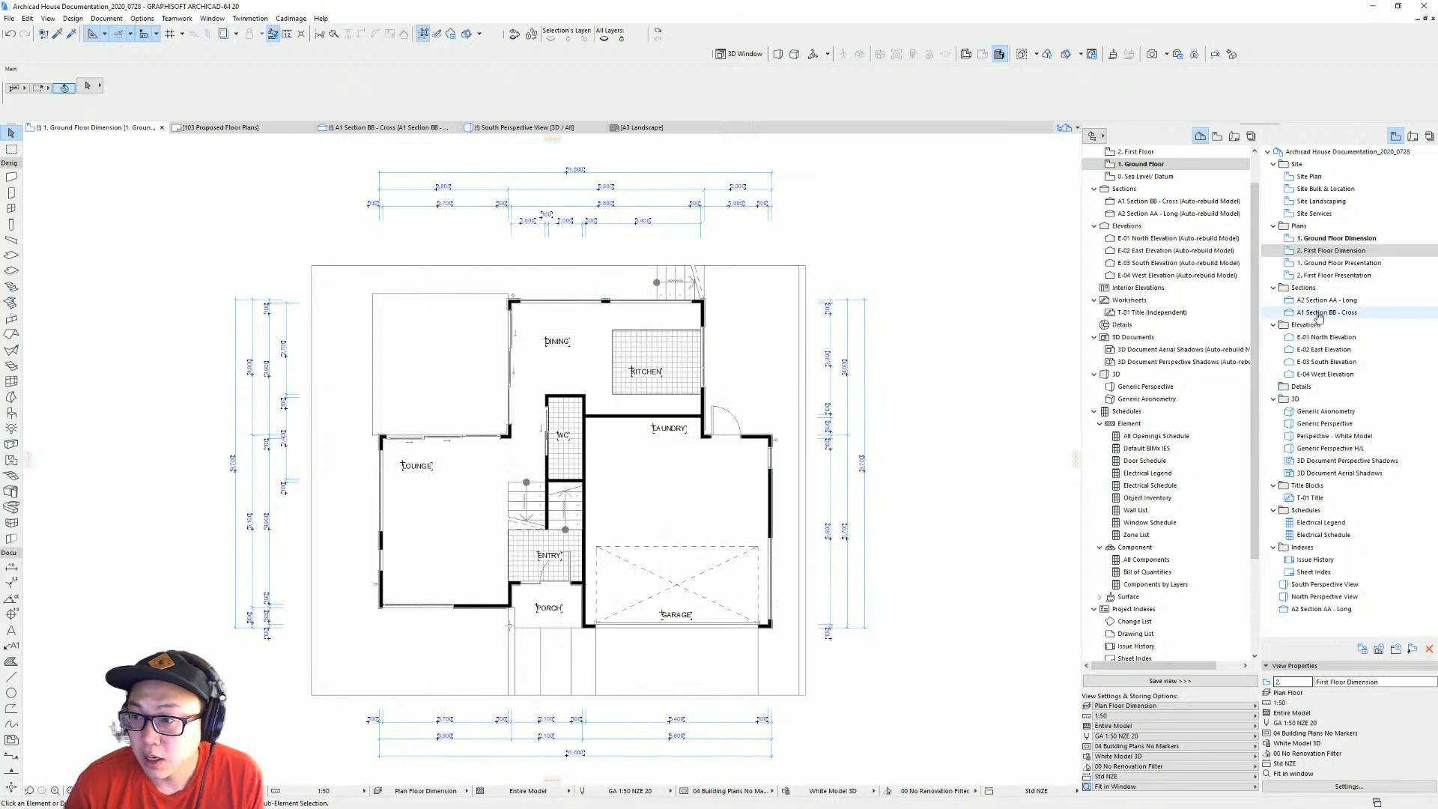
# Assign the Plan Floor Dimension layer combination to both the Ground Floor Dimension and First Floor Dimension views.
pyautogui.click(1347, 238)
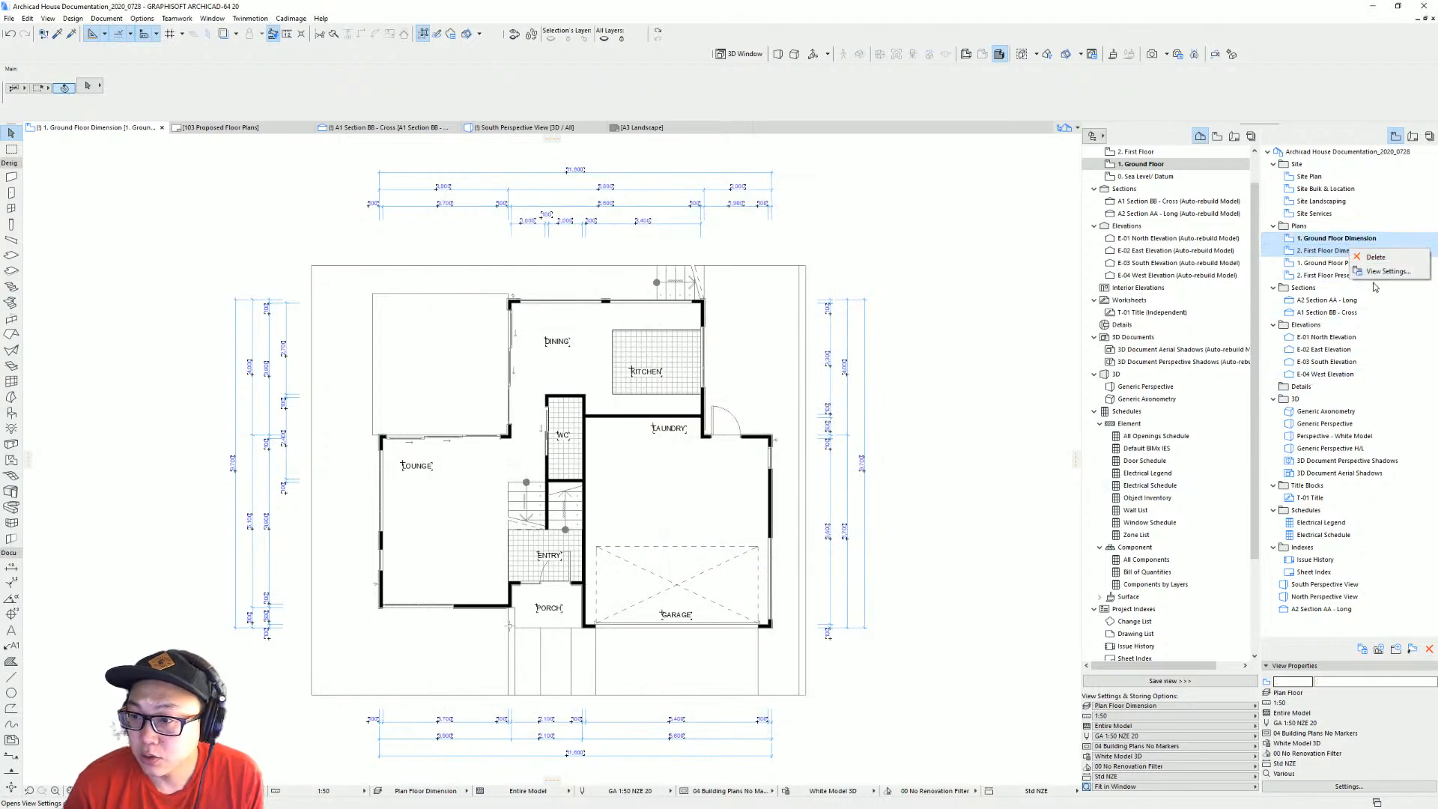
pyautogui.click(1349, 786)
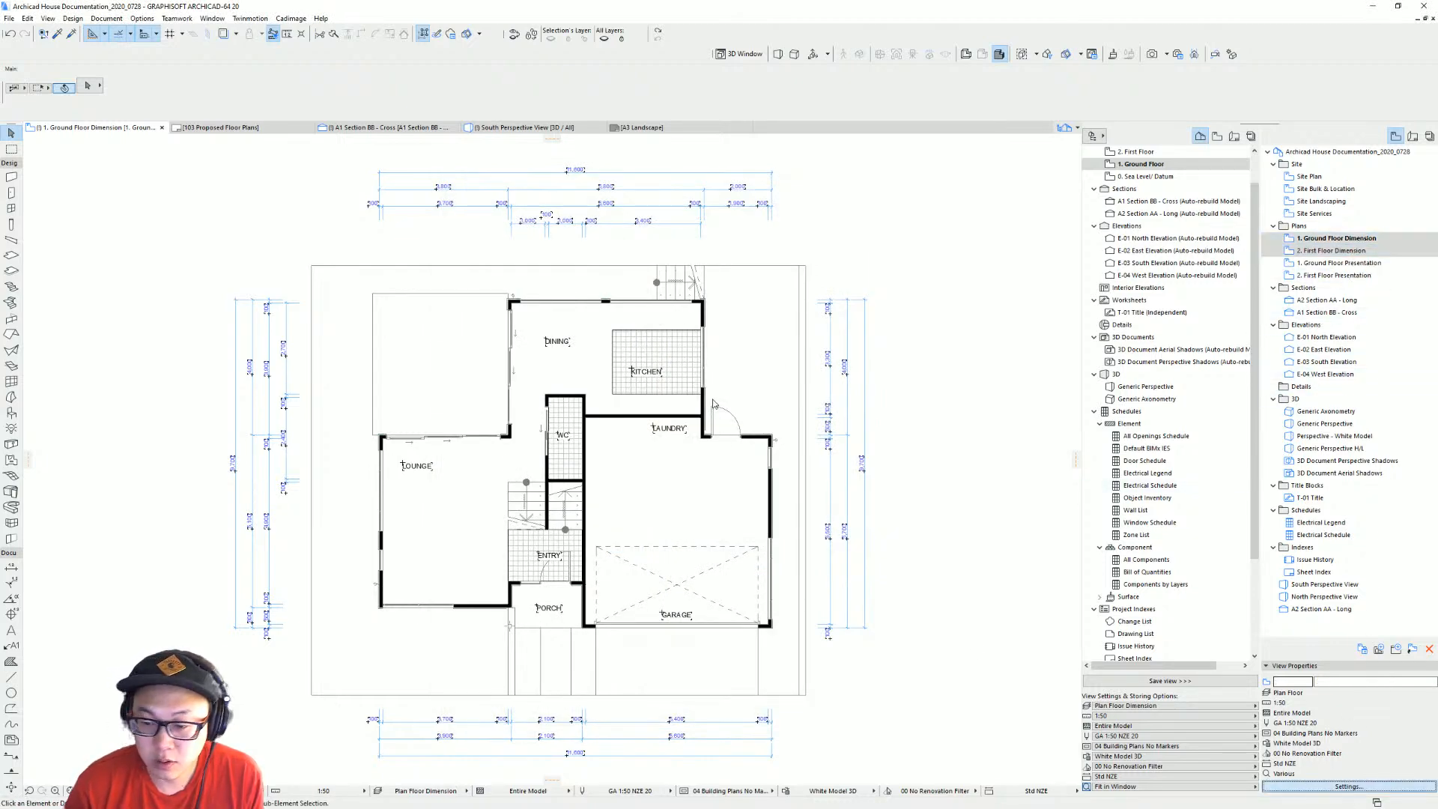
pyautogui.click(1095, 350)
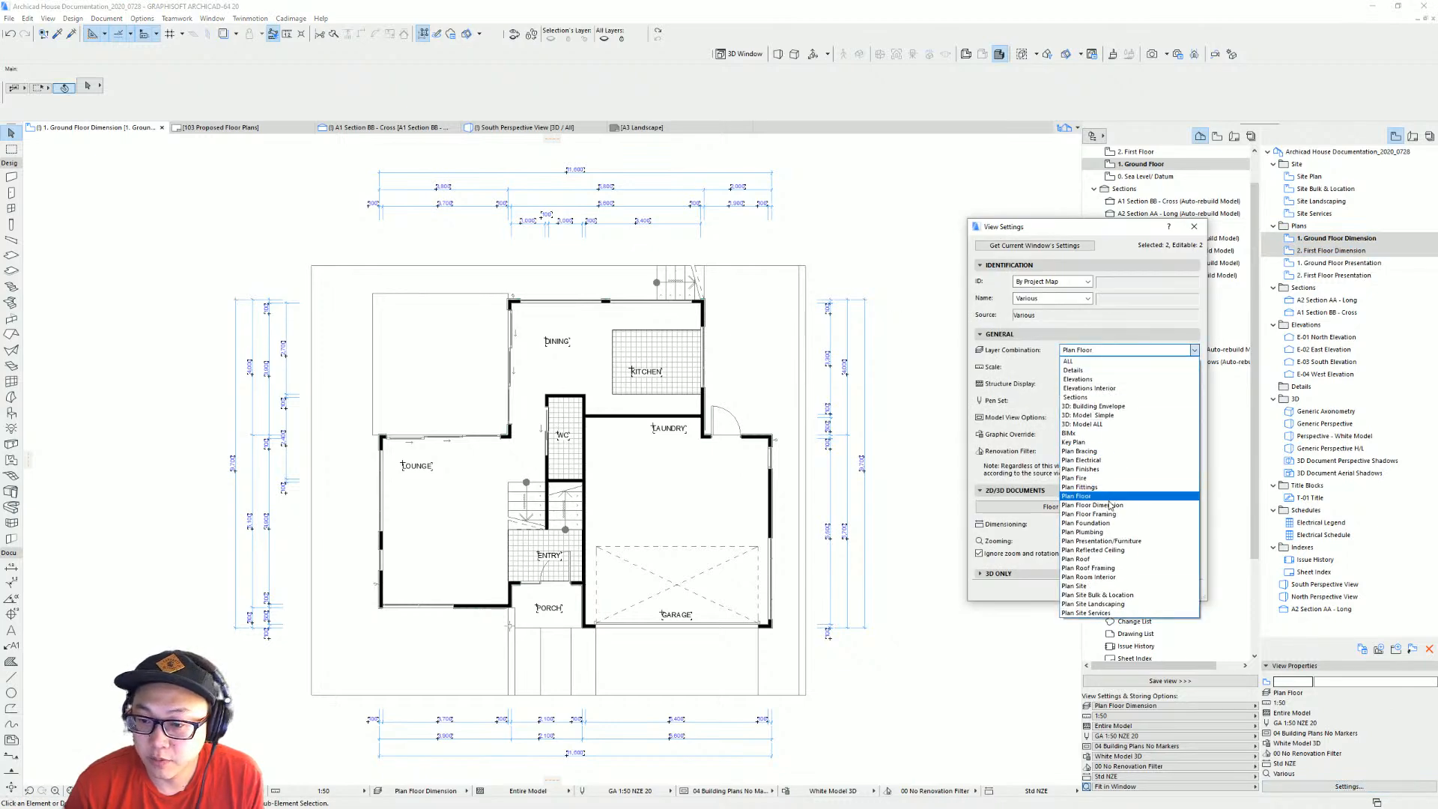
pyautogui.click(1110, 505)
pyautogui.click(1182, 588)
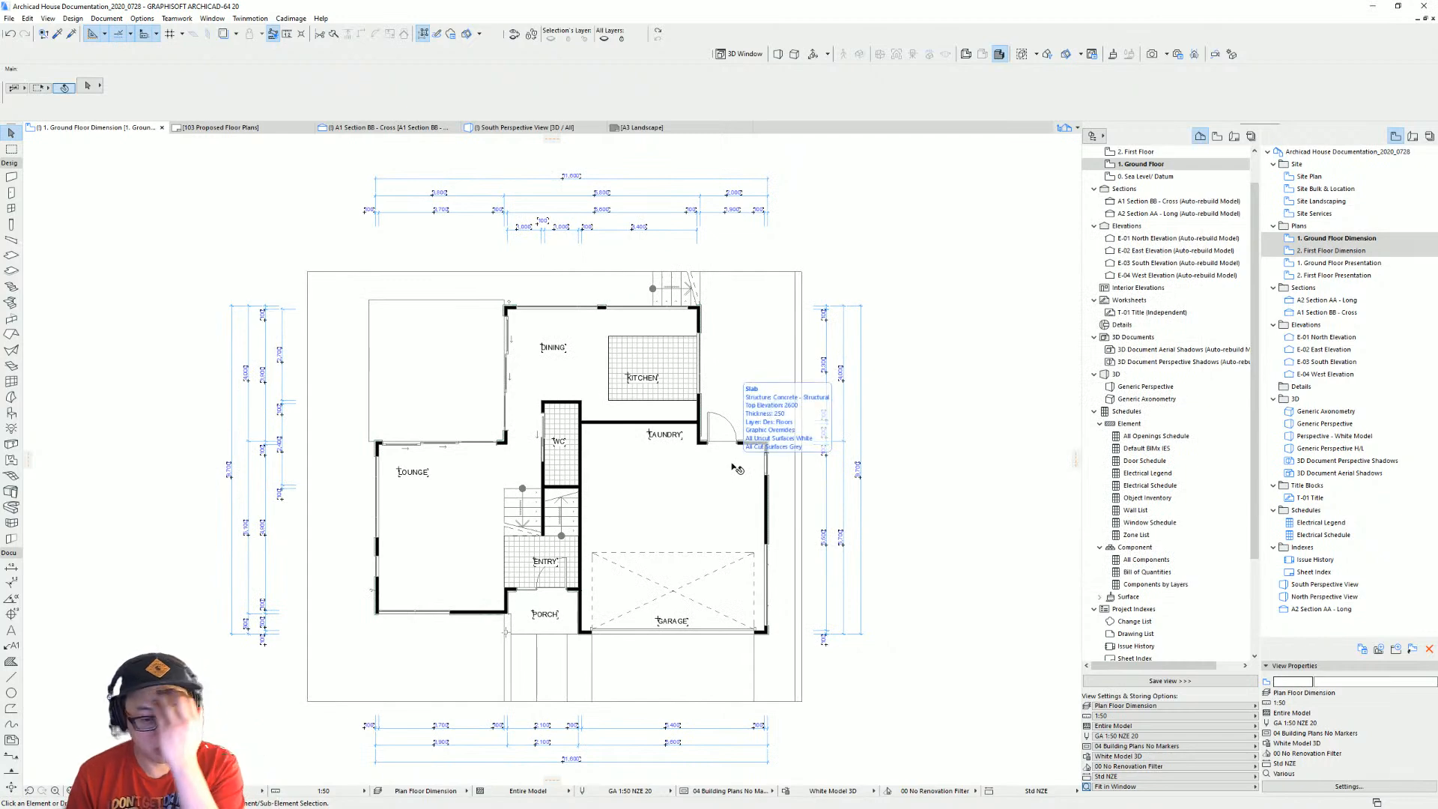
# Place the Ground Floor Dimension and First Floor Dimension views from the view map into the layout book's 1 Plans subset.
pyautogui.click(1413, 138)
pyautogui.click(1376, 253)
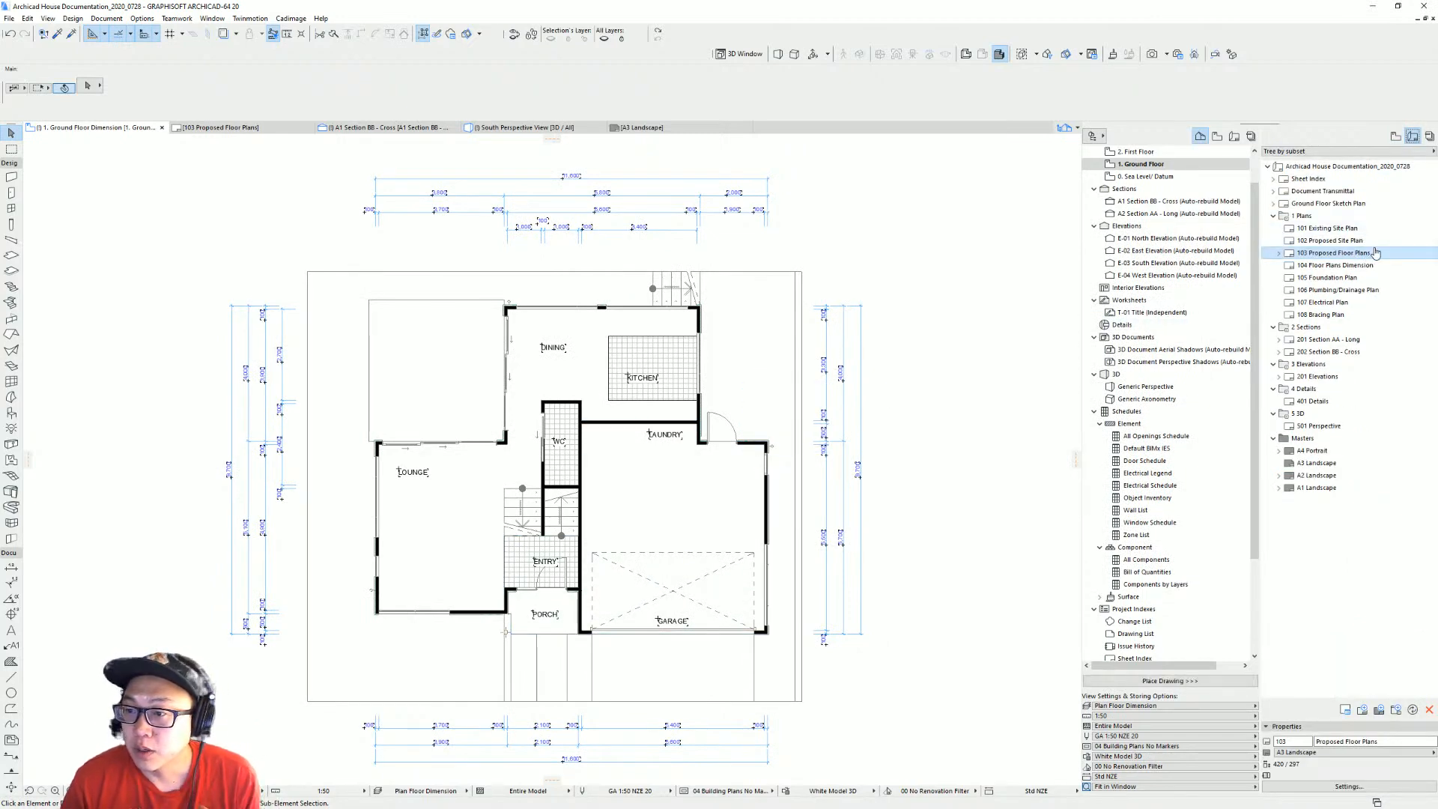
pyautogui.click(1218, 137)
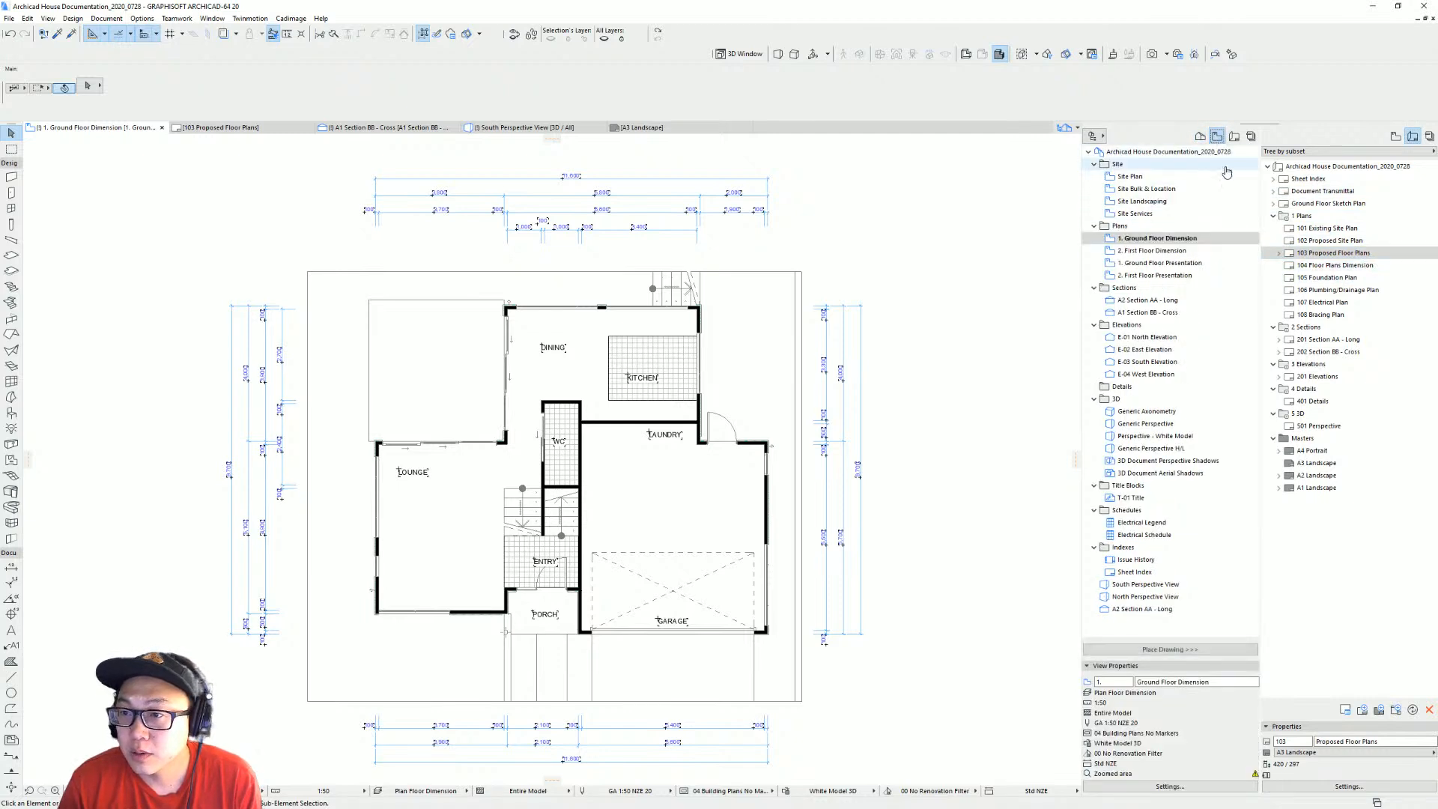
pyautogui.keyDown('shift'); pyautogui.click(1200, 254); pyautogui.keyUp('shift')
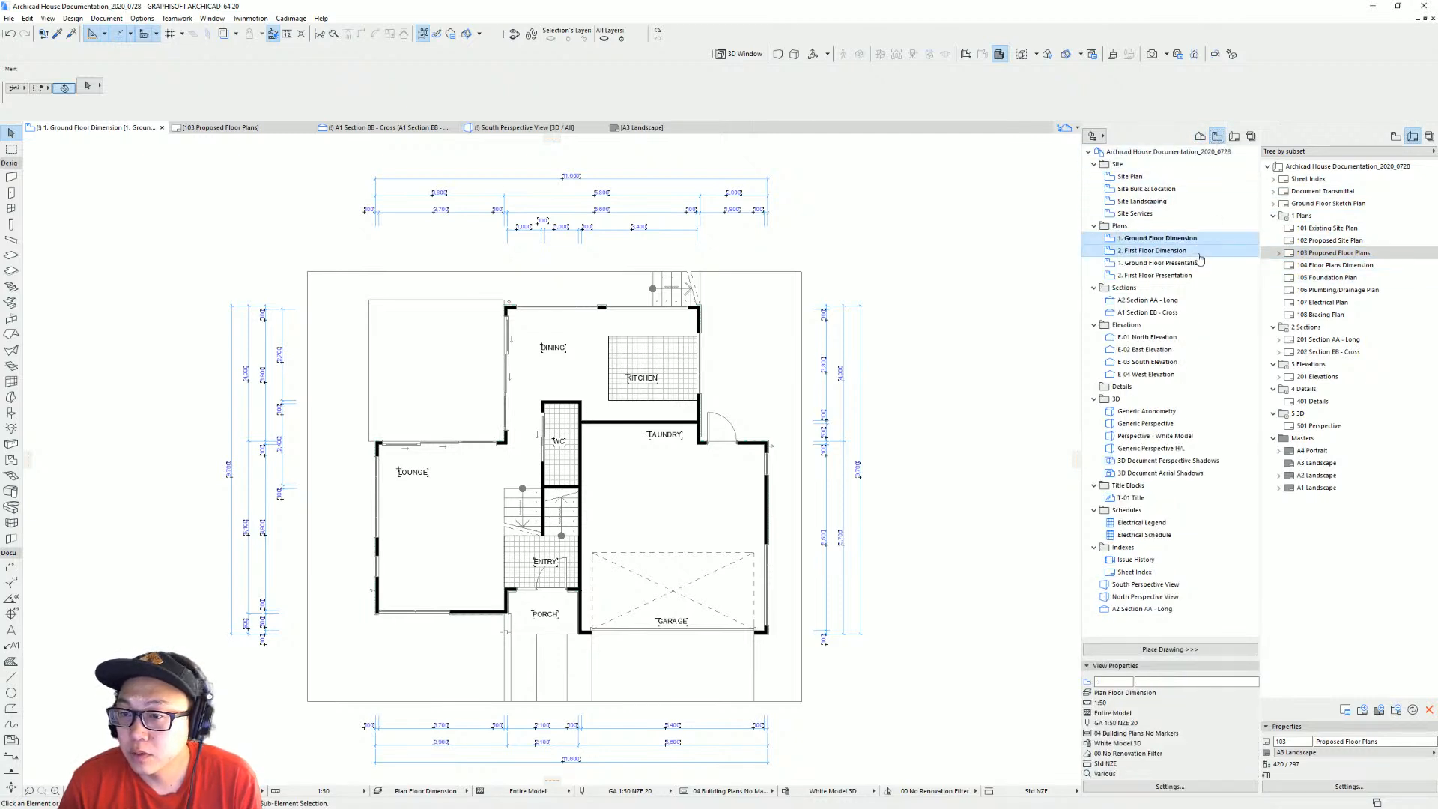
pyautogui.moveTo(1190, 248); pyautogui.dragTo(1338, 272)
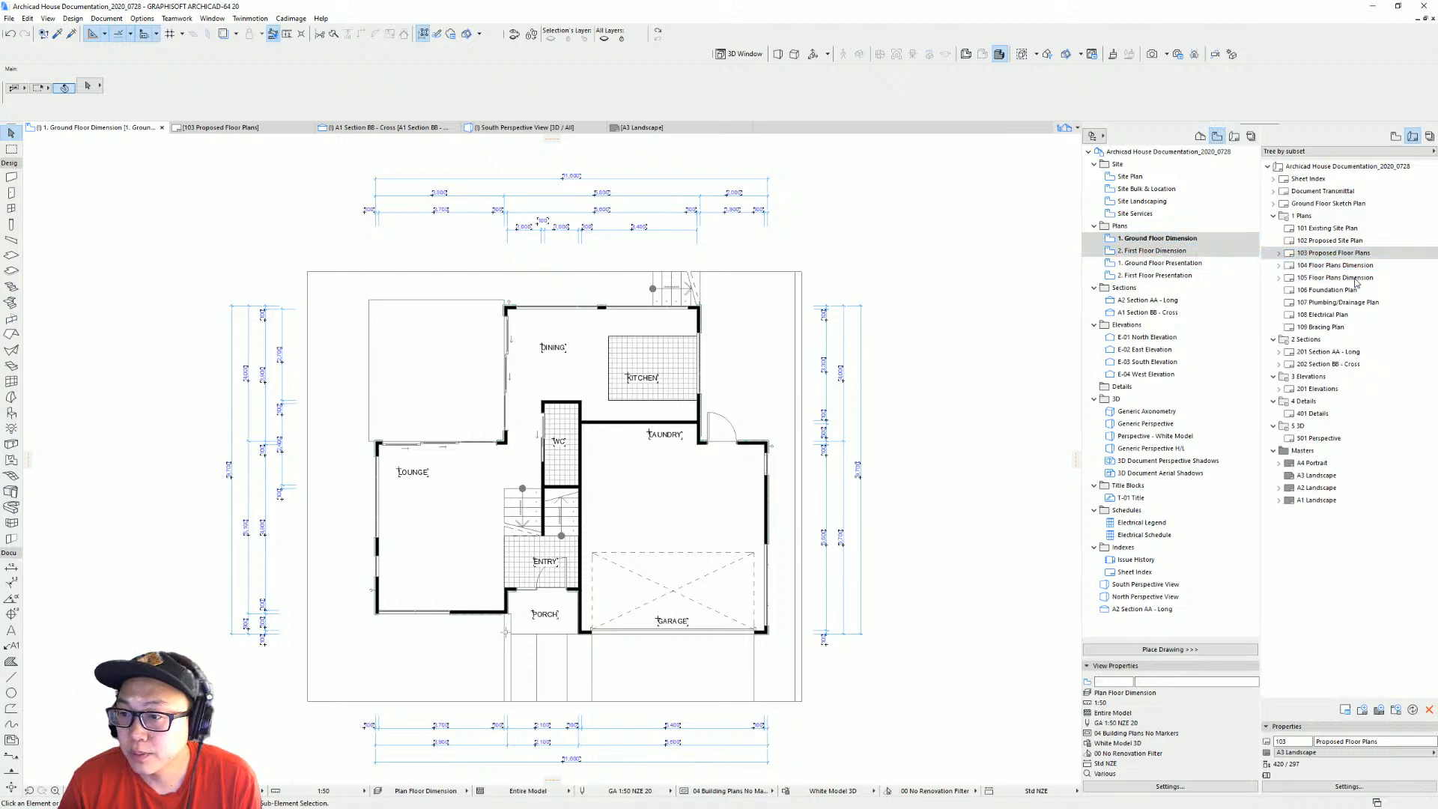
# Delete the duplicate 105 Floor Plans Dimension layout from the 1 Plans subset.
pyautogui.click(1348, 278)
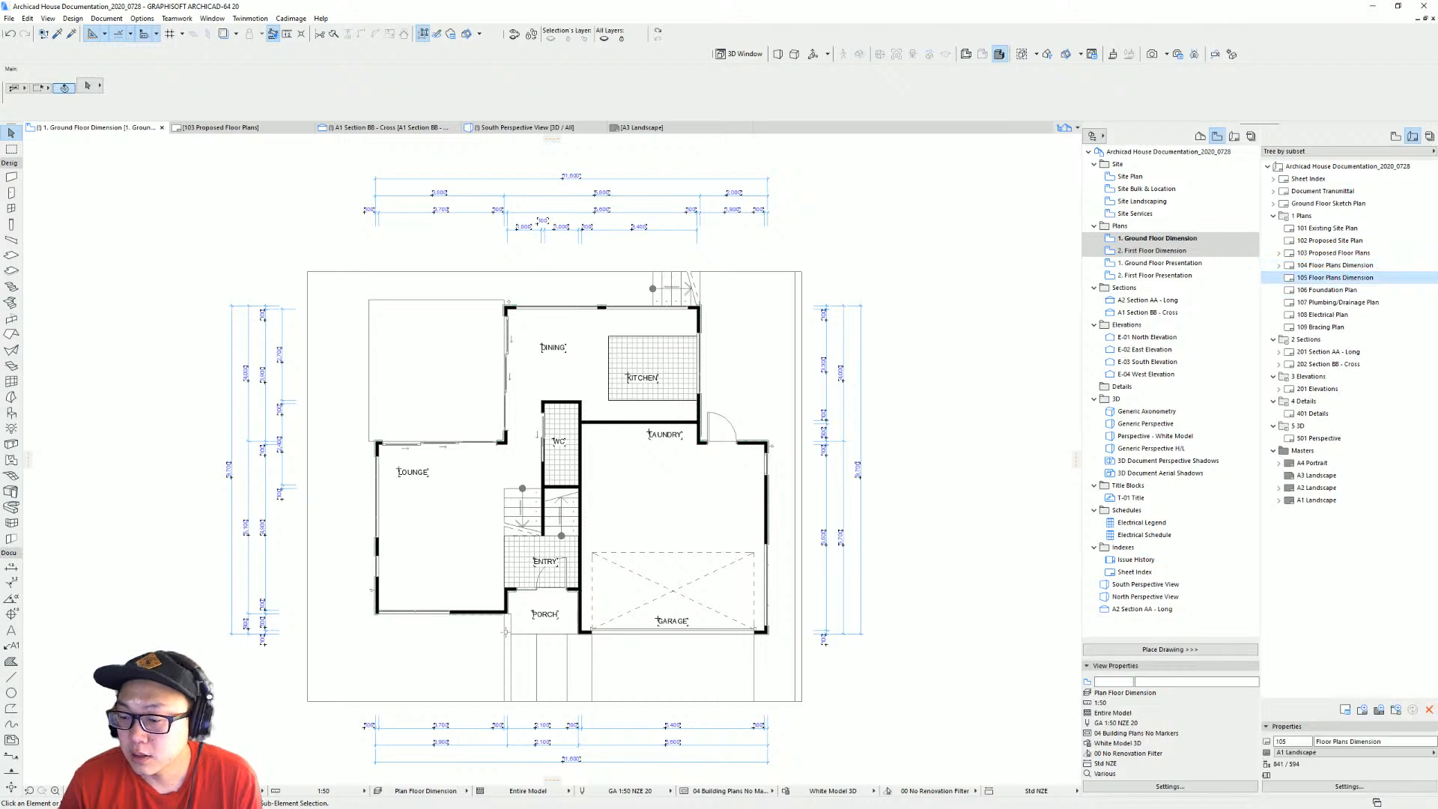
pyautogui.click(1430, 710)
pyautogui.click(821, 282)
# Open the 104 Floor Plans Dimension layout and examine how the two floor plan drawings sit on the sheet.
pyautogui.doubleClick(1338, 265)
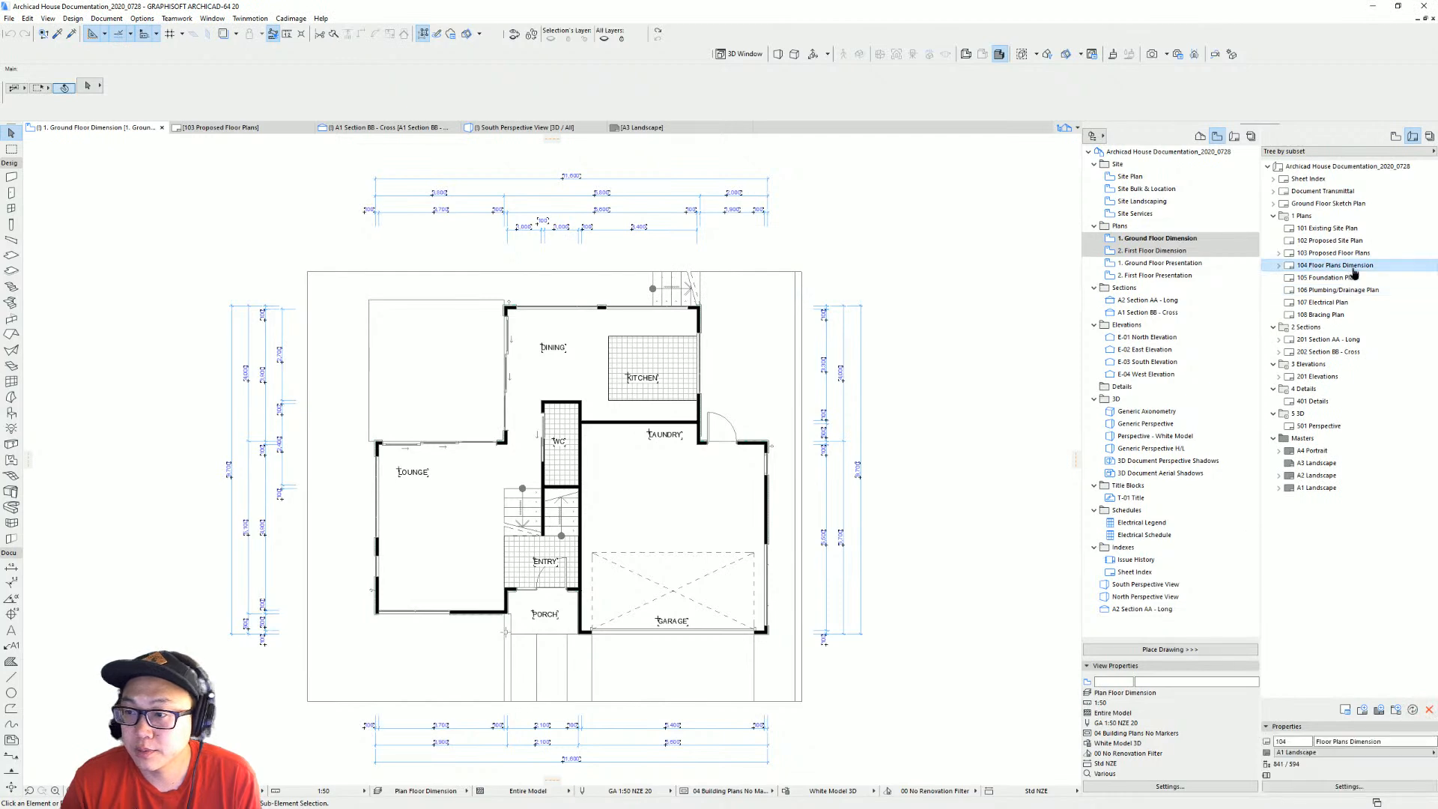
pyautogui.scroll(5, 762, 384)
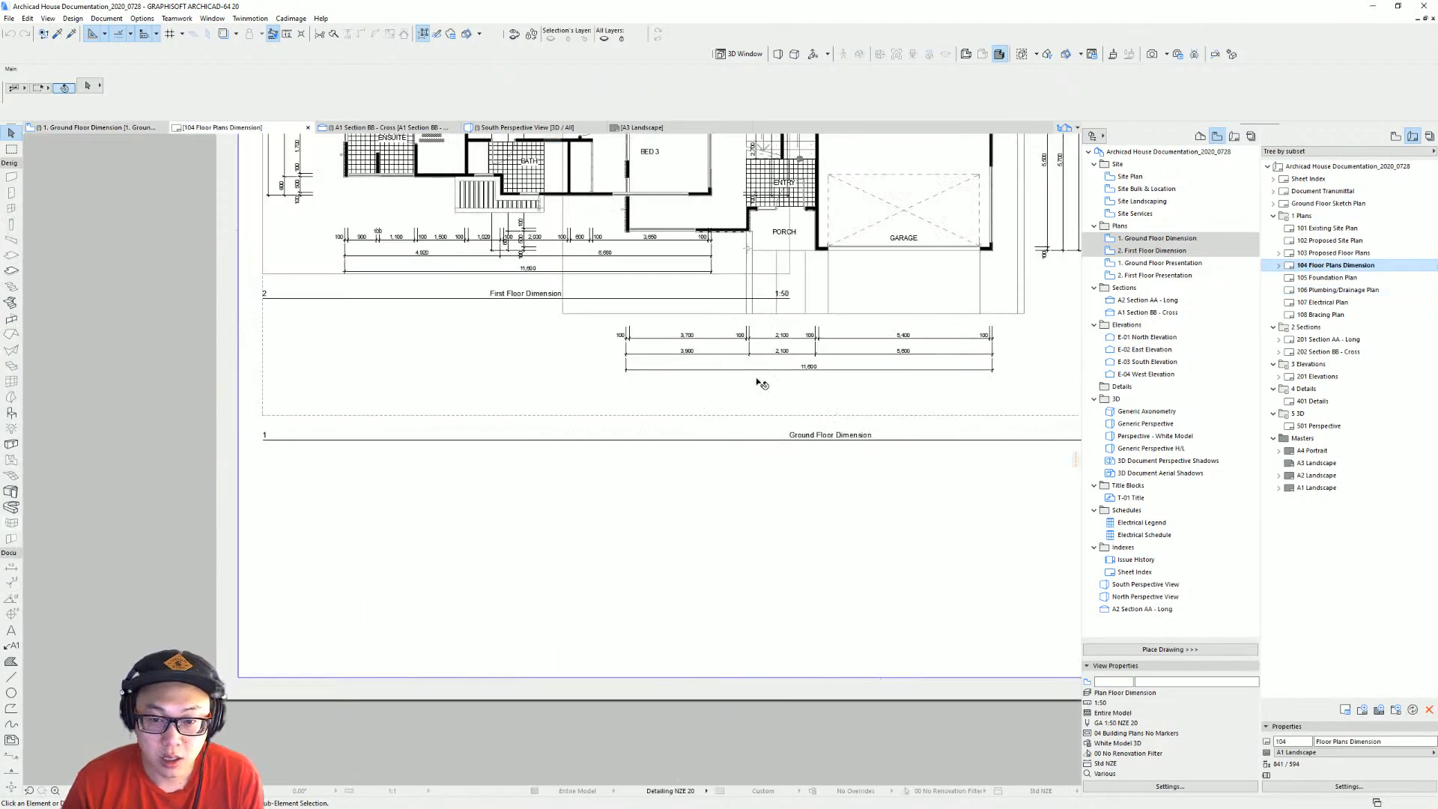
pyautogui.scroll(-5, 834, 498)
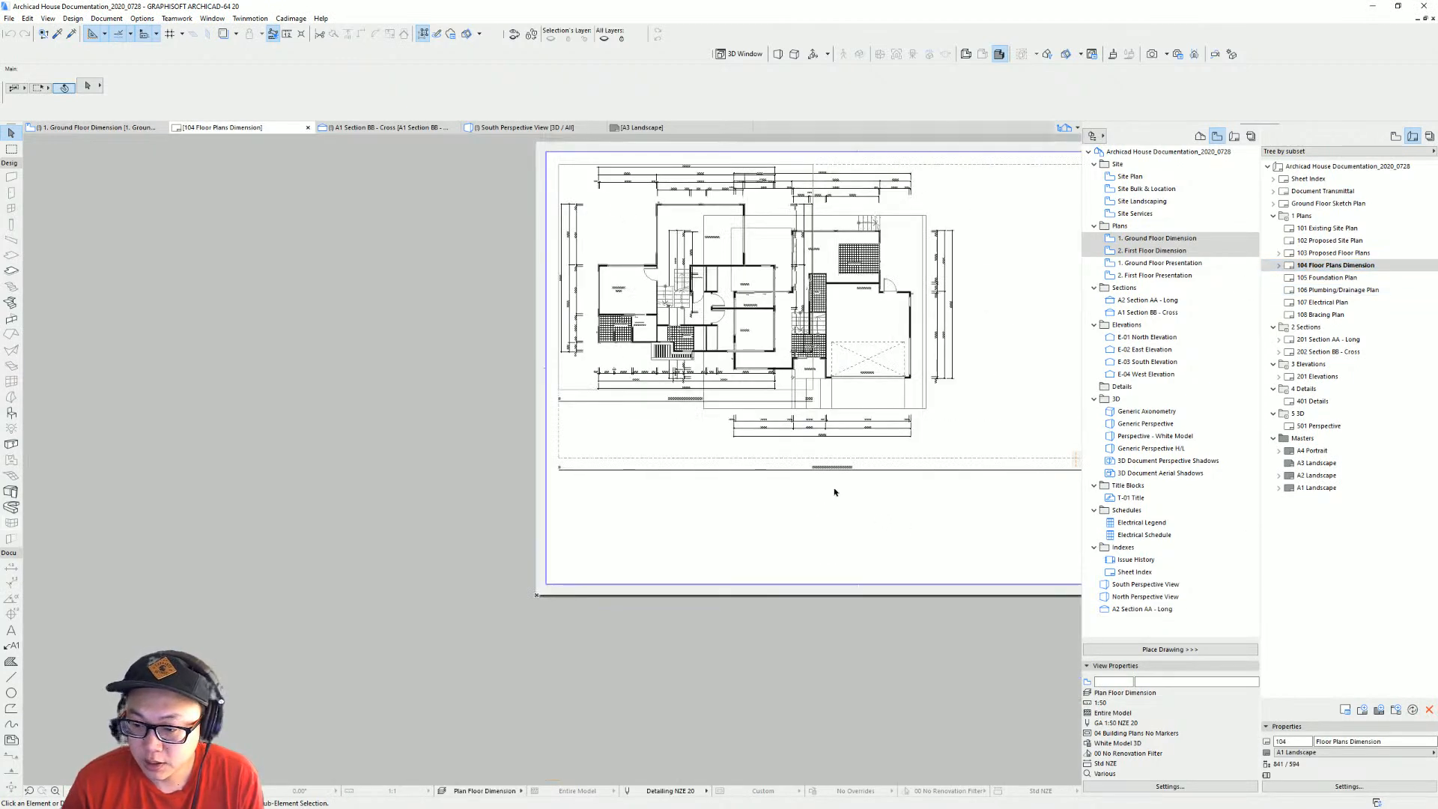
pyautogui.moveTo(834, 492); pyautogui.dragTo(596, 522, button='middle')
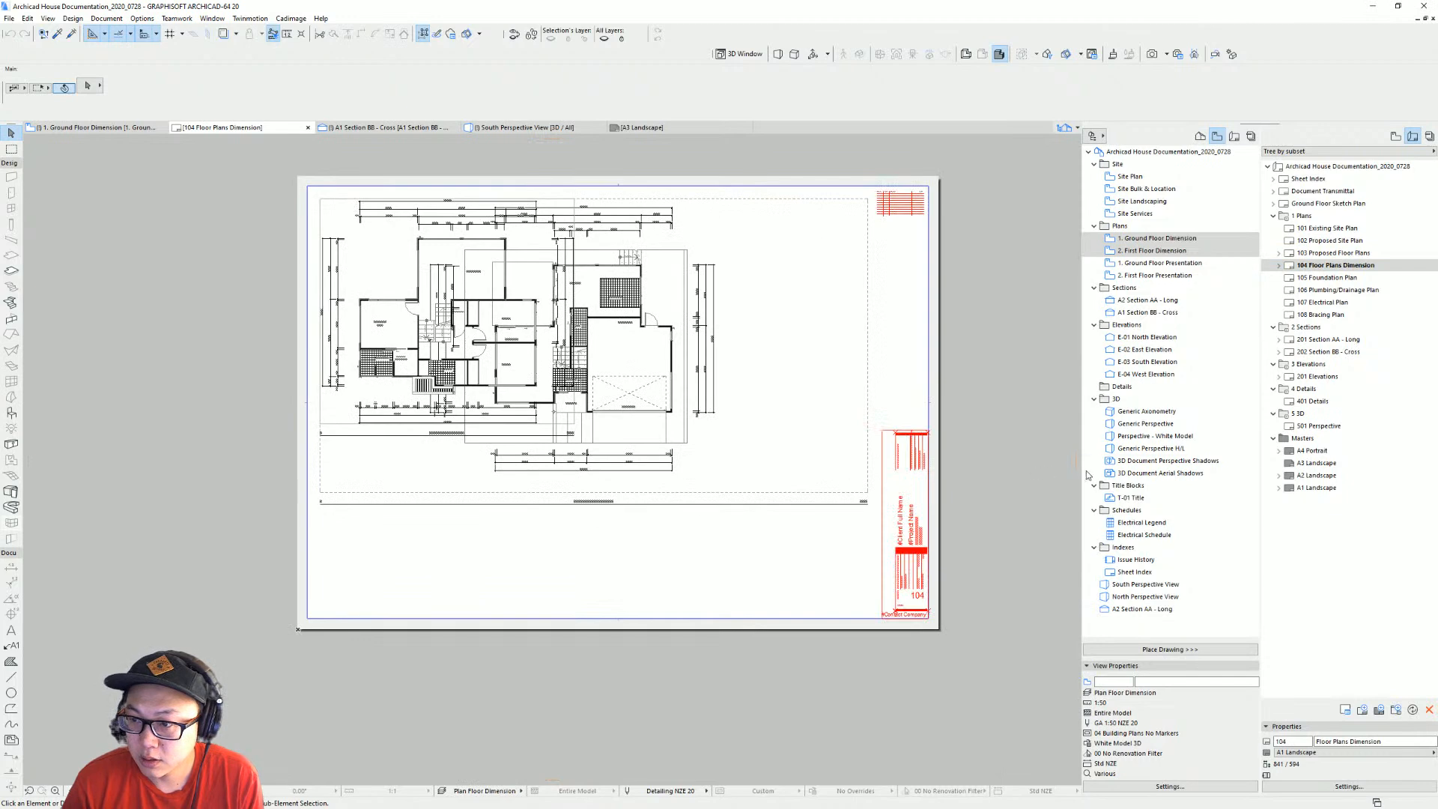
pyautogui.click(1336, 464)
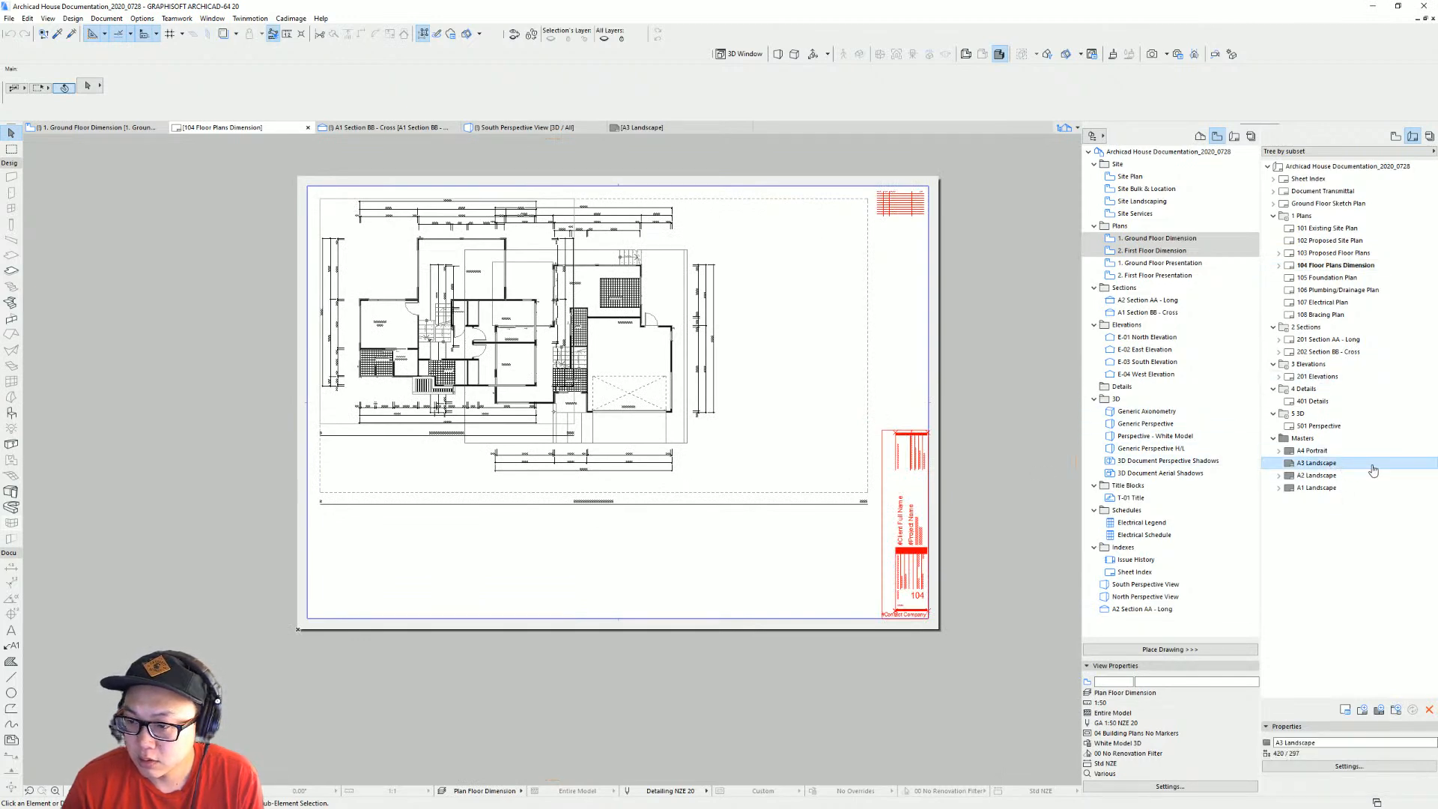
pyautogui.rightClick(1326, 468)
pyautogui.click(1264, 549)
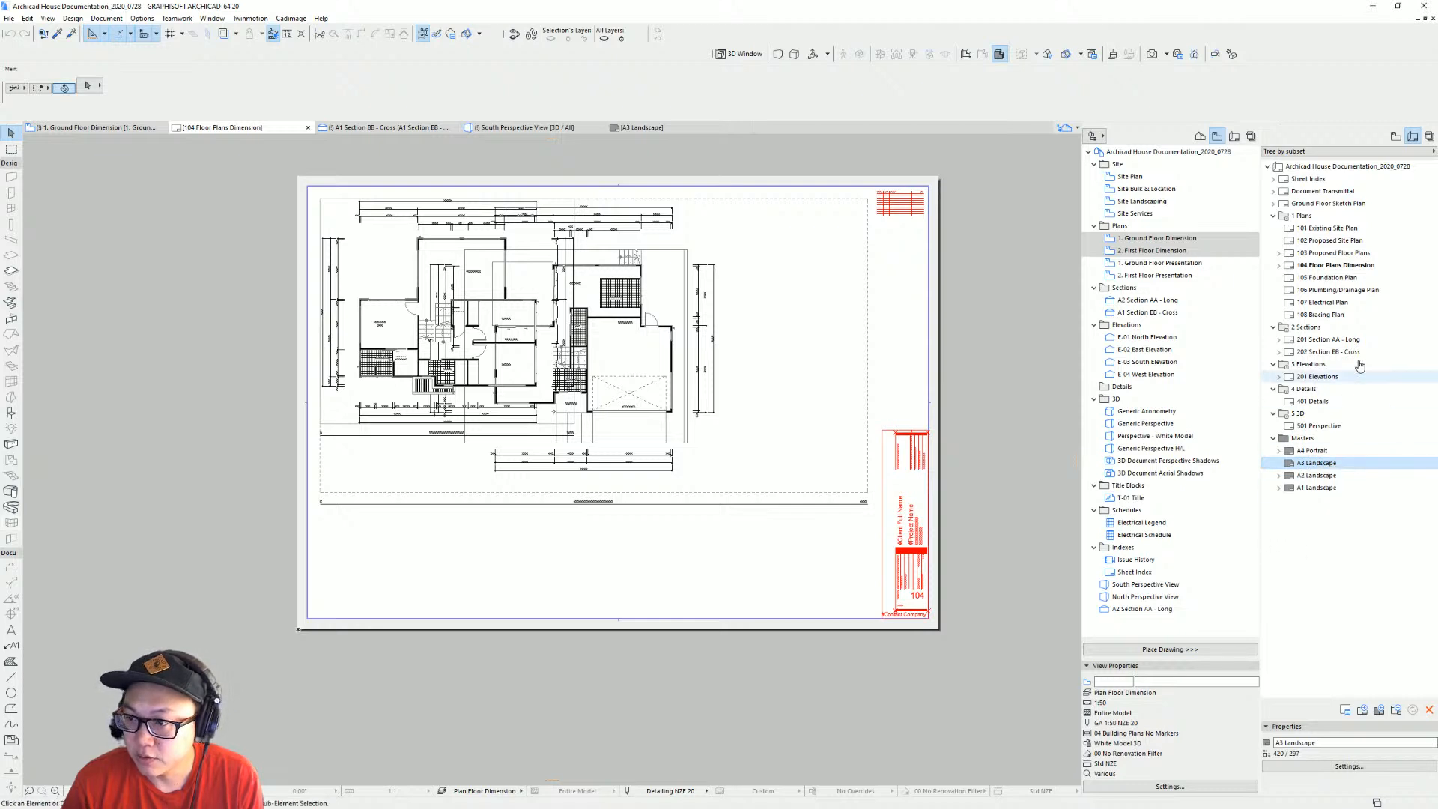
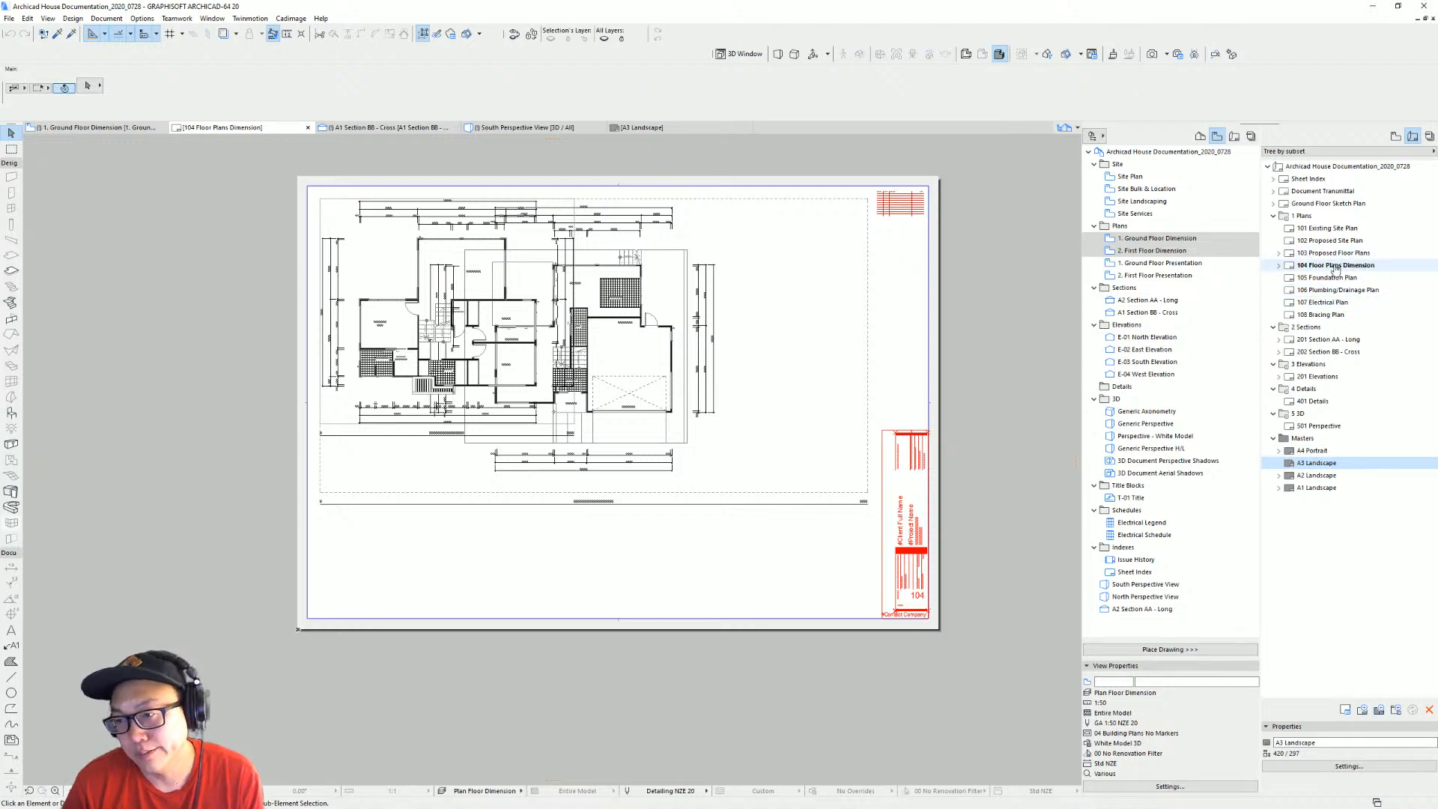
pyautogui.click(1364, 711)
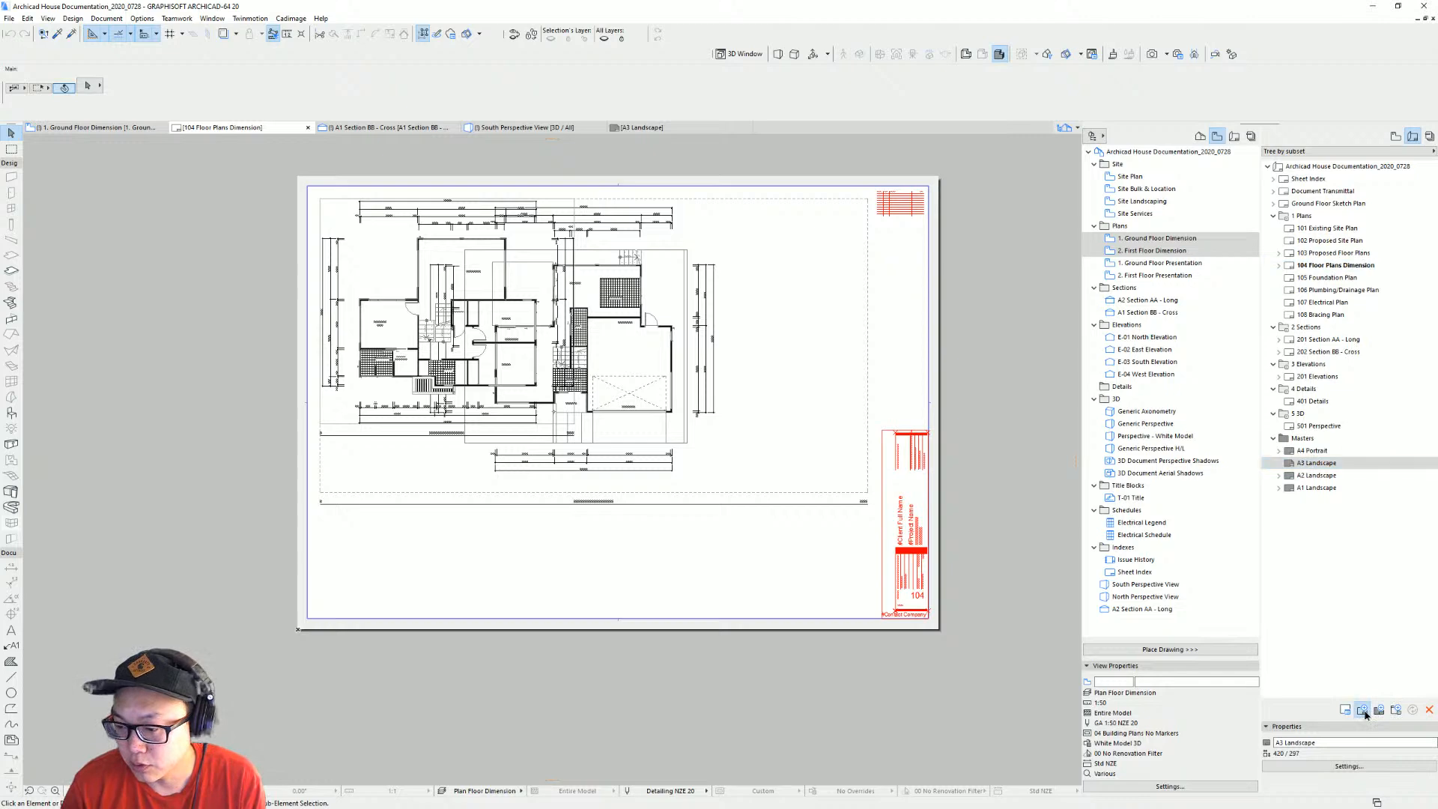
pyautogui.press('Escape')
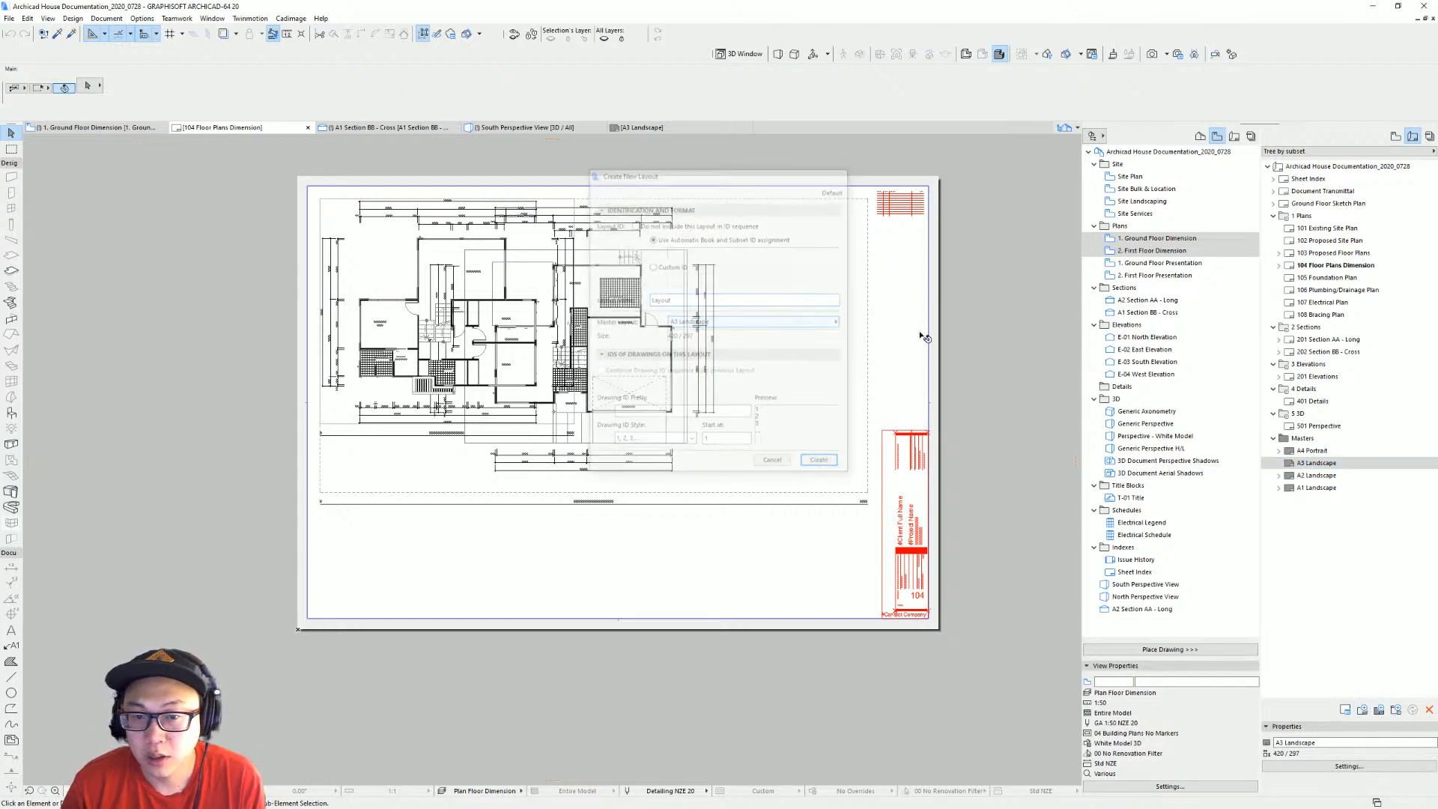
# Fit the Ground Floor Dimension drawing's frame to its content and move the drawing clear of the First Floor Dimension drawing.
pyautogui.moveTo(772, 527); pyautogui.dragTo(728, 555, button='middle')
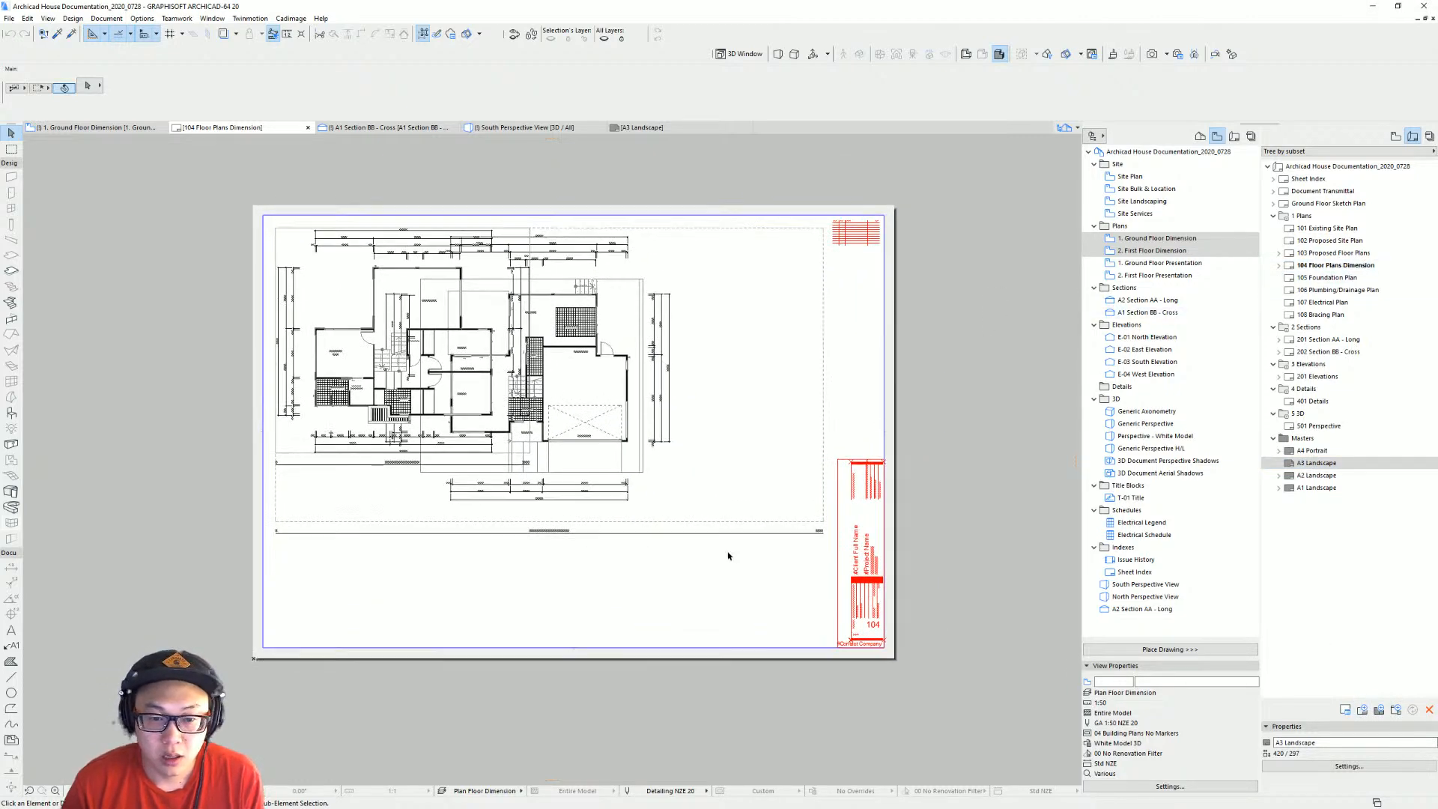
pyautogui.hotkey('ctrl', 'a')
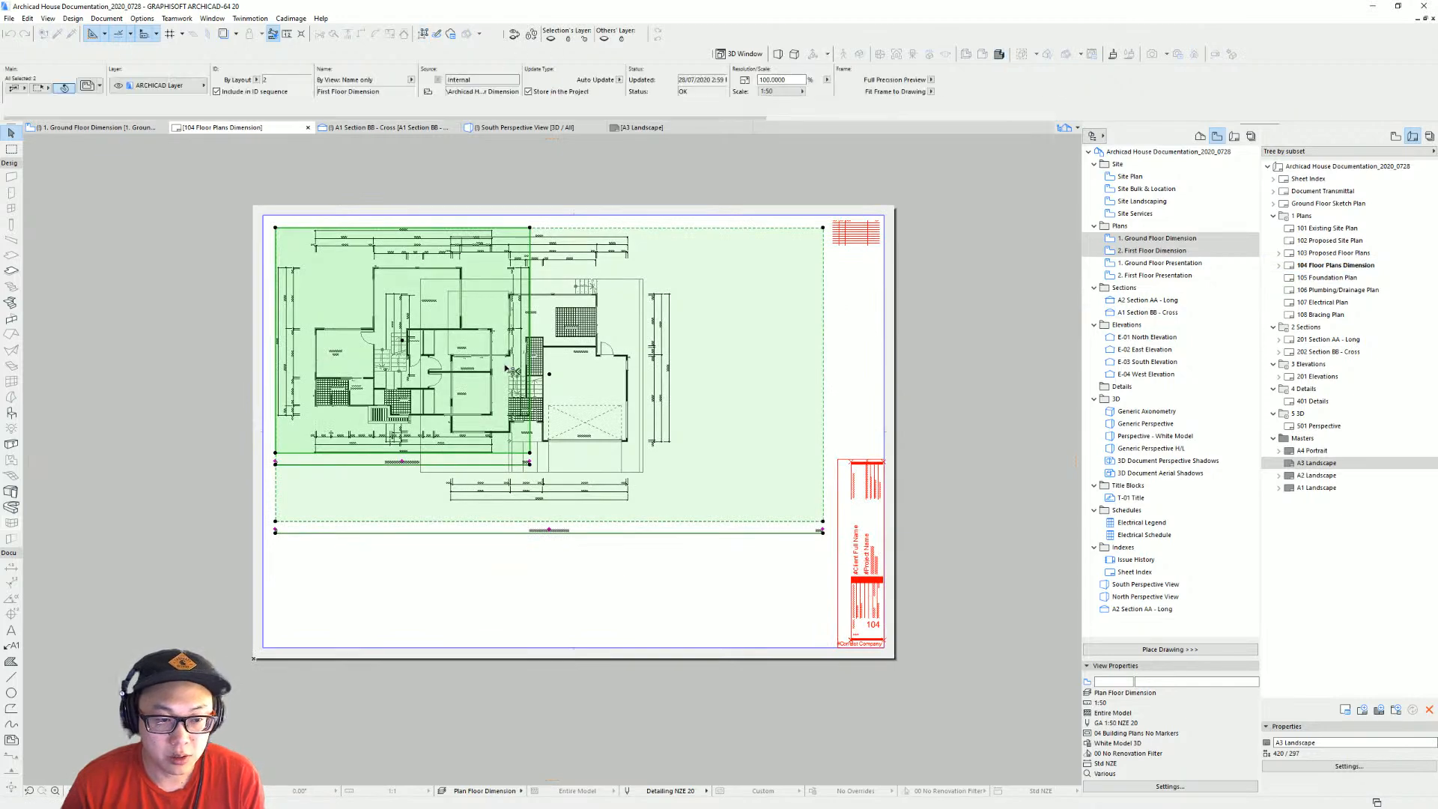
pyautogui.hotkey('ctrl', 't')
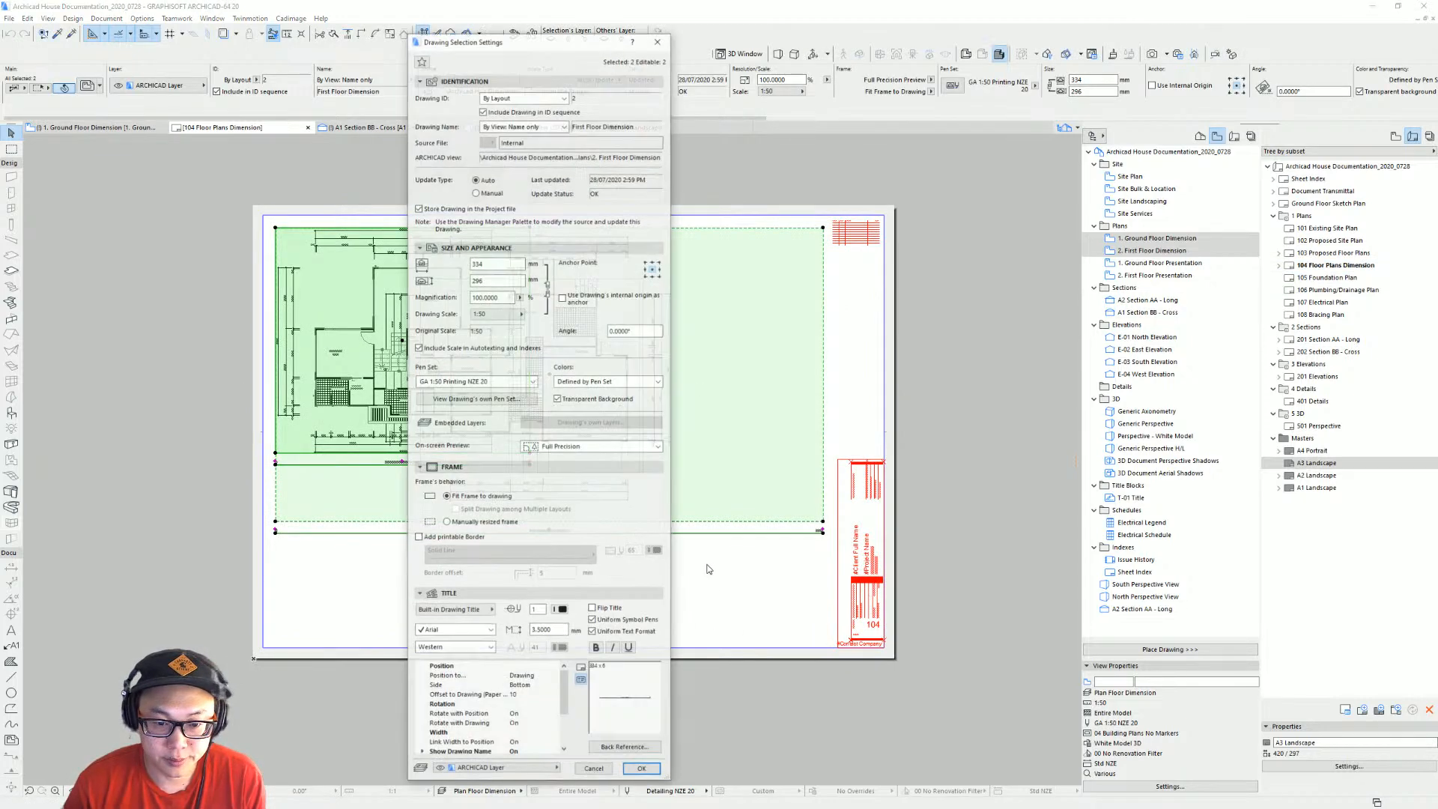
pyautogui.press('Return')
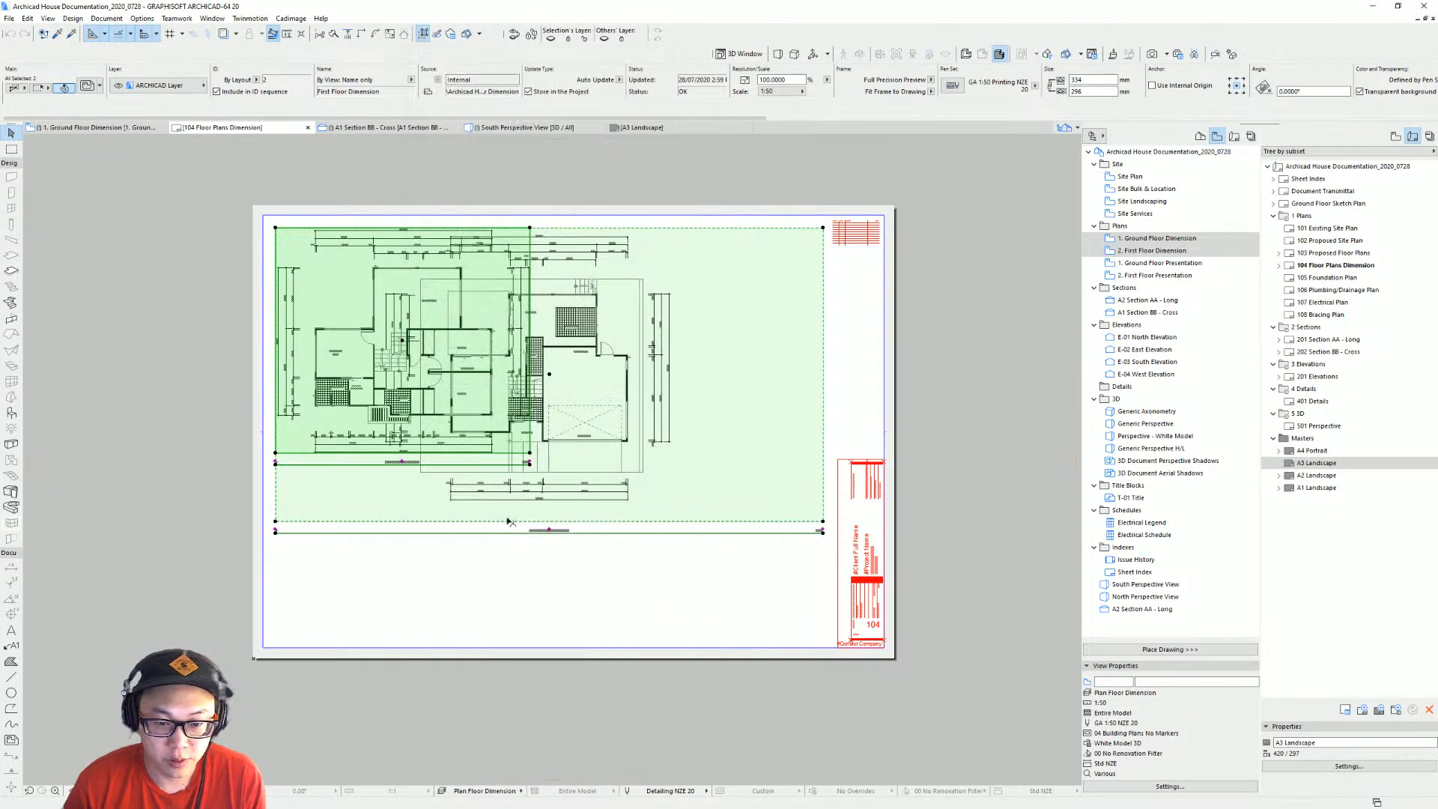
pyautogui.click(821, 522)
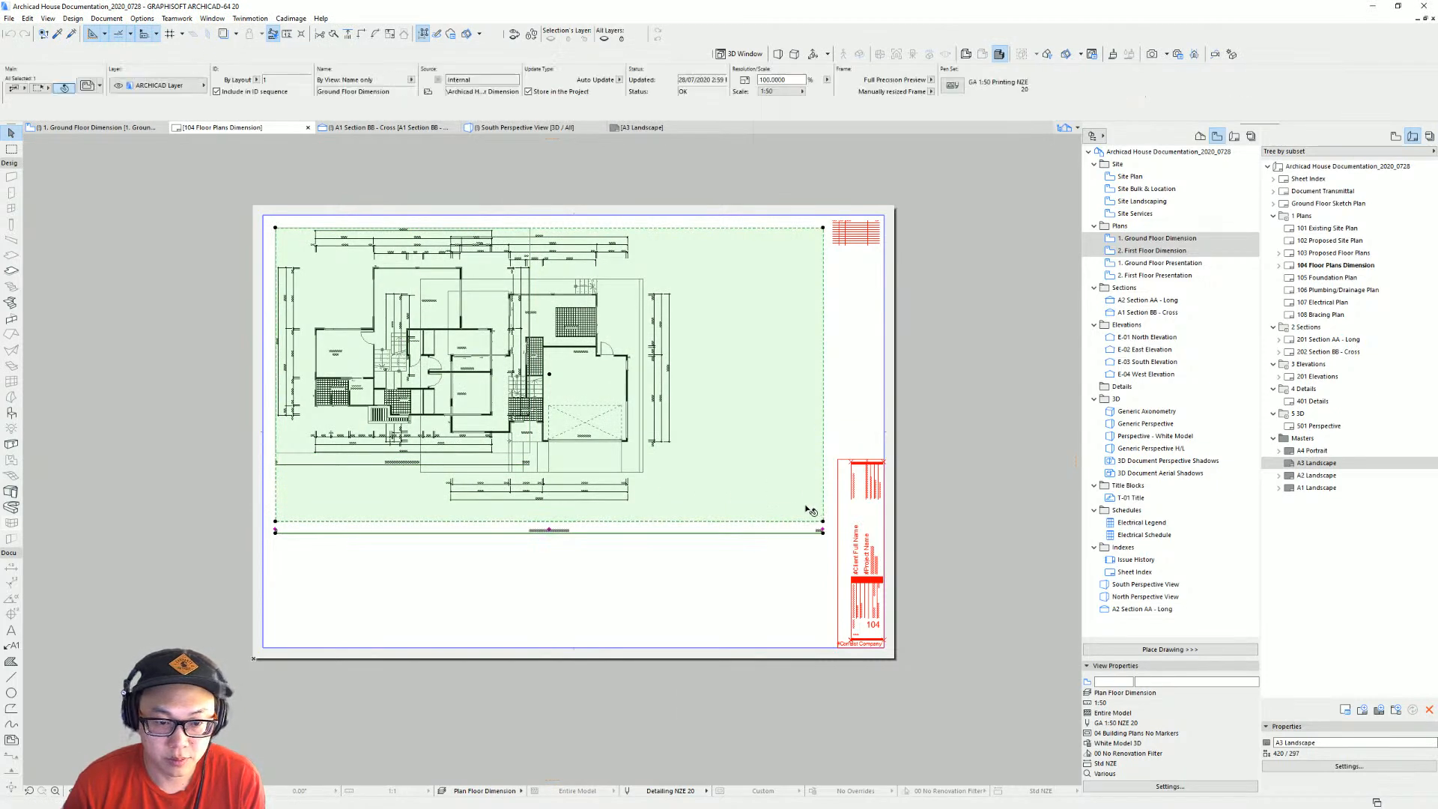
pyautogui.hotkey('ctrl', 't')
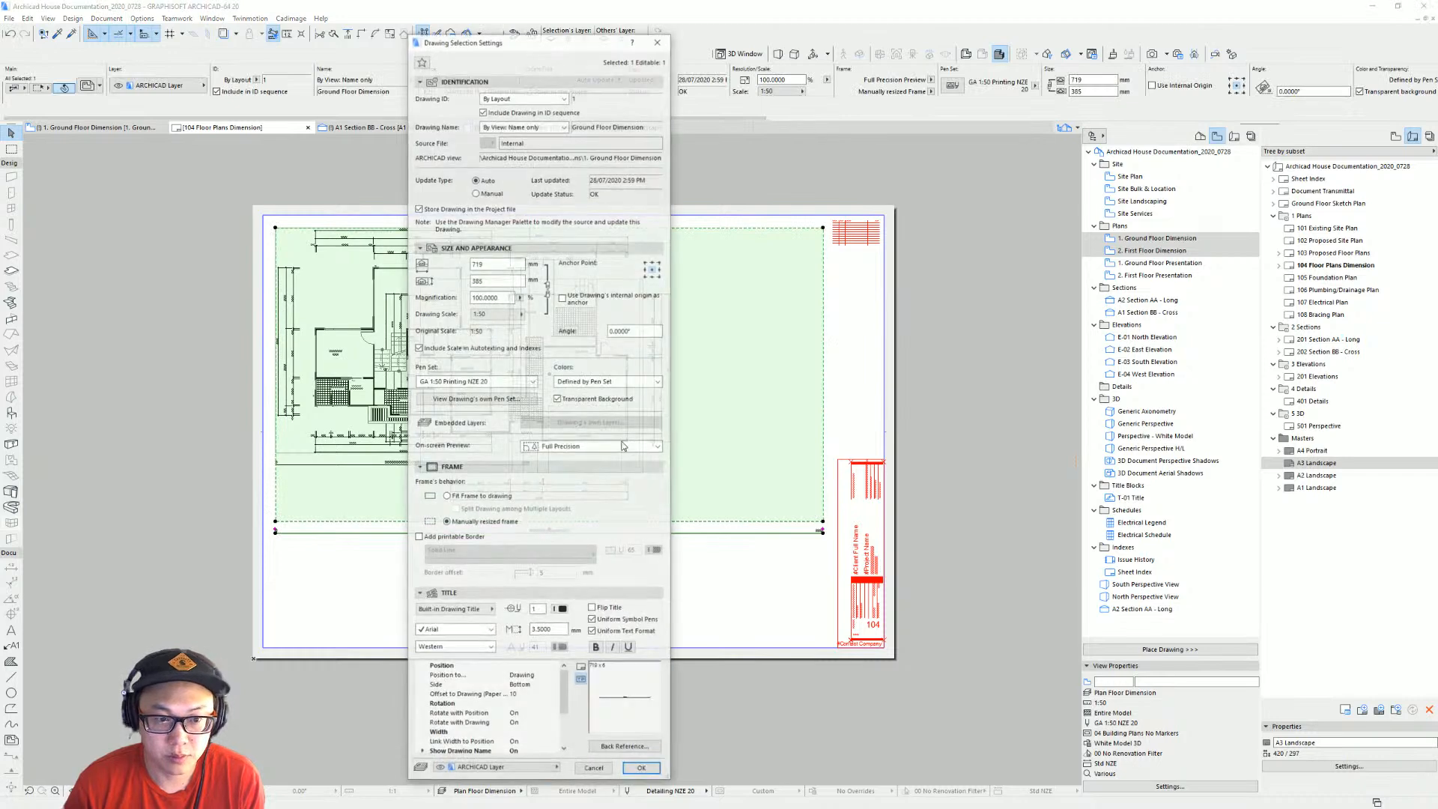
pyautogui.click(475, 494)
pyautogui.press('Return')
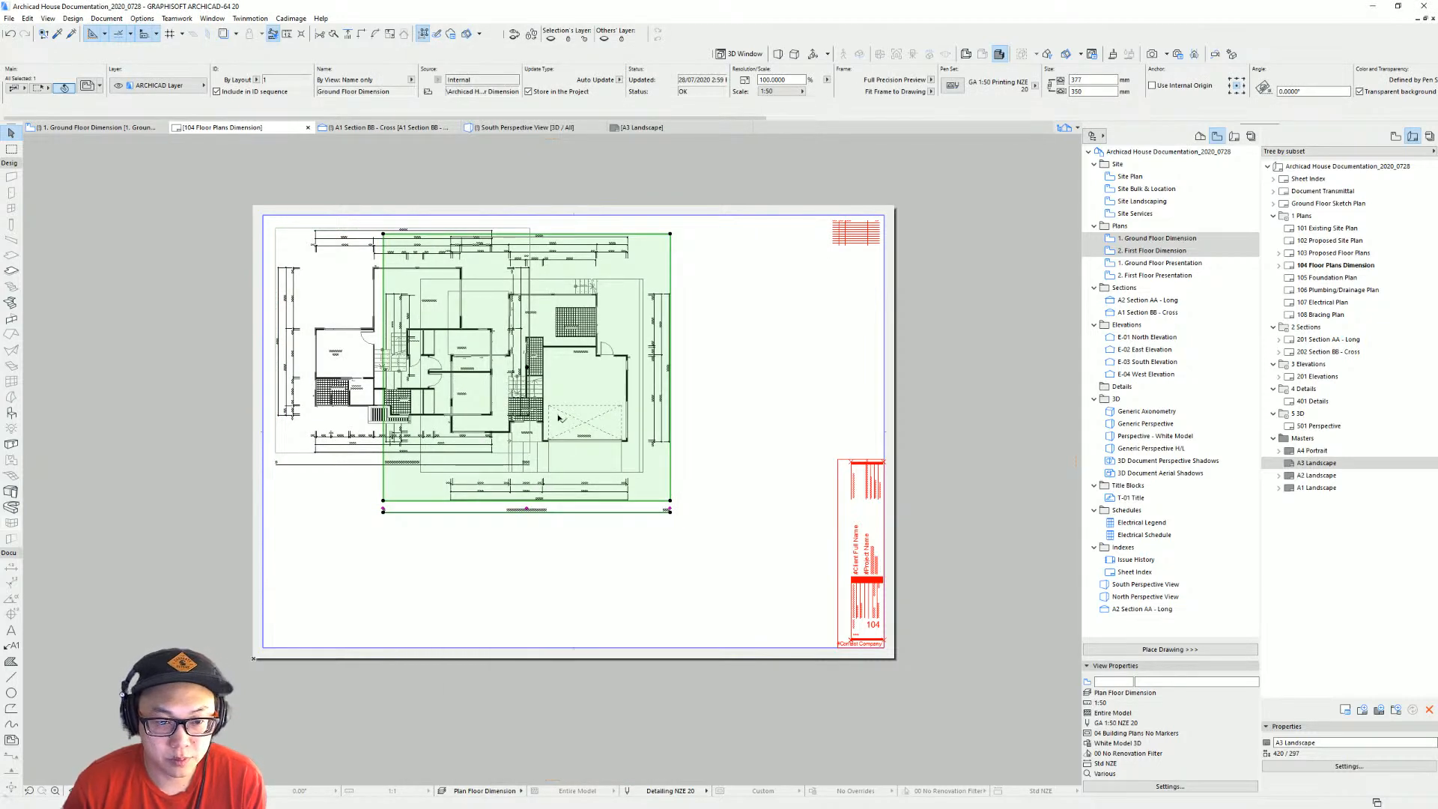
pyautogui.moveTo(535, 391)
pyautogui.mouseDown()
pyautogui.moveTo(869, 419)
pyautogui.moveTo(842, 411)
pyautogui.mouseUp()
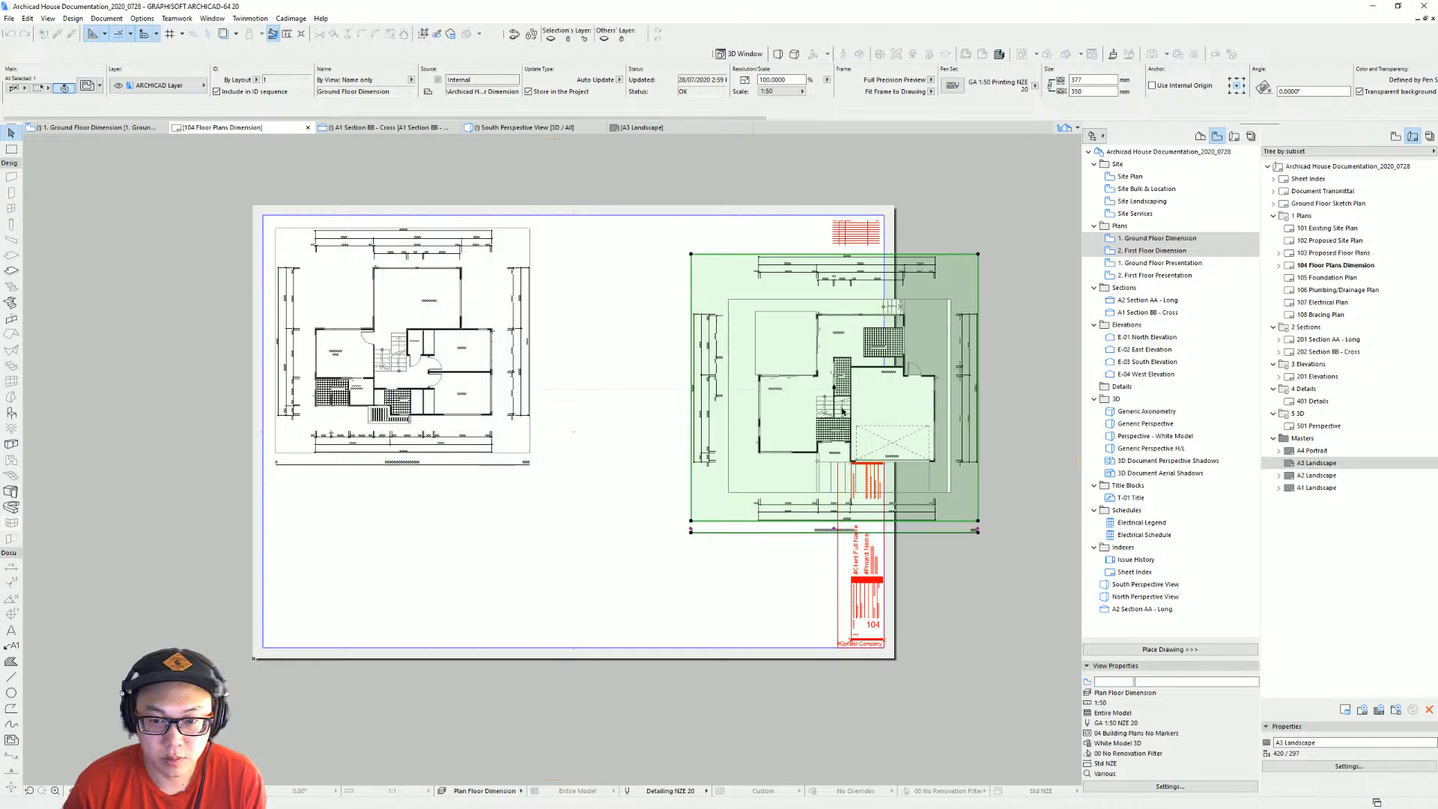
# Change the master layout of the 104 Floor Plans Dimension layout to A3 Landscape.
pyautogui.click(1348, 265)
pyautogui.click(1300, 752)
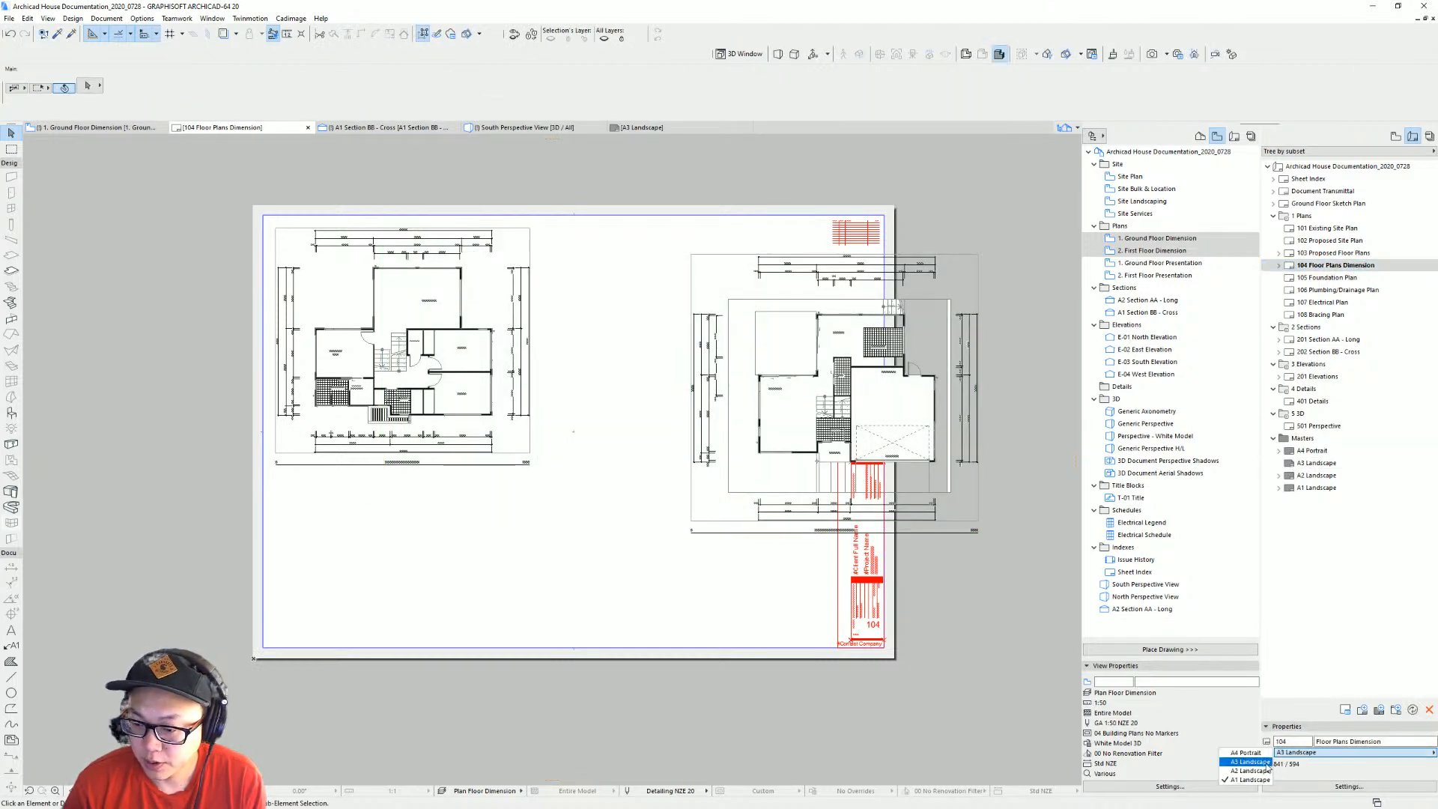
pyautogui.click(1264, 762)
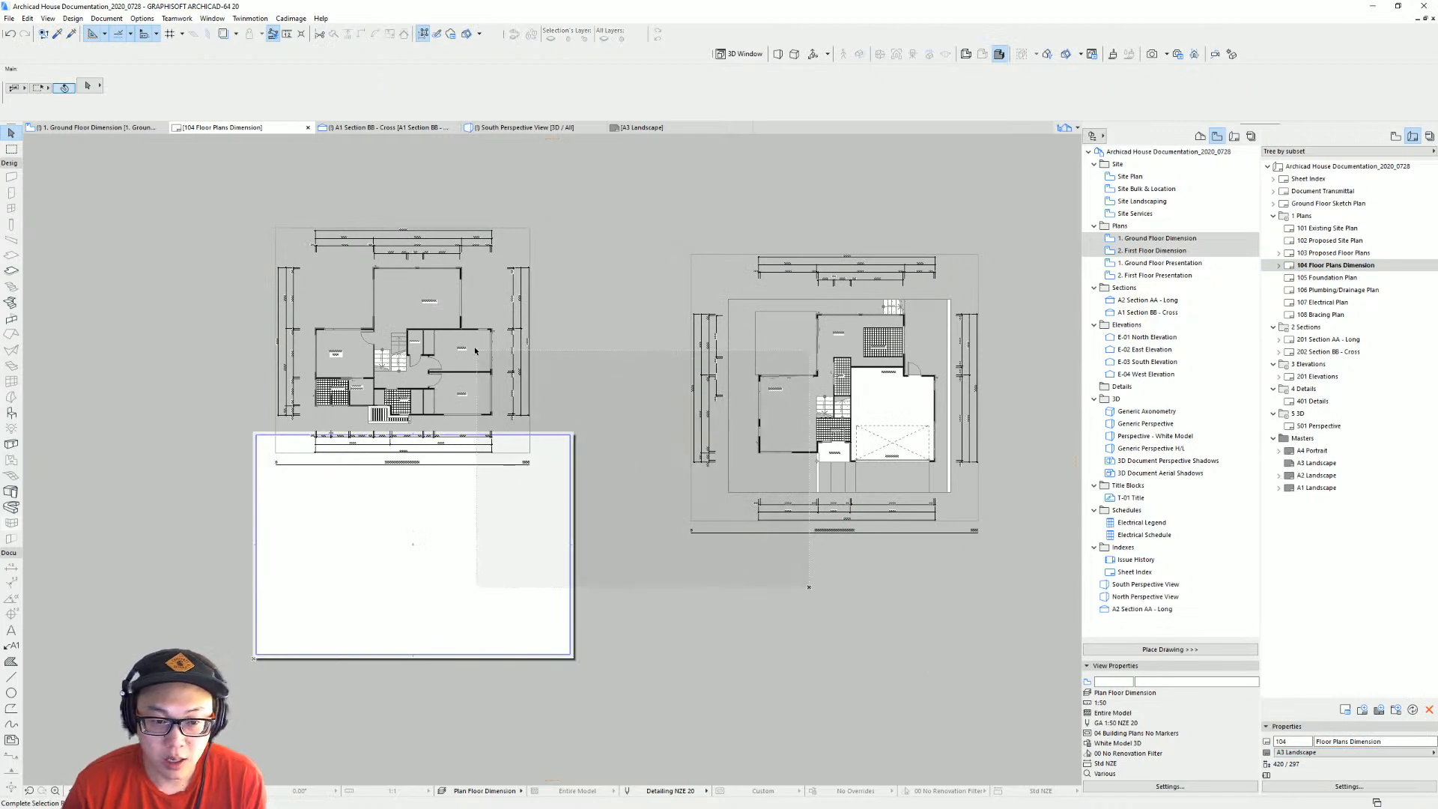
# Set the drawing scale of both floor plan drawings to 1:100.
pyautogui.hotkey('ctrl', 'a')
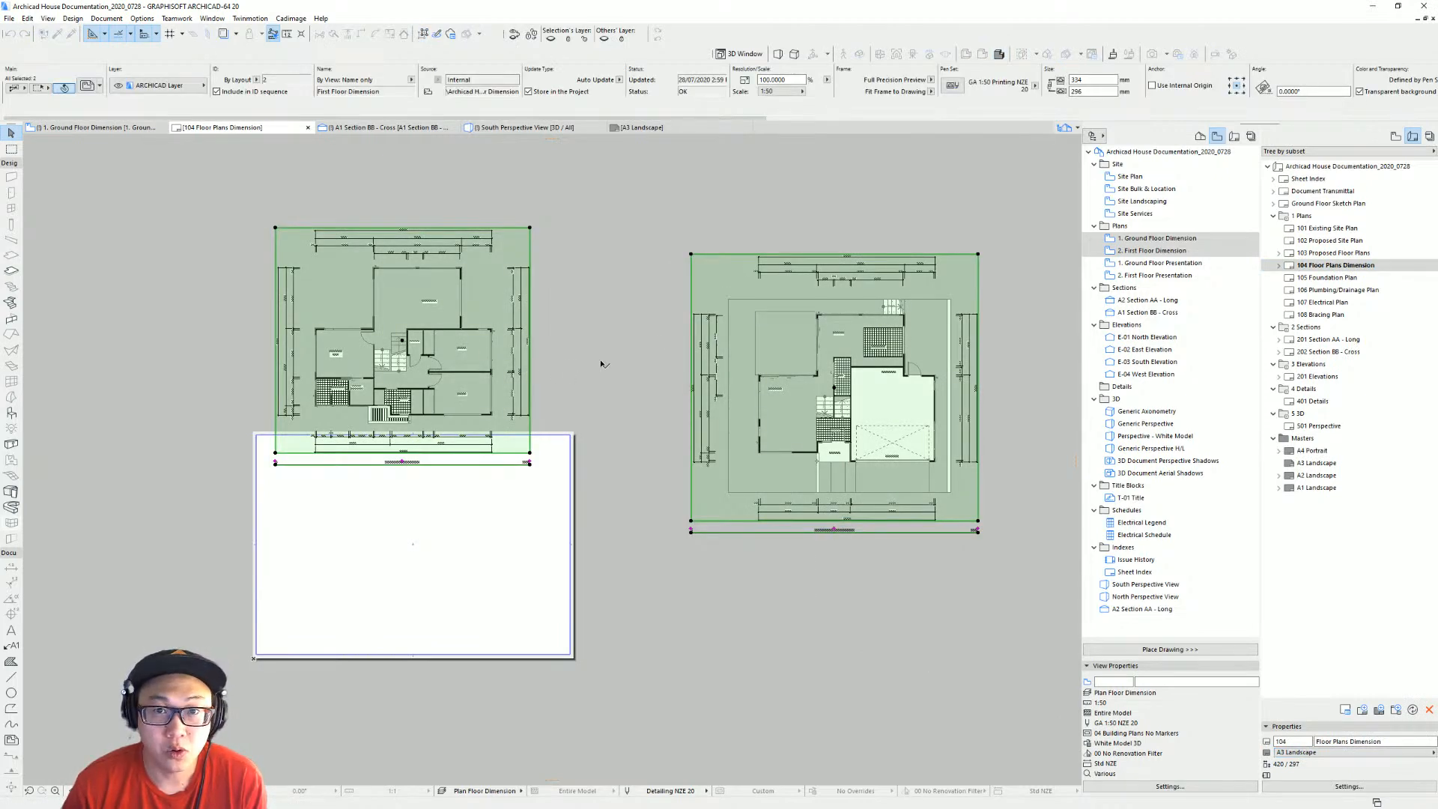
pyautogui.hotkey('ctrl', 't')
pyautogui.click(517, 314)
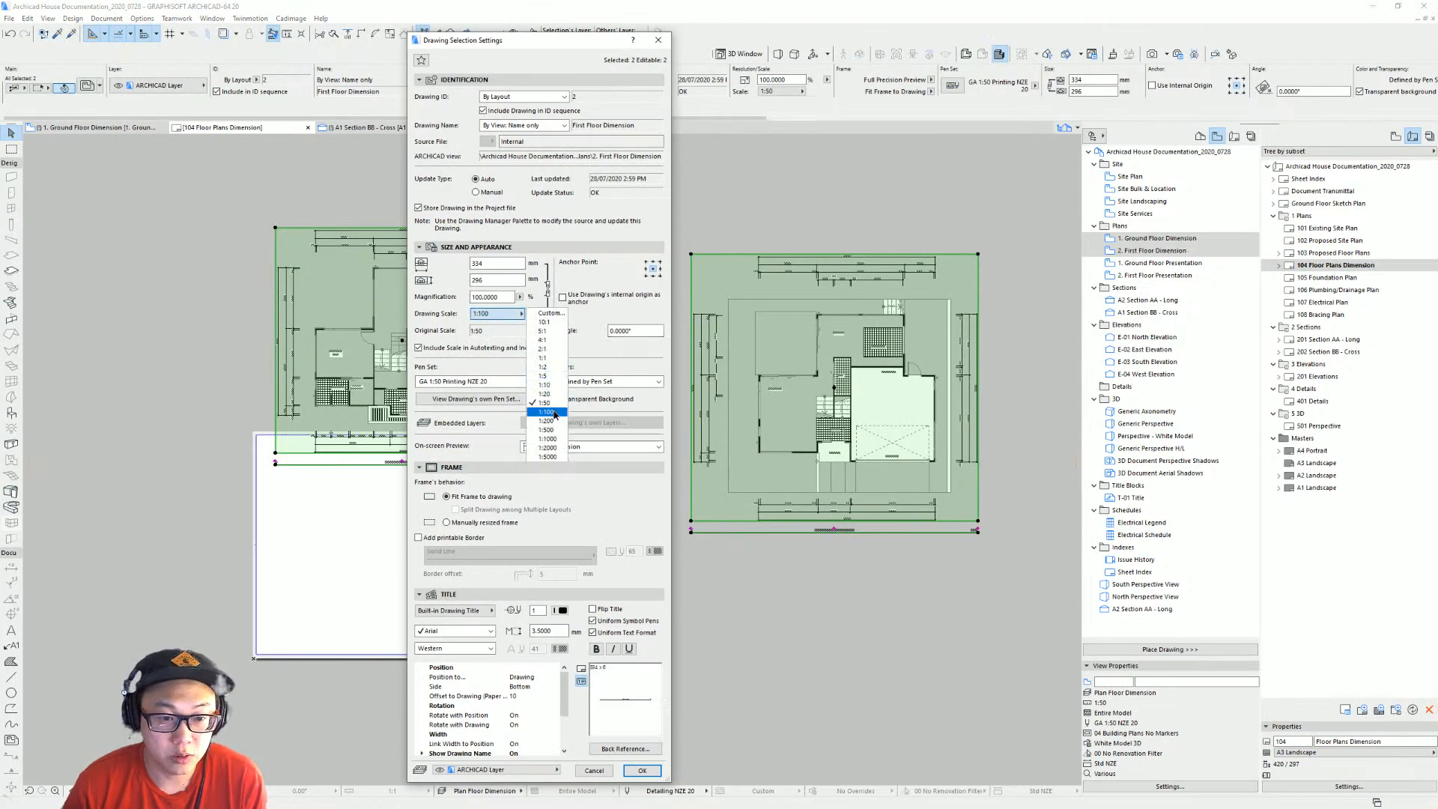
pyautogui.click(555, 413)
pyautogui.press('Return')
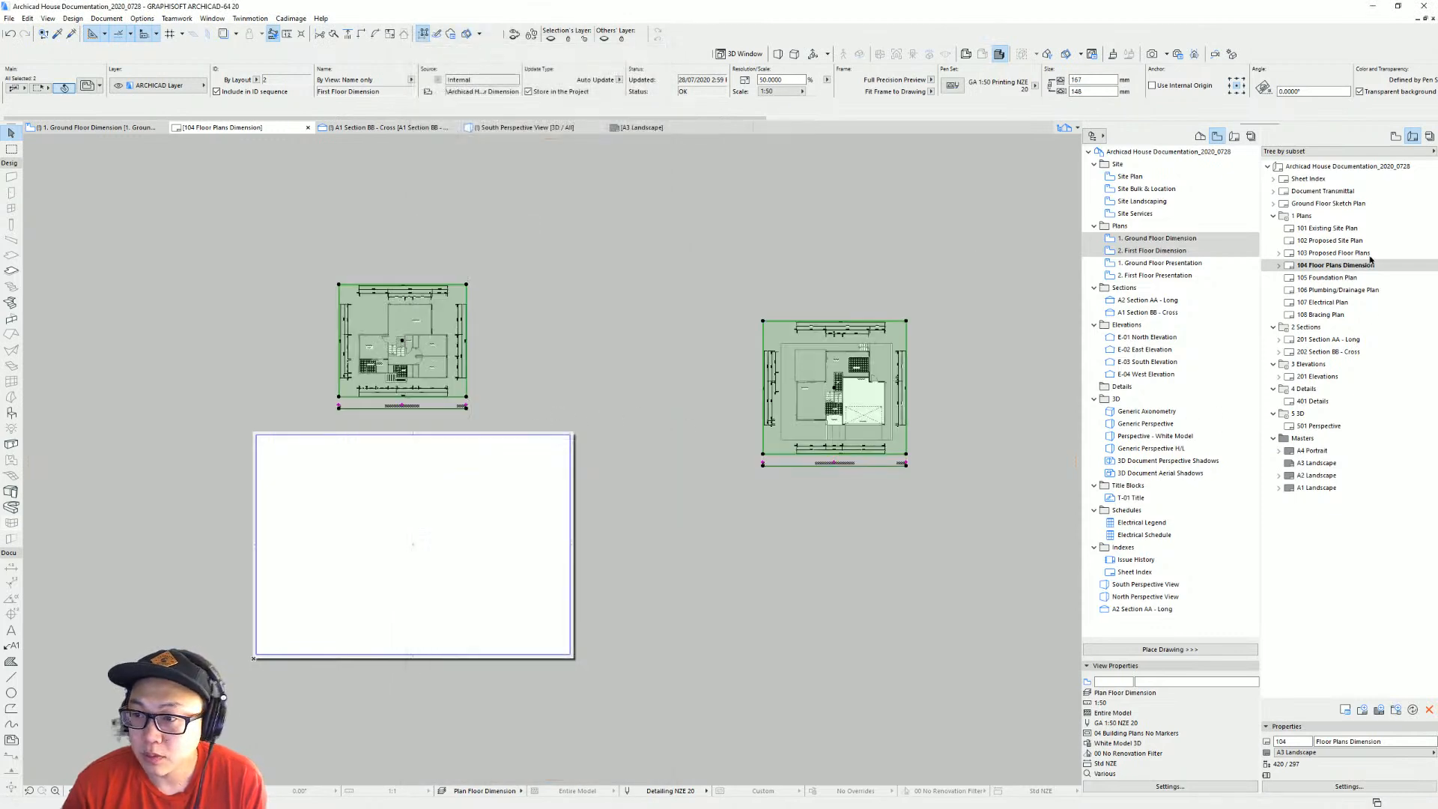
pyautogui.click(465, 539)
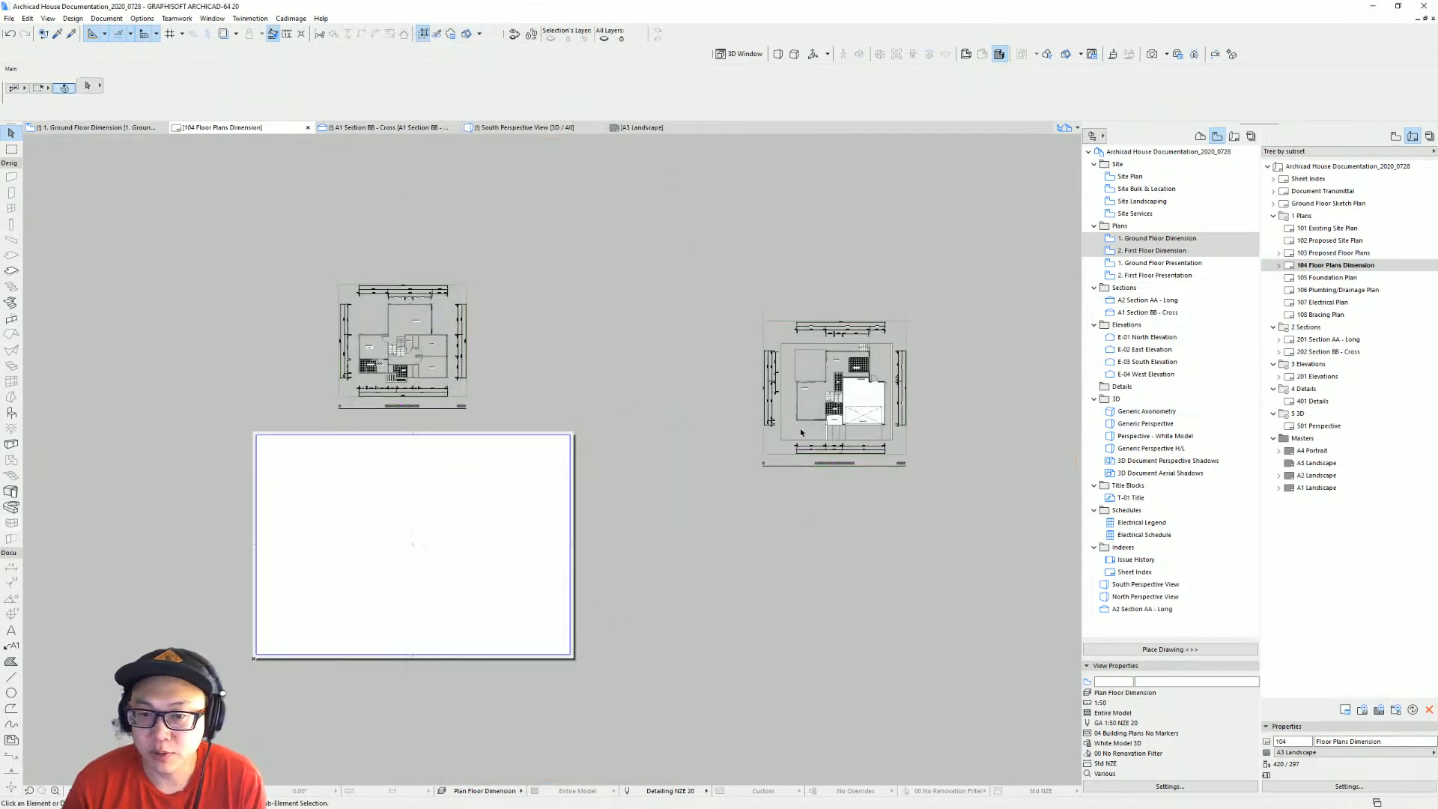
# Show layout 103 Proposed Floor Plans as a trace reference and move the First Floor Dimension drawing onto its traced first floor plan.
pyautogui.rightClick(1367, 254)
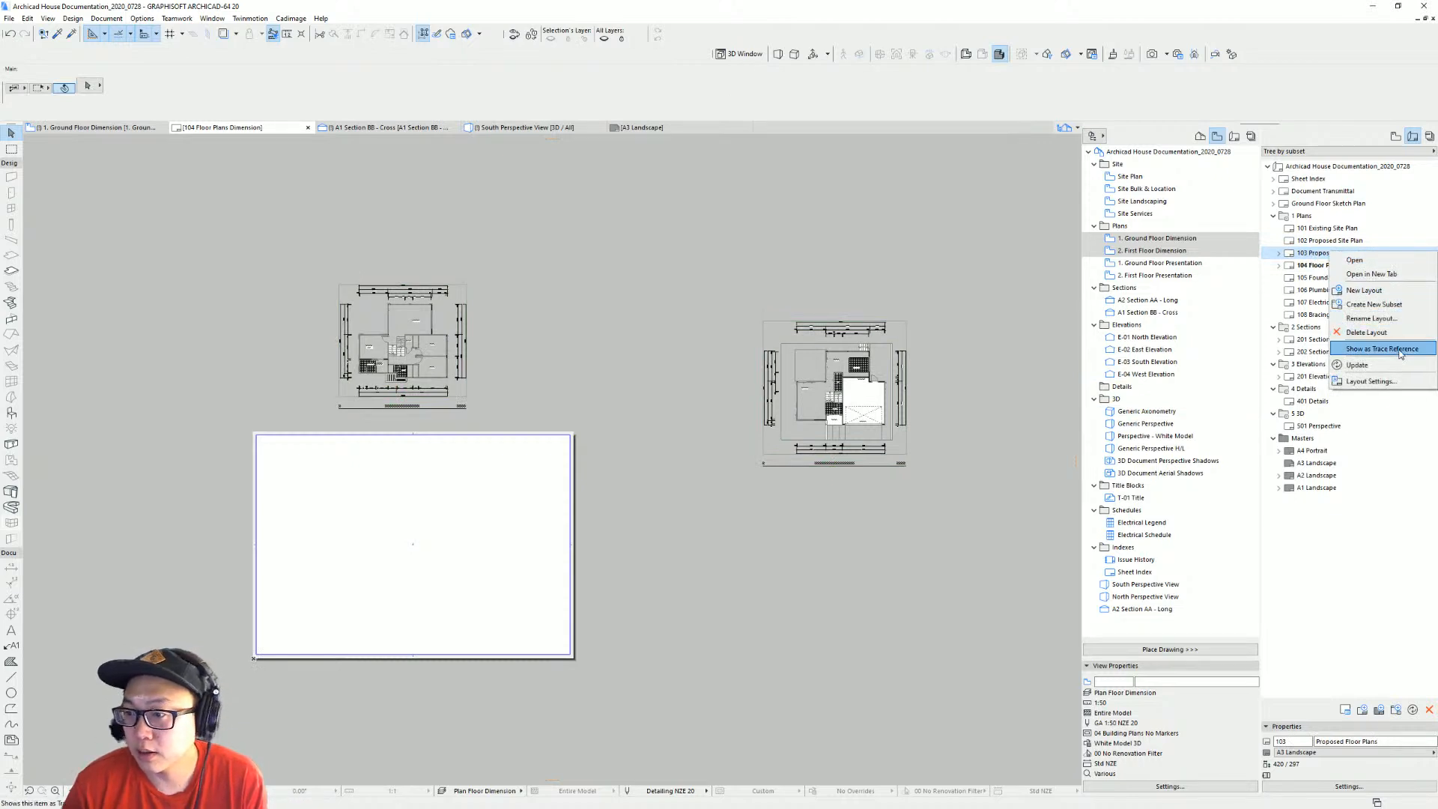
pyautogui.click(1400, 354)
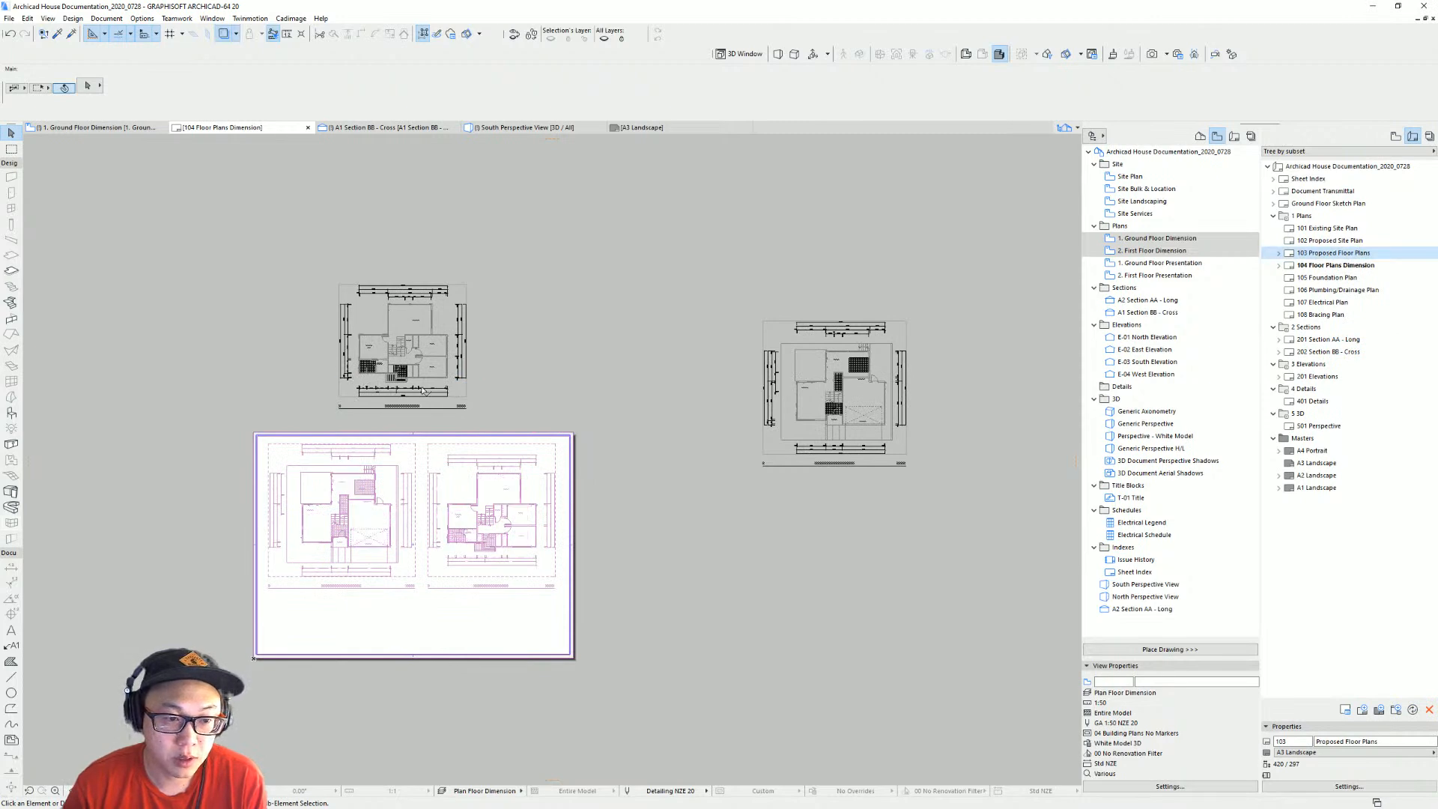
pyautogui.scroll(5, 423, 390)
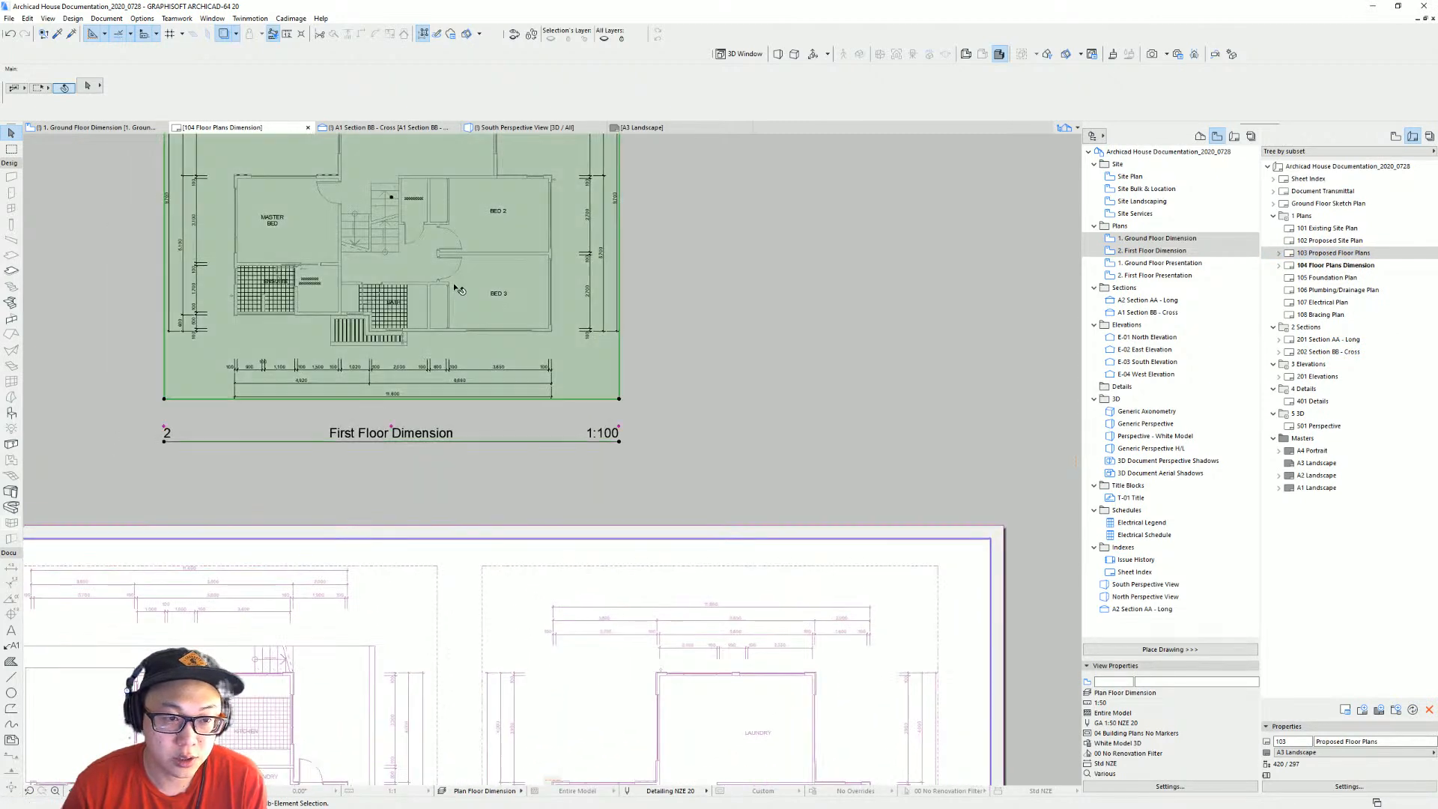
pyautogui.click(430, 286)
pyautogui.hotkey('ctrl', 'd')
pyautogui.click(430, 285)
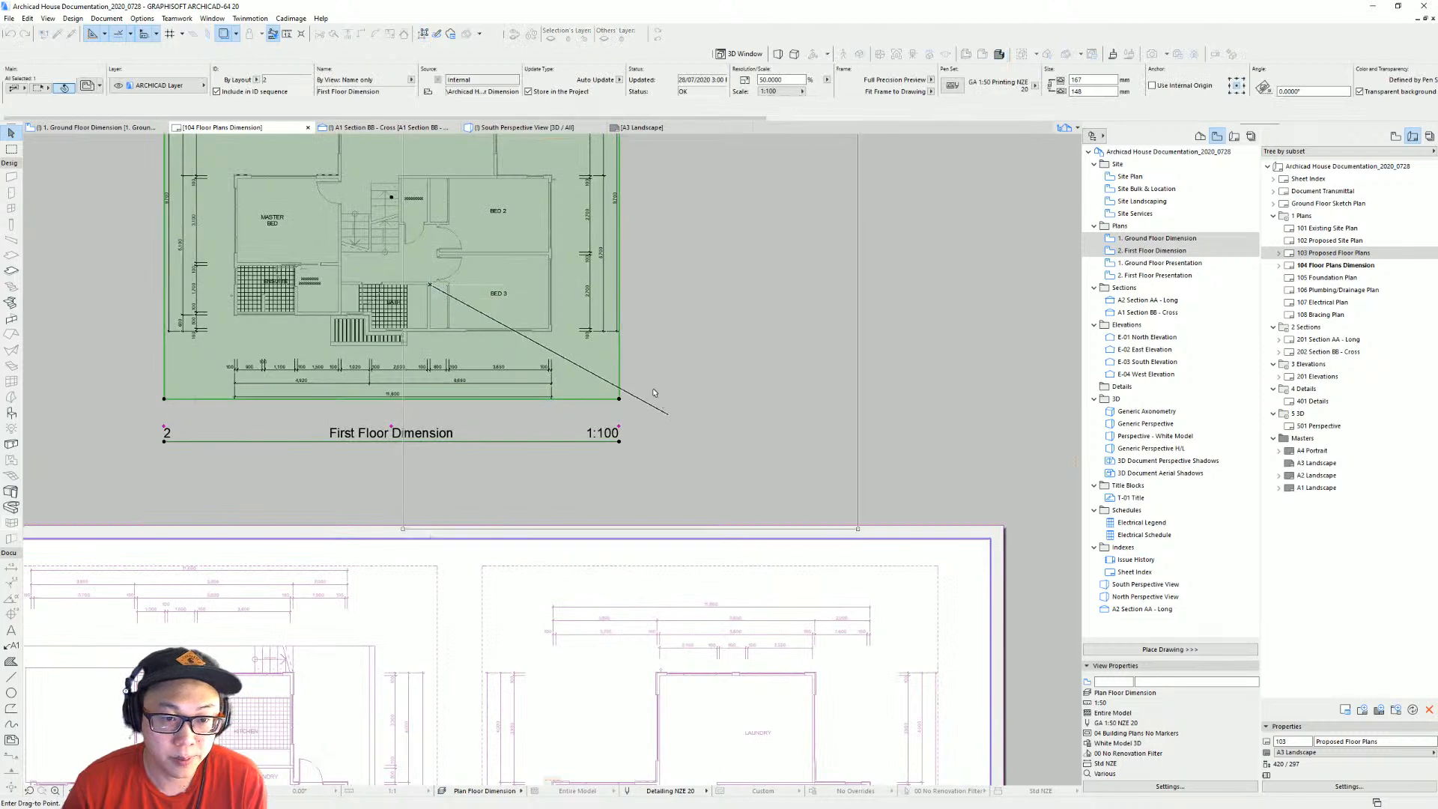
pyautogui.scroll(-5, 654, 393)
pyautogui.scroll(5, 577, 494)
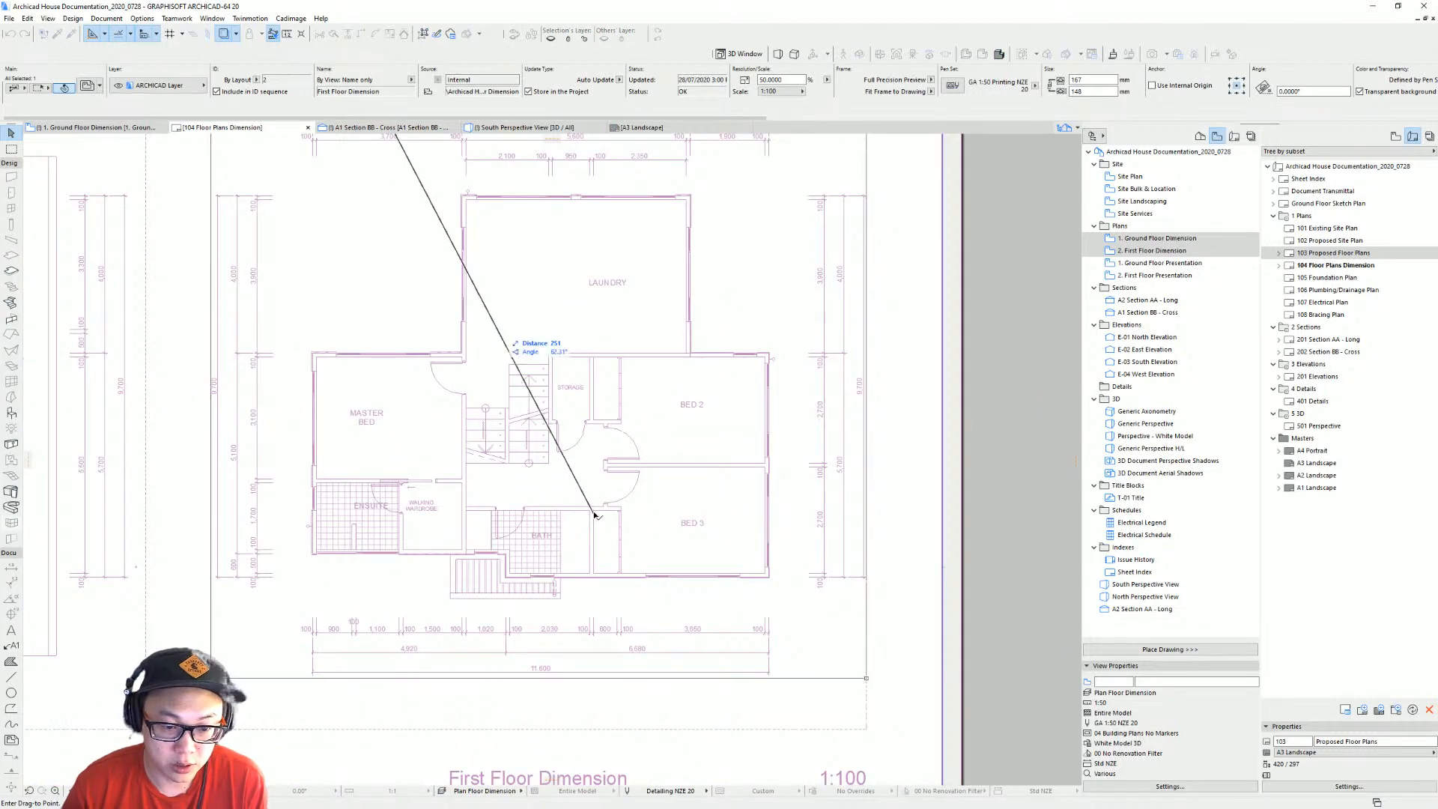
pyautogui.click(596, 515)
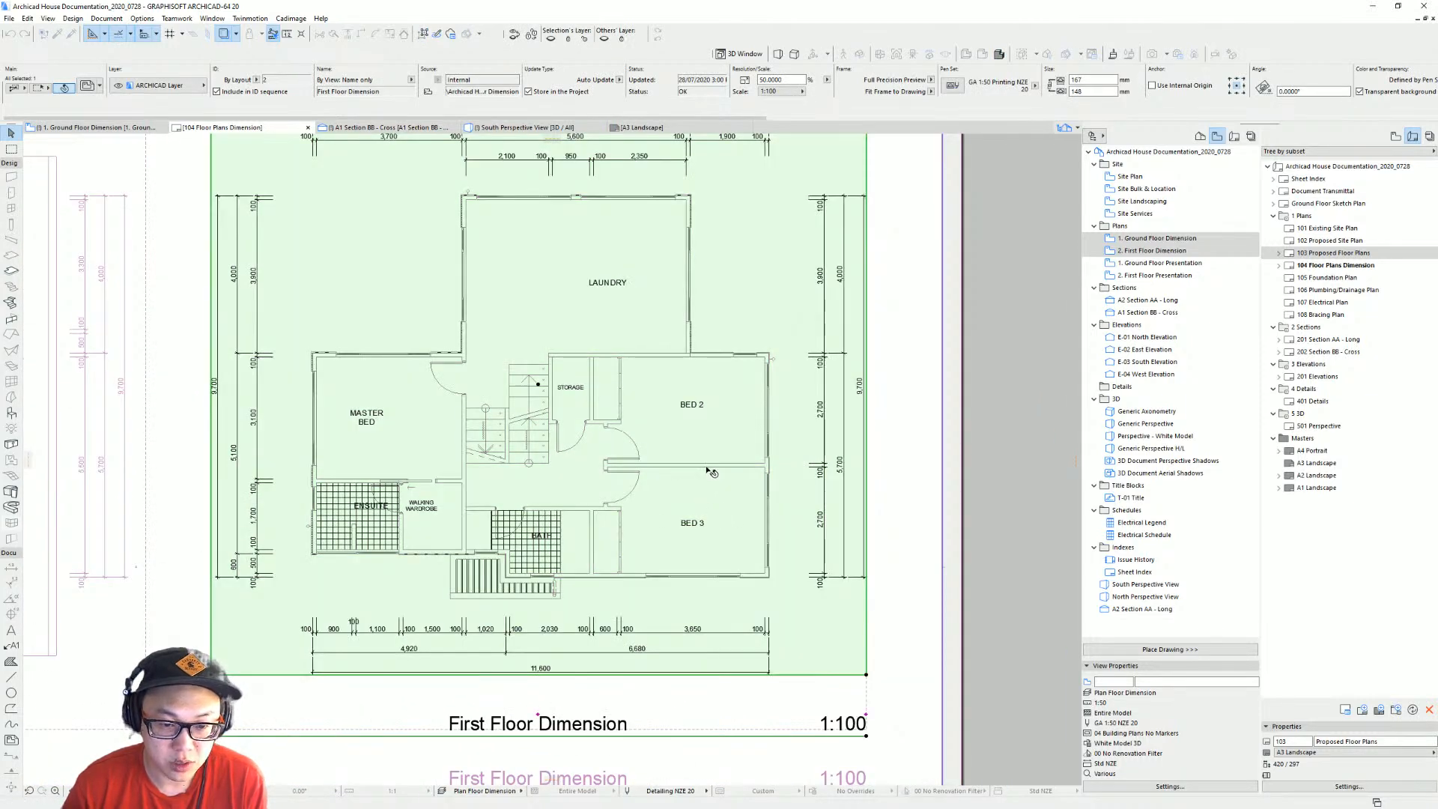
# Extend the First Floor Dimension drawing's frame at its upper and lower edges to match the traced frame, about 175 mm high.
pyautogui.scroll(-3, 709, 470)
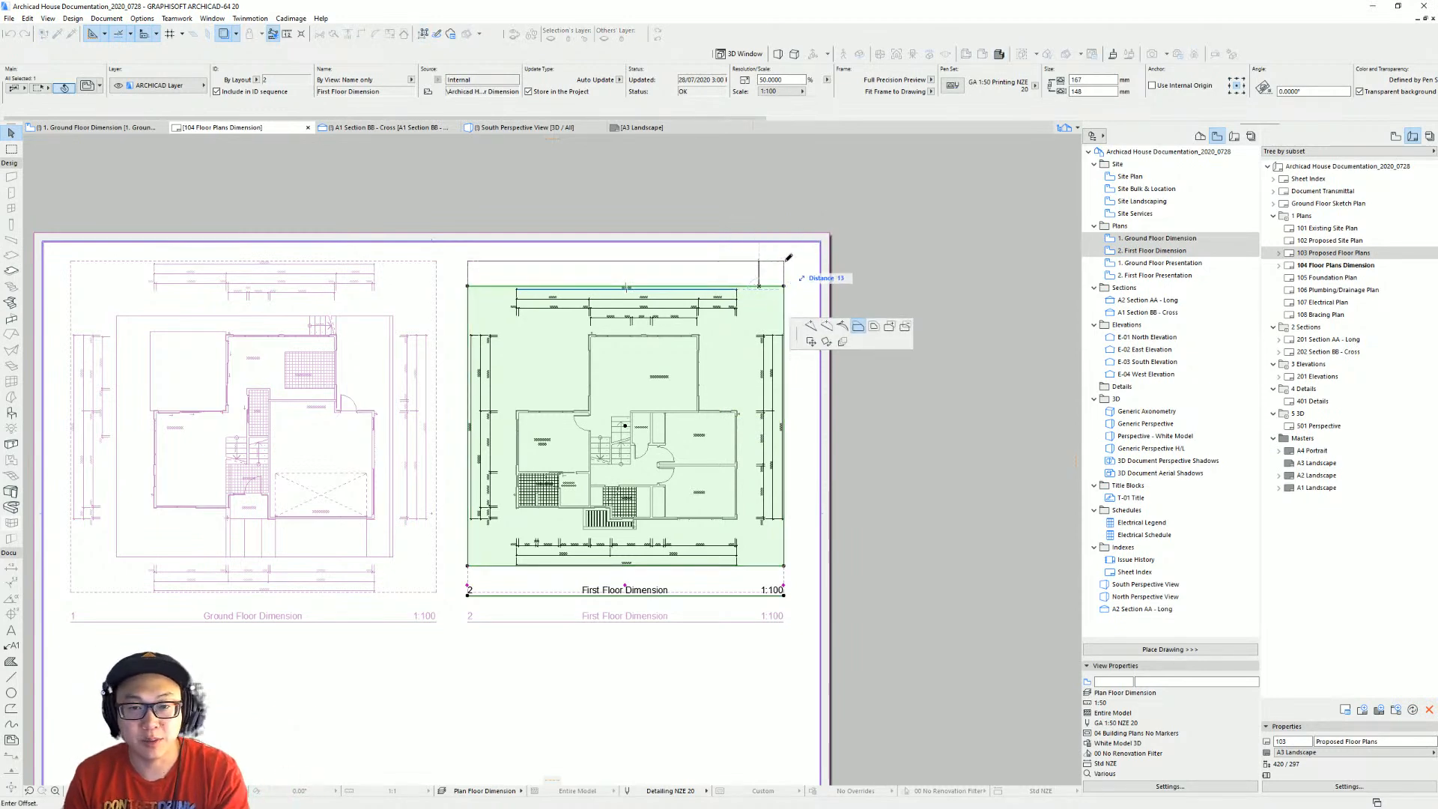
pyautogui.click(770, 262)
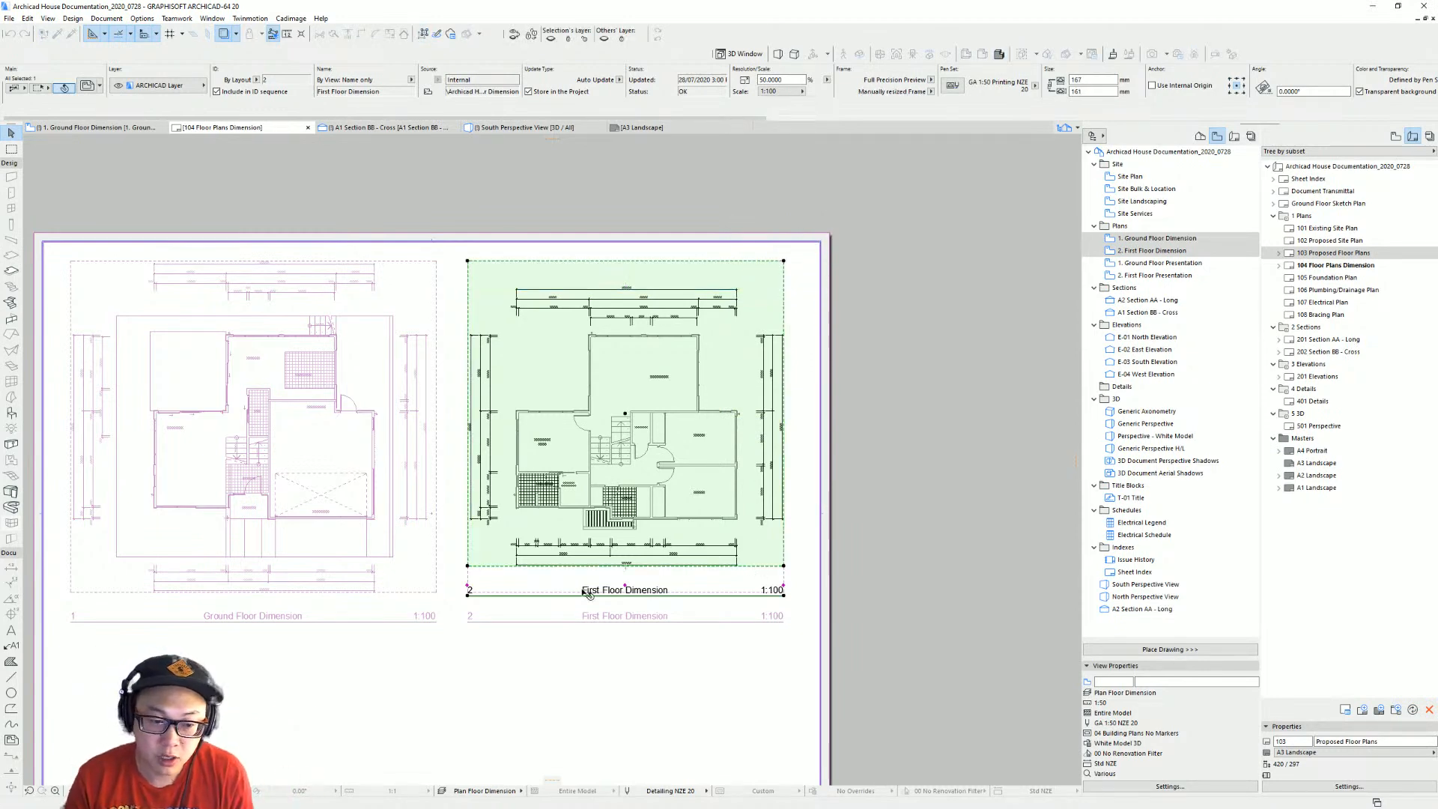
pyautogui.click(487, 566)
pyautogui.click(524, 633)
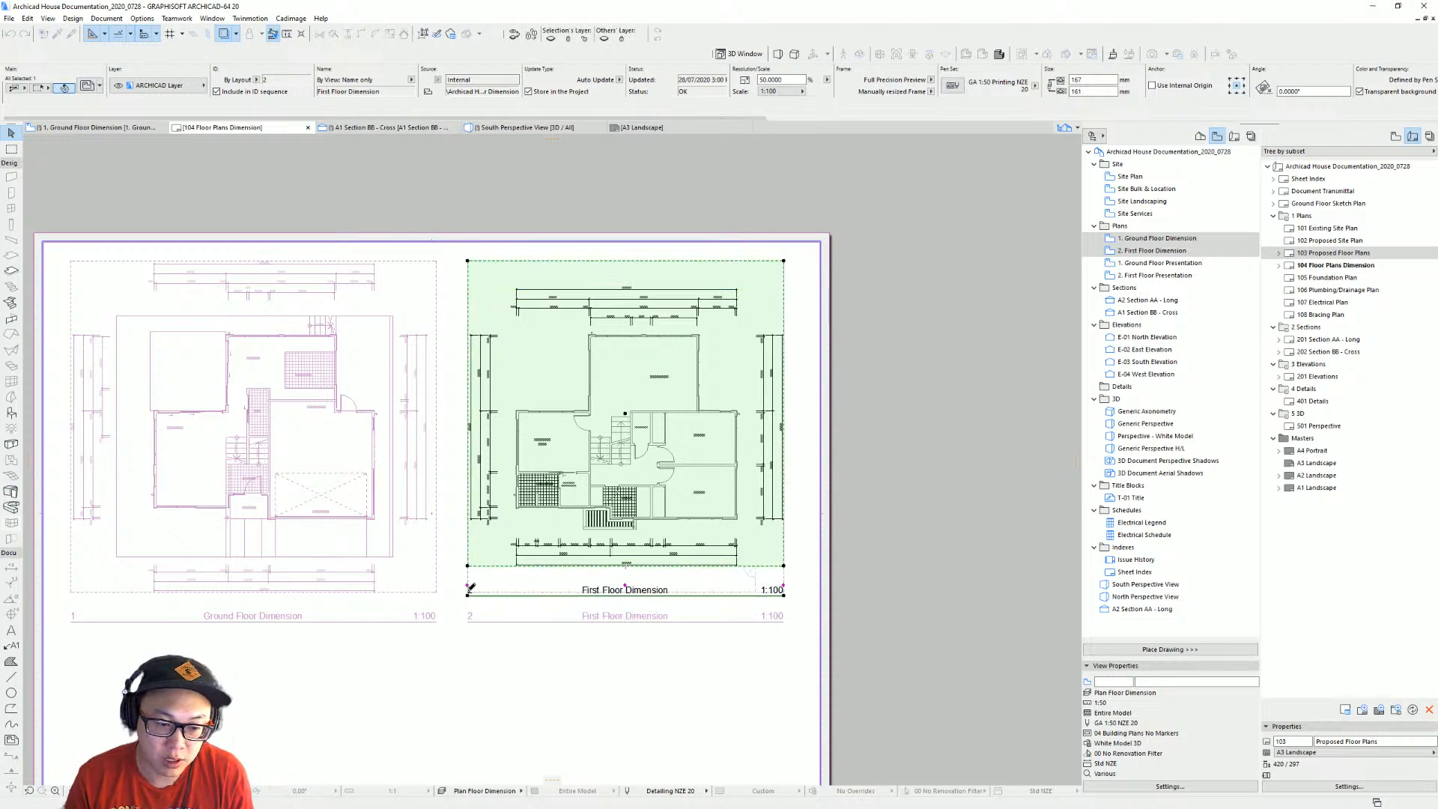
pyautogui.click(578, 592)
pyautogui.scroll(-3, 680, 554)
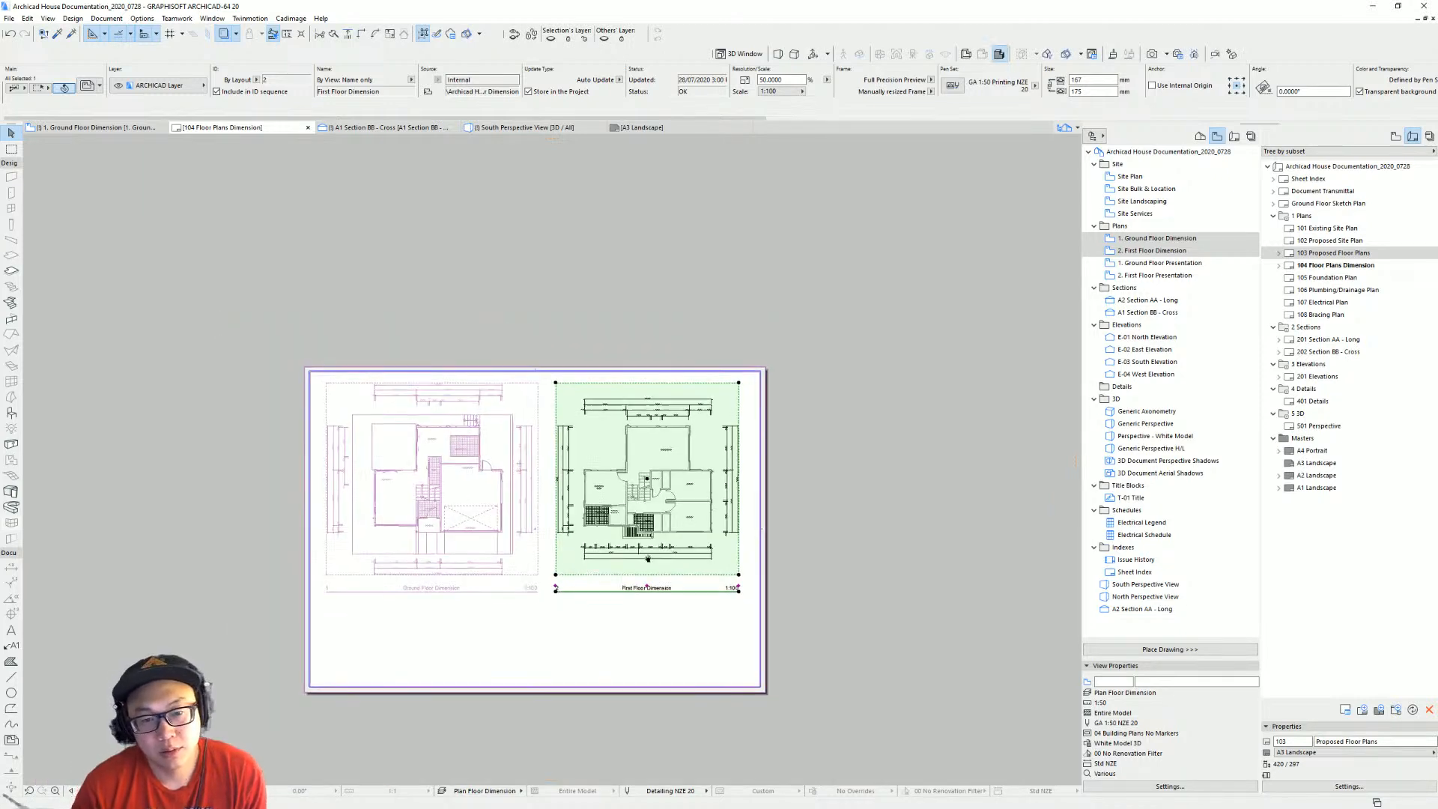
# Move the Ground Floor Dimension drawing onto the traced ground floor plan on the sheet, aligning their matching corners.
pyautogui.moveTo(678, 554); pyautogui.dragTo(310, 558, button='middle')
pyautogui.scroll(-2, 838, 505)
pyautogui.moveTo(800, 368); pyautogui.dragTo(865, 393, button='middle')
pyautogui.click(825, 364)
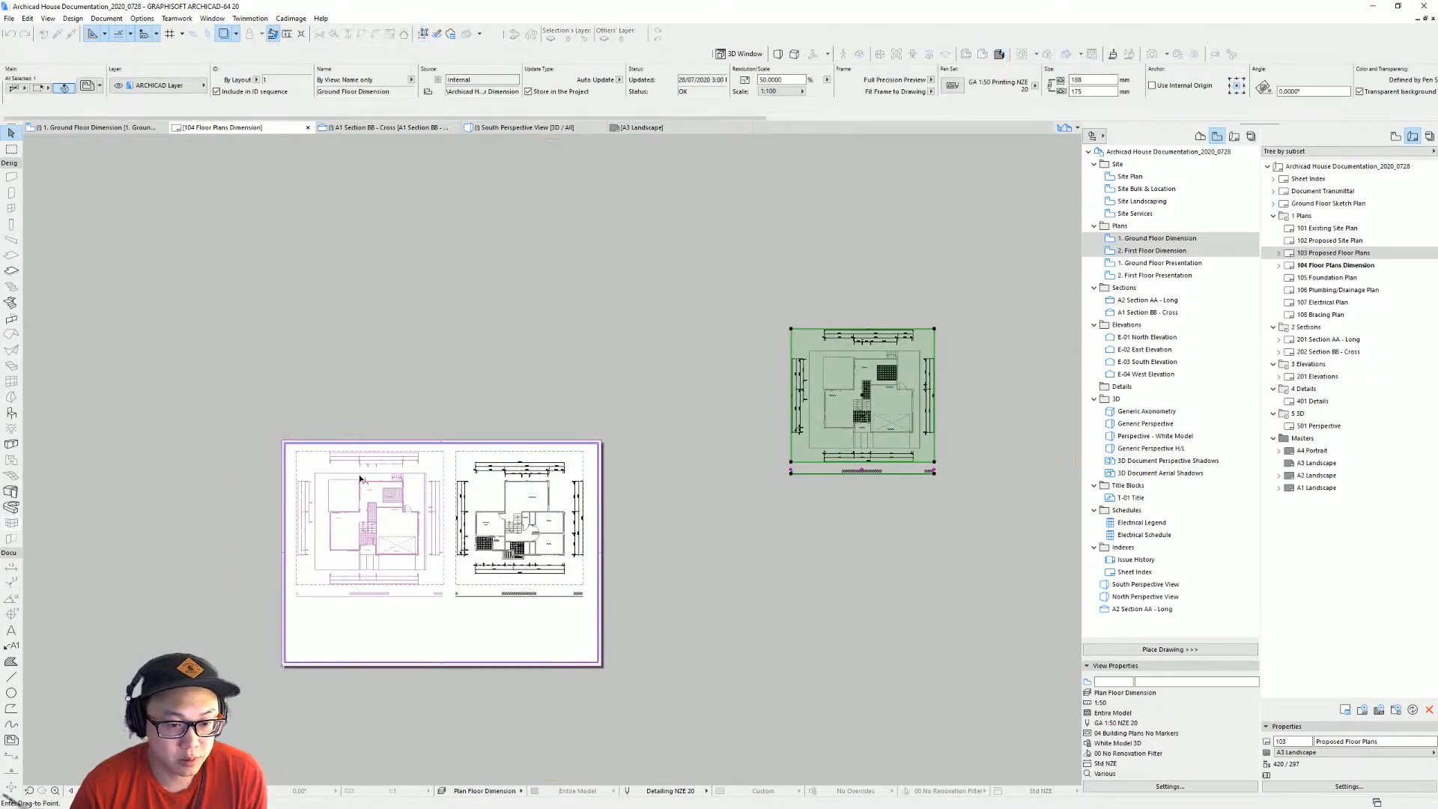
pyautogui.scroll(3, 357, 477)
pyautogui.click(269, 490)
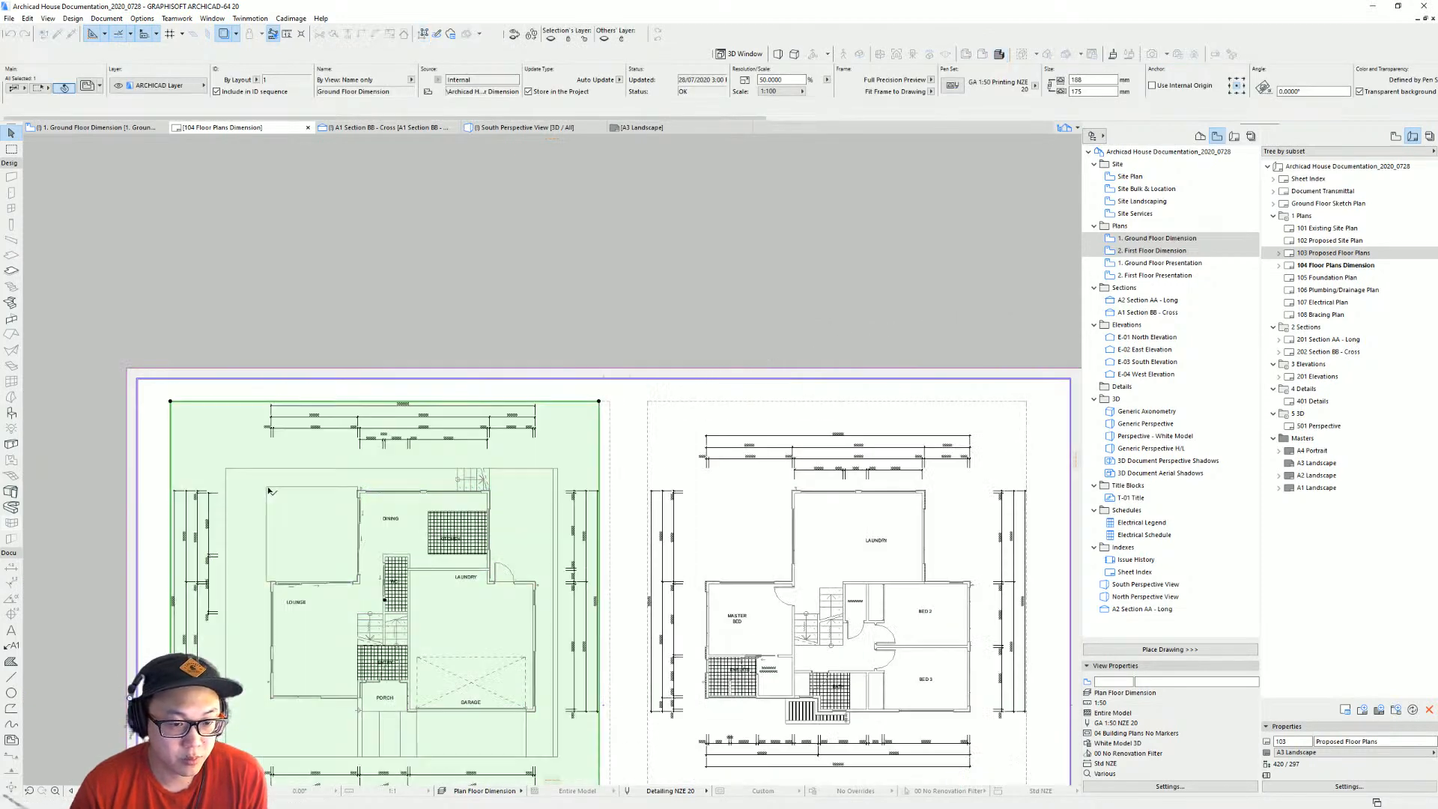
# Widen the Ground Floor Dimension drawing's frame by about 5 mm at its right edge.
pyautogui.click(600, 410)
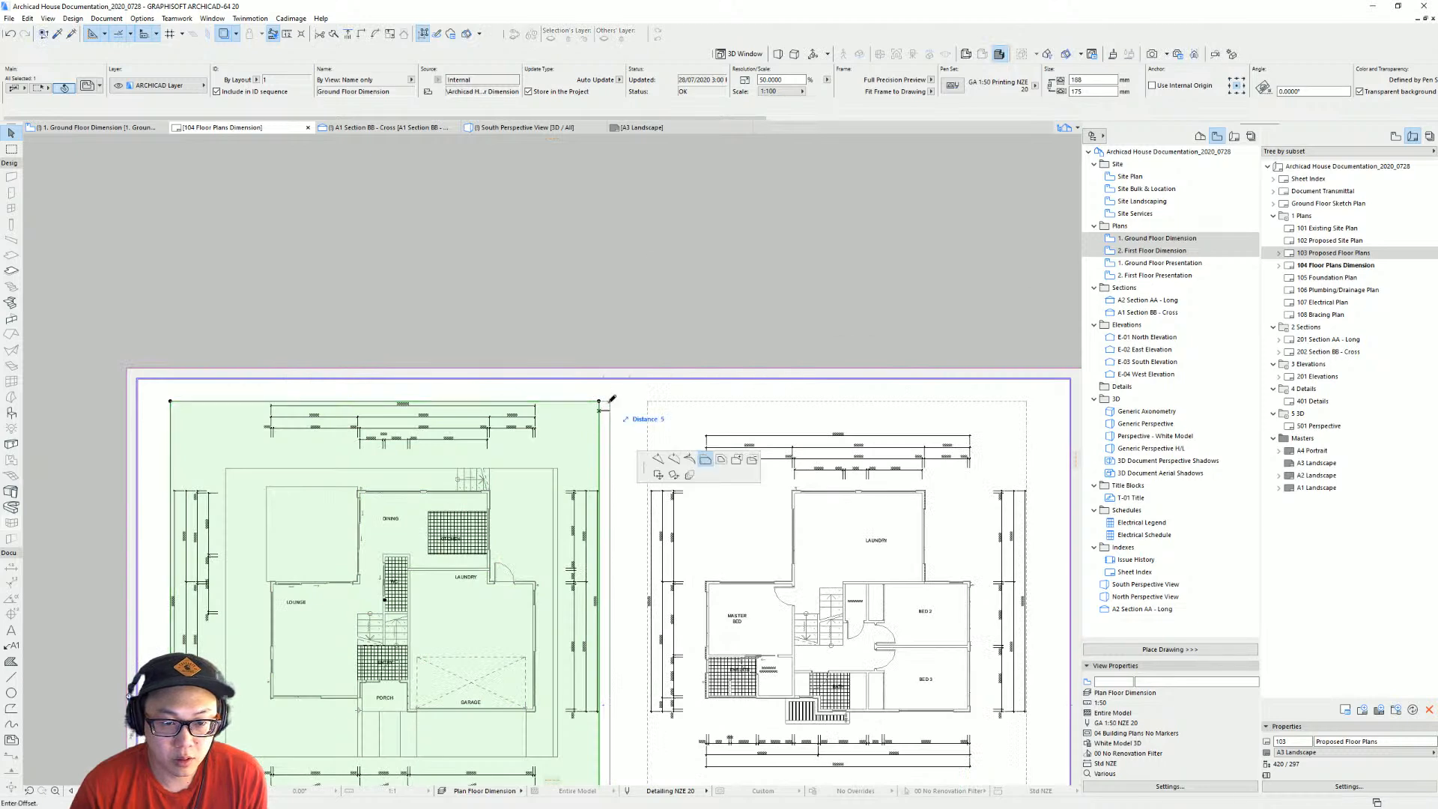
pyautogui.click(609, 405)
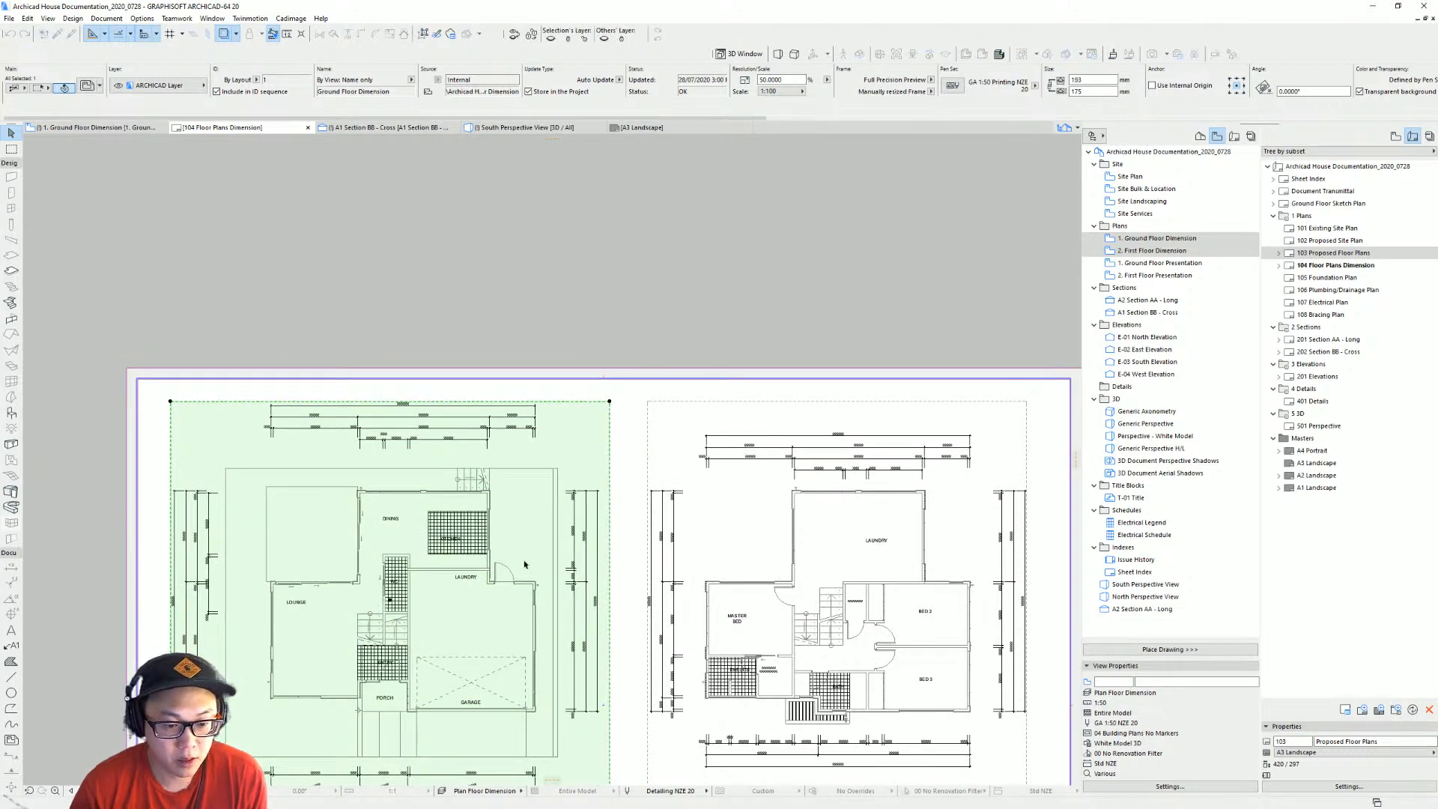
pyautogui.scroll(-2, 515, 469)
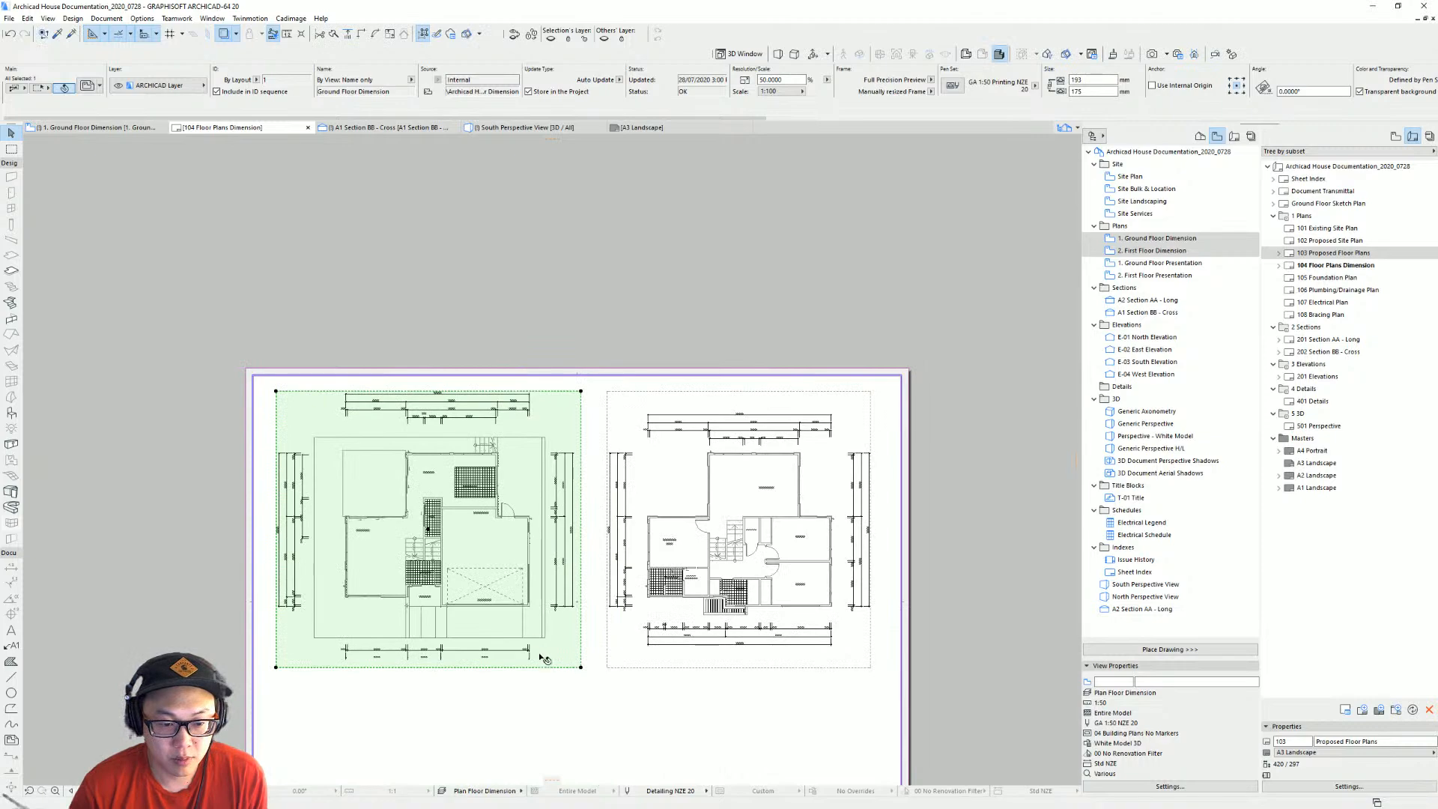
# Deselect the Ground Floor Dimension drawing, turn off the trace reference and check both dimension drawings on the sheet.
pyautogui.click(592, 665)
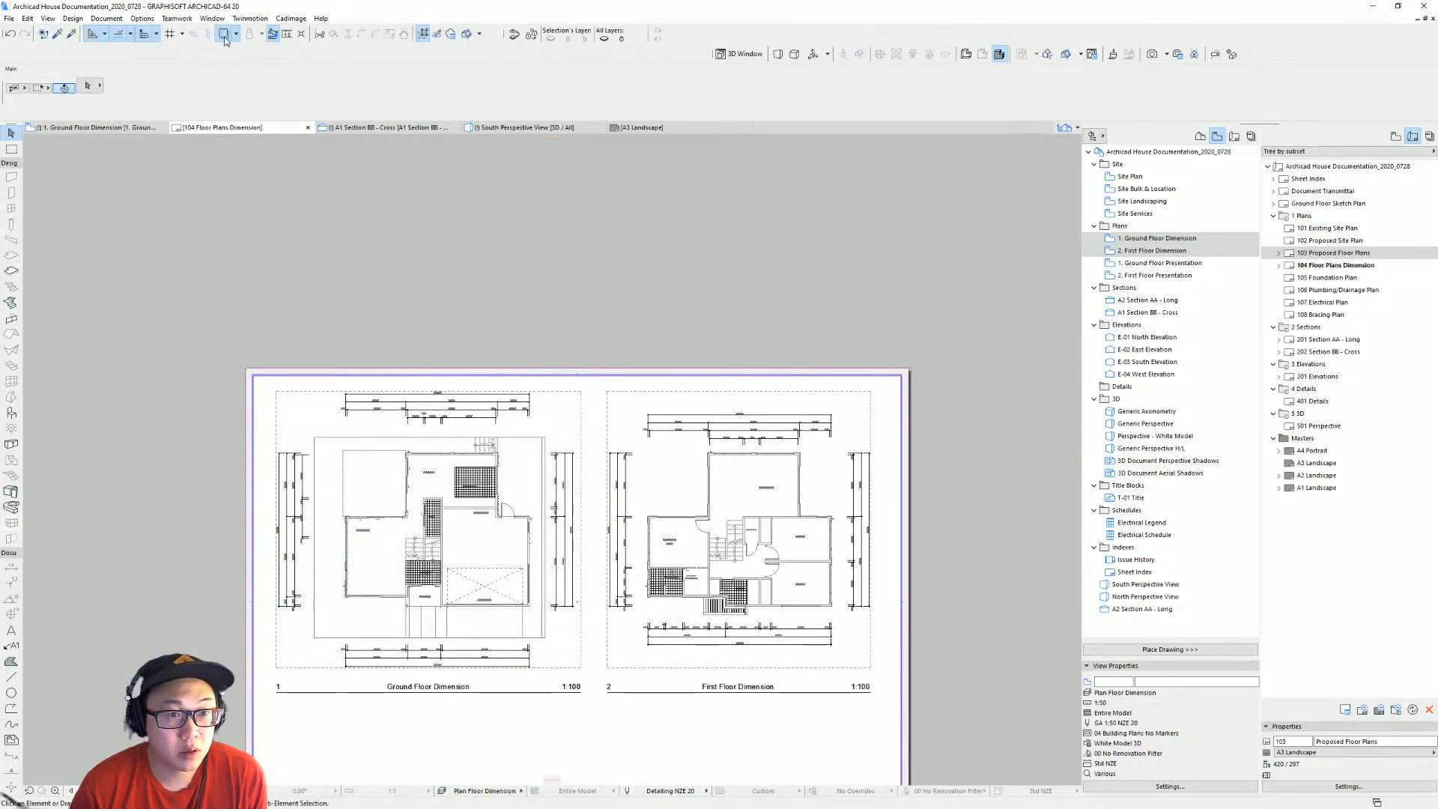
pyautogui.scroll(2, 677, 669)
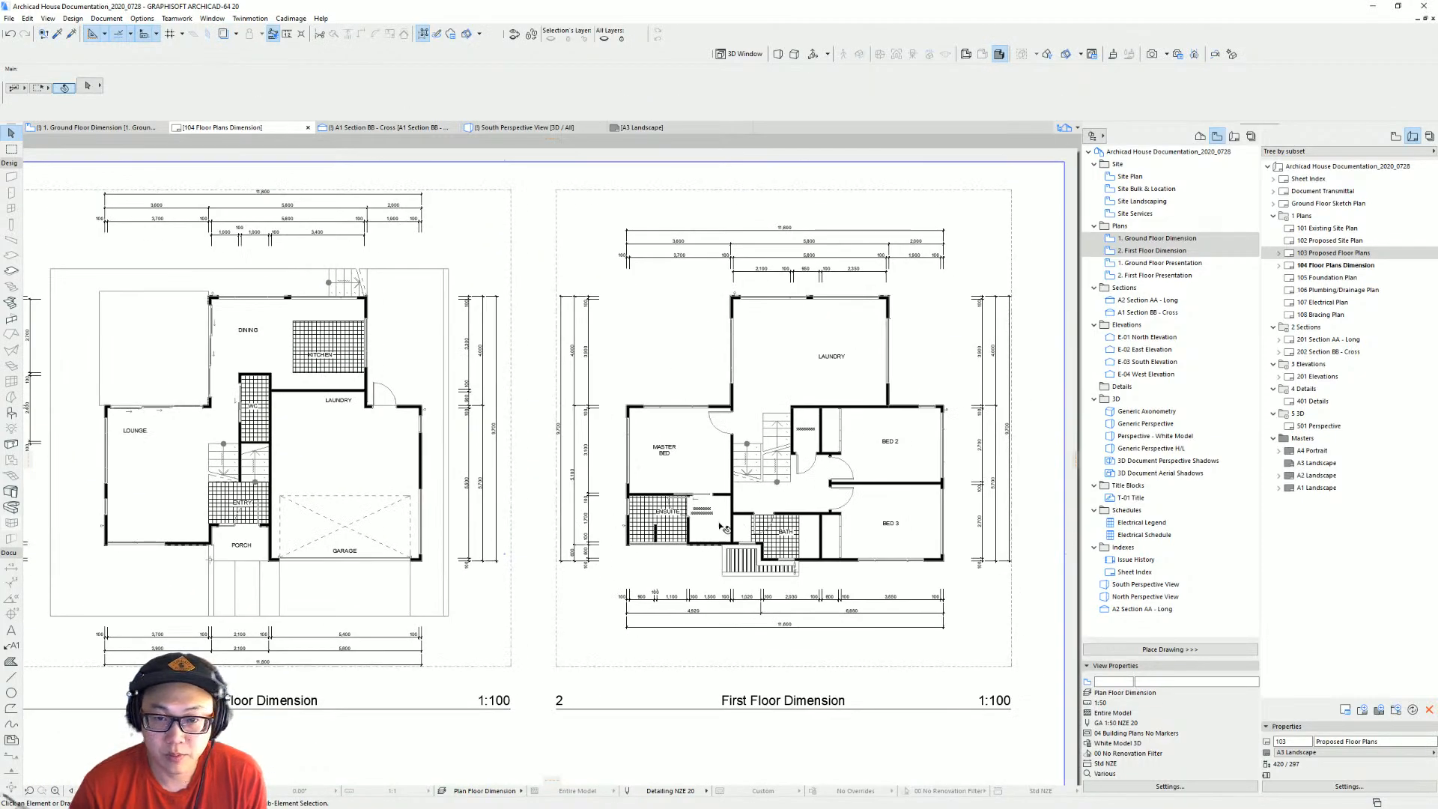
pyautogui.scroll(1, 723, 528)
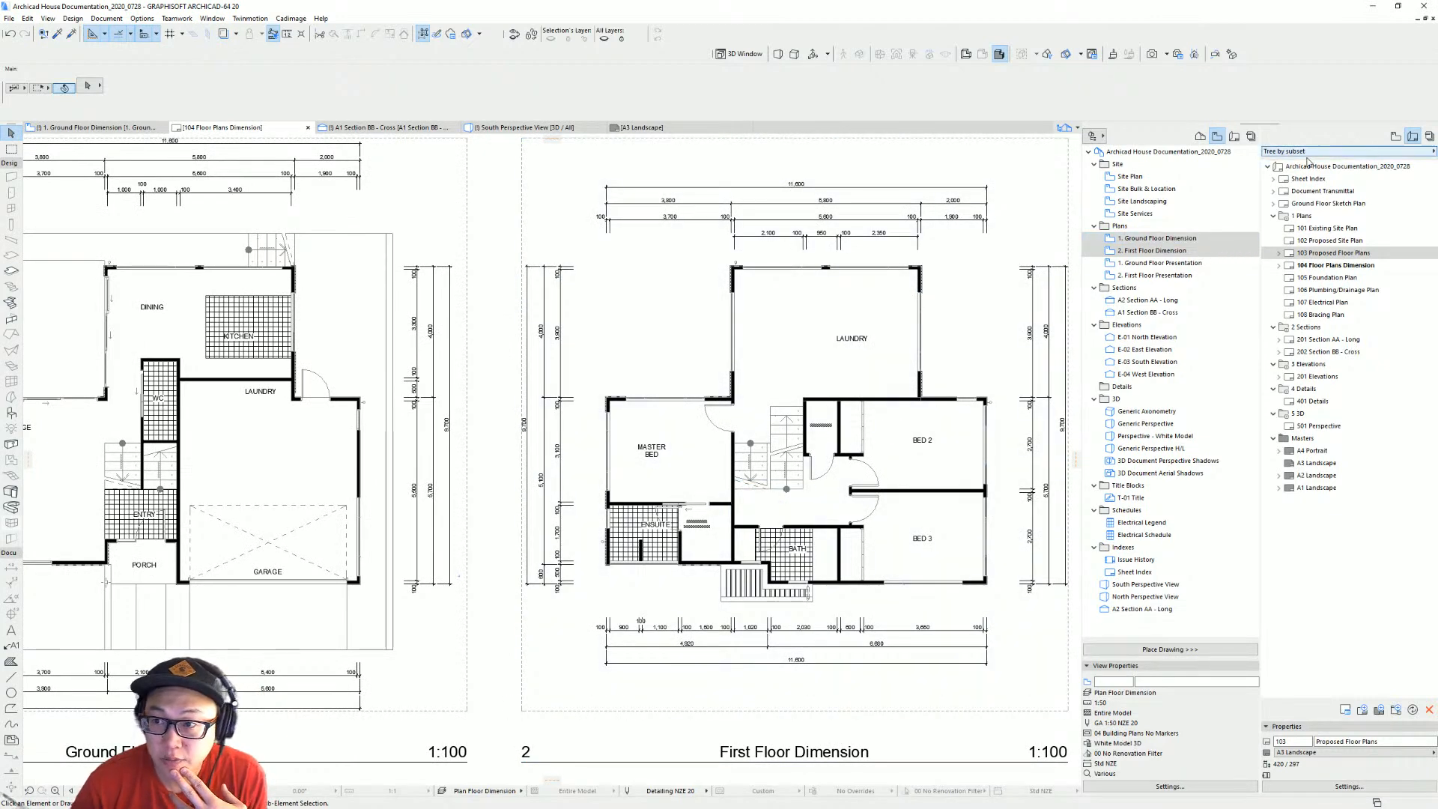
# Open the Ground Floor Dimension view and switch its layer combination to 03 Building Plans Markers.
pyautogui.doubleClick(1161, 239)
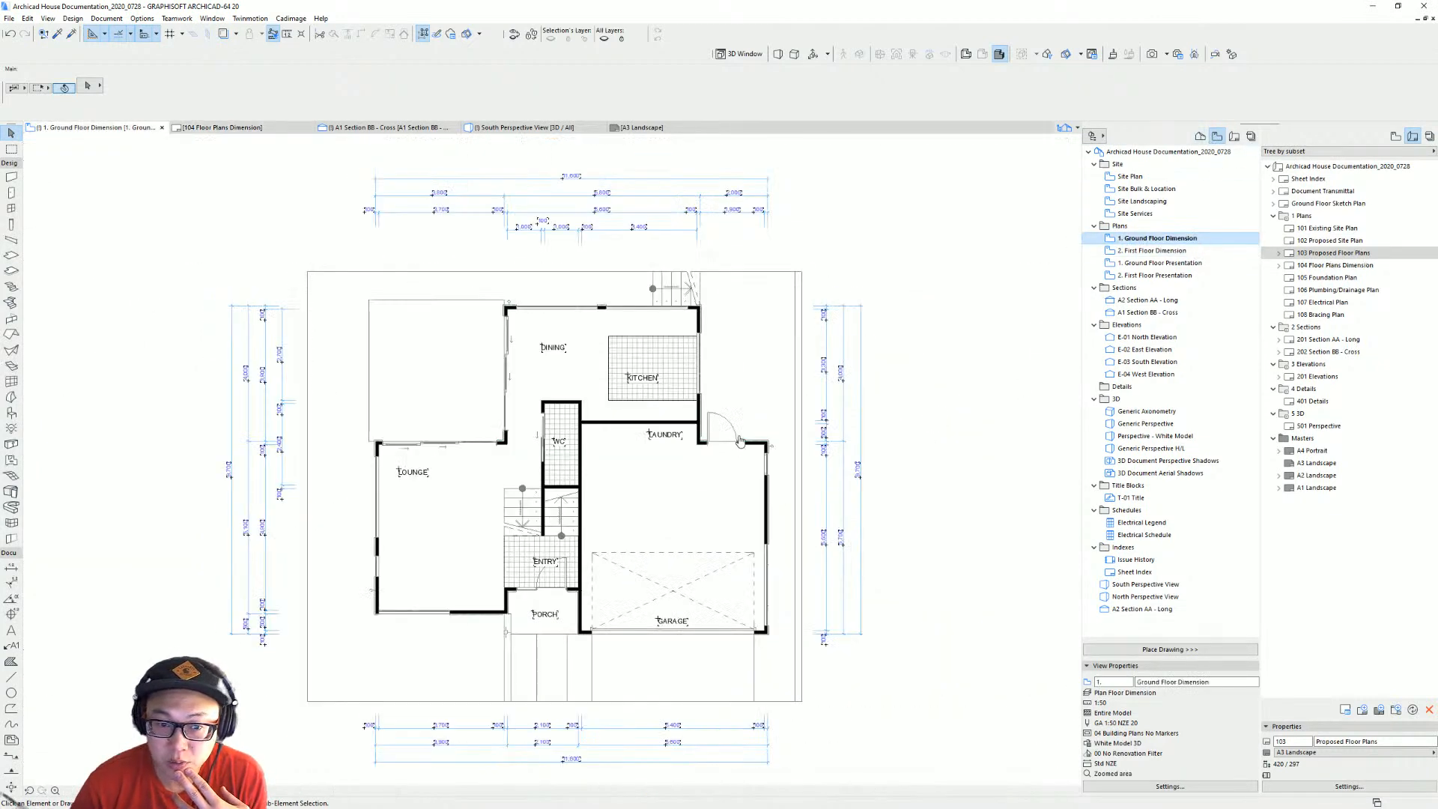
pyautogui.scroll(3, 520, 498)
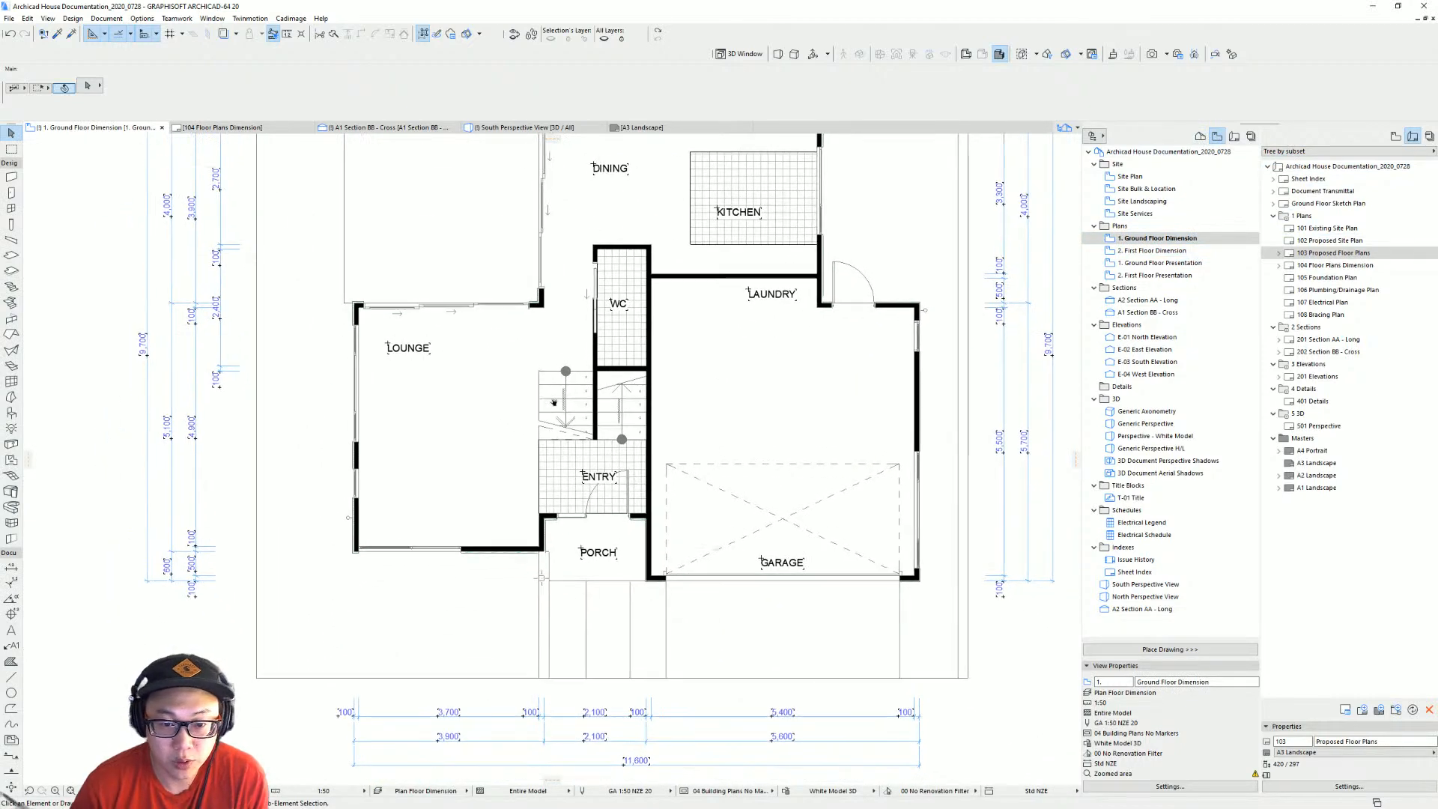
pyautogui.scroll(-2, 600, 450)
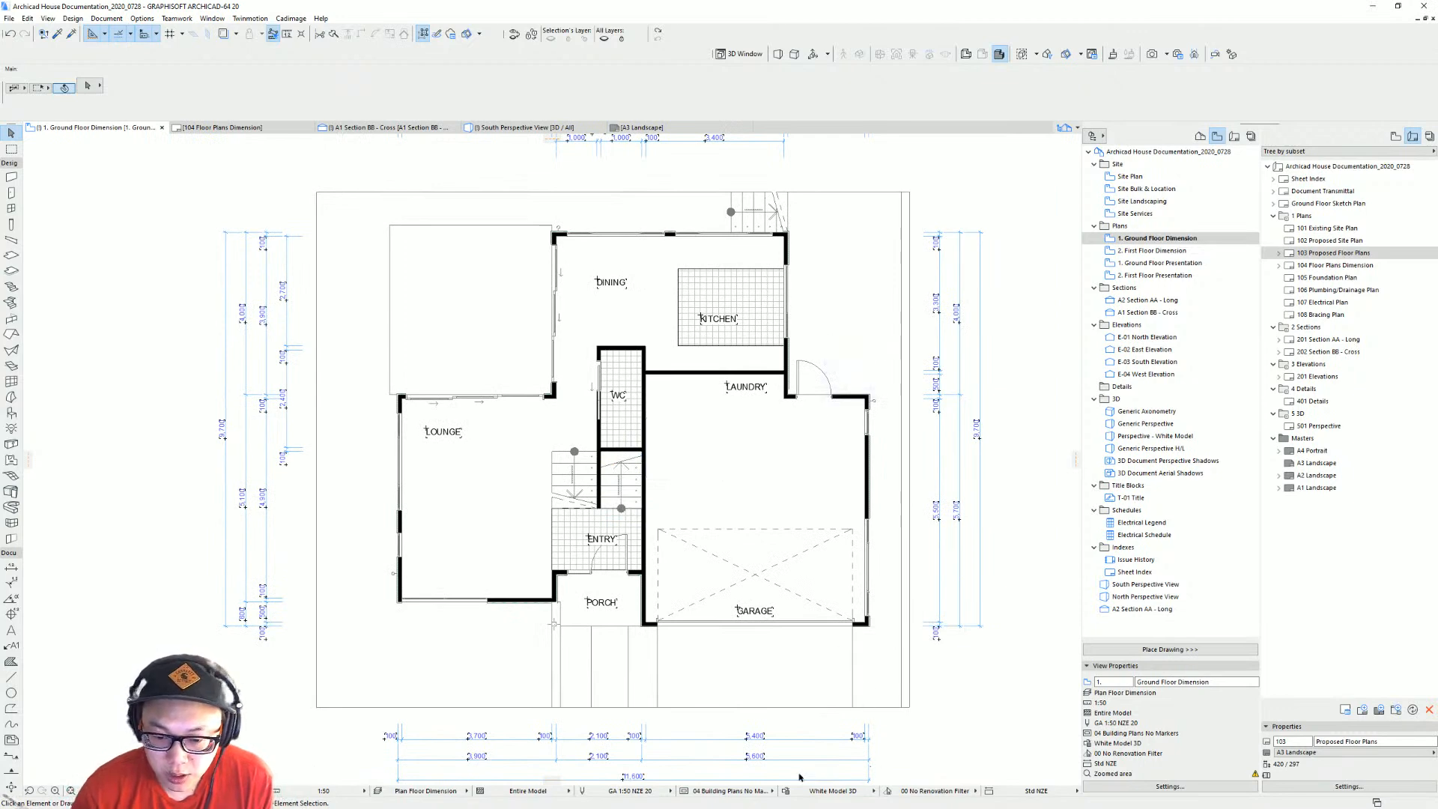
pyautogui.click(726, 791)
pyautogui.click(854, 690)
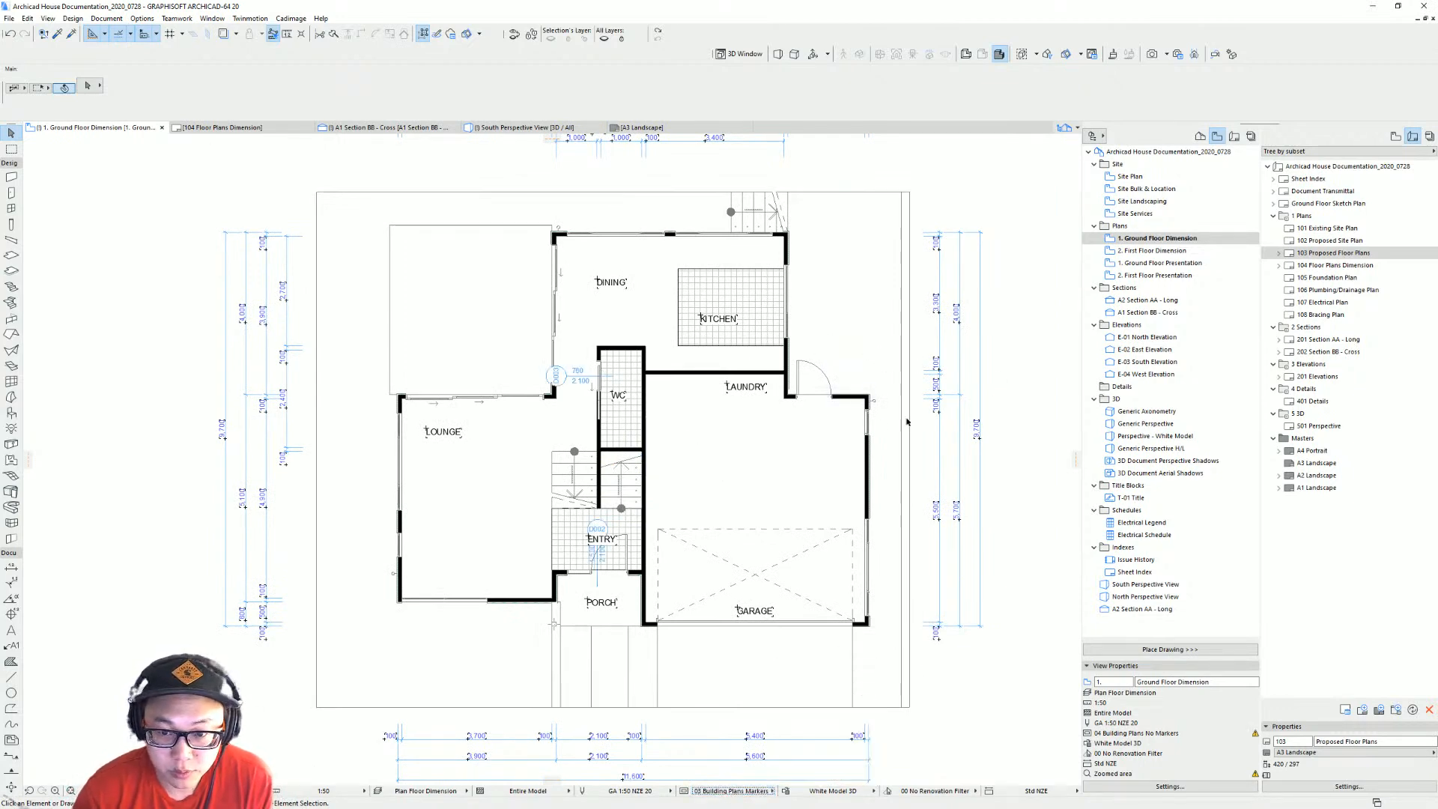
pyautogui.scroll(2, 630, 577)
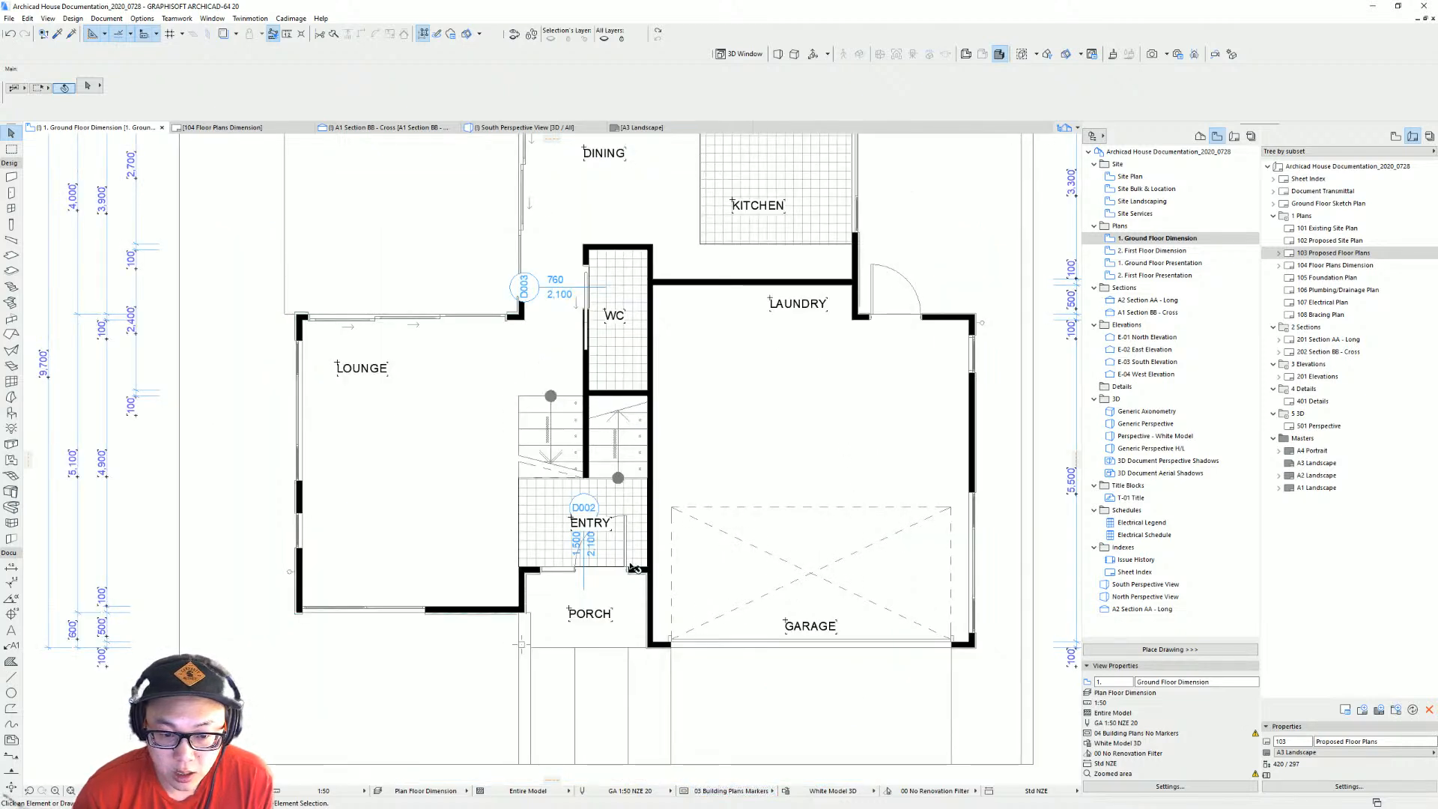
# Assign D Marker 20 as the dimension marker of the 900 mm entrance door beside the laundry.
pyautogui.click(924, 319)
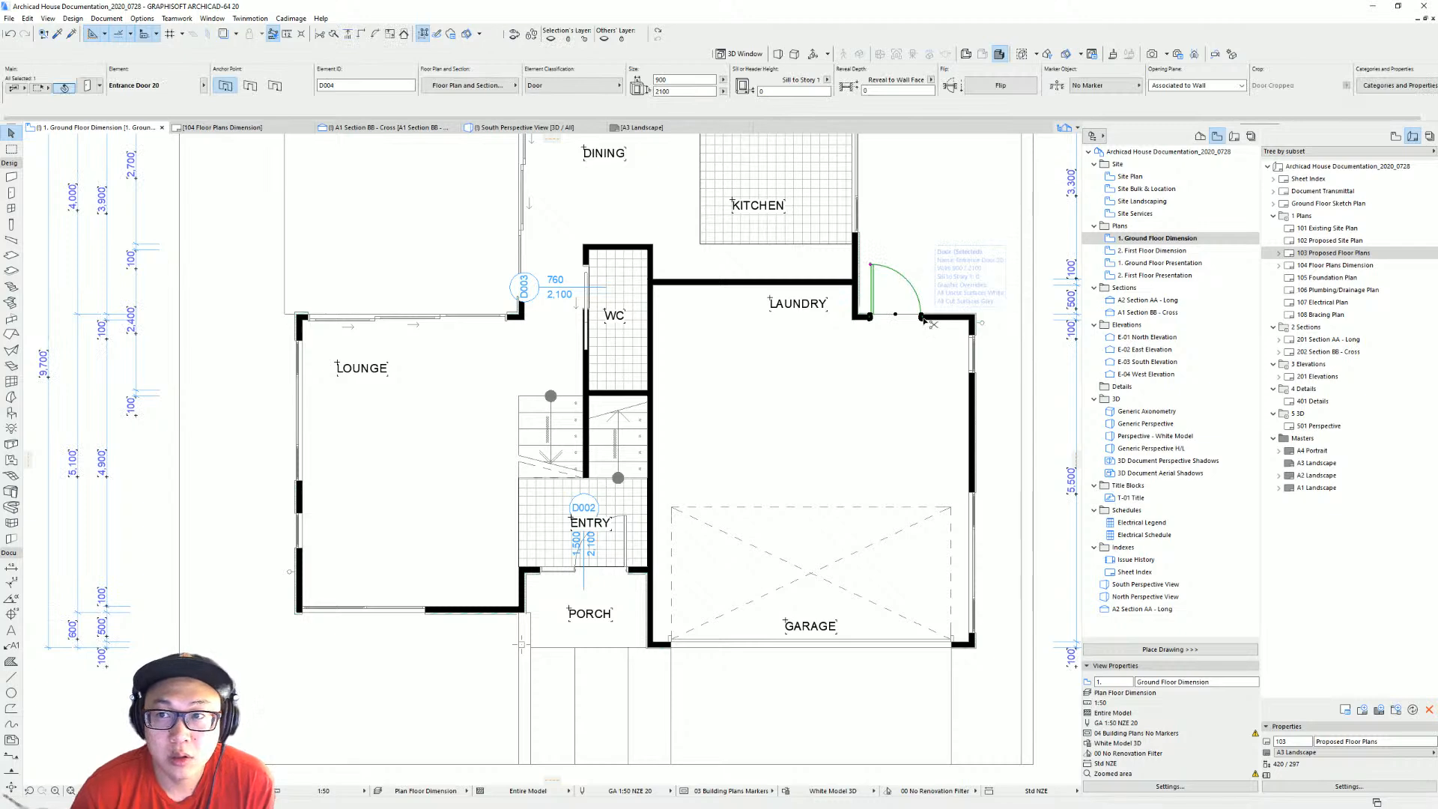
pyautogui.doubleClick(924, 318)
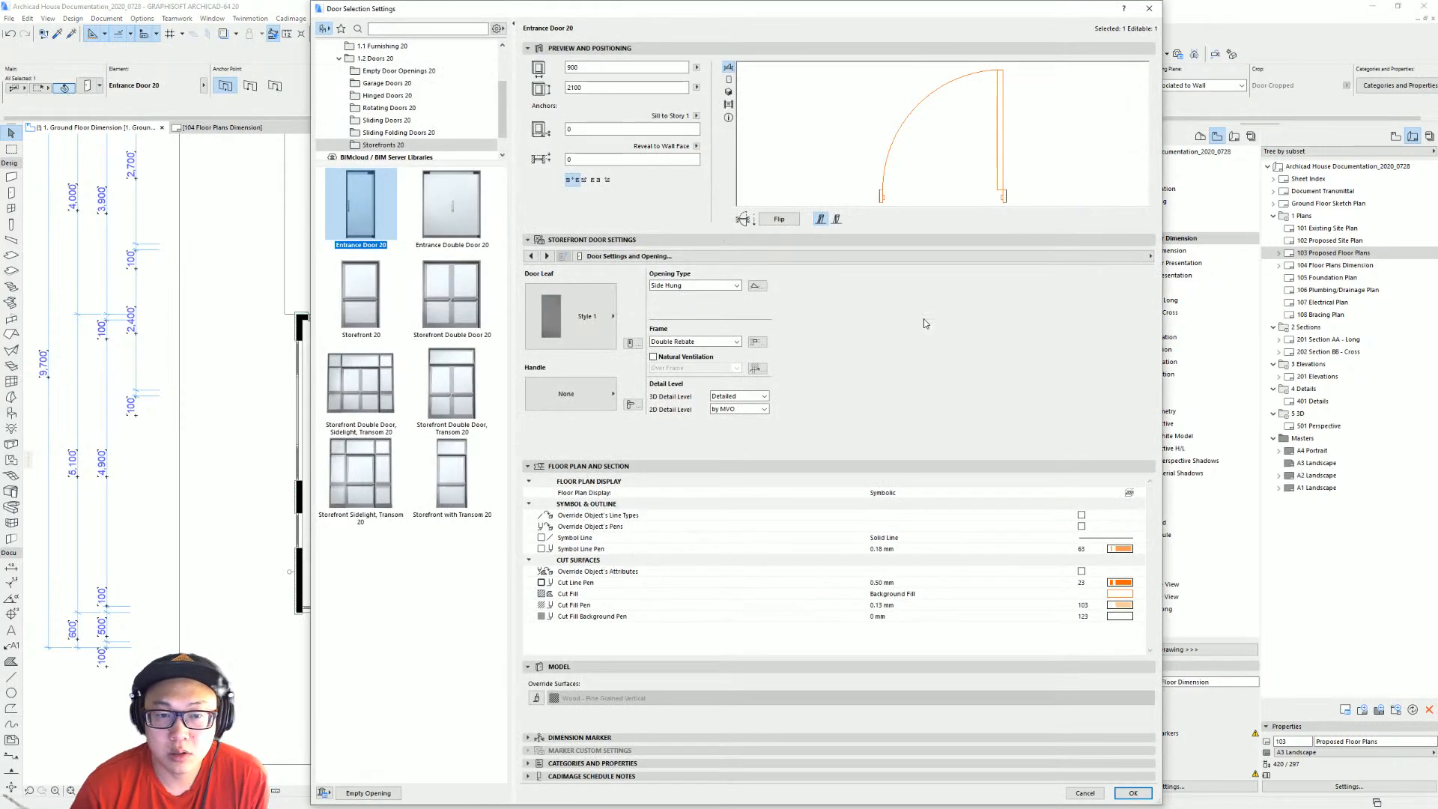
pyautogui.click(660, 738)
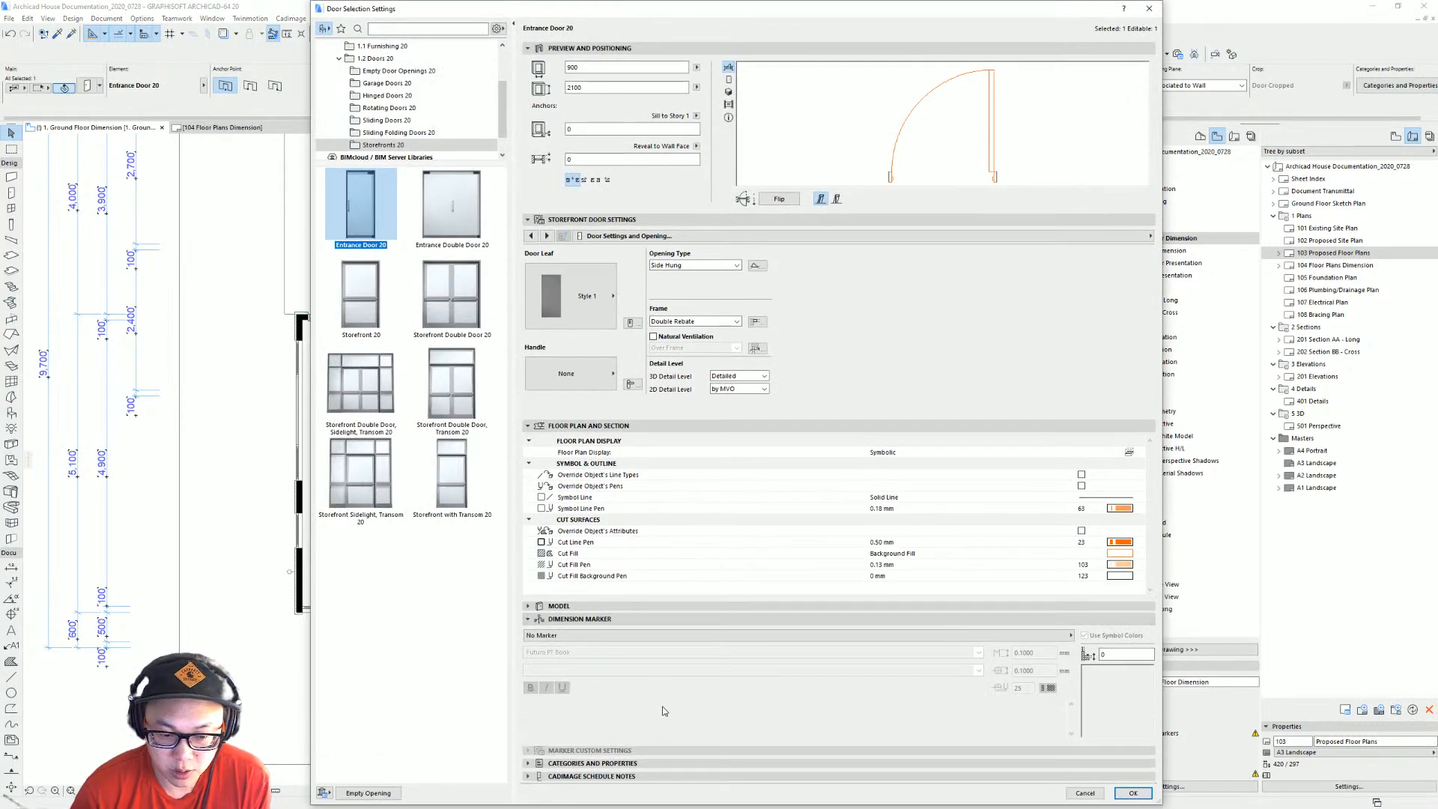
pyautogui.click(676, 642)
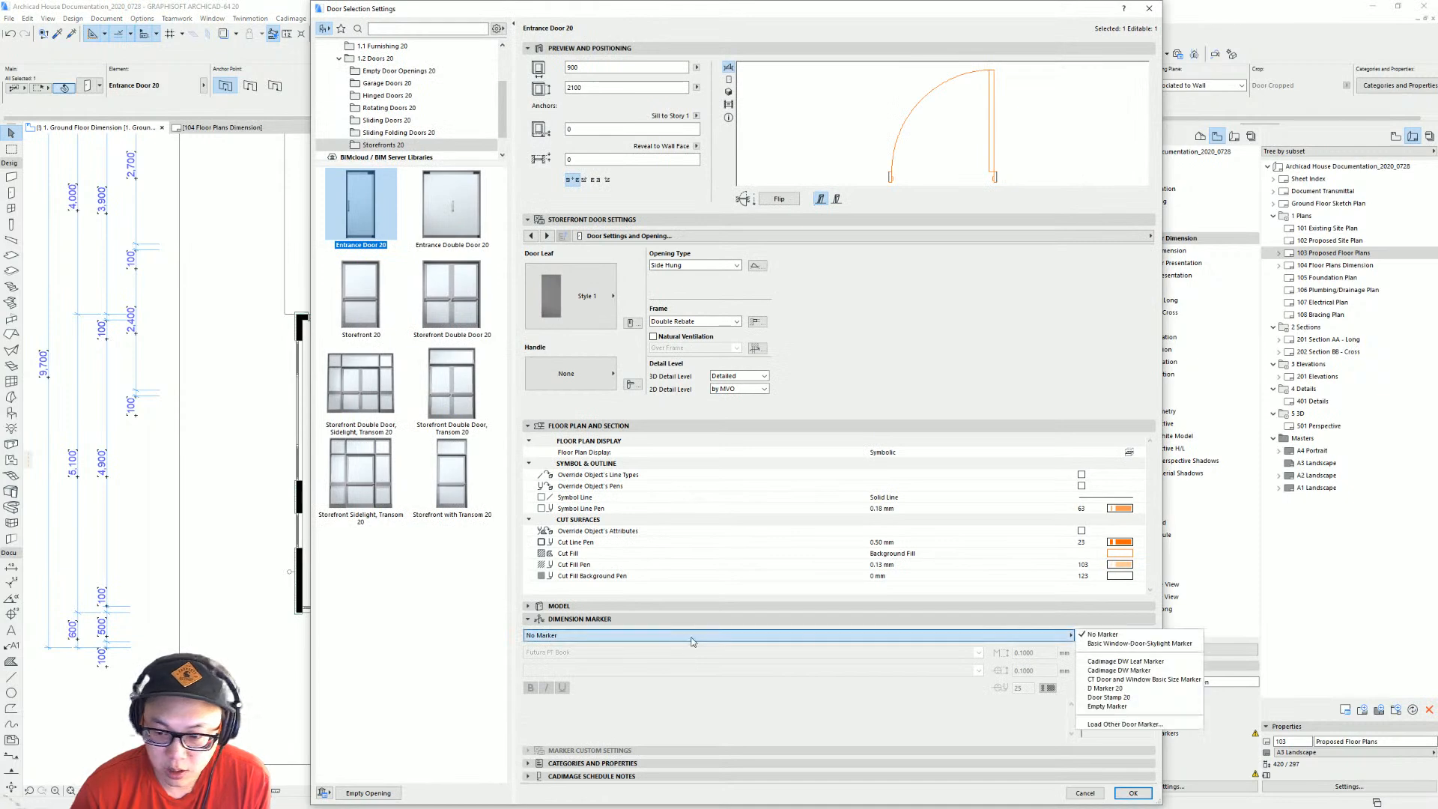
pyautogui.click(1150, 687)
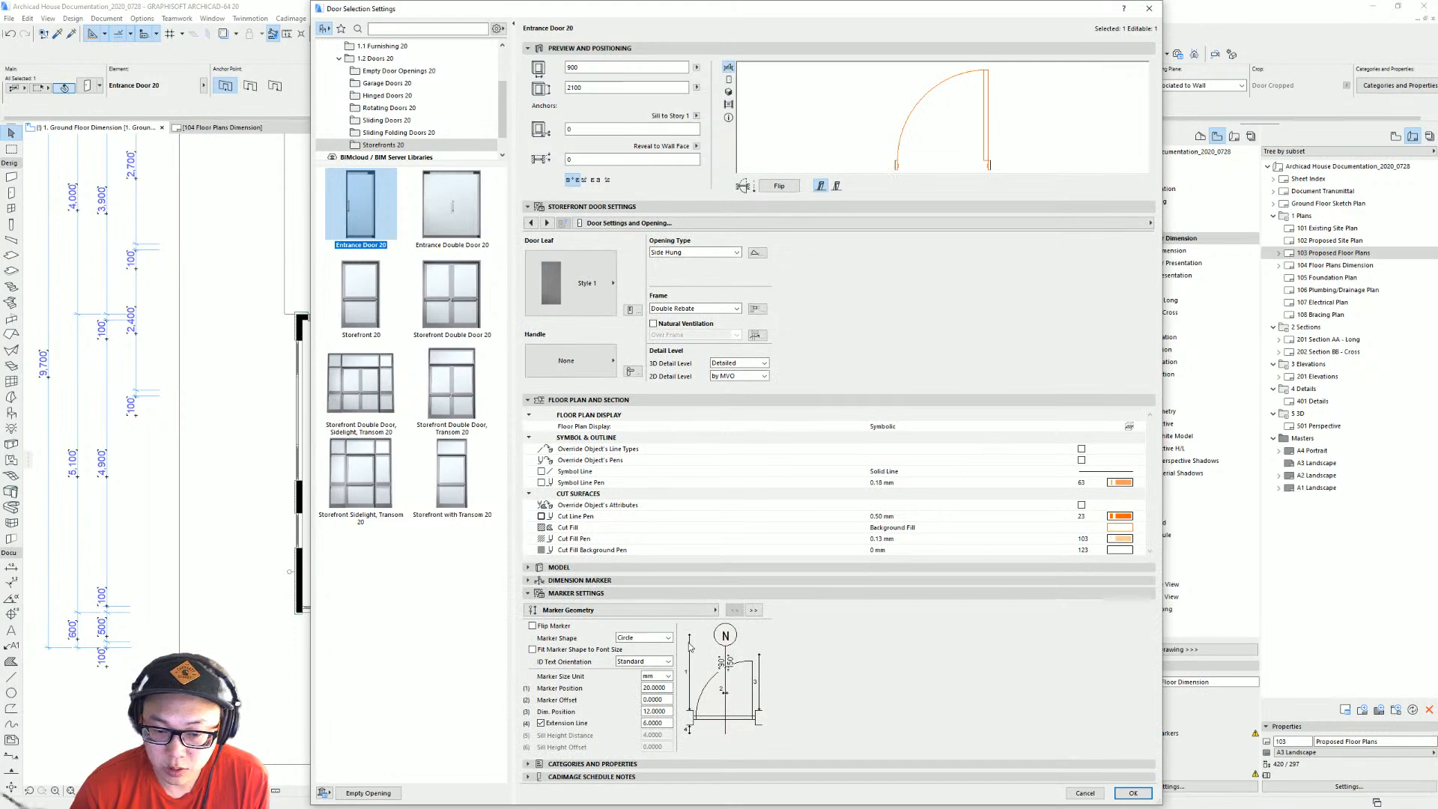
pyautogui.press('Return')
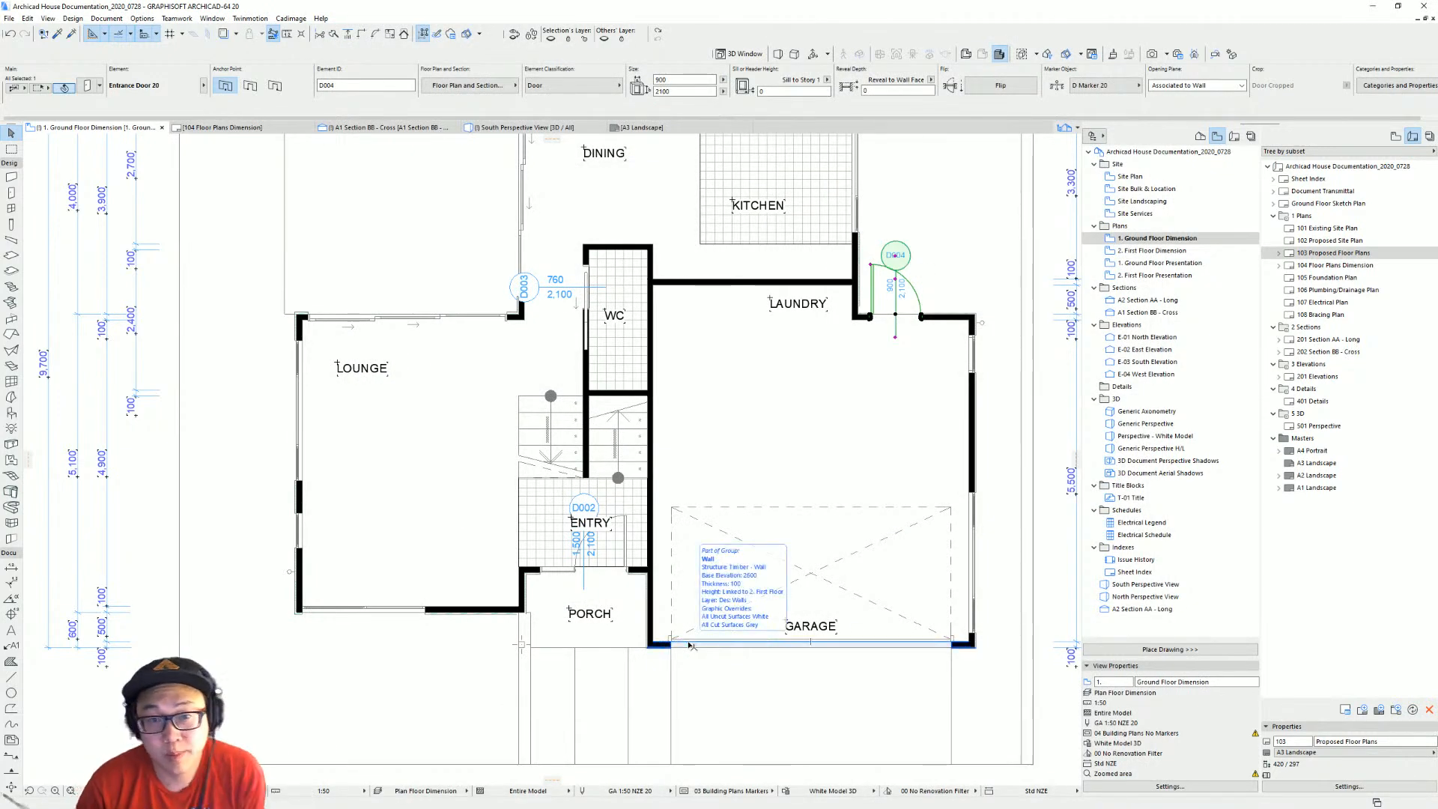
# Add all ground floor windows to the laundry door selection and examine the selection's marker settings.
pyautogui.moveTo(825, 494); pyautogui.dragTo(788, 573, button='middle')
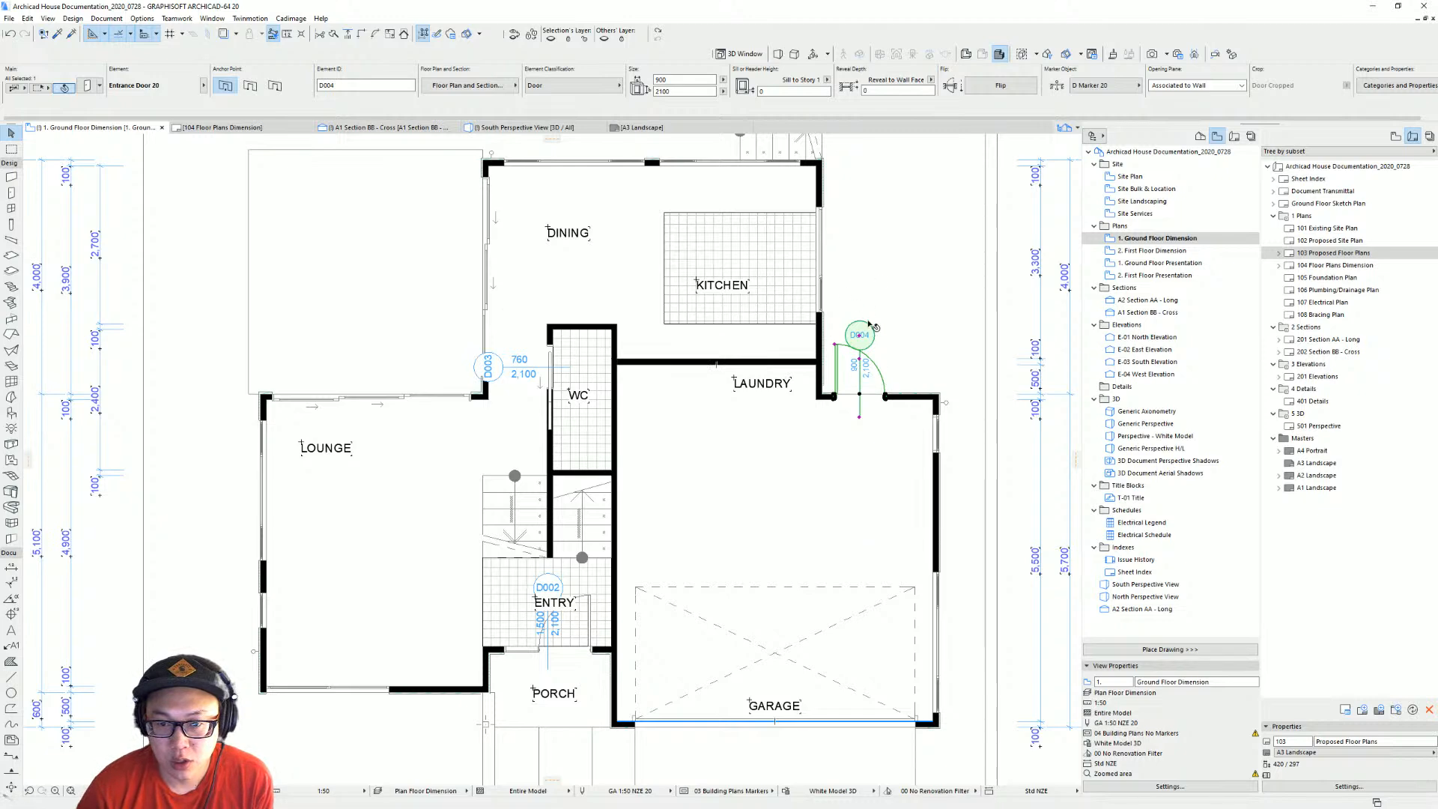
pyautogui.scroll(-1, 860, 354)
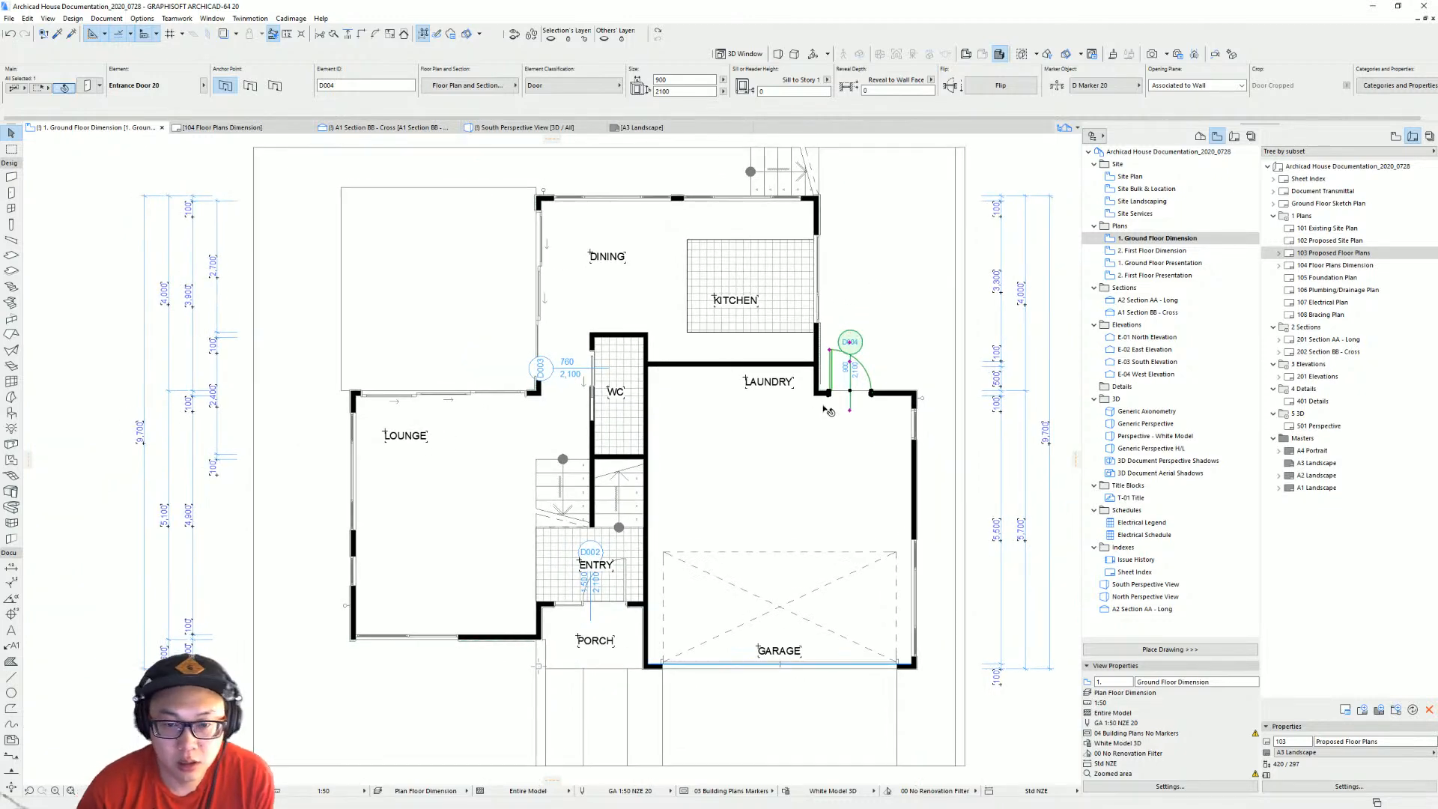
pyautogui.moveTo(708, 554); pyautogui.dragTo(690, 564, button='middle')
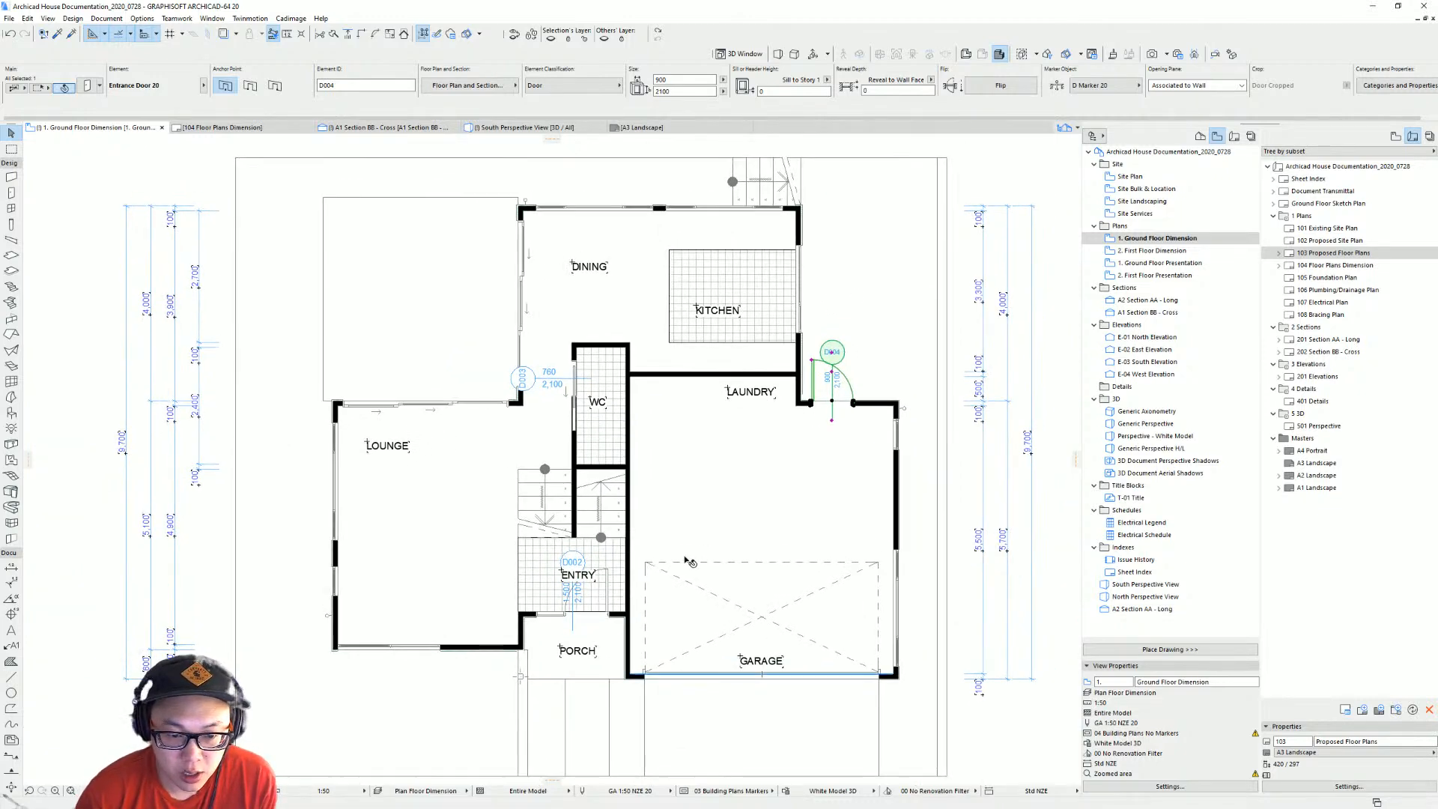
pyautogui.click(11, 209)
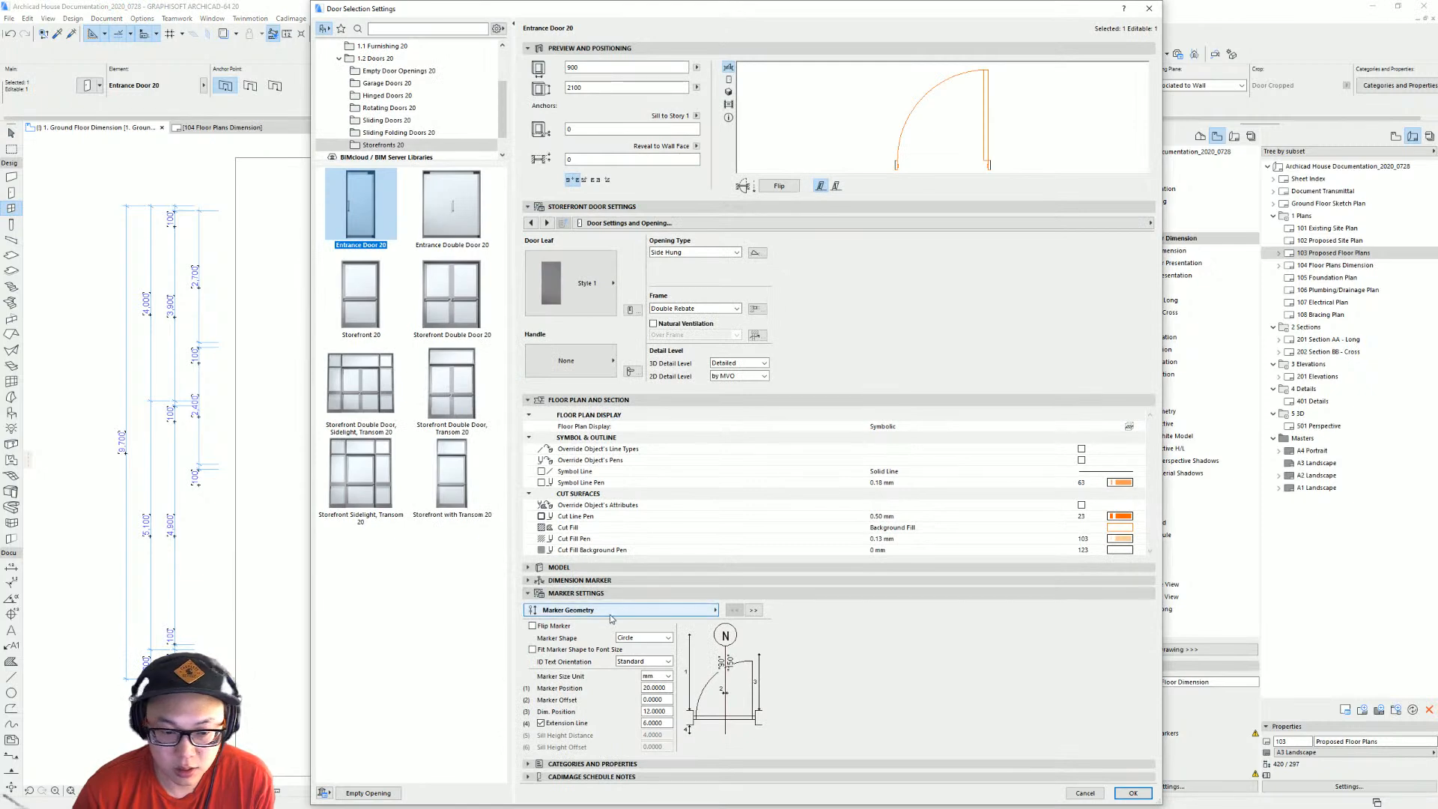
pyautogui.click(607, 611)
pyautogui.click(628, 595)
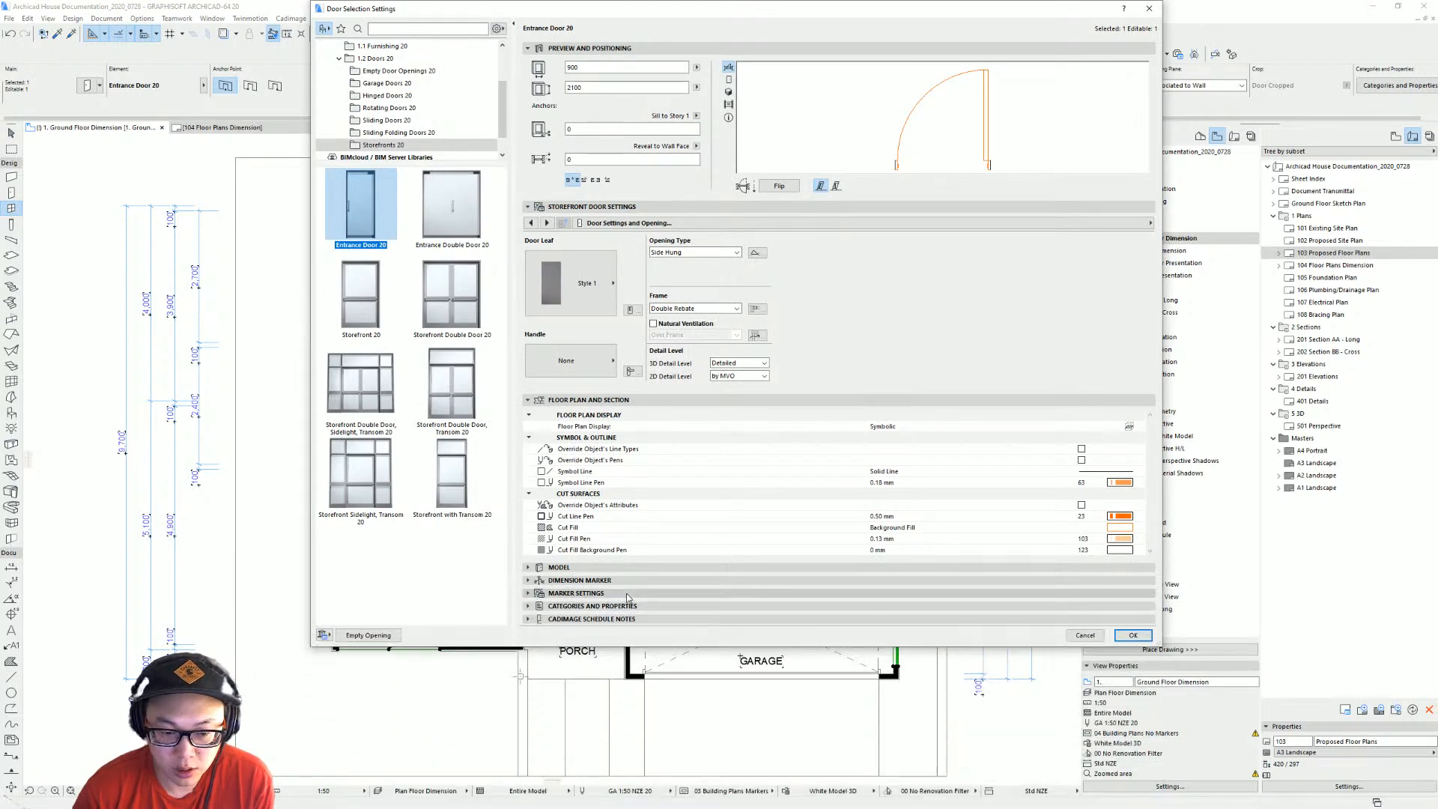
pyautogui.click(628, 596)
pyautogui.click(623, 610)
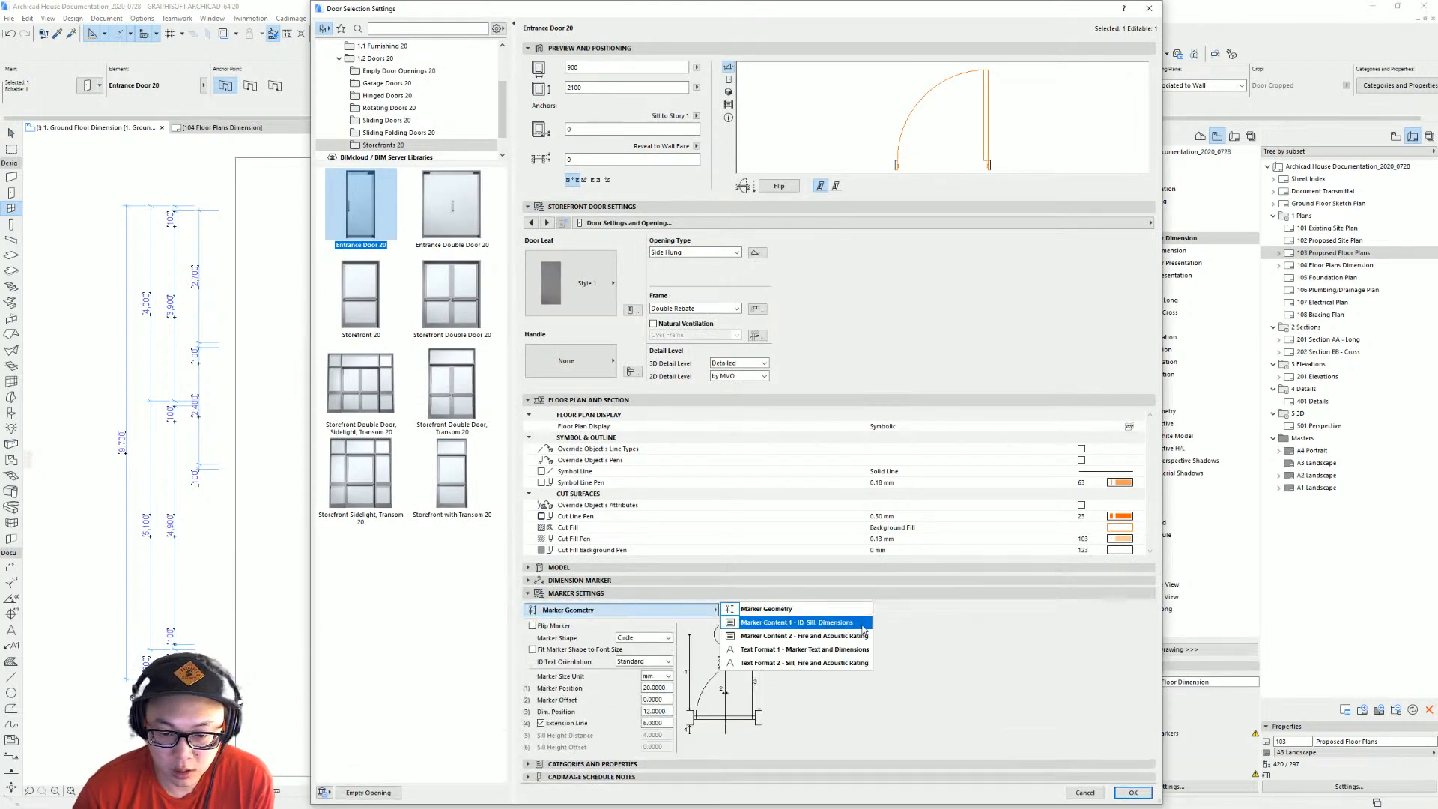
pyautogui.click(836, 624)
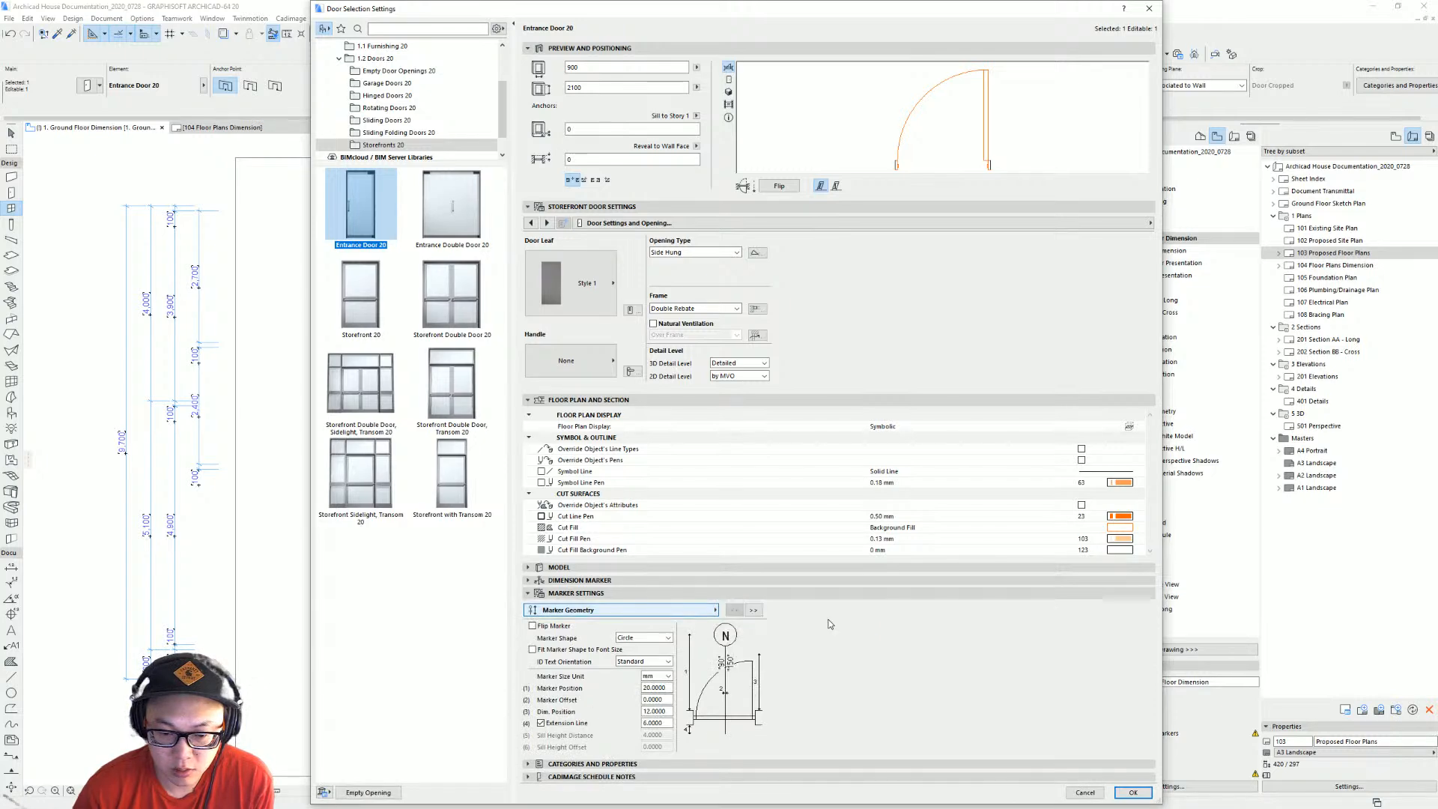
pyautogui.click(703, 765)
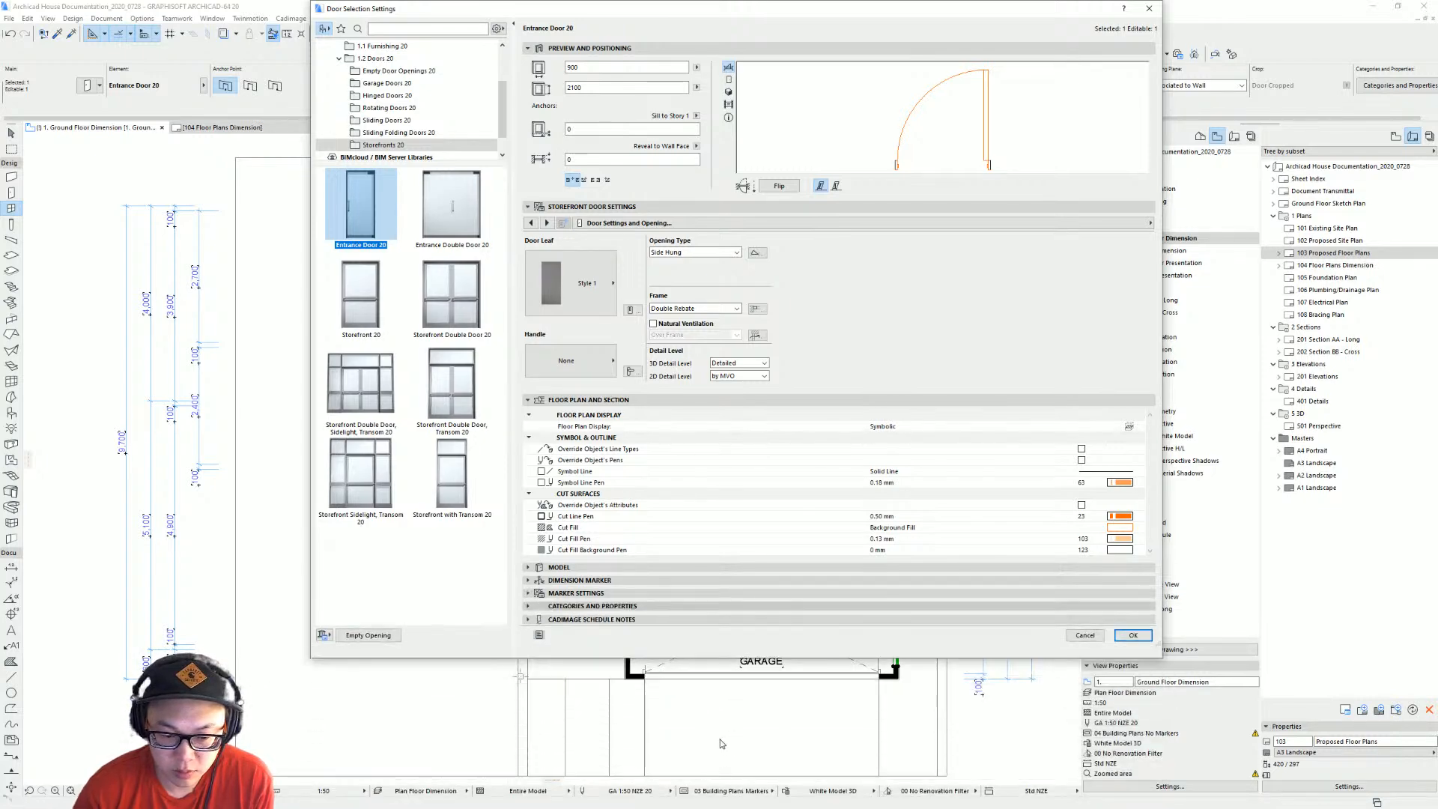
pyautogui.press('Escape')
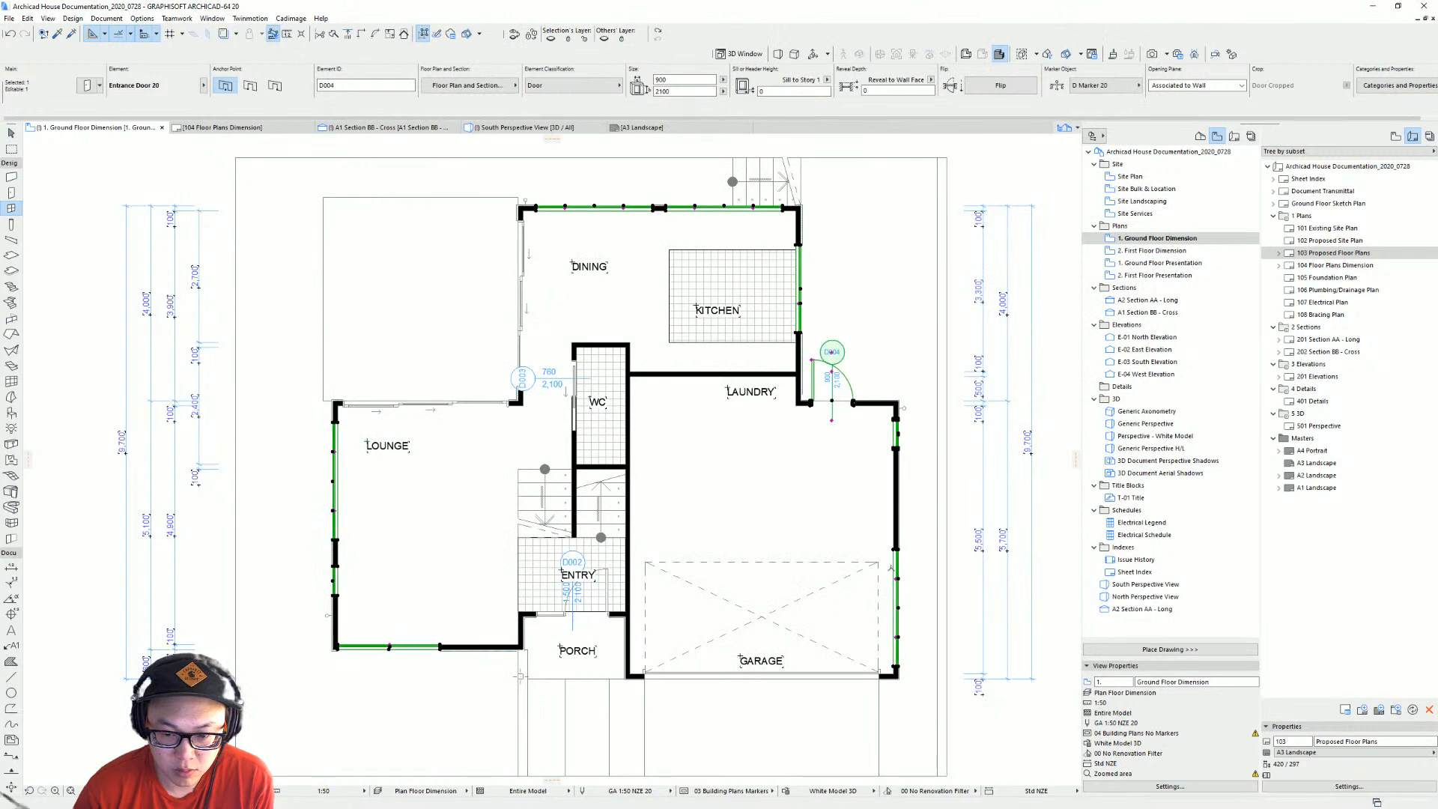
pyautogui.press('Escape')
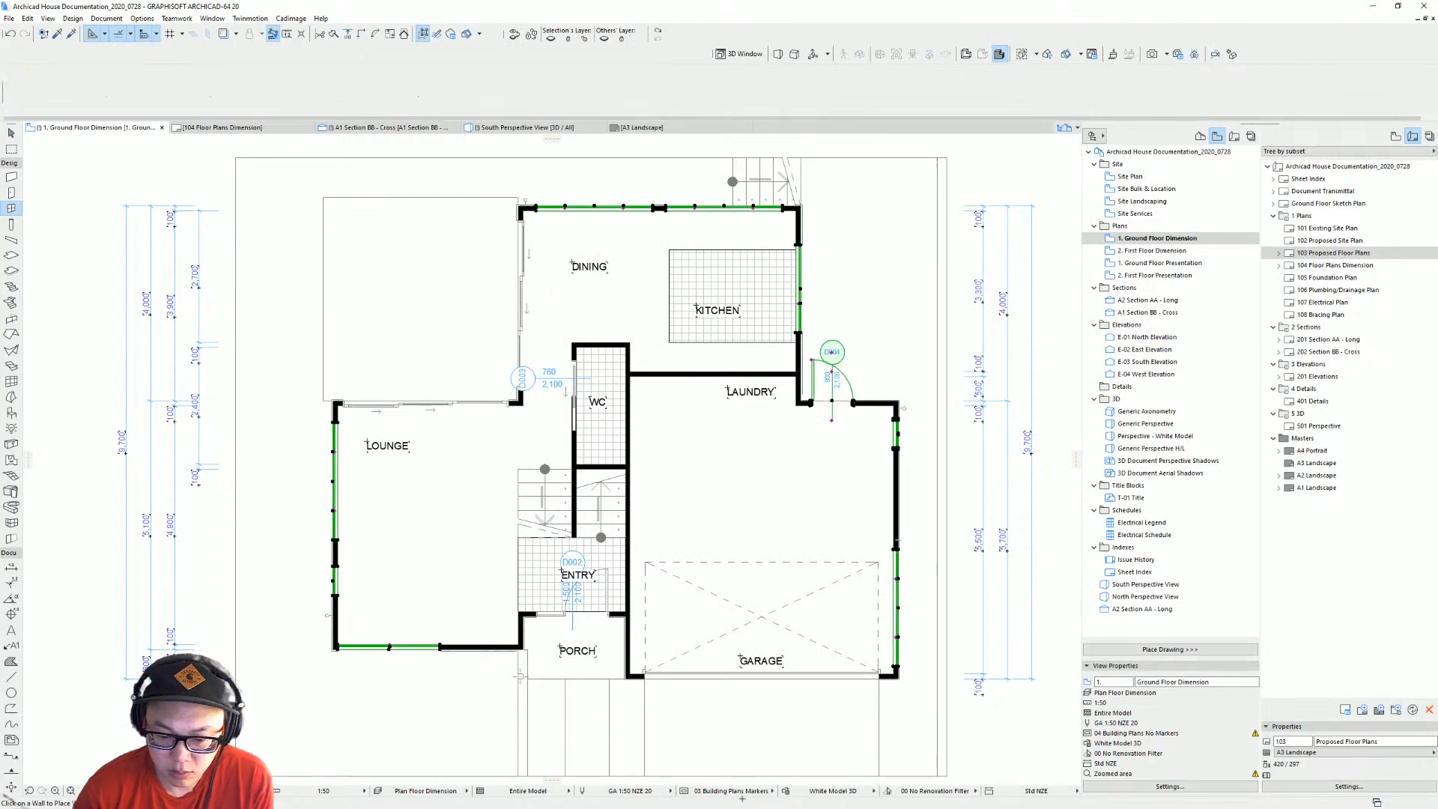
pyautogui.click(748, 793)
pyautogui.press('Escape')
pyautogui.press('Escape')
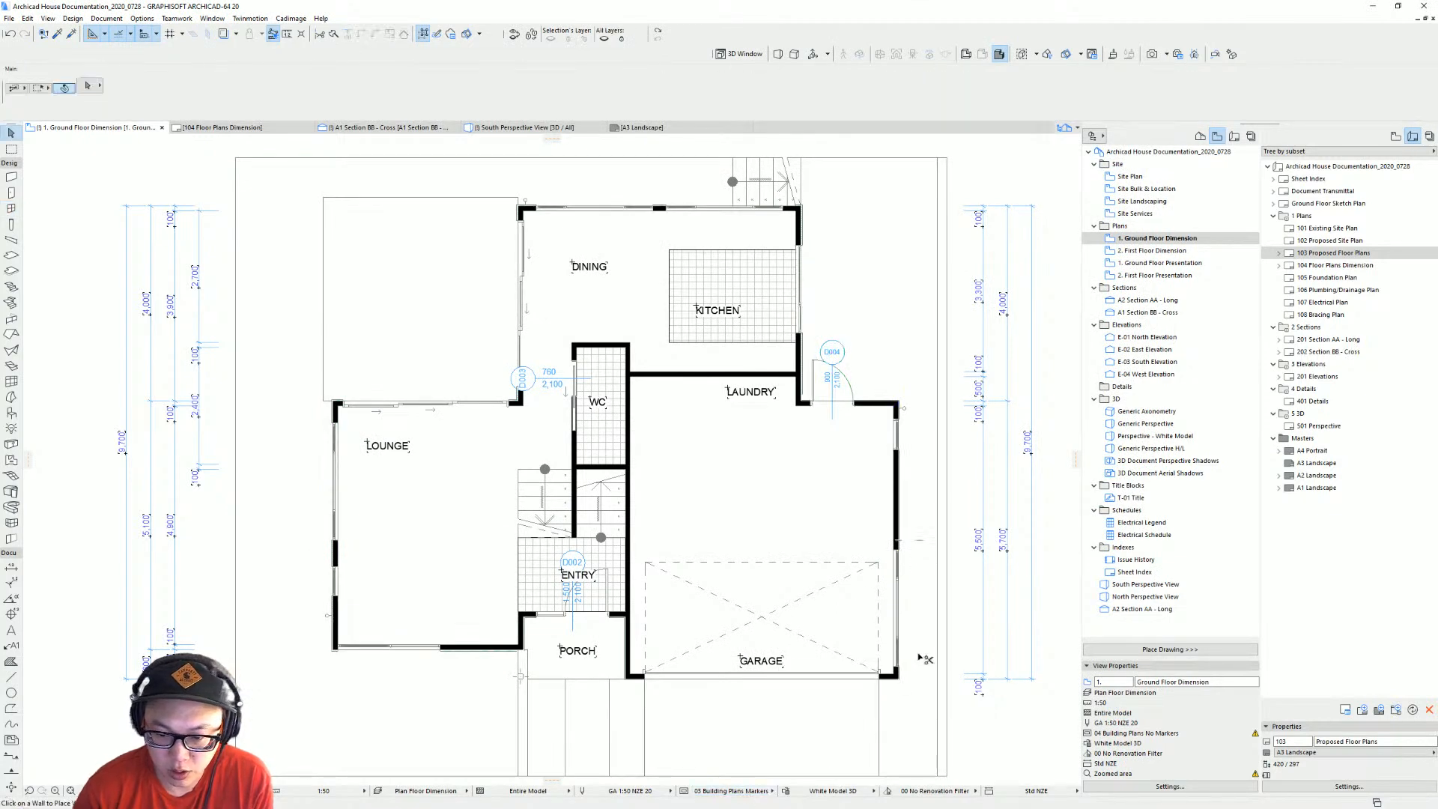
pyautogui.hotkey('ctrl', 'a')
pyautogui.press('Escape')
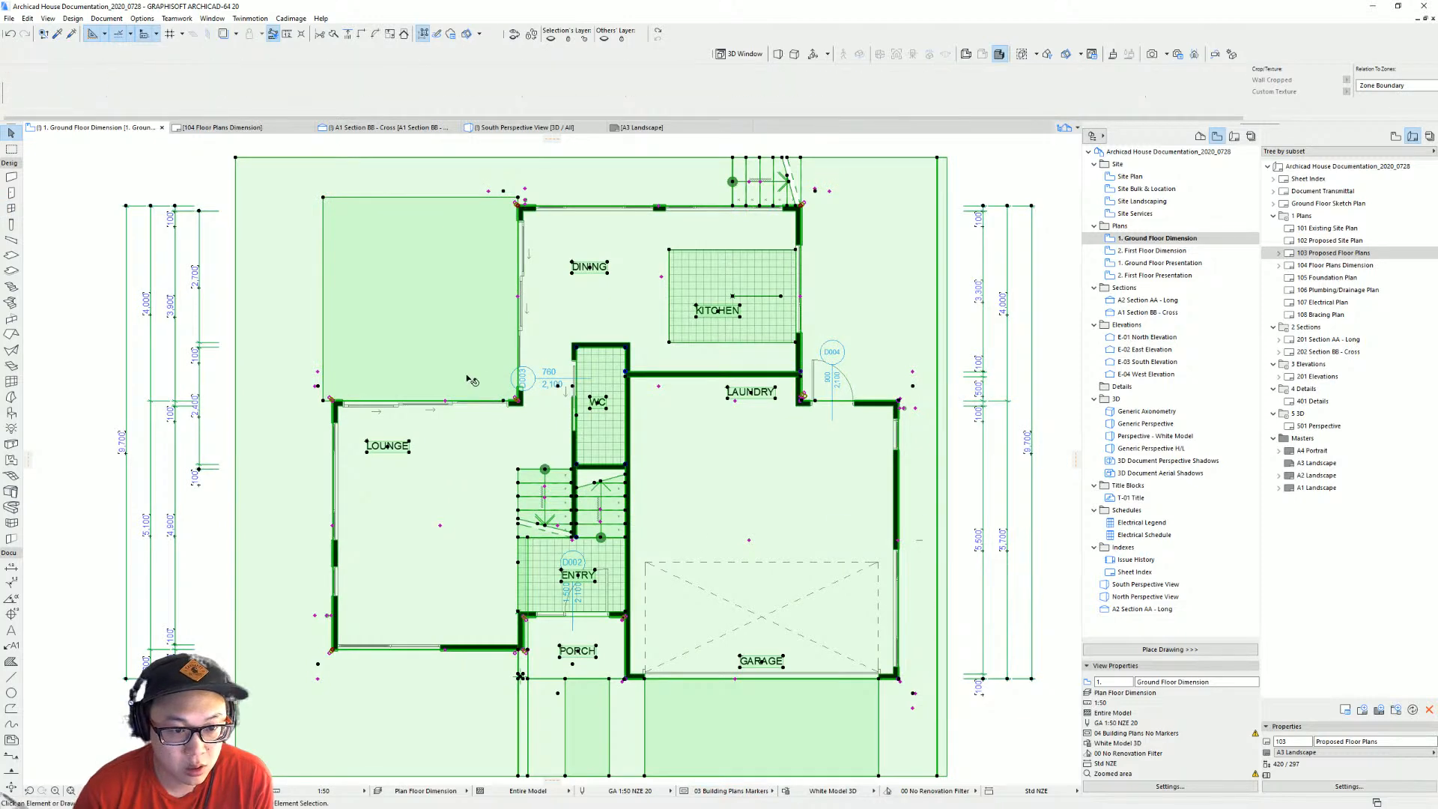
# Bring the lounge's upper wall, which holds the wide sliding door, to the front of the display order.
pyautogui.click(512, 407)
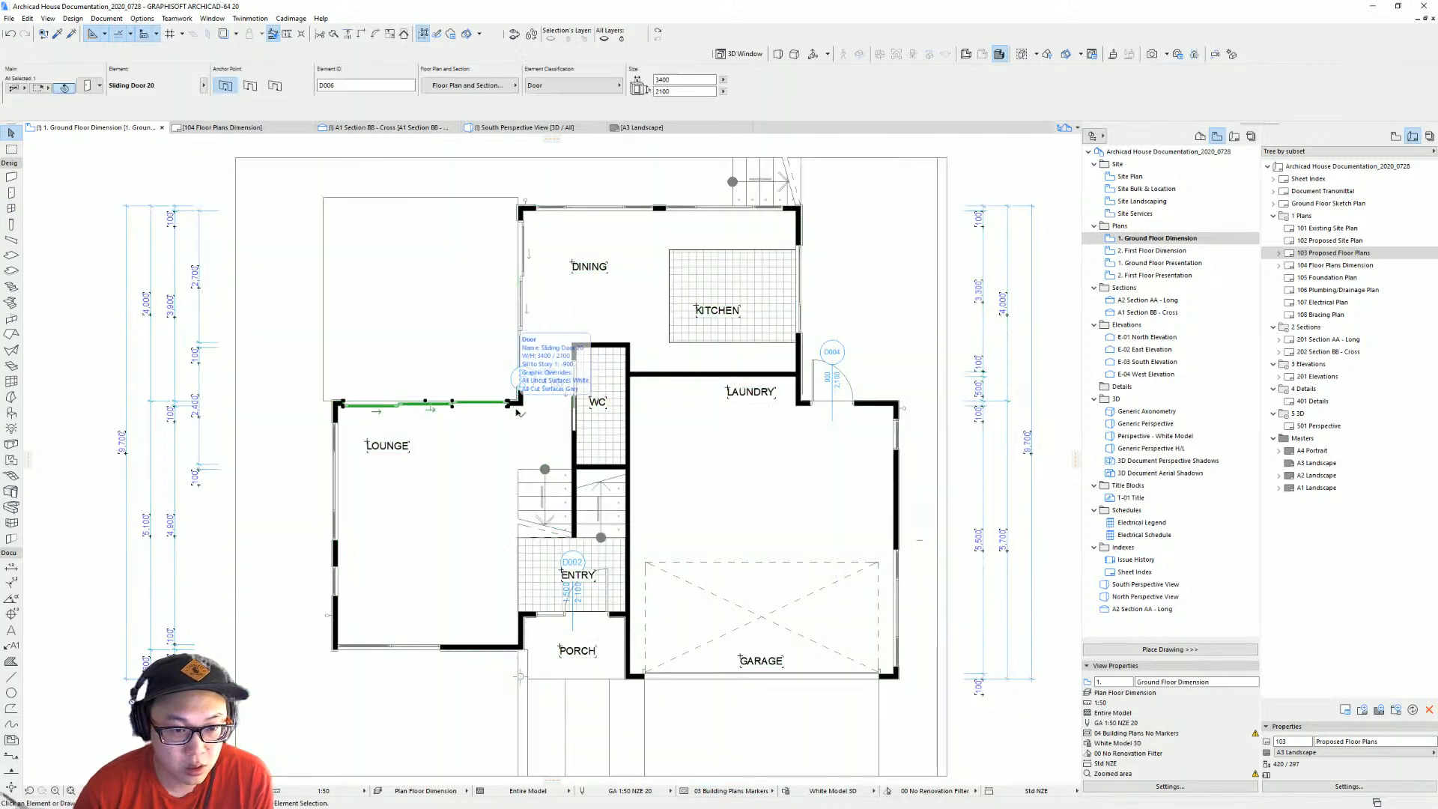
pyautogui.rightClick(521, 410)
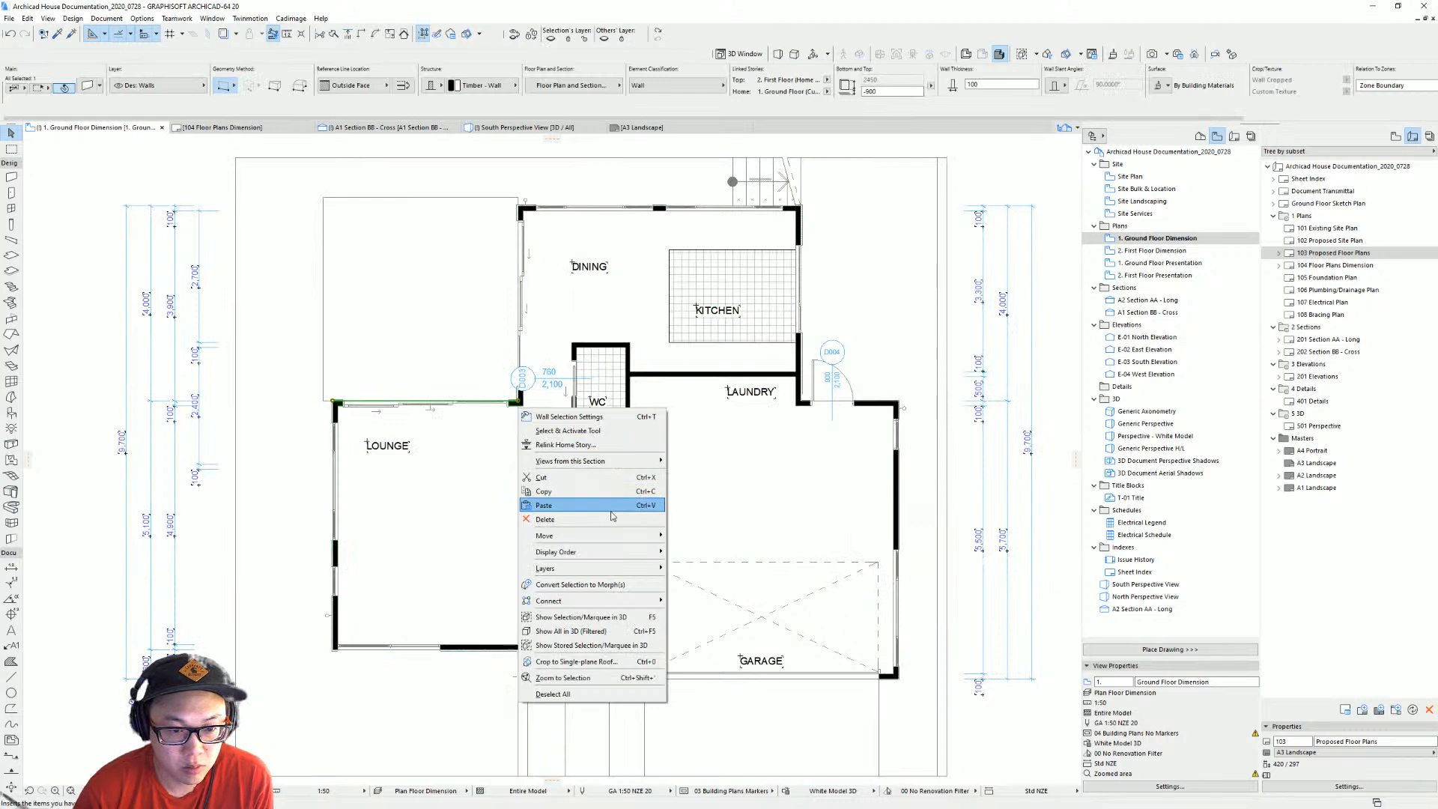
pyautogui.moveTo(613, 545)
pyautogui.click(704, 552)
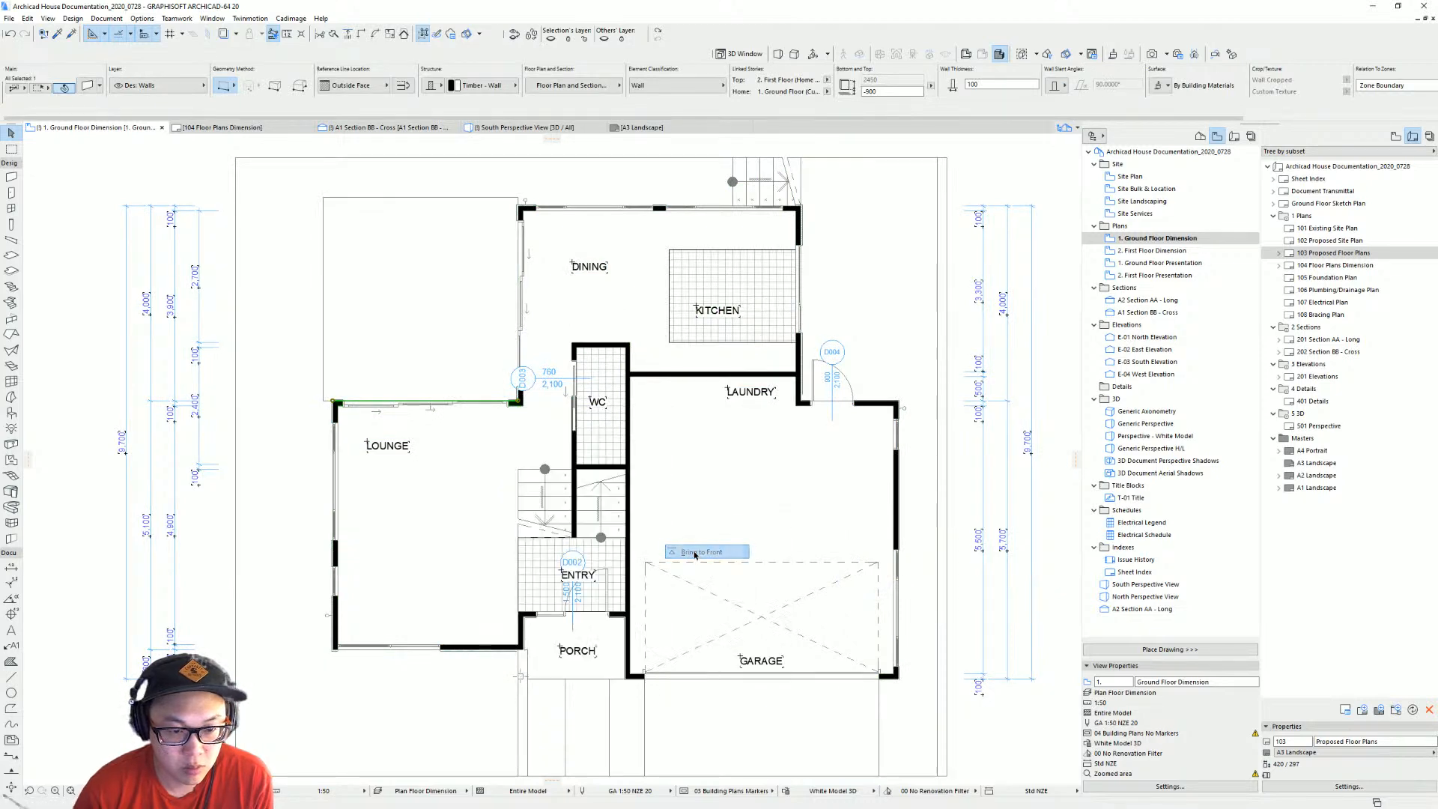
# Check the dimension marker setting of the lounge's 3400 mm sliding door.
pyautogui.click(511, 409)
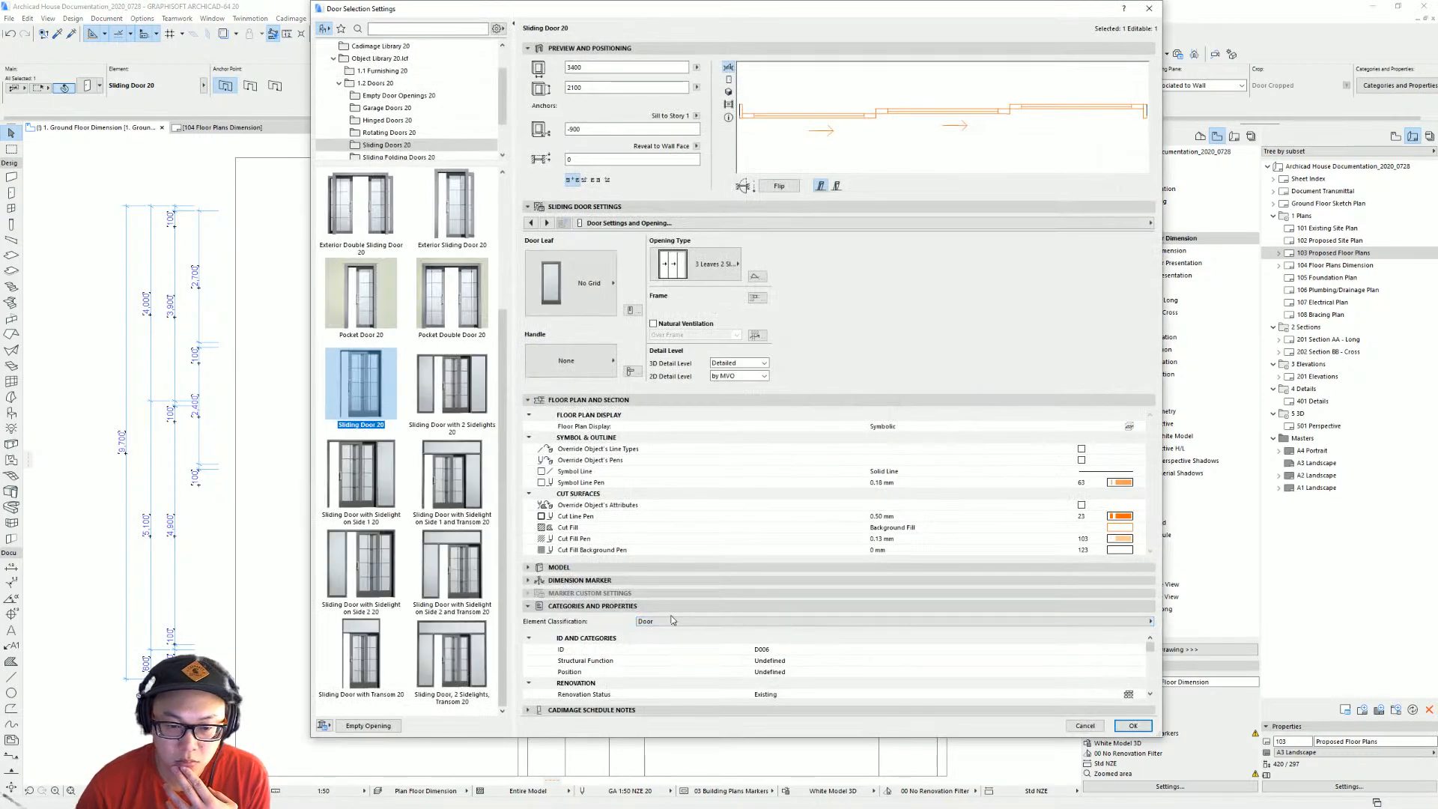
pyautogui.click(621, 581)
pyautogui.press('Escape')
pyautogui.press('Escape')
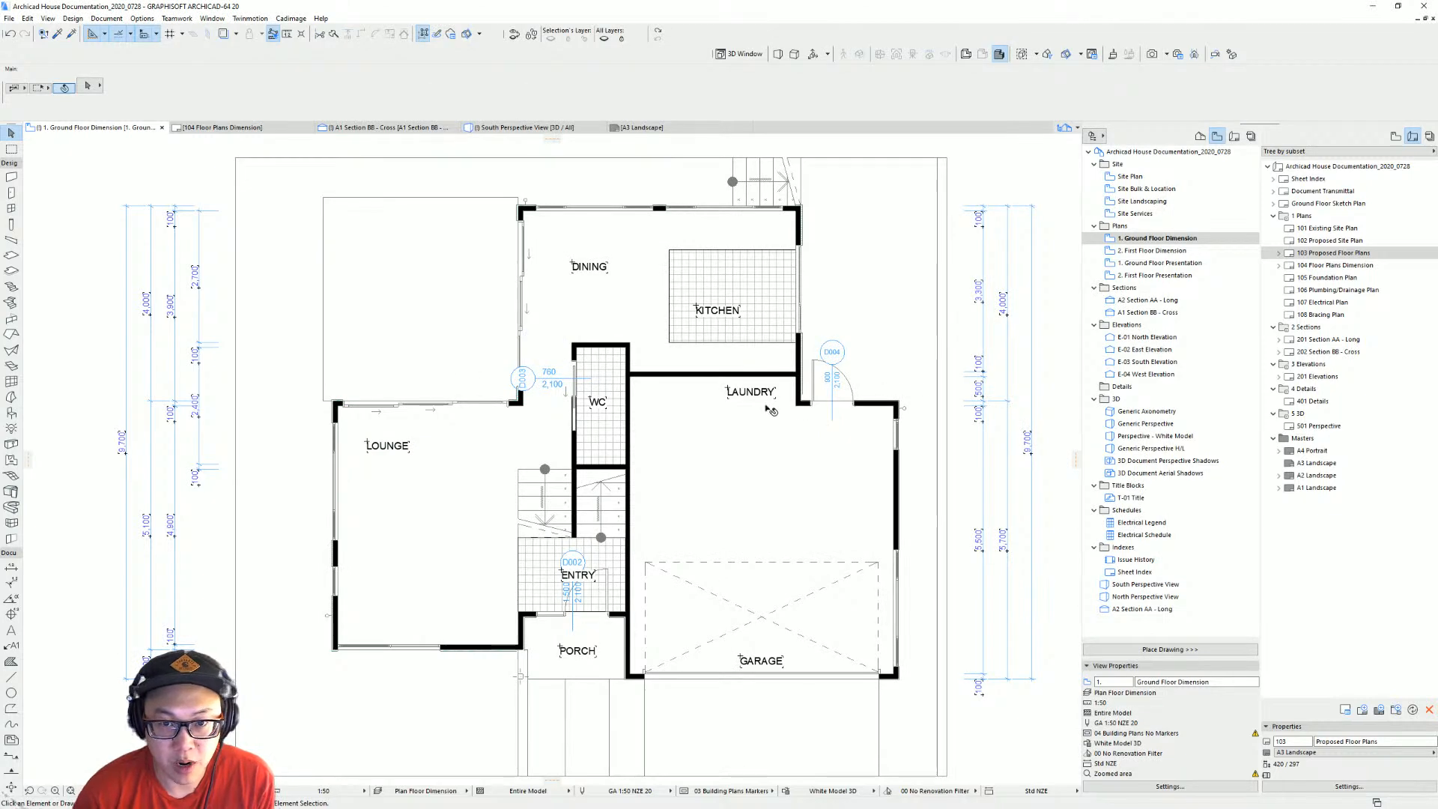
# Assign D Marker 20 to all ground floor doors except the laundry, WC and entry doors.
pyautogui.click(11, 193)
pyautogui.hotkey('ctrl', 'a')
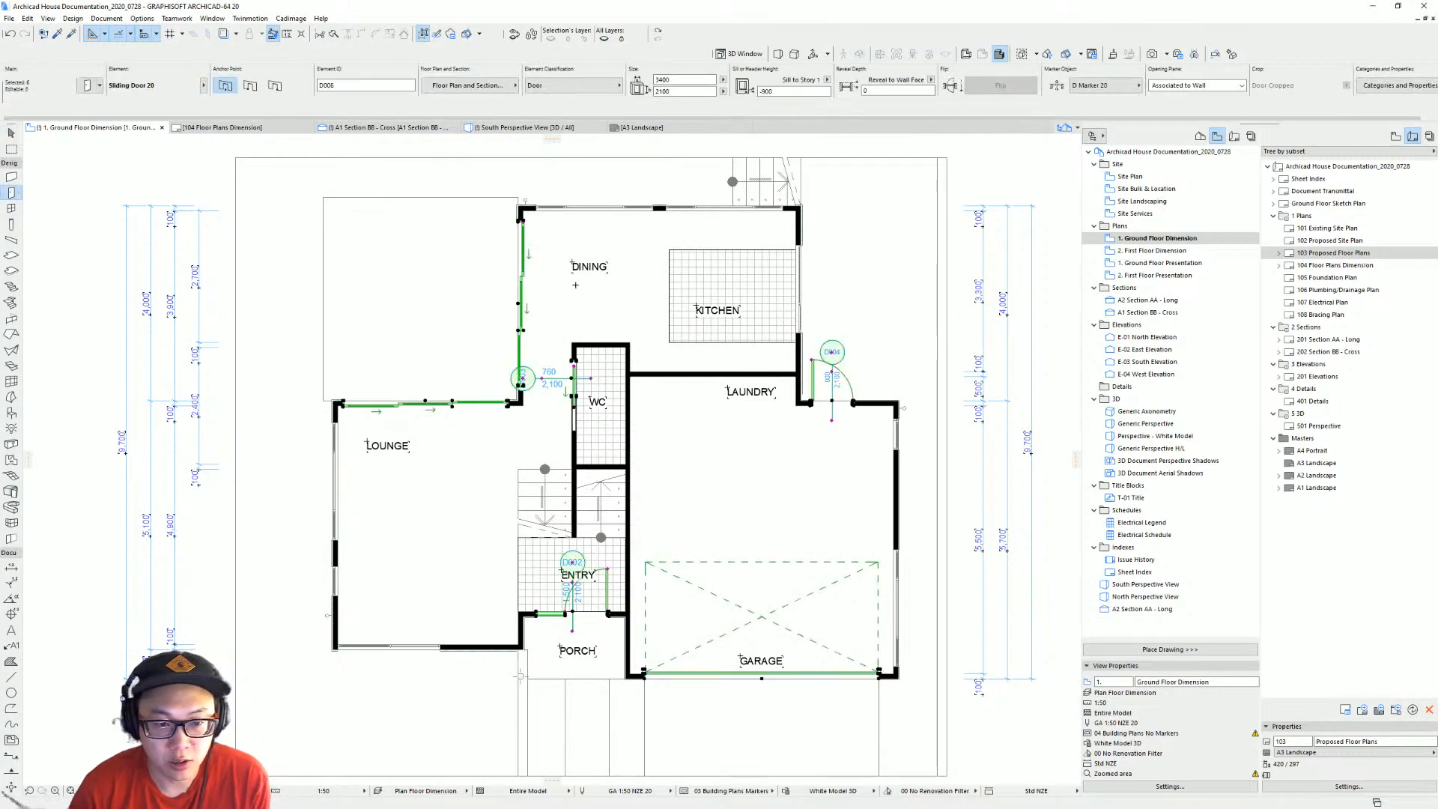
pyautogui.keyDown('shift'); pyautogui.click(824, 402); pyautogui.keyUp('shift')
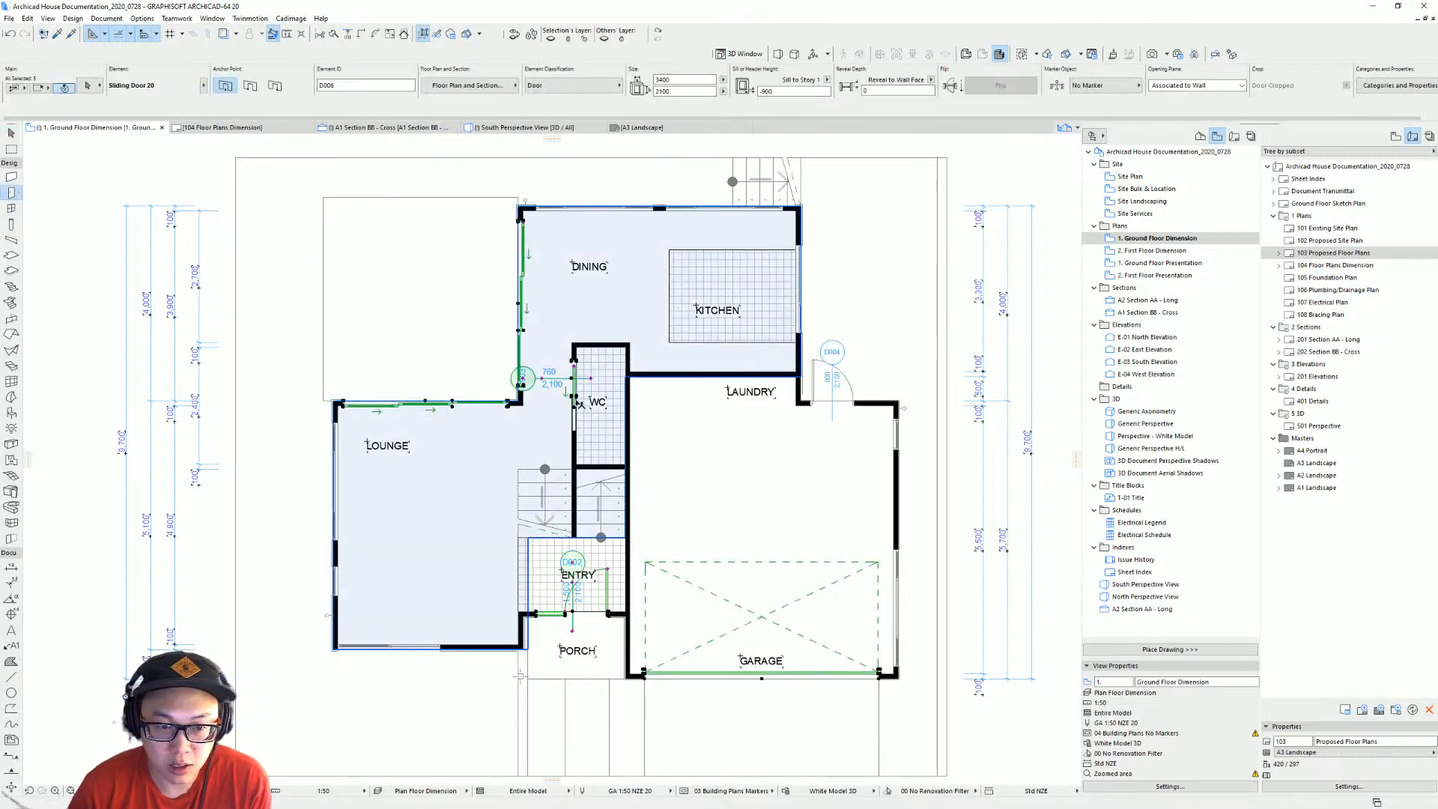
pyautogui.keyDown('shift'); pyautogui.click(576, 396); pyautogui.keyUp('shift')
pyautogui.keyDown('shift'); pyautogui.click(608, 616); pyautogui.keyUp('shift')
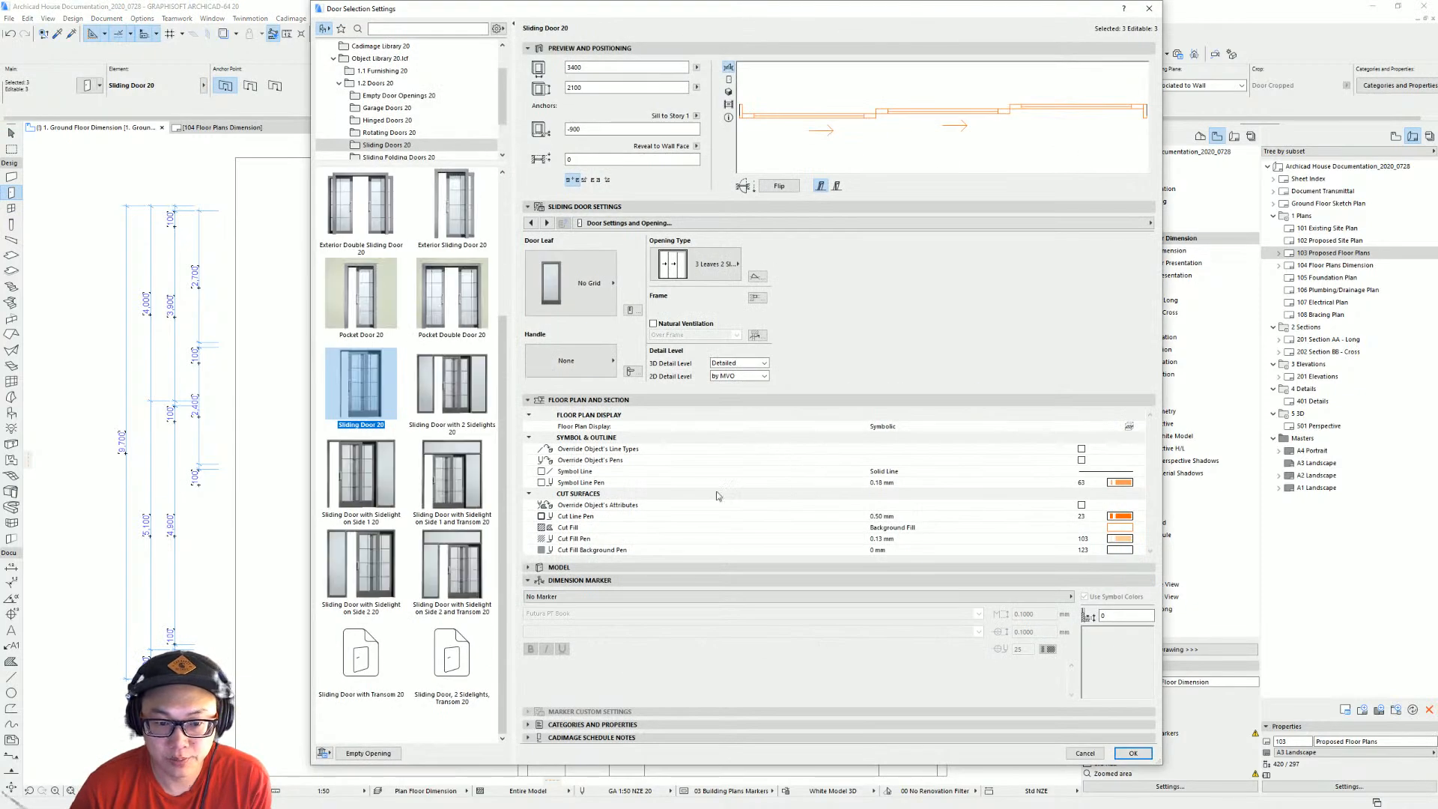
pyautogui.click(616, 598)
pyautogui.click(1099, 605)
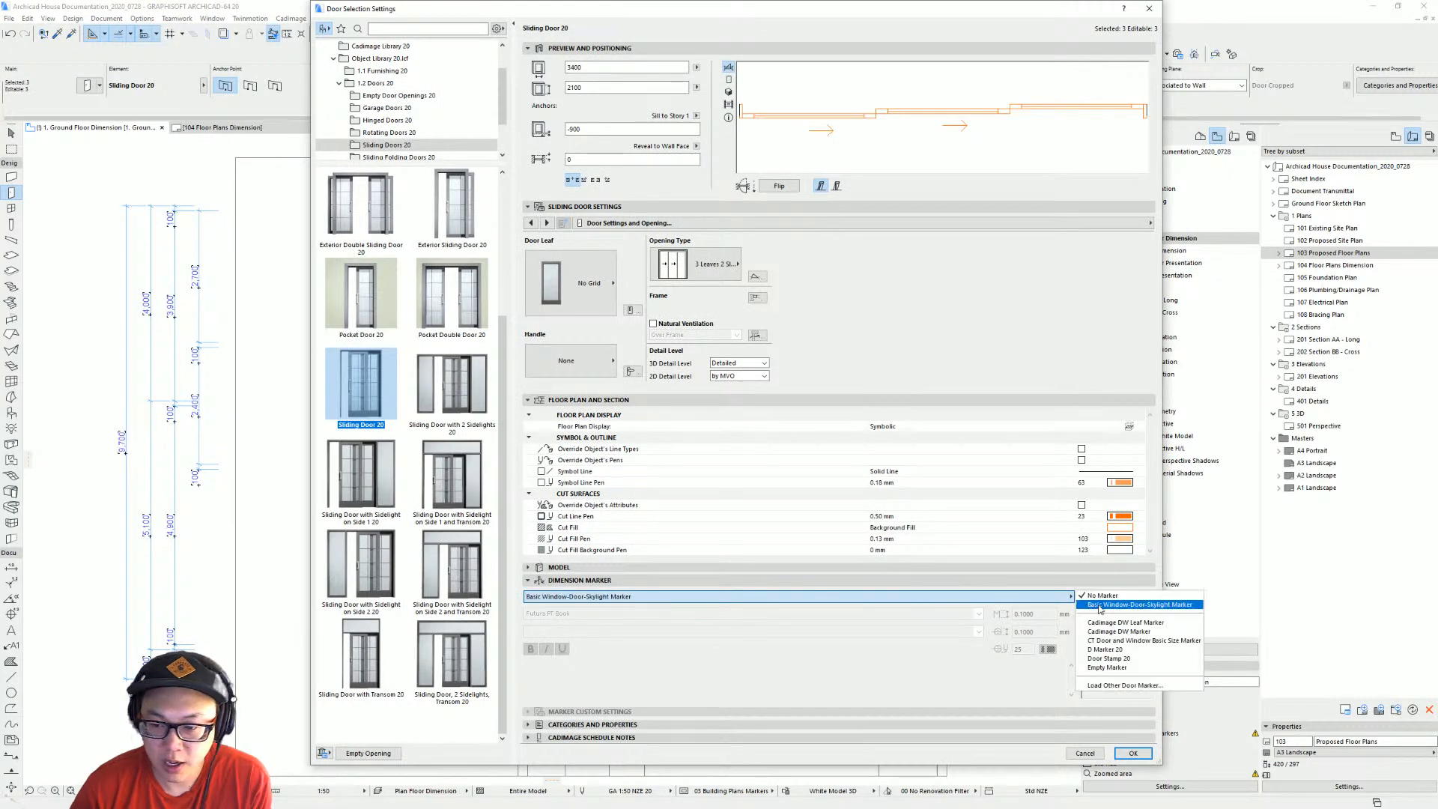
pyautogui.click(1121, 605)
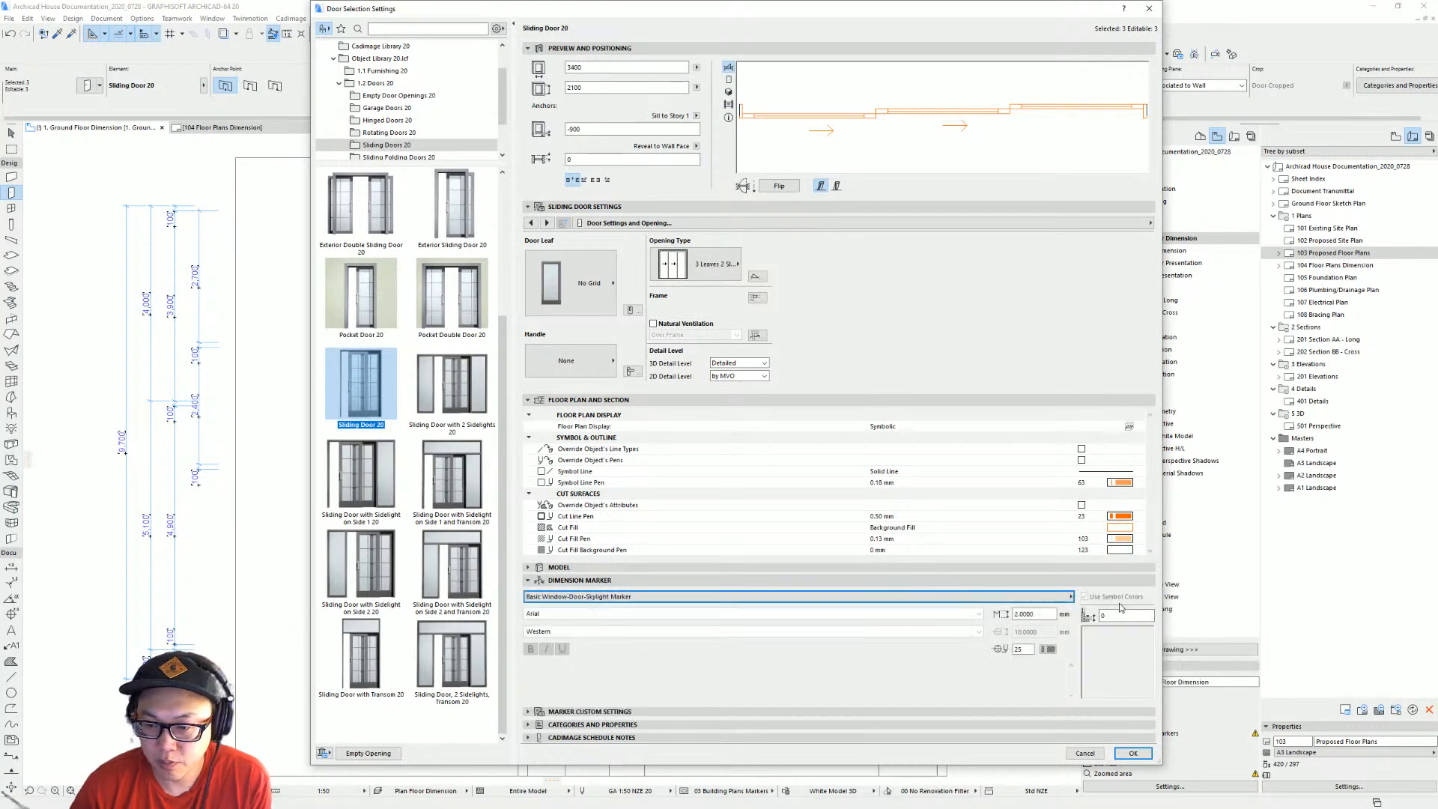
pyautogui.click(1033, 600)
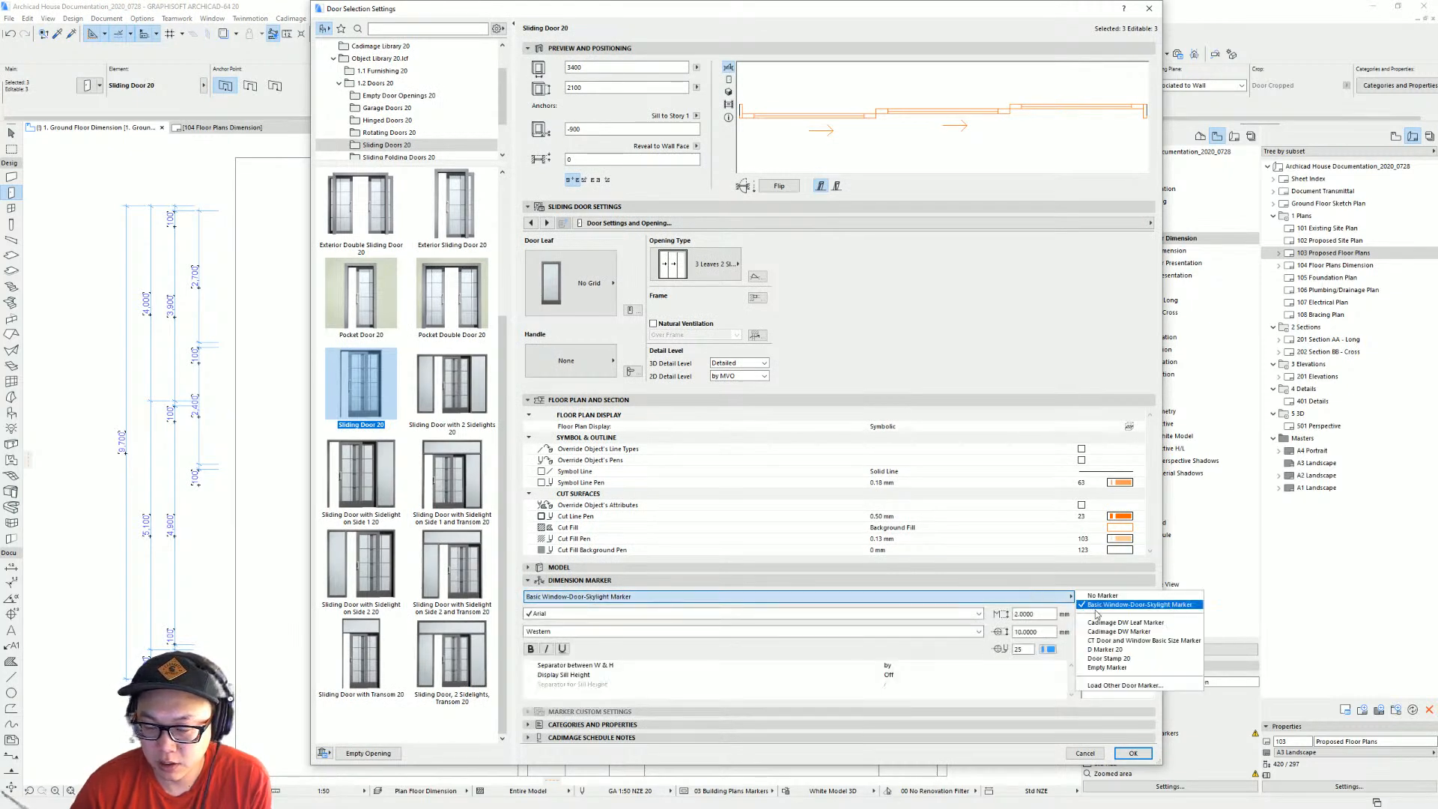
pyautogui.click(1134, 653)
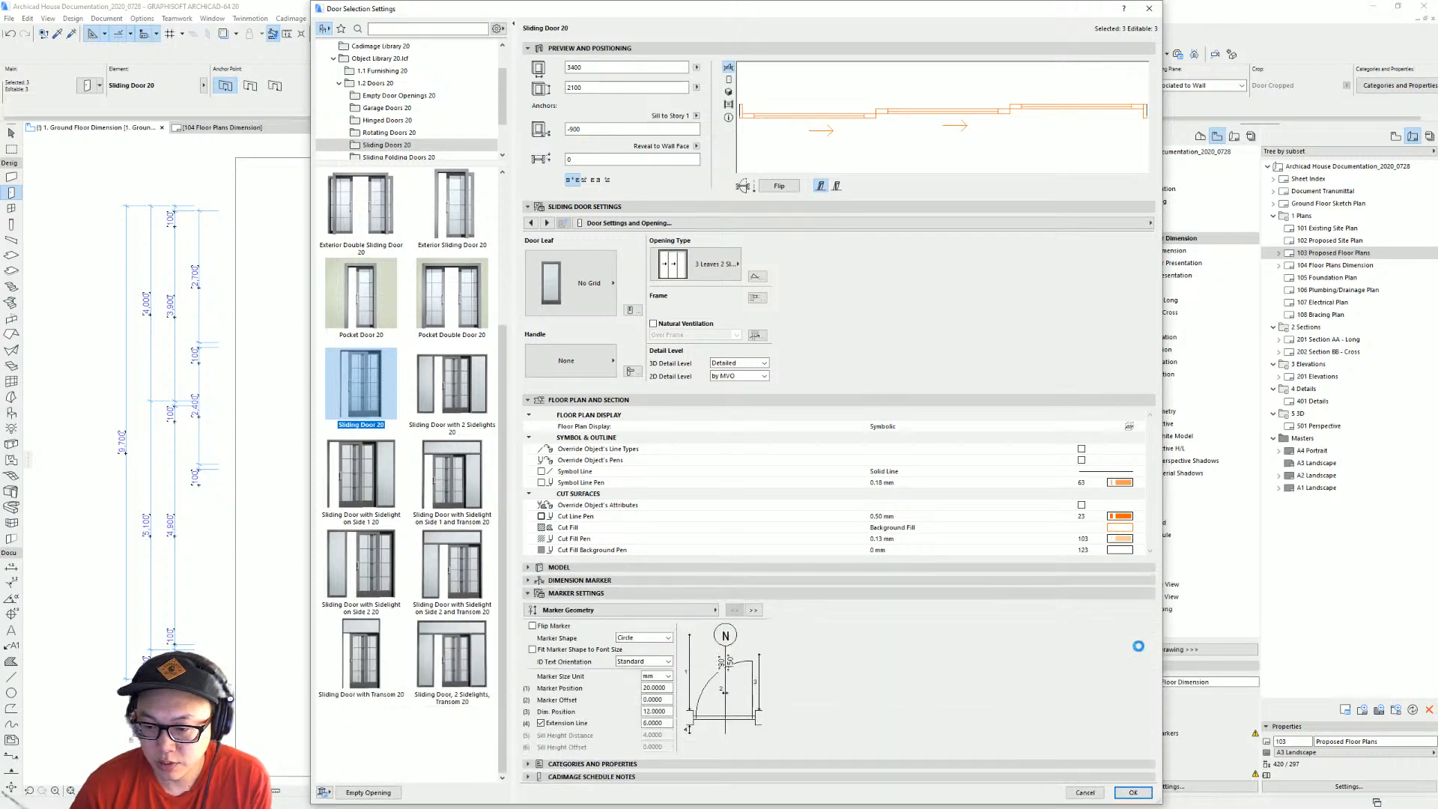
pyautogui.press('Return')
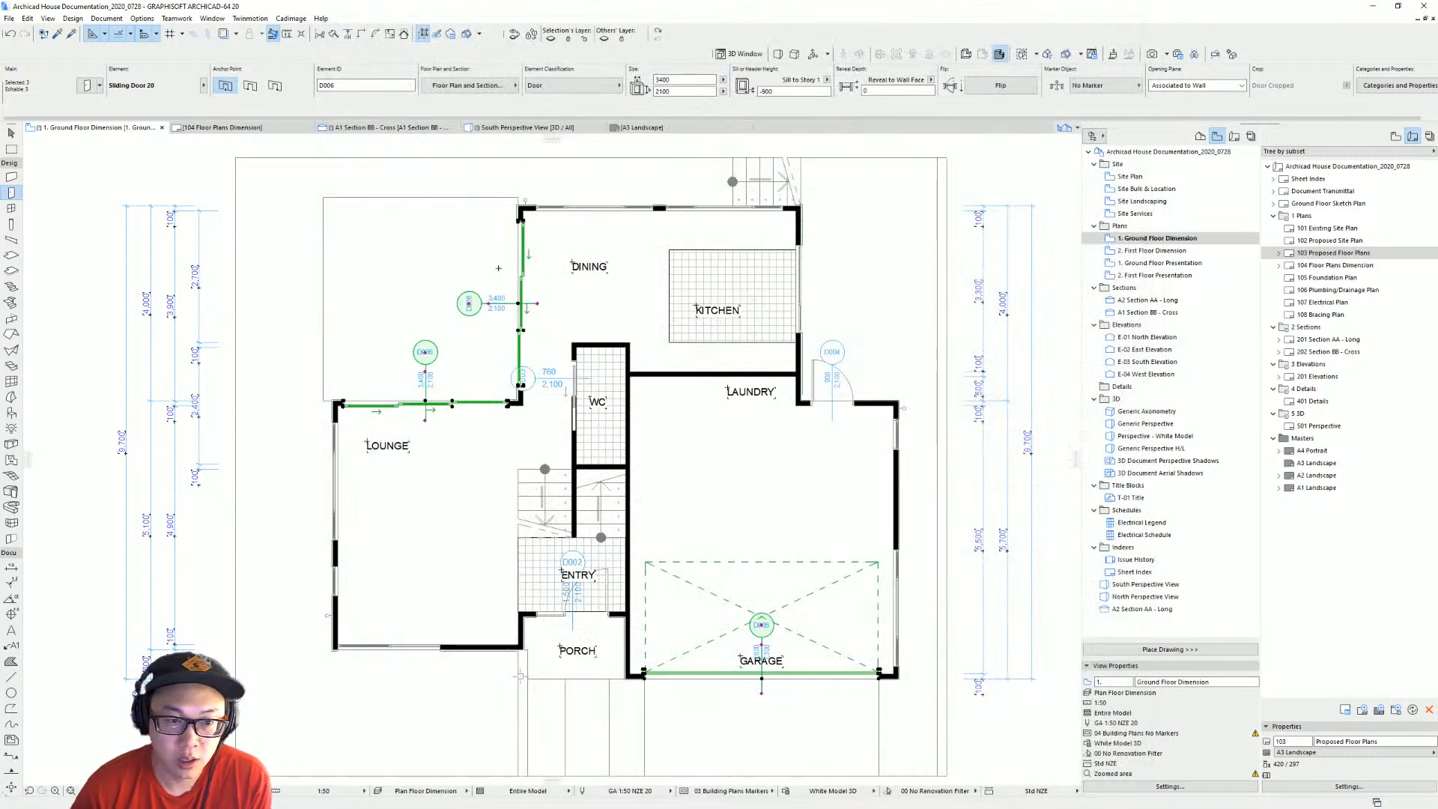
pyautogui.click(913, 565)
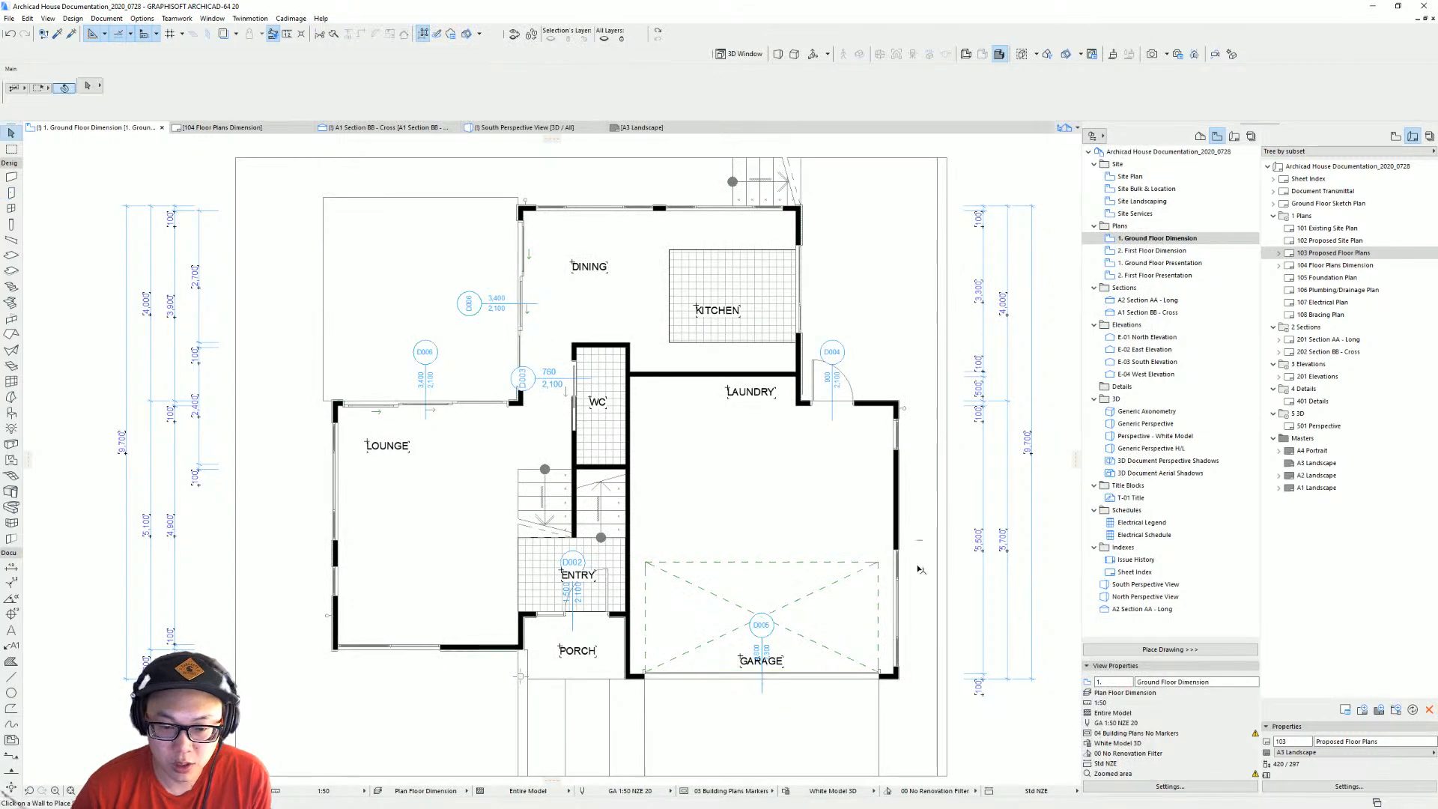
# Assign W Marker 20 as the dimension marker of all ground floor windows.
pyautogui.click(12, 209)
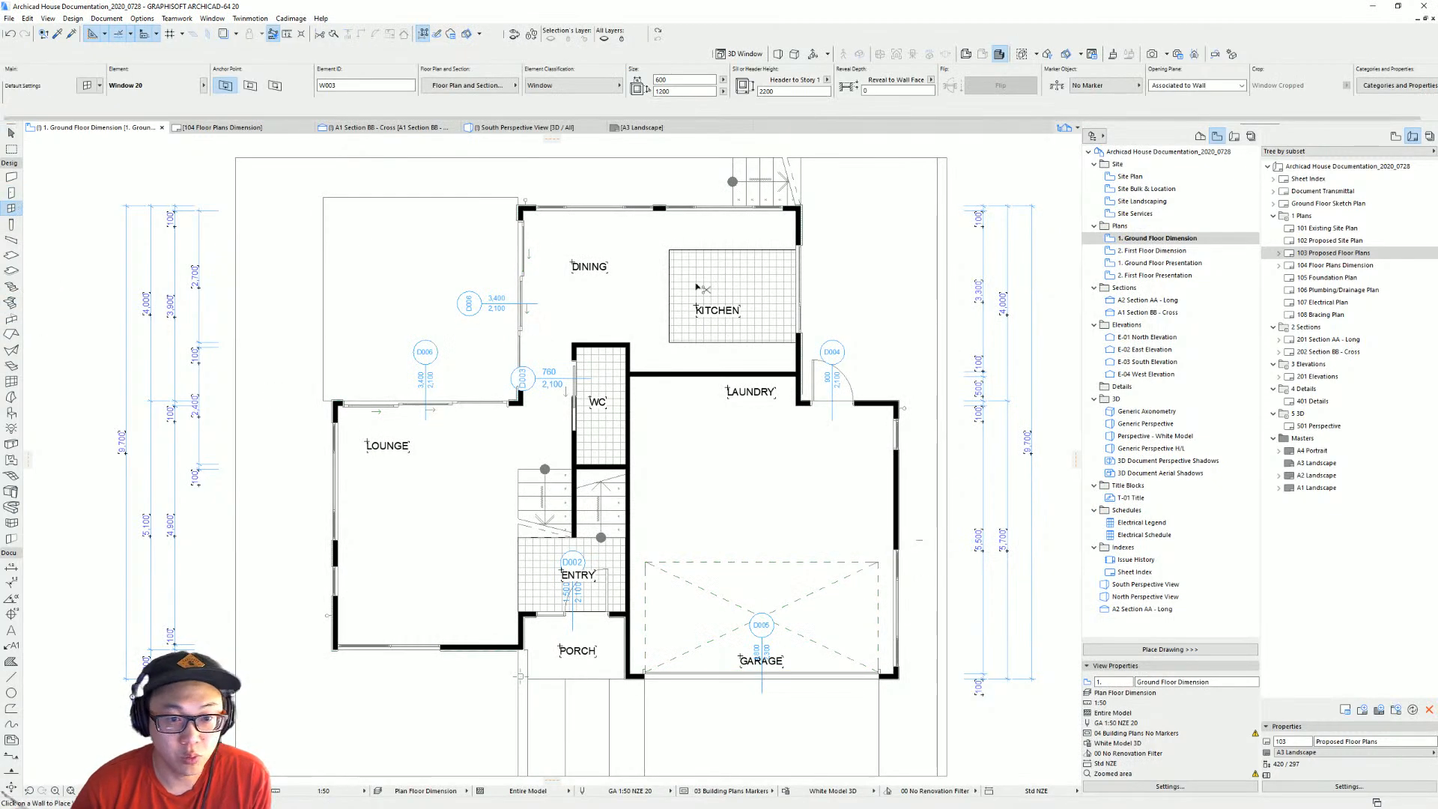
pyautogui.hotkey('ctrl', 'a')
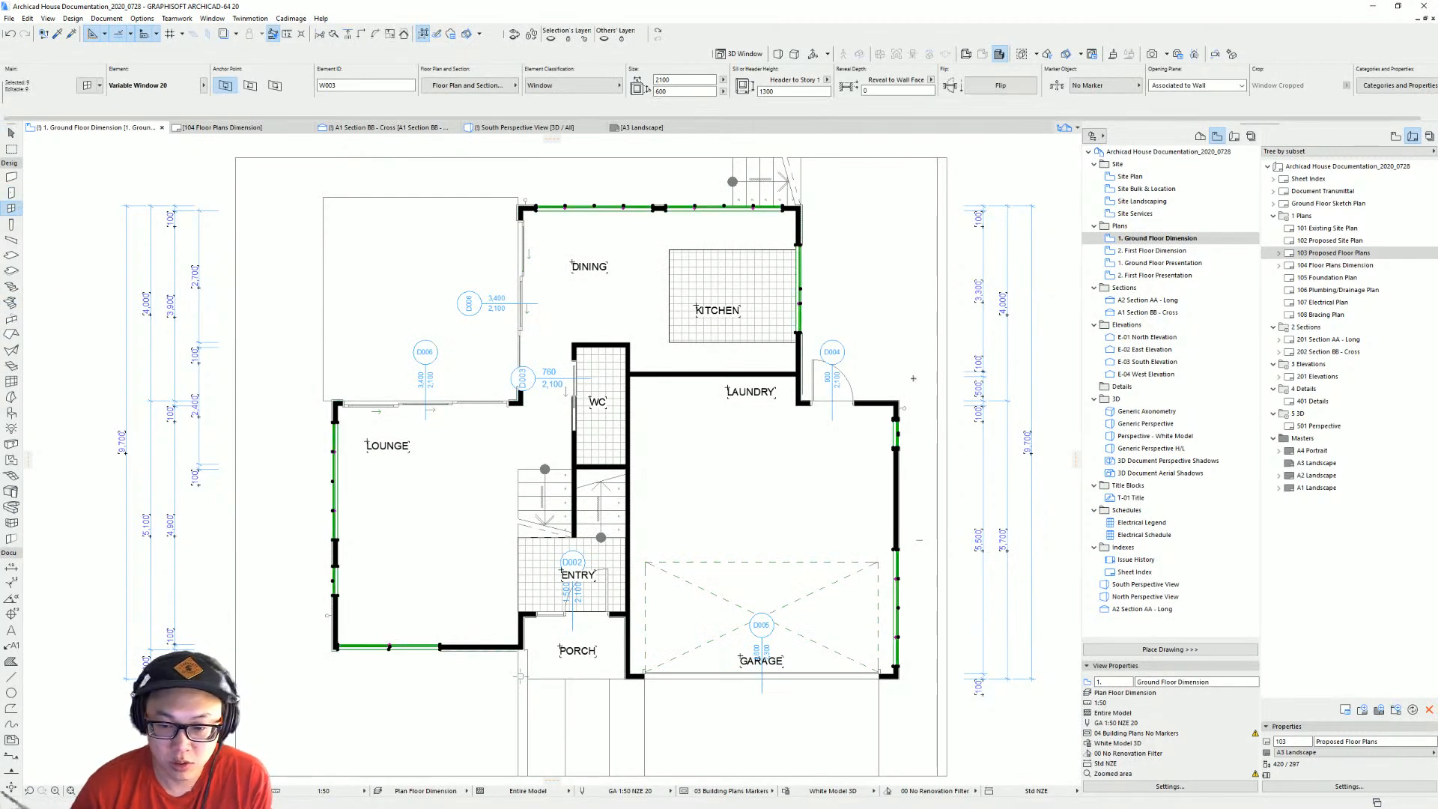
pyautogui.hotkey('ctrl', 't')
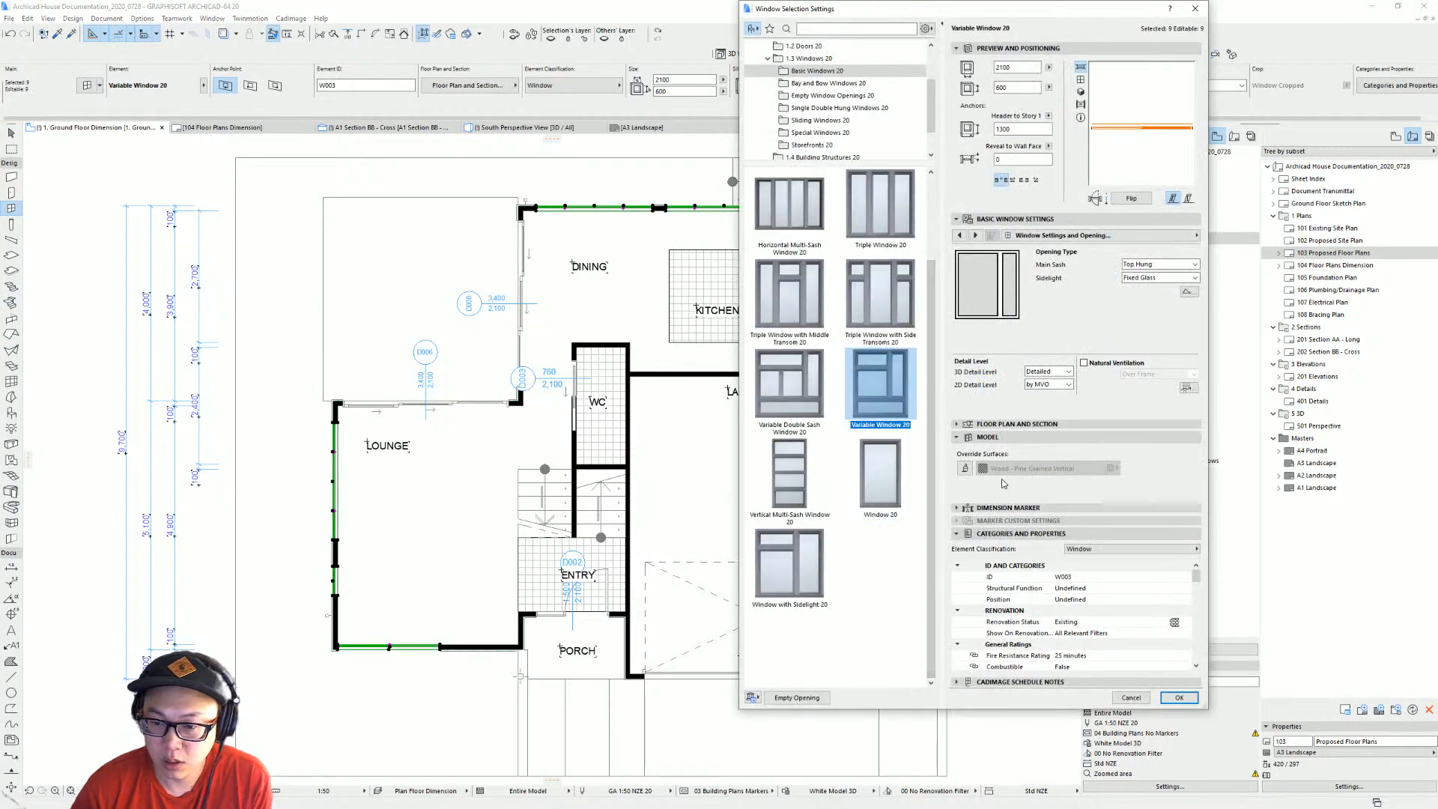
pyautogui.click(1013, 509)
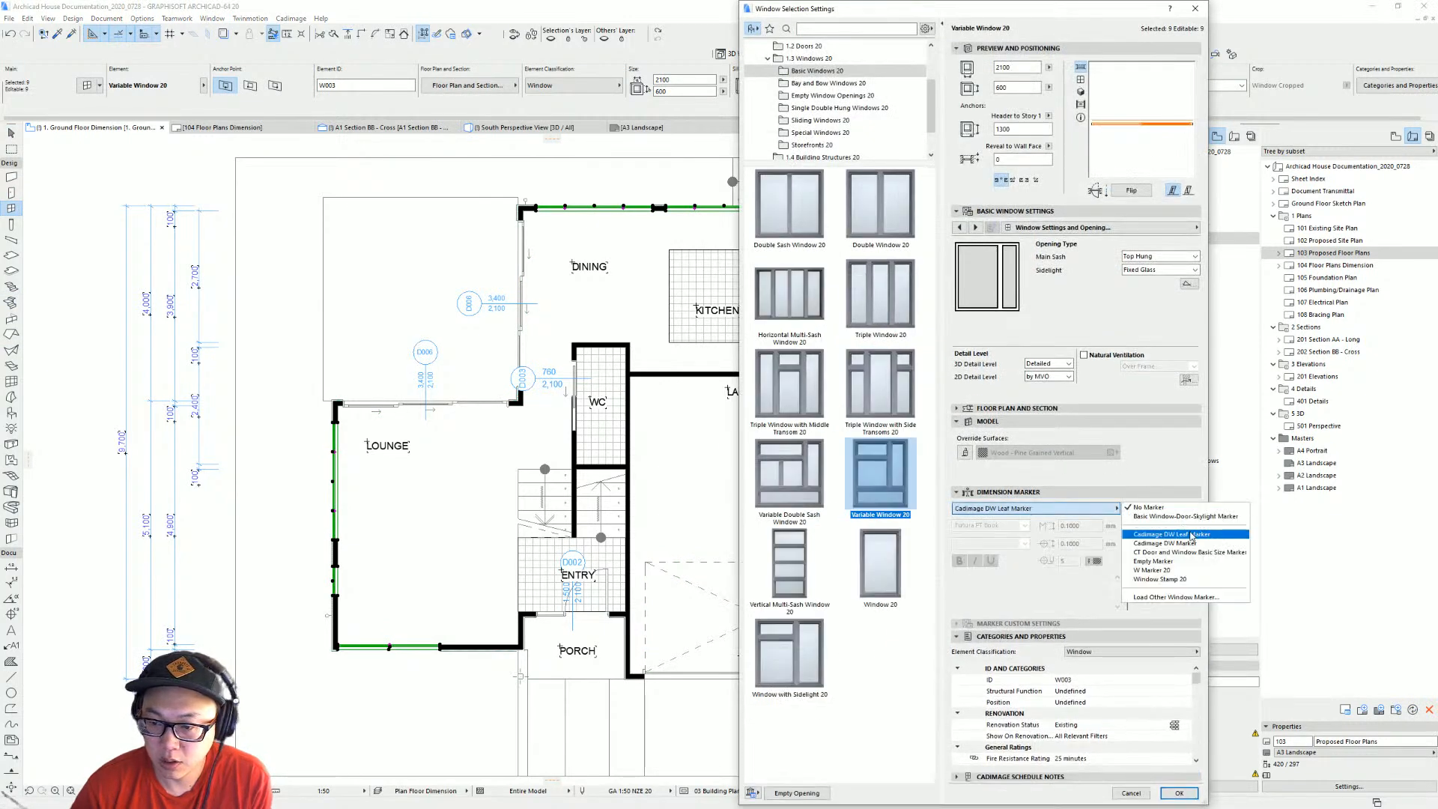
pyautogui.click(1197, 571)
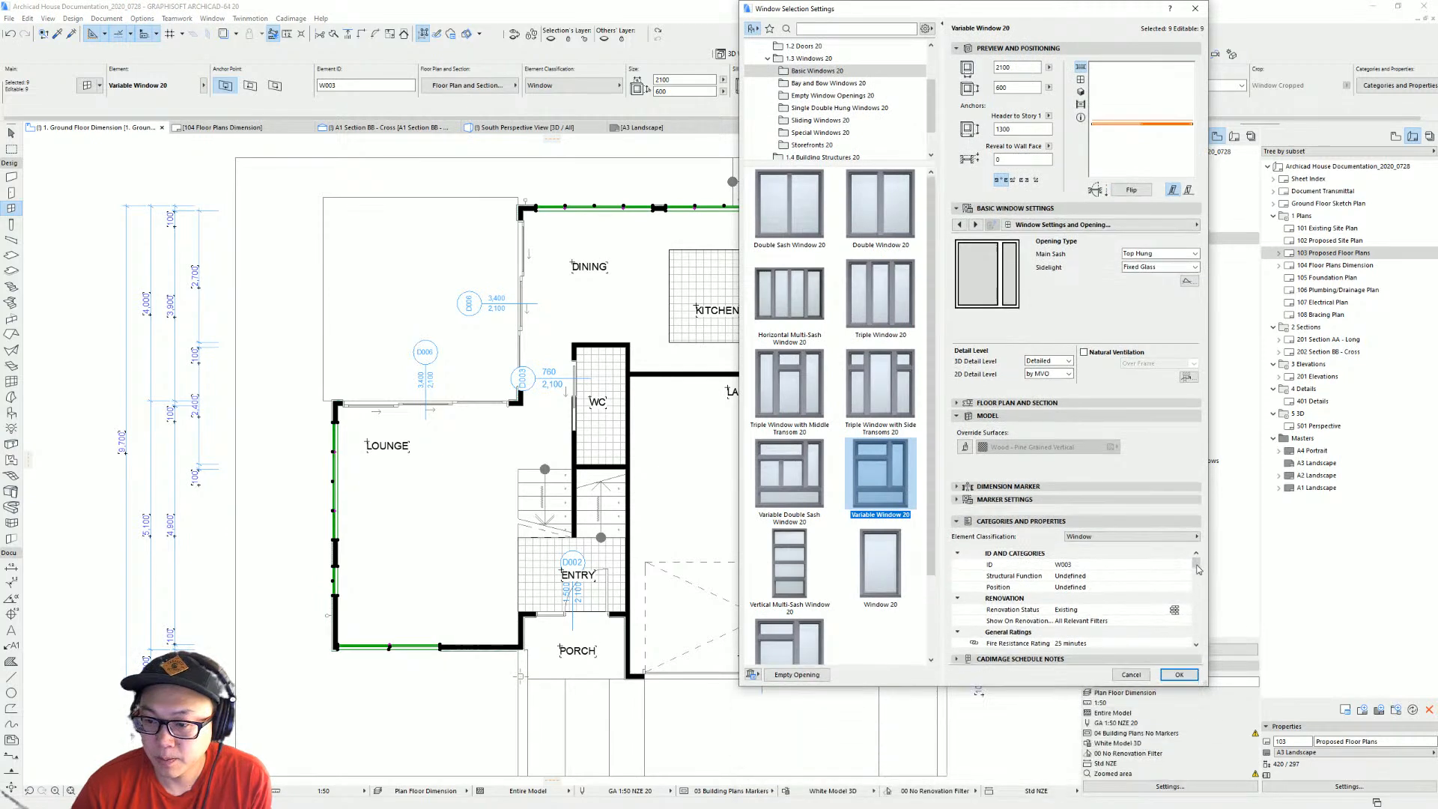
pyautogui.press('Return')
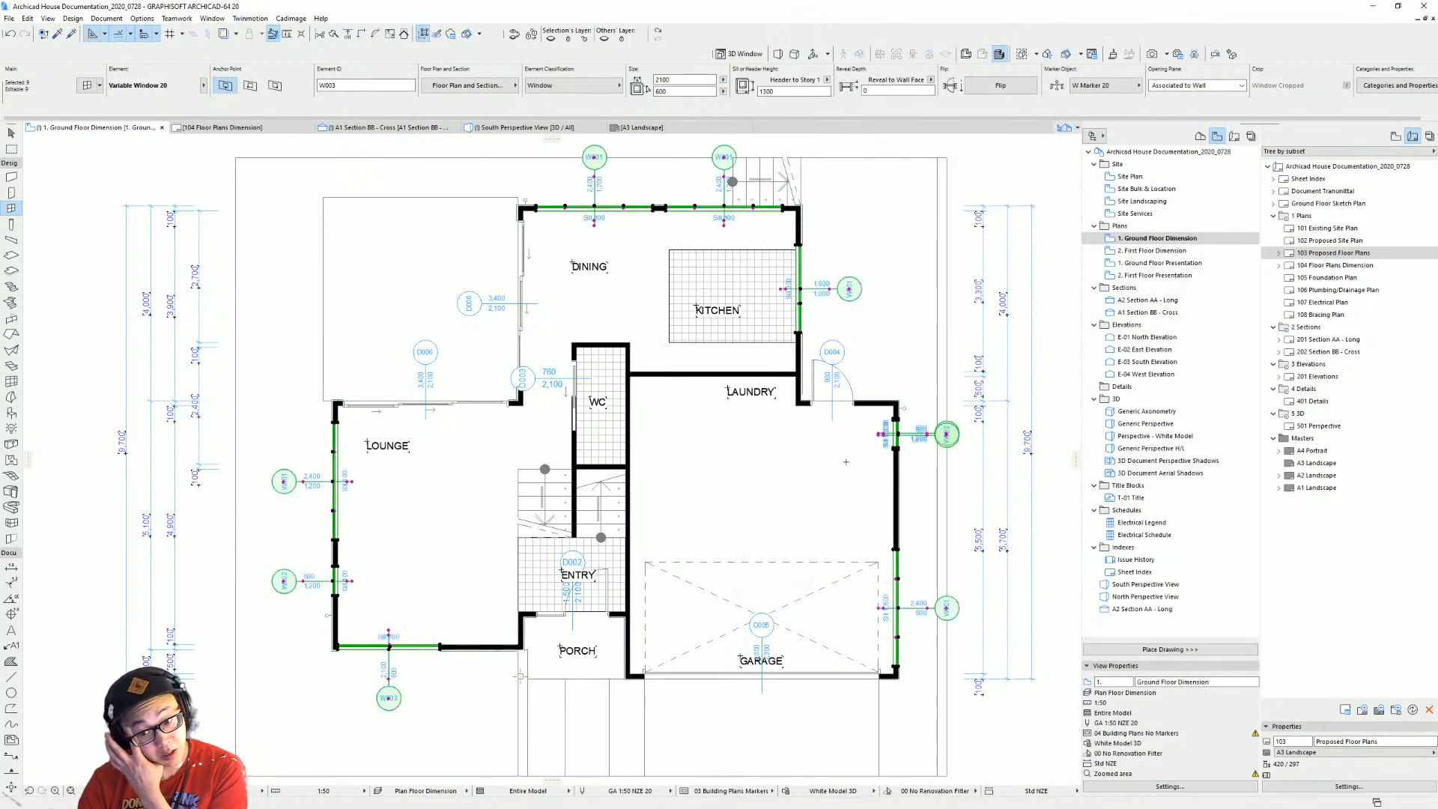
# Delete the duplicate 600 mm wide window stacked on another in the garage's outer wall near the laundry.
pyautogui.scroll(3, 903, 450)
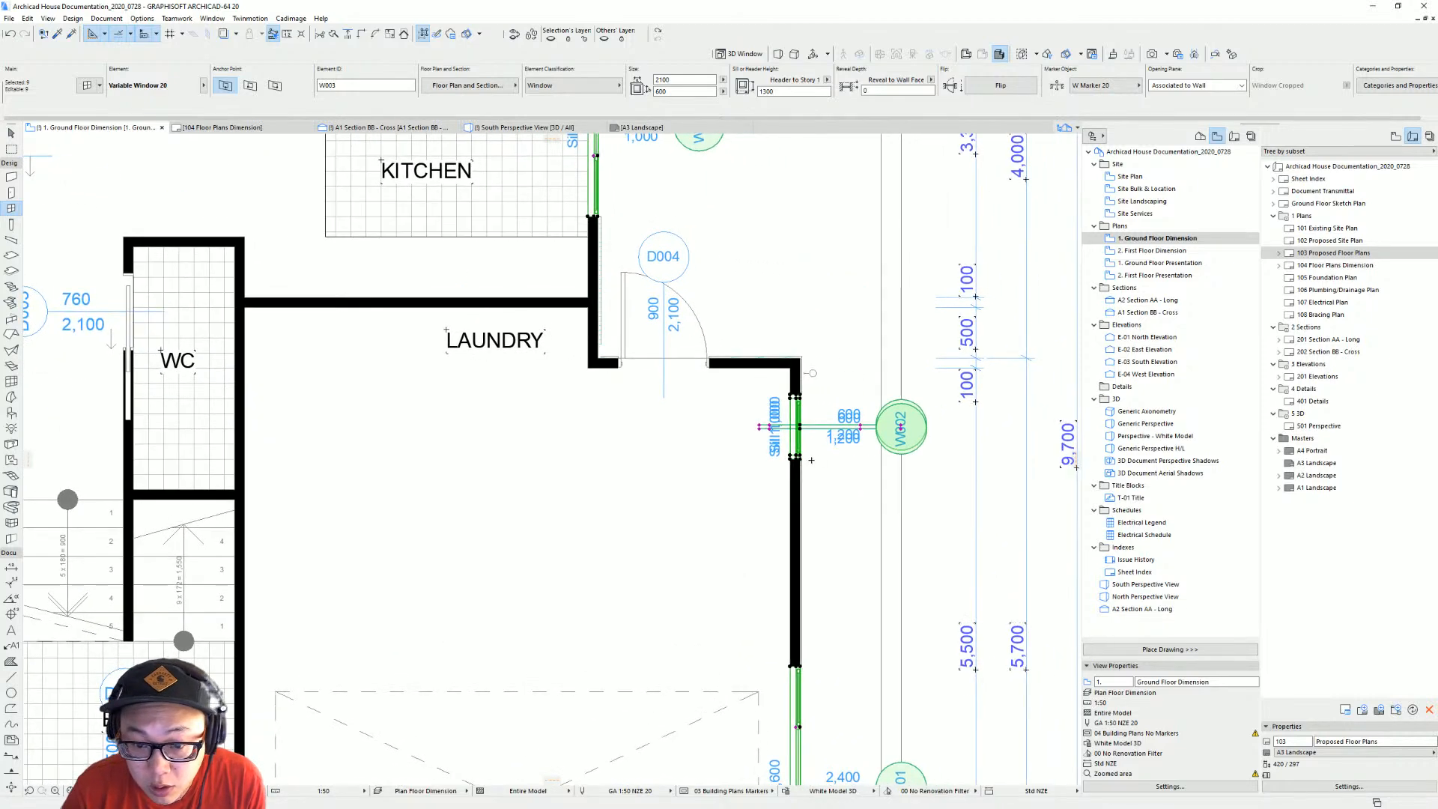
pyautogui.click(811, 474)
pyautogui.click(796, 460)
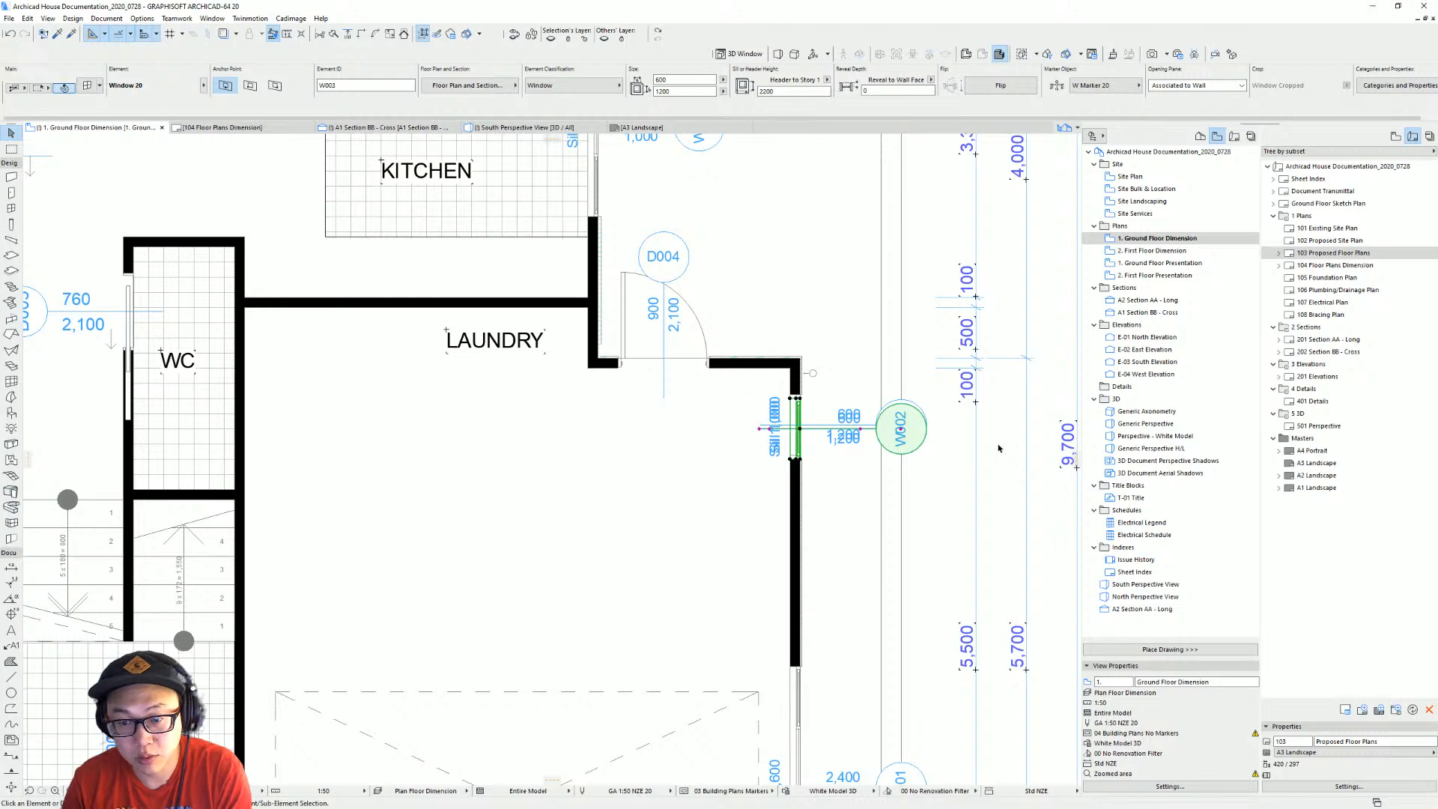
pyautogui.click(999, 448)
pyautogui.scroll(-3, 966, 464)
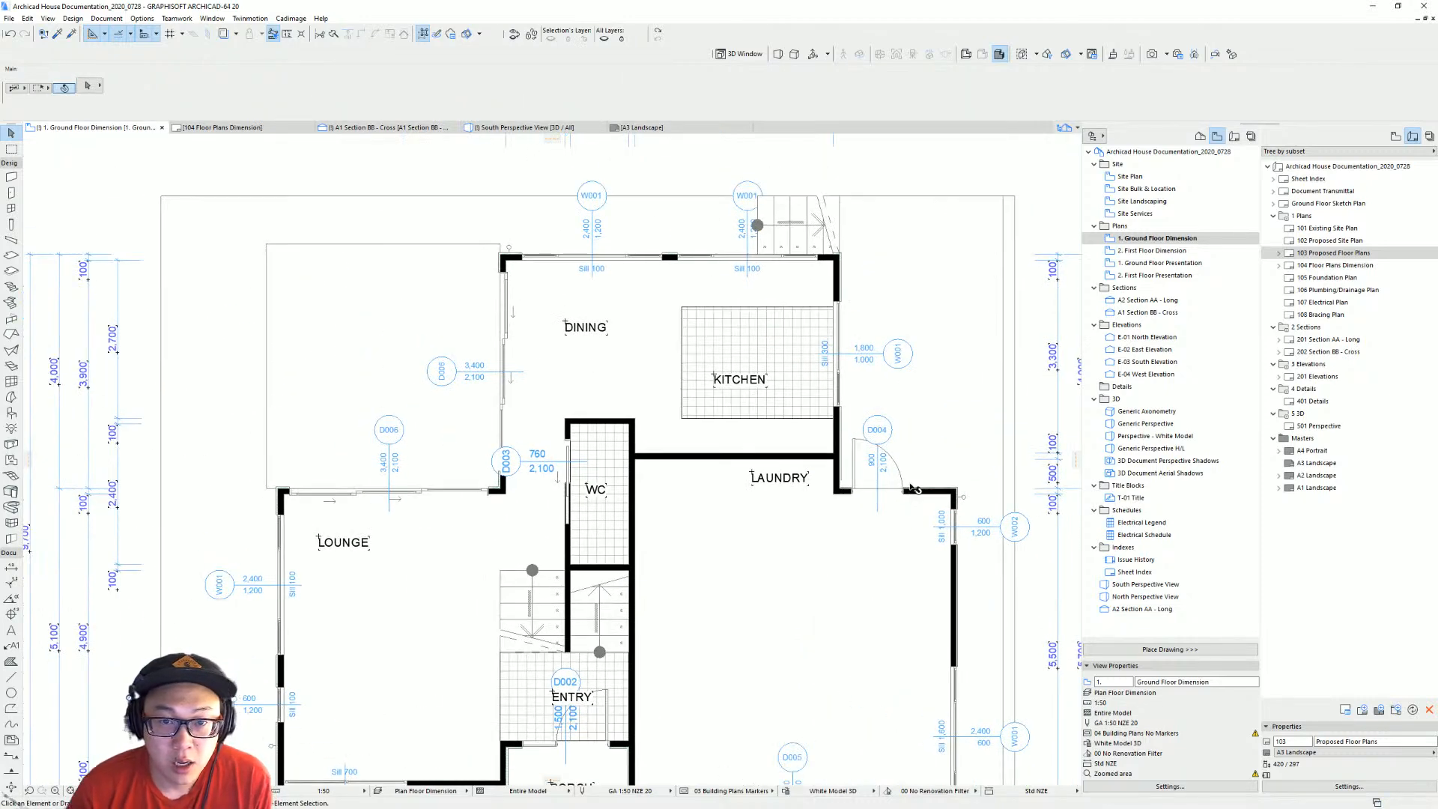
pyautogui.scroll(-2, 908, 490)
pyautogui.moveTo(909, 490); pyautogui.dragTo(873, 443, button='middle')
pyautogui.scroll(2, 701, 461)
pyautogui.moveTo(700, 461); pyautogui.dragTo(682, 427, button='middle')
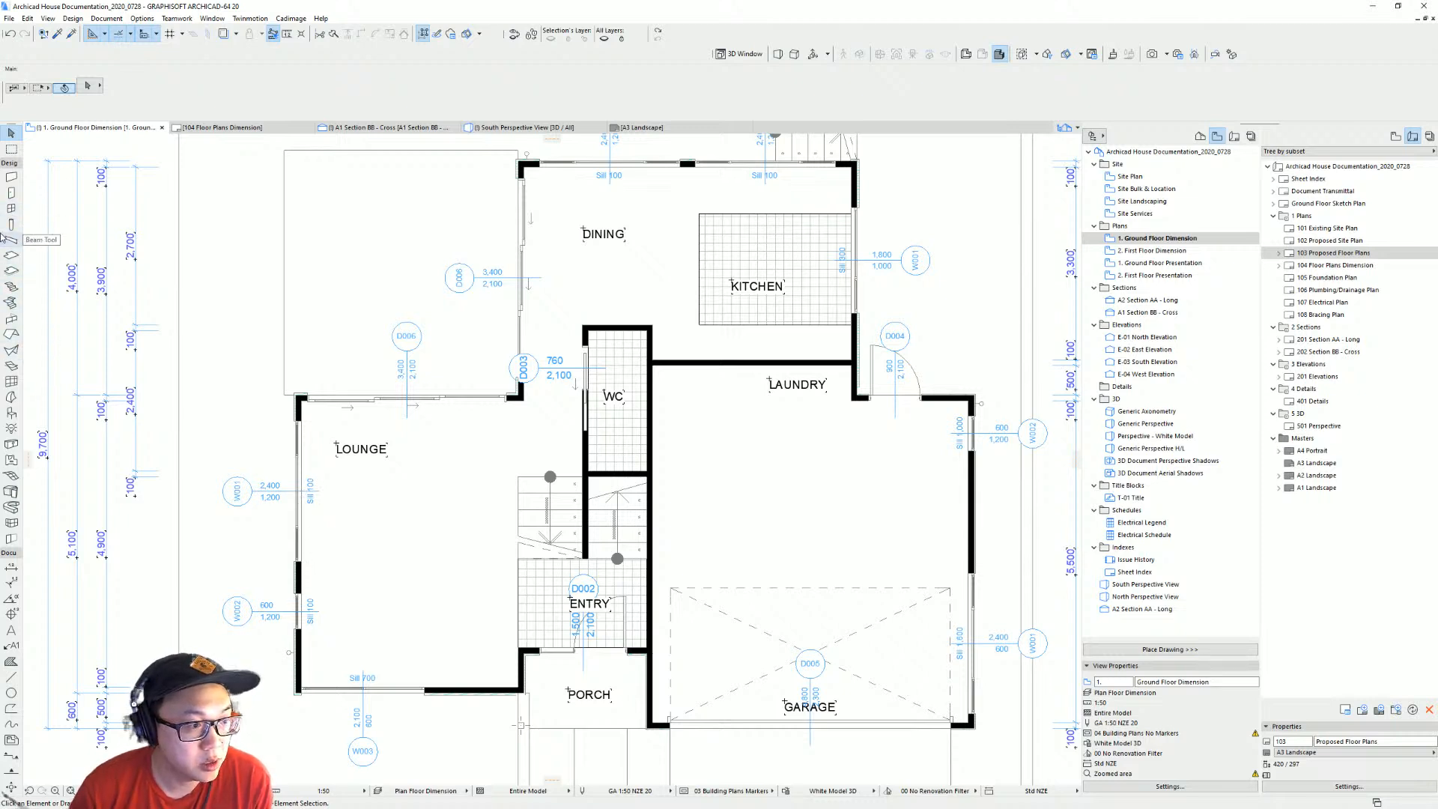
# Turn off the extension line, sill and dimensions in the markers of all ground floor windows.
pyautogui.click(11, 208)
pyautogui.hotkey('ctrl', 'a')
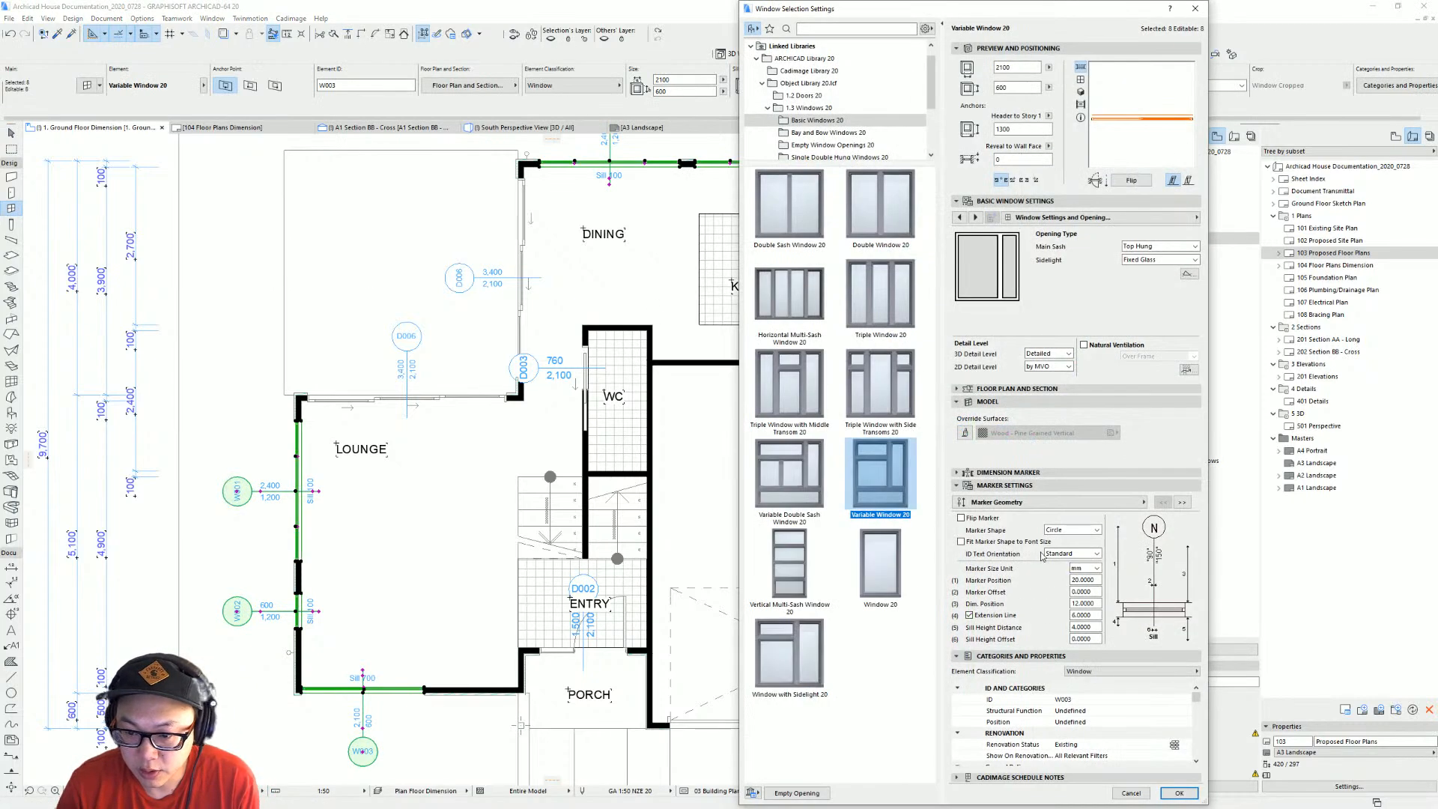
pyautogui.click(995, 621)
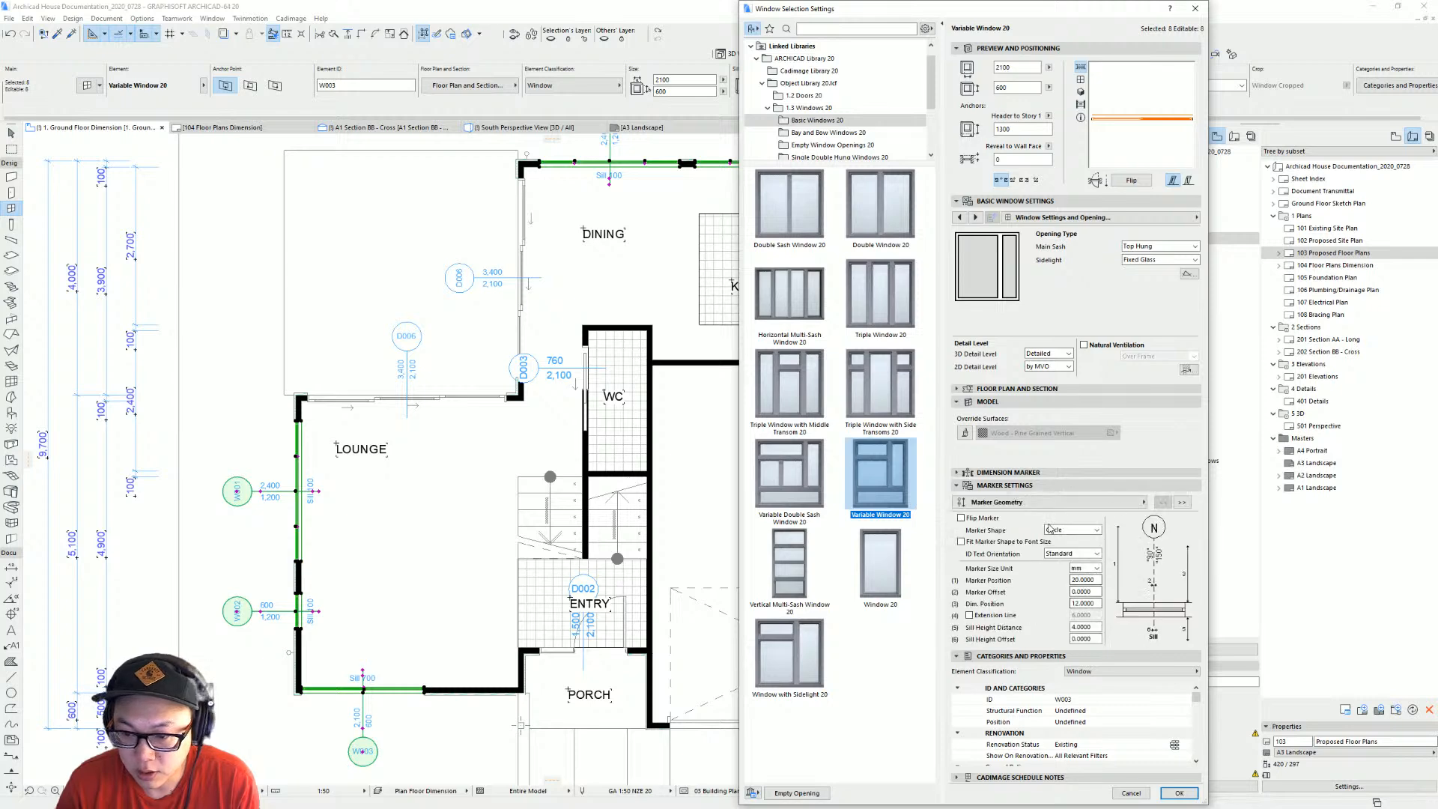
pyautogui.click(983, 503)
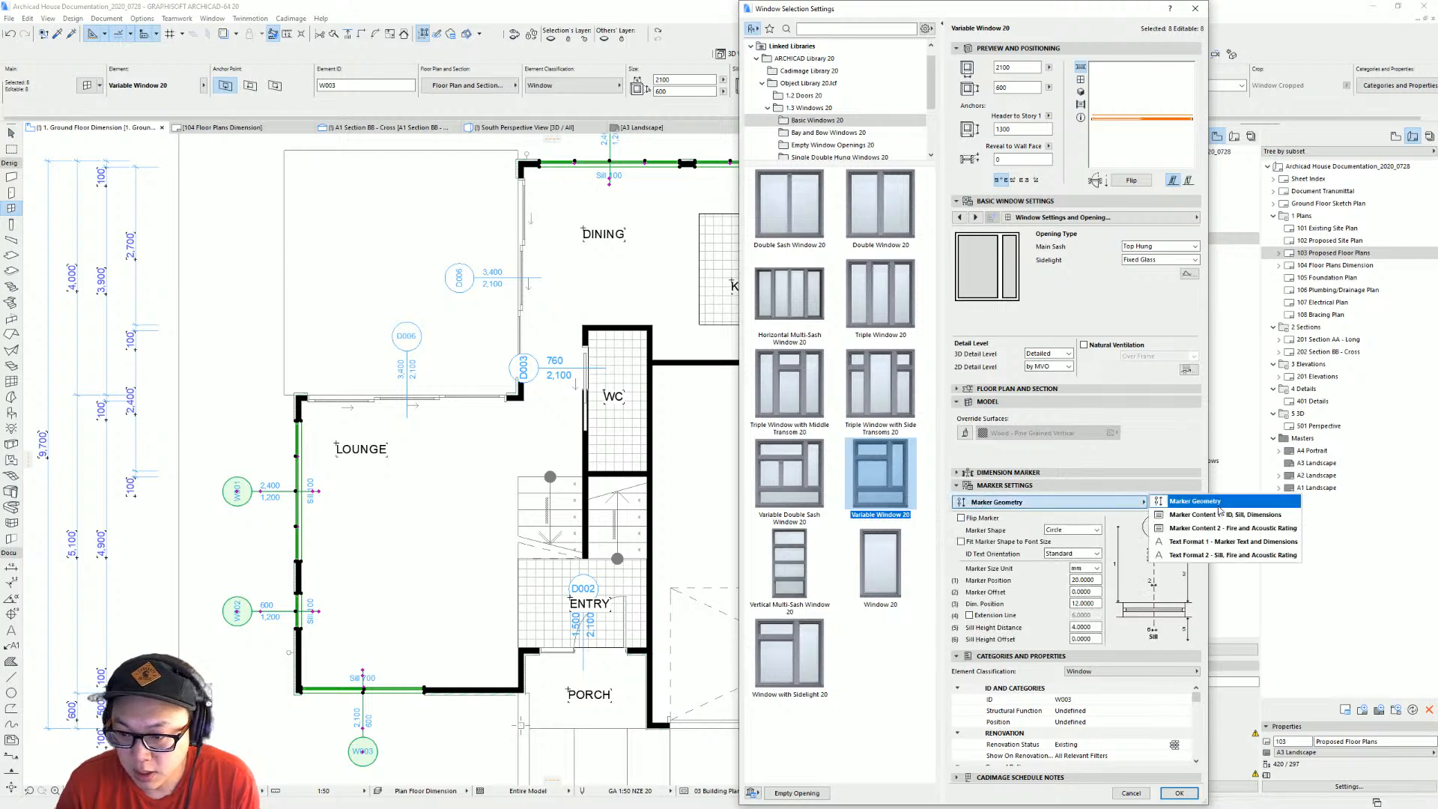
pyautogui.click(1235, 516)
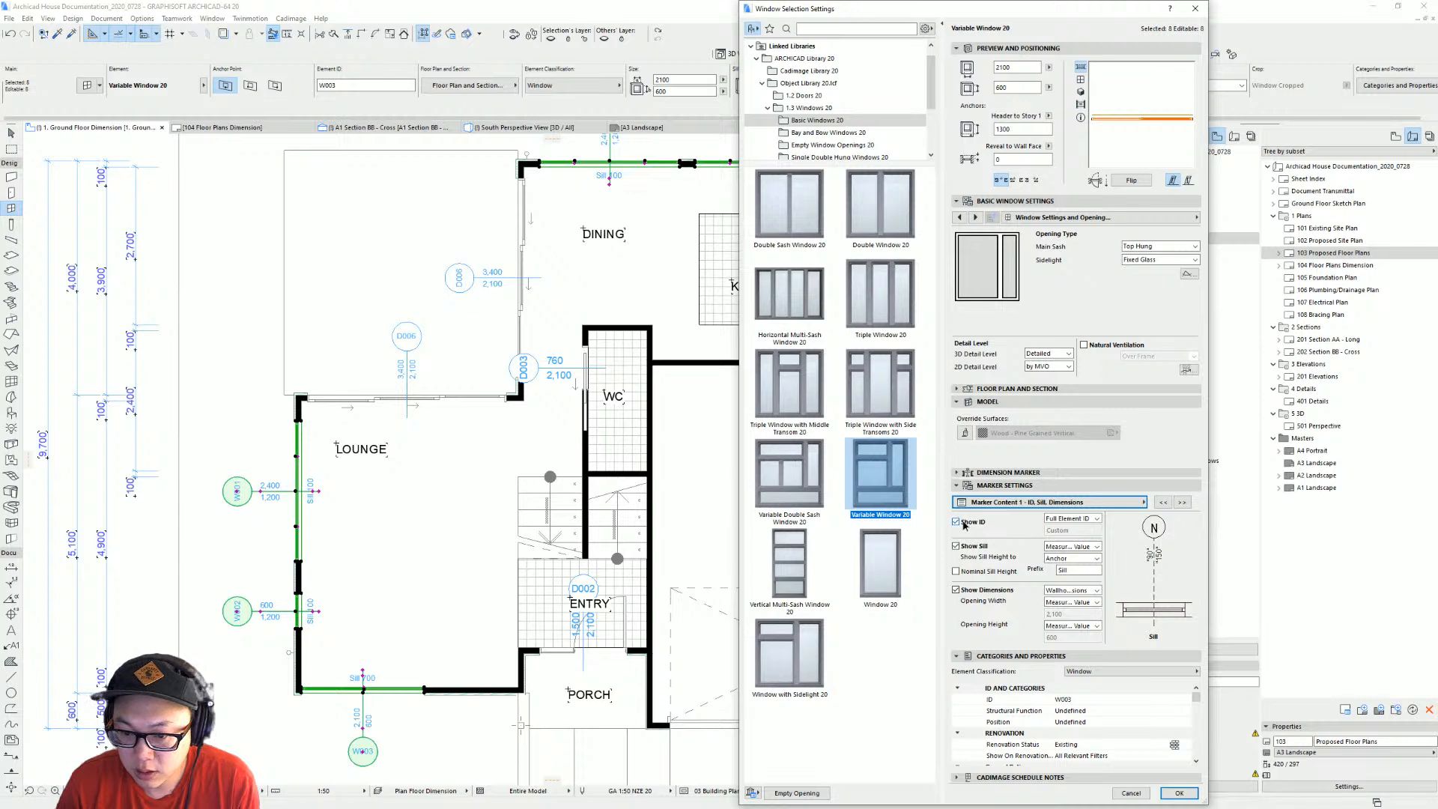
pyautogui.click(975, 548)
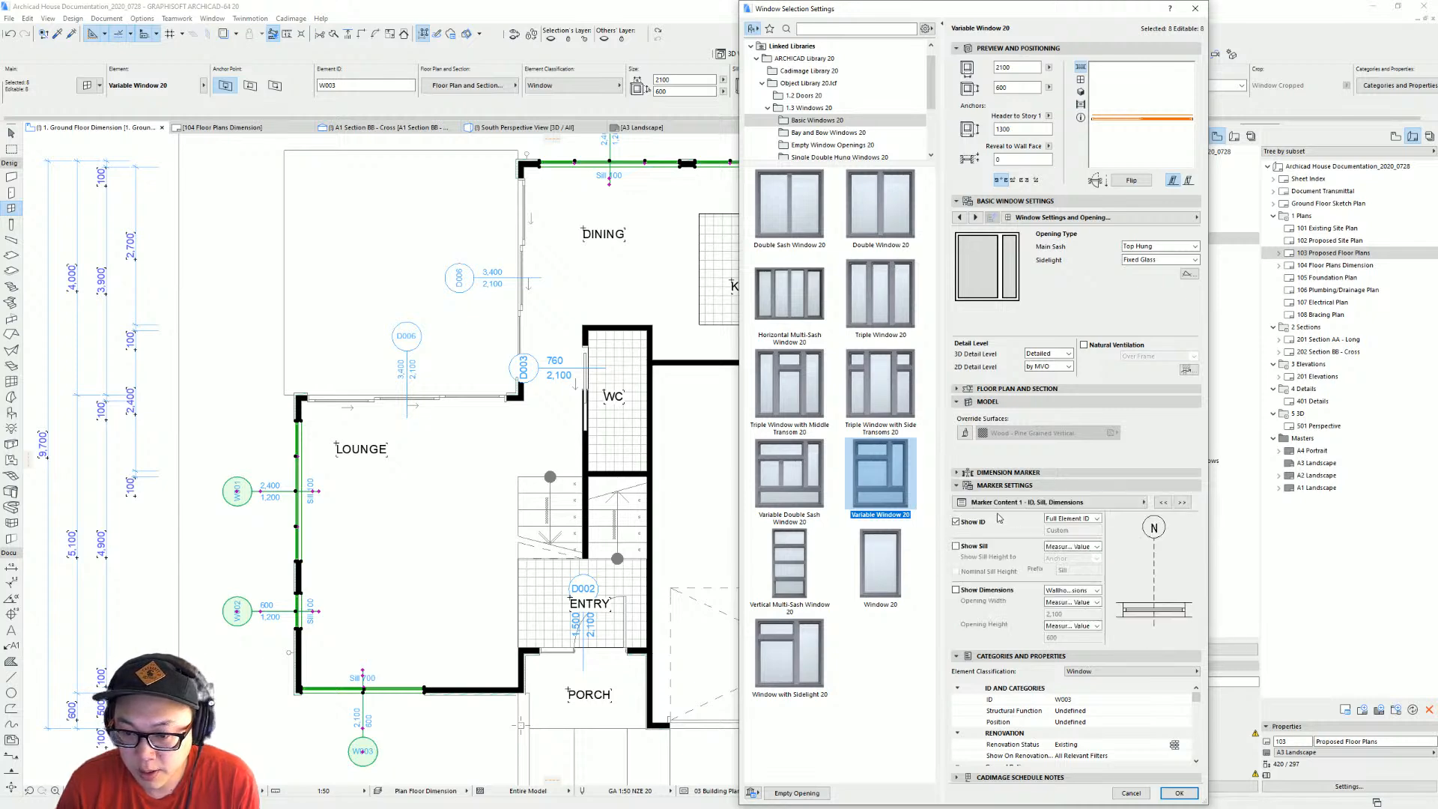
# Set the marker position in the window markers' geometry to 5 mm.
pyautogui.click(1014, 503)
pyautogui.click(1225, 509)
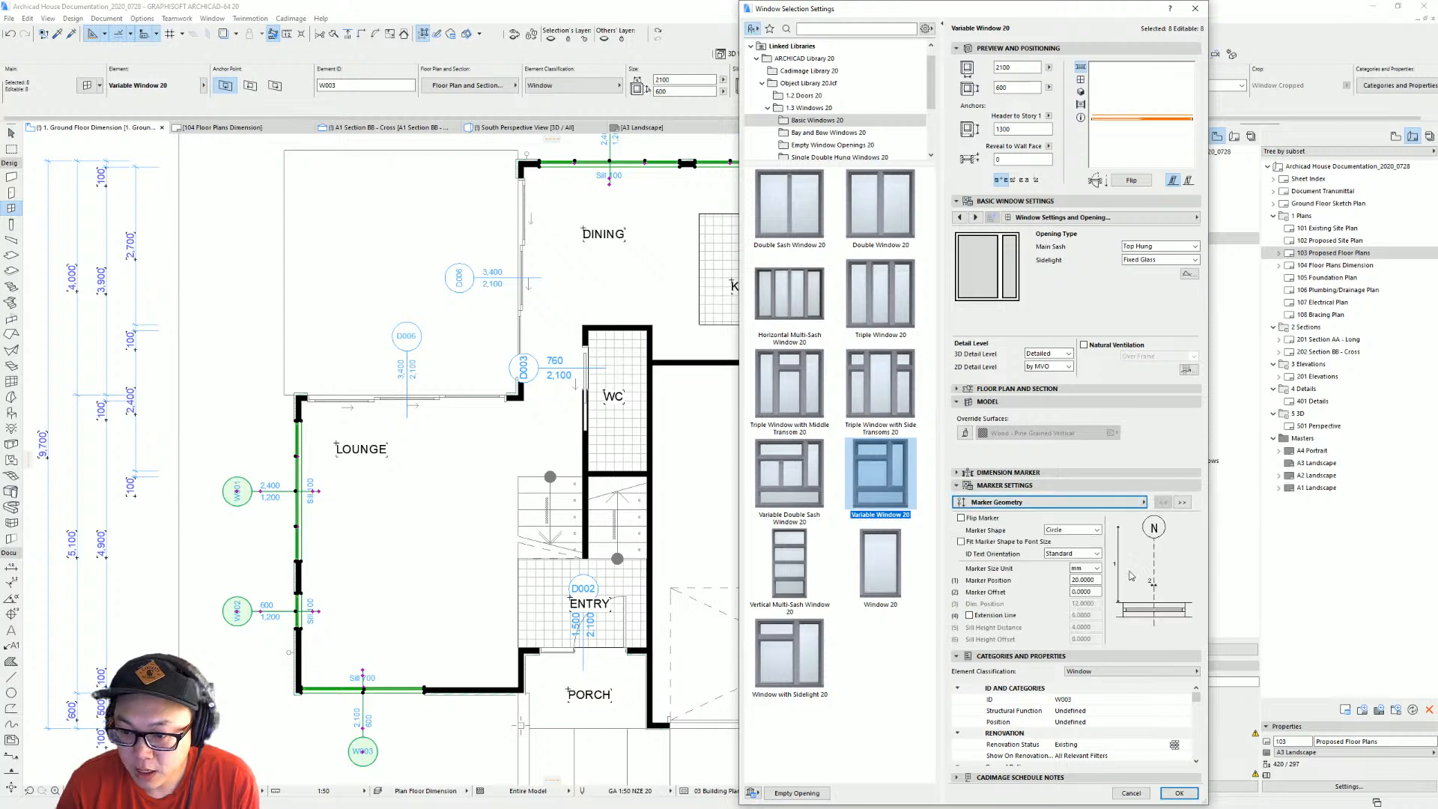
pyautogui.click(1096, 580)
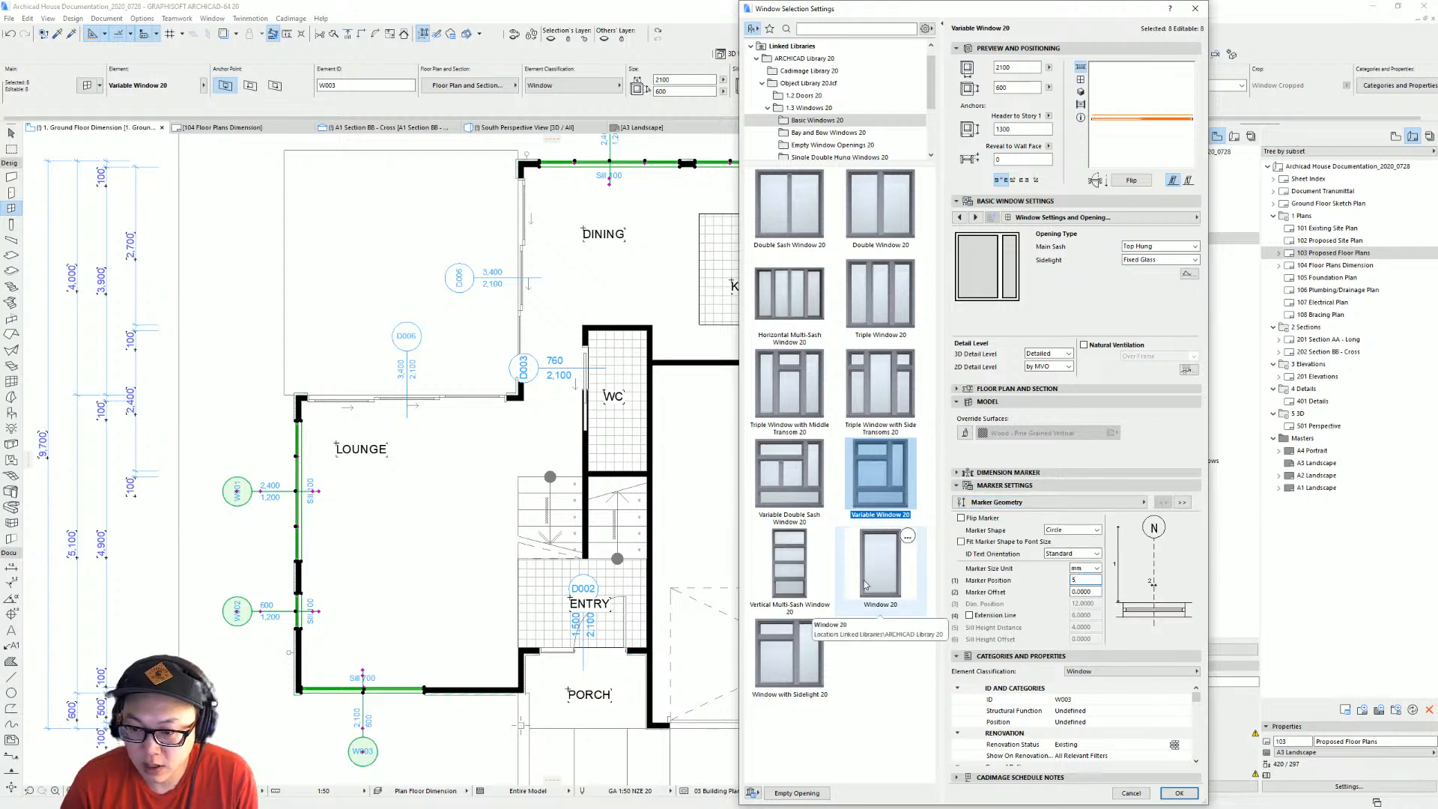
pyautogui.write('5')
pyautogui.press('Return')
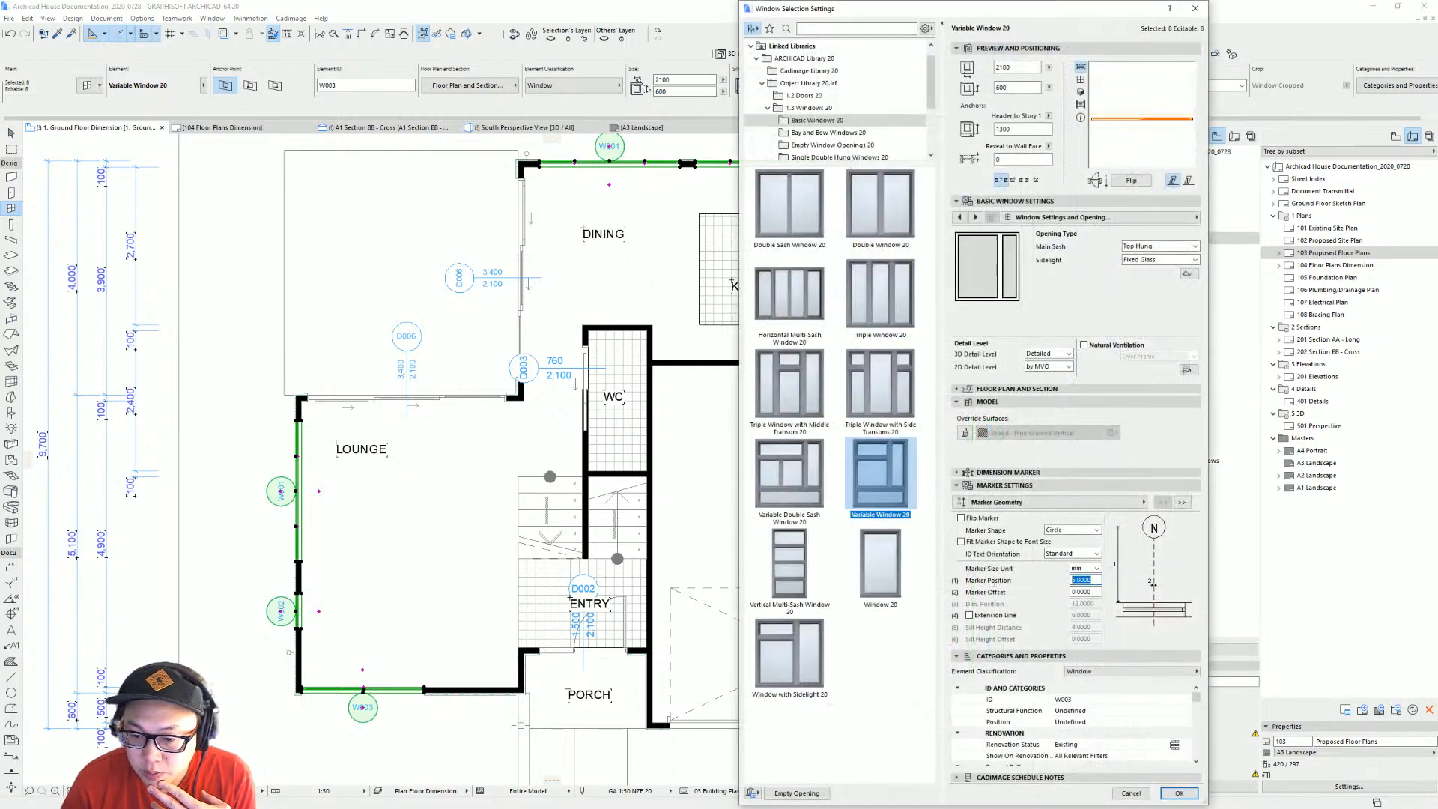
# Check the window markers' text formats and set their displayed ID to Compact Element ID.
pyautogui.click(1056, 502)
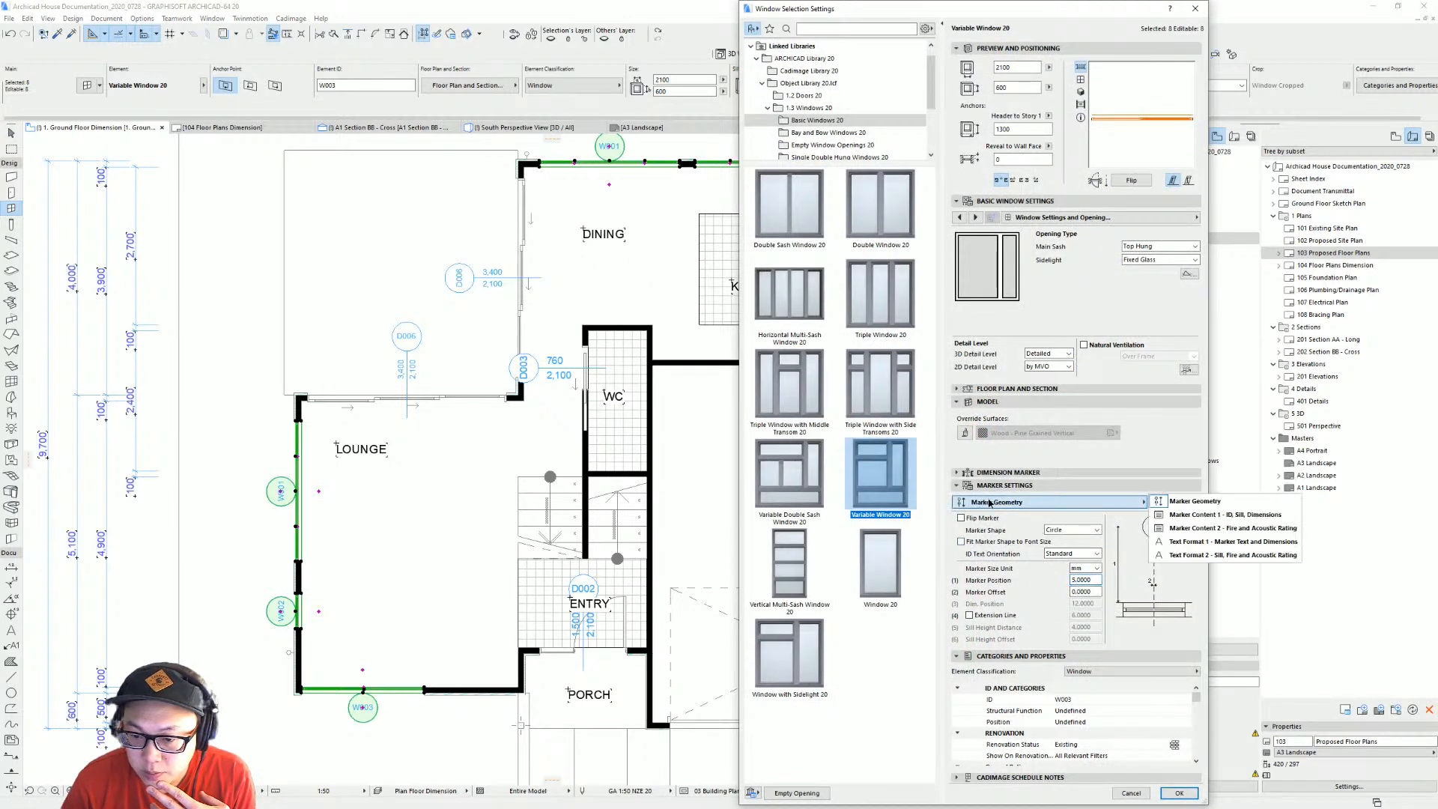
pyautogui.click(1228, 542)
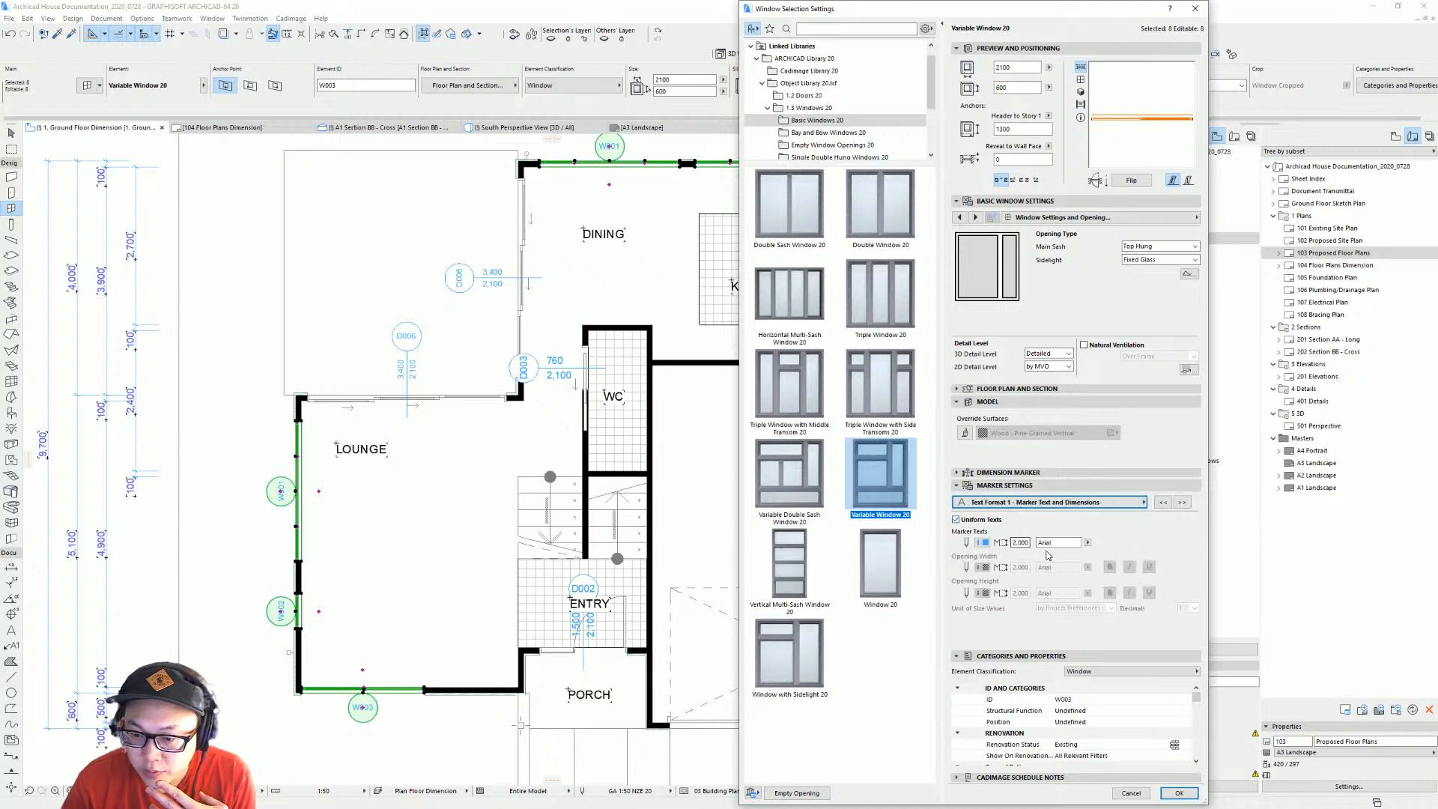
pyautogui.click(1049, 502)
pyautogui.click(1250, 555)
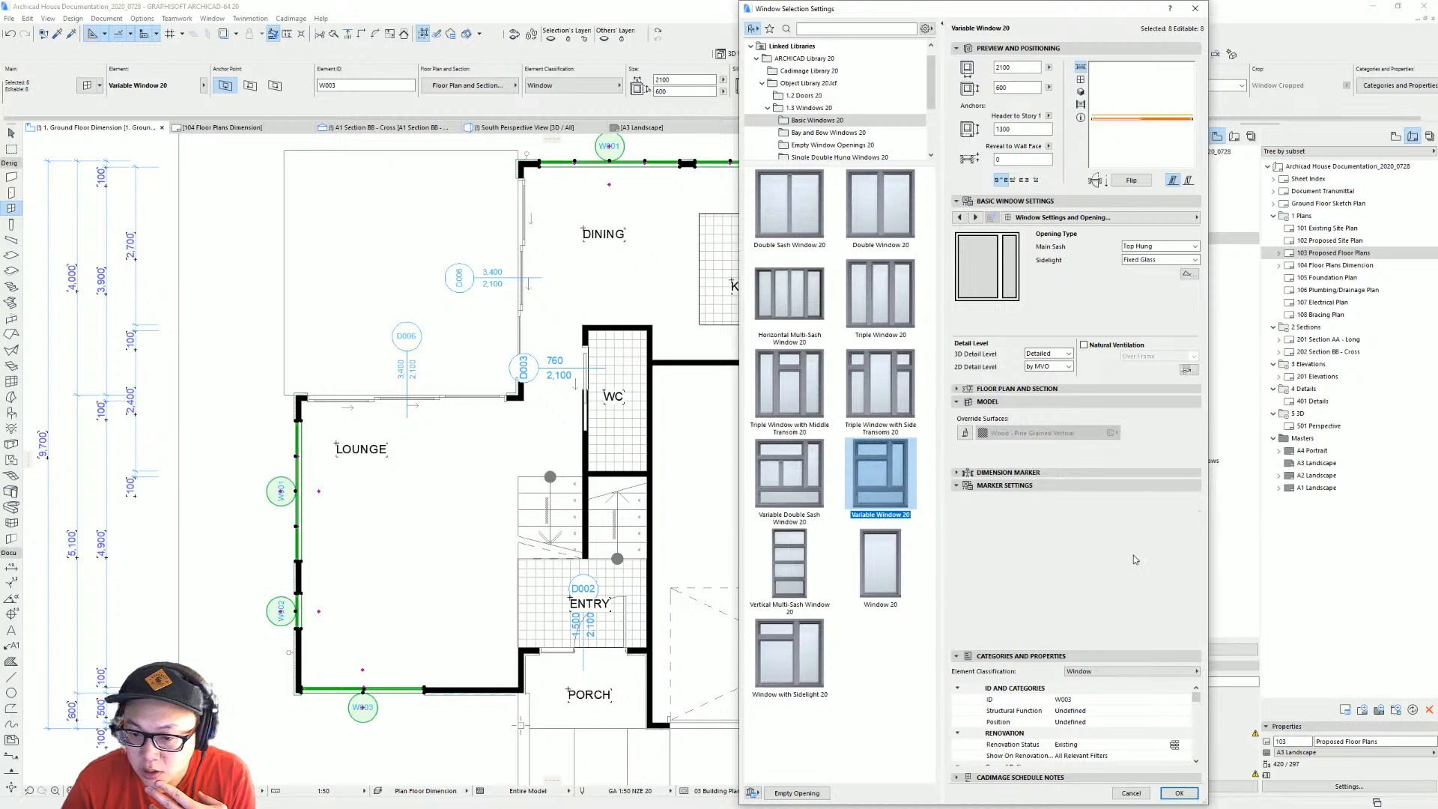
pyautogui.click(1150, 500)
pyautogui.click(1206, 538)
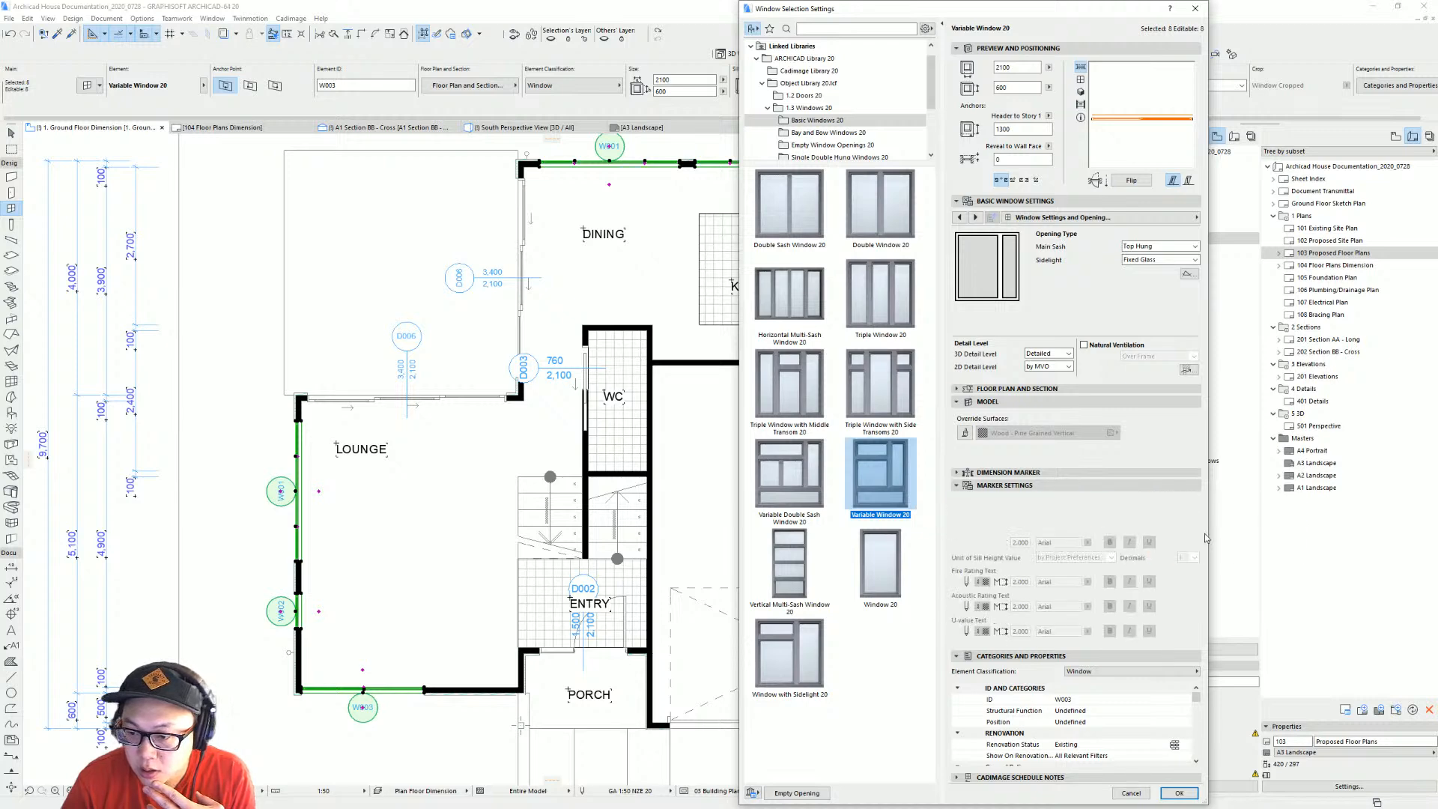
pyautogui.click(1138, 503)
pyautogui.click(1218, 517)
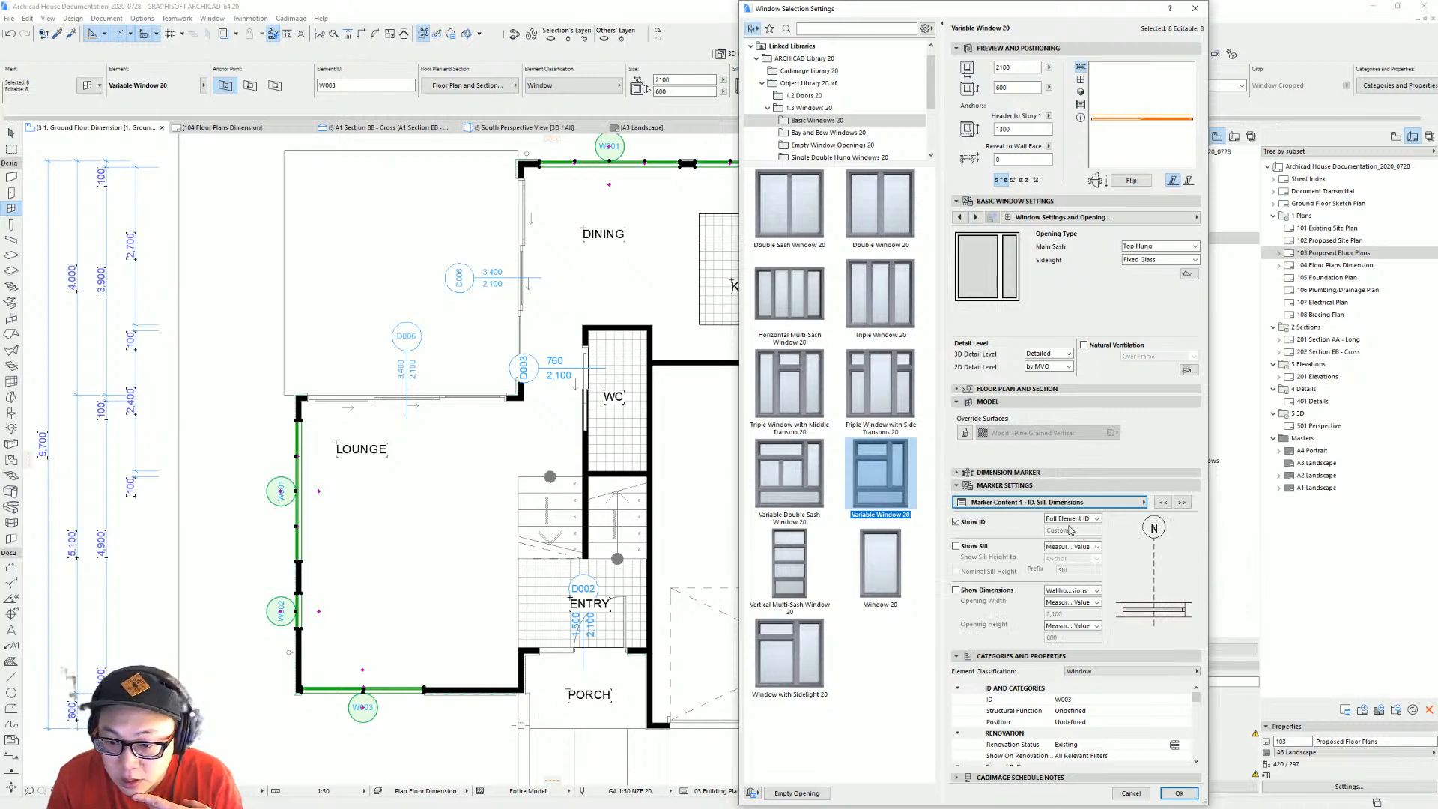
pyautogui.click(1076, 519)
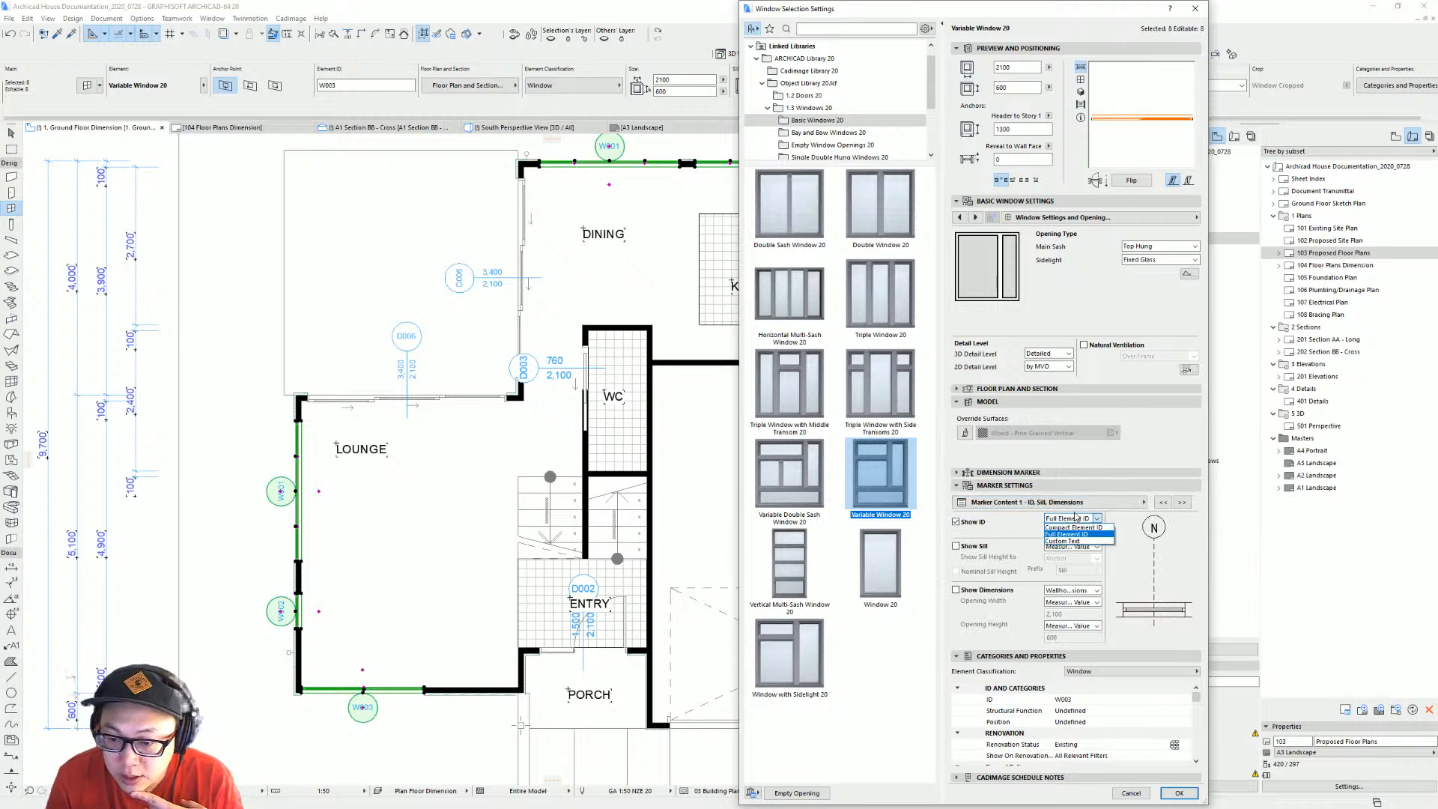
pyautogui.click(1079, 528)
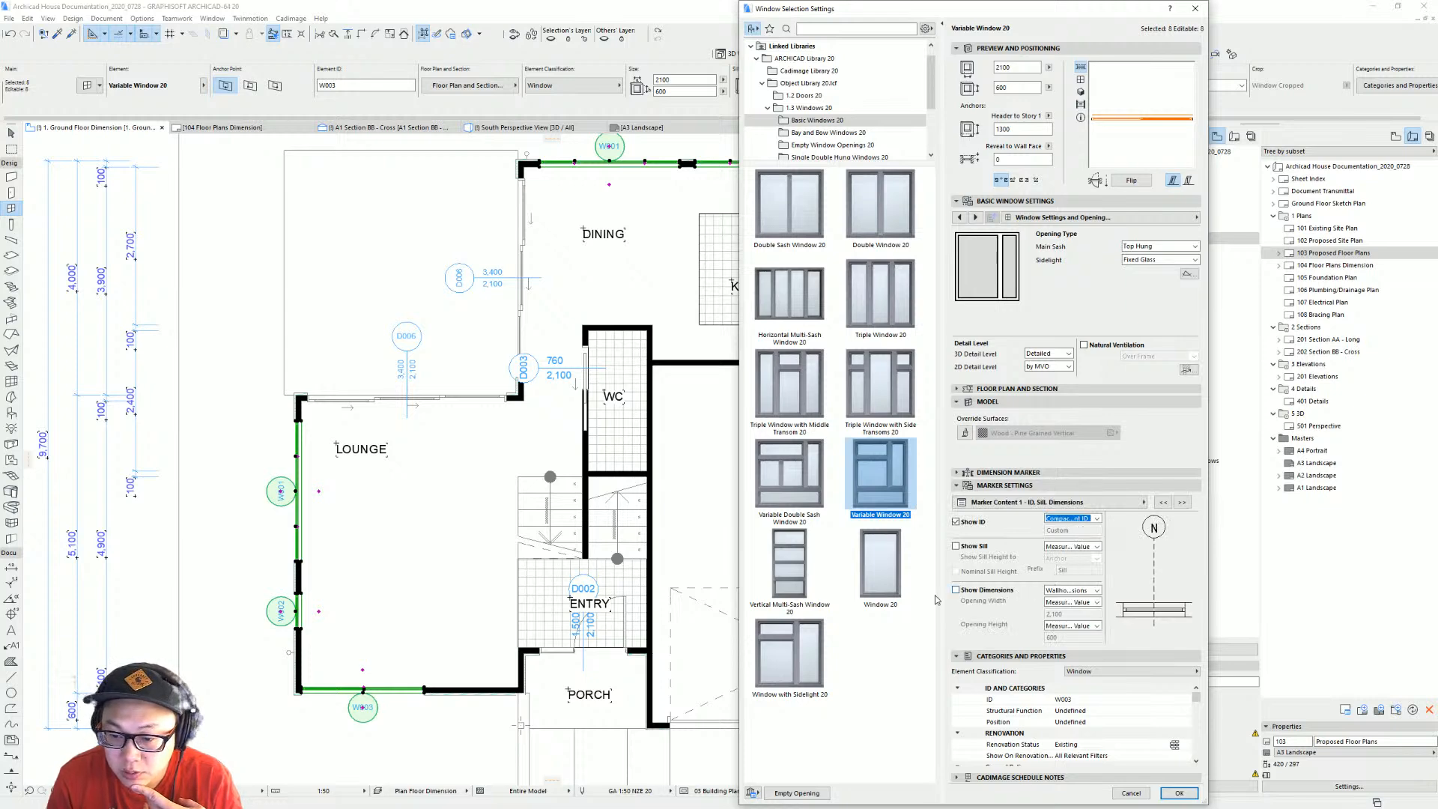
pyautogui.press('Return')
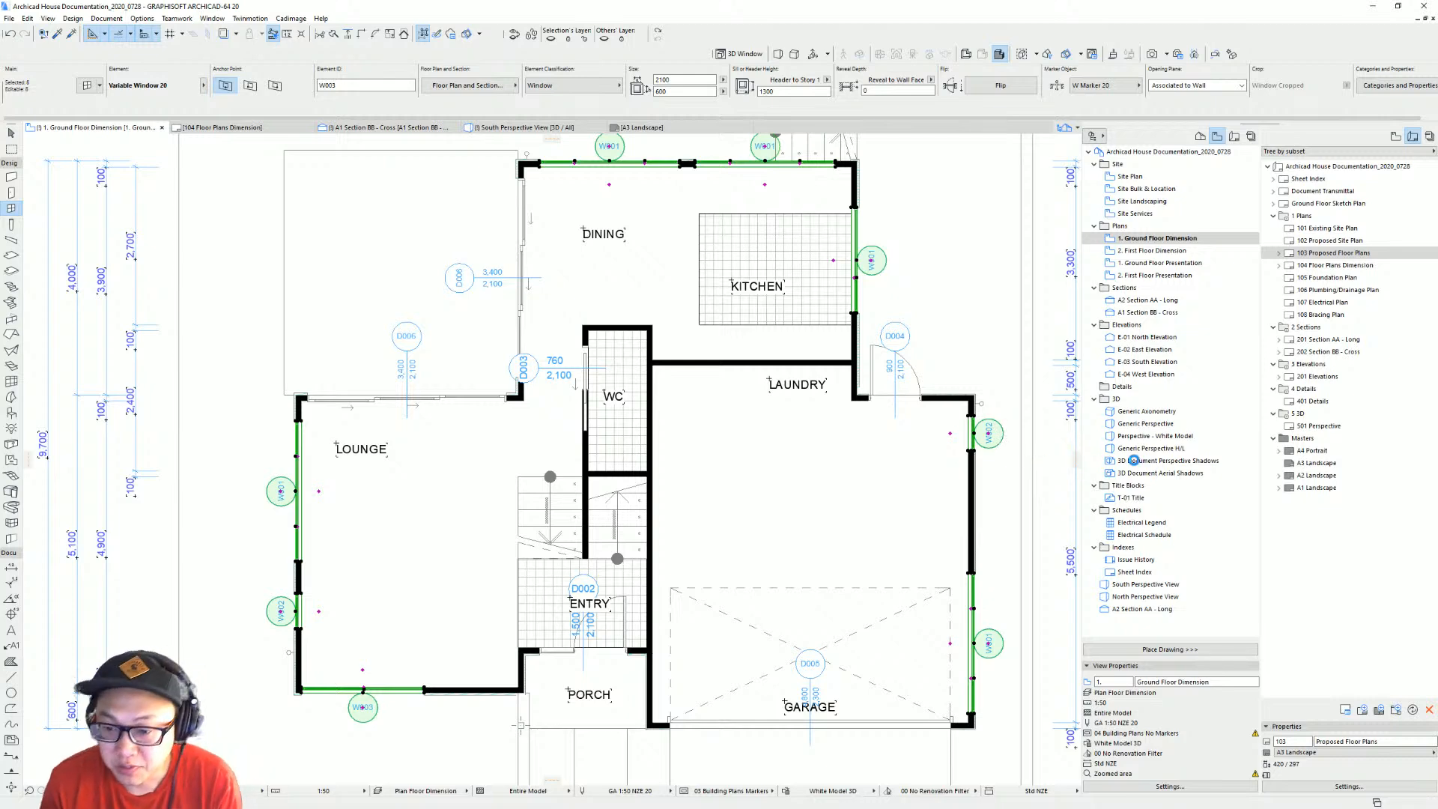
# Turn on fitting the marker shape to the font size in the window markers' geometry, keeping the circle shape.
pyautogui.click(1047, 503)
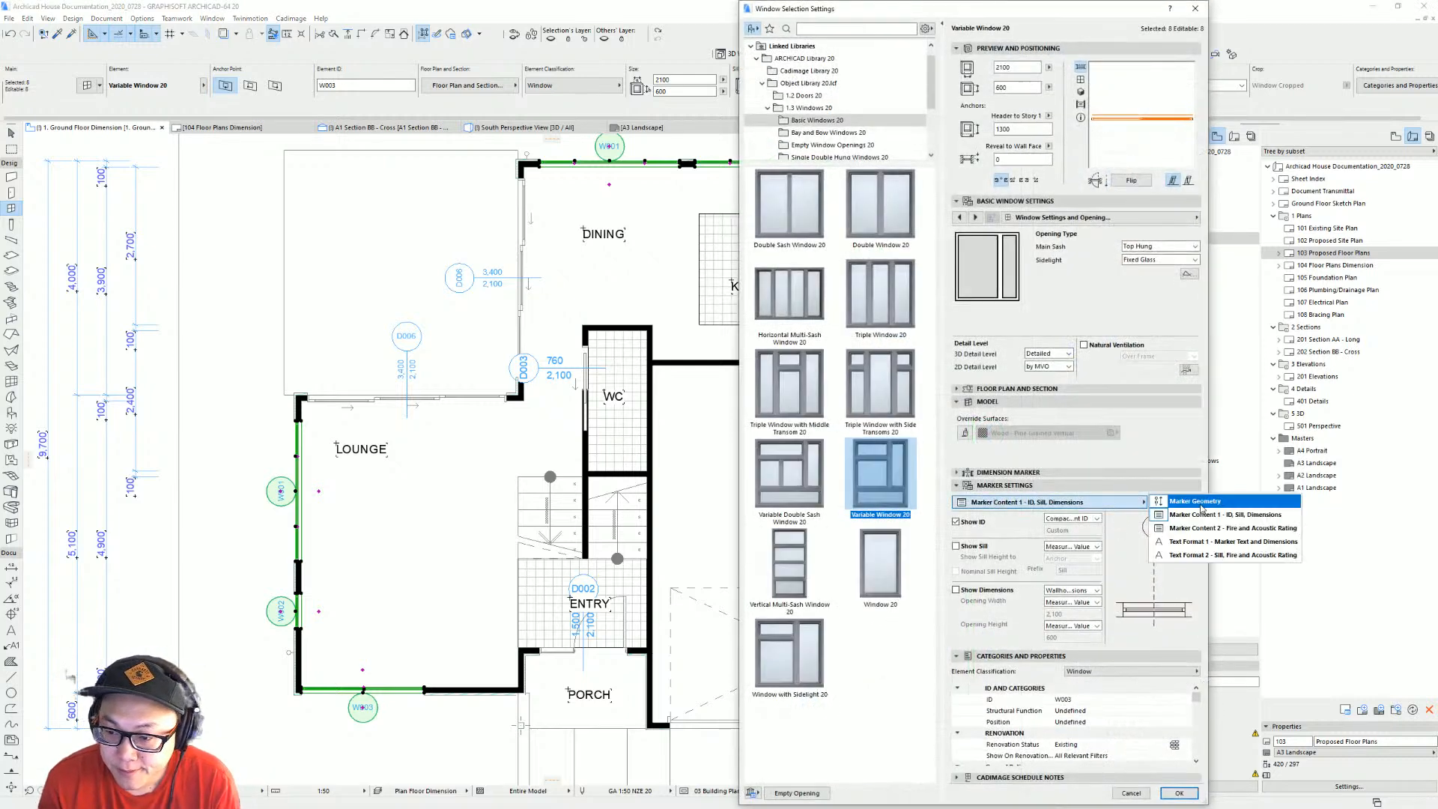
pyautogui.click(1201, 504)
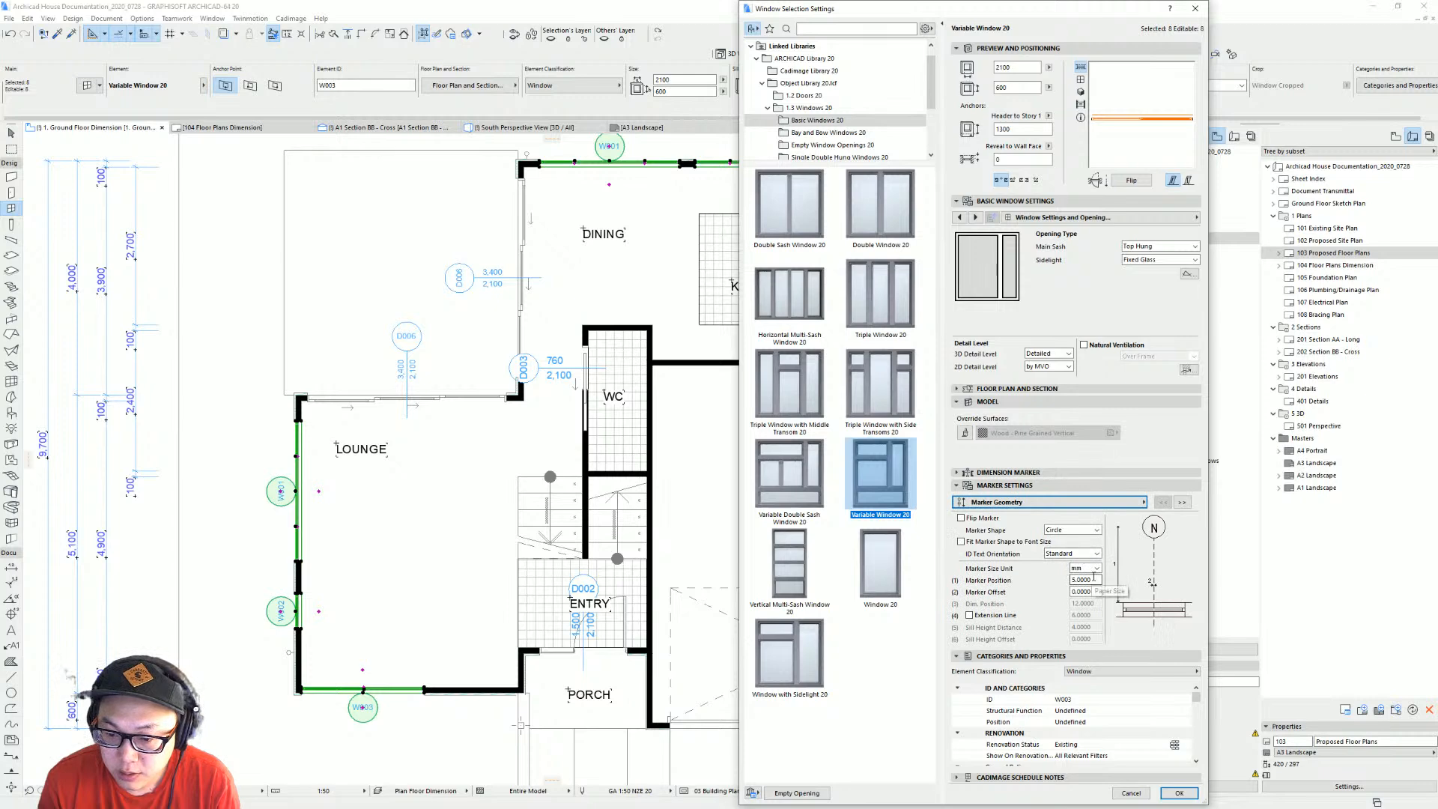
pyautogui.click(1097, 569)
pyautogui.click(1097, 576)
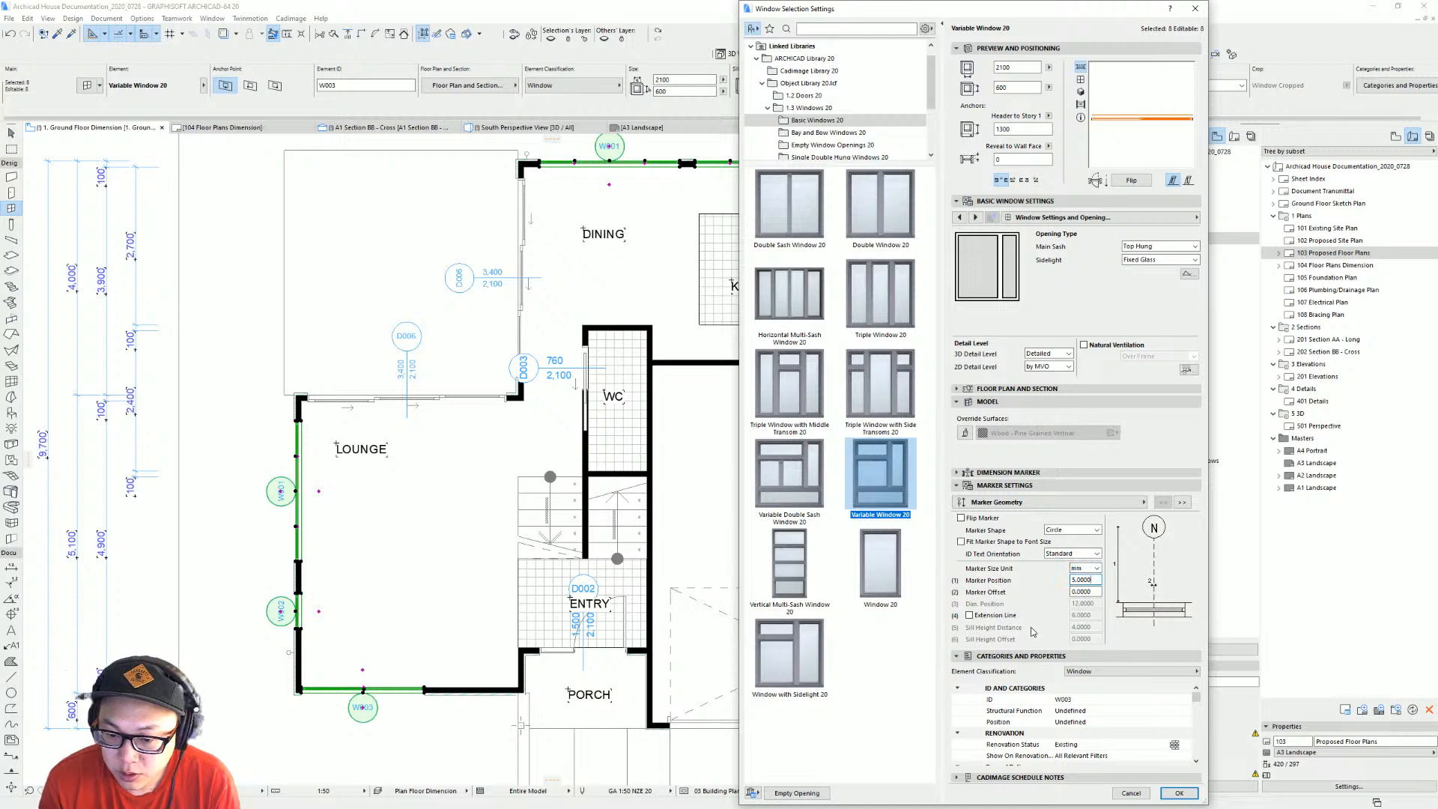
pyautogui.click(1054, 531)
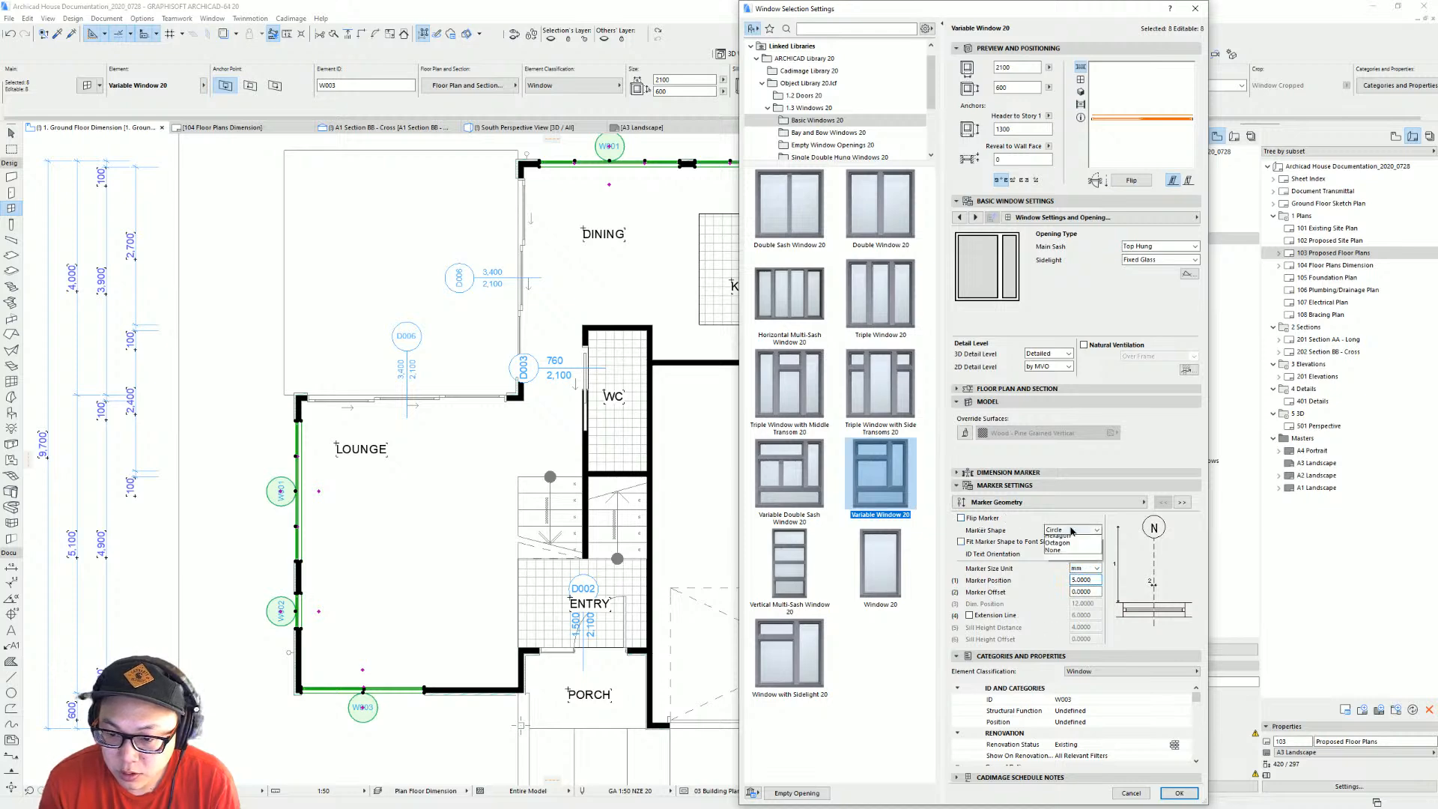
pyautogui.click(1064, 540)
pyautogui.click(1013, 544)
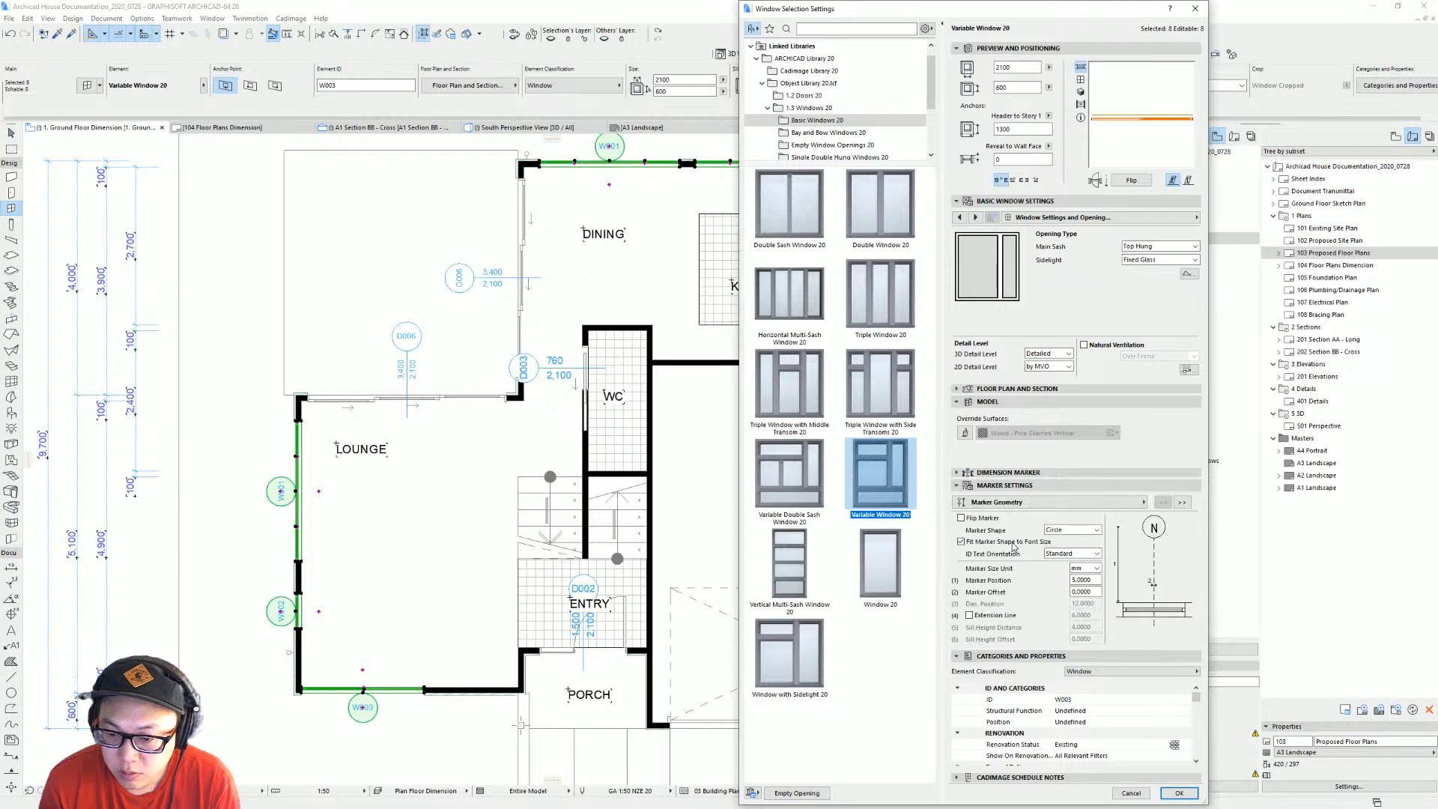
# Set the window markers' position to 2.5 mm and apply it to the ground floor windows.
pyautogui.doubleClick(1094, 581)
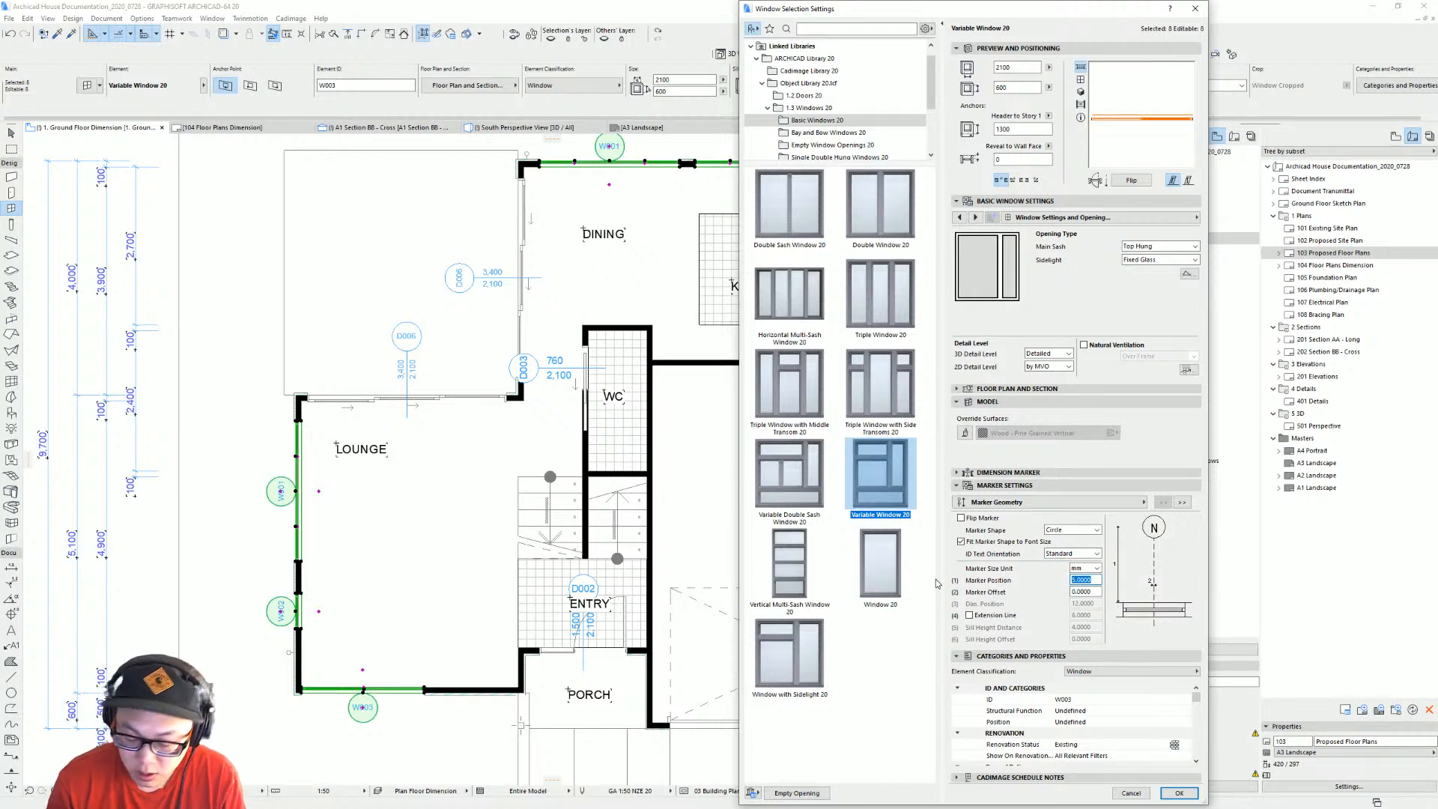
pyautogui.write('2.5')
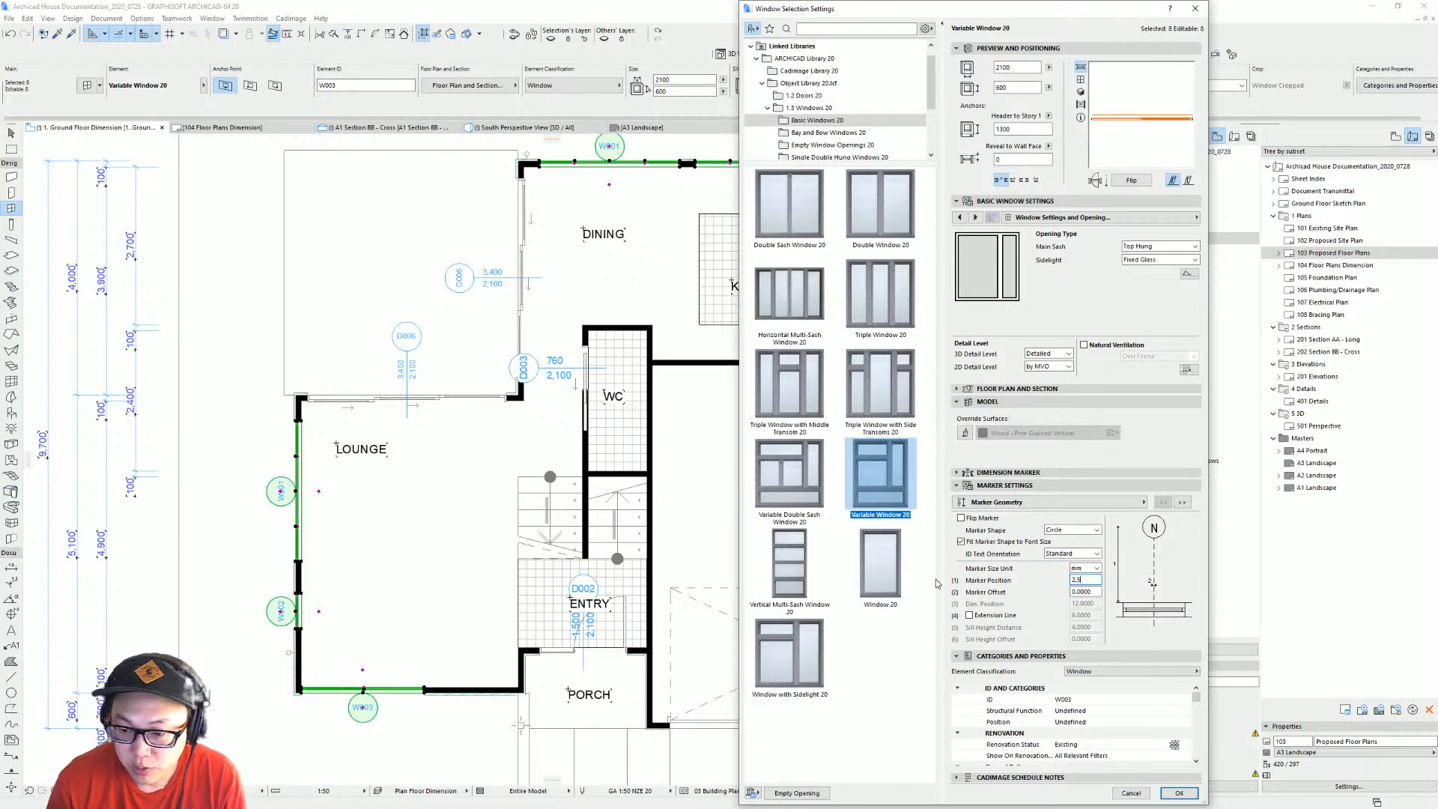
pyautogui.press('Return')
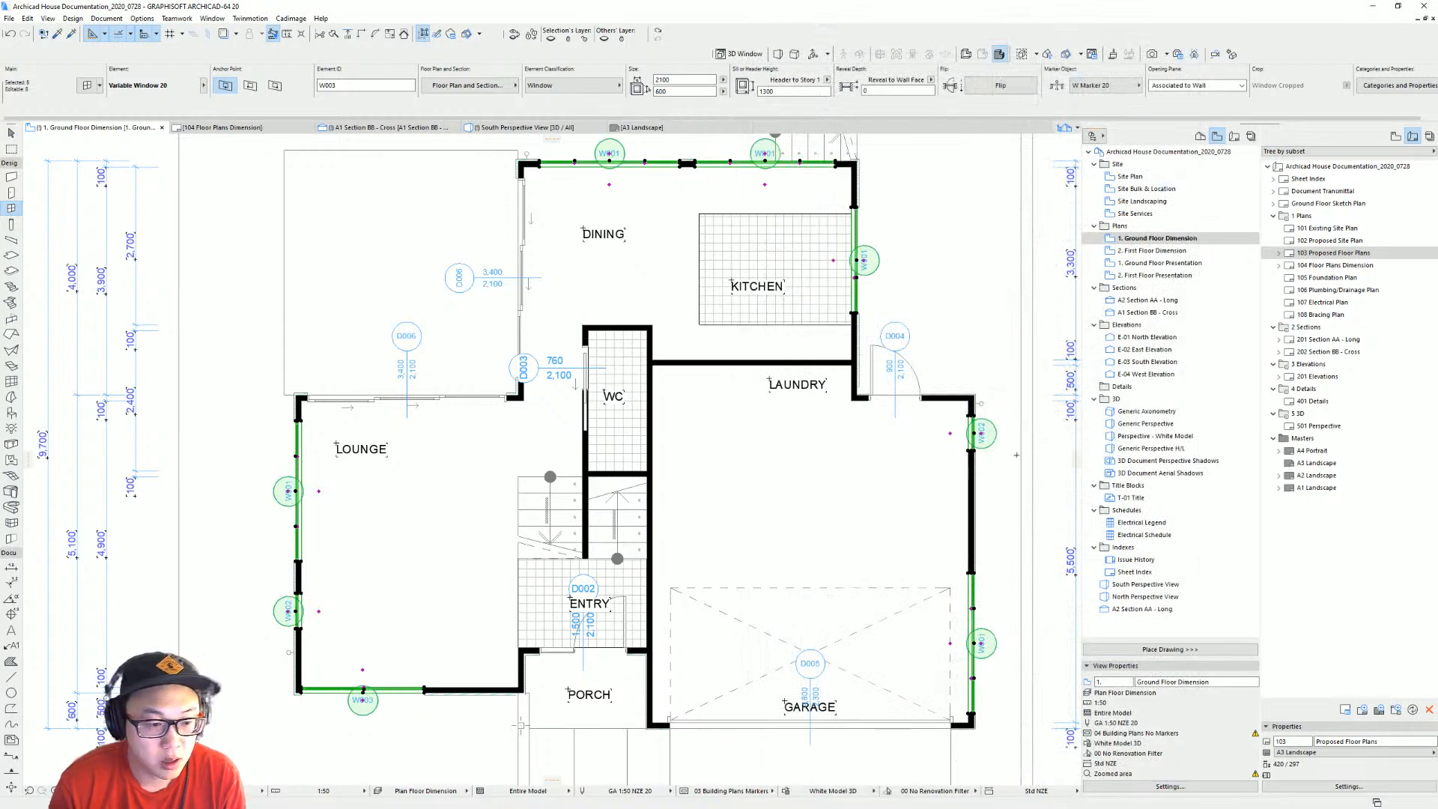
# Review the selected windows' dimension marker settings and the text format of their marker text.
pyautogui.hotkey('ctrl', 't')
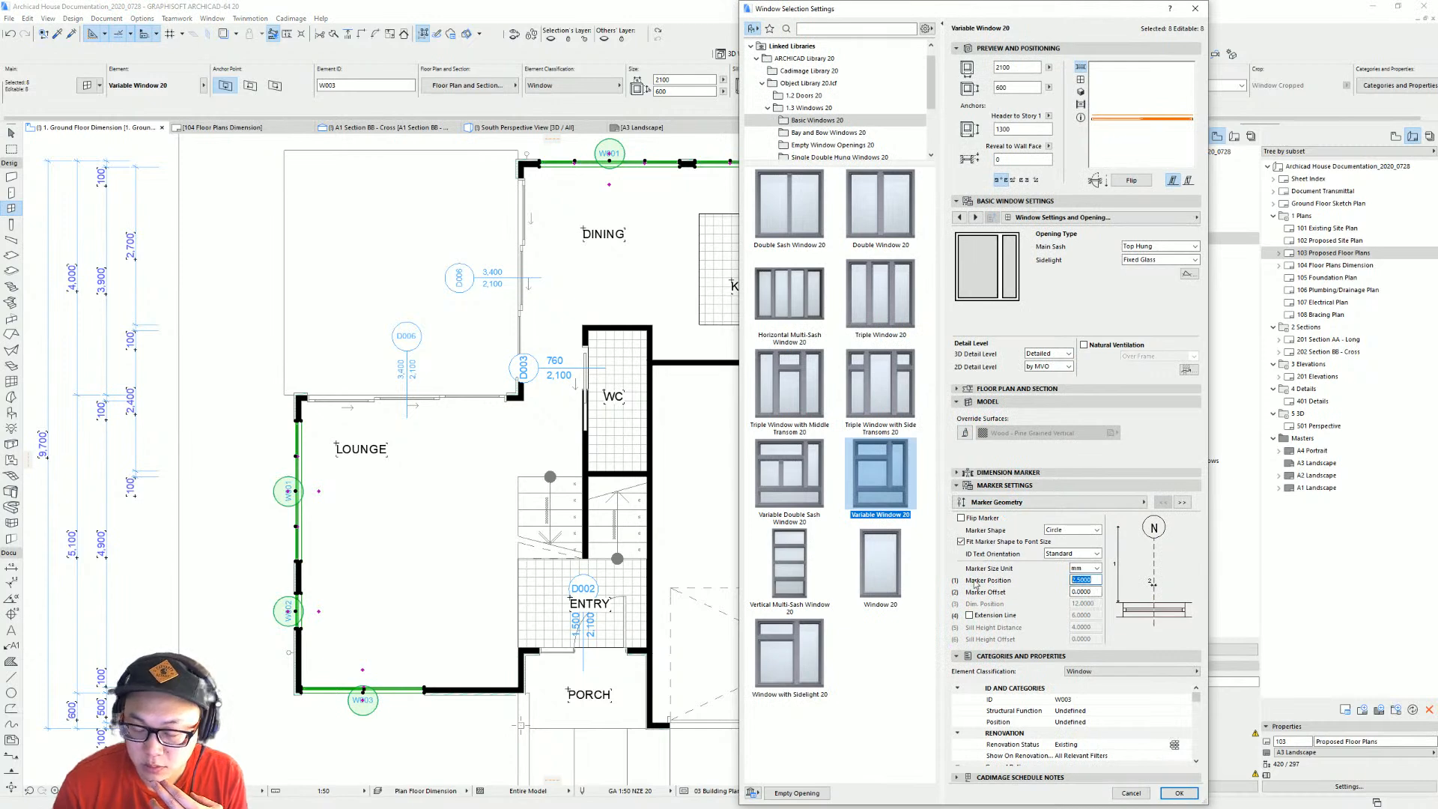
pyautogui.click(1063, 473)
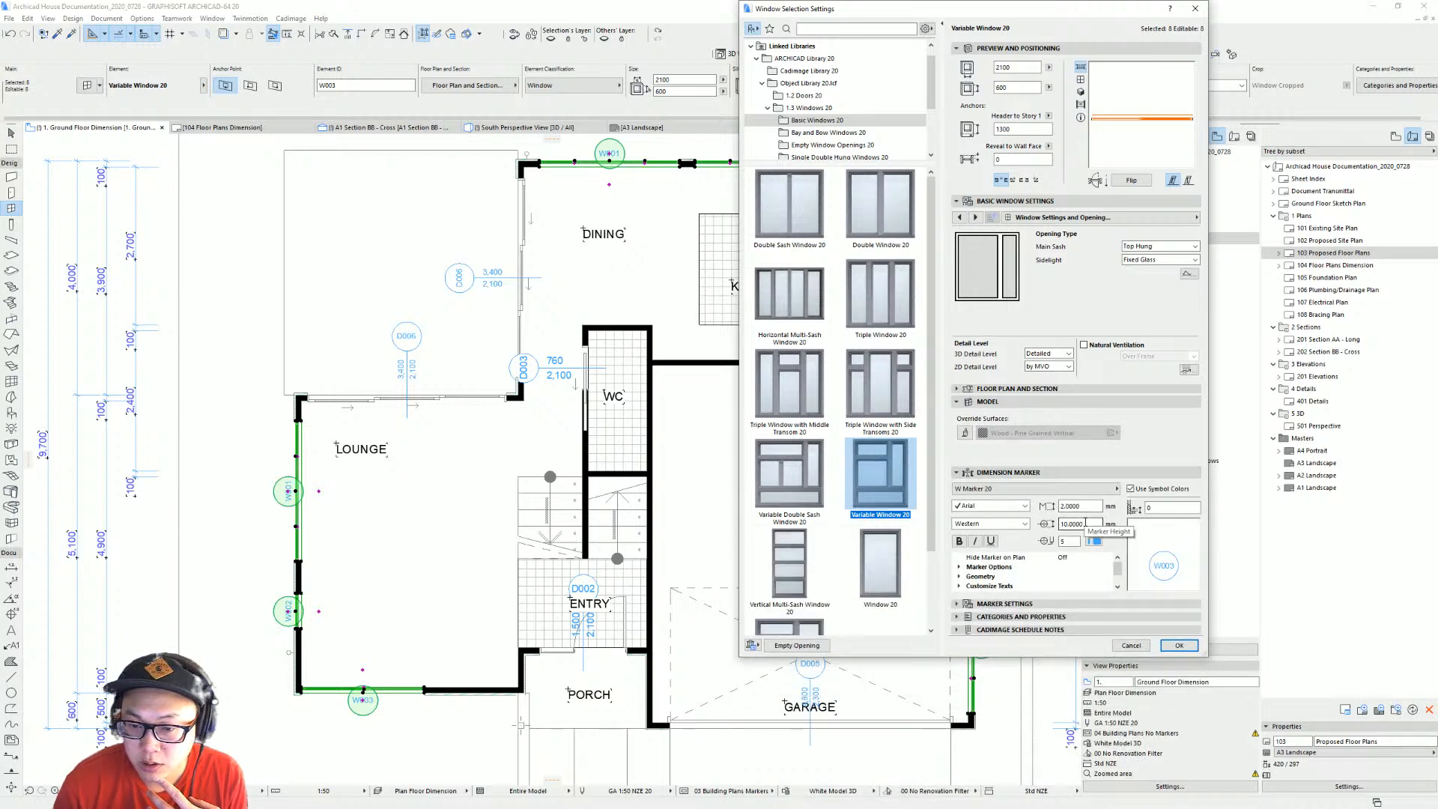
pyautogui.click(1038, 604)
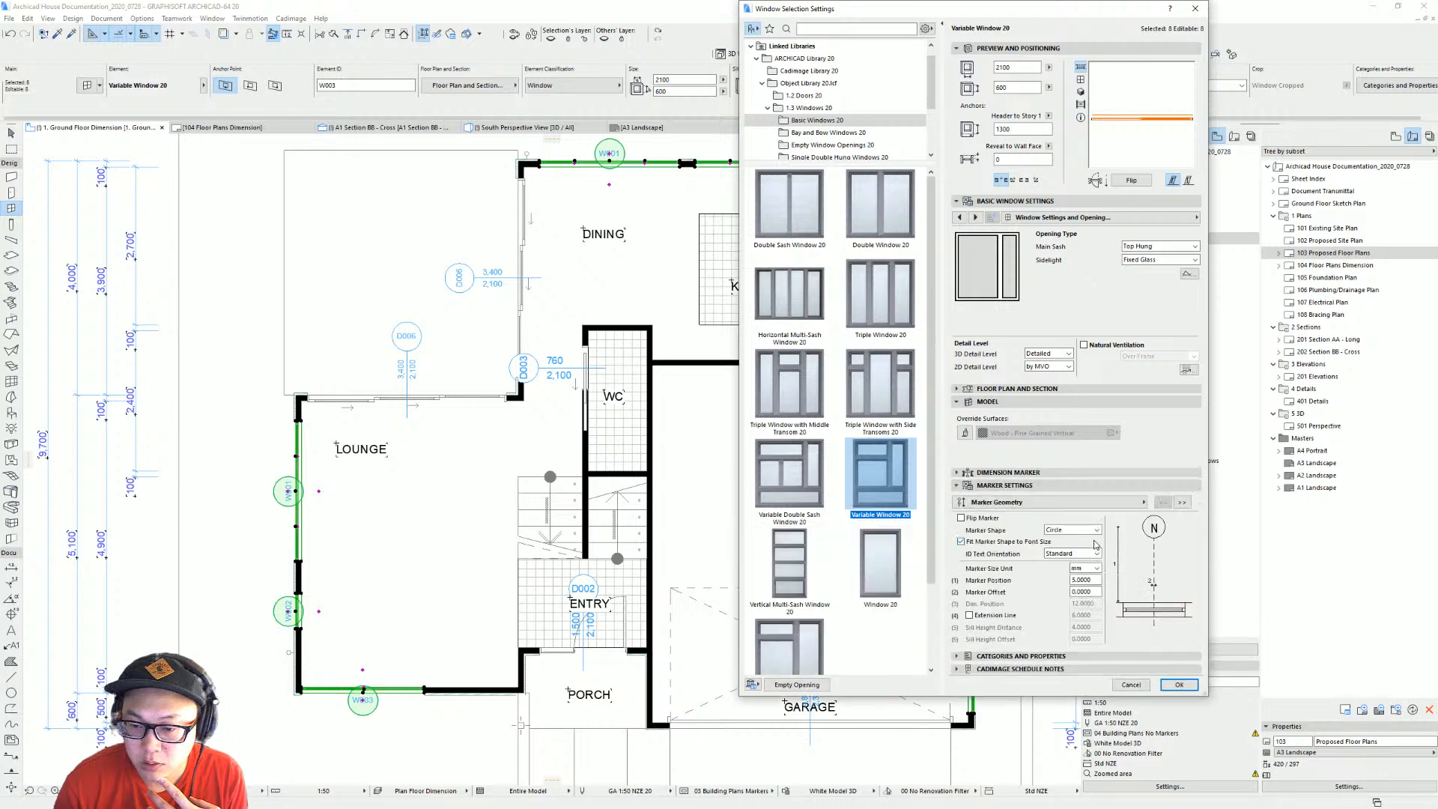
pyautogui.click(1085, 503)
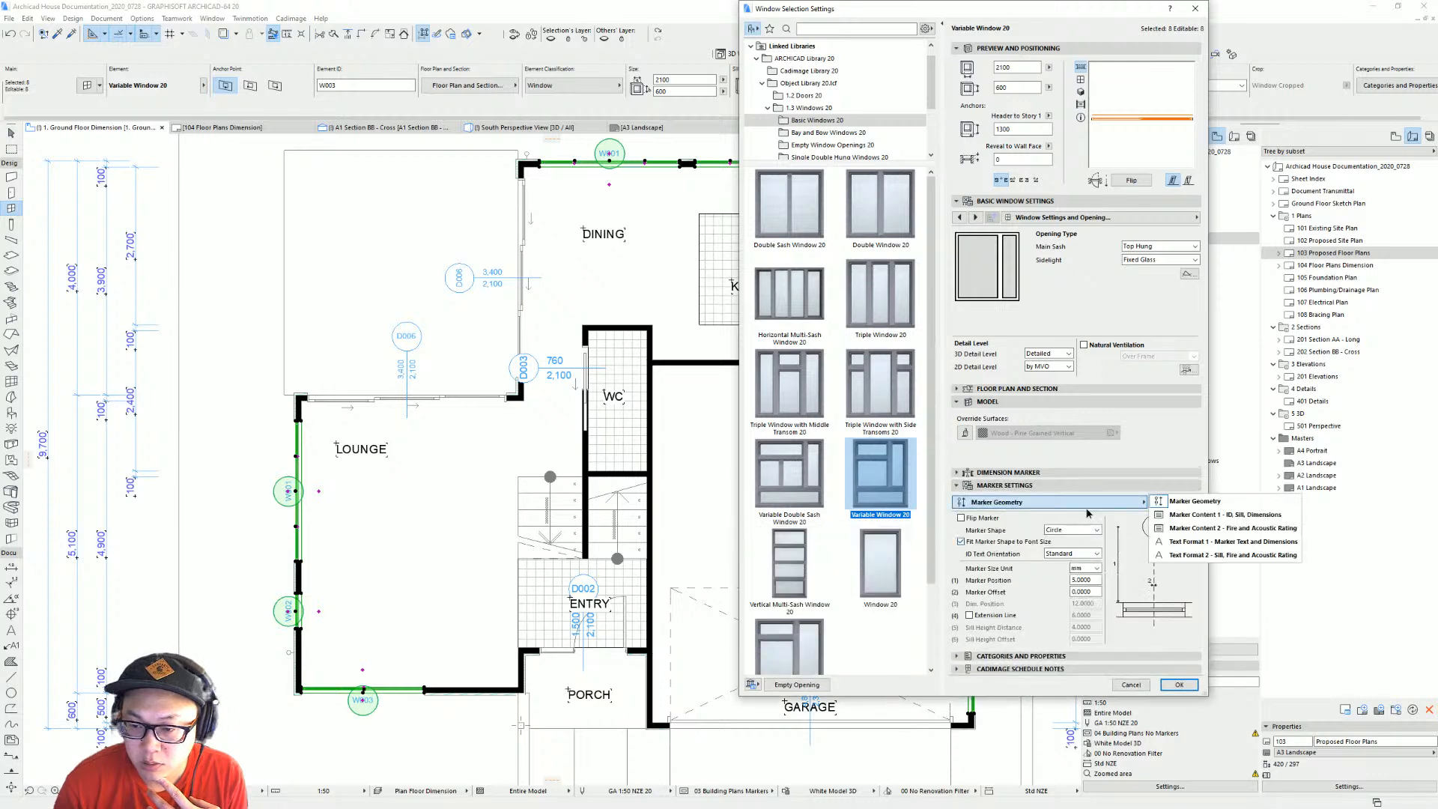
pyautogui.click(1205, 541)
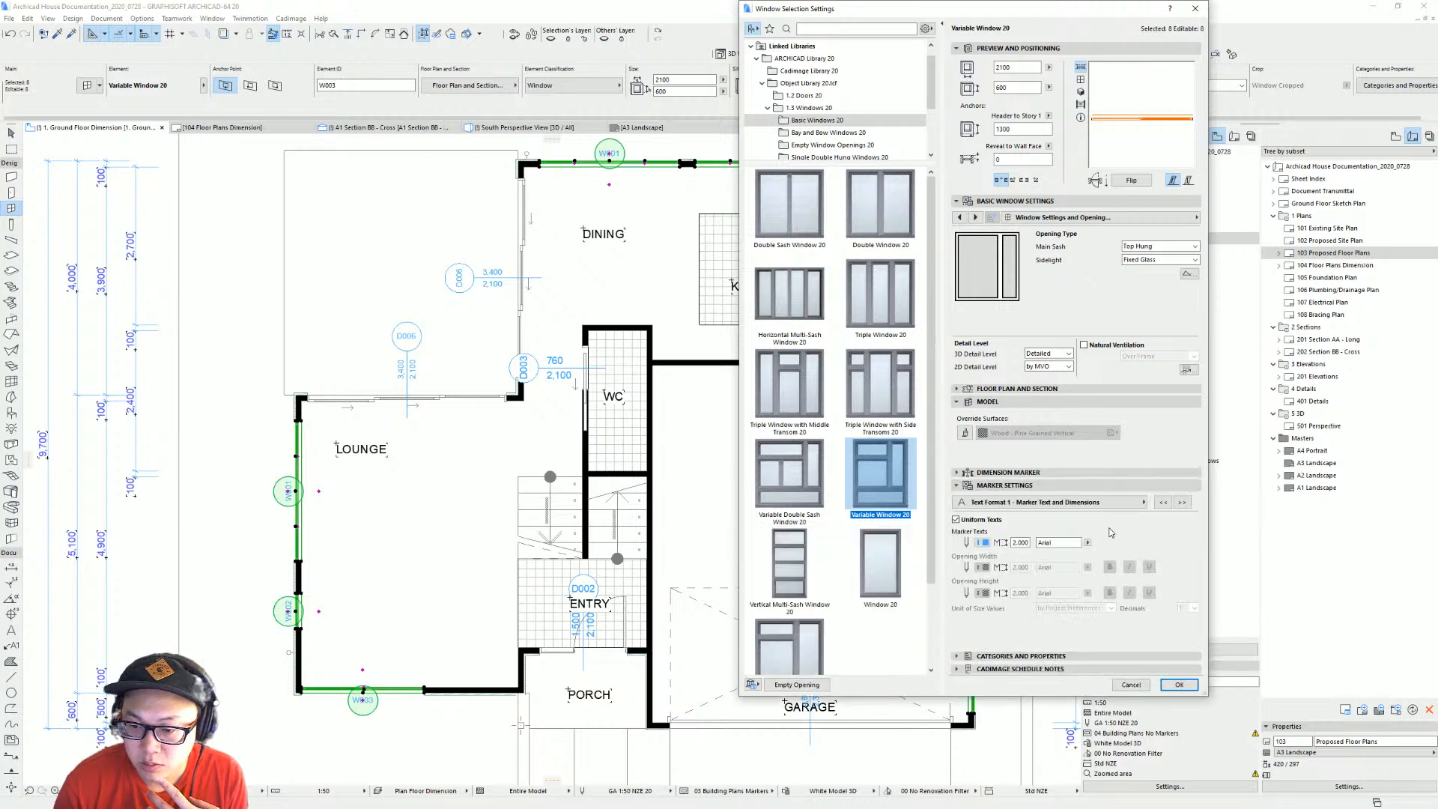
pyautogui.click(983, 542)
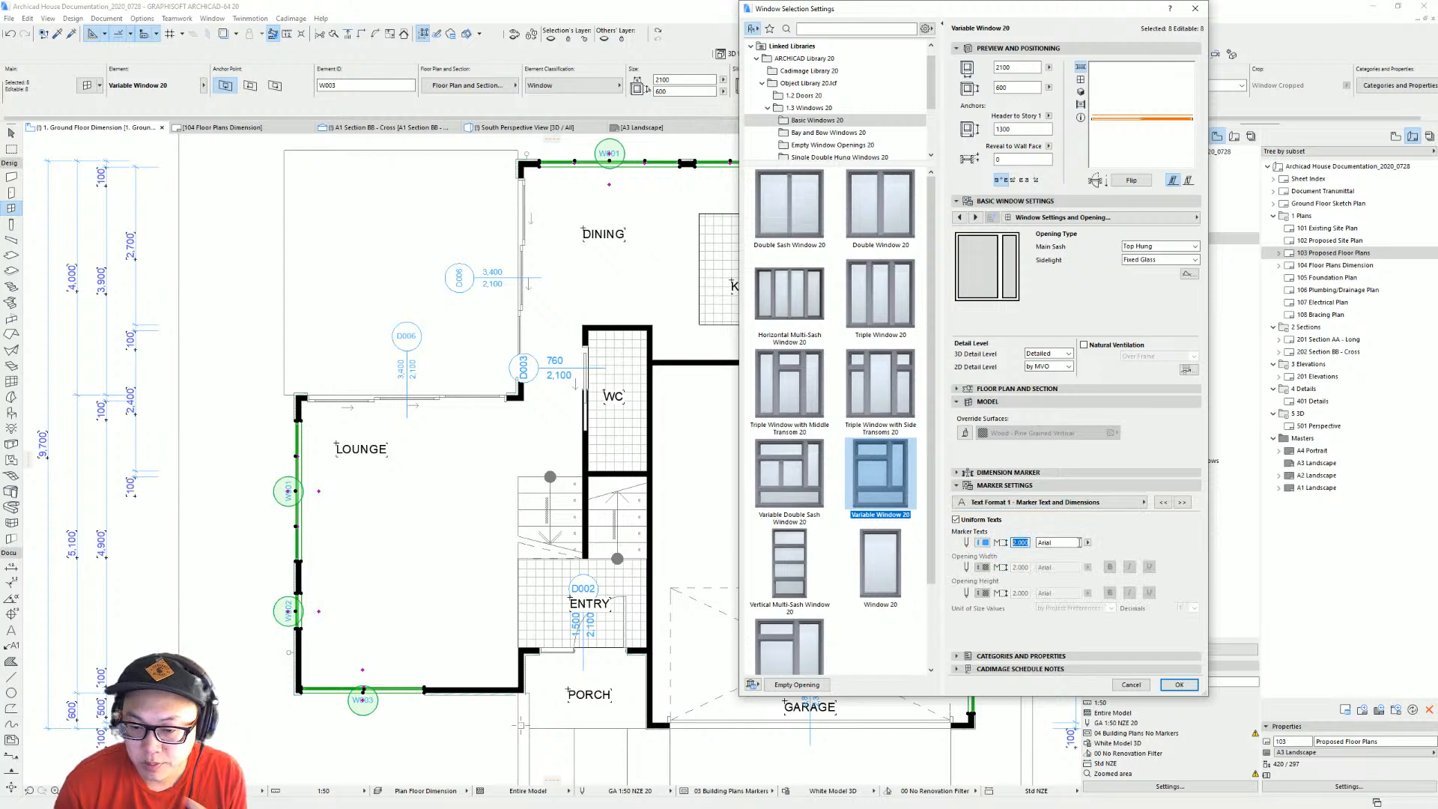
pyautogui.press('Return')
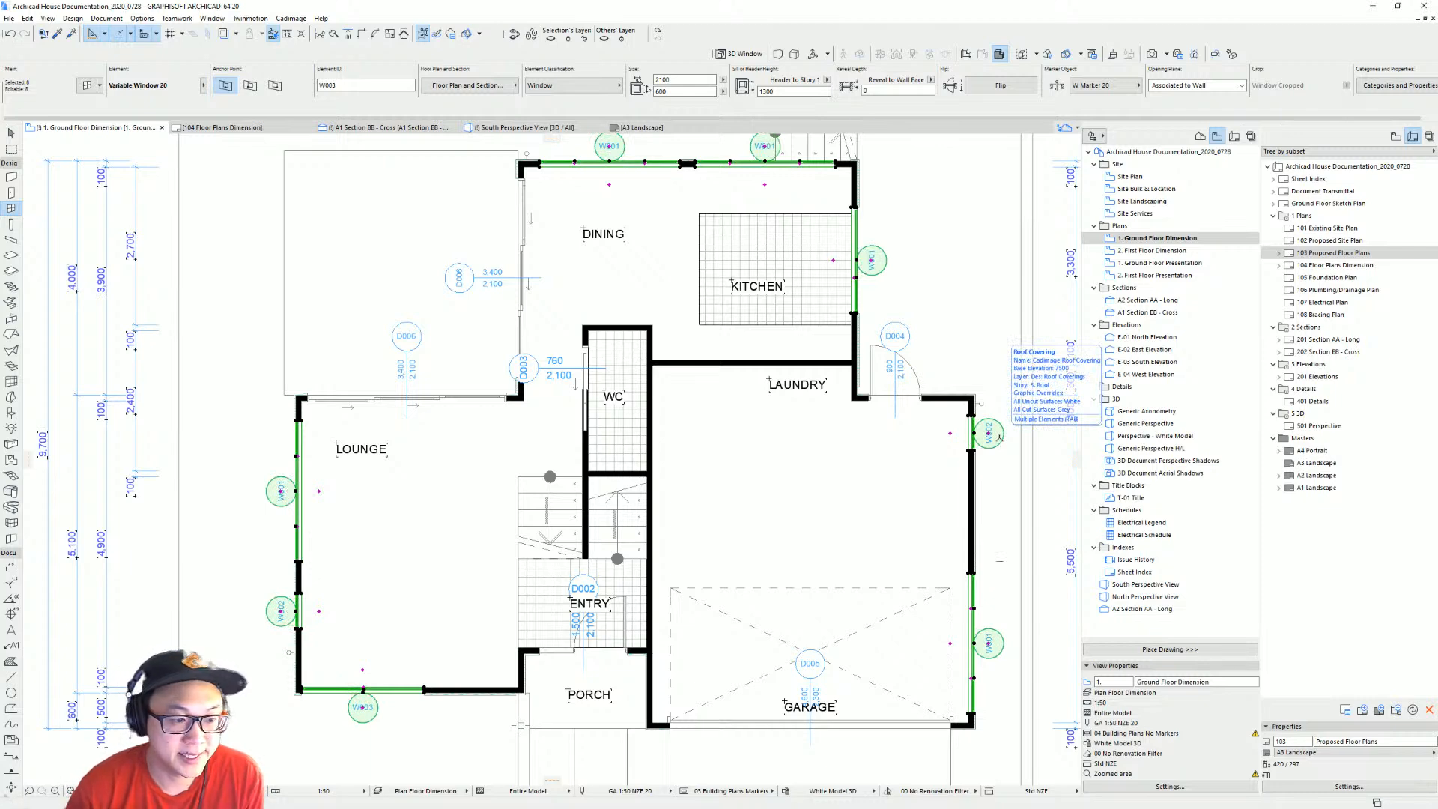
# Set the marker position of the ground floor windows to 10 mm in the marker geometry and clear the selection.
pyautogui.hotkey('ctrl', 't')
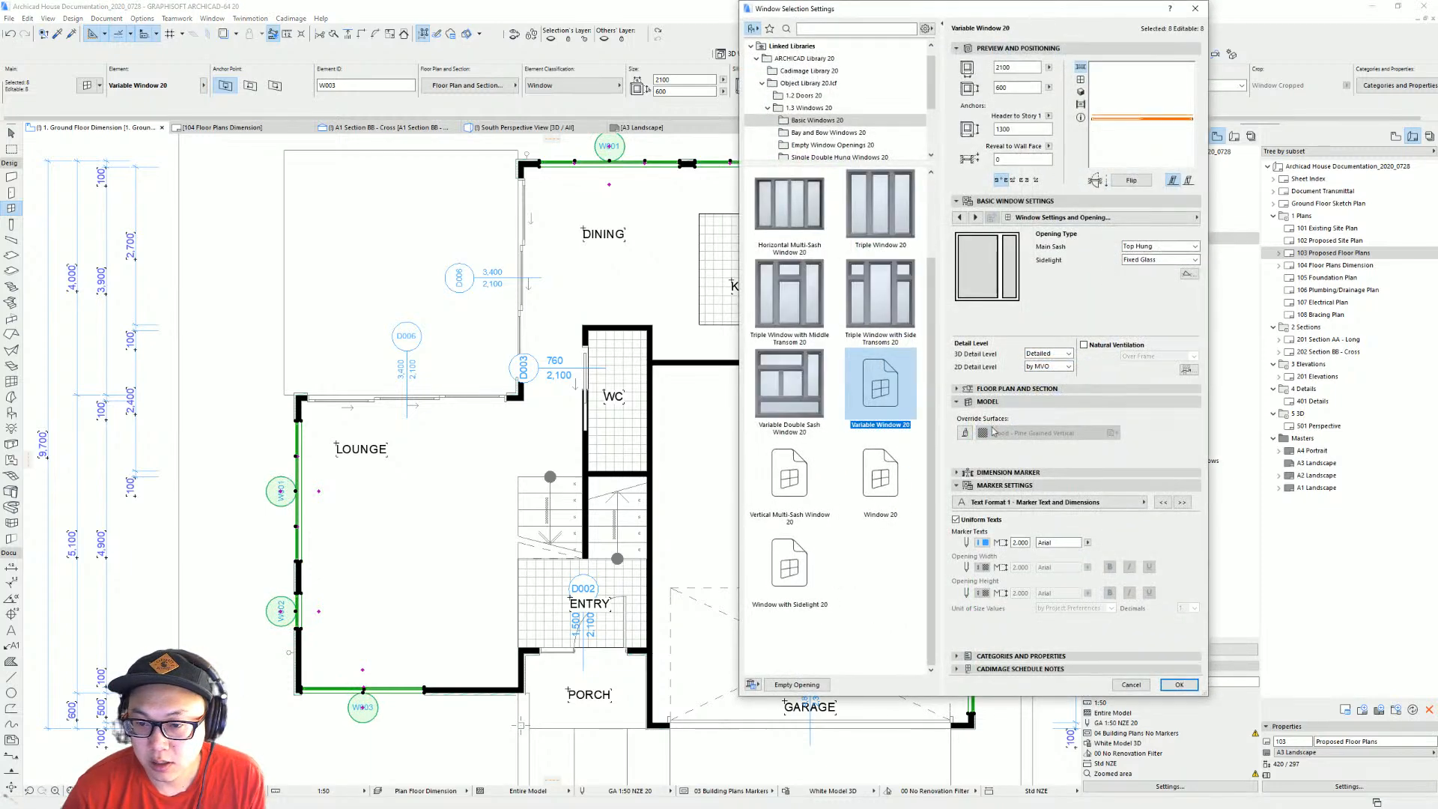
pyautogui.click(1008, 502)
pyautogui.click(1201, 515)
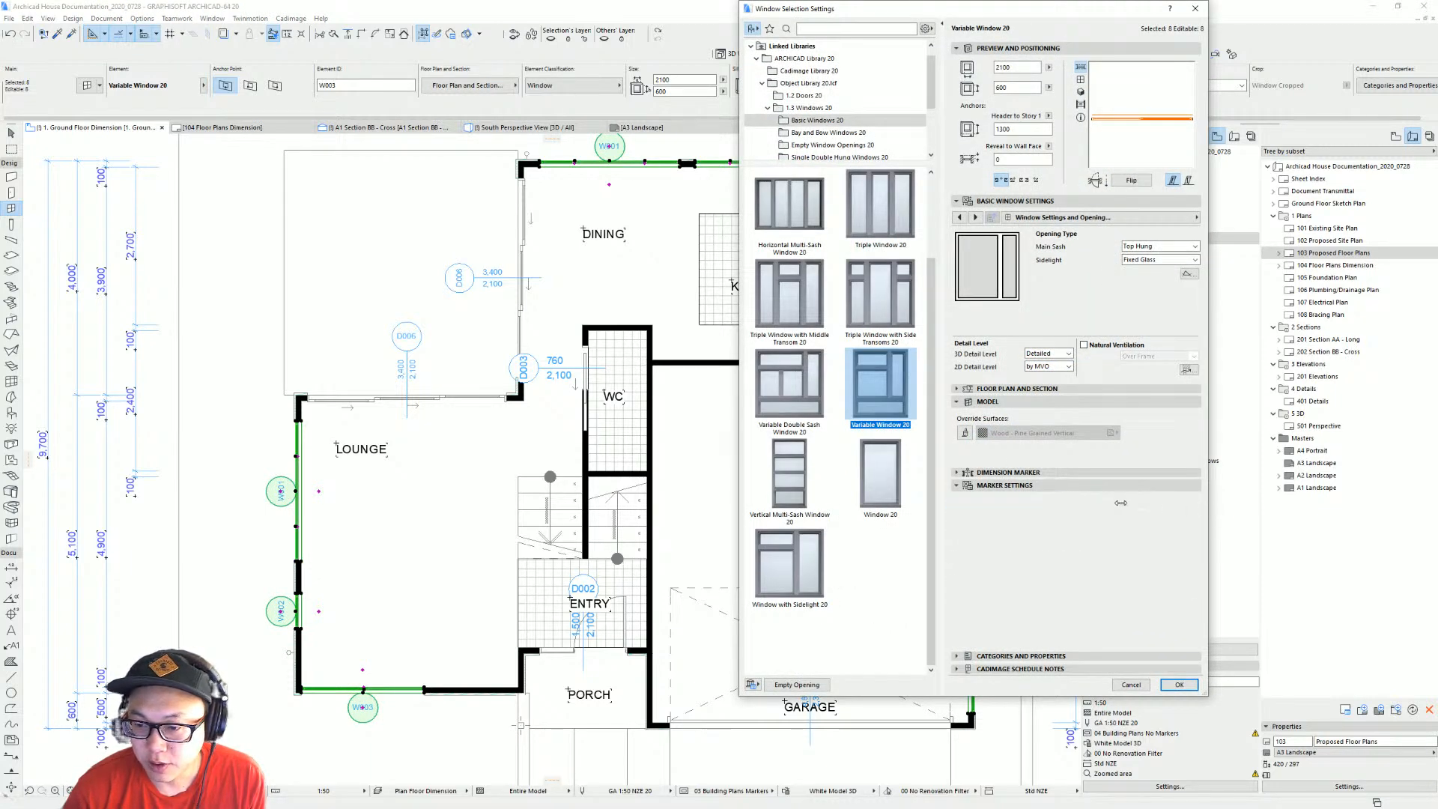
pyautogui.click(1121, 502)
pyautogui.click(1199, 501)
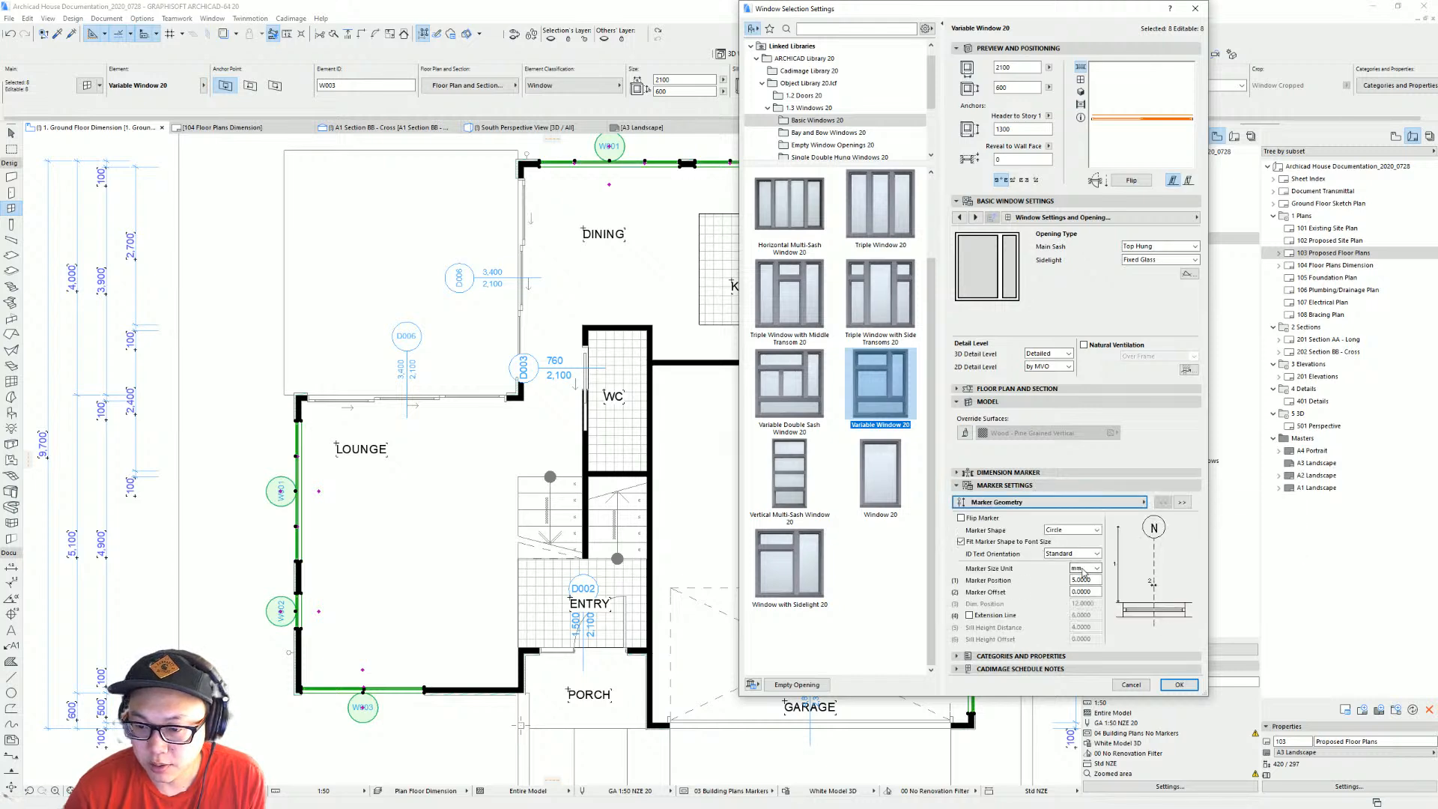
pyautogui.moveTo(1093, 580); pyautogui.dragTo(976, 597)
pyautogui.write('10')
pyautogui.press('Return')
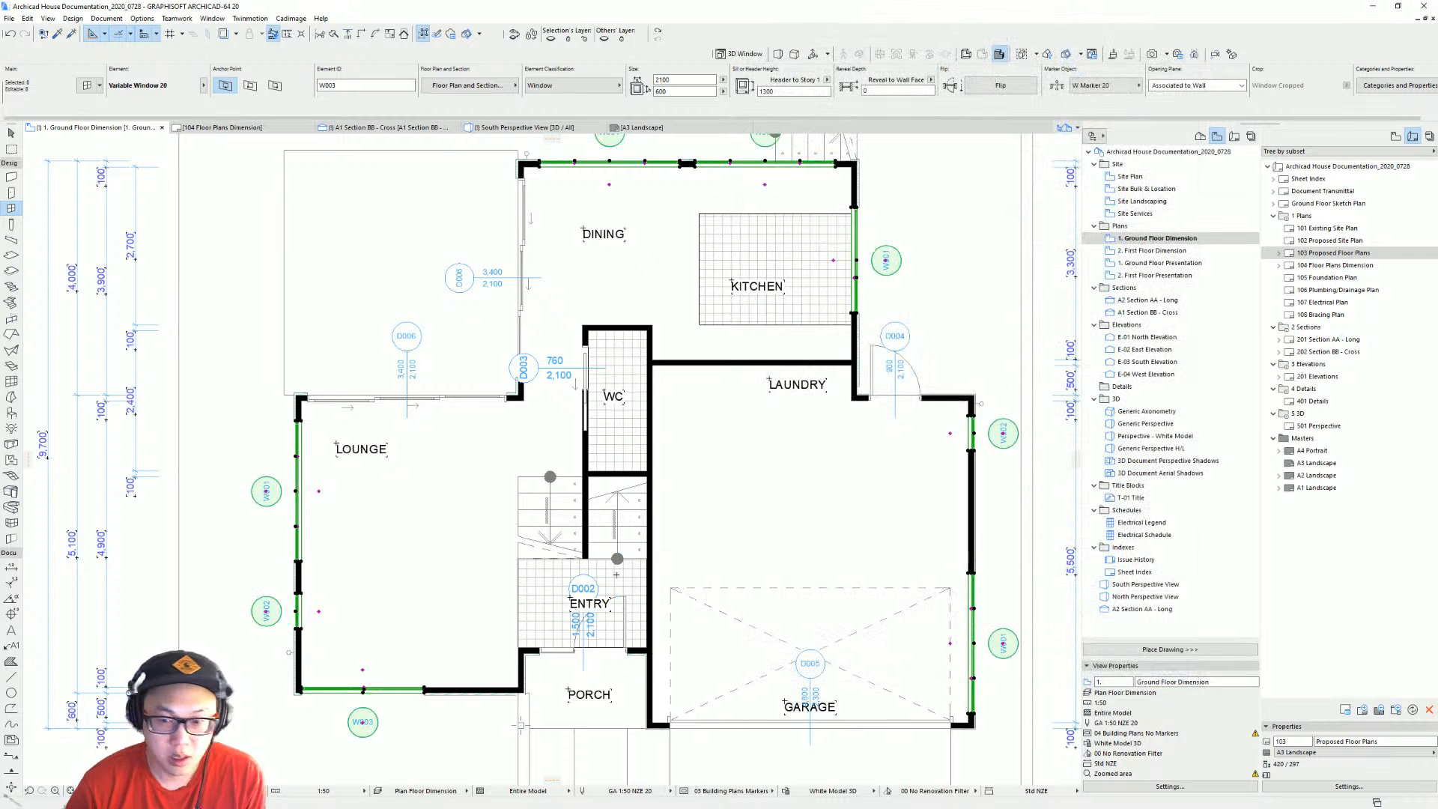
pyautogui.press('Escape')
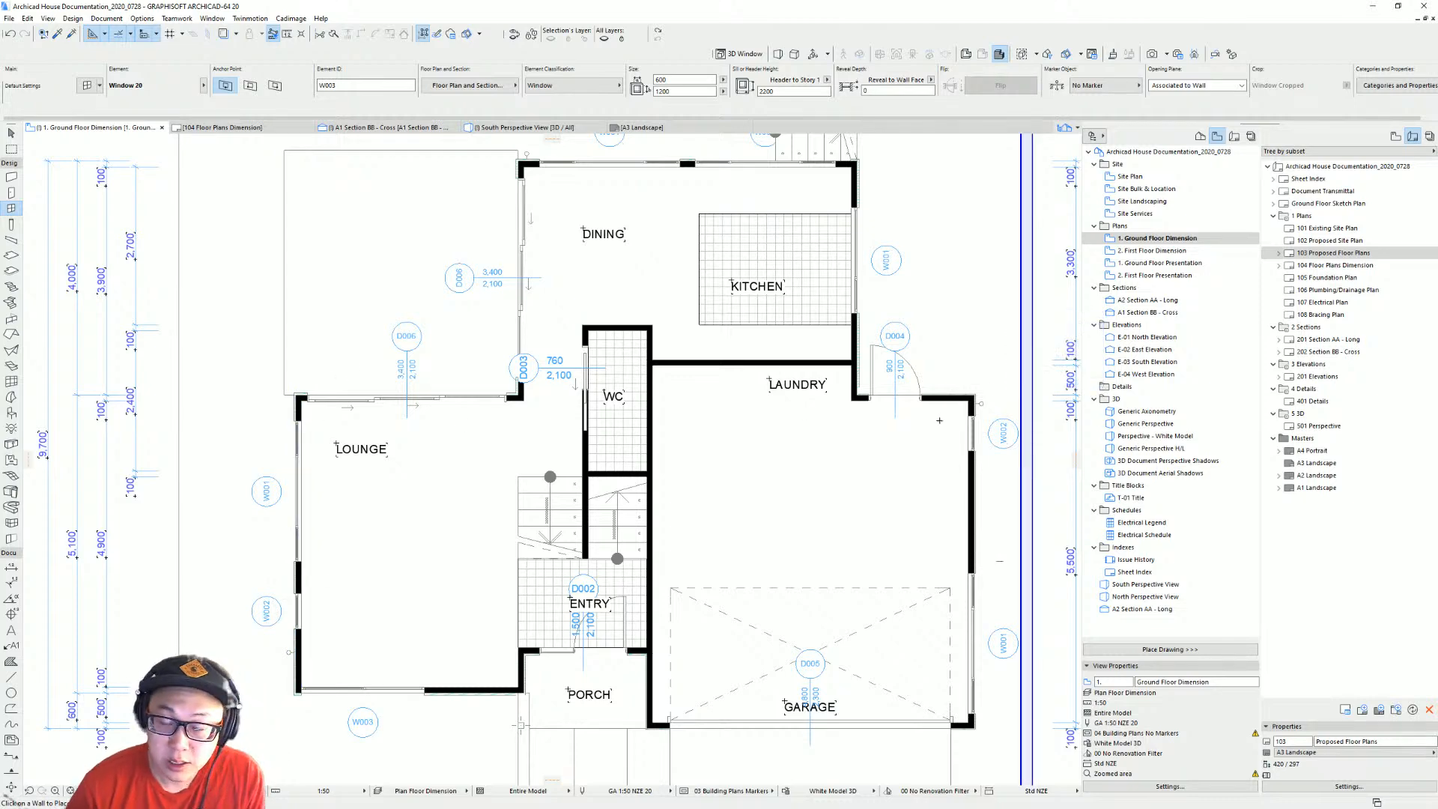
# Renumber all ground floor windows with the Element ID Manager, using W as the text component before the two-digit counter.
pyautogui.click(11, 207)
pyautogui.hotkey('ctrl', 'a')
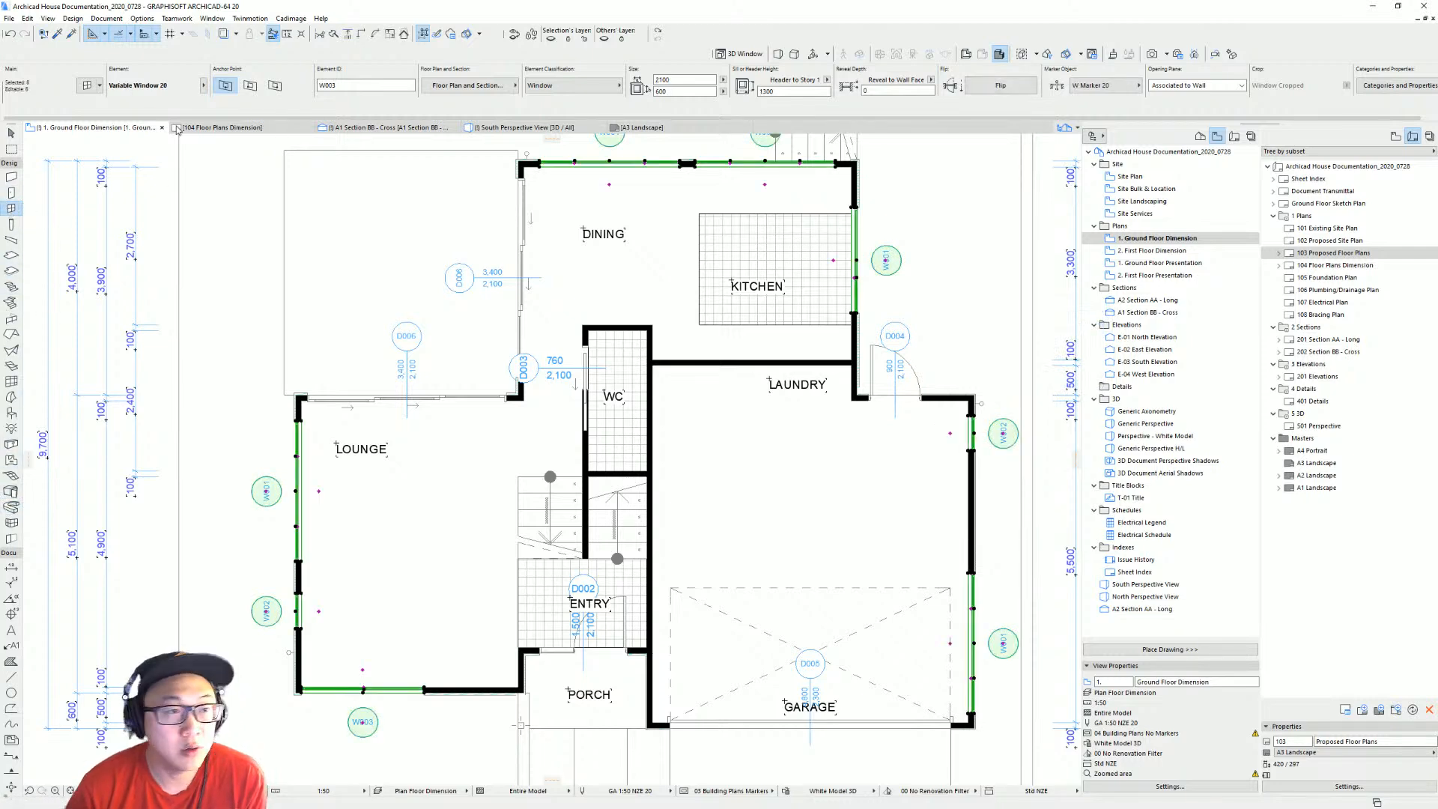
pyautogui.click(97, 18)
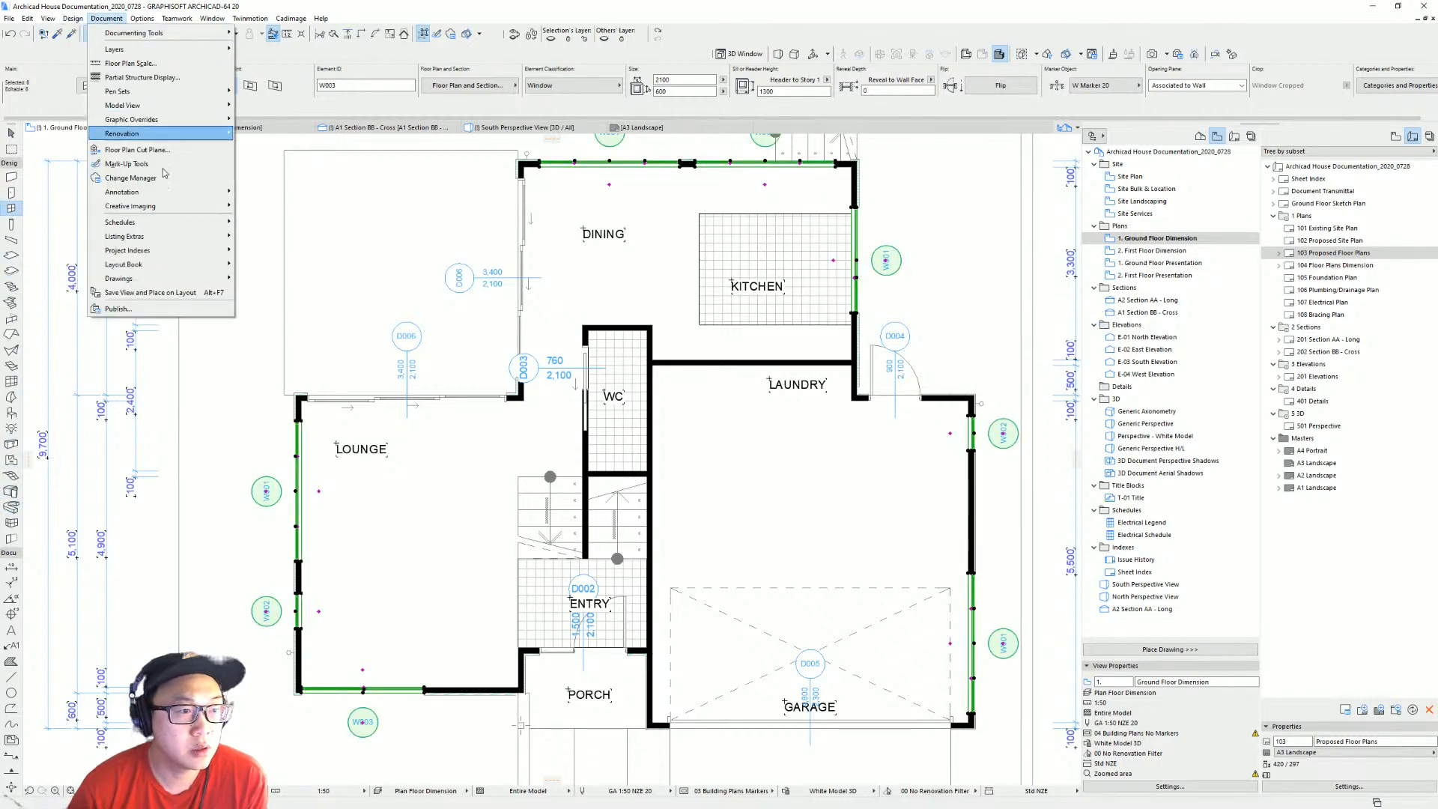
pyautogui.moveTo(180, 236)
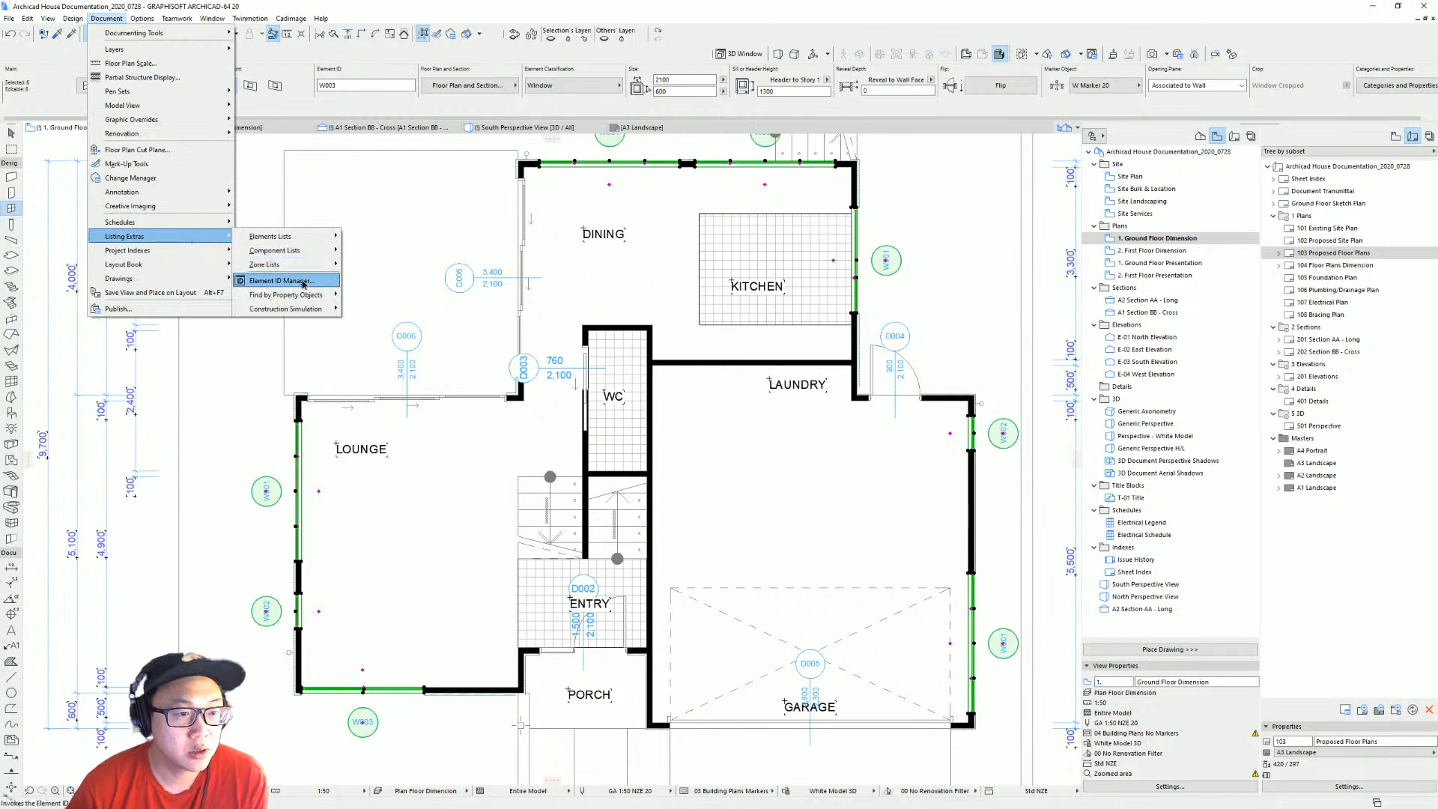
pyautogui.click(281, 281)
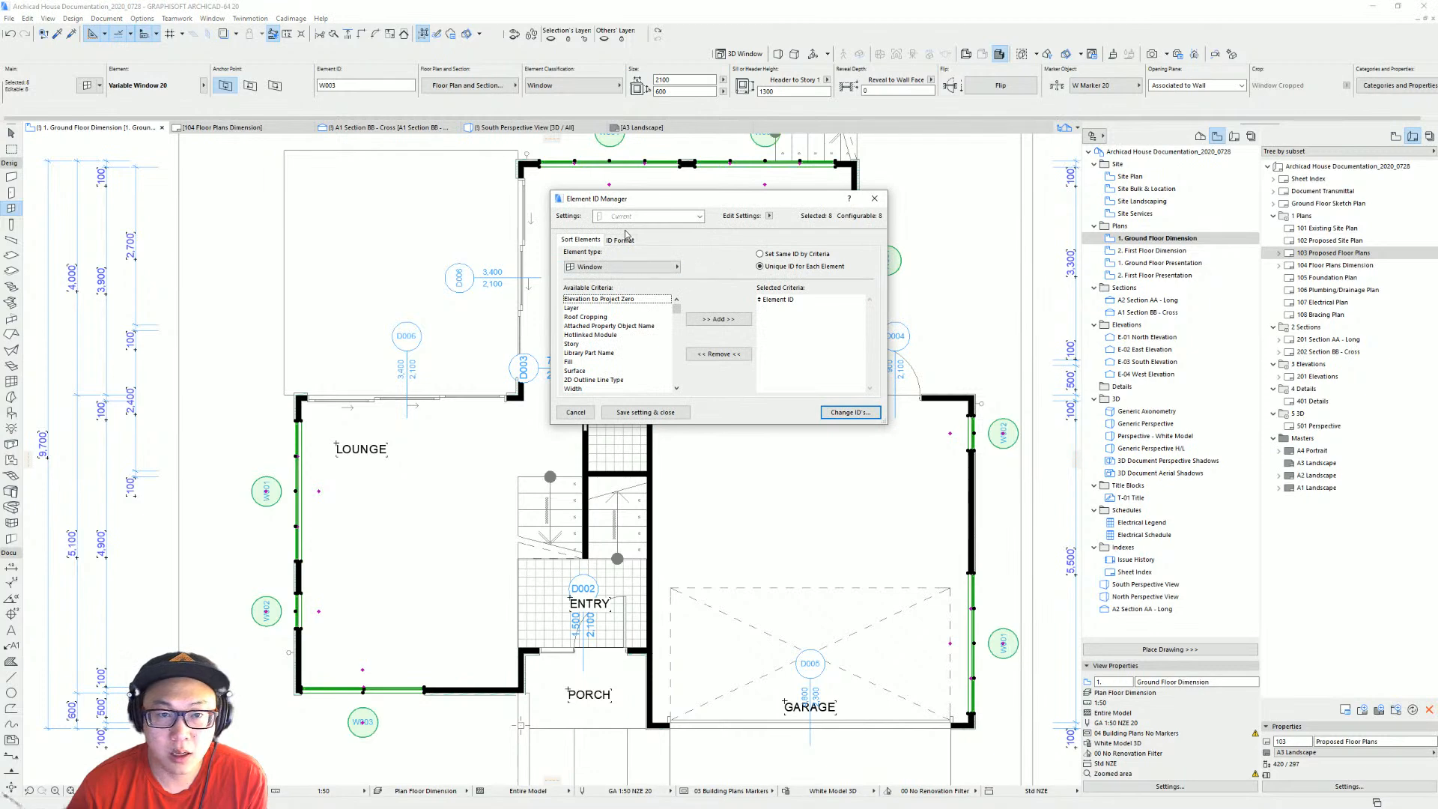
pyautogui.click(621, 239)
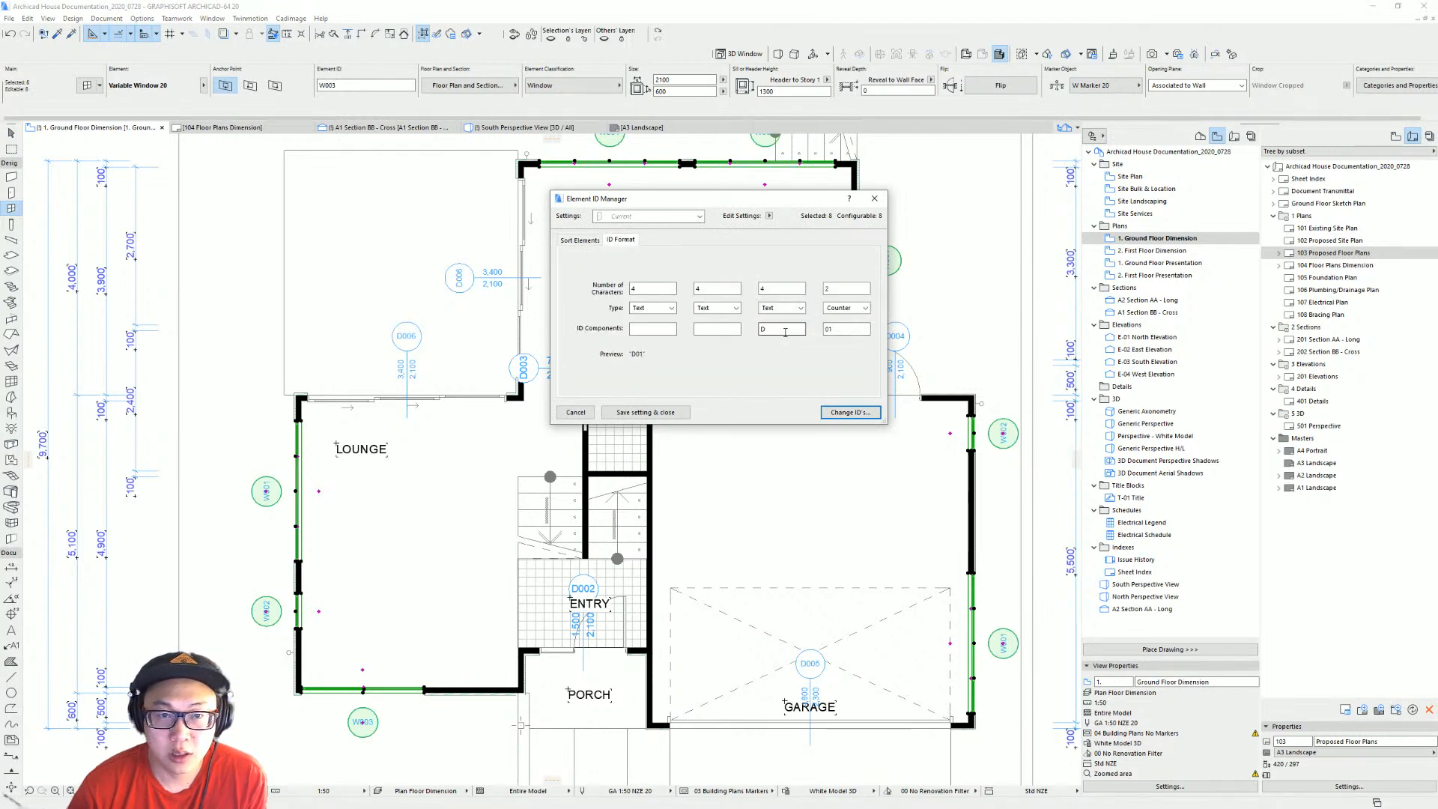
pyautogui.click(581, 240)
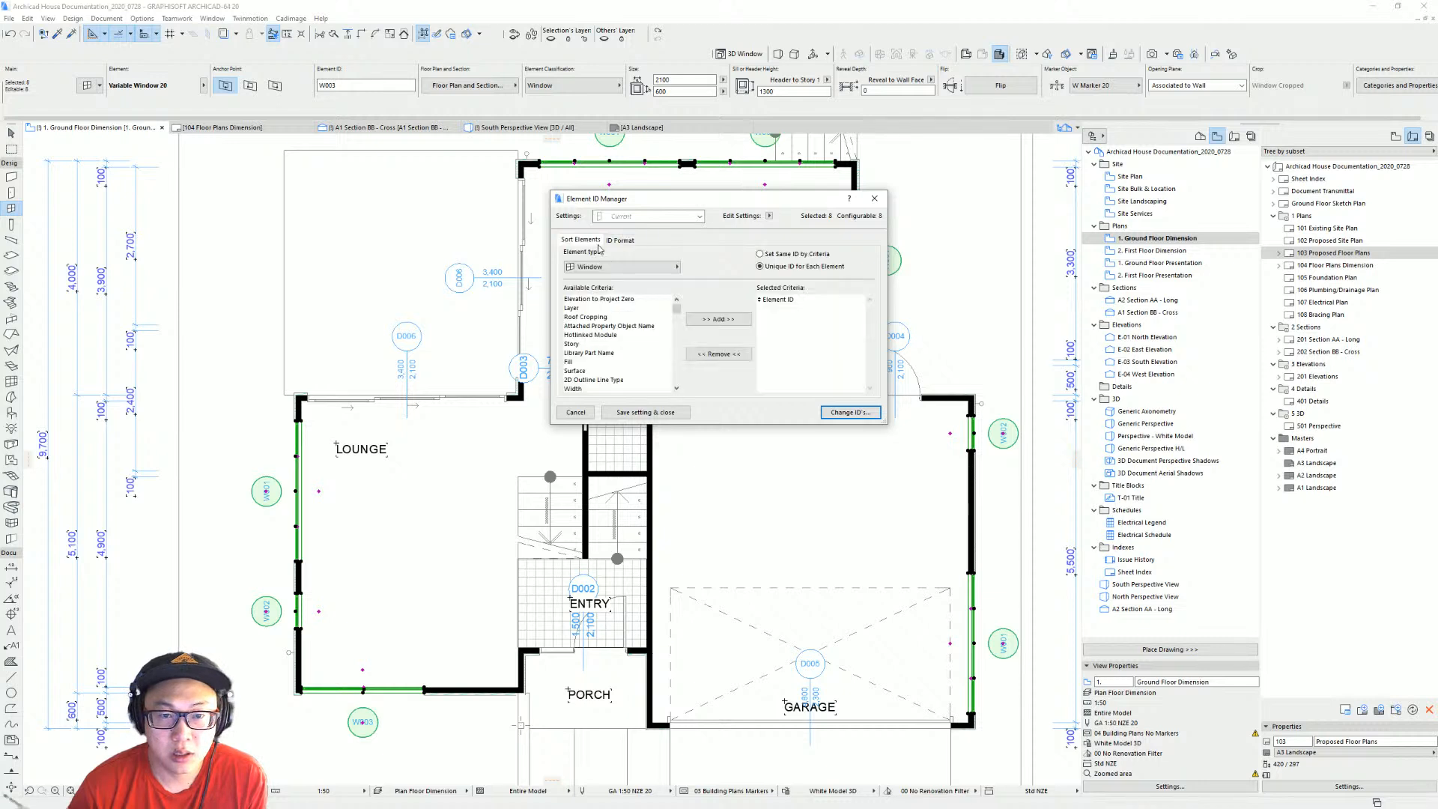
pyautogui.click(619, 241)
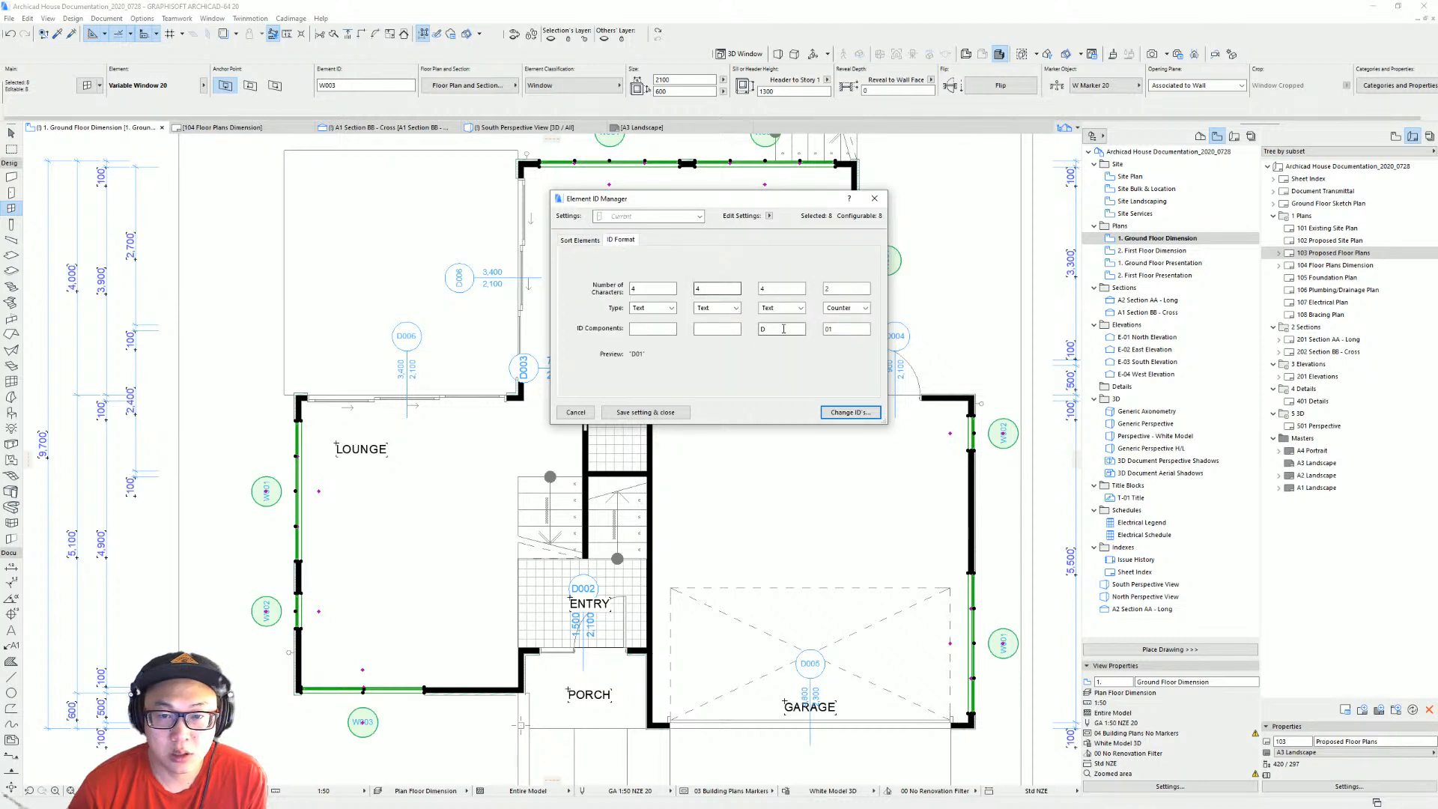
pyautogui.write('W')
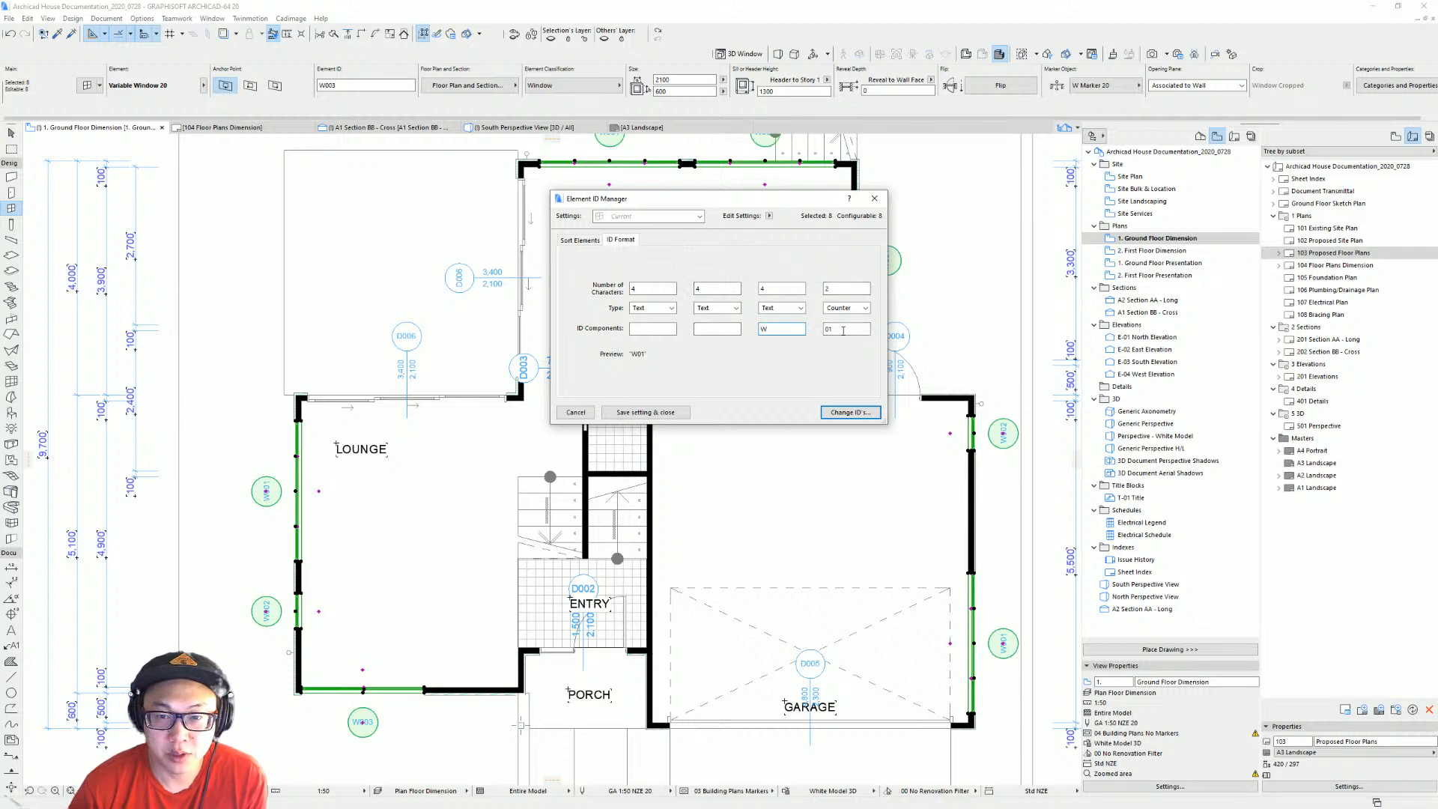
pyautogui.click(851, 413)
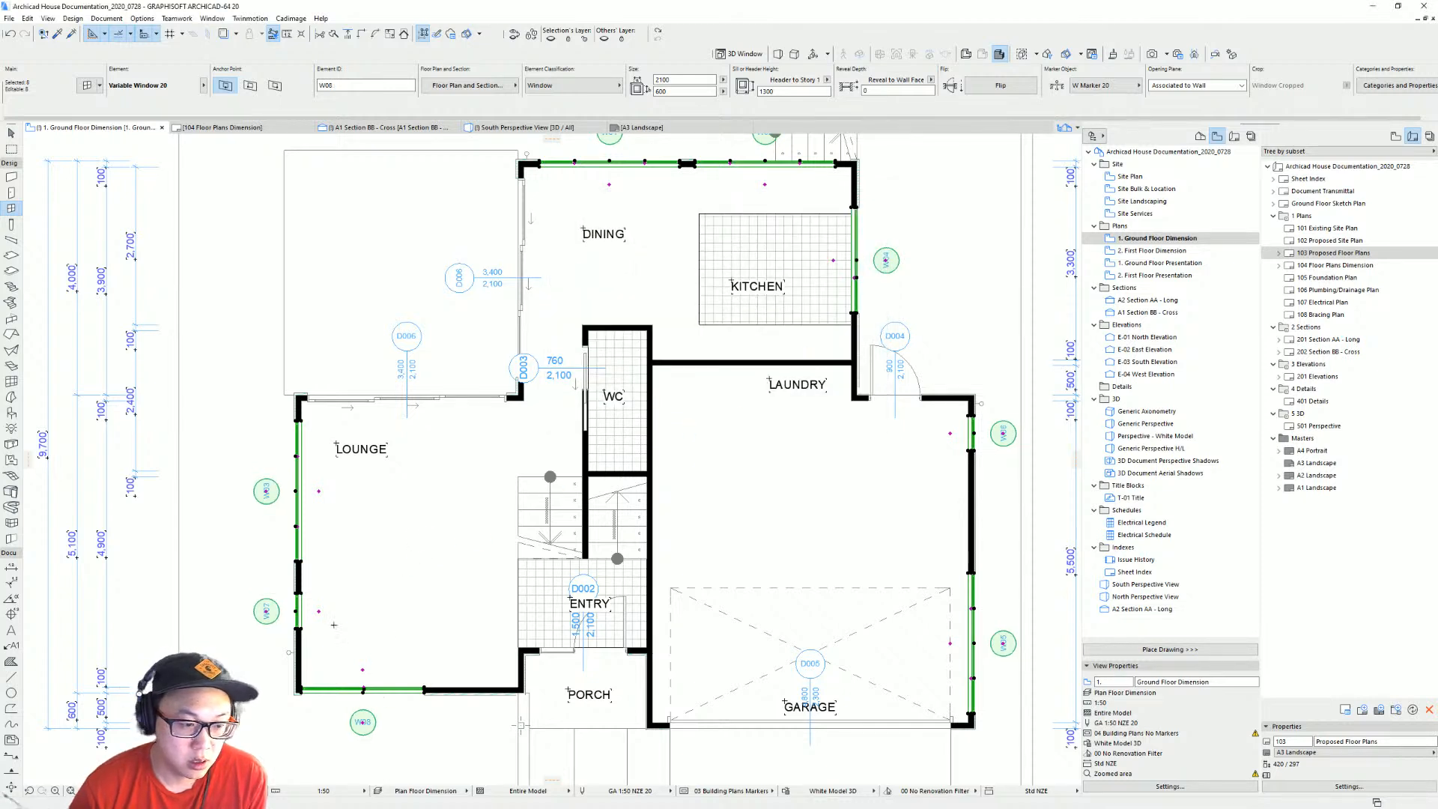
pyautogui.press('Escape')
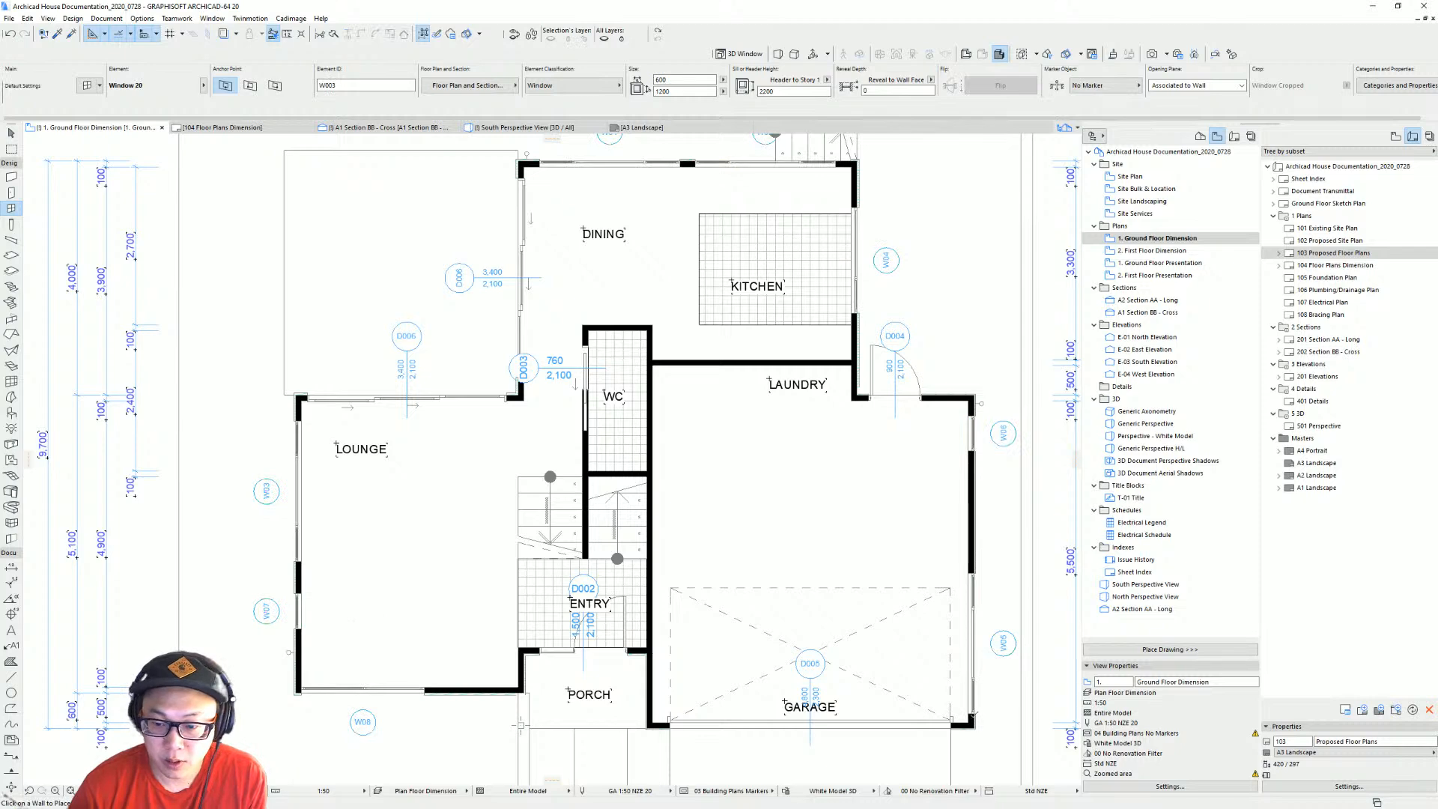
# Examine the renumbered window markers around the ground floor, including the one beside the exterior stair behind the kitchen.
pyautogui.moveTo(807, 494); pyautogui.dragTo(782, 533, button='middle')
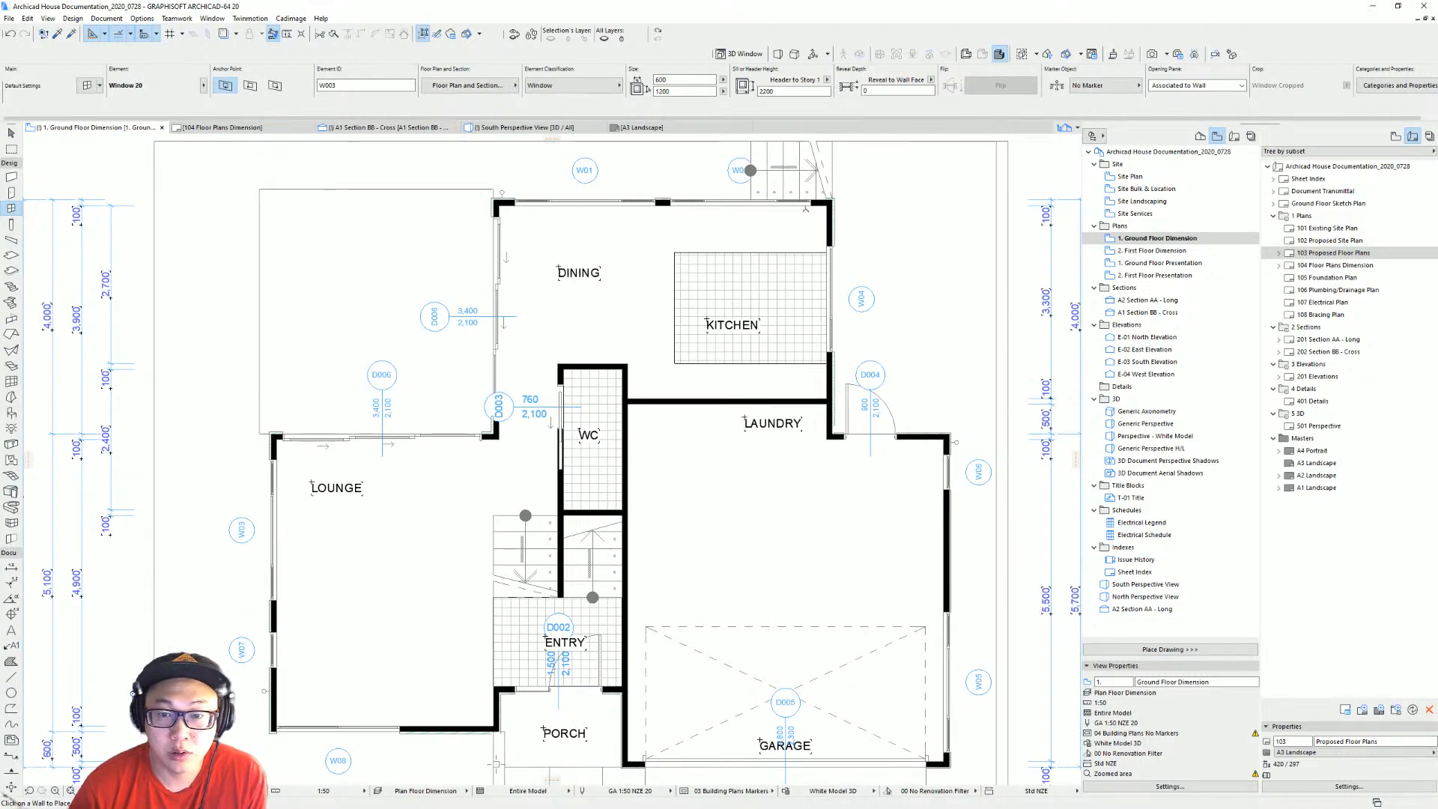
pyautogui.moveTo(803, 249); pyautogui.dragTo(806, 302, button='middle')
pyautogui.press('Escape')
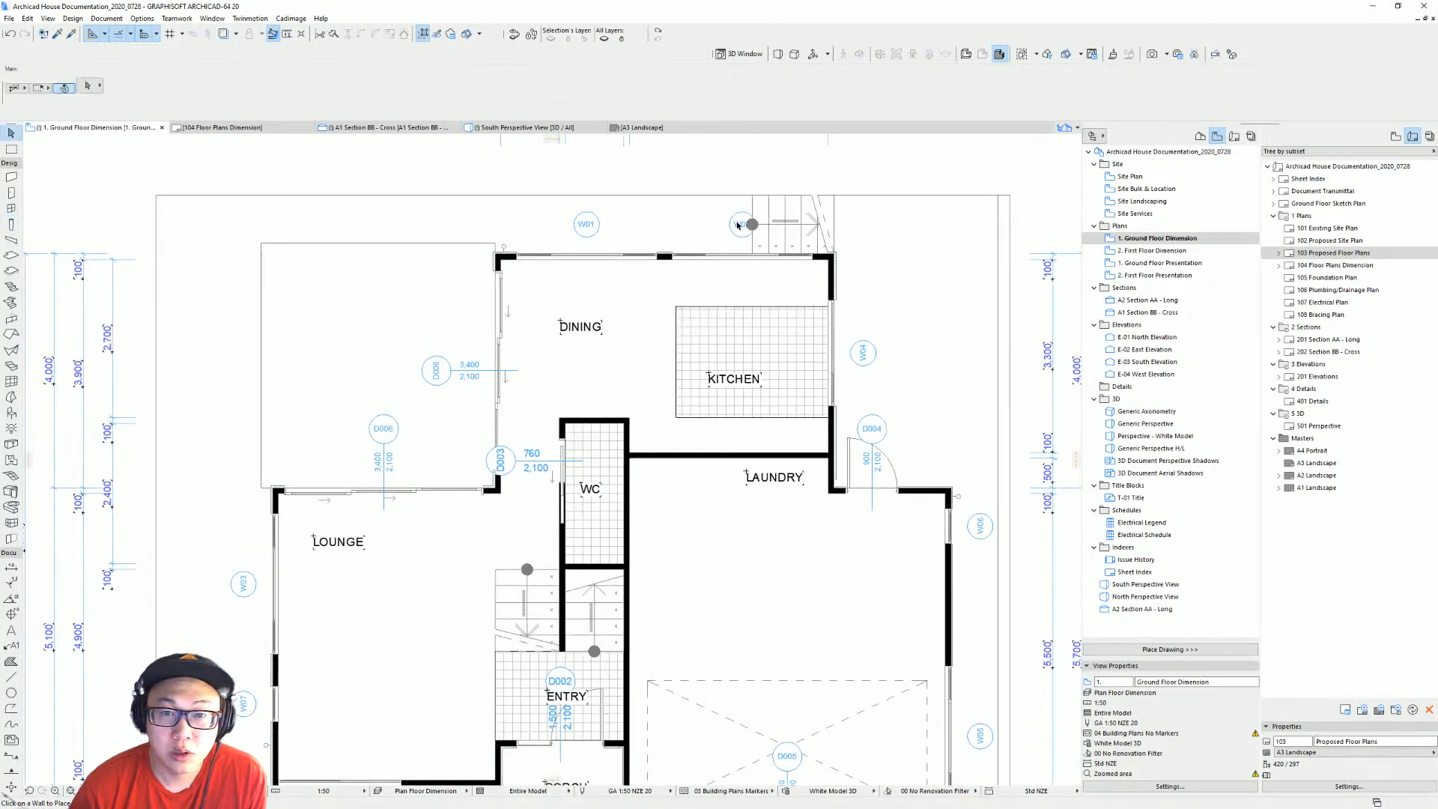
pyautogui.click(742, 225)
pyautogui.press('Escape')
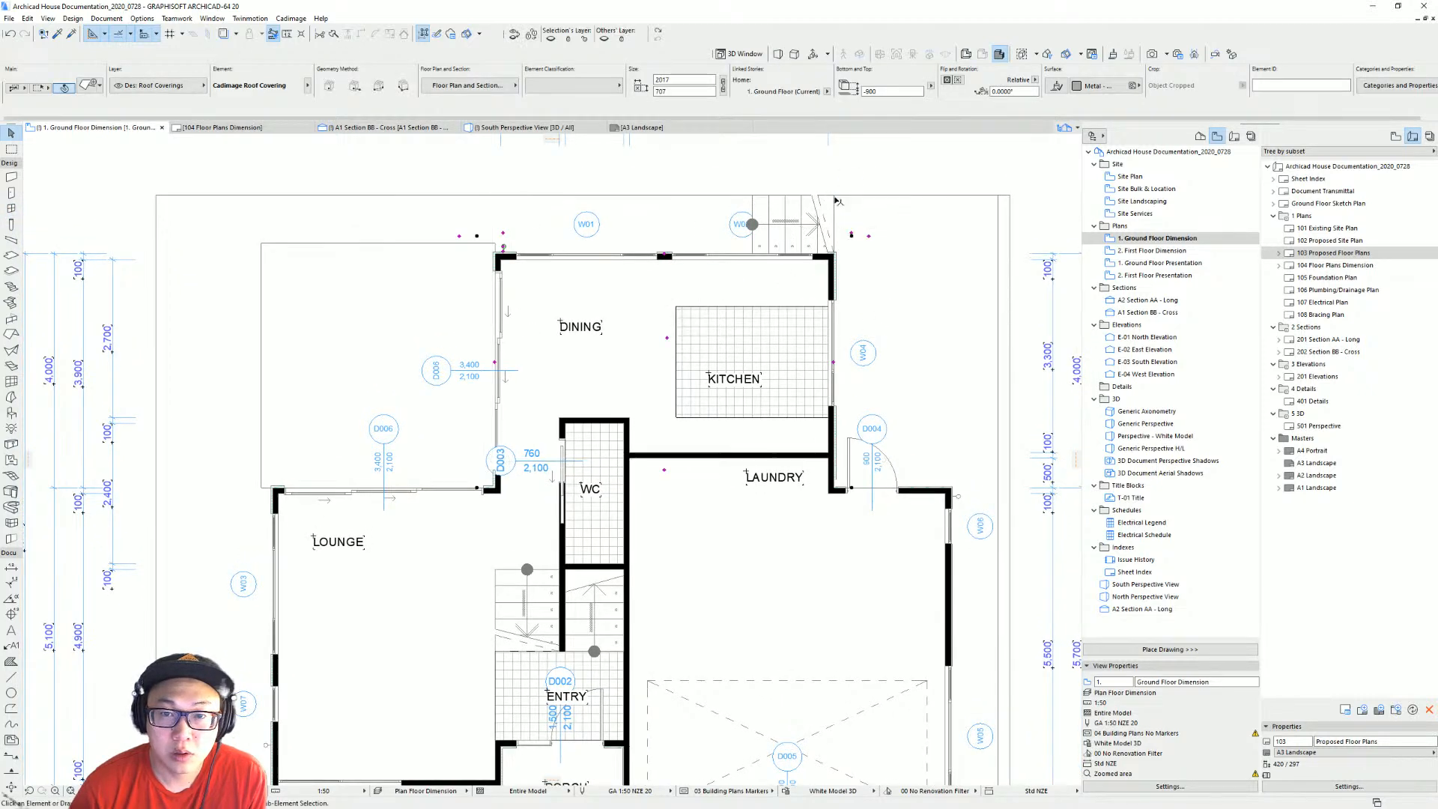
pyautogui.click(833, 196)
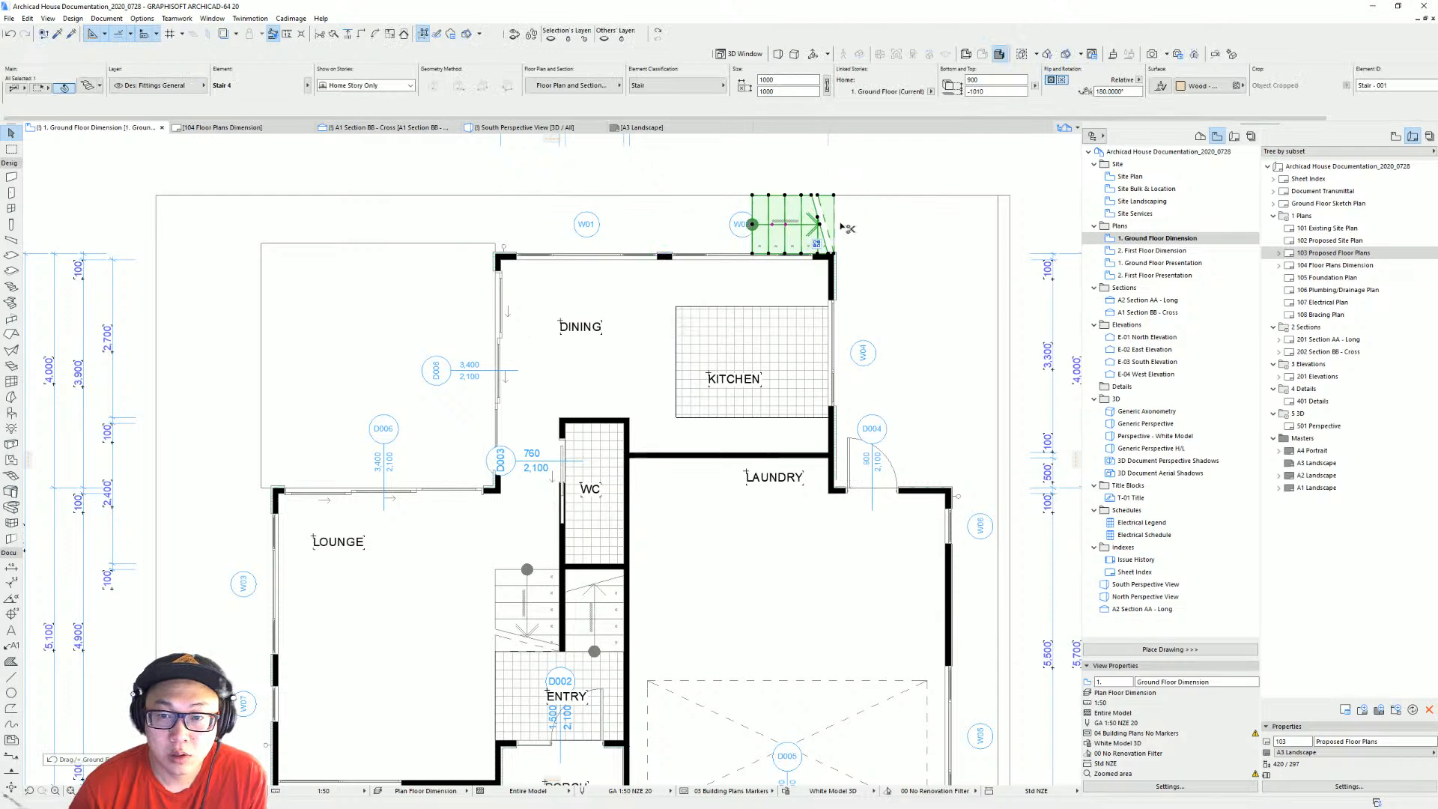
pyautogui.moveTo(832, 334); pyautogui.dragTo(879, 249, button='middle')
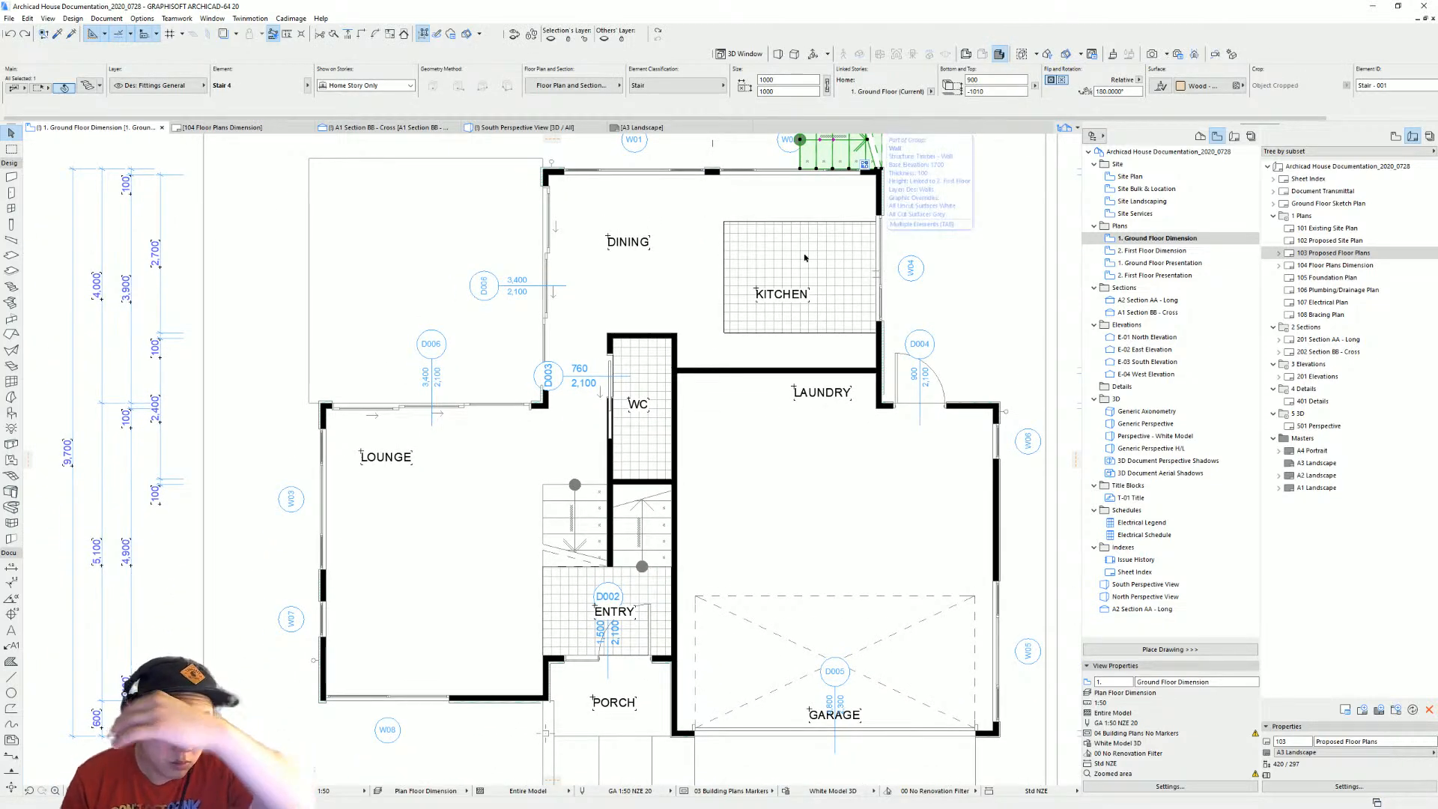
pyautogui.moveTo(696, 238); pyautogui.dragTo(692, 262, button='middle')
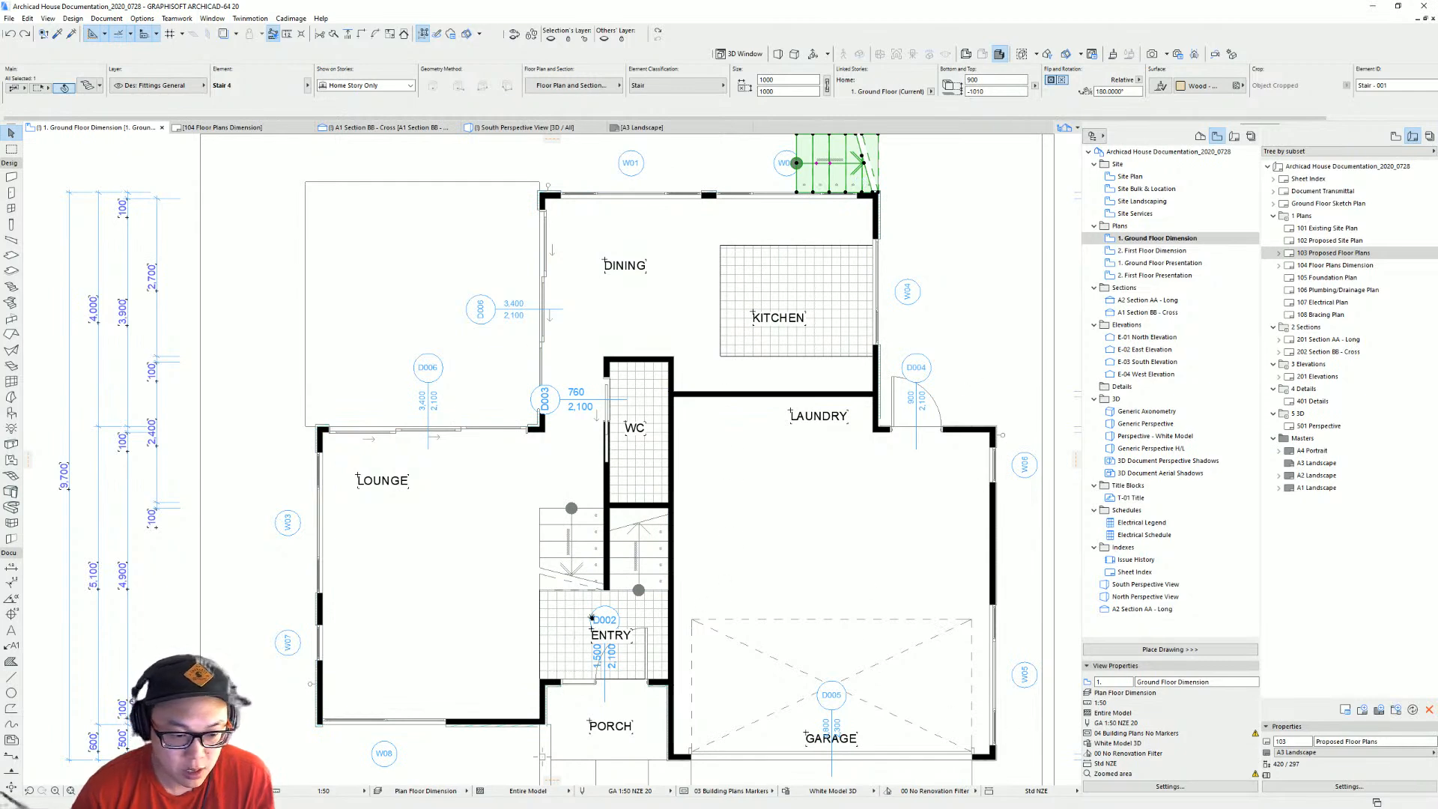
pyautogui.moveTo(607, 634); pyautogui.dragTo(581, 618, button='middle')
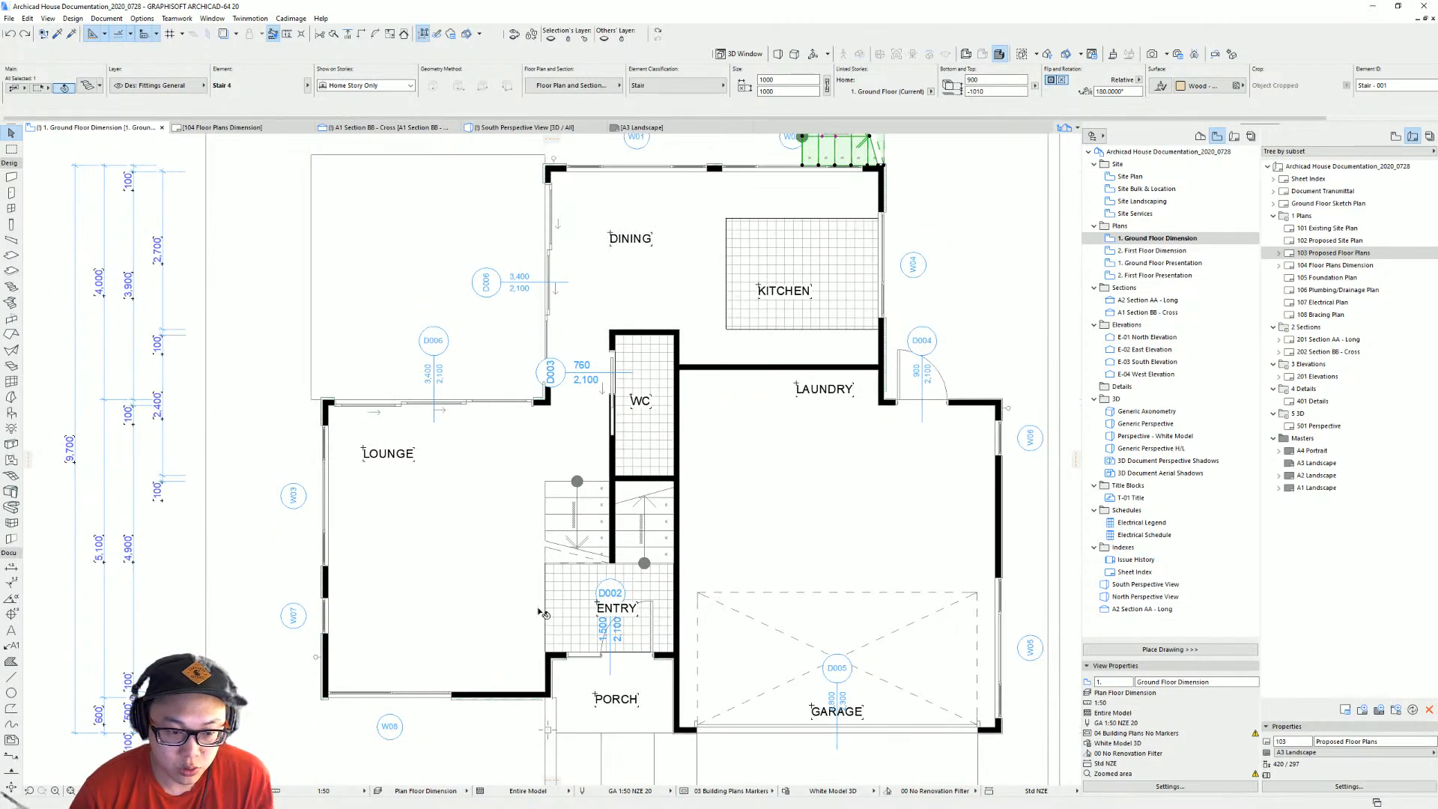
# Select the lounge's front window together with the small window near it in the lounge's outer side wall.
pyautogui.click(449, 695)
pyautogui.keyDown('shift'); pyautogui.click(325, 614); pyautogui.keyUp('shift')
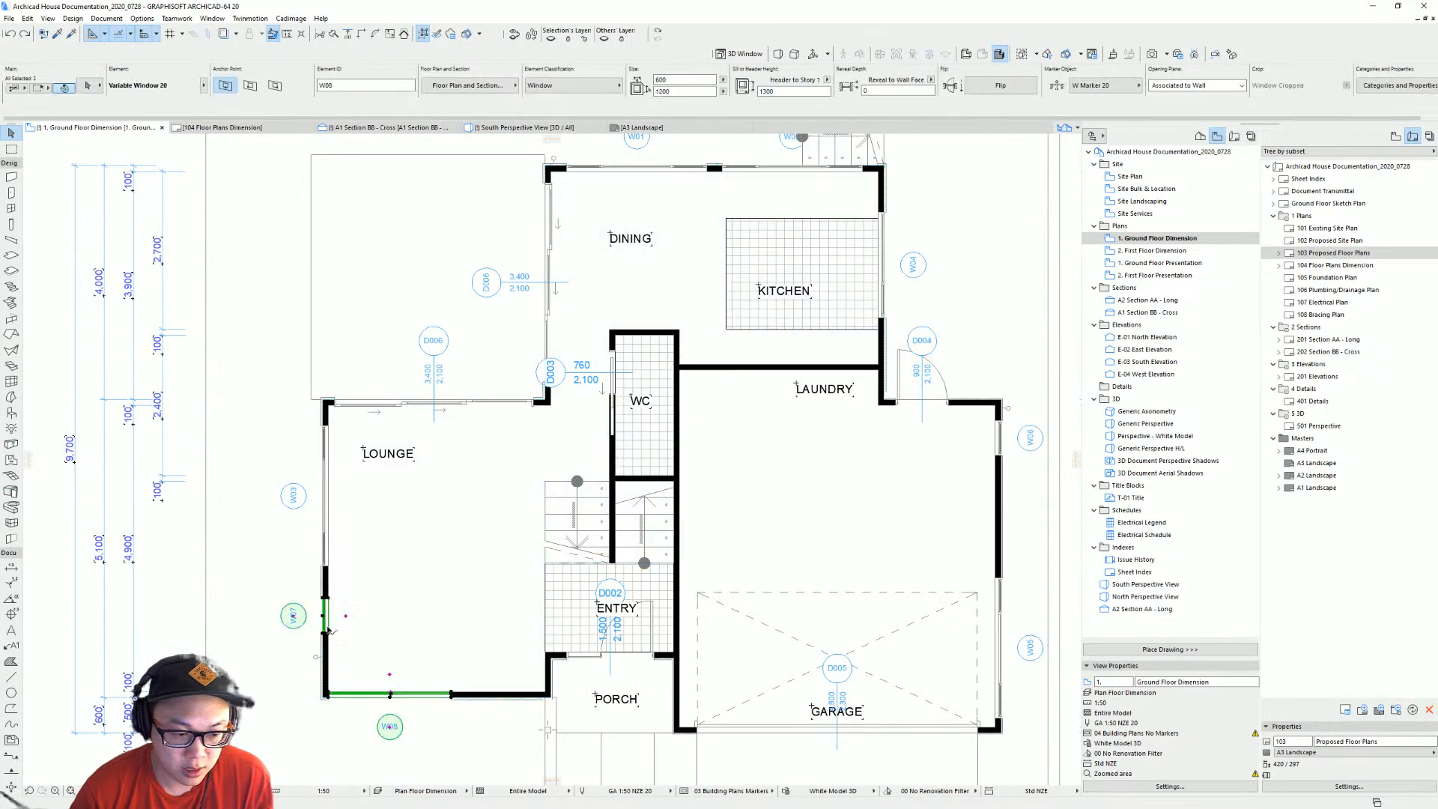
# Add the remaining ground-floor windows of the lounge, dining, kitchen and garage walls to the selection.
pyautogui.keyDown('shift'); pyautogui.click(330, 569); pyautogui.keyUp('shift')
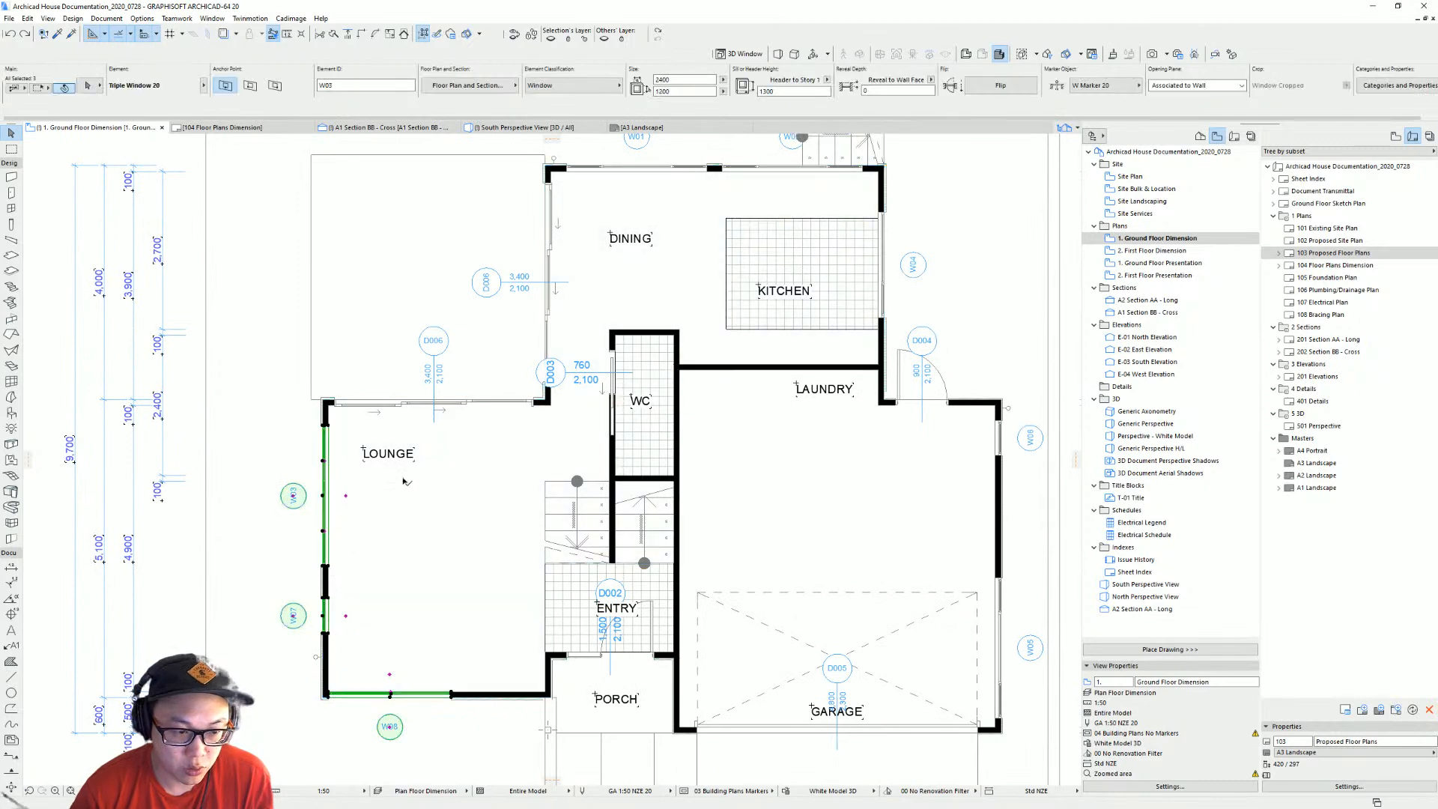
pyautogui.keyDown('shift'); pyautogui.click(569, 171); pyautogui.keyUp('shift')
pyautogui.keyDown('shift'); pyautogui.click(723, 171); pyautogui.keyUp('shift')
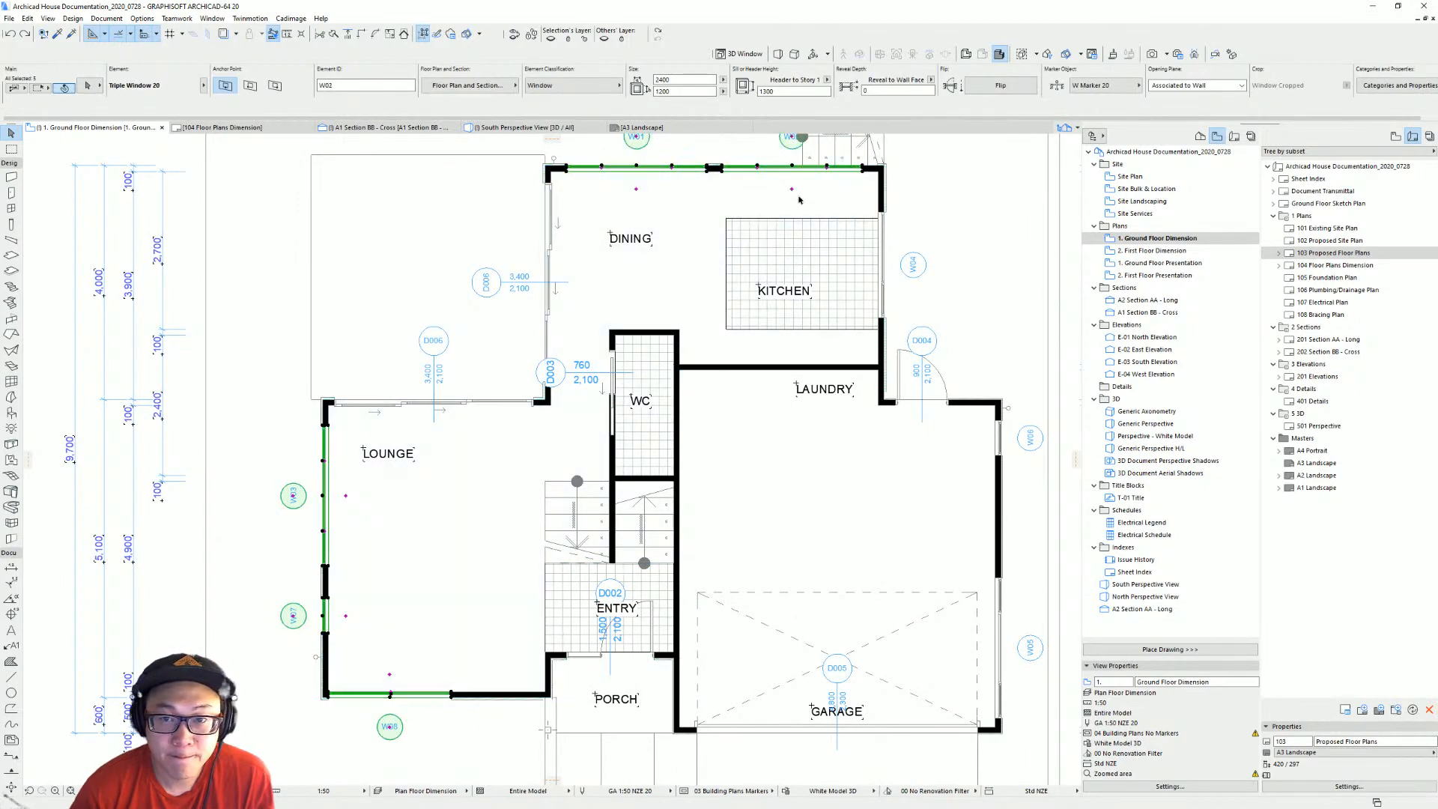
pyautogui.keyDown('shift'); pyautogui.click(882, 251); pyautogui.keyUp('shift')
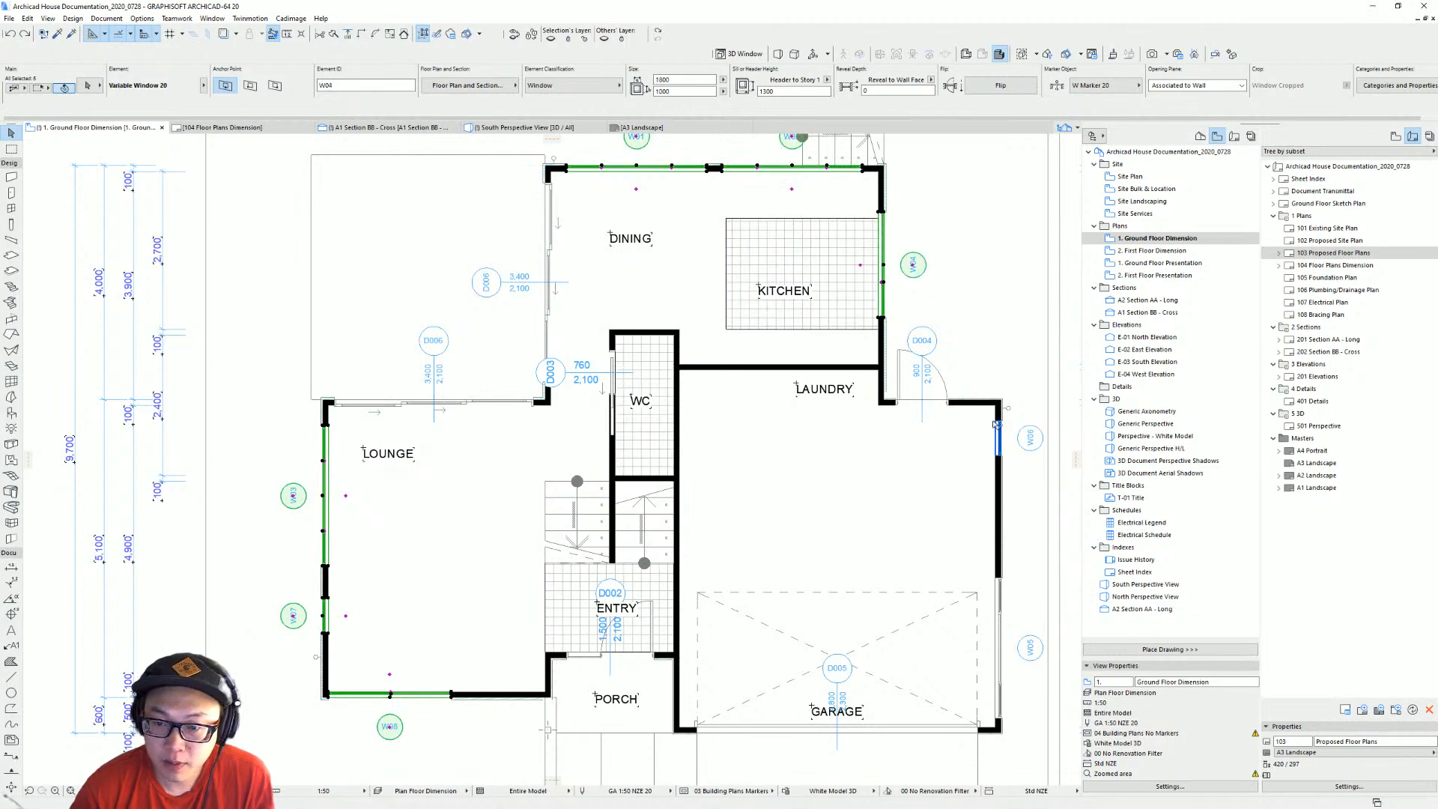
pyautogui.keyDown('shift'); pyautogui.click(999, 438); pyautogui.keyUp('shift')
pyautogui.keyDown('shift'); pyautogui.click(996, 594); pyautogui.keyUp('shift')
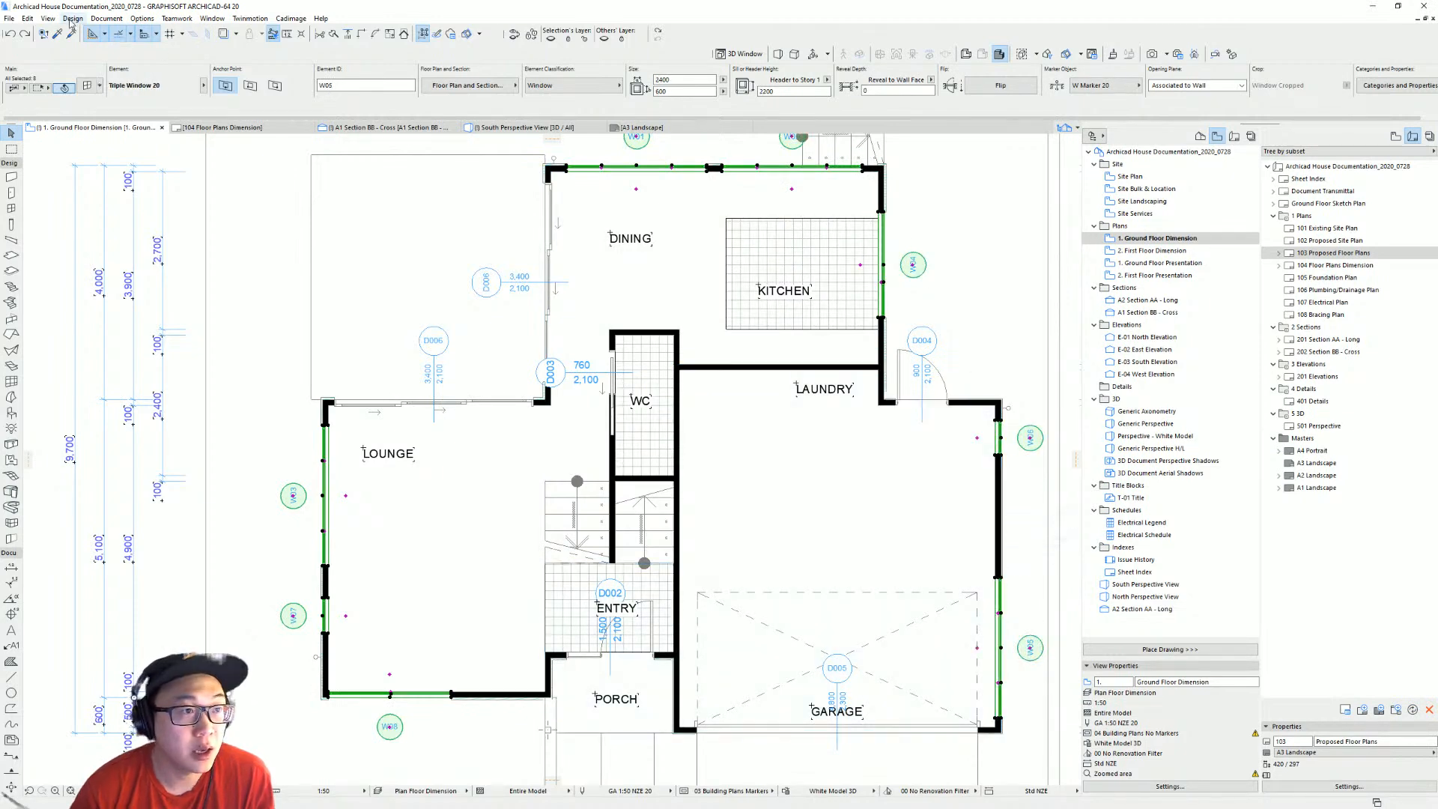
# Renumber the selected windows with unique IDs in the W01 format using the Element ID Manager.
pyautogui.click(103, 19)
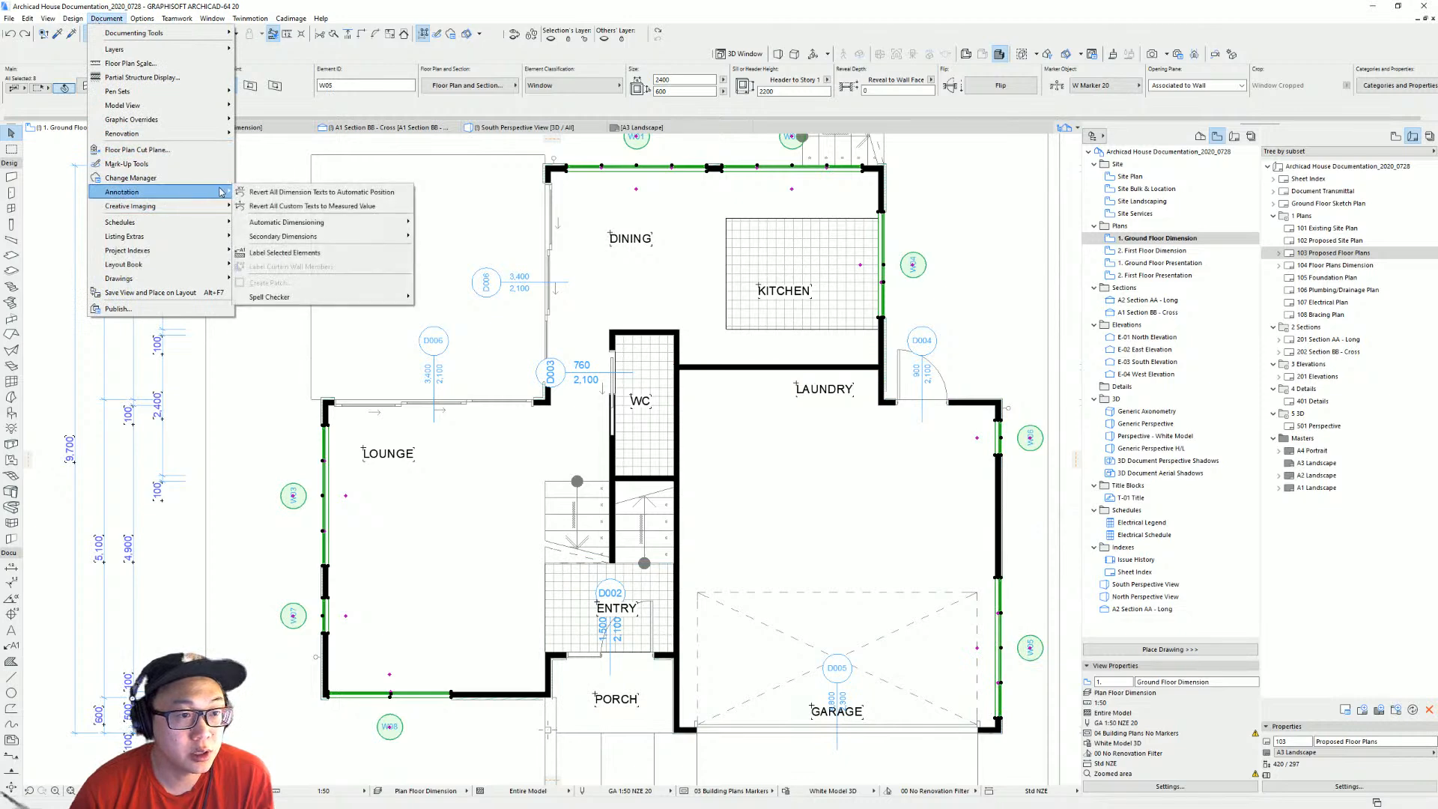
pyautogui.moveTo(179, 237)
pyautogui.click(295, 281)
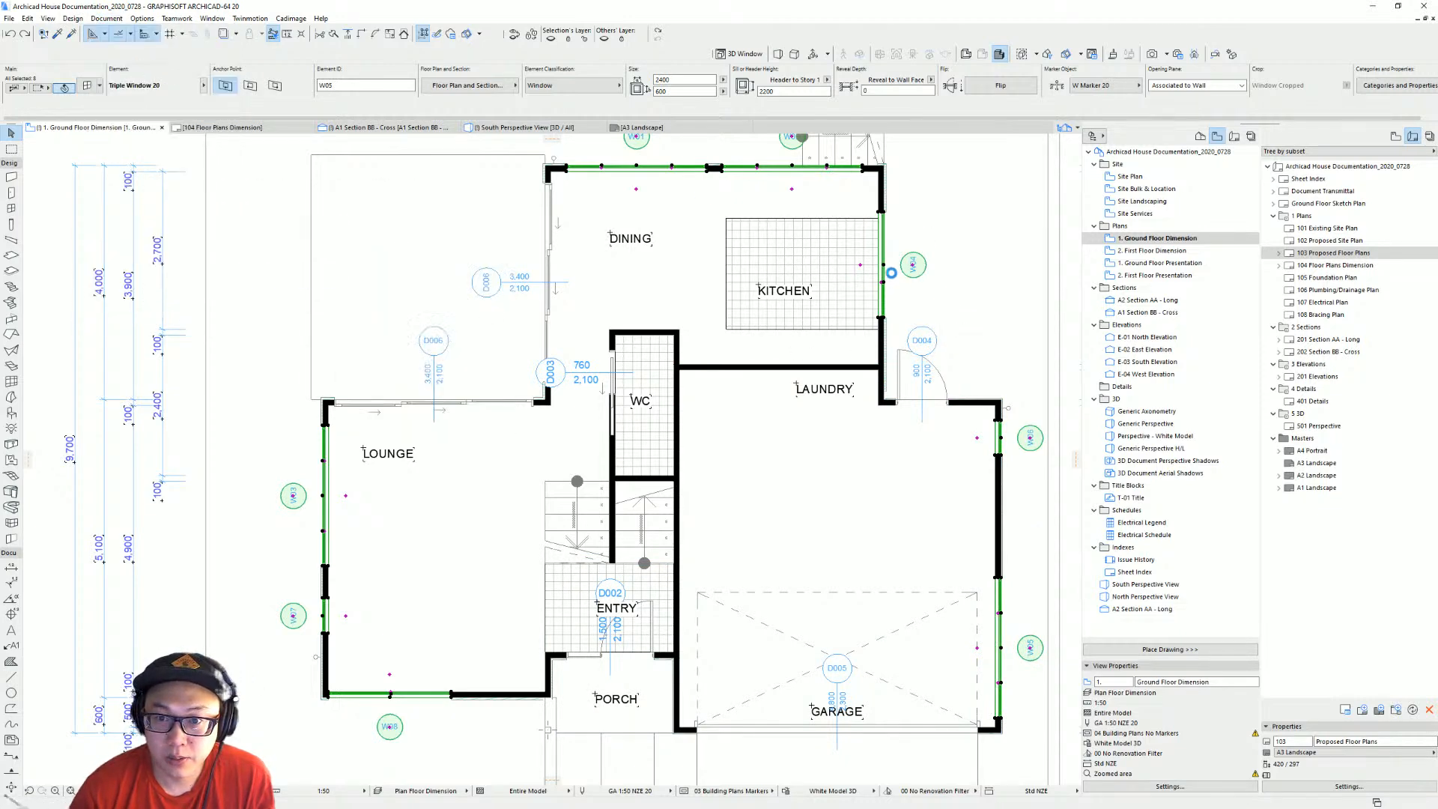
pyautogui.click(621, 240)
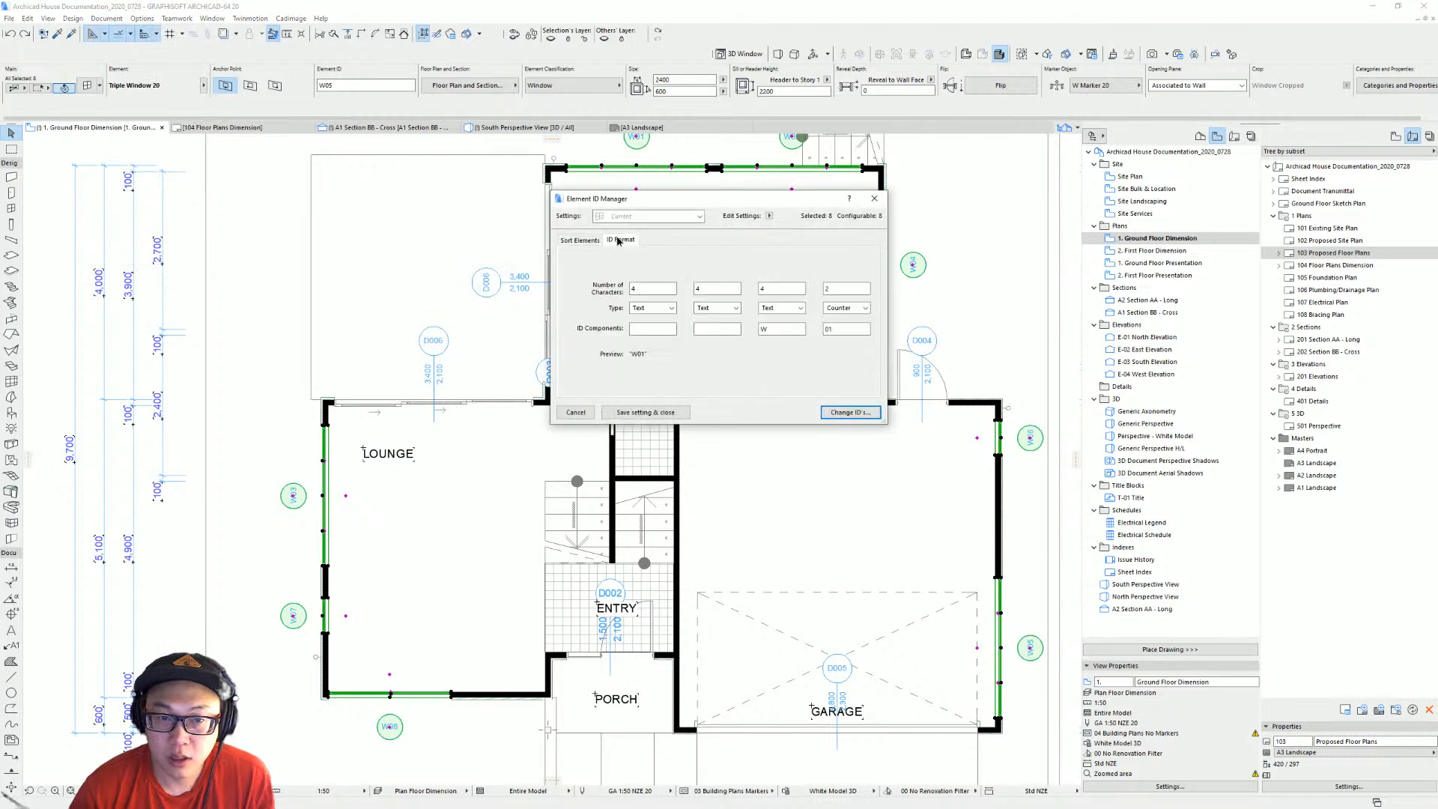
pyautogui.click(851, 413)
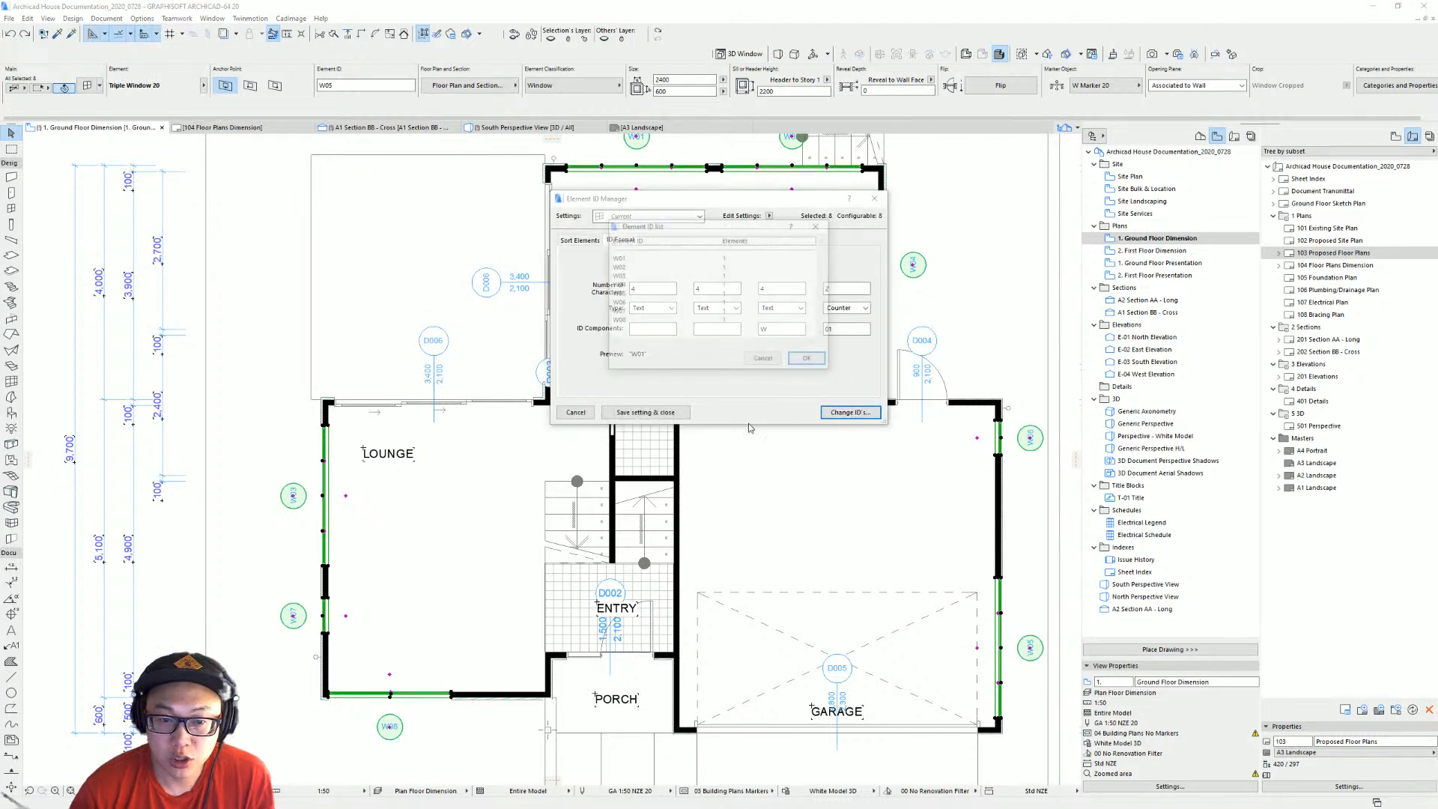
pyautogui.click(806, 358)
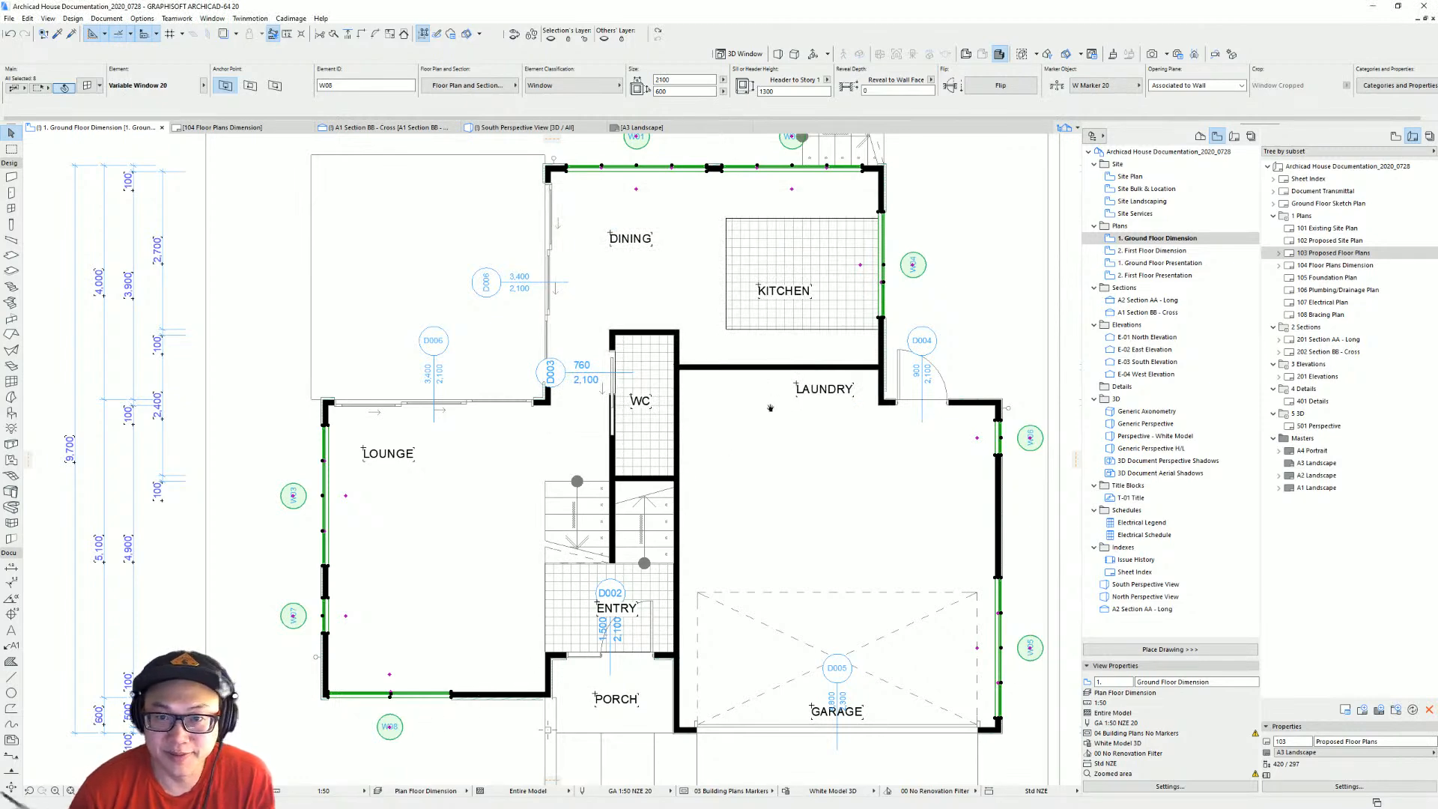
# Reopen the Element ID Manager and examine its sort criteria, ID format and saved-settings options for the selected windows.
pyautogui.moveTo(771, 409)
pyautogui.mouseDown(button='middle')
pyautogui.moveTo(723, 467)
pyautogui.moveTo(756, 413)
pyautogui.mouseUp(button='middle')
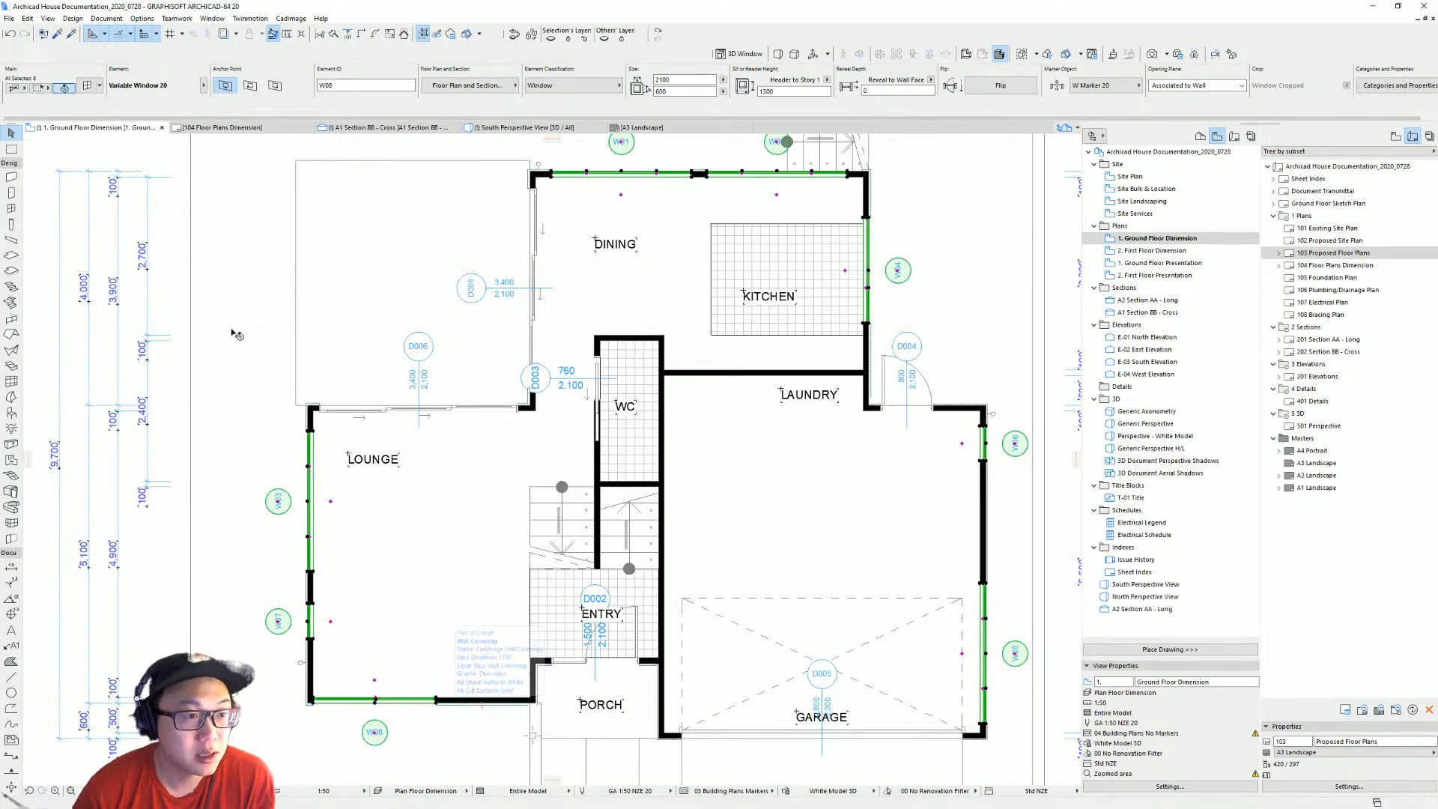
pyautogui.click(79, 19)
pyautogui.moveTo(106, 18)
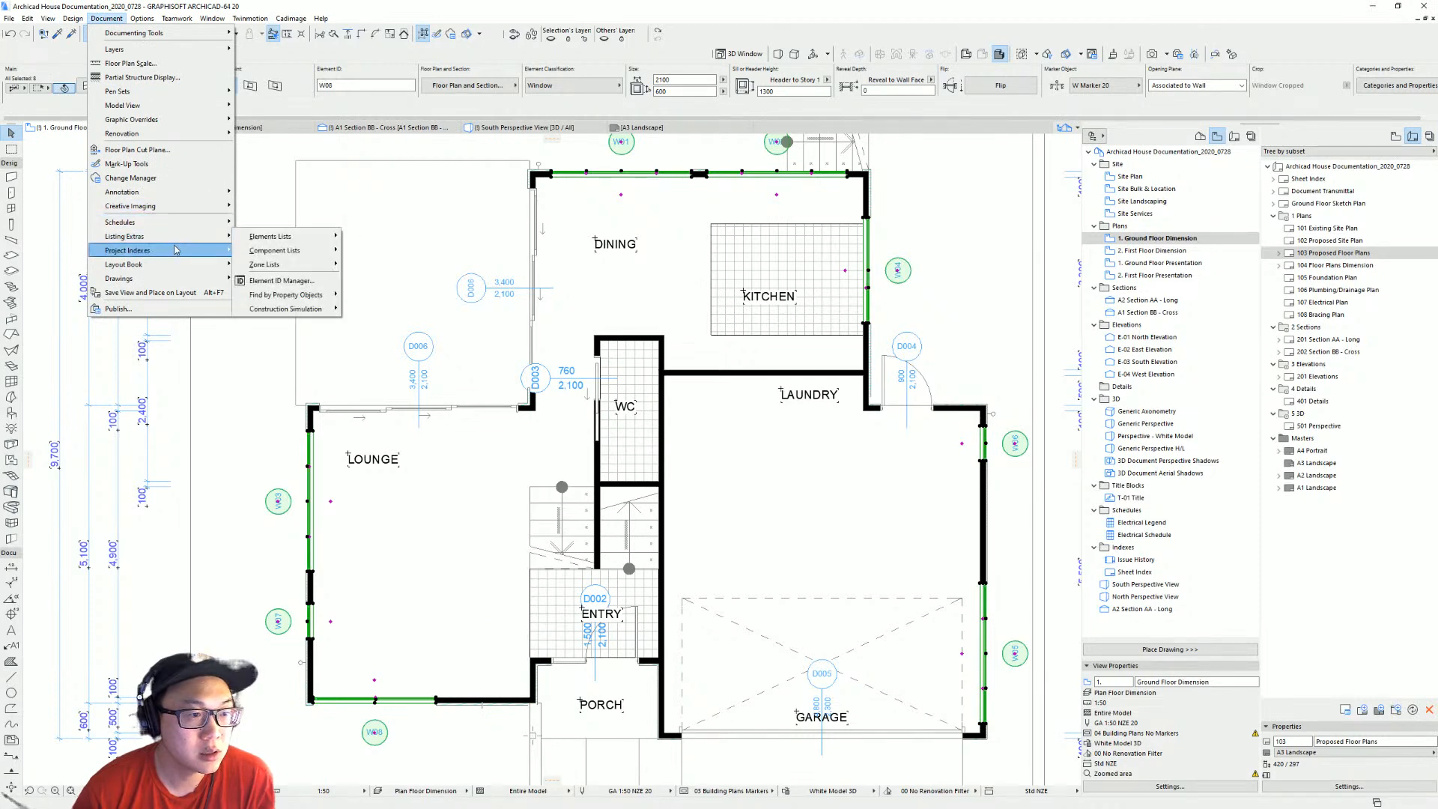
pyautogui.moveTo(218, 237)
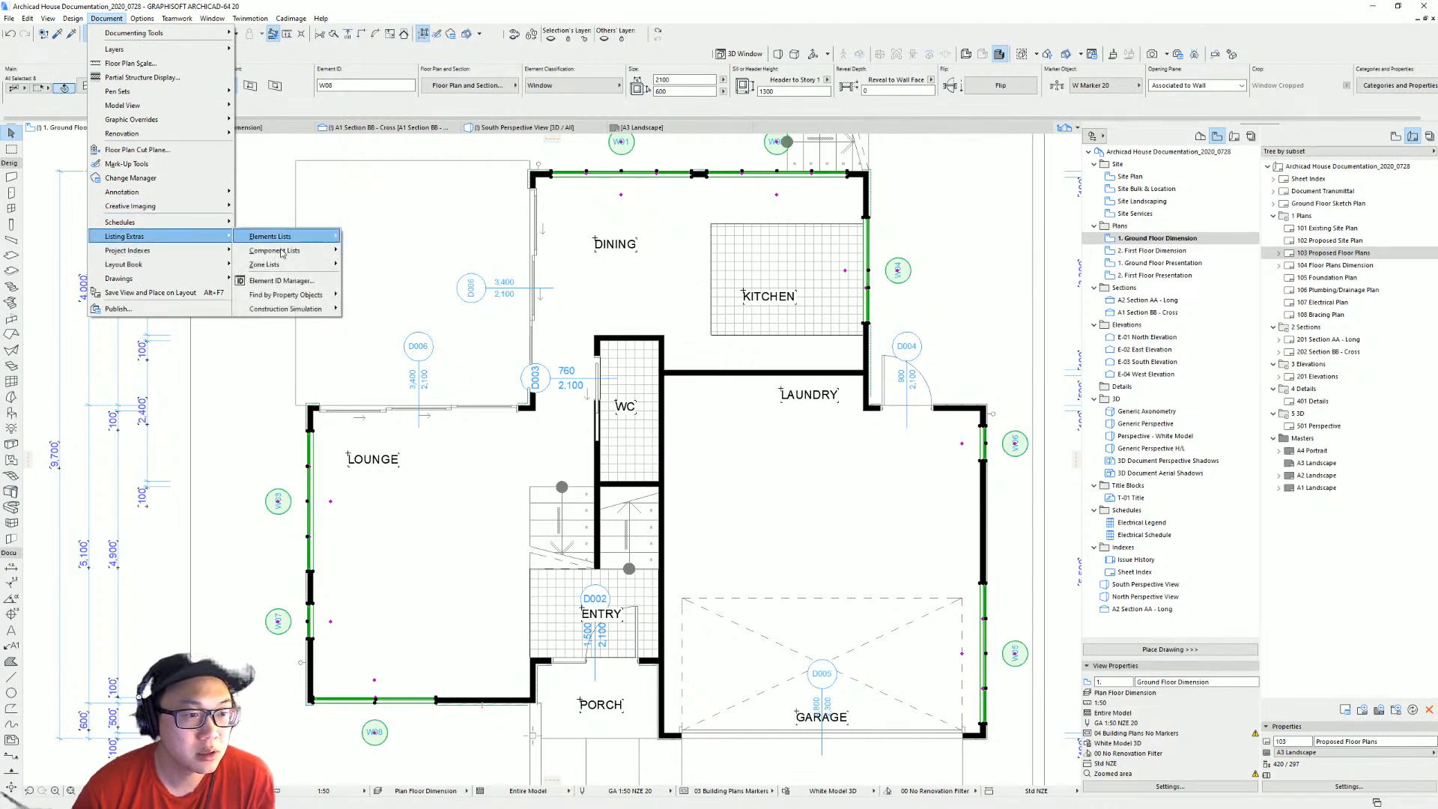
pyautogui.click(293, 280)
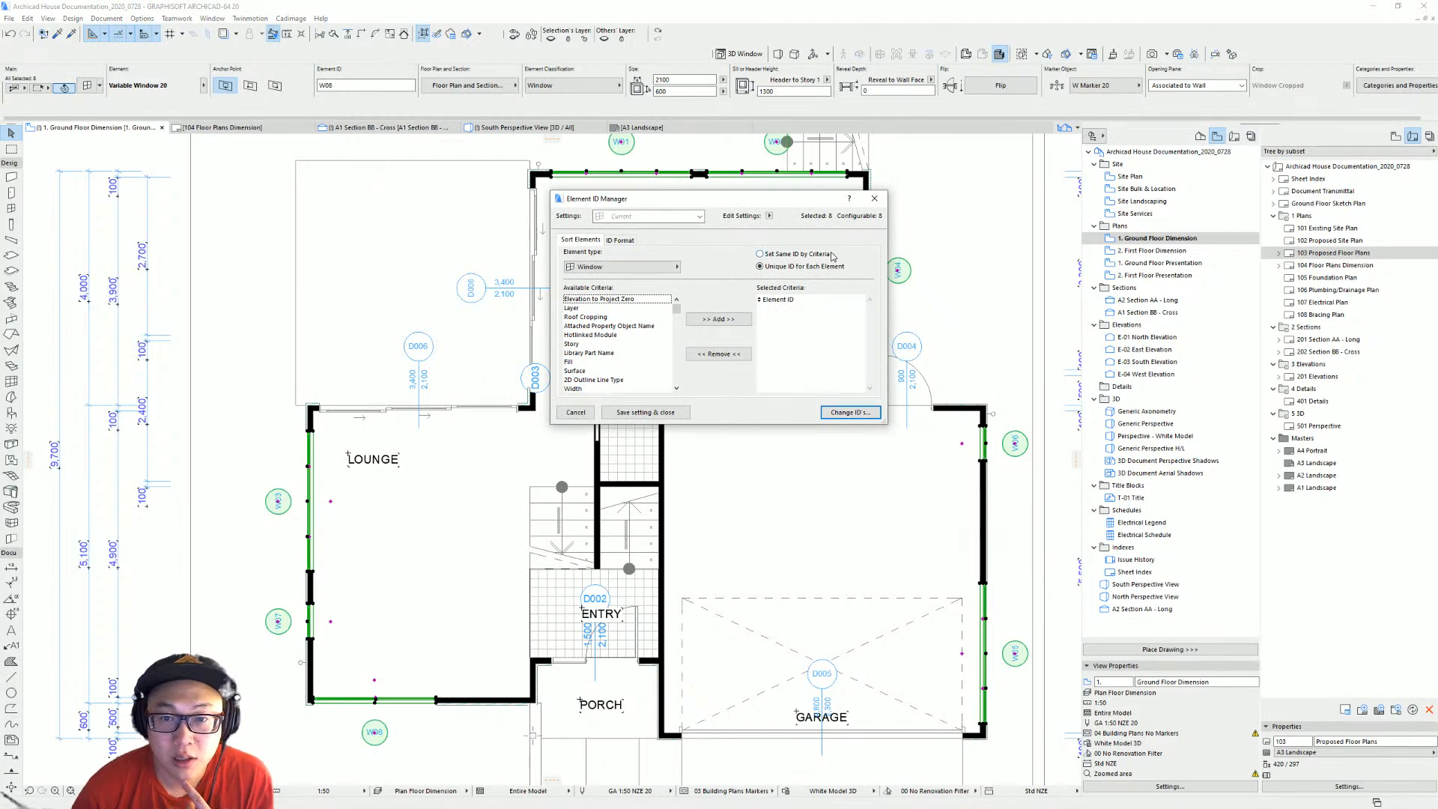
pyautogui.click(623, 241)
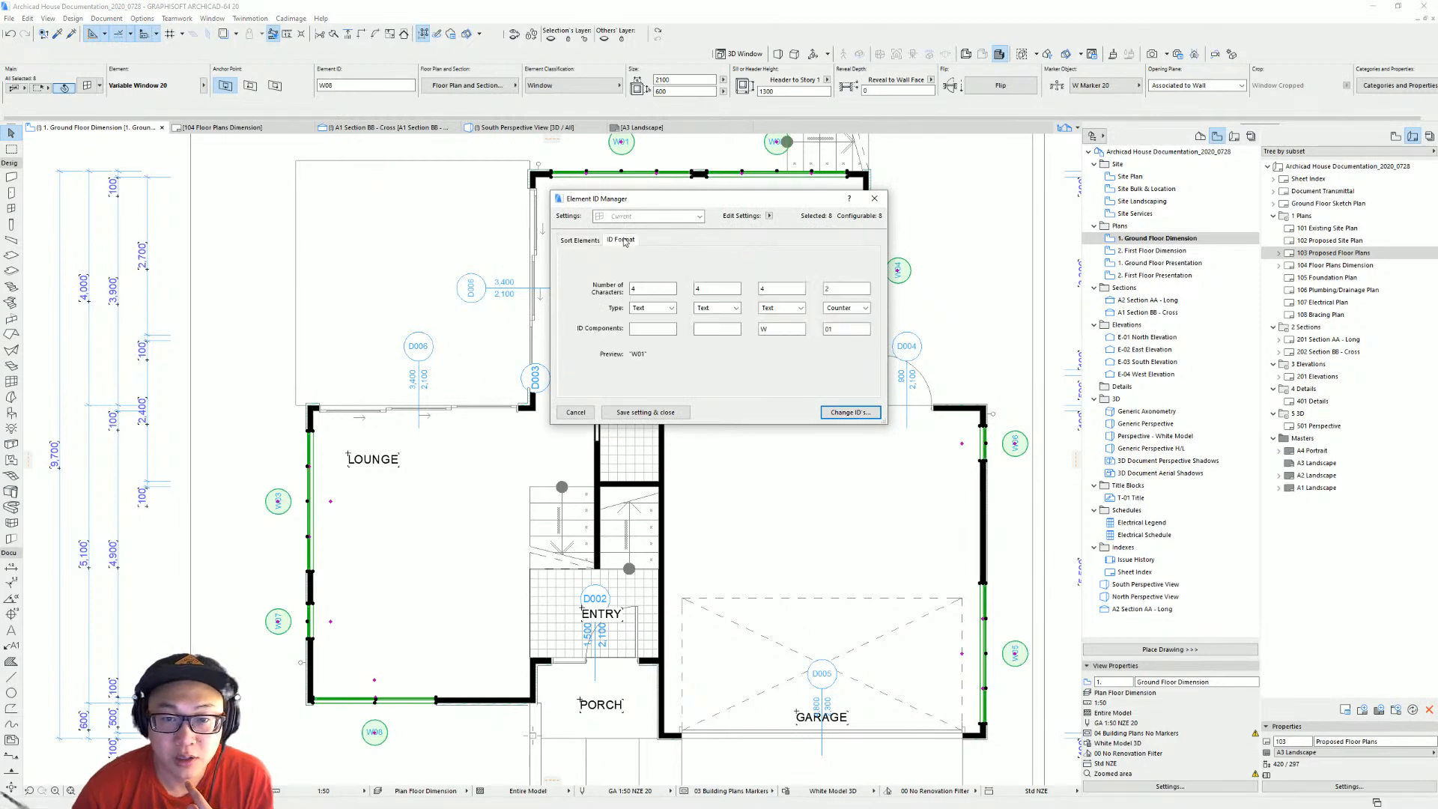
pyautogui.click(580, 240)
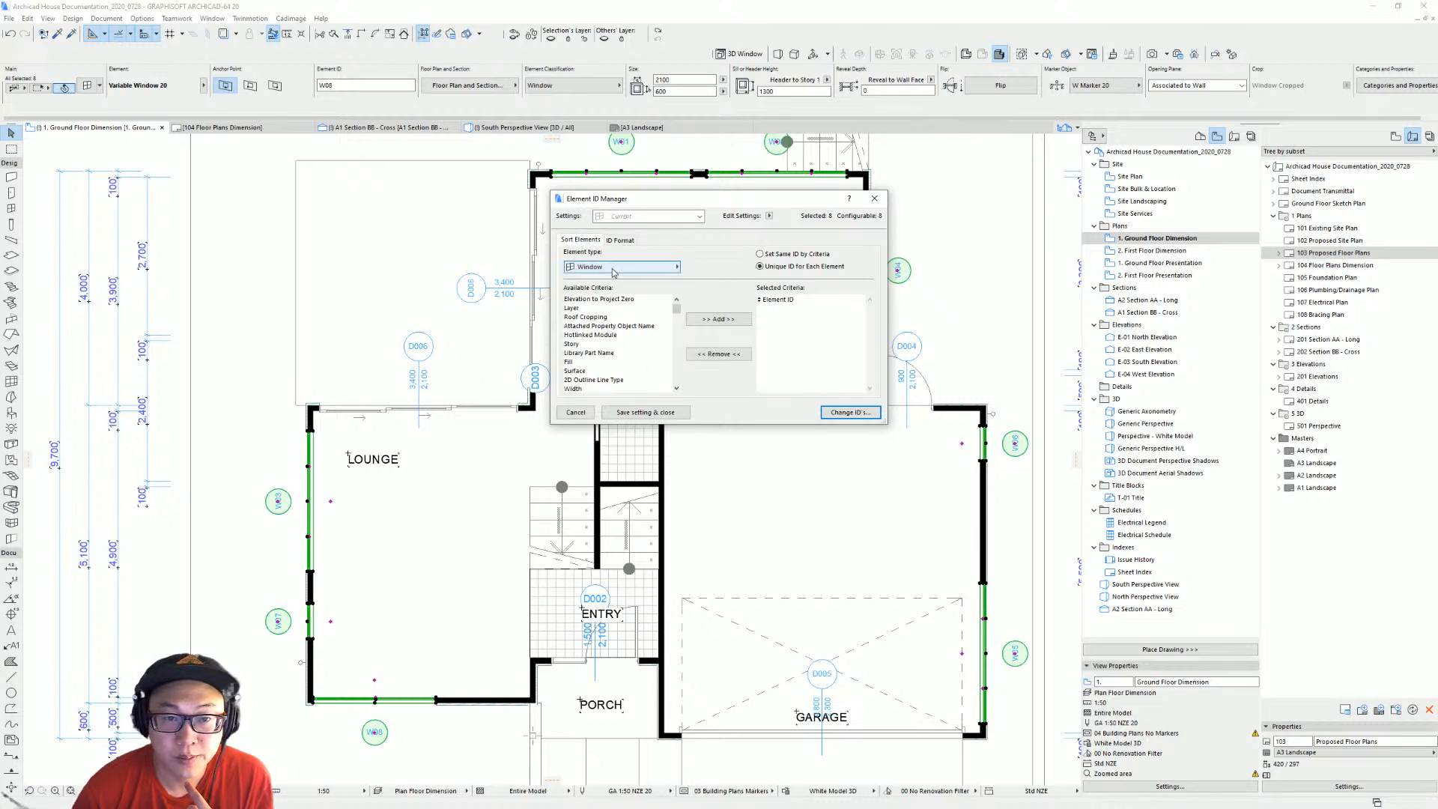
pyautogui.click(628, 219)
pyautogui.click(628, 219)
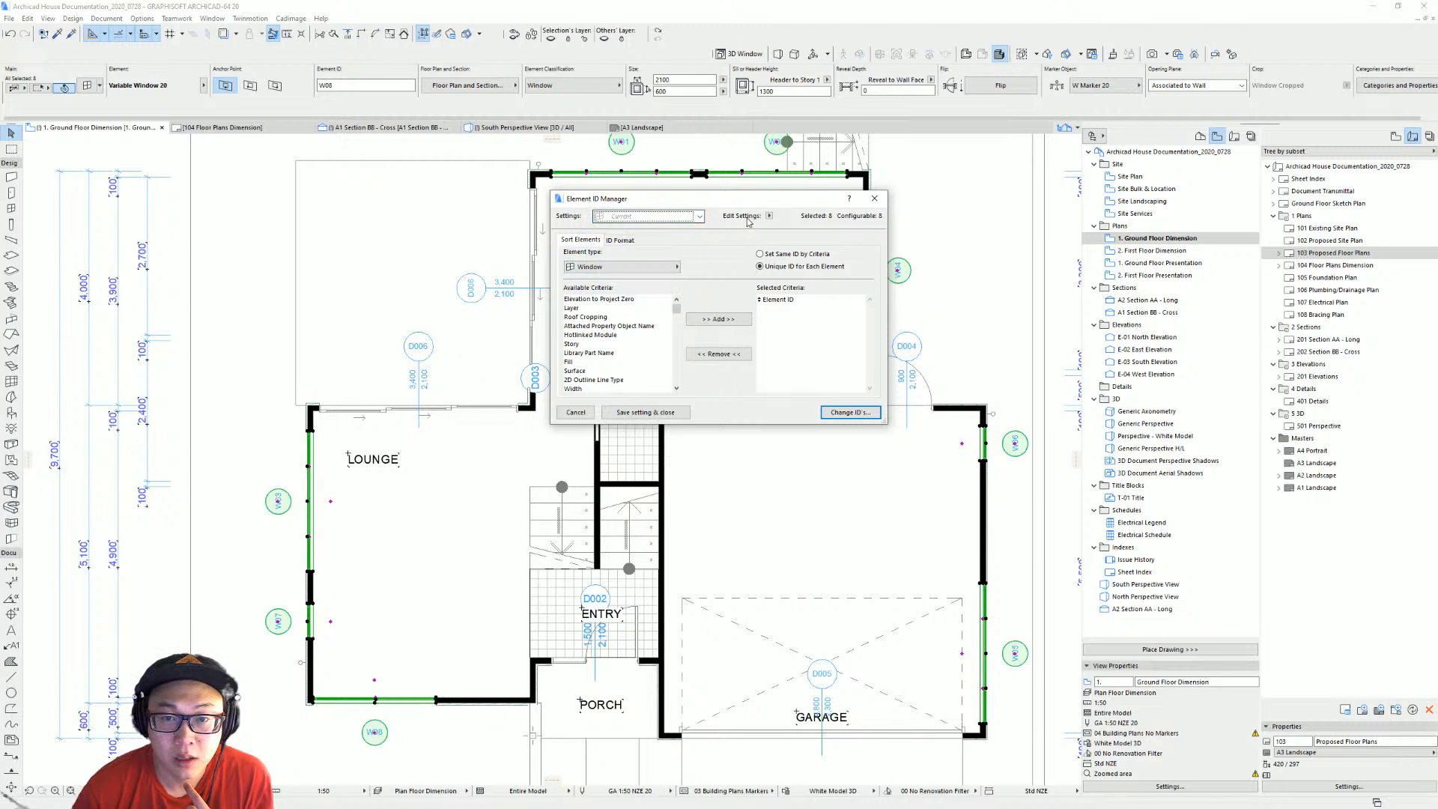
pyautogui.click(769, 216)
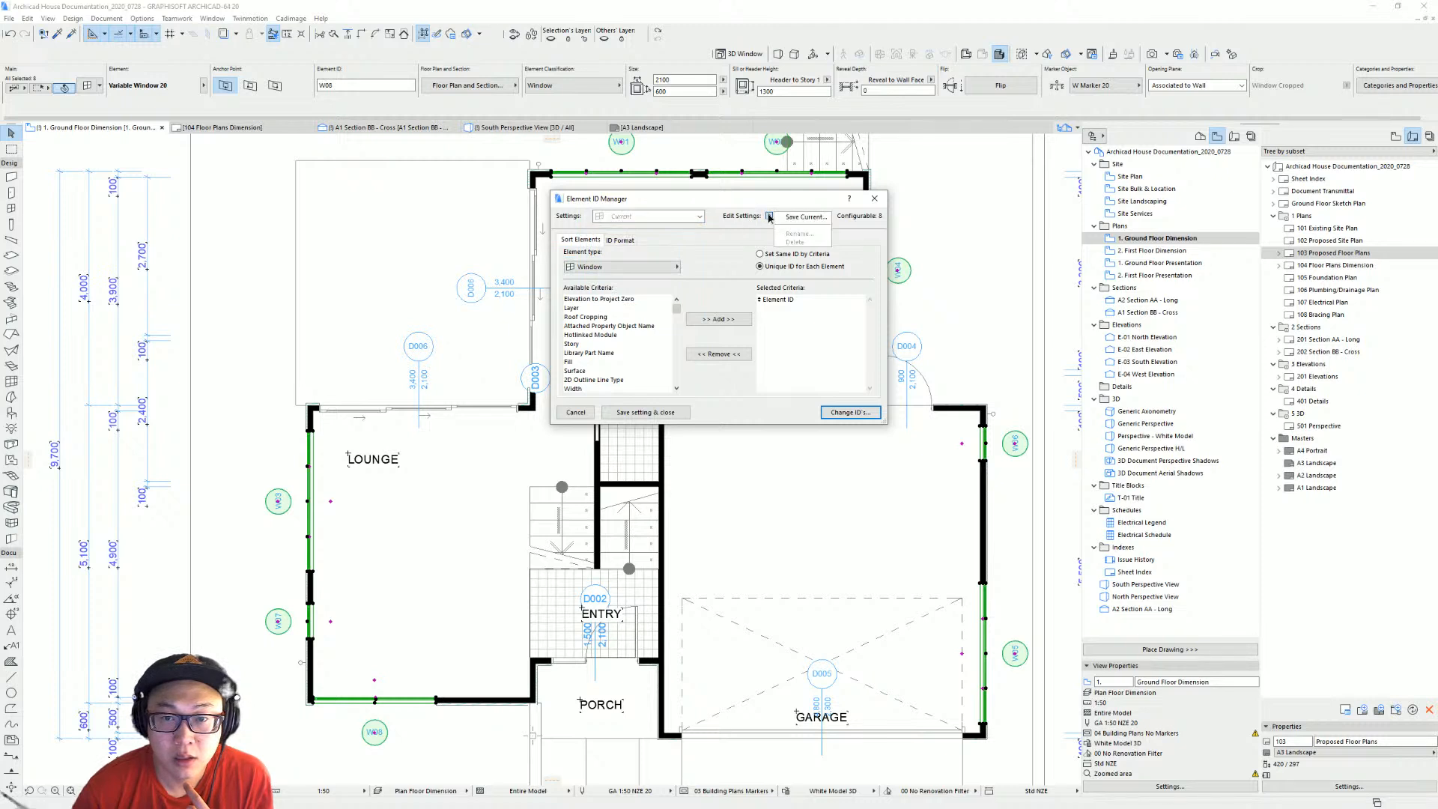
pyautogui.click(769, 216)
pyautogui.click(805, 300)
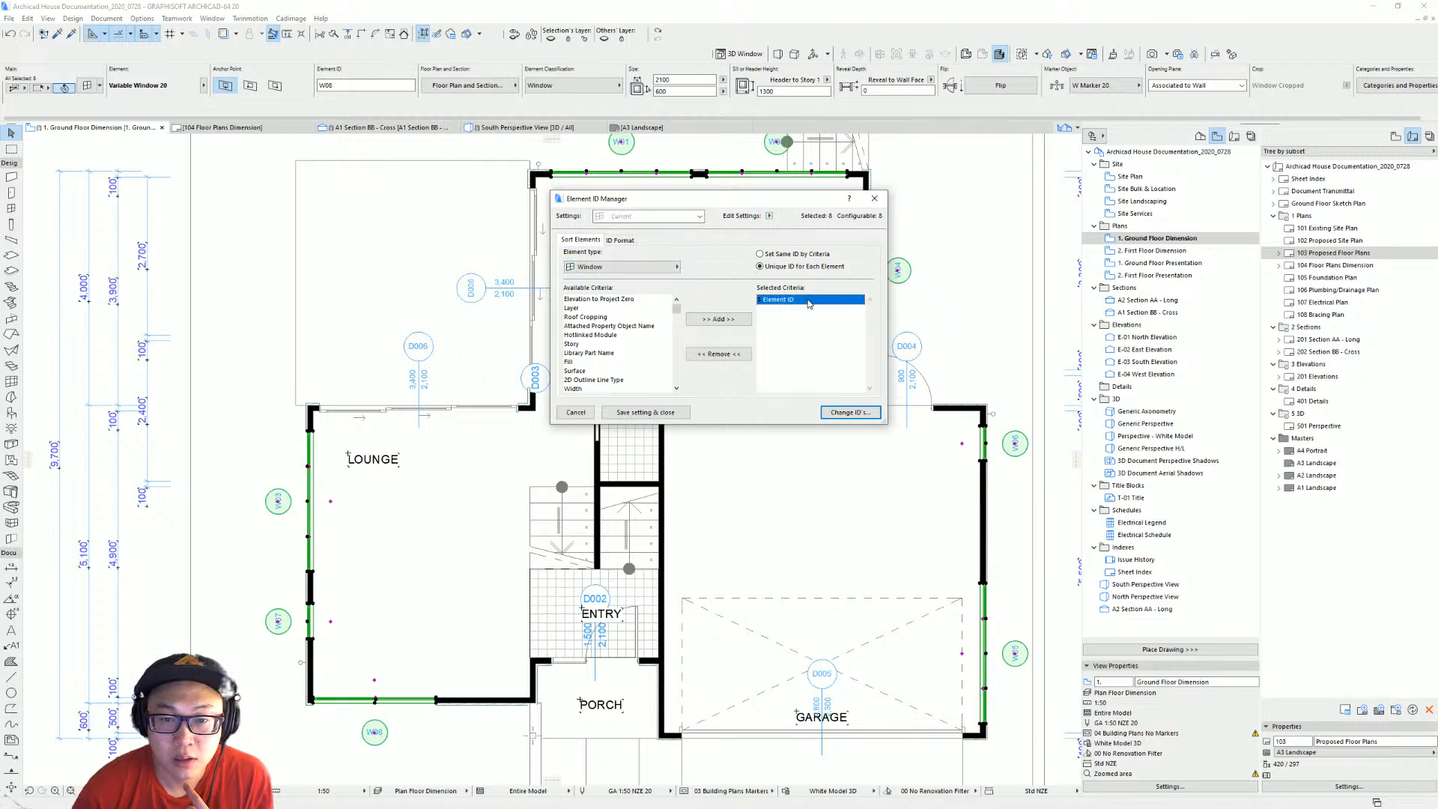
# Reapply the W01 ID format to the selected windows and clear the selection.
pyautogui.click(619, 241)
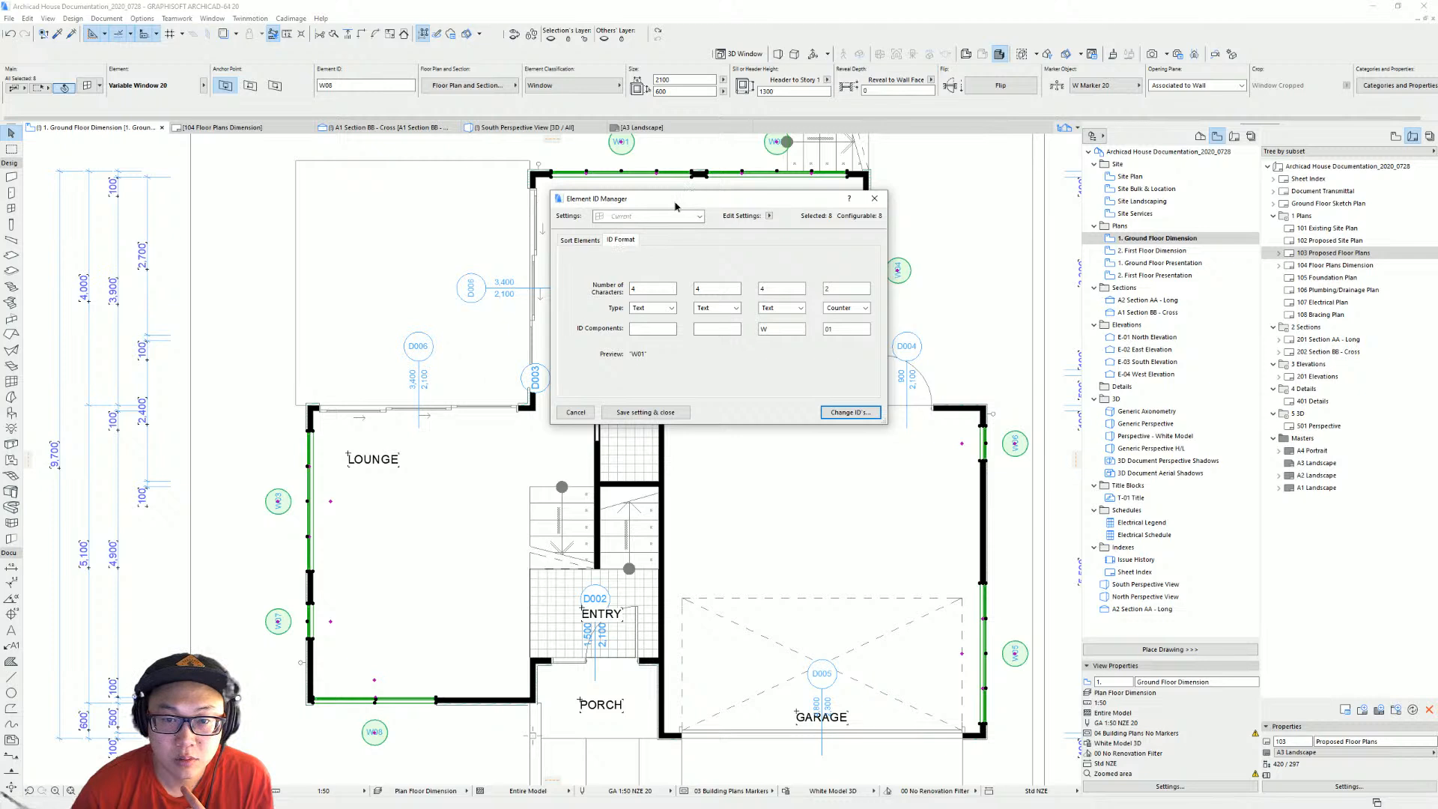
pyautogui.moveTo(675, 207); pyautogui.dragTo(606, 264)
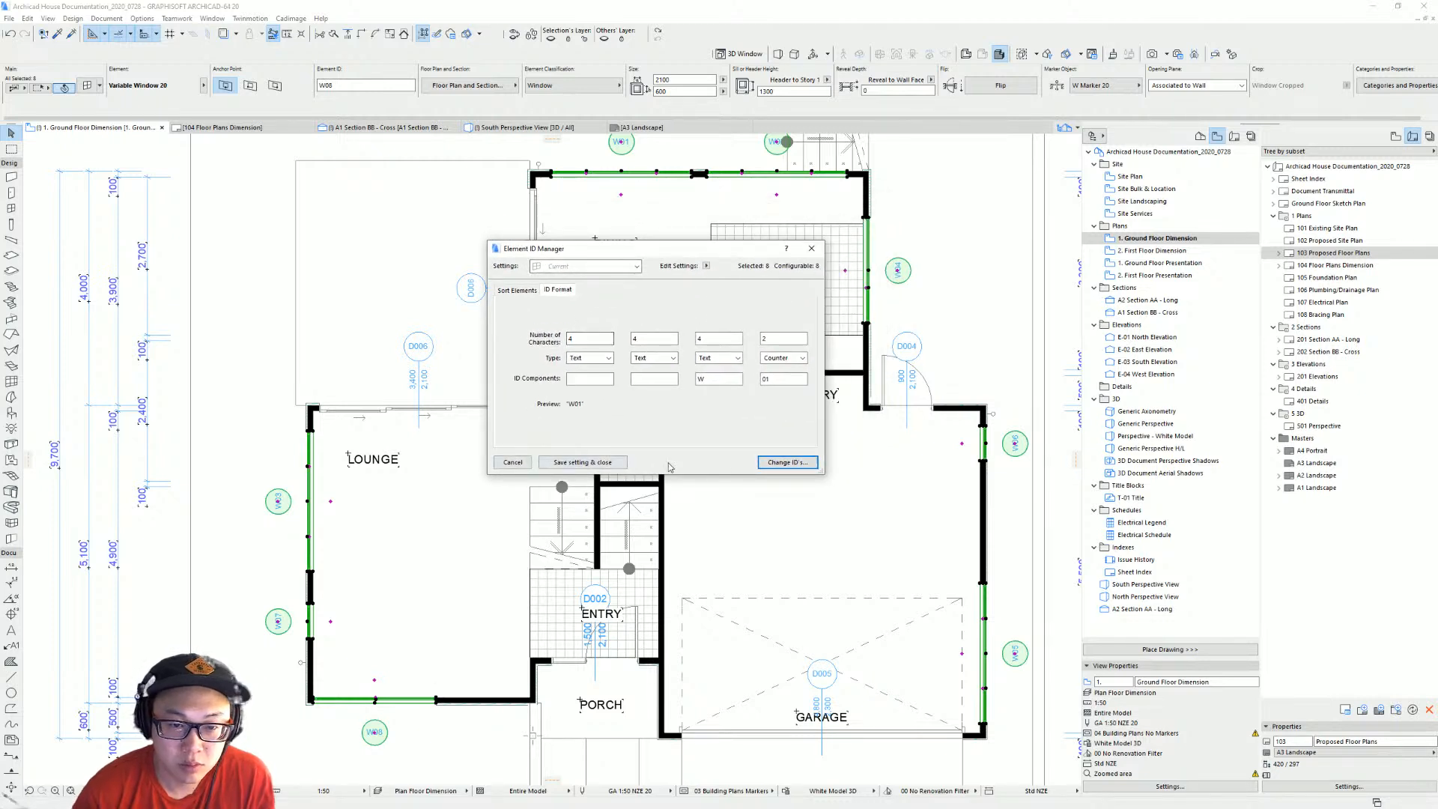
pyautogui.click(793, 463)
pyautogui.click(807, 361)
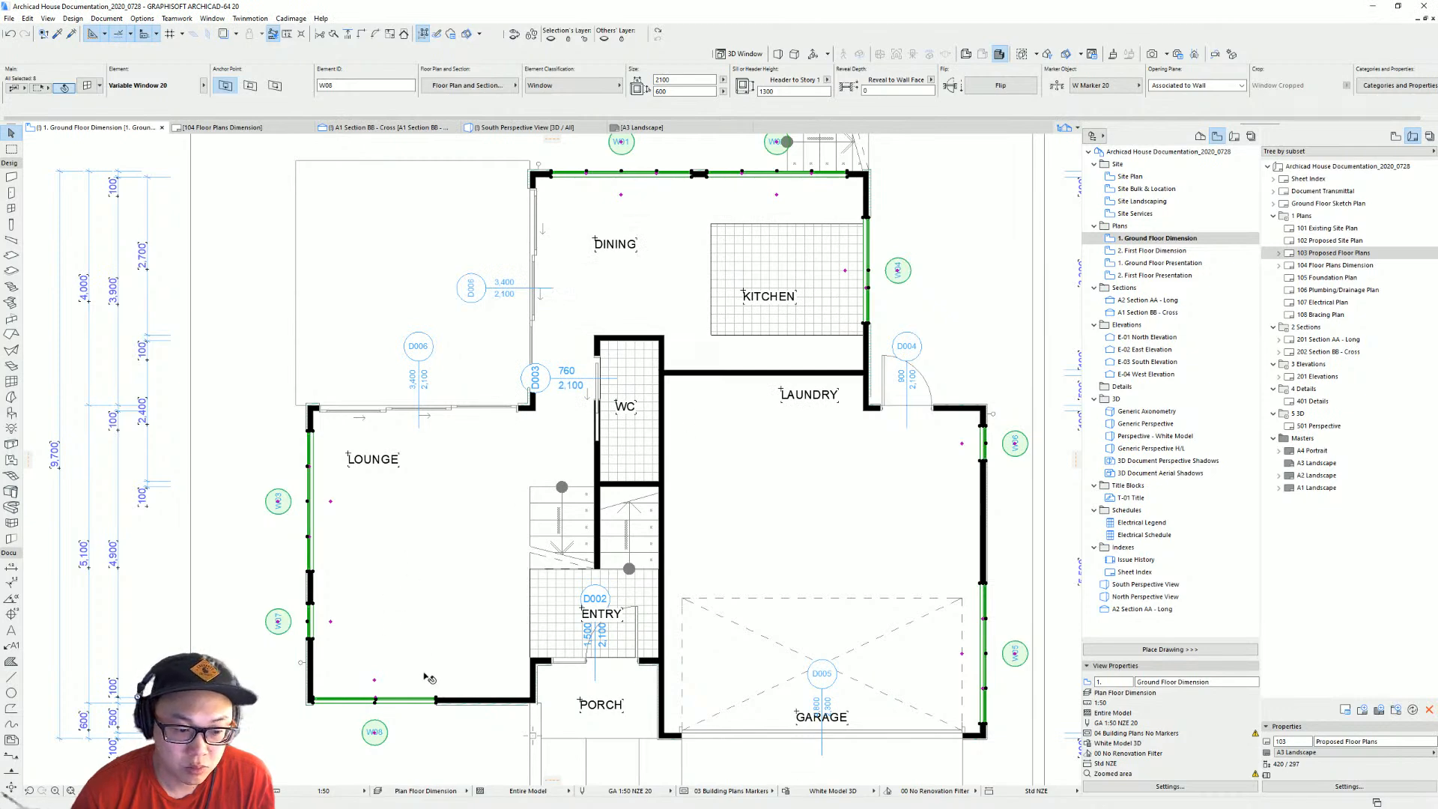
pyautogui.press('Escape')
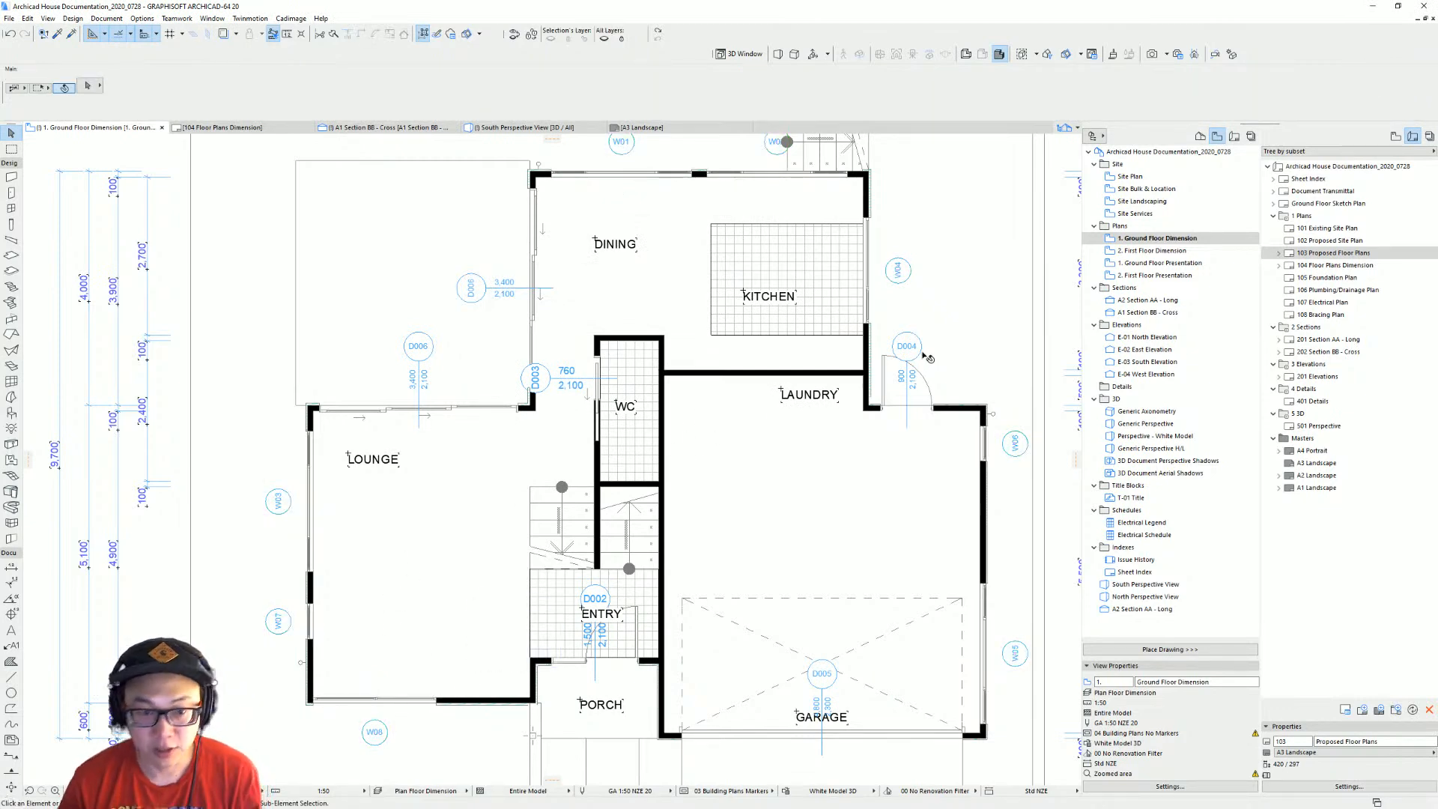
# Select all six ground-floor doors: both sliding doors, the WC pocket door, the entry door, the laundry door and the garage door.
pyautogui.moveTo(632, 368); pyautogui.dragTo(607, 382, button='middle')
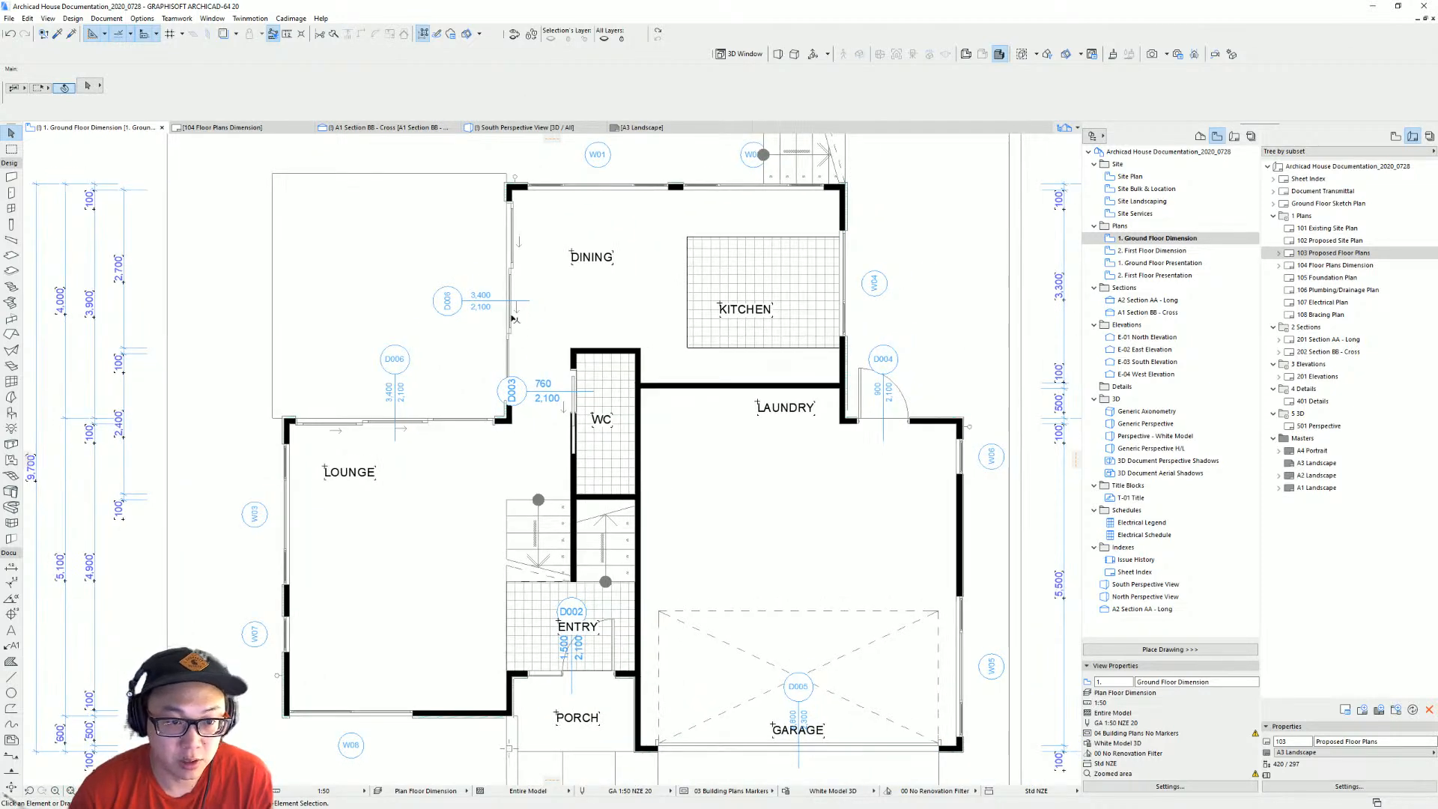
pyautogui.click(495, 423)
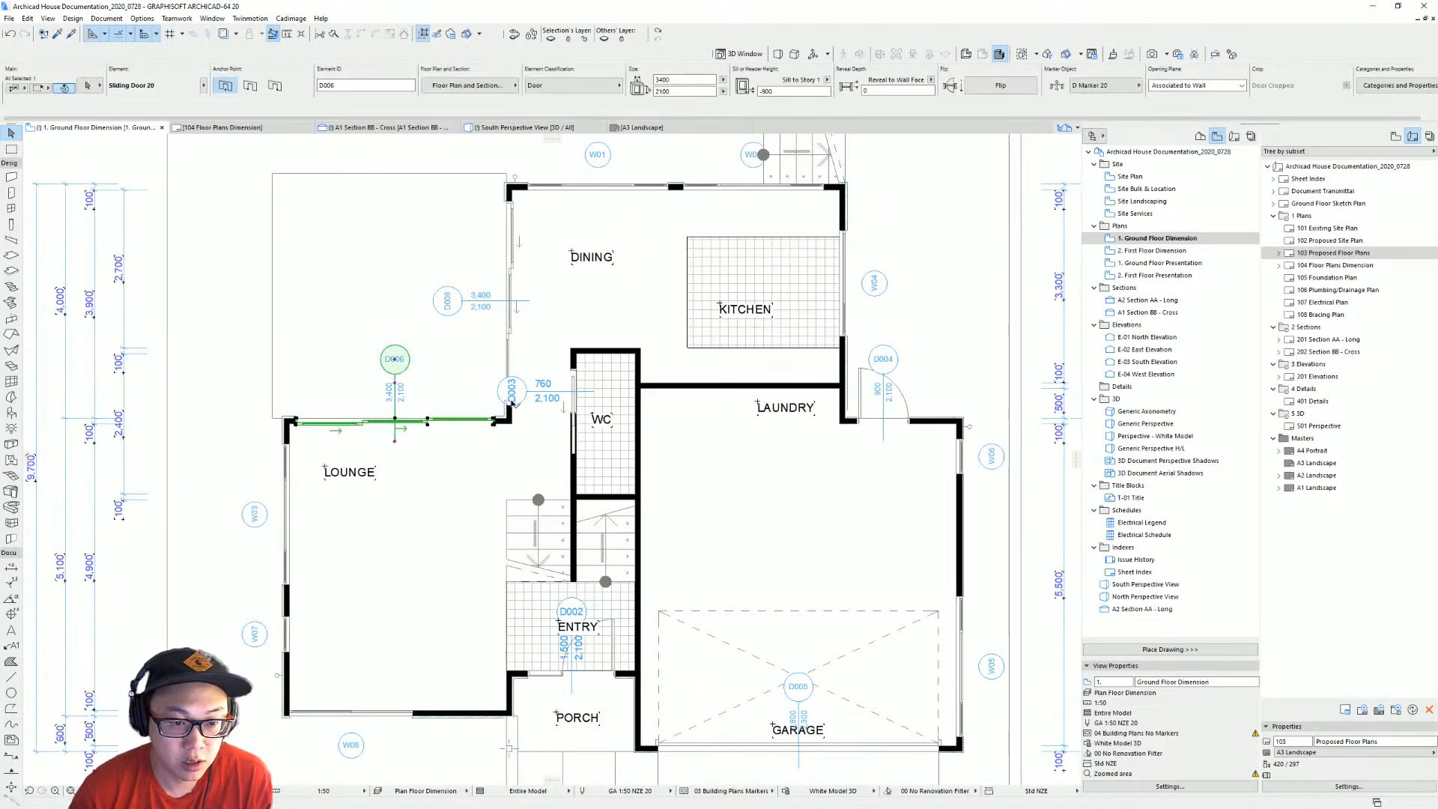
pyautogui.keyDown('shift'); pyautogui.click(510, 360); pyautogui.keyUp('shift')
pyautogui.keyDown('shift'); pyautogui.click(573, 386); pyautogui.keyUp('shift')
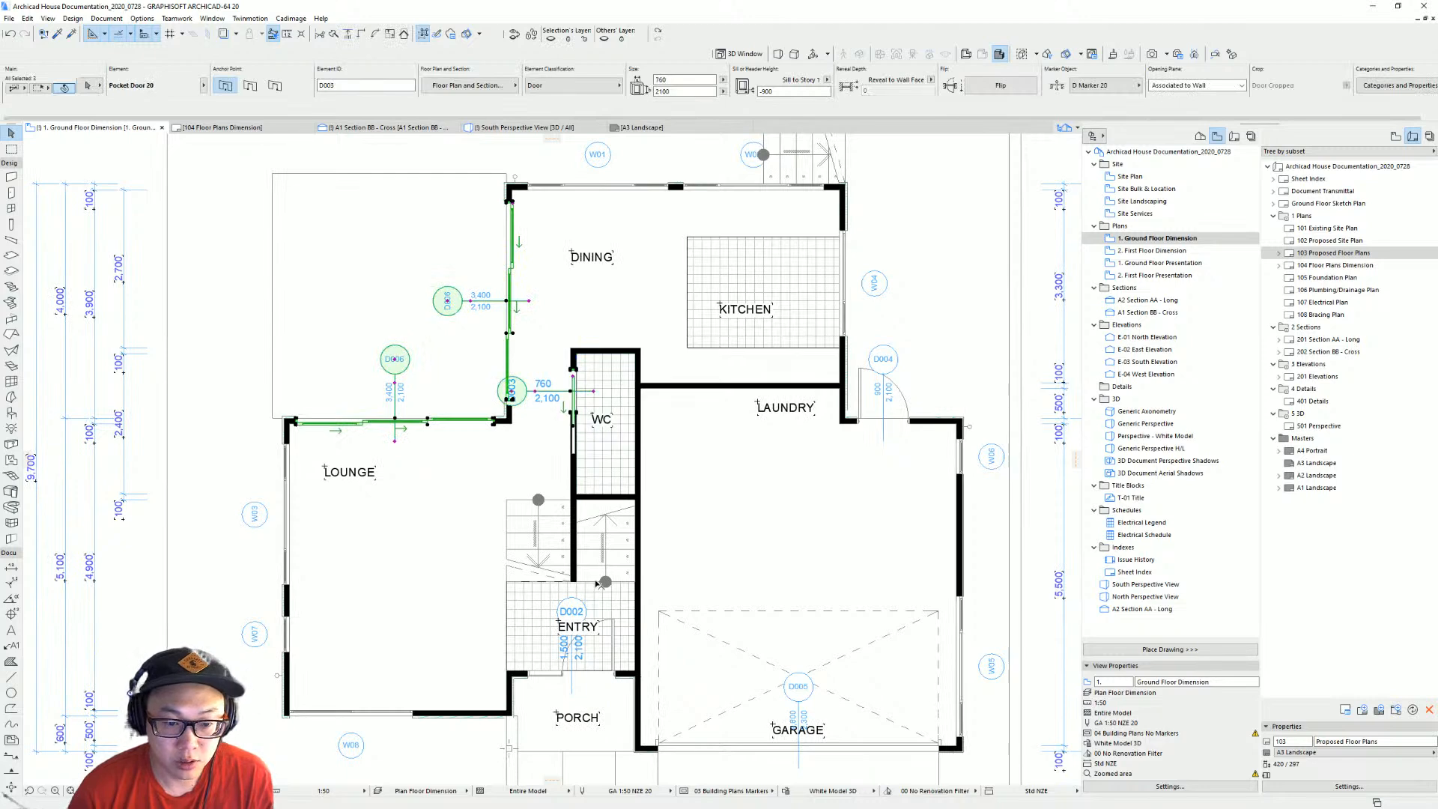
pyautogui.keyDown('shift'); pyautogui.click(565, 674); pyautogui.keyUp('shift')
pyautogui.keyDown('shift'); pyautogui.click(910, 421); pyautogui.keyUp('shift')
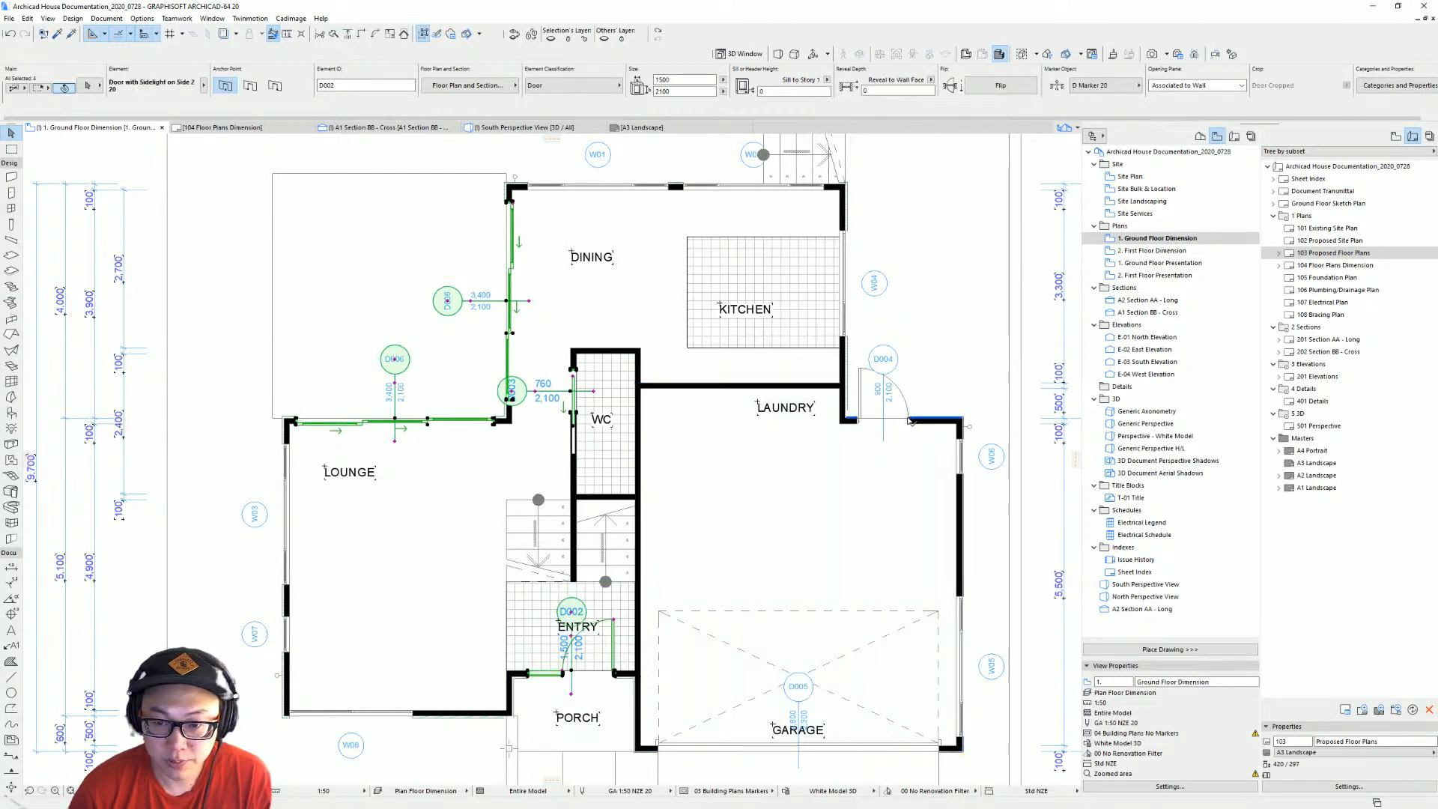
pyautogui.keyDown('shift'); pyautogui.click(907, 424); pyautogui.keyUp('shift')
pyautogui.keyDown('shift'); pyautogui.click(906, 418); pyautogui.keyUp('shift')
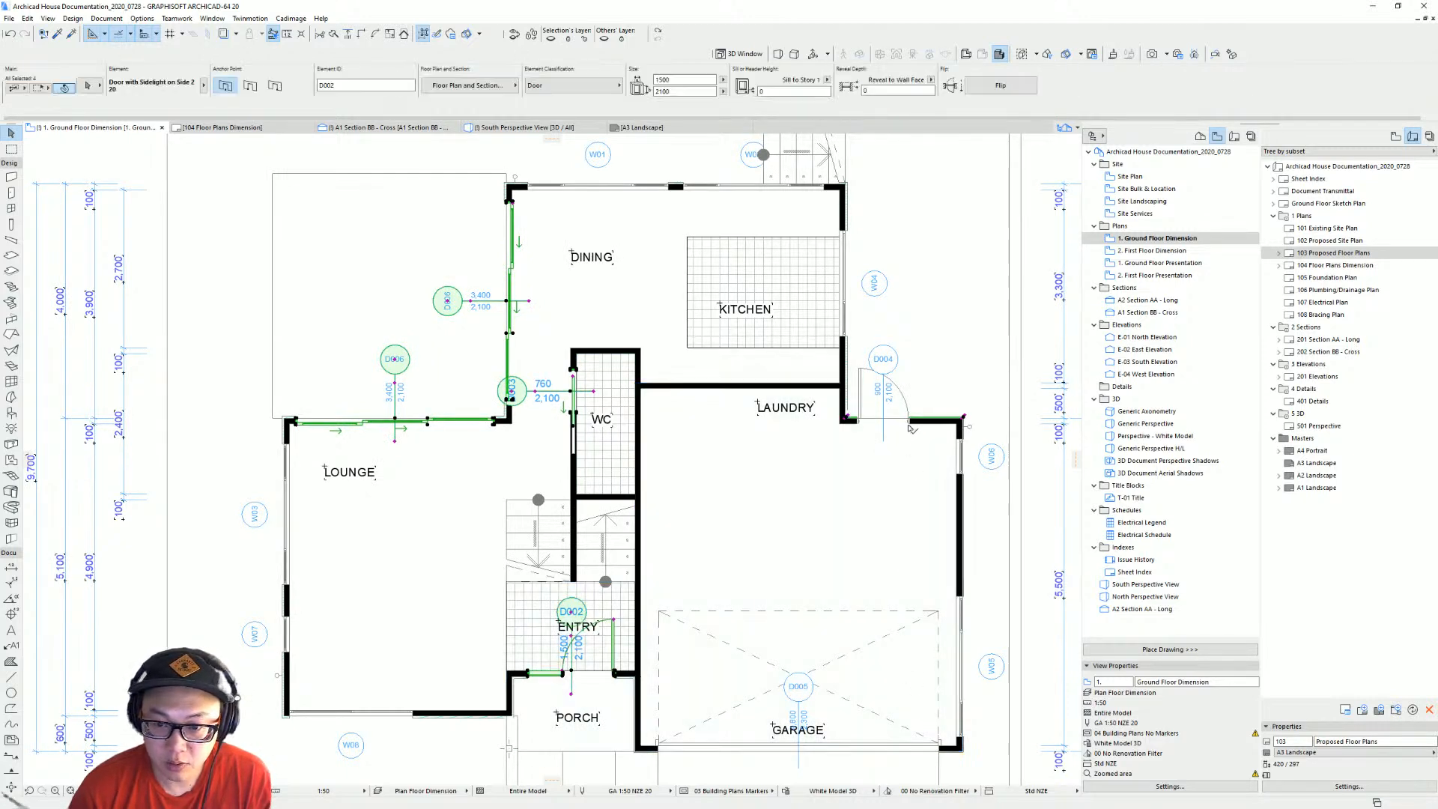
pyautogui.keyDown('shift'); pyautogui.click(938, 751); pyautogui.keyUp('shift')
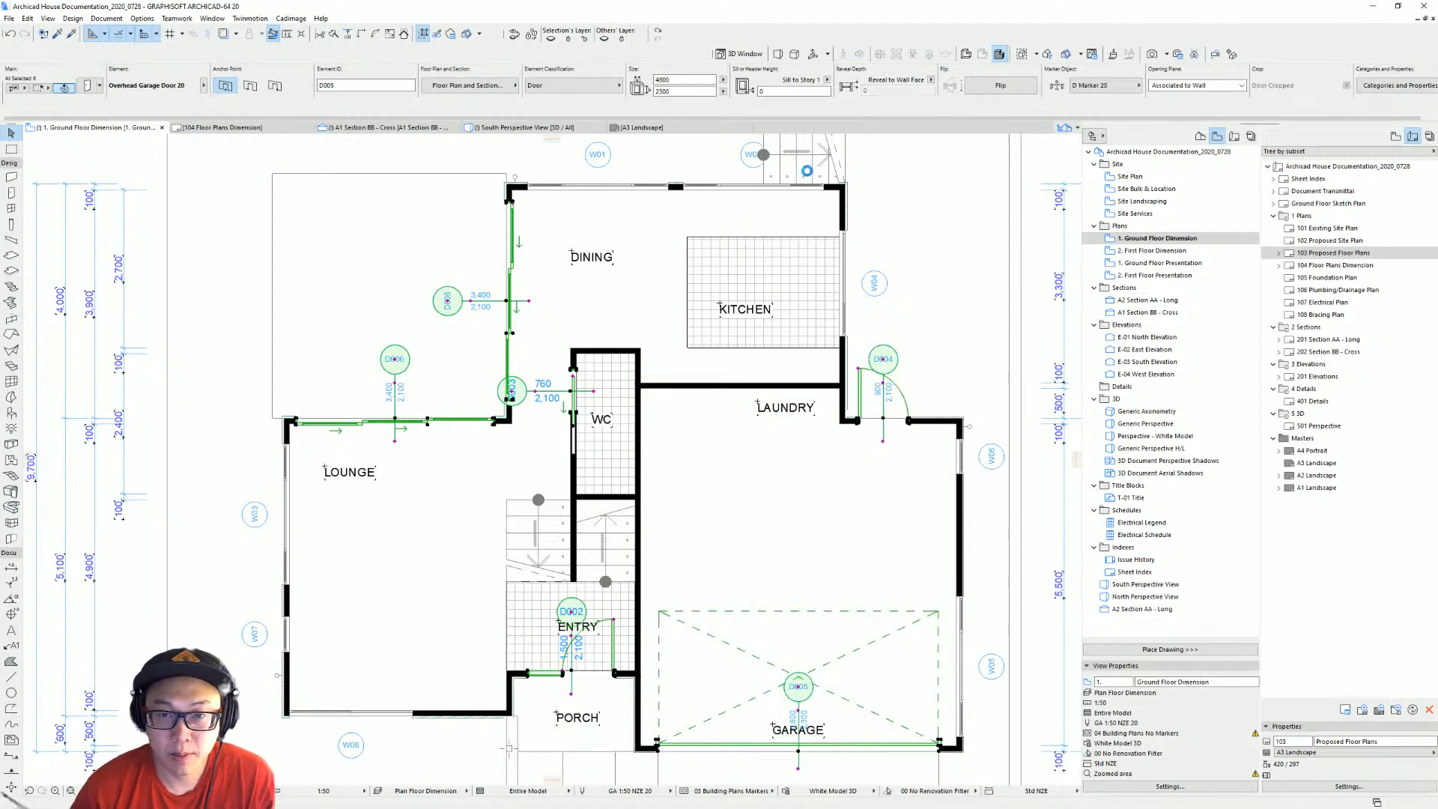
# Set the selected doors' marker position to 10 mm, keep the circle shape, fit it to the font size and apply the settings.
pyautogui.hotkey('ctrl', 't')
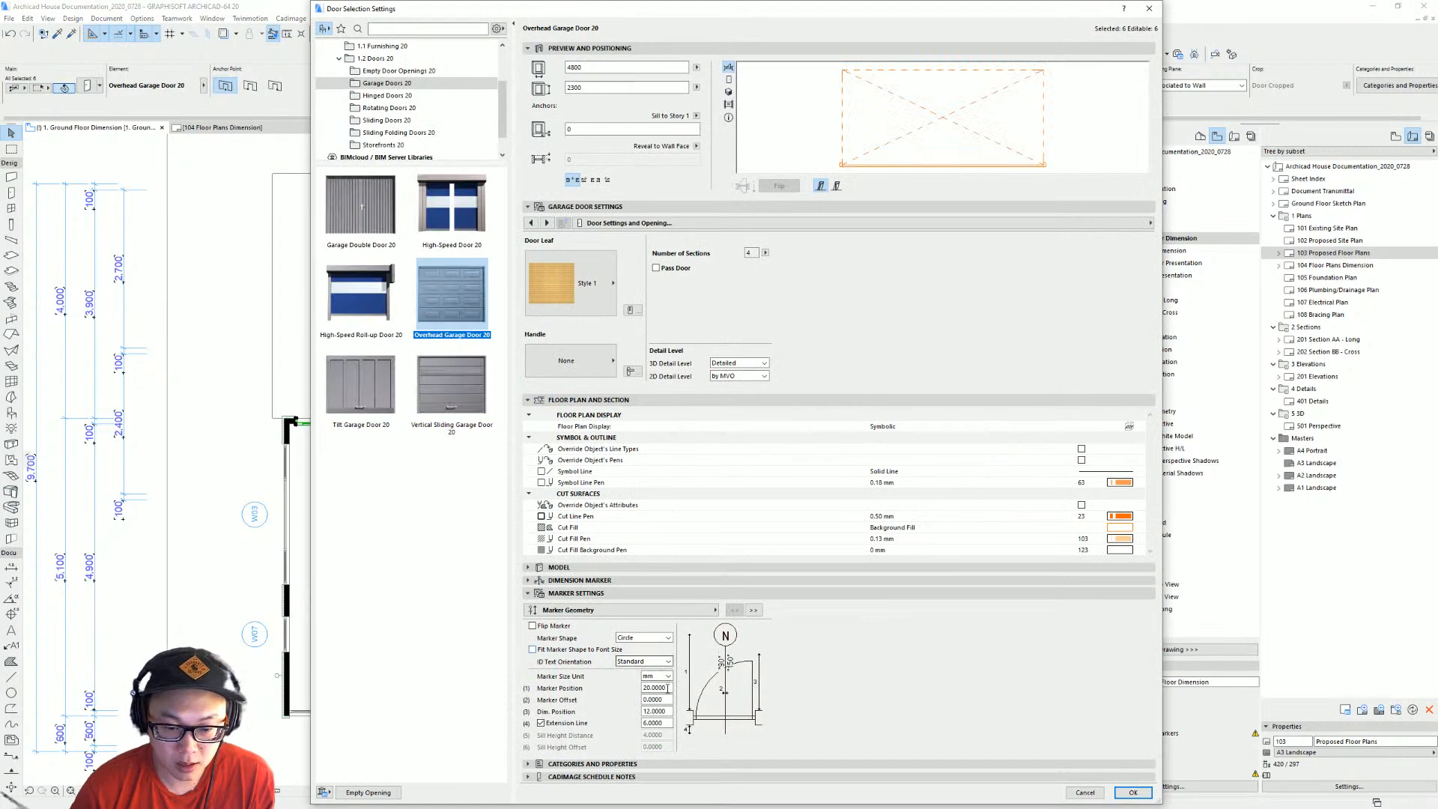
pyautogui.doubleClick(668, 687)
pyautogui.write('10')
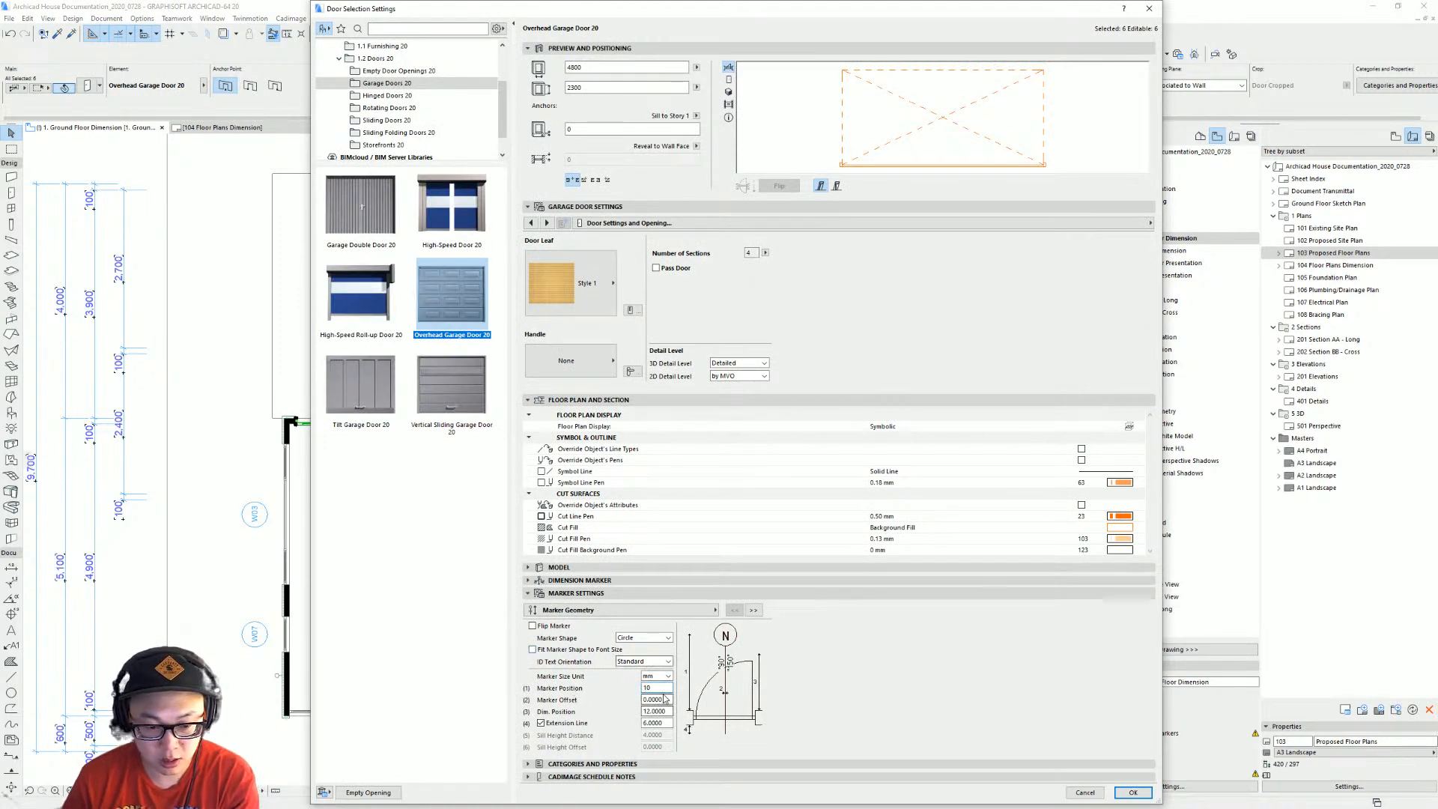
pyautogui.click(630, 662)
pyautogui.click(632, 669)
pyautogui.click(636, 638)
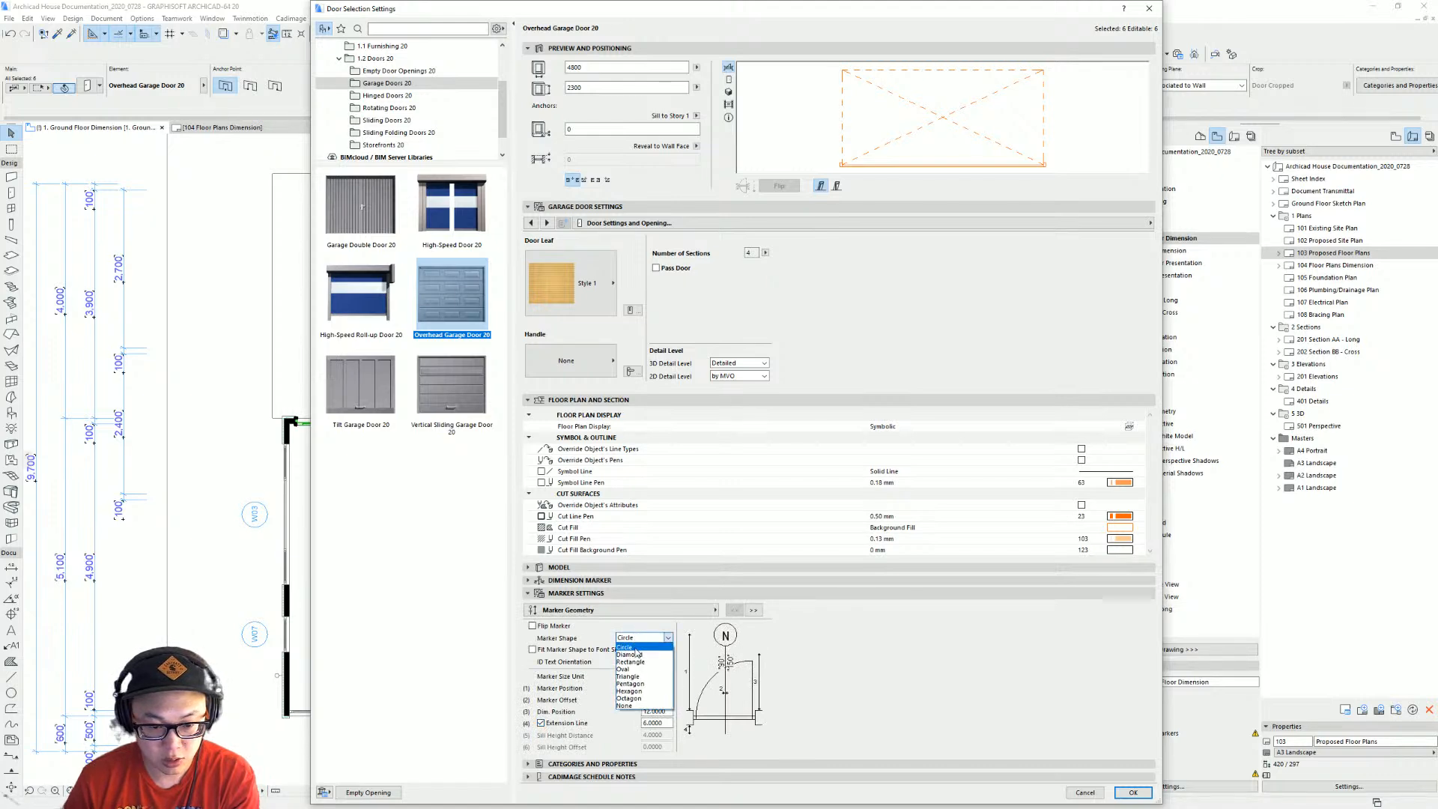
pyautogui.click(626, 646)
pyautogui.click(577, 651)
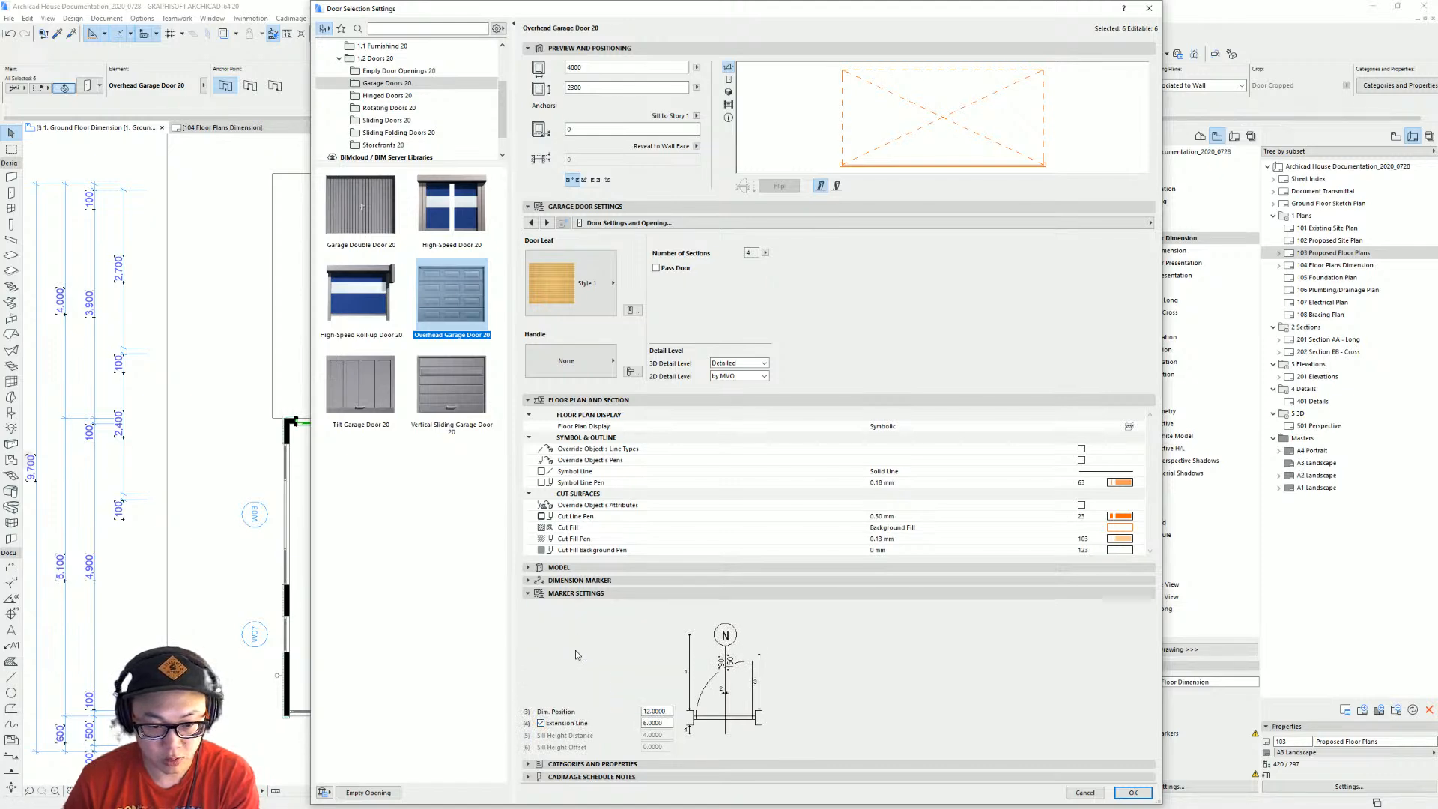
pyautogui.click(588, 610)
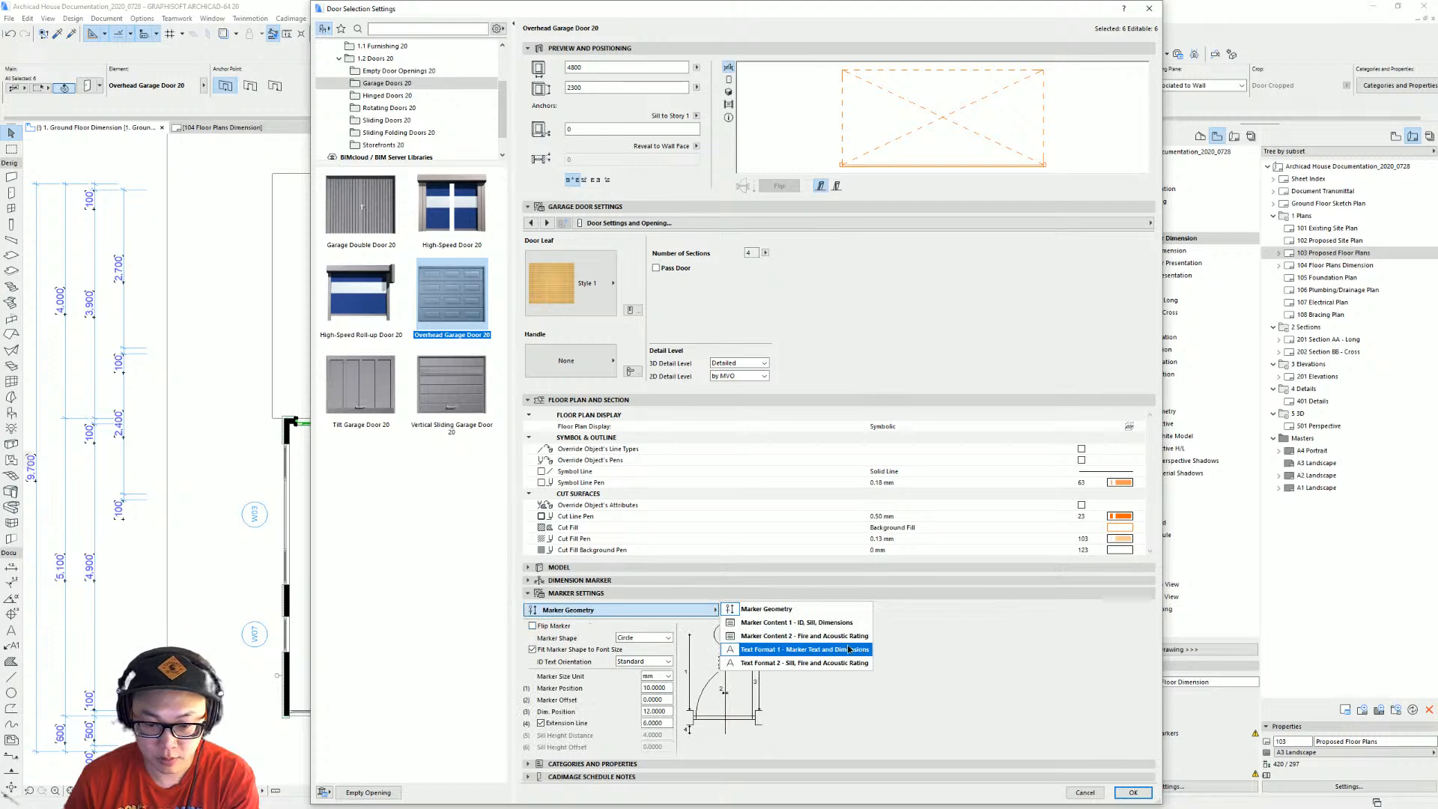
pyautogui.click(632, 655)
pyautogui.press('Return')
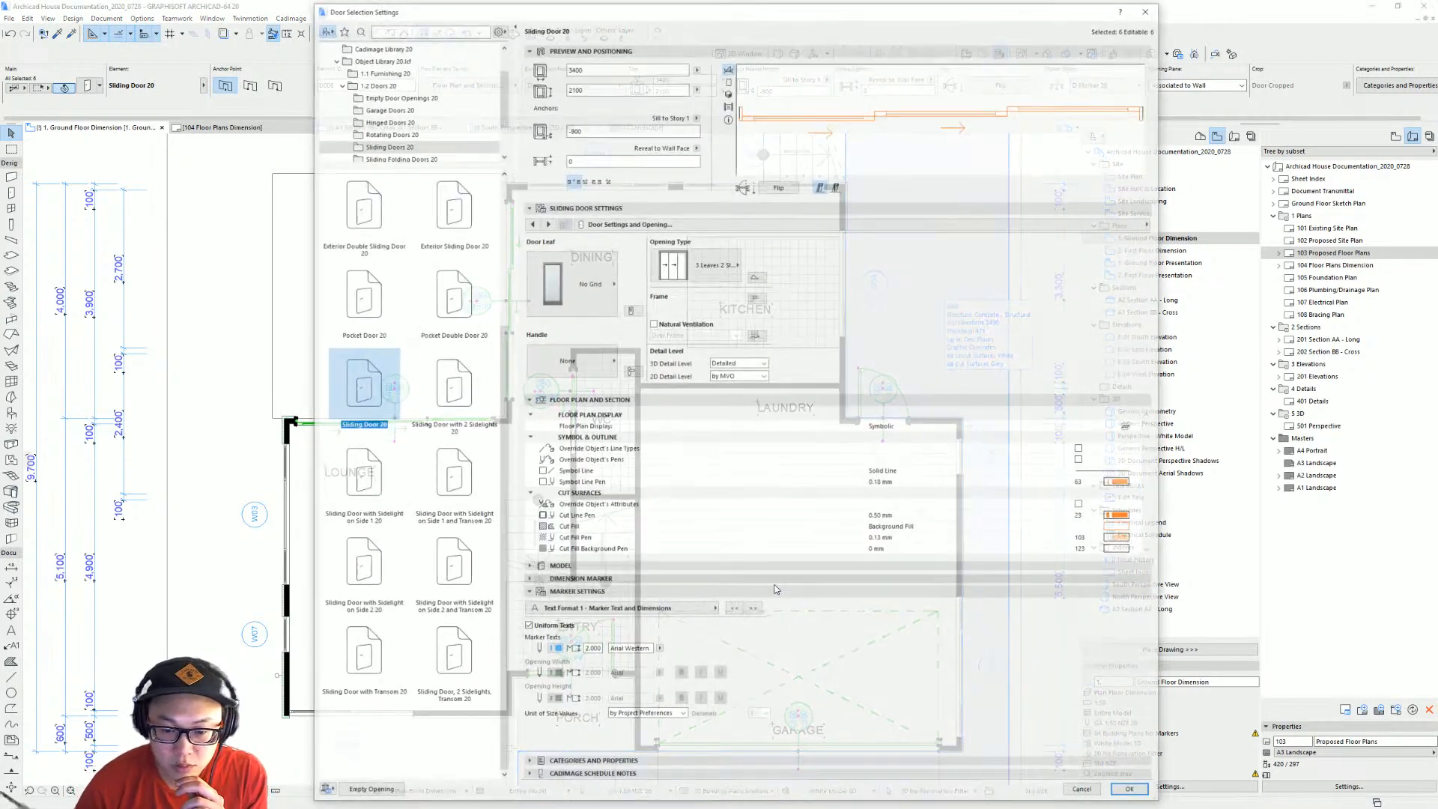
# Turn off the extension line in the six selected doors' marker geometry, check the marker content options, apply and clear the selection.
pyautogui.click(598, 611)
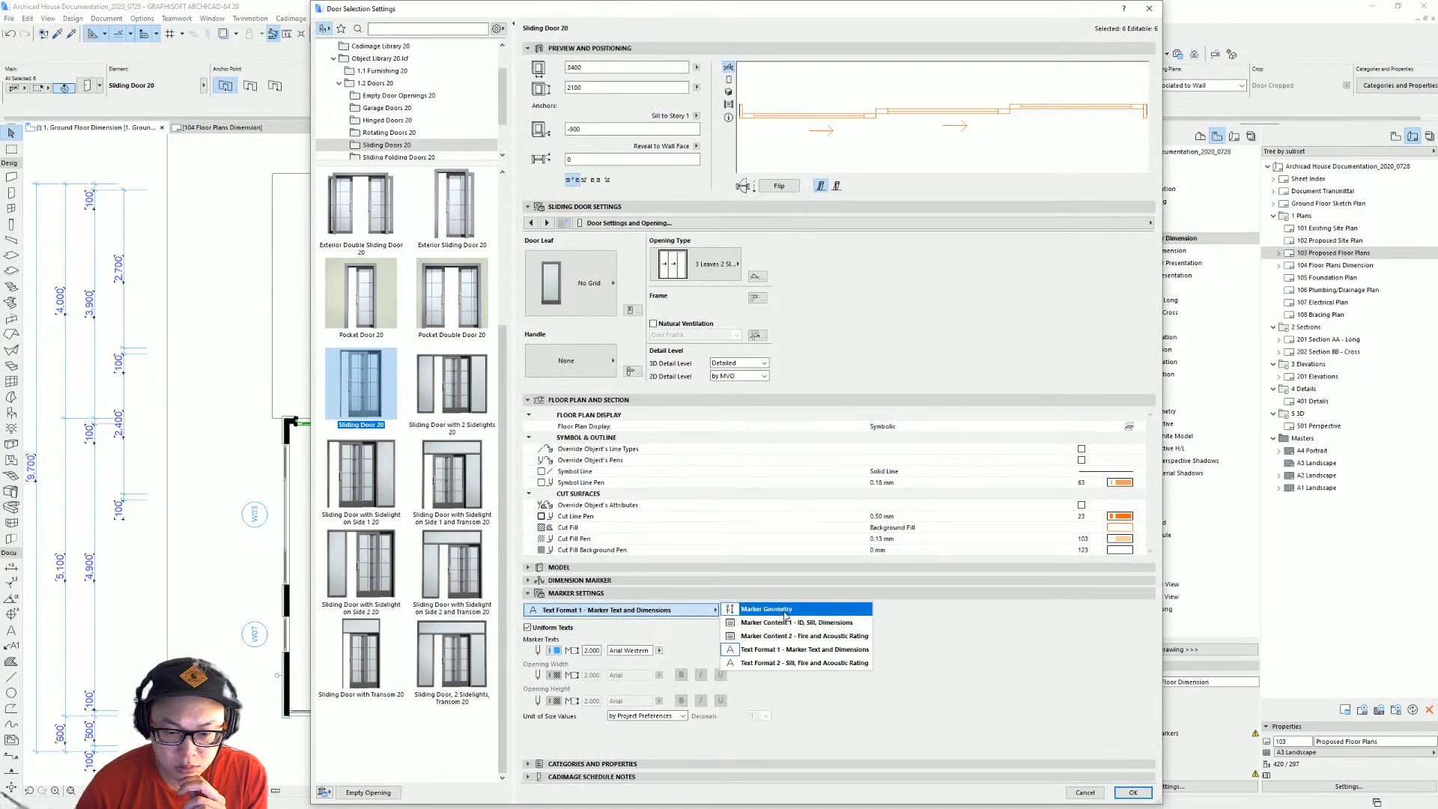
pyautogui.click(772, 607)
pyautogui.click(549, 724)
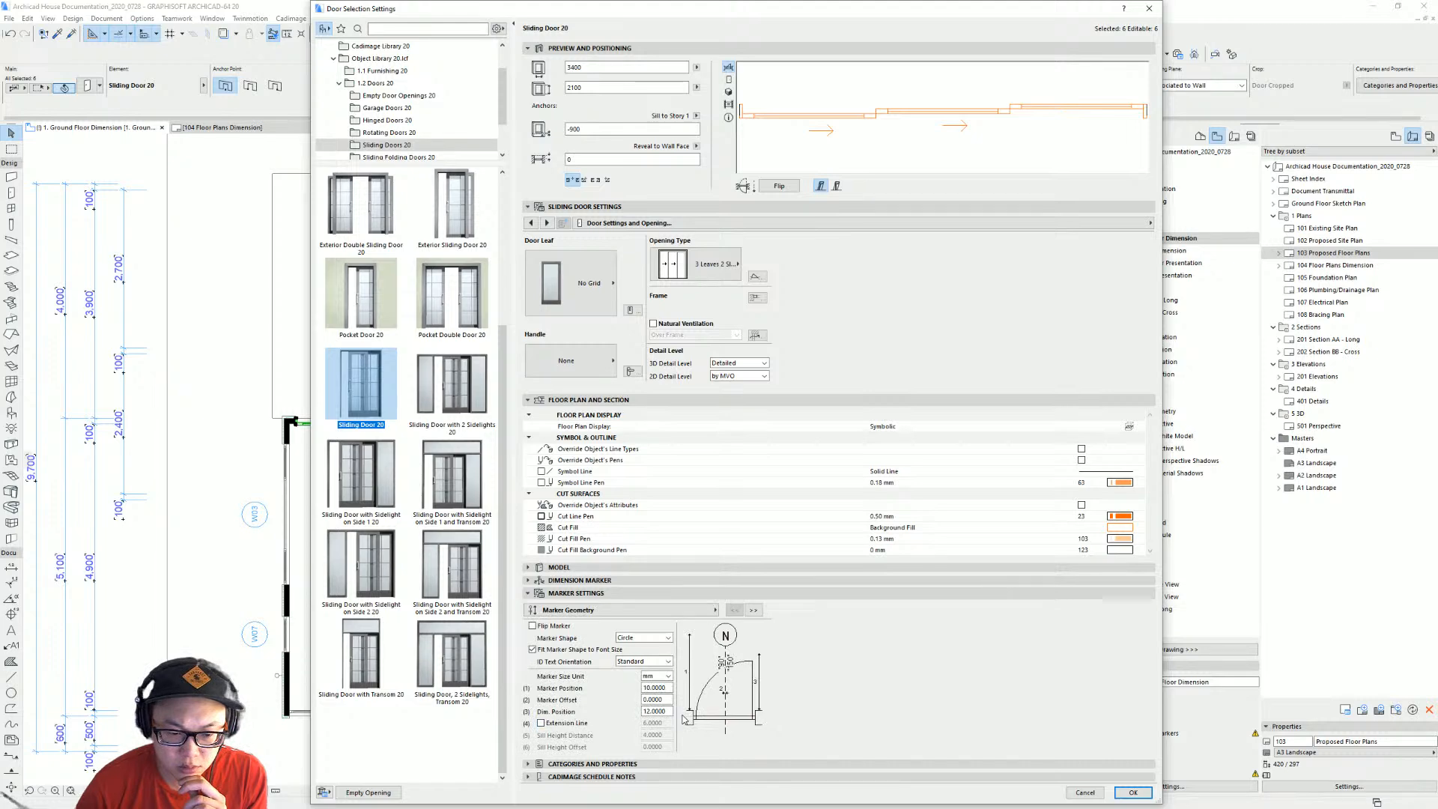
pyautogui.click(611, 612)
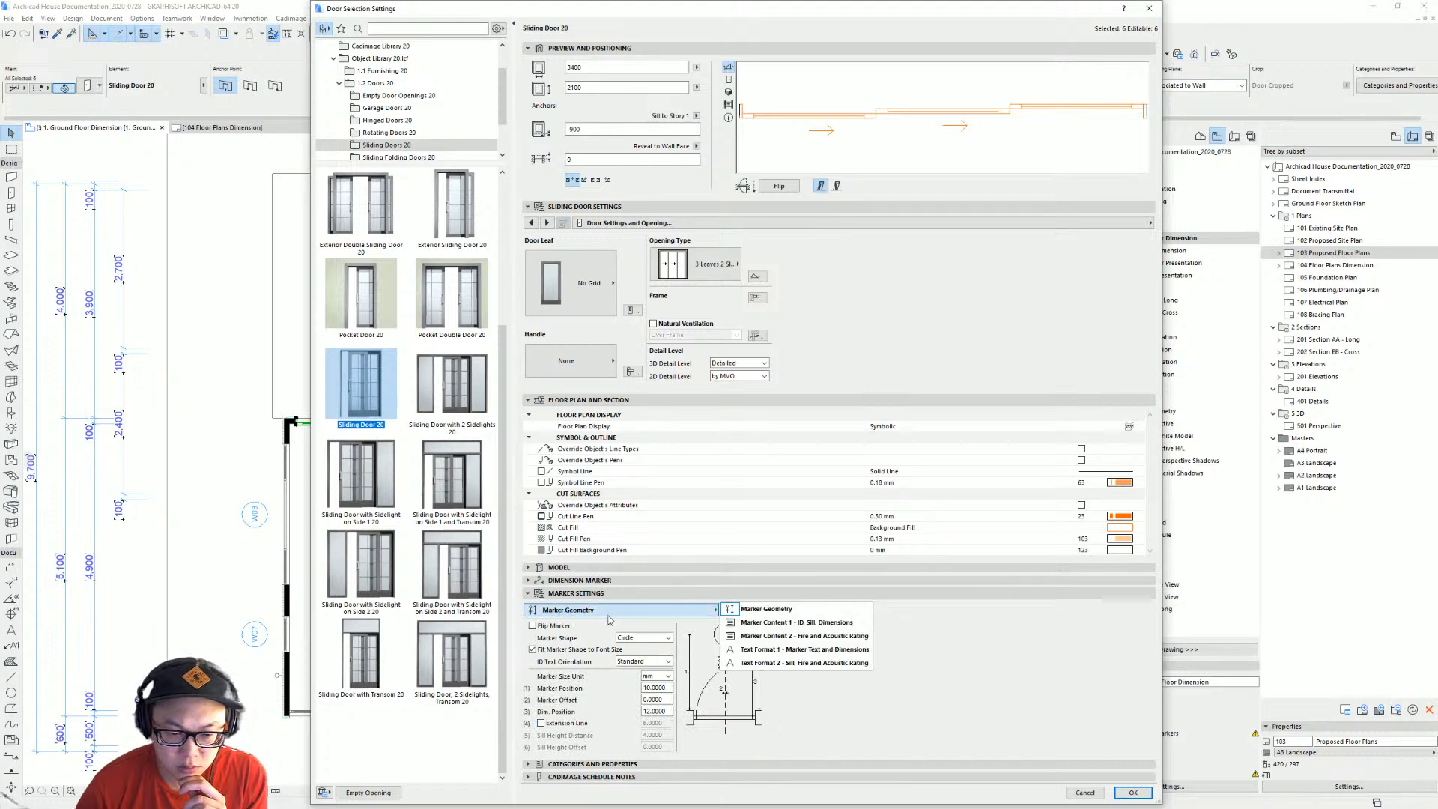
pyautogui.click(796, 623)
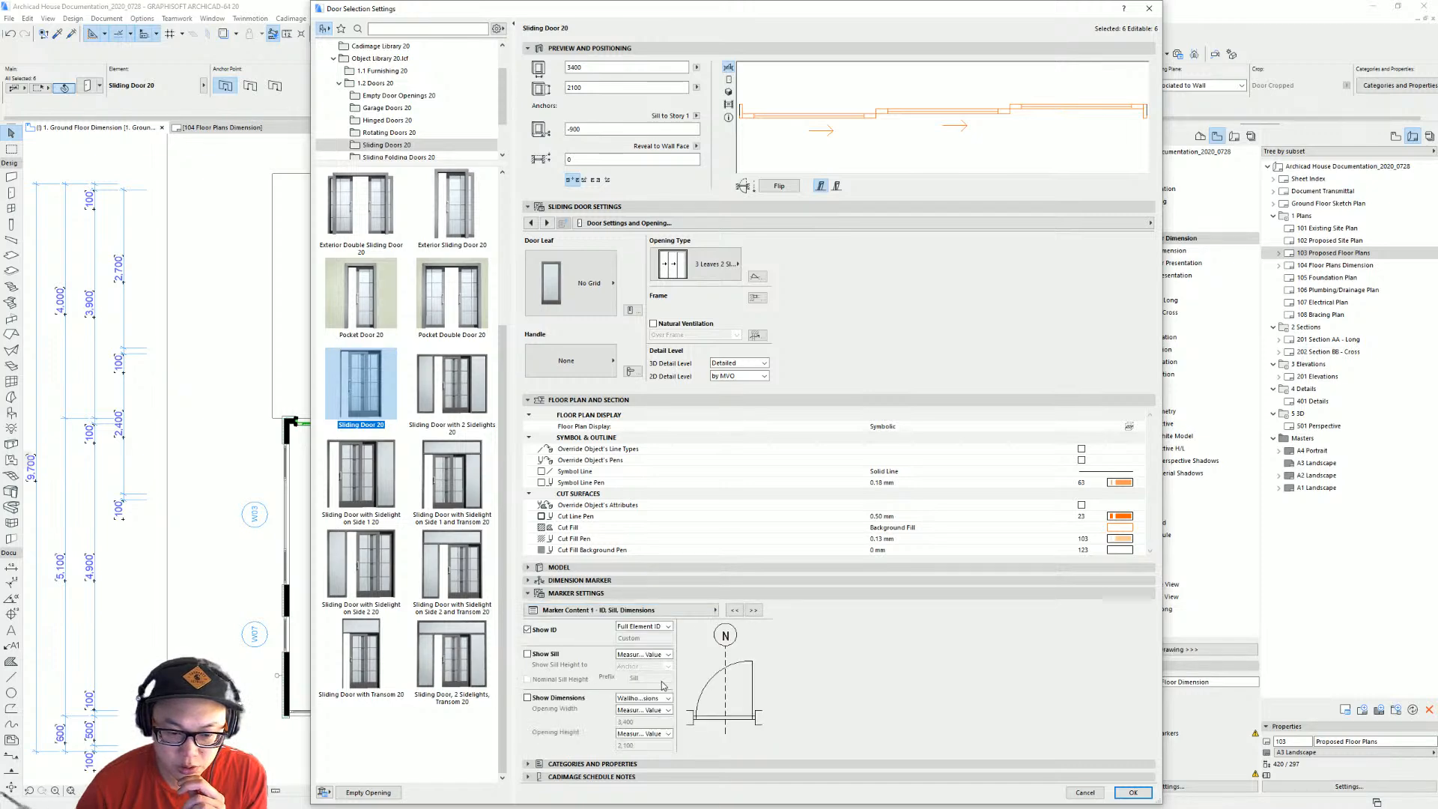
pyautogui.press('Return')
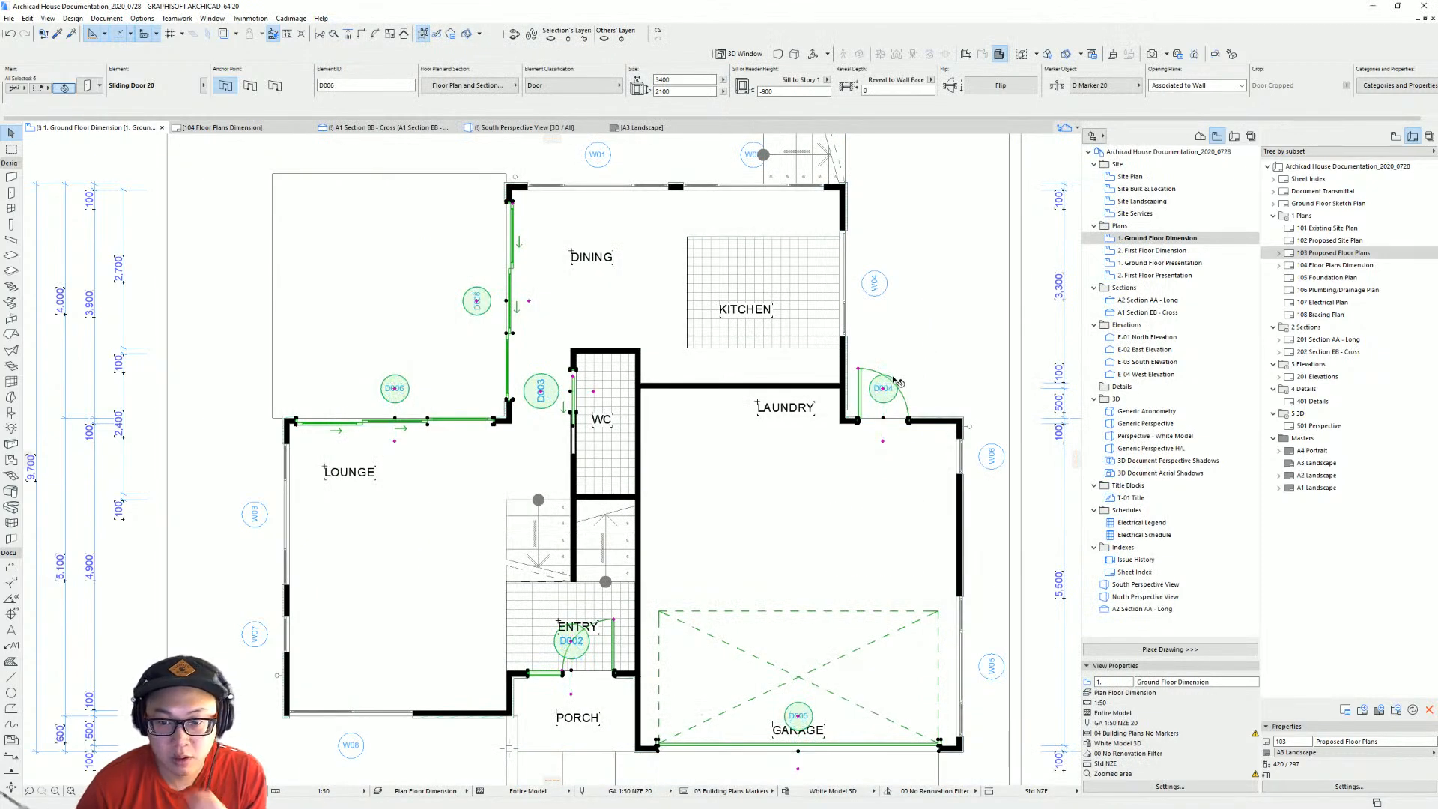
pyautogui.press('Escape')
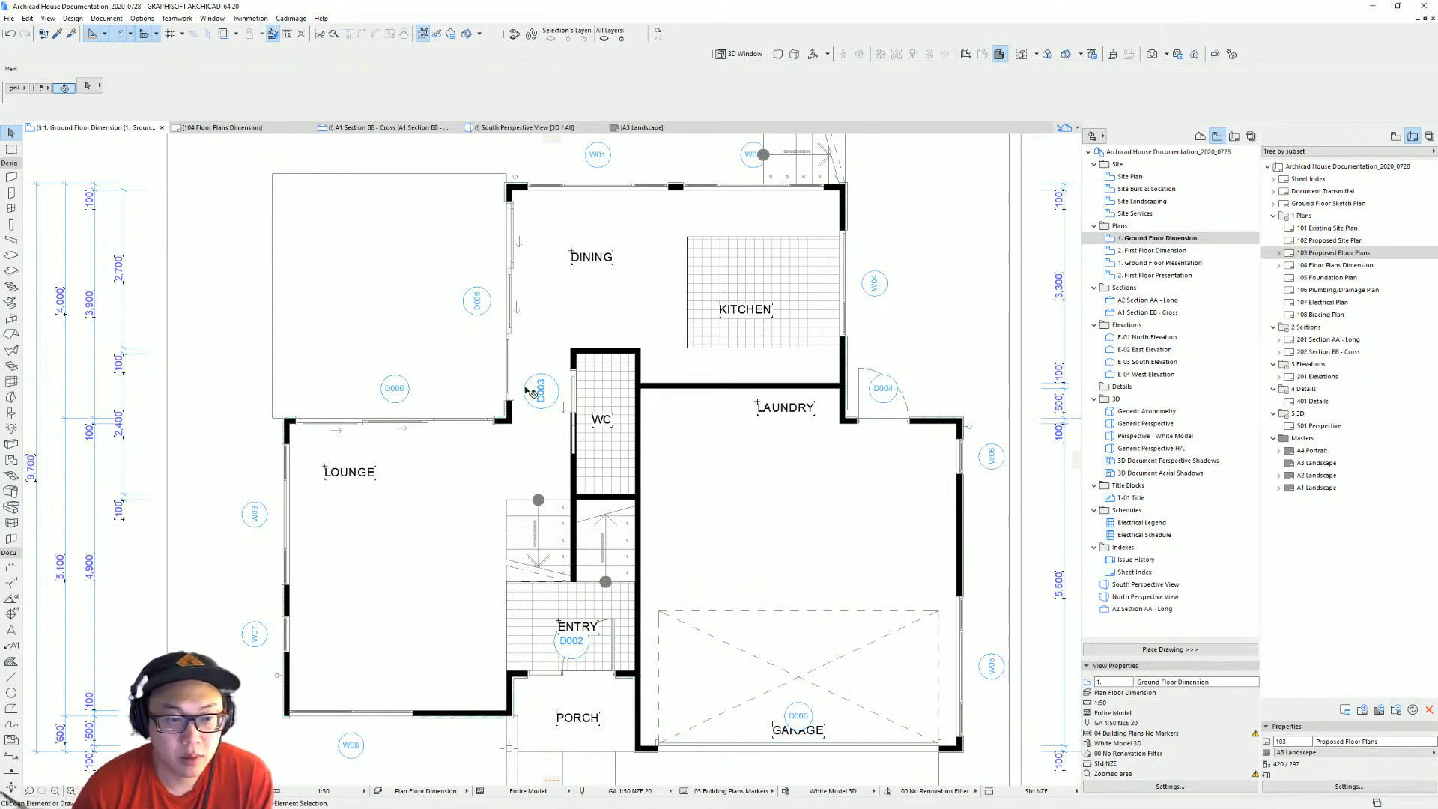
# Set the WC pocket door's marker text size to 2 mm, apply the settings and clear the selection.
pyautogui.scroll(3, 524, 379)
pyautogui.click(596, 369)
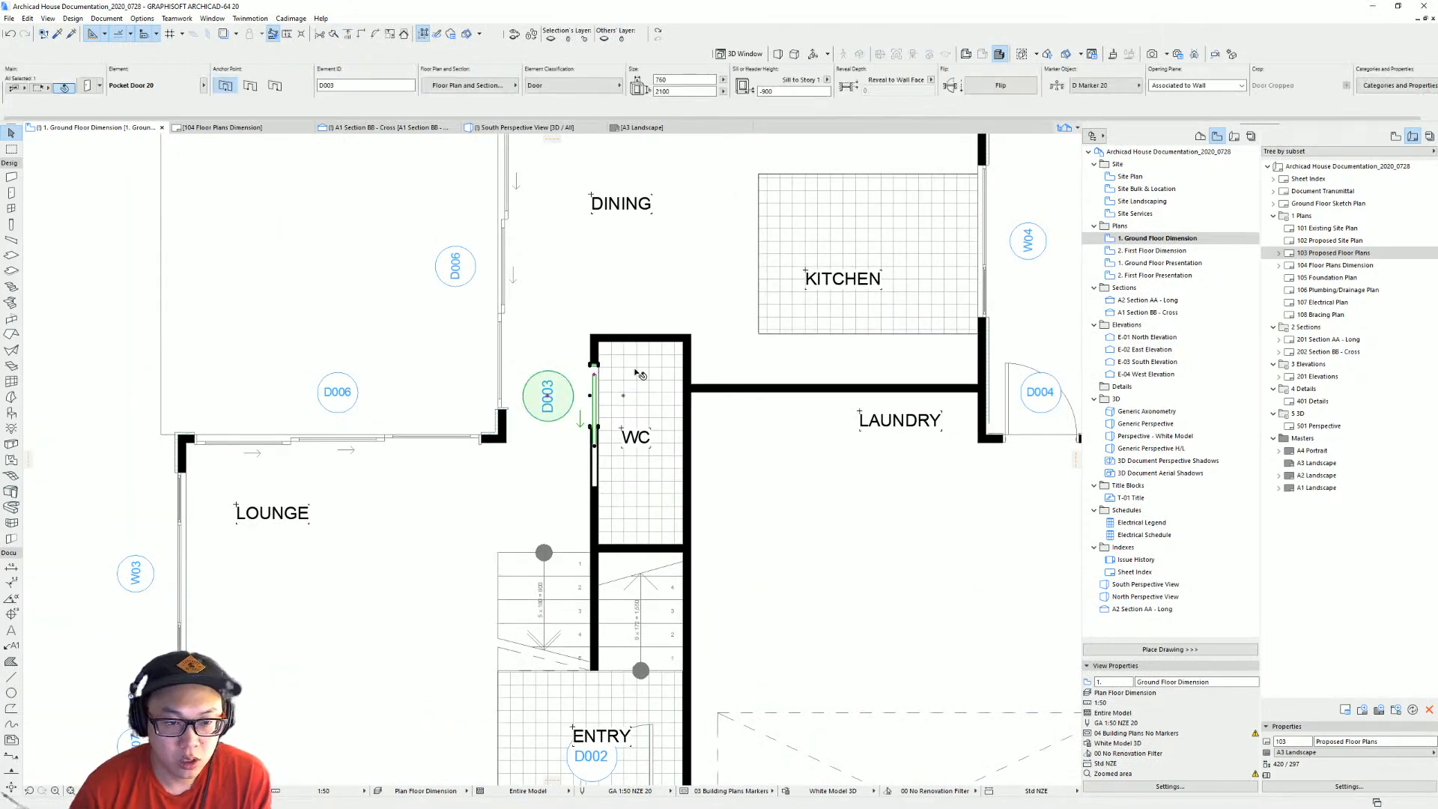
pyautogui.scroll(-2, 637, 374)
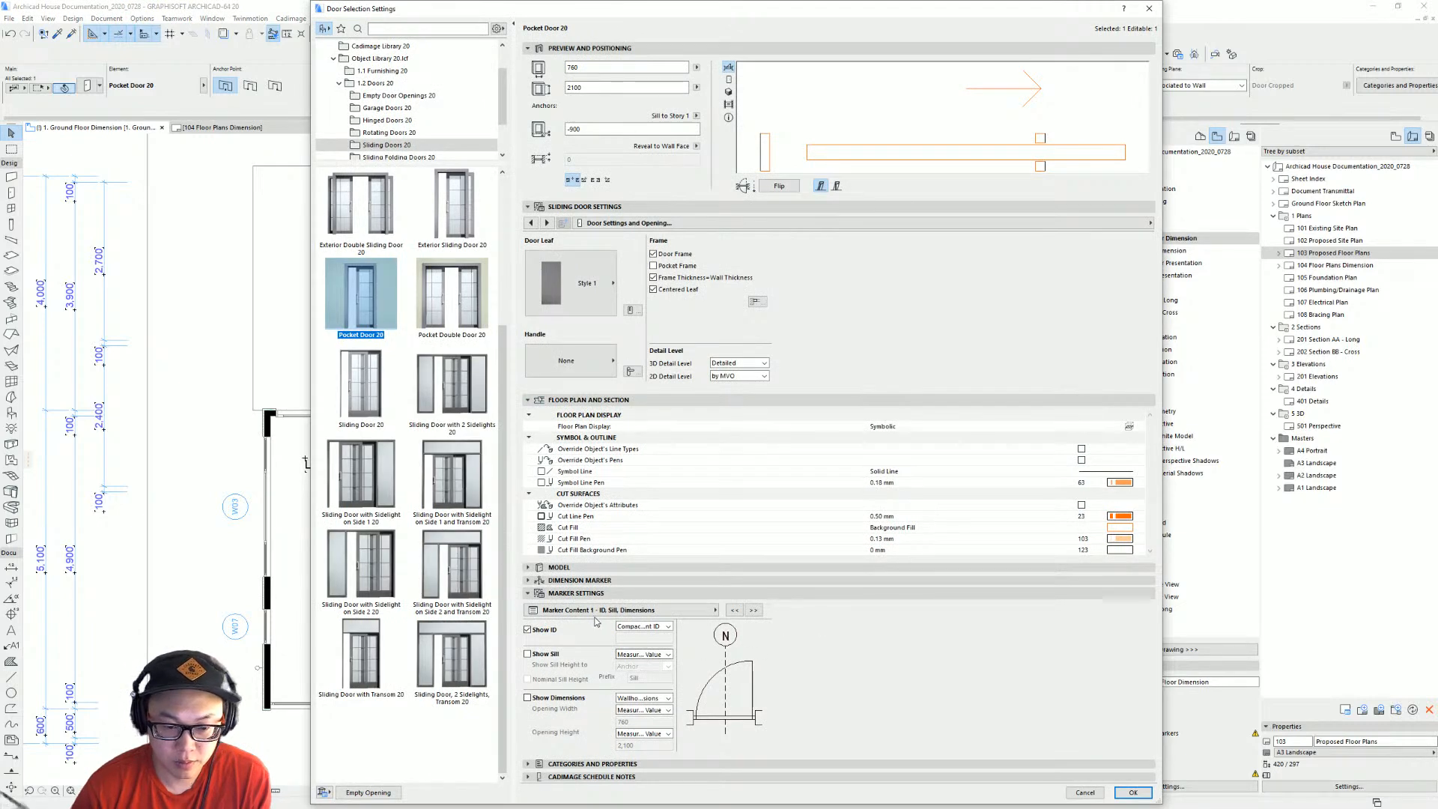
pyautogui.click(598, 611)
pyautogui.click(791, 638)
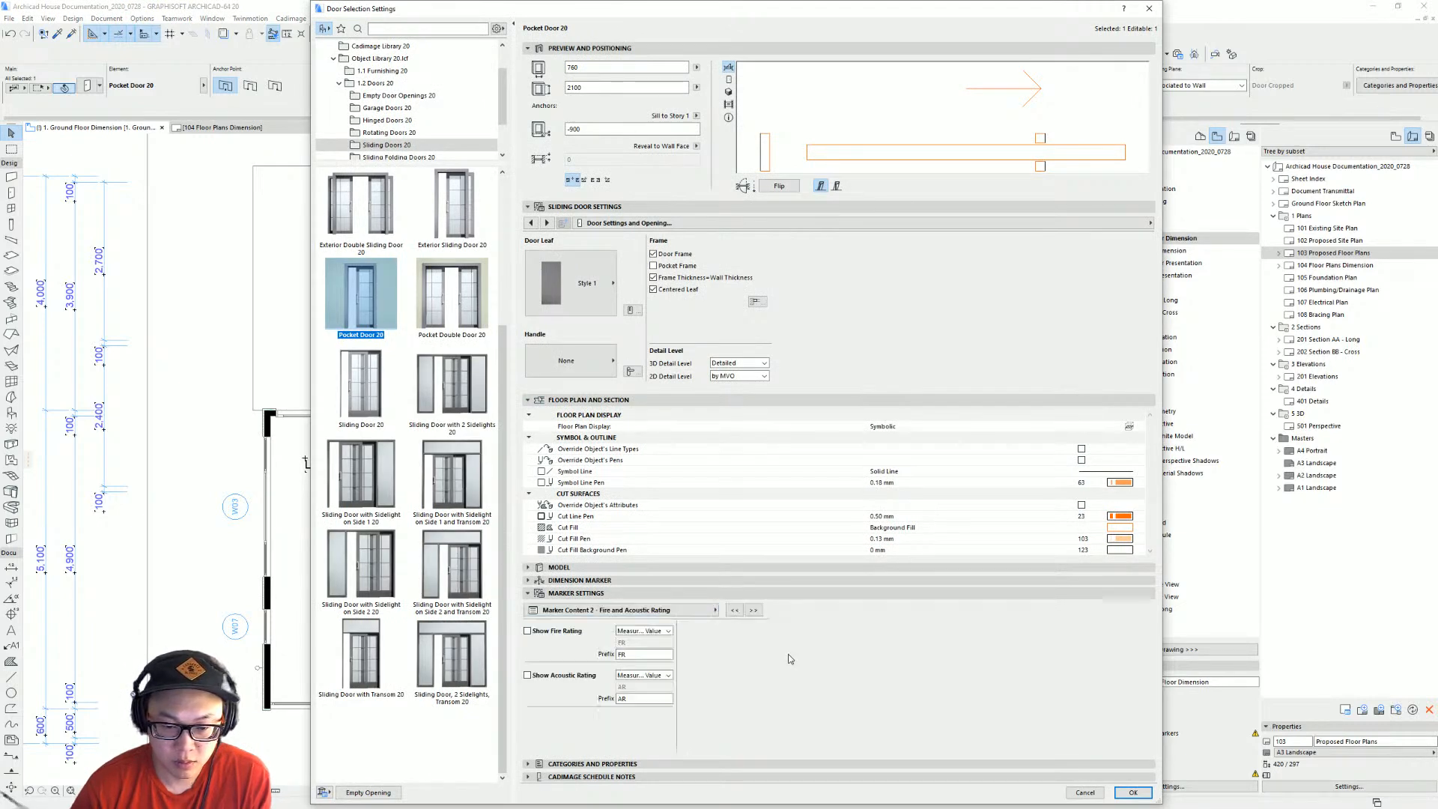
pyautogui.click(697, 611)
pyautogui.click(779, 649)
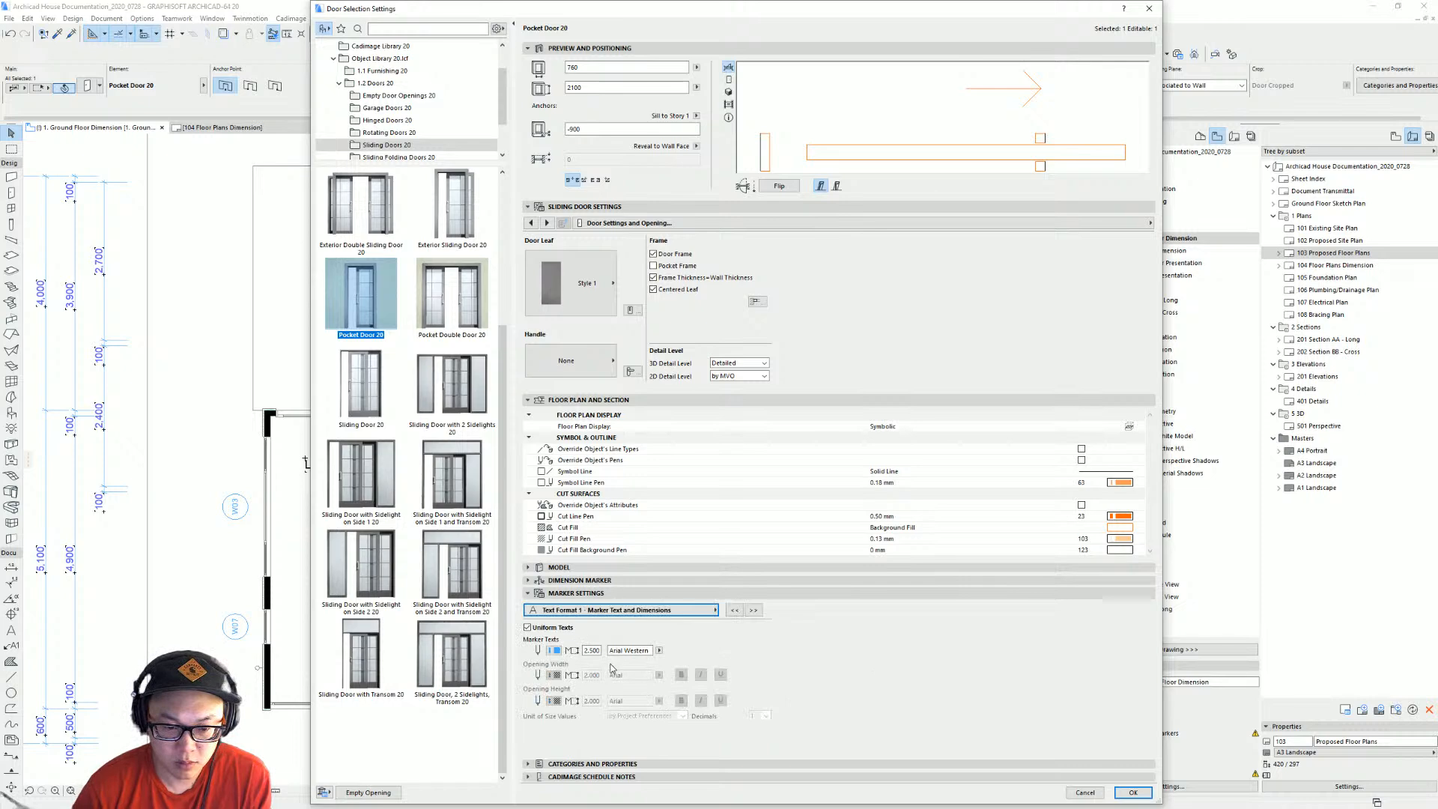
pyautogui.click(590, 651)
pyautogui.press('Return')
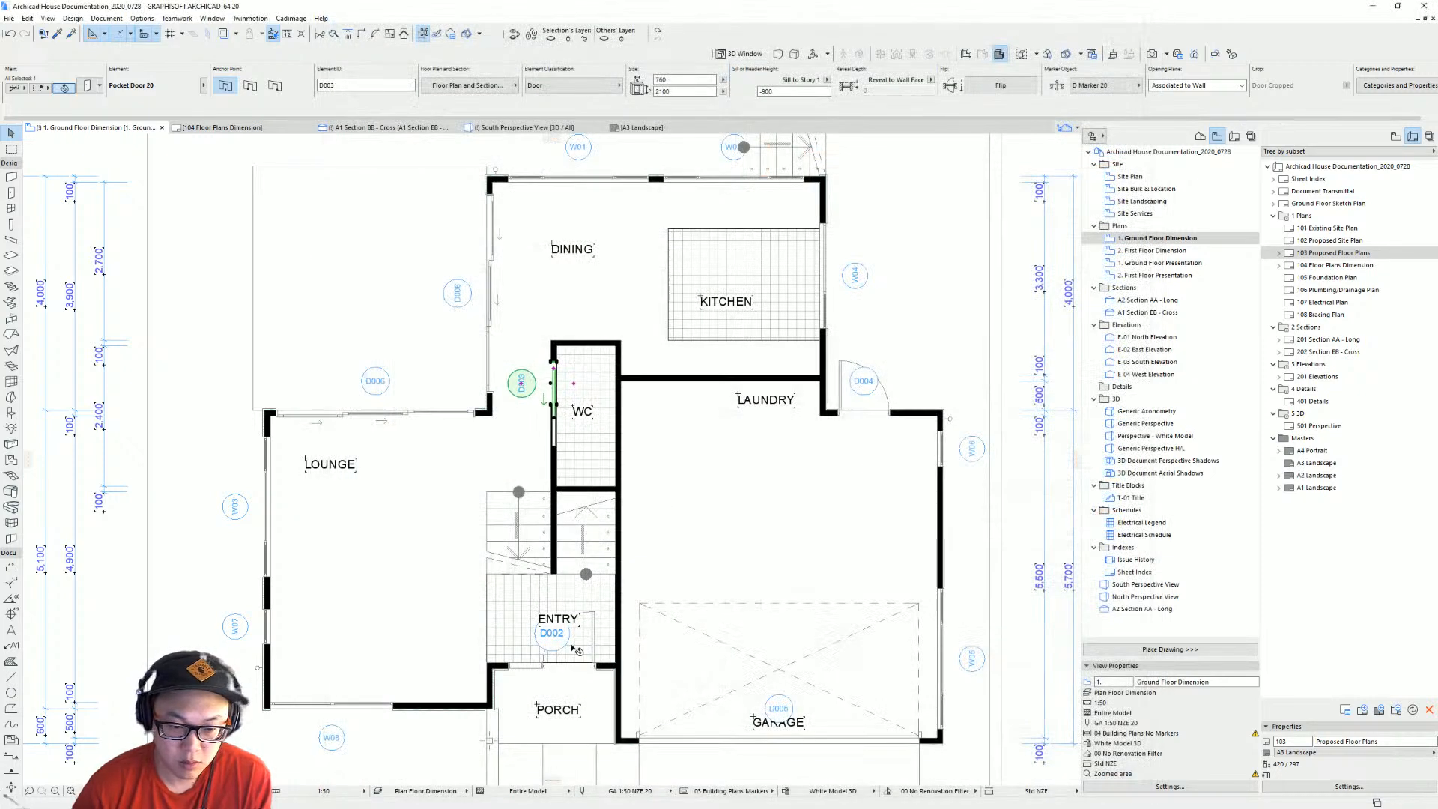
pyautogui.press('Escape')
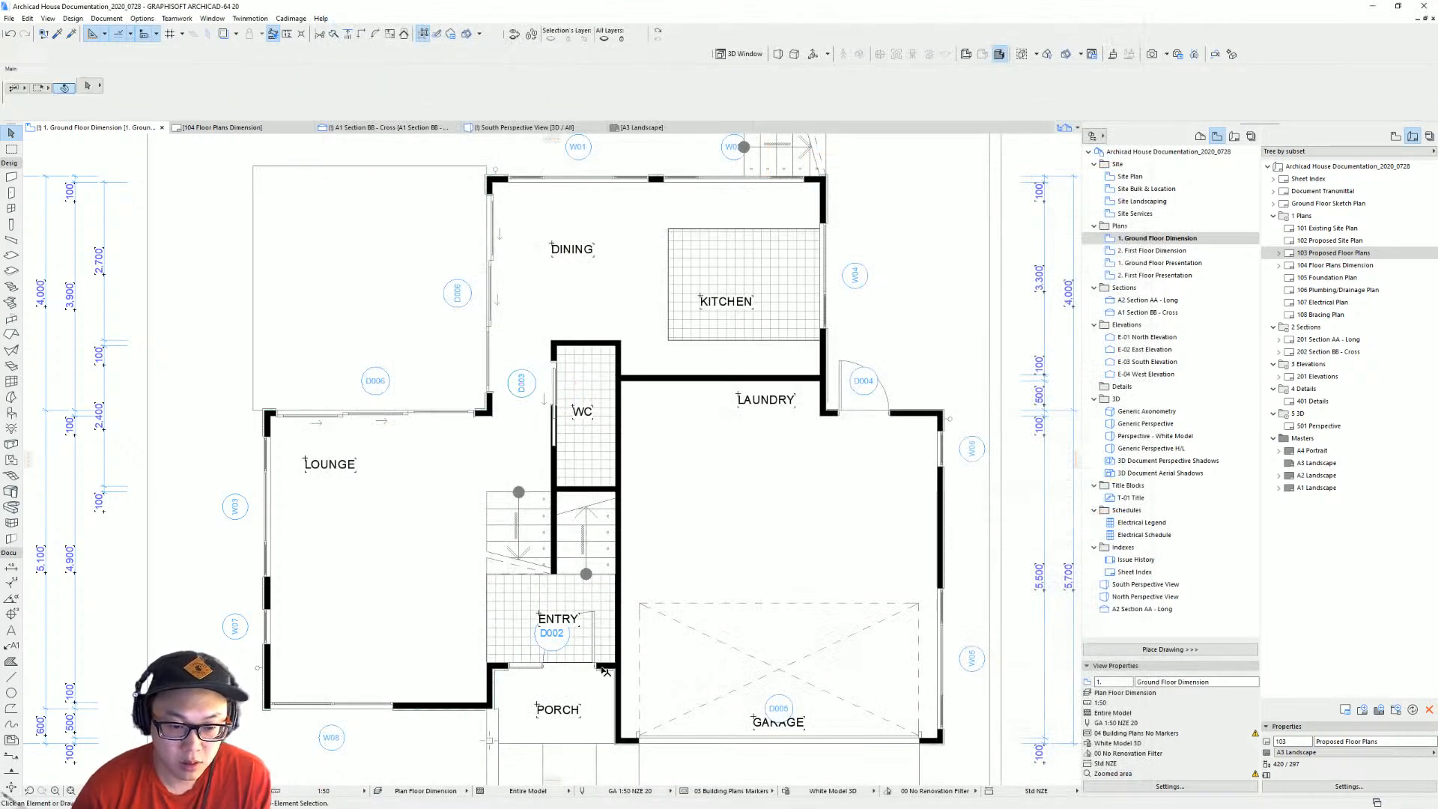
# Set the entry door's marker text size to 2 mm in its marker text format and apply the settings.
pyautogui.click(596, 665)
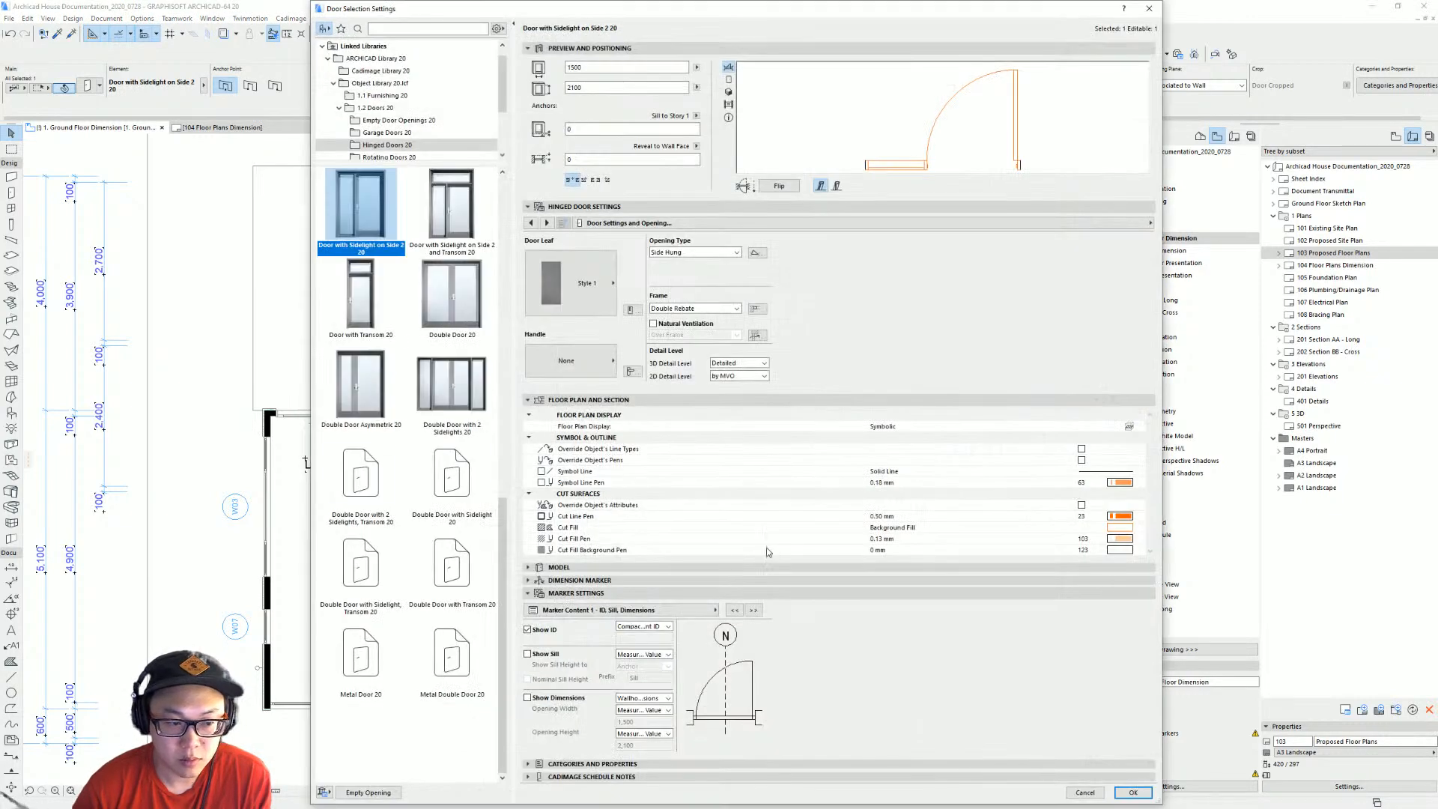
pyautogui.click(564, 616)
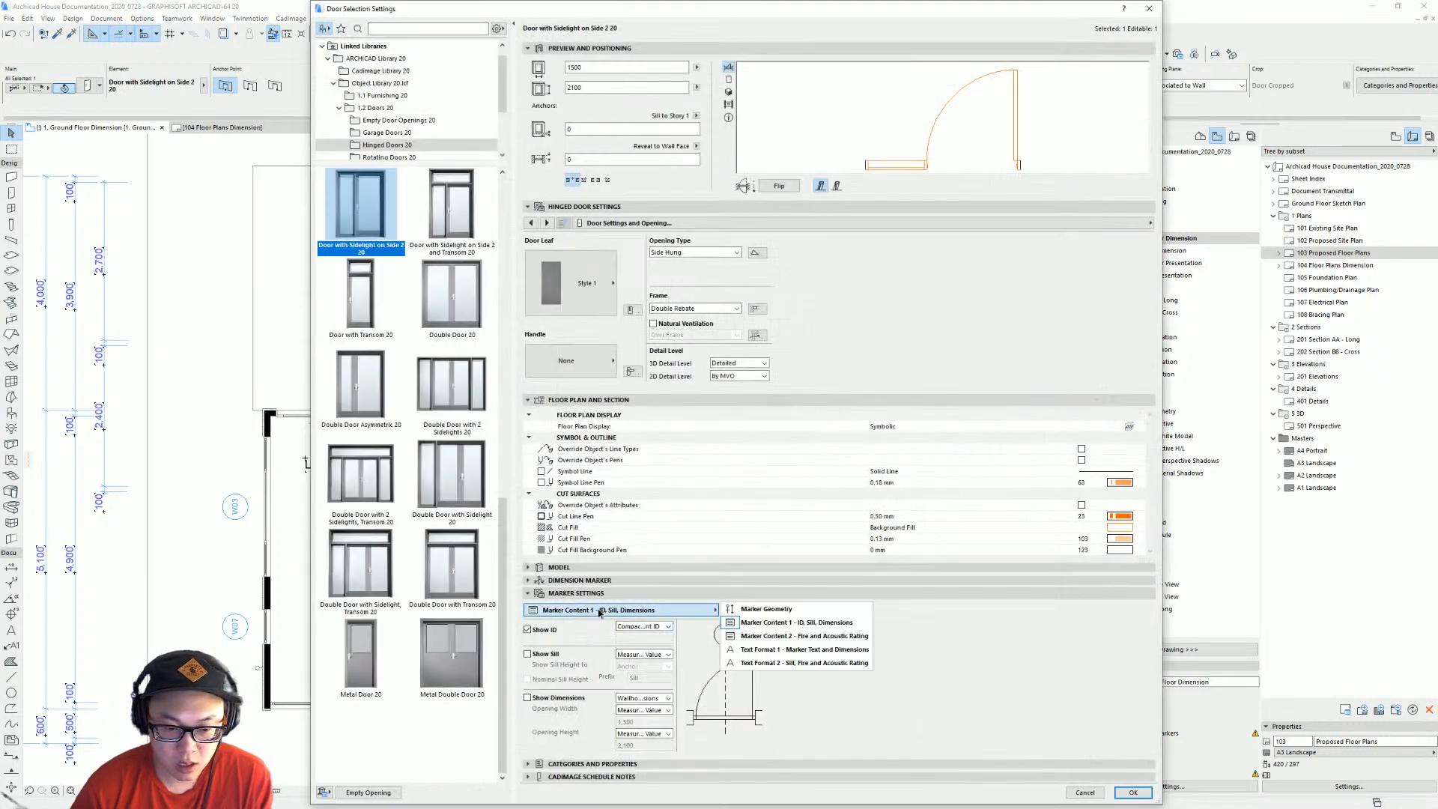
pyautogui.click(794, 656)
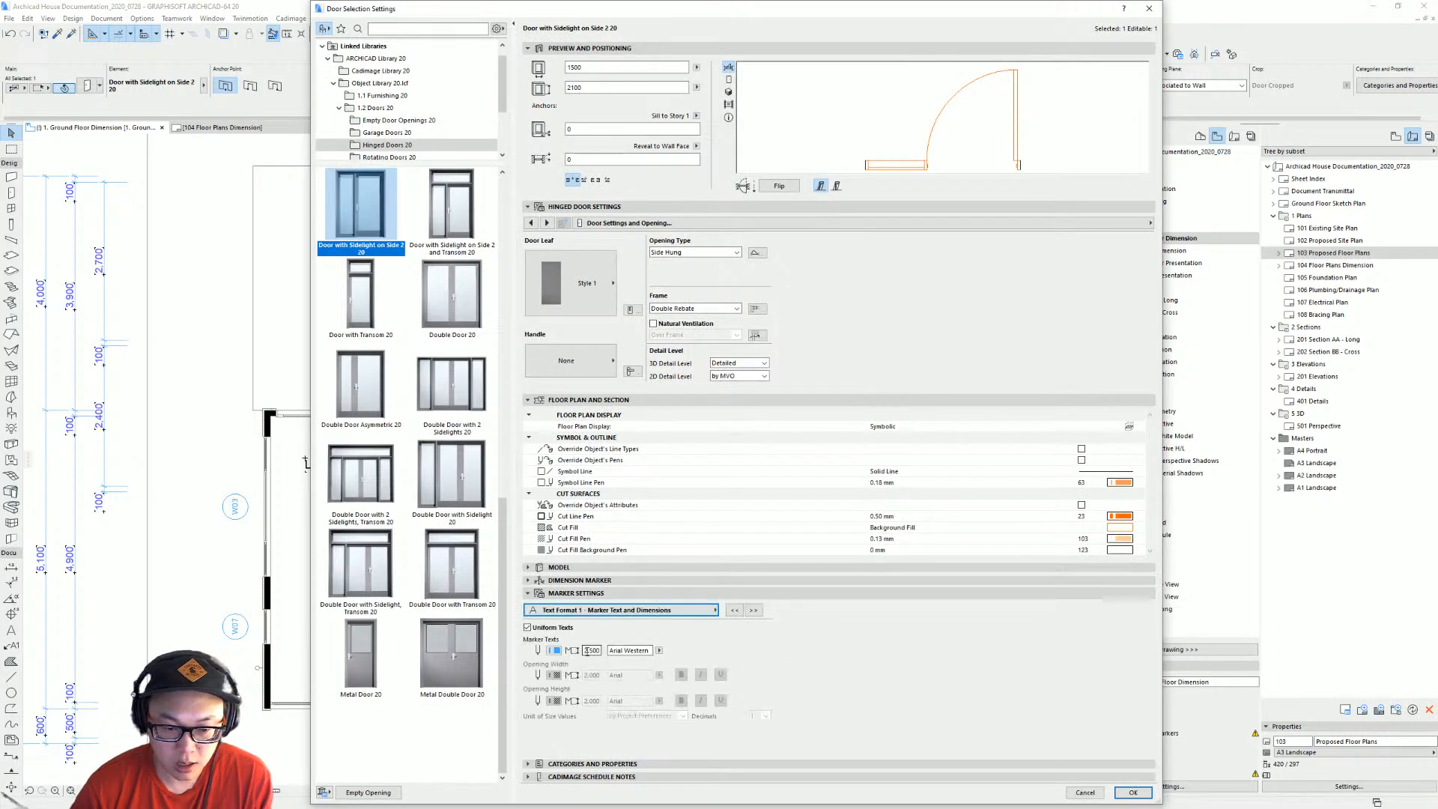
pyautogui.doubleClick(588, 650)
pyautogui.press('Return')
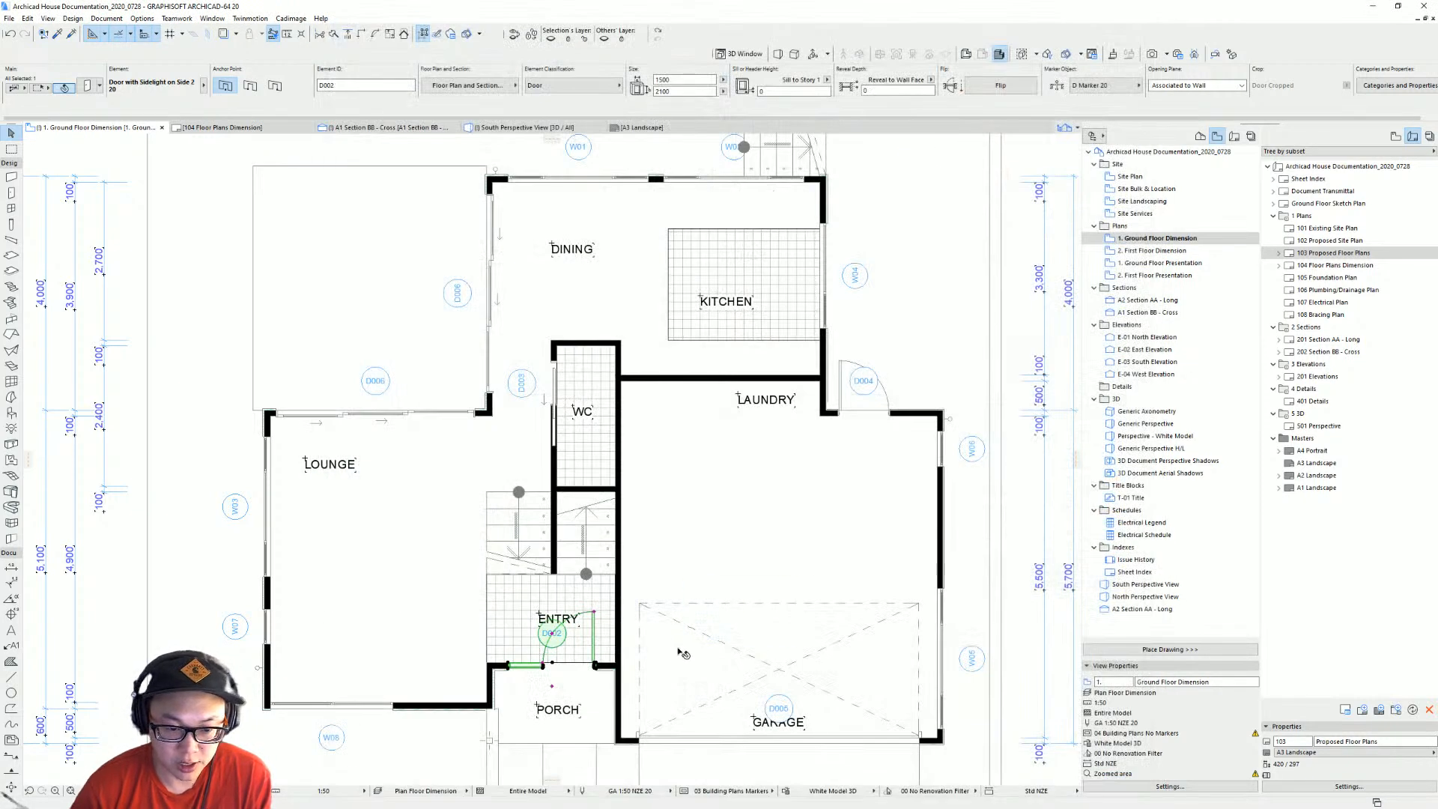
# Select all six doors on the ground floor plan with the Door tool active.
pyautogui.keyDown('shift'); pyautogui.click(478, 420); pyautogui.keyUp('shift')
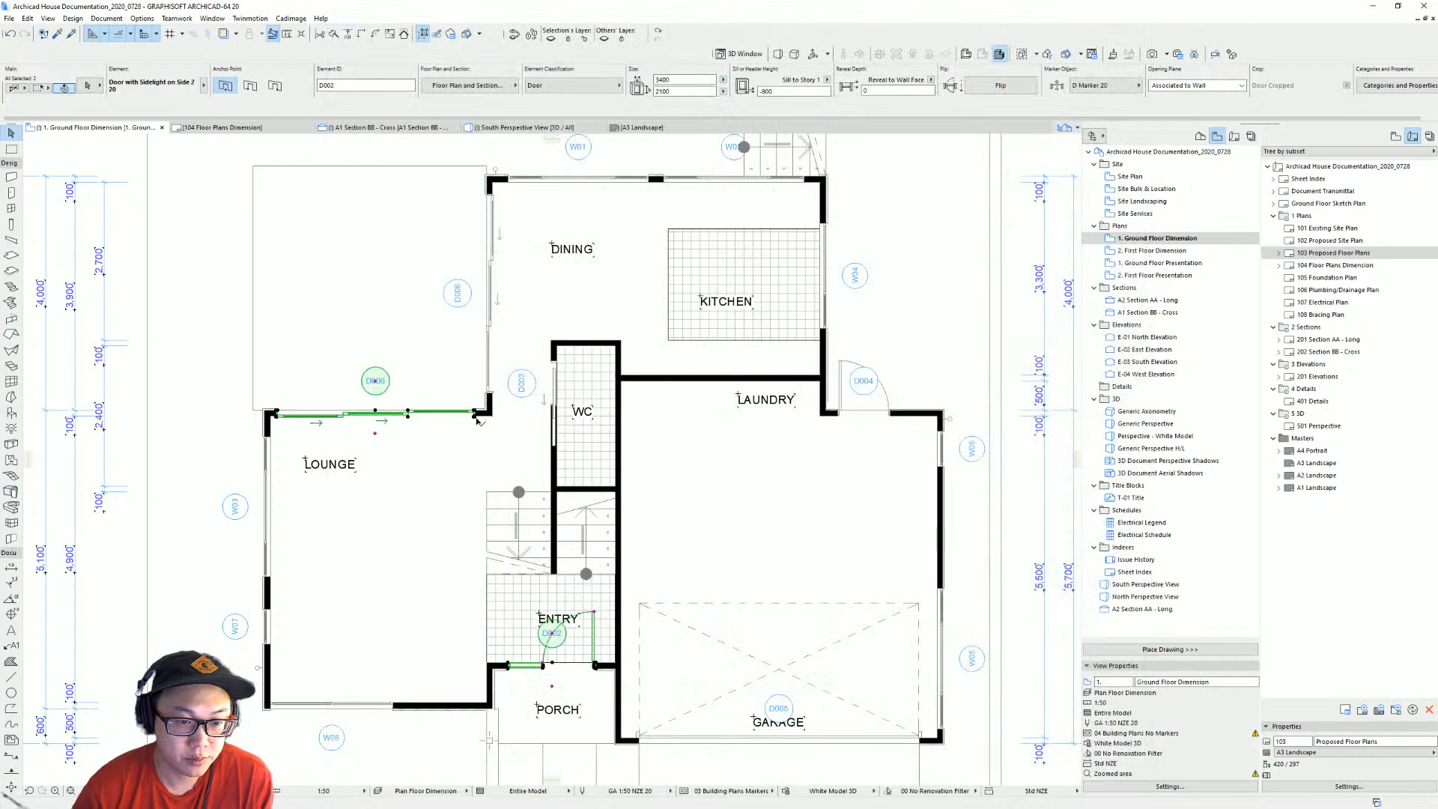
pyautogui.click(11, 192)
pyautogui.hotkey('ctrl', 'a')
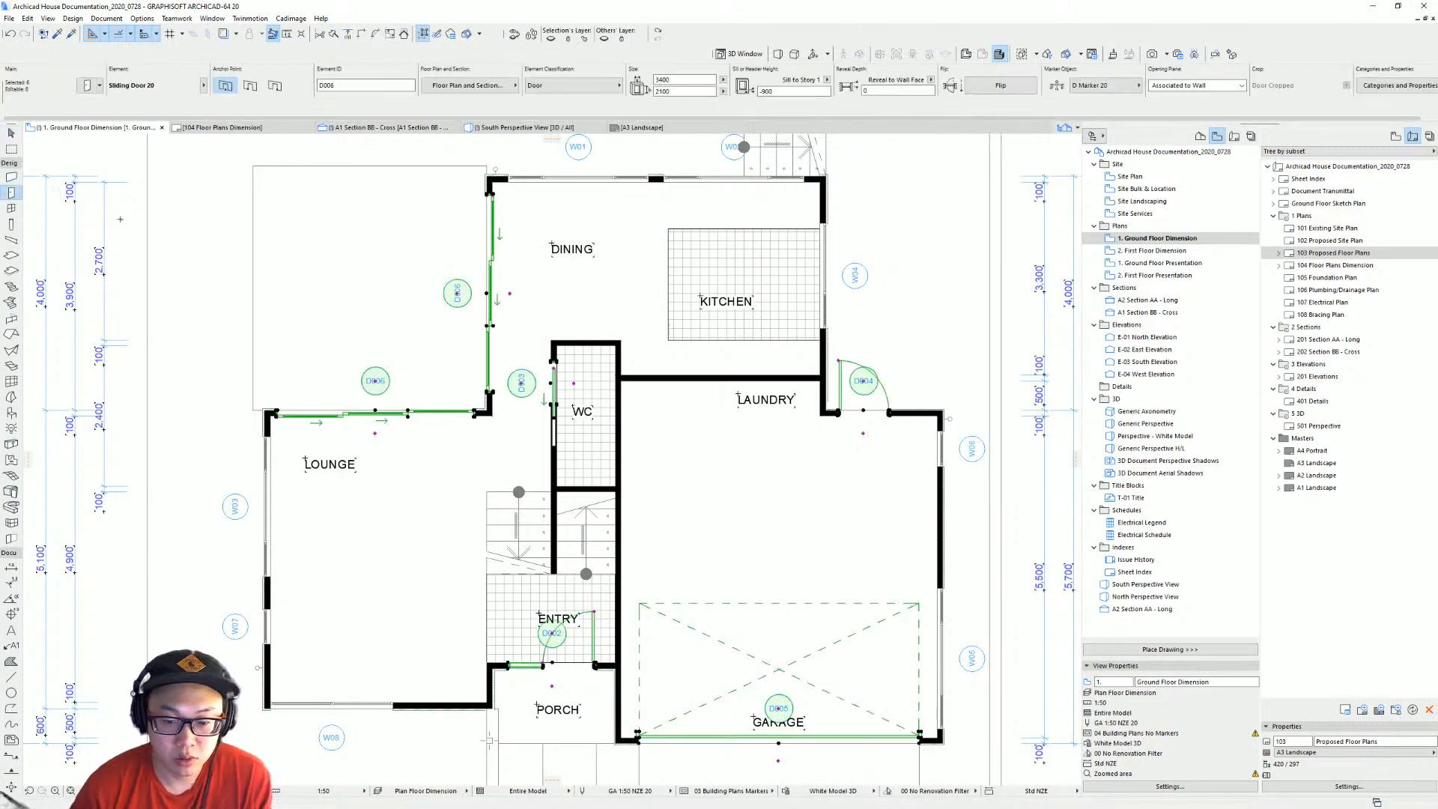
# Renumber the selected doors in the Element ID Manager with text D and a two-digit counter from 01, and clear the selection.
pyautogui.click(73, 19)
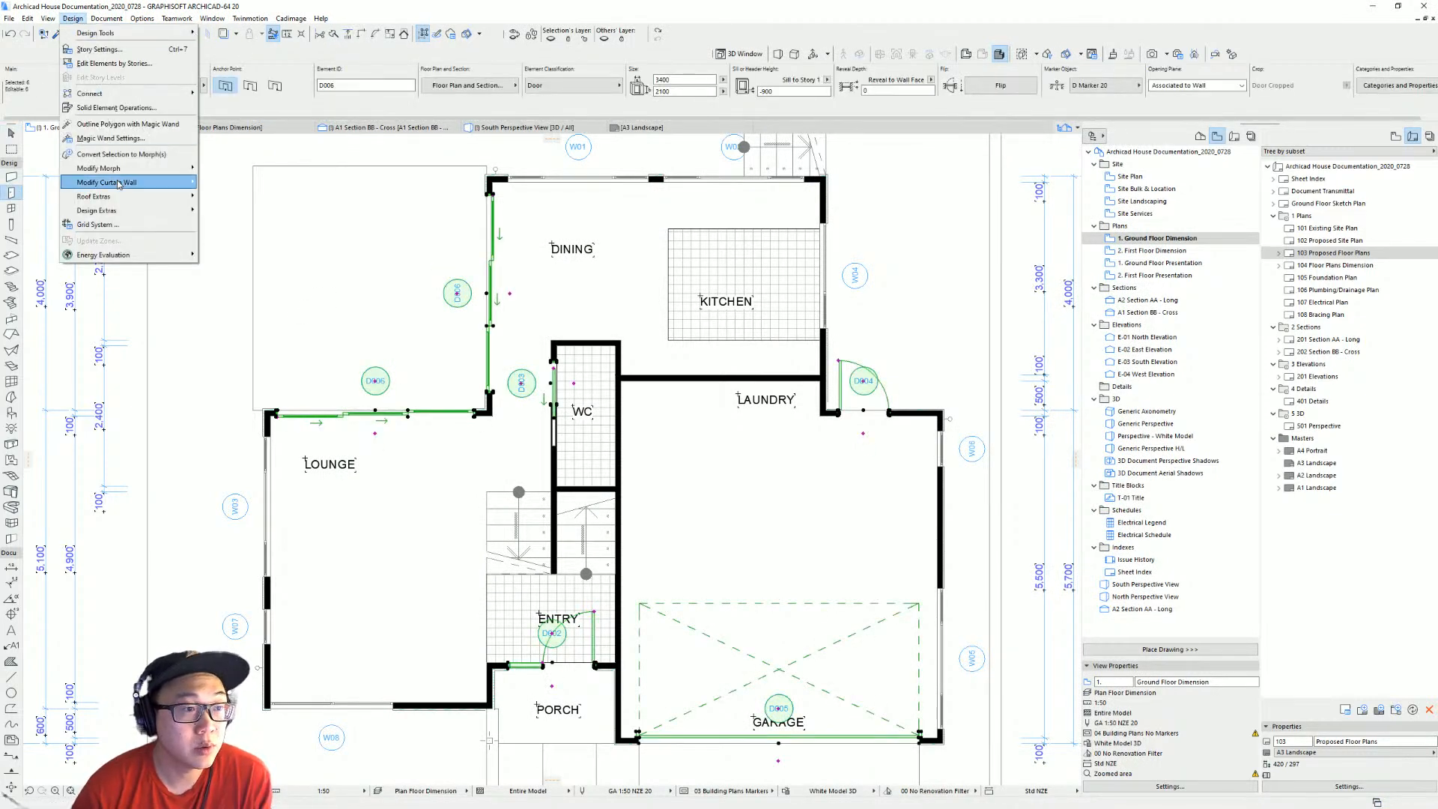
pyautogui.moveTo(106, 18)
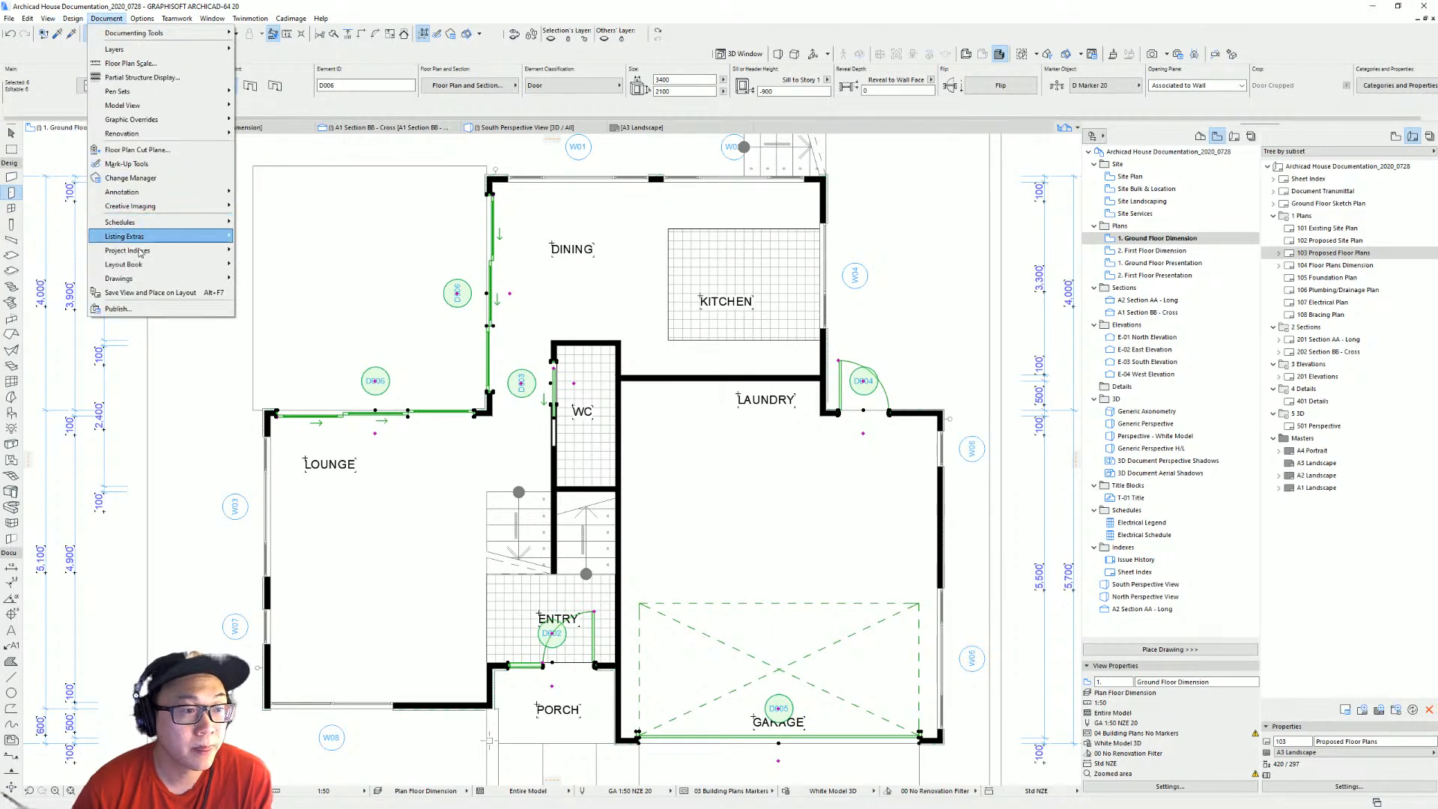
pyautogui.moveTo(128, 236)
pyautogui.click(283, 281)
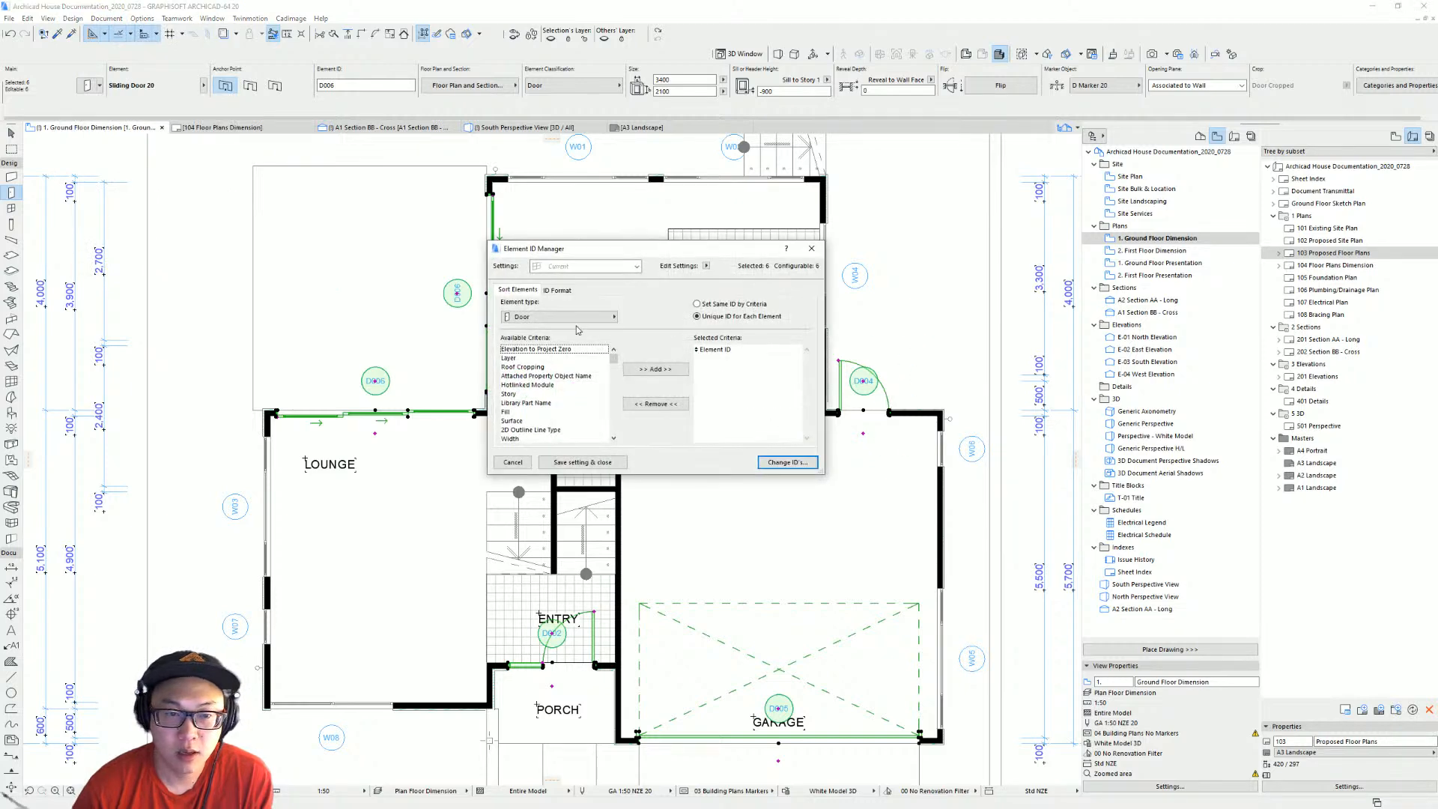
pyautogui.click(558, 291)
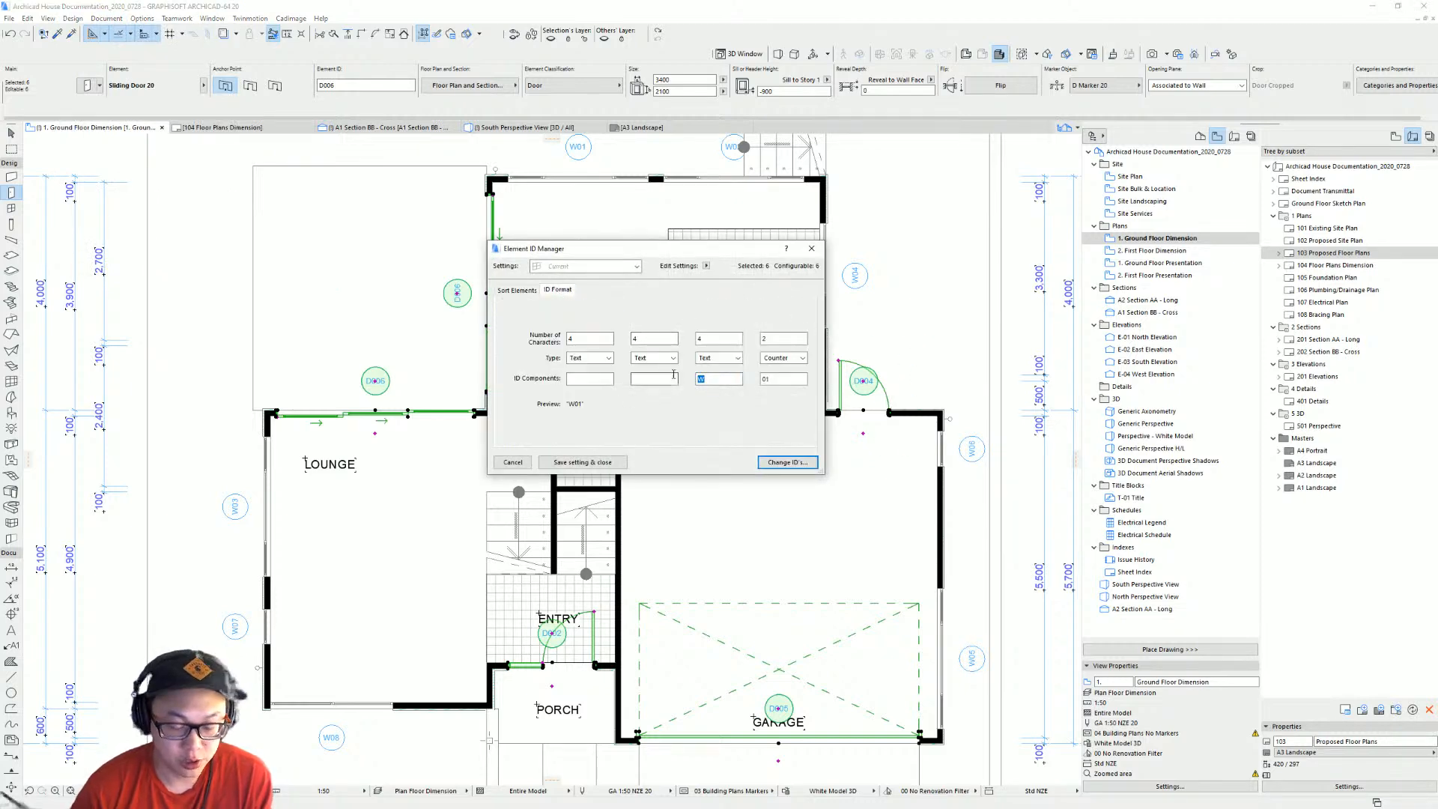
pyautogui.click(801, 462)
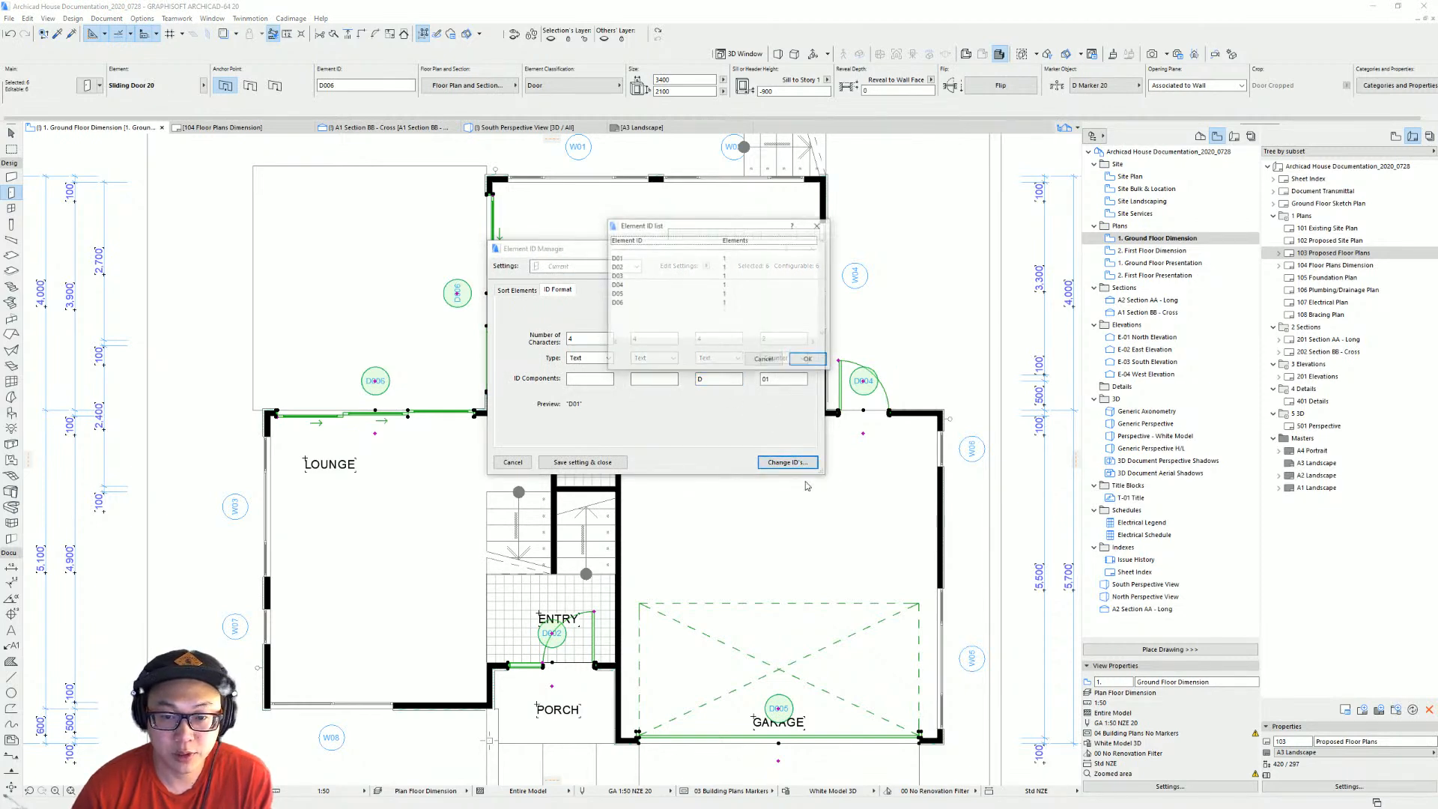
pyautogui.click(807, 361)
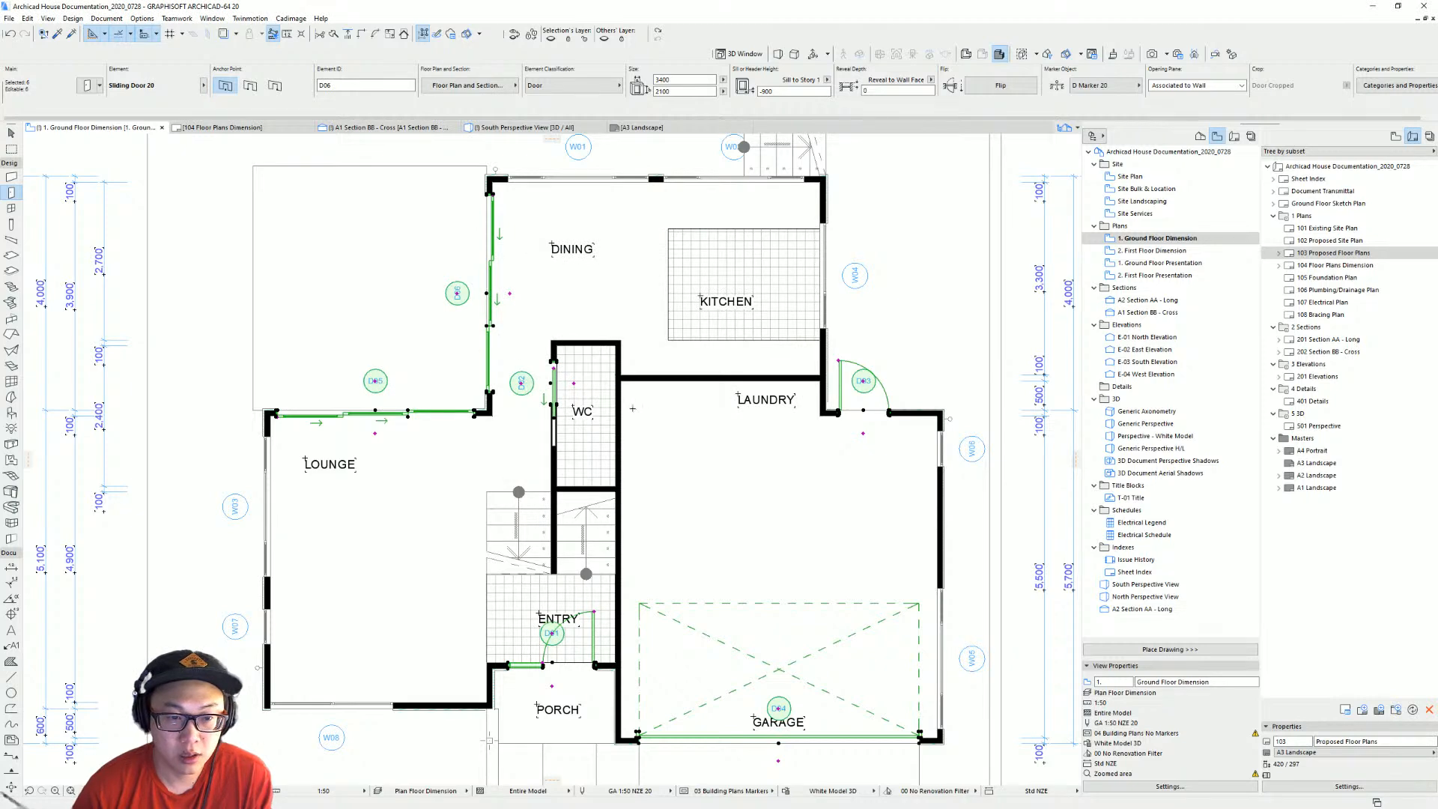
pyautogui.scroll(3, 504, 359)
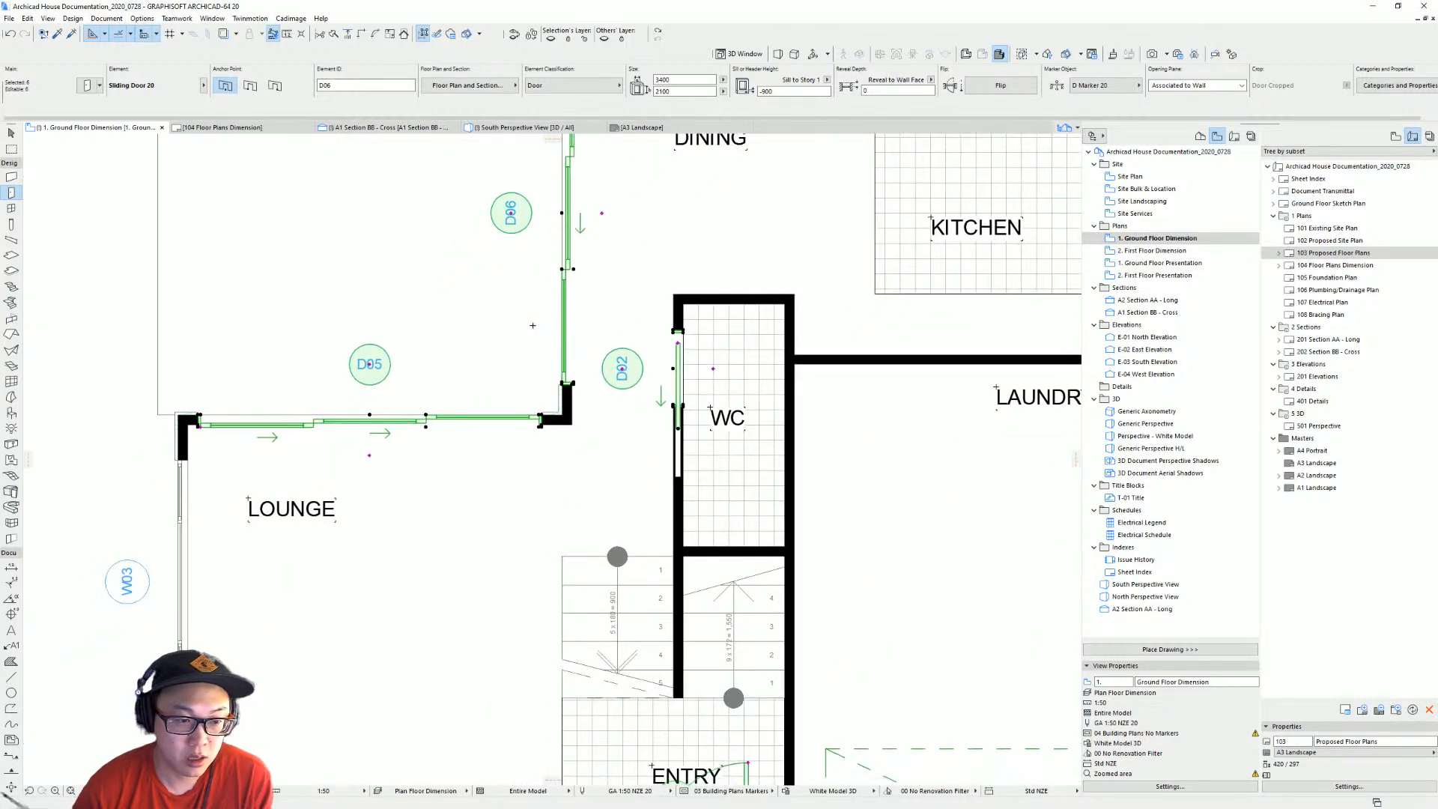
pyautogui.scroll(-3, 533, 326)
pyautogui.moveTo(533, 325); pyautogui.dragTo(477, 343, button='middle')
pyautogui.press('Escape')
pyautogui.press('Escape')
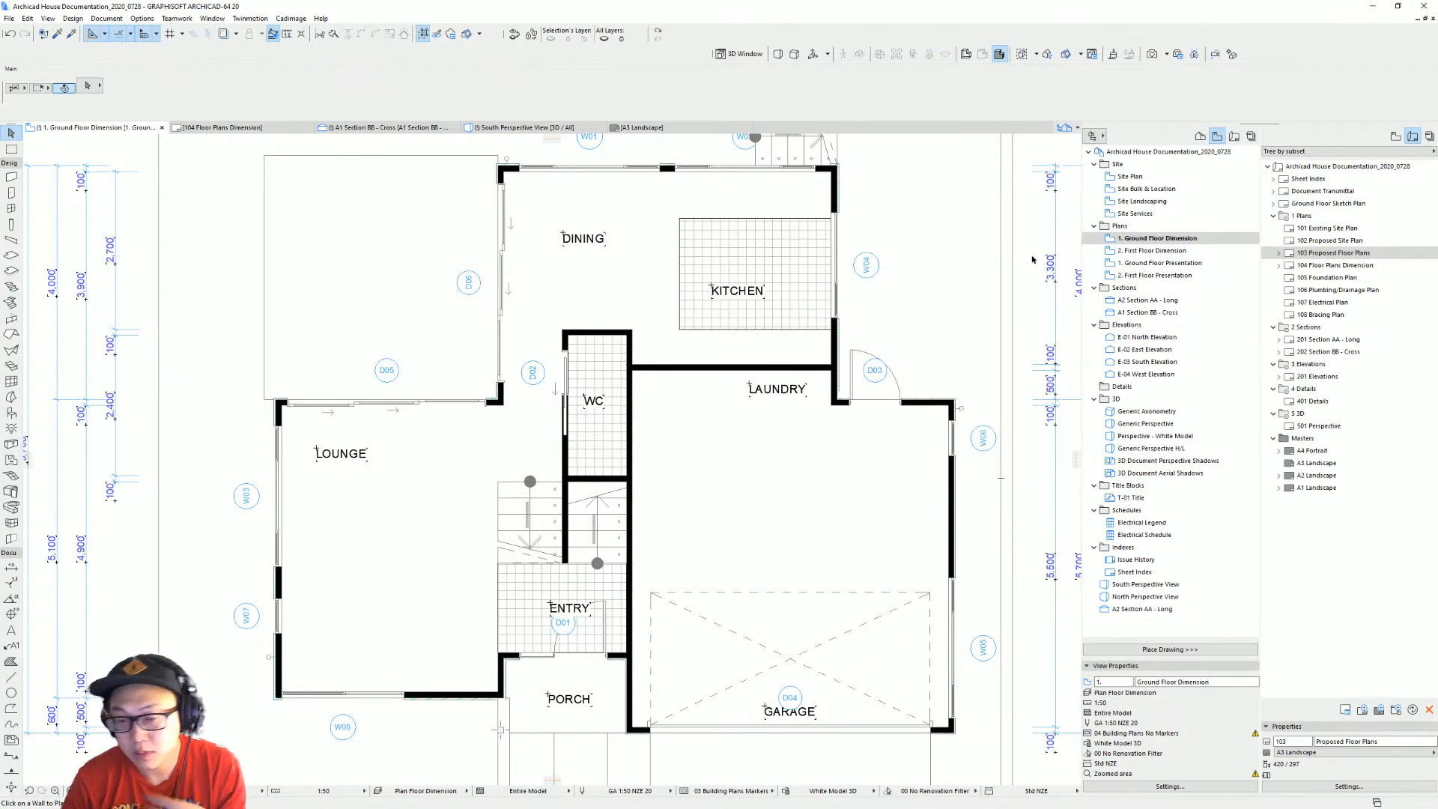
# Move the laundry door's marker closer to its door opening and clear the selection.
pyautogui.scroll(2, 883, 370)
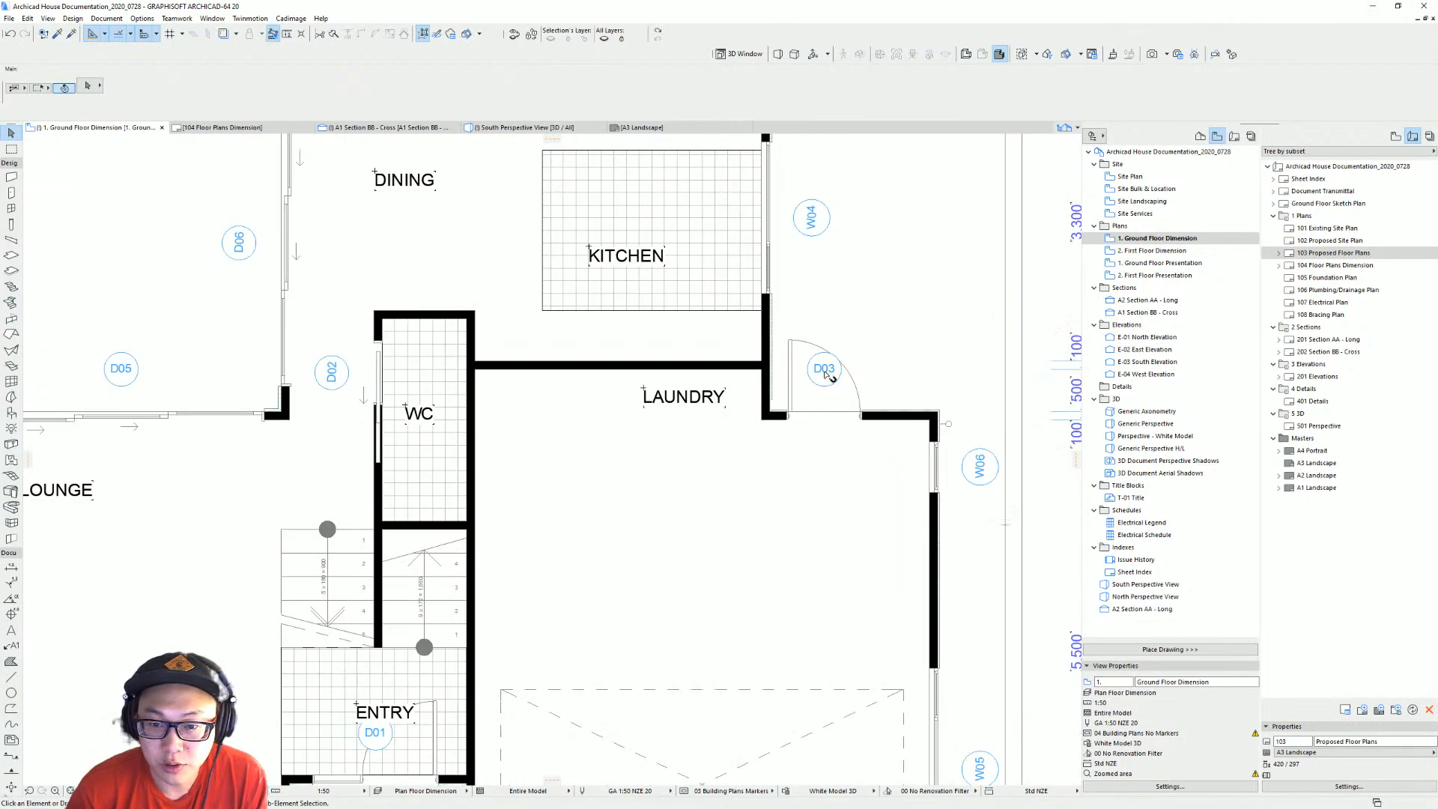
pyautogui.click(825, 373)
pyautogui.click(824, 369)
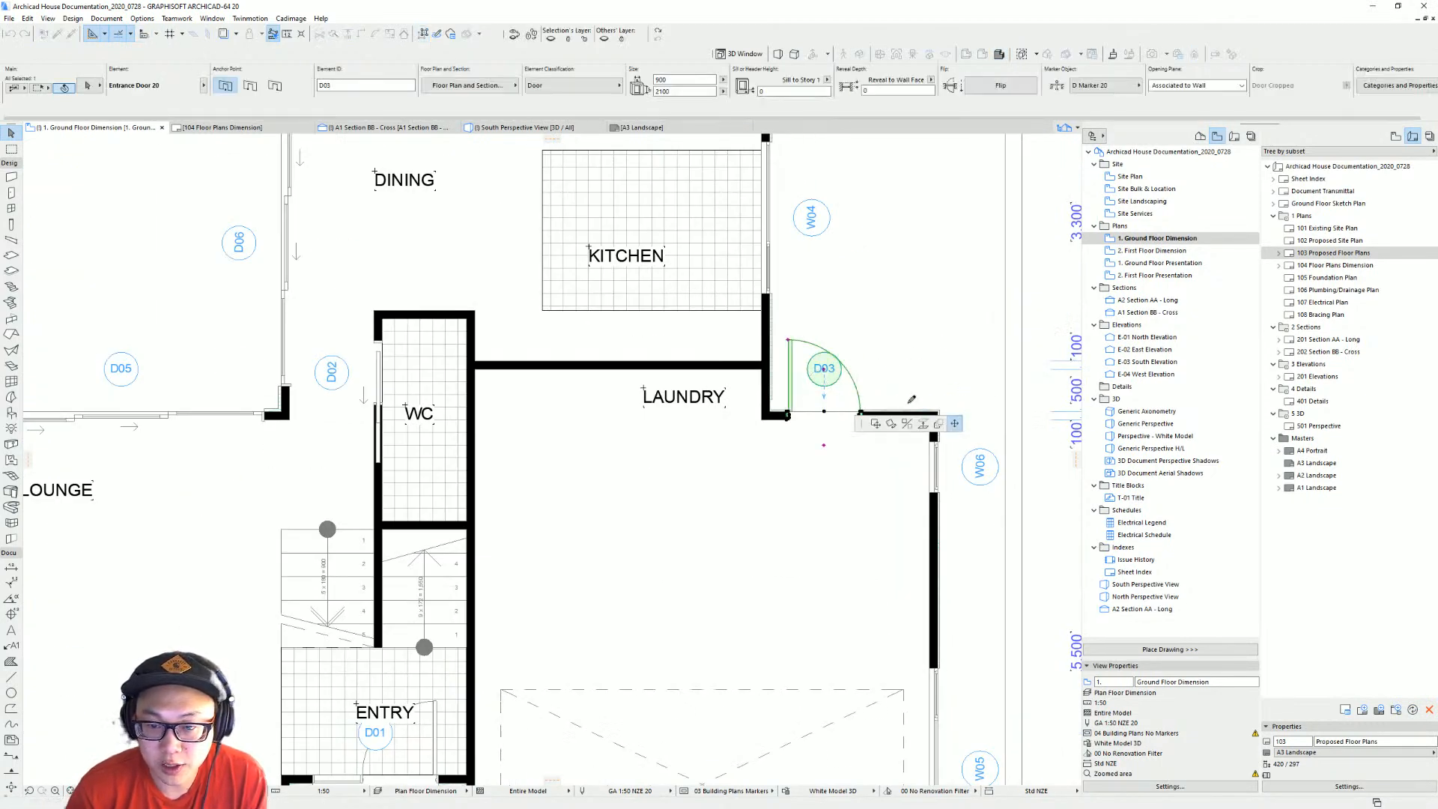
pyautogui.press('Escape')
pyautogui.press('Escape')
pyautogui.scroll(-2, 845, 374)
pyautogui.moveTo(828, 408); pyautogui.dragTo(921, 559, button='middle')
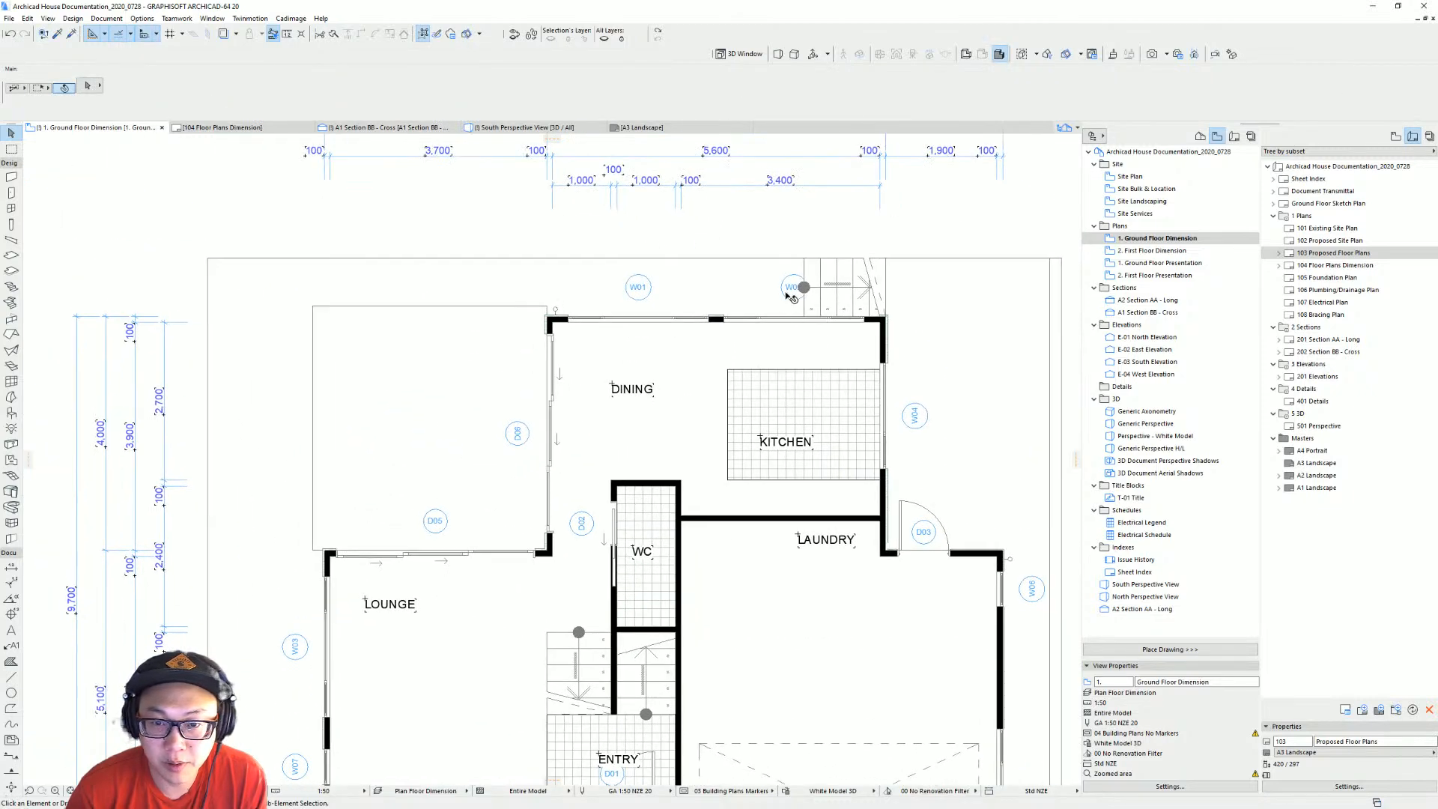
# Move the W02 window marker sideways along the kitchen wall so it clears the exterior stair, and clear the selection.
pyautogui.click(789, 296)
pyautogui.click(783, 286)
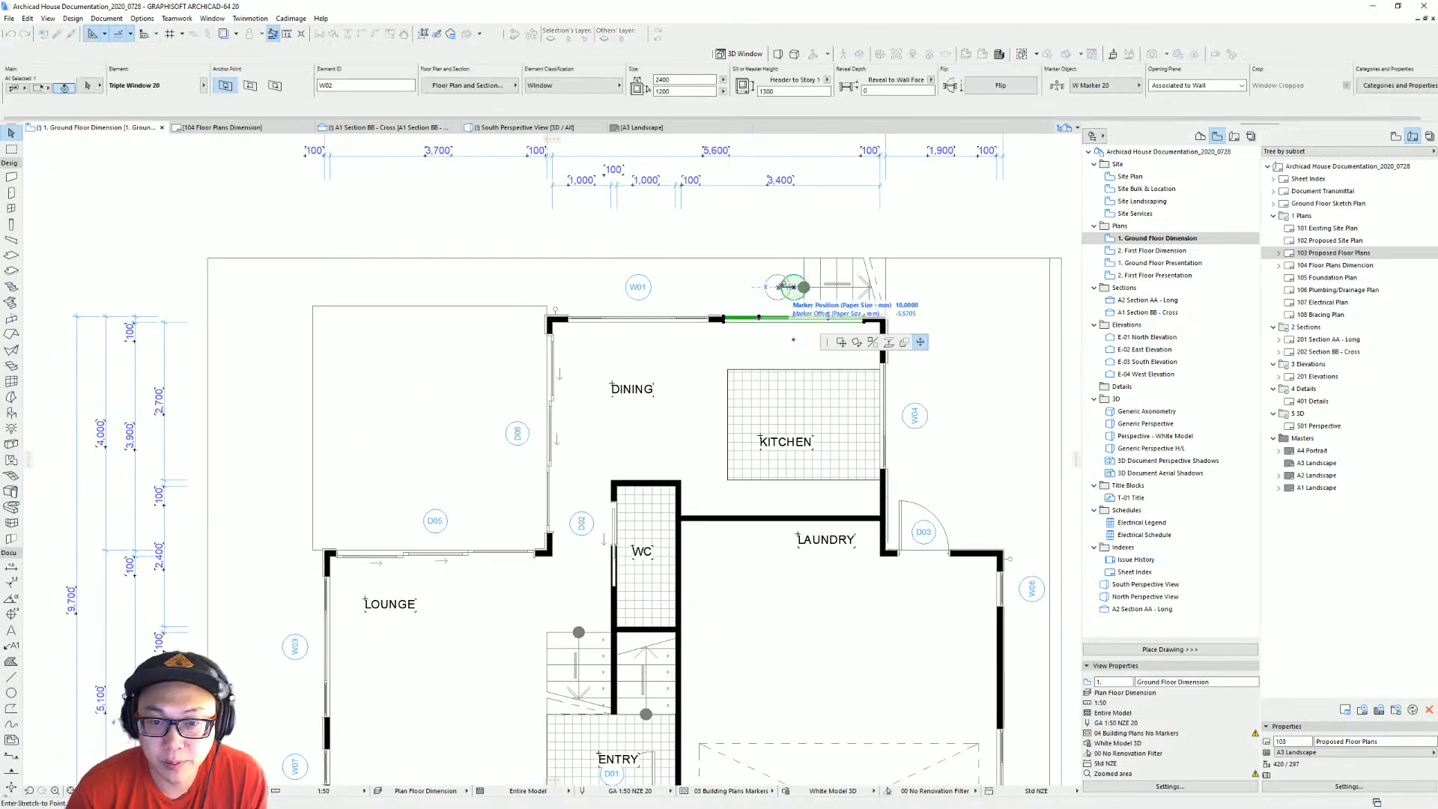
pyautogui.press('Escape')
pyautogui.press('Escape')
pyautogui.moveTo(913, 385); pyautogui.dragTo(821, 254, button='middle')
pyautogui.scroll(-2, 862, 353)
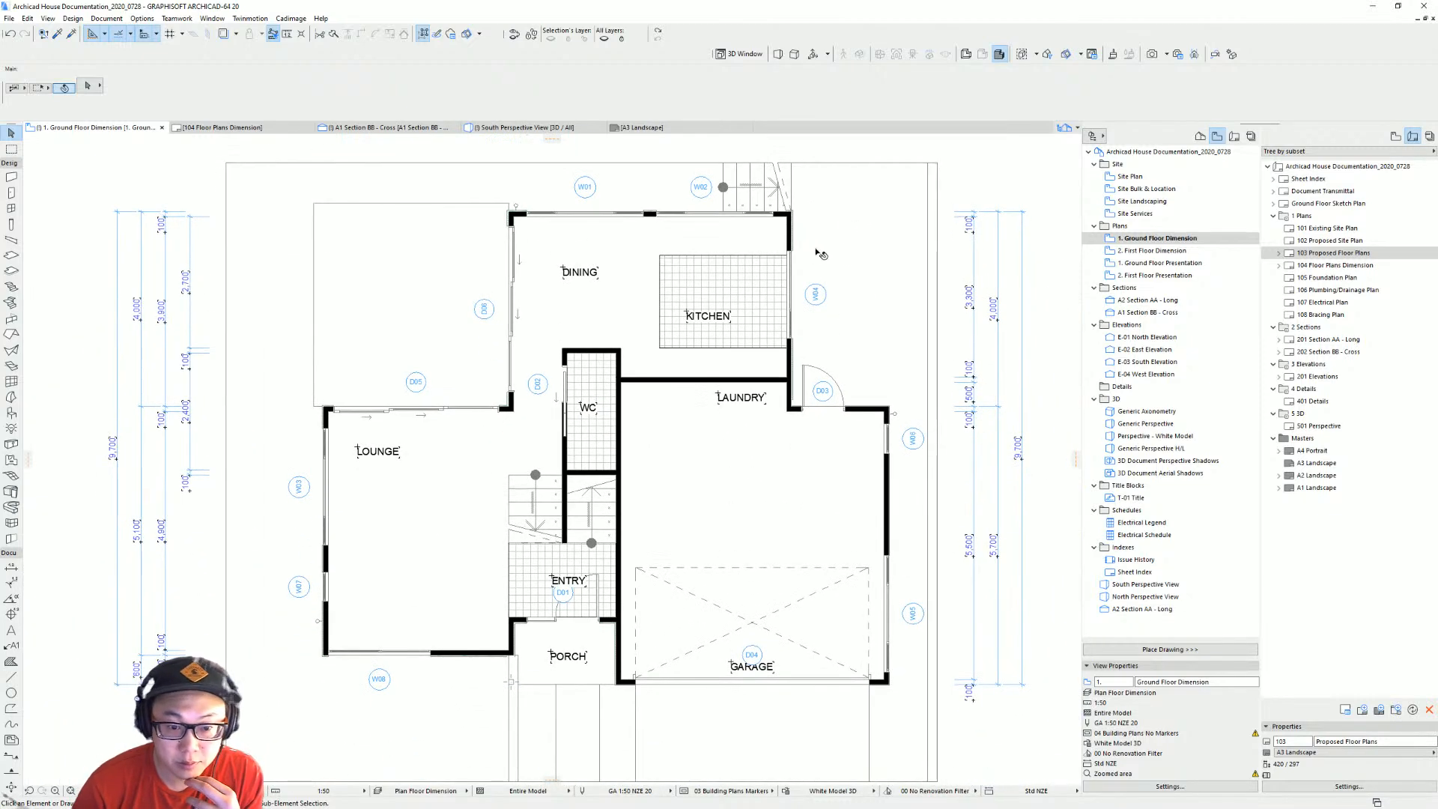
# Move the entry door's marker clear of the ENTRY label, to a marker position of about 7.1 mm and an offset of about 7.4 mm.
pyautogui.scroll(4, 599, 524)
pyautogui.click(591, 508)
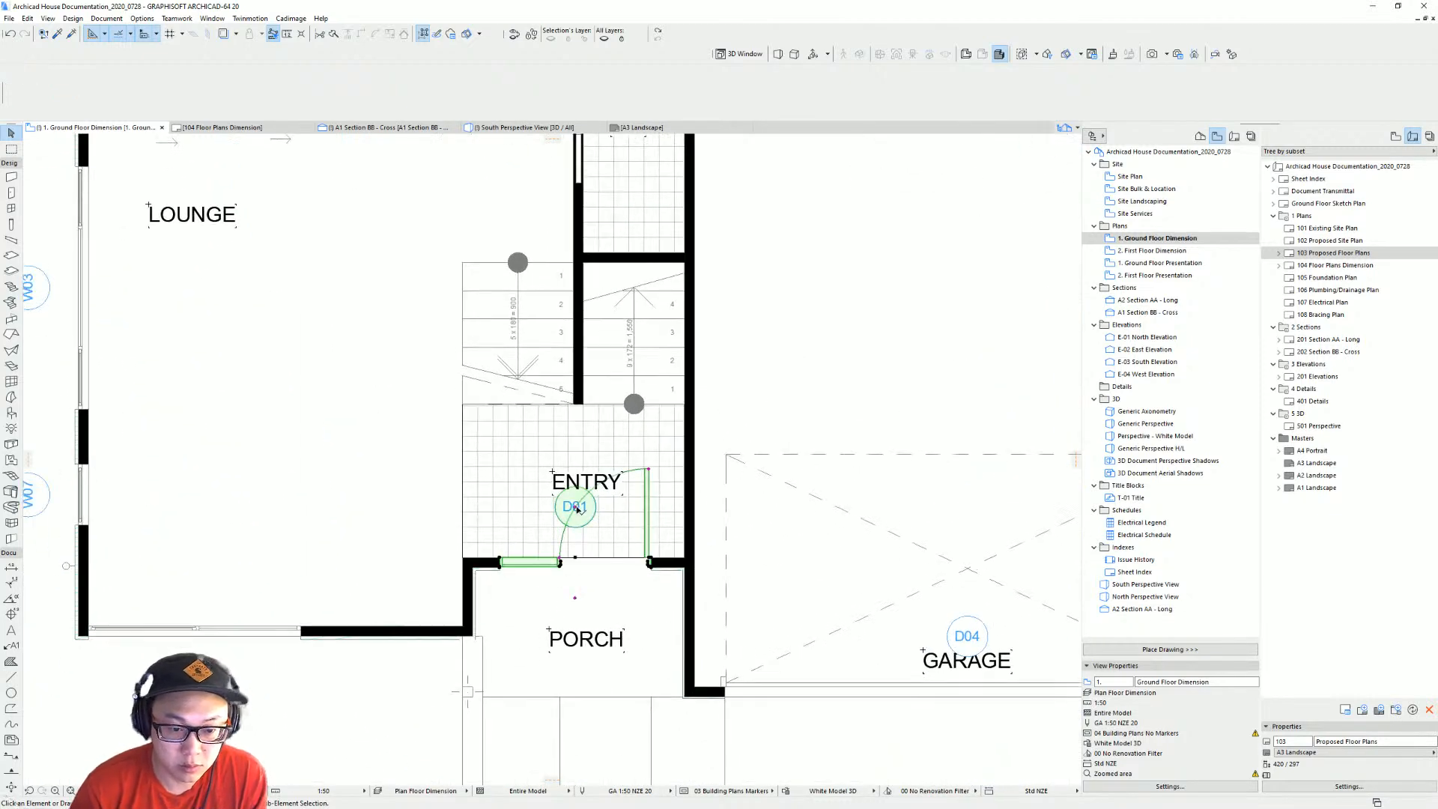
pyautogui.click(575, 507)
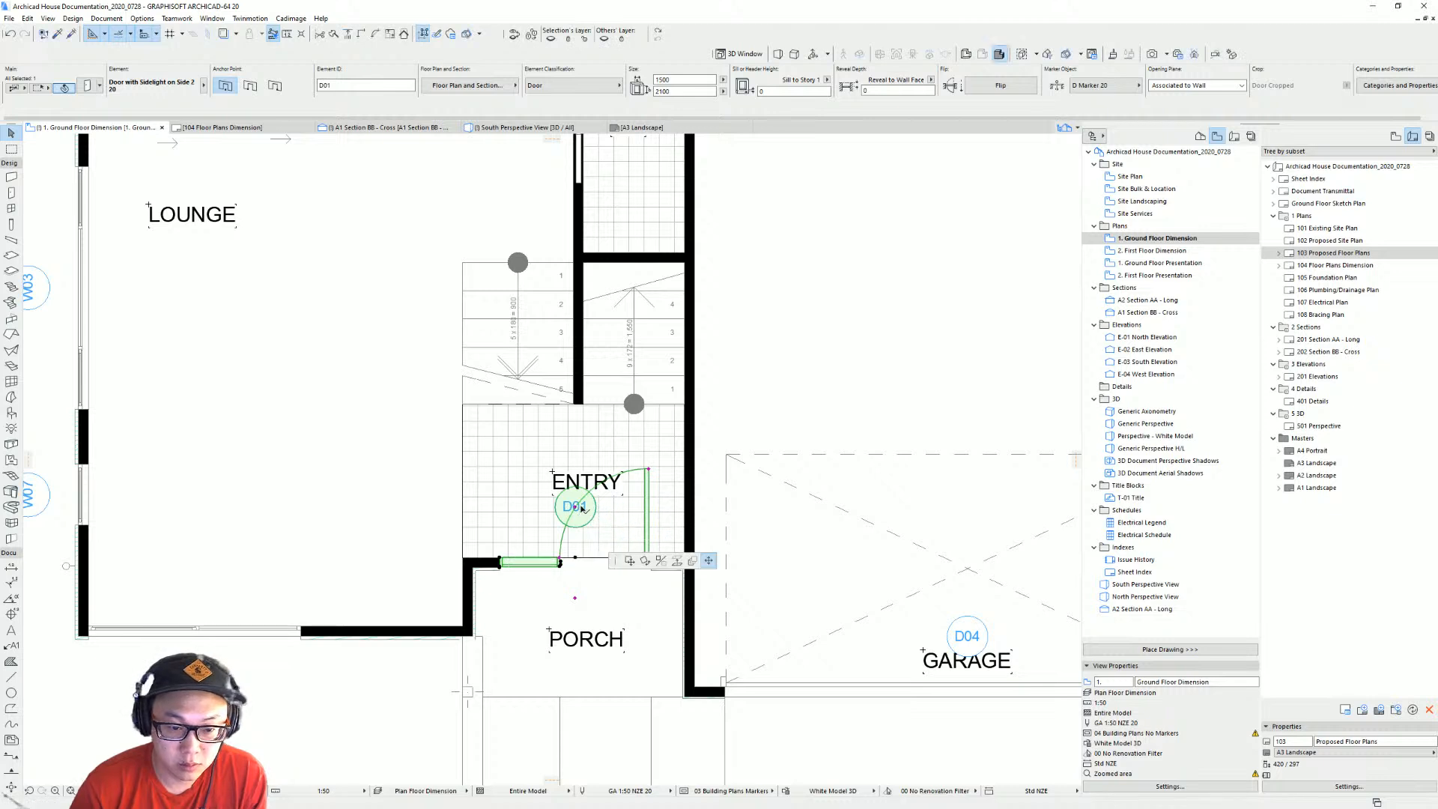
pyautogui.click(615, 507)
pyautogui.click(613, 507)
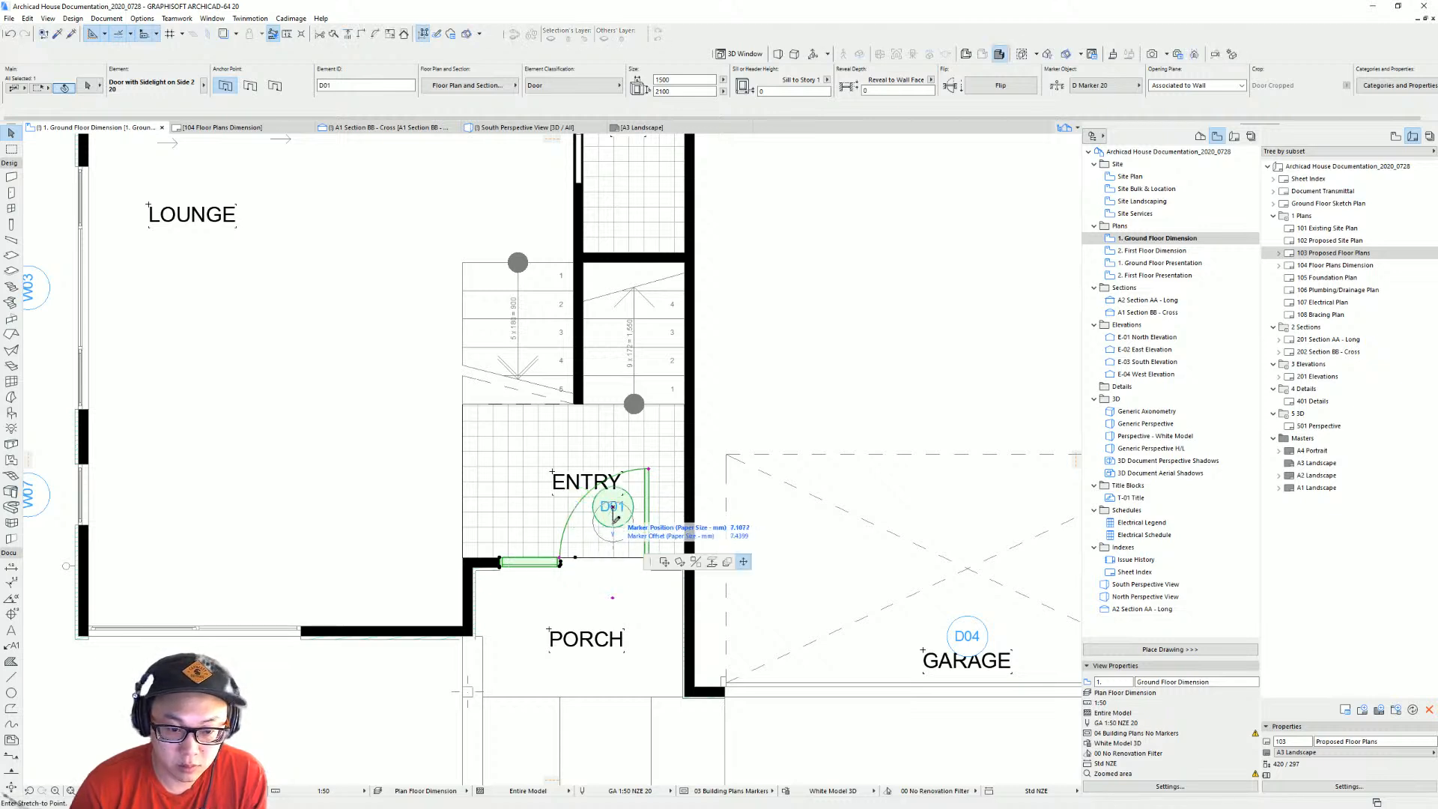
pyautogui.click(613, 524)
pyautogui.press('Escape')
pyautogui.scroll(-4, 628, 505)
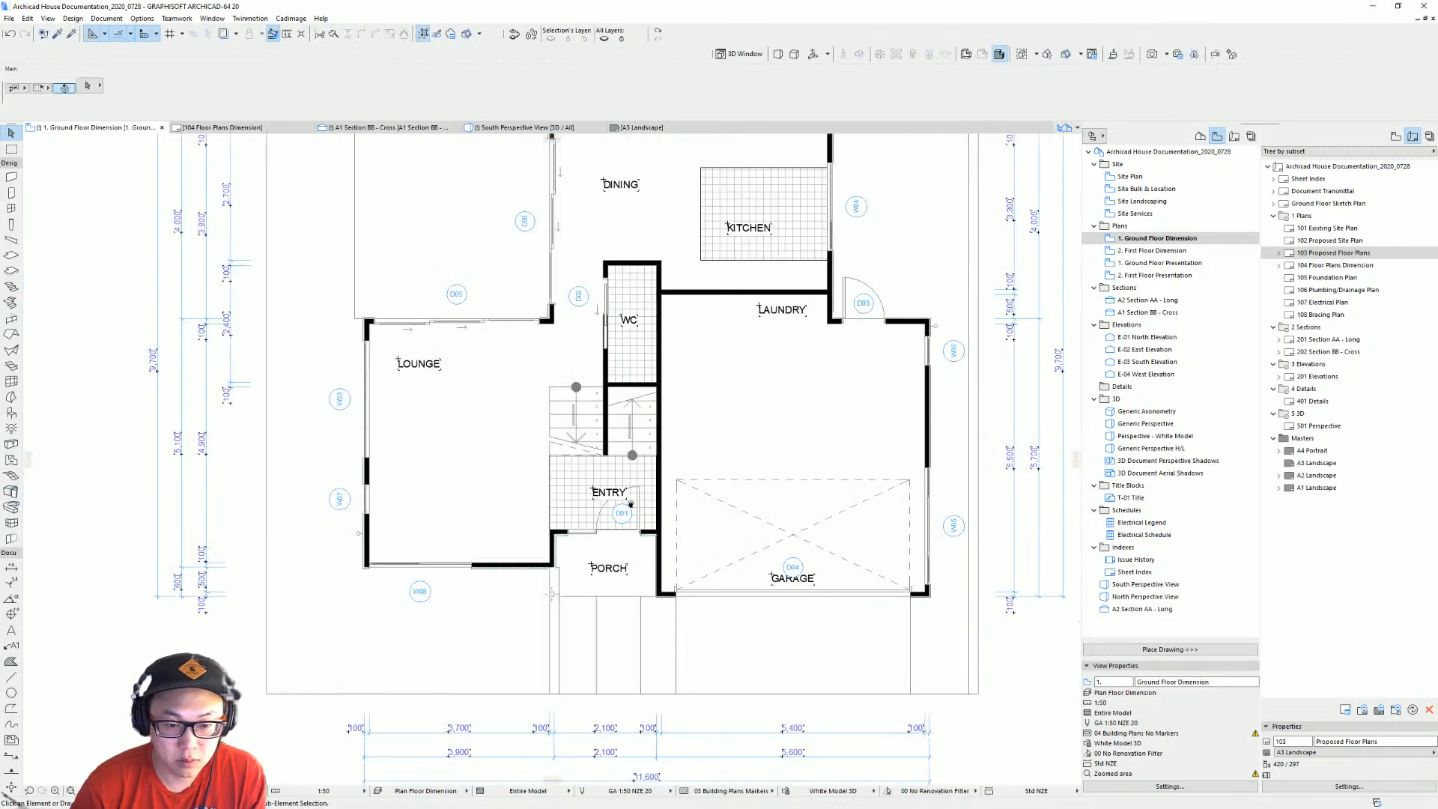
# Move the GARAGE label about 2600 mm straight up, clear of the garage door's marker, and clear the selection.
pyautogui.moveTo(629, 504); pyautogui.dragTo(517, 544, button='middle')
pyautogui.scroll(2, 667, 643)
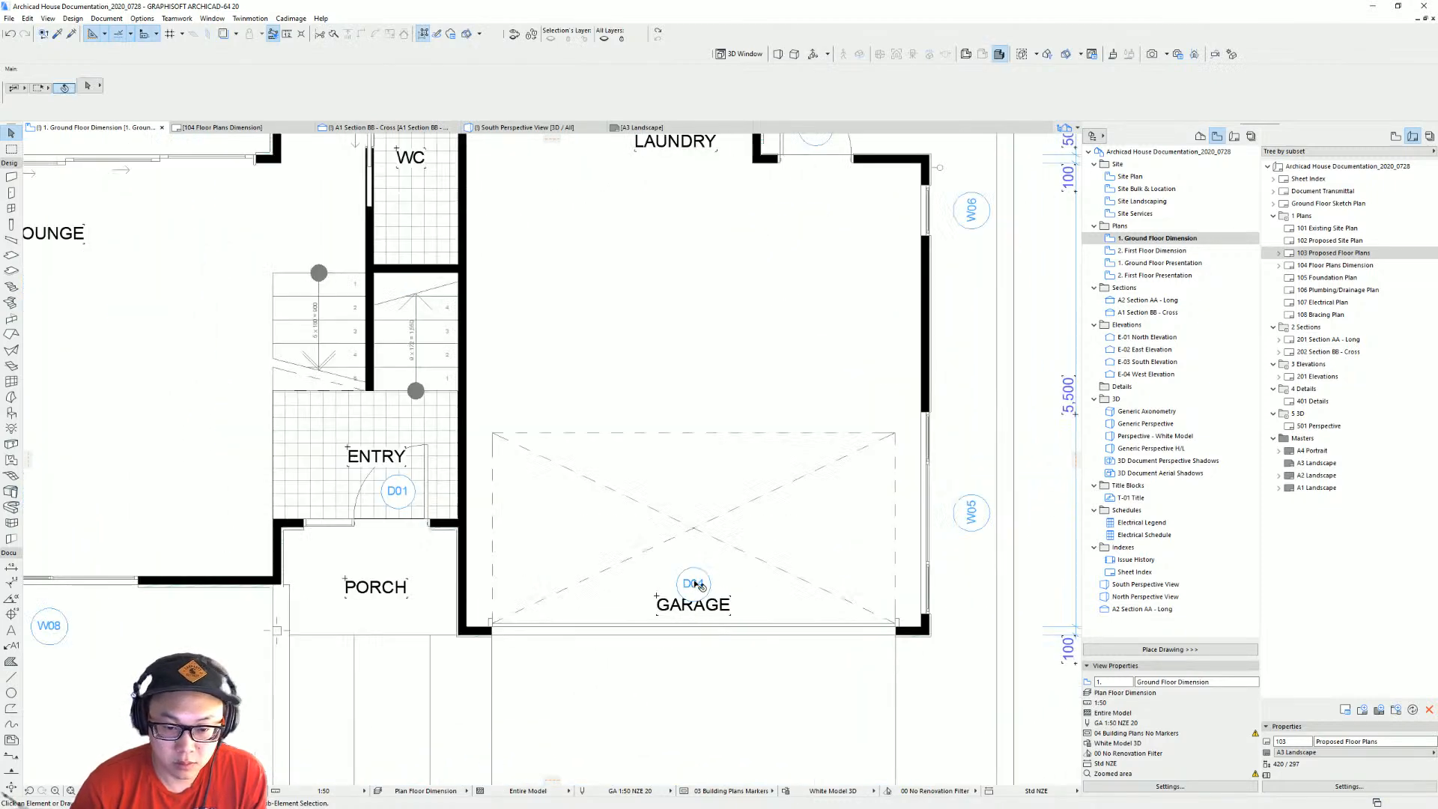
pyautogui.click(730, 600)
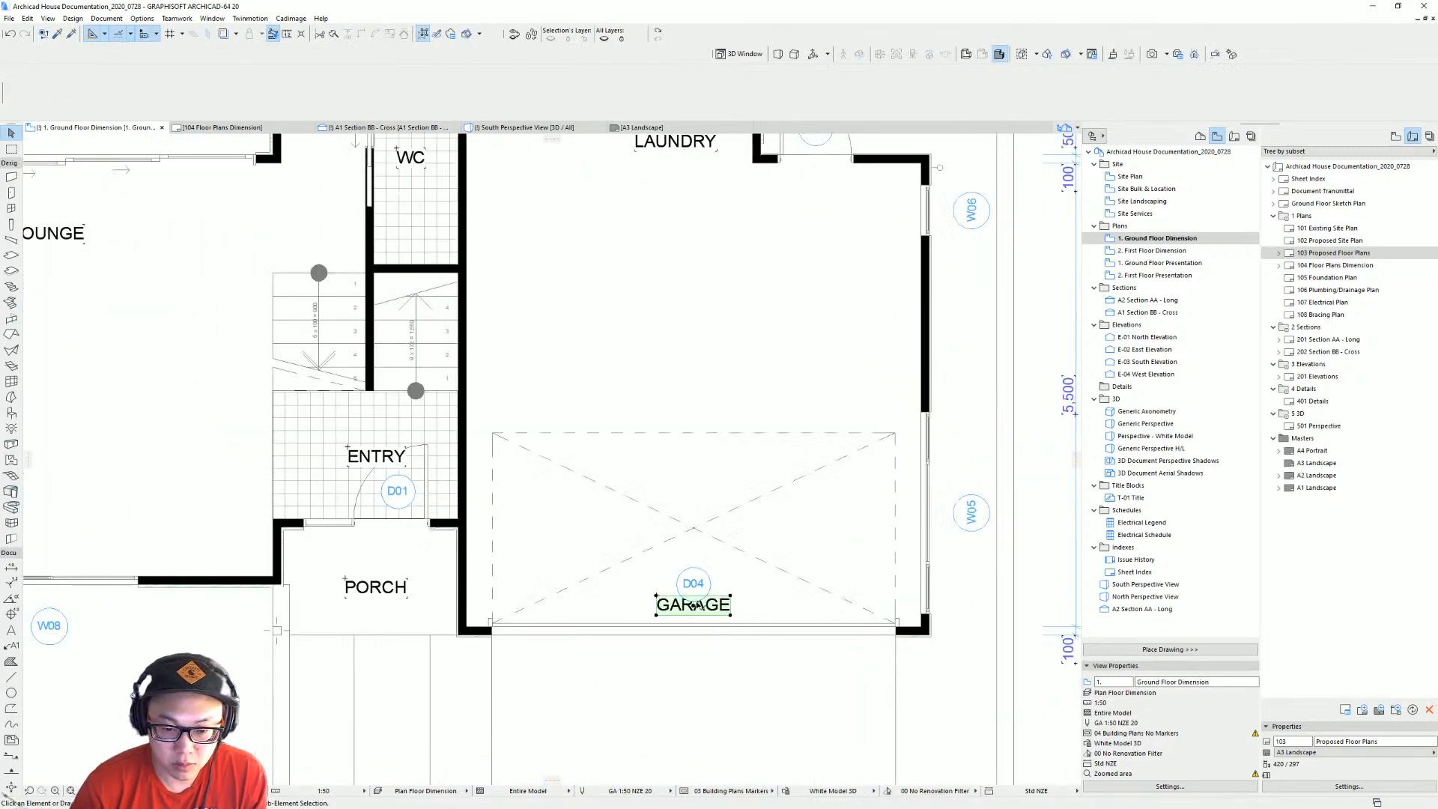
pyautogui.click(694, 605)
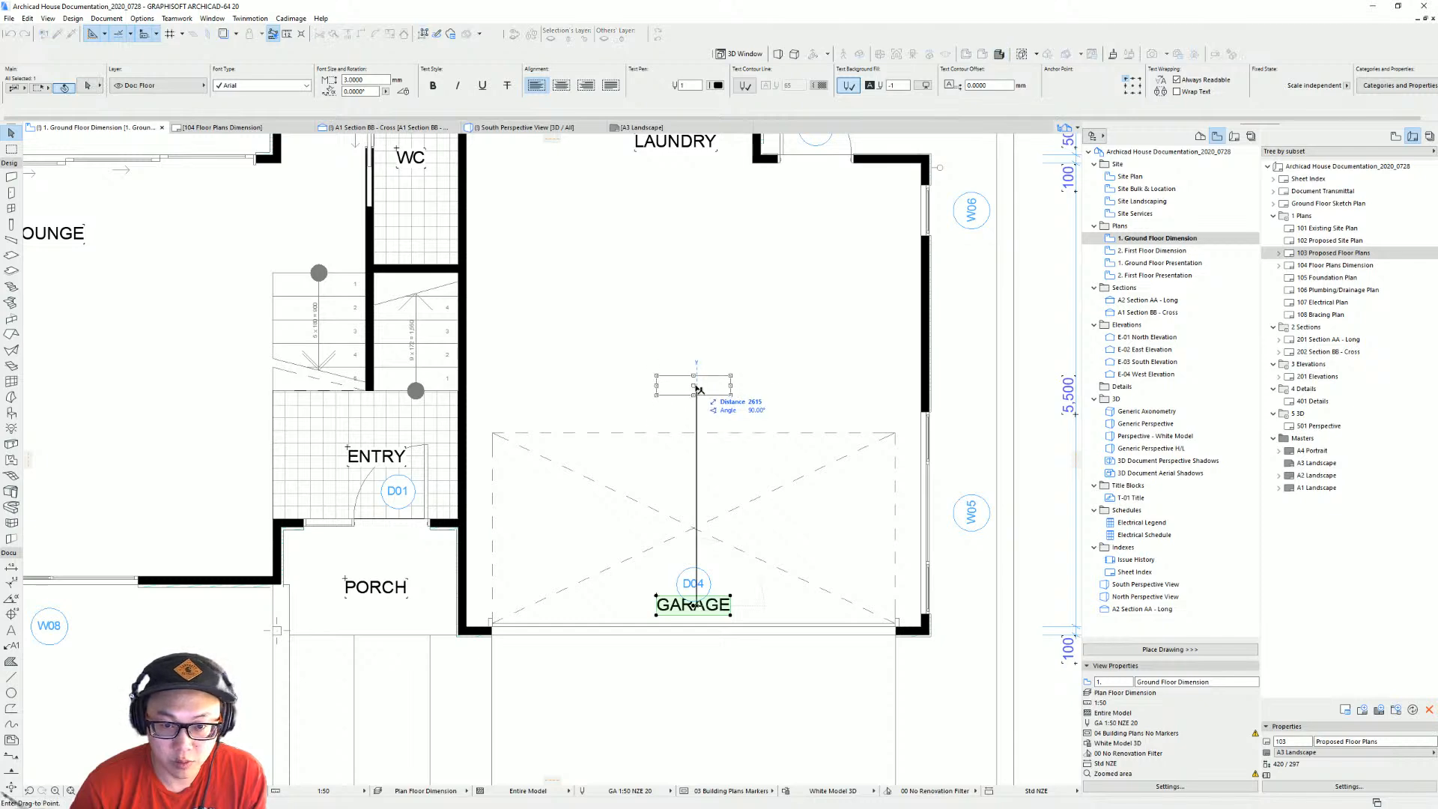
pyautogui.click(694, 385)
pyautogui.press('Escape')
pyautogui.scroll(-2, 725, 409)
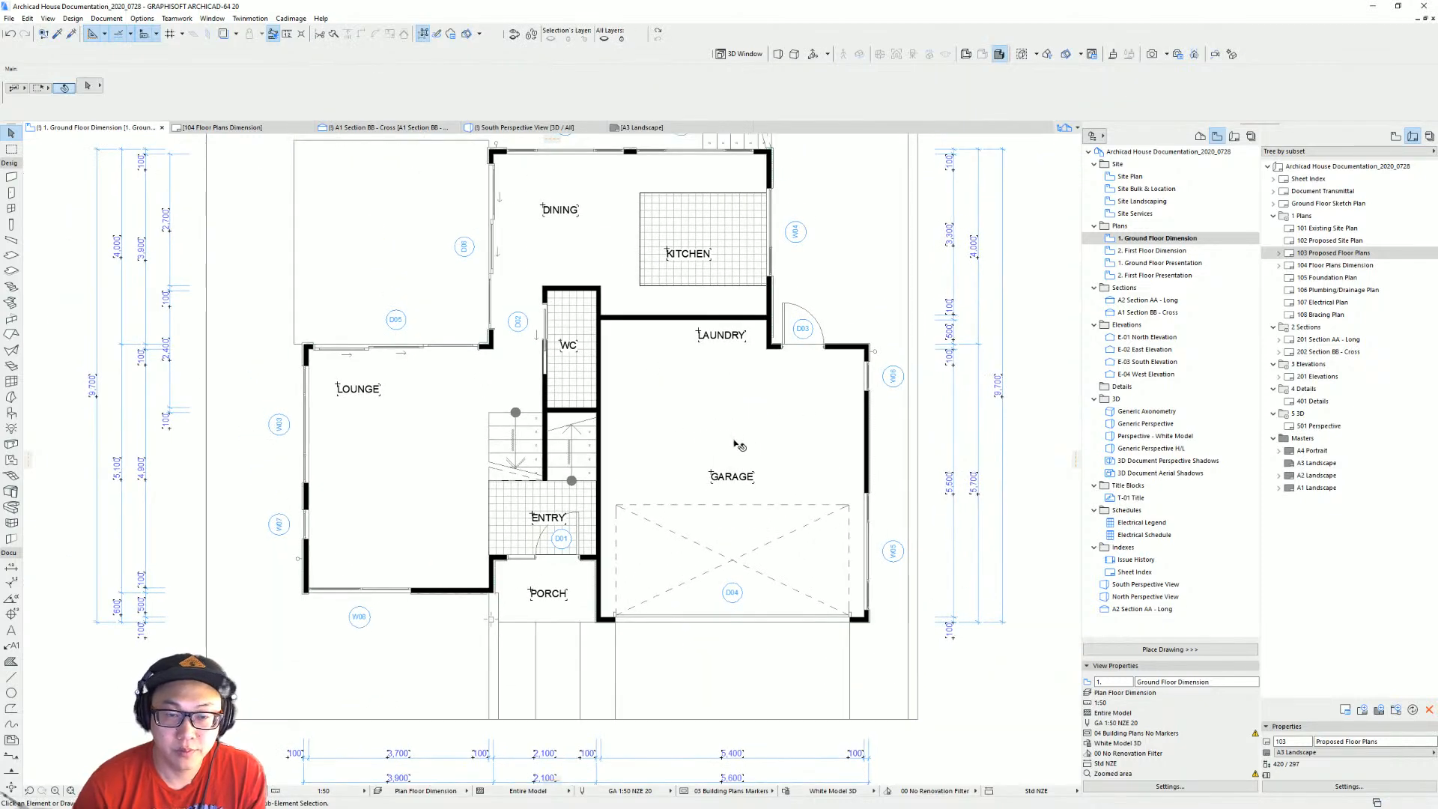
# Shift the WC label about 57 mm sideways toward the middle of its room and clear the selection.
pyautogui.click(564, 383)
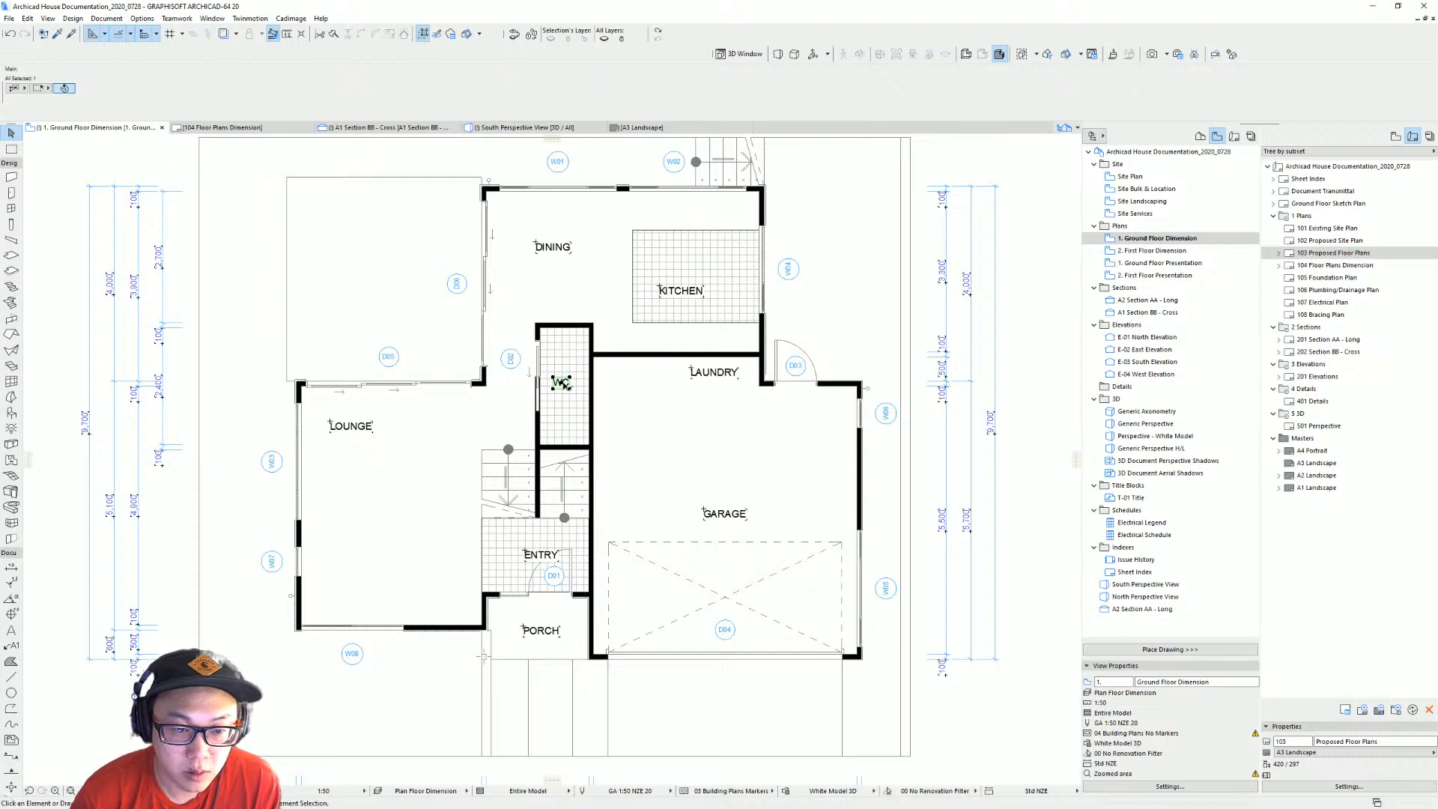
pyautogui.click(563, 383)
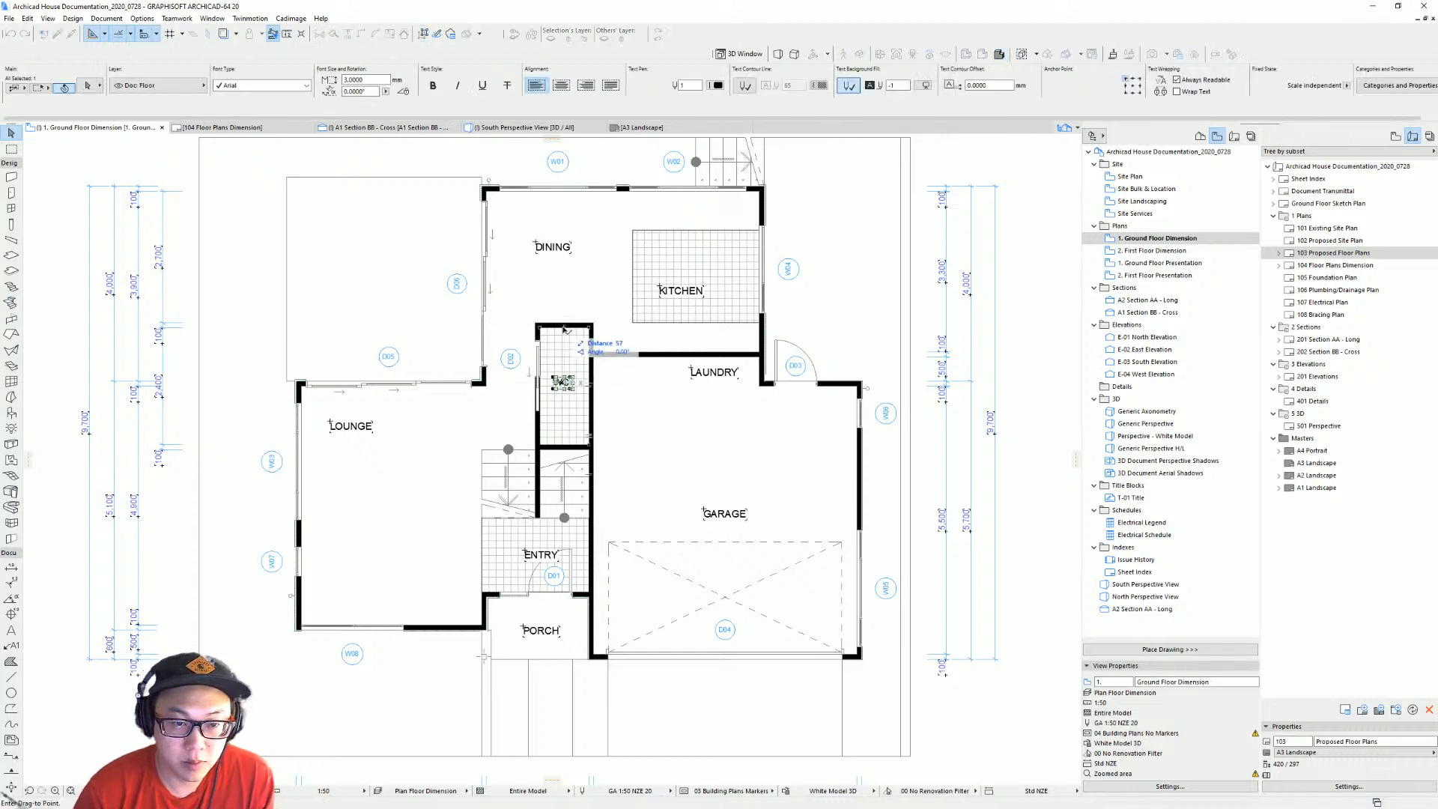
pyautogui.press('Escape')
pyautogui.moveTo(672, 469); pyautogui.dragTo(648, 457, button='middle')
pyautogui.scroll(-1, 841, 419)
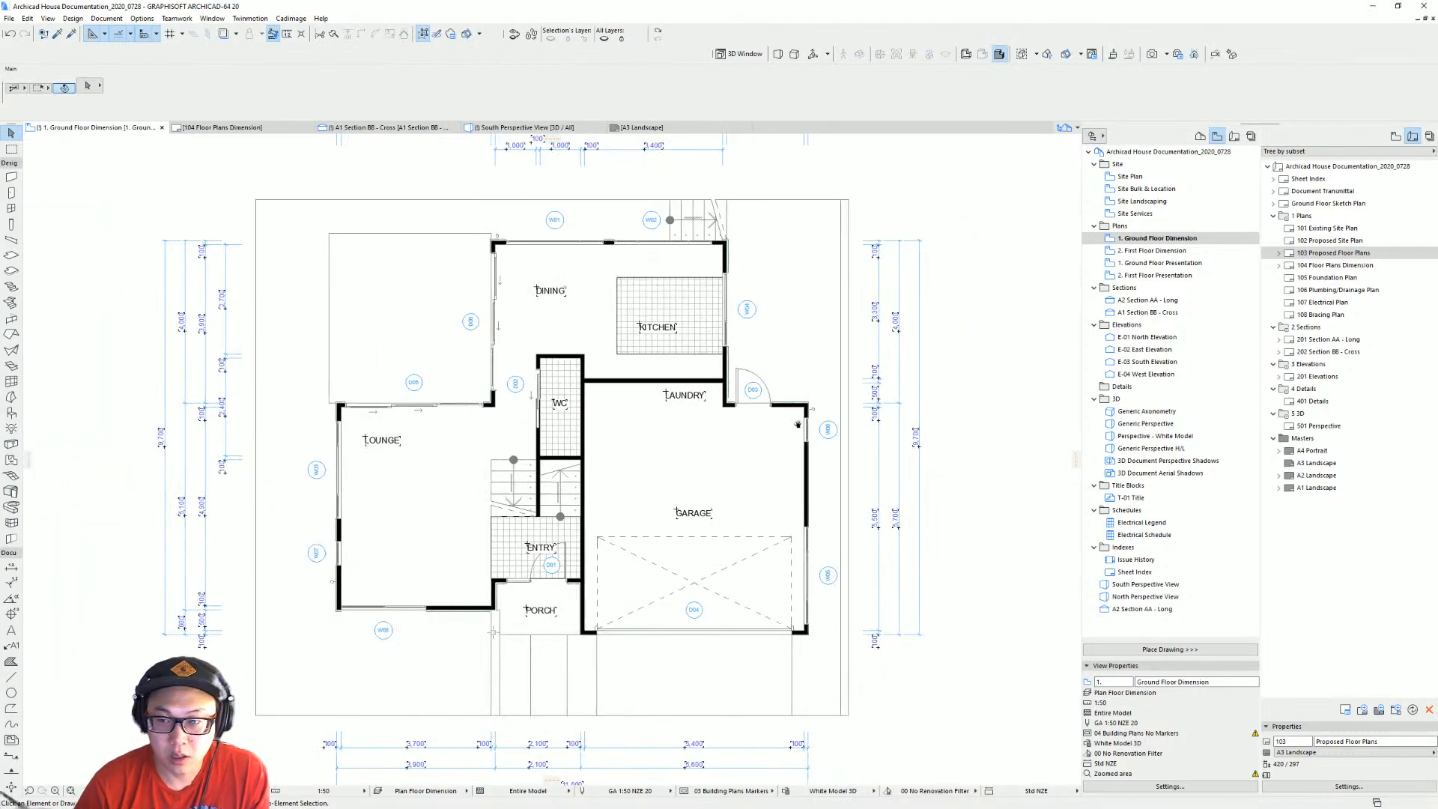
# Set the model view options of both the ground floor and first floor dimension views to 03 Building Plans Markers.
pyautogui.moveTo(798, 418); pyautogui.dragTo(699, 427, button='middle')
pyautogui.keyDown('shift'); pyautogui.click(1184, 253); pyautogui.keyUp('shift')
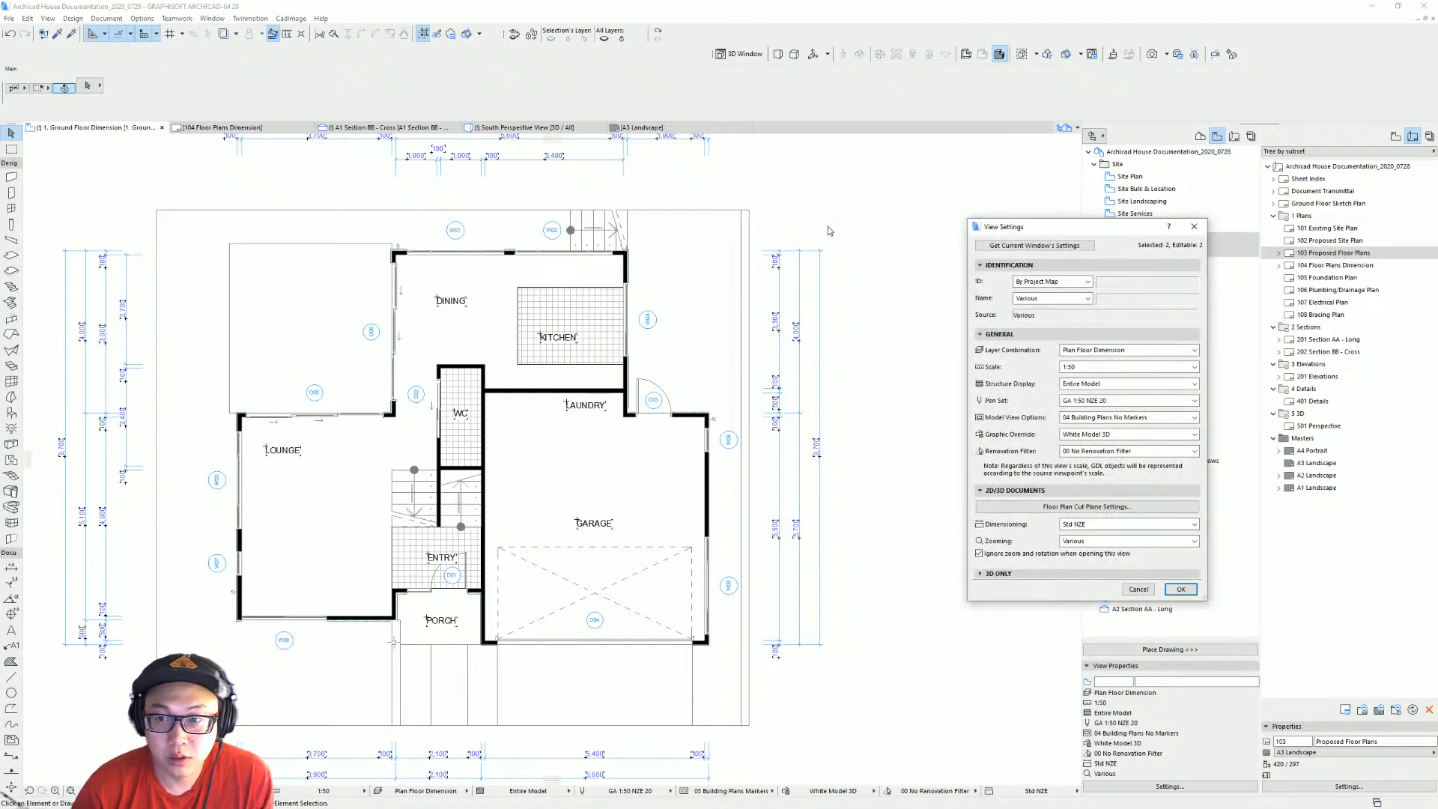
pyautogui.click(1123, 417)
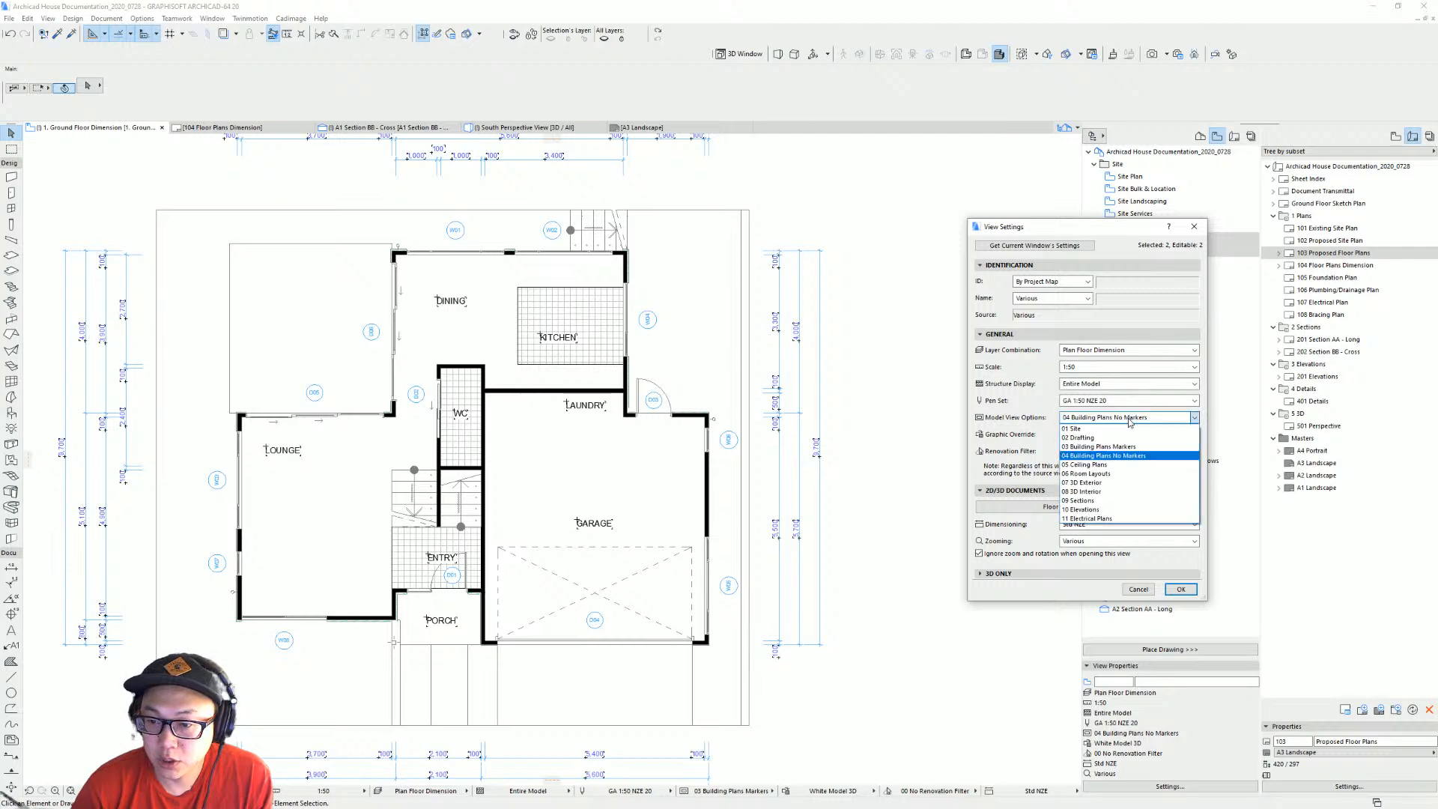
pyautogui.click(1142, 447)
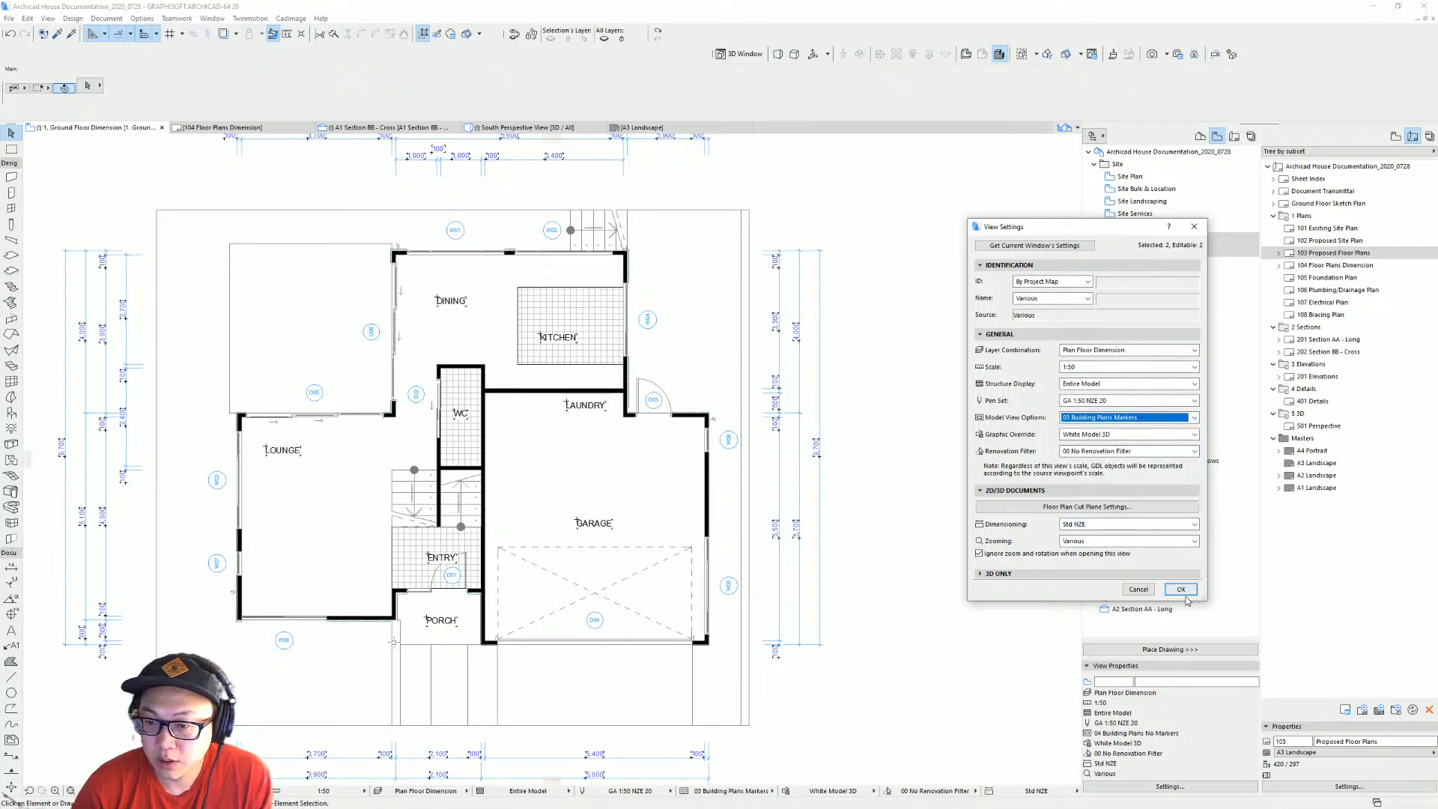
pyautogui.click(1177, 591)
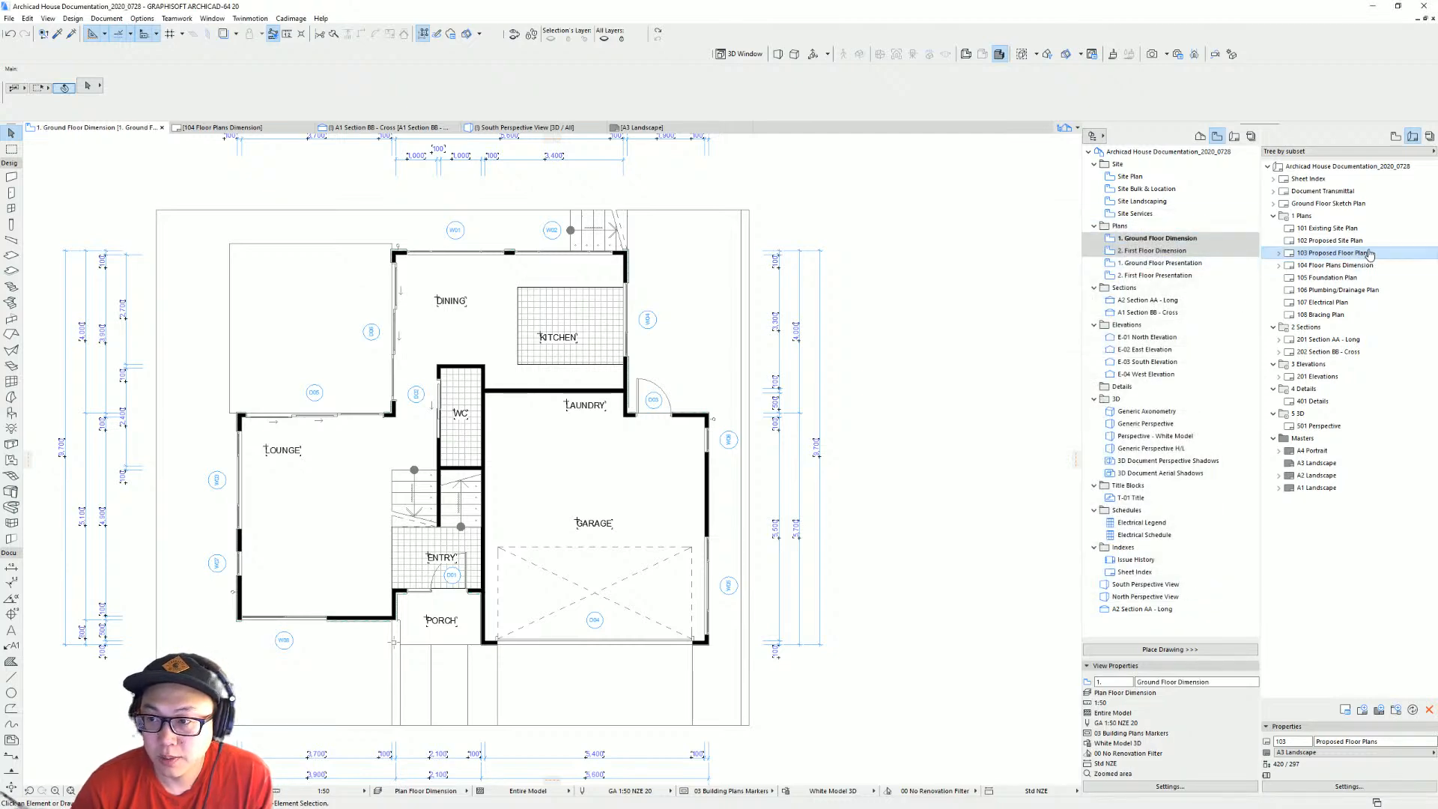
# Compare the door and window markers across the ground floor presentation, ground floor dimension and first floor dimension views.
pyautogui.scroll(-3, 935, 352)
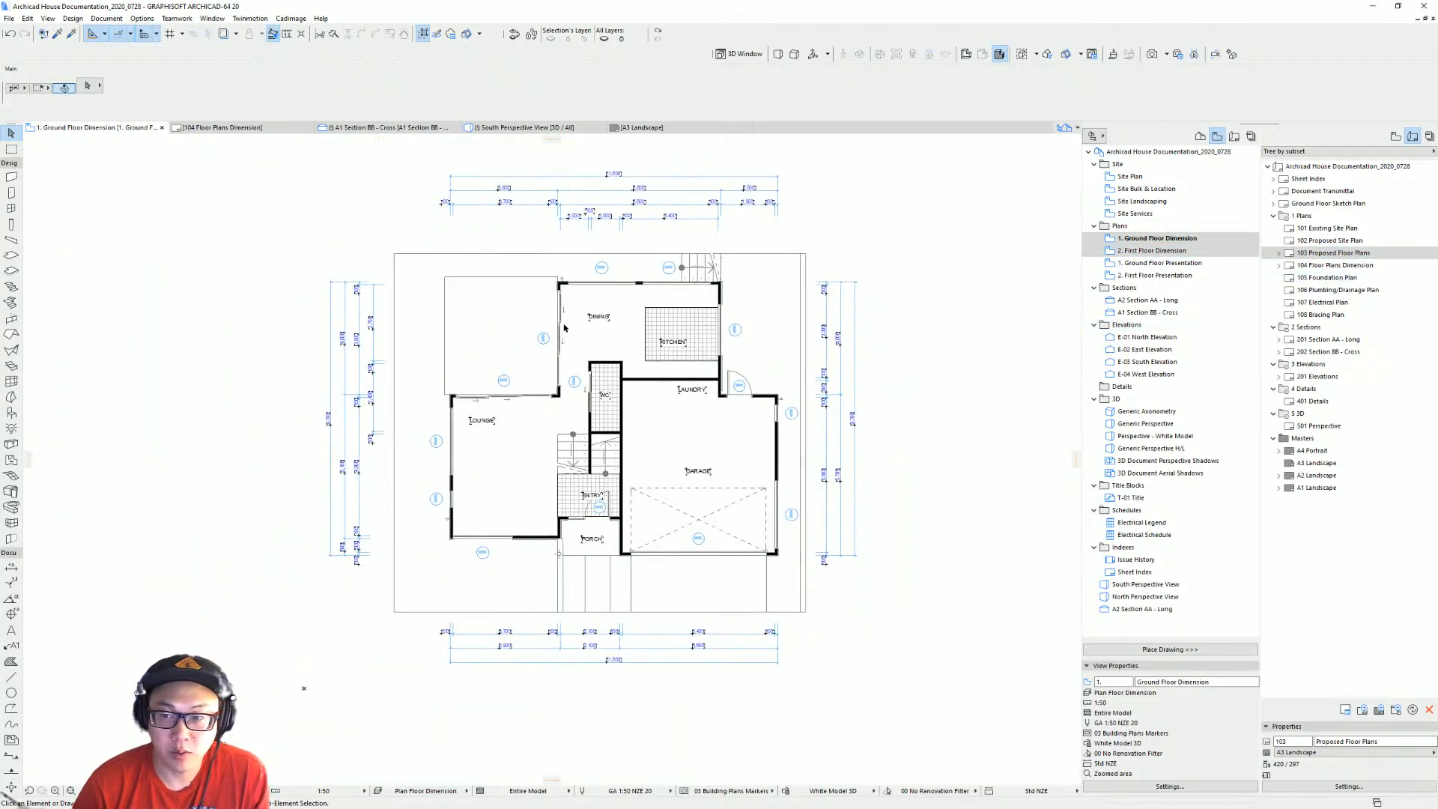
pyautogui.doubleClick(1163, 263)
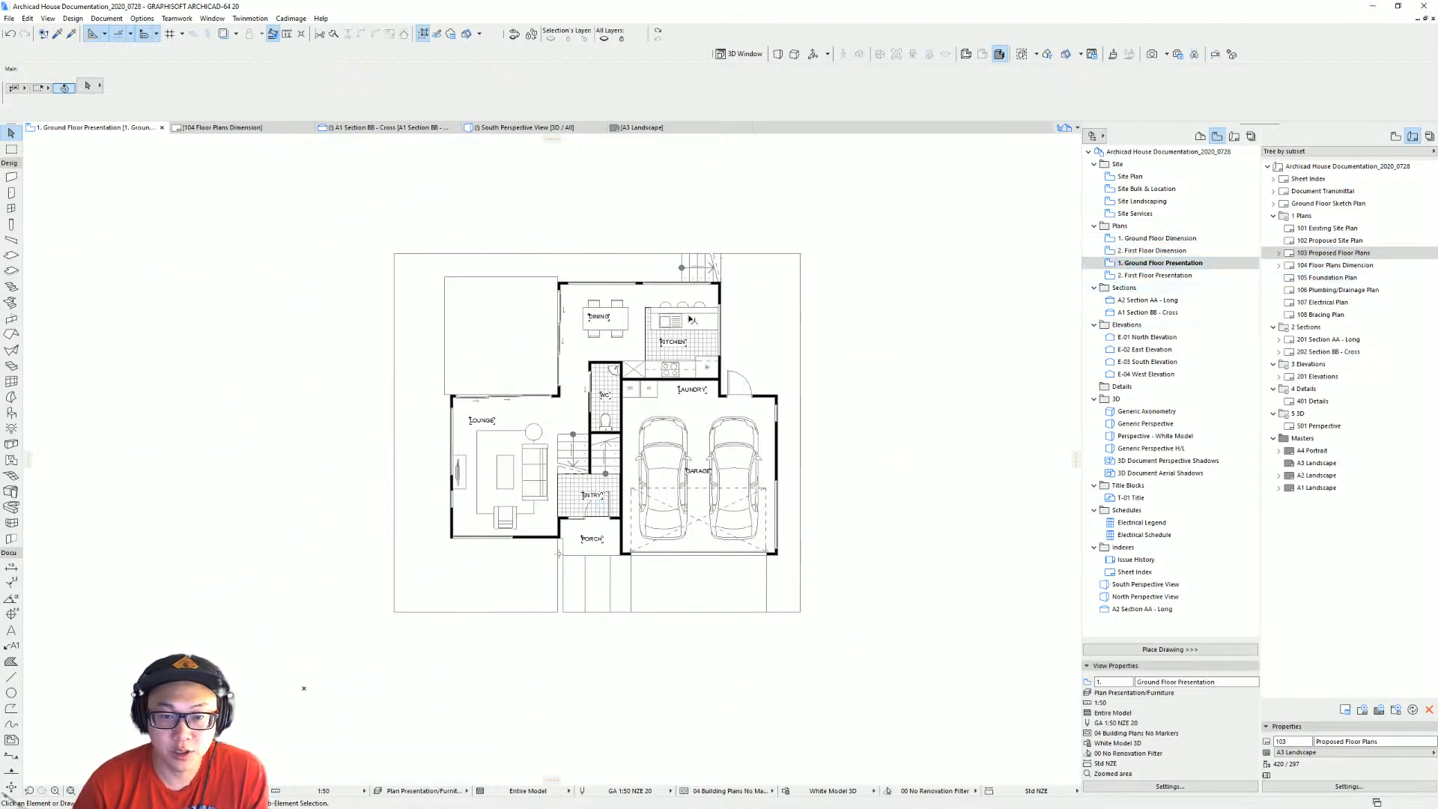
pyautogui.scroll(2, 689, 402)
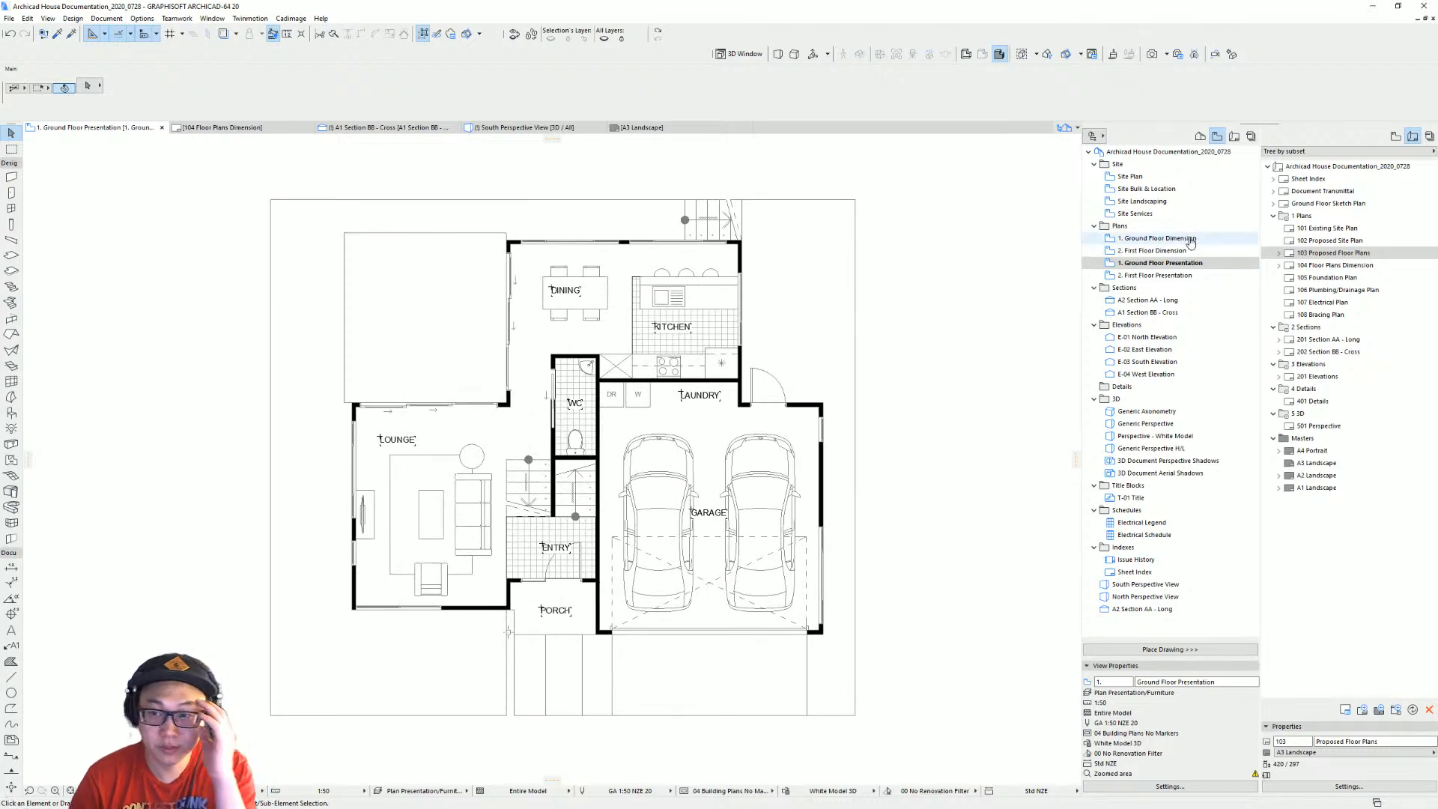
pyautogui.click(1157, 251)
pyautogui.doubleClick(1158, 251)
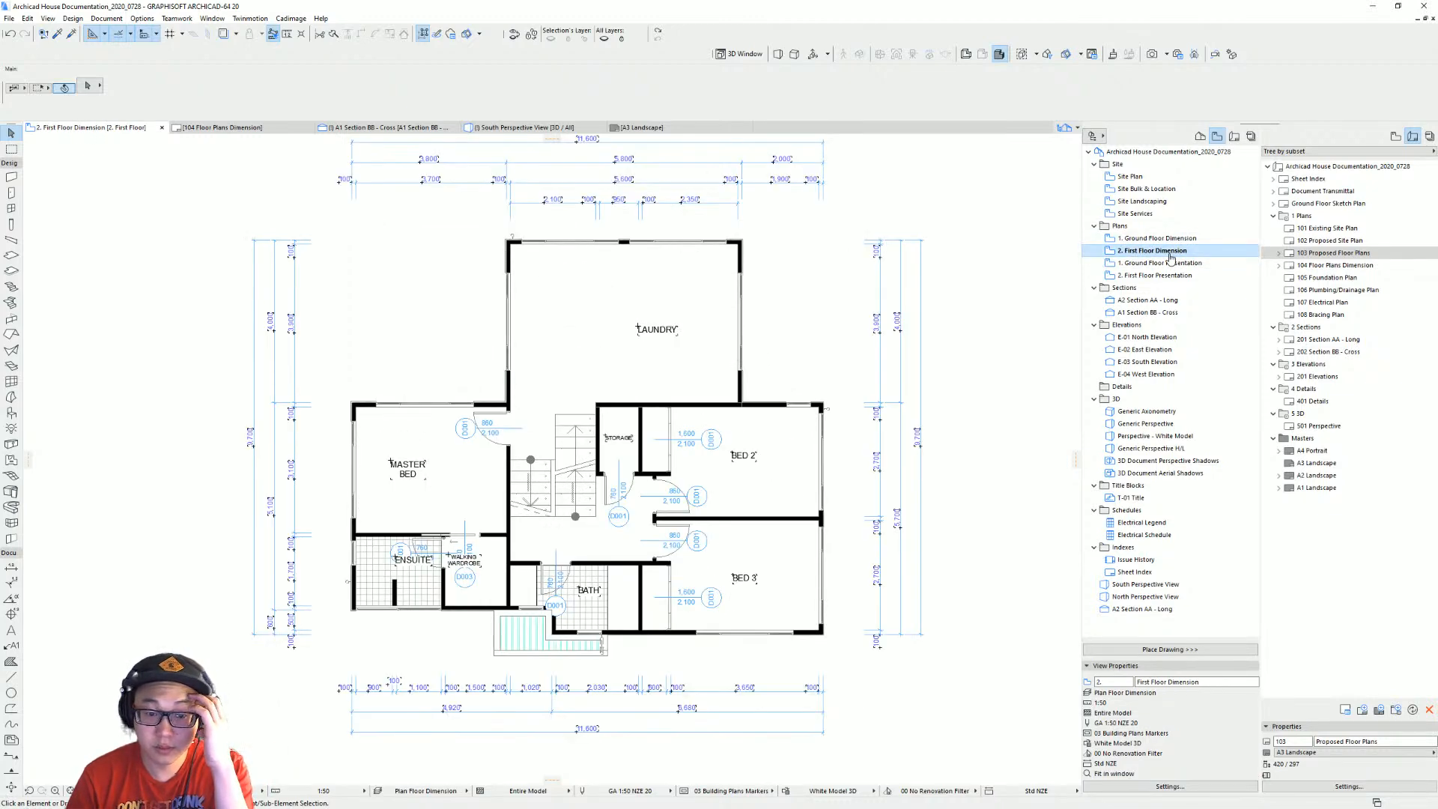
pyautogui.doubleClick(1199, 239)
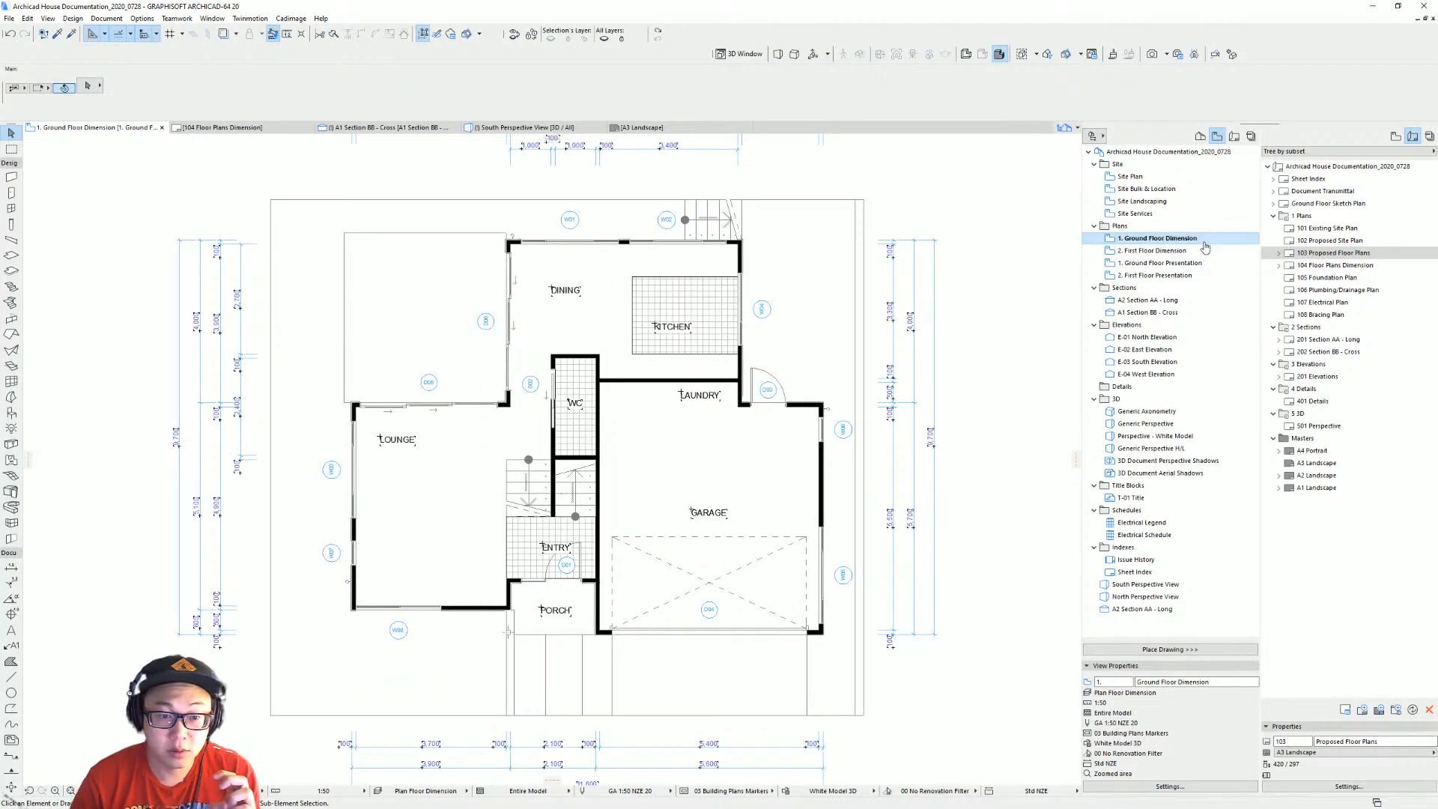
pyautogui.doubleClick(1157, 251)
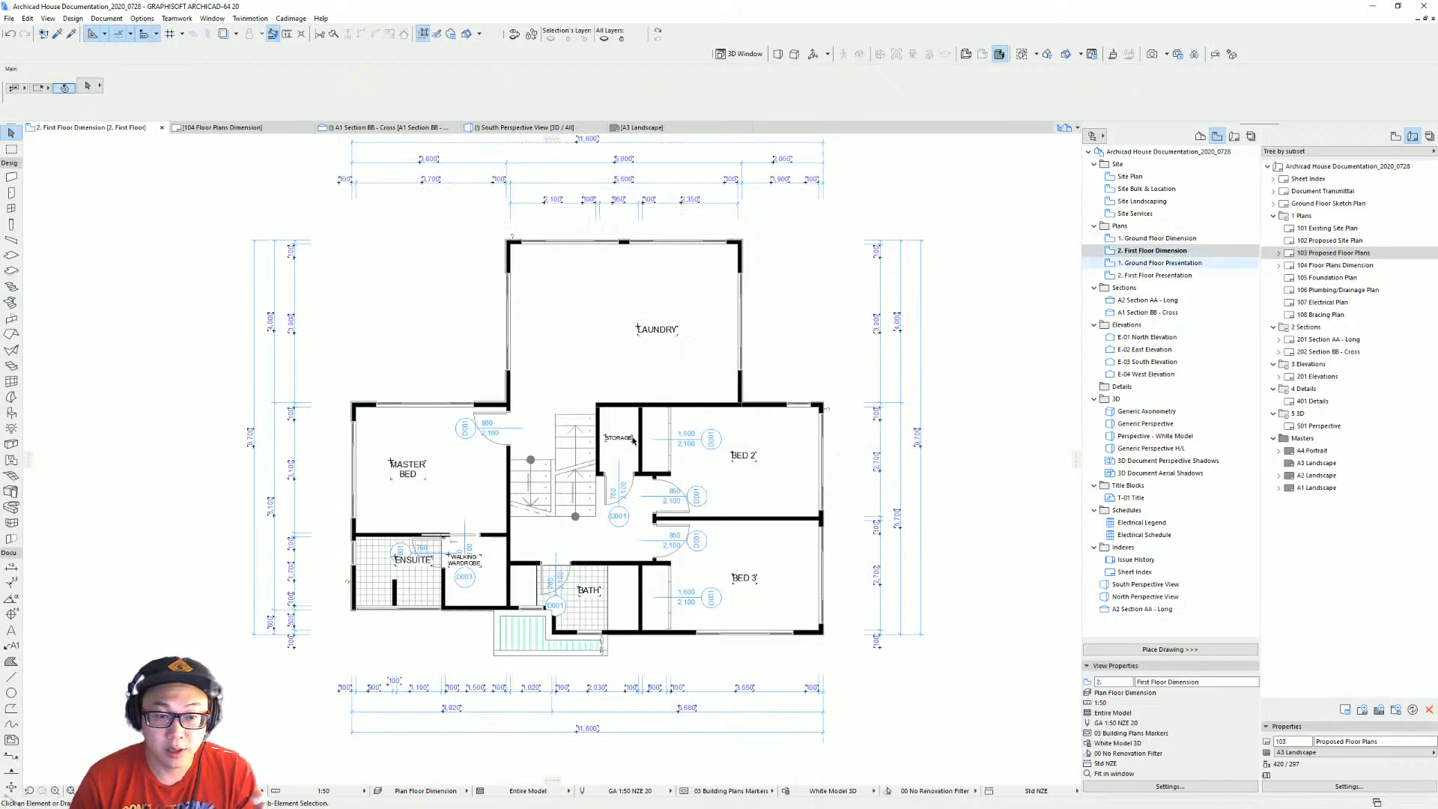
pyautogui.scroll(2, 684, 473)
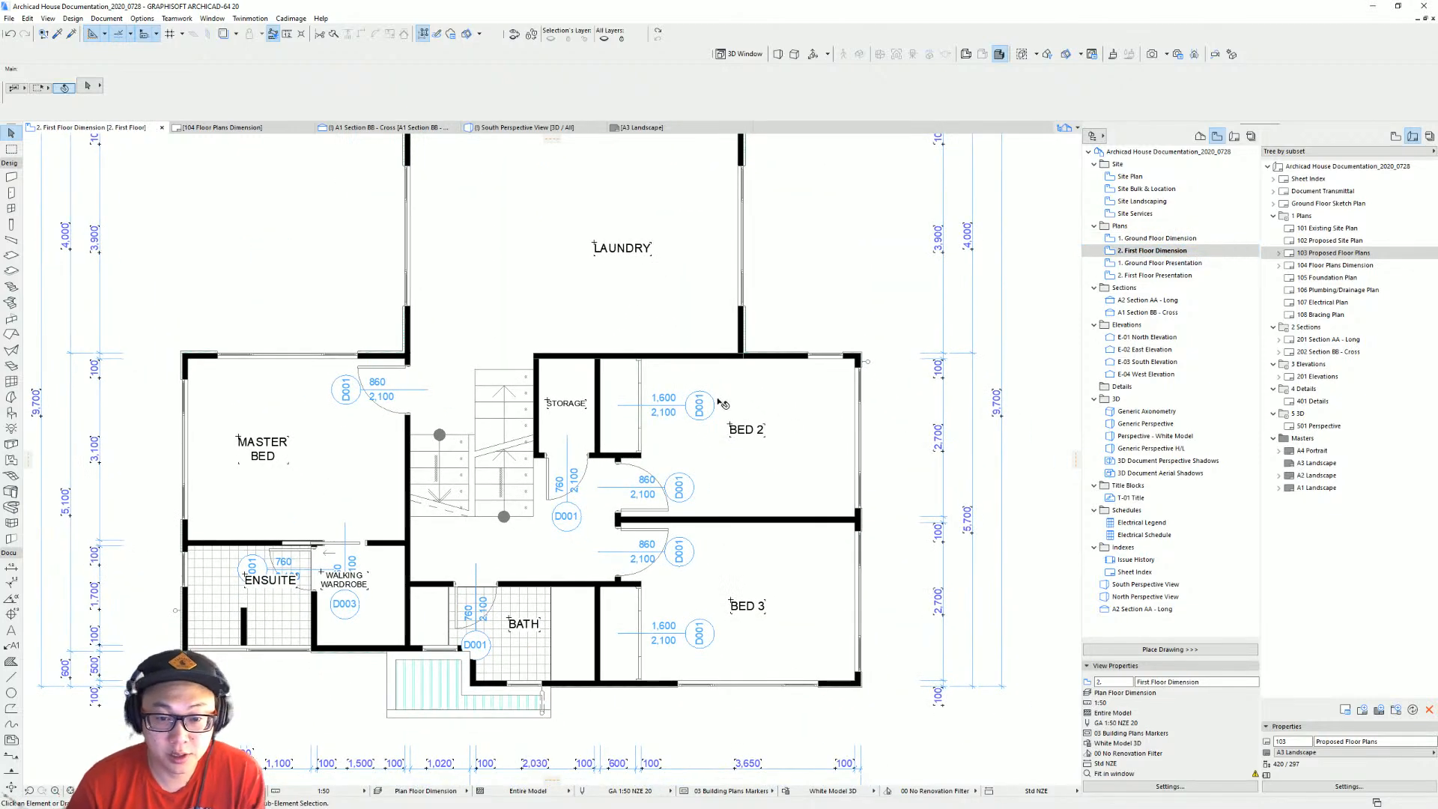
pyautogui.moveTo(721, 403); pyautogui.dragTo(782, 407, button='middle')
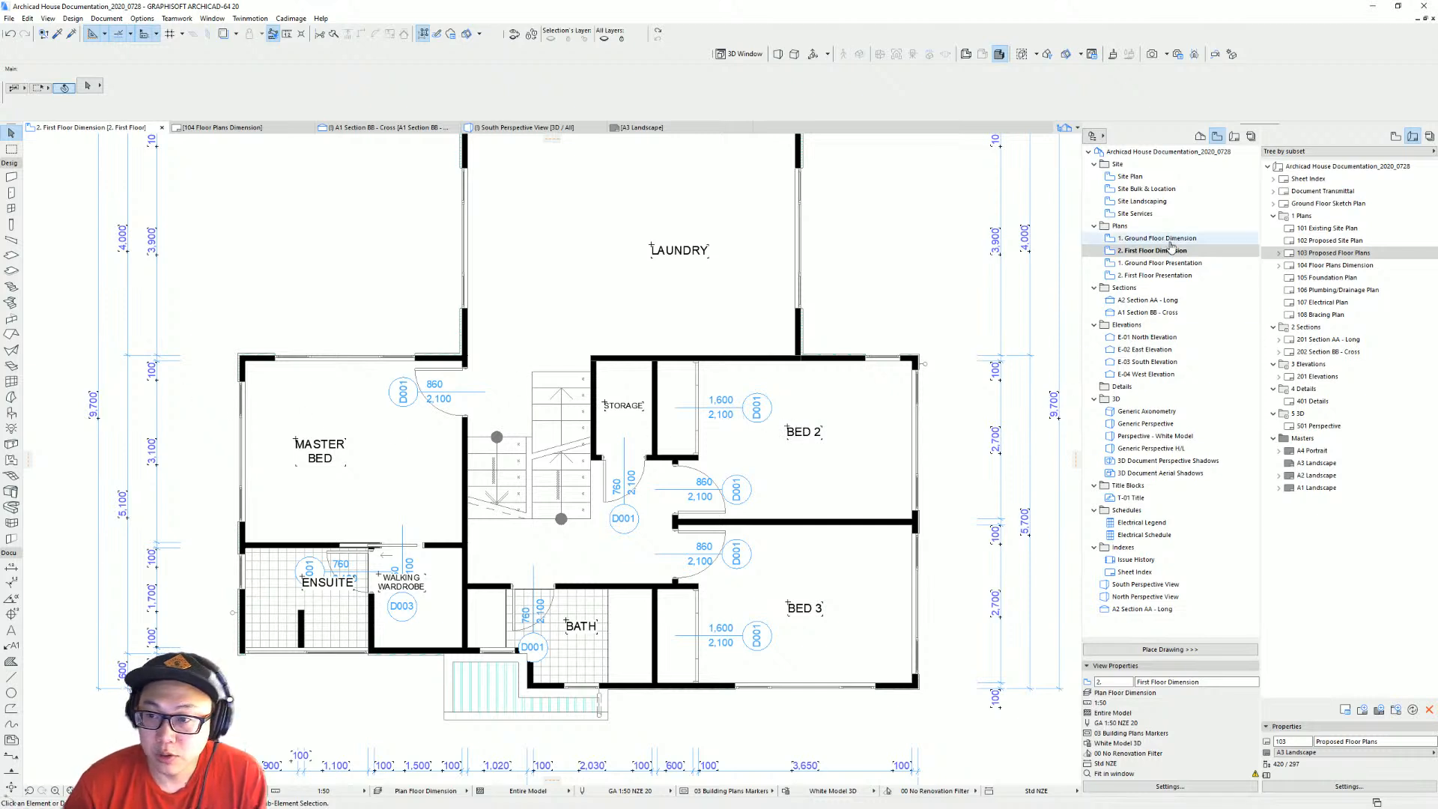
pyautogui.click(1176, 240)
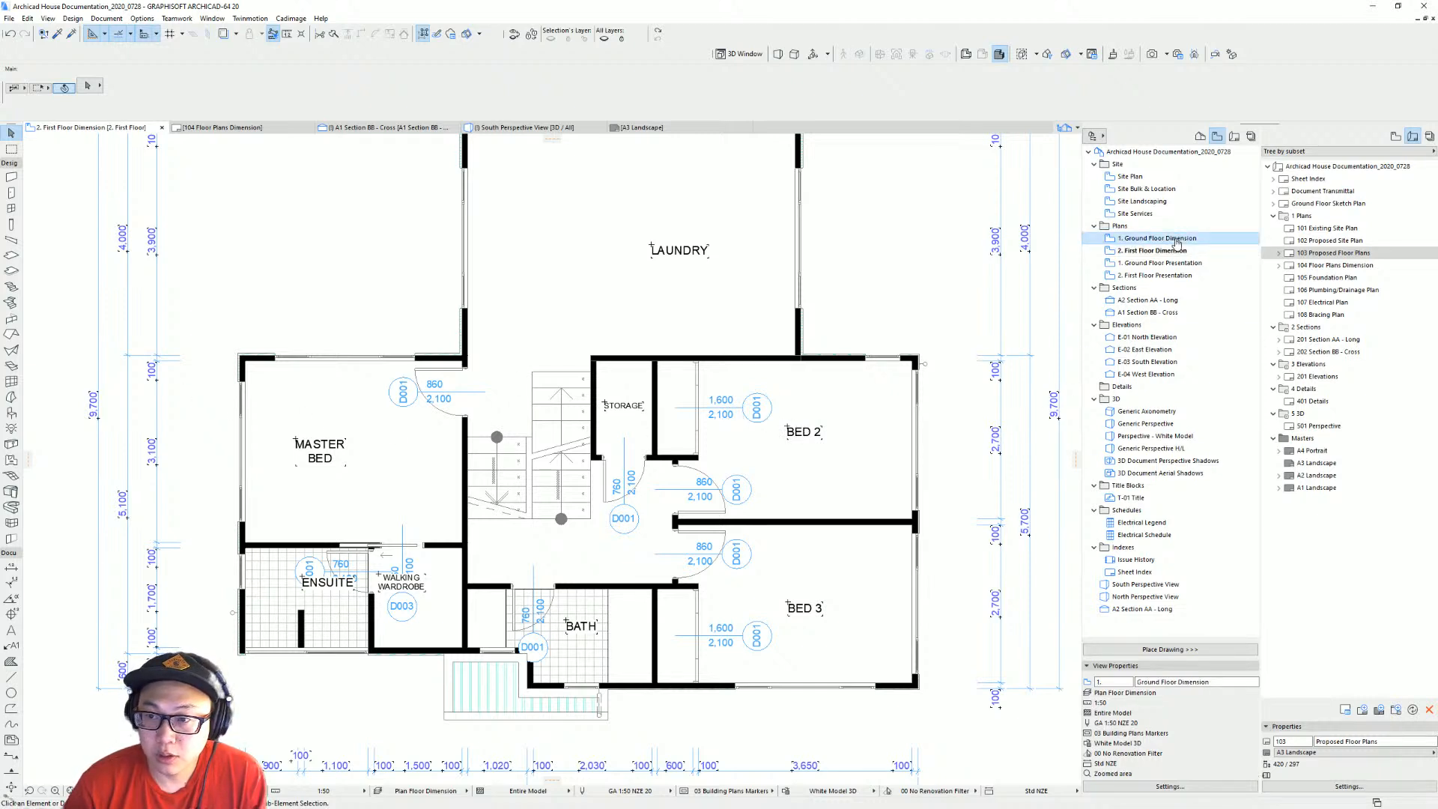
pyautogui.doubleClick(1176, 240)
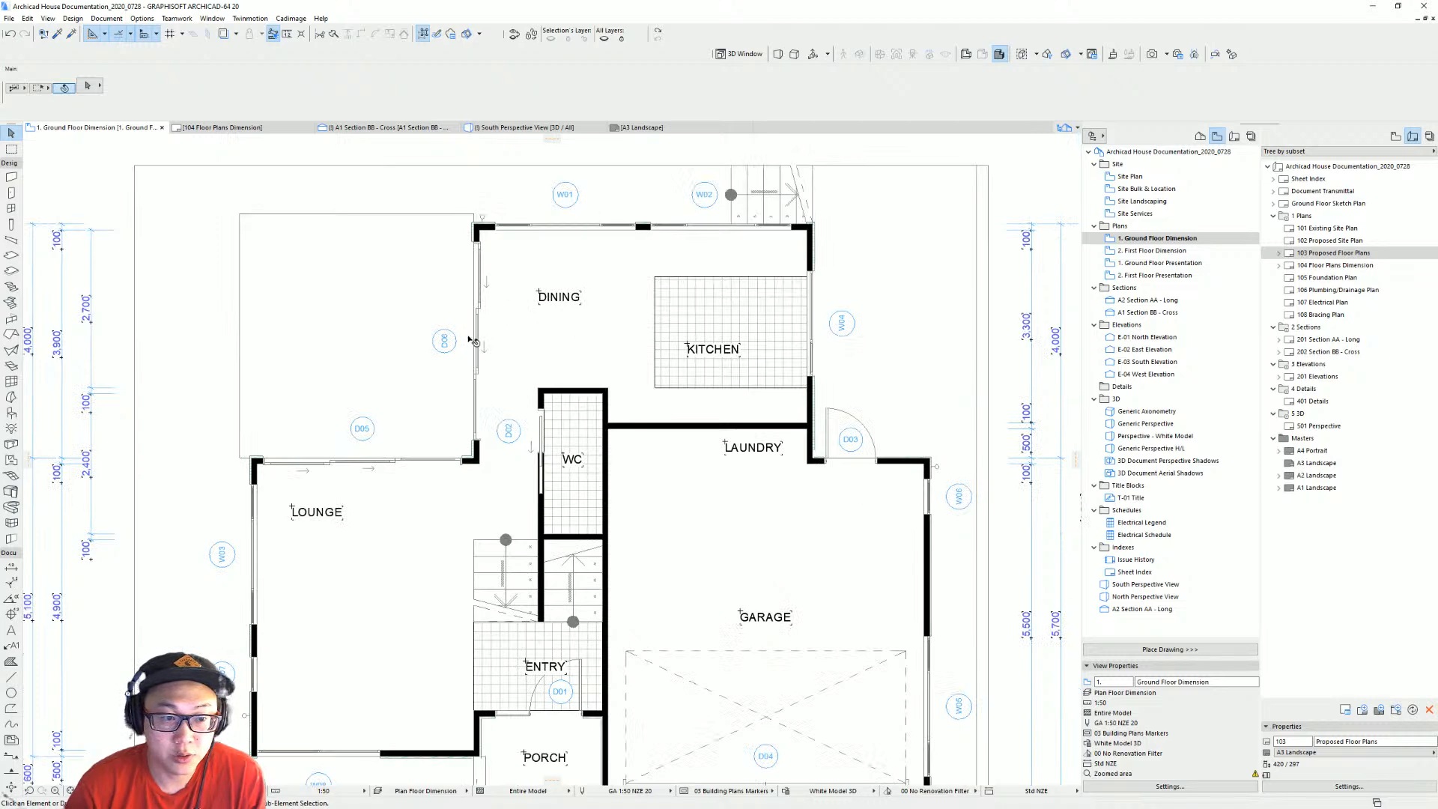
# Open the first floor dimension view and select all of its doors.
pyautogui.click(1183, 251)
pyautogui.click(1188, 262)
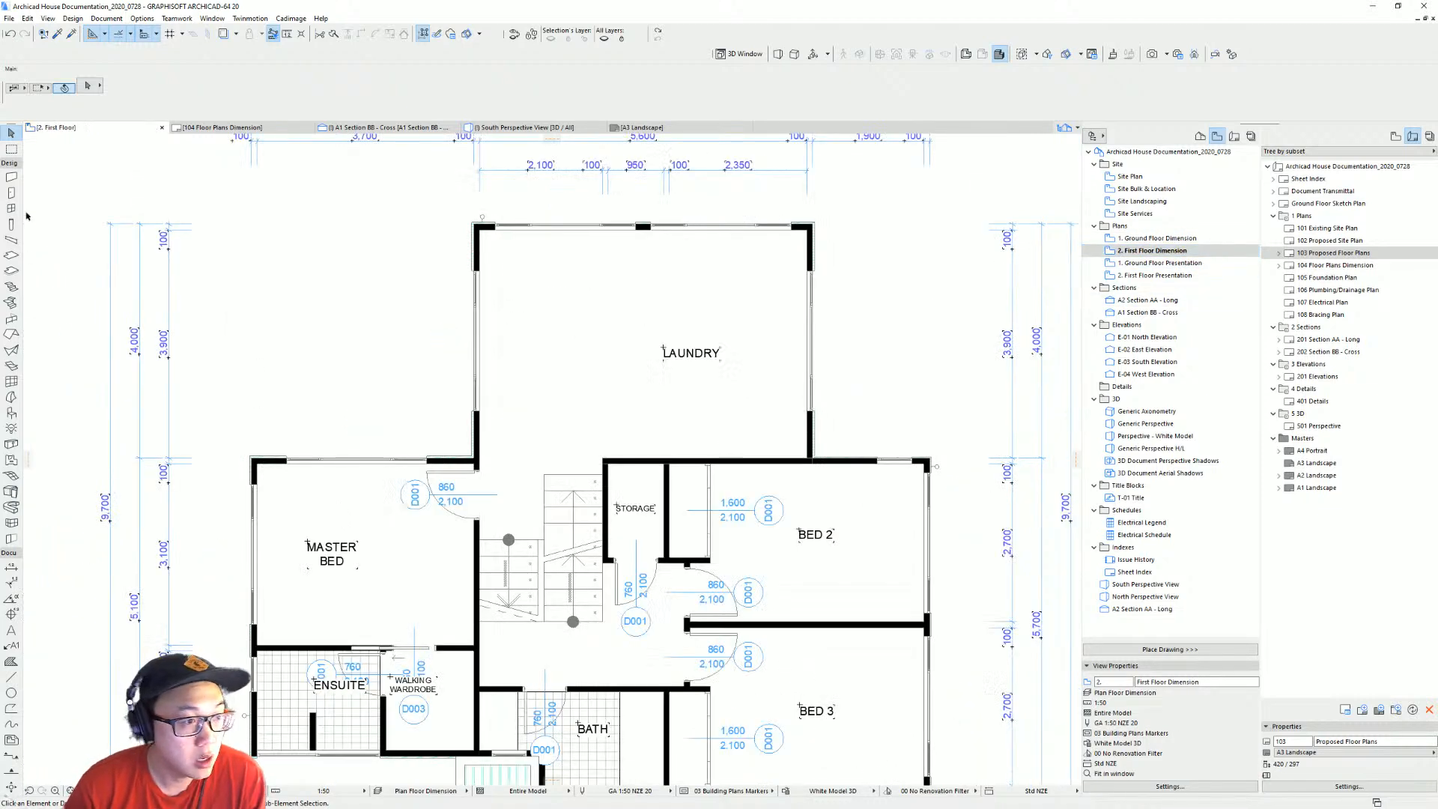
pyautogui.click(12, 192)
pyautogui.hotkey('ctrl', 'a')
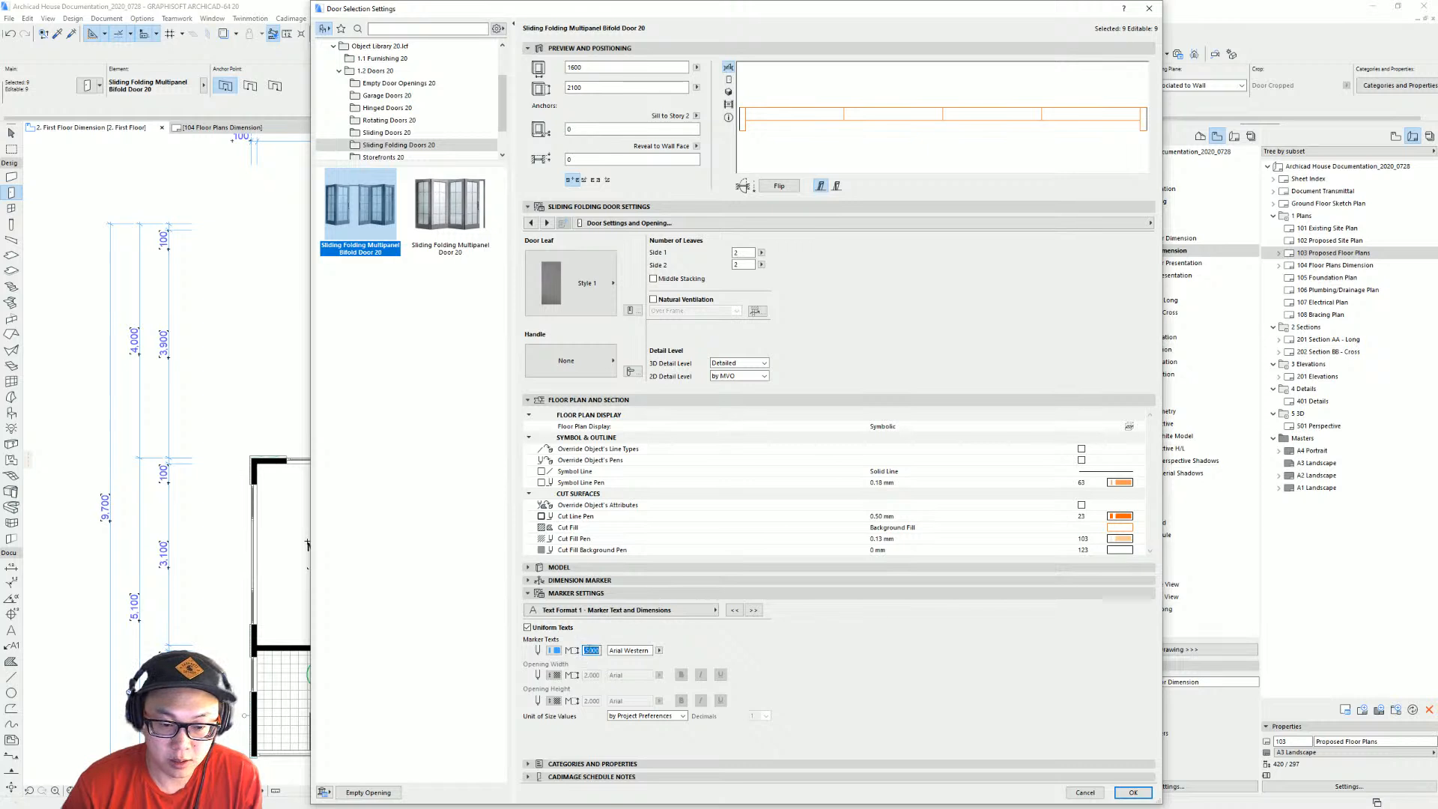
# In the selected doors' marker geometry, fit the marker shape to the font size, set marker position to 10 mm, and turn off the extension line.
pyautogui.click(672, 594)
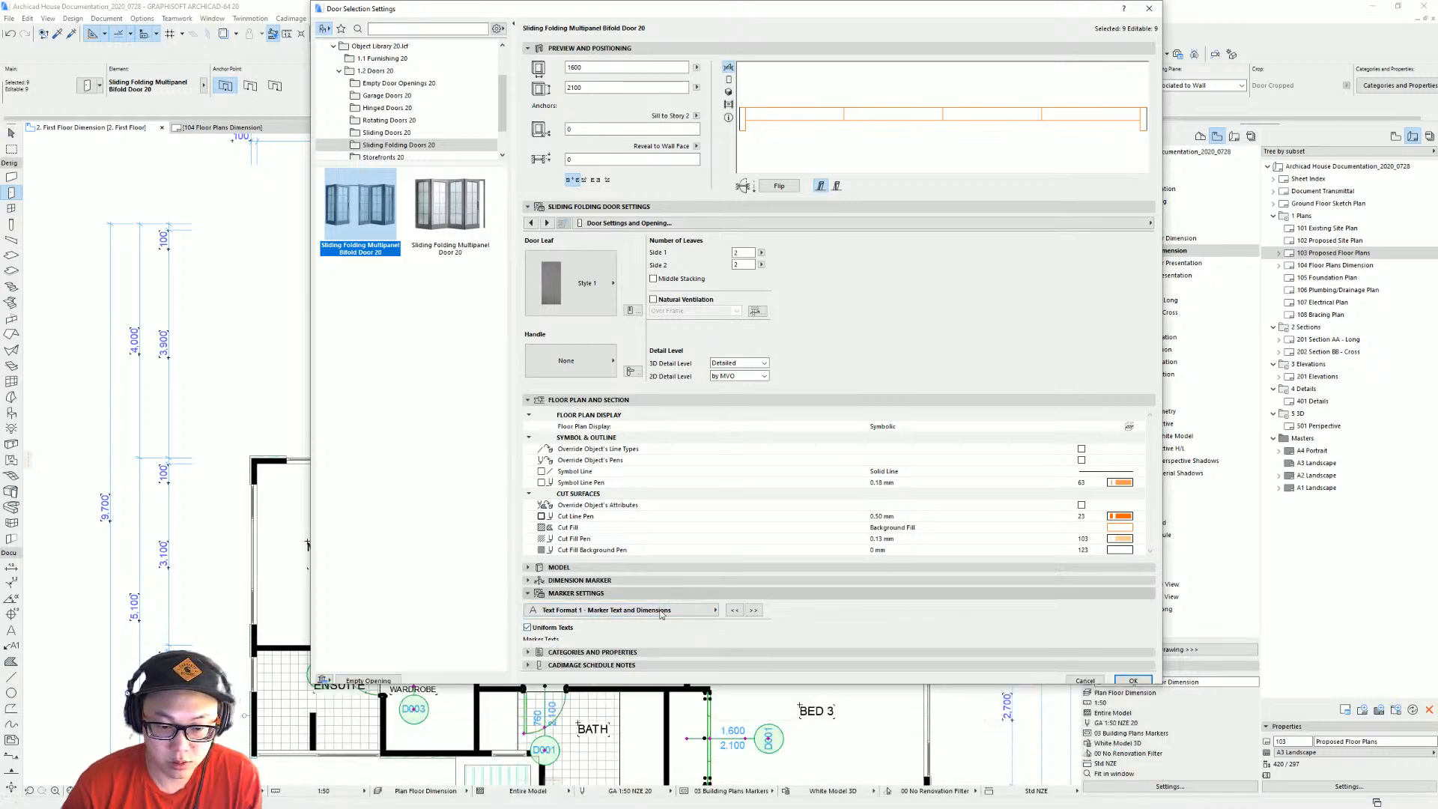
pyautogui.click(660, 606)
pyautogui.click(653, 594)
pyautogui.click(656, 610)
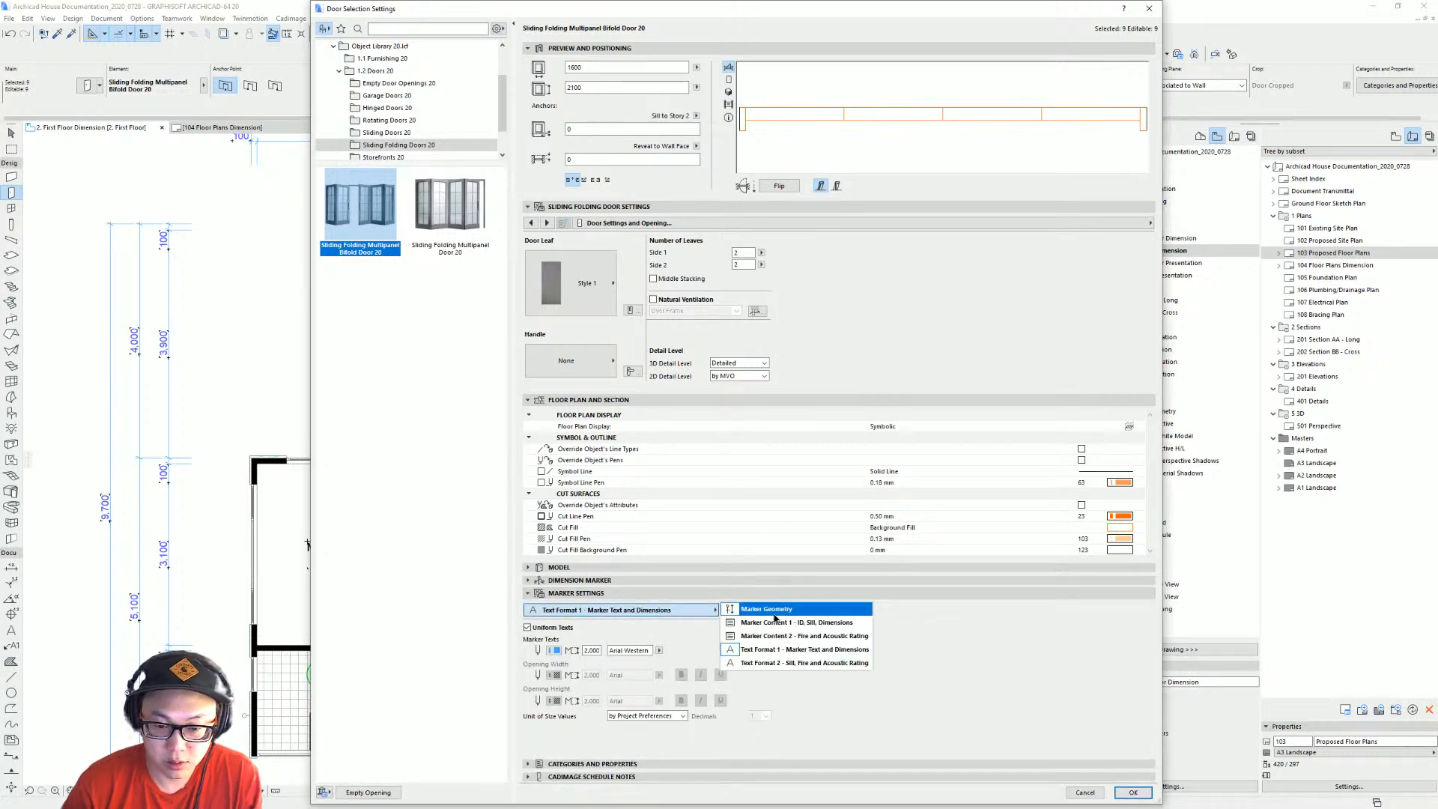
pyautogui.click(773, 612)
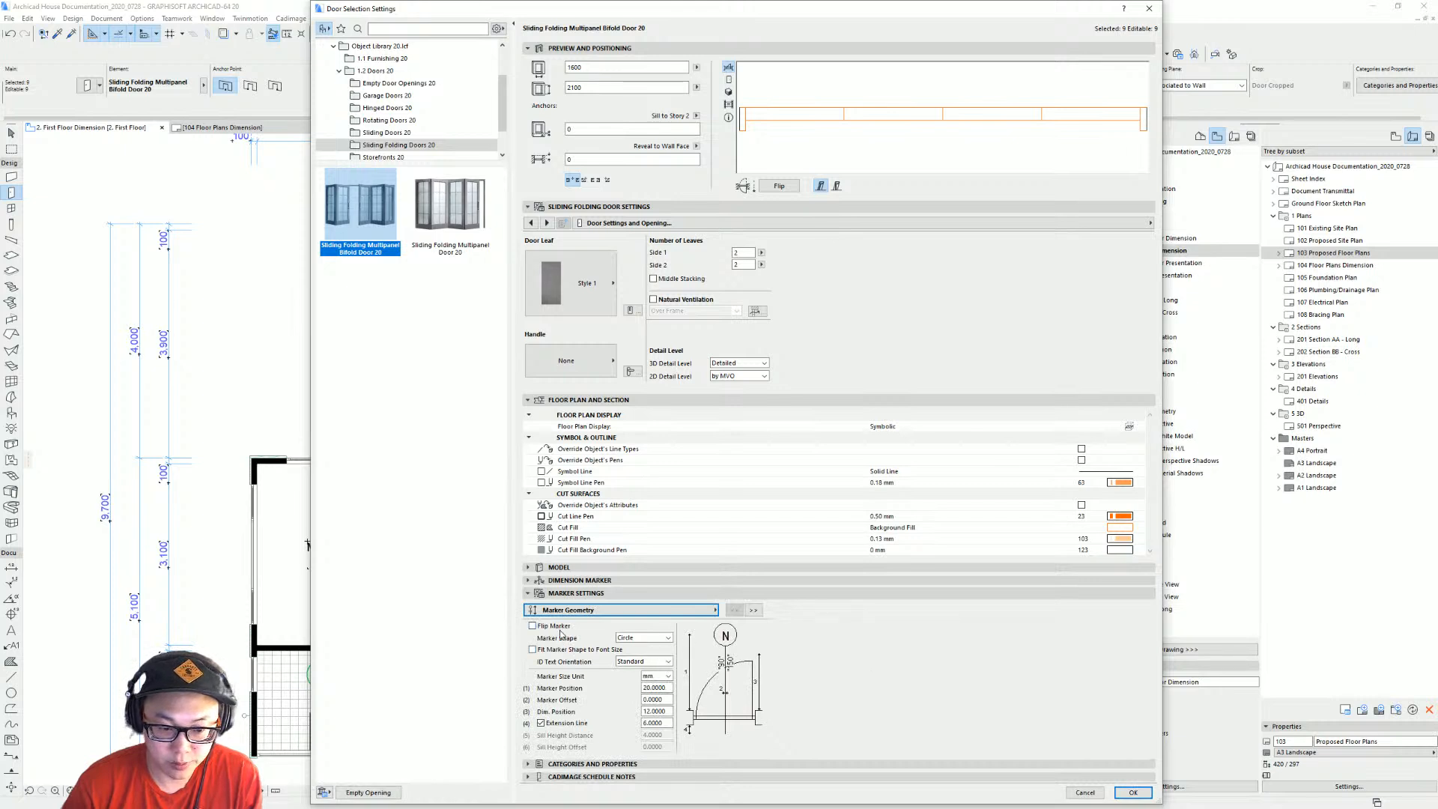
pyautogui.click(613, 650)
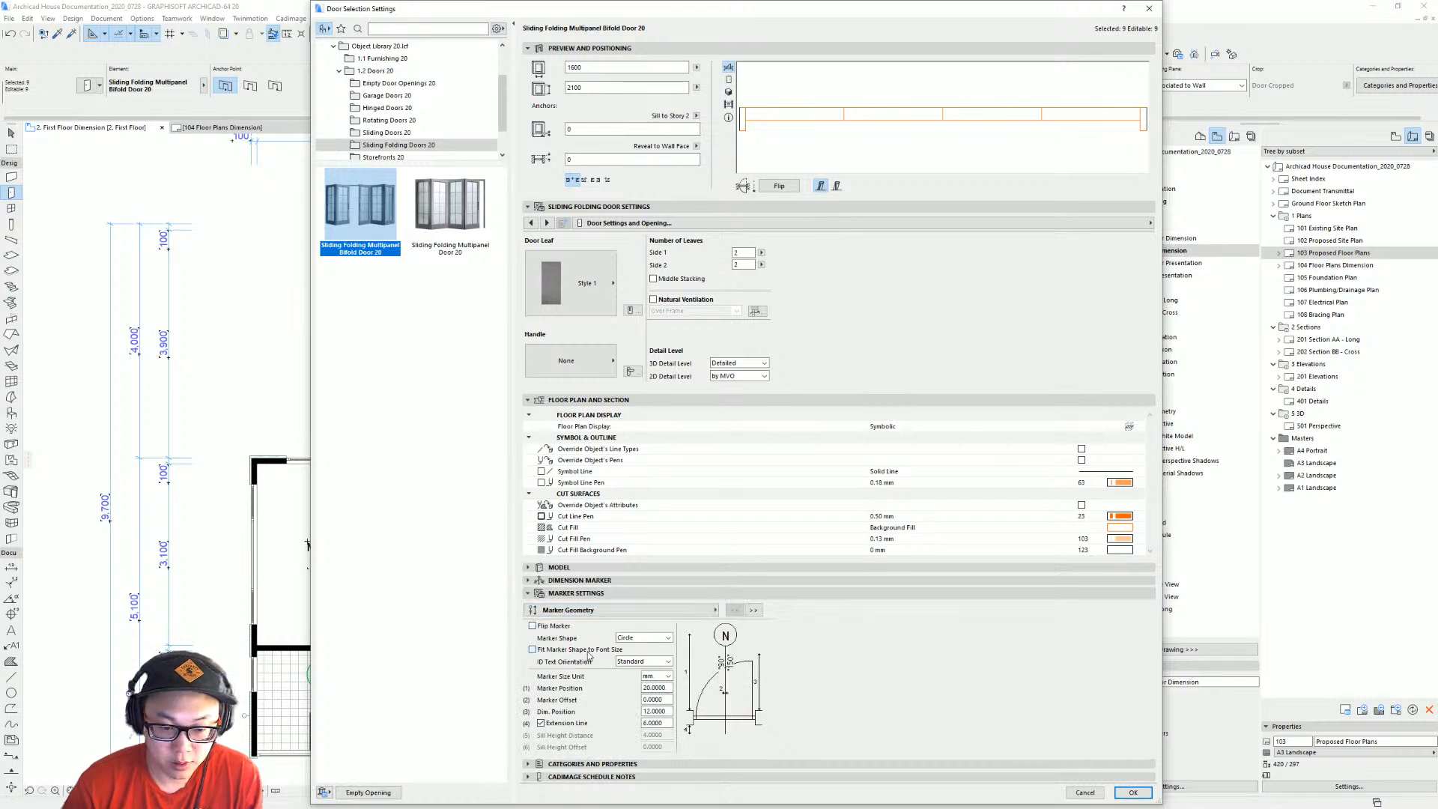
pyautogui.click(655, 688)
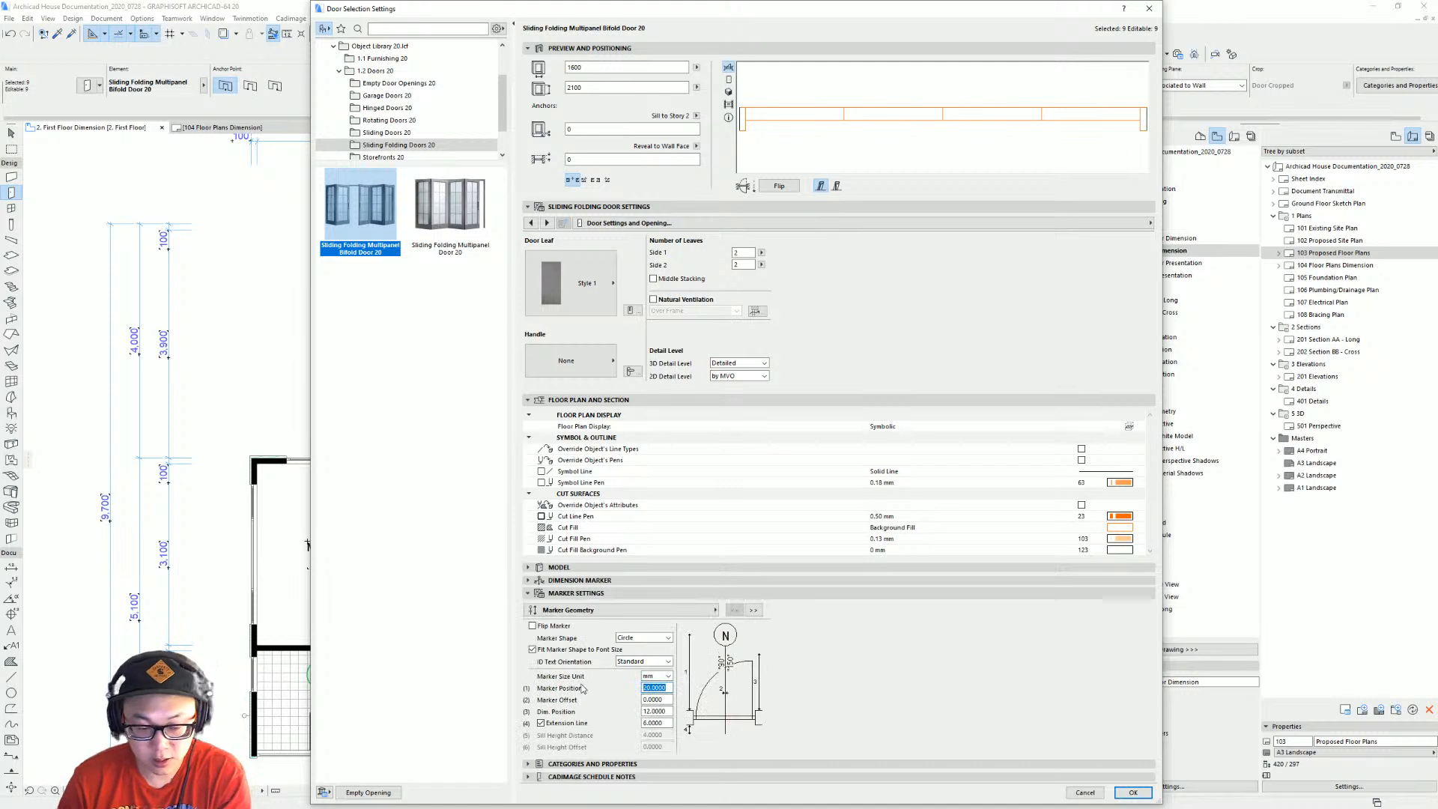
pyautogui.write('10')
pyautogui.press('Return')
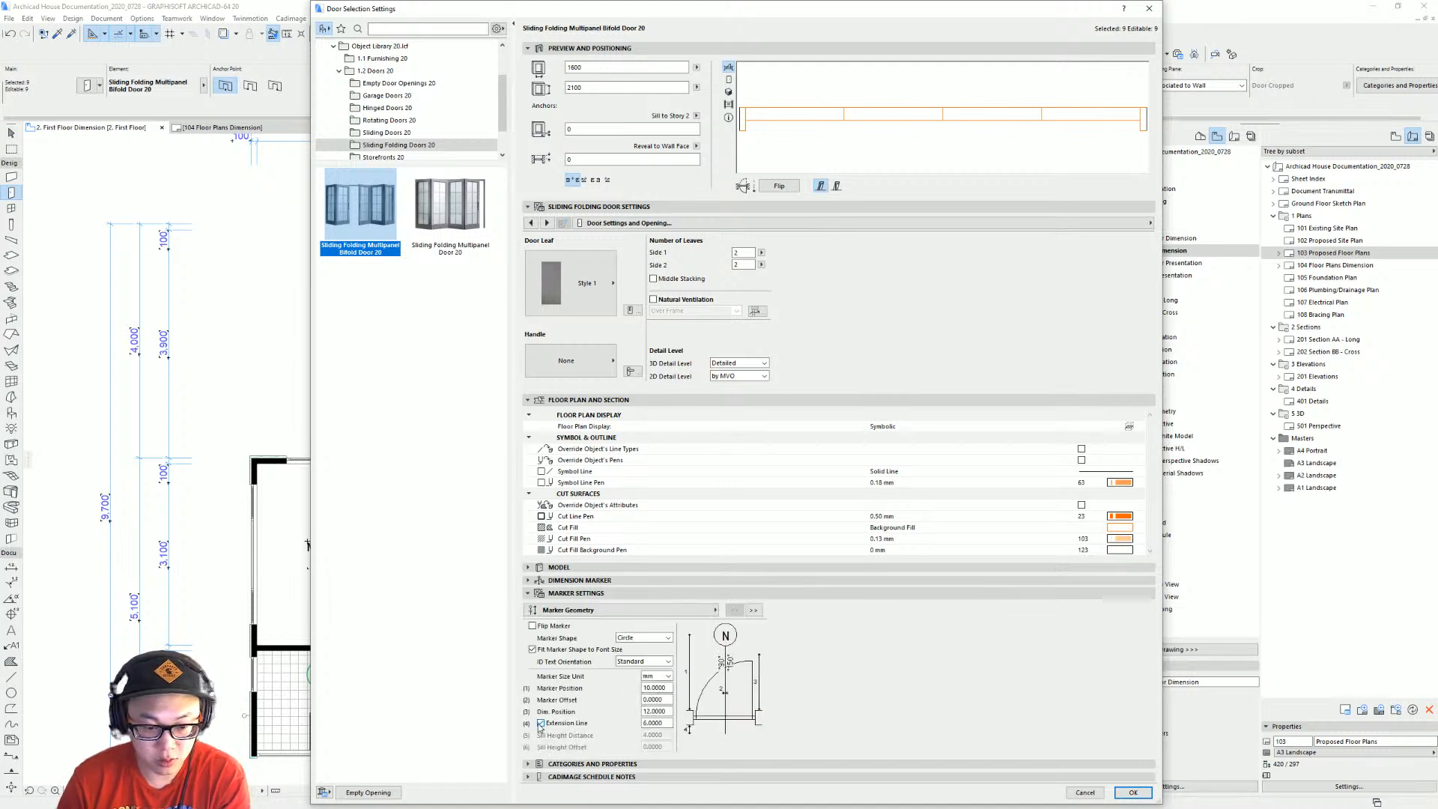
pyautogui.click(541, 723)
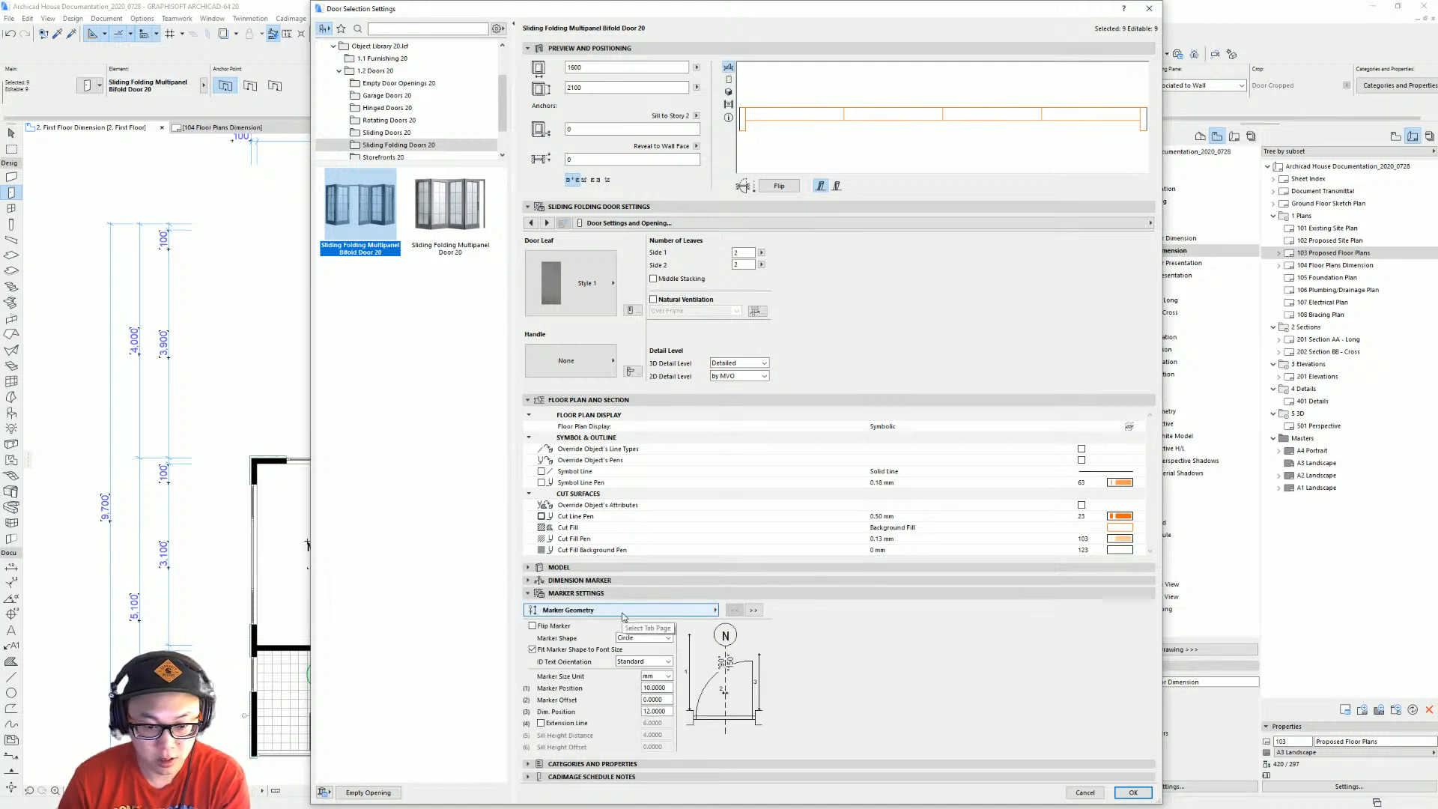
# Turn off the dimensions in the selected doors' marker content and apply the door settings.
pyautogui.click(623, 613)
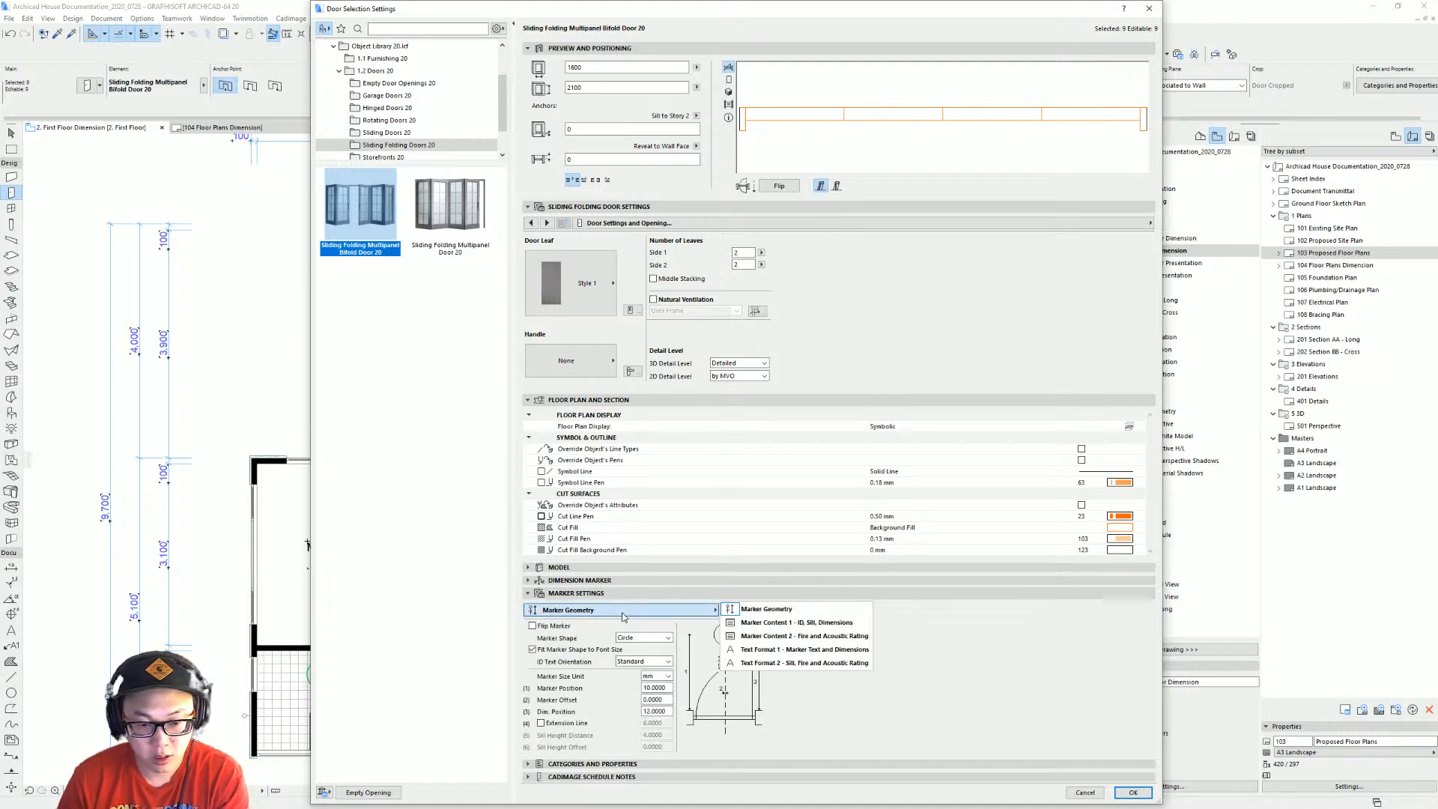
pyautogui.click(836, 624)
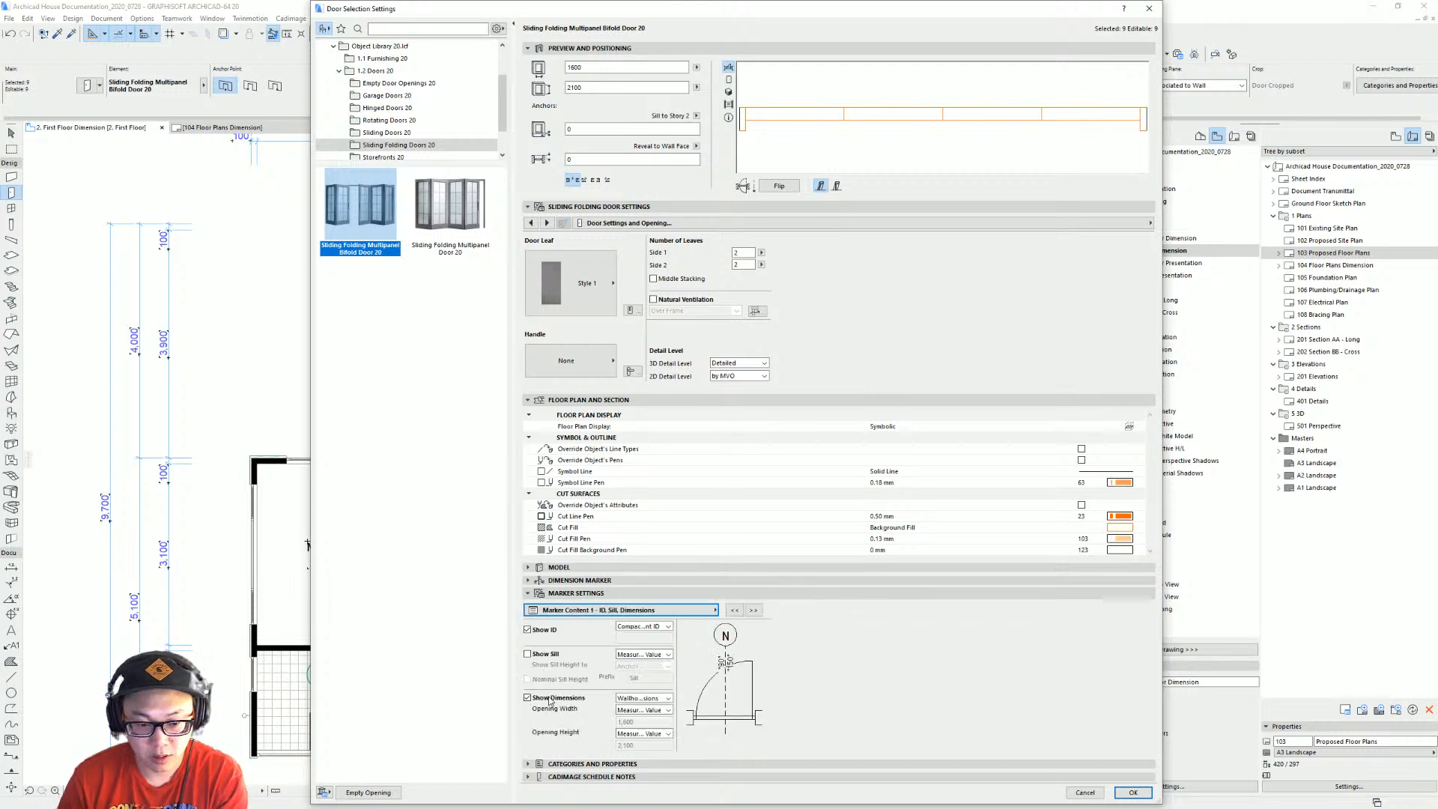
pyautogui.click(551, 699)
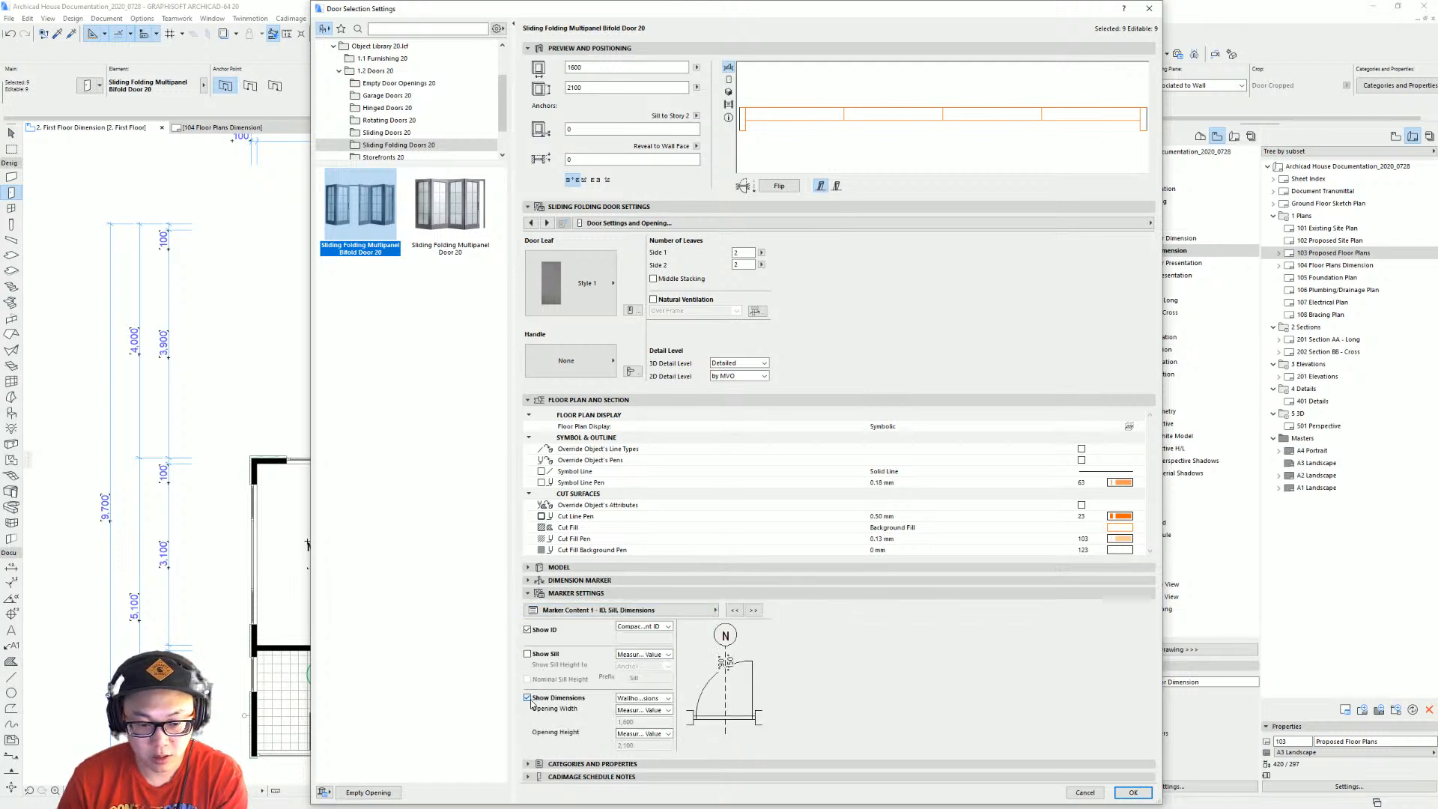
pyautogui.click(1134, 792)
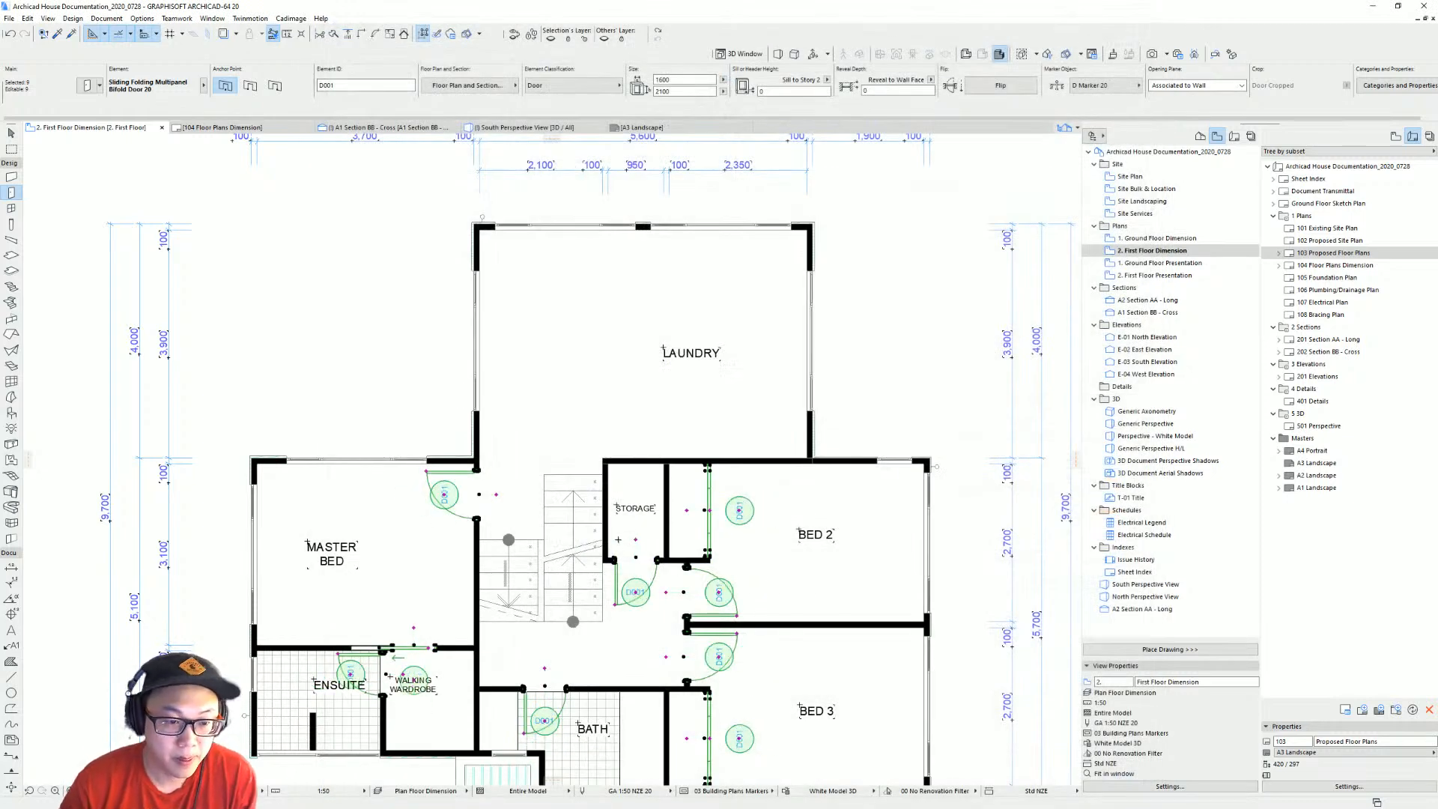
# Renumber the selected first floor doors in the Element ID Manager with prefix D and a two-digit counter starting at 07.
pyautogui.click(107, 18)
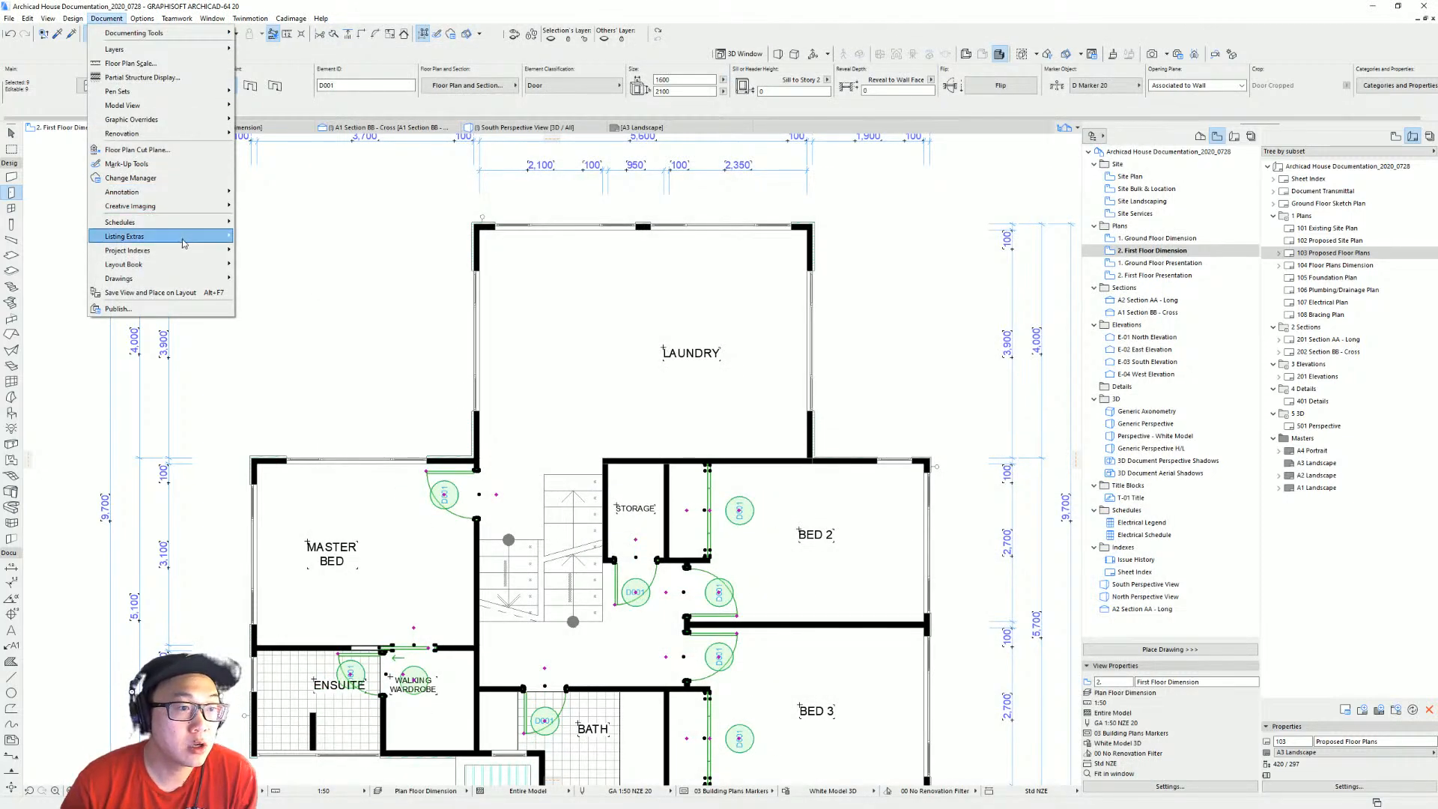
pyautogui.moveTo(187, 242)
pyautogui.click(285, 279)
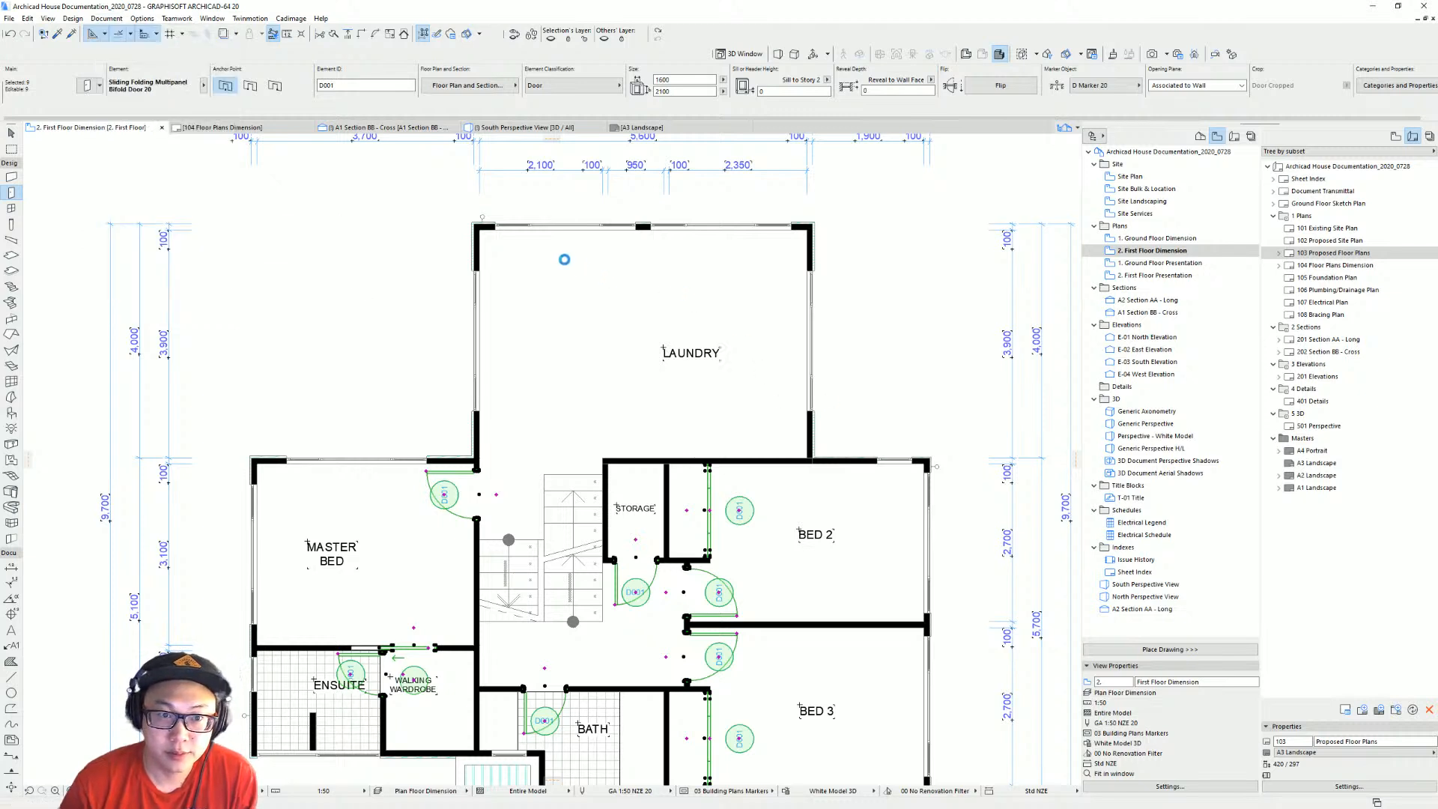
pyautogui.click(557, 290)
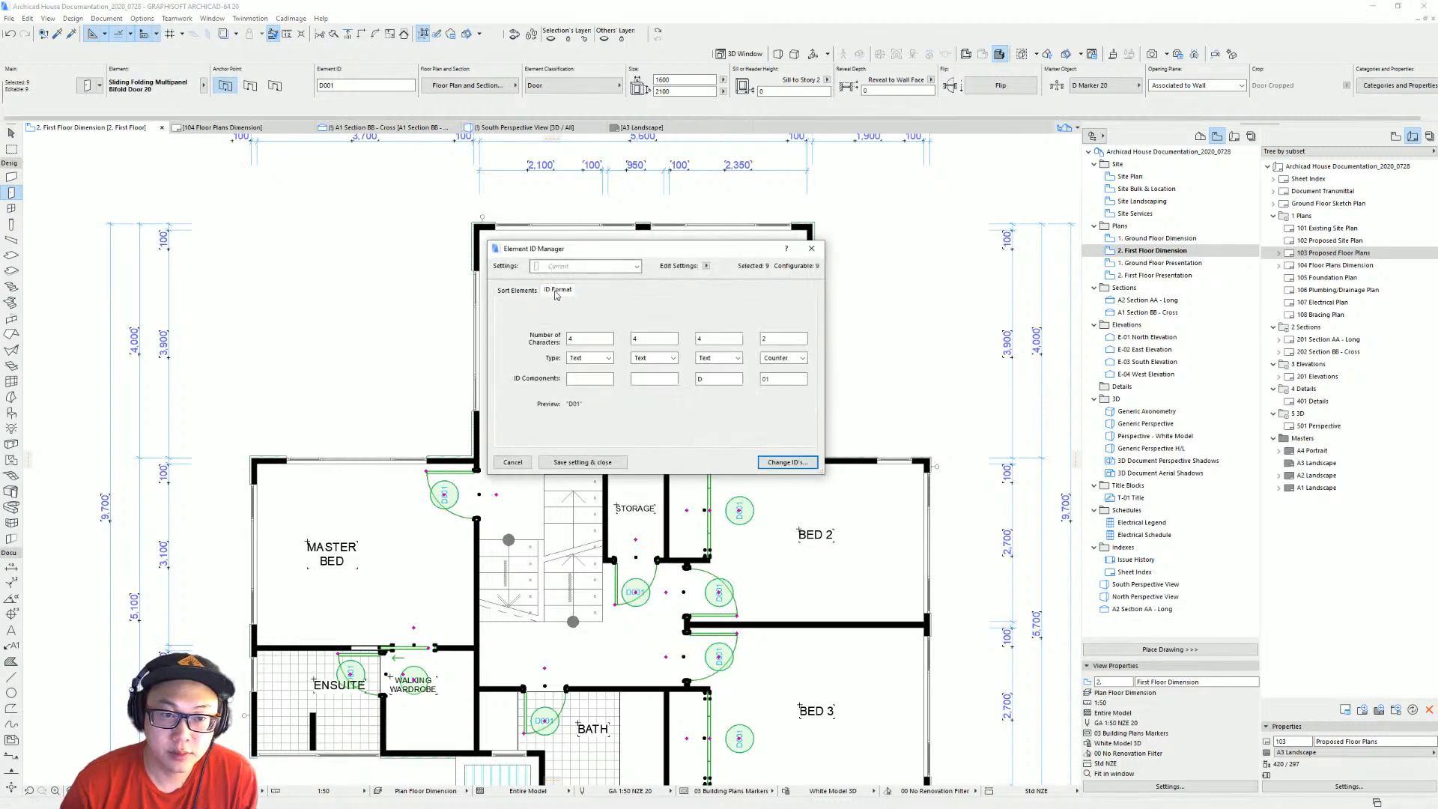
pyautogui.moveTo(779, 378); pyautogui.dragTo(741, 377)
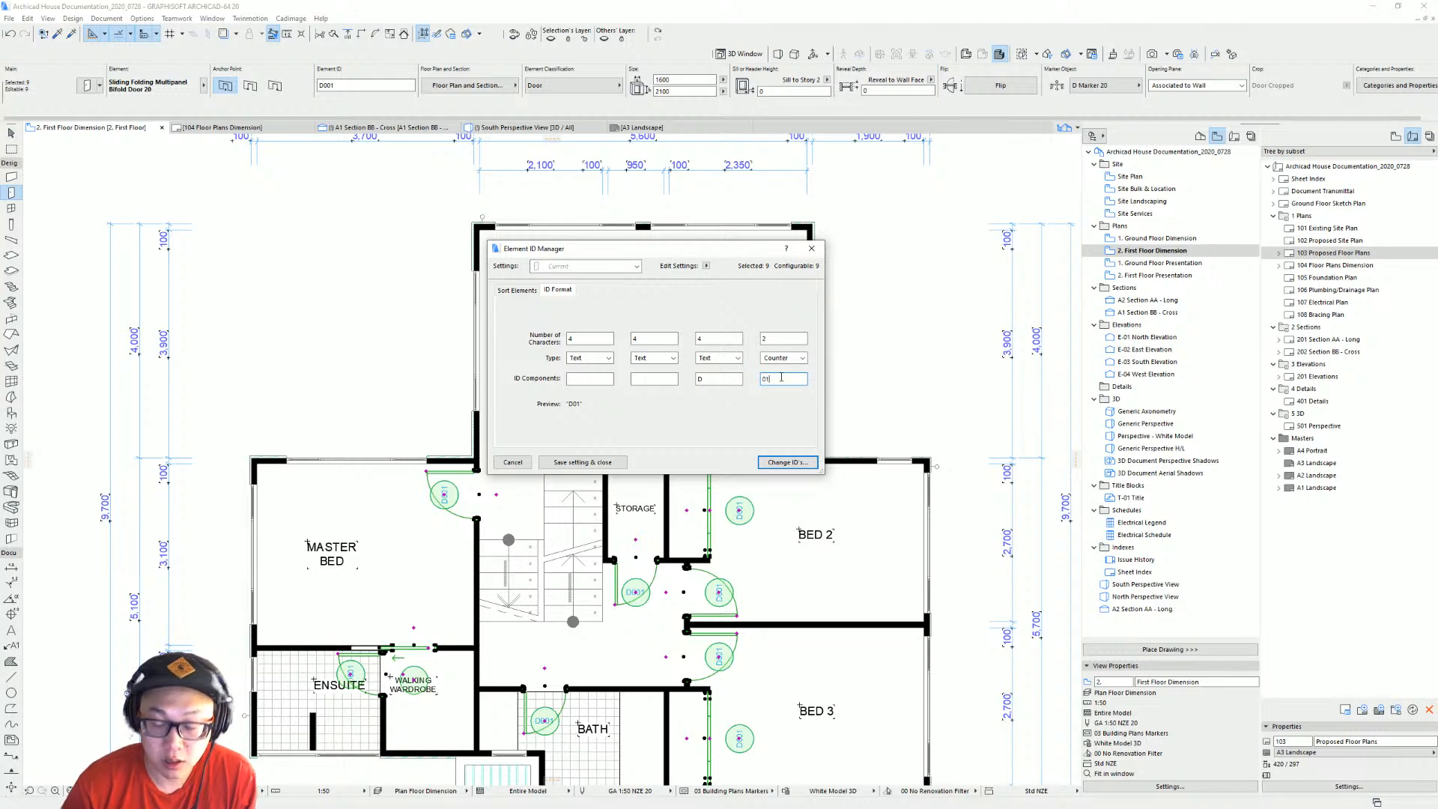
pyautogui.click(787, 462)
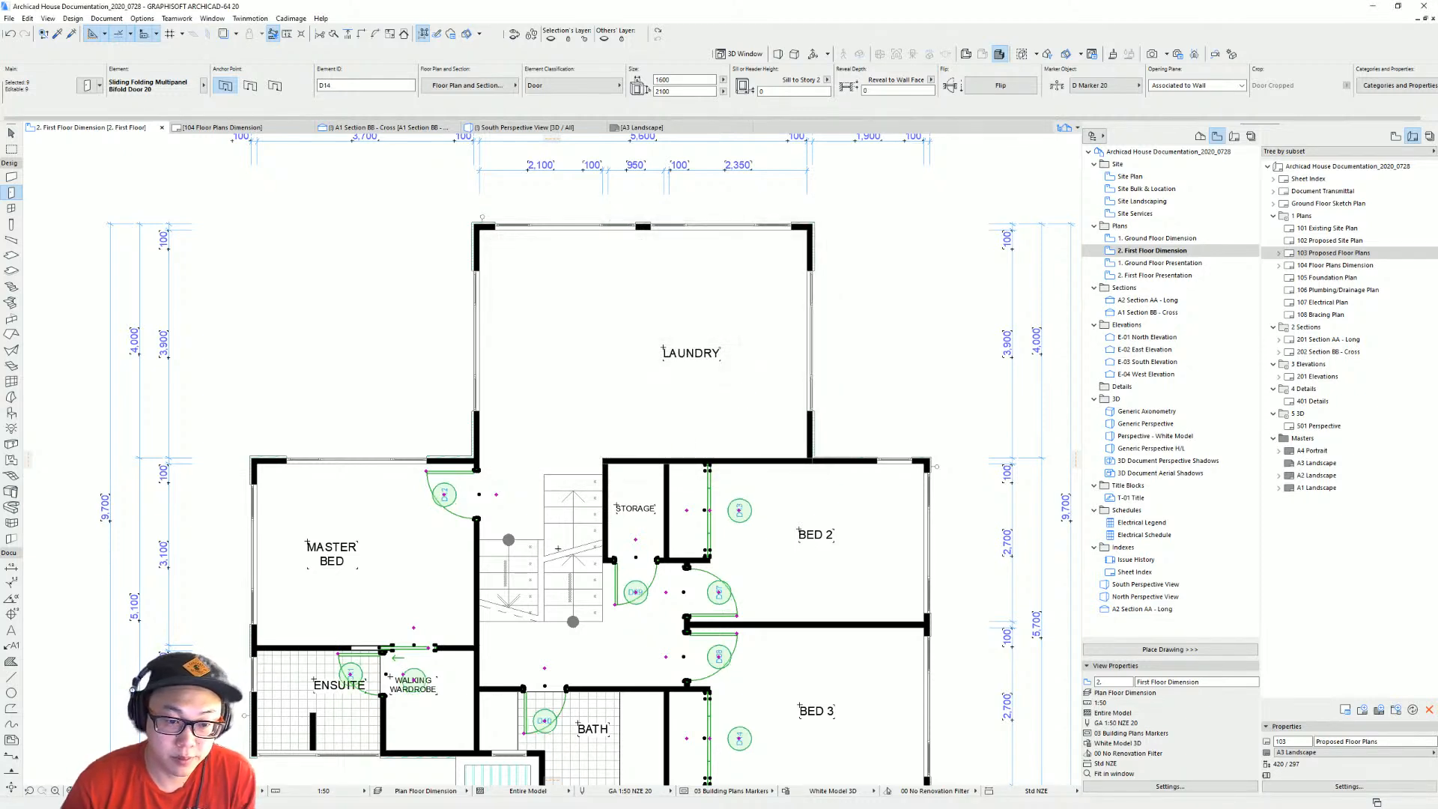
pyautogui.moveTo(531, 527); pyautogui.dragTo(520, 473, button='middle')
pyautogui.press('Escape')
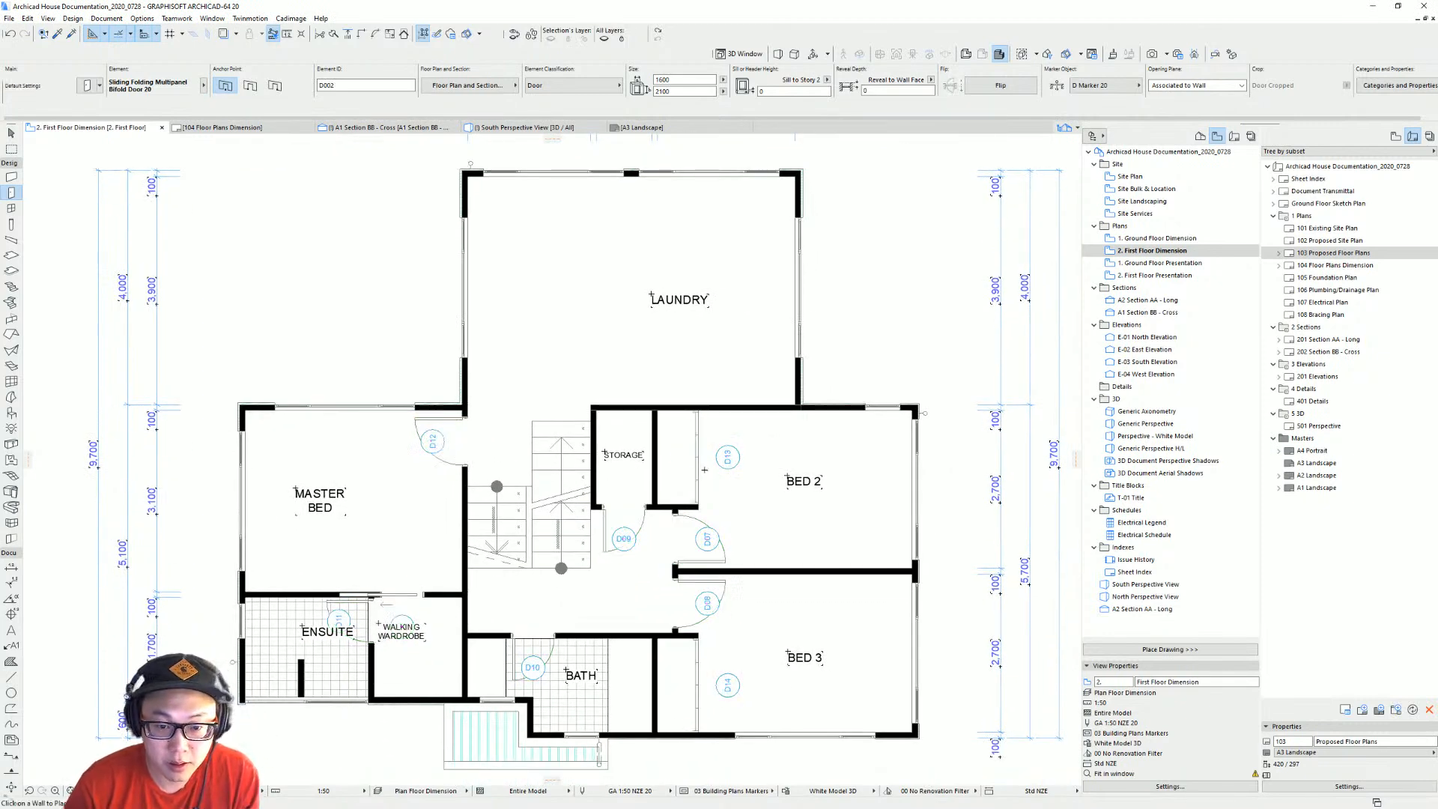
pyautogui.scroll(1, 720, 537)
pyautogui.moveTo(720, 537); pyautogui.dragTo(789, 482, button='middle')
pyautogui.scroll(1, 789, 483)
pyautogui.press('Escape')
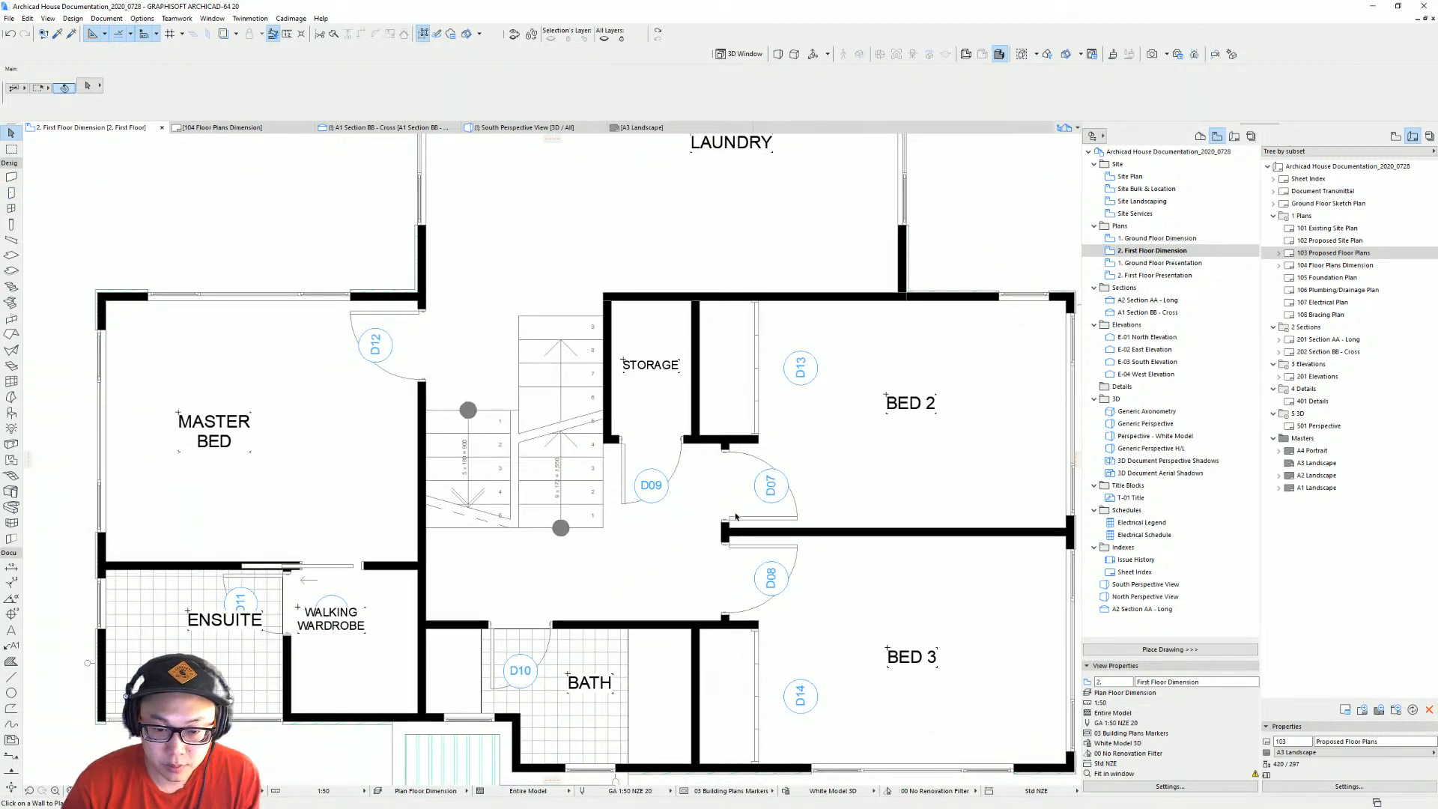
# Select the six hinged doors D07 to D12 and set their marker position to 0 mm in the marker geometry.
pyautogui.scroll(-1, 750, 525)
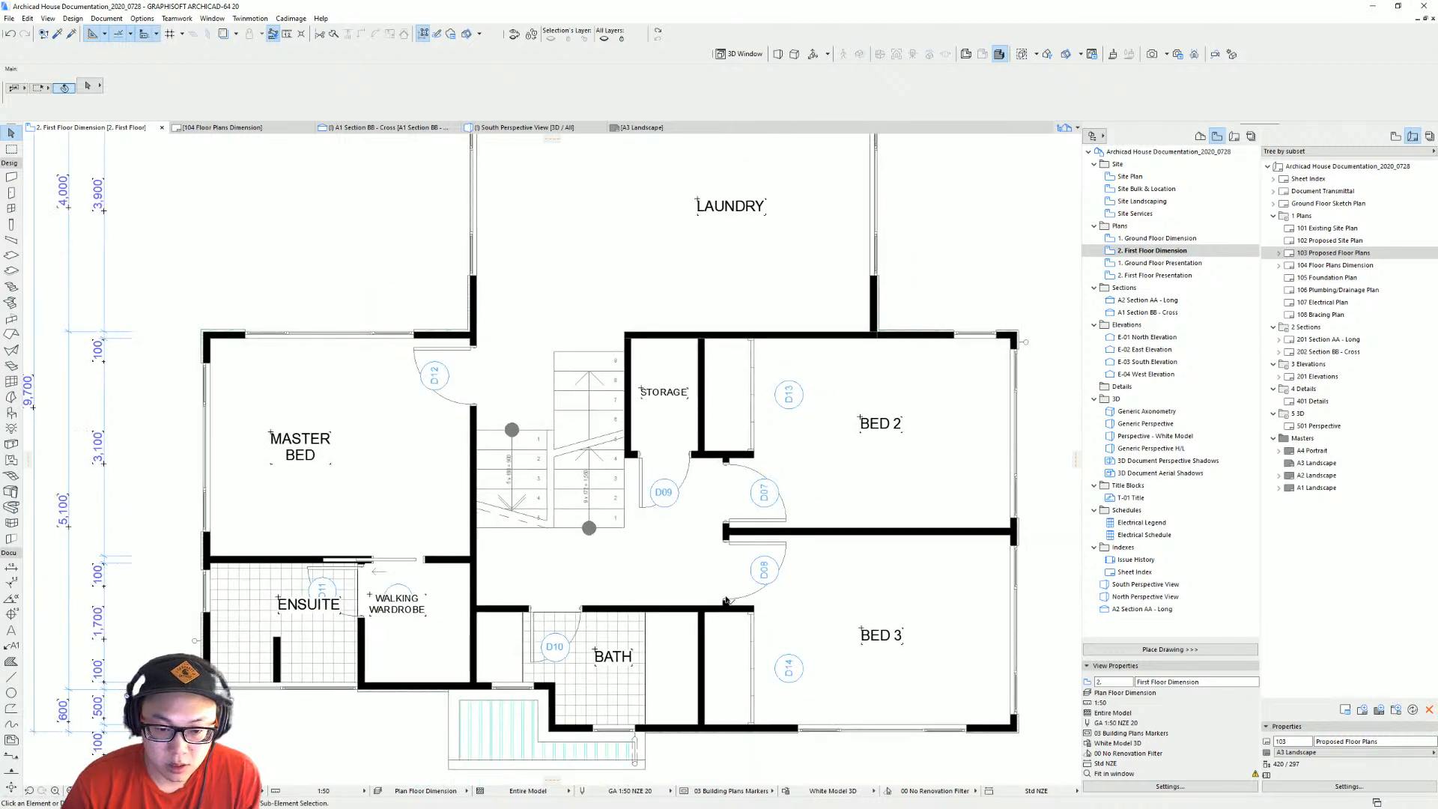
pyautogui.click(727, 601)
pyautogui.keyDown('shift'); pyautogui.click(726, 522); pyautogui.keyUp('shift')
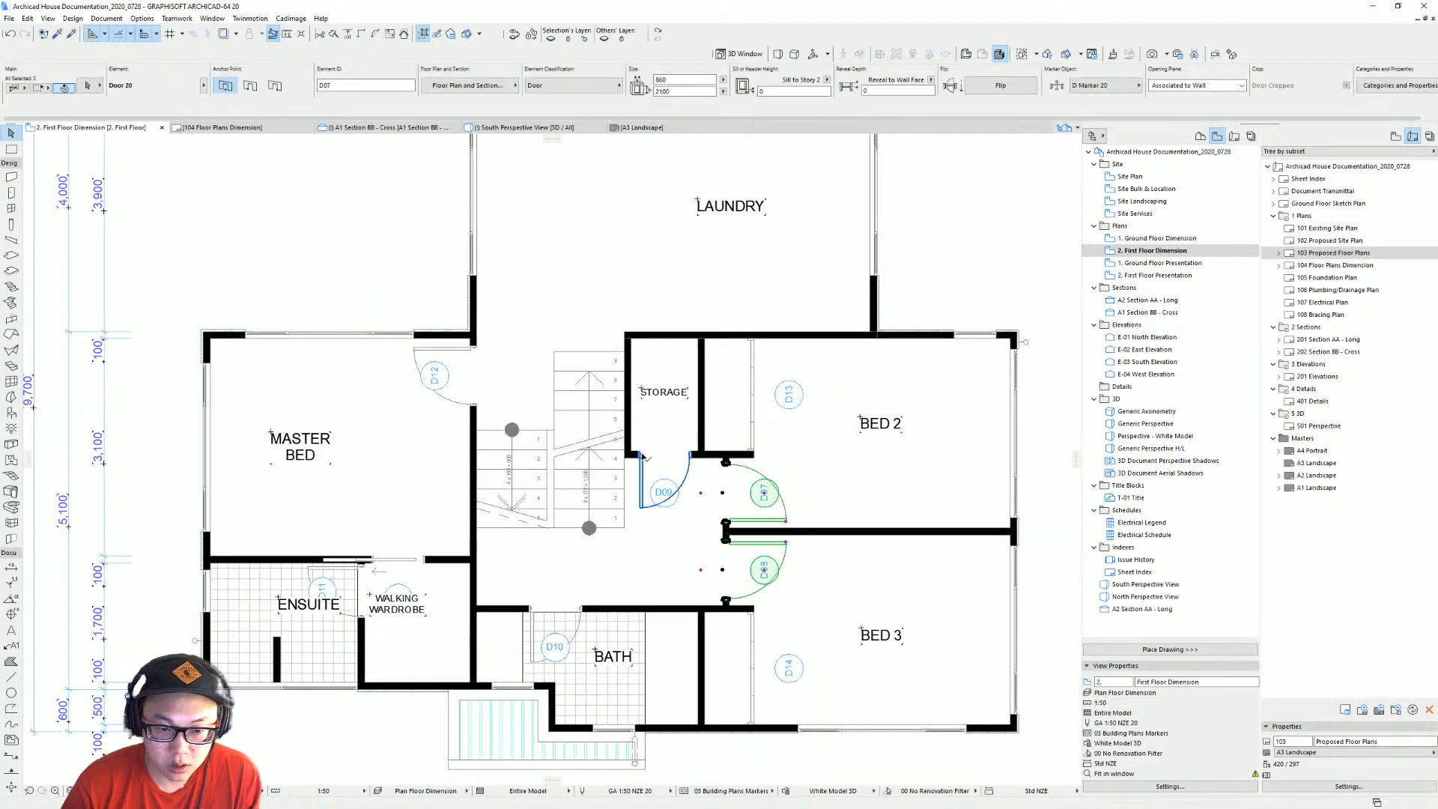
pyautogui.keyDown('shift'); pyautogui.click(641, 456); pyautogui.keyUp('shift')
pyautogui.keyDown('shift'); pyautogui.click(475, 351); pyautogui.keyUp('shift')
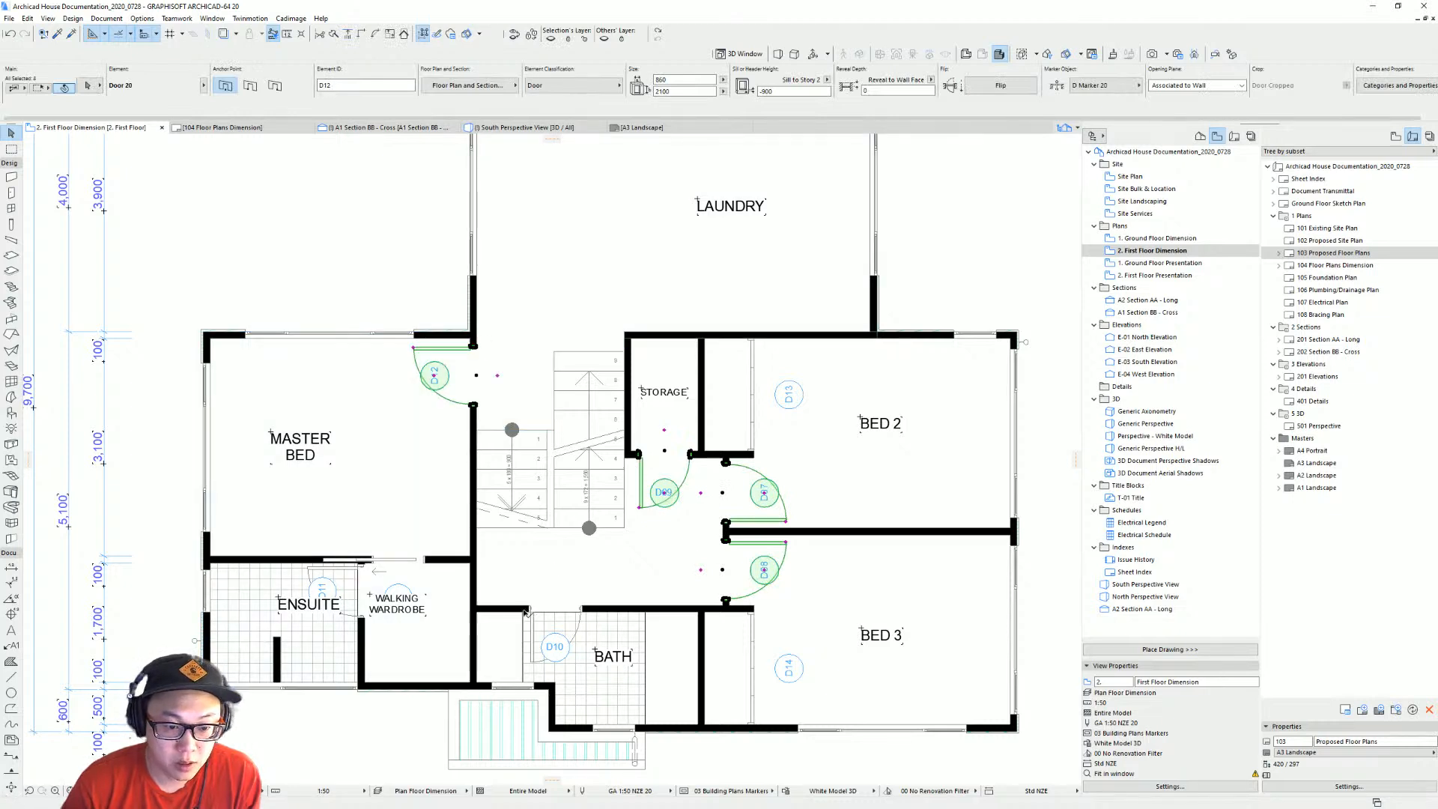
pyautogui.keyDown('shift'); pyautogui.click(532, 610); pyautogui.keyUp('shift')
pyautogui.keyDown('shift'); pyautogui.click(361, 566); pyautogui.keyUp('shift')
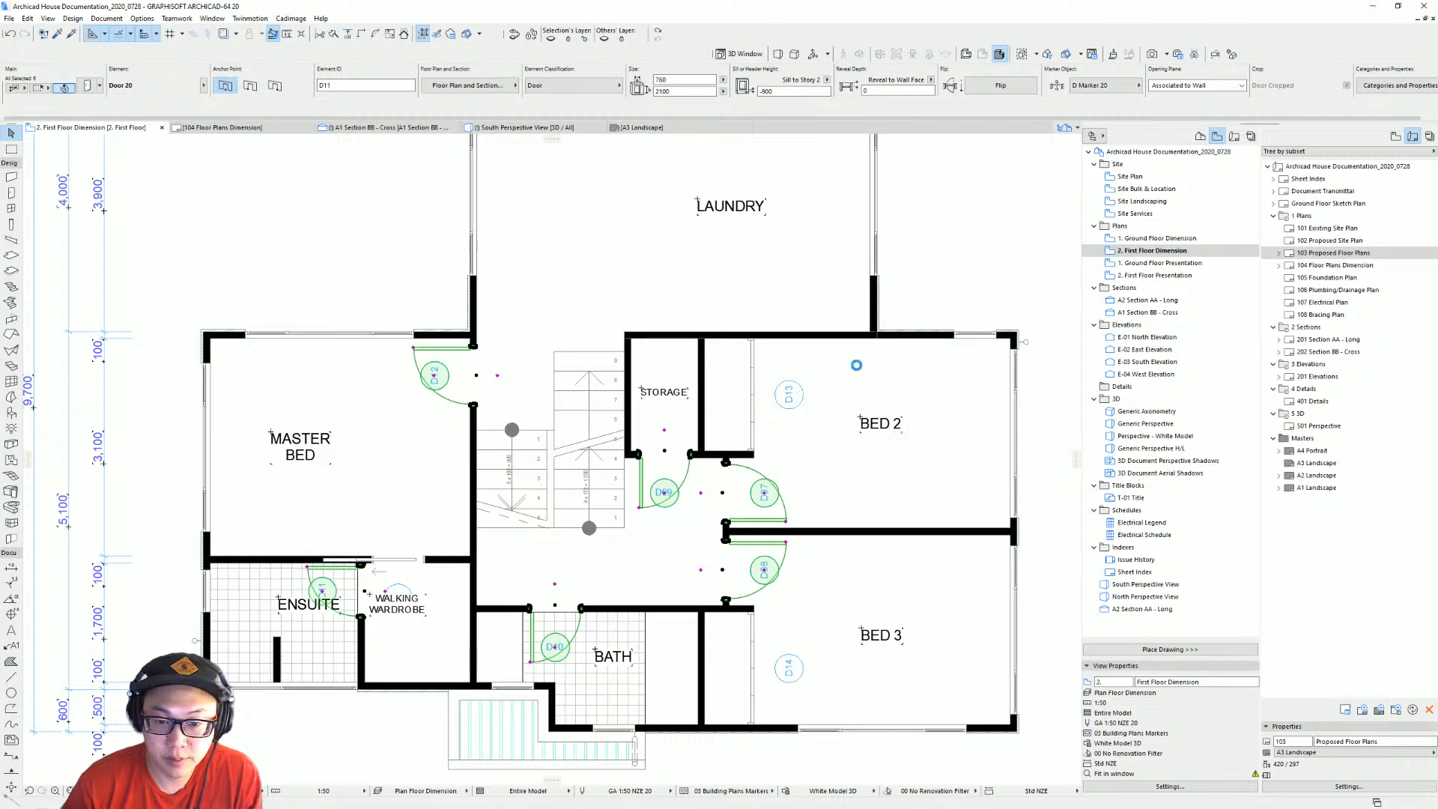
pyautogui.click(558, 610)
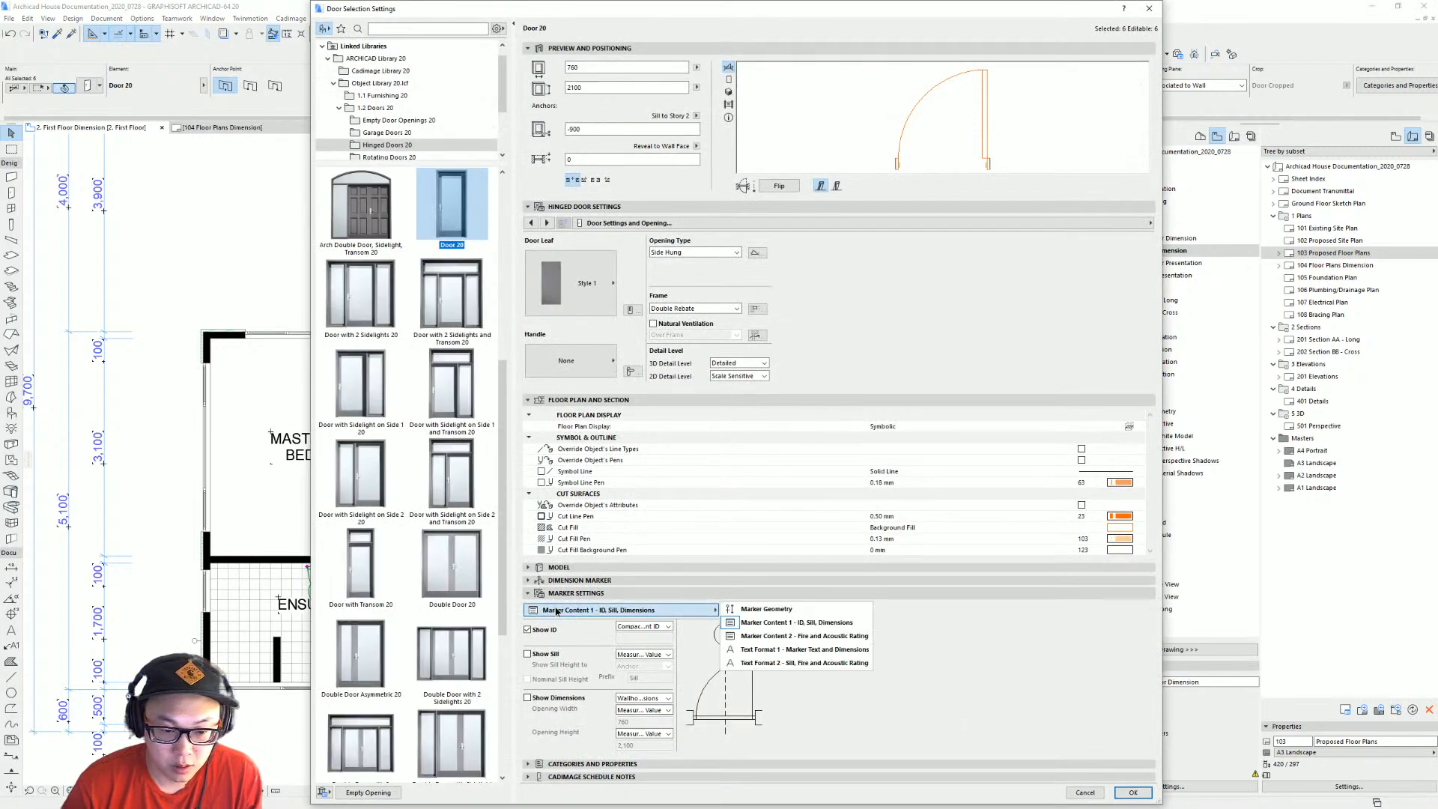
pyautogui.click(765, 609)
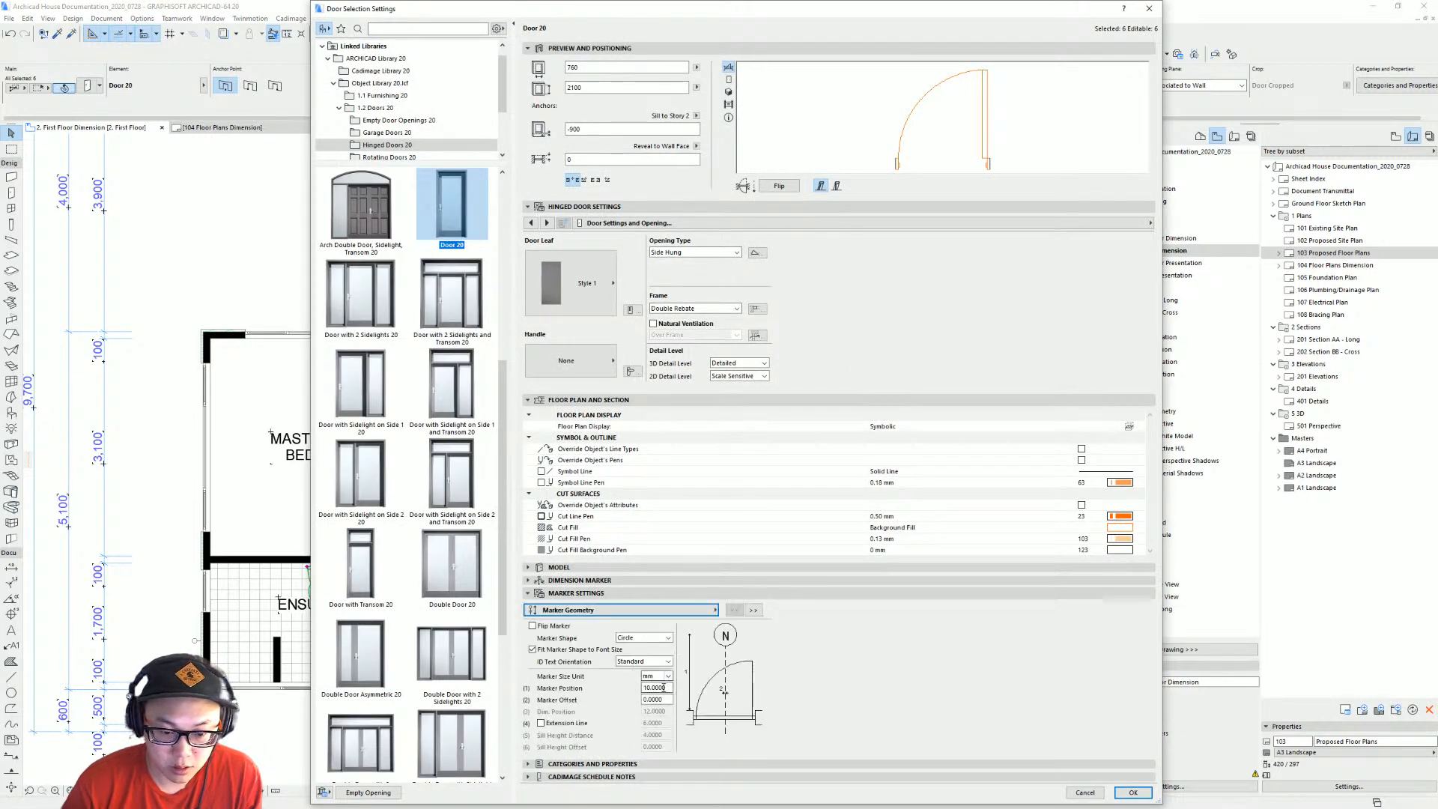
pyautogui.click(664, 687)
pyautogui.write('0')
pyautogui.press('Return')
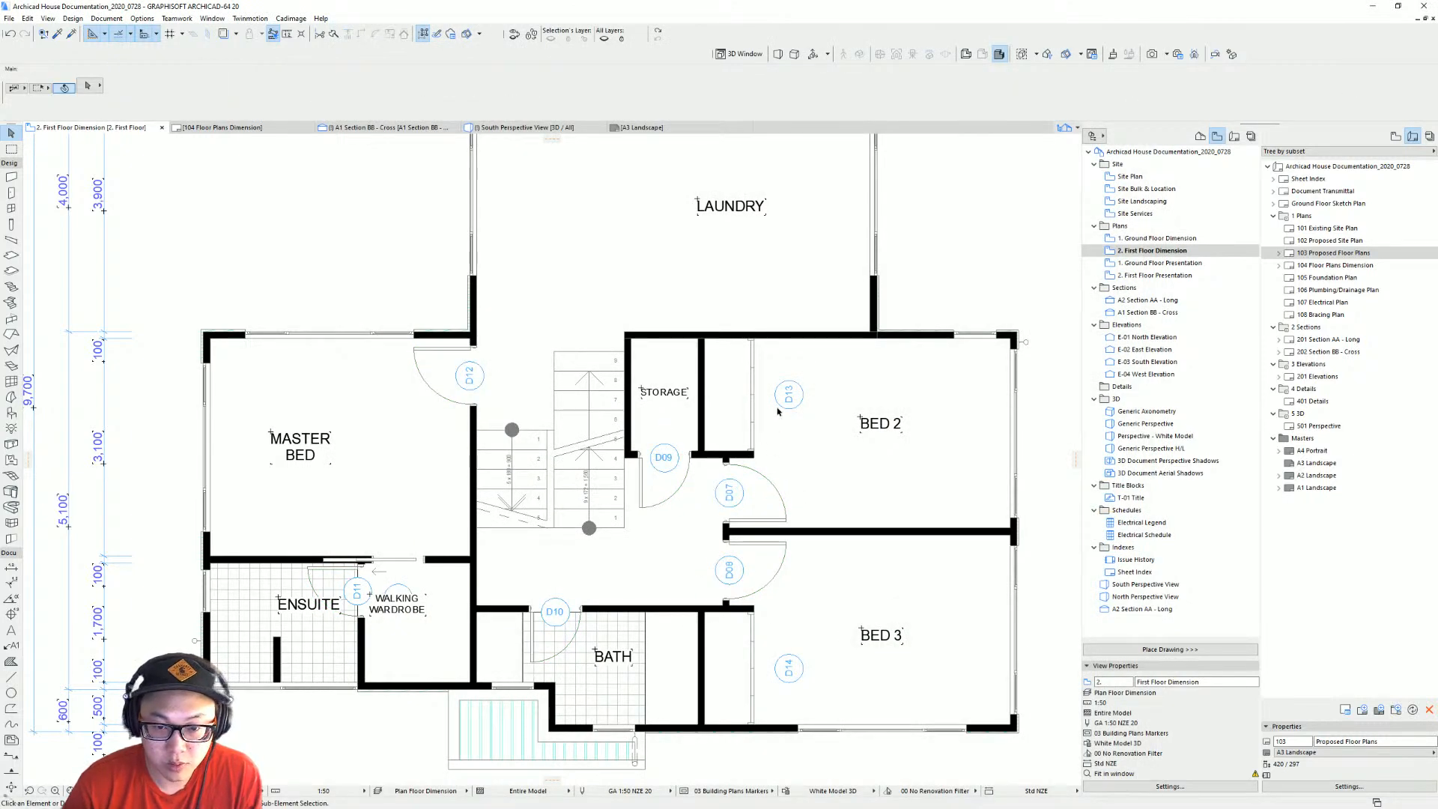
# Move the Walking Wardrobe label down and relocate the pocket door's marker to the master bedroom side of the wall.
pyautogui.click(789, 396)
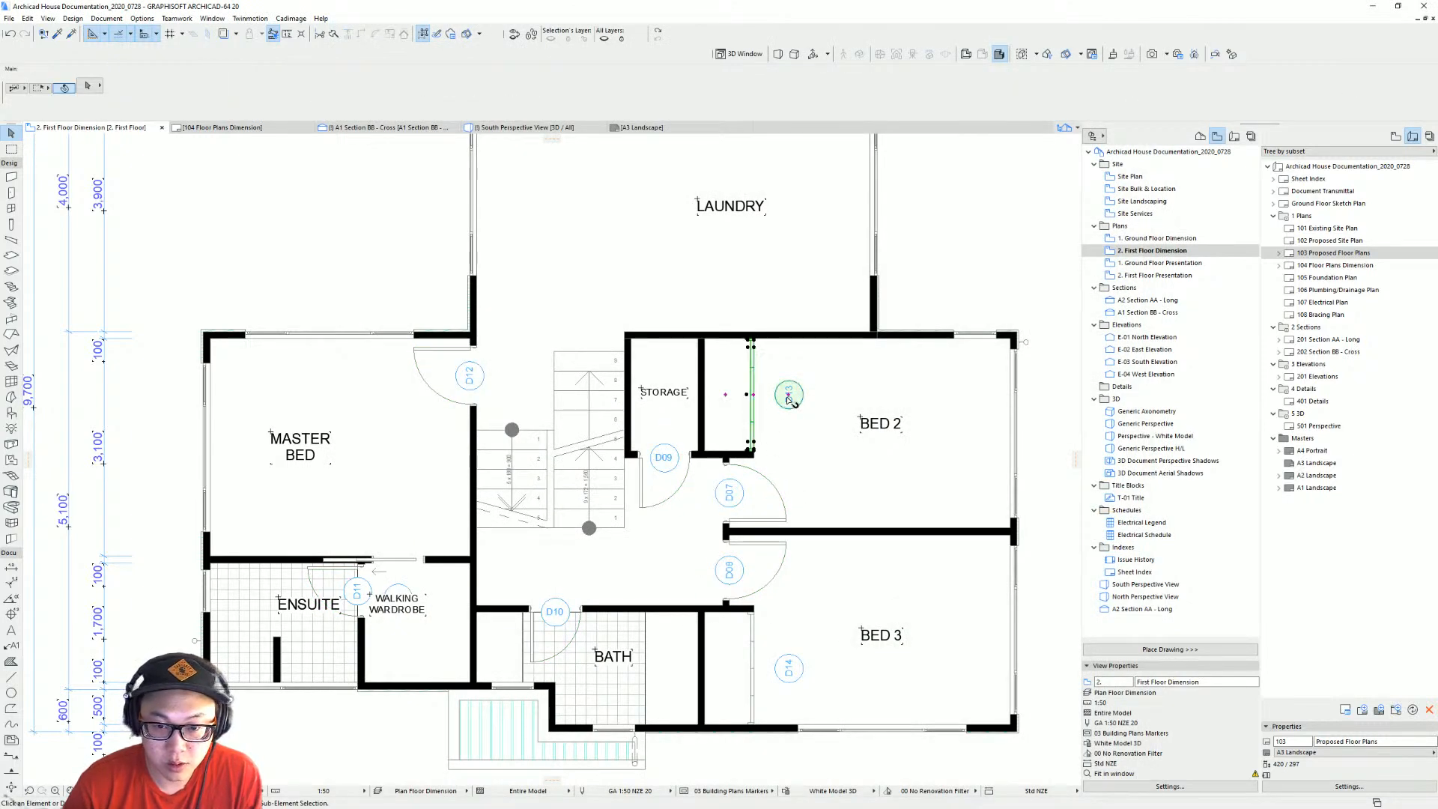
pyautogui.click(399, 609)
pyautogui.moveTo(405, 611); pyautogui.dragTo(404, 639)
pyautogui.click(398, 599)
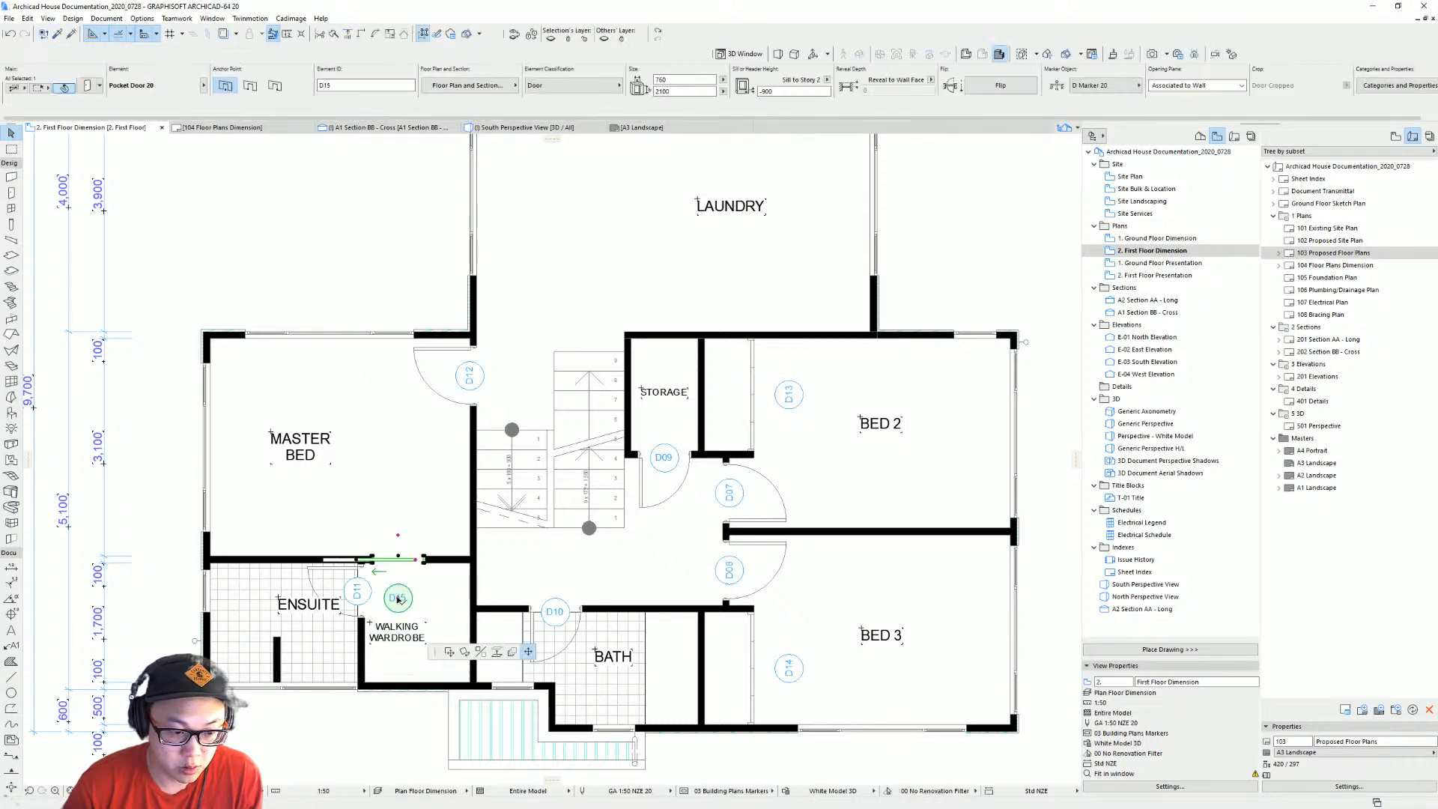
pyautogui.click(398, 535)
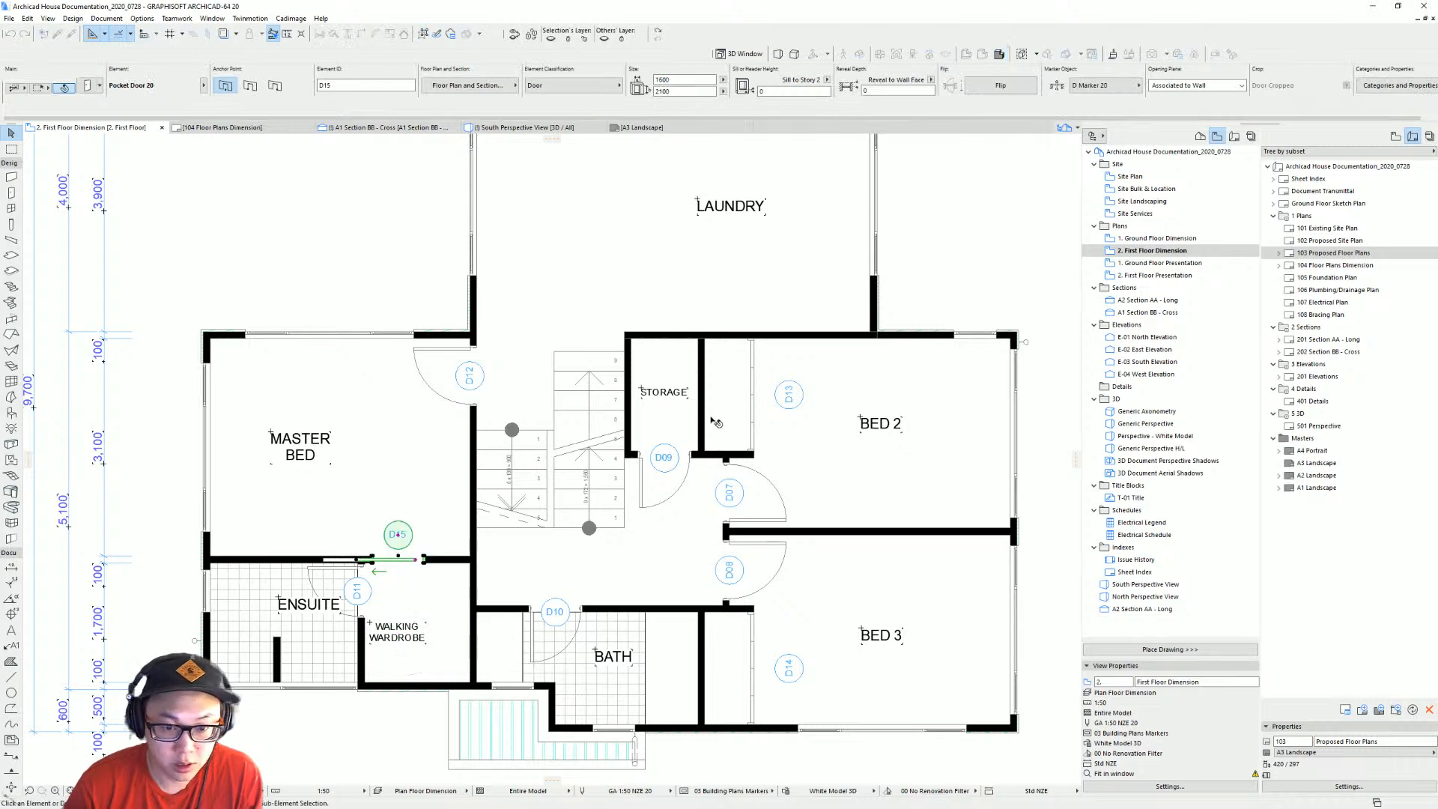
pyautogui.press('Escape')
# Check the window numbering on the ground floor by selecting all its windows, and return to the first floor.
pyautogui.moveTo(835, 459); pyautogui.dragTo(810, 472, button='middle')
pyautogui.scroll(-3, 783, 694)
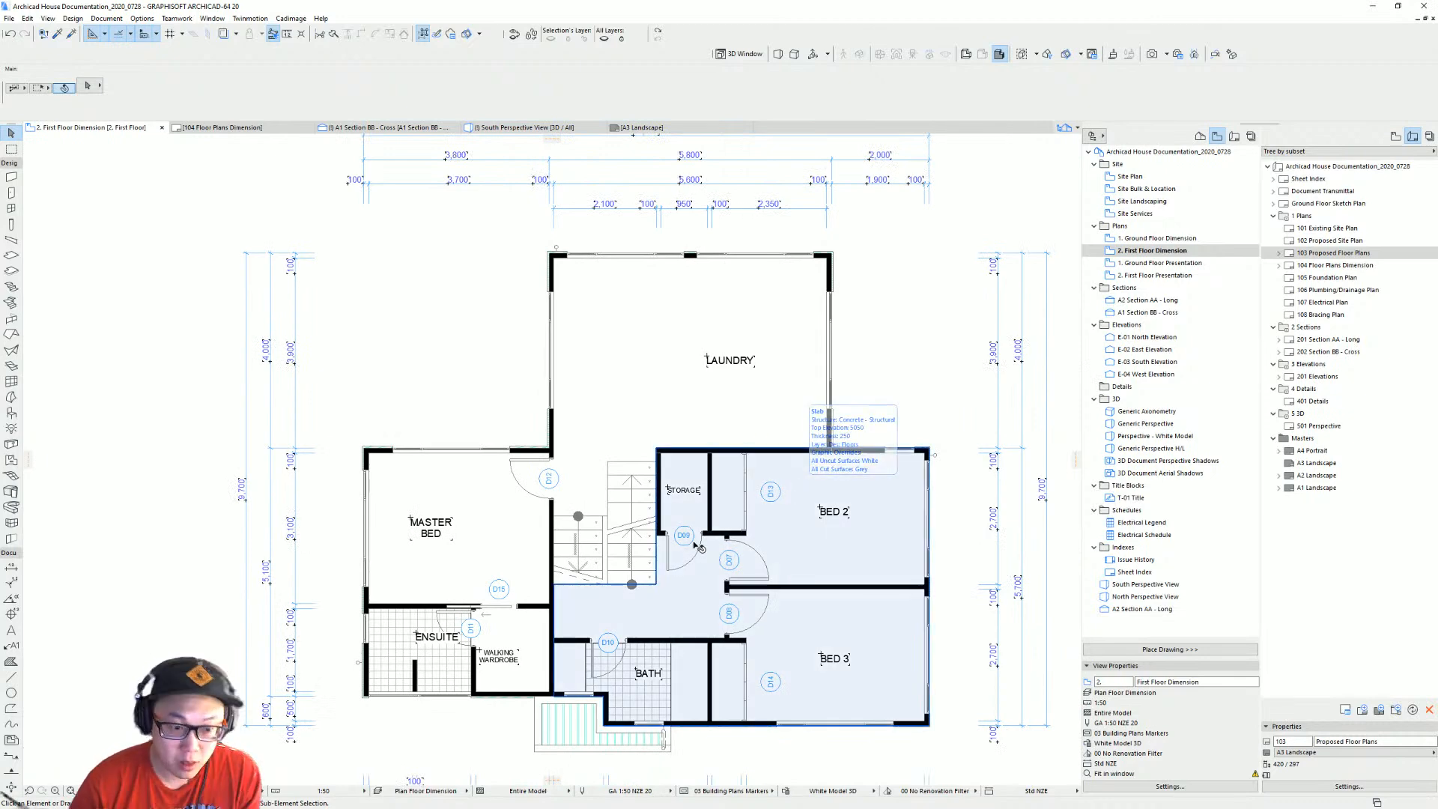
pyautogui.moveTo(779, 549); pyautogui.dragTo(754, 552, button='middle')
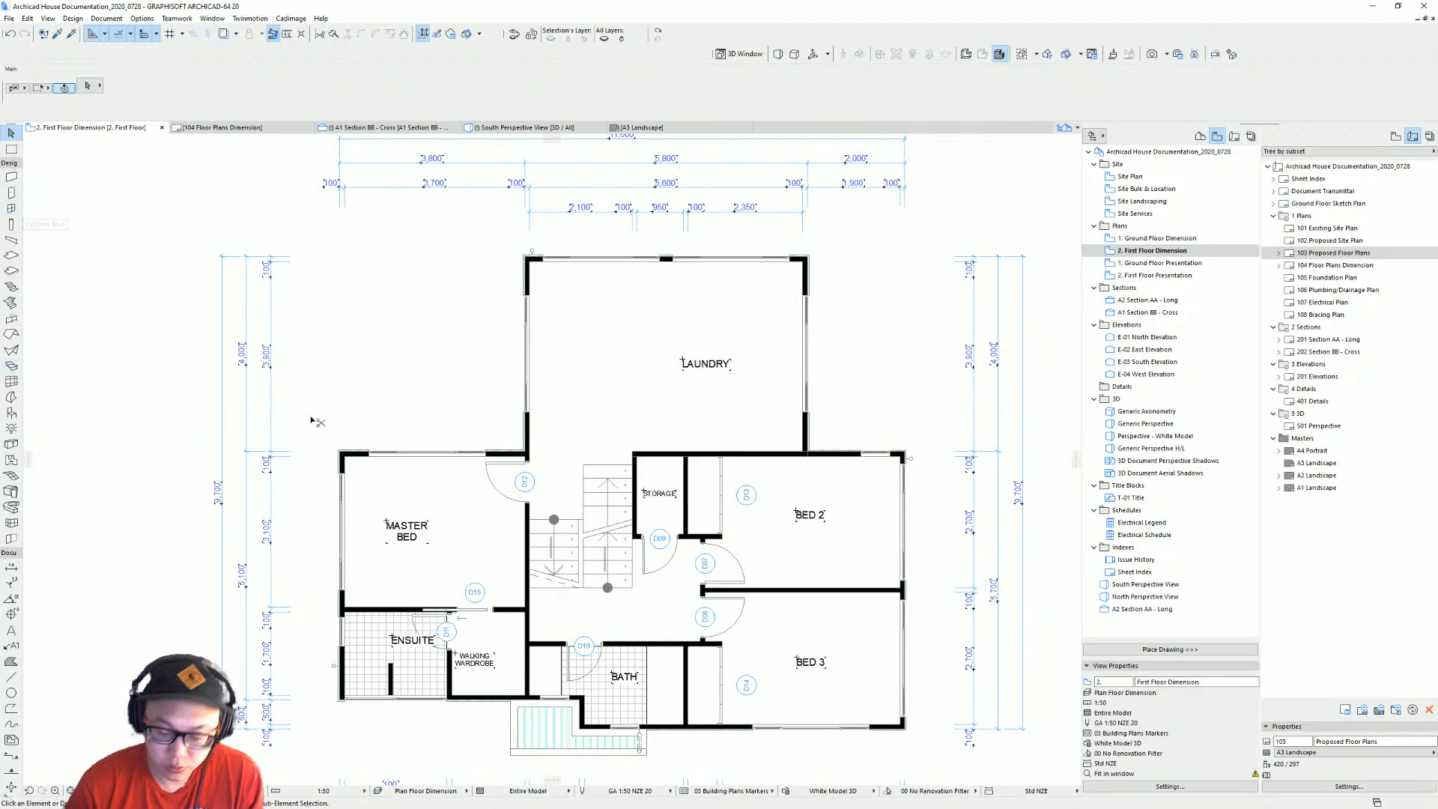
pyautogui.hotkey('ctrl', 'Down')
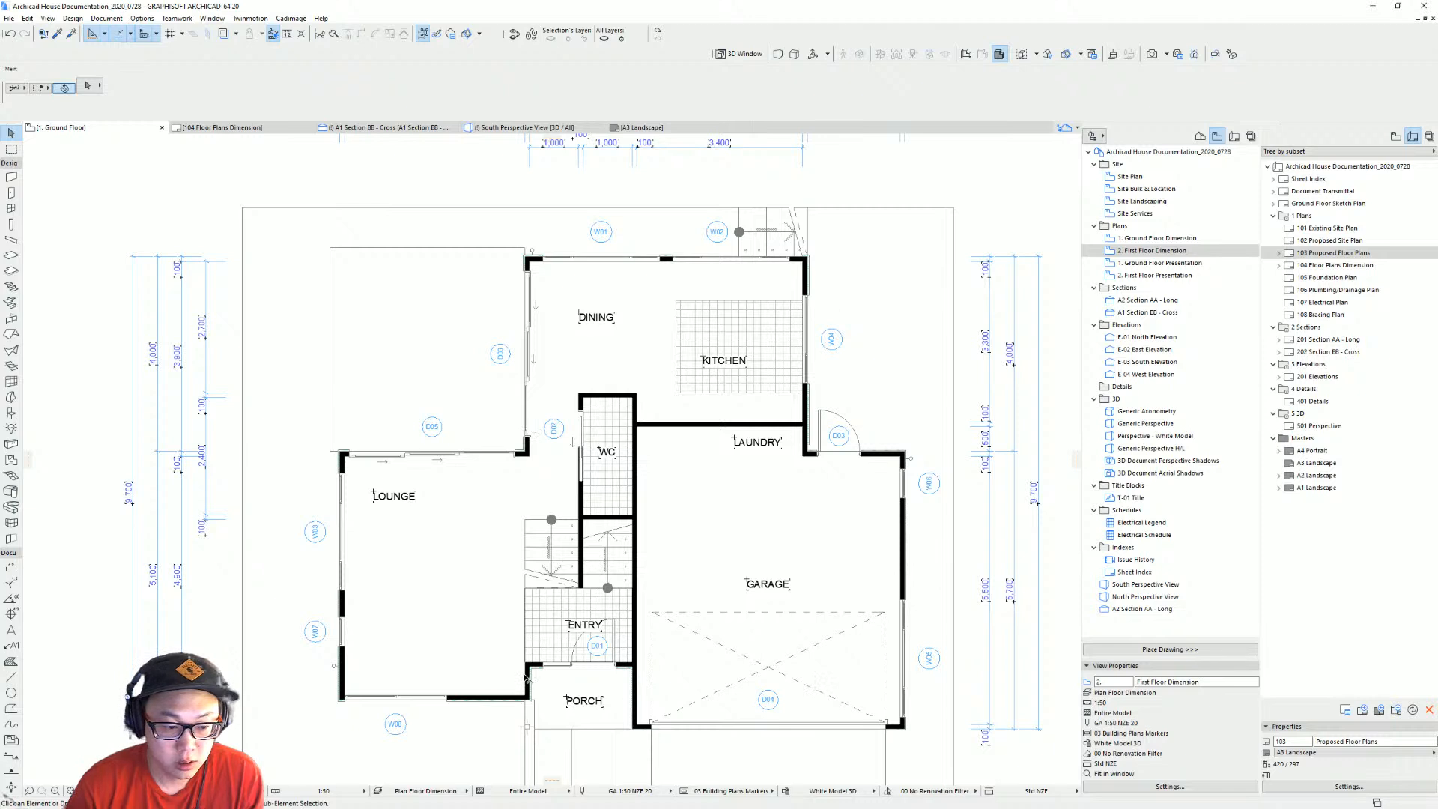
pyautogui.click(11, 208)
pyautogui.hotkey('ctrl', 'a')
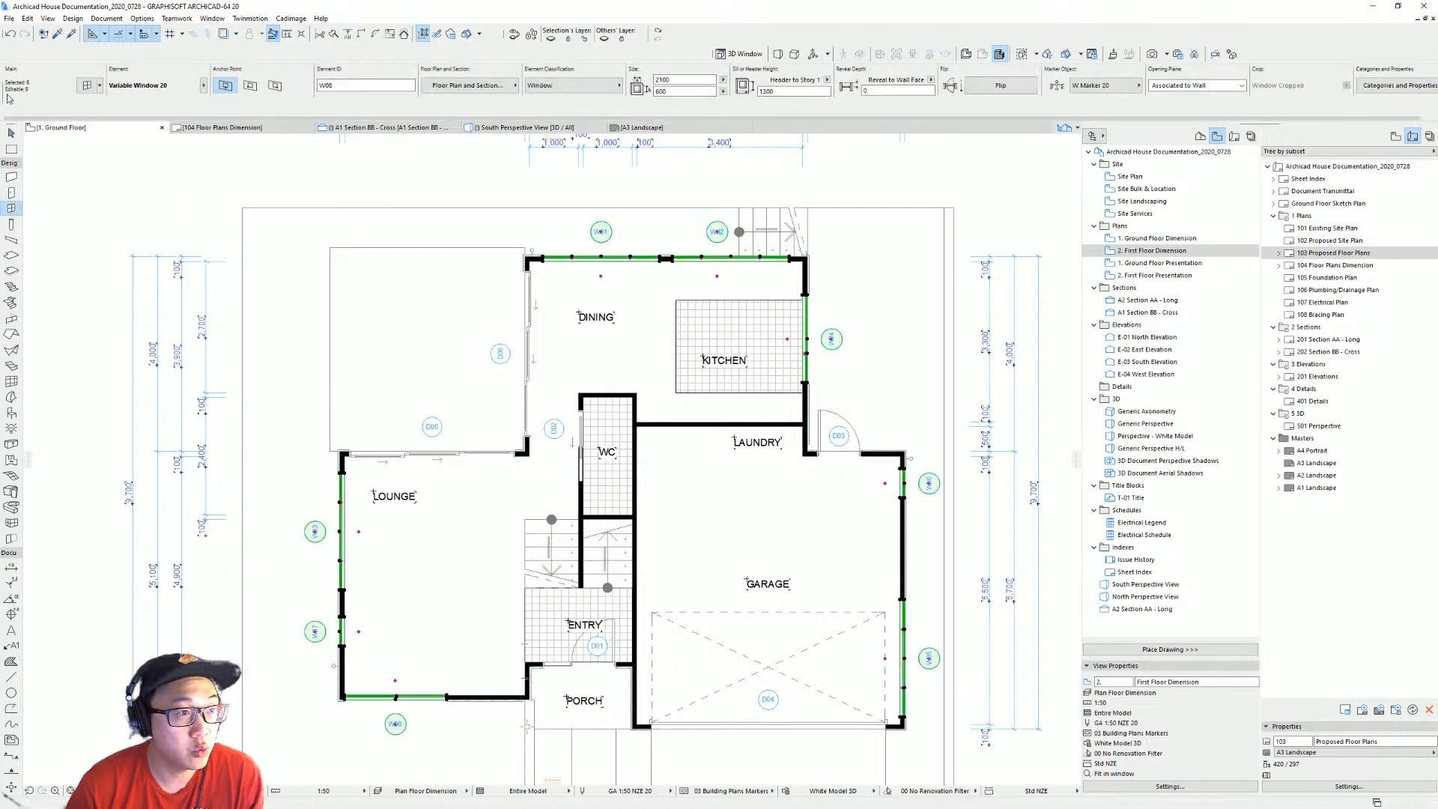
pyautogui.press('Escape')
pyautogui.hotkey('ctrl', 'Up')
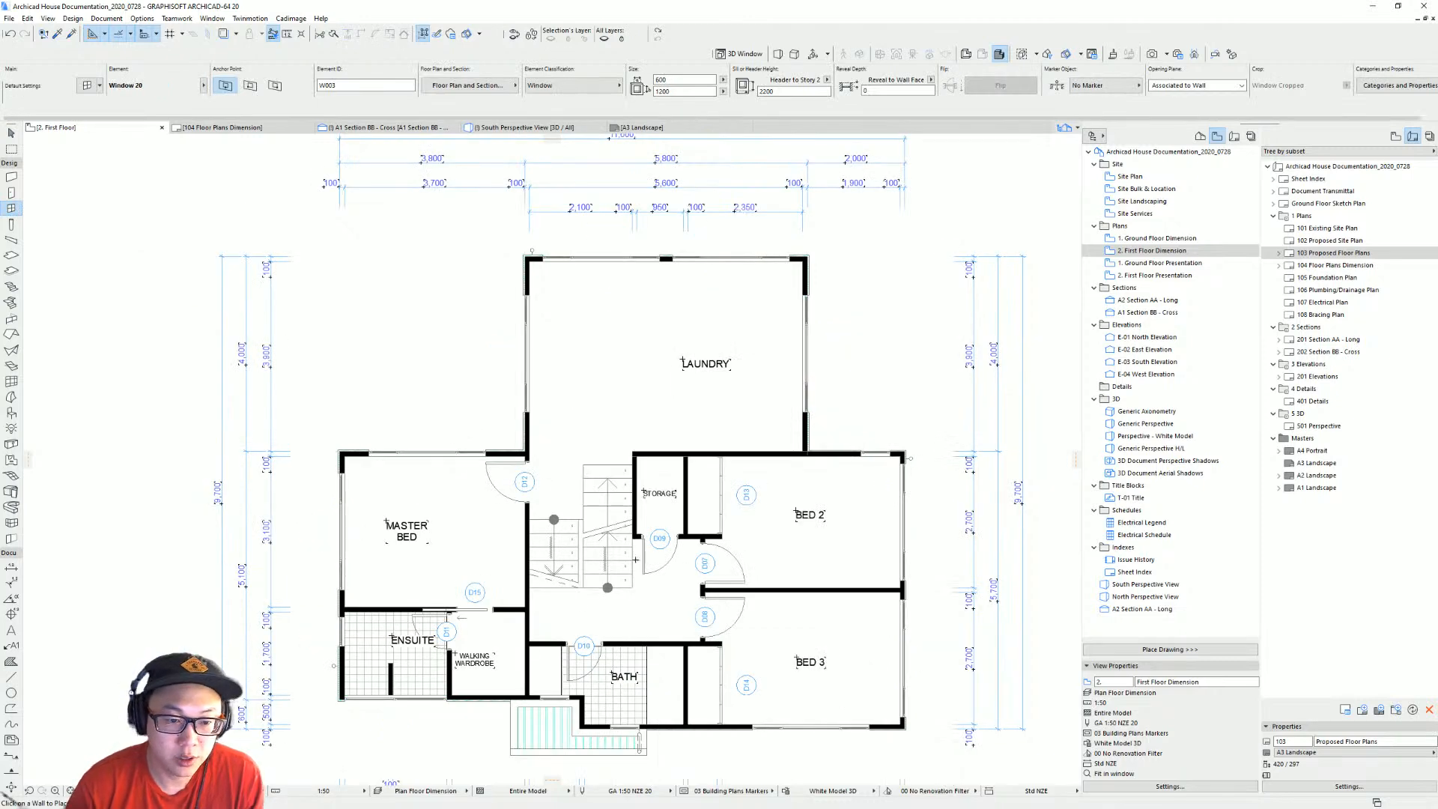
# Give all first floor windows the W Marker 20, with marker position 10 mm and the extension line turned off.
pyautogui.hotkey('ctrl', 'a')
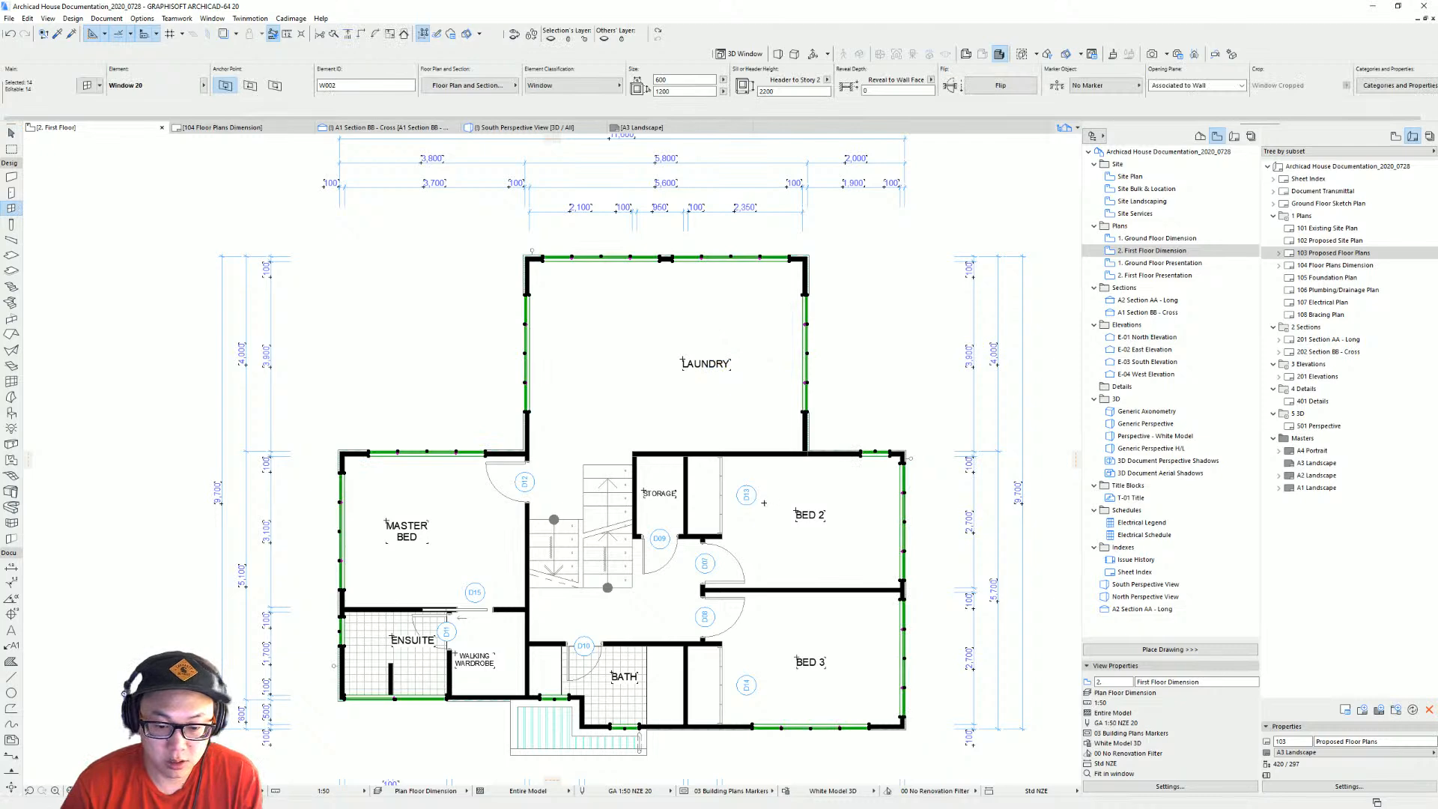
pyautogui.hotkey('ctrl', 't')
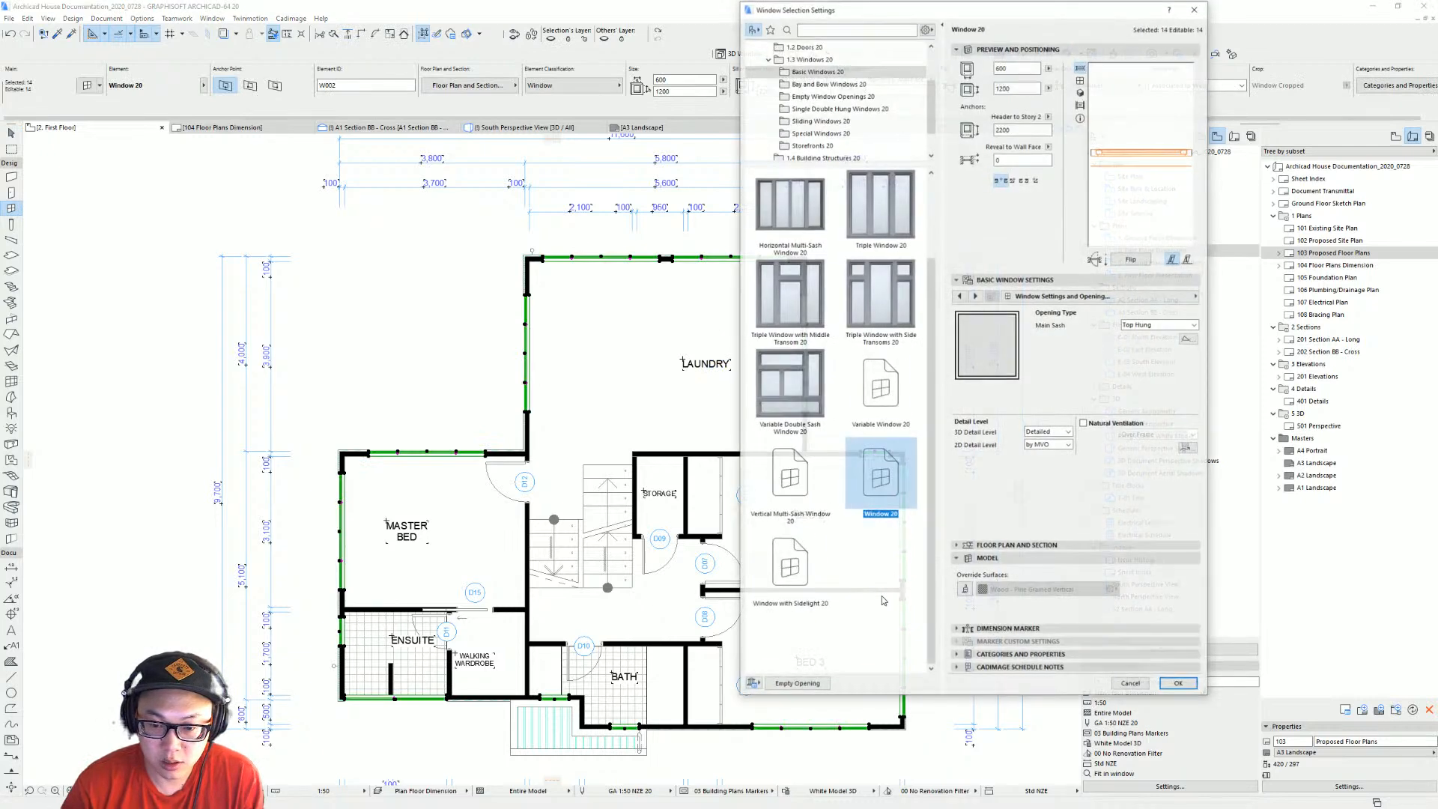
pyautogui.click(1014, 643)
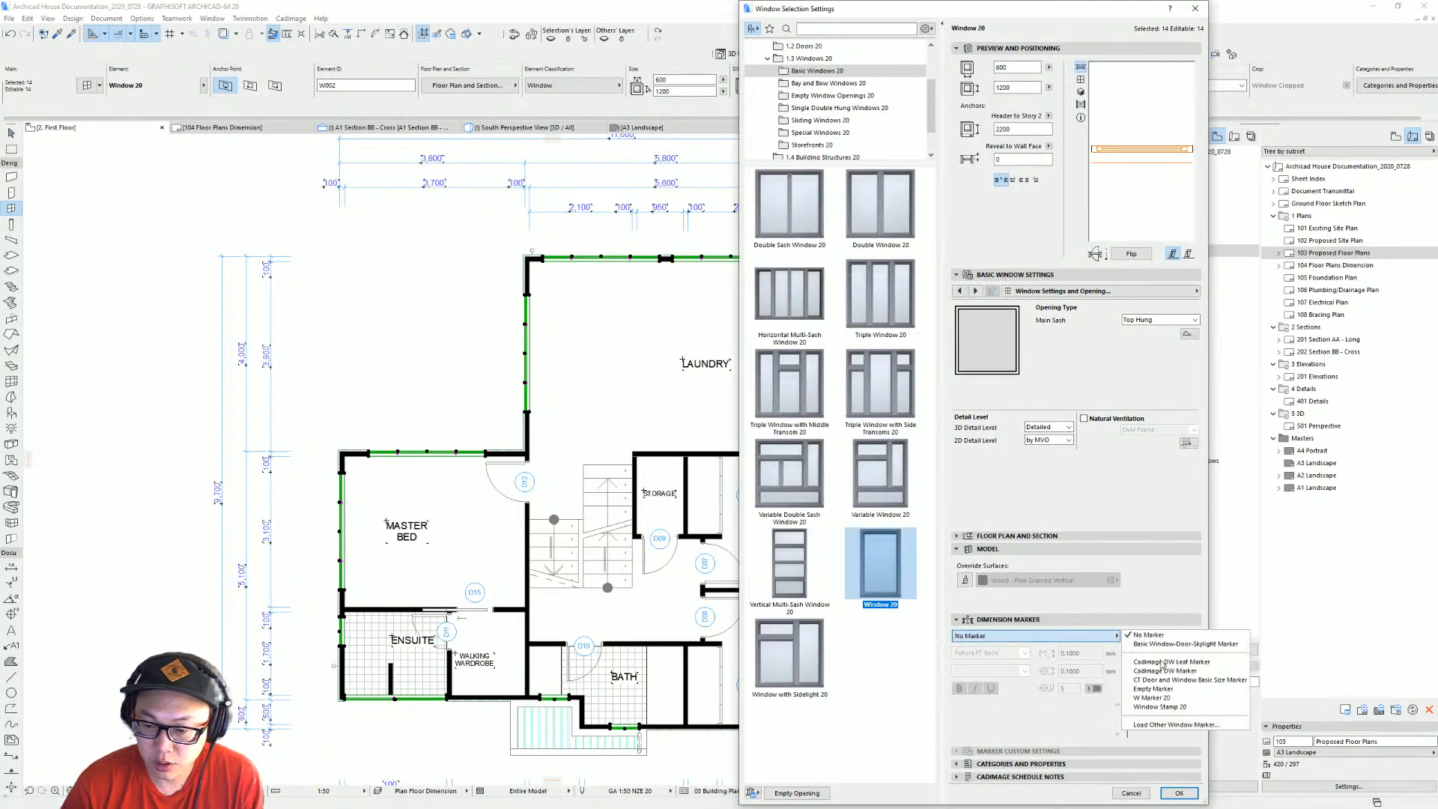
pyautogui.click(1147, 692)
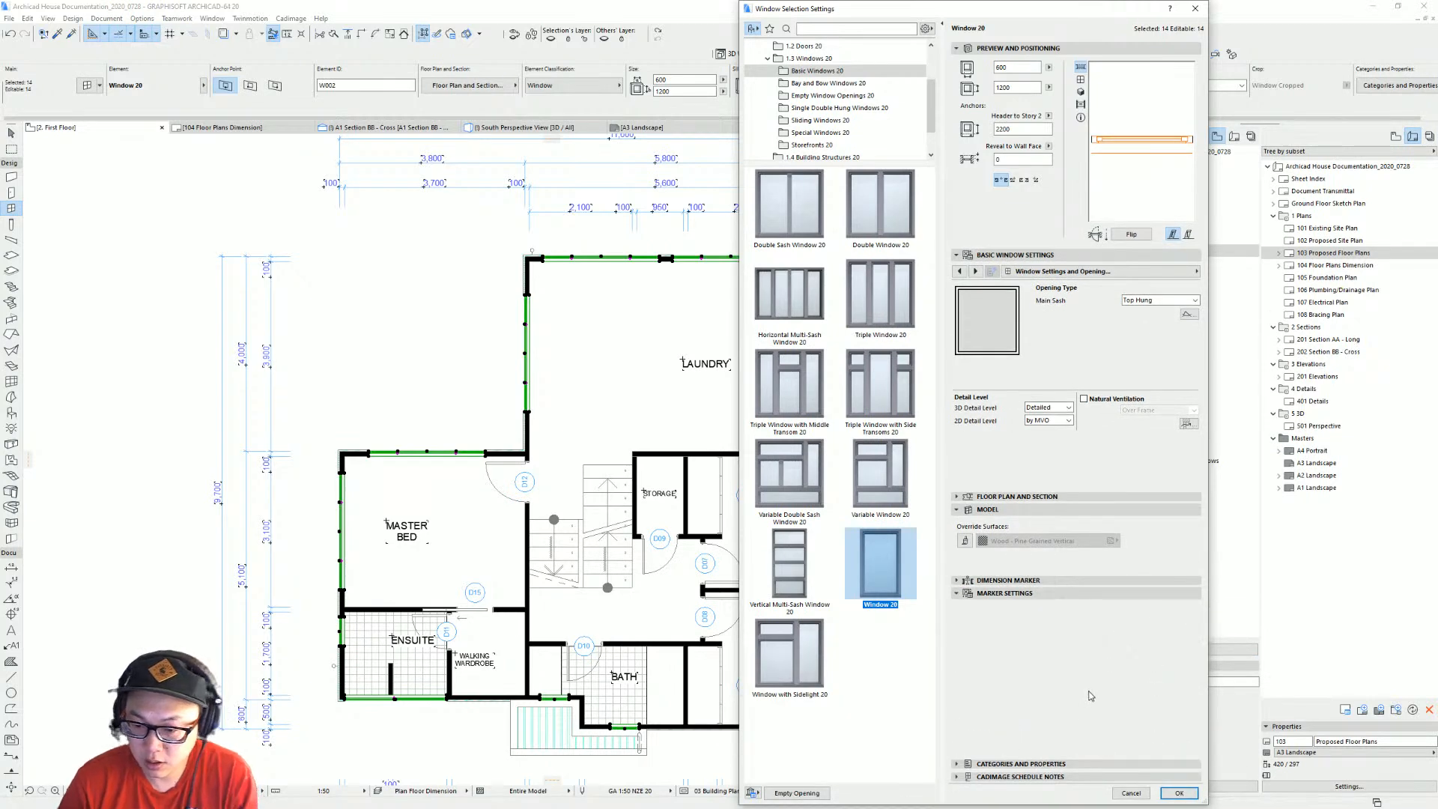
pyautogui.moveTo(1096, 687); pyautogui.dragTo(1034, 688)
pyautogui.write('10')
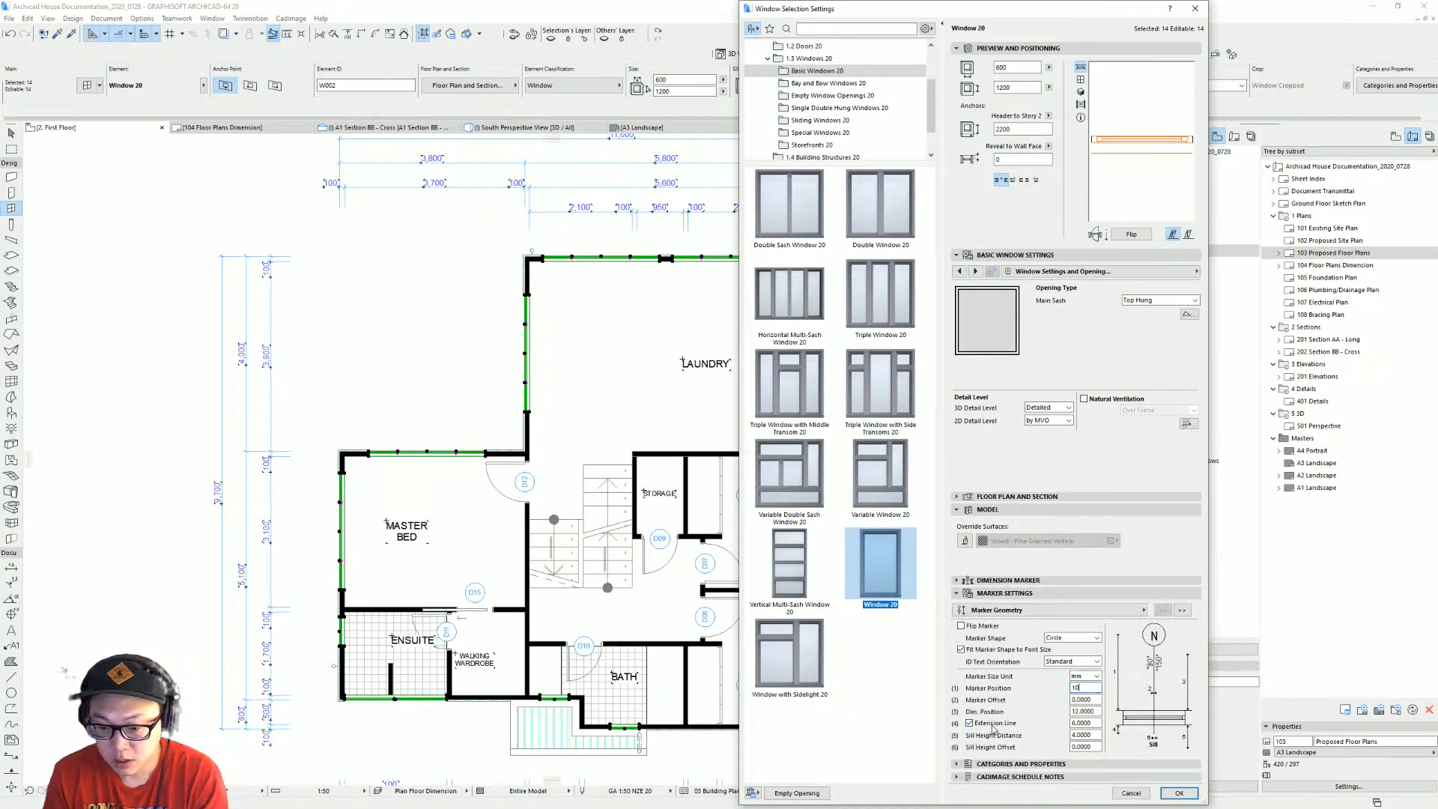
pyautogui.click(970, 723)
# Turn off the dimensions and sill in the selected windows' marker content and apply the window settings.
pyautogui.click(1141, 610)
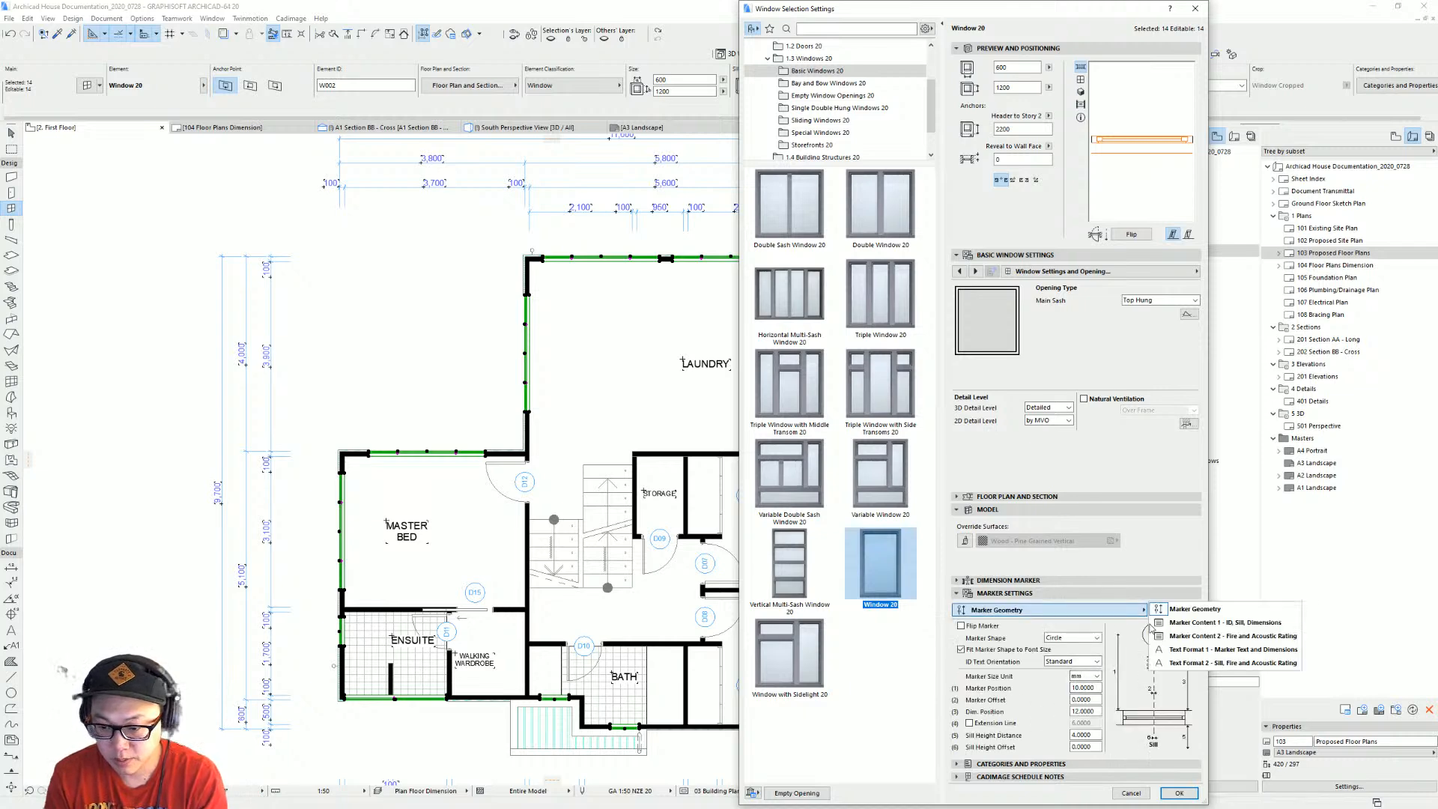
pyautogui.click(1214, 649)
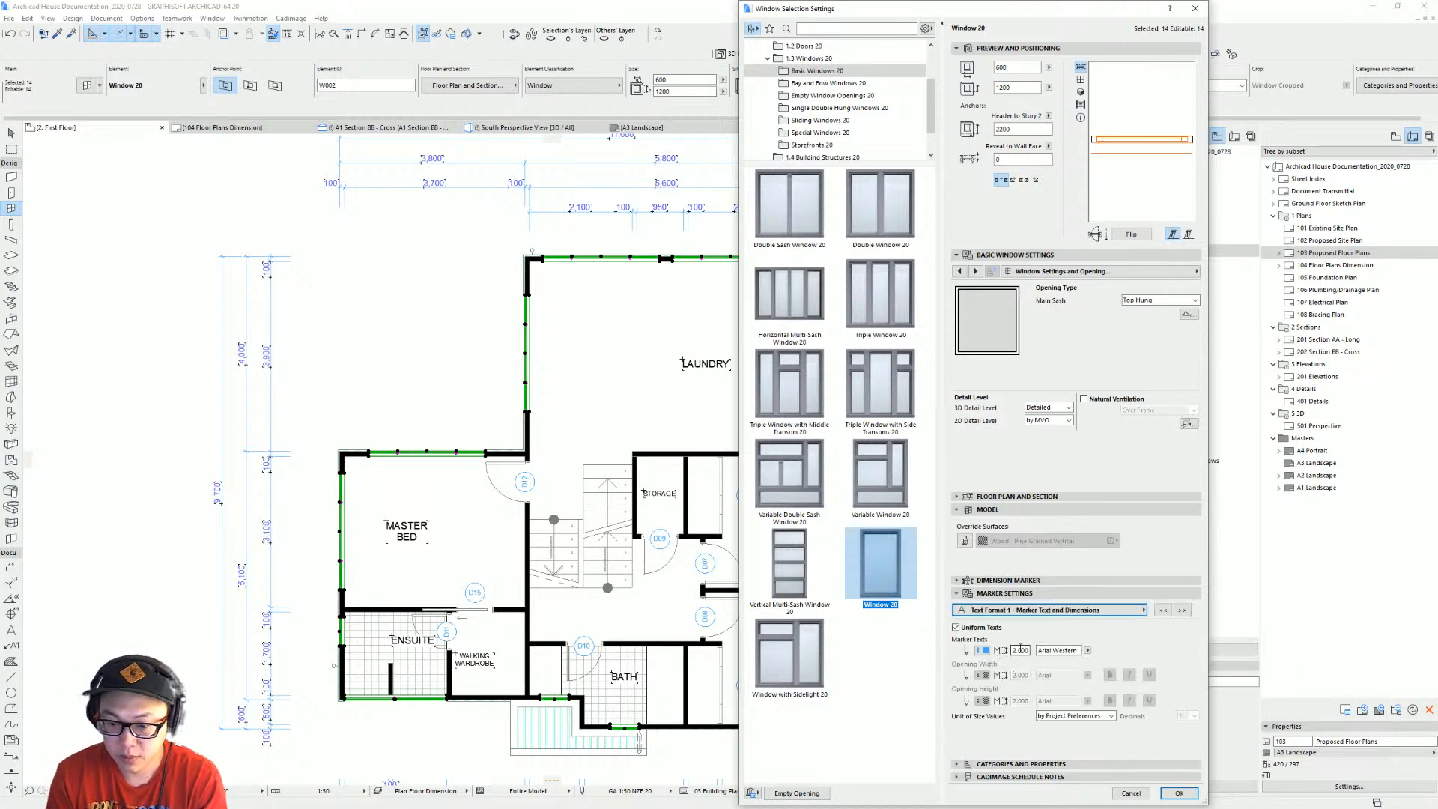
pyautogui.click(1004, 610)
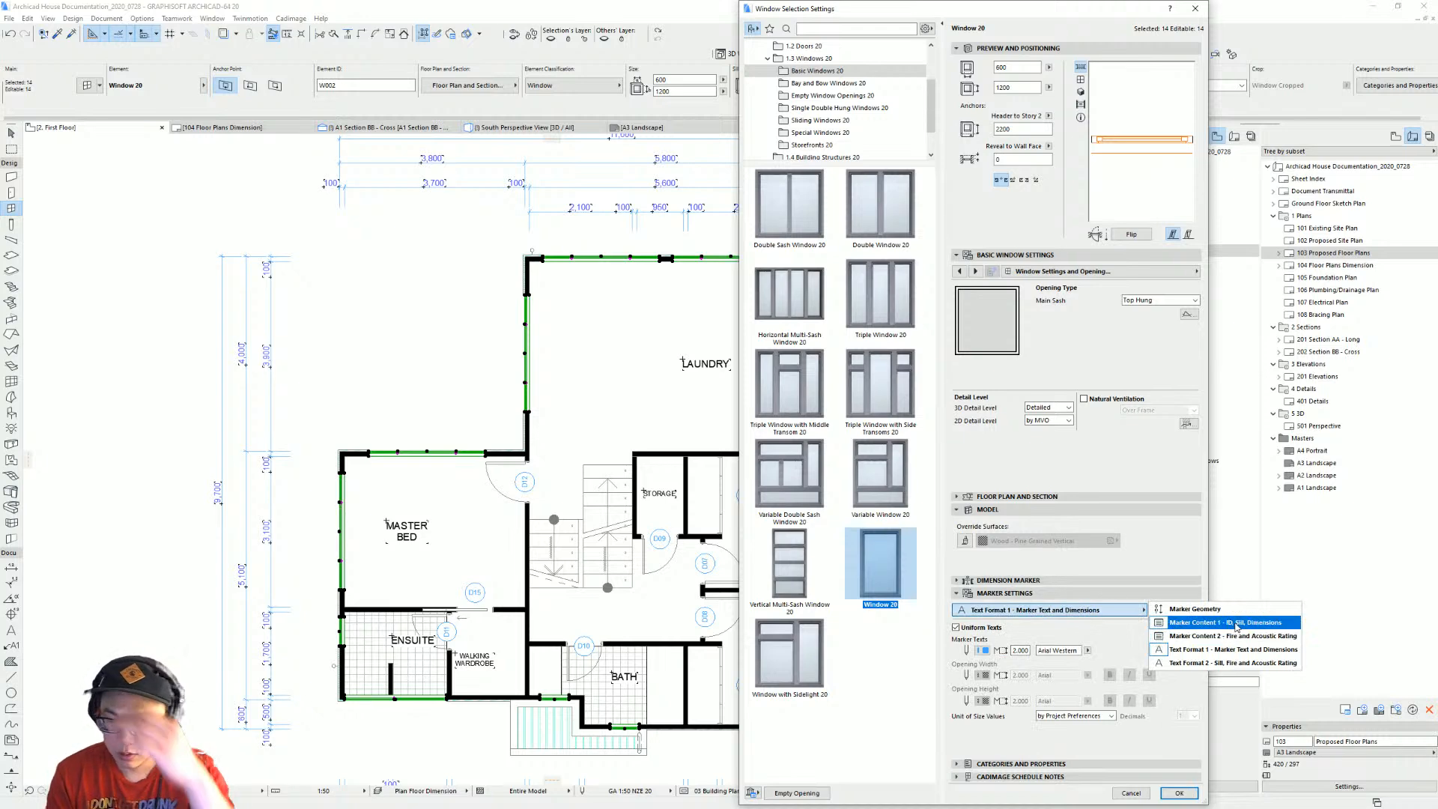
pyautogui.click(1215, 622)
pyautogui.click(979, 699)
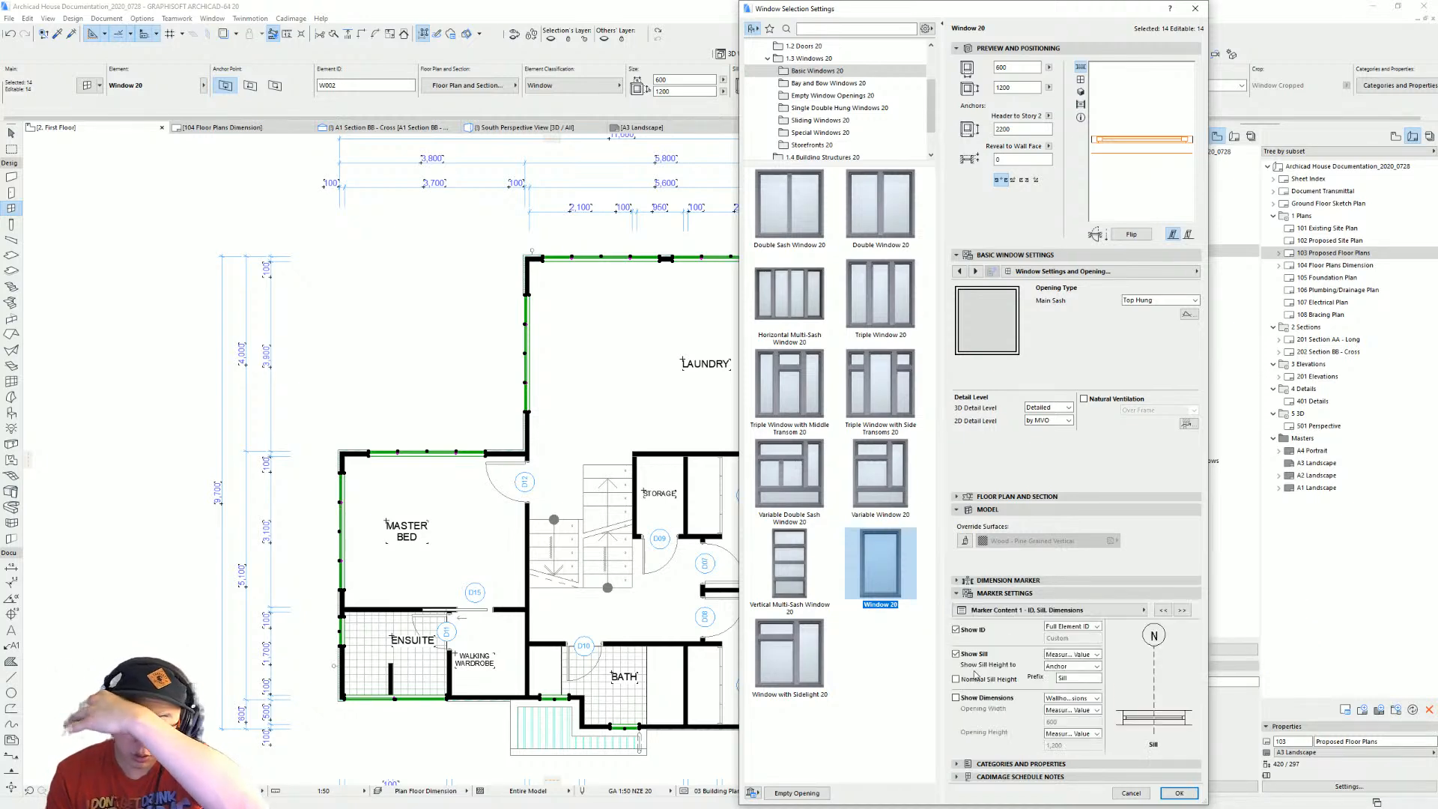
pyautogui.click(973, 654)
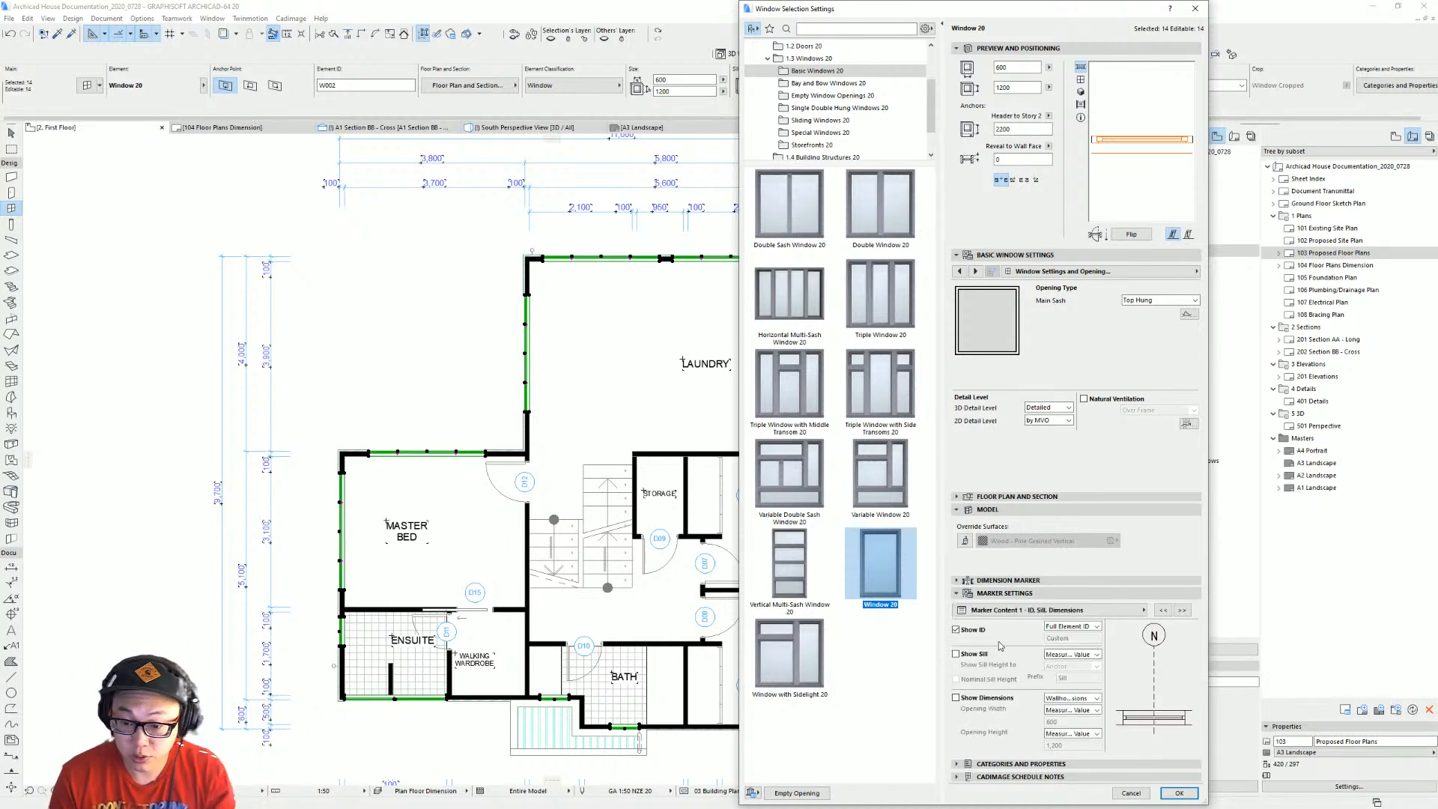
pyautogui.click(1188, 796)
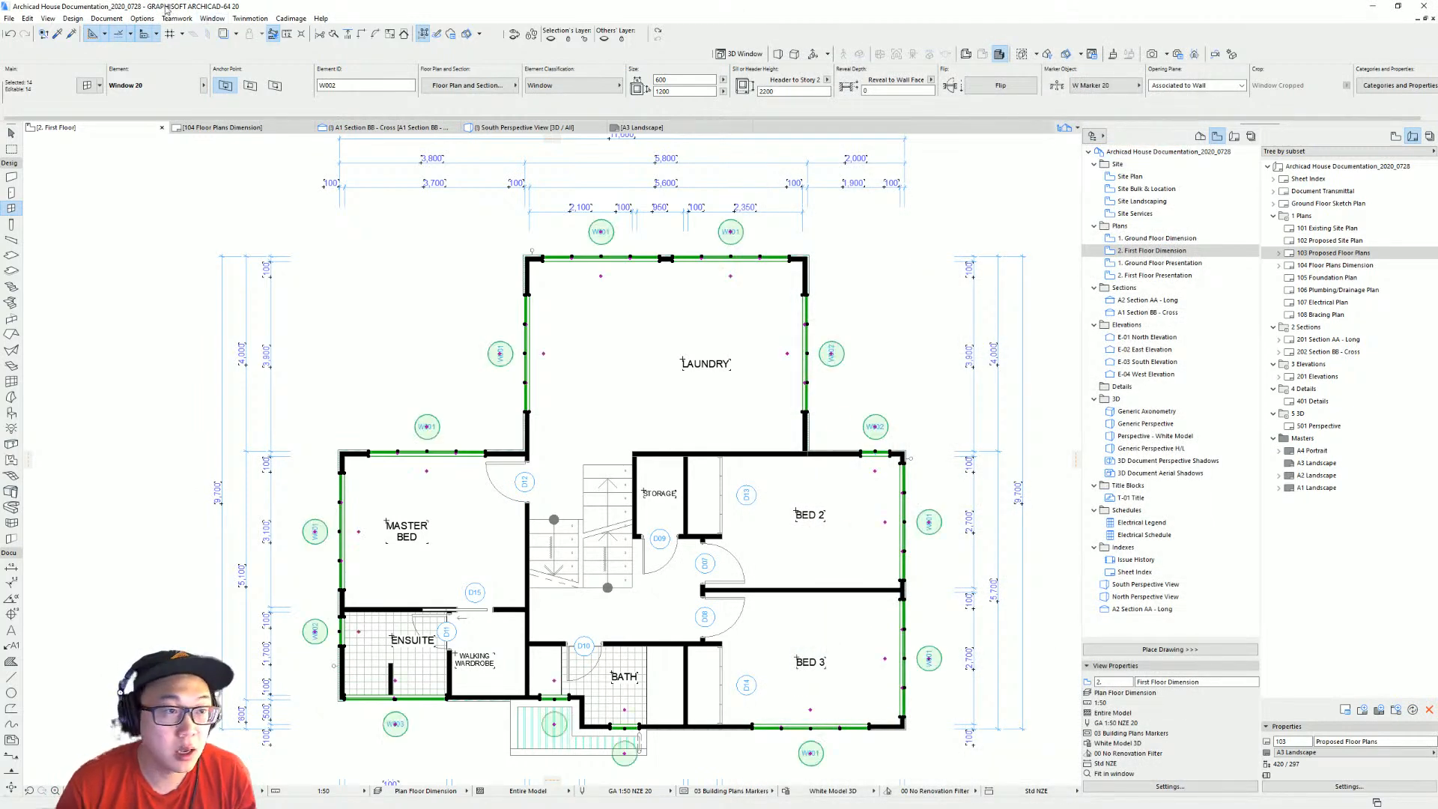
# Renumber the selected first floor windows with the Element ID Manager, using prefix W and a counter starting at 09.
pyautogui.click(106, 17)
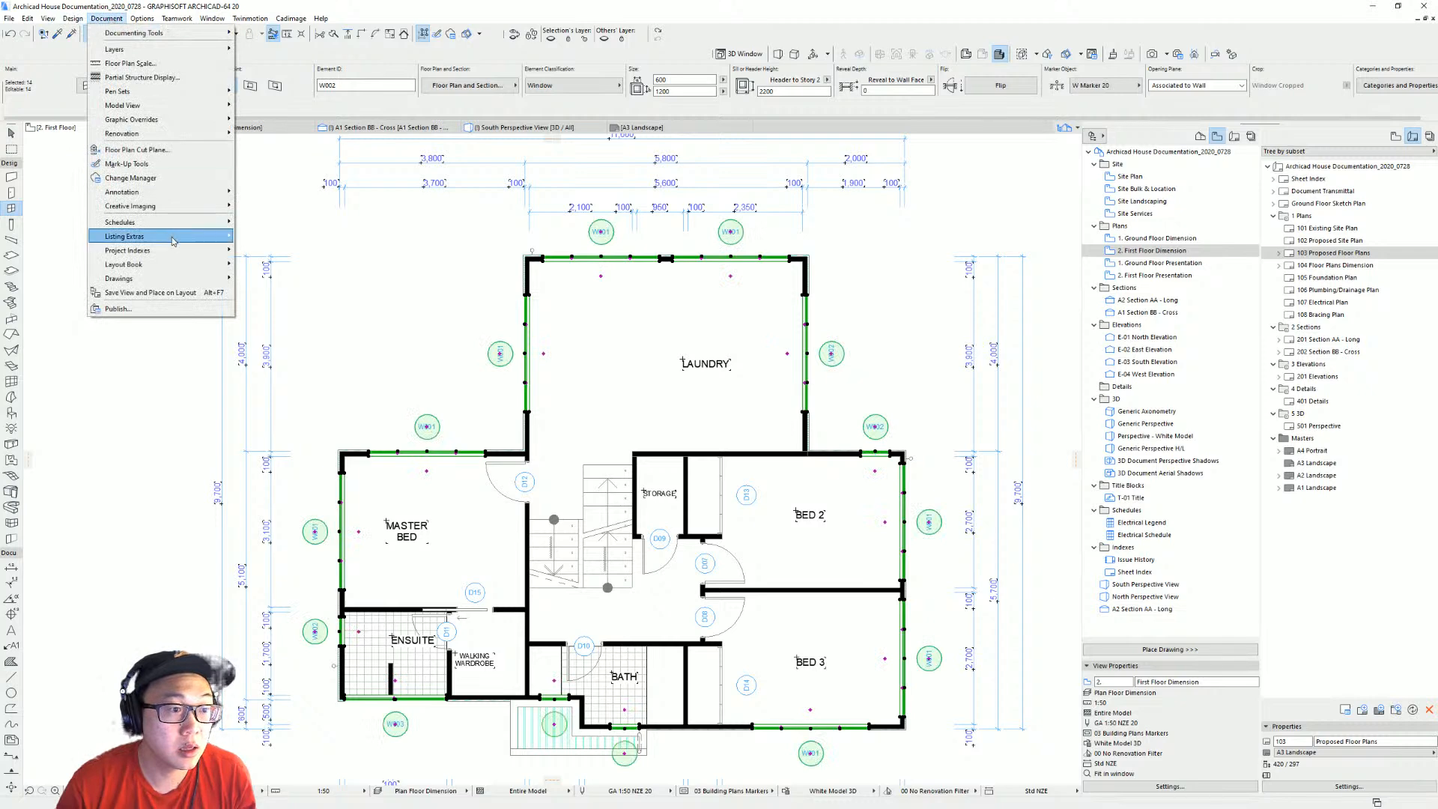
pyautogui.moveTo(173, 239)
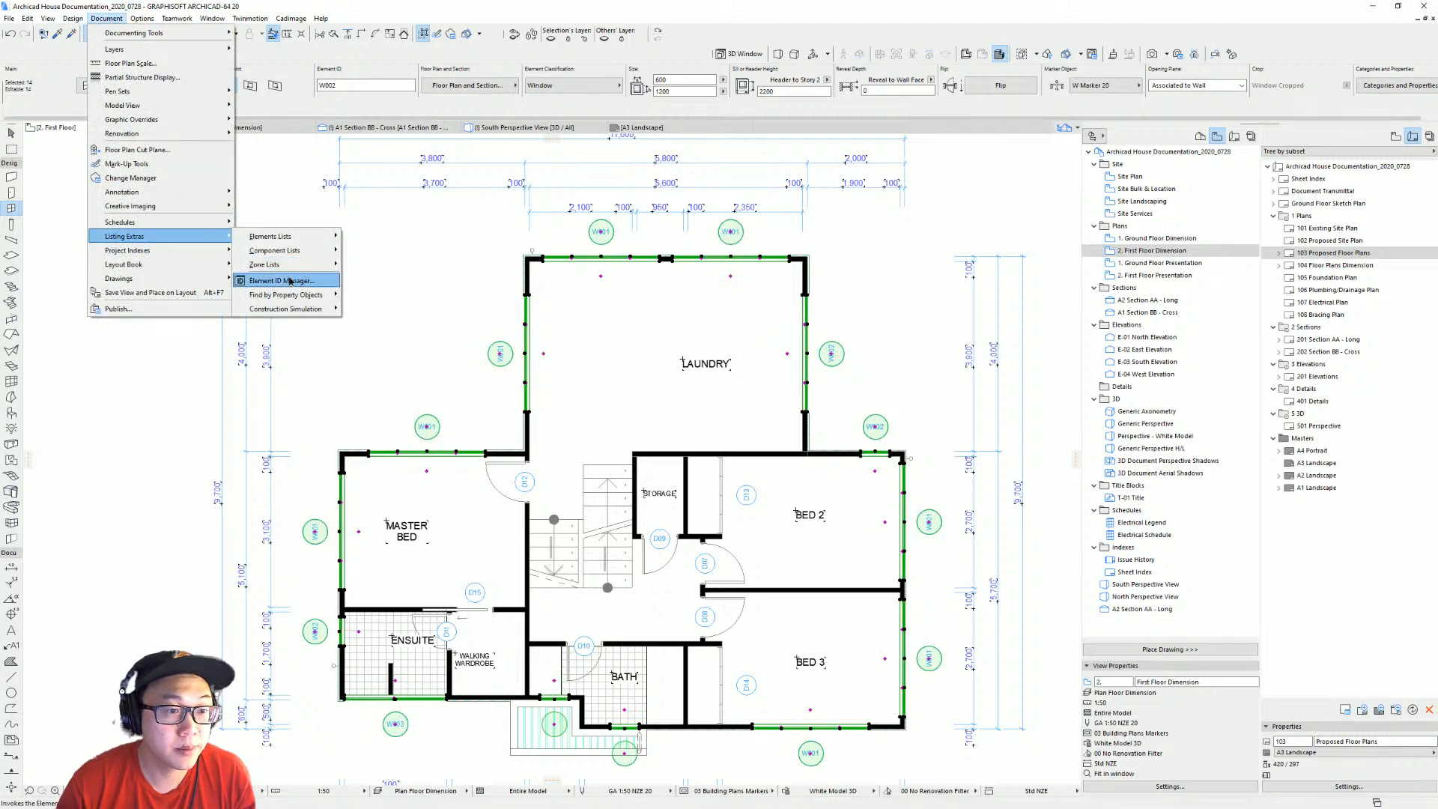
pyautogui.click(288, 281)
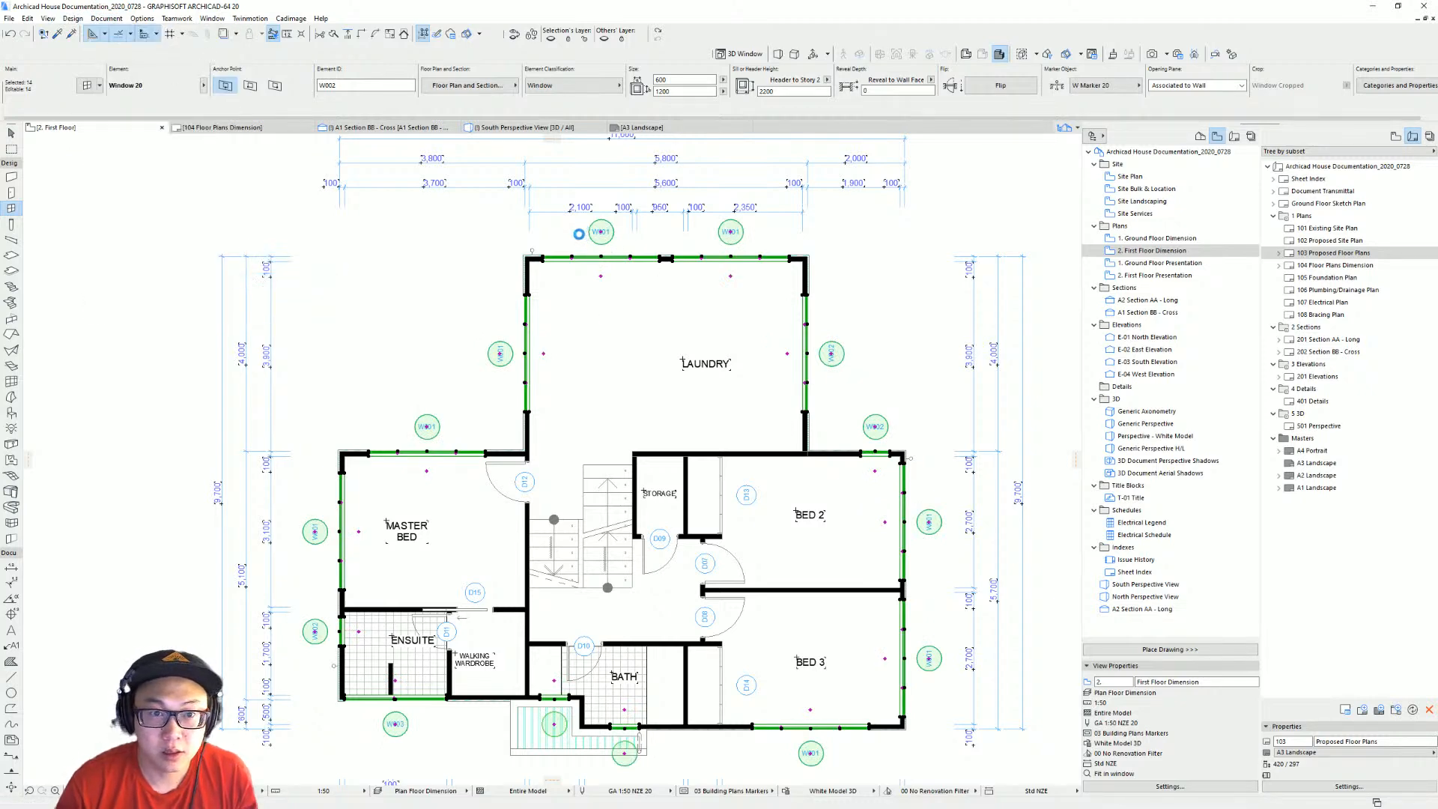
pyautogui.click(558, 290)
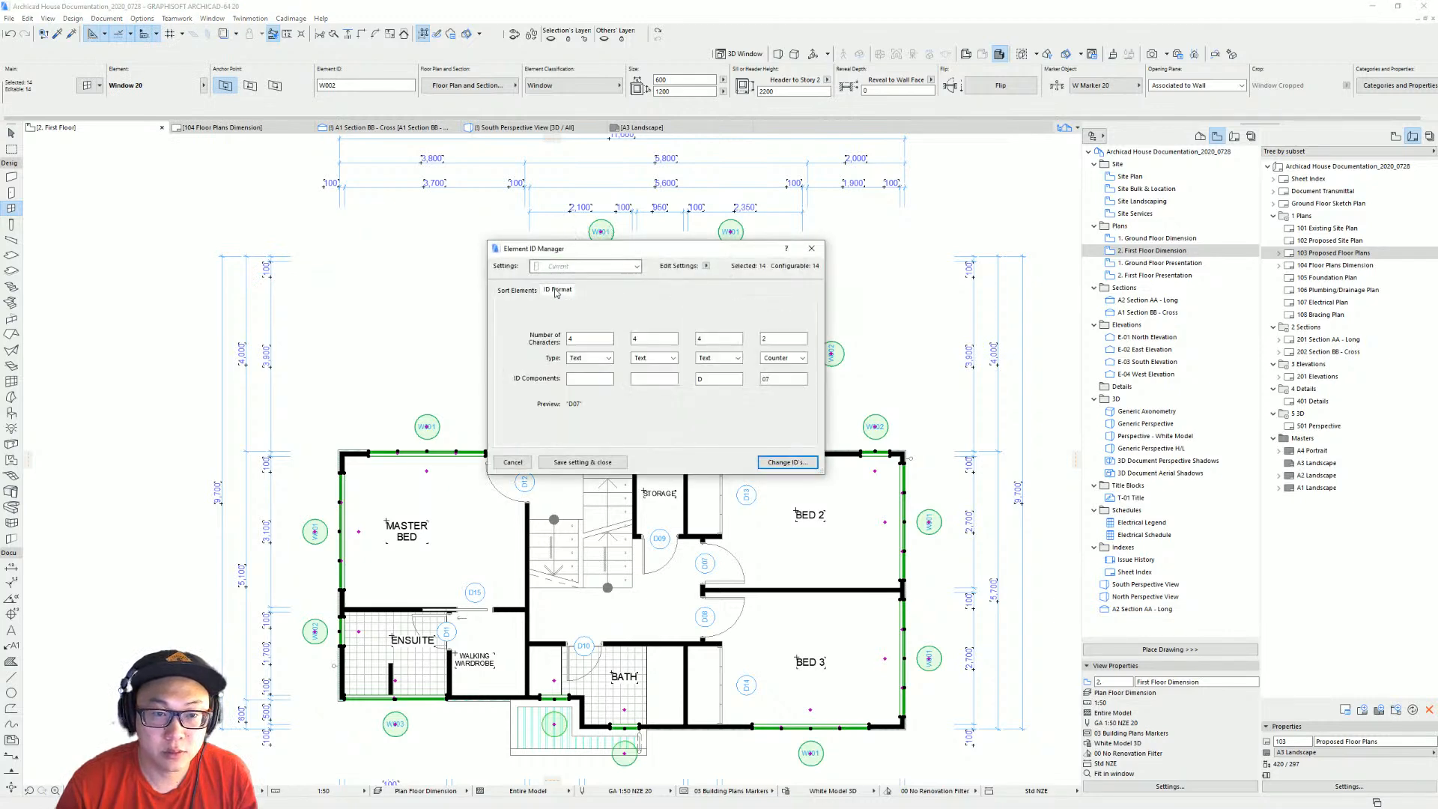
pyautogui.doubleClick(724, 378)
pyautogui.write('W')
pyautogui.press('Tab')
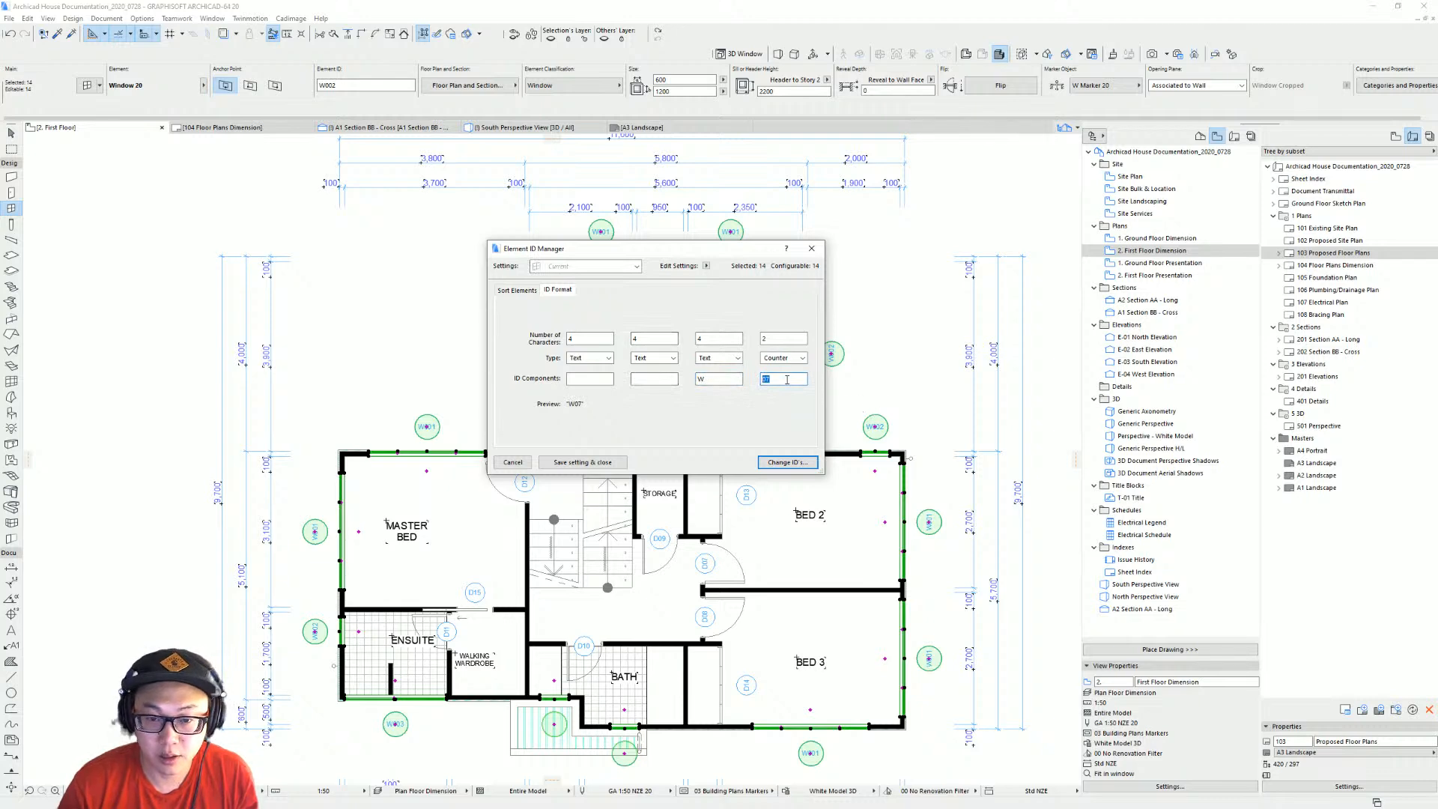
pyautogui.write('09')
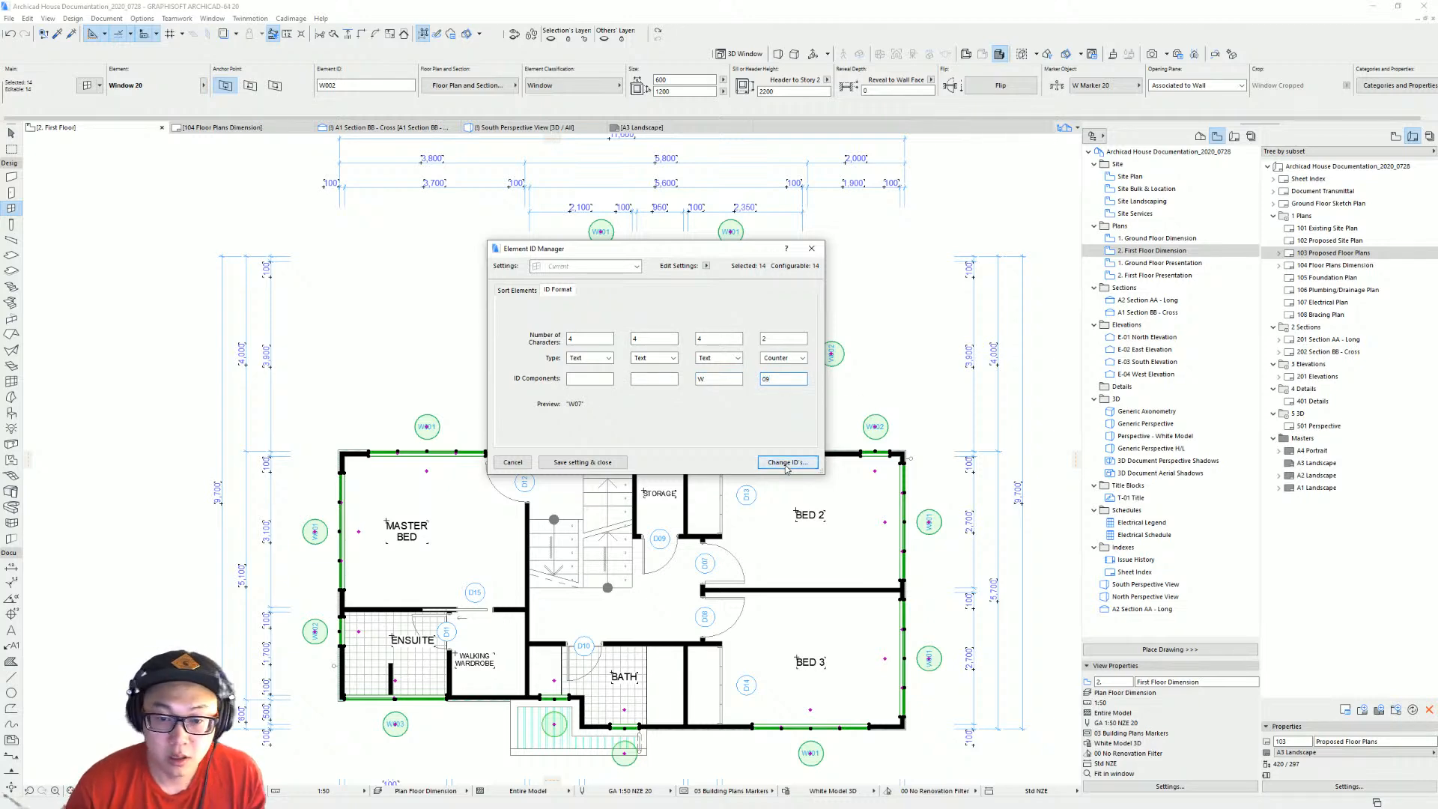
pyautogui.click(788, 463)
pyautogui.click(809, 361)
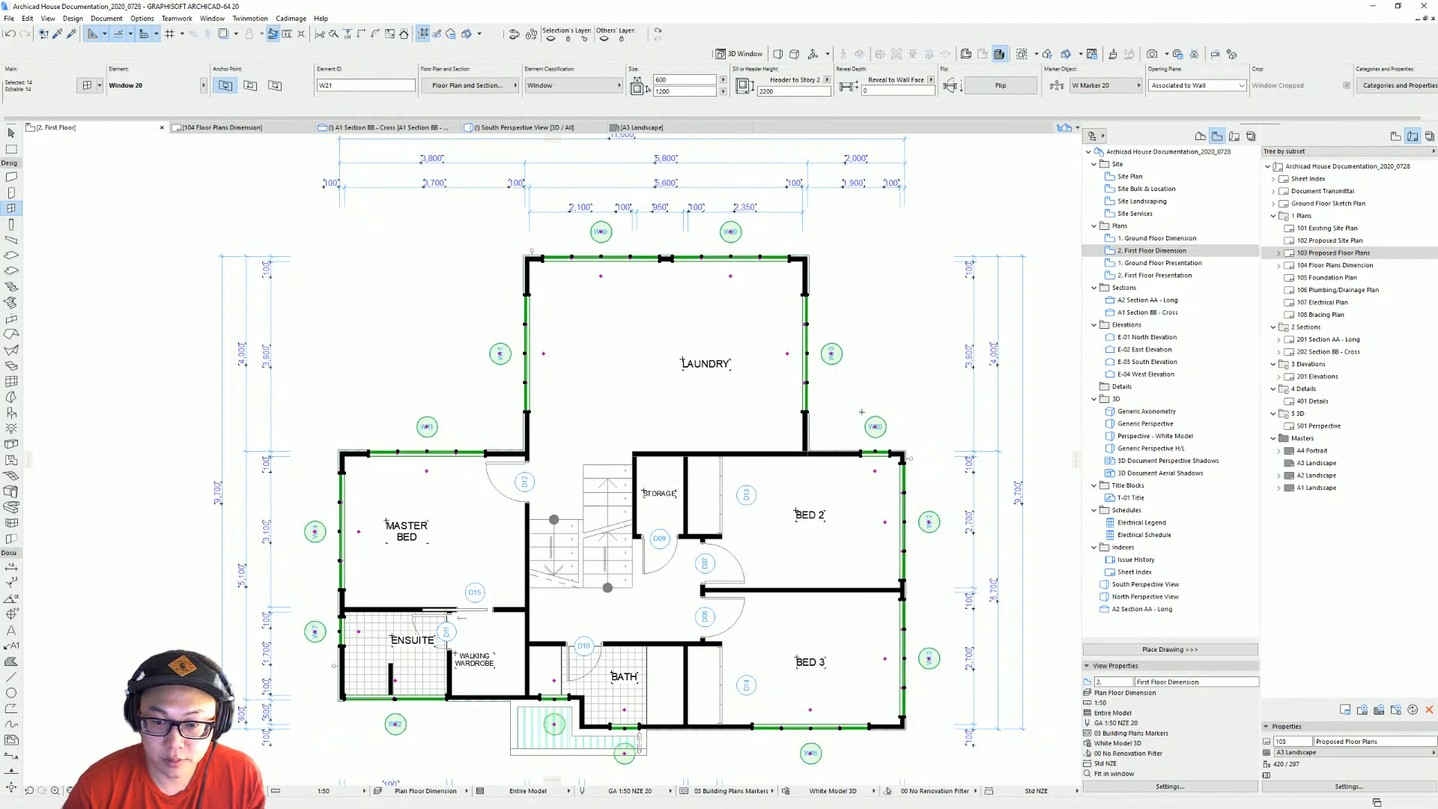
pyautogui.press('Escape')
pyautogui.press('Escape')
# Open the 104 Floor Plans Dimension layout and examine the door and window markers on both floor plan drawings.
pyautogui.scroll(1, 724, 515)
pyautogui.moveTo(725, 514); pyautogui.dragTo(693, 504, button='middle')
pyautogui.scroll(-1, 708, 430)
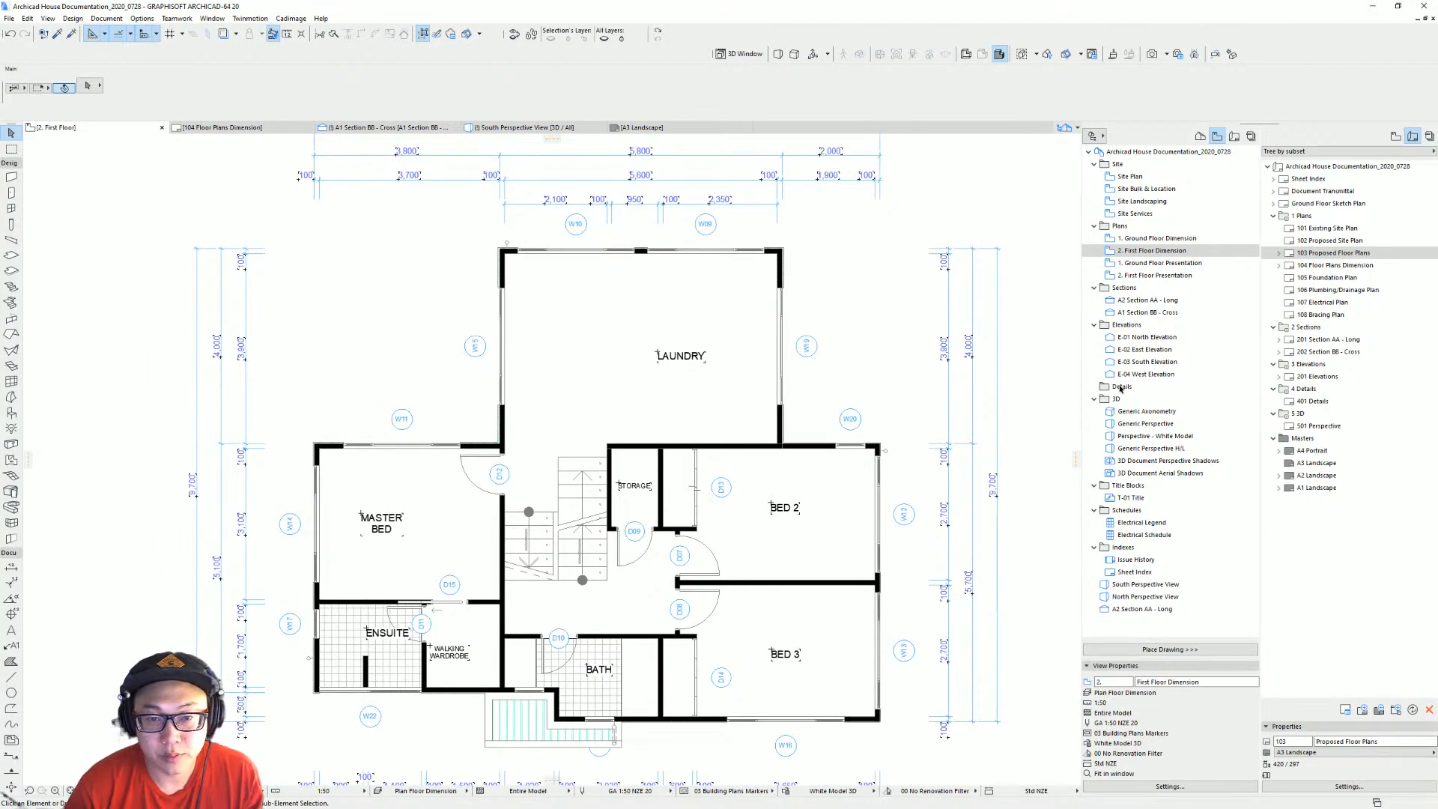
pyautogui.click(1372, 266)
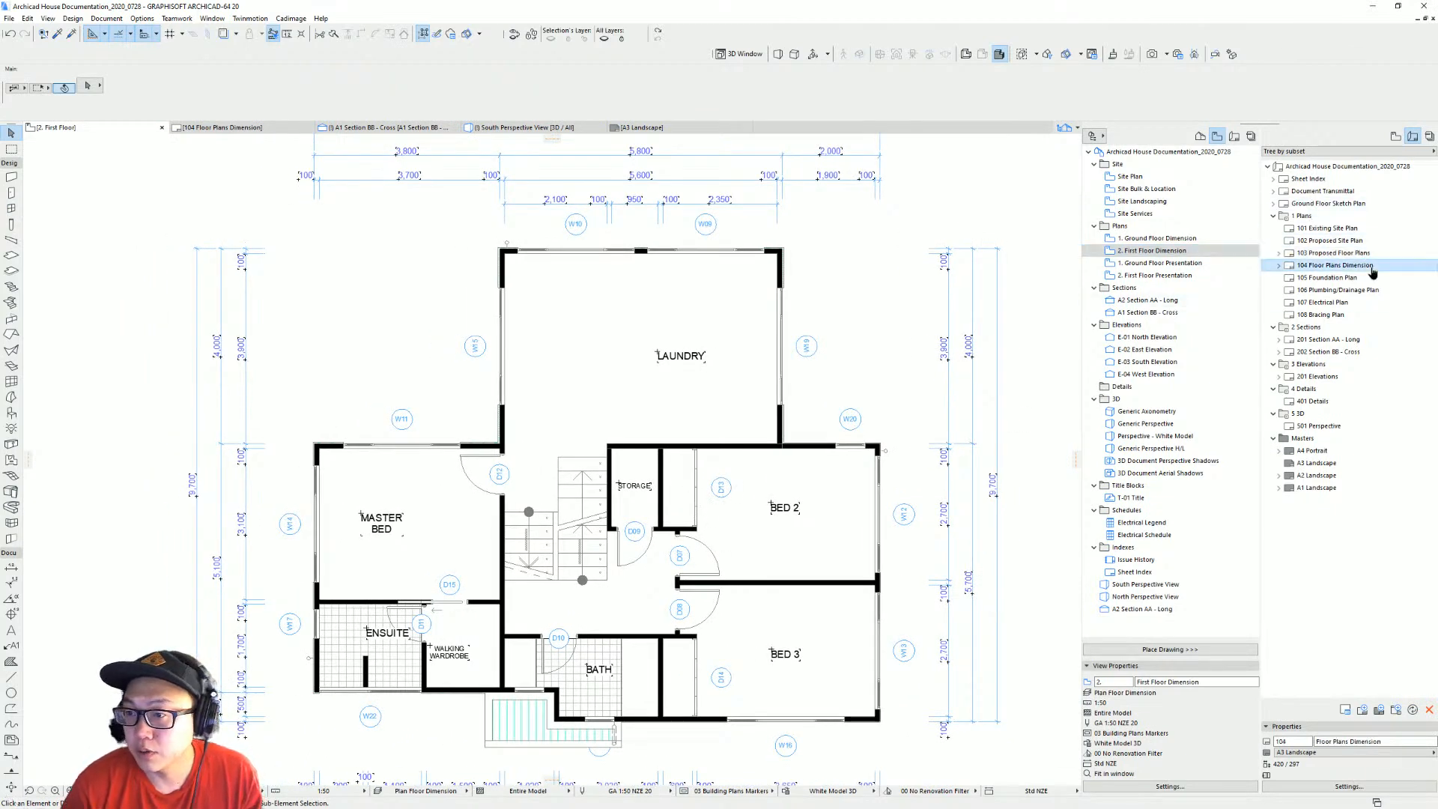
pyautogui.doubleClick(1372, 266)
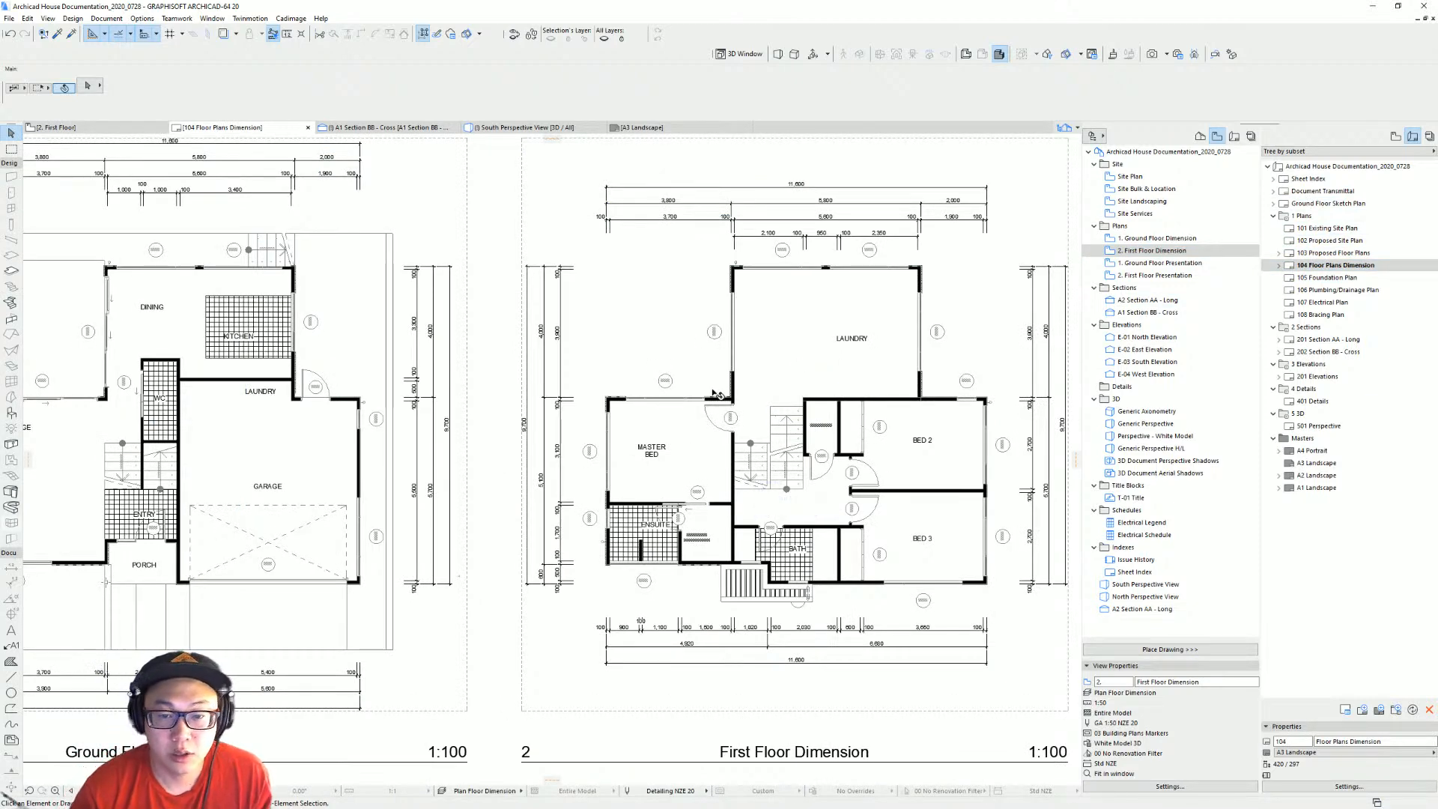
pyautogui.hscroll(-3, 709, 281)
pyautogui.hscroll(5, 502, 445)
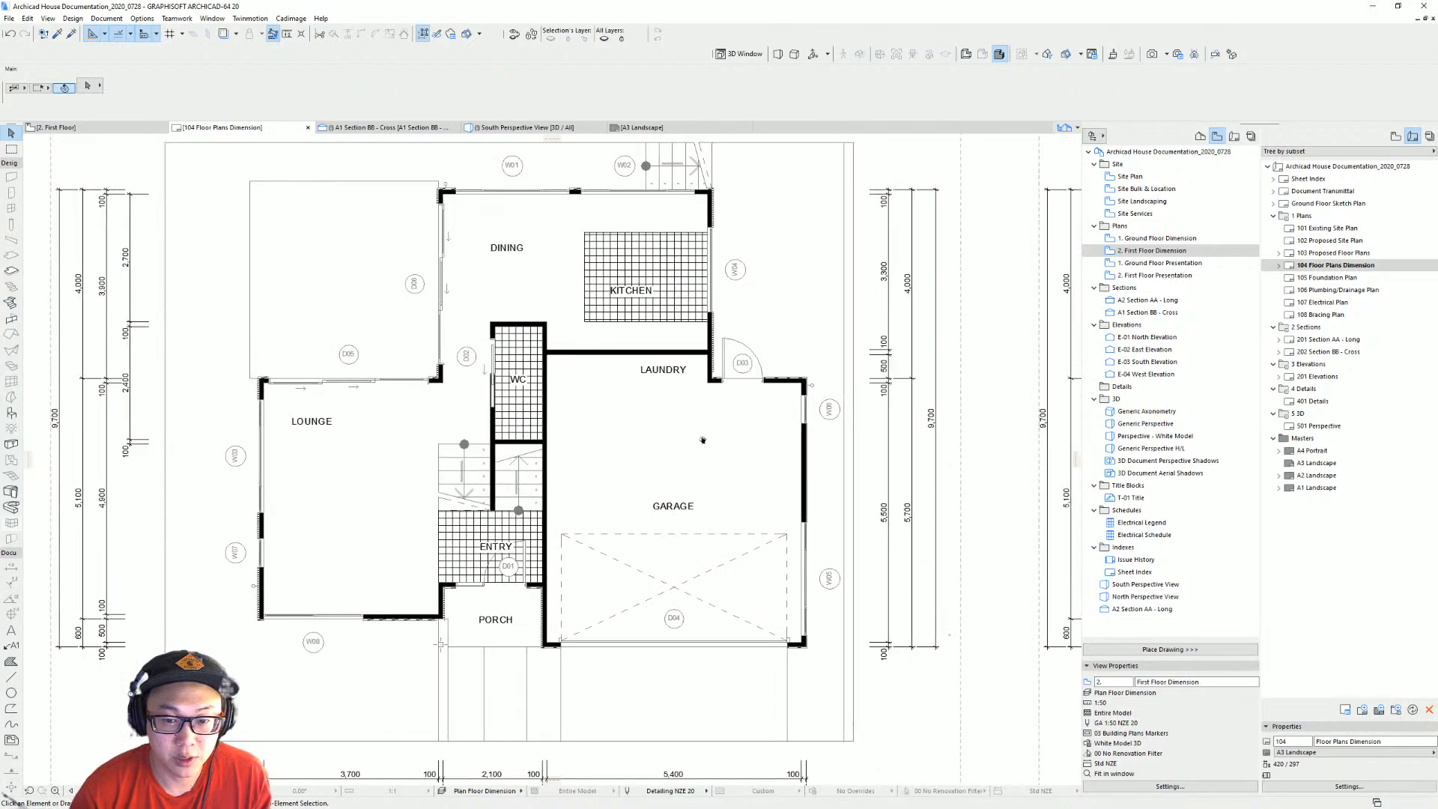
pyautogui.scroll(-3, 517, 434)
pyautogui.scroll(1, 520, 429)
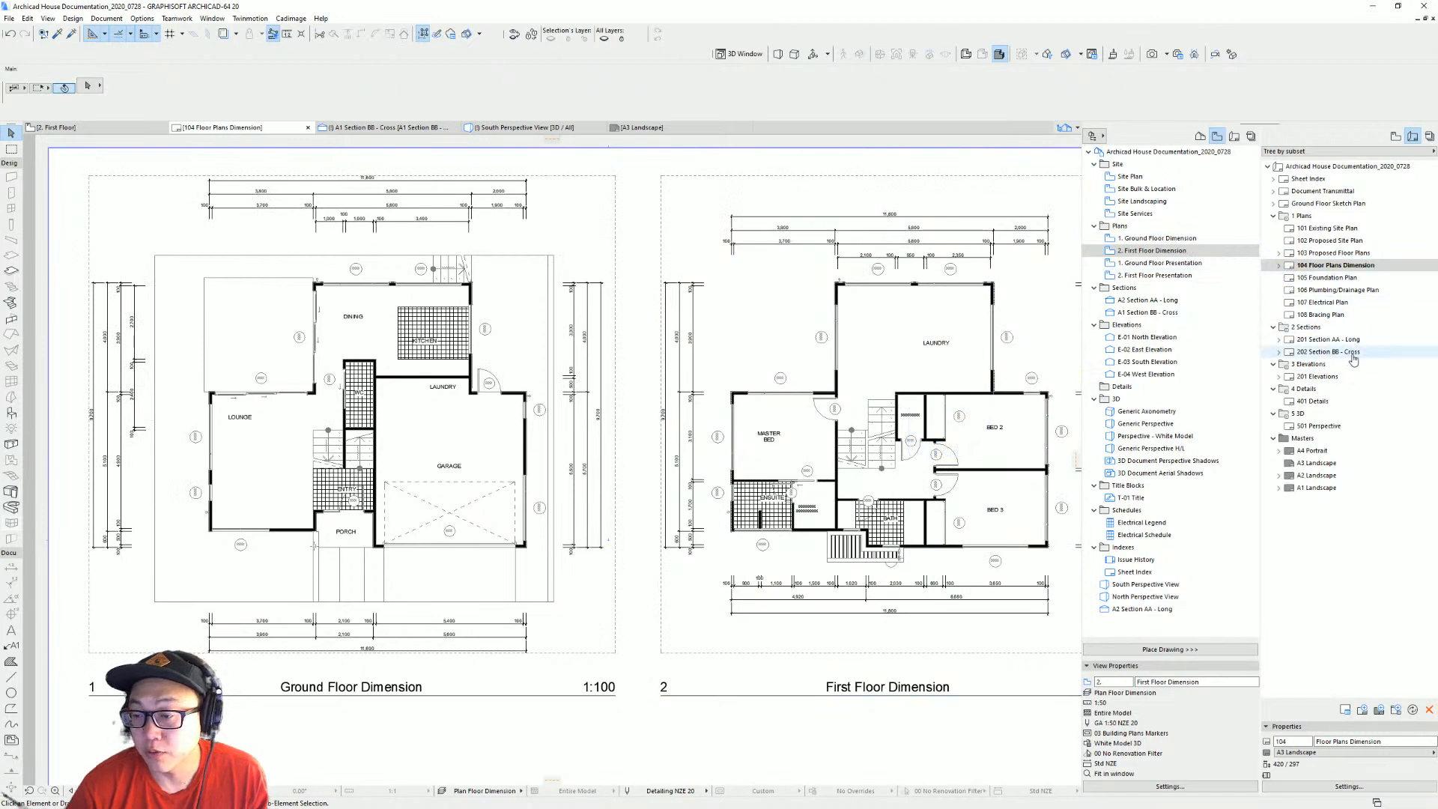
# Open the 201 Elevations layout and go to the source view of its South Elevation drawing.
pyautogui.doubleClick(1322, 376)
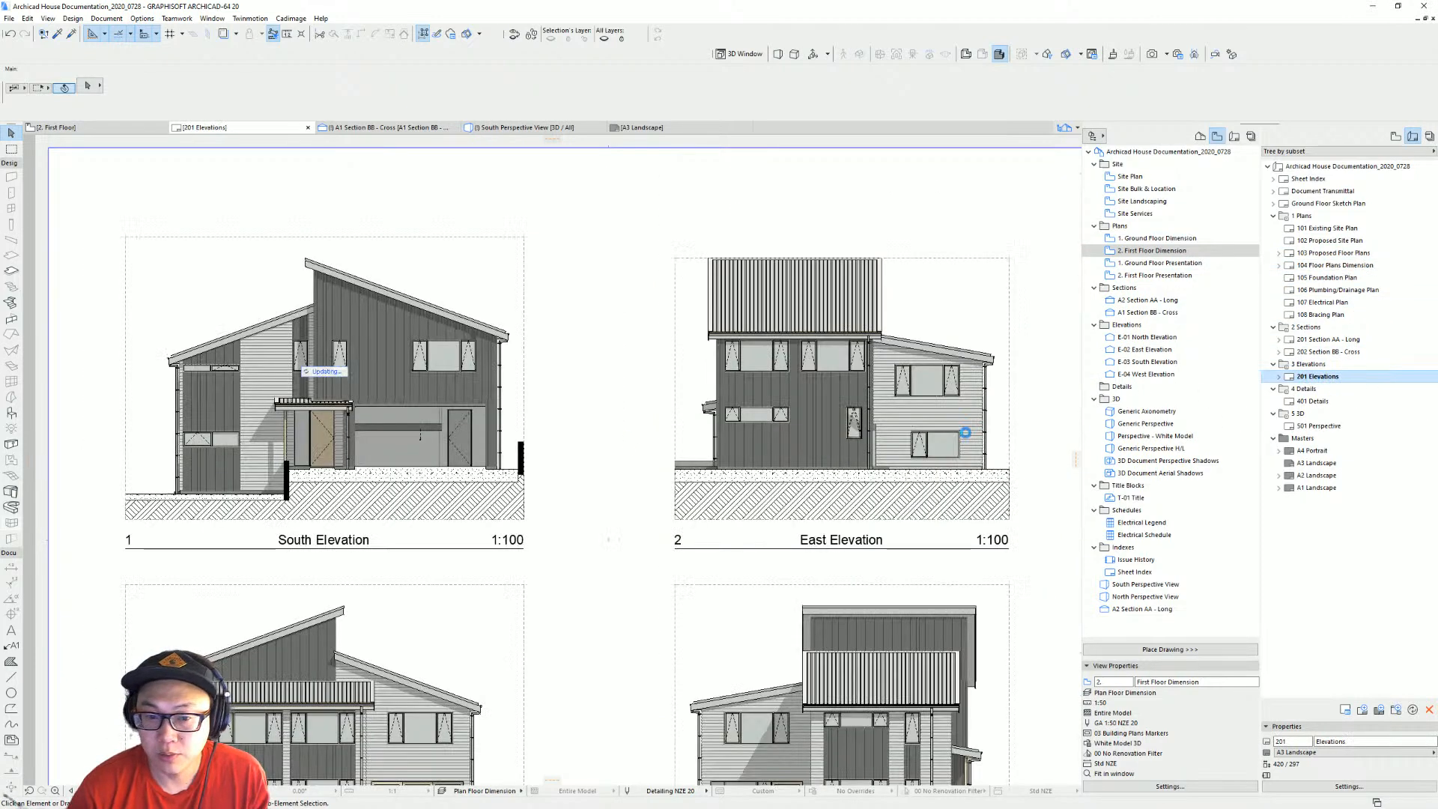
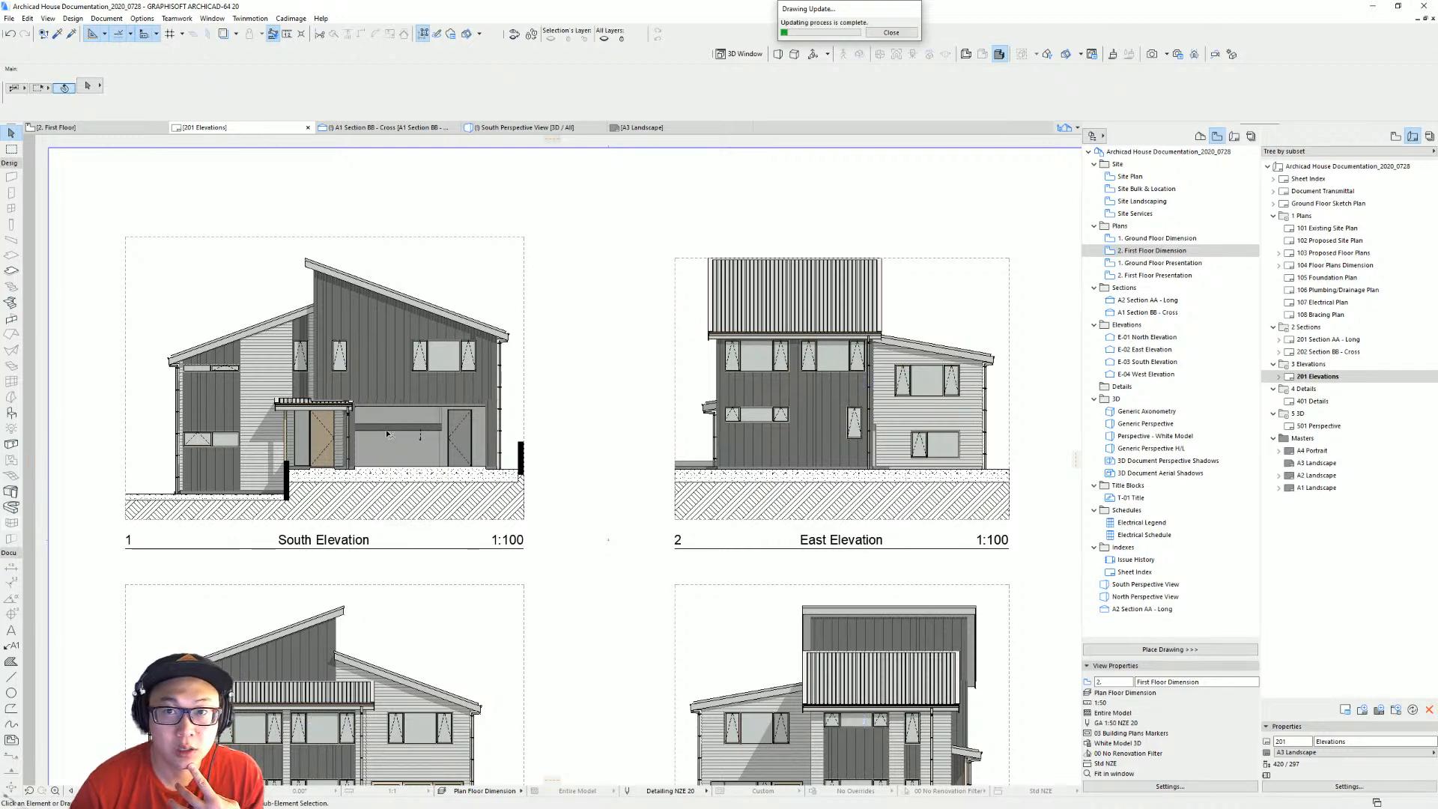
pyautogui.click(388, 435)
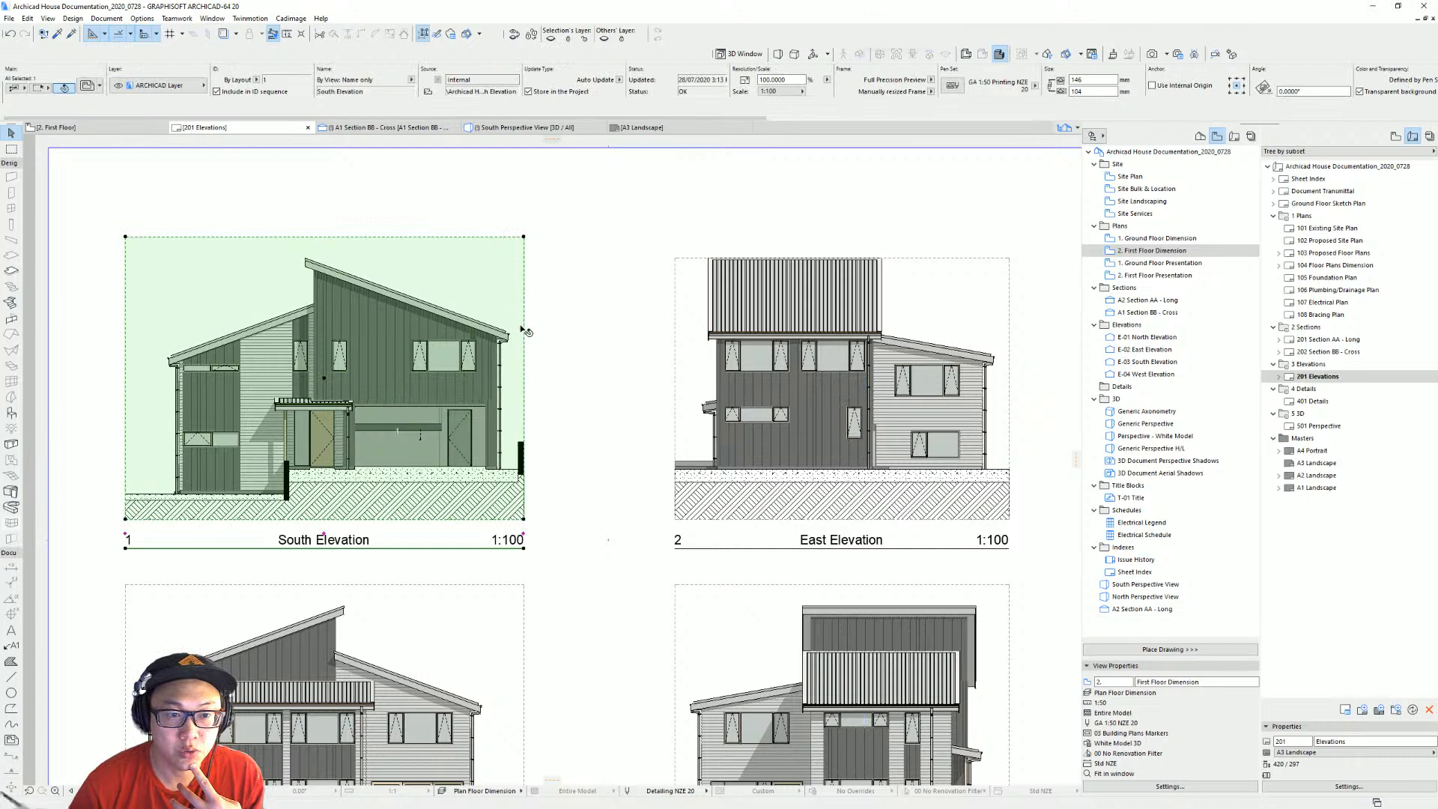
pyautogui.rightClick(473, 295)
pyautogui.click(591, 355)
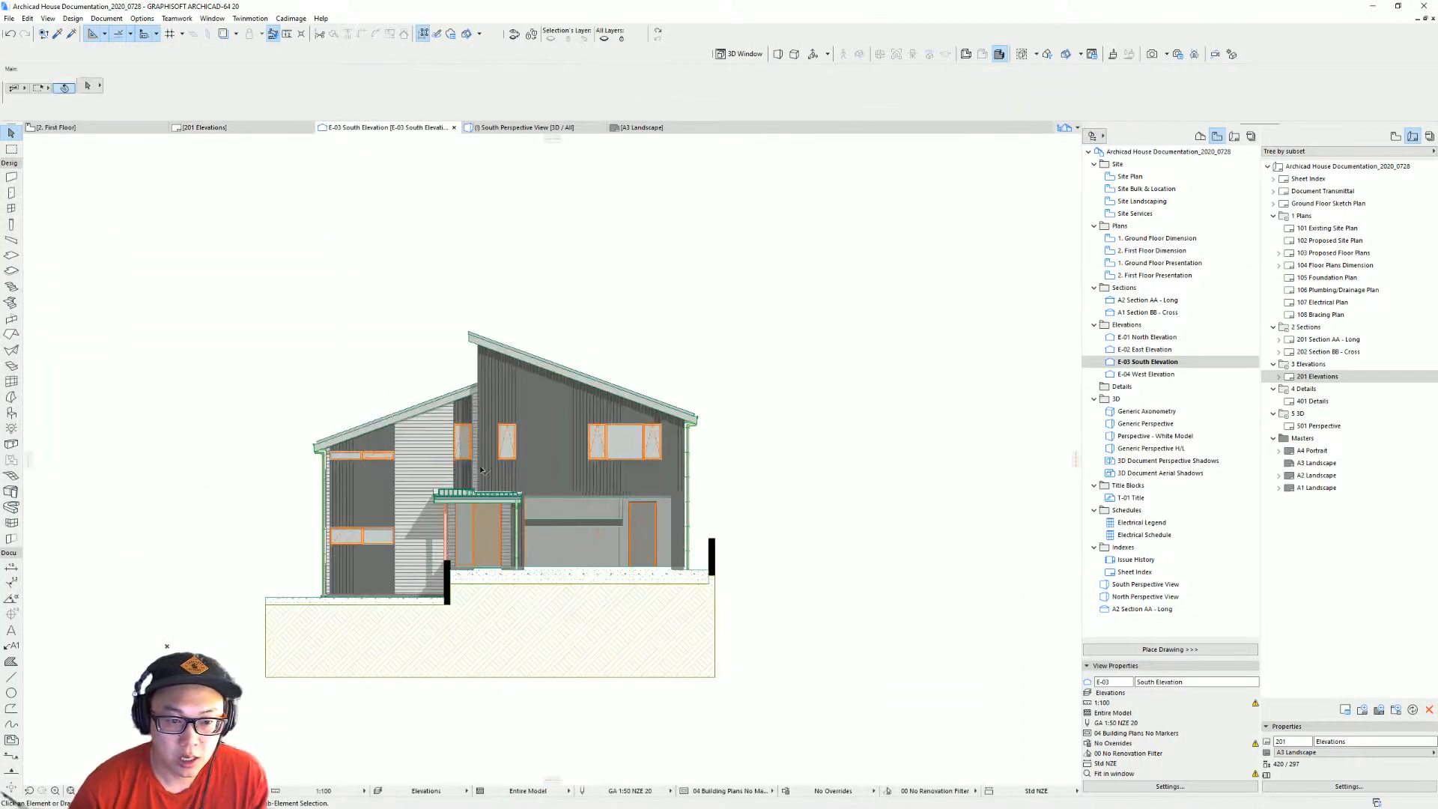
pyautogui.scroll(2, 467, 468)
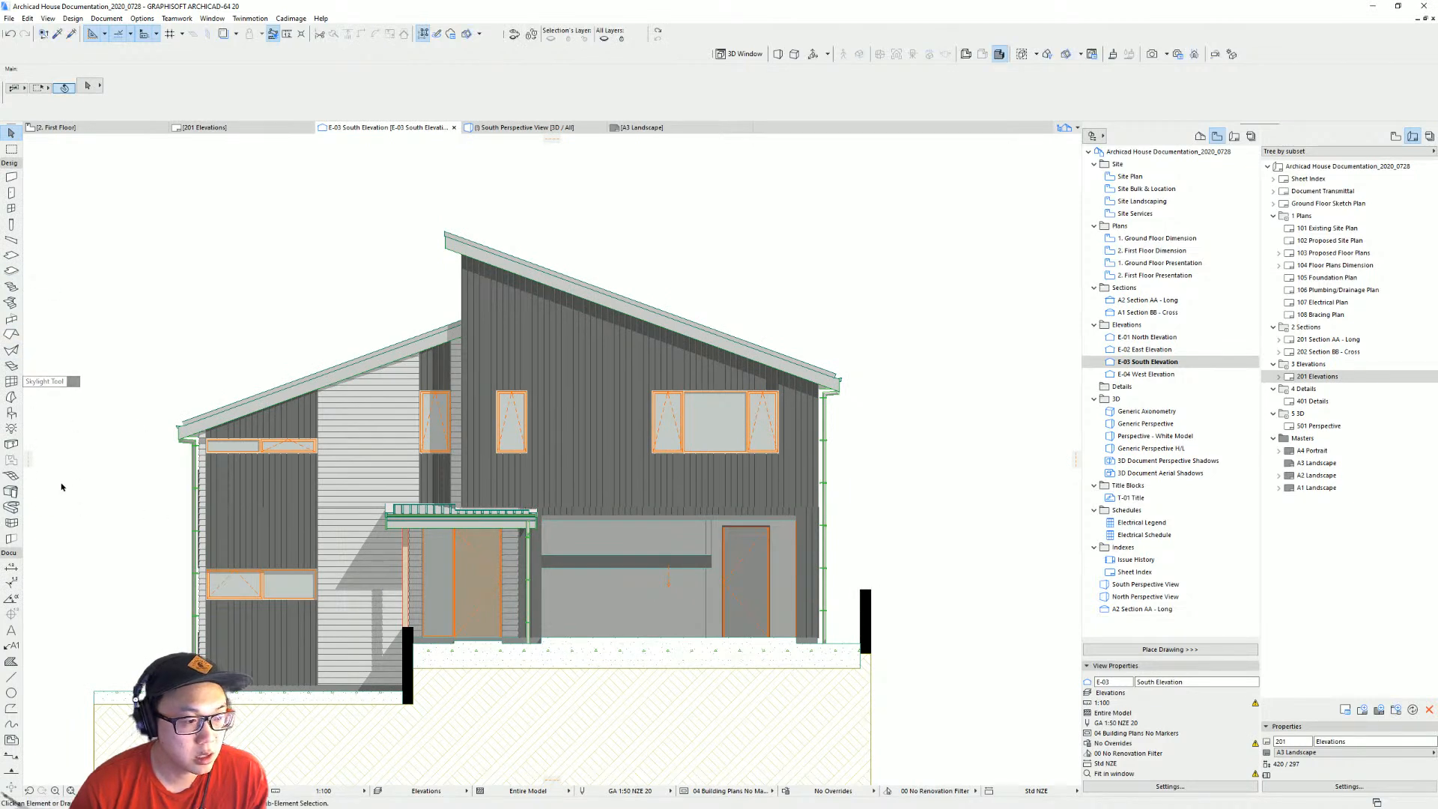
# Select all windows in the South Elevation and examine their marker settings.
pyautogui.click(13, 209)
pyautogui.hotkey('ctrl', 'a')
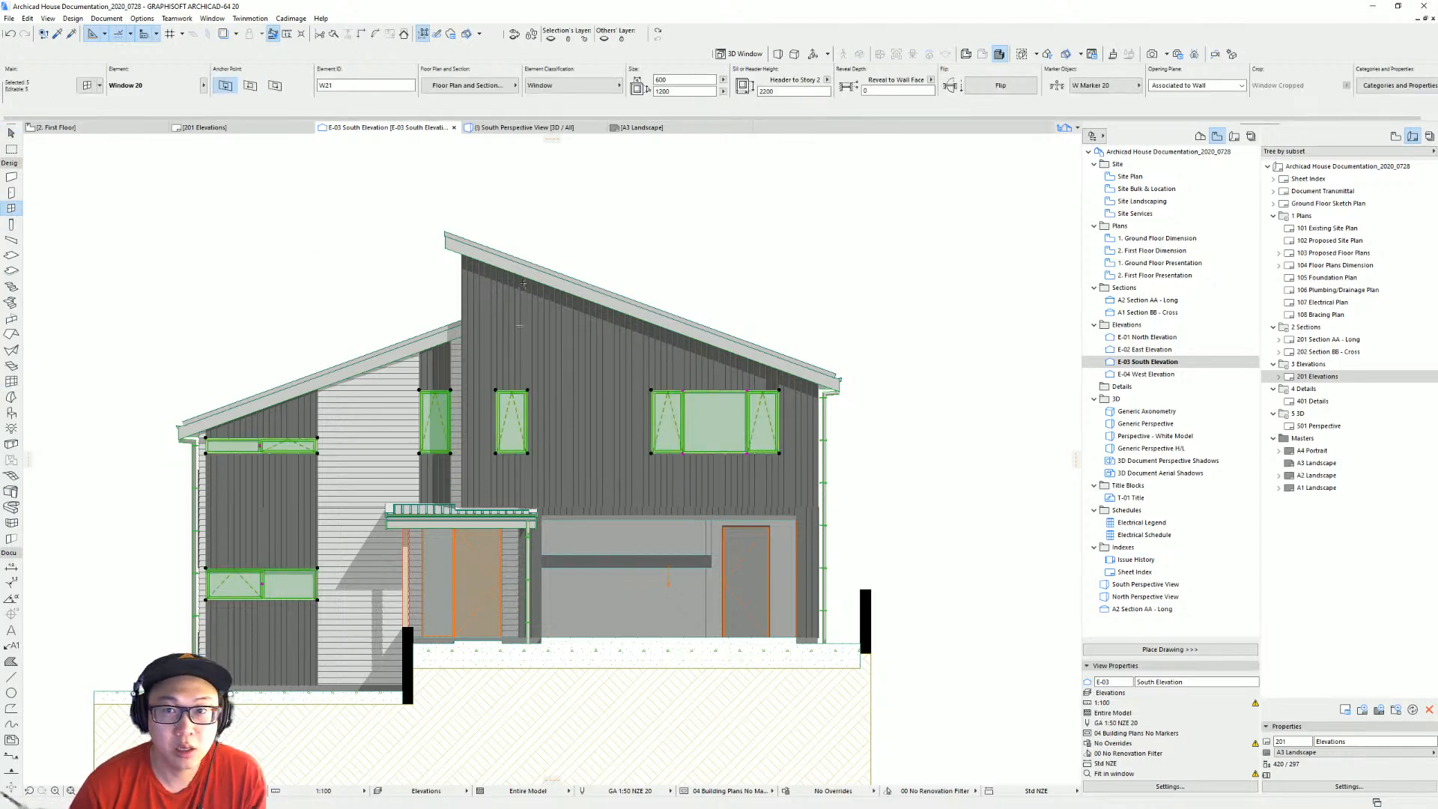
pyautogui.hotkey('ctrl', 't')
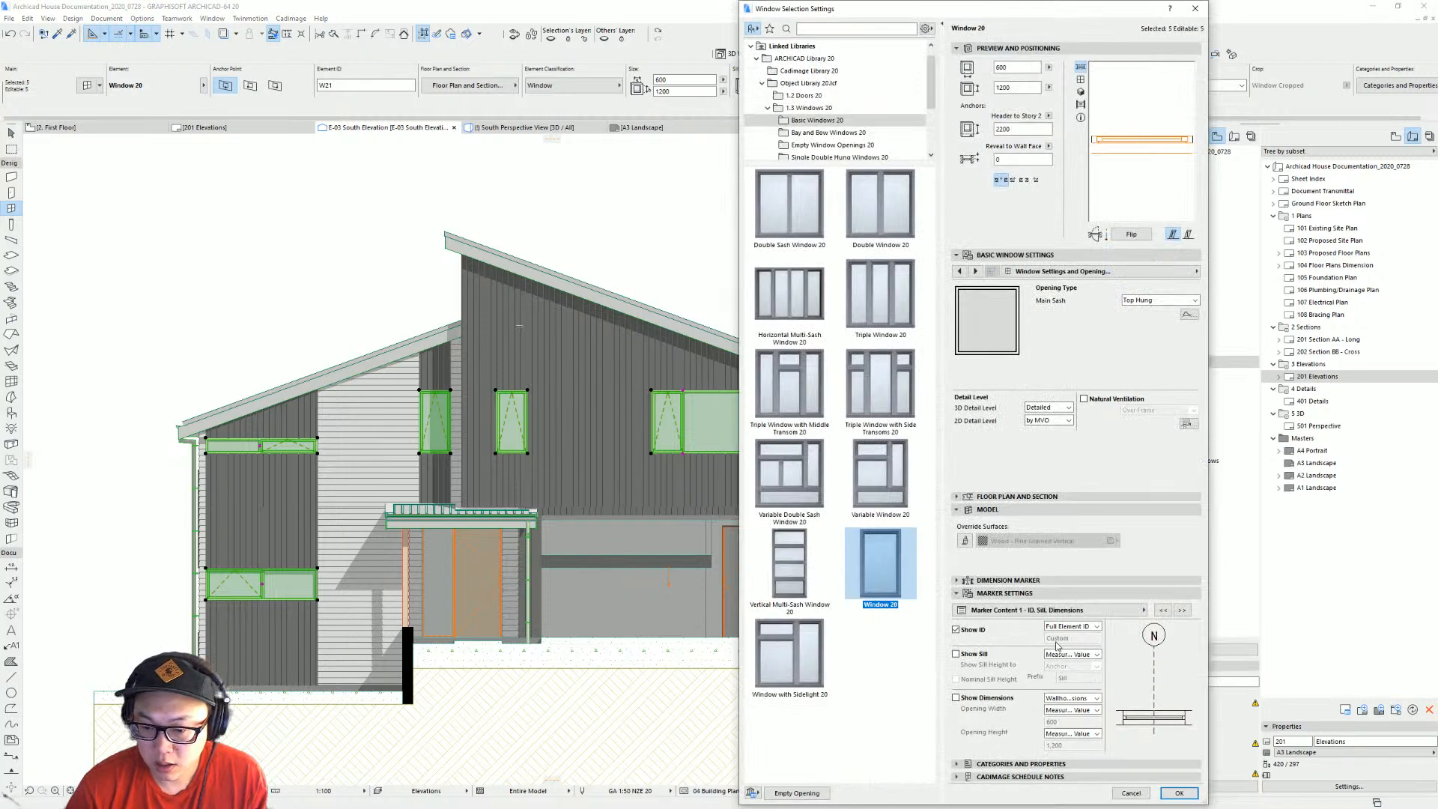
pyautogui.press('Return')
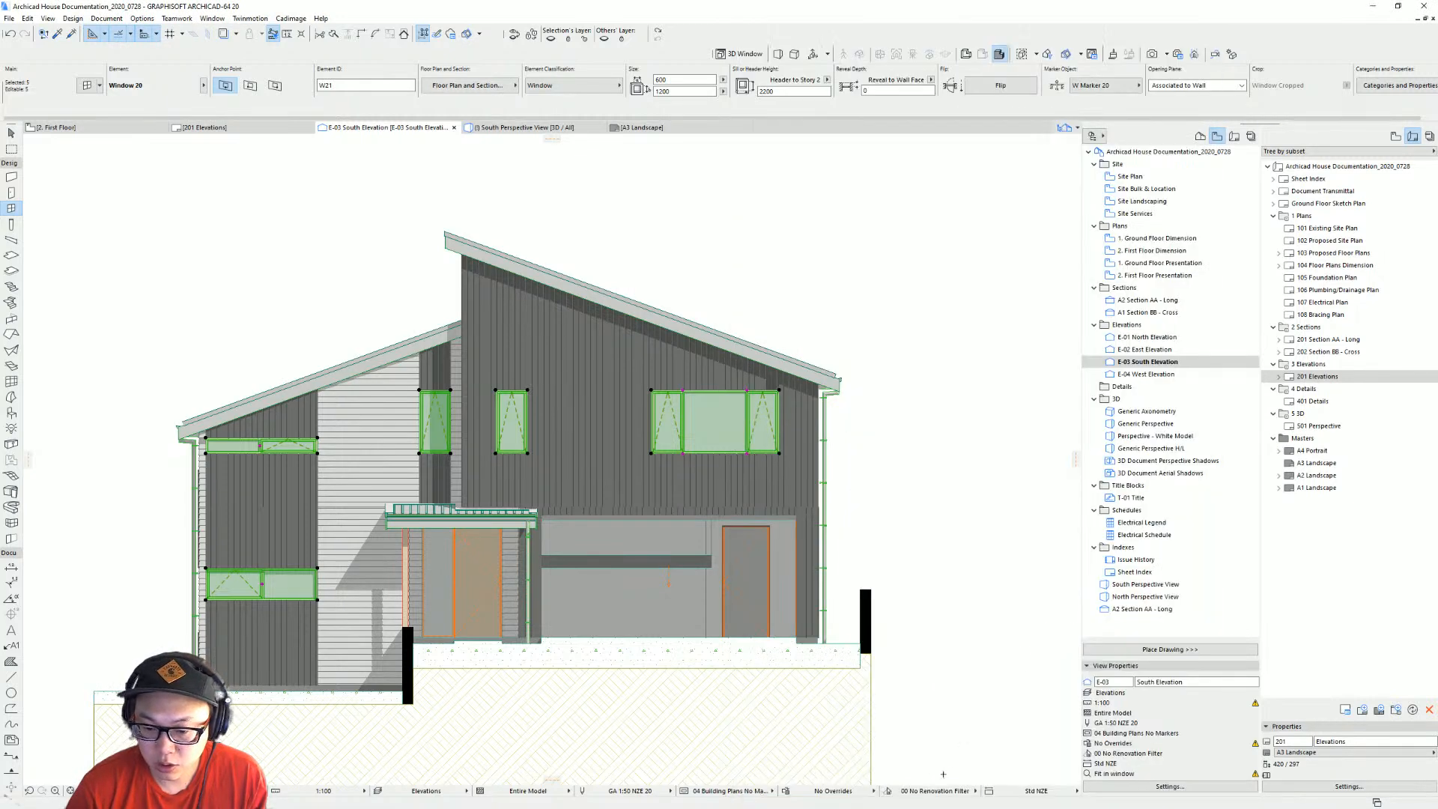
# Switch the South Elevation's model view options to 03 Building Plans Markers and deselect the windows.
pyautogui.click(832, 791)
pyautogui.click(732, 793)
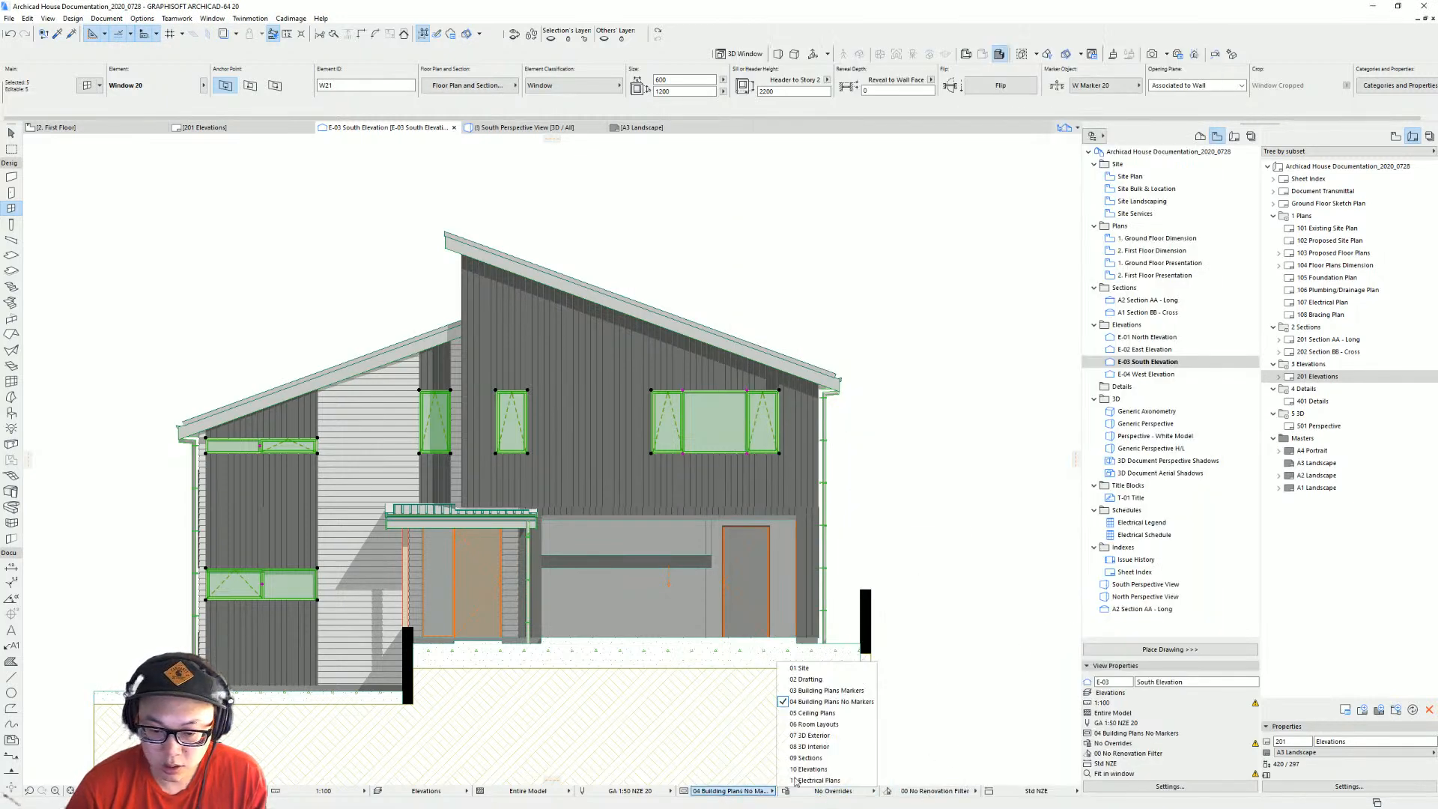
pyautogui.click(862, 698)
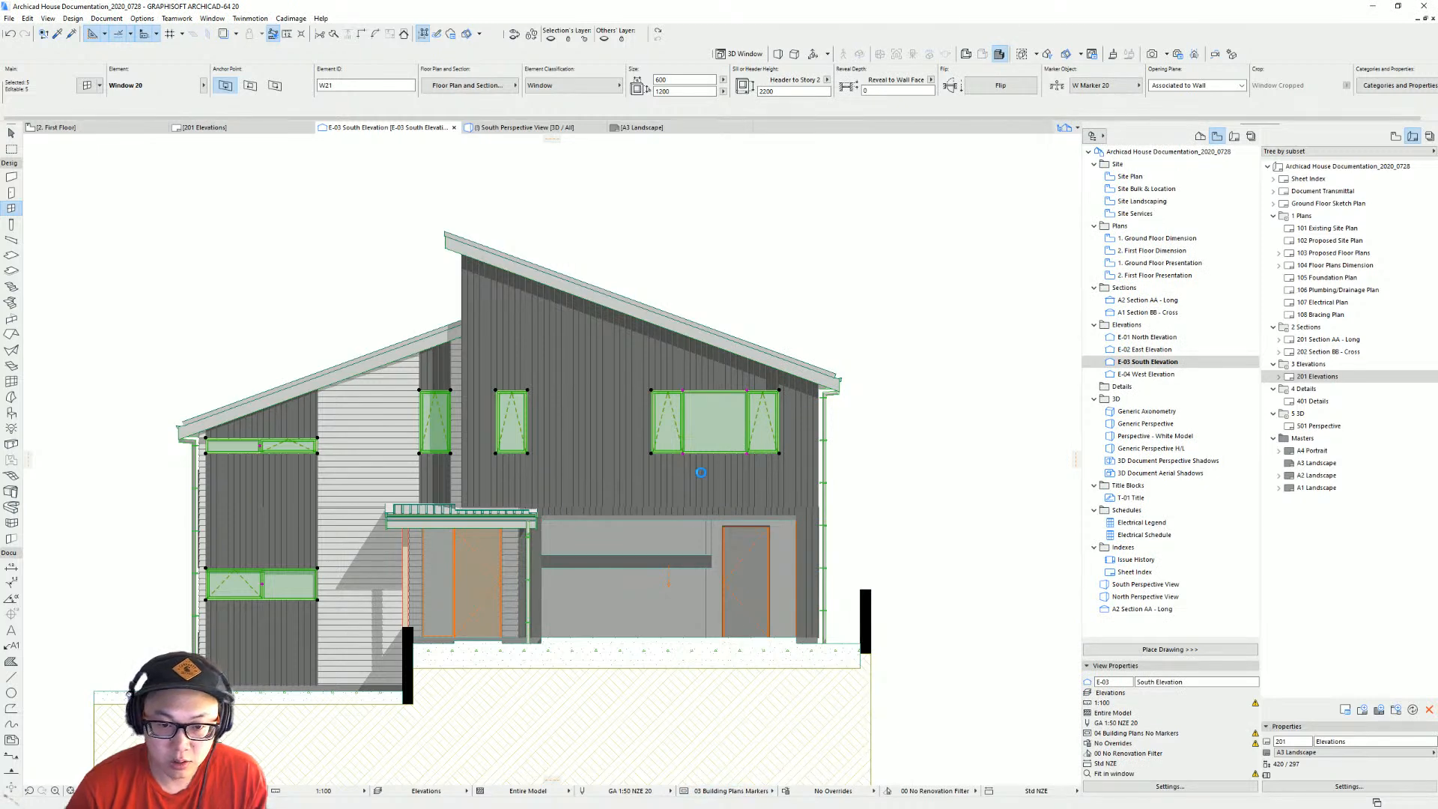
pyautogui.press('Escape')
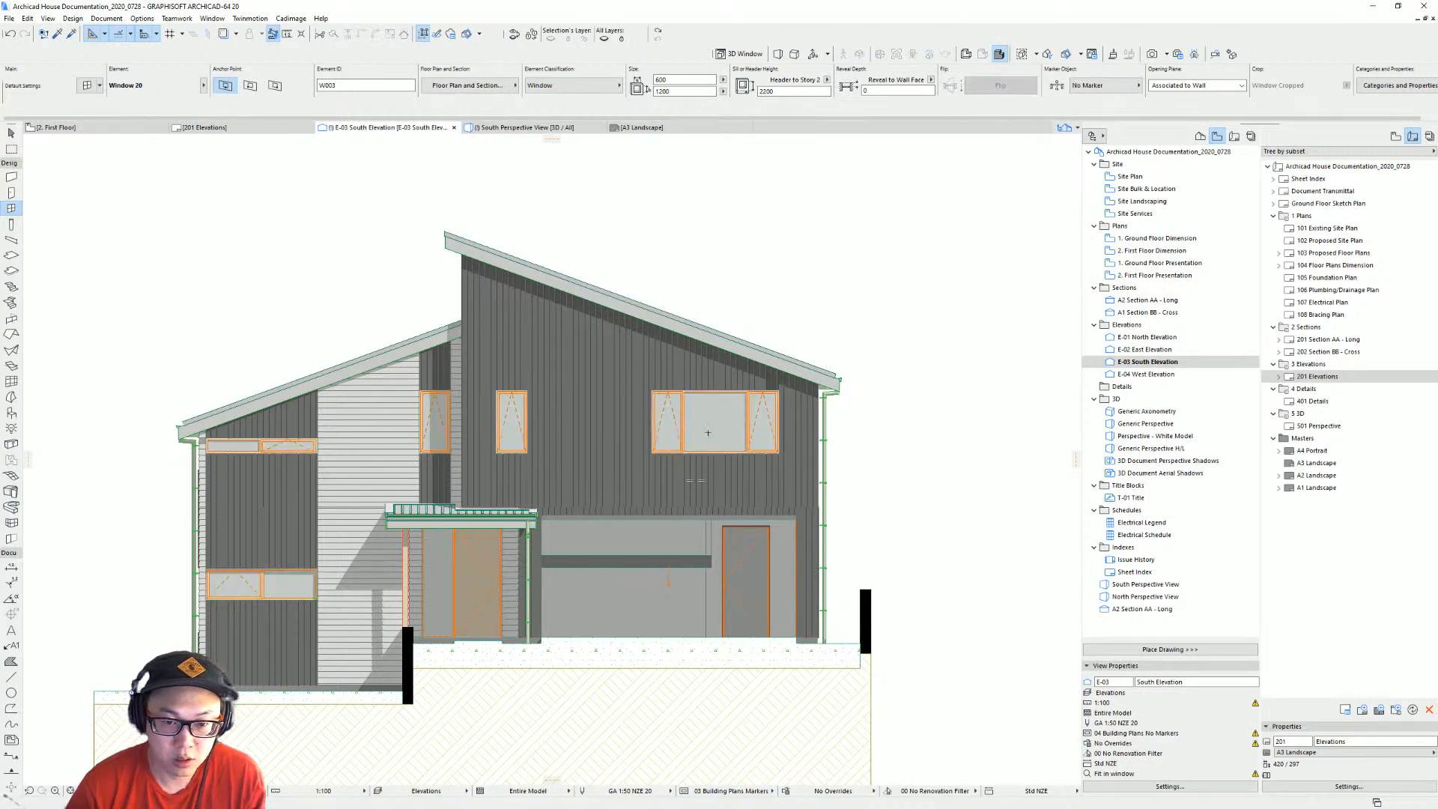
# Select the upper triple window and examine the label types in the Label tool's default settings.
pyautogui.click(718, 420)
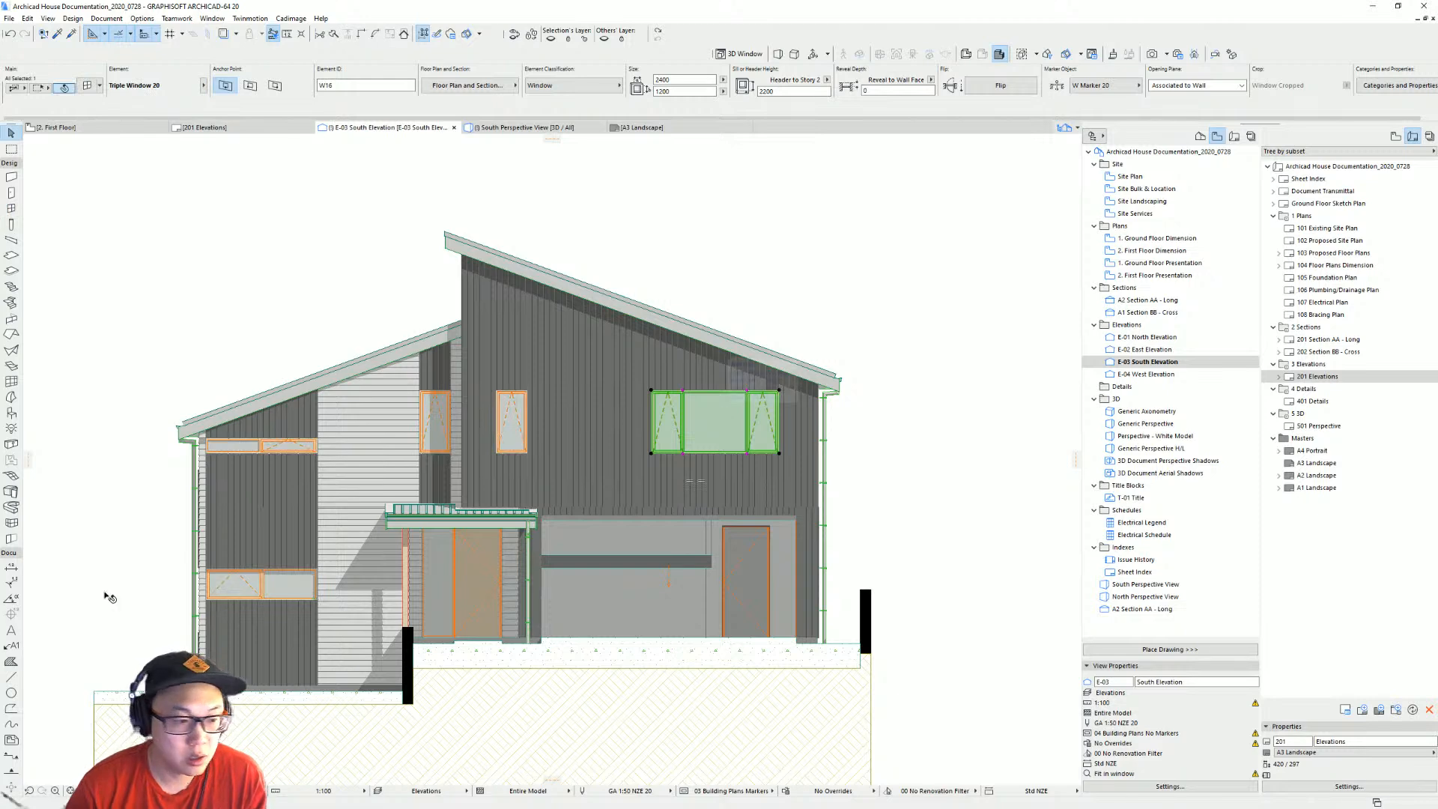
pyautogui.click(11, 645)
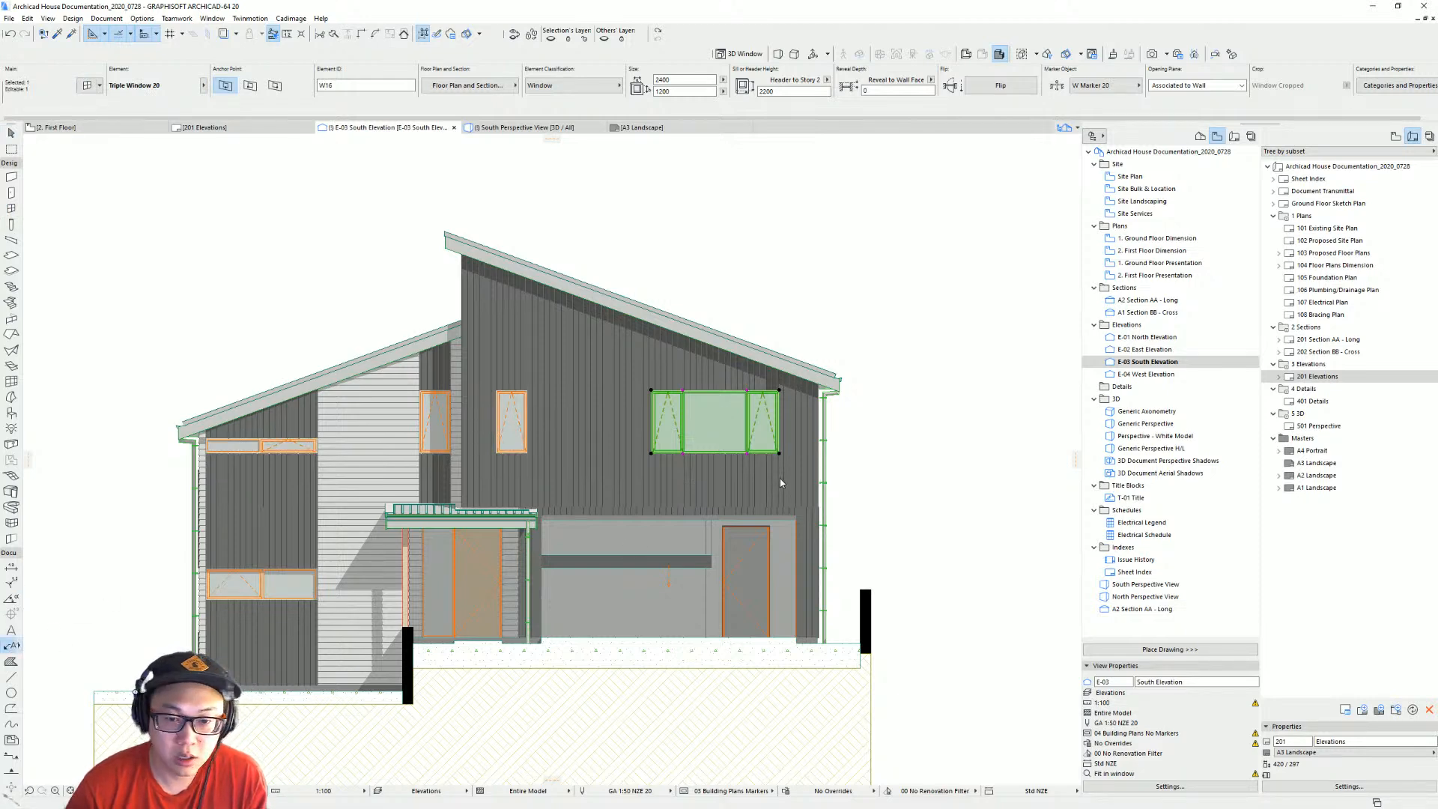
pyautogui.hotkey('ctrl', 't')
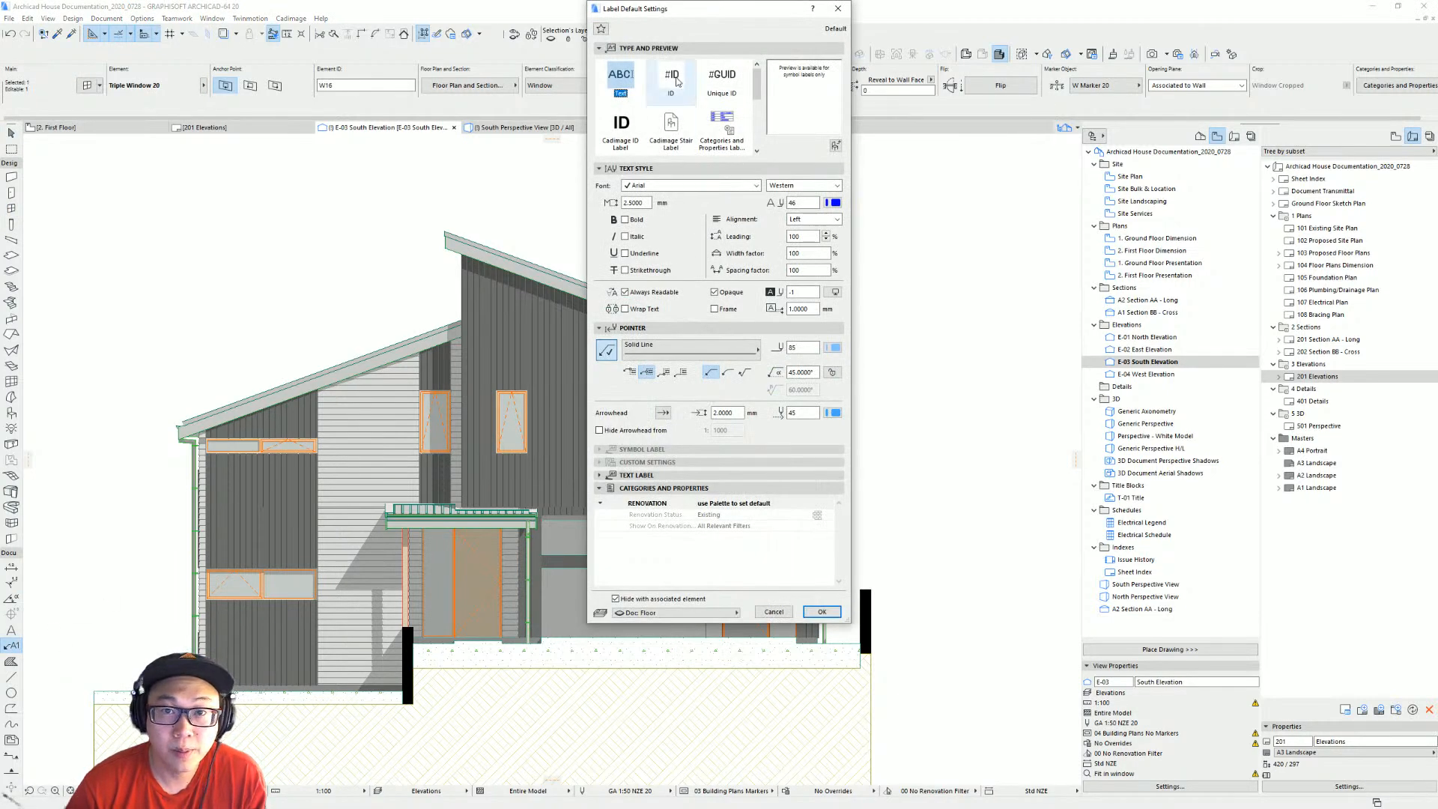
pyautogui.press('Escape')
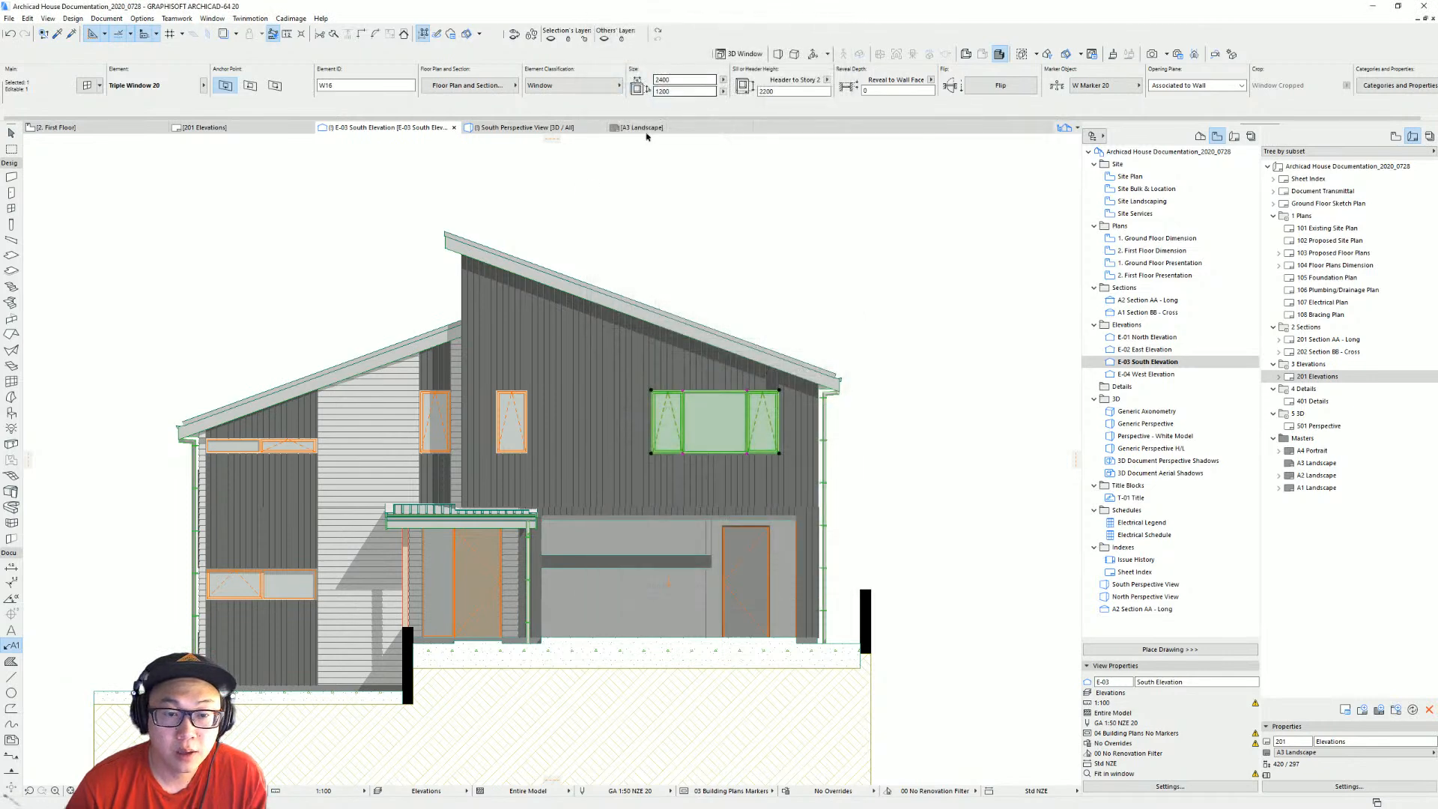
# Reselect every window in the elevation and review the window selection settings without changing them.
pyautogui.click(11, 209)
pyautogui.hotkey('ctrl', 'a')
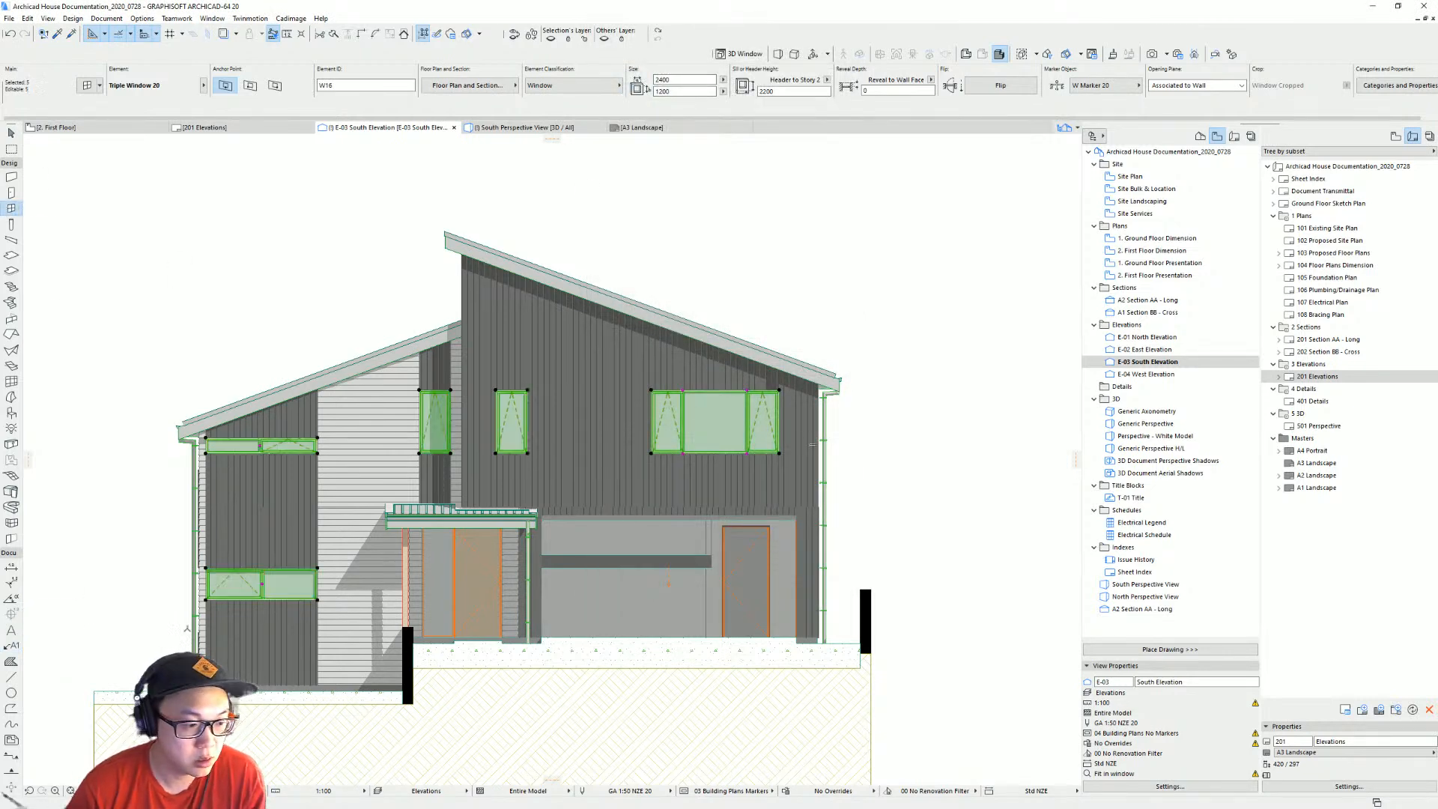
pyautogui.hotkey('ctrl', 't')
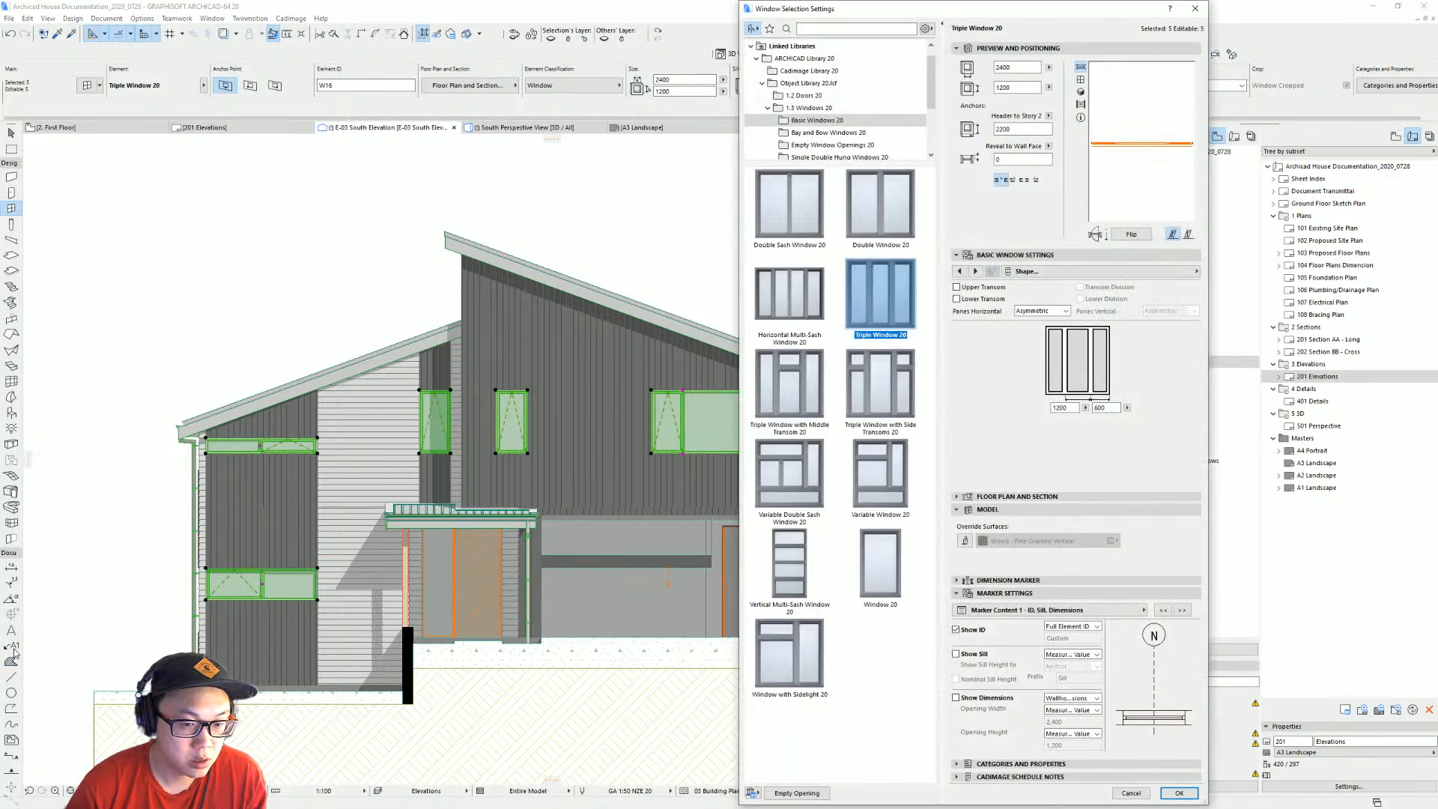
pyautogui.press('Escape')
# Browse the label favorites and try to attach a text label to the upper triple window, making the hidden Doc: Floor layer visible.
pyautogui.click(12, 646)
pyautogui.click(63, 591)
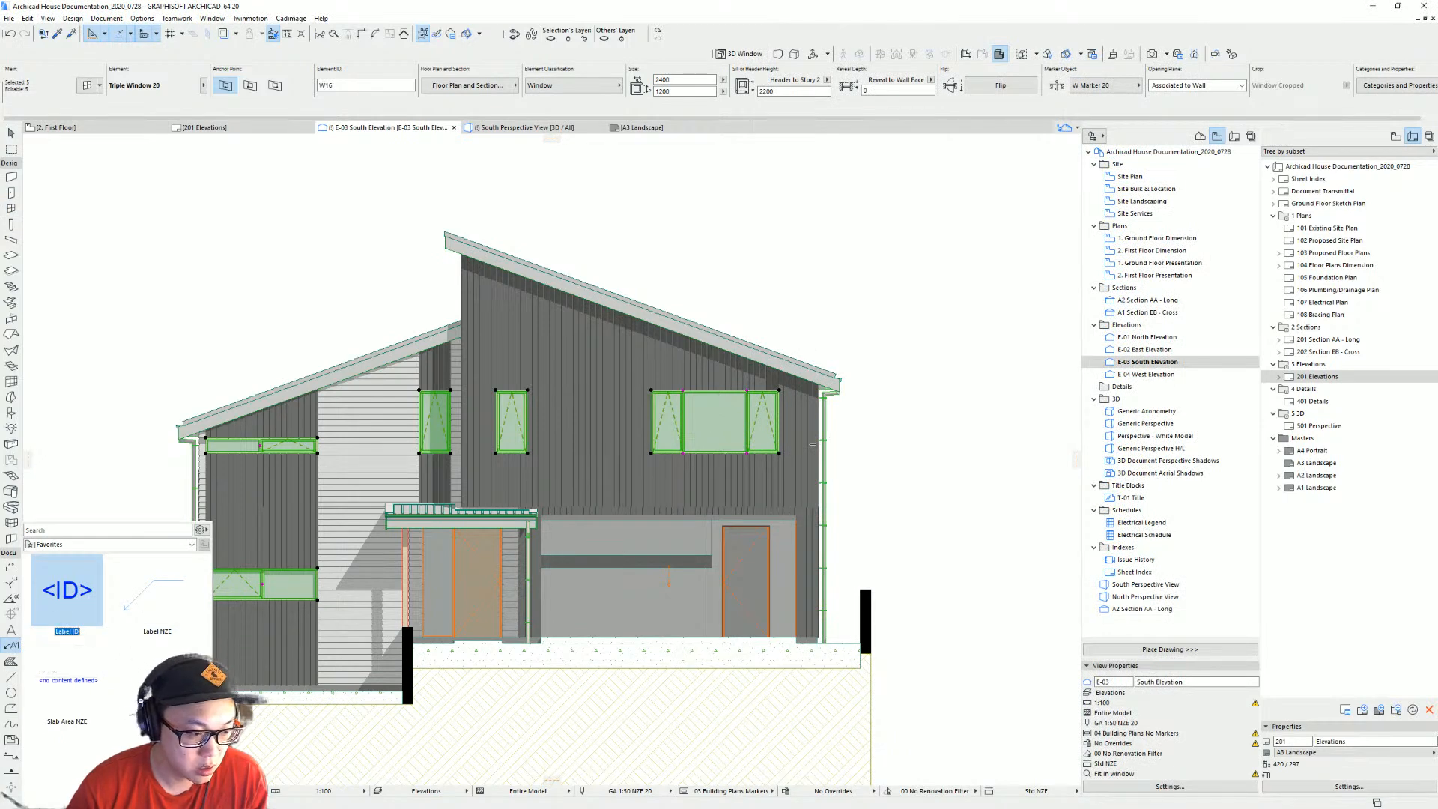
pyautogui.click(148, 608)
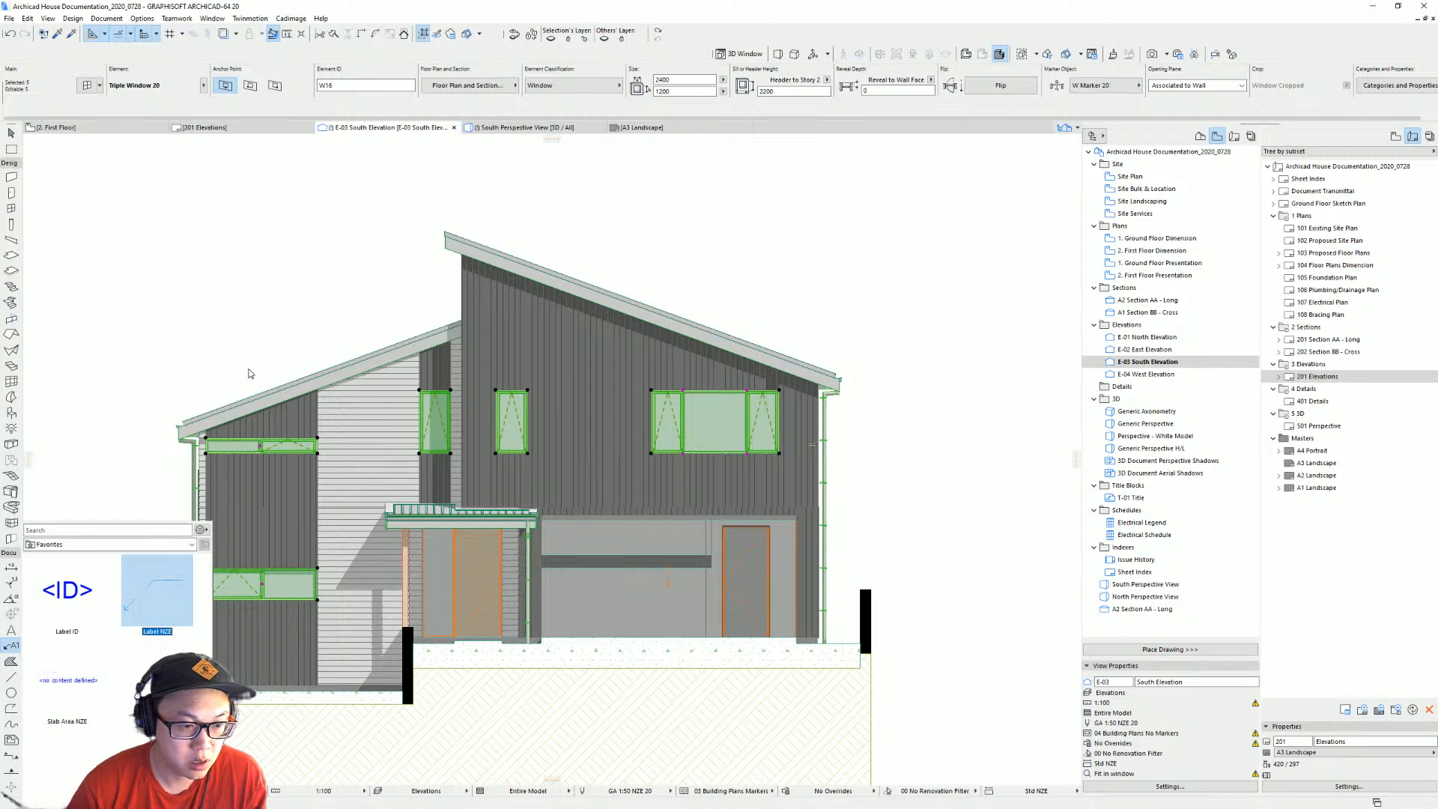
pyautogui.press('Escape')
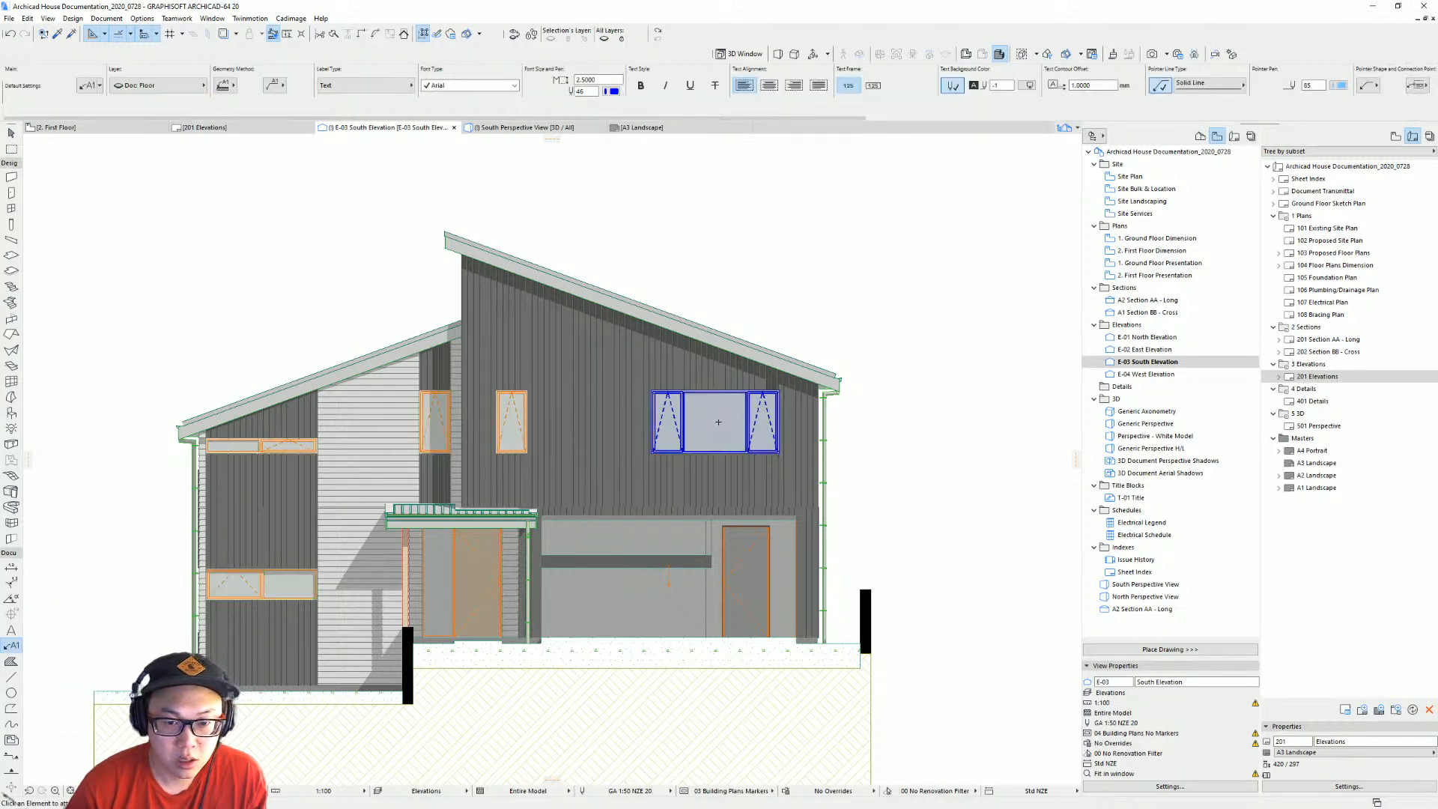
pyautogui.click(718, 422)
pyautogui.click(706, 294)
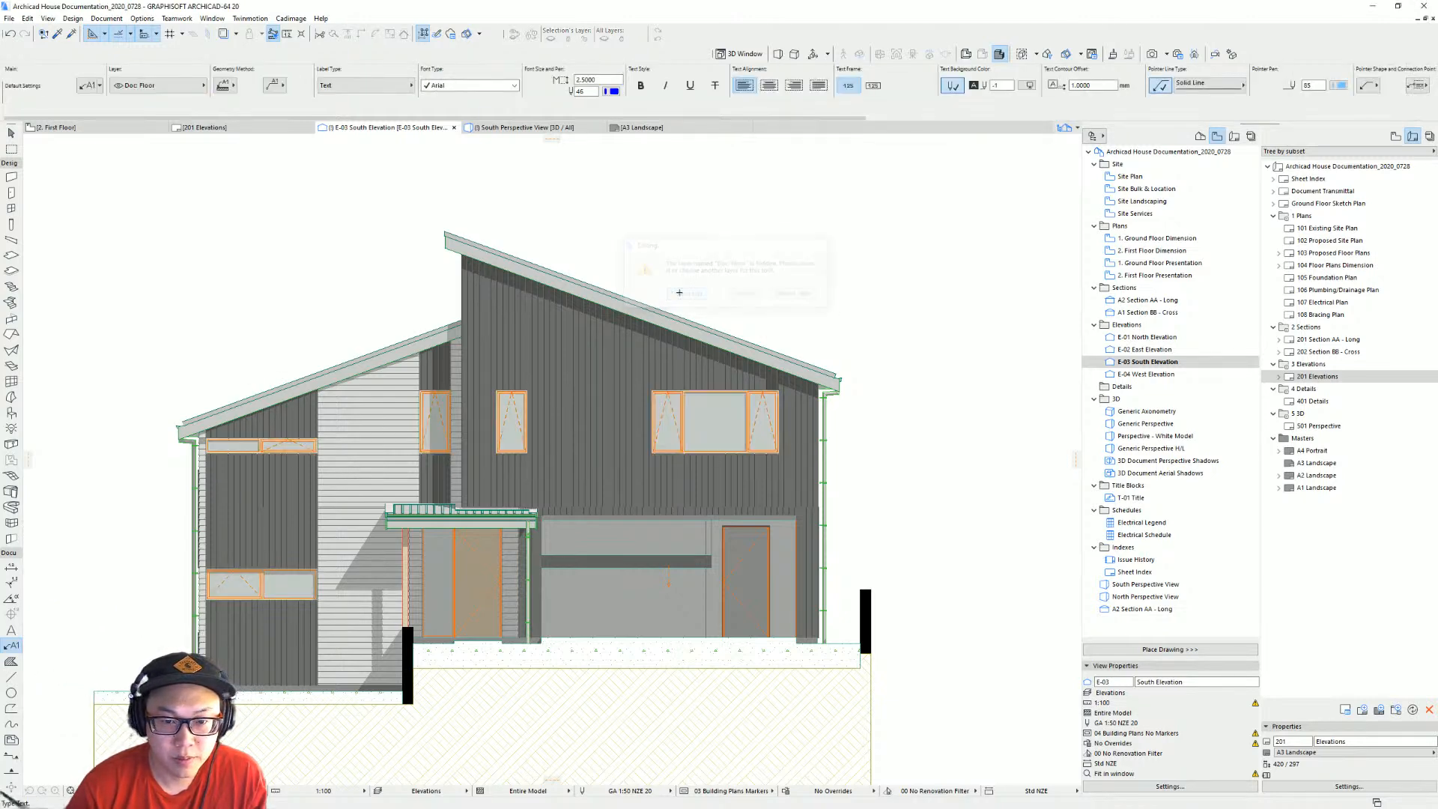
pyautogui.click(854, 389)
pyautogui.press('Escape')
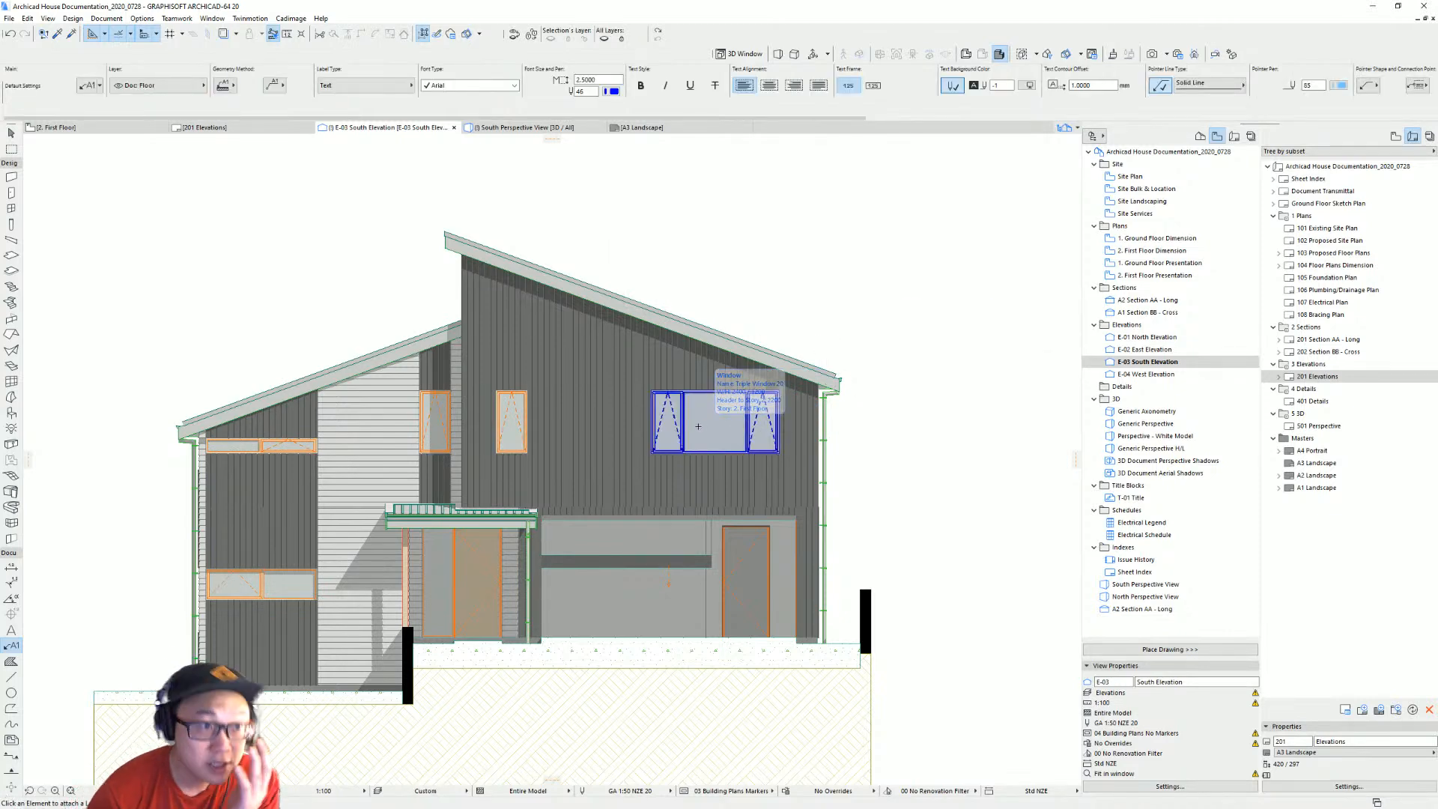
pyautogui.press('Escape')
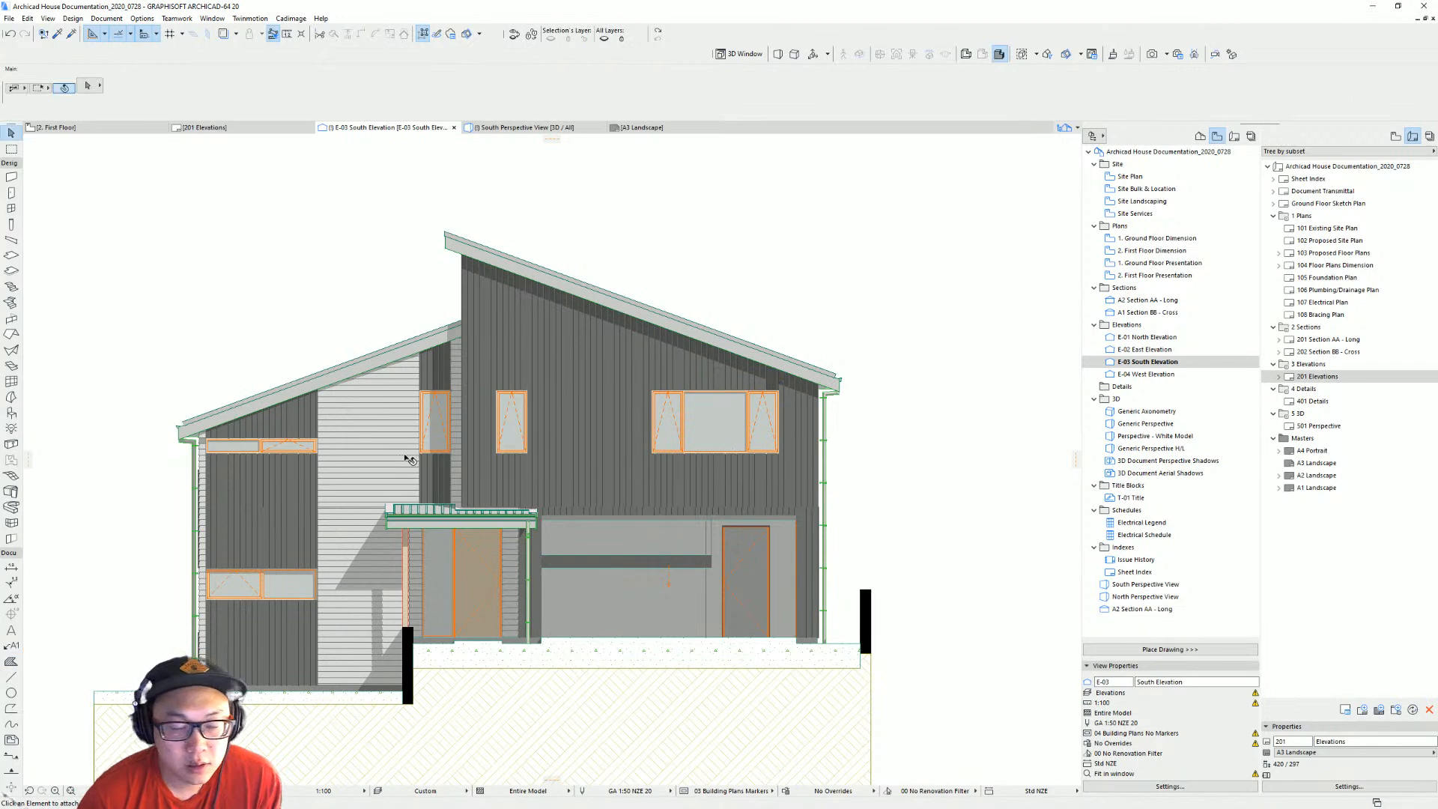
# Apply the Label ID favorite and attach ID labels to the upper triple window and the narrow window above the porch and garage.
pyautogui.click(10, 647)
pyautogui.rightClick(10, 647)
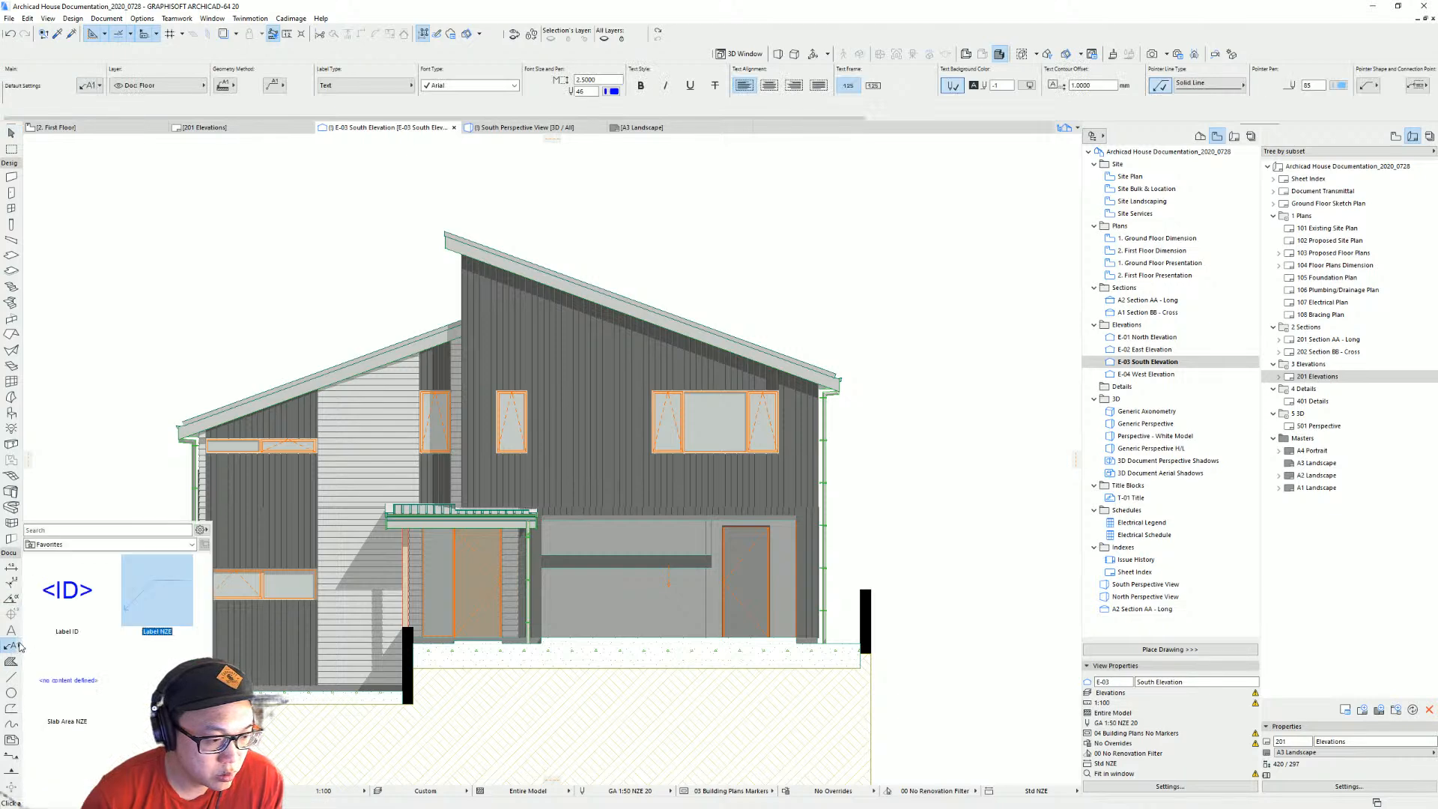
pyautogui.doubleClick(79, 601)
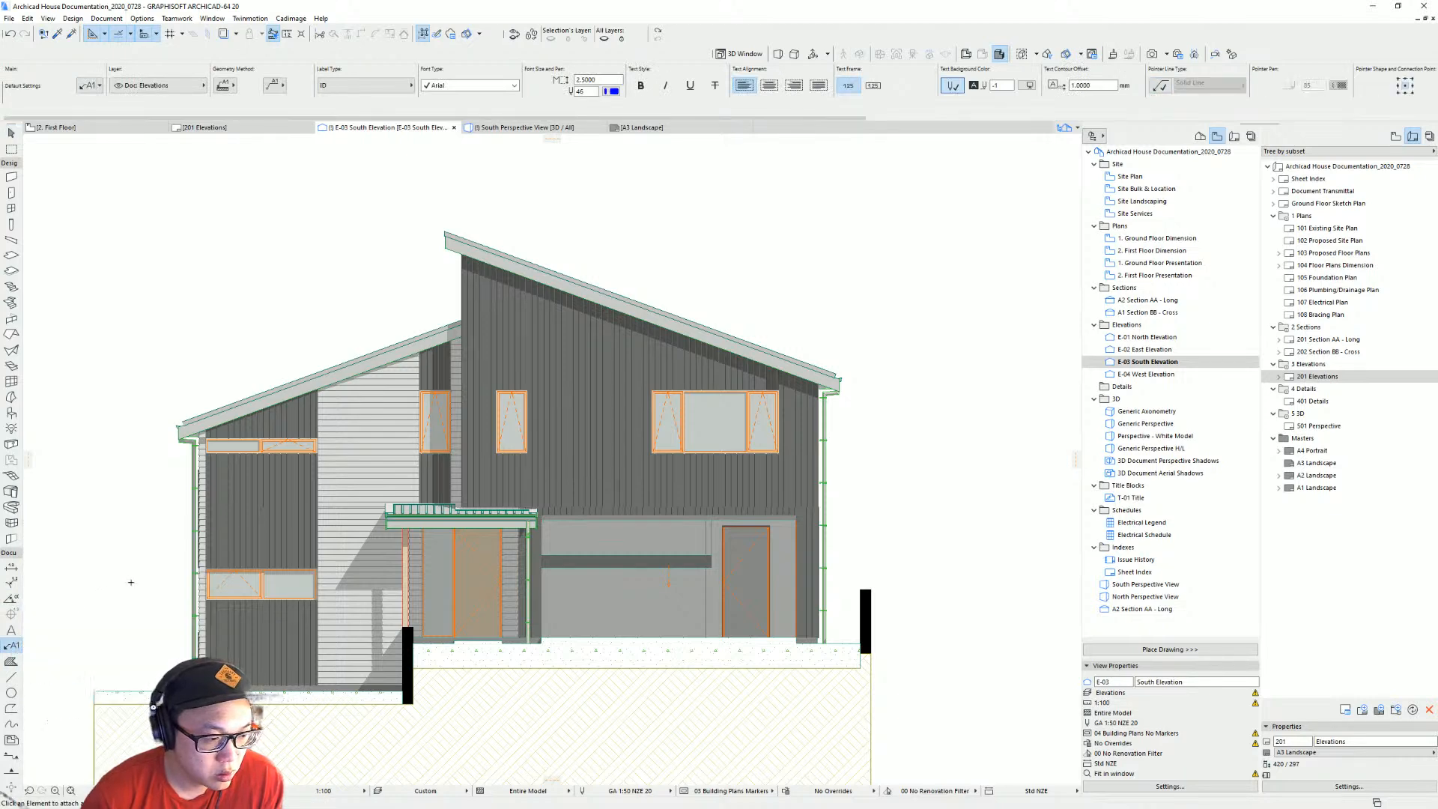
pyautogui.click(708, 434)
pyautogui.scroll(2, 523, 445)
pyautogui.click(512, 421)
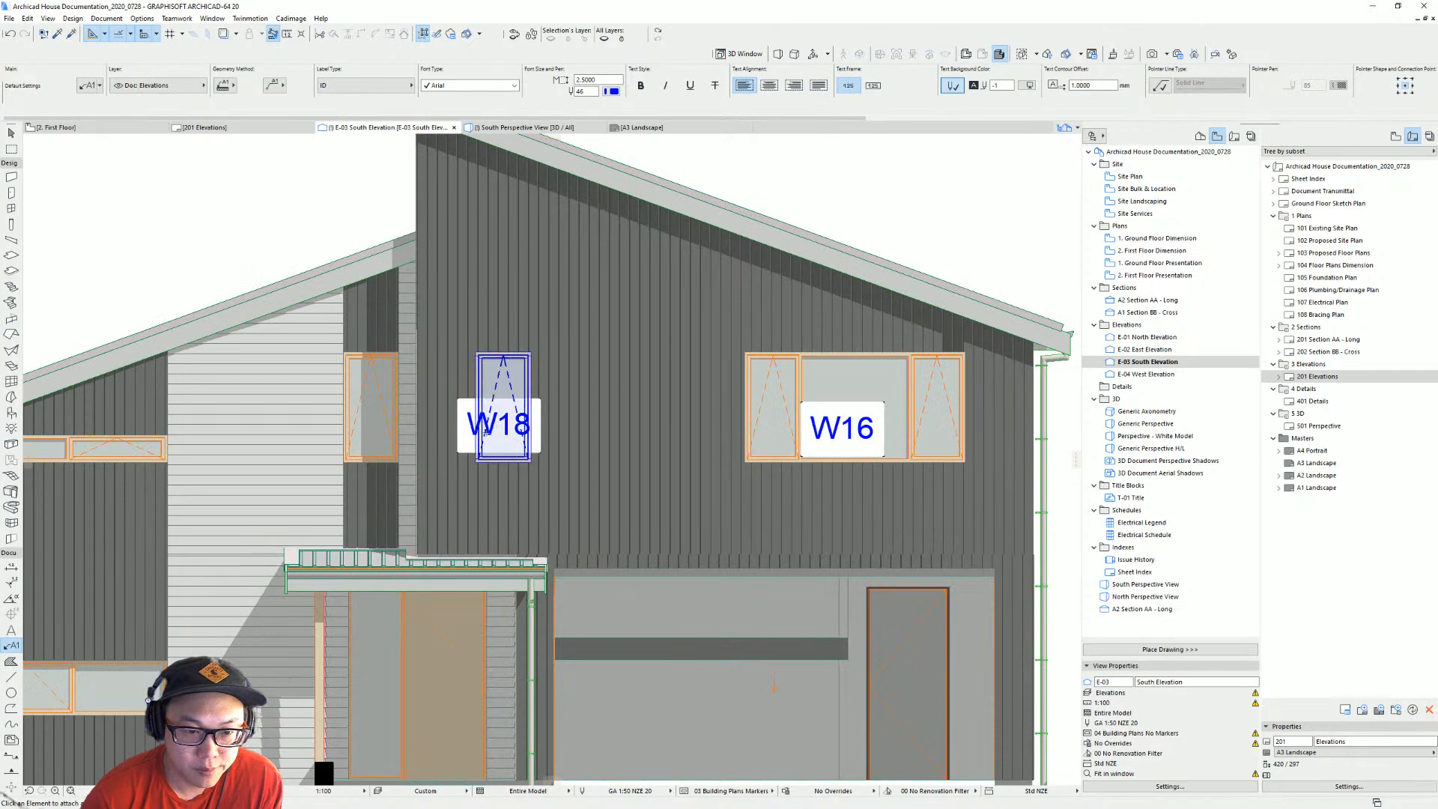
# Attach ID labels to the window above the porch roof and the two wide windows on the lower wing, and end the labelling.
pyautogui.scroll(2, 498, 404)
pyautogui.click(508, 370)
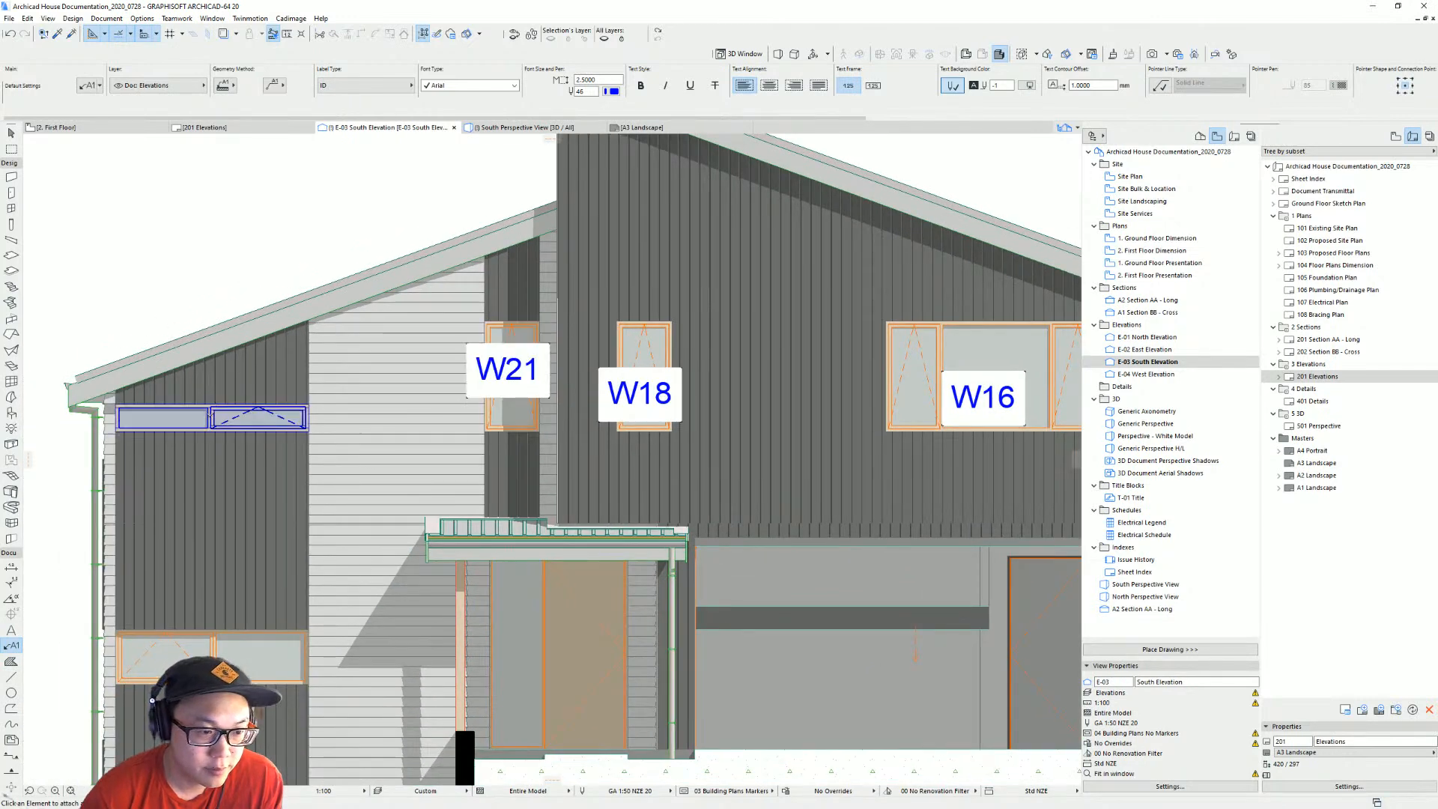
pyautogui.click(209, 417)
pyautogui.click(242, 665)
pyautogui.scroll(-2, 307, 657)
pyautogui.moveTo(307, 657); pyautogui.dragTo(314, 599, button='middle')
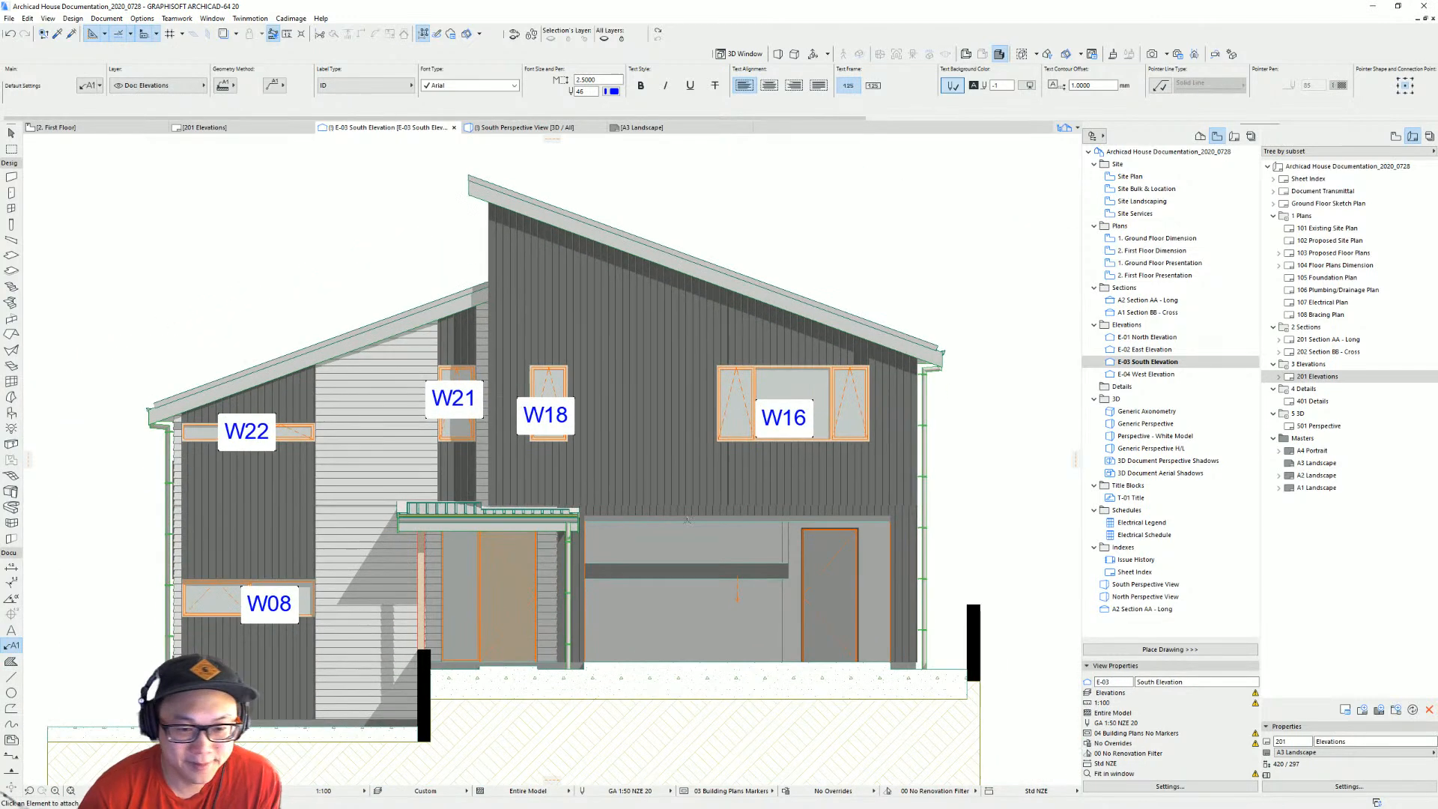
pyautogui.press('Escape')
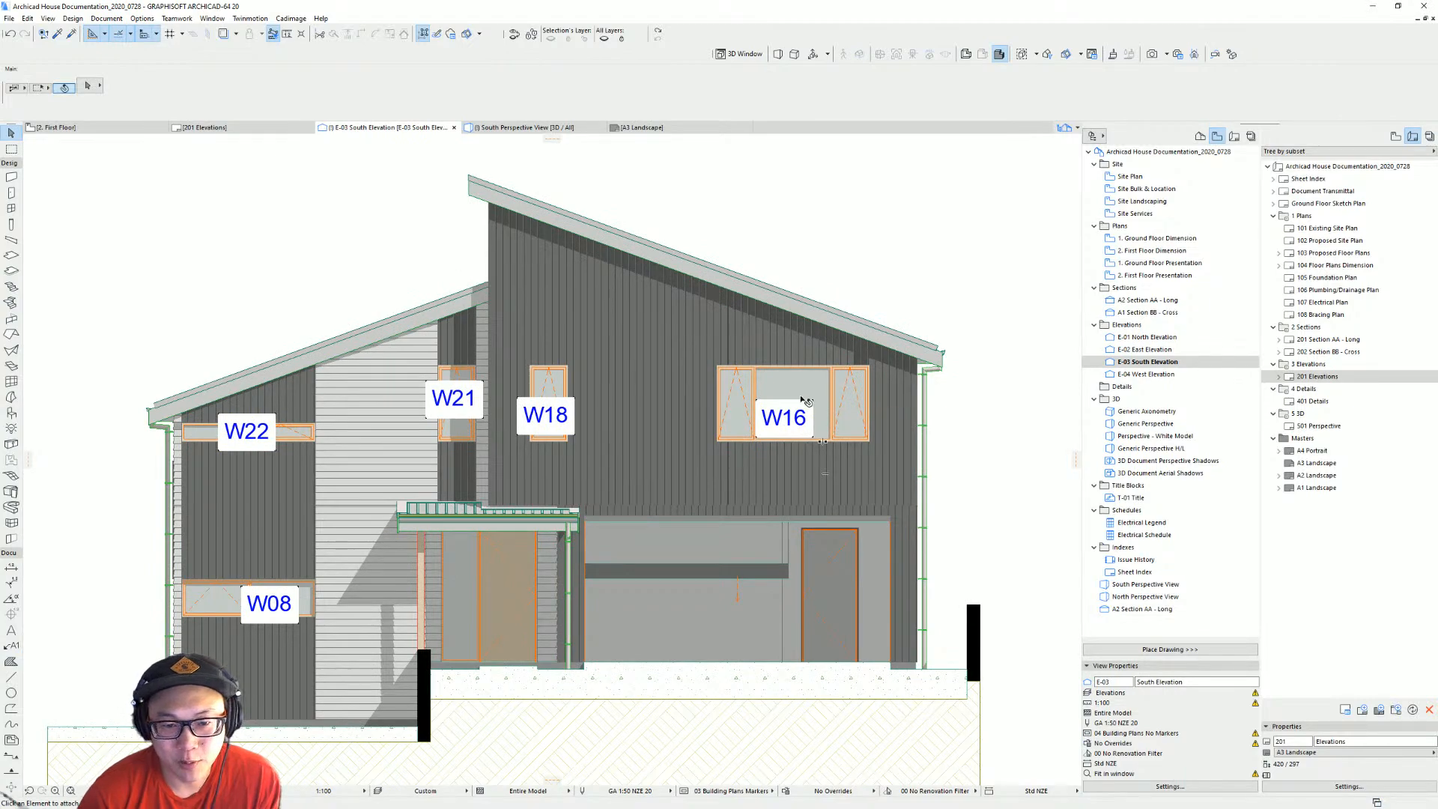
pyautogui.scroll(1, 839, 404)
pyautogui.moveTo(838, 401); pyautogui.dragTo(806, 427, button='middle')
pyautogui.scroll(-3, 829, 382)
pyautogui.scroll(4, 820, 399)
pyautogui.scroll(-3, 803, 410)
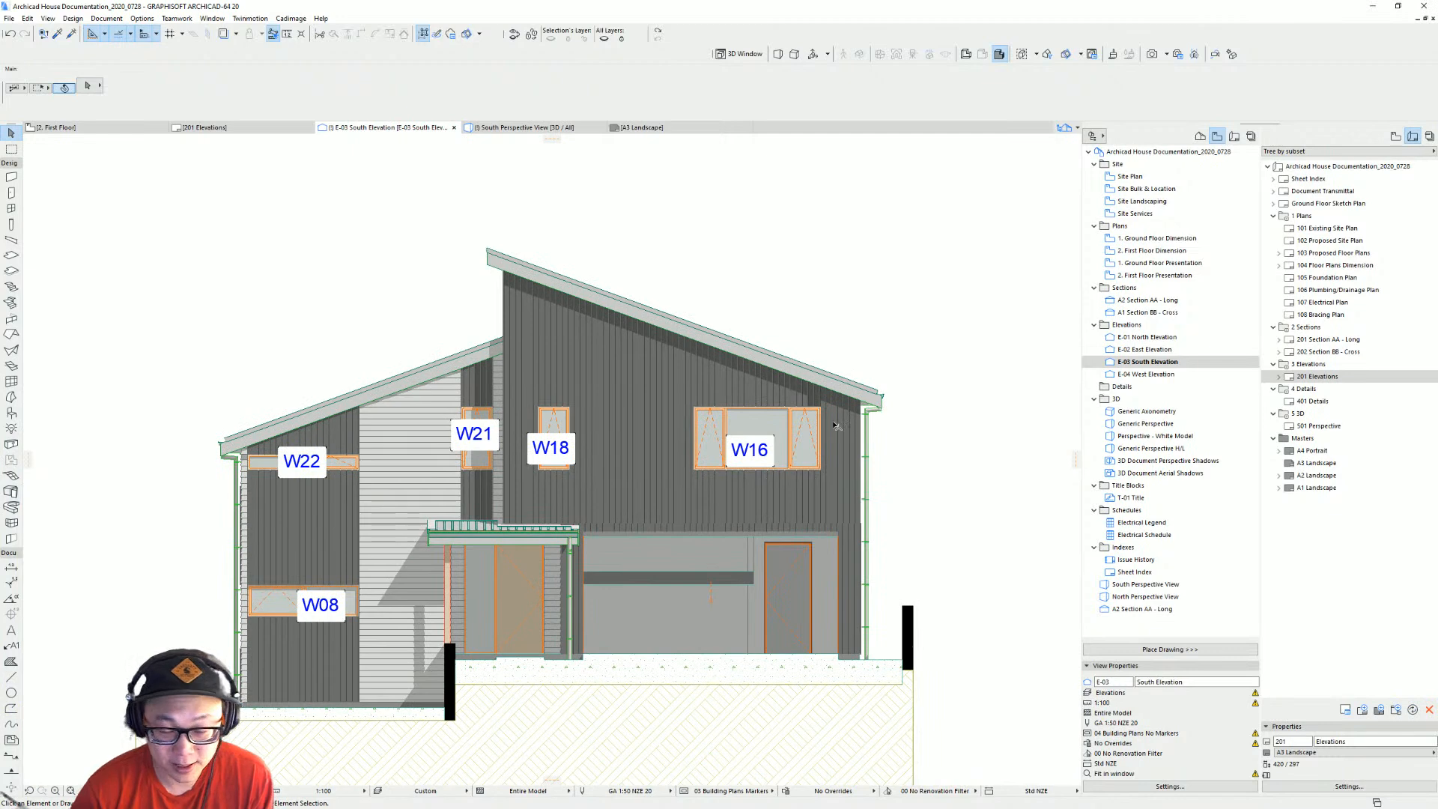
pyautogui.moveTo(643, 456); pyautogui.dragTo(650, 478, button='middle')
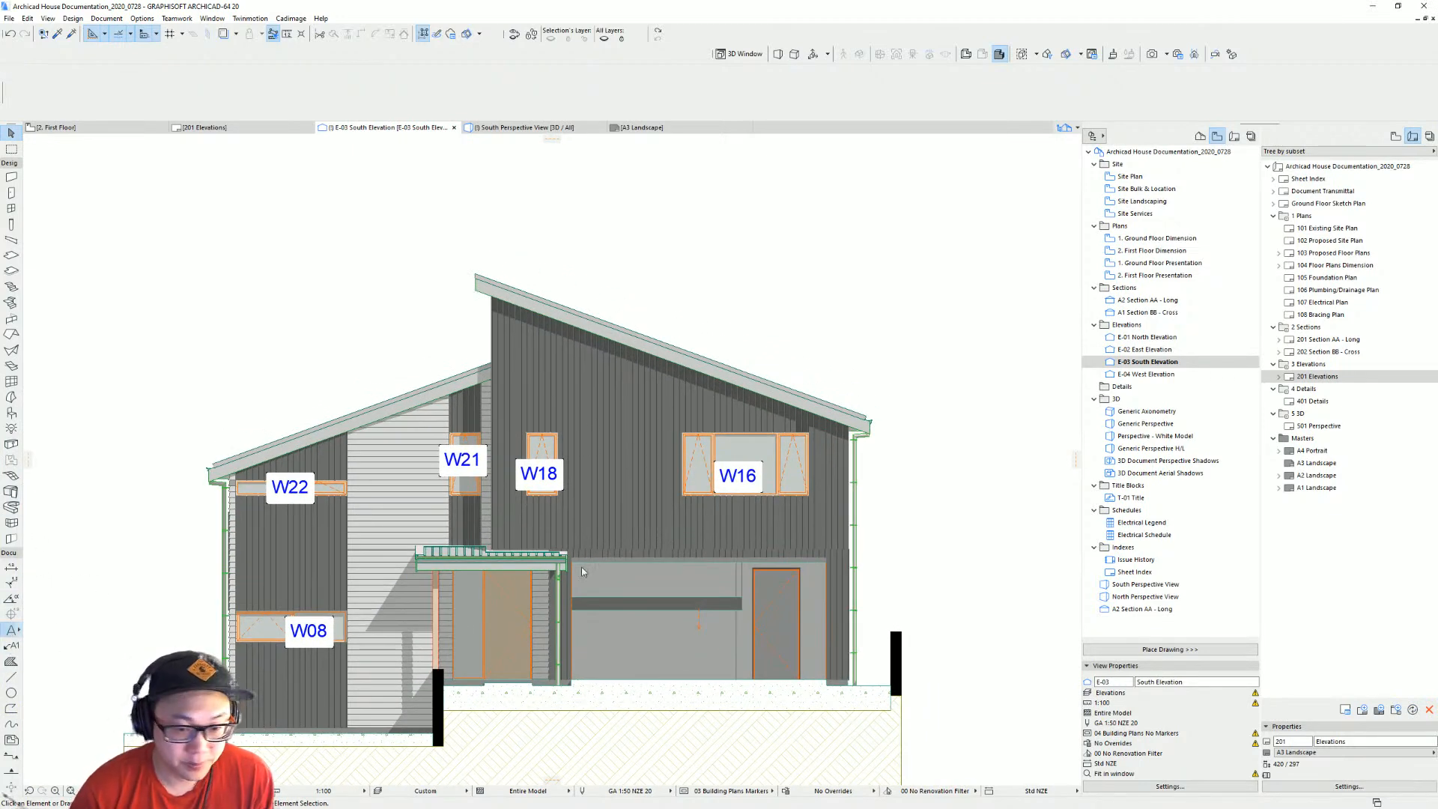
# Select all window labels in the South Elevation and set their text size to 2 mm with black pen 1.
pyautogui.click(11, 645)
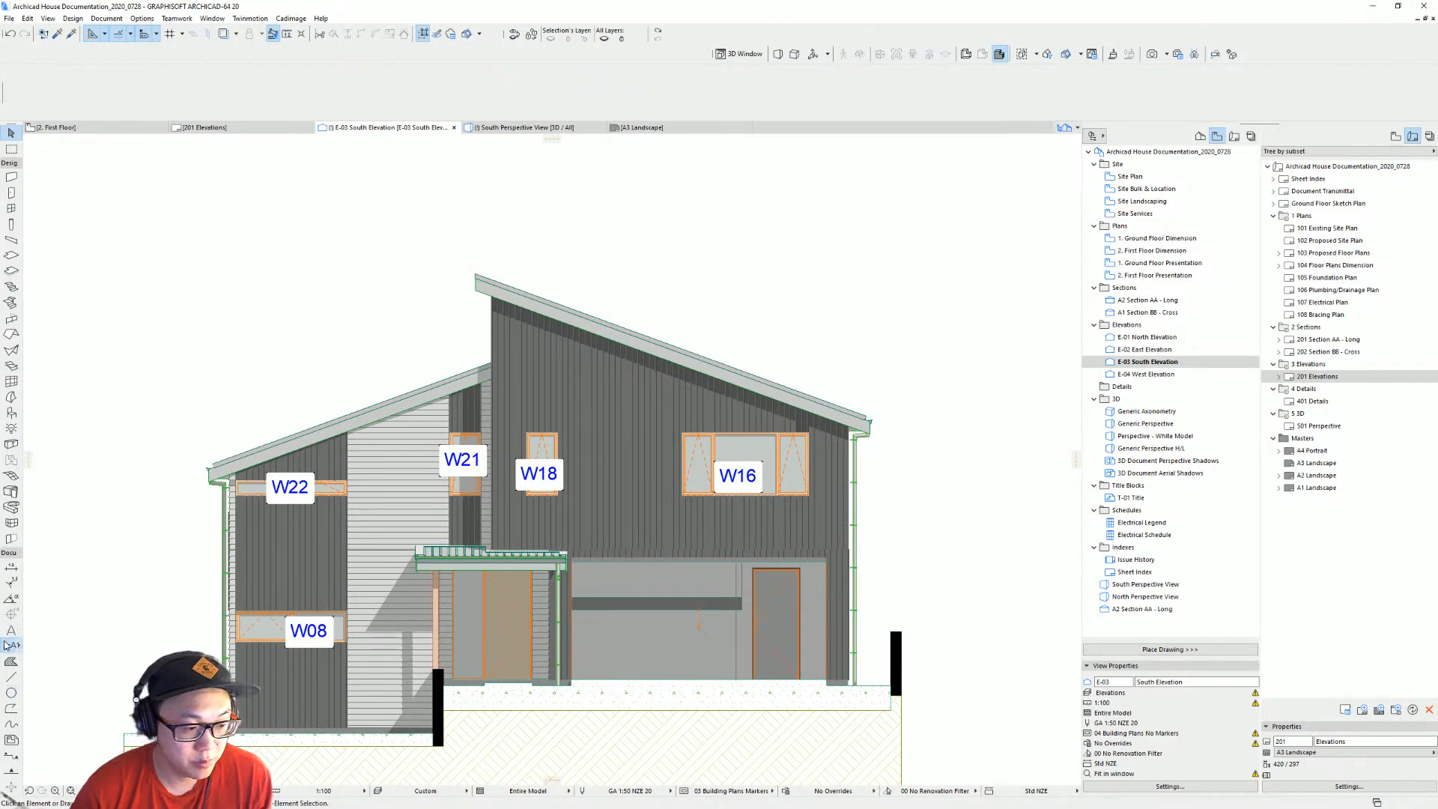
pyautogui.hotkey('ctrl', 'a')
pyautogui.doubleClick(592, 80)
pyautogui.write('2')
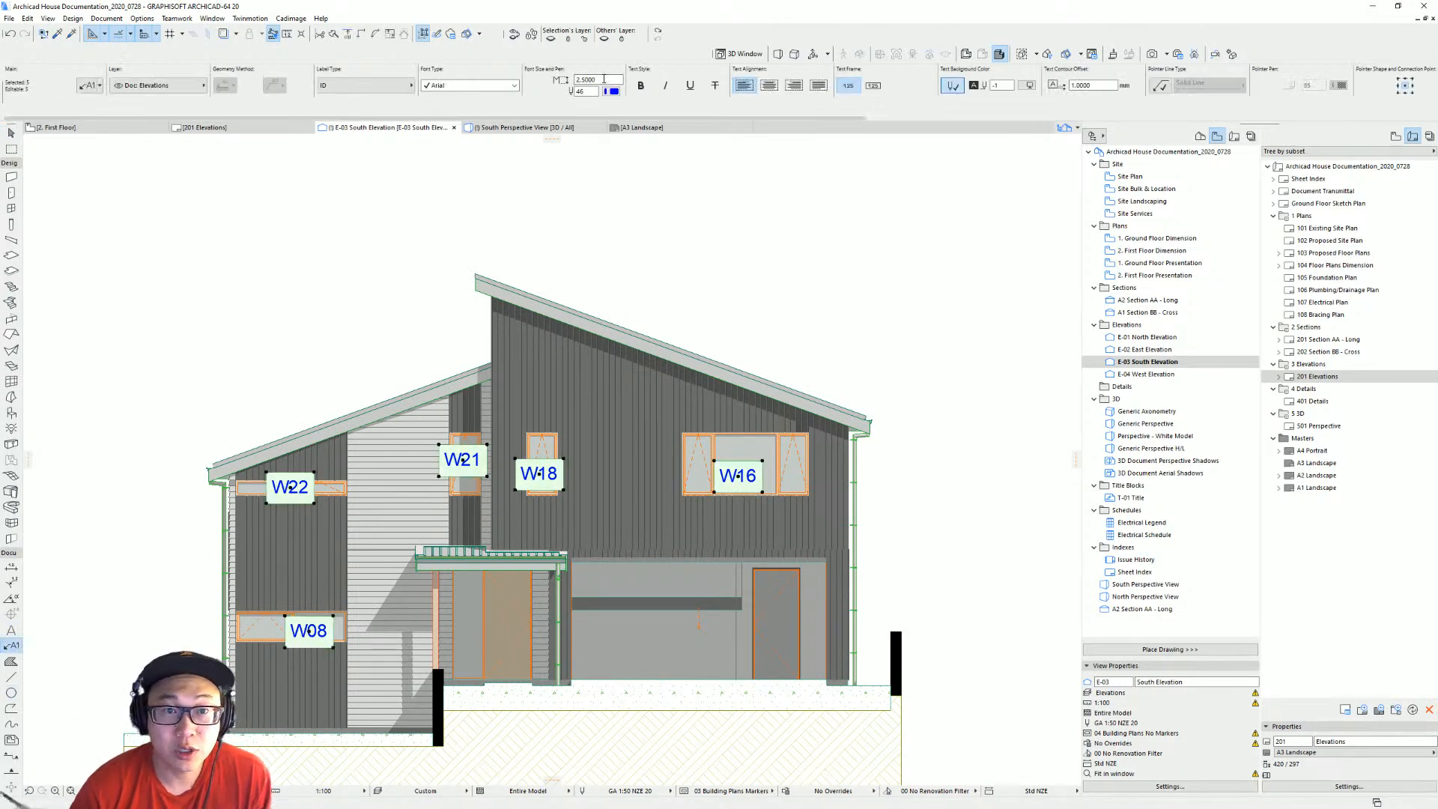
pyautogui.click(610, 93)
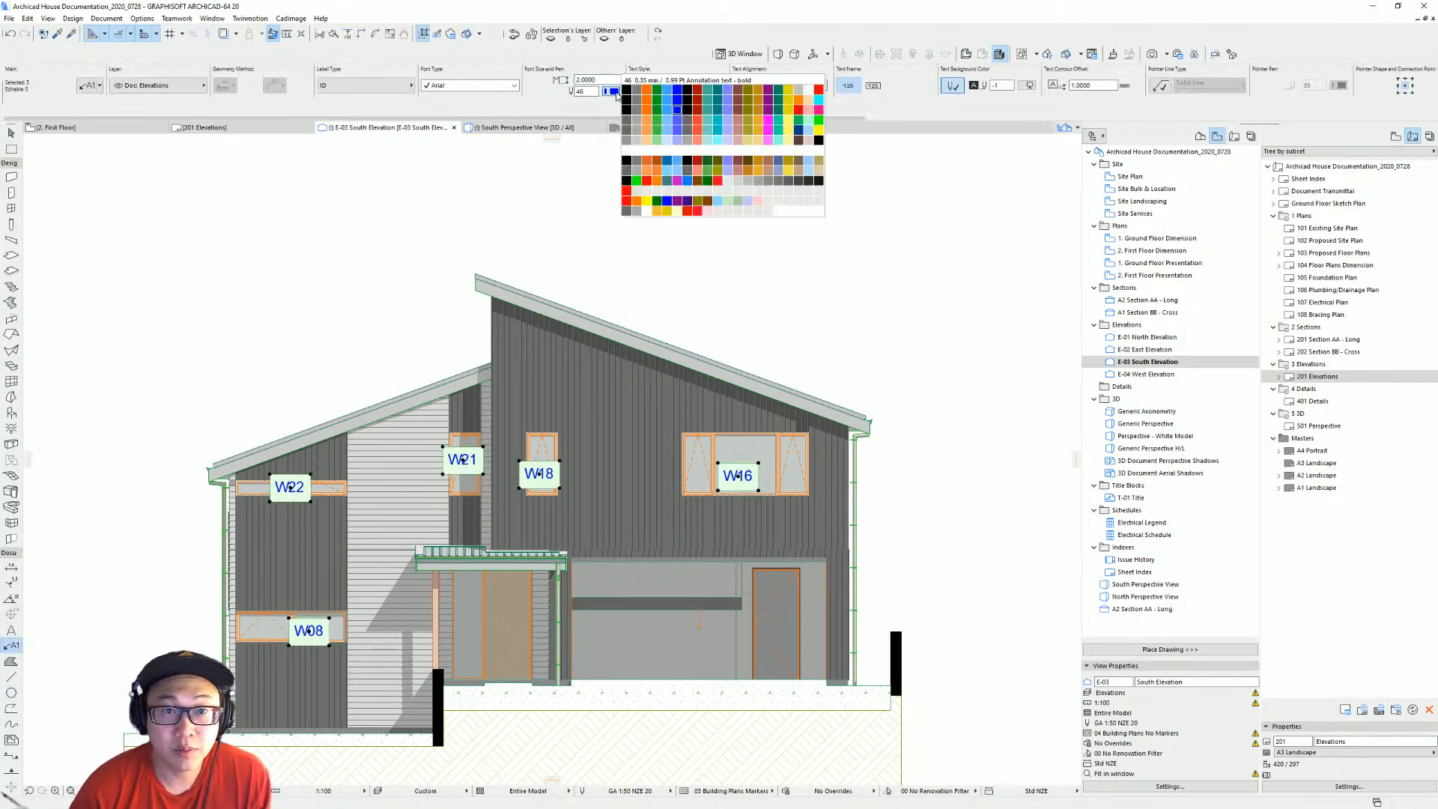
pyautogui.click(630, 97)
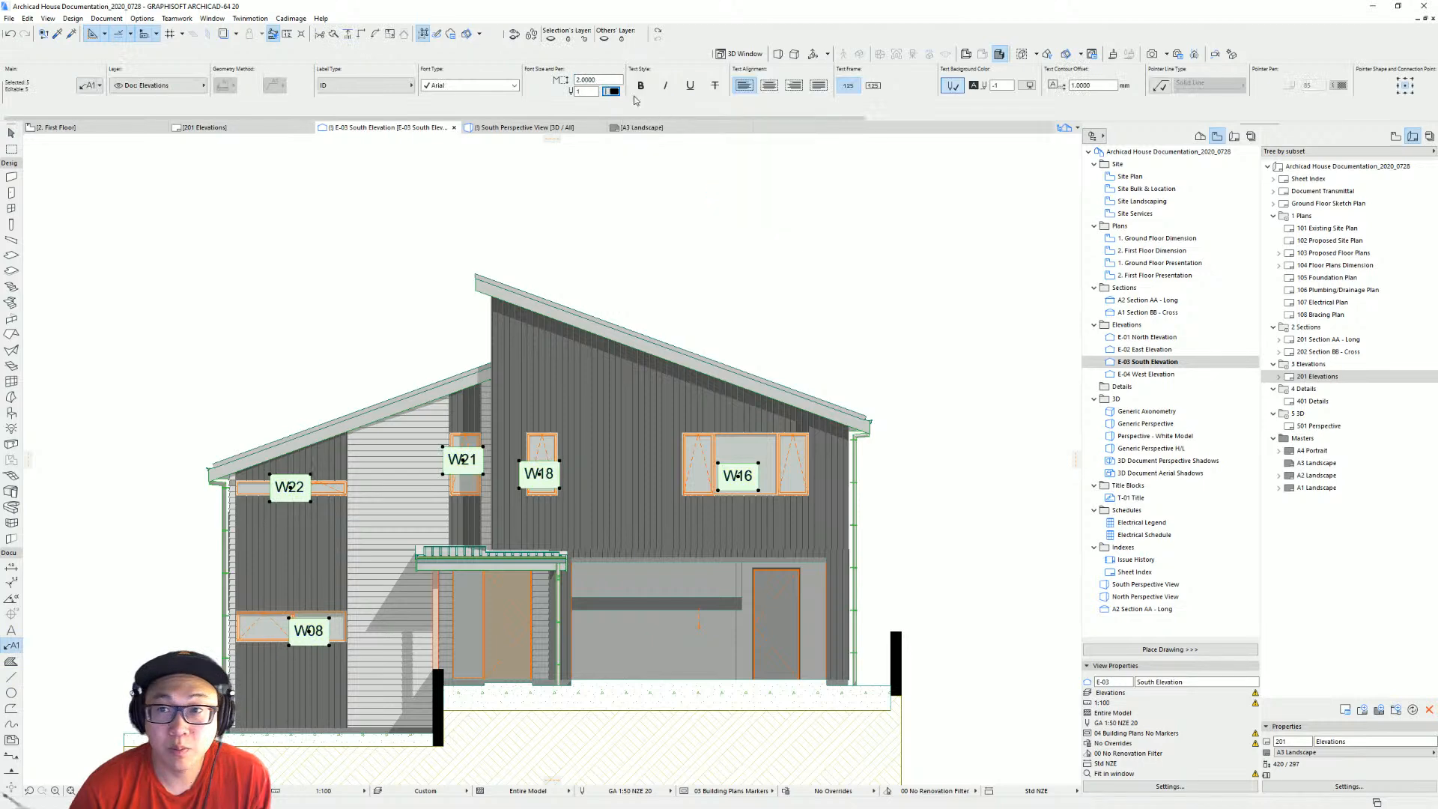
# Turn off the window labels' text background, set their text size to 1.5 mm and deselect them.
pyautogui.click(952, 87)
pyautogui.scroll(3, 742, 480)
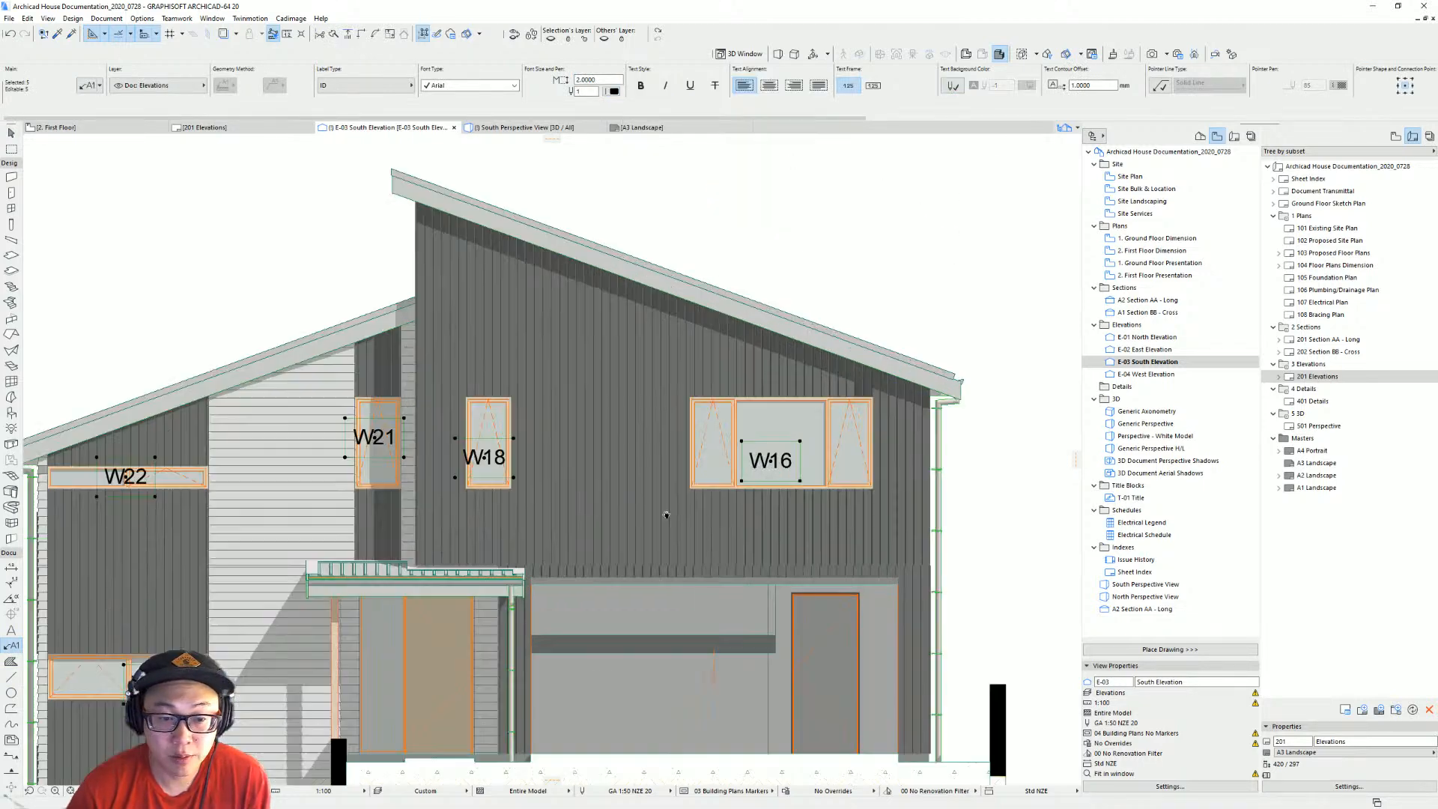
pyautogui.scroll(-2, 764, 454)
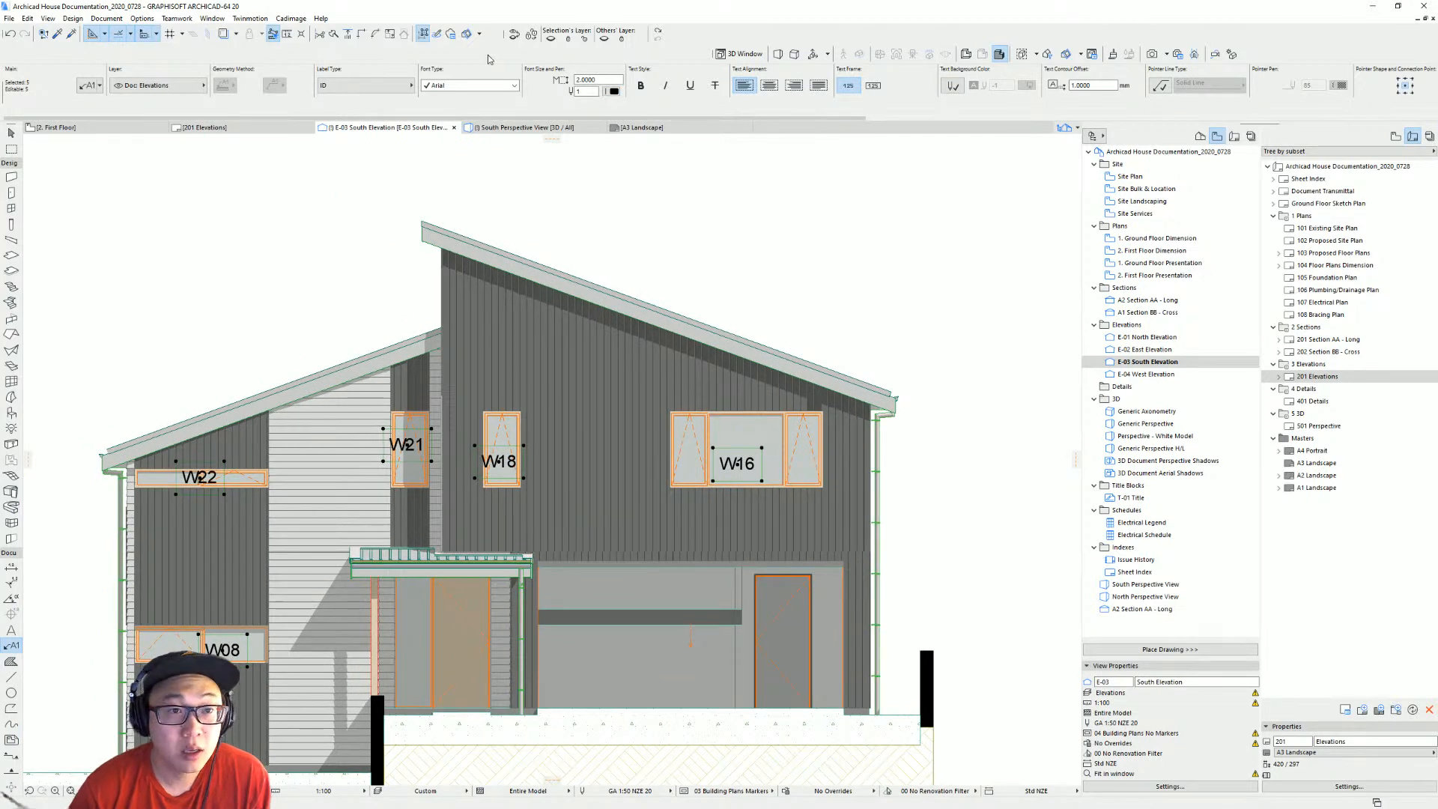
pyautogui.click(598, 80)
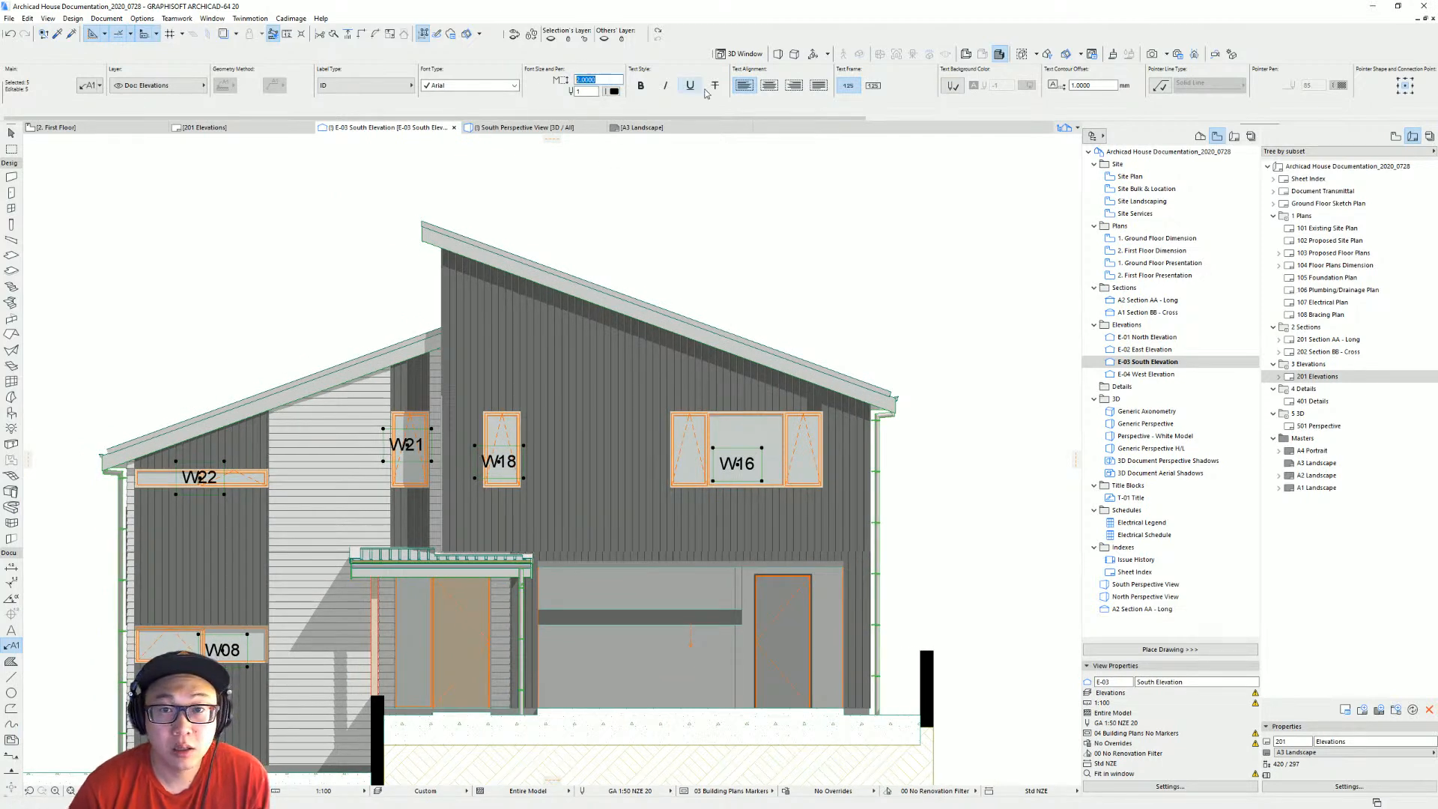
pyautogui.write('1.5')
pyautogui.press('Return')
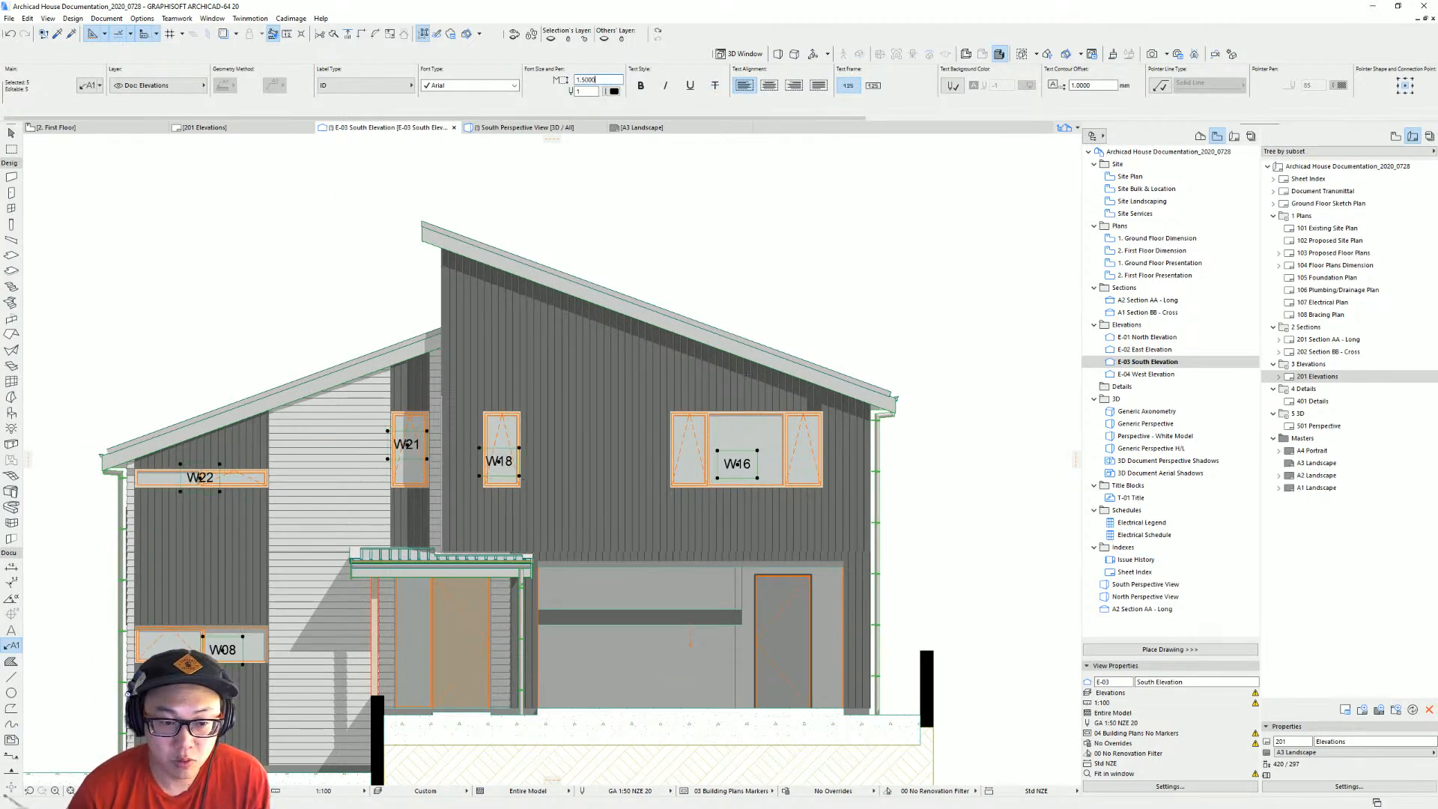
pyautogui.moveTo(746, 374); pyautogui.dragTo(815, 341, button='middle')
pyautogui.press('Escape')
pyautogui.press('Escape')
# Shift the W18 label slightly so it sits centred on its window.
pyautogui.scroll(2, 583, 474)
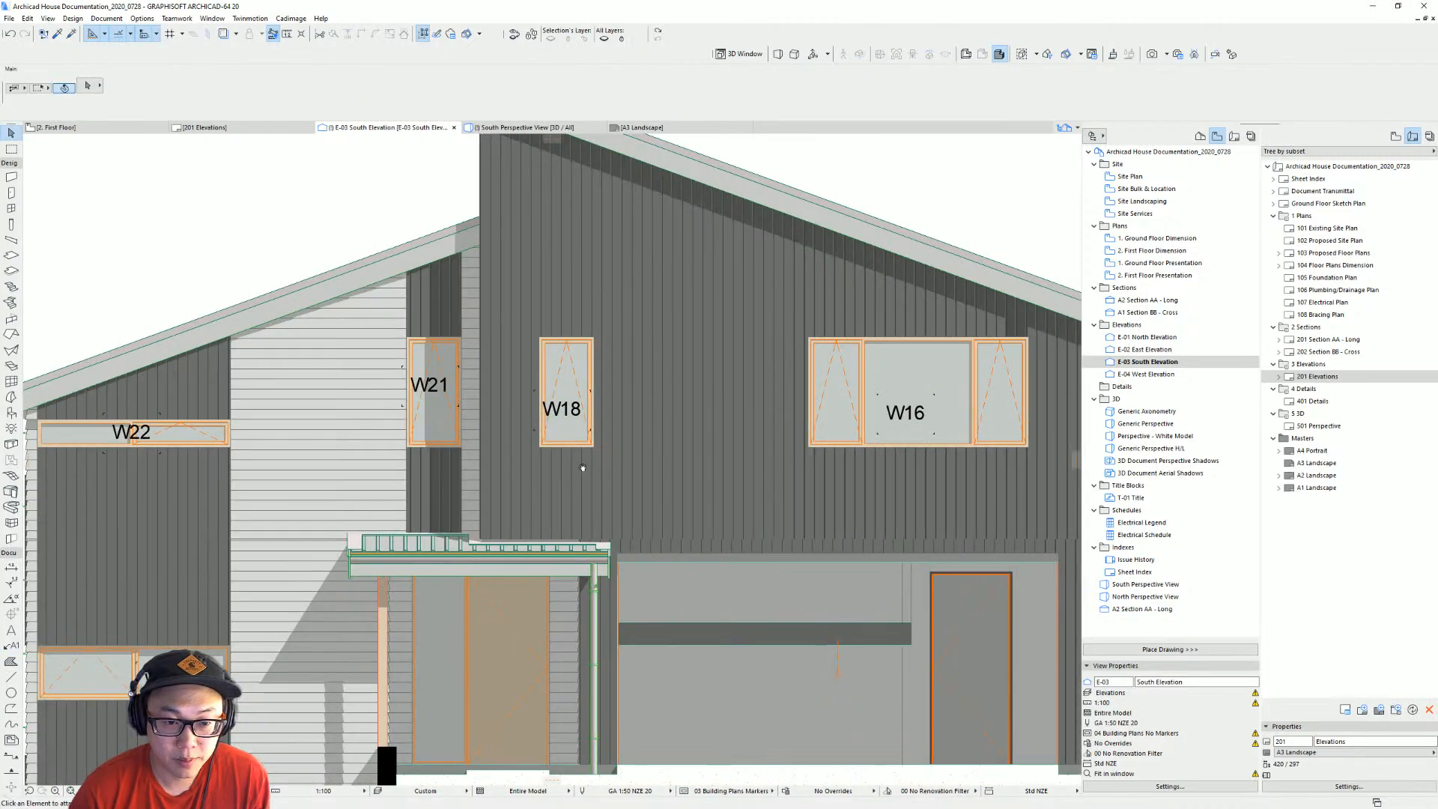
pyautogui.click(571, 414)
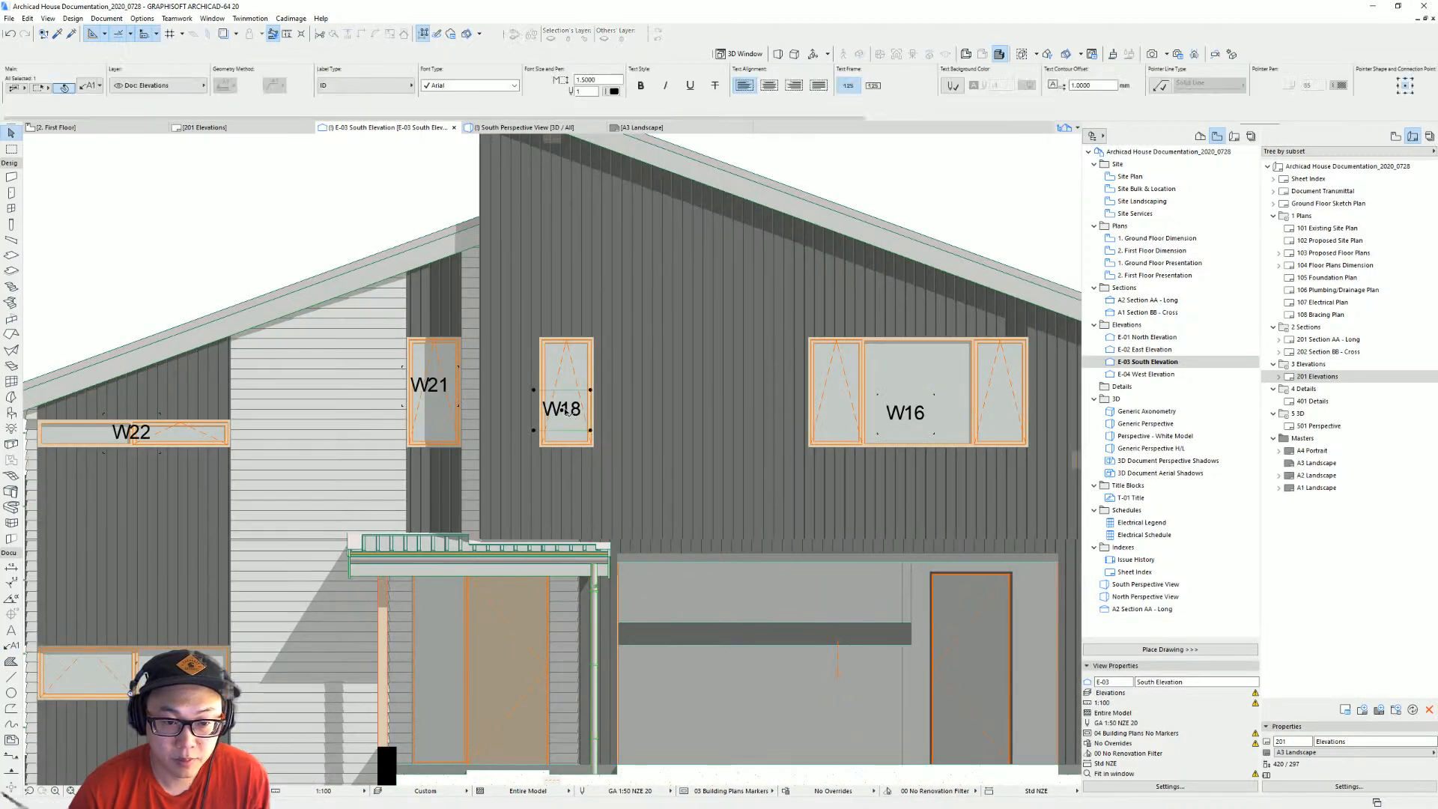
pyautogui.moveTo(572, 414); pyautogui.dragTo(567, 343)
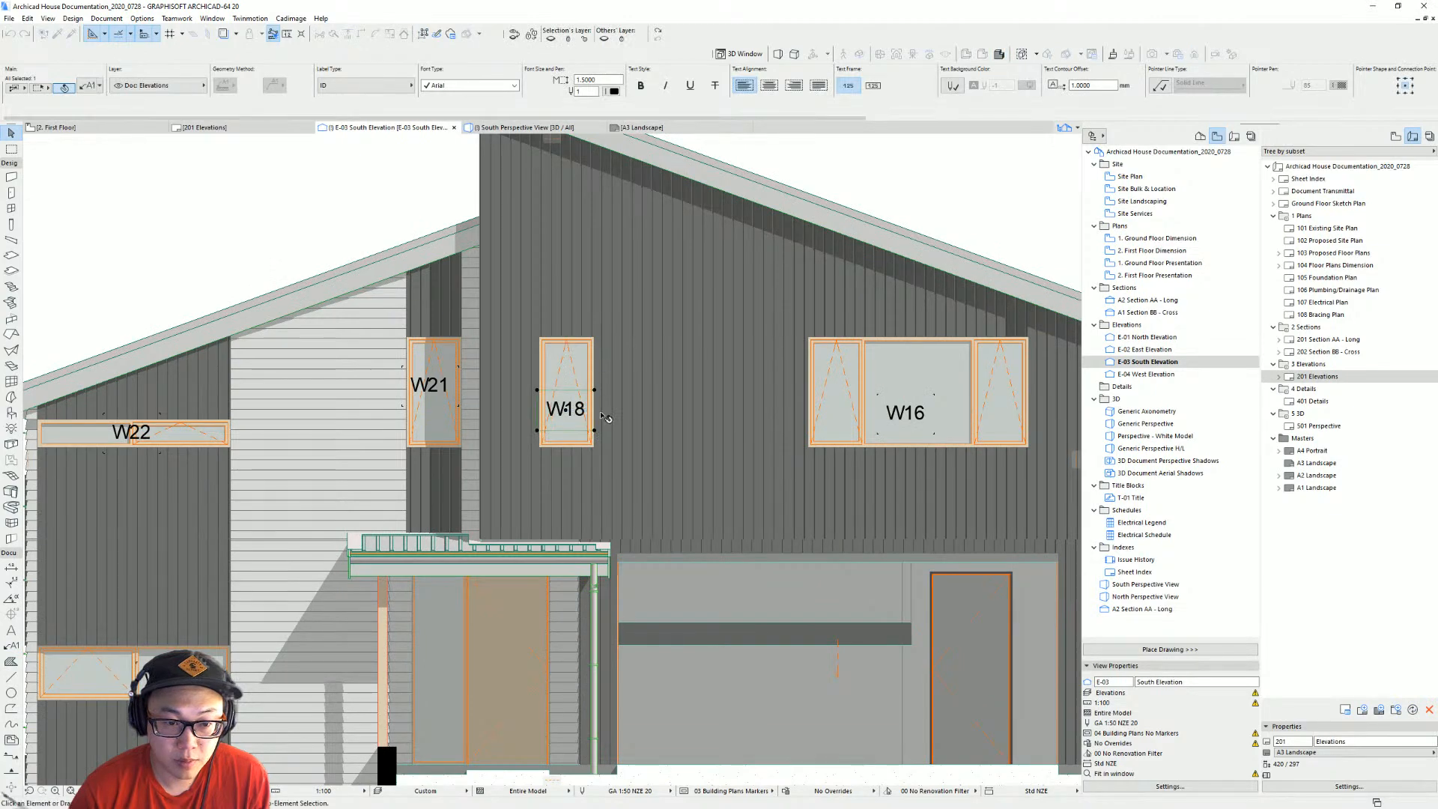
pyautogui.press('Escape')
# Close the overhead garage door D04 graphically in the South Elevation and deselect it.
pyautogui.scroll(-5, 588, 422)
pyautogui.scroll(4, 555, 365)
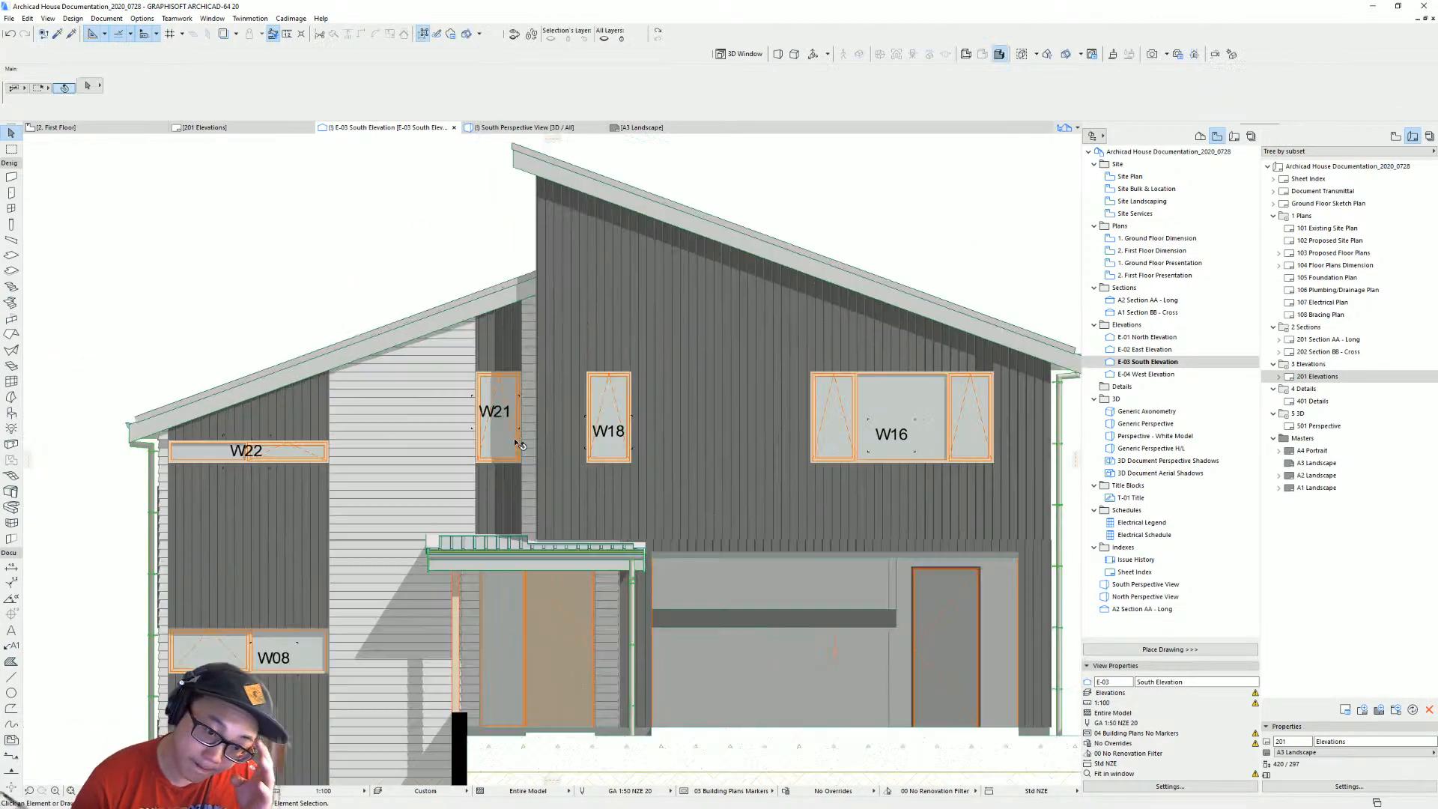
pyautogui.scroll(-3, 554, 365)
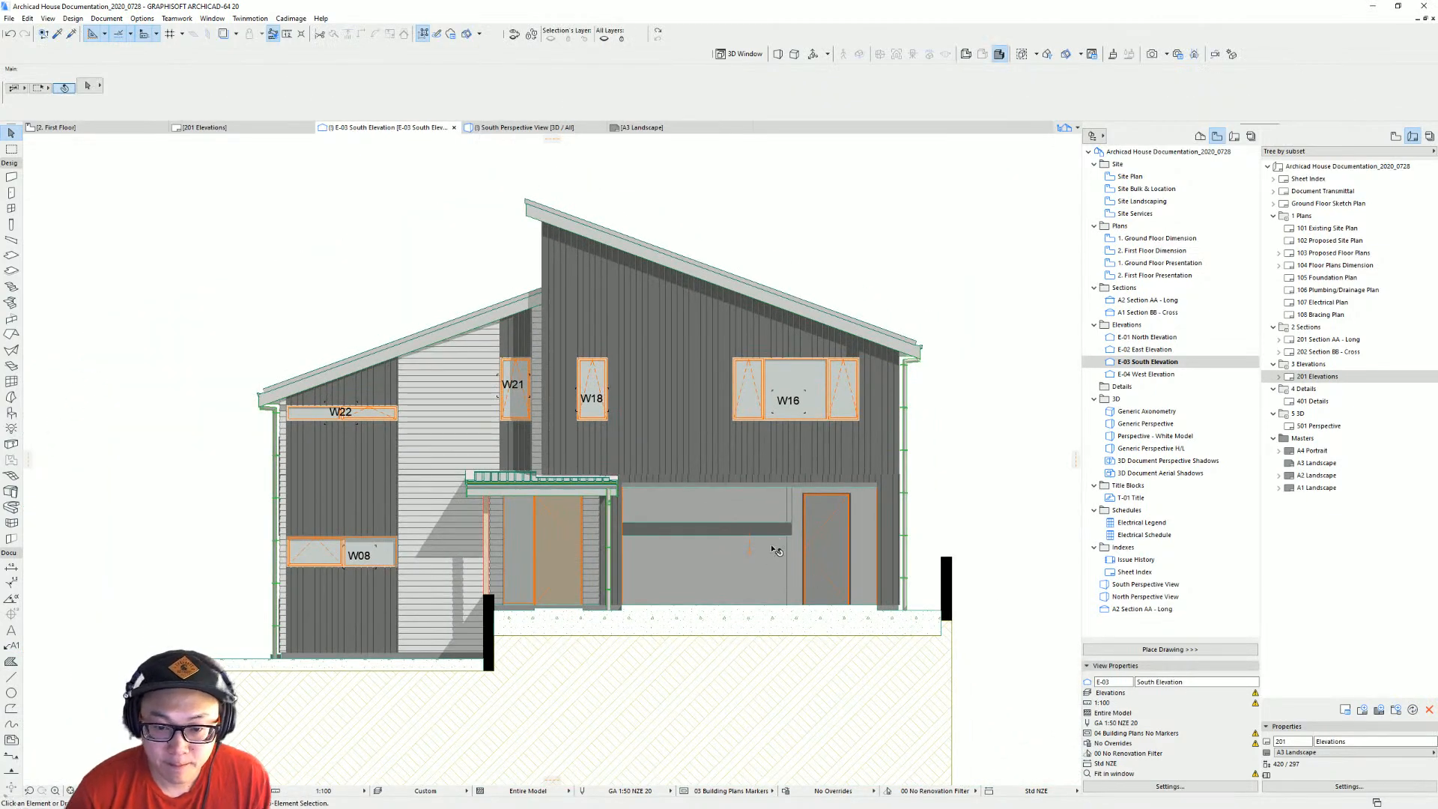
pyautogui.click(856, 489)
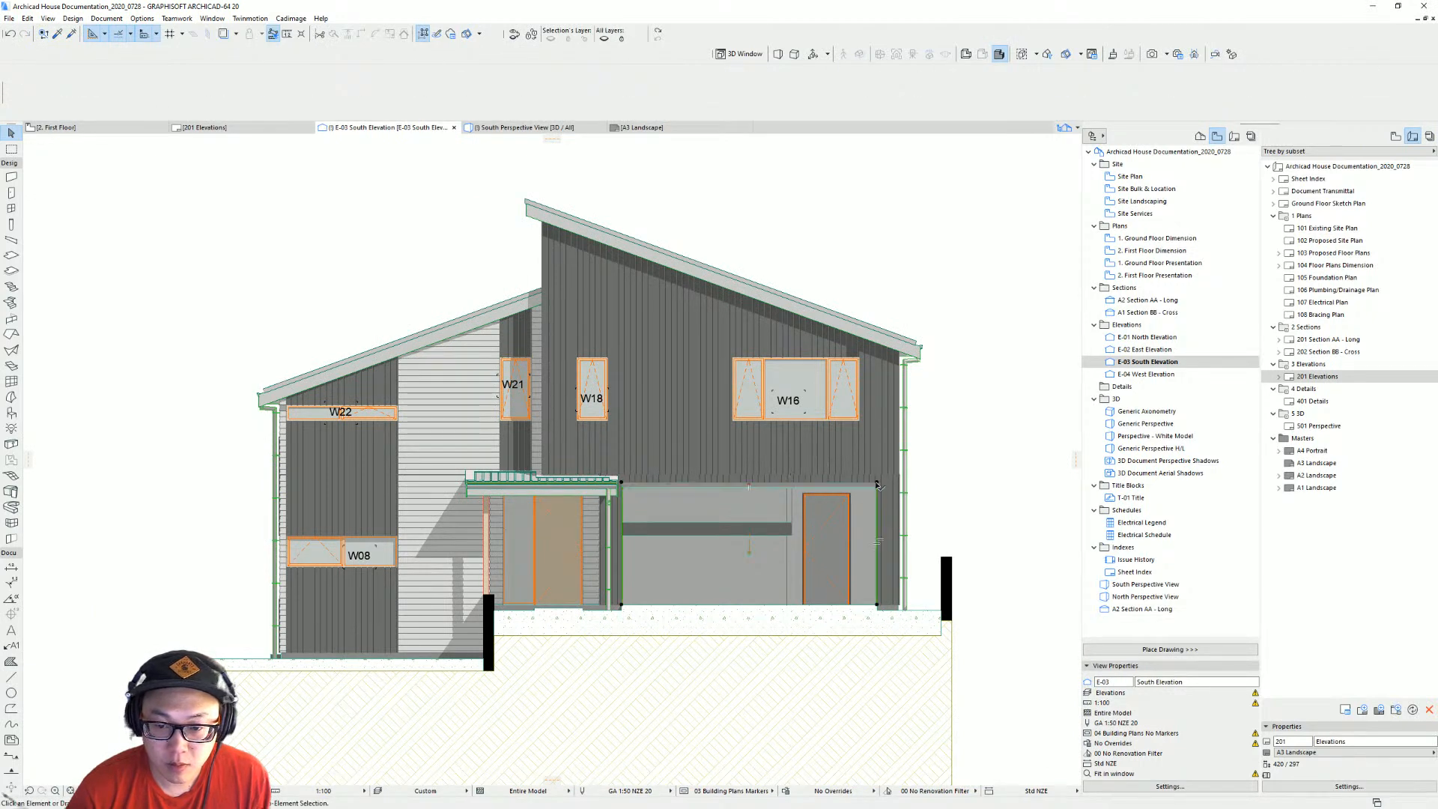
pyautogui.click(751, 605)
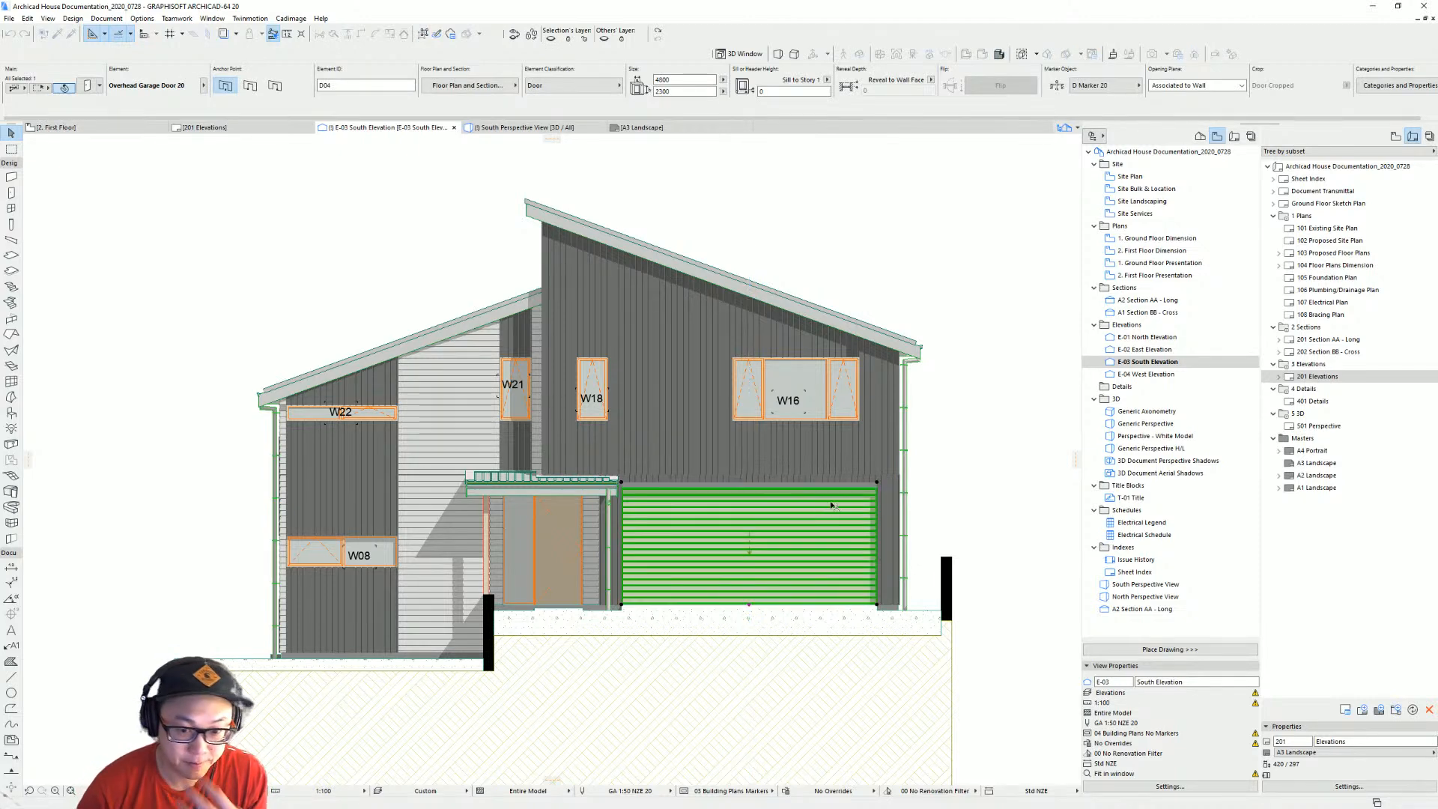
pyautogui.scroll(-3, 649, 522)
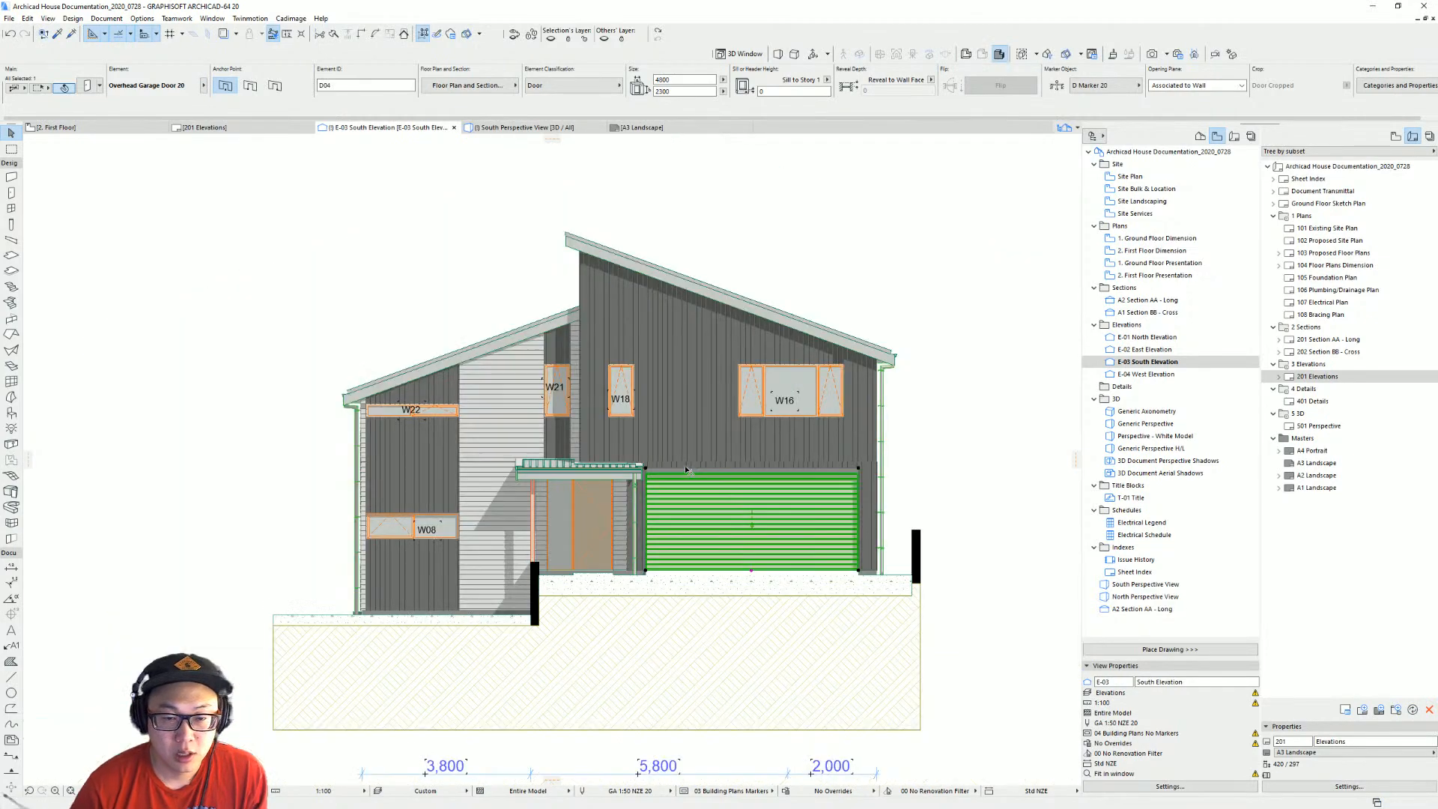
pyautogui.press('Escape')
pyautogui.scroll(3, 572, 429)
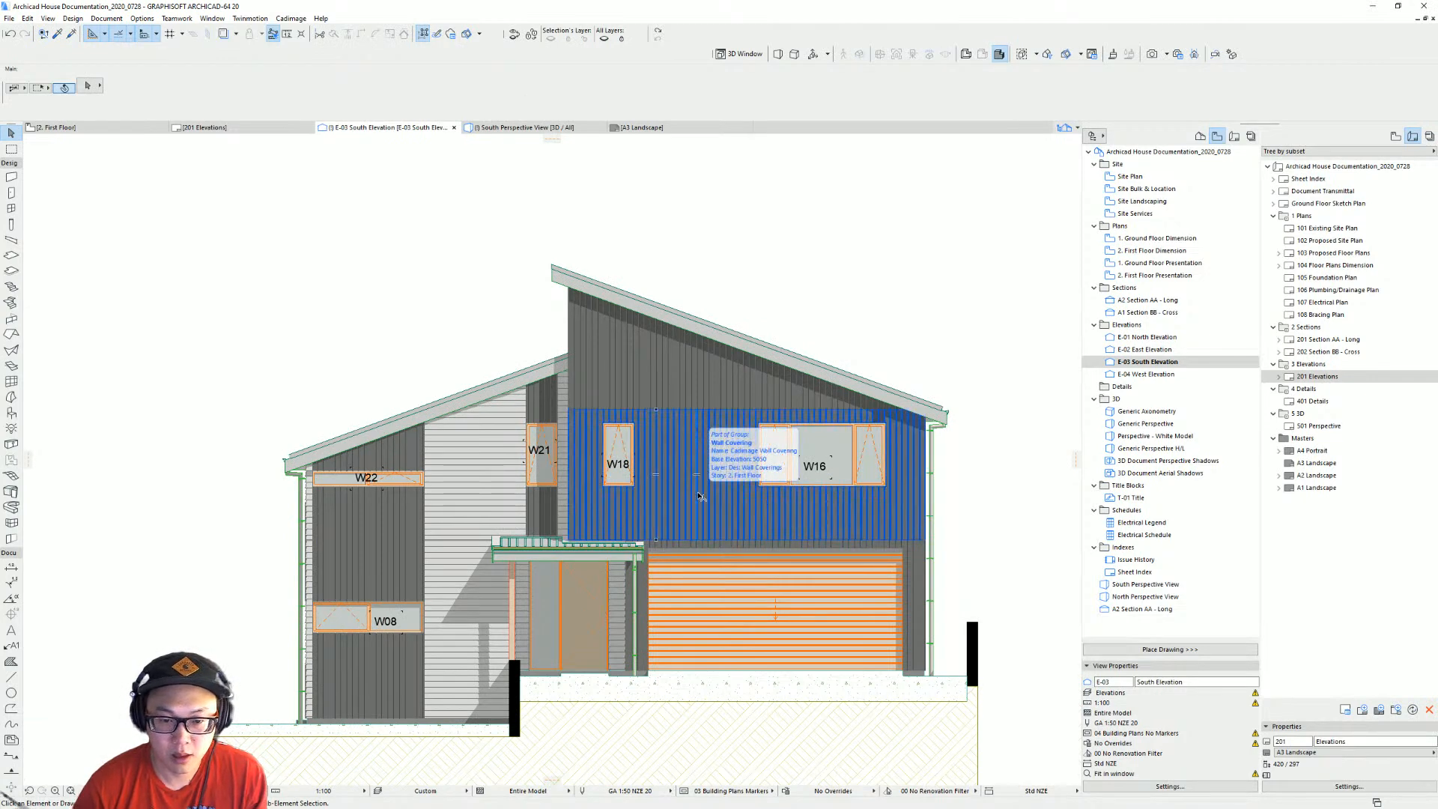
pyautogui.moveTo(849, 432); pyautogui.dragTo(826, 410, button='middle')
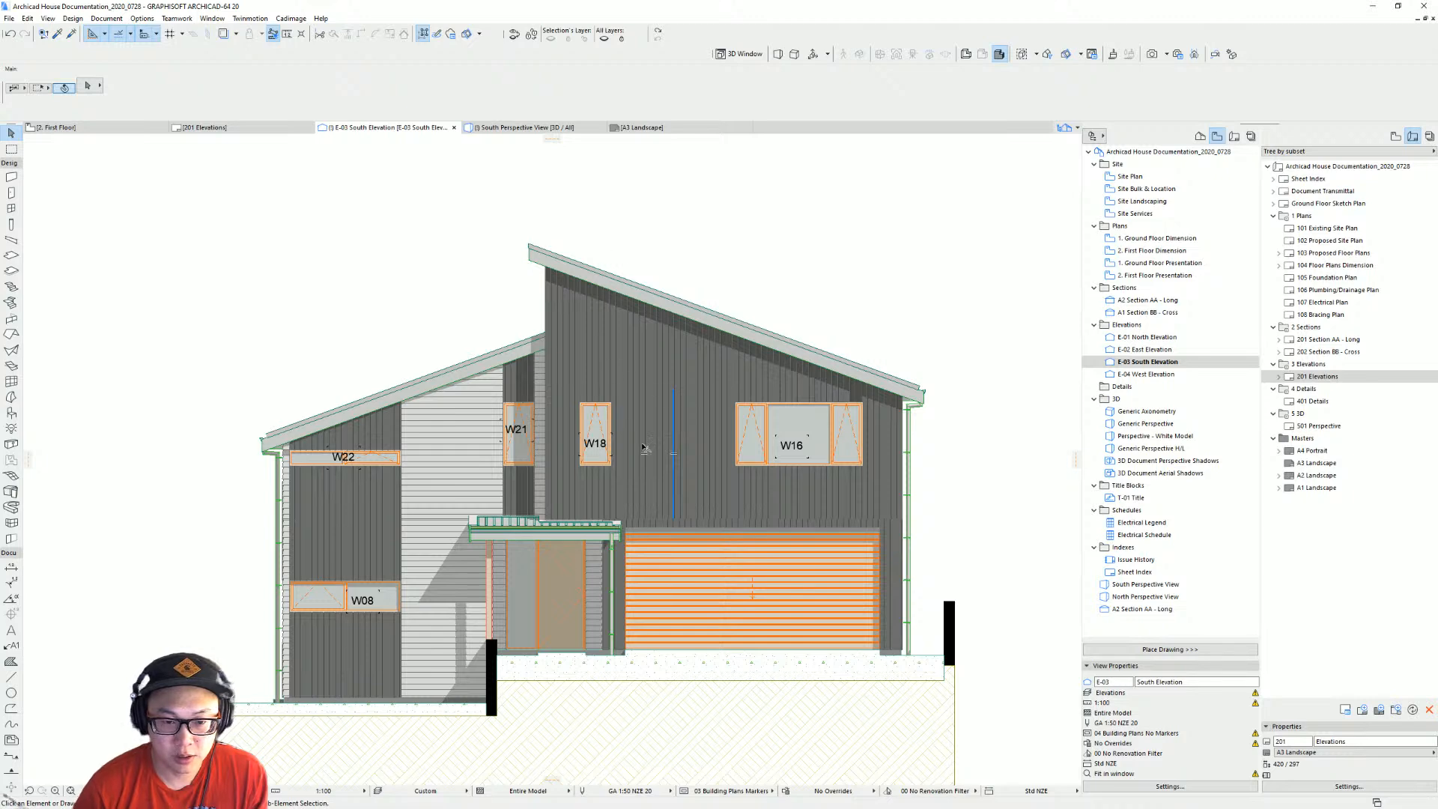
pyautogui.scroll(1, 598, 456)
pyautogui.moveTo(598, 455); pyautogui.dragTo(549, 457, button='middle')
pyautogui.scroll(-1, 780, 442)
pyautogui.moveTo(786, 441); pyautogui.dragTo(770, 440, button='middle')
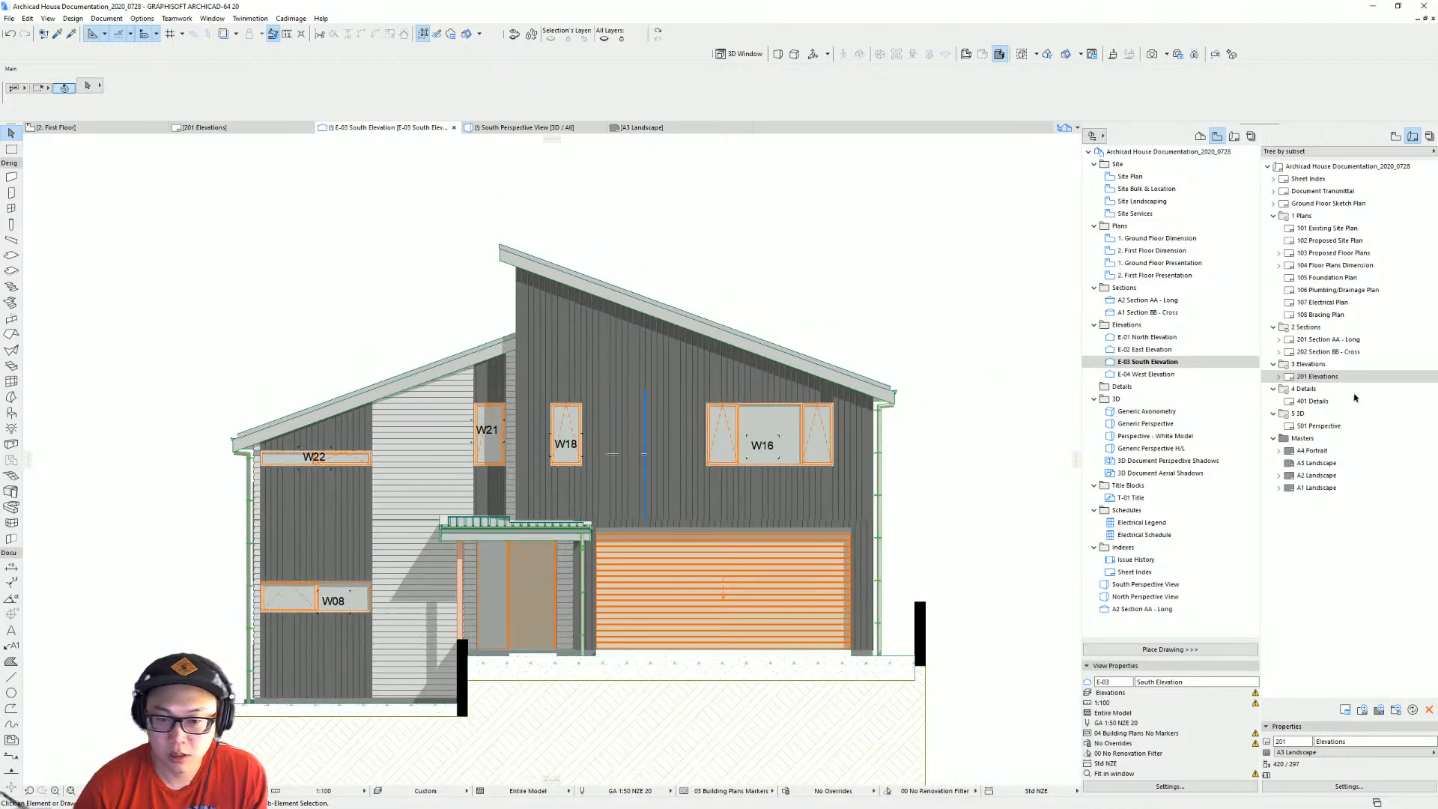
# Open the 201 Elevations layout, check the South Elevation drawing's window labels and garage door, and return to its source view.
pyautogui.doubleClick(1320, 378)
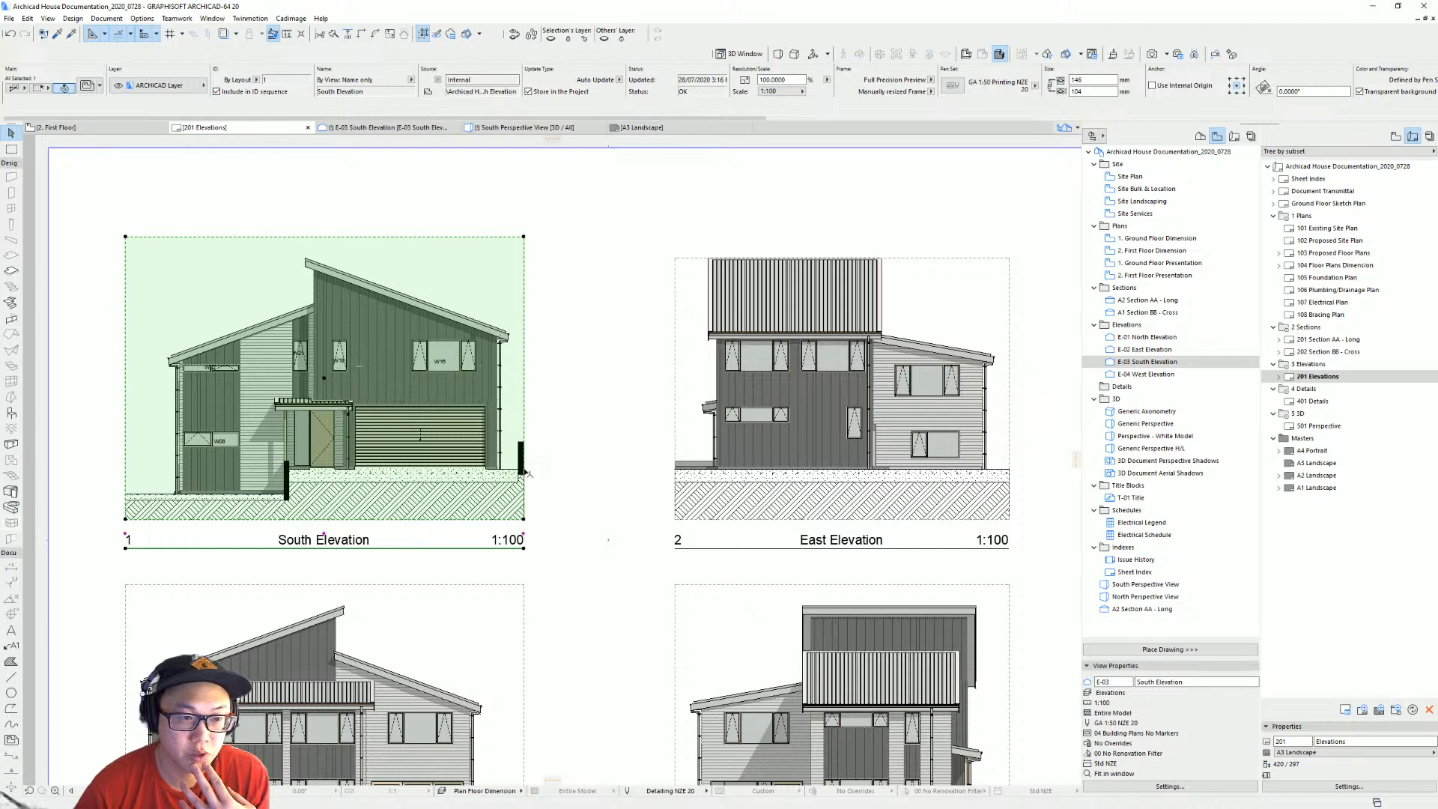
pyautogui.scroll(5, 470, 438)
pyautogui.moveTo(424, 388); pyautogui.dragTo(802, 530, button='middle')
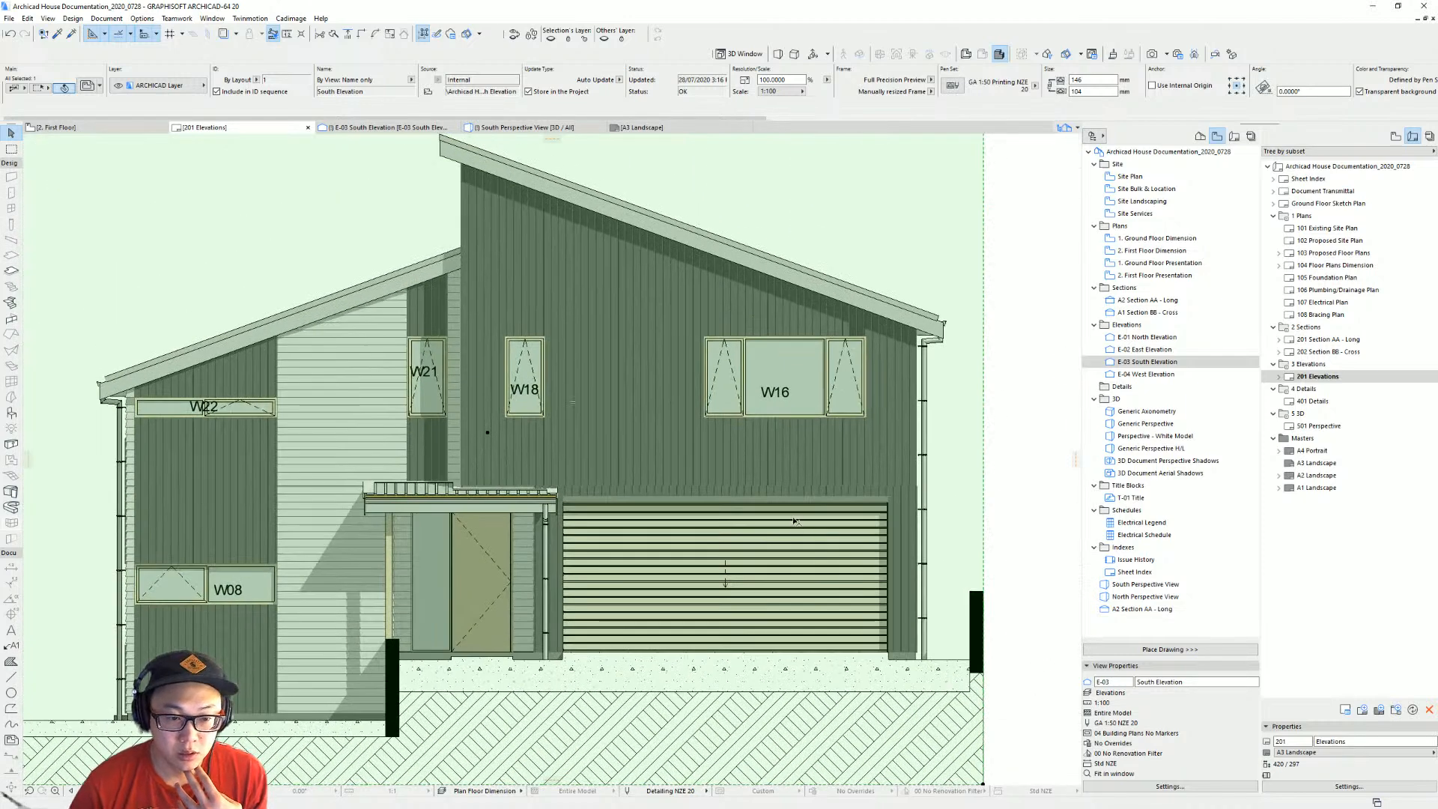
pyautogui.rightClick(929, 300)
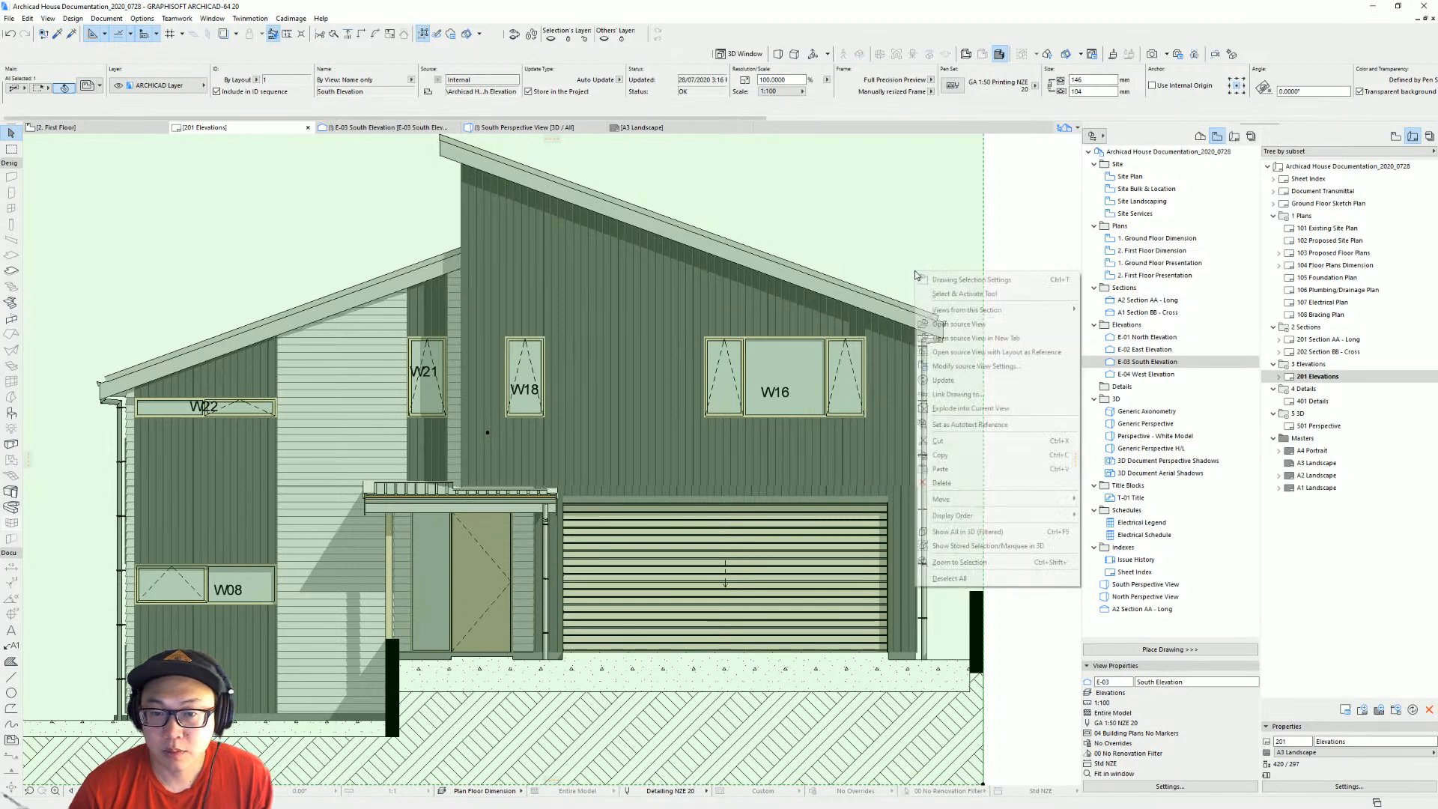
pyautogui.click(962, 330)
pyautogui.press('Escape')
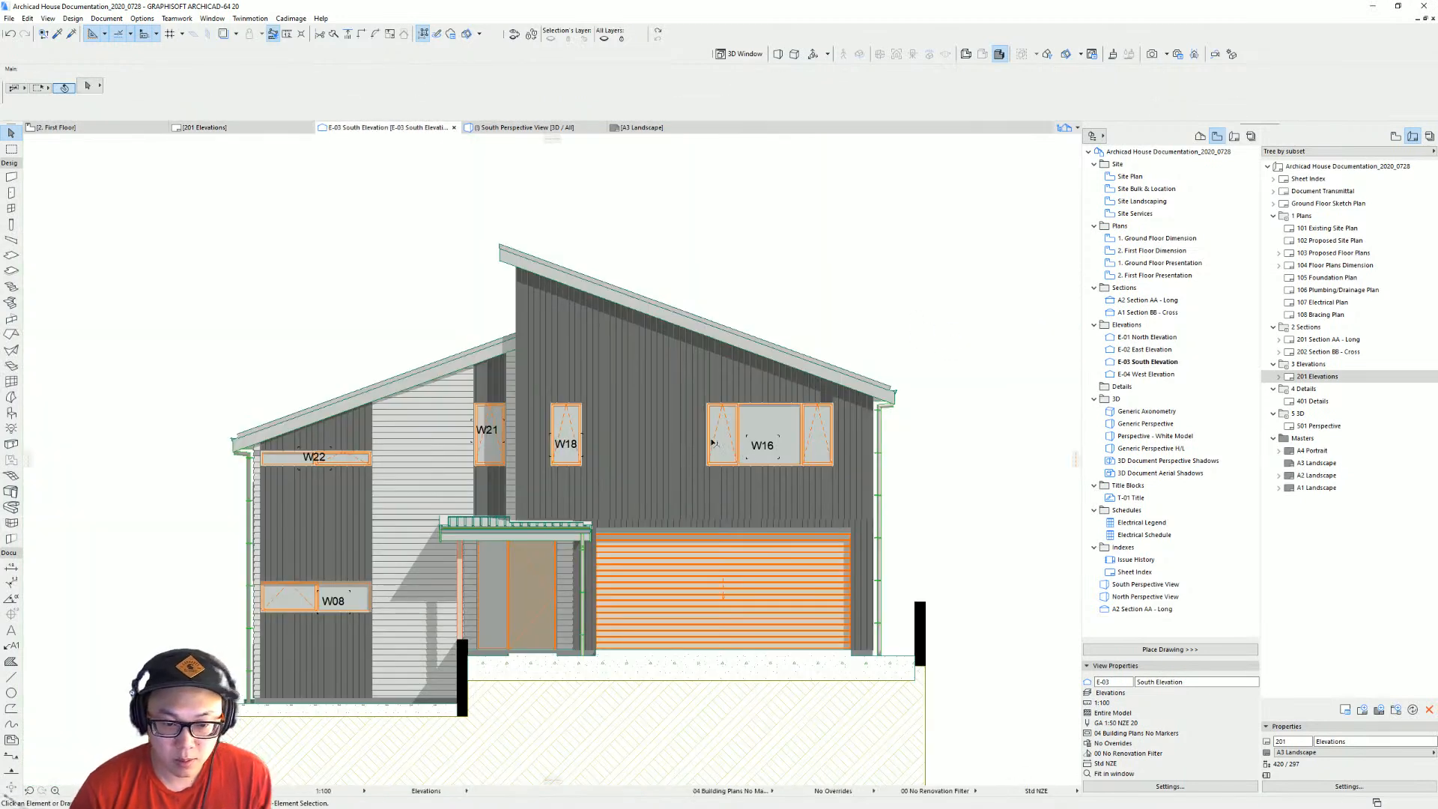
# Turn on the story level markers at the right end of the South Elevation, in its elevation settings.
pyautogui.scroll(-3, 719, 435)
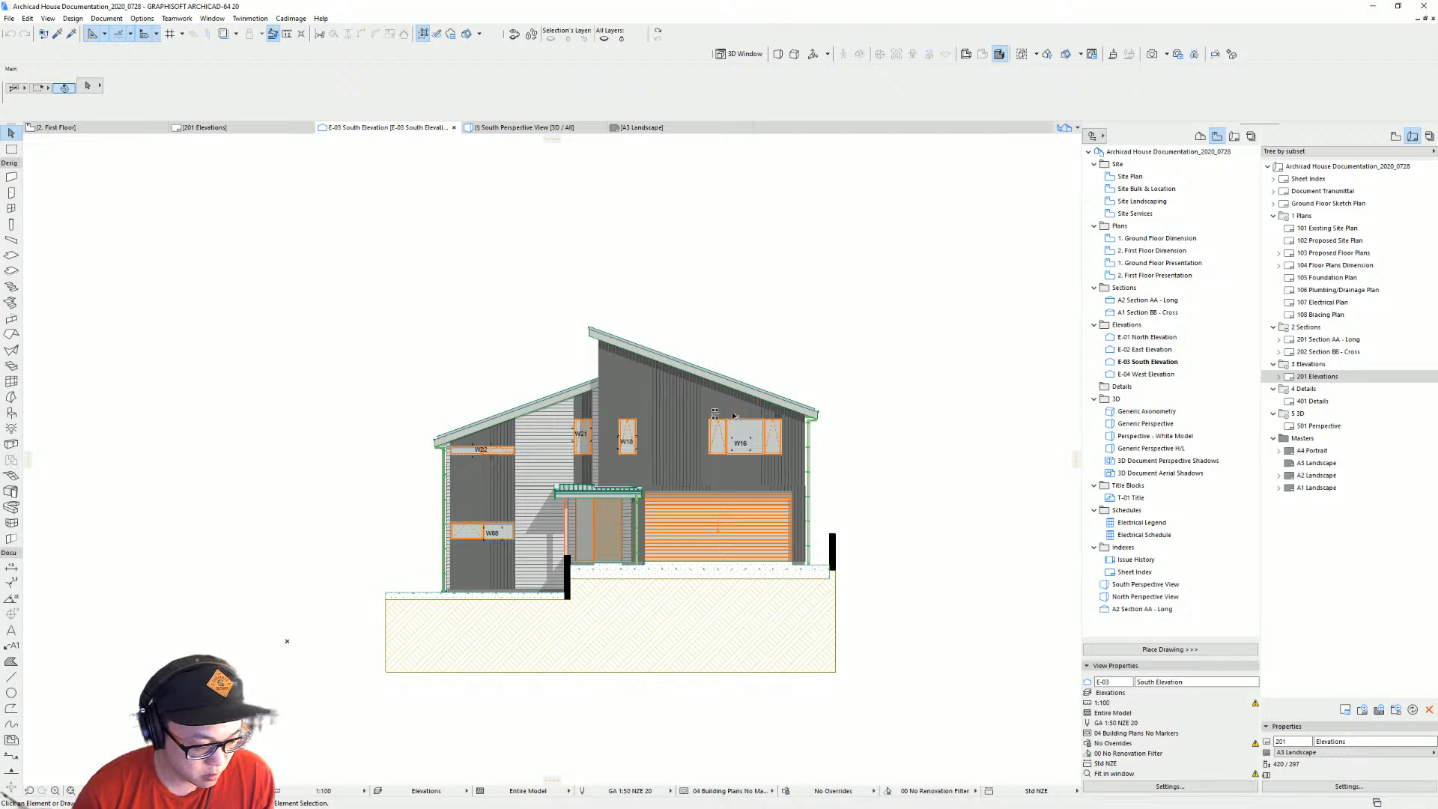
pyautogui.scroll(3, 730, 420)
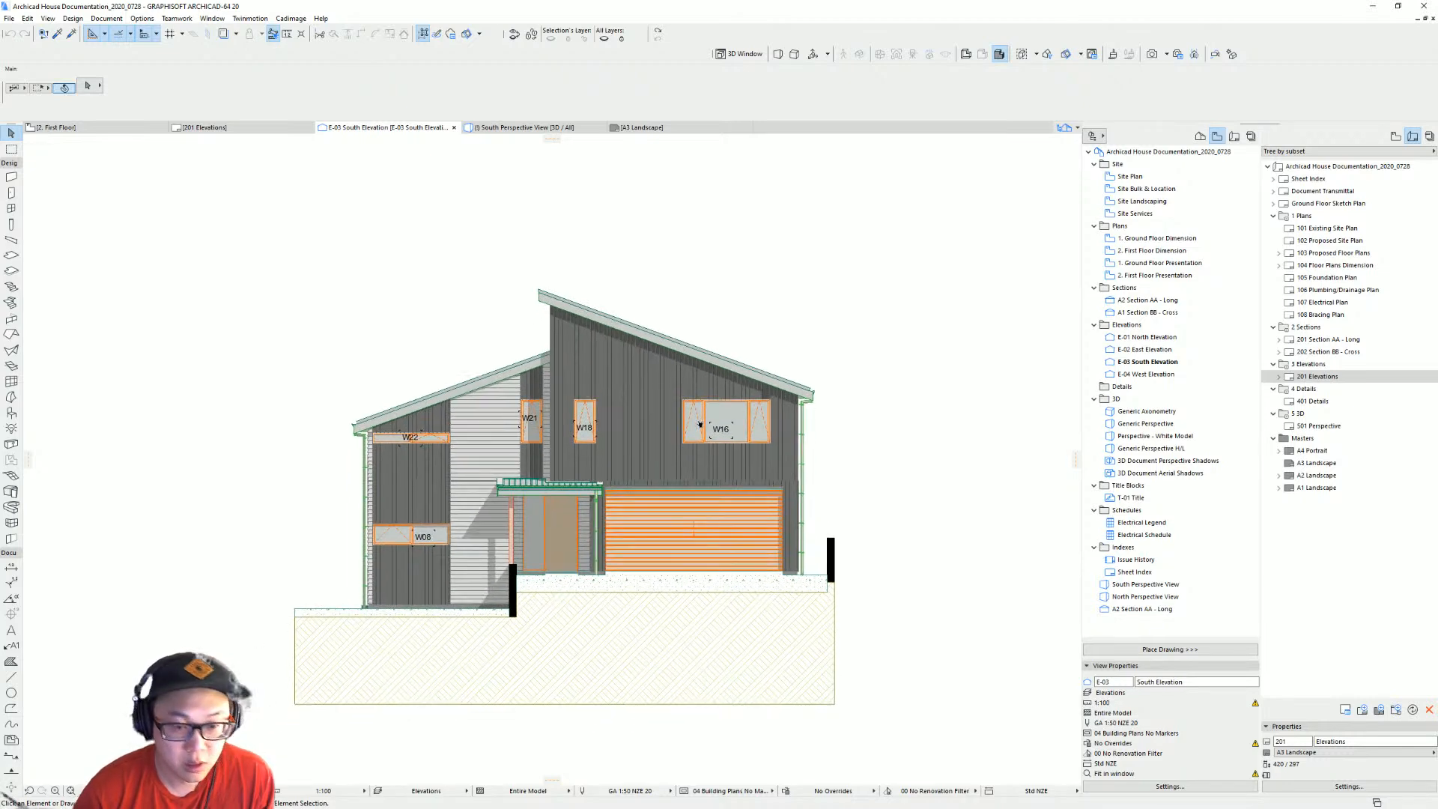
pyautogui.scroll(2, 700, 425)
pyautogui.click(1163, 363)
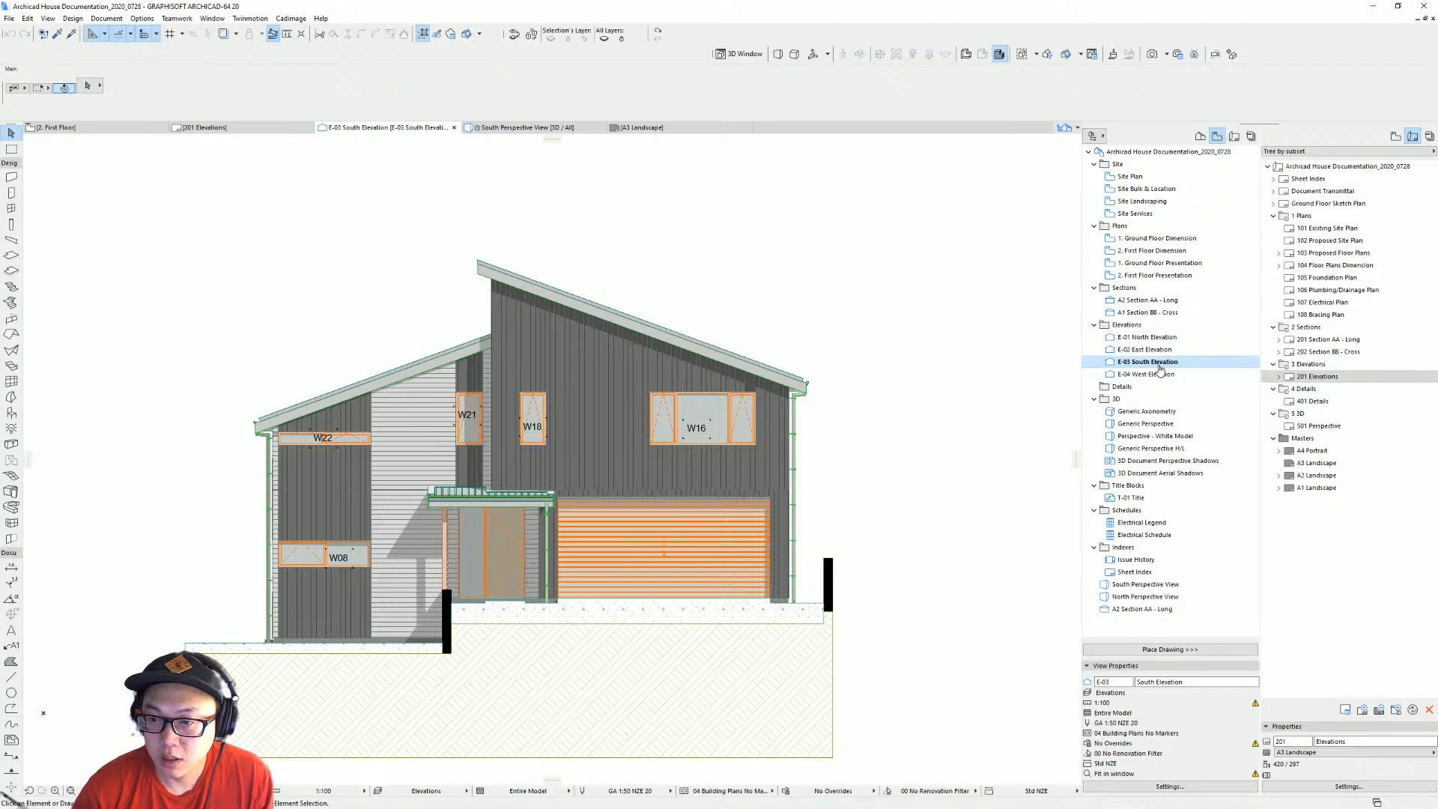
pyautogui.rightClick(1160, 370)
pyautogui.click(1198, 573)
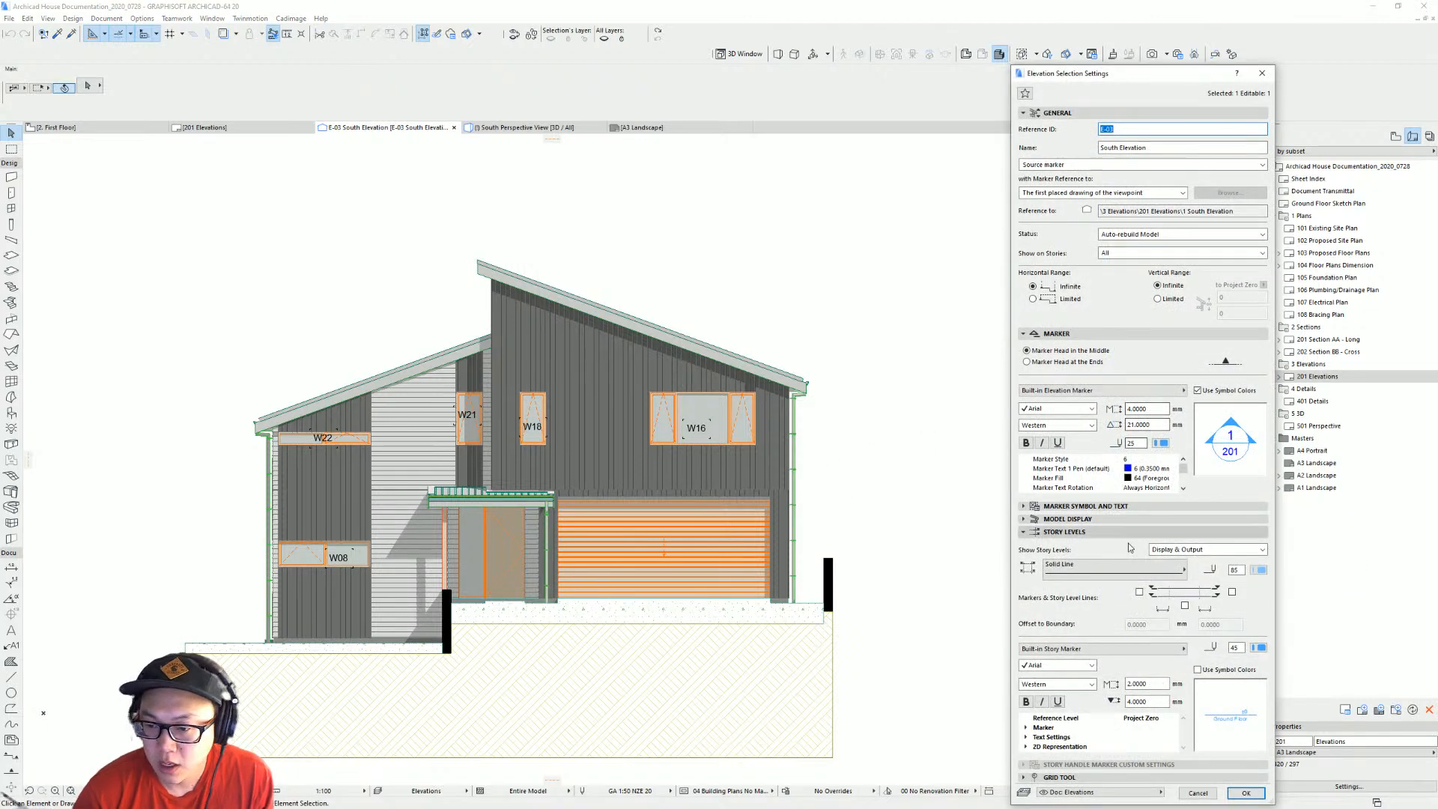
pyautogui.click(1232, 593)
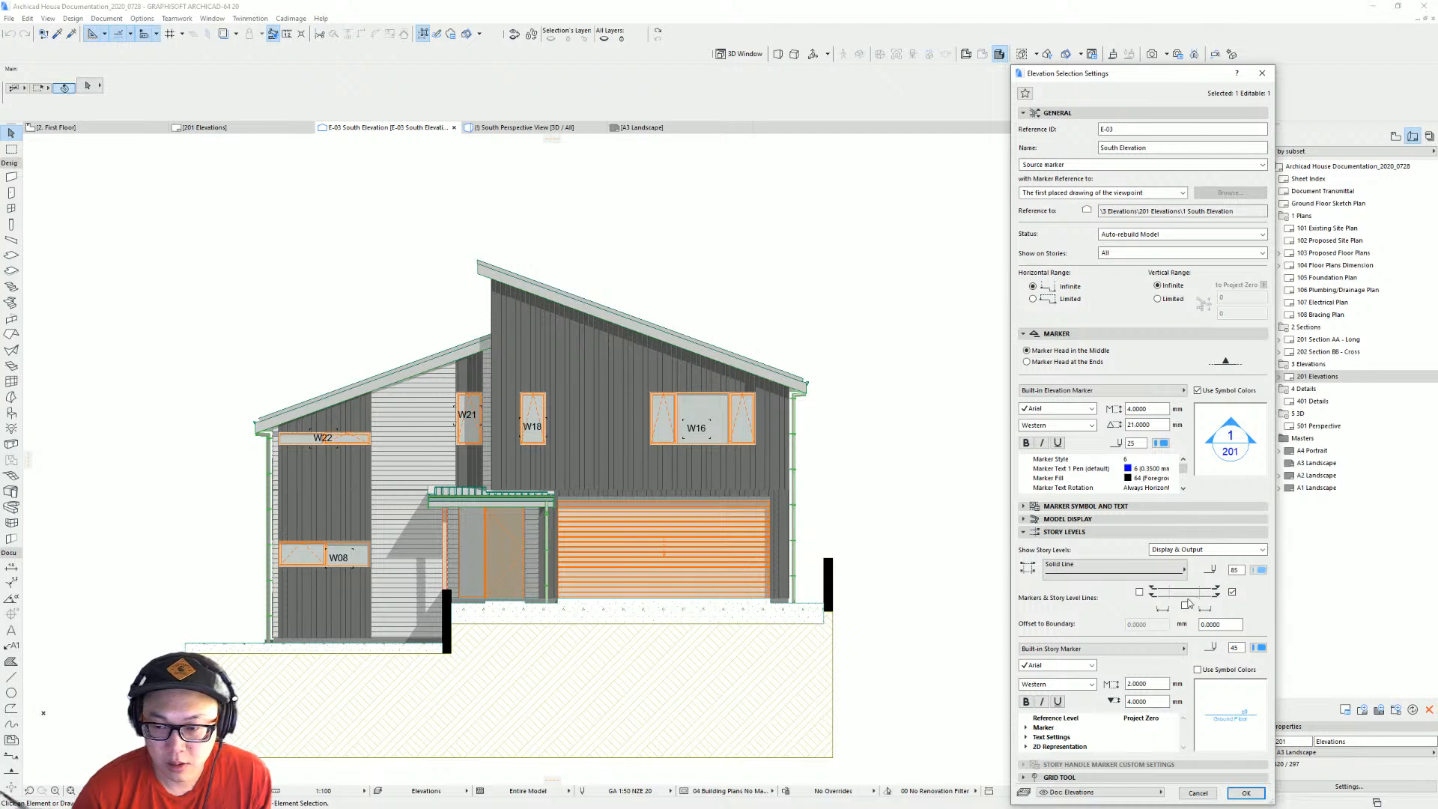
pyautogui.click(1244, 792)
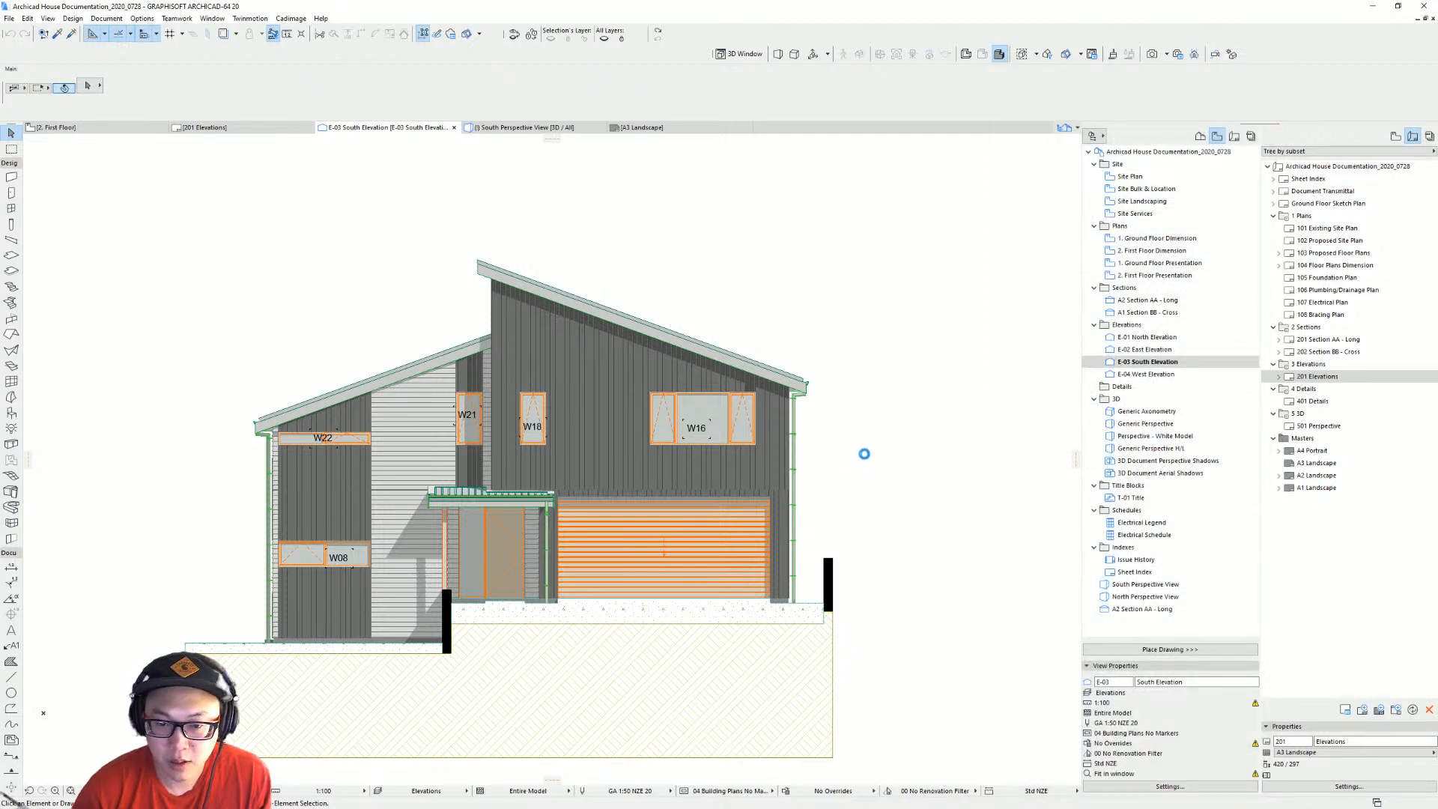
pyautogui.moveTo(848, 509)
pyautogui.mouseDown(button='middle')
pyautogui.moveTo(835, 441)
pyautogui.moveTo(811, 444)
pyautogui.mouseUp(button='middle')
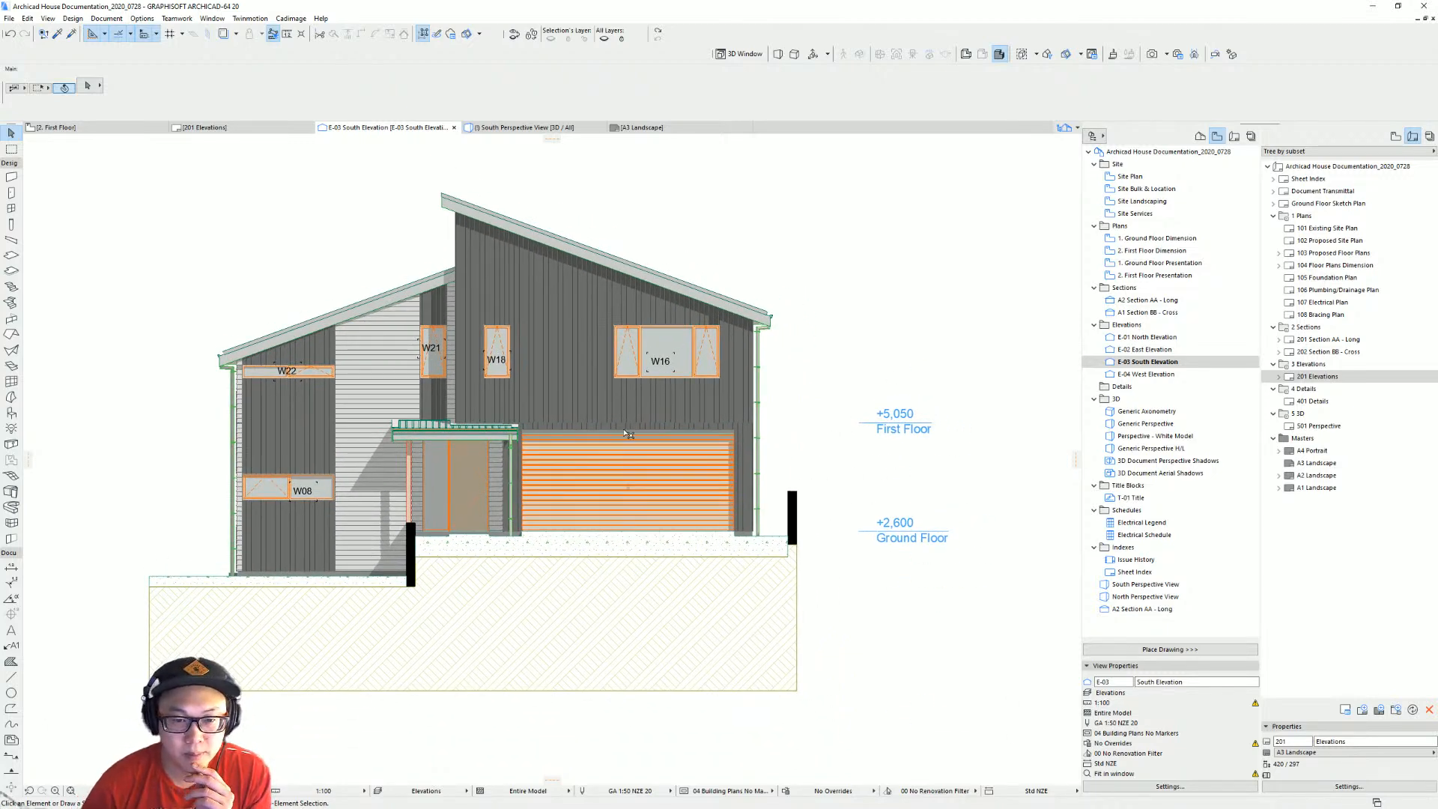
pyautogui.moveTo(628, 434)
pyautogui.mouseDown(button='middle')
pyautogui.moveTo(497, 457)
pyautogui.moveTo(687, 441)
pyautogui.mouseUp(button='middle')
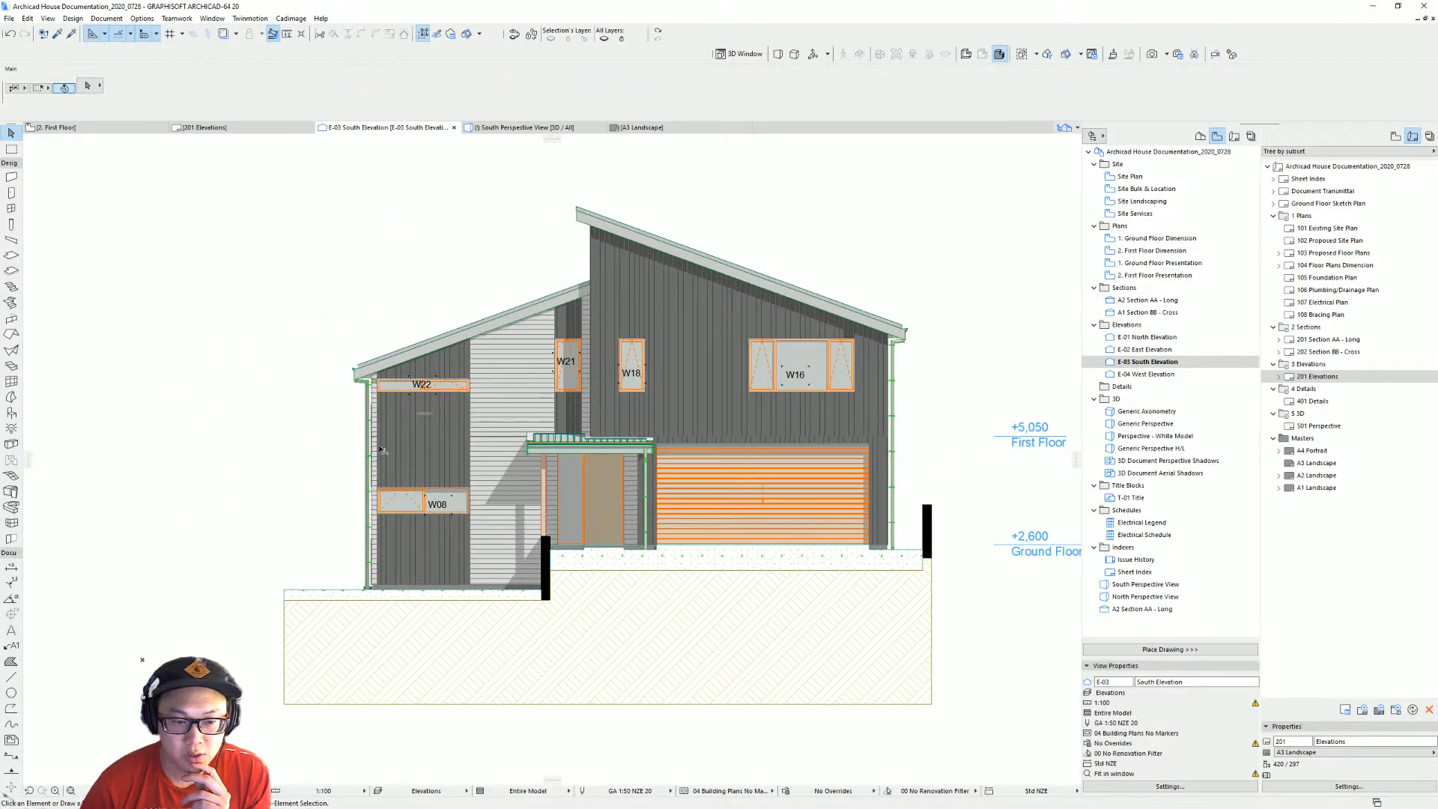
pyautogui.moveTo(395, 437); pyautogui.dragTo(384, 433, button='middle')
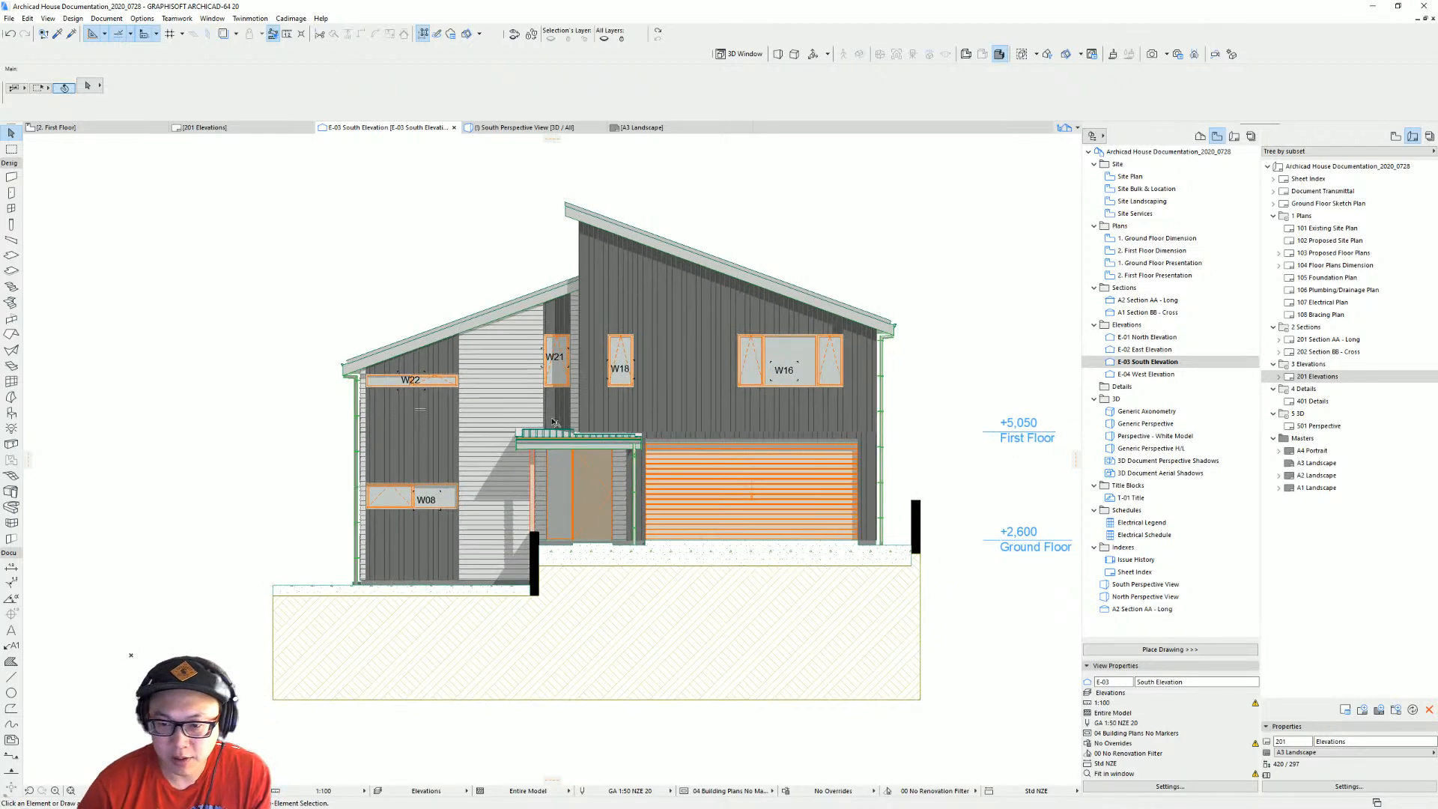
# Draw a horizontal line on the ARCHICAD Layer across the elevation from the First Floor marker and move it down 900 mm.
pyautogui.click(10, 677)
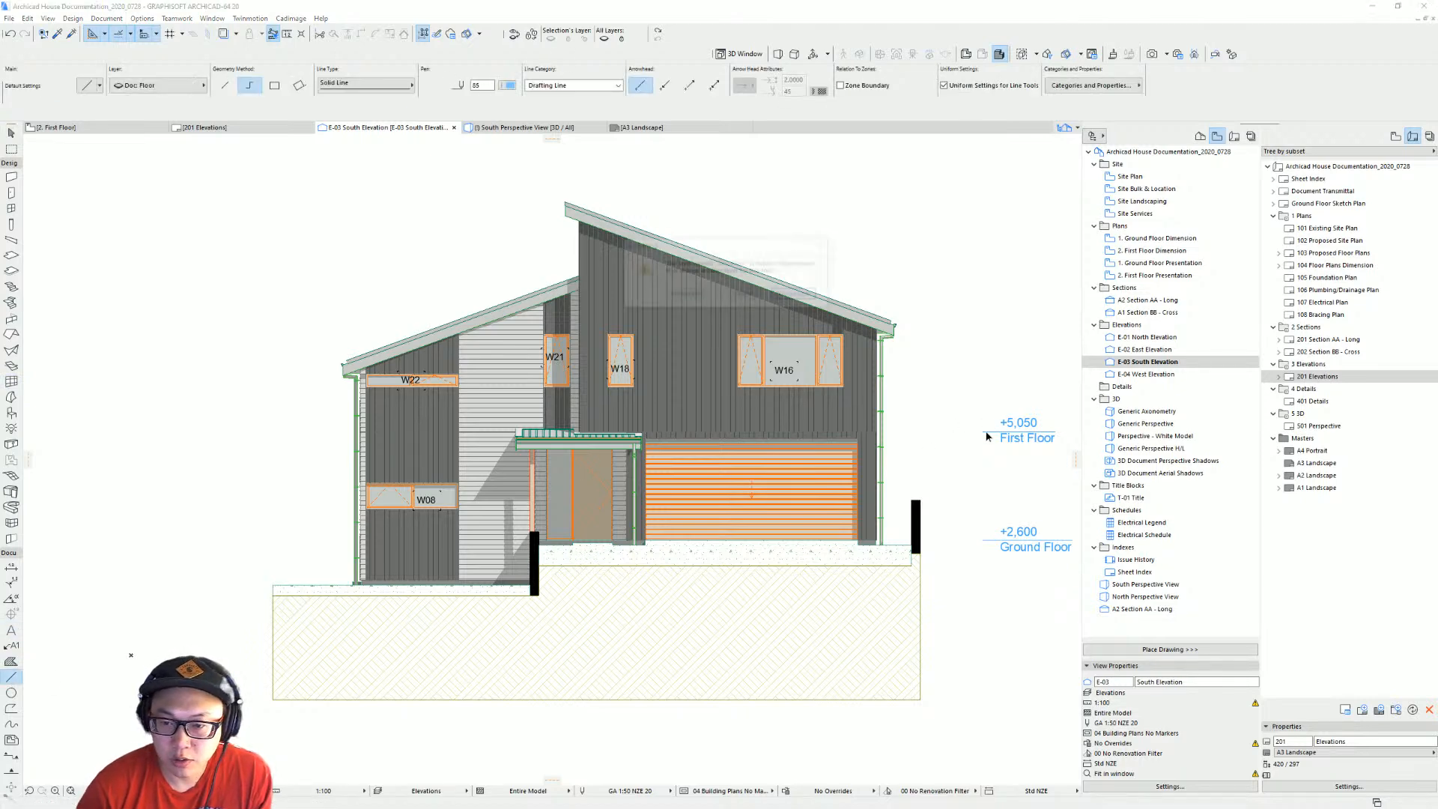
pyautogui.click(158, 85)
pyautogui.click(255, 83)
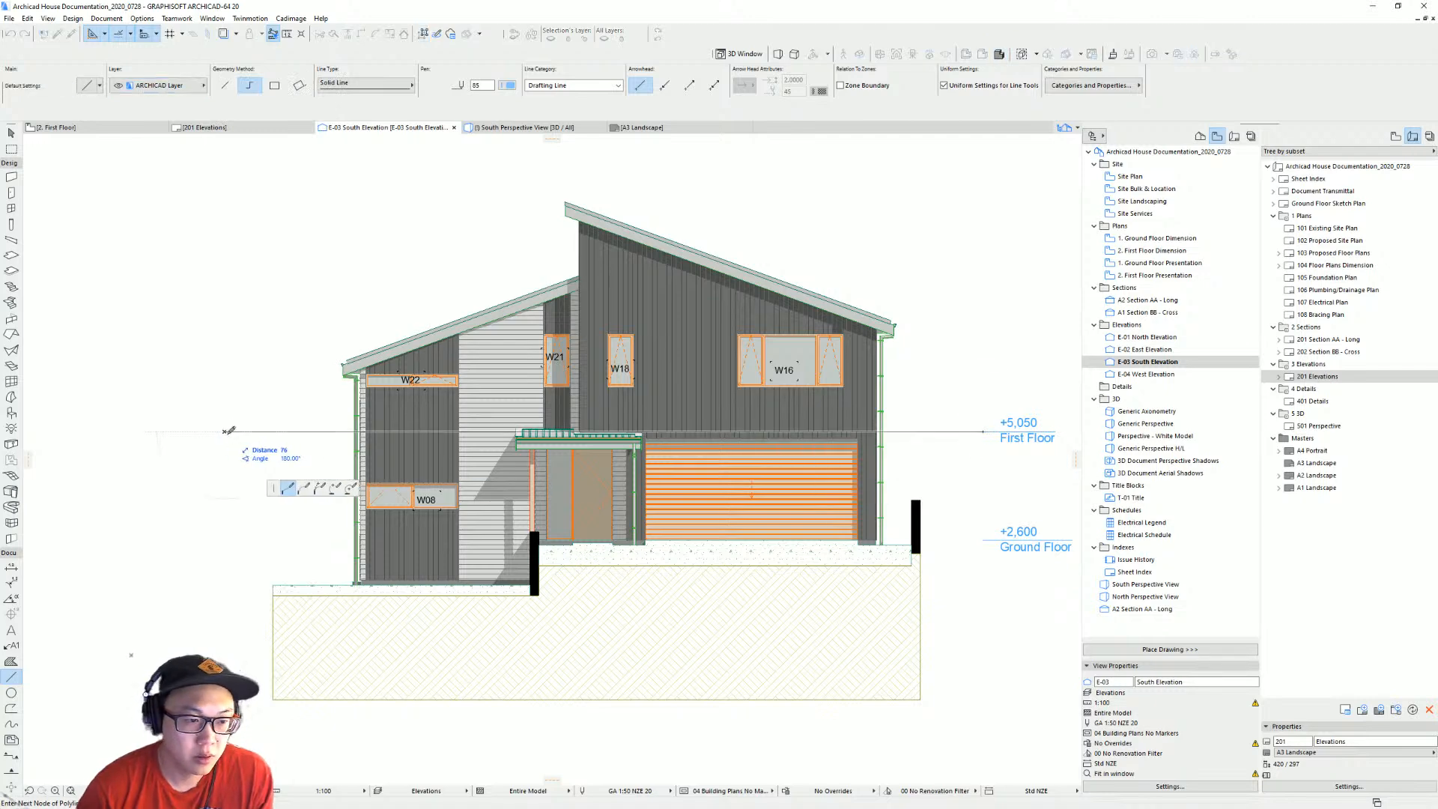
pyautogui.press('Escape')
pyautogui.click(307, 432)
pyautogui.hotkey('ctrl', 'd')
pyautogui.click(320, 431)
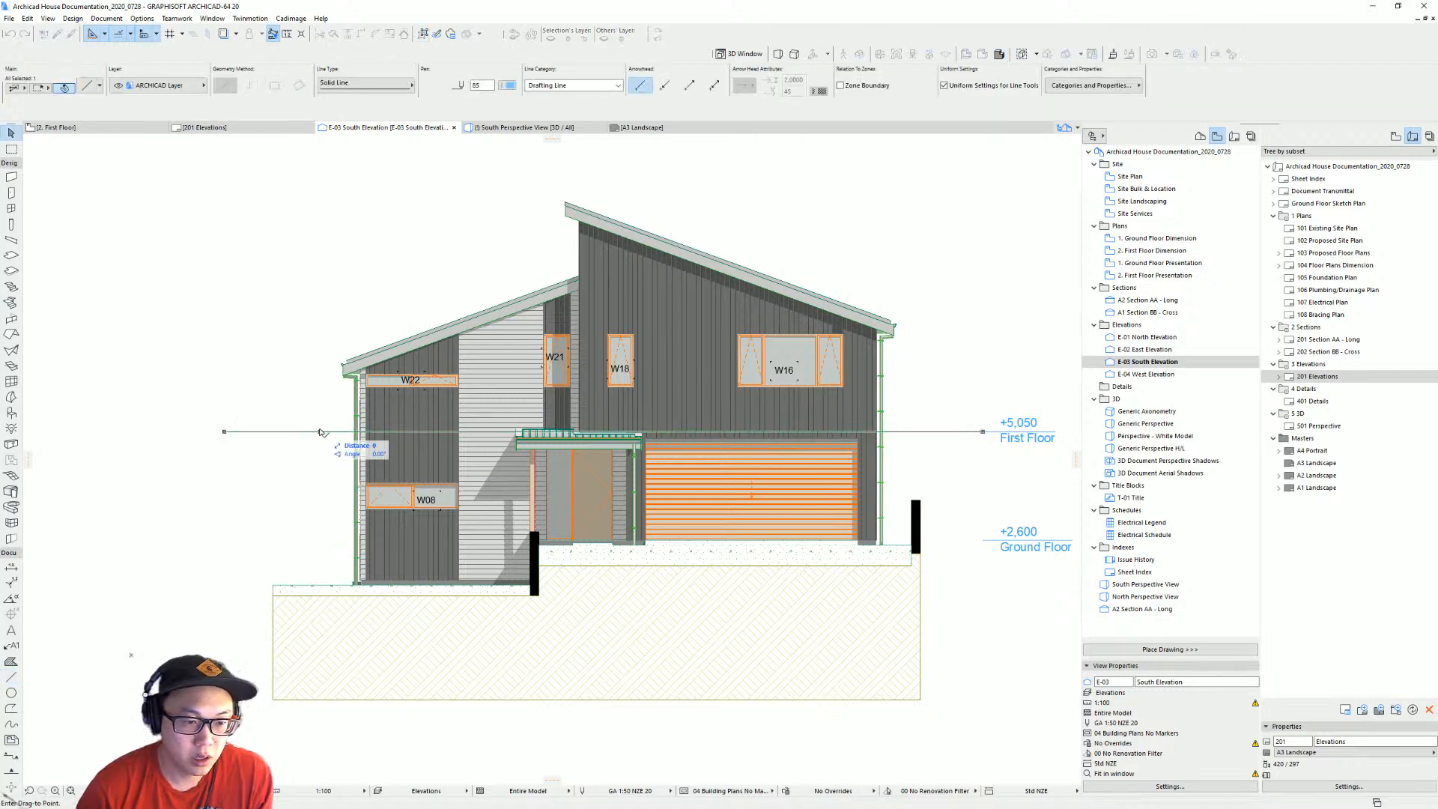
pyautogui.write('900')
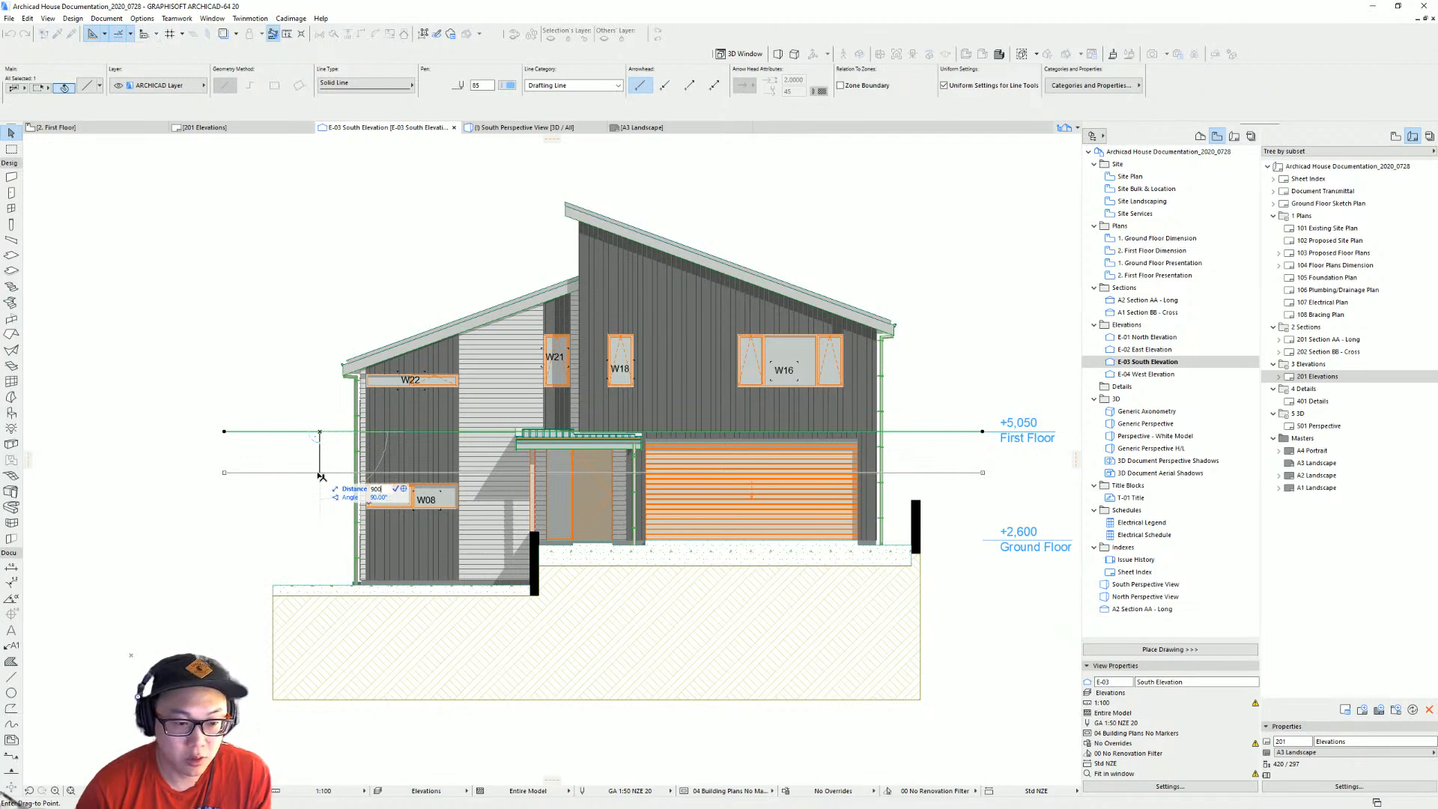
pyautogui.press('Return')
# Copy the horizontal line down to the lower ground level at the house's left base.
pyautogui.hotkey('ctrl', 'shift', 'd')
pyautogui.click(320, 472)
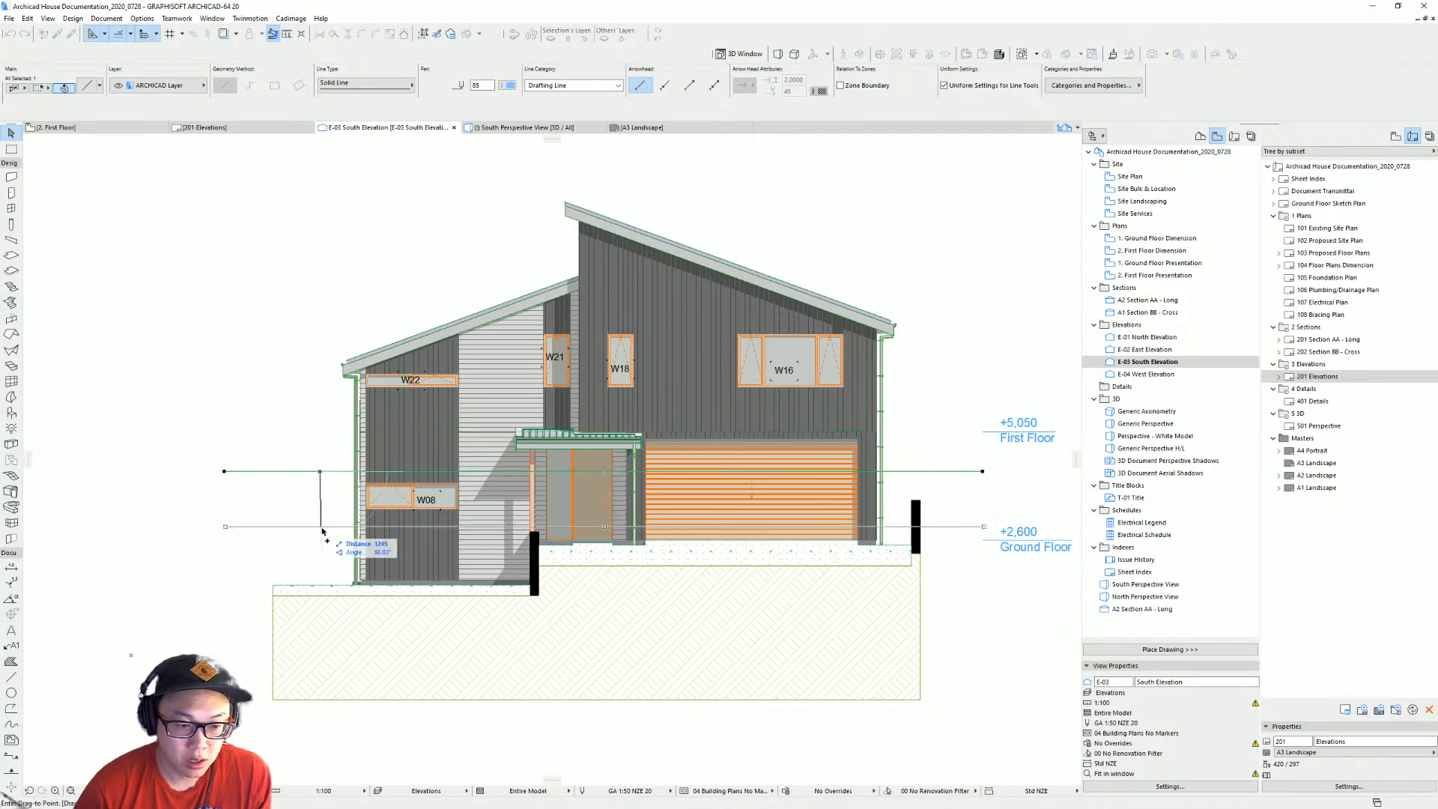
pyautogui.click(321, 585)
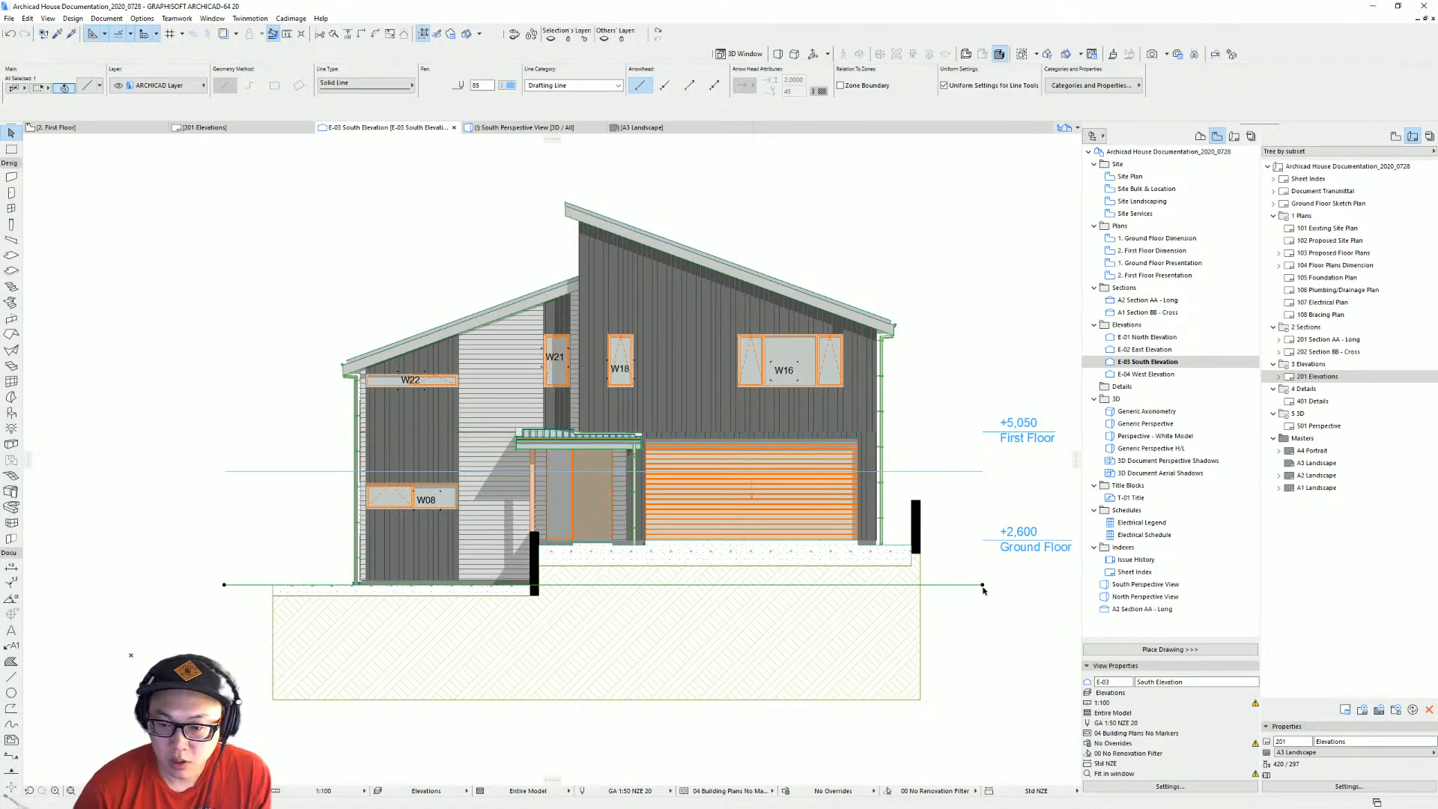
# Copy the upper long line to the First Floor marker and shorten the copy to the length of the marker's line.
pyautogui.scroll(-2, 702, 500)
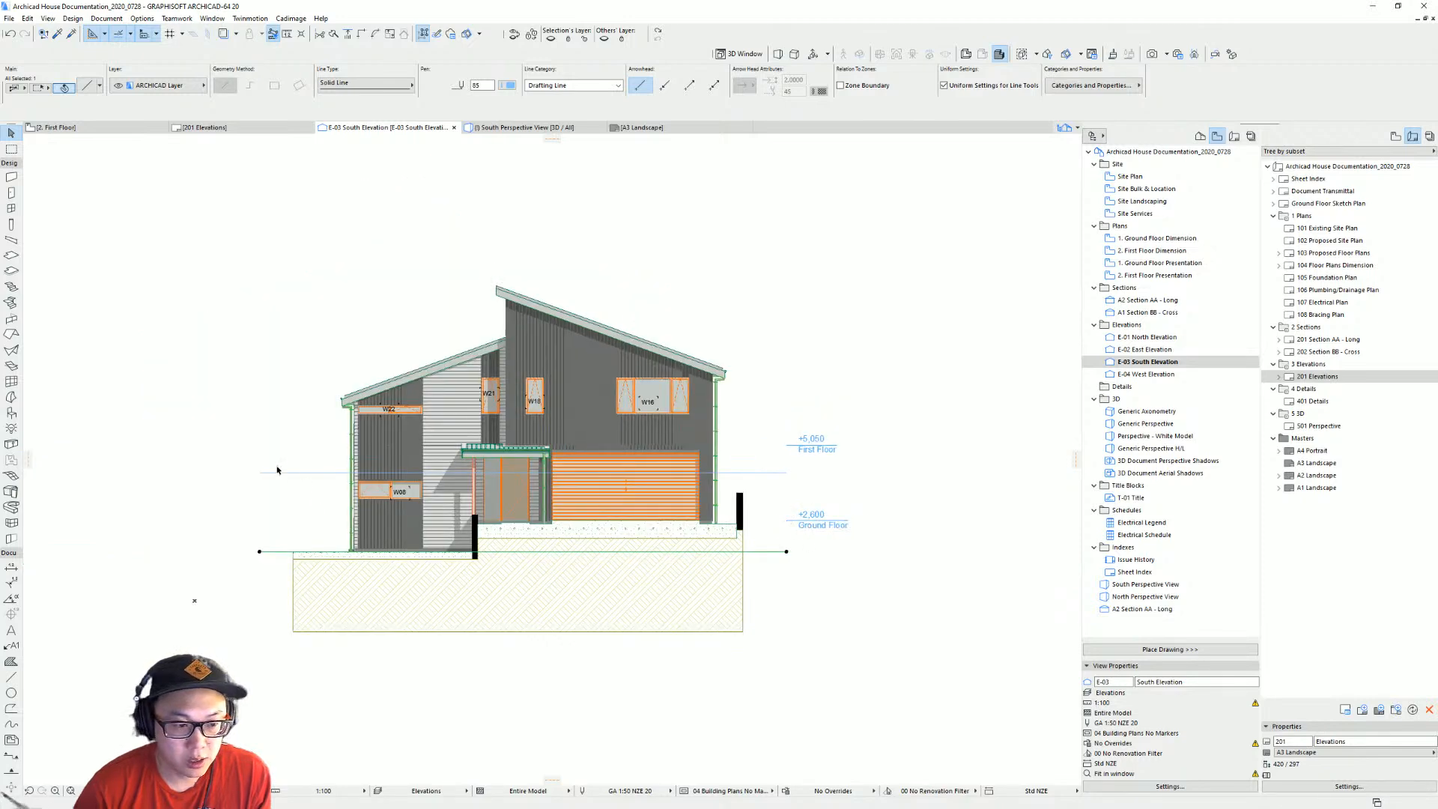
pyautogui.press('Escape')
pyautogui.click(260, 473)
pyautogui.hotkey('ctrl', 'shift', 'd')
pyautogui.click(260, 473)
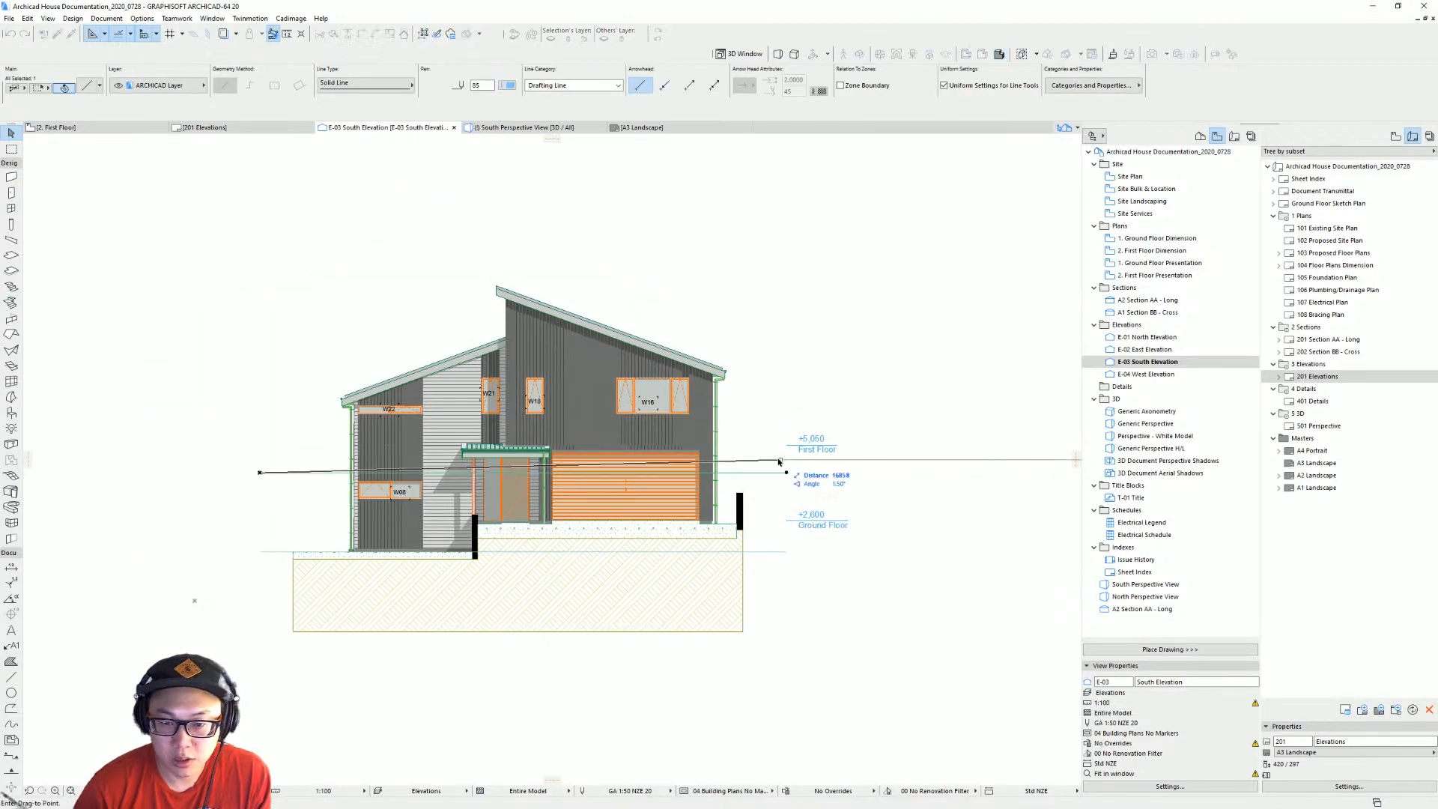
pyautogui.click(787, 447)
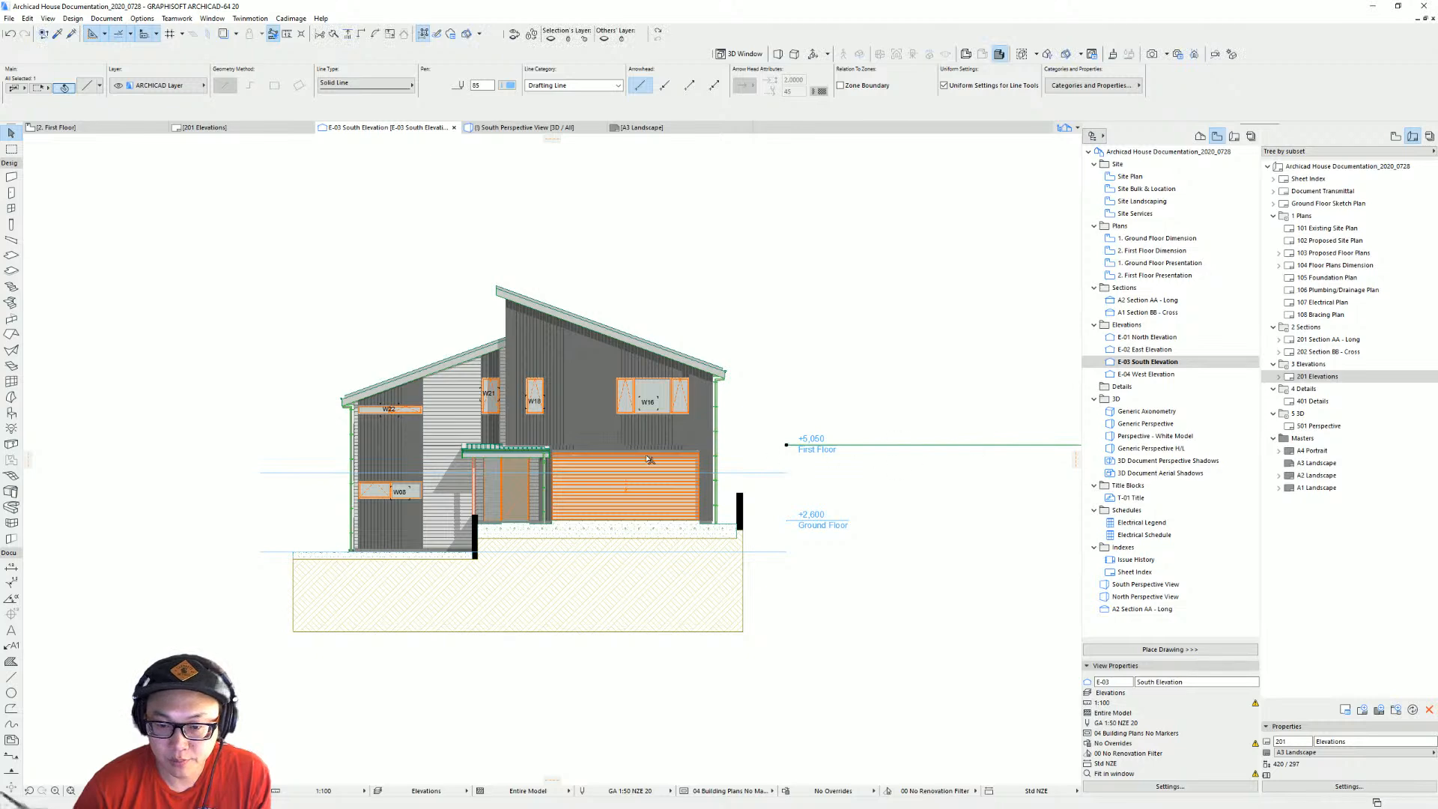
pyautogui.scroll(-2, 649, 460)
pyautogui.moveTo(1071, 460); pyautogui.dragTo(888, 464, button='middle')
pyautogui.click(880, 454)
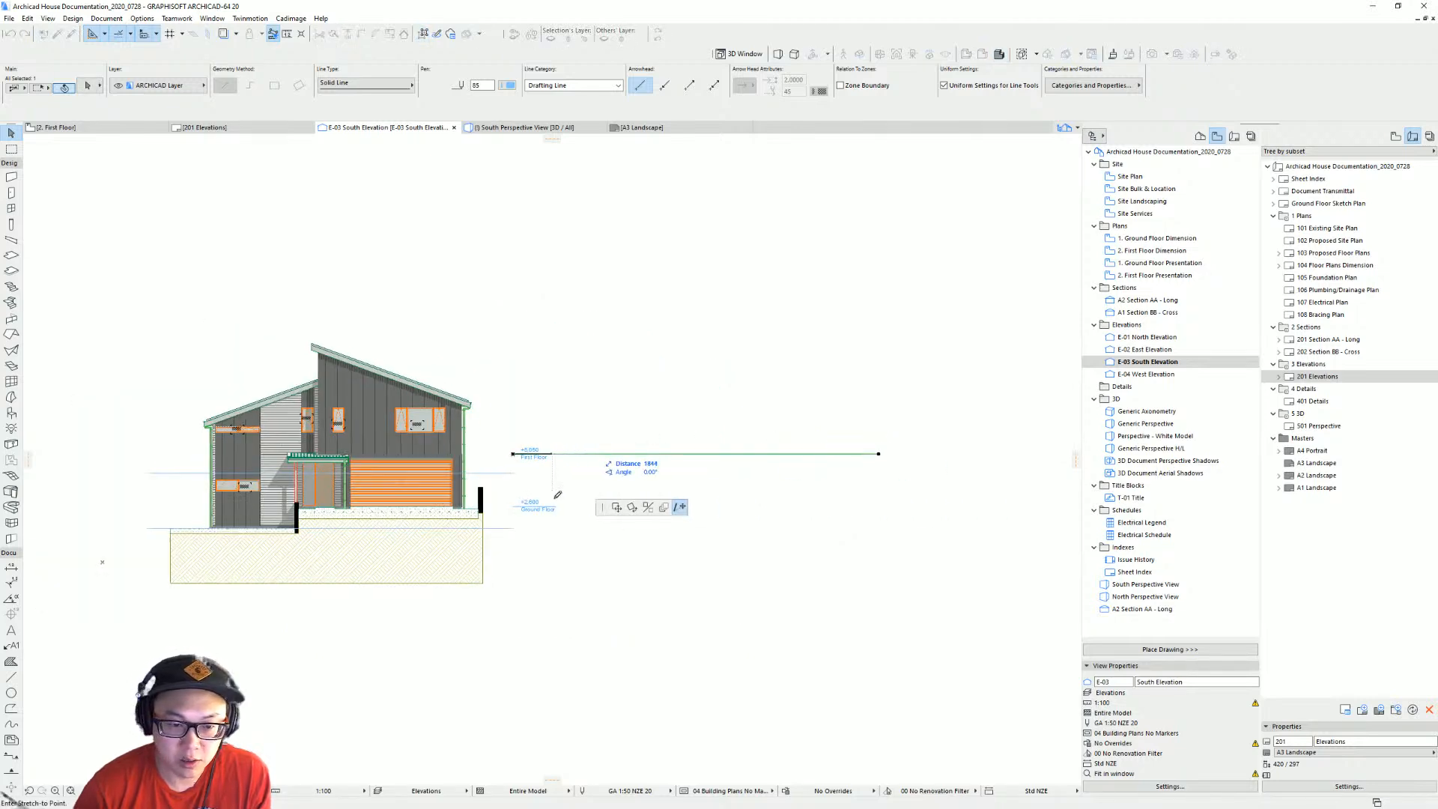
pyautogui.click(558, 454)
# Move the short line to the left of the house, level with the upper long line.
pyautogui.hotkey('ctrl', 'd')
pyautogui.click(555, 454)
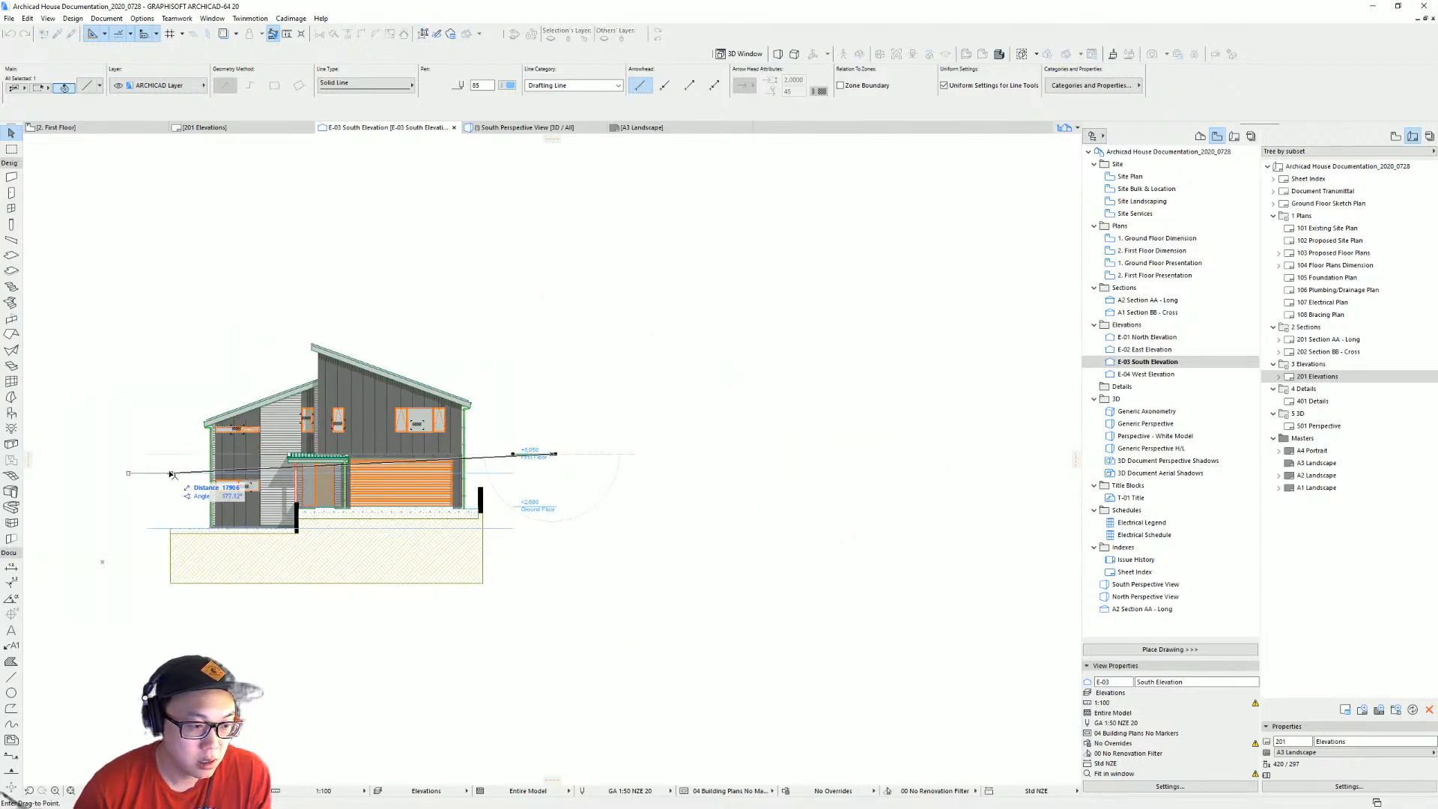
pyautogui.click(176, 473)
pyautogui.scroll(3, 163, 517)
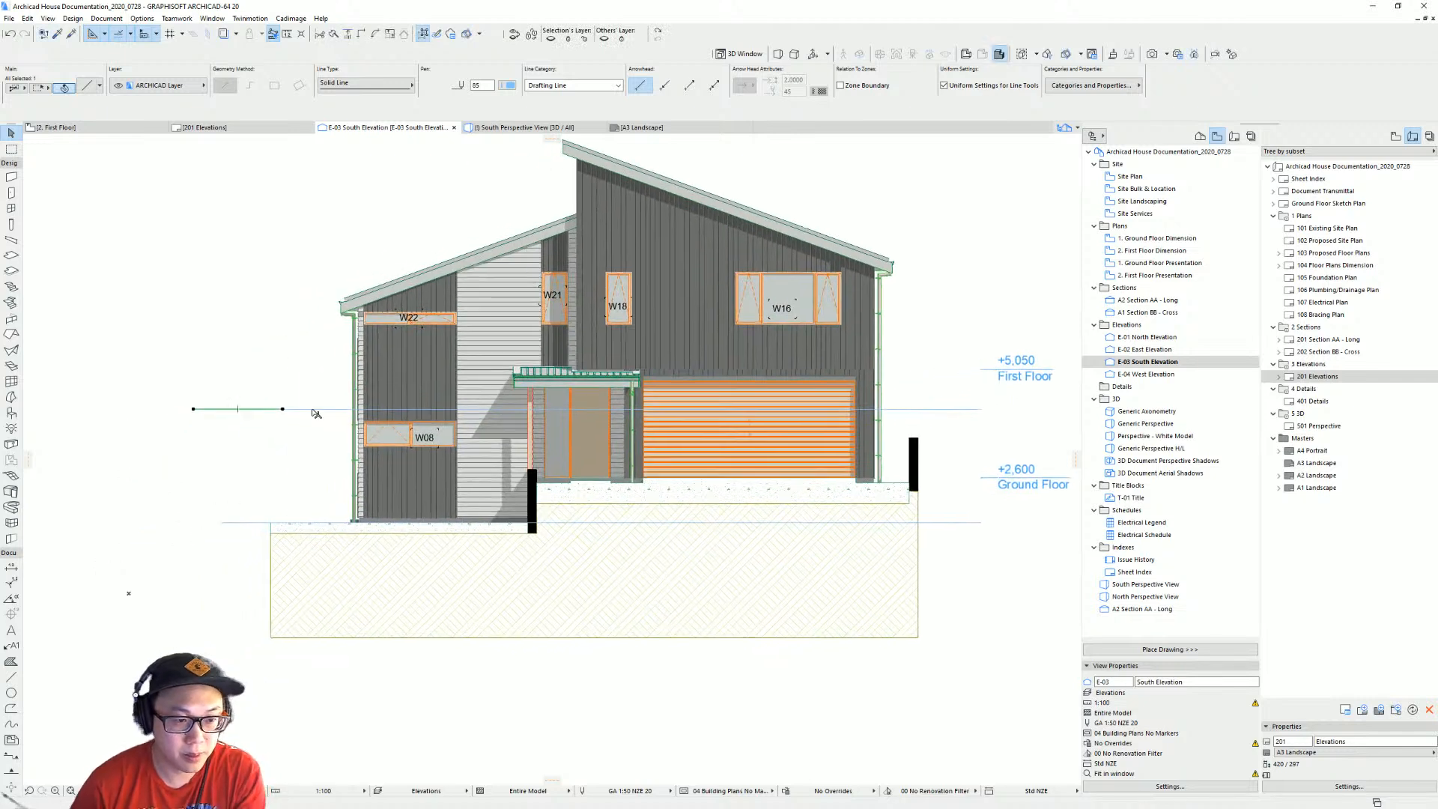
# Try moving the short line down to the lower ground level, and undo the move.
pyautogui.hotkey('ctrl', 'd')
pyautogui.click(283, 409)
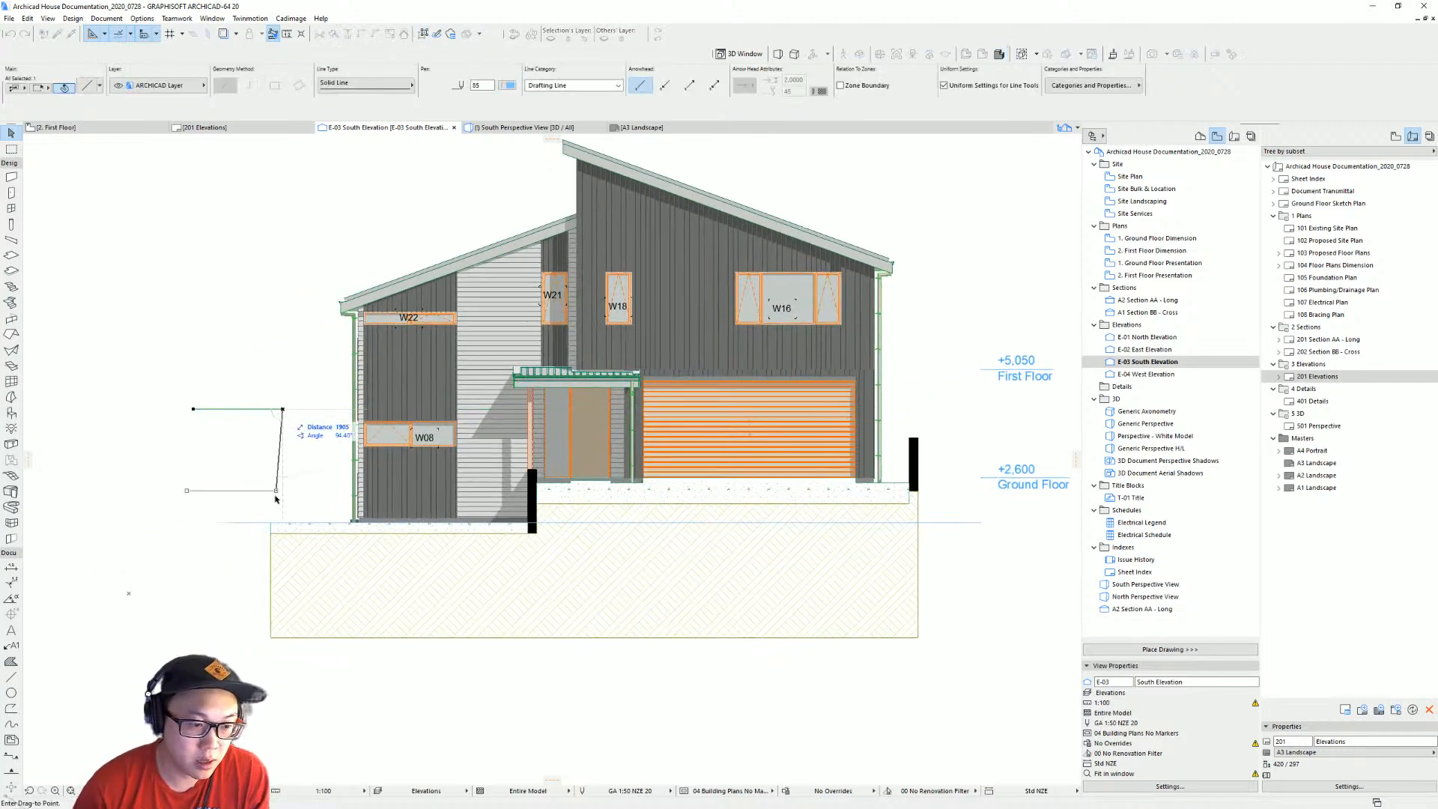
pyautogui.click(282, 523)
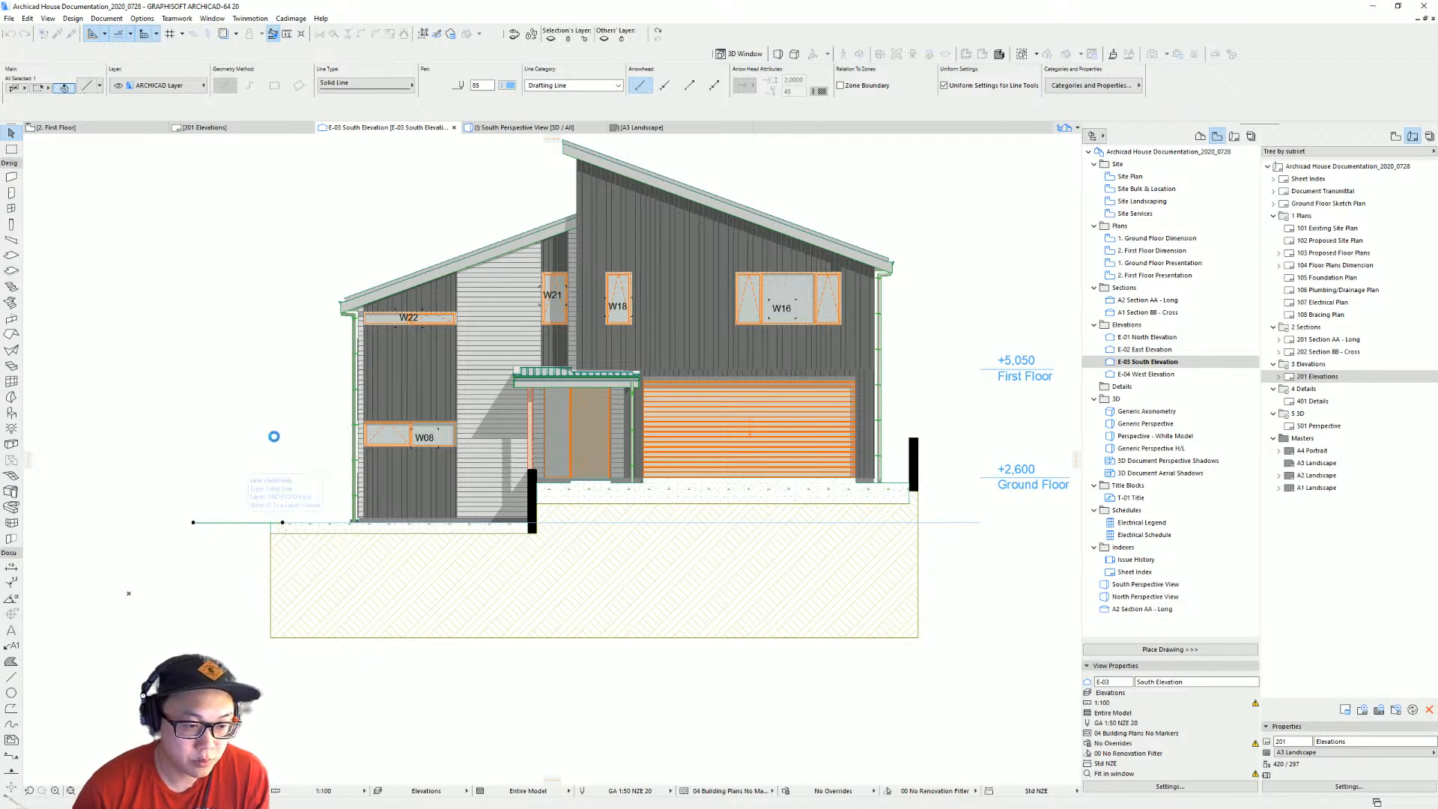
pyautogui.hotkey('ctrl', 'z')
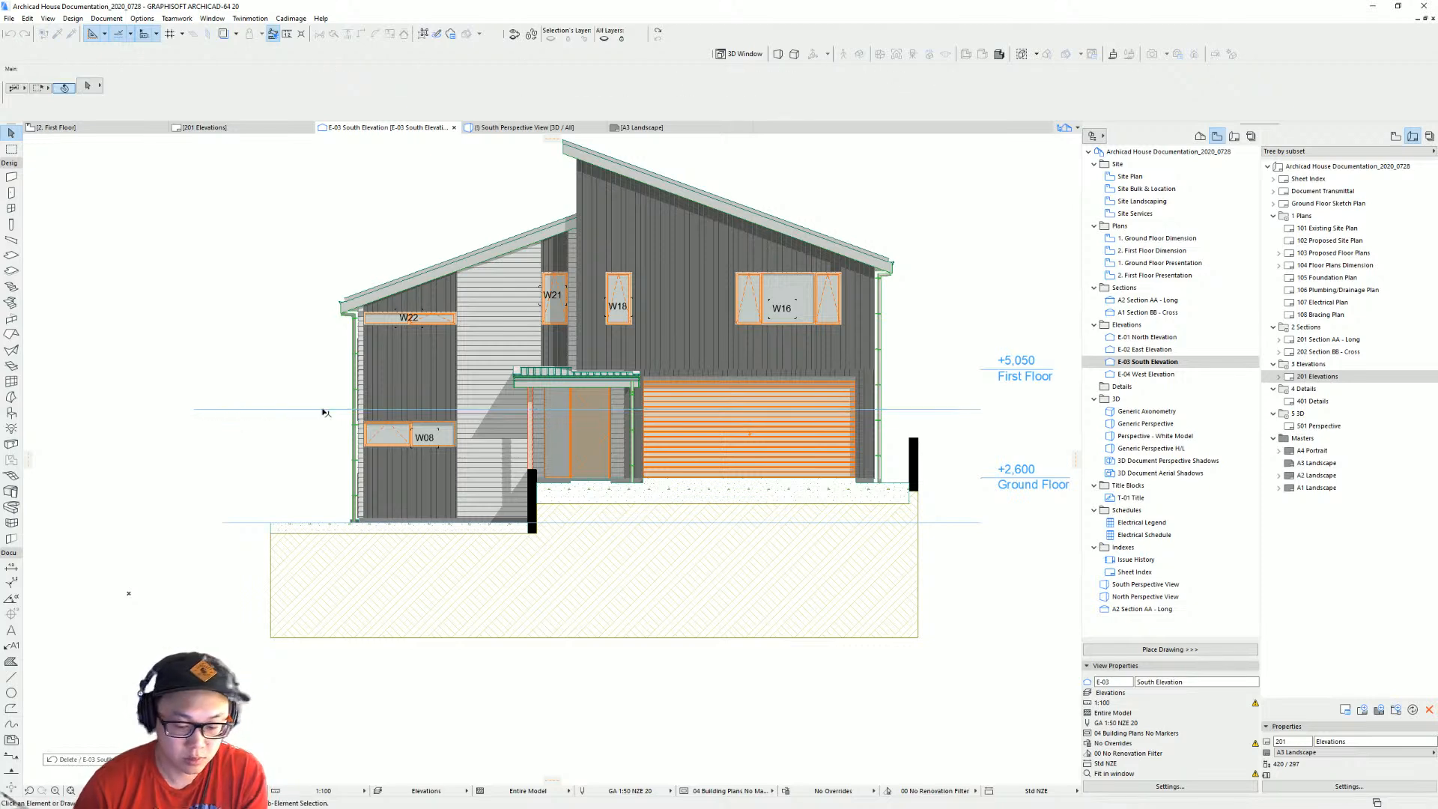
# Delete the two long lines and copy the short line down to the lower ground level left of the house.
pyautogui.click(264, 410)
pyautogui.press('Delete')
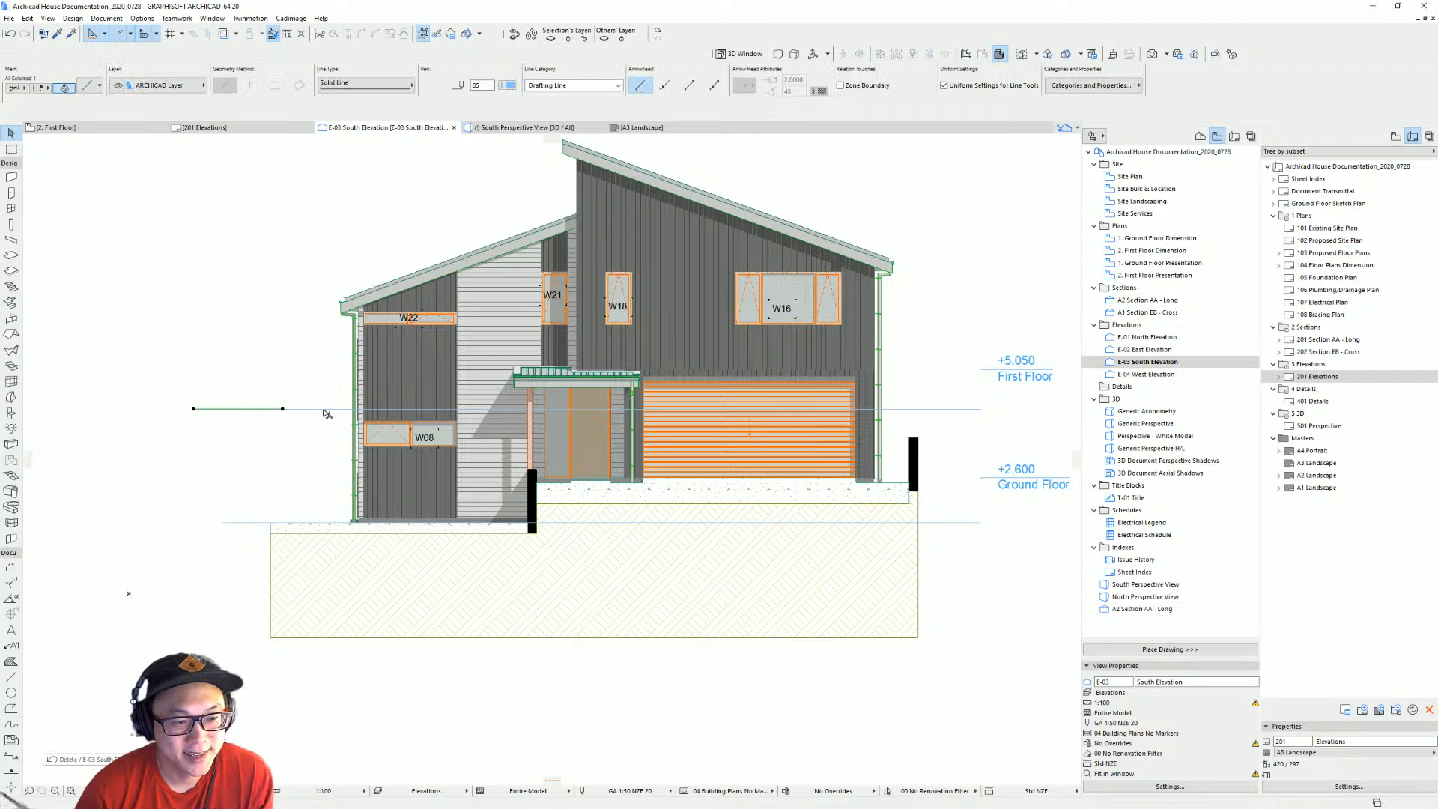
pyautogui.hotkey('ctrl', 'z')
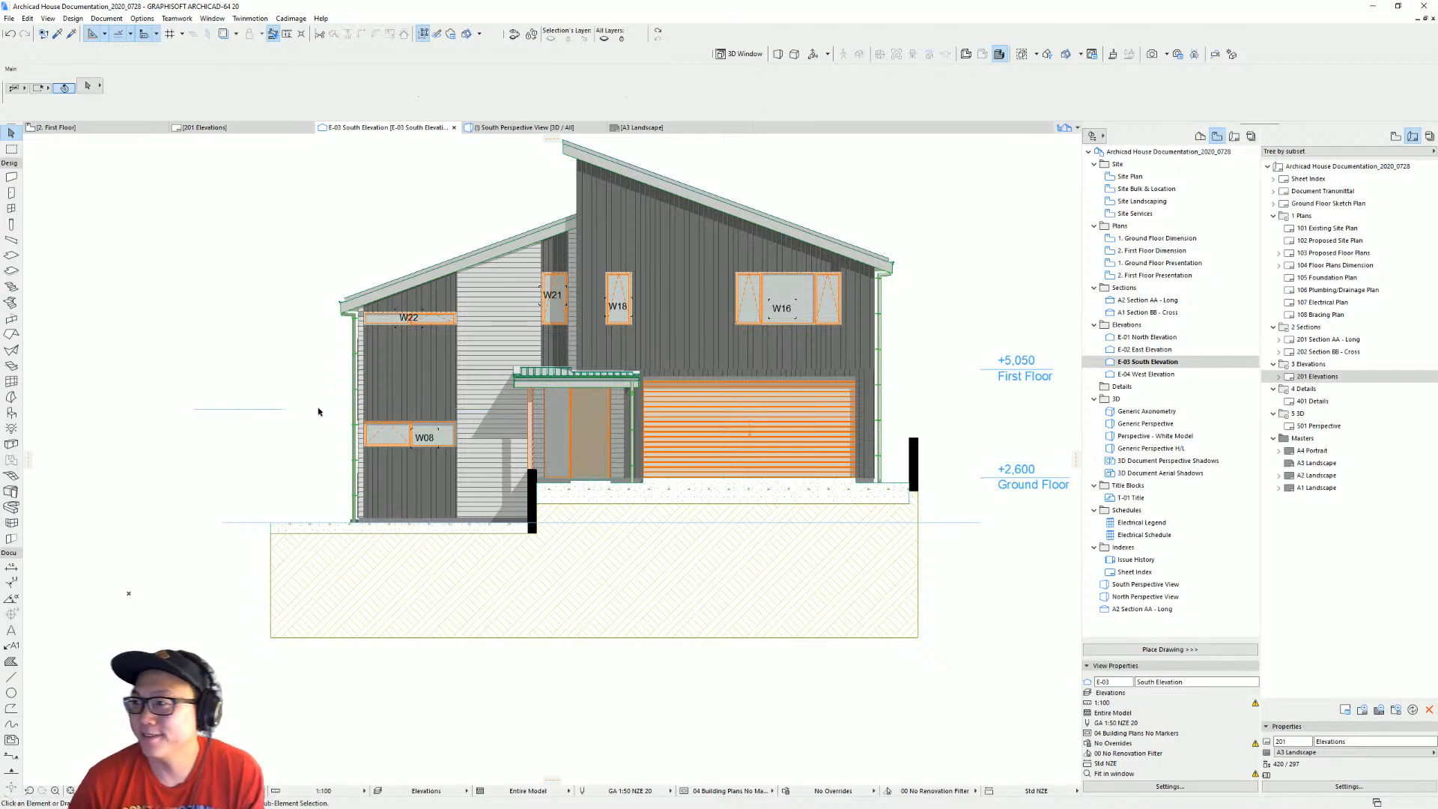
pyautogui.moveTo(294, 426); pyautogui.dragTo(274, 522)
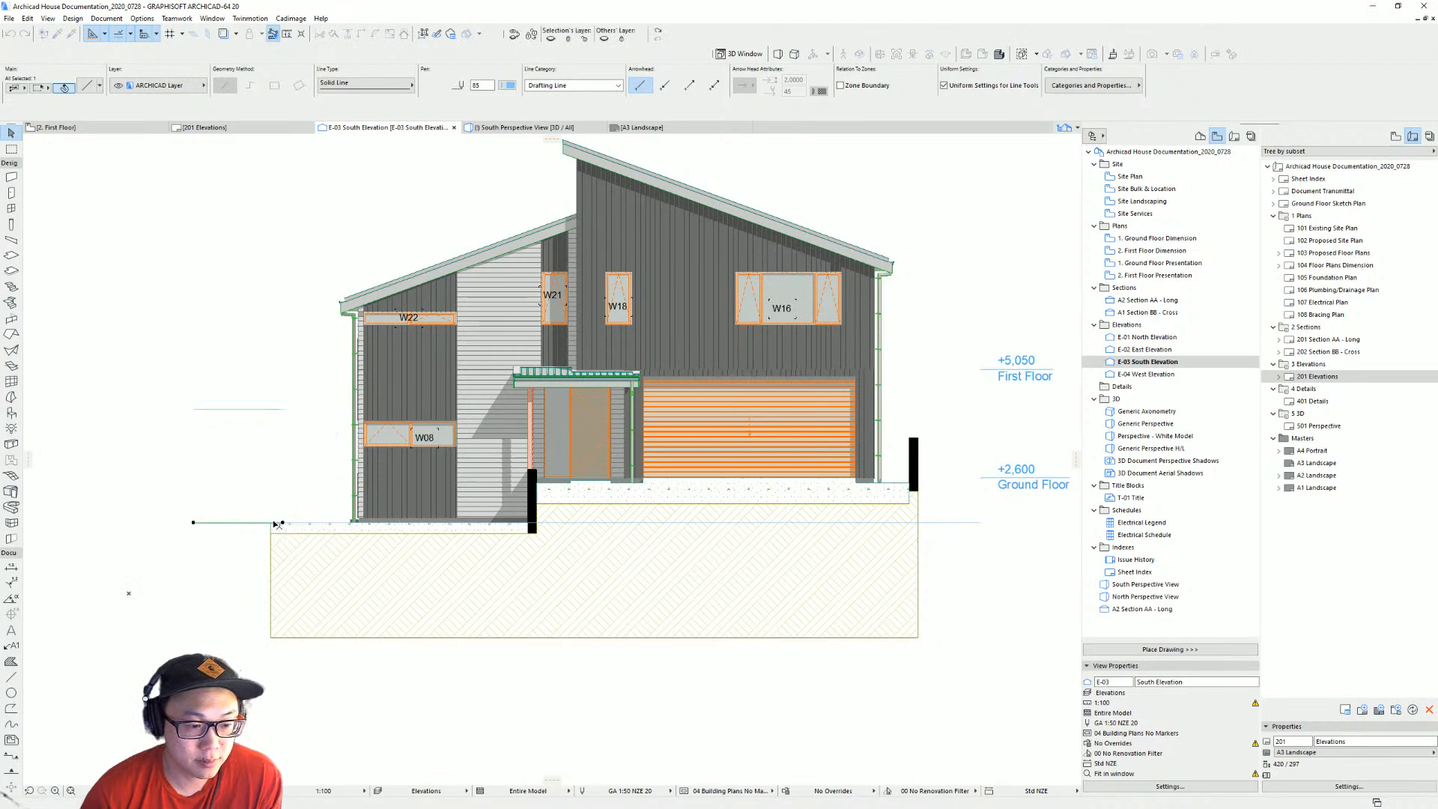
pyautogui.press('Escape')
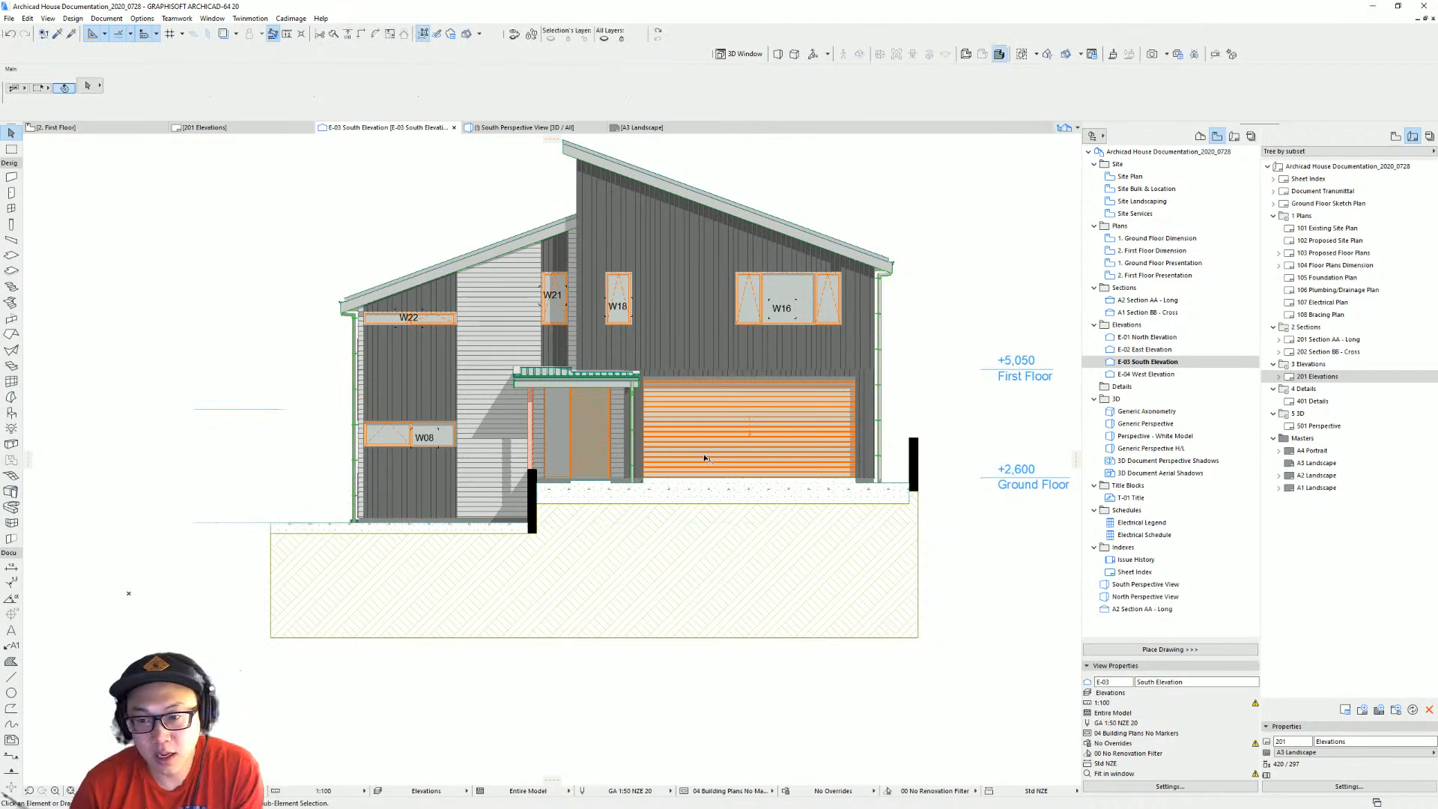
# Set the Dimension tool to elevation dimensions and try placing one left of the house with the Doc: Floor layer.
pyautogui.moveTo(568, 421); pyautogui.dragTo(525, 440, button='middle')
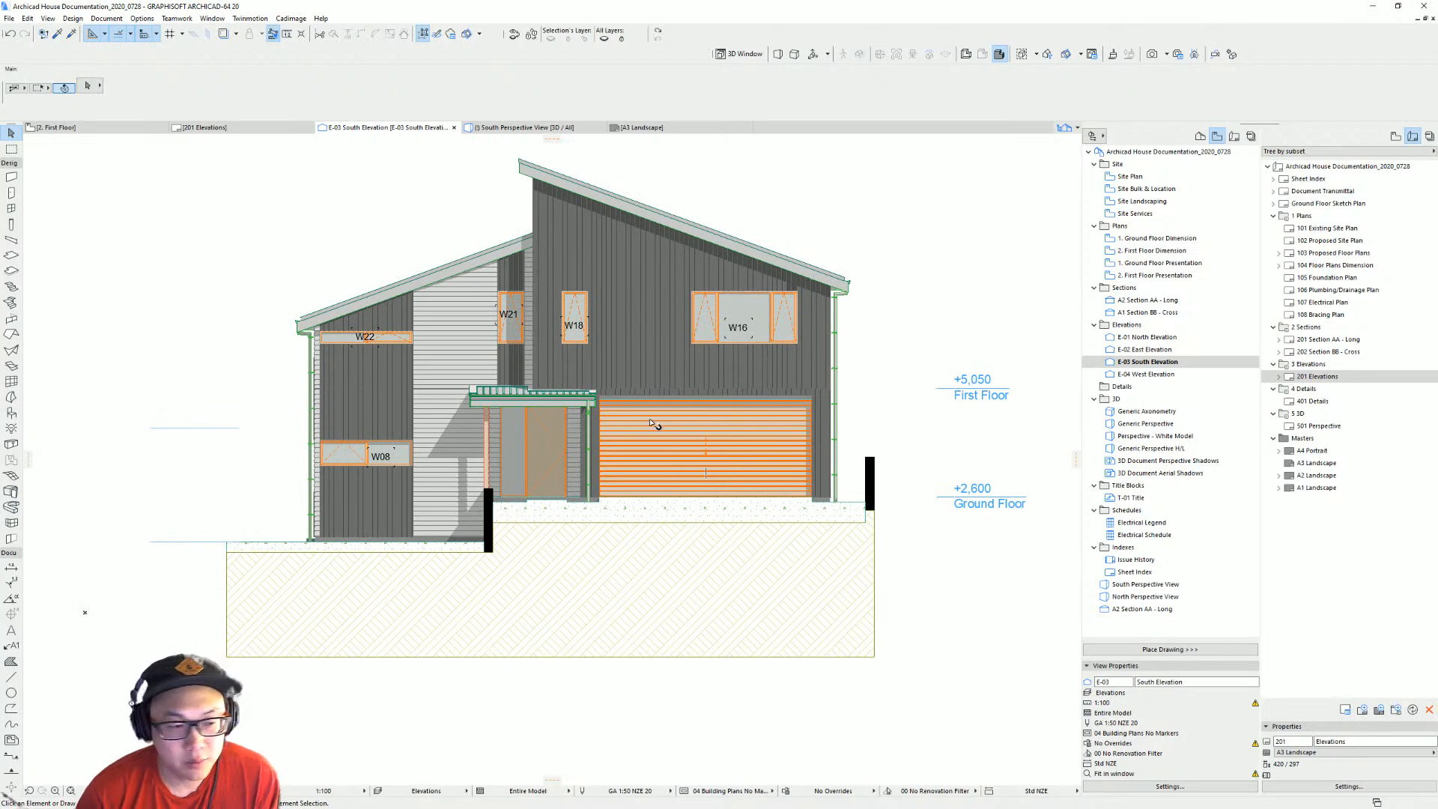
pyautogui.moveTo(652, 423); pyautogui.dragTo(790, 419, button='middle')
pyautogui.click(12, 567)
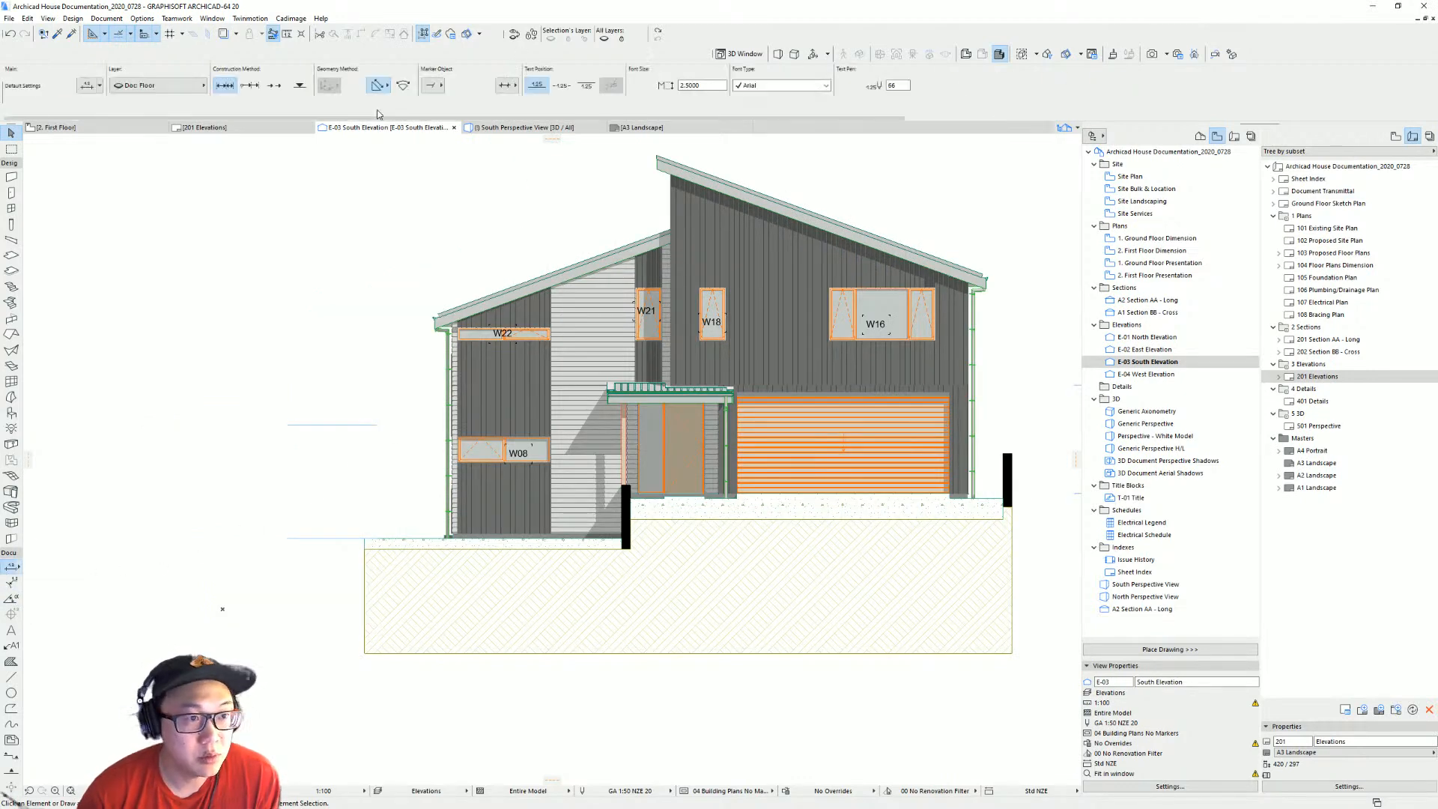
pyautogui.moveTo(363, 250); pyautogui.dragTo(202, 218, button='middle')
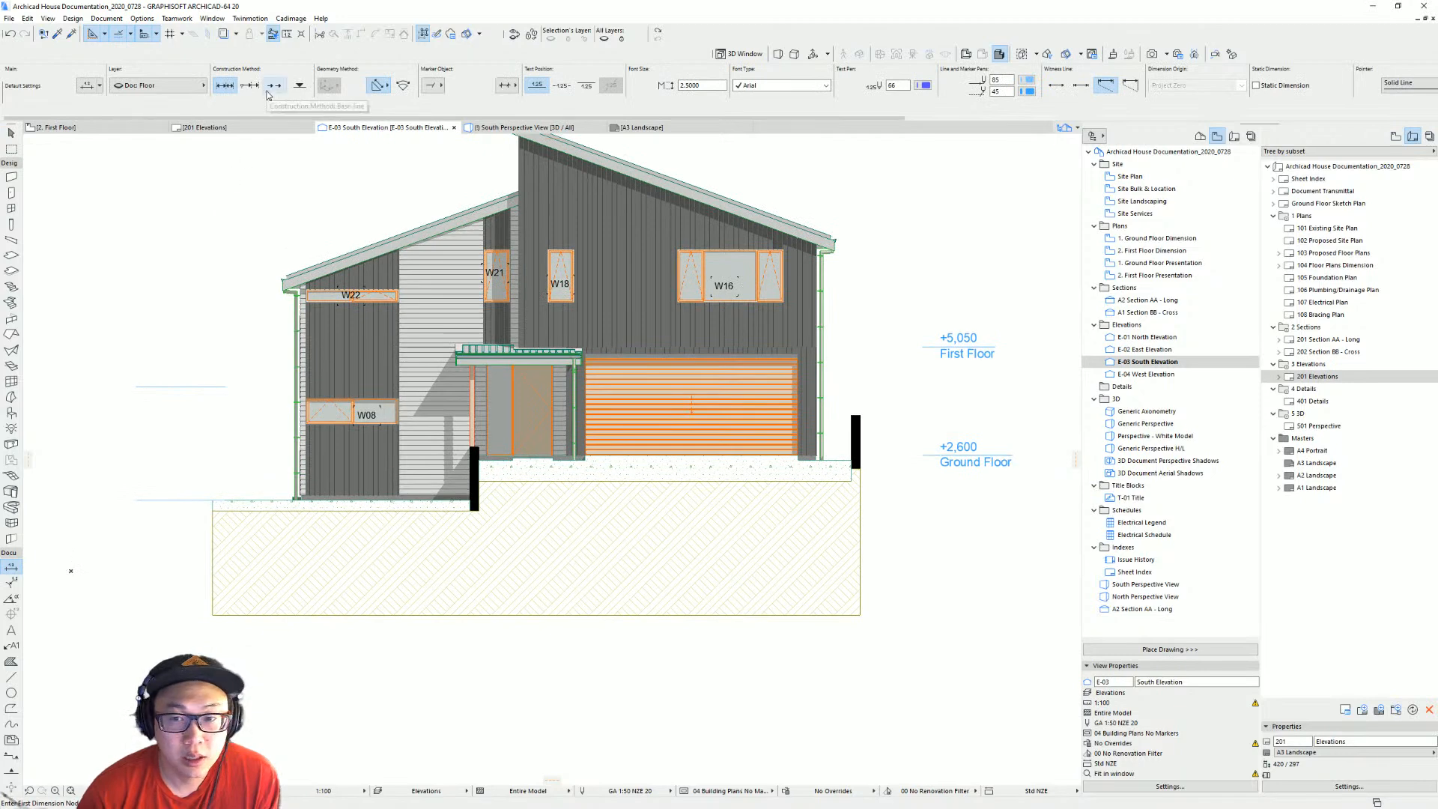
pyautogui.click(299, 85)
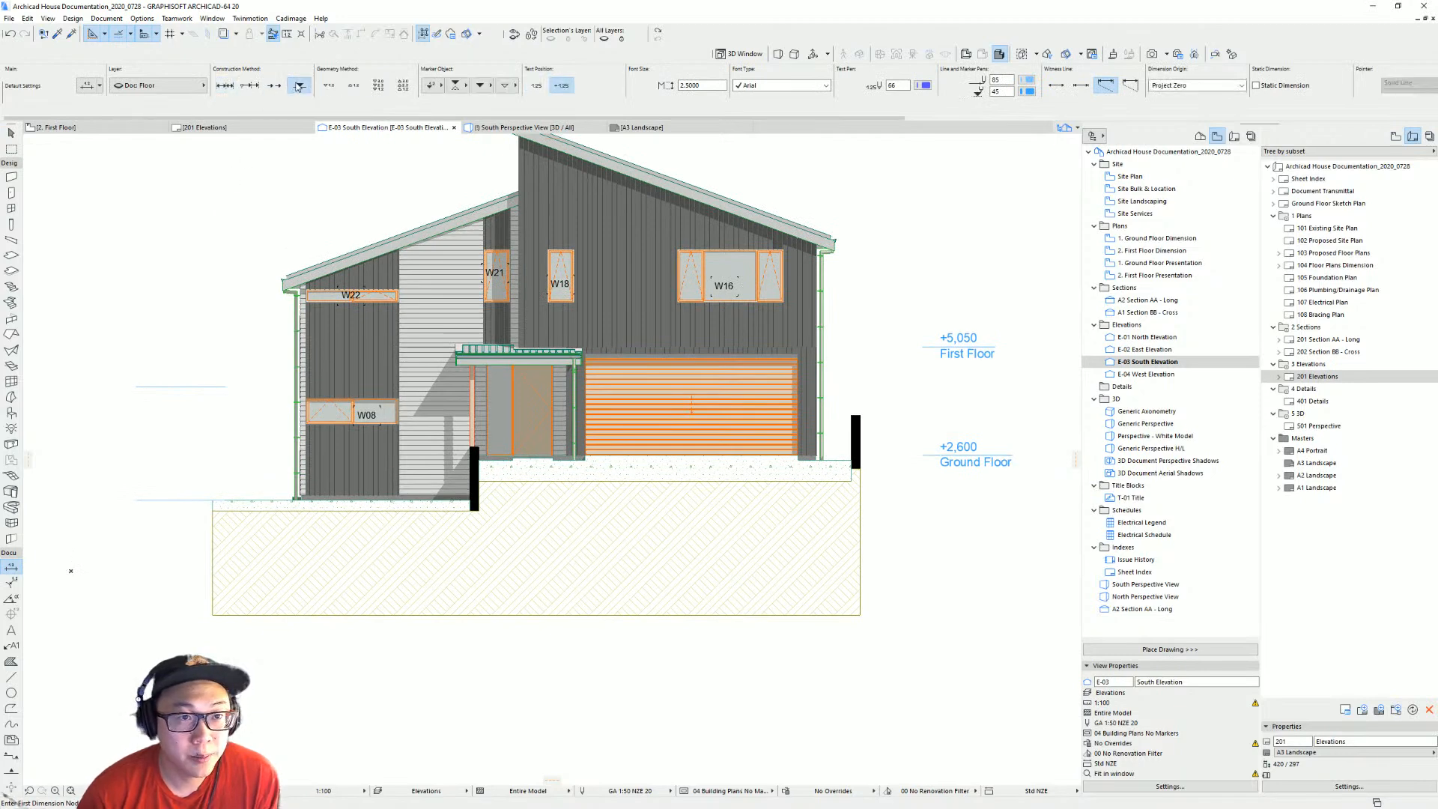
pyautogui.click(243, 399)
pyautogui.click(697, 295)
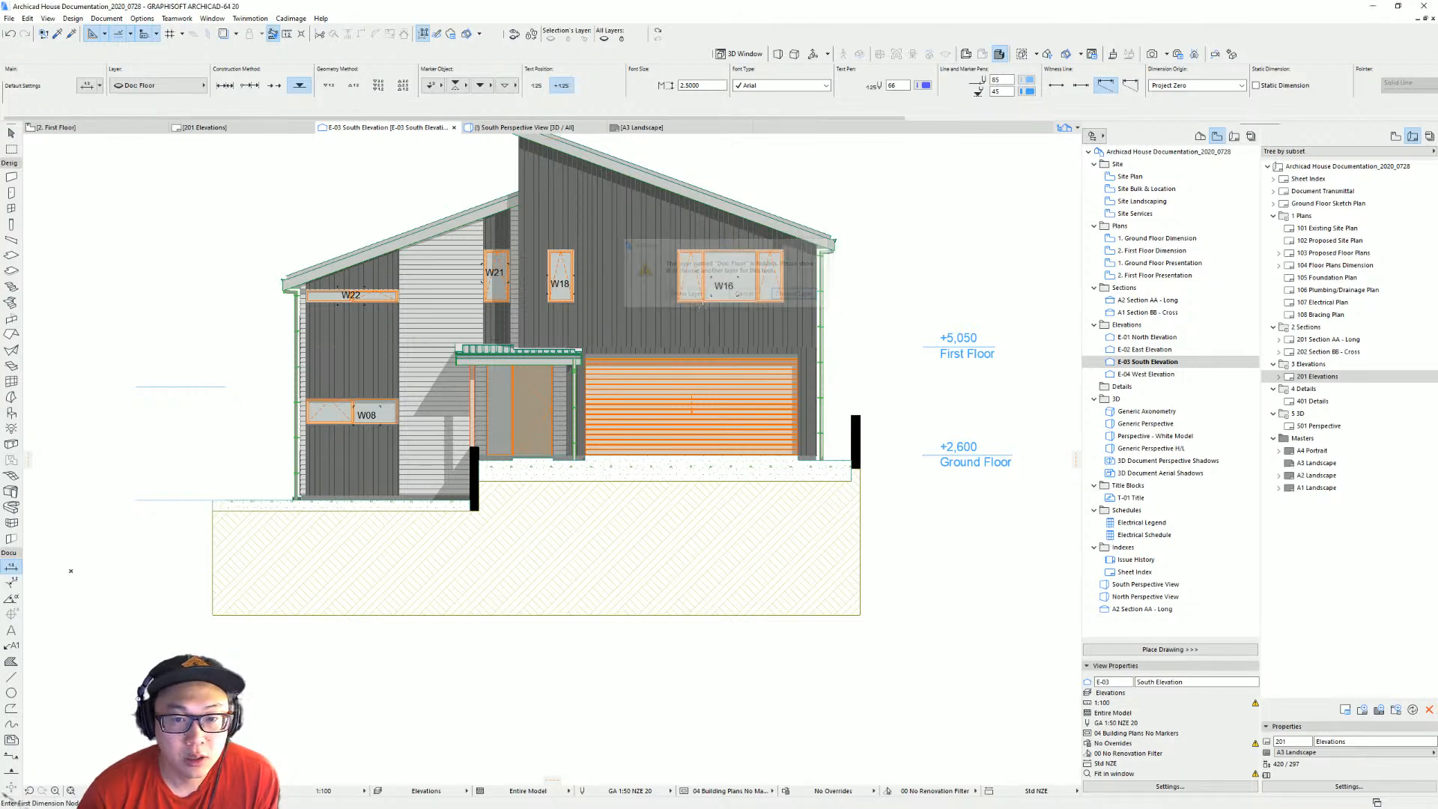
# Switch the dimension to the 3D only bits layer and place an elevation dimension on the upper short line.
pyautogui.click(197, 86)
pyautogui.click(233, 84)
pyautogui.click(172, 387)
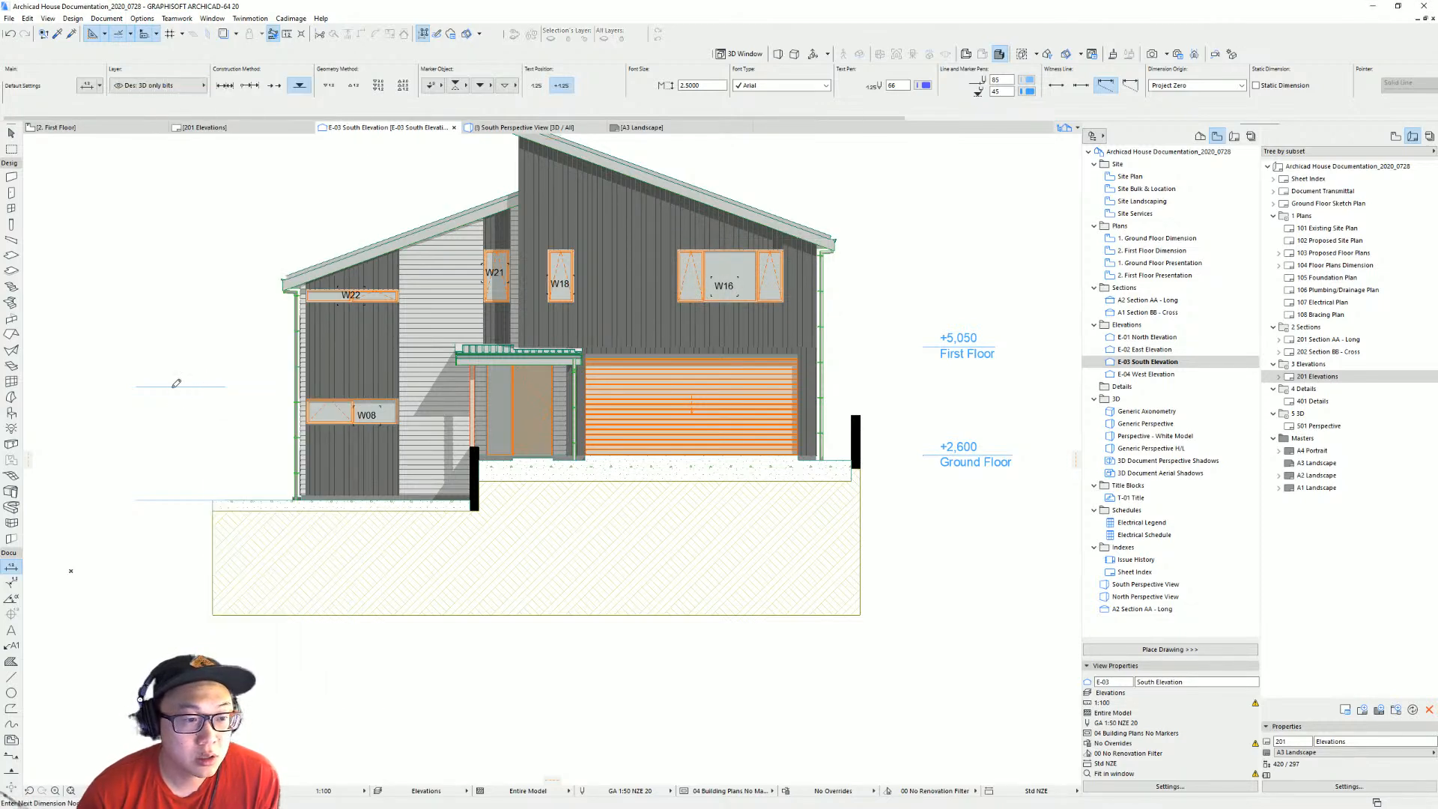
pyautogui.rightClick(176, 383)
pyautogui.click(195, 453)
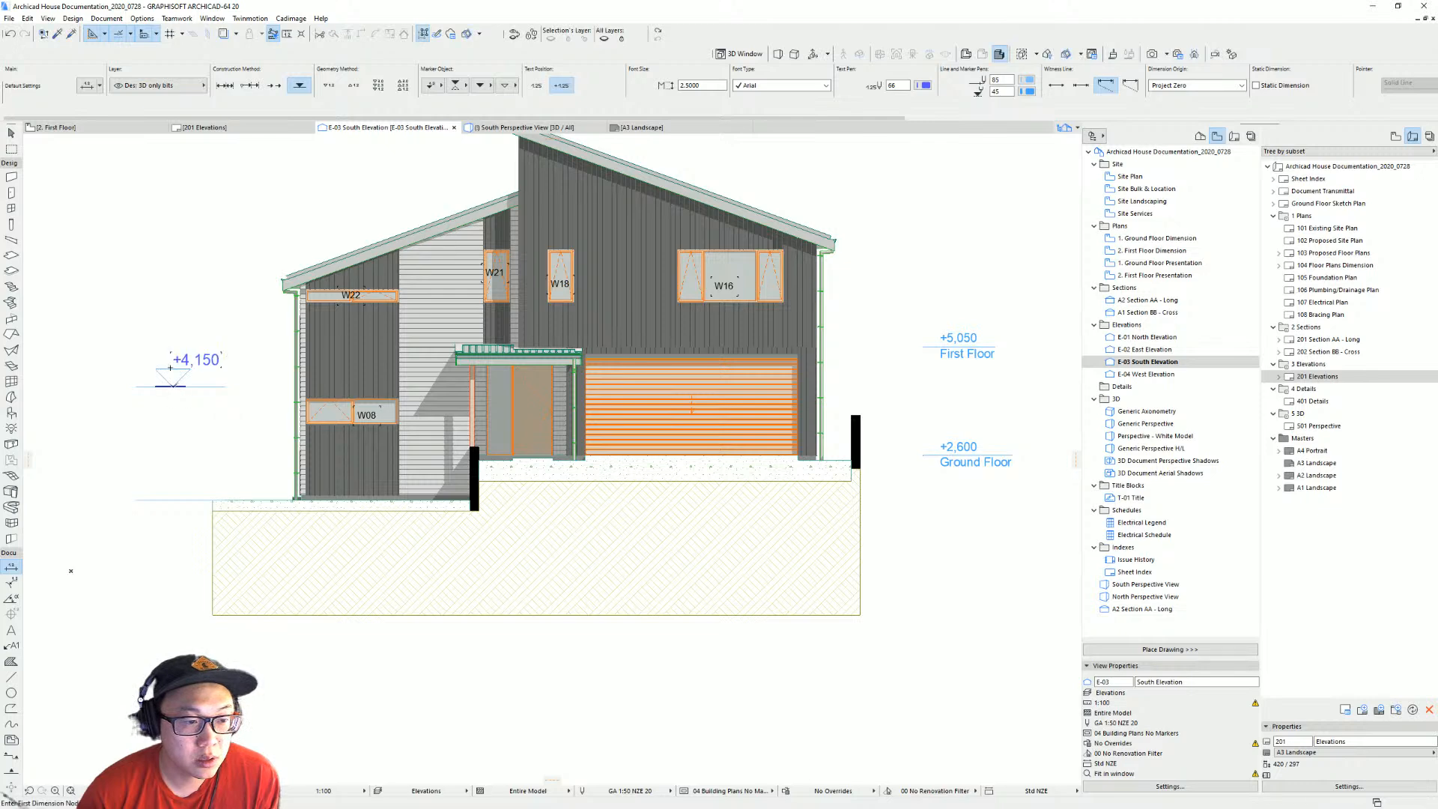
# Add an elevation dimension on the lower short line left of the house and select both level dimensions.
pyautogui.press('Escape')
pyautogui.moveTo(254, 384); pyautogui.dragTo(358, 400, button='middle')
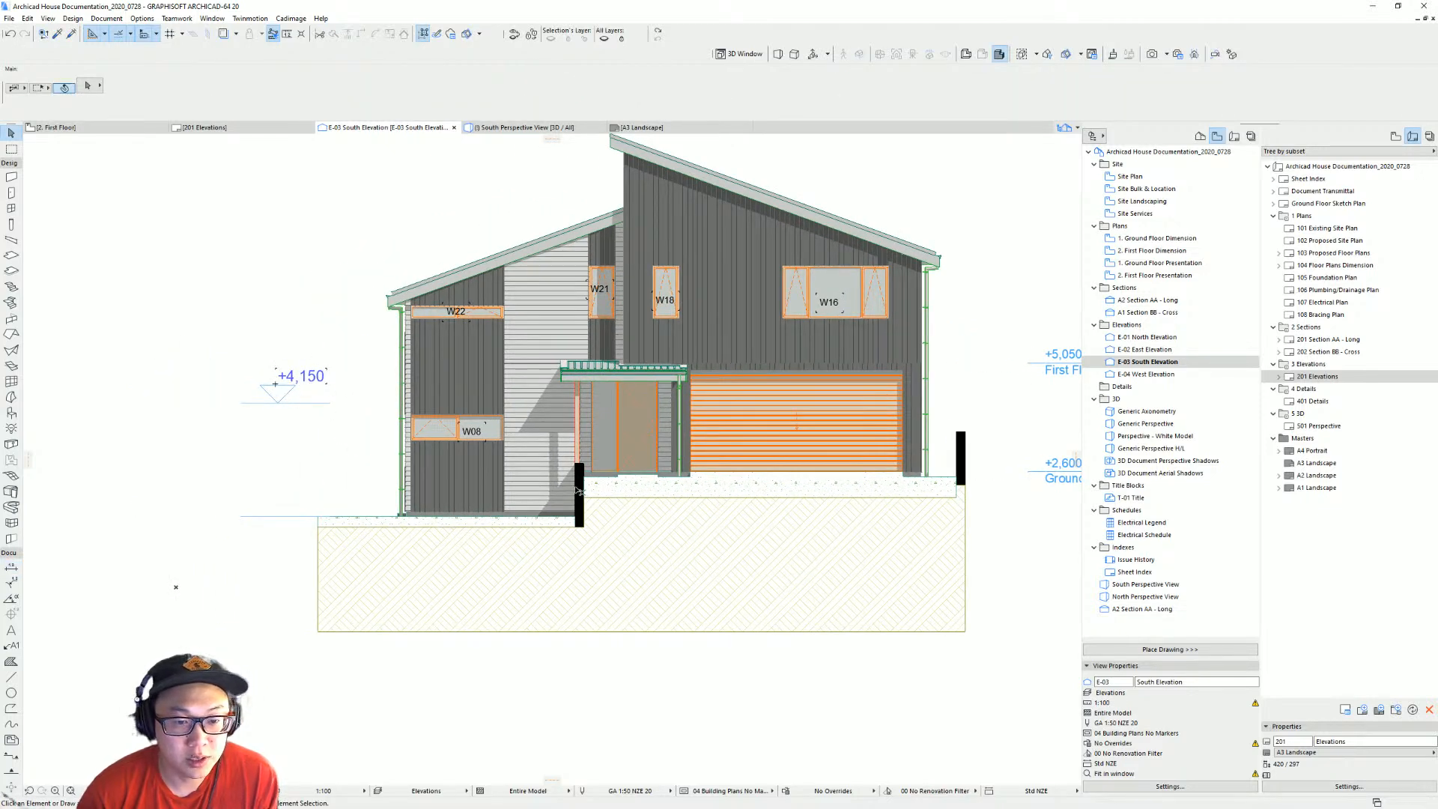
pyautogui.moveTo(648, 477); pyautogui.dragTo(573, 486, button='middle')
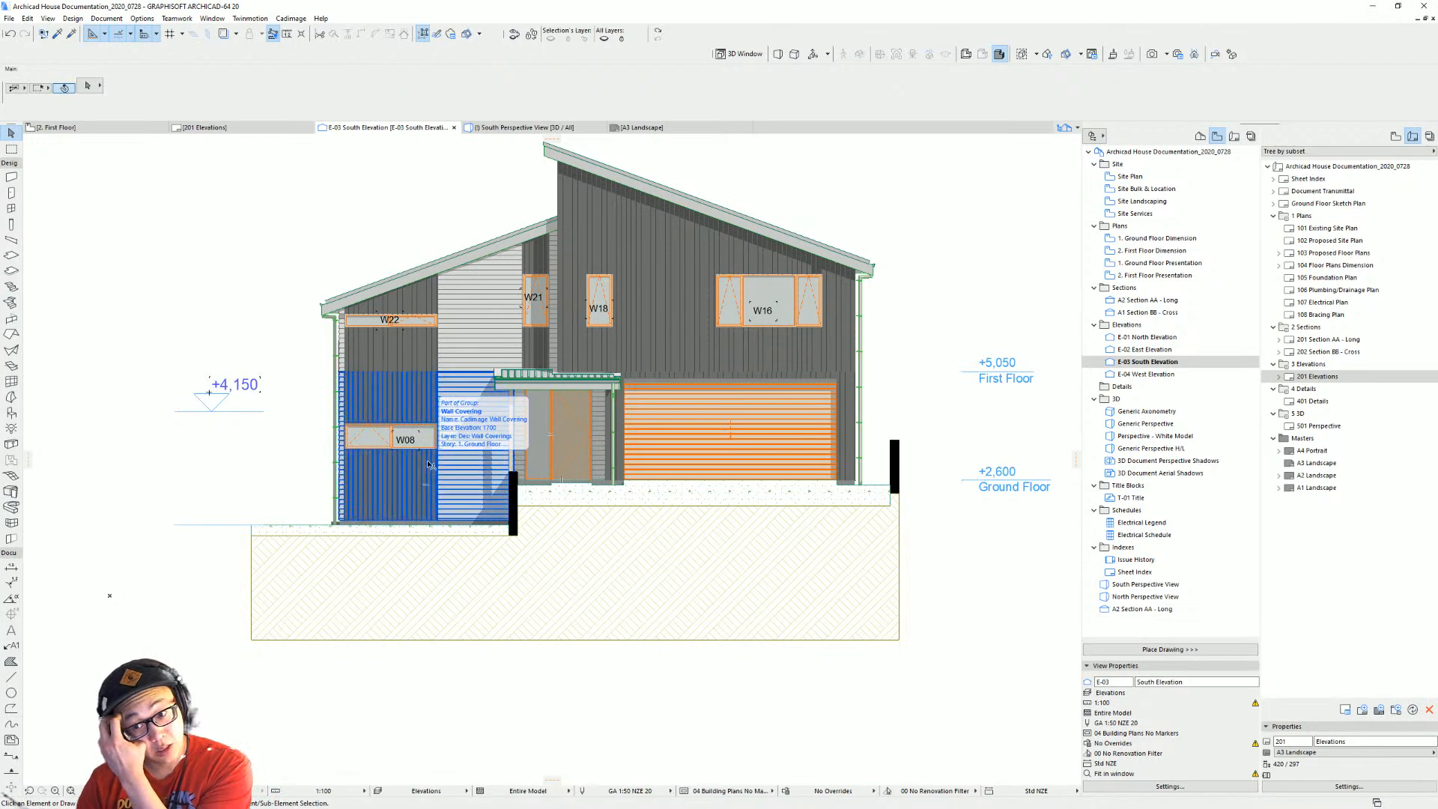
pyautogui.press('l')
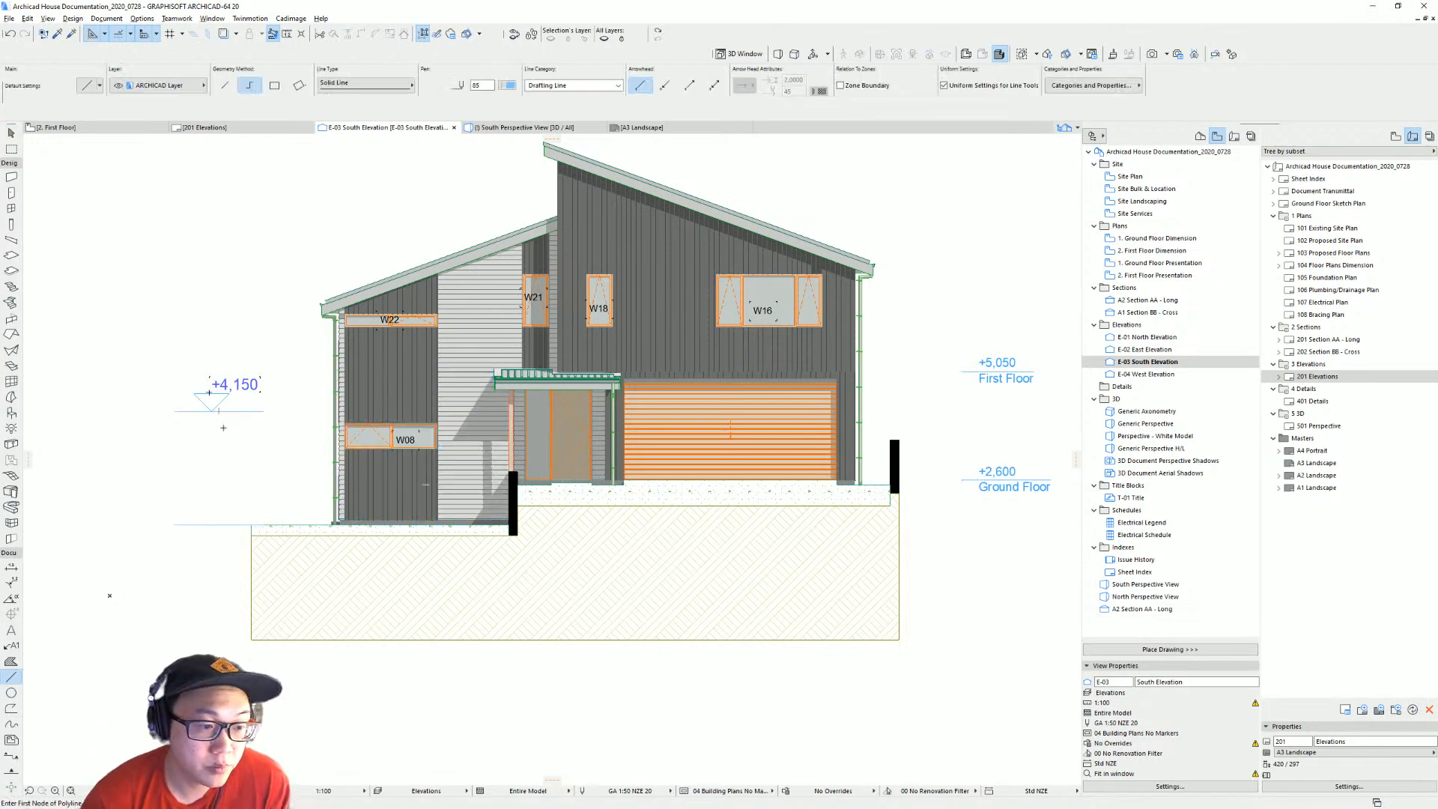
pyautogui.press('Escape')
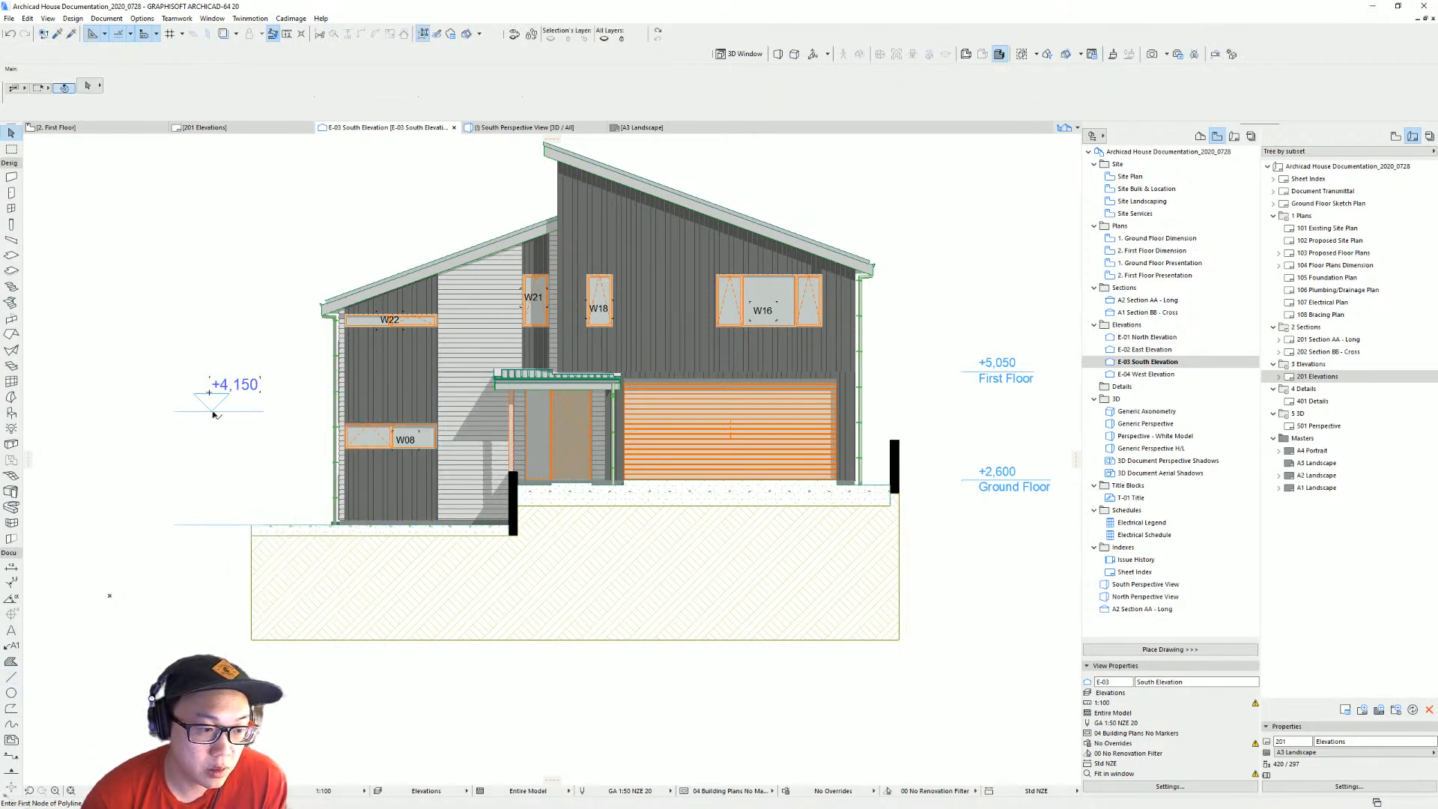
pyautogui.keyDown('ctrl'); pyautogui.click(230, 526); pyautogui.keyUp('ctrl')
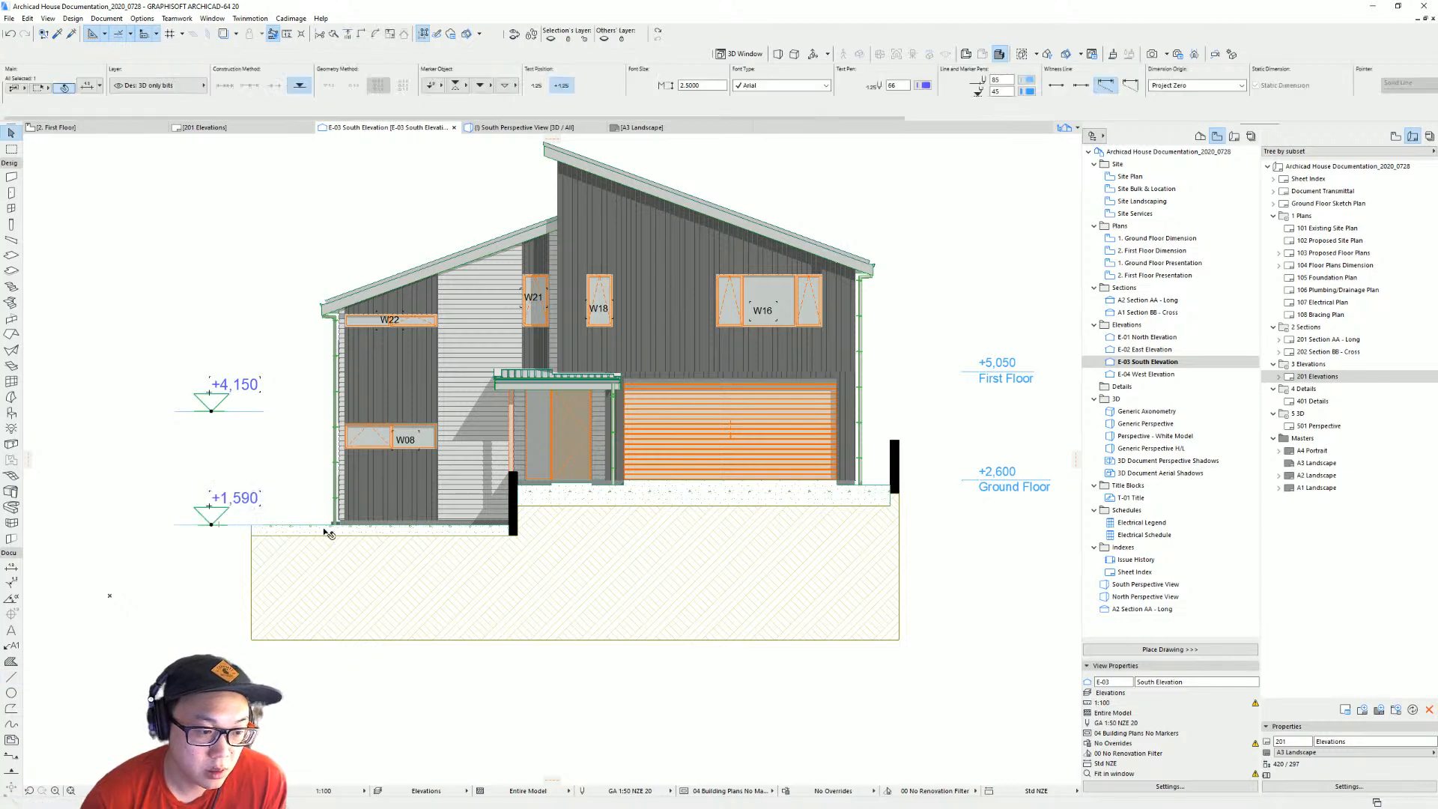
# Change the marker type of the level dimensions left of the house to the open arrow with a leader.
pyautogui.moveTo(227, 457); pyautogui.dragTo(266, 461, button='middle')
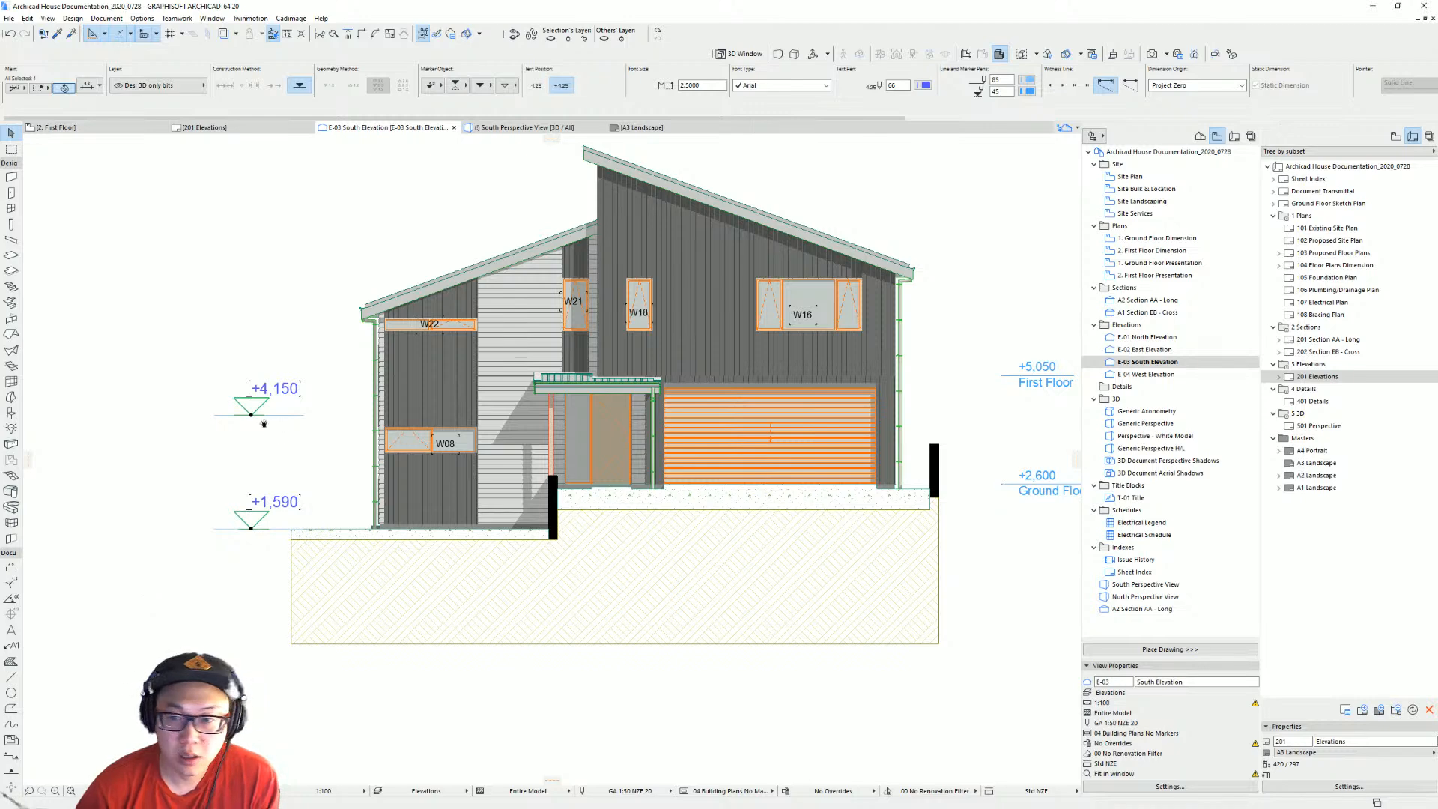
pyautogui.moveTo(263, 424); pyautogui.dragTo(194, 432, button='middle')
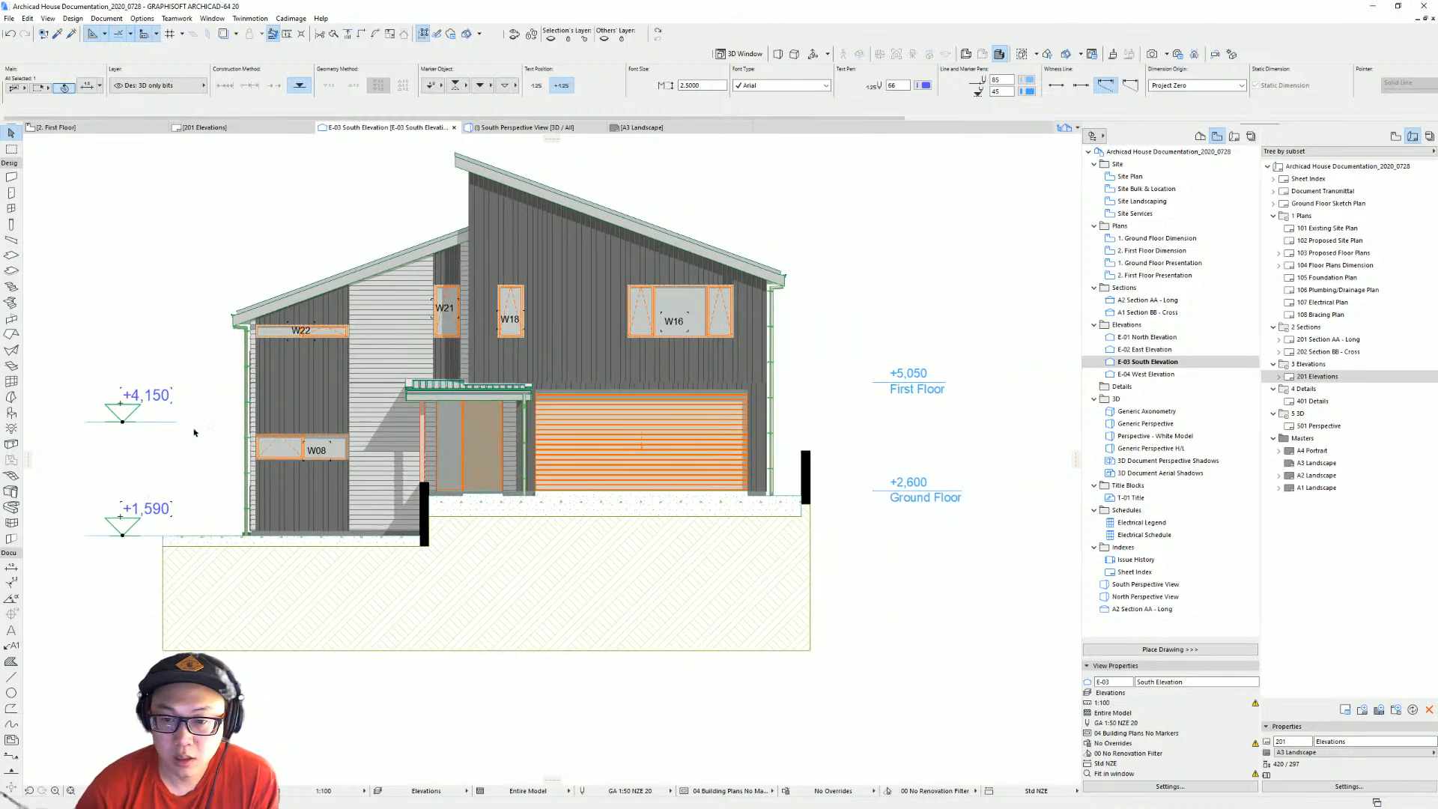
pyautogui.click(506, 86)
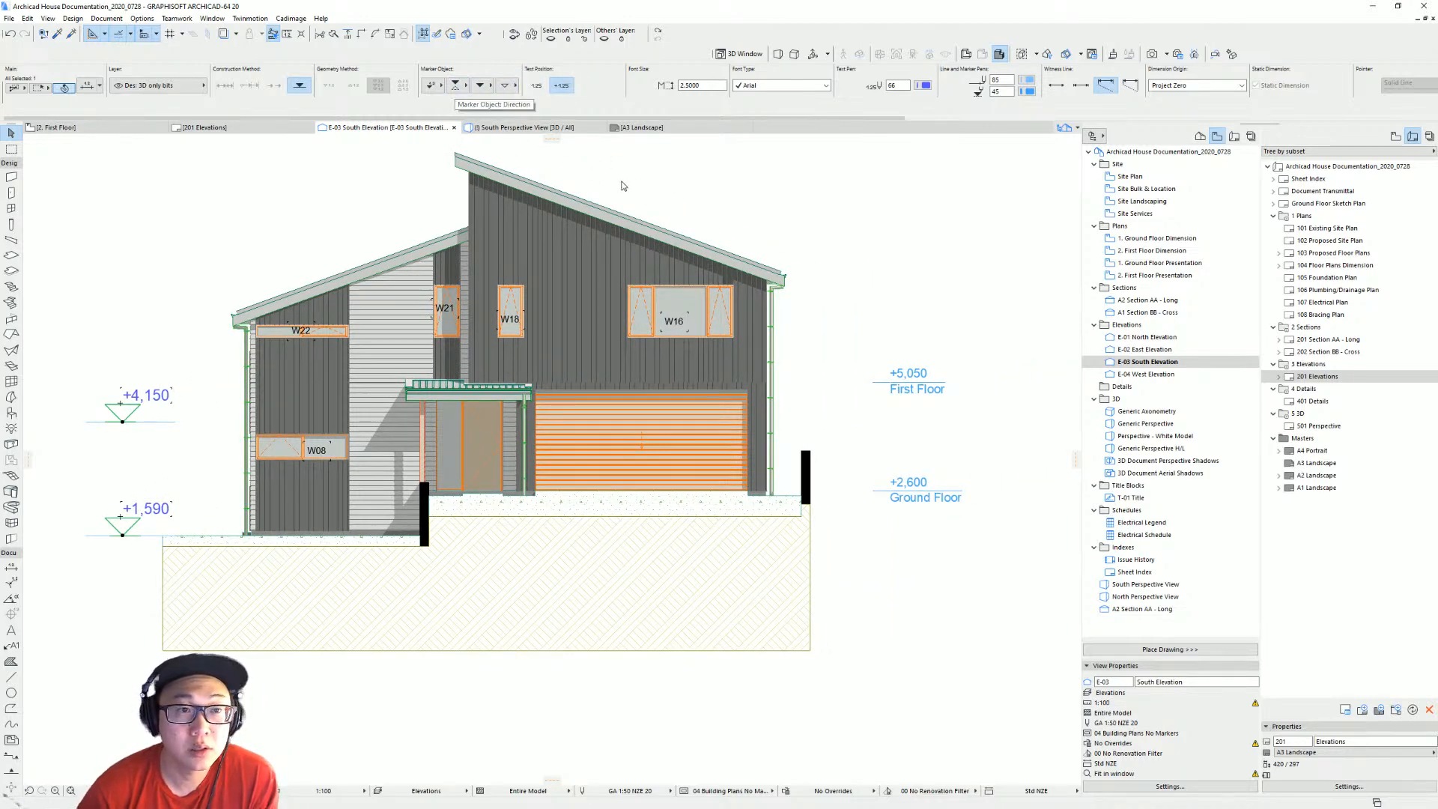
pyautogui.hotkey('ctrl', 't')
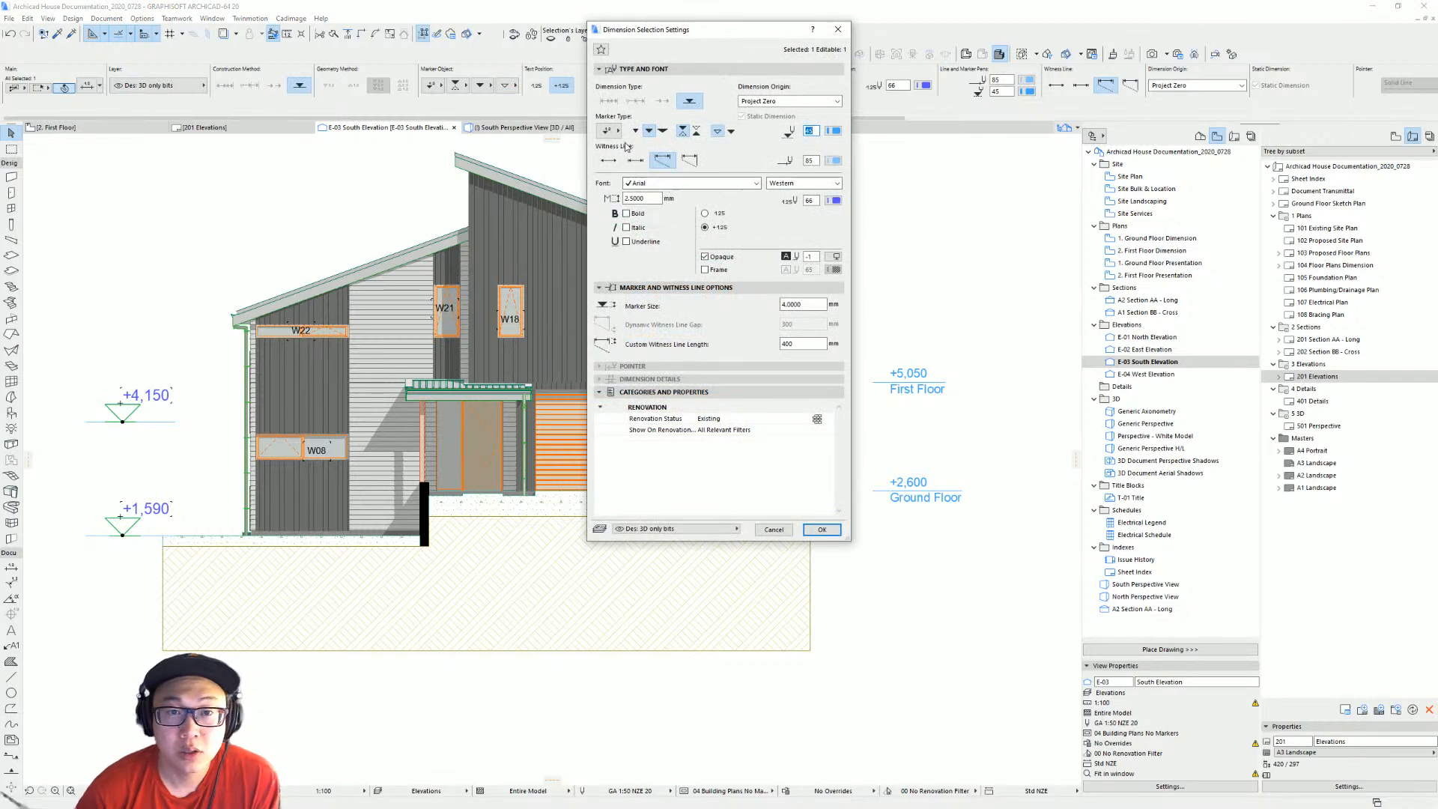
pyautogui.click(611, 134)
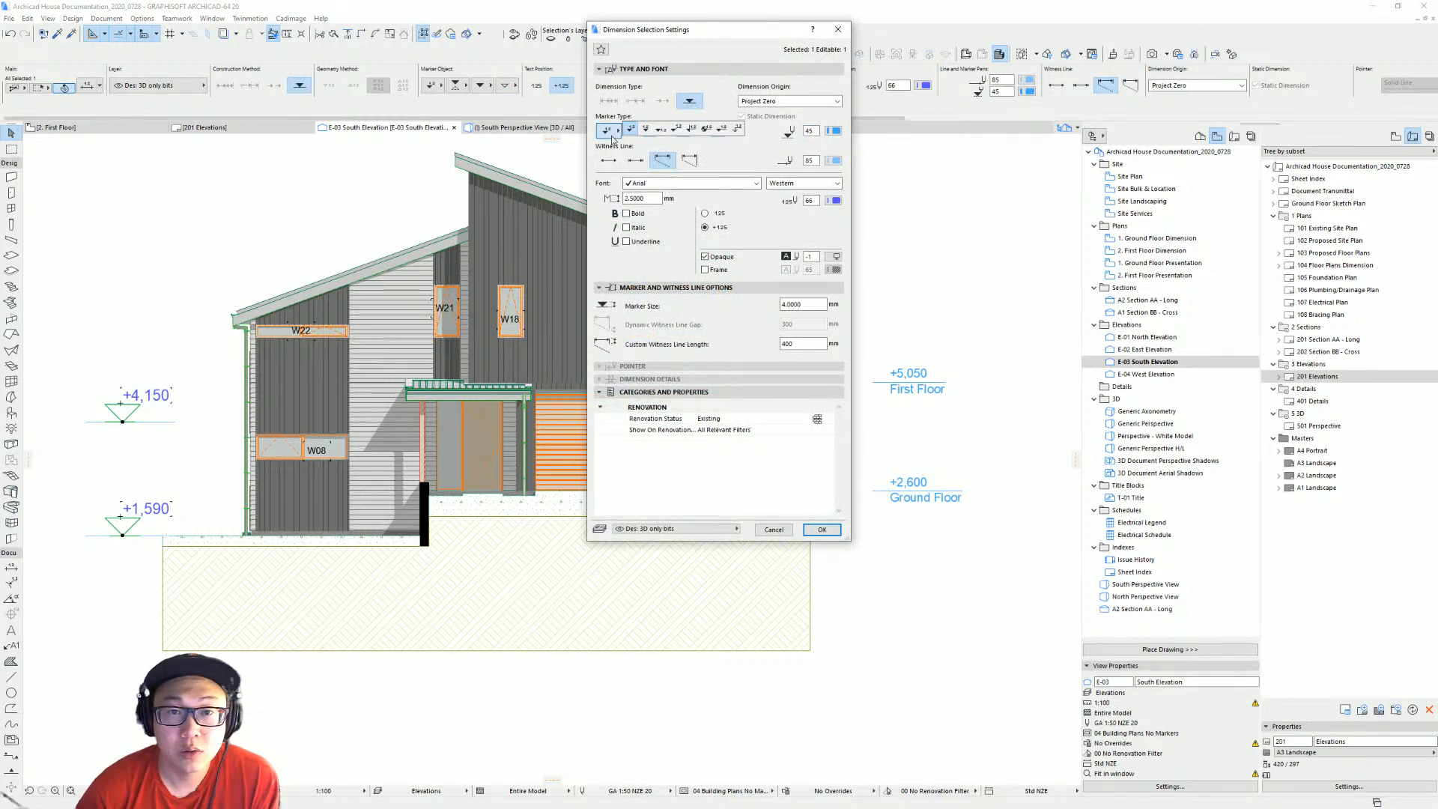
pyautogui.click(612, 138)
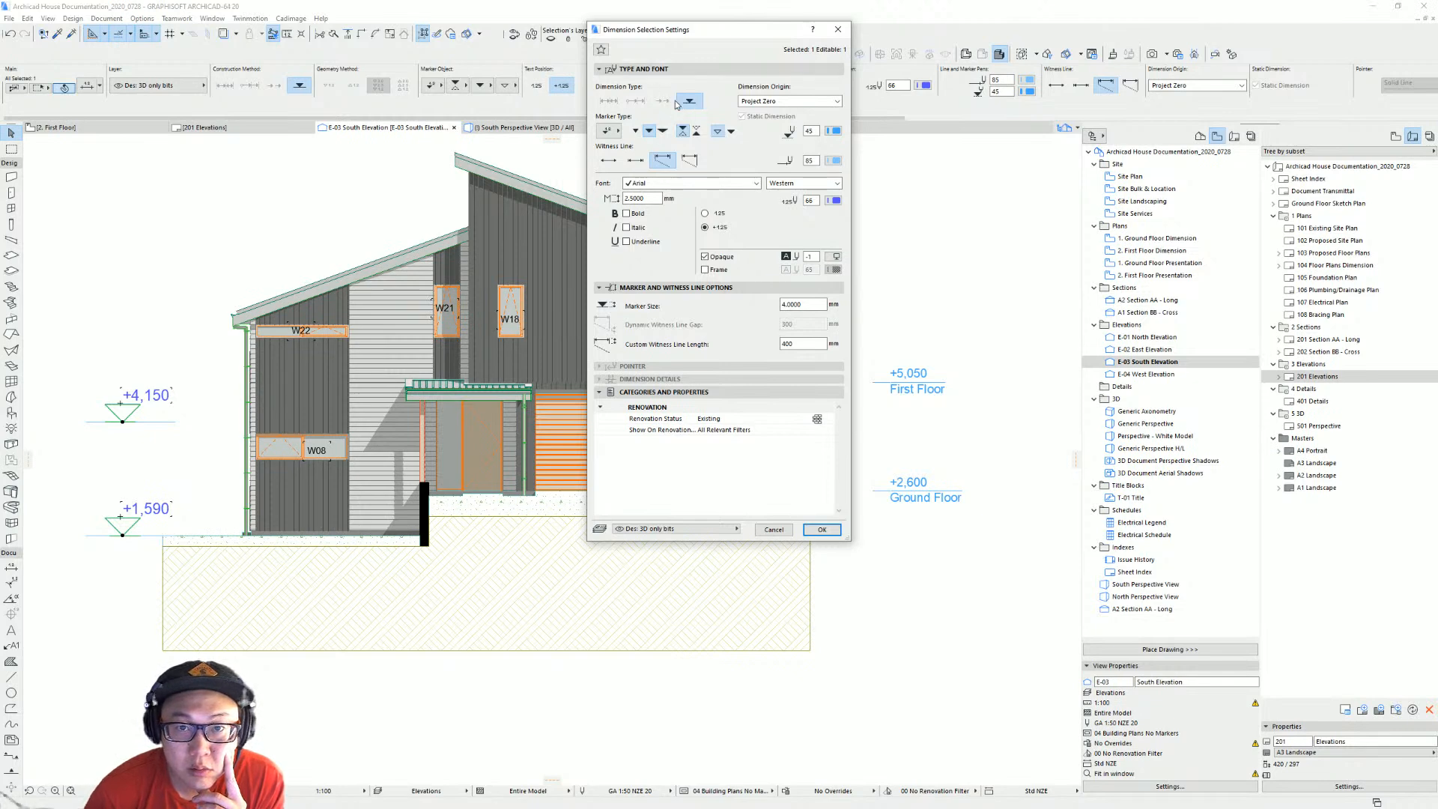
pyautogui.click(609, 131)
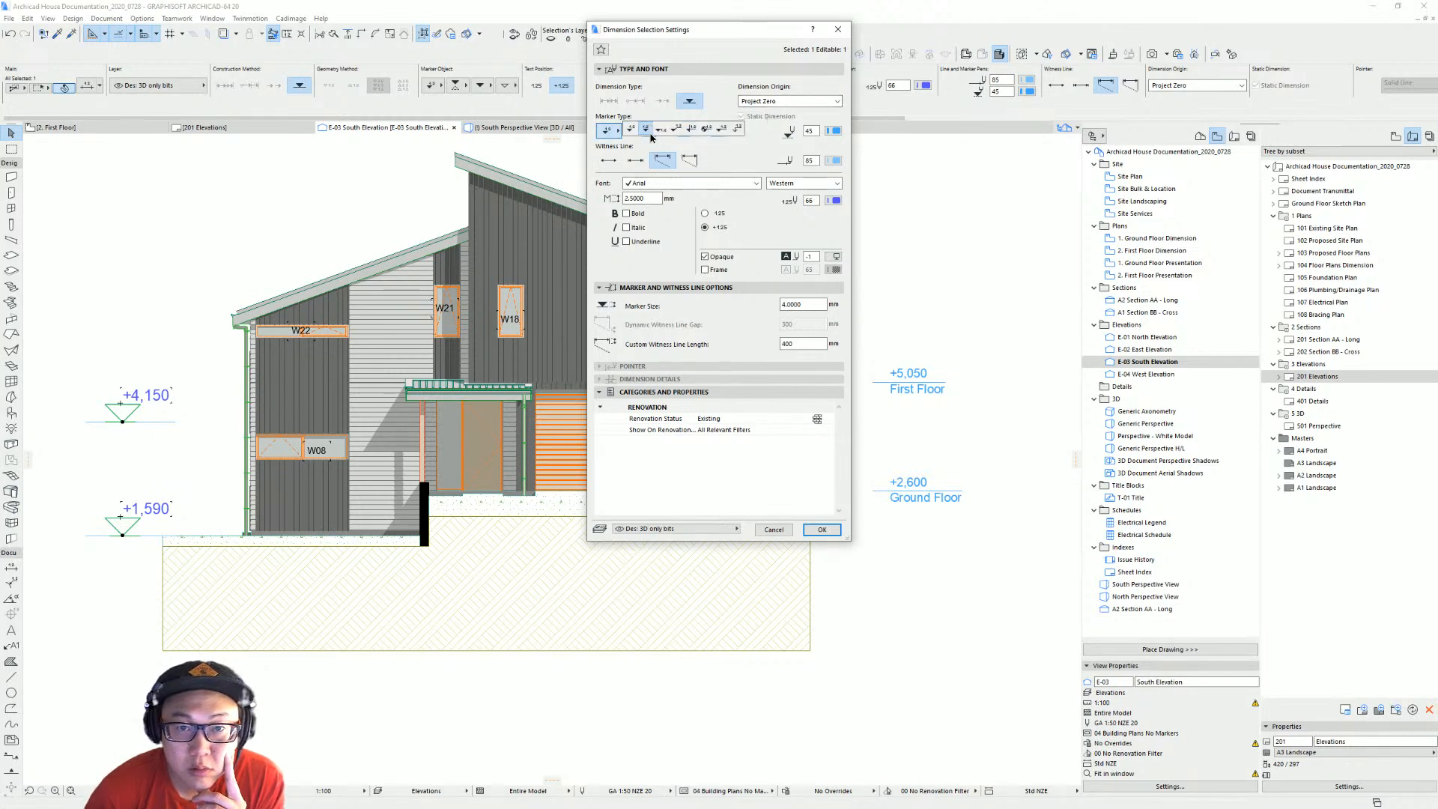
pyautogui.click(737, 135)
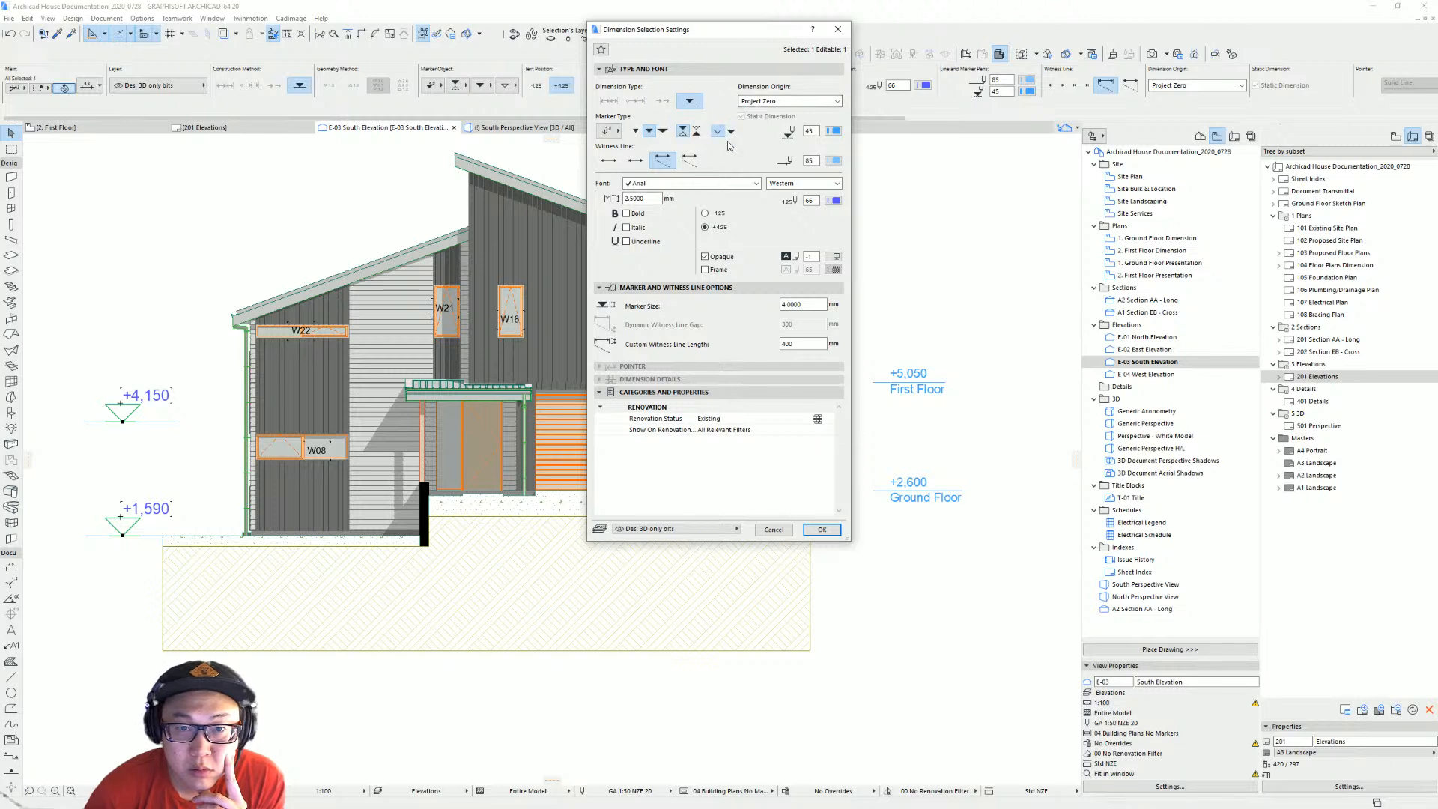
pyautogui.press('Return')
# Set the witness line option of the selected level dimensions to no witness line.
pyautogui.moveTo(157, 380); pyautogui.dragTo(319, 369, button='middle')
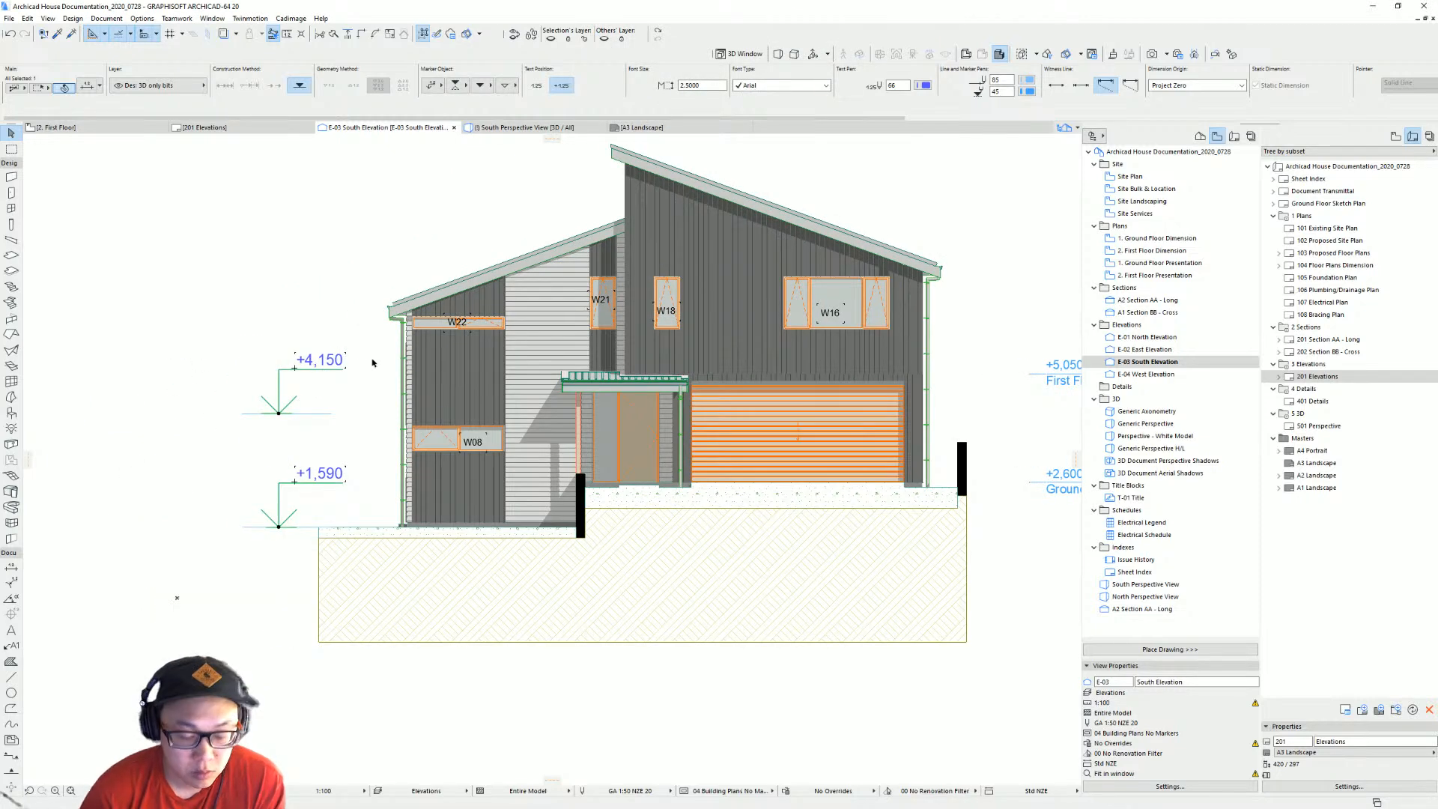
pyautogui.hotkey('ctrl', 't')
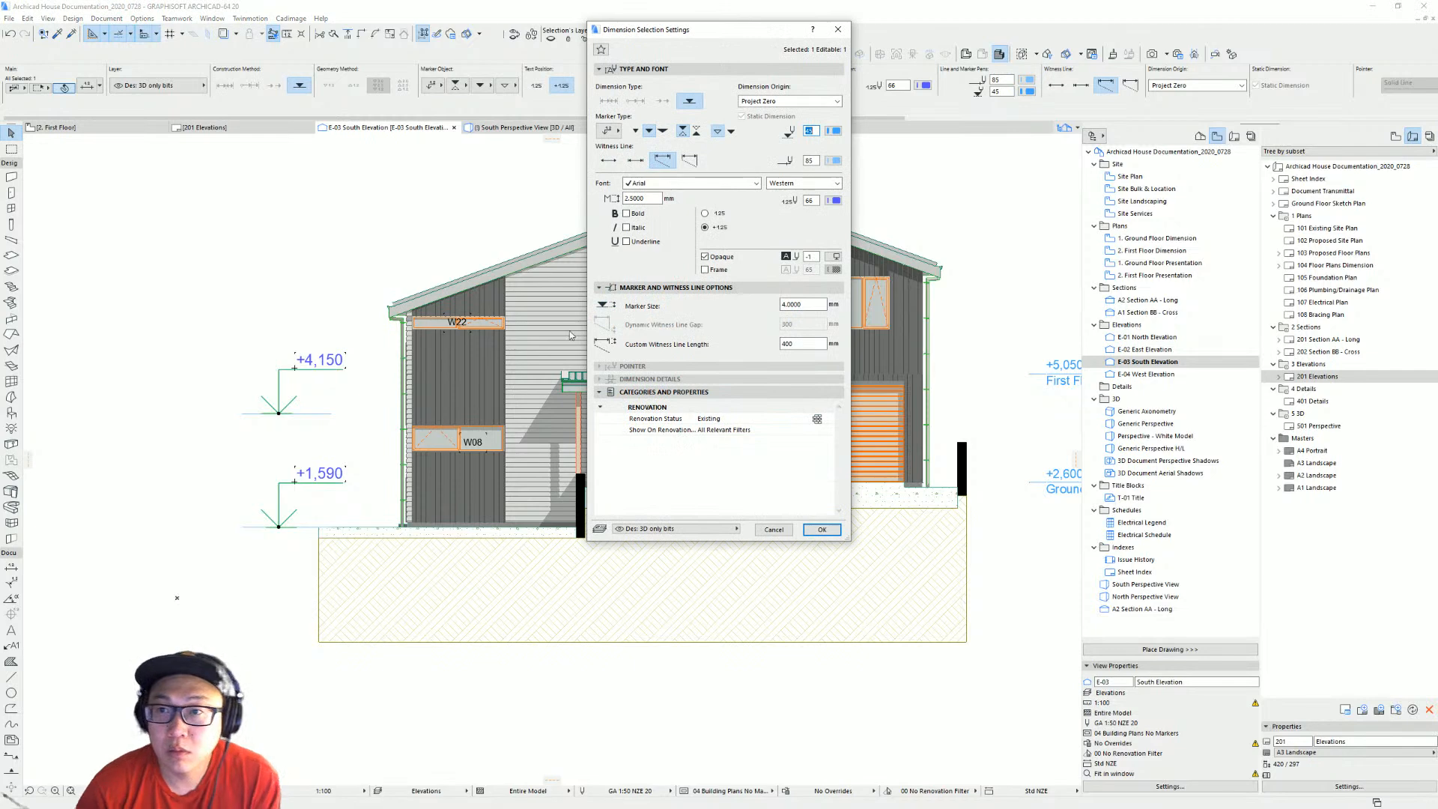
pyautogui.click(604, 160)
pyautogui.press('Return')
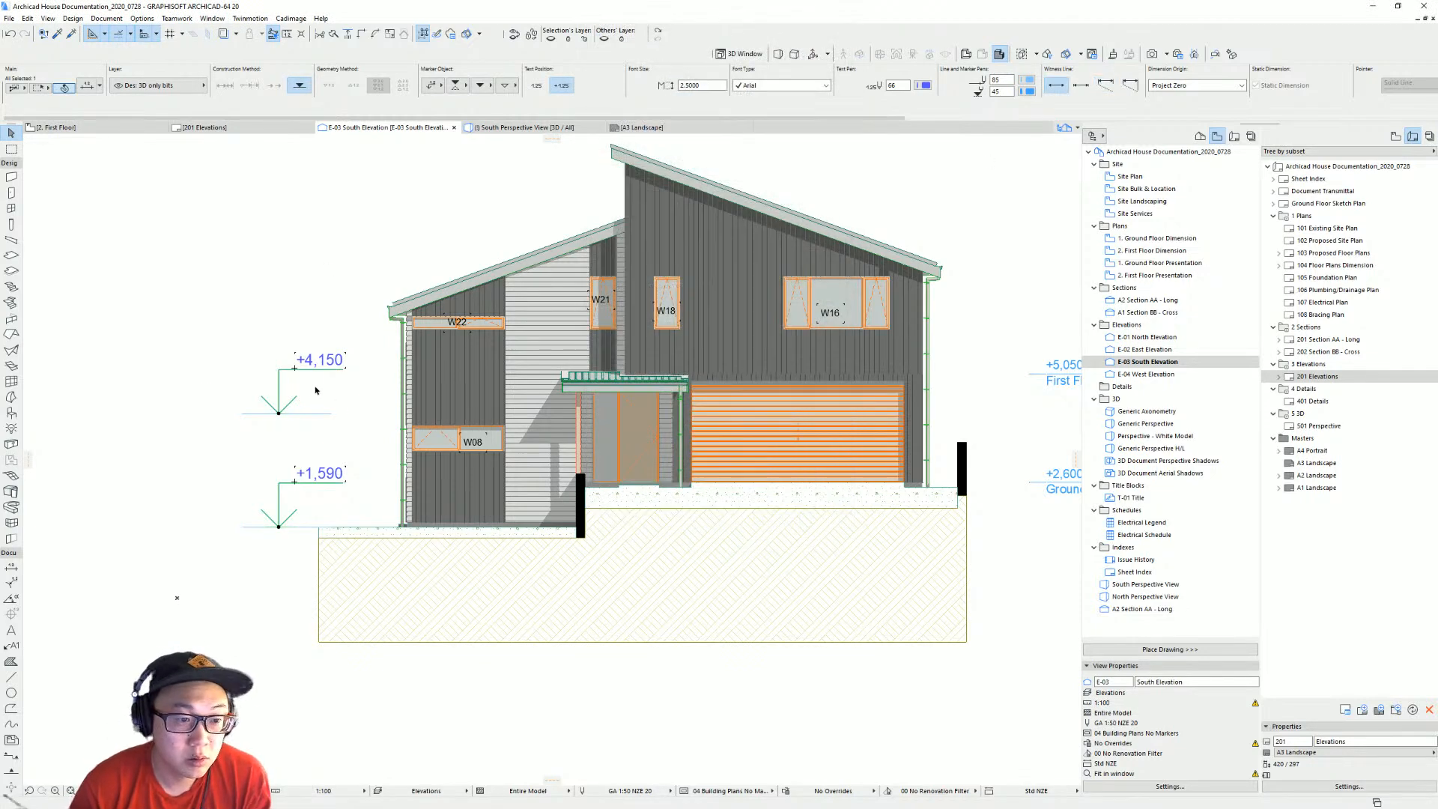
# Set the marker size of the selected level dimensions to 0.5 mm.
pyautogui.hotkey('ctrl', 't')
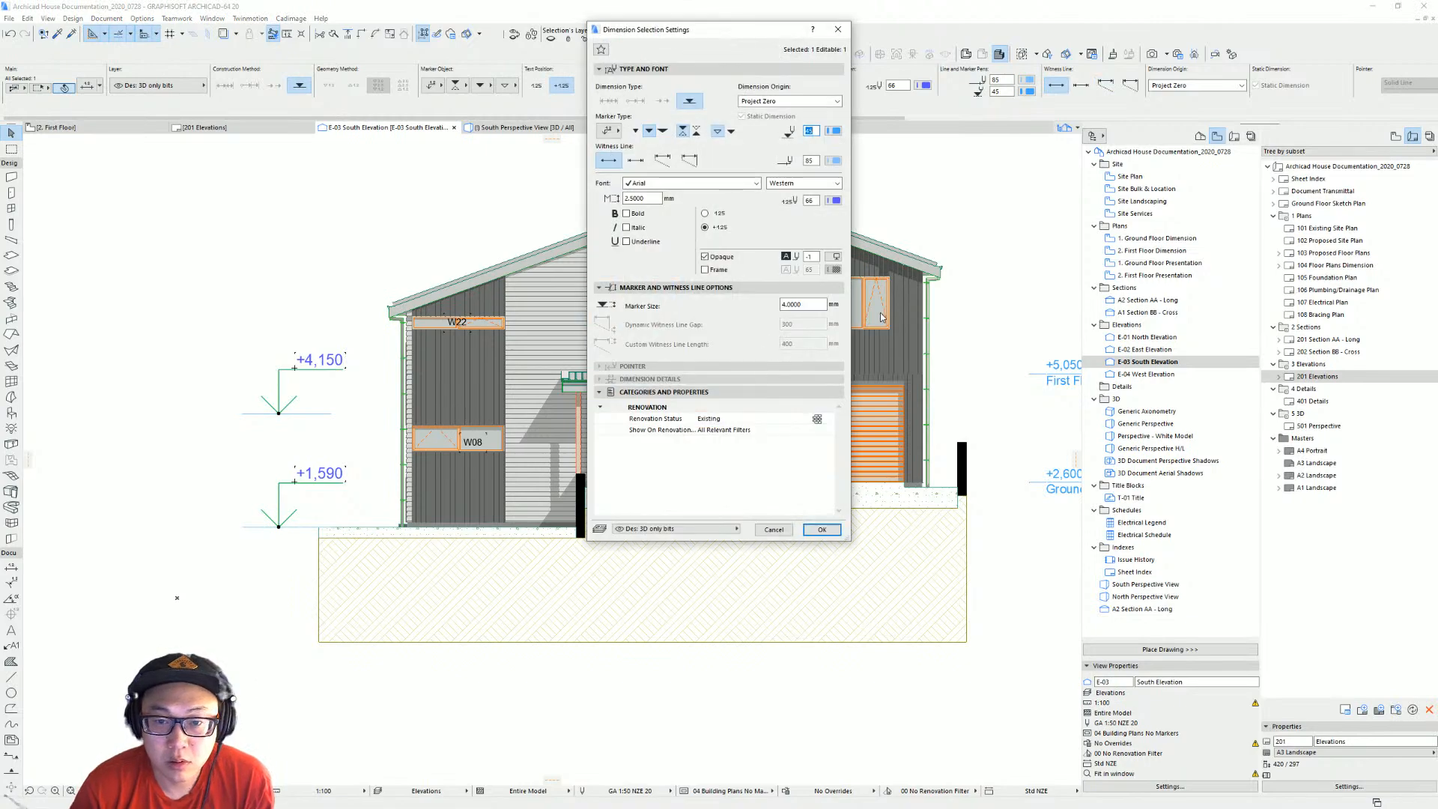
pyautogui.moveTo(817, 305); pyautogui.dragTo(619, 325)
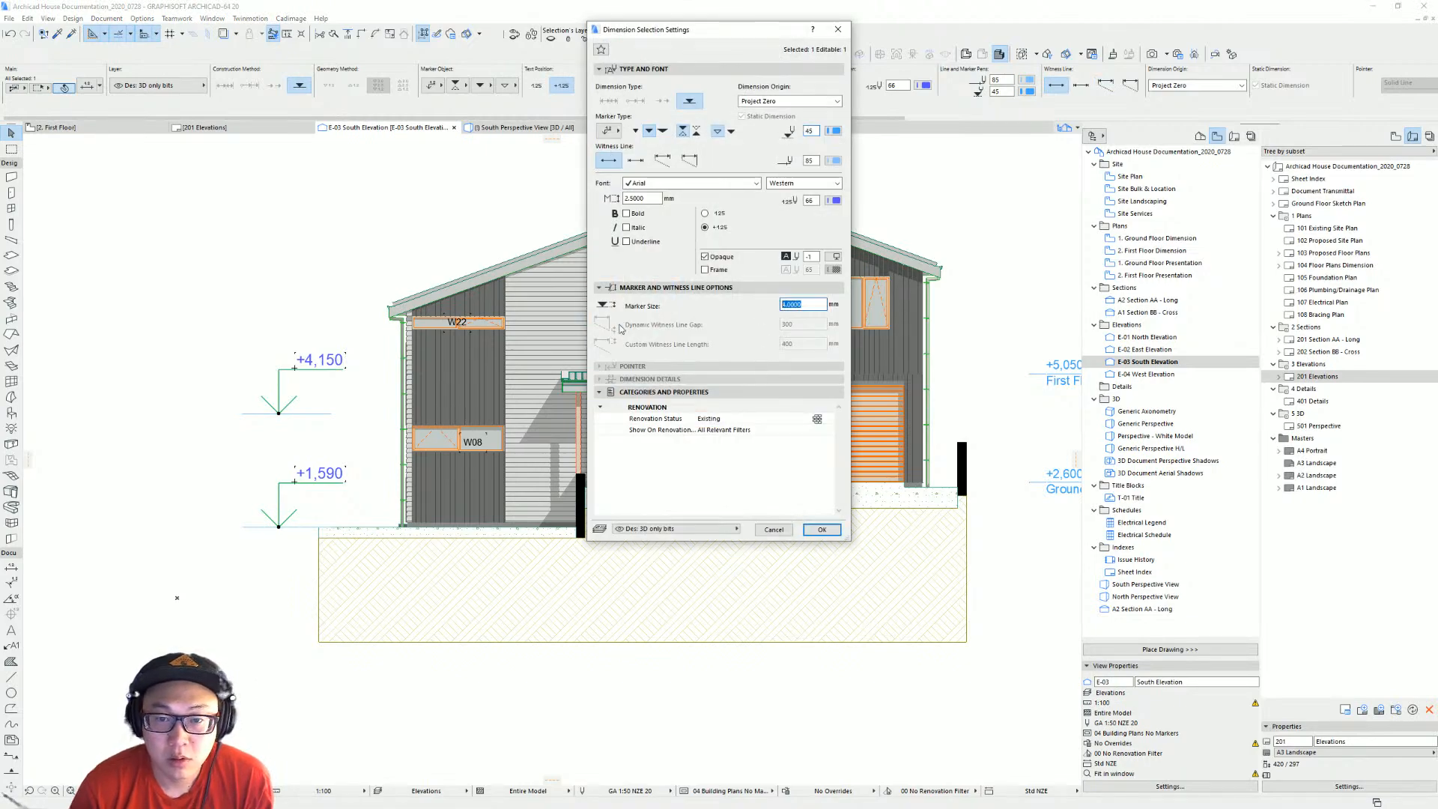
pyautogui.write('0')
pyautogui.press('Return')
pyautogui.scroll(4, 620, 327)
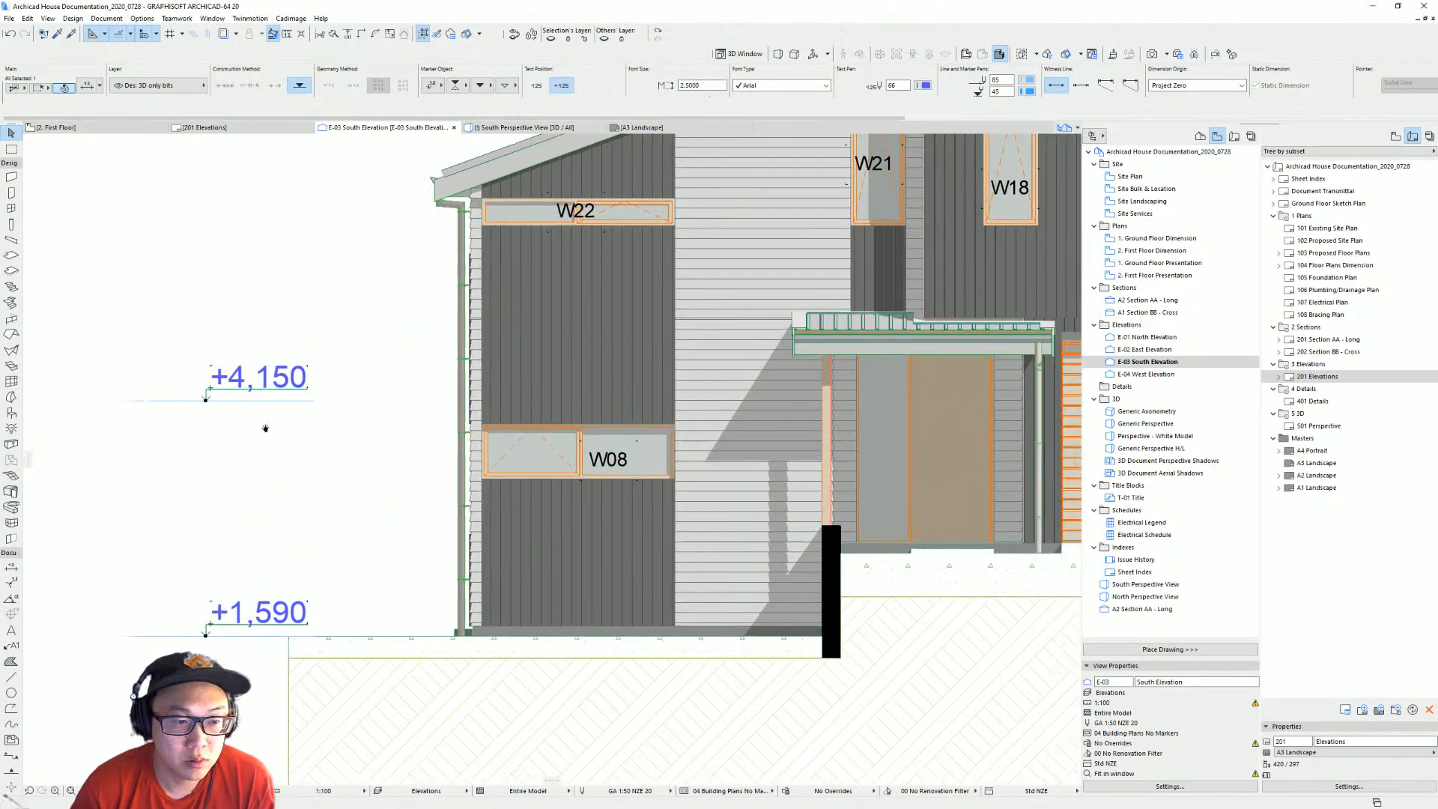
# Change the marker type of the selected level dimensions to the circle with crosshair, unfilled.
pyautogui.hotkey('ctrl', 't')
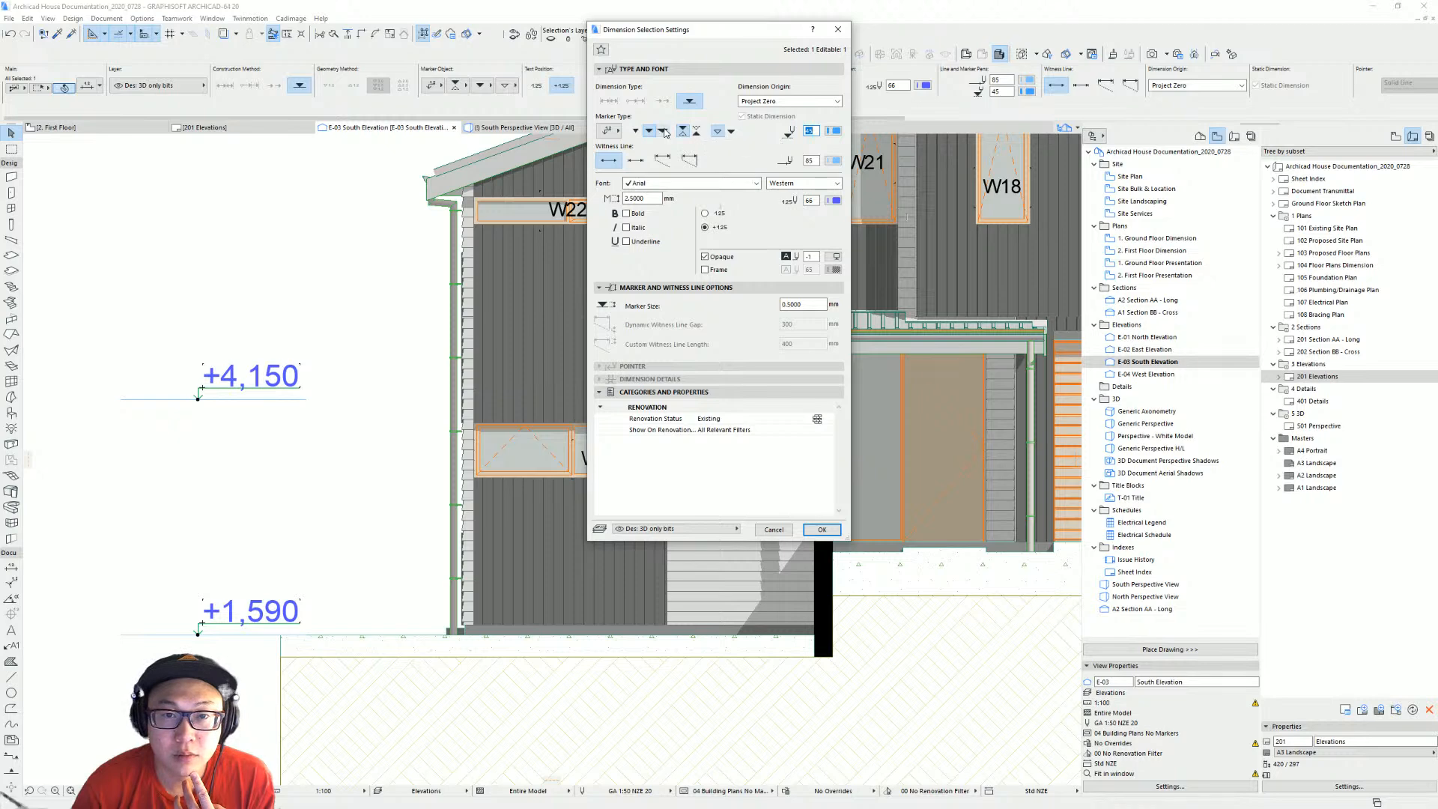
pyautogui.click(608, 132)
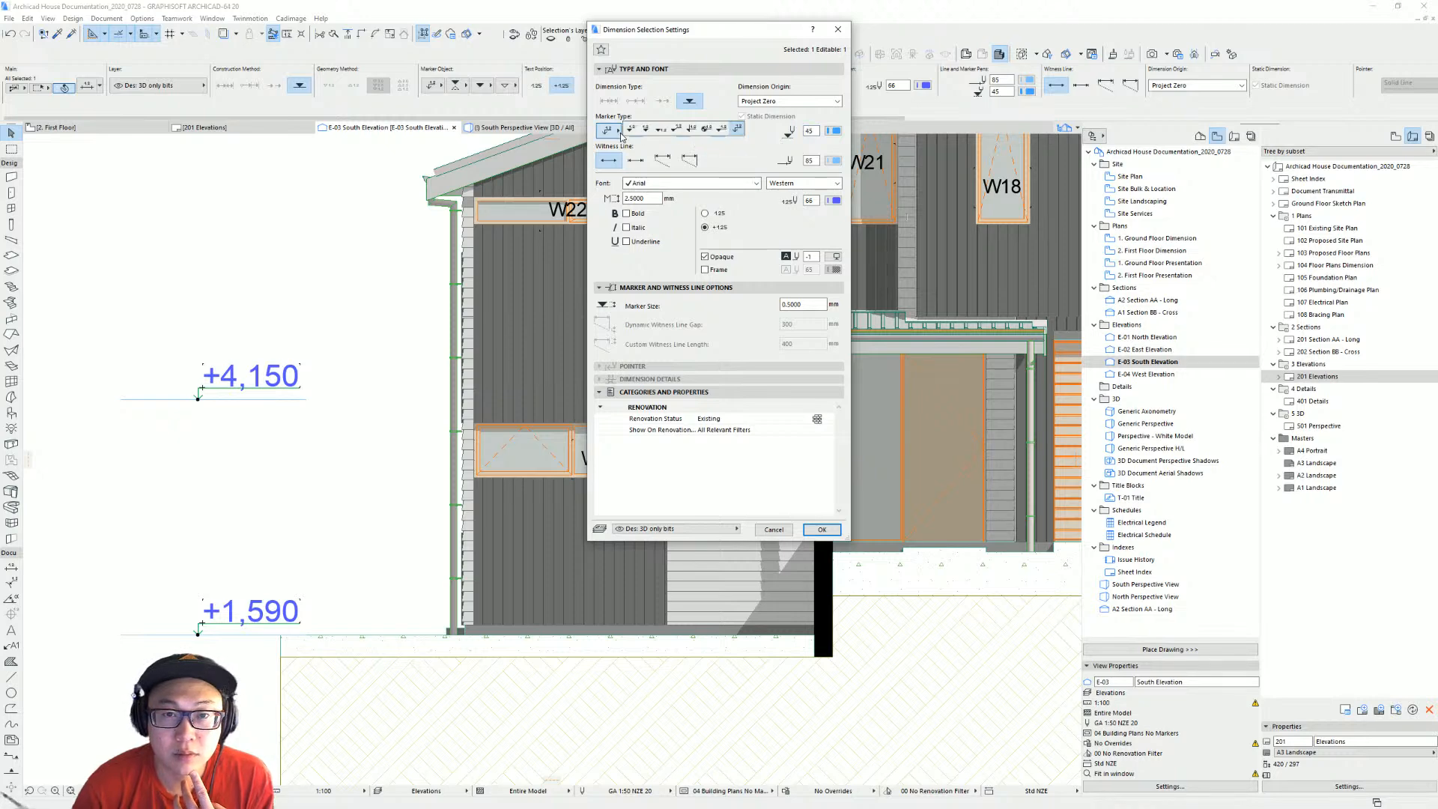
pyautogui.click(708, 131)
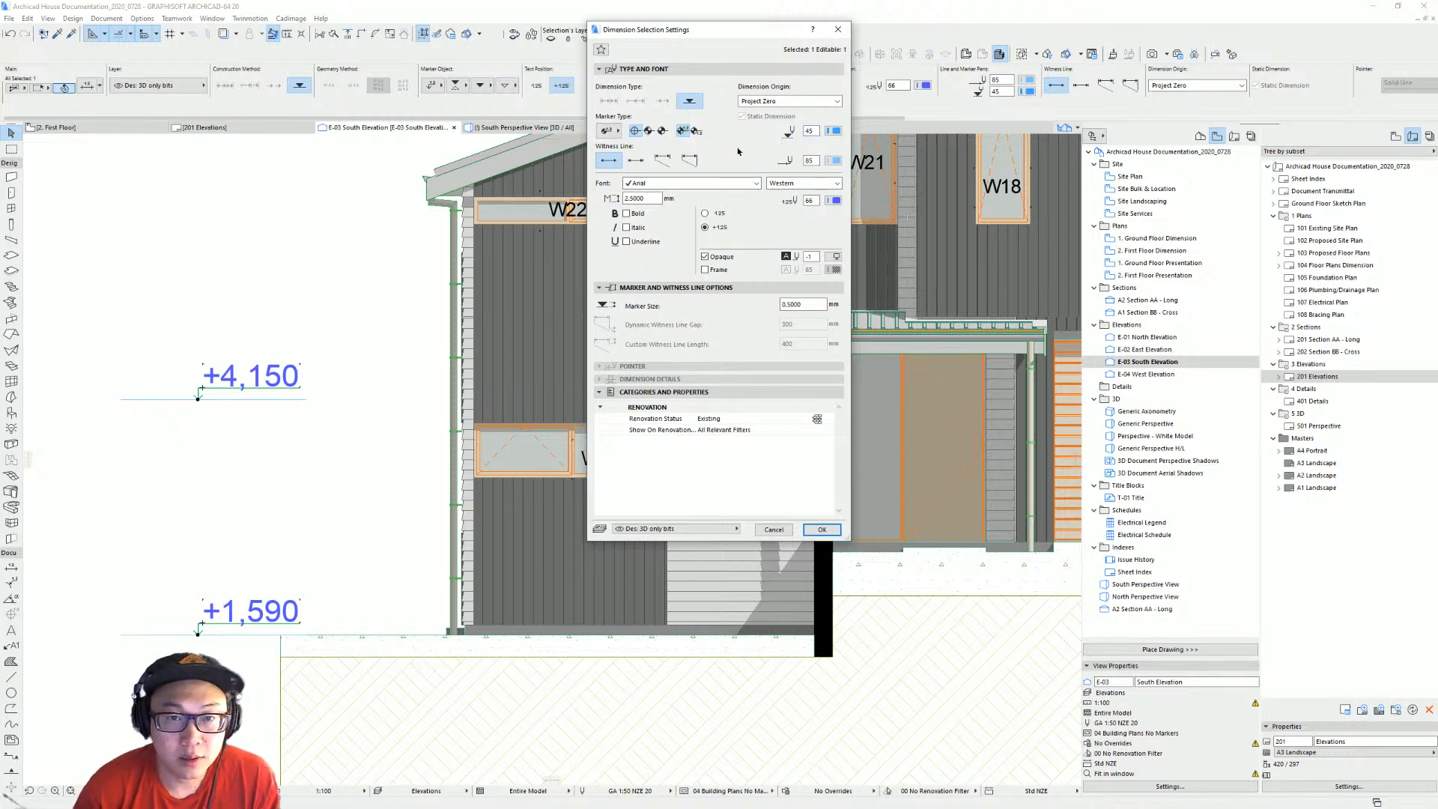
pyautogui.press('Return')
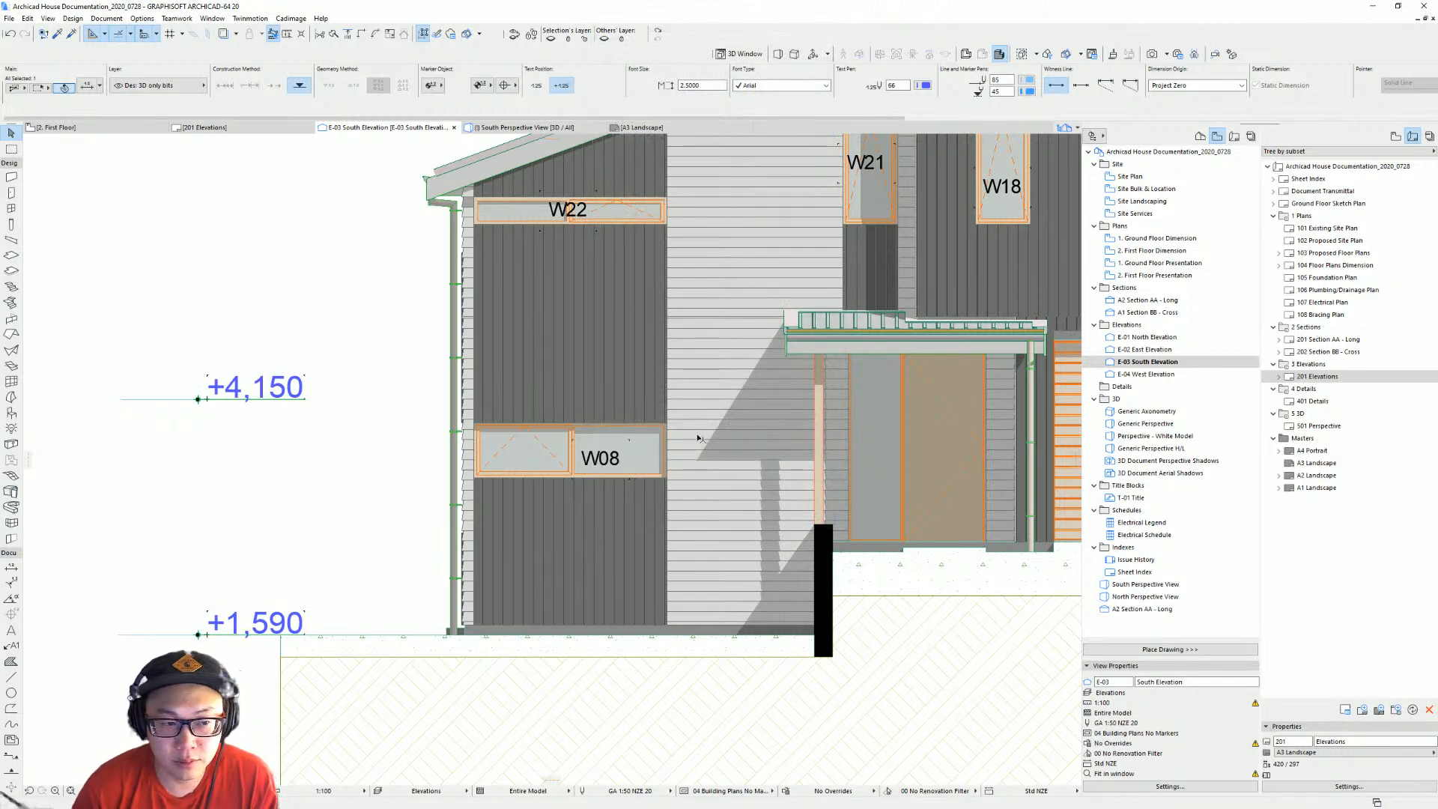
# Enlarge the circular markers of the selected level dimensions to 10 mm.
pyautogui.hotkey('ctrl', 't')
pyautogui.doubleClick(791, 314)
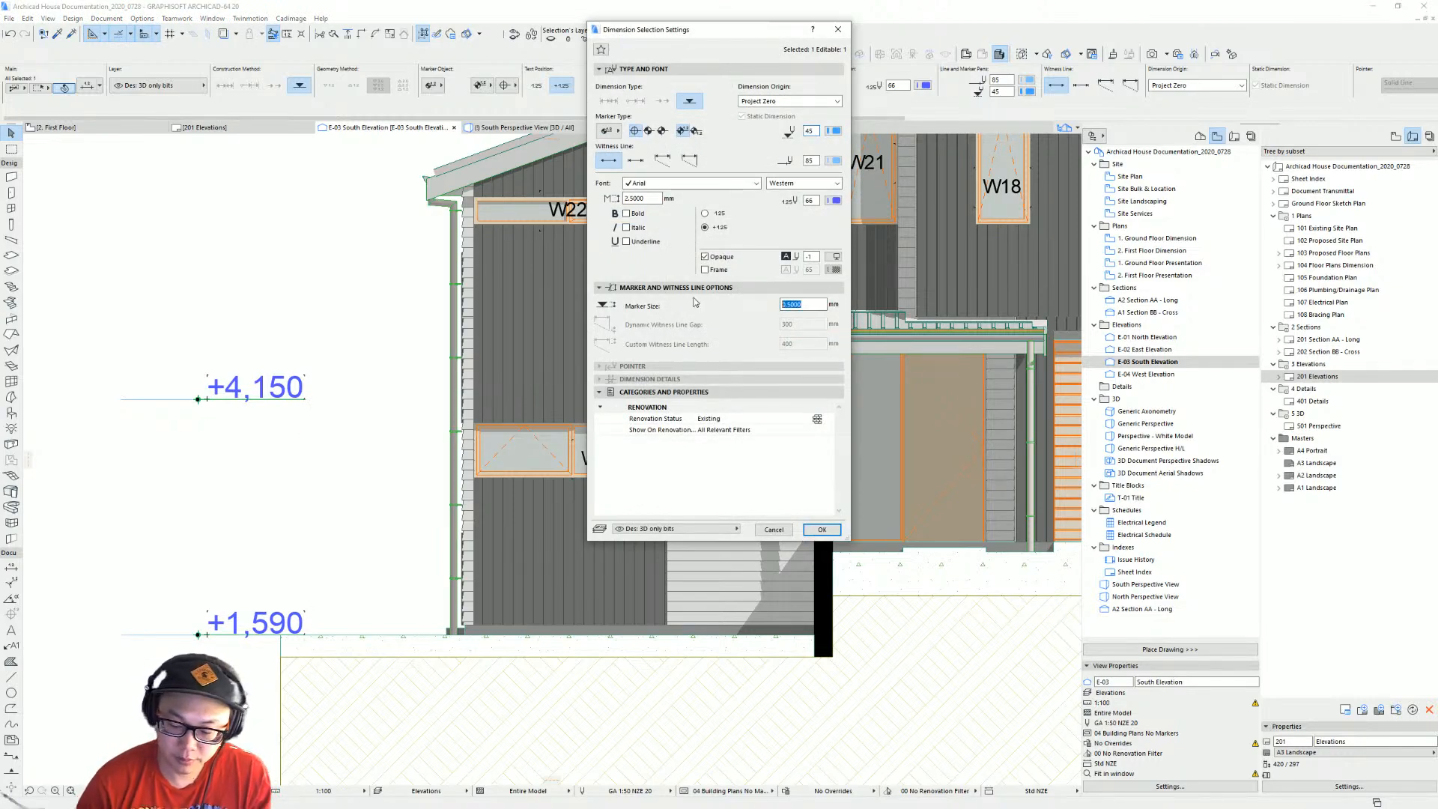
pyautogui.write('10')
pyautogui.press('Return')
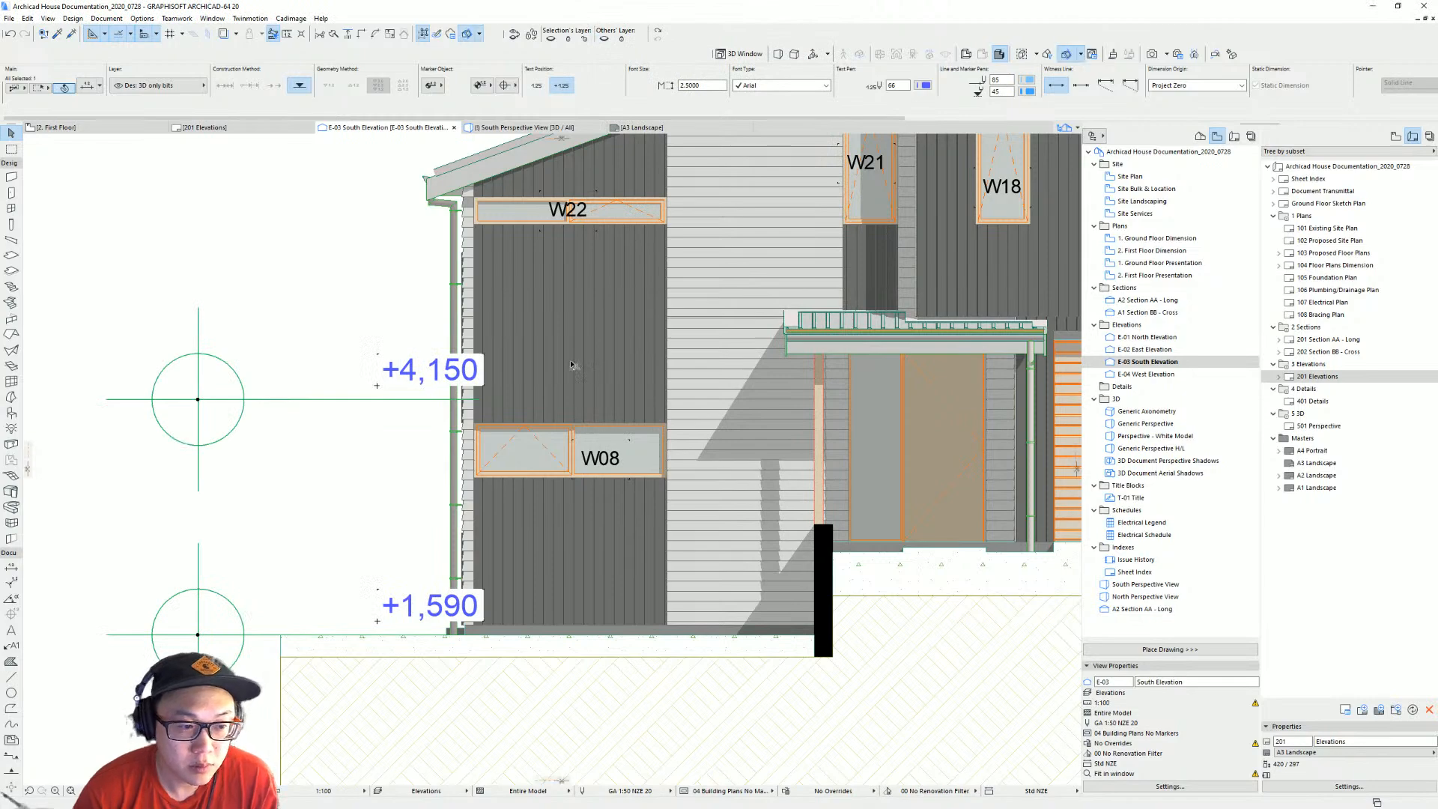
# Set the marker size of the circular level dimensions to 2.5 mm.
pyautogui.hotkey('ctrl', 't')
pyautogui.doubleClick(807, 306)
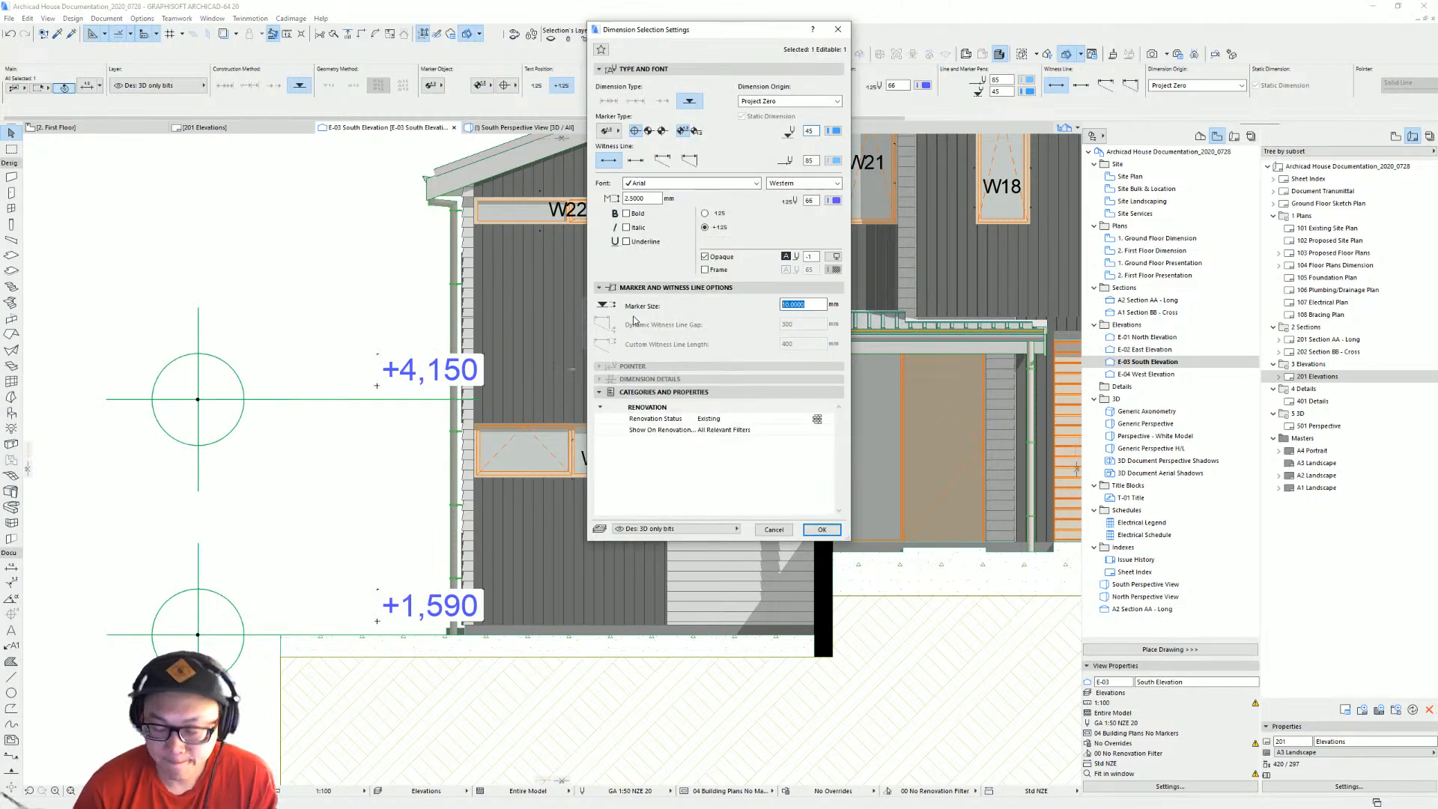
pyautogui.write('2.5')
pyautogui.press('Return')
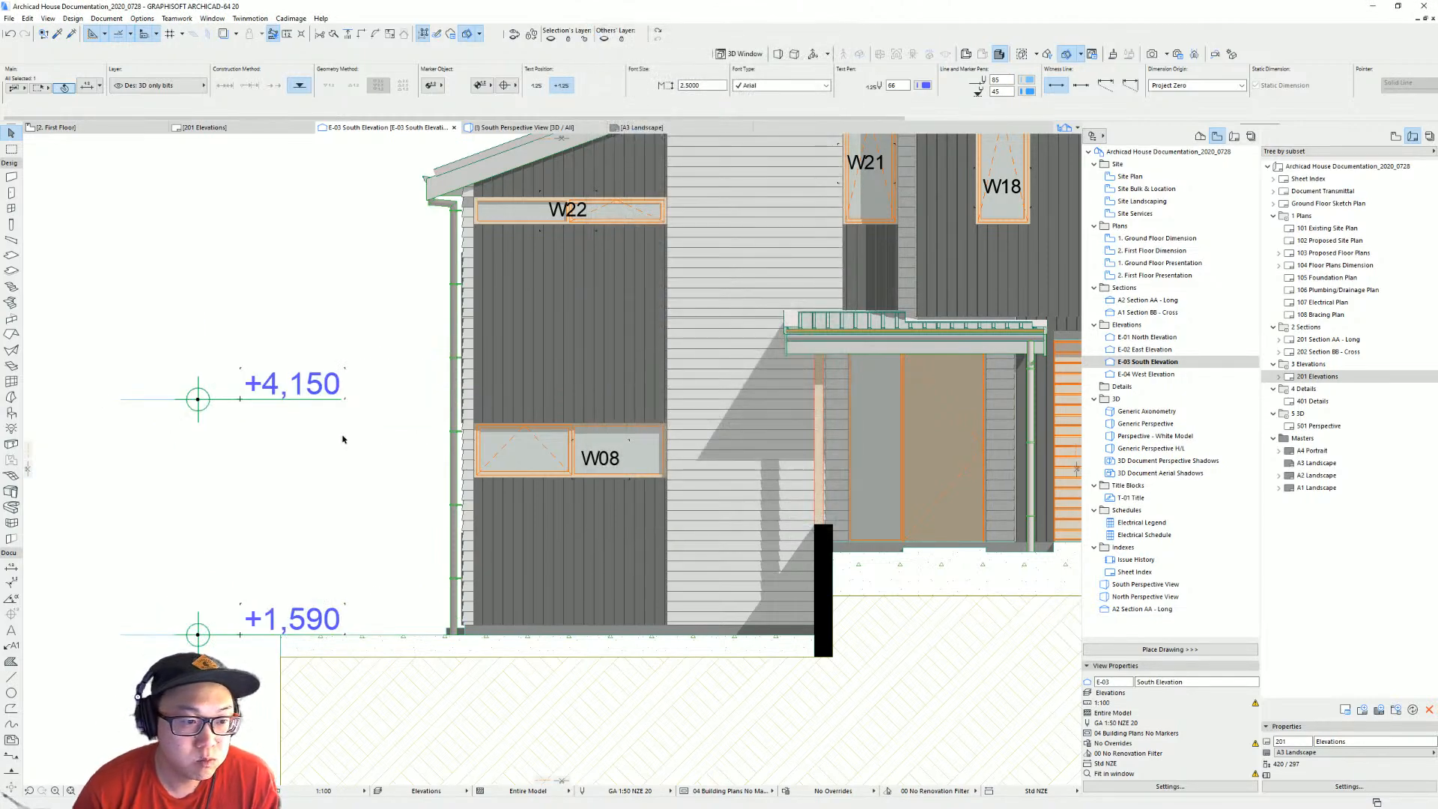
pyautogui.scroll(-5, 347, 448)
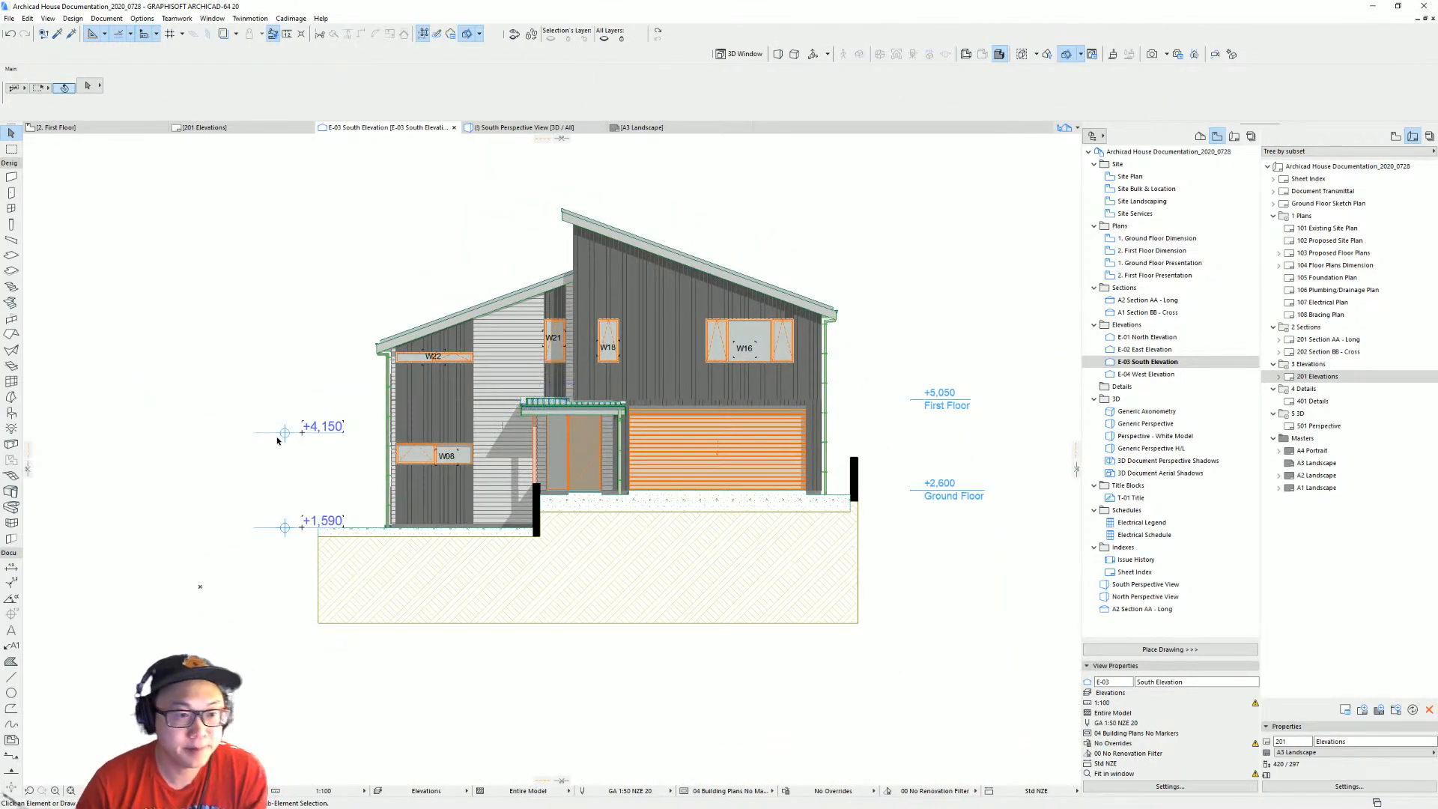
# Check the marker and witness line options of the level dimensions left of the house.
pyautogui.click(285, 433)
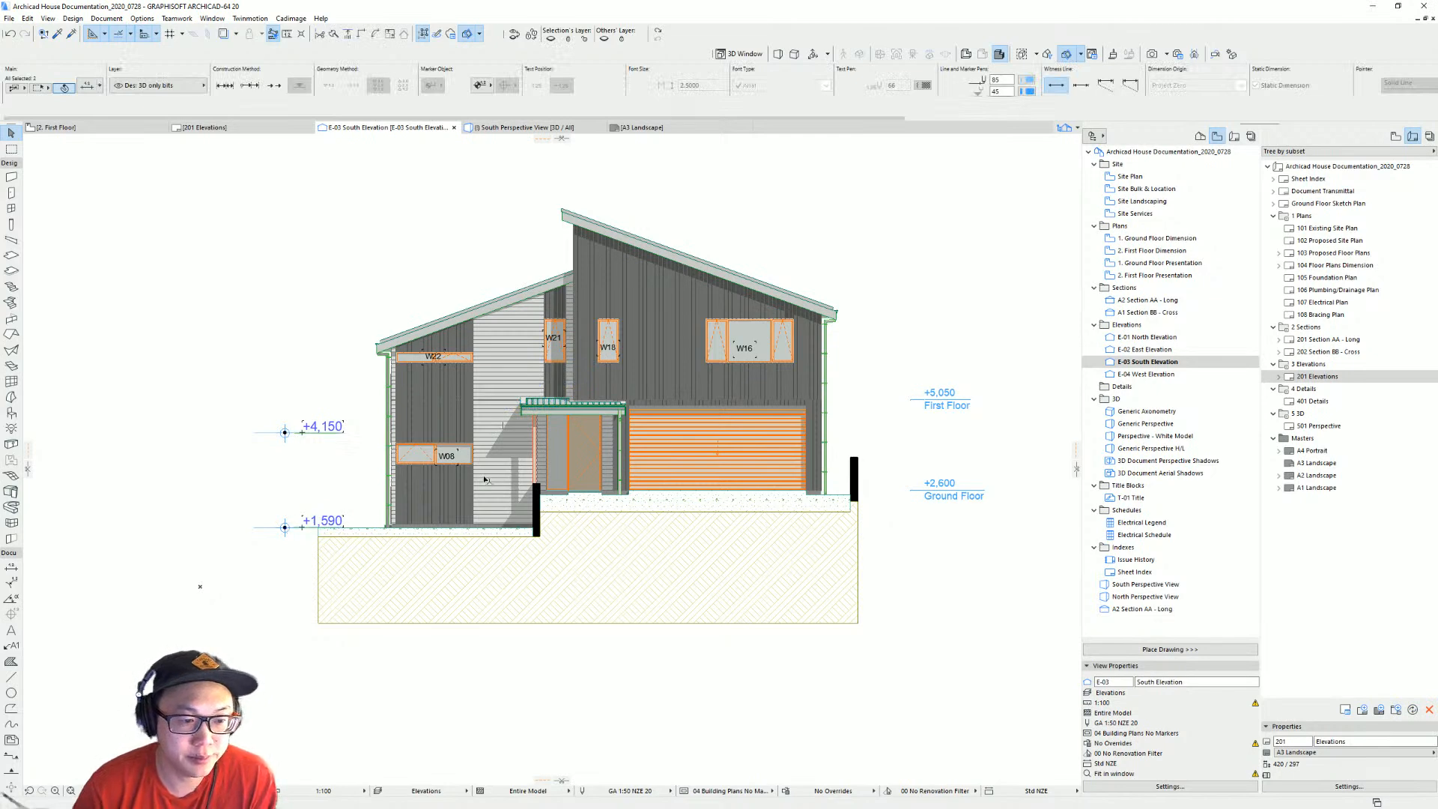
pyautogui.hotkey('ctrl', 't')
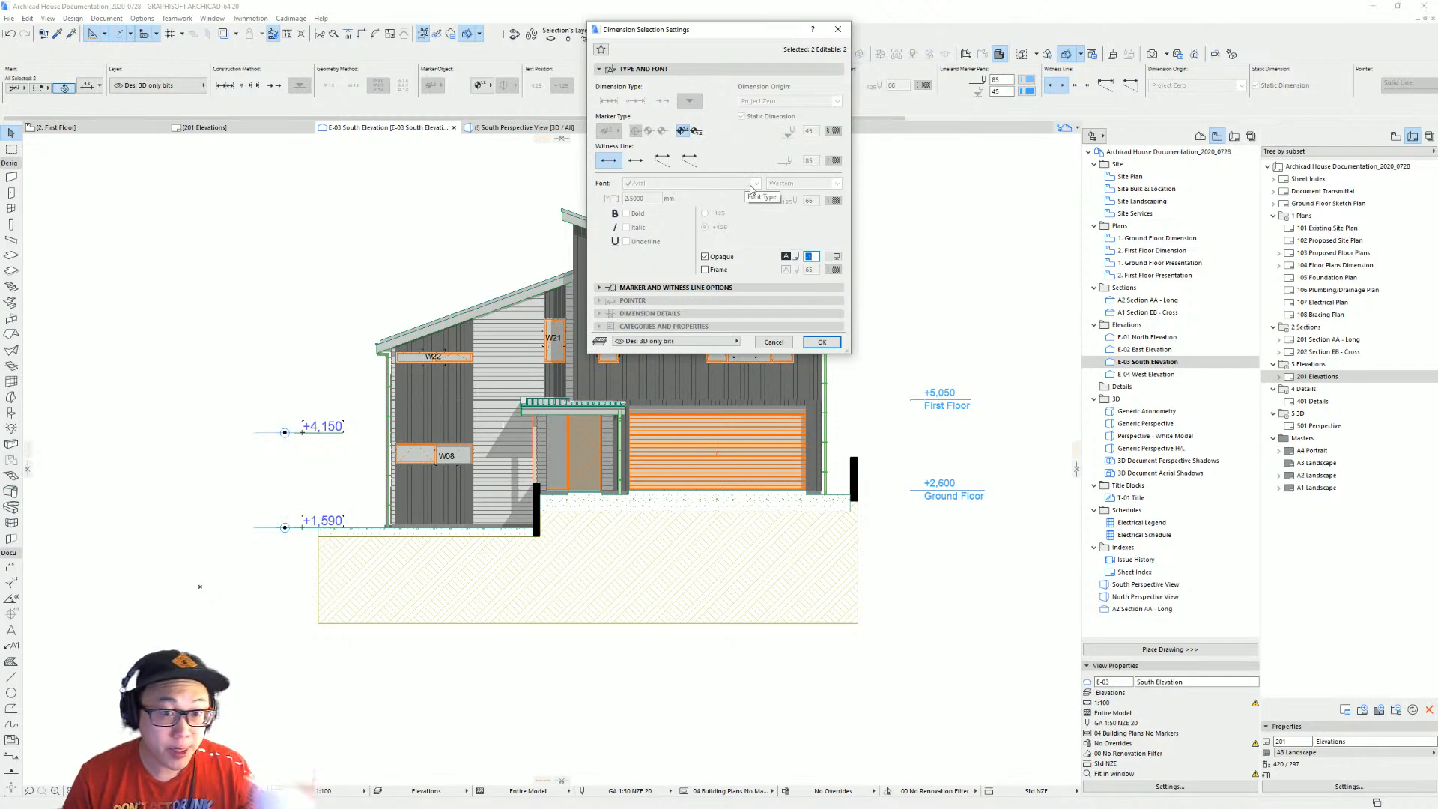
pyautogui.click(699, 287)
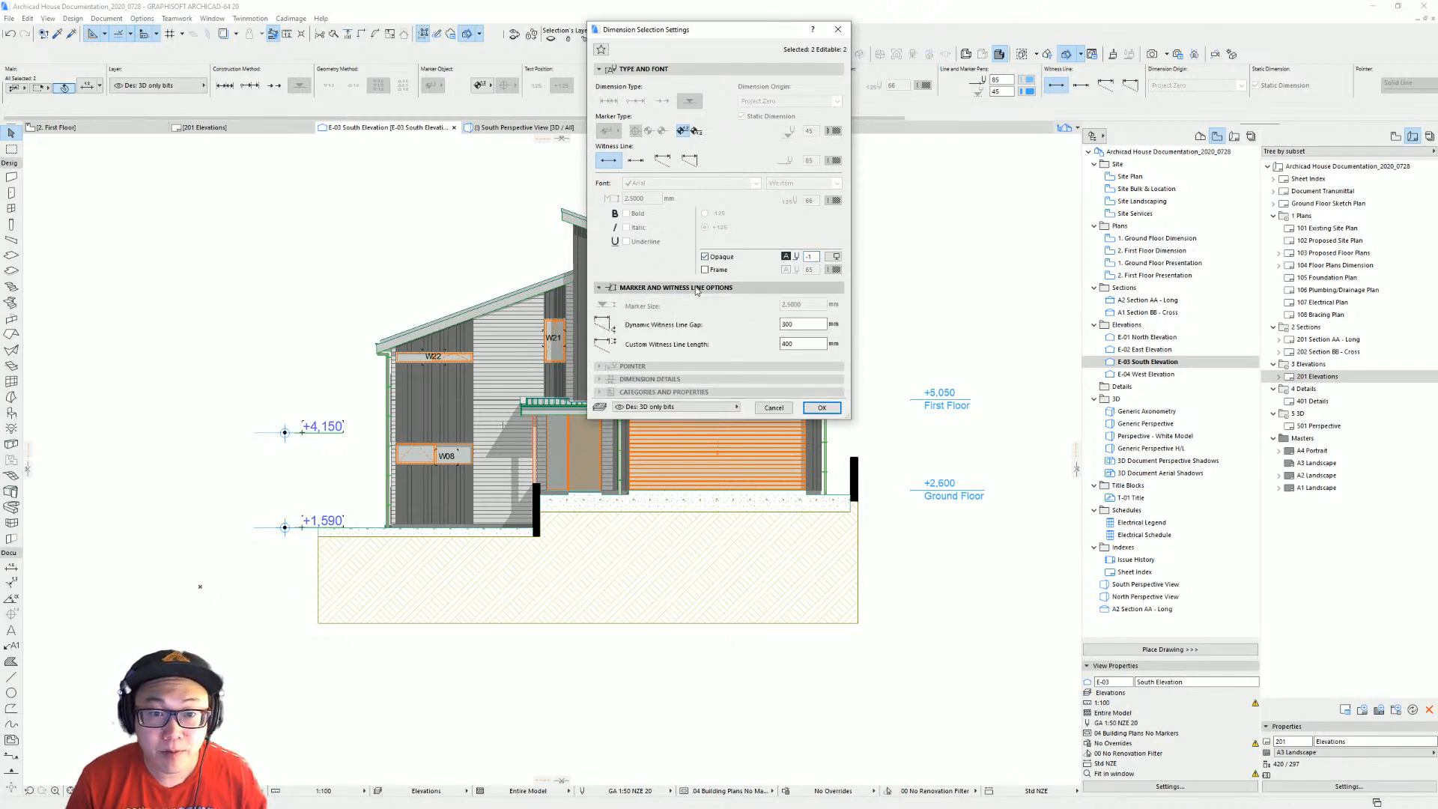
pyautogui.click(822, 408)
# Move the value texts of the upper and lower level dimensions horizontally to the left side of their circular markers.
pyautogui.scroll(2, 272, 472)
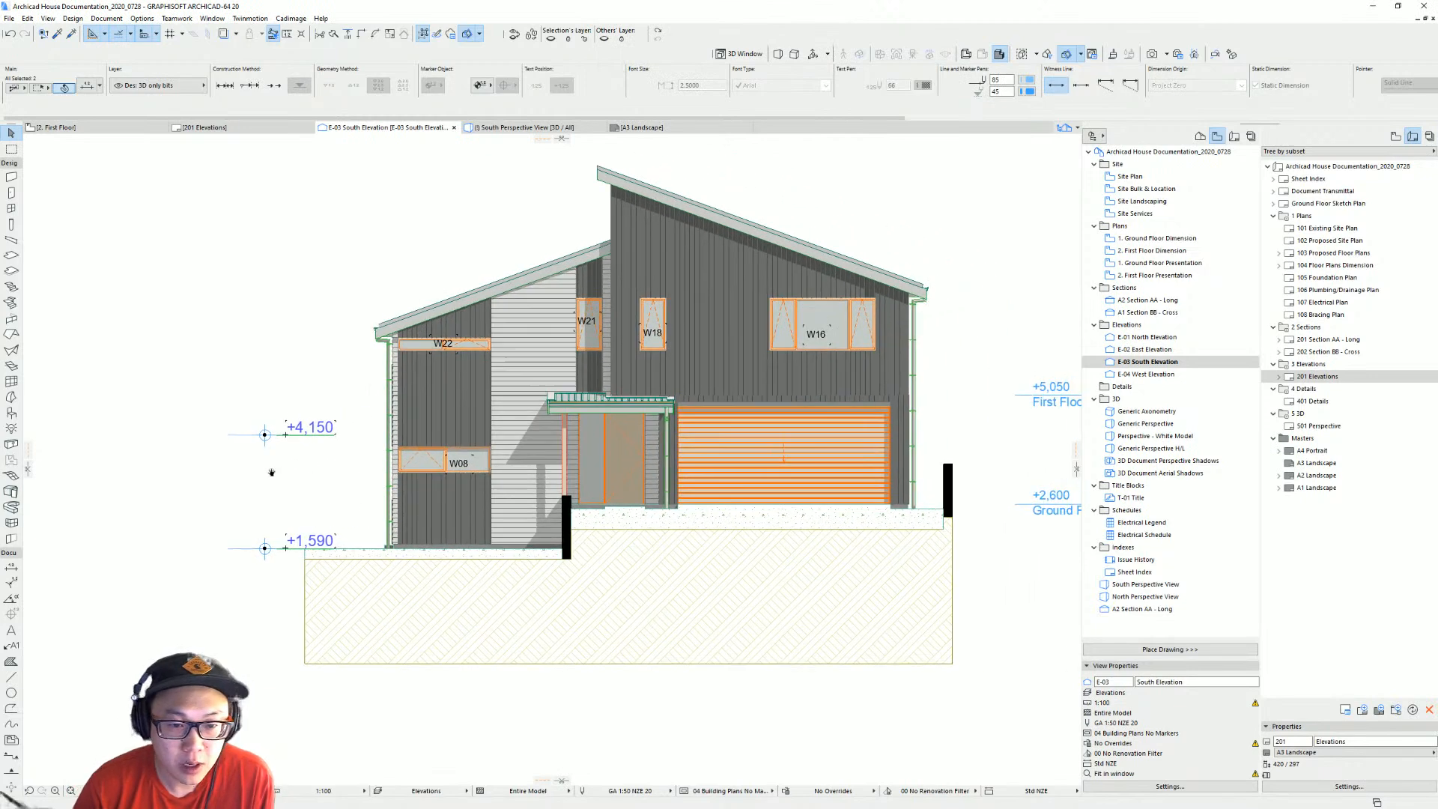
pyautogui.moveTo(272, 472); pyautogui.dragTo(269, 472, button='middle')
pyautogui.moveTo(678, 433); pyautogui.dragTo(821, 443, button='middle')
pyautogui.click(466, 438)
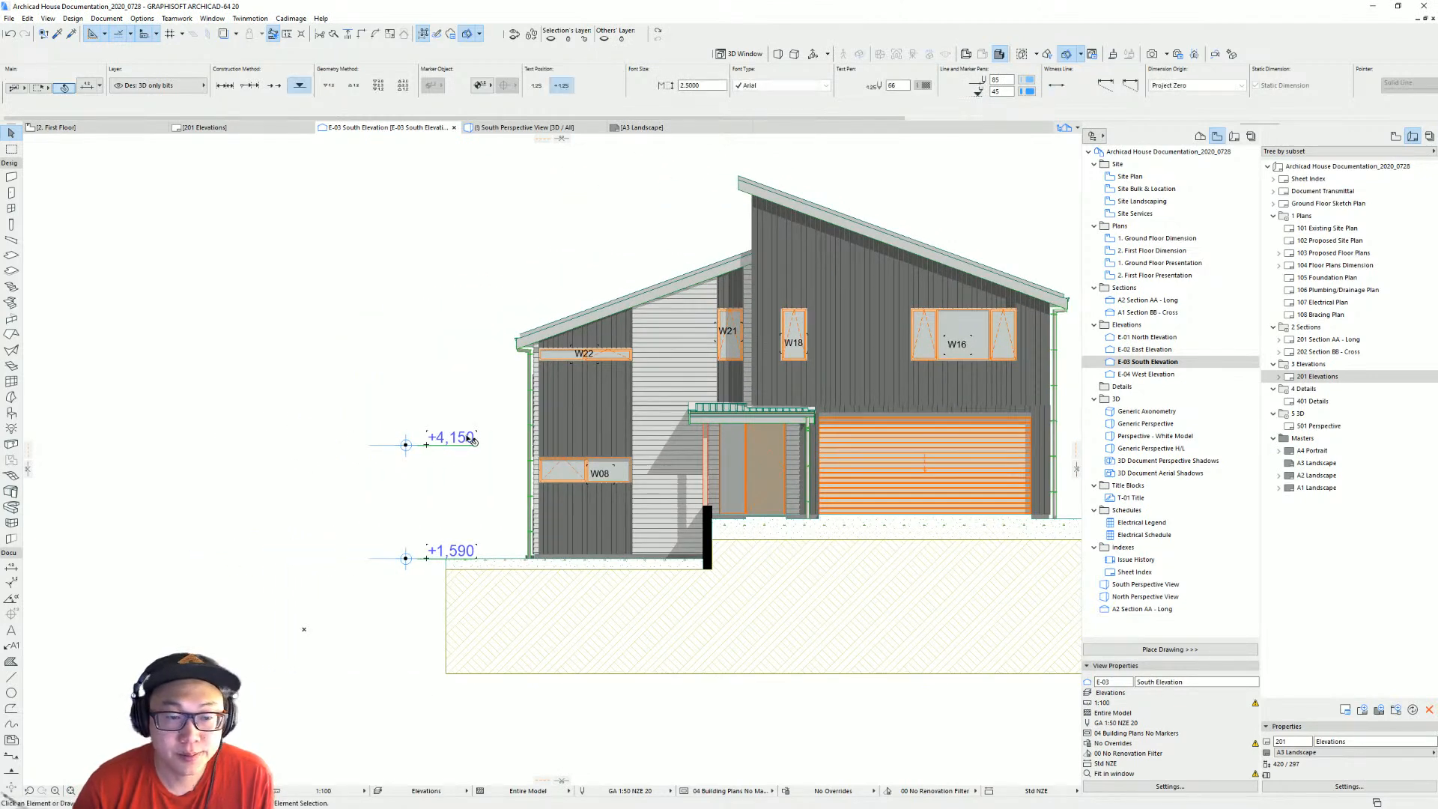
pyautogui.moveTo(477, 445); pyautogui.dragTo(394, 445)
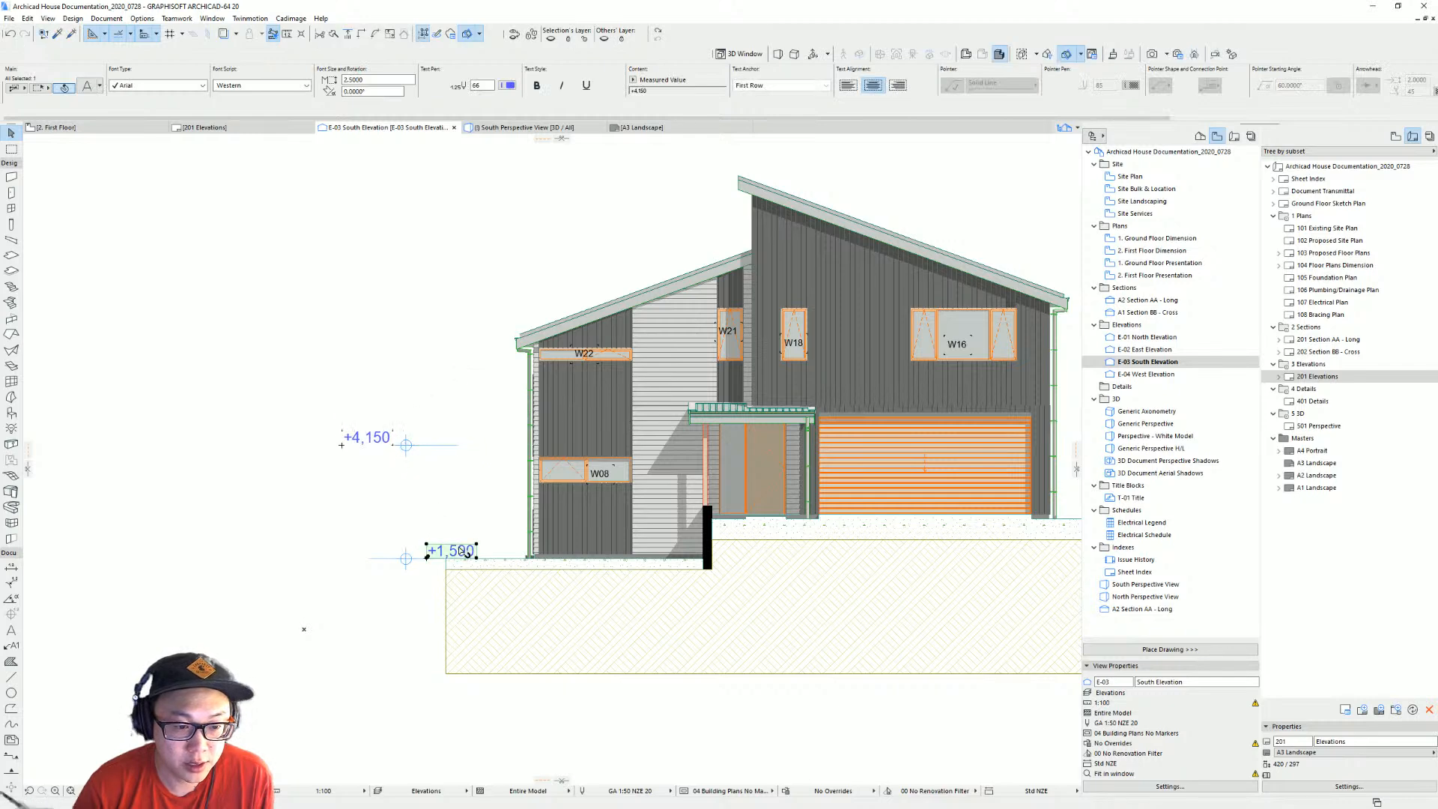
pyautogui.click(449, 552)
pyautogui.moveTo(449, 552)
pyautogui.mouseDown()
pyautogui.moveTo(411, 525)
pyautogui.moveTo(395, 447)
pyautogui.mouseUp()
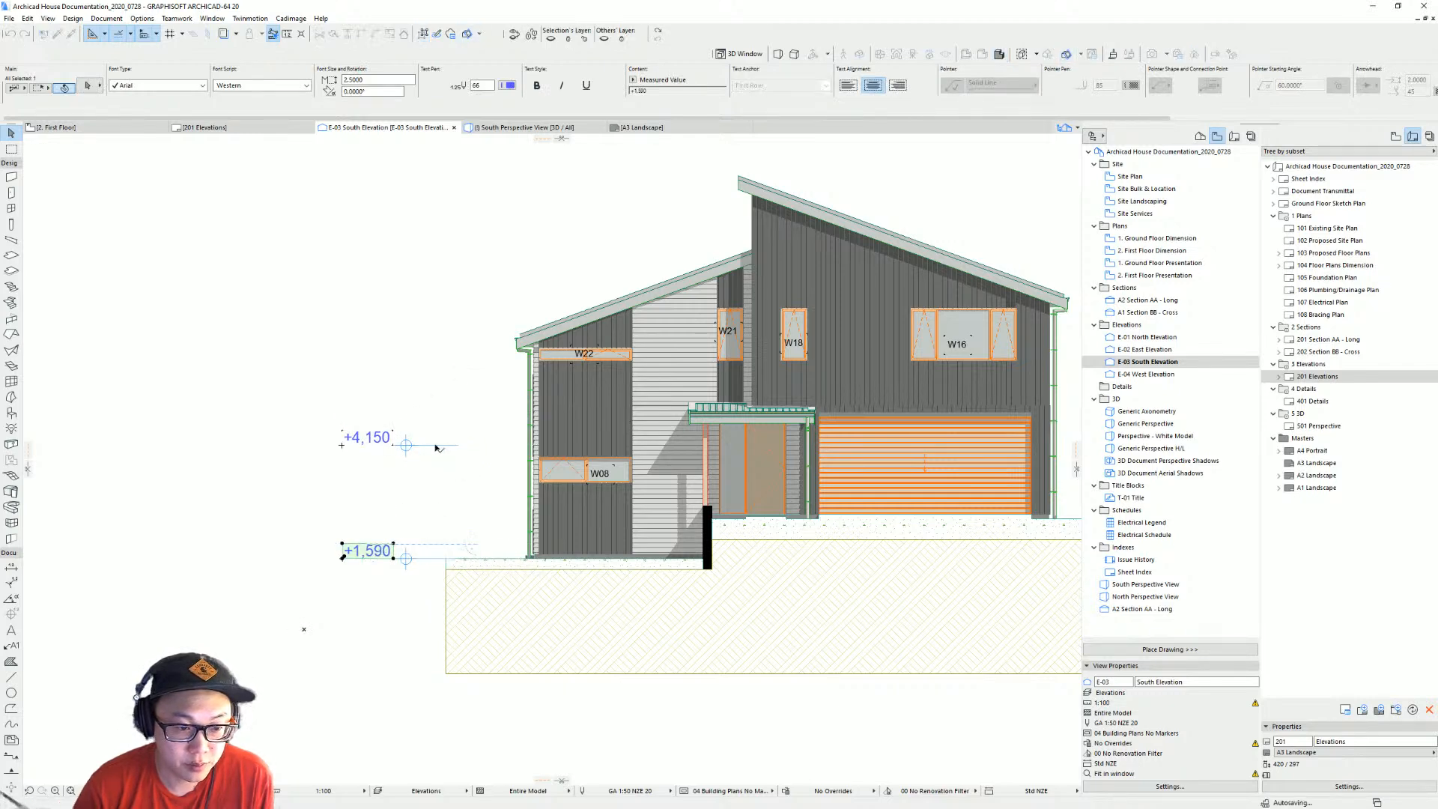
# Try to move the two horizontal level lines away from the level dimensions.
pyautogui.click(437, 559)
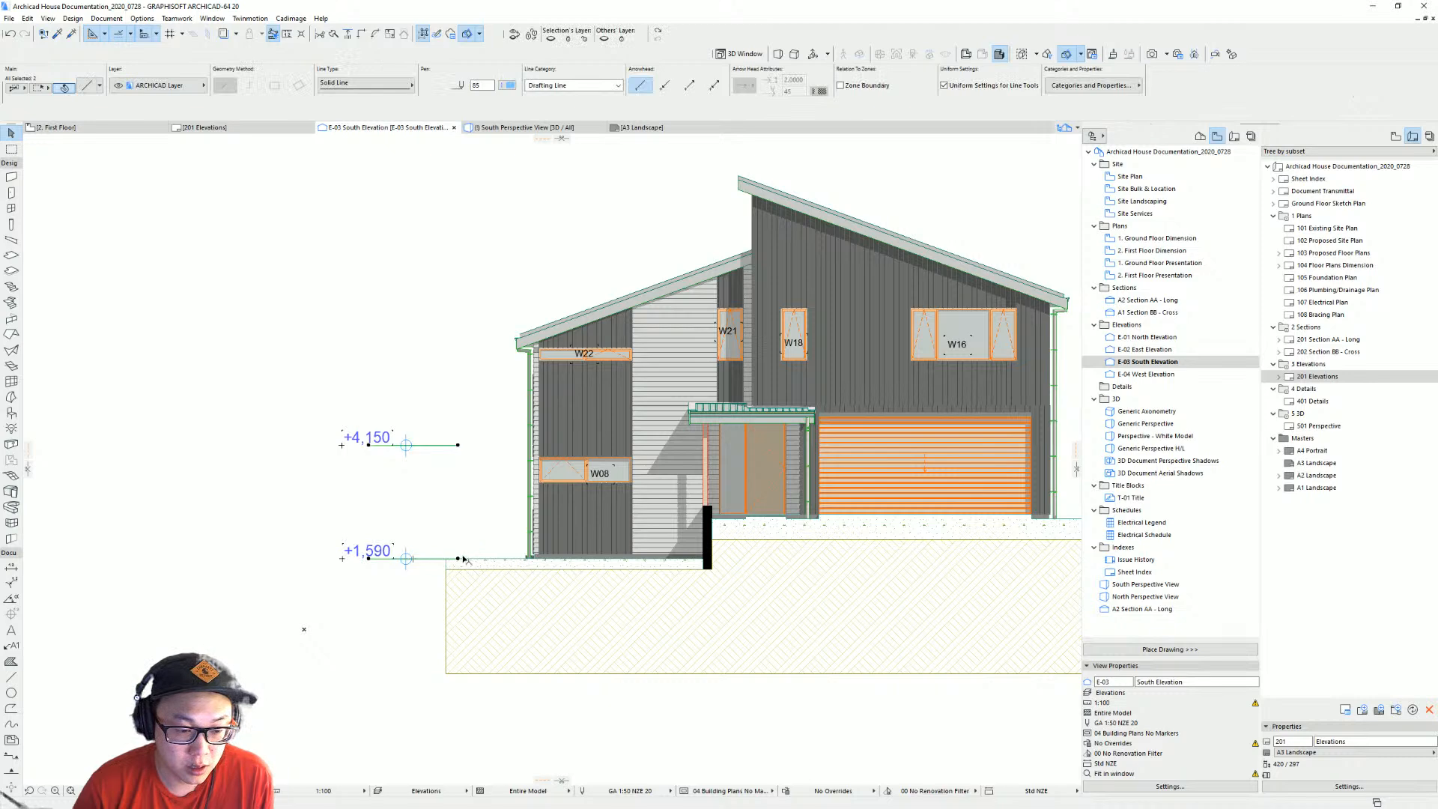
pyautogui.moveTo(437, 560); pyautogui.dragTo(256, 538)
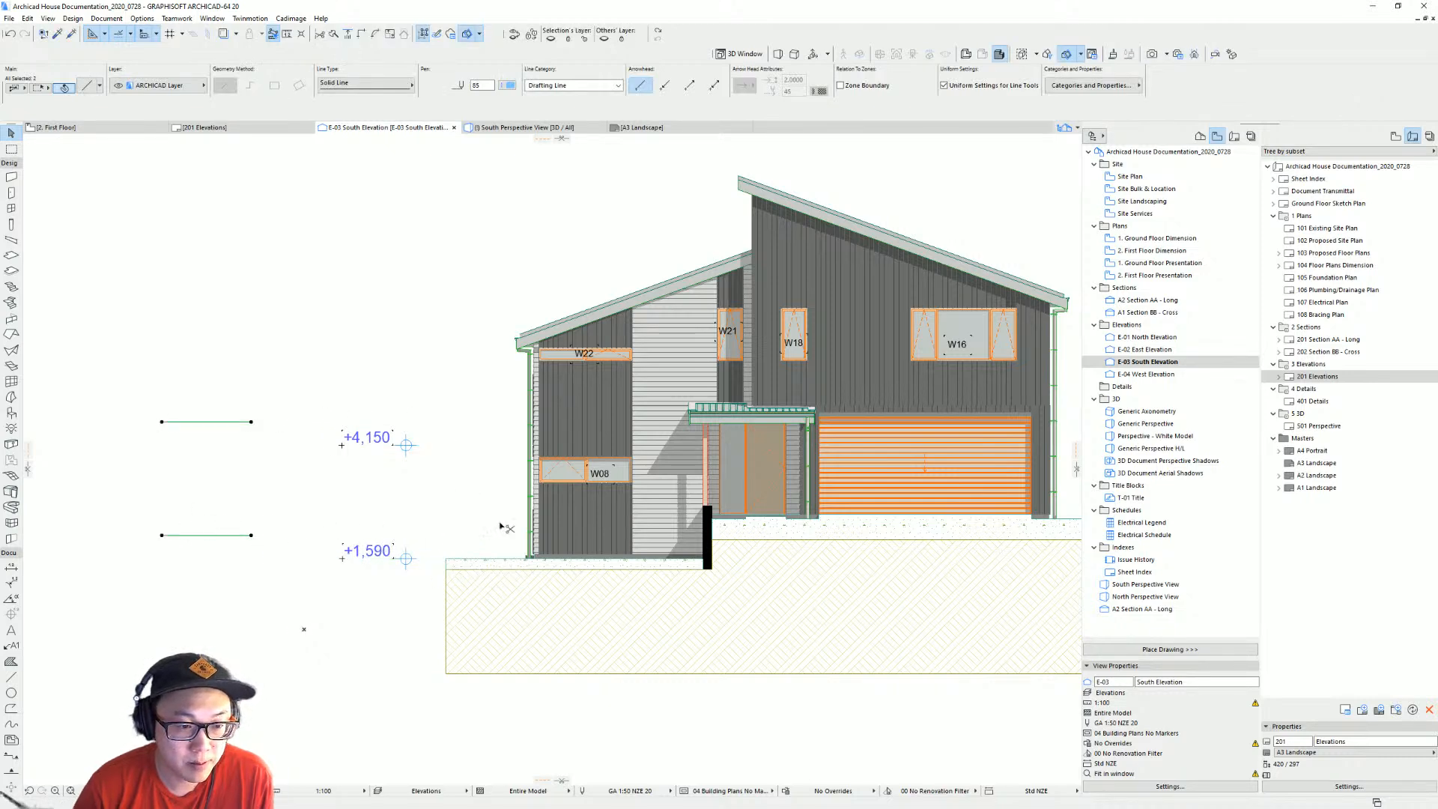
pyautogui.hotkey('ctrl', 'z')
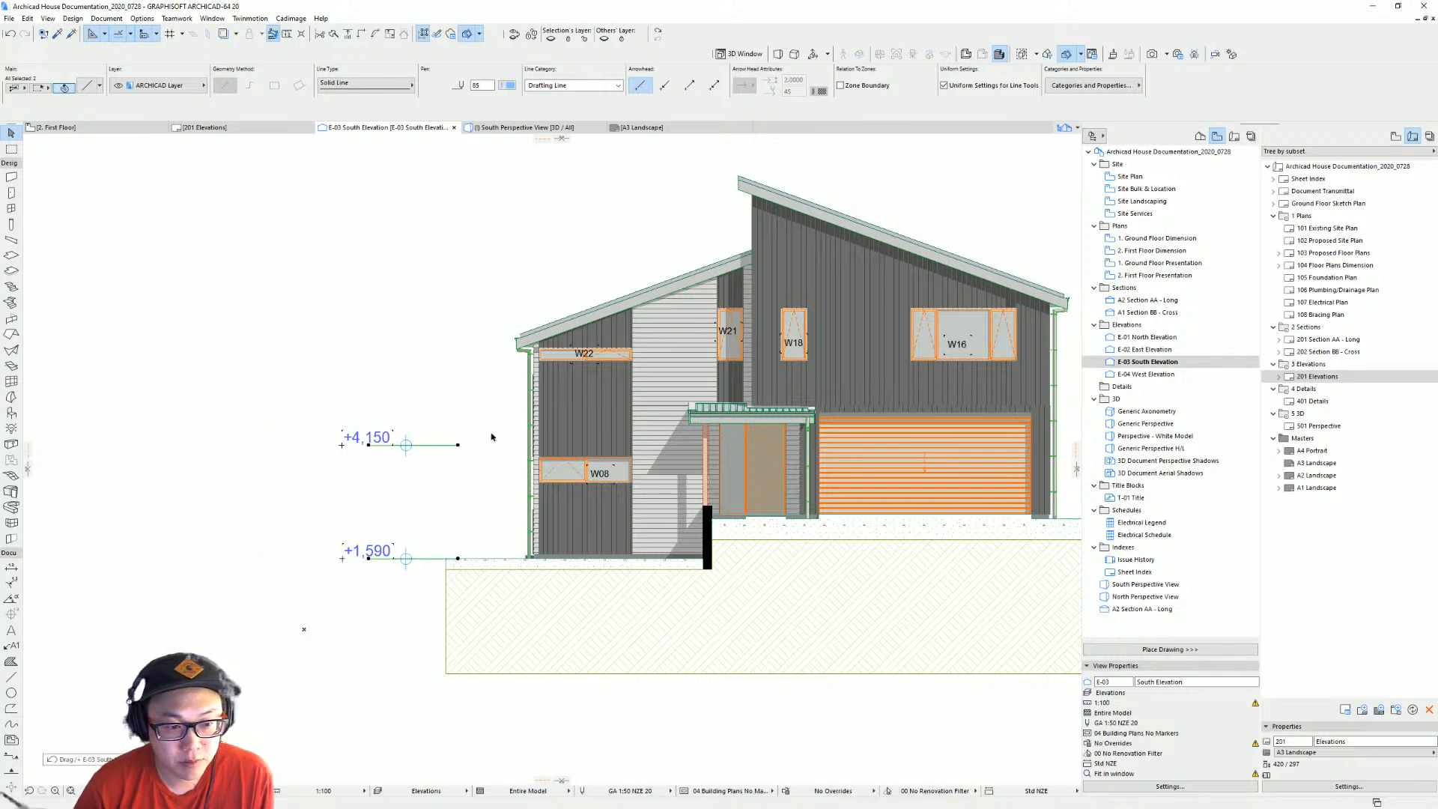
# Review the type, marker and witness line settings of the two circular level dimensions.
pyautogui.click(453, 462)
pyautogui.click(458, 447)
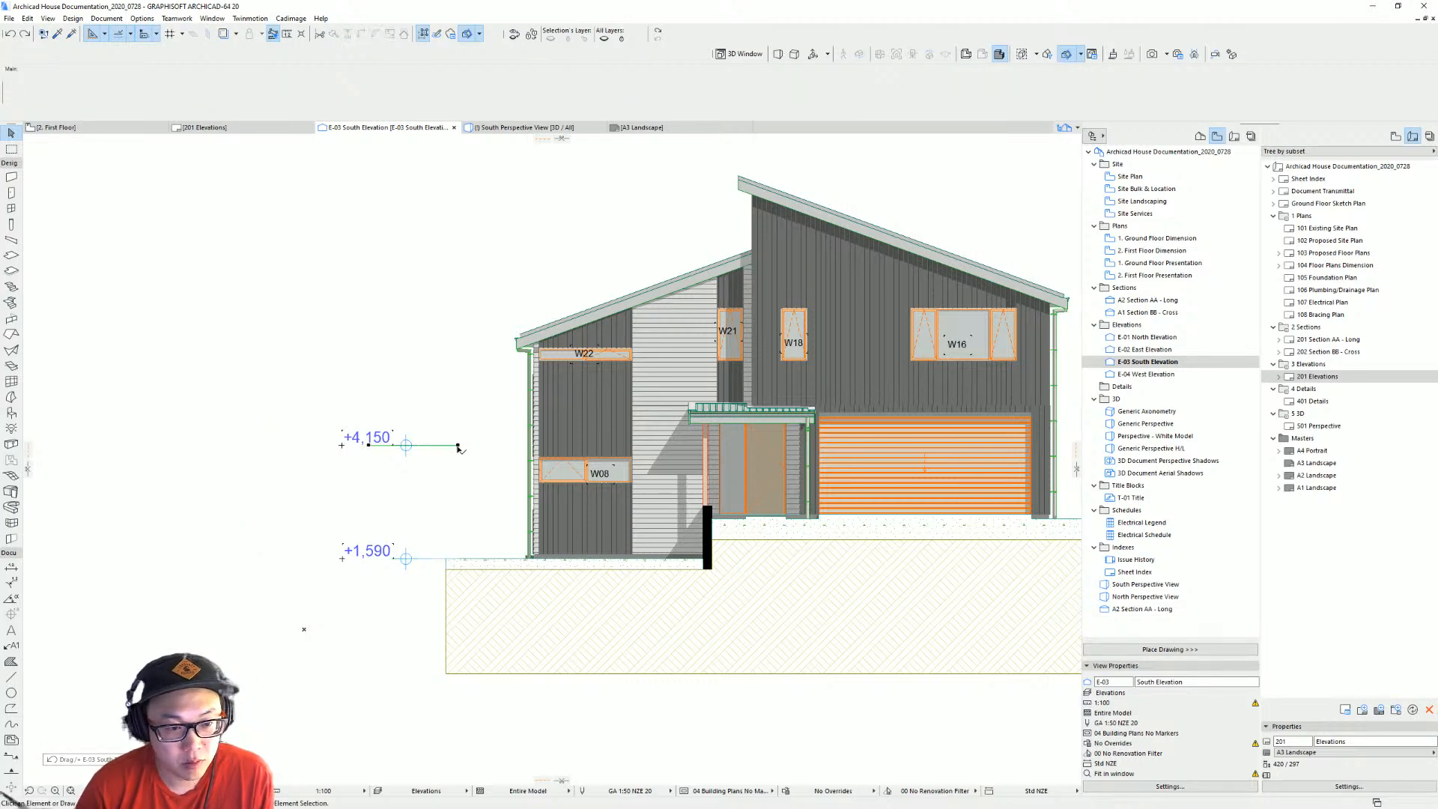
pyautogui.click(406, 445)
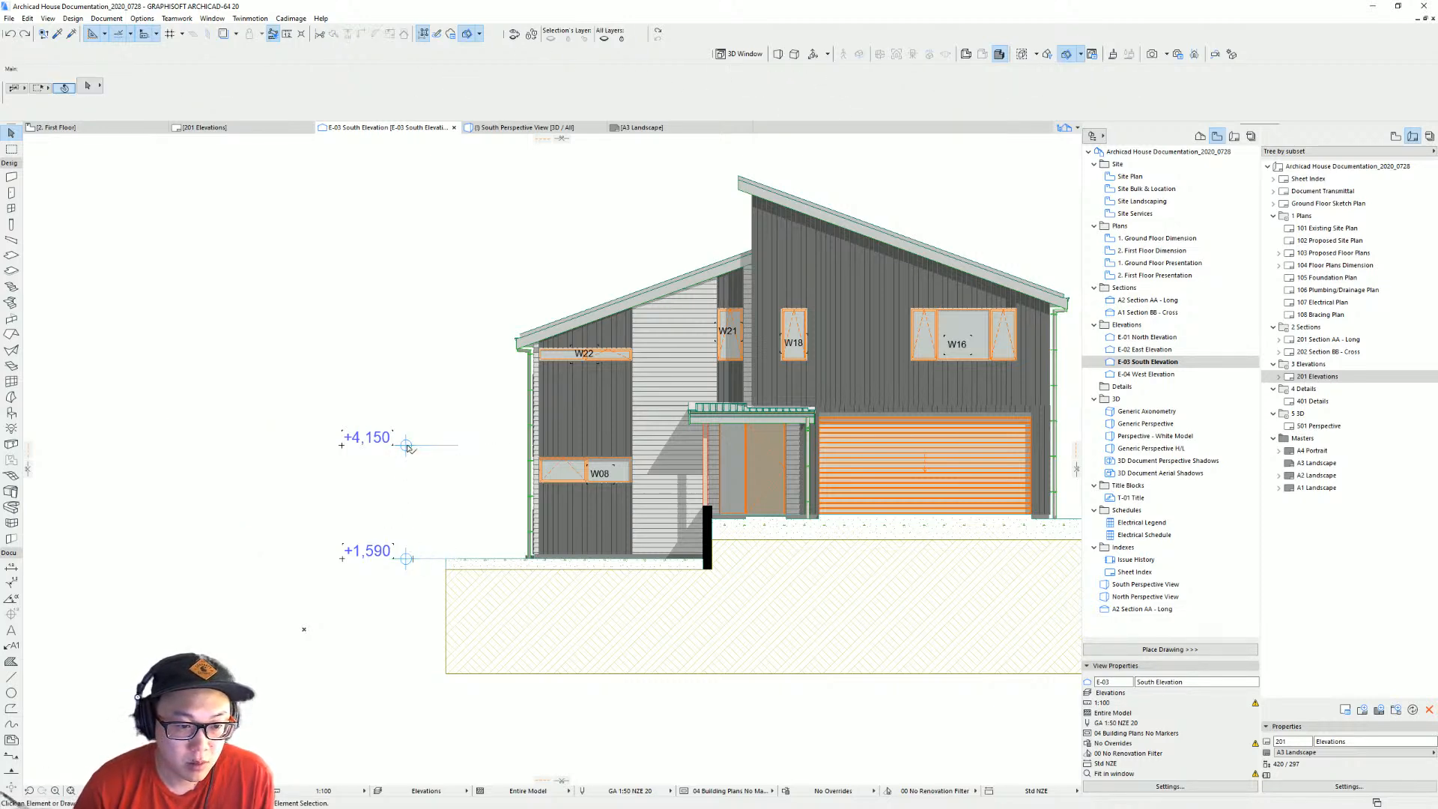
pyautogui.keyDown('shift'); pyautogui.click(406, 559); pyautogui.keyUp('shift')
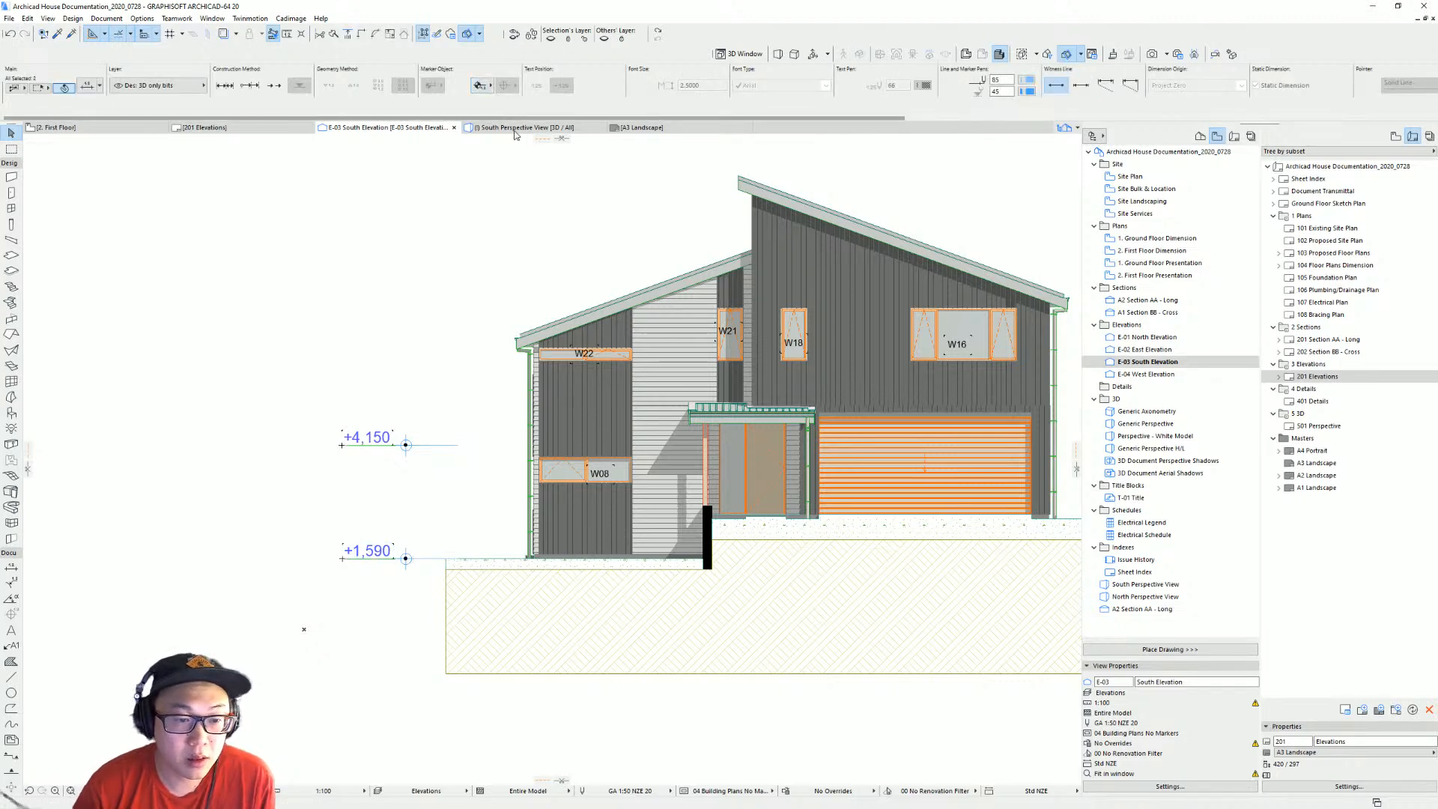
pyautogui.hotkey('ctrl', 't')
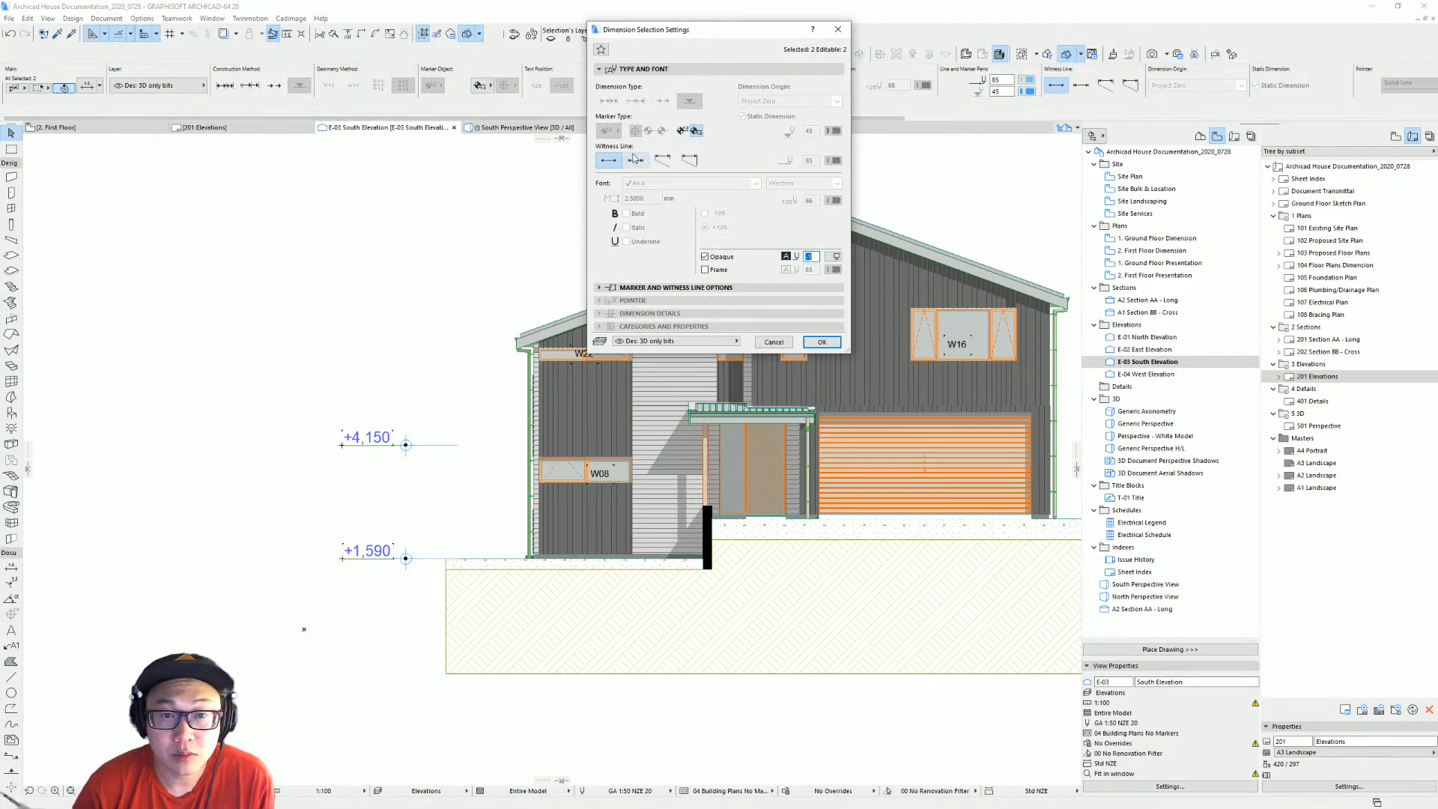
pyautogui.press('Escape')
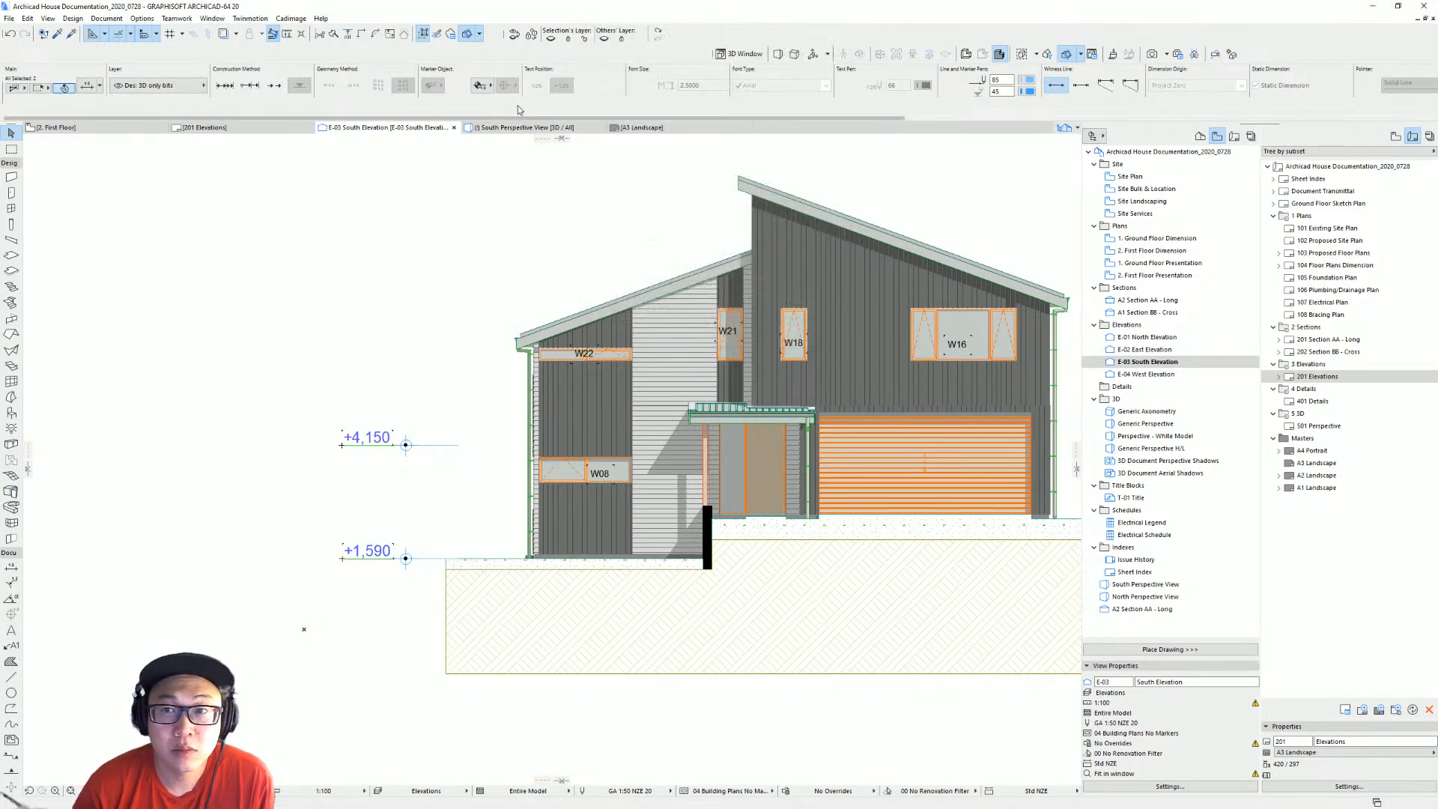
pyautogui.hotkey('ctrl', 't')
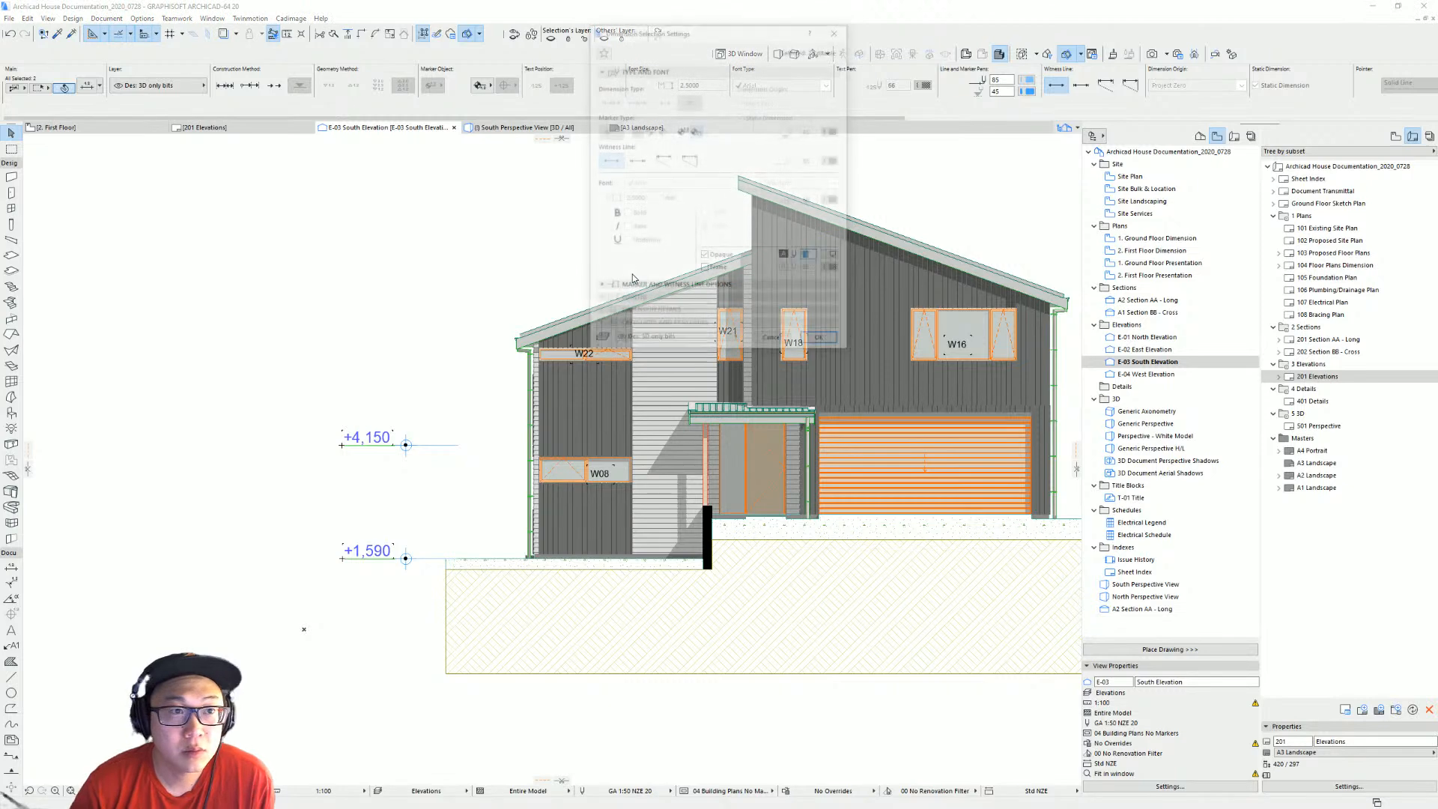
pyautogui.click(757, 287)
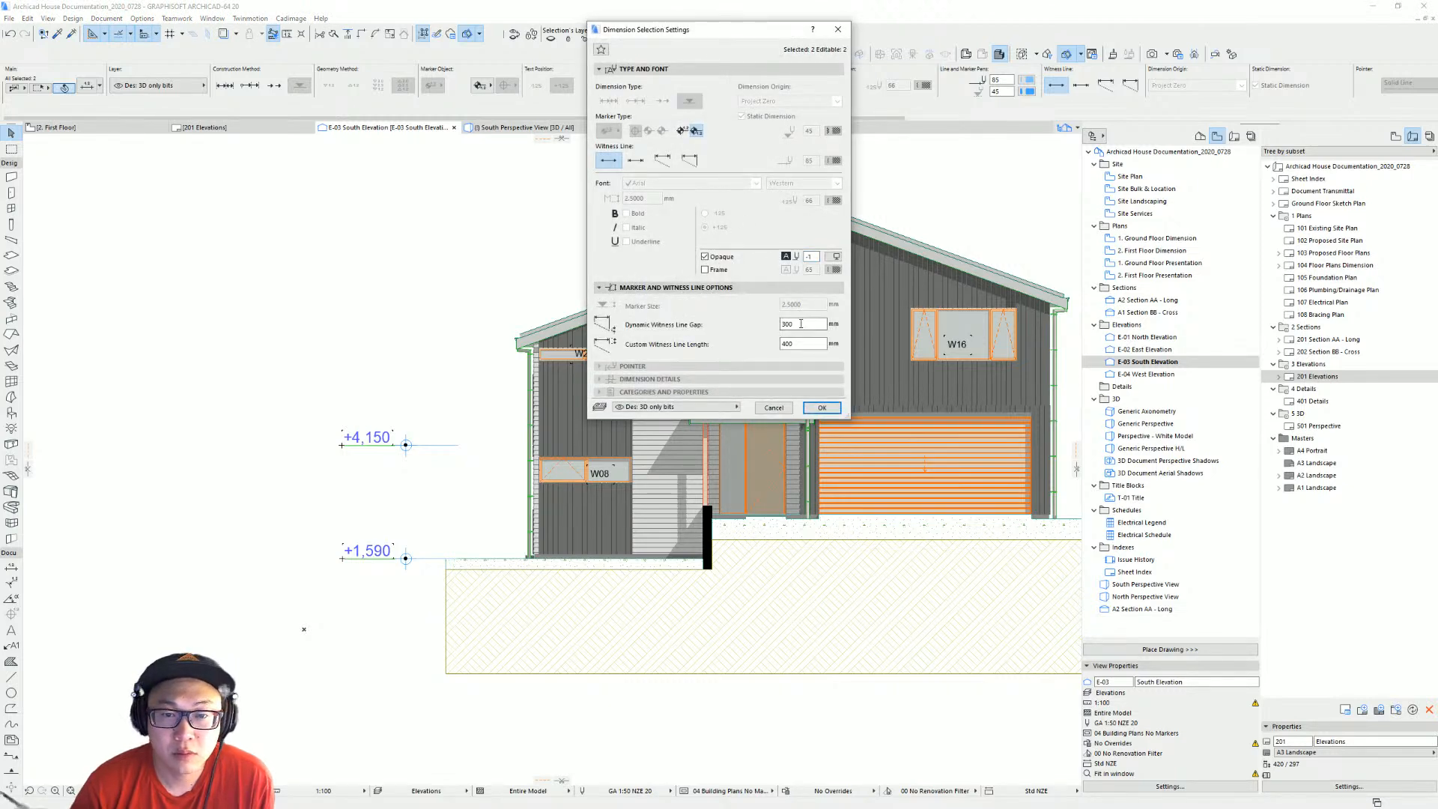
pyautogui.press('Escape')
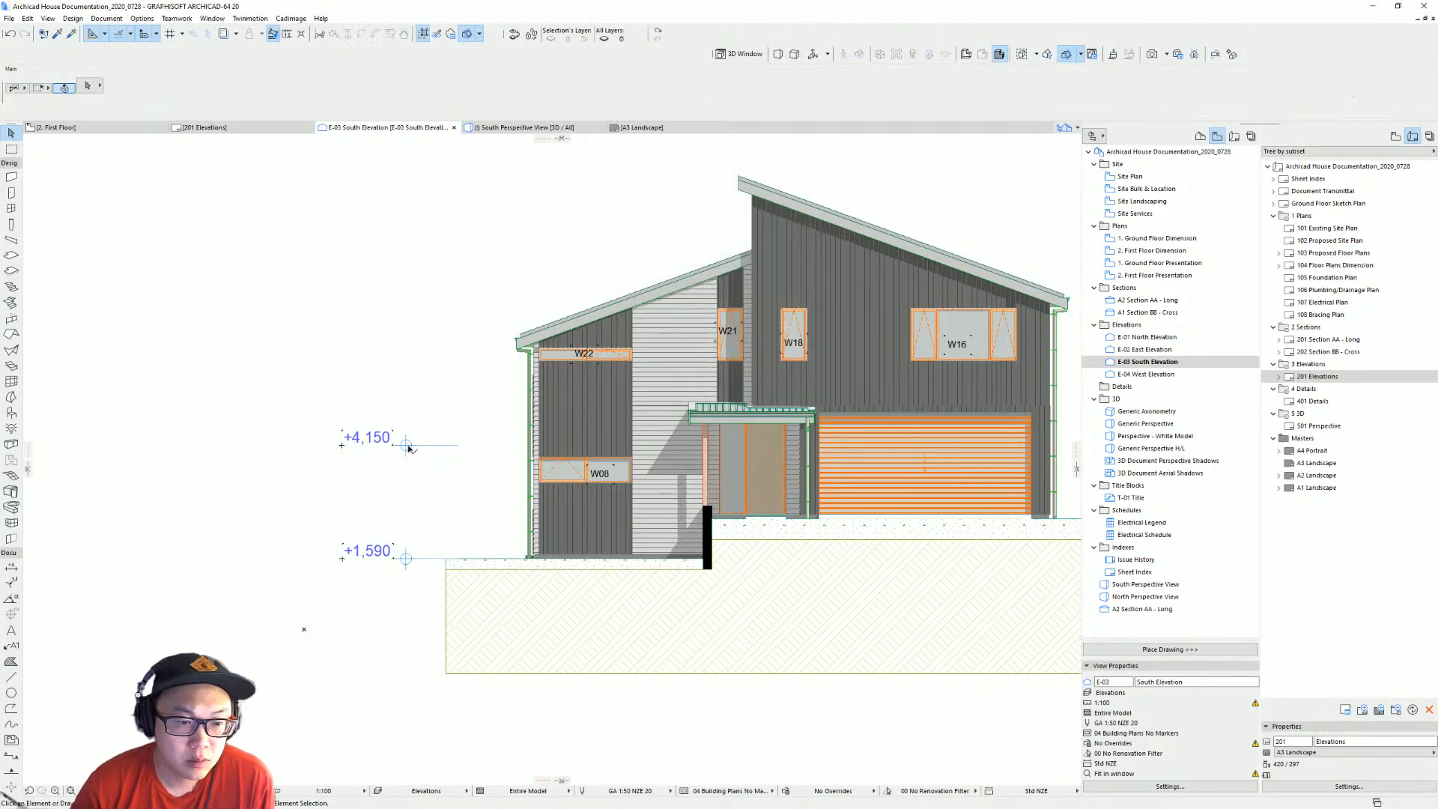
# Move the two horizontal level lines vertically upward, clear of the level dimension markers.
pyautogui.click(407, 446)
pyautogui.click(407, 446)
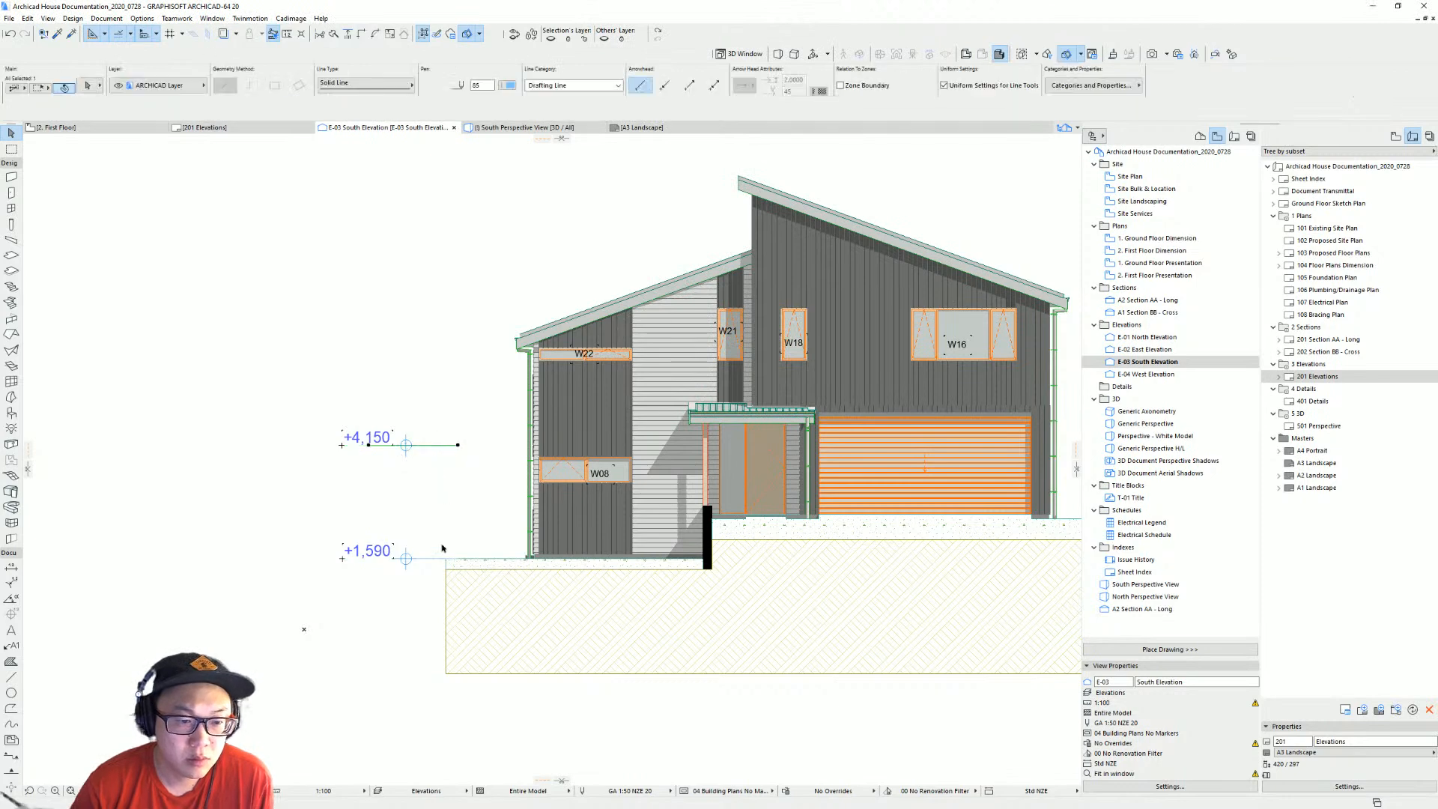
pyautogui.keyDown('shift'); pyautogui.click(427, 561); pyautogui.keyUp('shift')
pyautogui.hotkey('ctrl', 'd')
pyautogui.click(426, 559)
pyautogui.click(426, 511)
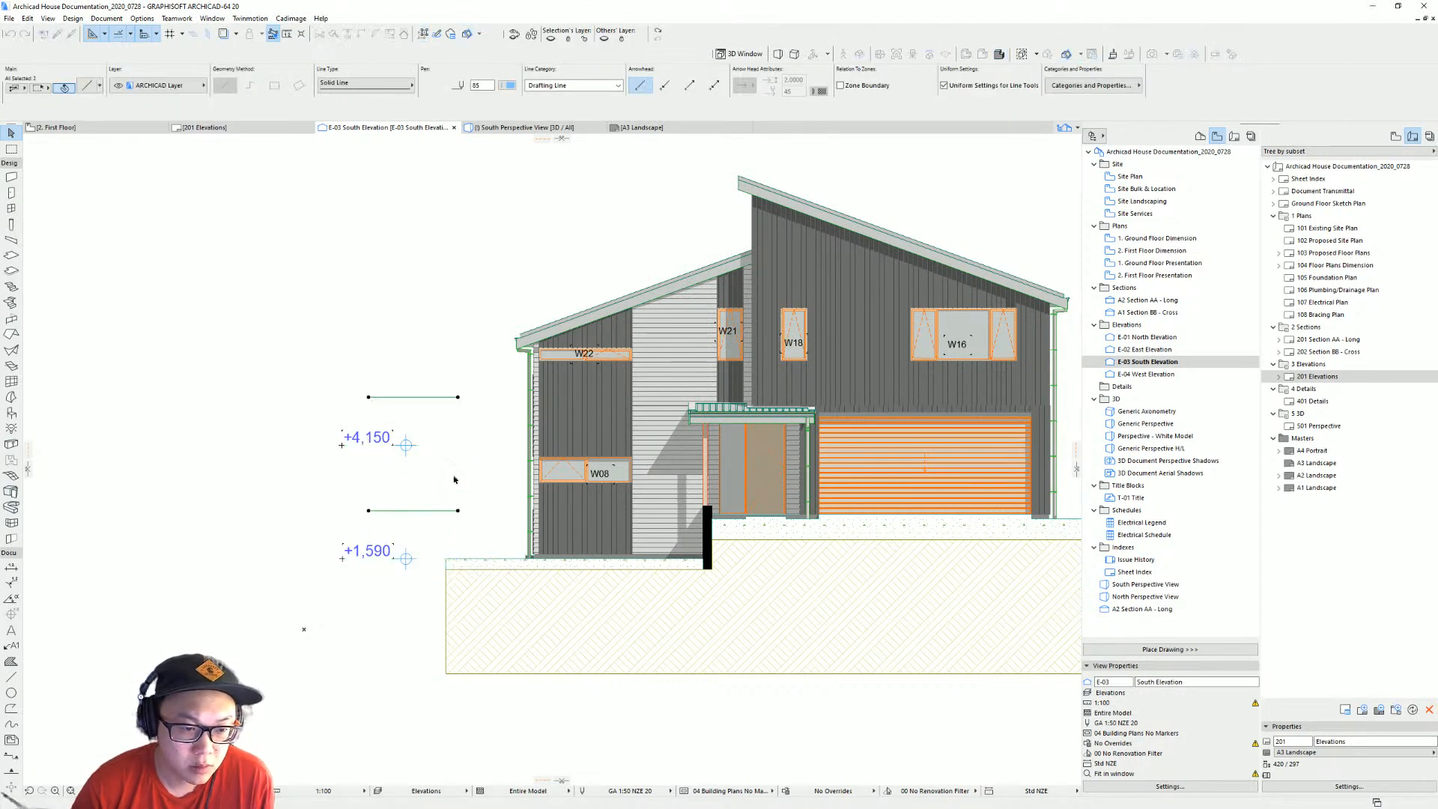
# Change both level dimensions' marker style to the circle with filled opposite quadrants.
pyautogui.click(442, 479)
pyautogui.click(389, 448)
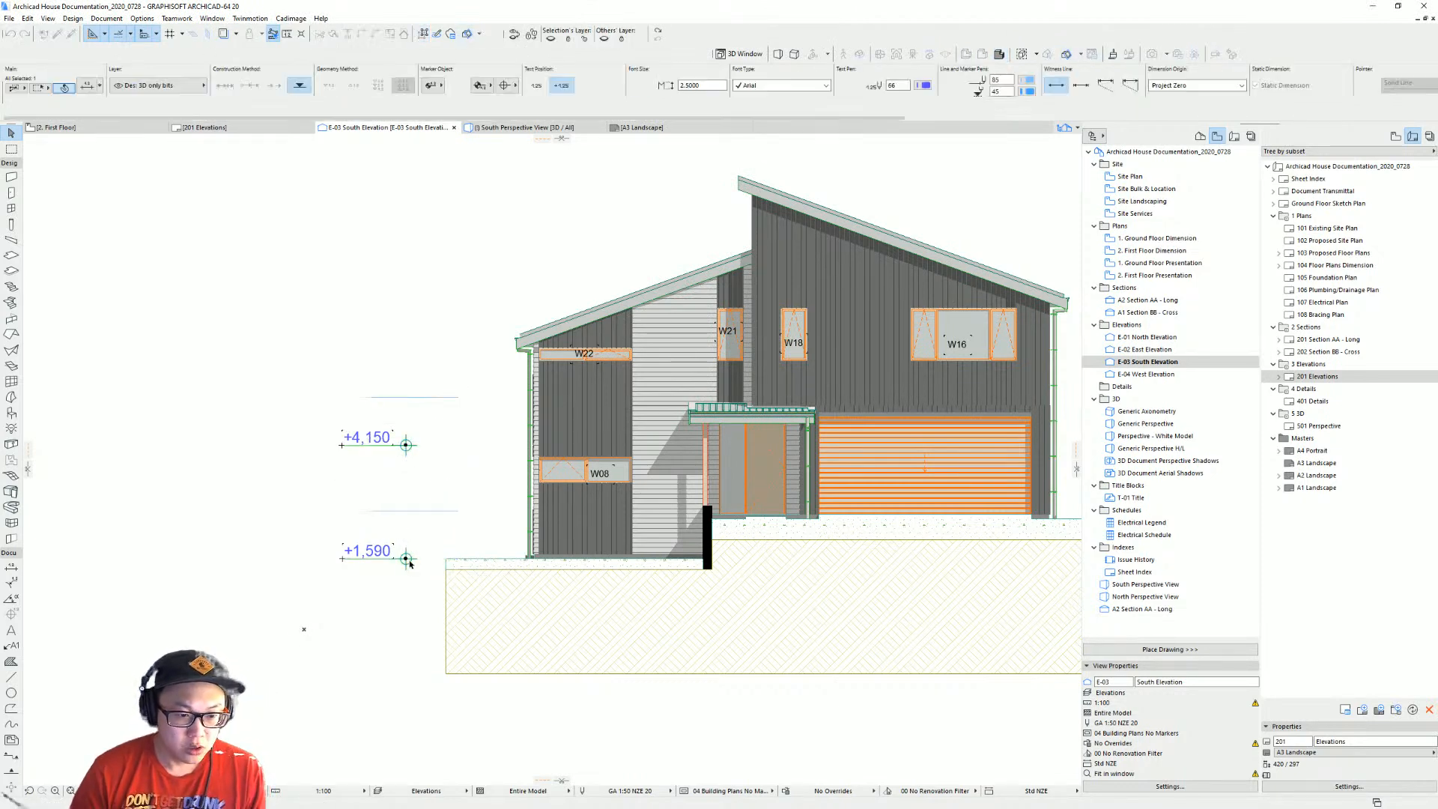
pyautogui.hotkey('ctrl', 't')
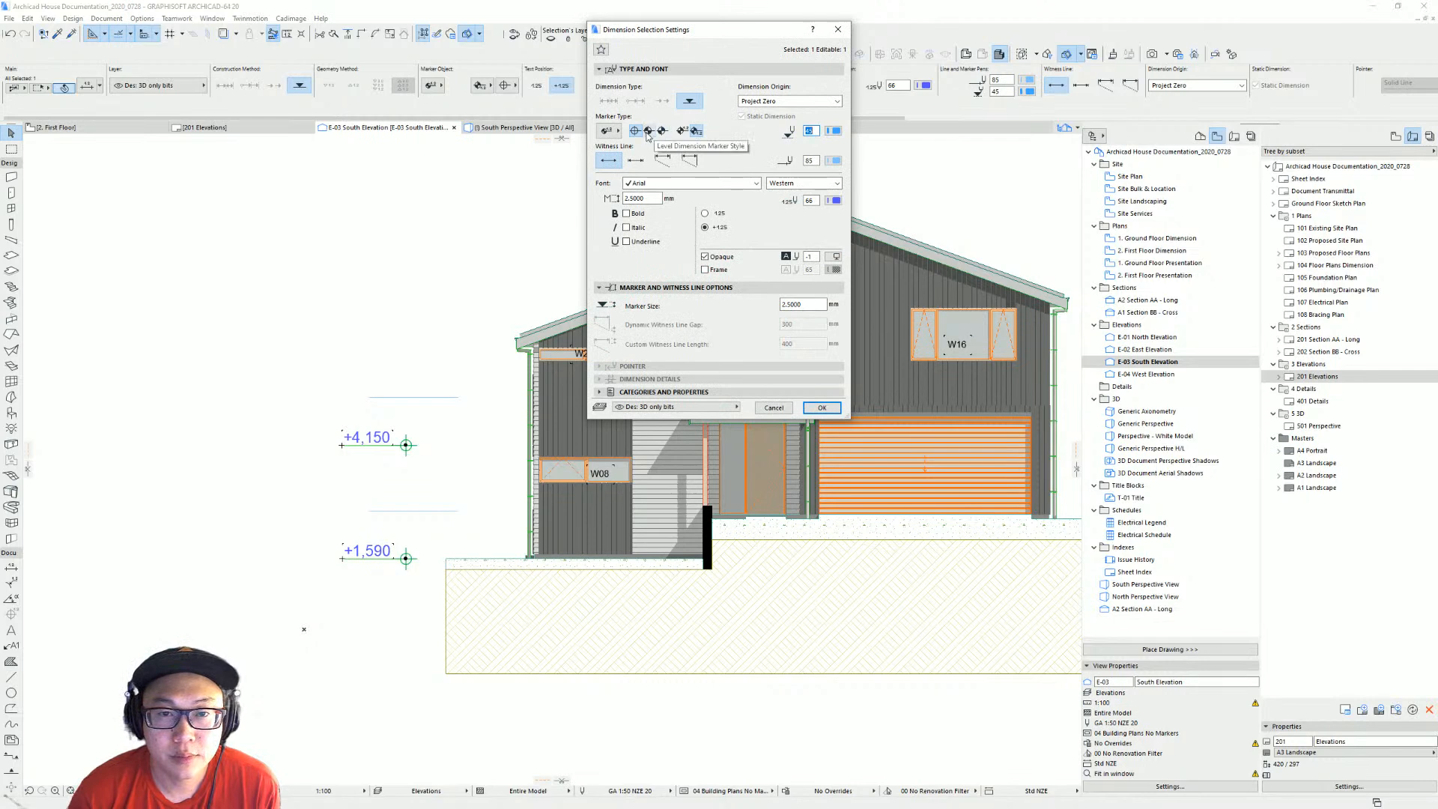
pyautogui.click(661, 132)
pyautogui.press('Return')
pyautogui.scroll(3, 459, 420)
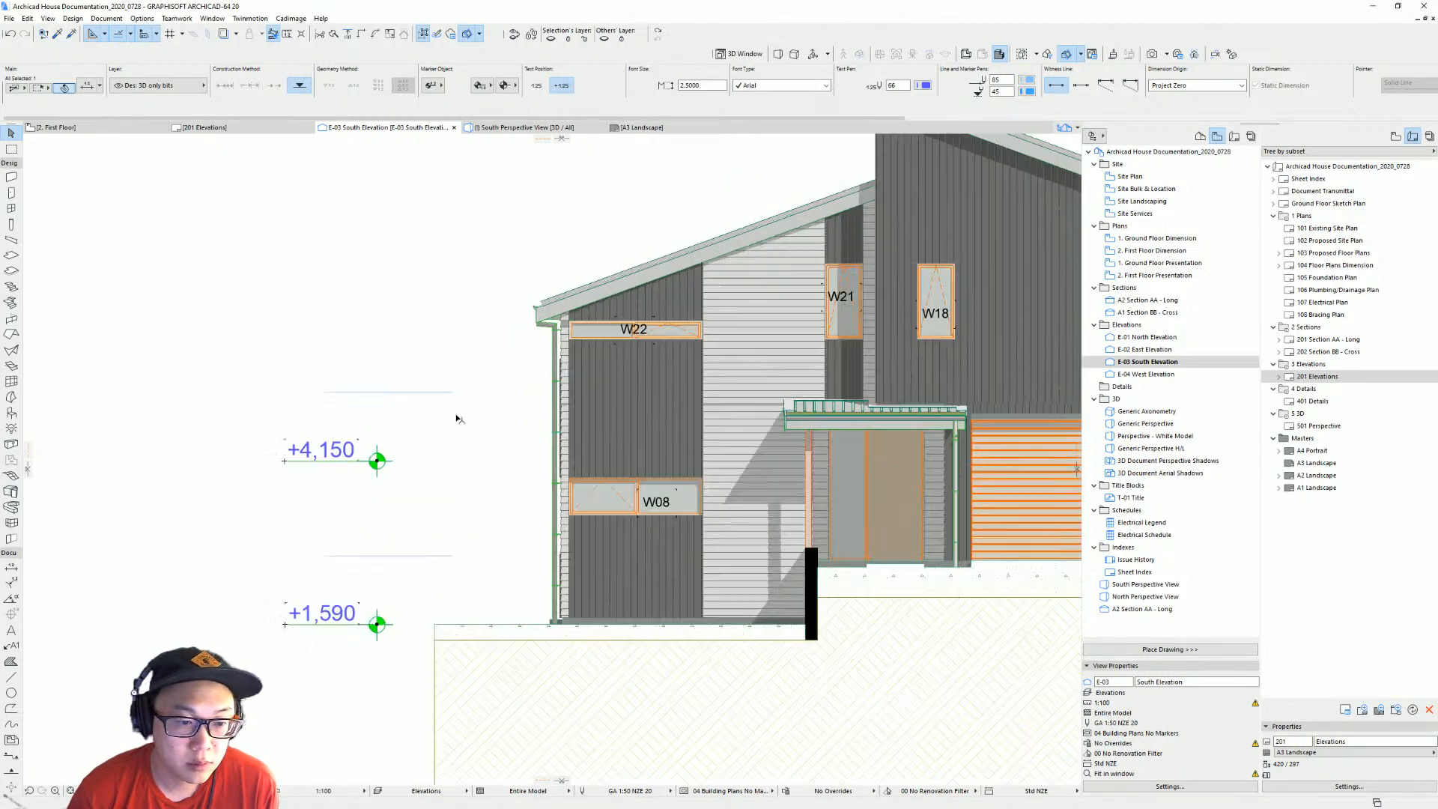
pyautogui.moveTo(459, 420); pyautogui.dragTo(512, 370, button='middle')
pyautogui.click(434, 443)
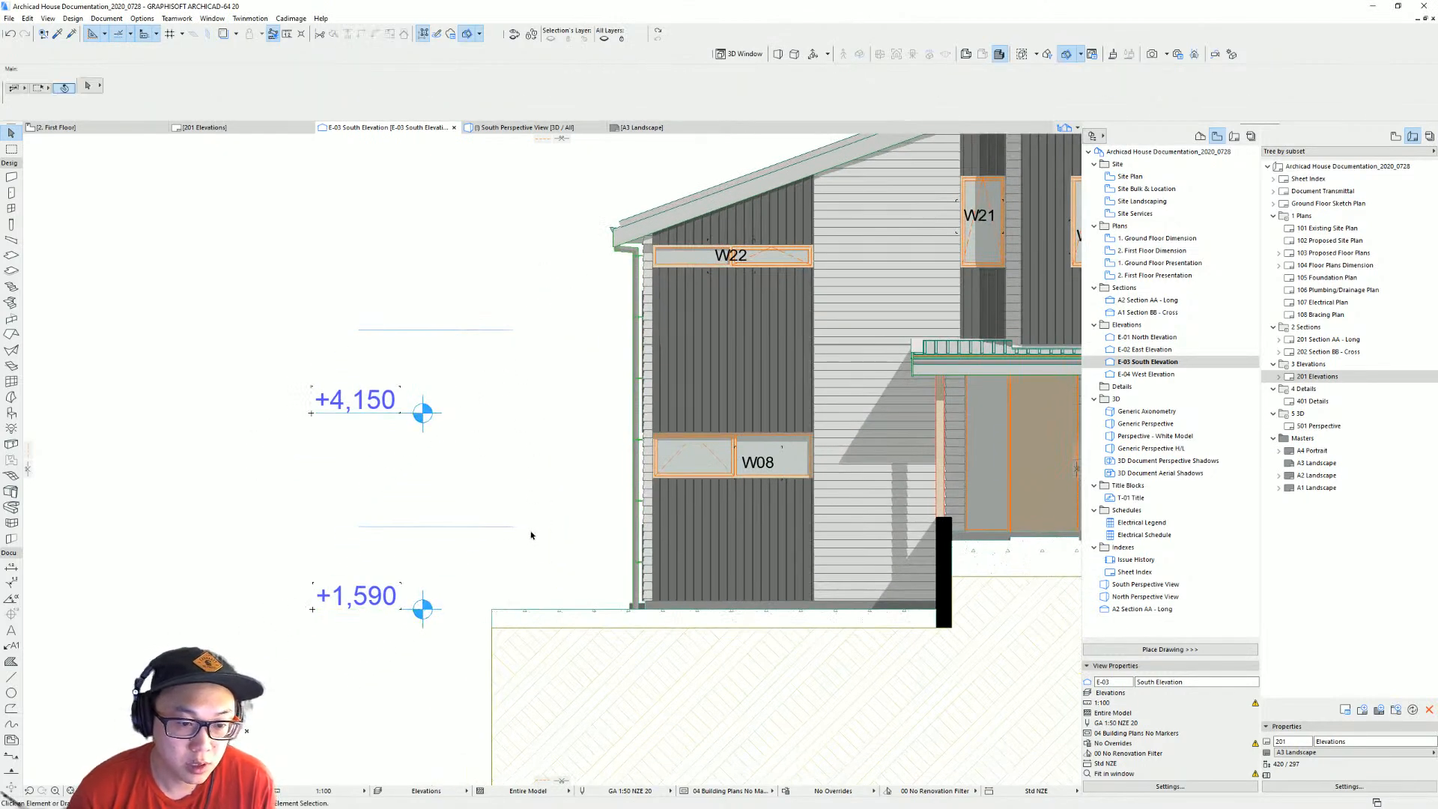
pyautogui.scroll(-2, 569, 362)
pyautogui.moveTo(569, 362); pyautogui.dragTo(432, 381, button='middle')
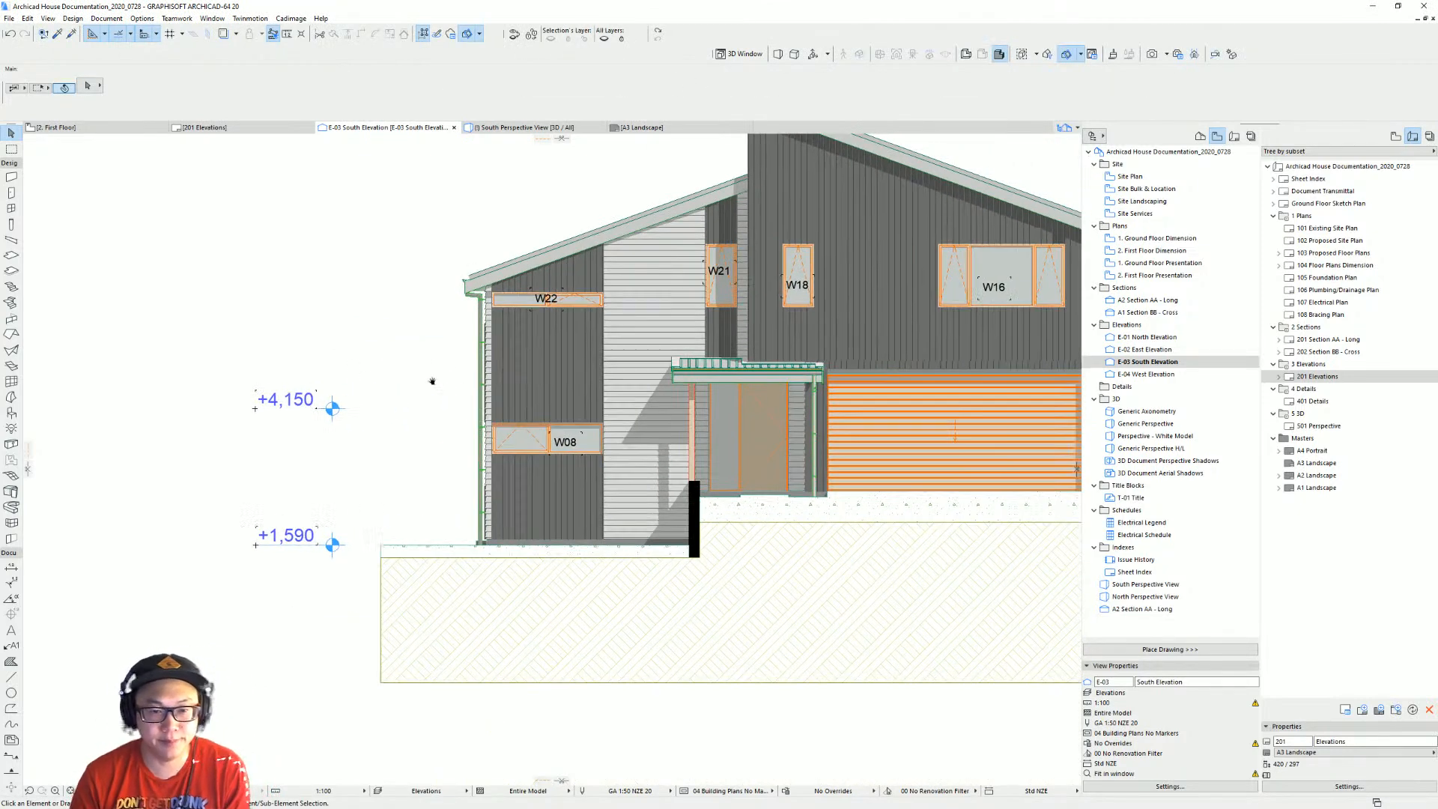
# Check the content and text settings of the two level dimension values left of the house.
pyautogui.click(313, 408)
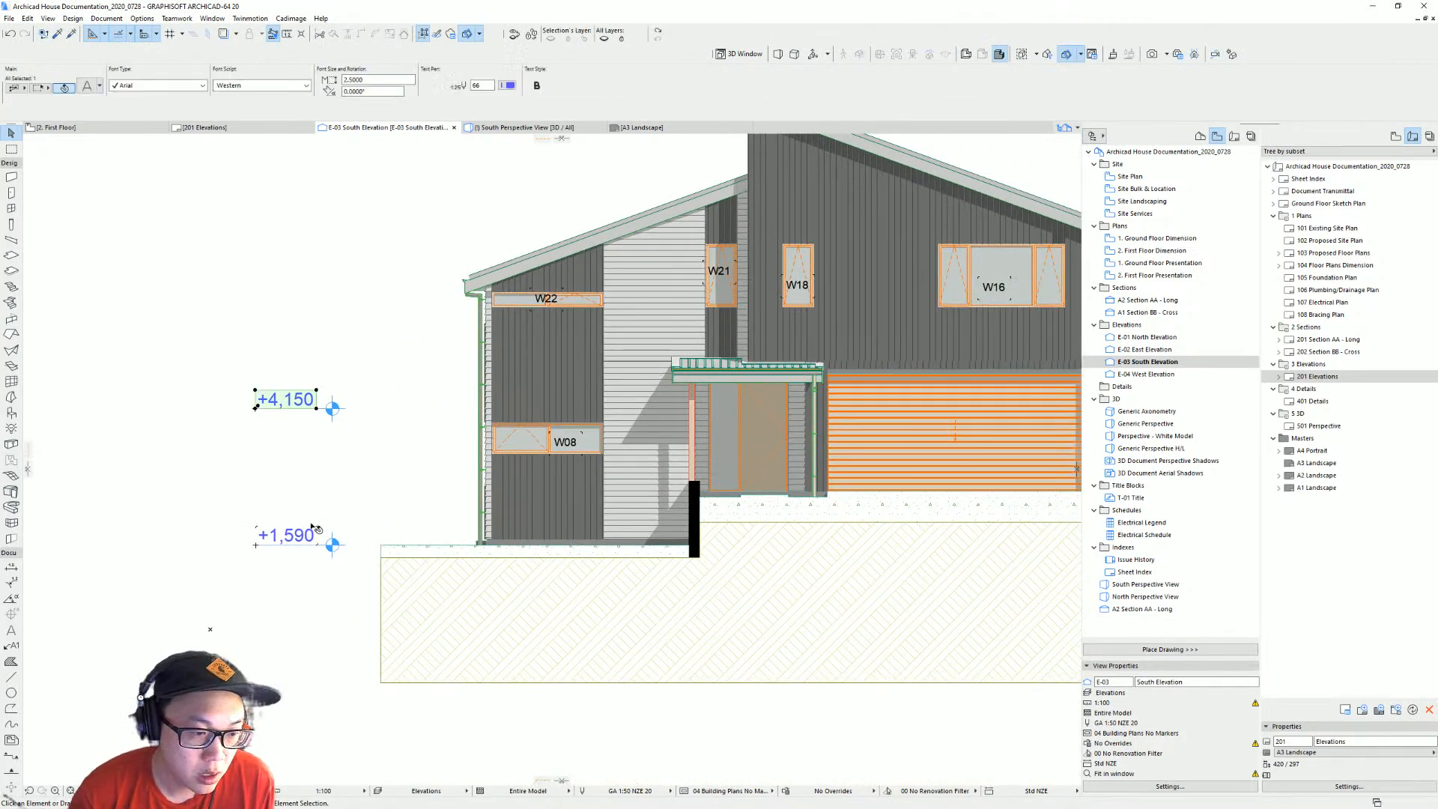
pyautogui.scroll(3, 316, 412)
pyautogui.keyDown('shift'); pyautogui.click(299, 719); pyautogui.keyUp('shift')
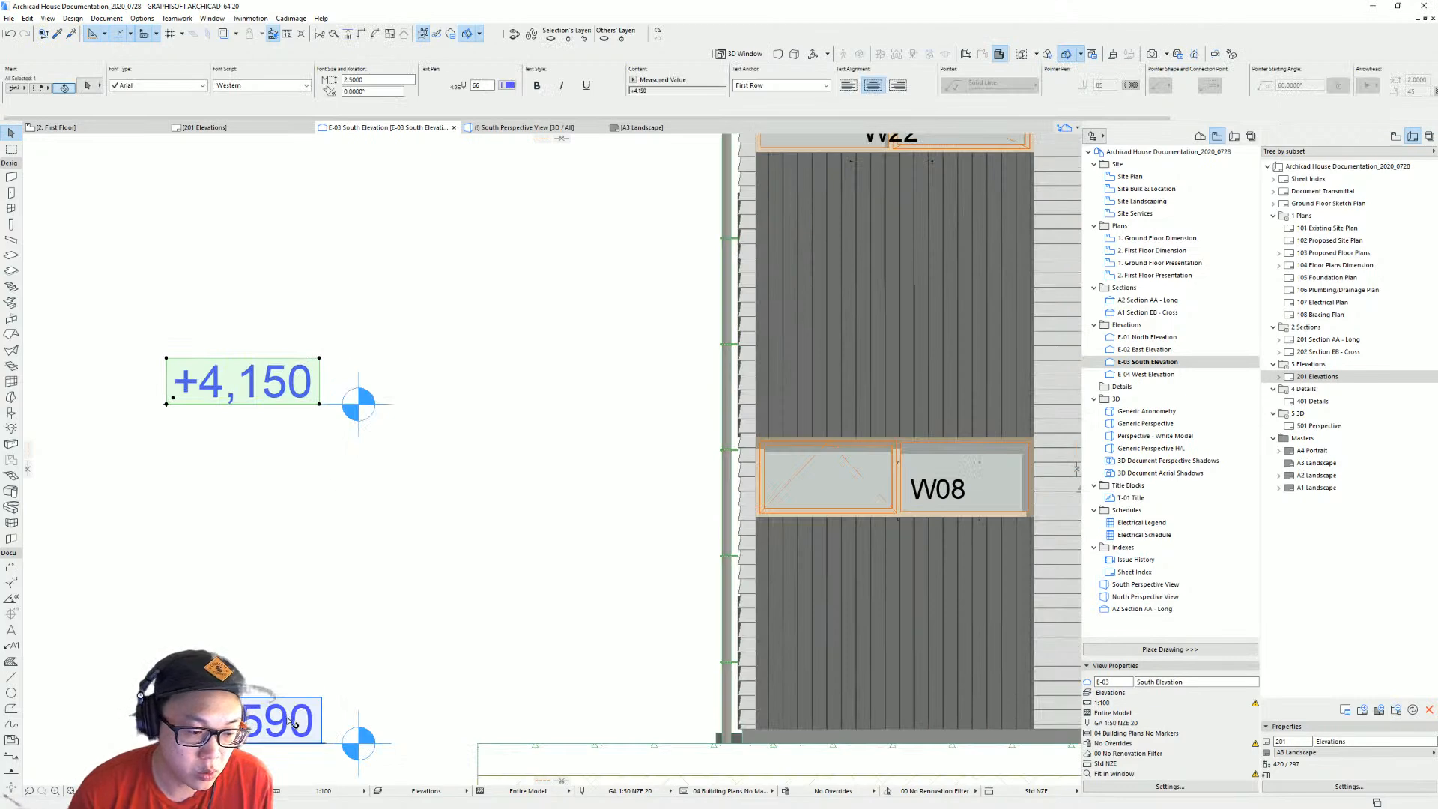
pyautogui.hotkey('ctrl', 't')
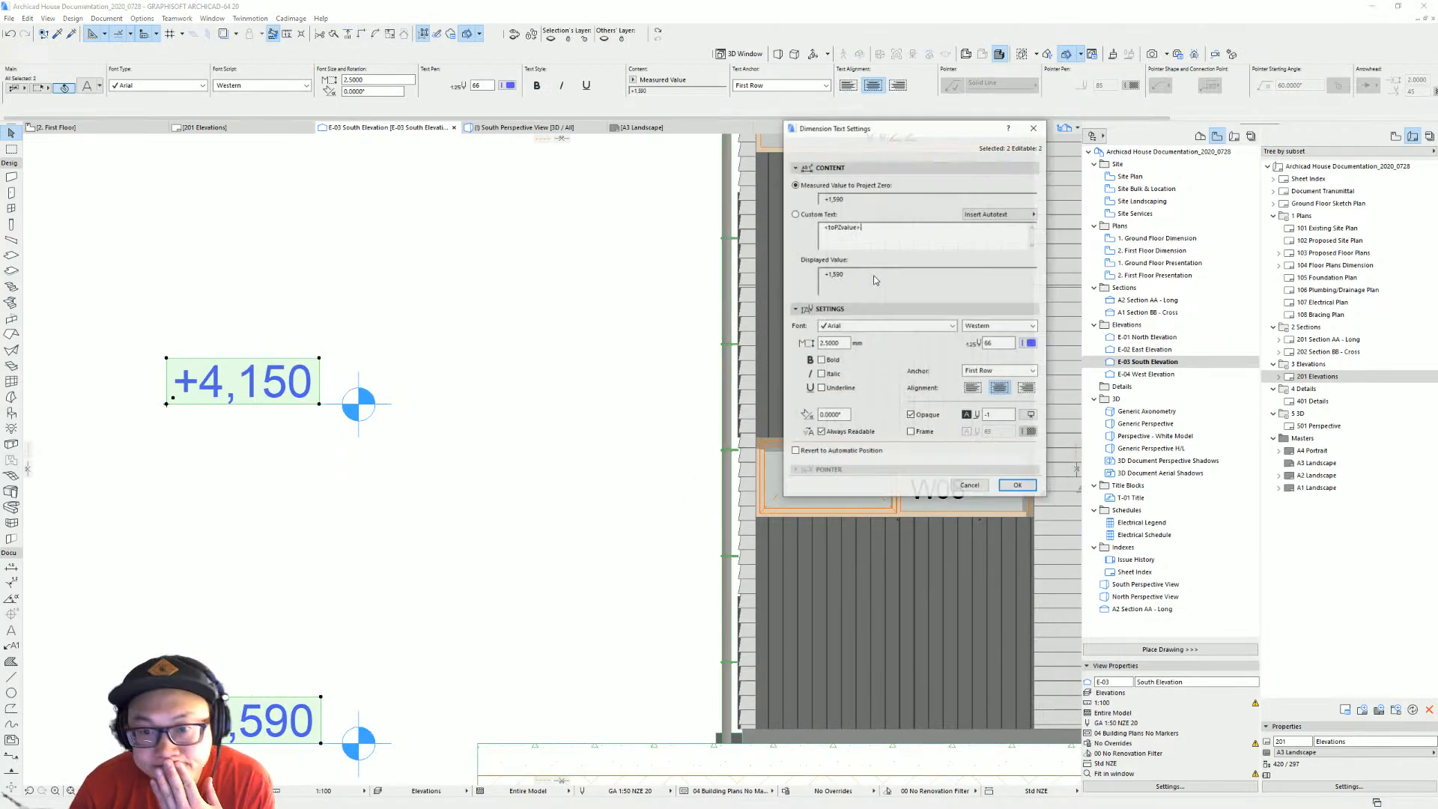
pyautogui.press('Return')
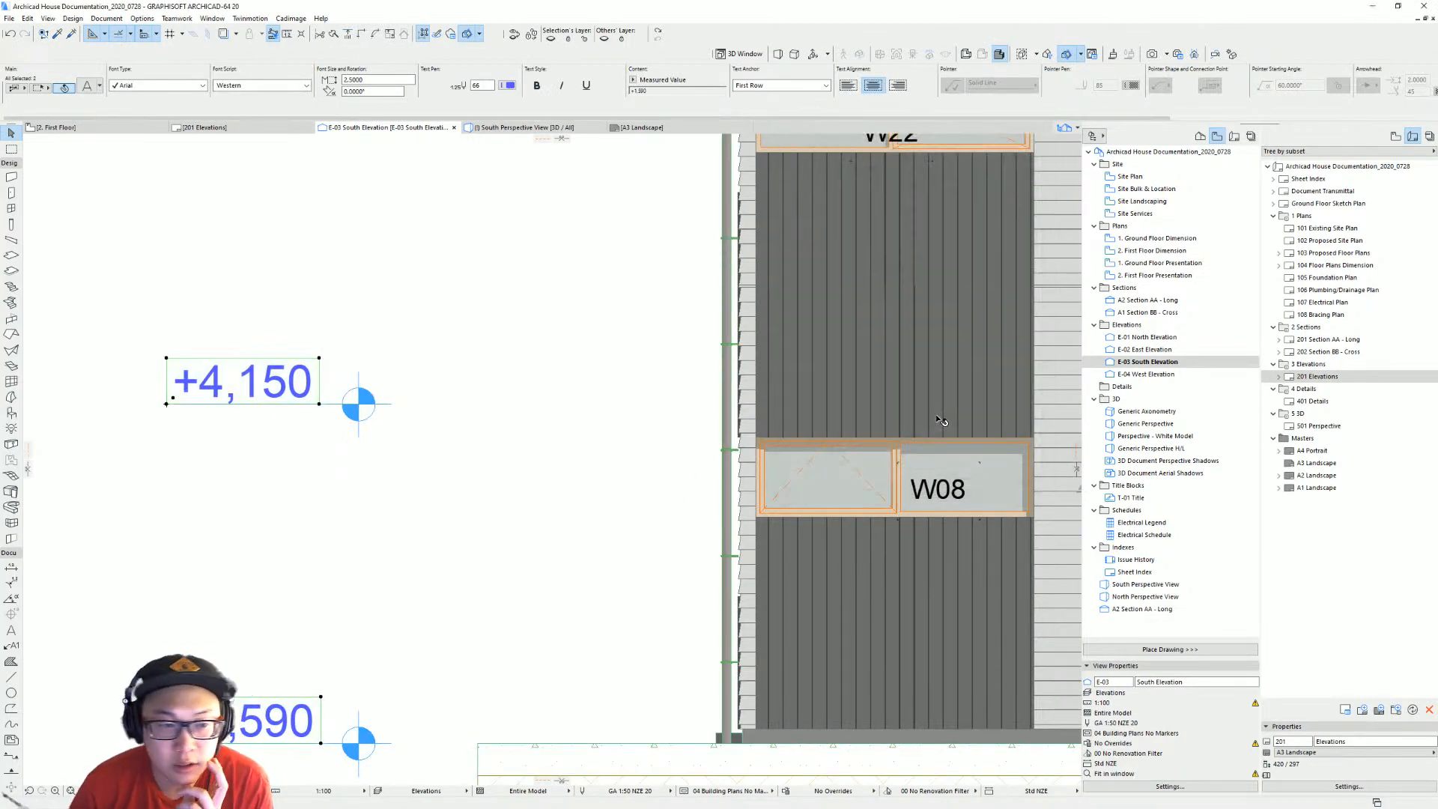
pyautogui.press('Escape')
# Examine the ground mesh and the raised slab in front of the garage at the base of the elevation.
pyautogui.scroll(-5, 487, 408)
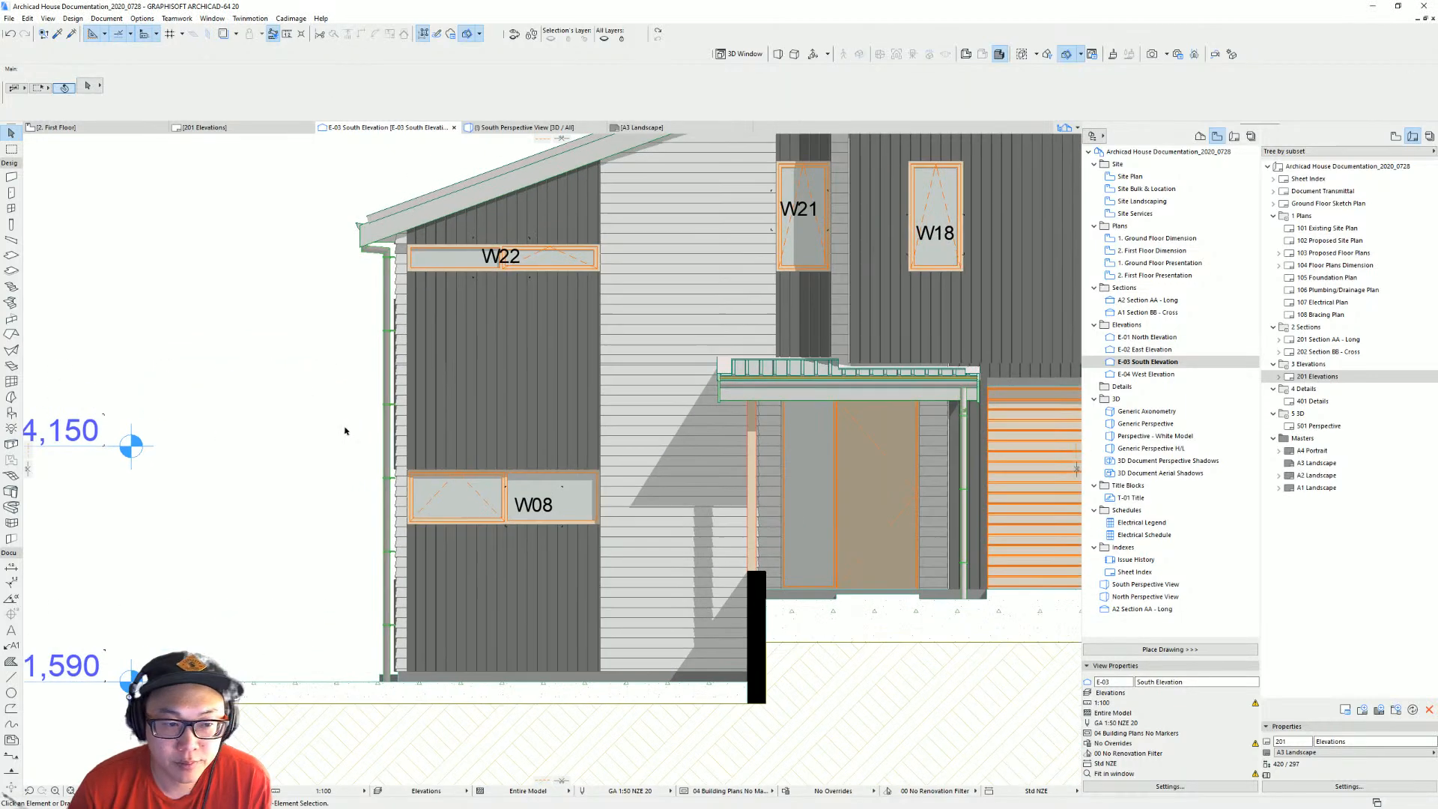
pyautogui.scroll(-4, 393, 435)
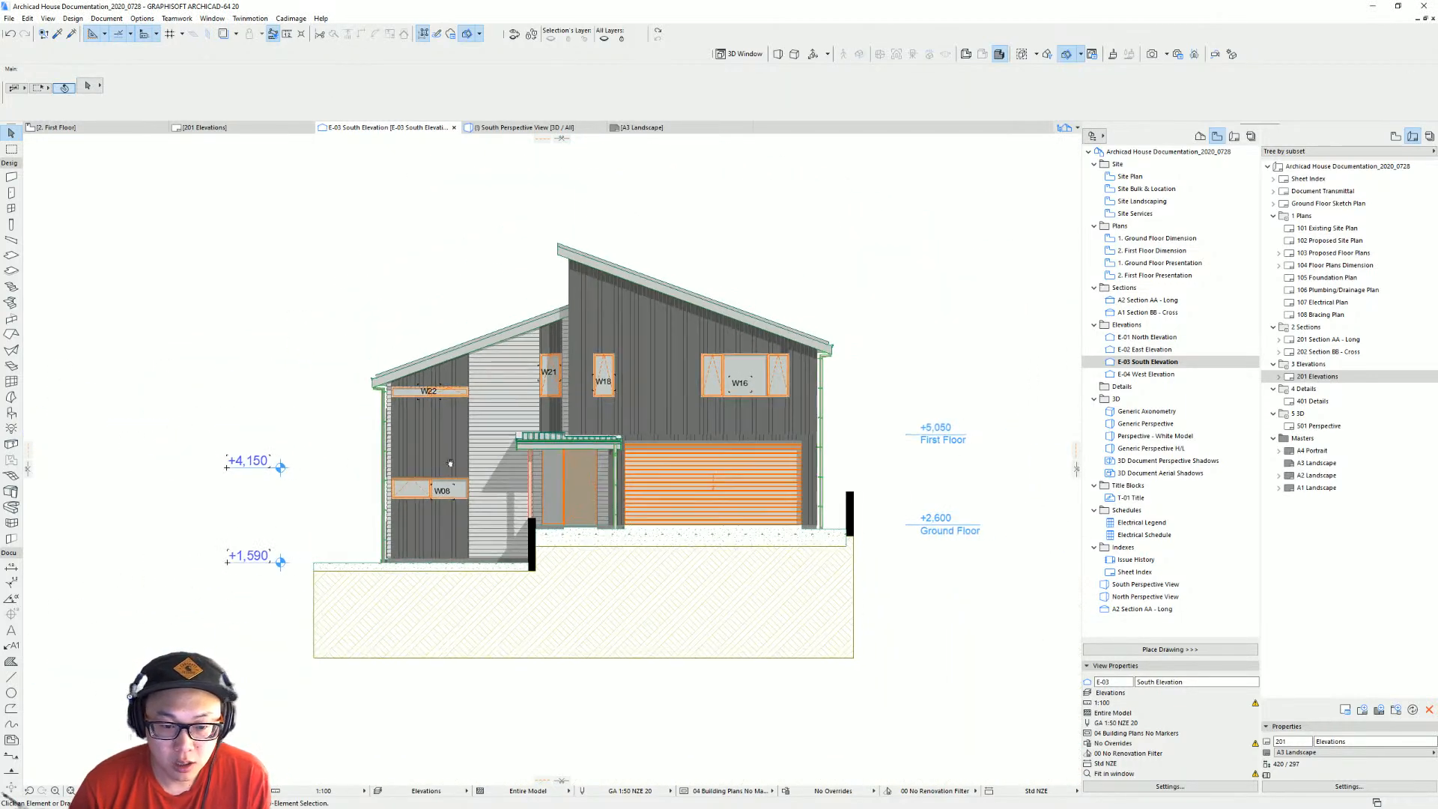
pyautogui.scroll(2, 689, 565)
pyautogui.click(629, 591)
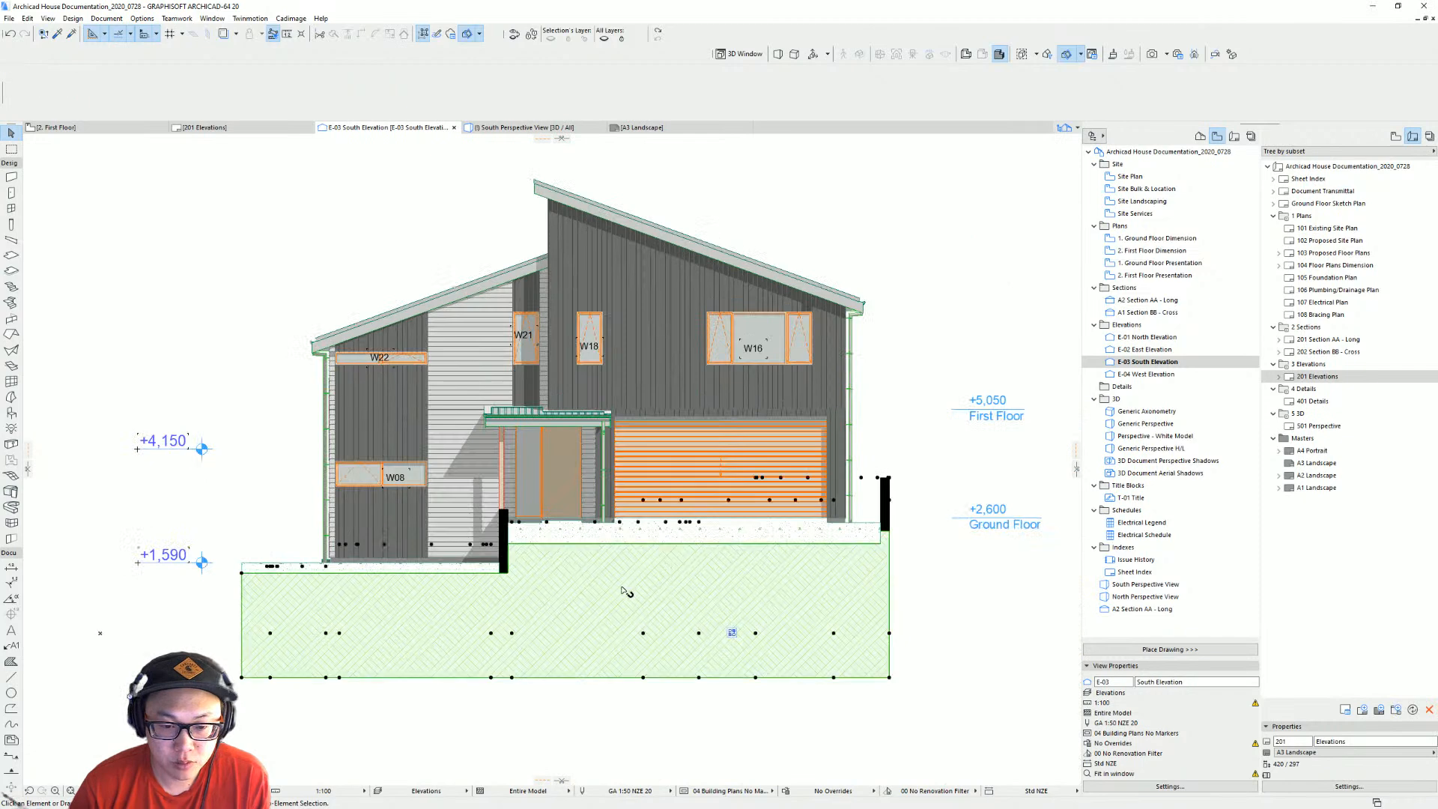
pyautogui.click(625, 541)
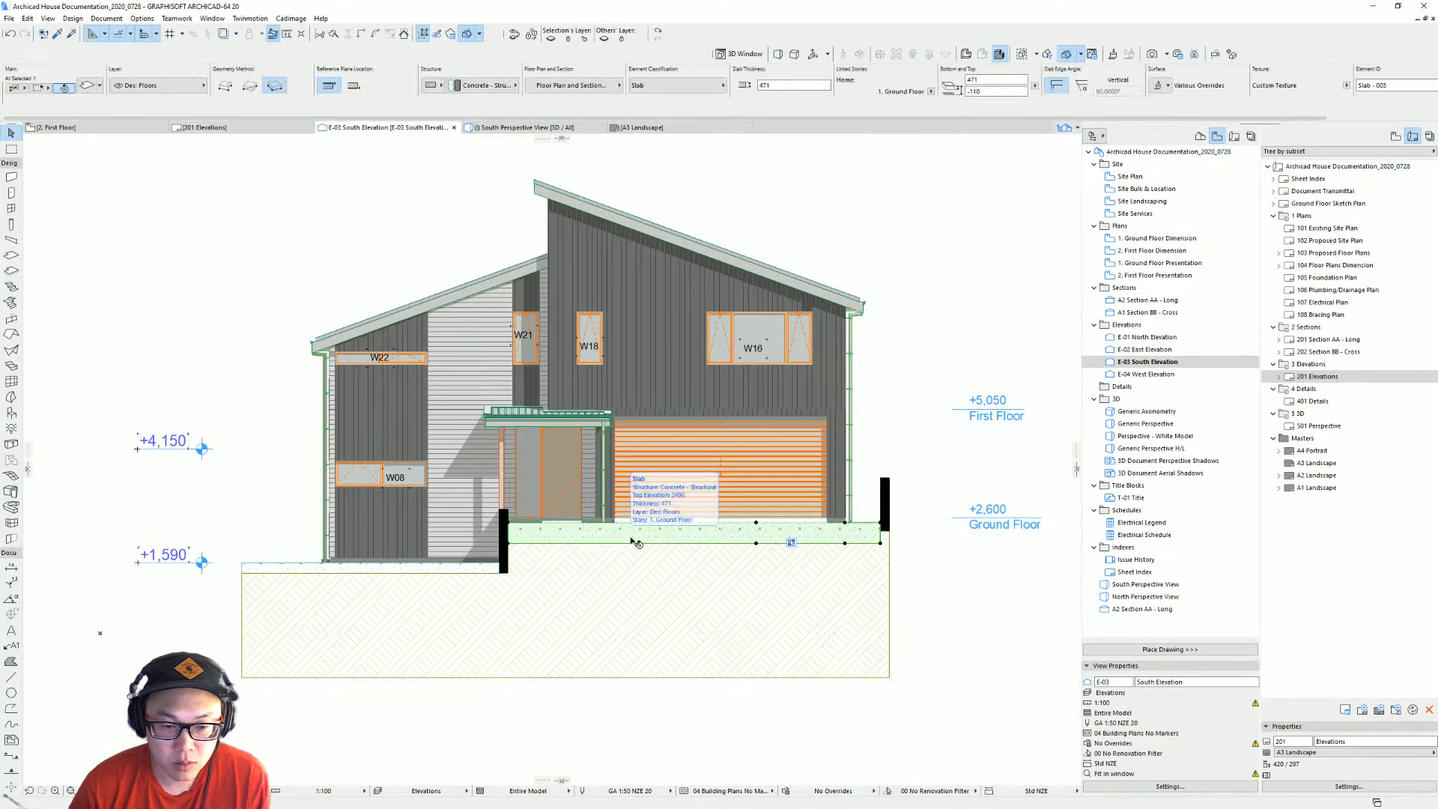
pyautogui.scroll(2, 493, 593)
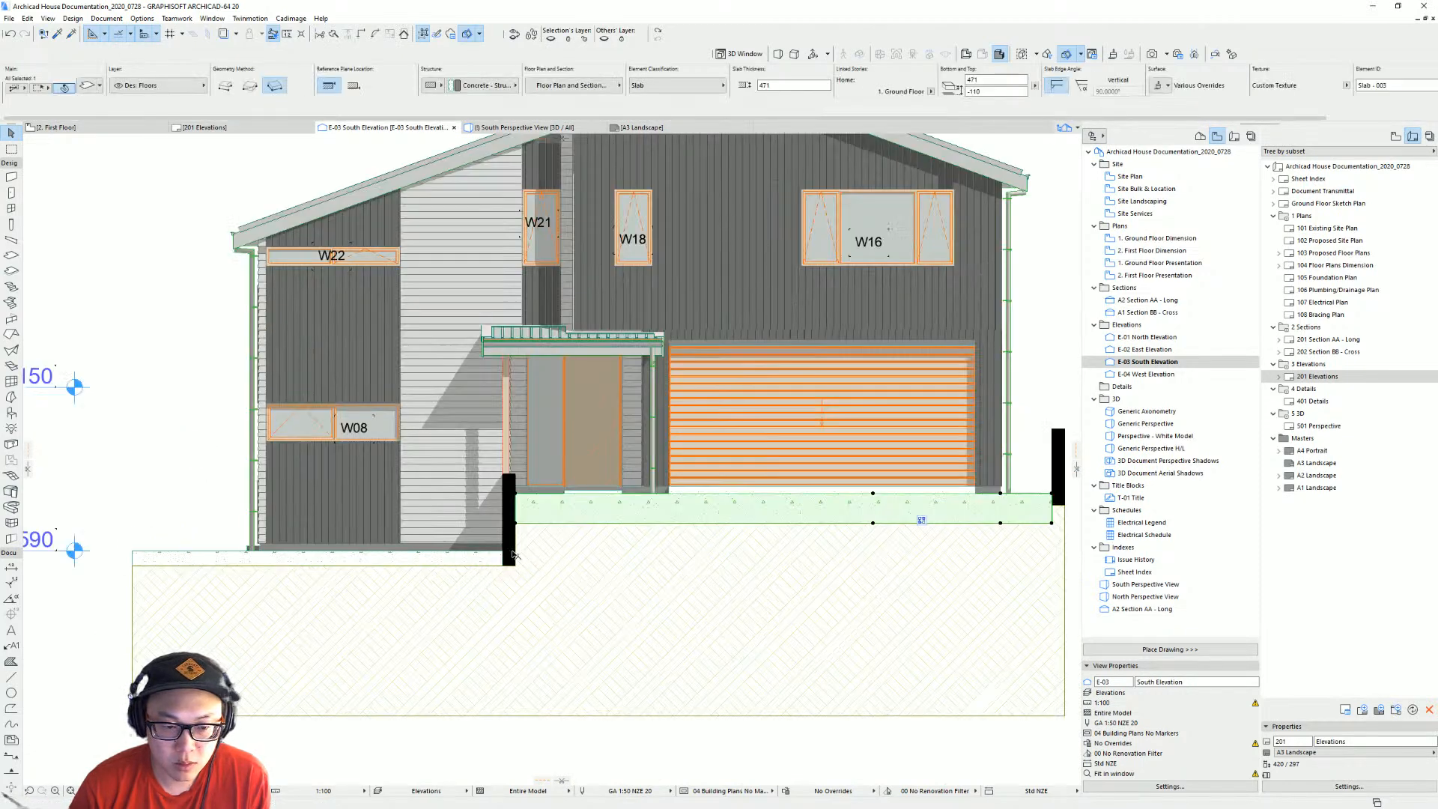
pyautogui.moveTo(584, 570); pyautogui.dragTo(543, 592, button='middle')
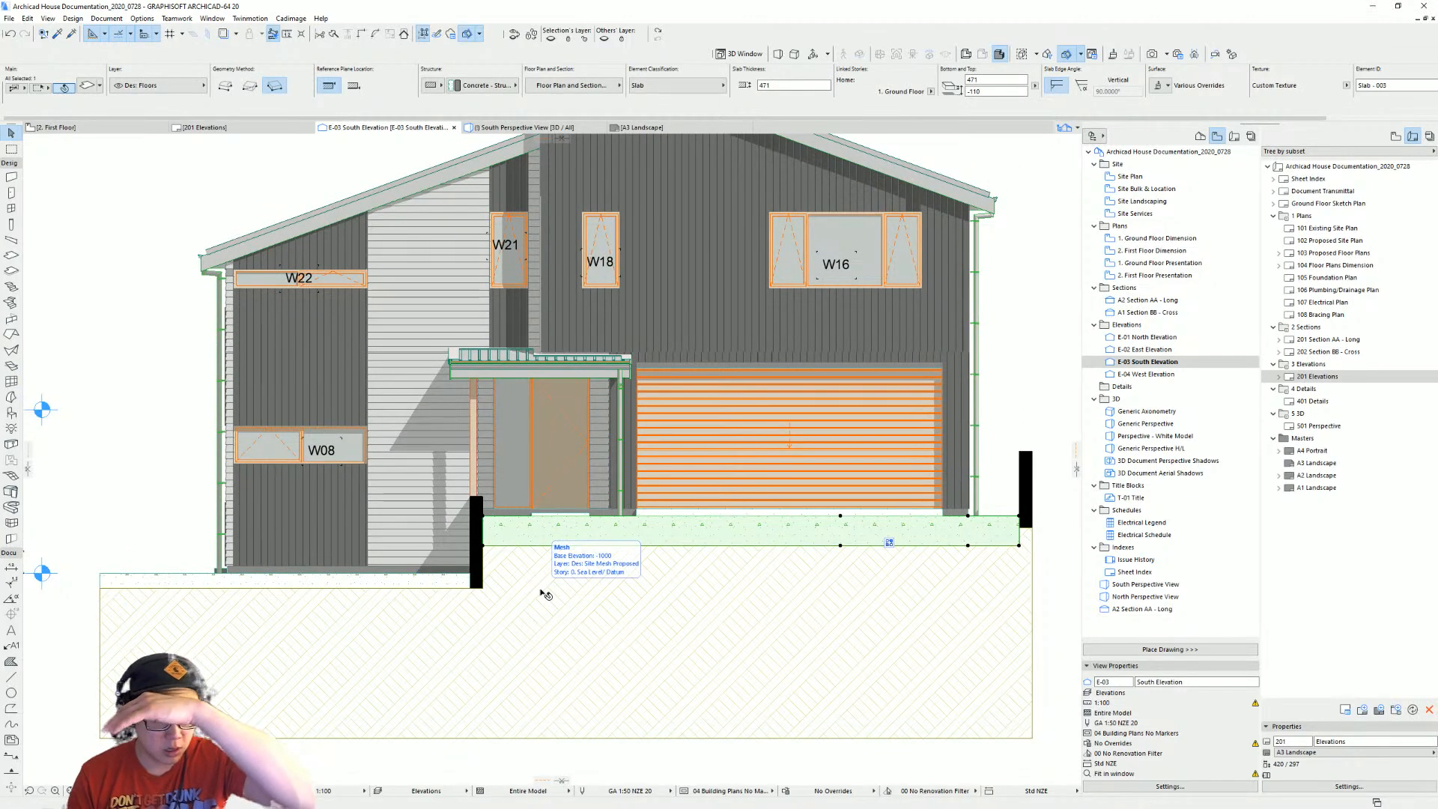
# Change the building material of the lower slab left of the retaining wall to Soil.
pyautogui.click(375, 588)
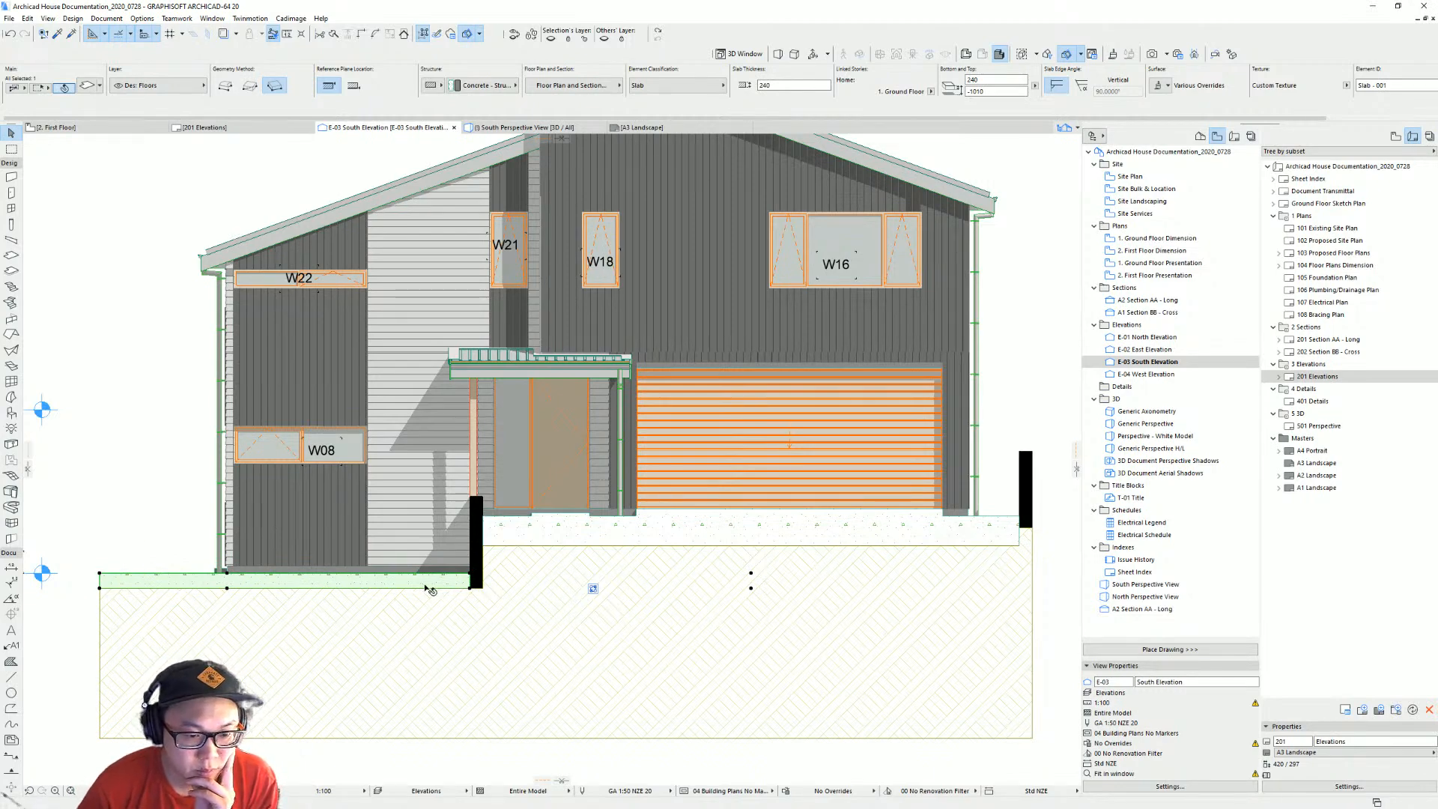
pyautogui.moveTo(450, 573); pyautogui.dragTo(512, 567, button='middle')
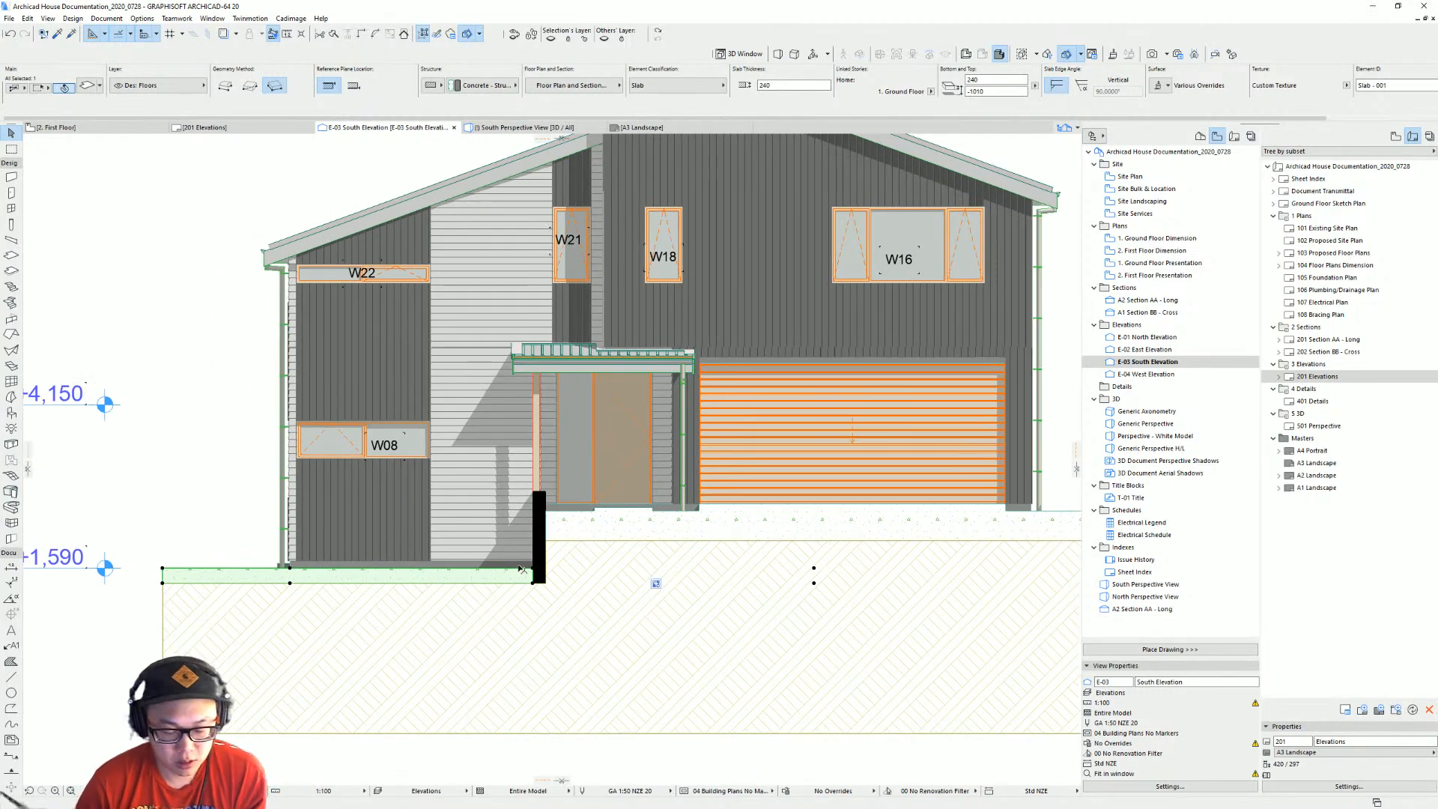
pyautogui.doubleClick(420, 608)
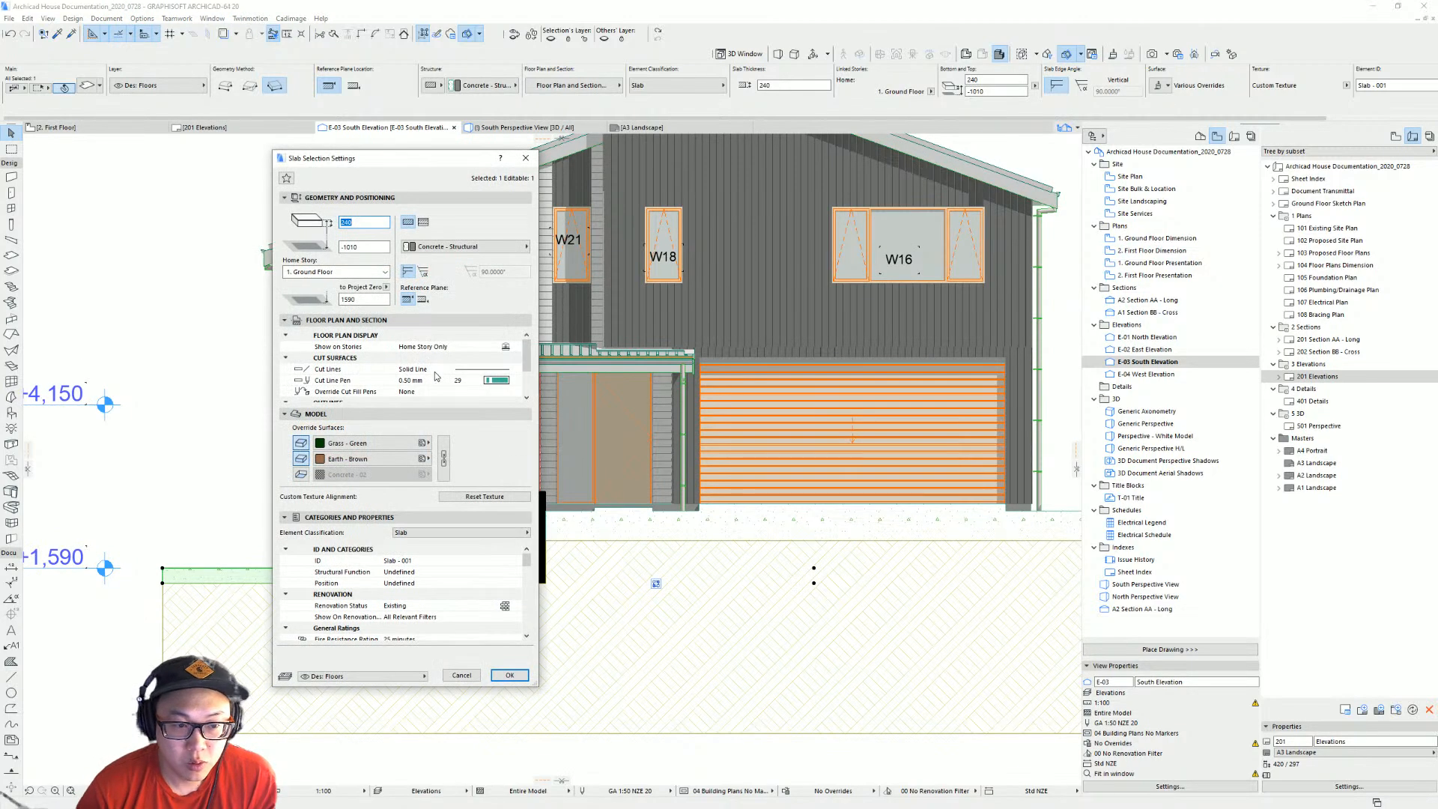
pyautogui.moveTo(523, 356); pyautogui.dragTo(521, 403)
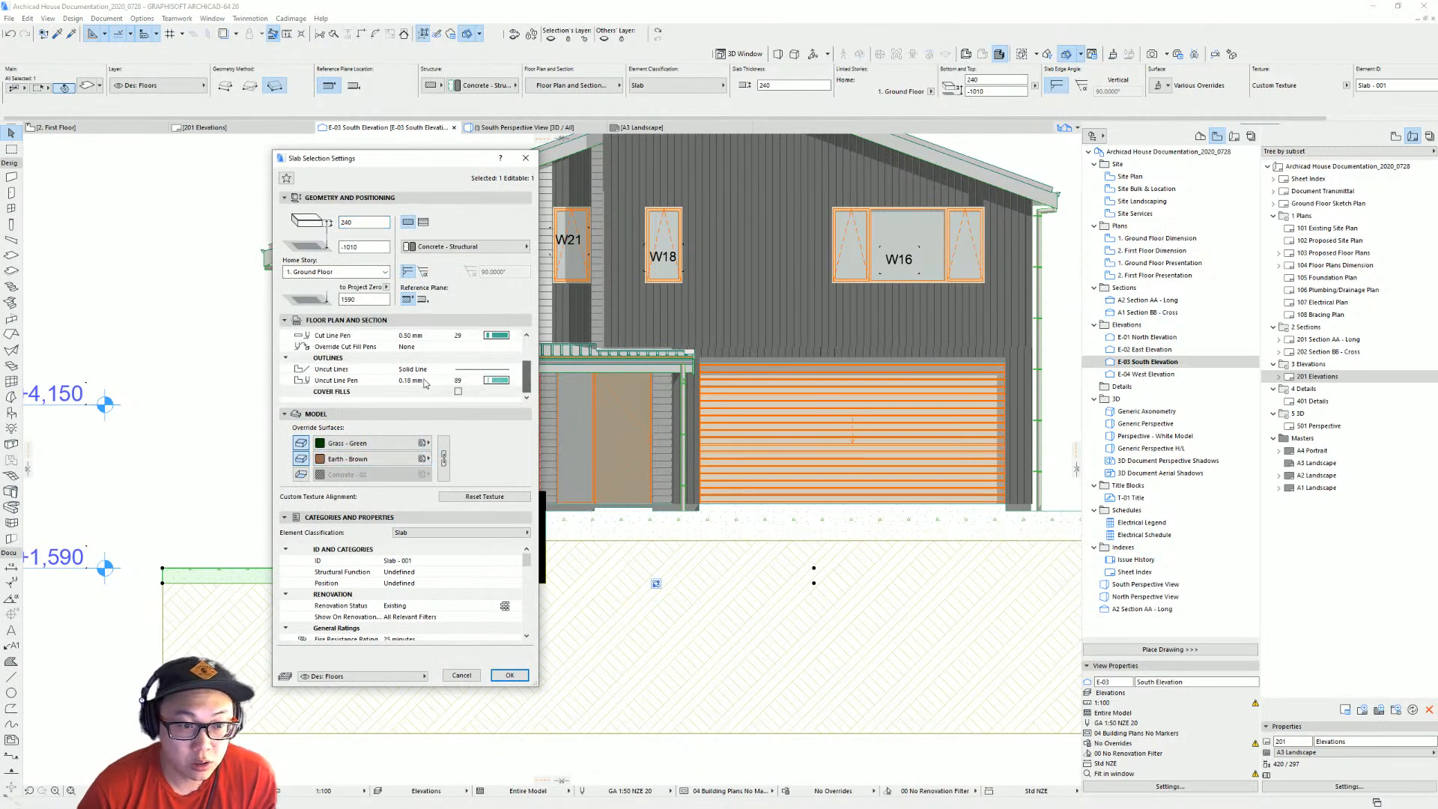
pyautogui.scroll(1, 422, 379)
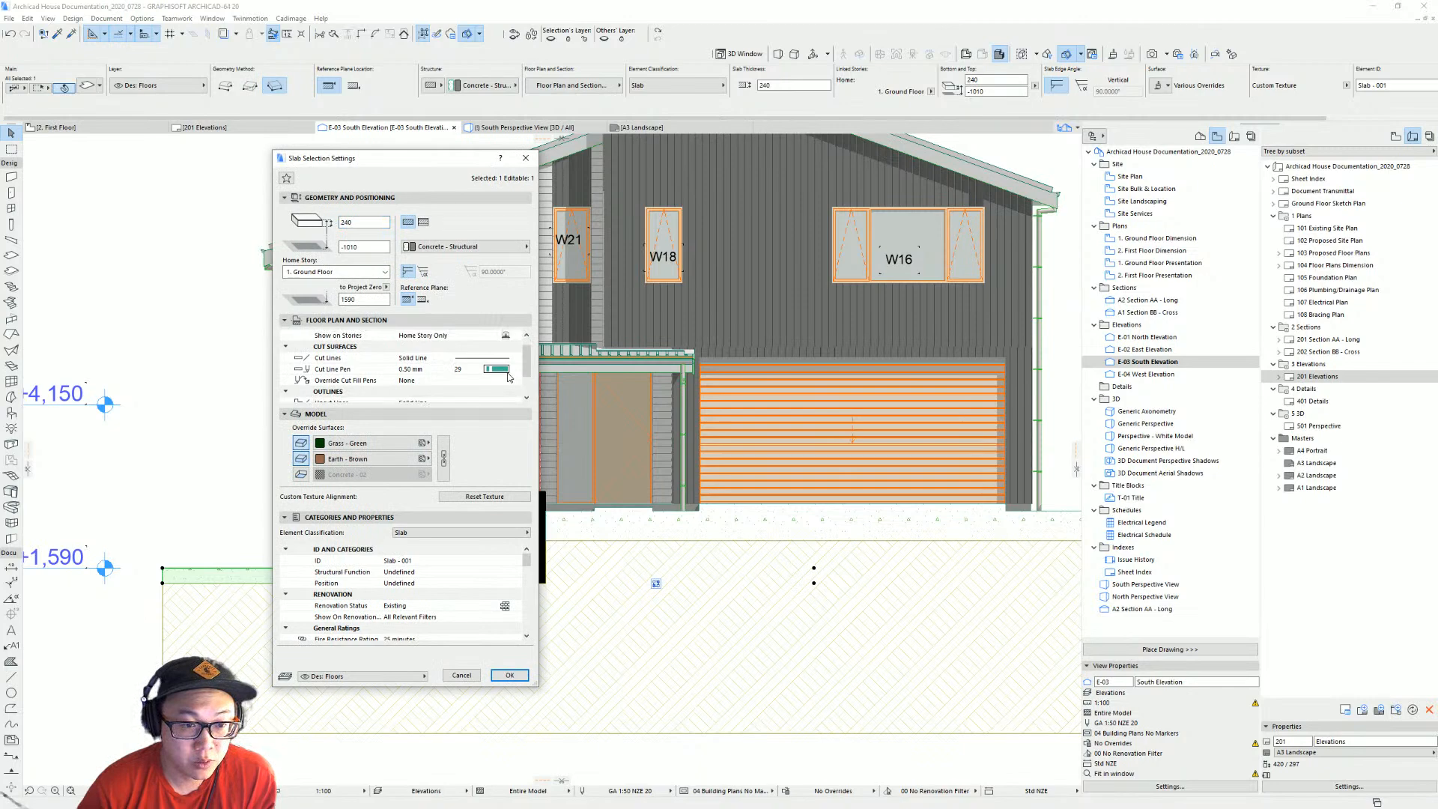
pyautogui.click(473, 248)
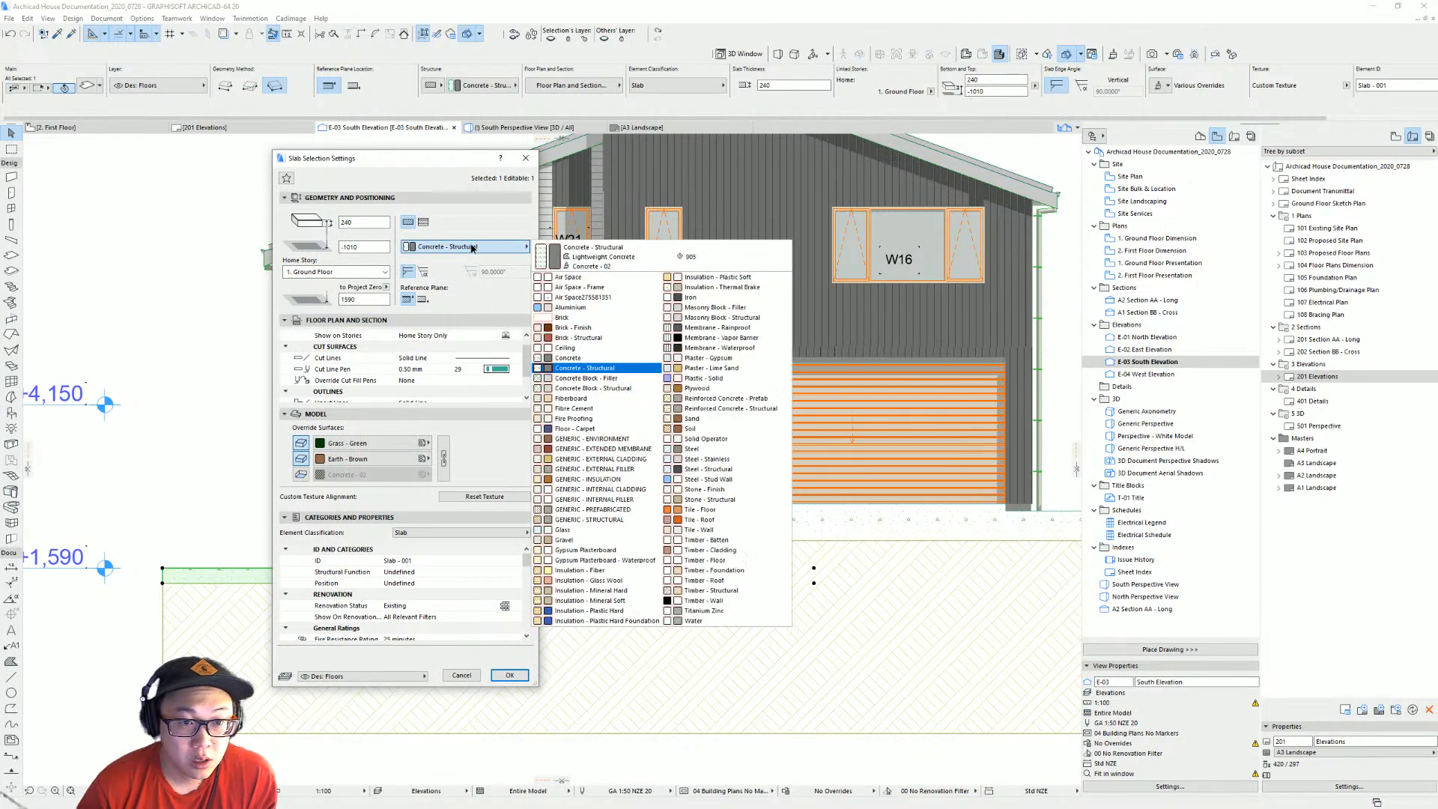
pyautogui.click(713, 432)
pyautogui.press('Return')
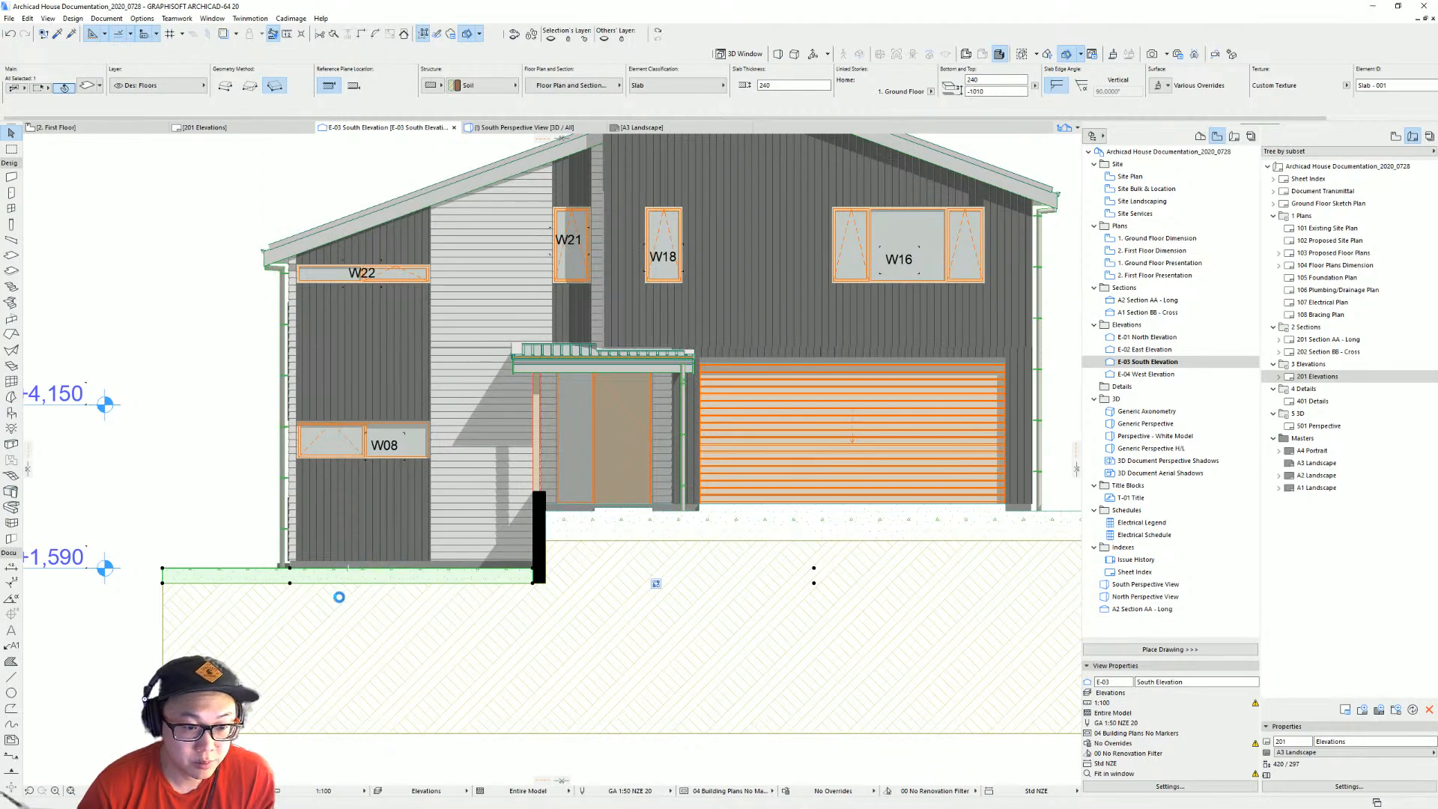
# Check the cut line pen and floor plan and section settings of the lower soil slab left of the retaining wall.
pyautogui.click(499, 608)
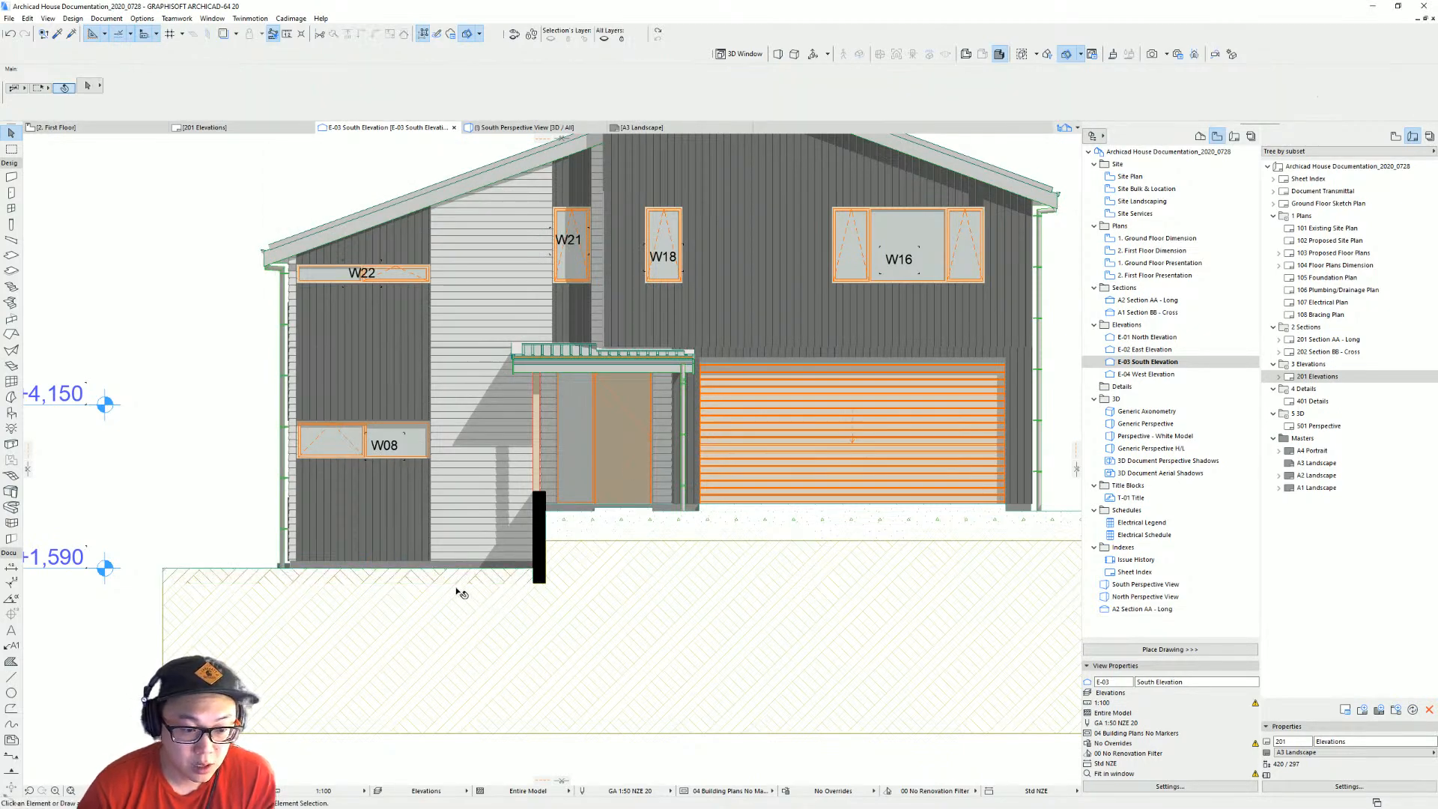
pyautogui.click(460, 594)
pyautogui.click(517, 577)
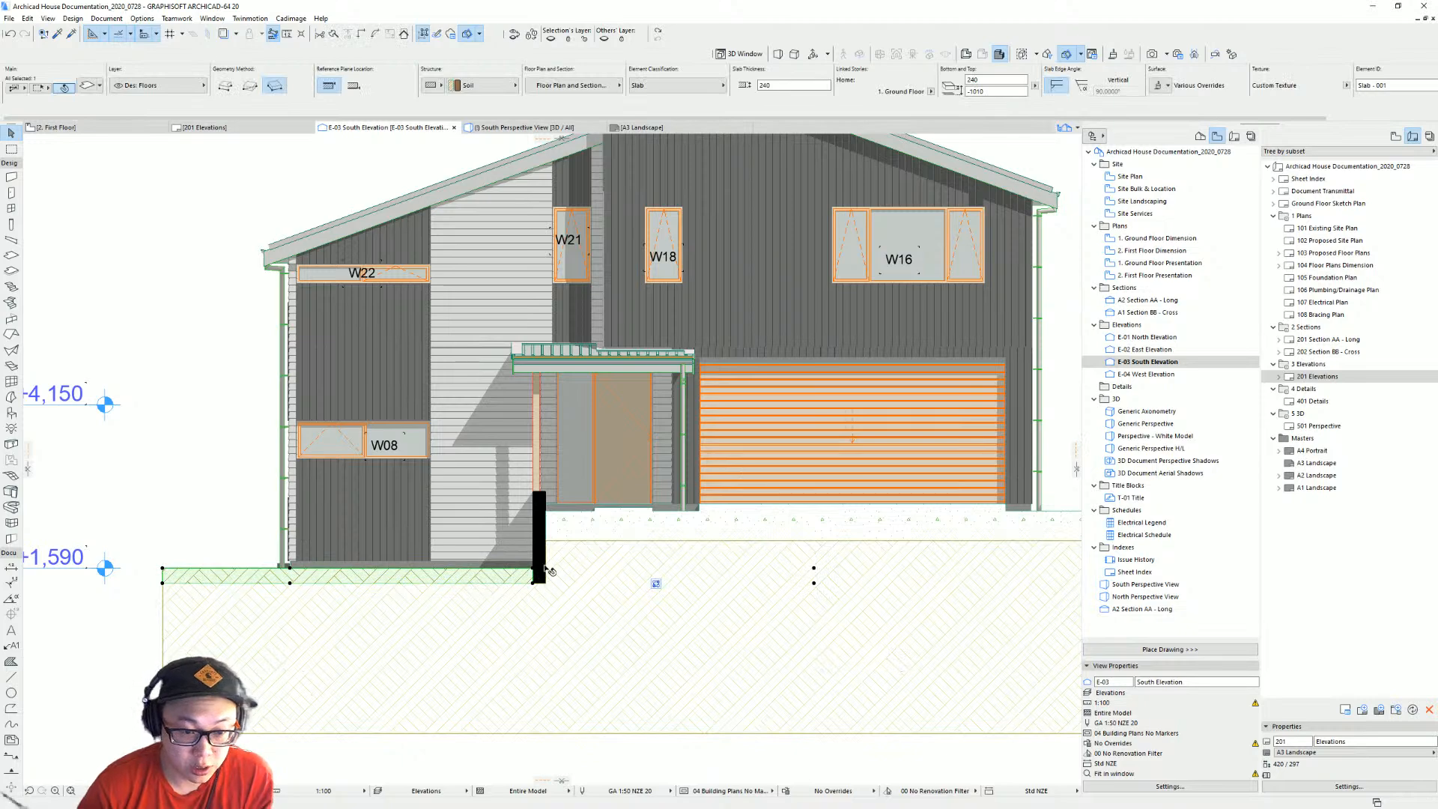
pyautogui.doubleClick(545, 571)
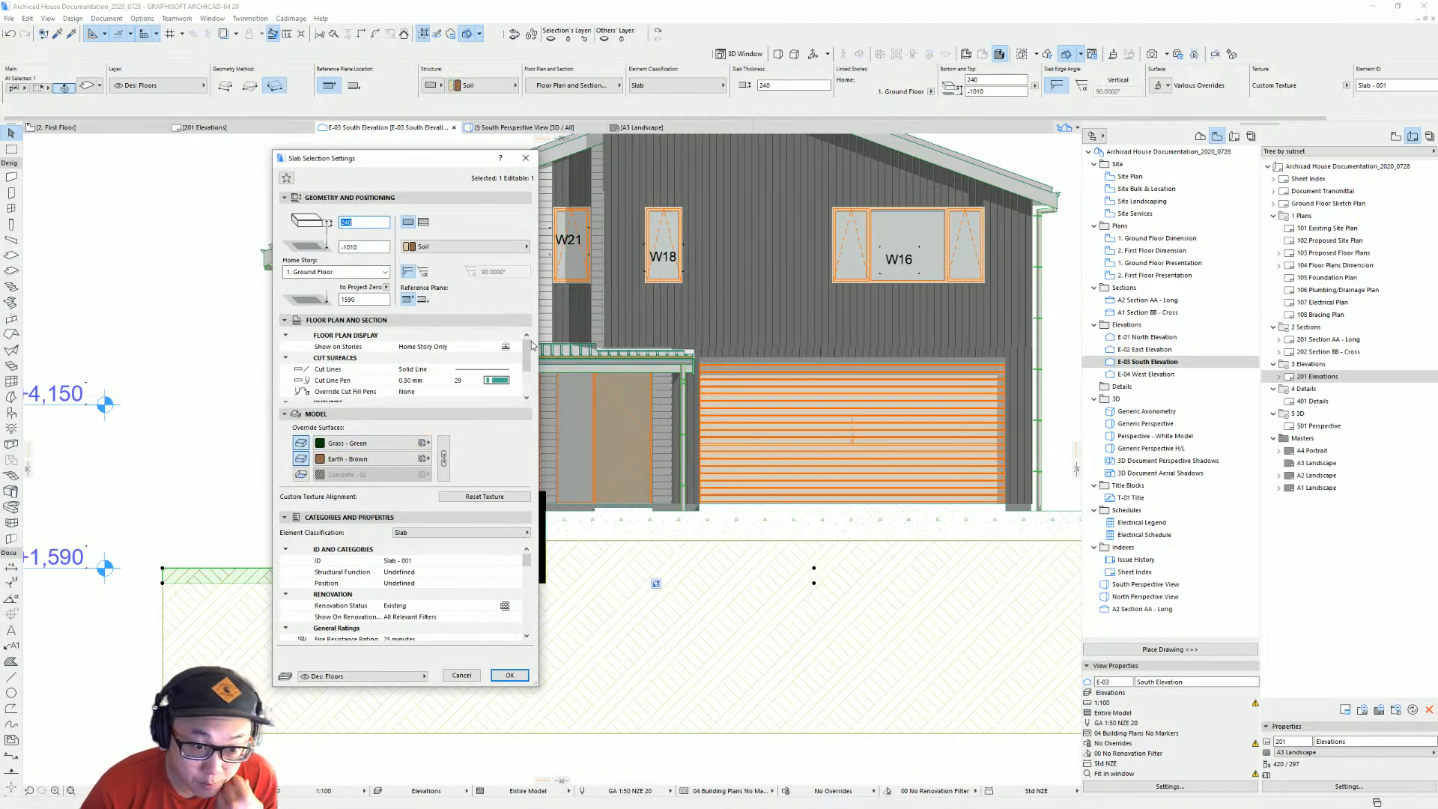
pyautogui.moveTo(530, 346)
pyautogui.mouseDown()
pyautogui.moveTo(528, 397)
pyautogui.moveTo(528, 346)
pyautogui.mouseUp()
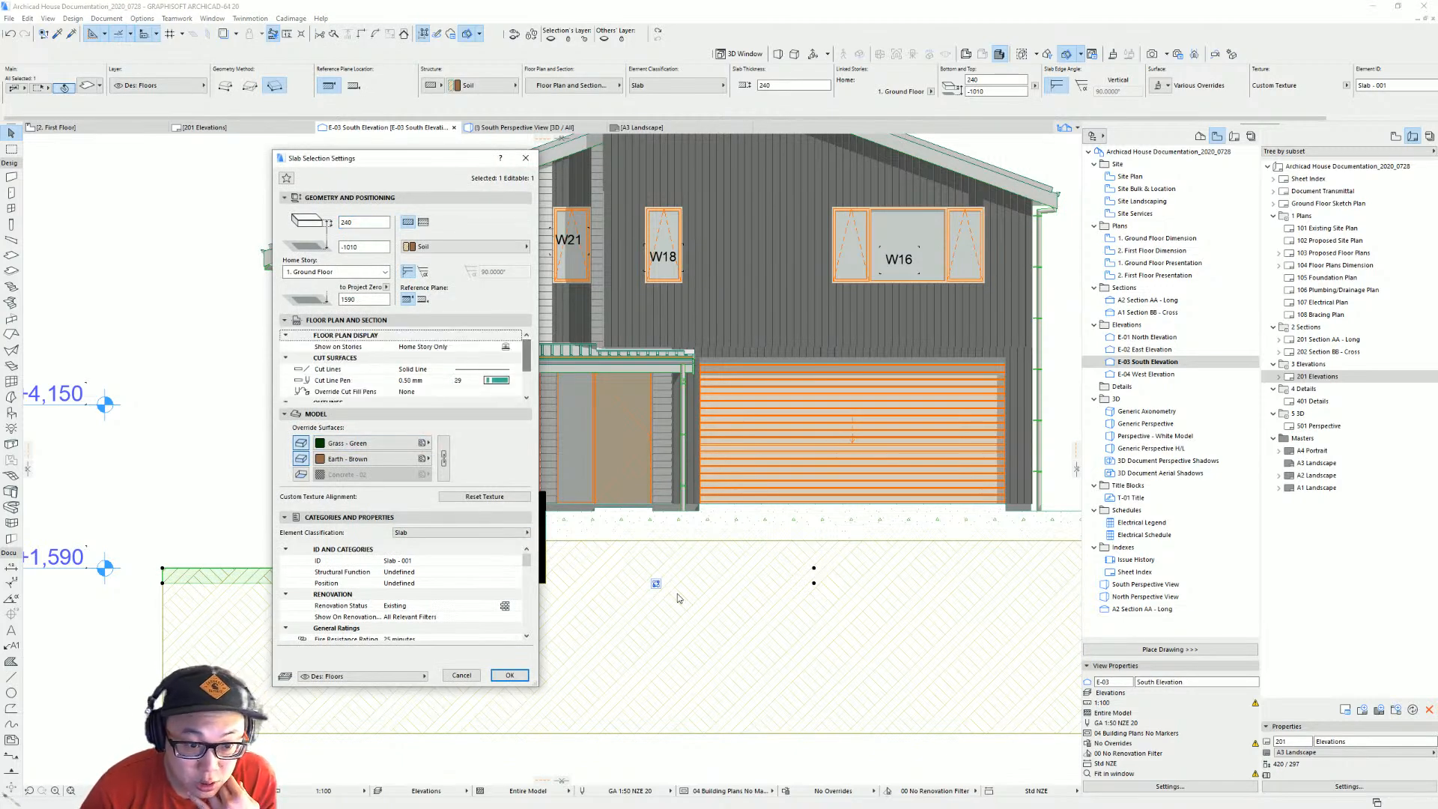
pyautogui.click(497, 380)
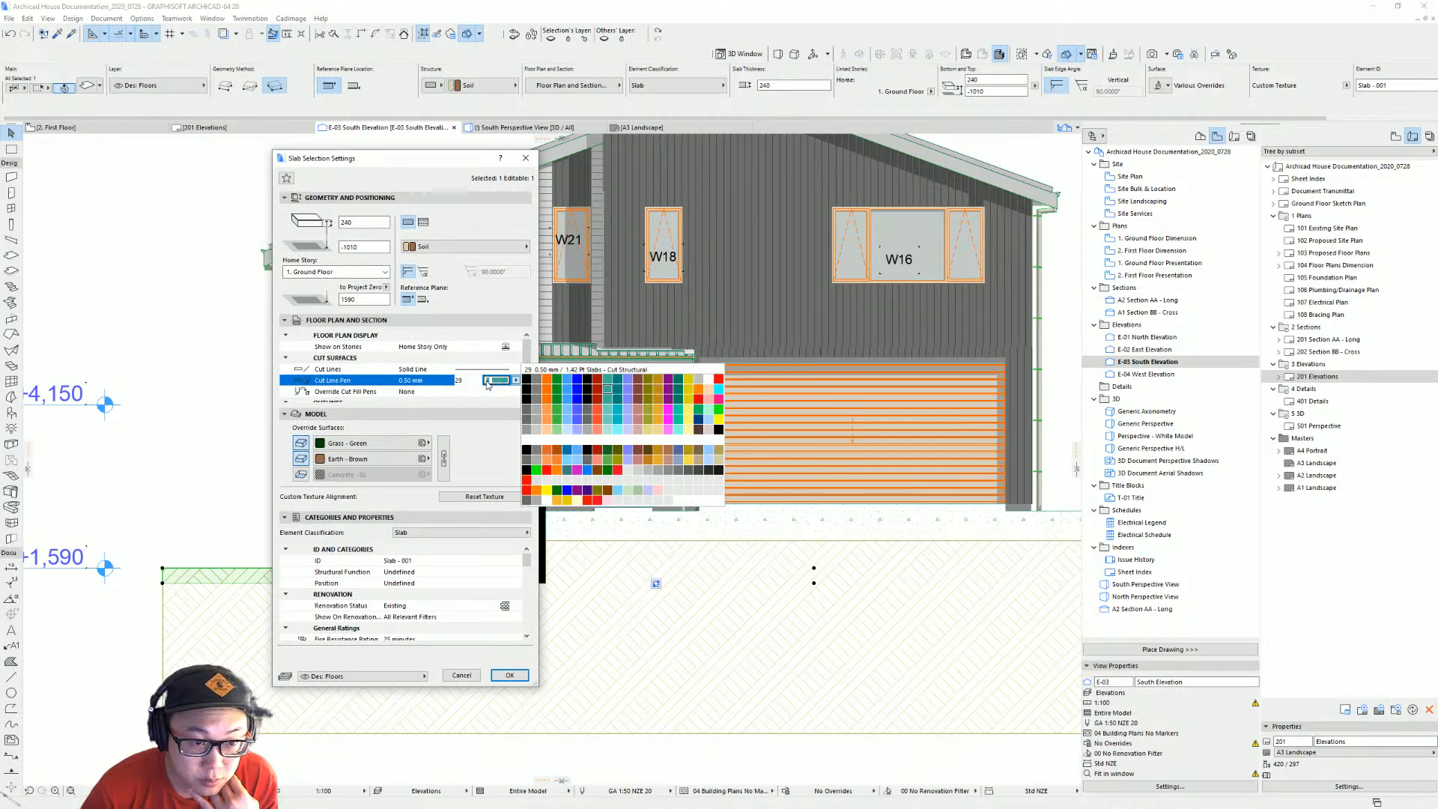
pyautogui.click(493, 382)
pyautogui.moveTo(529, 358); pyautogui.dragTo(530, 400)
pyautogui.press('Escape')
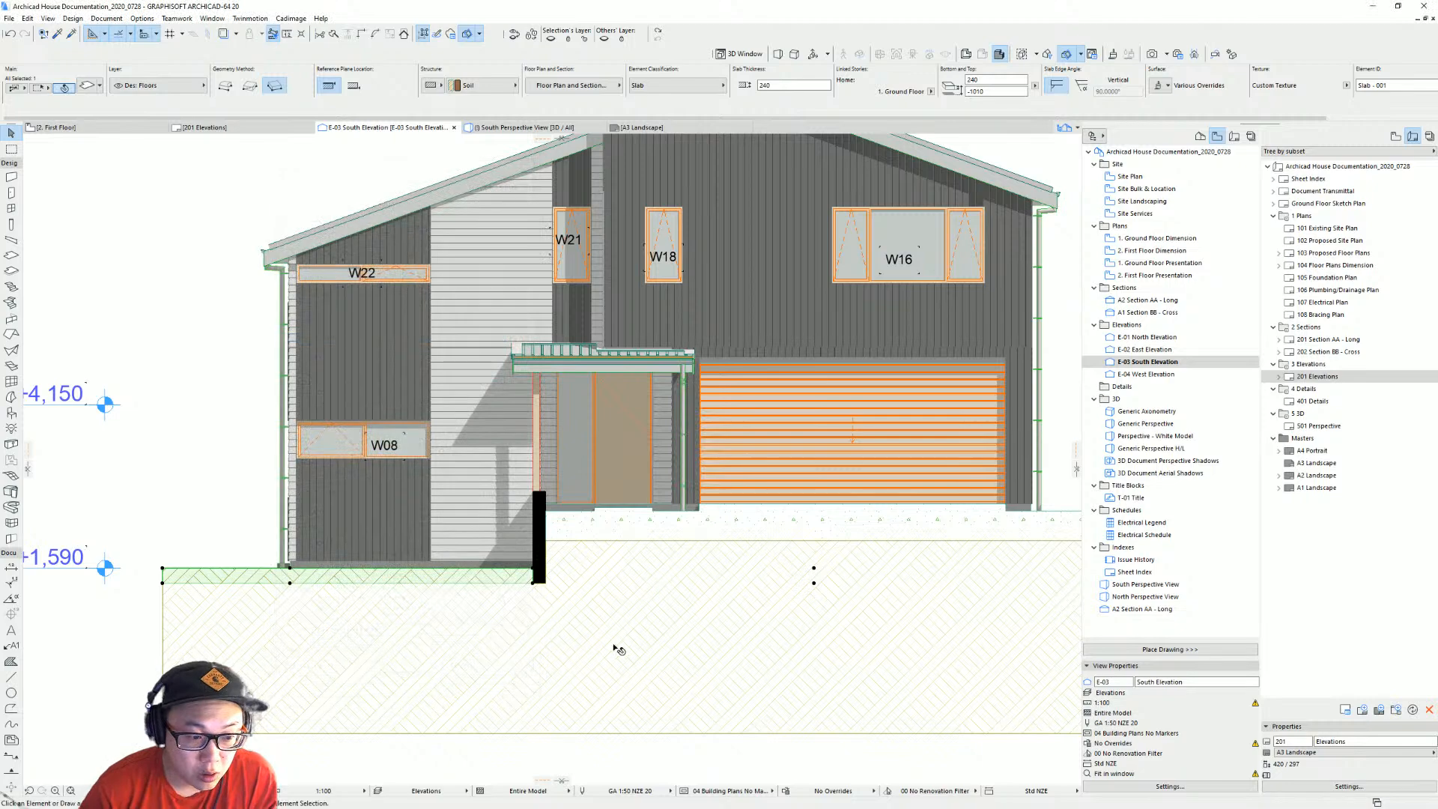
# Enable the Earth - Brown surface override for the ground mesh's edges and set its cut fill pen override to None.
pyautogui.click(617, 638)
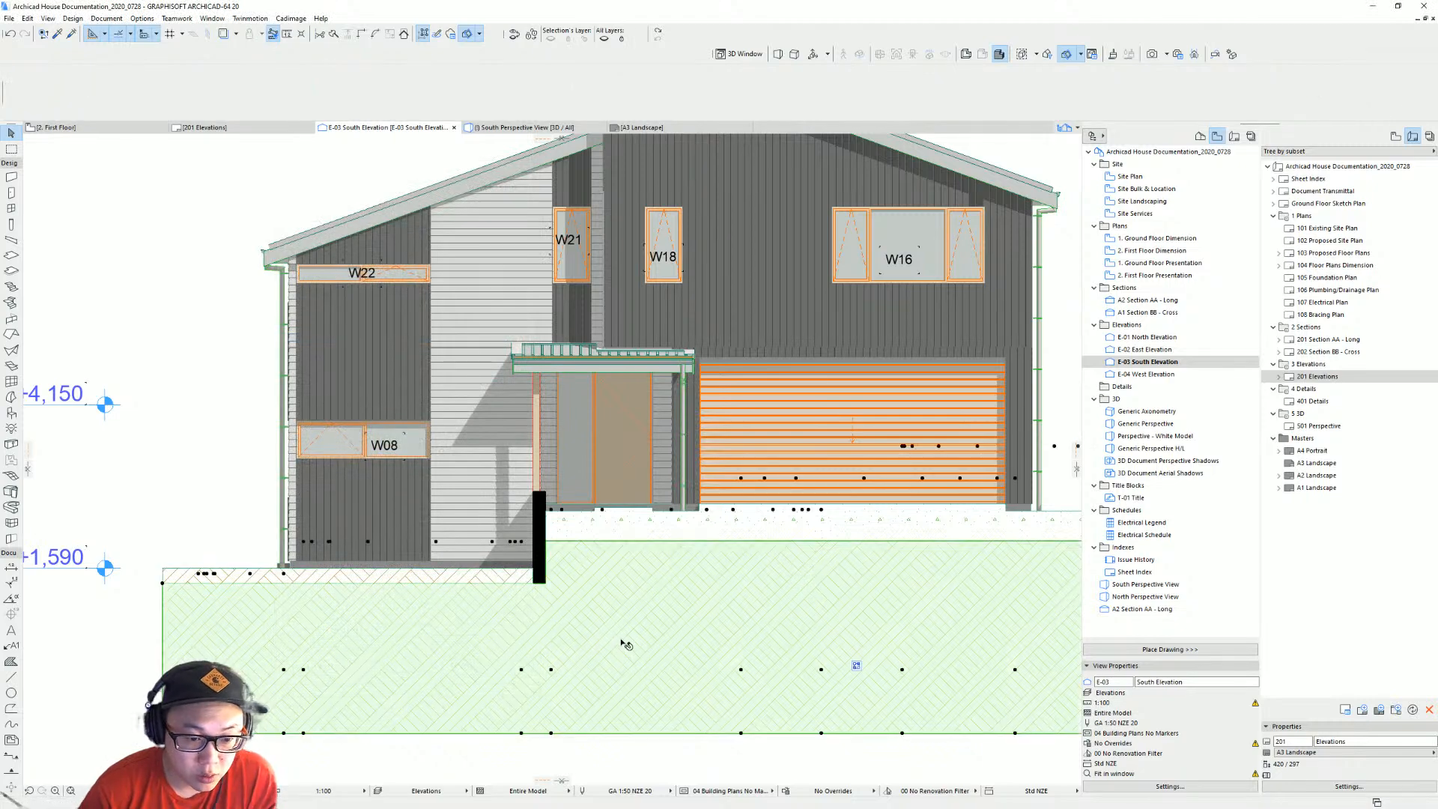
pyautogui.doubleClick(468, 577)
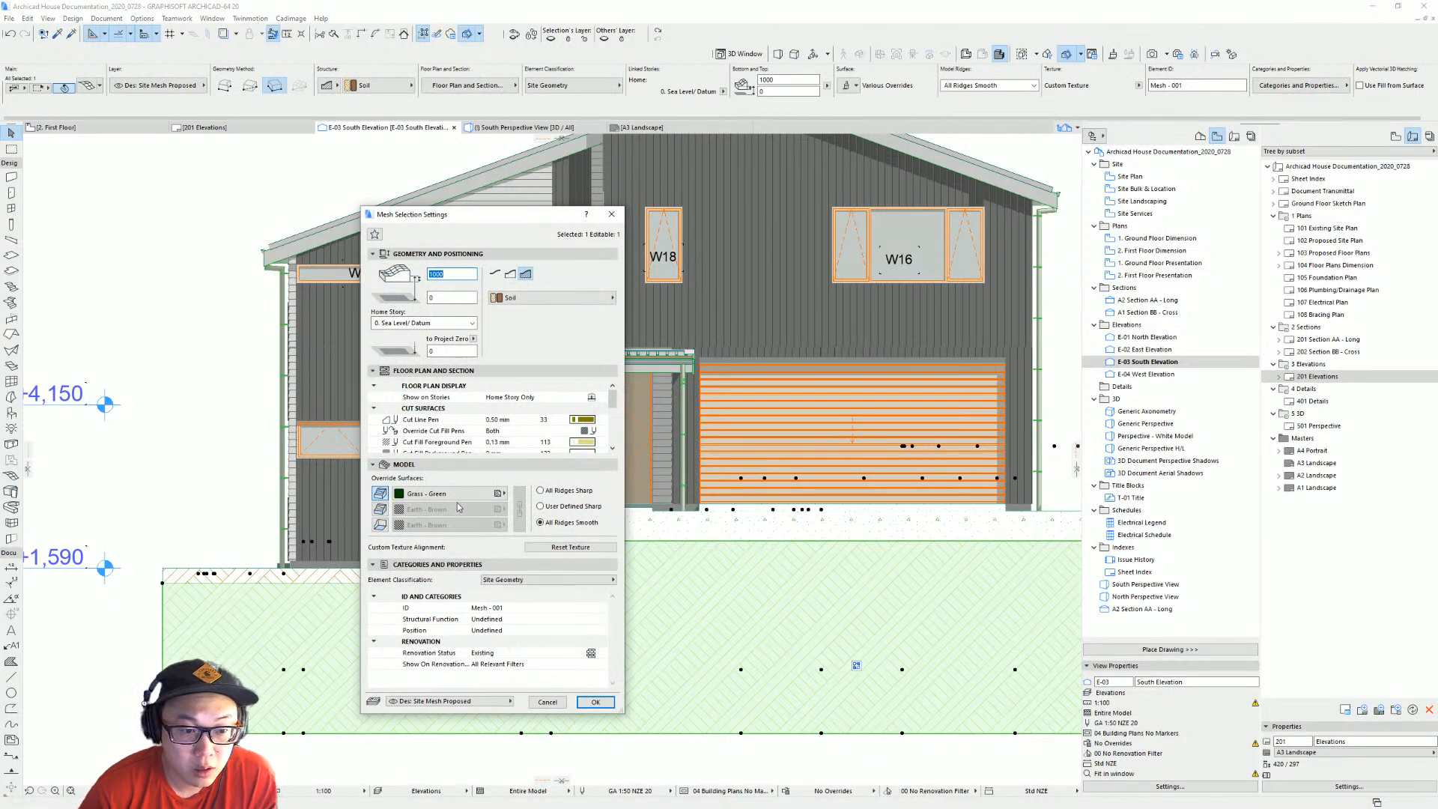
pyautogui.click(380, 508)
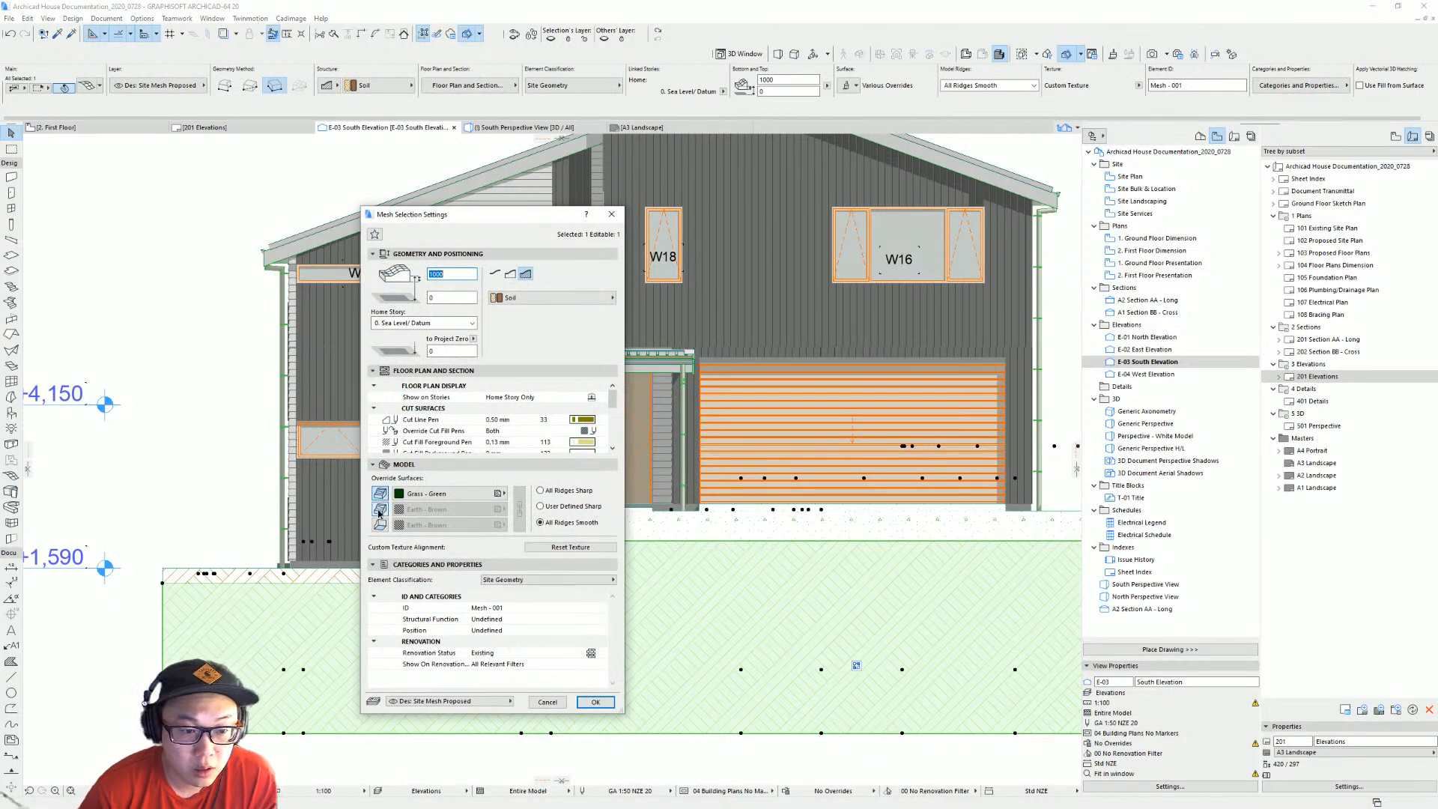
pyautogui.click(592, 419)
pyautogui.click(592, 432)
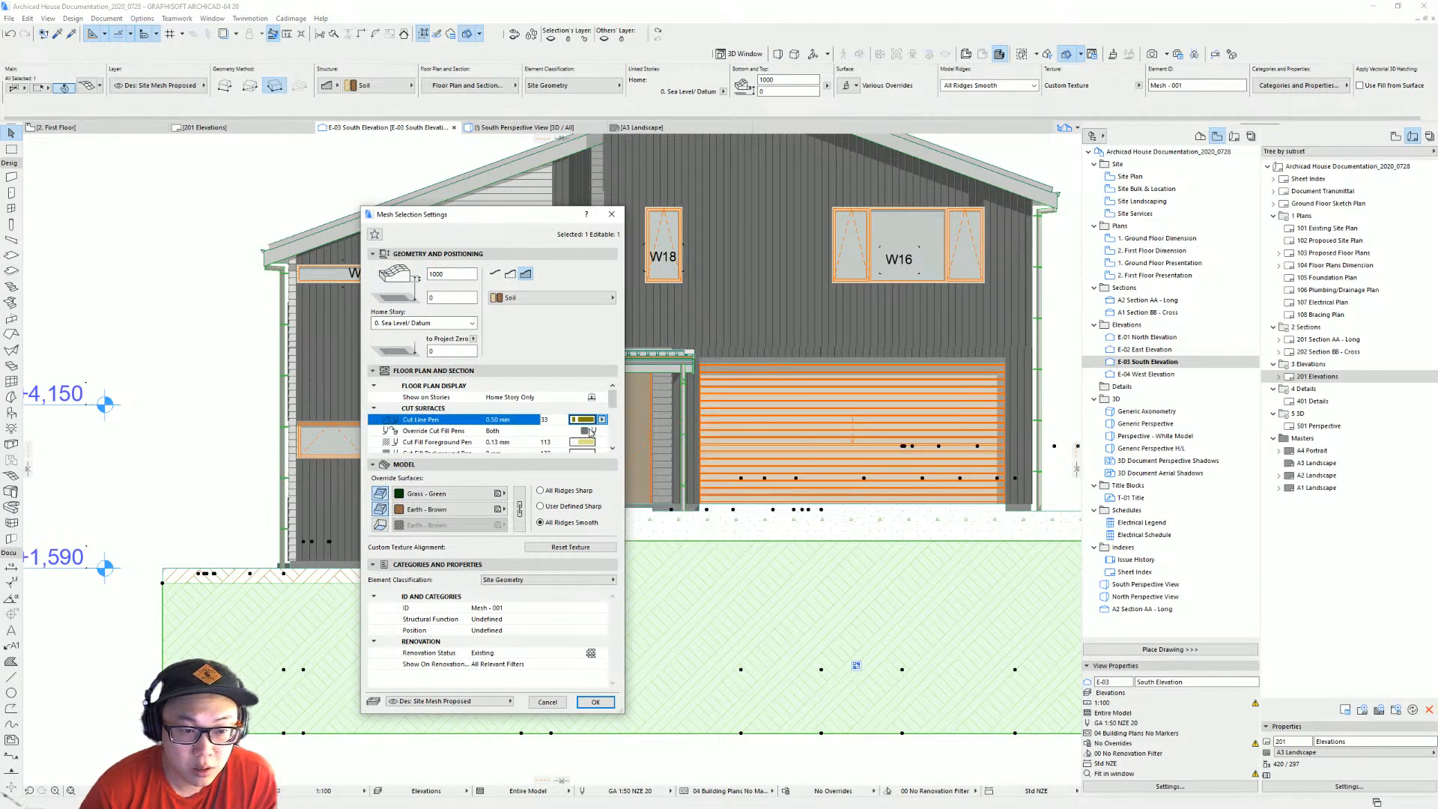
pyautogui.click(602, 431)
pyautogui.click(631, 432)
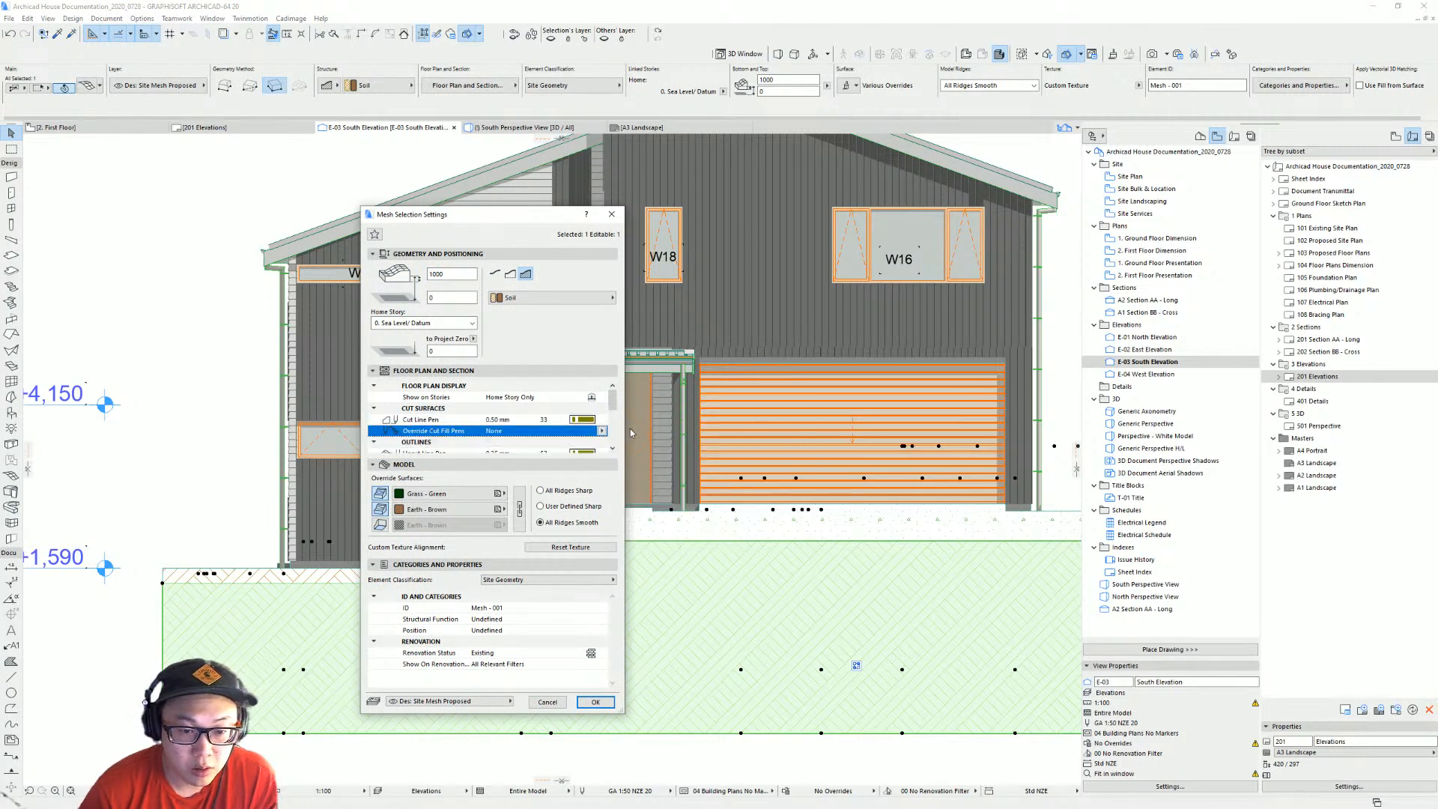
pyautogui.press('Return')
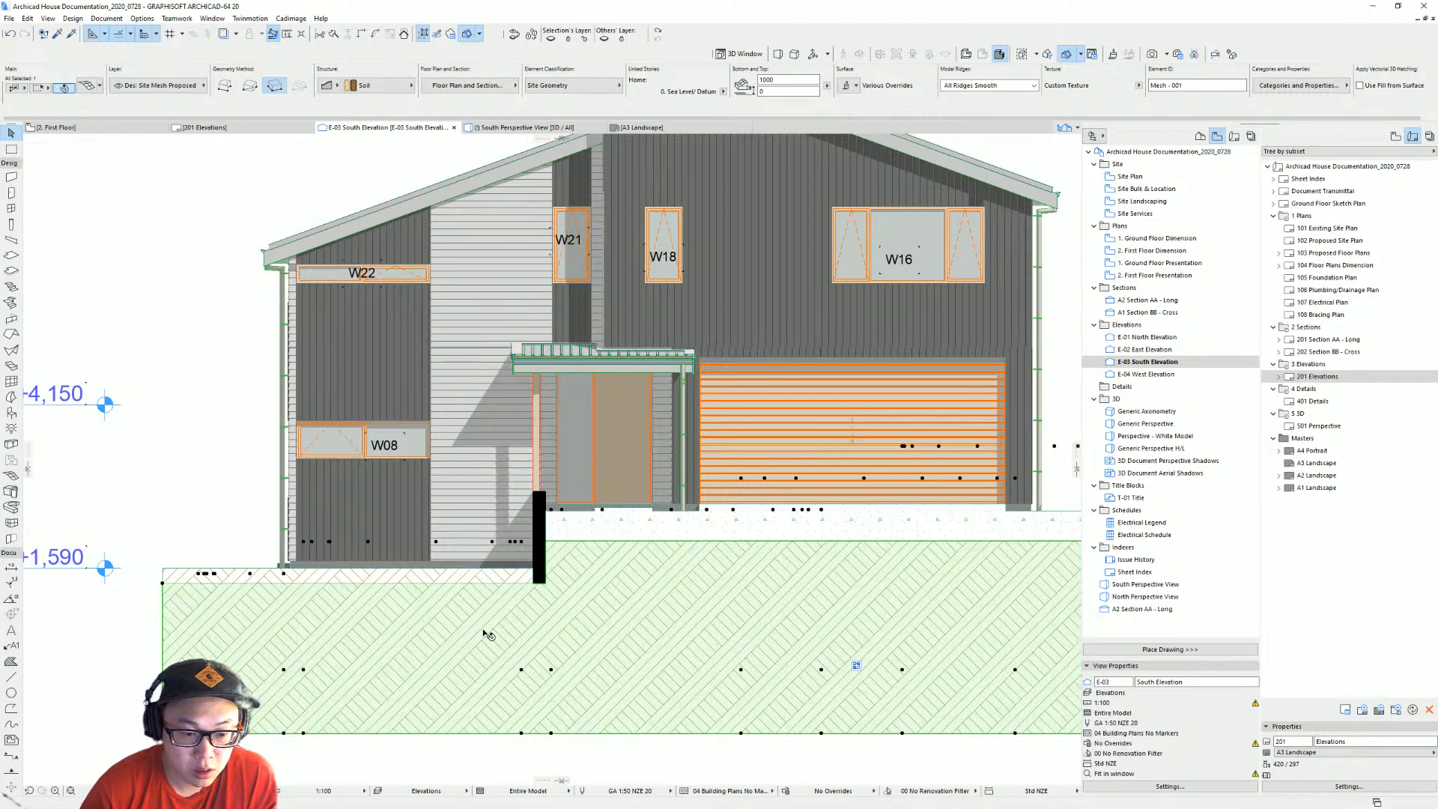
pyautogui.press('Escape')
# Change the building material of the raised slab in front of the garage to Soil.
pyautogui.moveTo(742, 542); pyautogui.dragTo(529, 529, button='middle')
pyautogui.click(557, 524)
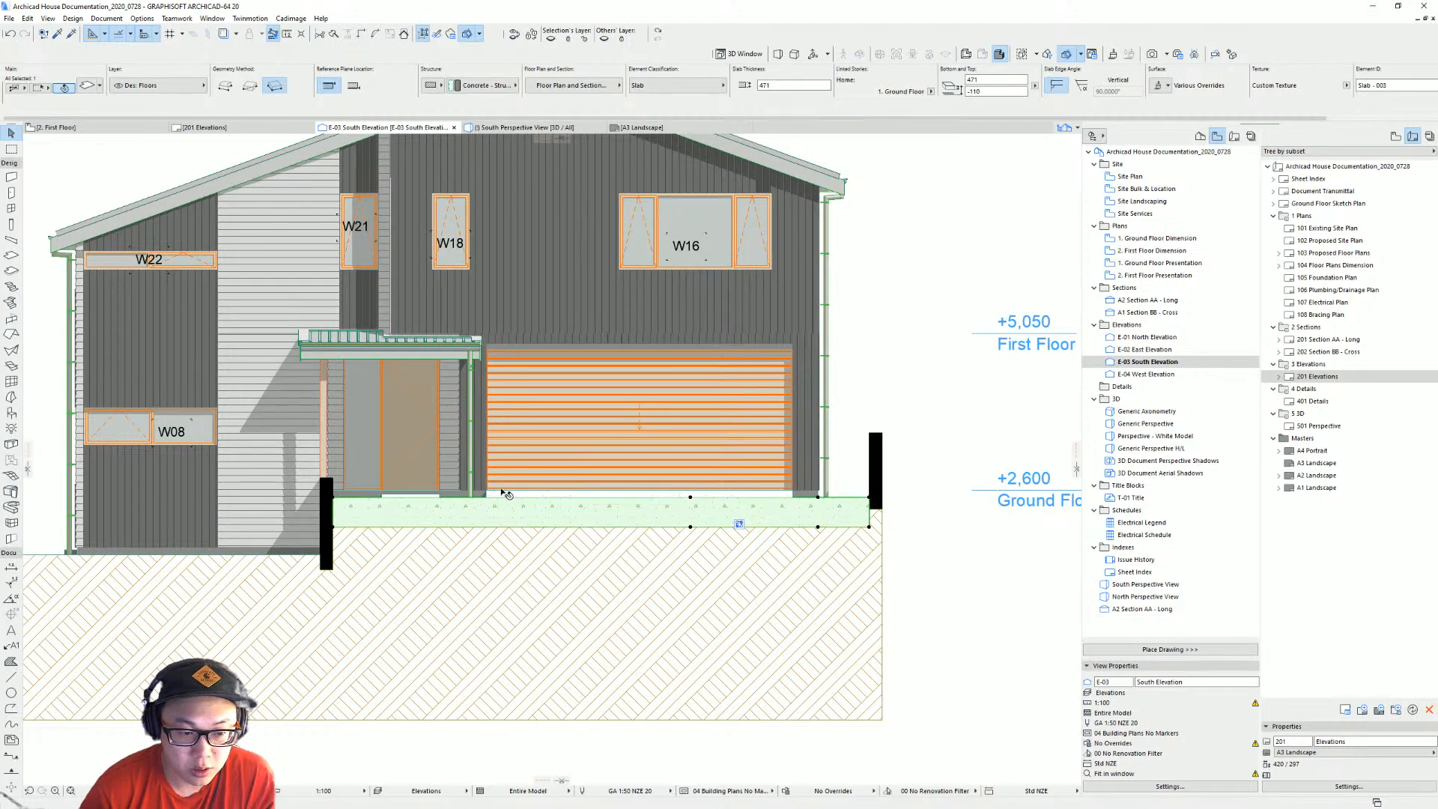
pyautogui.hotkey('ctrl', 't')
pyautogui.click(487, 247)
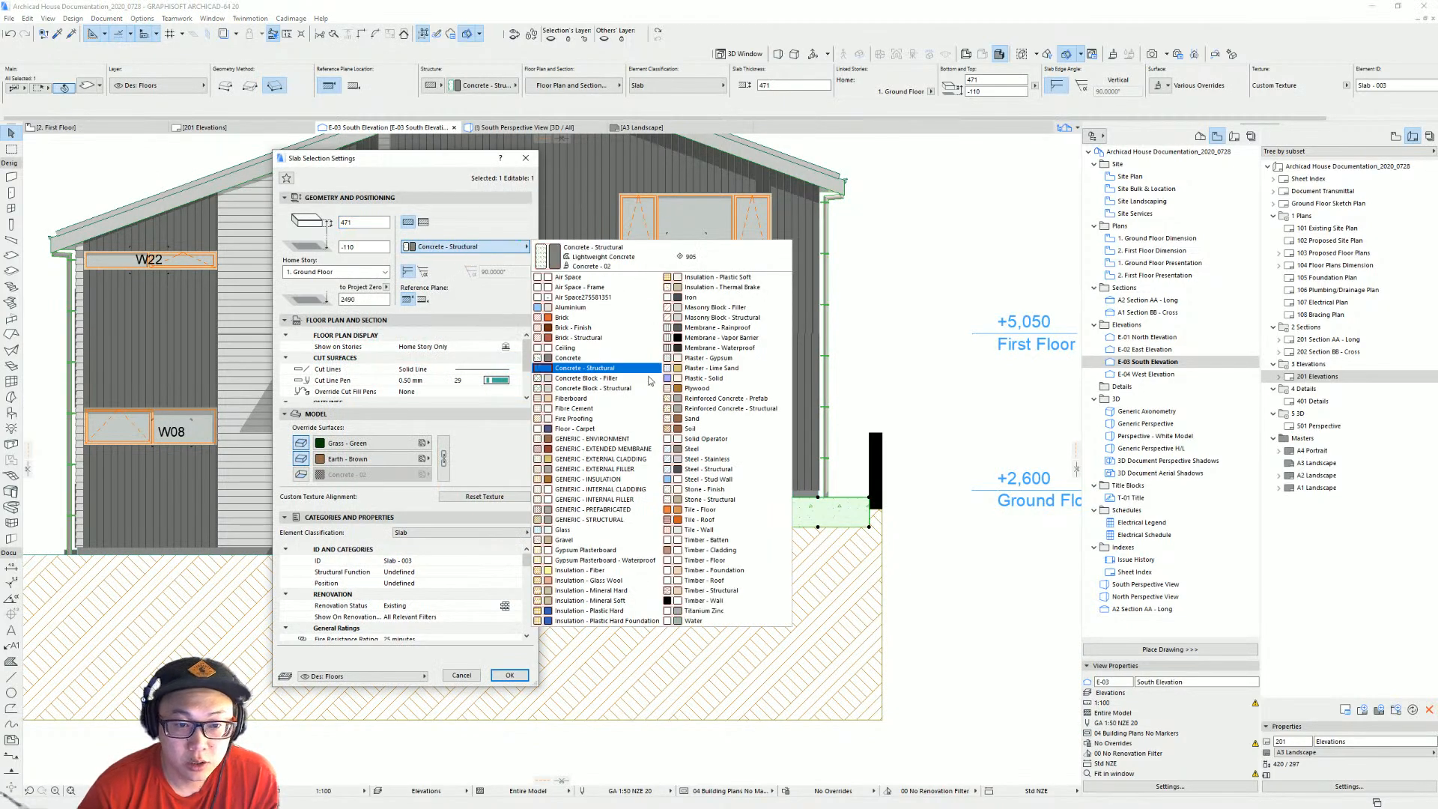
pyautogui.click(691, 428)
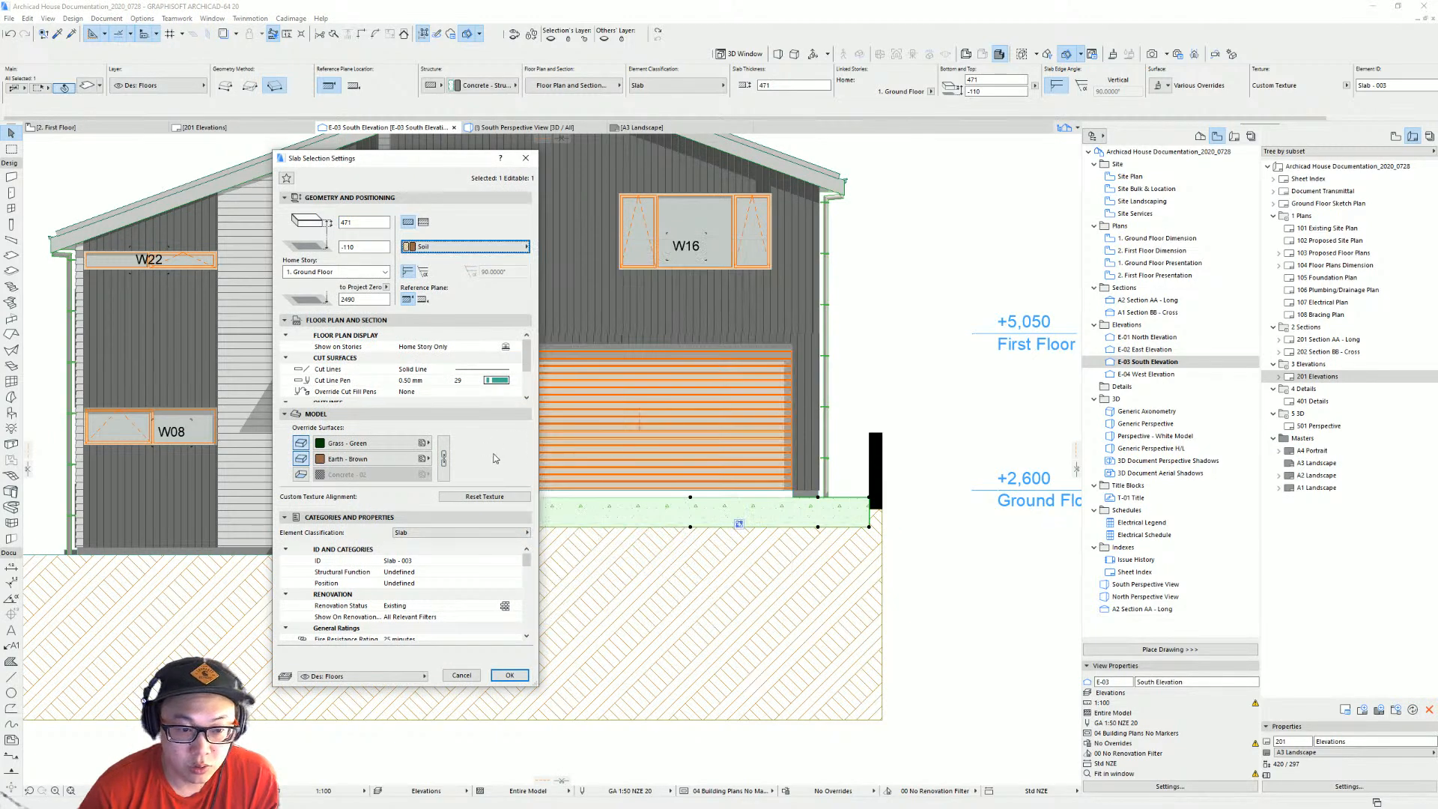
pyautogui.click(509, 674)
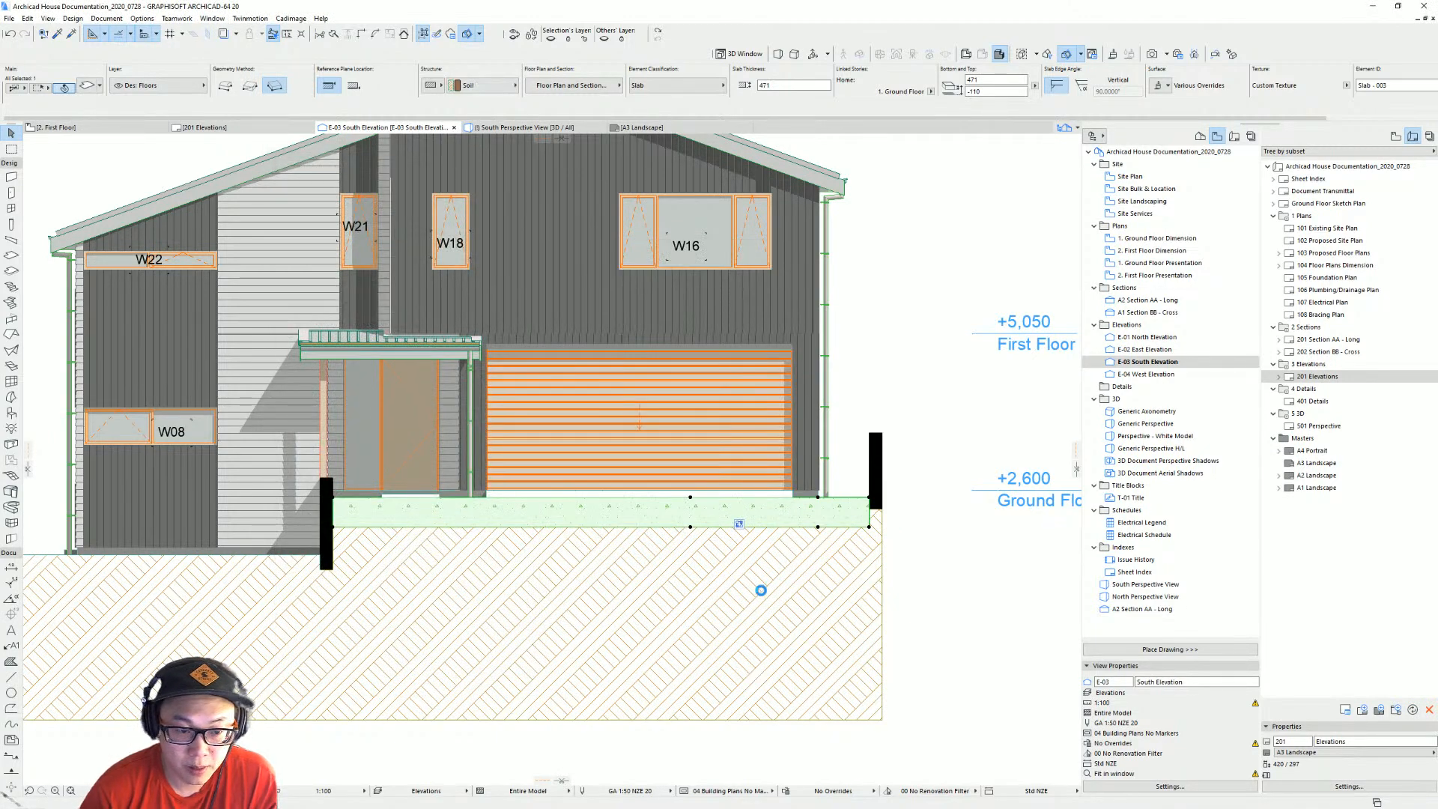
pyautogui.press('Escape')
# Raise the bottom of the retaining wall beside the entry to the lower ground line, making the wall 1200 mm high.
pyautogui.moveTo(886, 501); pyautogui.dragTo(972, 508, button='middle')
pyautogui.click(424, 547)
pyautogui.click(411, 556)
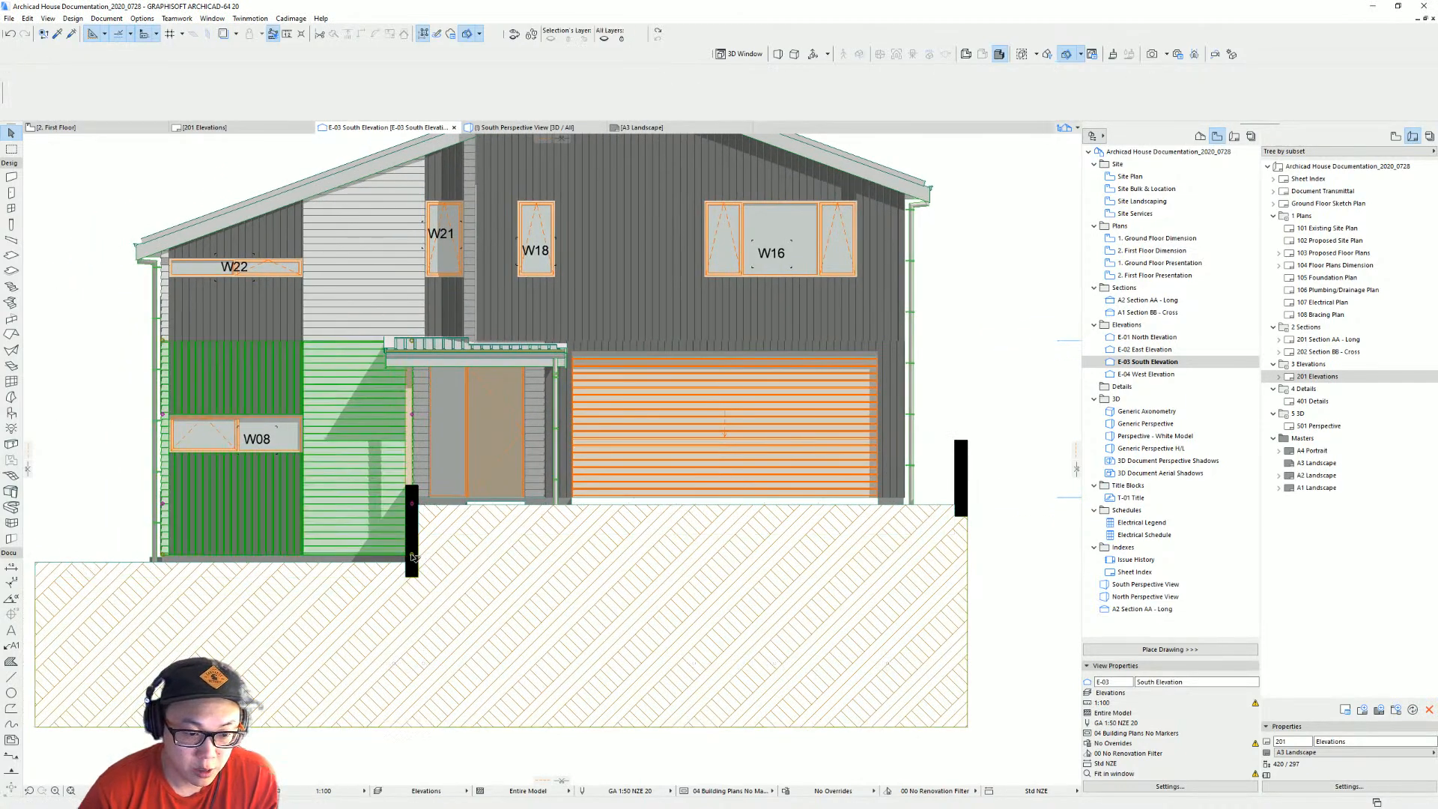
pyautogui.click(412, 566)
pyautogui.click(411, 574)
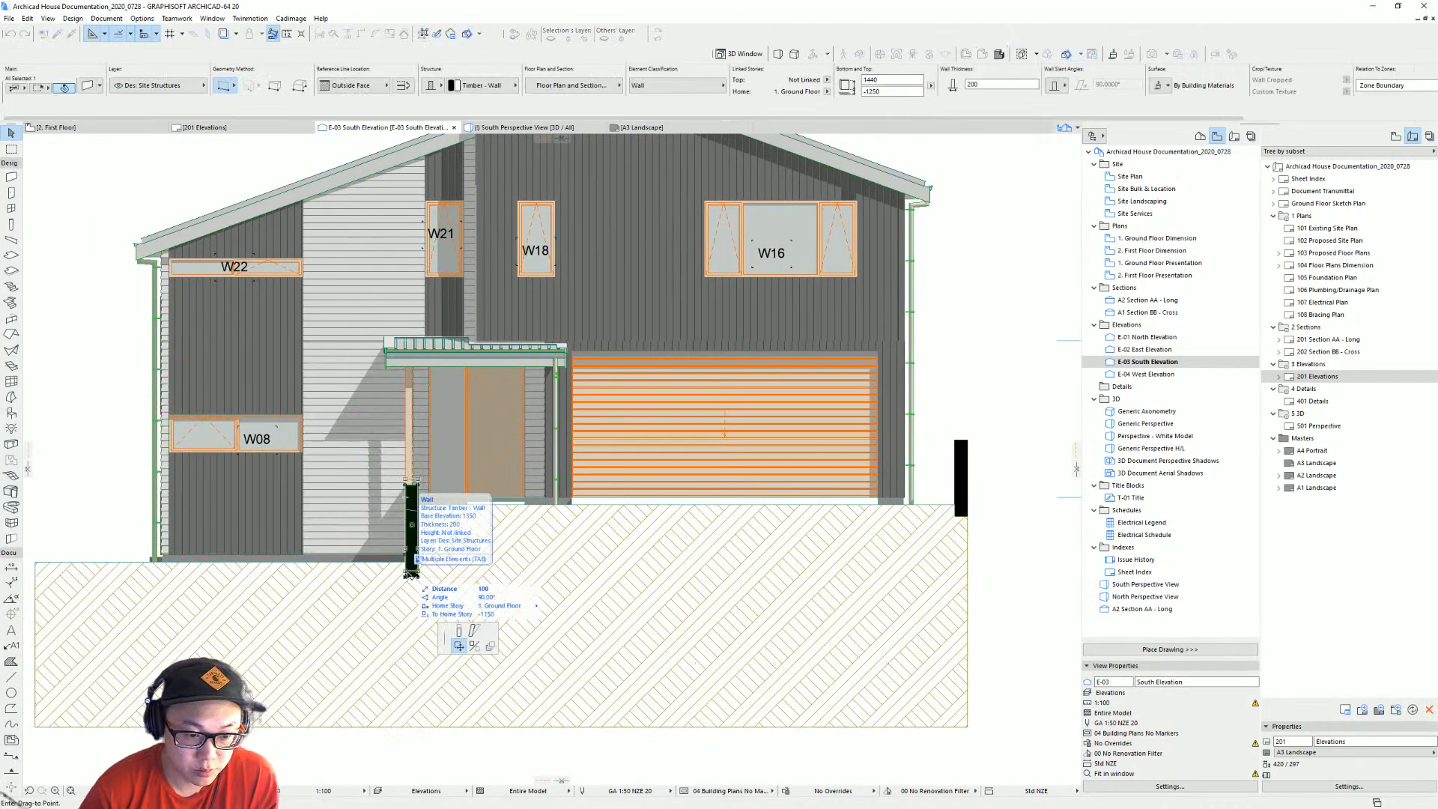
pyautogui.click(459, 631)
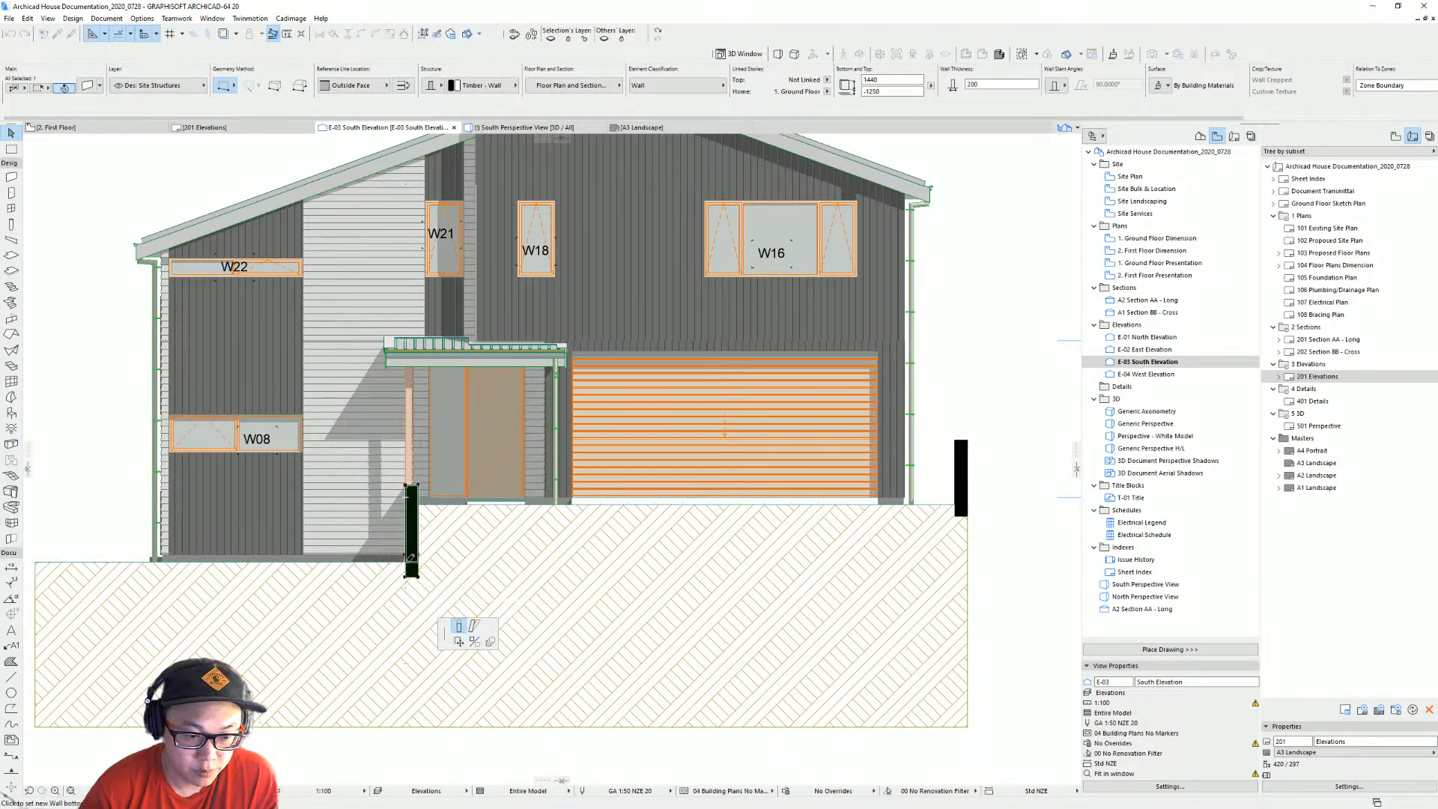
pyautogui.click(412, 560)
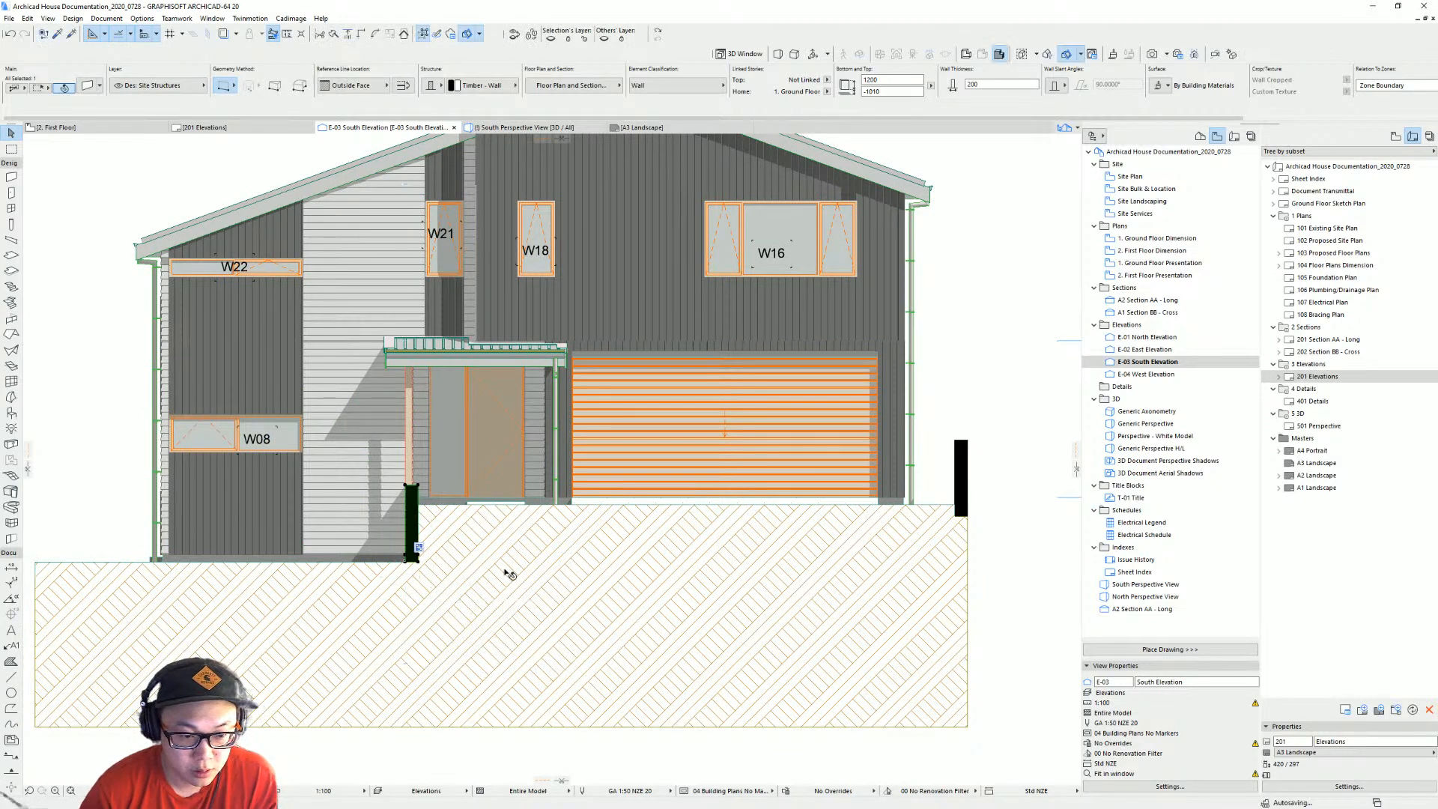
# Raise the bottom of the boundary wall right of the garage to the upper ground line, making the wall 1010 mm high.
pyautogui.click(961, 490)
pyautogui.click(959, 515)
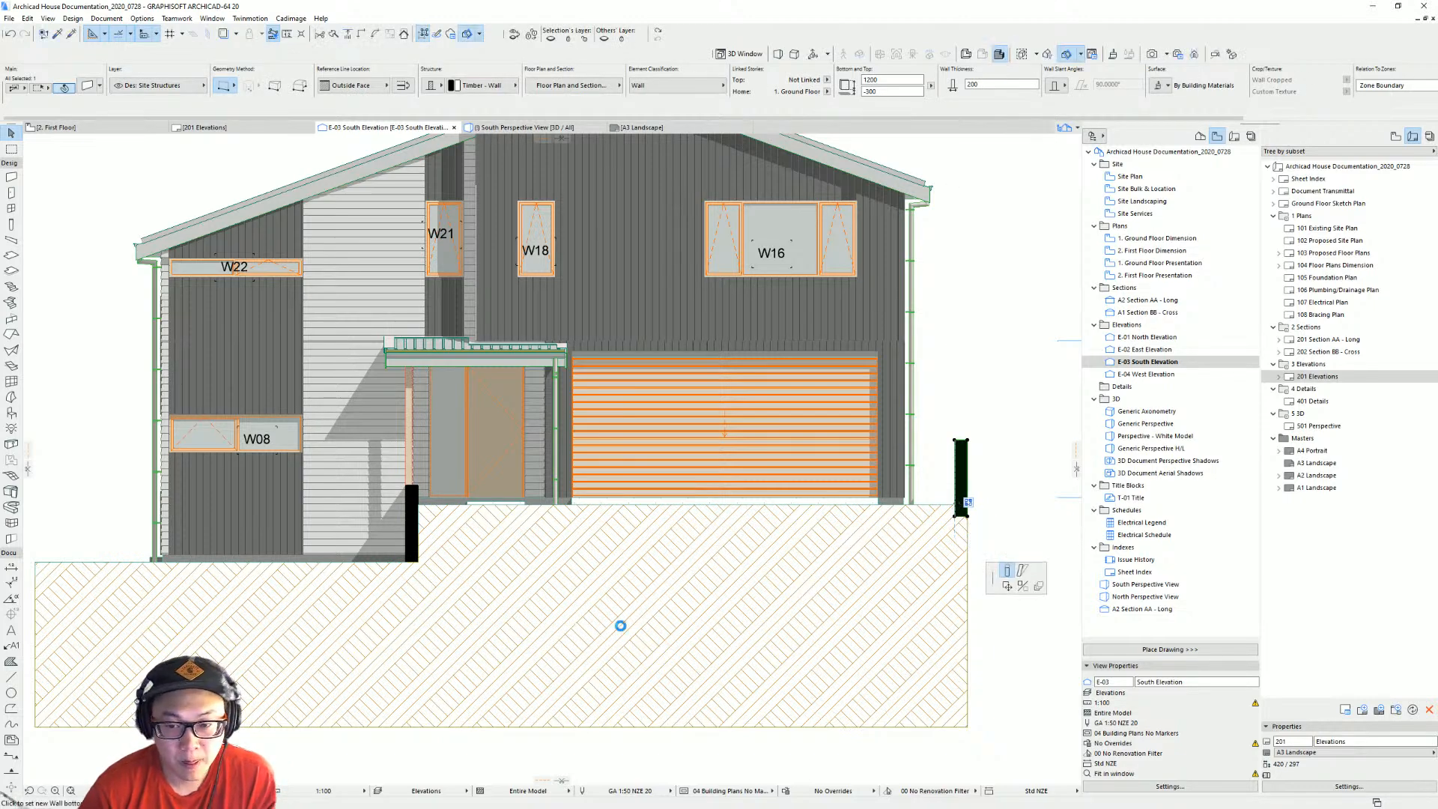
pyautogui.click(961, 504)
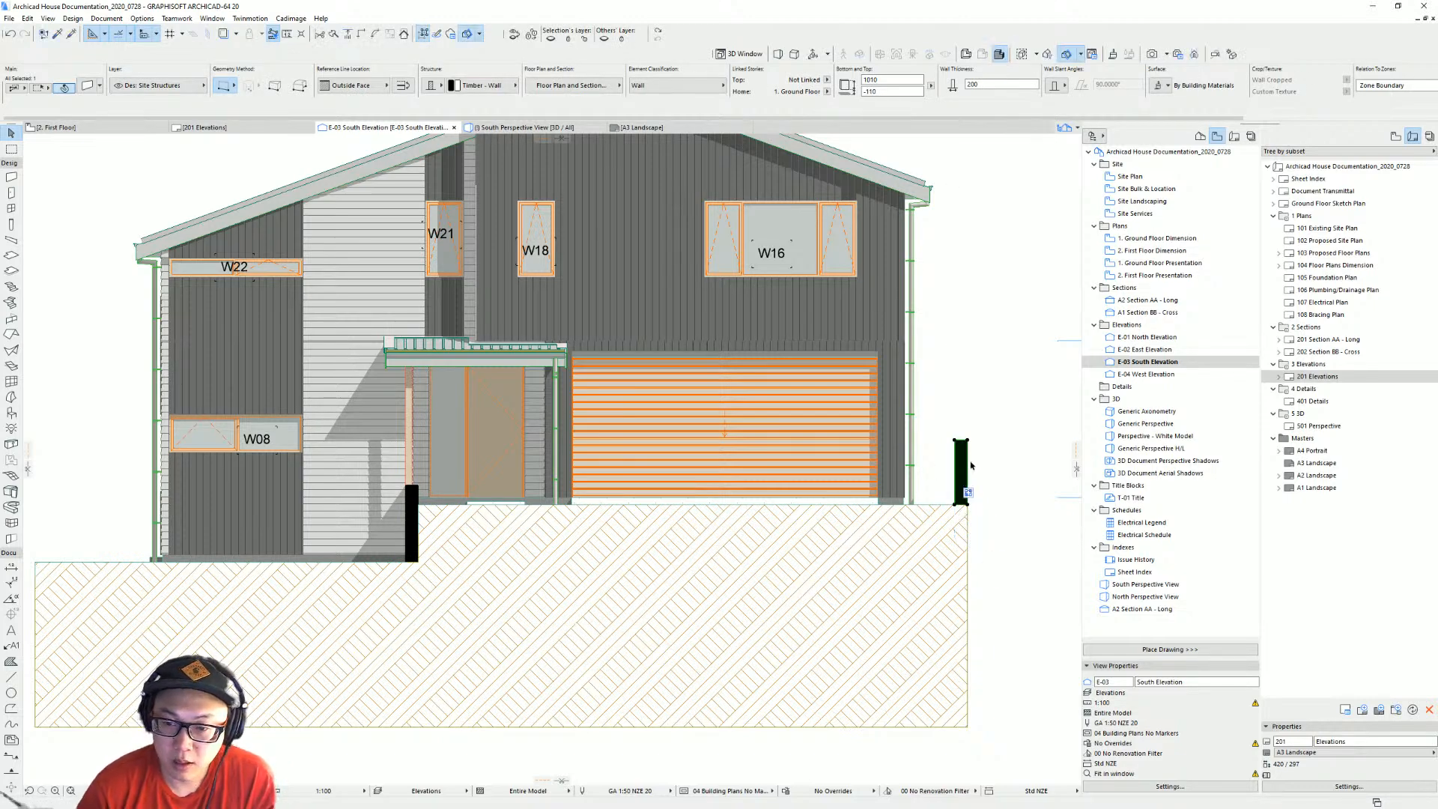
# Change the building material of both retaining walls from timber to a Concrete Block material.
pyautogui.keyDown('shift'); pyautogui.click(411, 490); pyautogui.keyUp('shift')
pyautogui.hotkey('ctrl', 't')
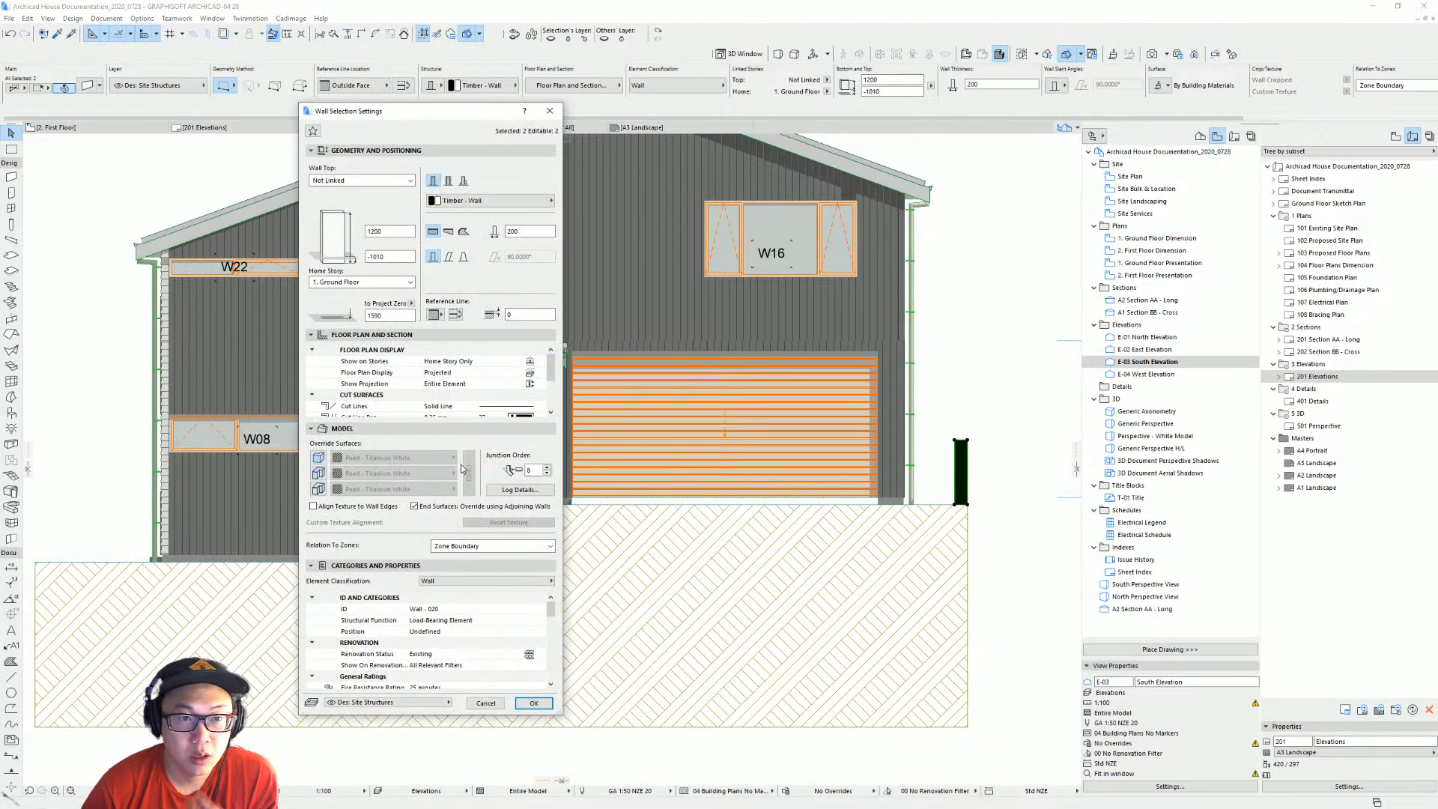
pyautogui.click(507, 202)
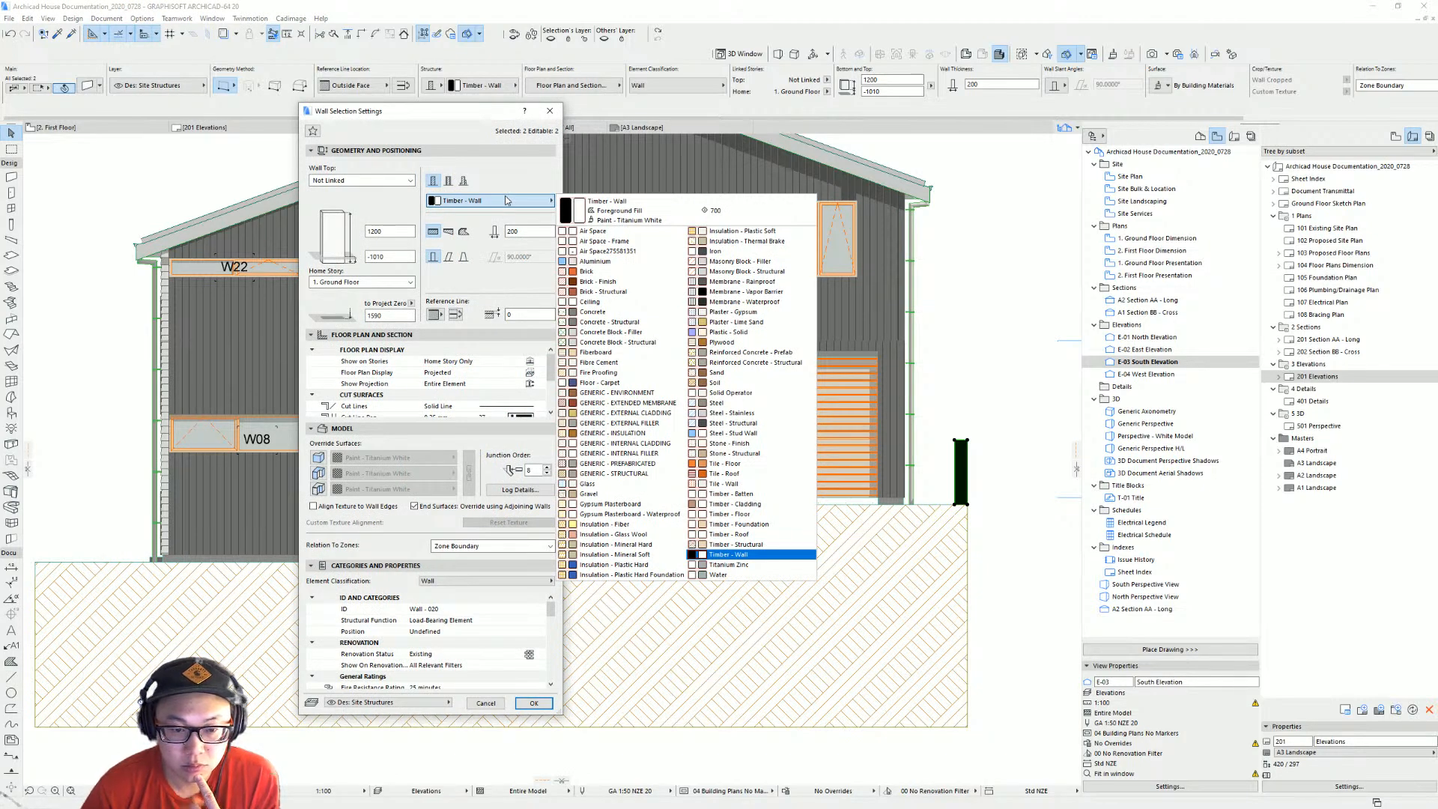
pyautogui.click(661, 334)
pyautogui.press('Return')
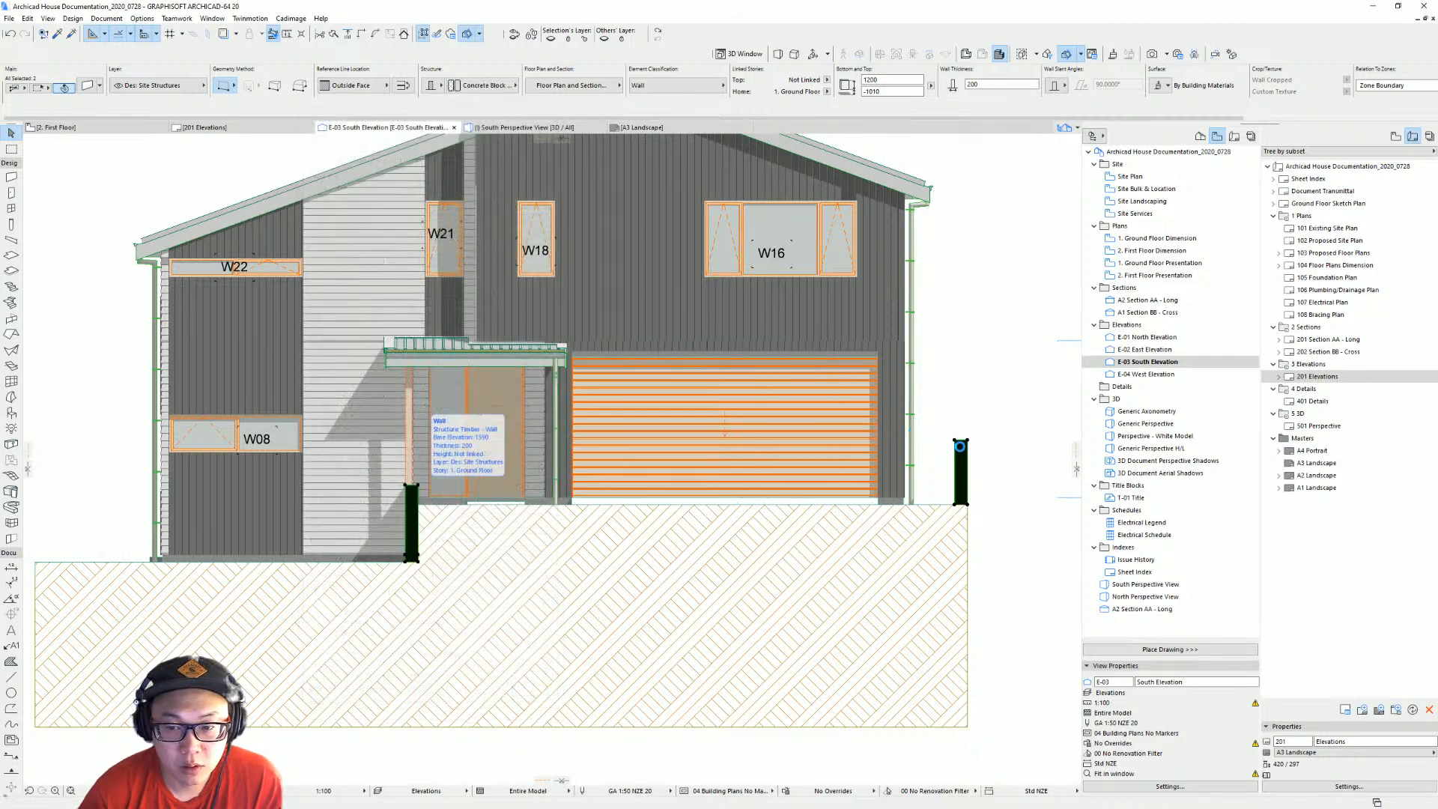
pyautogui.press('Escape')
# Show the Doc: Foundation layer in the Elevations layer combination and update the combination.
pyautogui.scroll(-1, 478, 543)
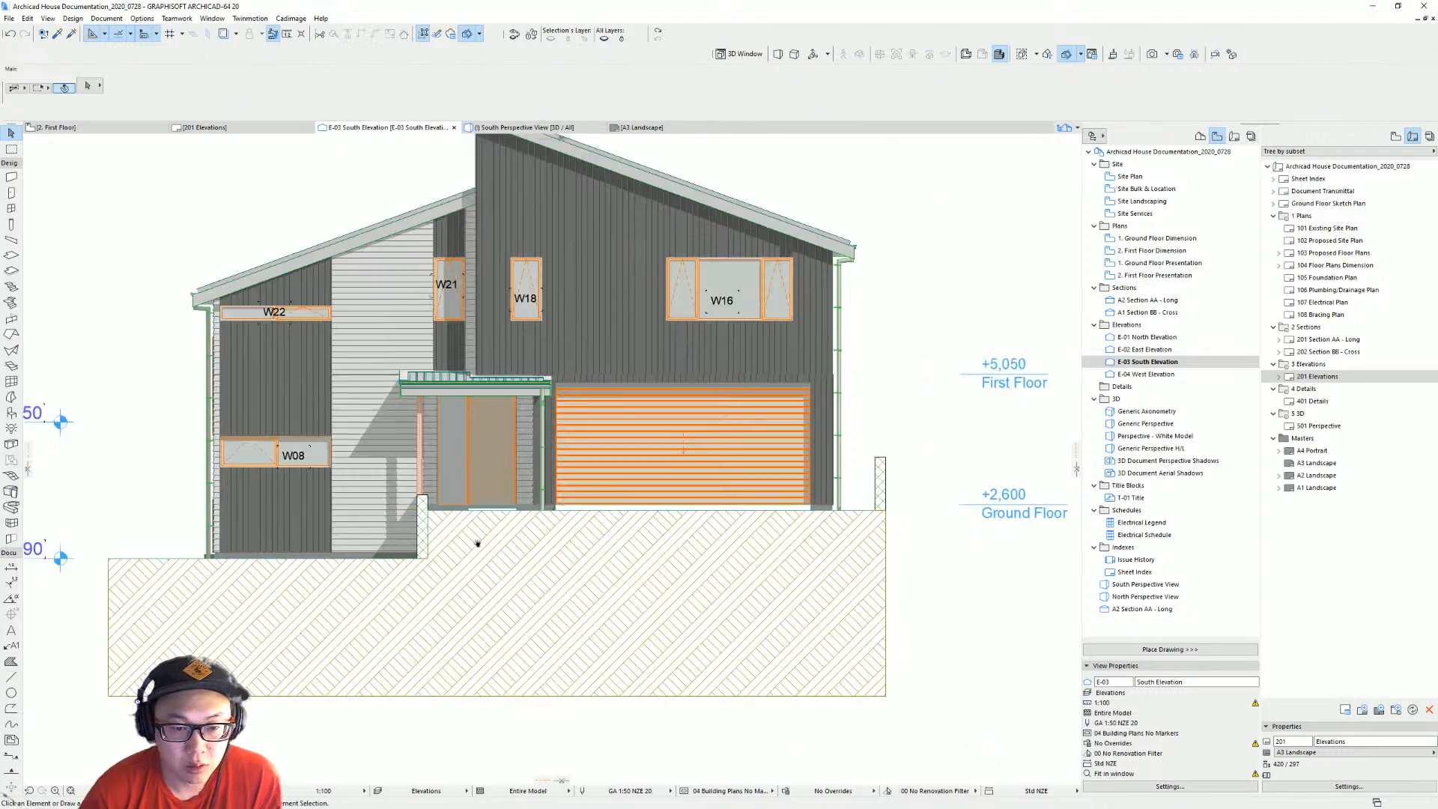
pyautogui.moveTo(478, 543); pyautogui.dragTo(570, 625, button='middle')
pyautogui.scroll(-4, 602, 590)
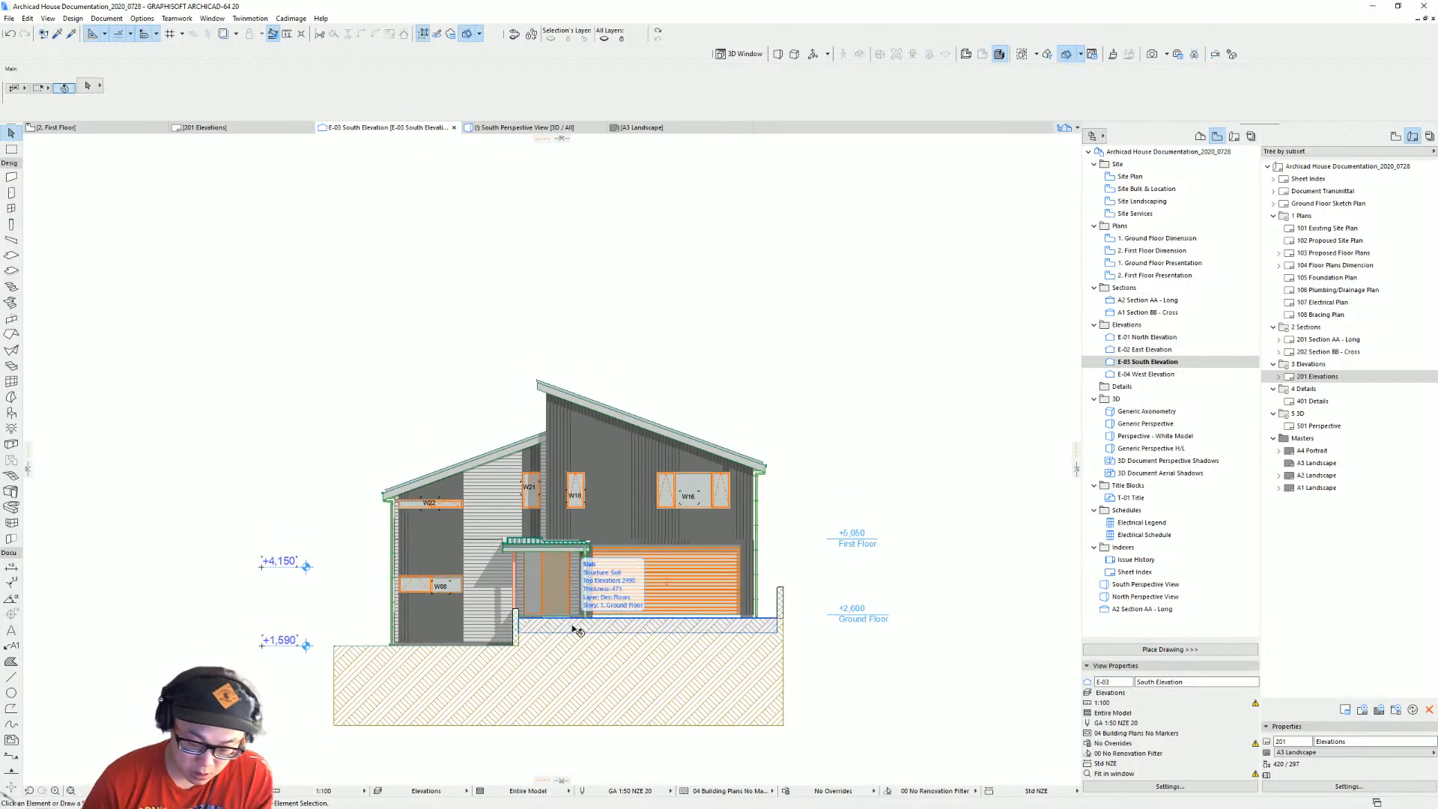
pyautogui.hotkey('ctrl', 'l')
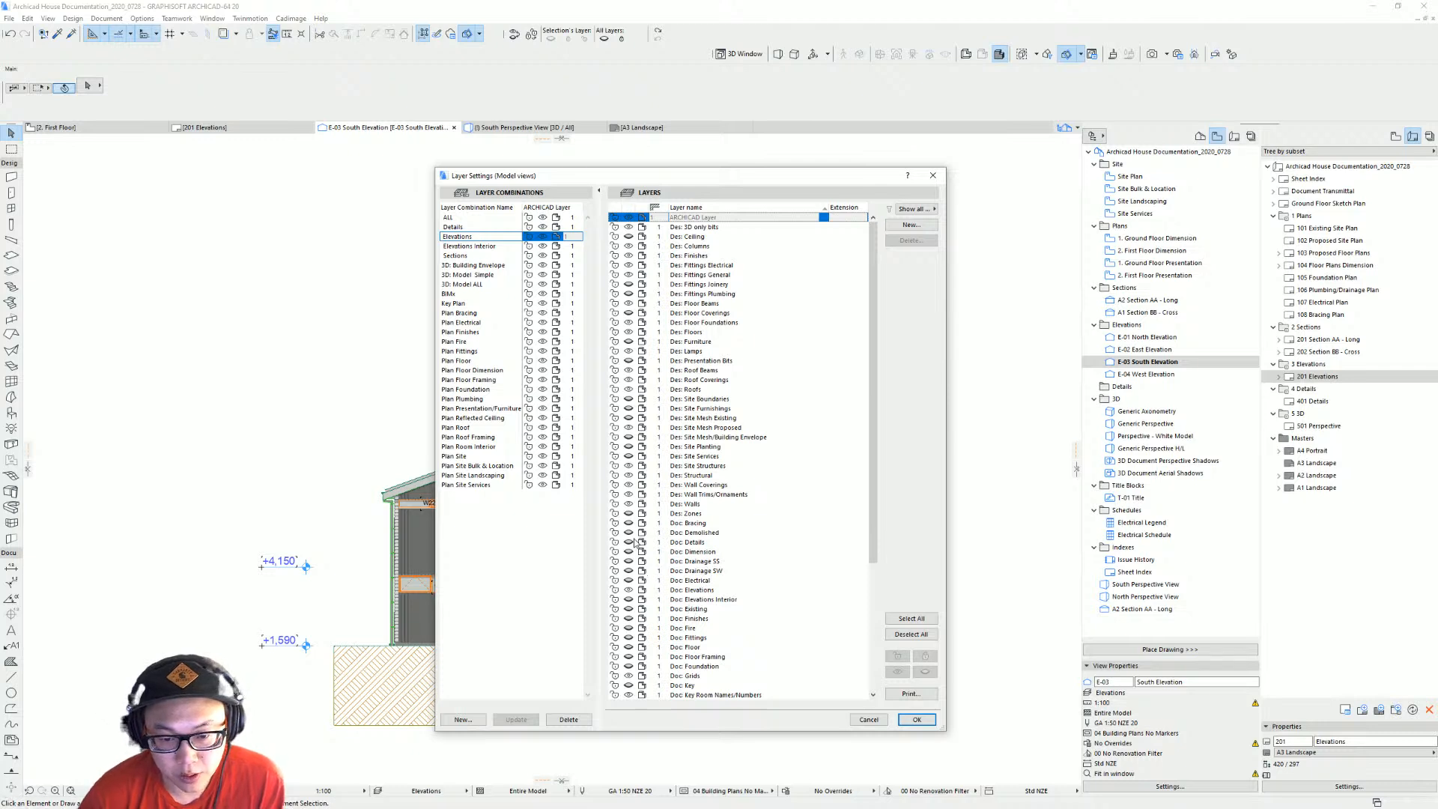
pyautogui.click(632, 668)
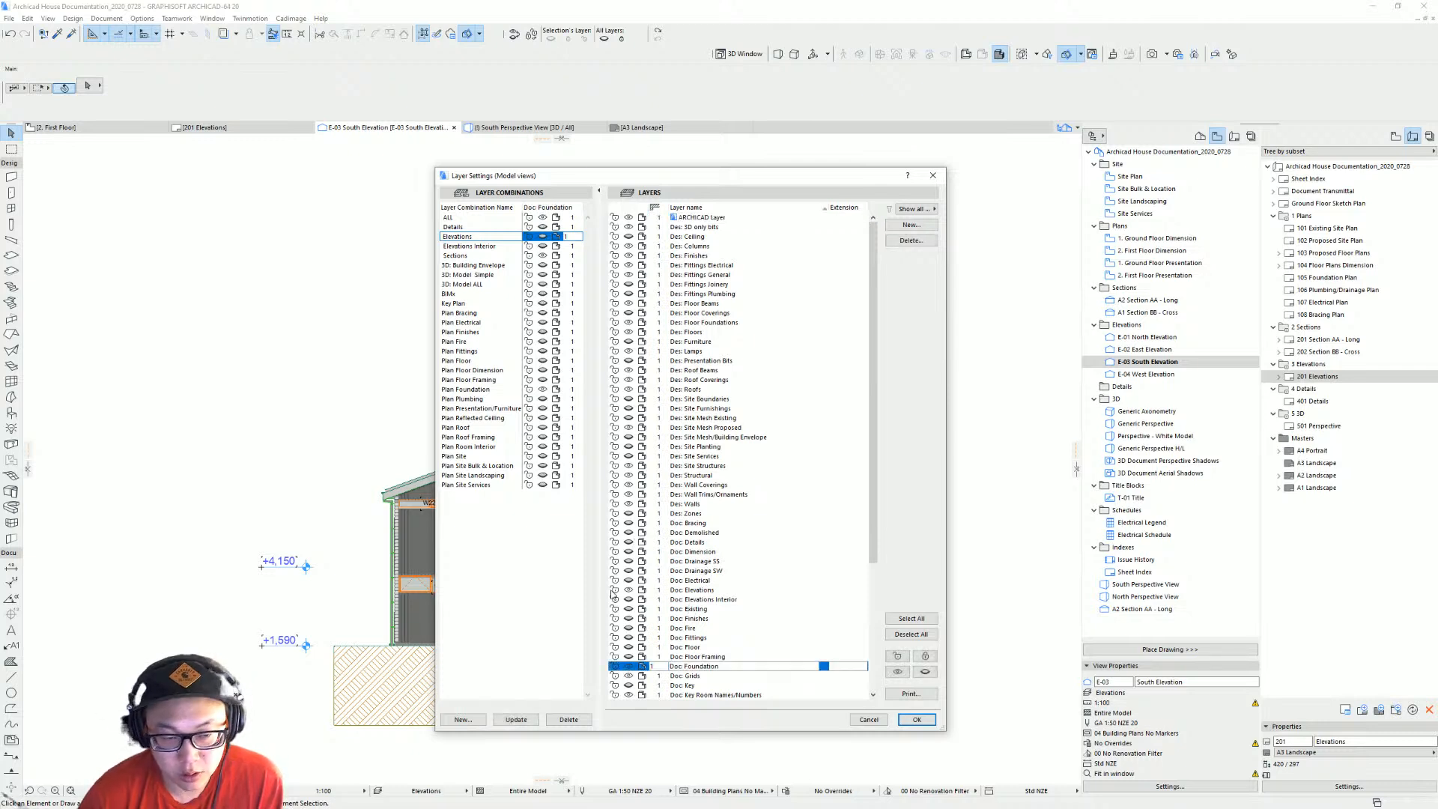
pyautogui.click(516, 719)
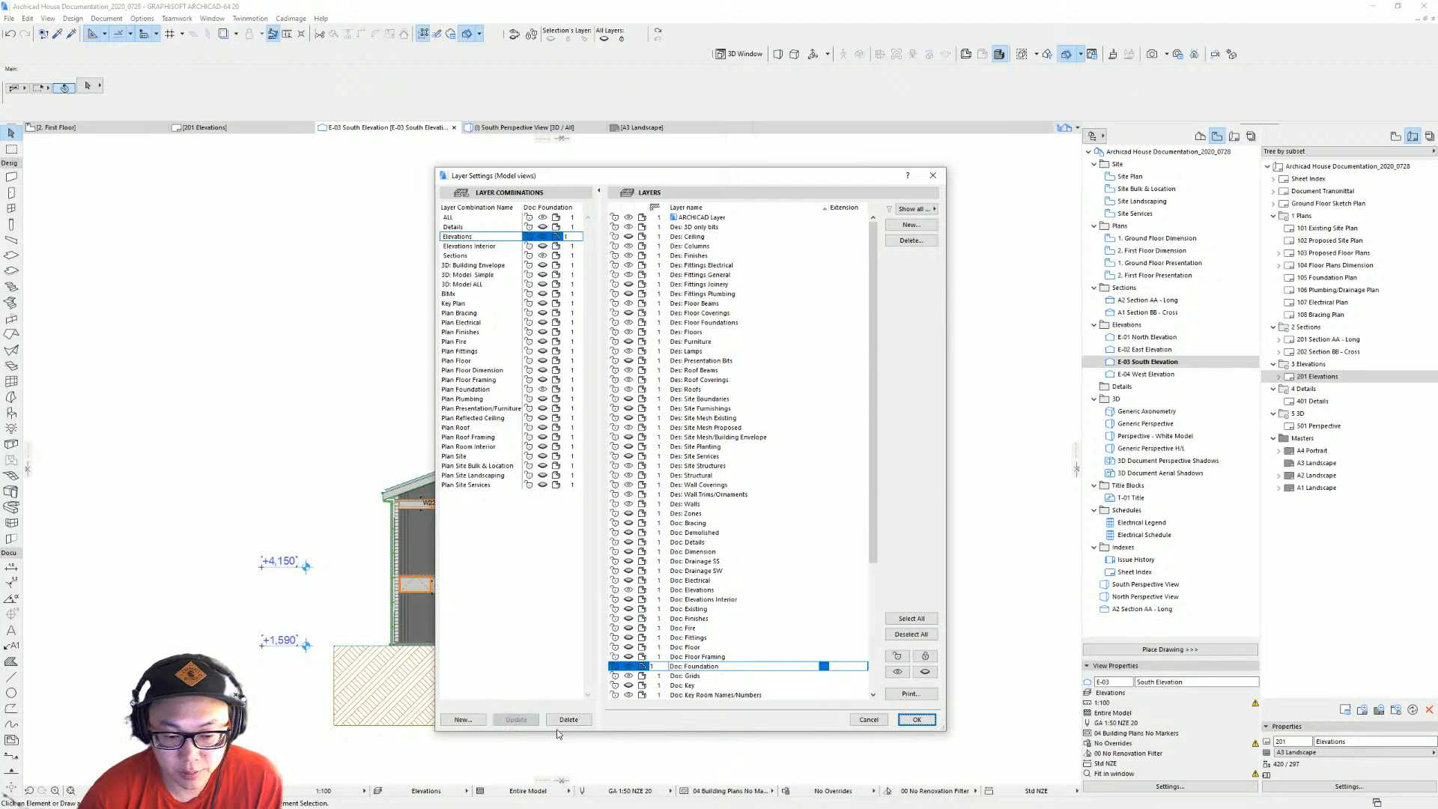
pyautogui.click(919, 720)
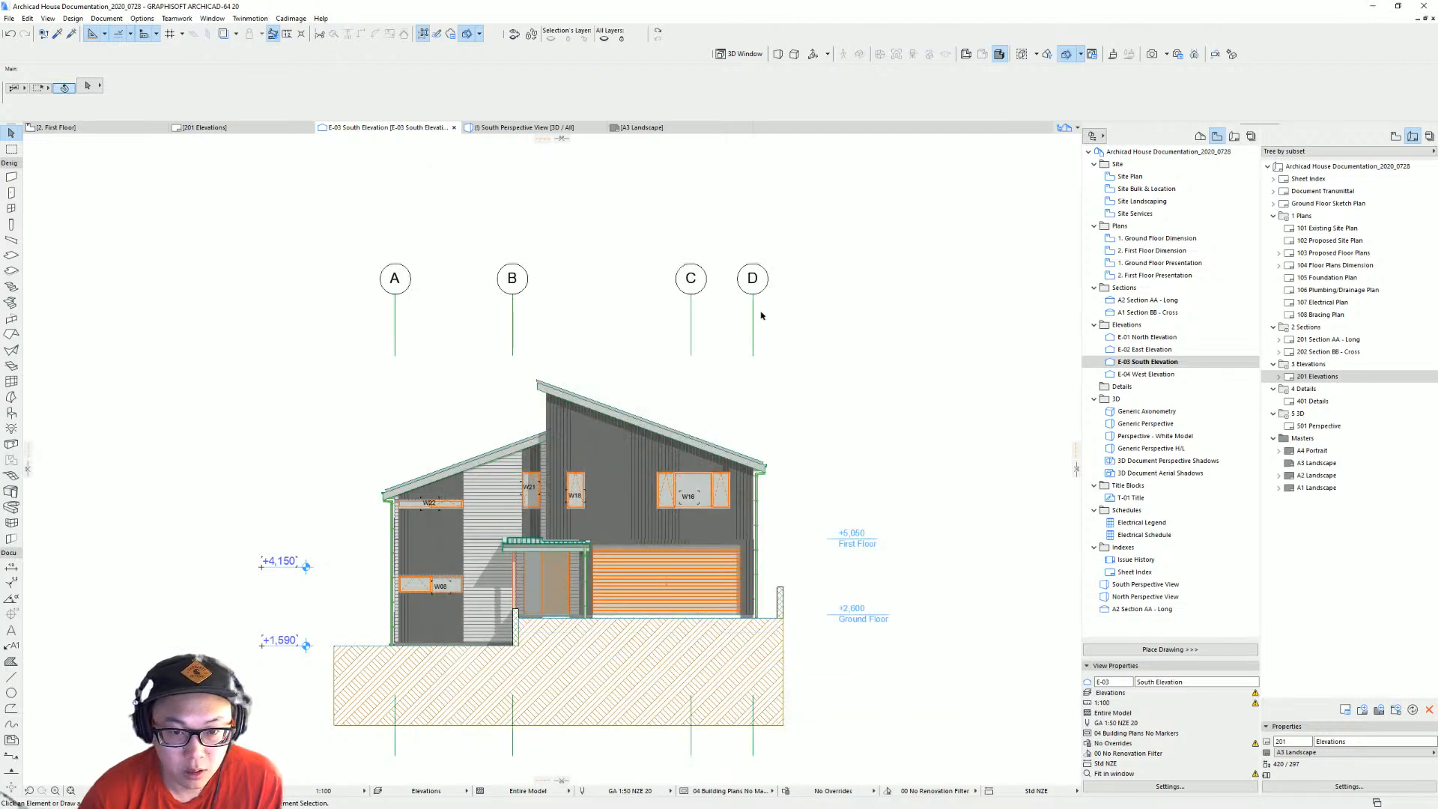
# Place a linear dimension from grid line A to grid line D, just below the grid bubbles.
pyautogui.moveTo(745, 418); pyautogui.dragTo(743, 407, button='middle')
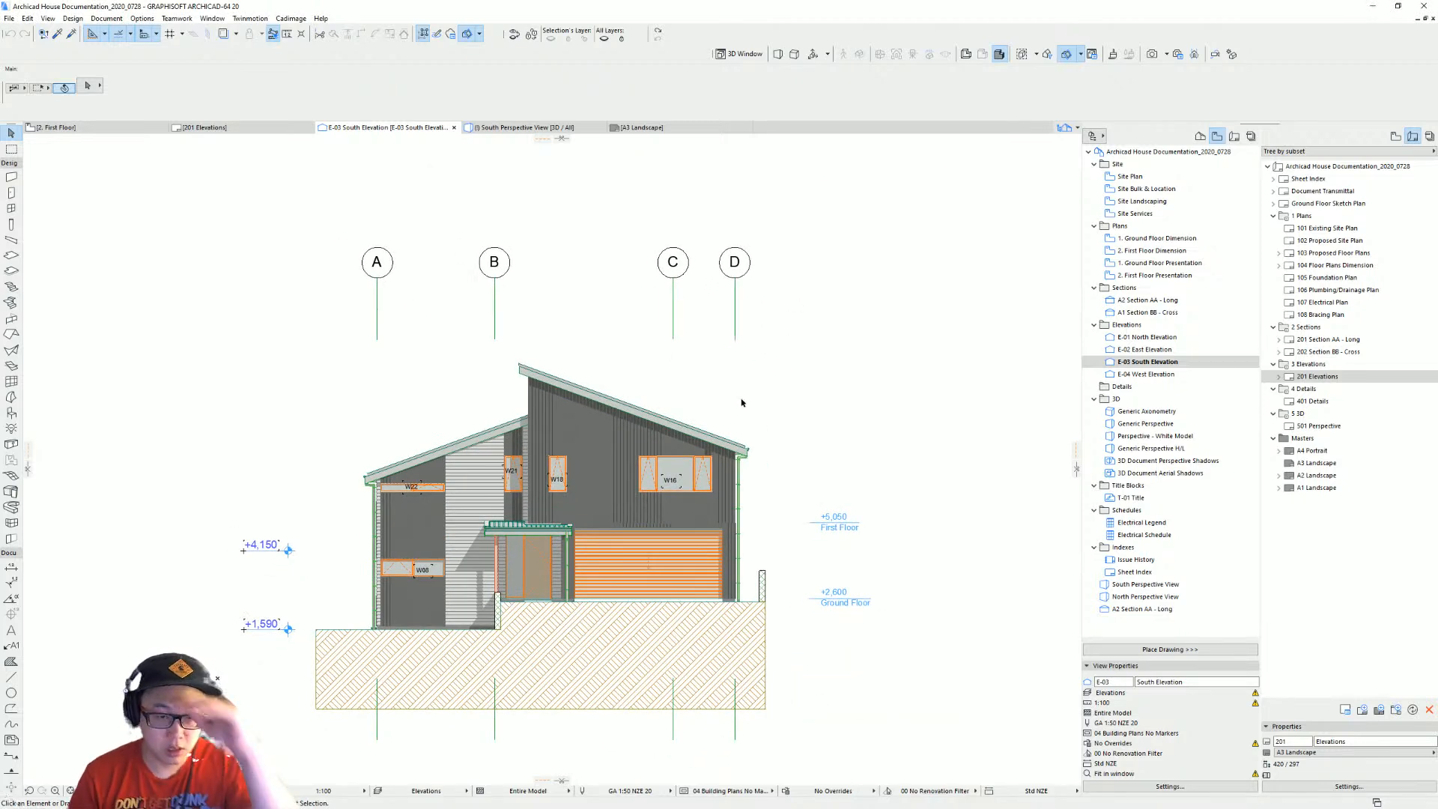
pyautogui.scroll(-2, 742, 404)
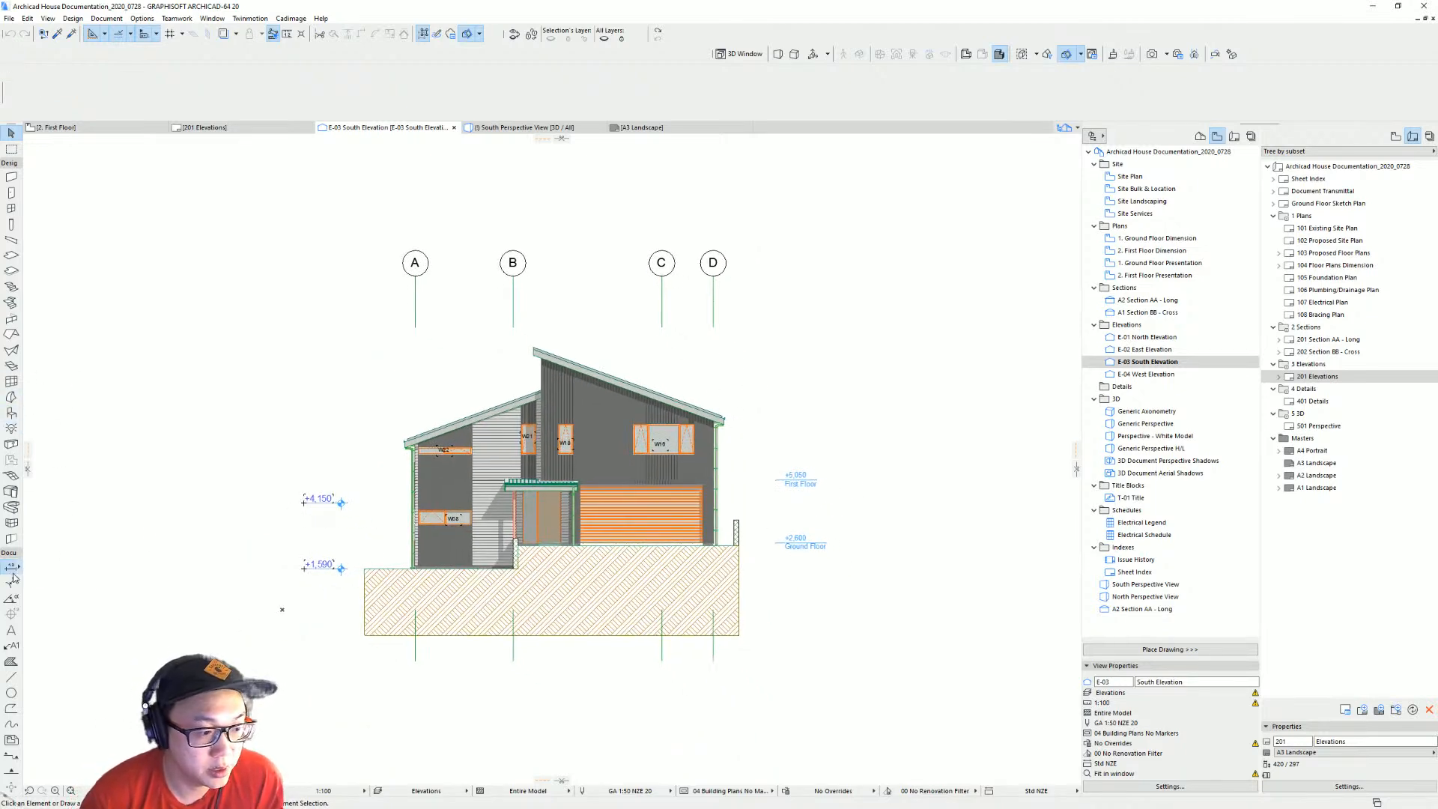
pyautogui.click(415, 328)
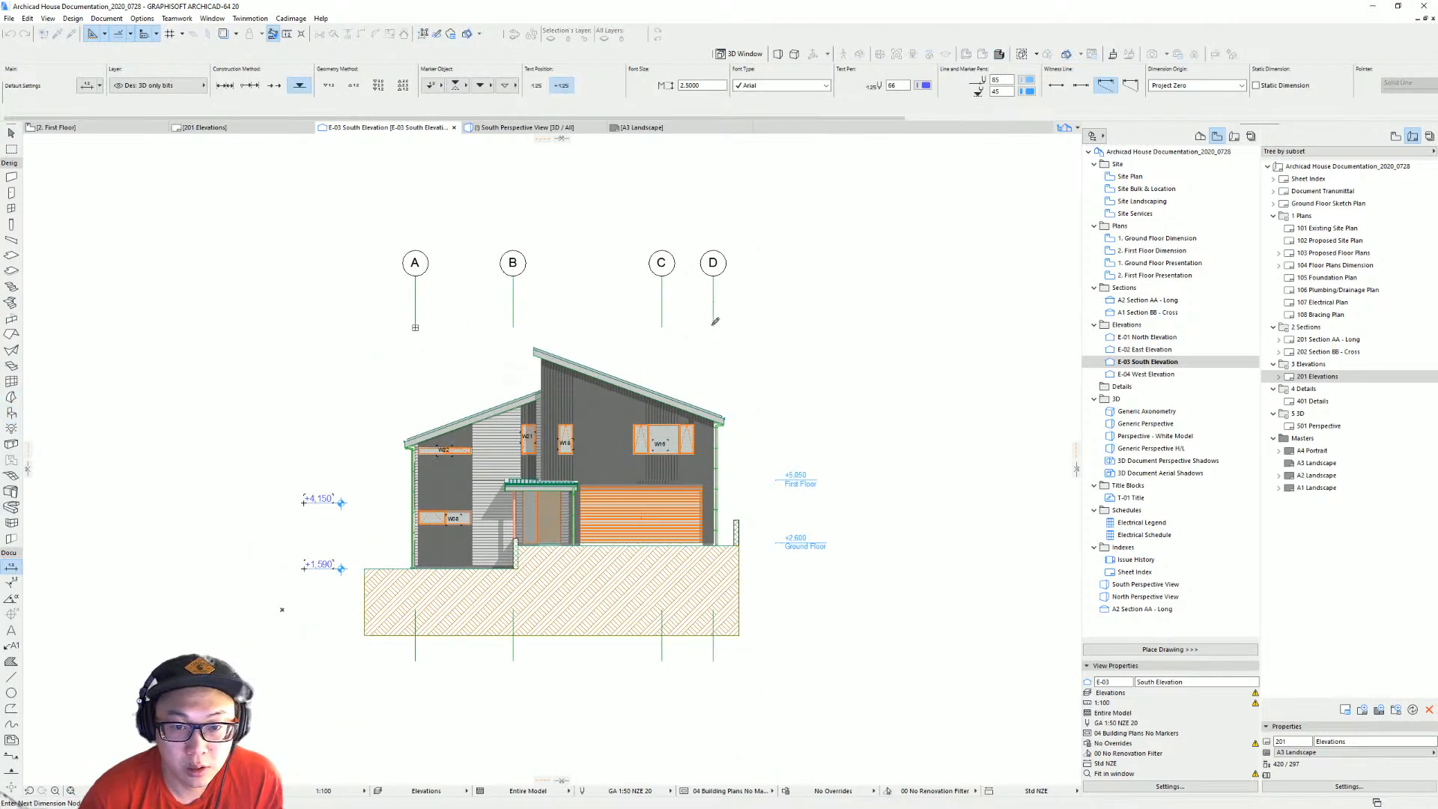
pyautogui.rightClick(608, 263)
pyautogui.click(633, 338)
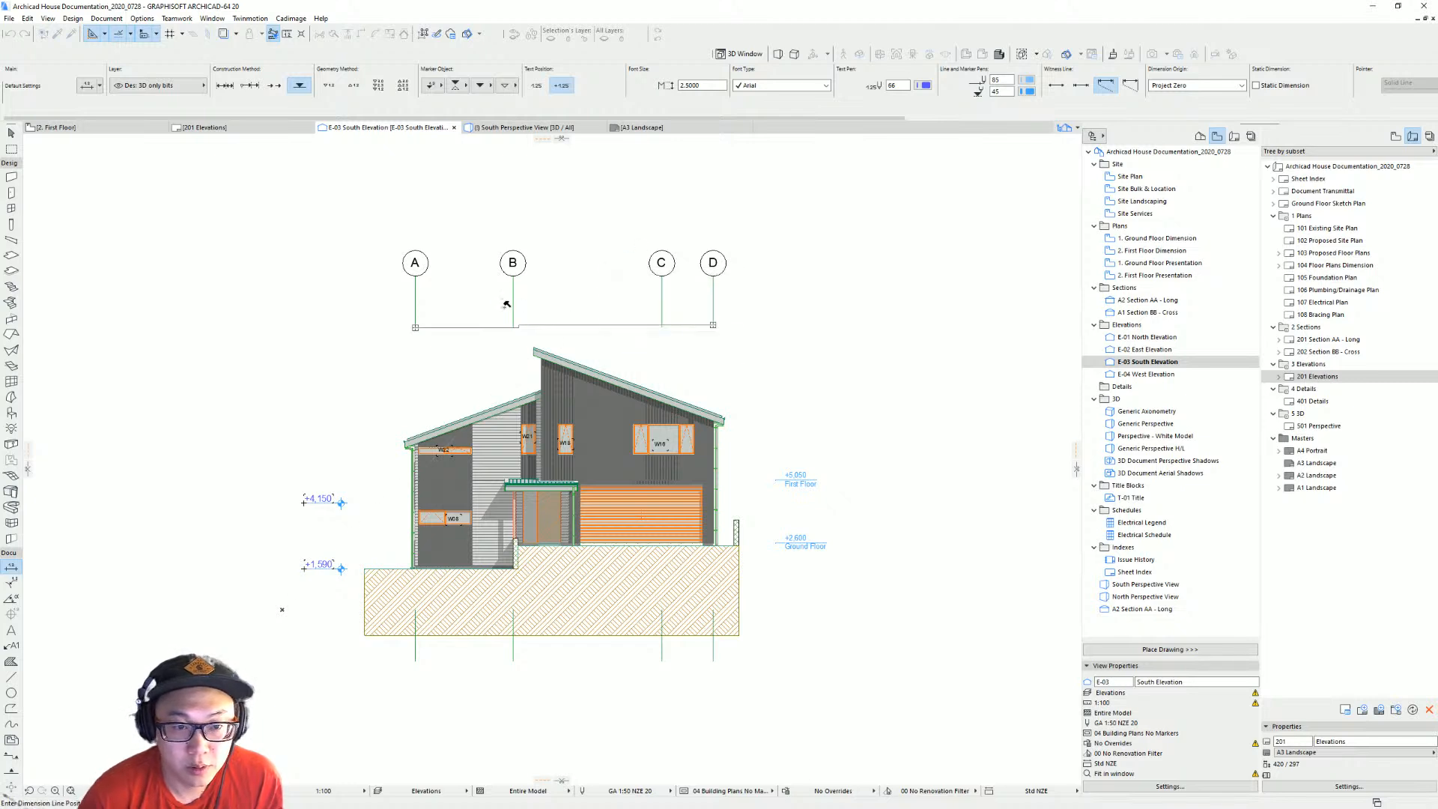
pyautogui.click(225, 87)
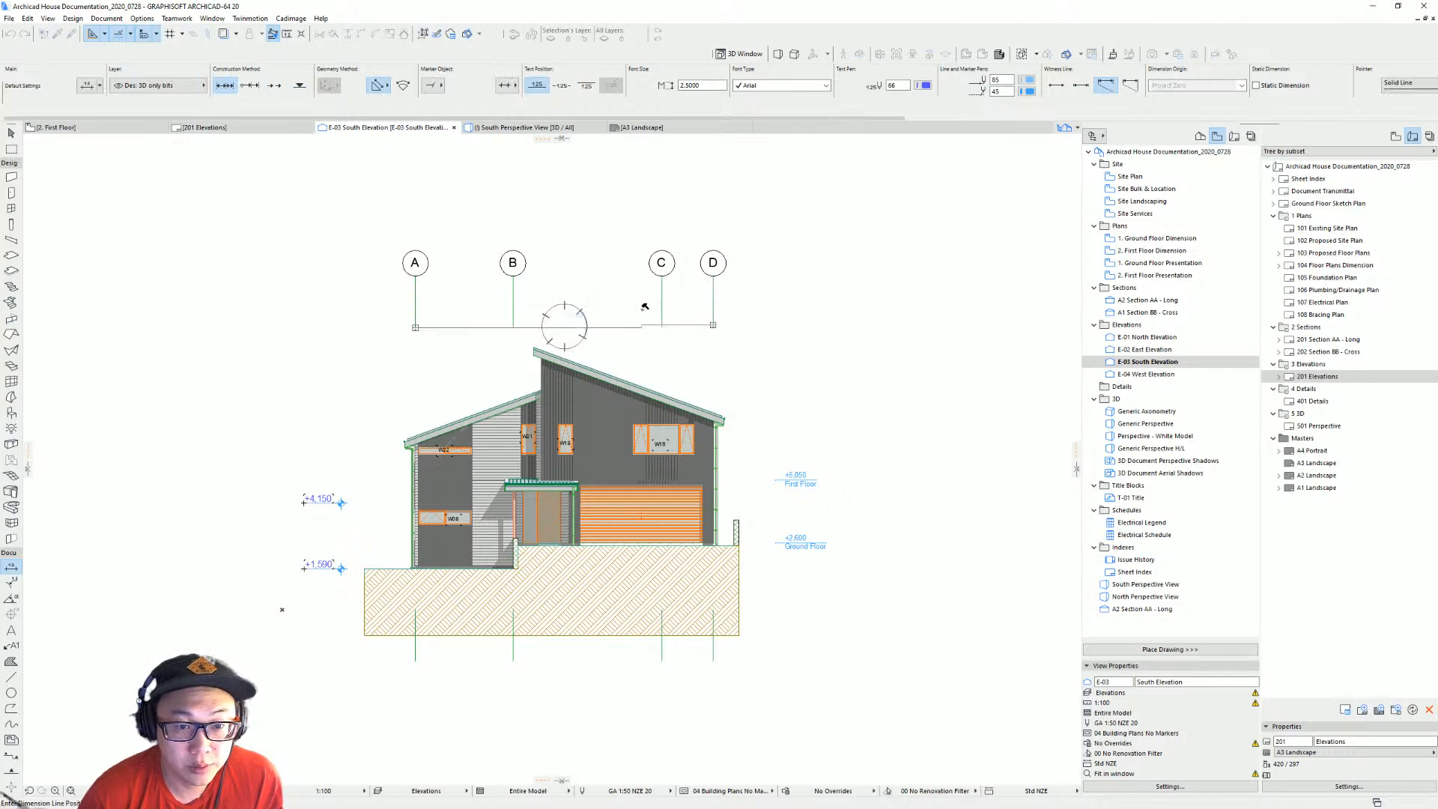
pyautogui.click(587, 212)
pyautogui.press('Escape')
pyautogui.click(633, 213)
pyautogui.moveTo(633, 212); pyautogui.dragTo(663, 301)
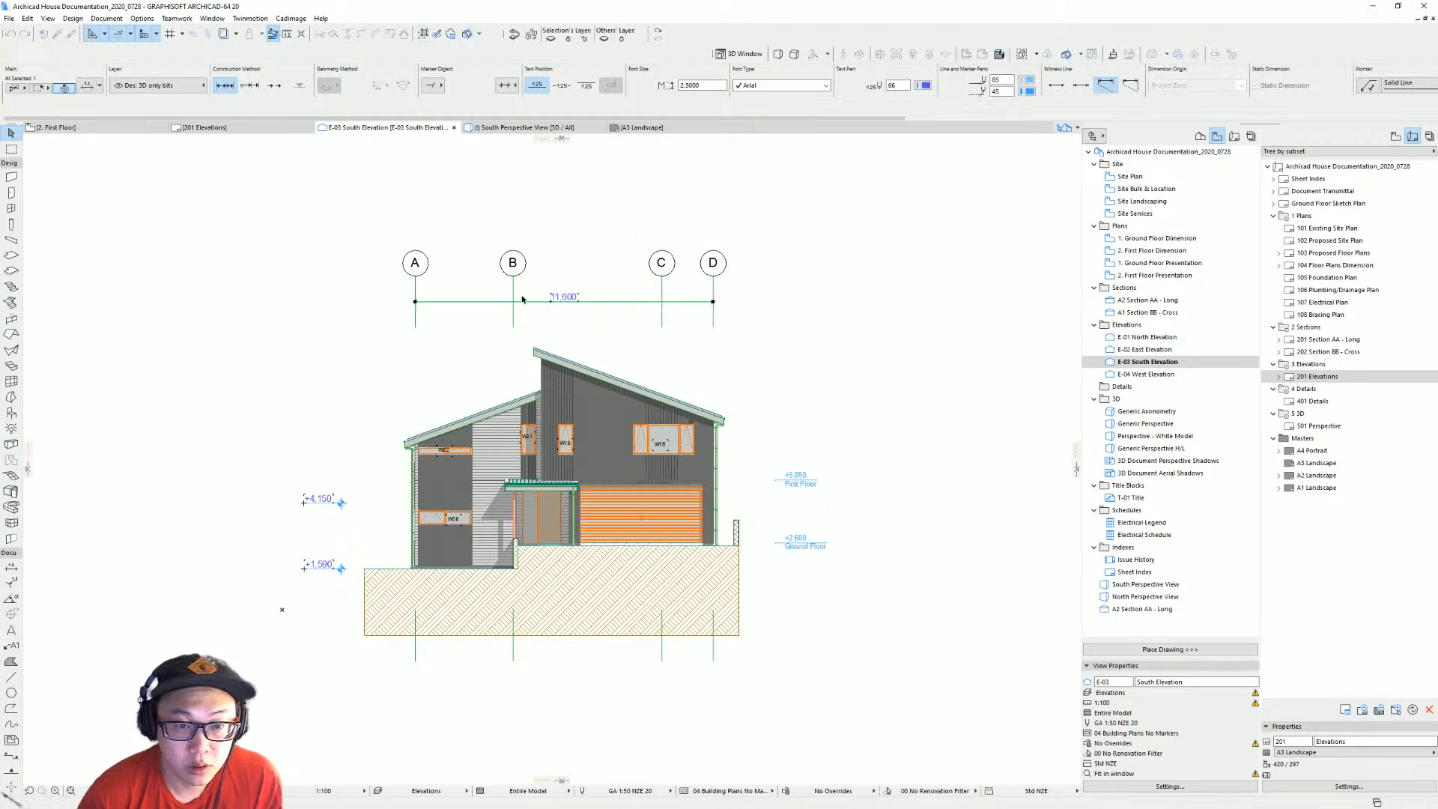
# Add grid lines B and C as points in the dimension chain between grids A and D.
pyautogui.click(515, 291)
pyautogui.click(662, 287)
pyautogui.click(777, 382)
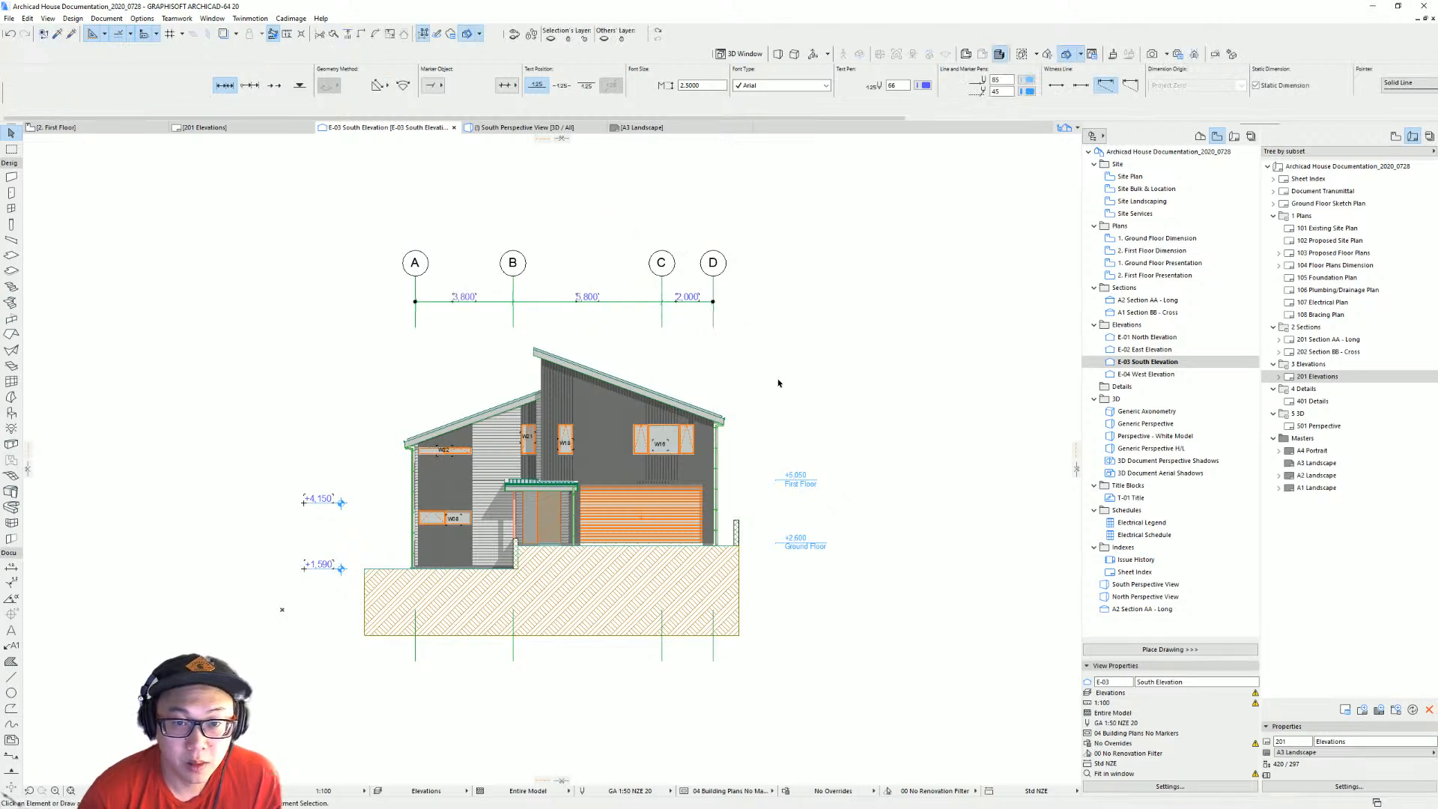
# Set the Detail Element defaults to the Cadimage Roof Pitch symbol with a 20° roof pitch.
pyautogui.scroll(1, 659, 424)
pyautogui.moveTo(658, 425)
pyautogui.mouseDown(button='middle')
pyautogui.moveTo(636, 408)
pyautogui.moveTo(583, 442)
pyautogui.mouseUp(button='middle')
pyautogui.scroll(1, 575, 435)
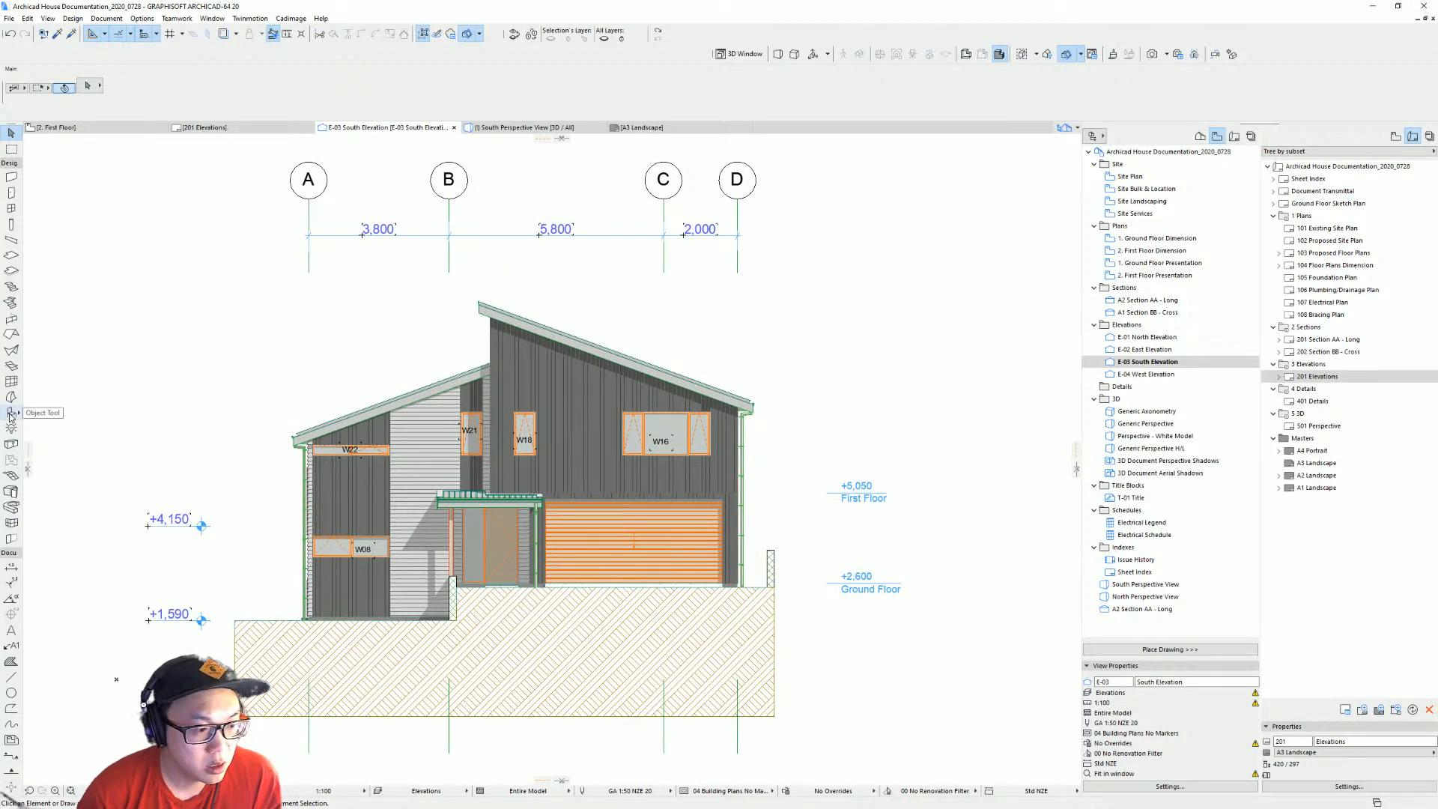
pyautogui.scroll(-4, 9, 679)
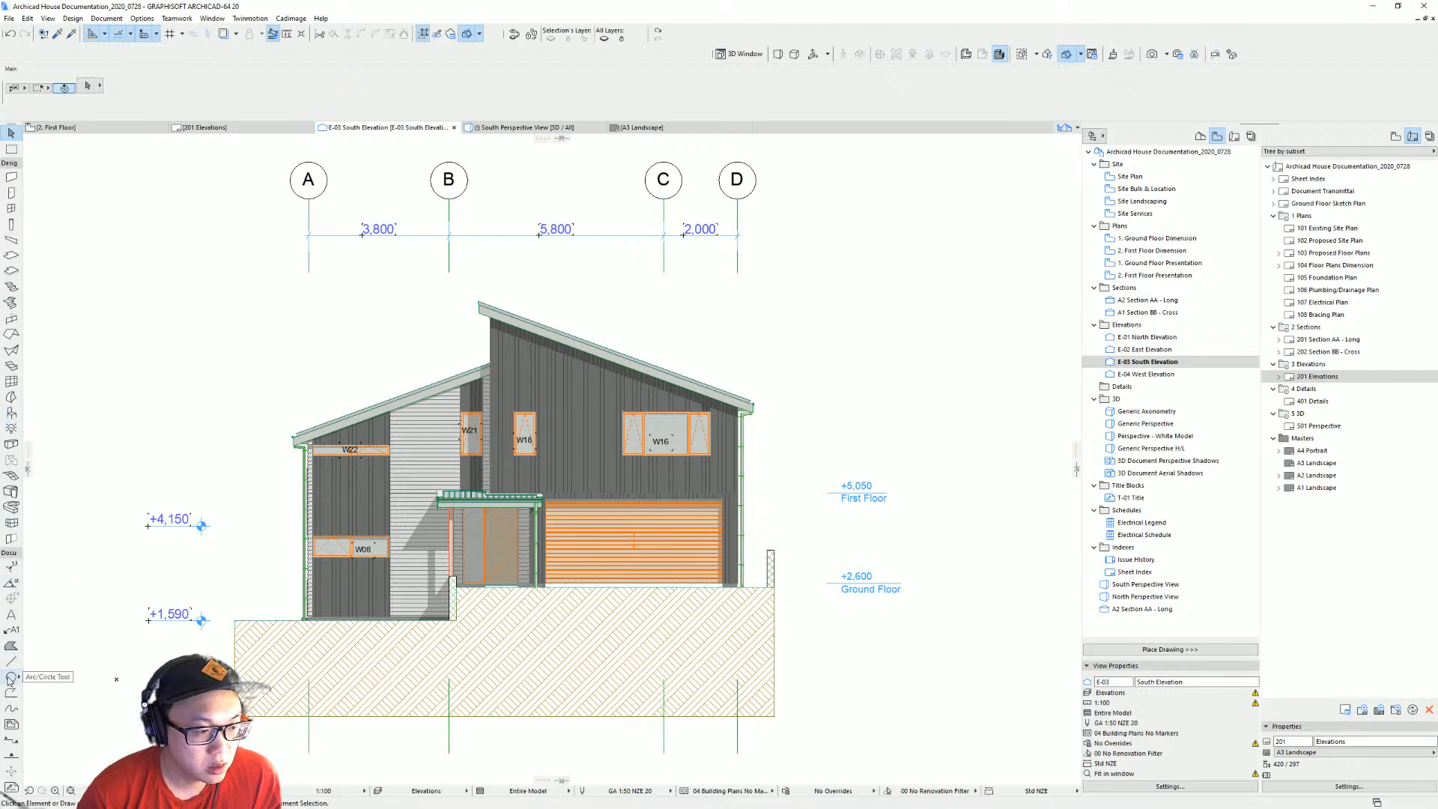
pyautogui.scroll(-2, 9, 689)
pyautogui.scroll(8, 10, 697)
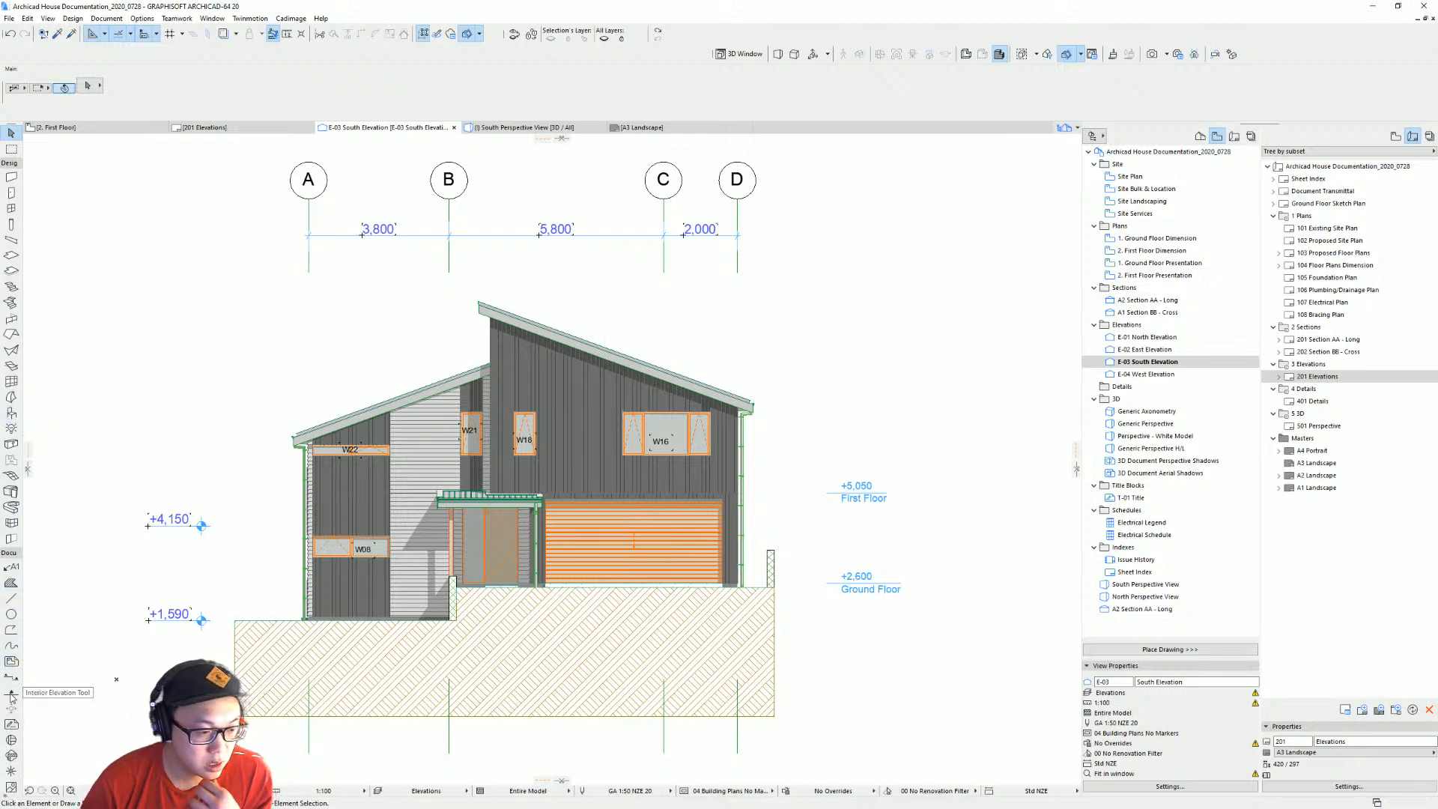
pyautogui.doubleClick(11, 566)
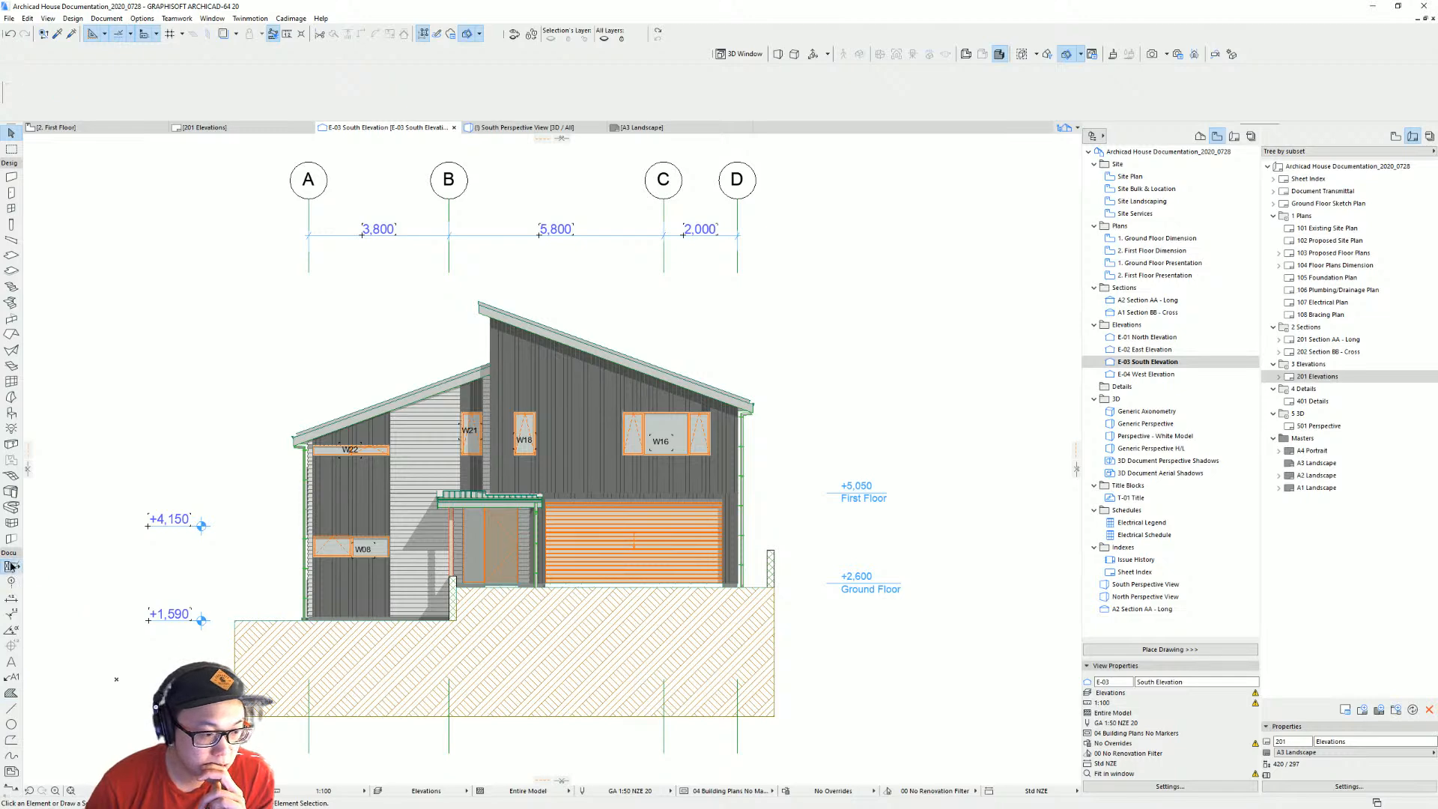
pyautogui.scroll(-3, 595, 166)
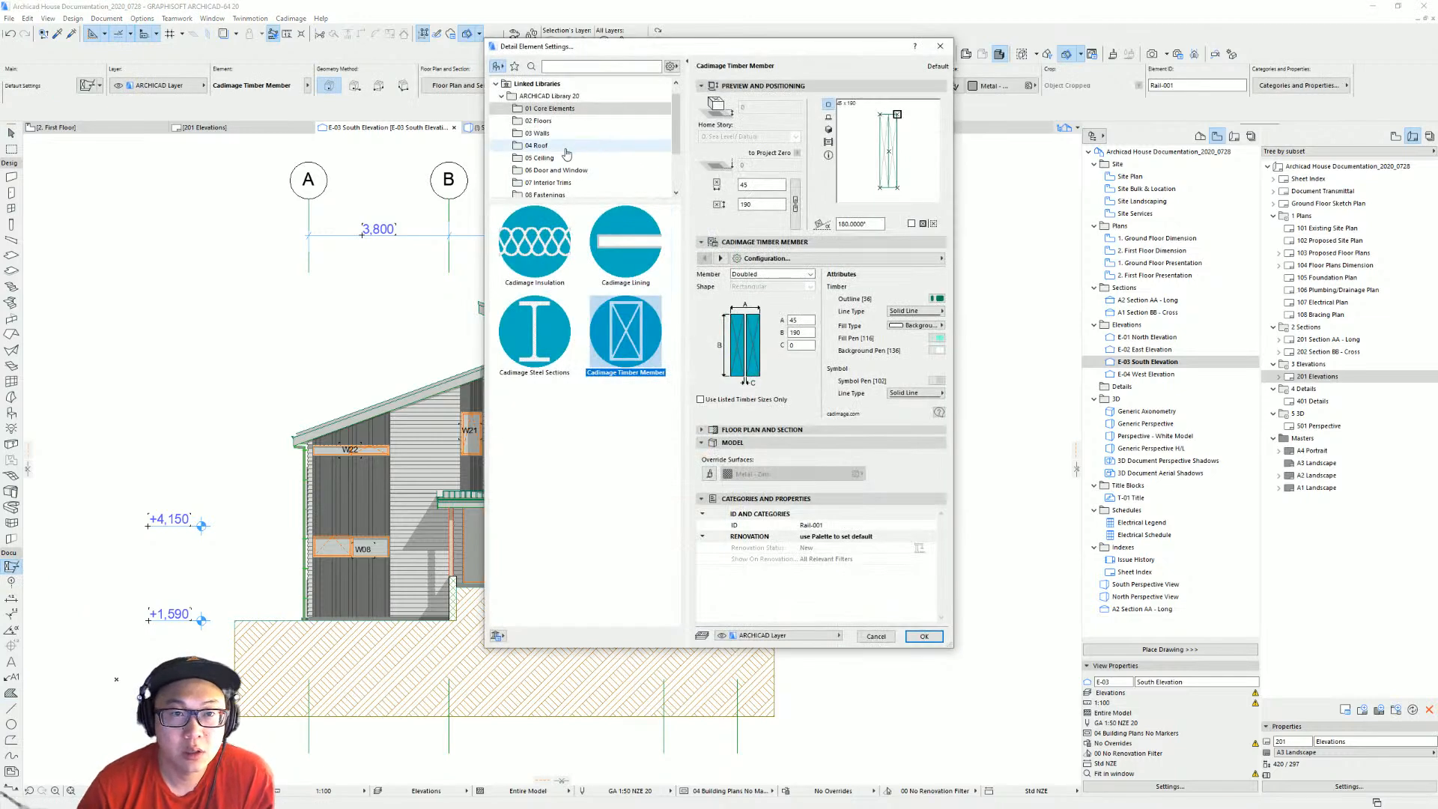
pyautogui.click(541, 157)
pyautogui.click(570, 352)
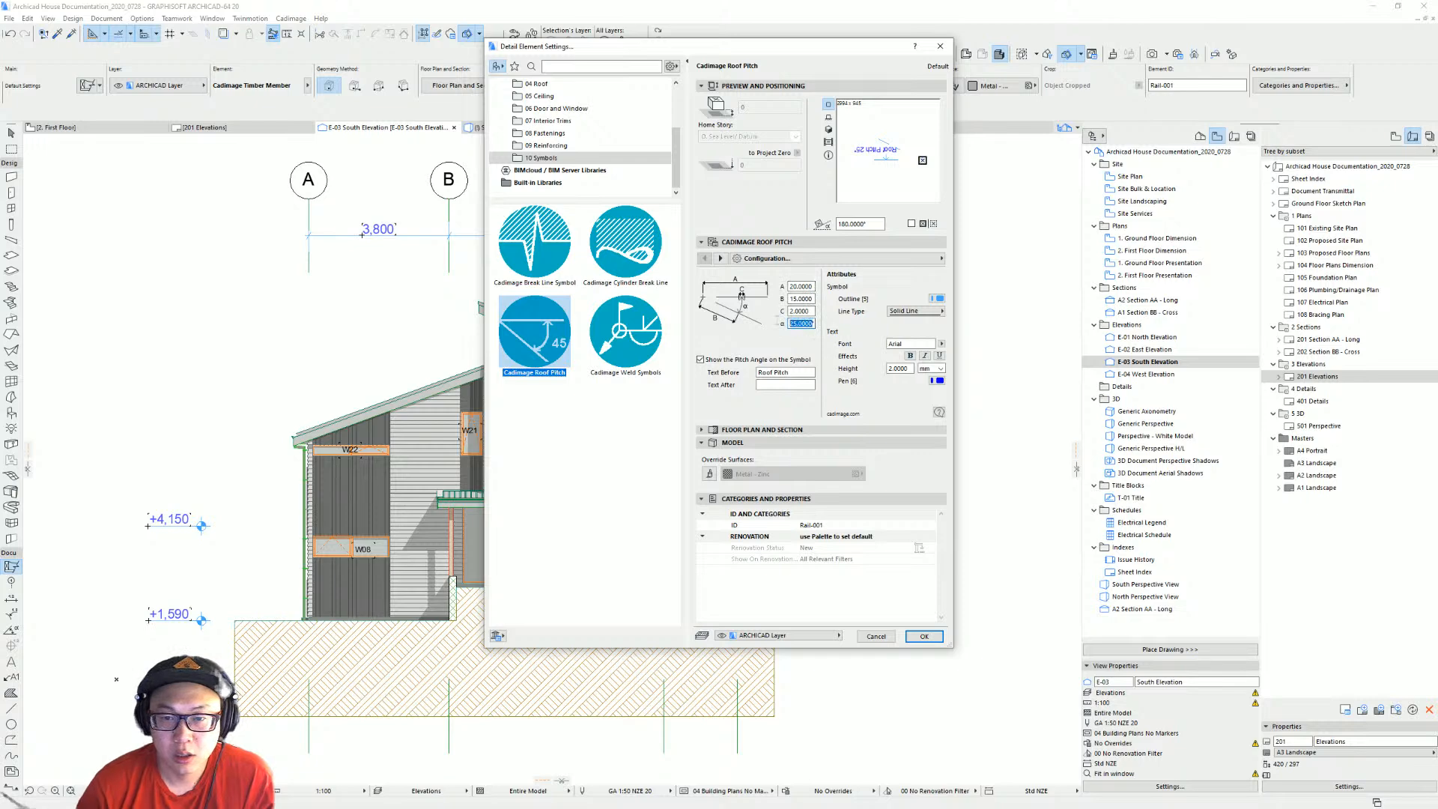
pyautogui.write('20')
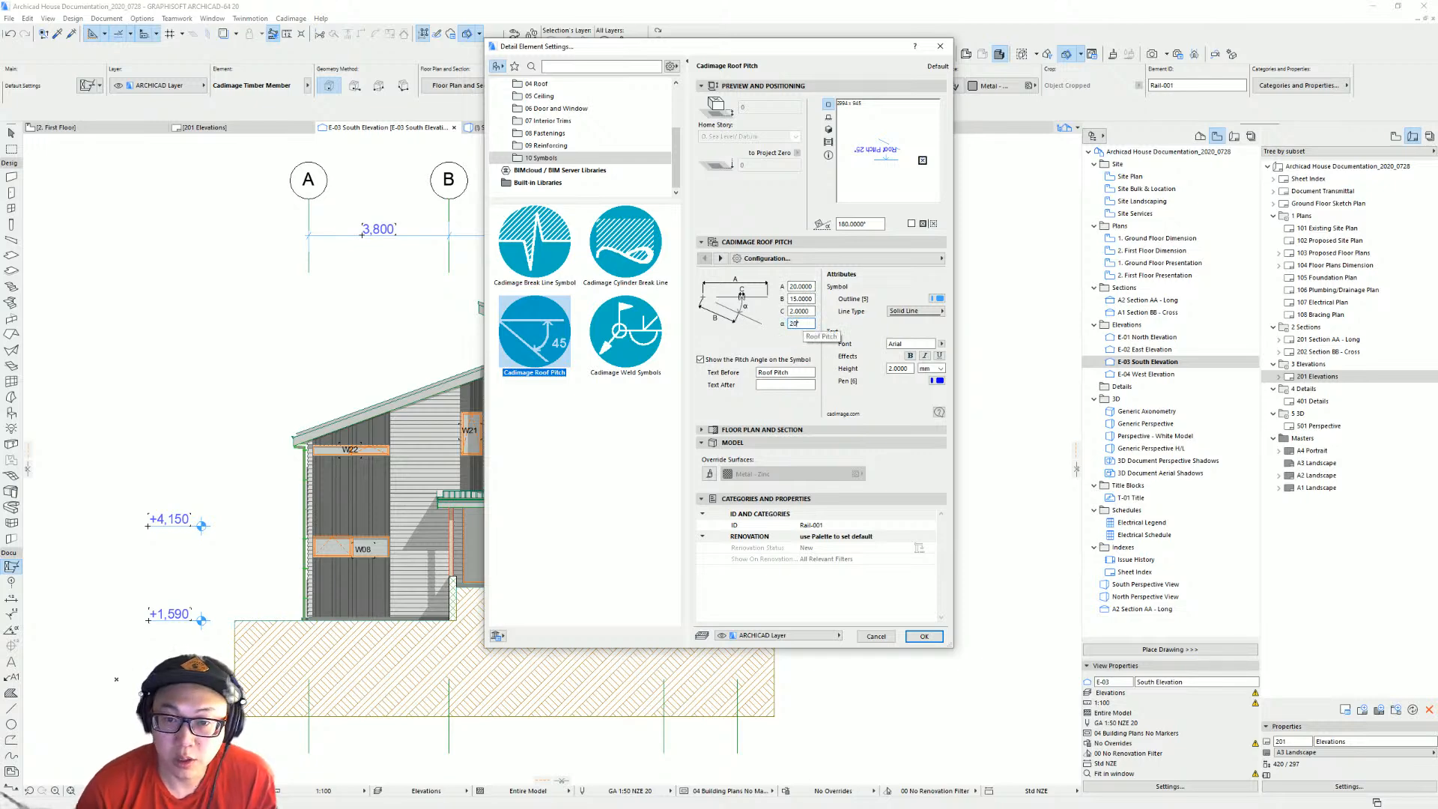
pyautogui.click(924, 636)
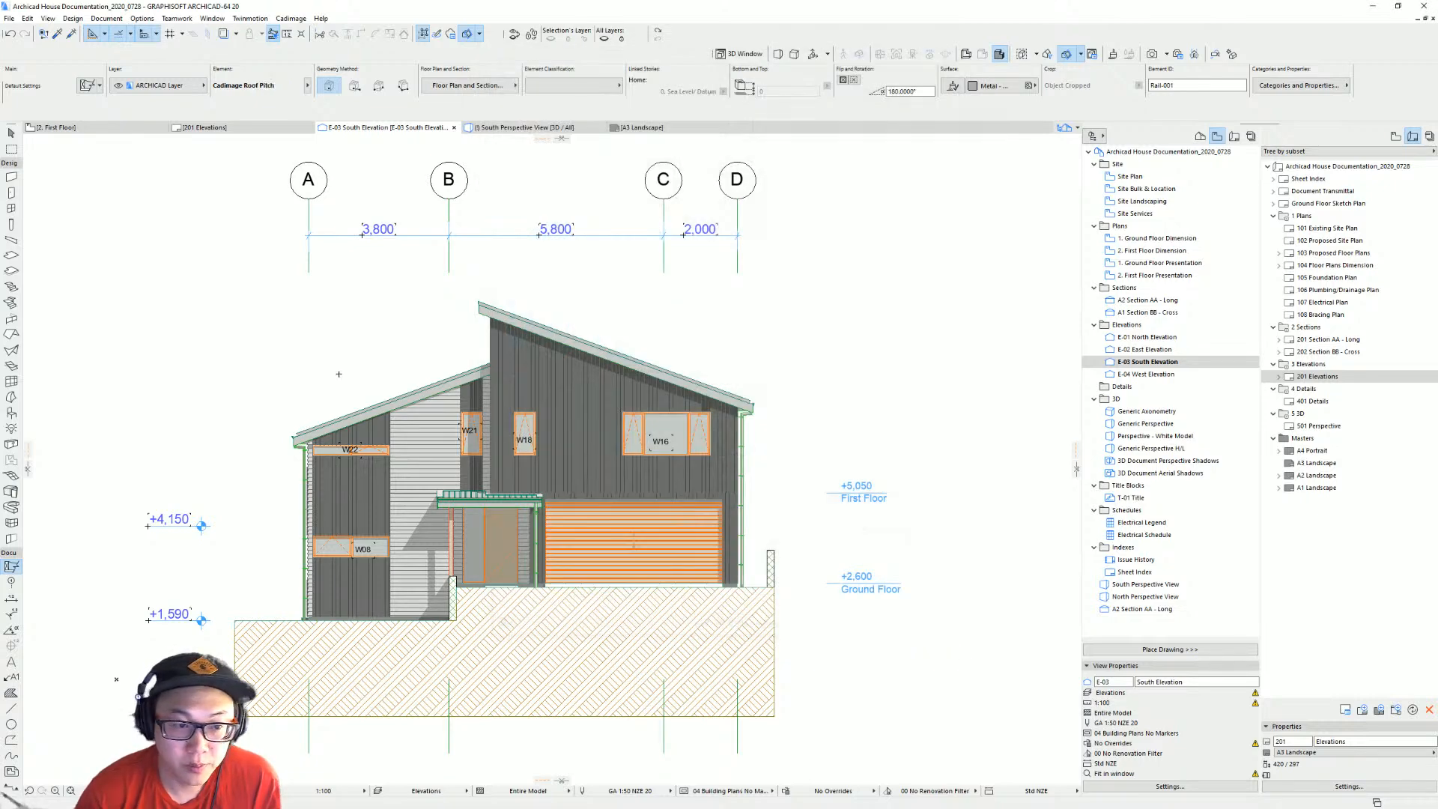
# Place the roof pitch symbol above the lower roof at the left end of the house.
pyautogui.scroll(2, 332, 394)
pyautogui.moveTo(331, 394); pyautogui.dragTo(389, 439, button='middle')
pyautogui.press('Escape')
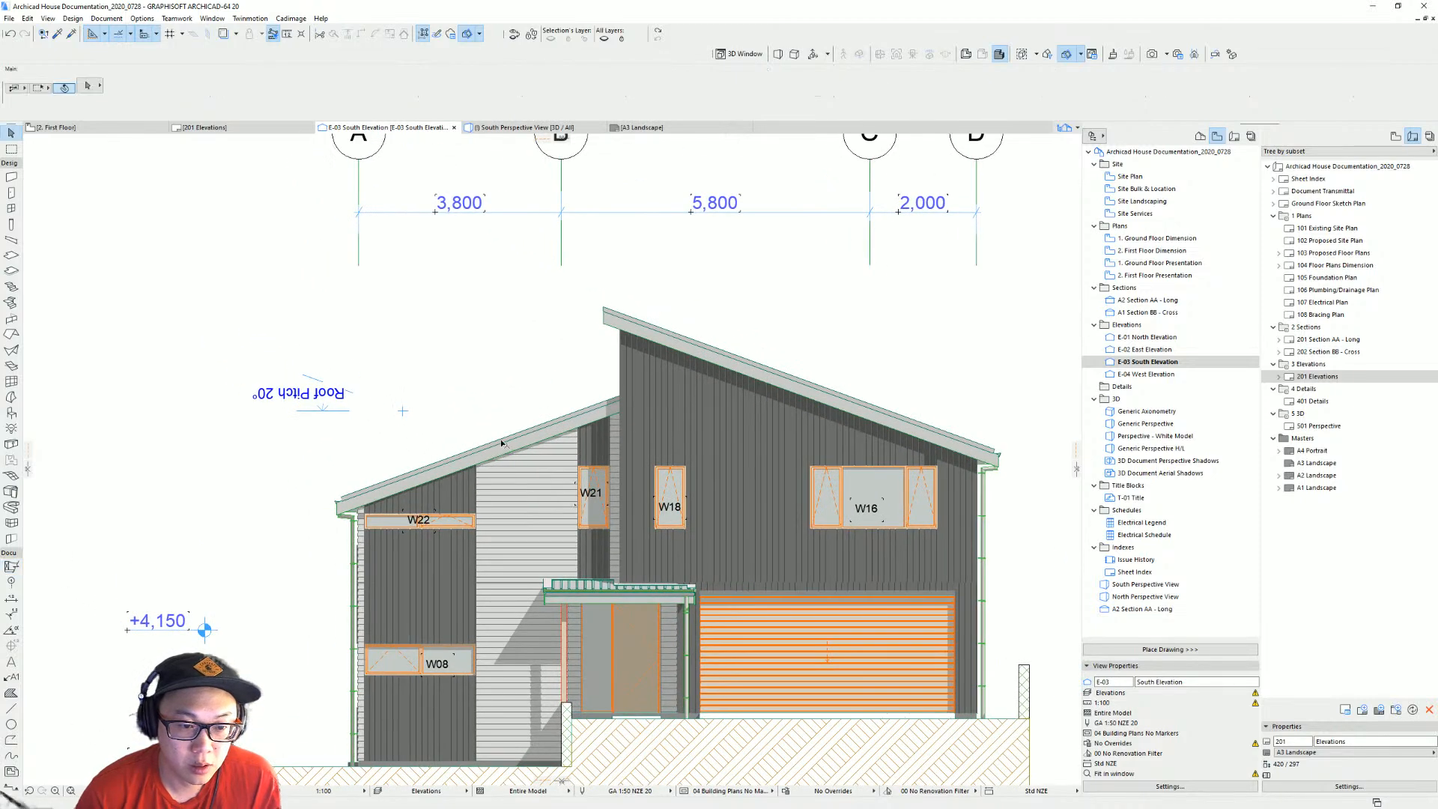
# Hide the roof covering layer and check the pitch of the lower and upper roofs.
pyautogui.click(503, 442)
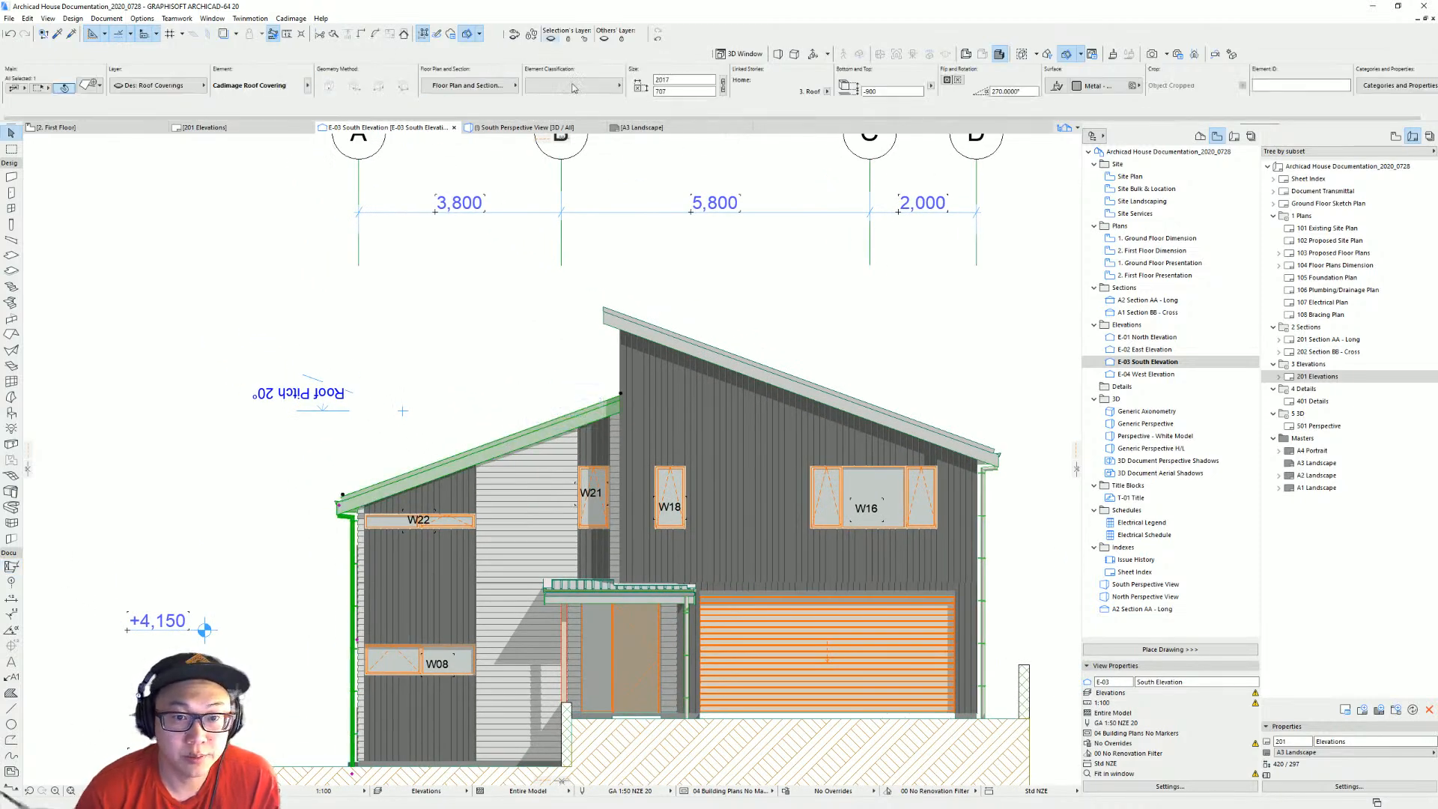
pyautogui.click(609, 409)
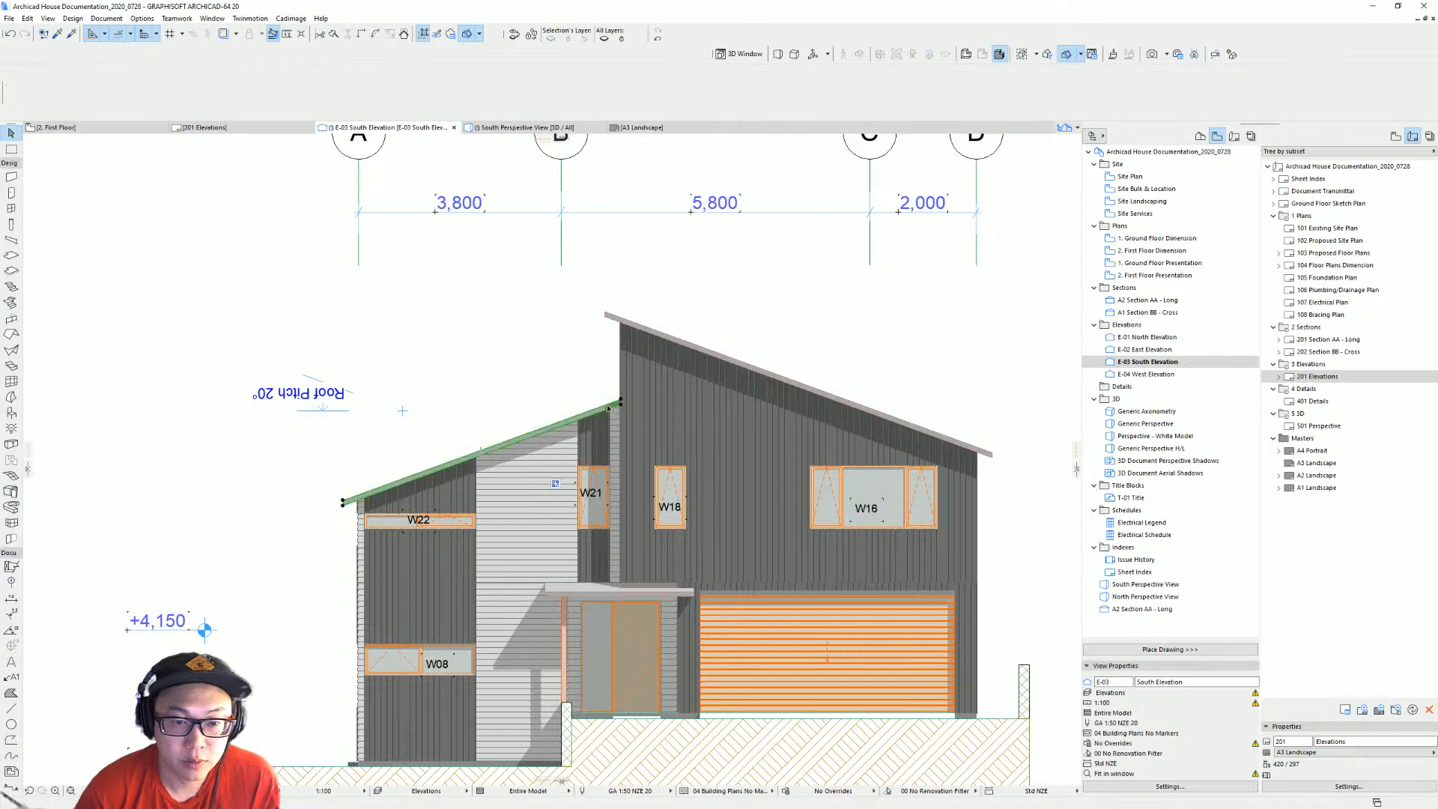
pyautogui.click(651, 330)
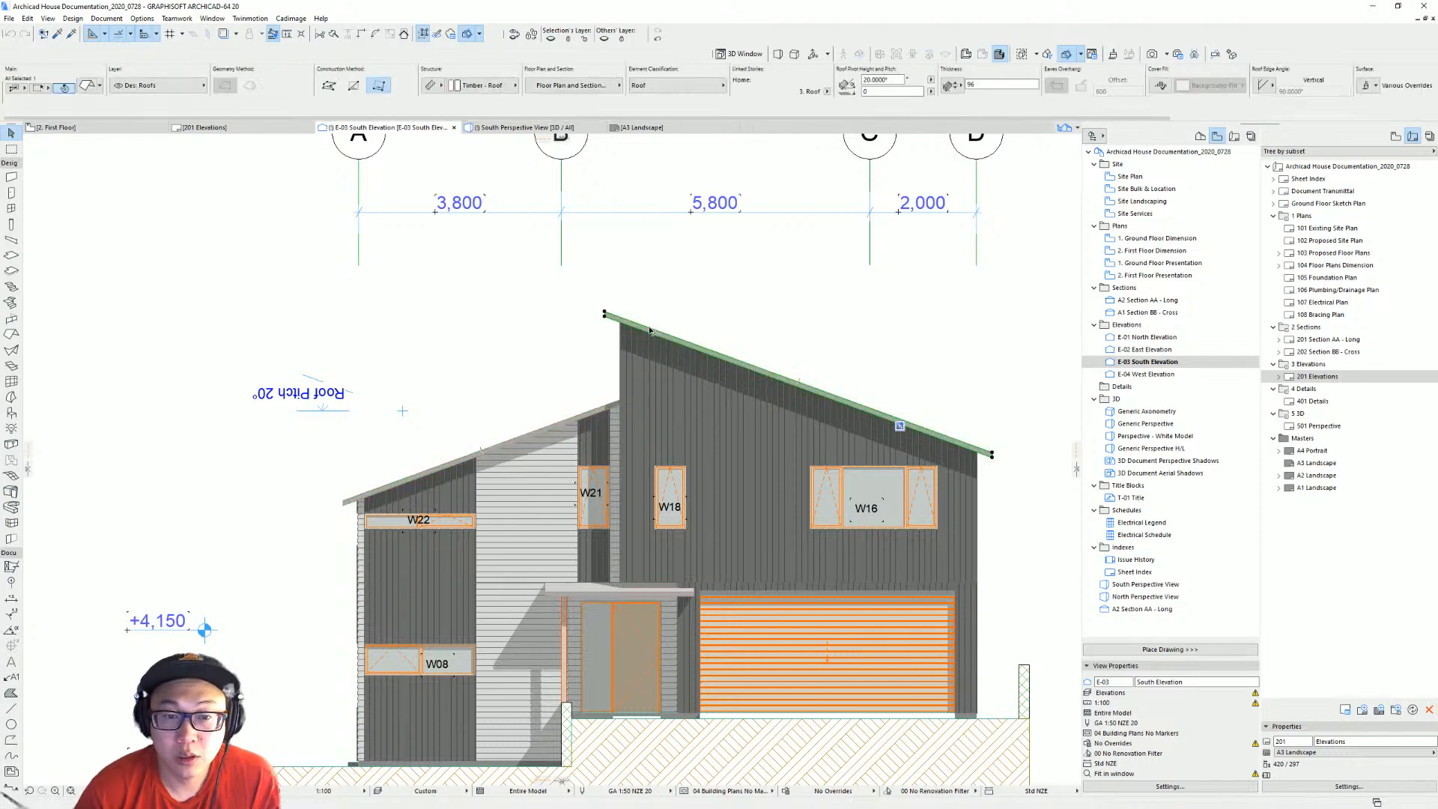
pyautogui.press('Escape')
# Mirror the roof pitch symbol about a vertical axis so it slopes like the lower roof.
pyautogui.click(403, 412)
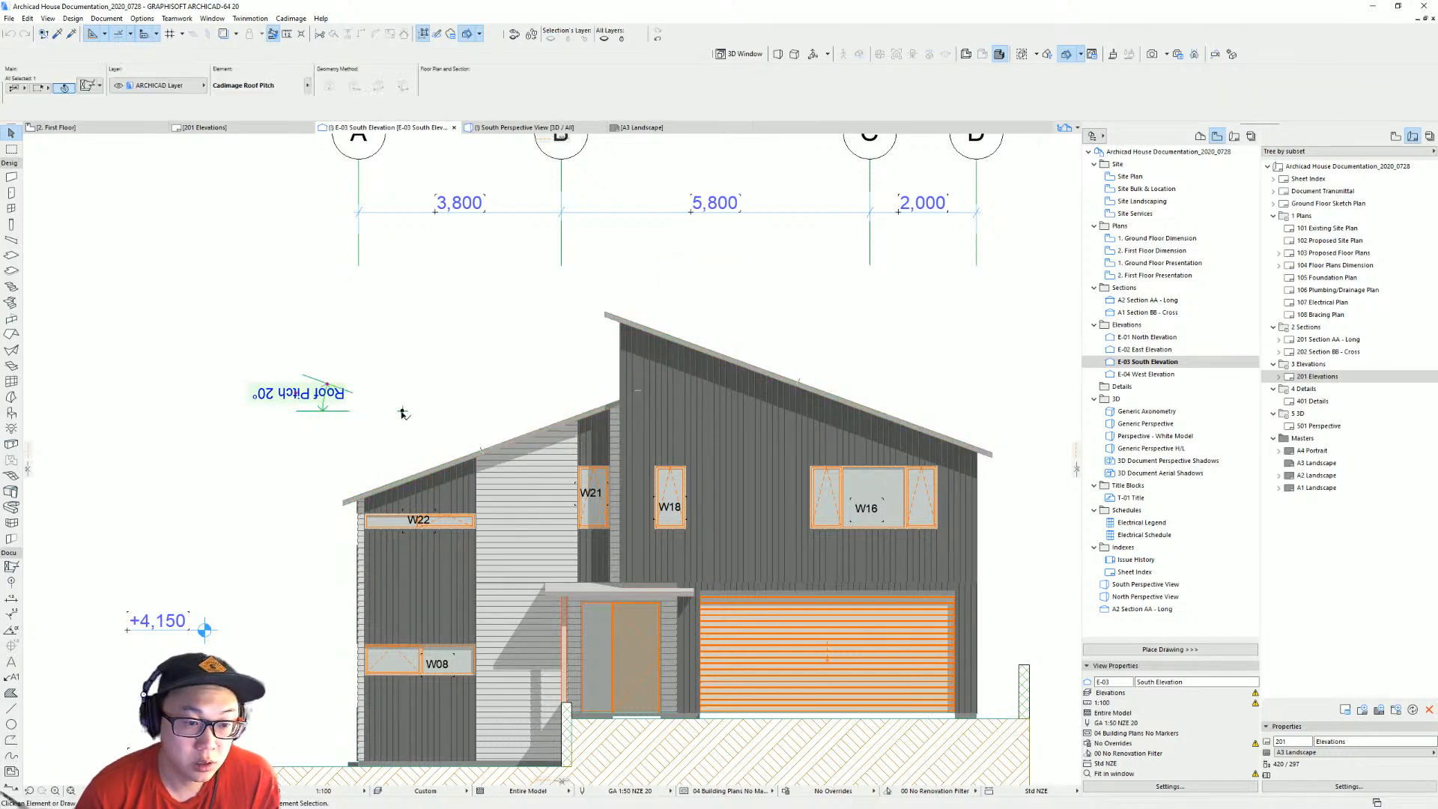
pyautogui.click(403, 411)
pyautogui.click(486, 382)
pyautogui.click(397, 419)
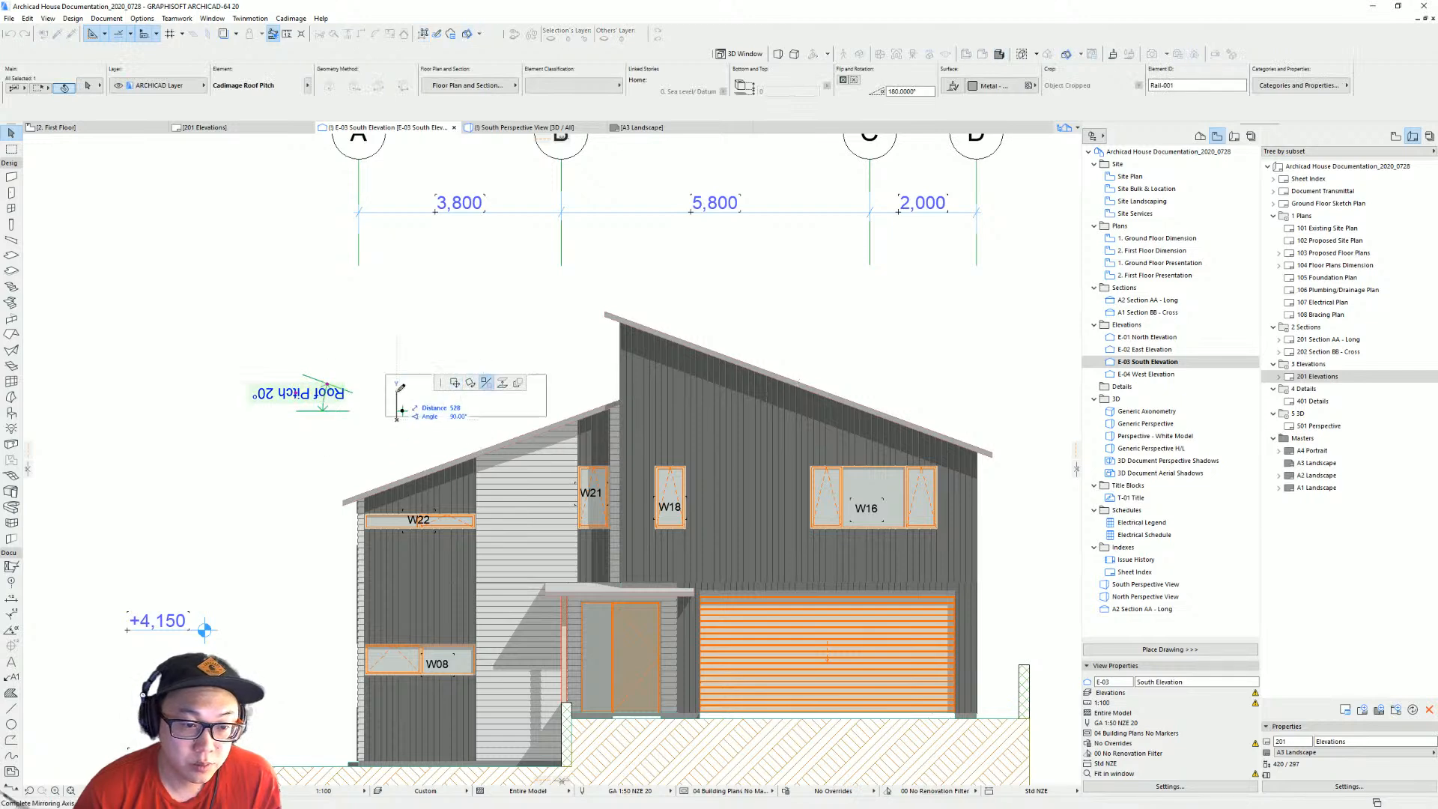
pyautogui.click(397, 382)
pyautogui.click(498, 396)
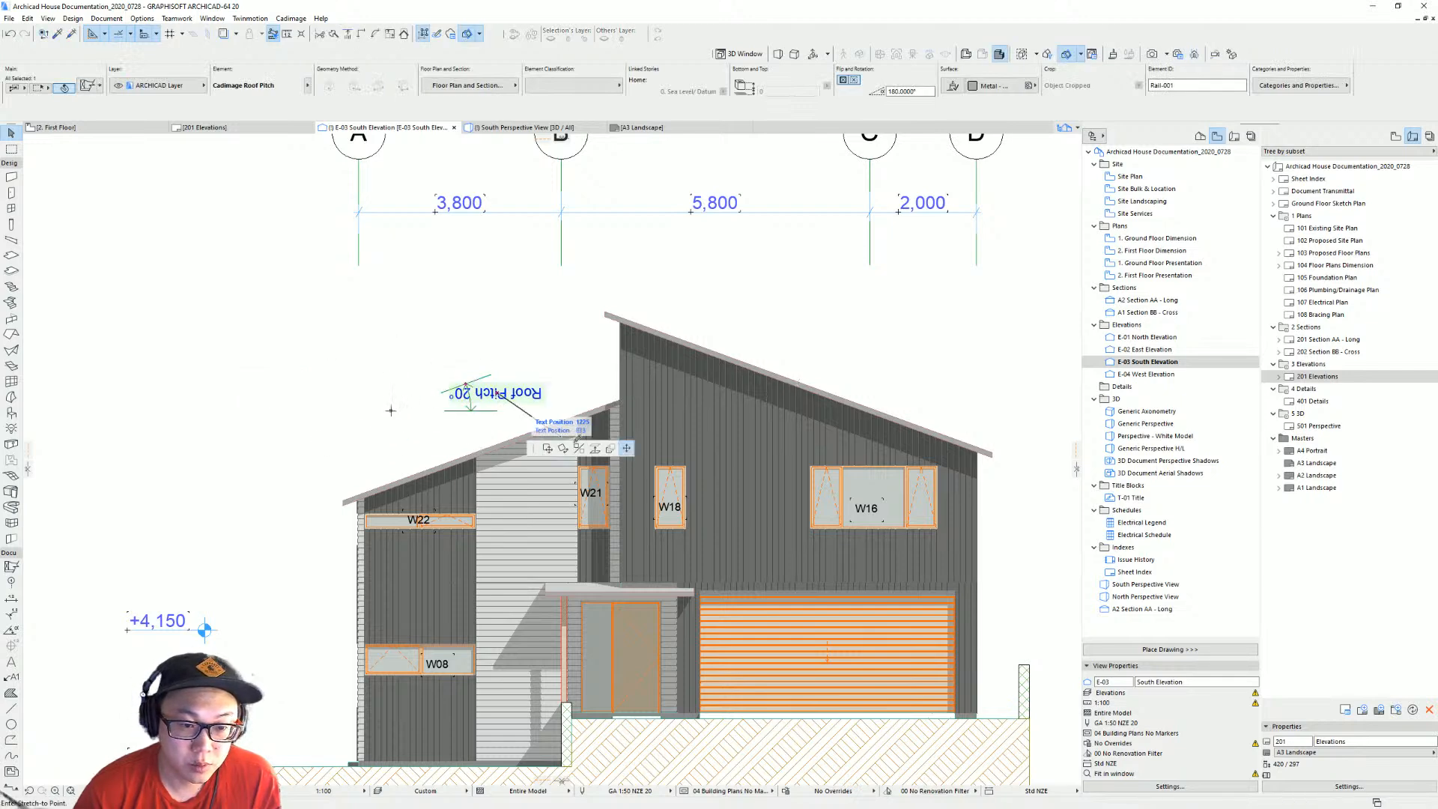
# Mirror the roof pitch symbol about a horizontal axis through its level line so its text reads upright.
pyautogui.click(578, 449)
pyautogui.press('Escape')
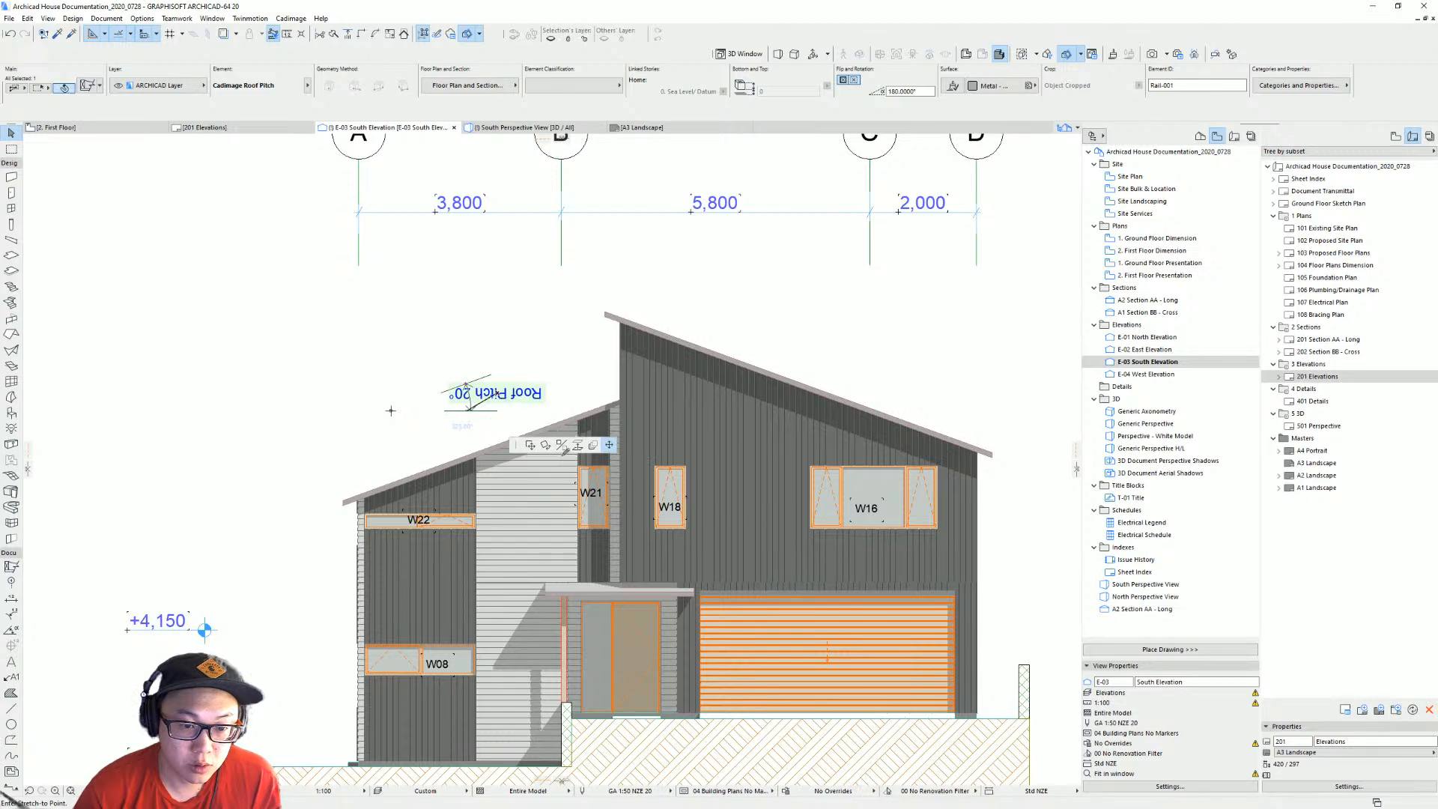
pyautogui.click(561, 448)
pyautogui.click(471, 411)
pyautogui.click(490, 410)
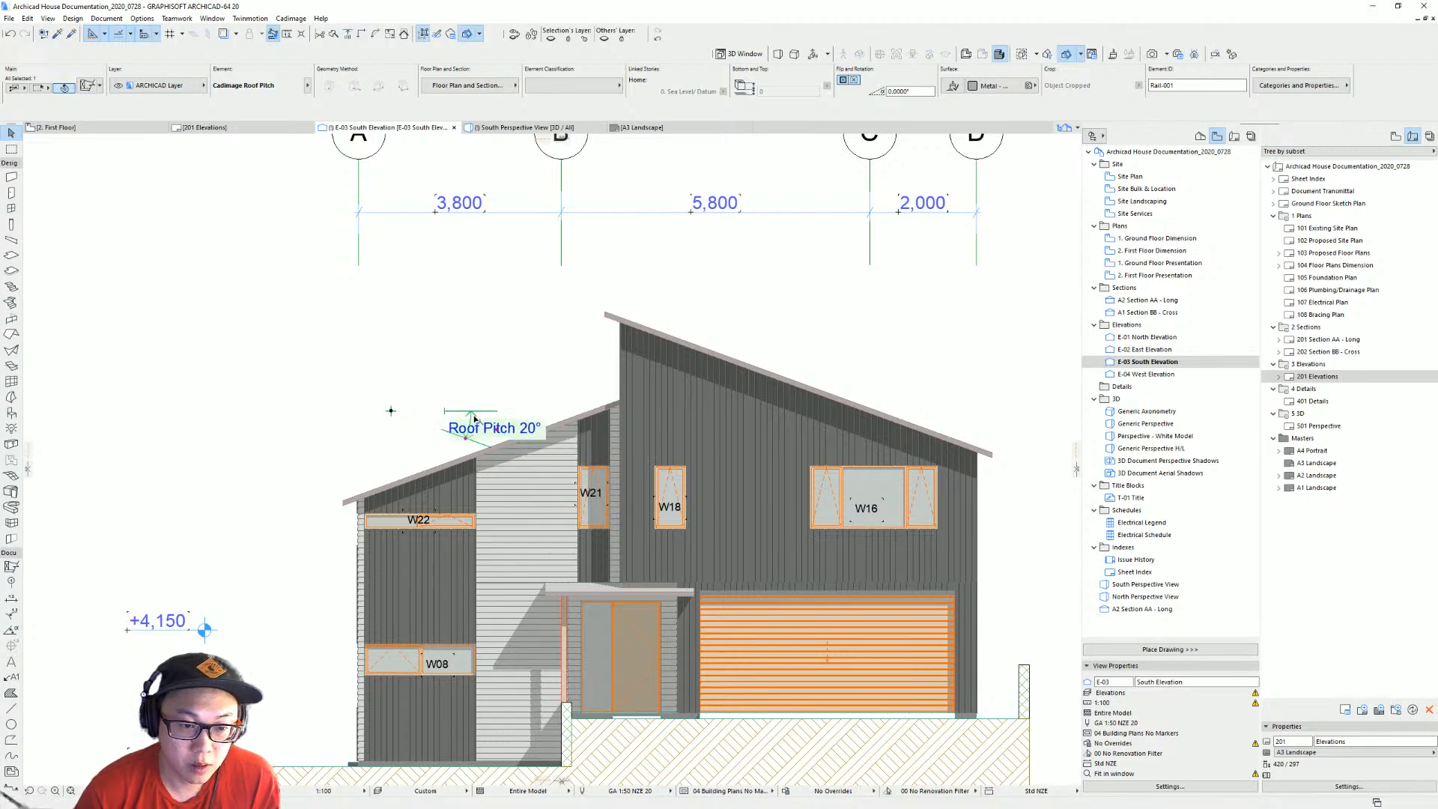
pyautogui.click(472, 411)
pyautogui.press('Escape')
# Move the roof pitch symbol above the right slope of the upper roof and shift its text above the level line.
pyautogui.hotkey('ctrl', 'd')
pyautogui.click(391, 411)
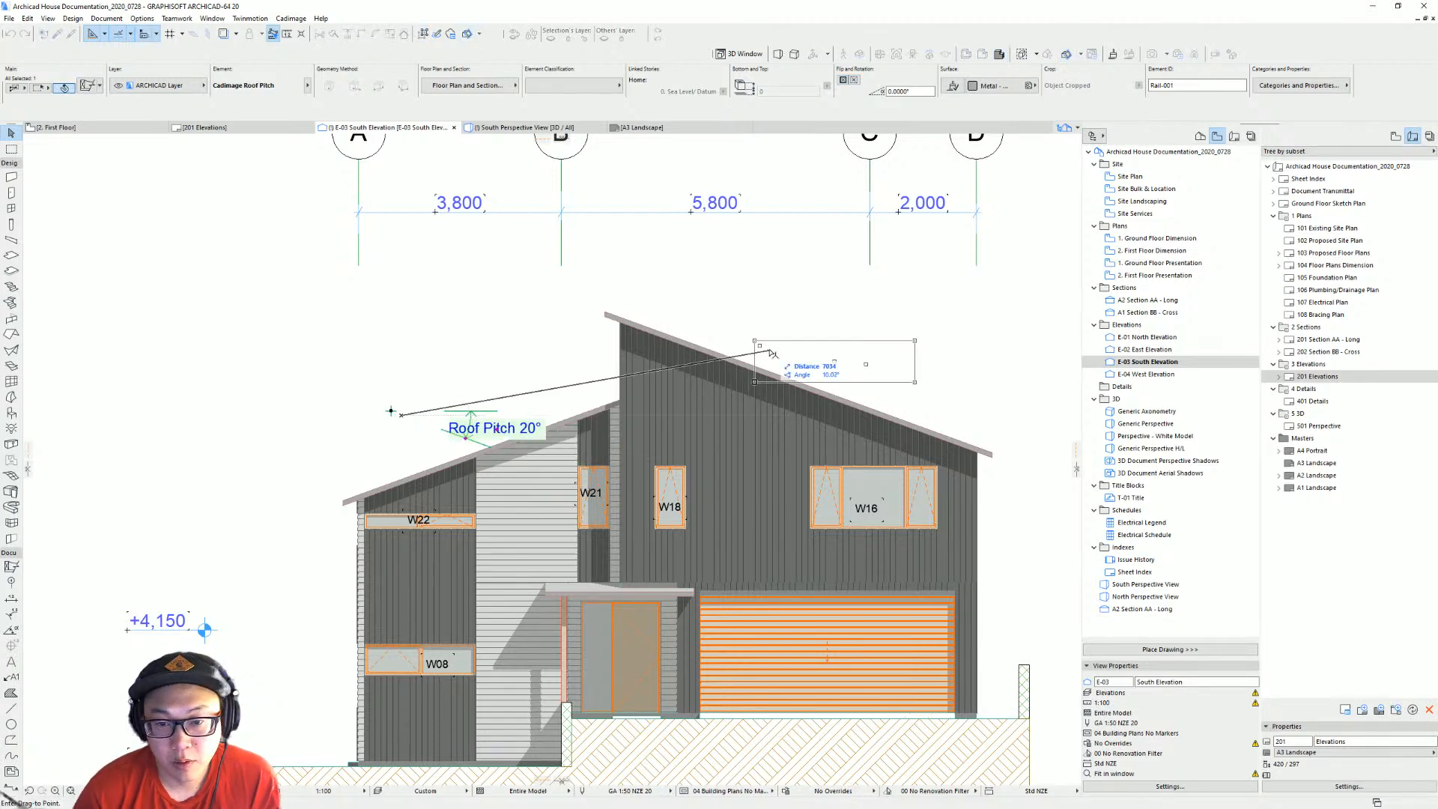
pyautogui.click(792, 341)
pyautogui.scroll(1, 908, 362)
pyautogui.moveTo(908, 362); pyautogui.dragTo(771, 391, button='middle')
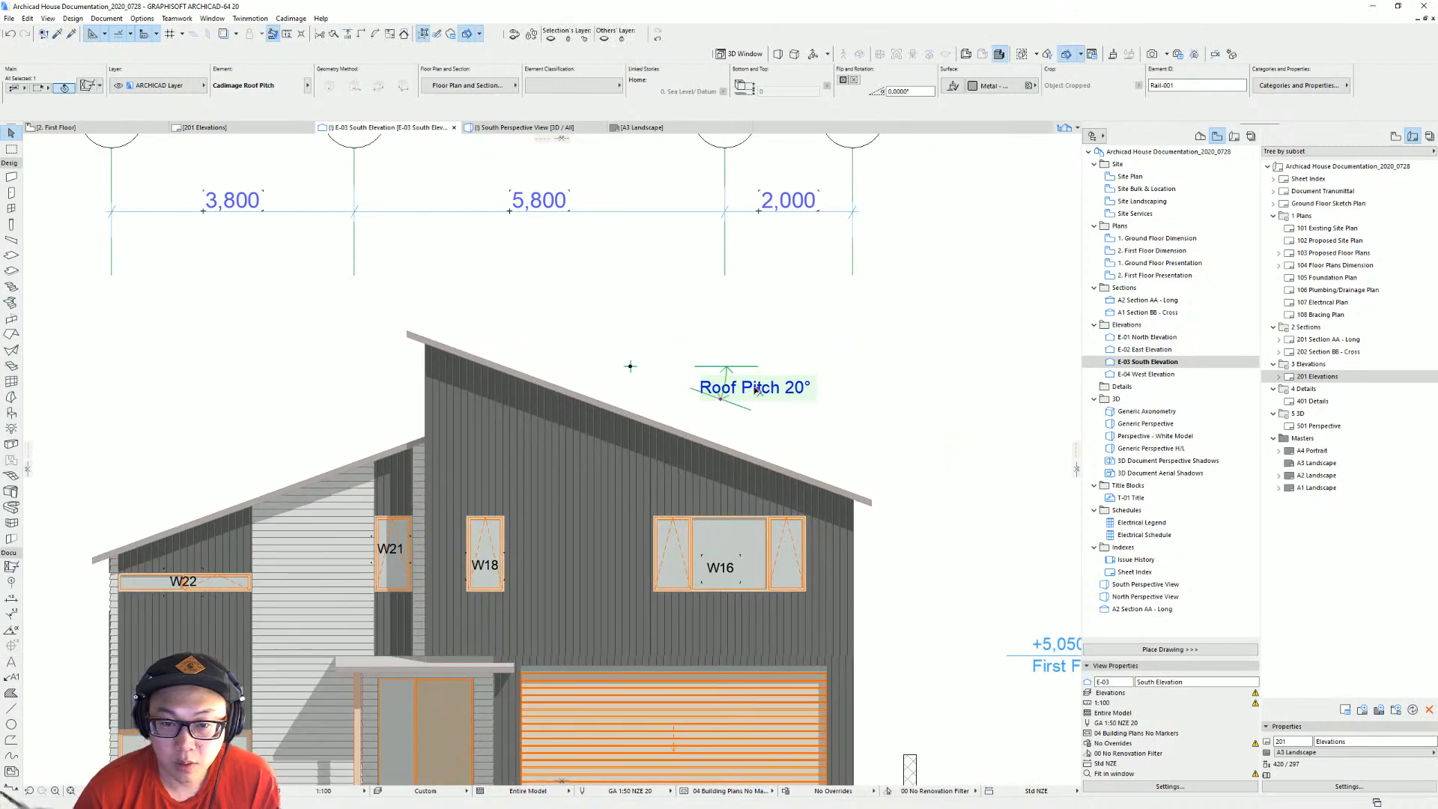
pyautogui.click(759, 391)
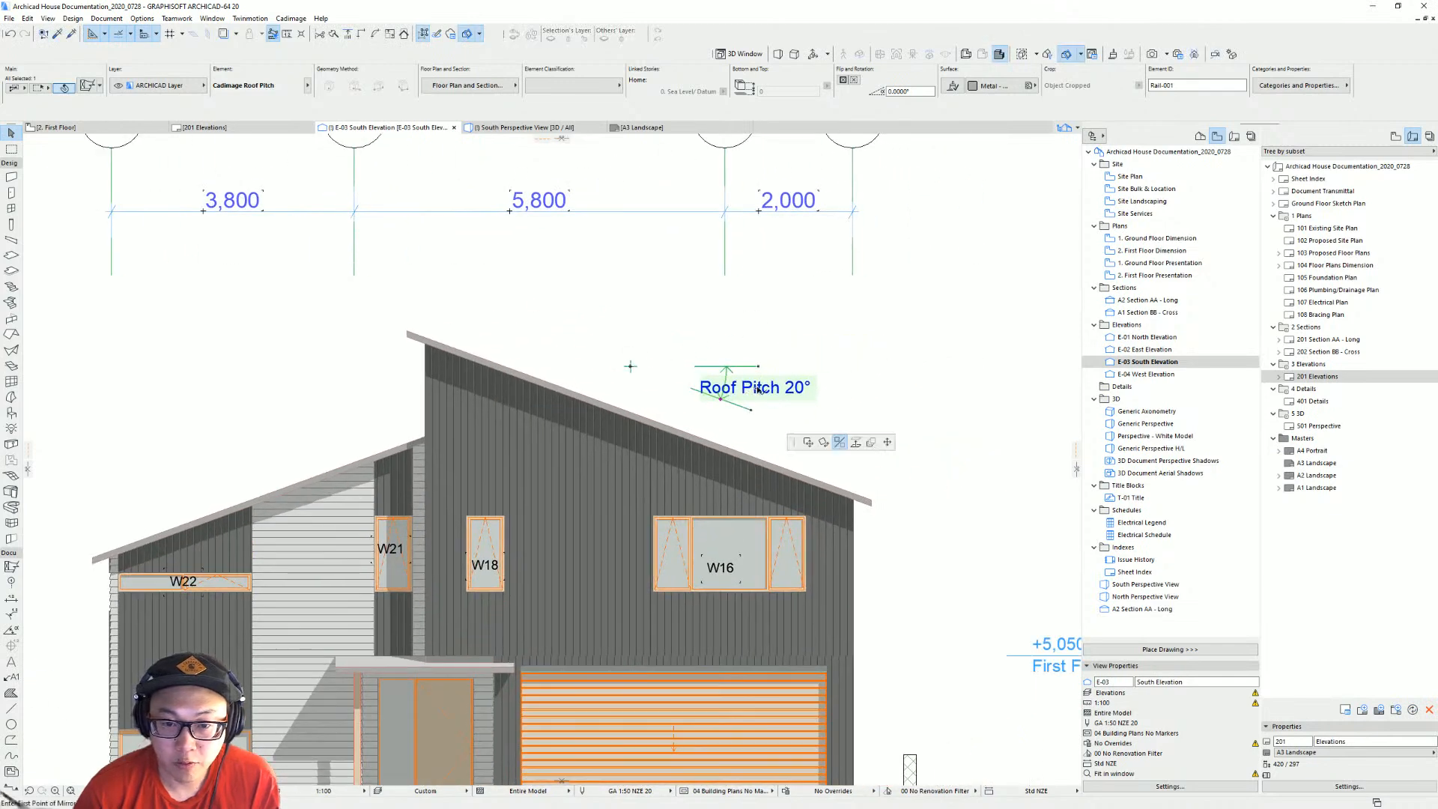
pyautogui.click(739, 339)
pyautogui.click(801, 386)
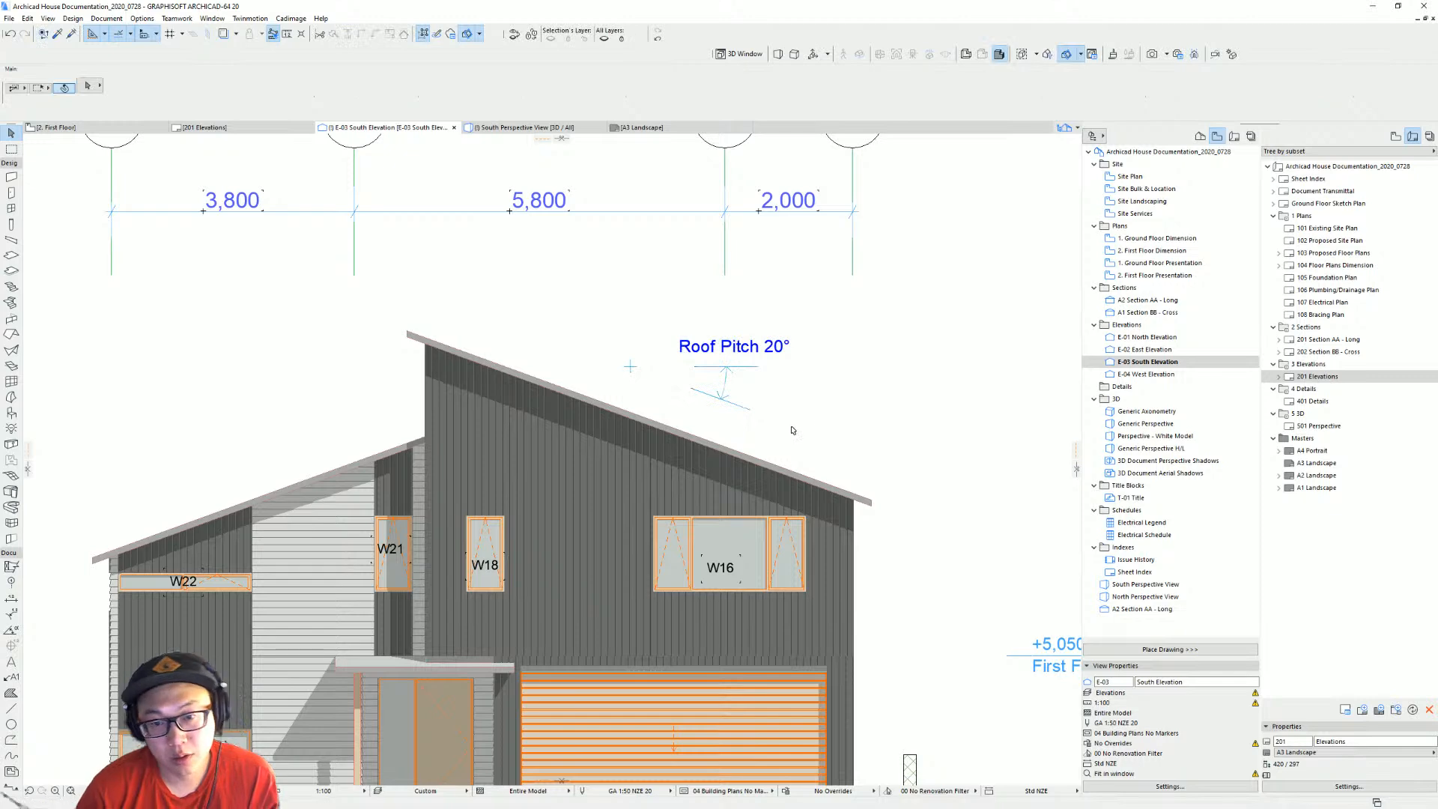
# Set the roof pitch symbol's line lengths to 15 for A and 12 for B.
pyautogui.moveTo(793, 430); pyautogui.dragTo(719, 394)
pyautogui.hotkey('ctrl', 't')
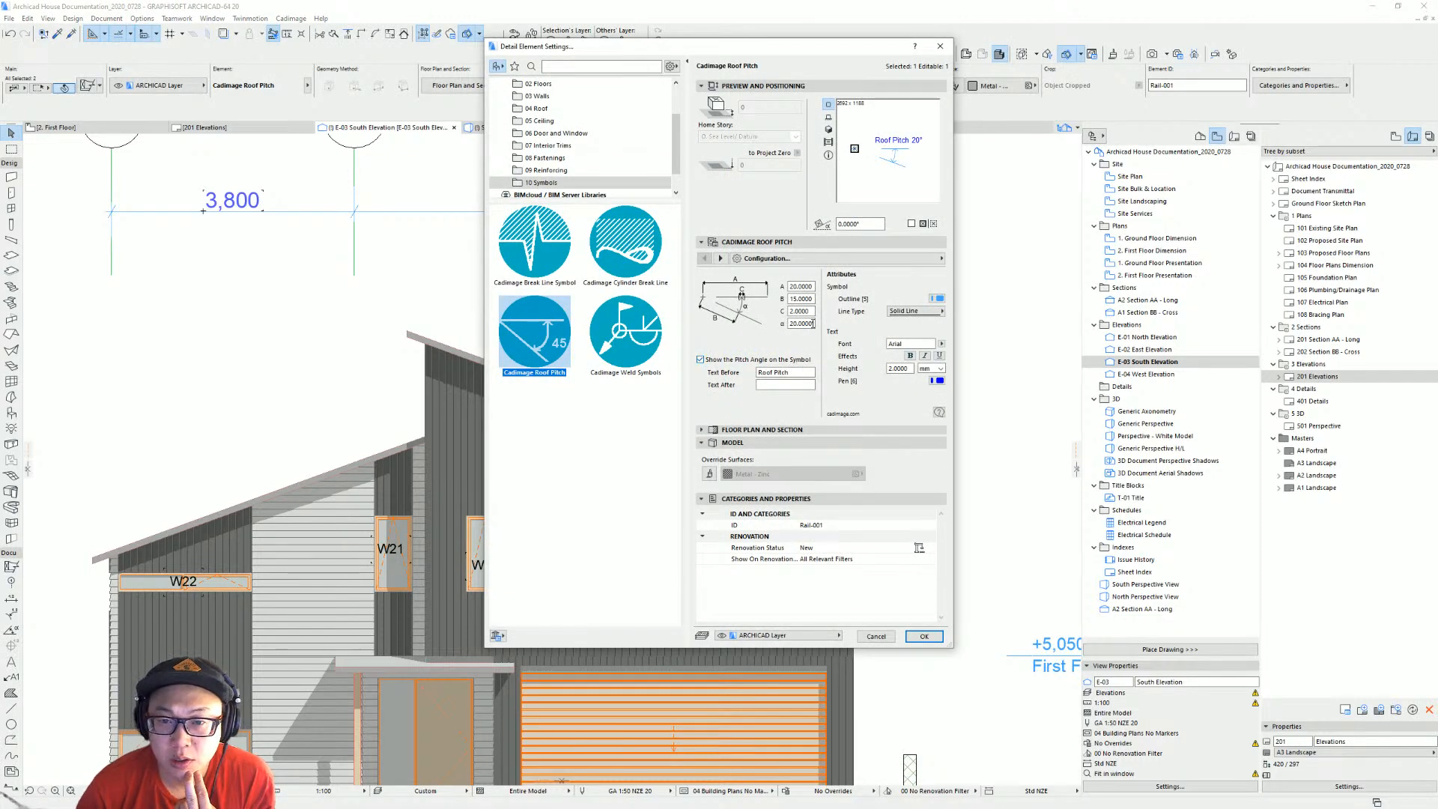
pyautogui.click(800, 286)
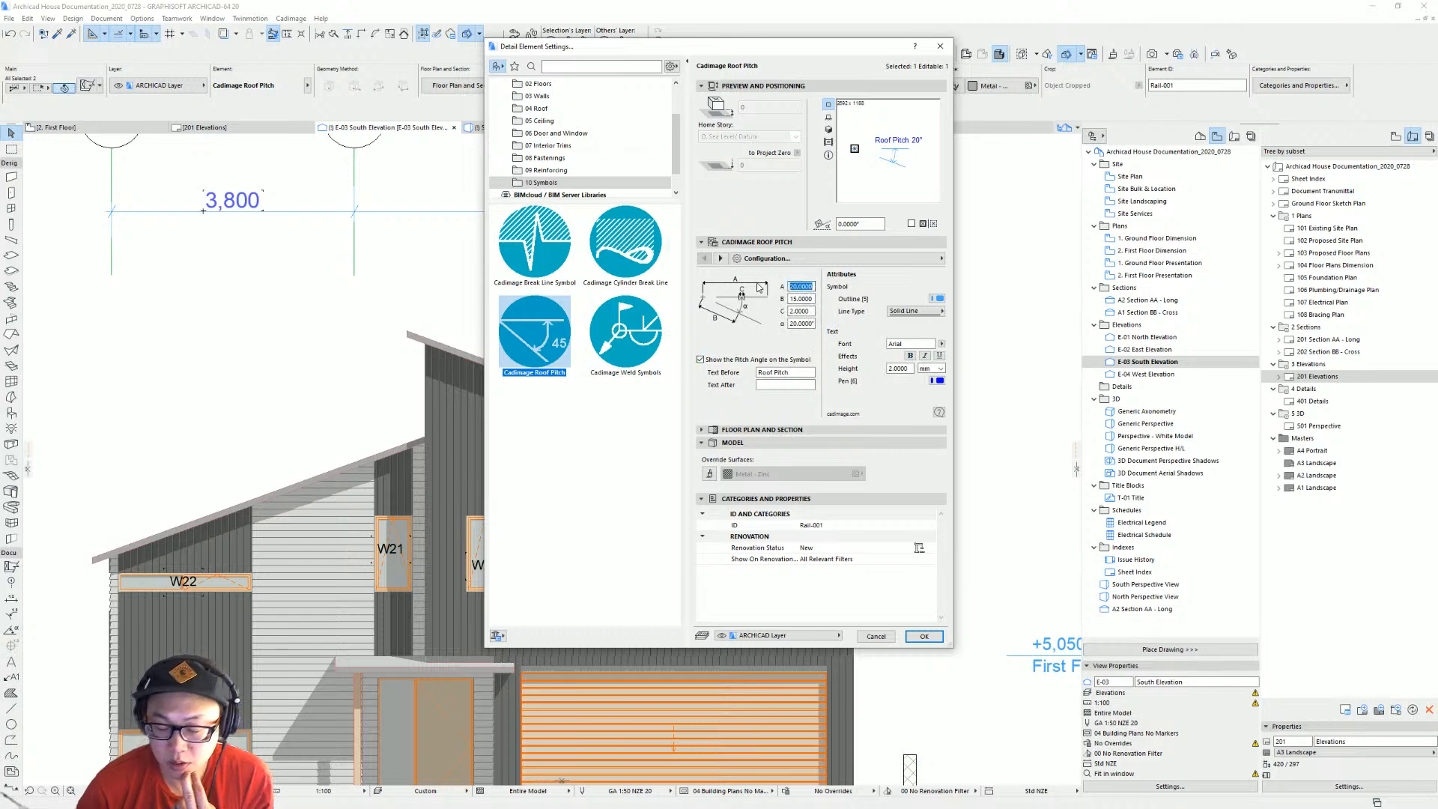
pyautogui.write('10')
pyautogui.press('Tab')
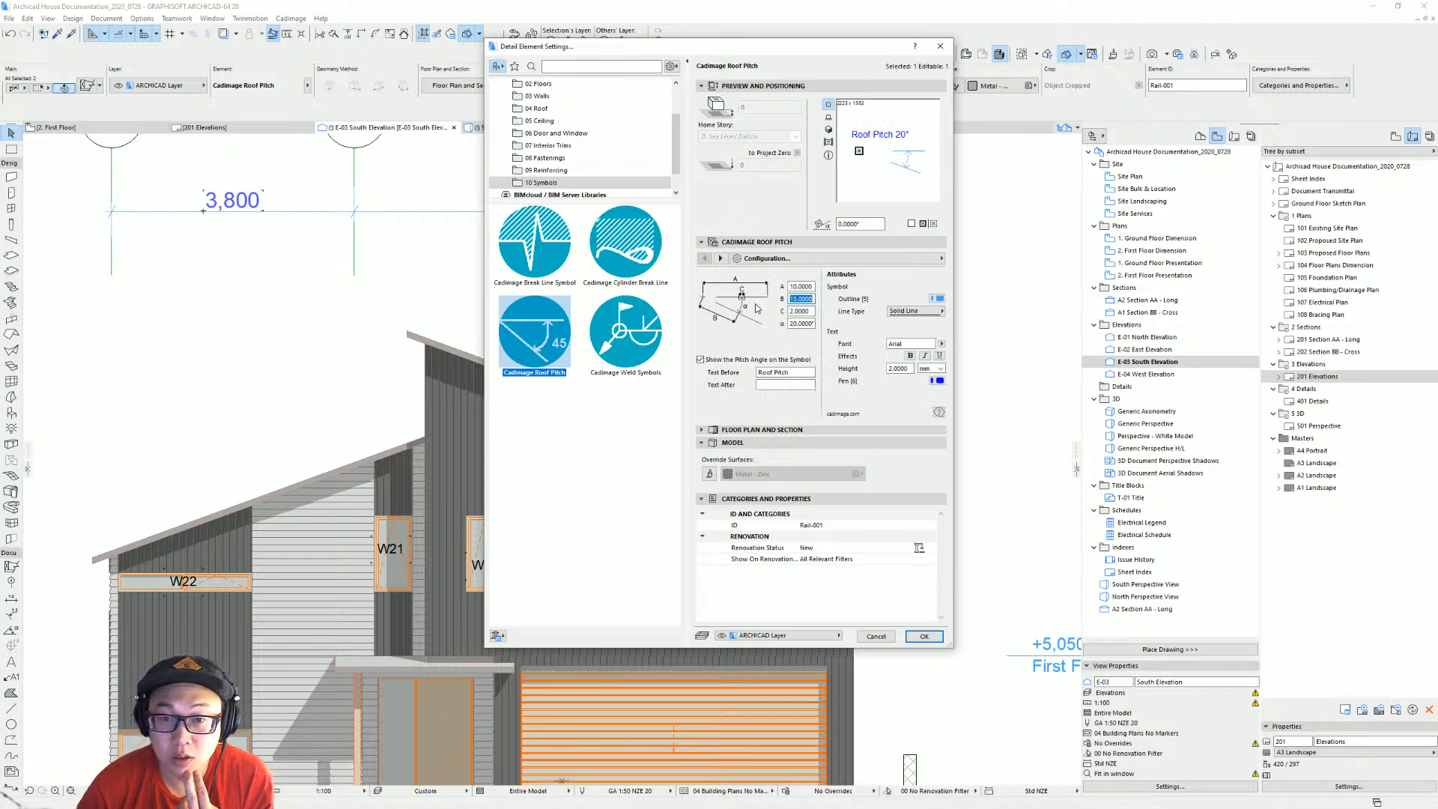
pyautogui.press('Tab')
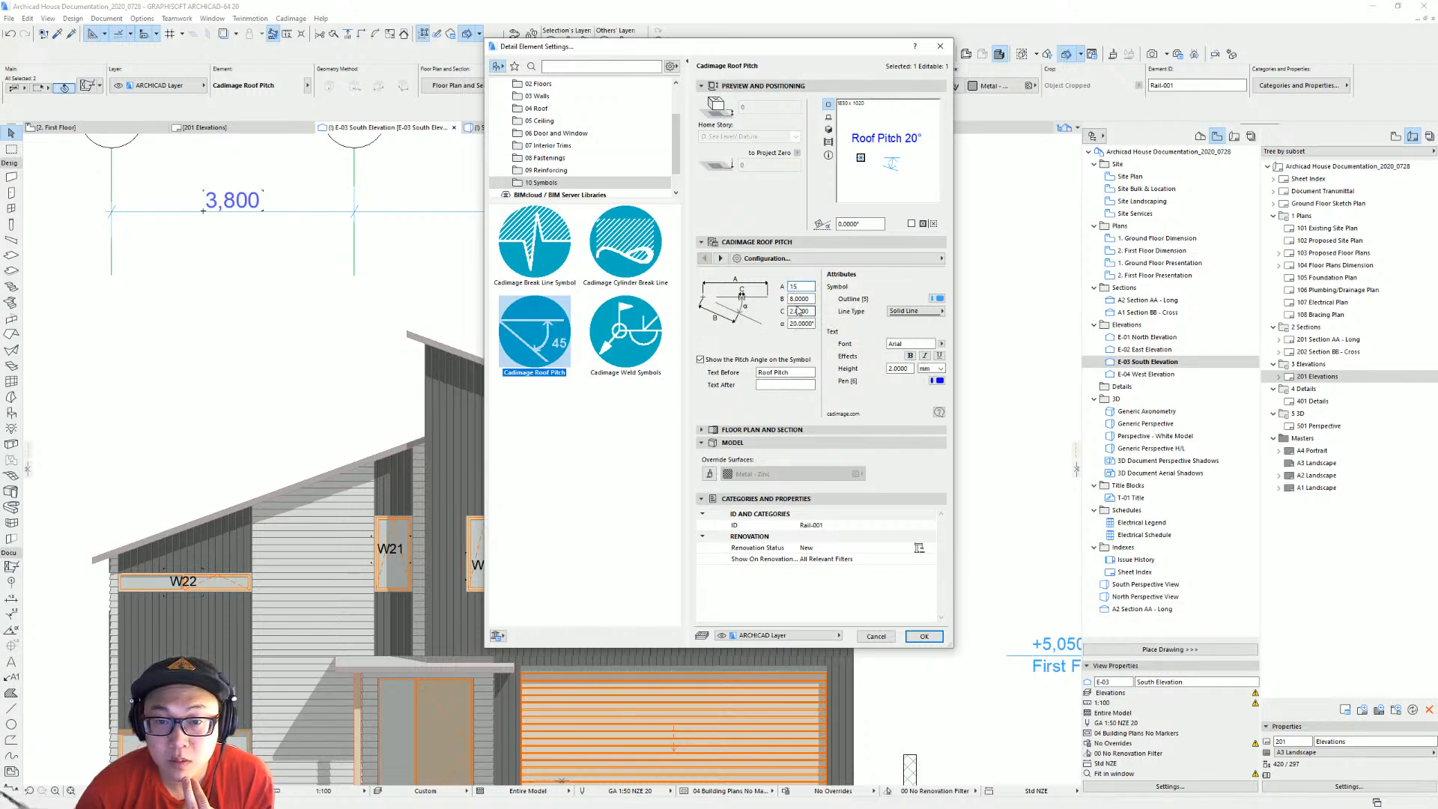
pyautogui.click(803, 299)
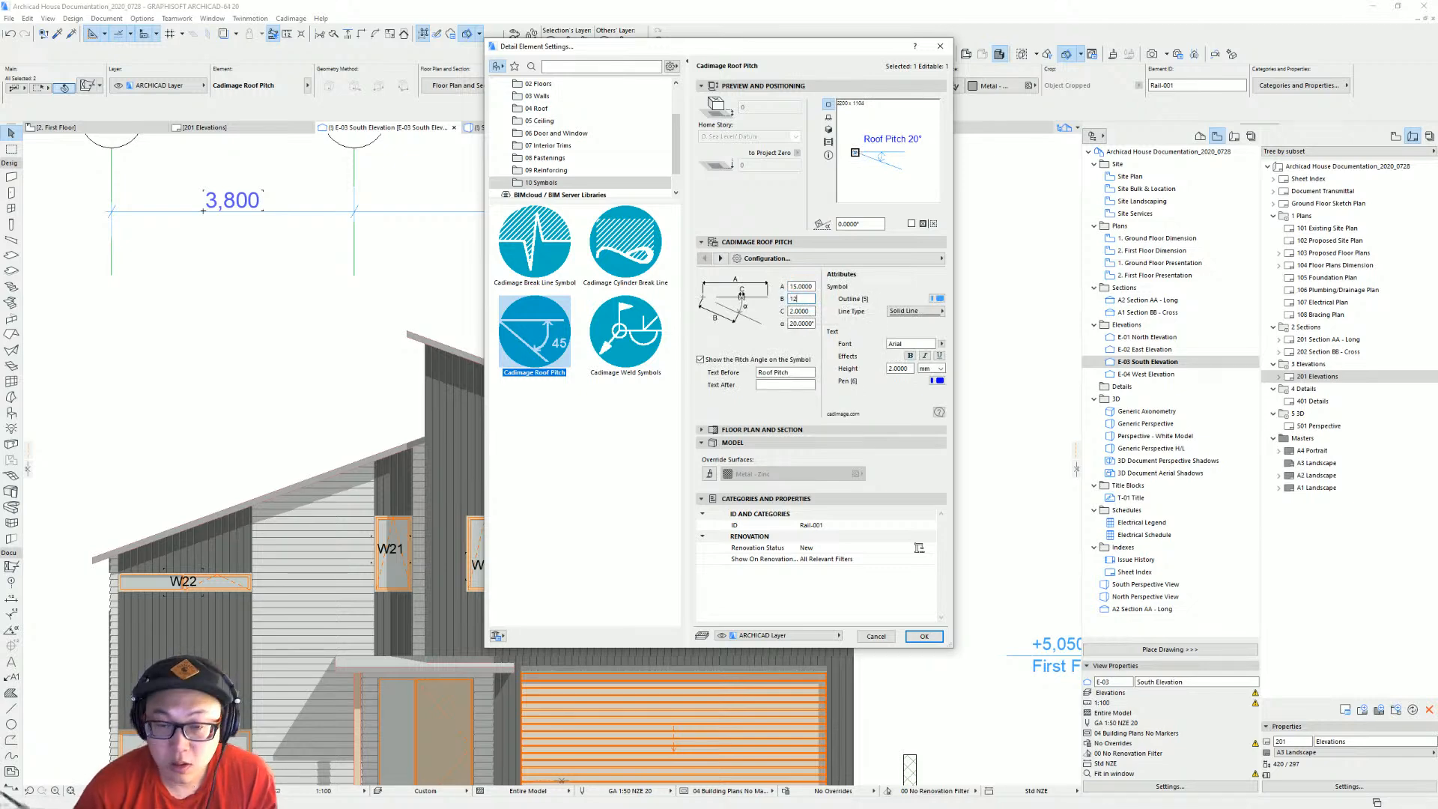
pyautogui.click(800, 311)
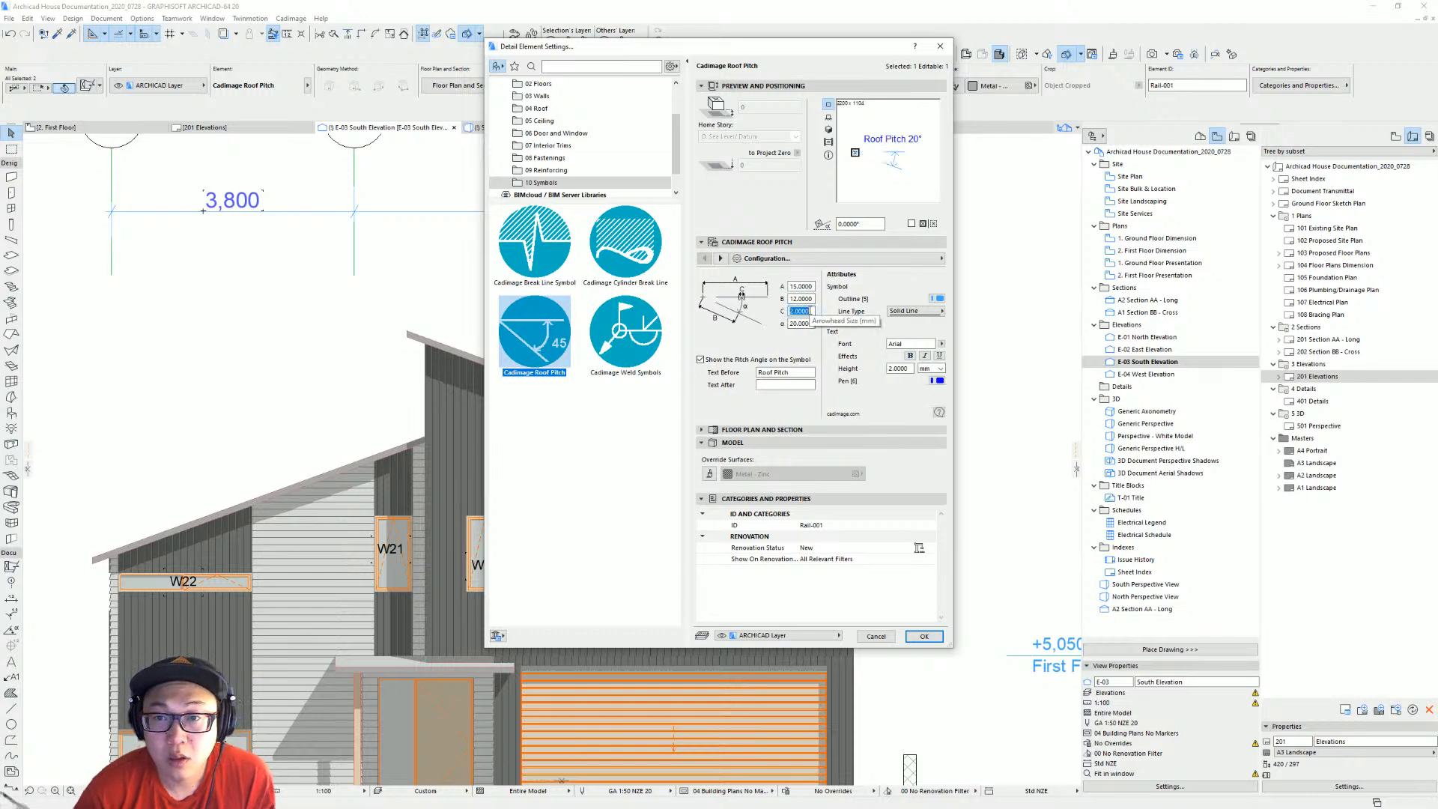
pyautogui.press('Return')
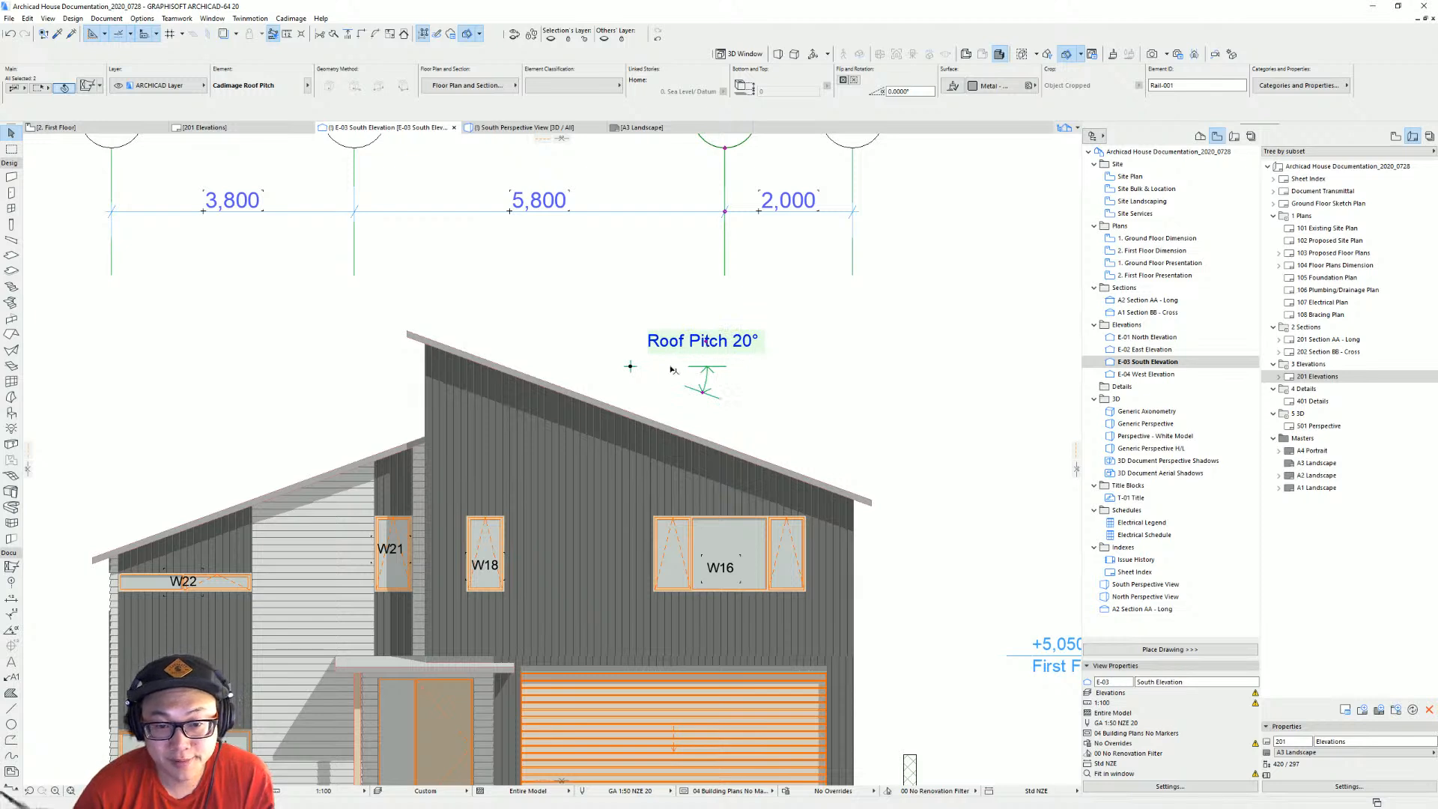
# Place a copy of the upper roof's pitch symbol, mirrored about a vertical axis, above the slope of the lower roof.
pyautogui.click(631, 367)
pyautogui.click(707, 421)
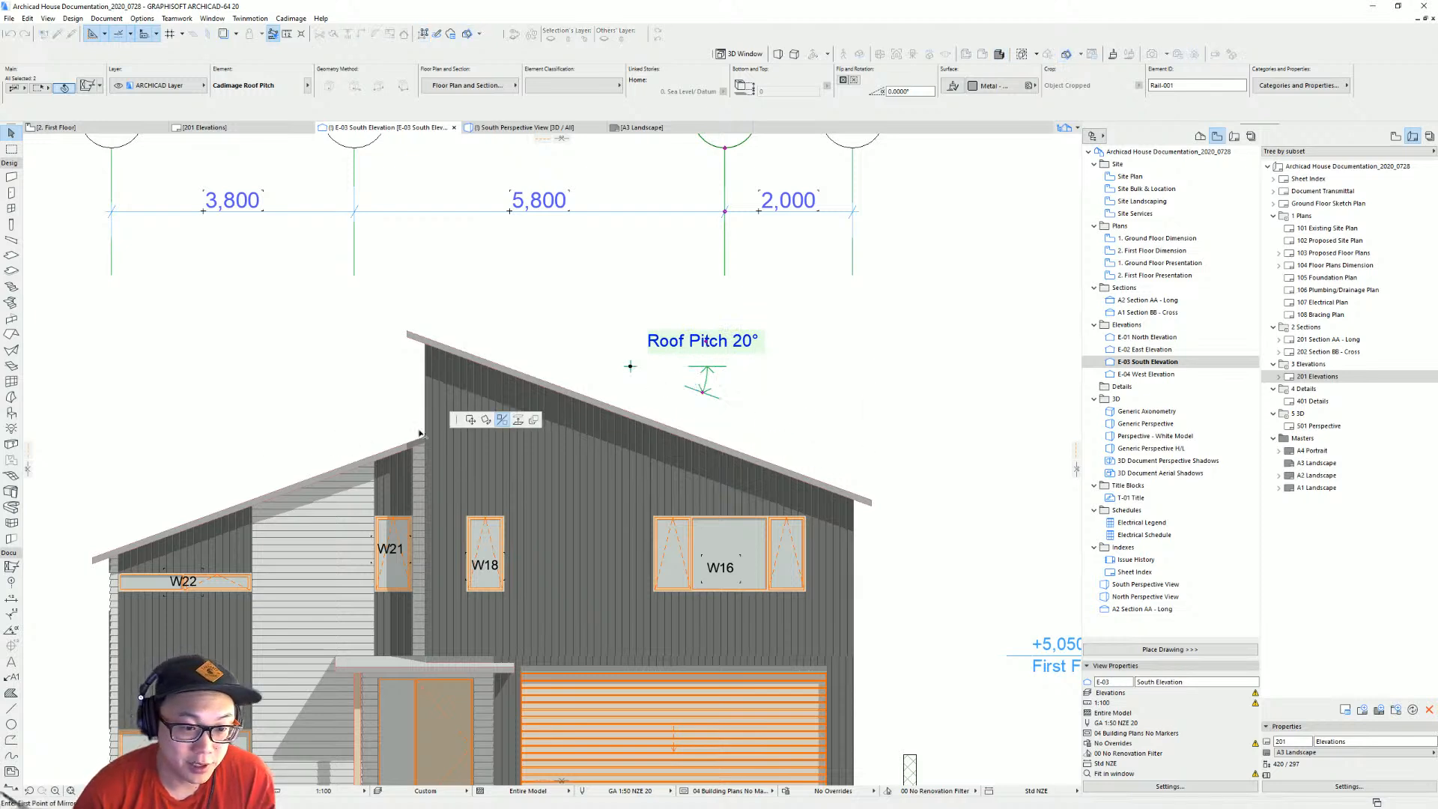
pyautogui.click(406, 405)
pyautogui.moveTo(212, 368); pyautogui.dragTo(277, 457)
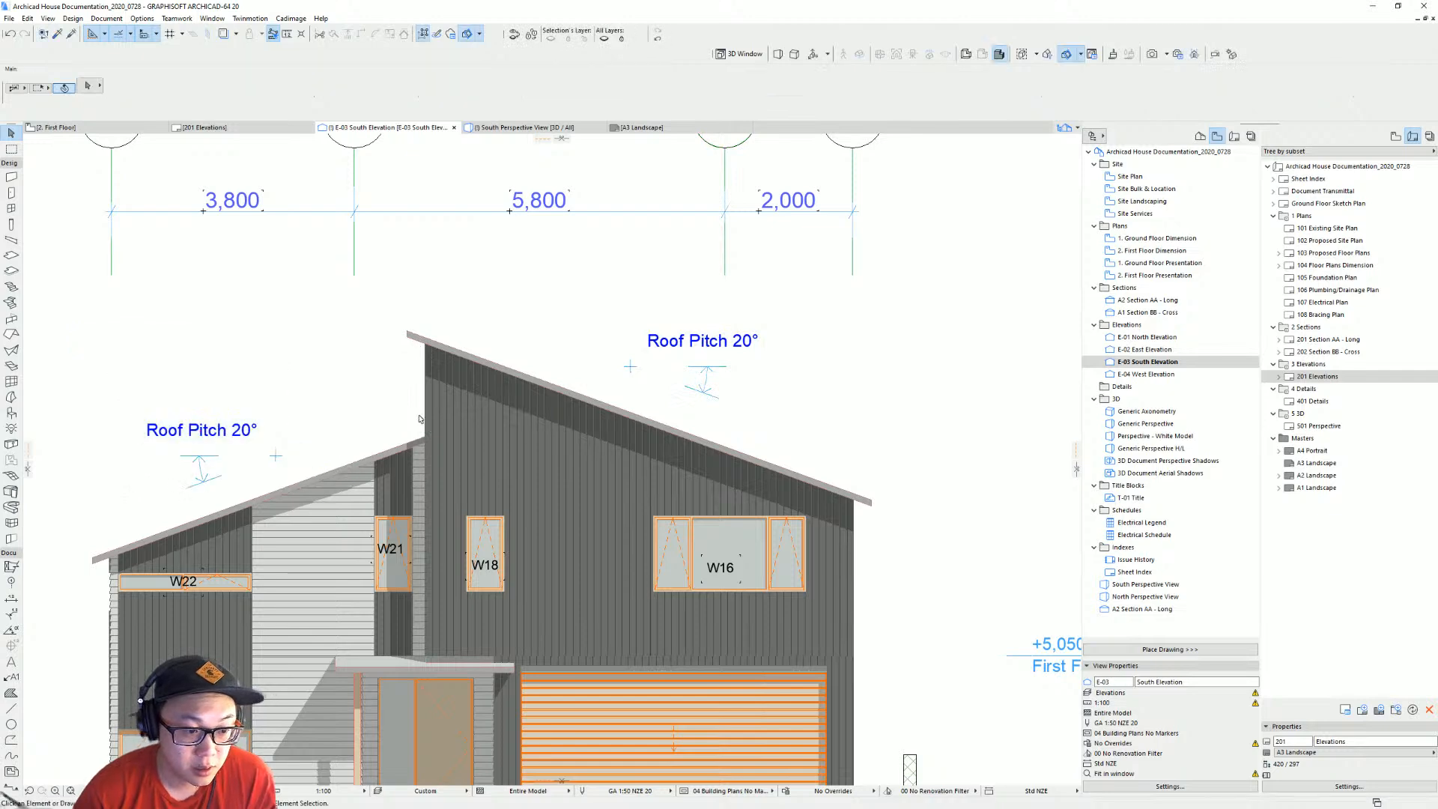
pyautogui.moveTo(279, 464); pyautogui.dragTo(442, 381, button='middle')
pyautogui.scroll(-1, 617, 381)
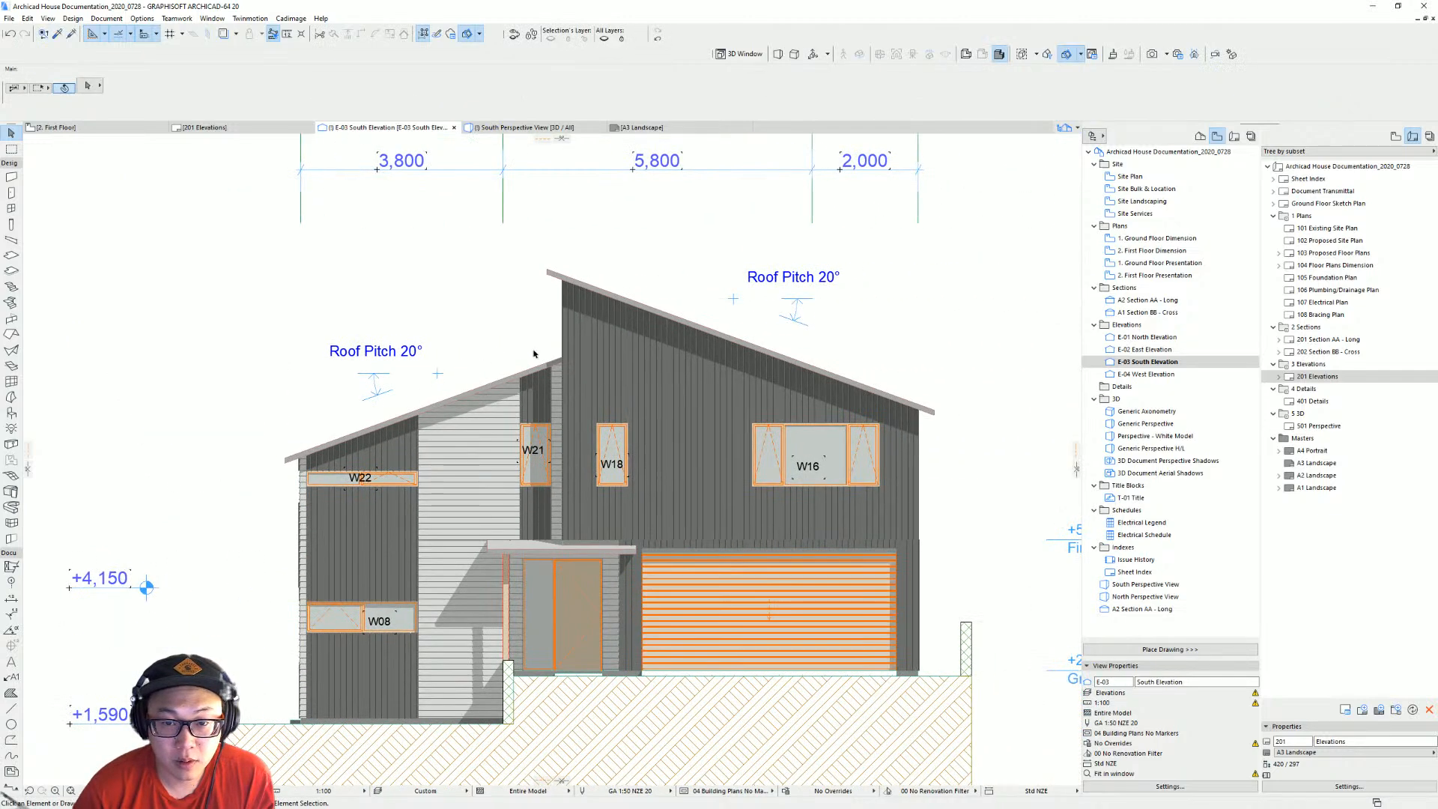
# Lower the upper roof pitch symbol's text so it sits just above its level line.
pyautogui.click(791, 282)
pyautogui.click(797, 280)
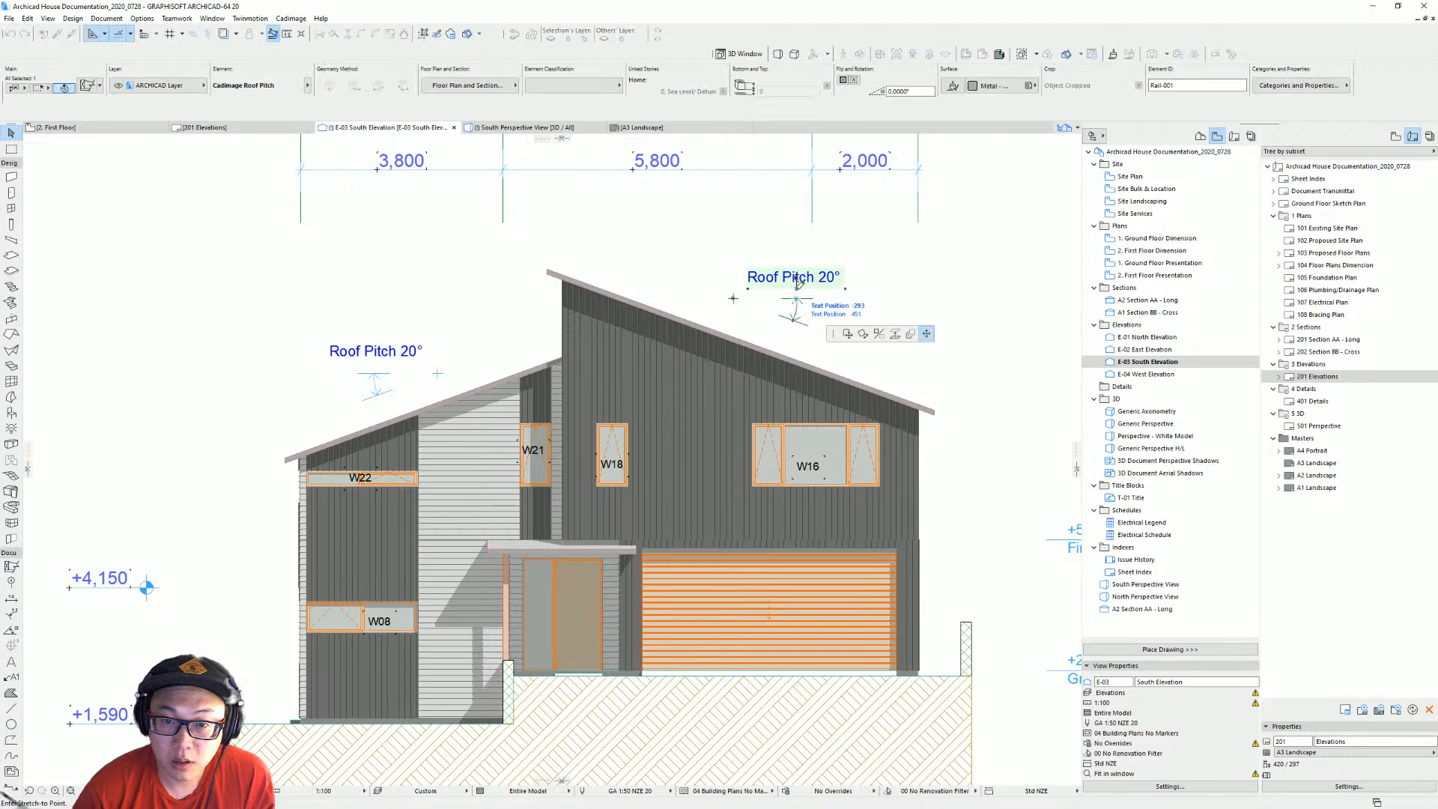
pyautogui.click(799, 292)
pyautogui.click(302, 417)
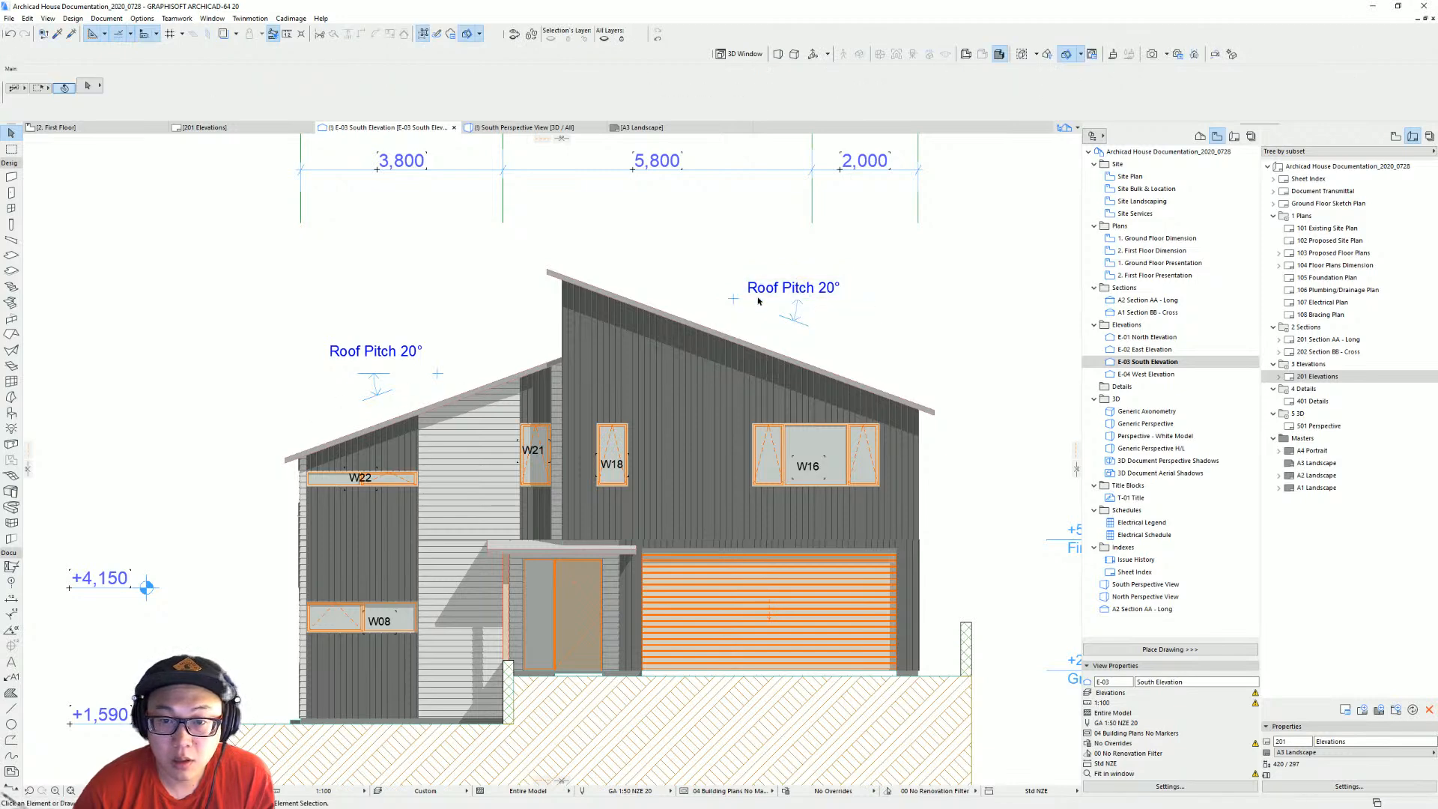
pyautogui.click(783, 290)
# Lower the text of the lower roof's pitch symbol to sit just above its level line, matching the upper symbol.
pyautogui.click(376, 358)
pyautogui.click(375, 354)
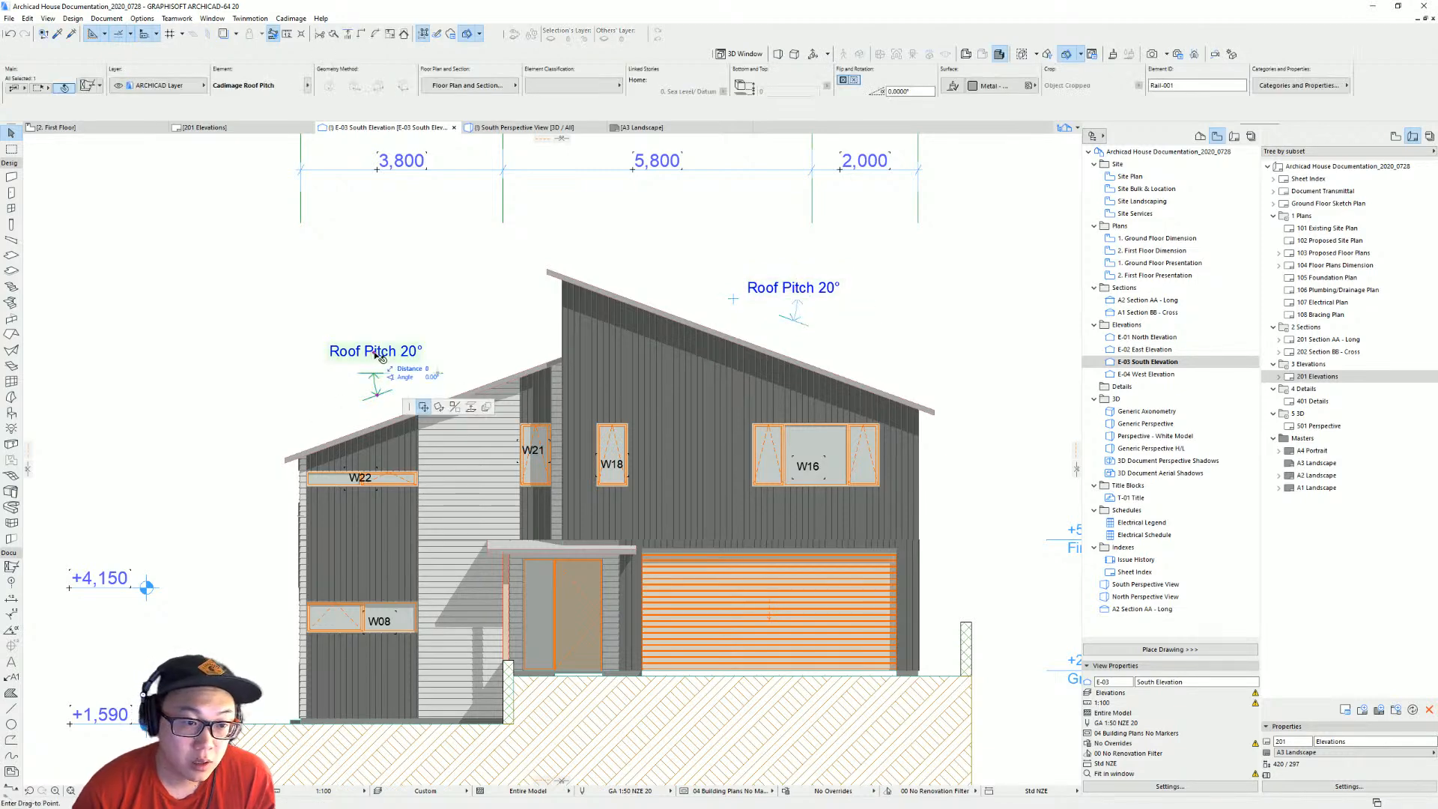
pyautogui.click(377, 359)
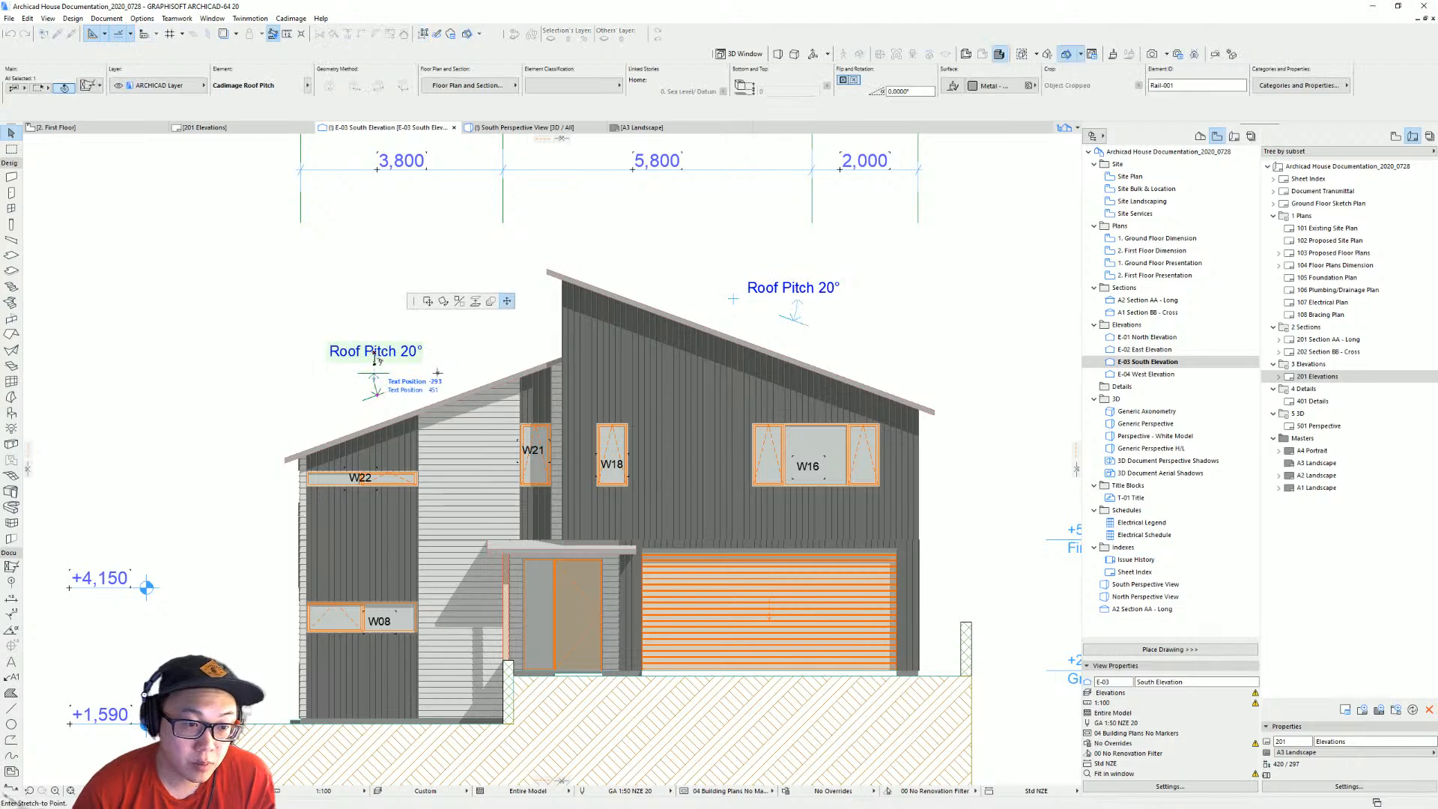
pyautogui.click(377, 369)
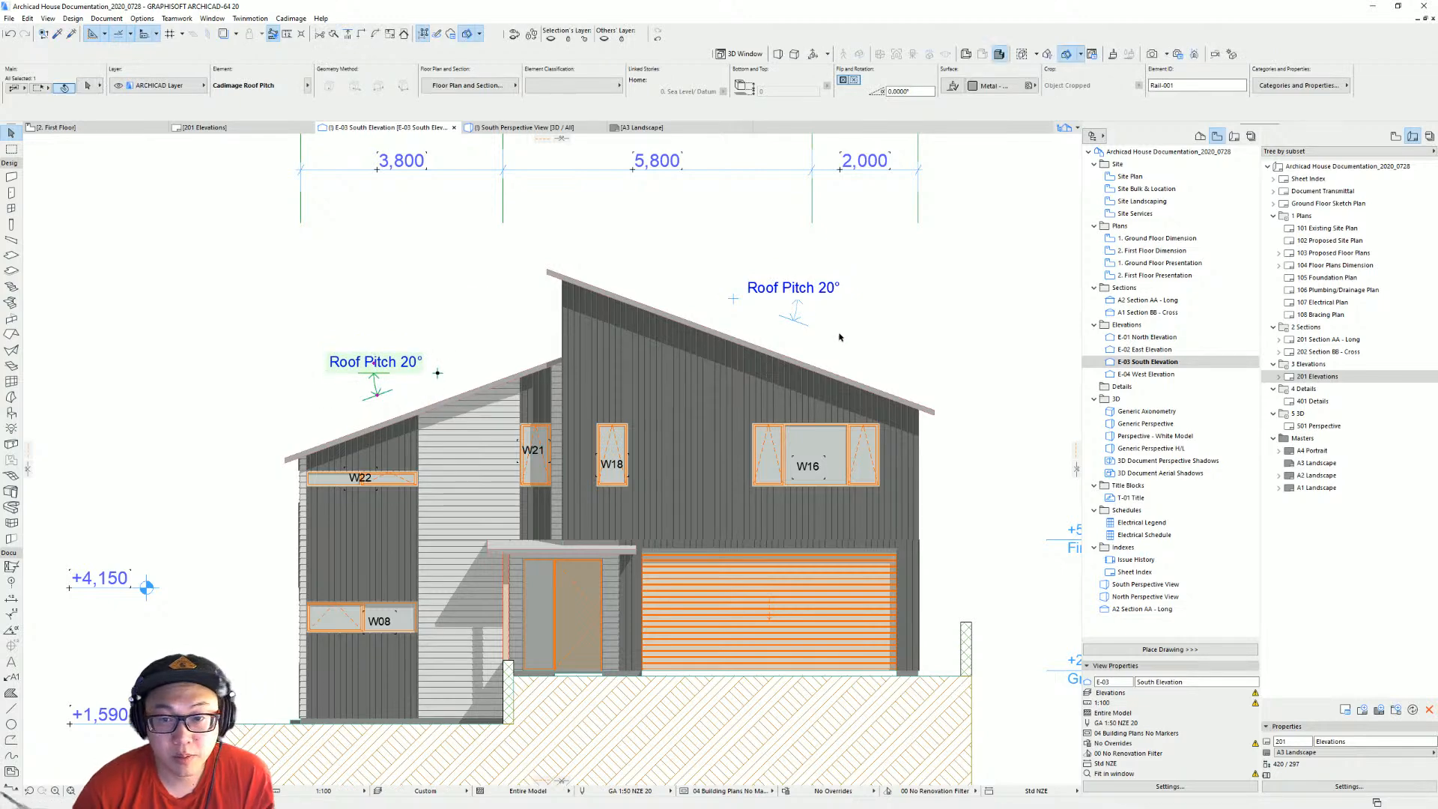
pyautogui.keyDown('shift'); pyautogui.click(795, 292); pyautogui.keyUp('shift')
pyautogui.hotkey('ctrl', 't')
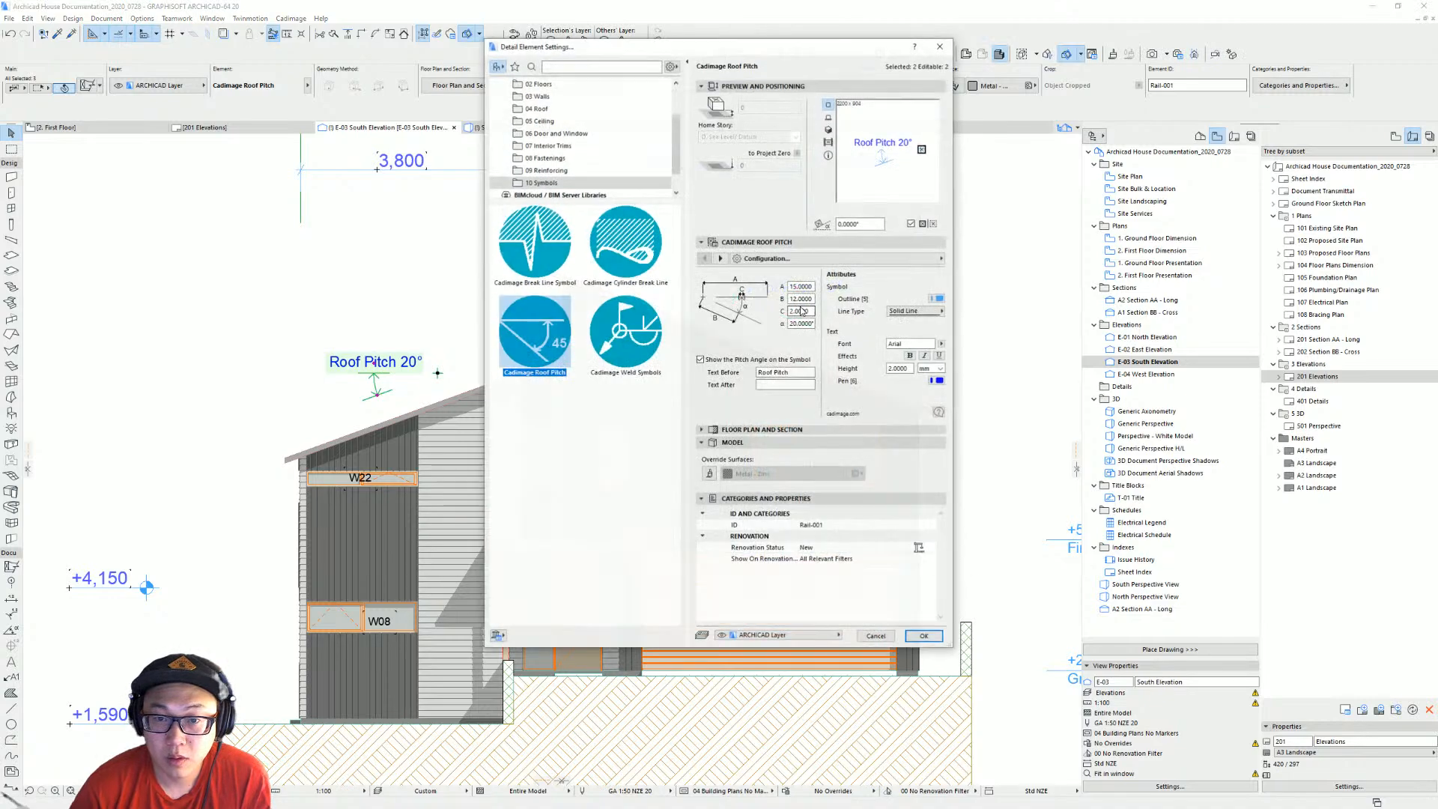
pyautogui.press('Escape')
pyautogui.press('Escape')
# Select both roof pitch symbols on the south elevation together.
pyautogui.click(734, 299)
pyautogui.keyDown('shift'); pyautogui.click(438, 375); pyautogui.keyUp('shift')
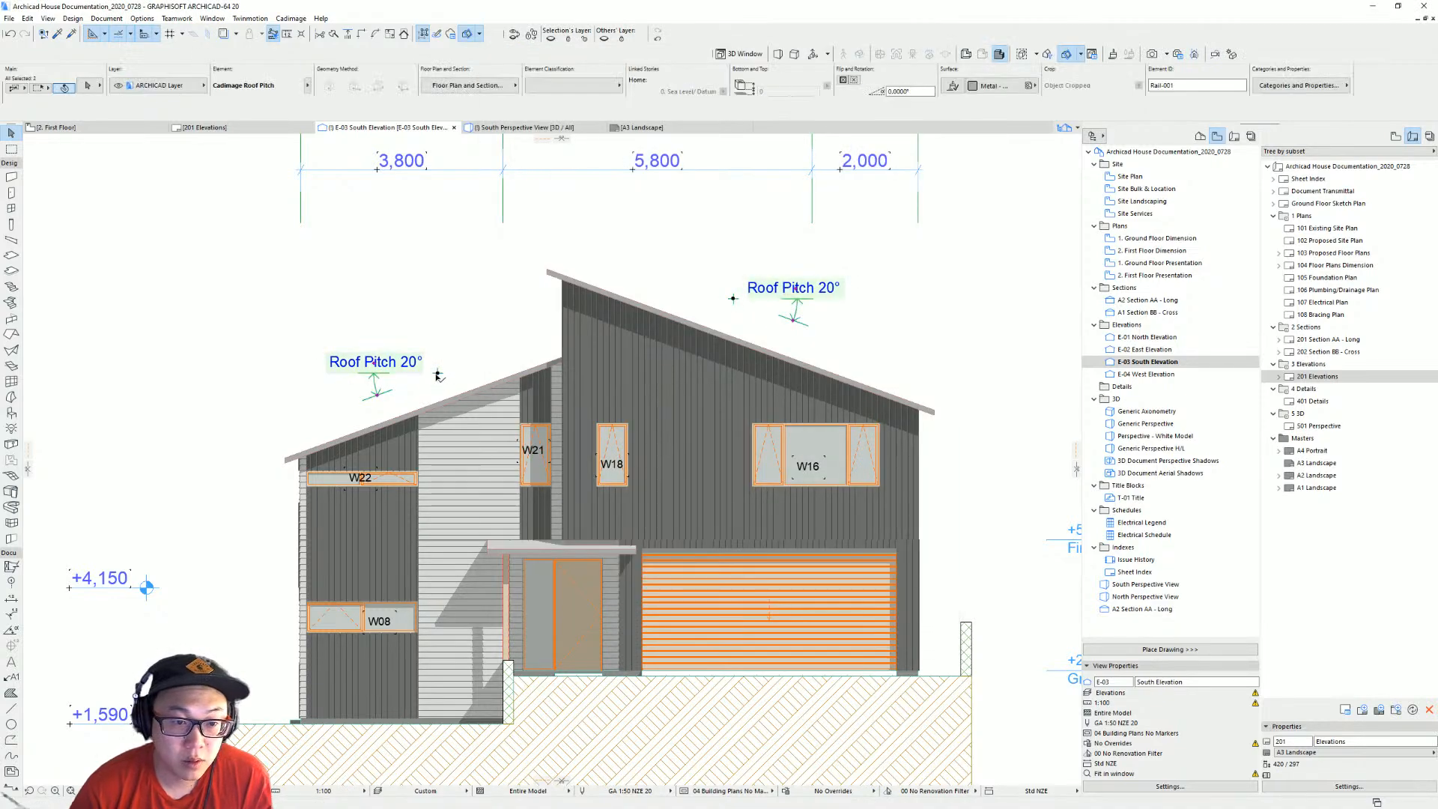
# Review the configuration page and full parameter list of the two selected roof pitch symbols.
pyautogui.hotkey('ctrl', 't')
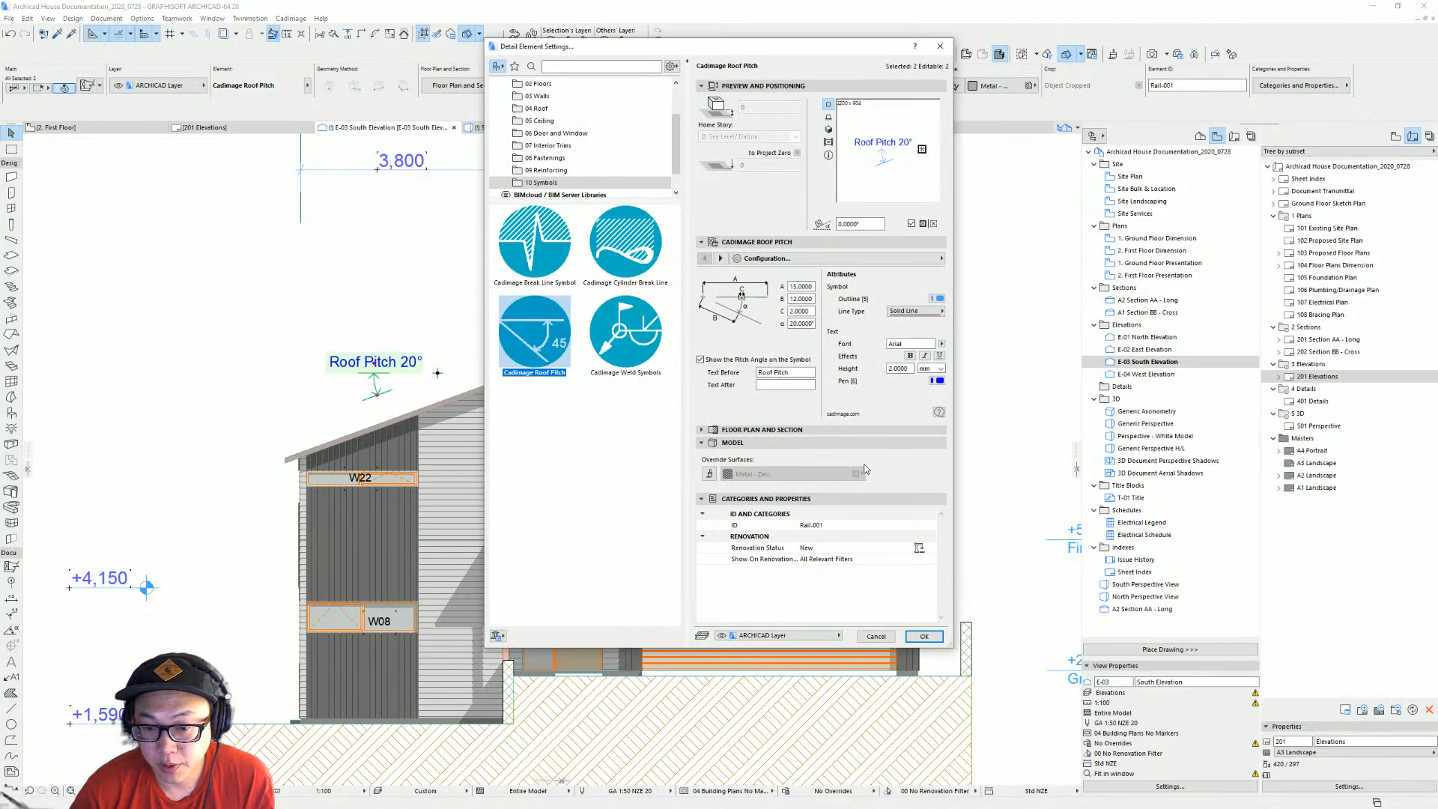
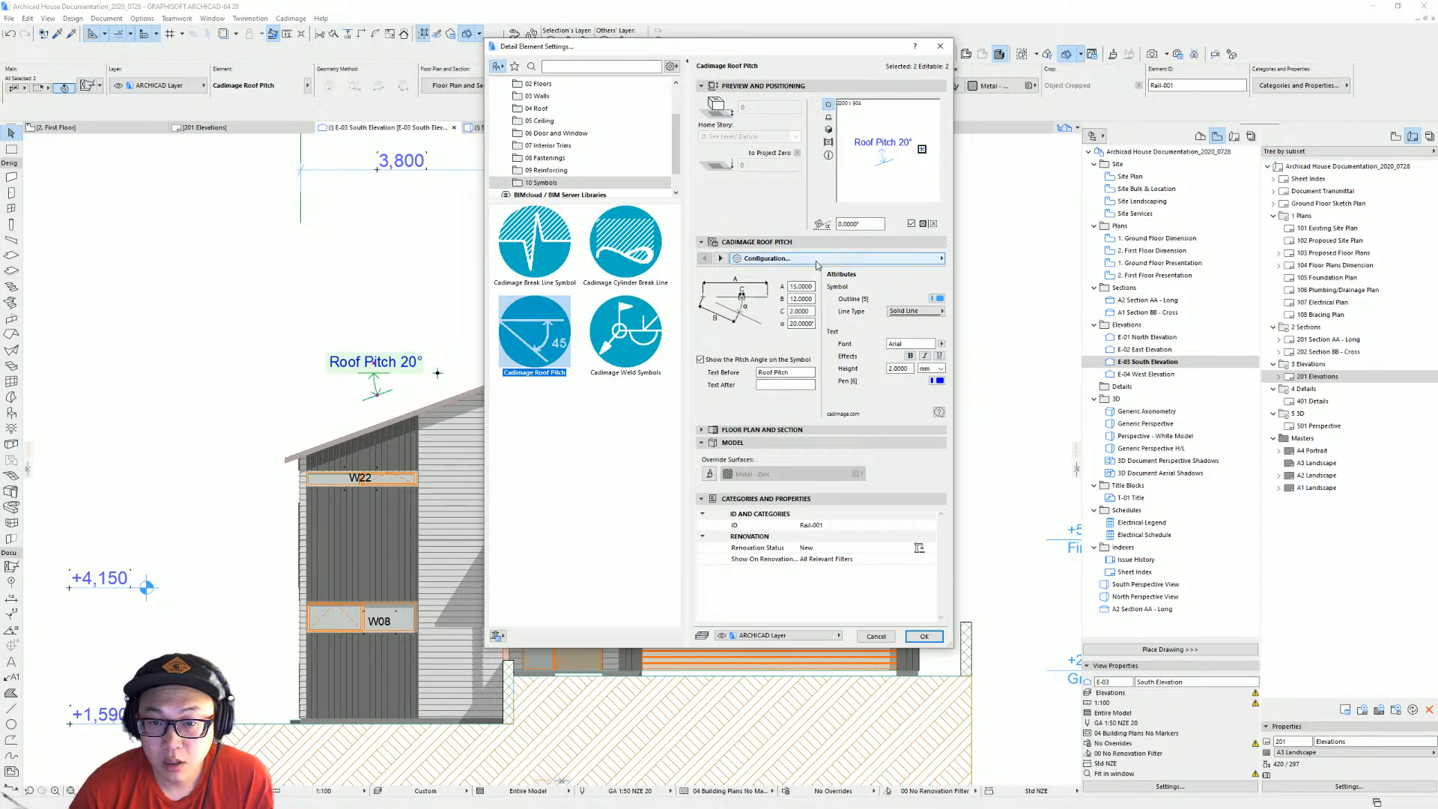
pyautogui.click(890, 260)
pyautogui.click(1011, 274)
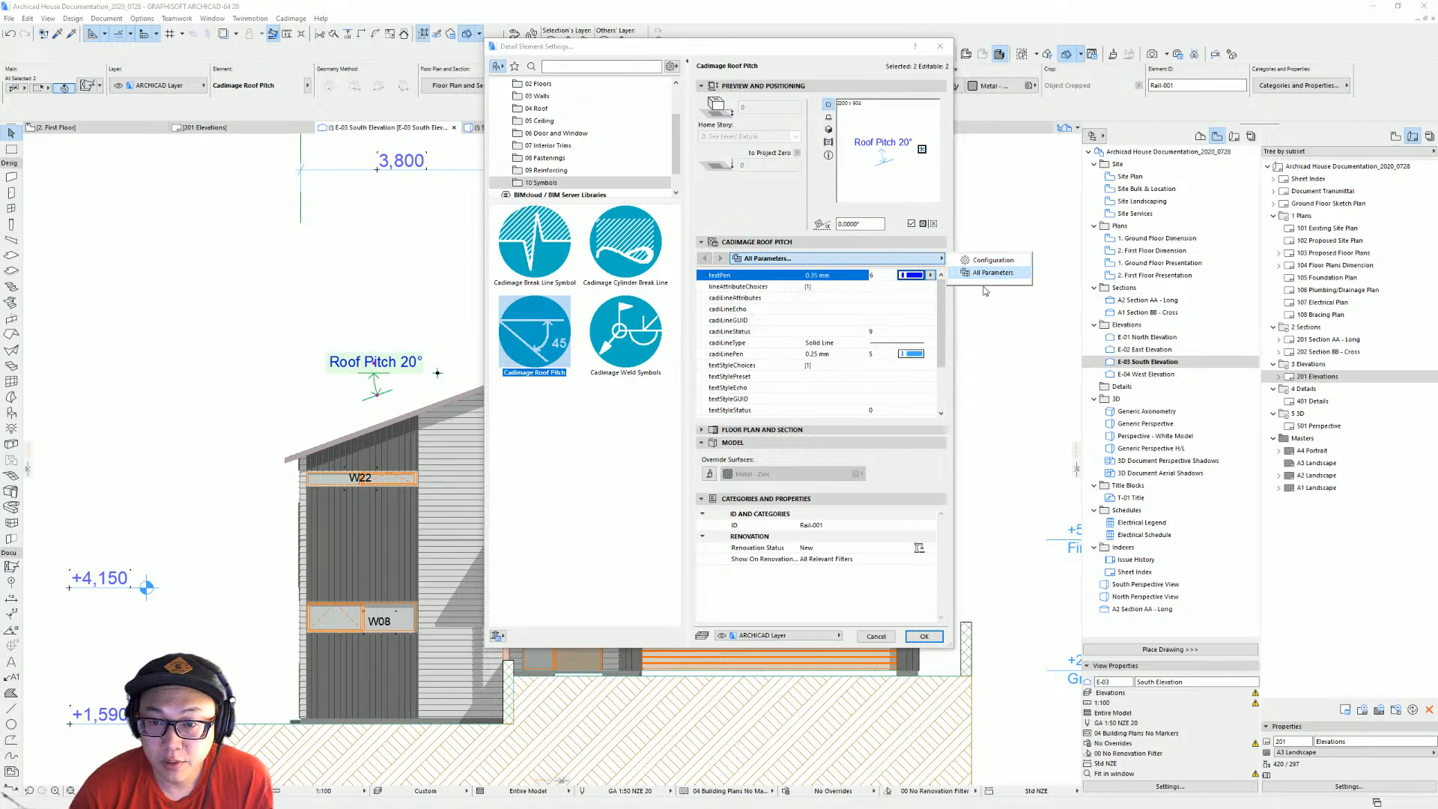
pyautogui.scroll(-2, 868, 385)
pyautogui.scroll(2, 871, 384)
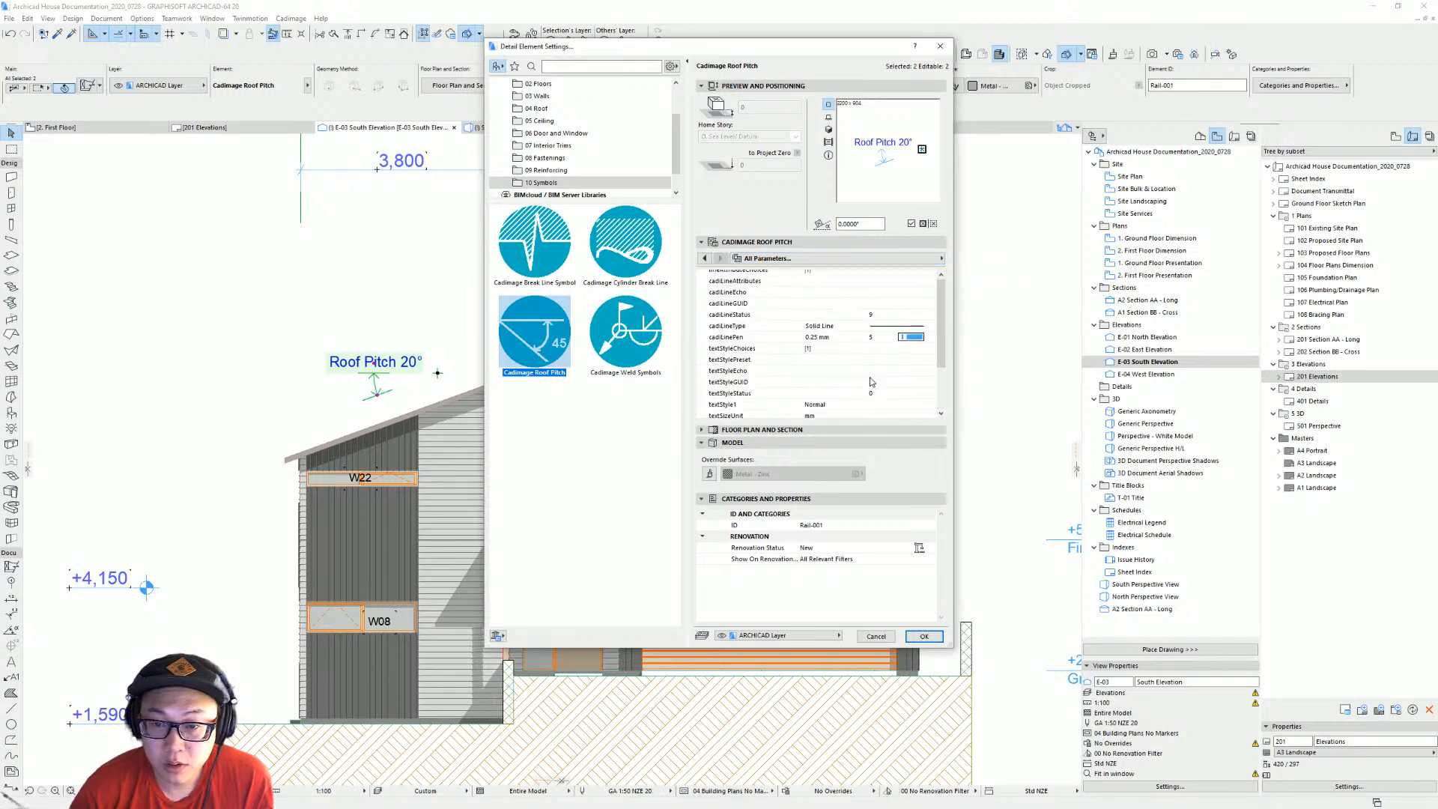
pyautogui.click(704, 259)
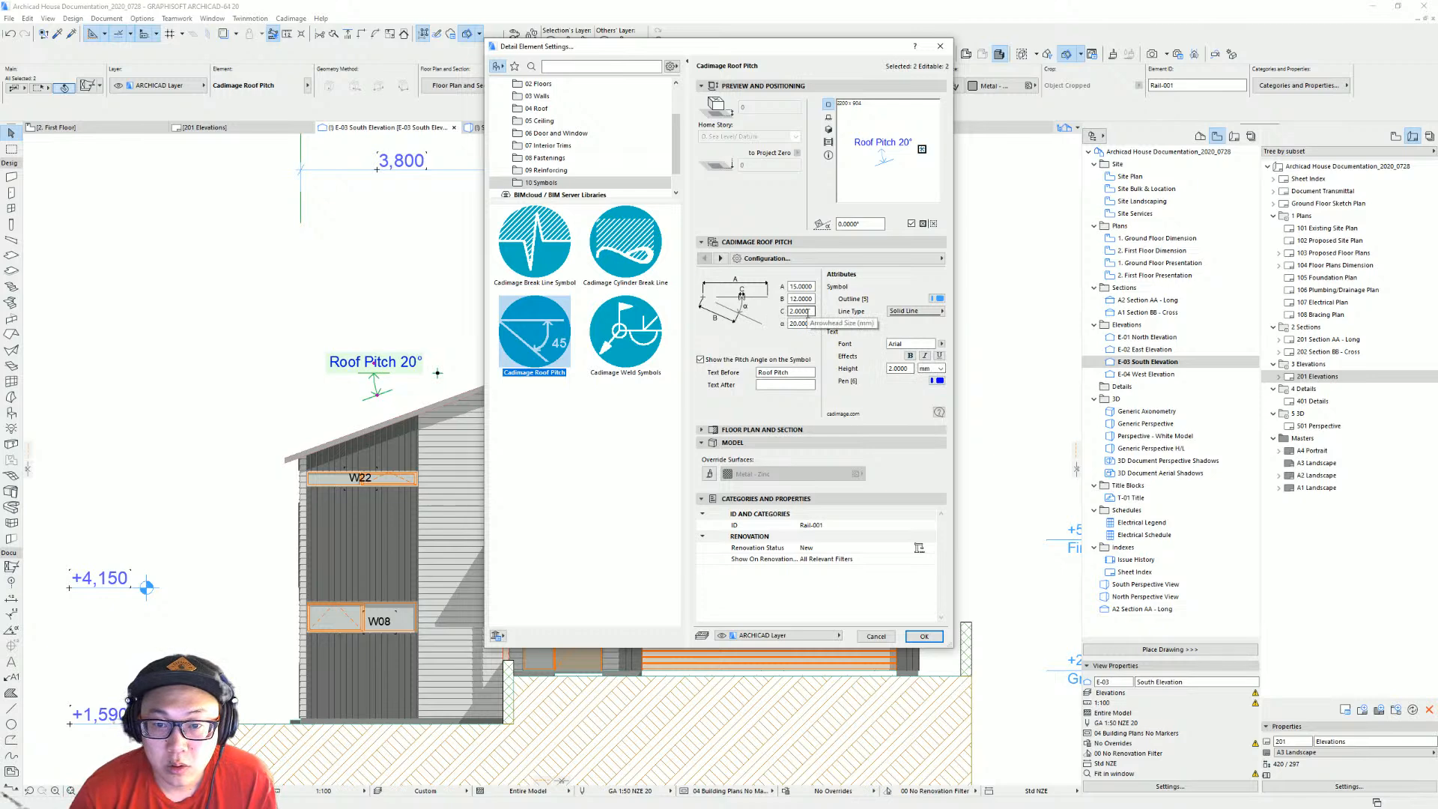
pyautogui.press('Return')
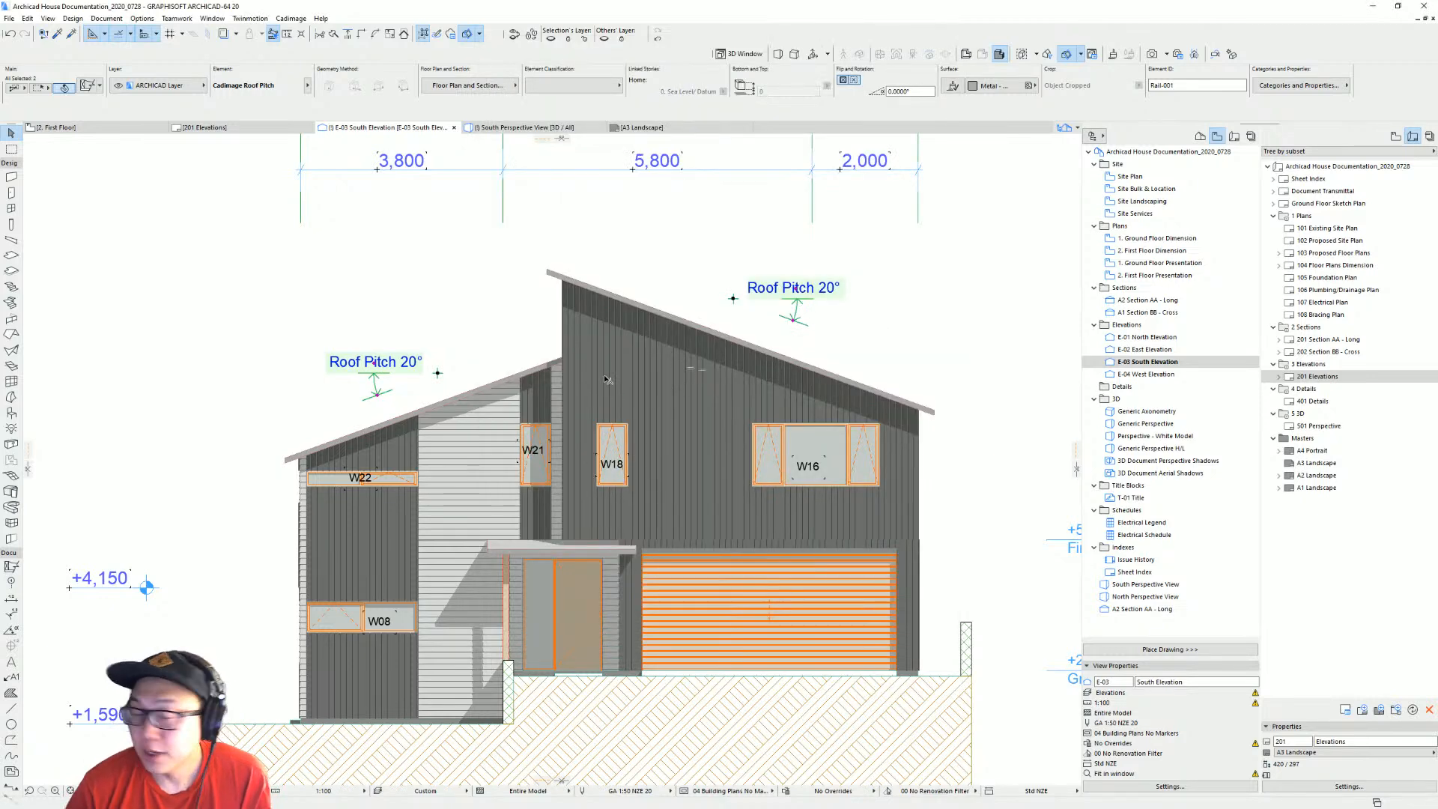
# Move the text of the higher roof's pitch symbol slightly upward, clear of its slope marker.
pyautogui.click(798, 291)
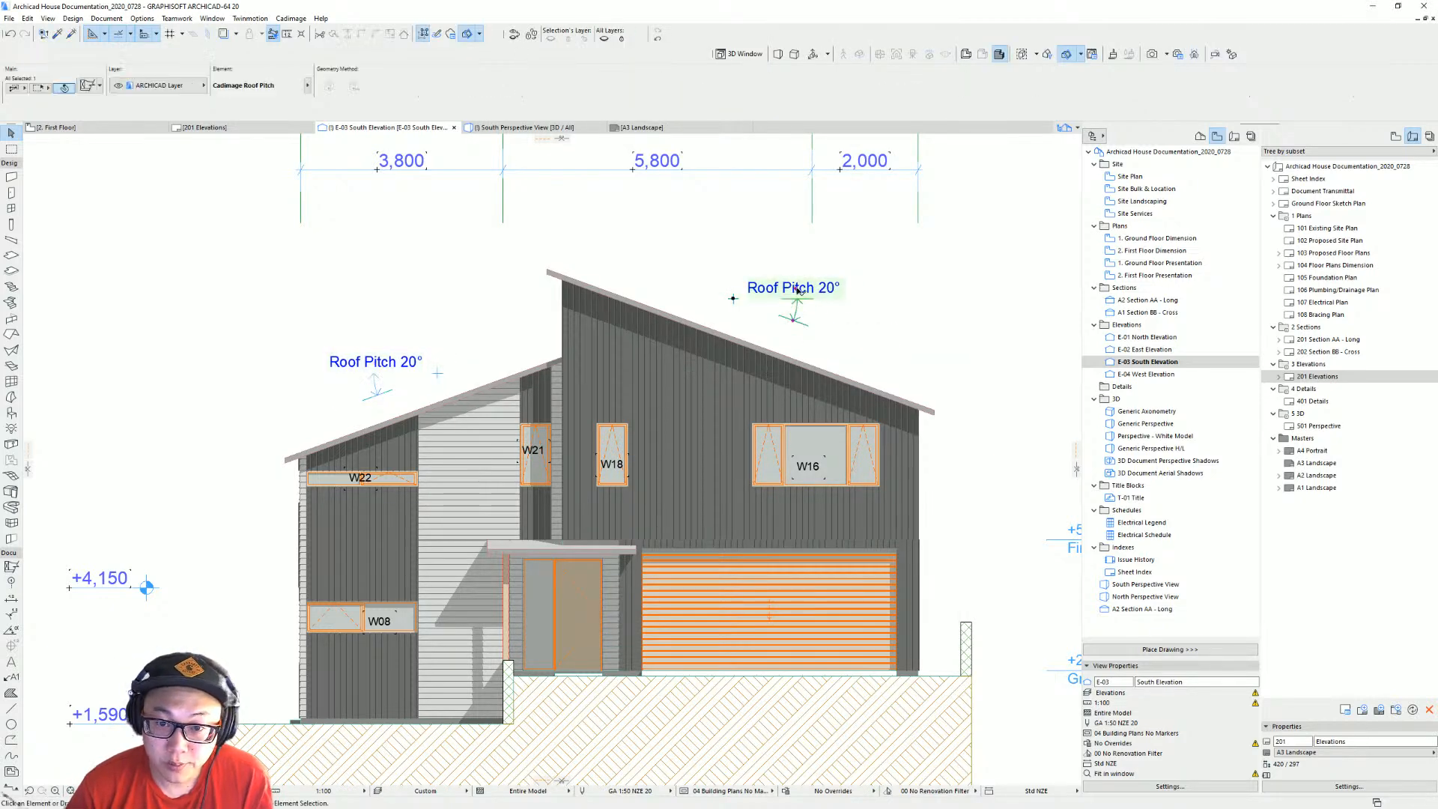
pyautogui.click(799, 288)
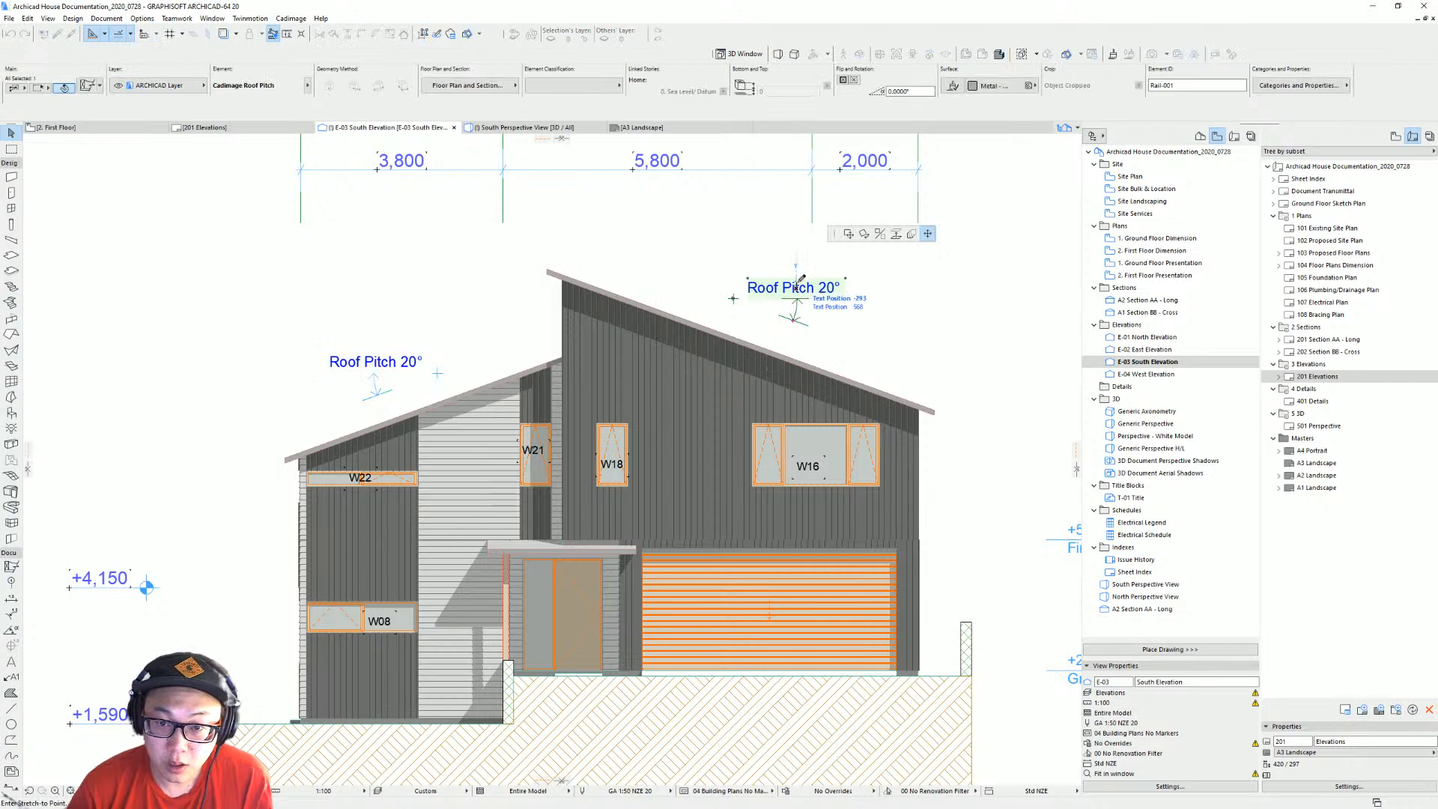
pyautogui.click(798, 279)
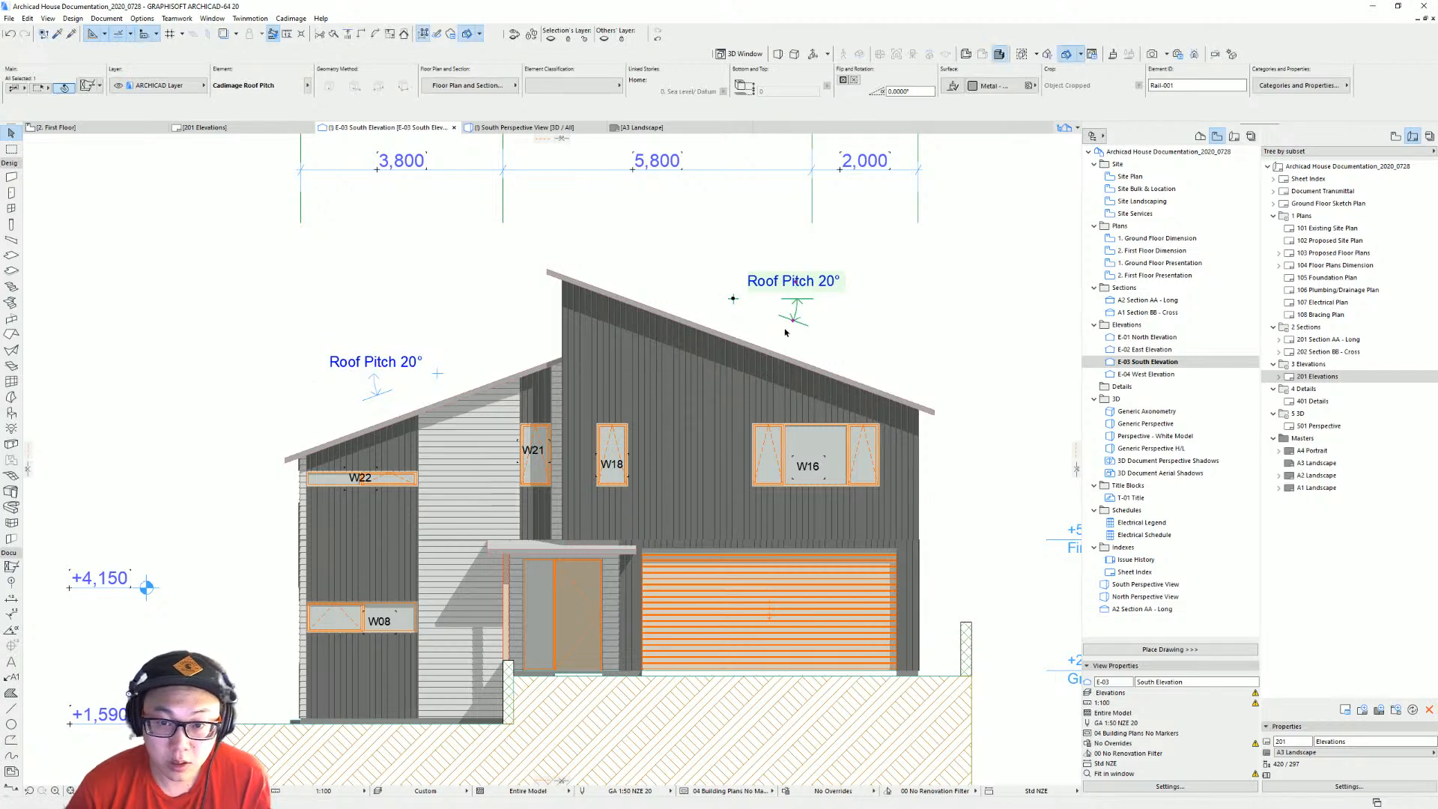
# Replace the lower roof's pitch symbol with a mirrored copy of the higher roof's symbol, positioned just above the lower roof.
pyautogui.click(443, 374)
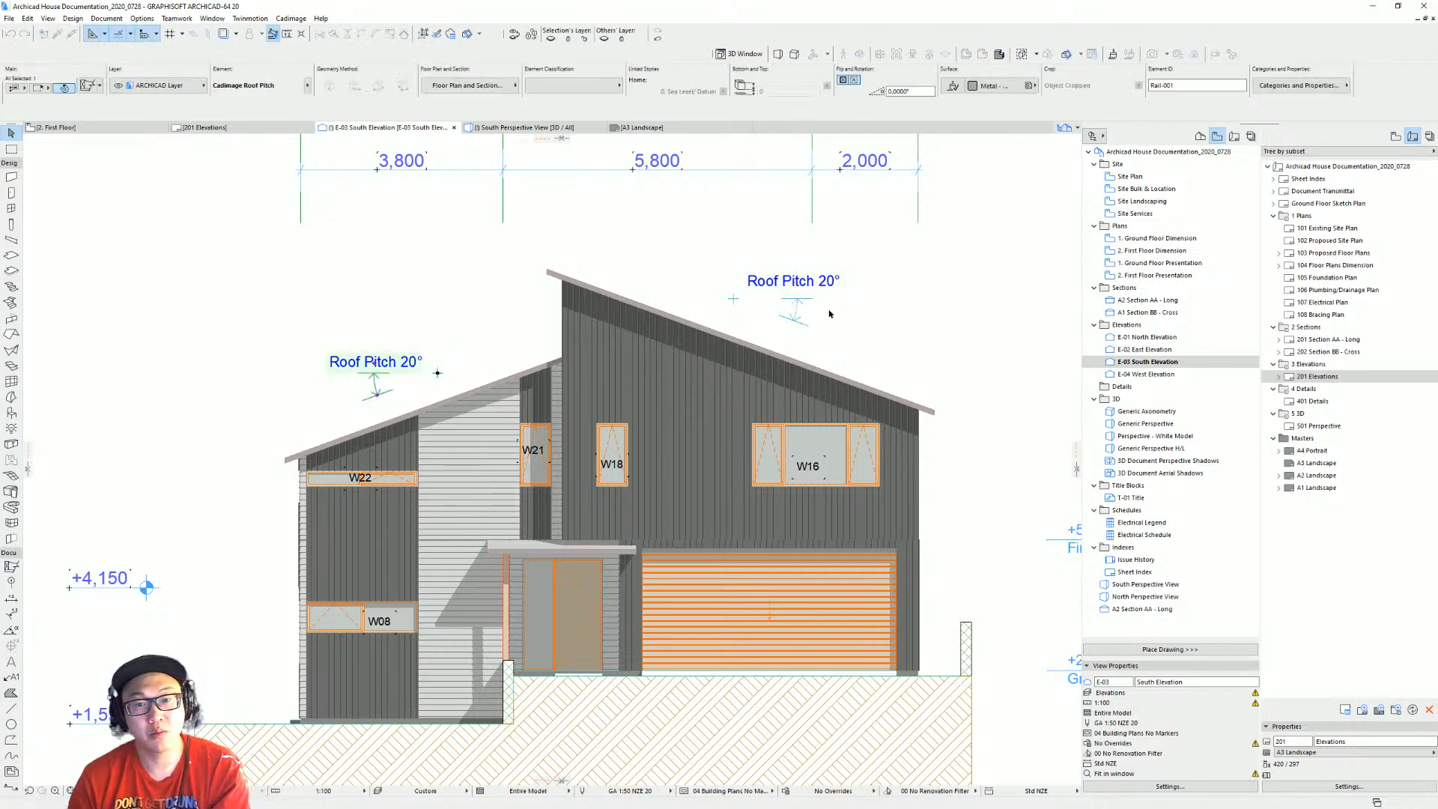
pyautogui.press('Delete')
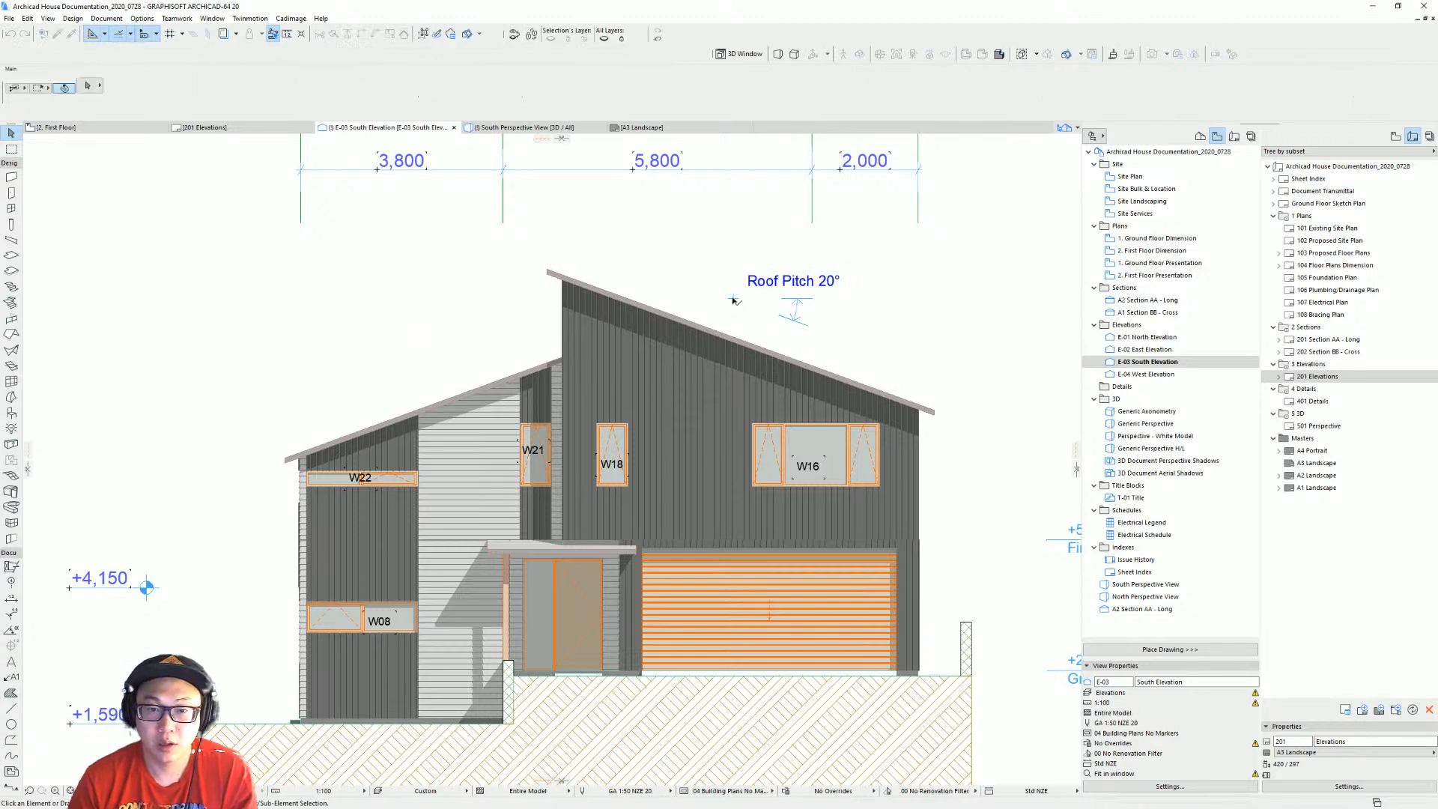
pyautogui.click(734, 299)
pyautogui.click(734, 299)
pyautogui.click(814, 352)
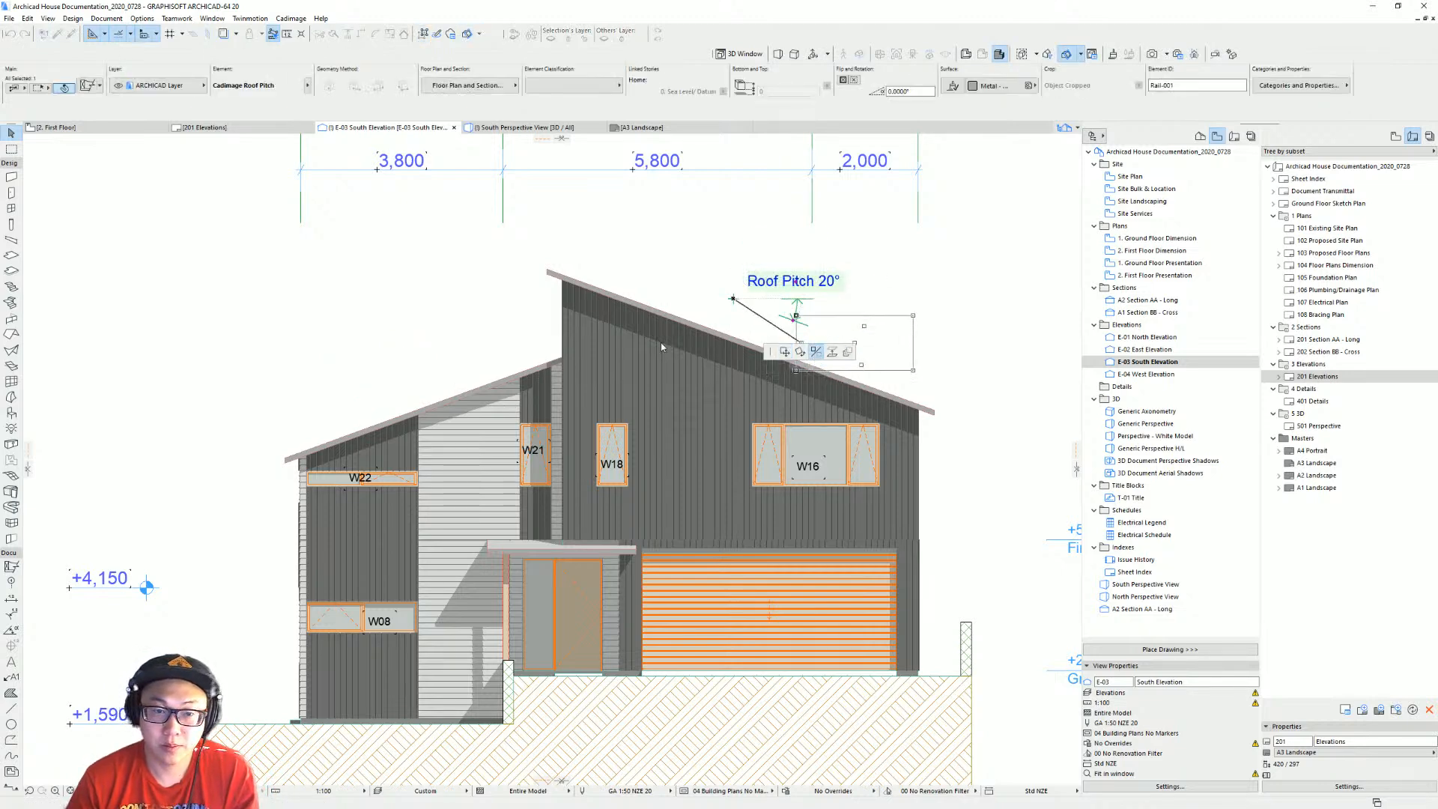
pyautogui.click(616, 363)
pyautogui.keyDown('ctrl'); pyautogui.click(615, 326); pyautogui.keyUp('ctrl')
pyautogui.moveTo(496, 299); pyautogui.dragTo(453, 373)
pyautogui.press('Escape')
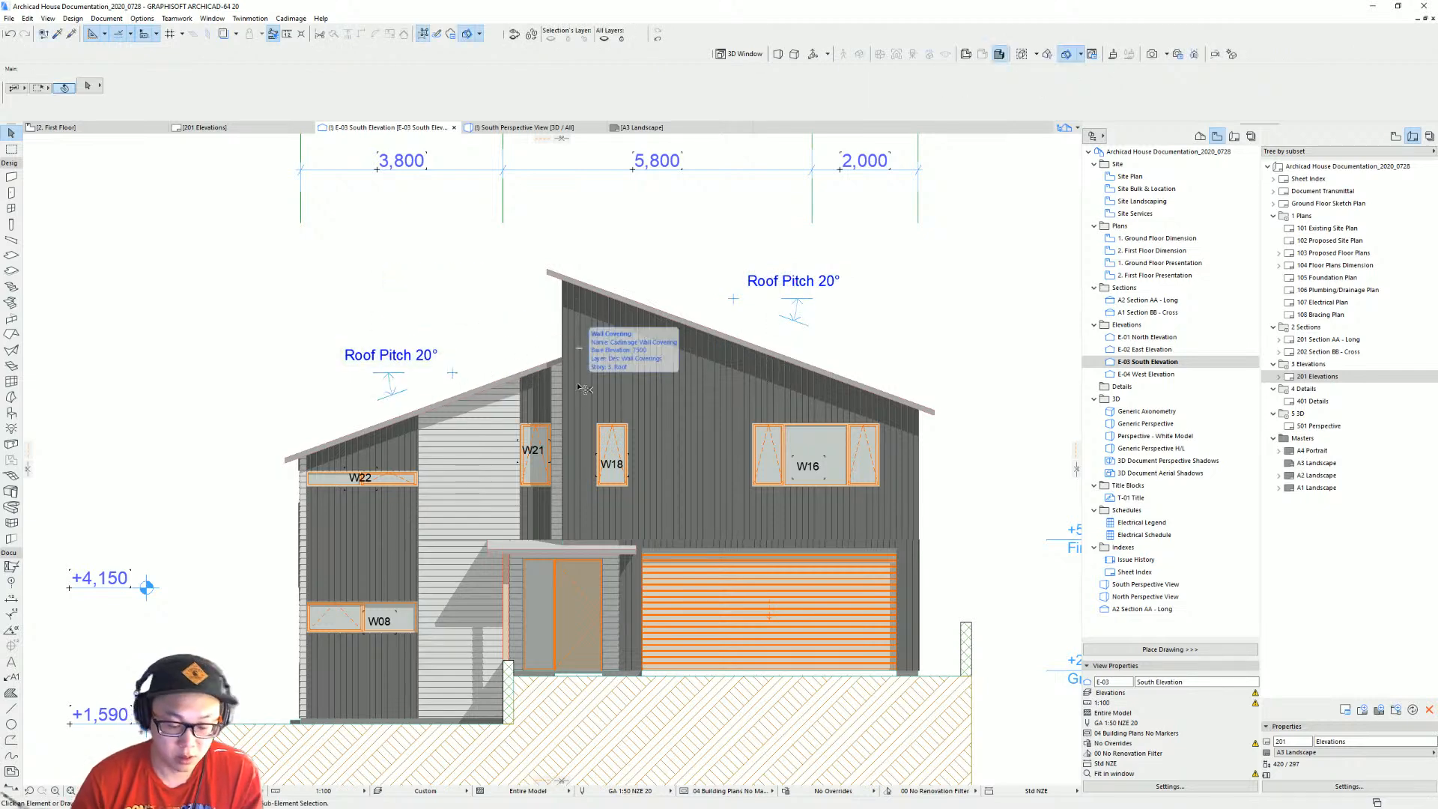
# Reopen the saved E-03 South Elevation view to restore its view settings.
pyautogui.click(1204, 363)
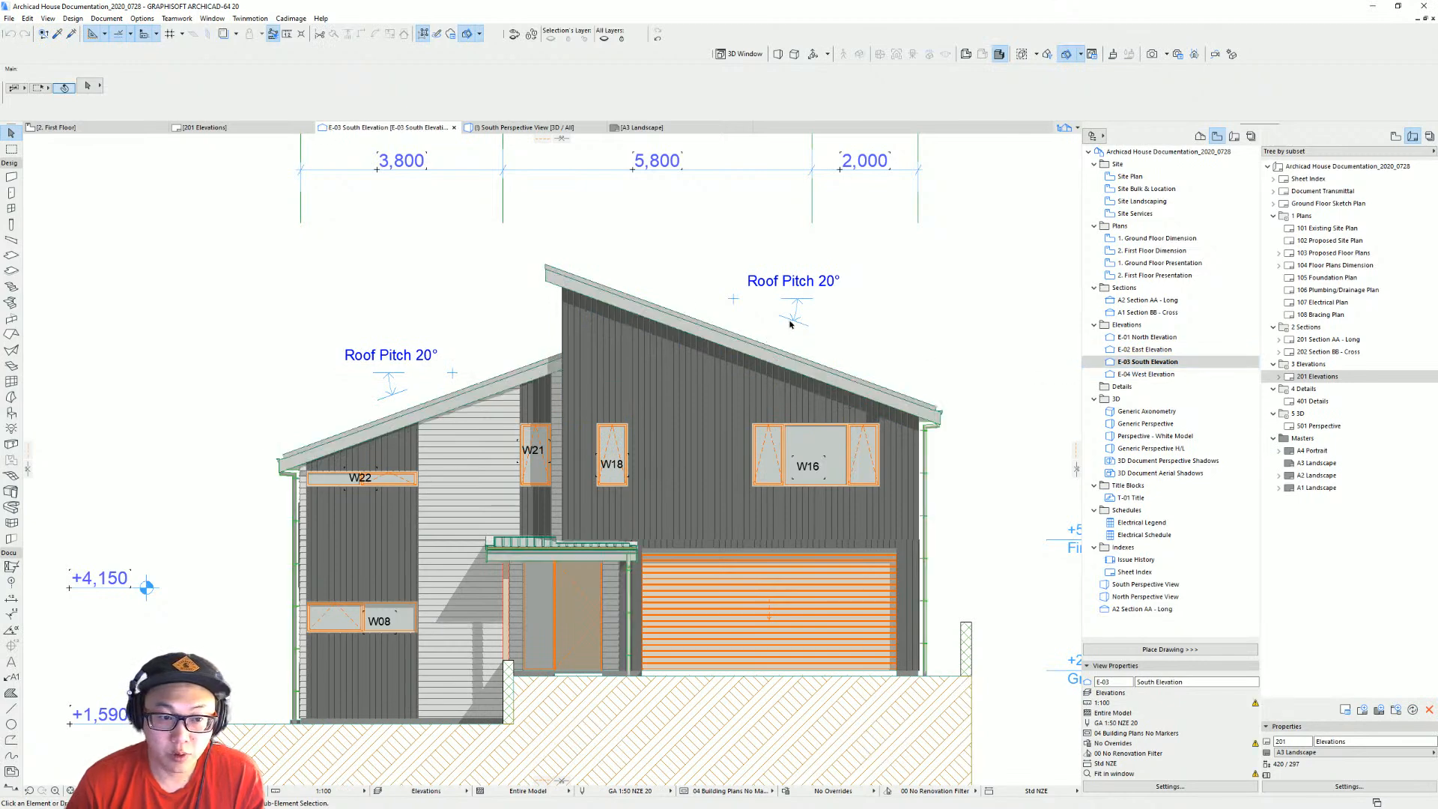
pyautogui.scroll(-3, 789, 324)
pyautogui.moveTo(829, 416); pyautogui.dragTo(799, 420, button='middle')
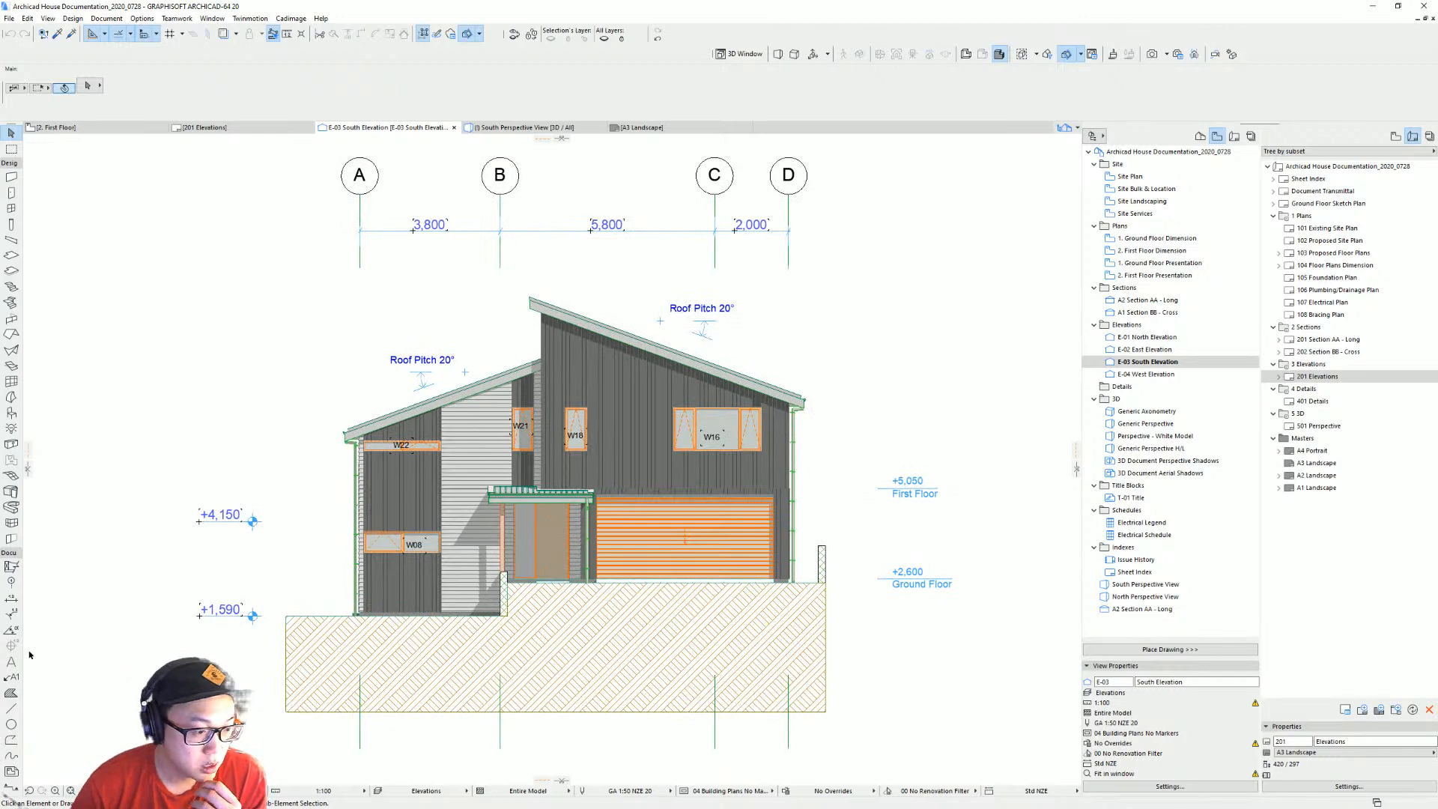
# Configure the Label tool defaults to the Text type with a pointer line and a solid dot arrowhead.
pyautogui.click(11, 676)
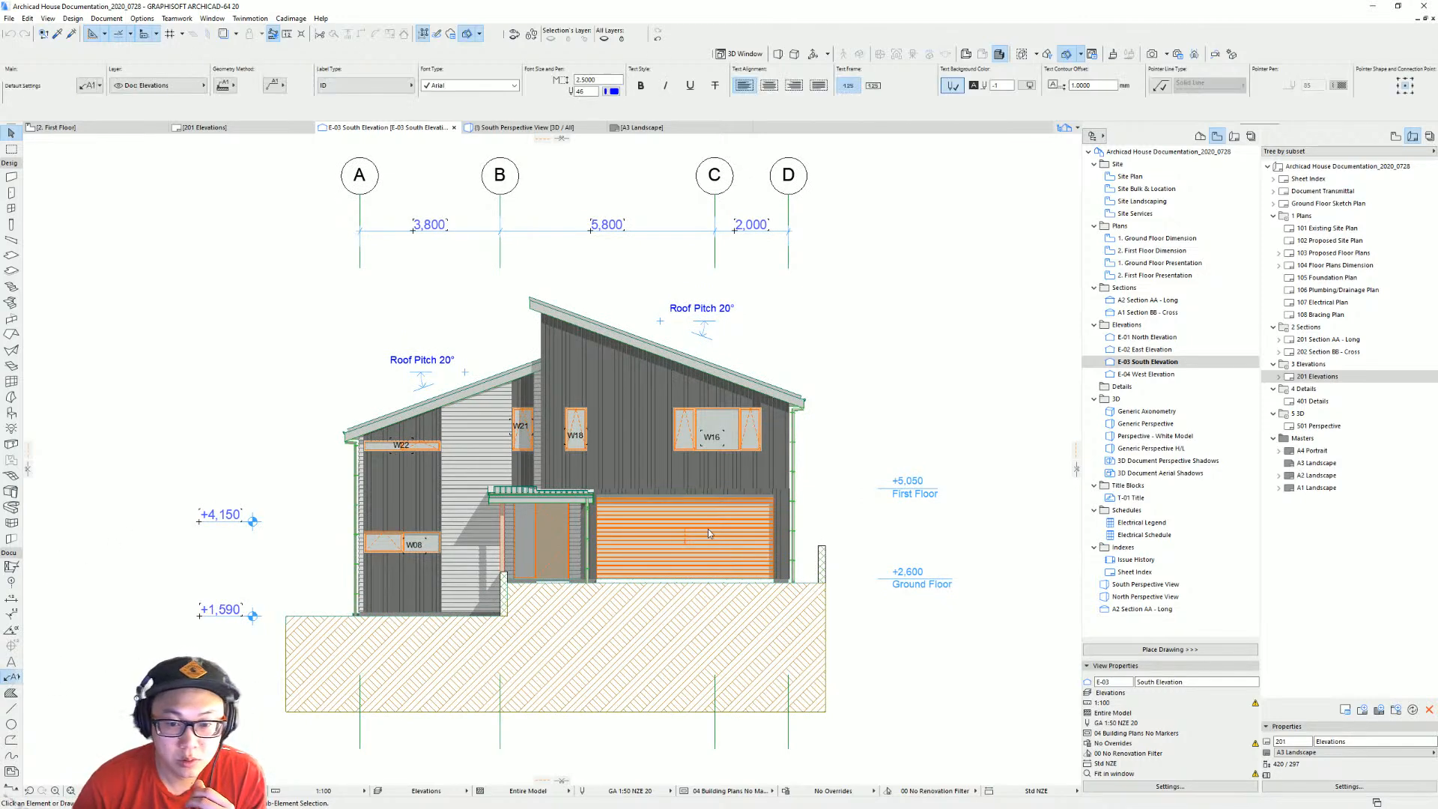
pyautogui.hotkey('ctrl', 't')
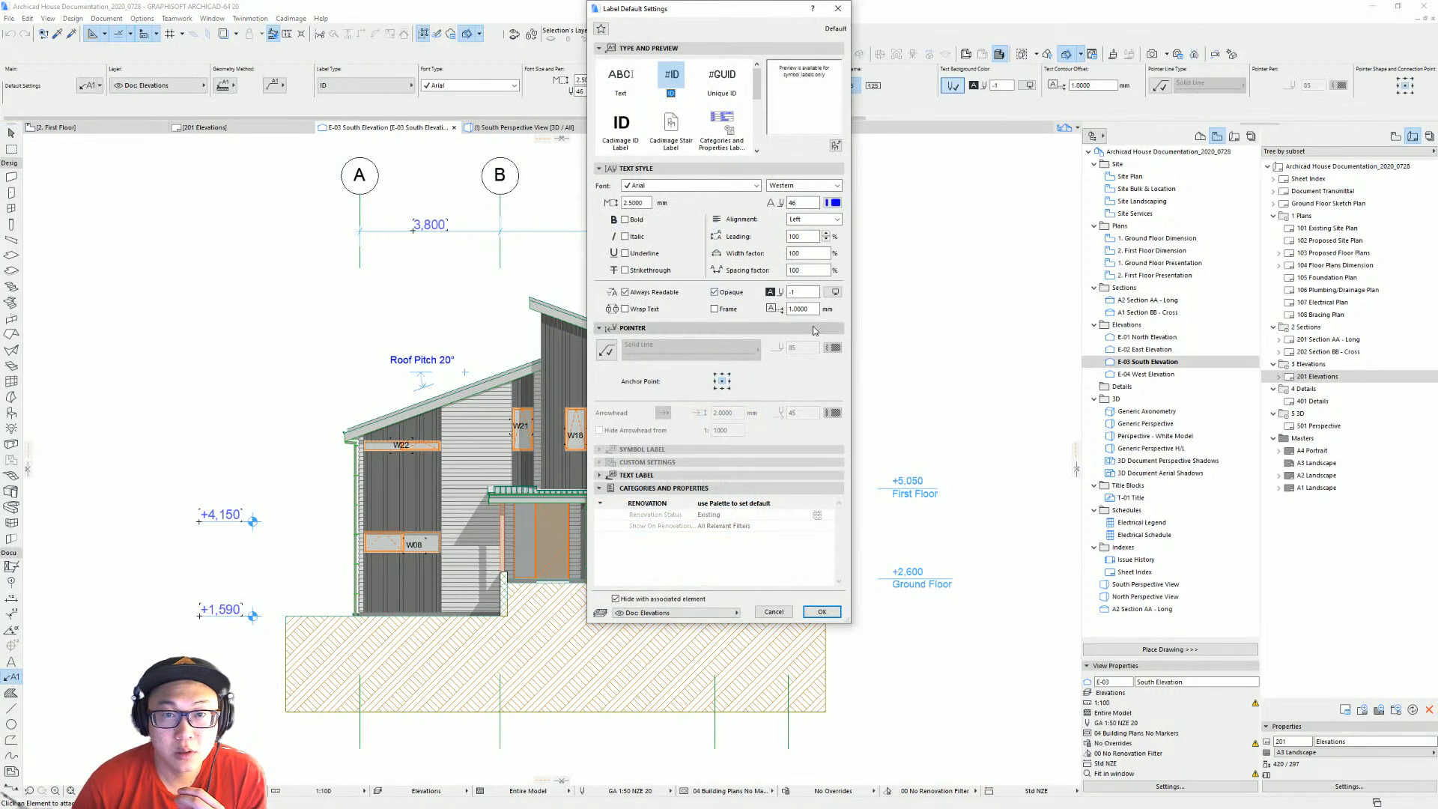
pyautogui.click(620, 87)
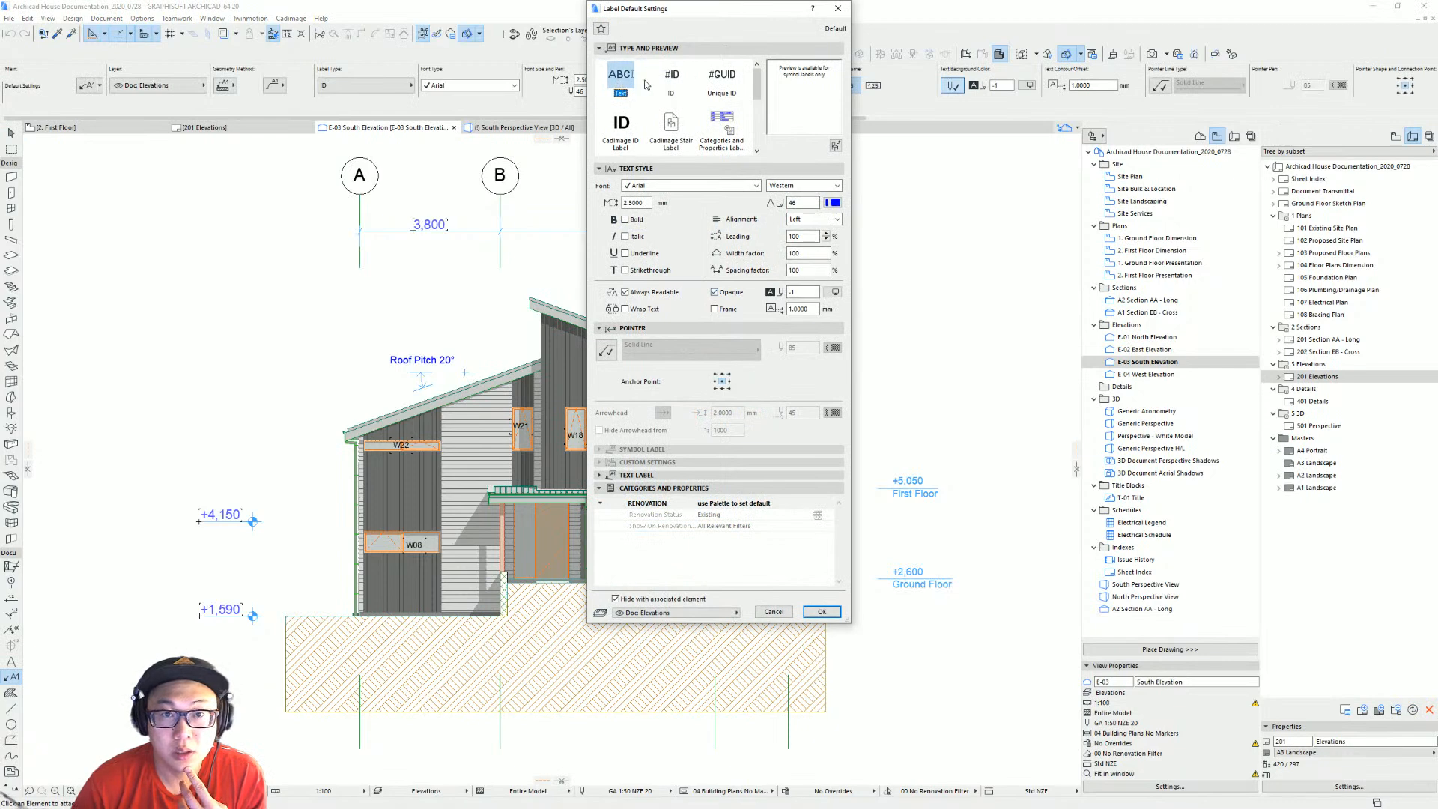
pyautogui.click(608, 351)
pyautogui.click(663, 413)
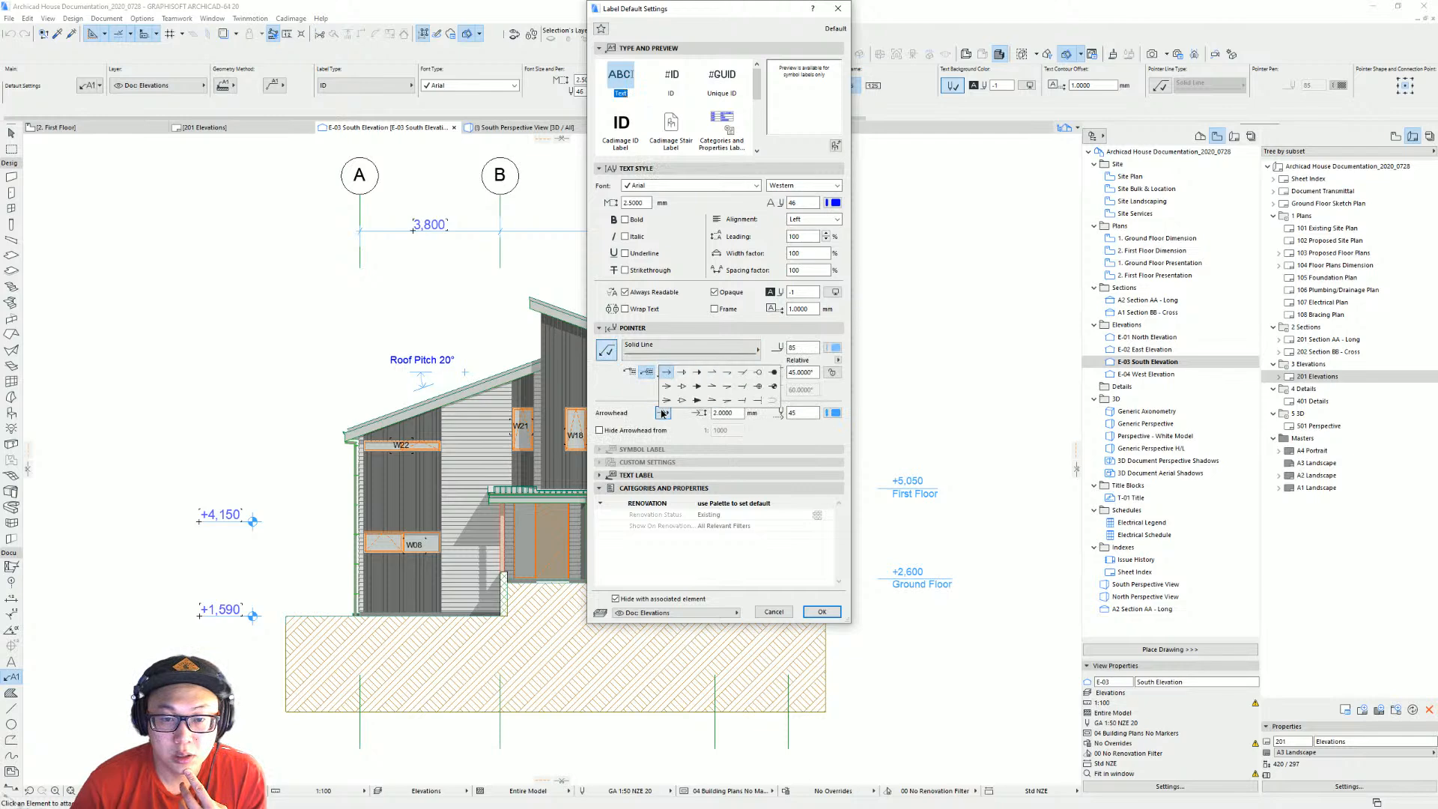
pyautogui.click(774, 373)
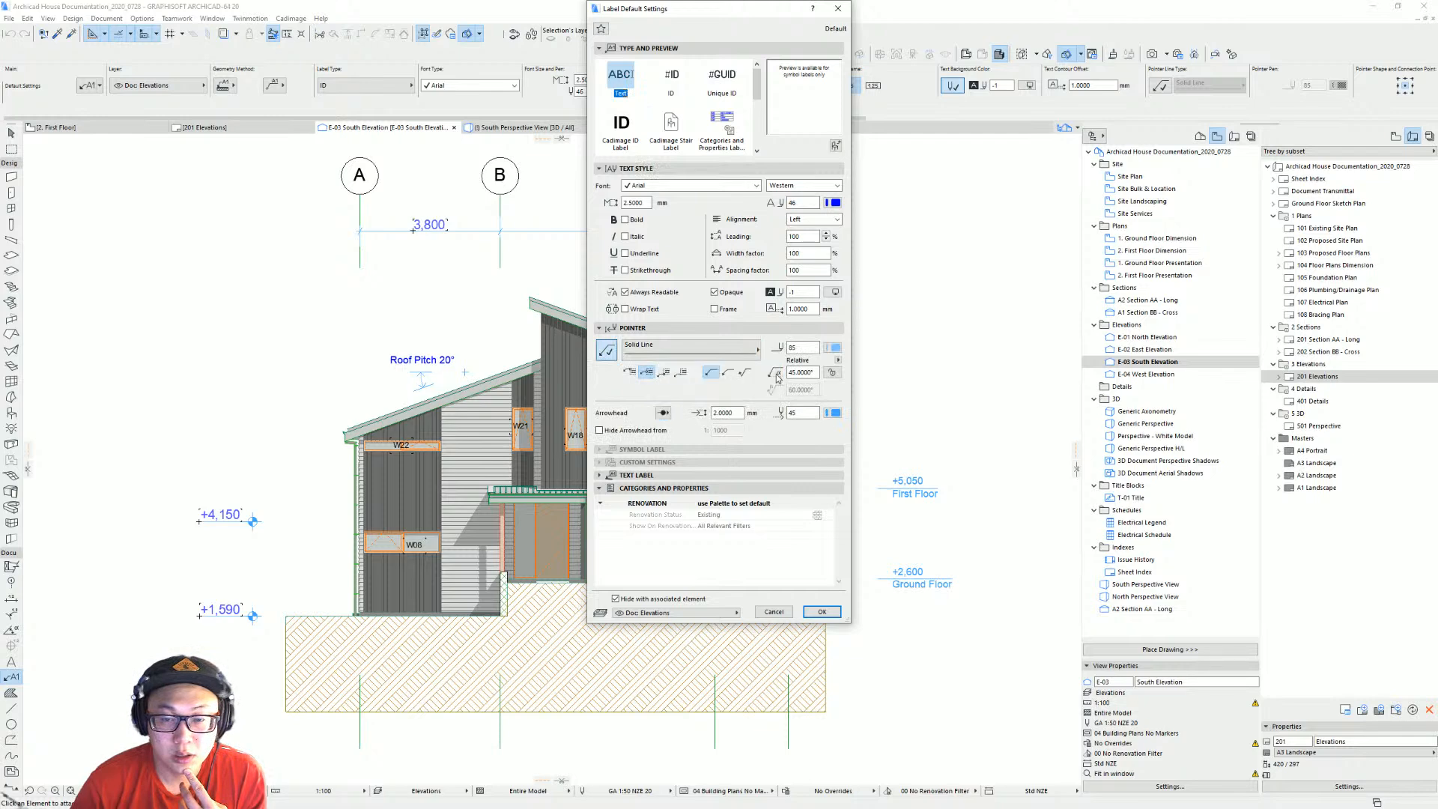
pyautogui.click(825, 613)
pyautogui.scroll(3, 742, 377)
pyautogui.scroll(-2, 742, 377)
pyautogui.scroll(2, 750, 404)
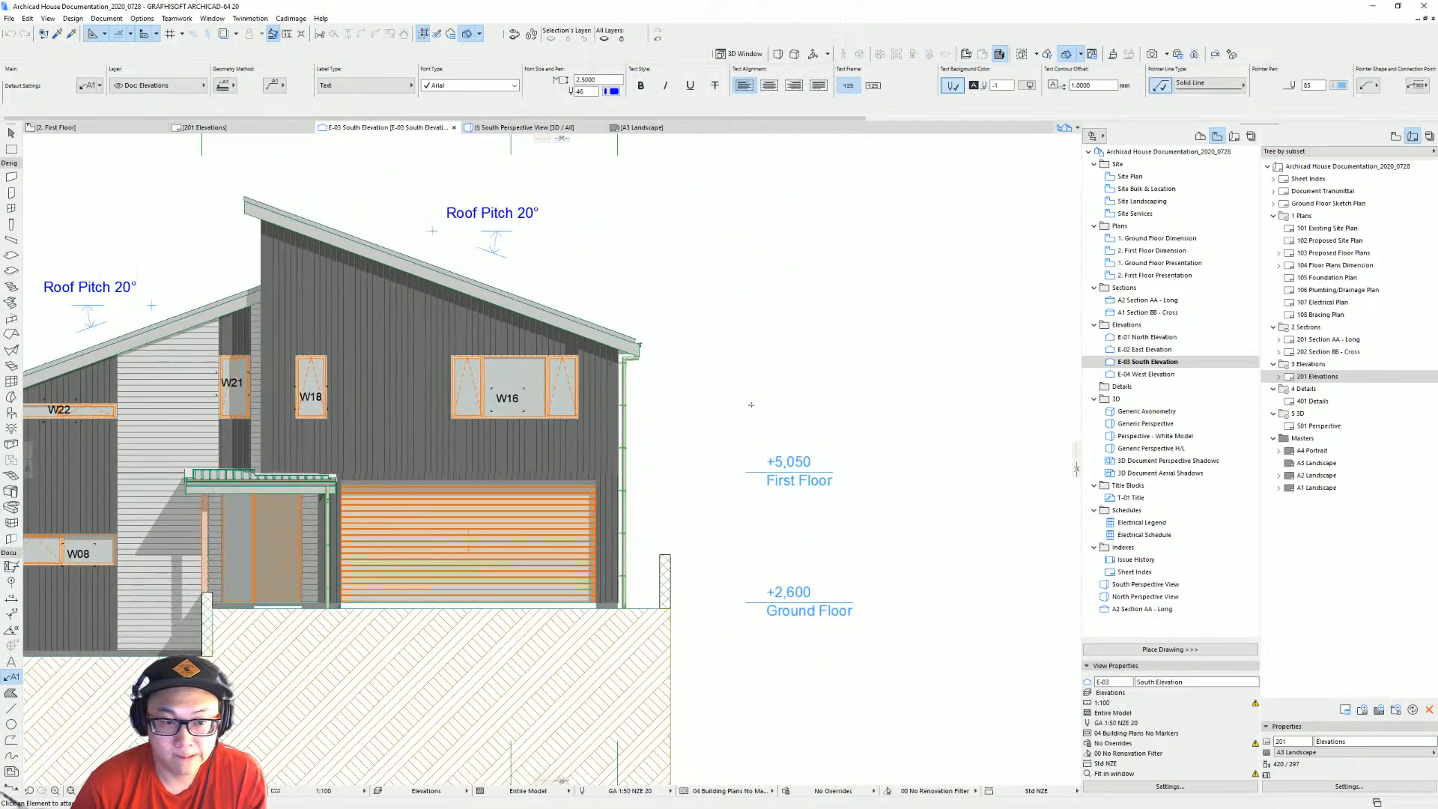
pyautogui.moveTo(751, 404); pyautogui.dragTo(1044, 549, button='middle')
pyautogui.moveTo(386, 604); pyautogui.dragTo(508, 475, button='middle')
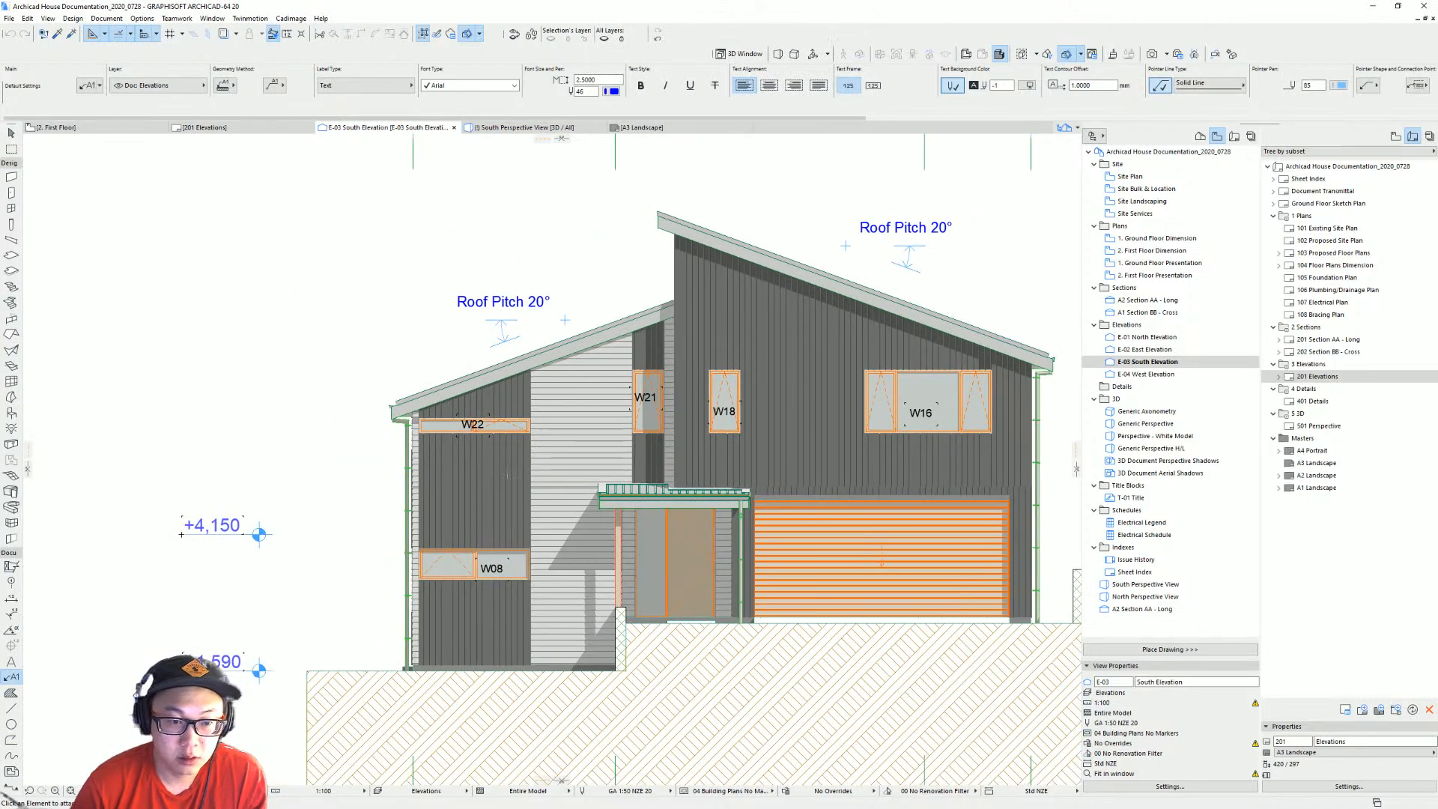
pyautogui.click(446, 470)
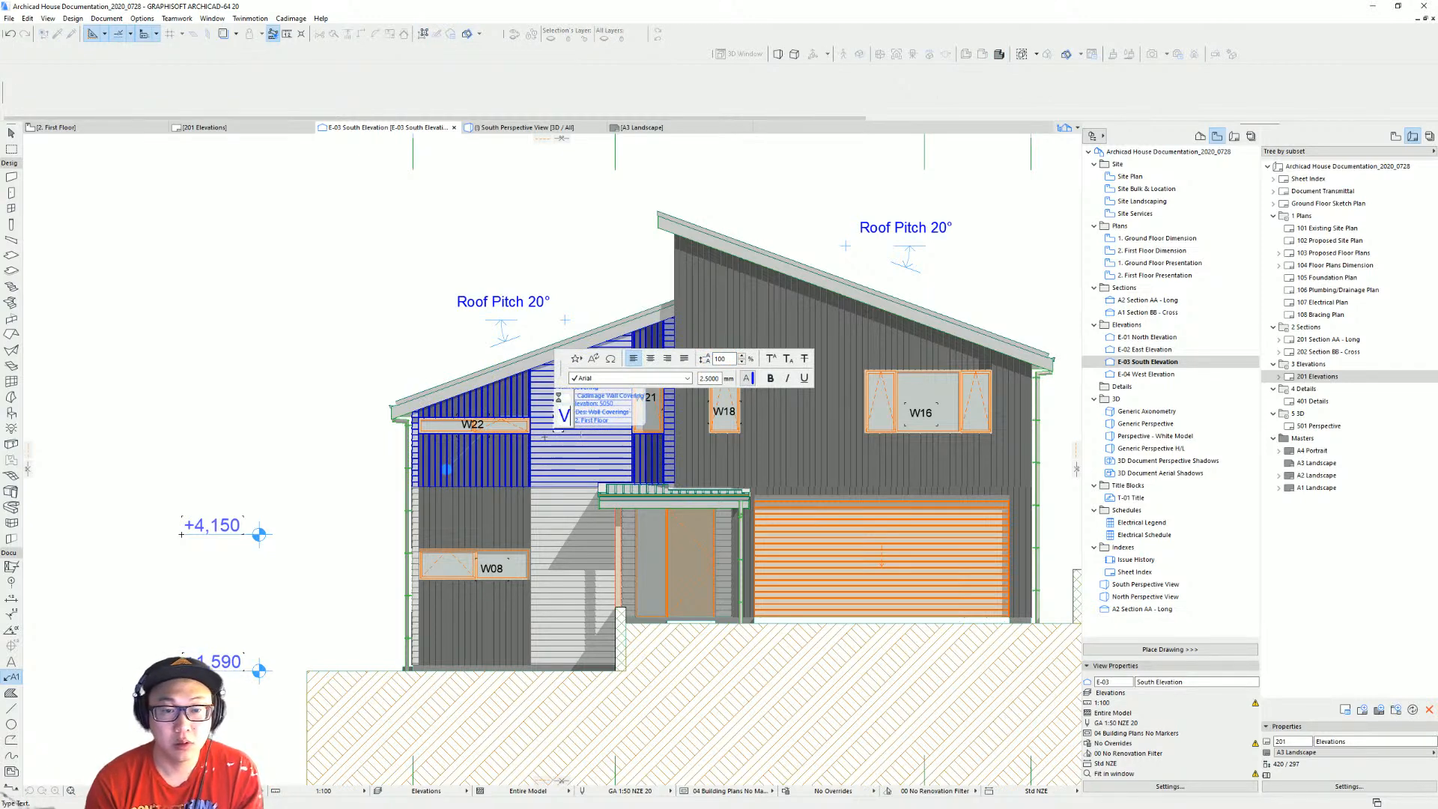
pyautogui.write('Vertical')
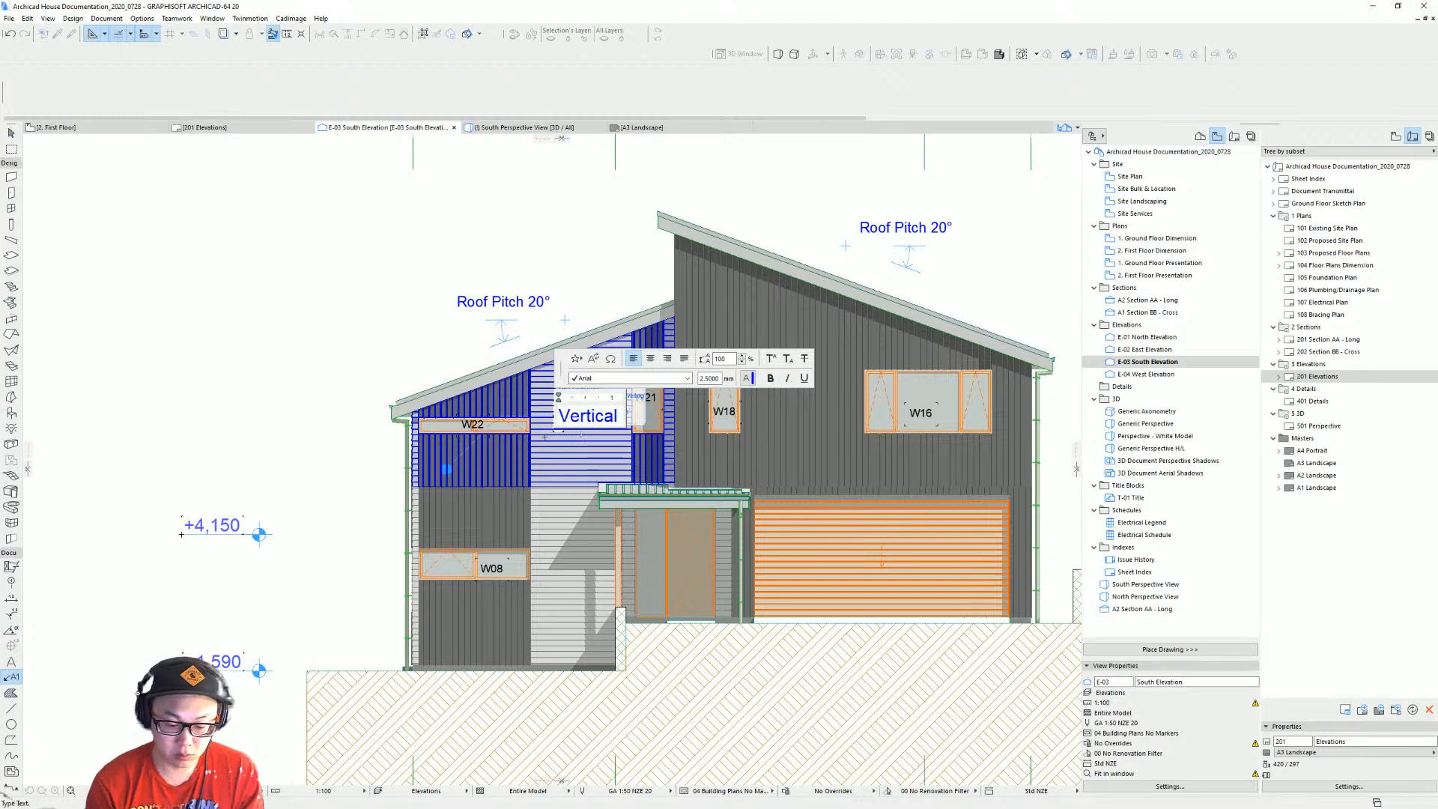
pyautogui.write(' Cladding')
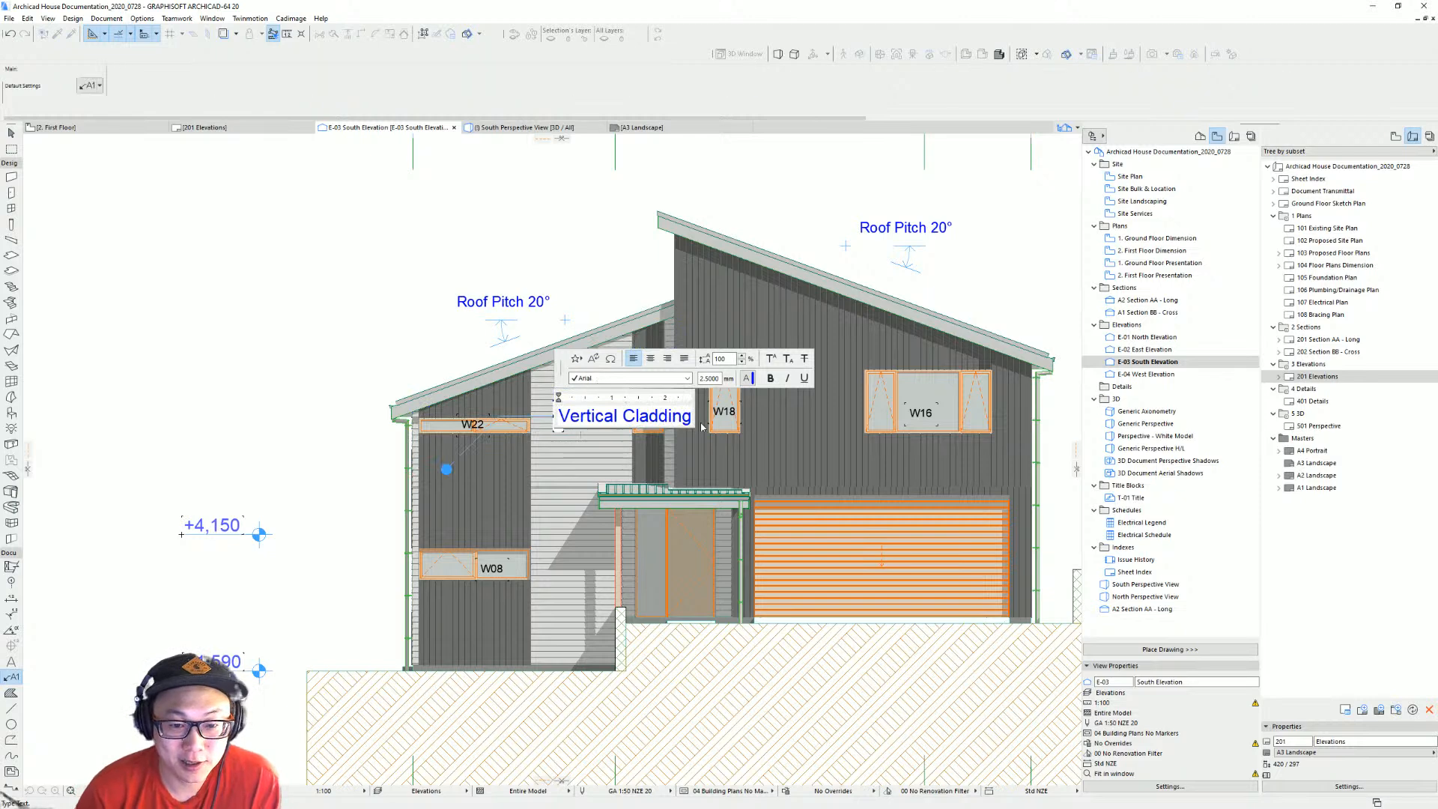
pyautogui.press('Escape')
# Place a label reading "Vertical Cladding" with its pointer on the dark cladding between windows W22 and W08.
pyautogui.click(469, 501)
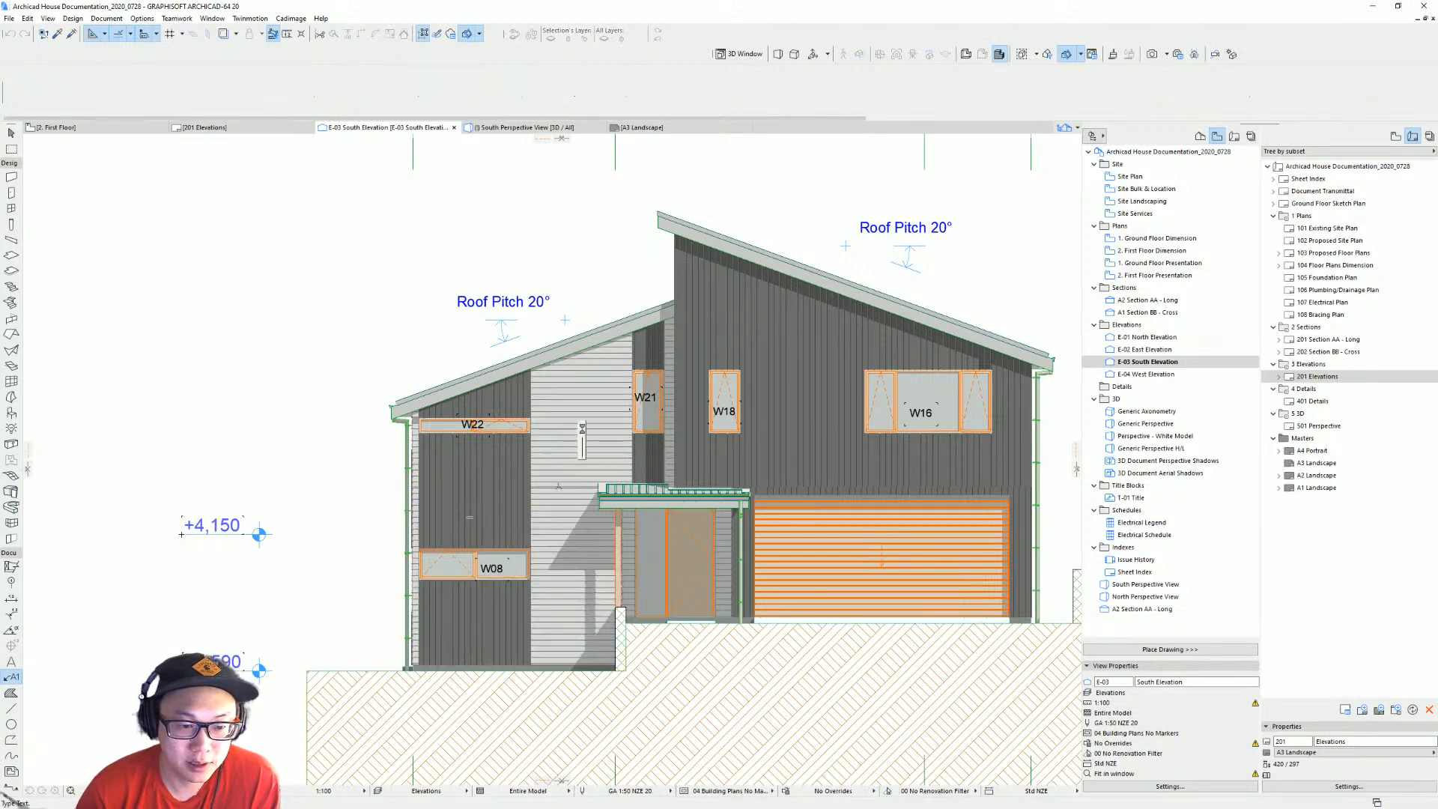
pyautogui.click(576, 448)
pyautogui.write('Vertica')
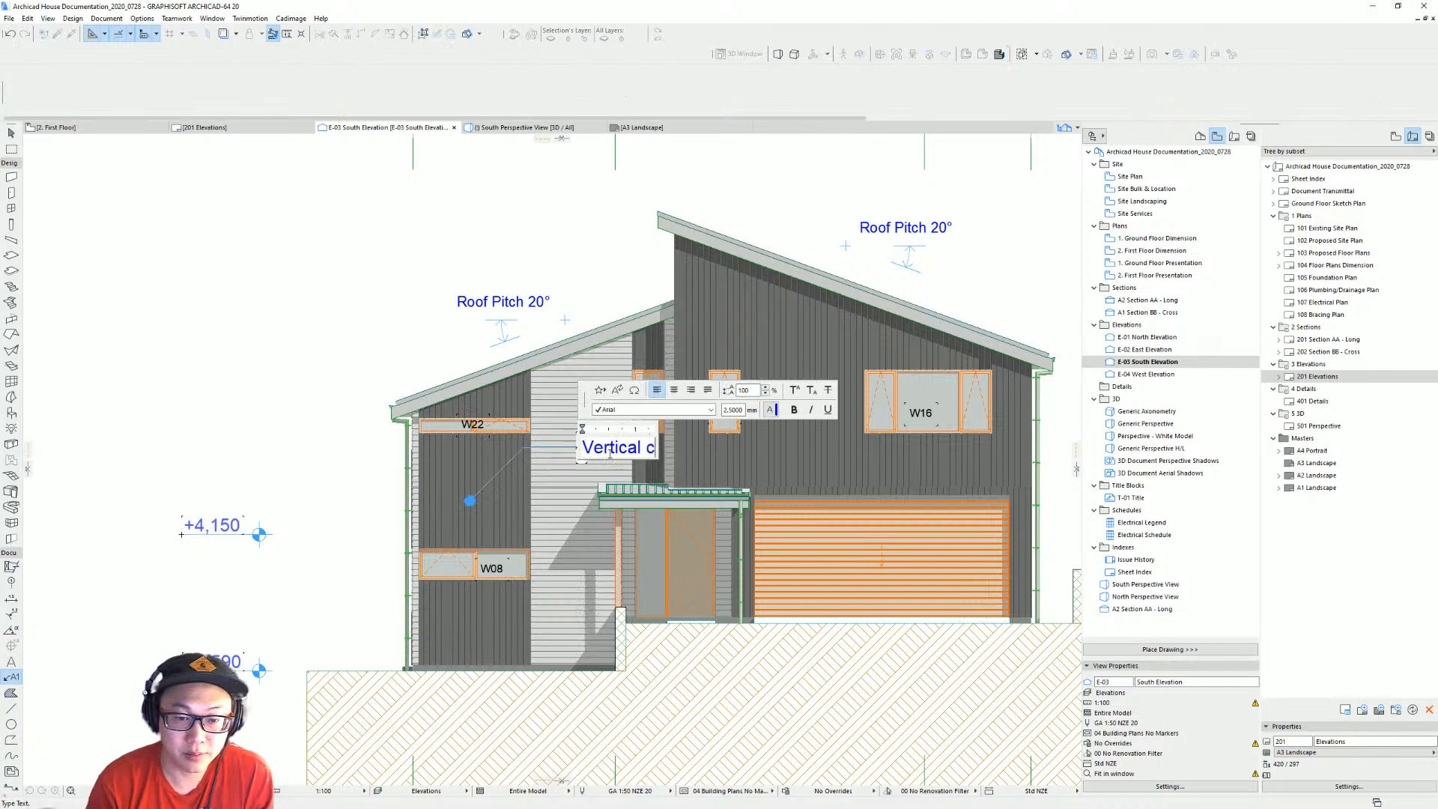
pyautogui.write('l Cladding')
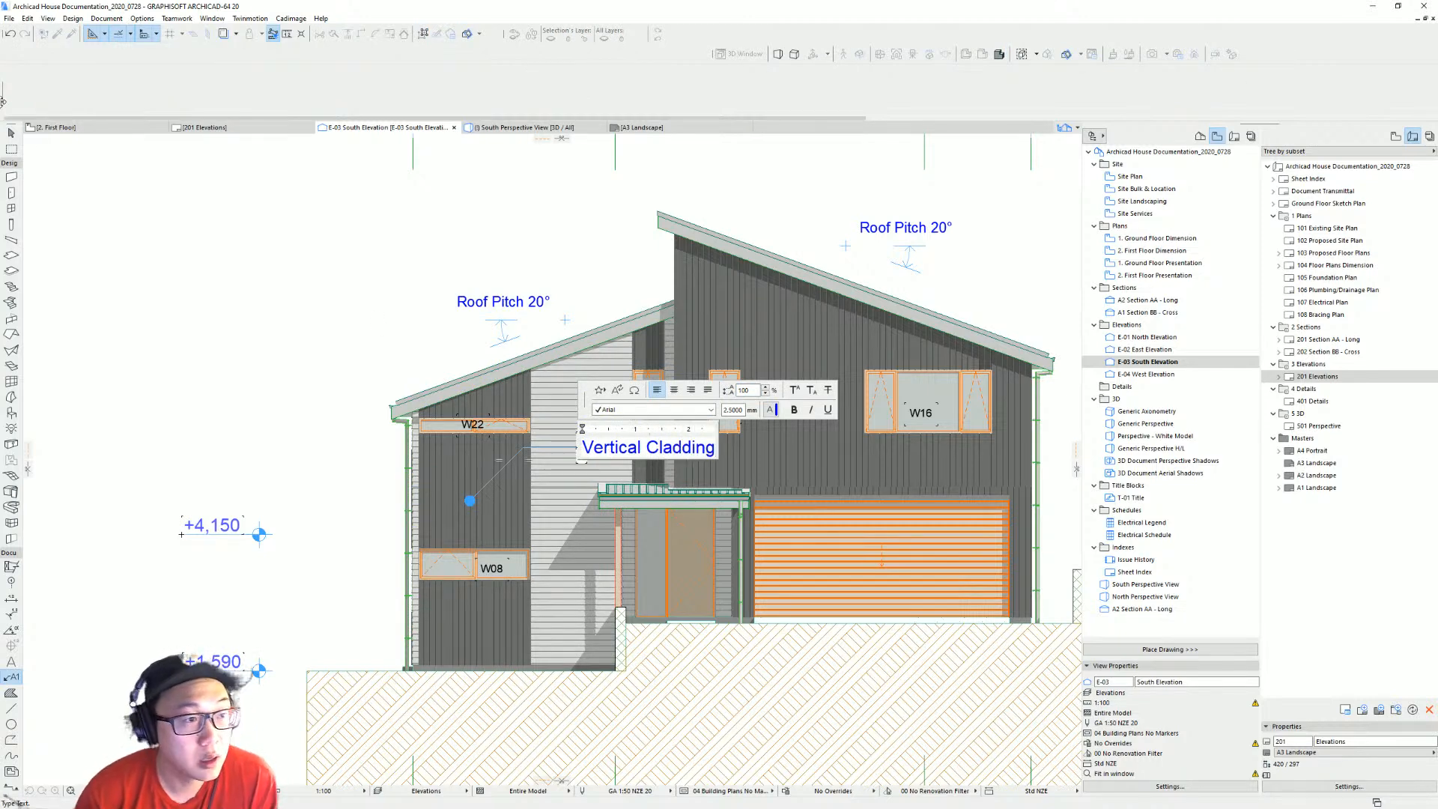
pyautogui.click(12, 132)
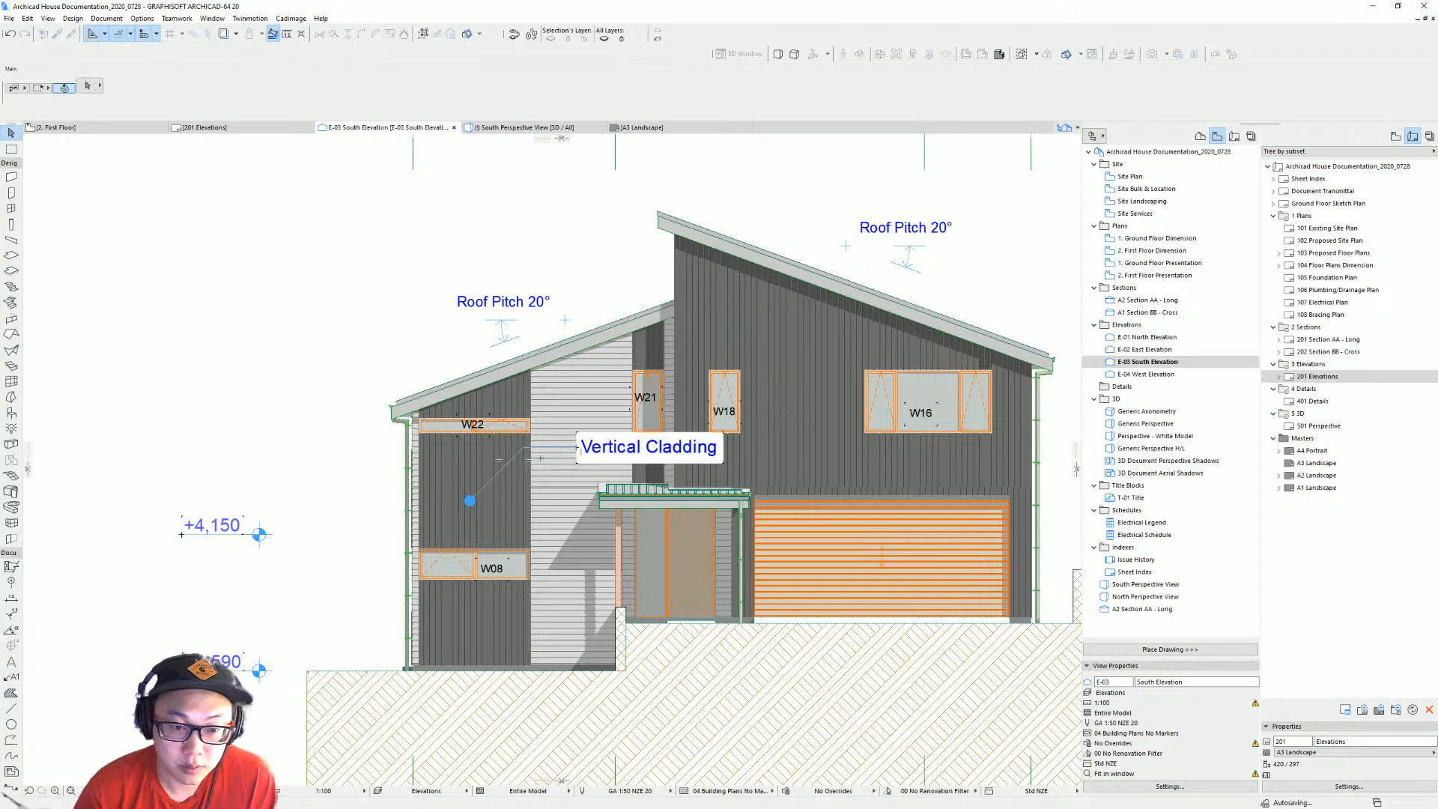
# Shift the whole Vertical Cladding label slightly to the left.
pyautogui.click(527, 448)
pyautogui.click(527, 448)
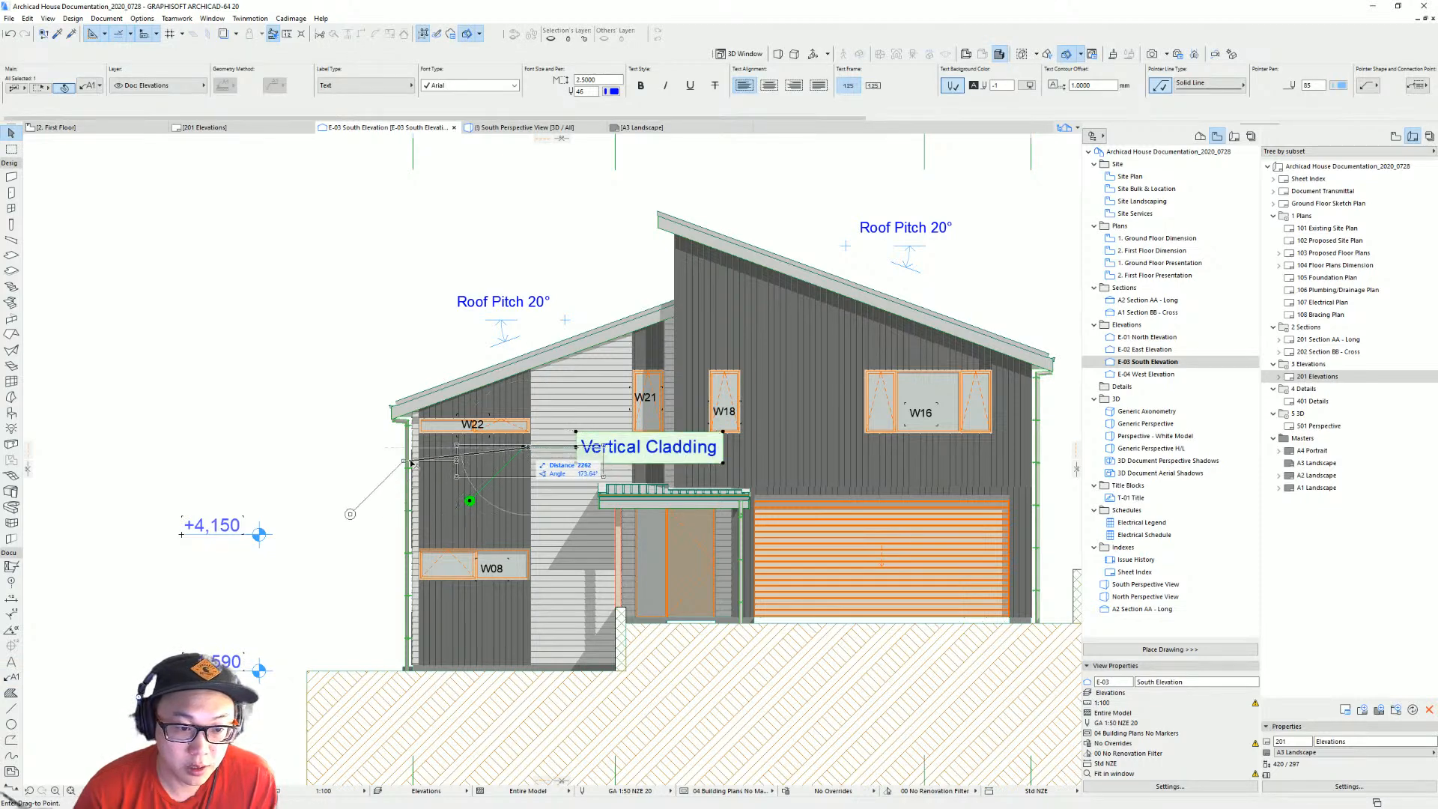
pyautogui.click(521, 449)
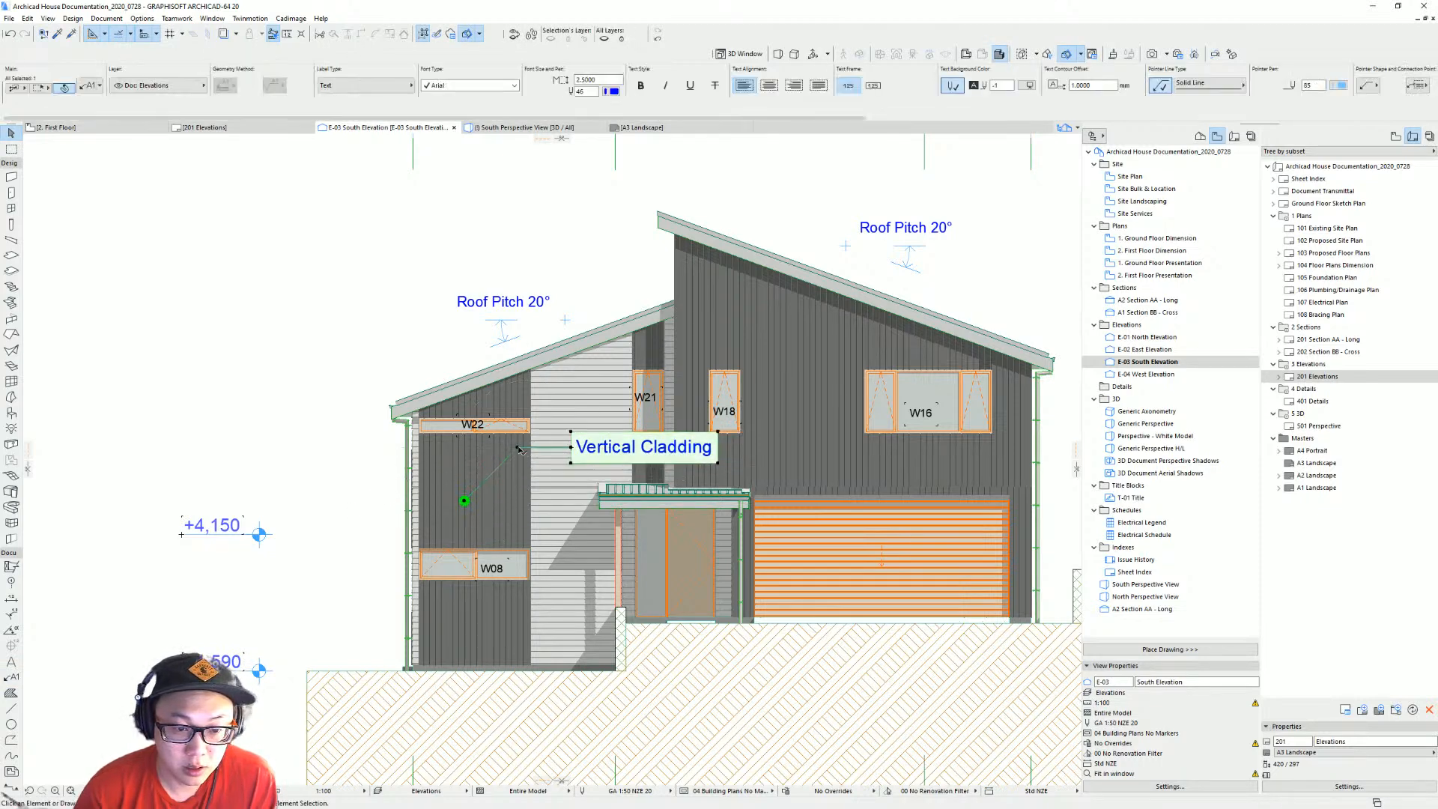
pyautogui.click(519, 450)
pyautogui.click(588, 502)
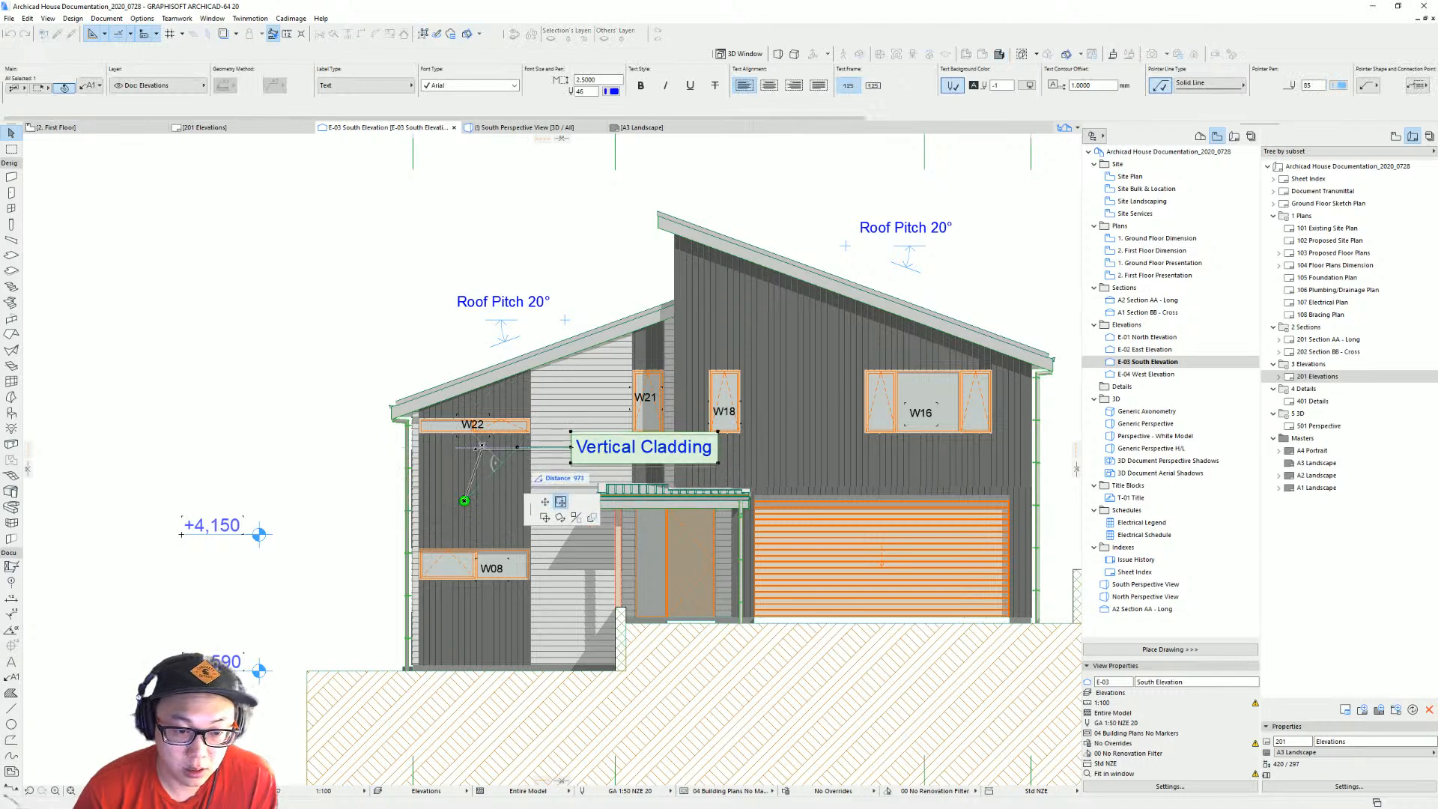
pyautogui.click(458, 499)
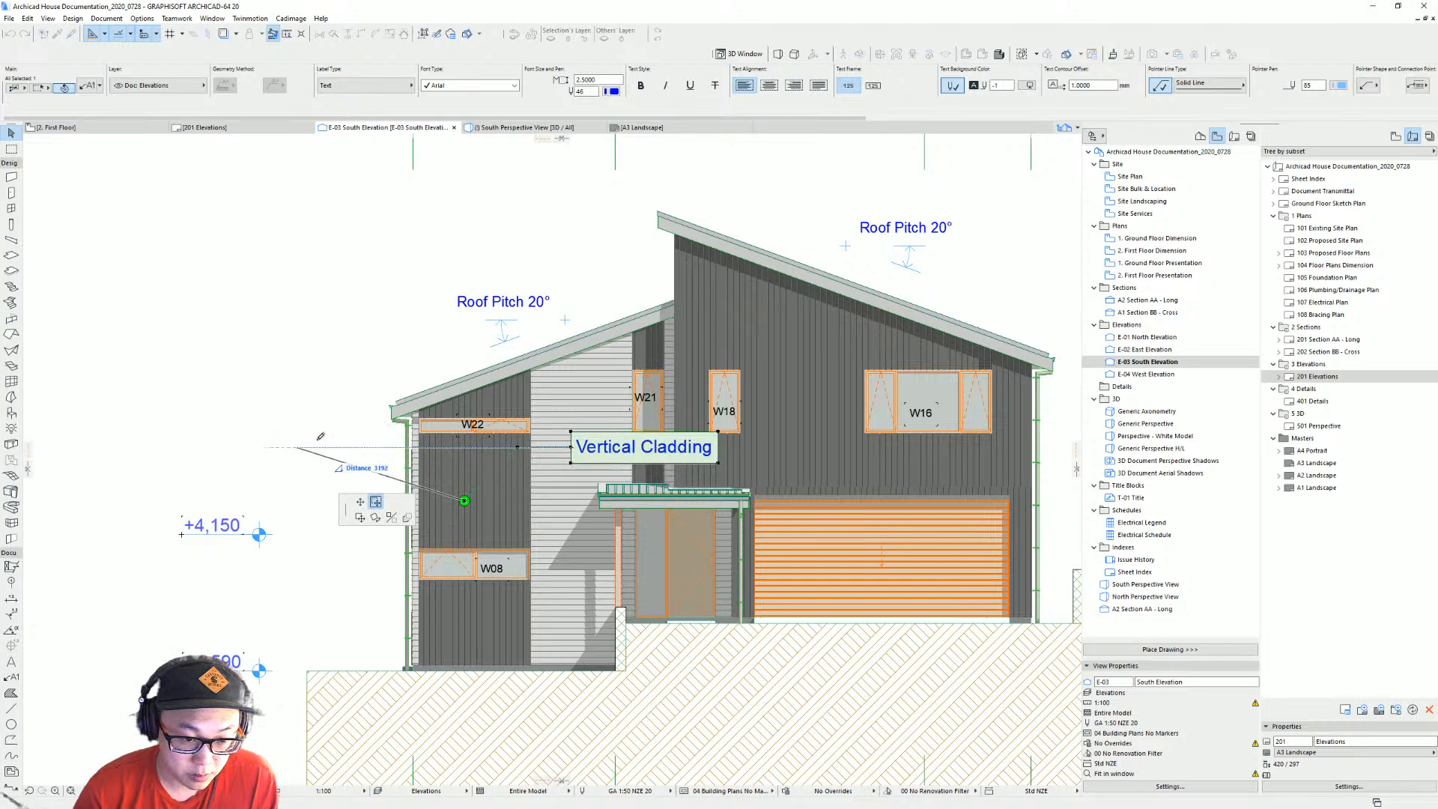
pyautogui.click(464, 501)
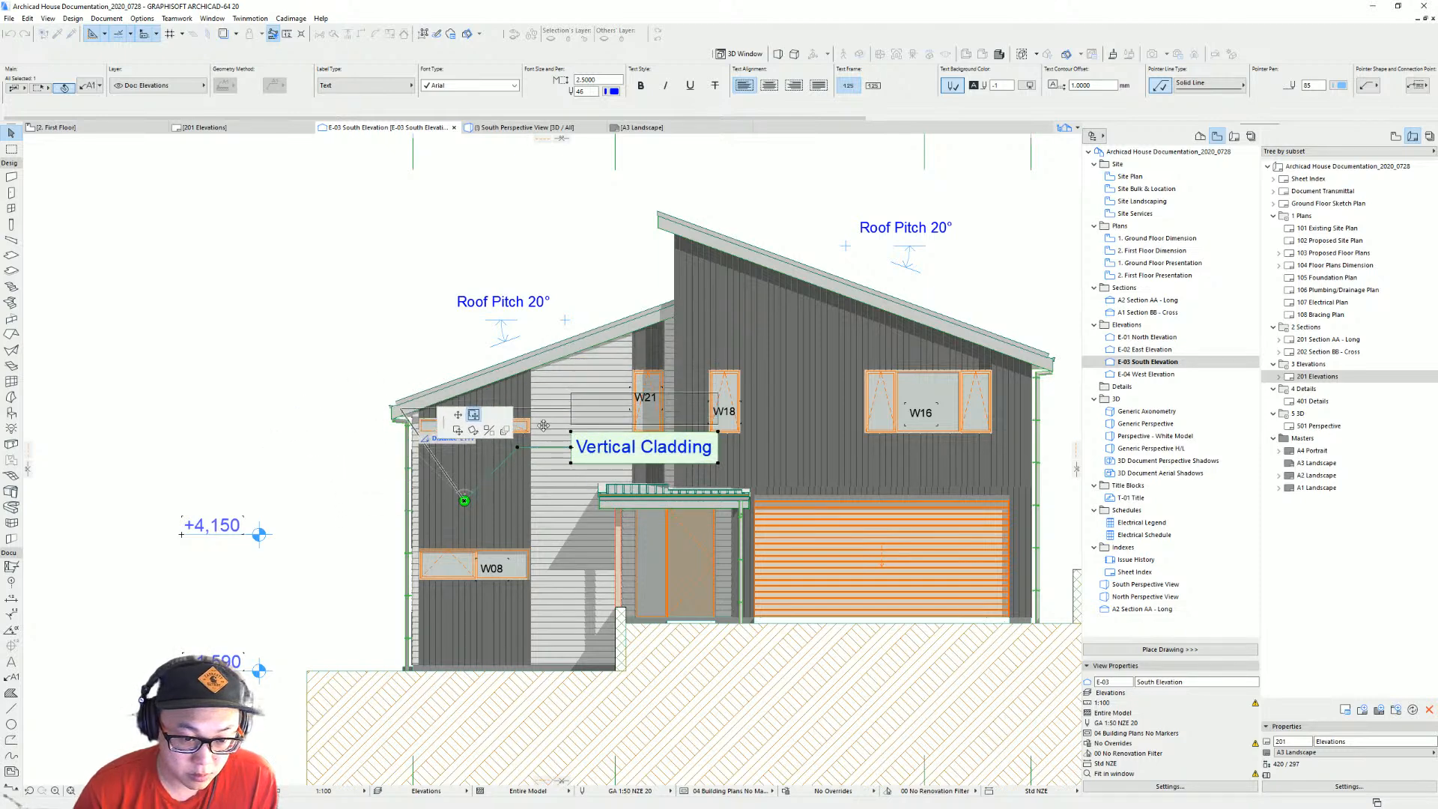
pyautogui.click(465, 501)
pyautogui.click(466, 501)
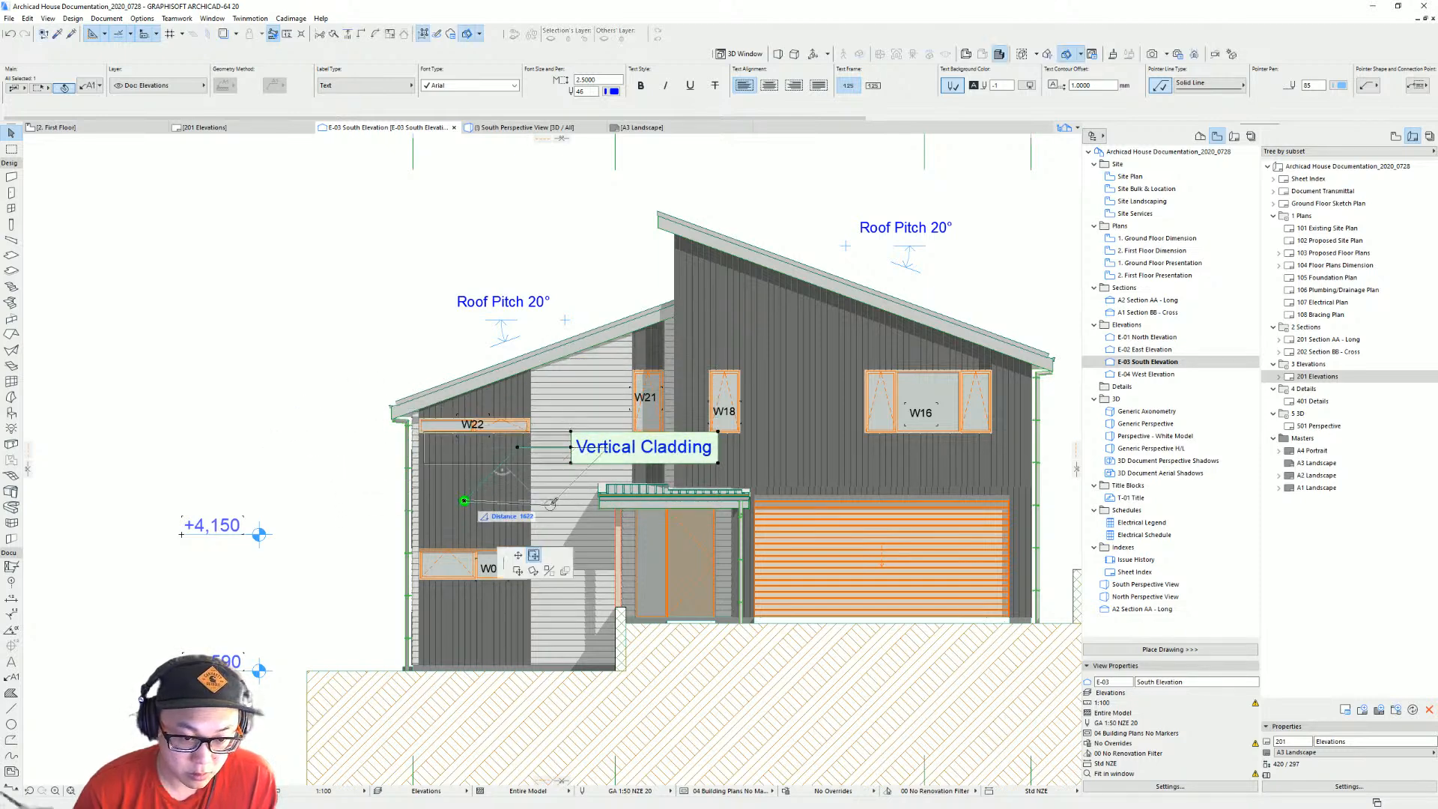
pyautogui.hotkey('ctrl', 'u')
pyautogui.press('Escape')
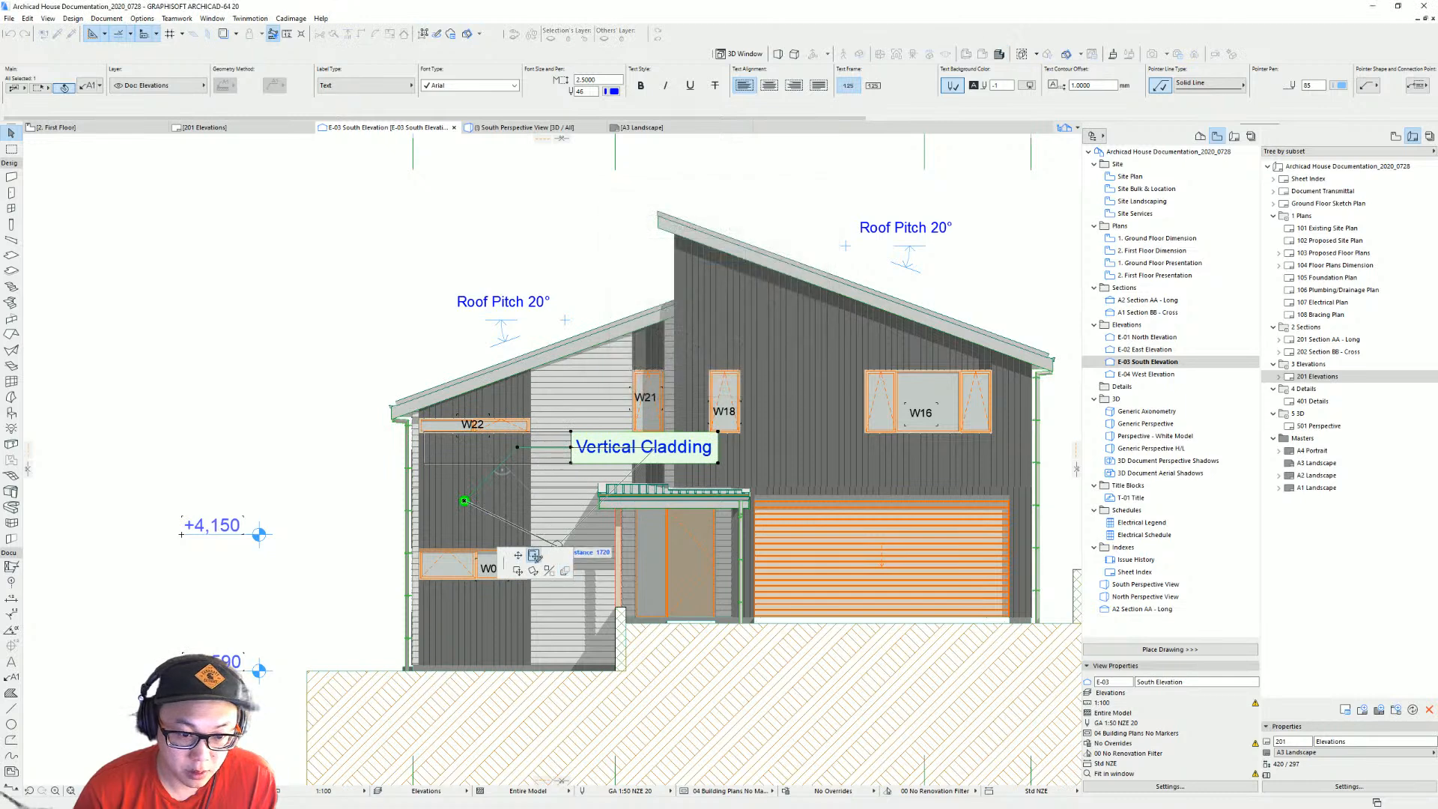
# Move the Vertical Cladding label's text and pointer bend to the left of the house, keeping its dot on the dark cladding.
pyautogui.click(549, 571)
pyautogui.click(464, 500)
pyautogui.click(464, 469)
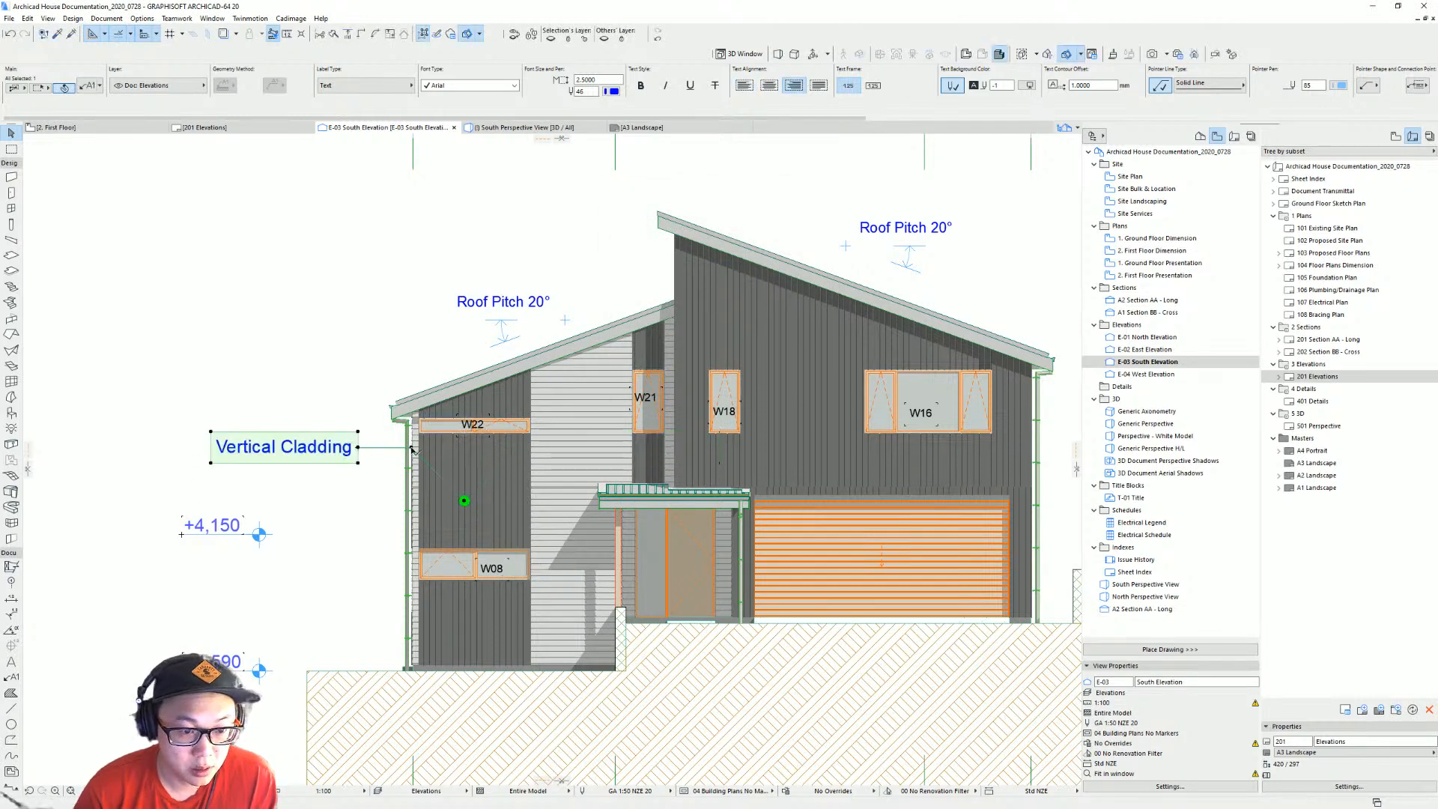
pyautogui.click(411, 449)
pyautogui.click(449, 506)
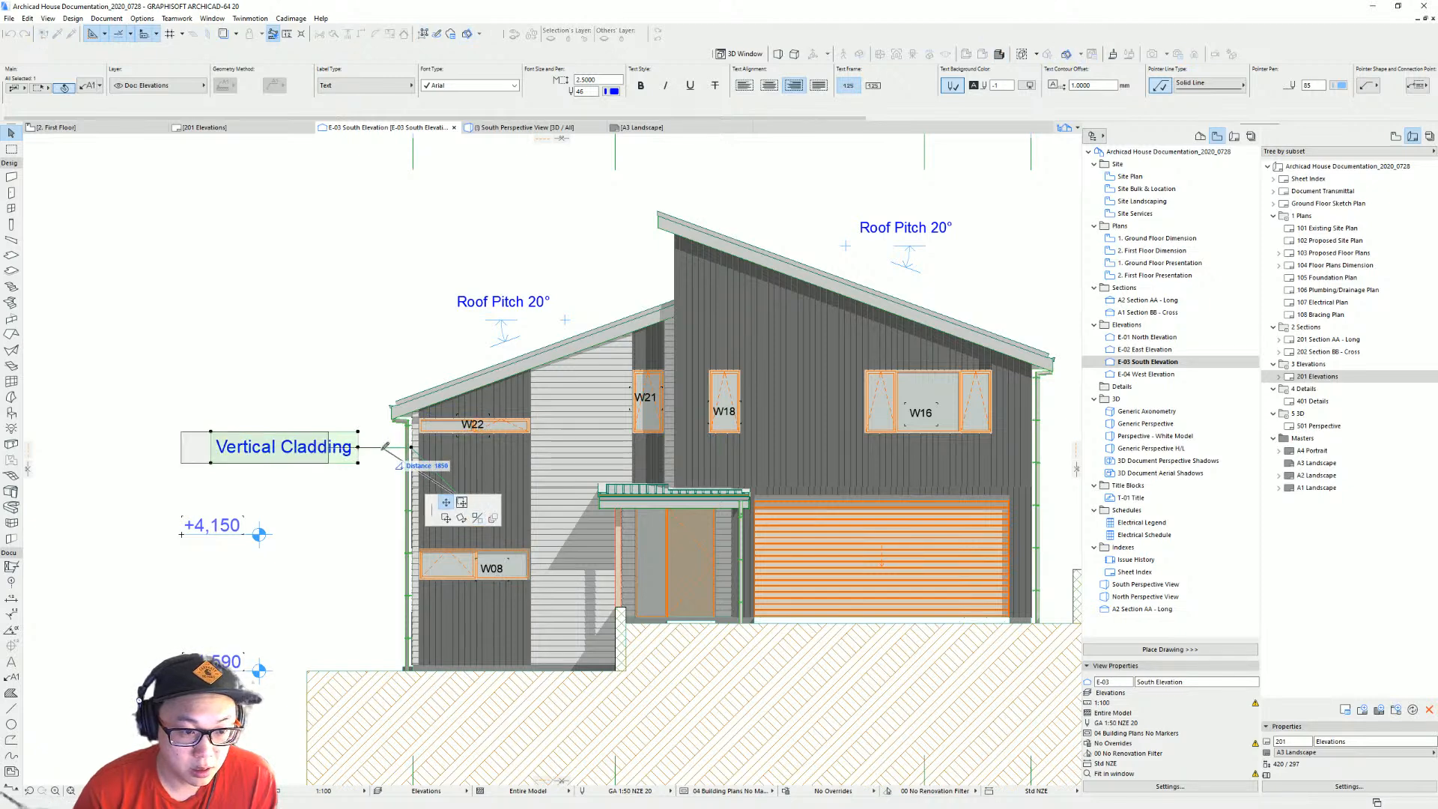
pyautogui.click(383, 447)
# Lengthen the horizontal part of the Vertical Cladding pointer by shifting only the label text further left.
pyautogui.click(329, 447)
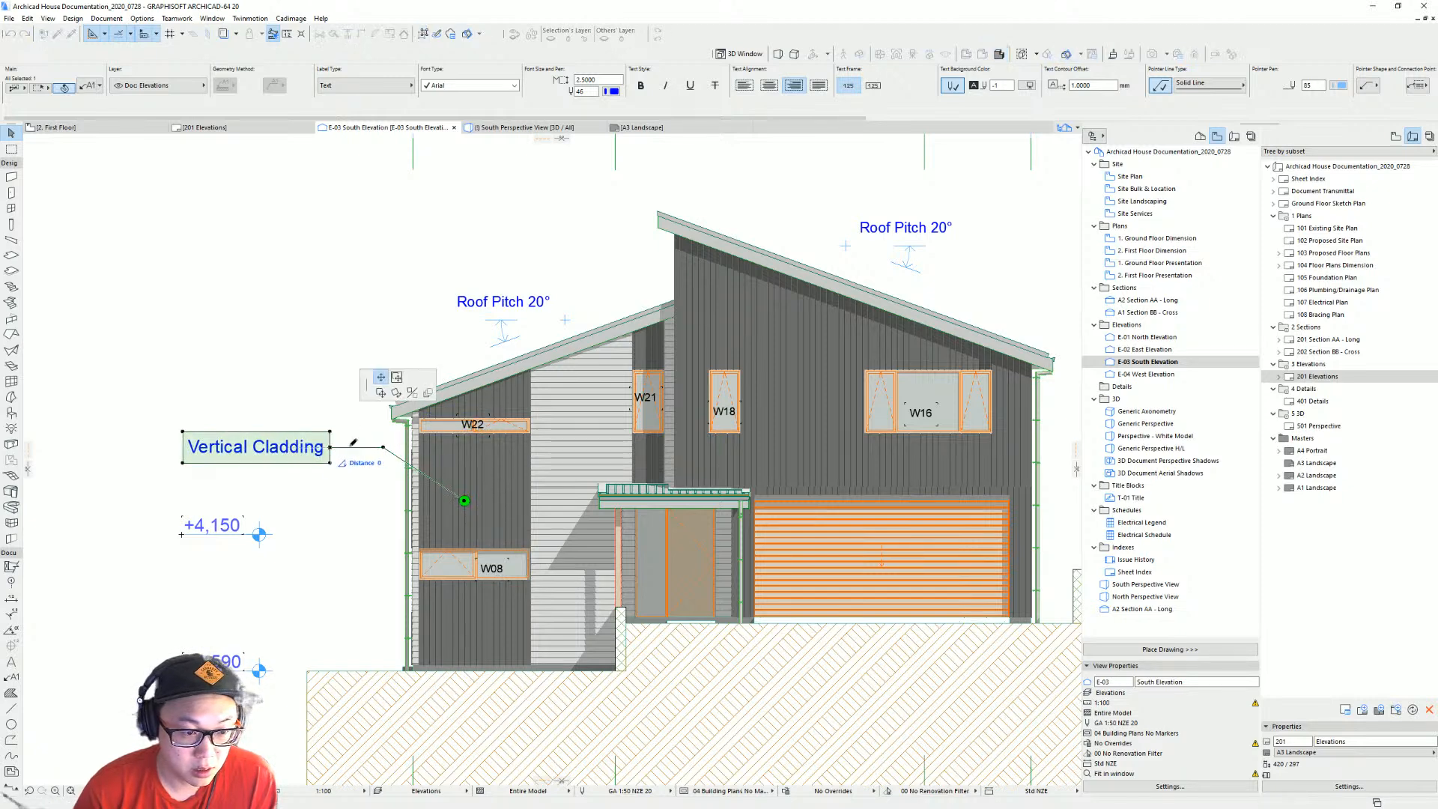
pyautogui.click(397, 377)
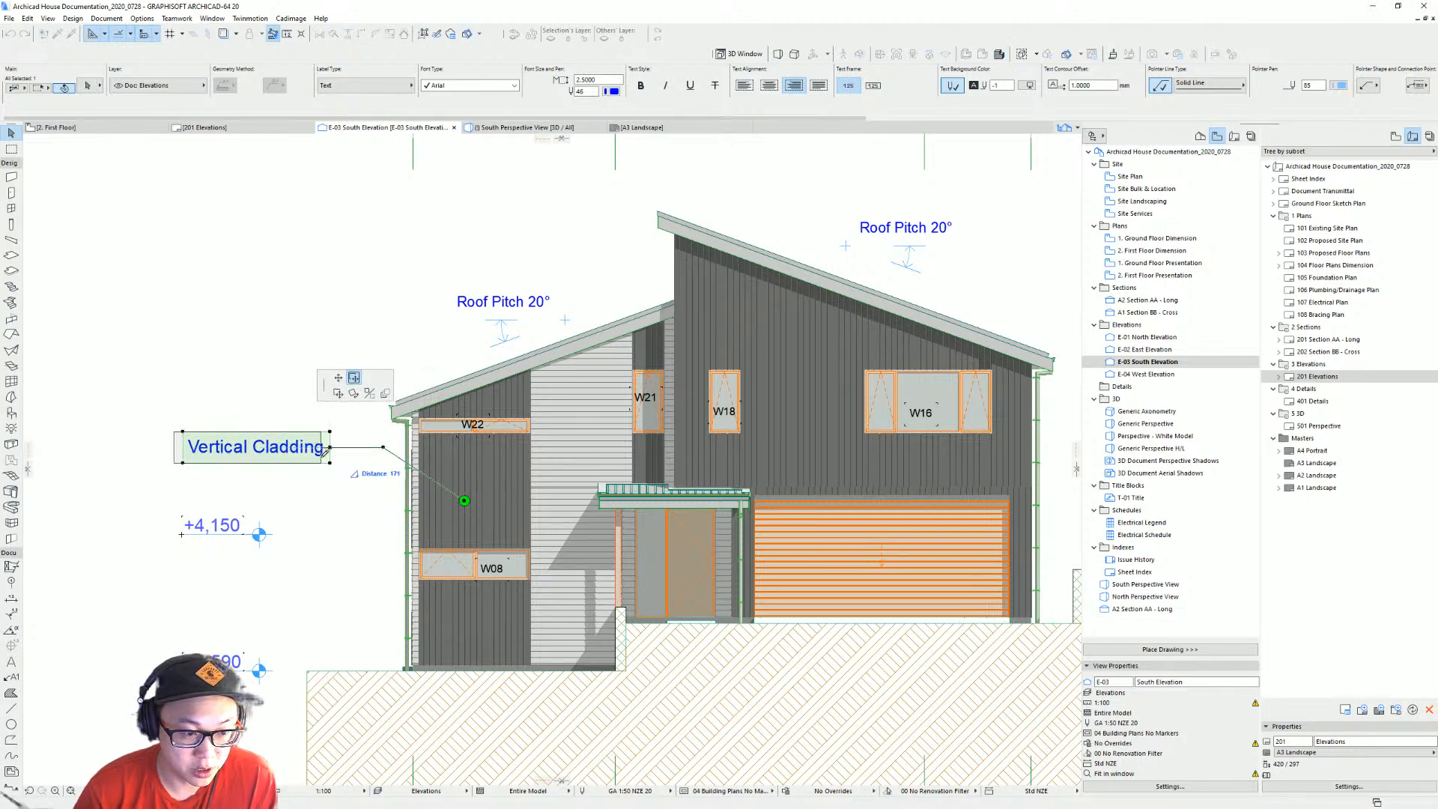
pyautogui.click(314, 461)
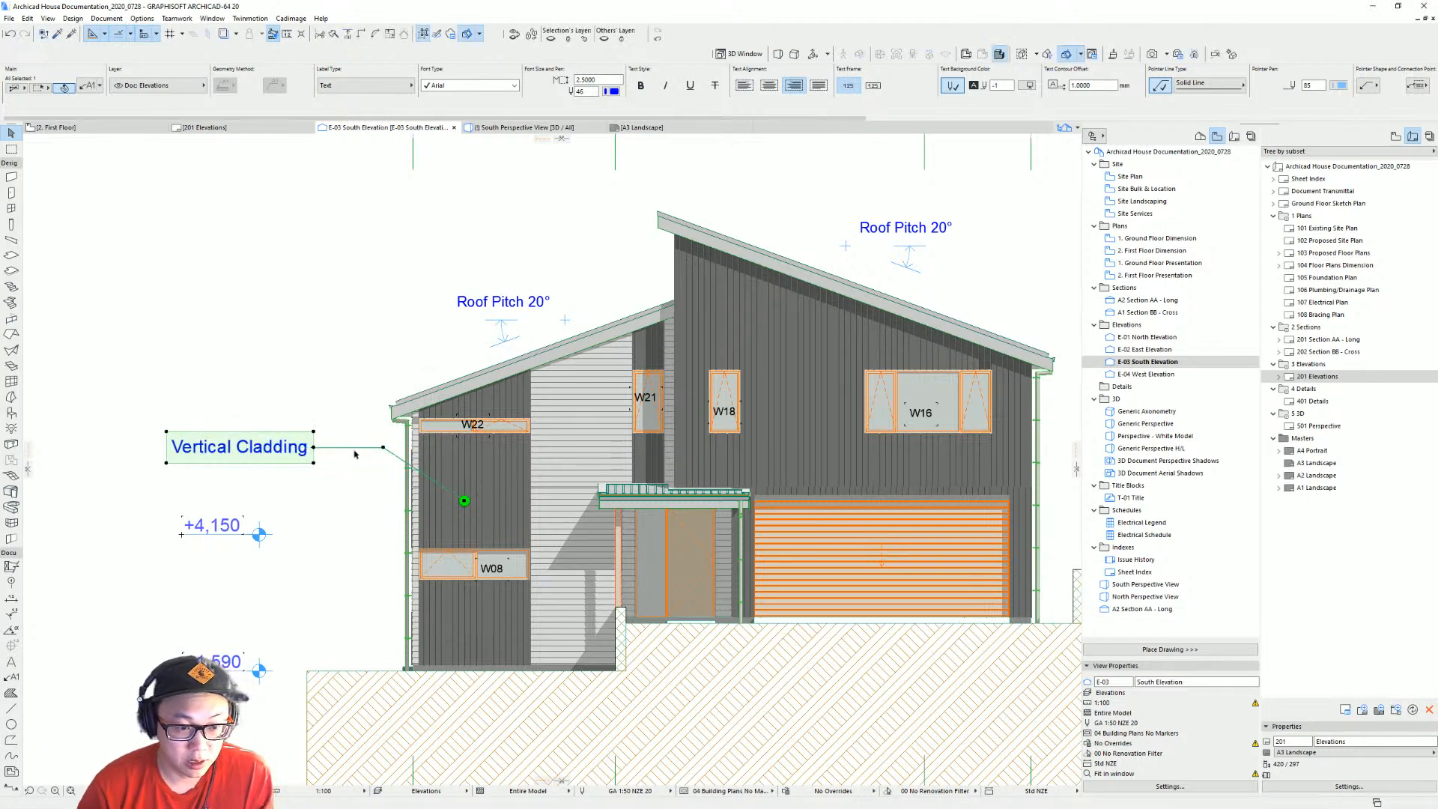
# Place a second text label with the same settings, its dot on the light horizontal cladding left of window W21.
pyautogui.moveTo(478, 452); pyautogui.dragTo(513, 454, button='middle')
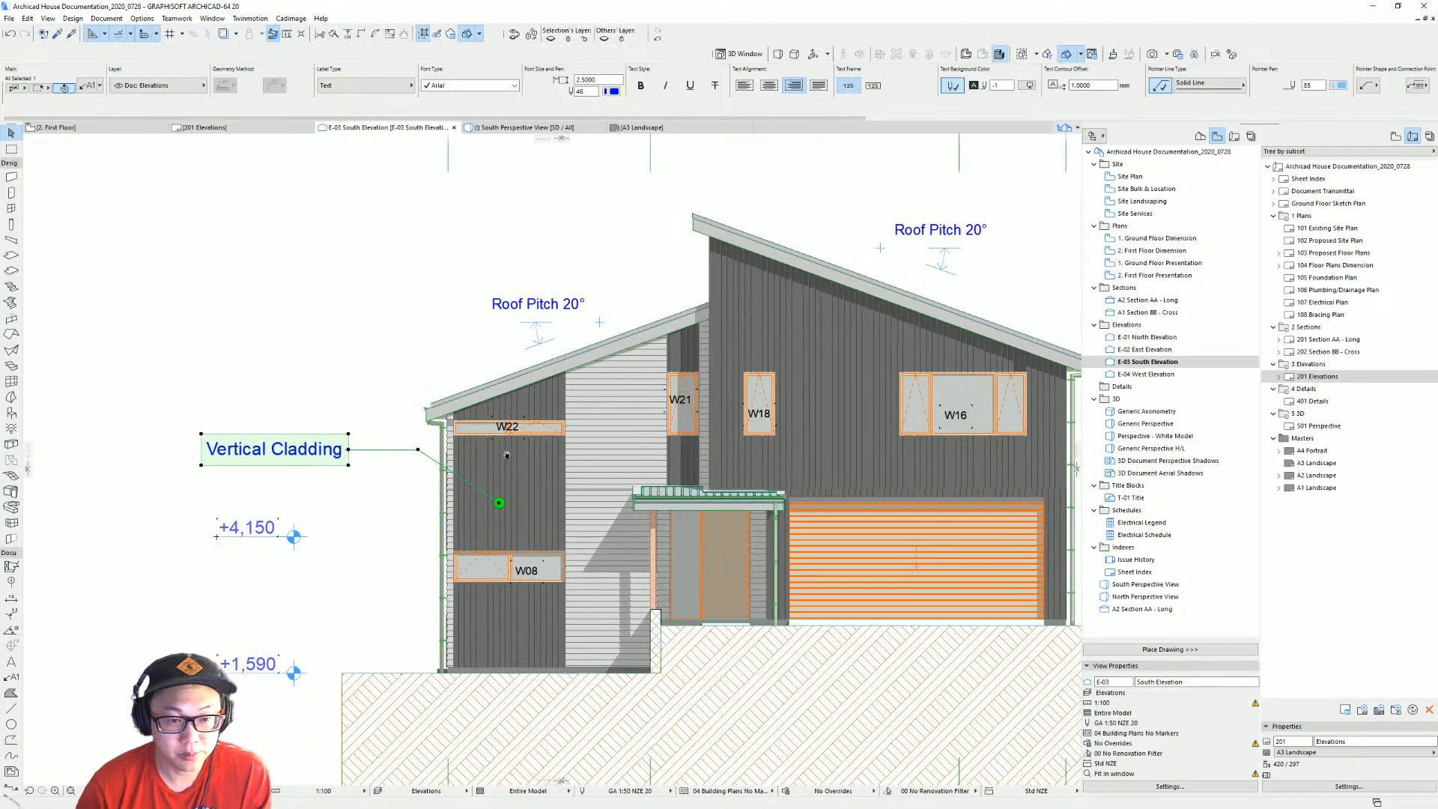
pyautogui.click(499, 501)
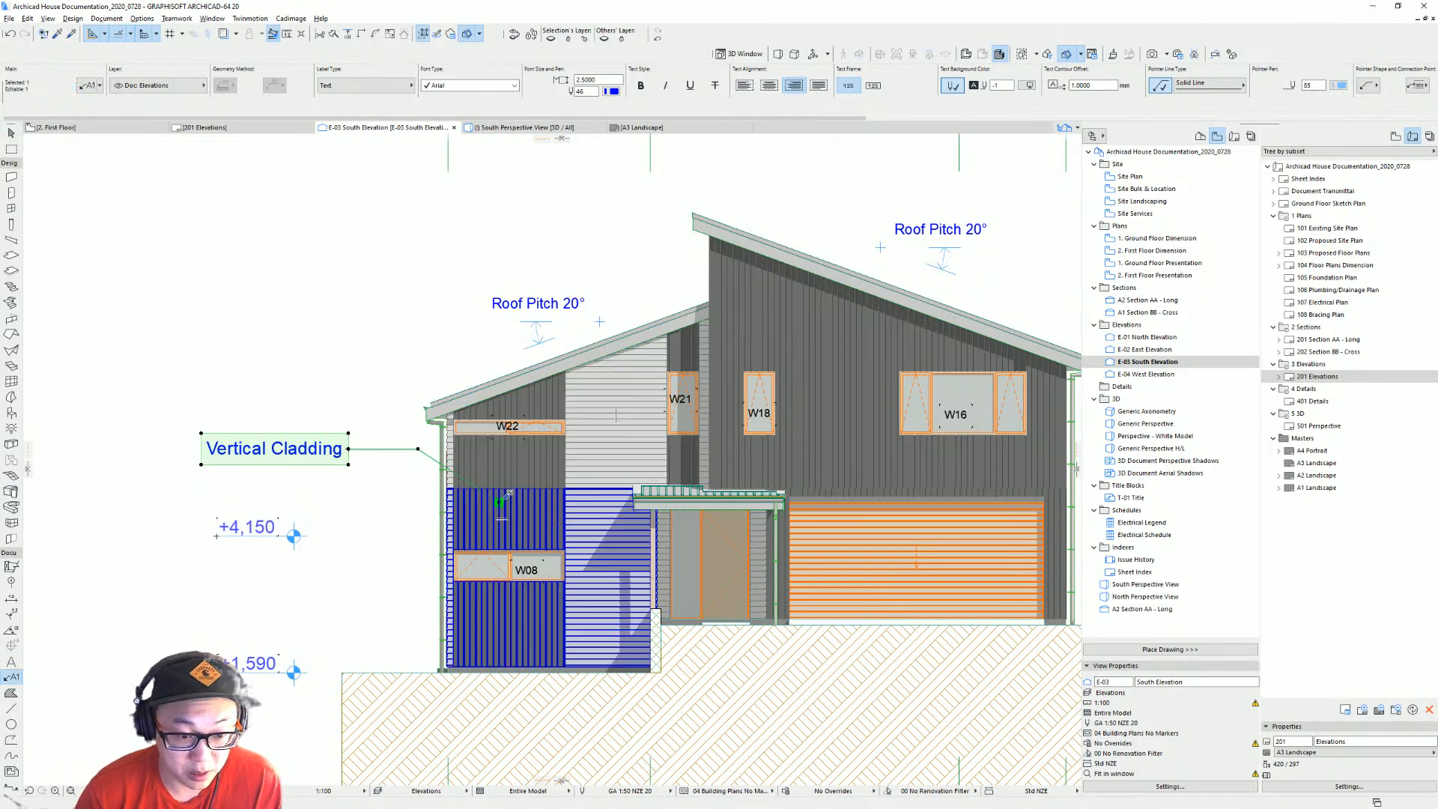
pyautogui.press('Escape')
pyautogui.click(591, 395)
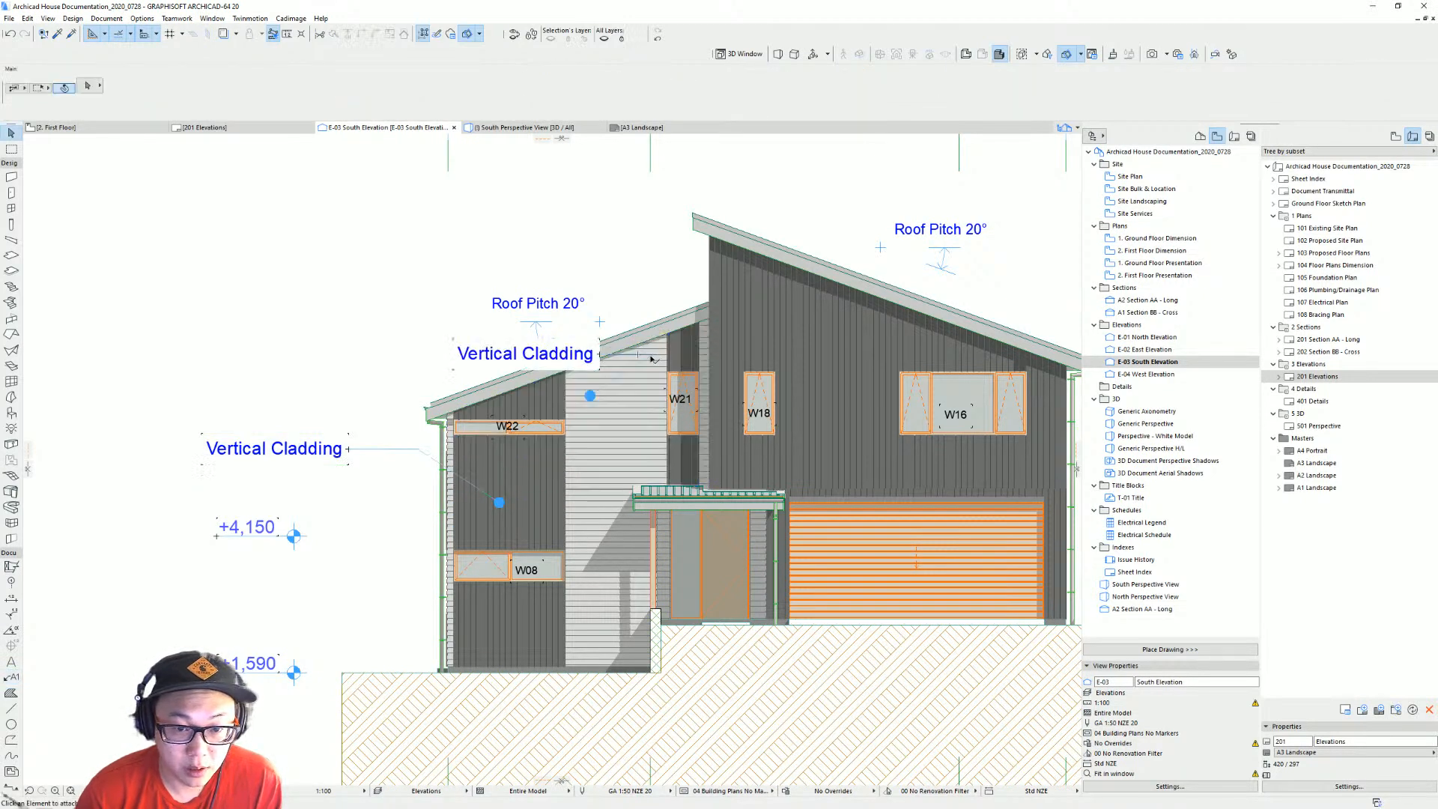
# Move the new label's pointer bend above the lower roof and its text left of the house, above the first label.
pyautogui.keyDown('shift'); pyautogui.click(656, 355); pyautogui.keyUp('shift')
pyautogui.click(654, 354)
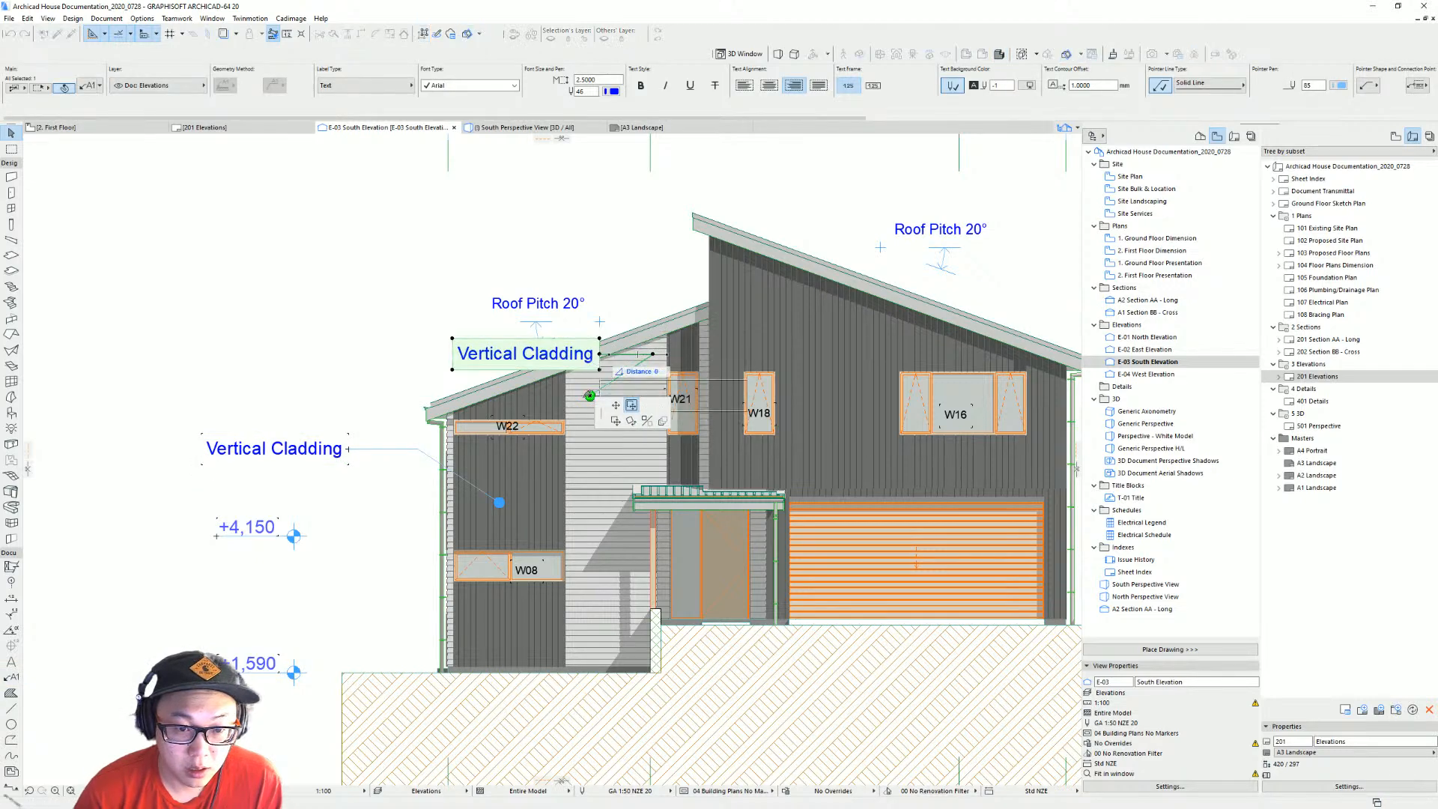
pyautogui.click(533, 338)
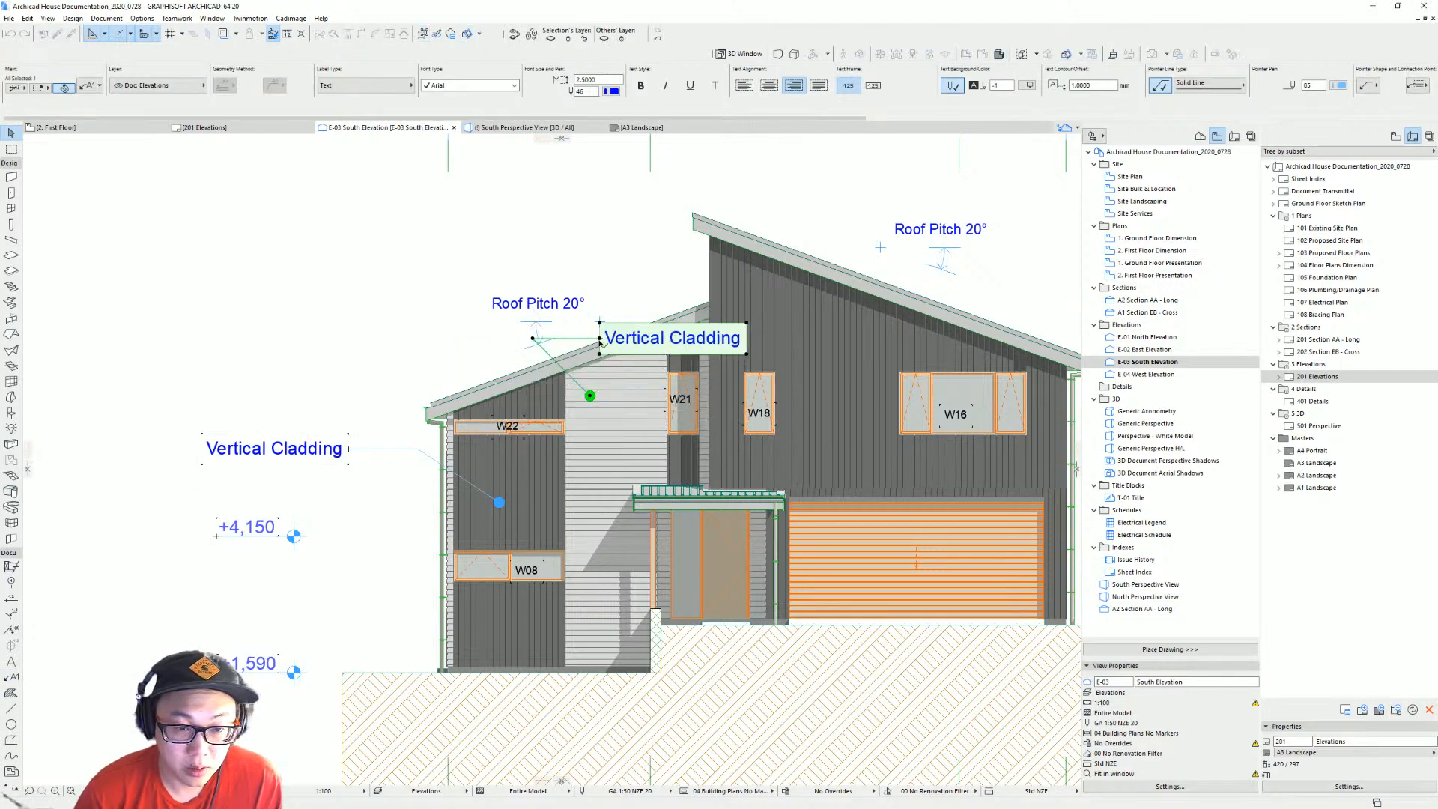
pyautogui.click(599, 338)
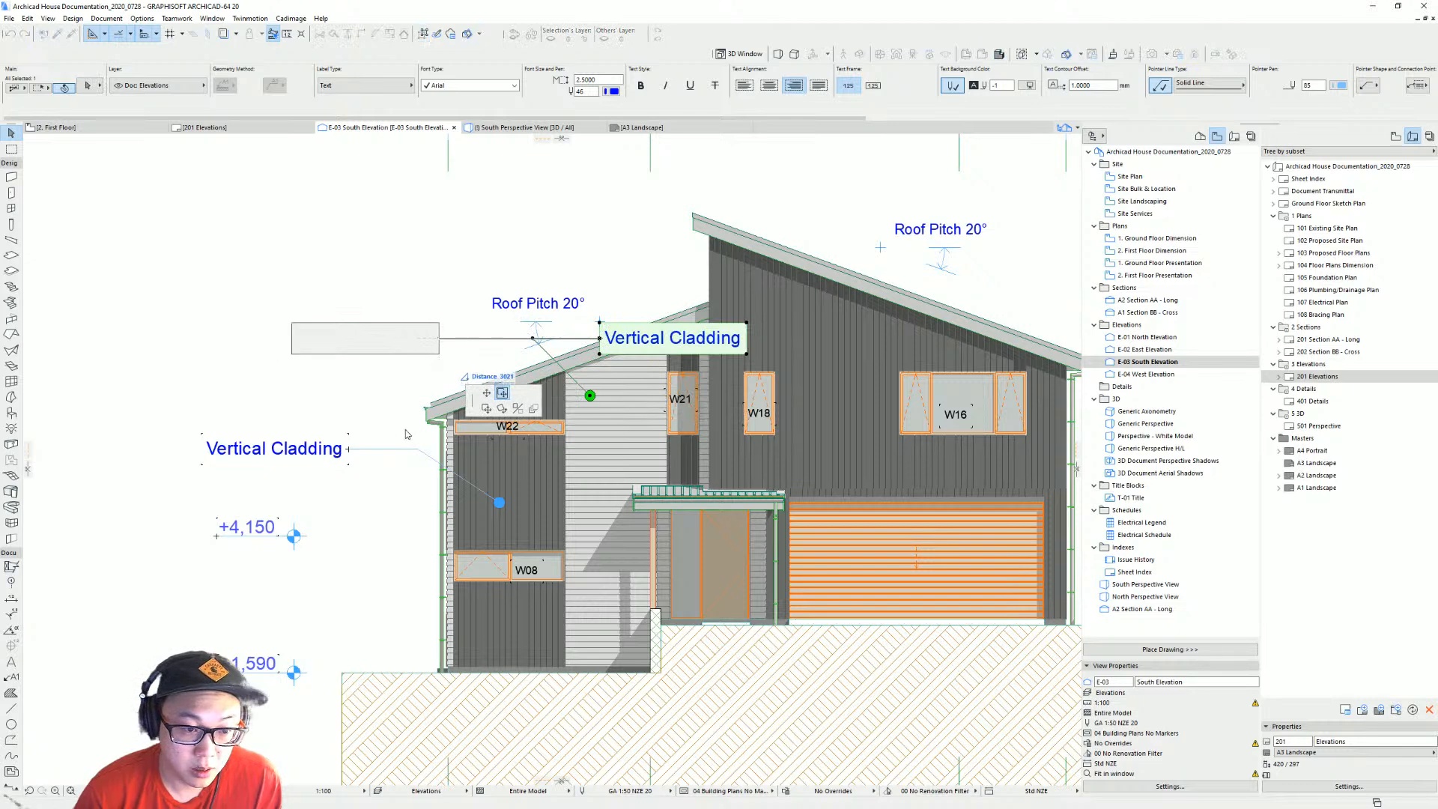
pyautogui.click(349, 338)
pyautogui.scroll(-2, 380, 362)
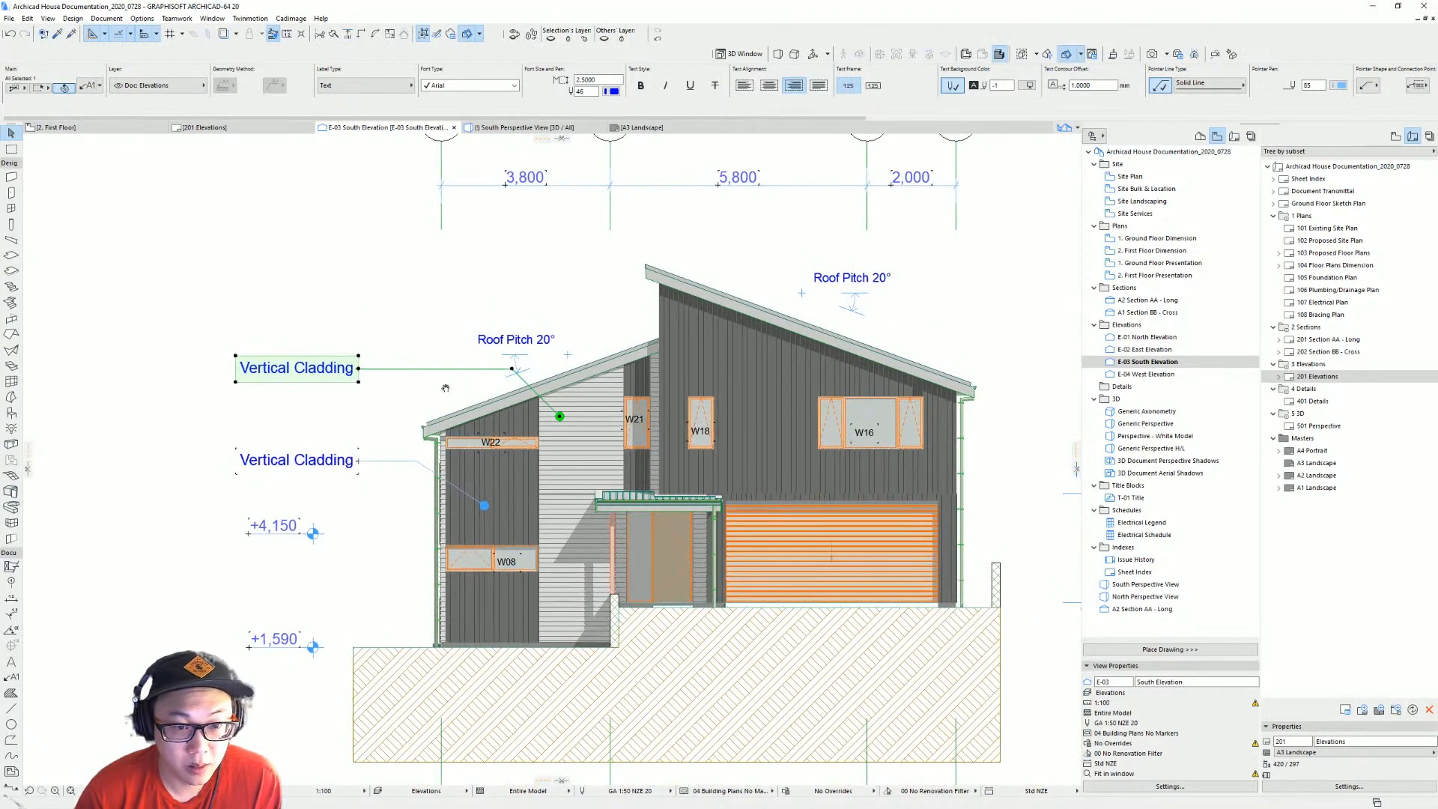
# Move the lower roof's Roof Pitch 20° symbol up the slope to the right, clear of the new label's pointer line.
pyautogui.click(571, 359)
pyautogui.click(578, 337)
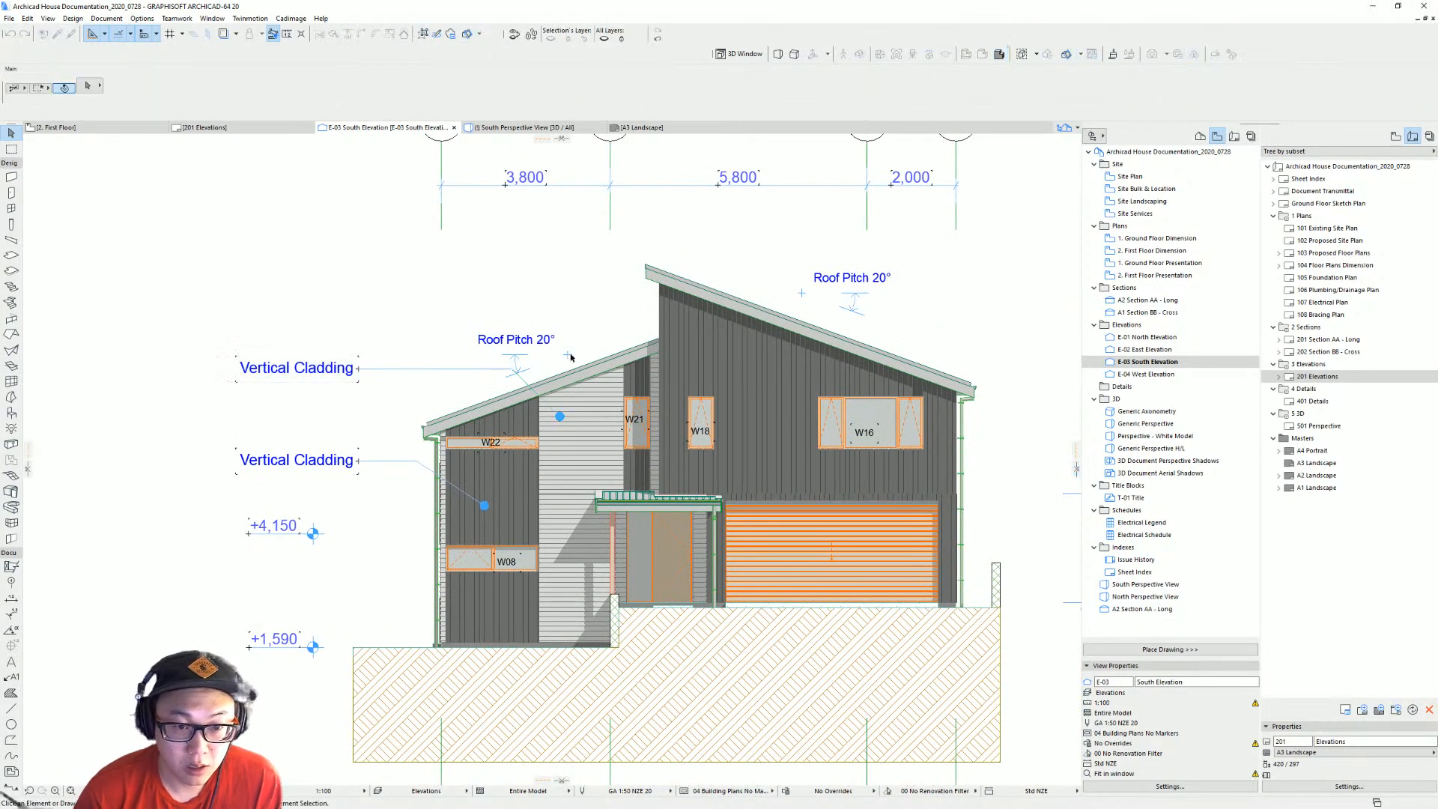
pyautogui.click(568, 355)
pyautogui.hotkey('ctrl', 'd')
pyautogui.click(568, 355)
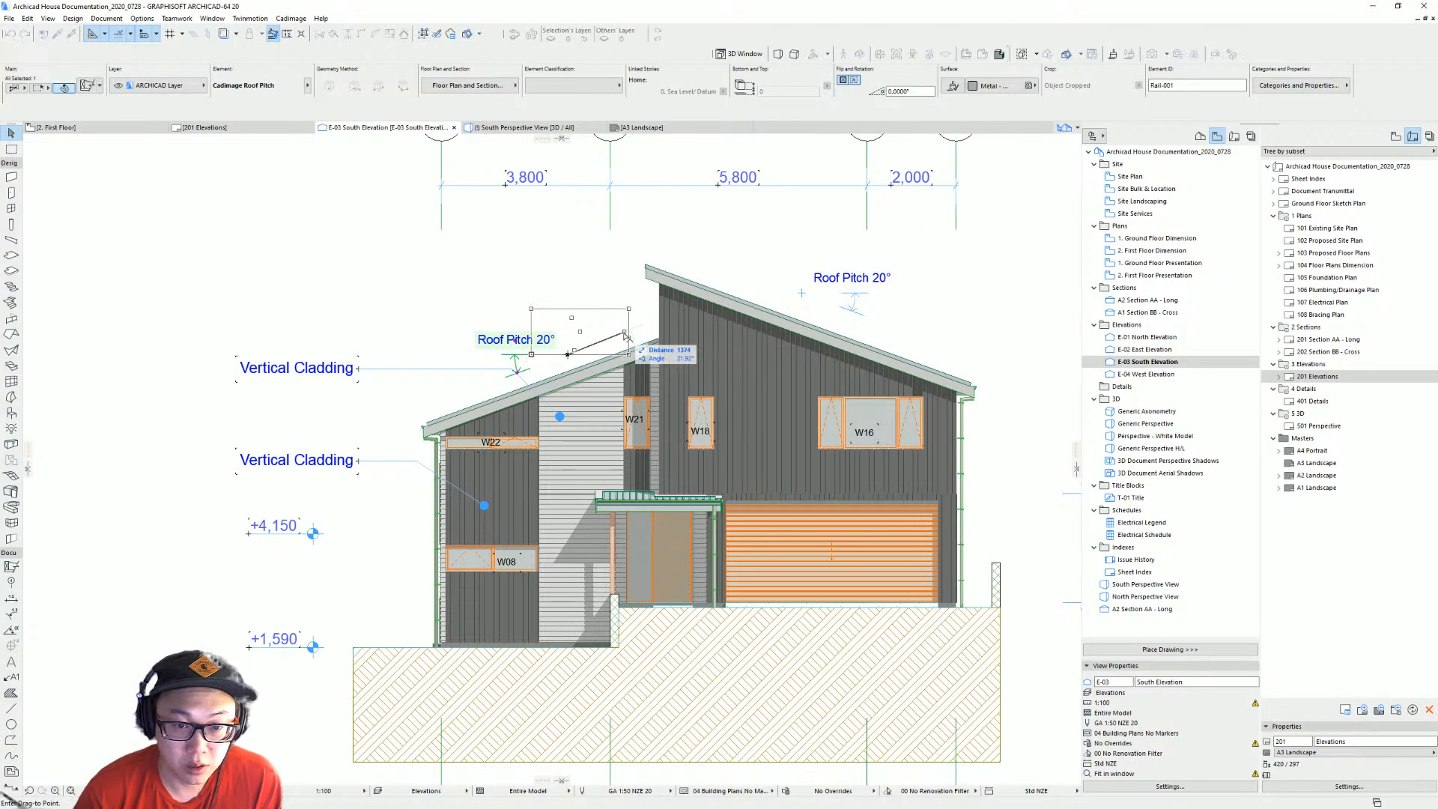
pyautogui.click(625, 332)
pyautogui.press('Escape')
# Change the upper cladding label's text to "Horizontal Weatherboard".
pyautogui.moveTo(466, 364); pyautogui.dragTo(590, 348, button='middle')
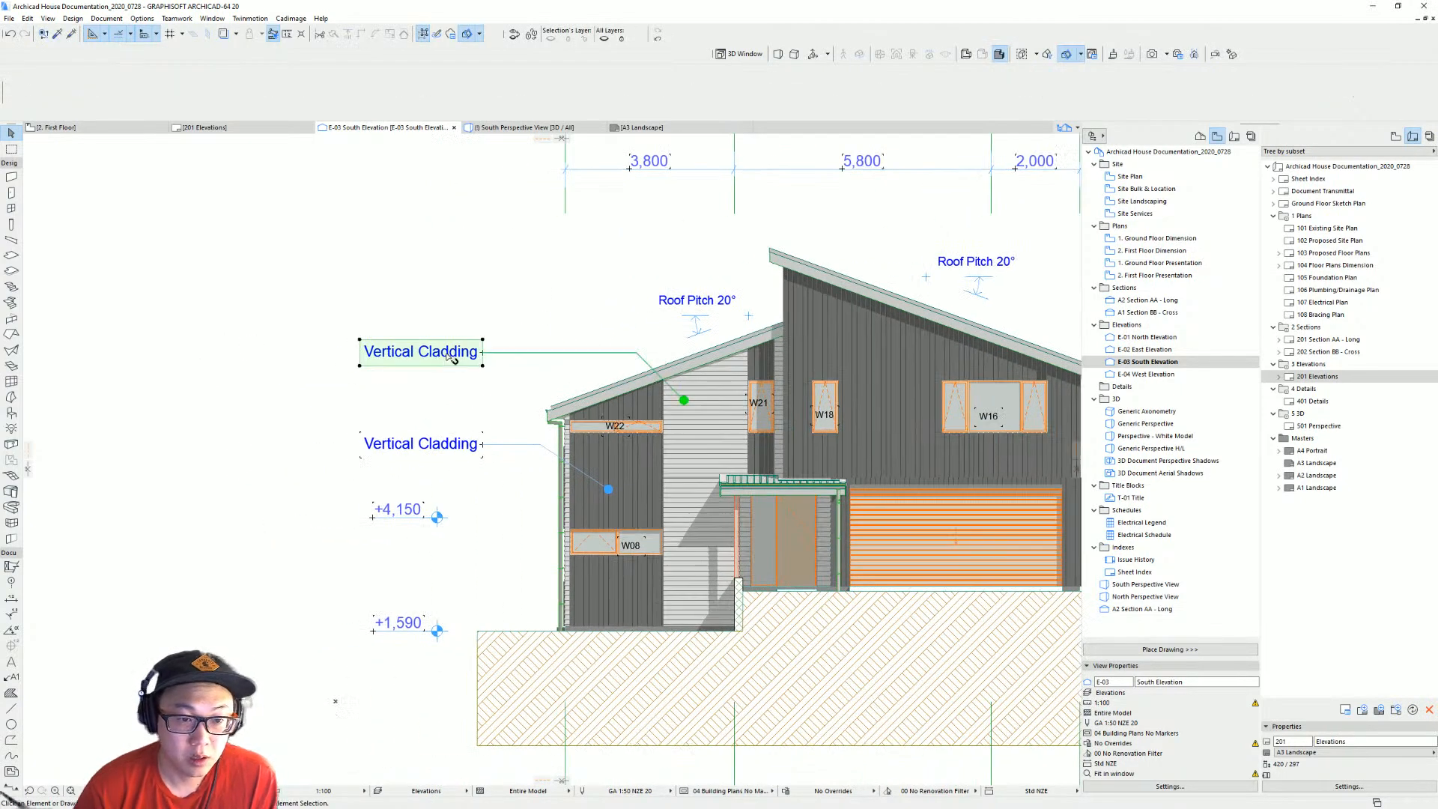
pyautogui.doubleClick(452, 356)
pyautogui.hotkey('ctrl', 'a')
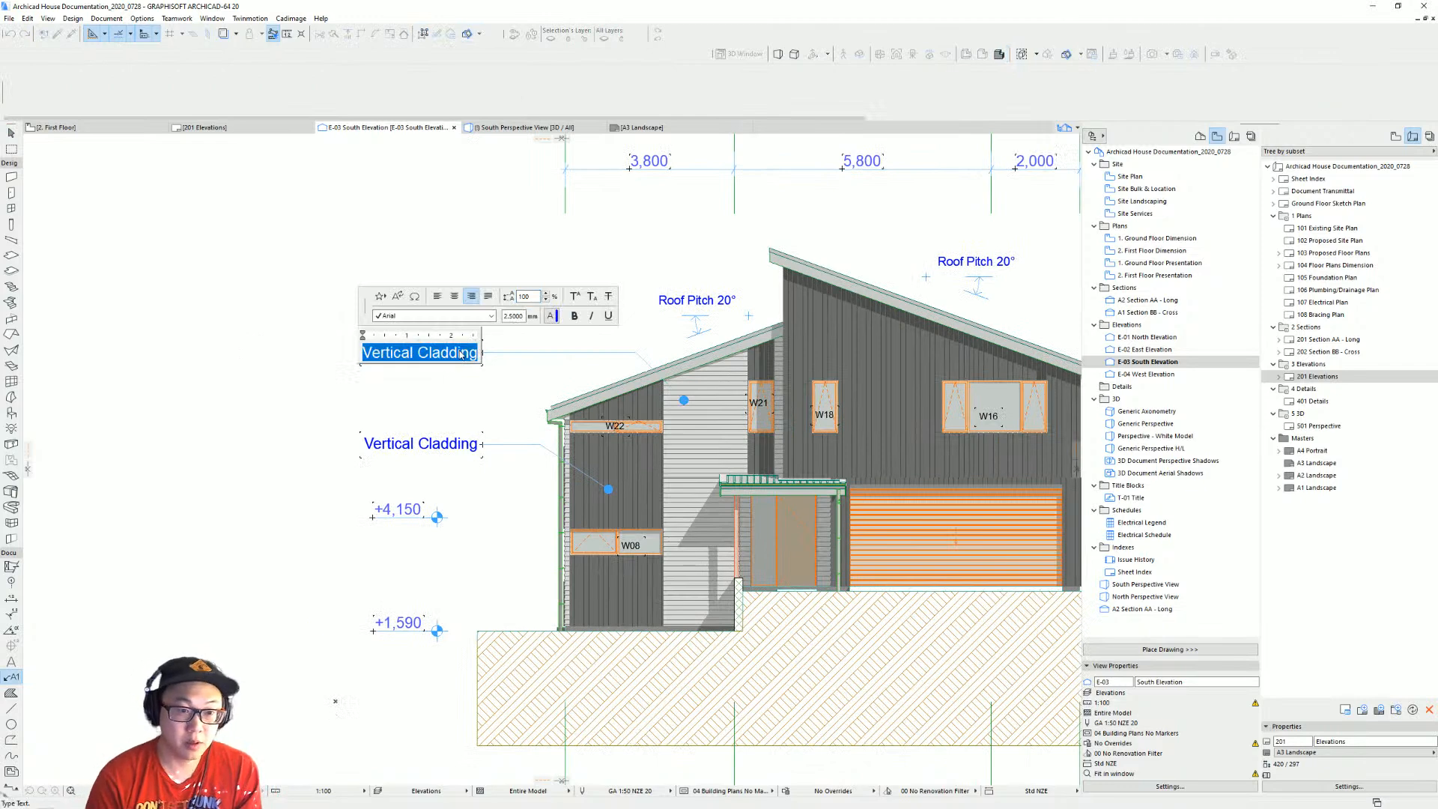
pyautogui.write('Hori')
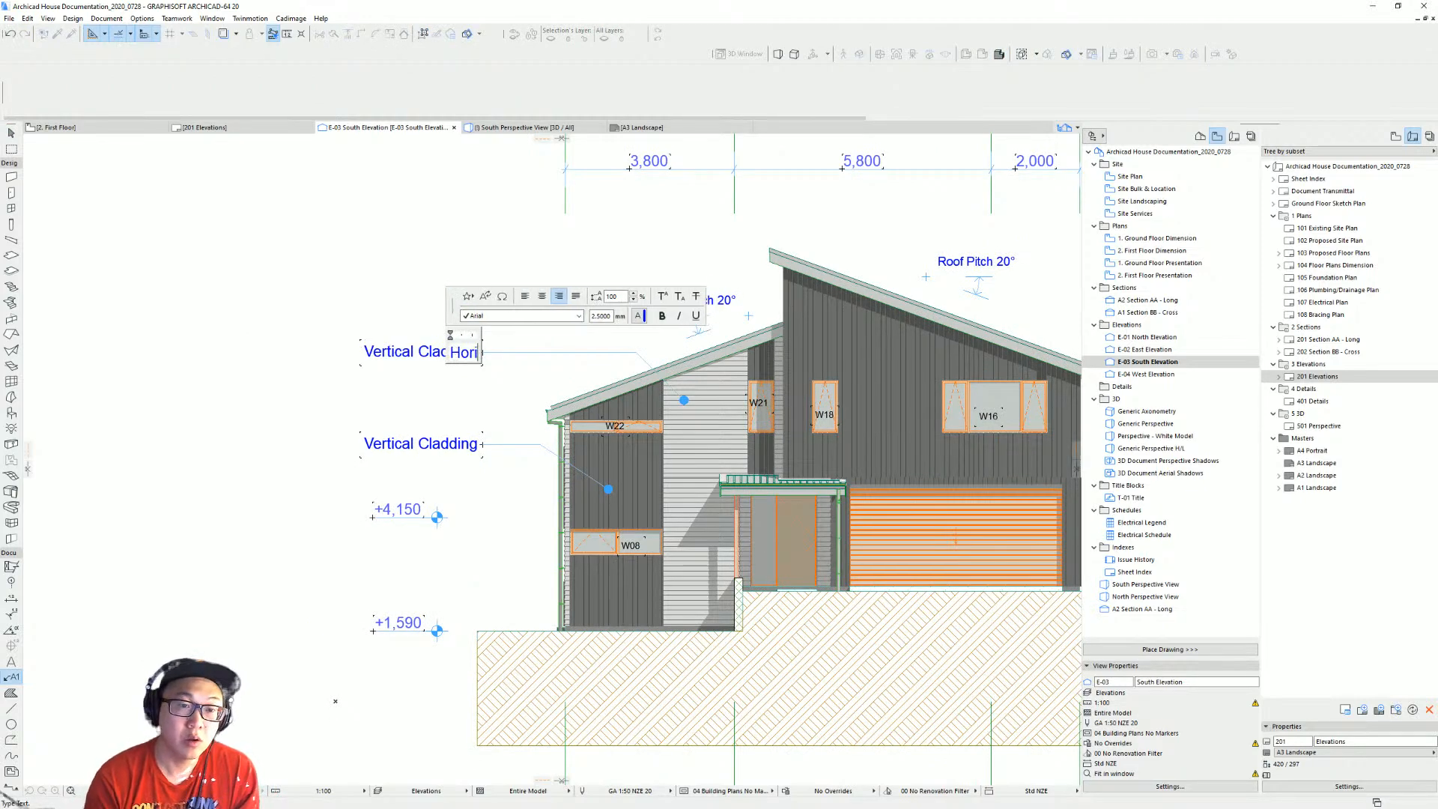
pyautogui.write('zontal Wea')
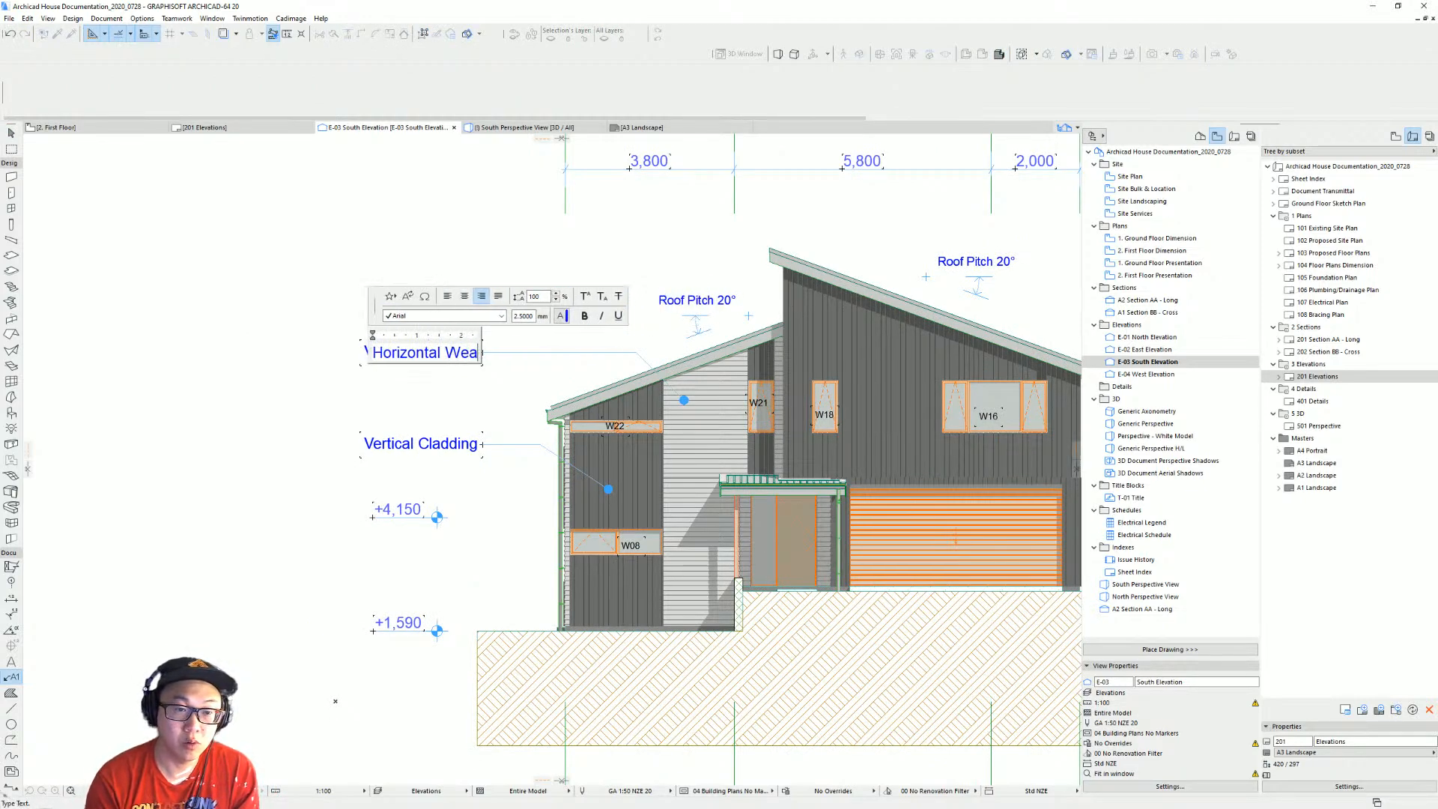
pyautogui.write('therboard')
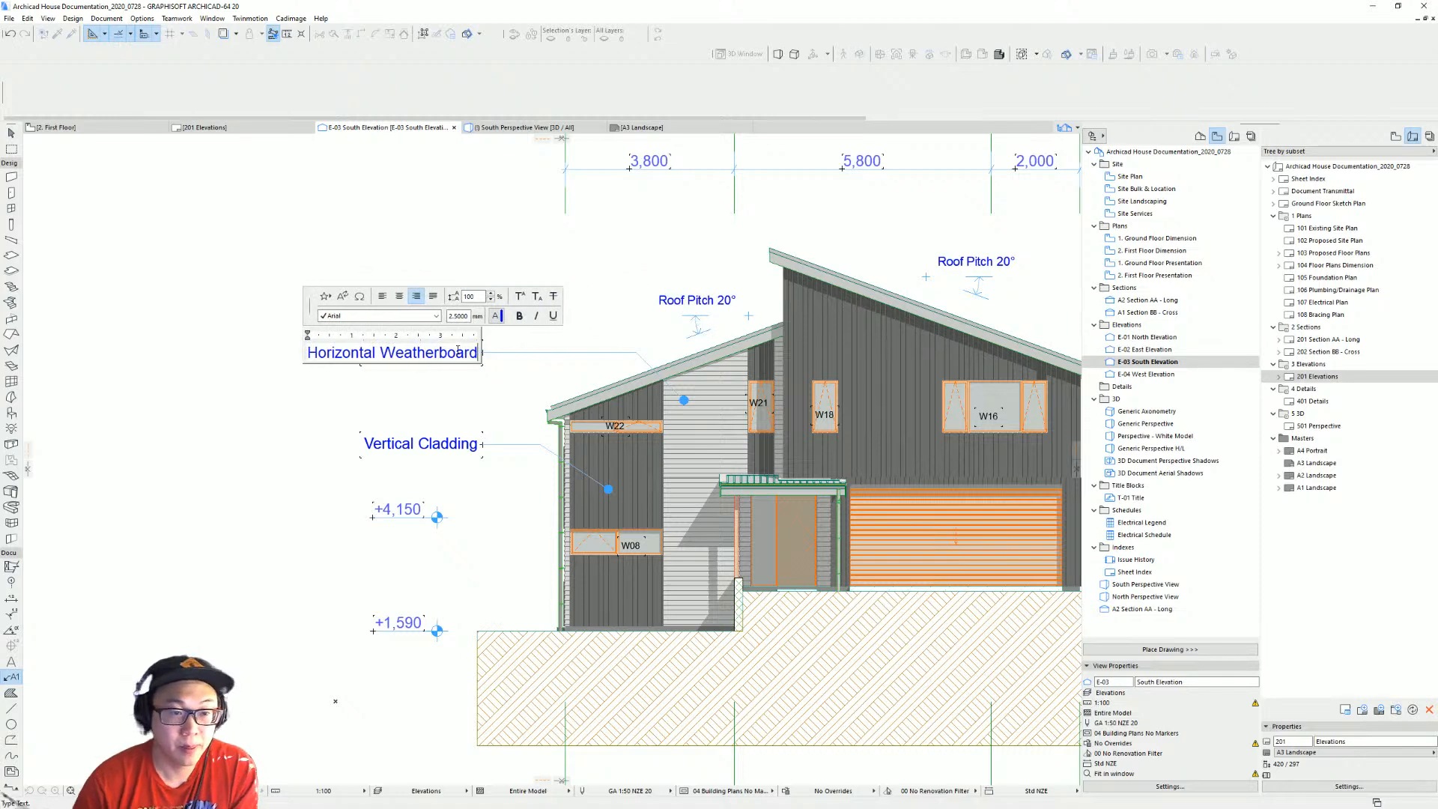
pyautogui.click(419, 396)
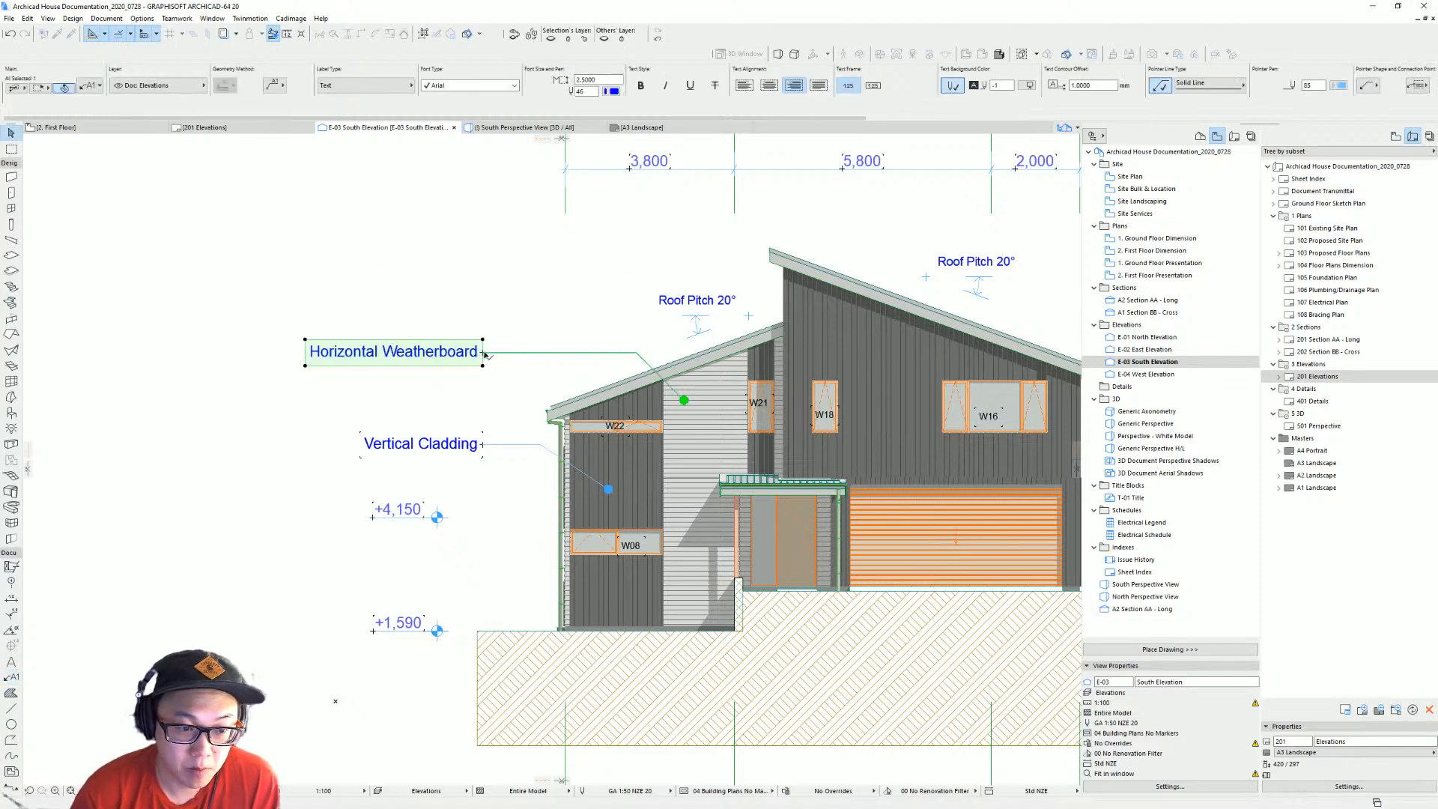
pyautogui.press('Escape')
# Shift the Horizontal Weatherboard label slightly right and align its text end vertically with the Vertical Cladding text.
pyautogui.moveTo(574, 370); pyautogui.dragTo(491, 429, button='middle')
pyautogui.scroll(-2, 604, 431)
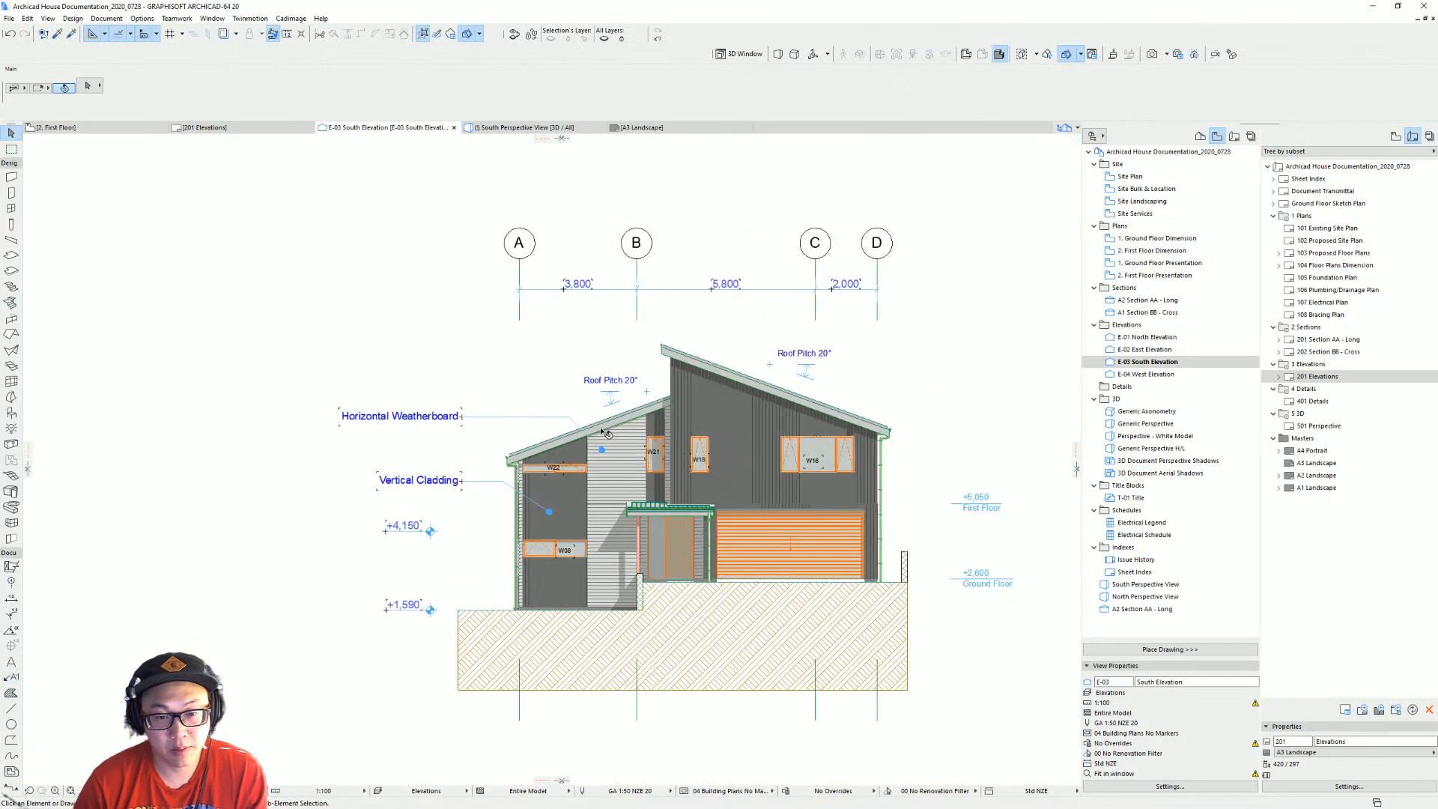
pyautogui.moveTo(616, 449); pyautogui.dragTo(528, 478, button='middle')
pyautogui.click(481, 447)
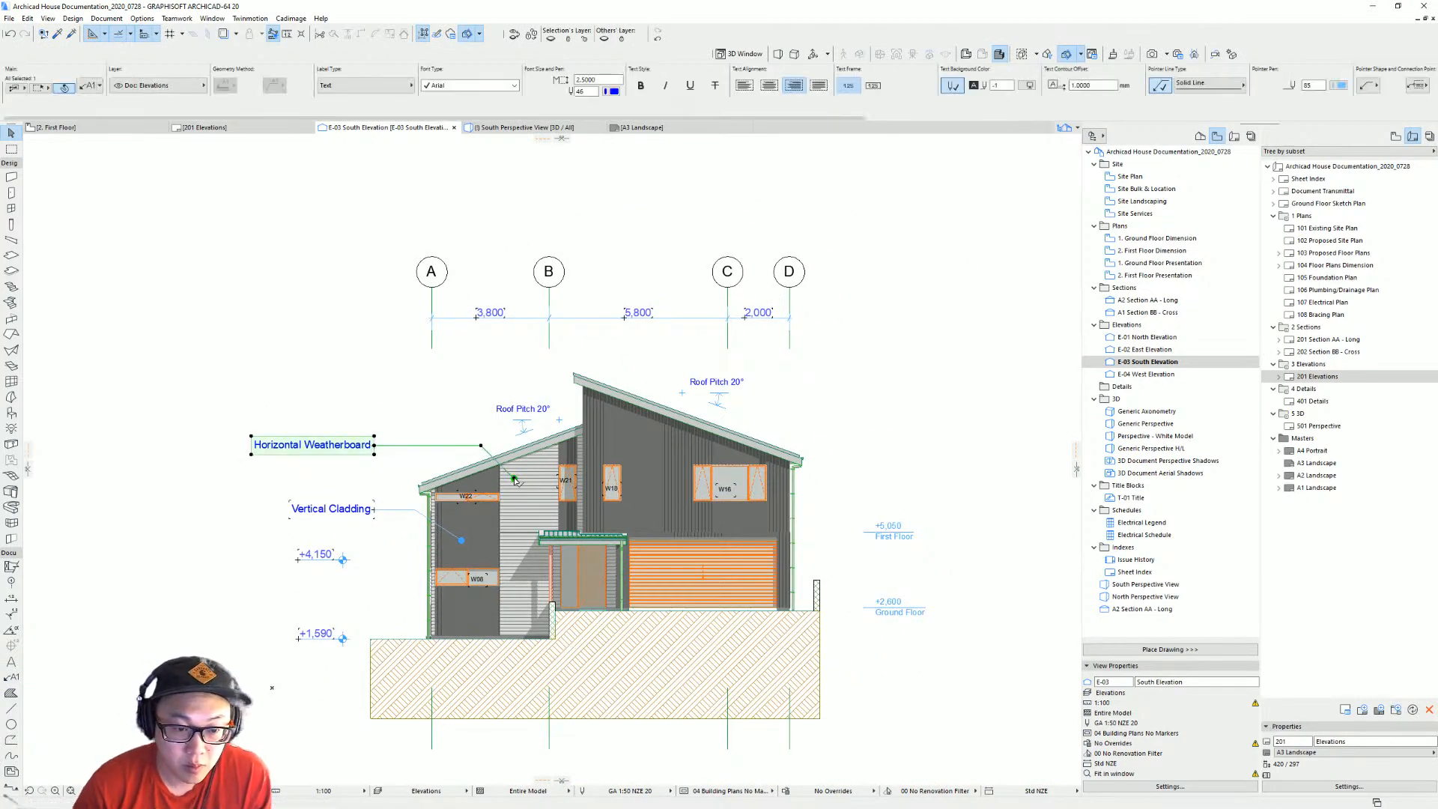
pyautogui.click(375, 444)
pyautogui.click(374, 509)
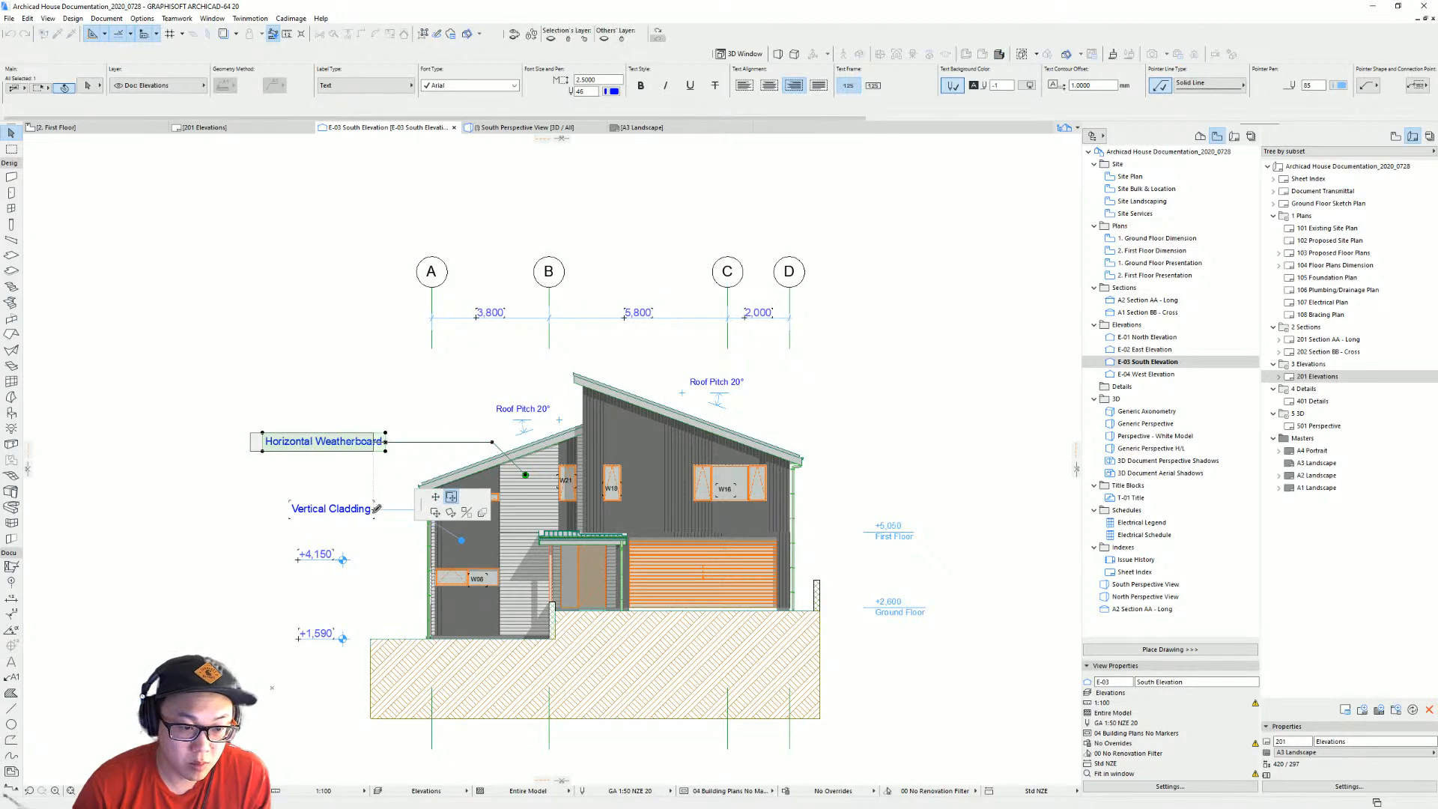
pyautogui.press('Escape')
# Move the Vertical Cladding pointer bend right to the wall edge, and shift the whole label slightly further right.
pyautogui.moveTo(707, 420); pyautogui.dragTo(636, 429, button='middle')
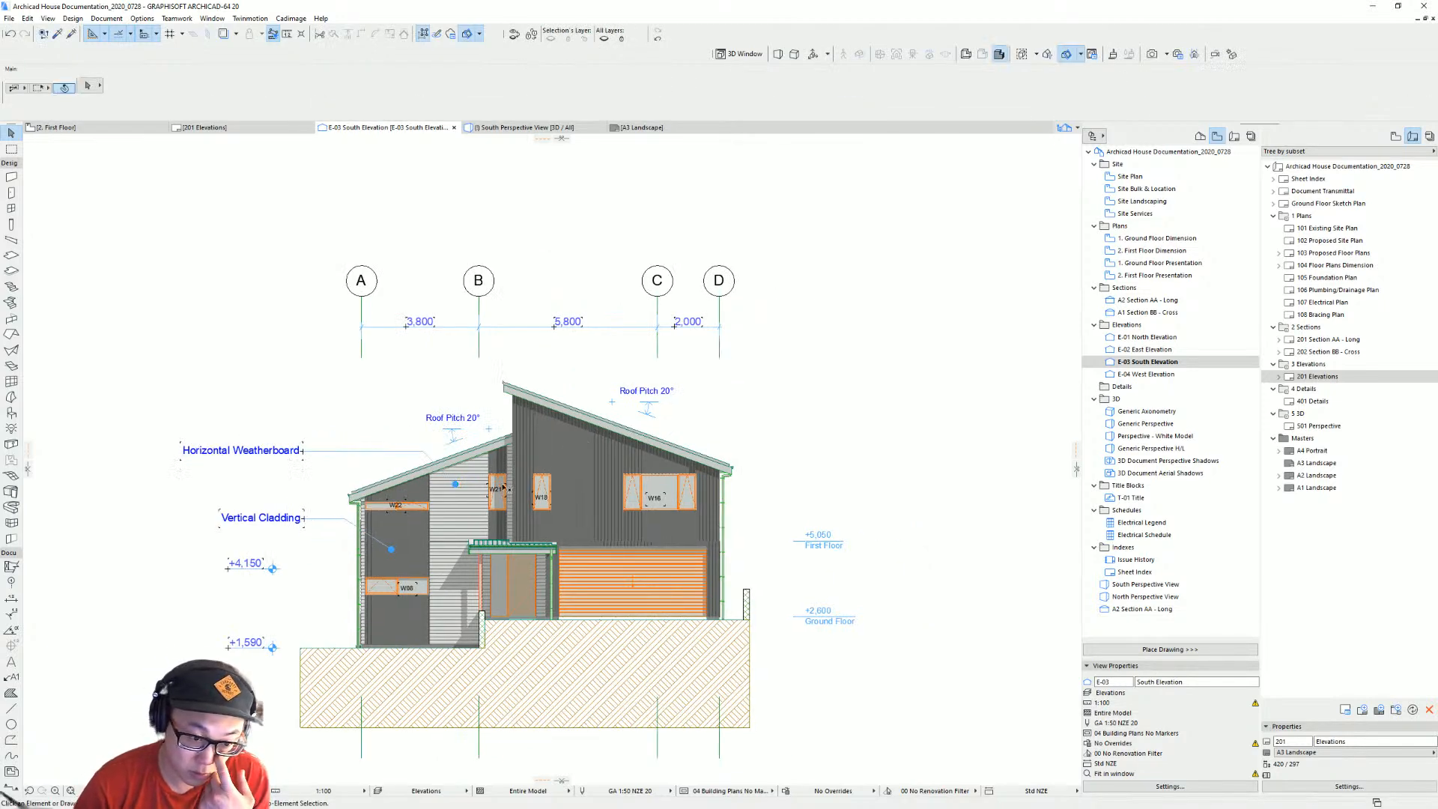
pyautogui.scroll(2, 458, 488)
pyautogui.moveTo(458, 488); pyautogui.dragTo(528, 448, button='middle')
pyautogui.moveTo(412, 497); pyautogui.dragTo(502, 452, button='middle')
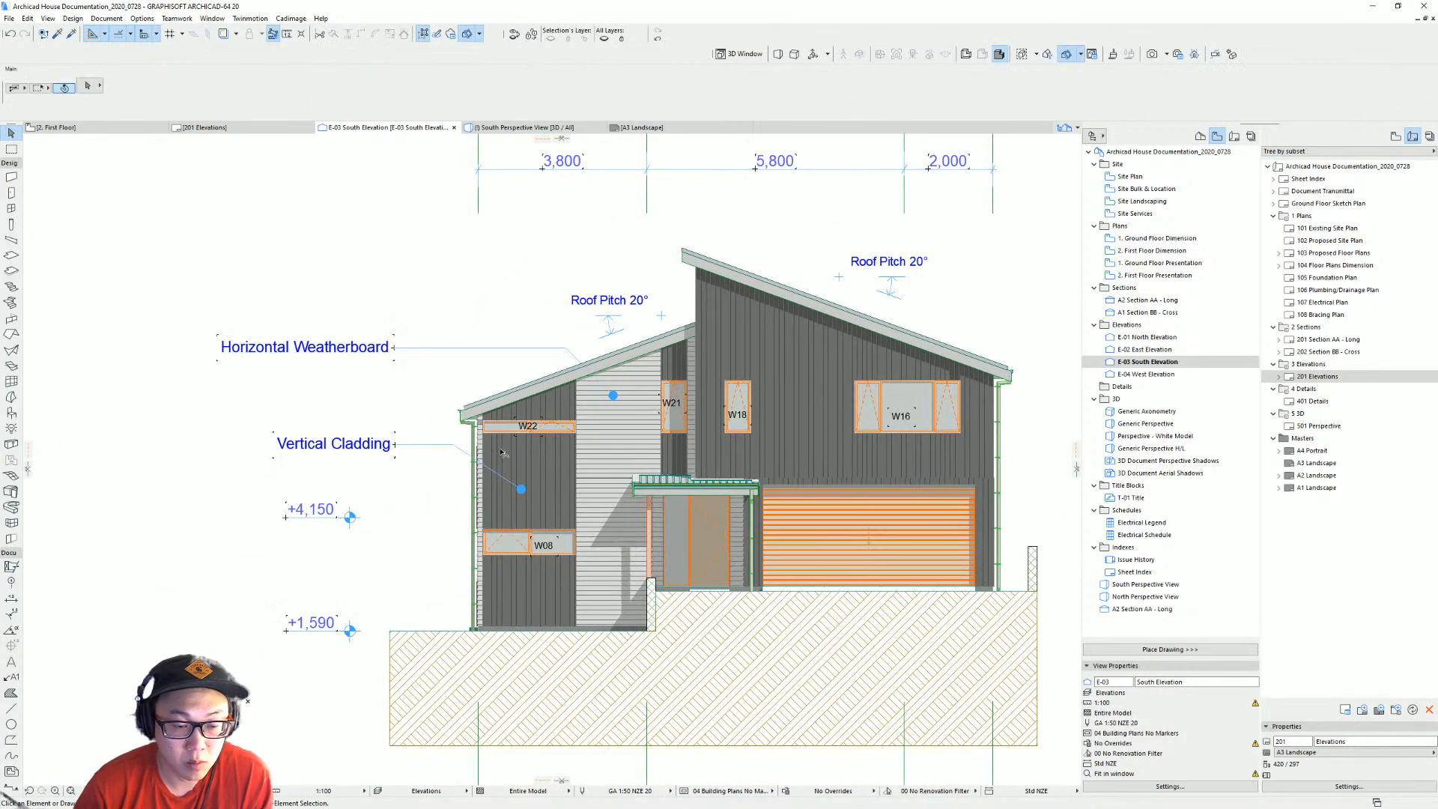
pyautogui.click(458, 448)
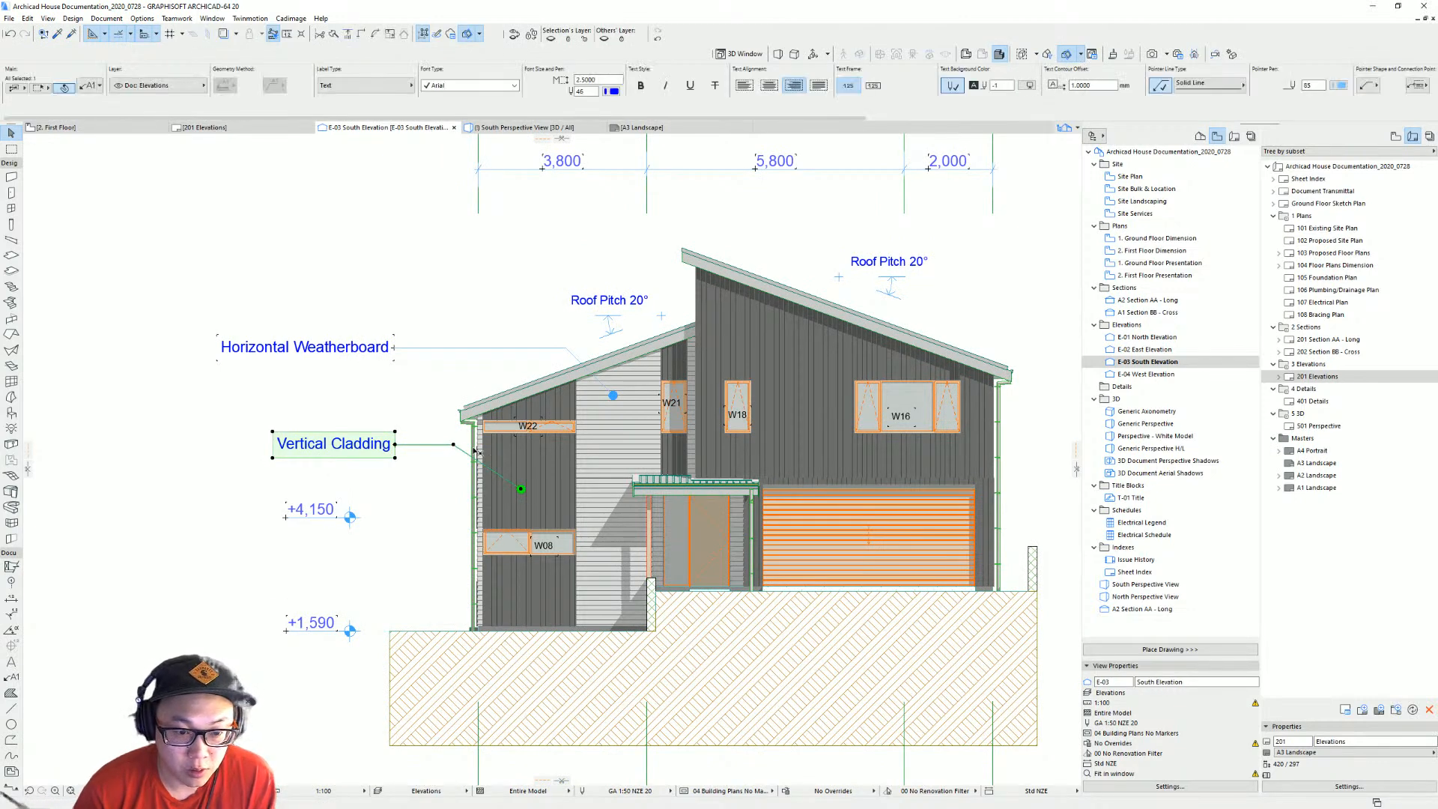
pyautogui.click(520, 489)
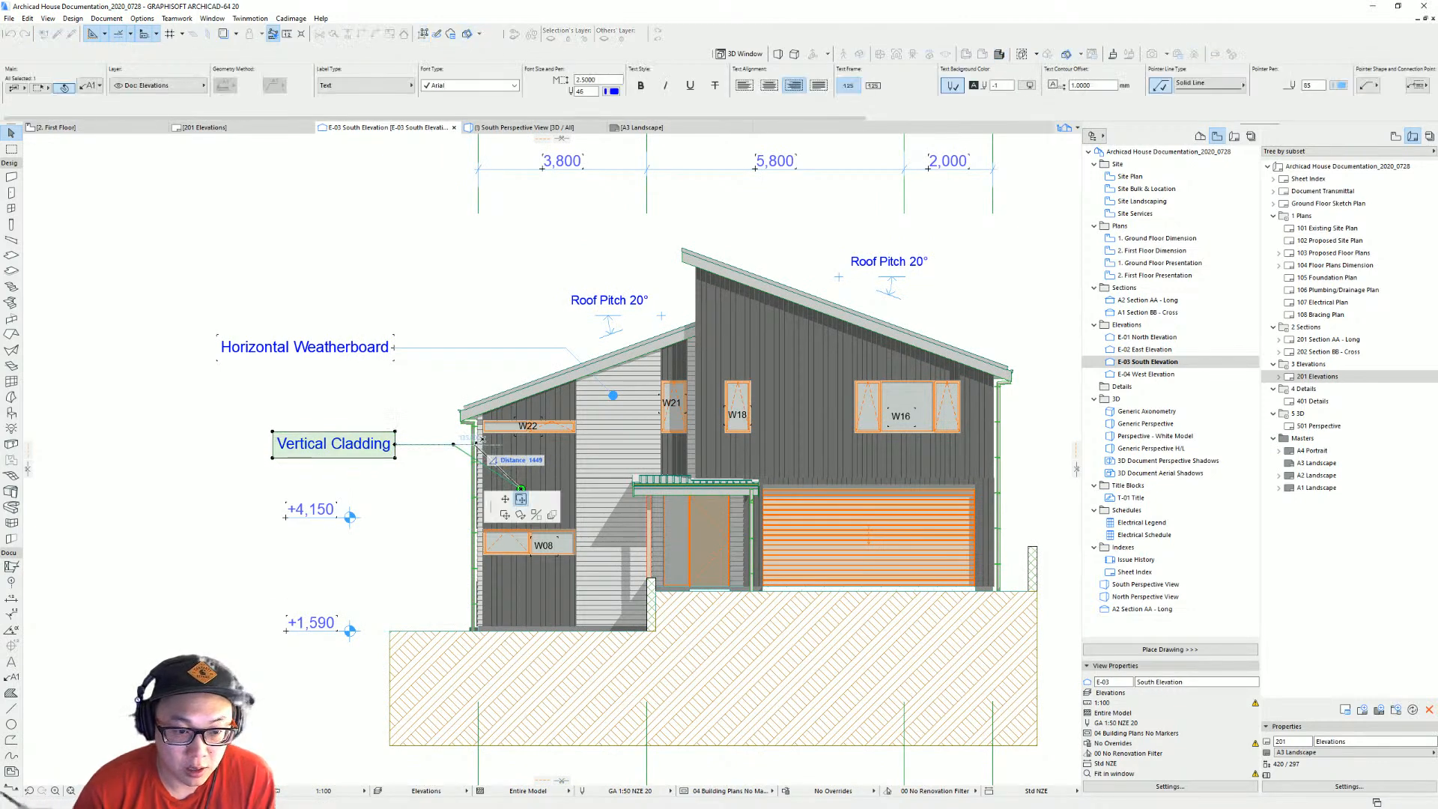
pyautogui.click(520, 499)
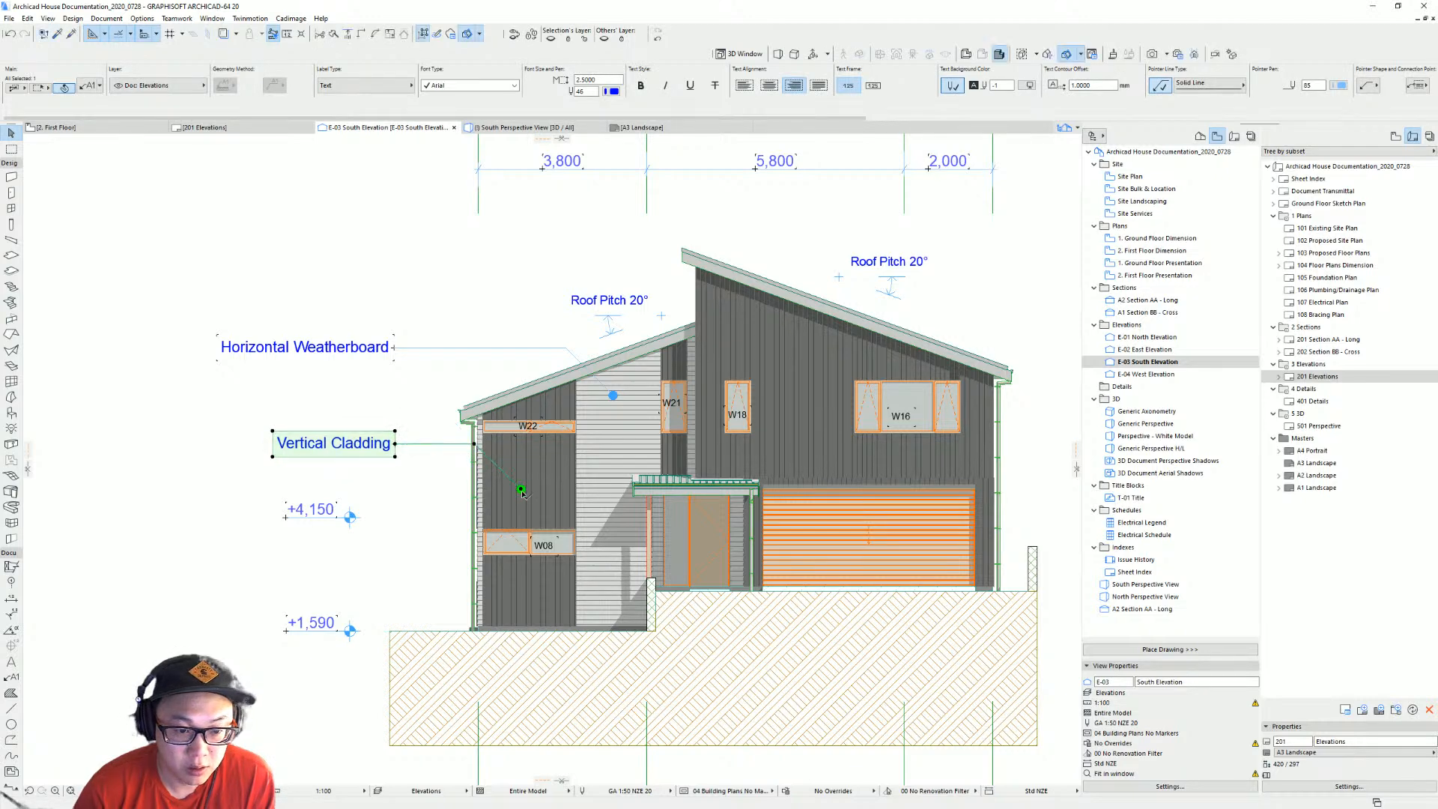
pyautogui.click(539, 490)
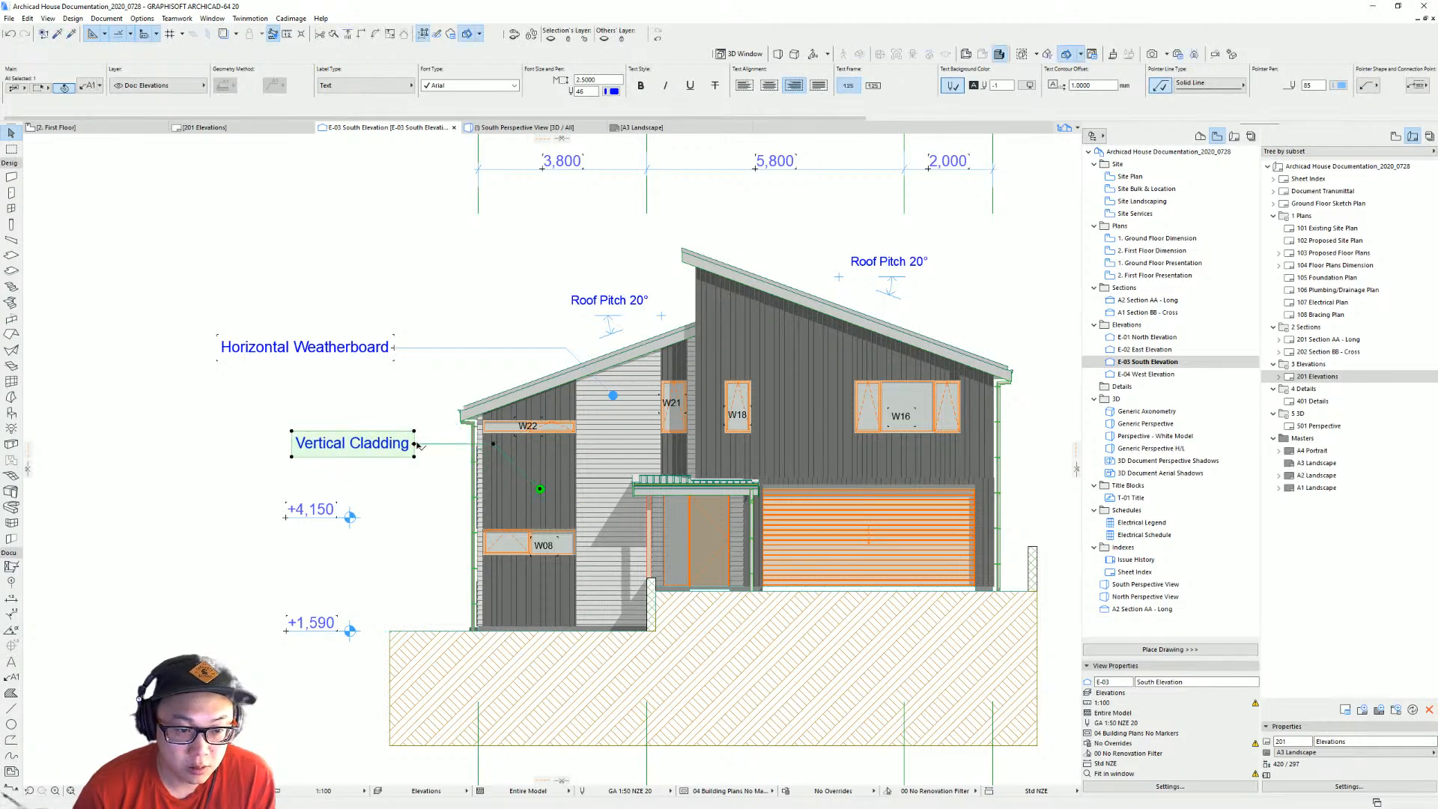
# Shift the Horizontal Weatherboard label right so its text end aligns vertically with the Vertical Cladding text.
pyautogui.click(395, 358)
pyautogui.click(394, 348)
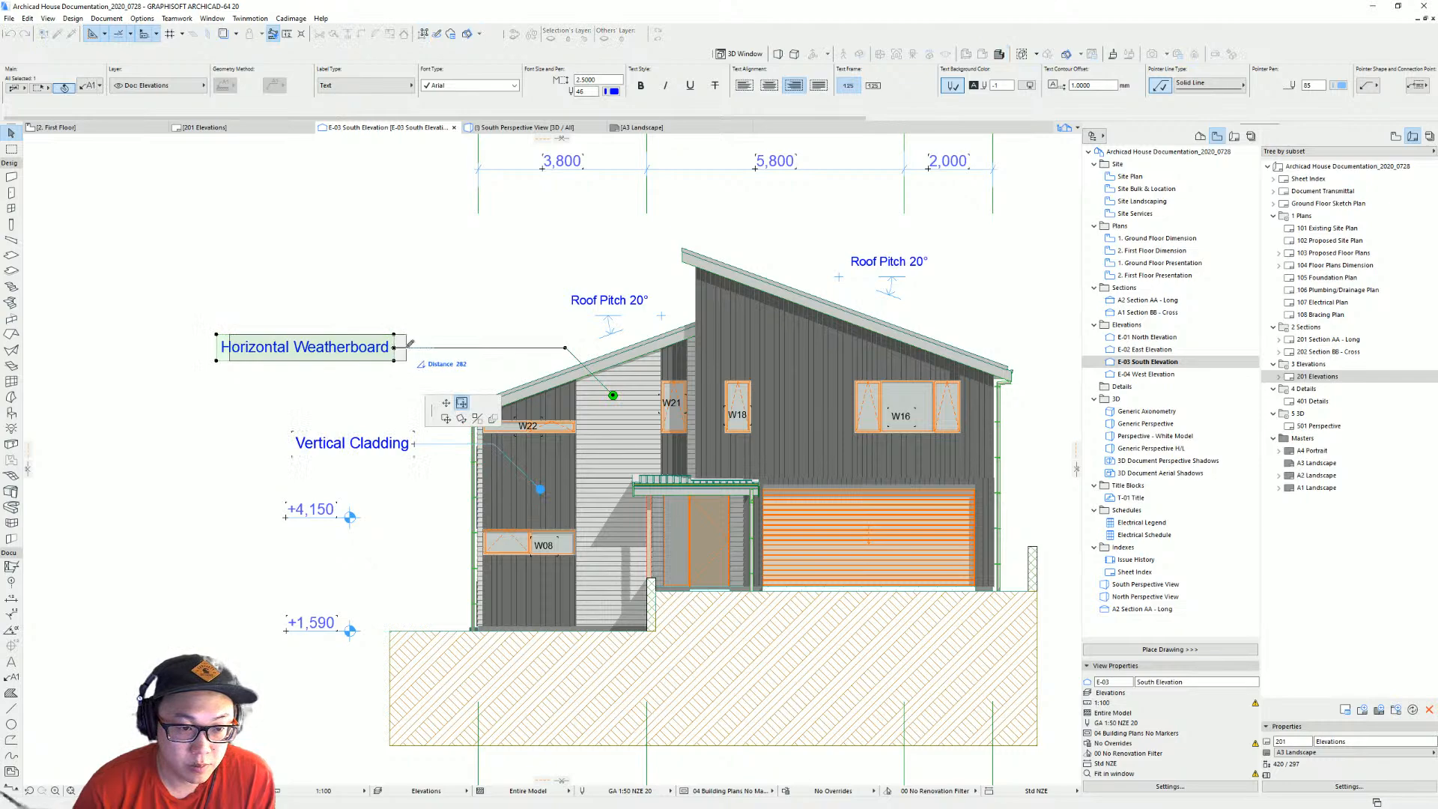
pyautogui.press('Escape')
pyautogui.press('Escape')
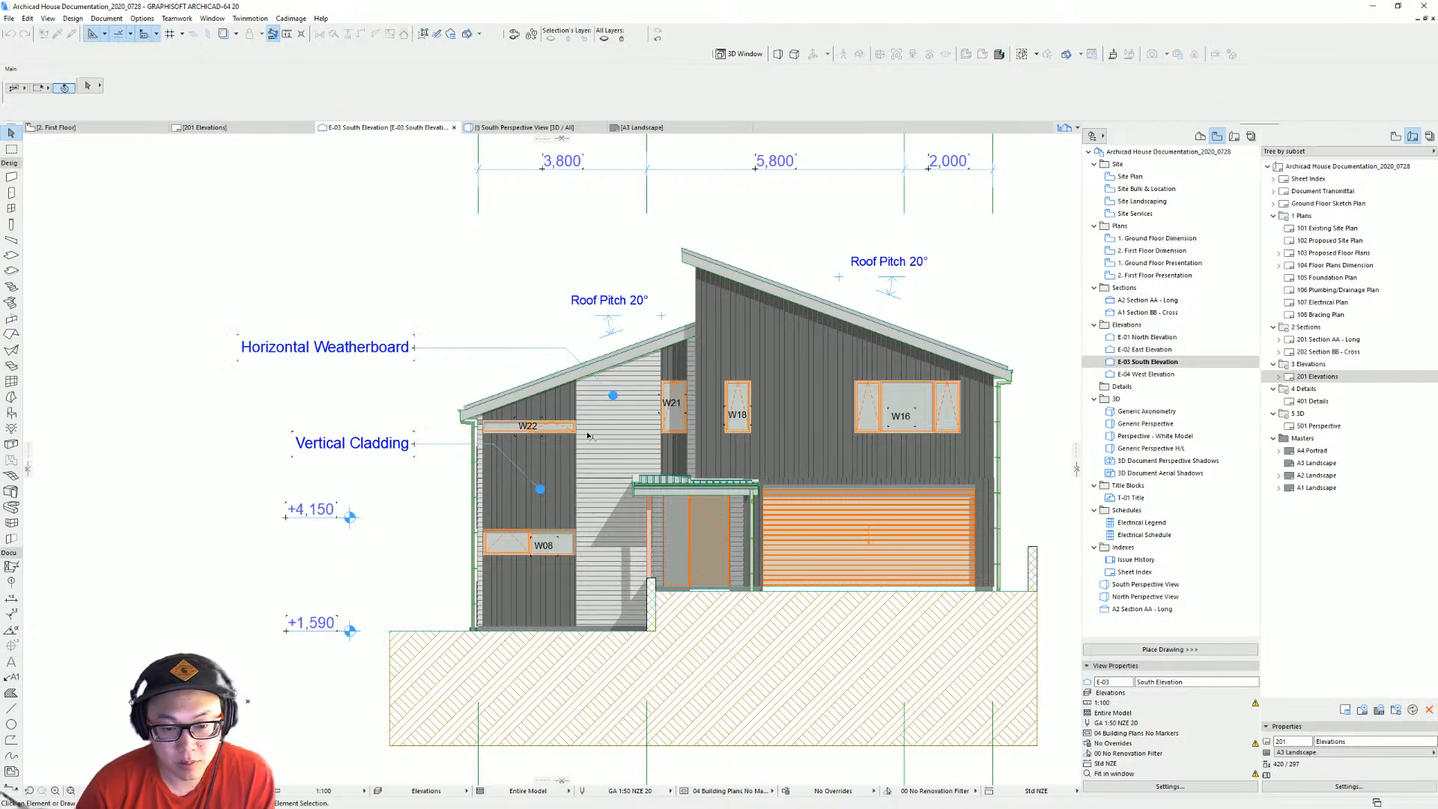
# Place another label with the Horizontal Weatherboard settings on the upper roof's lower end, and move its text out beyond the pointer's right side.
pyautogui.moveTo(586, 422); pyautogui.dragTo(514, 388, button='middle')
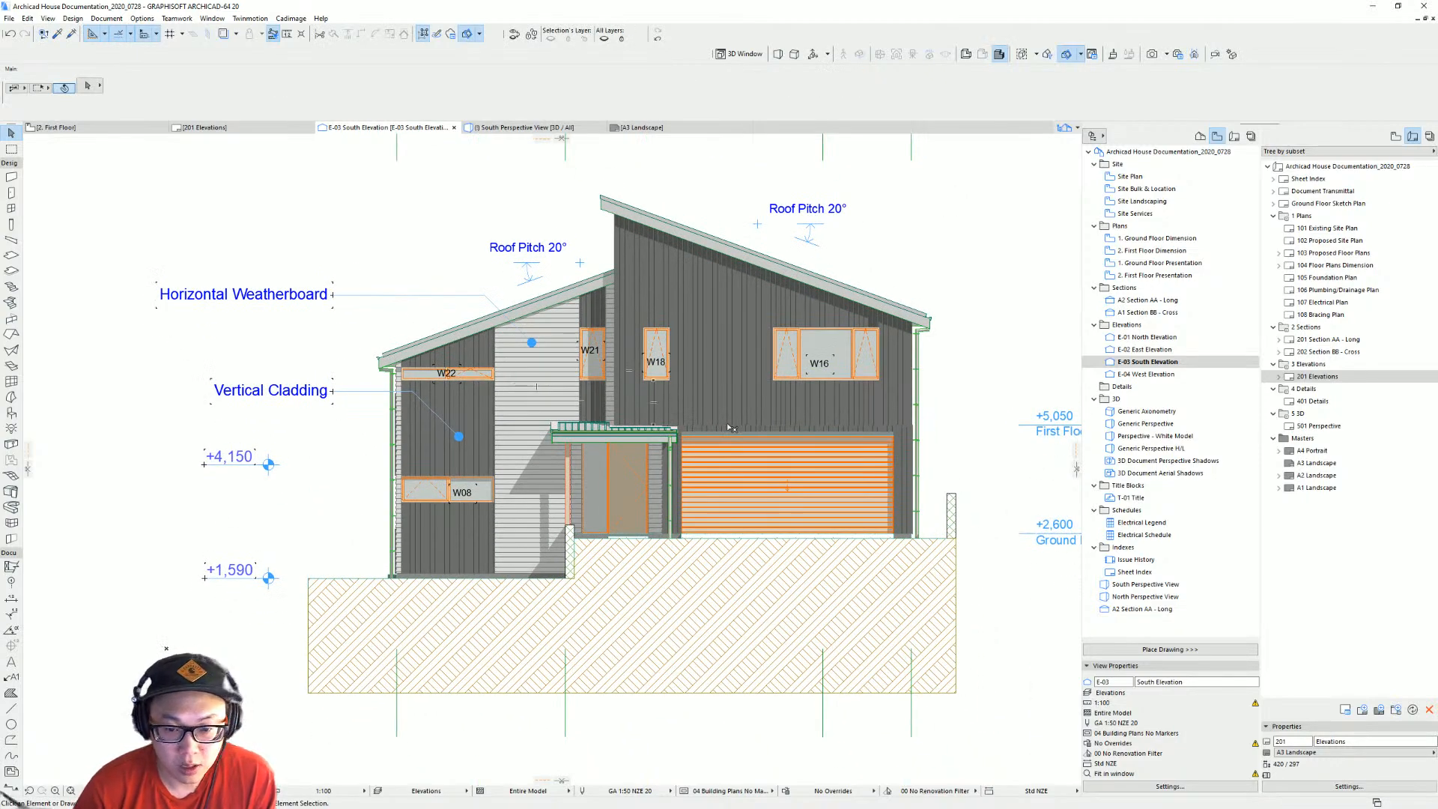
pyautogui.scroll(-4, 730, 428)
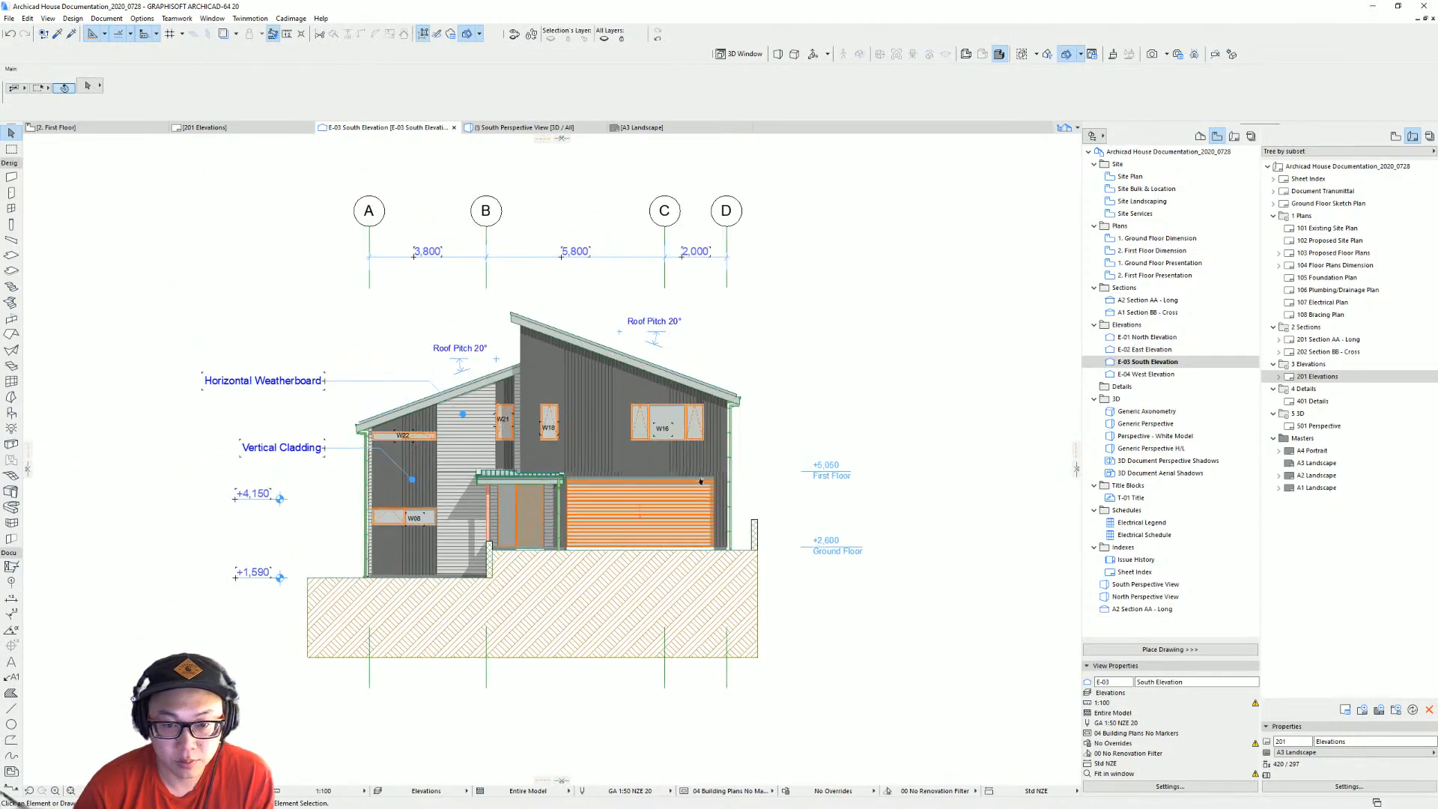
pyautogui.moveTo(701, 481); pyautogui.dragTo(706, 538, button='middle')
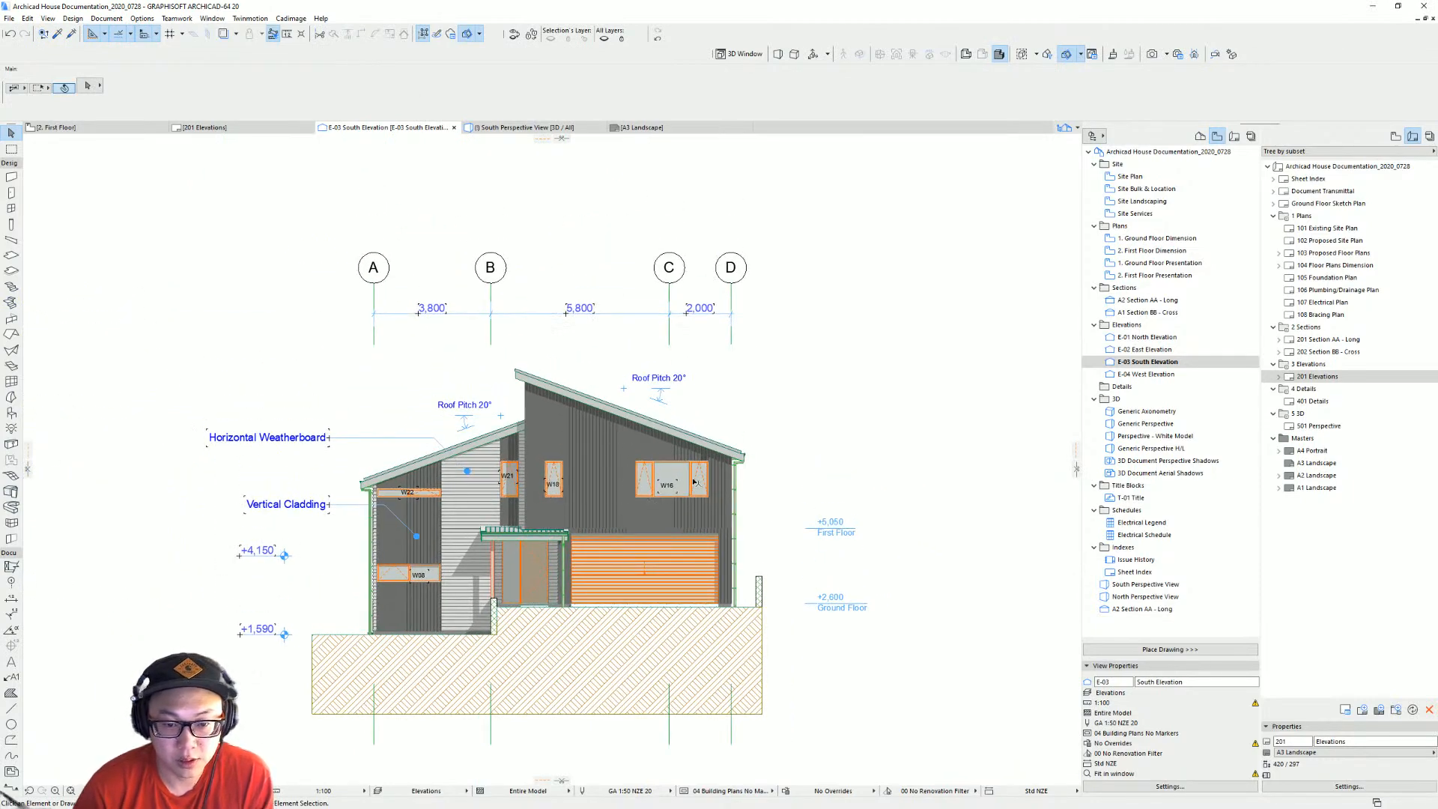
pyautogui.scroll(2, 696, 483)
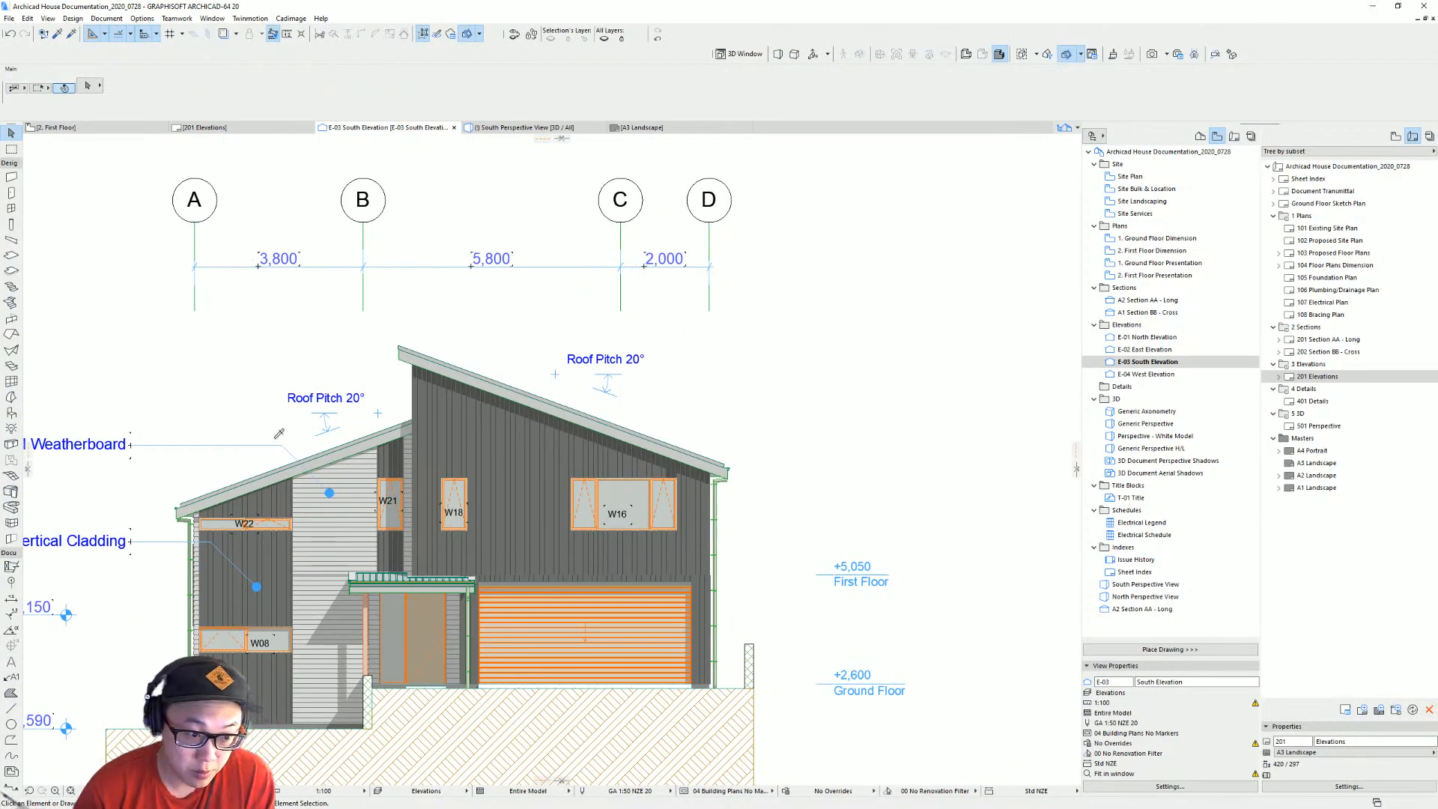
pyautogui.click(283, 448)
pyautogui.click(670, 444)
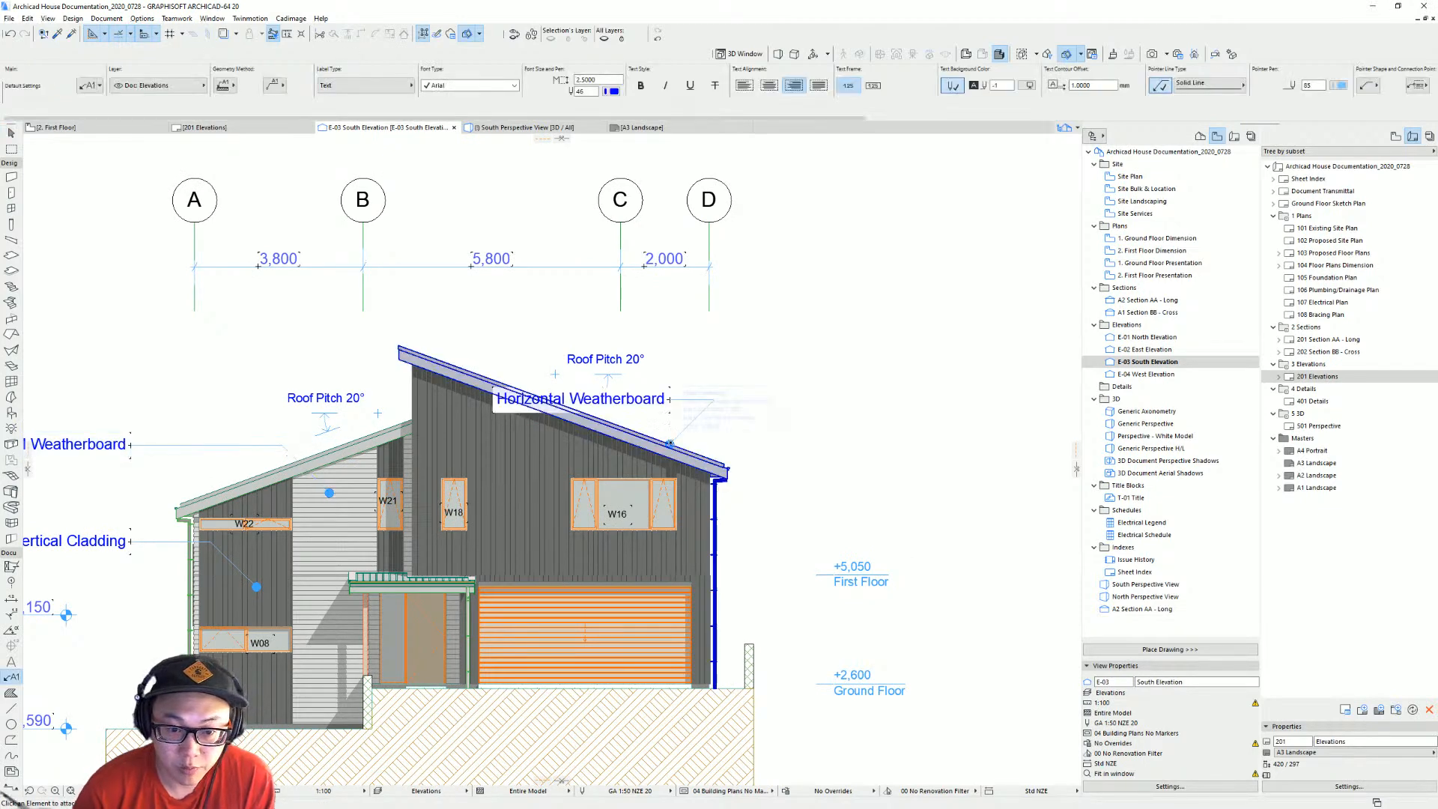
pyautogui.keyDown('shift'); pyautogui.click(715, 401); pyautogui.keyUp('shift')
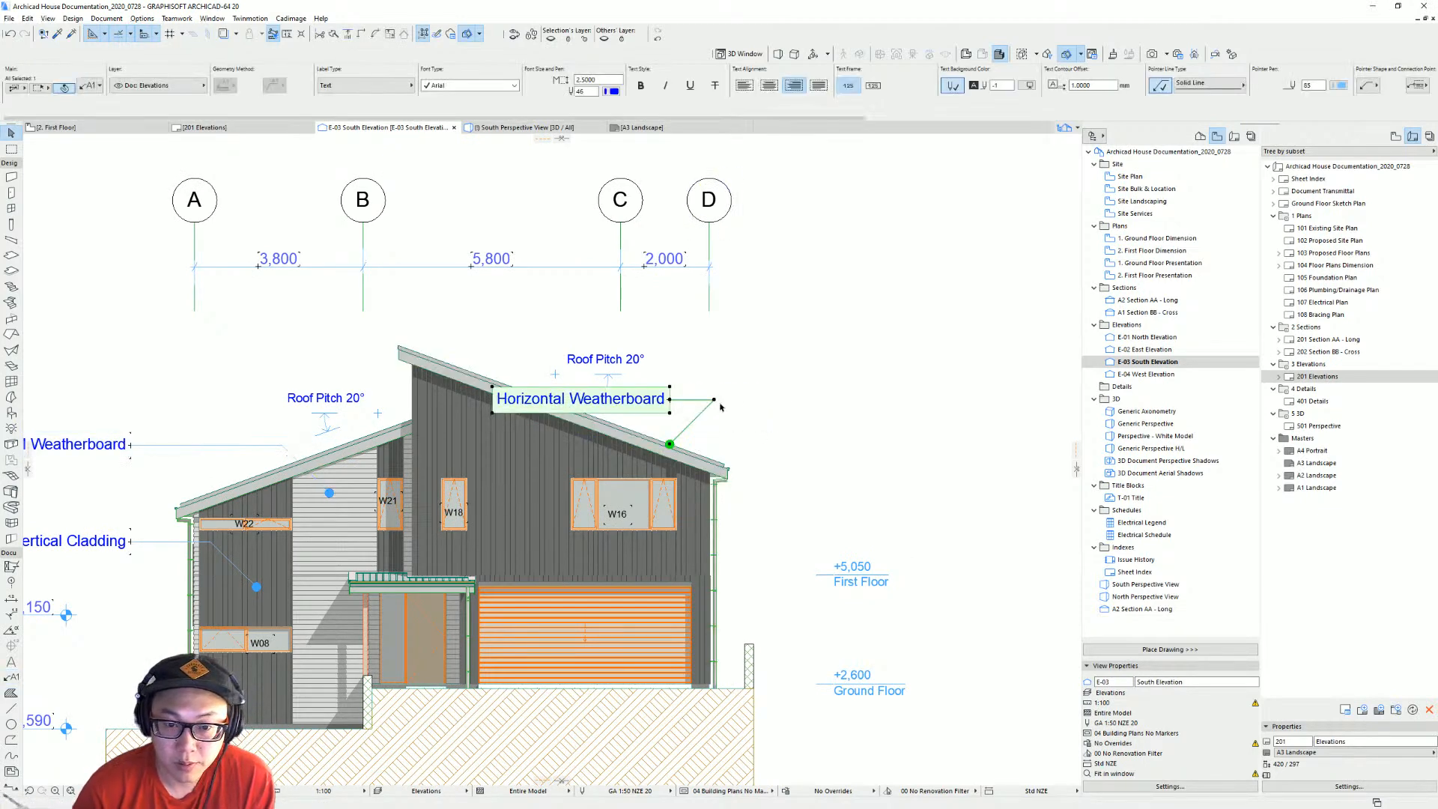
pyautogui.moveTo(671, 403); pyautogui.dragTo(779, 405)
# Change the new roof label's text to "Corrugated Roof Cladding".
pyautogui.doubleClick(779, 405)
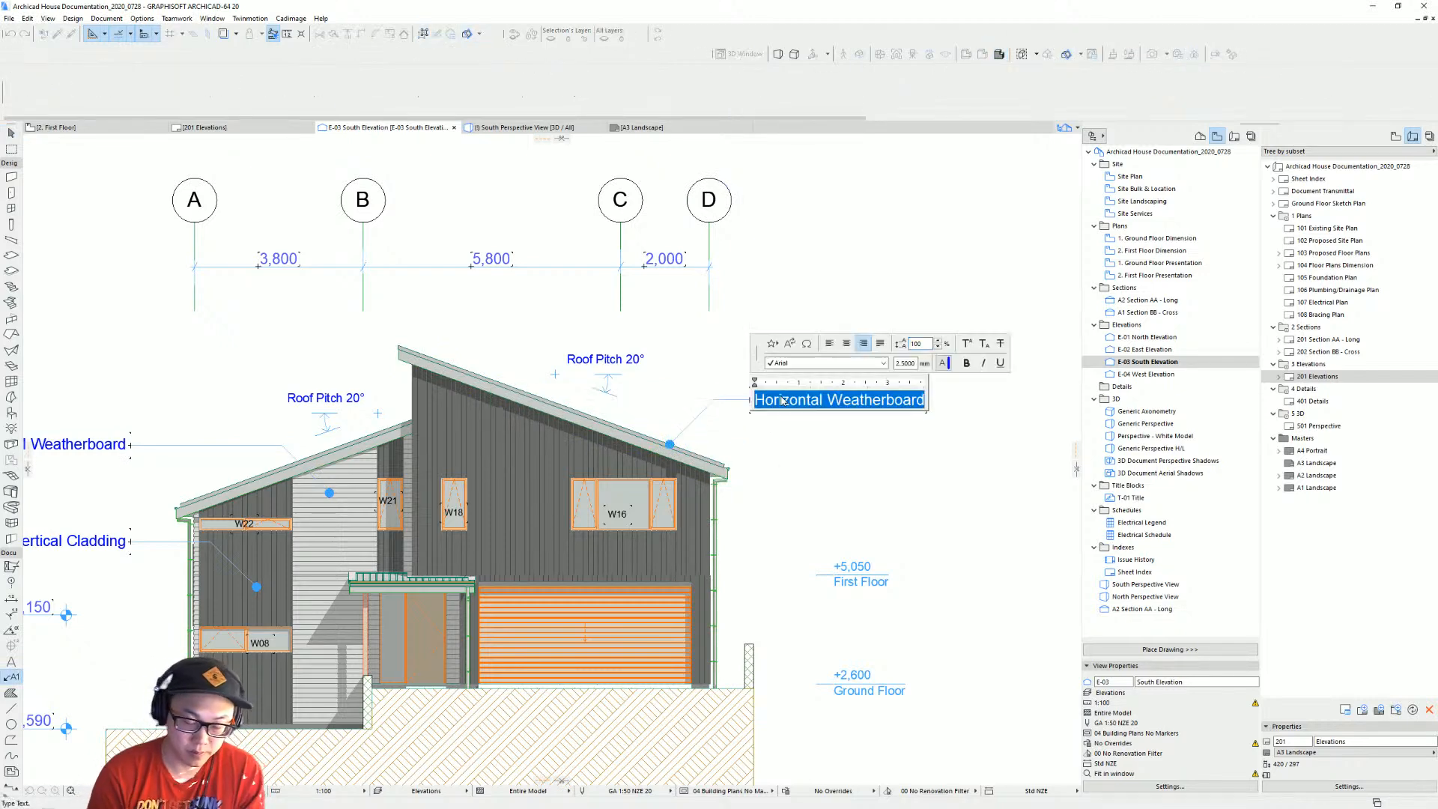
pyautogui.write('Corru')
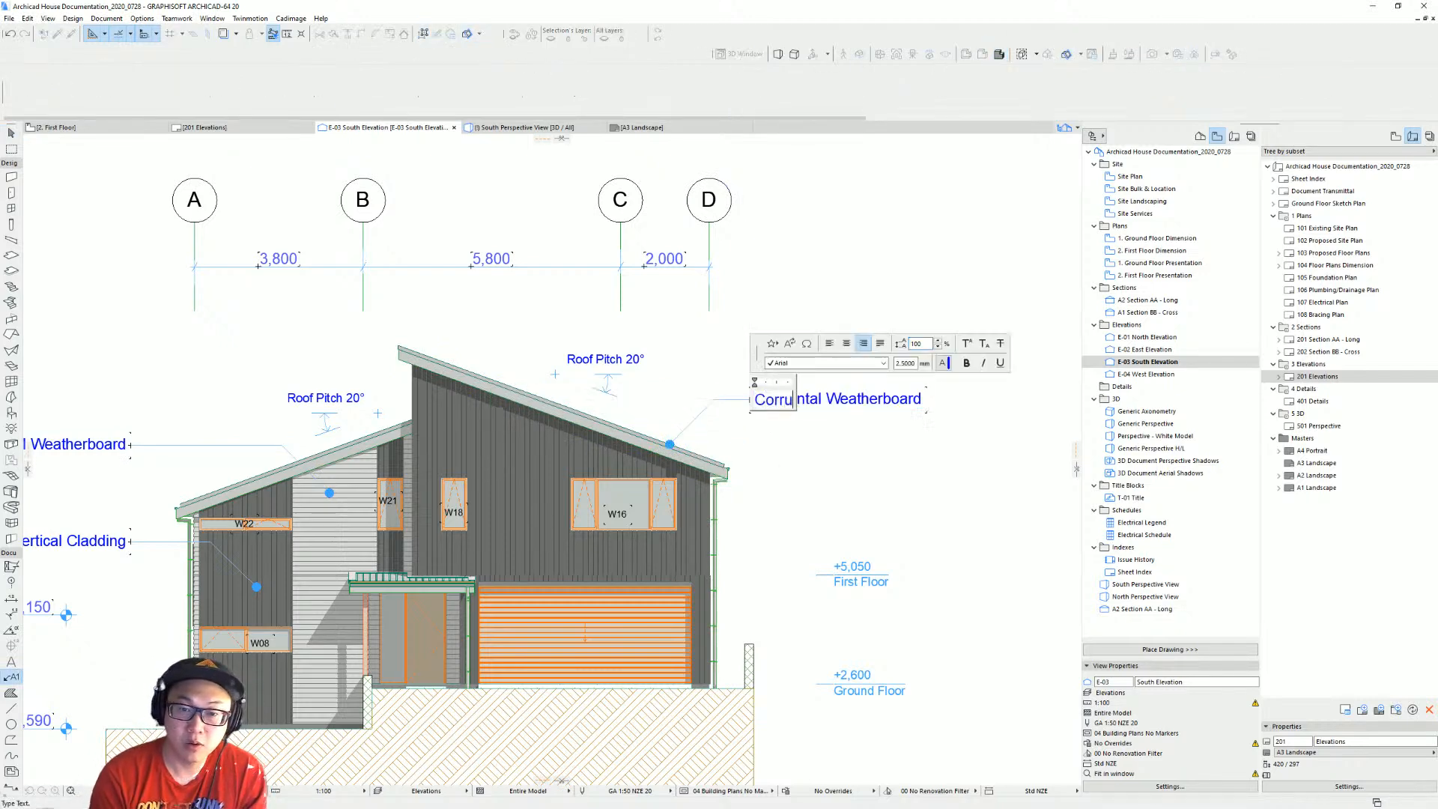
pyautogui.write('gatied ')
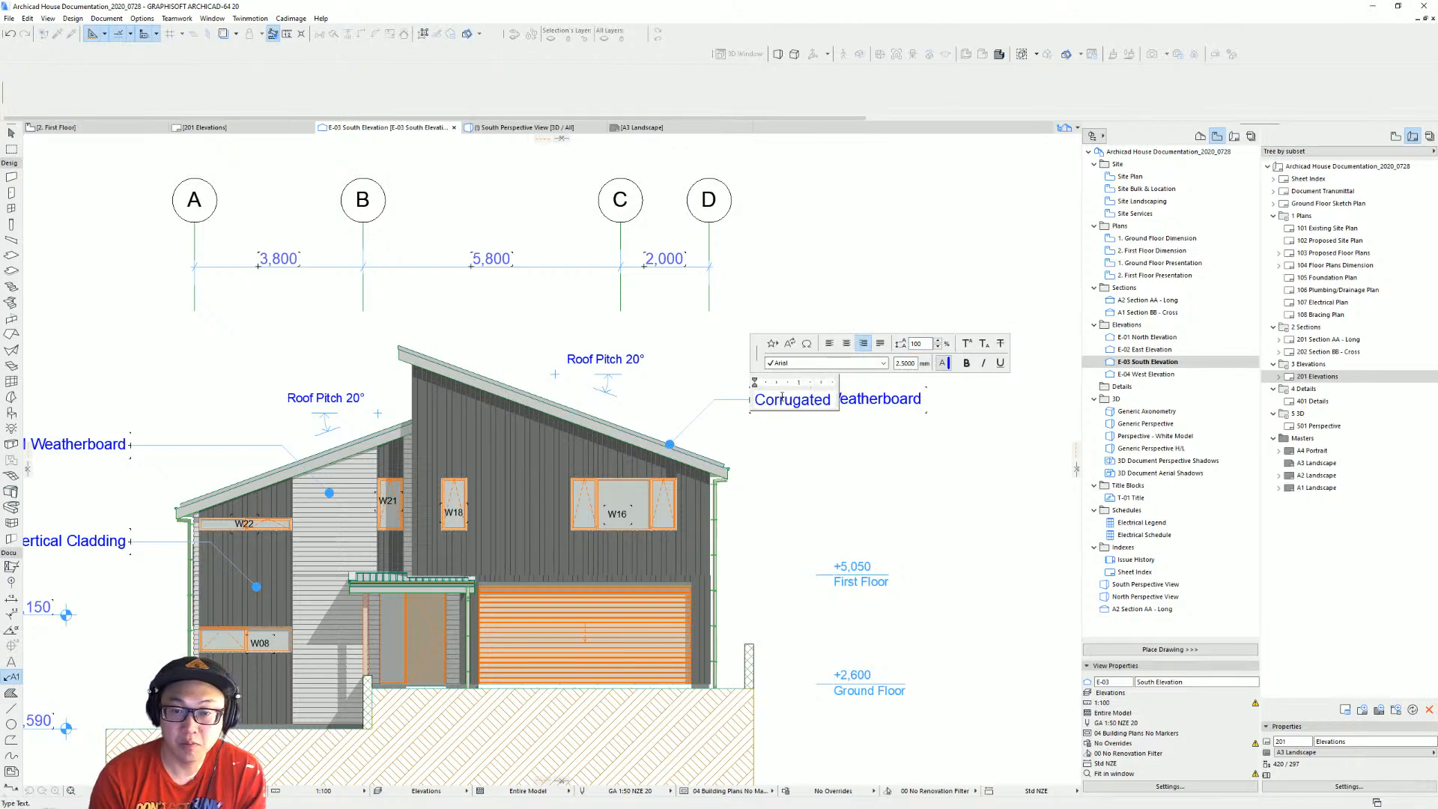
pyautogui.write('Roof')
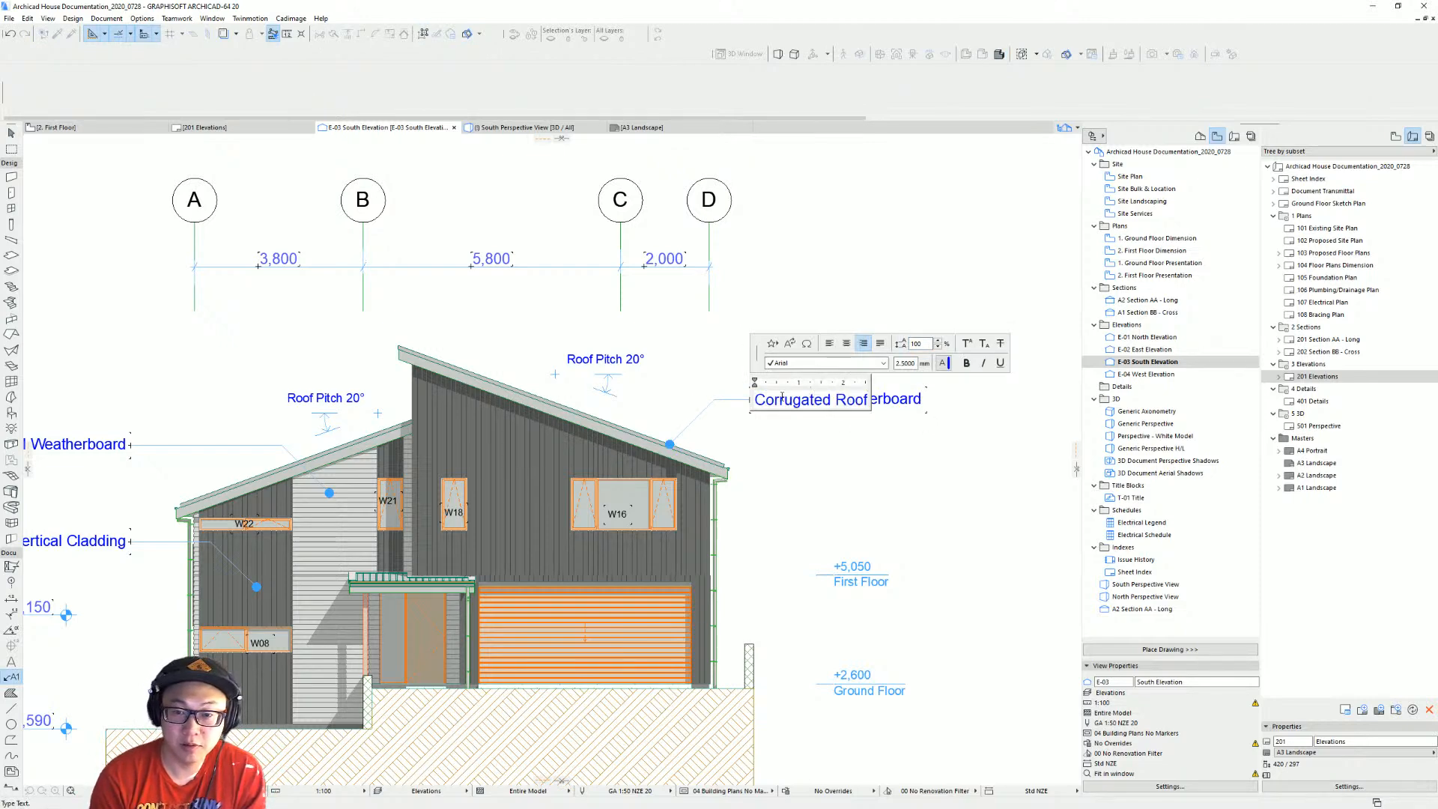
pyautogui.write(' Cladding')
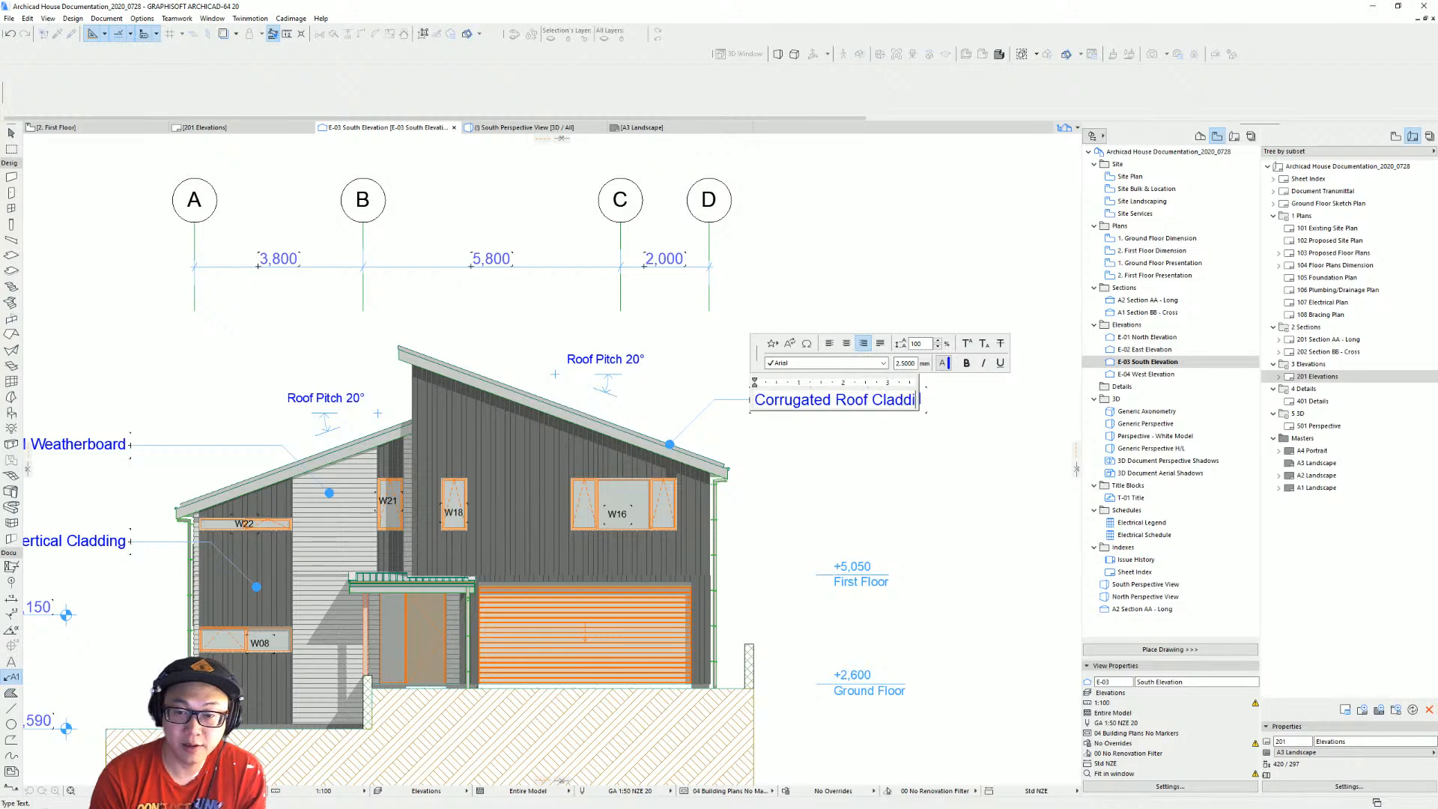
pyautogui.click(809, 283)
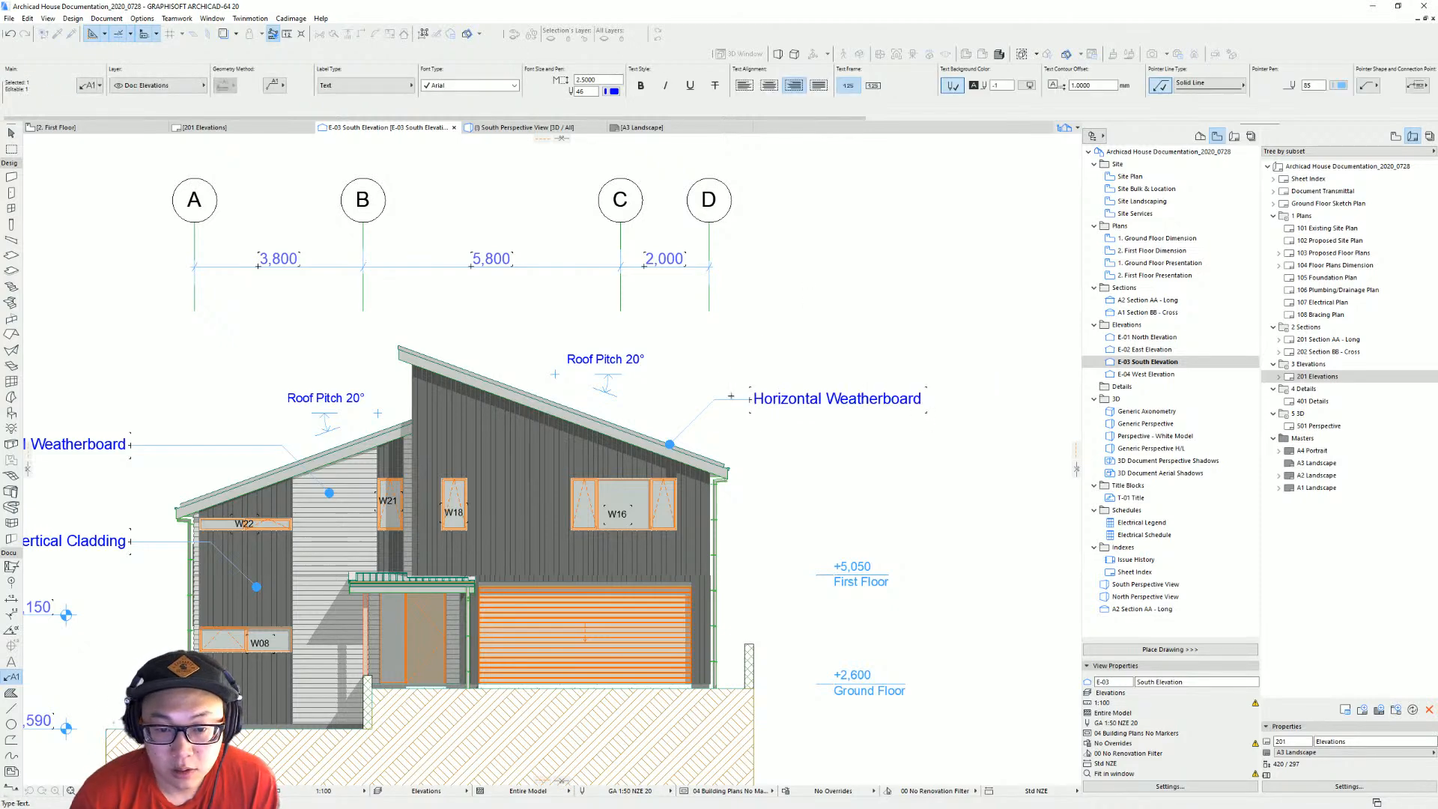
# Set the Corrugated Roof Cladding label's pointer to end in an arrow instead of a dot.
pyautogui.click(671, 445)
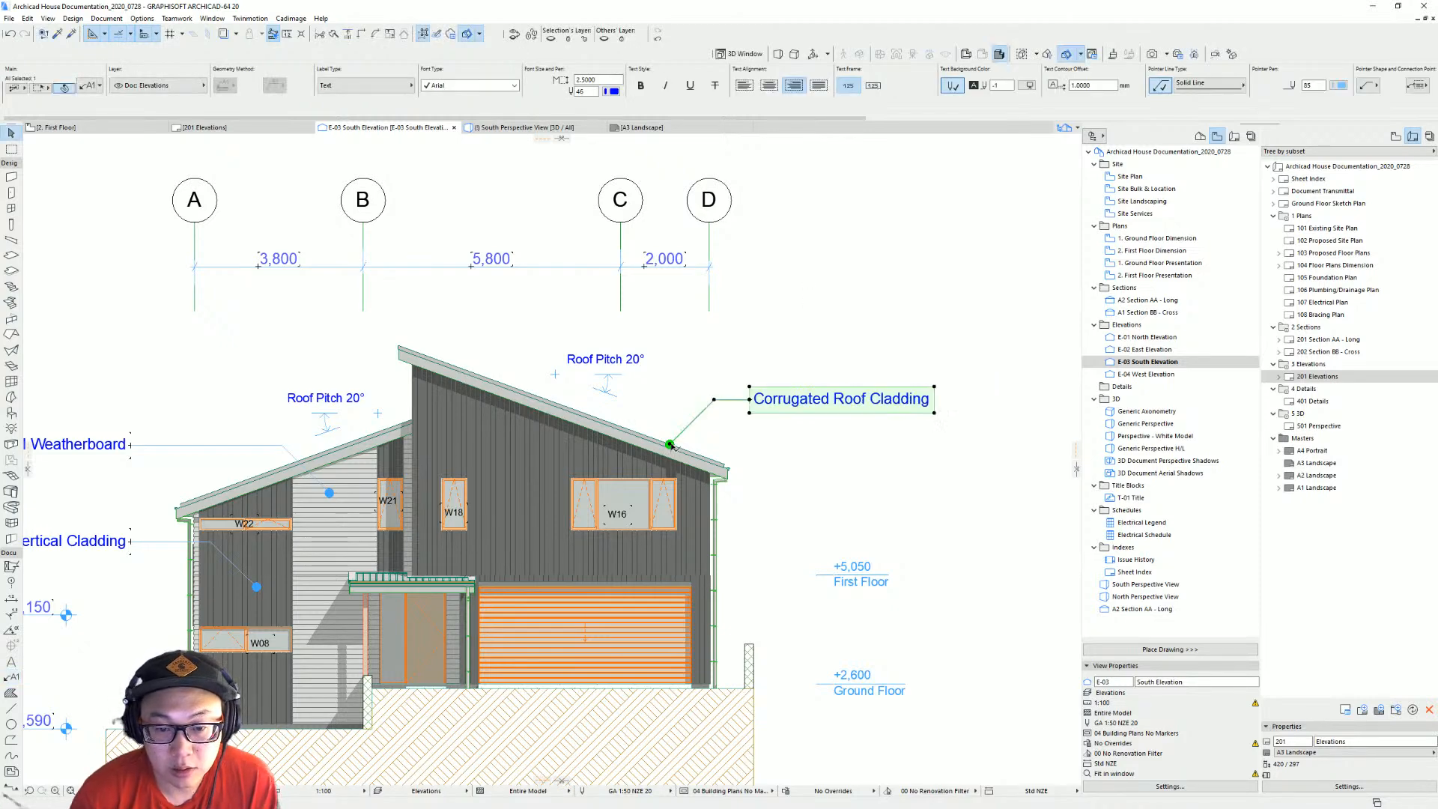
pyautogui.click(672, 445)
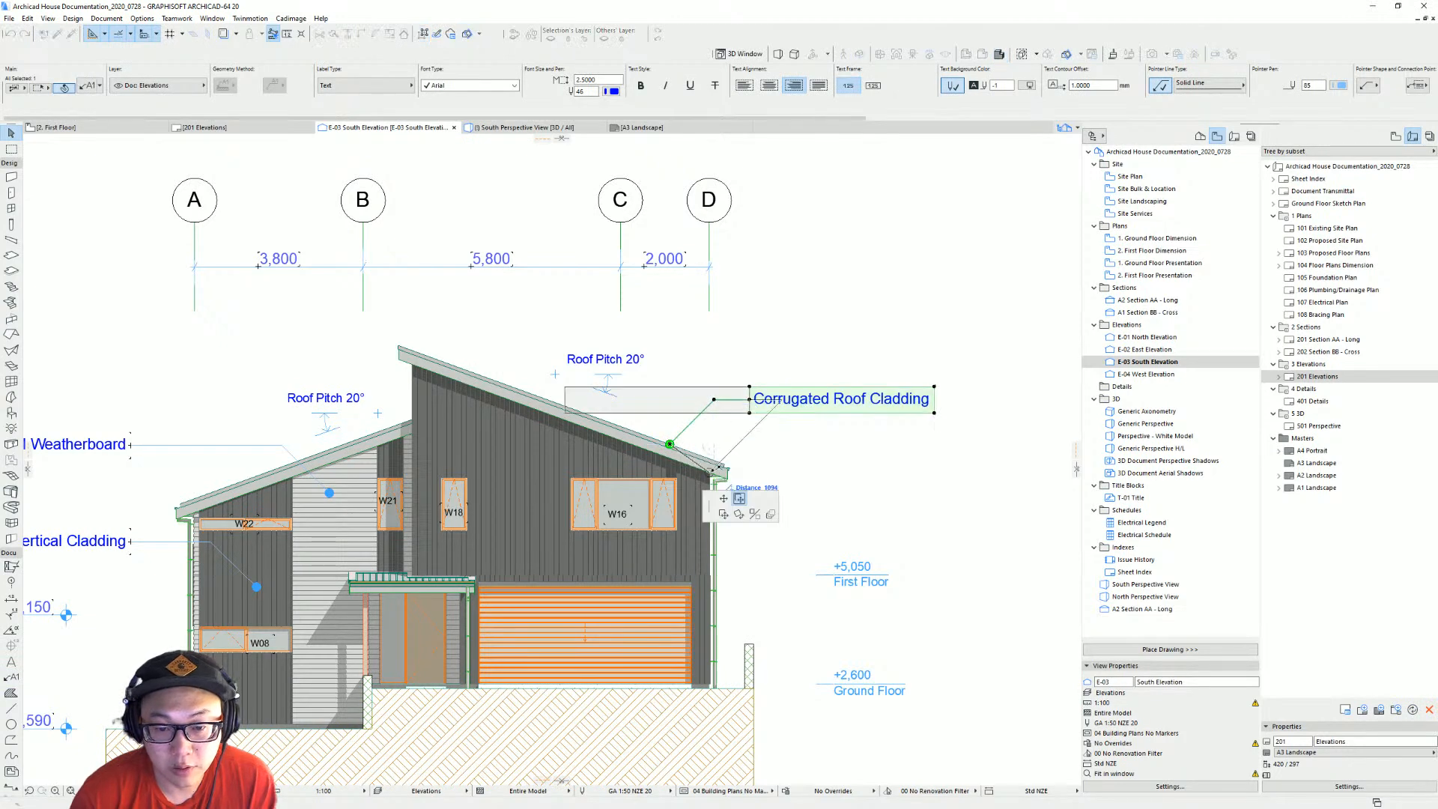
pyautogui.press('Escape')
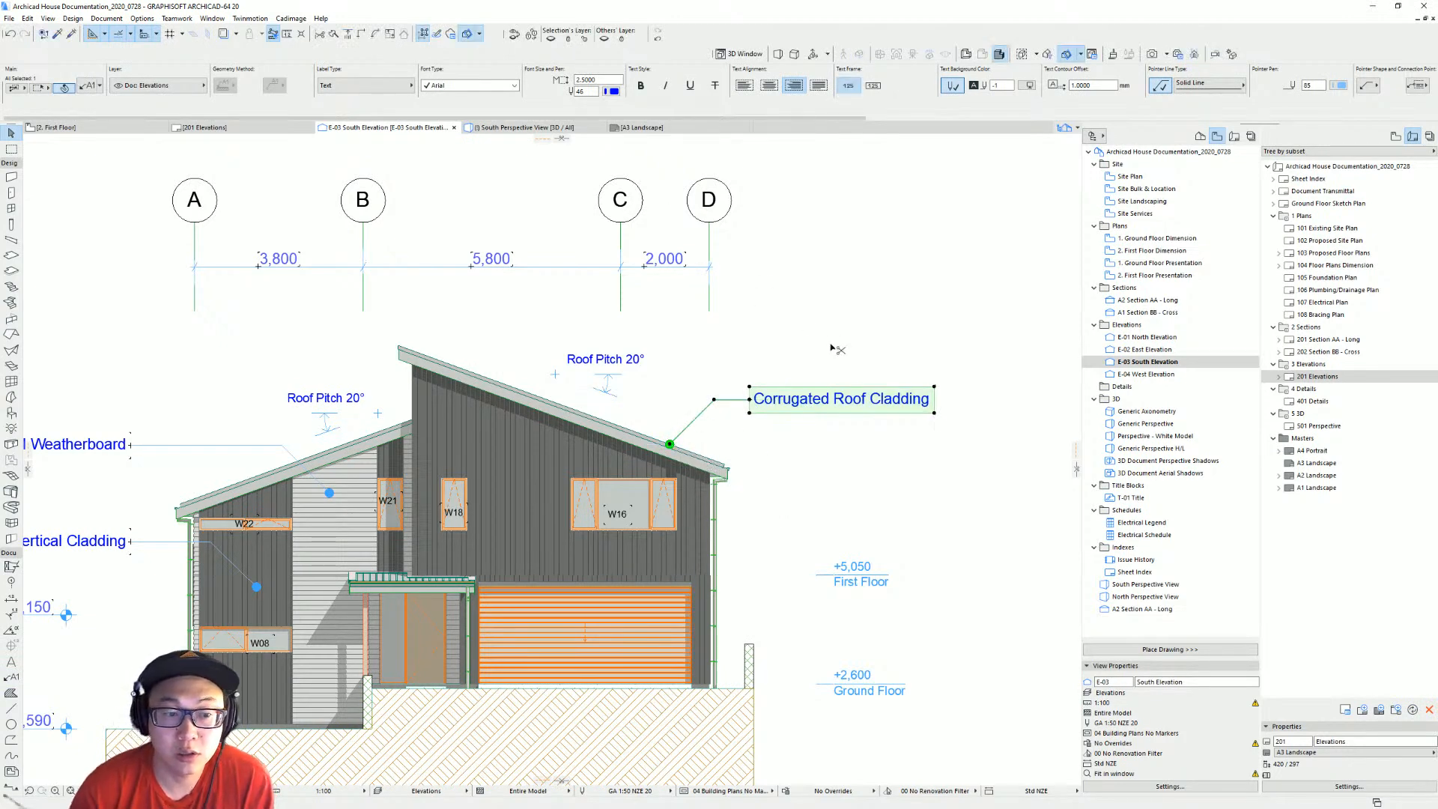
pyautogui.hotkey('ctrl', 't')
pyautogui.click(665, 413)
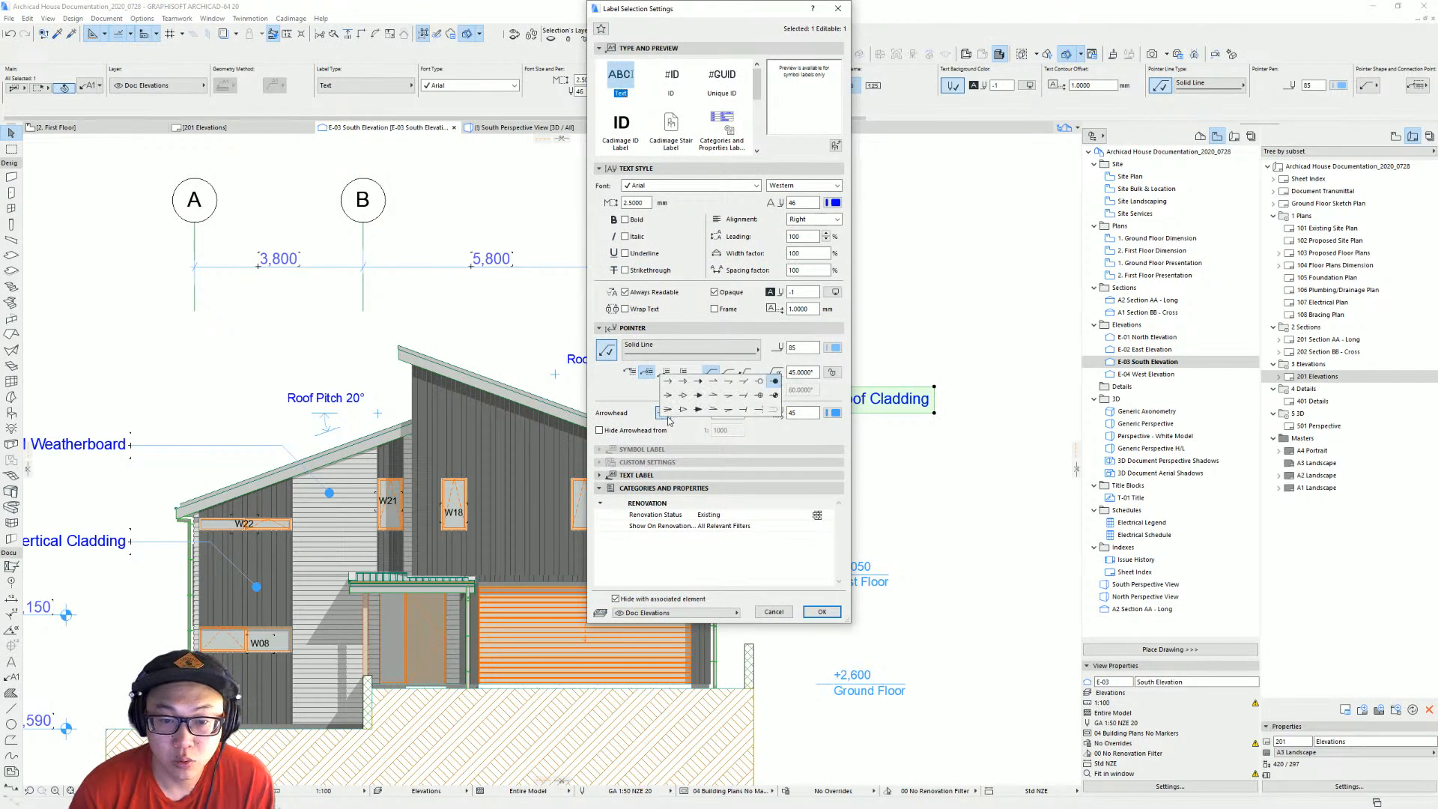
pyautogui.click(667, 380)
pyautogui.press('Return')
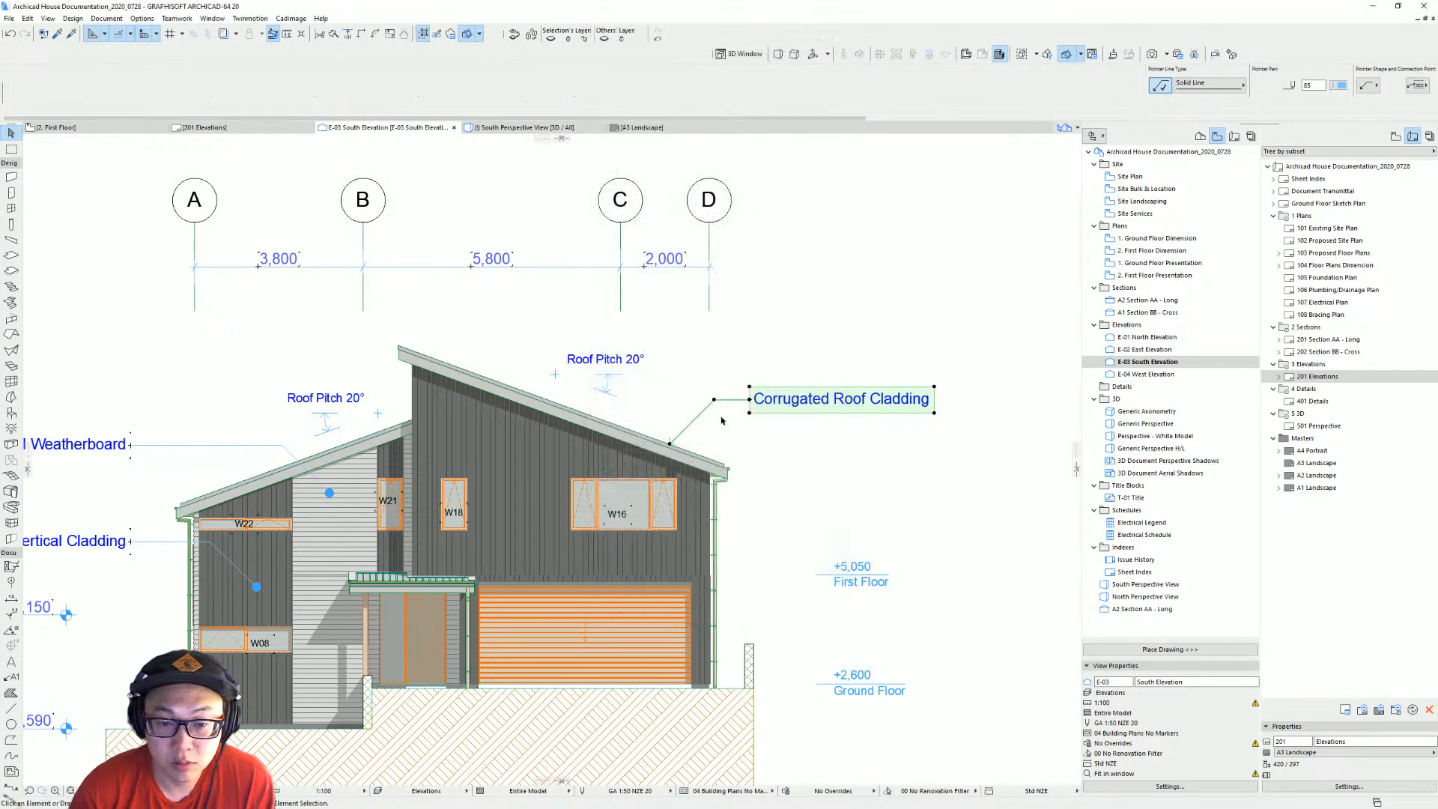
pyautogui.press('Escape')
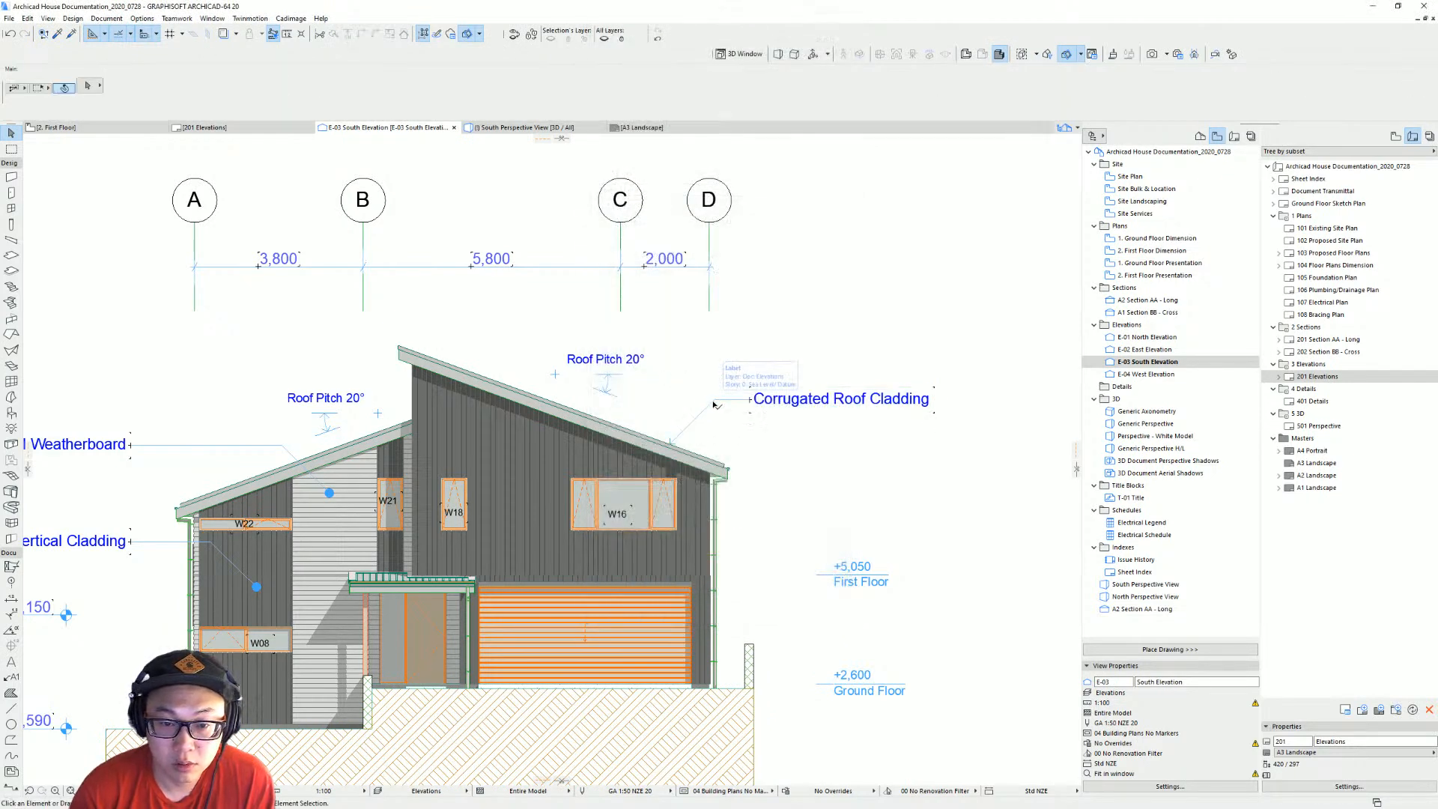
pyautogui.click(714, 403)
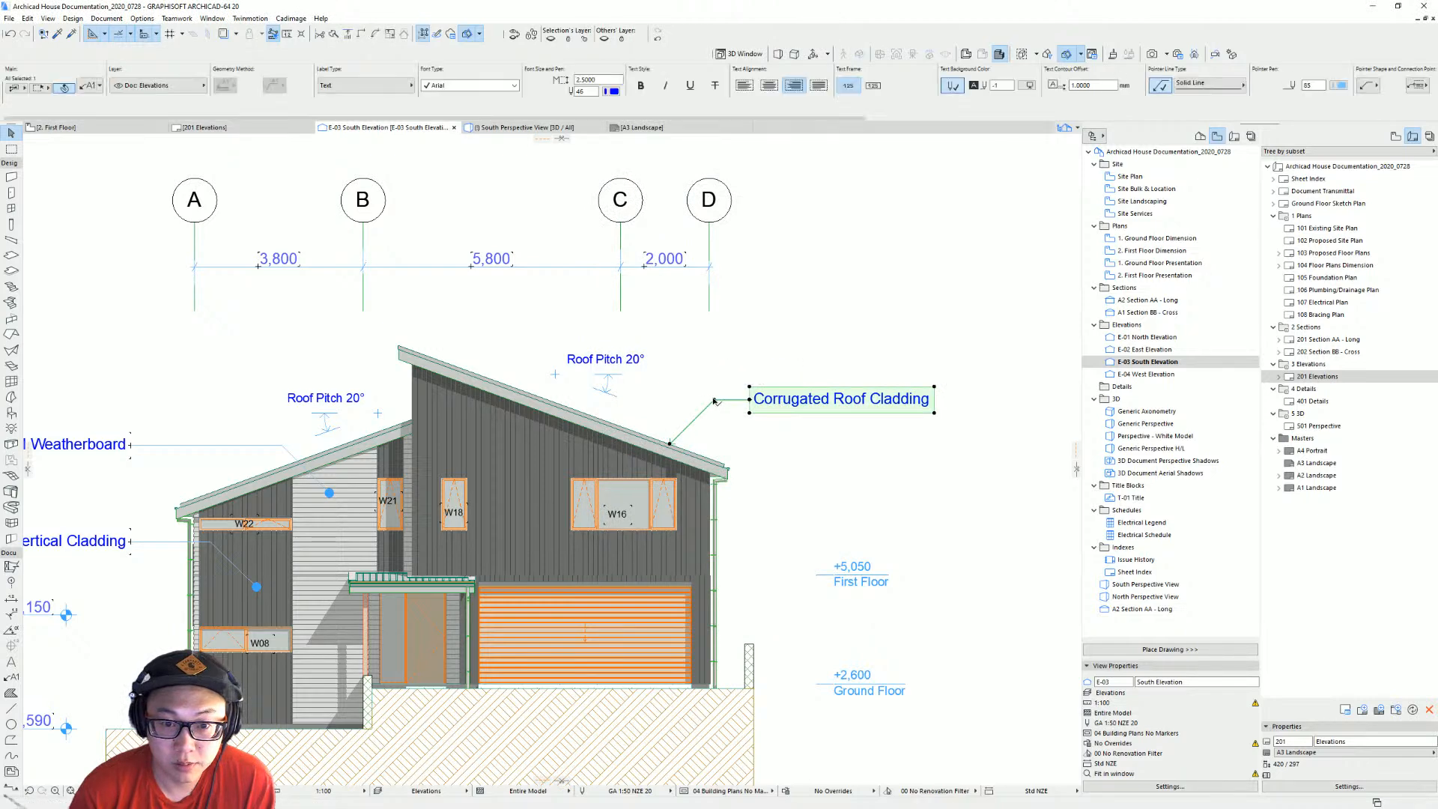
pyautogui.click(714, 403)
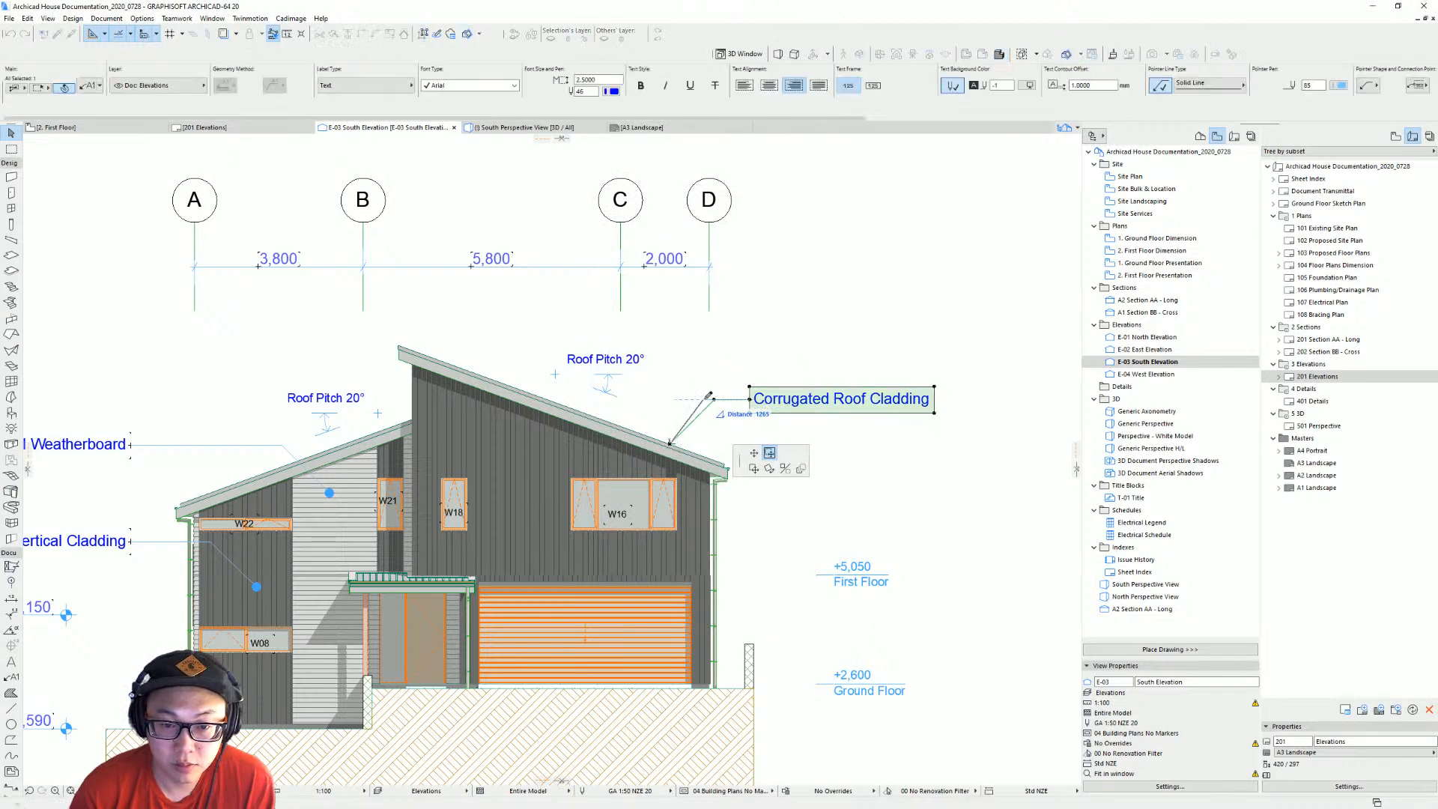
pyautogui.press('Escape')
# Move the Corrugated Roof Cladding label's text slightly further right, away from the roof.
pyautogui.scroll(-2, 755, 410)
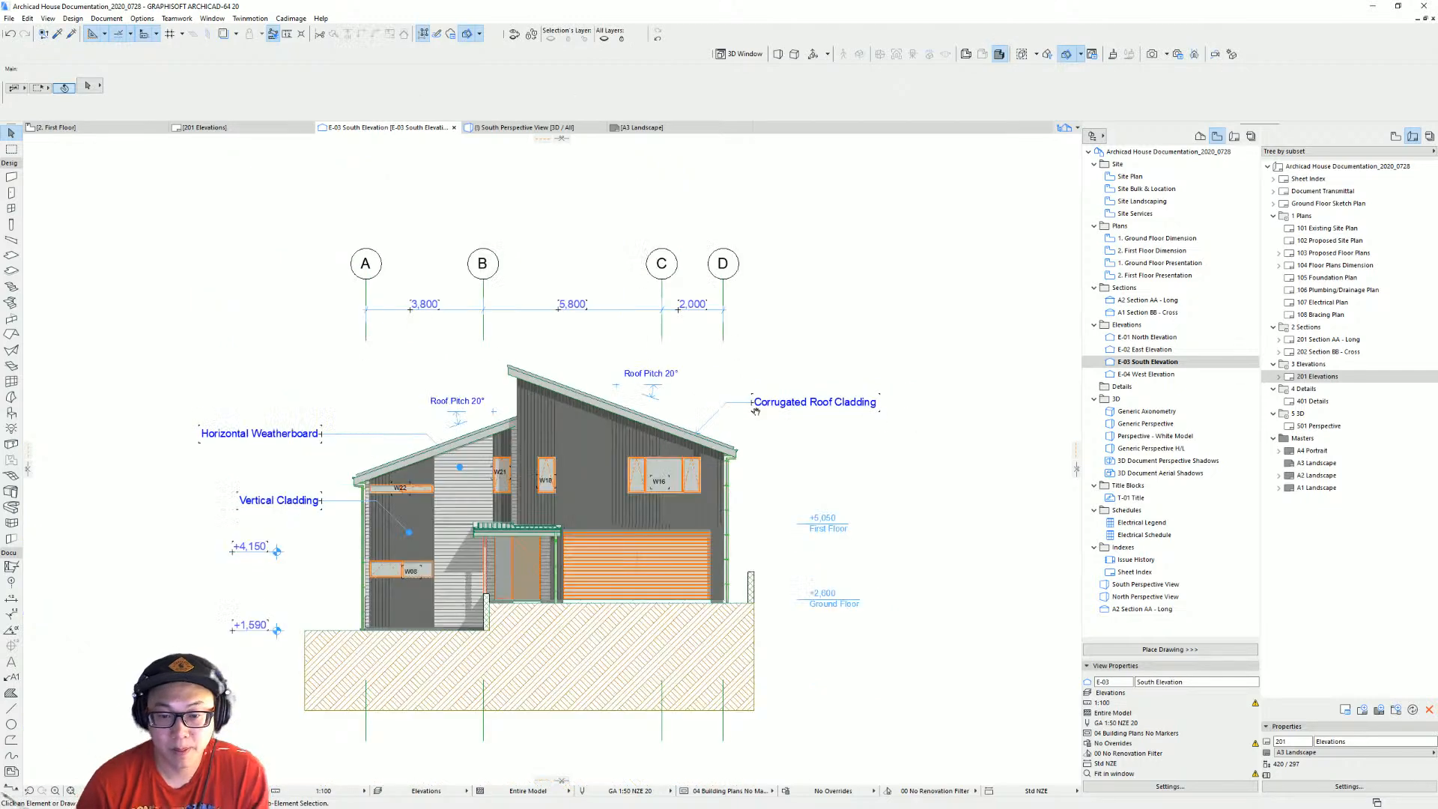
pyautogui.click(756, 405)
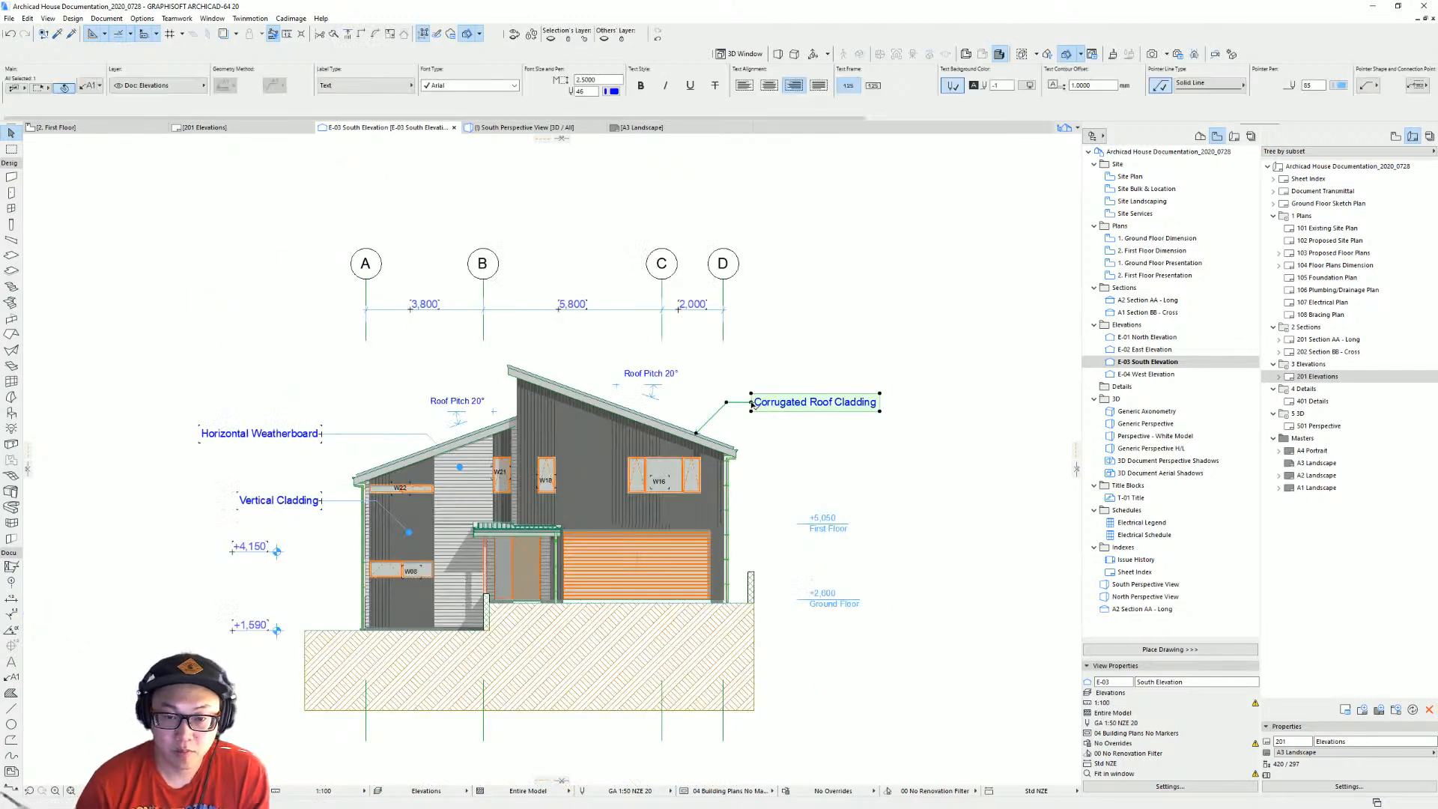
pyautogui.click(752, 403)
pyautogui.click(766, 403)
pyautogui.press('Escape')
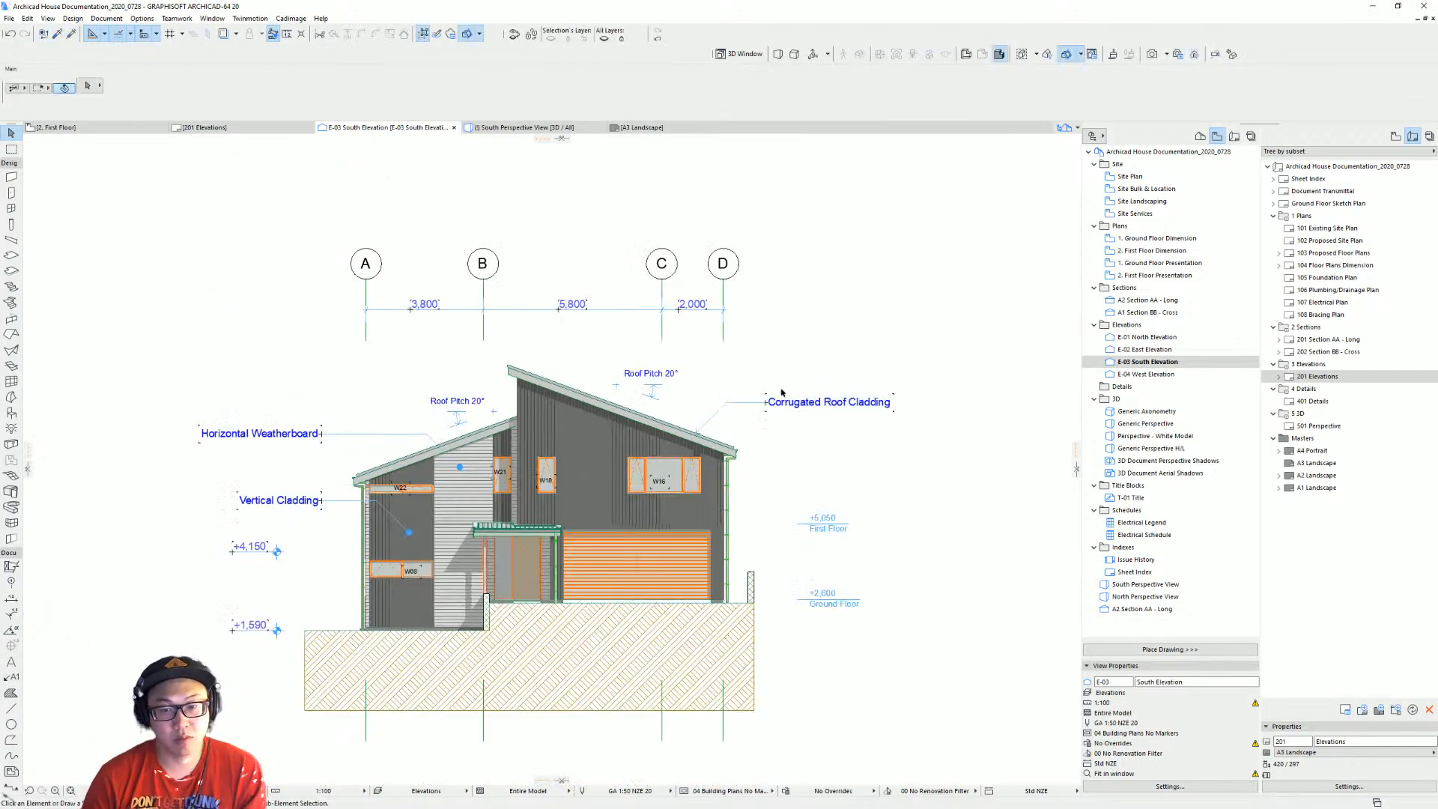
# Dimension the height of the low wall beside the entrance from base to top, reusing the grid dimension settings and placing it left of the wall.
pyautogui.moveTo(764, 371); pyautogui.dragTo(783, 366, button='middle')
pyautogui.scroll(2, 516, 470)
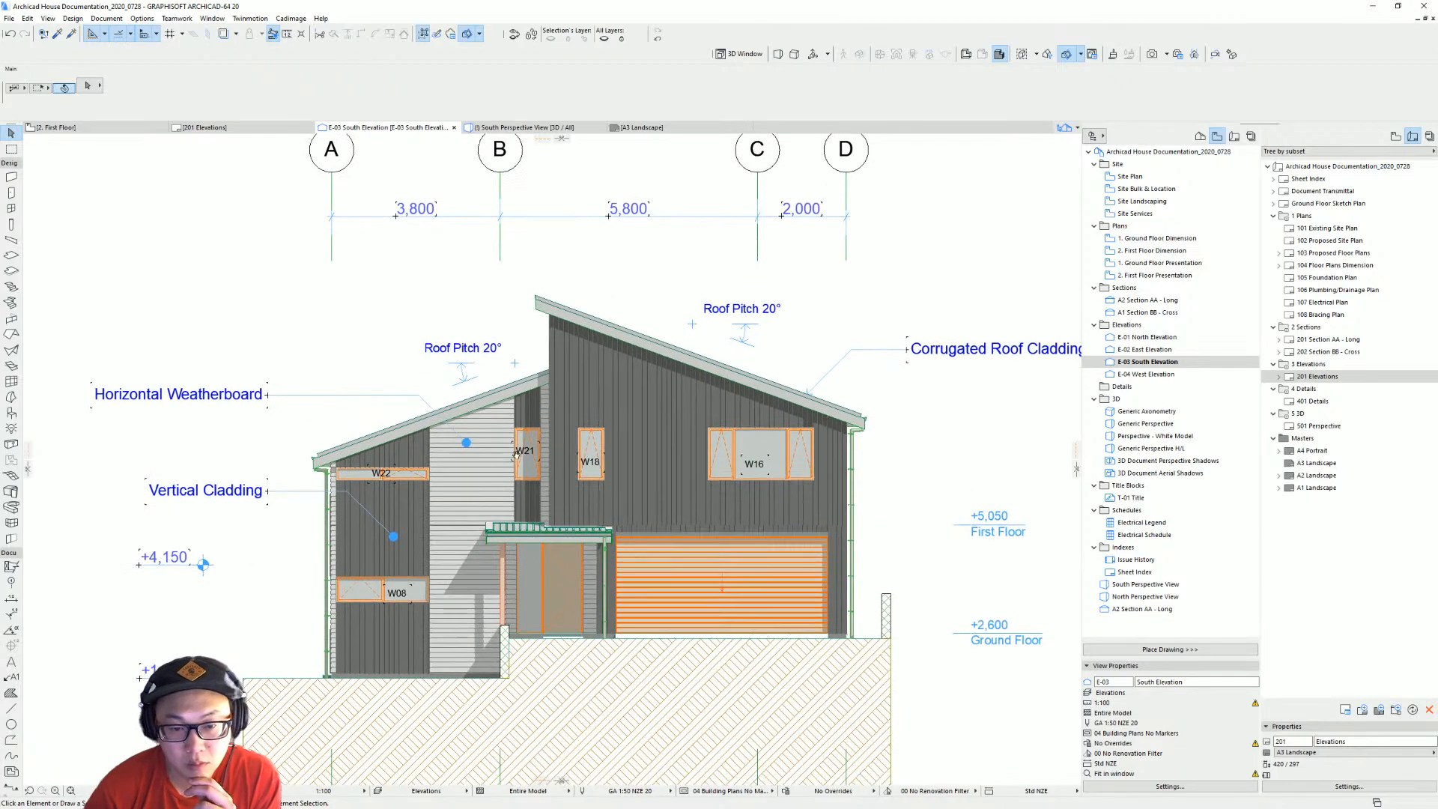
pyautogui.moveTo(723, 400); pyautogui.dragTo(703, 406, button='middle')
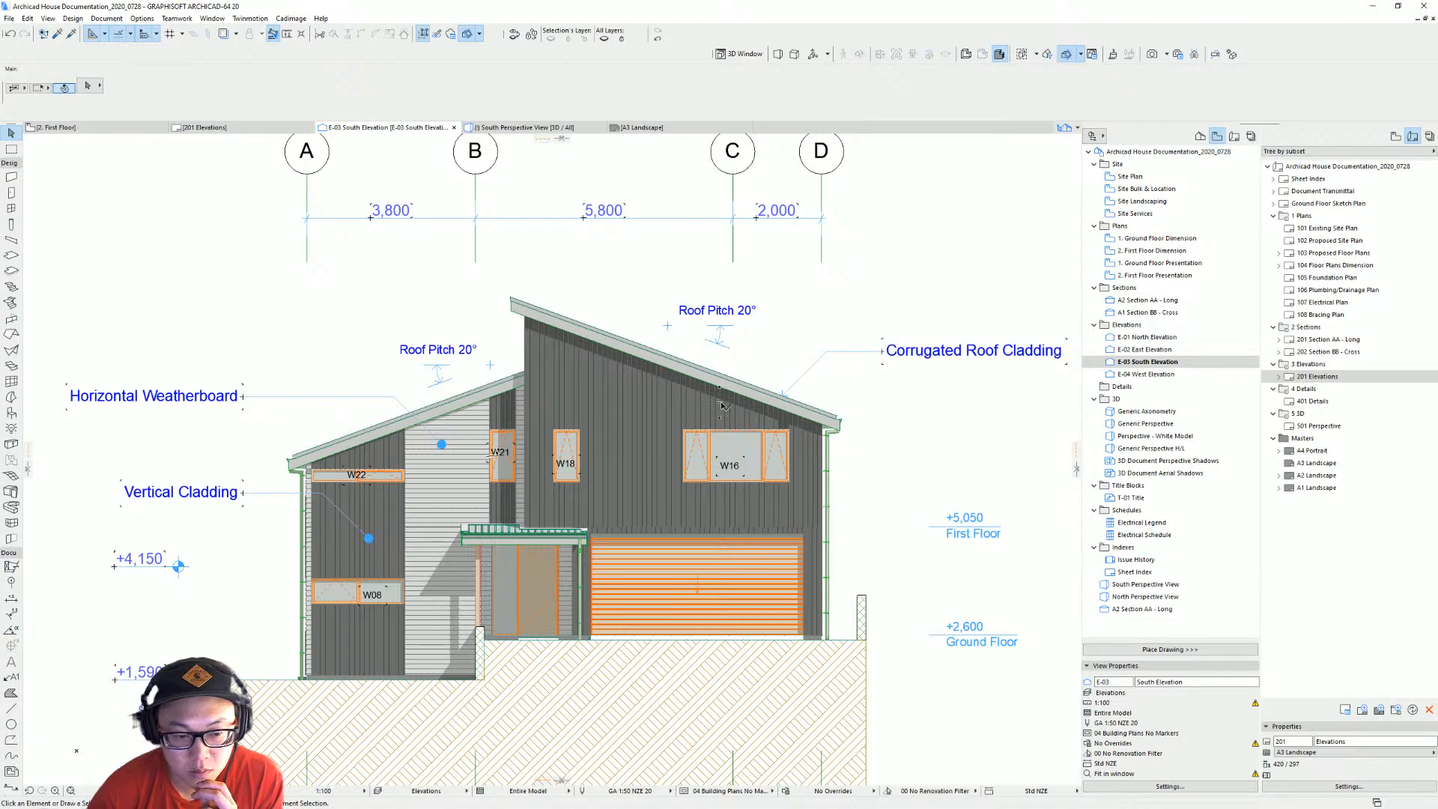
pyautogui.scroll(-4, 477, 537)
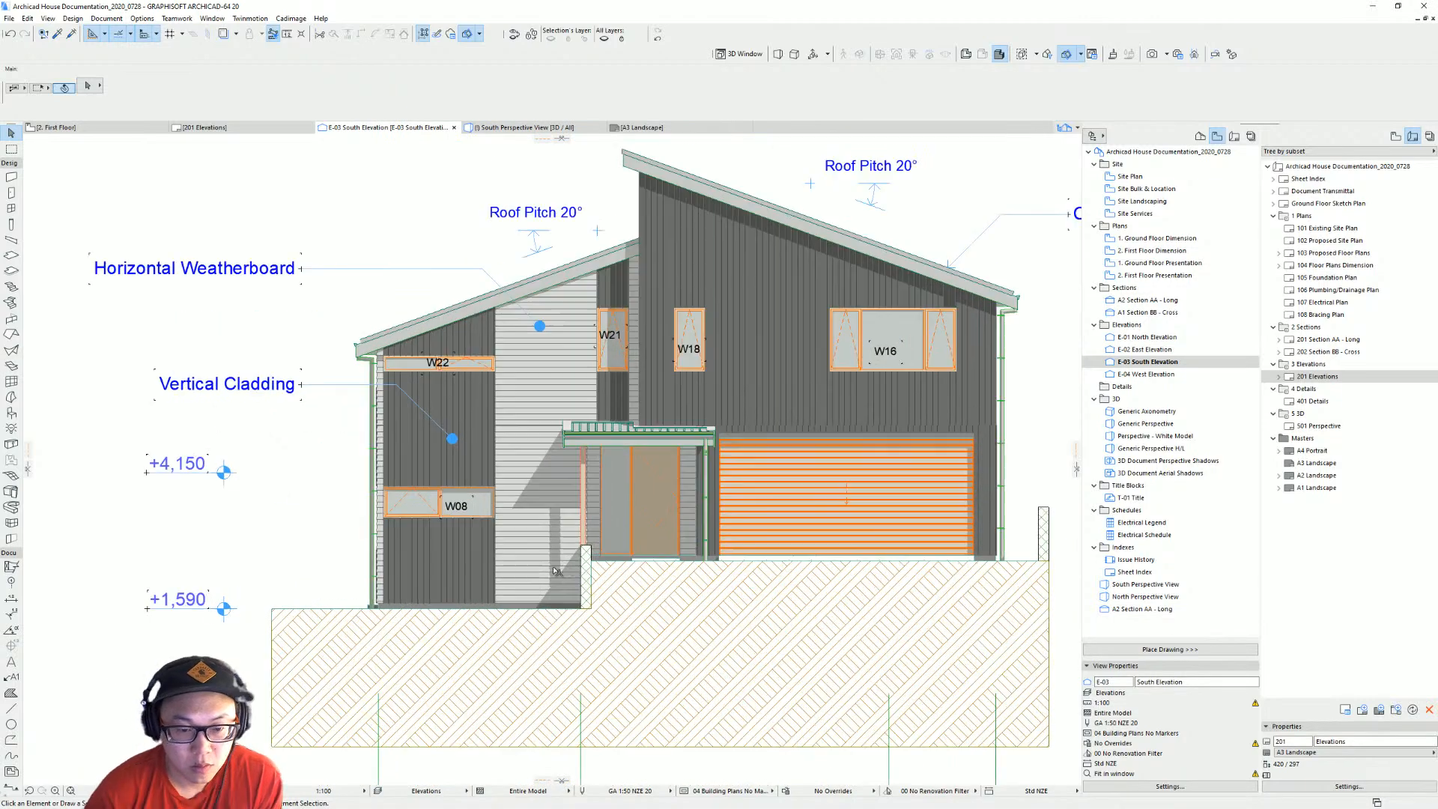
pyautogui.moveTo(566, 547); pyautogui.dragTo(558, 617, button='middle')
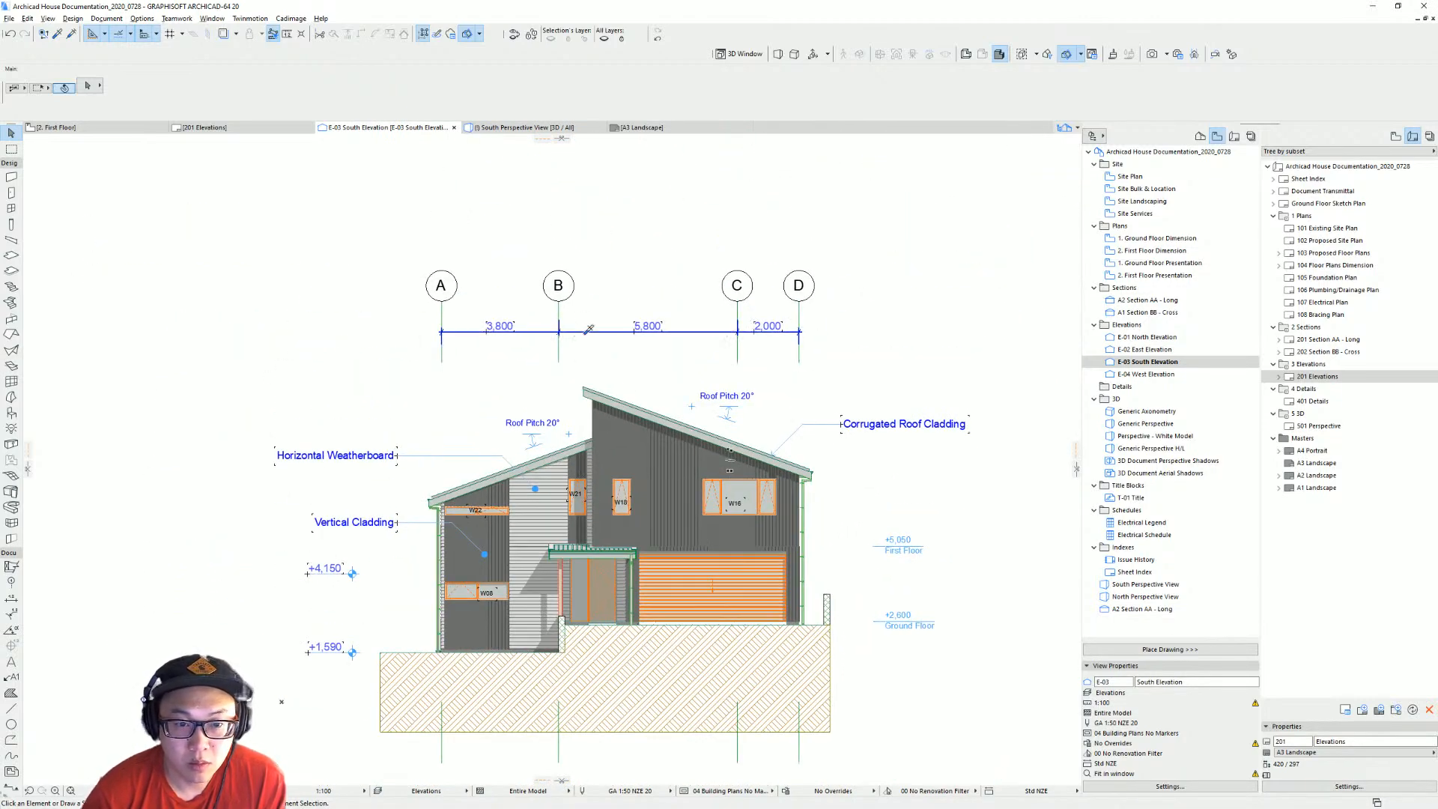
pyautogui.keyDown('alt'); pyautogui.click(585, 332); pyautogui.keyUp('alt')
pyautogui.scroll(5, 561, 648)
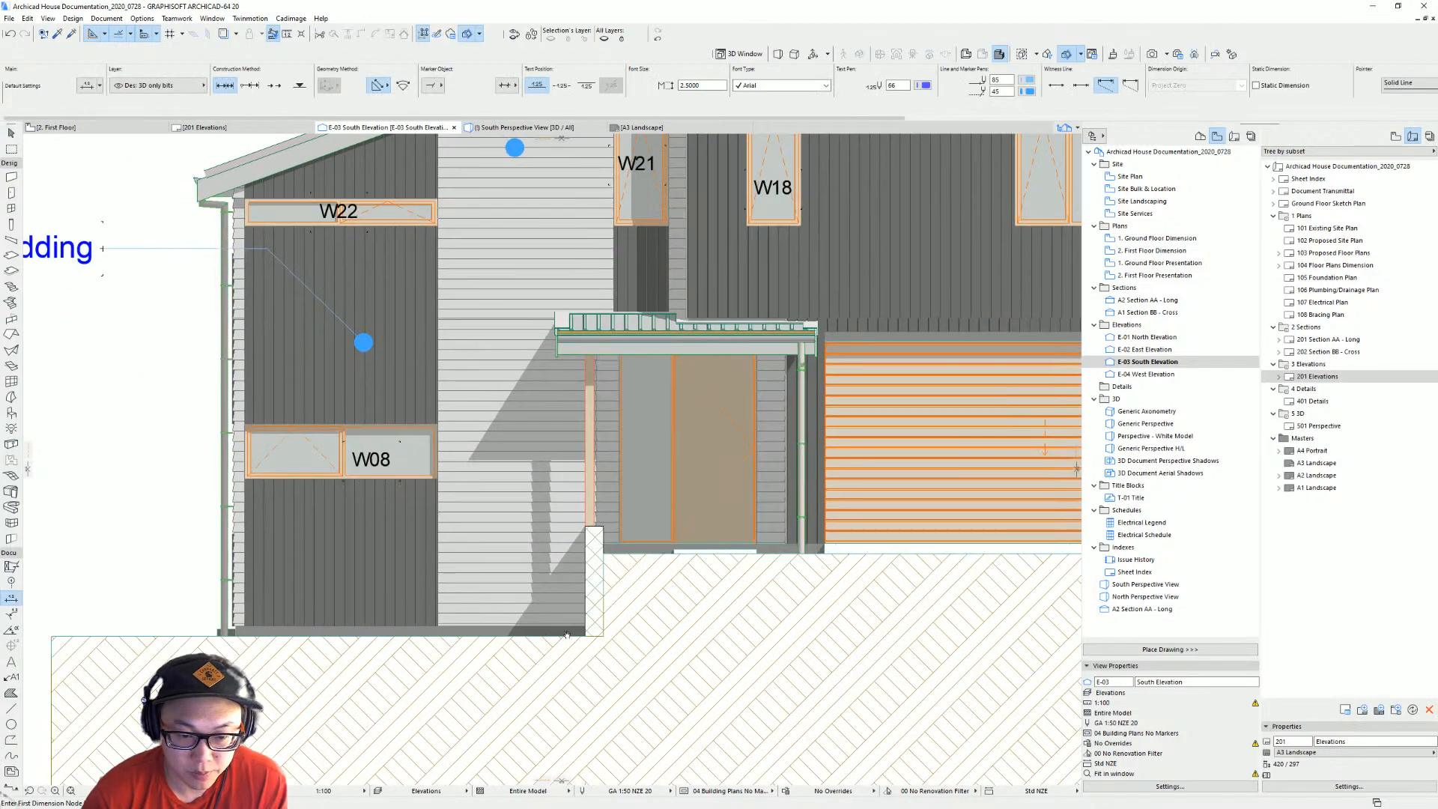
pyautogui.click(585, 635)
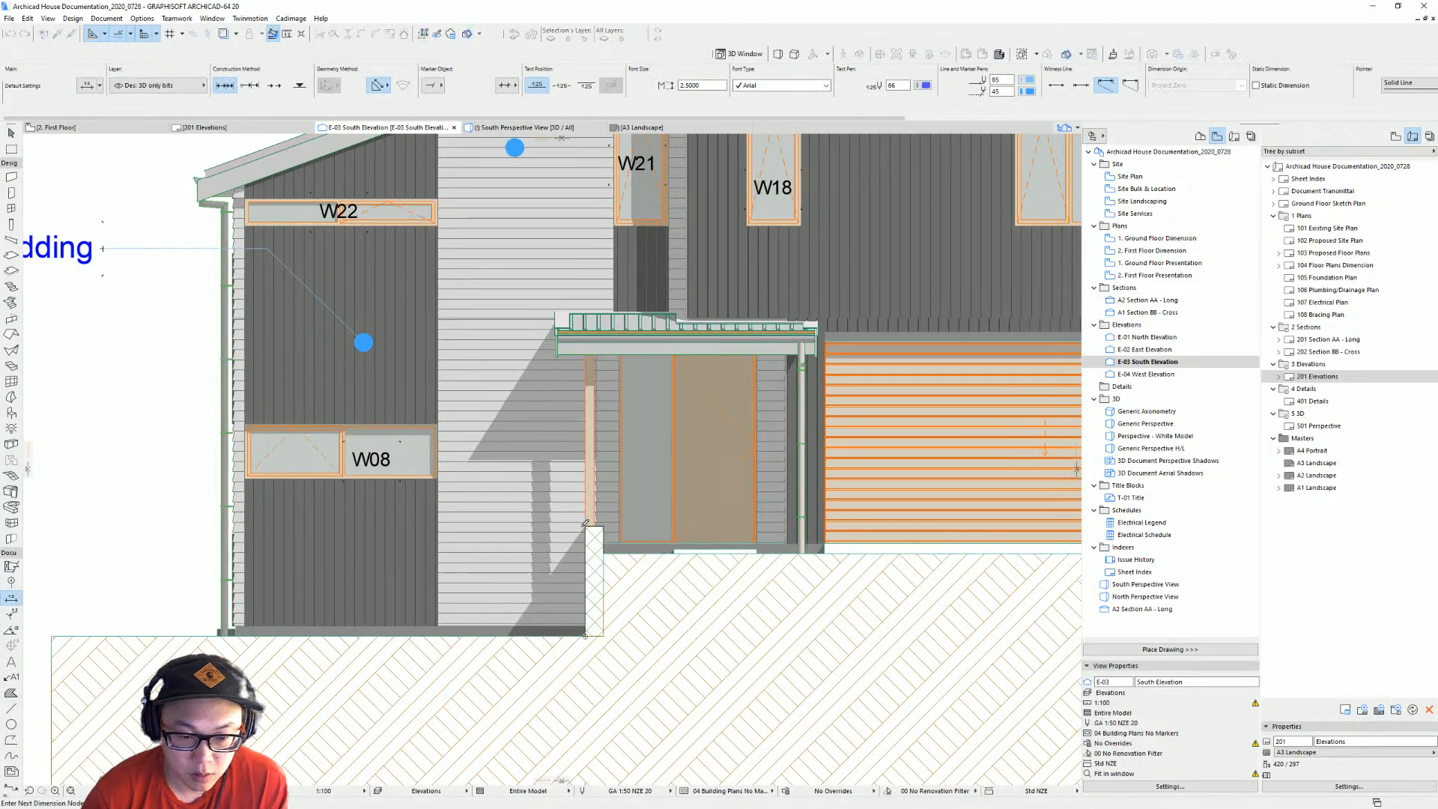
pyautogui.rightClick(556, 501)
pyautogui.click(562, 581)
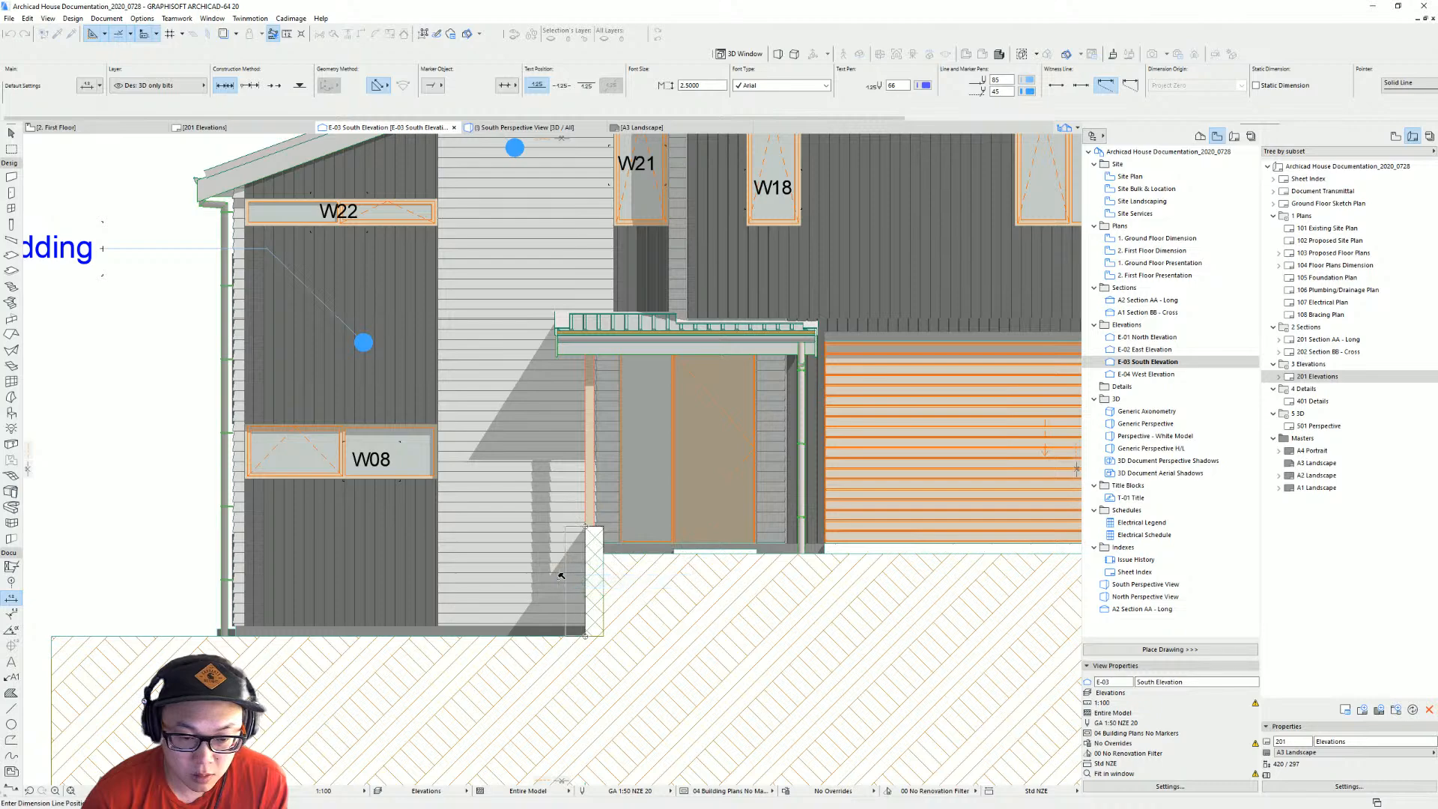
pyautogui.click(558, 577)
pyautogui.press('Escape')
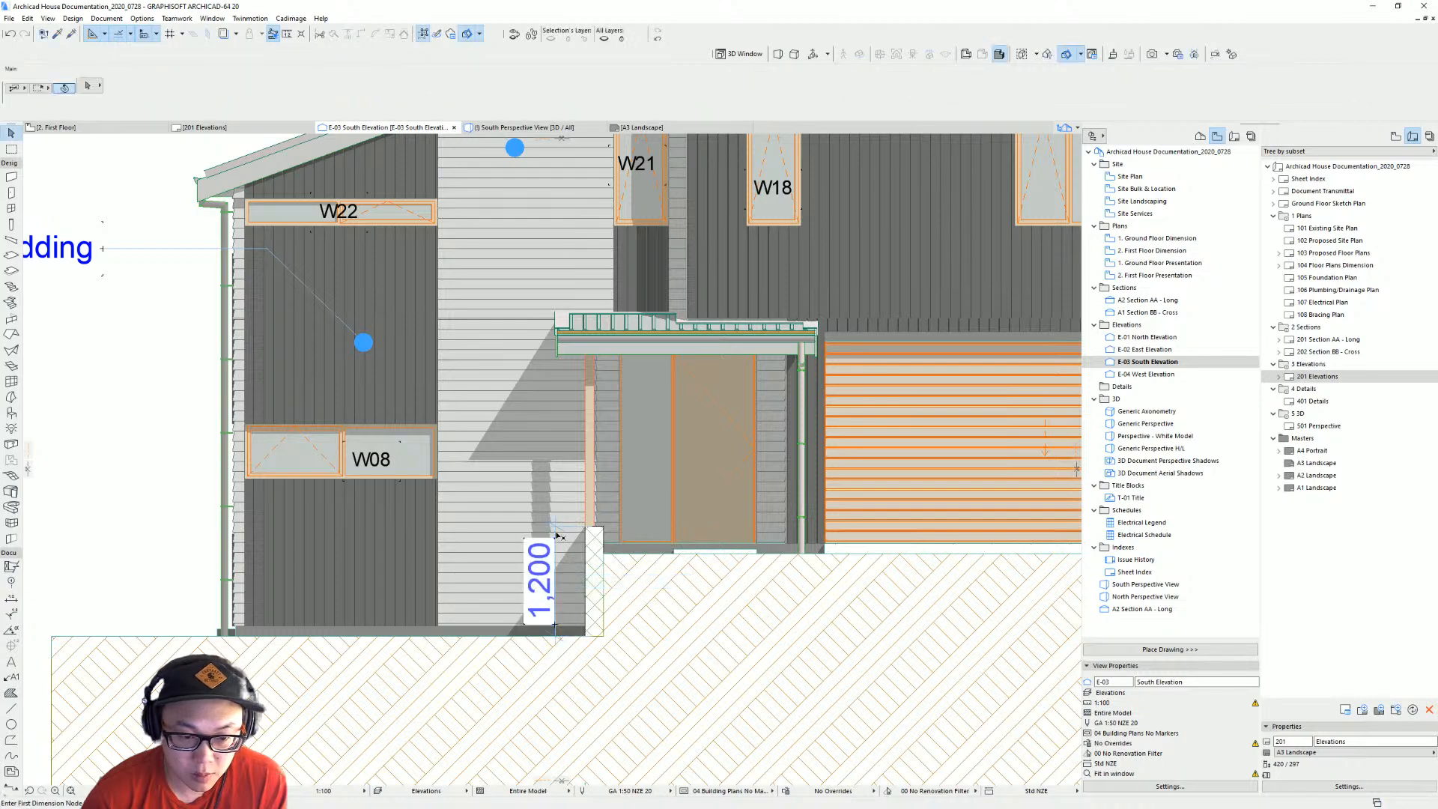
# Reduce the text size of the low wall's height dimension.
pyautogui.click(557, 528)
pyautogui.click(703, 85)
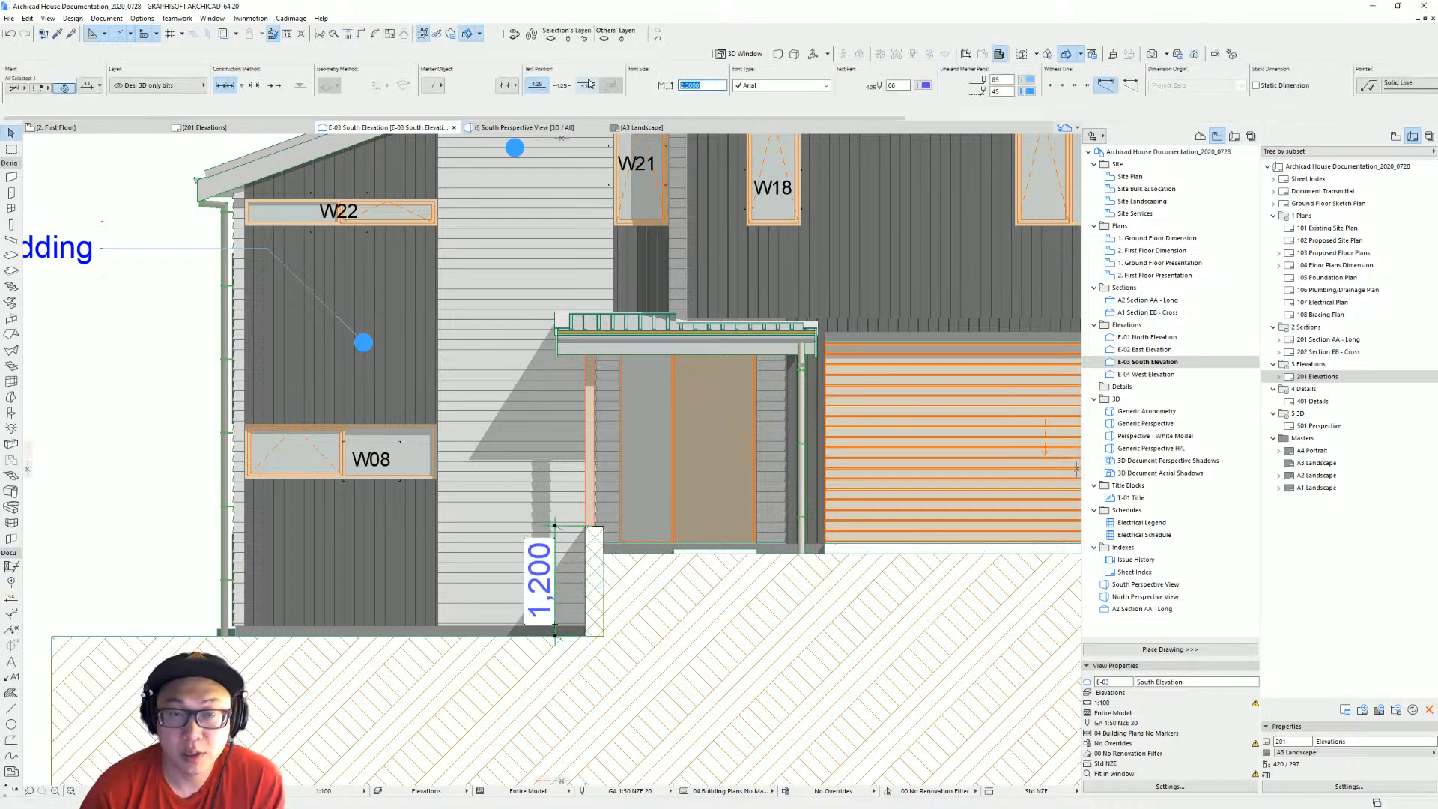
pyautogui.click(590, 84)
pyautogui.press('Escape')
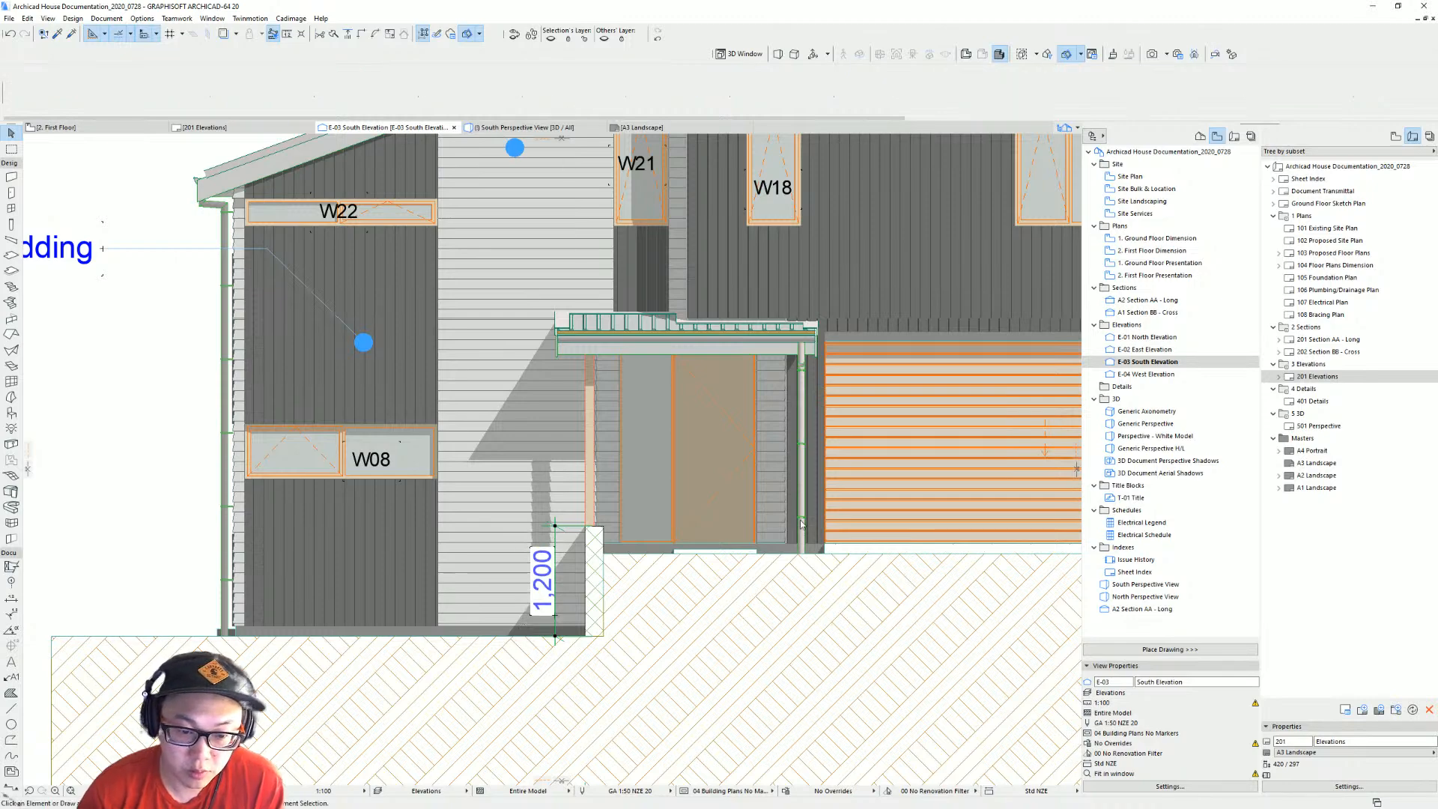
pyautogui.scroll(-2, 753, 552)
pyautogui.moveTo(684, 580); pyautogui.dragTo(611, 564, button='middle')
pyautogui.moveTo(795, 527); pyautogui.dragTo(855, 541, button='middle')
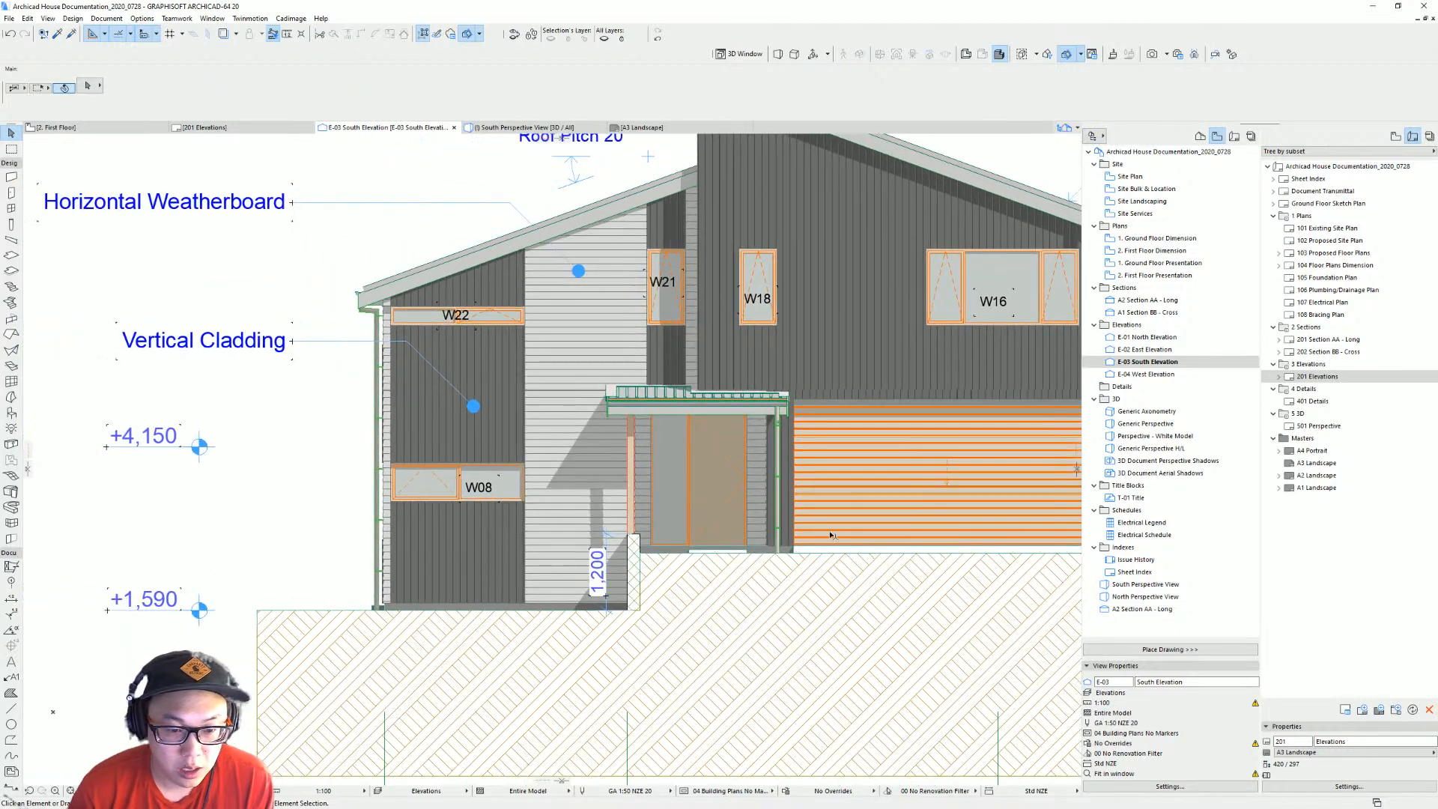
pyautogui.scroll(-1, 573, 568)
pyautogui.moveTo(573, 568)
pyautogui.mouseDown(button='middle')
pyautogui.moveTo(537, 558)
pyautogui.moveTo(587, 555)
pyautogui.mouseUp(button='middle')
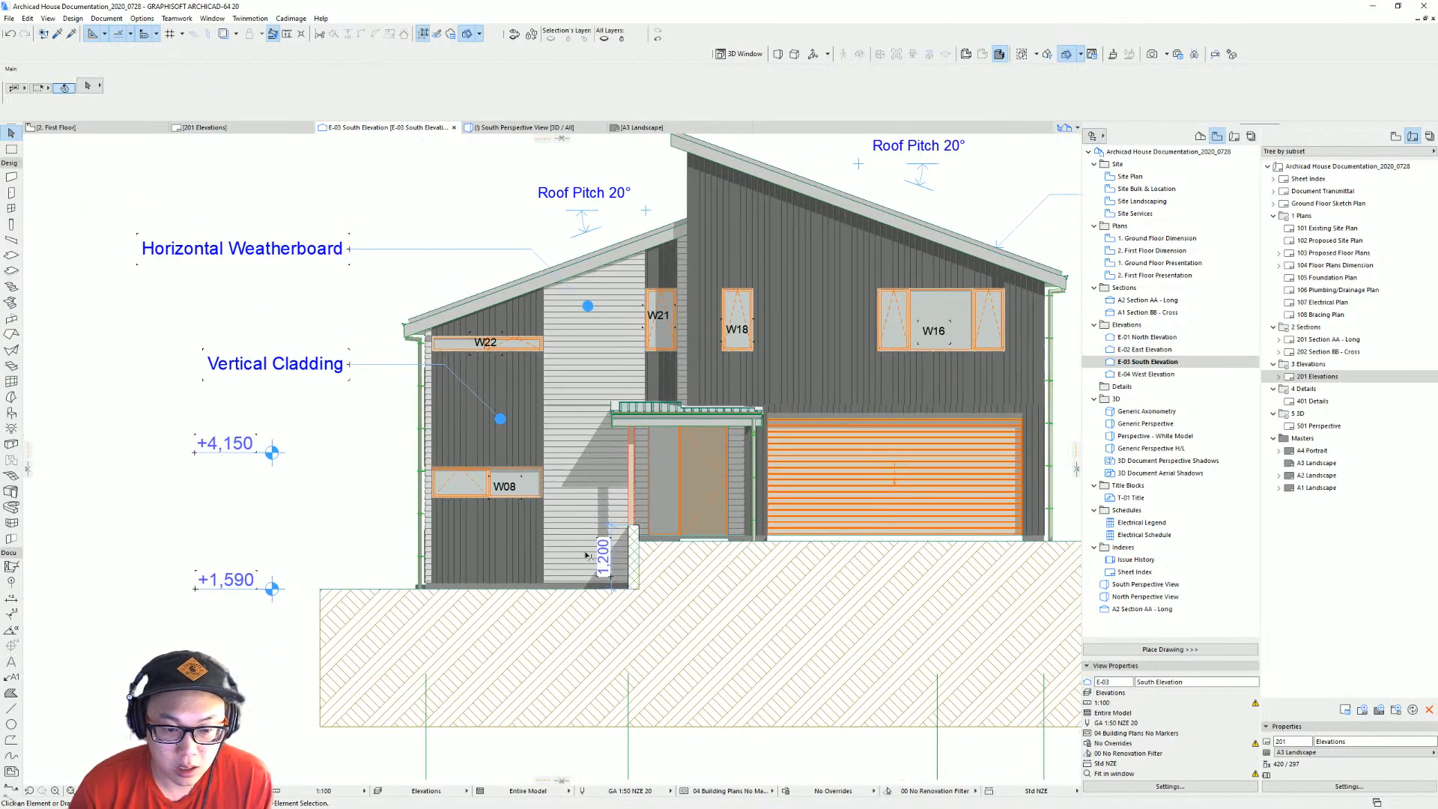
pyautogui.click(11, 708)
pyautogui.moveTo(899, 595); pyautogui.dragTo(622, 563, button='middle')
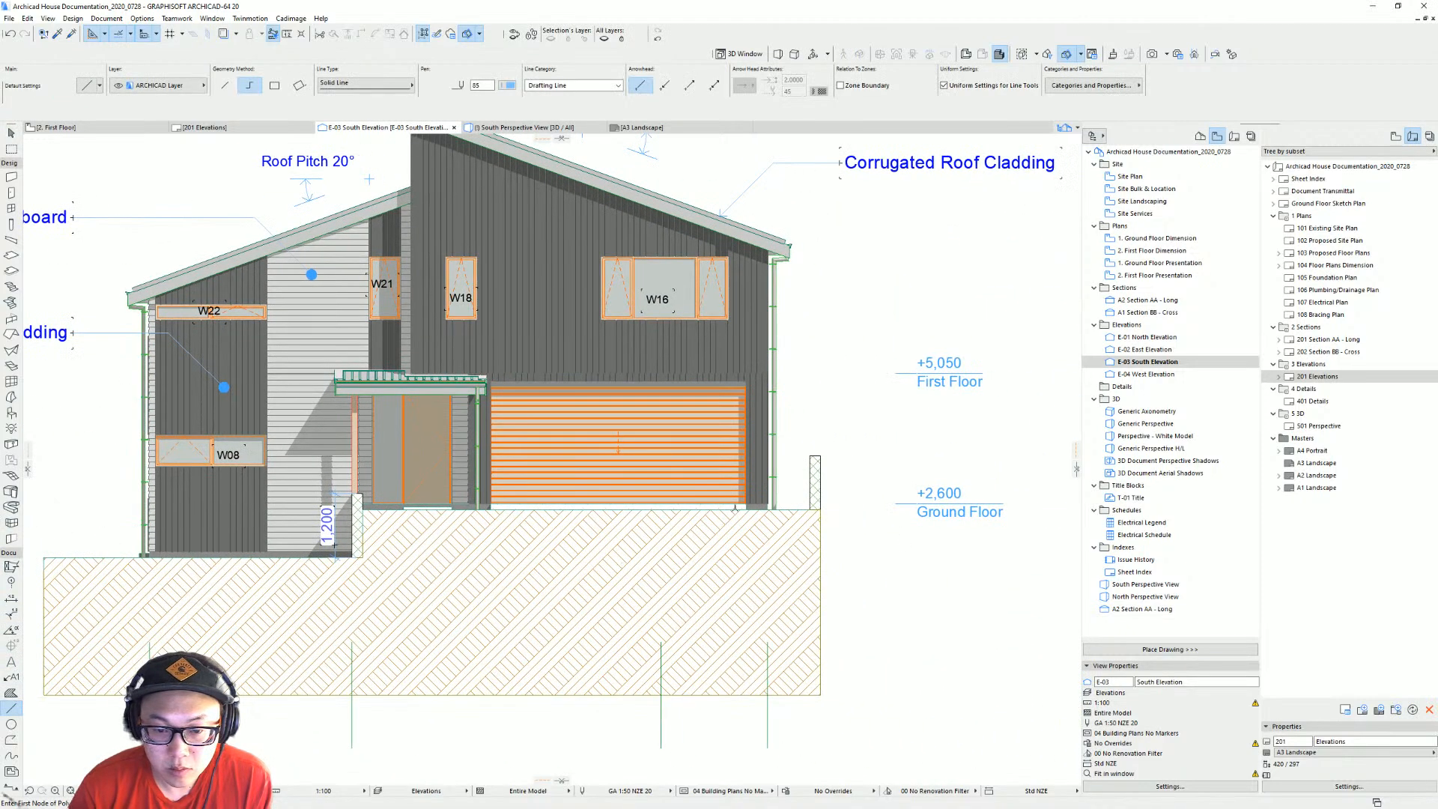
pyautogui.scroll(2, 437, 503)
pyautogui.moveTo(437, 503); pyautogui.dragTo(519, 528, button='middle')
pyautogui.scroll(-2, 520, 529)
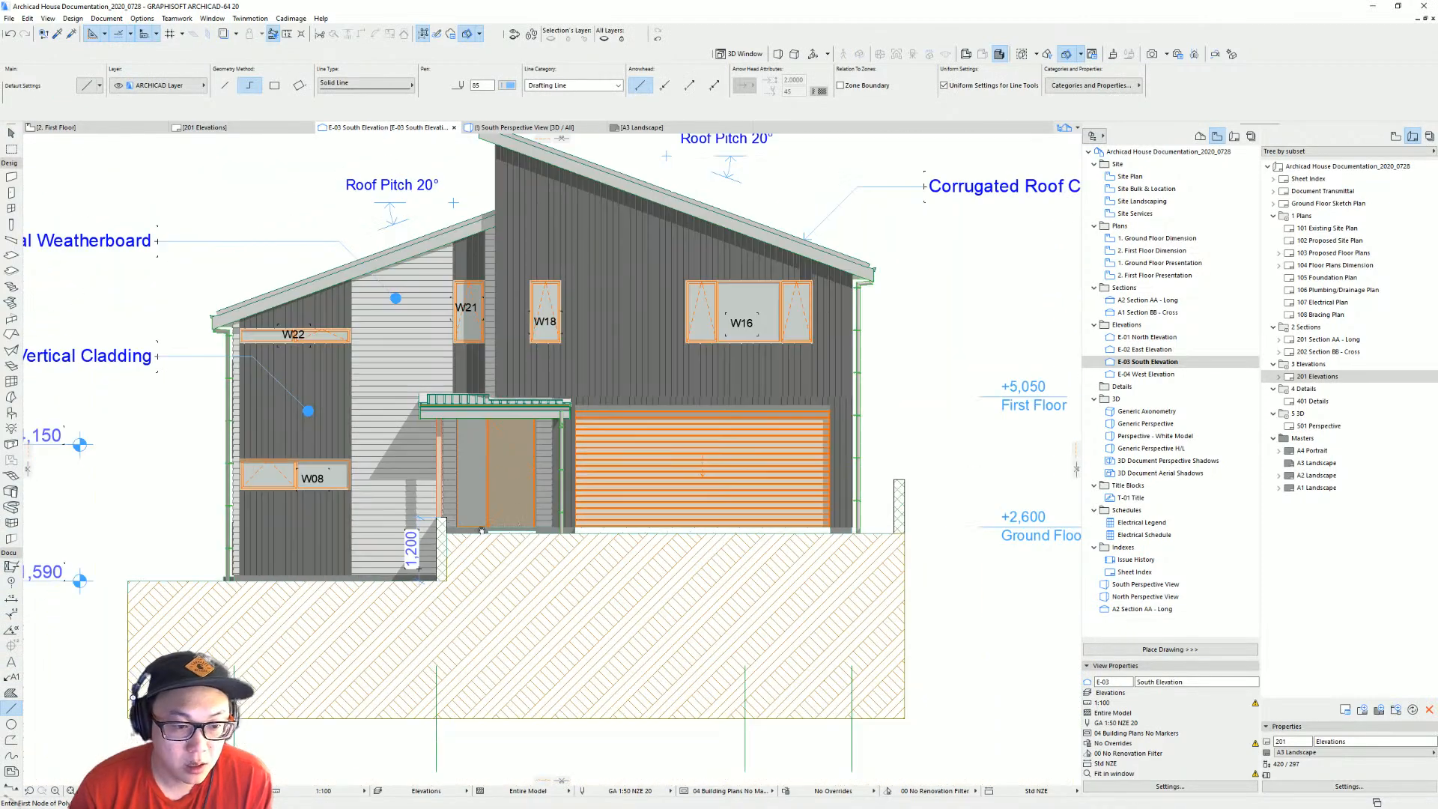
# Place an elevation dimension at the base of the entrance door, reusing the low wall height dimension's settings.
pyautogui.keyDown('alt'); pyautogui.click(420, 517); pyautogui.keyUp('alt')
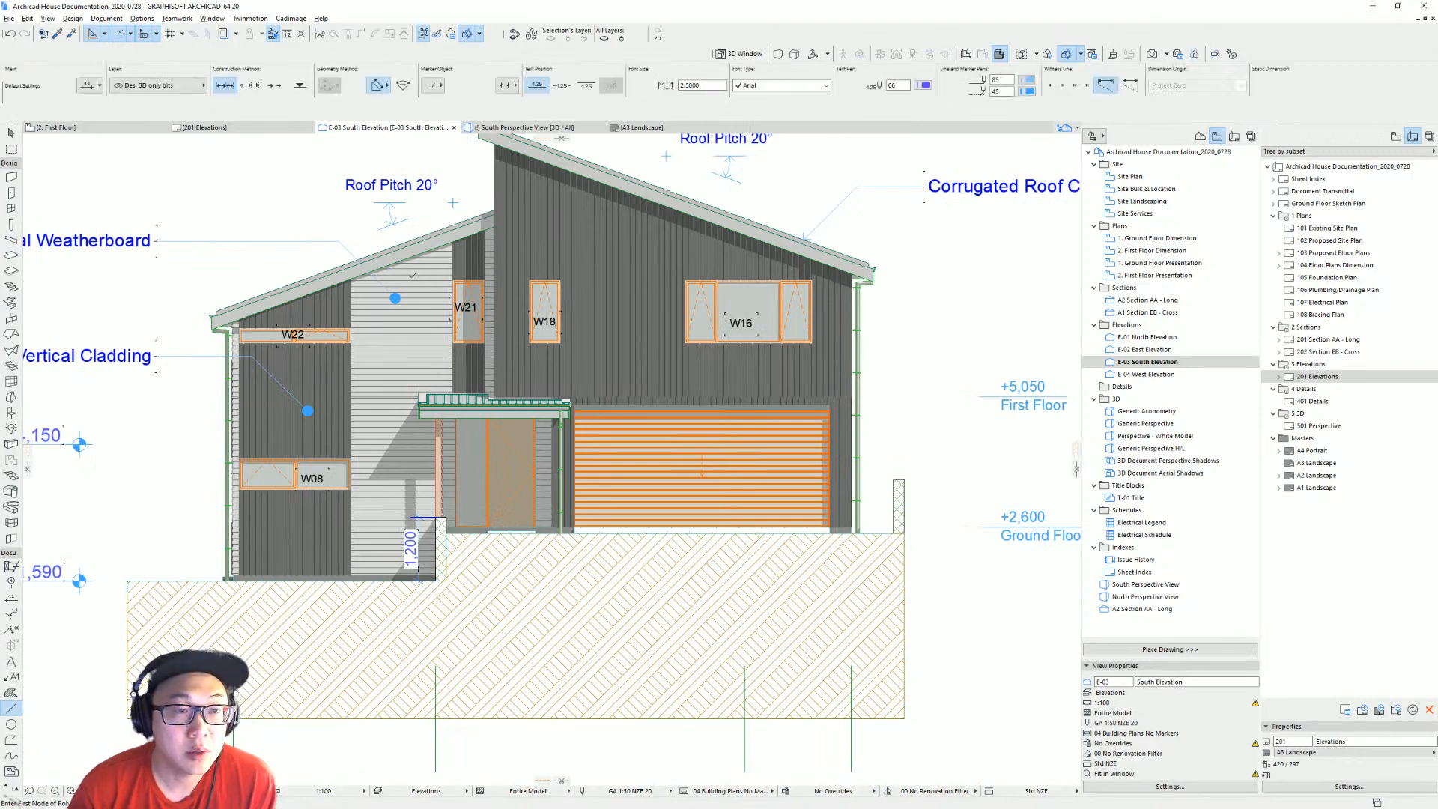
pyautogui.click(299, 85)
pyautogui.scroll(2, 618, 528)
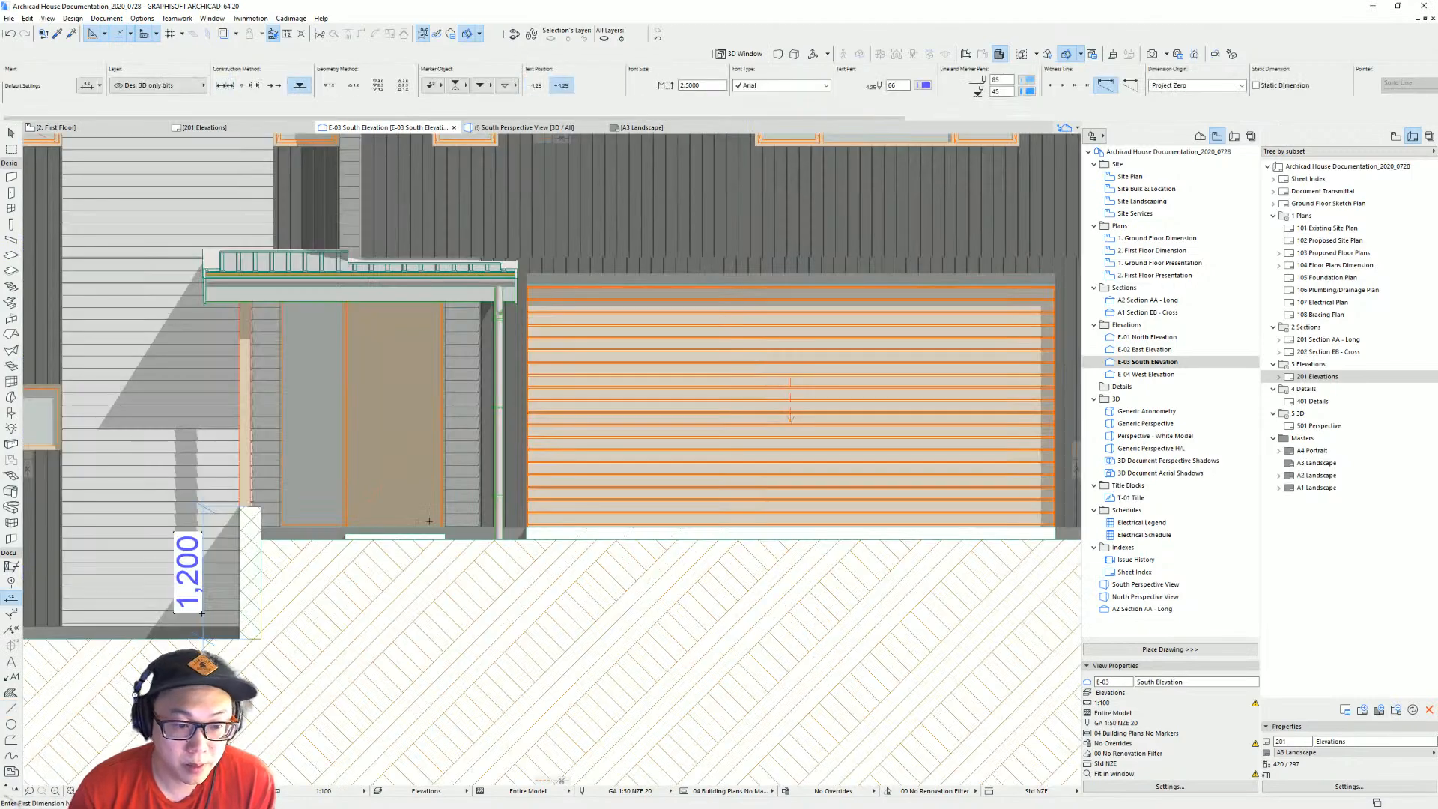
pyautogui.click(404, 528)
pyautogui.rightClick(405, 528)
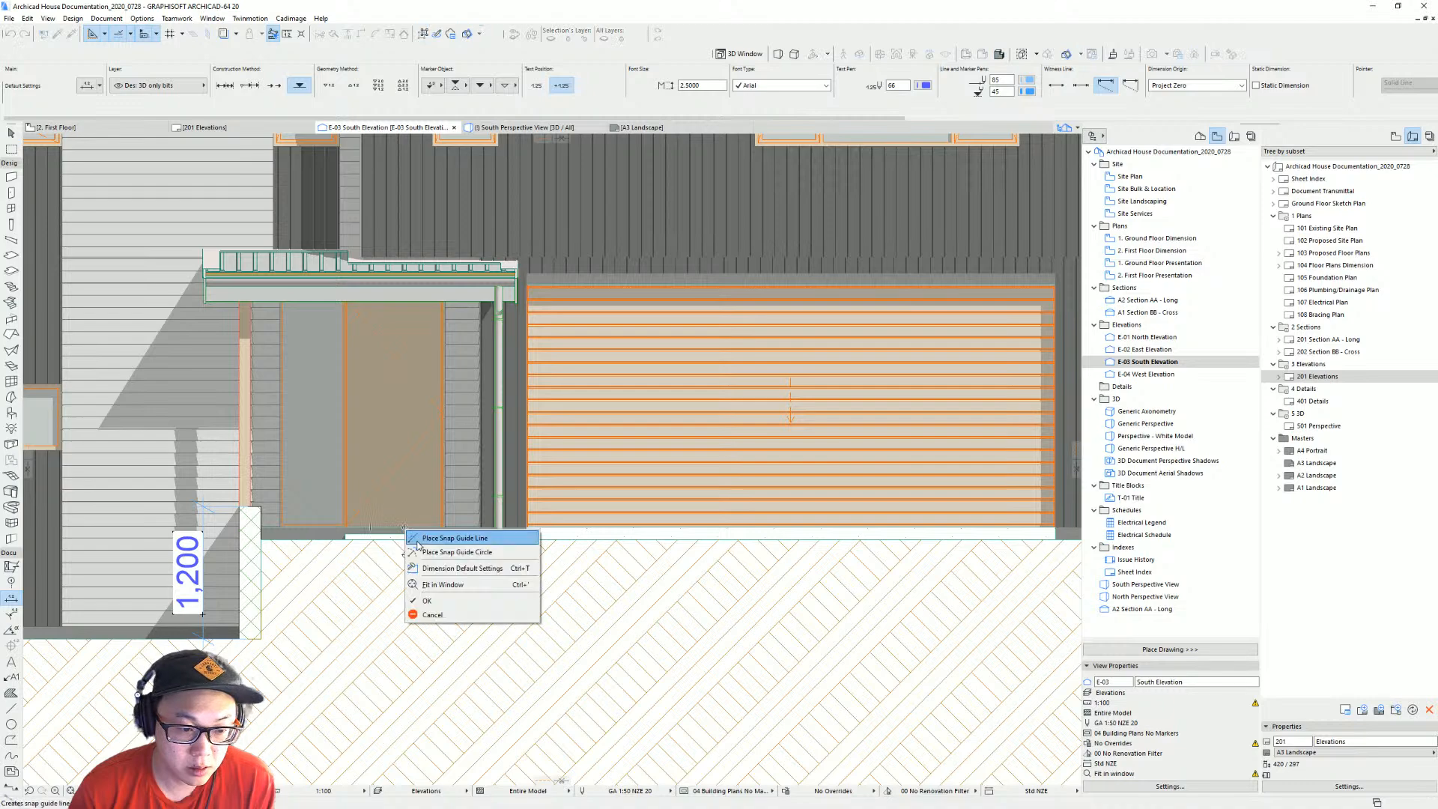
pyautogui.click(442, 602)
pyautogui.click(404, 555)
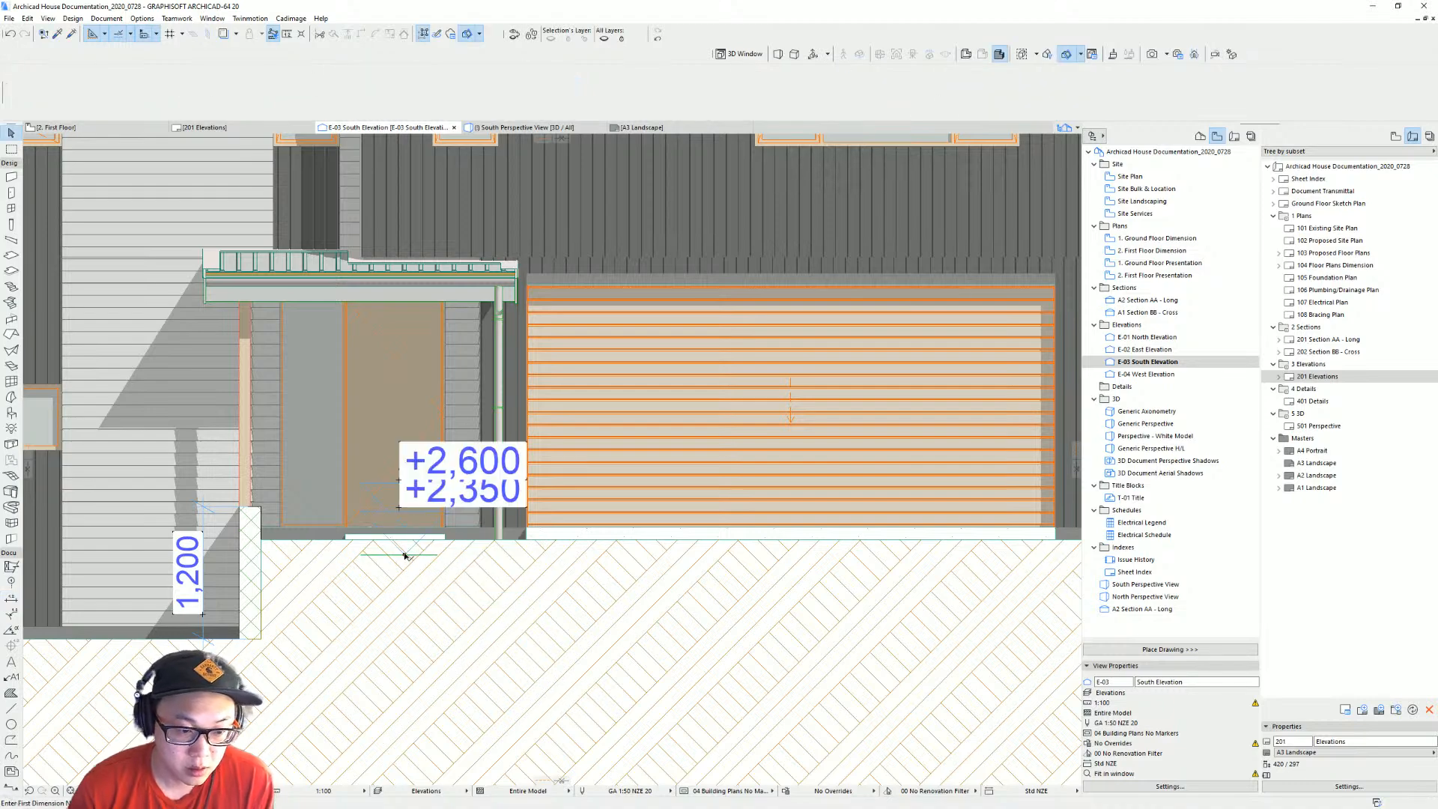
pyautogui.press('Escape')
# Place another elevation dimension on the ground line beside the entrance downpipe, and delete the one at the entrance door.
pyautogui.scroll(-3, 547, 484)
pyautogui.scroll(3, 552, 507)
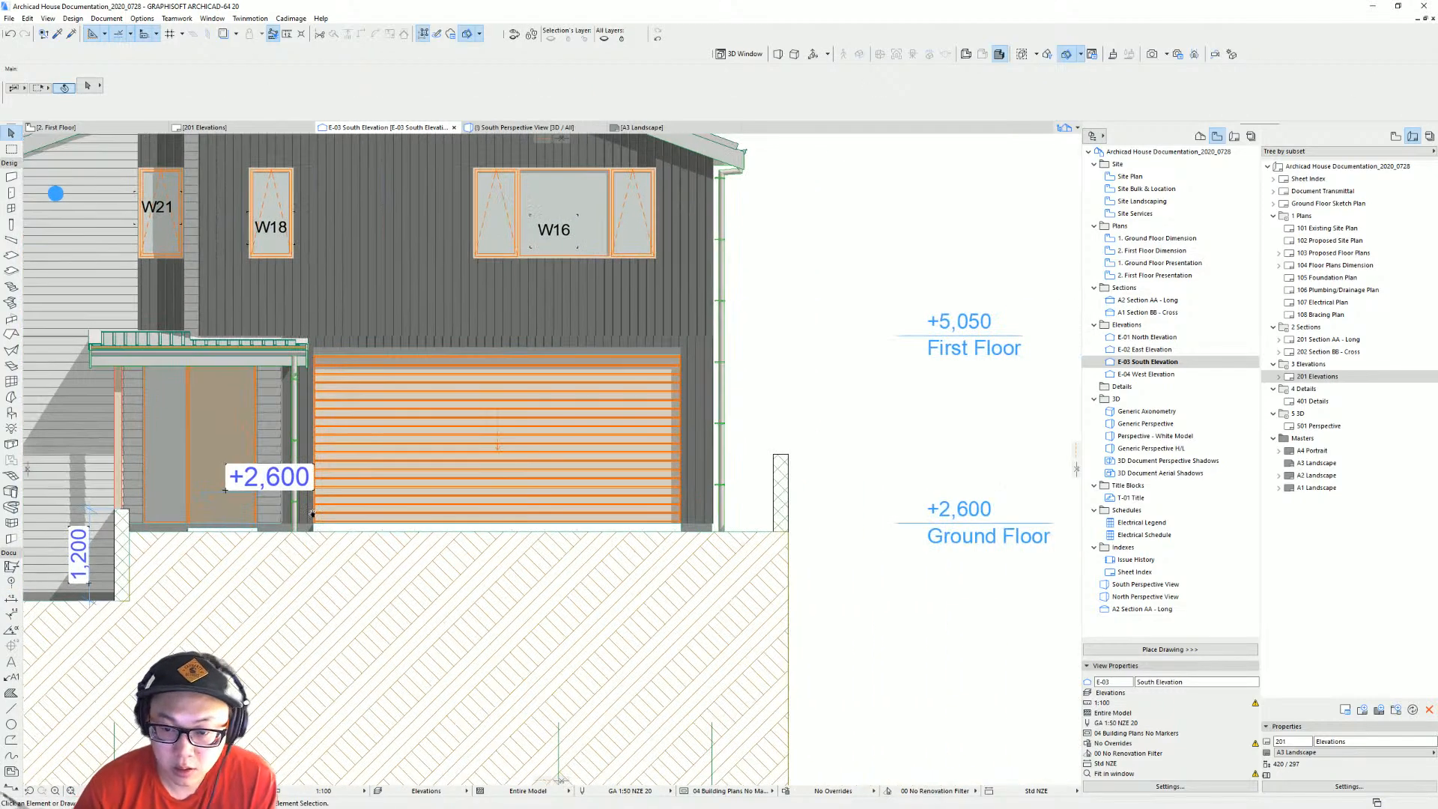
pyautogui.moveTo(551, 507); pyautogui.dragTo(556, 506, button='middle')
pyautogui.keyDown('alt'); pyautogui.click(469, 515); pyautogui.keyUp('alt')
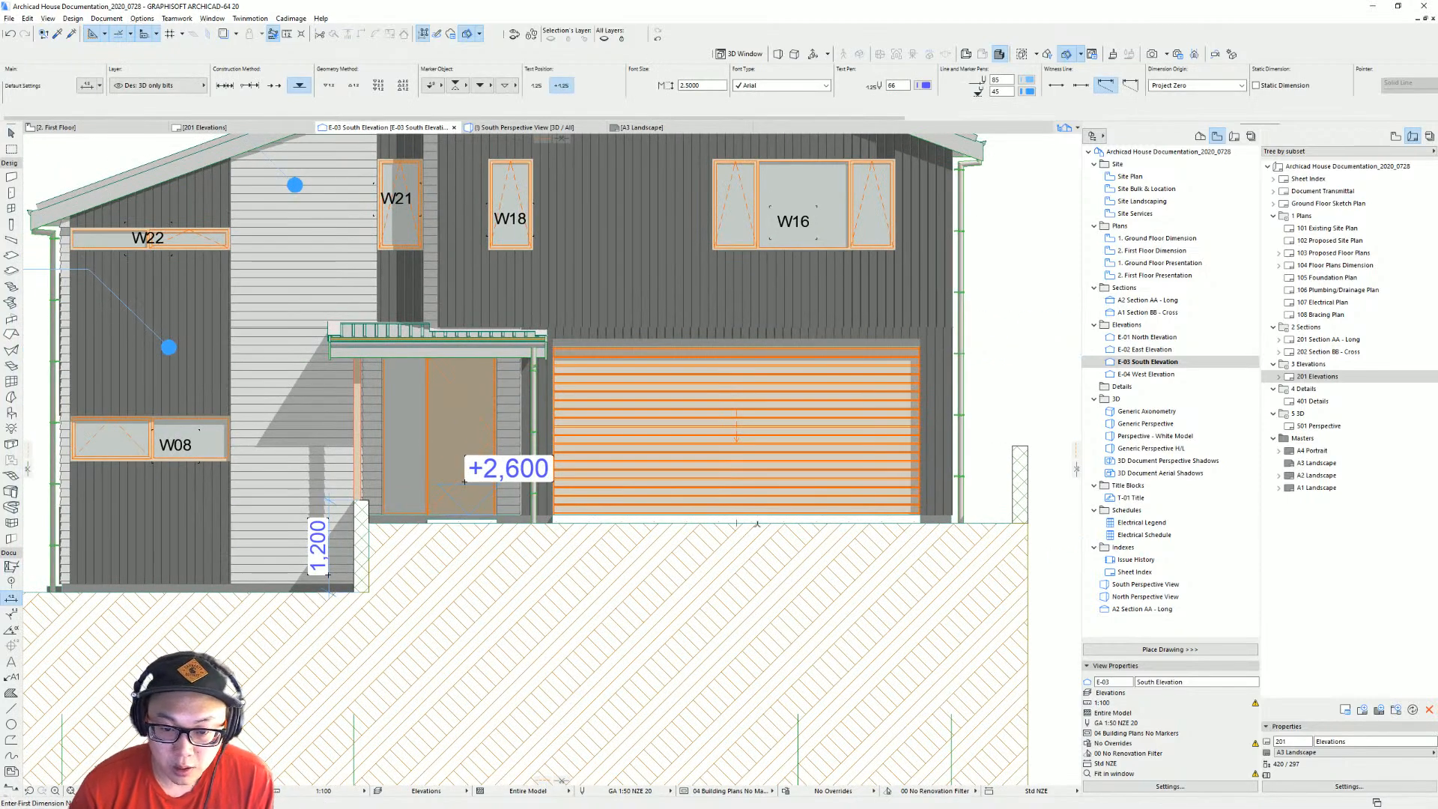
pyautogui.moveTo(539, 526); pyautogui.dragTo(682, 510, button='middle')
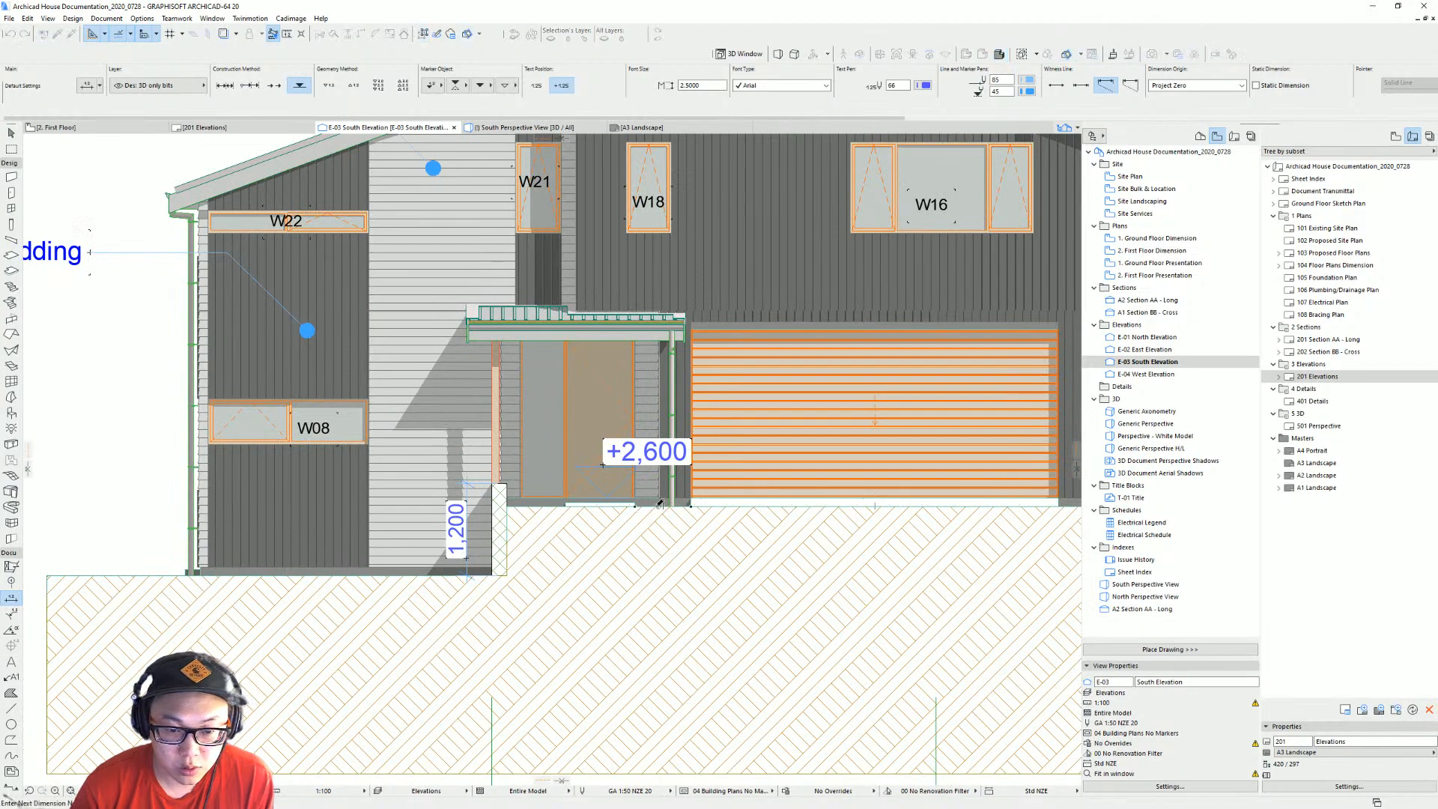
pyautogui.rightClick(657, 506)
pyautogui.press('Escape')
pyautogui.click(658, 506)
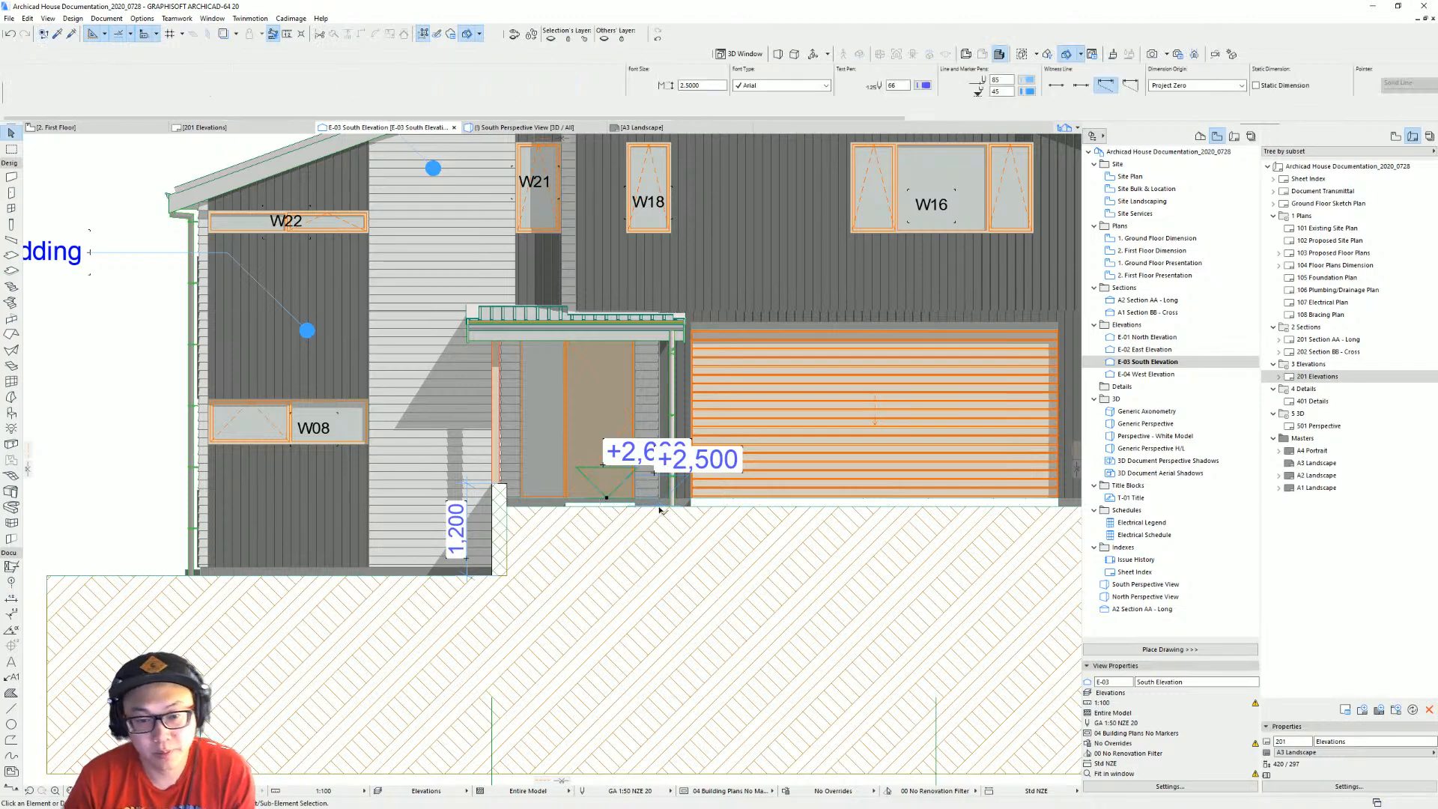
pyautogui.press('Delete')
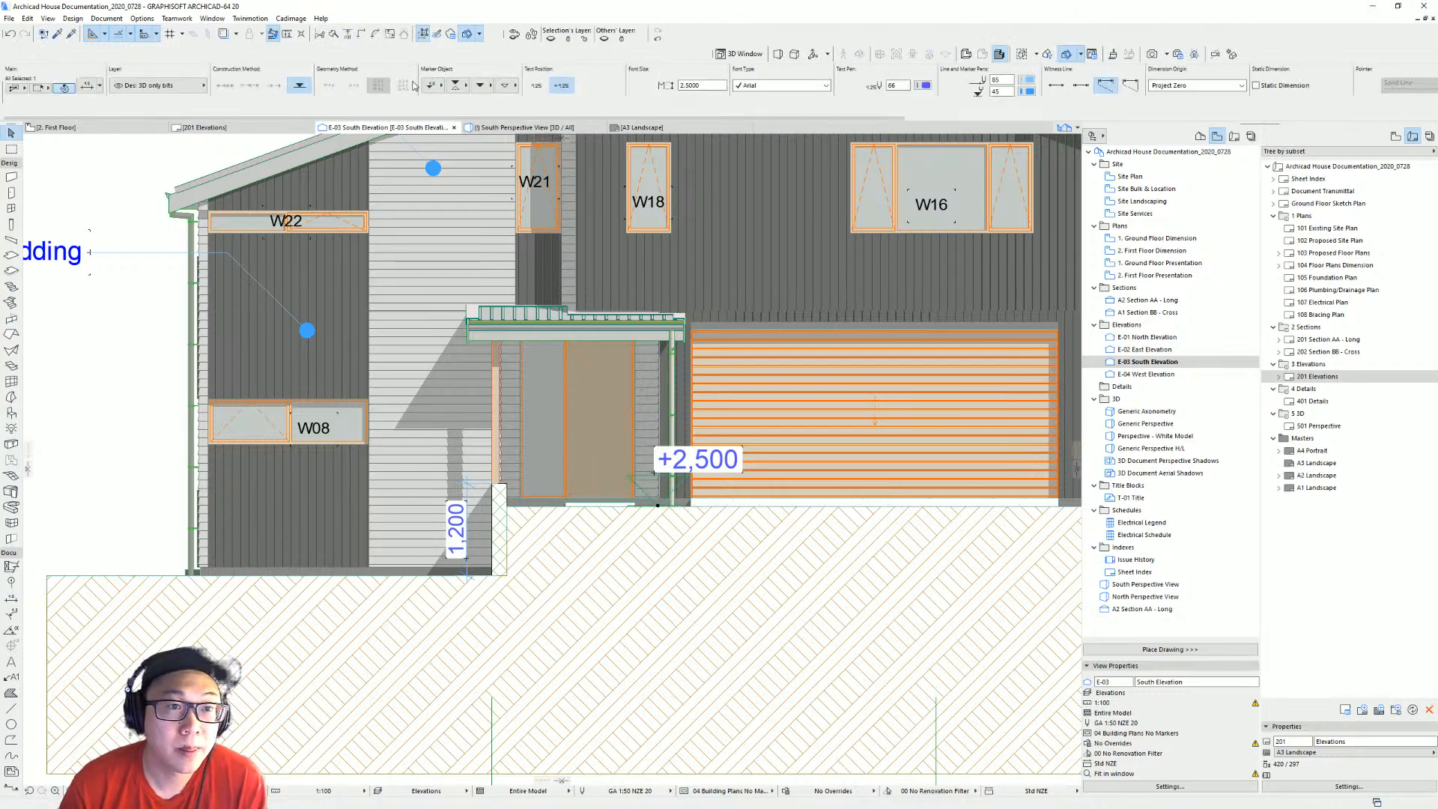
# Change the ground level dimension's marker to the open arrow with a vertical leader and reduce its marker size.
pyautogui.click(431, 86)
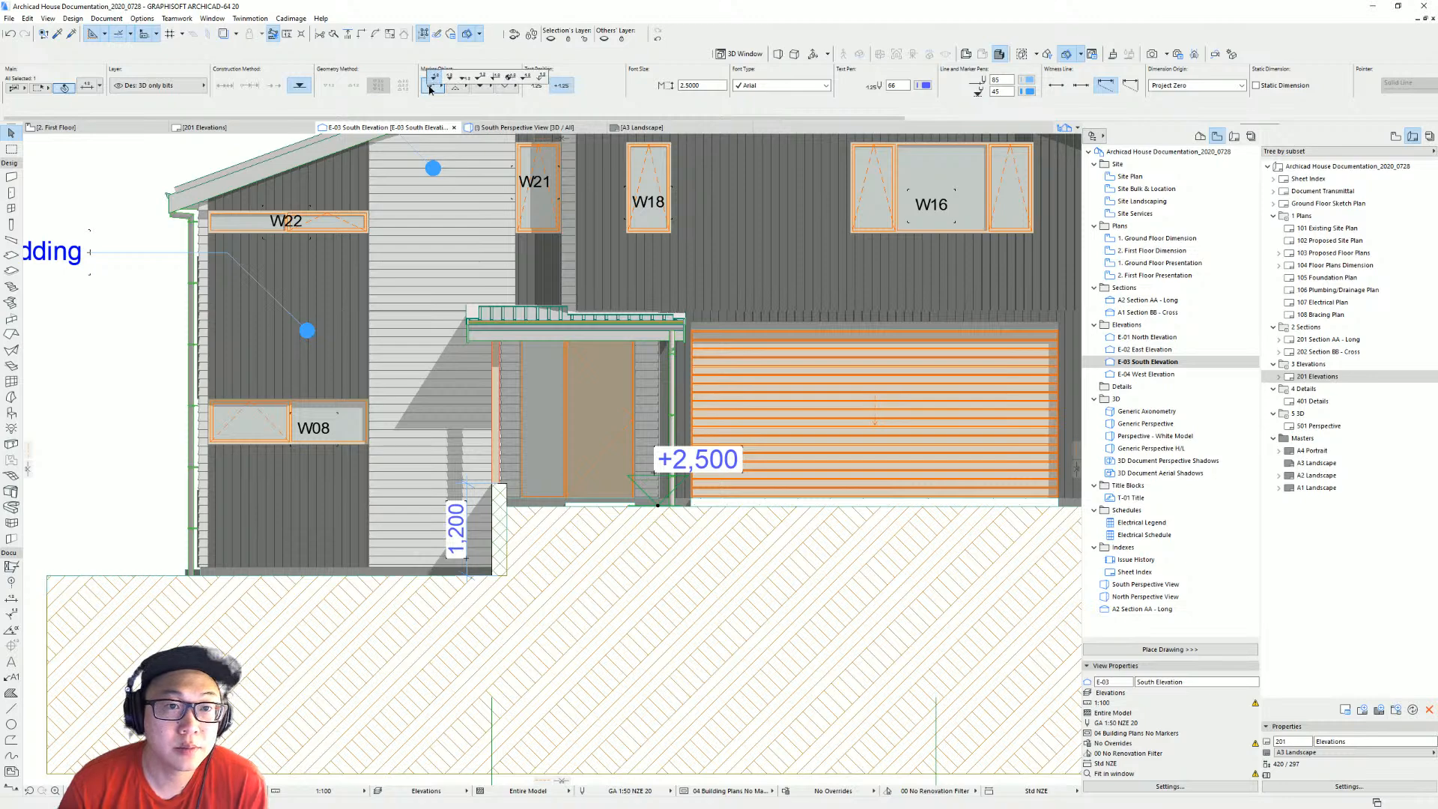
pyautogui.click(541, 80)
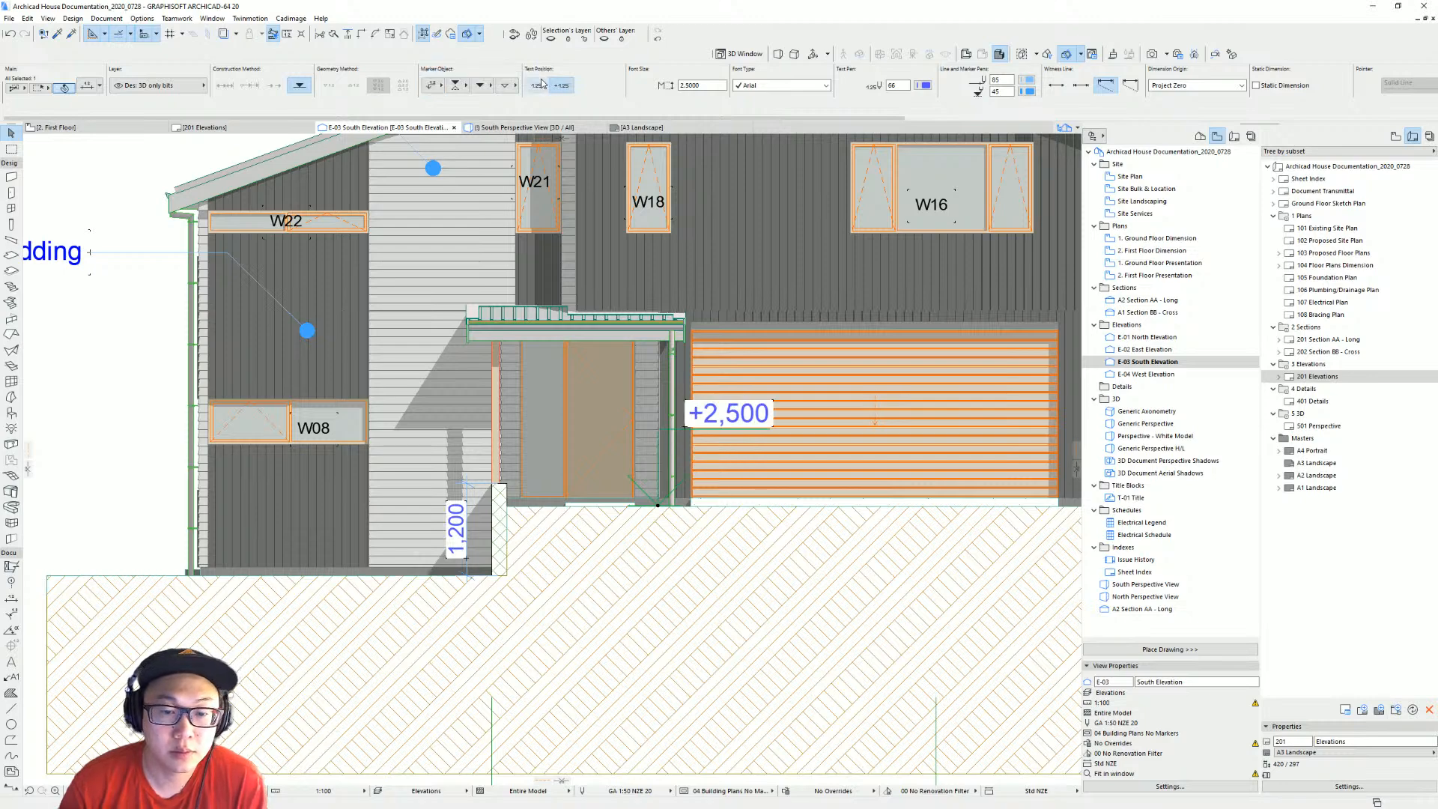
pyautogui.hotkey('ctrl', 't')
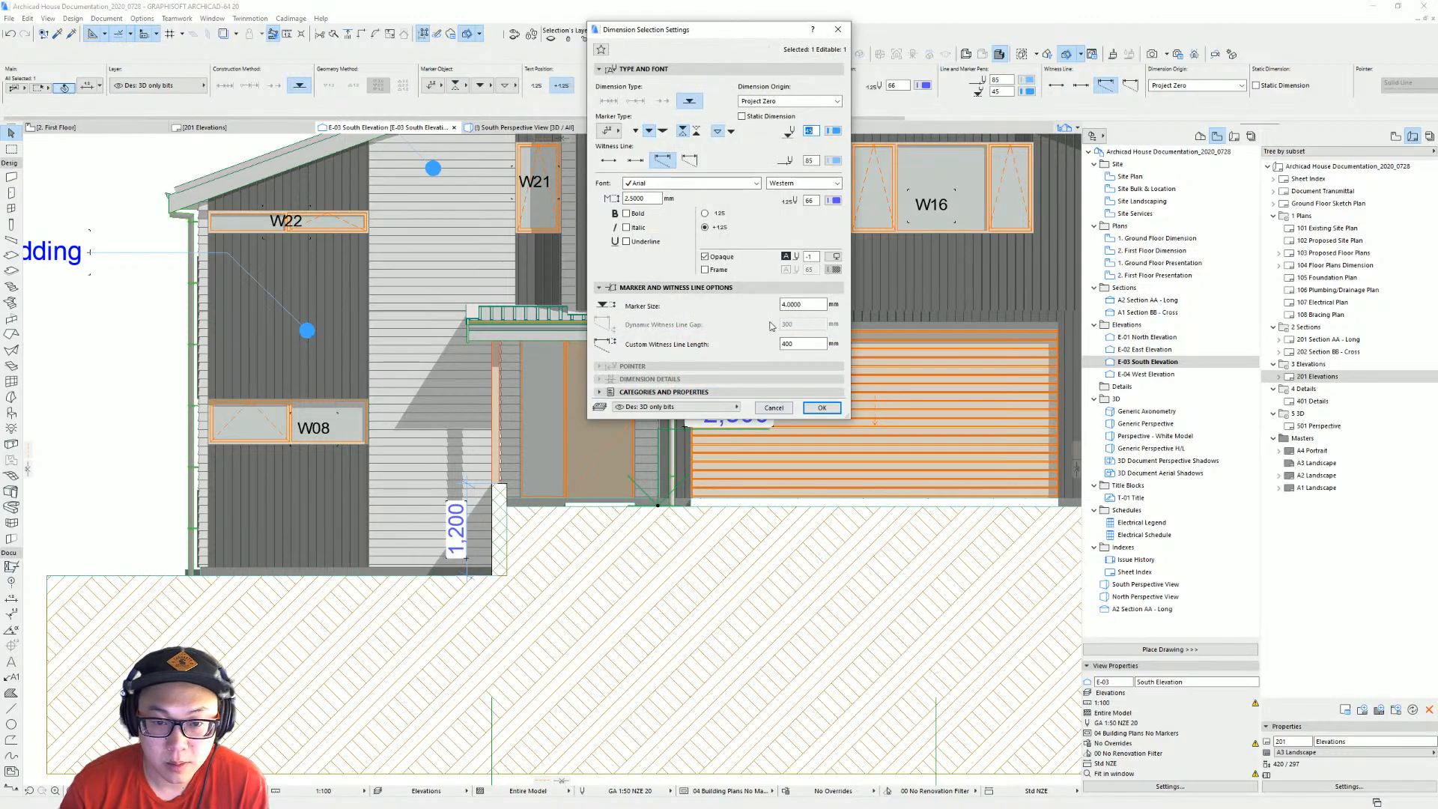
pyautogui.moveTo(815, 304); pyautogui.dragTo(673, 311)
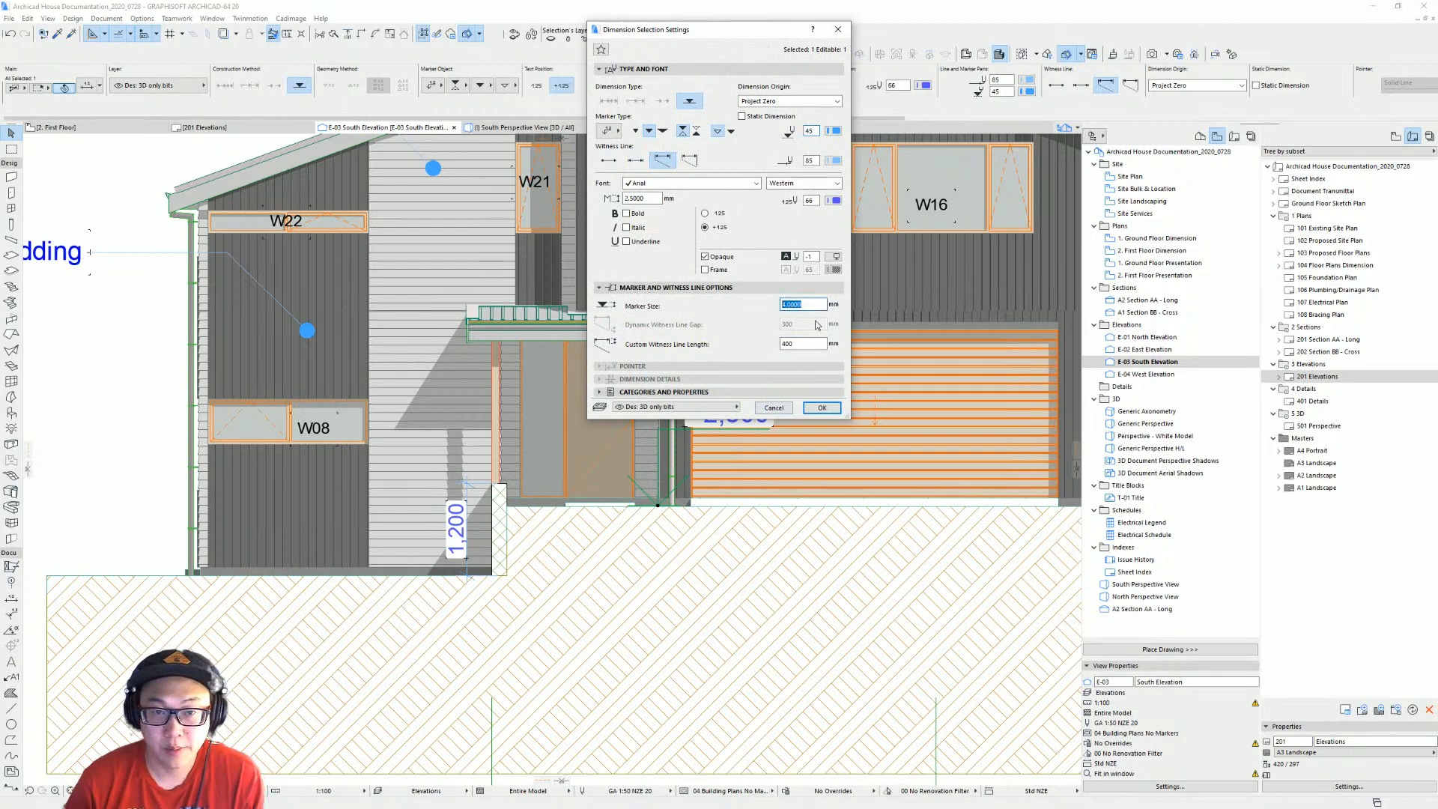
pyautogui.press('Return')
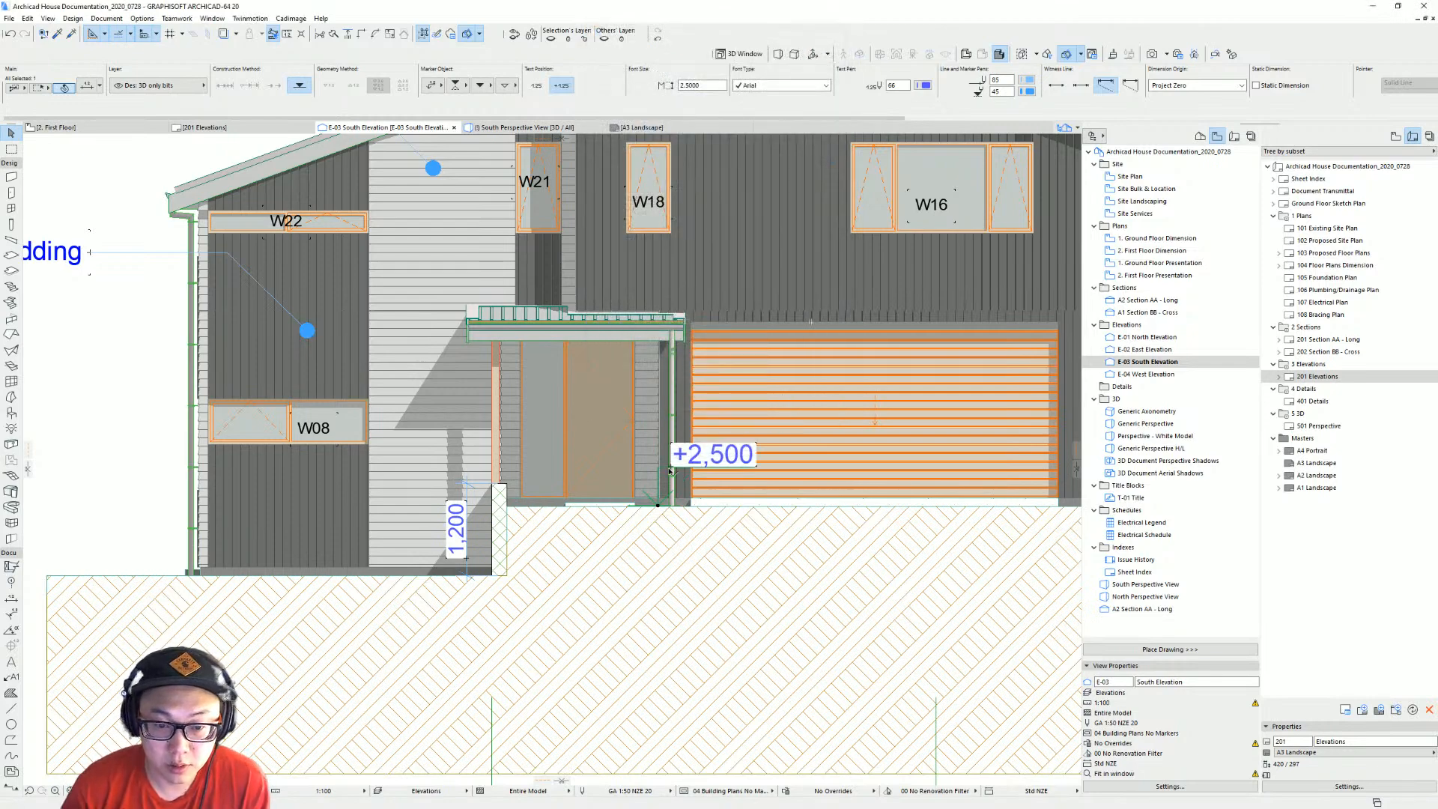
# Change the ground level dimension's text to custom text with the prefix FGL before the measured value.
pyautogui.click(757, 468)
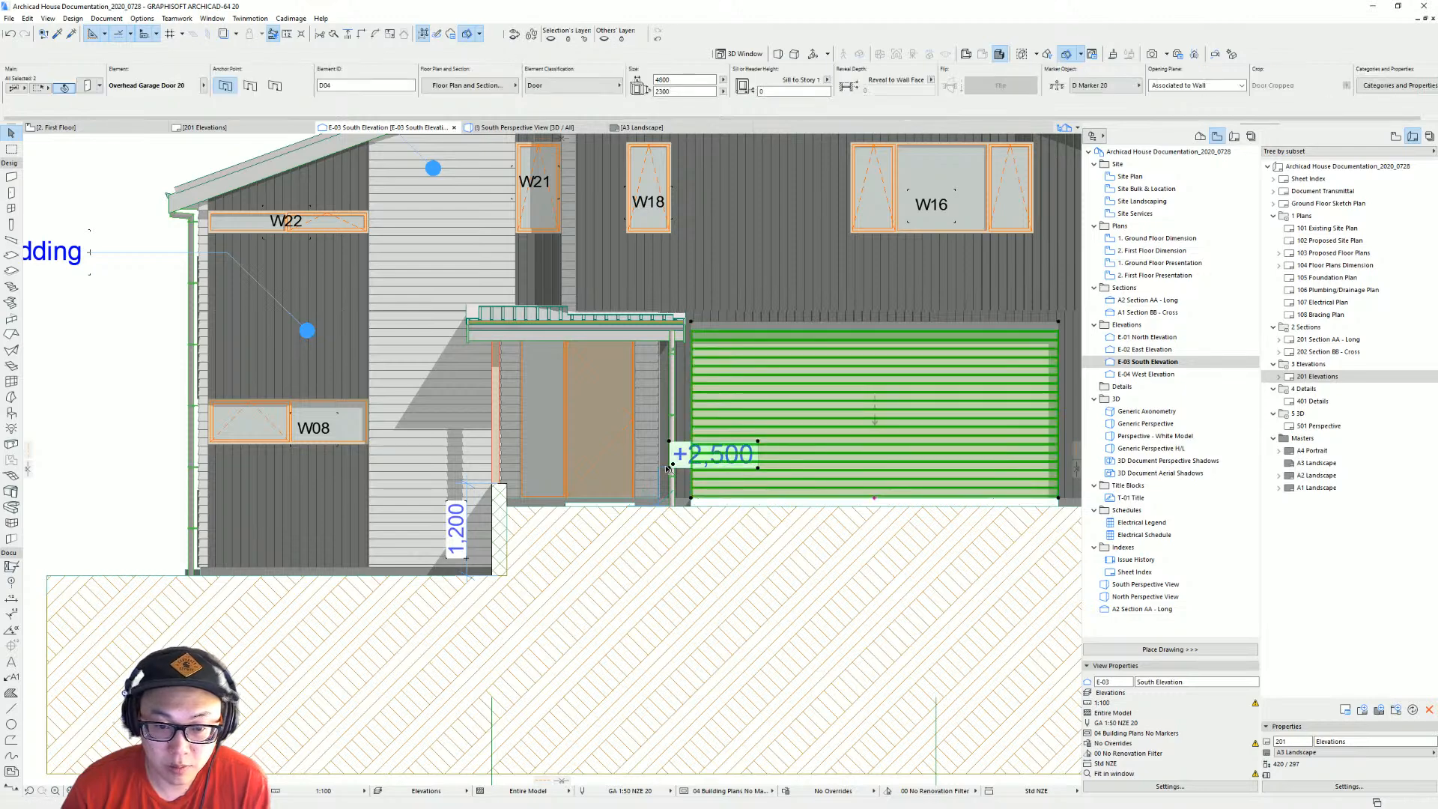
pyautogui.click(671, 470)
pyautogui.press('Escape')
pyautogui.scroll(5, 671, 470)
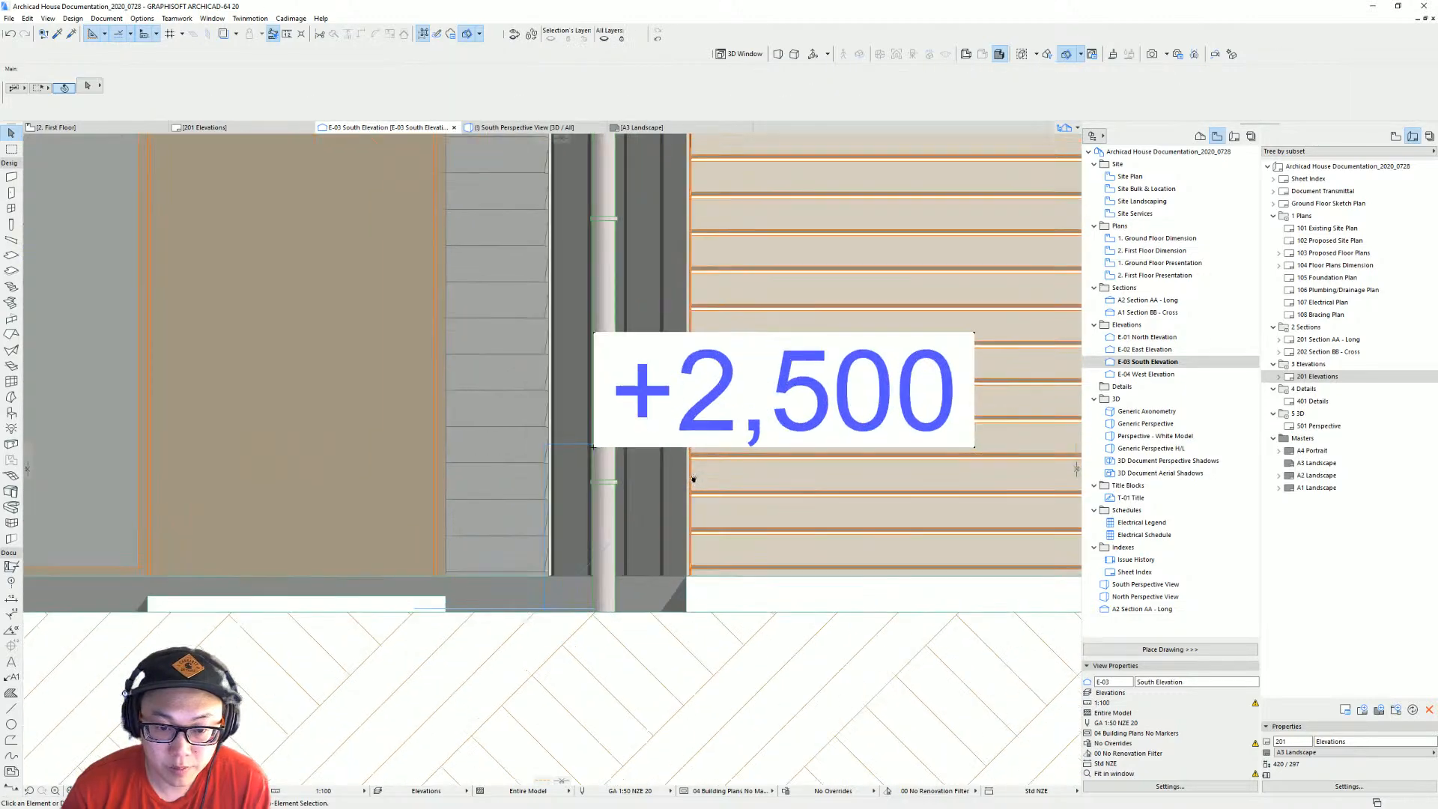
pyautogui.click(519, 456)
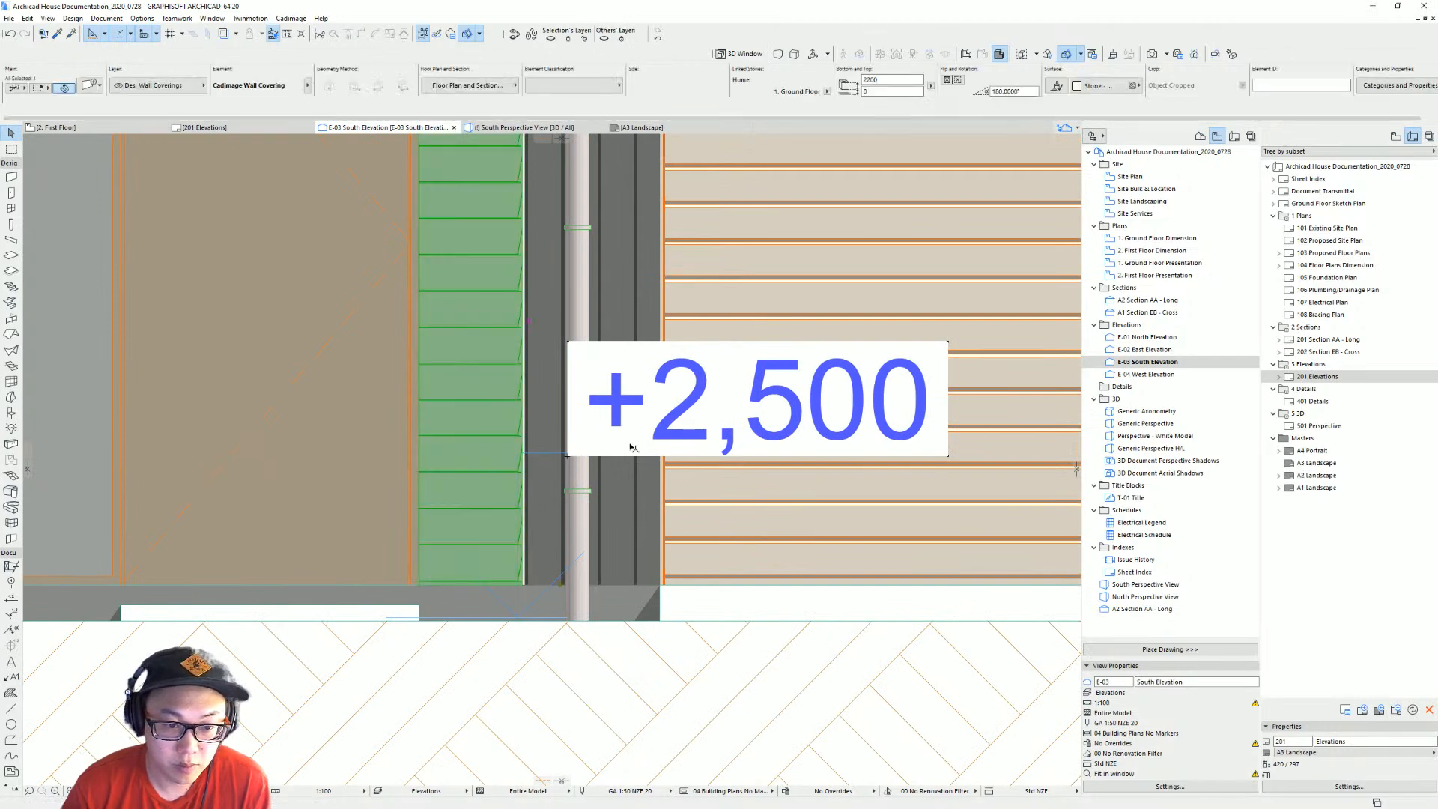
pyautogui.press('Escape')
pyautogui.click(569, 346)
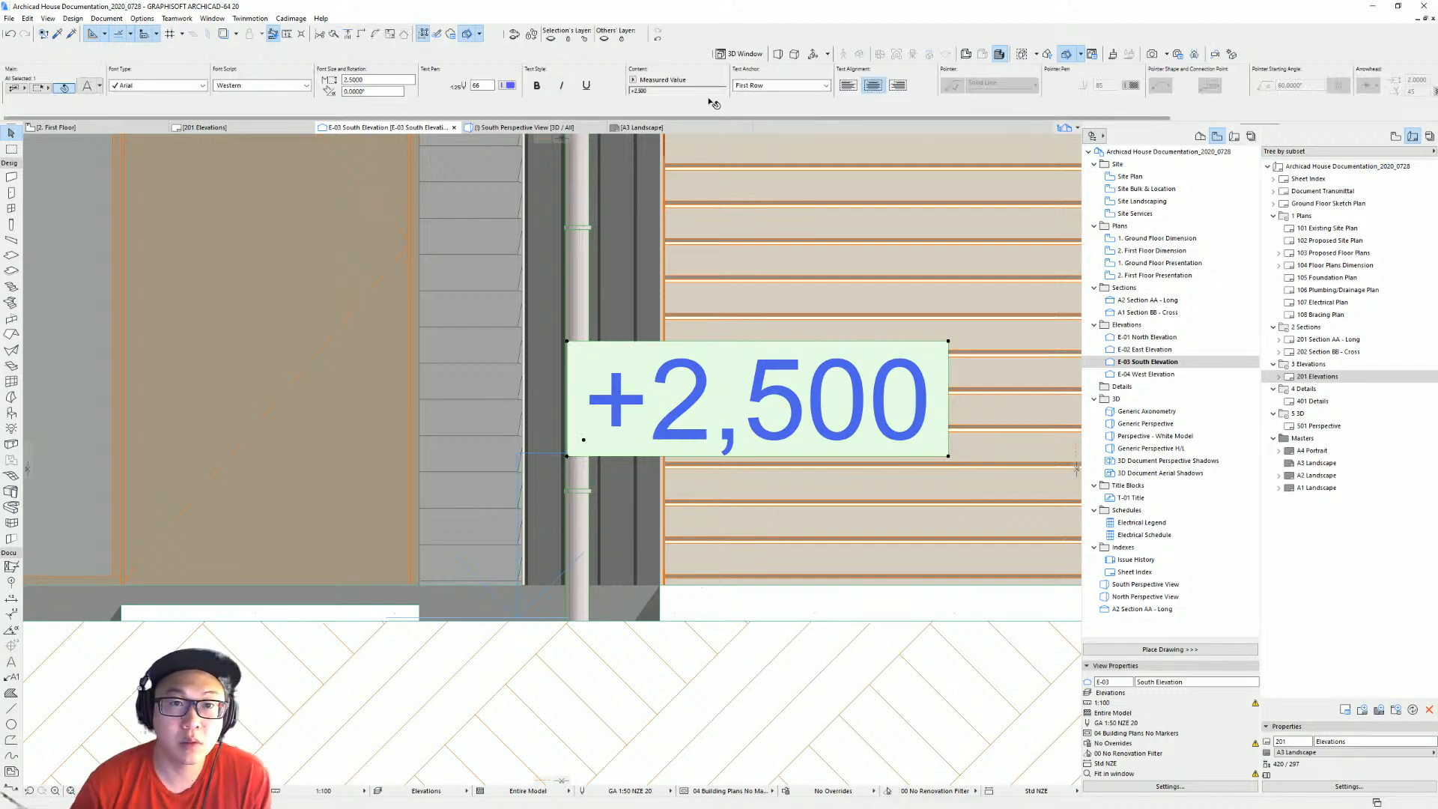
pyautogui.click(656, 90)
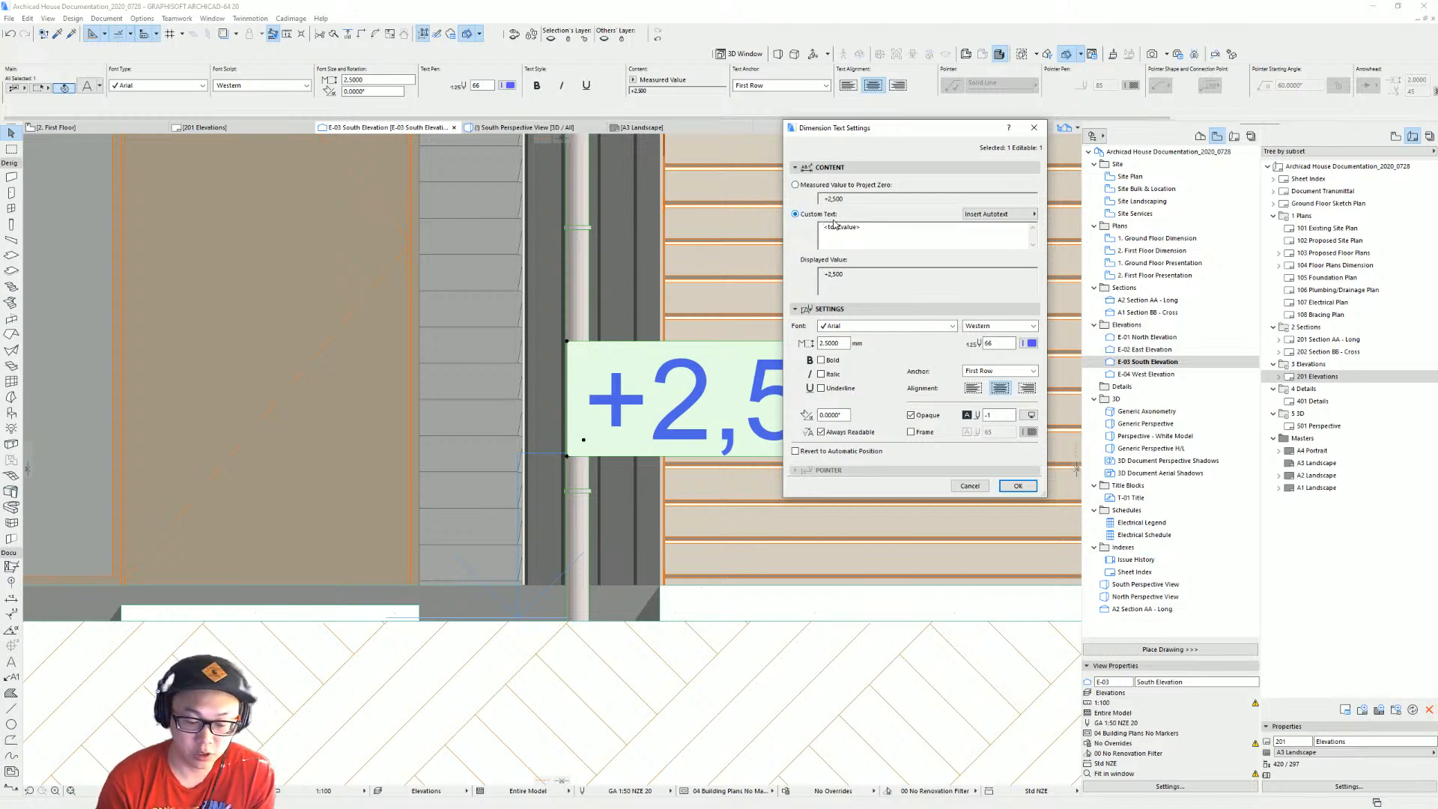
pyautogui.click(1018, 485)
pyautogui.scroll(-5, 787, 363)
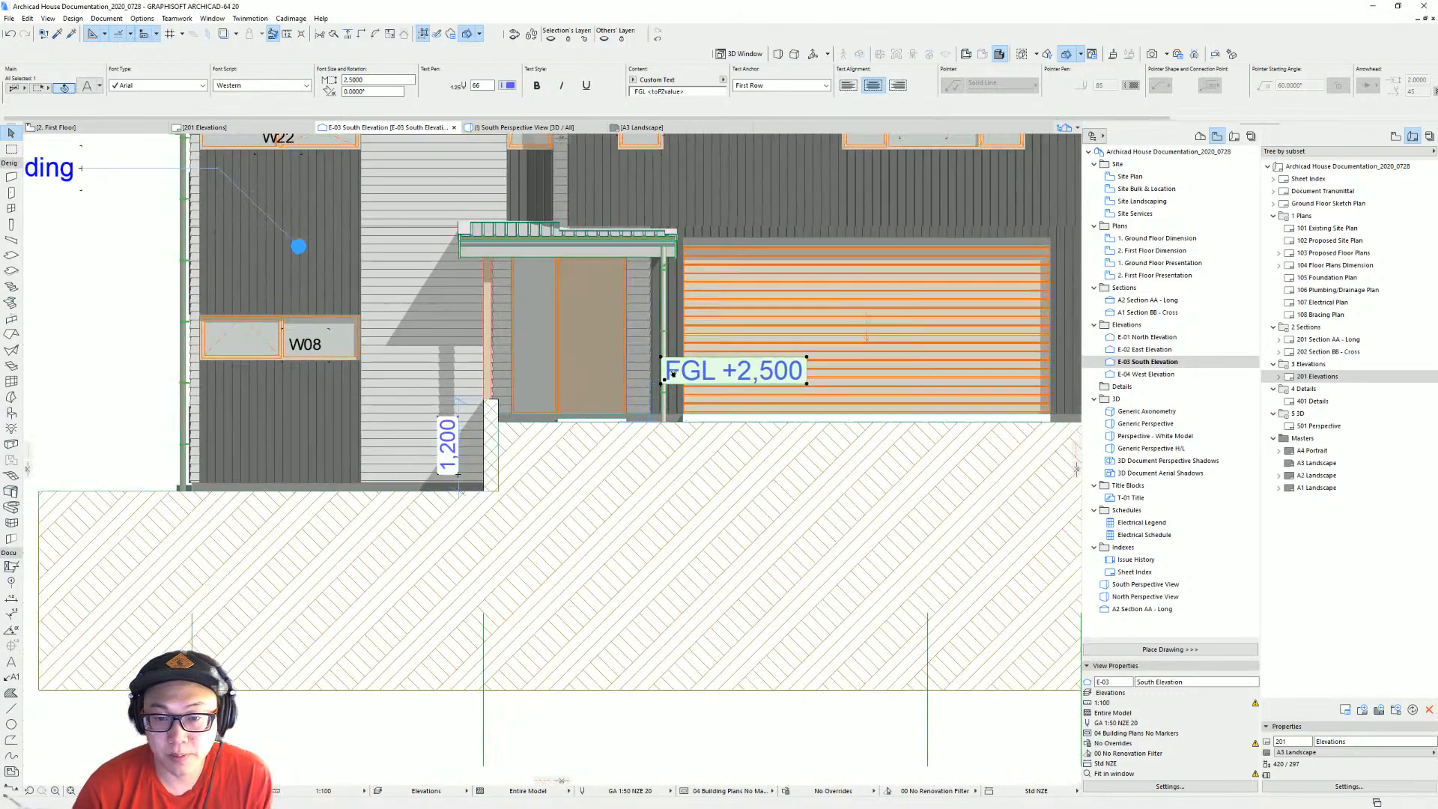
# Set the FGL dimension's text size to 2 mm and keep its text background opaque.
pyautogui.hotkey('ctrl', 't')
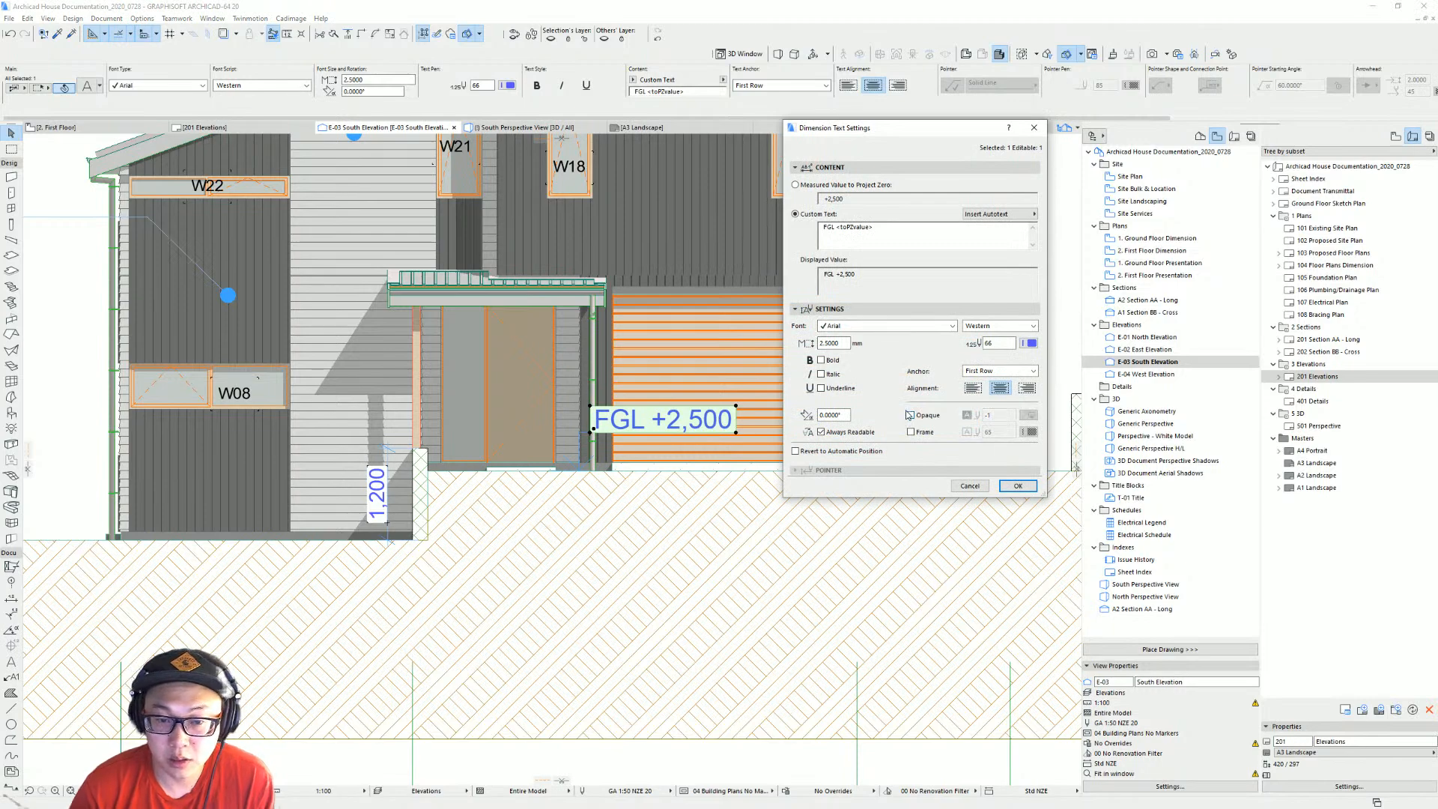
pyautogui.write('2')
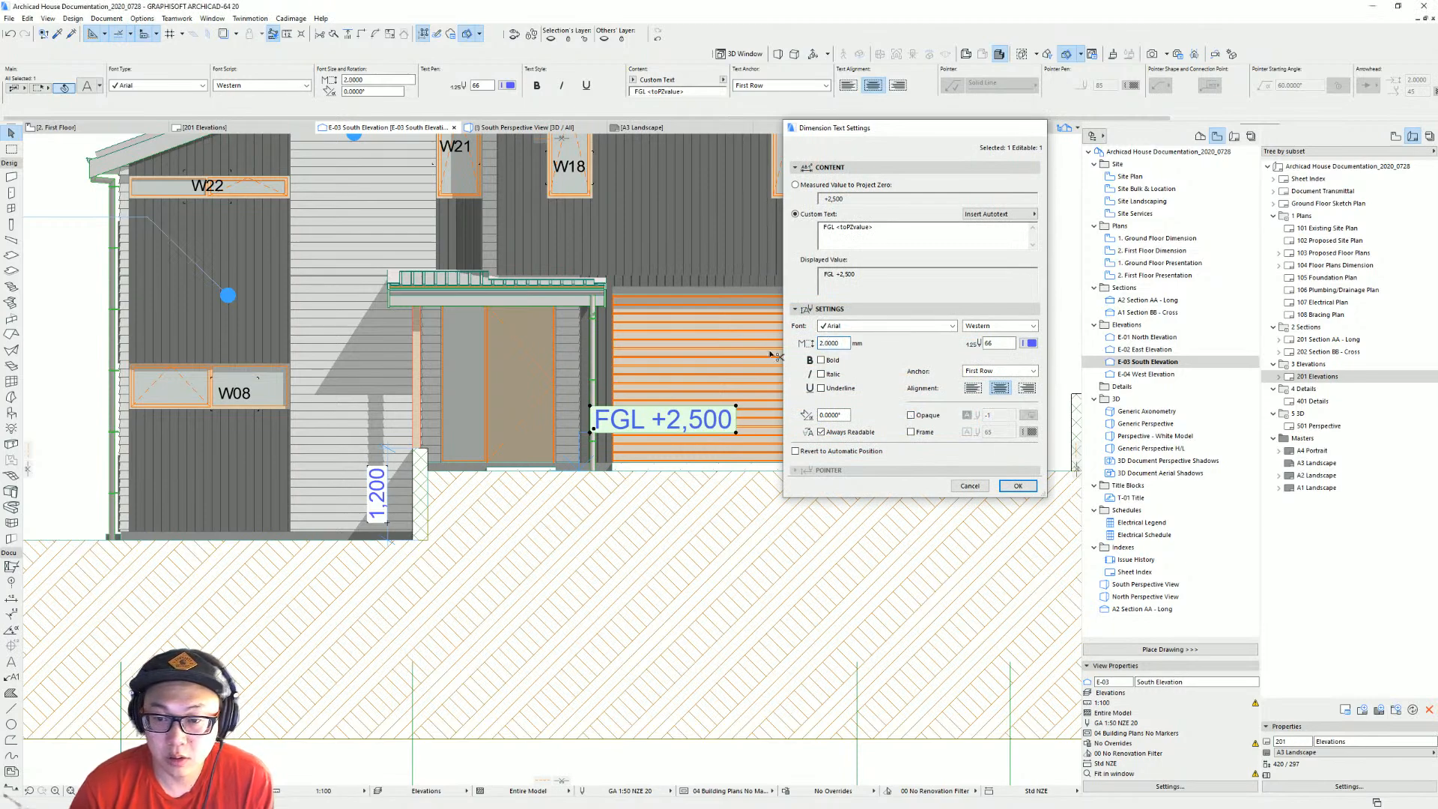
pyautogui.press('Return')
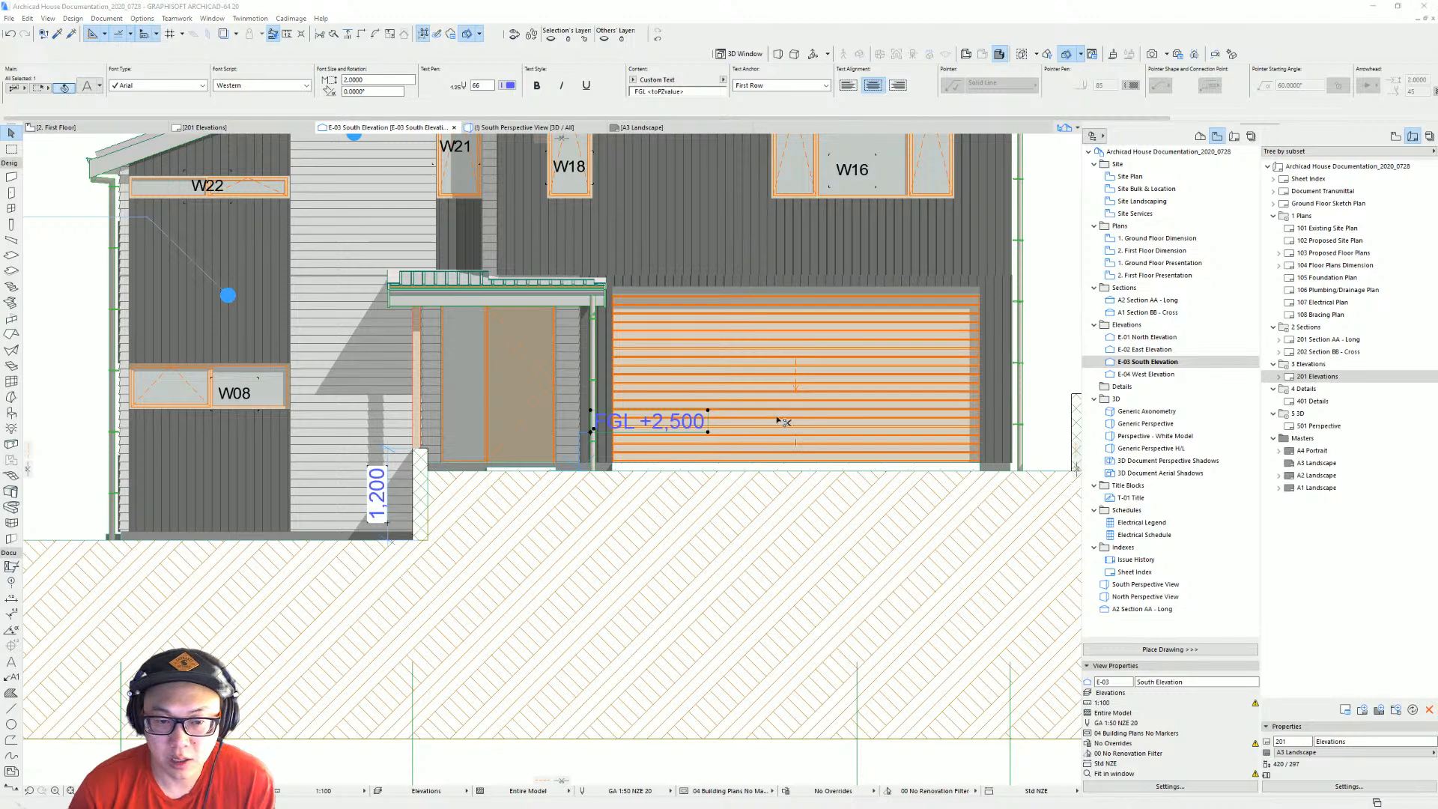
pyautogui.hotkey('ctrl', 't')
pyautogui.click(923, 417)
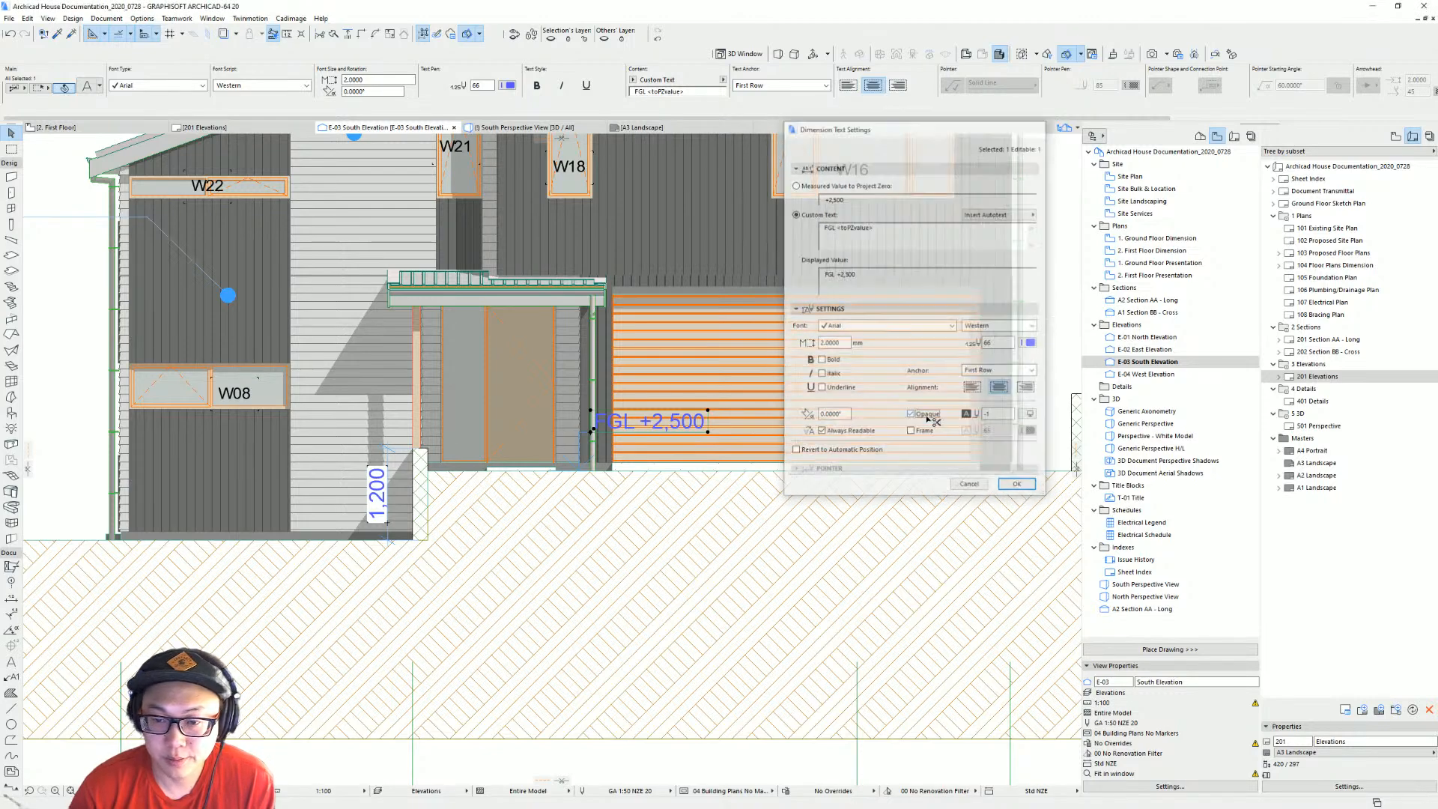
pyautogui.press('Return')
# Move the FGL level dimension along the ground line to the front of the garage door.
pyautogui.click(592, 471)
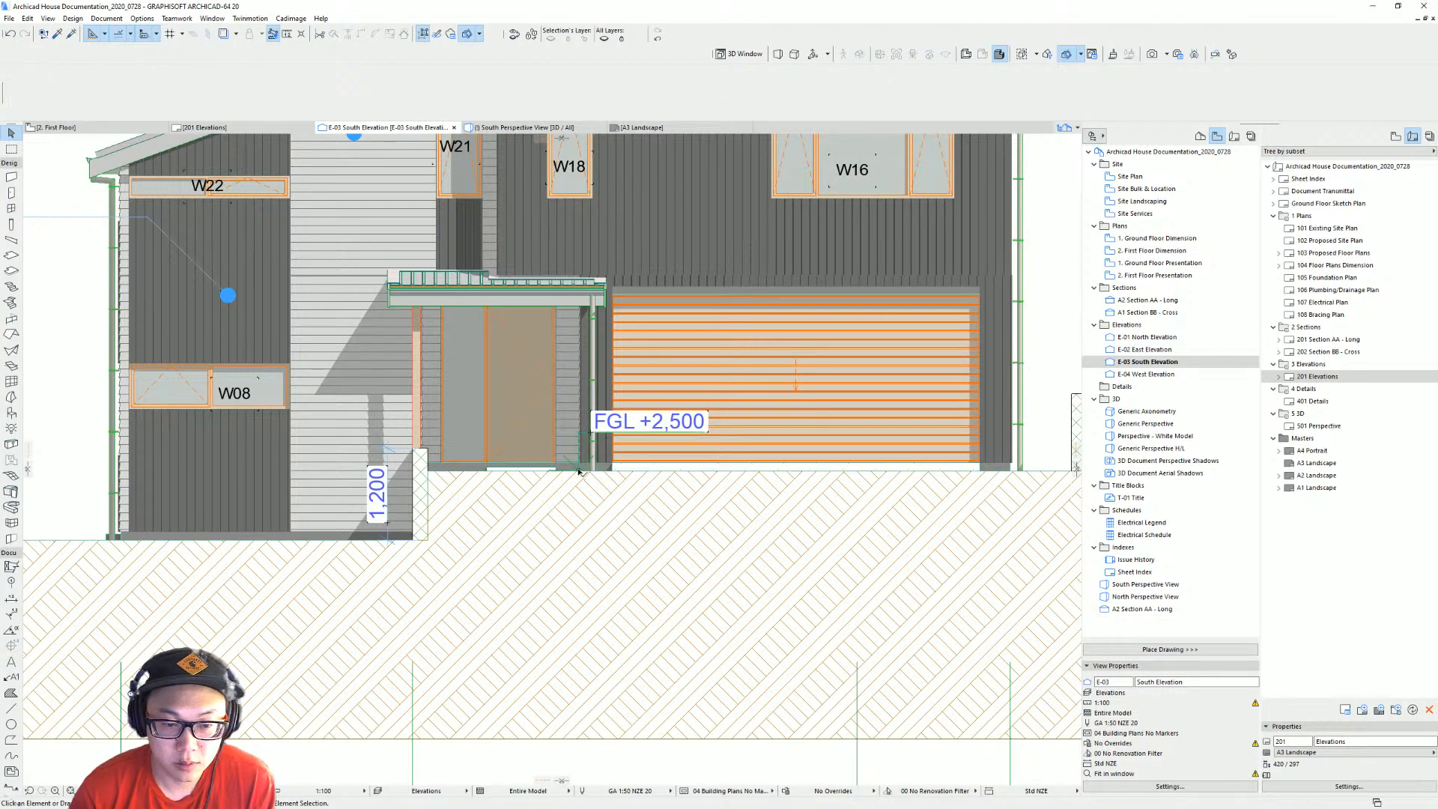
pyautogui.click(686, 470)
pyautogui.scroll(5, 686, 471)
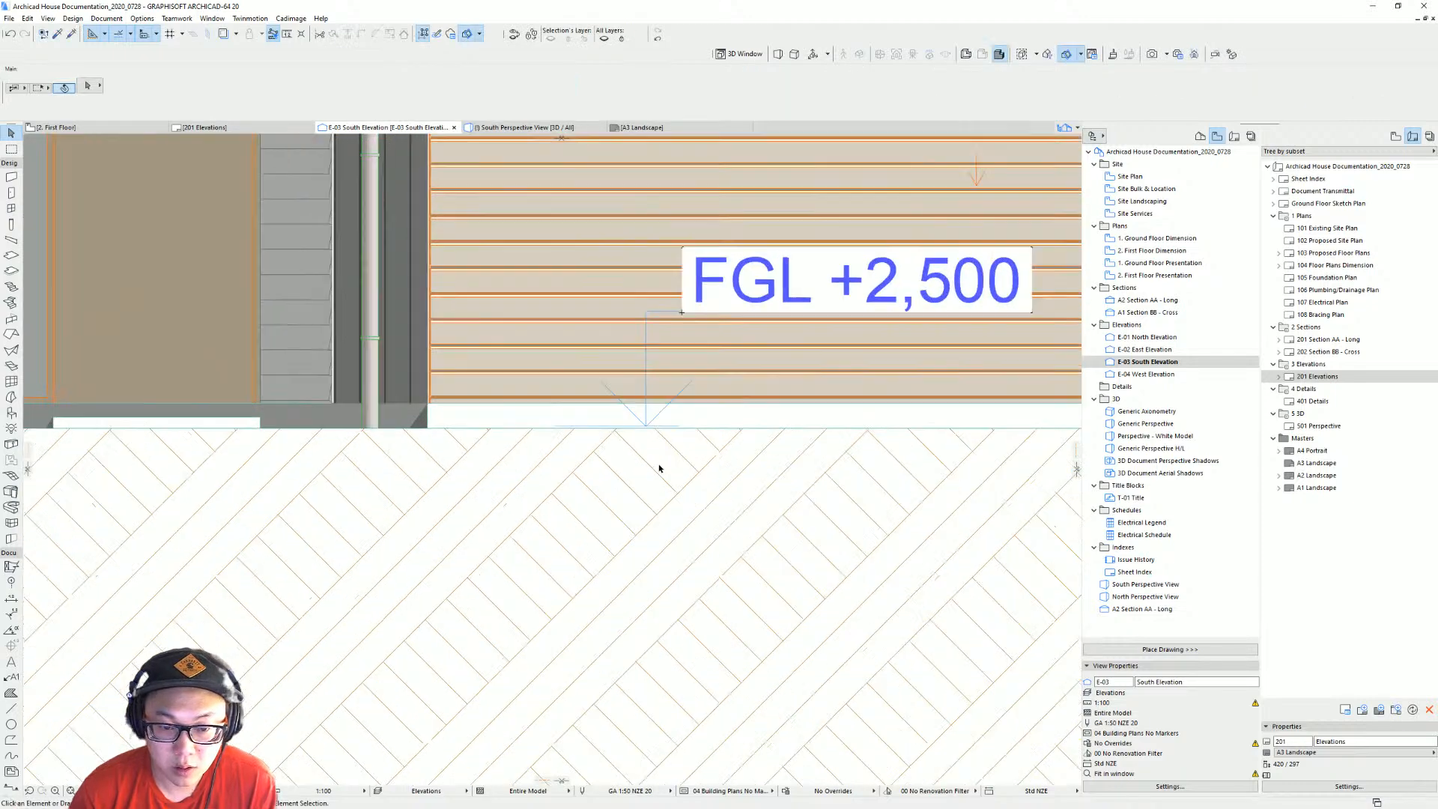
# Add a reference point on the ground line to the FGL level dimension and delete the overlapping original point.
pyautogui.click(639, 401)
pyautogui.click(638, 400)
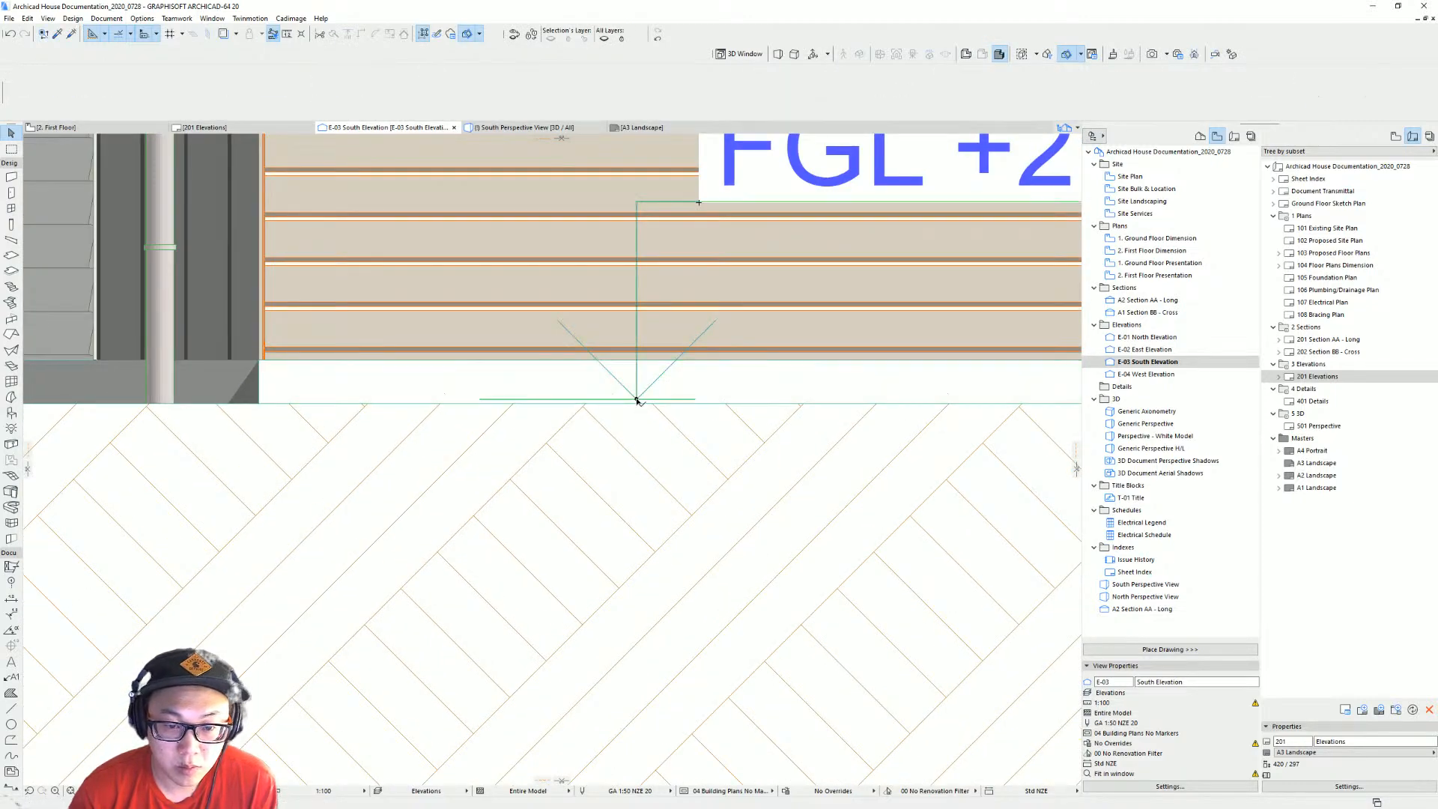
pyautogui.keyDown('ctrl'); pyautogui.click(639, 403); pyautogui.keyUp('ctrl')
pyautogui.click(638, 399)
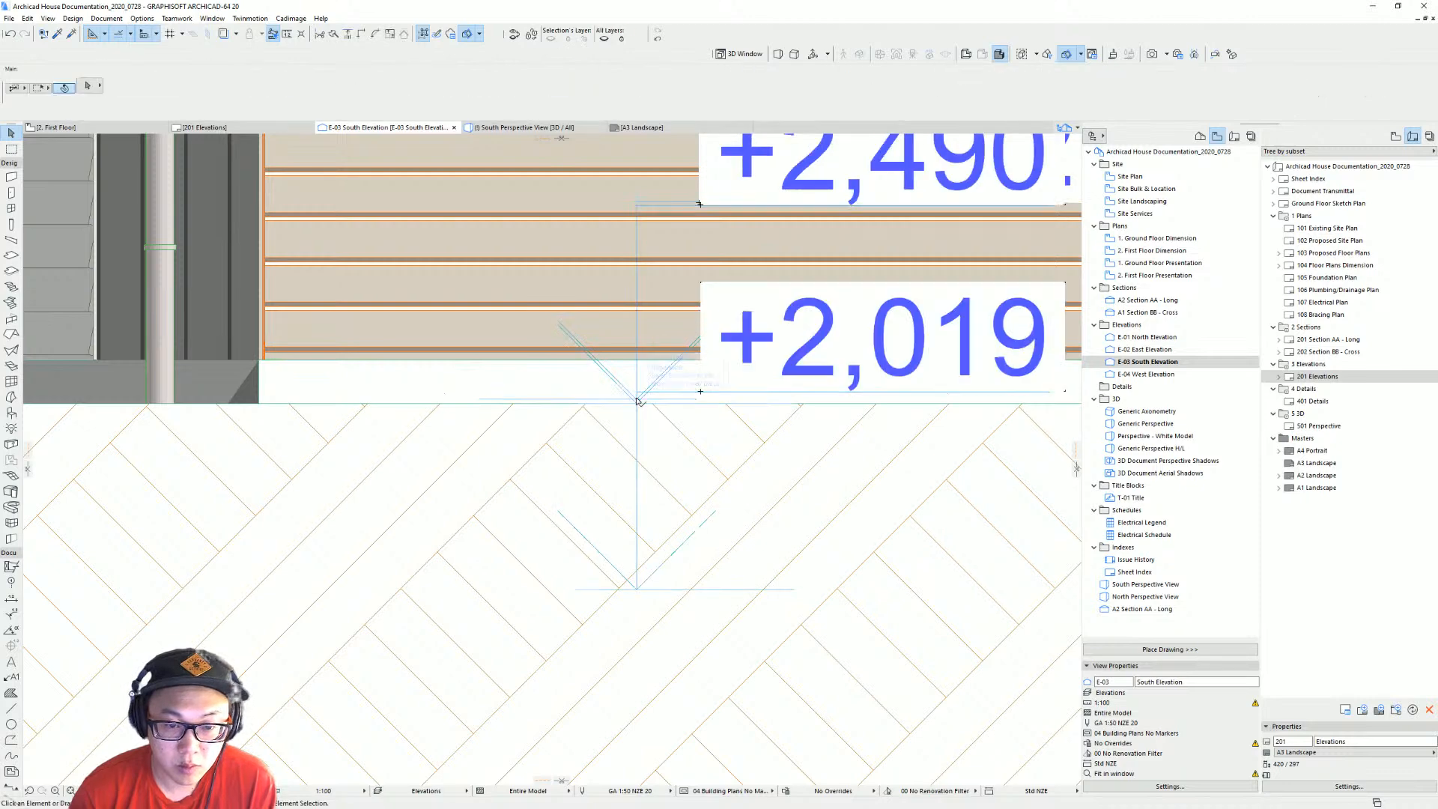
pyautogui.press('Delete')
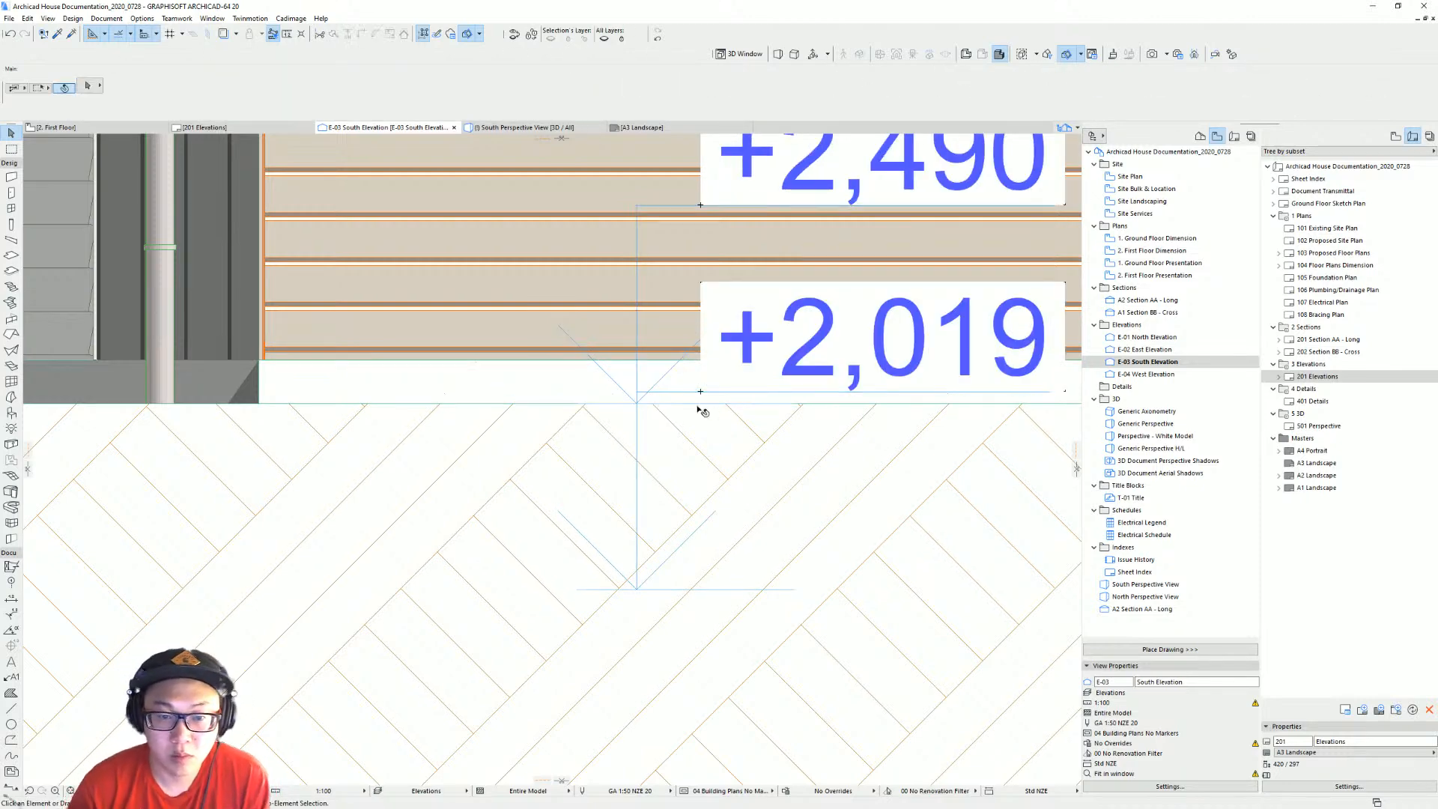
# Delete the stray level dimension placed below the ground line in front of the garage door.
pyautogui.scroll(-2, 659, 440)
pyautogui.click(634, 559)
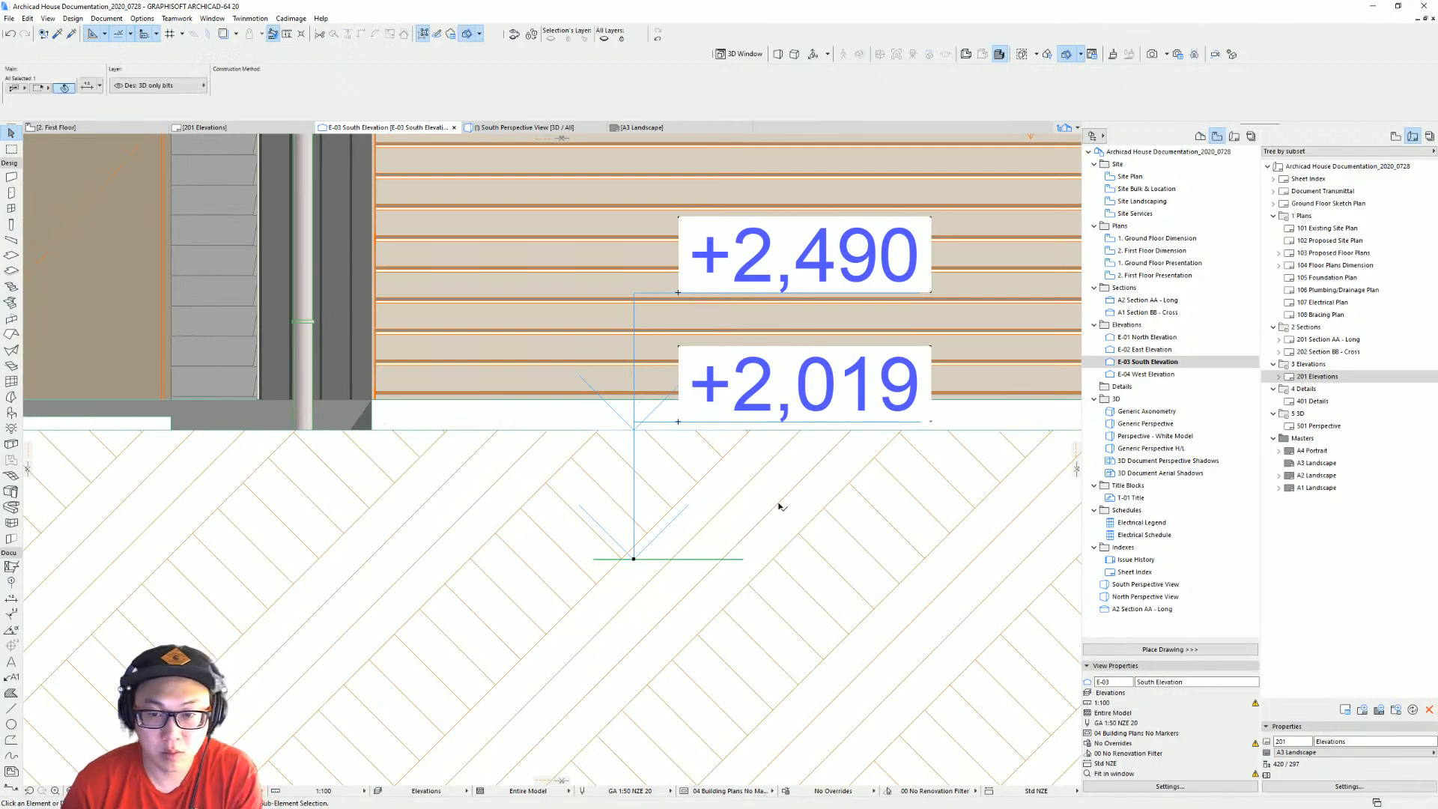
pyautogui.click(846, 409)
pyautogui.press('Delete')
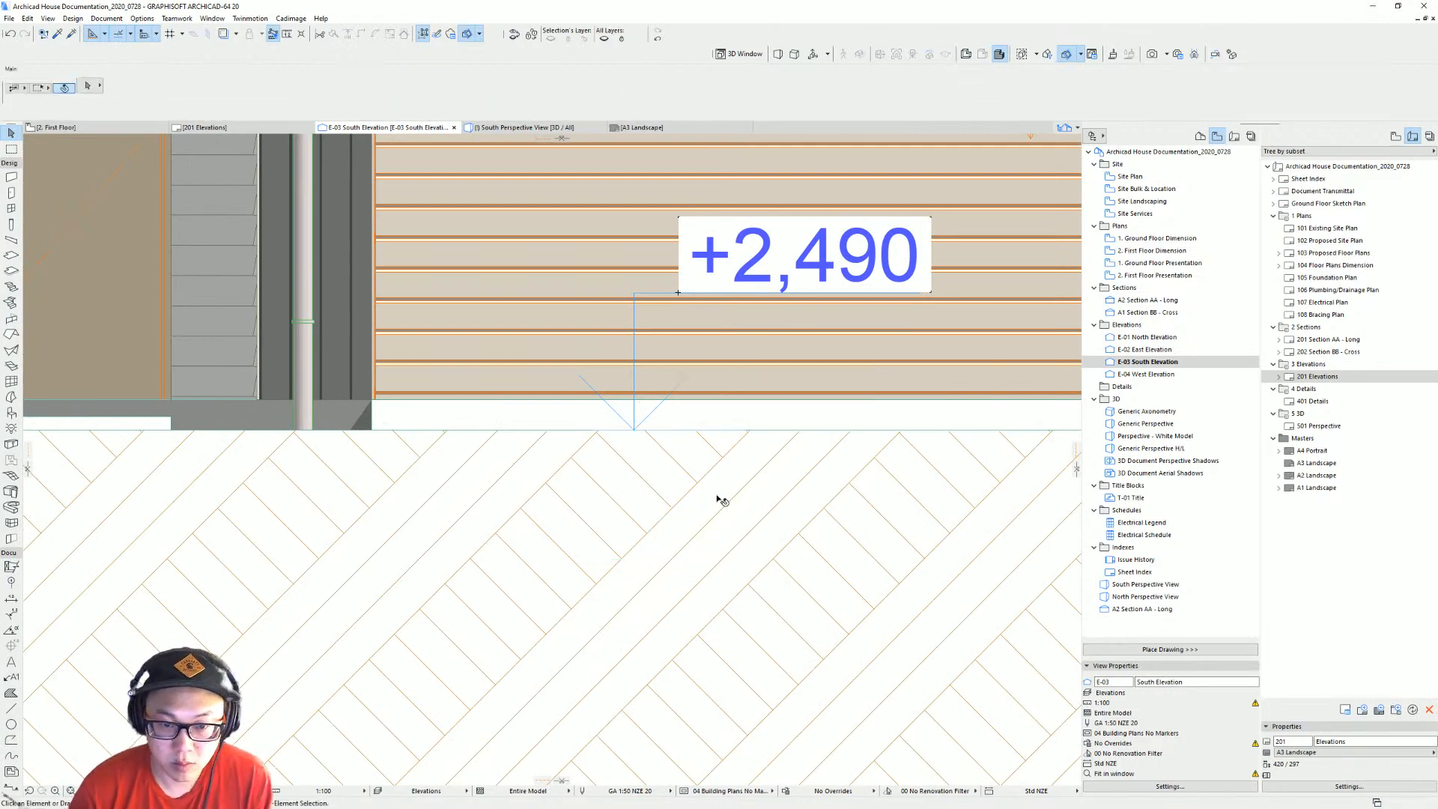
# Add the prefix "FGL" before the measured value of the ground level dimension in front of the garage door.
pyautogui.scroll(-3, 717, 496)
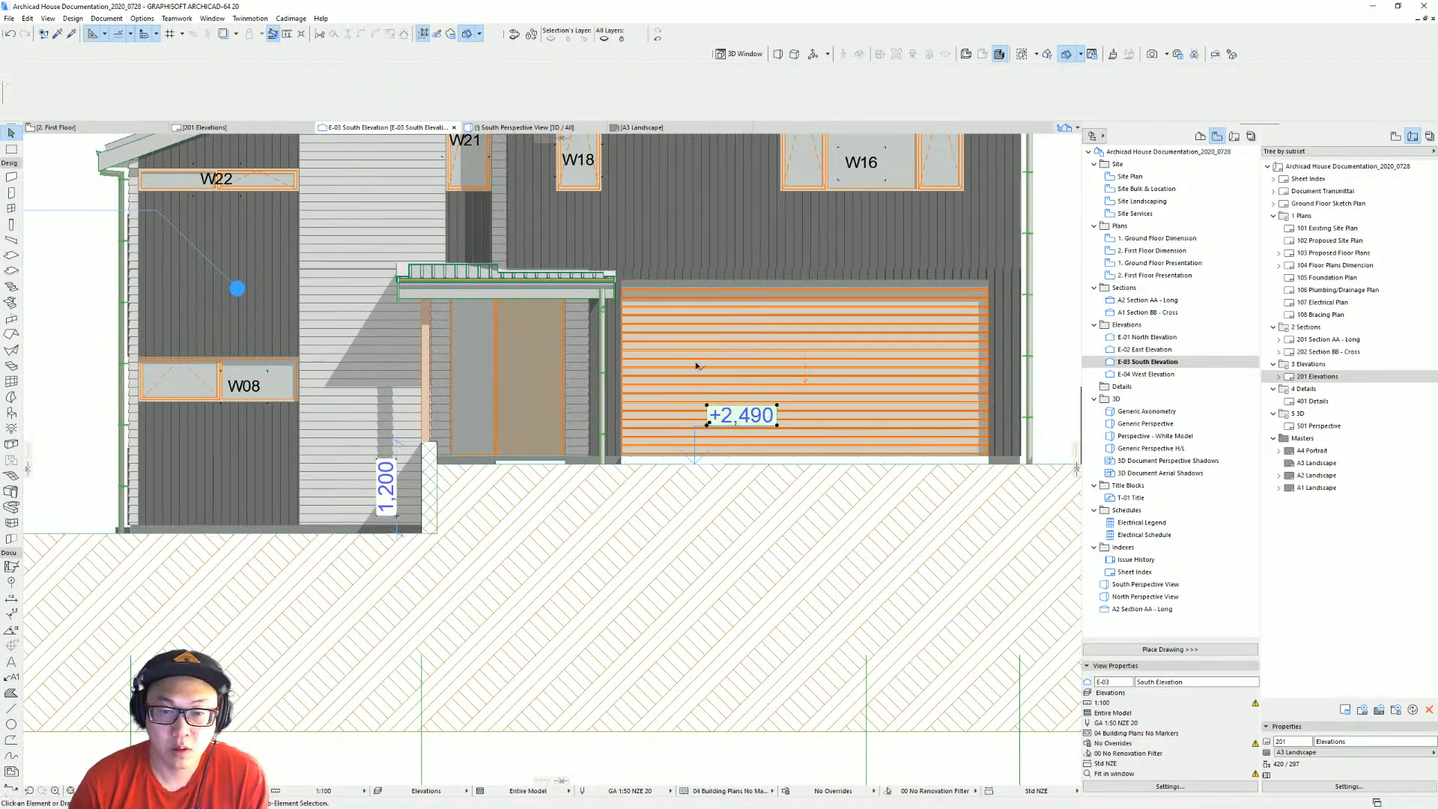
pyautogui.click(633, 81)
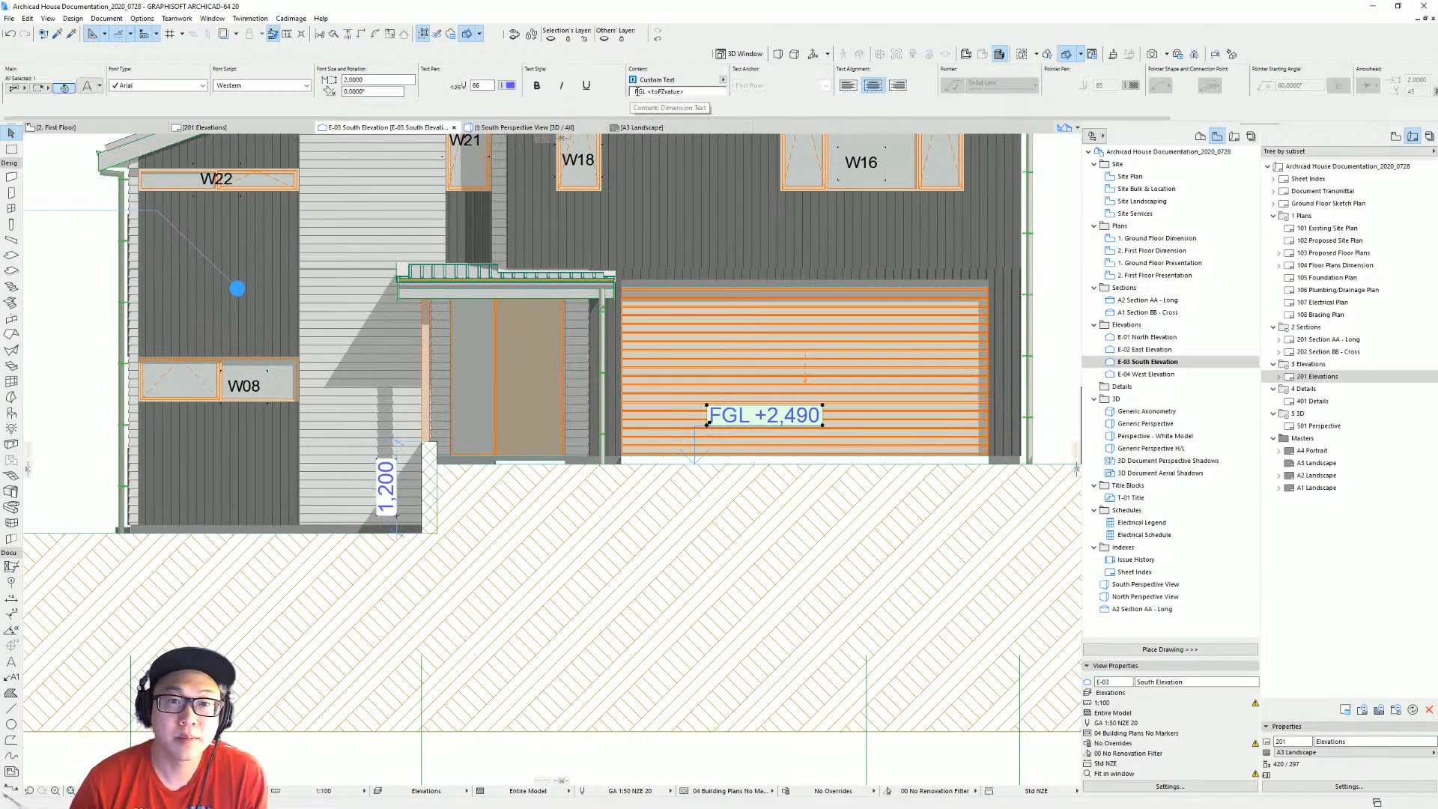
pyautogui.press('Escape')
pyautogui.scroll(-2, 803, 495)
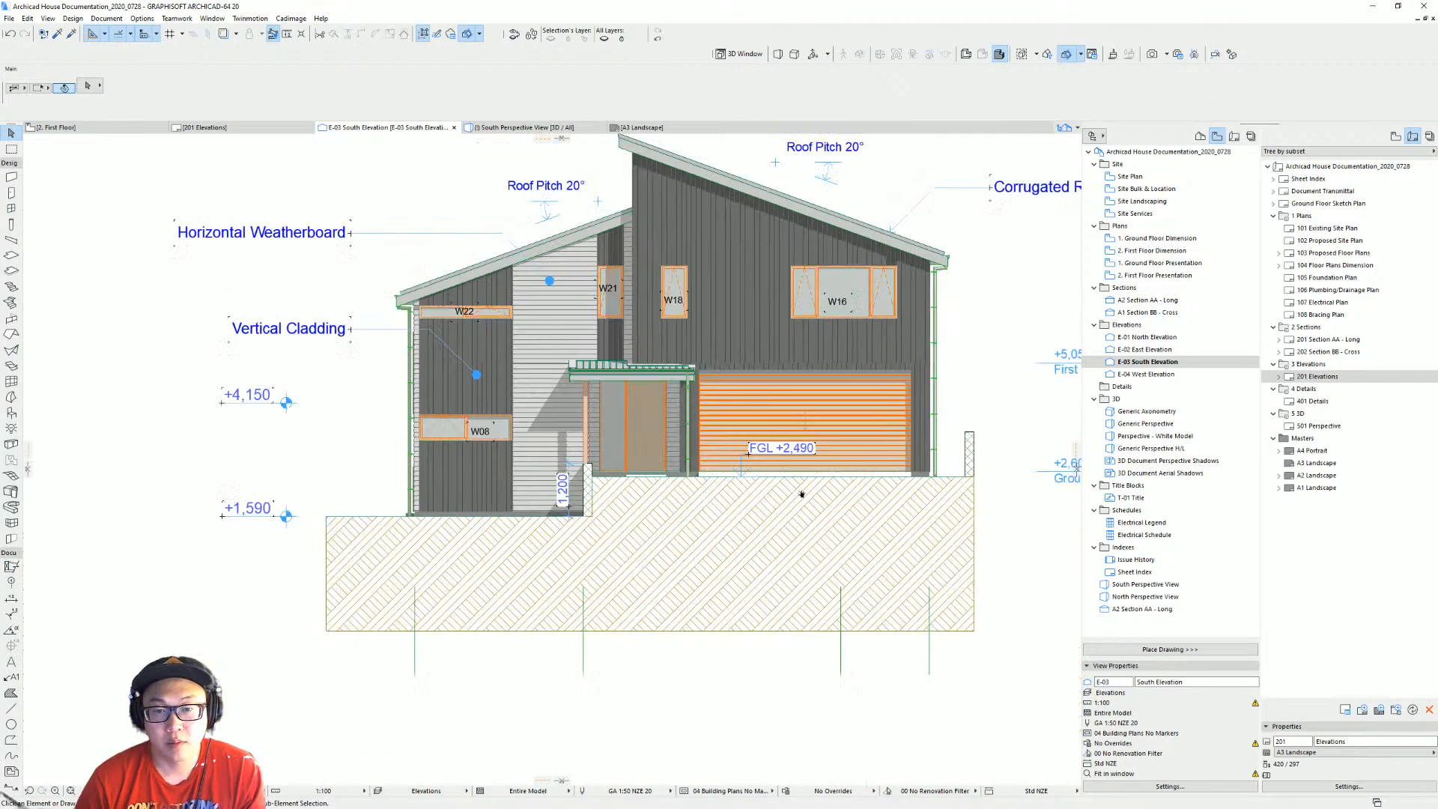
pyautogui.moveTo(803, 495); pyautogui.dragTo(799, 583, button='middle')
pyautogui.scroll(-2, 668, 528)
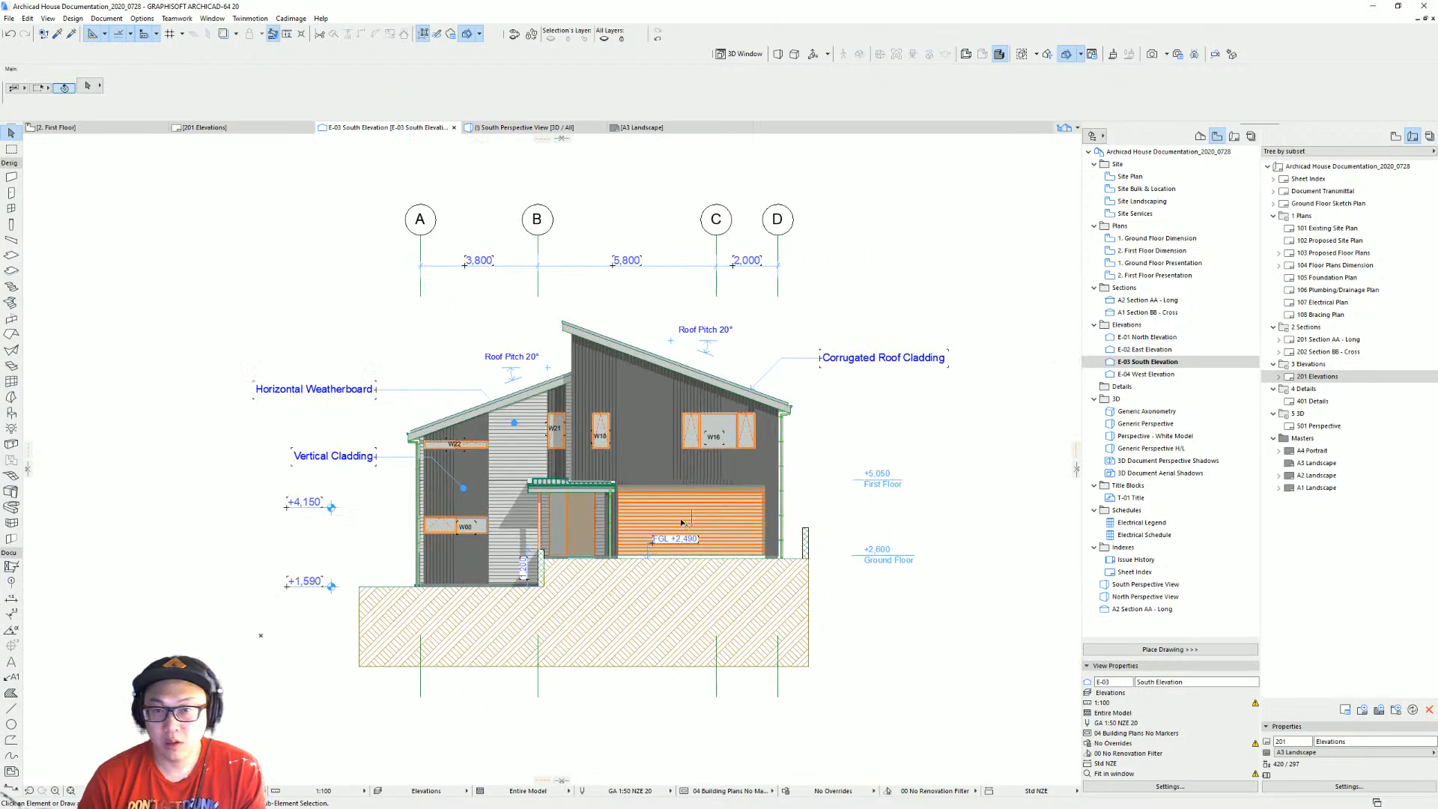
# Open the 201 Elevations layout and extend the South Elevation drawing frame to the right to take in the Corrugated Roof Cladding label.
pyautogui.click(676, 516)
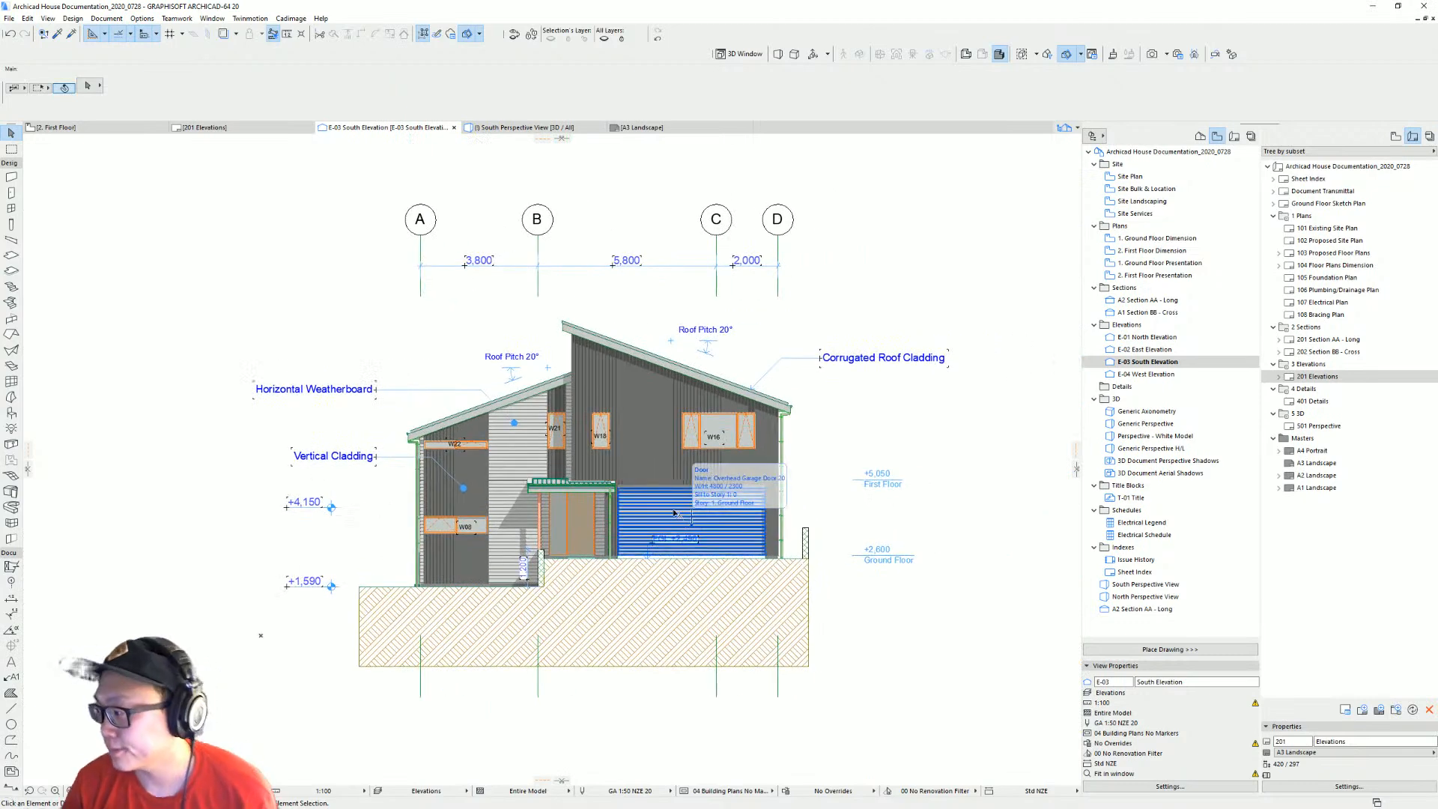
pyautogui.doubleClick(1318, 377)
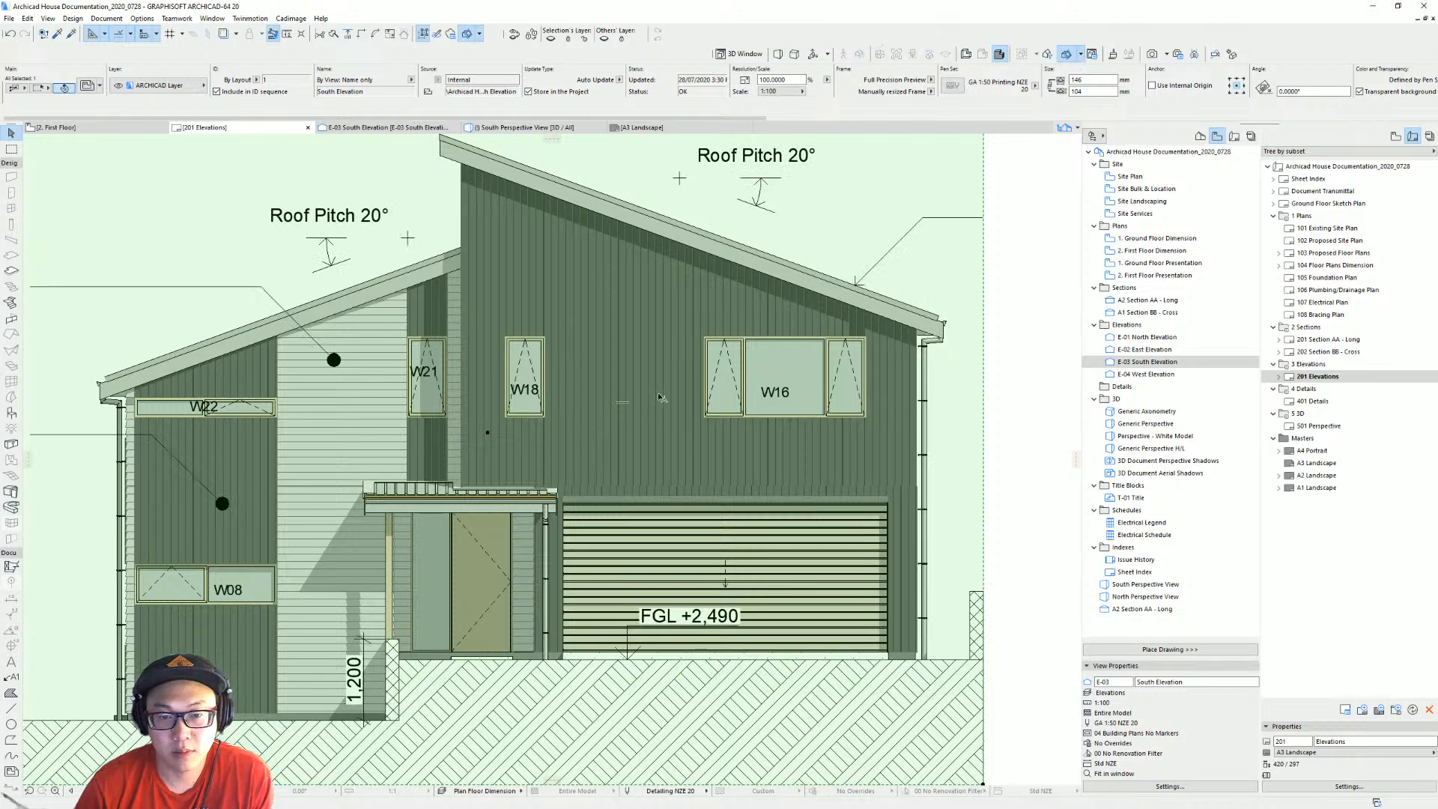
pyautogui.scroll(-4, 657, 401)
pyautogui.moveTo(658, 401); pyautogui.dragTo(596, 416, button='middle')
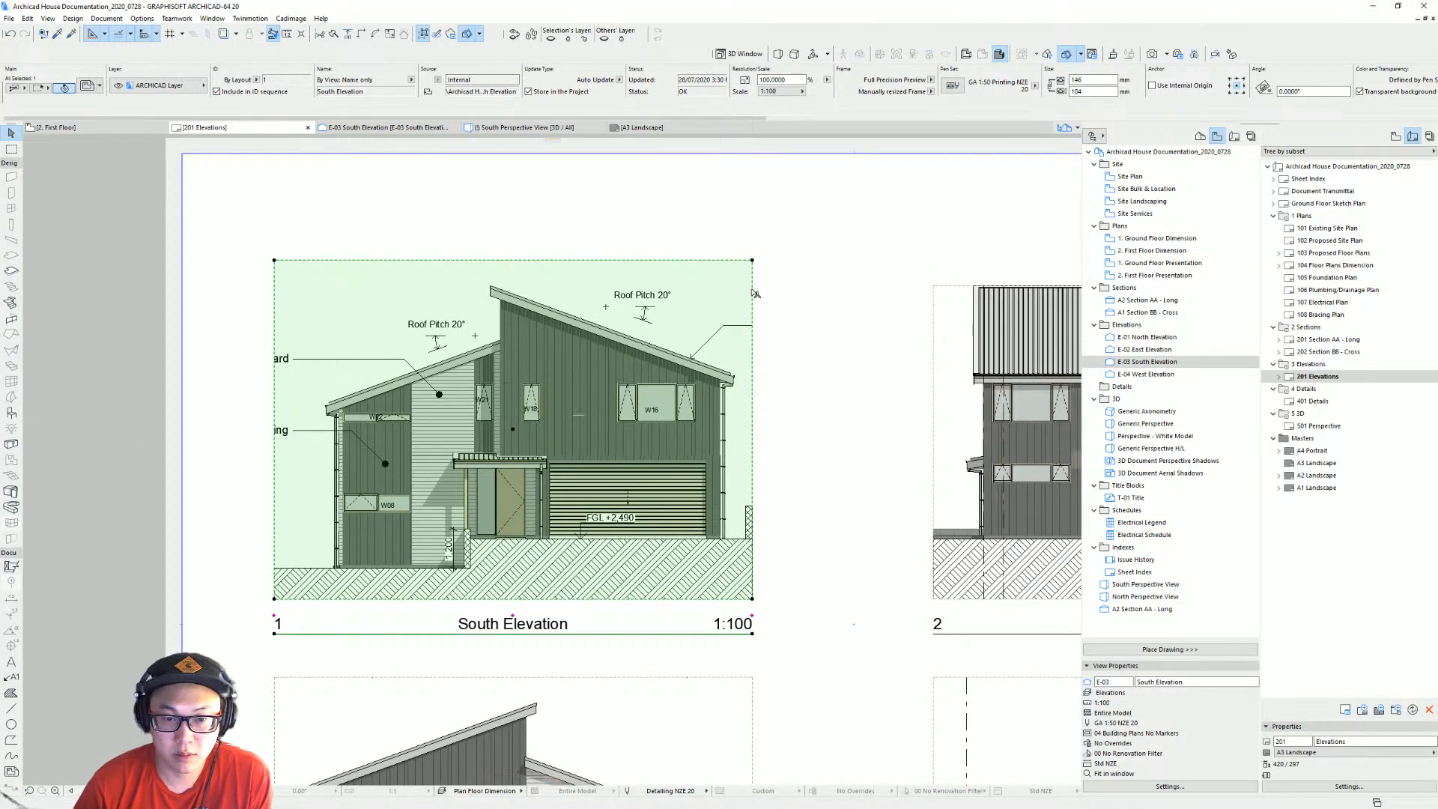
pyautogui.moveTo(755, 294); pyautogui.dragTo(871, 298)
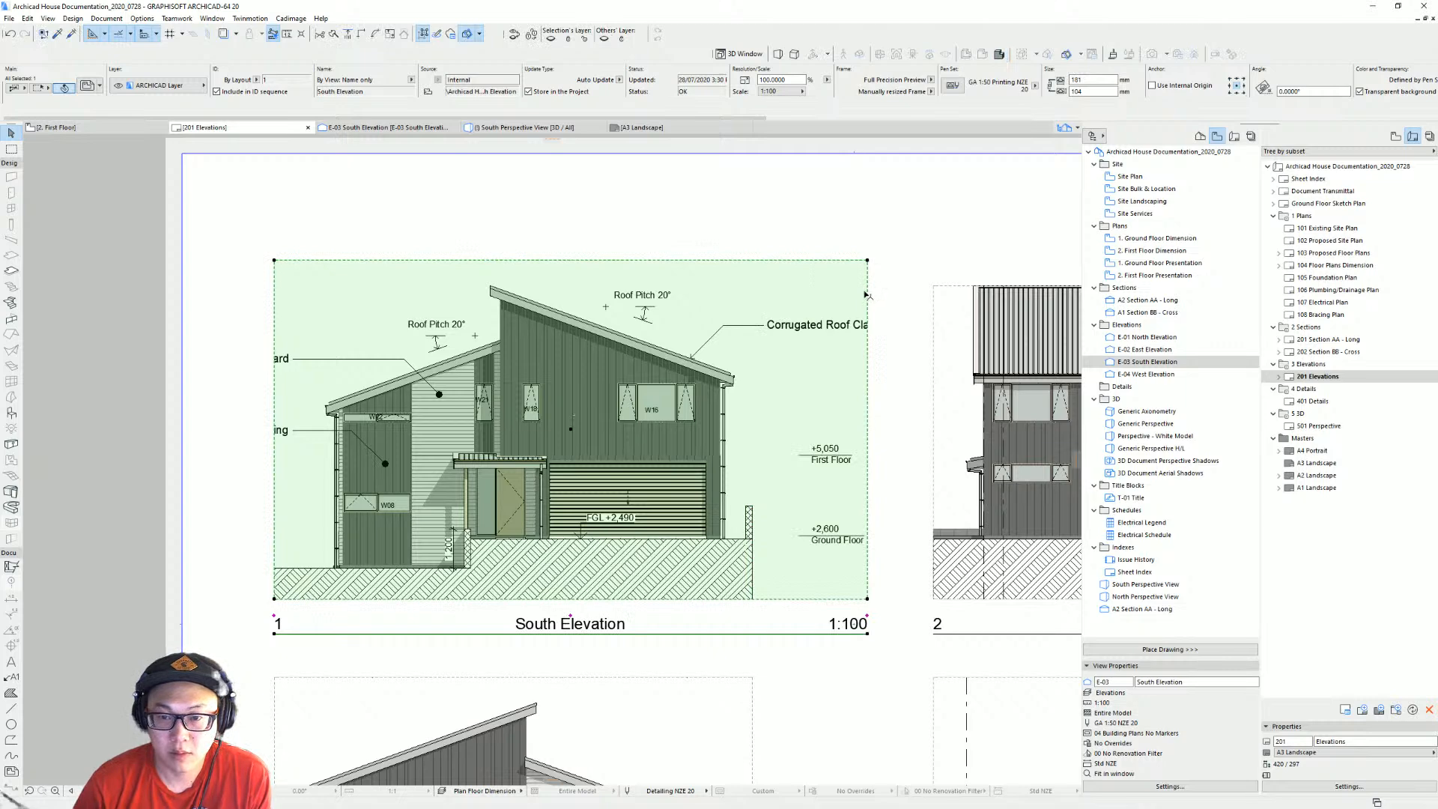
pyautogui.click(868, 292)
pyautogui.click(893, 292)
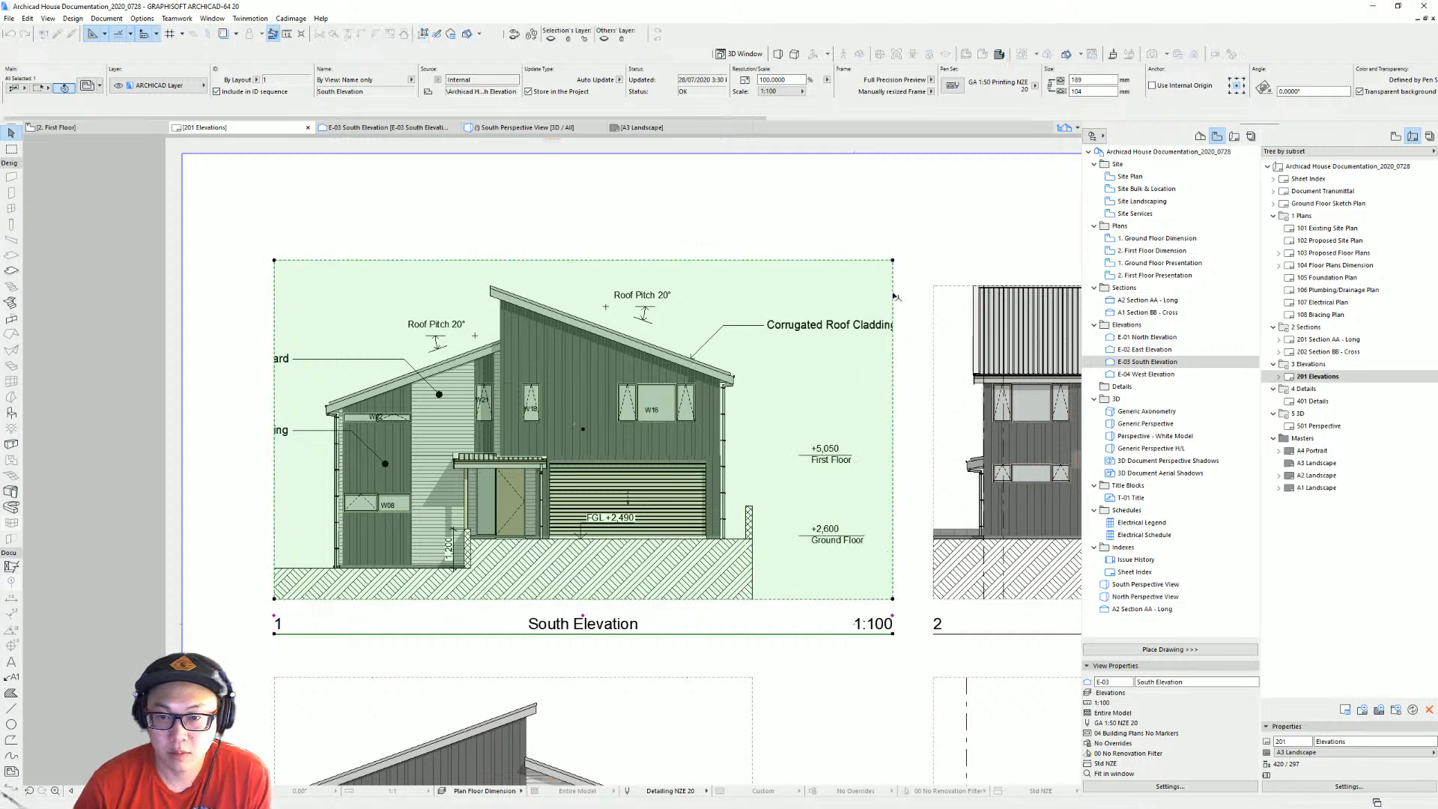
# Extend the South Elevation drawing frame to the left and upward over the level marks and grid bubbles, to about 212 by 135 mm.
pyautogui.click(275, 289)
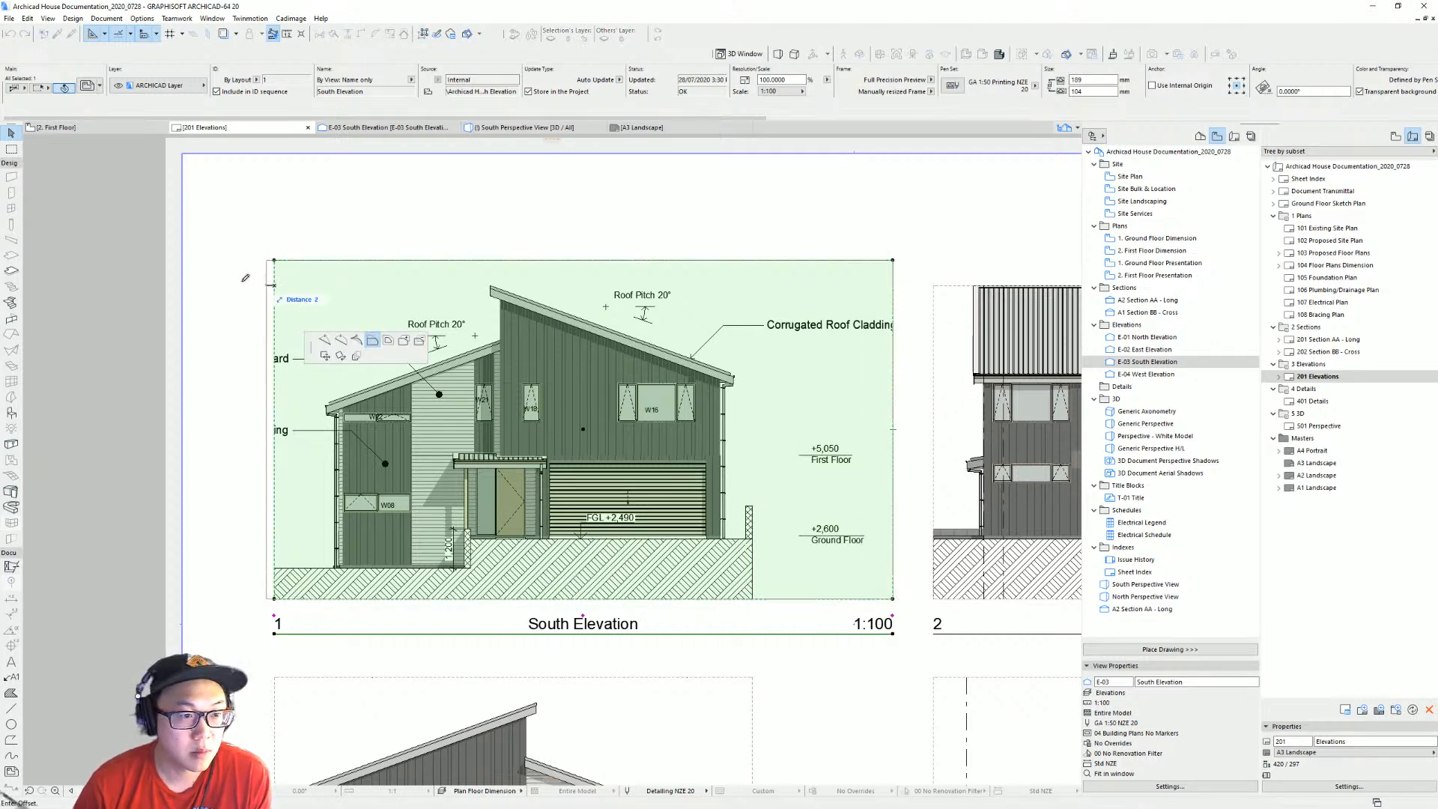
pyautogui.click(182, 330)
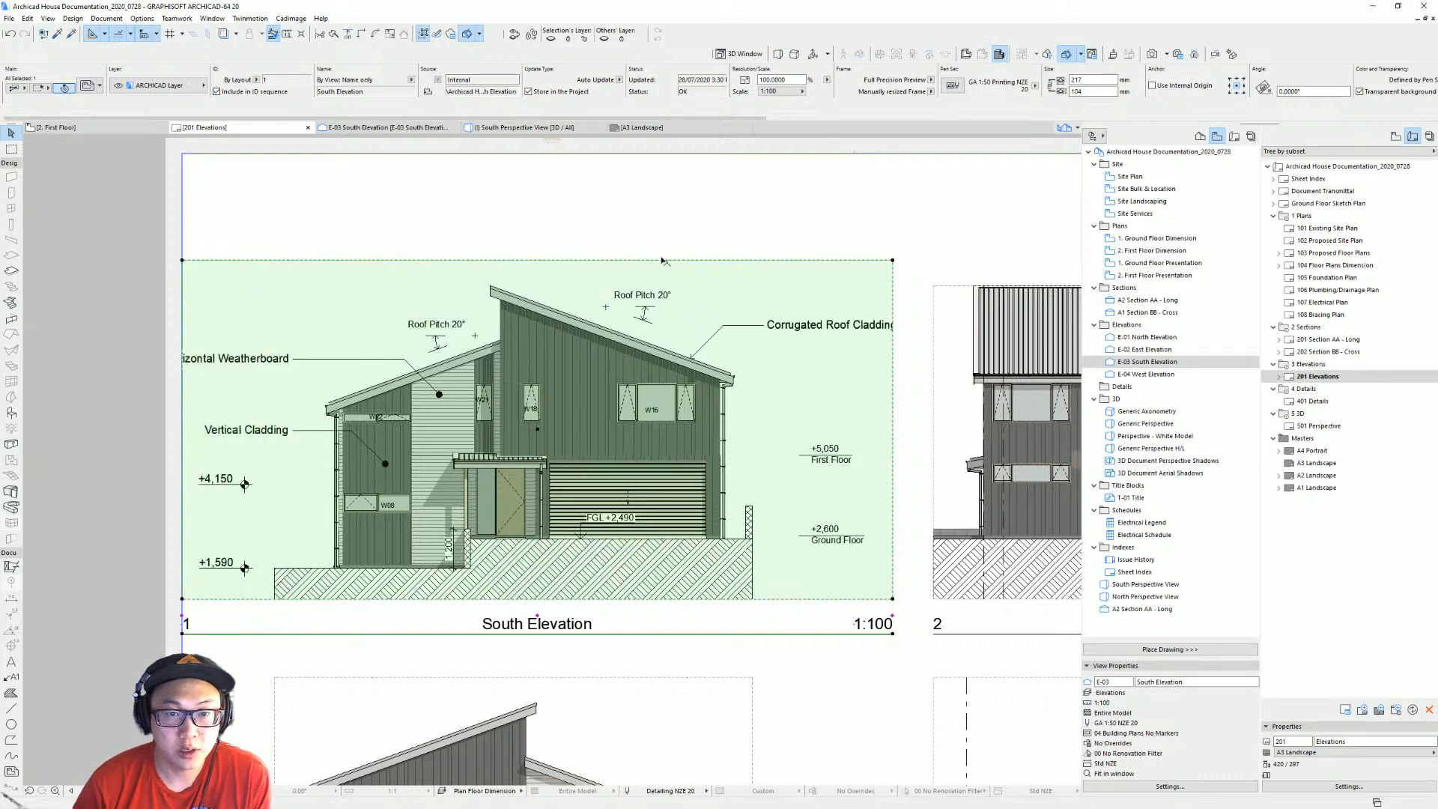
pyautogui.click(662, 260)
pyautogui.click(659, 158)
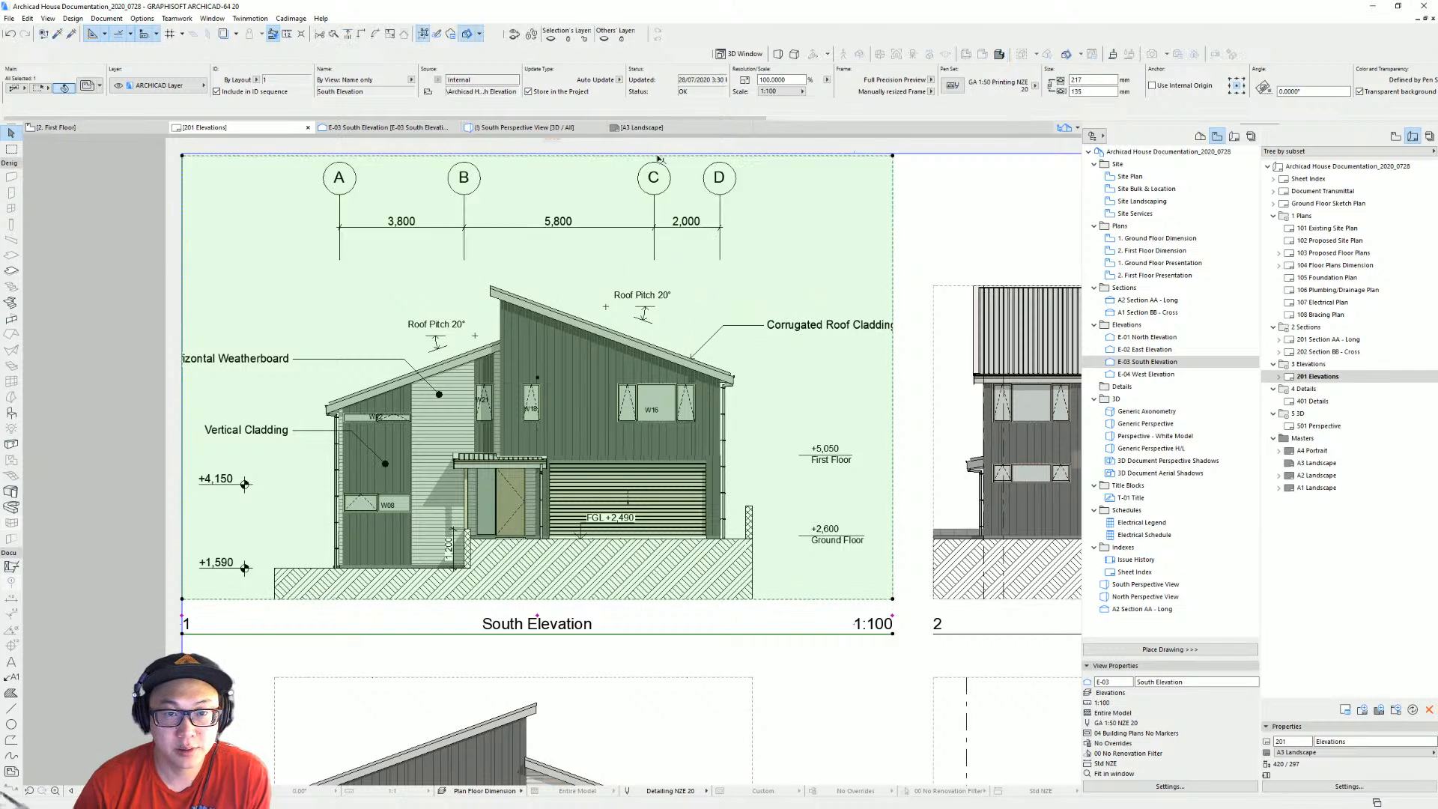
pyautogui.scroll(-2, 693, 384)
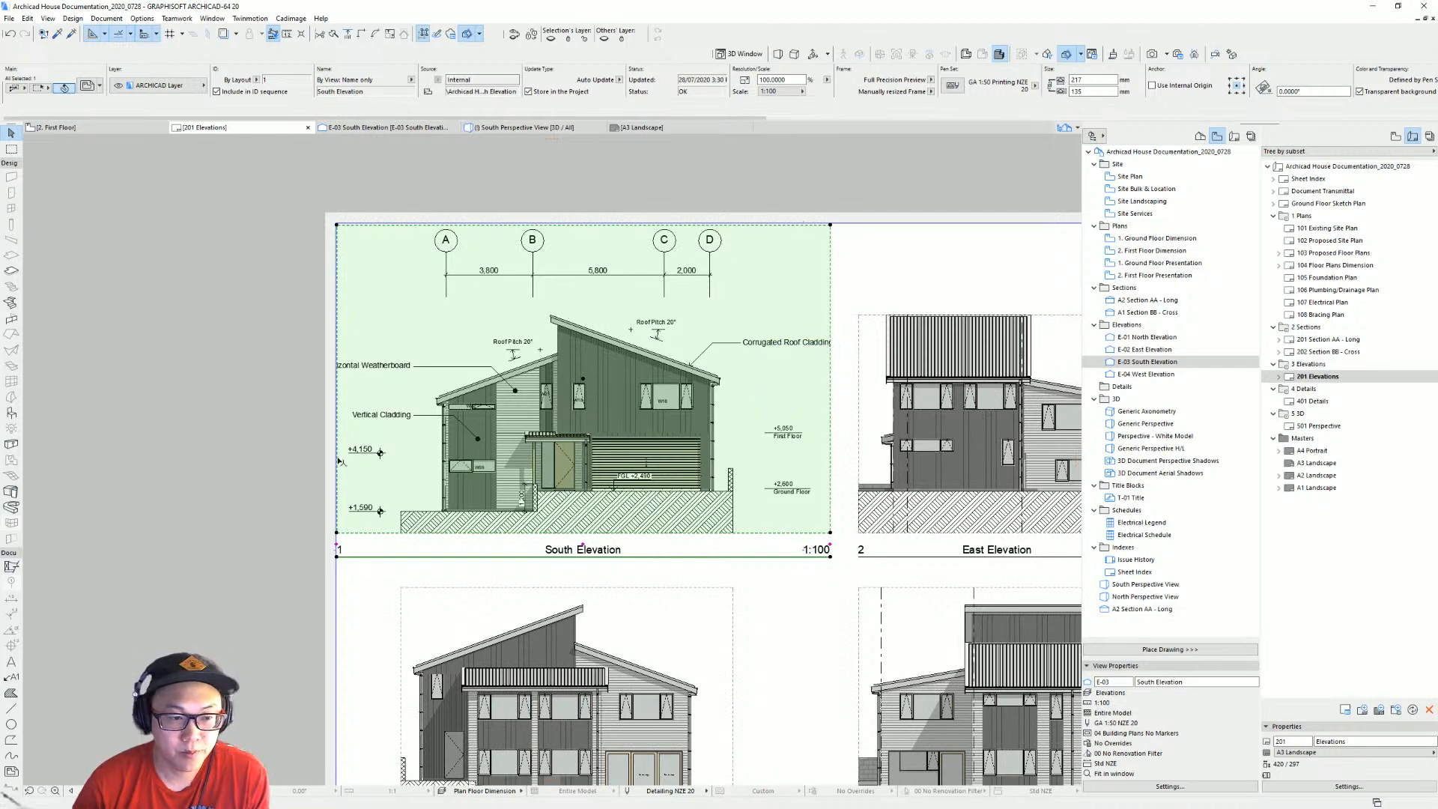
pyautogui.moveTo(340, 462); pyautogui.dragTo(351, 467)
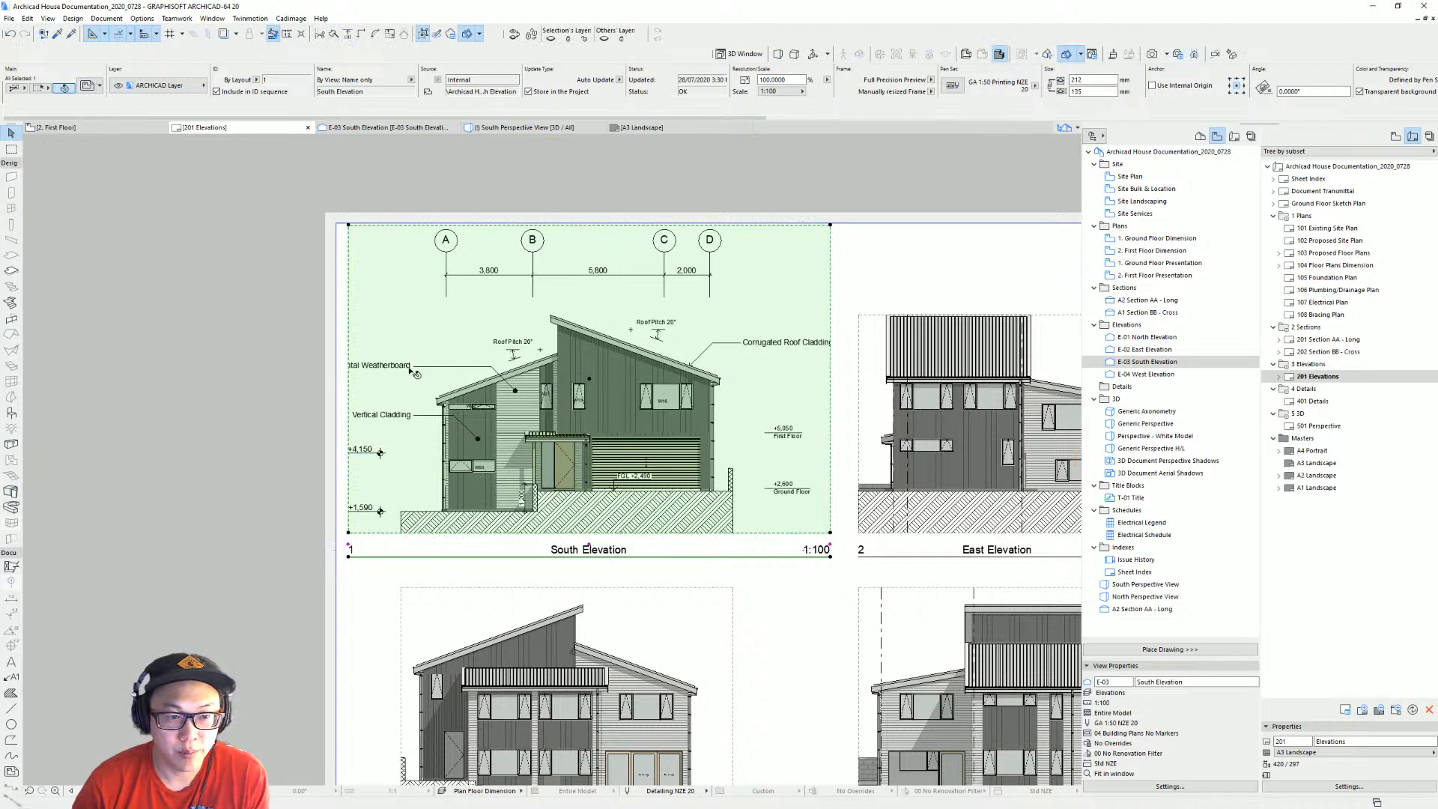
# Open the South Elevation drawing's source view with the layout as reference.
pyautogui.rightClick(765, 304)
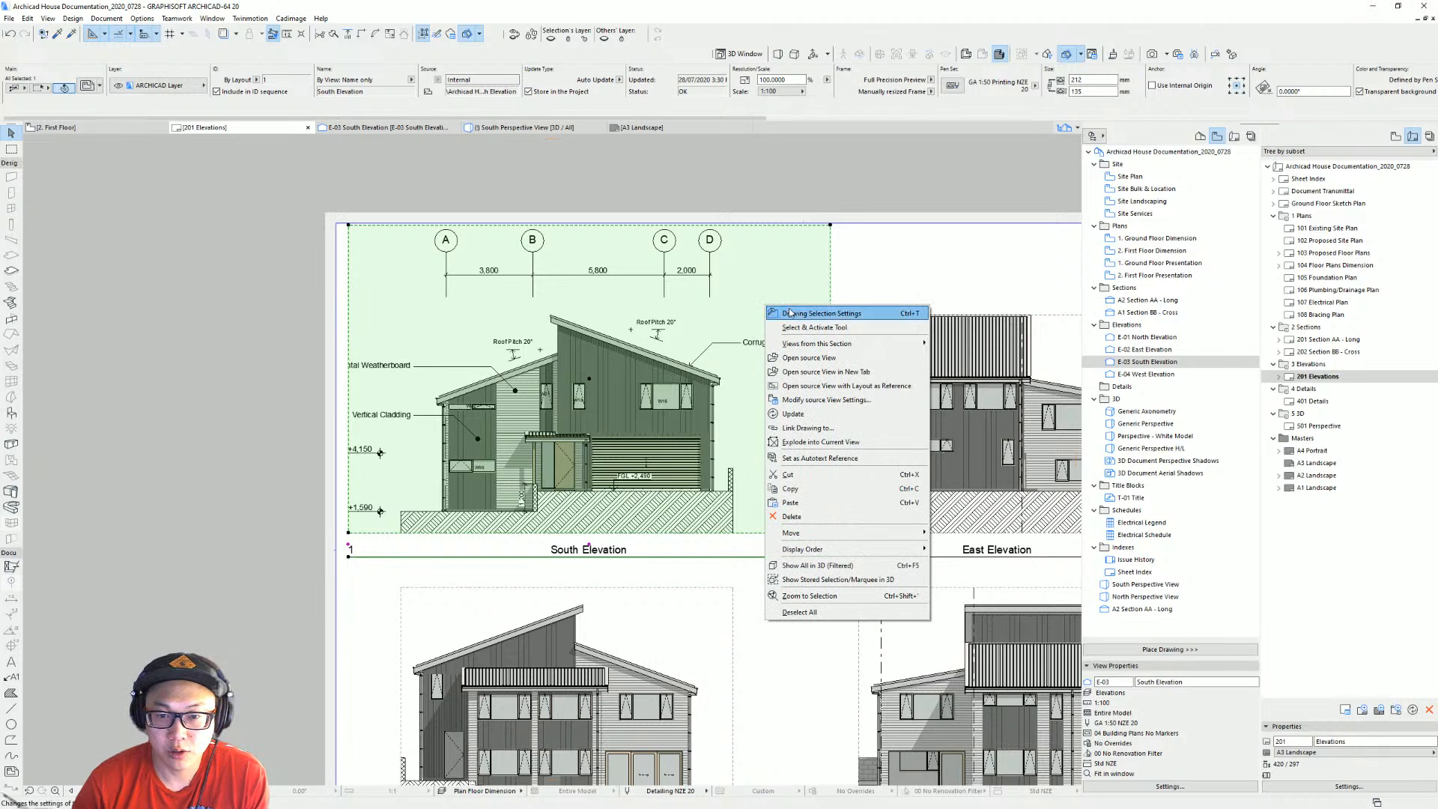
pyautogui.click(886, 386)
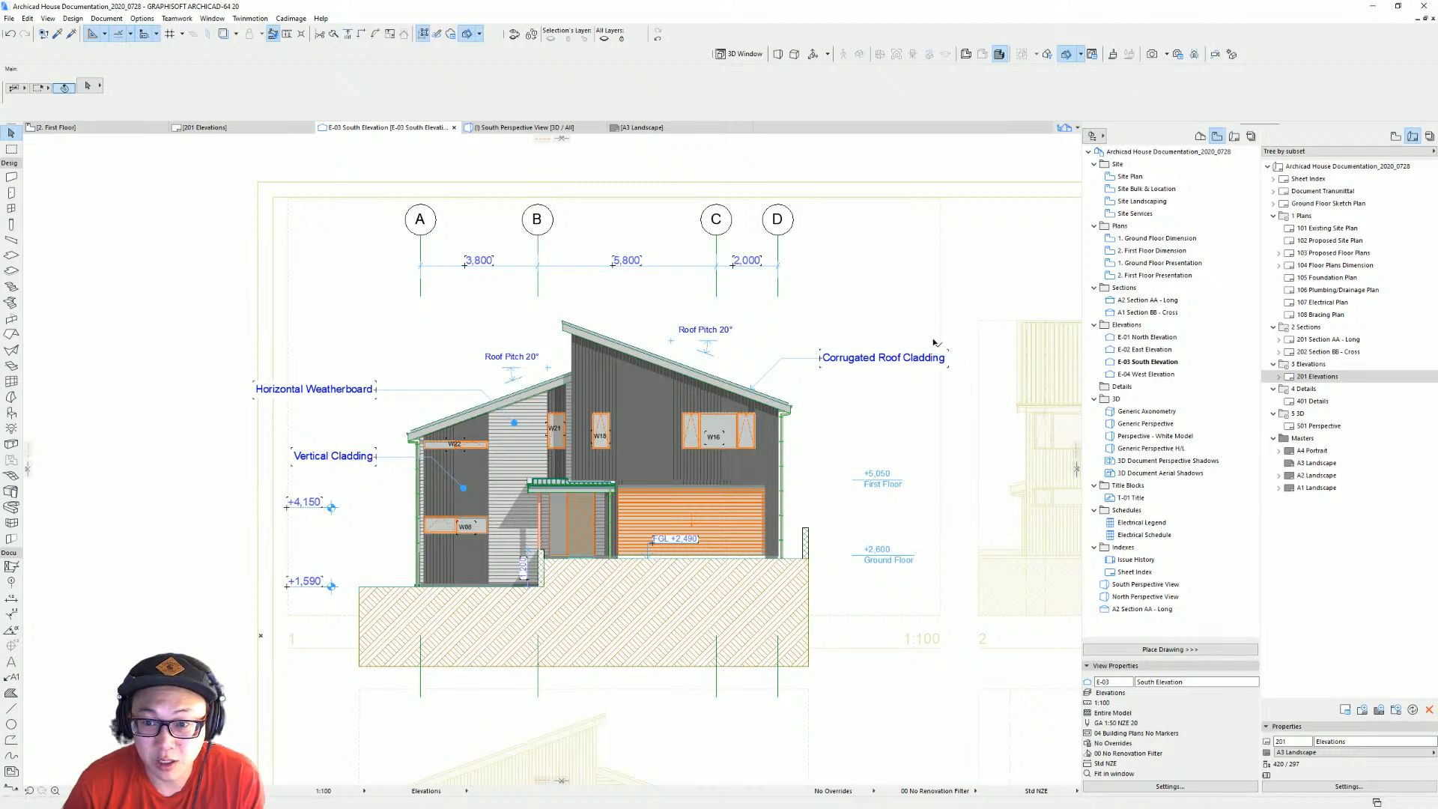
pyautogui.click(754, 389)
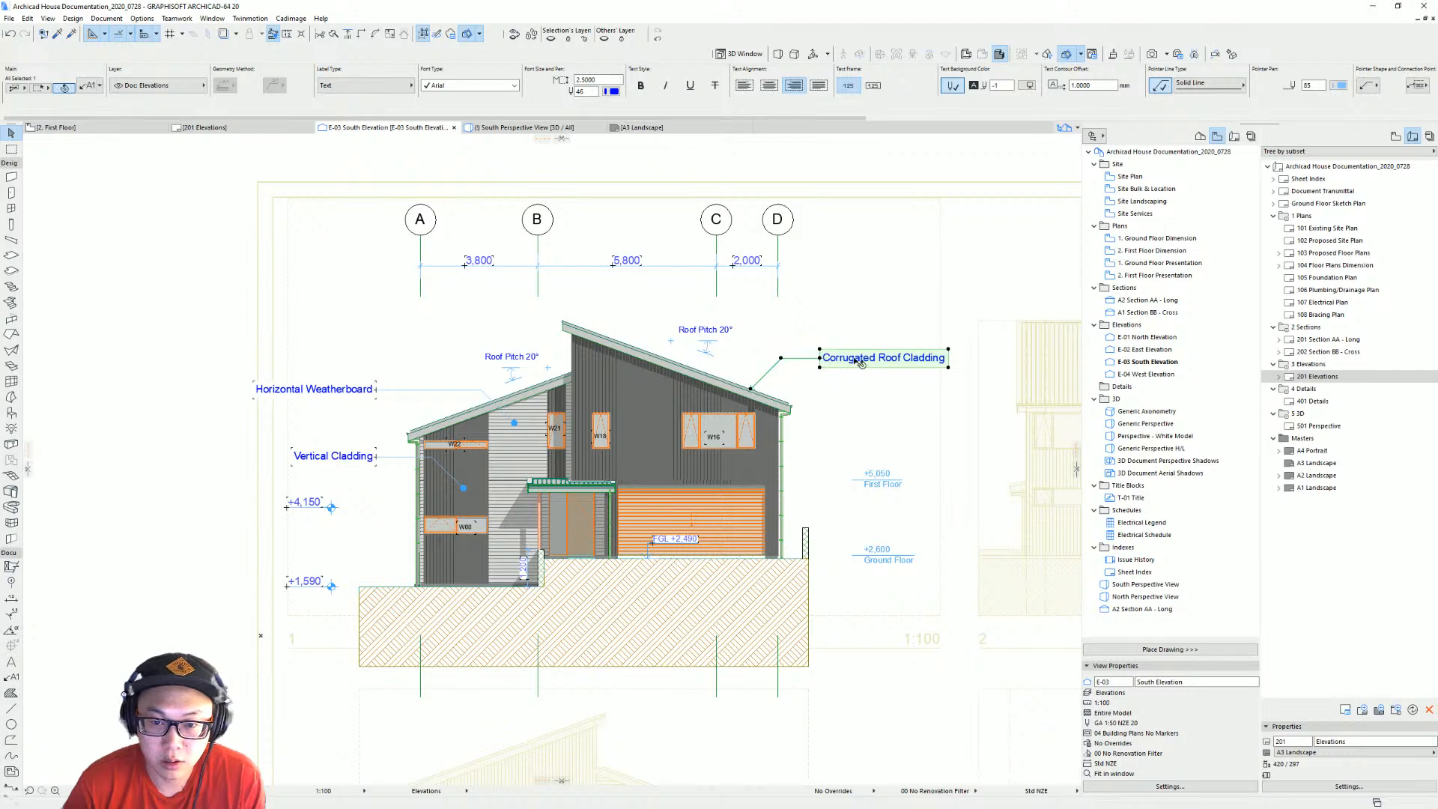
pyautogui.click(223, 33)
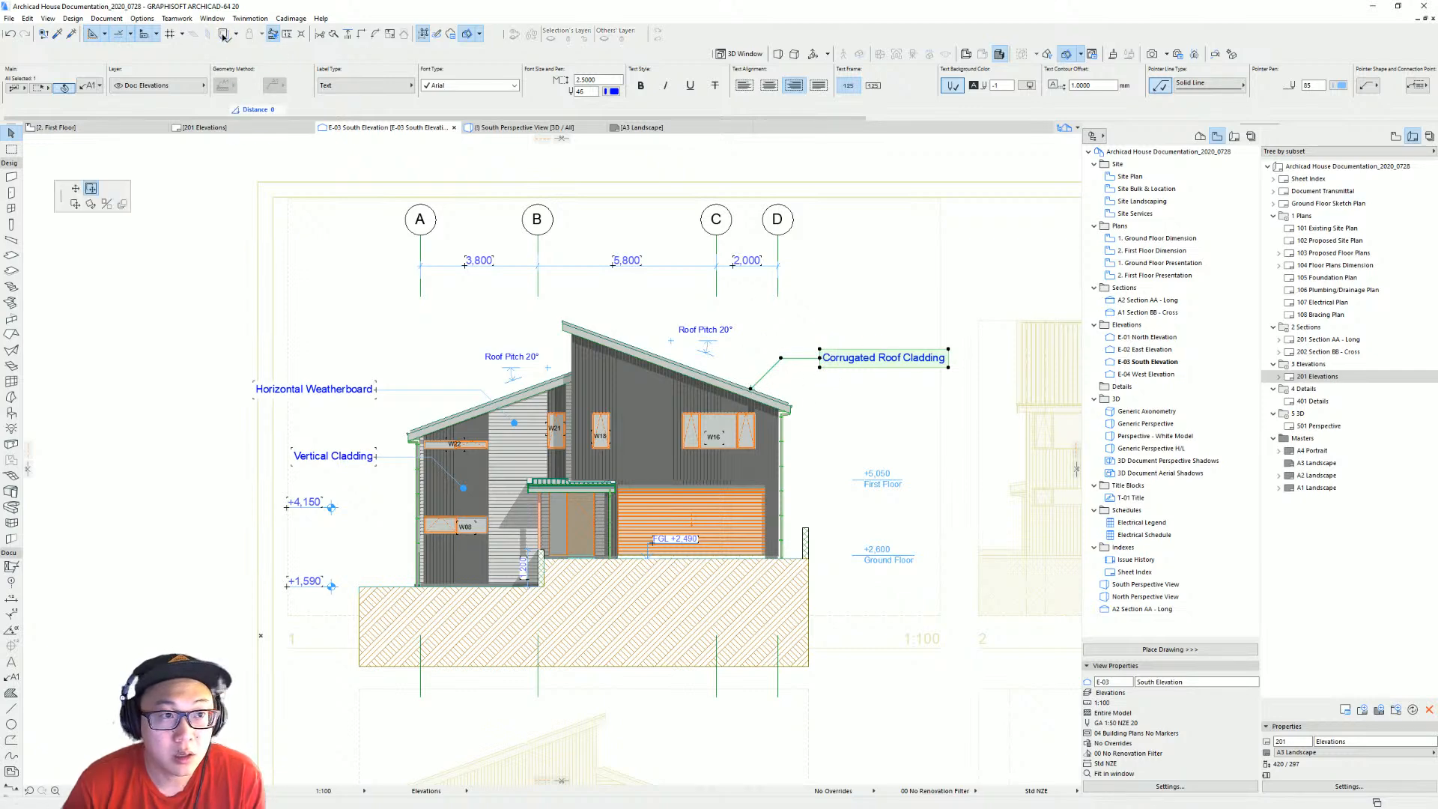
pyautogui.scroll(3, 747, 299)
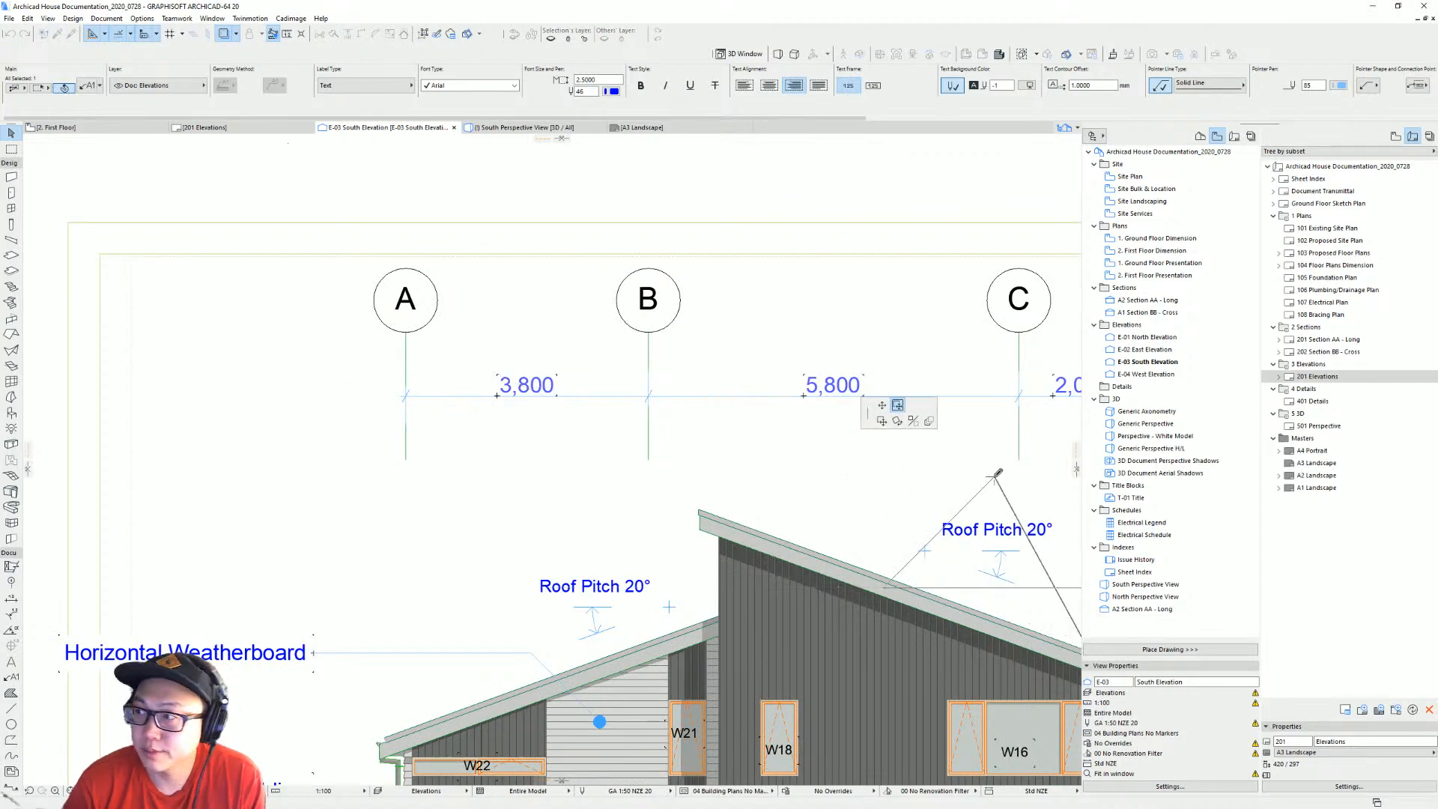
pyautogui.scroll(-3, 981, 478)
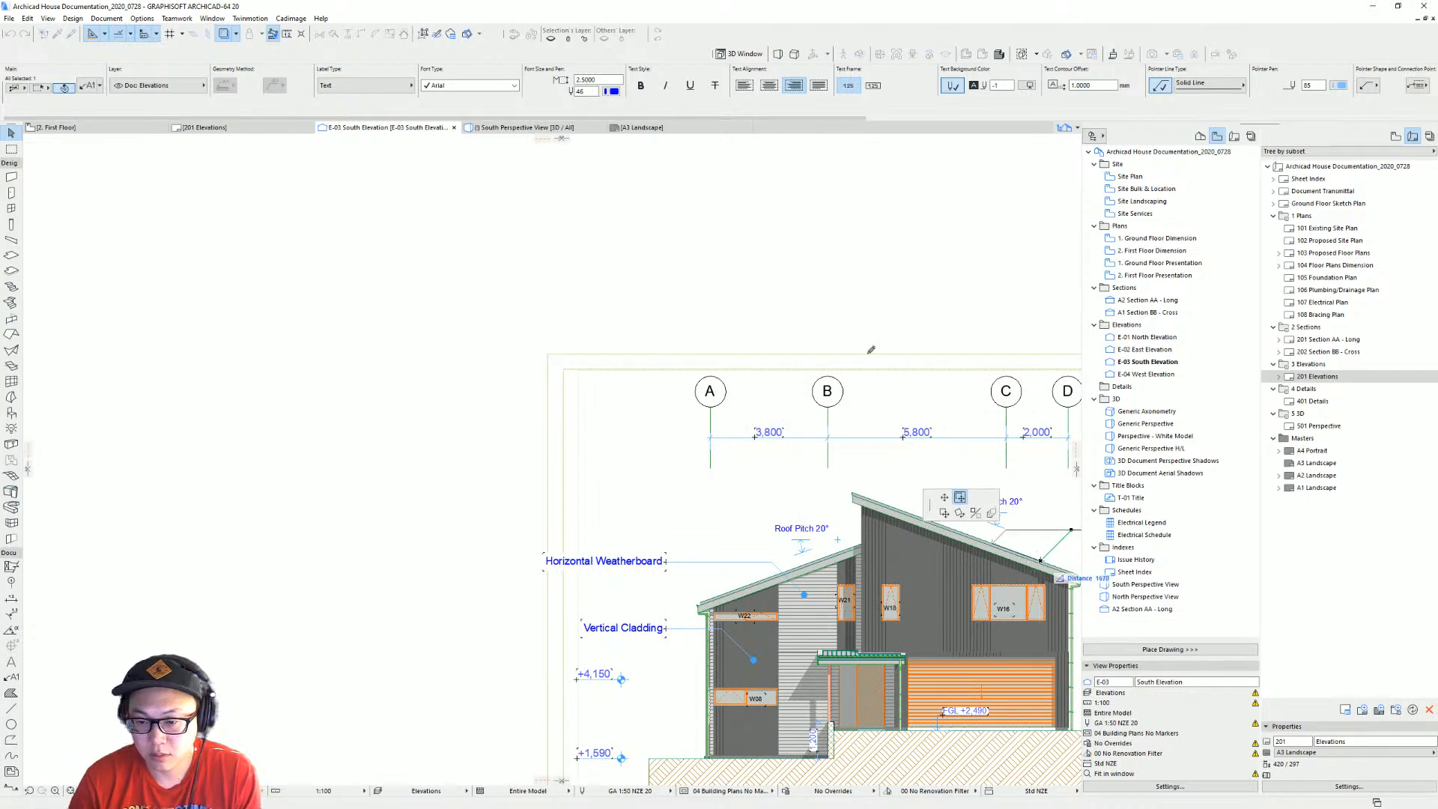
pyautogui.press('Escape')
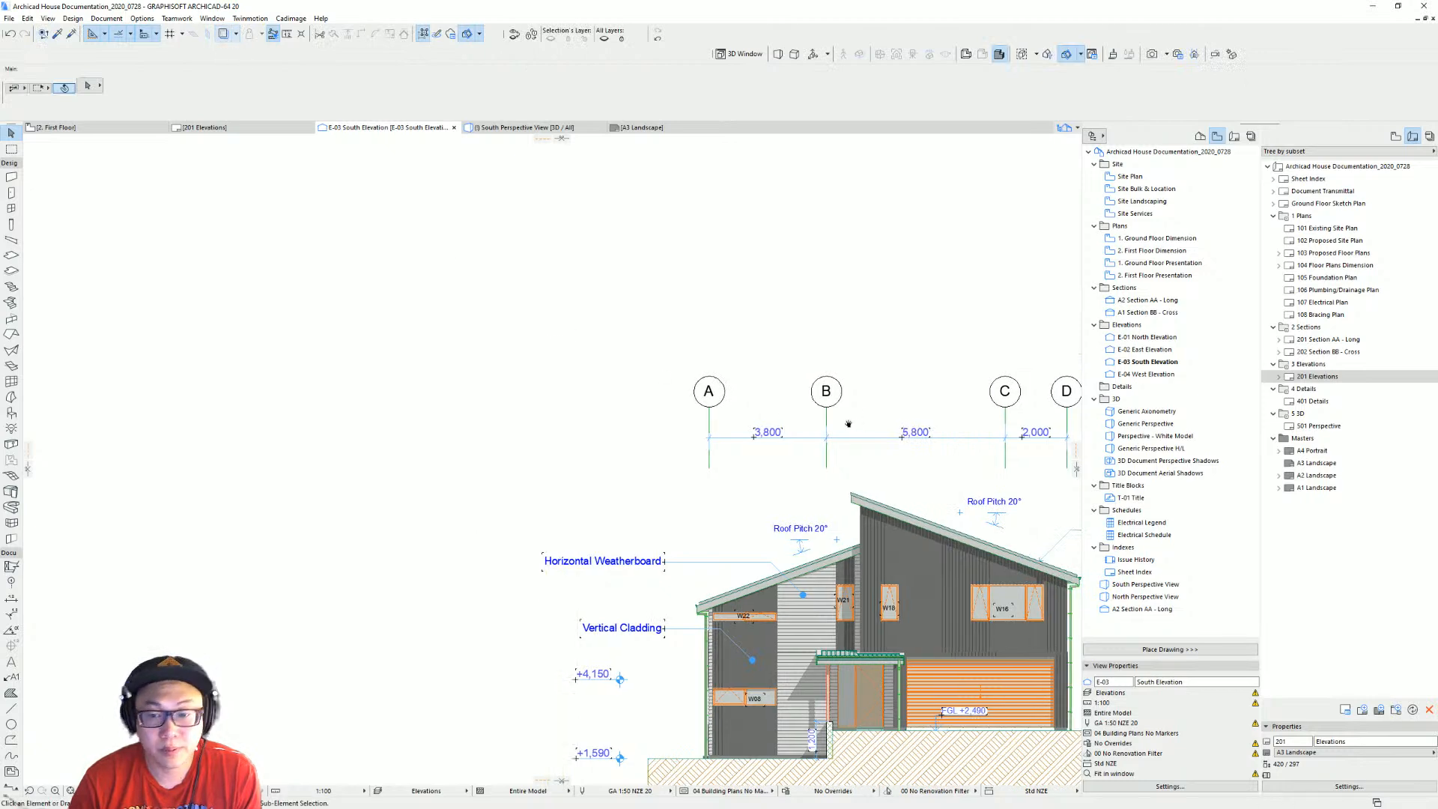
# Move the Corrugated Roof Cladding label and its leader up along the roof slope, closer to the house.
pyautogui.scroll(3, 646, 412)
pyautogui.click(617, 411)
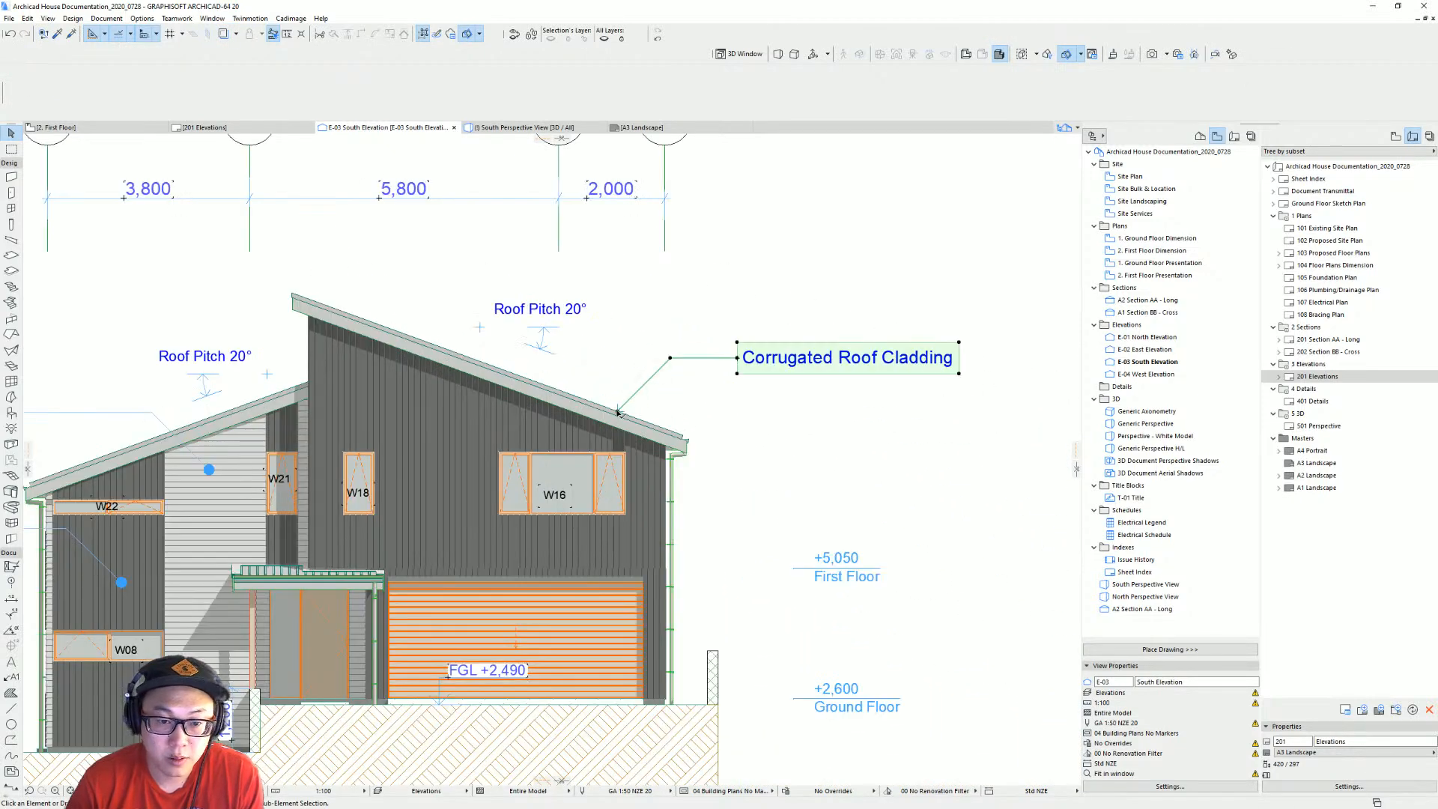
pyautogui.click(617, 412)
pyautogui.click(567, 392)
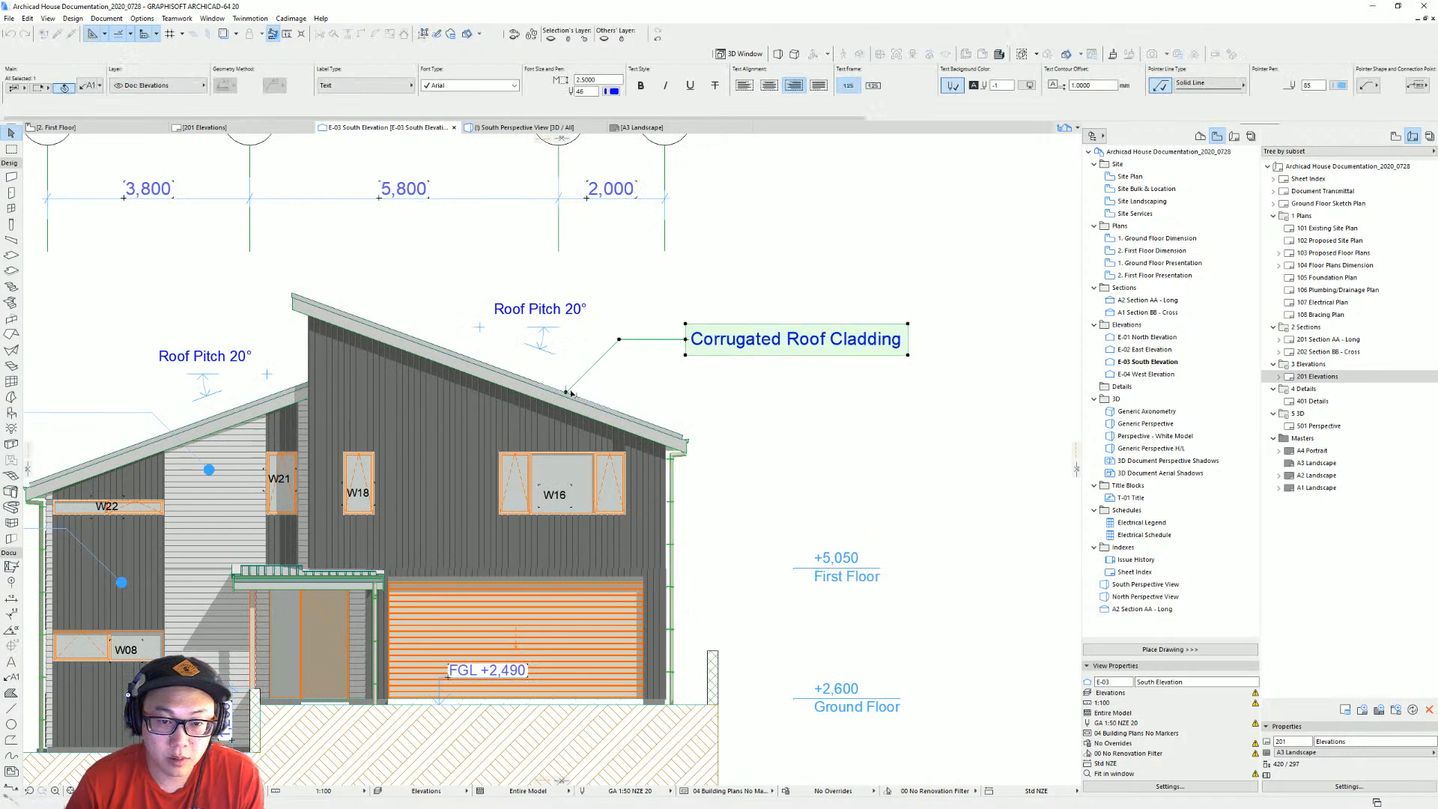
# Narrow the Corrugated Roof Cladding label's text box so it wraps onto two lines, and left-align its text.
pyautogui.click(907, 326)
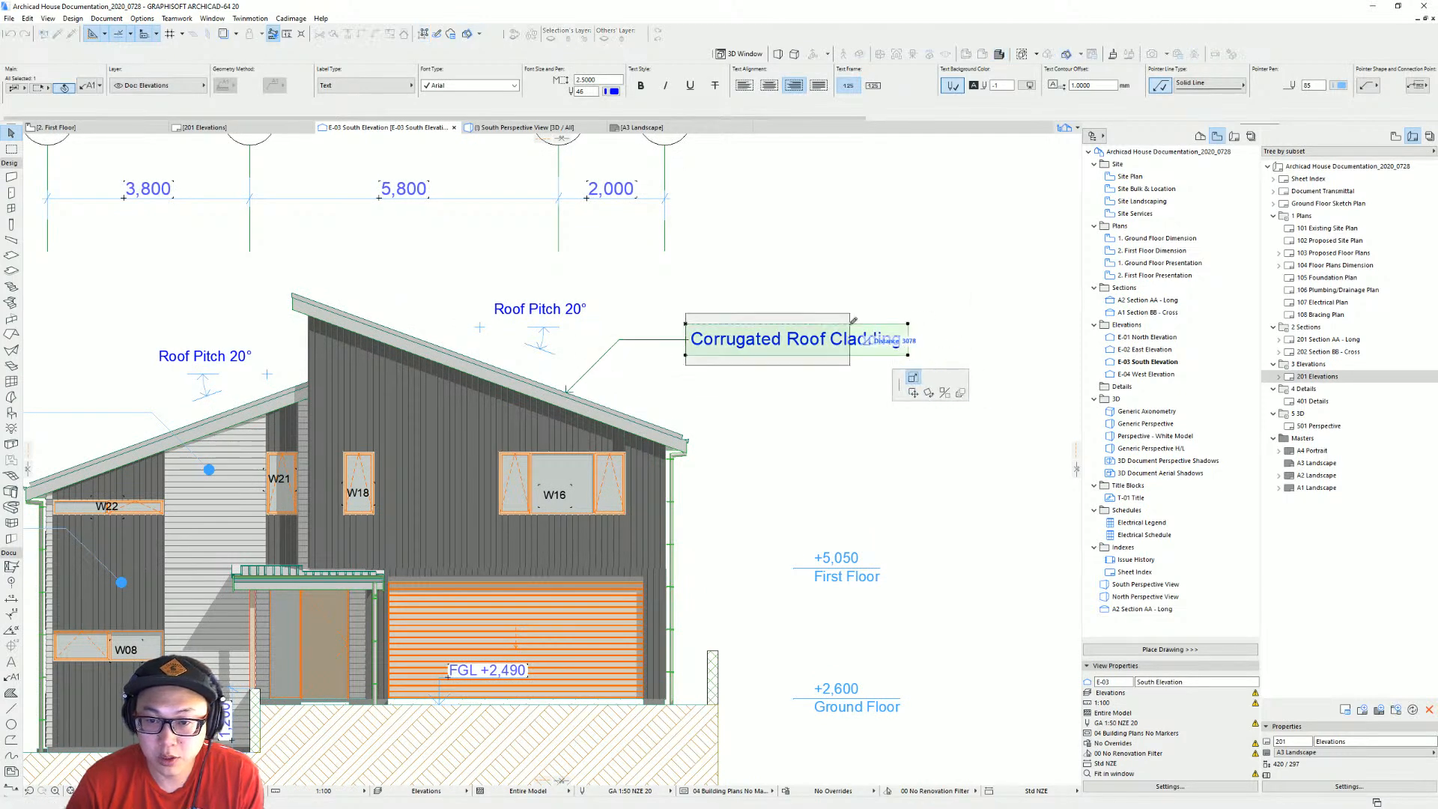
pyautogui.click(853, 322)
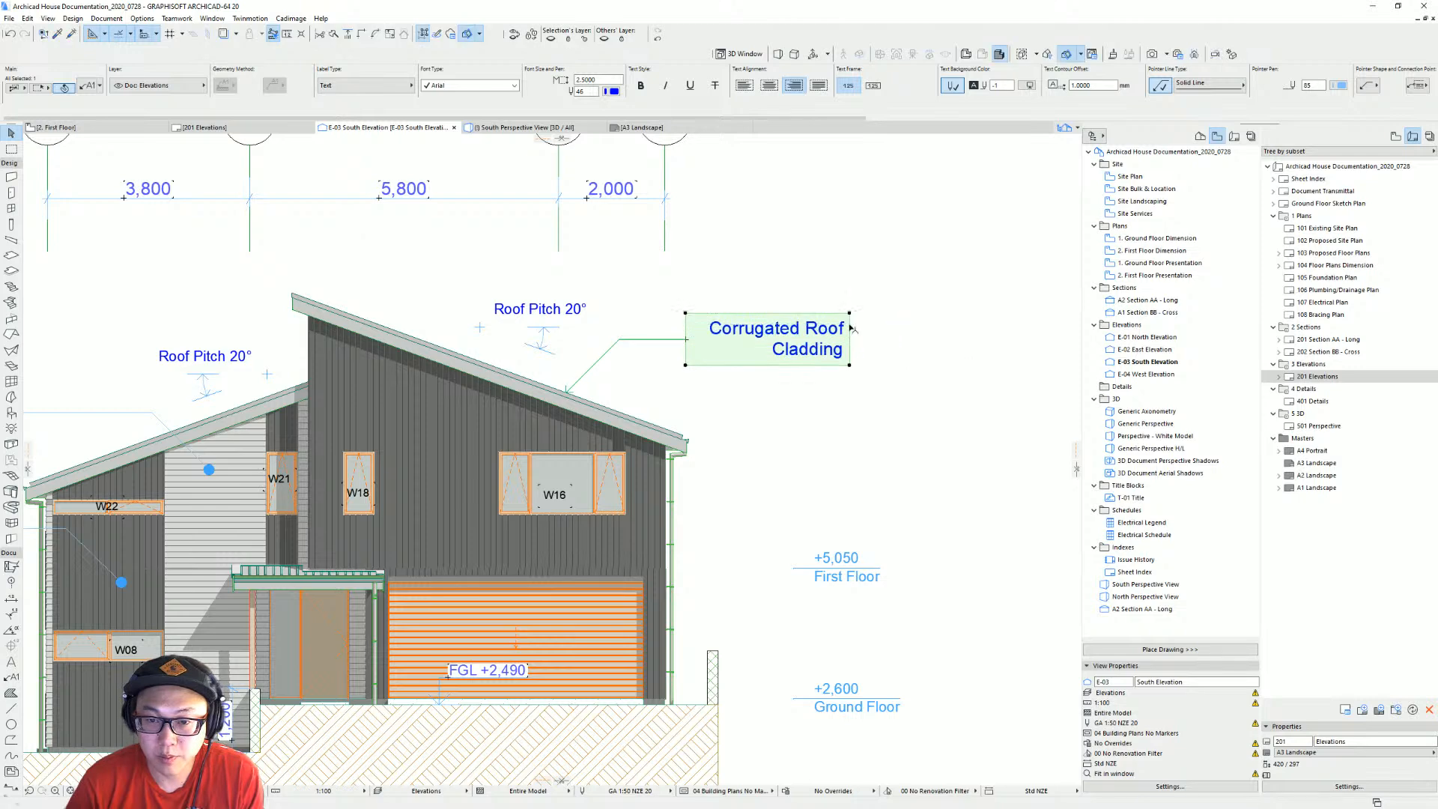
pyautogui.click(744, 85)
pyautogui.click(857, 260)
pyautogui.scroll(-1, 741, 332)
pyautogui.moveTo(742, 333); pyautogui.dragTo(999, 306, button='middle')
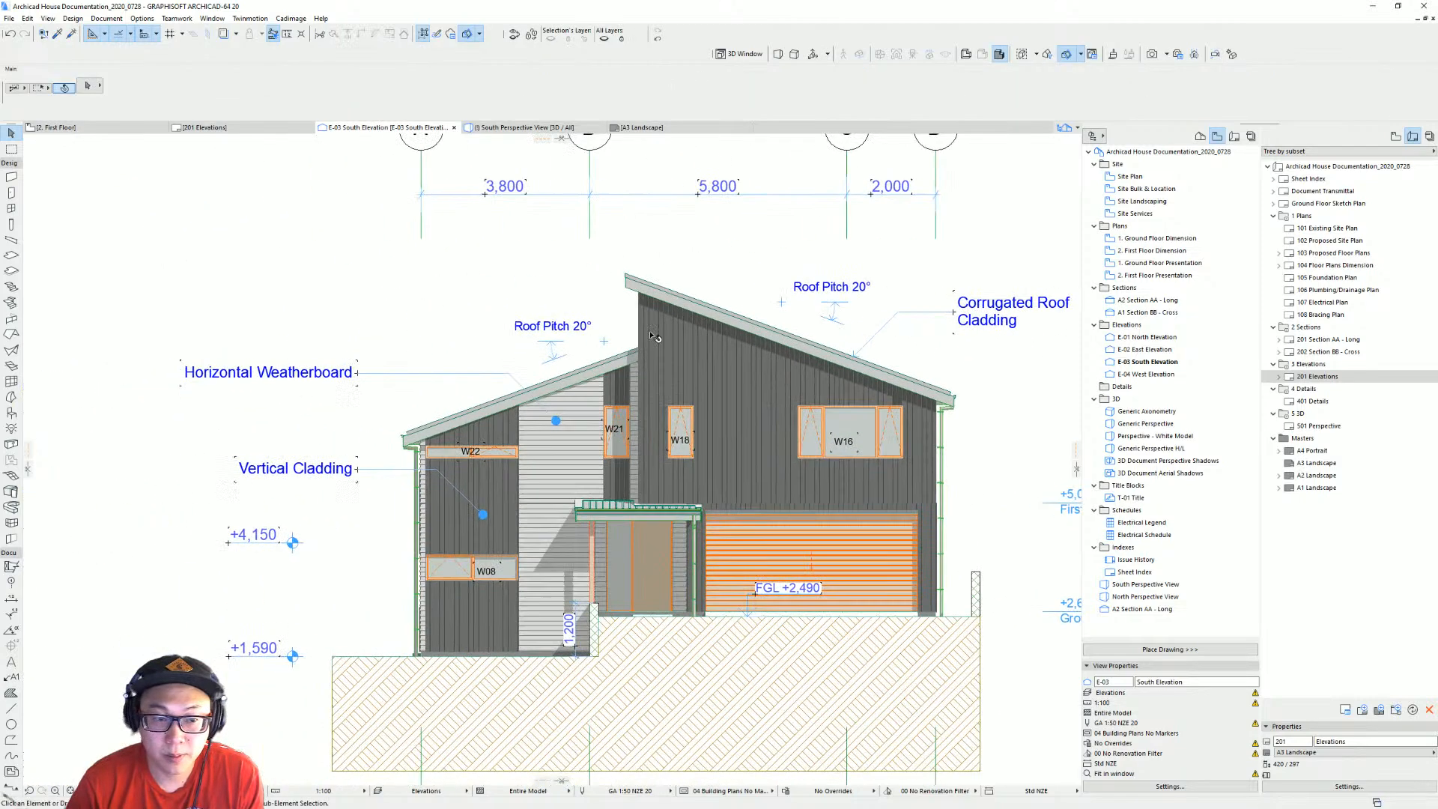
# Narrow the Horizontal Weatherboard label's text box so the text wraps onto two lines.
pyautogui.click(347, 377)
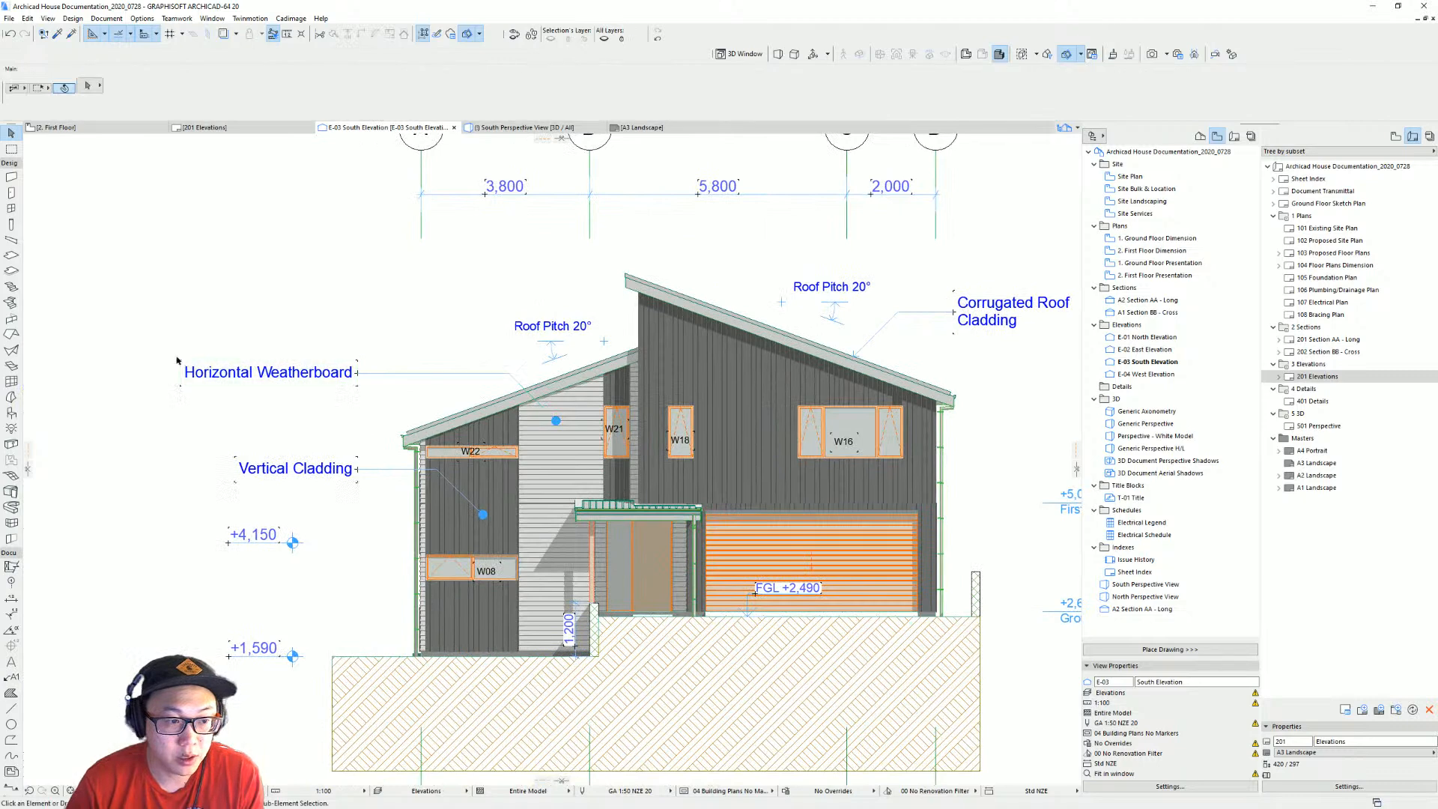
pyautogui.moveTo(181, 362); pyautogui.dragTo(216, 358)
pyautogui.click(451, 367)
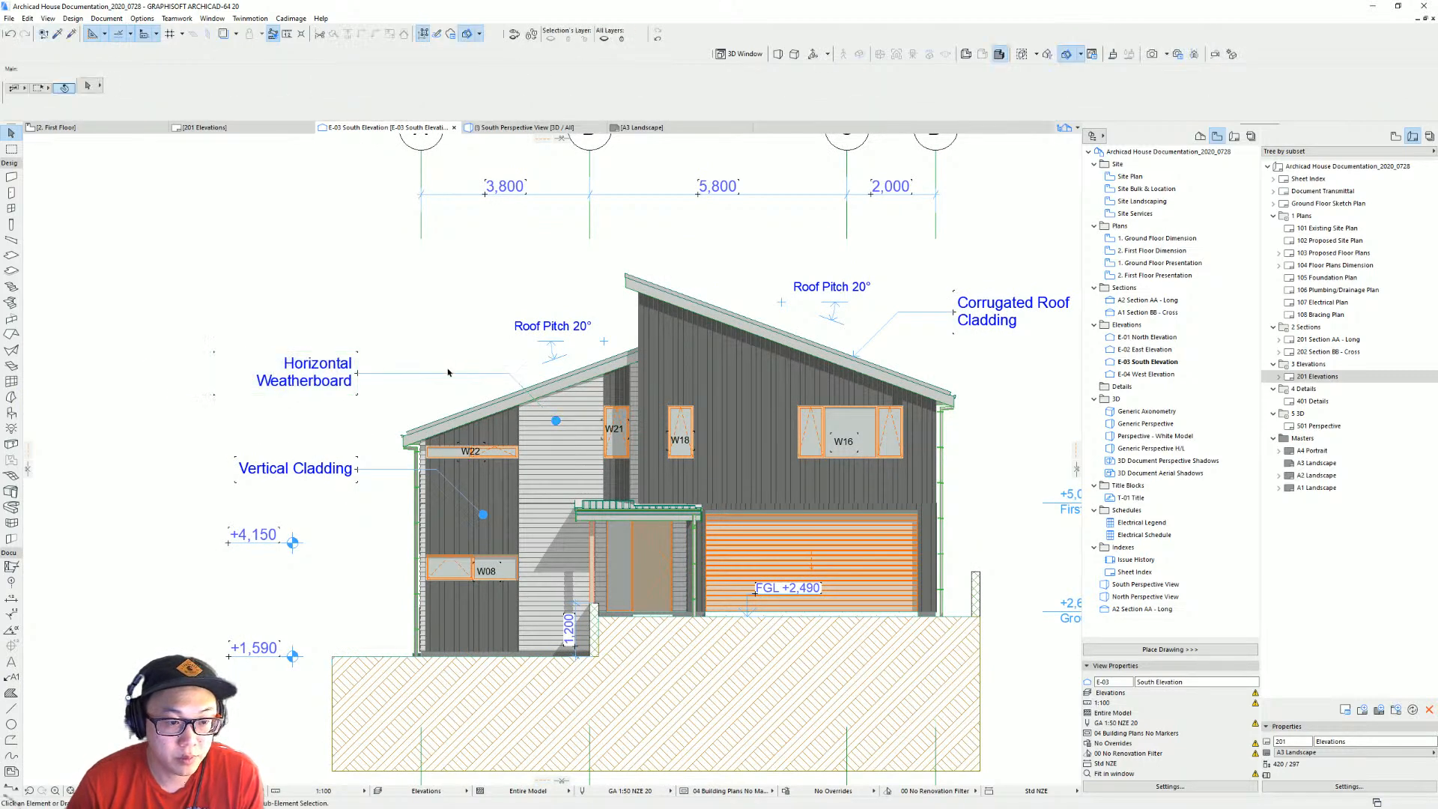
pyautogui.scroll(-2, 448, 373)
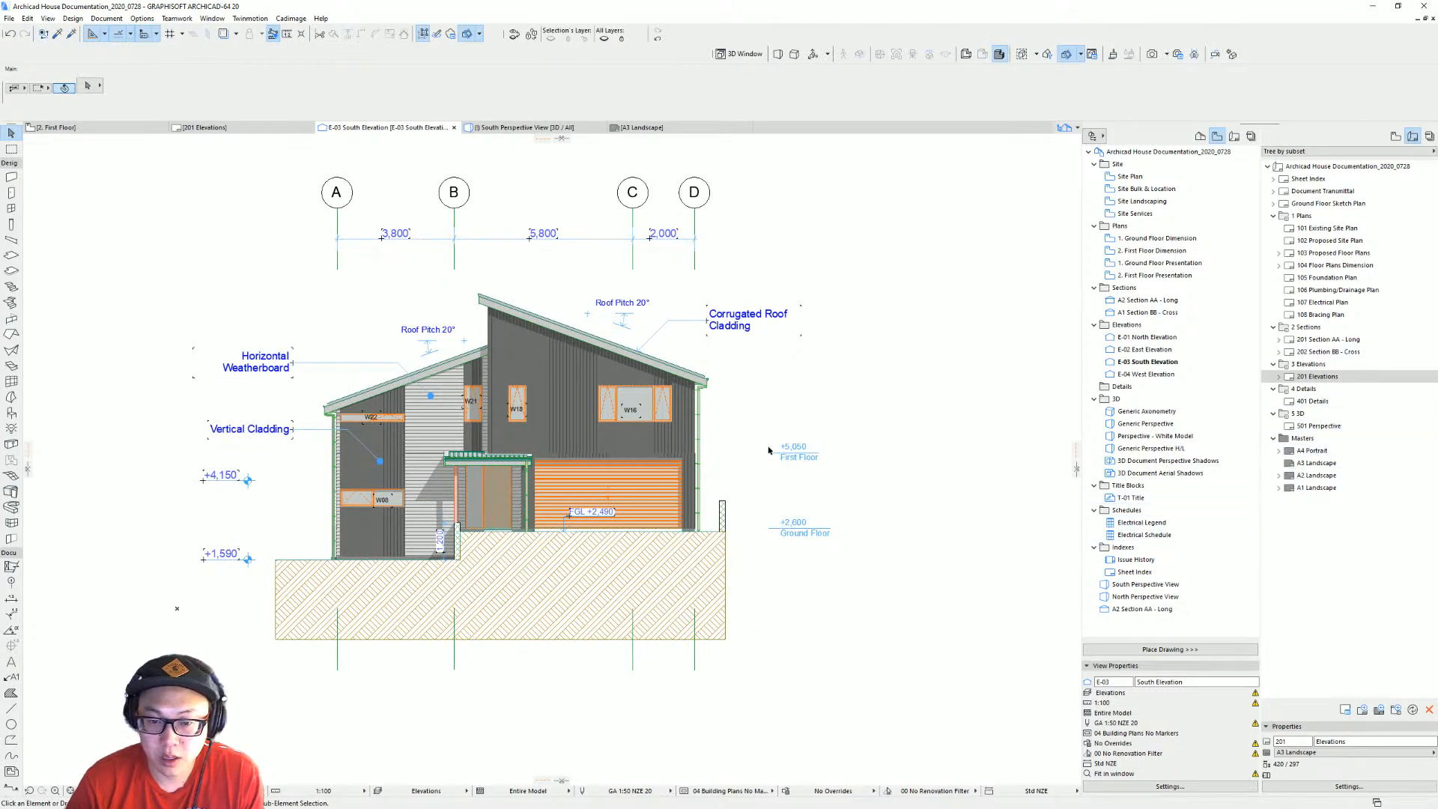
# Open the E-03 South Elevation settings and examine the story level marker offset to the boundary.
pyautogui.click(1159, 373)
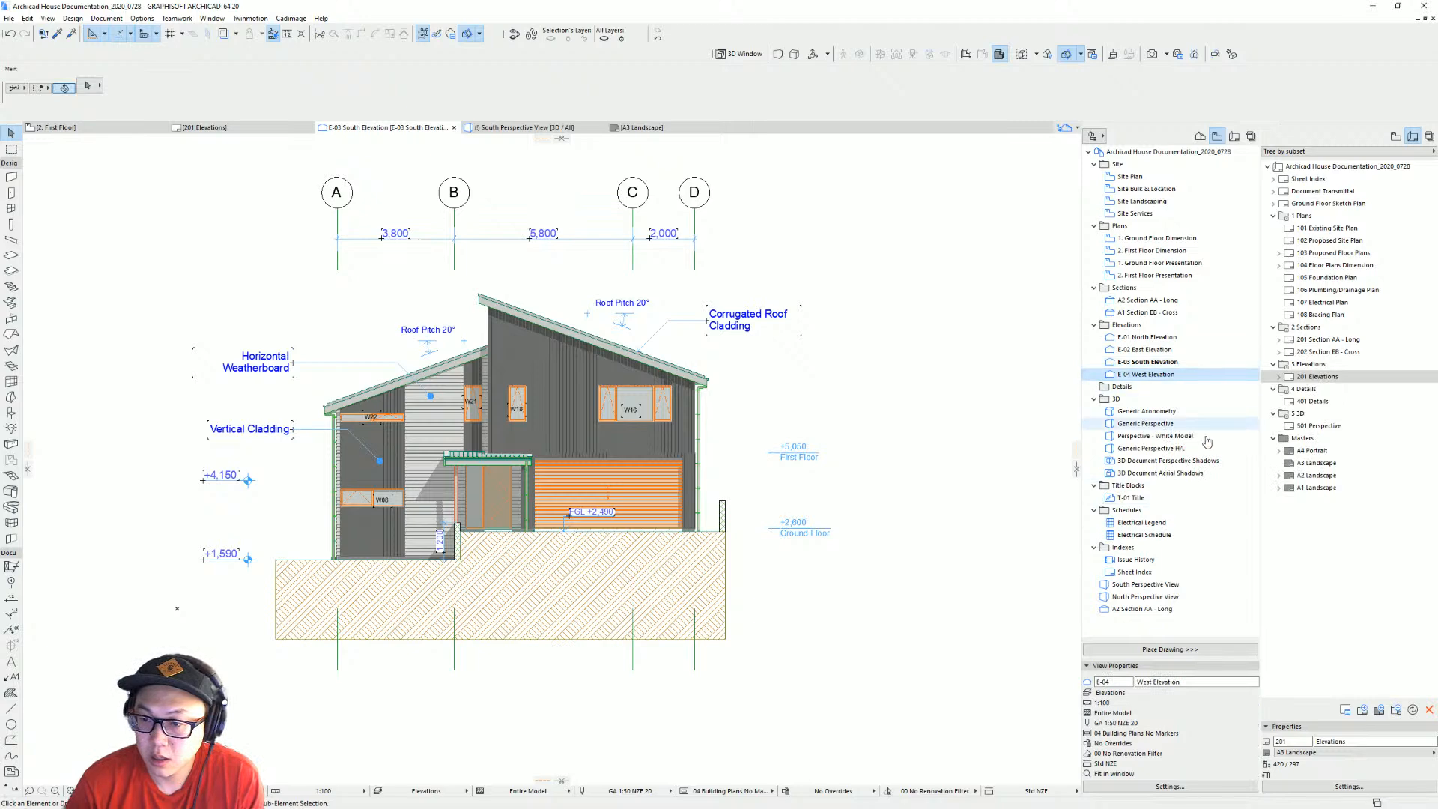
pyautogui.rightClick(1176, 362)
pyautogui.click(1227, 566)
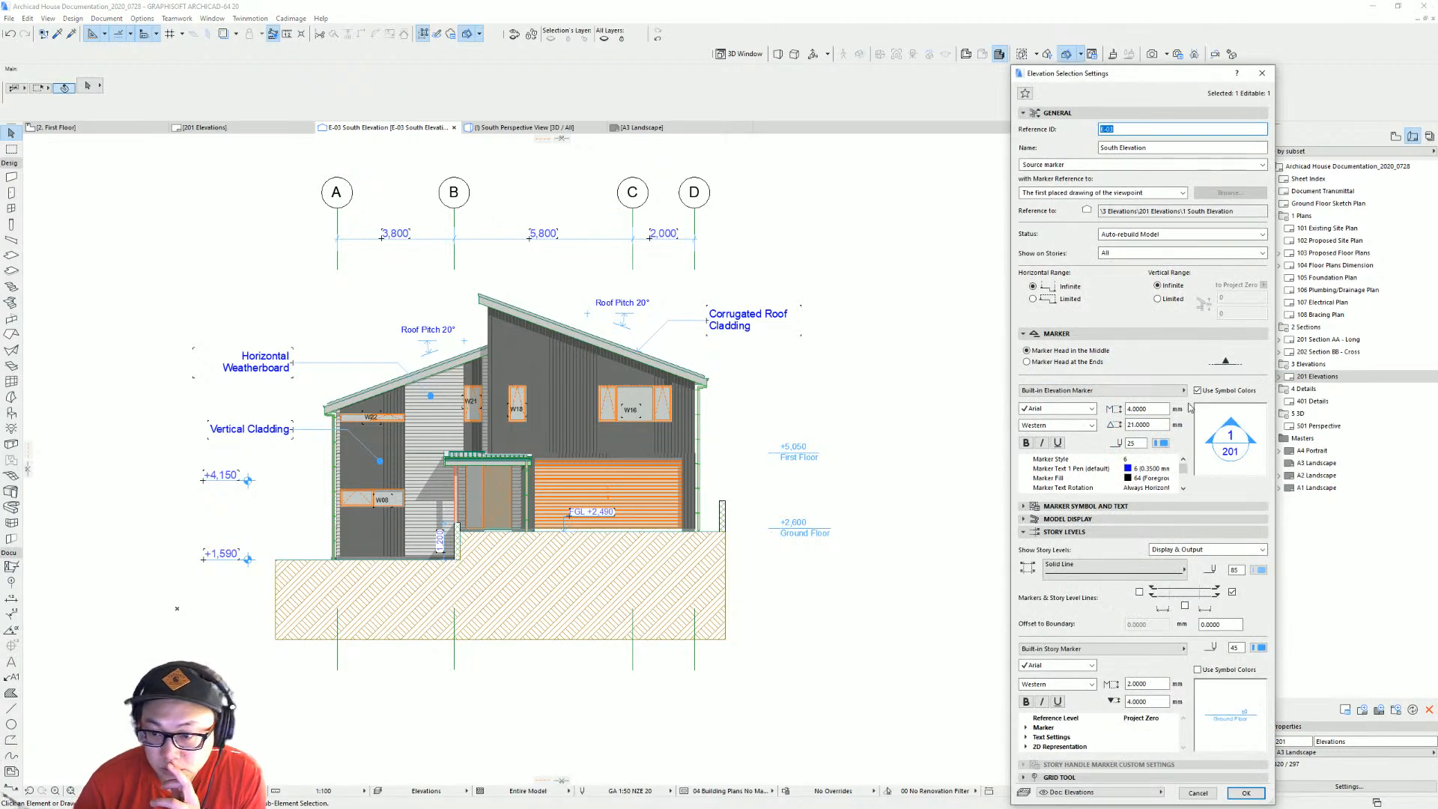
pyautogui.click(1221, 624)
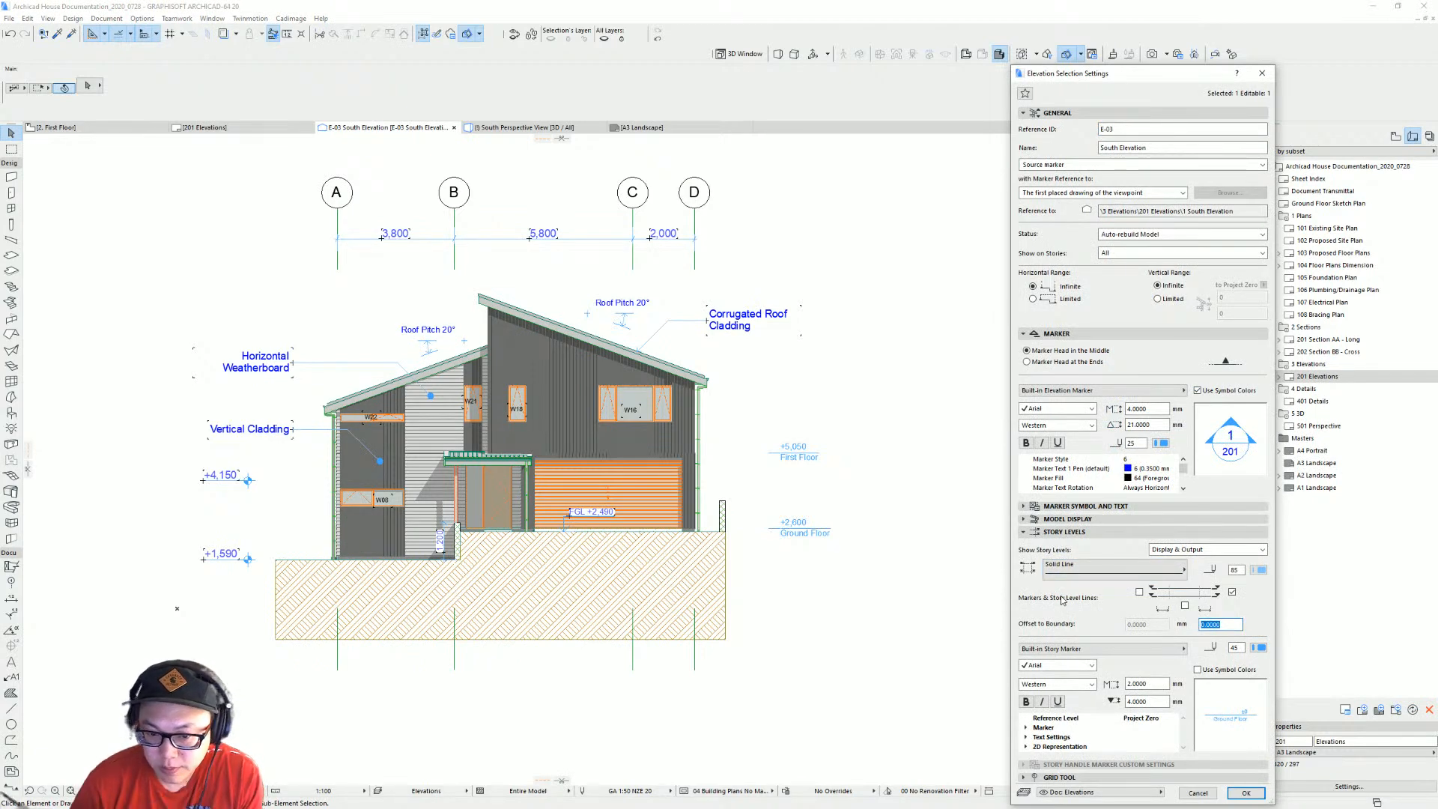
pyautogui.press('Return')
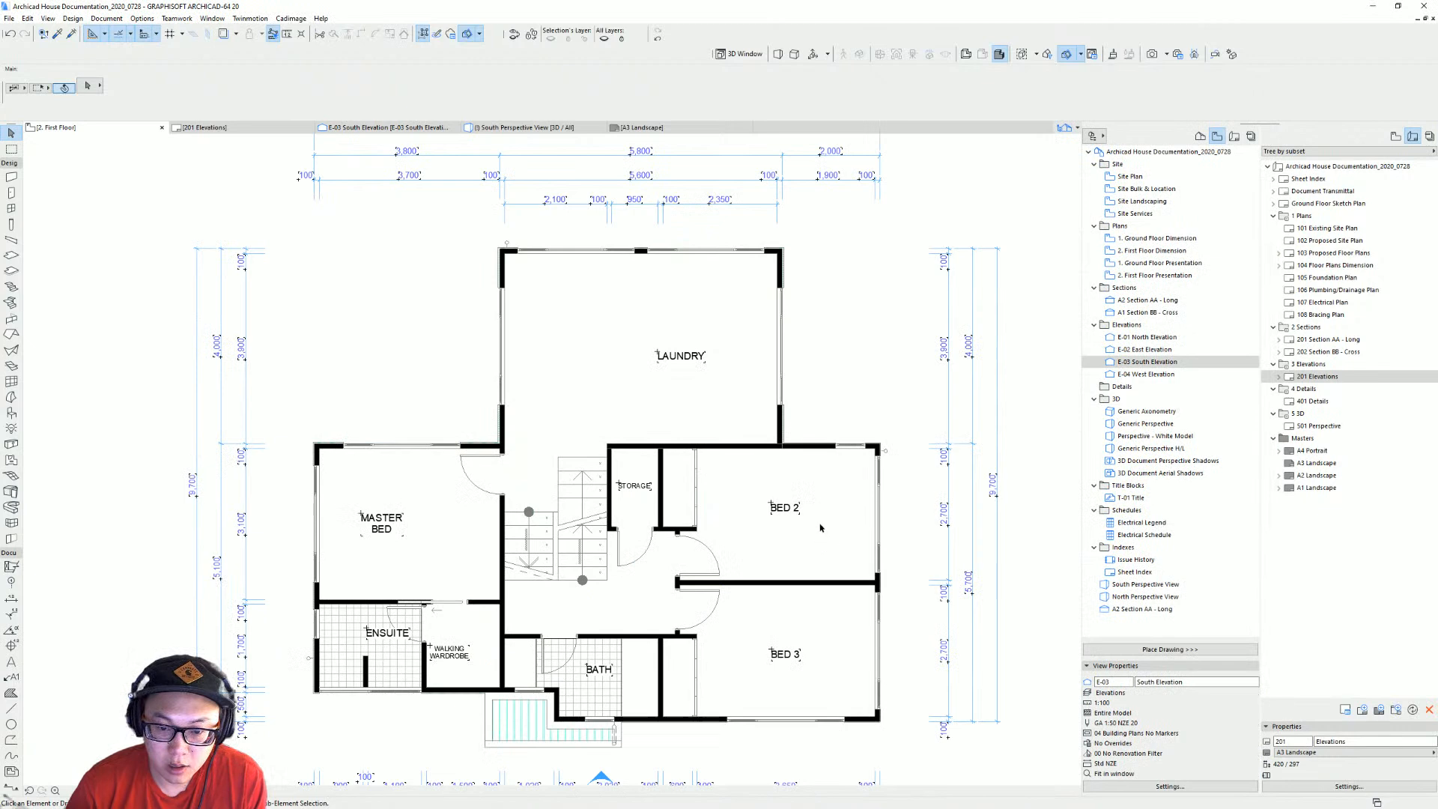
# Show the hidden Doc Elevations layer on the first floor plan so the elevation markers can be edited.
pyautogui.scroll(-3, 735, 372)
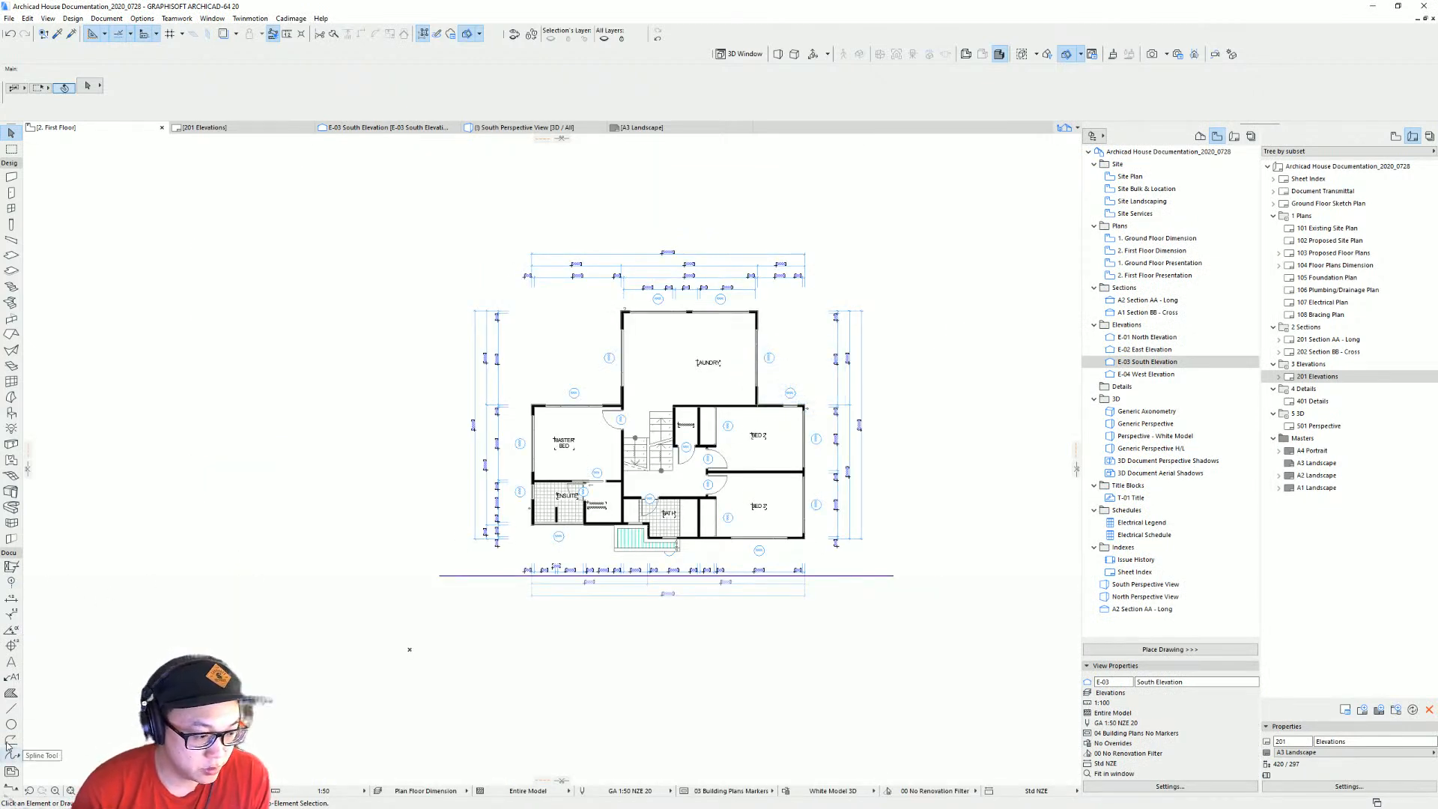
pyautogui.scroll(-3, 11, 741)
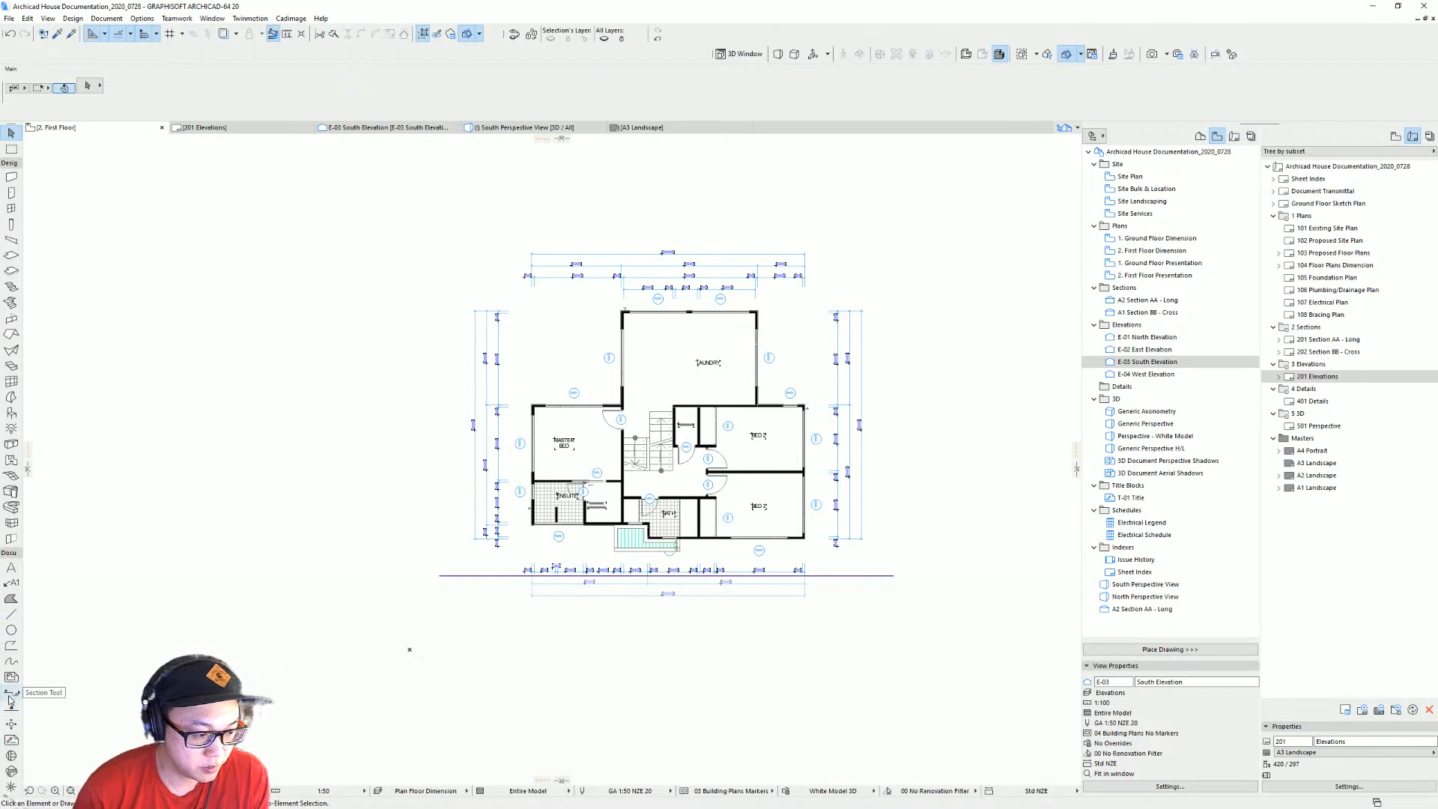
pyautogui.click(11, 707)
pyautogui.click(765, 410)
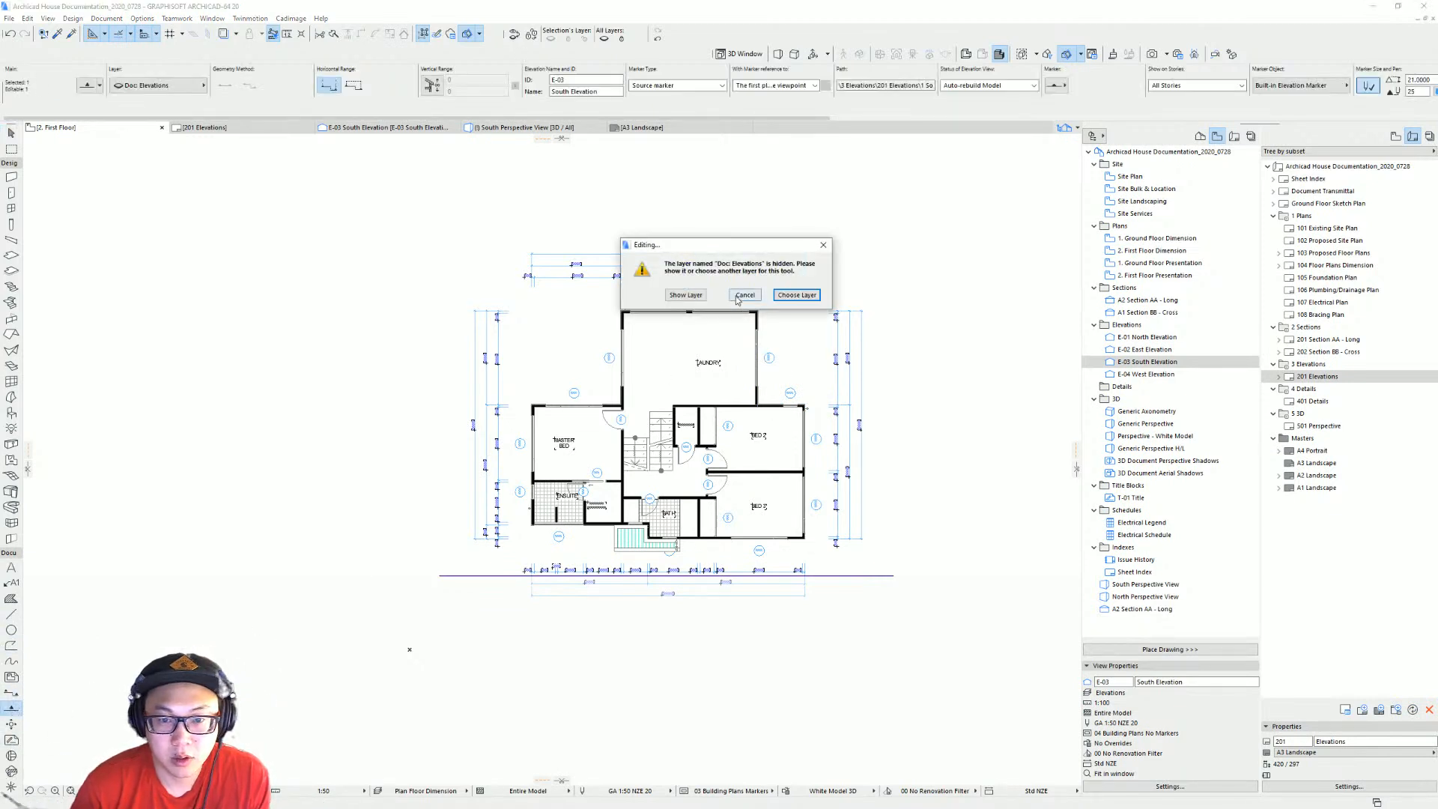
pyautogui.click(694, 294)
pyautogui.press('Escape')
pyautogui.press('Escape')
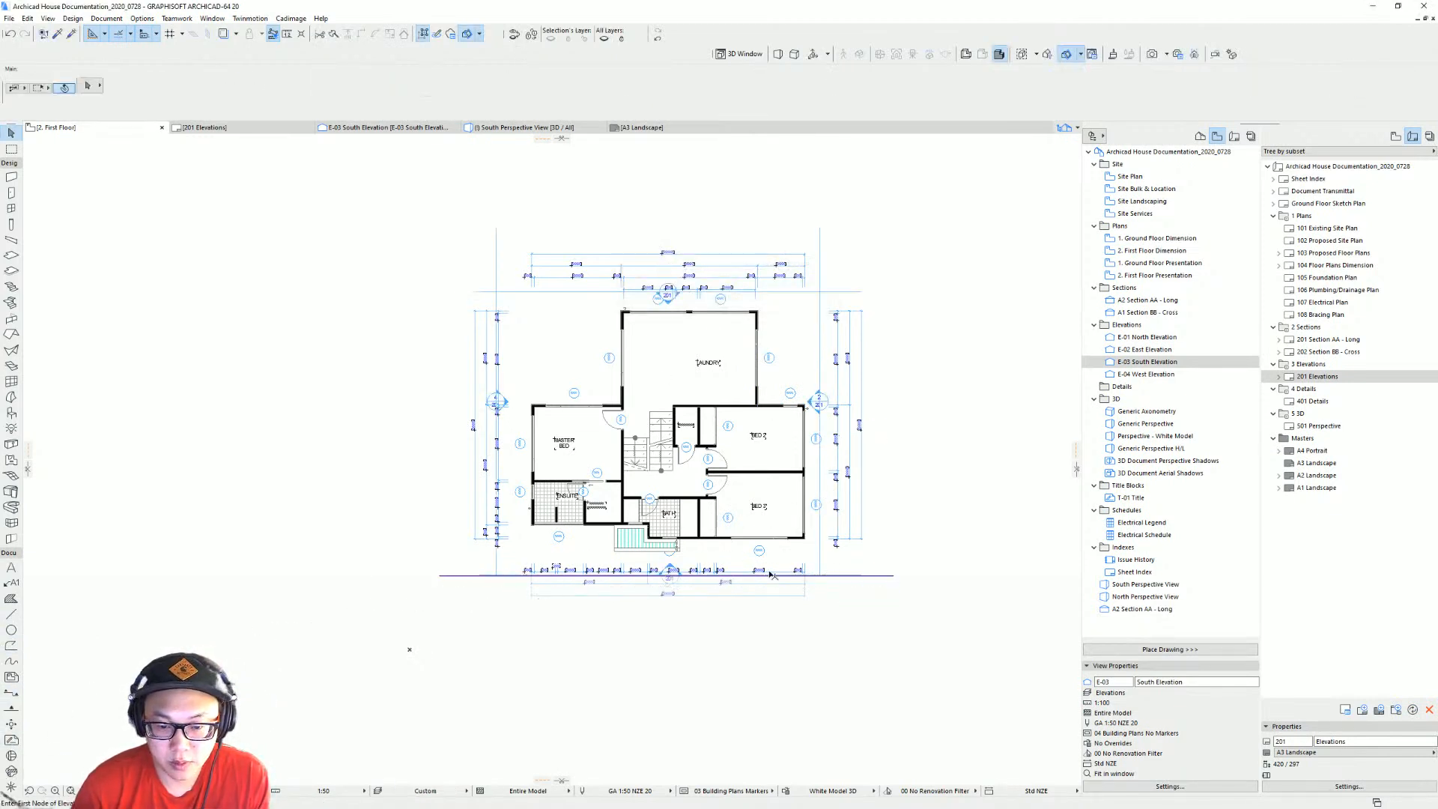
# Shorten the E-03 South Elevation line by stretching its eastern end inward, just beyond the house.
pyautogui.click(773, 573)
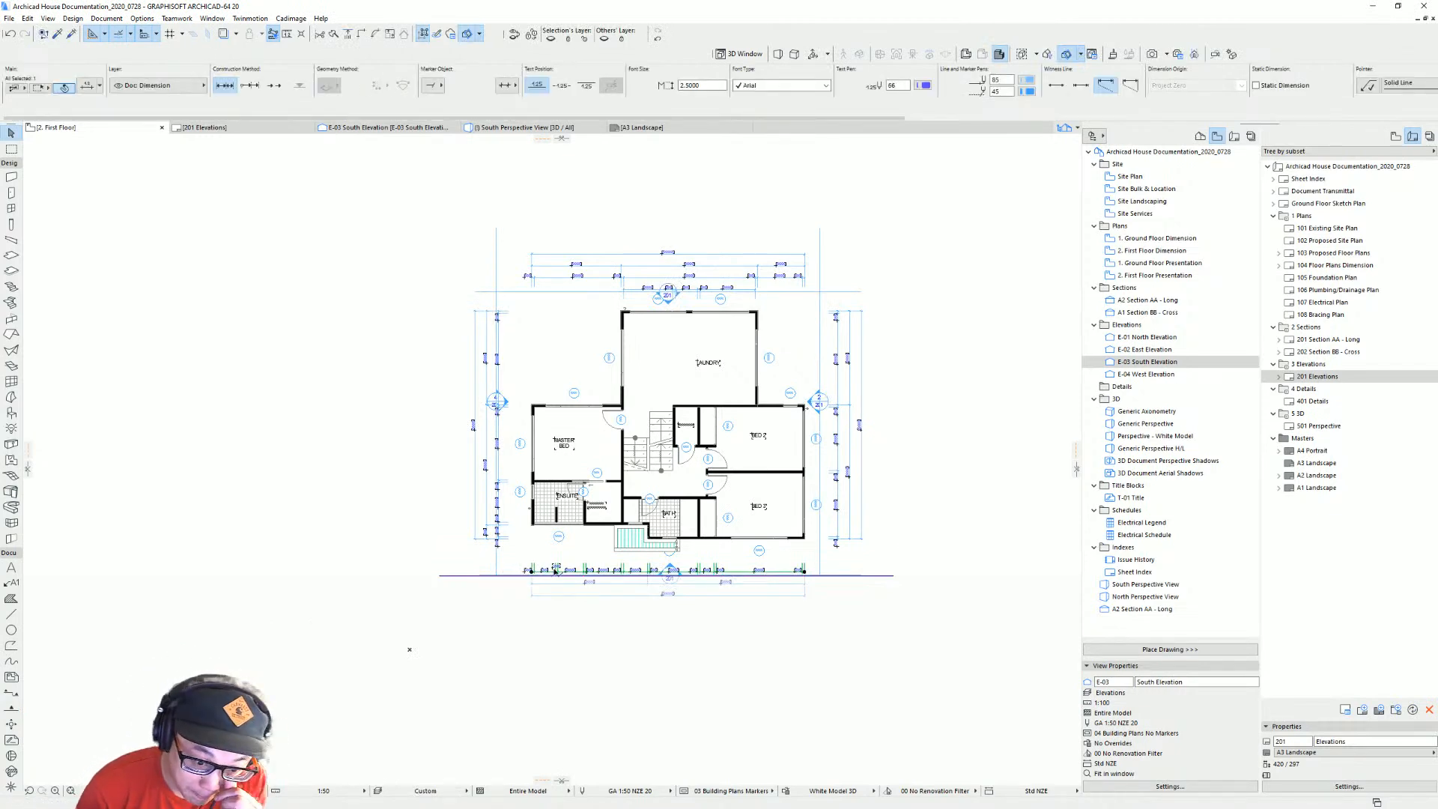
pyautogui.scroll(2, 586, 594)
pyautogui.click(721, 593)
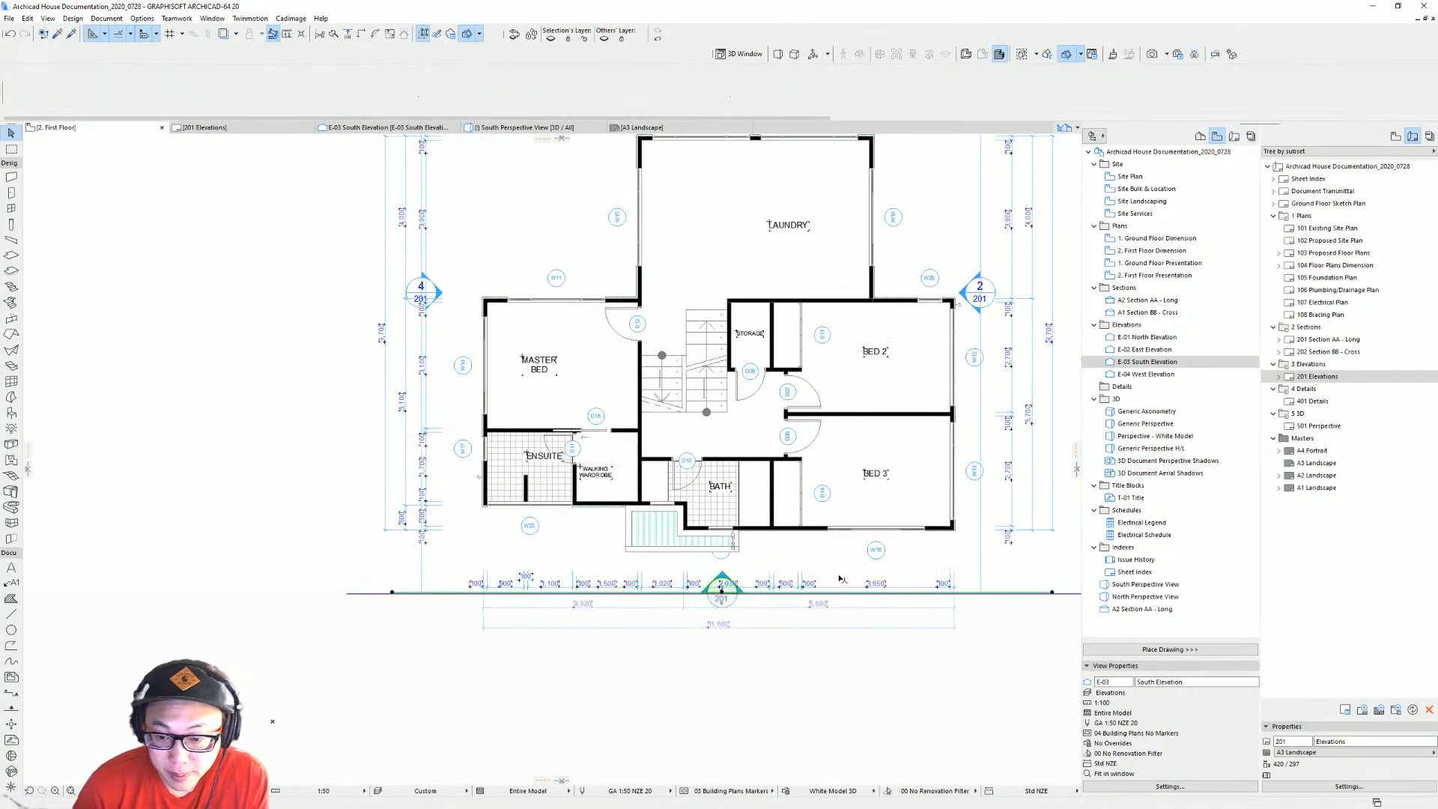
pyautogui.click(1053, 593)
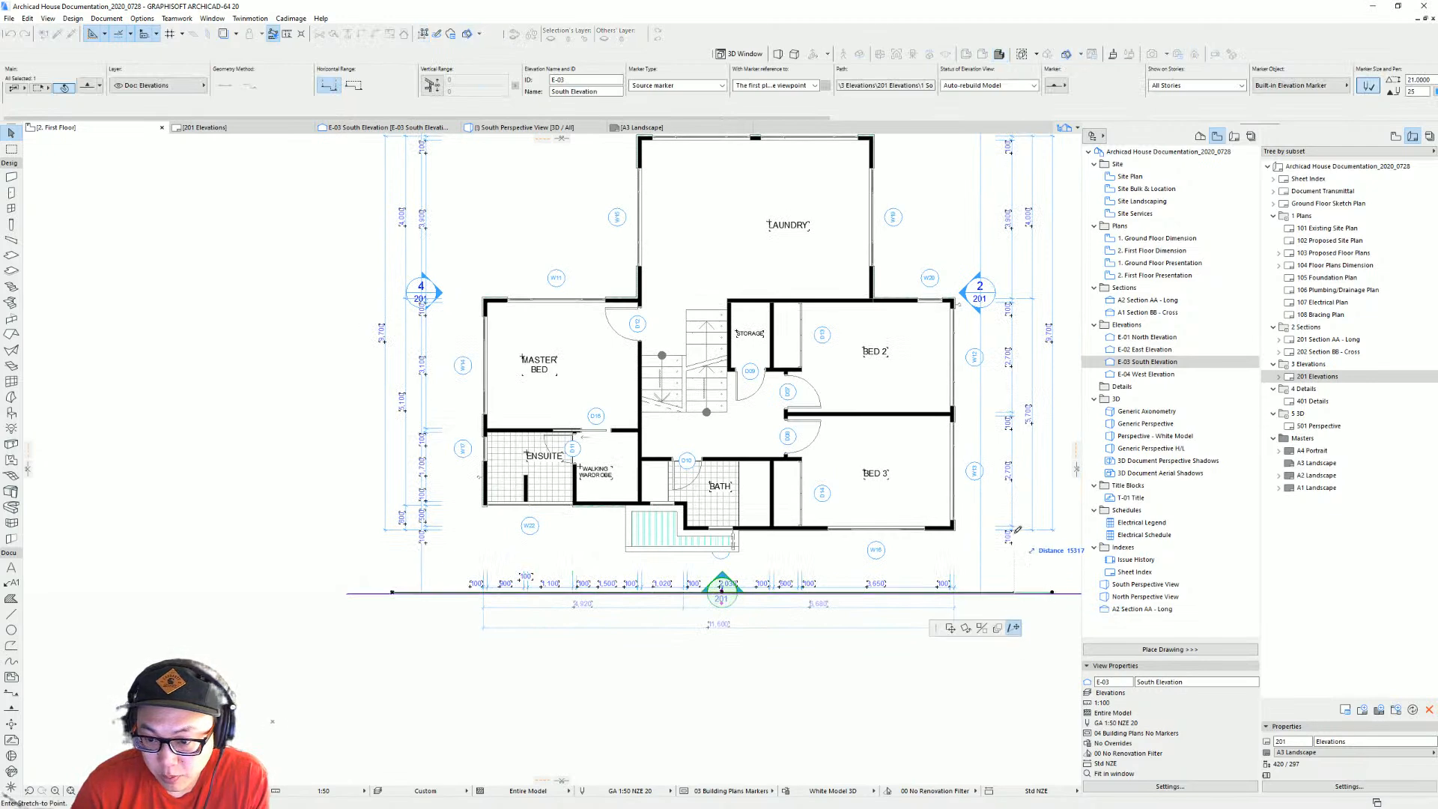
pyautogui.click(1011, 593)
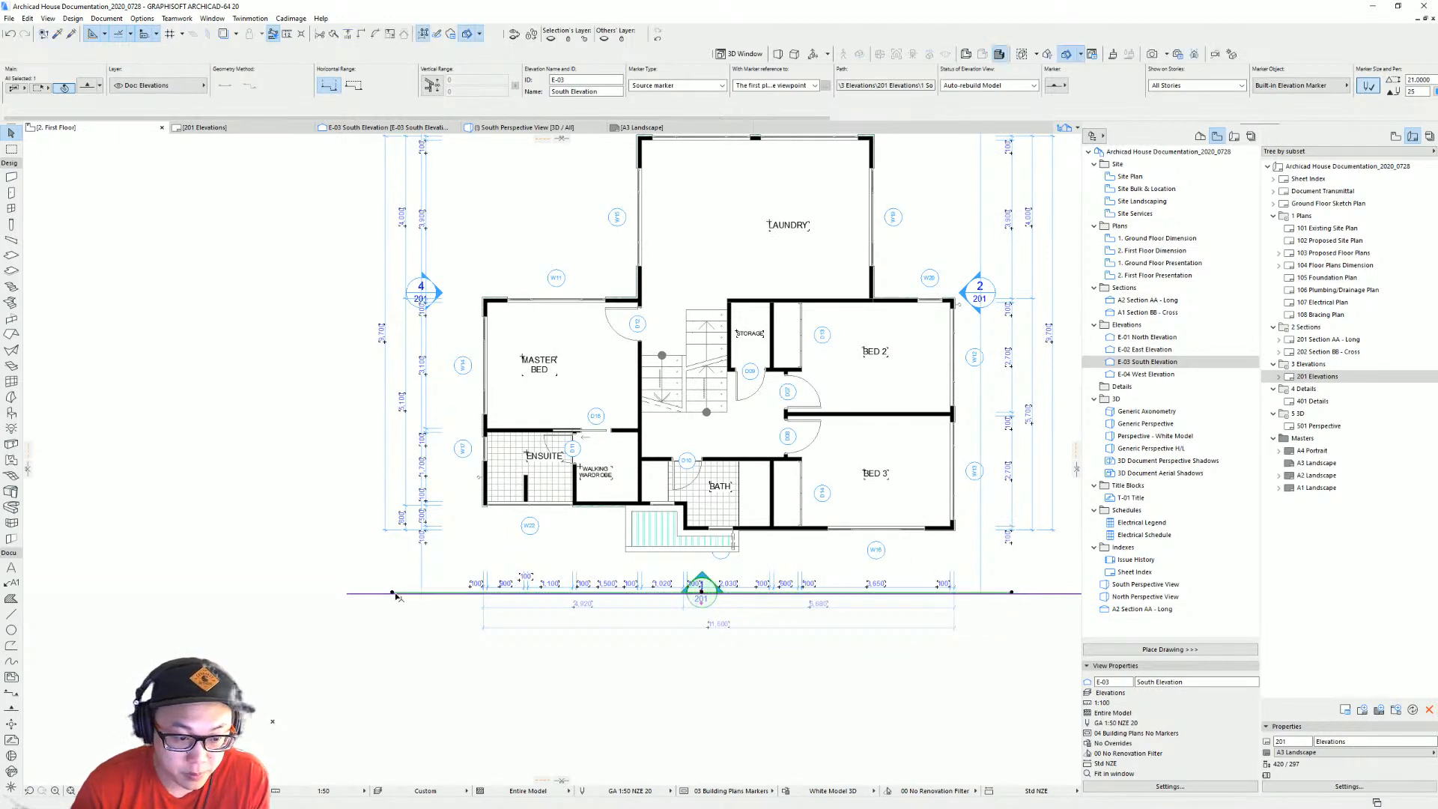
# On the 201 Elevations layout, shift the South Elevation drawing's content slightly right within its frame.
pyautogui.doubleClick(1322, 377)
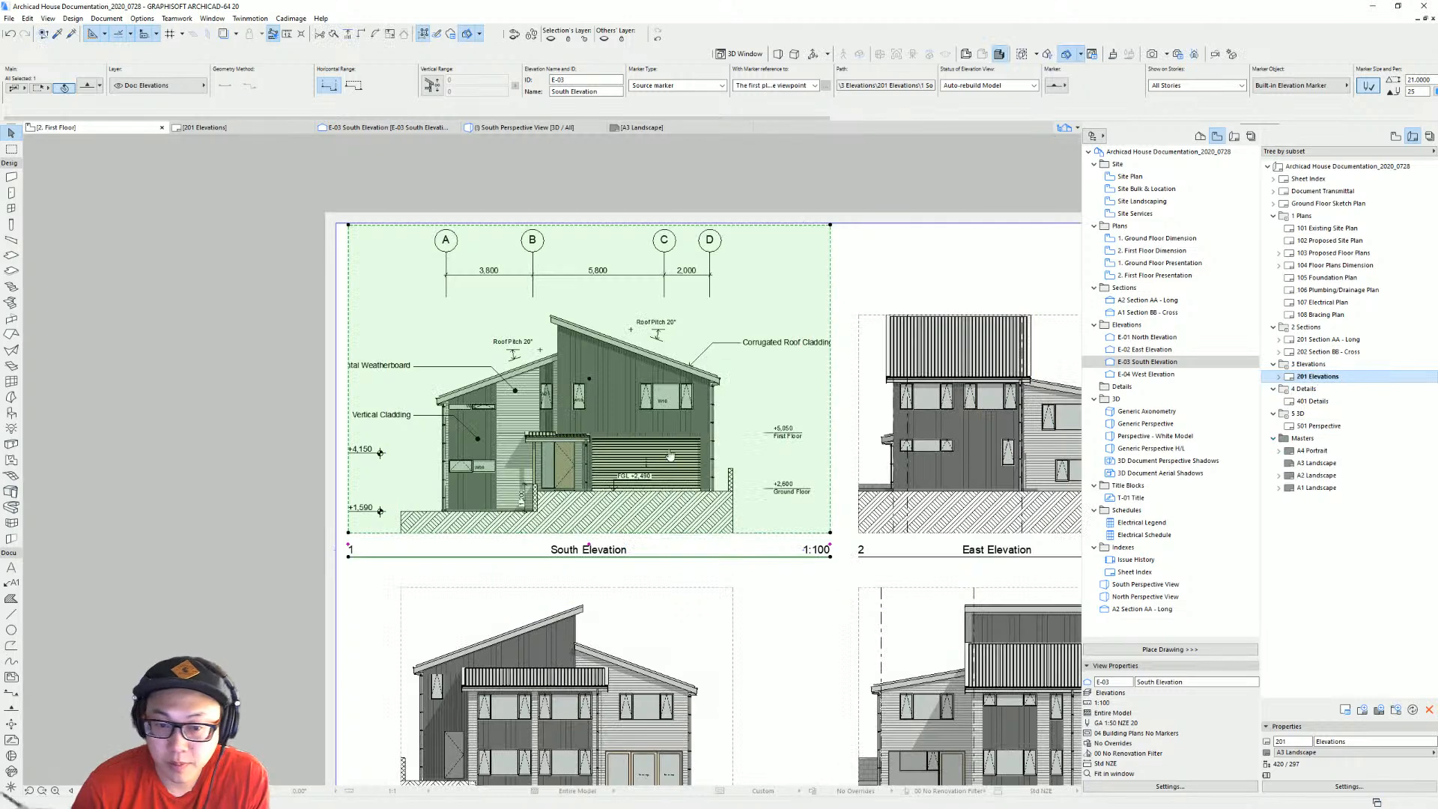
pyautogui.click(592, 377)
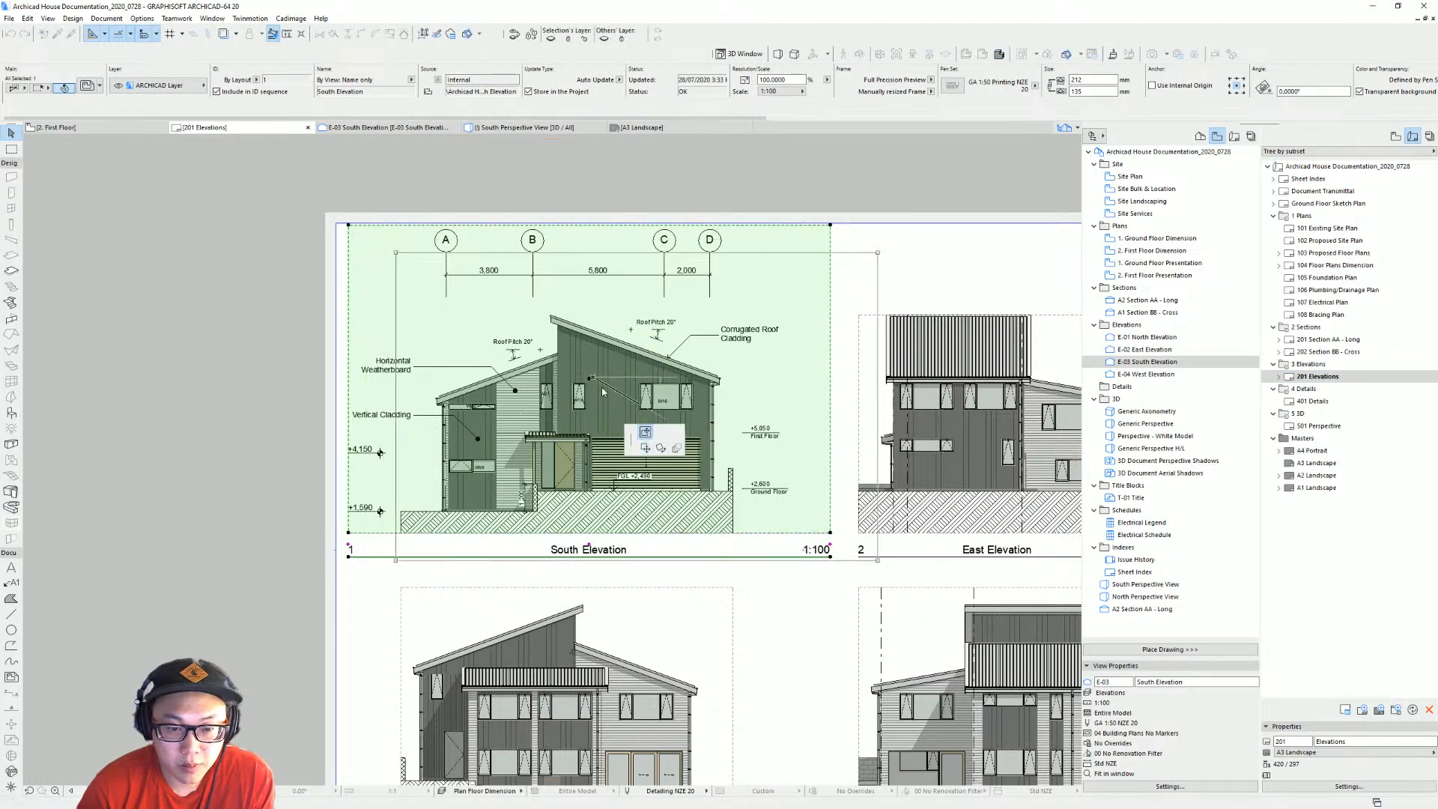
pyautogui.click(610, 378)
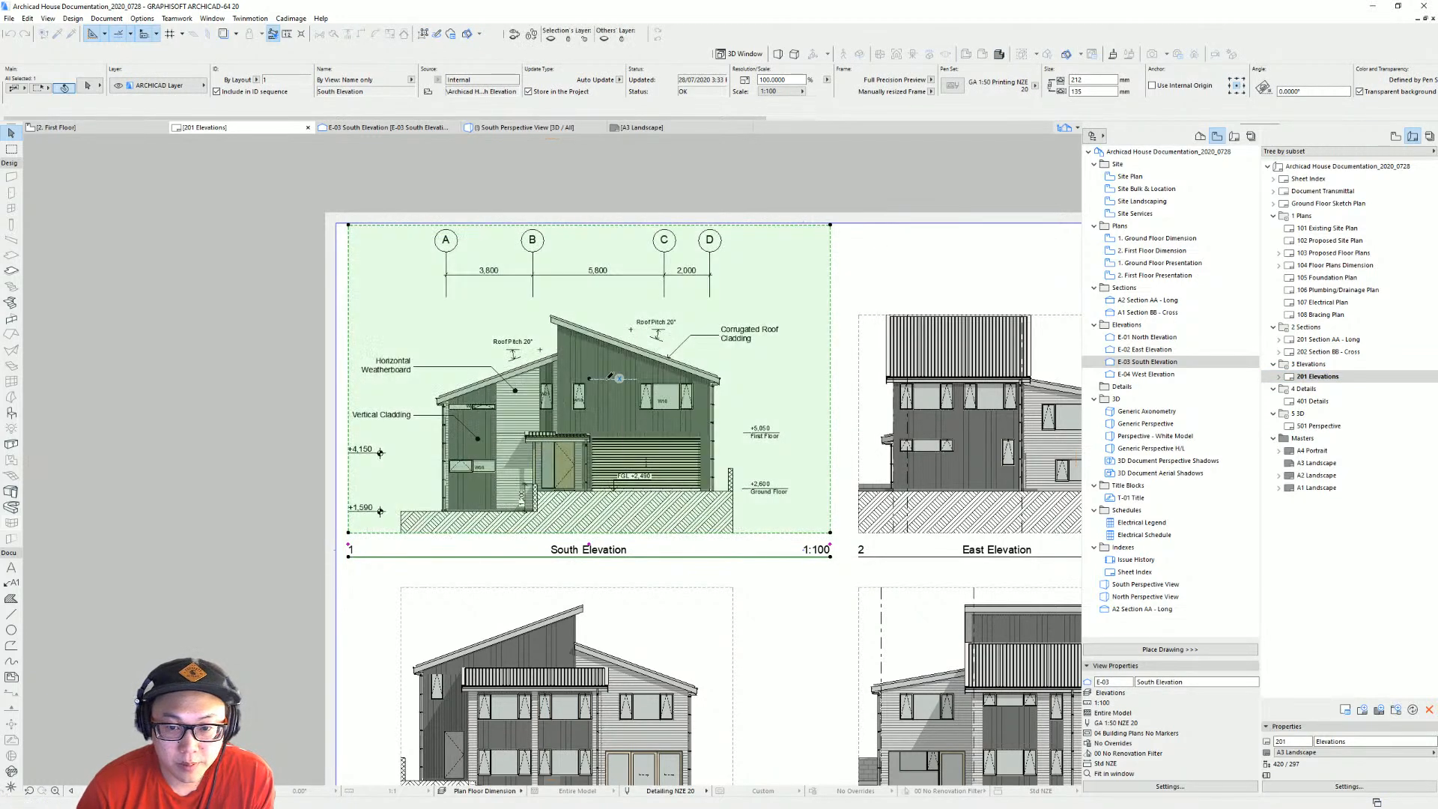
pyautogui.click(850, 191)
pyautogui.moveTo(846, 220); pyautogui.dragTo(540, 218, button='middle')
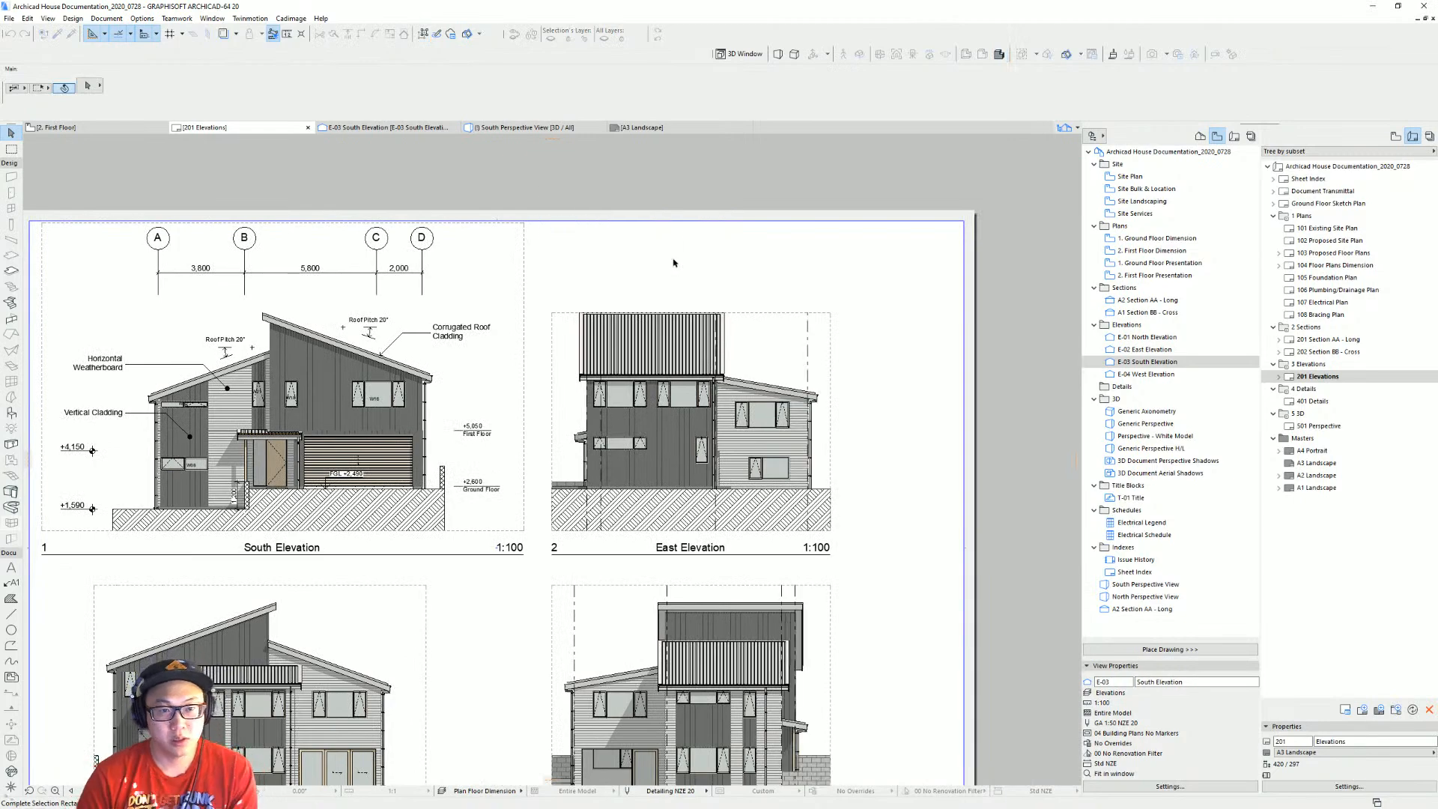
pyautogui.scroll(-2, 668, 277)
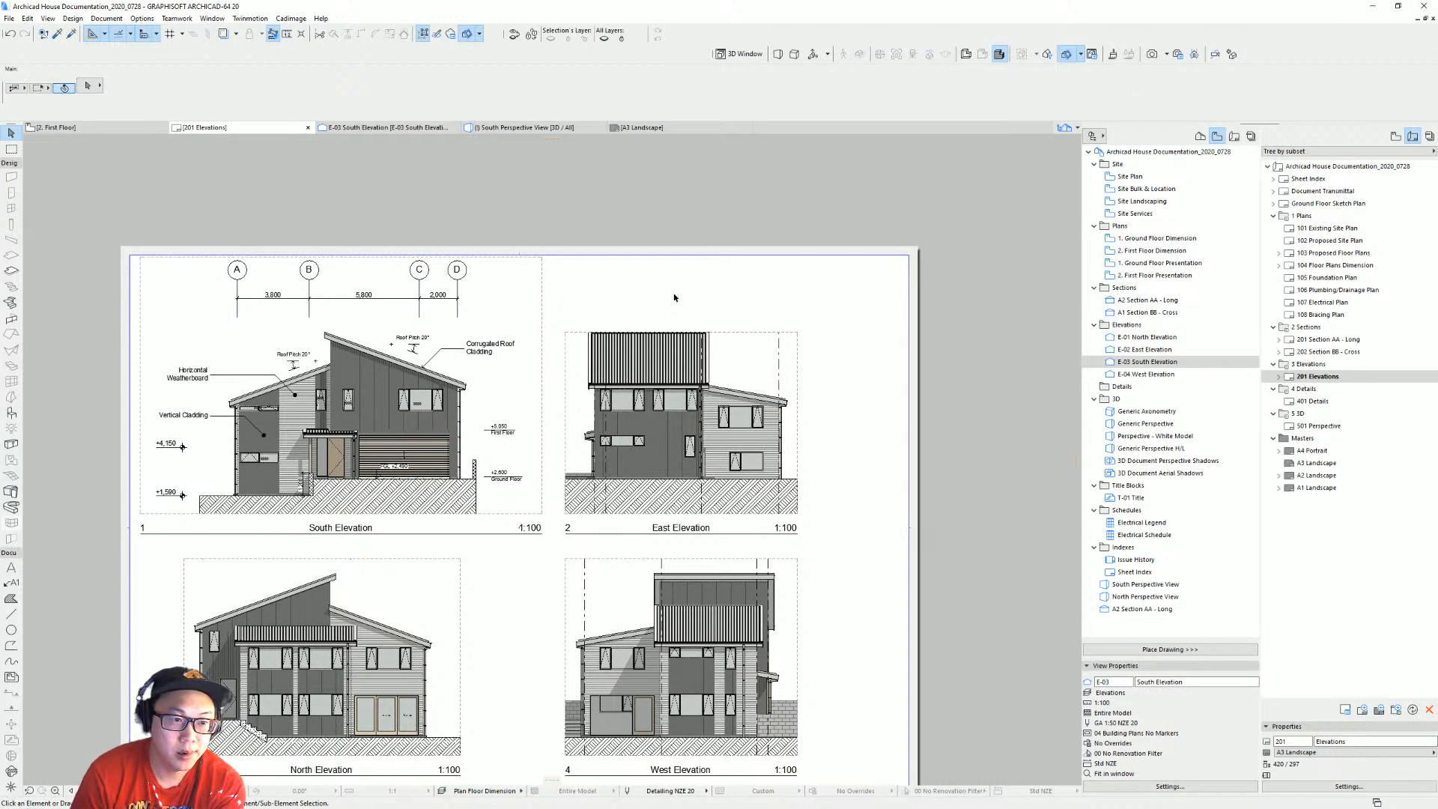
# Open the source view of the South Elevation drawing from the layout.
pyautogui.click(522, 388)
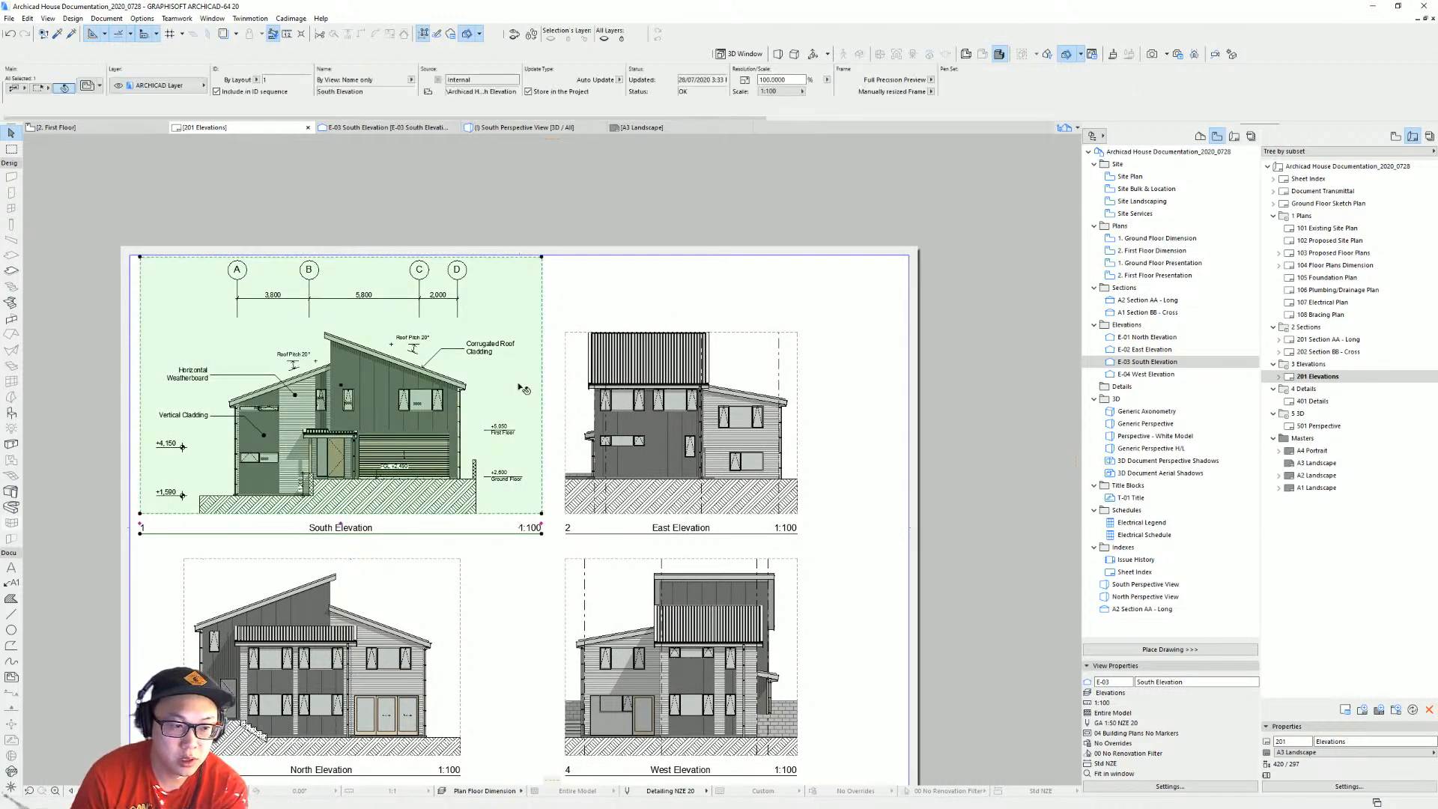
pyautogui.rightClick(522, 388)
pyautogui.click(599, 438)
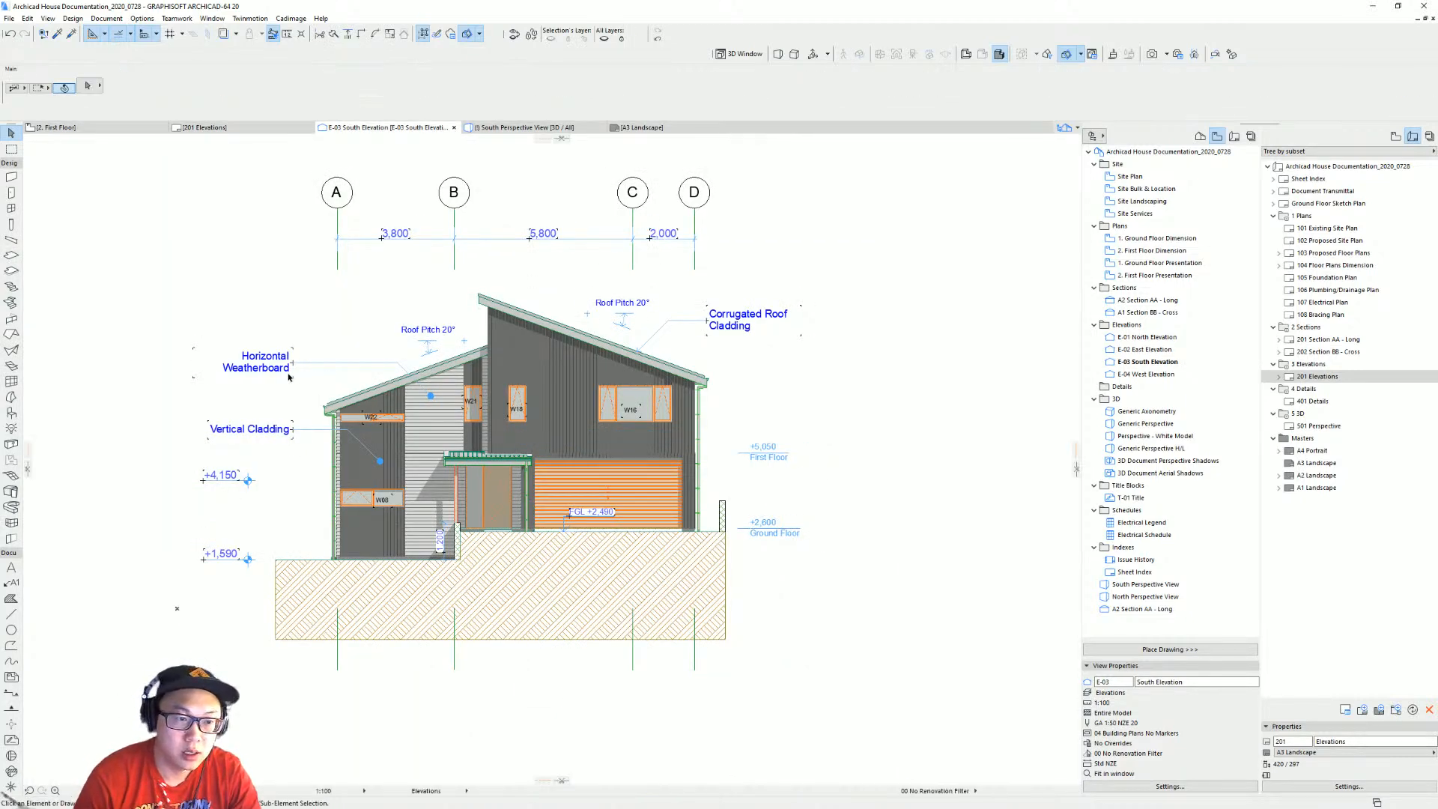
pyautogui.doubleClick(11, 583)
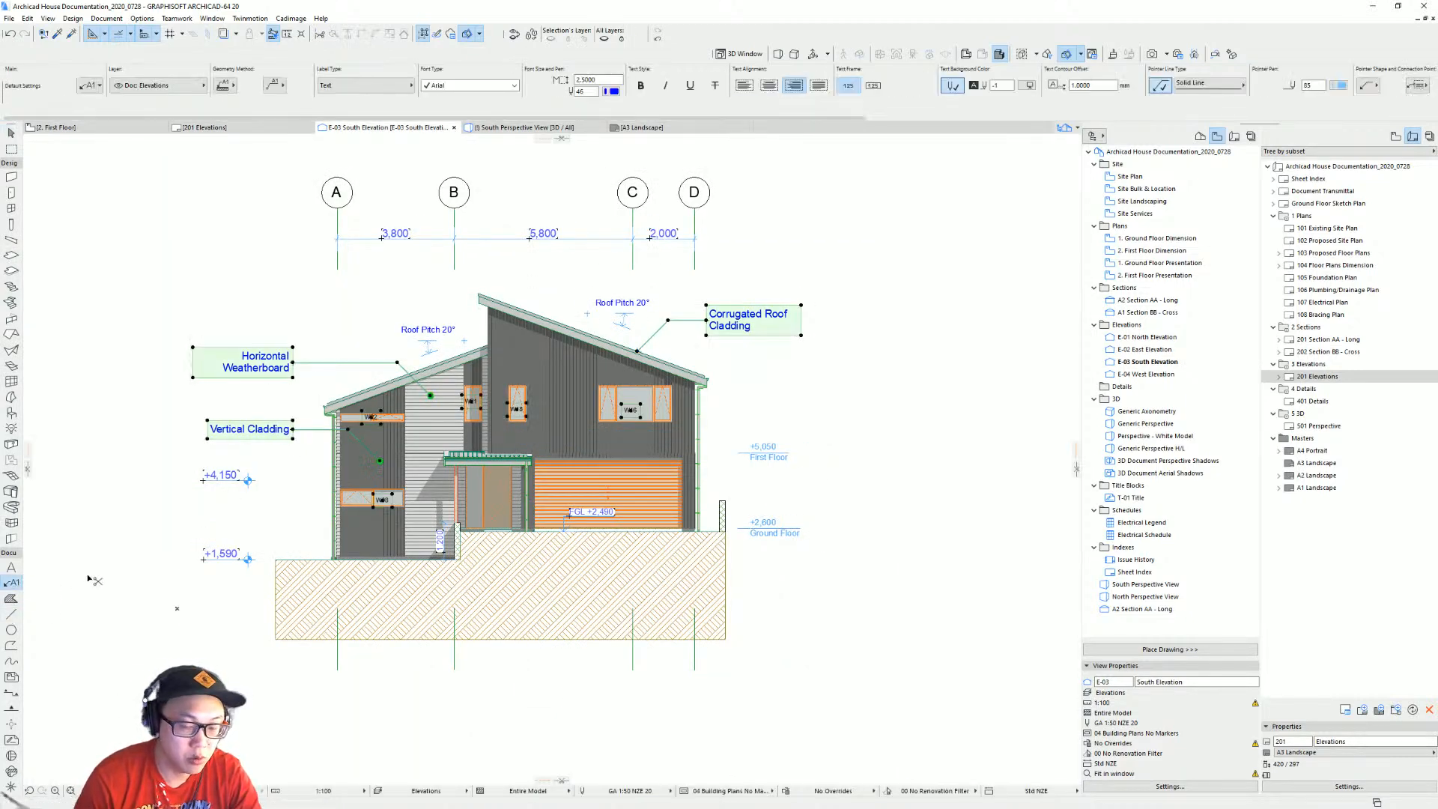
pyautogui.click(10, 567)
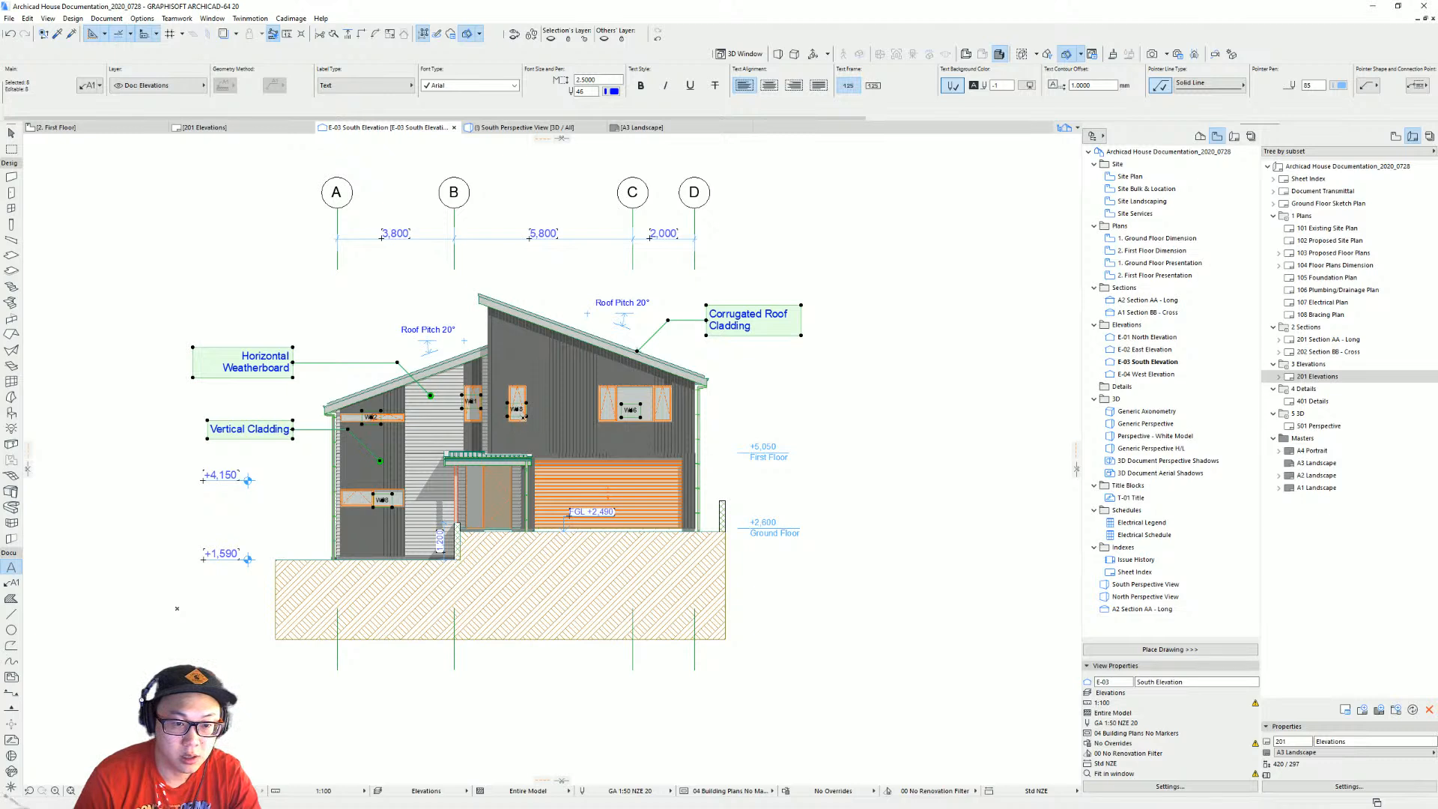
pyautogui.press('Escape')
pyautogui.press('Escape')
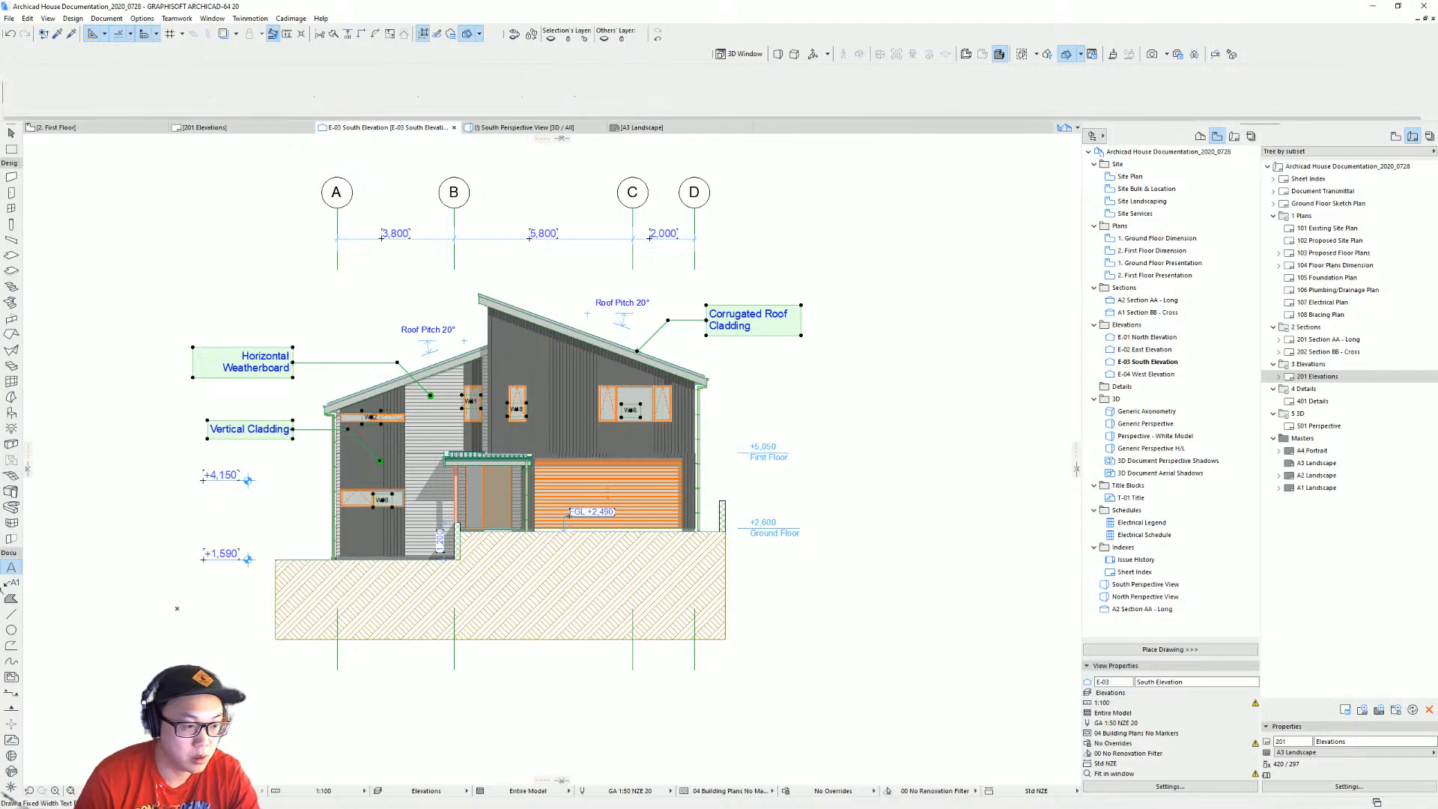
pyautogui.doubleClick(9, 584)
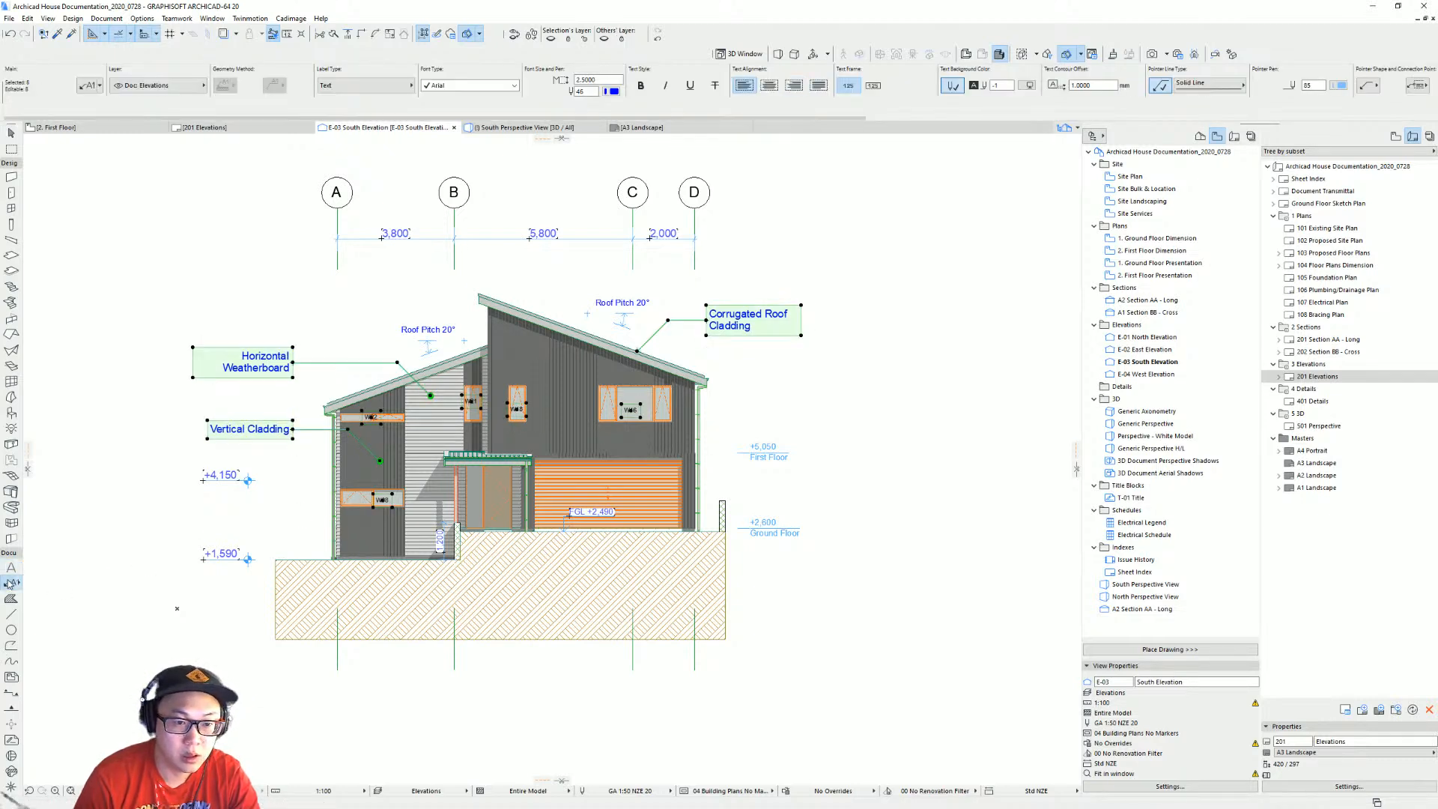
pyautogui.press('Escape')
pyautogui.press('Escape')
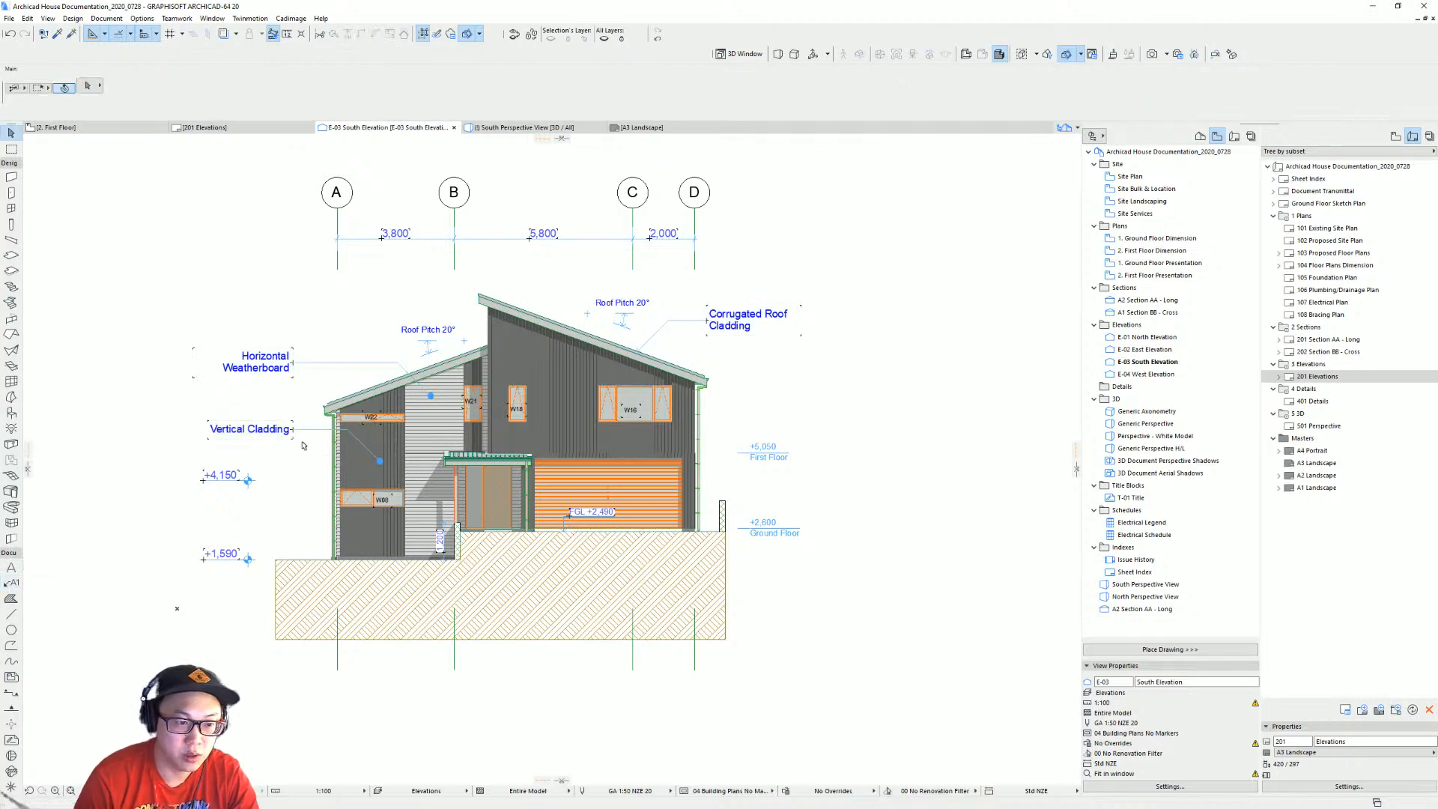
# Copy the Horizontal Weatherboard, Vertical Cladding and Corrugated Roof Cladding labels together with the upper roof's Roof Pitch symbol.
pyautogui.moveTo(302, 447); pyautogui.dragTo(251, 326)
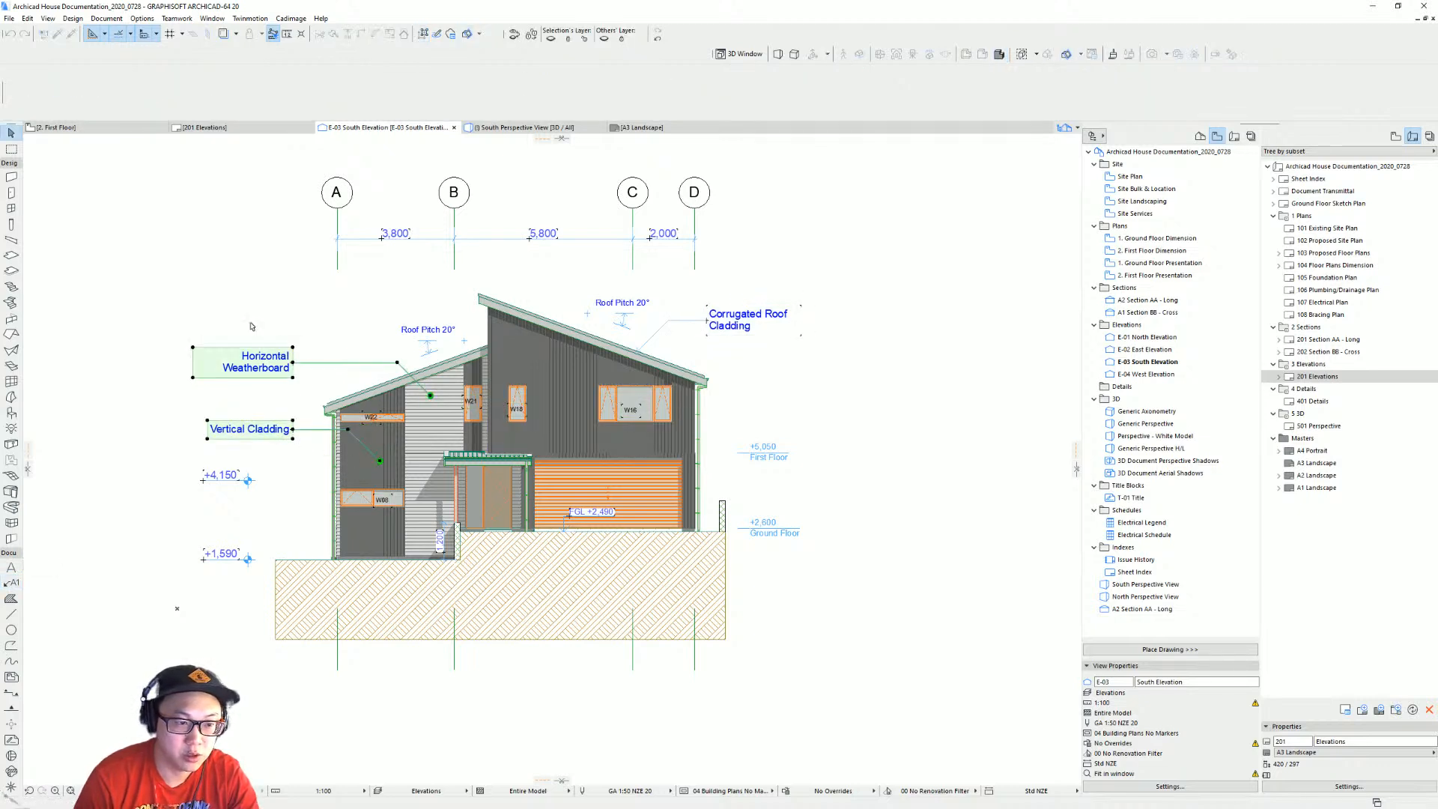
pyautogui.keyDown('shift'); pyautogui.click(783, 321); pyautogui.keyUp('shift')
pyautogui.moveTo(776, 302)
pyautogui.mouseDown()
pyautogui.moveTo(657, 302)
pyautogui.moveTo(622, 329)
pyautogui.mouseUp()
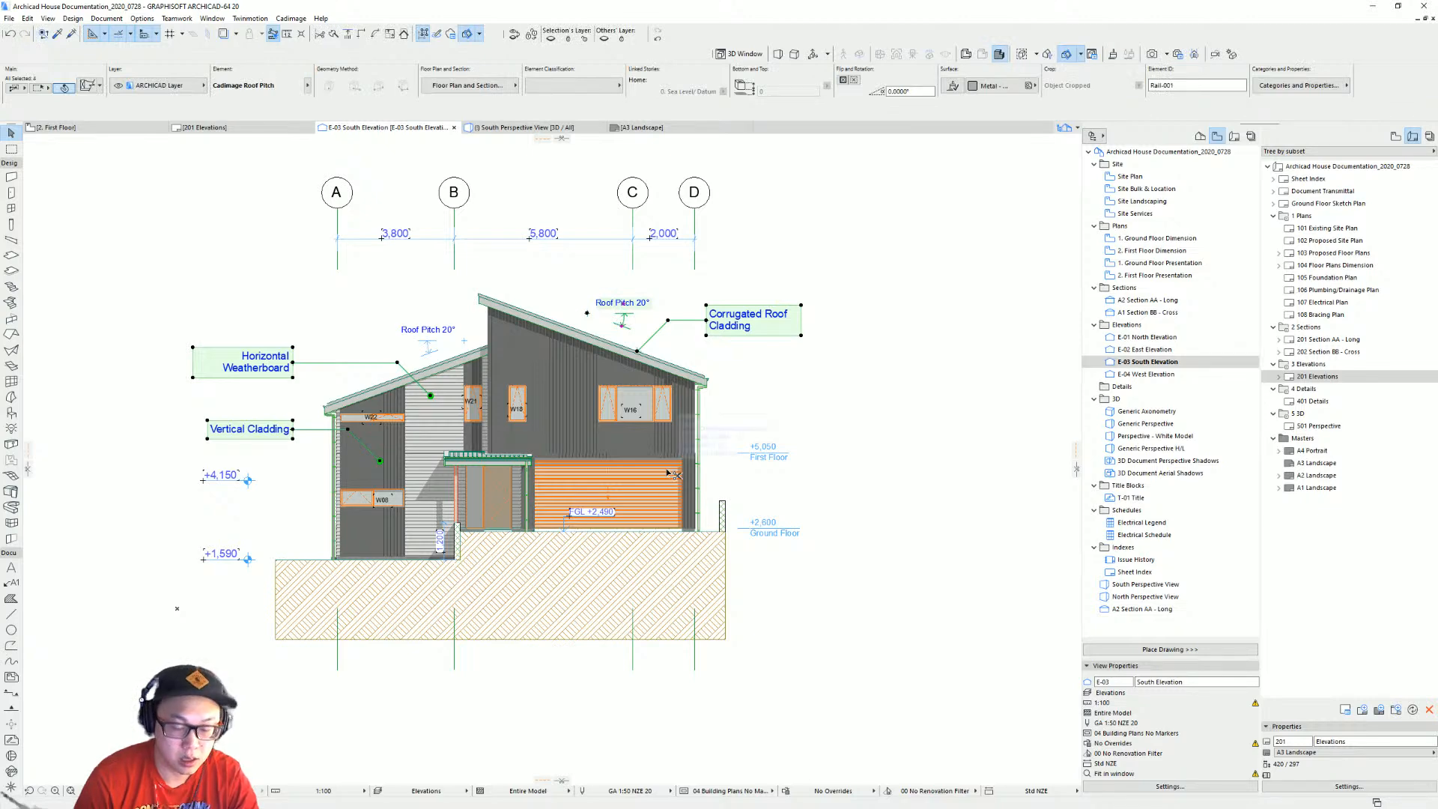
# Open the E-02 East Elevation view and paste the copied labels and roof pitch symbol above the building's grid markers.
pyautogui.doubleClick(1170, 350)
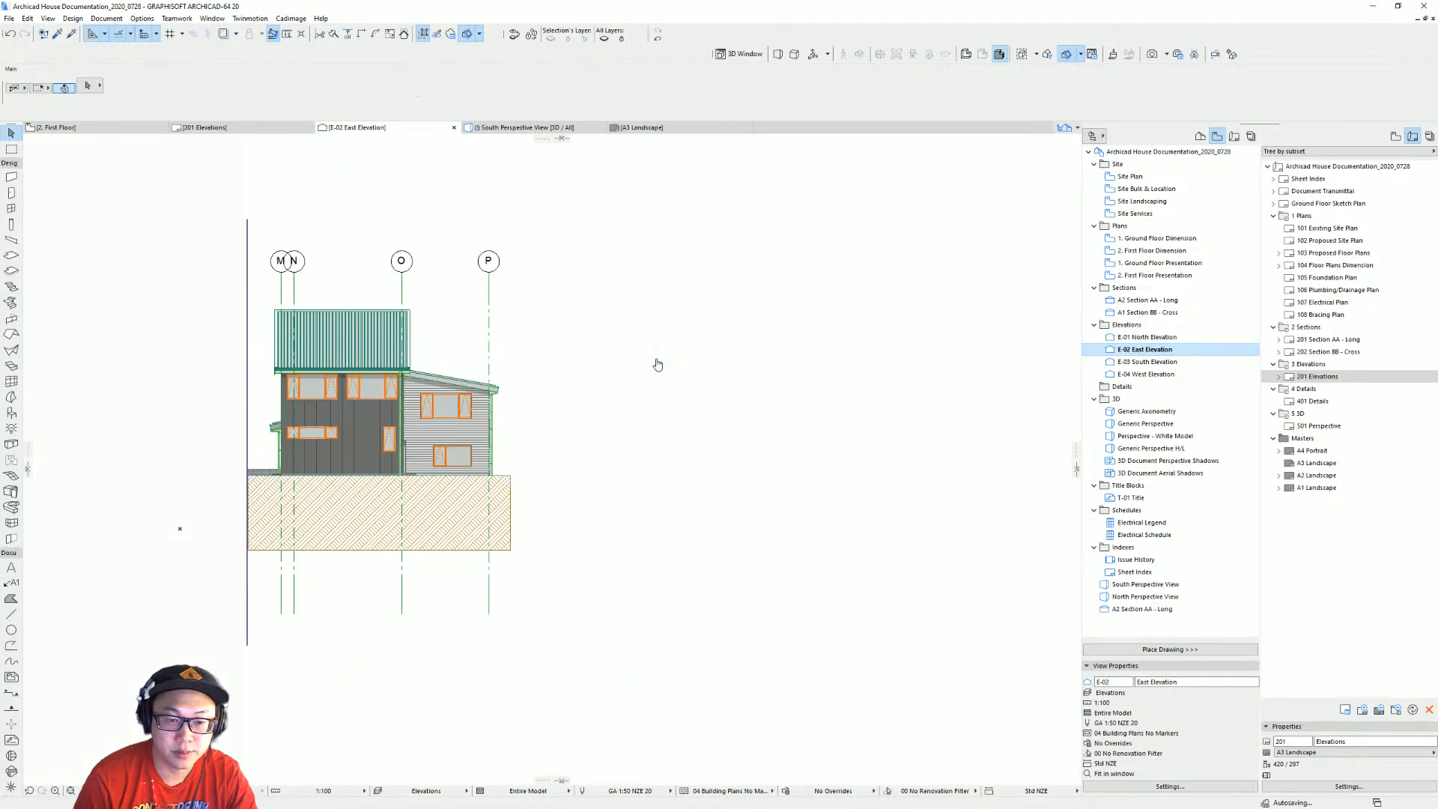
pyautogui.click(471, 37)
pyautogui.hotkey('ctrl', 'v')
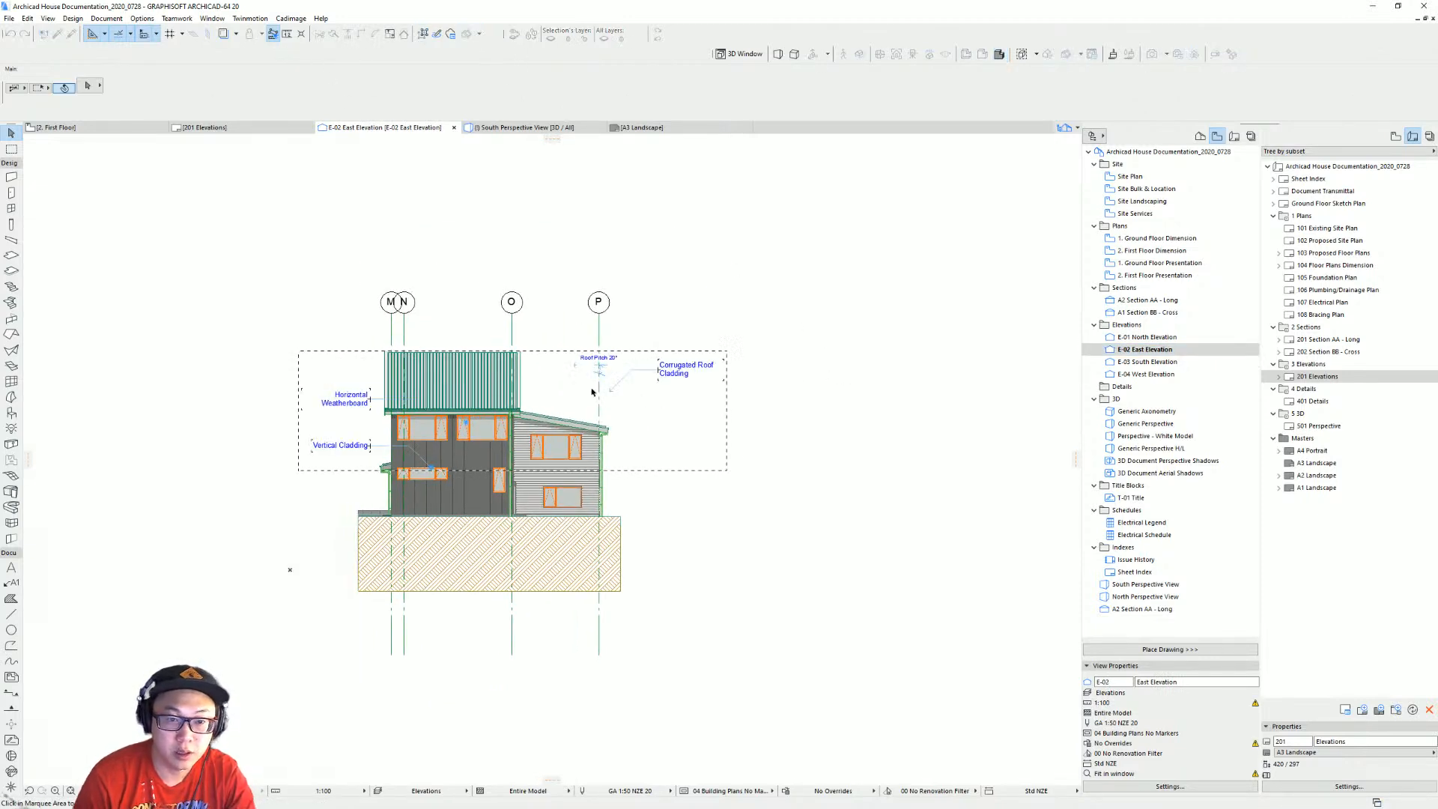
pyautogui.press('Return')
pyautogui.click(340, 234)
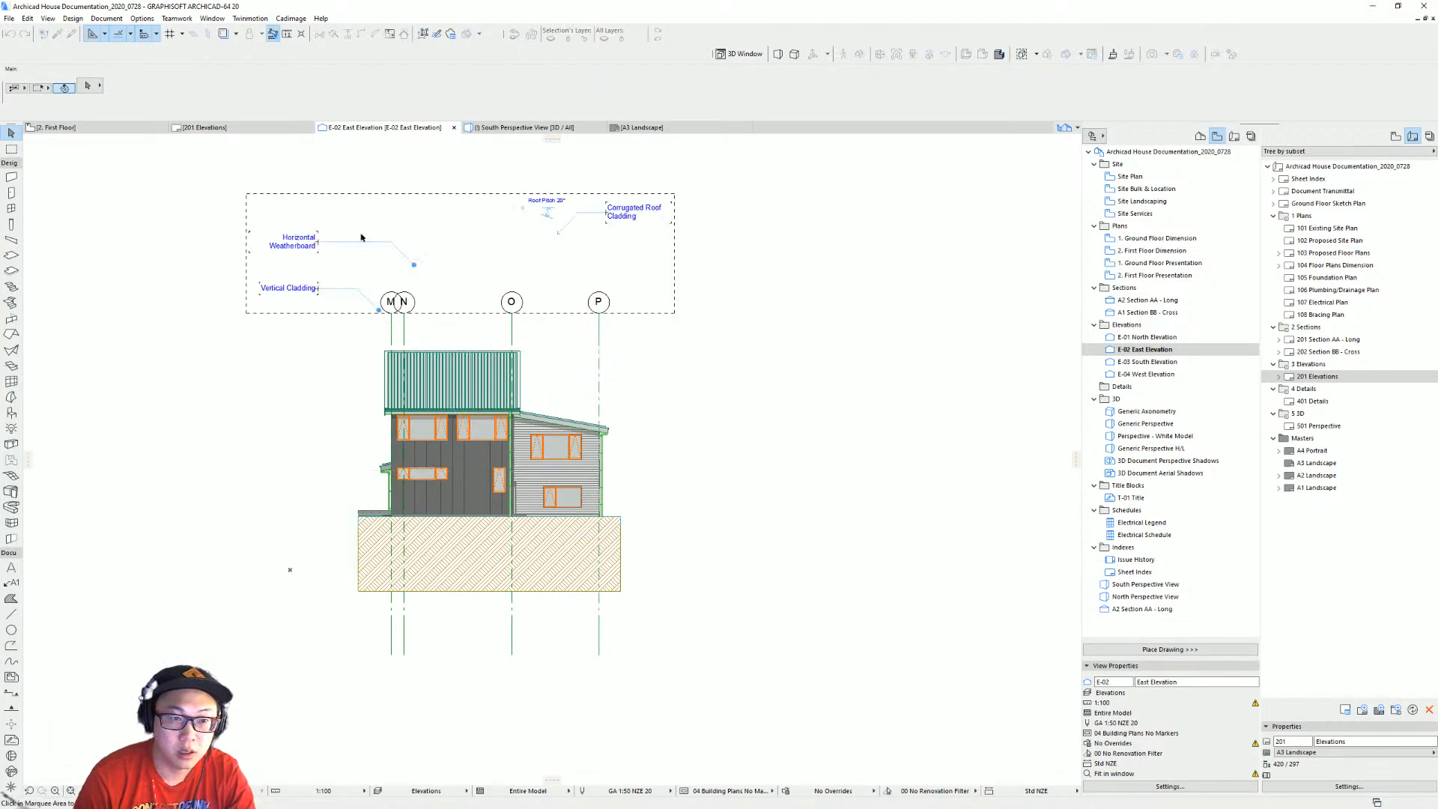
pyautogui.click(320, 234)
pyautogui.click(344, 197)
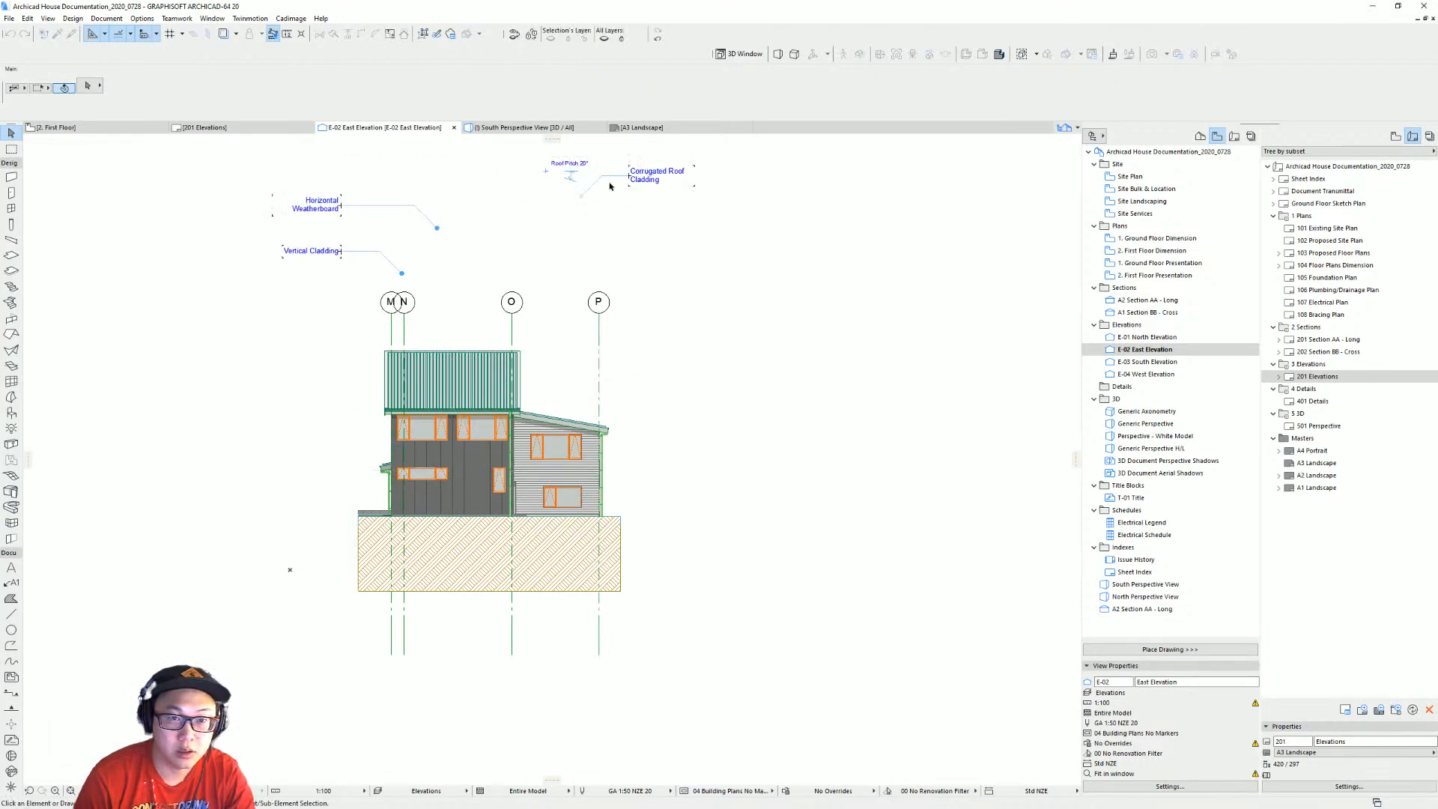
# Move the pasted Roof Pitch symbol down to just above the lower sloping roof of the East Elevation.
pyautogui.click(546, 173)
pyautogui.moveTo(546, 173)
pyautogui.mouseDown()
pyautogui.moveTo(562, 434)
pyautogui.moveTo(581, 441)
pyautogui.mouseUp()
pyautogui.scroll(5, 560, 389)
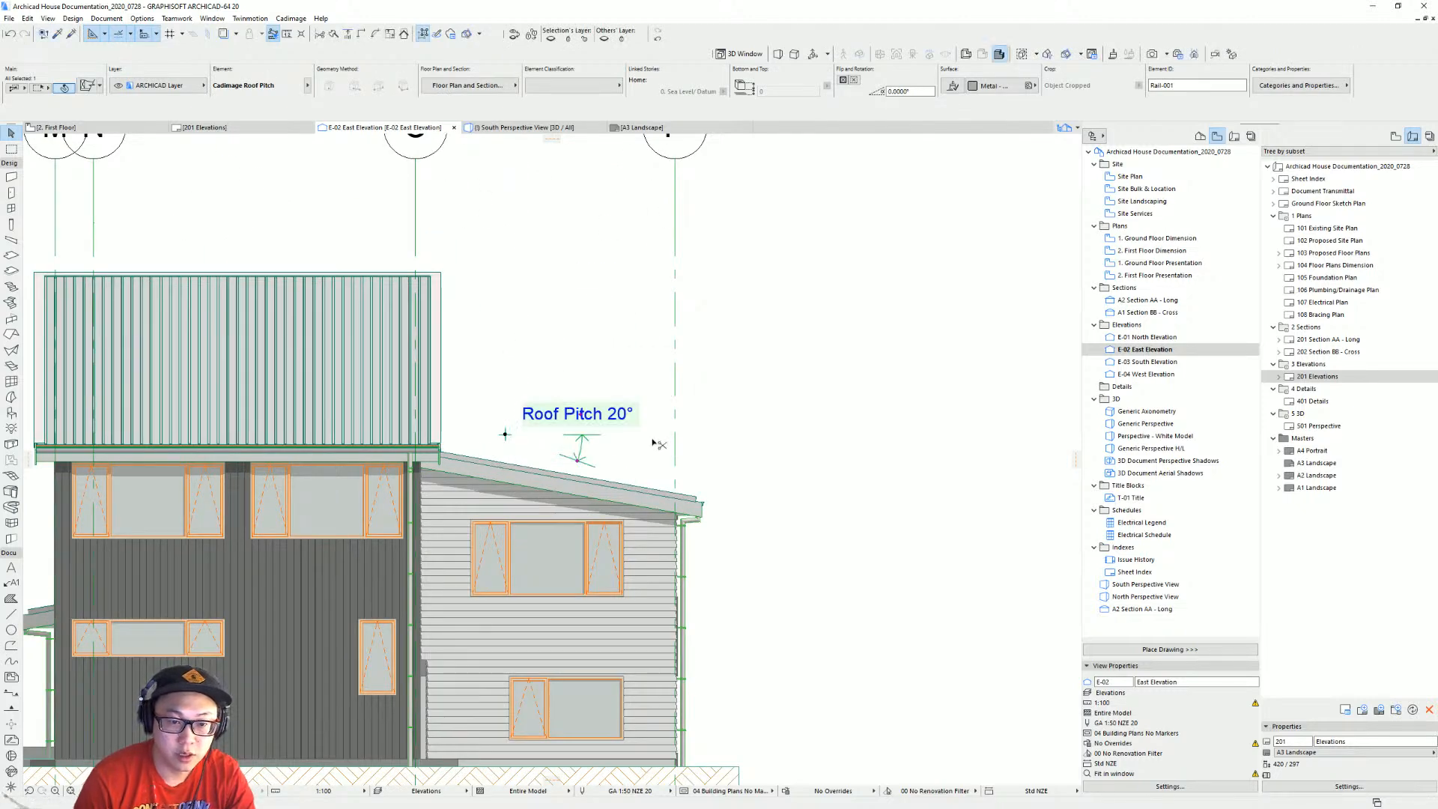
# Set the East Elevation's Roof Pitch symbol angle to 10°.
pyautogui.hotkey('ctrl', 't')
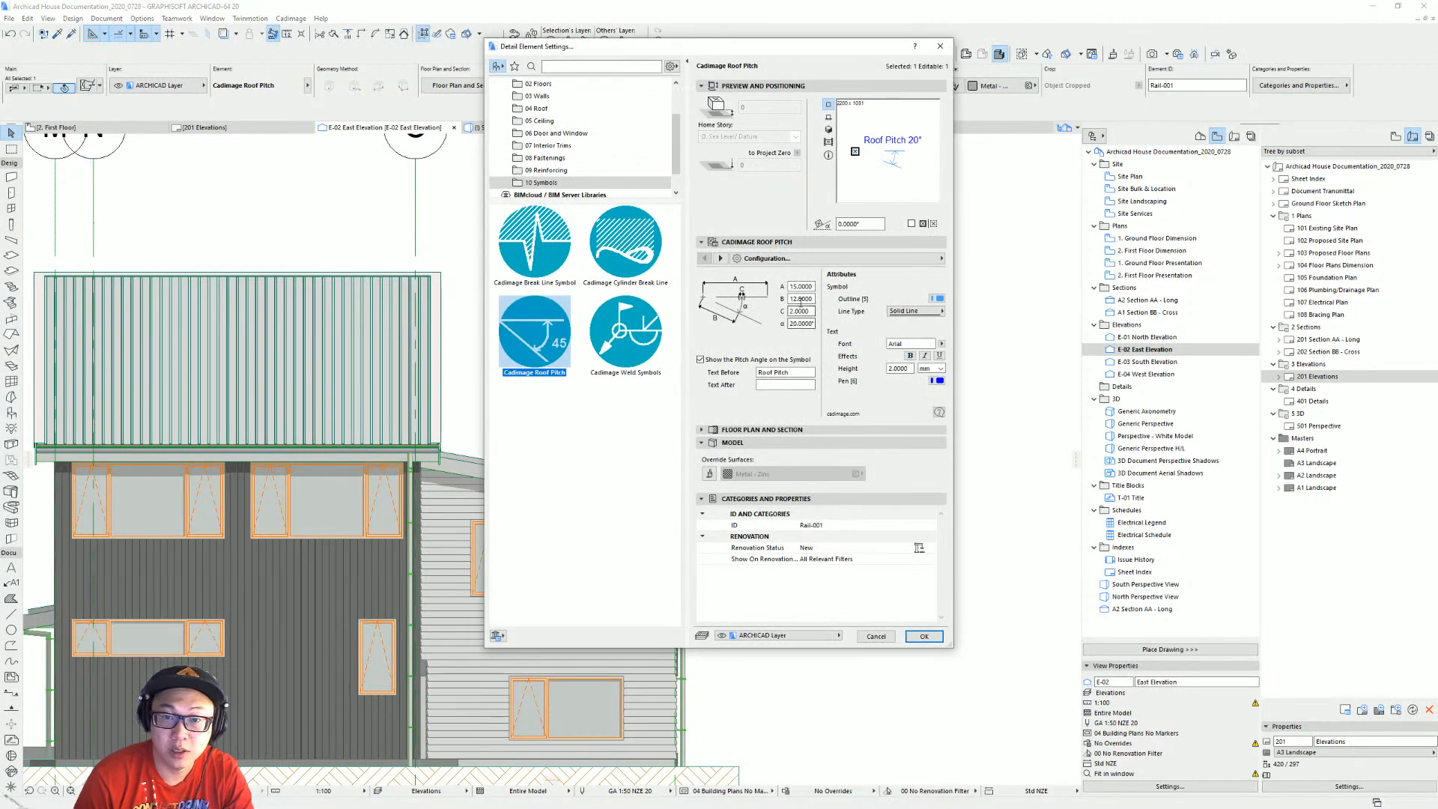
pyautogui.doubleClick(801, 323)
pyautogui.write('10')
pyautogui.press('Return')
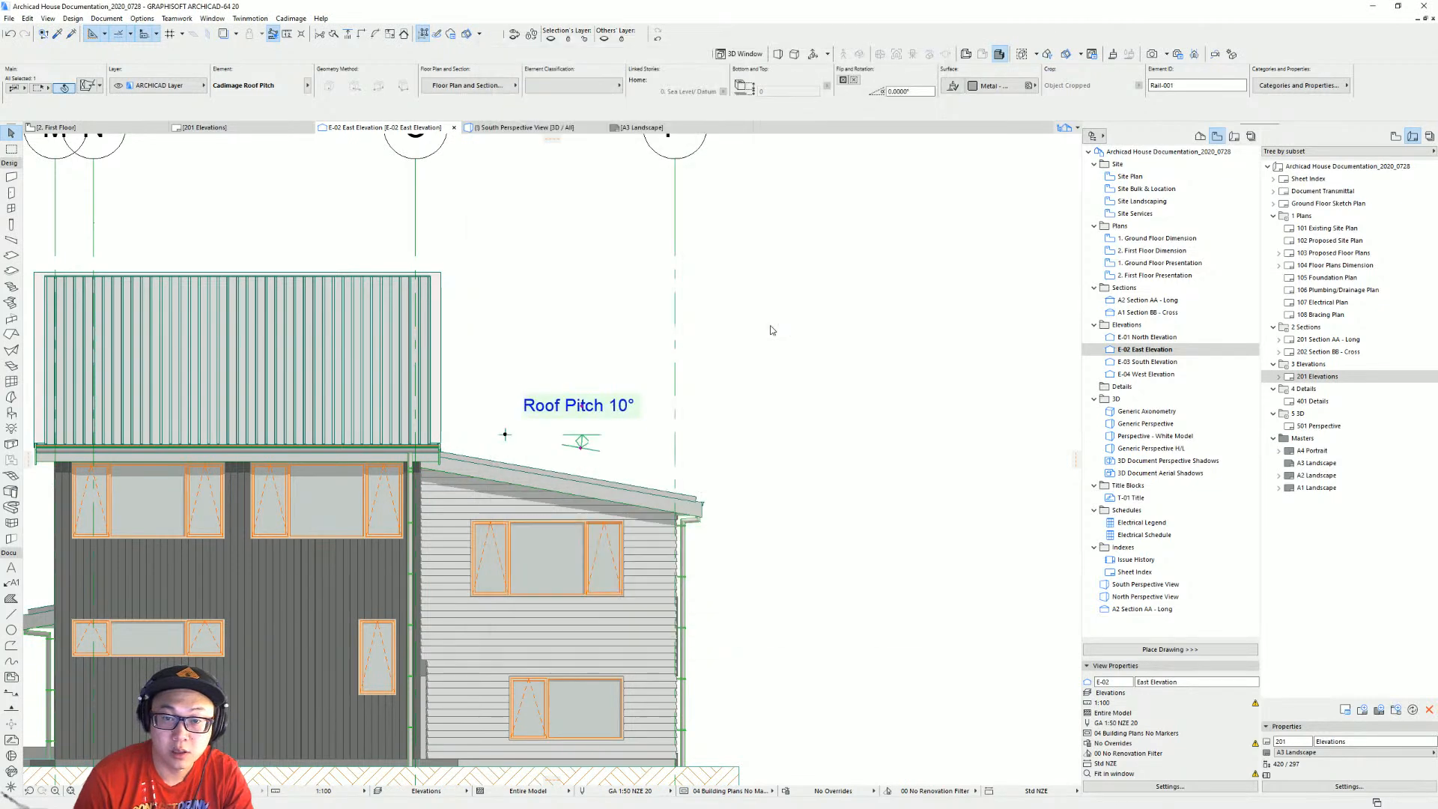
pyautogui.press('Escape')
# Open the settings of grid elements M, N, O and P and examine their section/elevation line and marker options.
pyautogui.scroll(-4, 655, 419)
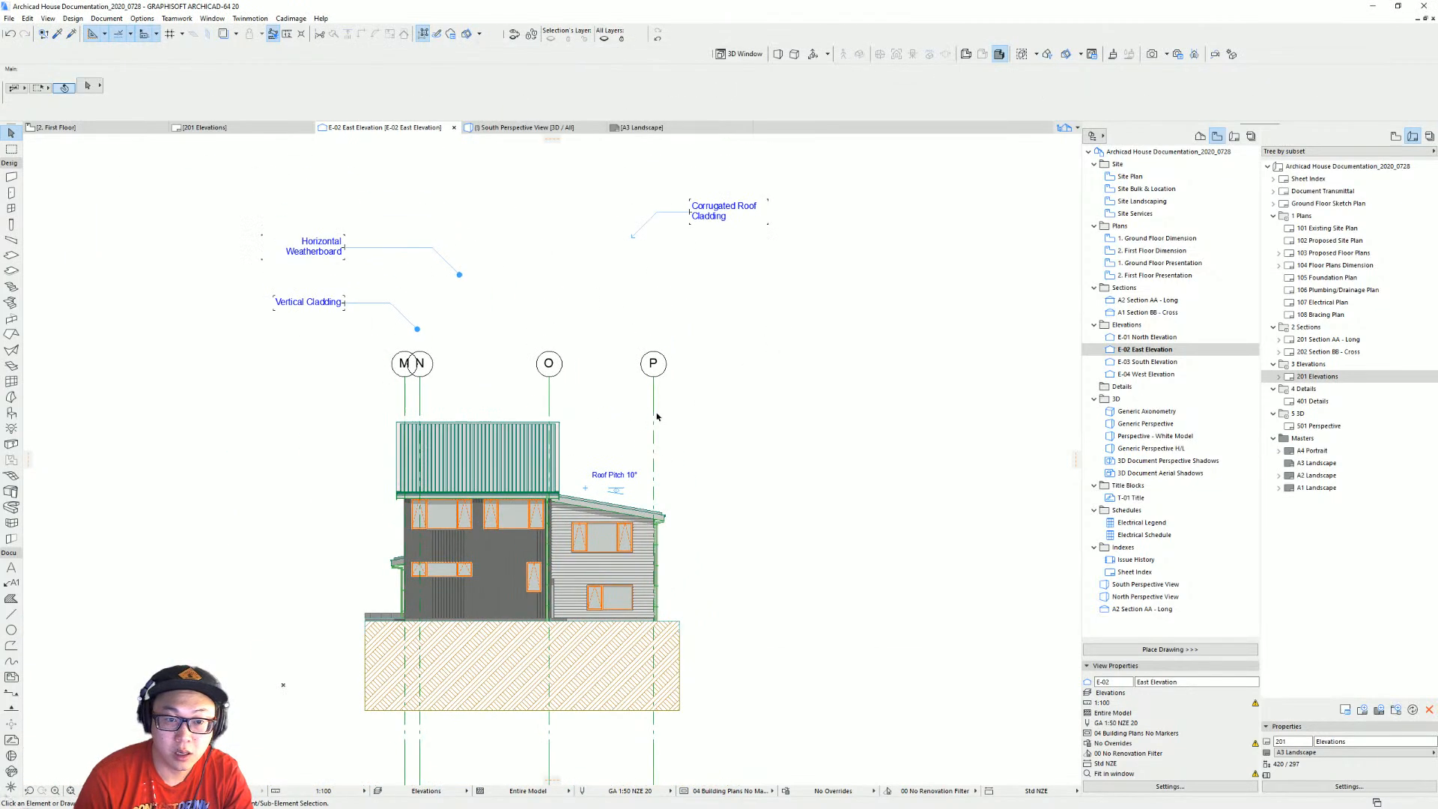
pyautogui.moveTo(408, 372); pyautogui.dragTo(575, 381)
pyautogui.moveTo(698, 387); pyautogui.dragTo(367, 375)
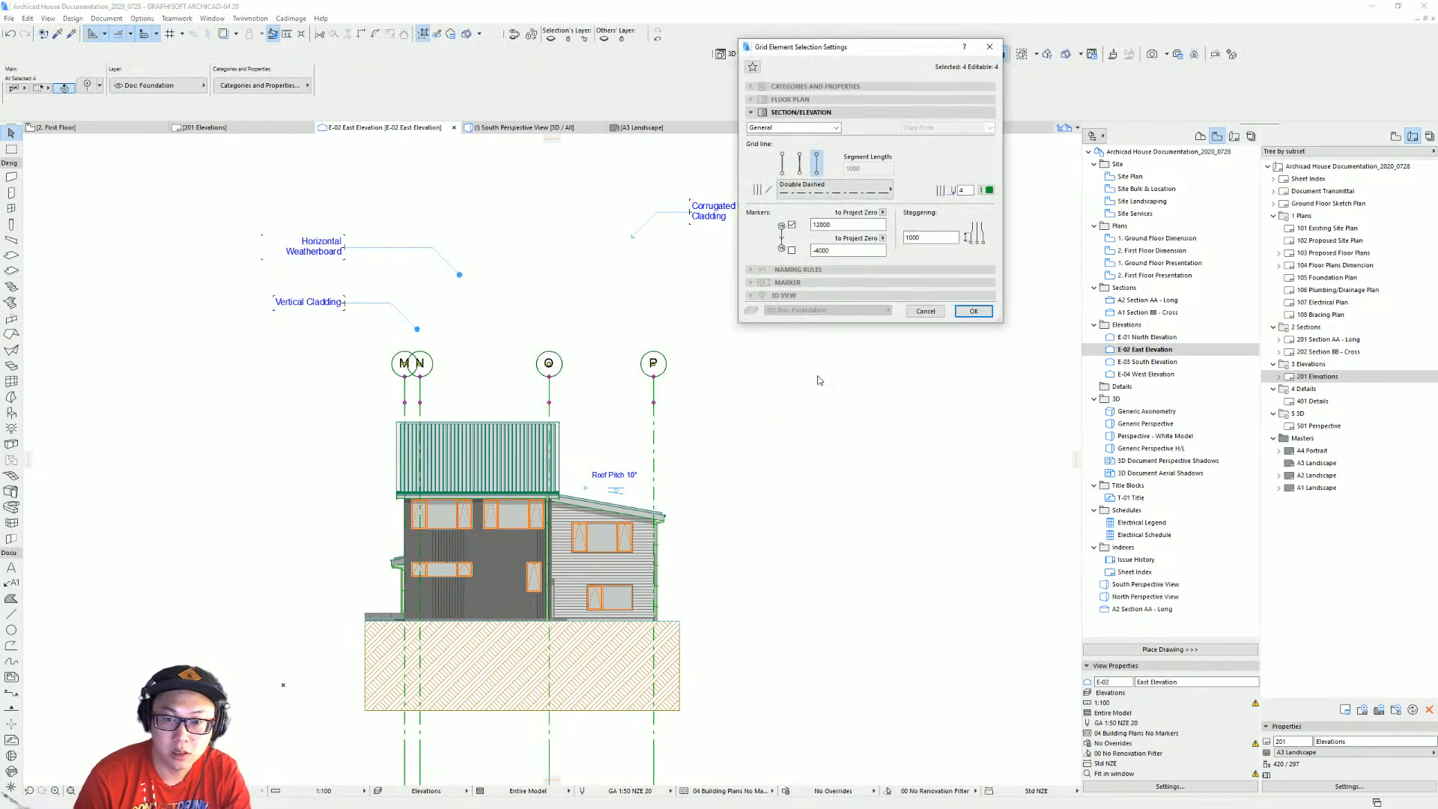
pyautogui.press('Escape')
pyautogui.press('Escape')
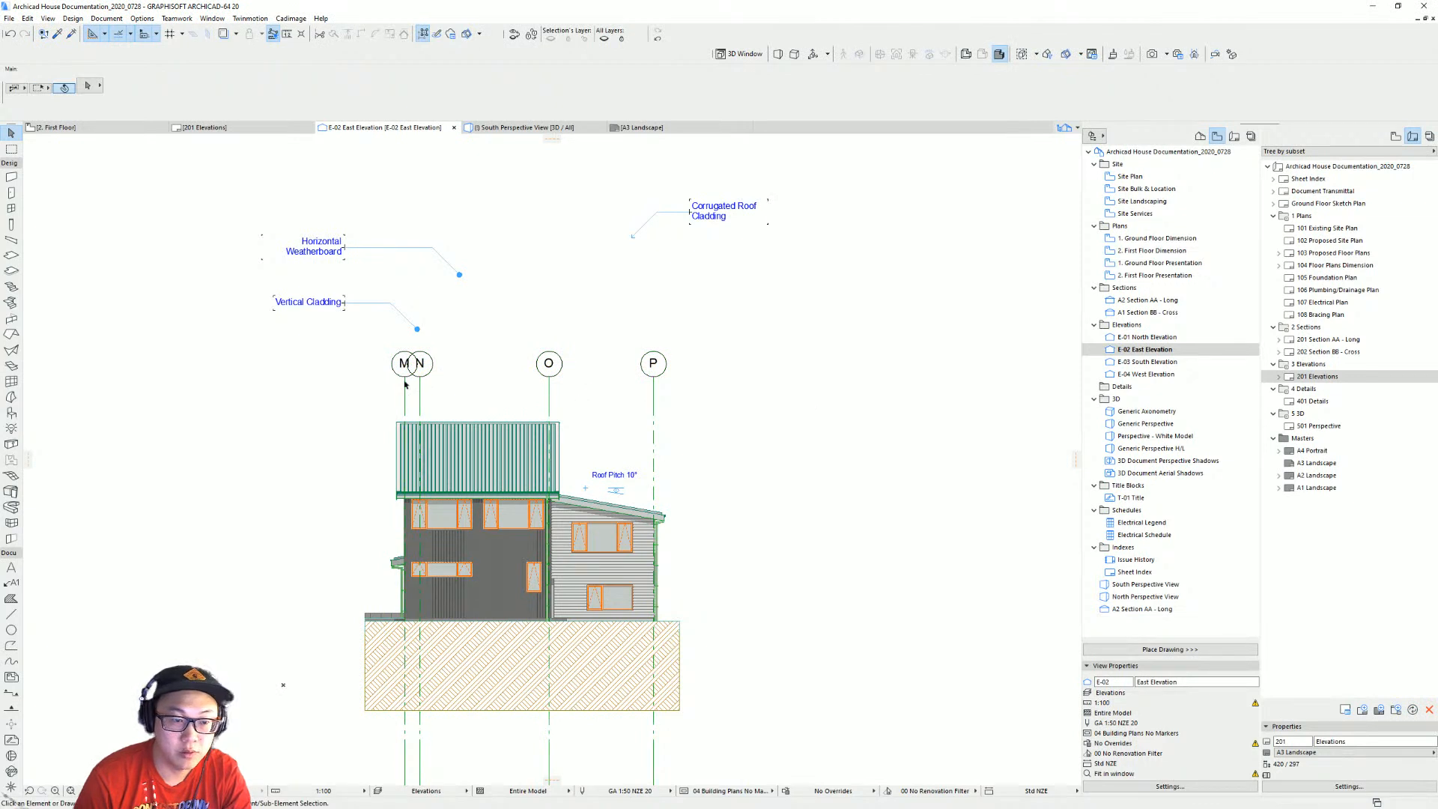
pyautogui.press('alt')
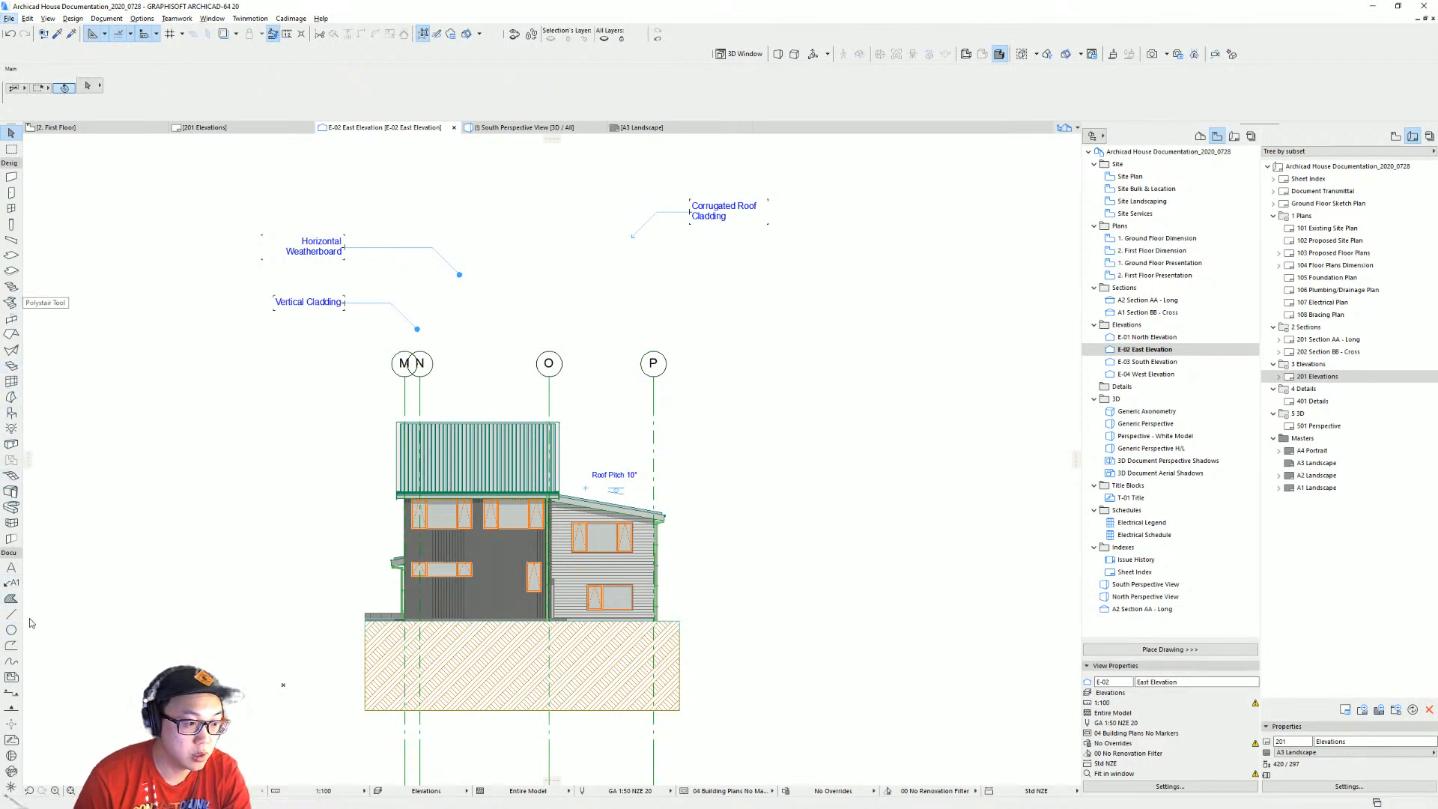
pyautogui.scroll(-2, 12, 723)
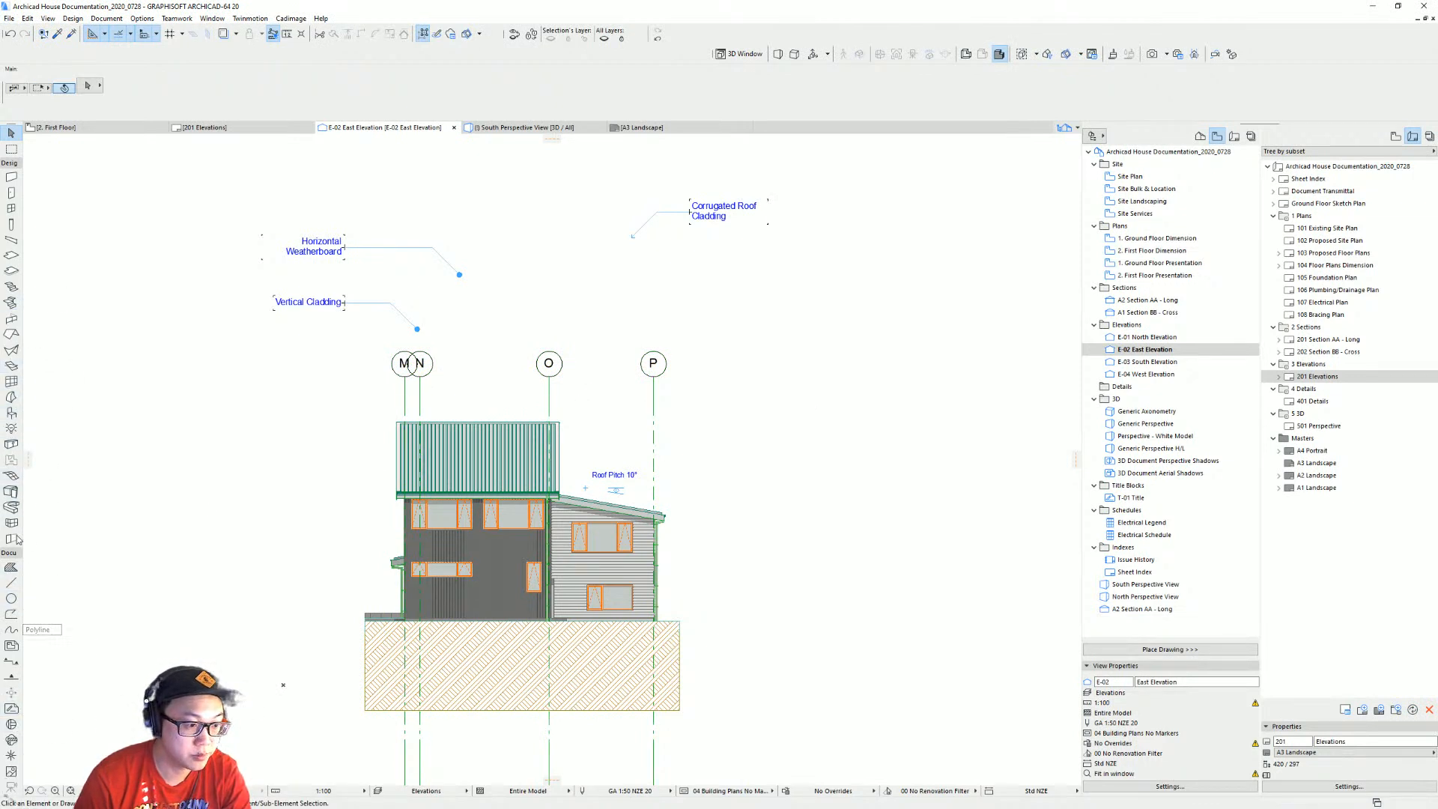
pyautogui.scroll(3, 24, 641)
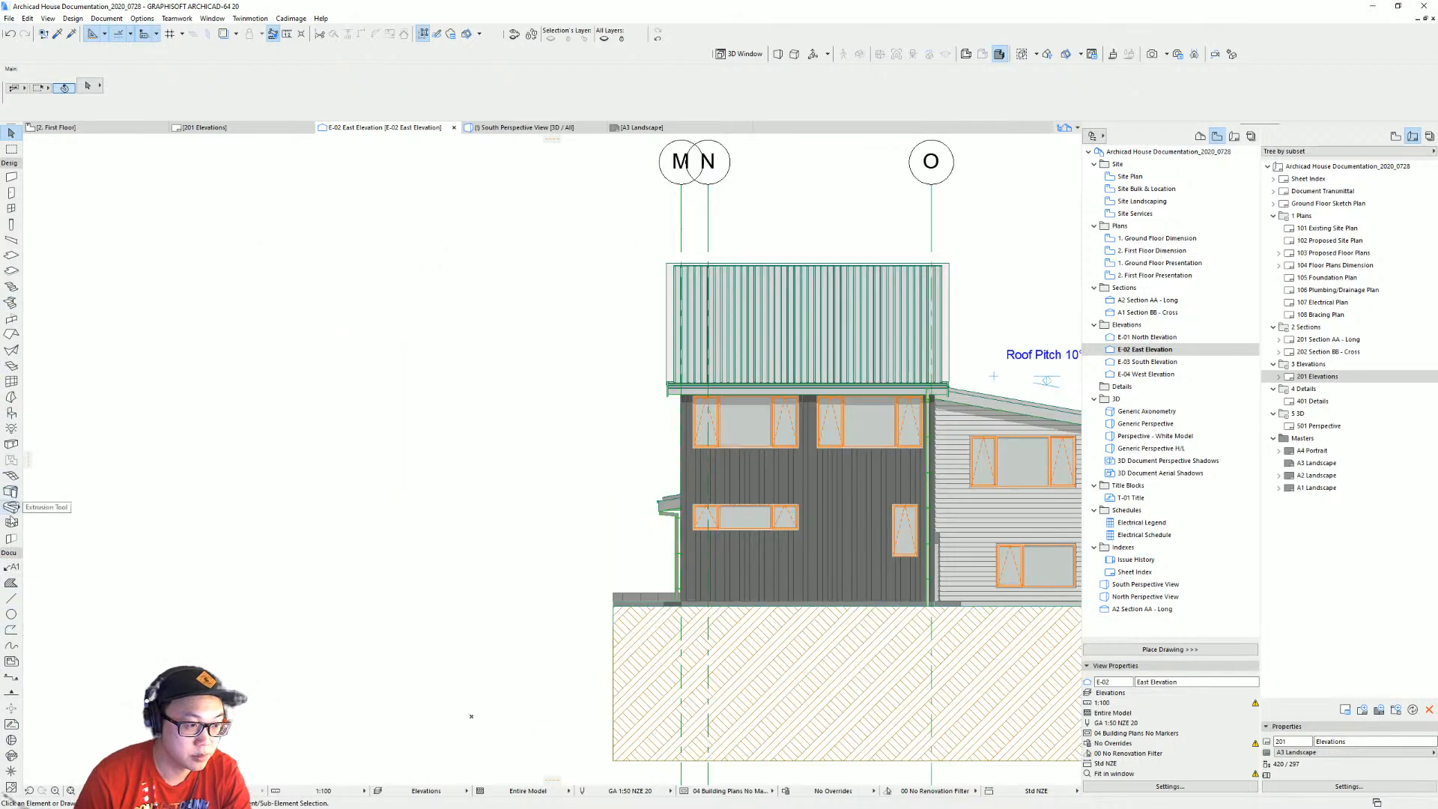
# Place an overall linear dimension from grid M to grid P above the East Elevation's grid markers using the Dimension tool.
pyautogui.scroll(4, 12, 661)
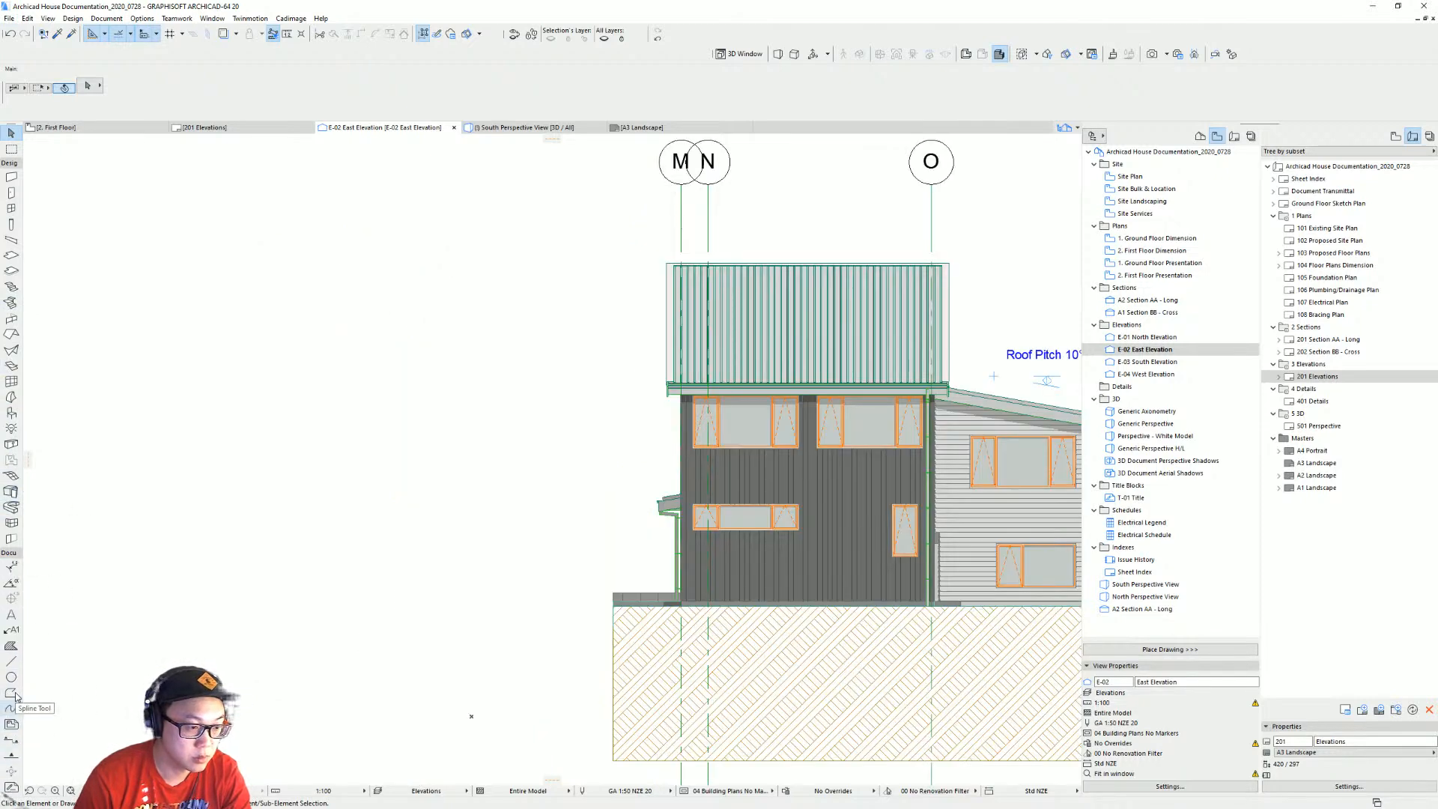
pyautogui.scroll(2, 15, 697)
pyautogui.click(12, 585)
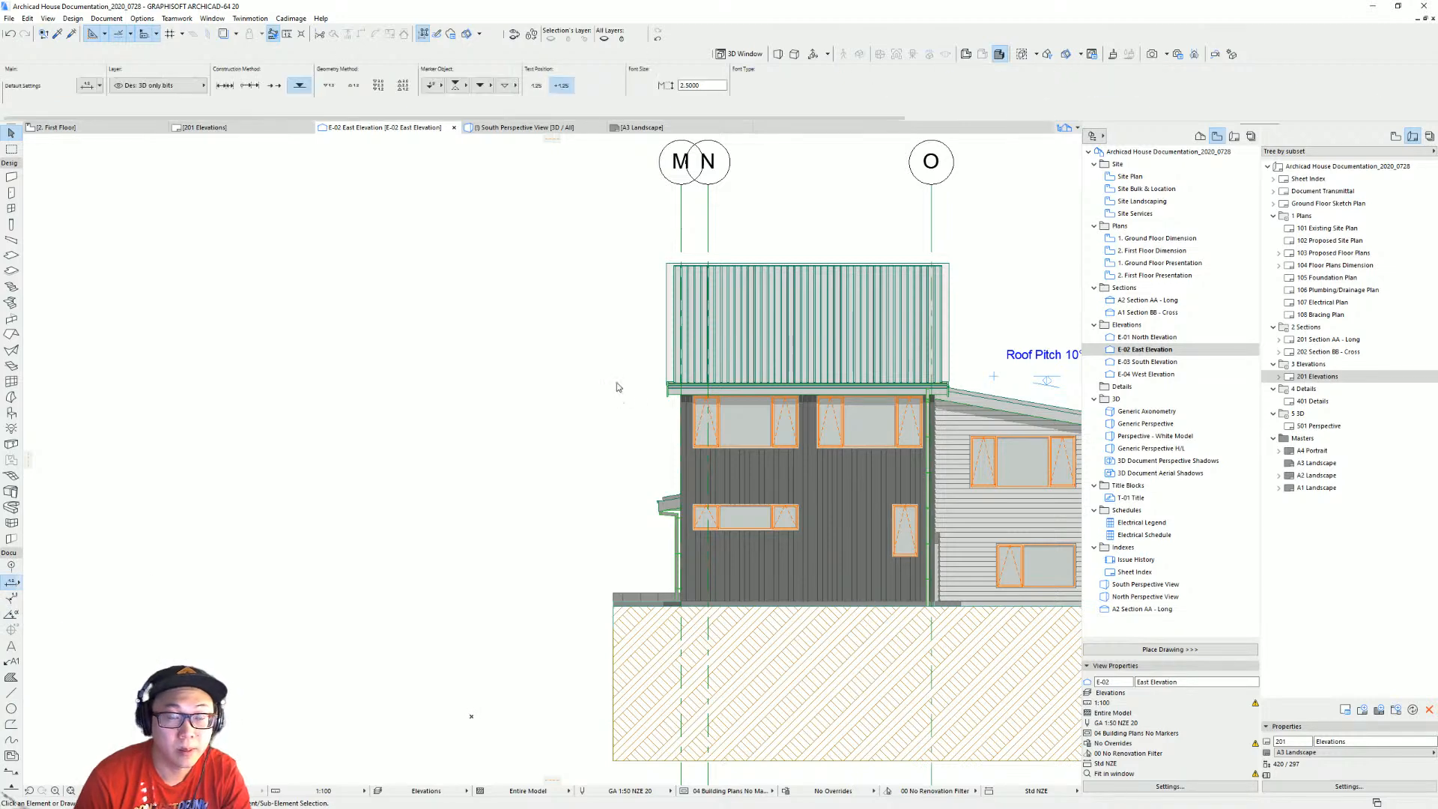
pyautogui.scroll(1, 568, 392)
pyautogui.moveTo(567, 392); pyautogui.dragTo(223, 476, button='middle')
pyautogui.click(226, 89)
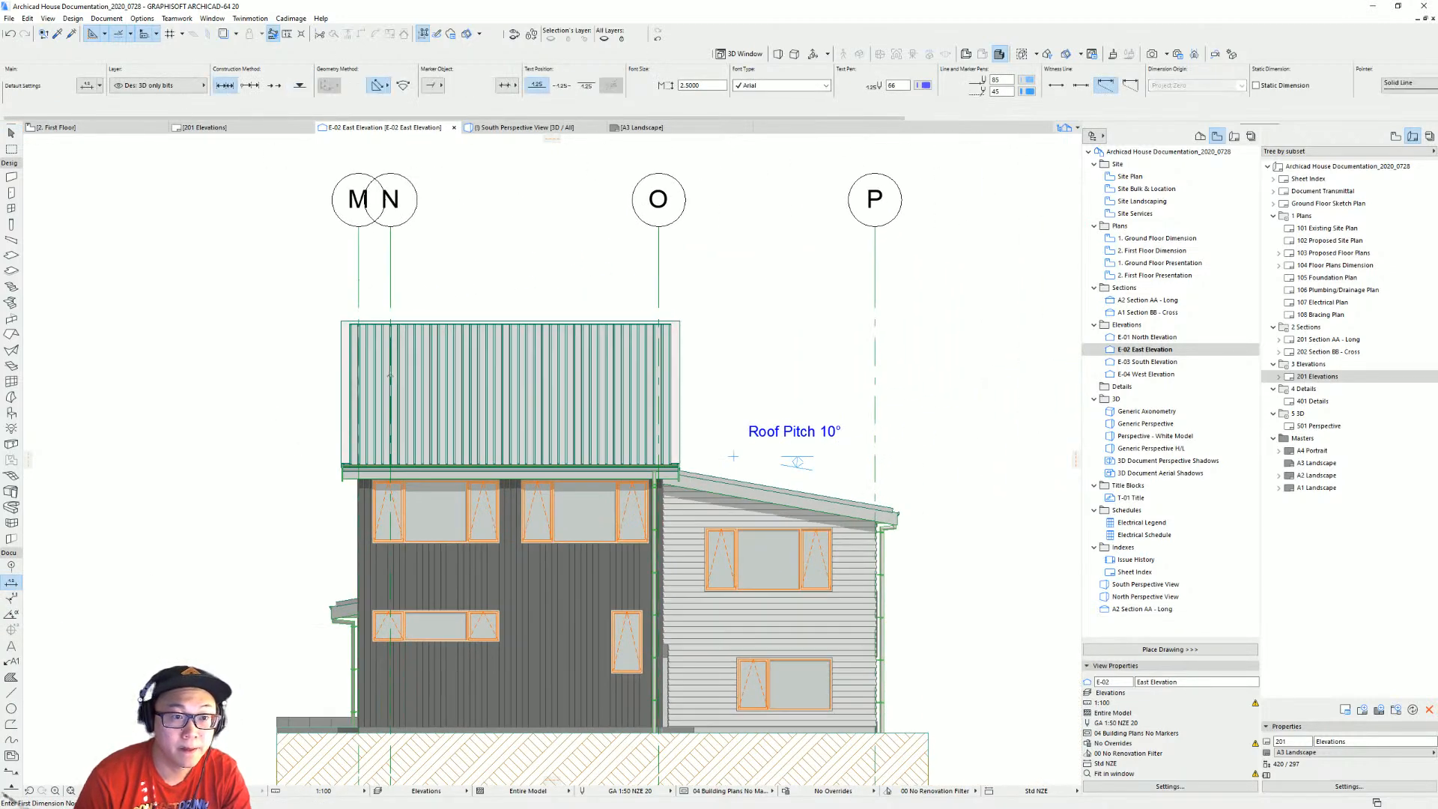
pyautogui.click(358, 308)
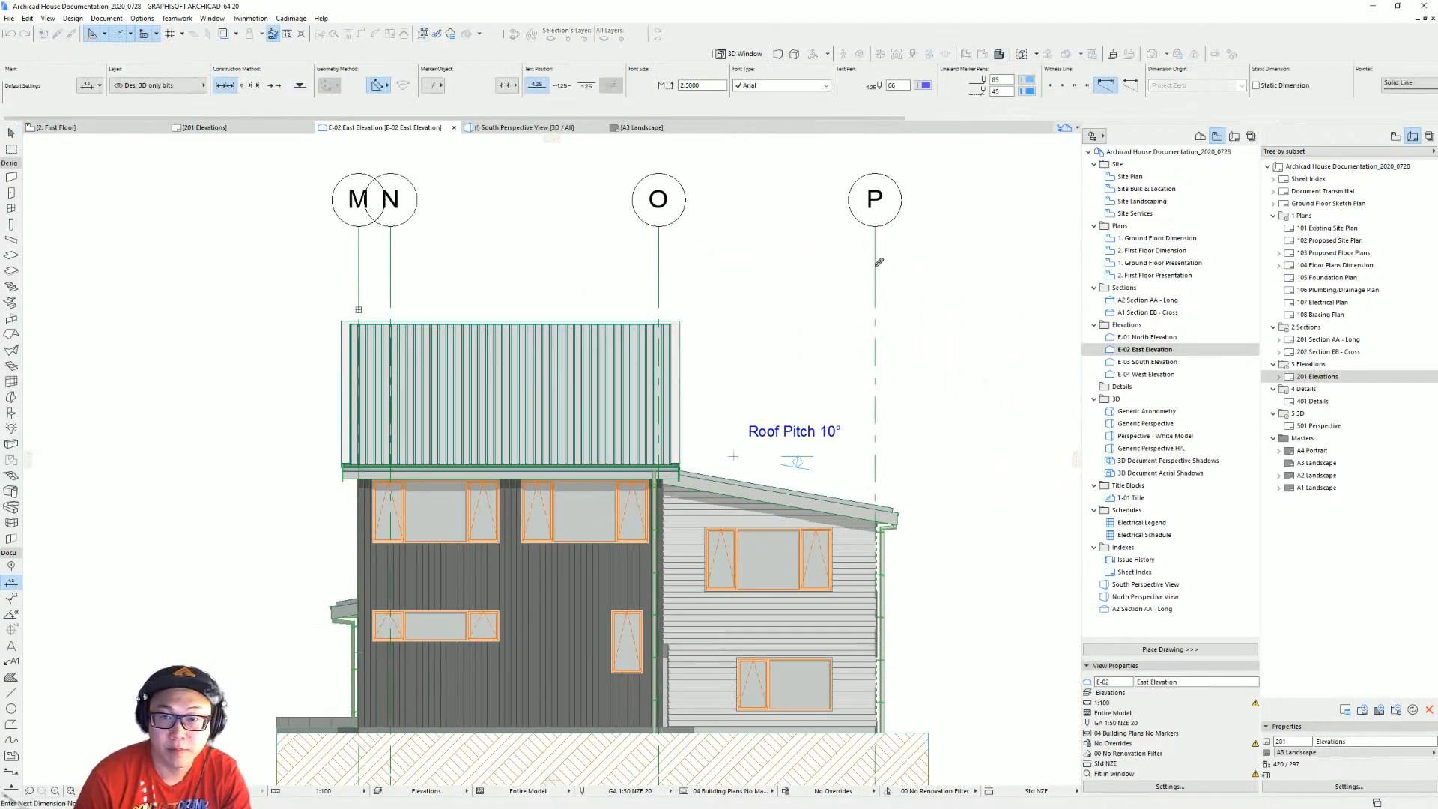
pyautogui.click(880, 262)
pyautogui.rightClick(879, 262)
pyautogui.click(903, 289)
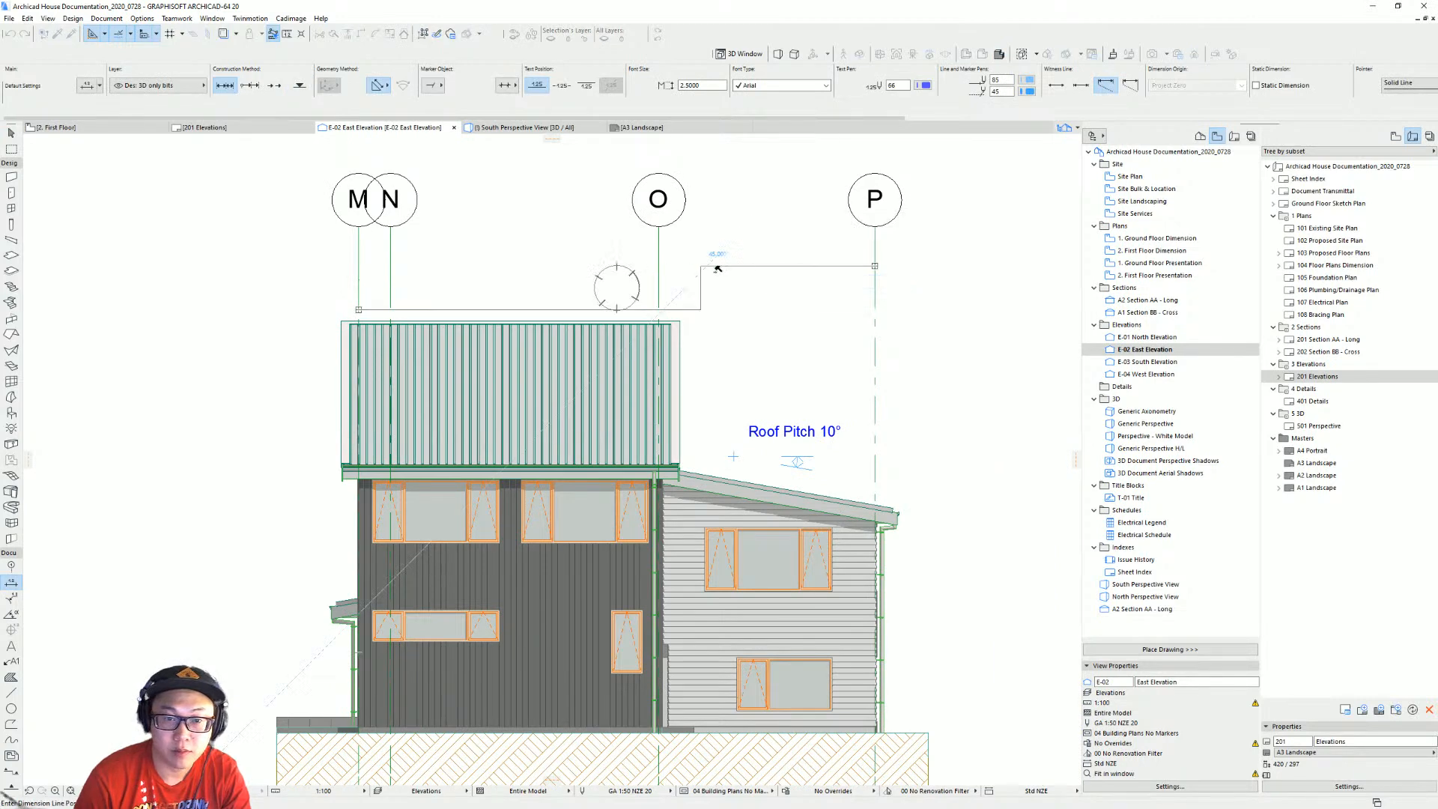
pyautogui.scroll(-3, 481, 312)
pyautogui.moveTo(478, 321); pyautogui.dragTo(451, 382, button='middle')
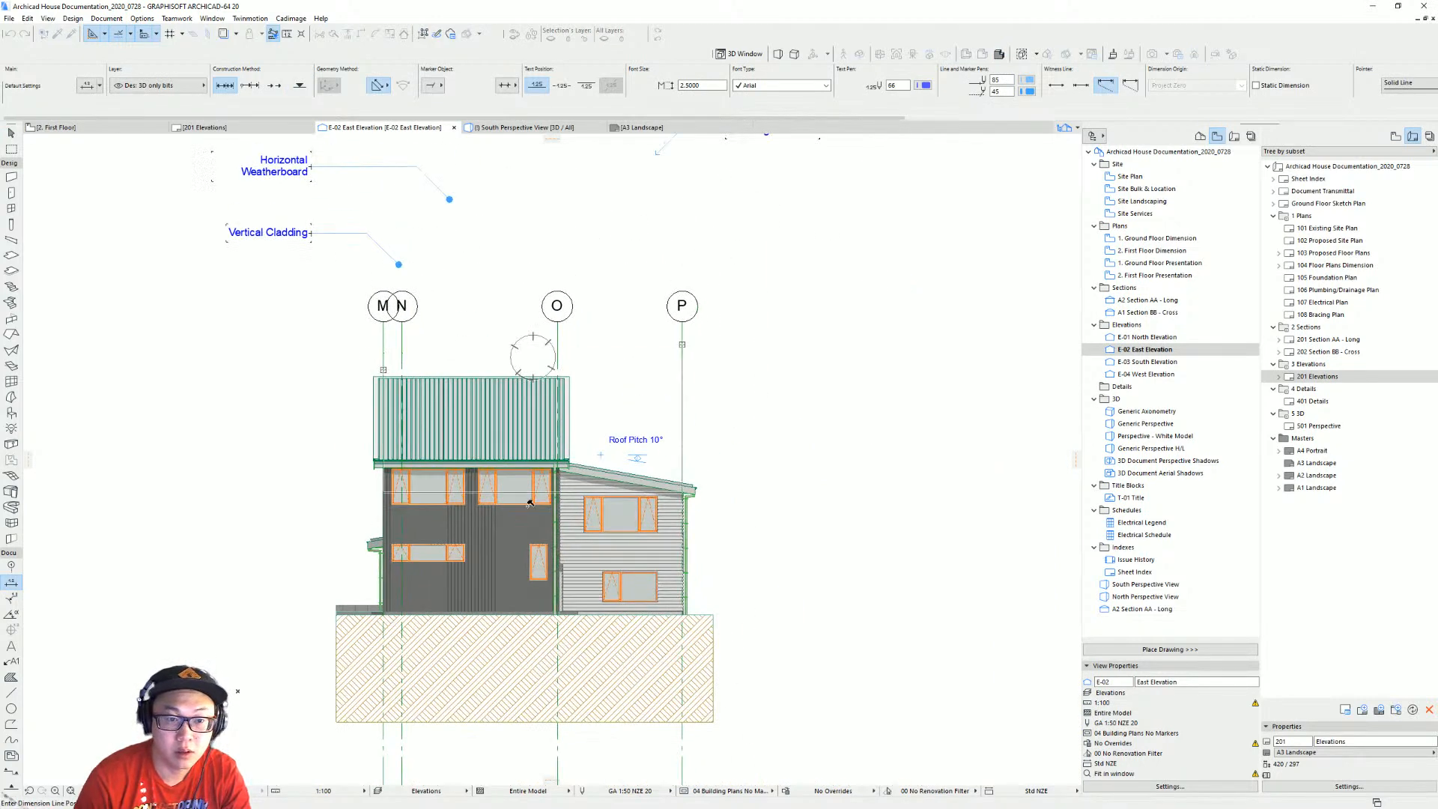
pyautogui.click(579, 226)
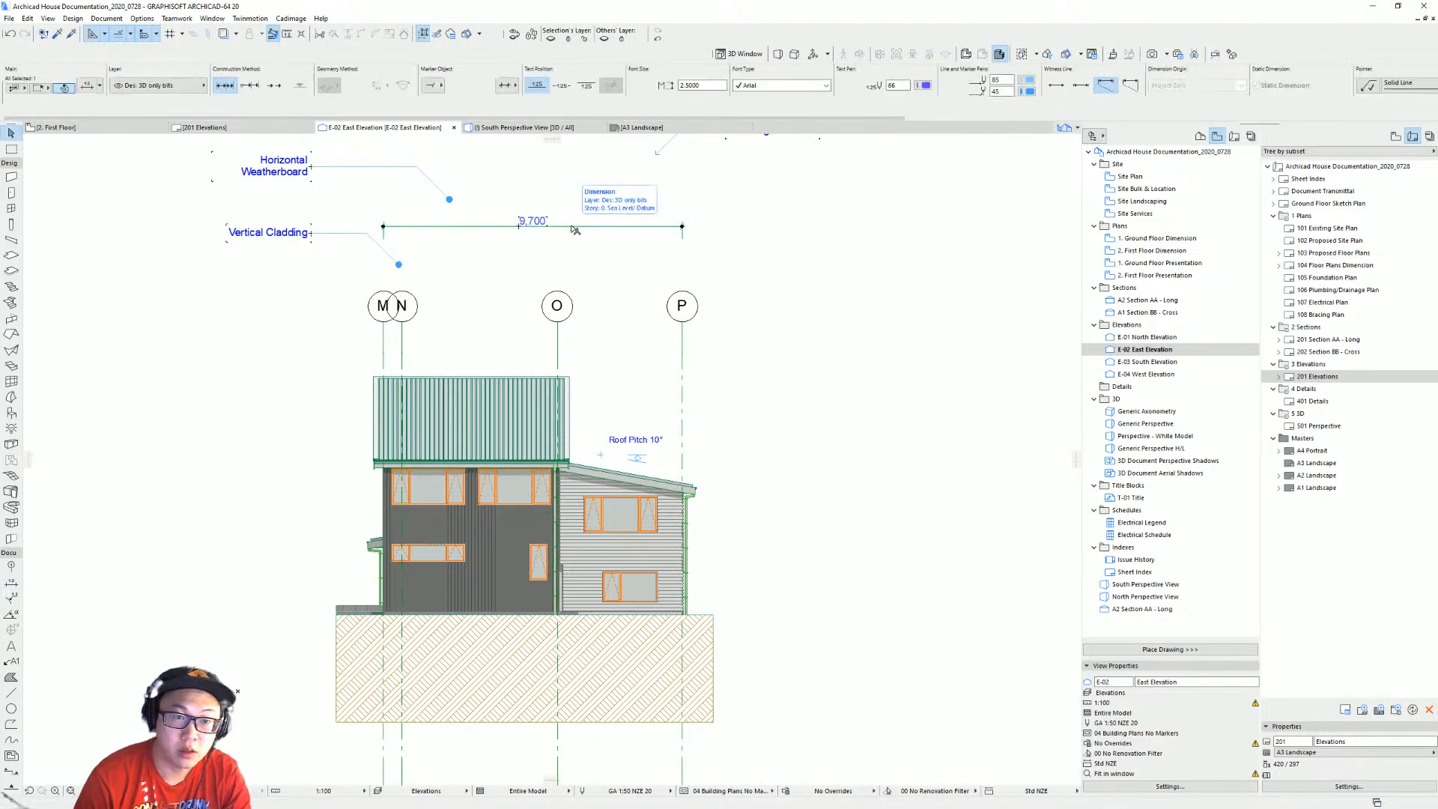
# Move the dimension line down between the grid markers and the upper roof and split it at grid N.
pyautogui.click(572, 226)
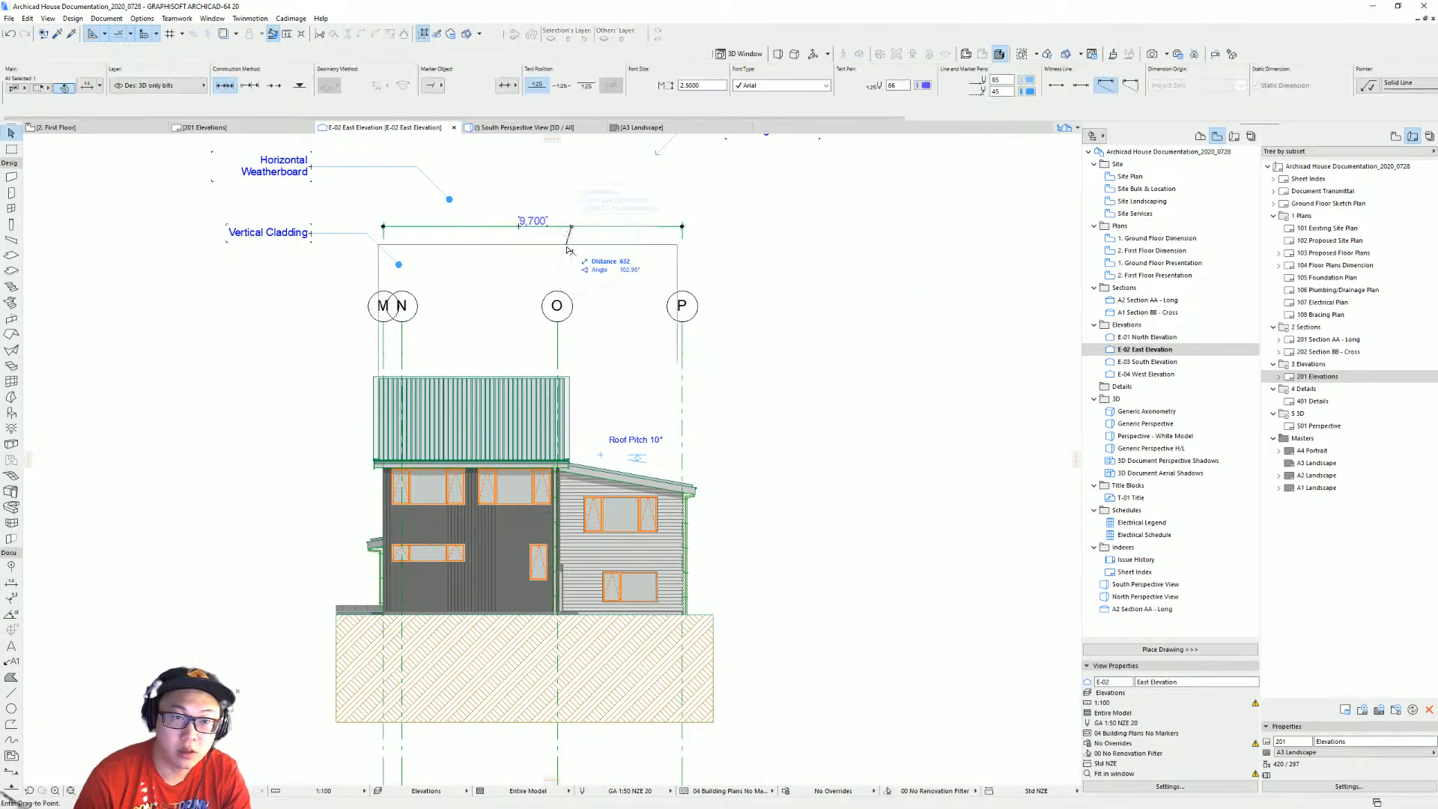
pyautogui.click(558, 353)
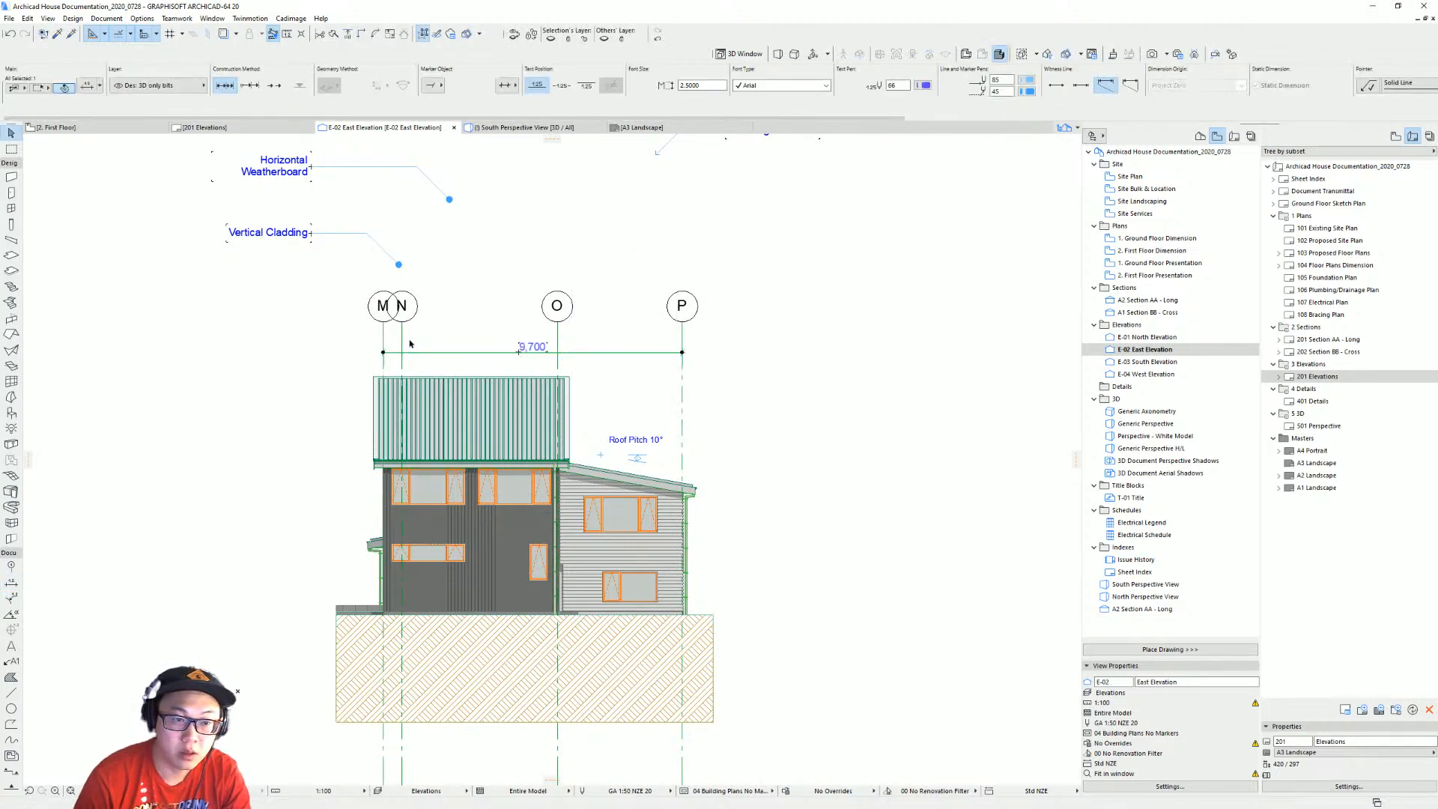
pyautogui.click(558, 332)
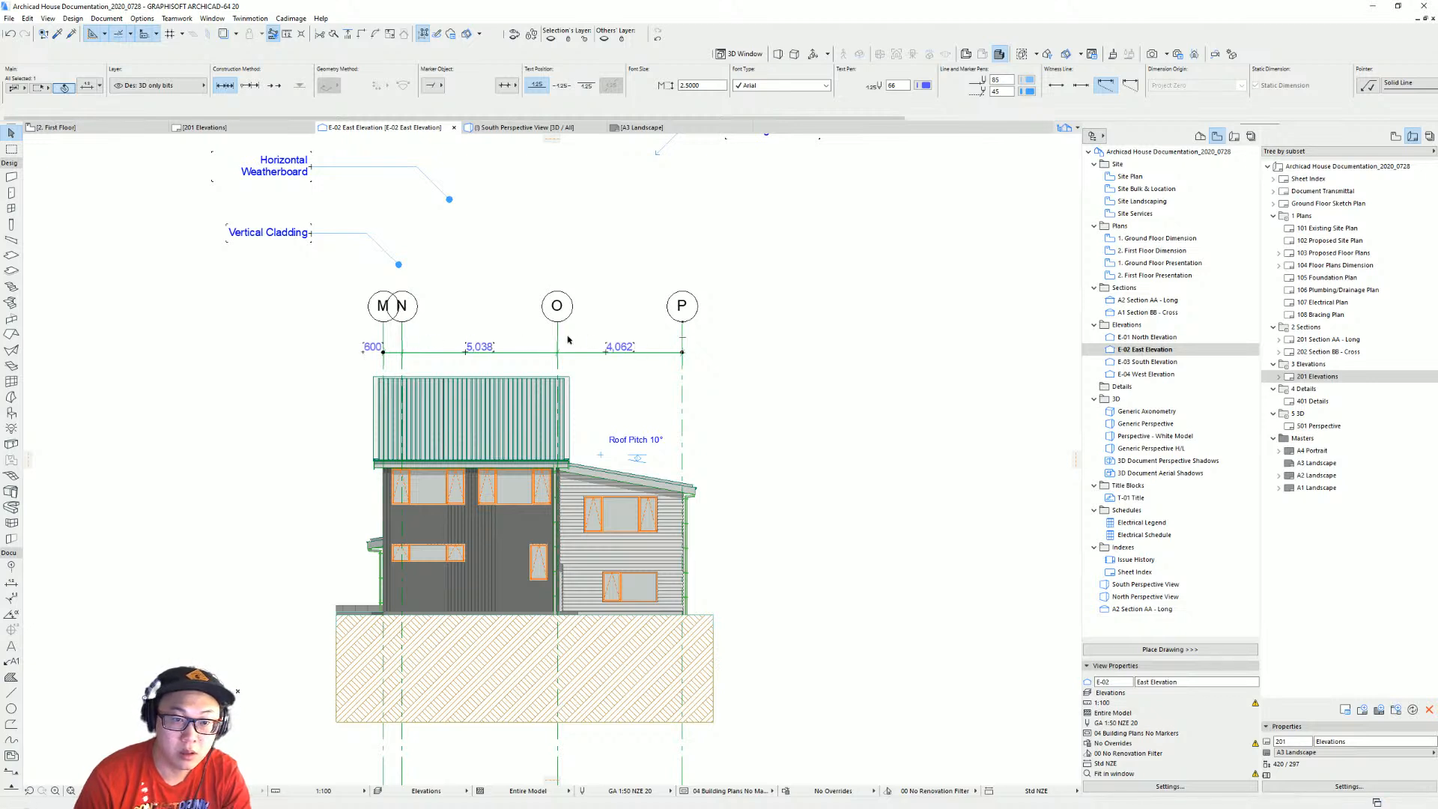
pyautogui.hotkey('ctrl', 'z')
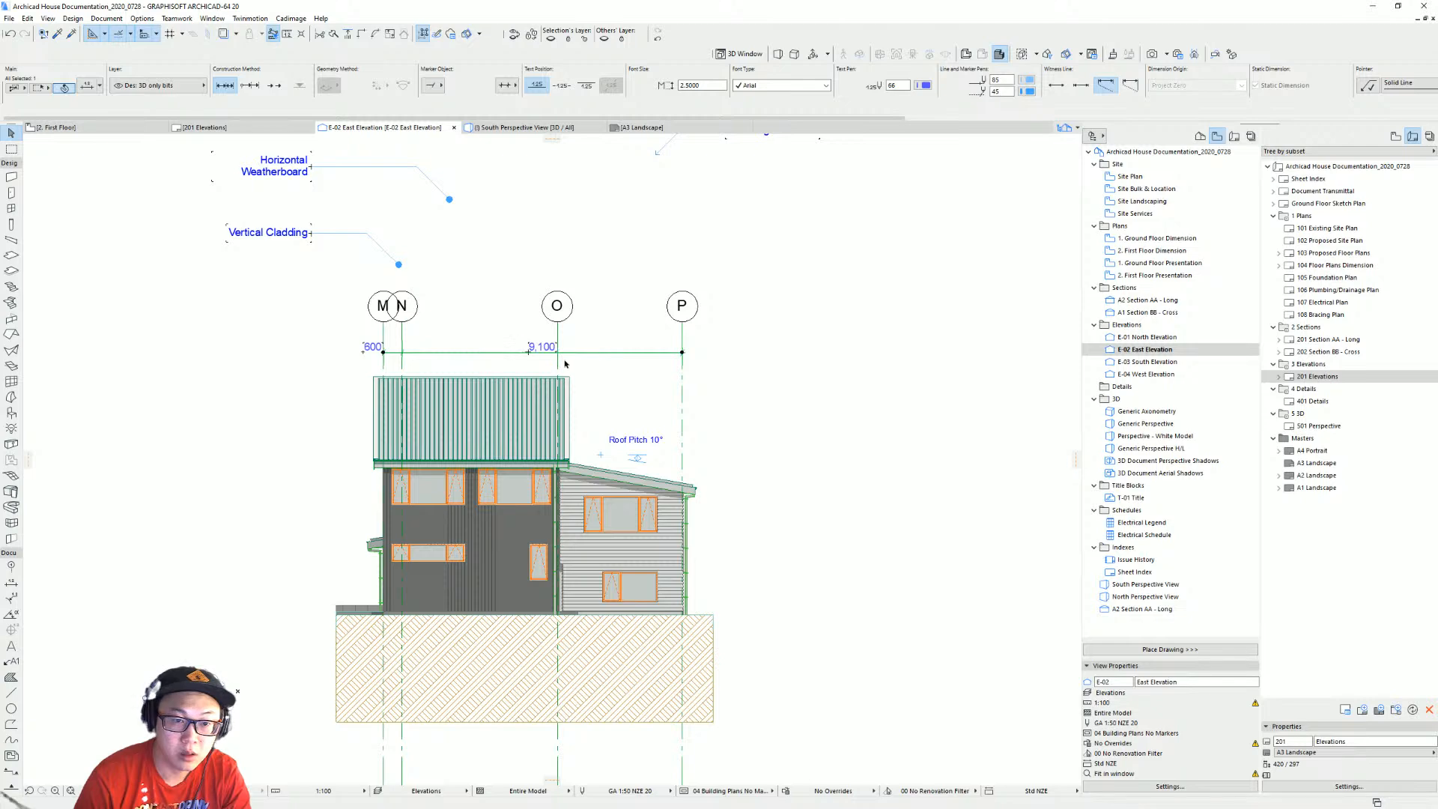
# Add a dimension point at grid O to split the dimension between grids N and P.
pyautogui.scroll(4, 569, 364)
pyautogui.click(571, 352)
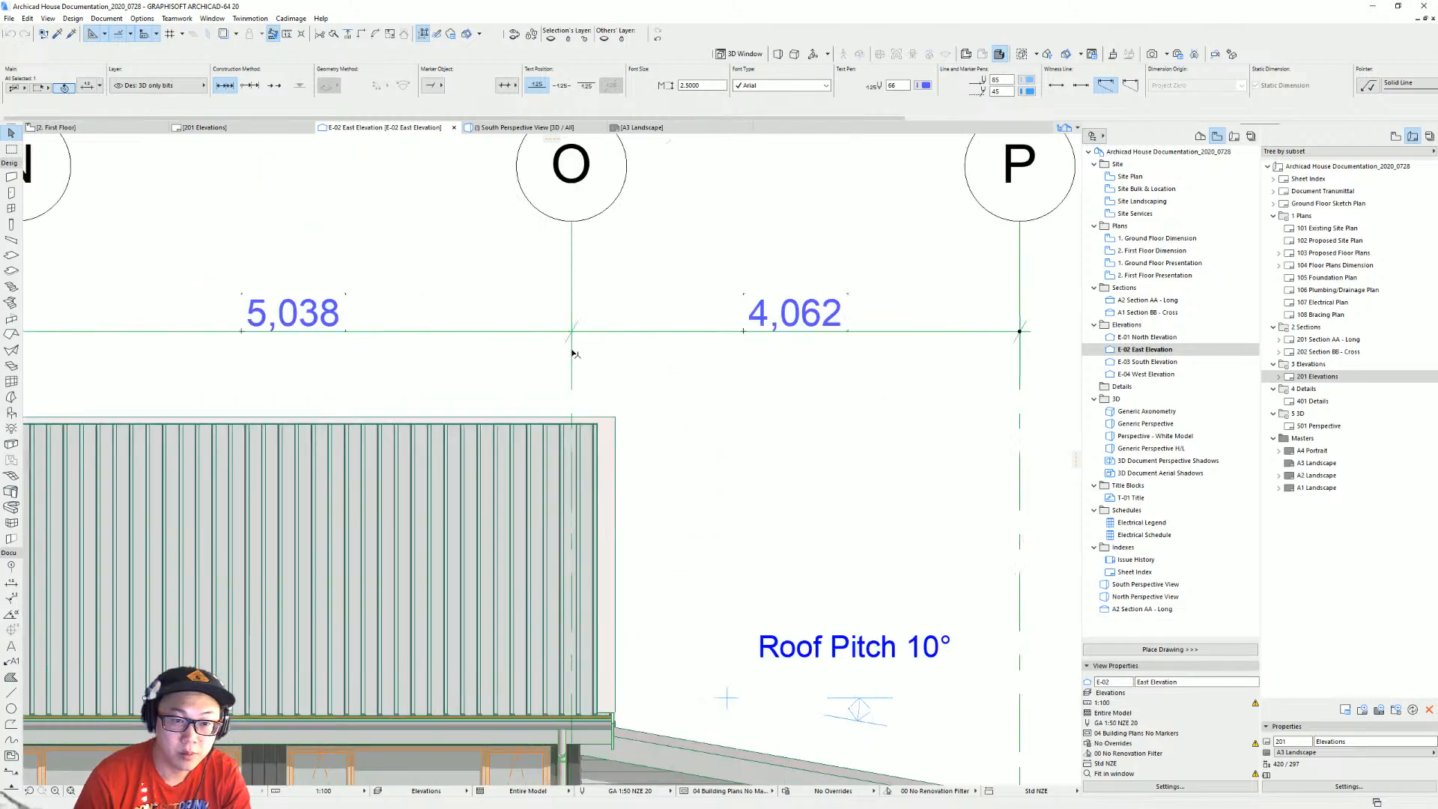
pyautogui.scroll(-2, 857, 369)
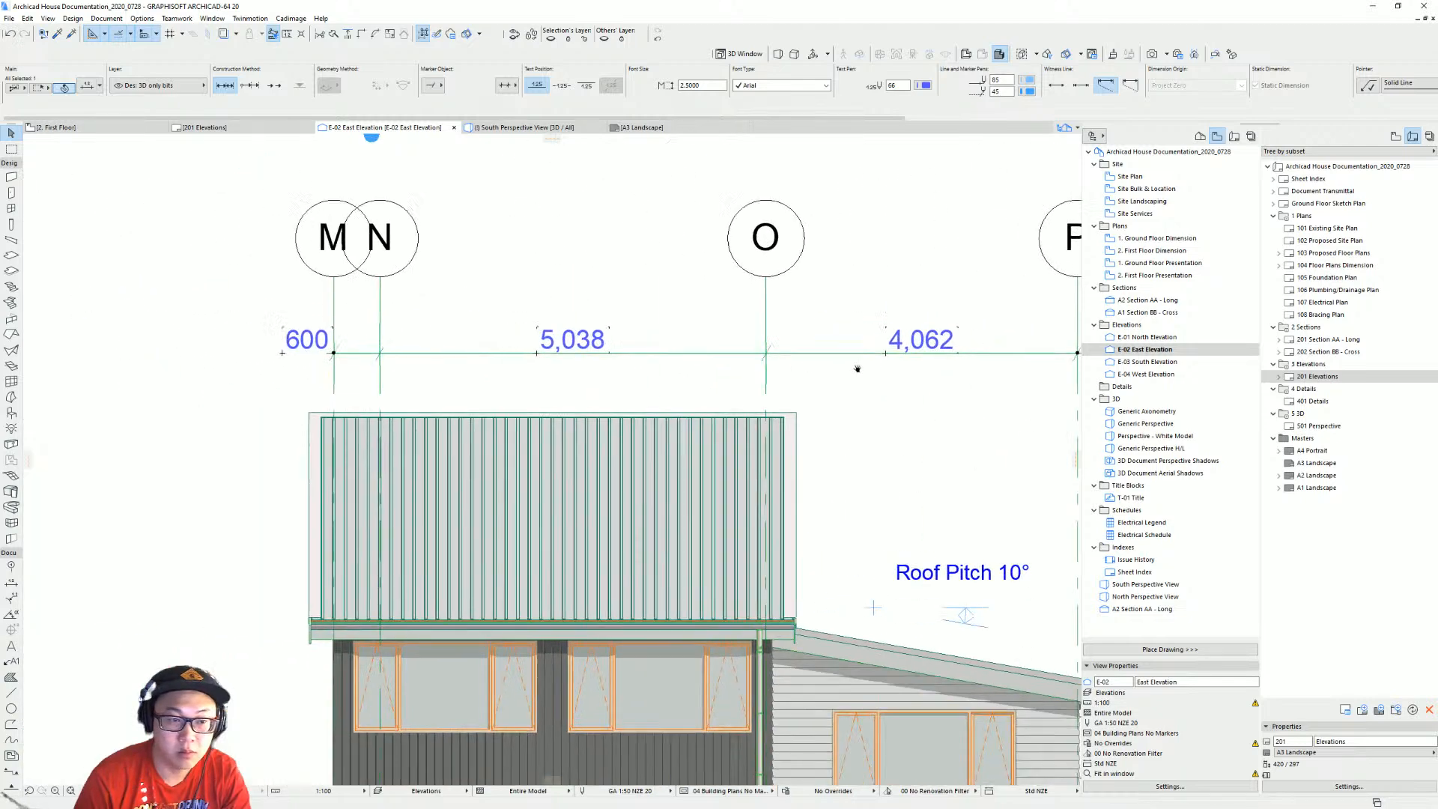
pyautogui.scroll(6, 494, 366)
pyautogui.scroll(-6, 503, 371)
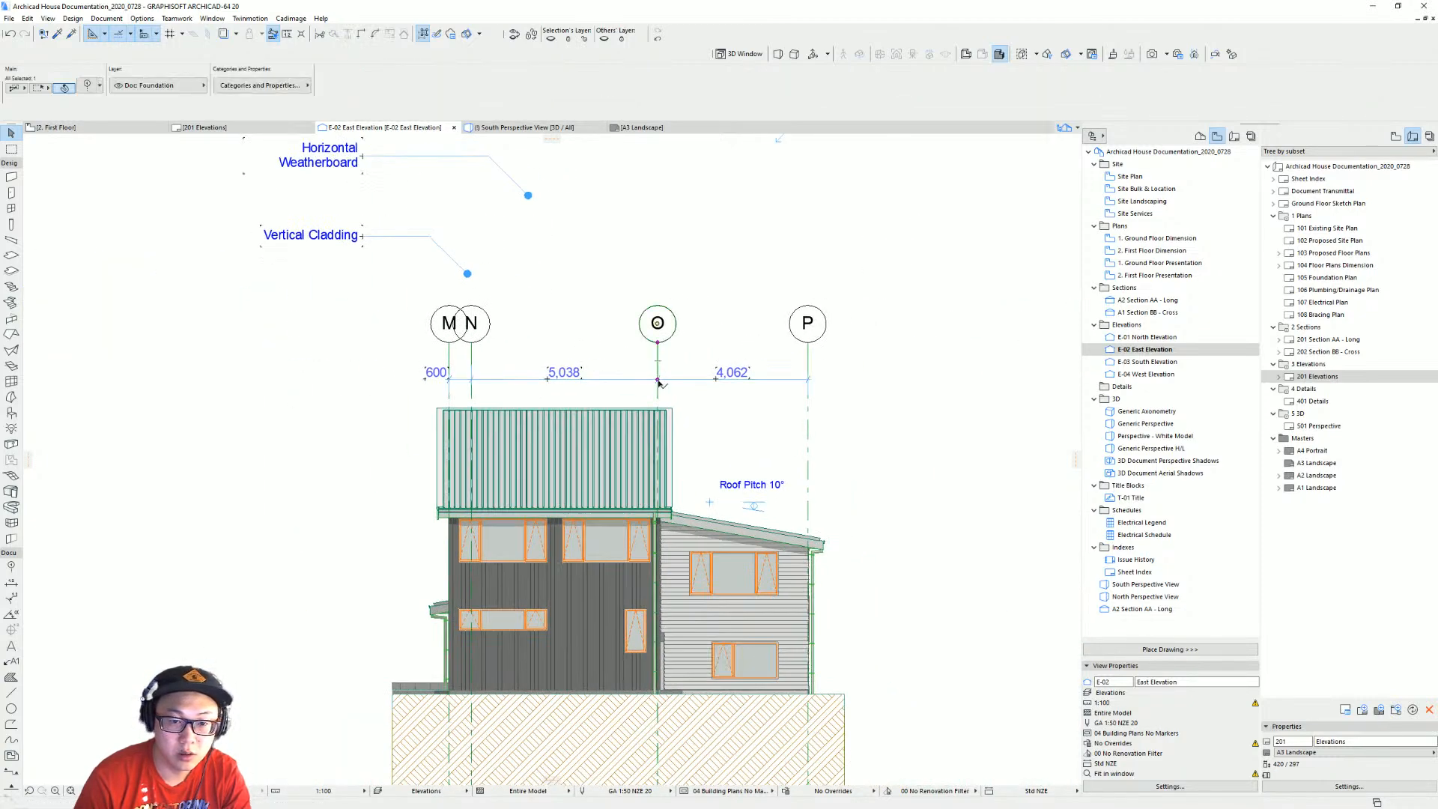
# Delete the dimension point at grid O from the dimension line.
pyautogui.click(658, 380)
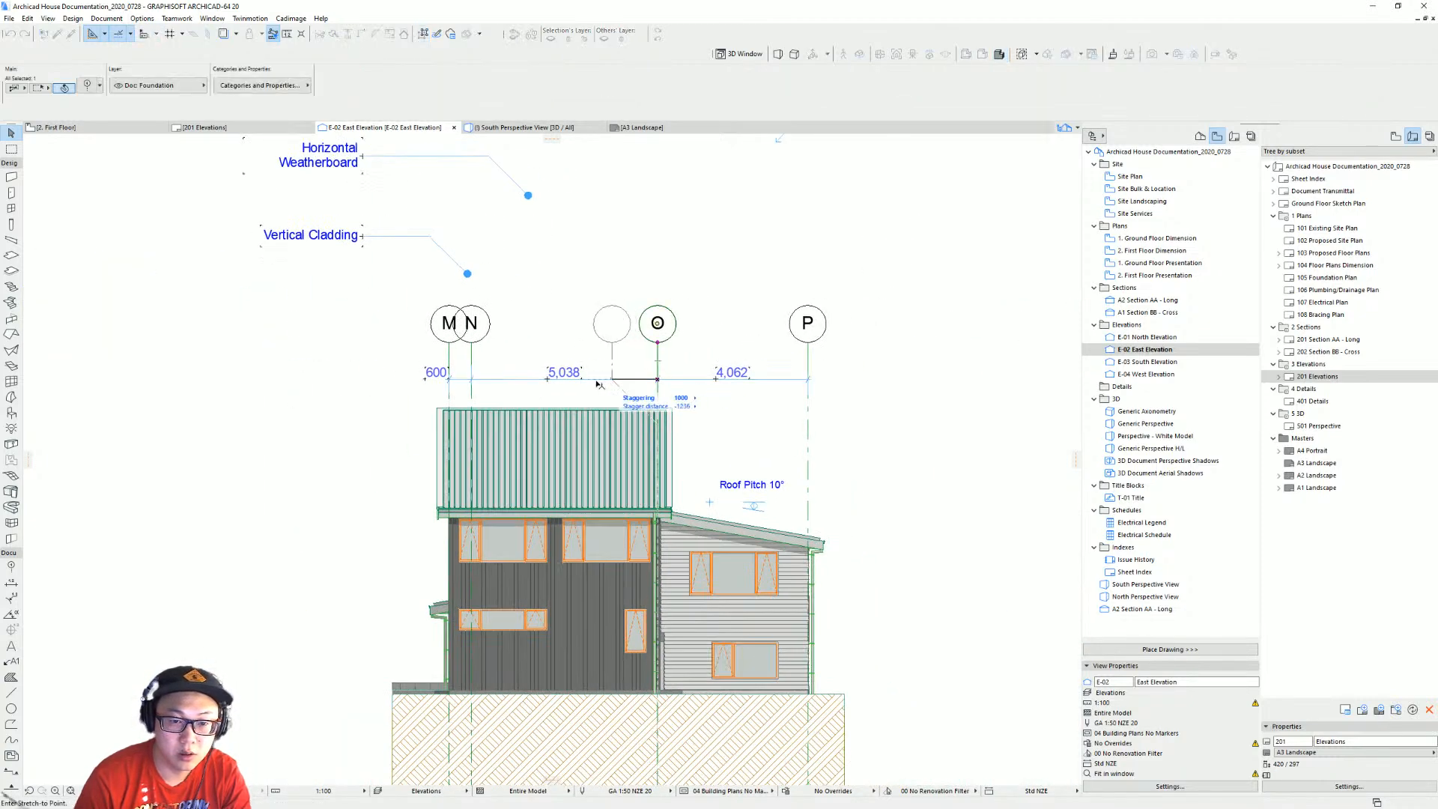
pyautogui.click(471, 382)
pyautogui.scroll(8, 668, 389)
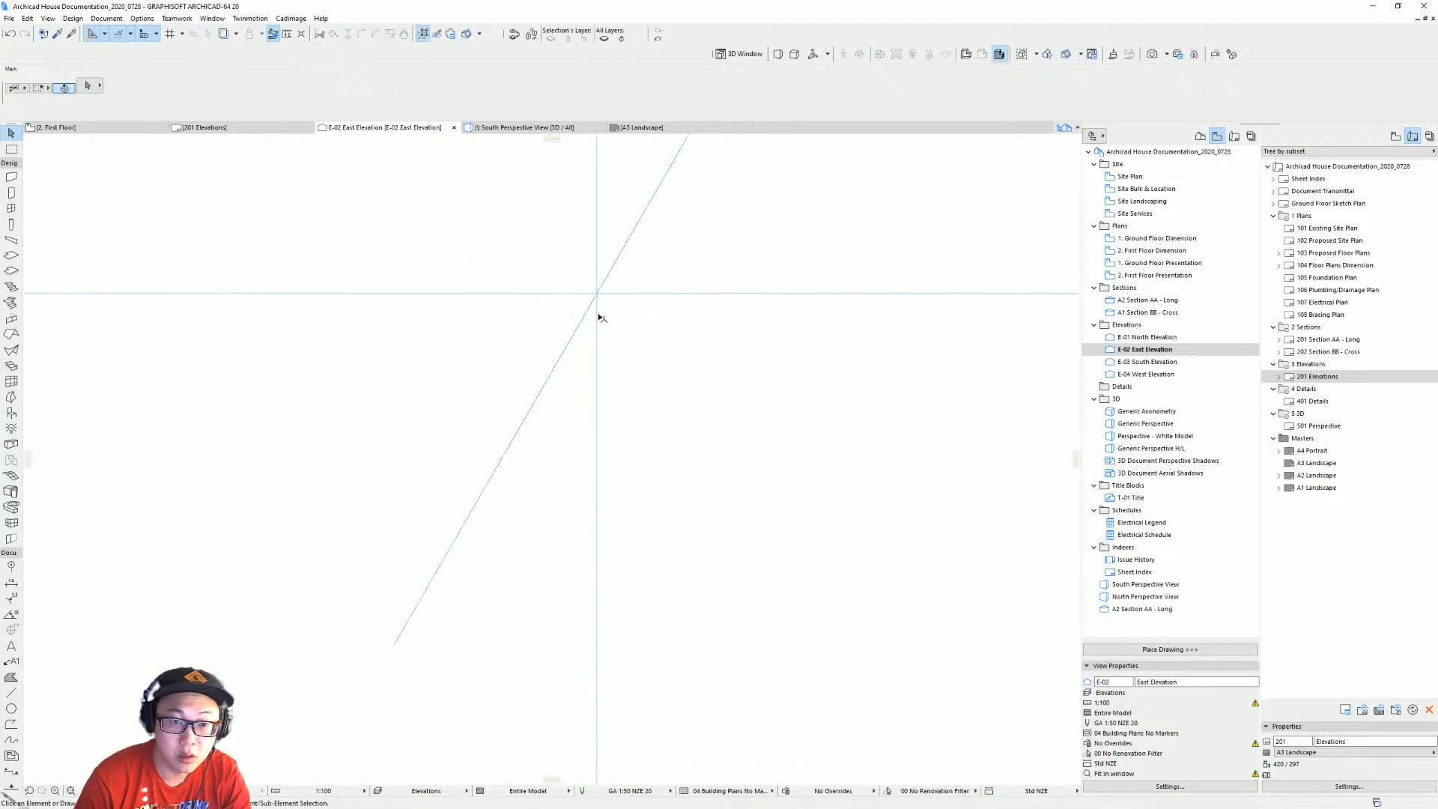
pyautogui.click(851, 295)
pyautogui.scroll(-8, 851, 304)
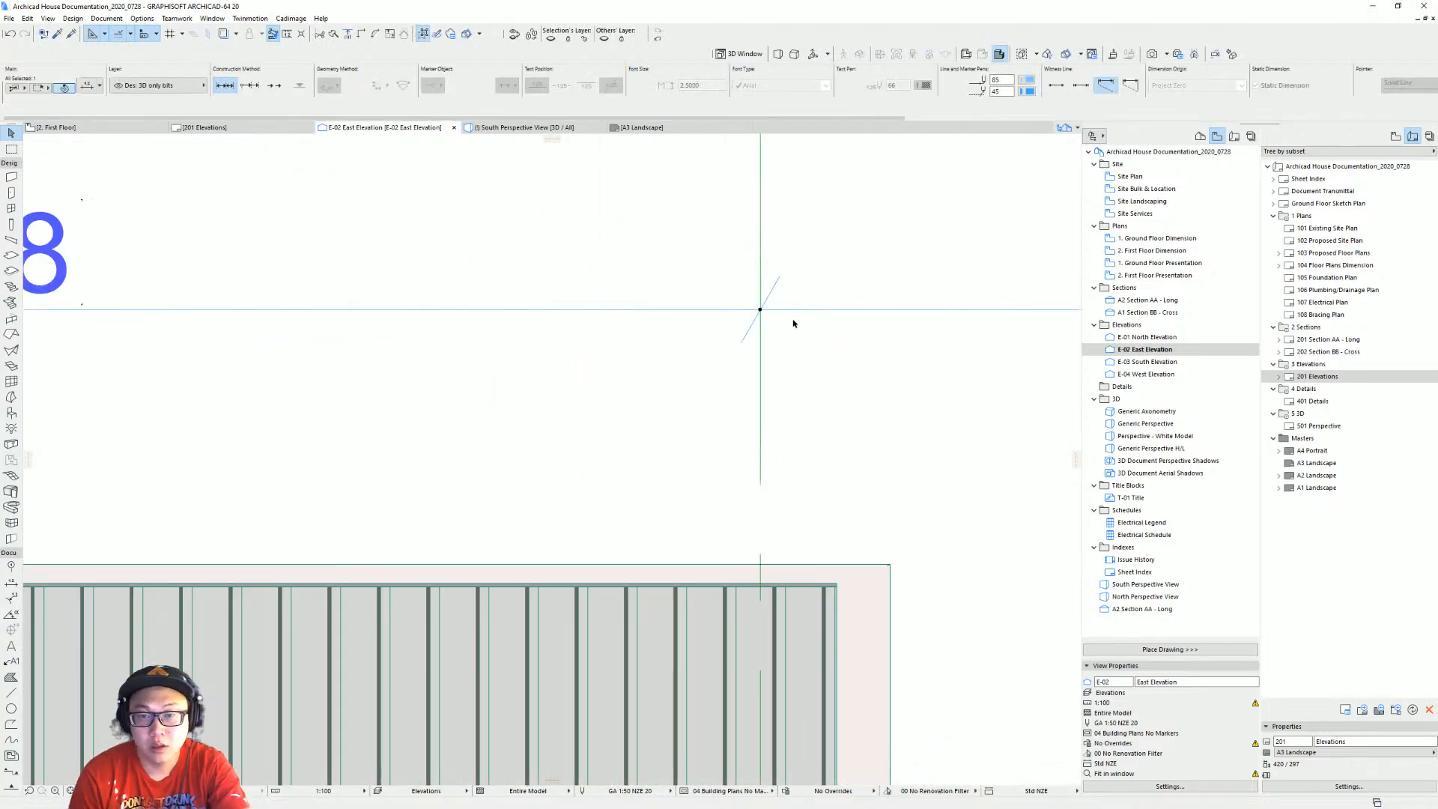
pyautogui.press('Delete')
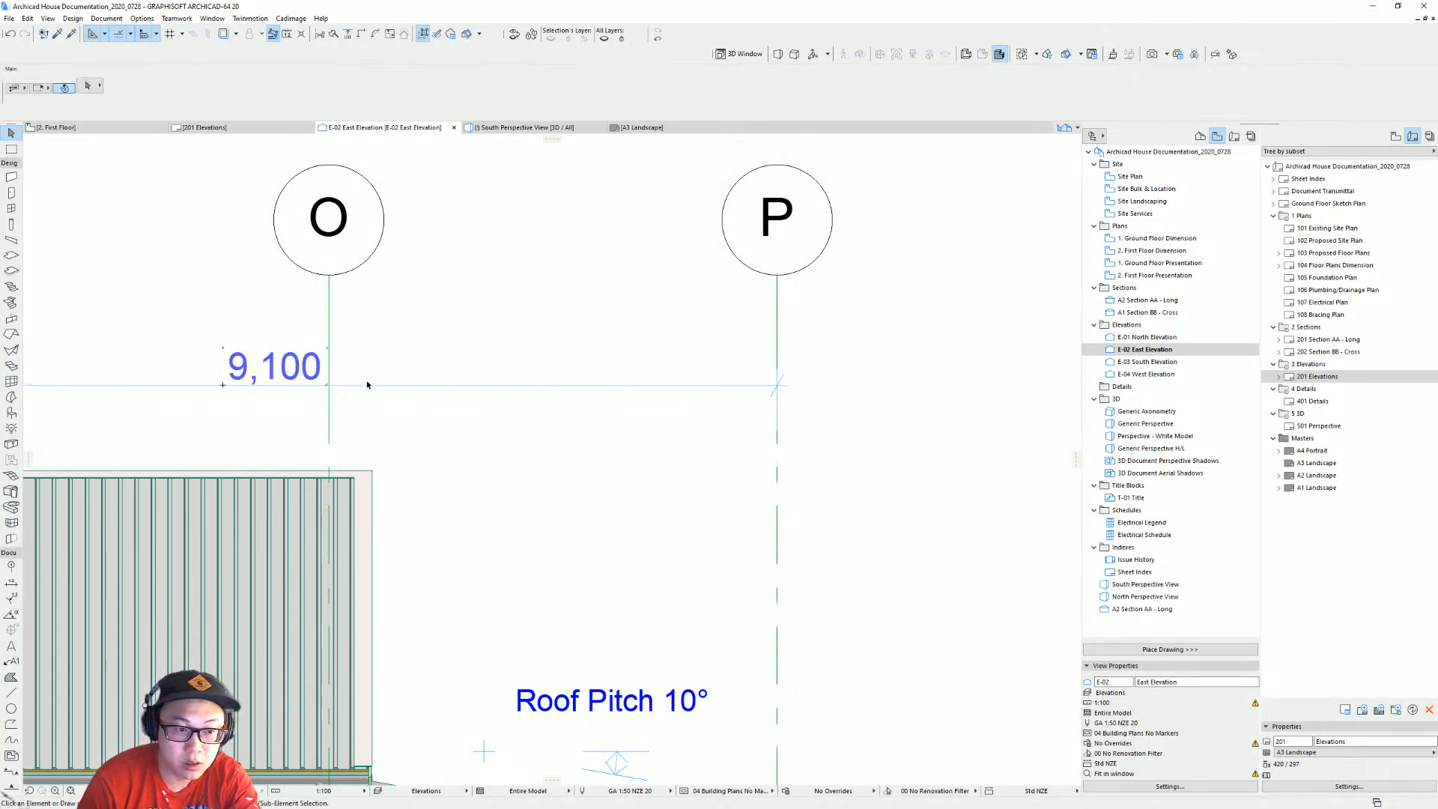
# Measure the distance between grid P and grid O.
pyautogui.click(328, 285)
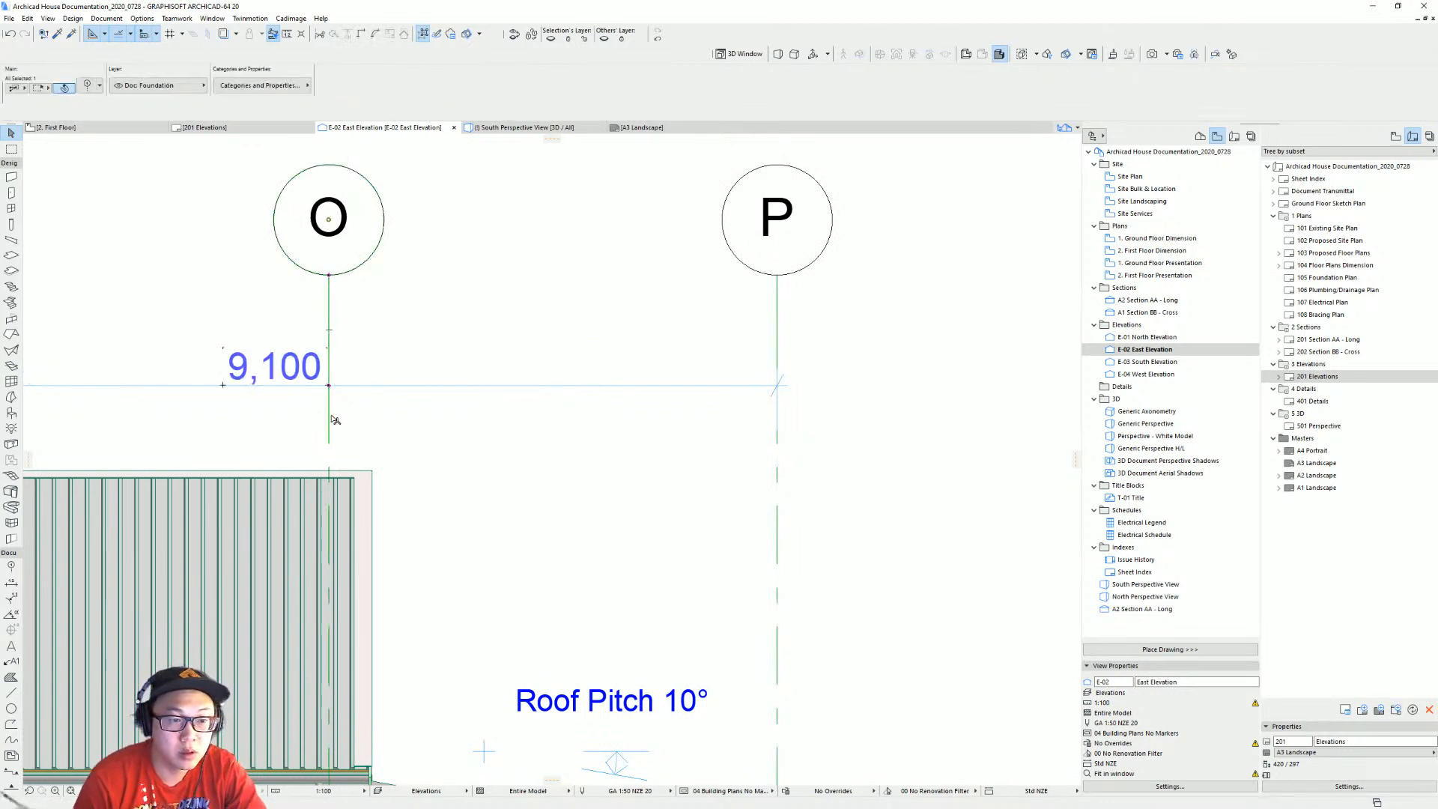
pyautogui.click(453, 424)
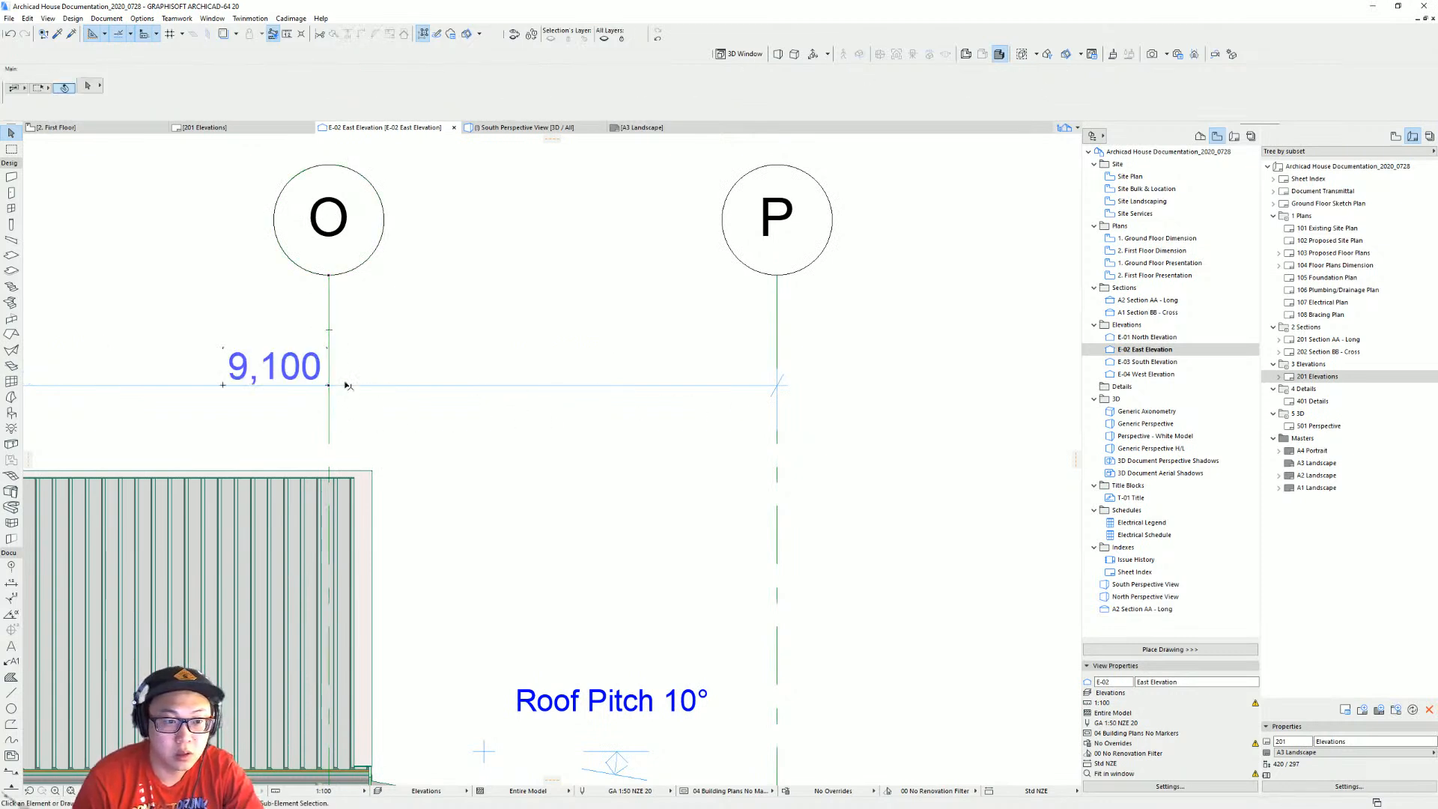
pyautogui.click(328, 278)
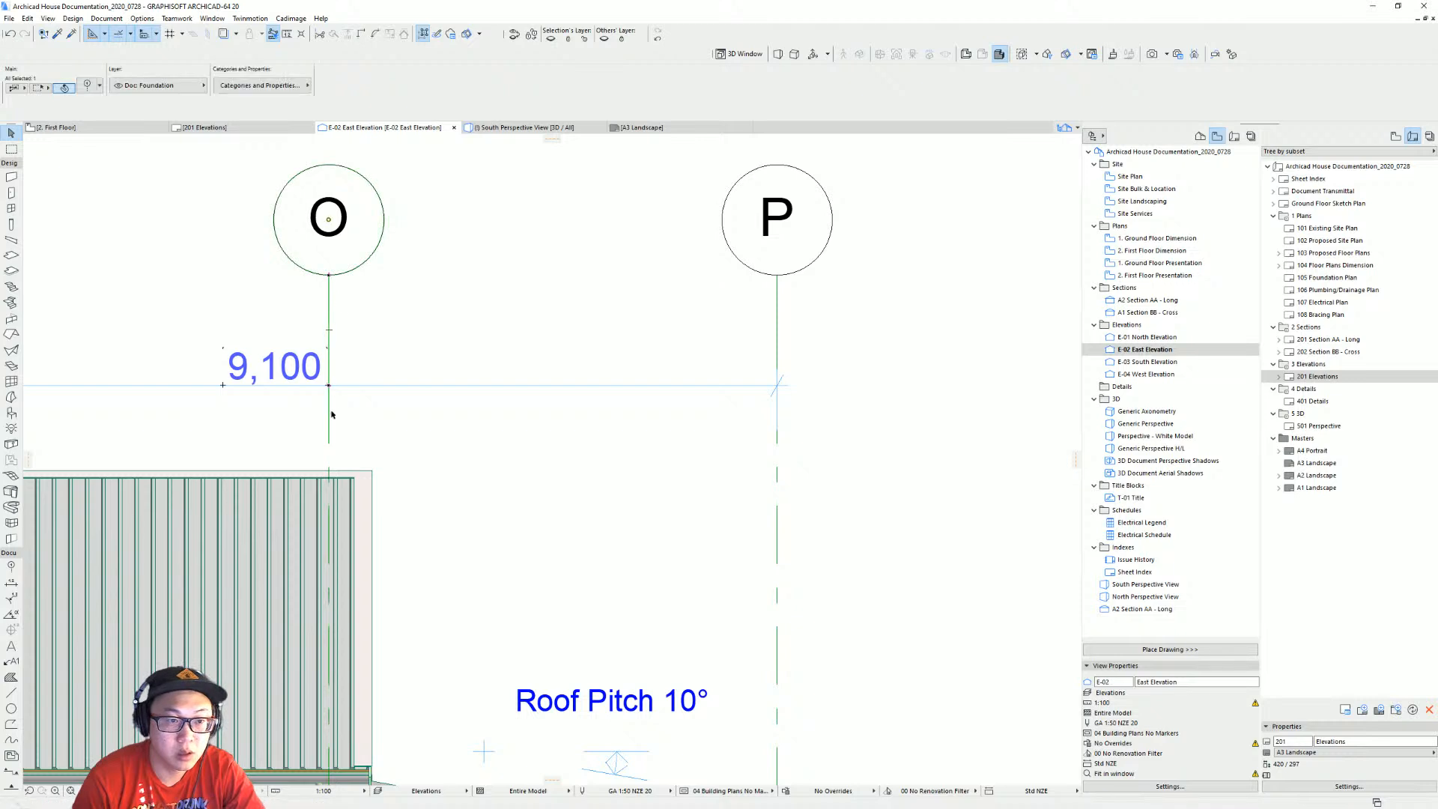
pyautogui.press('m')
pyautogui.click(777, 385)
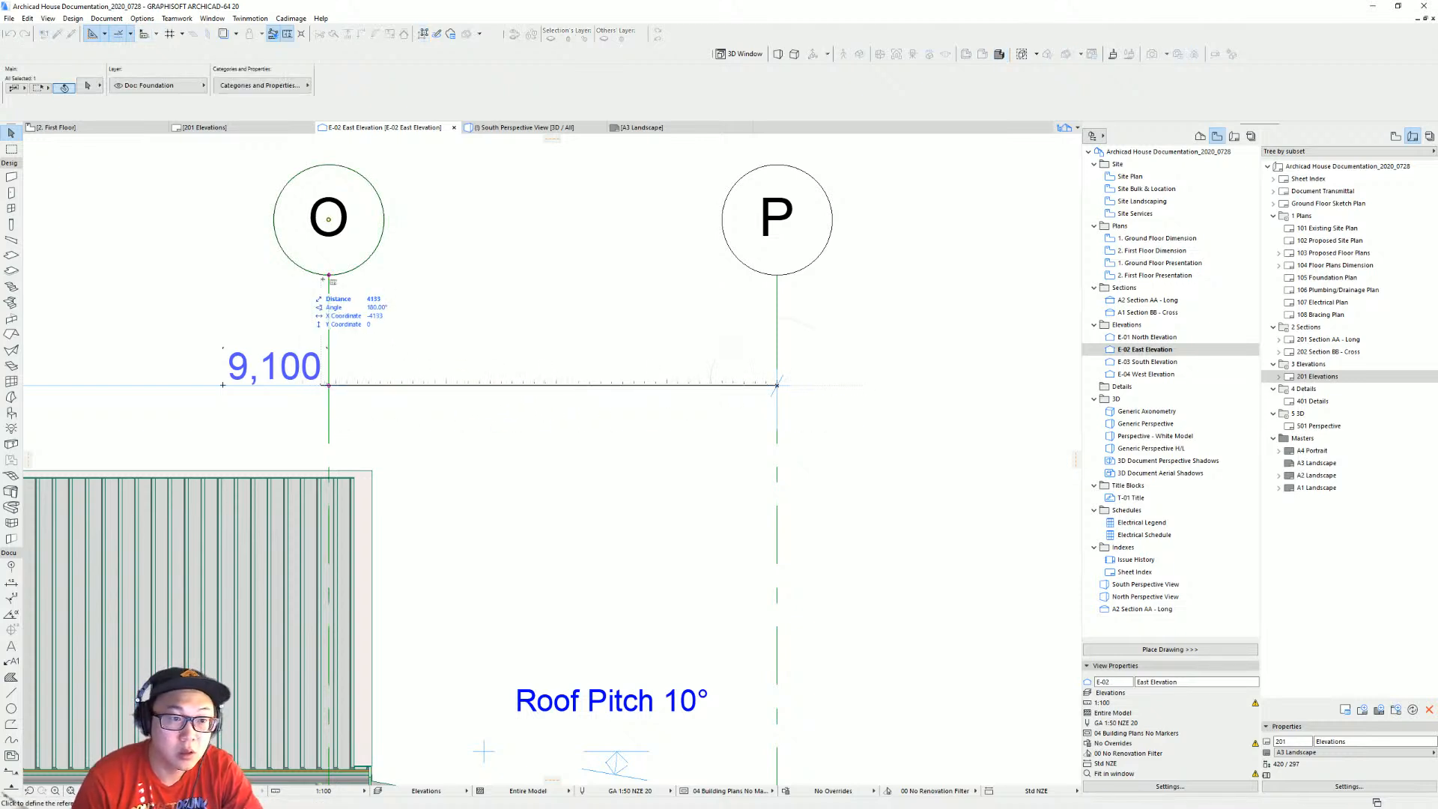
pyautogui.press('Escape')
# Switch to the First Floor plan and turn on the Doc: Foundation layer in the layer settings.
pyautogui.press('F2')
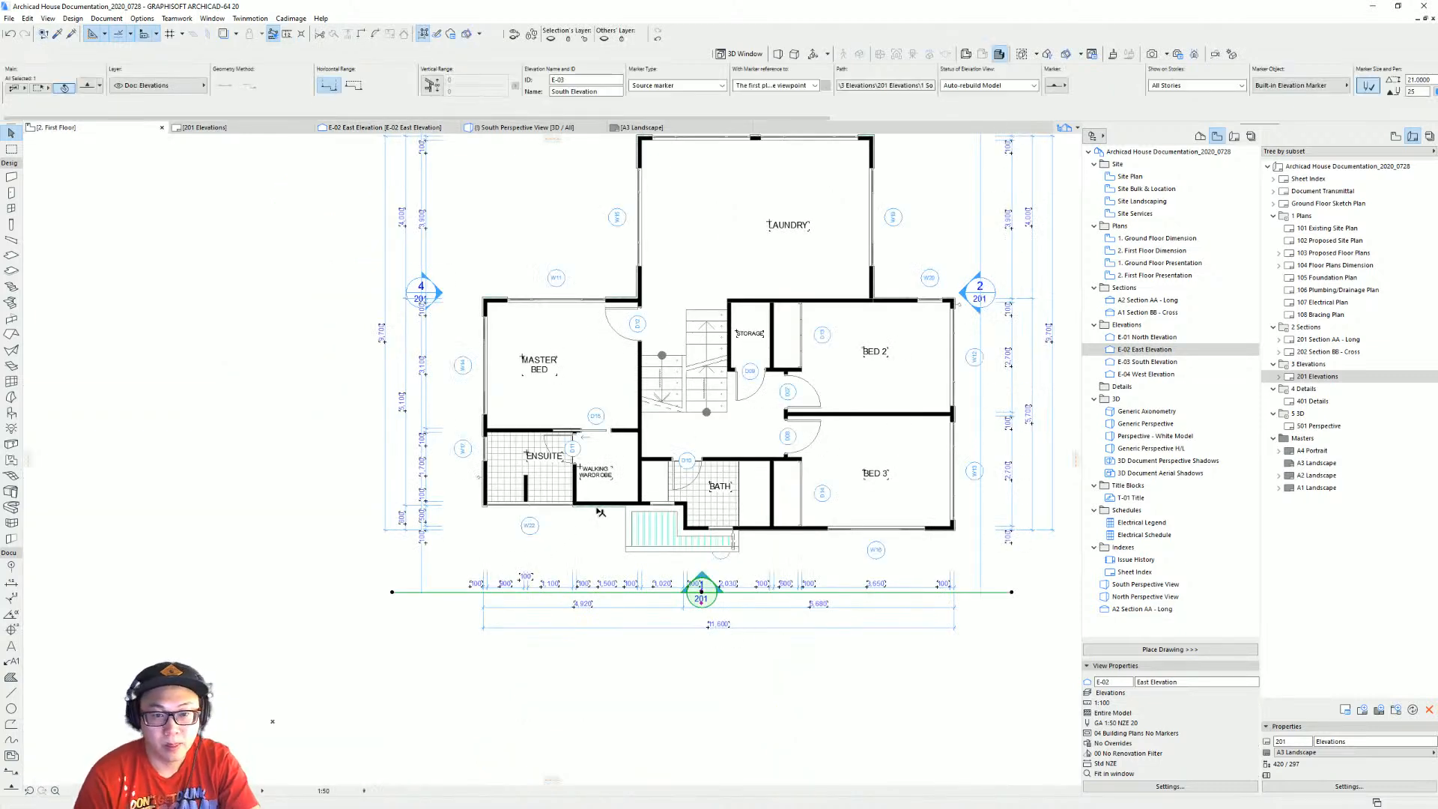
pyautogui.press('Escape')
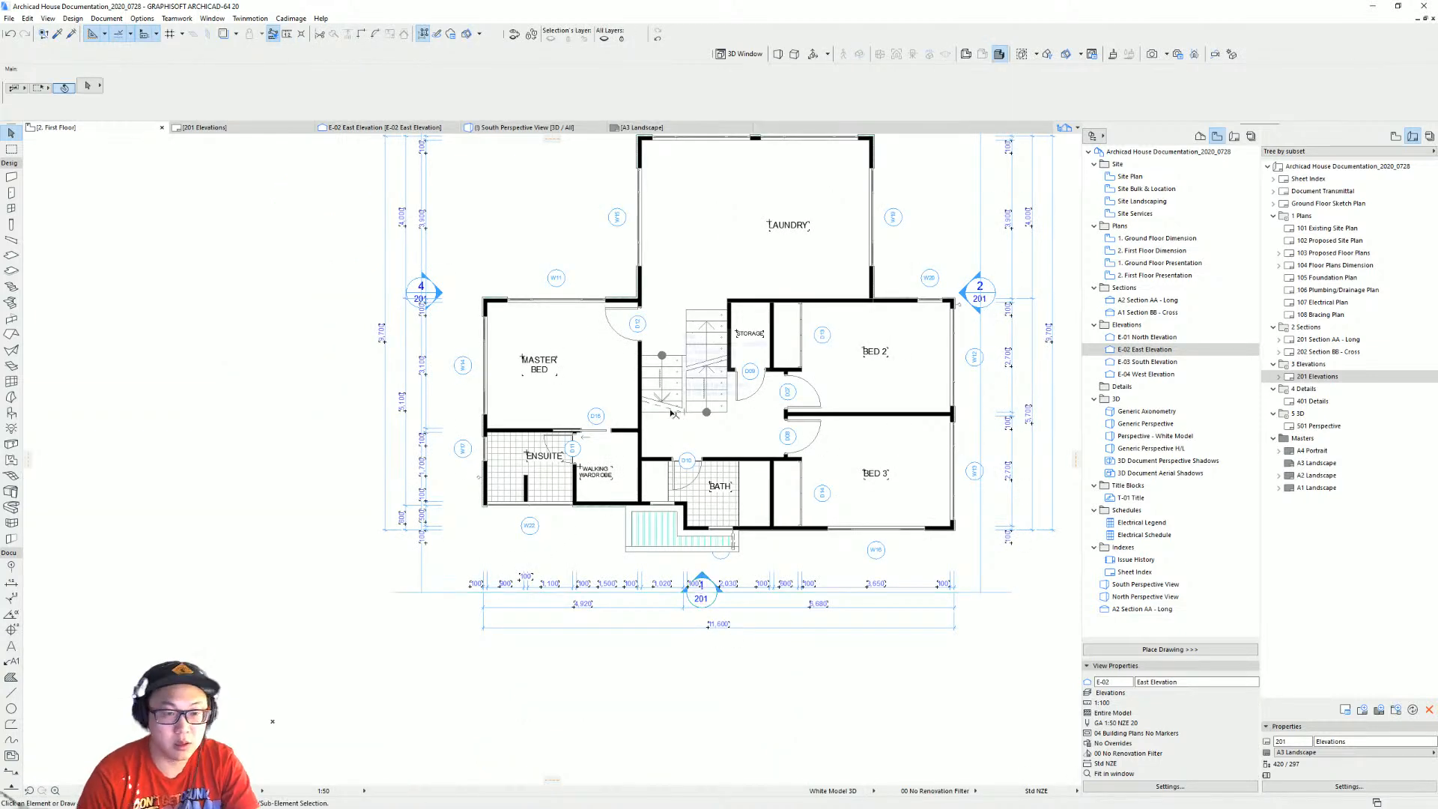
pyautogui.scroll(-1, 678, 415)
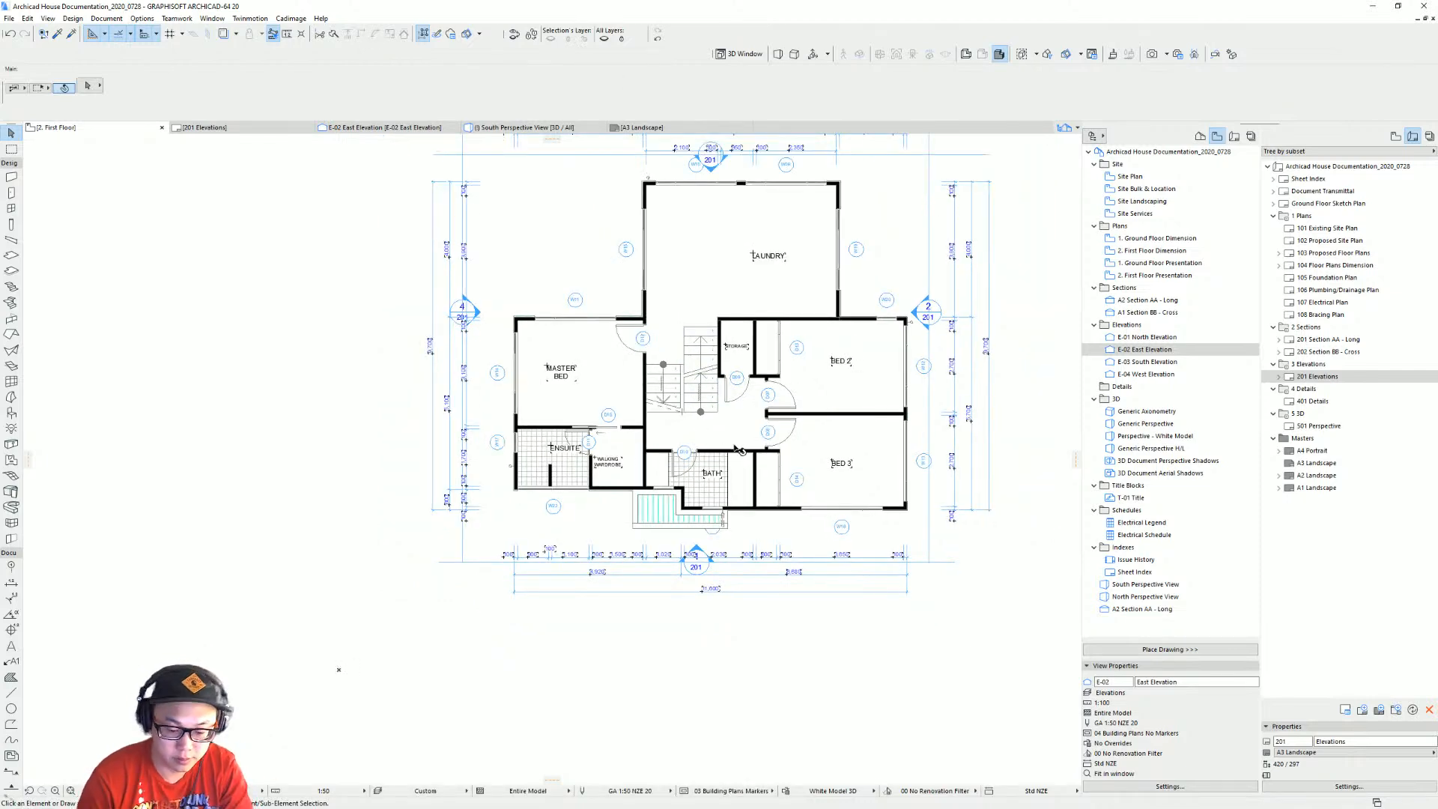
pyautogui.hotkey('ctrl', 'l')
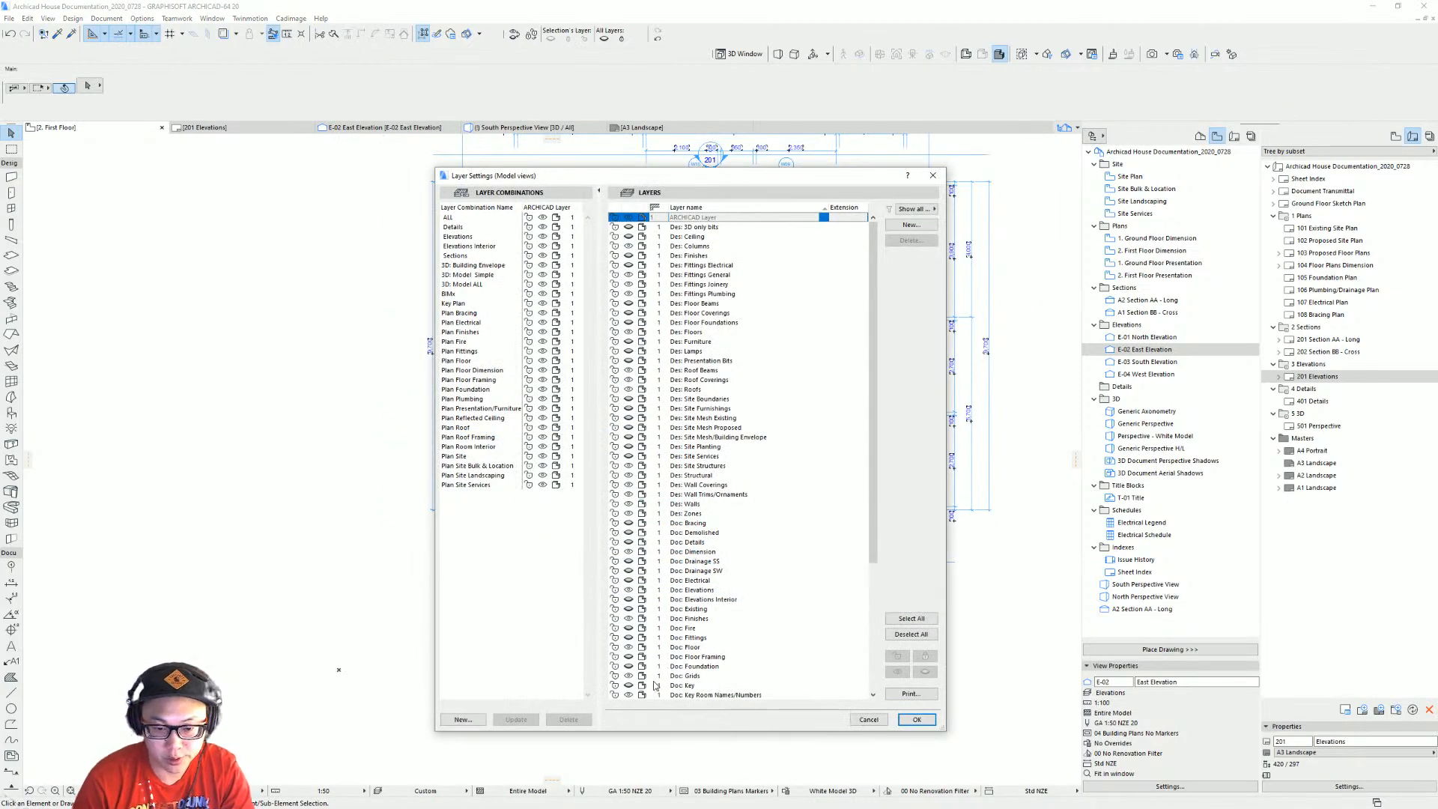
pyautogui.scroll(-5, 673, 649)
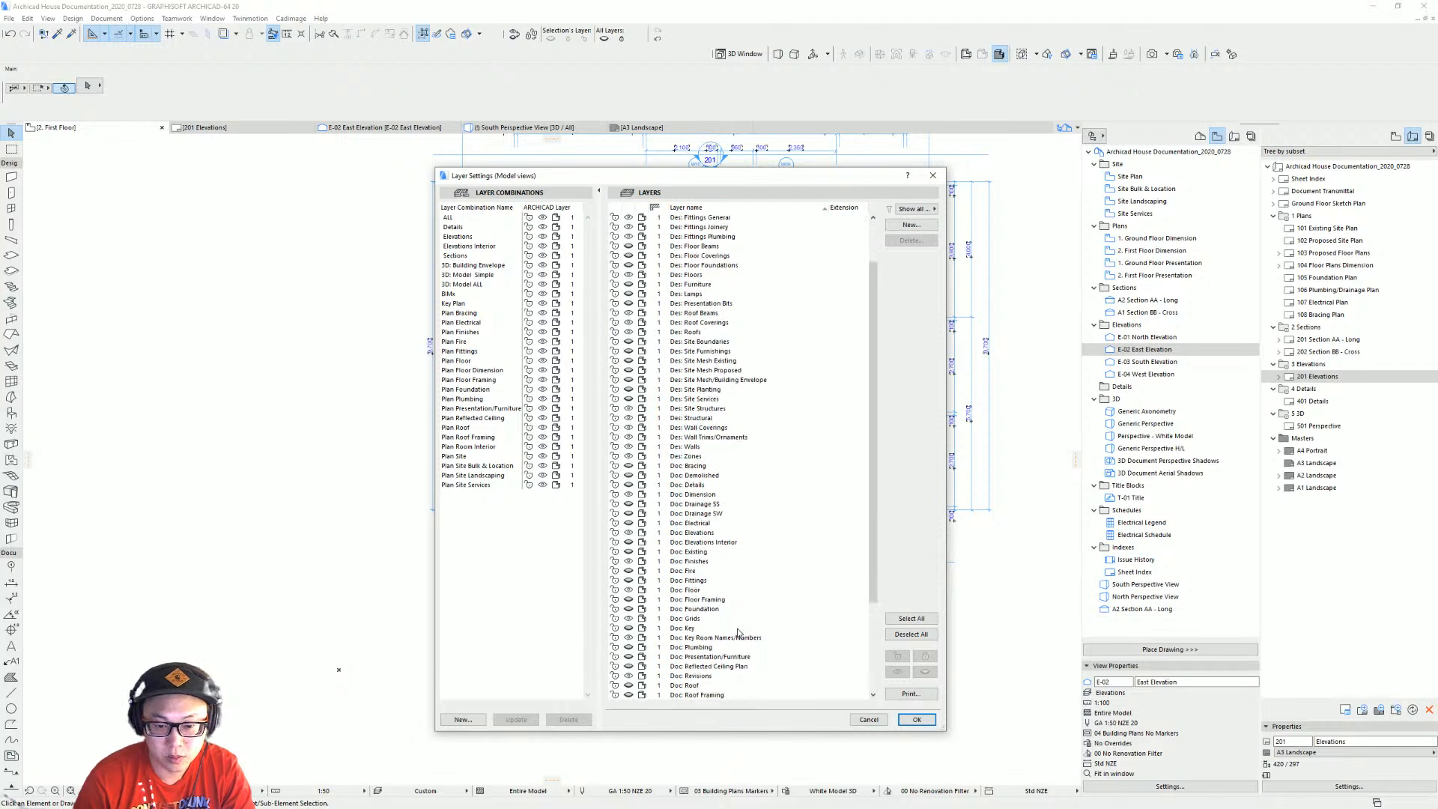
pyautogui.scroll(-1, 738, 642)
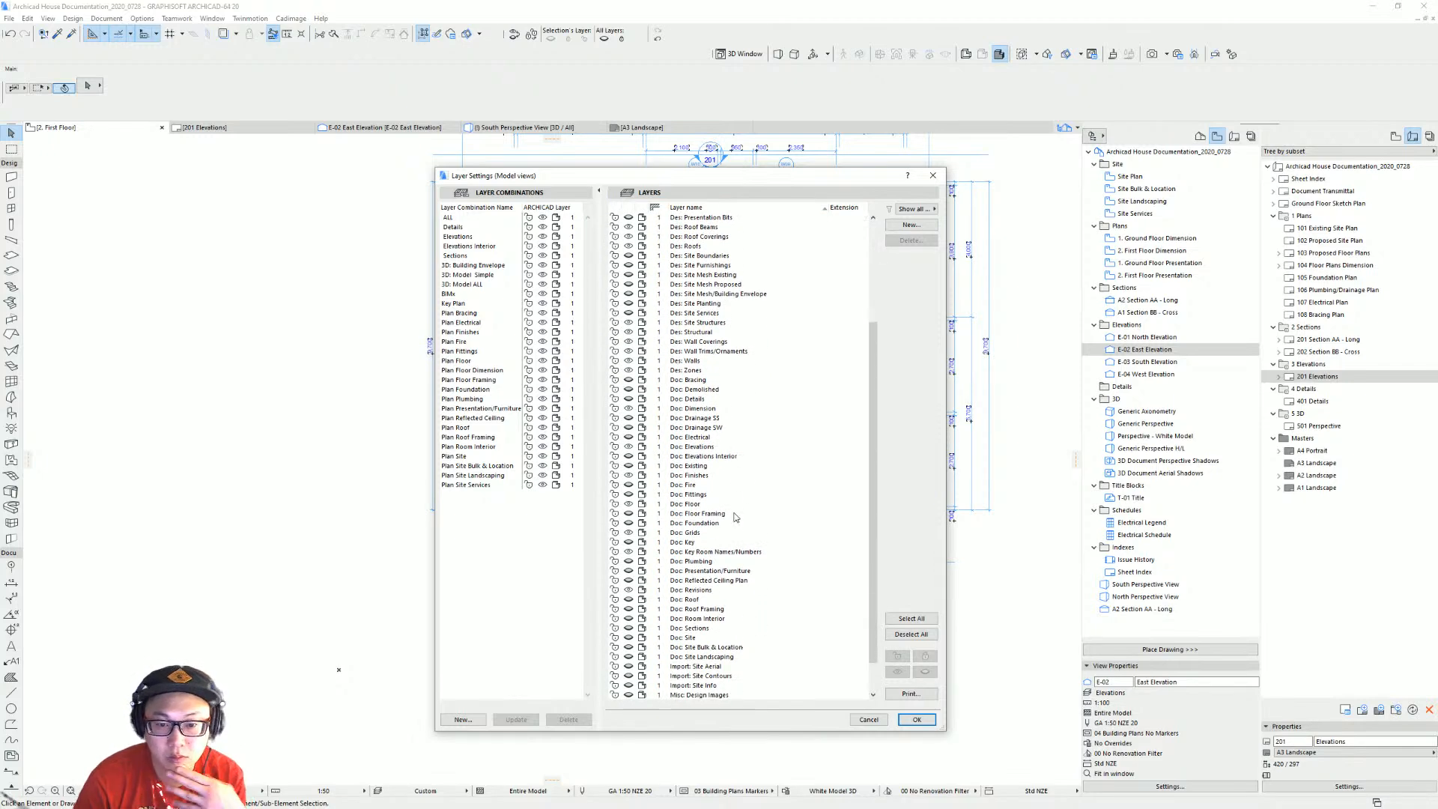
pyautogui.click(630, 532)
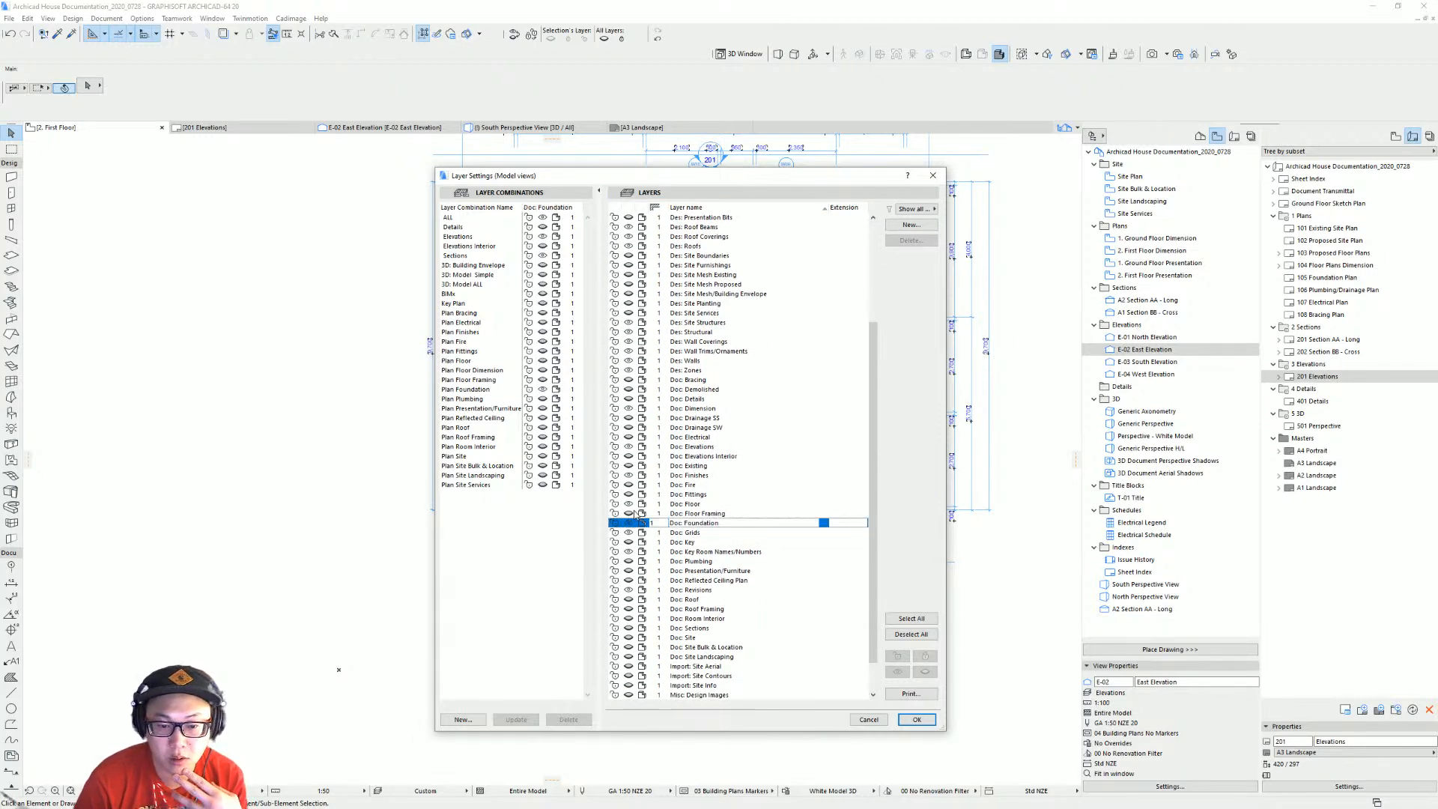
pyautogui.press('Return')
# Move grid line O up onto the outer face of the Master Bed's upper wall on the First Floor plan.
pyautogui.scroll(3, 458, 285)
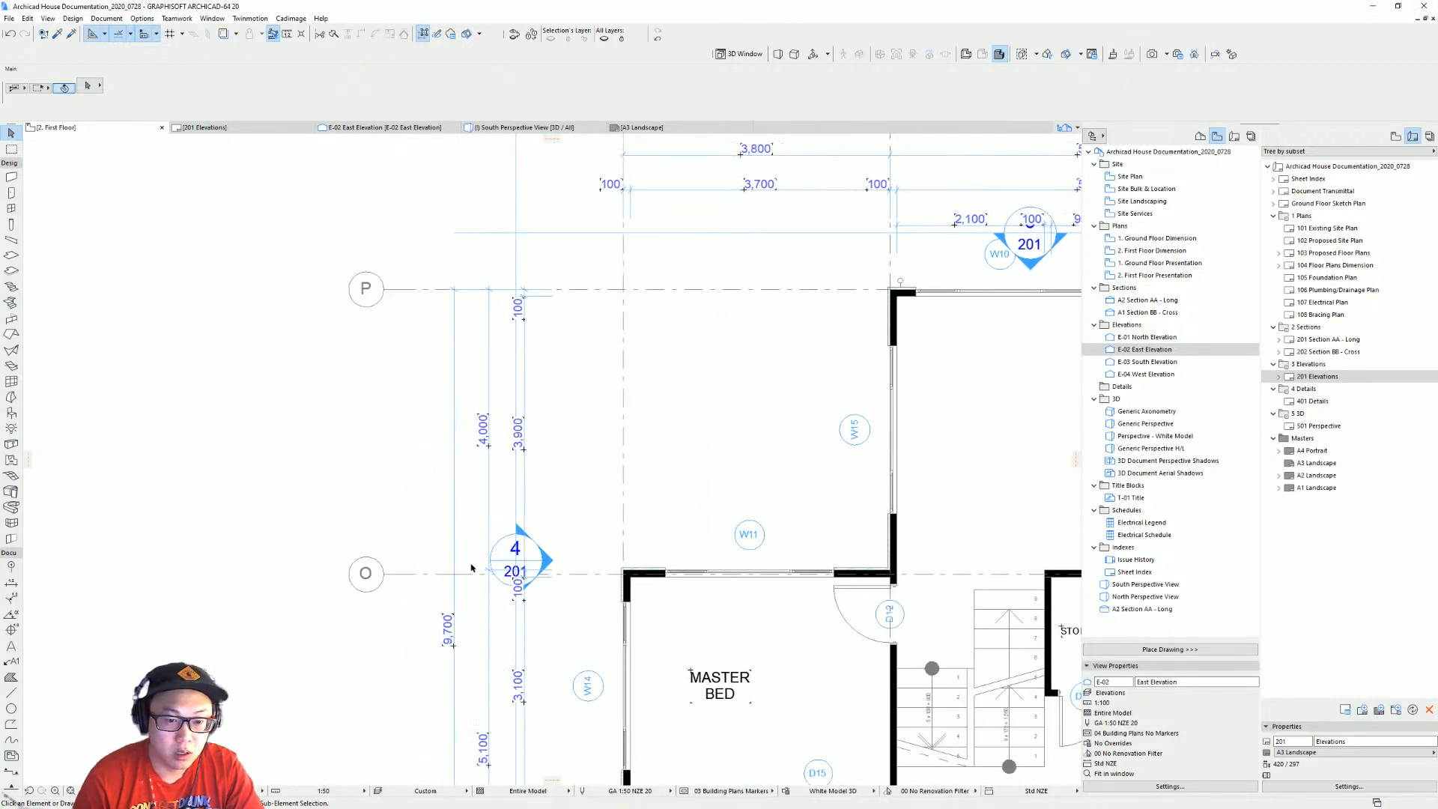
pyautogui.scroll(3, 734, 599)
pyautogui.click(495, 563)
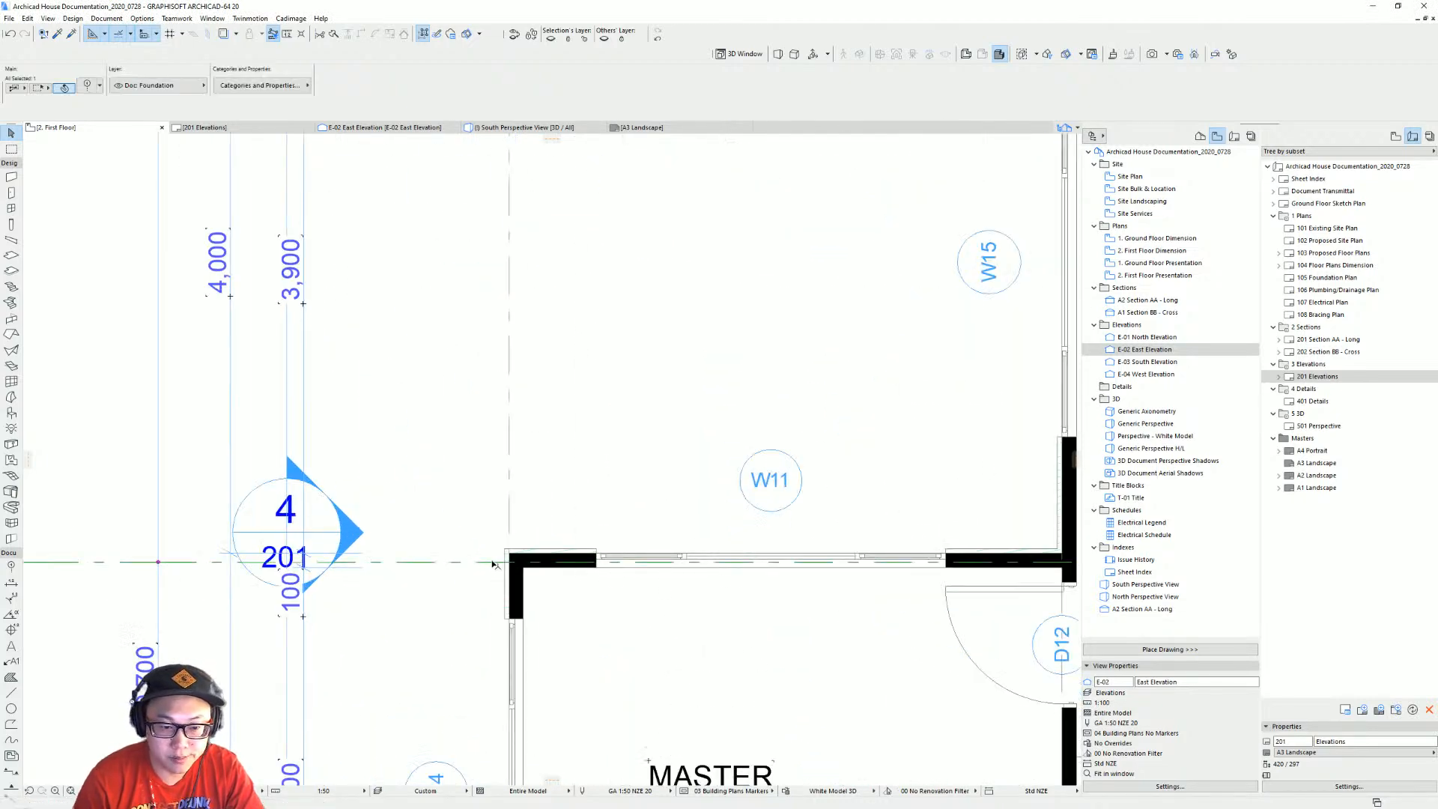
pyautogui.hotkey('ctrl', 'd')
pyautogui.click(499, 562)
pyautogui.click(509, 555)
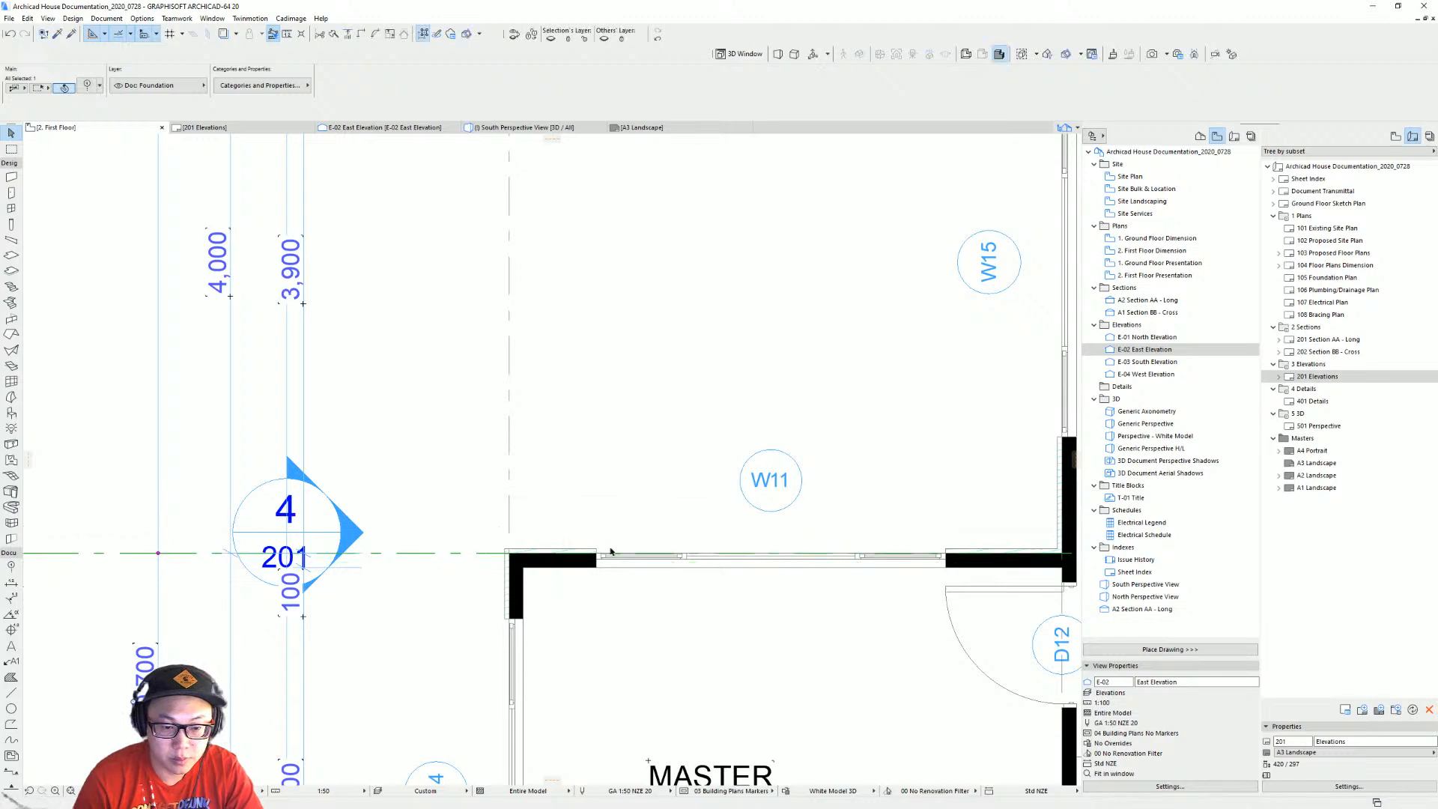
pyautogui.scroll(-7, 659, 531)
pyautogui.moveTo(674, 524); pyautogui.dragTo(507, 522, button='middle')
pyautogui.press('Escape')
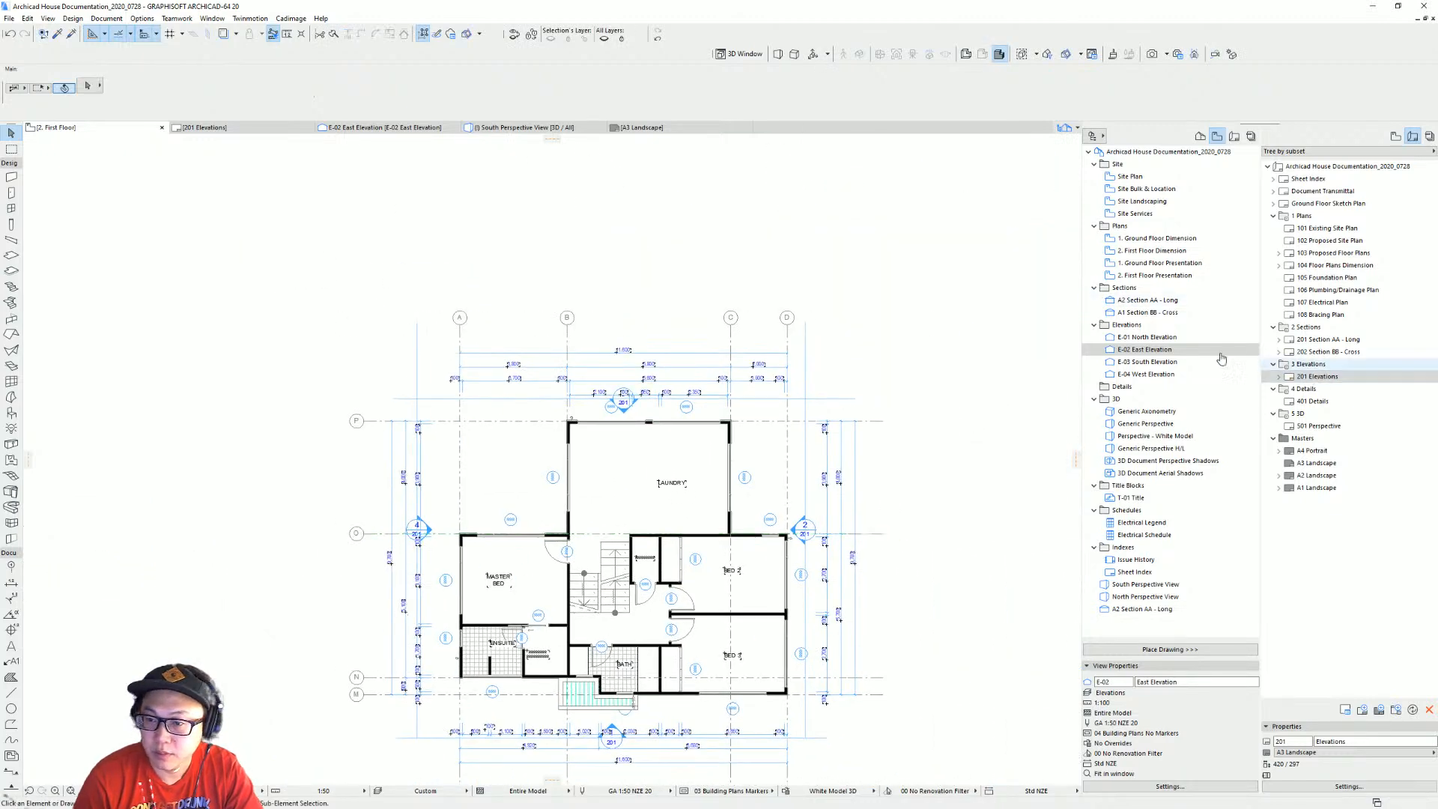
# Switch to the E-02 East Elevation and check the updated dimension line between grids M and P.
pyautogui.doubleClick(1154, 349)
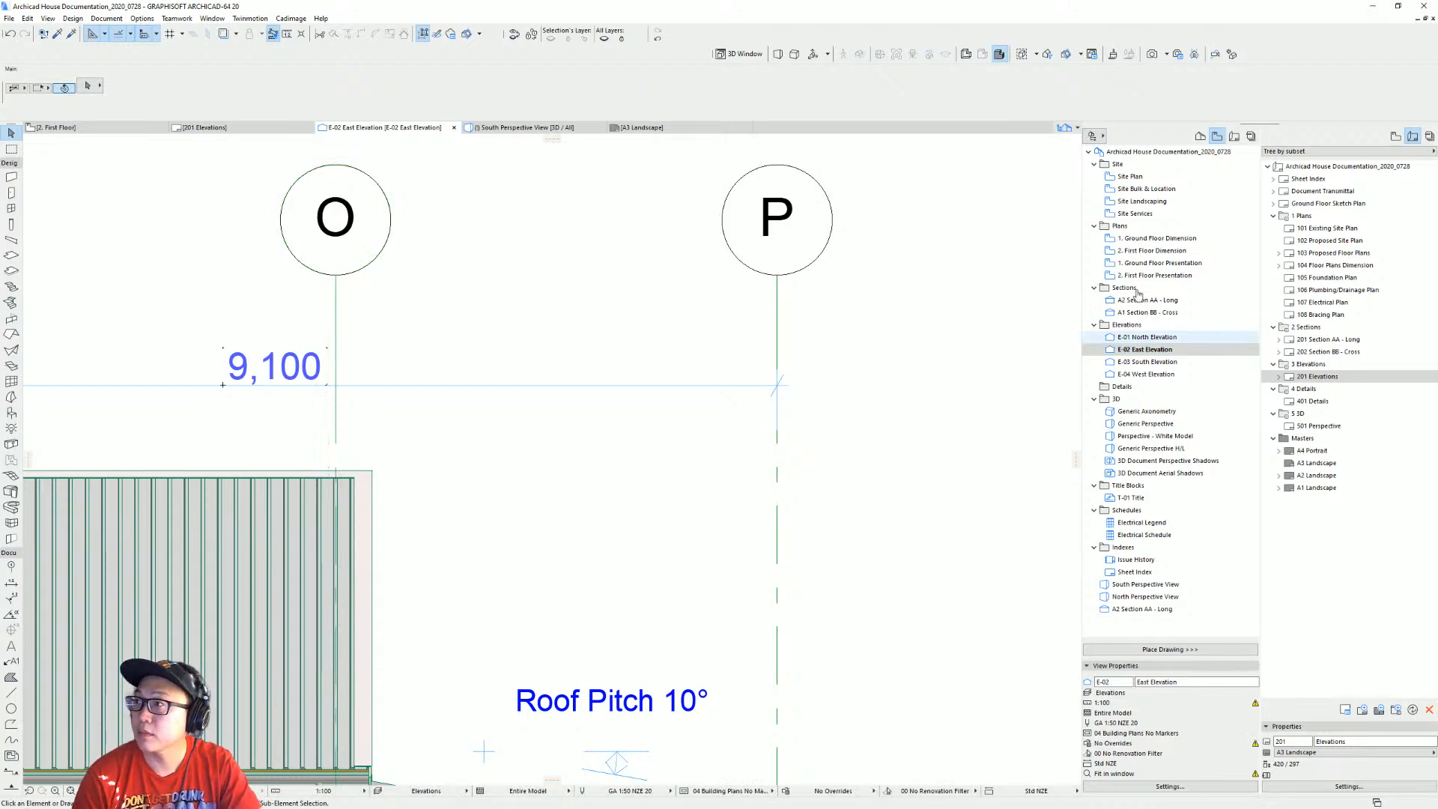
pyautogui.scroll(-5, 367, 330)
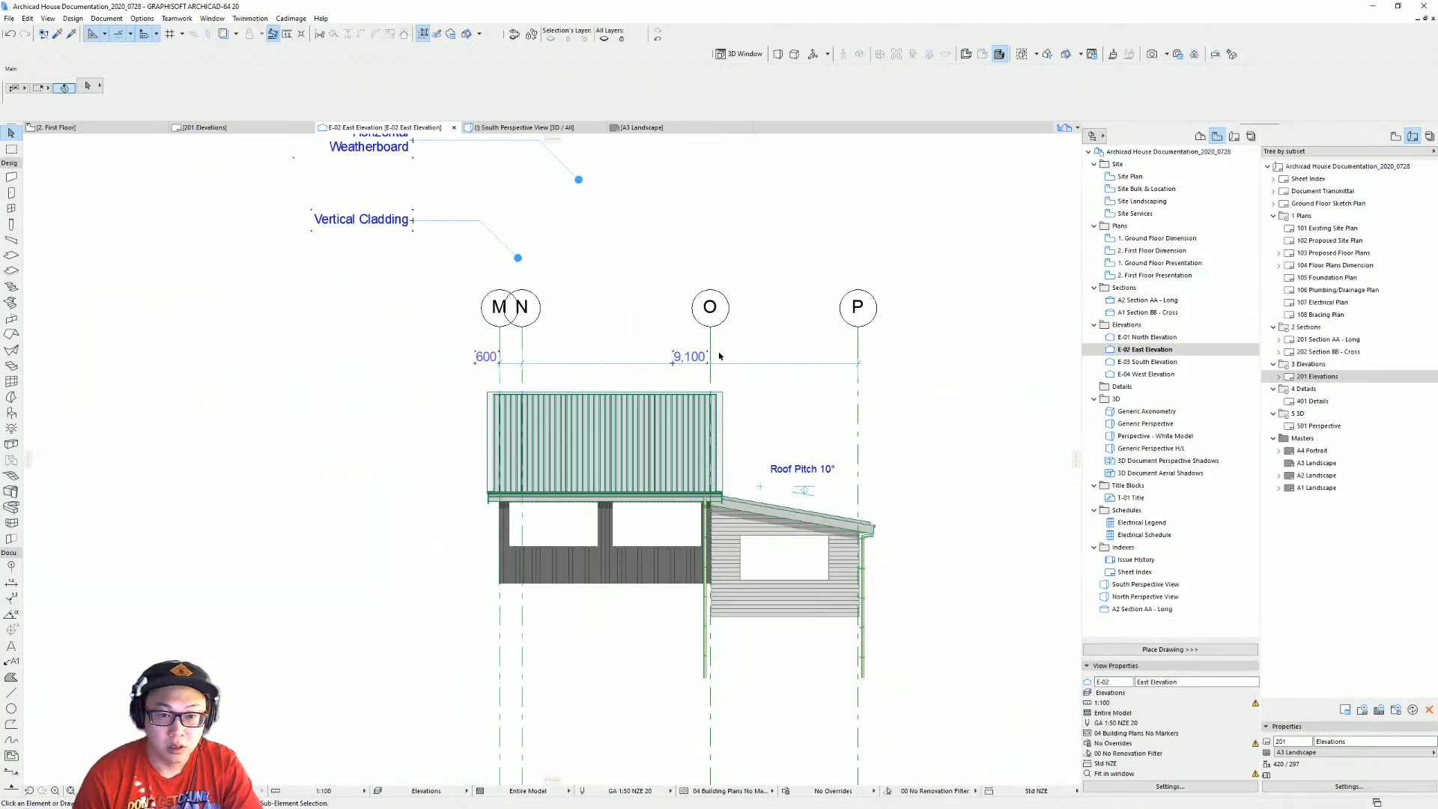
pyautogui.scroll(5, 713, 379)
pyautogui.keyDown('ctrl'); pyautogui.click(697, 338); pyautogui.keyUp('ctrl')
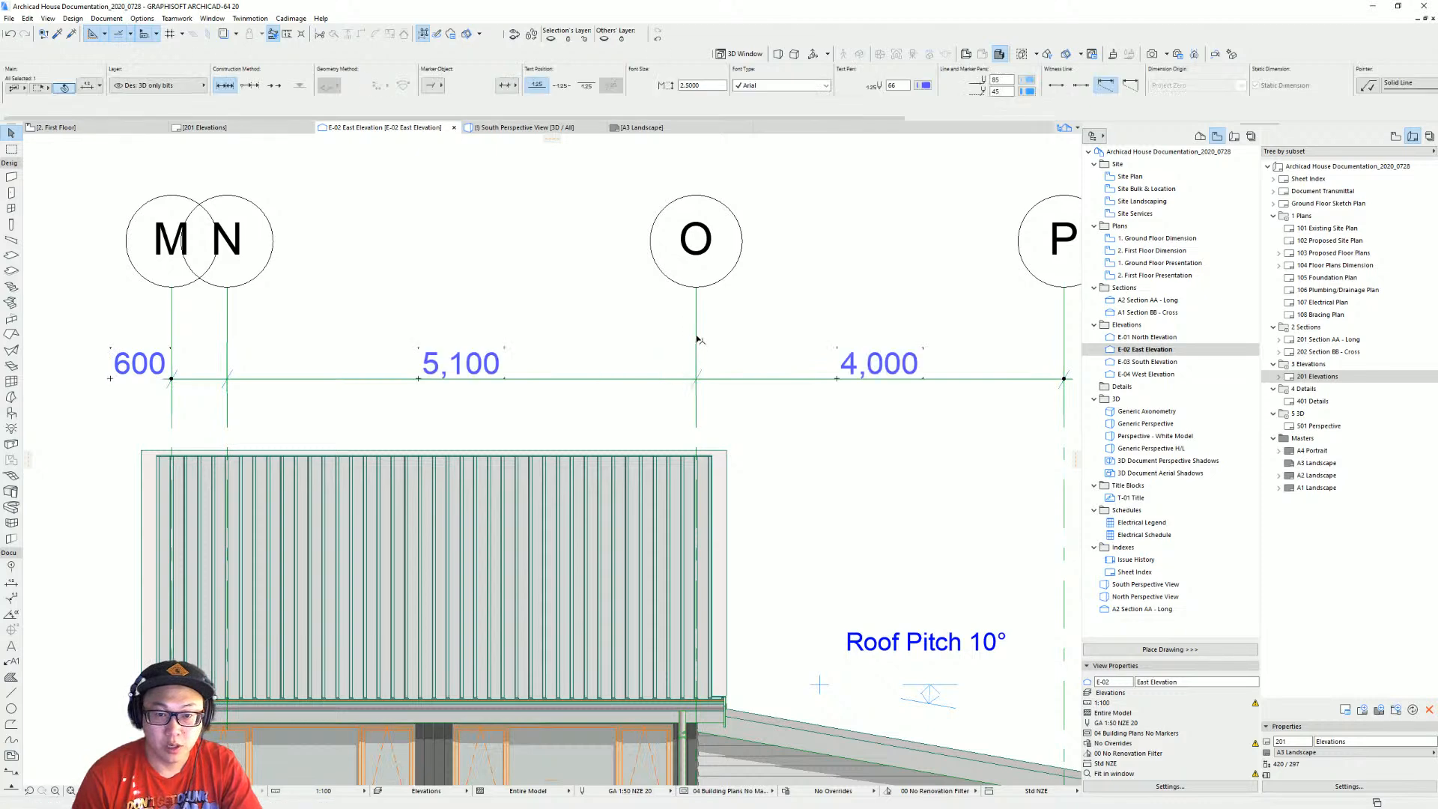
pyautogui.press('Escape')
pyautogui.scroll(-5, 723, 329)
pyautogui.moveTo(726, 329); pyautogui.dragTo(720, 379, button='middle')
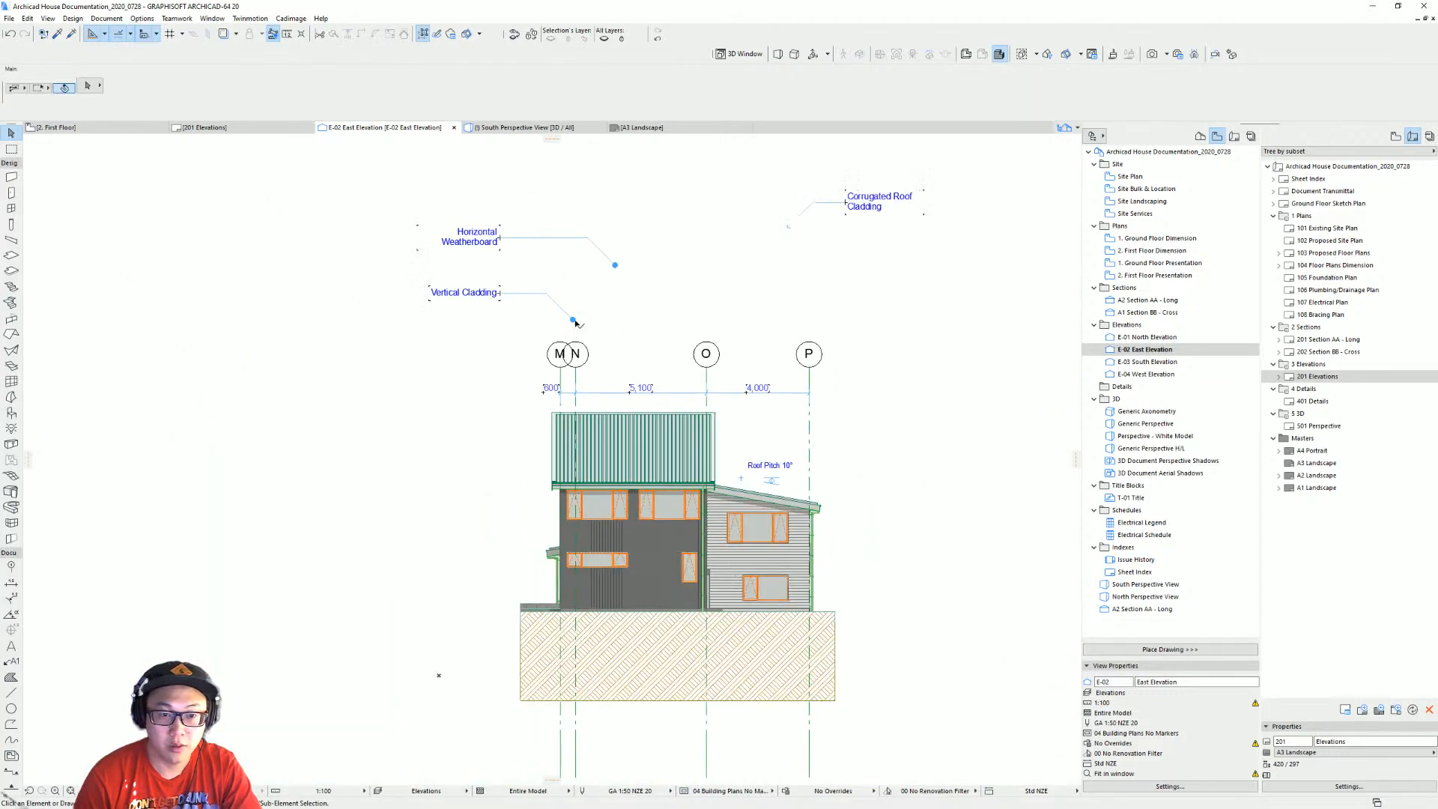
# Move the Vertical Cladding label onto the dark clad wall and the Horizontal Weatherboard label onto the lean-to wing, mirrored to point from its outer side.
pyautogui.click(574, 321)
pyautogui.moveTo(575, 323); pyautogui.dragTo(576, 540)
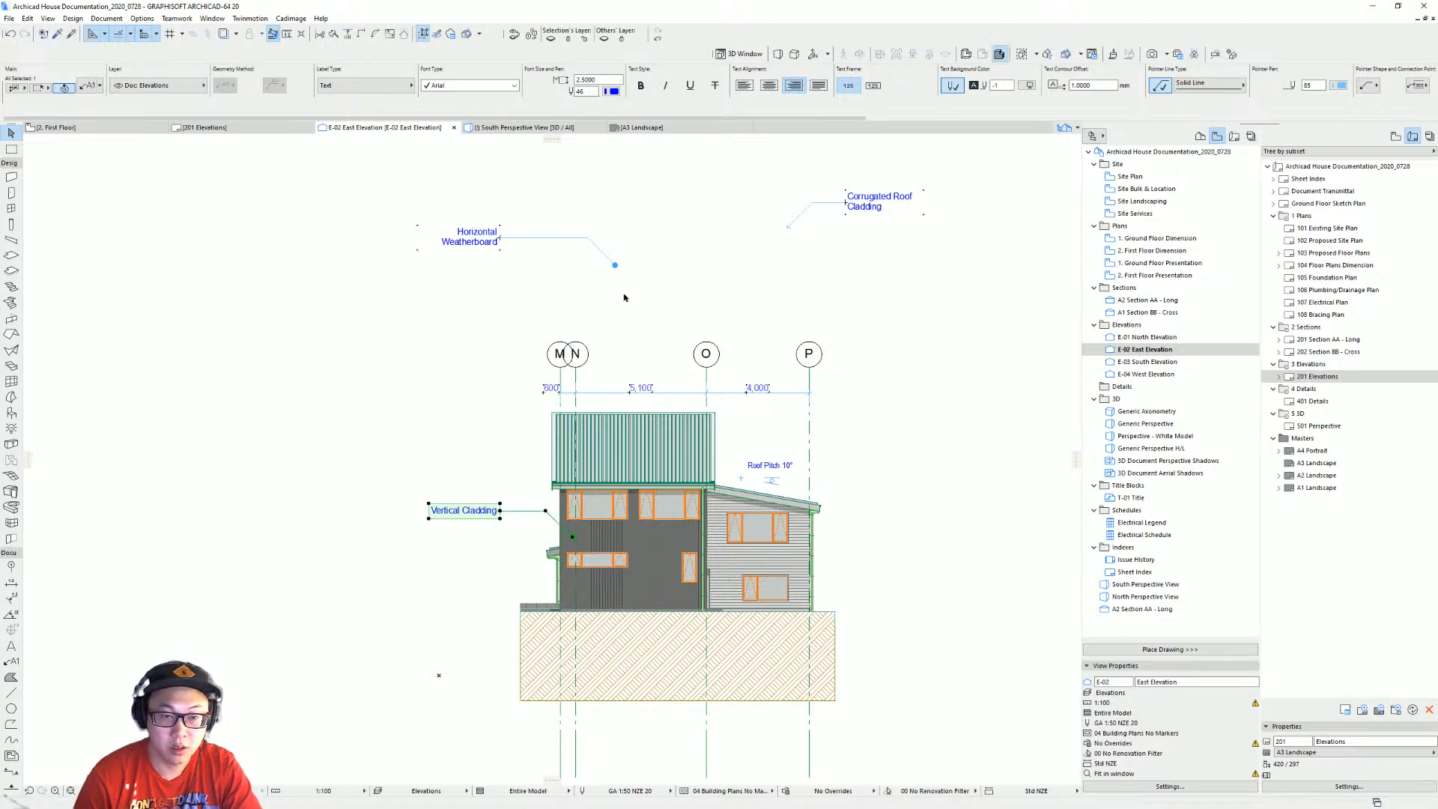
pyautogui.click(615, 266)
pyautogui.moveTo(615, 266); pyautogui.dragTo(799, 568)
pyautogui.click(799, 567)
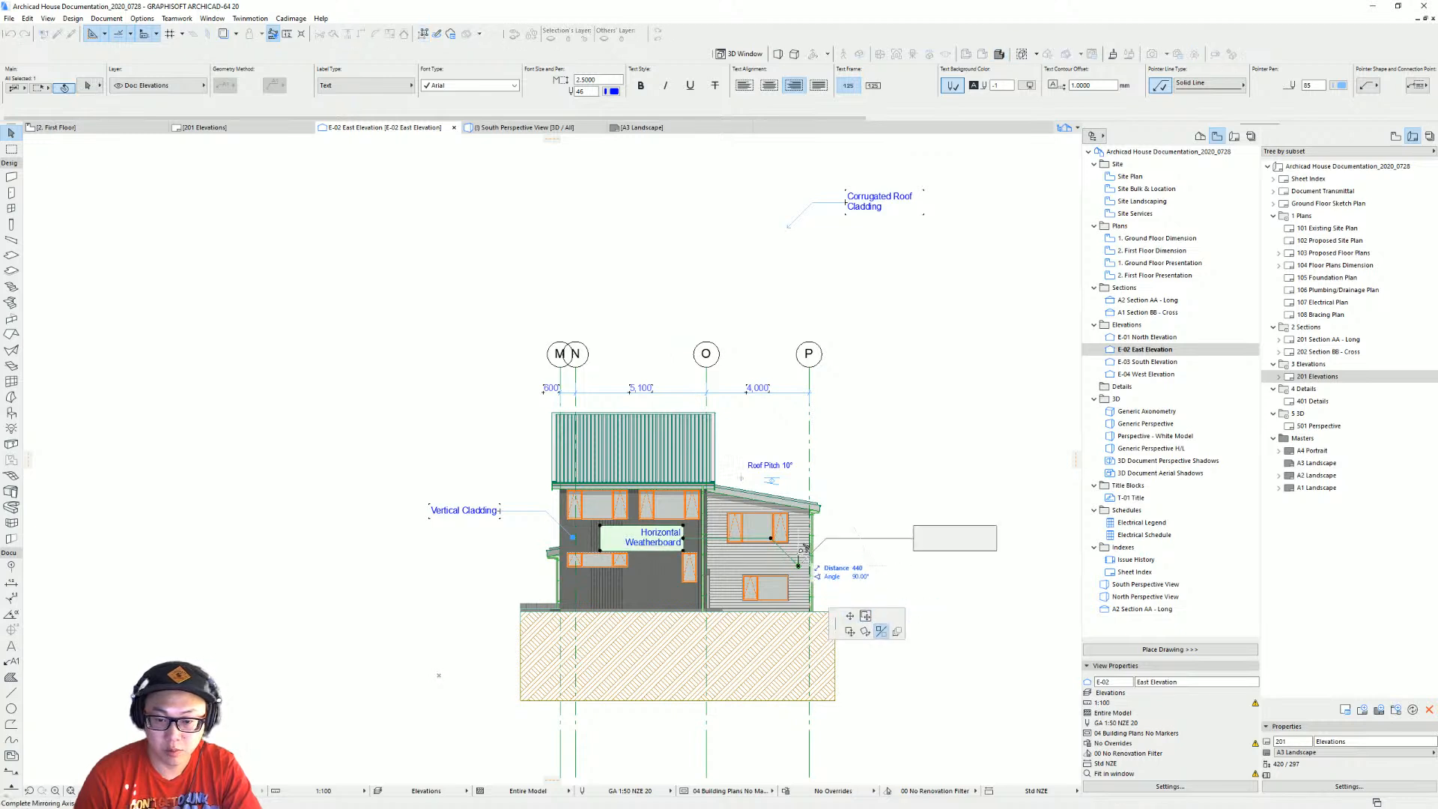
pyautogui.click(915, 539)
# Set all four grid lines M to P to display only end segments with a 1000 segment length in section/elevation.
pyautogui.click(844, 377)
pyautogui.moveTo(844, 377); pyautogui.dragTo(452, 273)
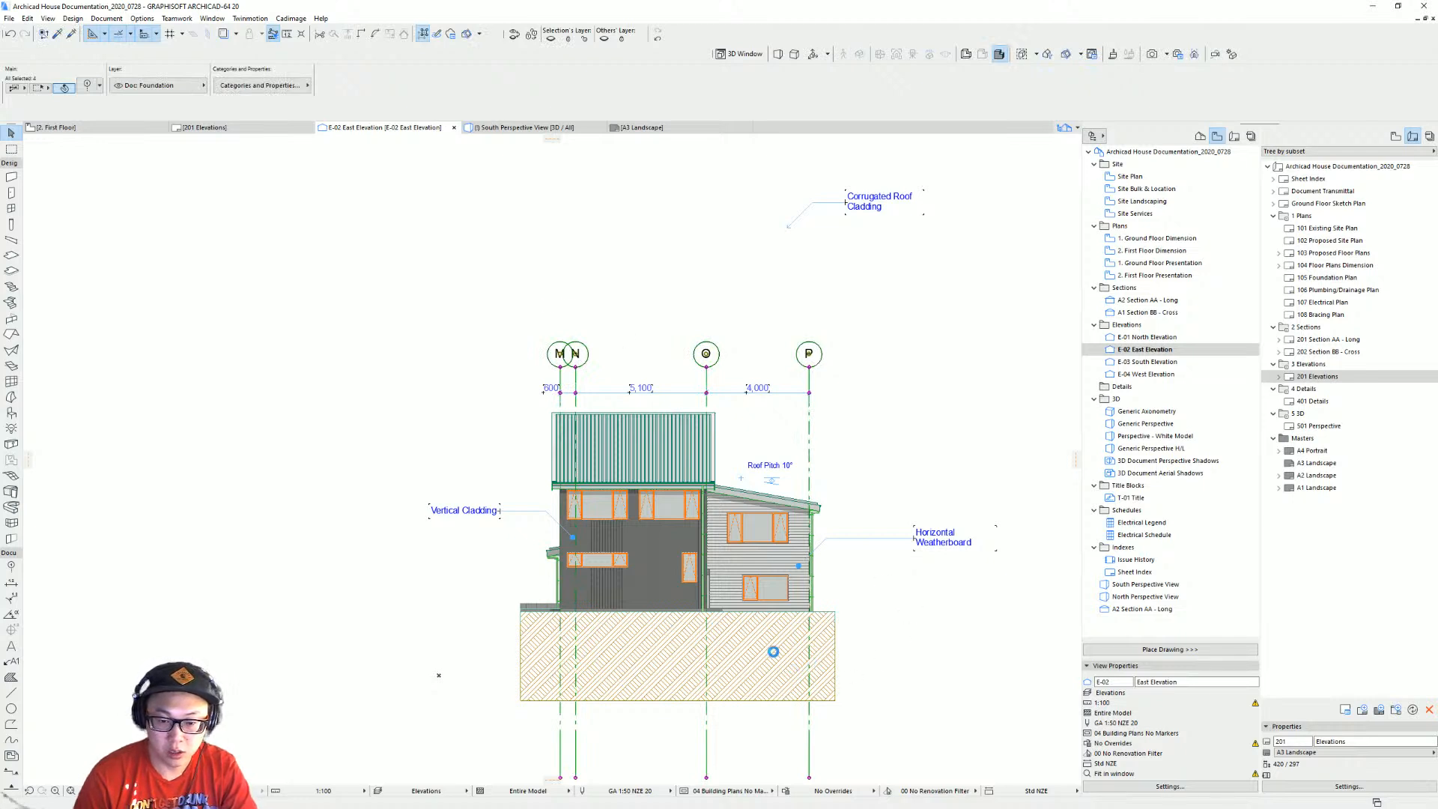
pyautogui.click(798, 168)
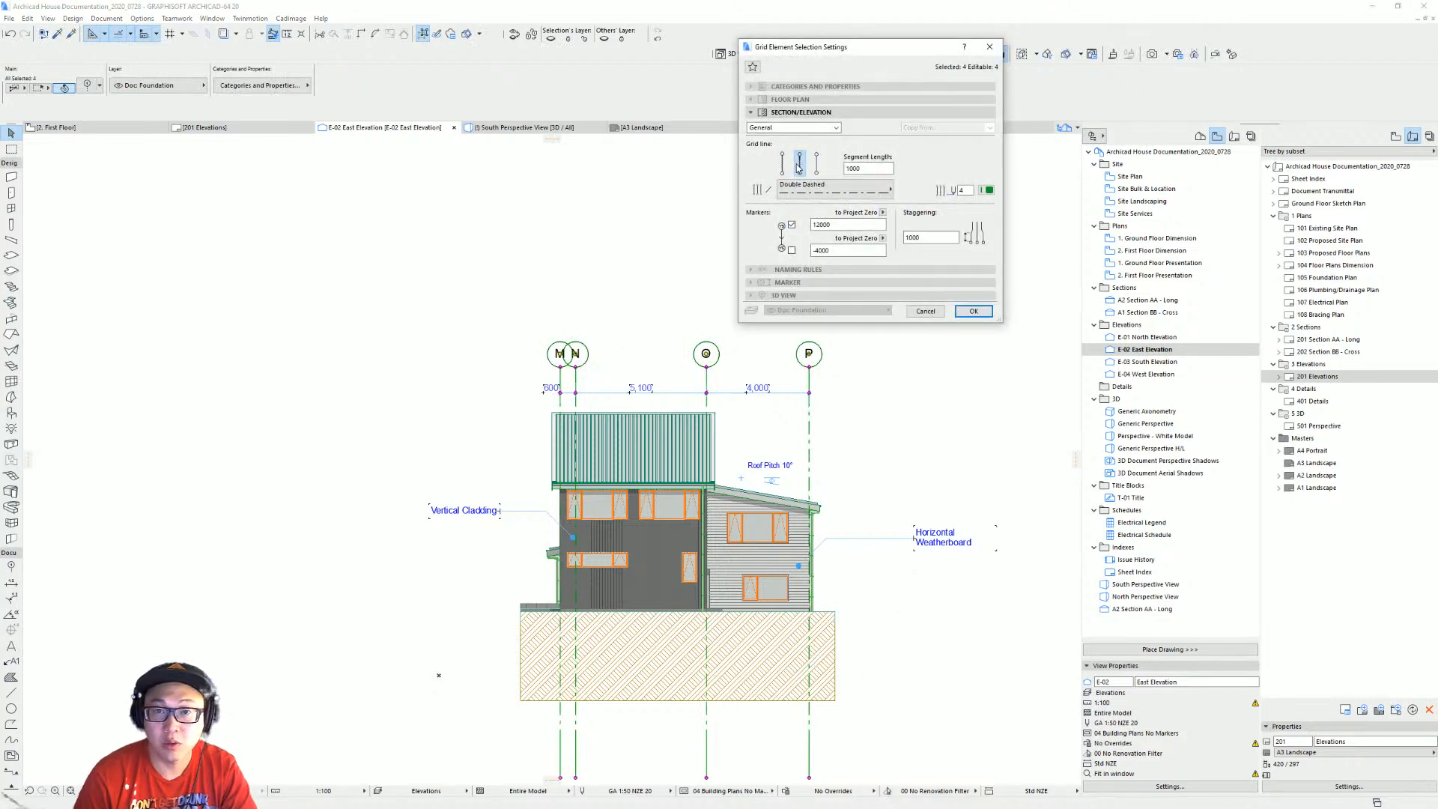
pyautogui.click(972, 312)
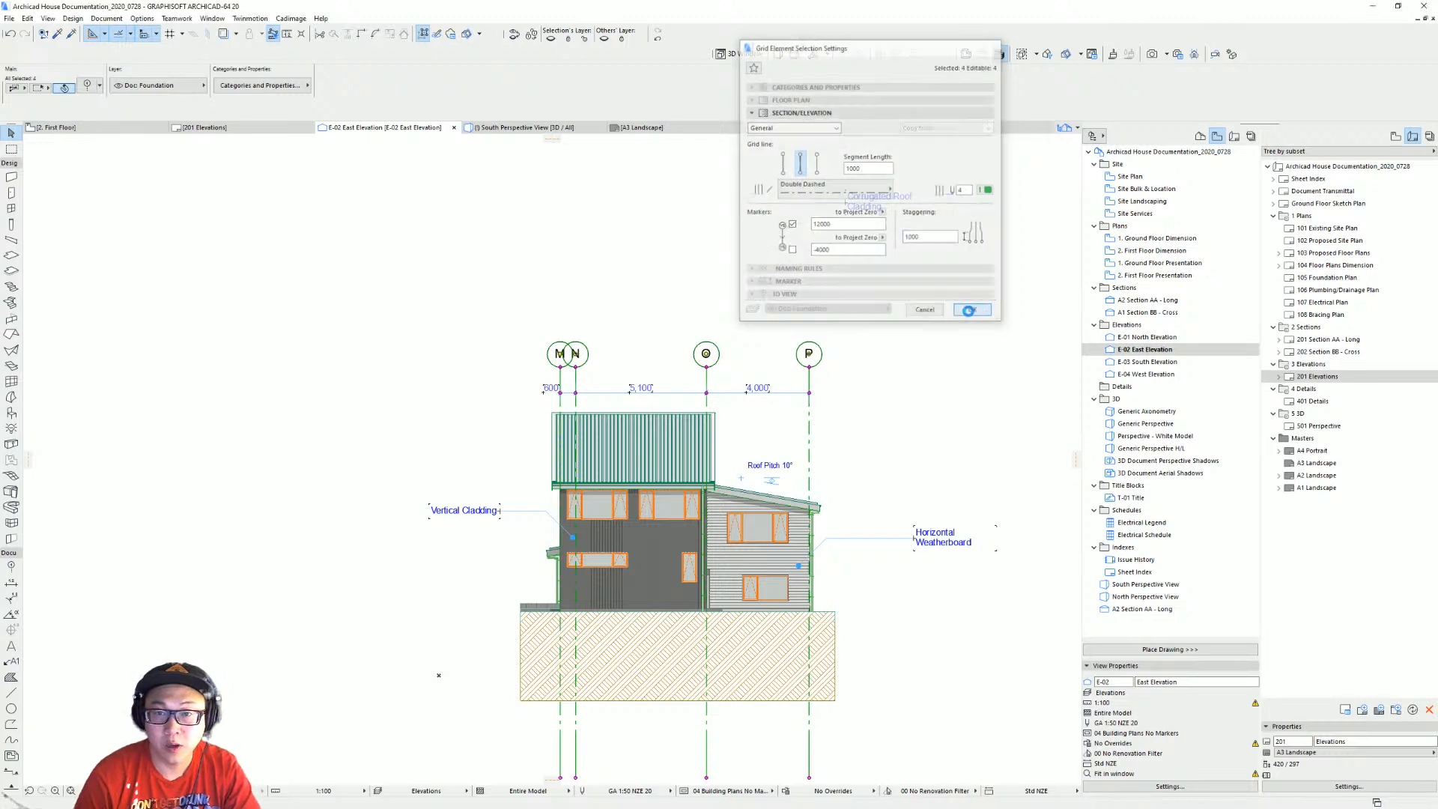
pyautogui.press('Escape')
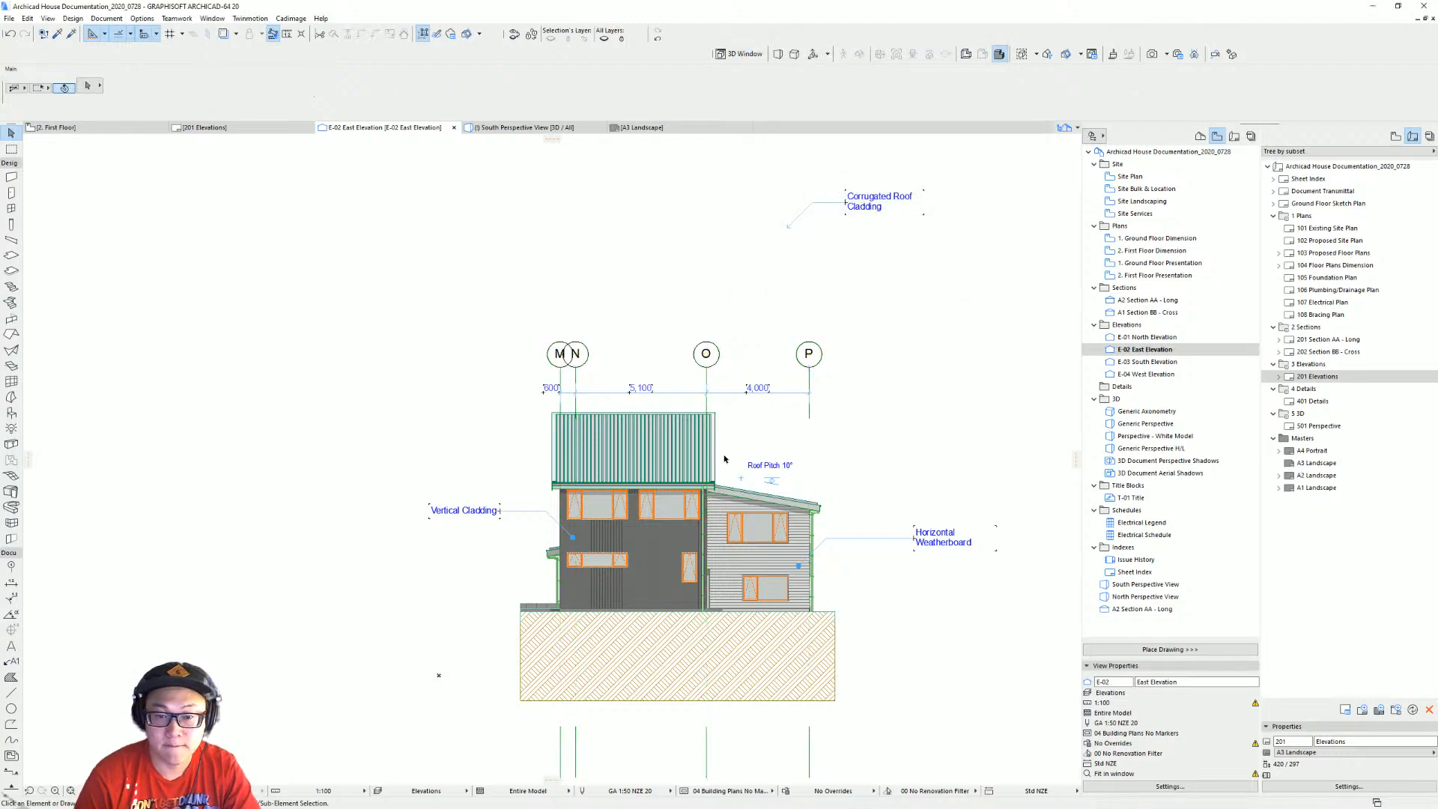
# Try staggering grid M's marker outward, away from grid N's marker, and undo it.
pyautogui.scroll(3, 723, 457)
pyautogui.moveTo(723, 457); pyautogui.dragTo(657, 376, button='middle')
pyautogui.scroll(-2, 782, 343)
pyautogui.moveTo(782, 343); pyautogui.dragTo(768, 393, button='middle')
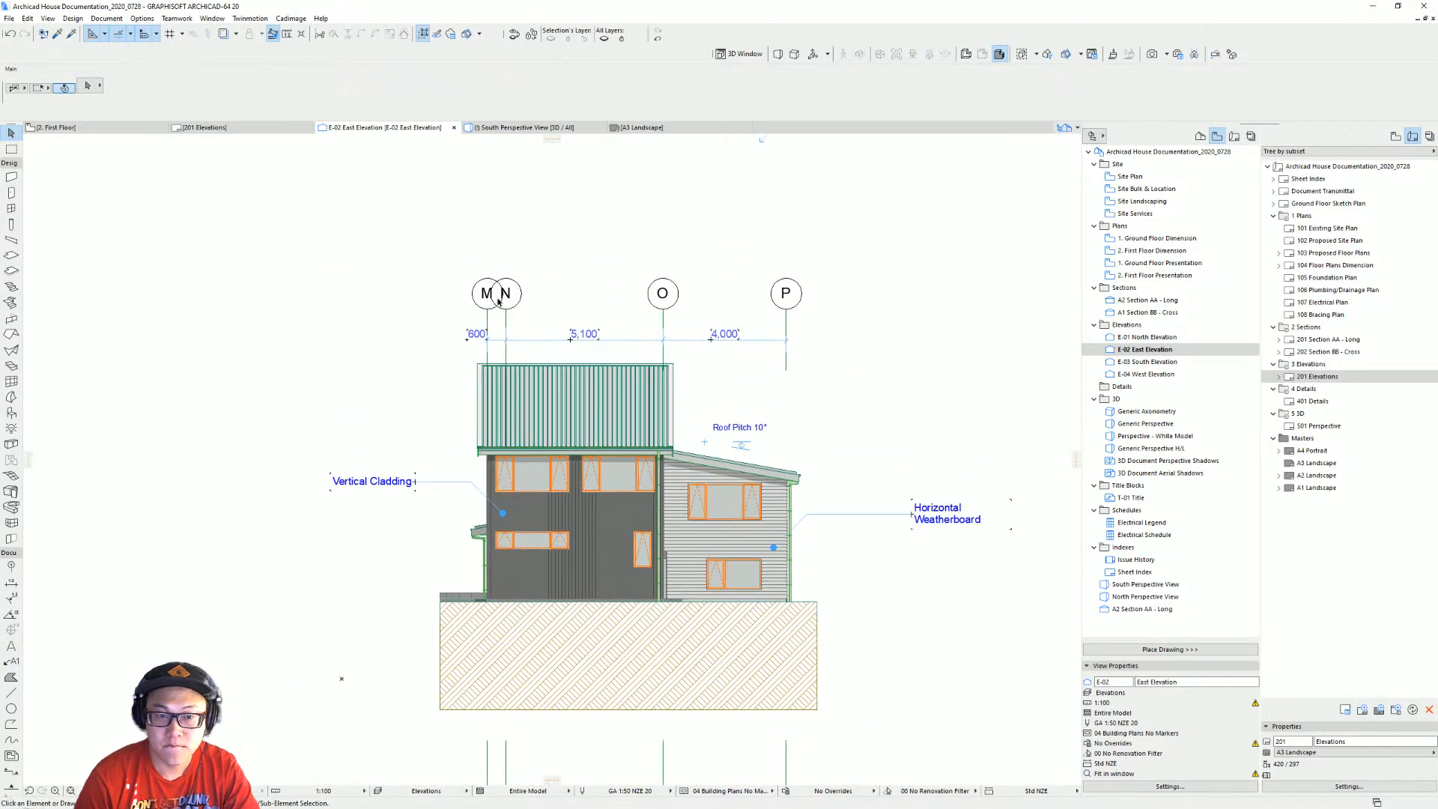
pyautogui.click(487, 310)
pyautogui.click(487, 309)
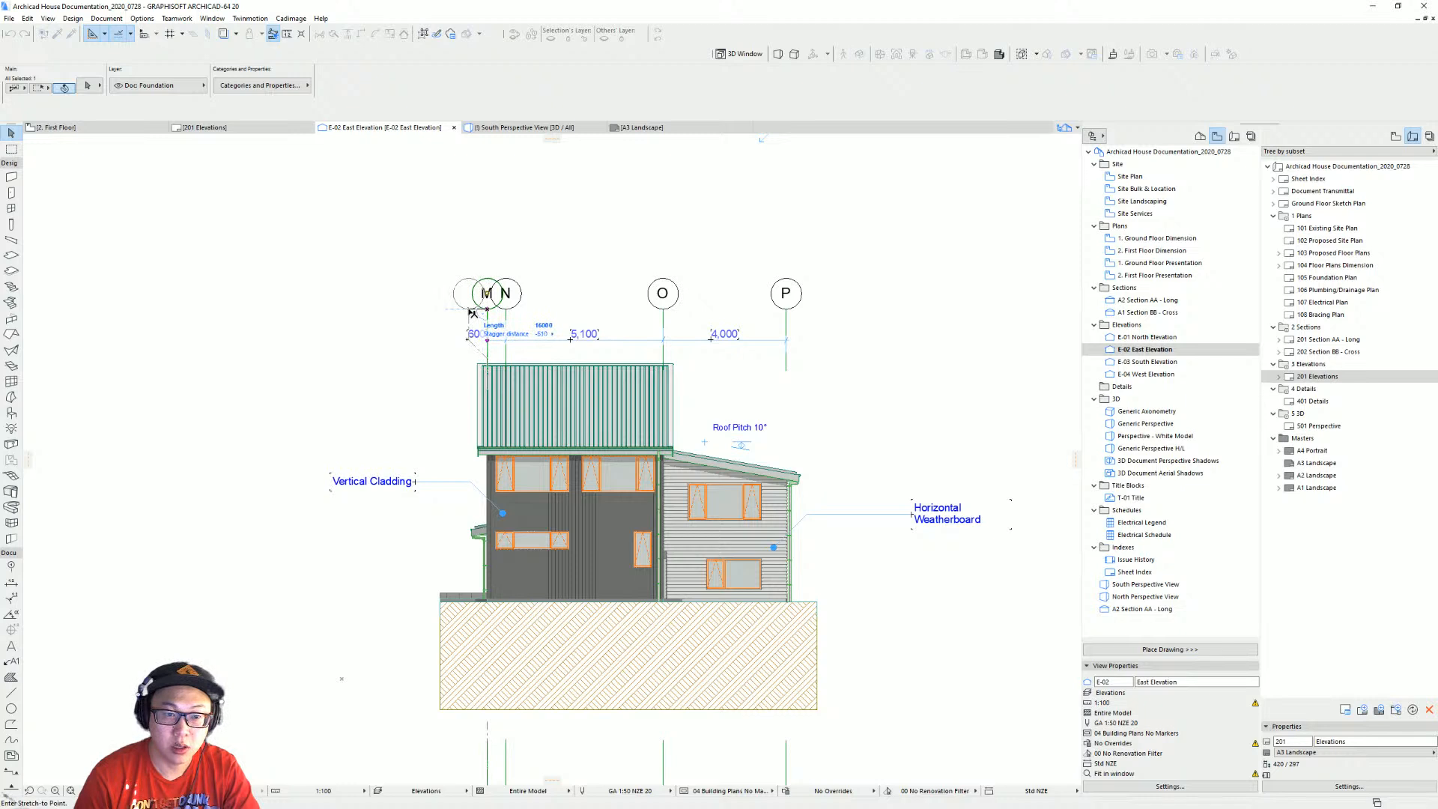
pyautogui.click(470, 312)
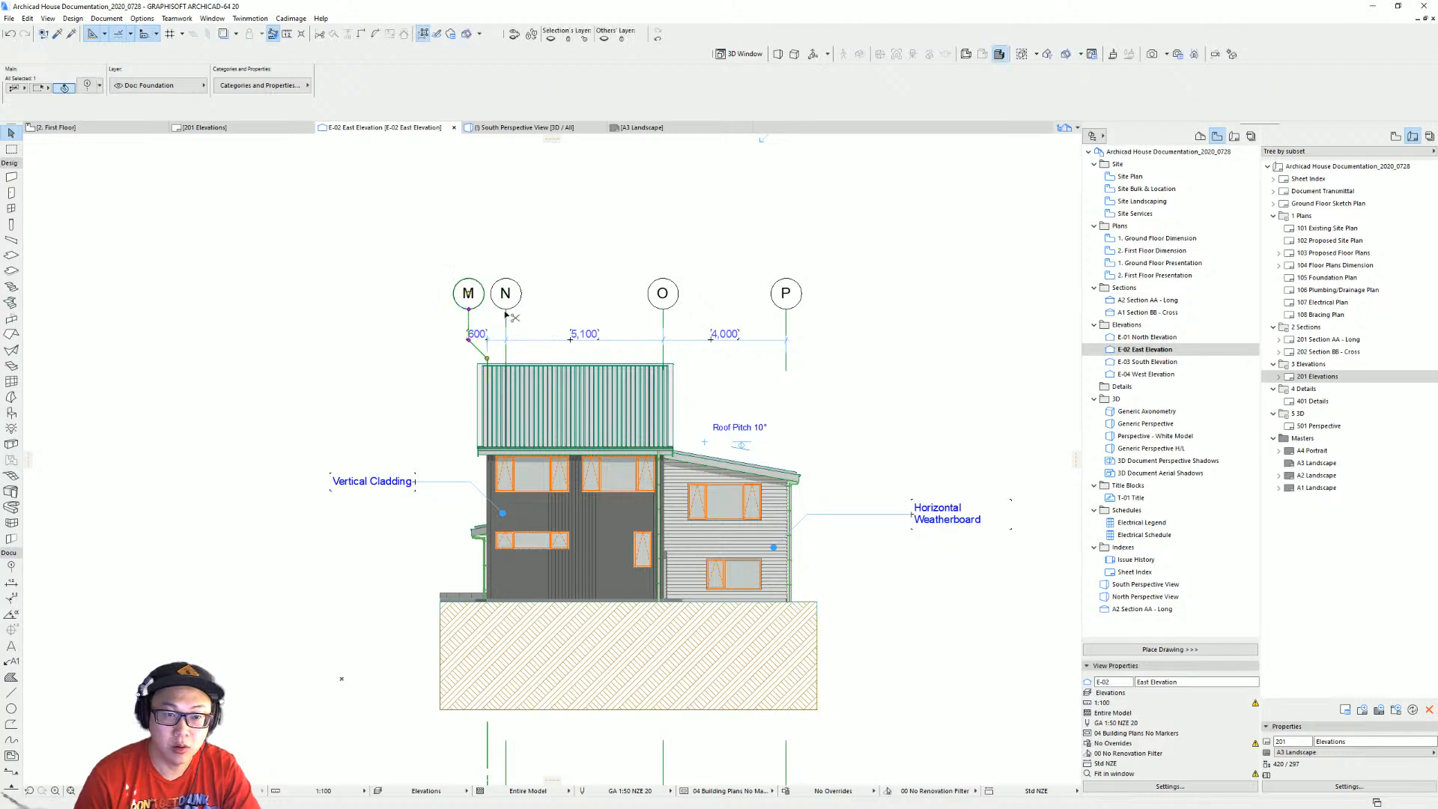
pyautogui.hotkey('ctrl', 'z')
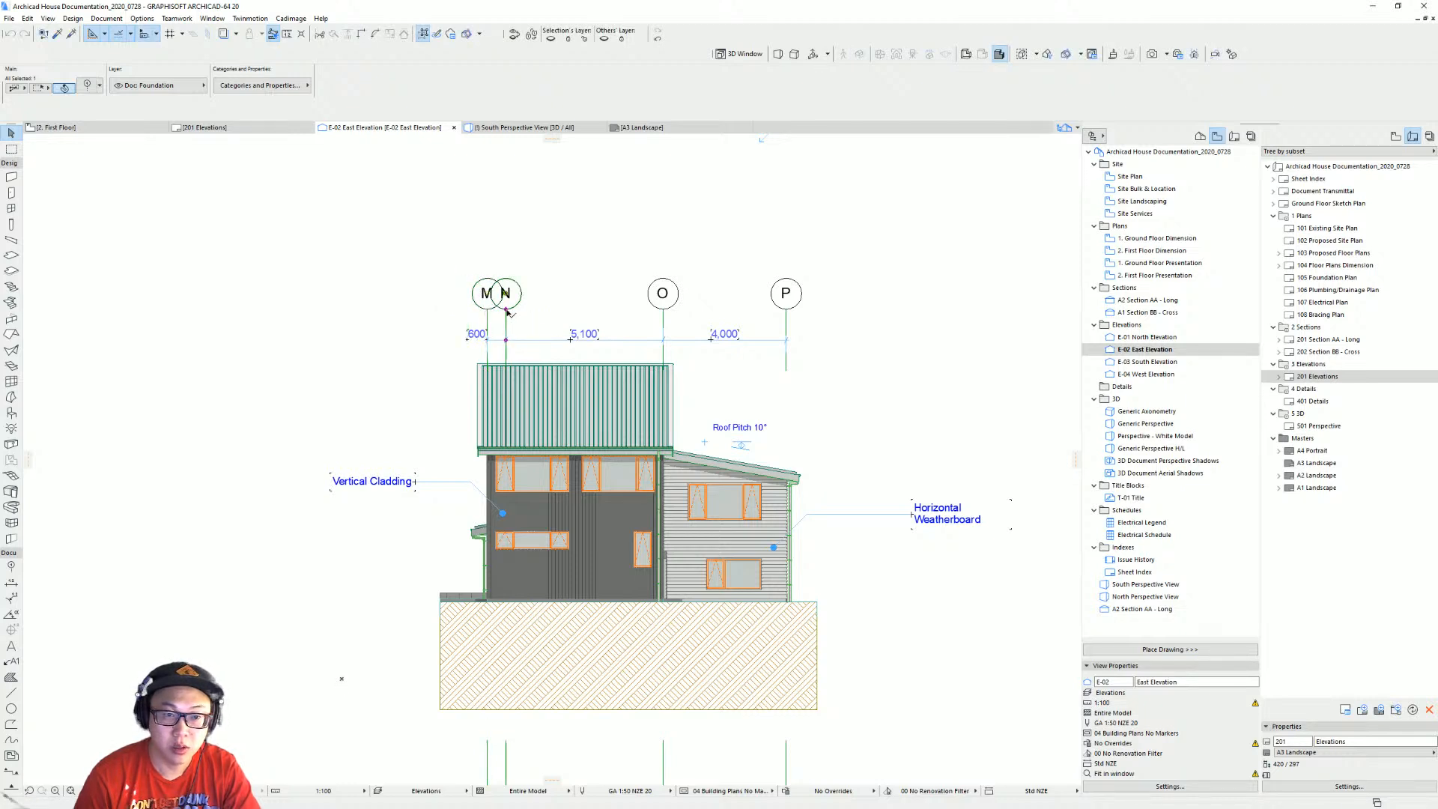
# Try staggering grid N's marker toward grid O, review the kinked line, and undo it.
pyautogui.click(508, 312)
pyautogui.click(530, 312)
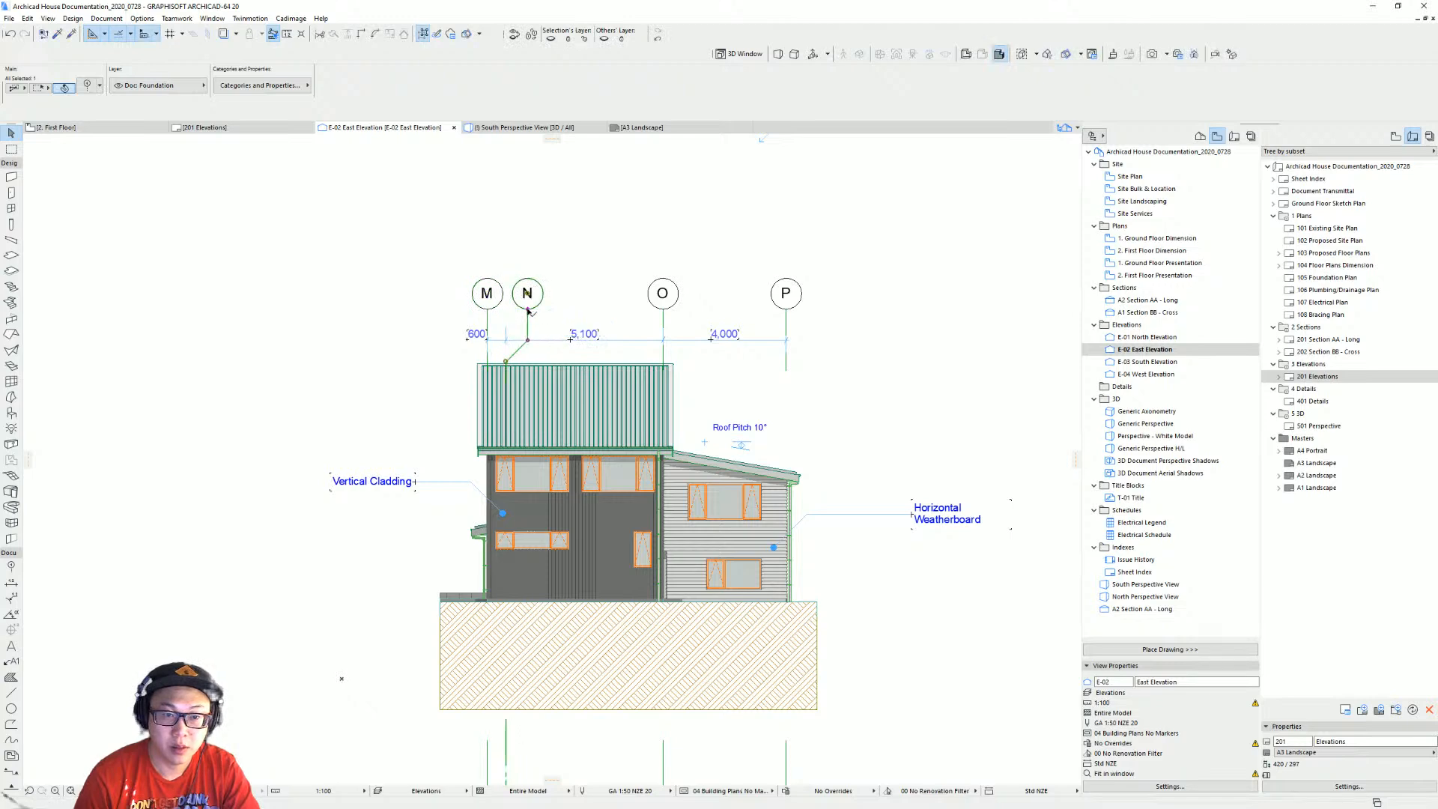
pyautogui.click(566, 321)
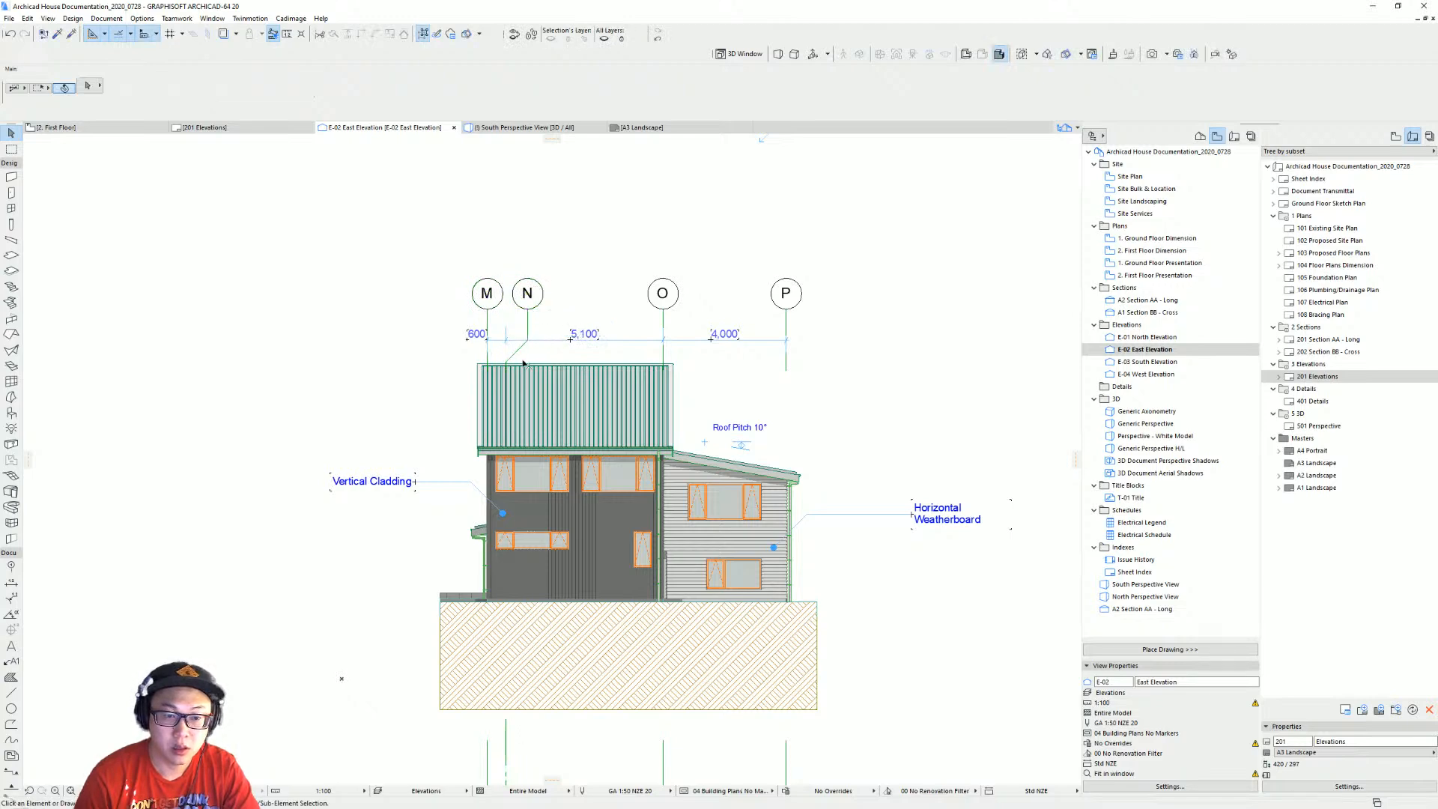
pyautogui.scroll(3, 525, 364)
pyautogui.scroll(-3, 577, 300)
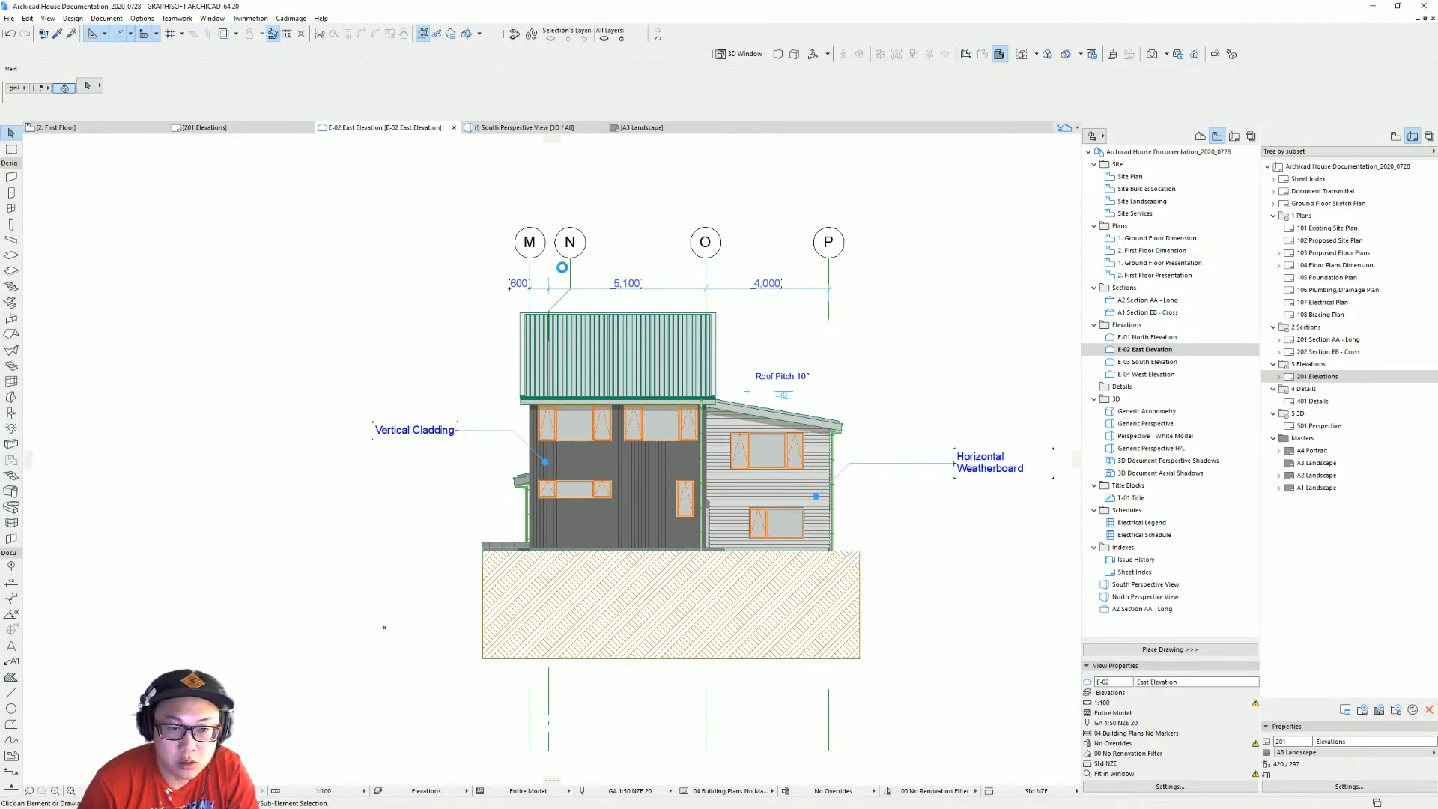
pyautogui.hotkey('ctrl', 'z')
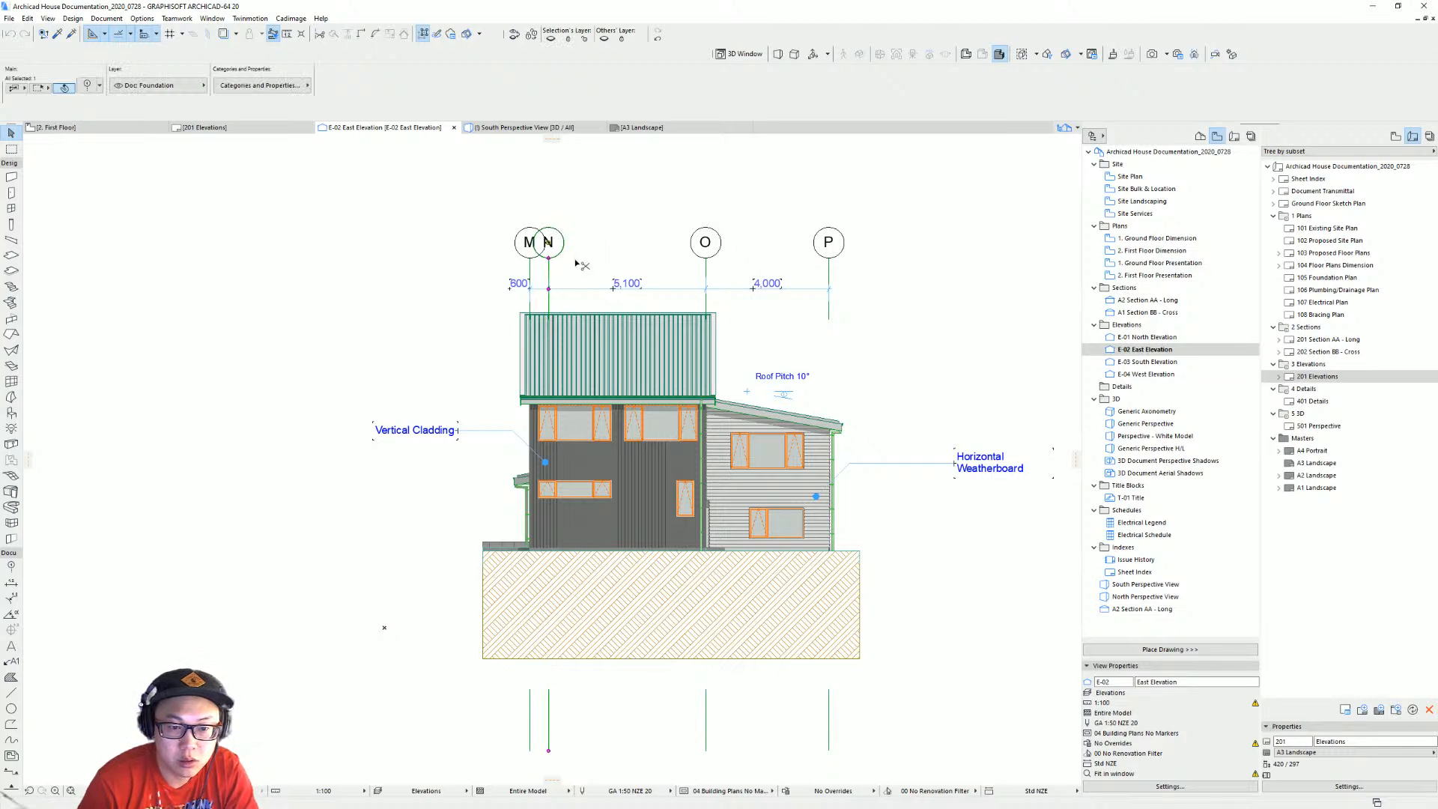
pyautogui.hotkey('ctrl', 't')
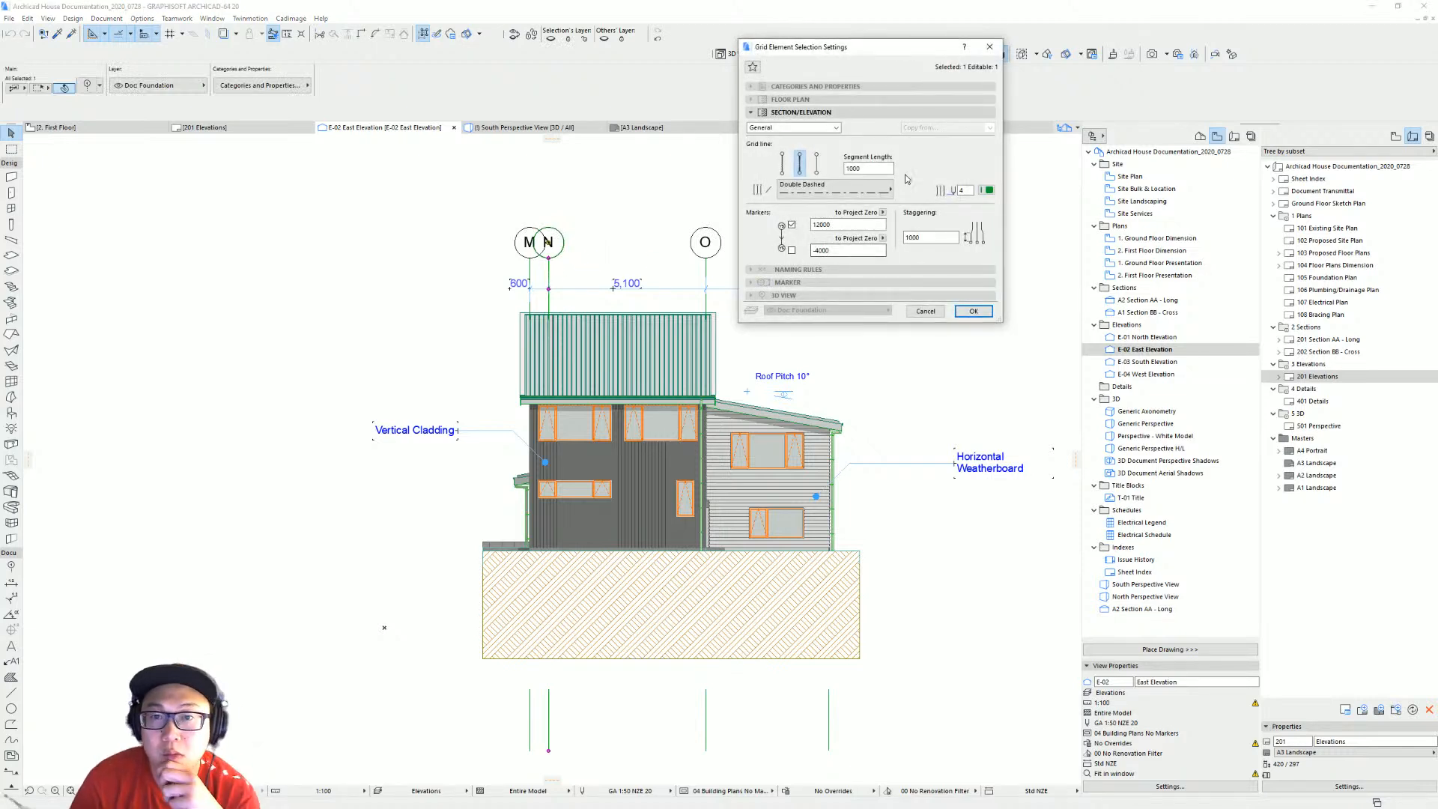
pyautogui.click(815, 129)
pyautogui.click(815, 129)
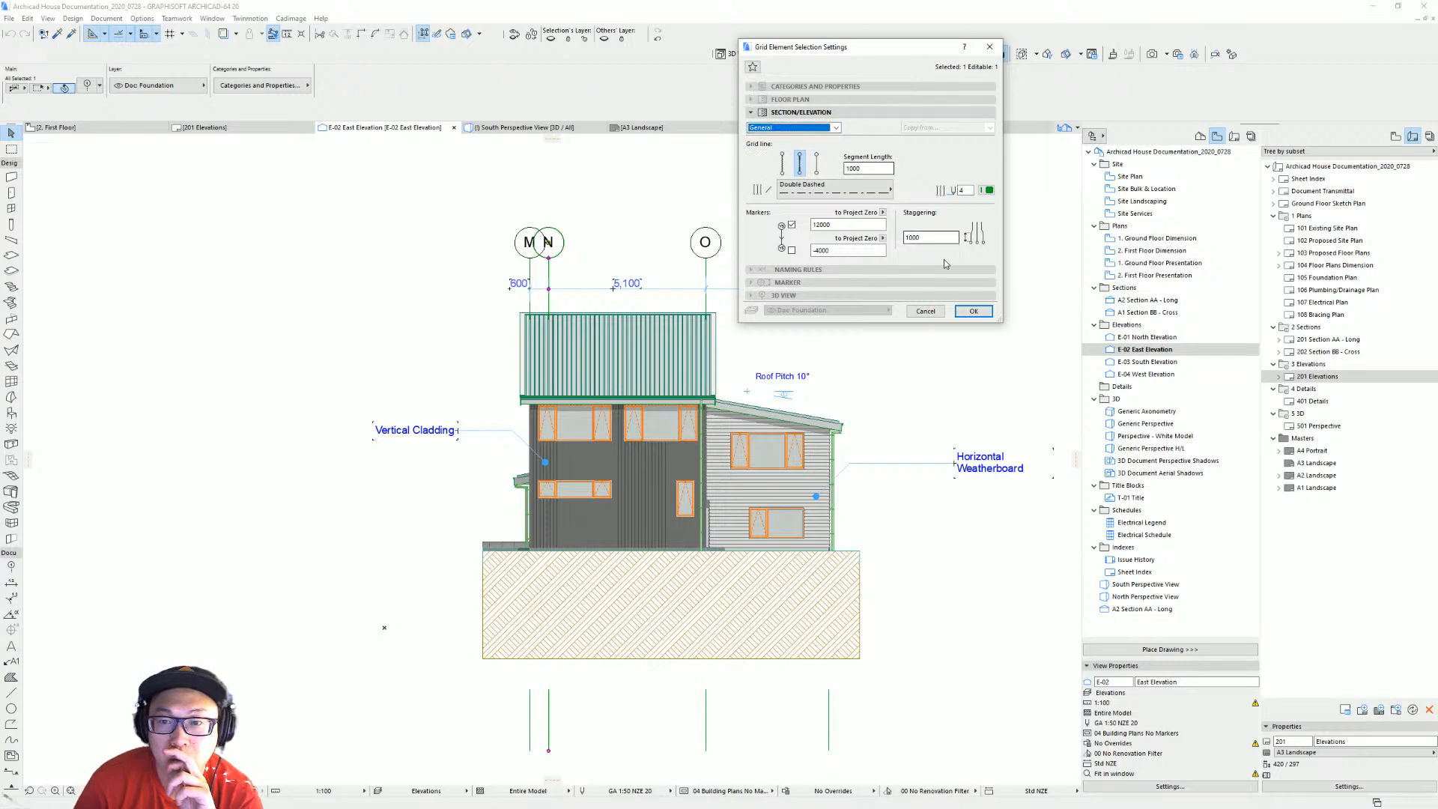
pyautogui.click(926, 312)
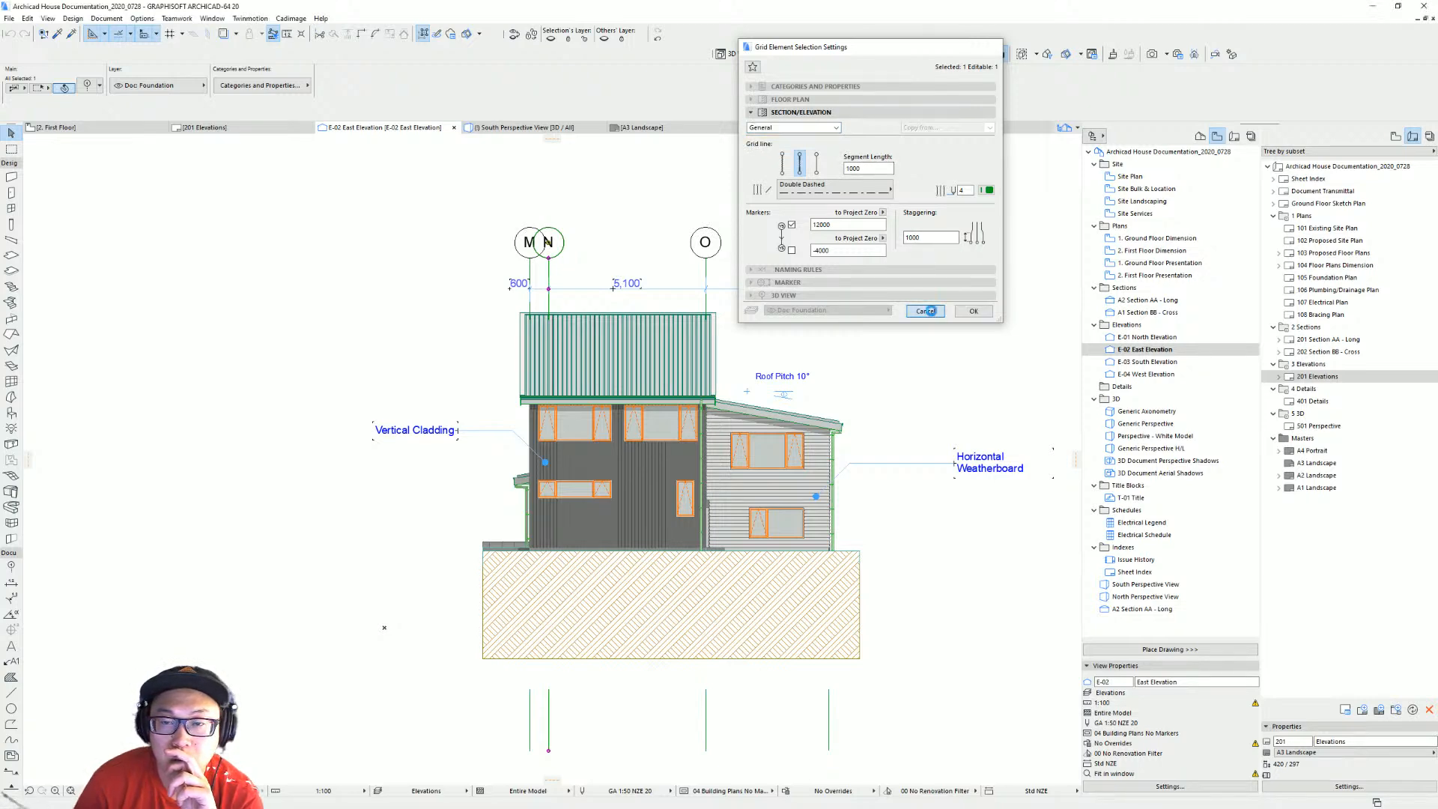
# Turn off the upper marker of grid N in its section/elevation settings.
pyautogui.scroll(3, 637, 254)
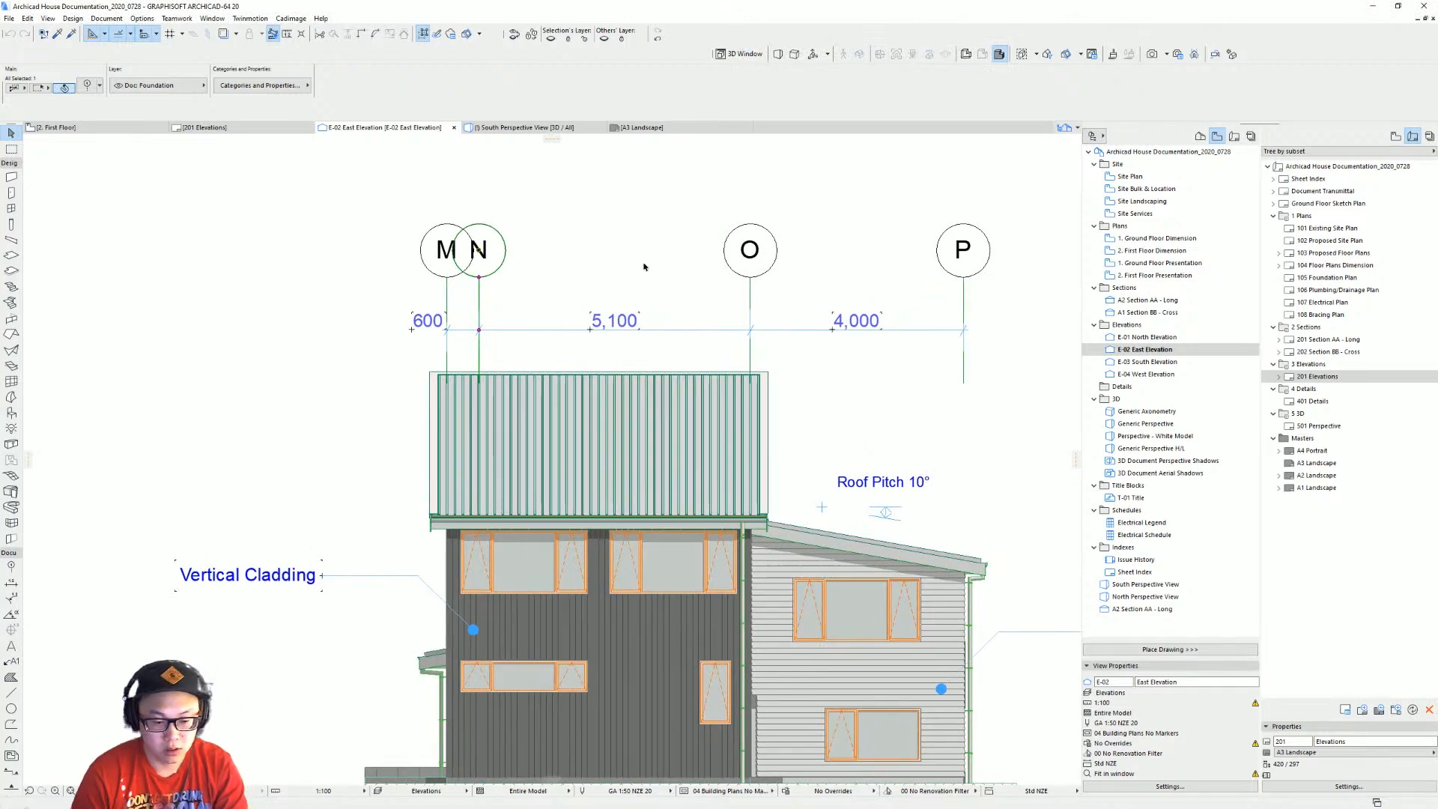
pyautogui.hotkey('ctrl', 't')
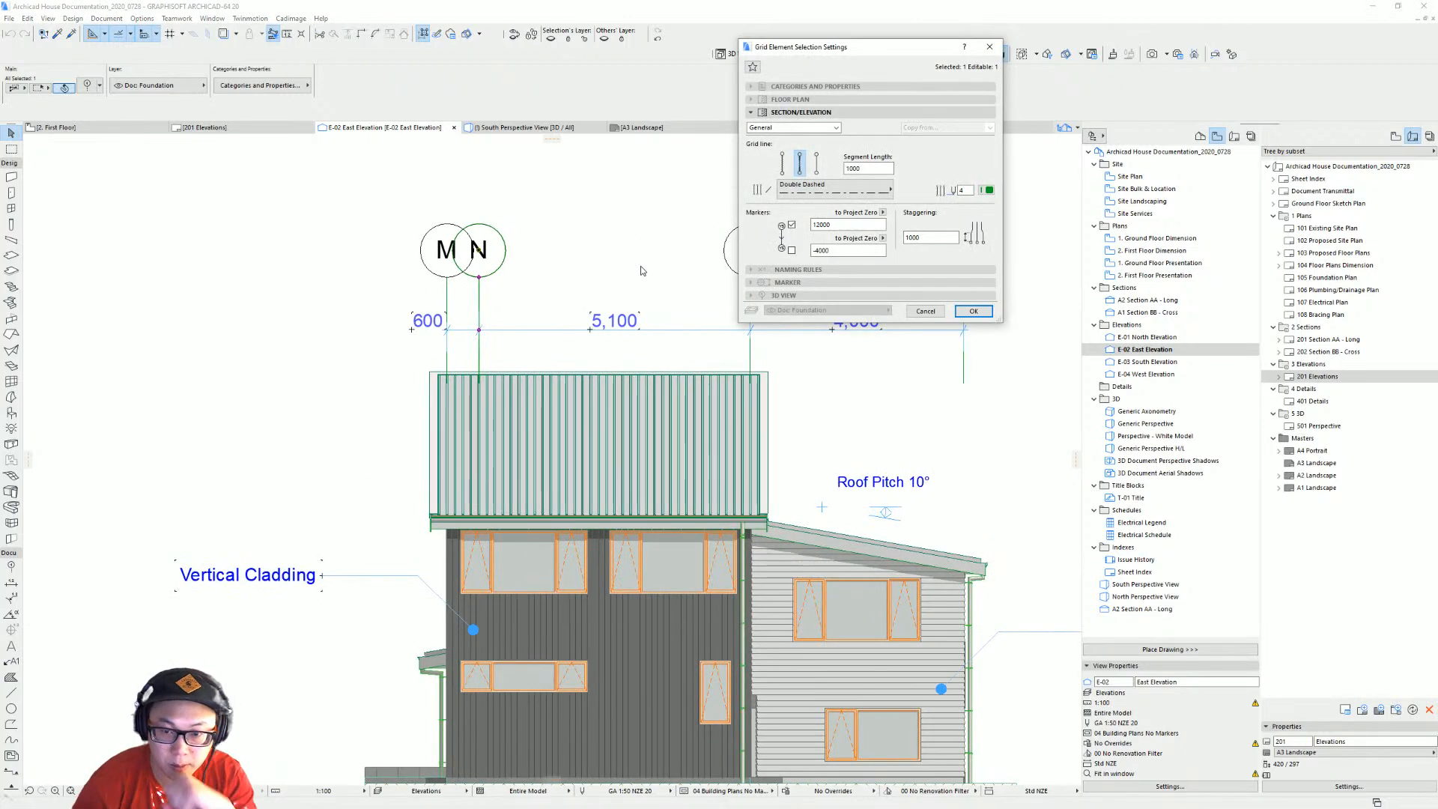
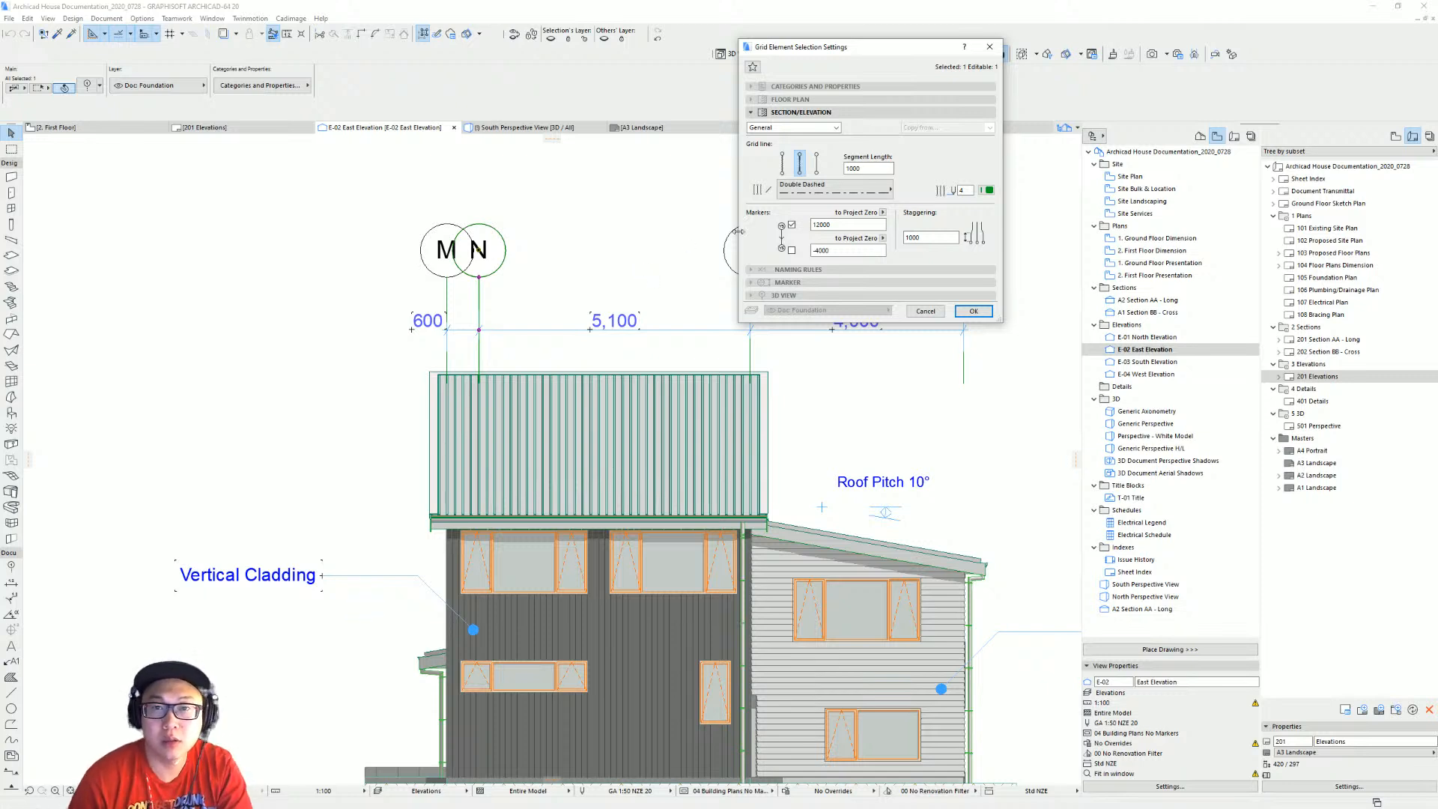
pyautogui.click(792, 225)
pyautogui.click(974, 311)
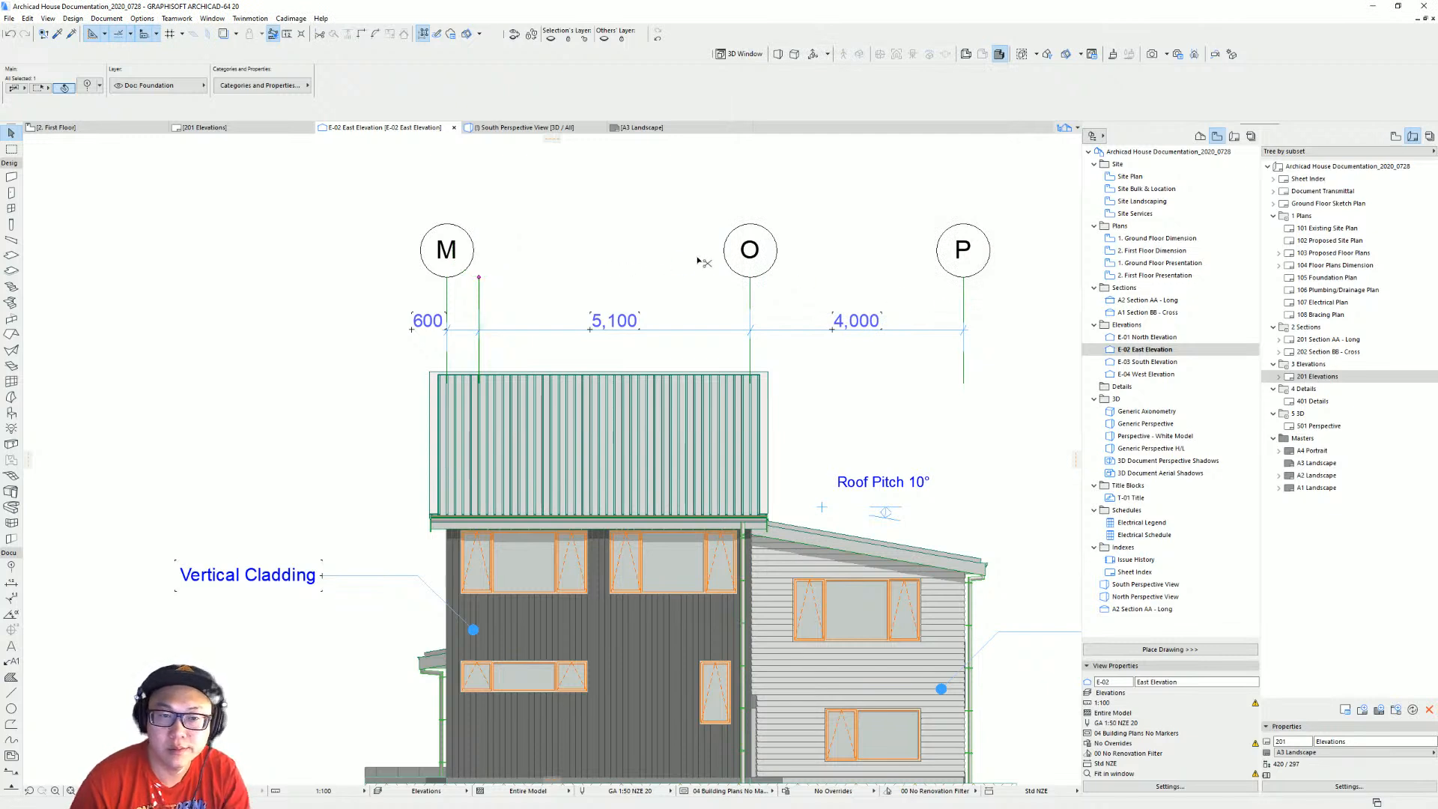
# Re-enable grid N's upper marker, try the Custom section/elevation option, and return it to General.
pyautogui.doubleClick(721, 256)
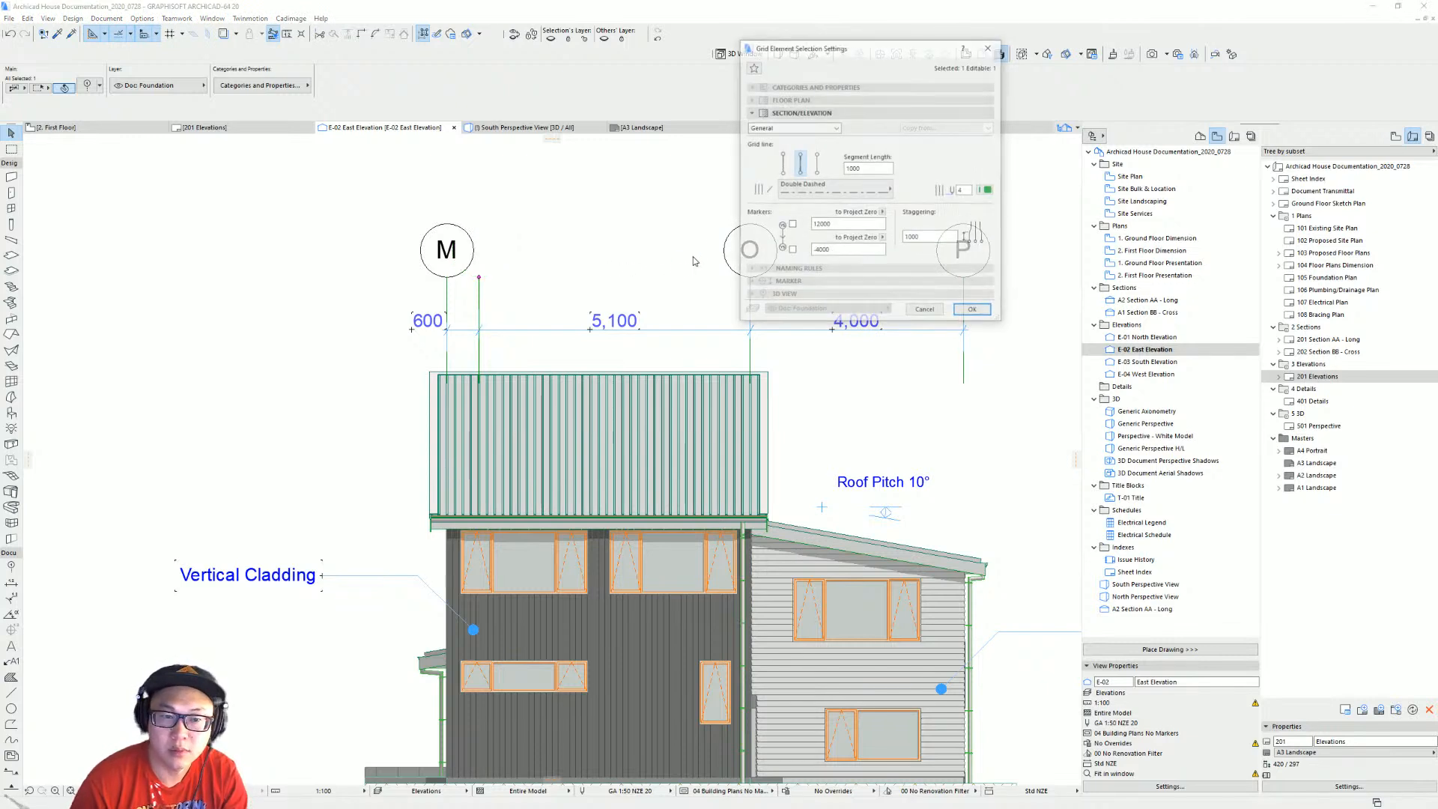
pyautogui.click(792, 226)
pyautogui.click(809, 128)
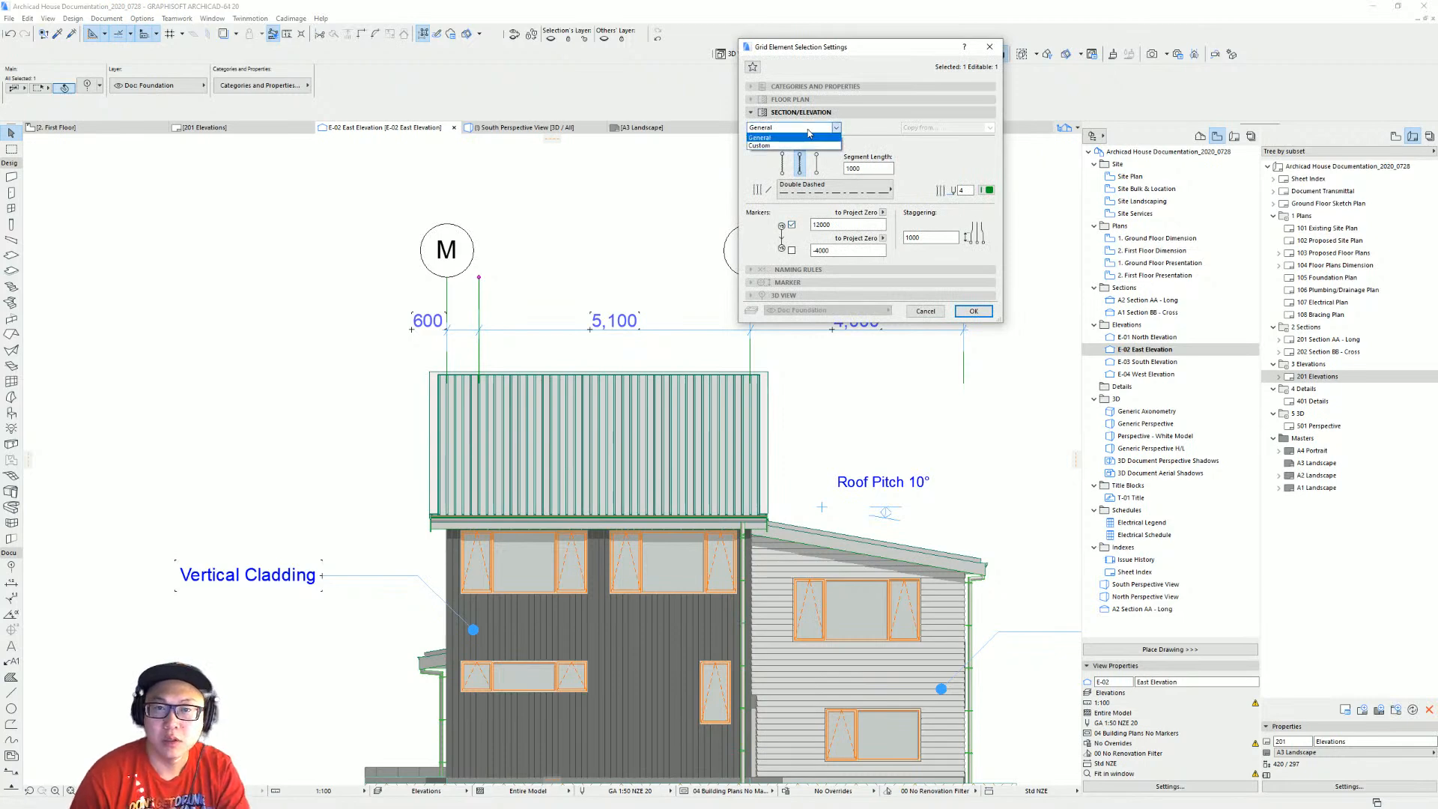
pyautogui.click(797, 145)
pyautogui.click(800, 131)
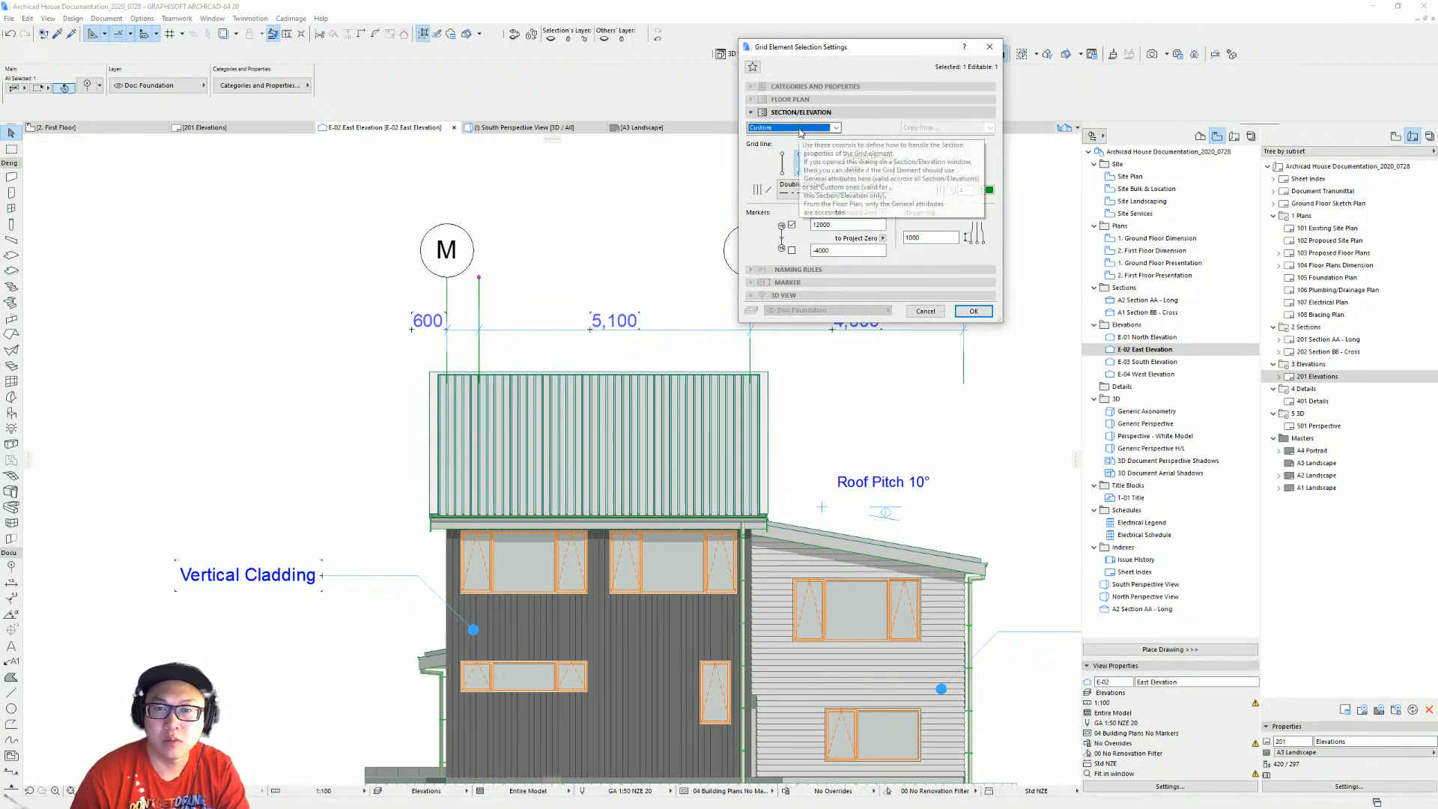
pyautogui.click(780, 140)
pyautogui.press('Return')
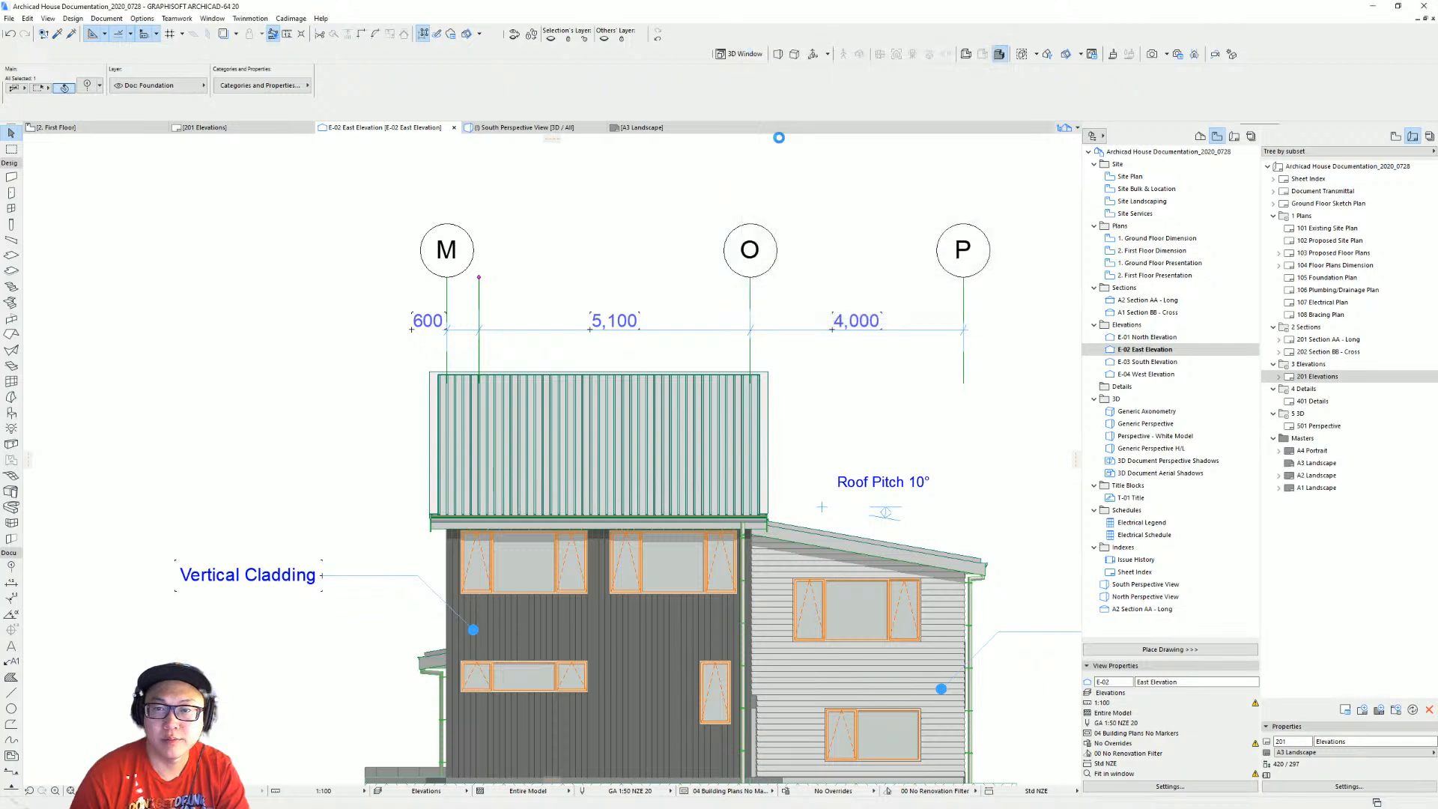
# Reopen grid N's settings and apply them with the upper marker enabled under General.
pyautogui.press('Escape')
pyautogui.click(477, 276)
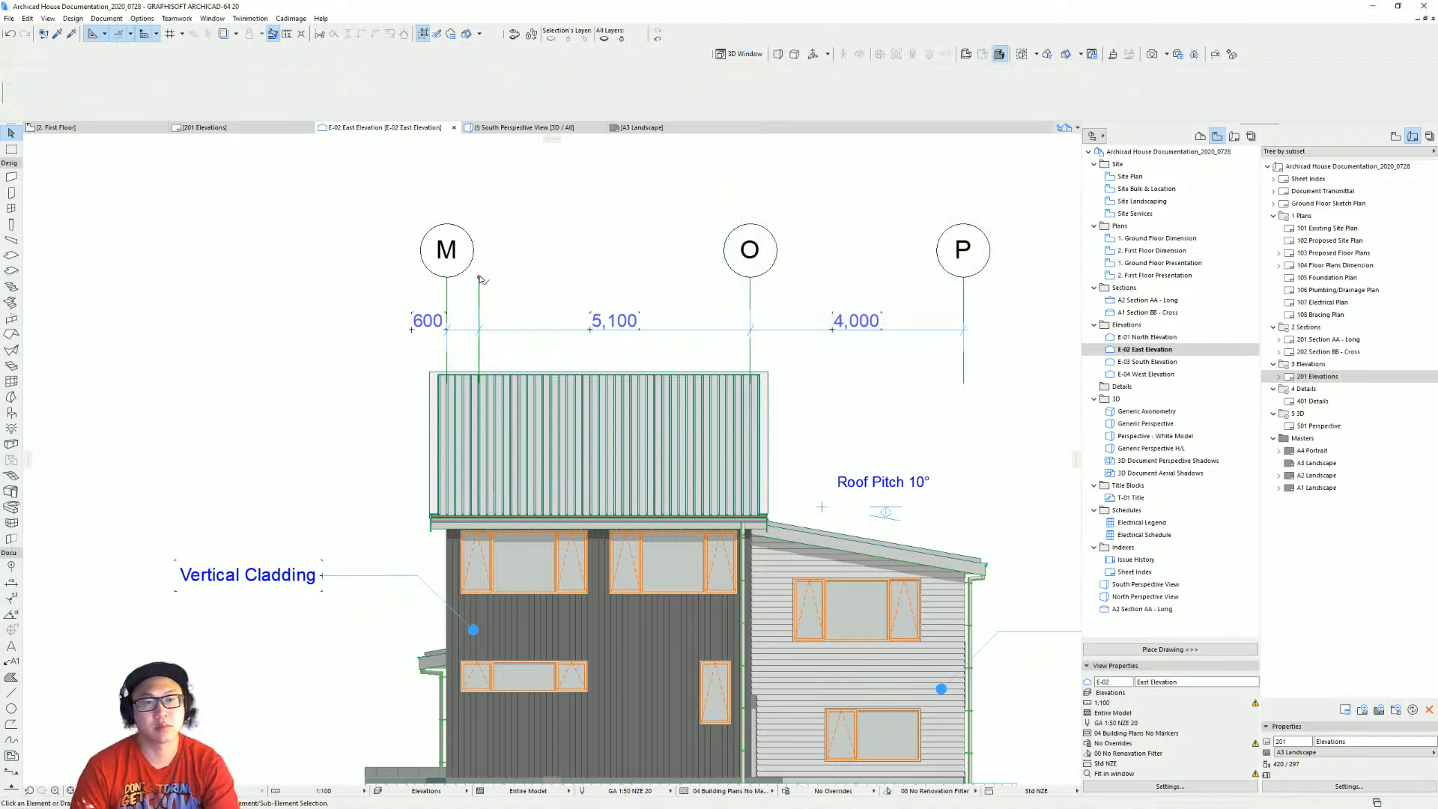
pyautogui.hotkey('ctrl', 't')
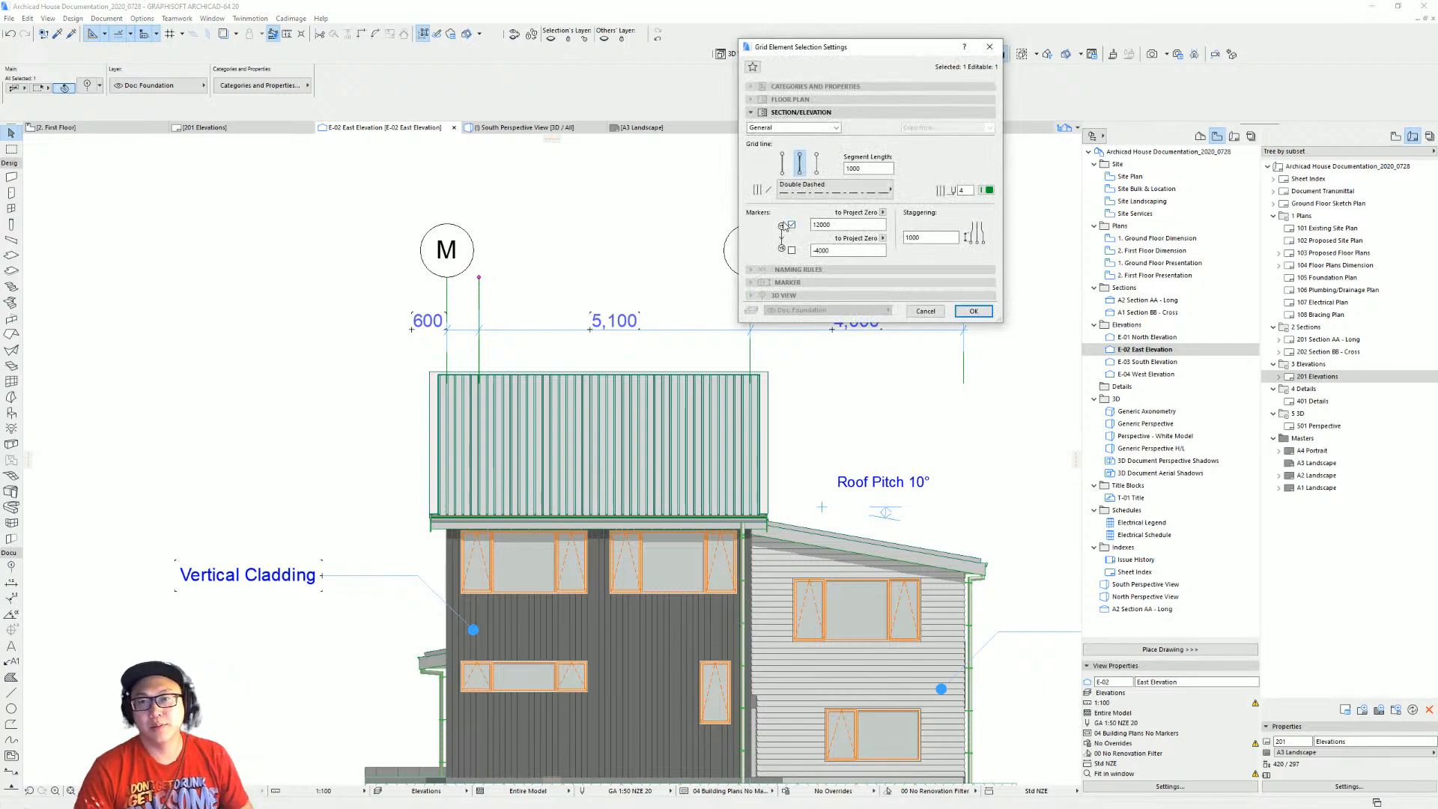
pyautogui.press('Return')
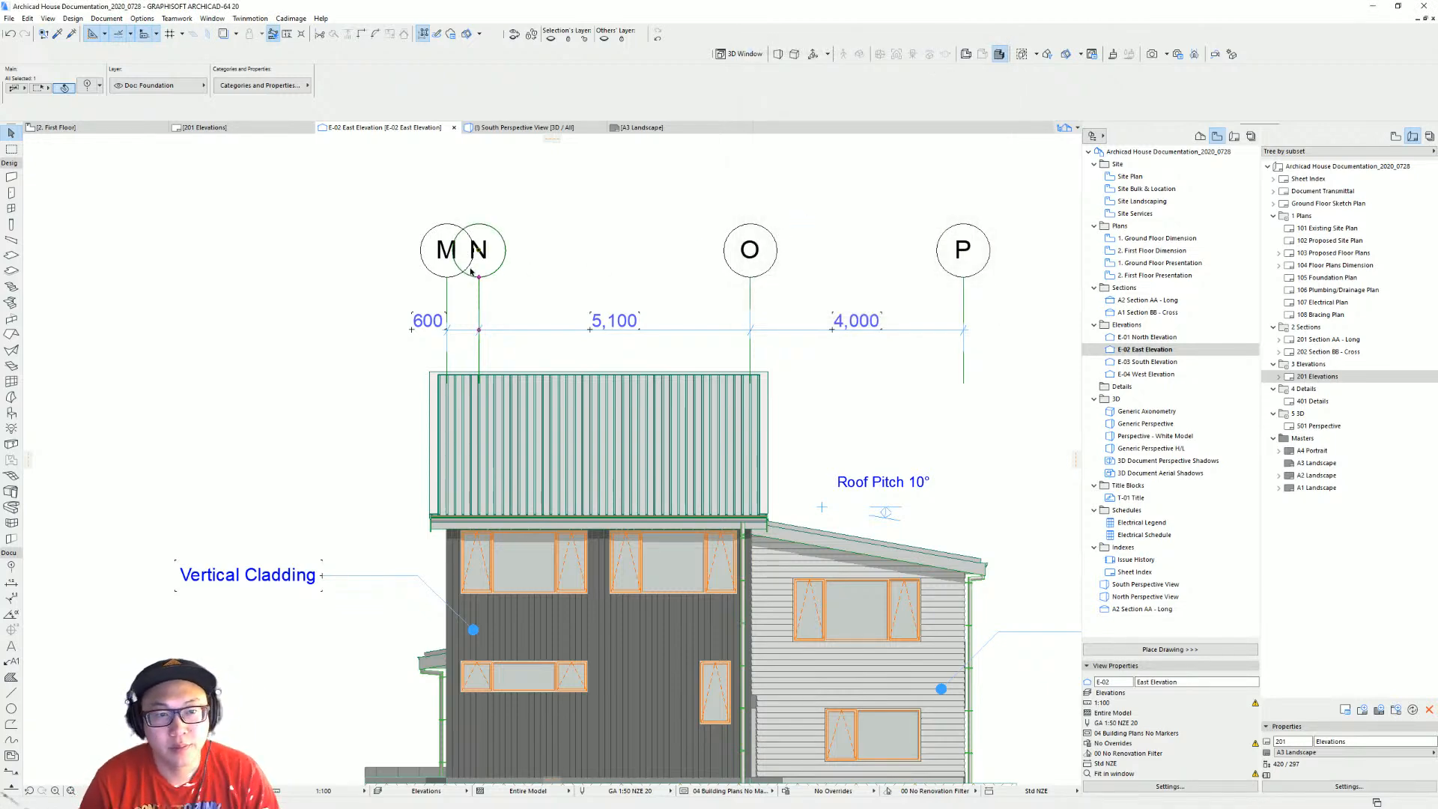
# Try staggering grid M's marker up and away from grid N, and undo it.
pyautogui.moveTo(494, 287); pyautogui.dragTo(632, 279, button='middle')
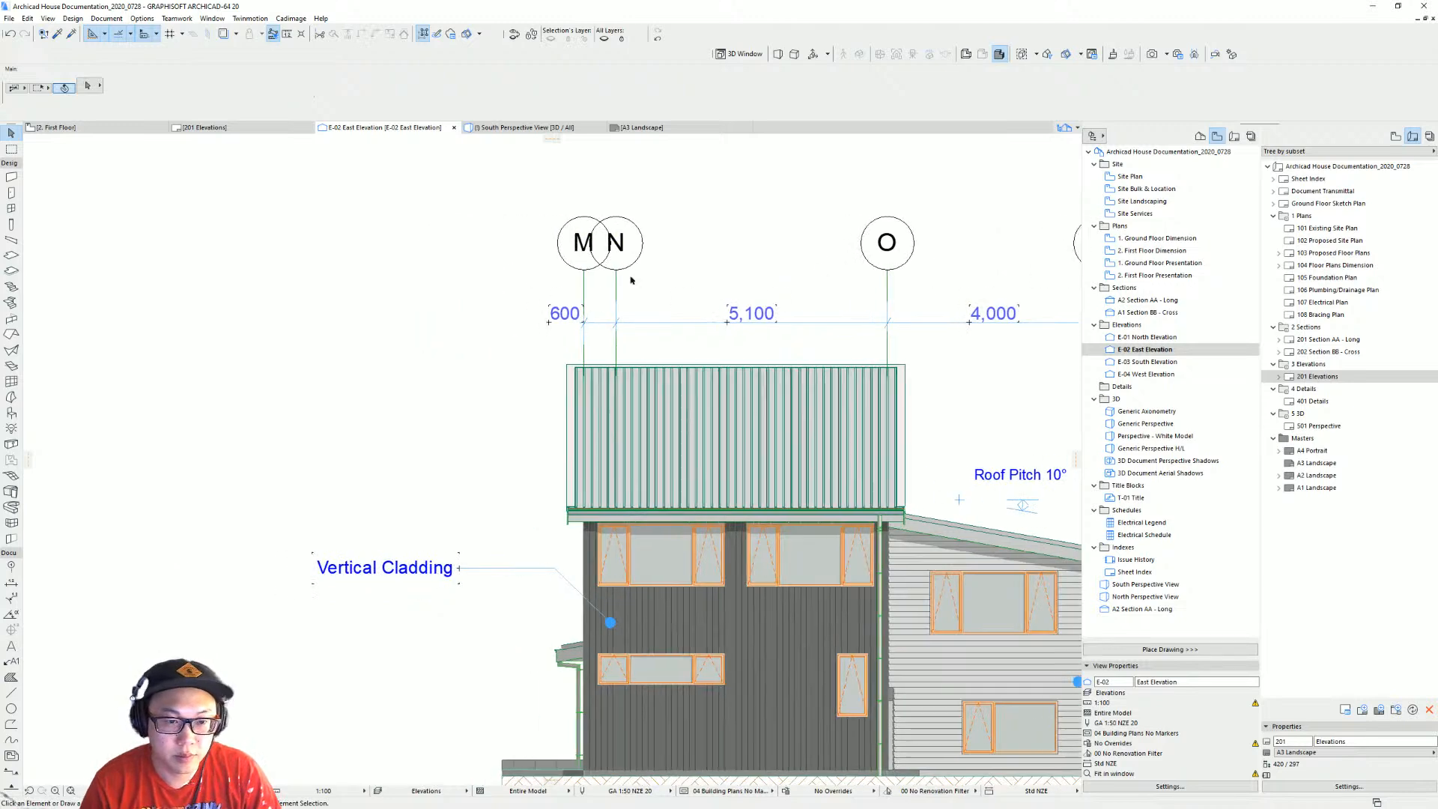
pyautogui.click(584, 248)
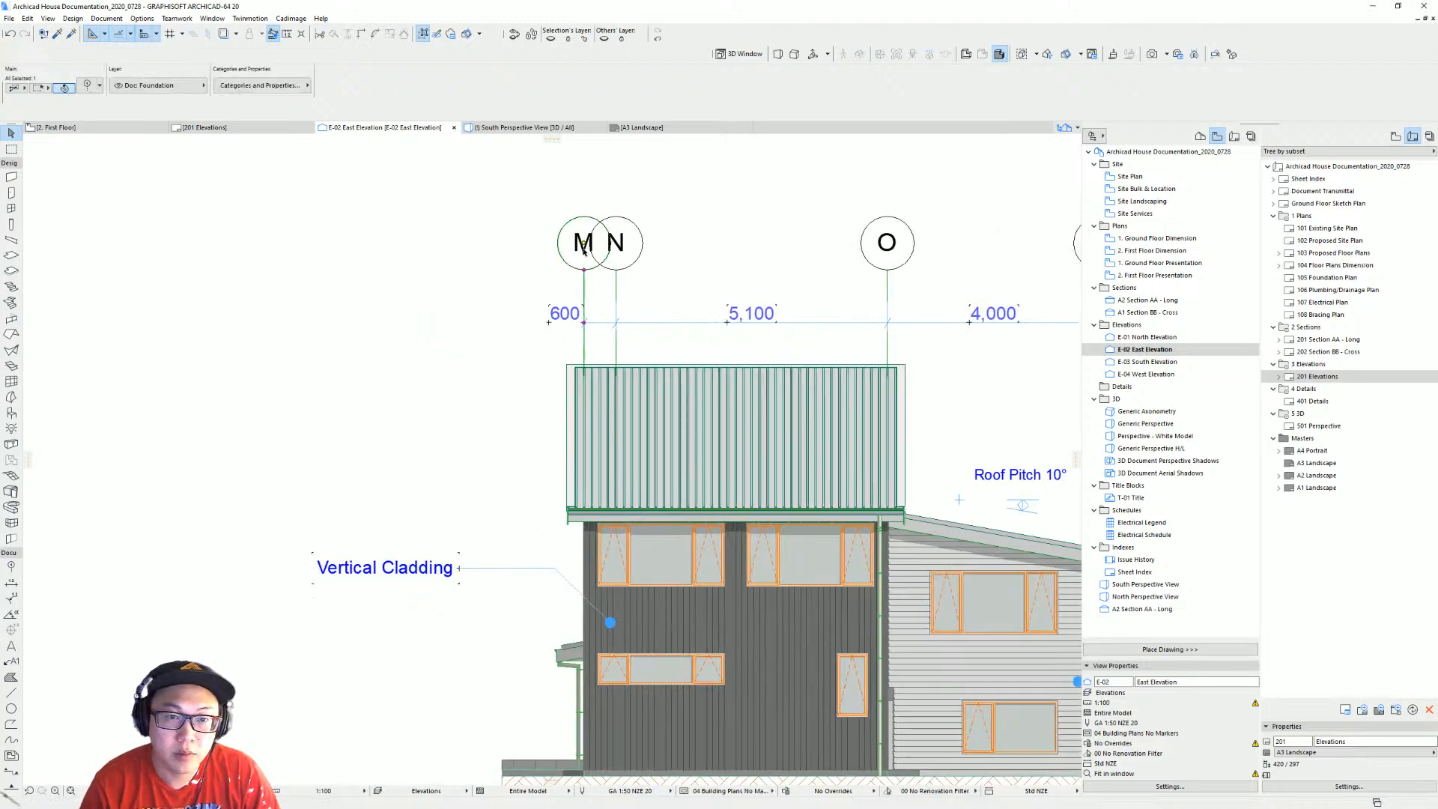
pyautogui.click(585, 271)
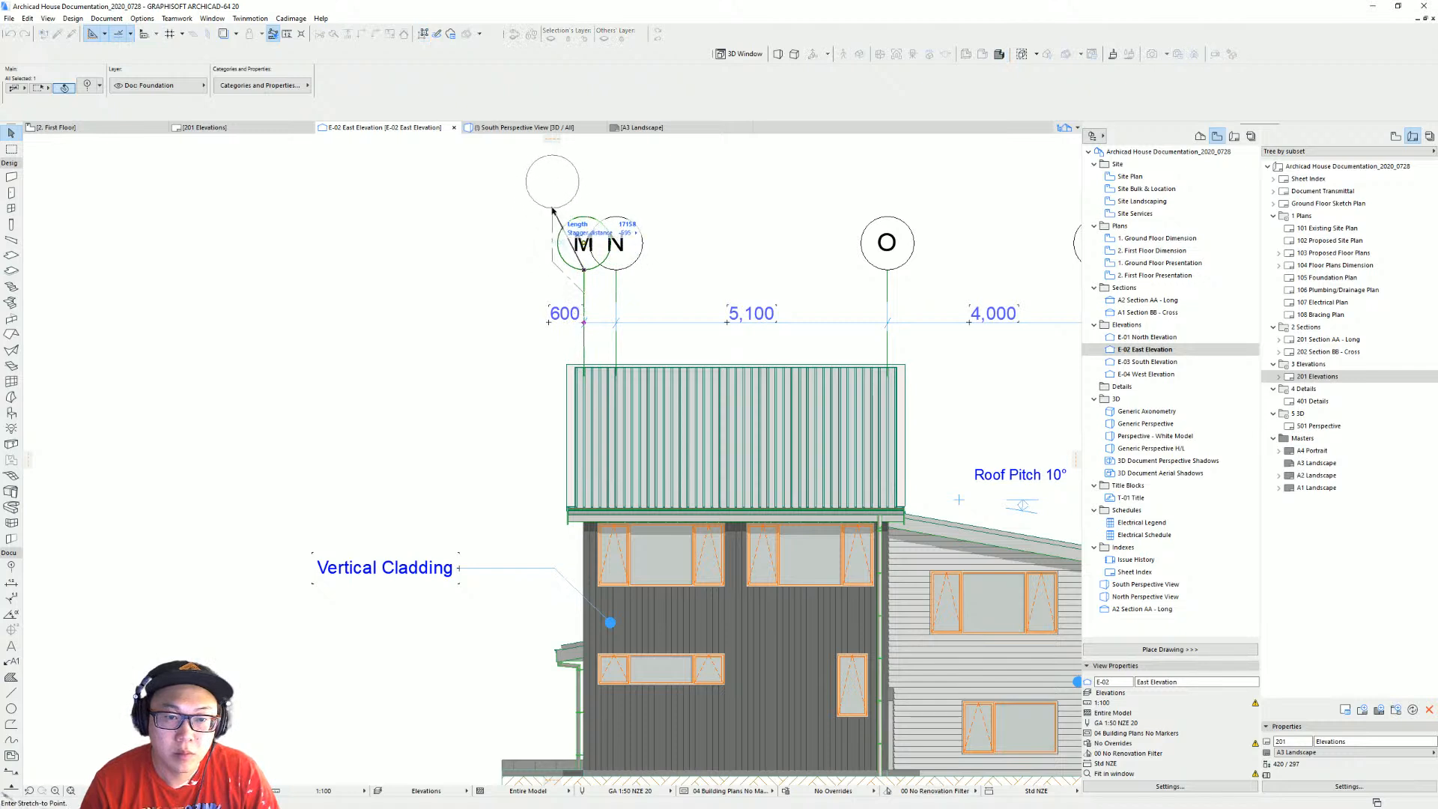
pyautogui.click(544, 218)
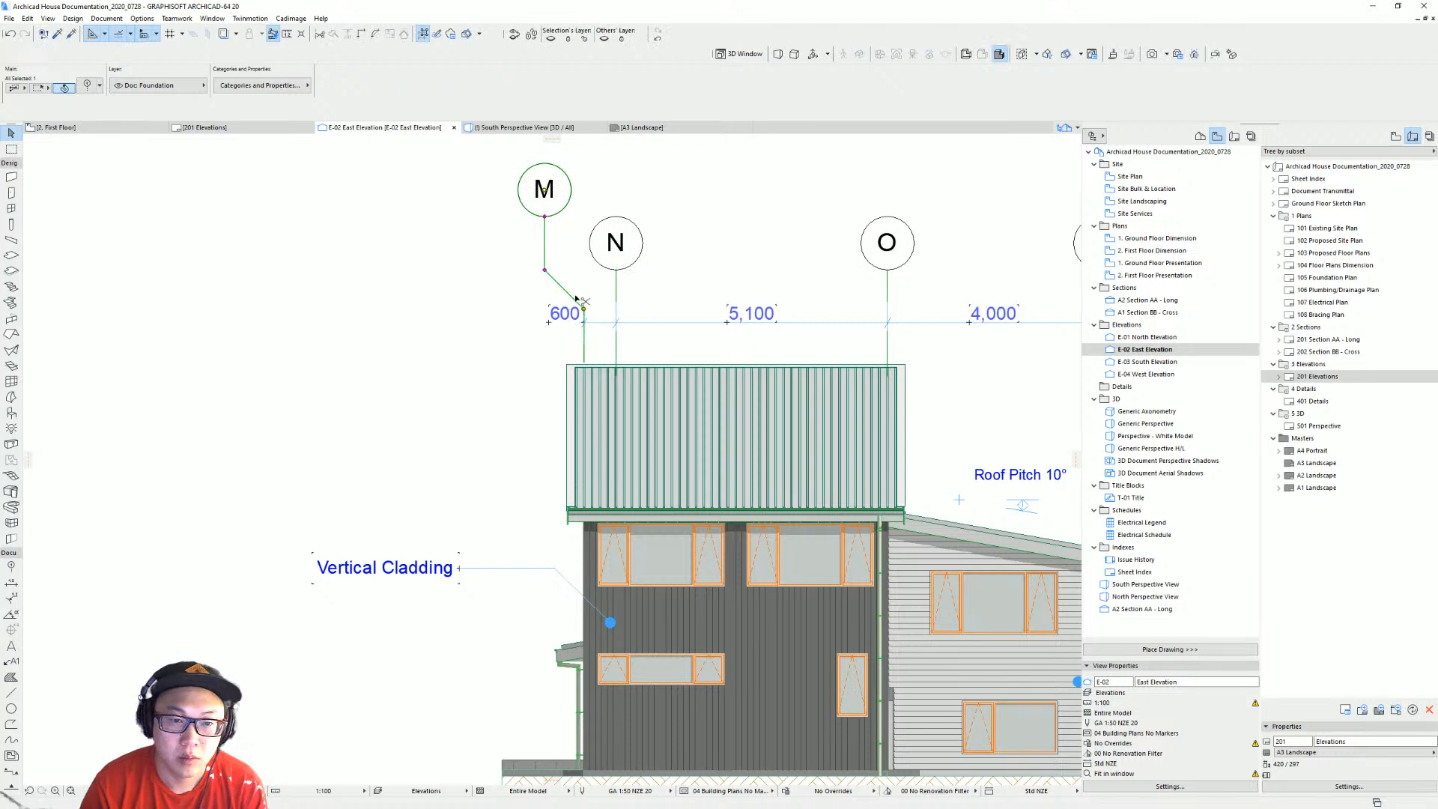
pyautogui.hotkey('ctrl', 'z')
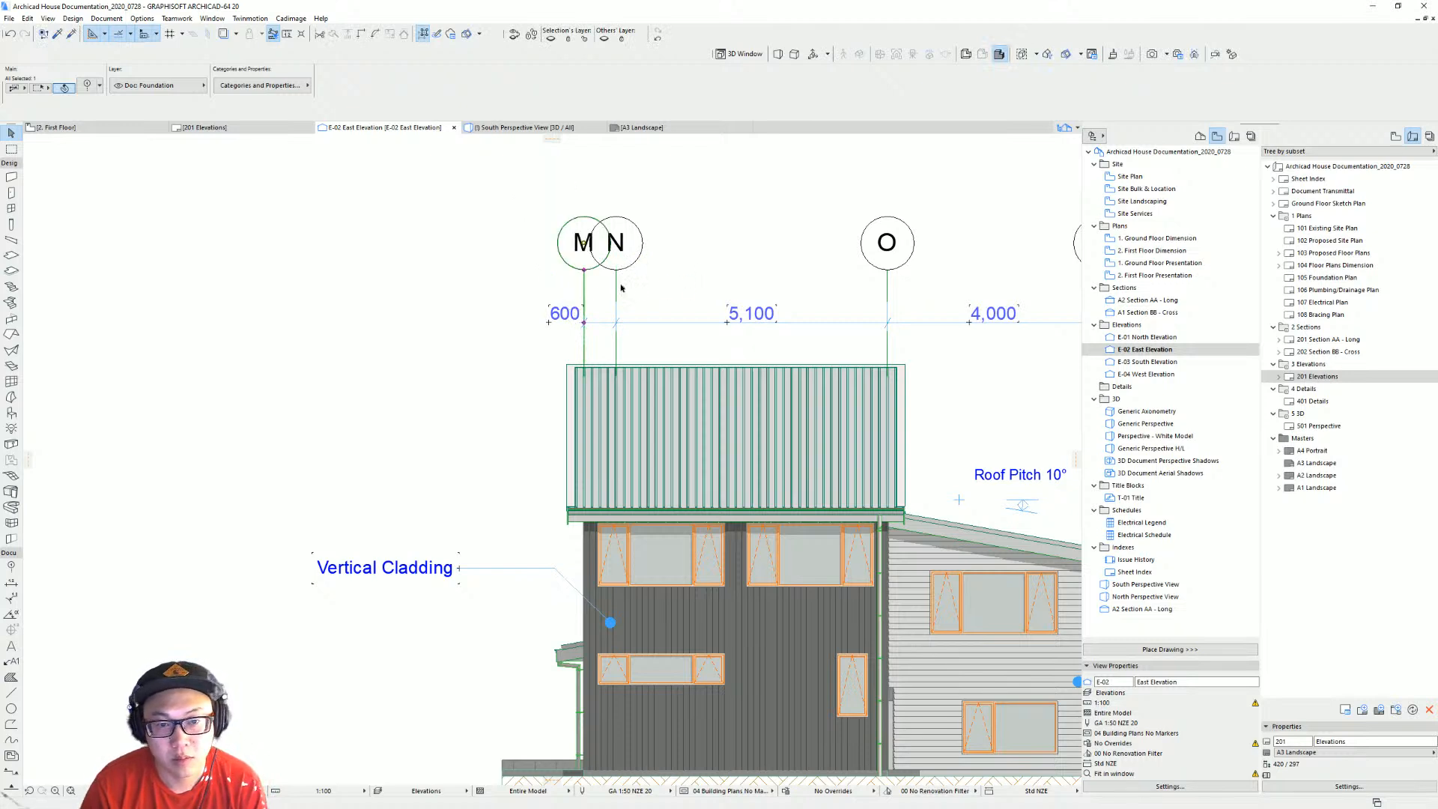
# Stagger grid N's marker horizontally toward grid O to separate it from grid M's marker.
pyautogui.click(616, 270)
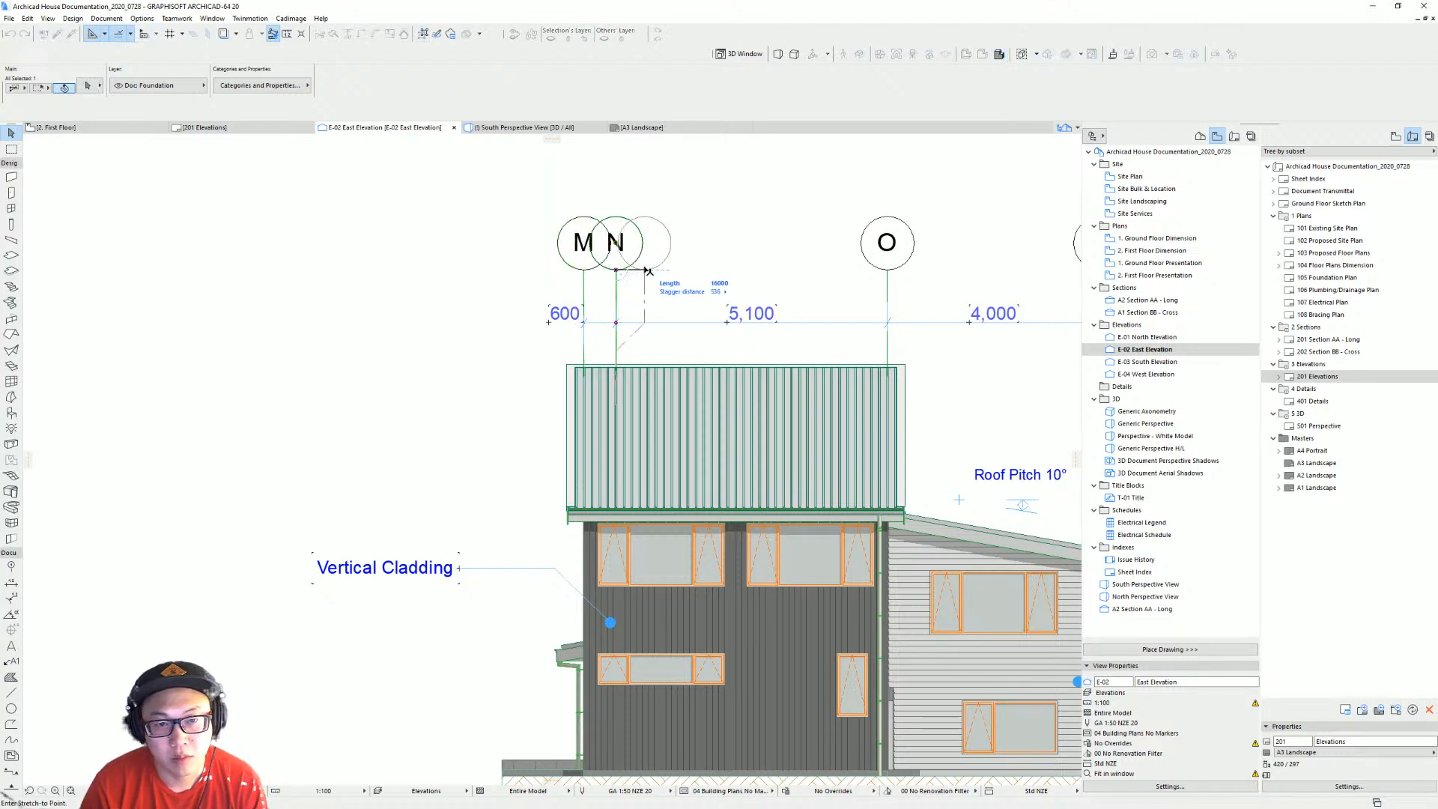
pyautogui.click(646, 270)
pyautogui.press('Escape')
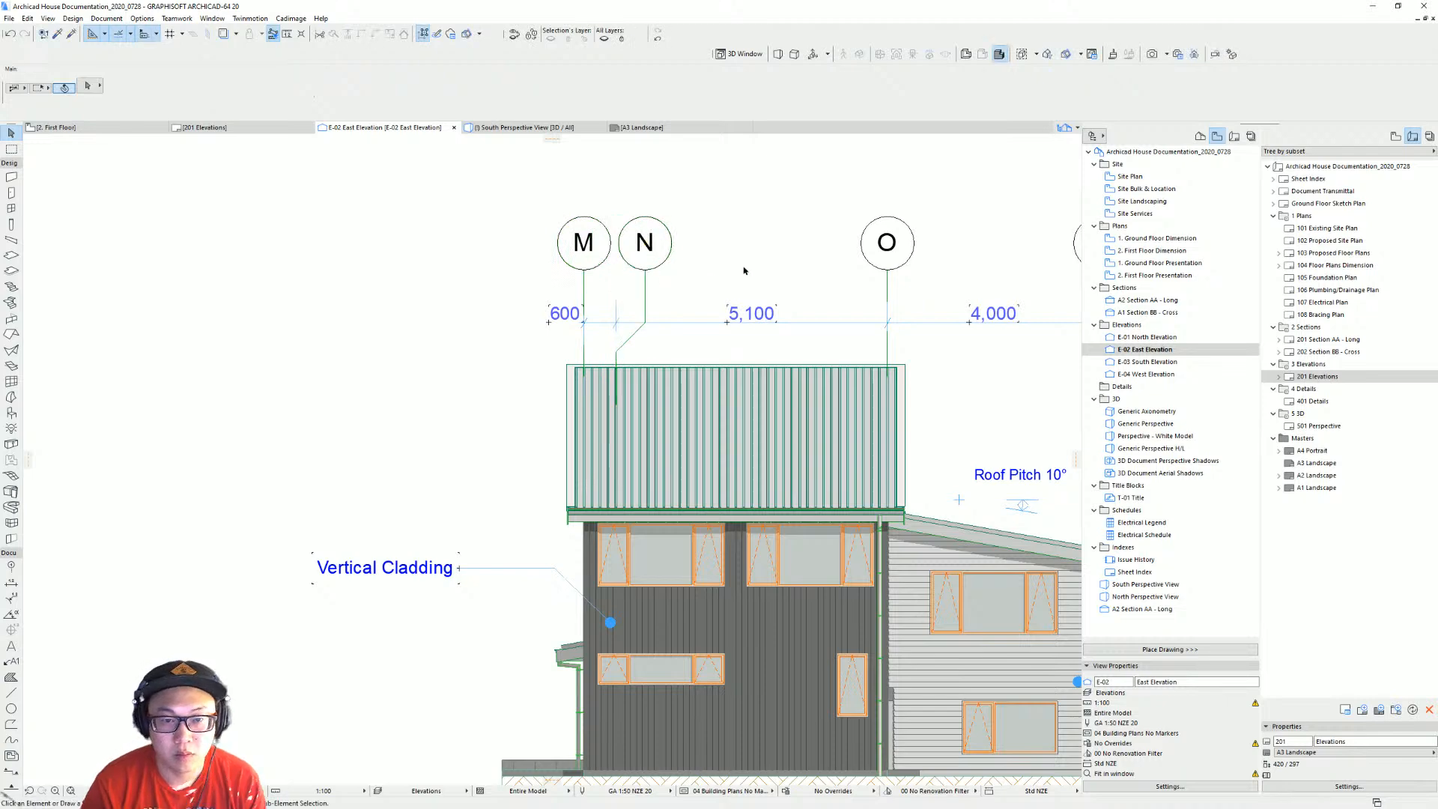
# Try deleting the witness point at grid N from the grid dimension chain, and undo the deletion.
pyautogui.scroll(-2, 701, 282)
pyautogui.moveTo(702, 282); pyautogui.dragTo(540, 342, button='middle')
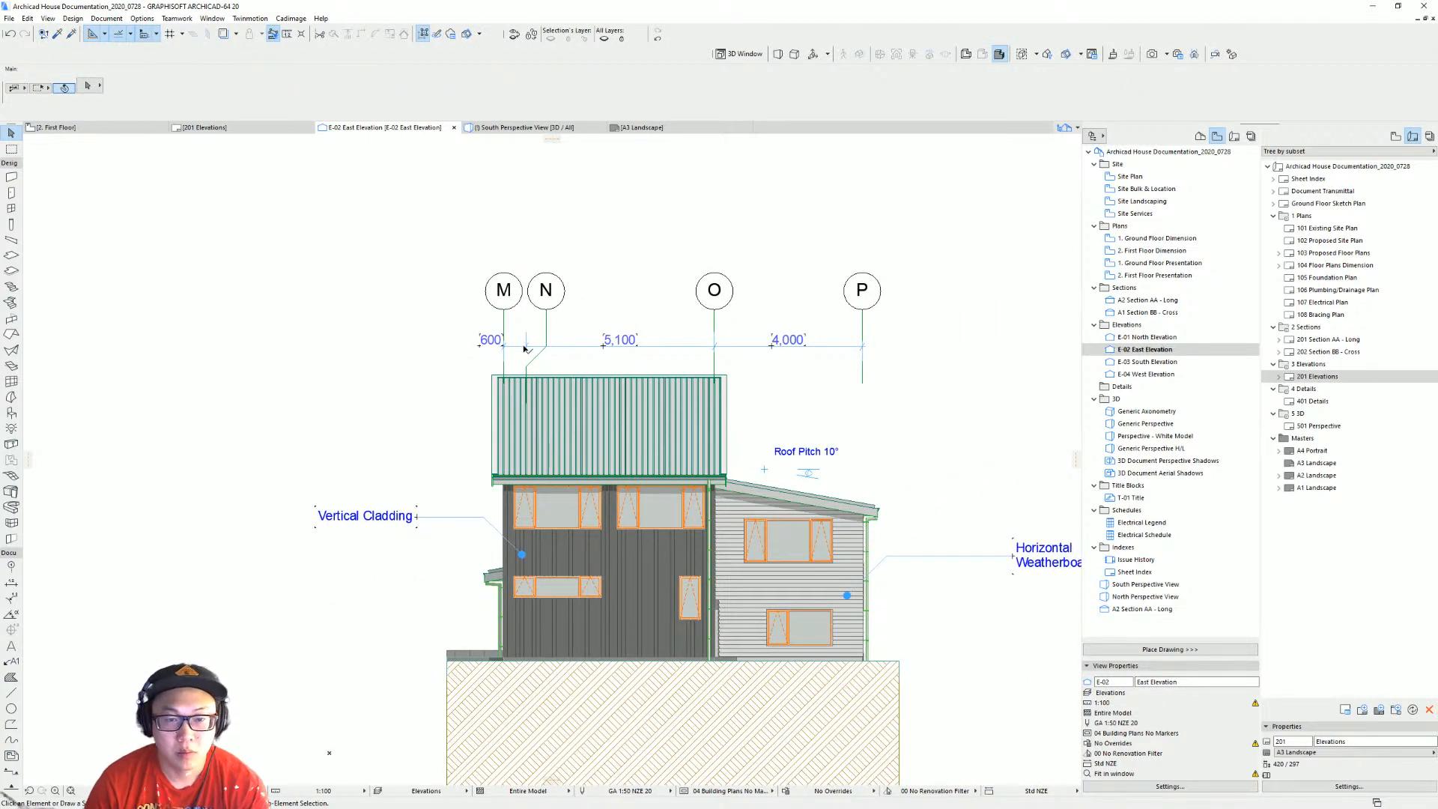
pyautogui.click(523, 346)
pyautogui.press('Delete')
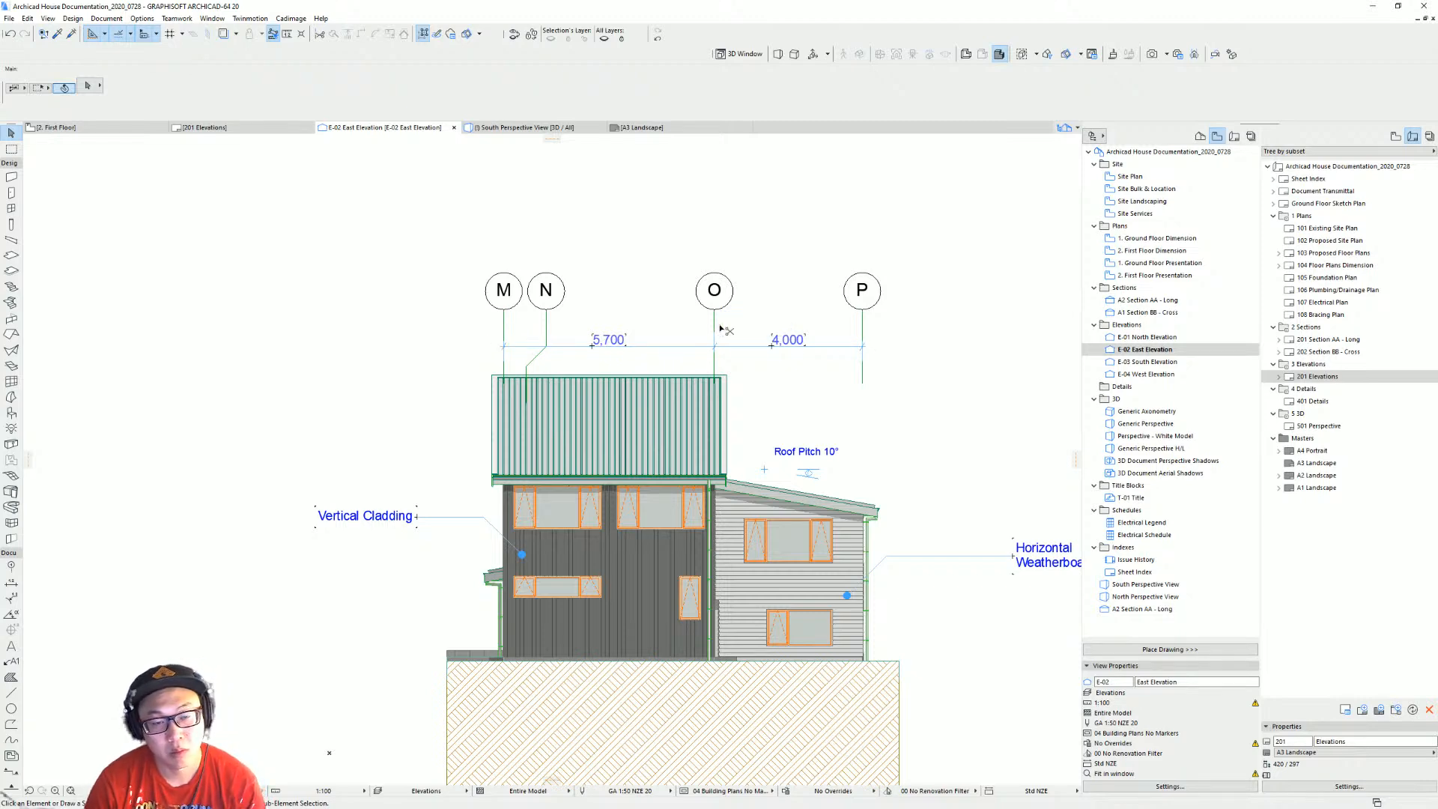
pyautogui.hotkey('ctrl', 'z')
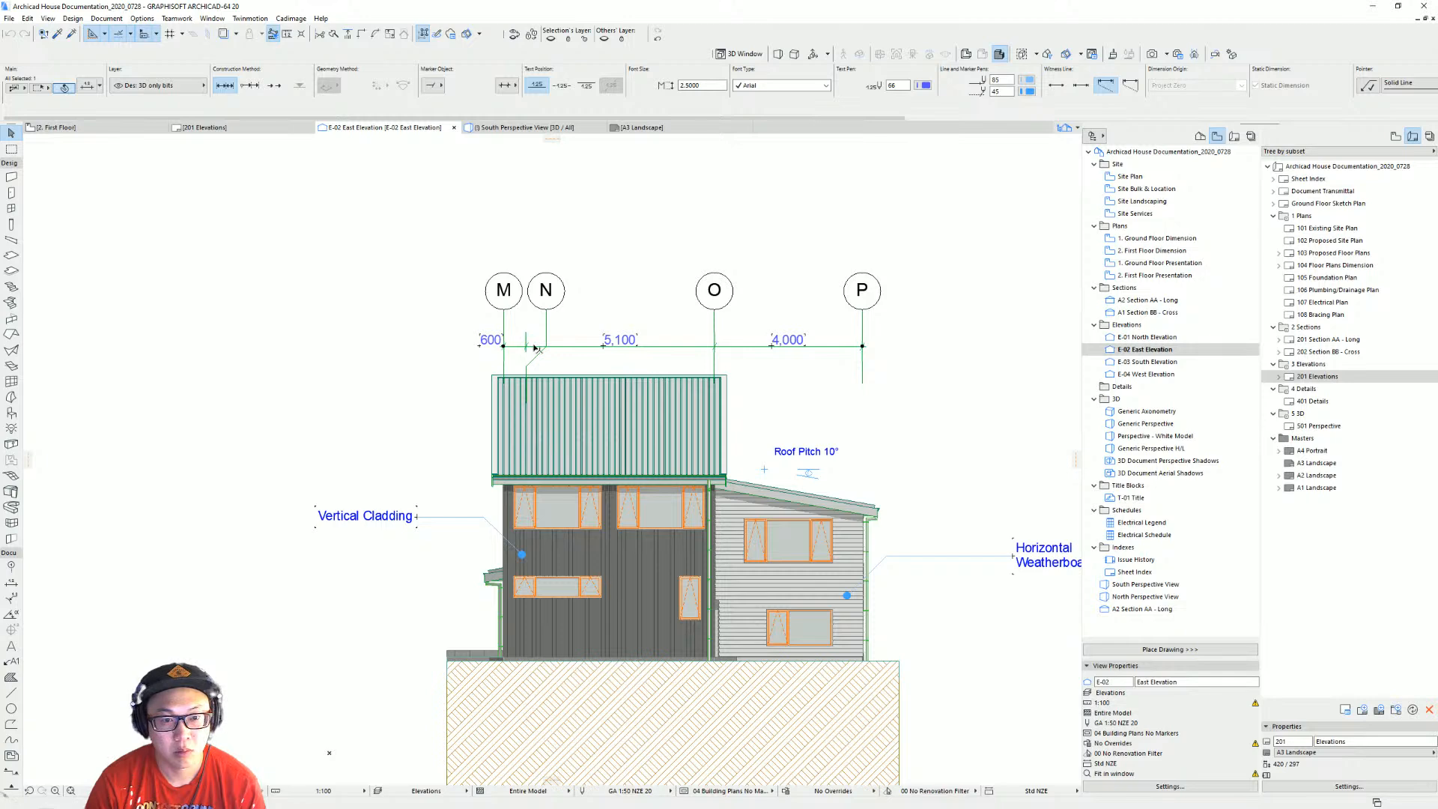
# Move the bend of grid N's staggered line back onto the grid line to straighten it.
pyautogui.click(545, 349)
pyautogui.click(546, 347)
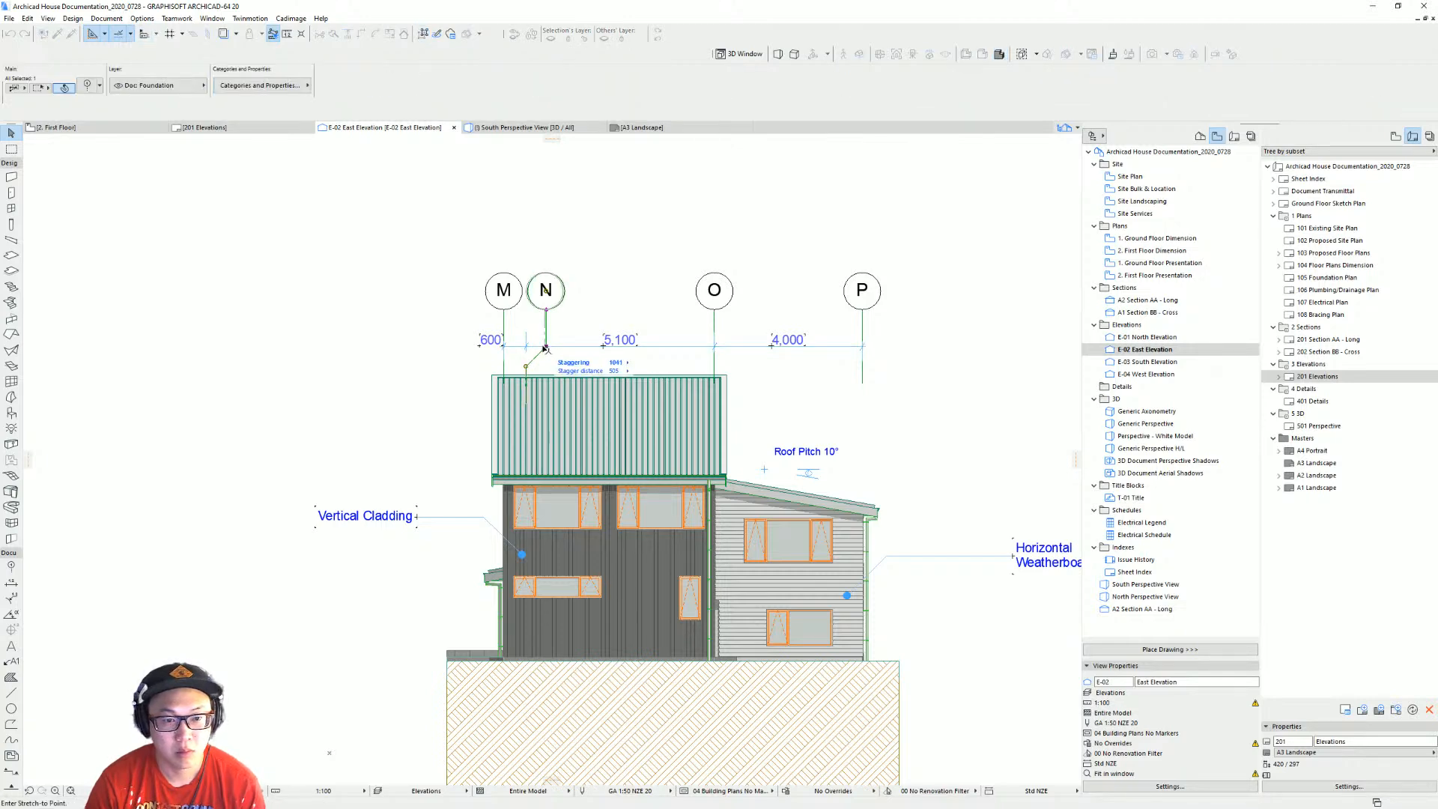
pyautogui.click(526, 349)
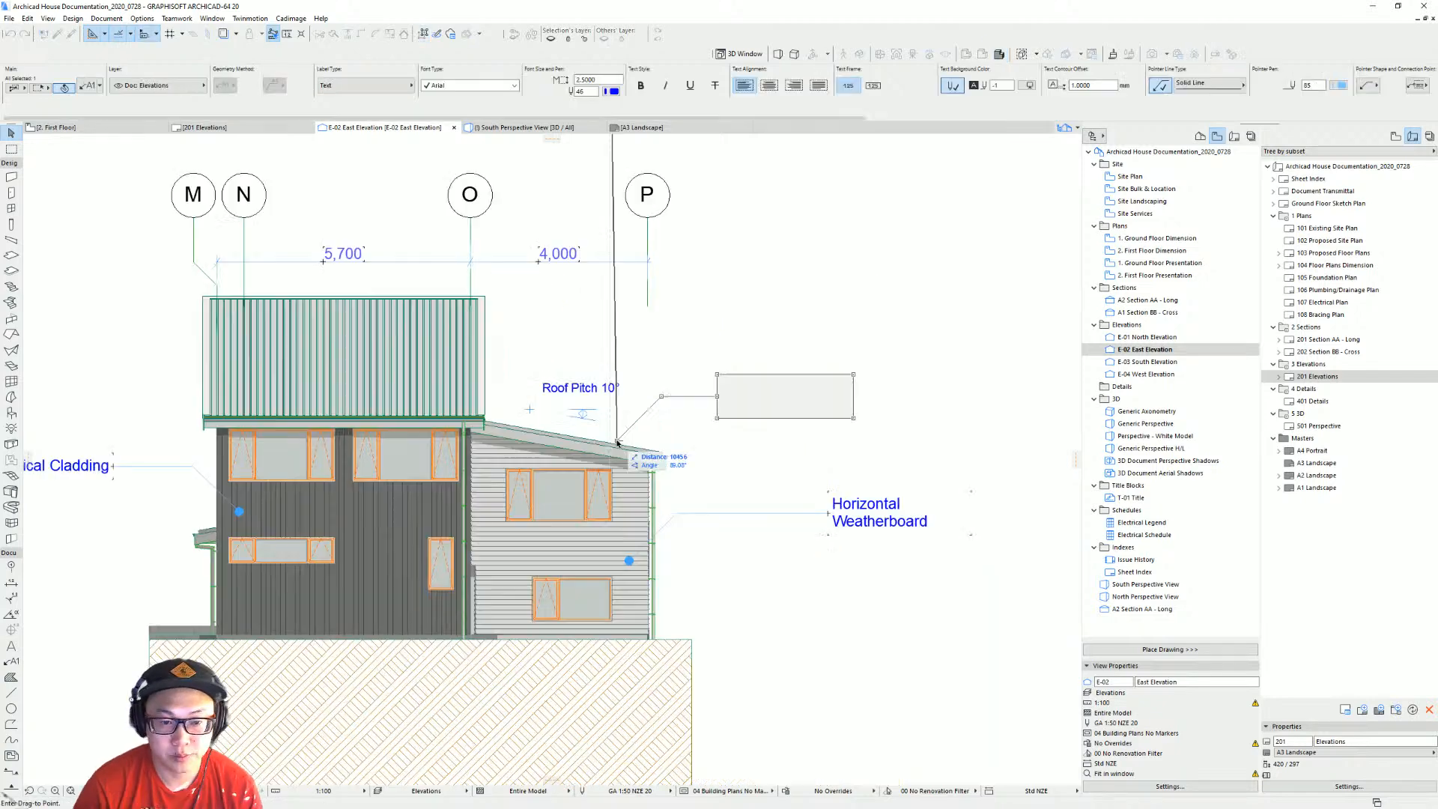
# Place the Corrugated Roof Cladding label on the lower roof and level the leader of the upper roof's matching label.
pyautogui.click(758, 432)
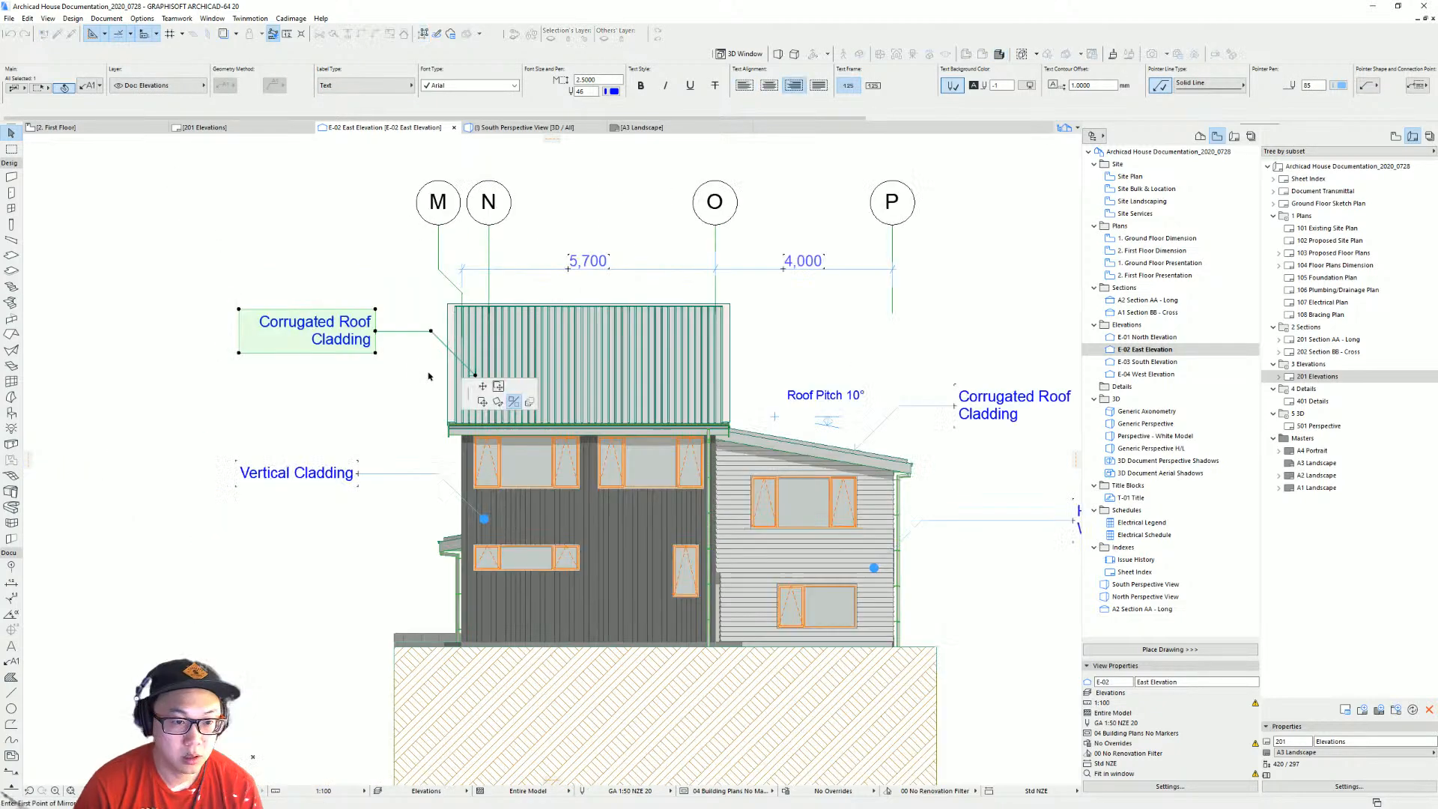
pyautogui.click(436, 374)
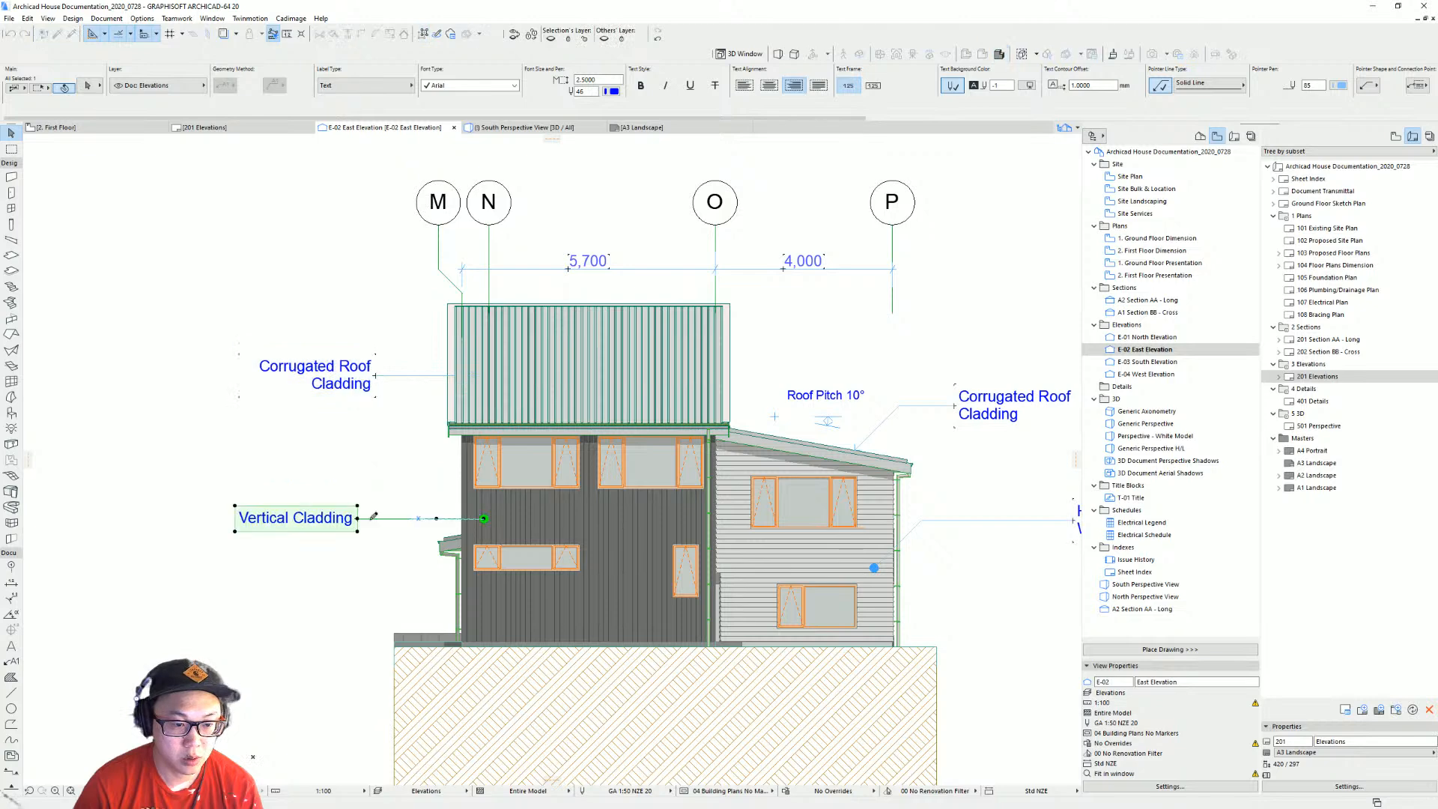
# Align the Vertical Cladding label with the Corrugated Roof Cladding label above it and shift it slightly up.
pyautogui.click(357, 518)
pyautogui.click(377, 375)
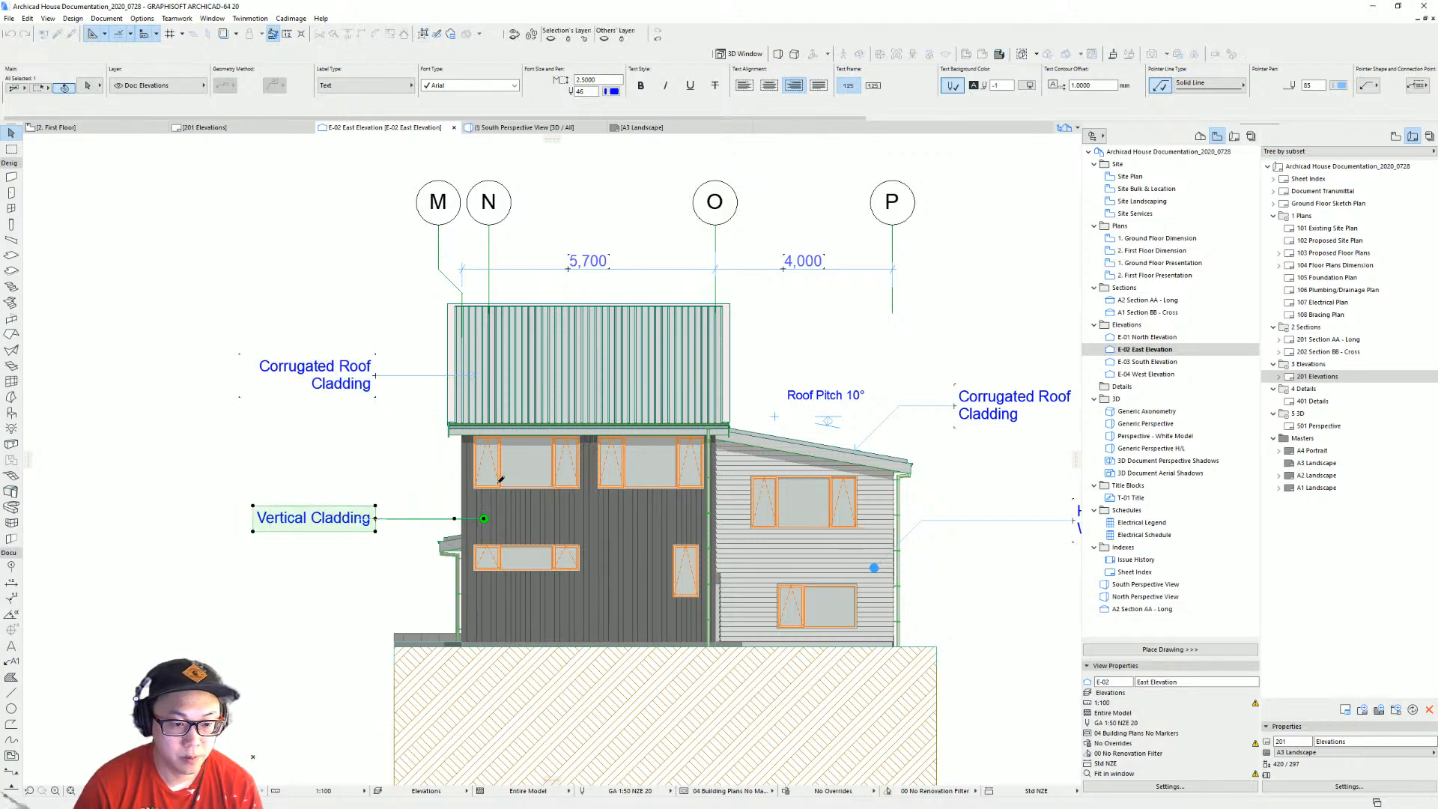
pyautogui.hotkey('ctrl', 'd')
pyautogui.click(454, 519)
pyautogui.click(454, 508)
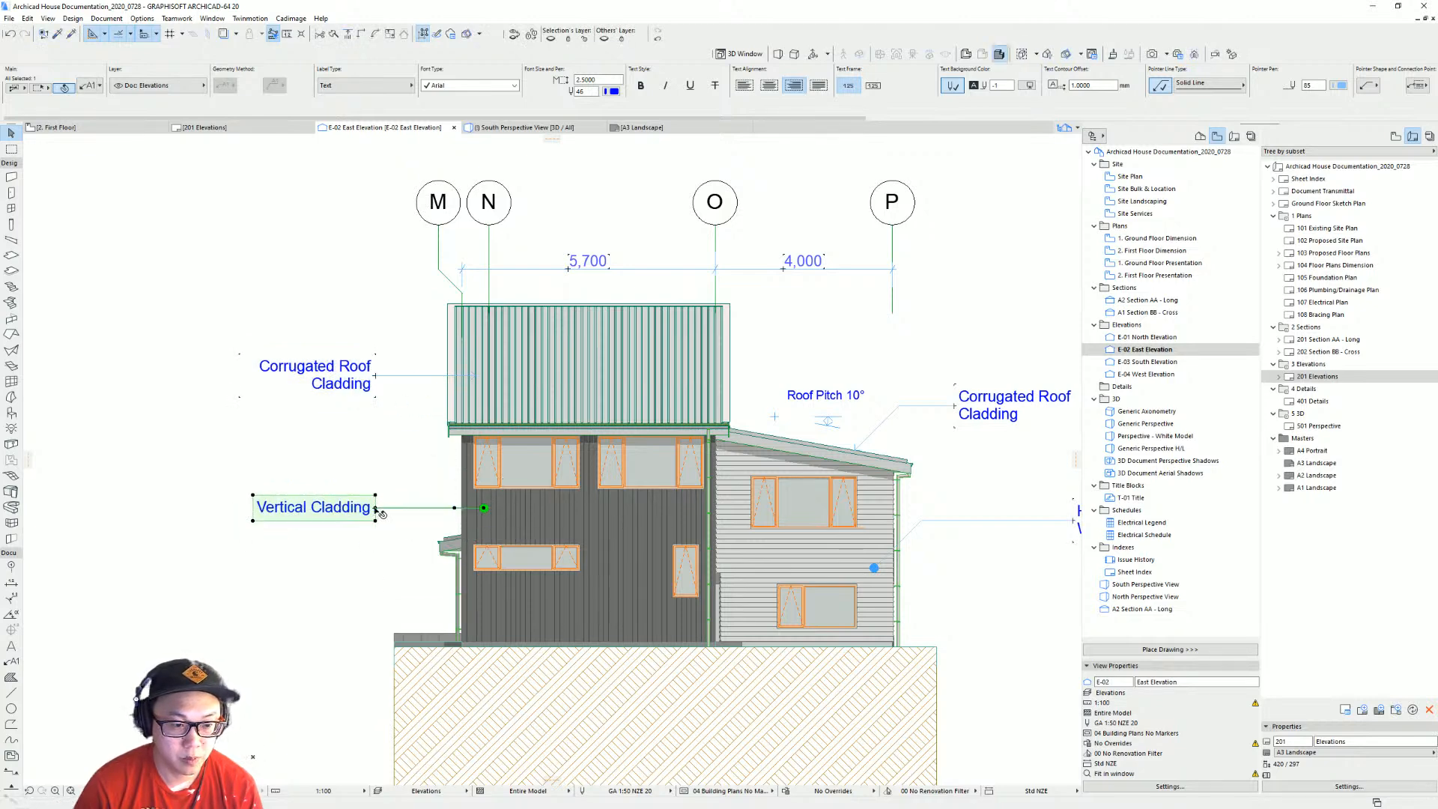
pyautogui.click(376, 378)
pyautogui.press('Escape')
# Level the Horizontal Weatherboard label's leader by moving its bend to the height of its wall pointer.
pyautogui.moveTo(717, 390); pyautogui.dragTo(454, 380, button='middle')
pyautogui.click(660, 515)
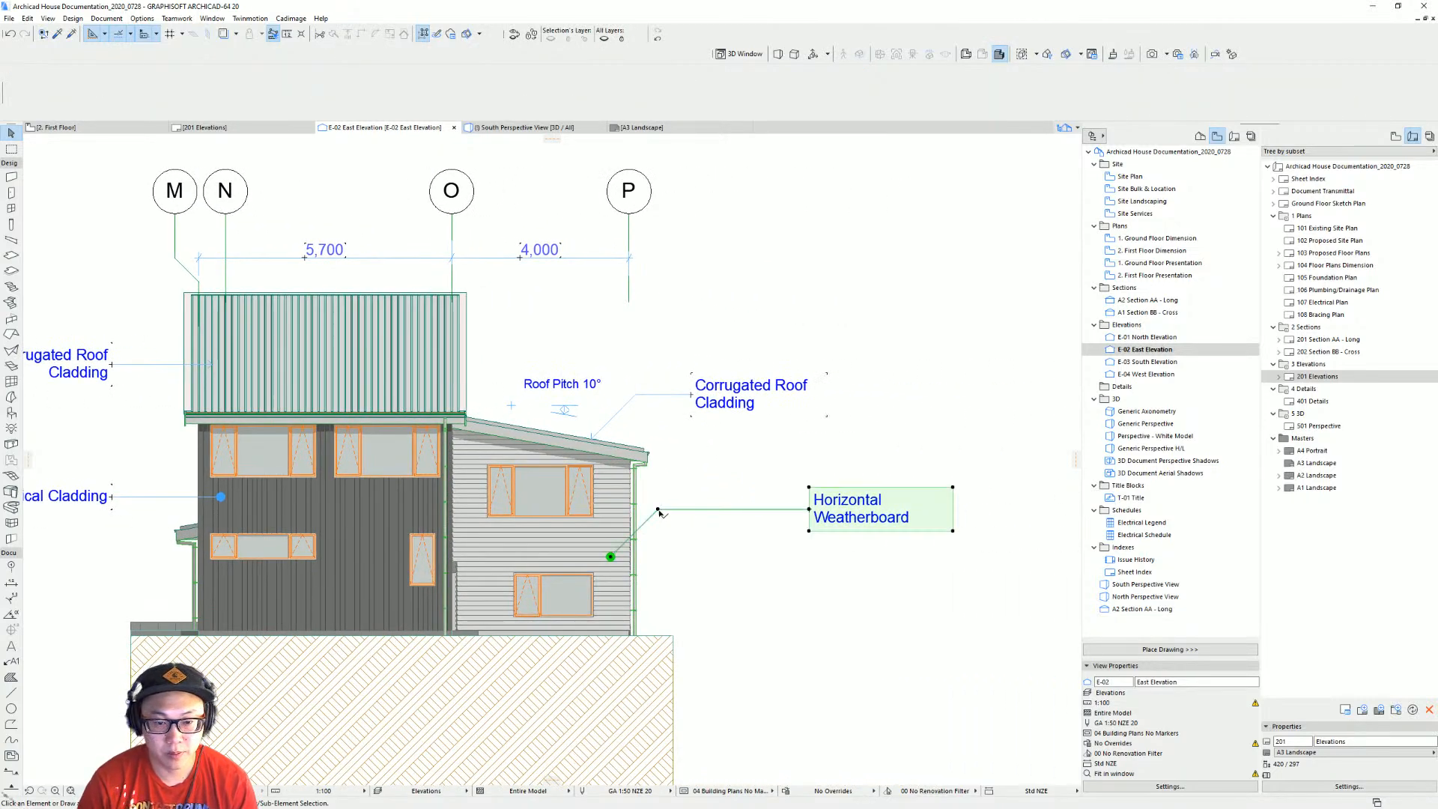
pyautogui.click(658, 509)
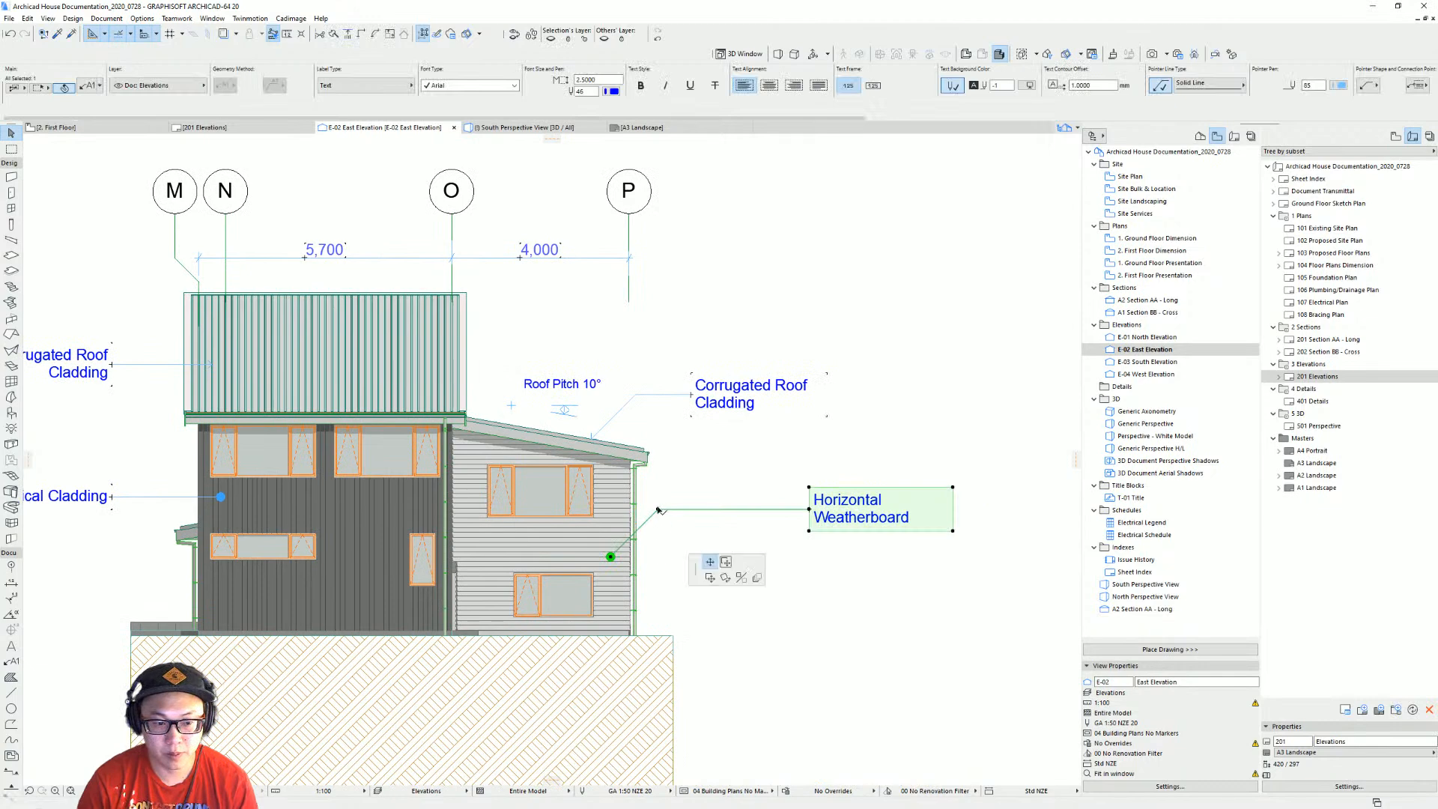
pyautogui.click(652, 557)
# Try aligning the Horizontal Weatherboard label with the lower roof's Corrugated Roof Cladding label, and undo it.
pyautogui.click(803, 557)
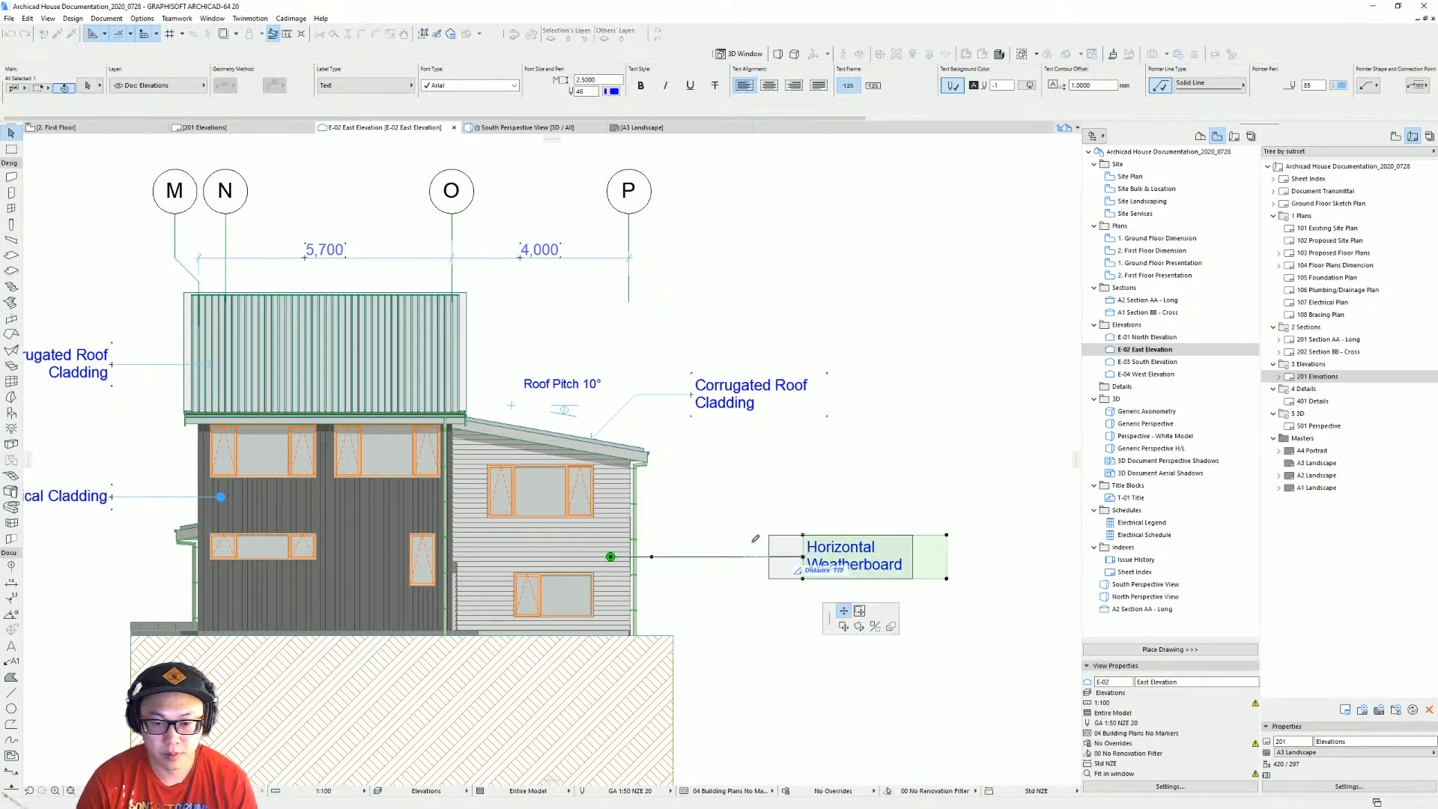
pyautogui.click(691, 395)
pyautogui.click(696, 451)
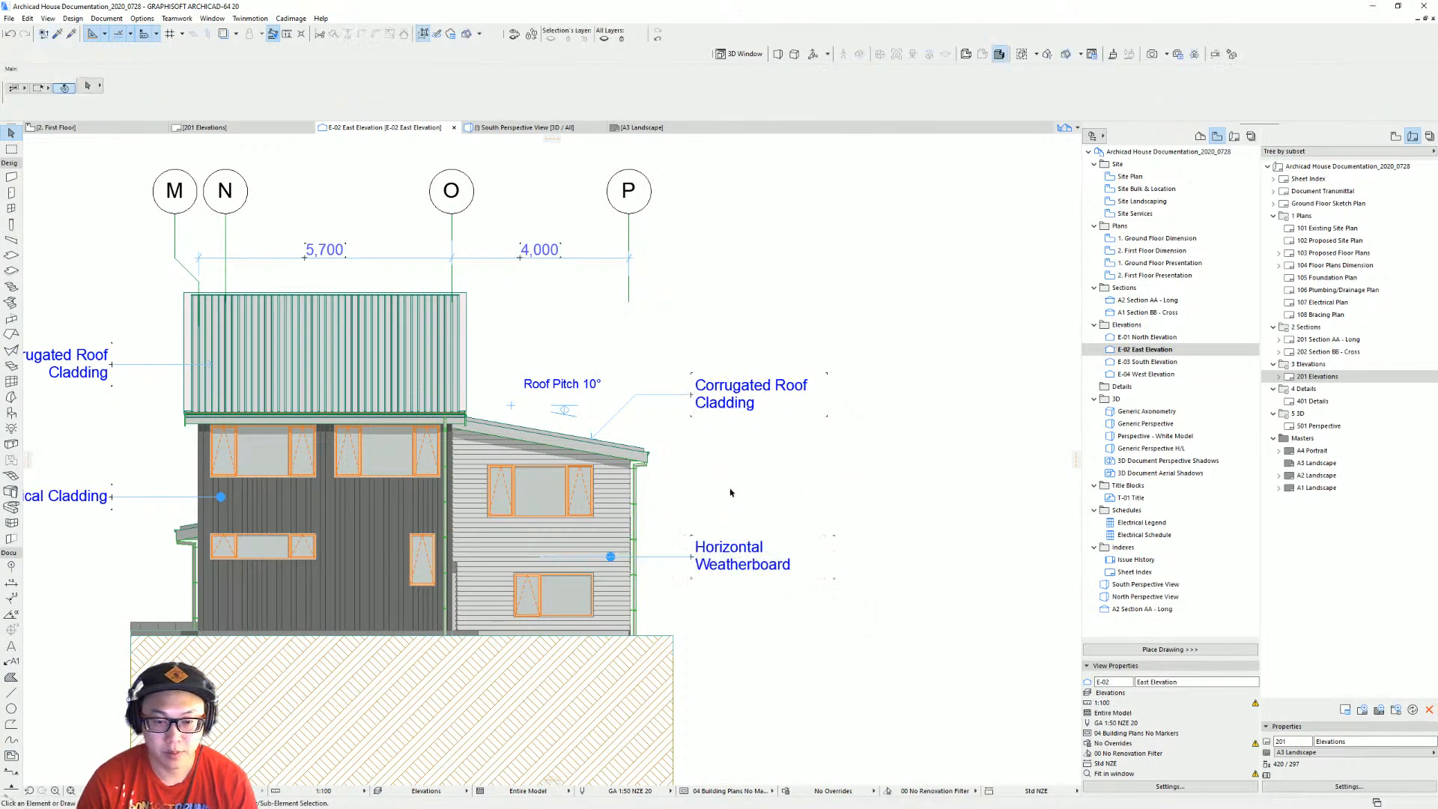
pyautogui.hotkey('ctrl', 'z')
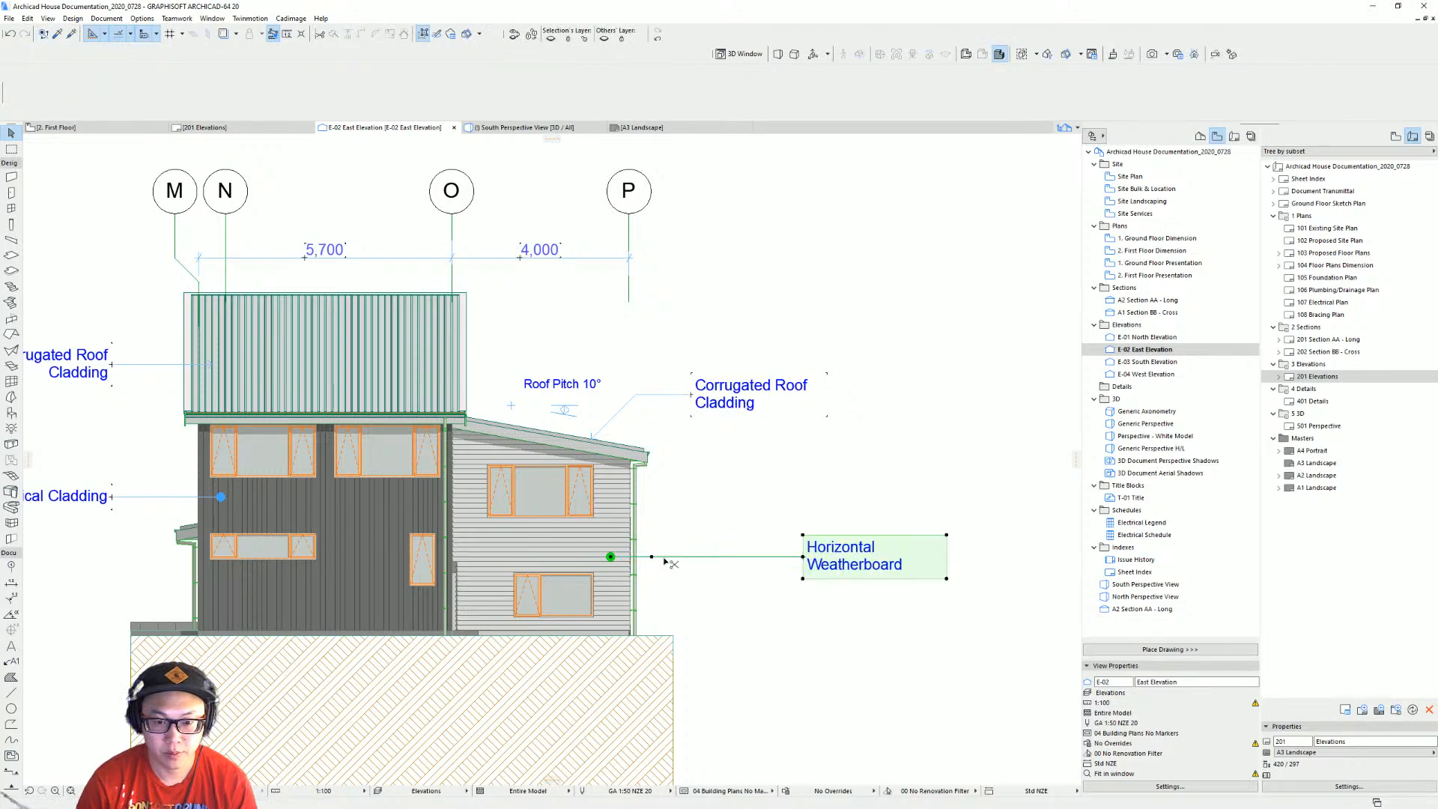
# Move the Horizontal Weatherboard label horizontally until its text edge aligns with the Corrugated Roof Cladding label above it.
pyautogui.click(804, 559)
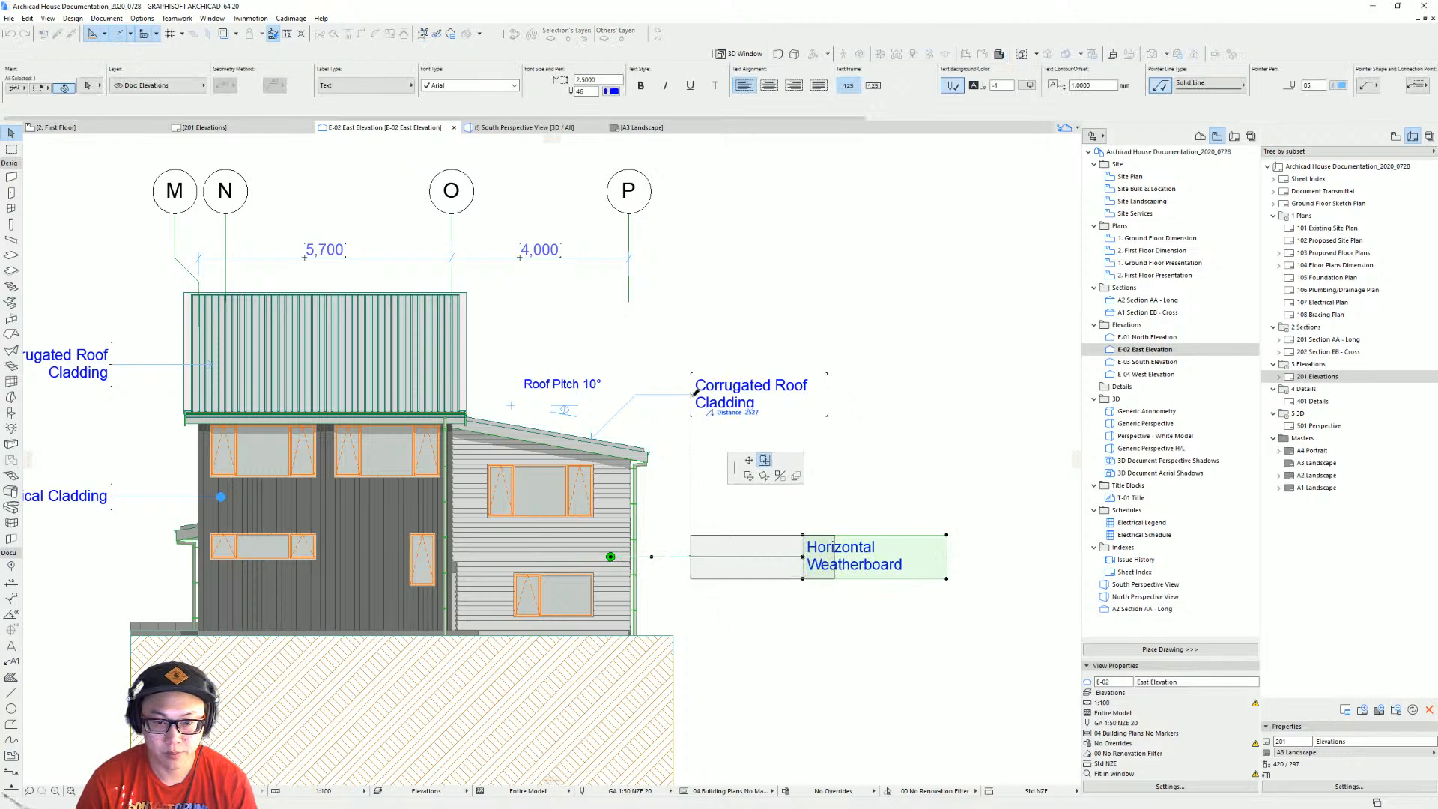
pyautogui.click(690, 558)
pyautogui.press('Escape')
# Turn on the left-end story level markers in the E-02 East Elevation's settings and apply them.
pyautogui.scroll(-5, 633, 468)
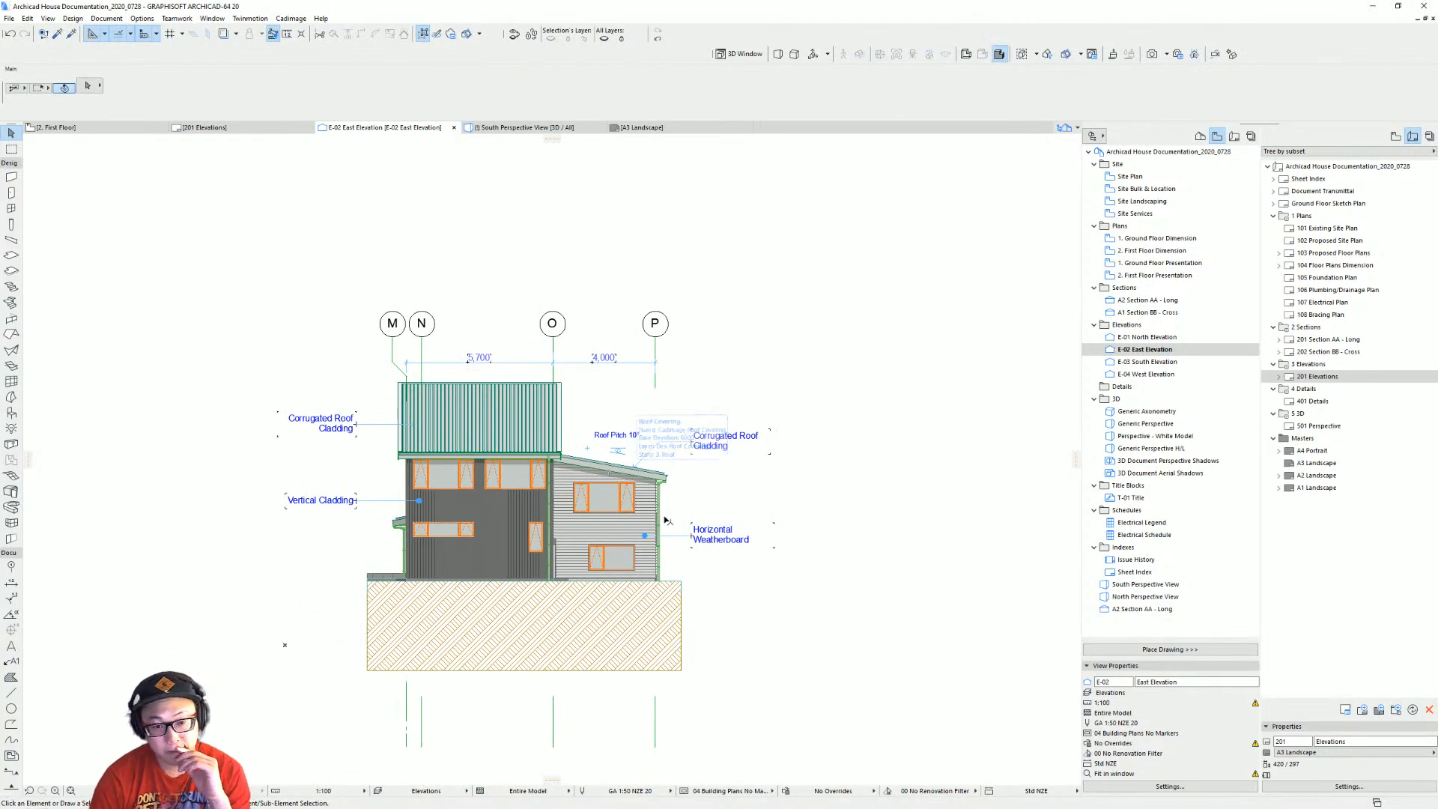
pyautogui.scroll(2, 668, 521)
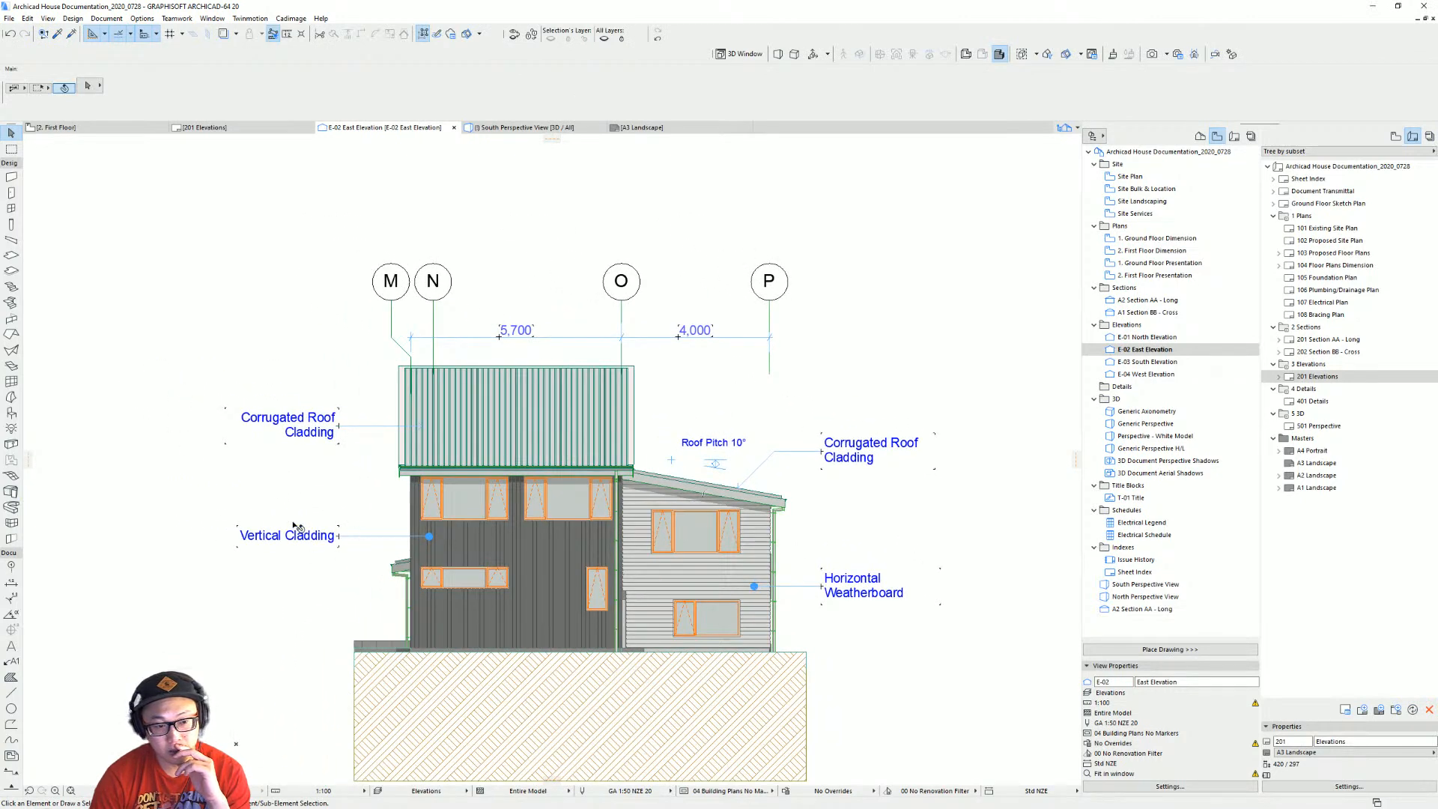
pyautogui.scroll(-1, 611, 505)
pyautogui.rightClick(1140, 350)
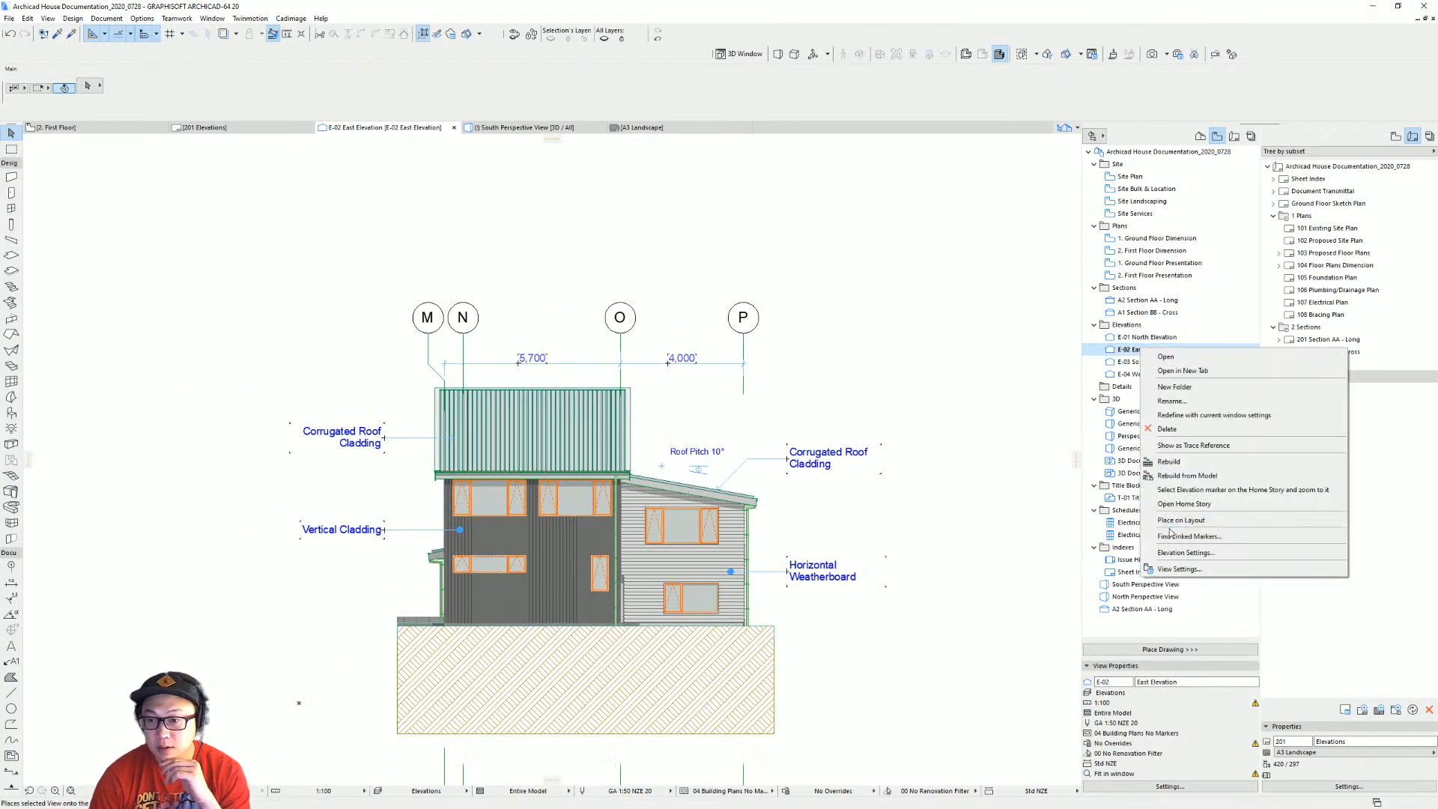
pyautogui.click(1178, 539)
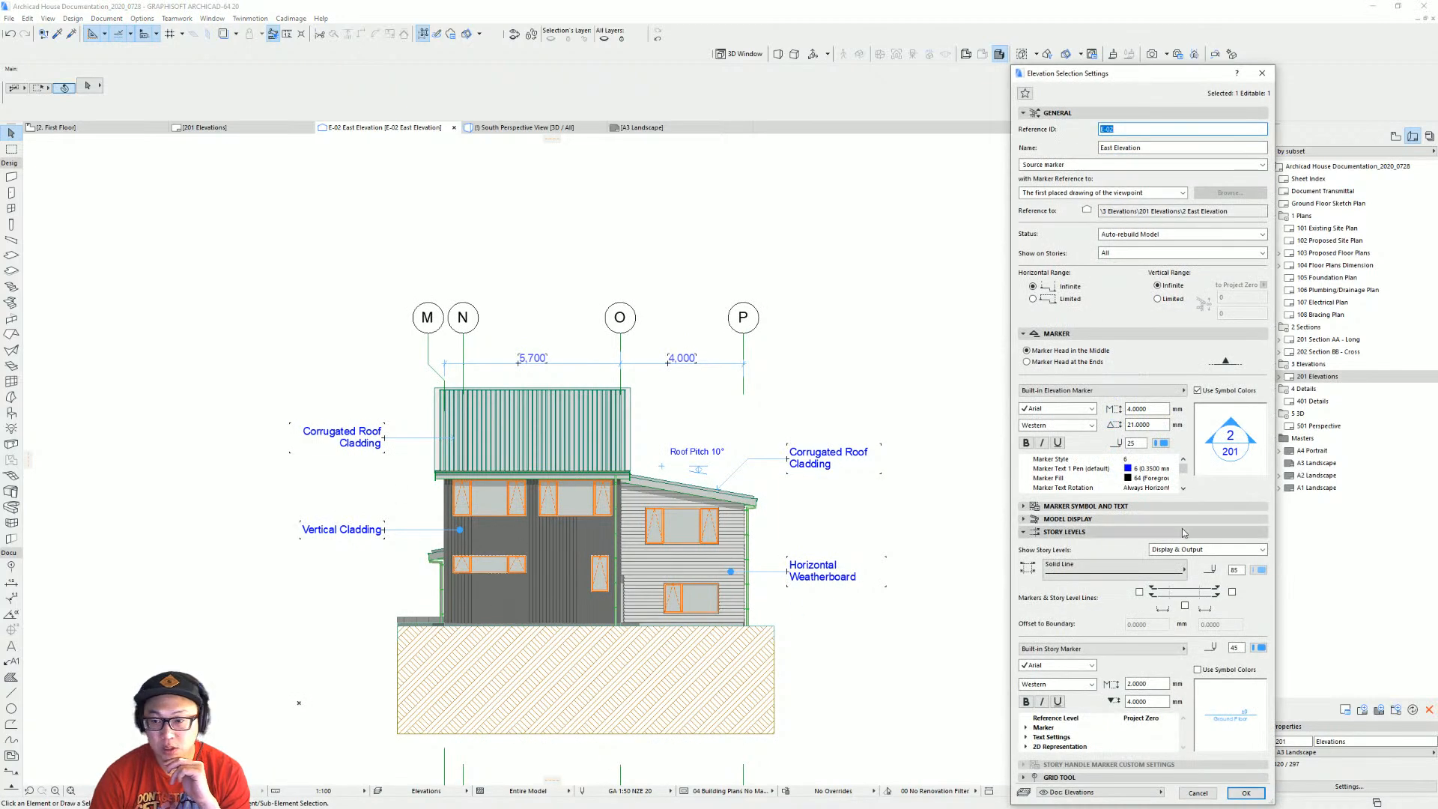
pyautogui.click(1140, 592)
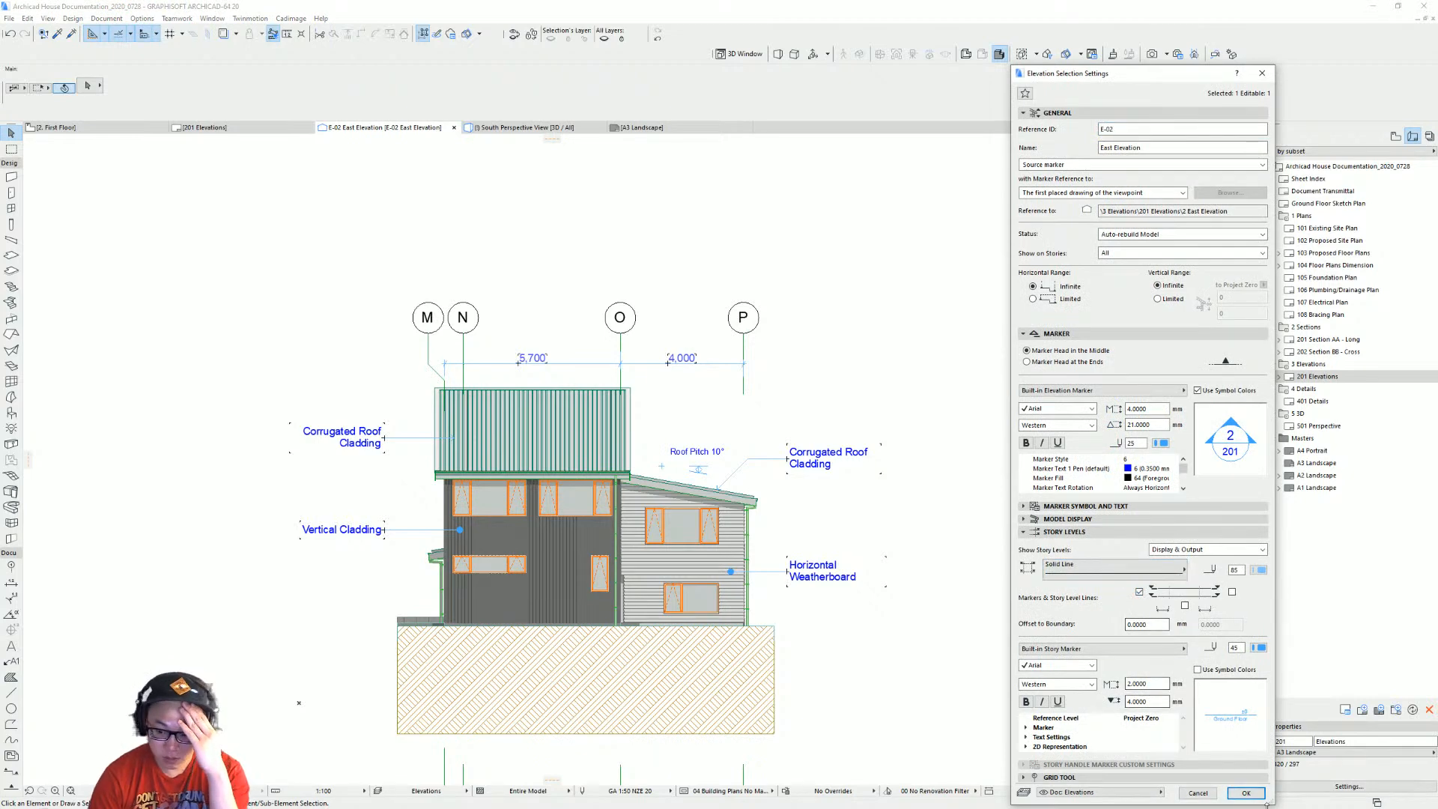
pyautogui.click(1246, 793)
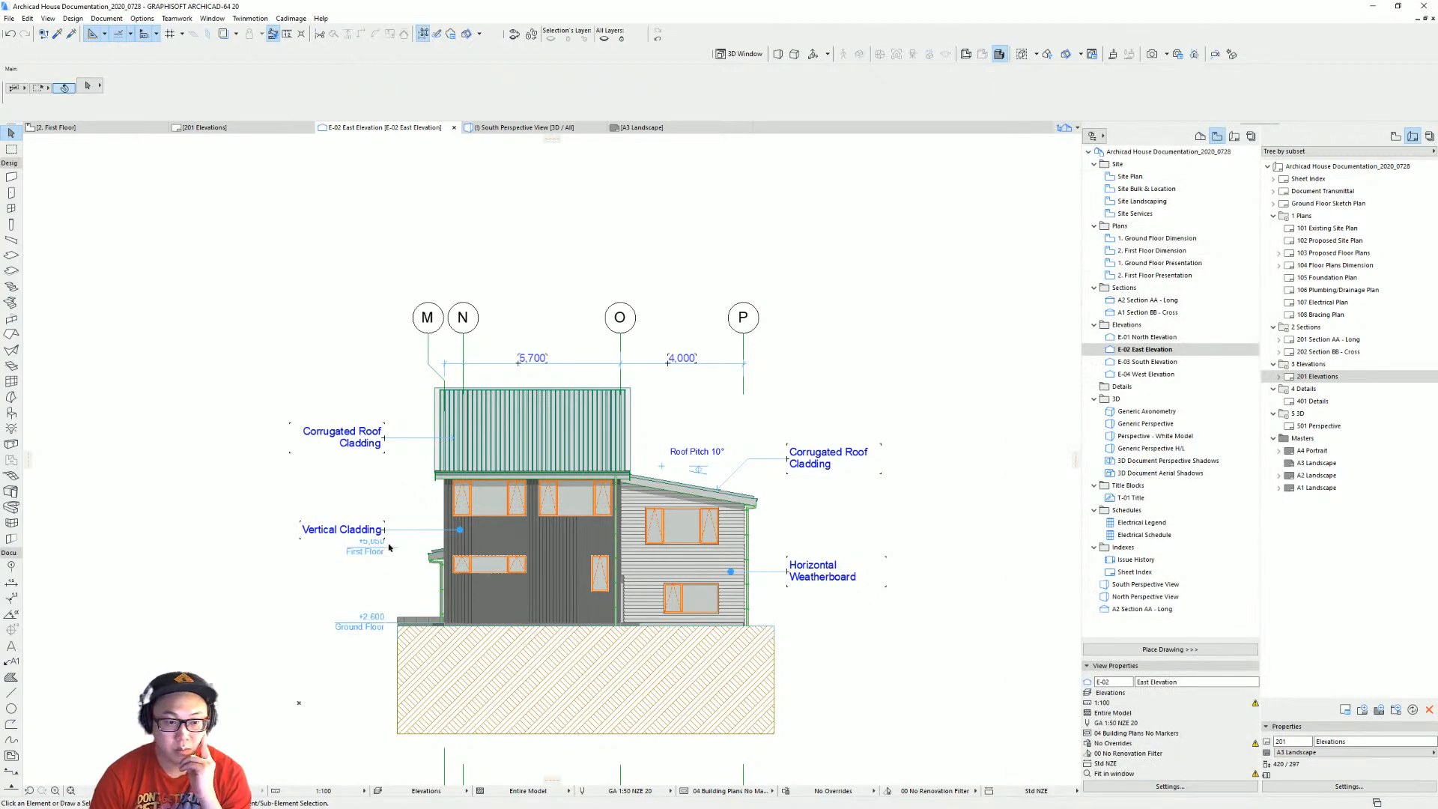
# Move the Vertical Cladding label down so it sits between the First Floor and Ground Floor level markers.
pyautogui.scroll(3, 422, 550)
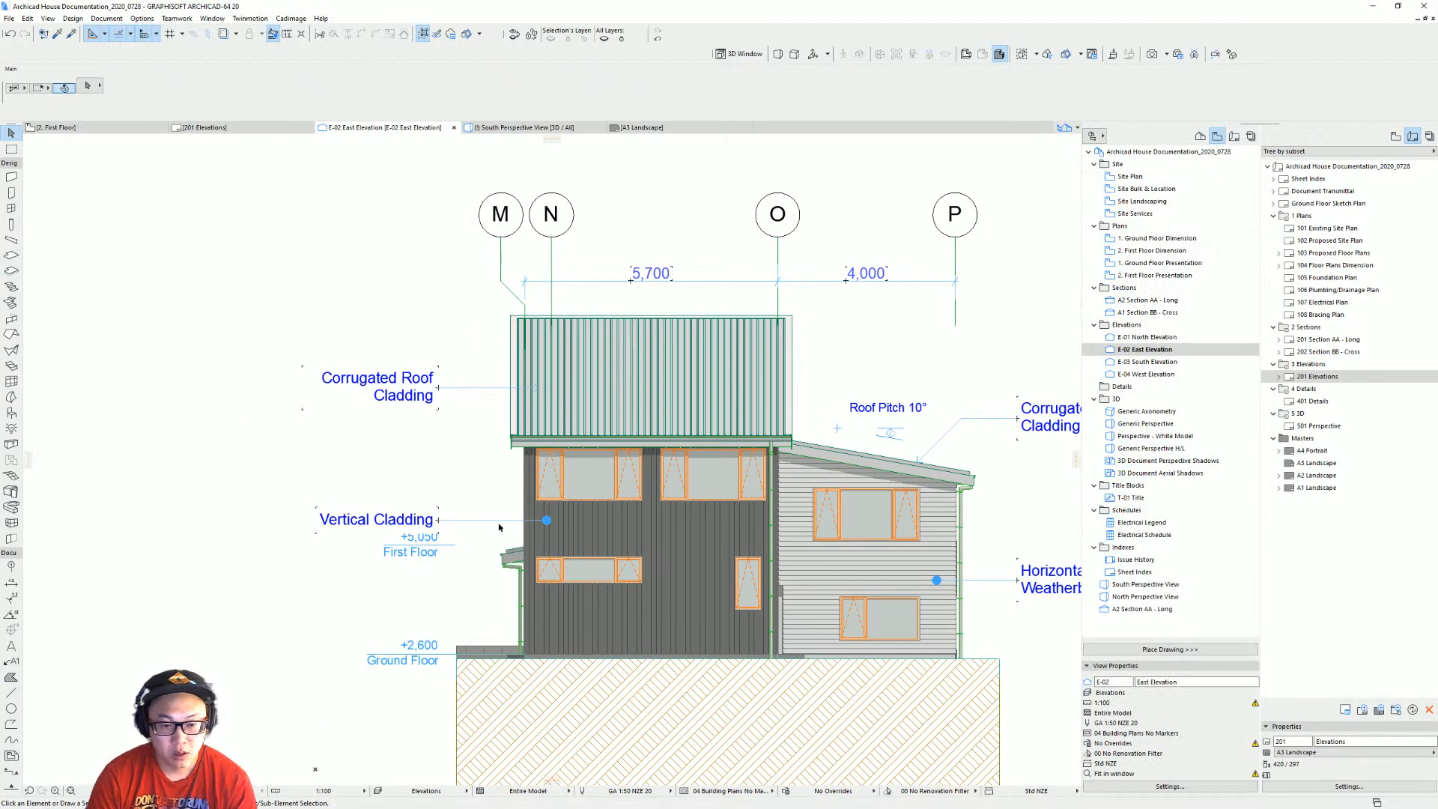
pyautogui.click(545, 520)
pyautogui.hotkey('ctrl', 'd')
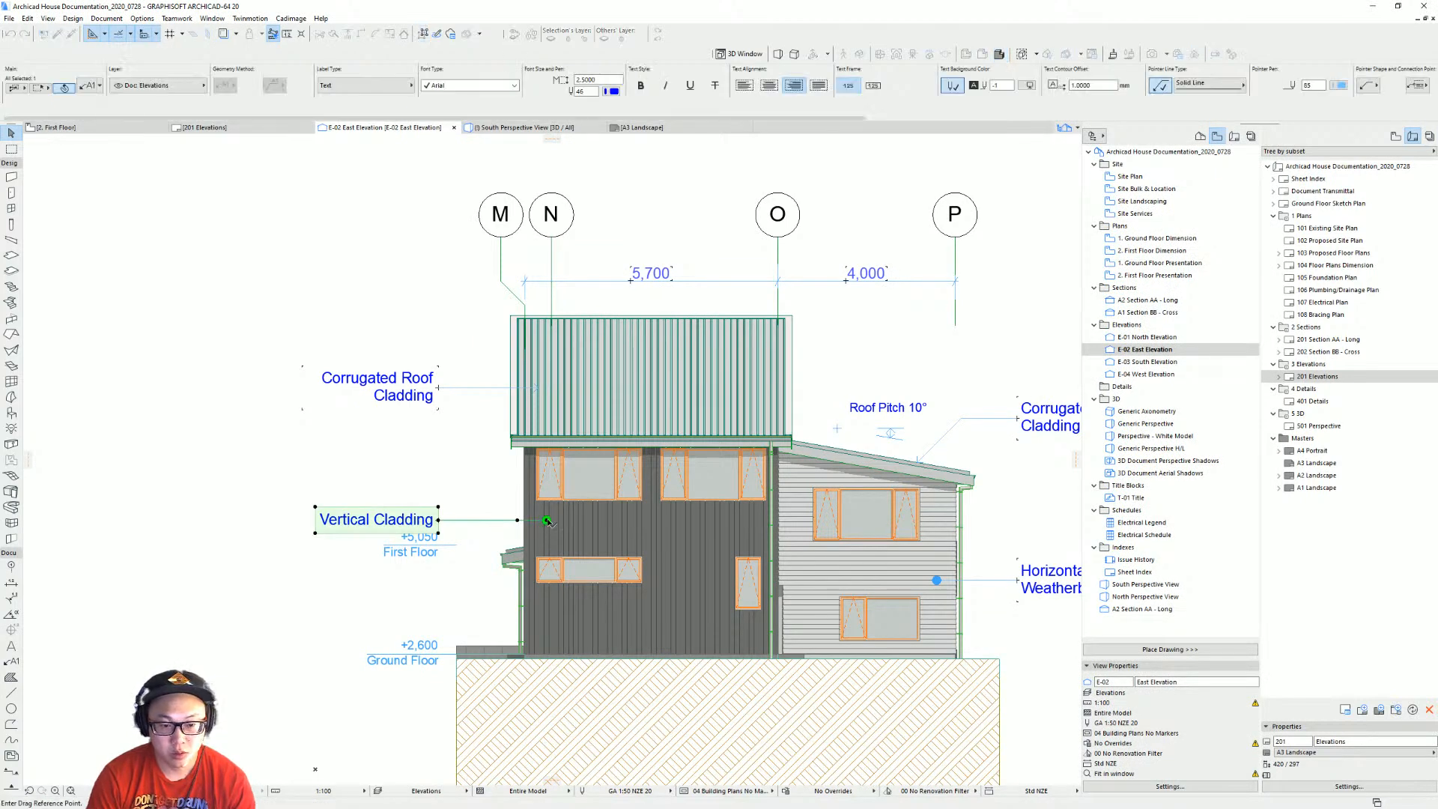
pyautogui.click(546, 520)
pyautogui.click(547, 597)
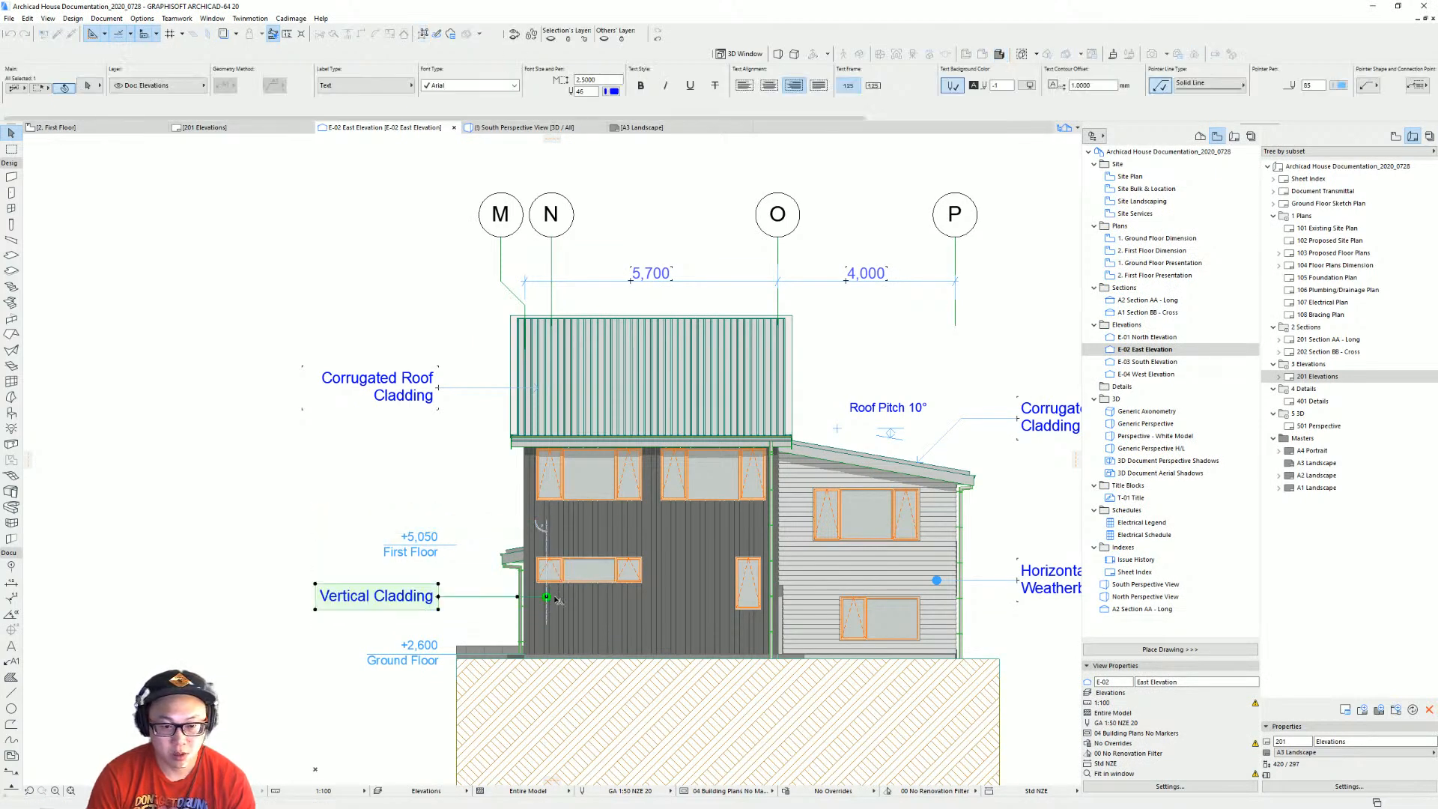
pyautogui.press('Escape')
pyautogui.moveTo(834, 564); pyautogui.dragTo(604, 561, button='middle')
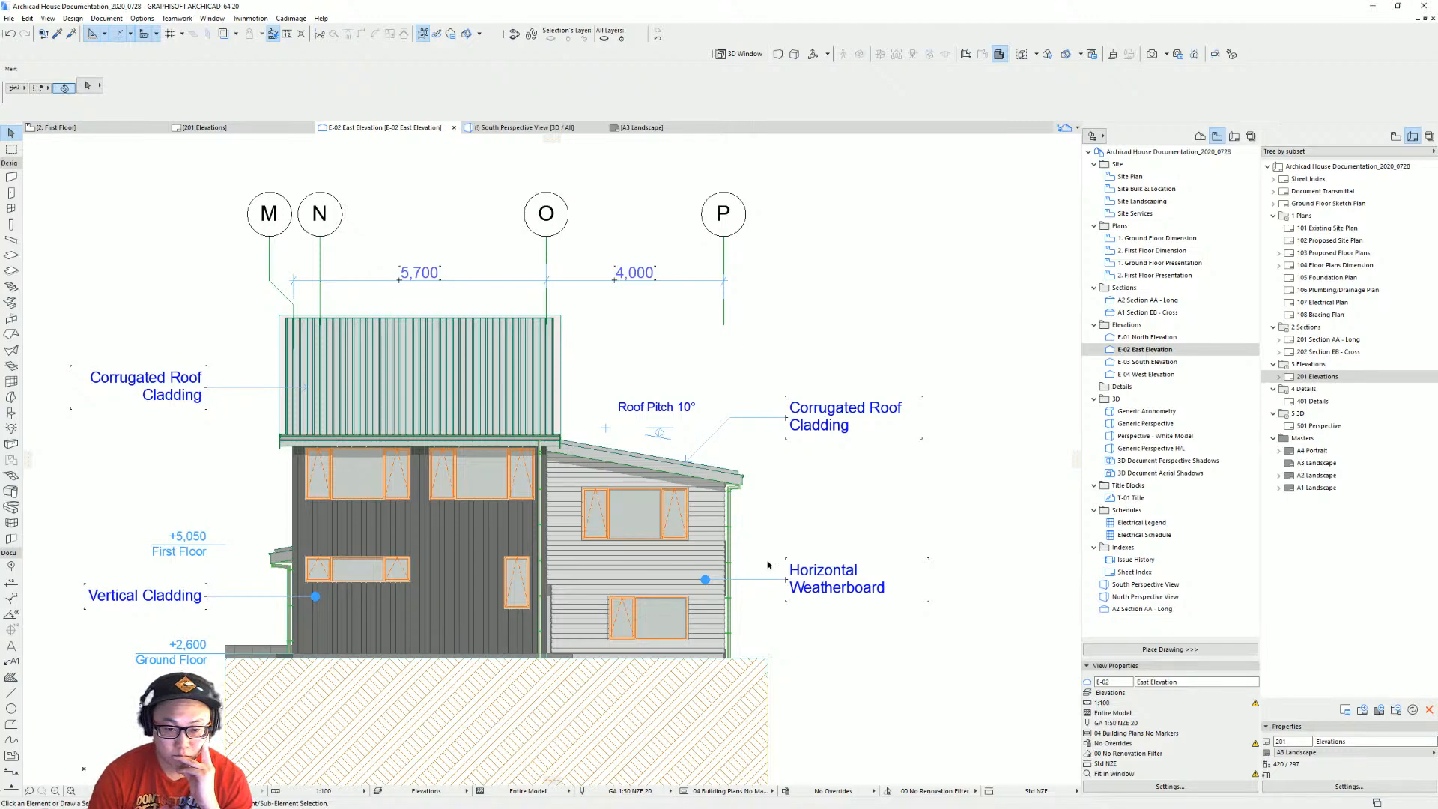
pyautogui.scroll(3, 678, 604)
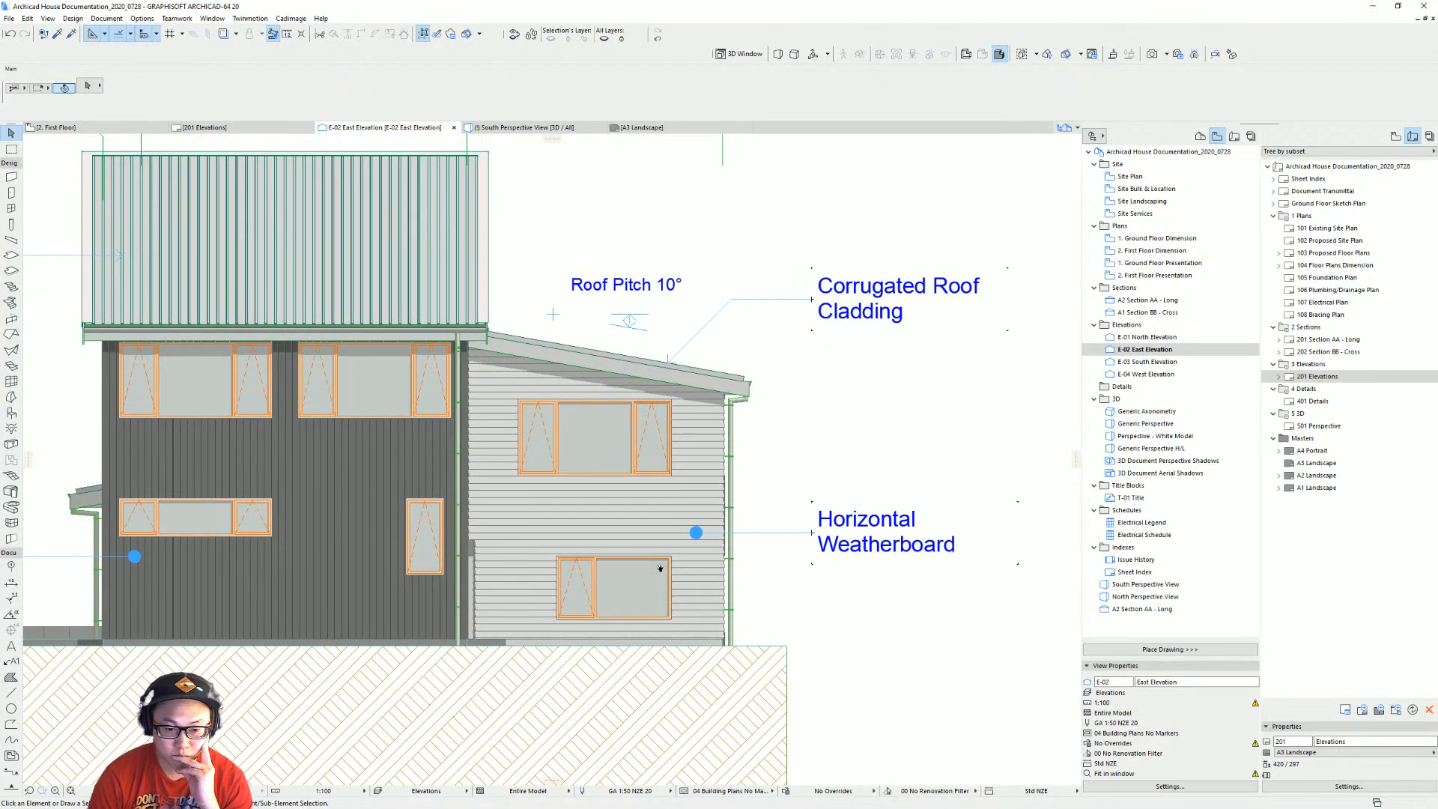
pyautogui.scroll(-3, 660, 568)
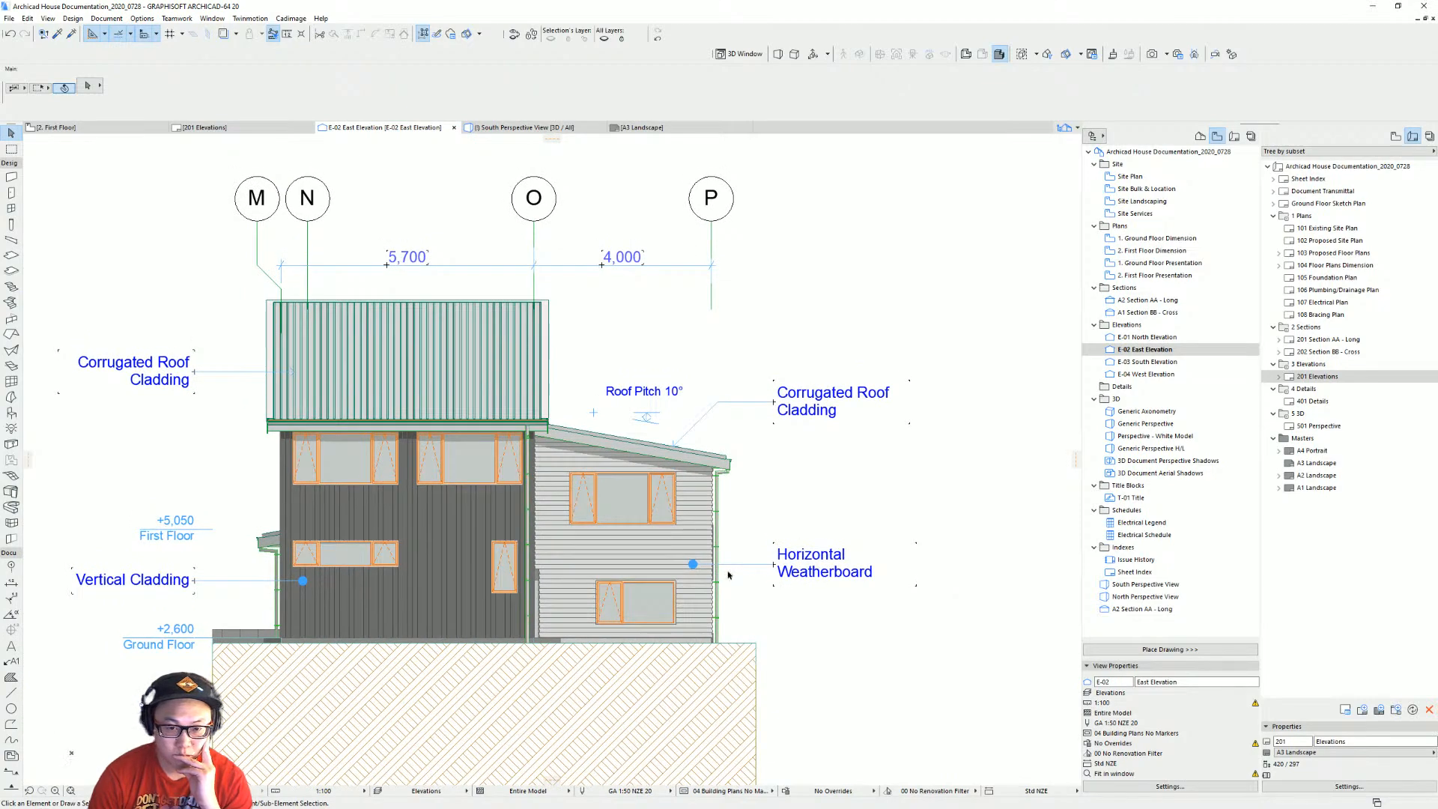
pyautogui.scroll(-1, 728, 575)
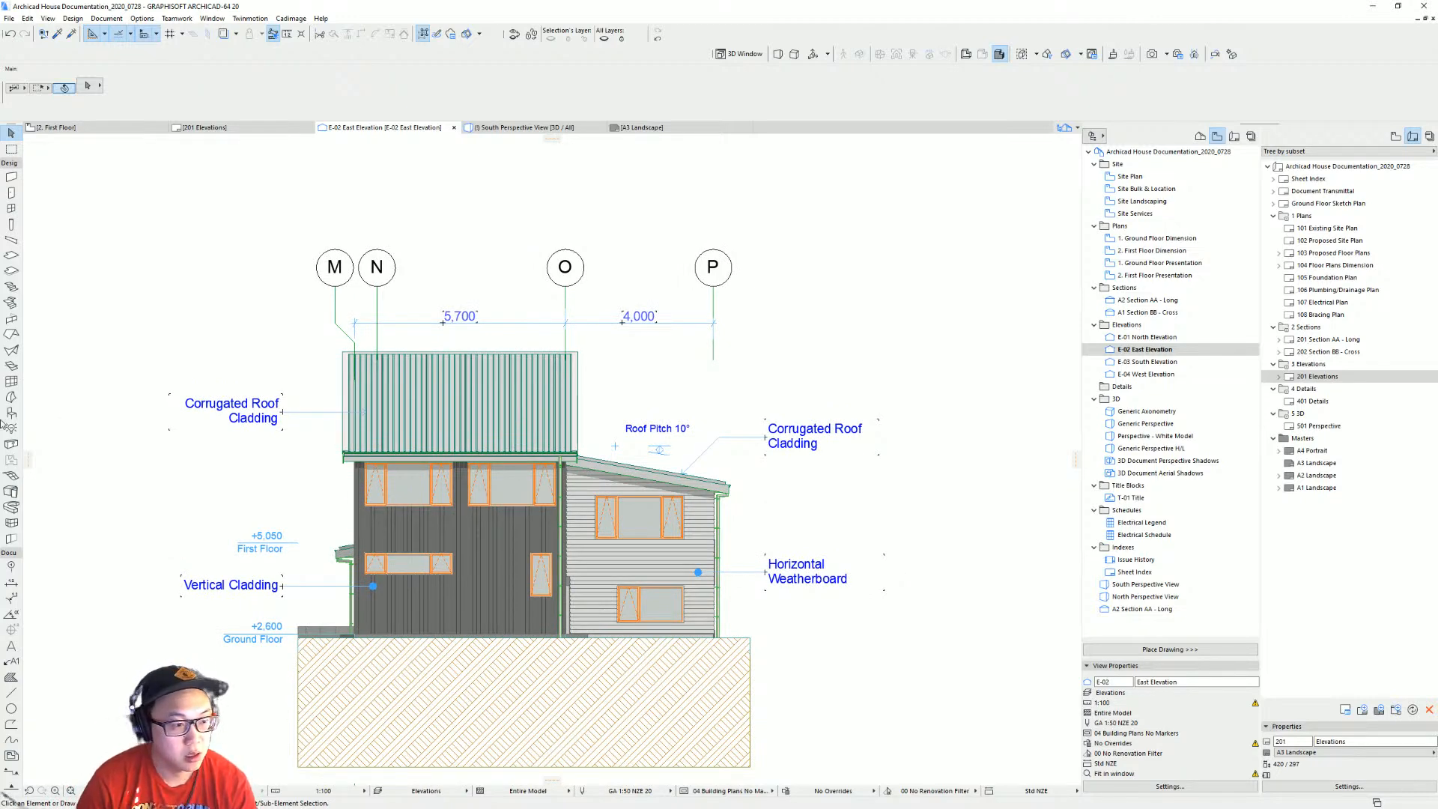
# Set the Label tool's default label type to ID for labelling the east elevation windows.
pyautogui.click(401, 476)
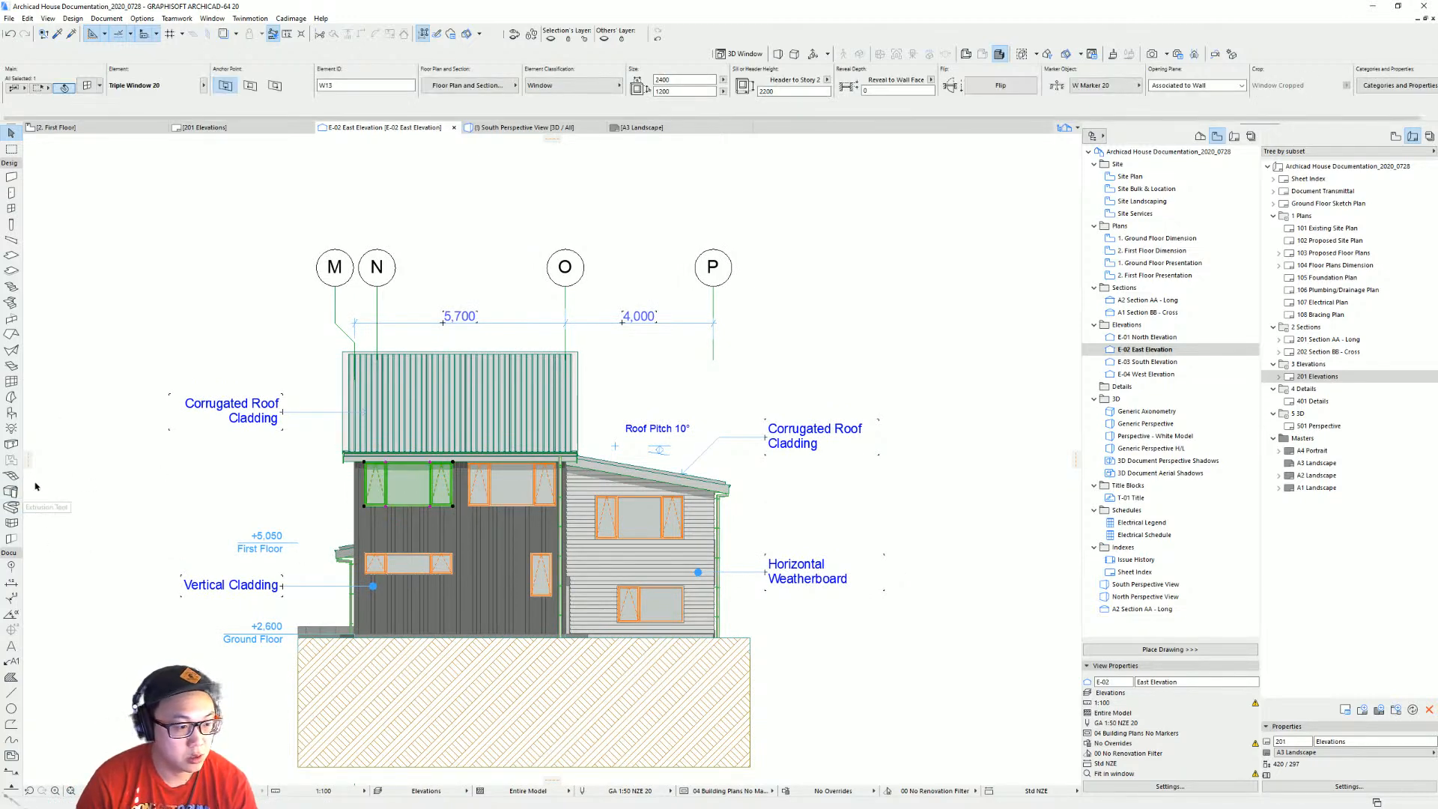
pyautogui.click(72, 581)
pyautogui.click(12, 661)
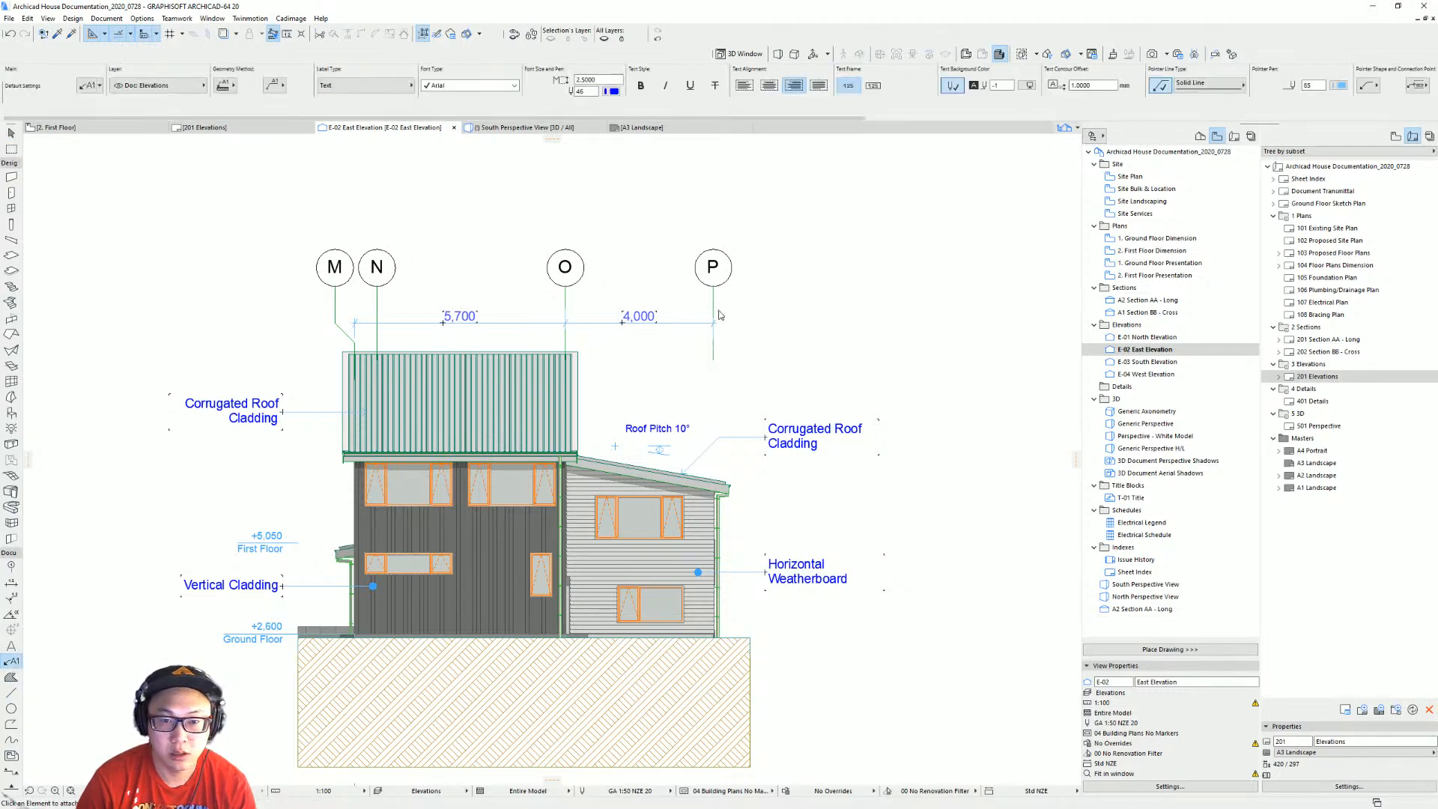
pyautogui.hotkey('ctrl', 't')
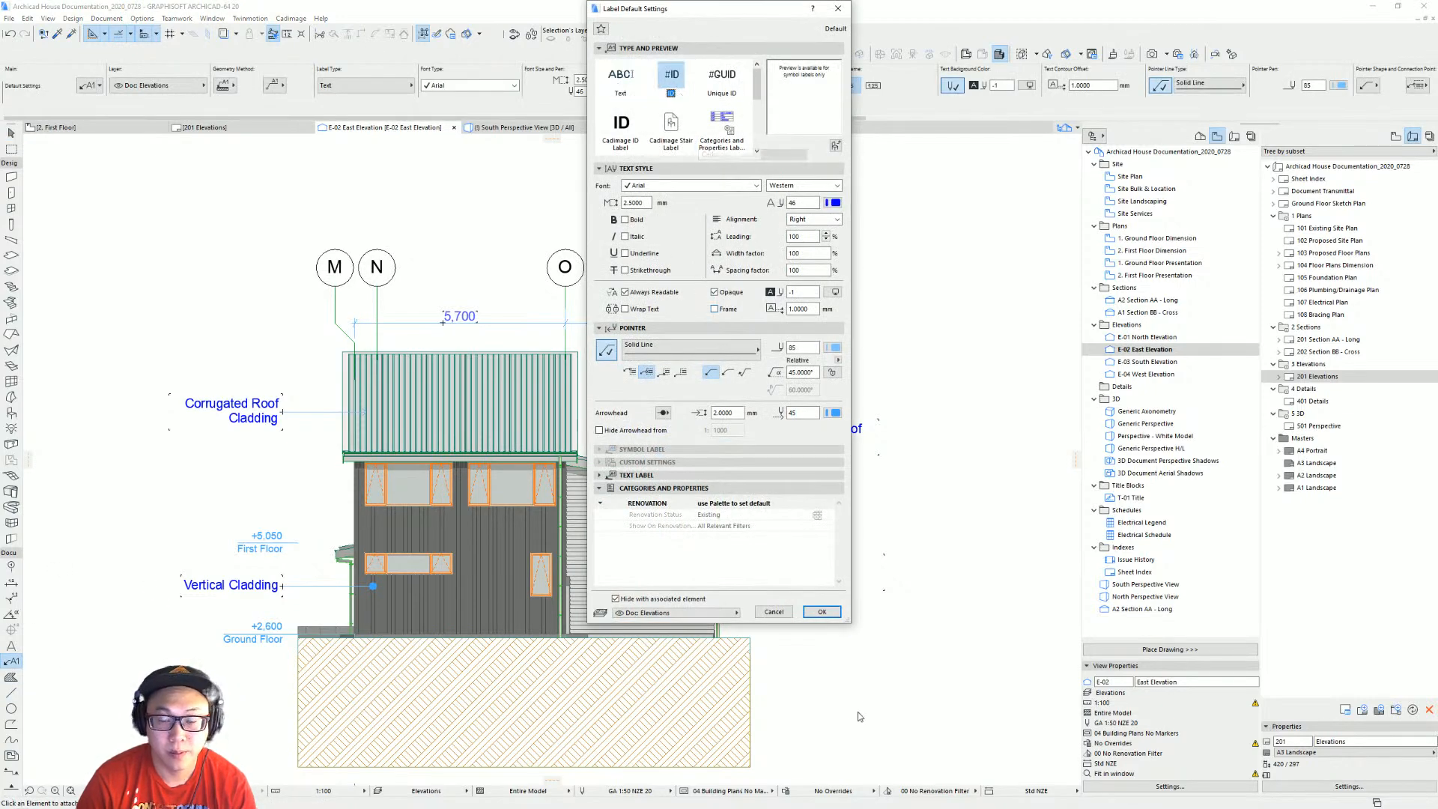
pyautogui.click(822, 612)
pyautogui.scroll(3, 455, 515)
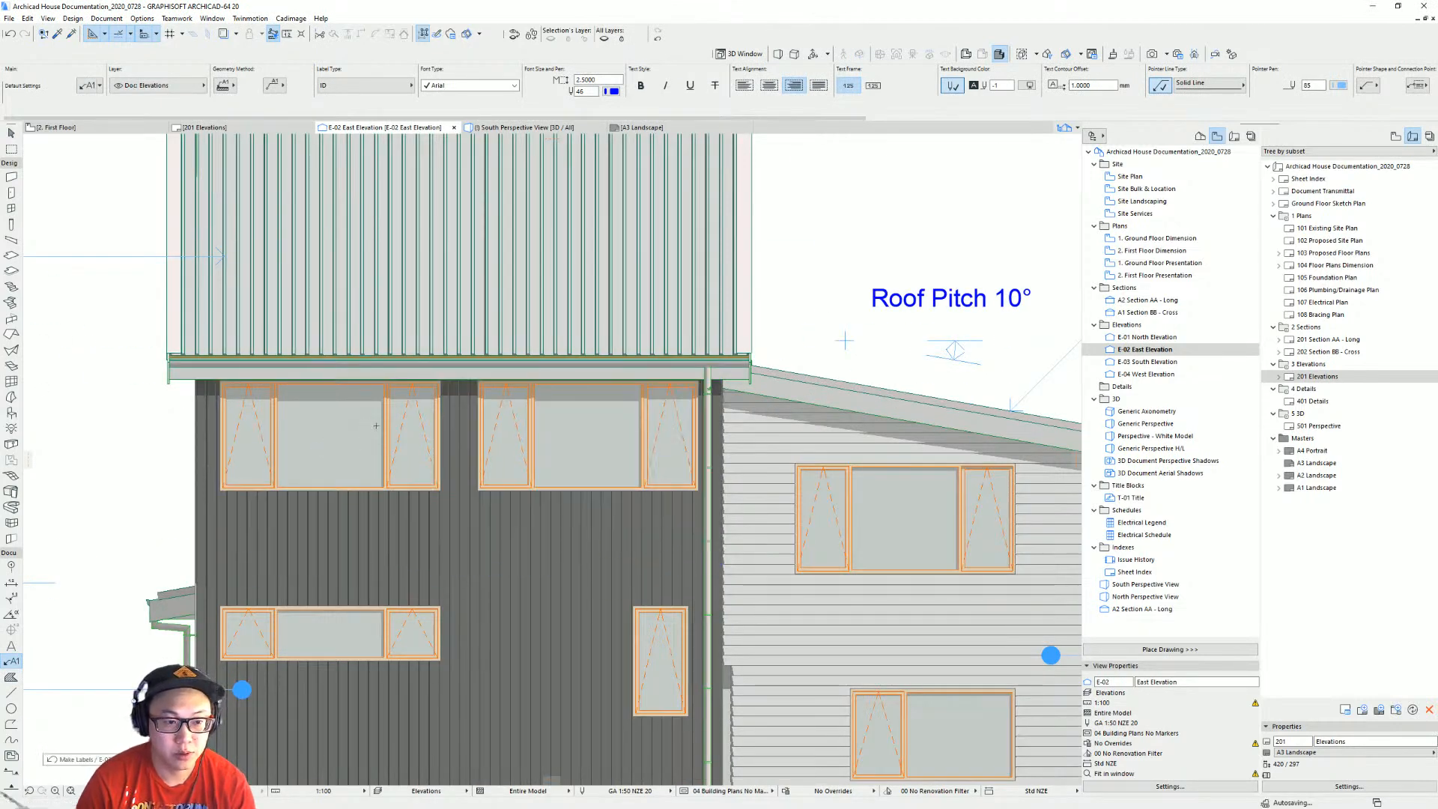
# Turn off the pointer in the default label settings and set the label's anchor point to the centre.
pyautogui.hotkey('ctrl', 't')
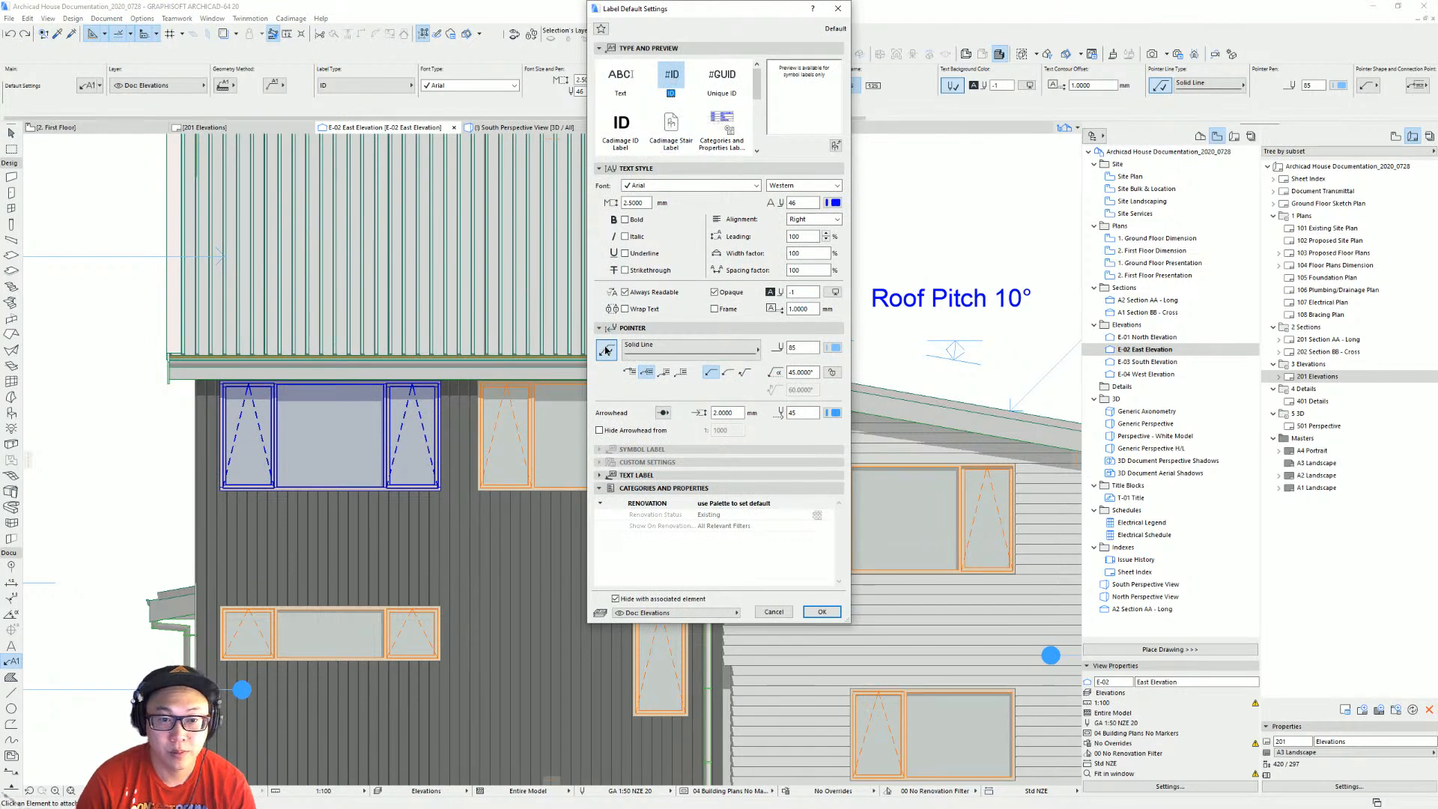
pyautogui.click(607, 349)
pyautogui.press('Return')
pyautogui.click(416, 448)
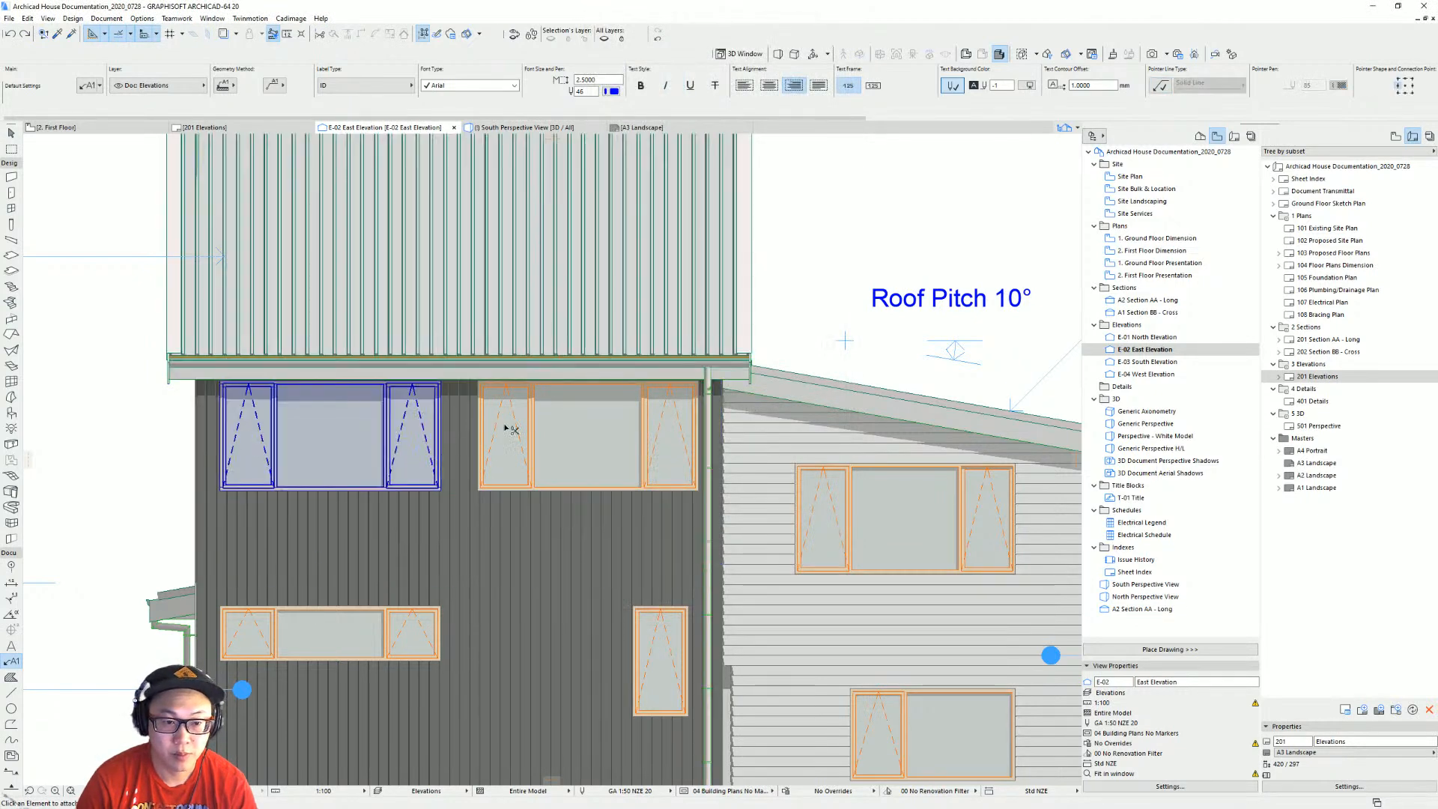
pyautogui.hotkey('ctrl', 't')
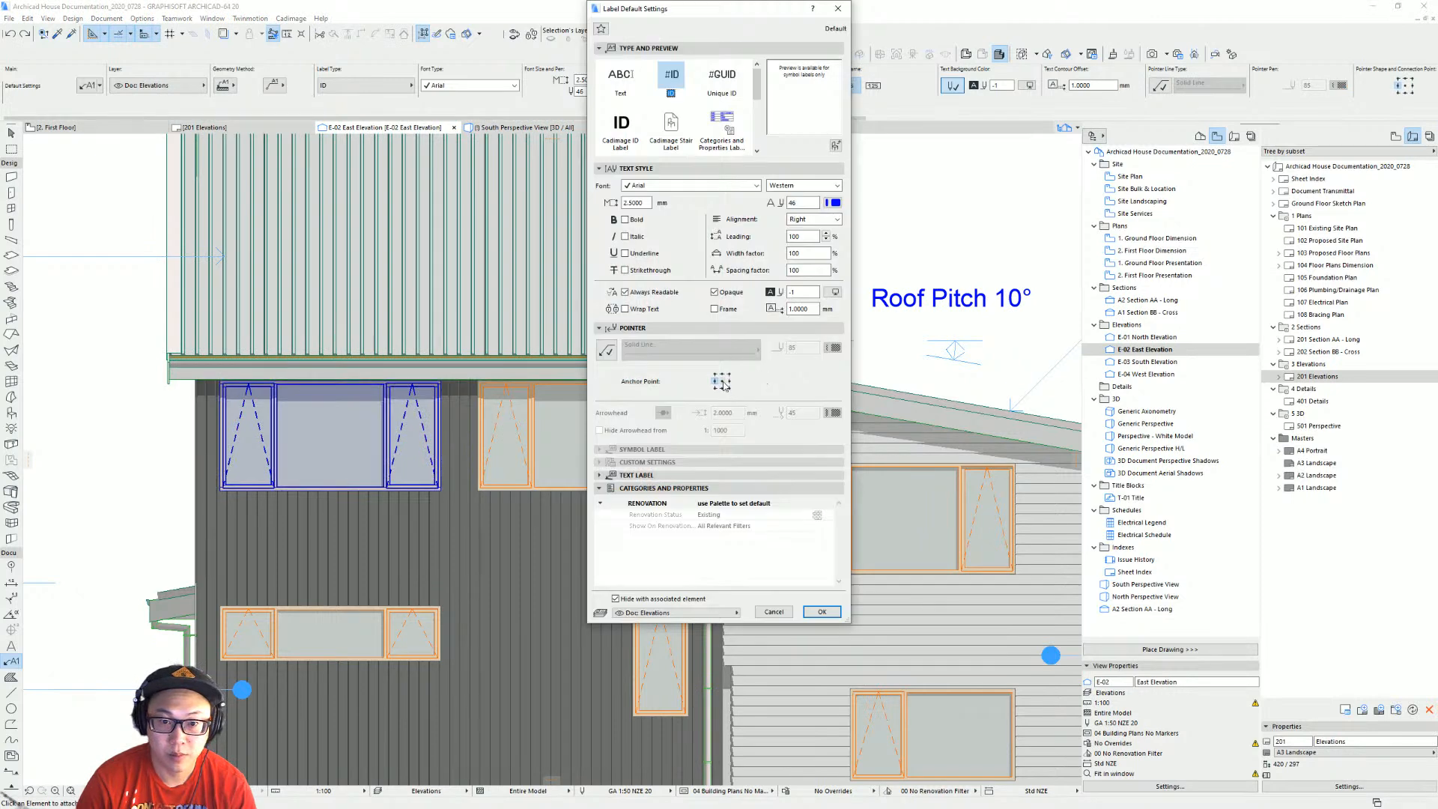
pyautogui.press('Return')
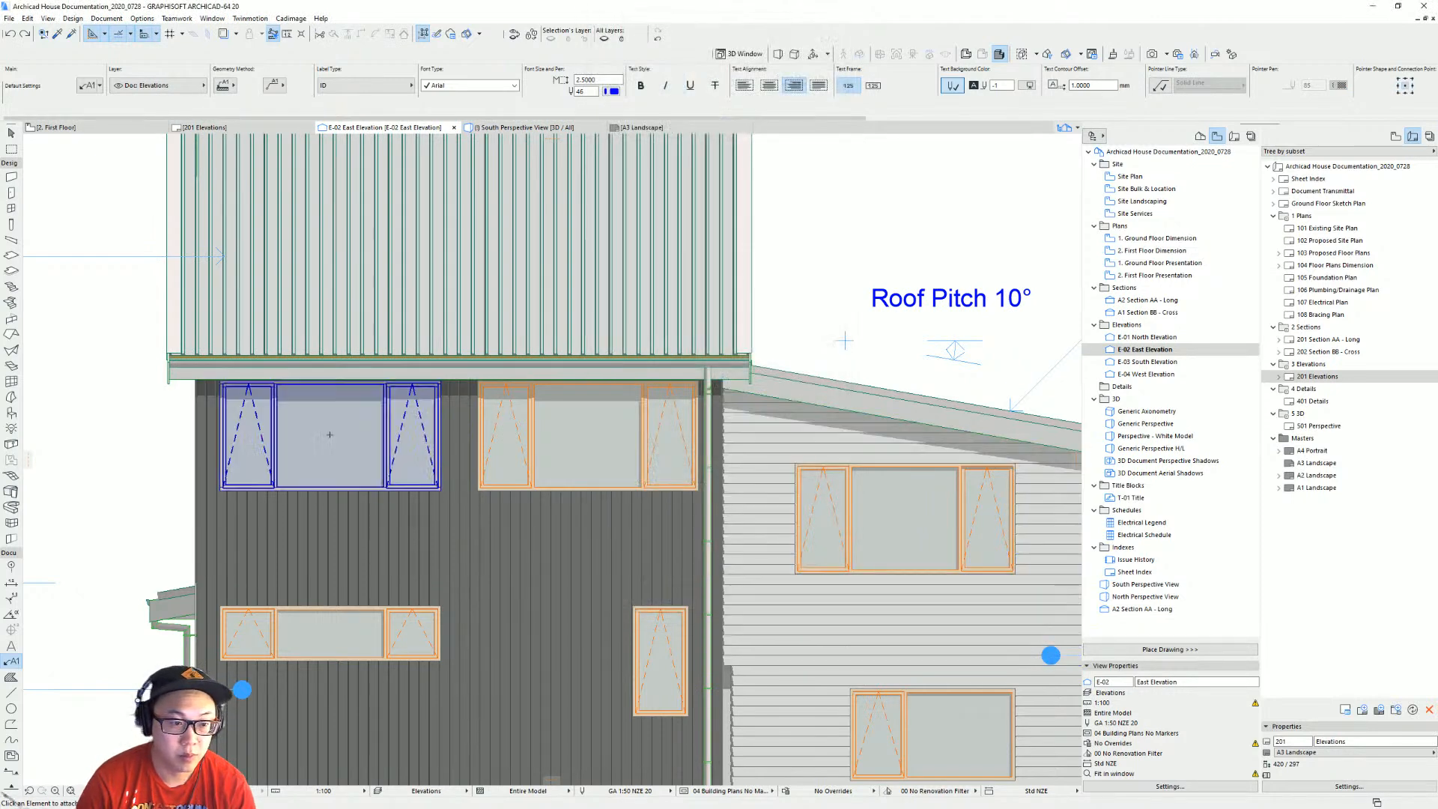
# Place ID labels on the three upper windows, the wide lower window in the vertical cladding, and the lower weatherboard window.
pyautogui.click(600, 440)
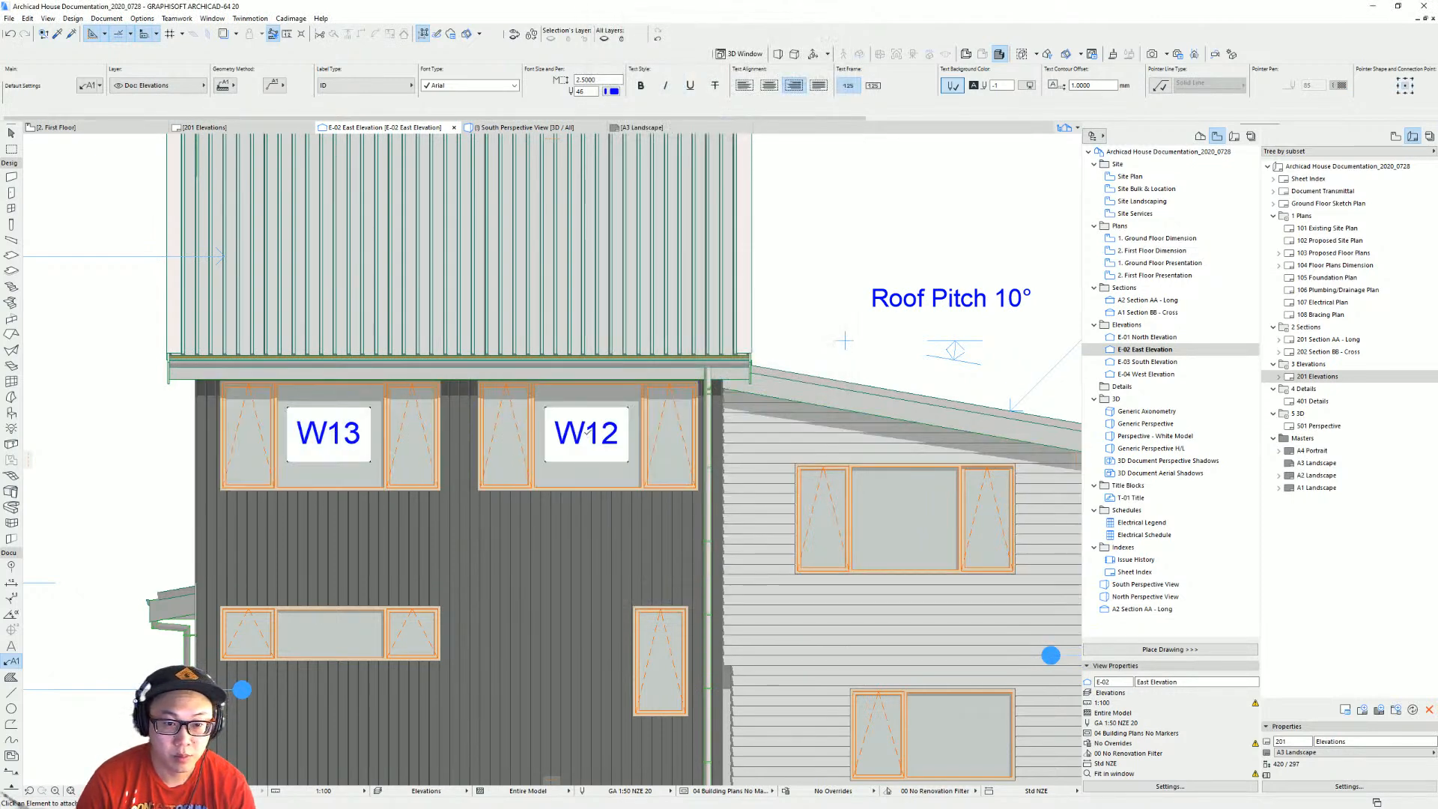
pyautogui.click(906, 517)
pyautogui.scroll(-2, 897, 514)
pyautogui.moveTo(886, 511); pyautogui.dragTo(837, 479, button='middle')
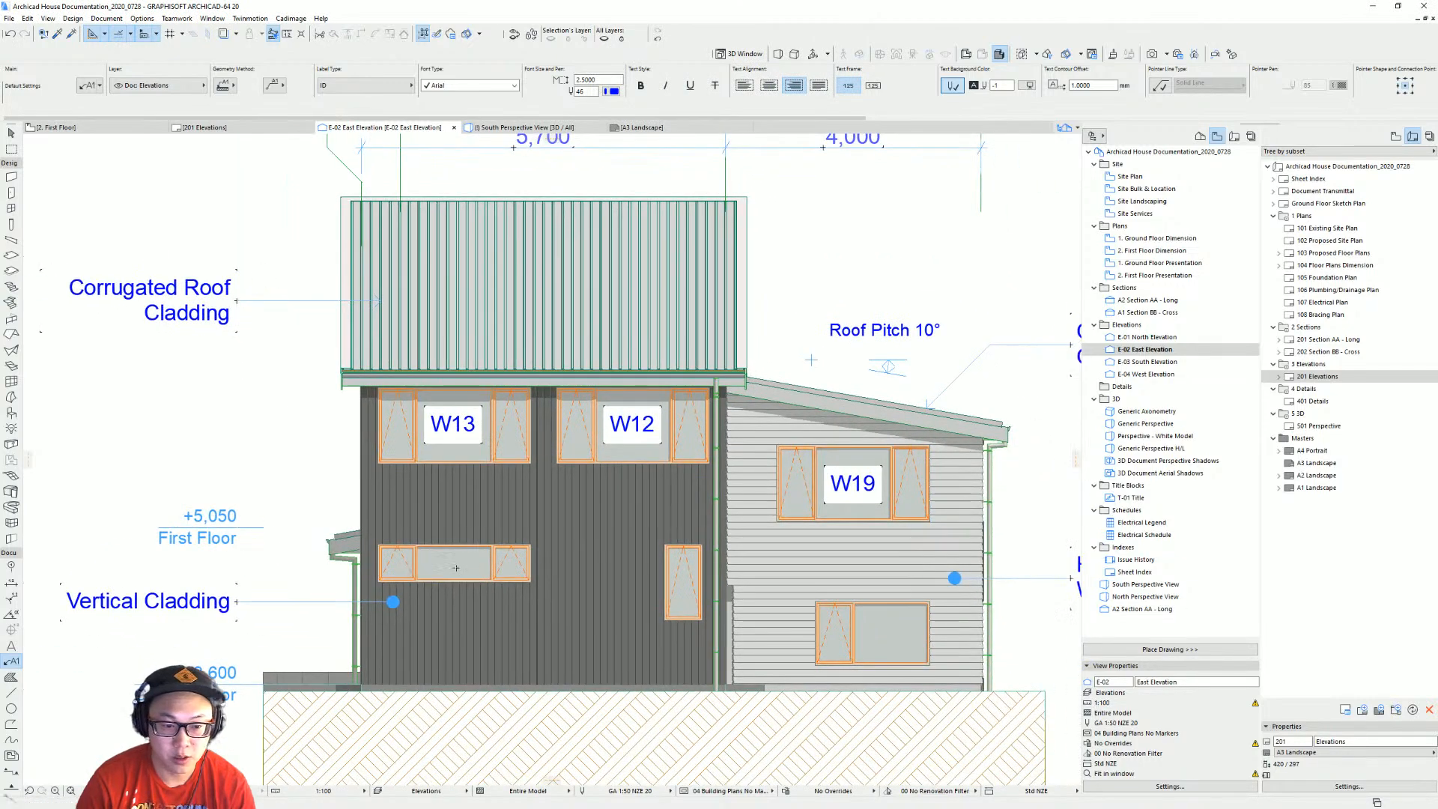
pyautogui.click(456, 568)
pyautogui.click(891, 636)
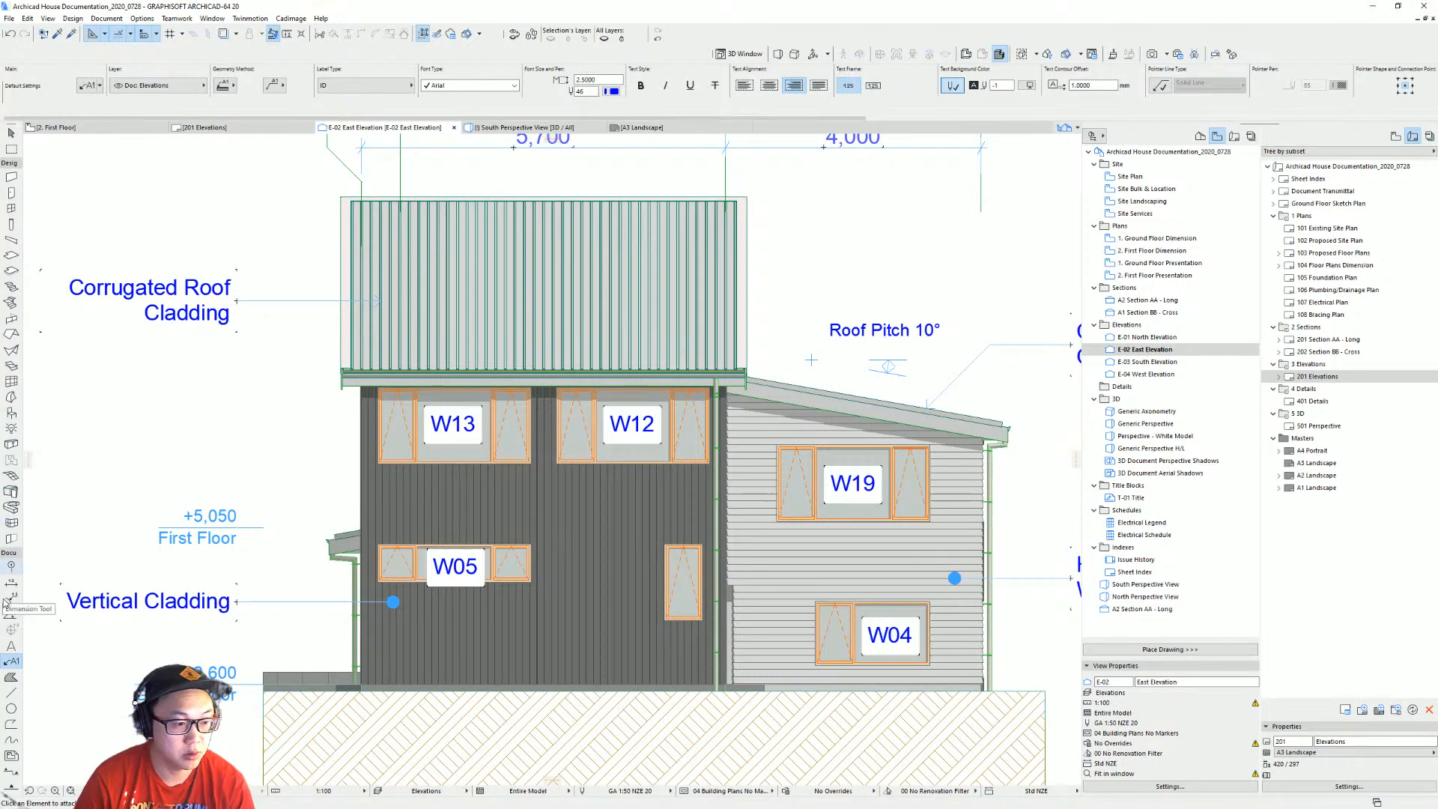
# Make the five window ID labels non-opaque and set their text height to 2 mm.
pyautogui.press('Escape')
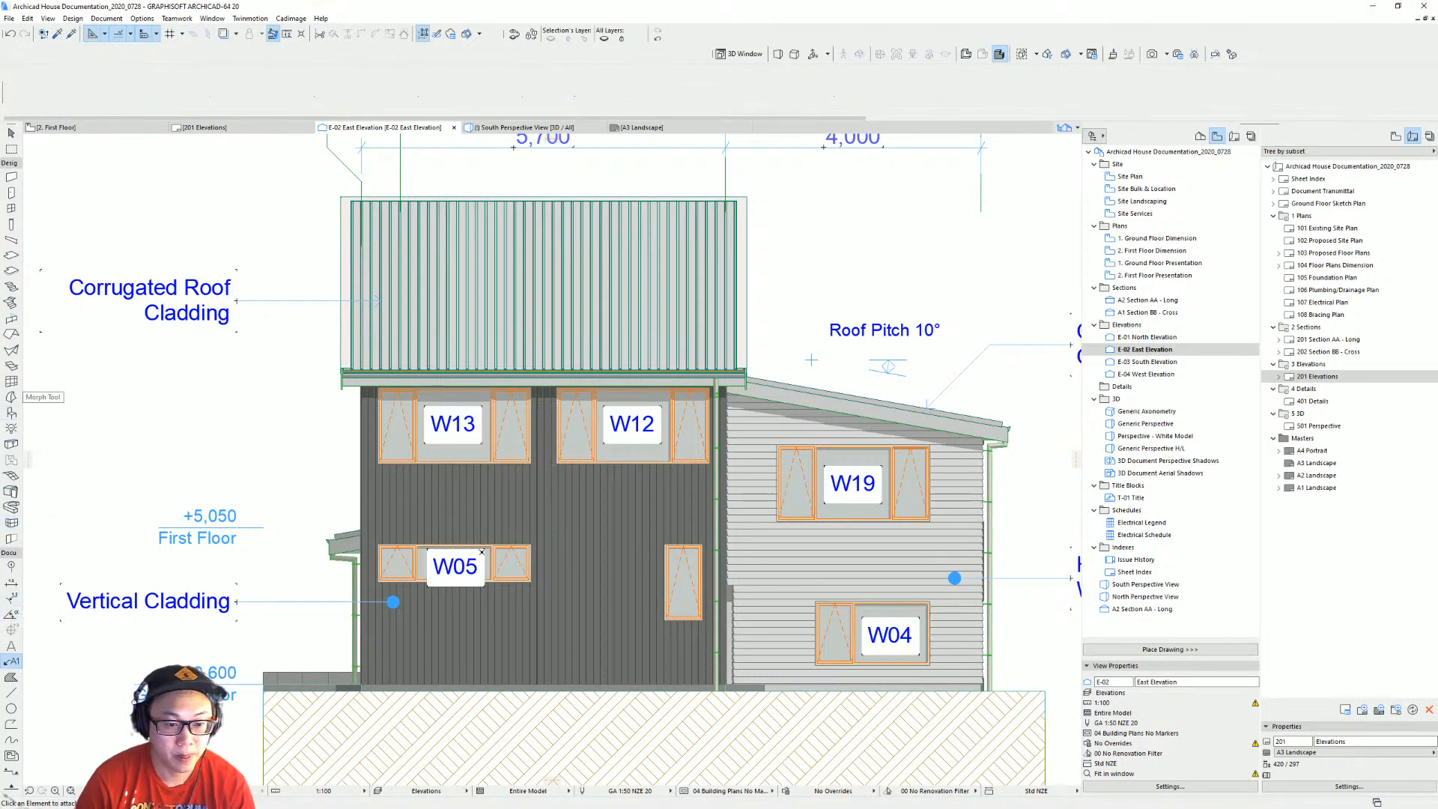
pyautogui.click(484, 552)
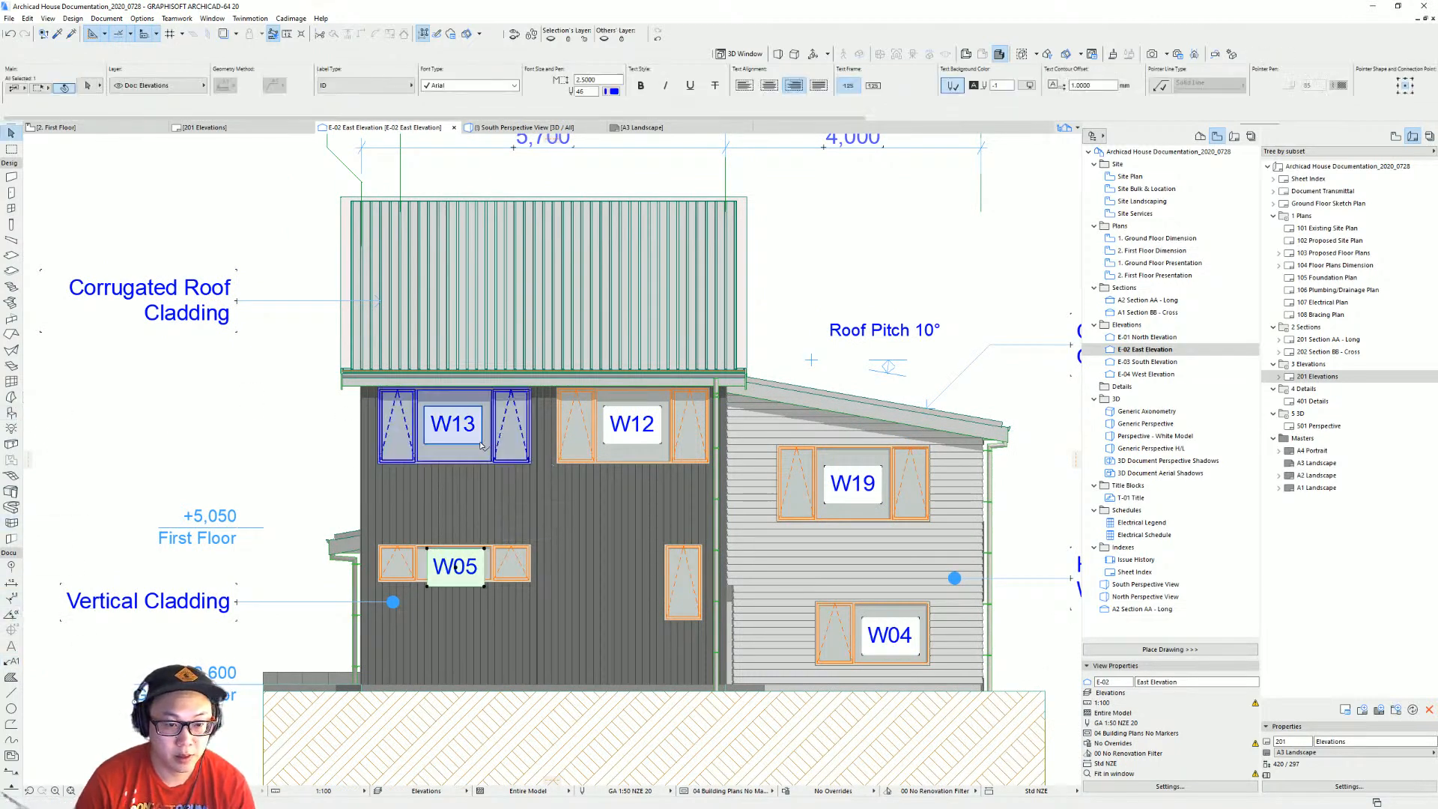
pyautogui.keyDown('shift'); pyautogui.click(480, 442); pyautogui.keyUp('shift')
pyautogui.keyDown('shift'); pyautogui.click(658, 442); pyautogui.keyUp('shift')
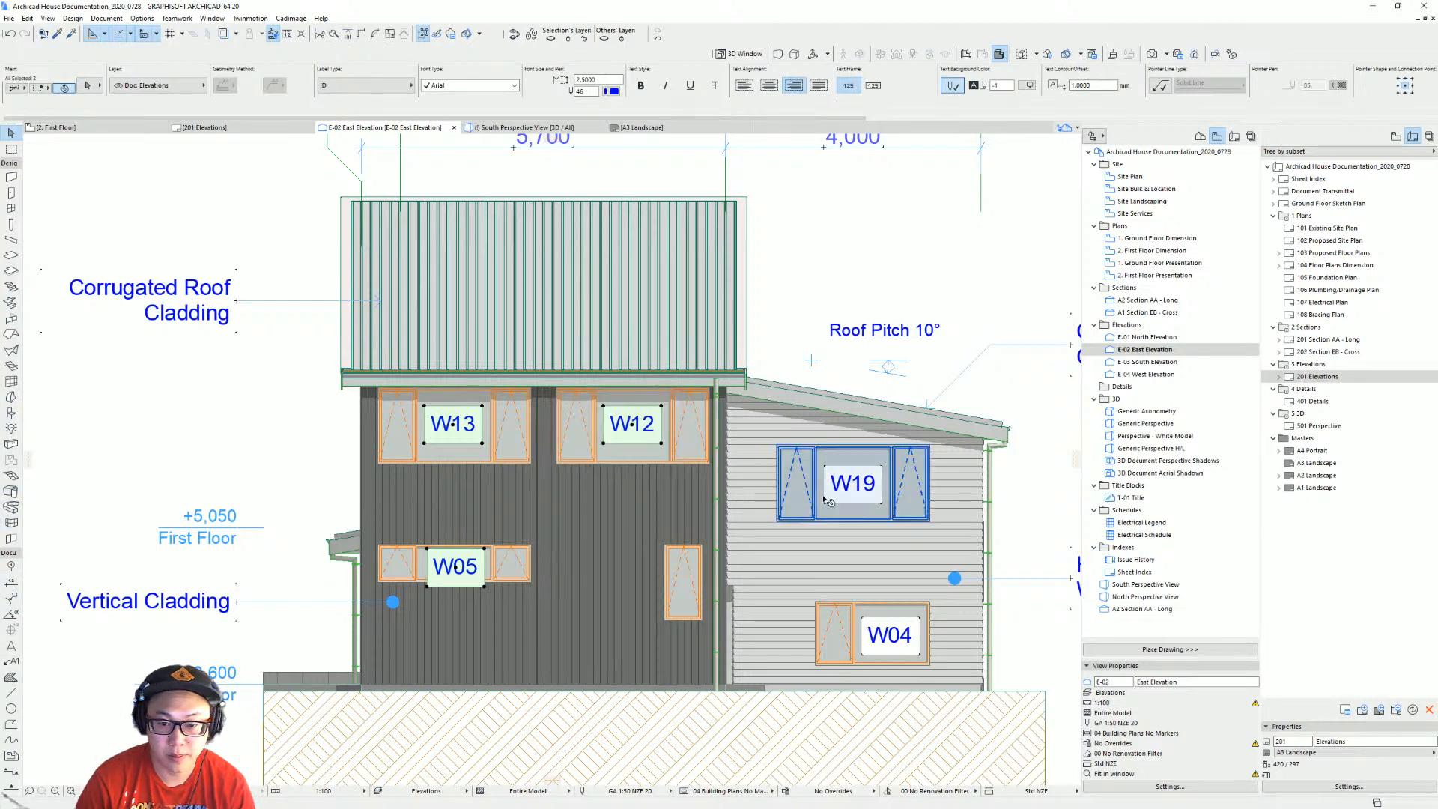
pyautogui.keyDown('shift'); pyautogui.click(854, 487); pyautogui.keyUp('shift')
pyautogui.keyDown('shift'); pyautogui.click(854, 621); pyautogui.keyUp('shift')
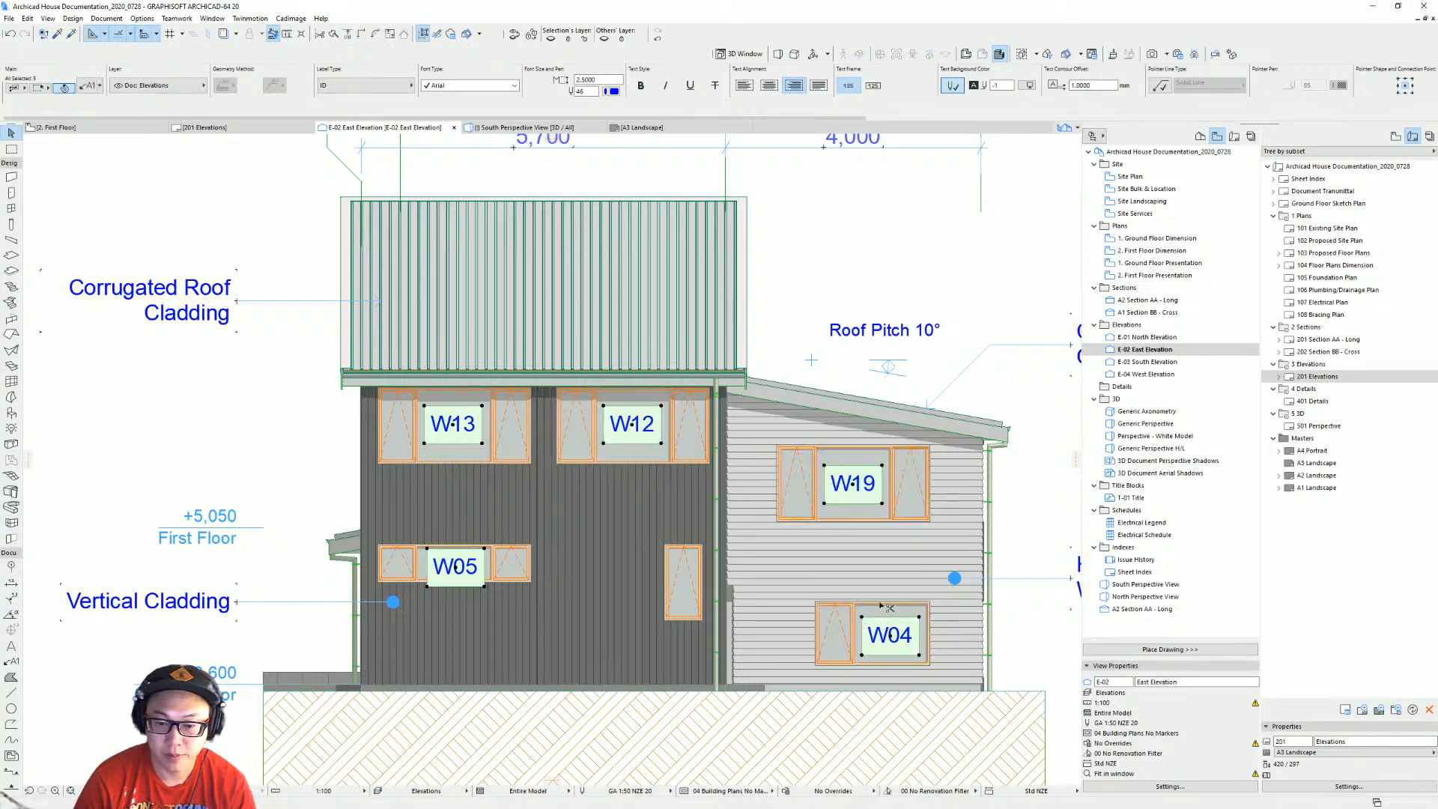
pyautogui.hotkey('ctrl', 't')
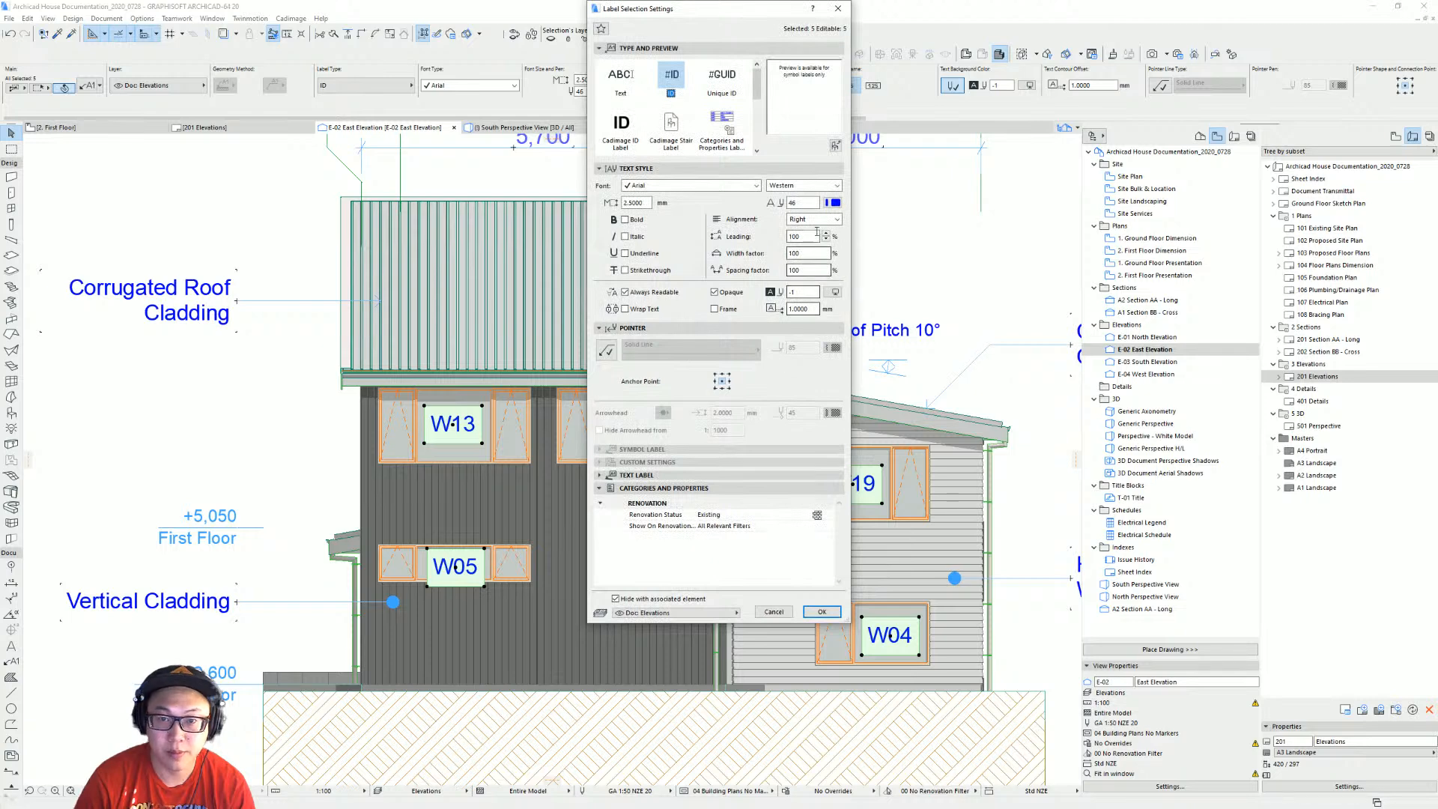
pyautogui.click(737, 294)
pyautogui.doubleClick(634, 202)
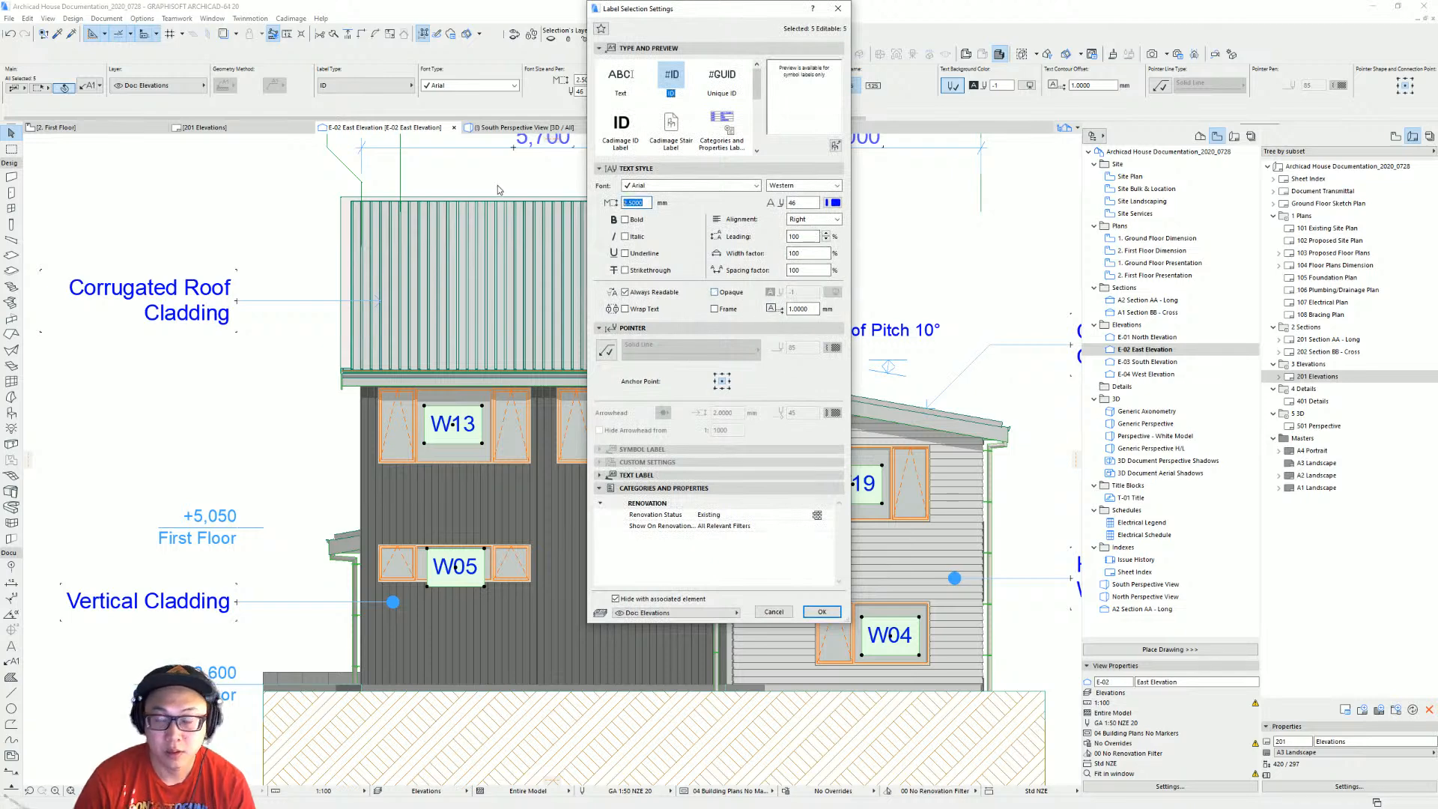
pyautogui.write('2')
pyautogui.press('Return')
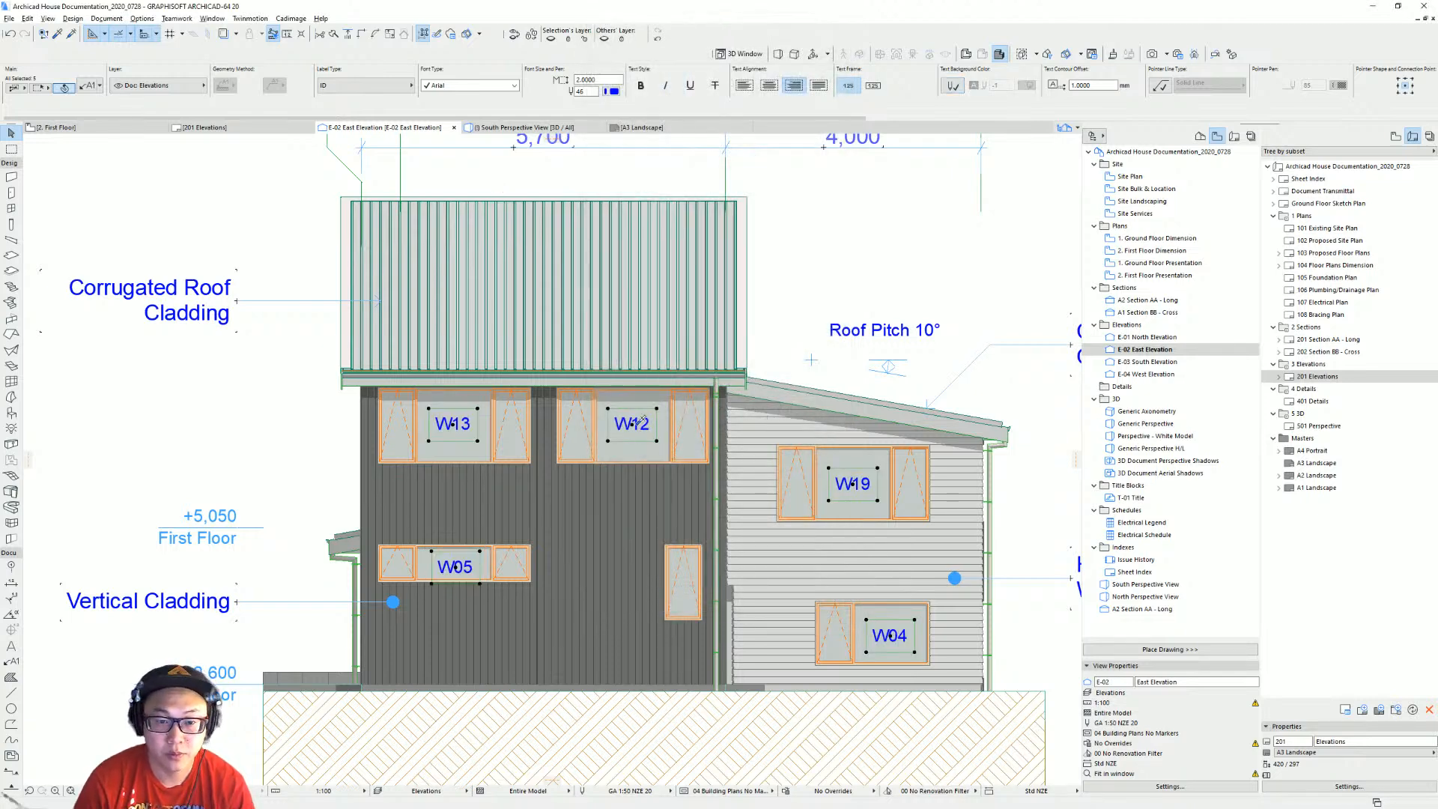
# Place an ID label on the tall narrow window in the vertical cladding wall.
pyautogui.click(12, 661)
pyautogui.click(683, 583)
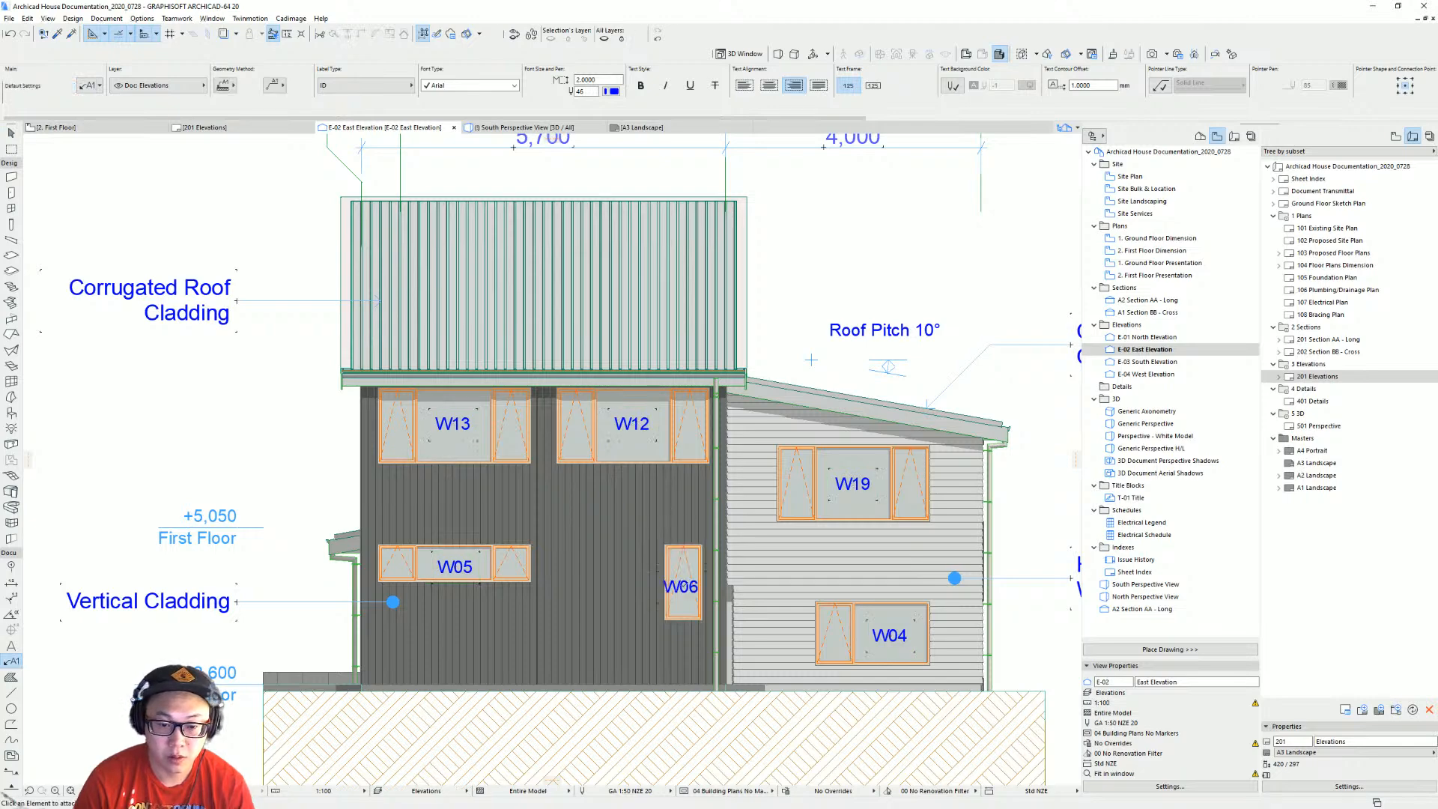
pyautogui.scroll(-3, 678, 532)
pyautogui.moveTo(678, 533); pyautogui.dragTo(617, 546, button='middle')
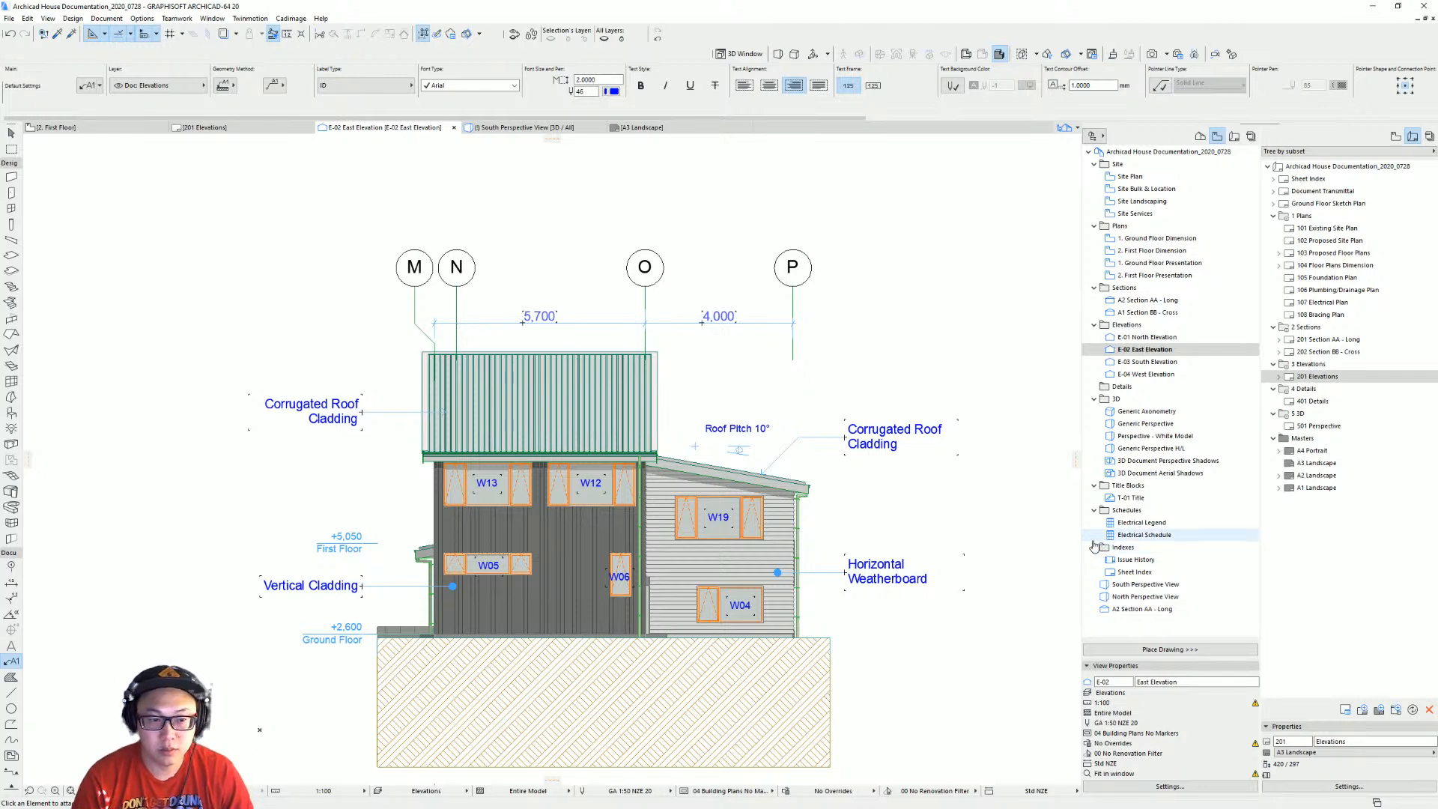
# Open the 201 Elevations layout and extend the East Elevation drawing frame's upper edge to the sheet margin, revealing the grid markers.
pyautogui.doubleClick(1325, 377)
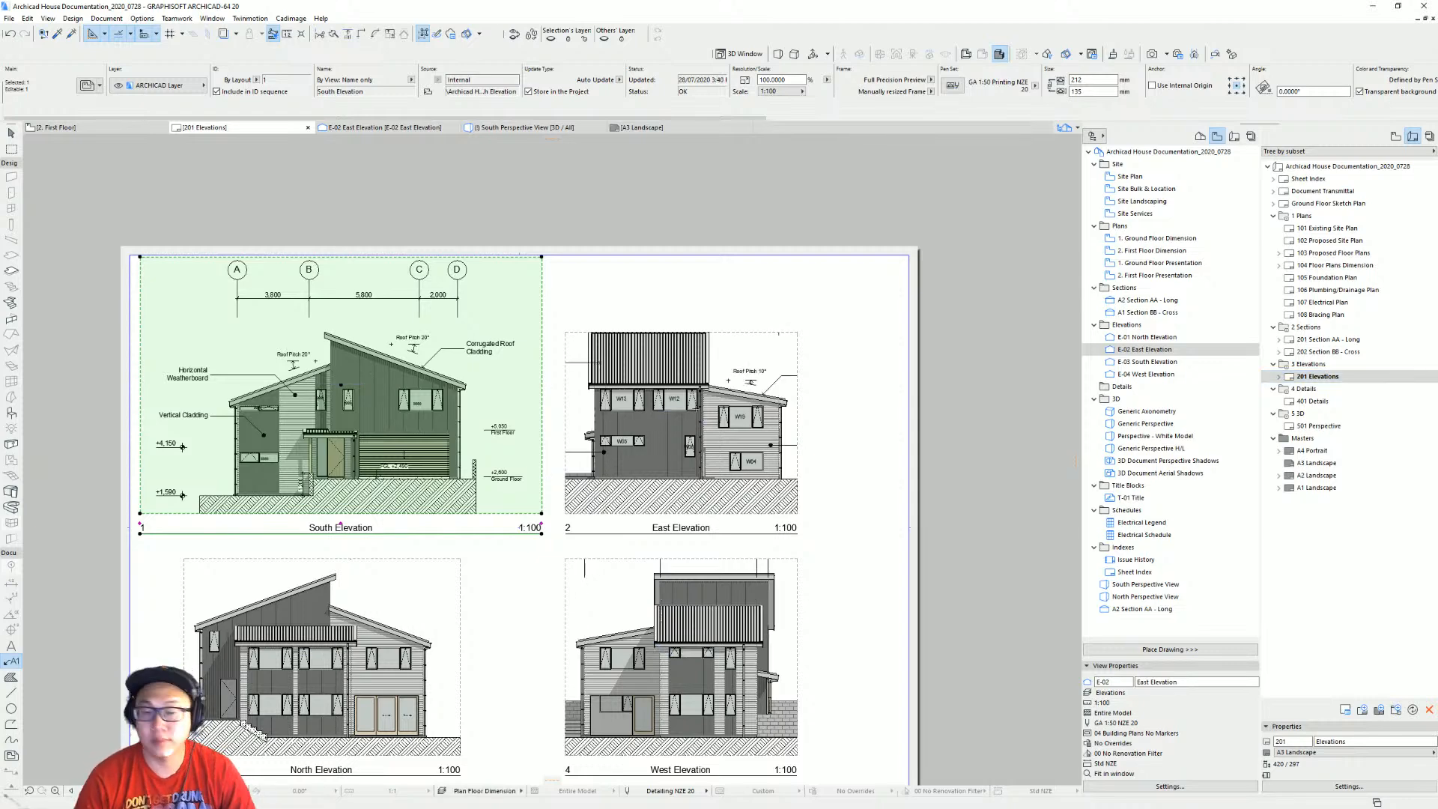
pyautogui.press('Escape')
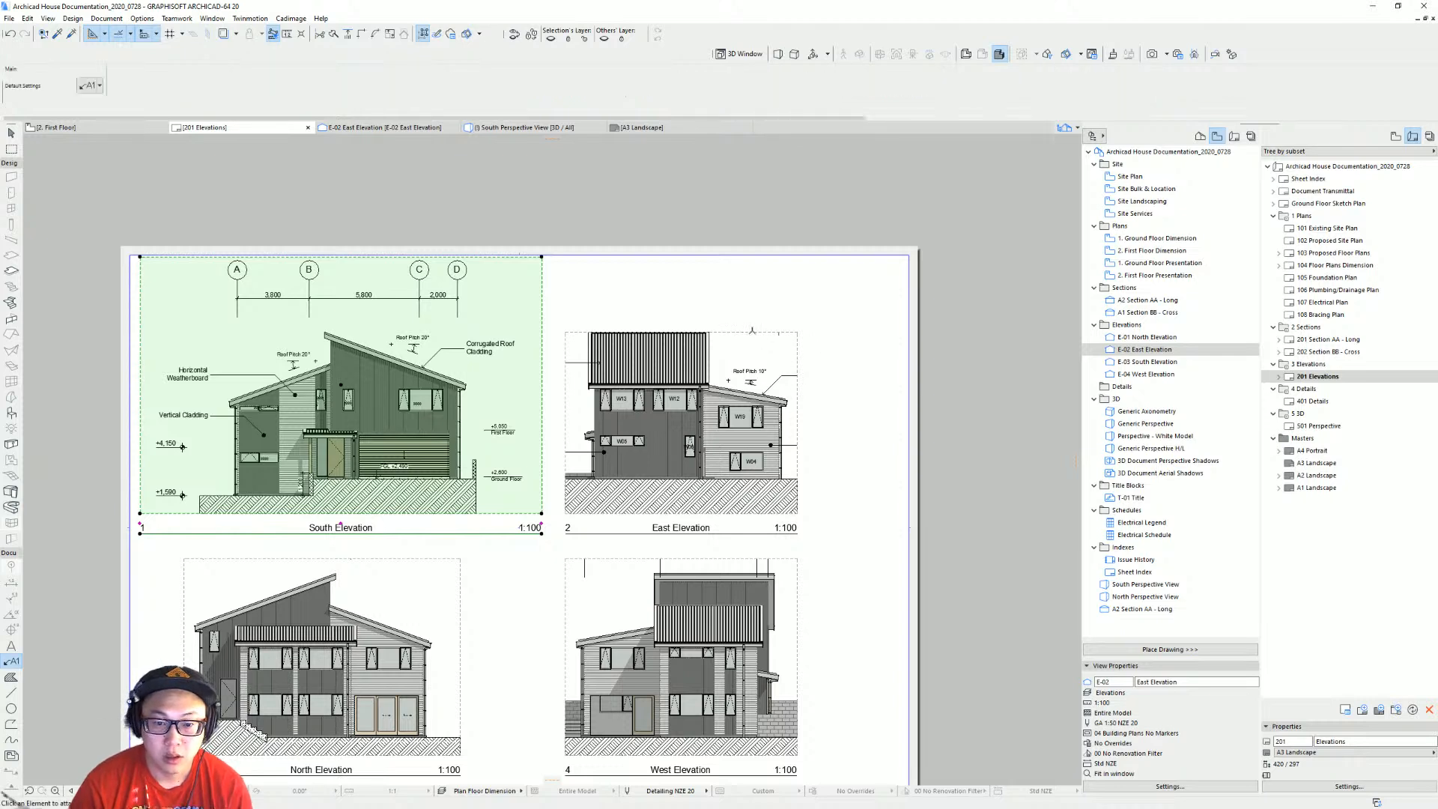
pyautogui.press('Escape')
pyautogui.click(756, 338)
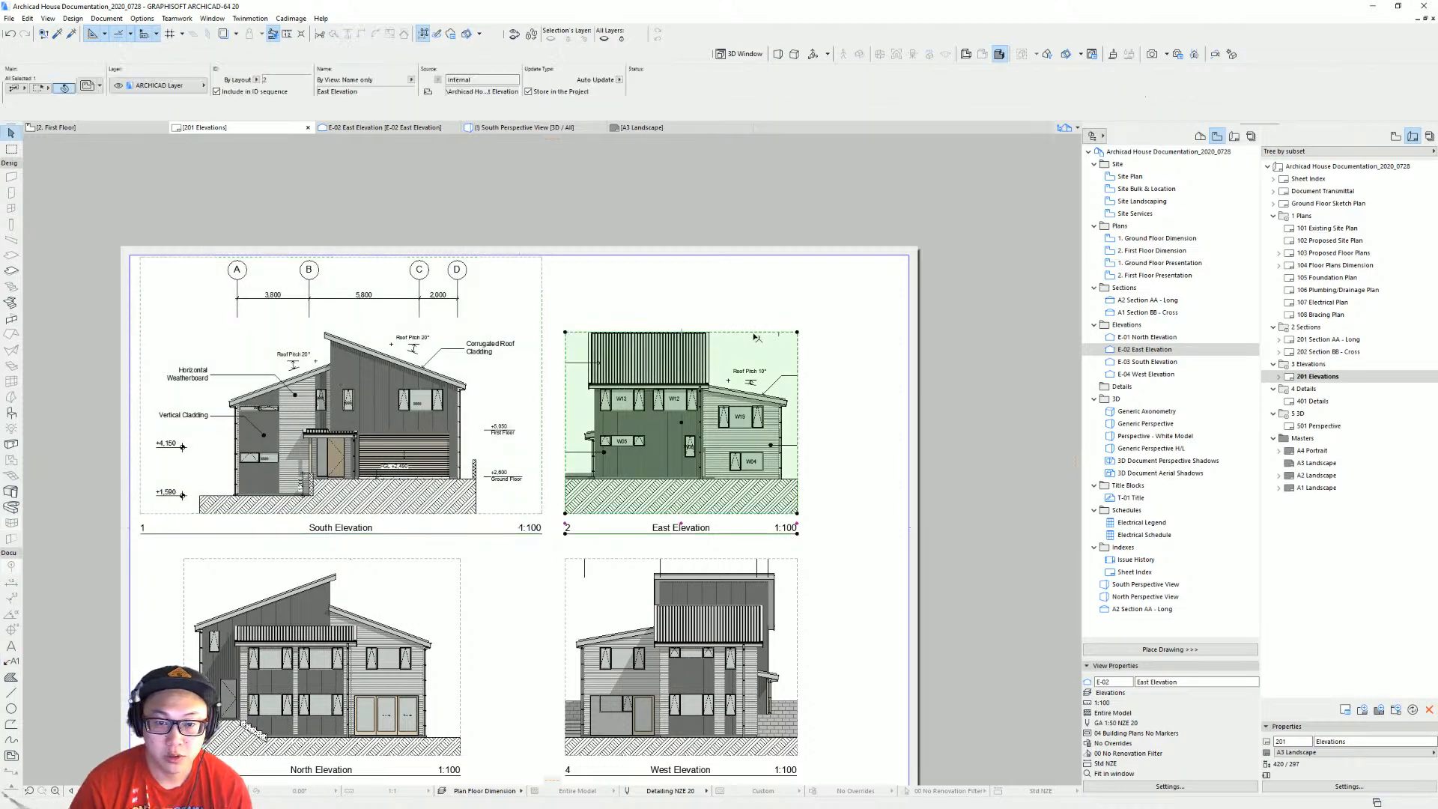
pyautogui.click(758, 332)
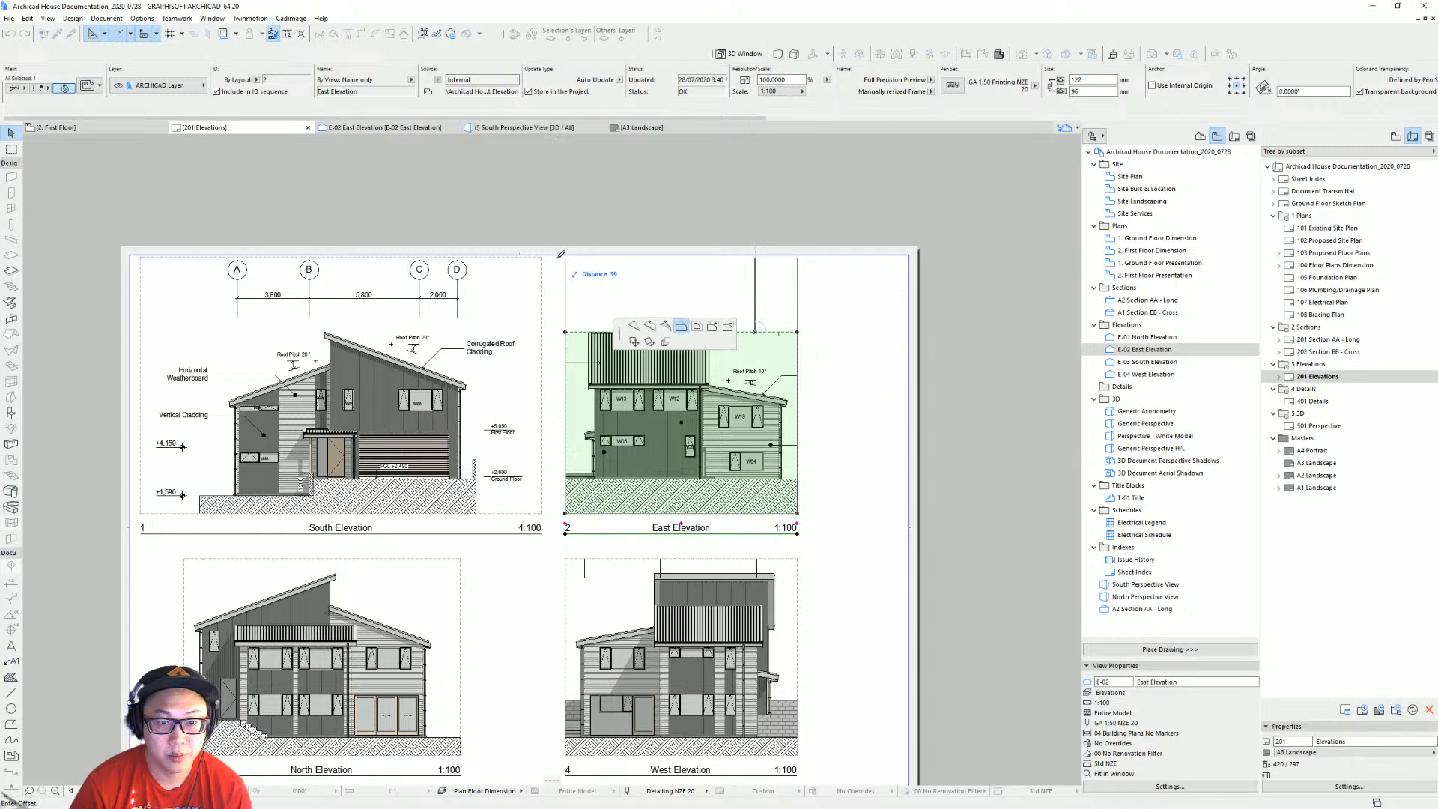
pyautogui.click(757, 256)
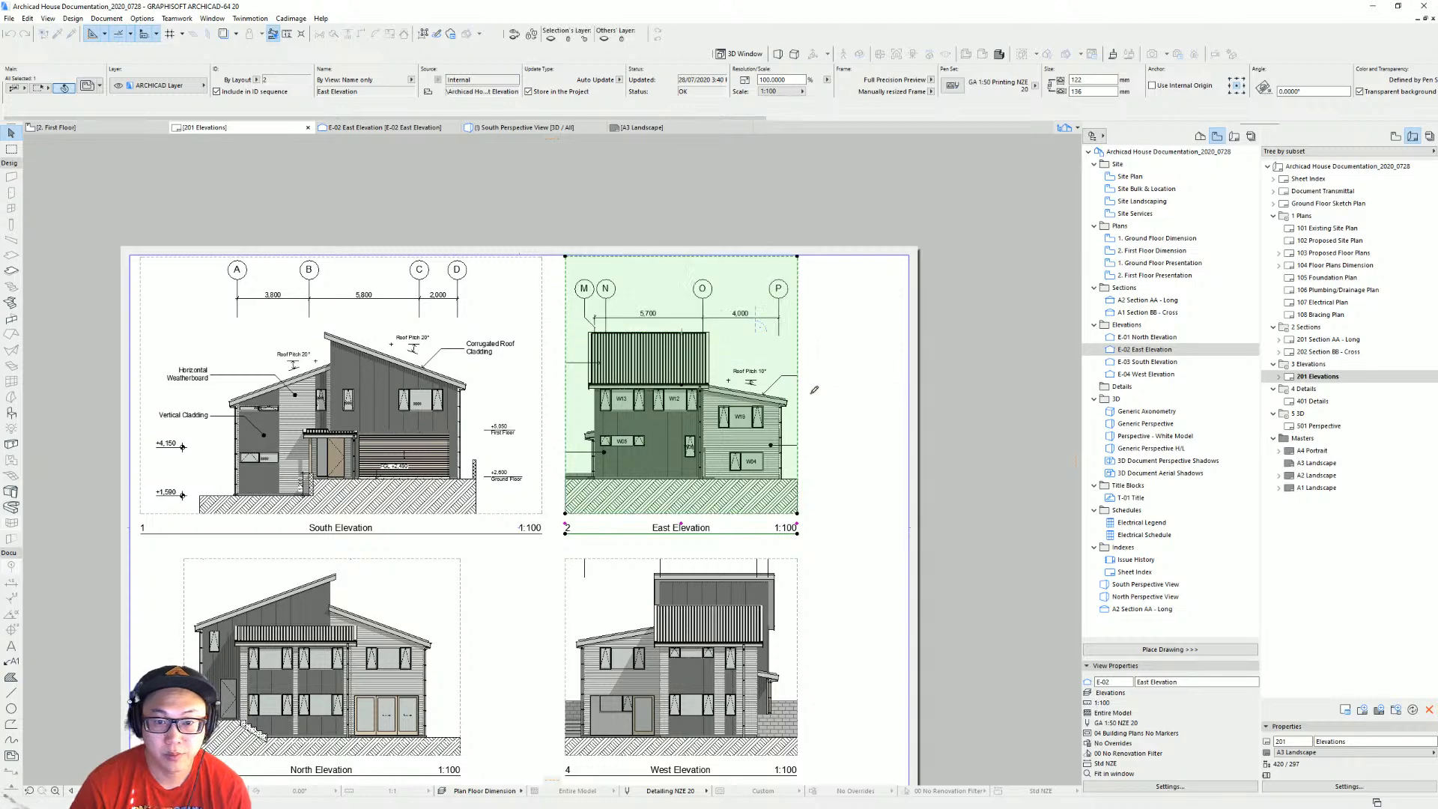
# Stretch the East Elevation drawing frame's right edge out to the sheet's right margin.
pyautogui.click(799, 348)
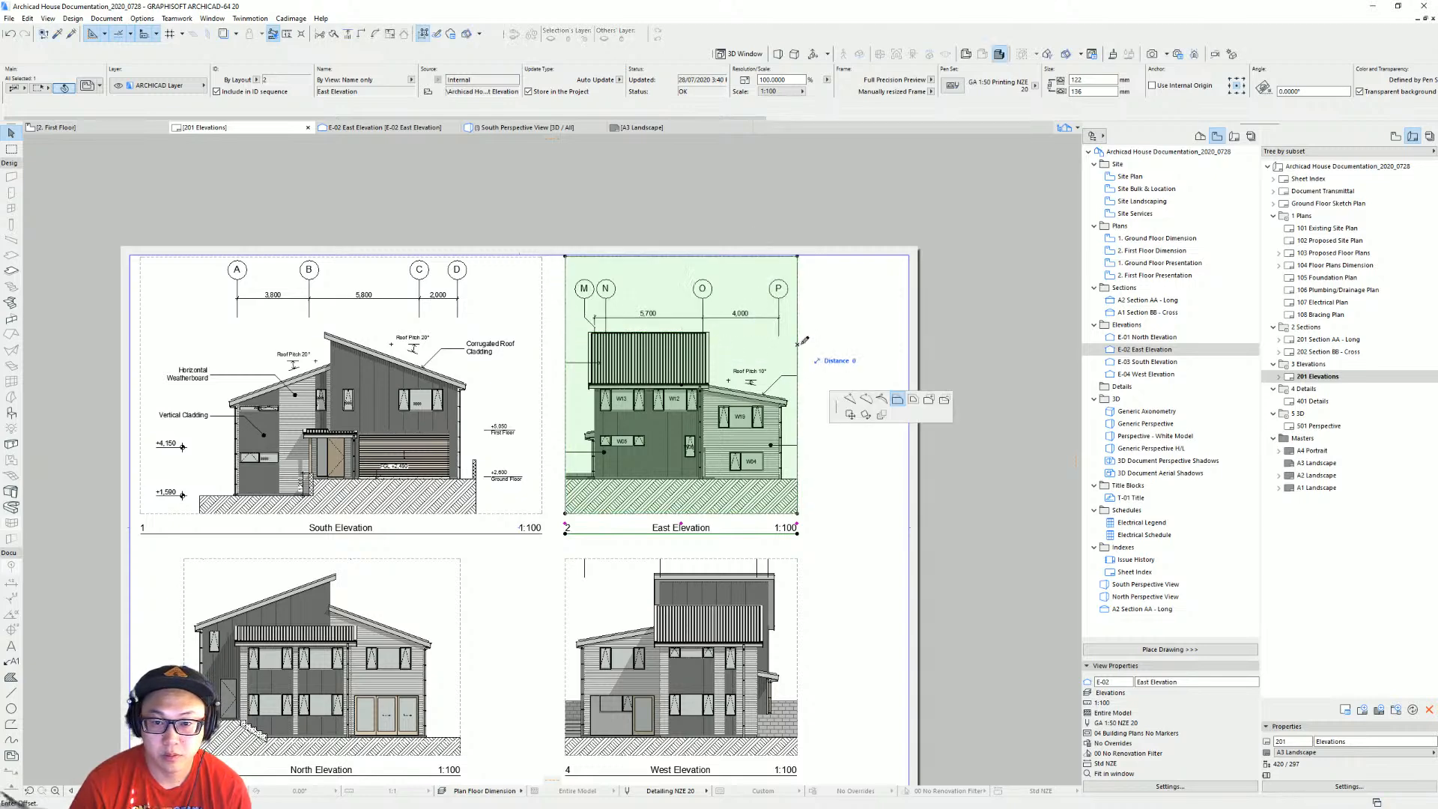
pyautogui.click(862, 348)
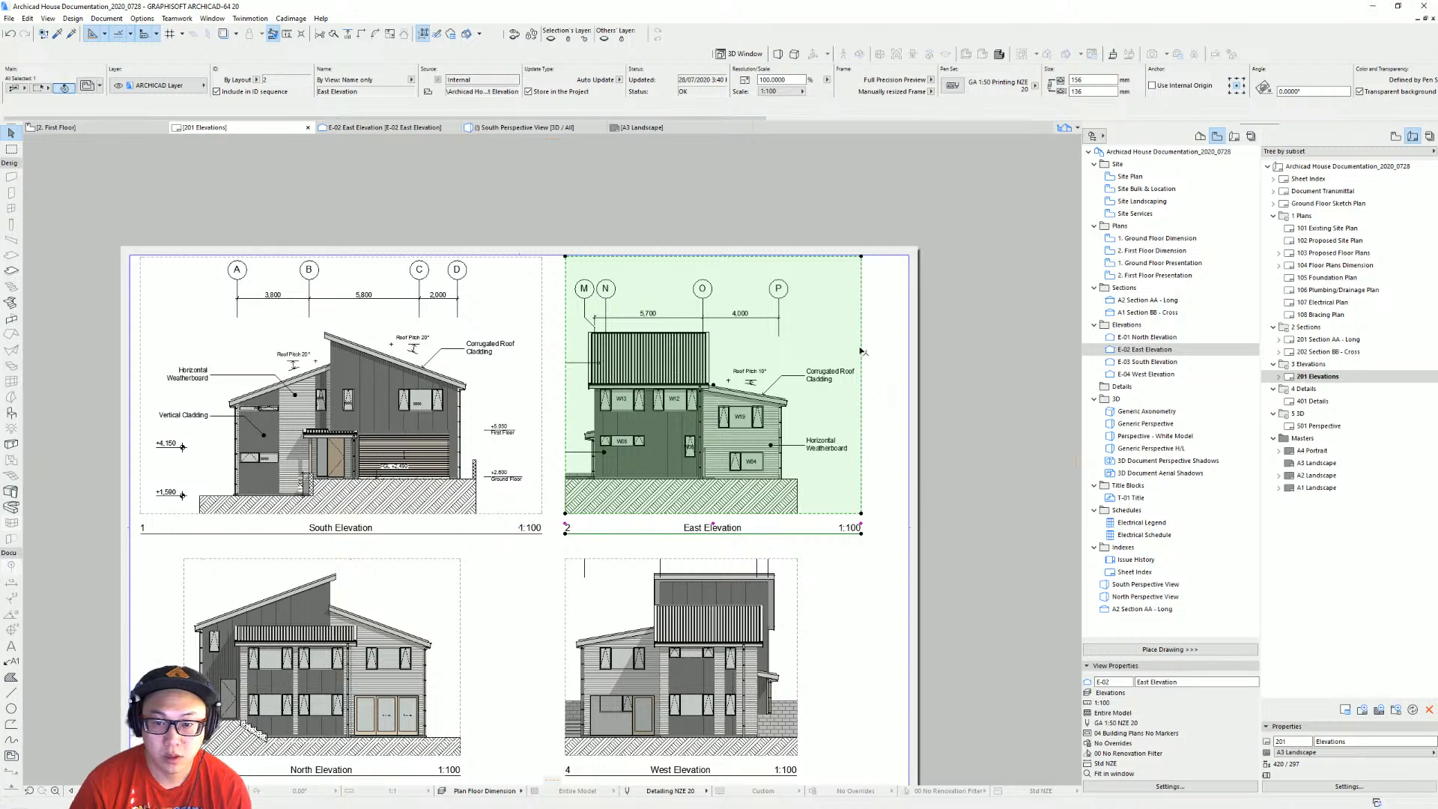
pyautogui.click(862, 350)
pyautogui.click(907, 350)
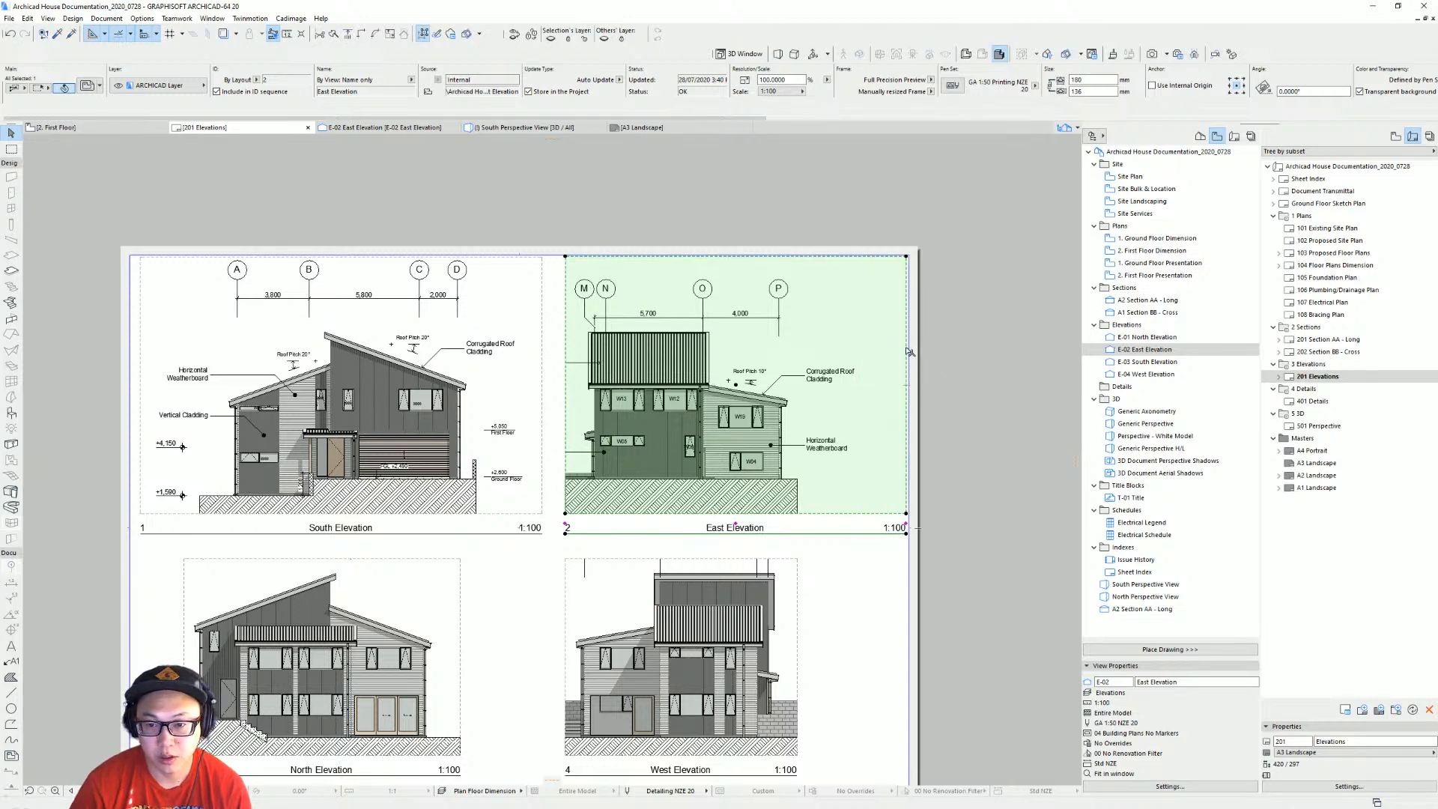
pyautogui.click(907, 349)
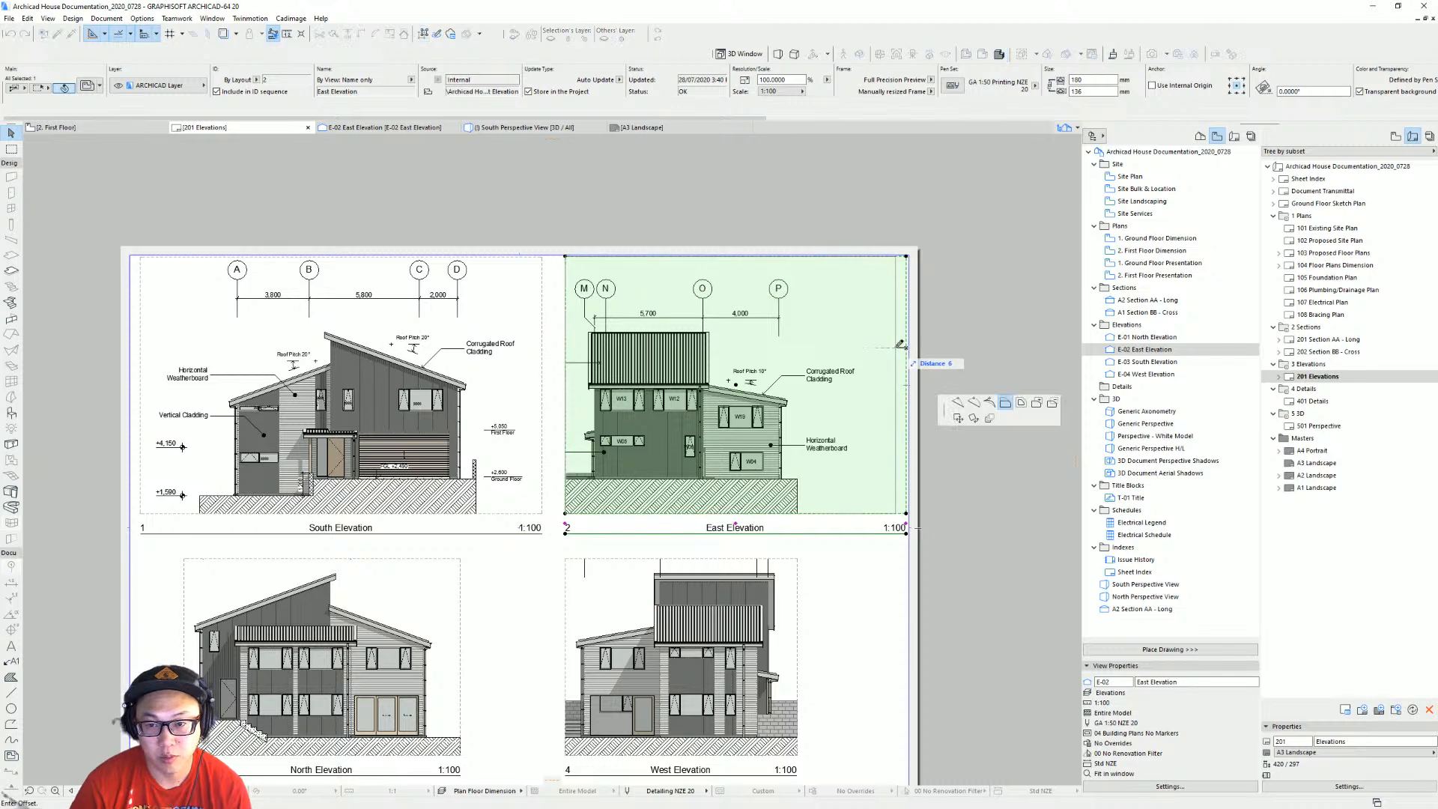
pyautogui.click(910, 257)
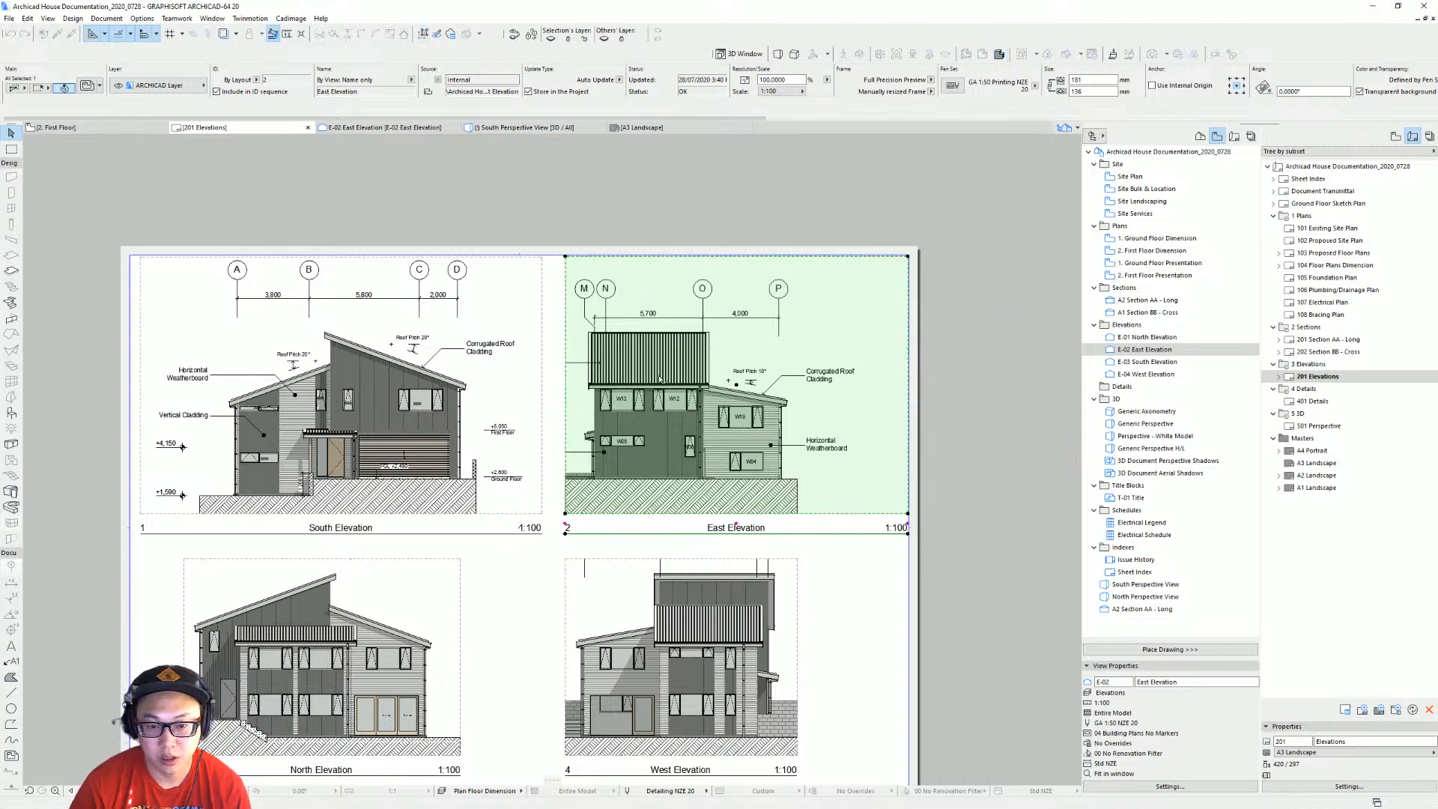
# Shift the East Elevation content right within its frame and extend the frame's left edge to include the full cladding labels.
pyautogui.scroll(-3, 839, 418)
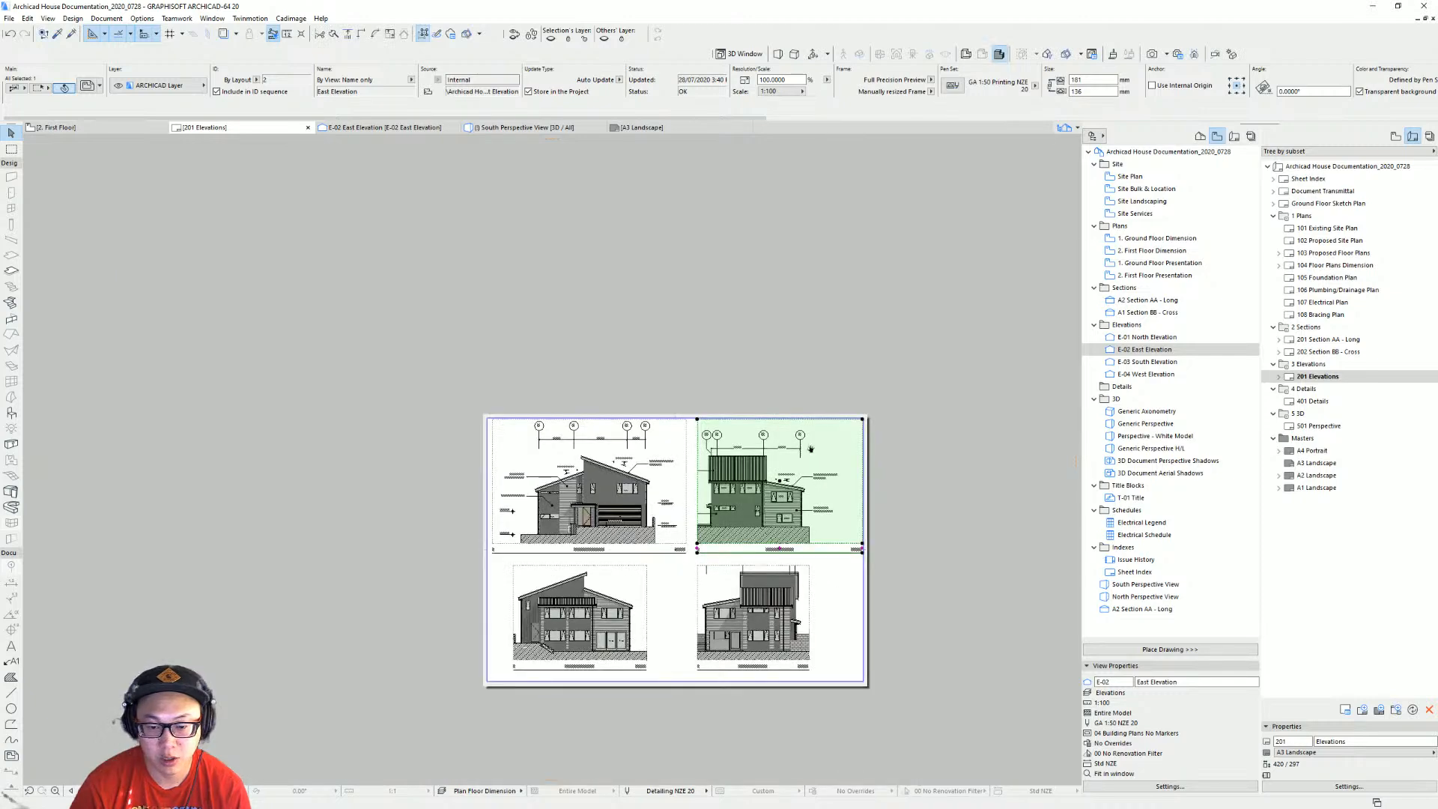
pyautogui.scroll(3, 818, 287)
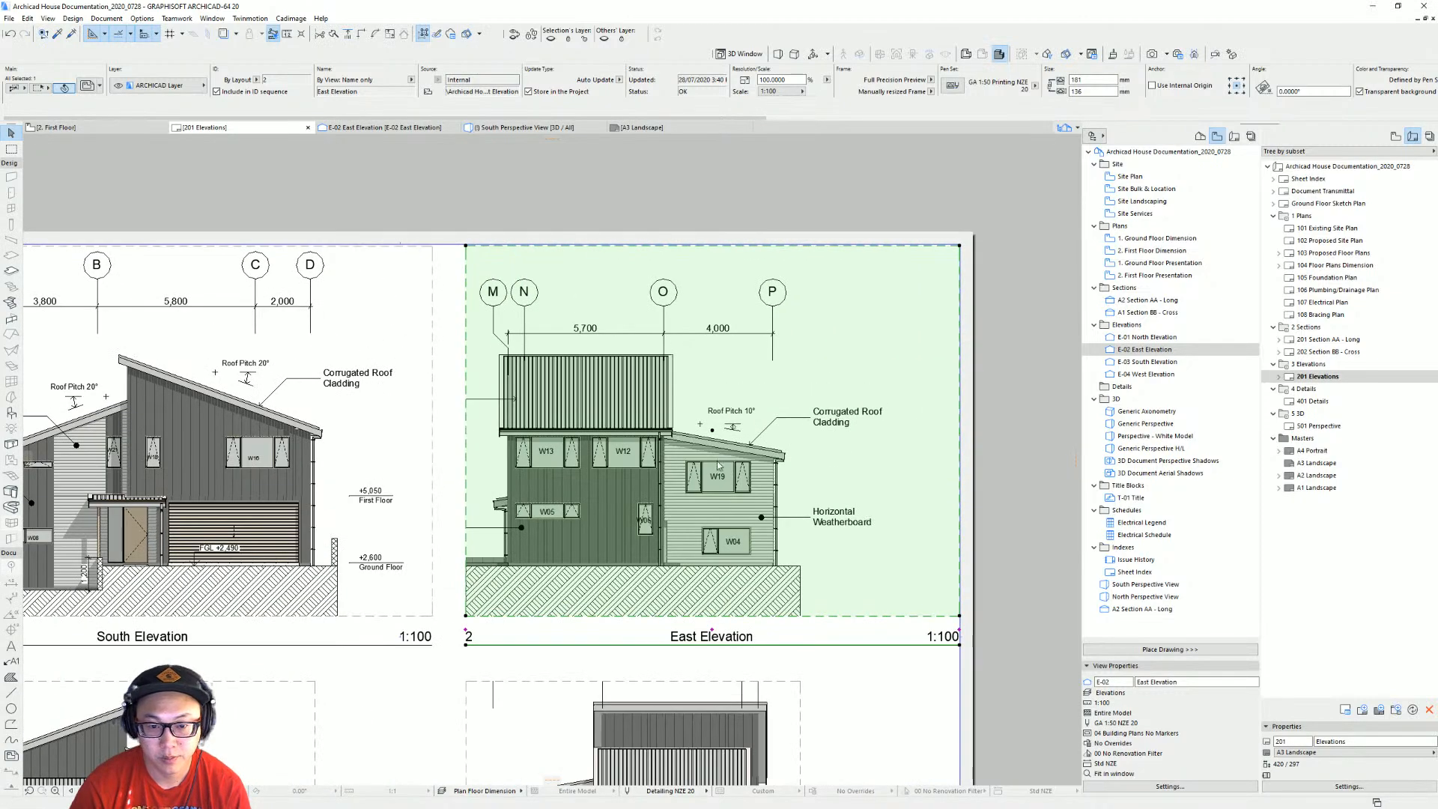
pyautogui.click(716, 427)
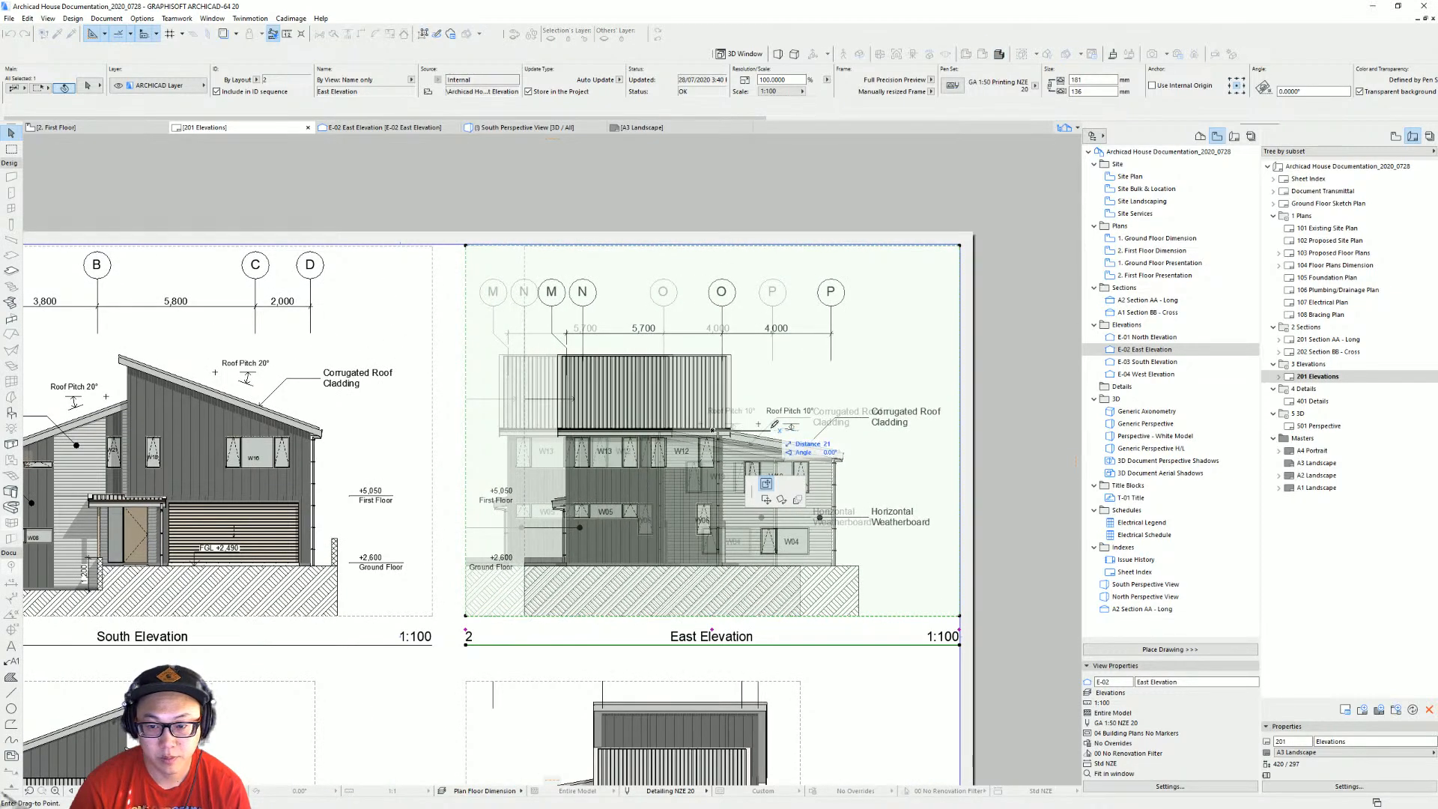
pyautogui.click(778, 427)
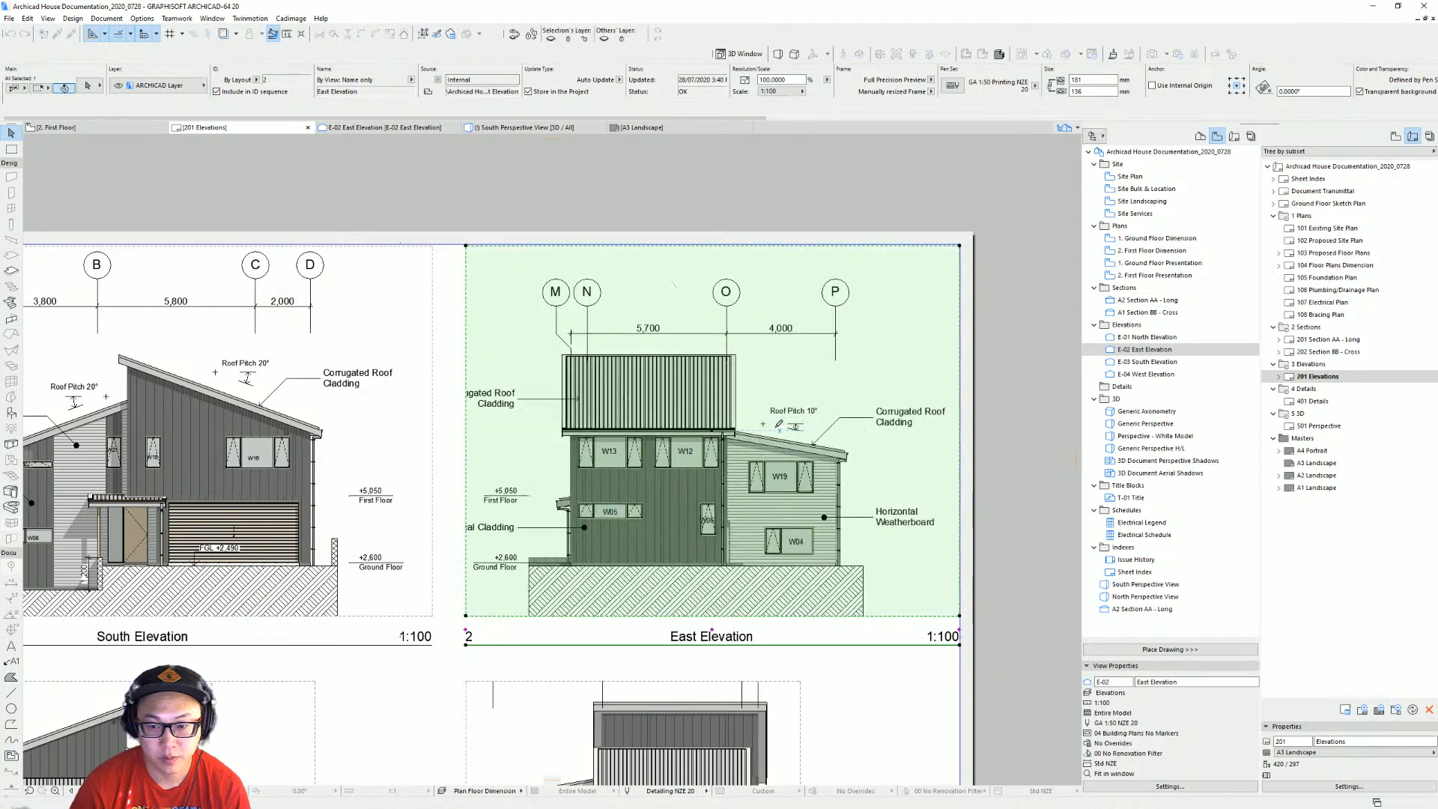
pyautogui.click(467, 428)
pyautogui.click(449, 428)
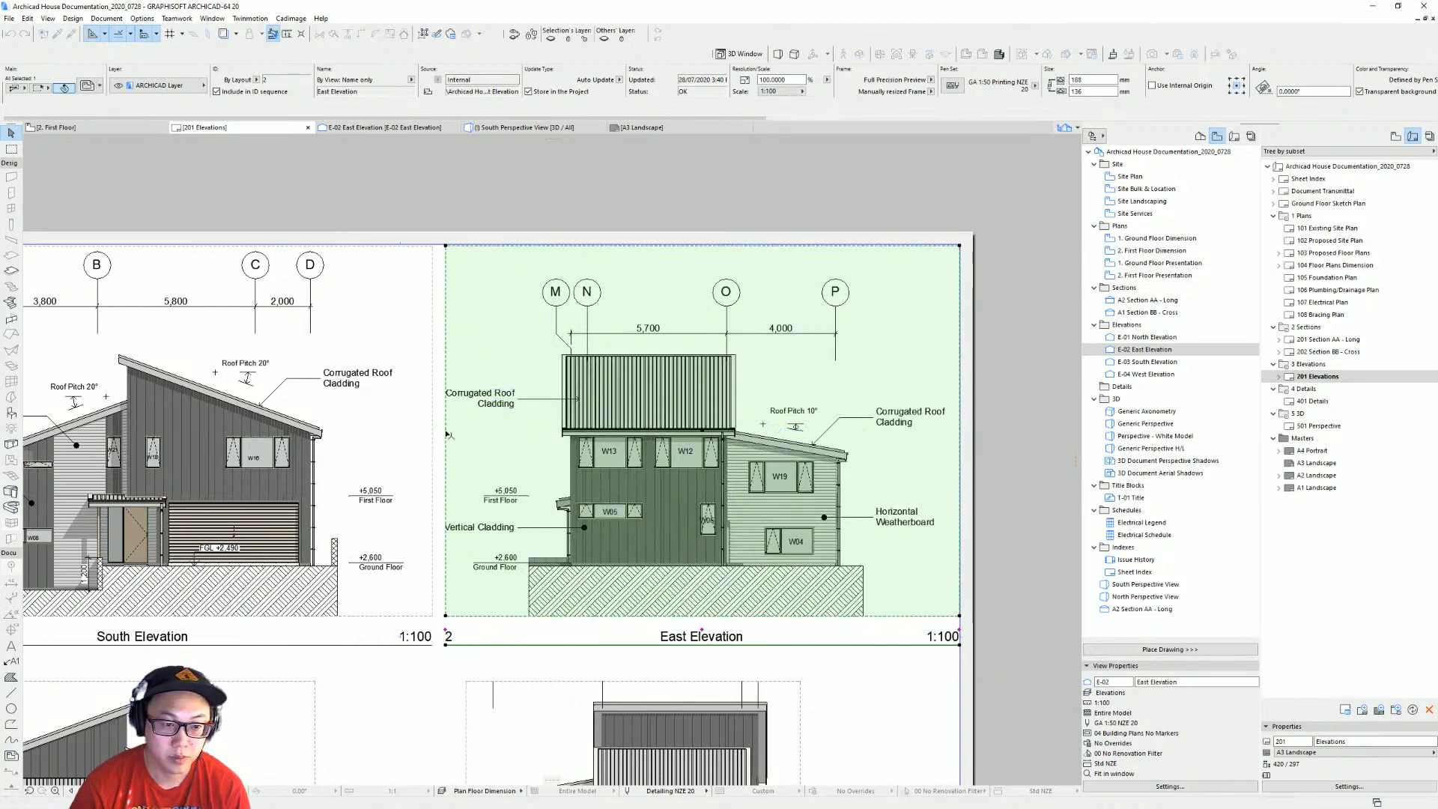
# Pull the South Elevation drawing frame's right edge inward and extend the East Elevation frame's left edge to clear its cladding labels.
pyautogui.click(435, 448)
pyautogui.click(434, 444)
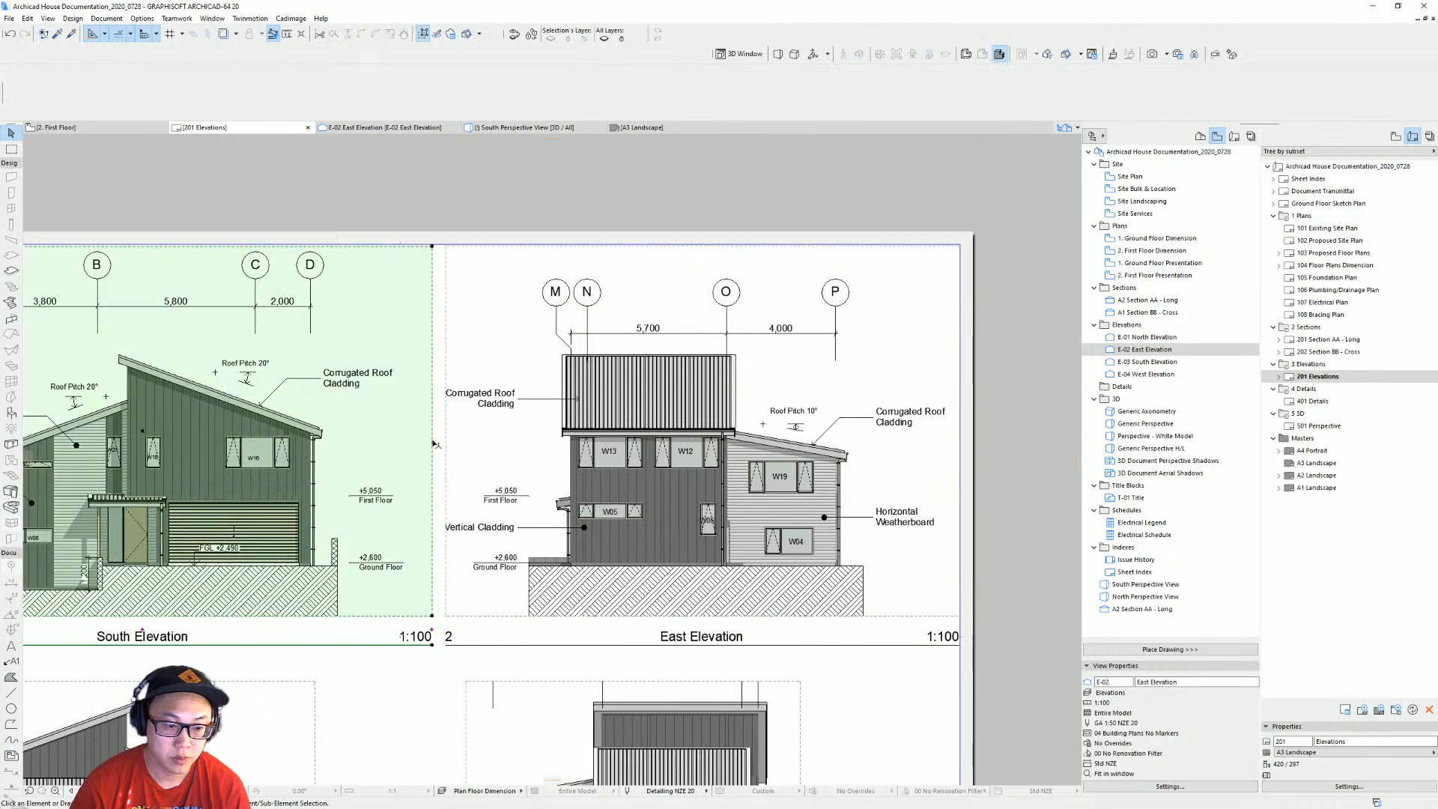
pyautogui.moveTo(433, 552)
pyautogui.mouseDown()
pyautogui.moveTo(404, 554)
pyautogui.moveTo(436, 548)
pyautogui.mouseUp()
pyautogui.click(448, 548)
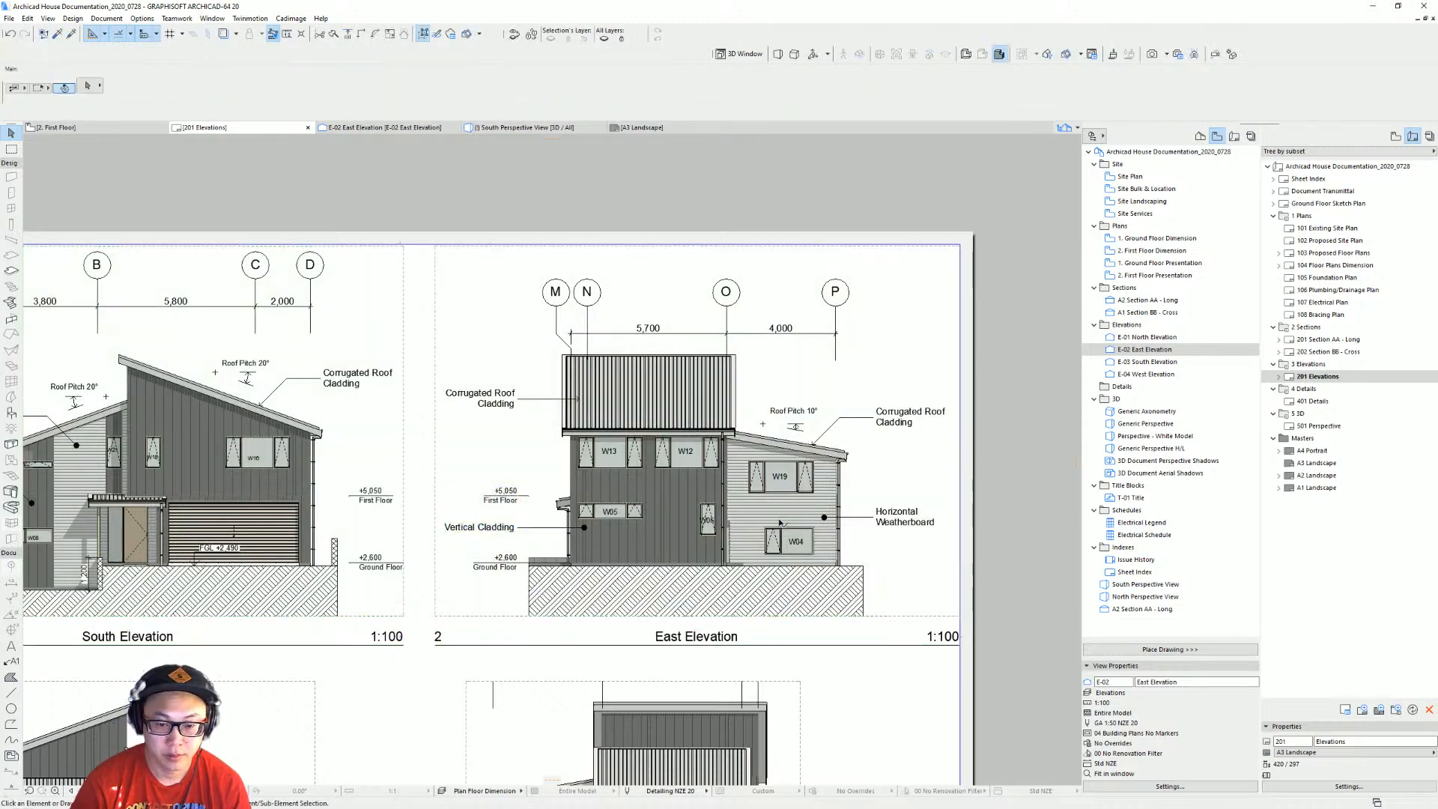
pyautogui.press('Escape')
pyautogui.scroll(-3, 760, 546)
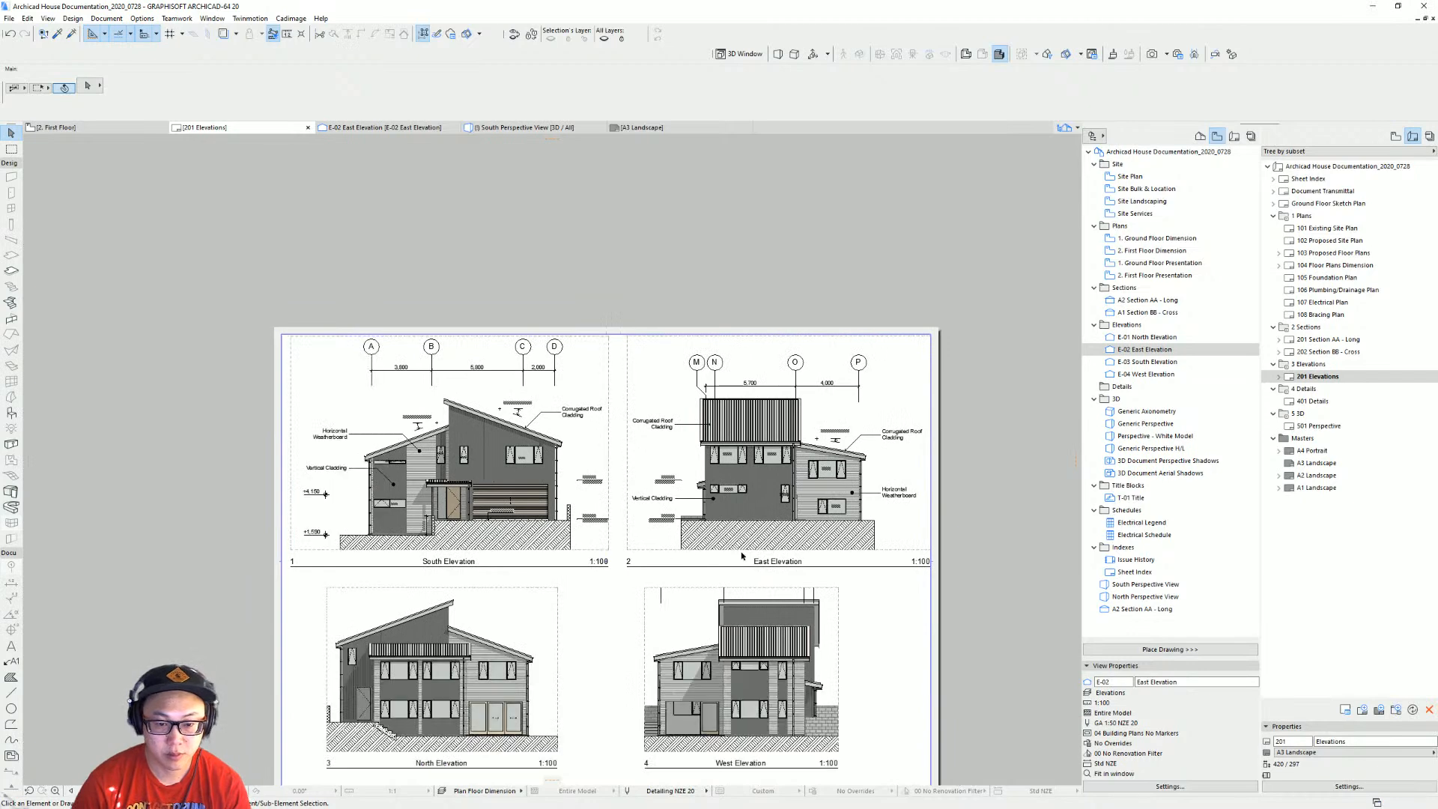
pyautogui.moveTo(794, 546); pyautogui.dragTo(758, 523, button='middle')
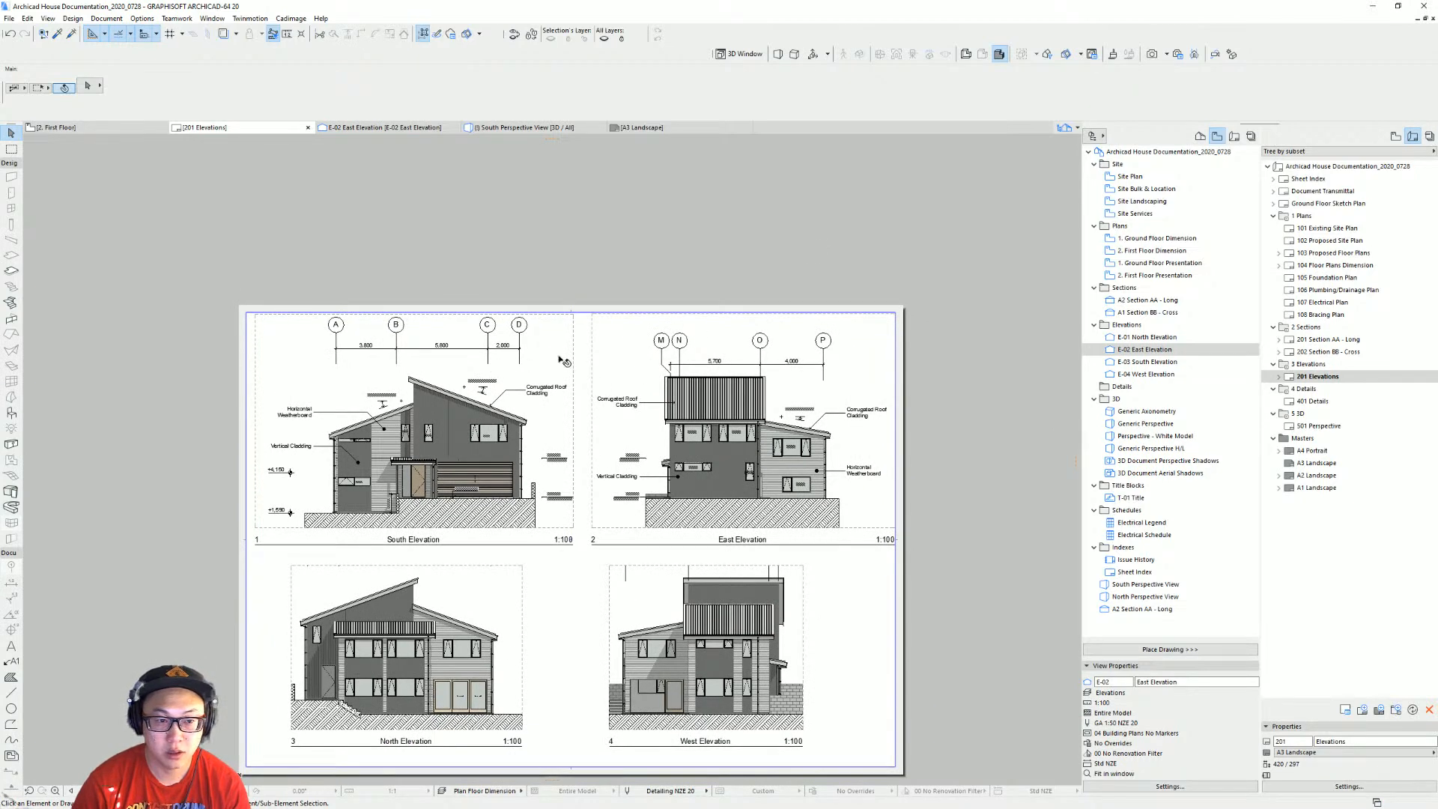
# Open the South Elevation drawing's source view and check the marker height settings of grid lines C and D.
pyautogui.click(512, 363)
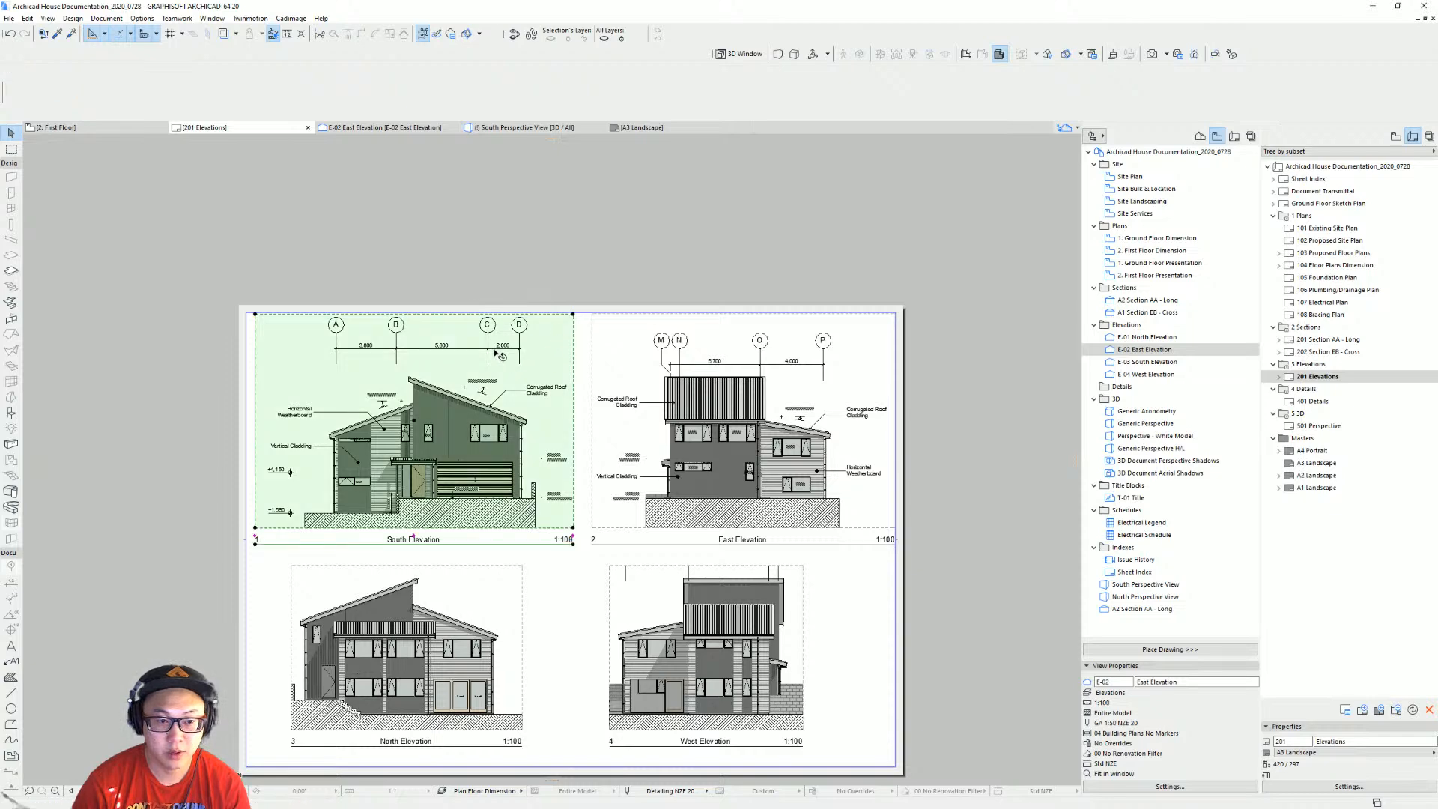
pyautogui.rightClick(543, 369)
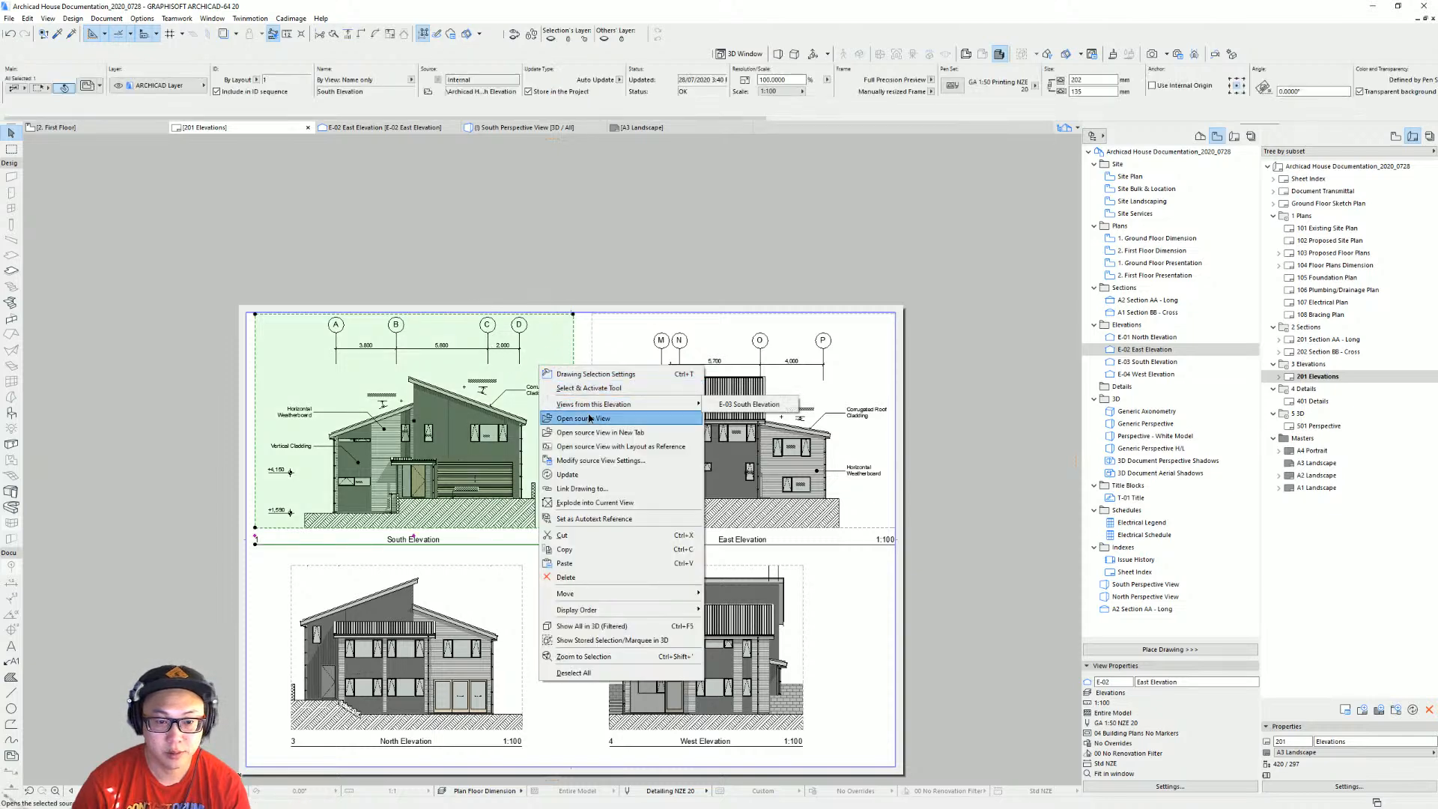
pyautogui.click(592, 415)
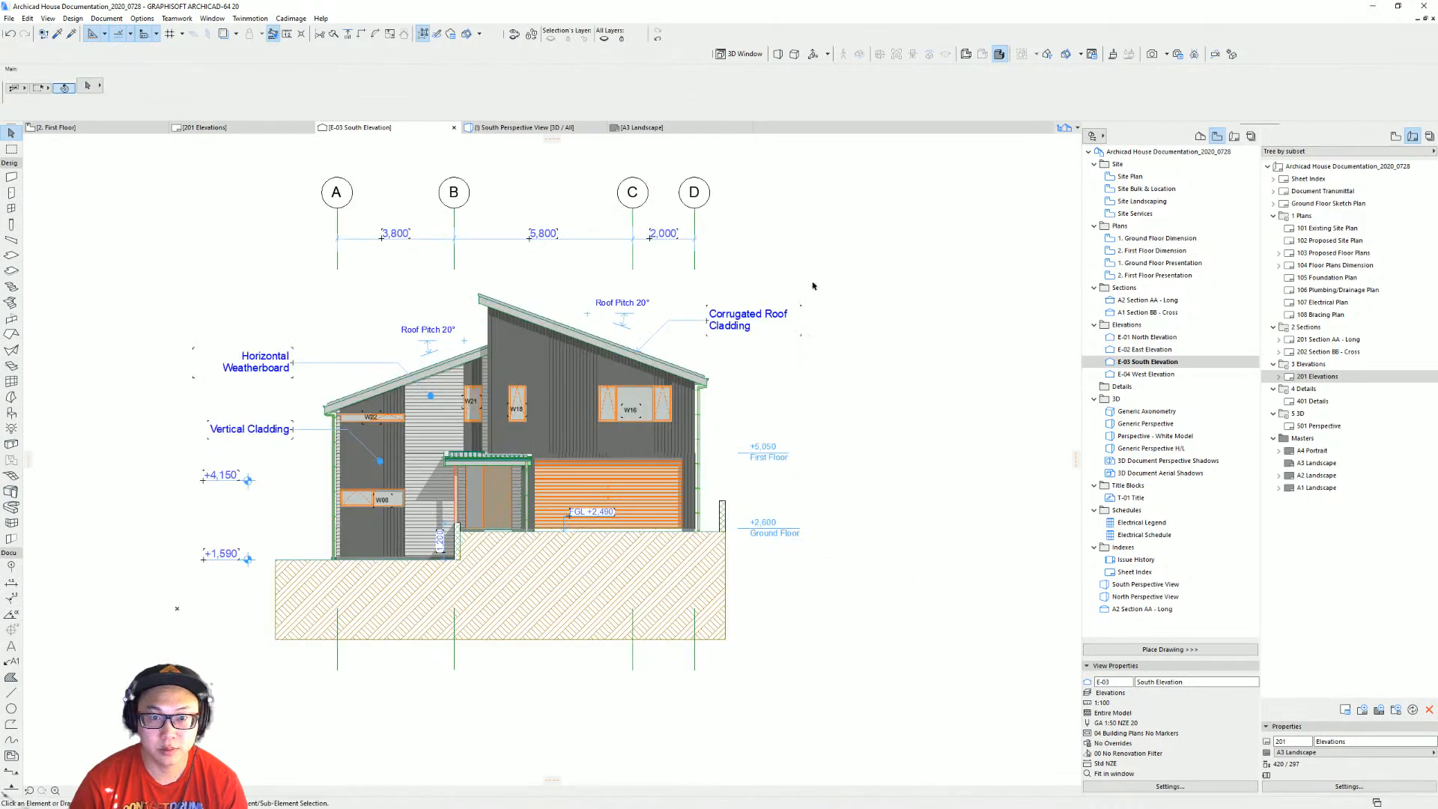
pyautogui.moveTo(579, 168); pyautogui.dragTo(580, 166)
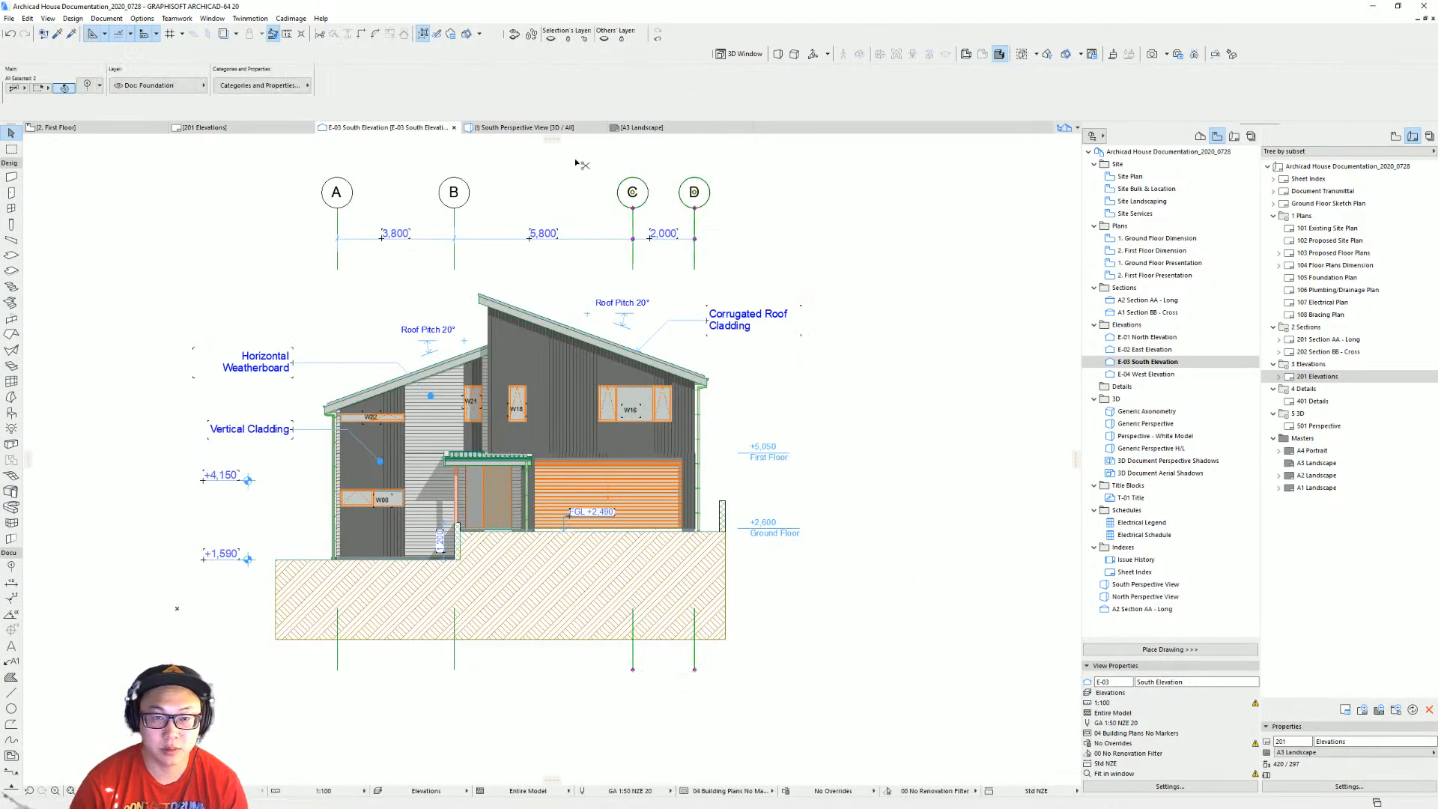
pyautogui.hotkey('ctrl', 't')
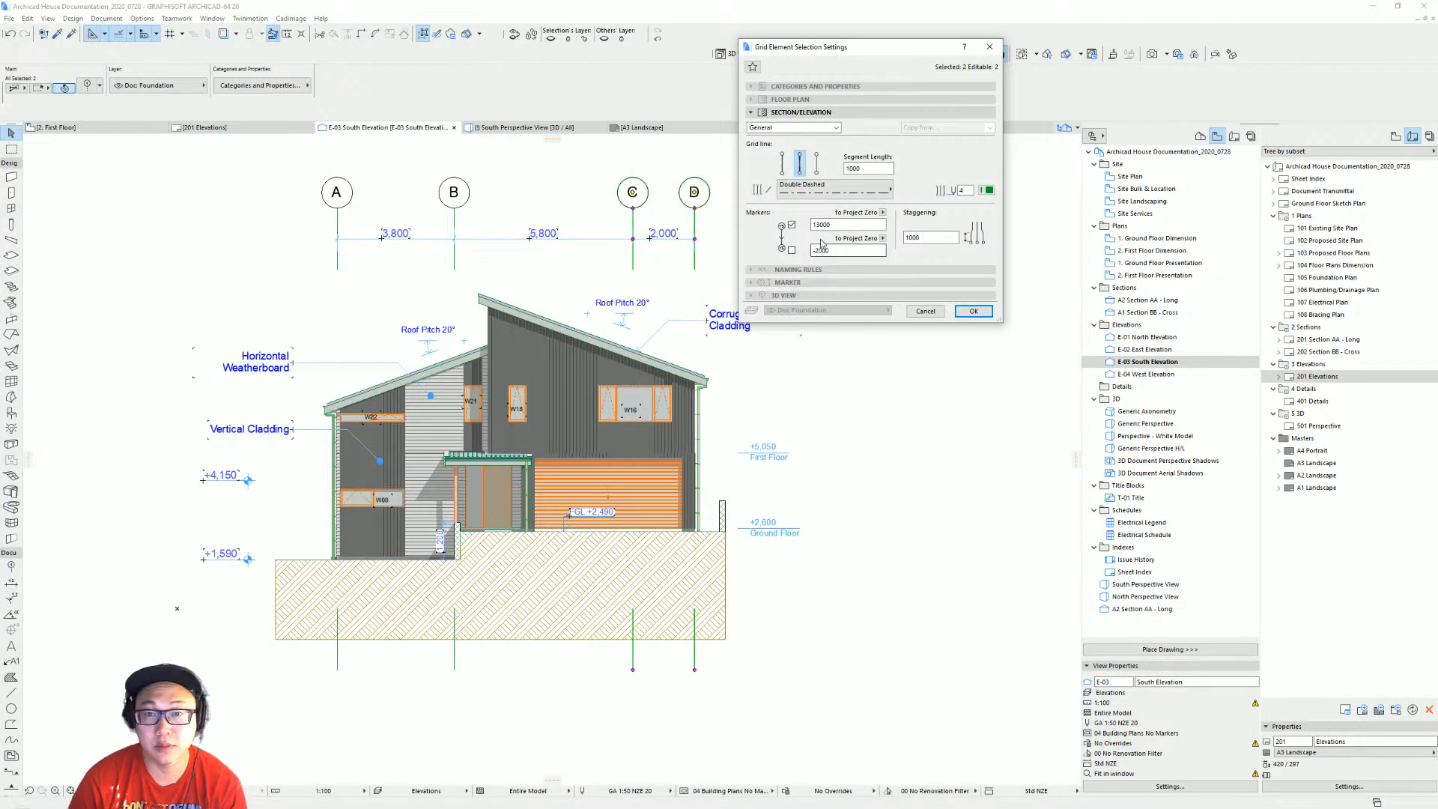
pyautogui.press('Return')
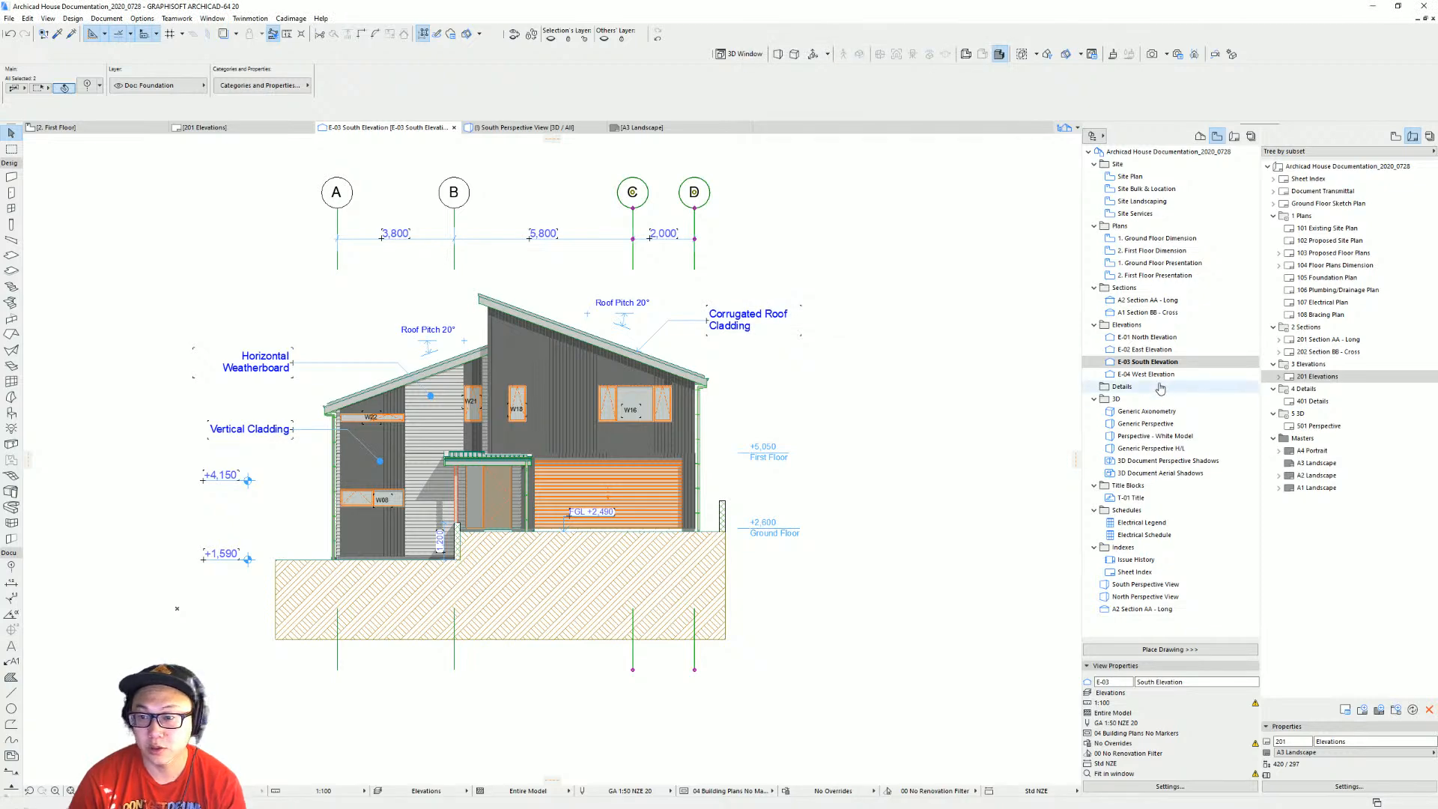
# In the E-02 East Elevation view, set the upper marker height of grid lines M, N, O and P to 13000.
pyautogui.doubleClick(1145, 349)
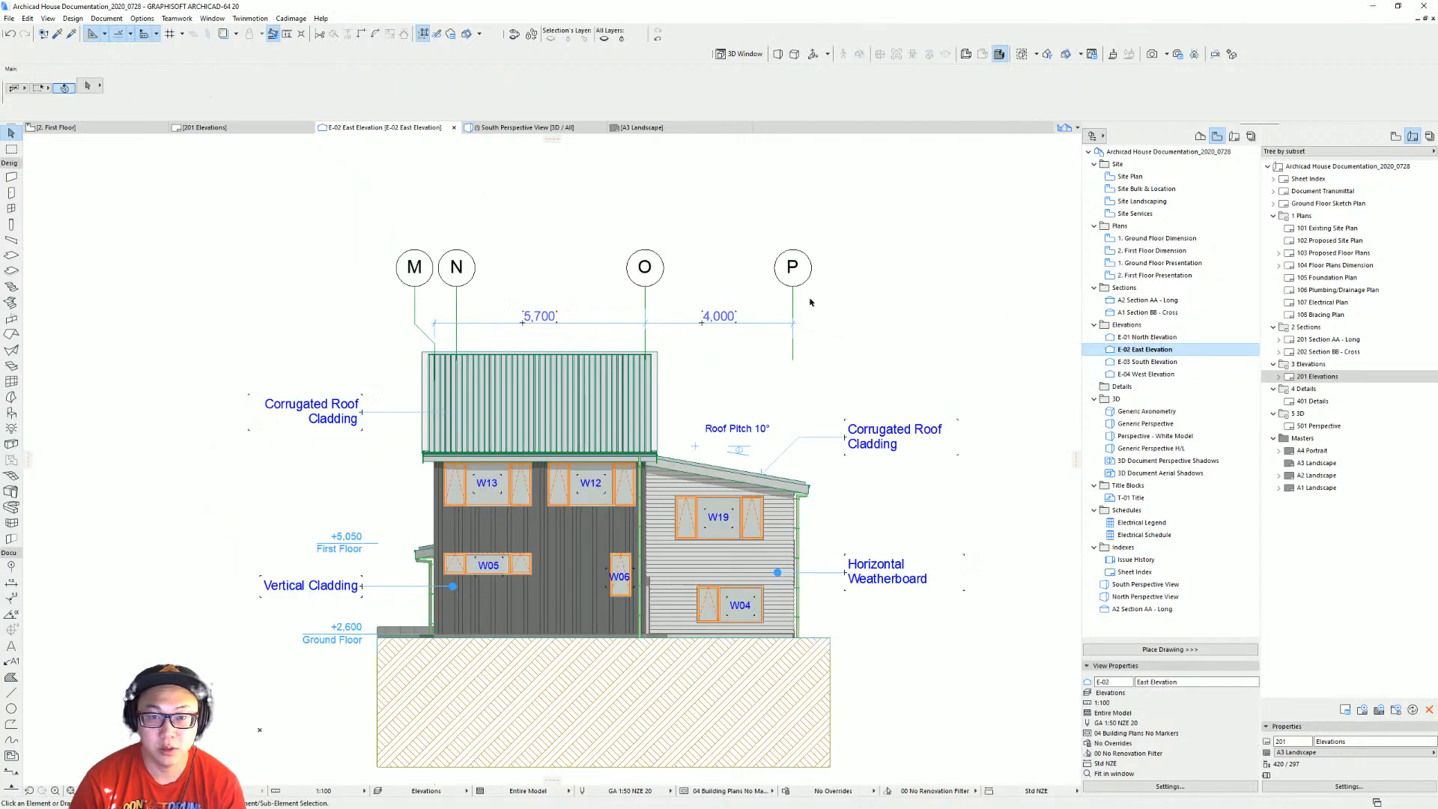
pyautogui.moveTo(856, 300); pyautogui.dragTo(209, 173)
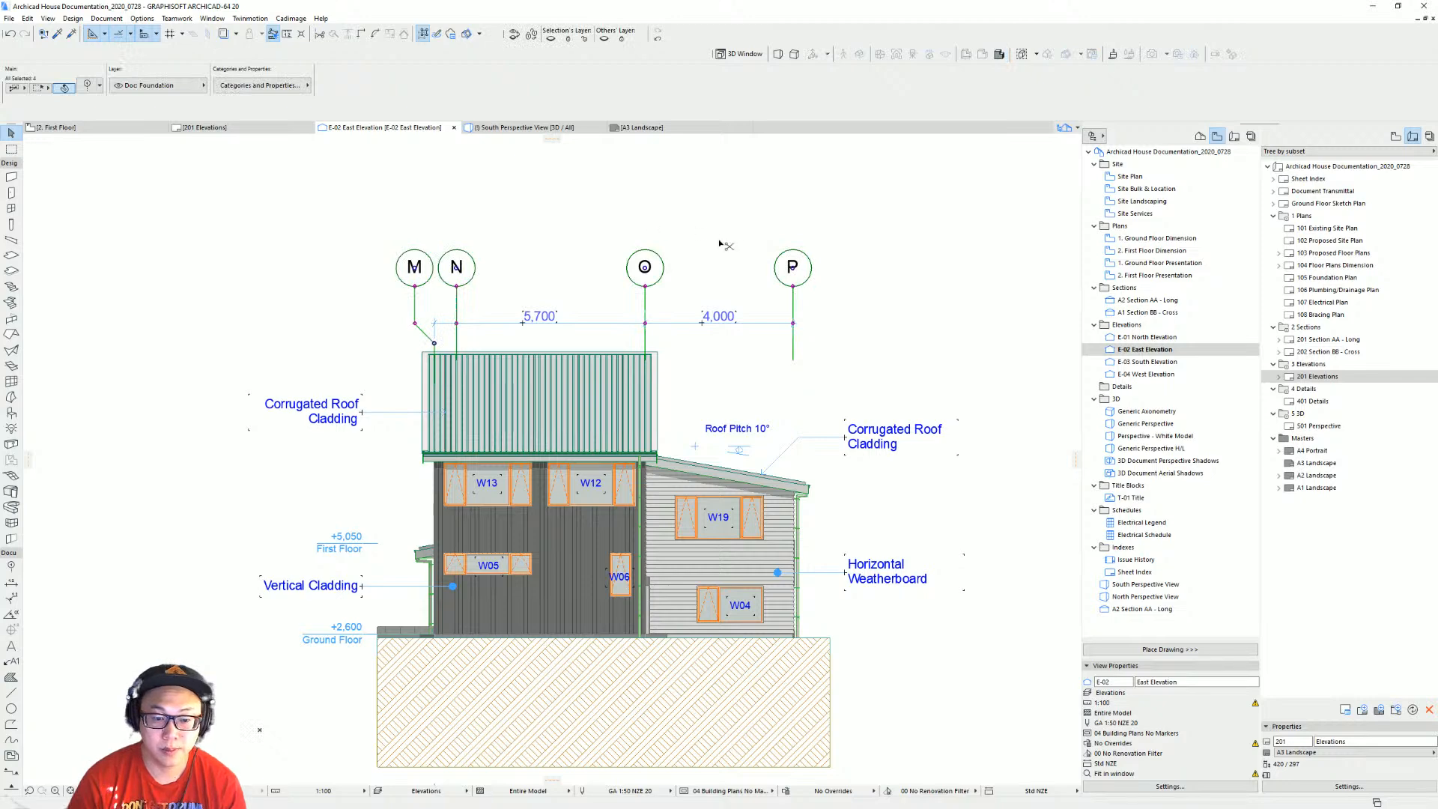
pyautogui.hotkey('ctrl', 't')
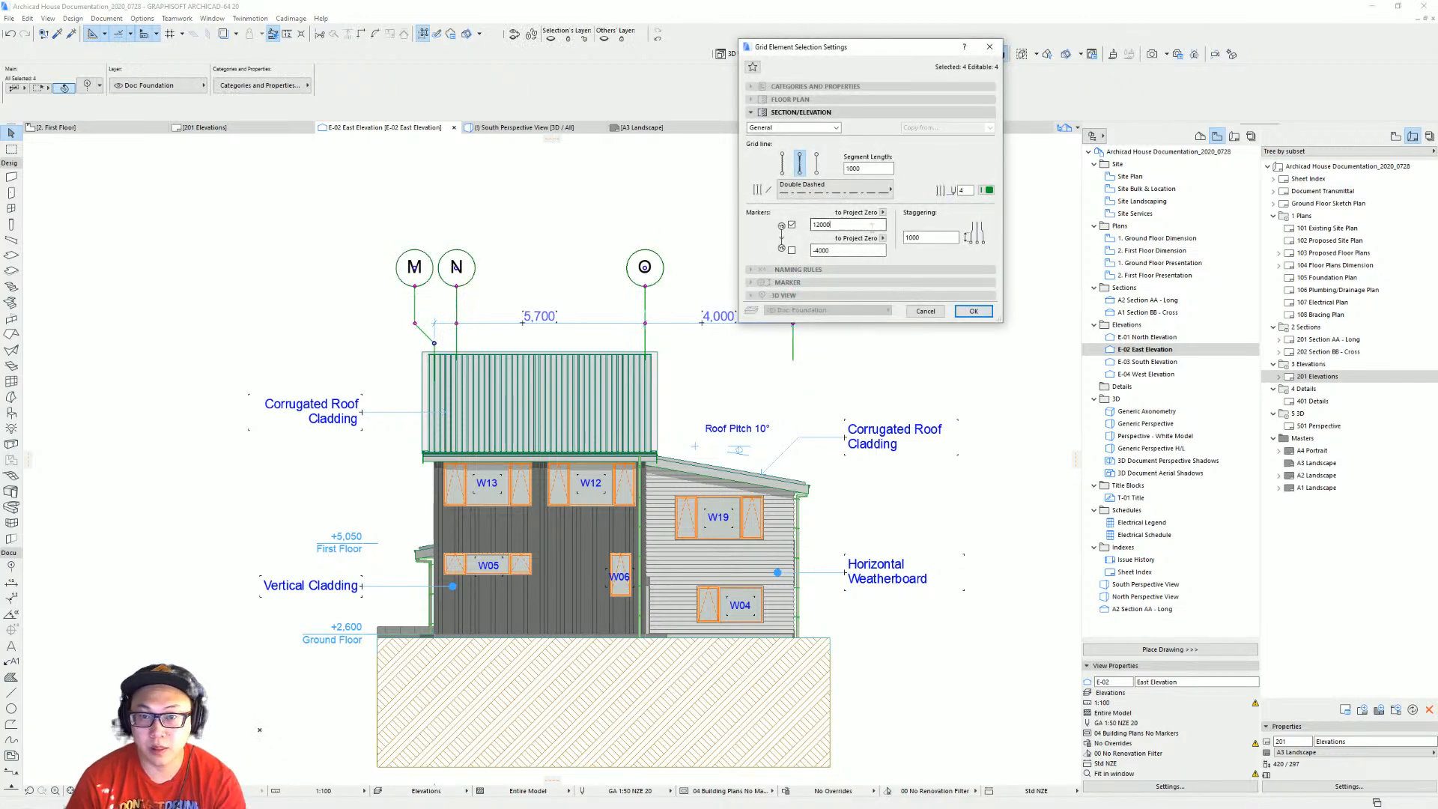
pyautogui.moveTo(852, 224); pyautogui.dragTo(733, 243)
pyautogui.write('13000')
pyautogui.press('Tab')
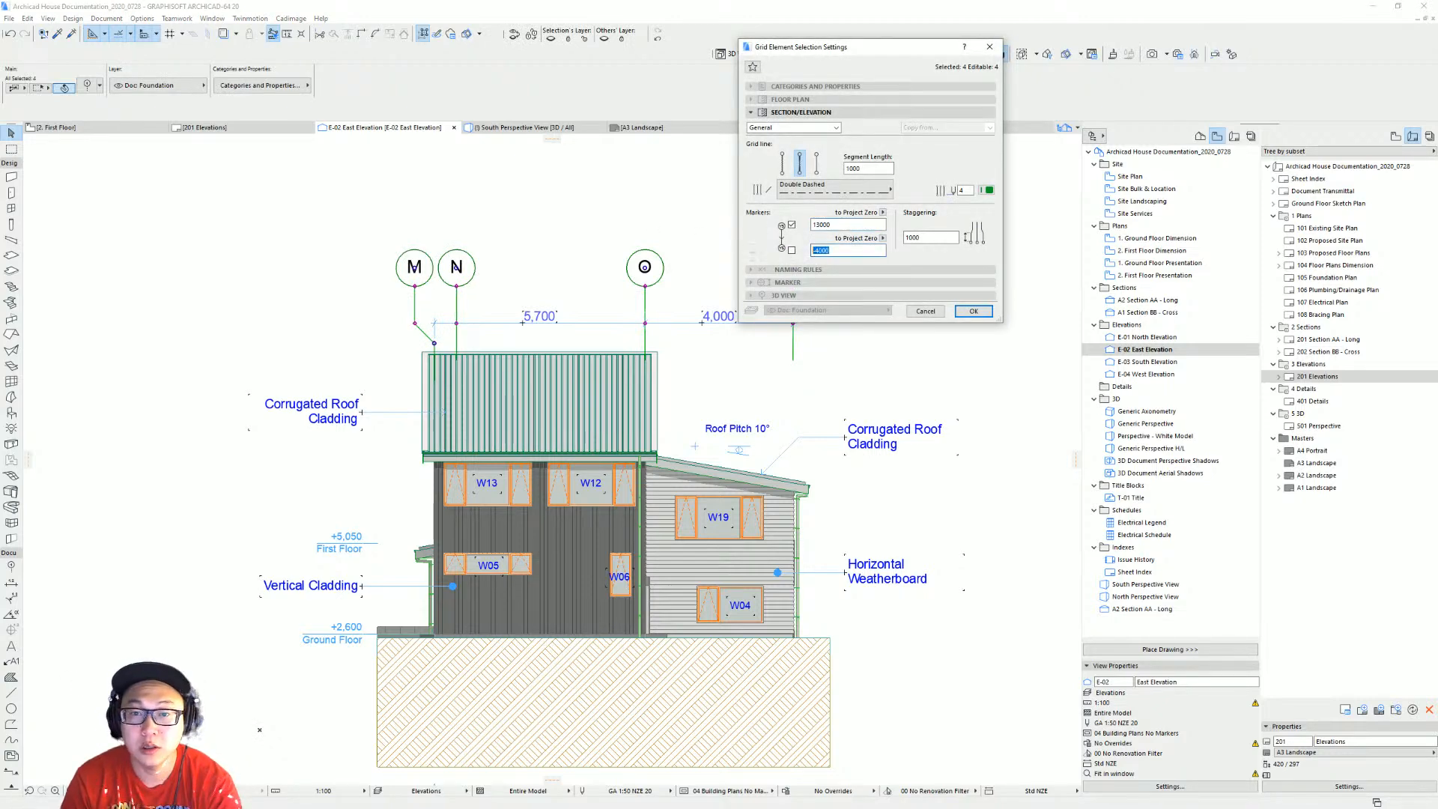
pyautogui.click(973, 311)
pyautogui.click(1029, 372)
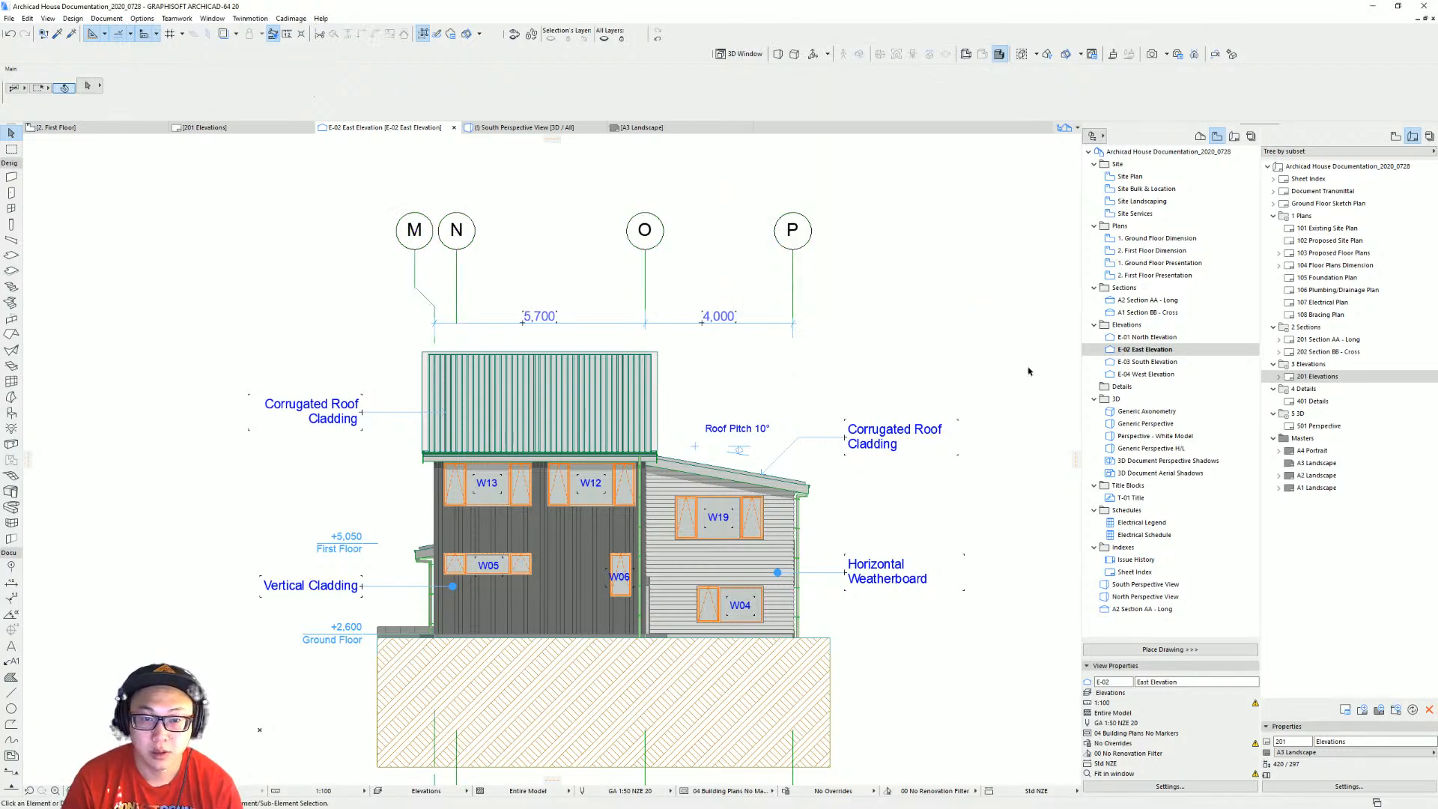
# Move the East Elevation's grid dimension chain up towards the raised grid markers.
pyautogui.click(649, 326)
pyautogui.moveTo(649, 324); pyautogui.dragTo(645, 288)
pyautogui.click(700, 337)
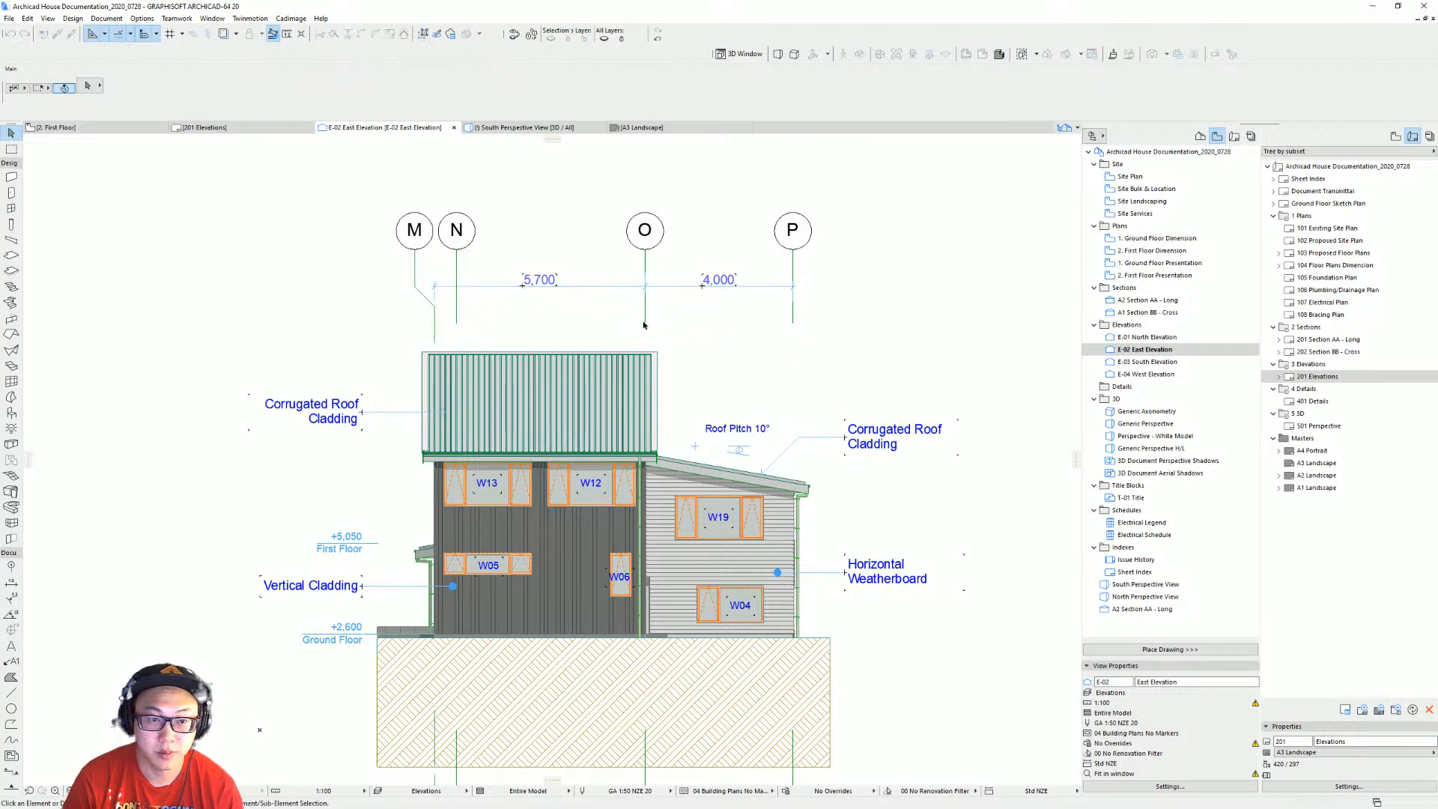
# Reopen the 201 Elevations layout and compare the grid markers, dimensions and level markers of the South and East Elevation drawings.
pyautogui.doubleClick(1296, 377)
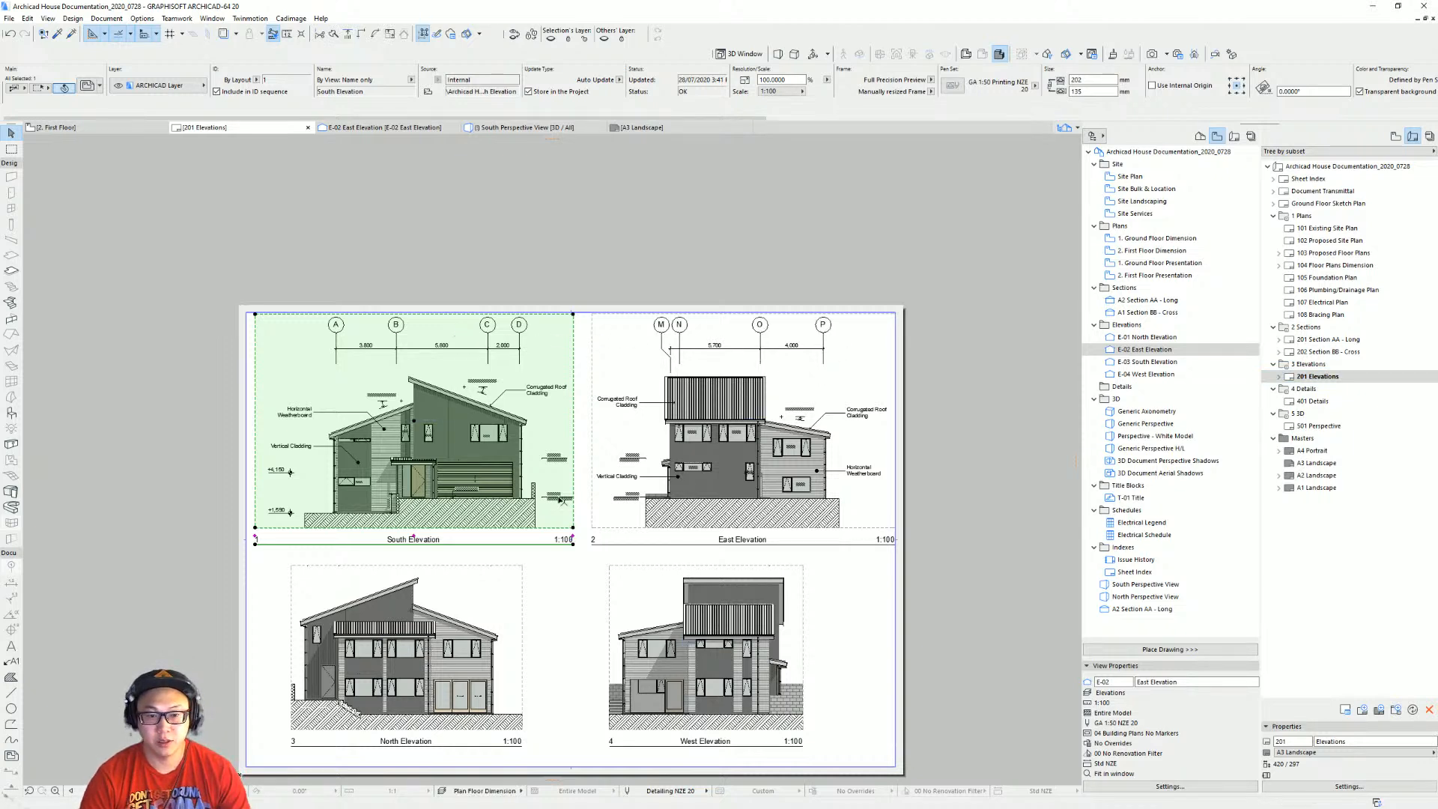
pyautogui.scroll(2, 763, 522)
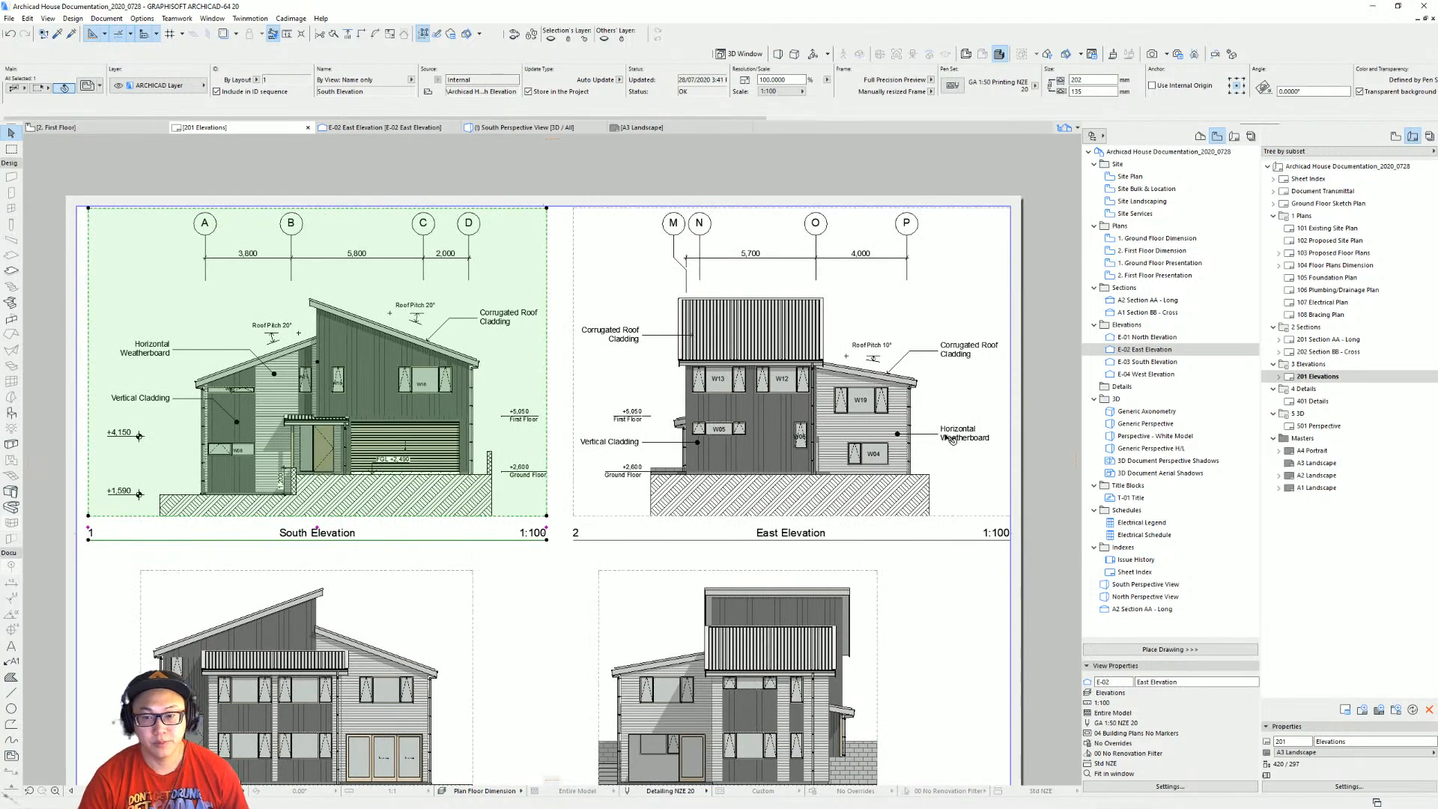
pyautogui.moveTo(952, 440); pyautogui.dragTo(906, 435, button='middle')
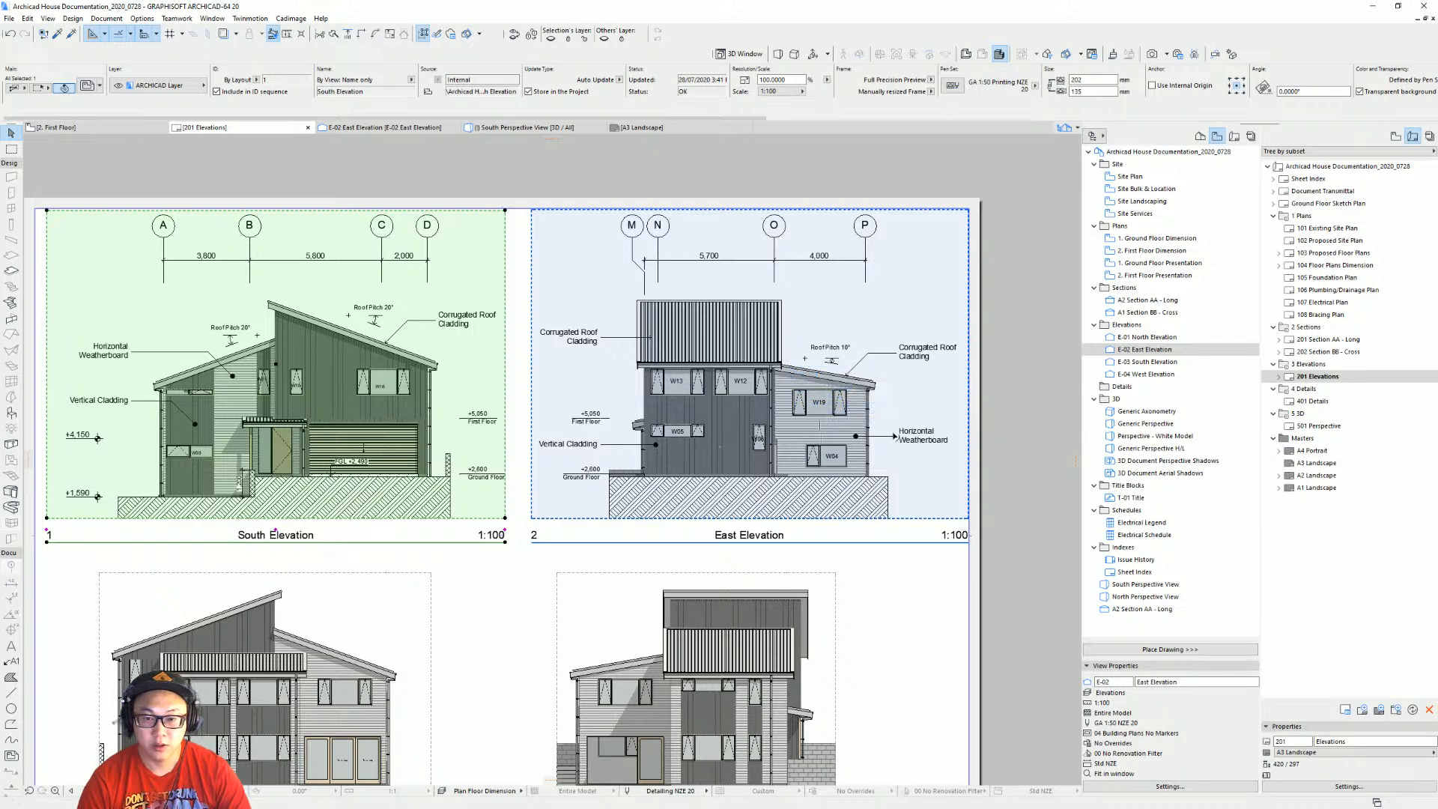
pyautogui.moveTo(872, 463); pyautogui.dragTo(855, 437, button='middle')
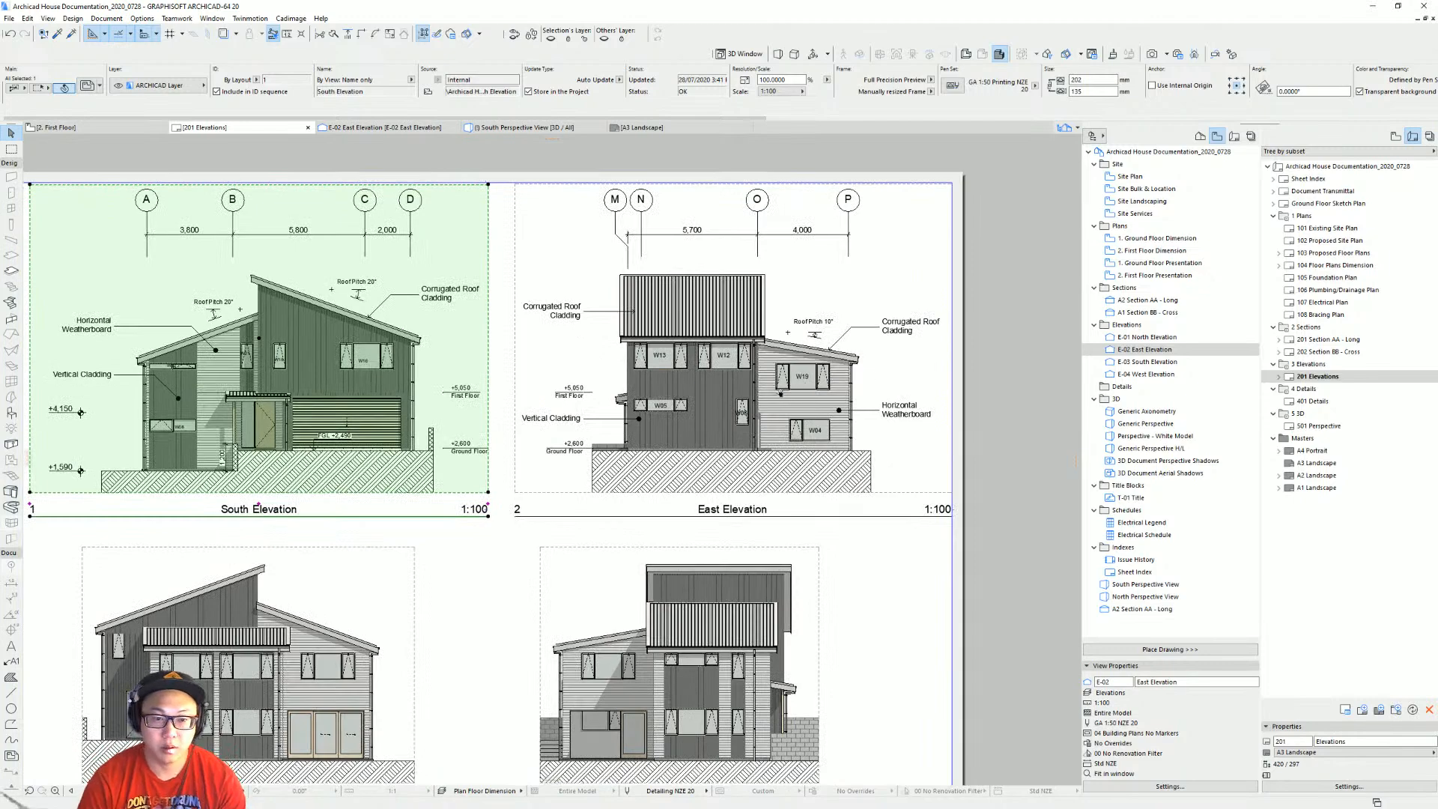
pyautogui.moveTo(779, 393); pyautogui.dragTo(741, 430, button='middle')
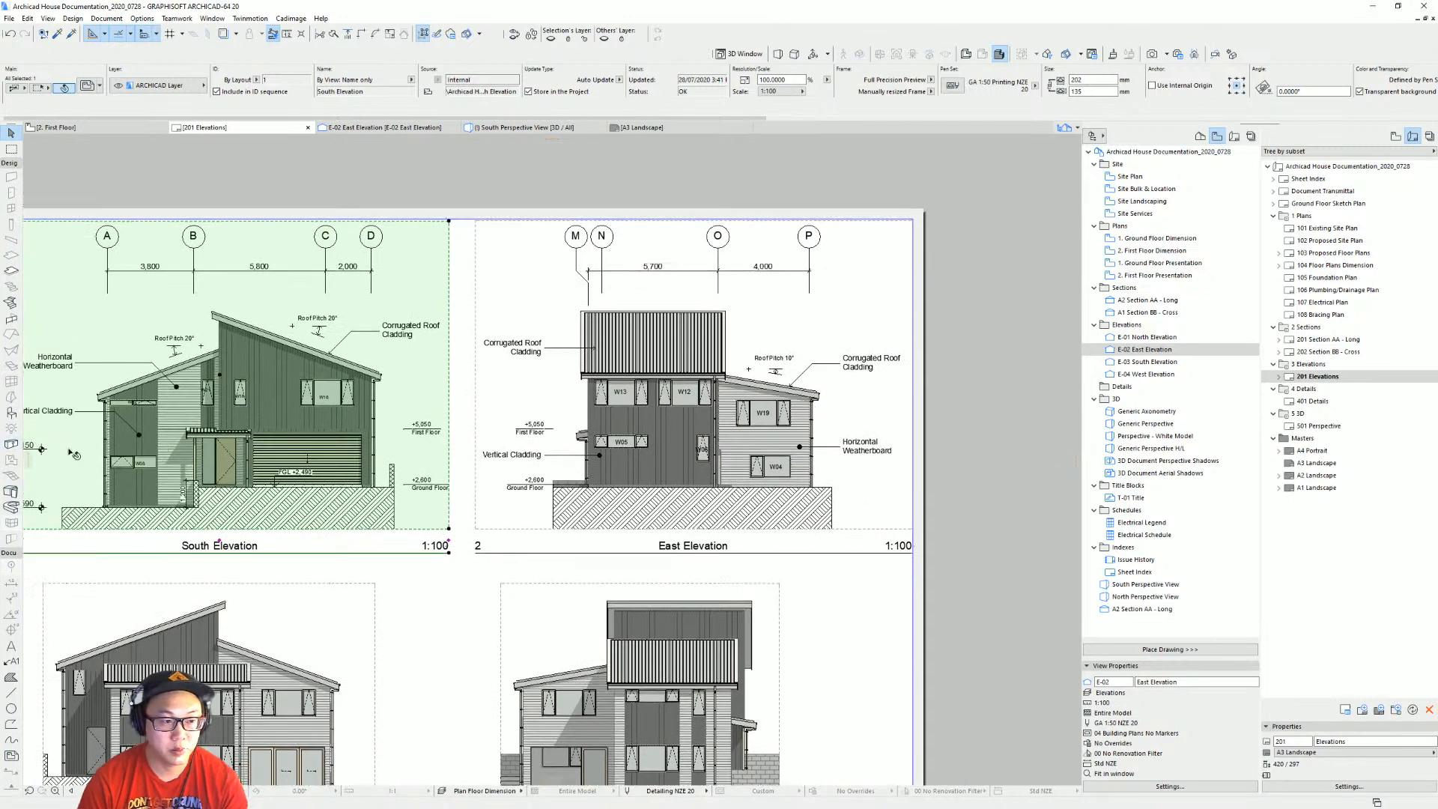
# Open the East Elevation drawing's source view and hide the wall coverings layer to expose the walls and floor edges.
pyautogui.rightClick(794, 398)
pyautogui.click(847, 442)
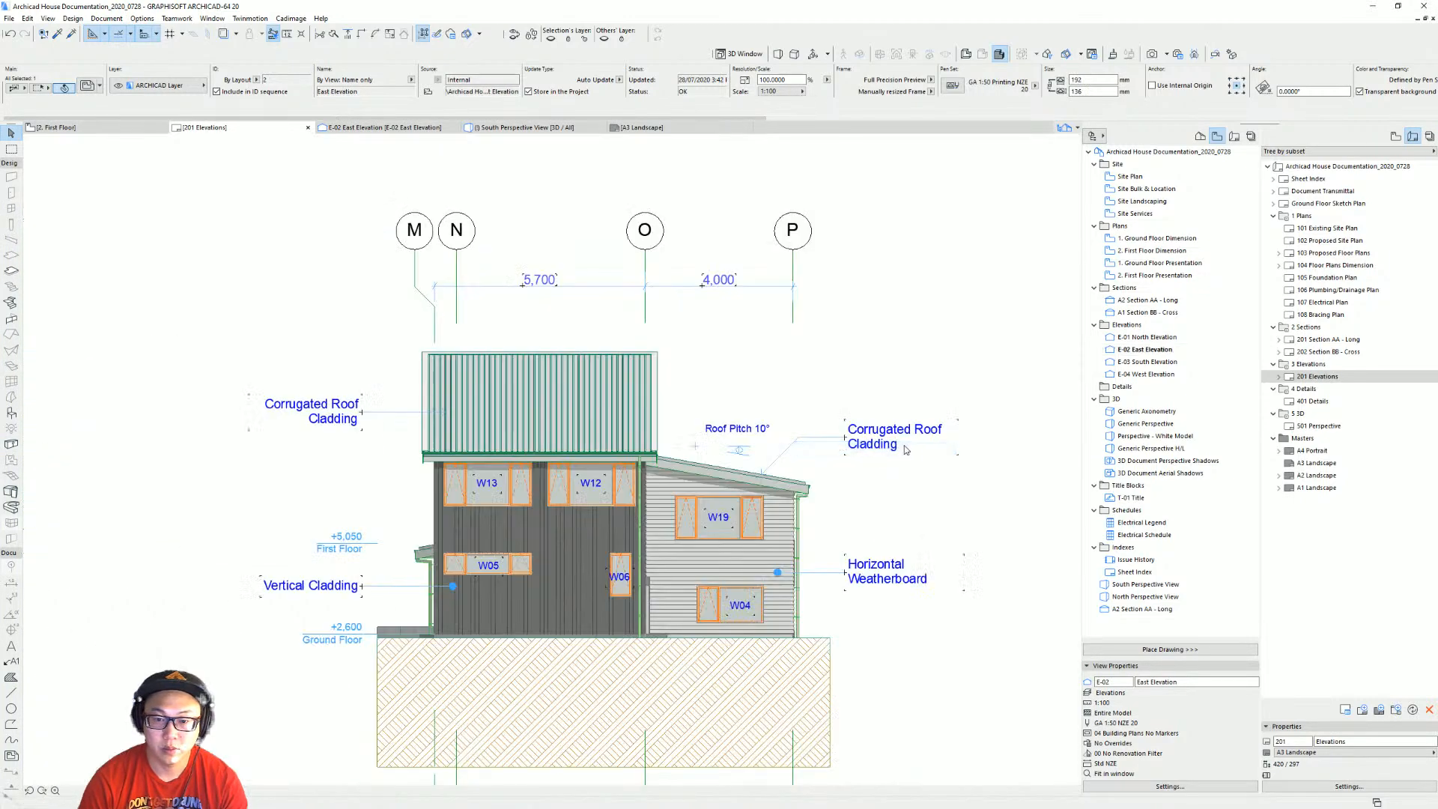
pyautogui.press('Escape')
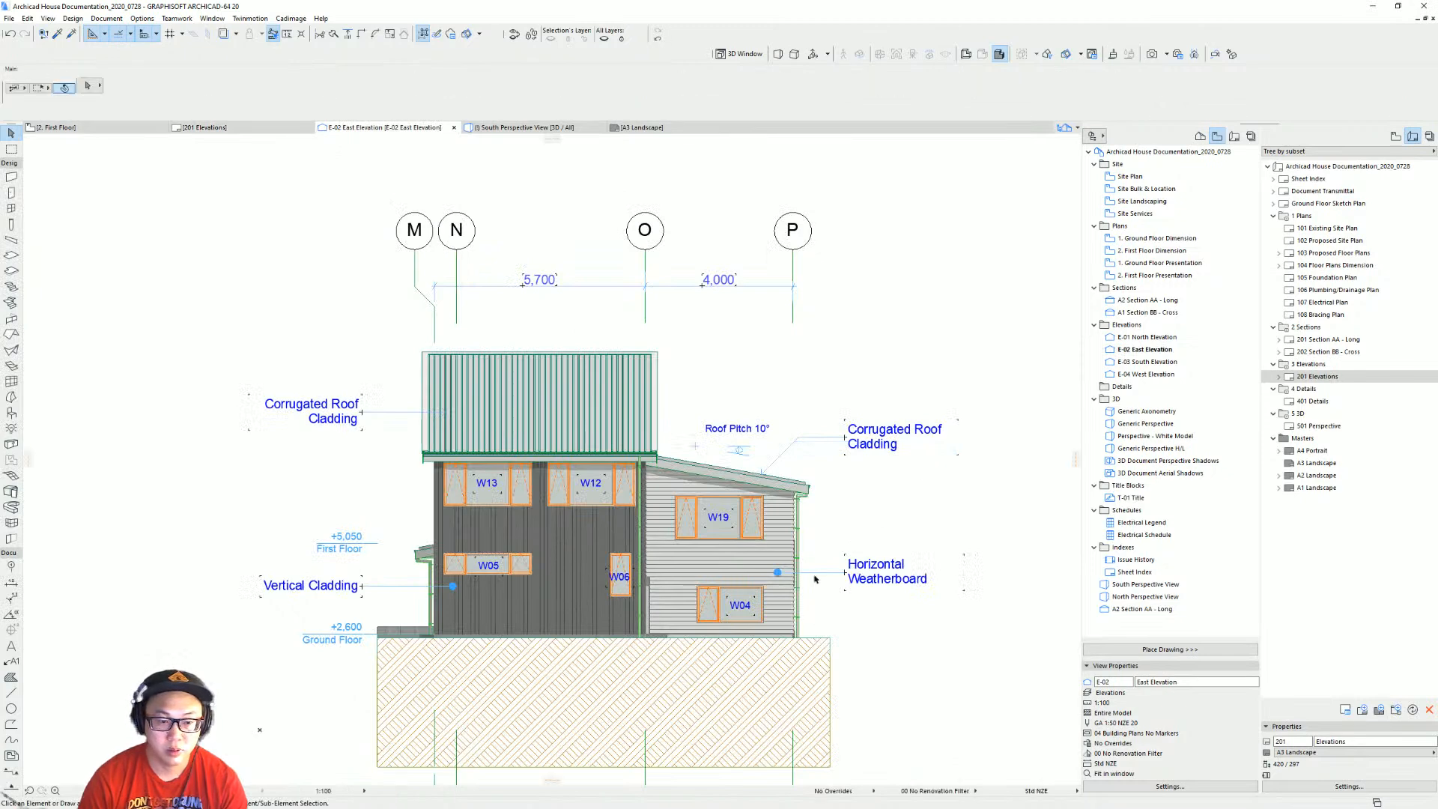
pyautogui.scroll(3, 762, 569)
pyautogui.moveTo(762, 569); pyautogui.dragTo(652, 504, button='middle')
pyautogui.click(623, 447)
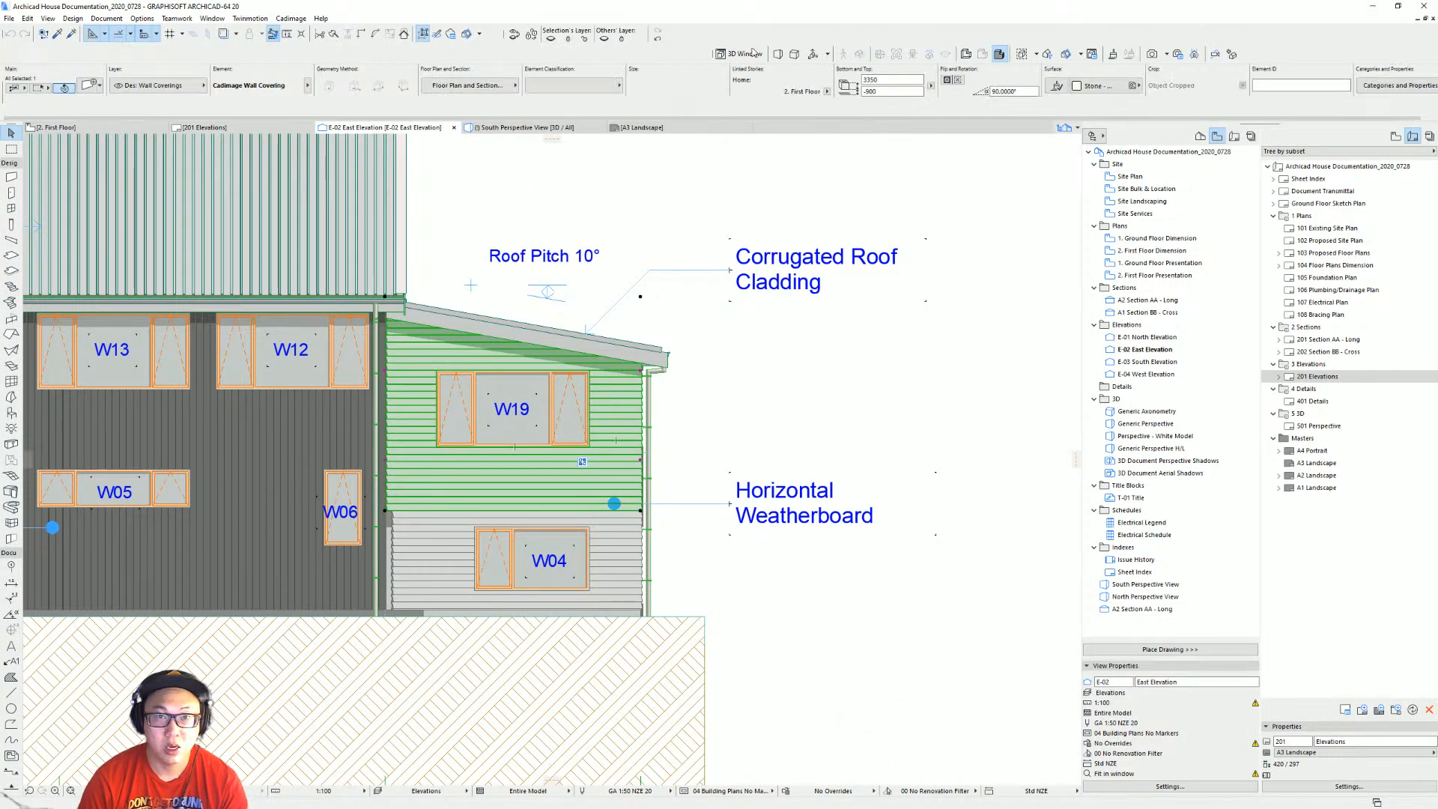
pyautogui.click(552, 42)
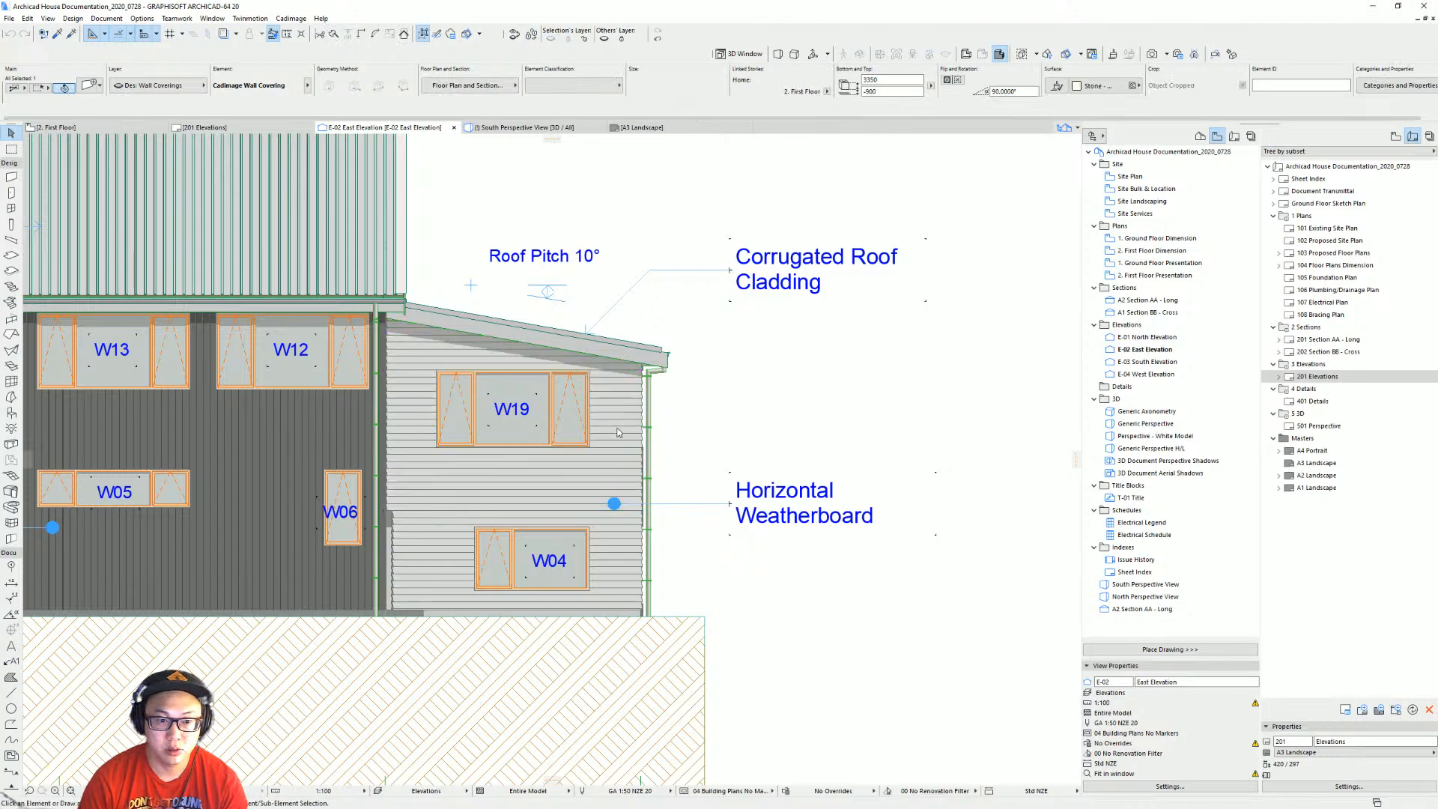
pyautogui.moveTo(565, 510); pyautogui.dragTo(702, 499, button='middle')
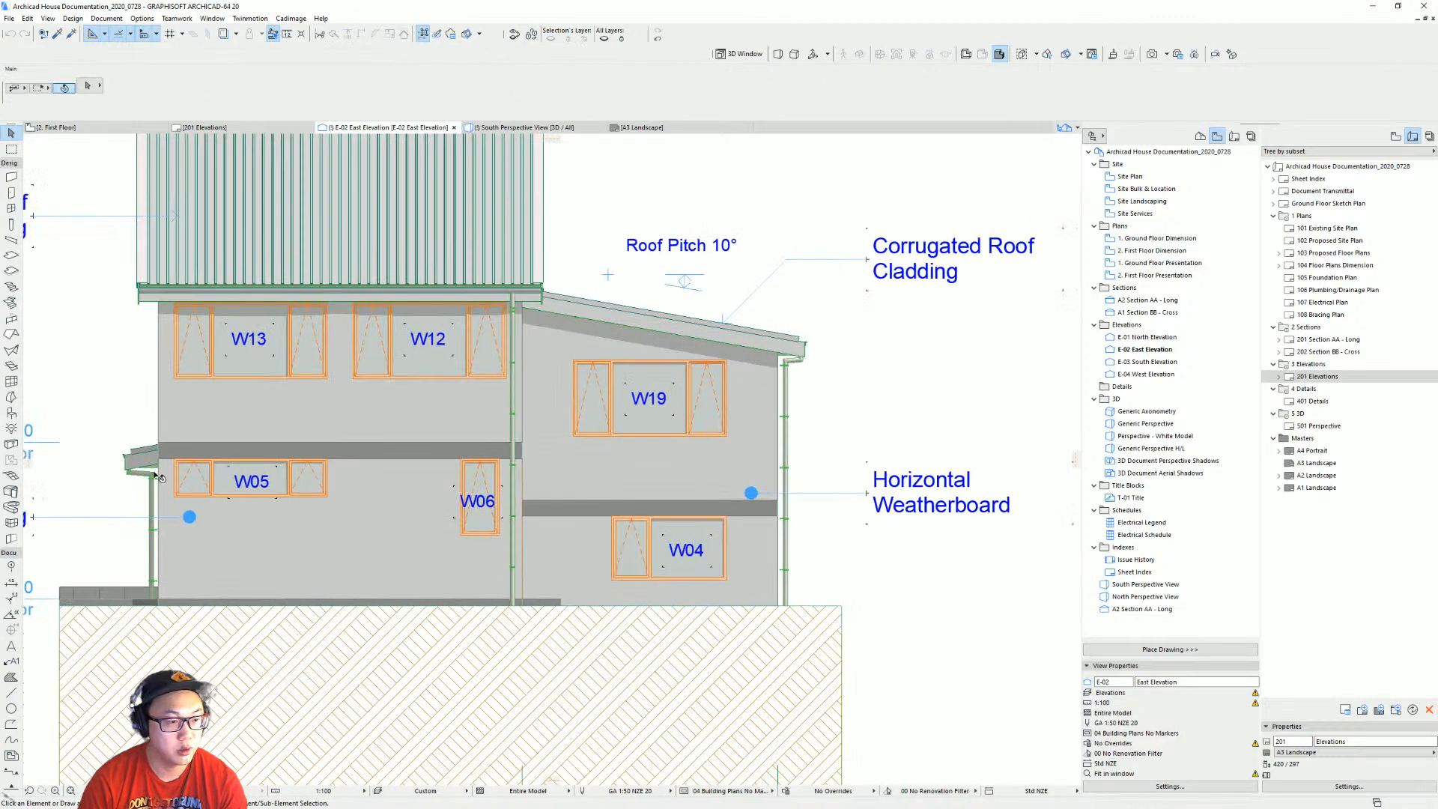
# Place a level dimension on the upper edge of the floor band between W19 and W04, and move it out beyond the right-hand wall.
pyautogui.moveTo(377, 459); pyautogui.dragTo(512, 507, button='middle')
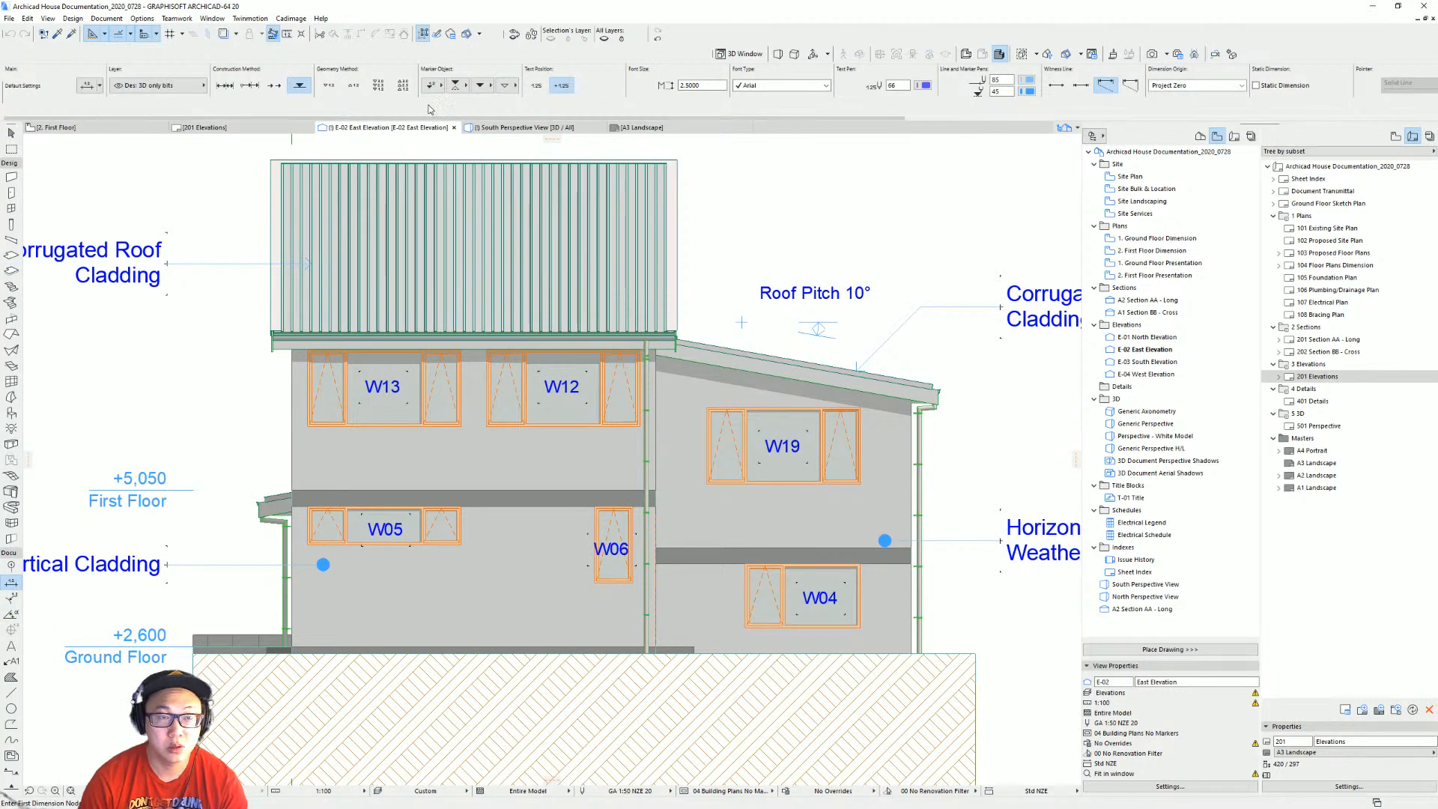
pyautogui.click(815, 546)
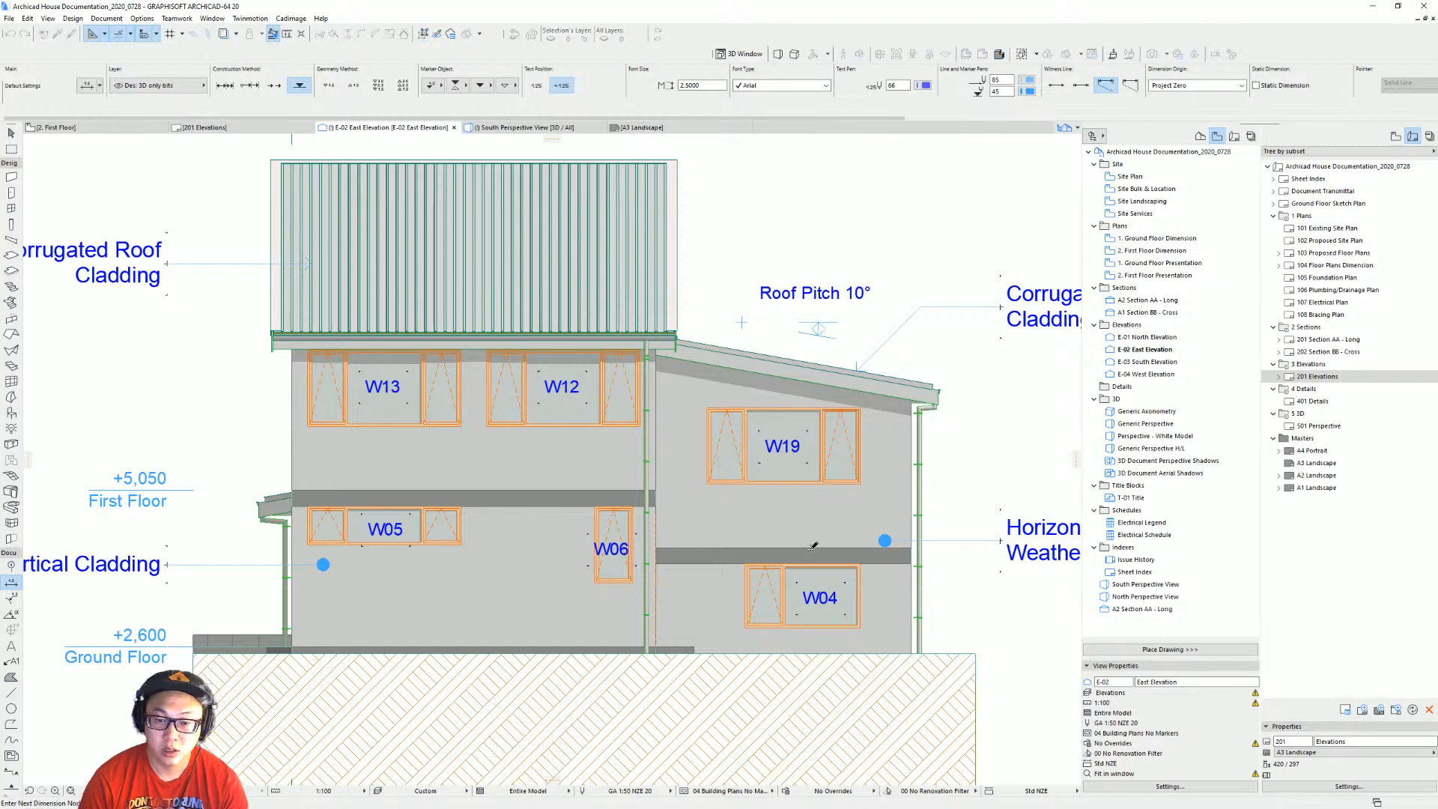
pyautogui.rightClick(811, 548)
pyautogui.click(835, 621)
pyautogui.click(813, 548)
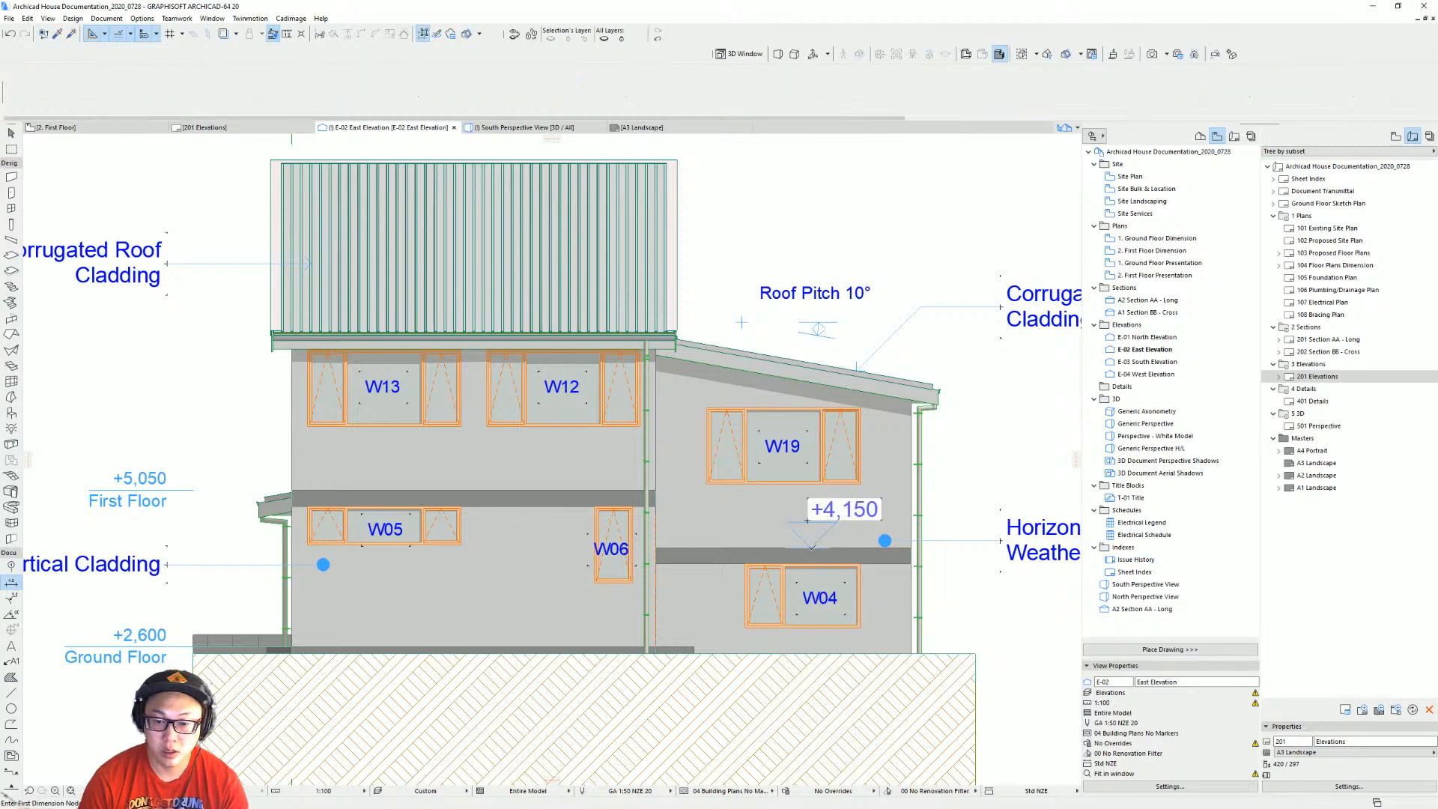
pyautogui.hotkey('ctrl', 'd')
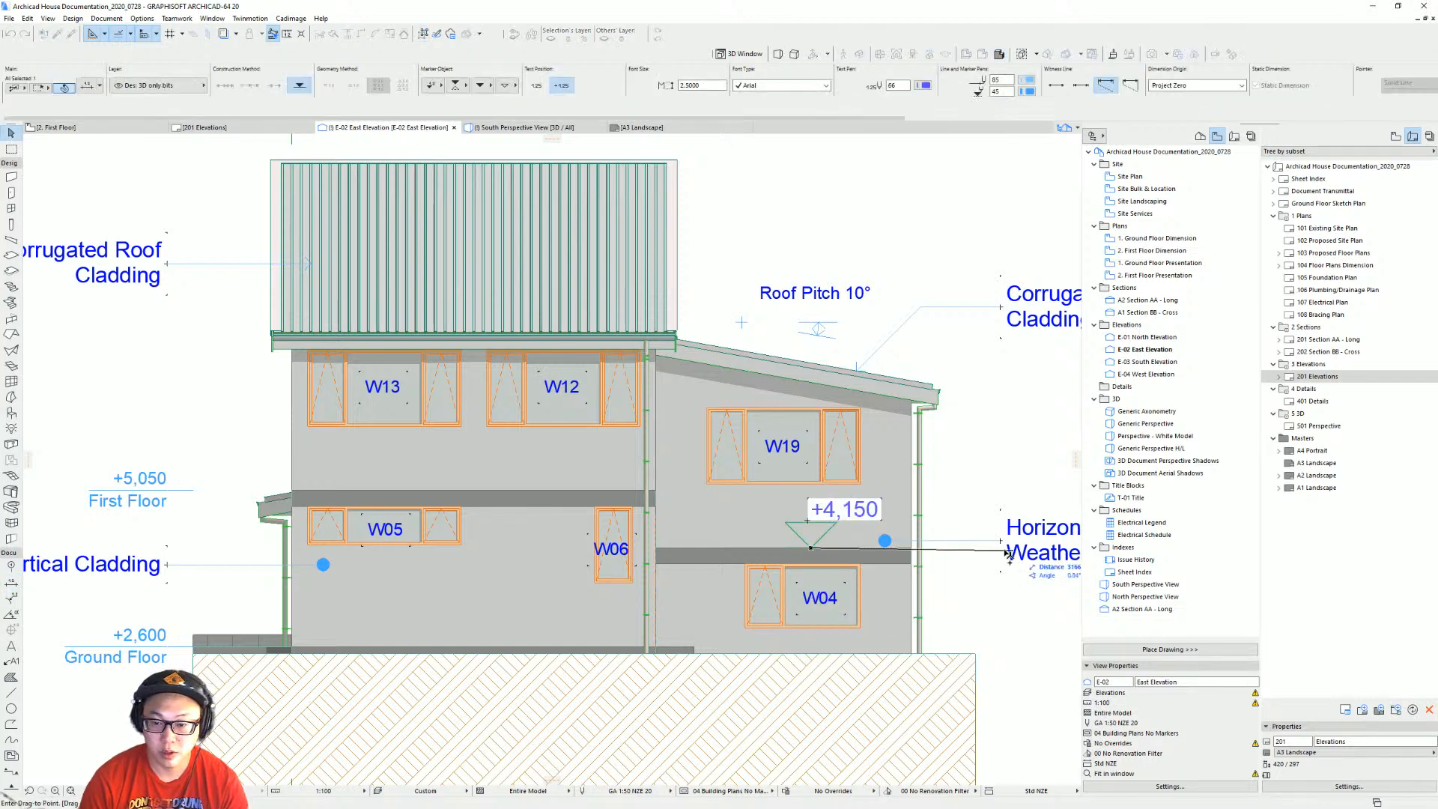
pyautogui.click(1001, 543)
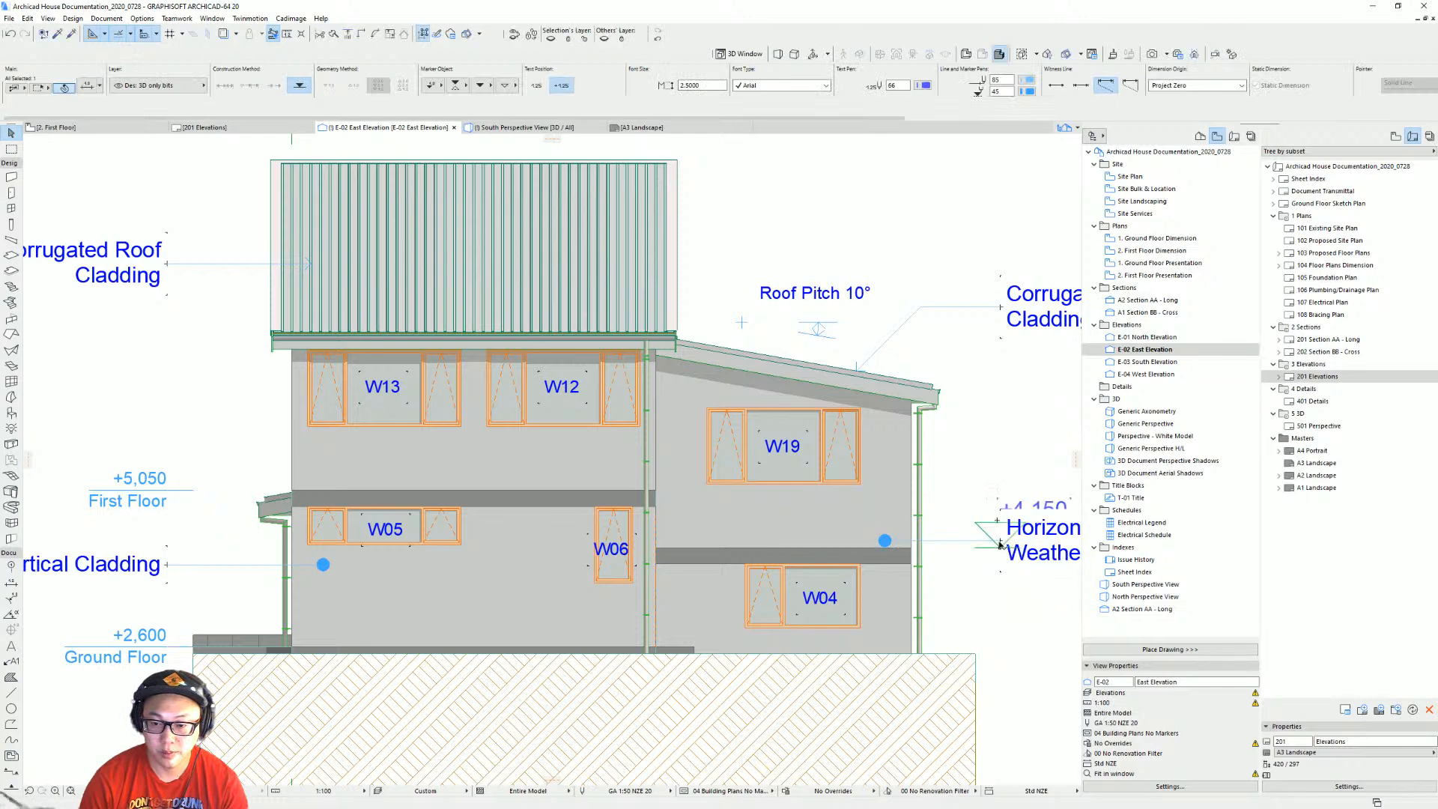
# Move the Horizontal Weatherboard label straight up about 1.7 m to beside window W19, clear of the level dimension.
pyautogui.moveTo(1001, 543); pyautogui.dragTo(757, 538, button='middle')
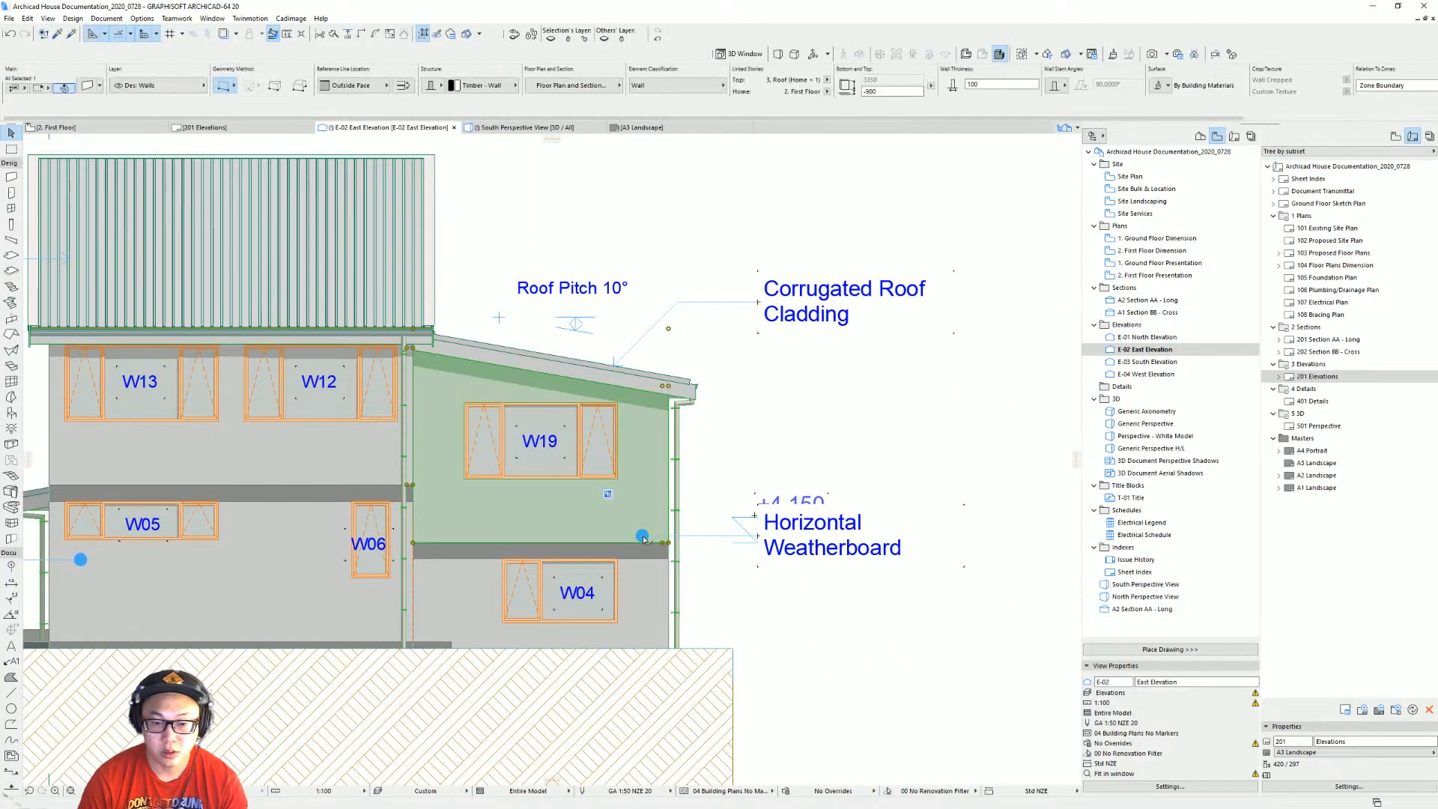
pyautogui.click(642, 536)
pyautogui.hotkey('ctrl', 'd')
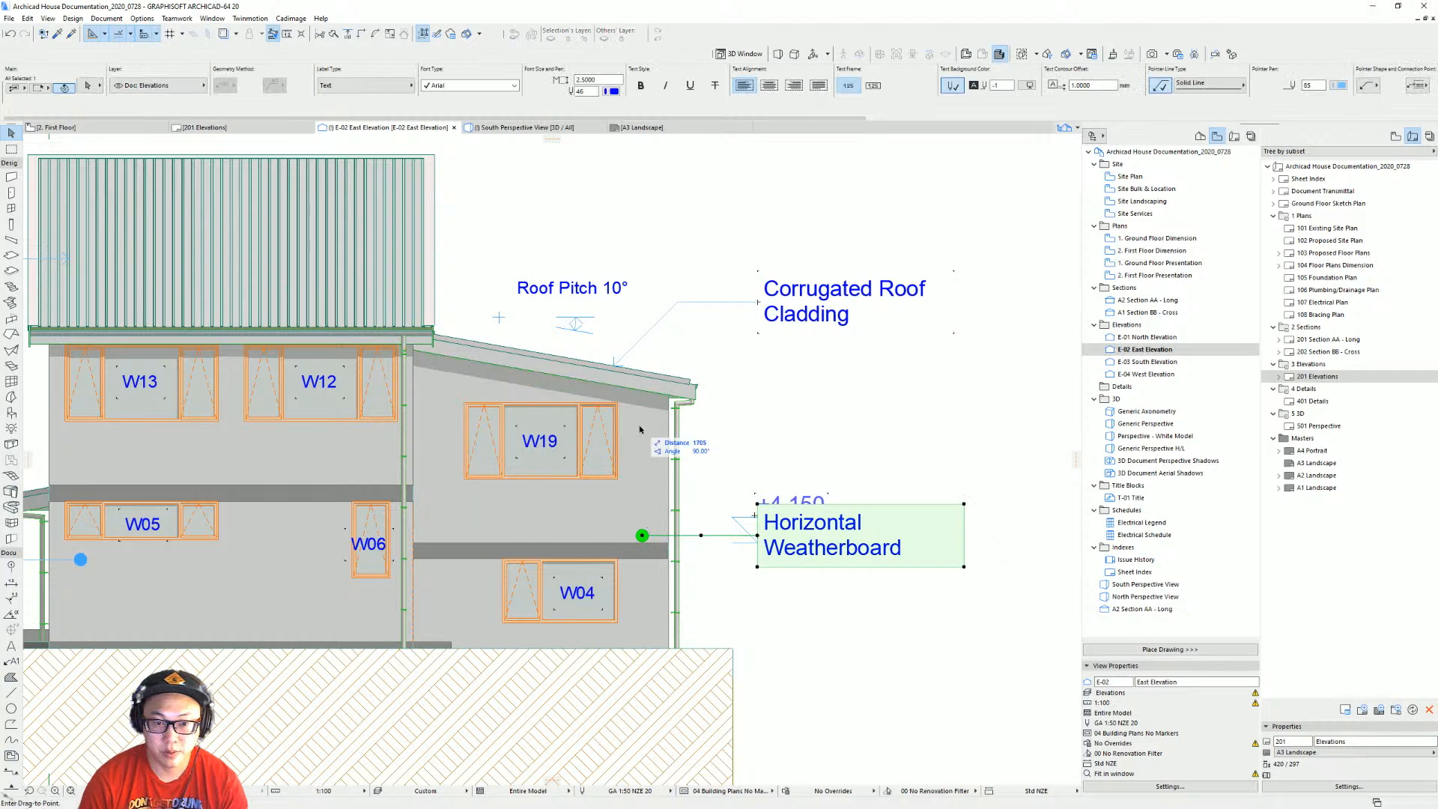
pyautogui.click(642, 435)
# Change the marker of the level dimension beyond the right-hand wall to the quartered circle type.
pyautogui.click(753, 546)
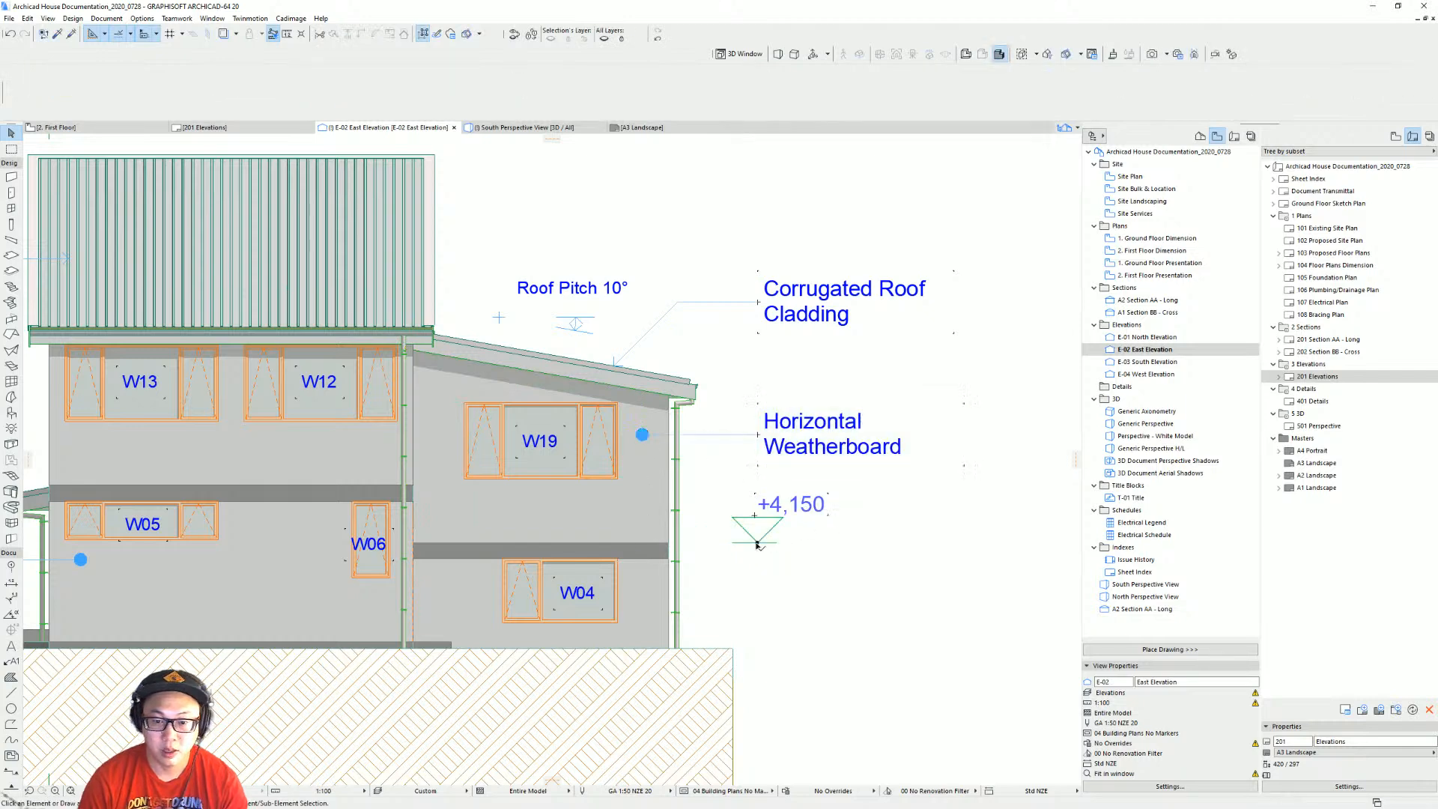
pyautogui.hotkey('ctrl', 't')
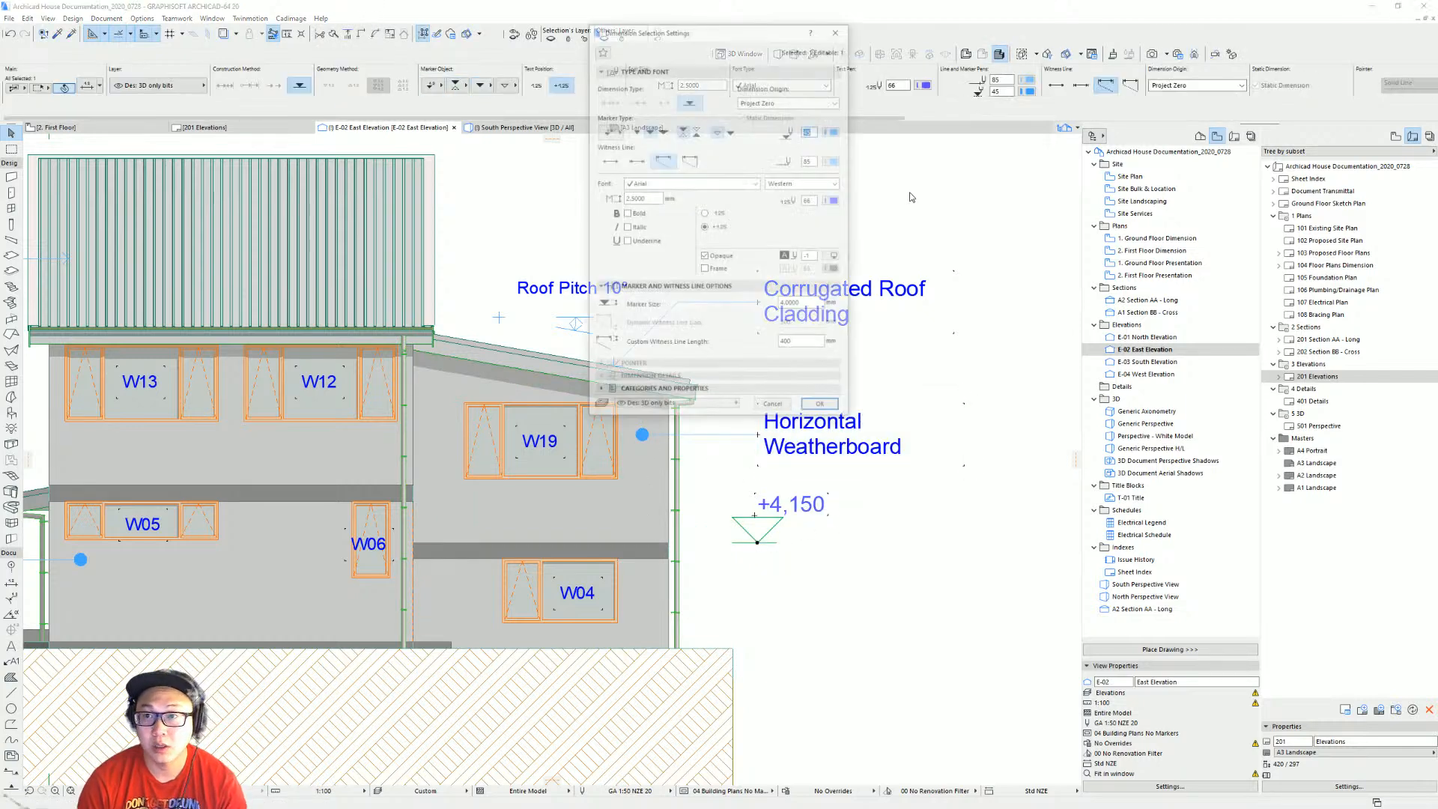
pyautogui.click(615, 132)
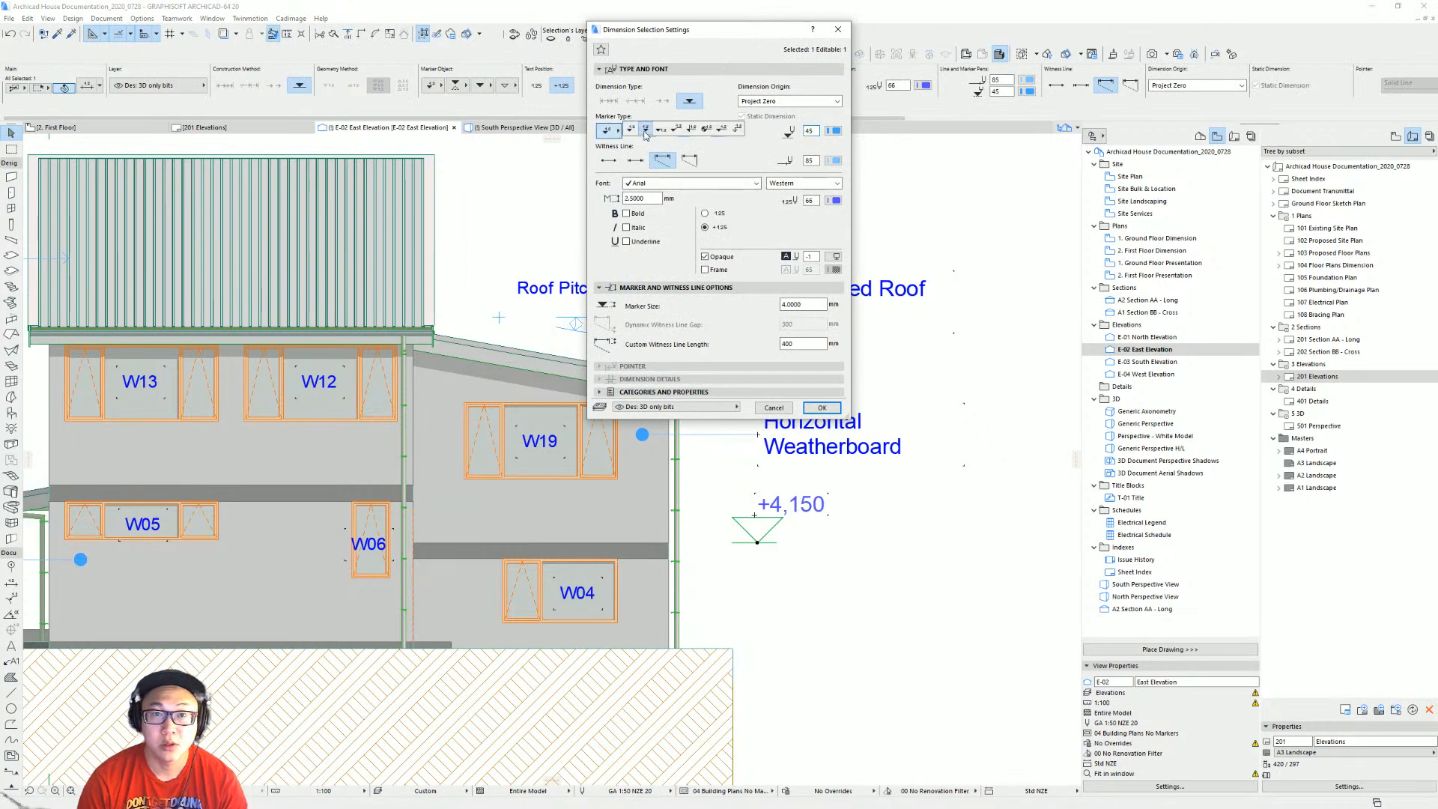
pyautogui.click(649, 131)
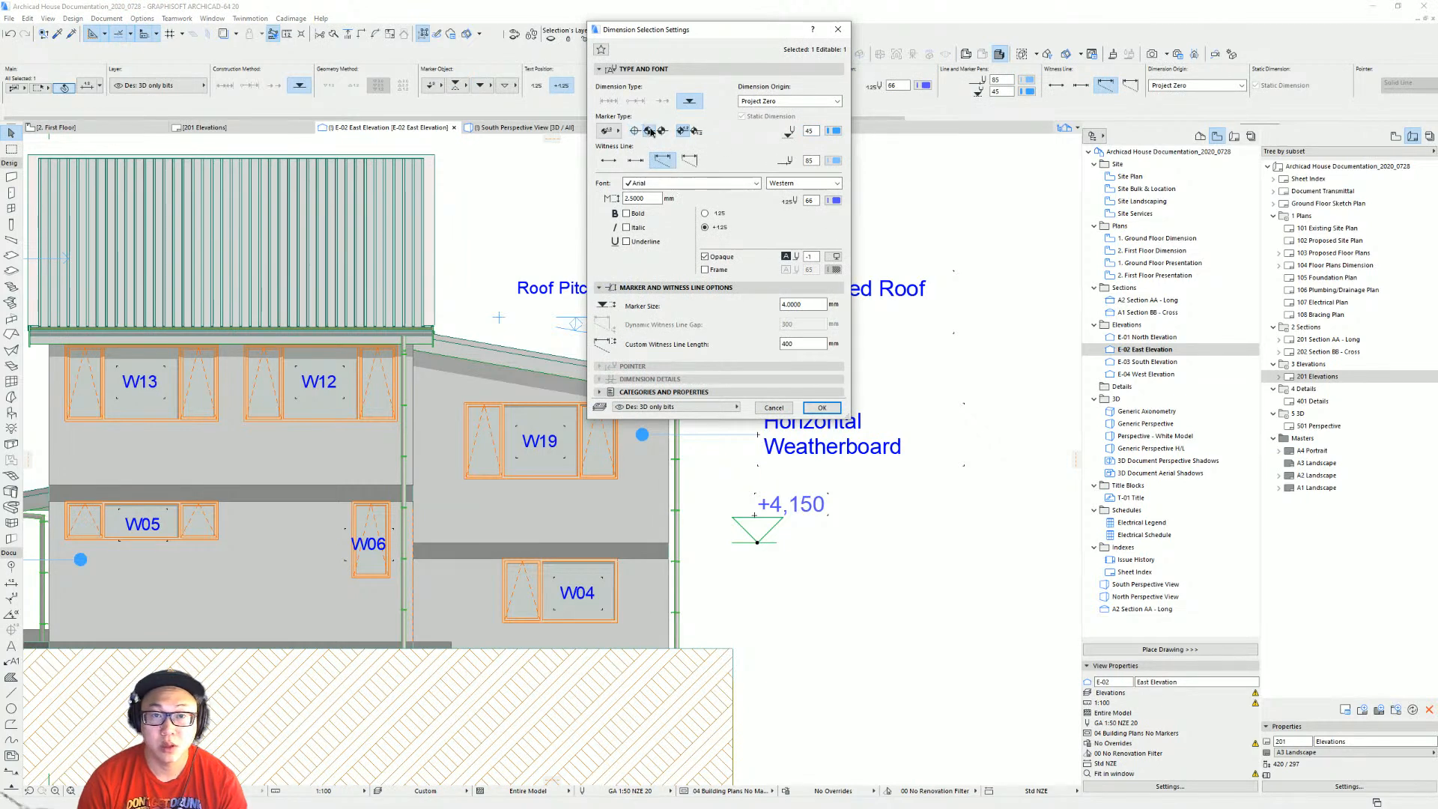
pyautogui.press('Return')
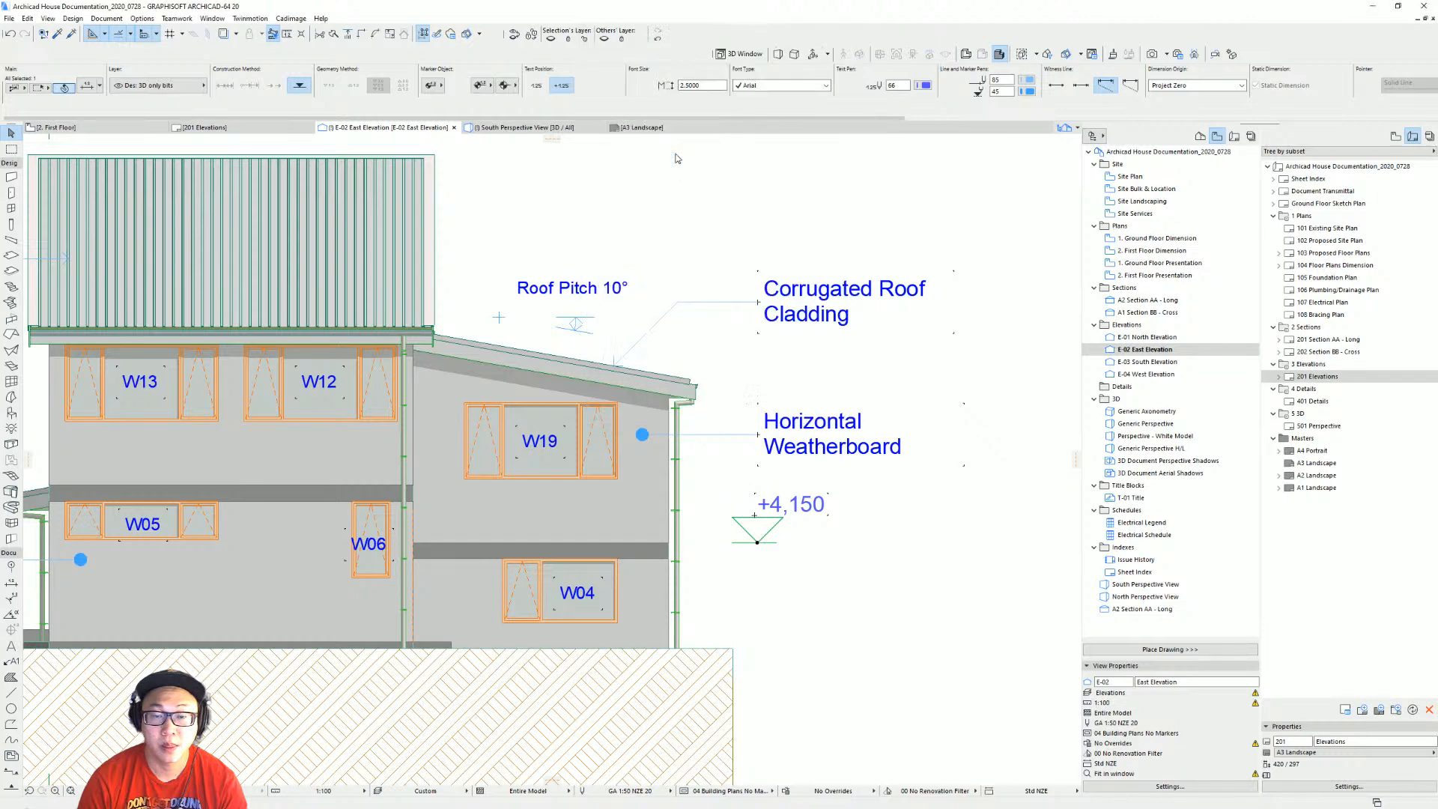
pyautogui.press('Escape')
pyautogui.scroll(-4, 903, 517)
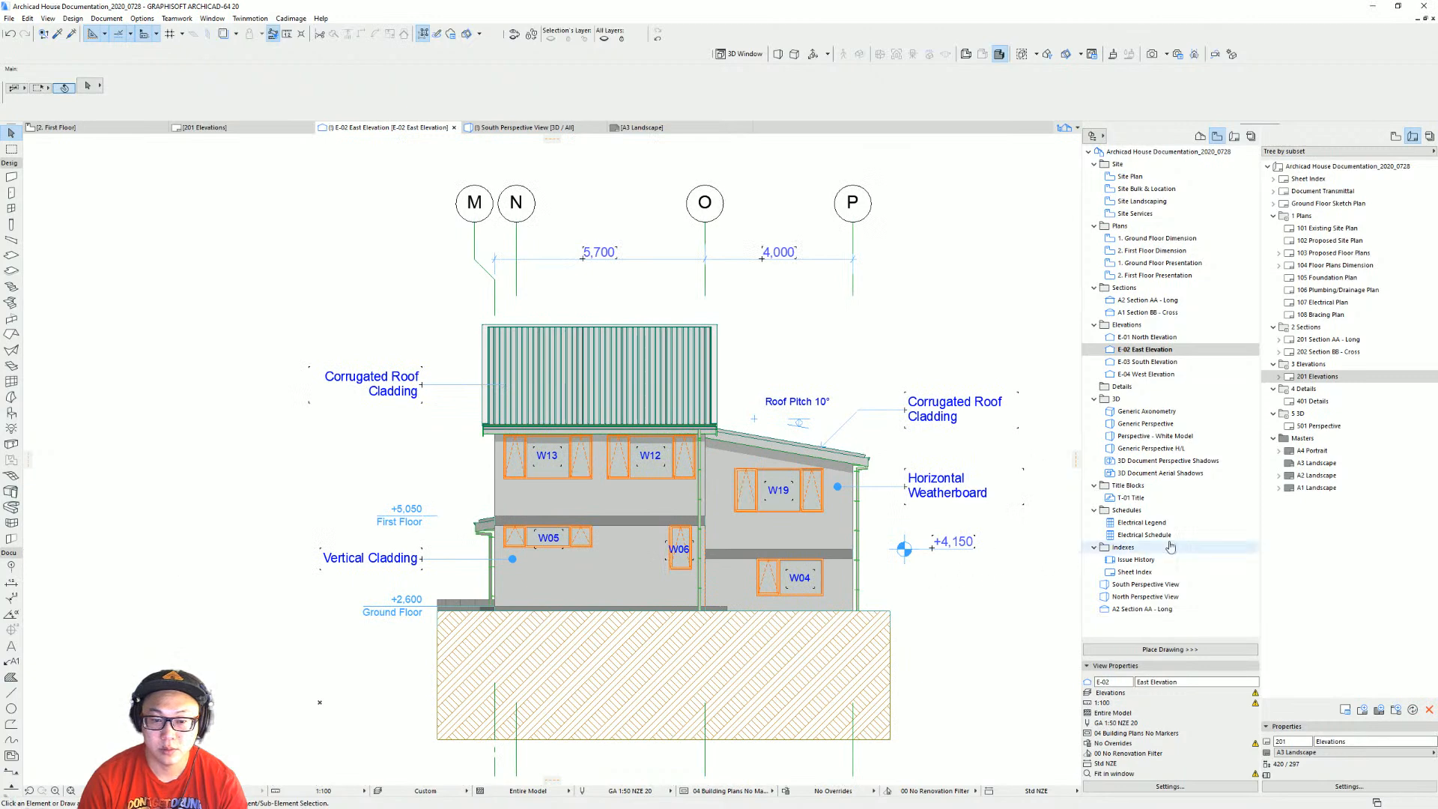
# Return to the 201 Elevations layout, deselect the East Elevation drawing and compare its level marker and labels with the South Elevation.
pyautogui.doubleClick(1318, 376)
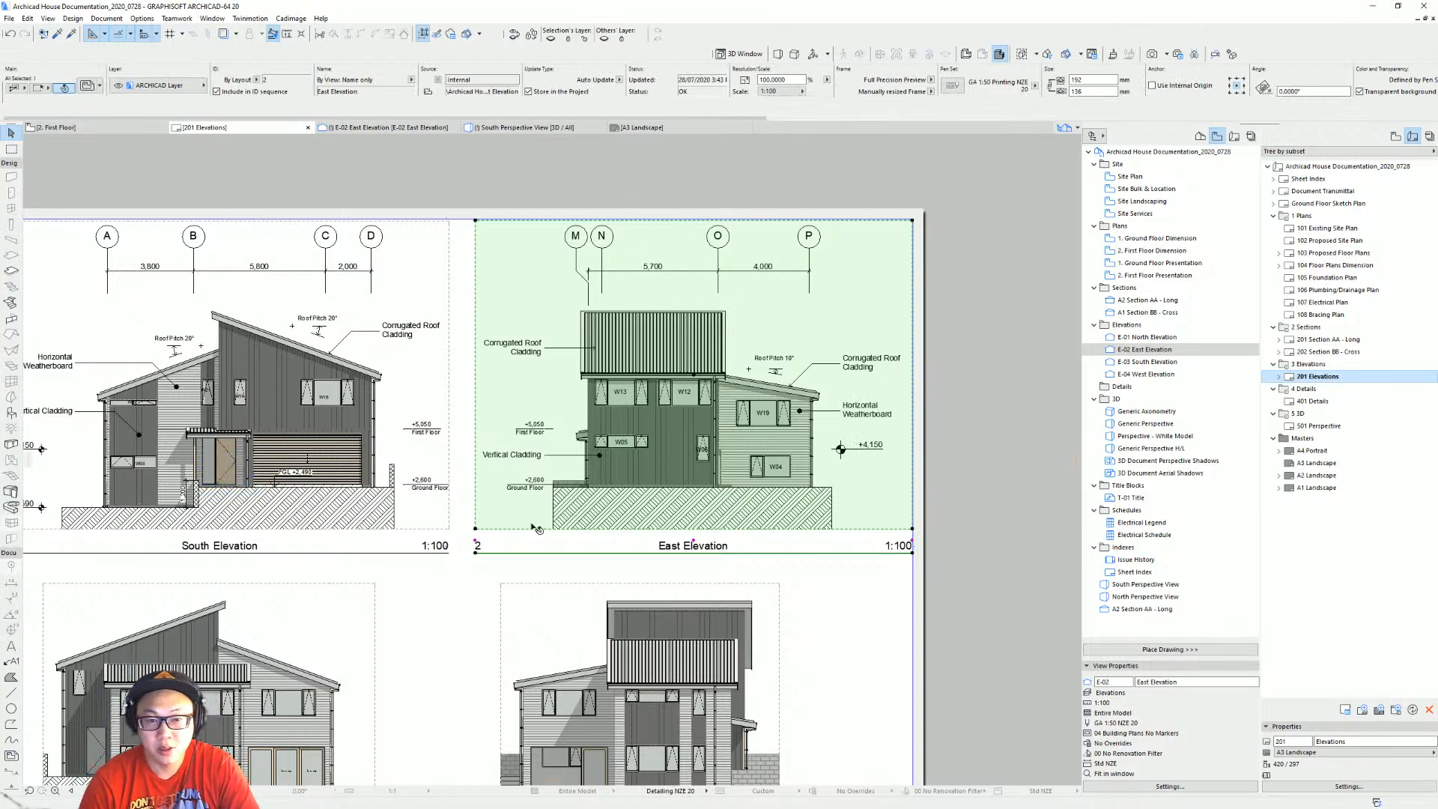
pyautogui.scroll(-2, 543, 528)
pyautogui.moveTo(682, 509); pyautogui.dragTo(803, 498, button='middle')
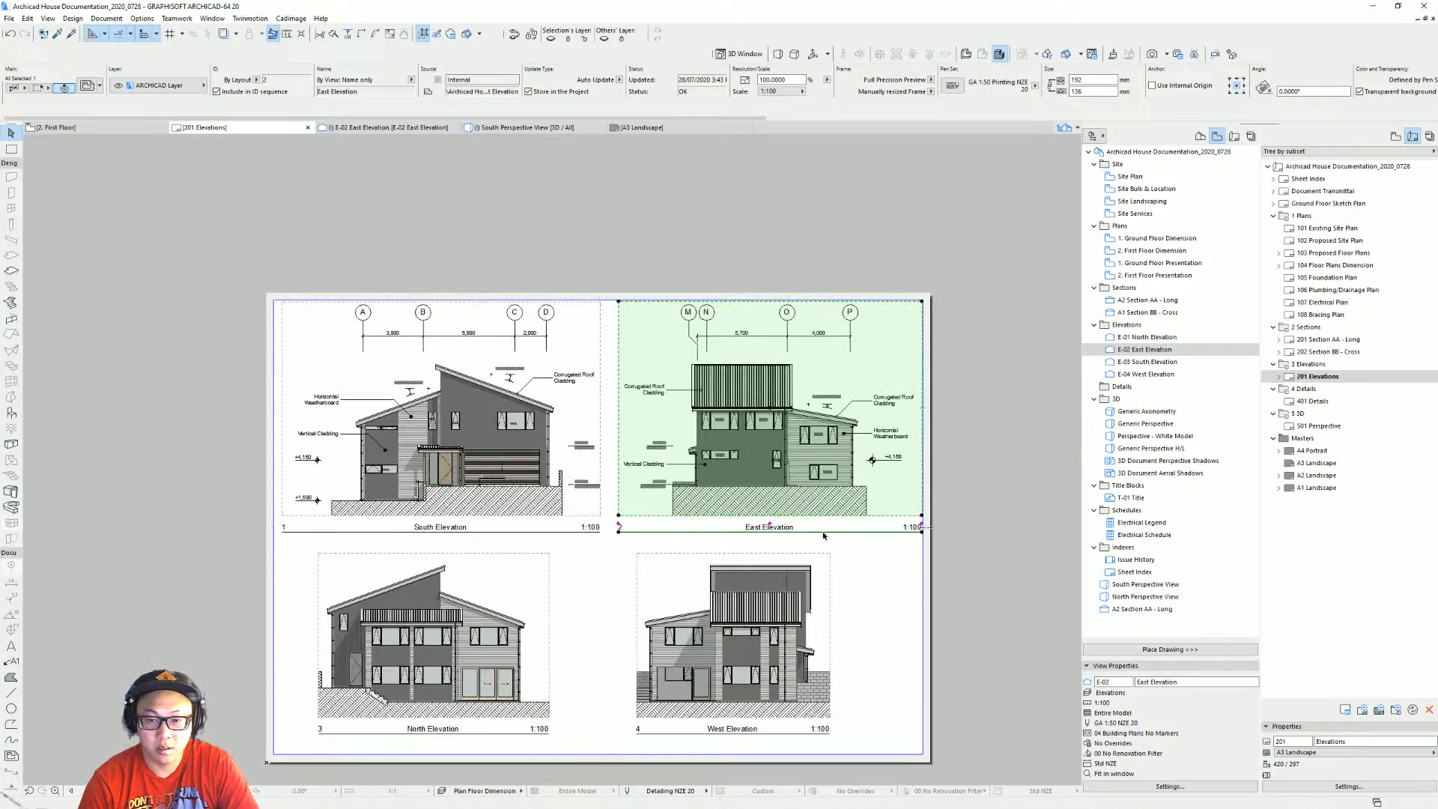
pyautogui.moveTo(785, 592); pyautogui.dragTo(815, 554, button='middle')
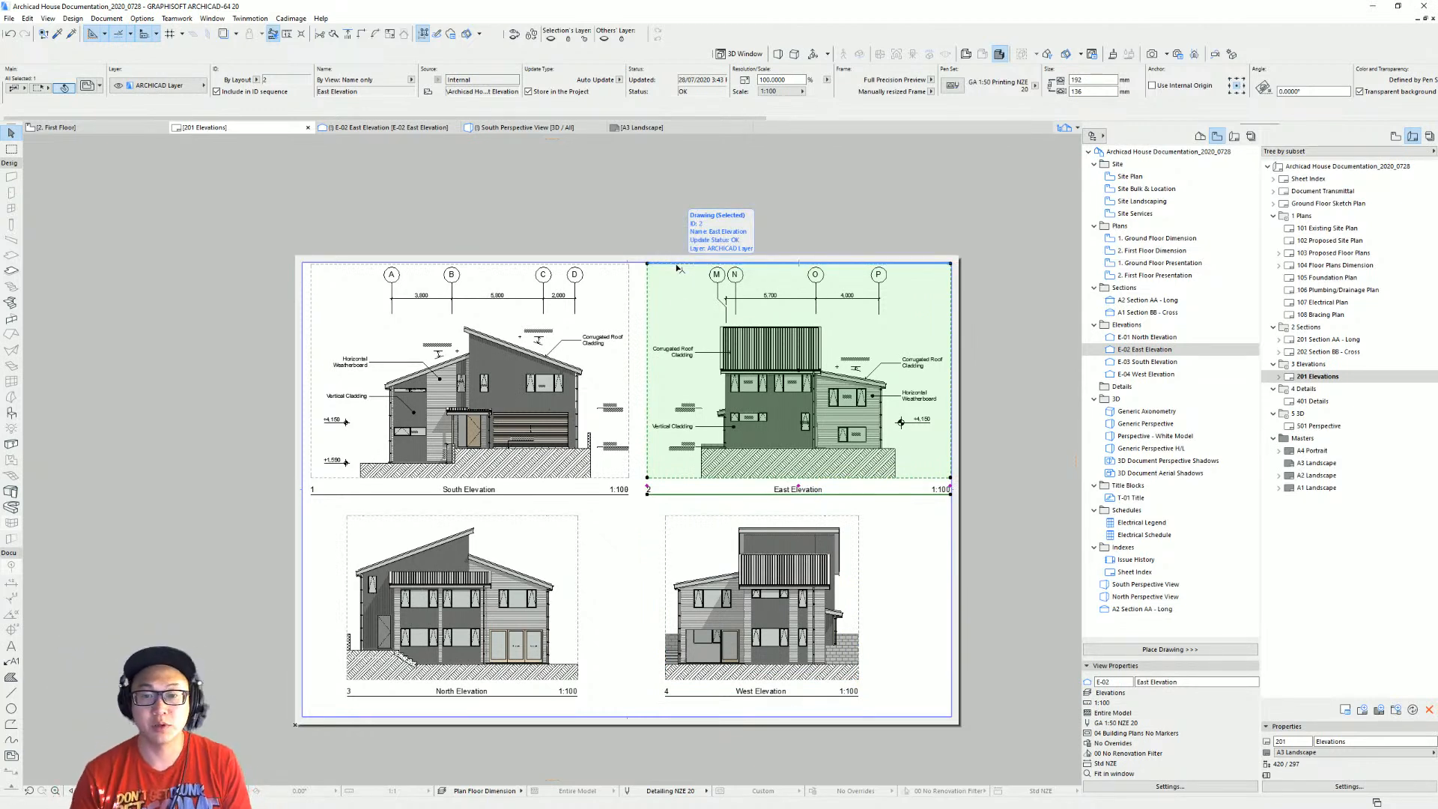
pyautogui.click(874, 194)
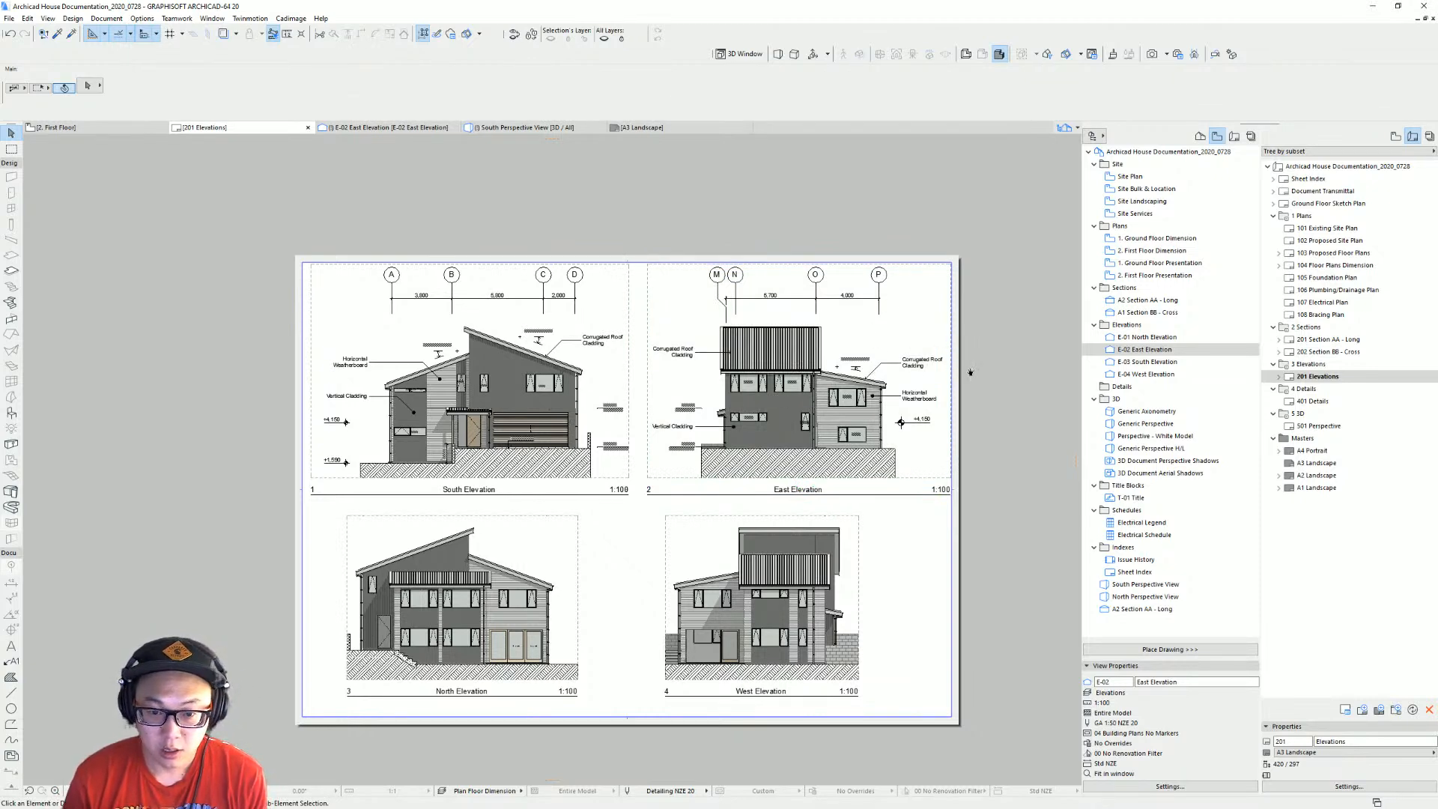
pyautogui.scroll(2, 971, 372)
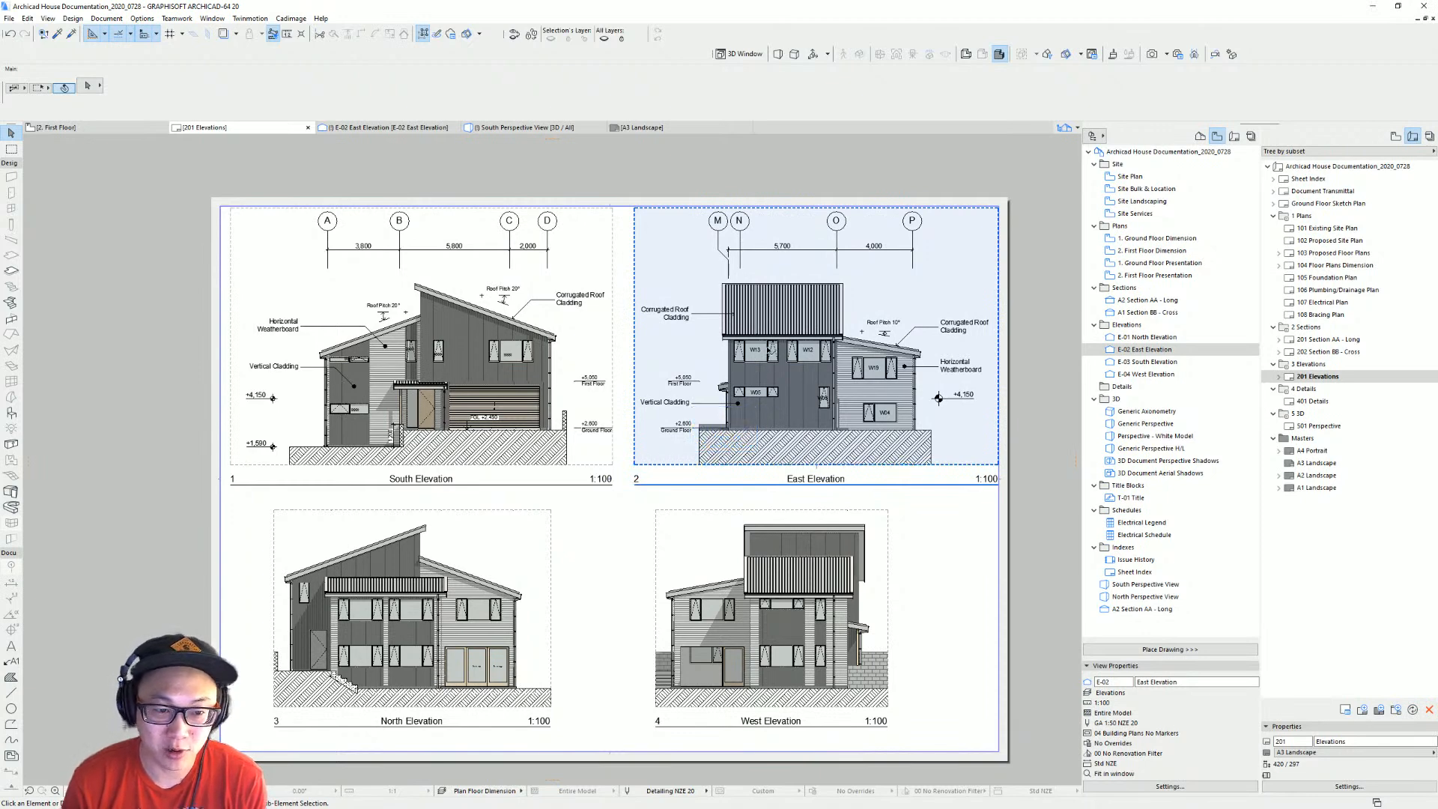
pyautogui.moveTo(767, 352); pyautogui.dragTo(749, 372, button='middle')
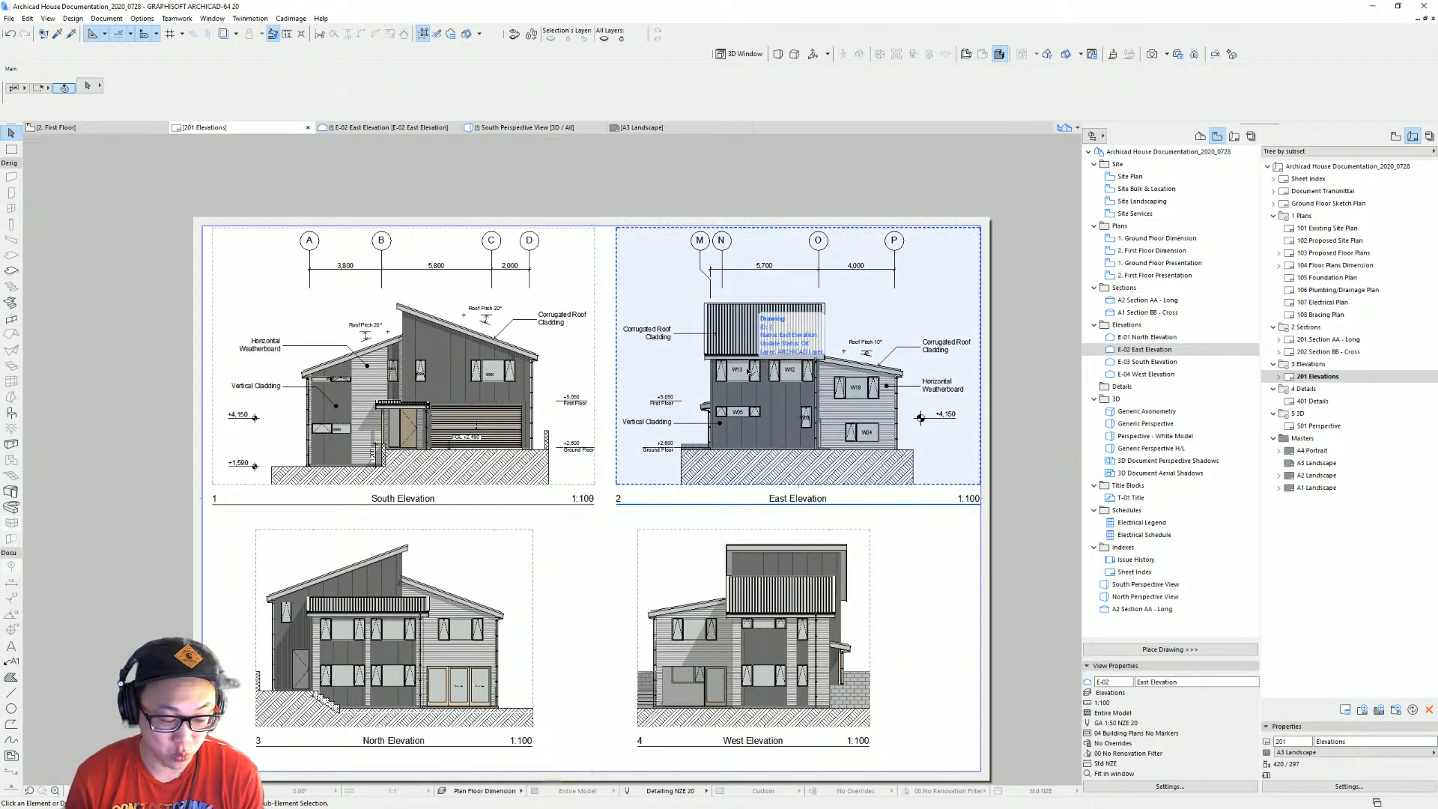